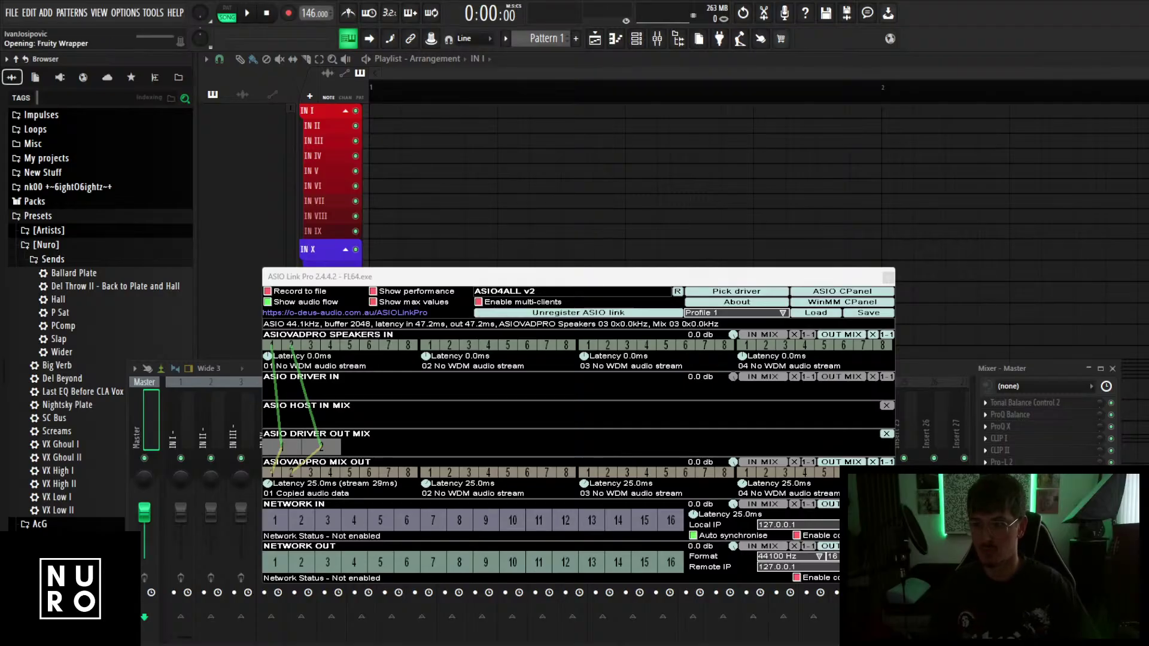
Switch to the browser, open the "Nuro - Next [Official Visualizer]" video from the YouTube channel and copy its web address.
{"action": "key", "text": "alt+Tab"}
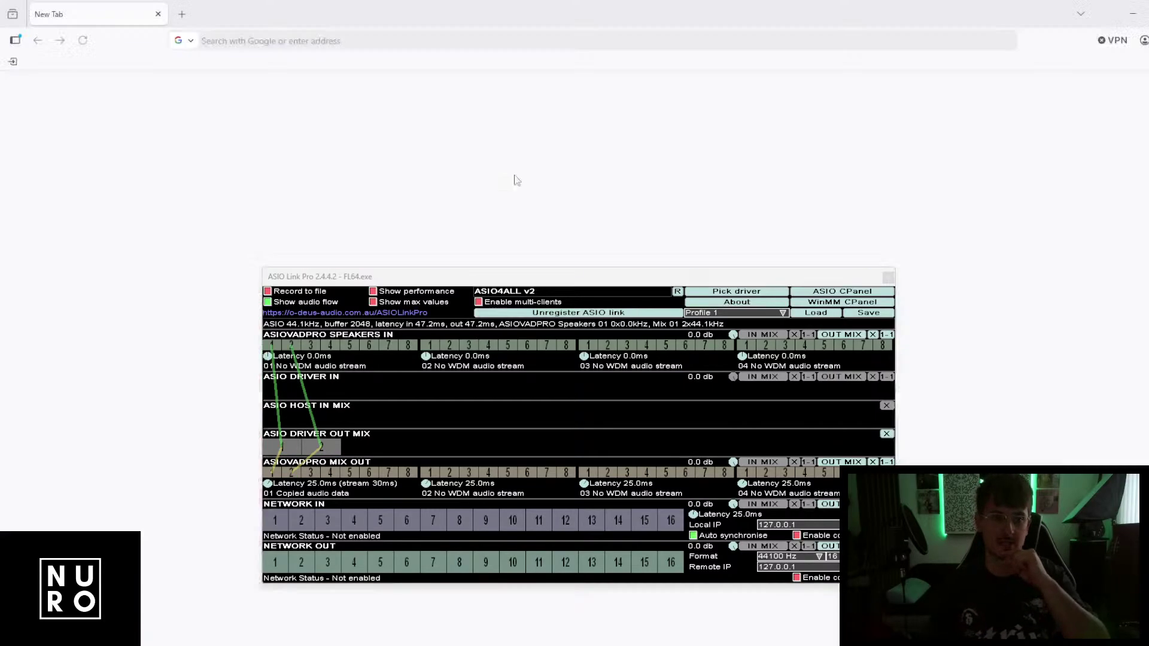
{"action": "left_click", "coordinate": [888, 279]}
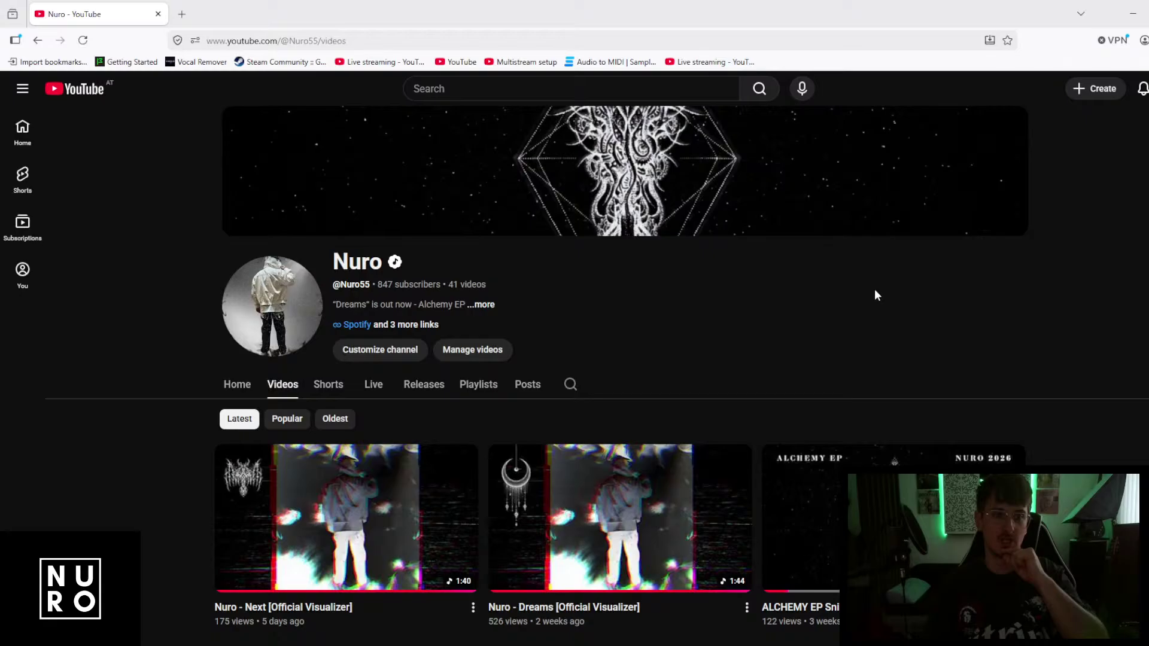
{"action": "left_click", "coordinate": [371, 508]}
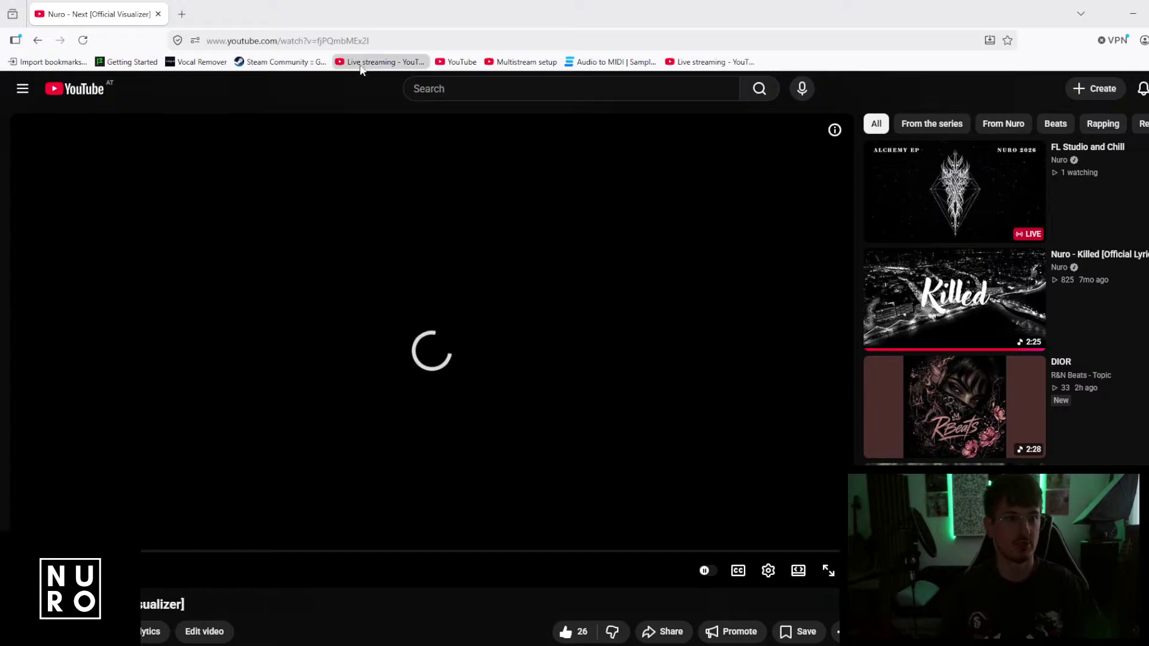
{"action": "right_click", "coordinate": [376, 42]}
{"action": "left_click", "coordinate": [392, 118]}
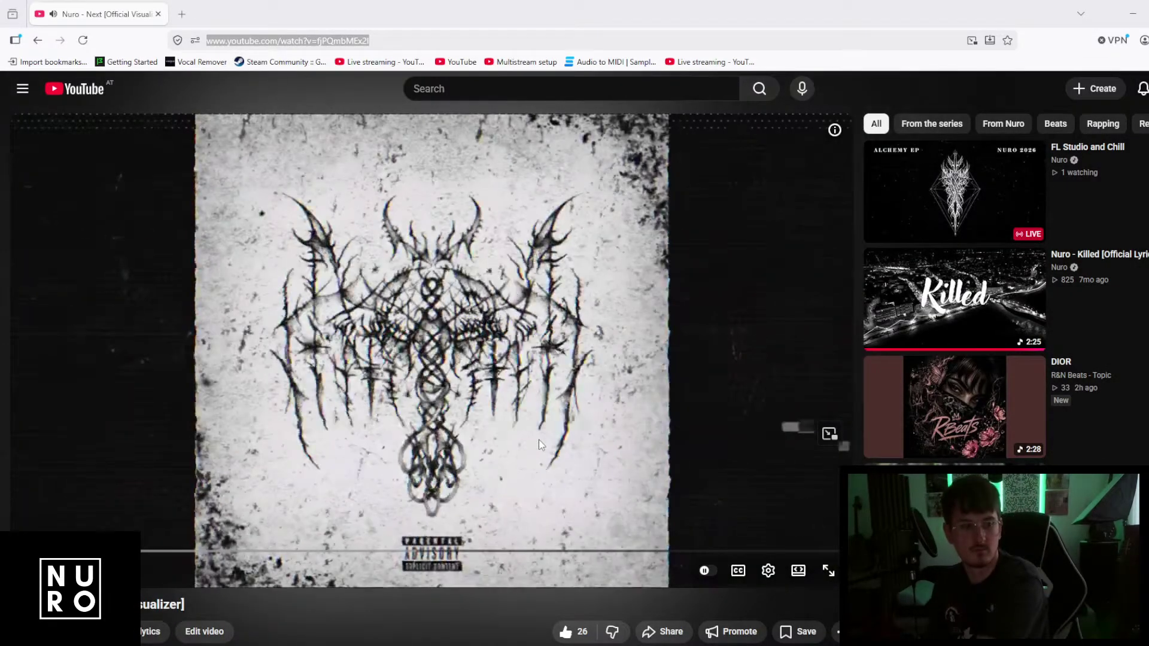
Play the "Next" video and skip ahead through several points up to roughly its middle.
{"action": "left_click", "coordinate": [545, 432]}
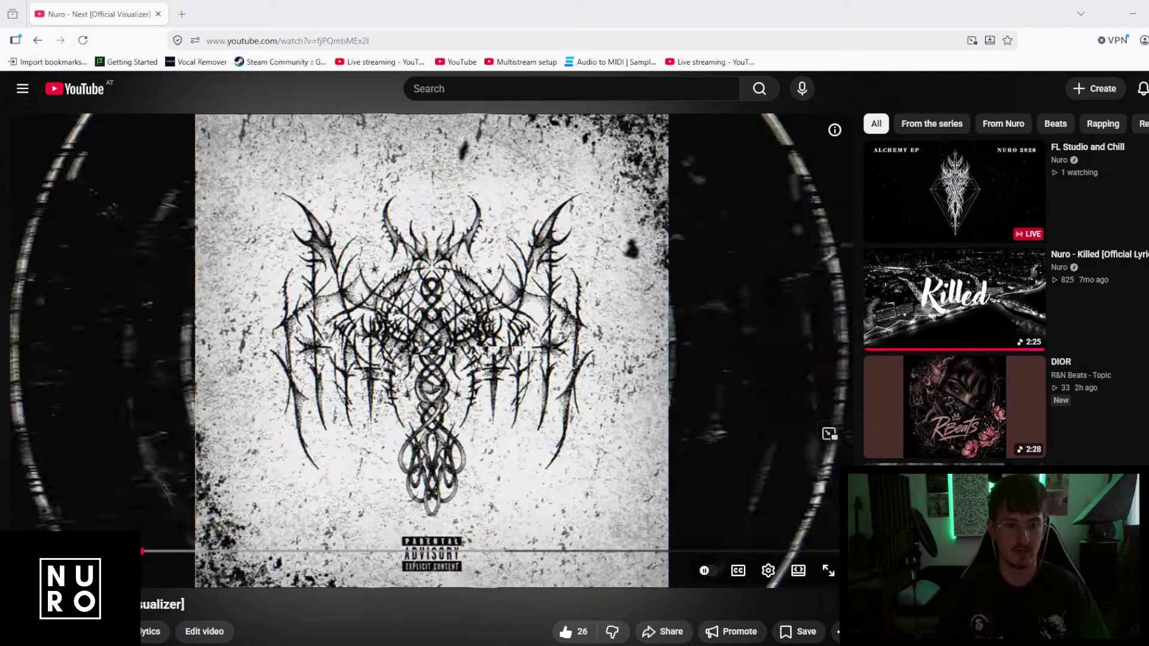
{"action": "left_click", "coordinate": [292, 551]}
{"action": "left_click", "coordinate": [353, 551]}
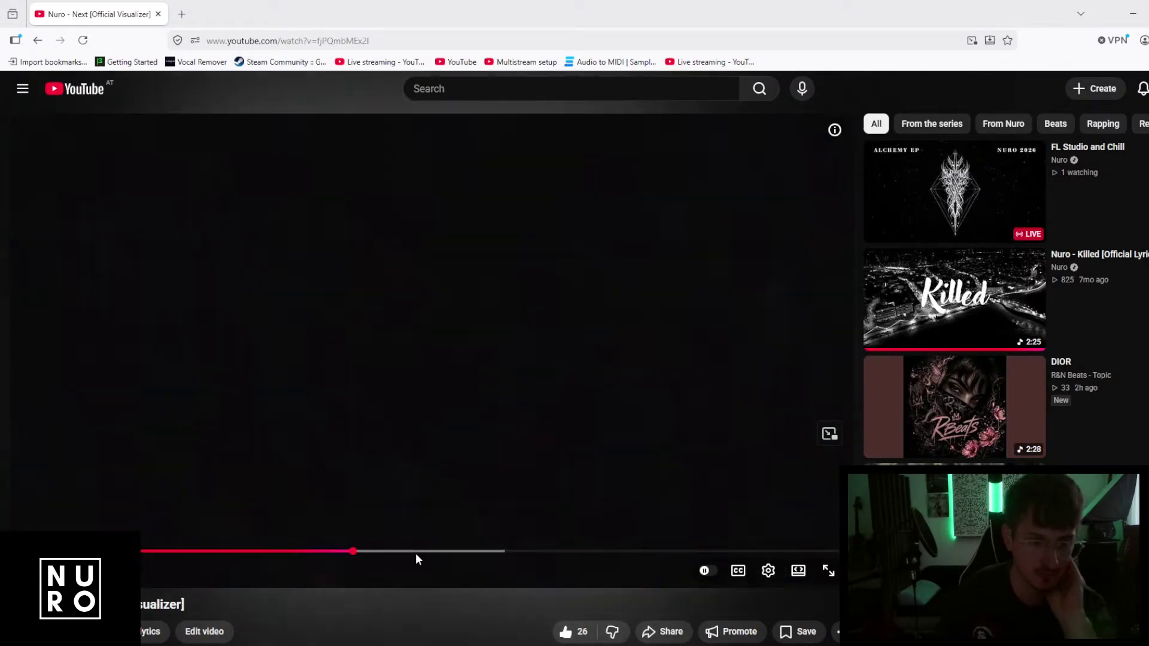
{"action": "left_click", "coordinate": [456, 551]}
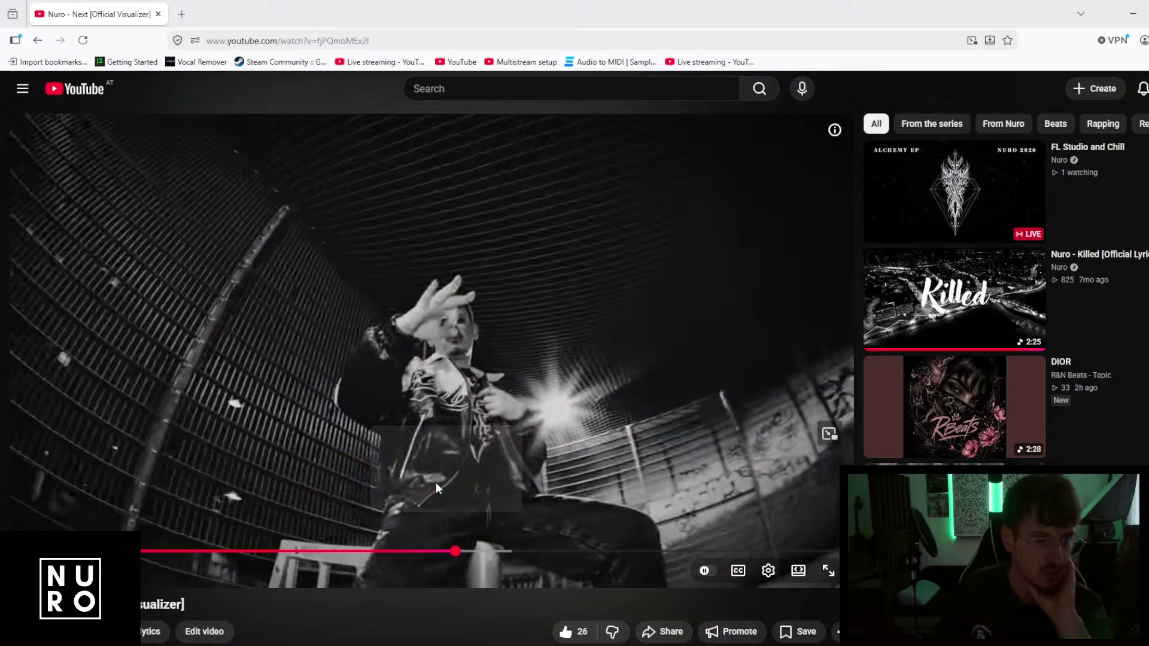
{"action": "scroll", "coordinate": [332, 246], "scroll_direction": "down", "scroll_amount": 1}
{"action": "scroll", "coordinate": [338, 247], "scroll_direction": "up", "scroll_amount": 1}
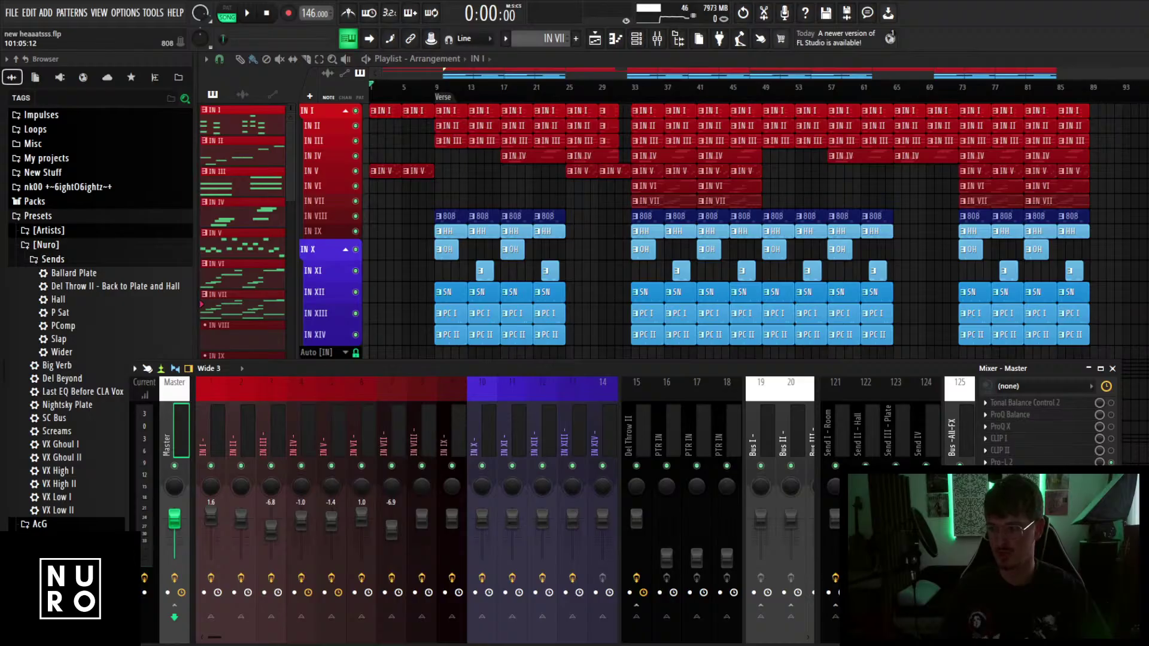
Move the 808 and drum clips down the playlist together so the 808 clips sit on the 808 track.
{"action": "key", "text": "F9"}
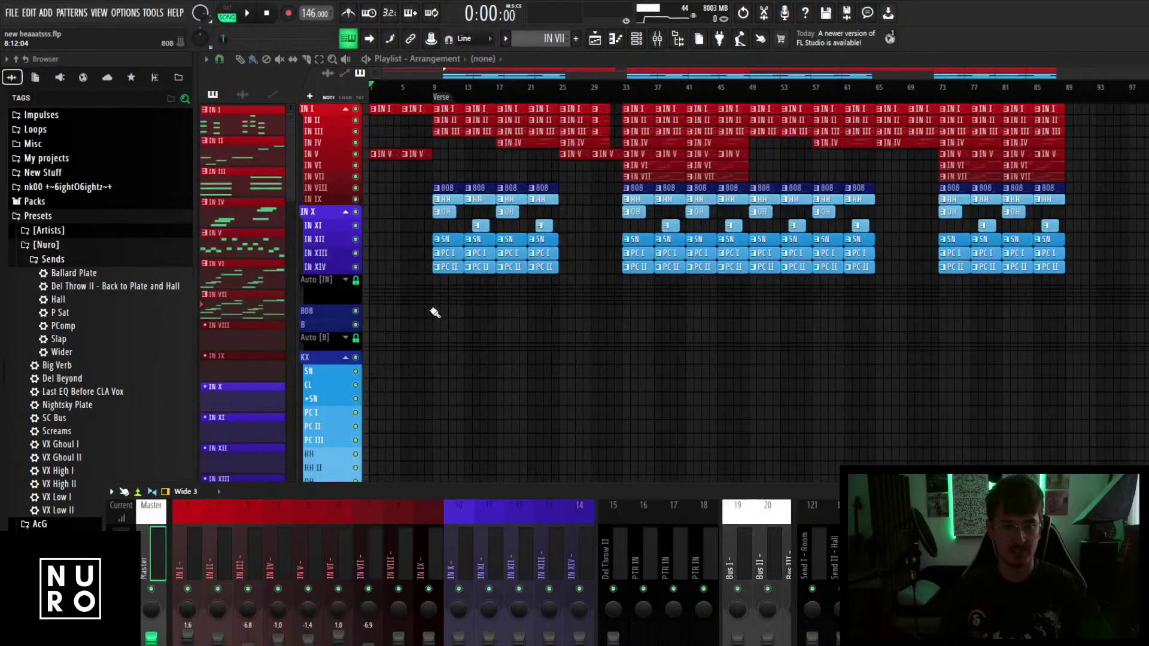
{"action": "left_click_drag", "start_coordinate": [431, 316], "coordinate": [1072, 180]}
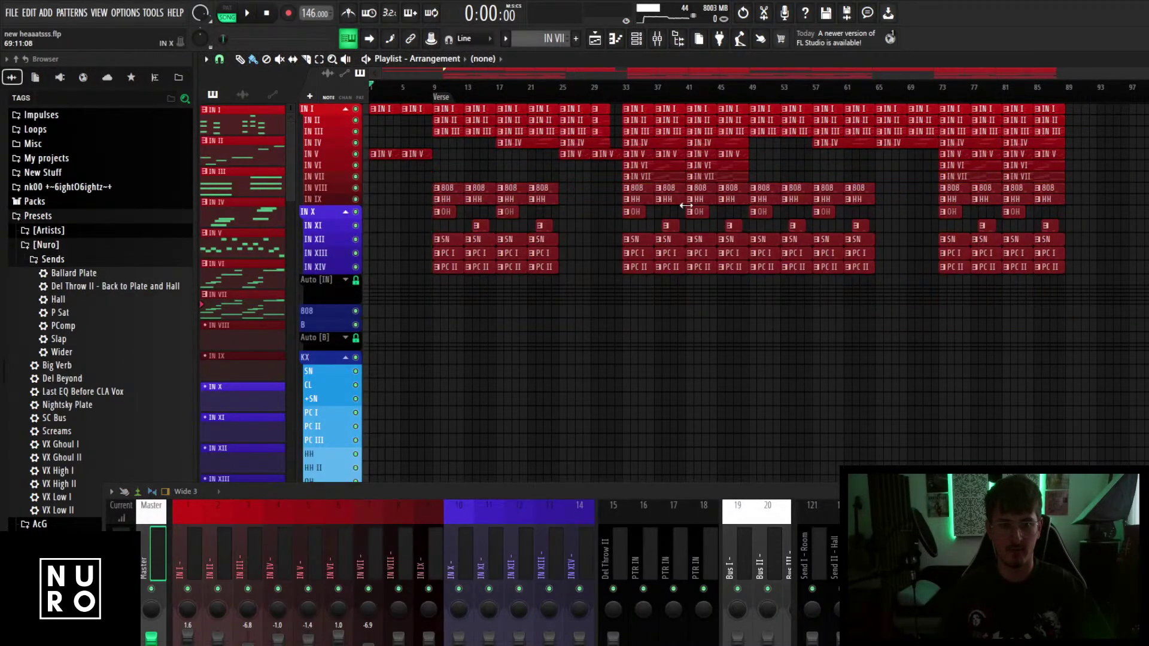
{"action": "left_click_drag", "start_coordinate": [447, 188], "coordinate": [1084, 417]}
{"action": "left_click", "coordinate": [395, 339]}
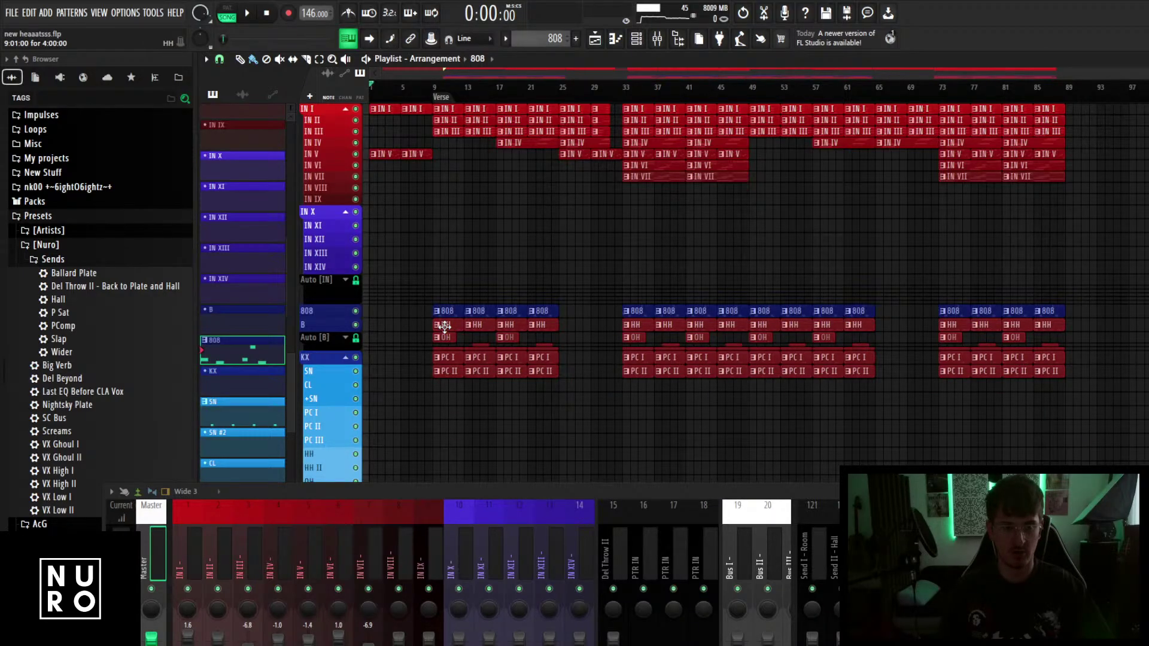
Move the snare and percussion clips to the SN, CL and +SN tracks and the hat clips to HH, OH and OH II.
{"action": "left_click_drag", "start_coordinate": [445, 327], "coordinate": [446, 418]}
{"action": "scroll", "coordinate": [446, 418], "scroll_direction": "down", "scroll_amount": 3}
{"action": "key", "text": "ctrl+d"}
{"action": "left_click_drag", "start_coordinate": [418, 364], "coordinate": [1065, 465]}
{"action": "scroll", "coordinate": [548, 422], "scroll_direction": "up", "scroll_amount": 3}
{"action": "left_click_drag", "start_coordinate": [453, 406], "coordinate": [1104, 461]}
{"action": "scroll", "coordinate": [459, 393], "scroll_direction": "down", "scroll_amount": 3}
{"action": "left_click_drag", "start_coordinate": [444, 412], "coordinate": [457, 262]}
{"action": "left_click", "coordinate": [457, 254]}
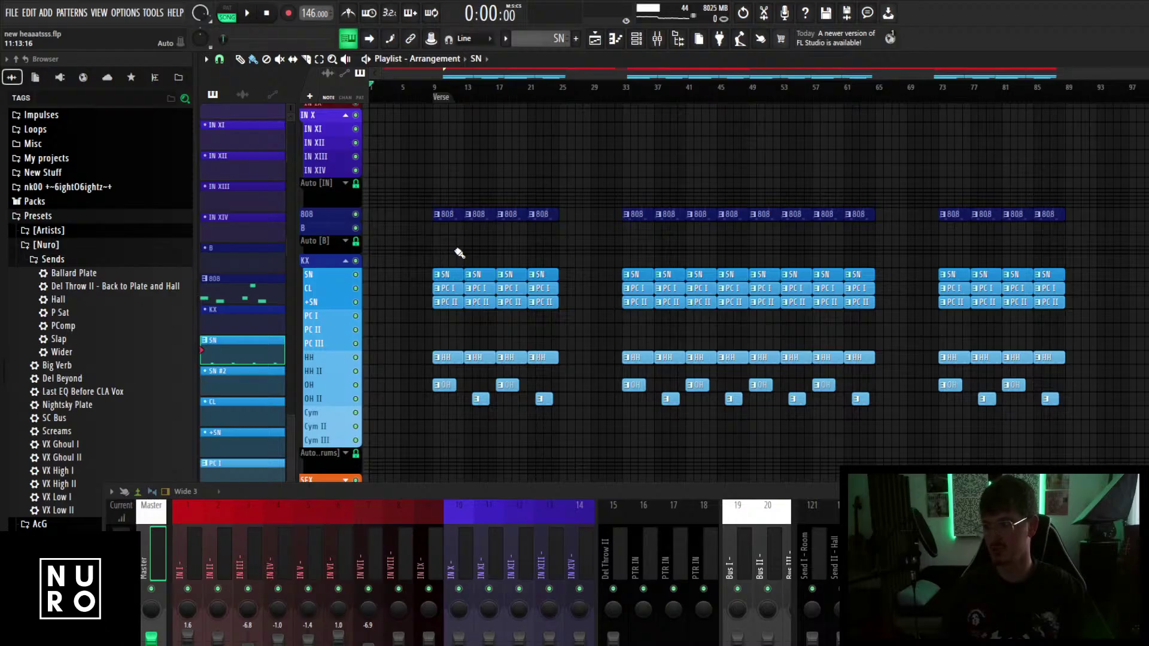
Move all PC I and PC II clips down to their matching PC I and PC II tracks.
{"action": "scroll", "coordinate": [392, 306], "scroll_direction": "up", "scroll_amount": 3, "text": "alt"}
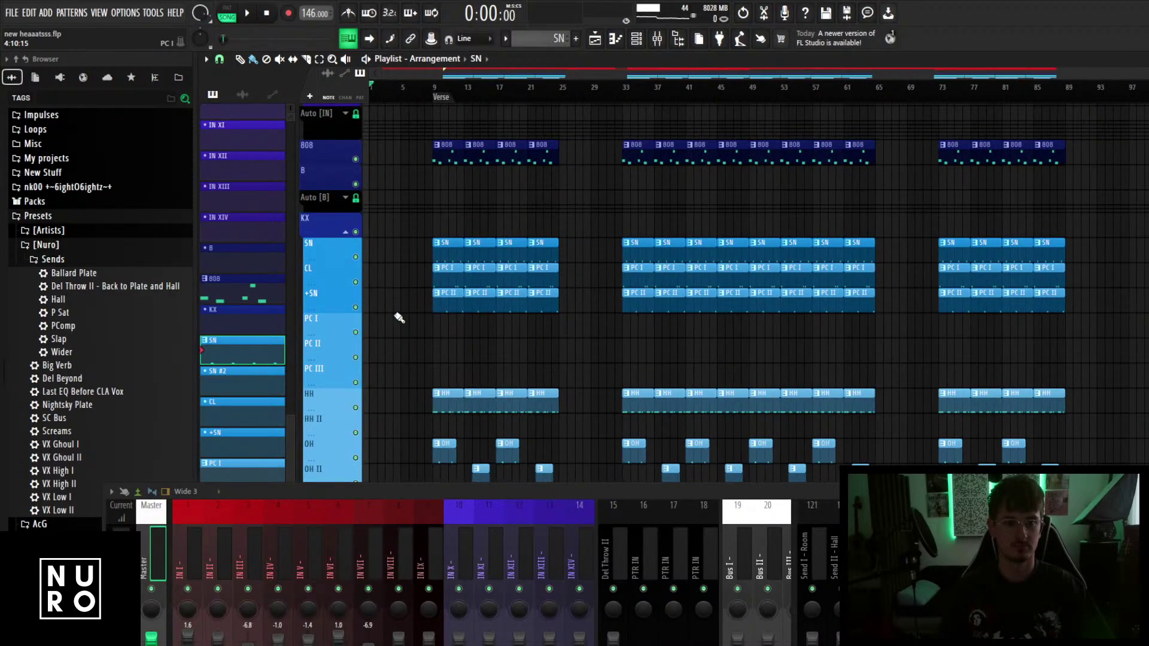
{"action": "scroll", "coordinate": [400, 317], "scroll_direction": "down", "scroll_amount": 3, "text": "alt"}
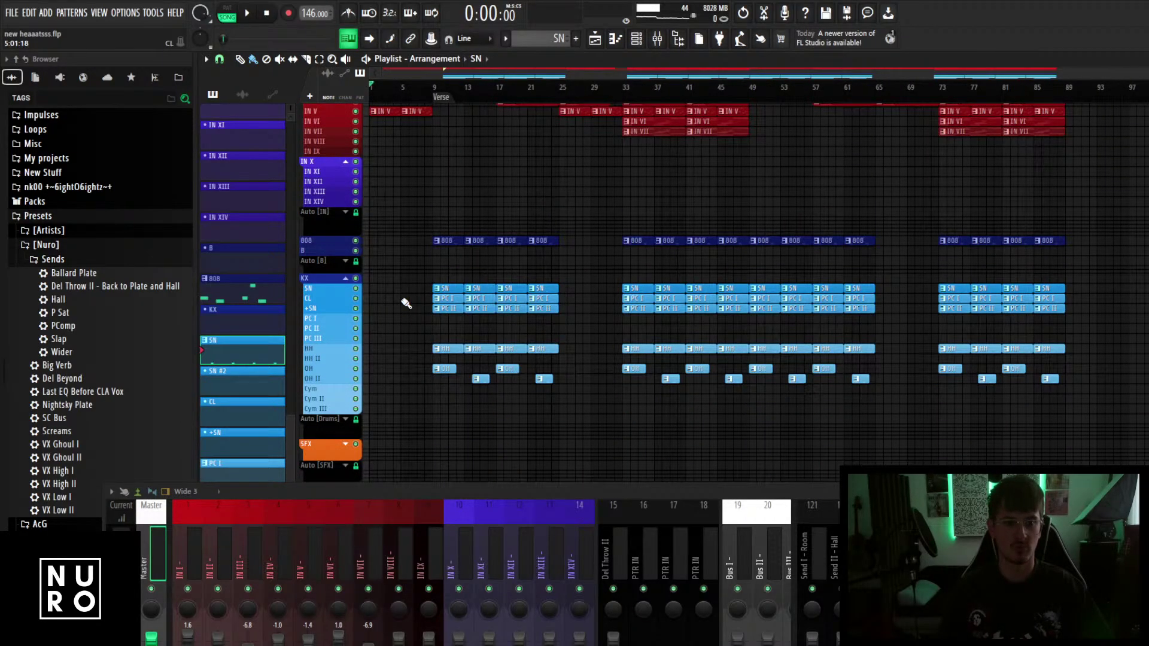
{"action": "left_click_drag", "start_coordinate": [404, 302], "coordinate": [1055, 330], "text": "ctrl"}
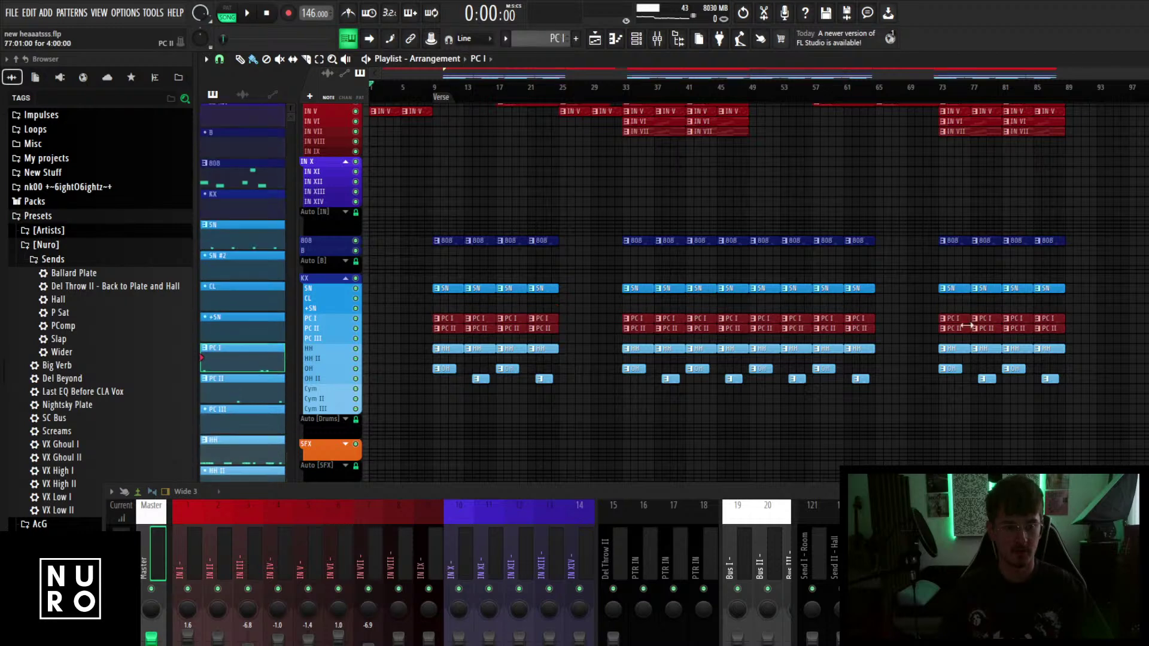
{"action": "left_click", "coordinate": [495, 211]}
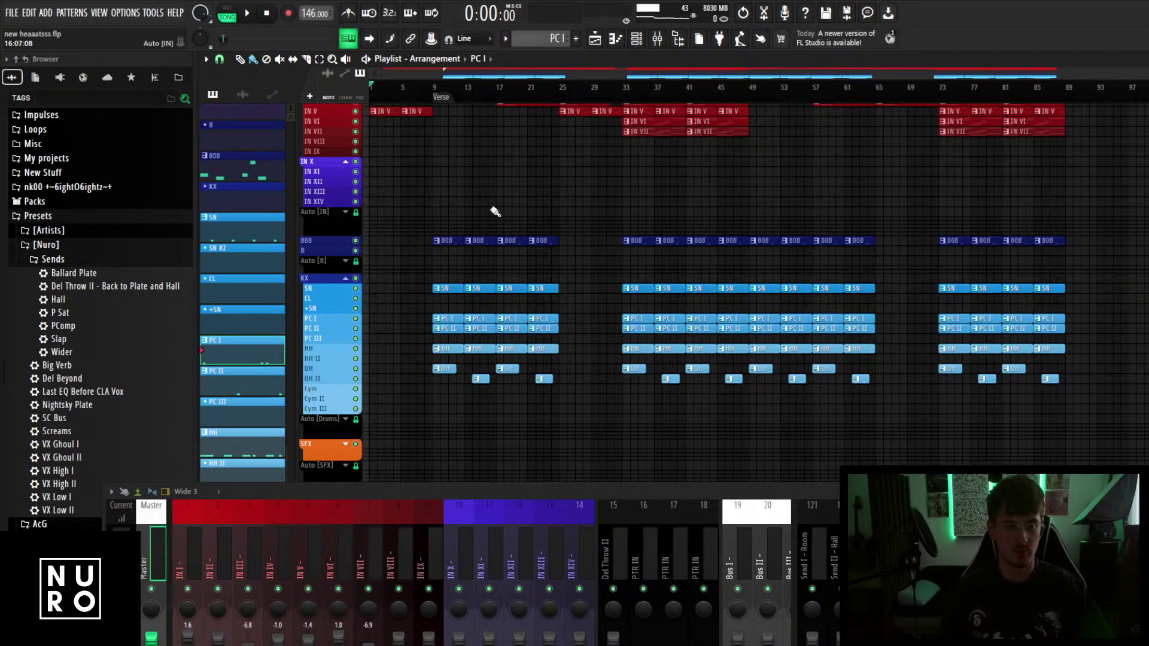
Start playing the arrangement and move the mixer window up so its channel strips are fully visible.
{"action": "scroll", "coordinate": [379, 350], "scroll_direction": "up", "scroll_amount": 2}
{"action": "key", "text": "space"}
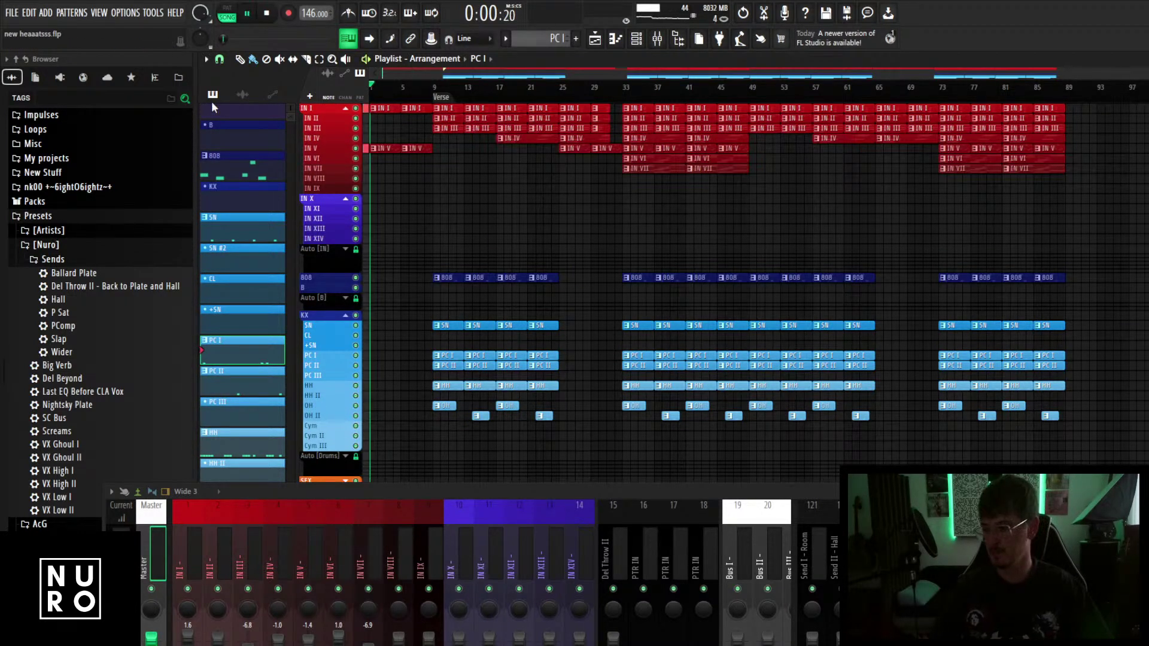
{"action": "left_click_drag", "start_coordinate": [759, 496], "coordinate": [751, 312]}
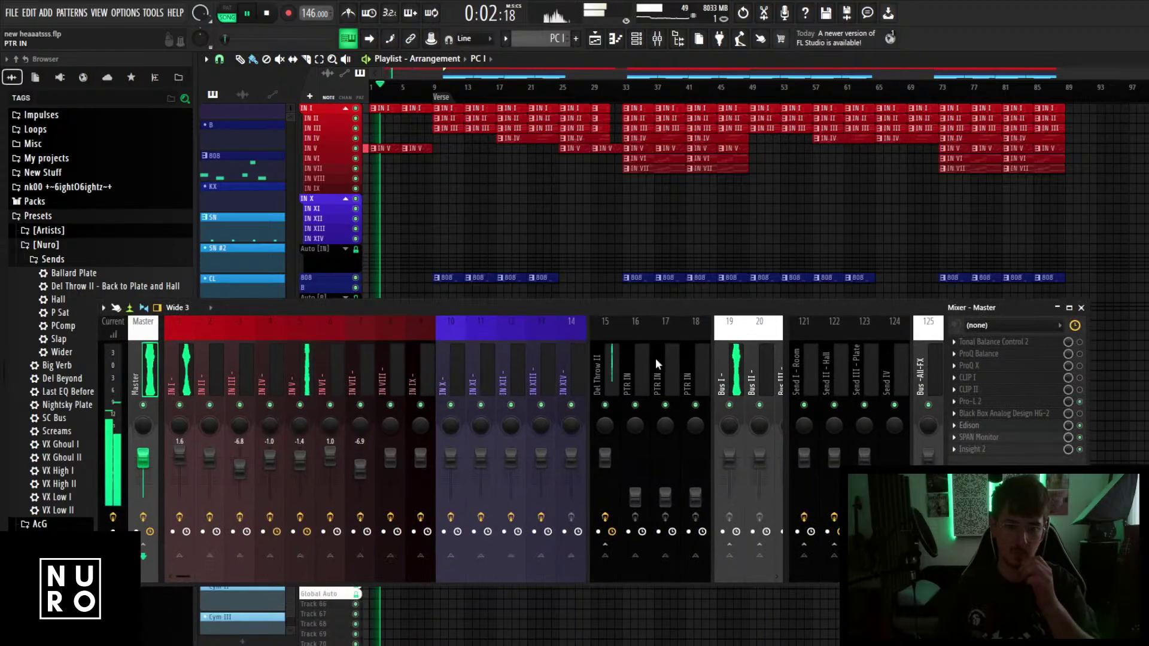
Search the browser for "REAR BUS" and load the Rear Bus preset onto mixer insert 23.
{"action": "scroll", "coordinate": [655, 359], "scroll_direction": "down", "scroll_amount": 5}
{"action": "left_click", "coordinate": [62, 98]}
{"action": "type", "text": "REAR"}
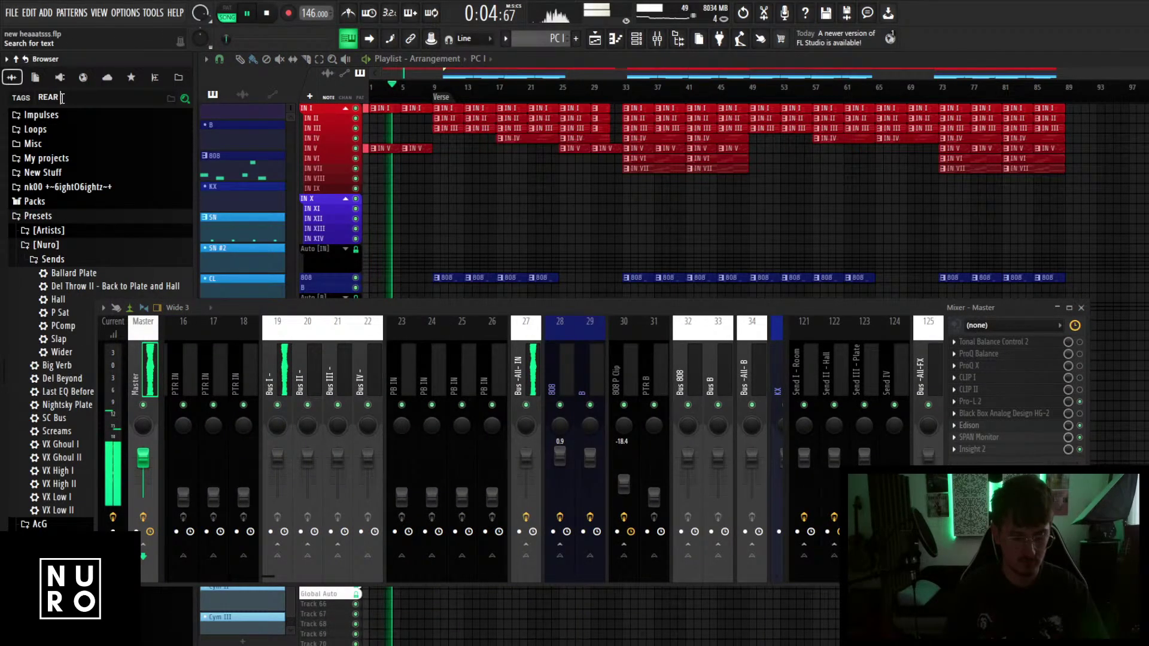
{"action": "type", "text": "BUS"}
{"action": "left_click_drag", "start_coordinate": [46, 114], "coordinate": [395, 379]}
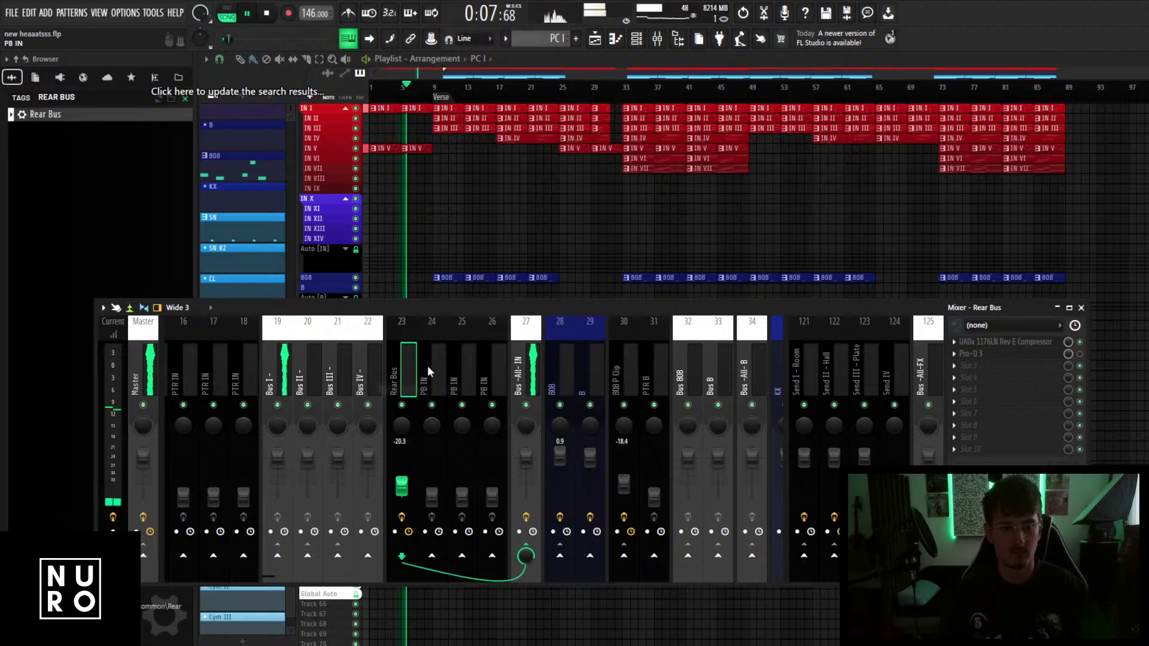
Add Black Box Analog Design HG-2 to slot 2 of mixer insert 24 (PB IN) with the 05 Acoustic Sparkle preset.
{"action": "left_click", "coordinate": [428, 365]}
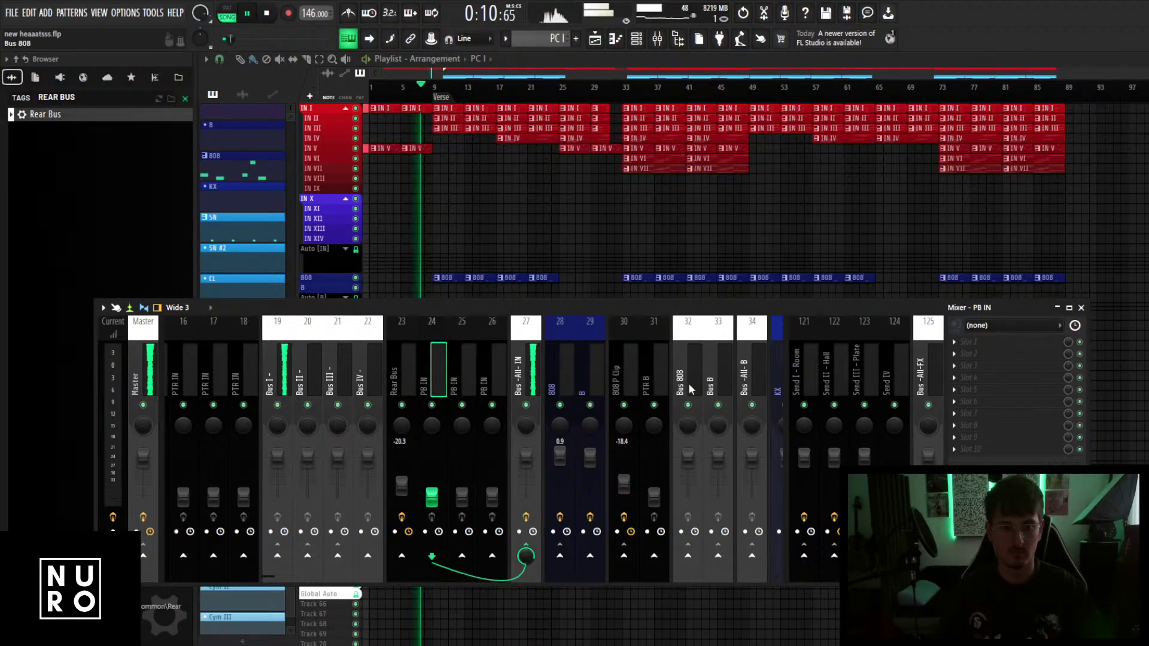
{"action": "left_click", "coordinate": [970, 354]}
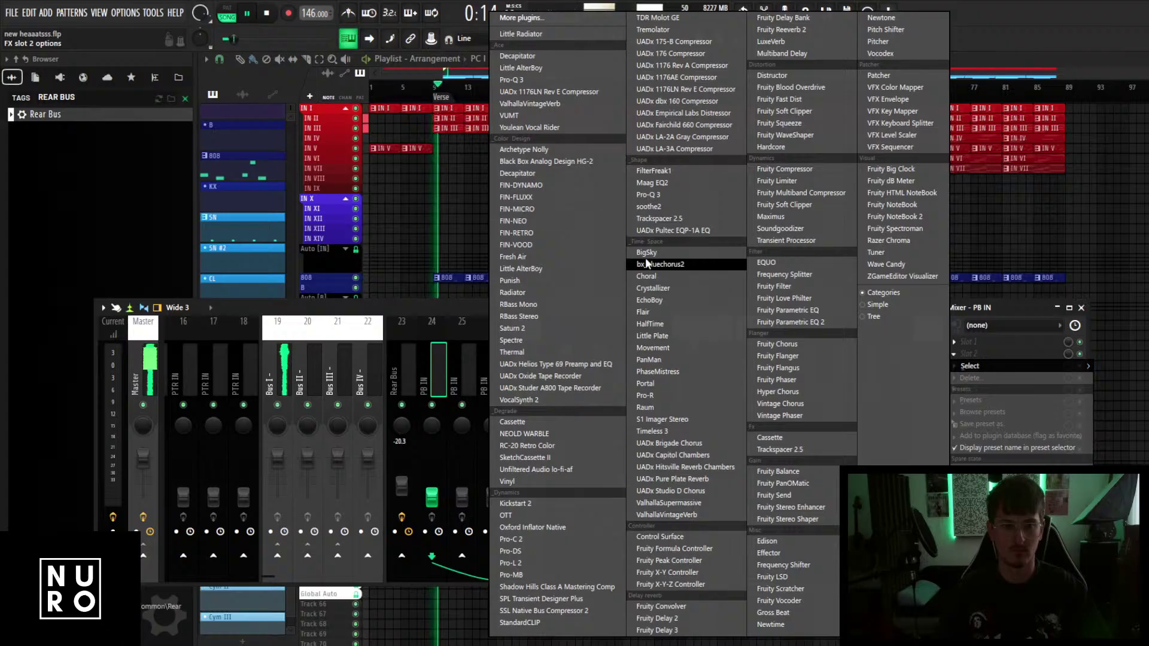
{"action": "left_click", "coordinate": [518, 161]}
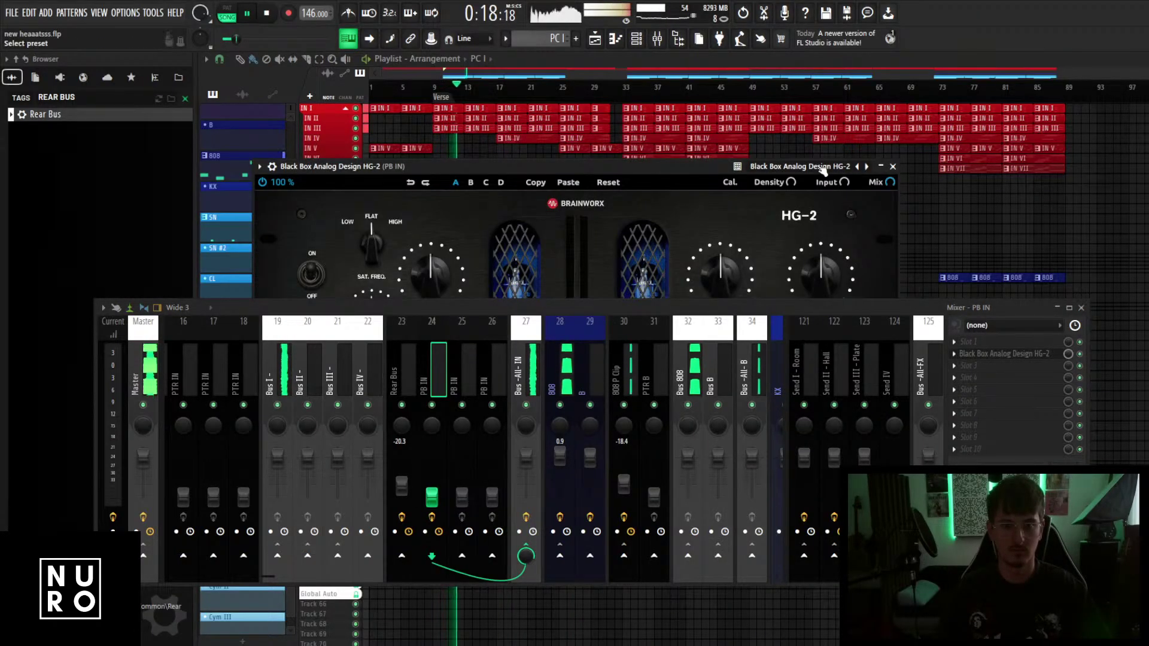
{"action": "left_click", "coordinate": [824, 167]}
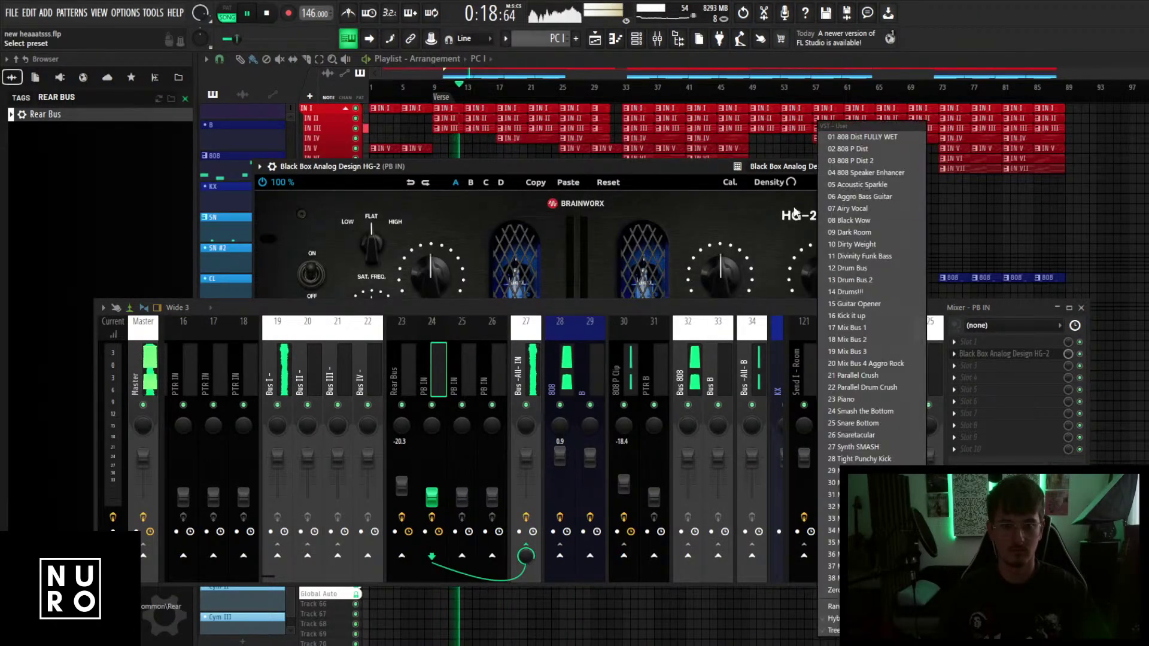
{"action": "left_click", "coordinate": [861, 186]}
Move the mixer below the HG-2 controls to check them, and close the plugin window.
{"action": "left_click_drag", "start_coordinate": [795, 308], "coordinate": [792, 369]}
{"action": "scroll", "coordinate": [441, 405], "scroll_direction": "up", "scroll_amount": 1}
{"action": "scroll", "coordinate": [437, 411], "scroll_direction": "up", "scroll_amount": 1}
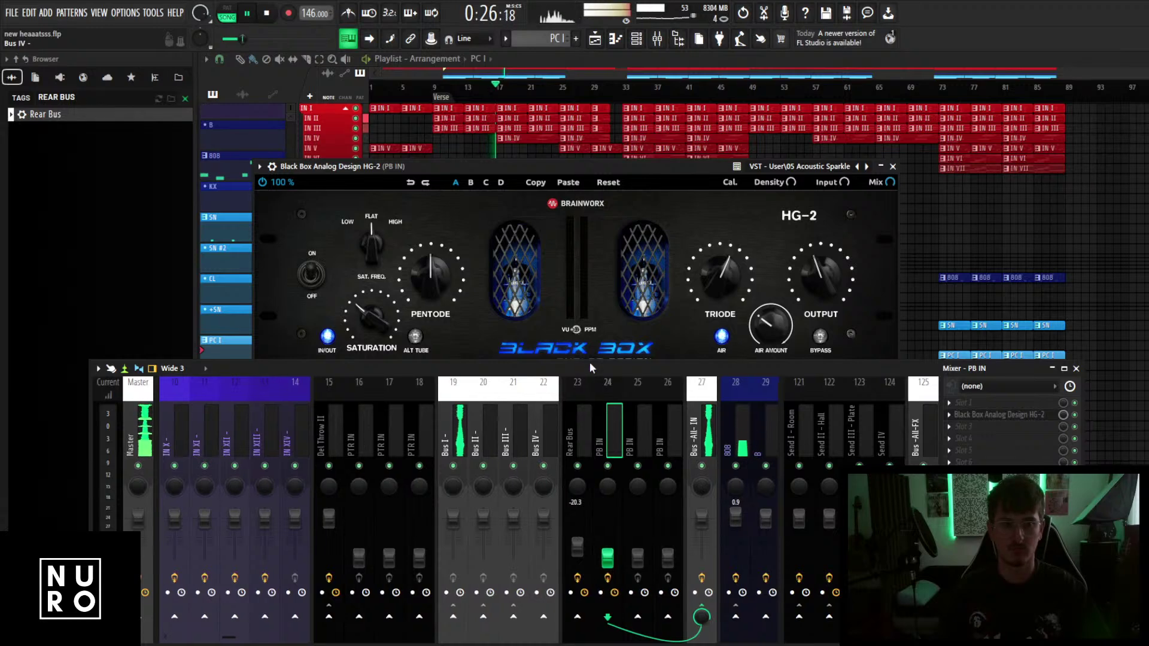
{"action": "left_click_drag", "start_coordinate": [590, 363], "coordinate": [586, 391]}
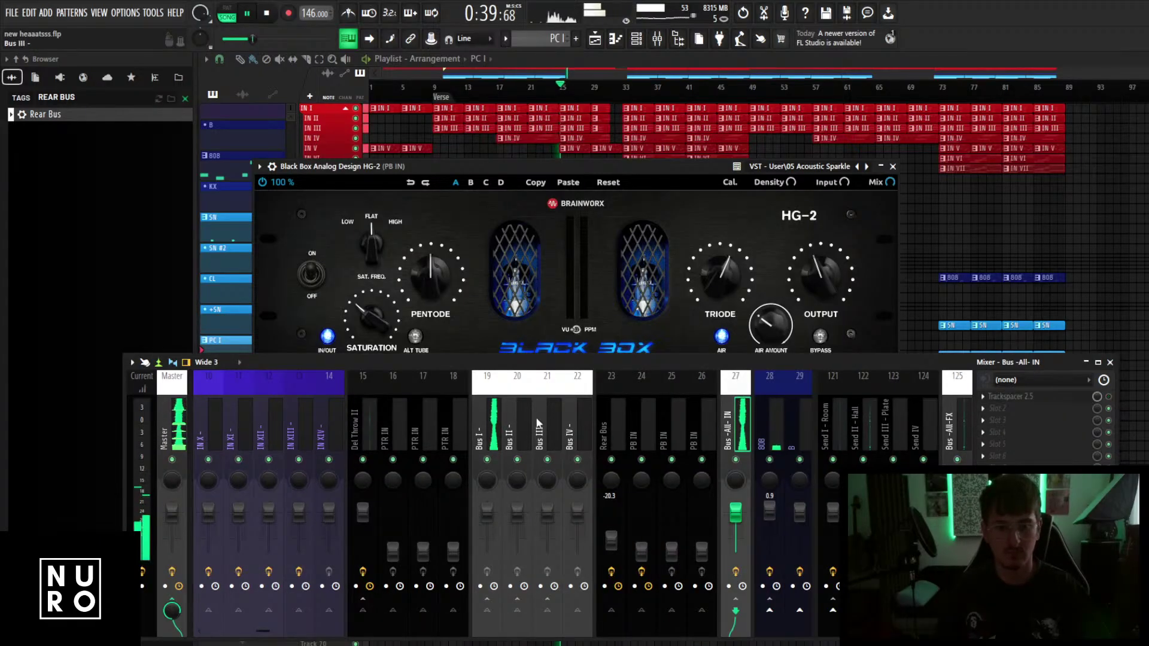
{"action": "scroll", "coordinate": [537, 417], "scroll_direction": "down", "scroll_amount": 3}
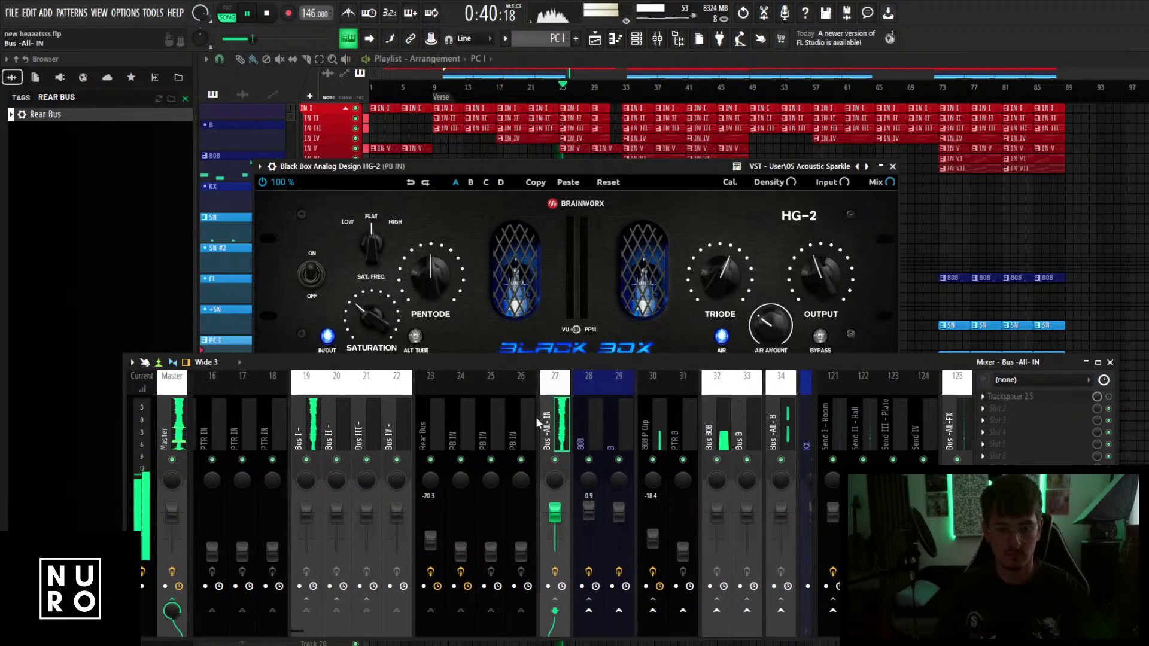
{"action": "scroll", "coordinate": [536, 417], "scroll_direction": "down", "scroll_amount": 2}
{"action": "left_click", "coordinate": [892, 166]}
Listen to the arrangement through the gap before bar 33, and stop playback.
{"action": "scroll", "coordinate": [605, 236], "scroll_direction": "up", "scroll_amount": 2}
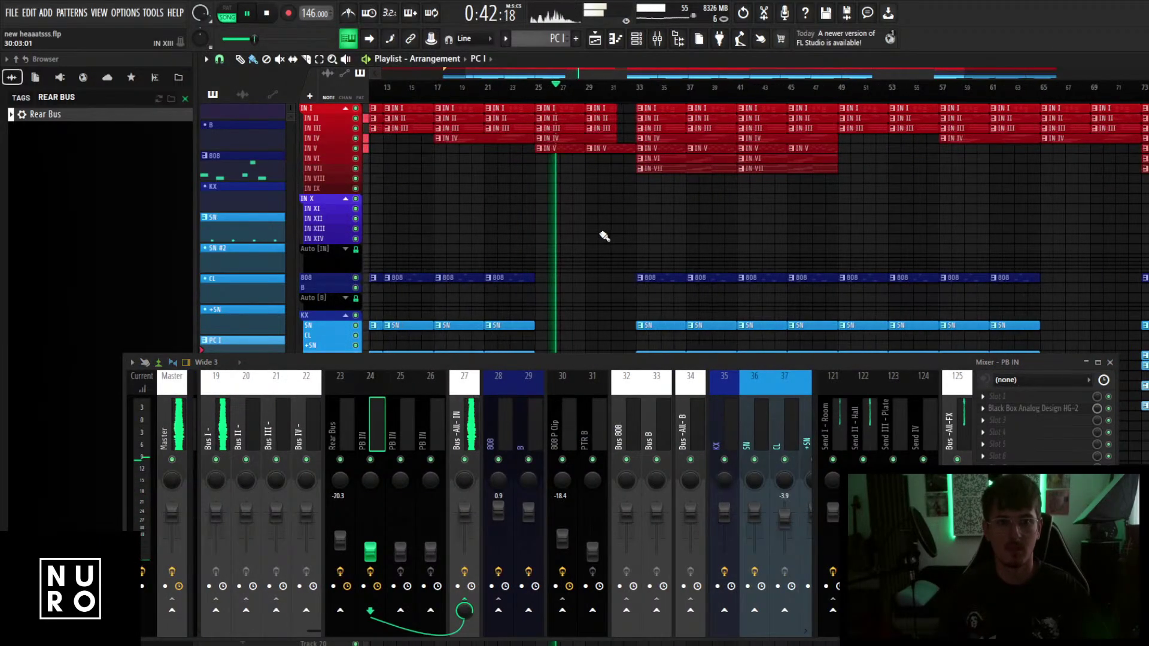
{"action": "scroll", "coordinate": [605, 237], "scroll_direction": "down", "scroll_amount": 2}
{"action": "scroll", "coordinate": [549, 239], "scroll_direction": "up", "scroll_amount": 5}
{"action": "scroll", "coordinate": [549, 239], "scroll_direction": "down", "scroll_amount": 3}
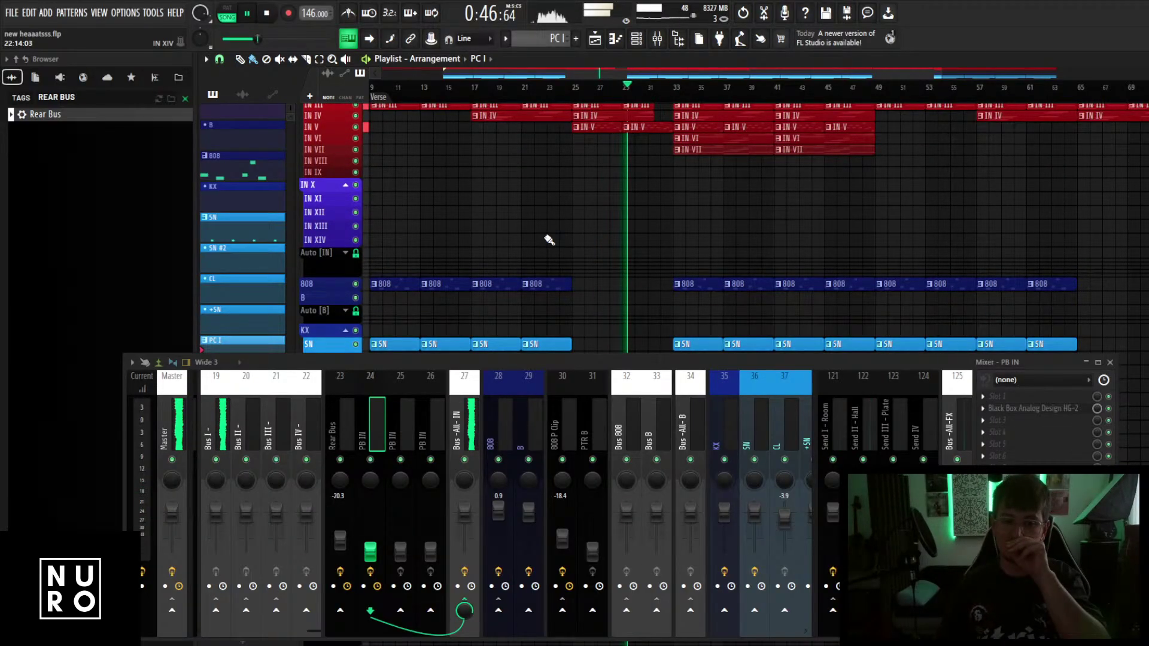
{"action": "key", "text": "space"}
{"action": "scroll", "coordinate": [546, 239], "scroll_direction": "up", "scroll_amount": 2}
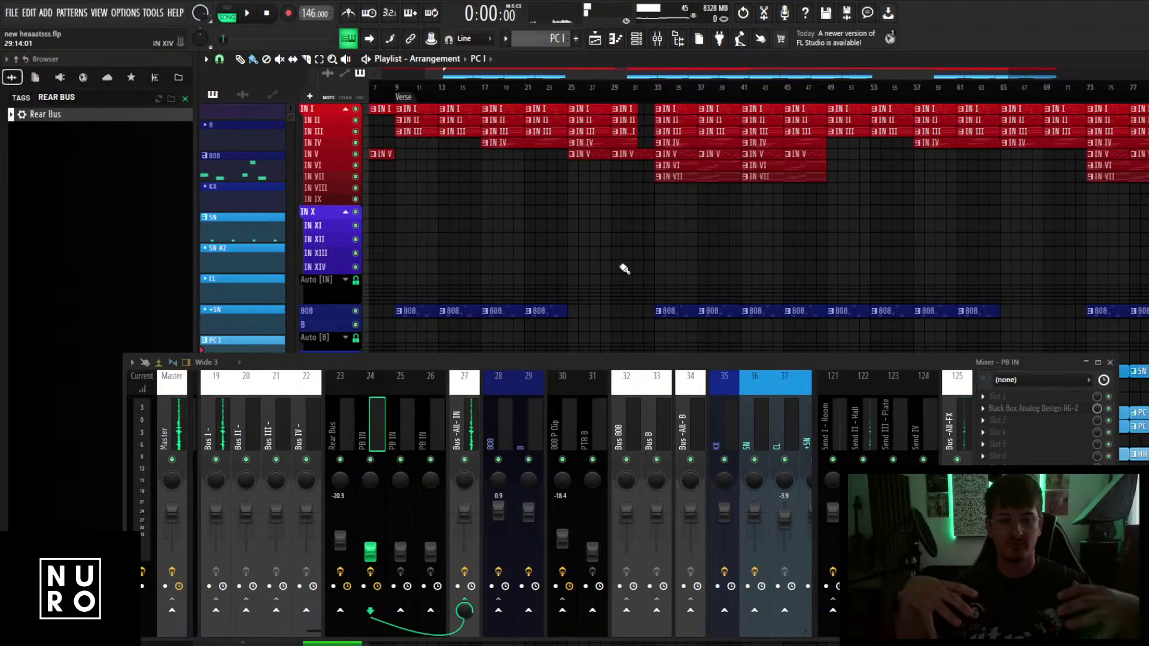
Choose pattern B and place a clip of it on the B track at bar 25, after the 808 clips.
{"action": "scroll", "coordinate": [624, 269], "scroll_direction": "up", "scroll_amount": 4}
{"action": "left_click", "coordinate": [506, 39]}
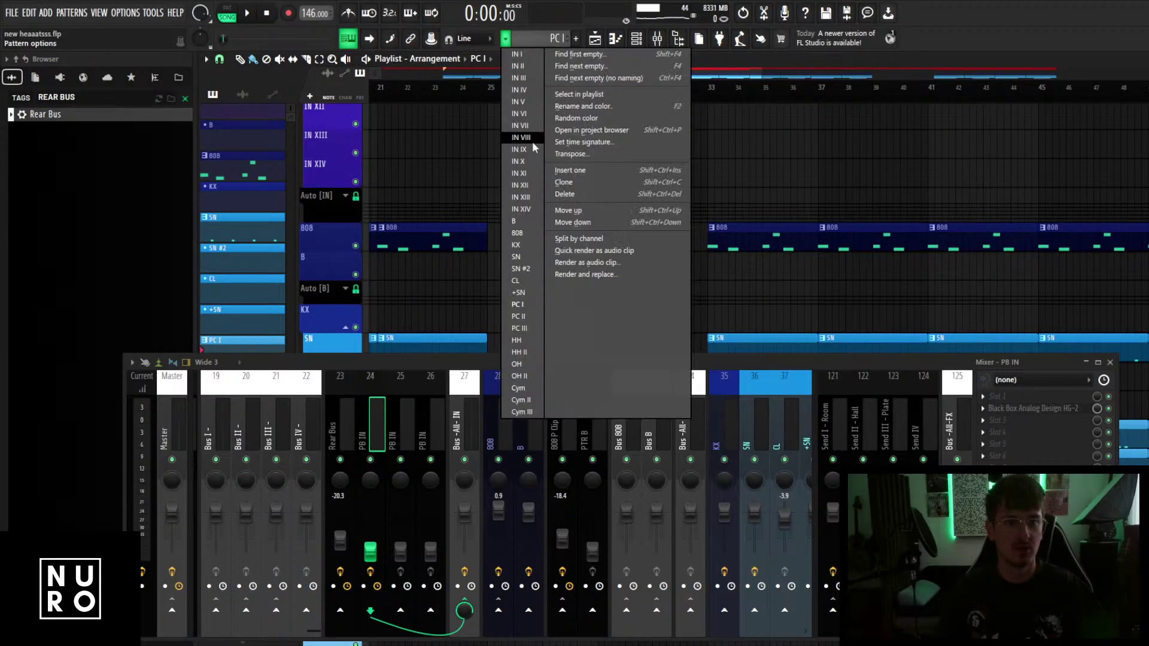
{"action": "left_click", "coordinate": [516, 223]}
{"action": "left_click", "coordinate": [479, 263]}
{"action": "scroll", "coordinate": [482, 278], "scroll_direction": "up", "scroll_amount": 4}
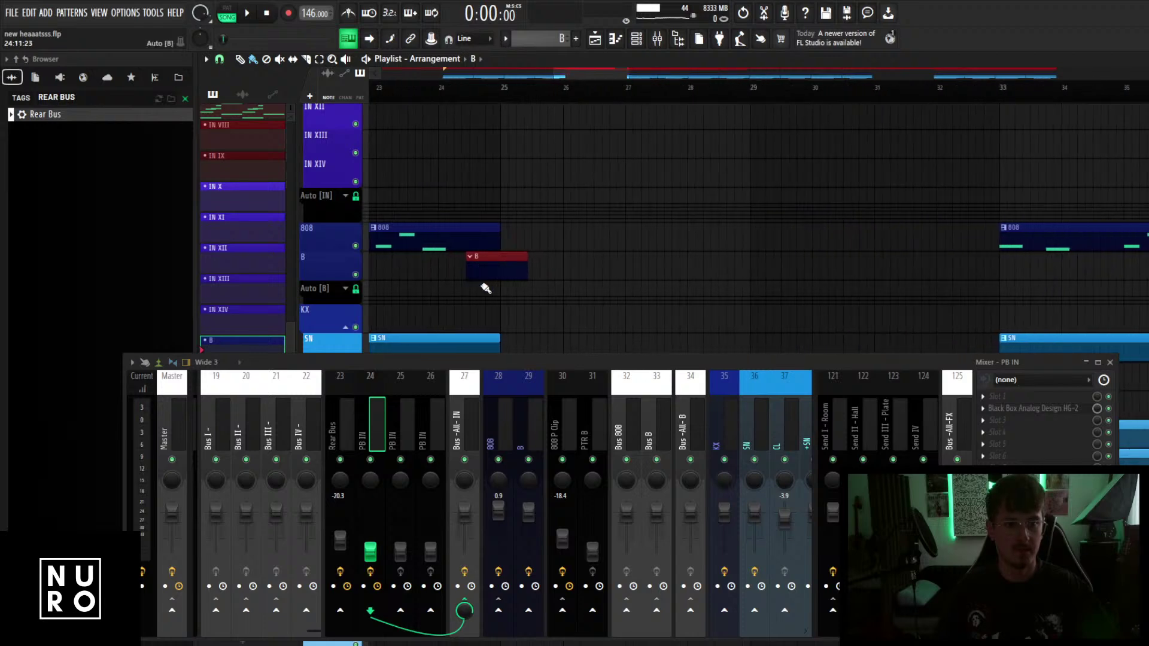
Open the B Omni channel's Omnisphere from the channel rack and arrange the windows to leave its patch browser accessible.
{"action": "left_click", "coordinate": [645, 44]}
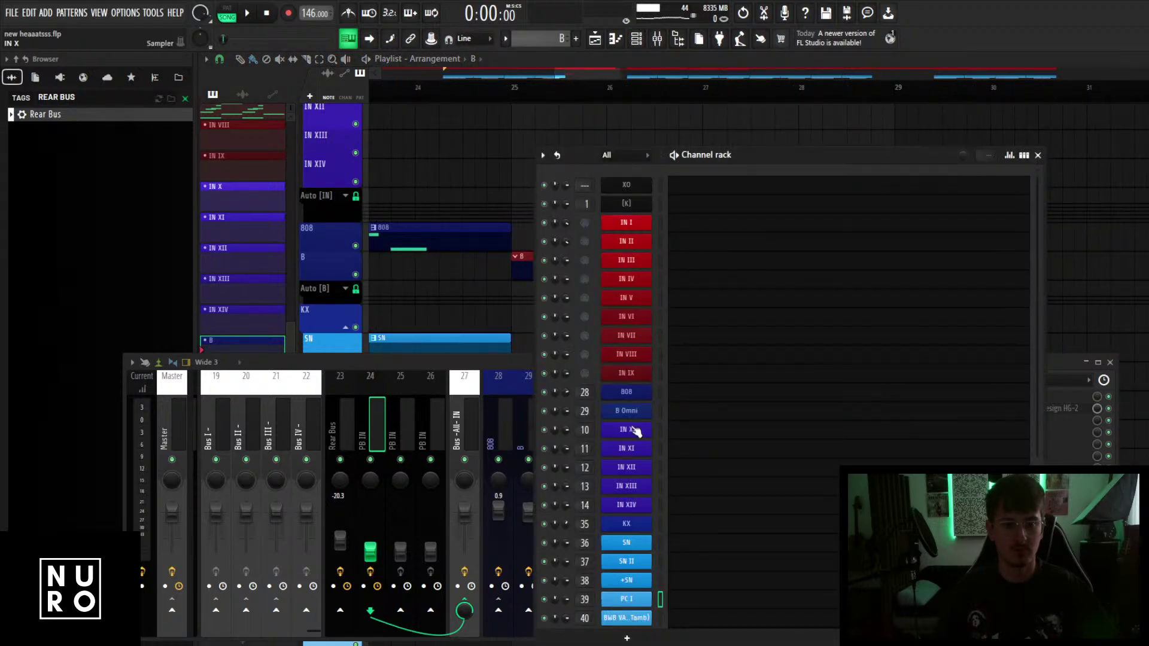
{"action": "left_click", "coordinate": [656, 411]}
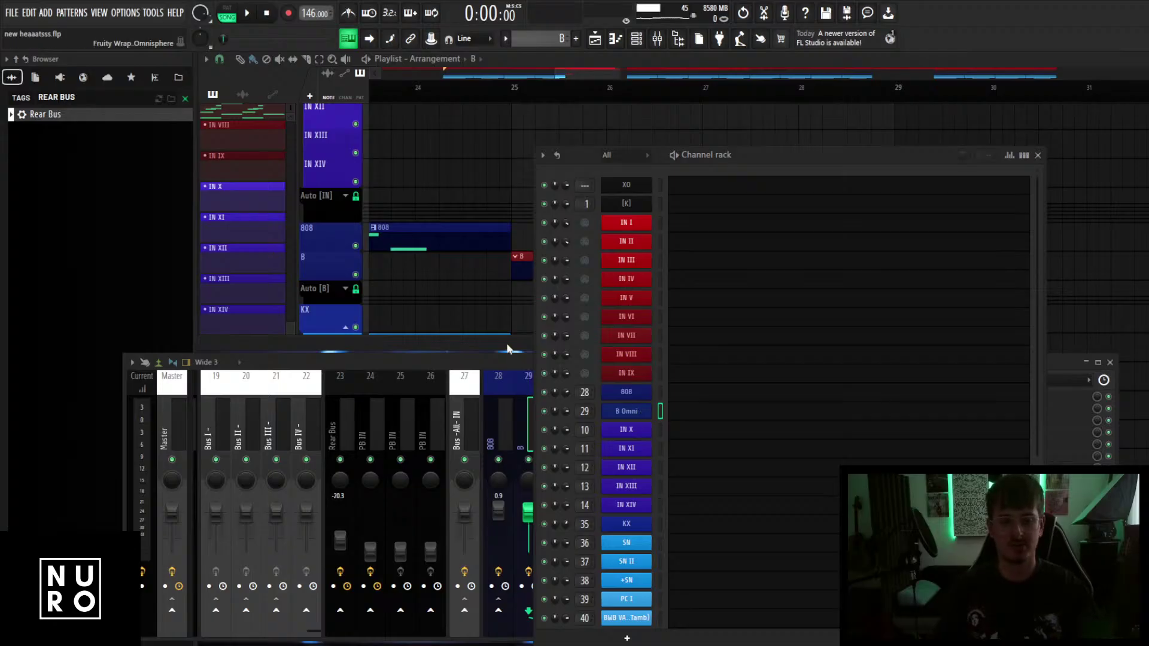
{"action": "left_click_drag", "start_coordinate": [478, 357], "coordinate": [476, 447]}
{"action": "left_click_drag", "start_coordinate": [779, 157], "coordinate": [819, 456]}
{"action": "left_click_drag", "start_coordinate": [603, 347], "coordinate": [871, 83]}
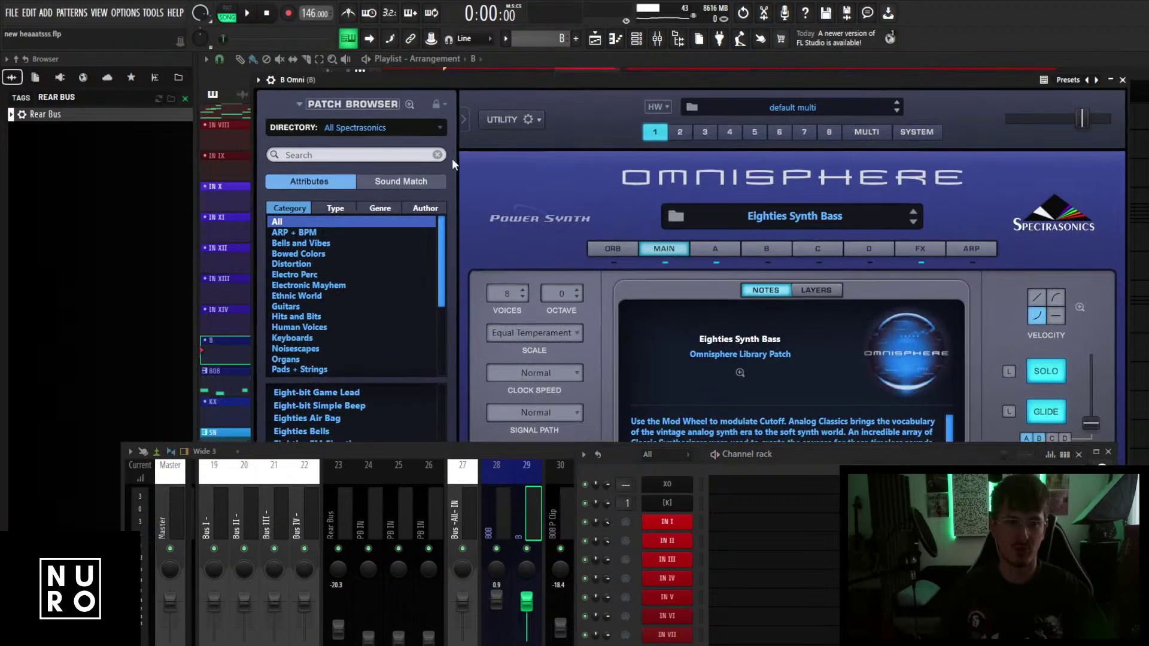
Search Omnisphere's patches for REESE, load the Beef Reese patch into B Omni and close the plugin window.
{"action": "left_click", "coordinate": [347, 152]}
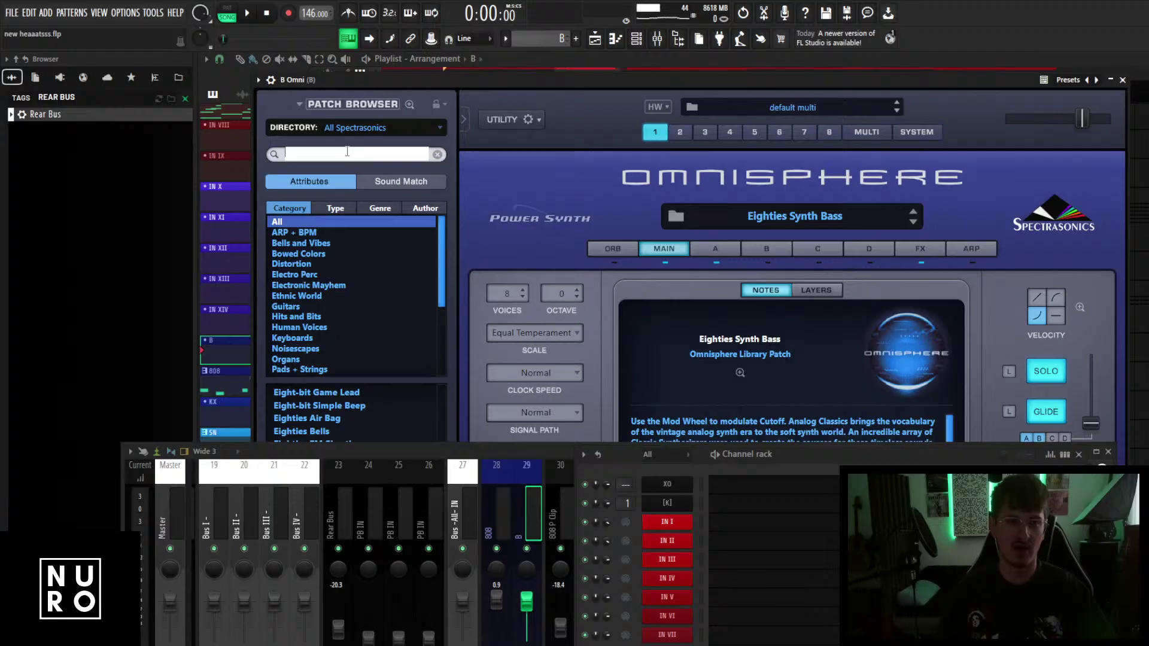
{"action": "type", "text": "REESE"}
{"action": "left_click", "coordinate": [328, 396]}
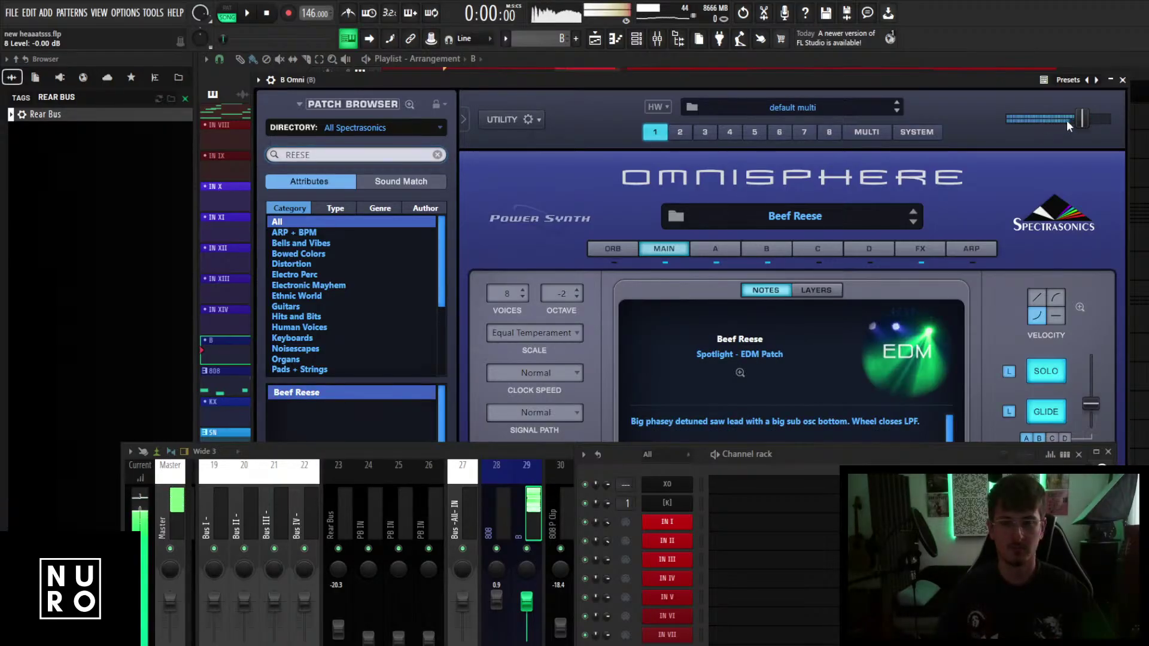
{"action": "left_click", "coordinate": [1123, 80]}
Move the mixer out of the playlist's way and open the B Omni channel's piano roll from the channel rack.
{"action": "left_click_drag", "start_coordinate": [546, 451], "coordinate": [610, 279]}
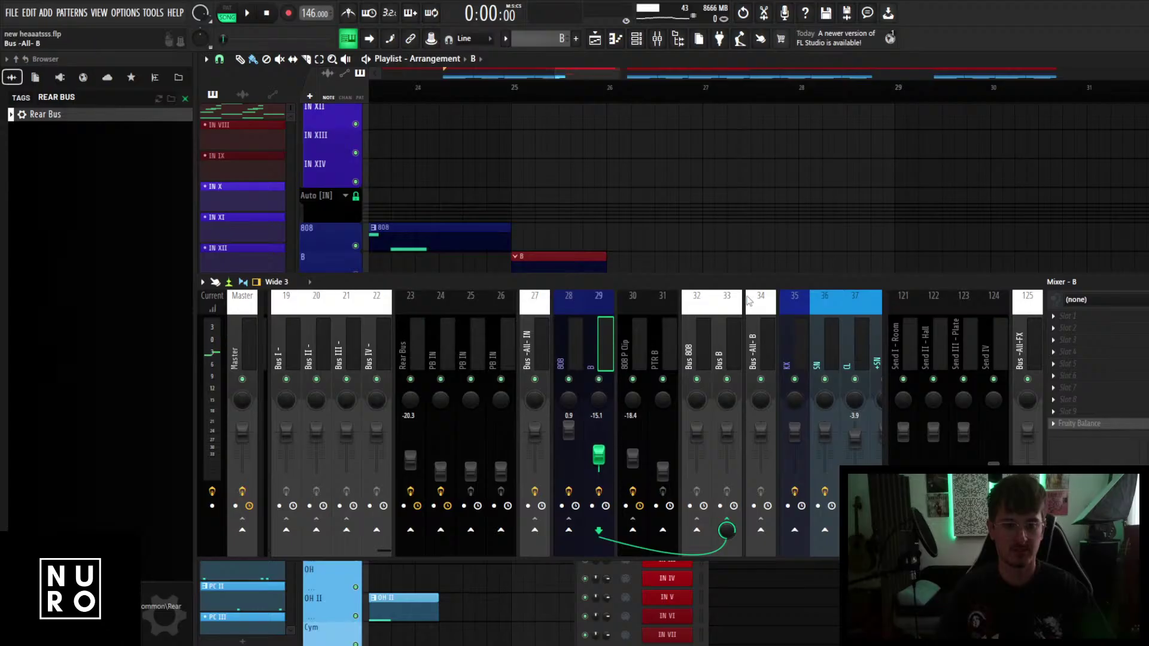
{"action": "left_click_drag", "start_coordinate": [743, 282], "coordinate": [729, 368]}
{"action": "left_click", "coordinate": [636, 39]}
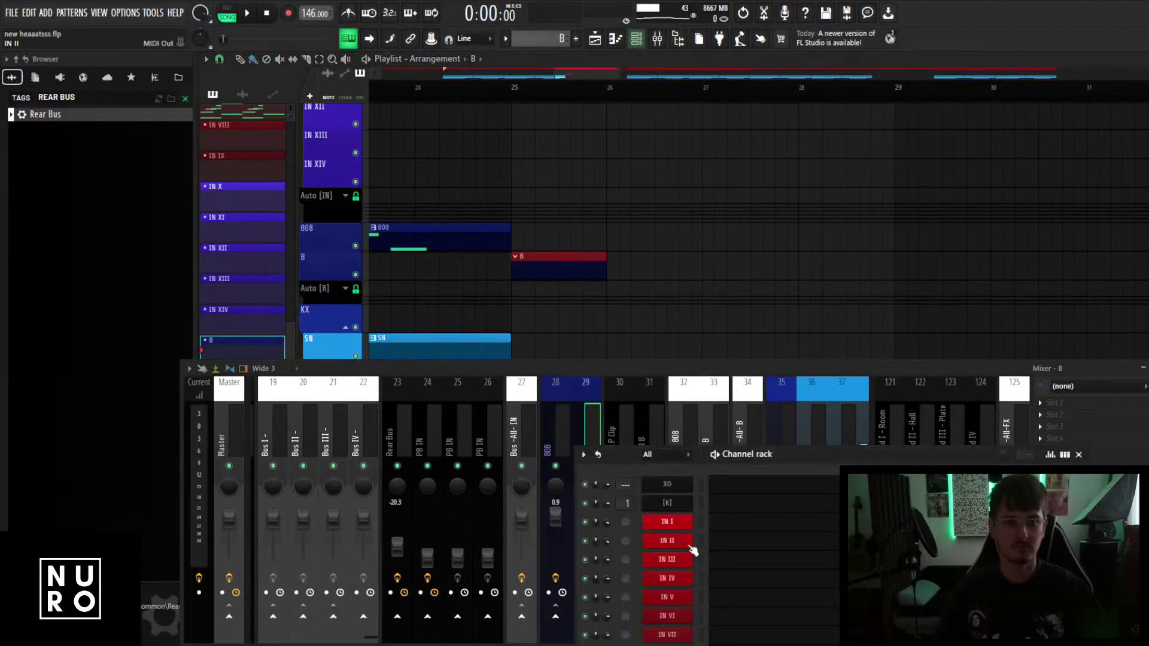
{"action": "scroll", "coordinate": [757, 569], "scroll_direction": "down", "scroll_amount": 5}
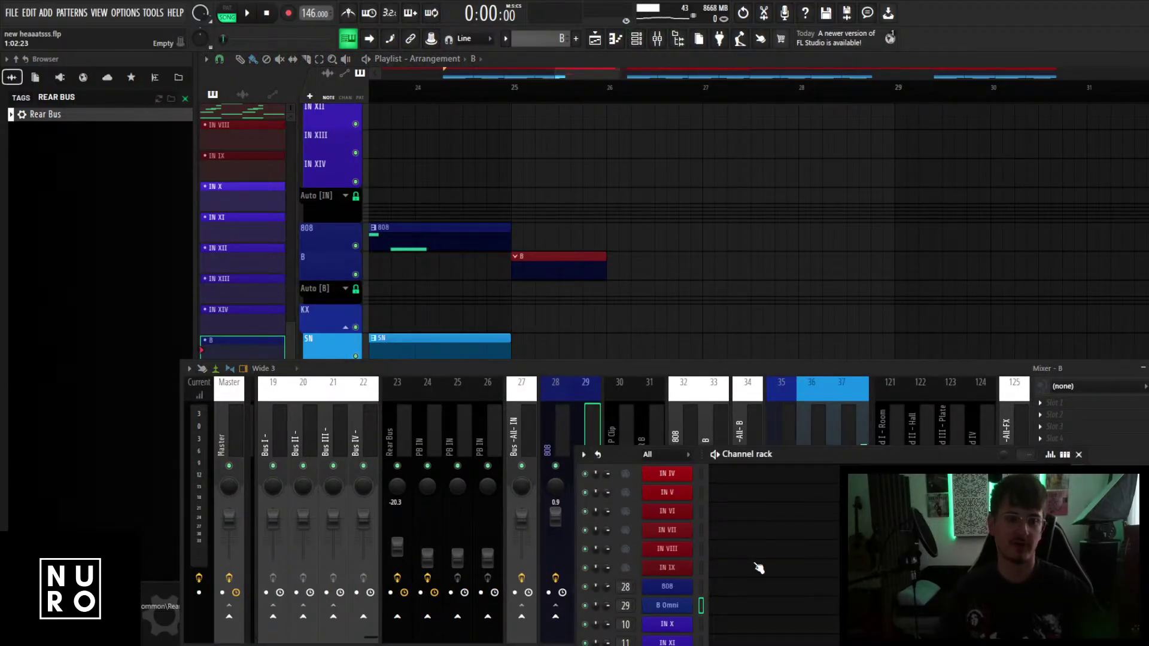
{"action": "right_click", "coordinate": [682, 604]}
{"action": "left_click", "coordinate": [739, 470]}
Bring the mixer back into view and load Pro-Q 3 into an effect slot of the B track.
{"action": "left_click", "coordinate": [659, 40]}
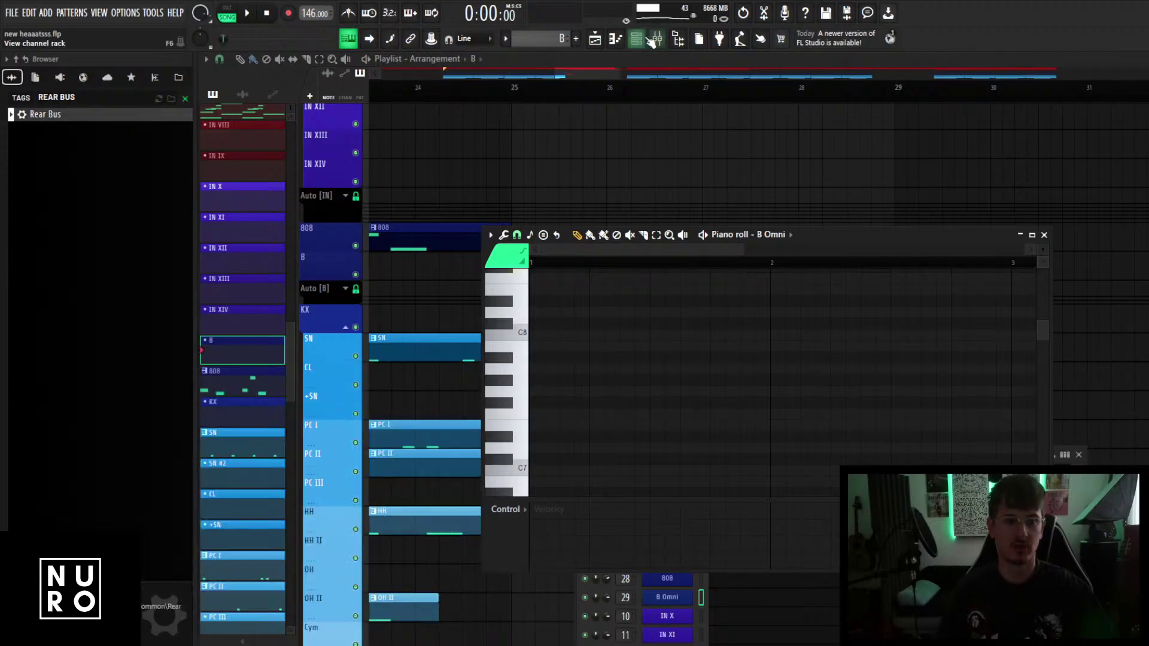
{"action": "left_click", "coordinate": [654, 39]}
{"action": "left_click", "coordinate": [1064, 427]}
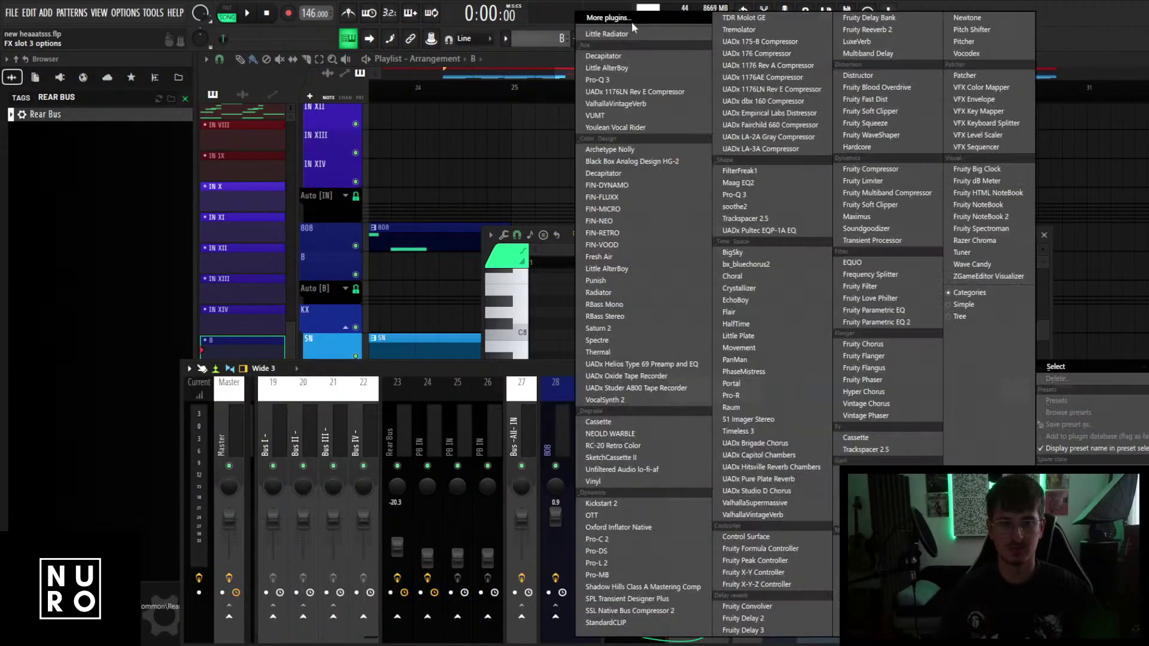
{"action": "left_click", "coordinate": [616, 72]}
Rearrange the windows, add a high-cut filter at about 145 Hz with an 18 dB/oct slope in Pro-Q 3, and close it.
{"action": "left_click_drag", "start_coordinate": [722, 415], "coordinate": [709, 489]}
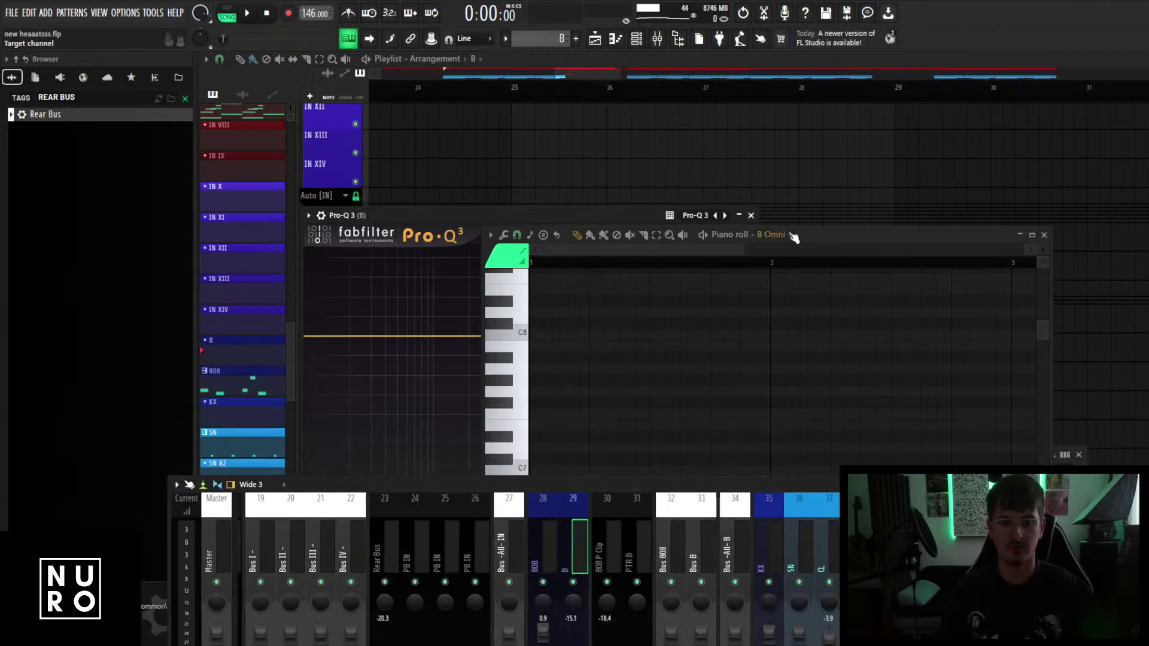
{"action": "left_click_drag", "start_coordinate": [792, 235], "coordinate": [957, 217]}
{"action": "left_click_drag", "start_coordinate": [528, 213], "coordinate": [523, 93]}
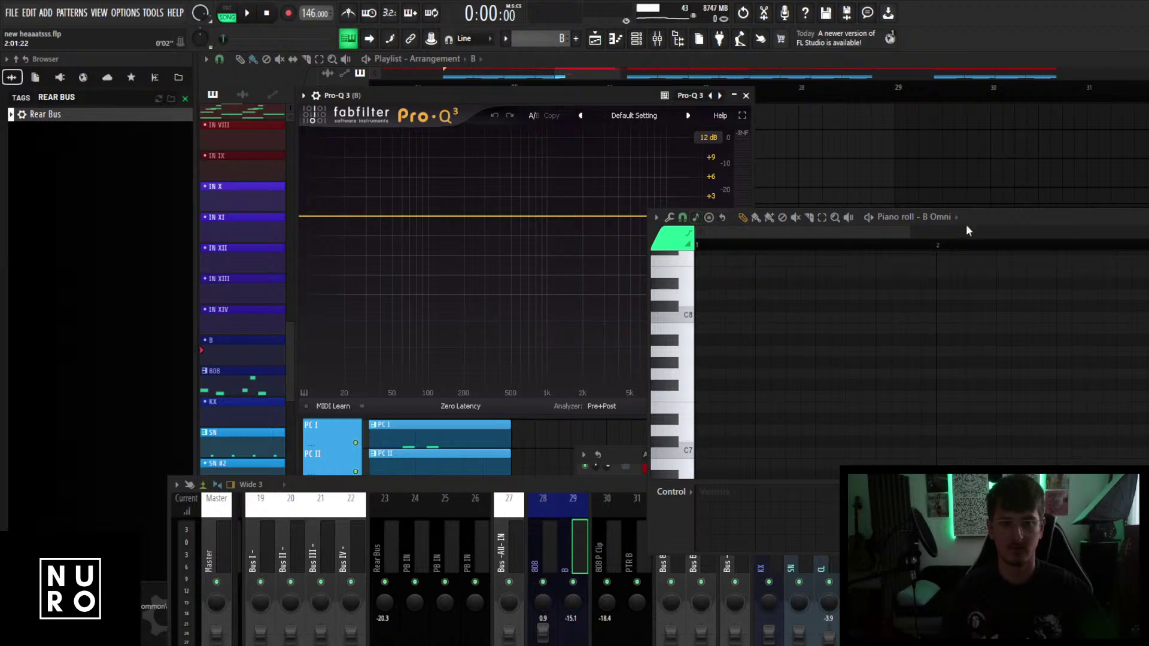
{"action": "left_click_drag", "start_coordinate": [968, 230], "coordinate": [938, 317]}
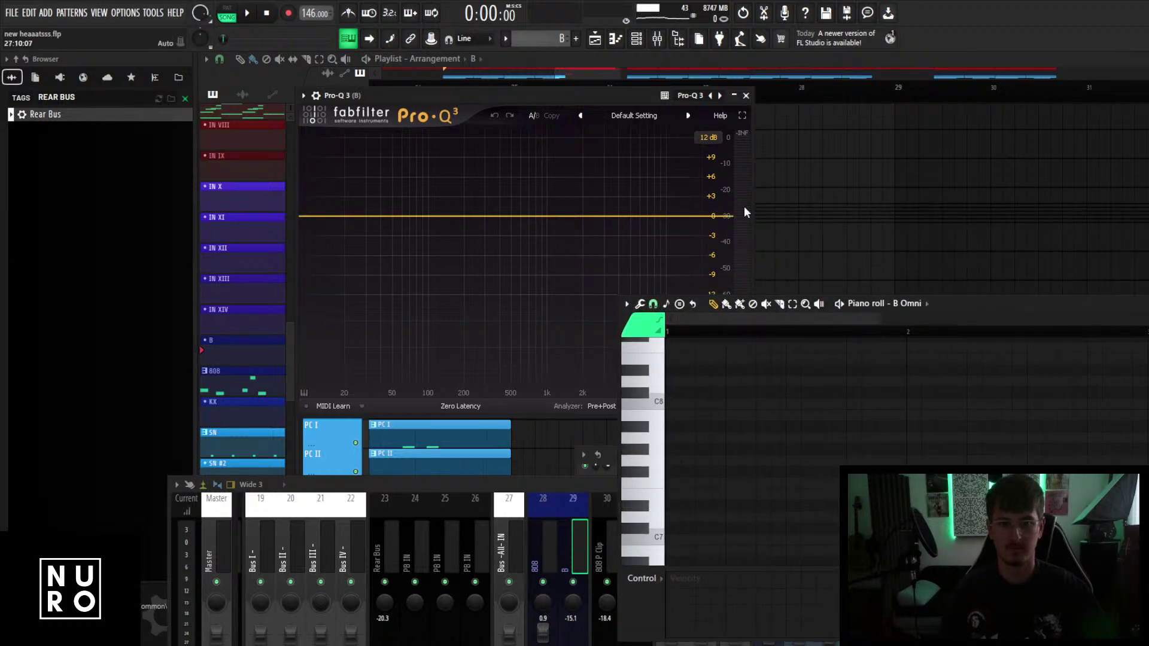
{"action": "left_click_drag", "start_coordinate": [722, 216], "coordinate": [447, 217]}
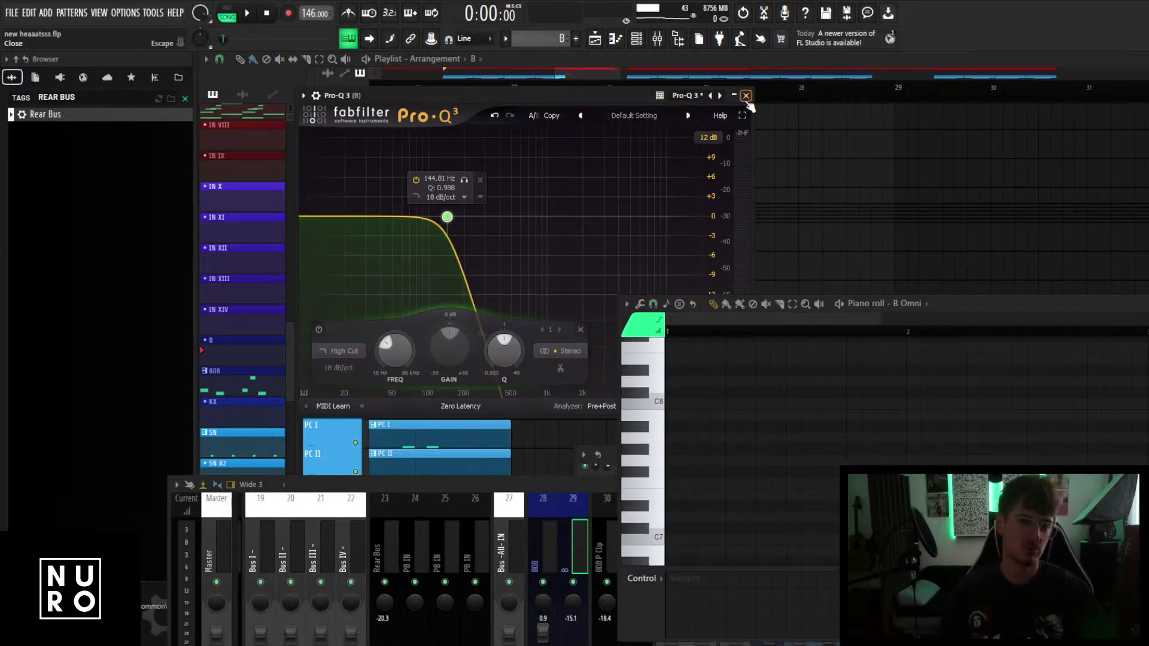
{"action": "left_click", "coordinate": [746, 95]}
Open the IN III pattern's notes in the piano roll, copy its low notes and close the piano roll.
{"action": "scroll", "coordinate": [577, 218], "scroll_direction": "up", "scroll_amount": 5}
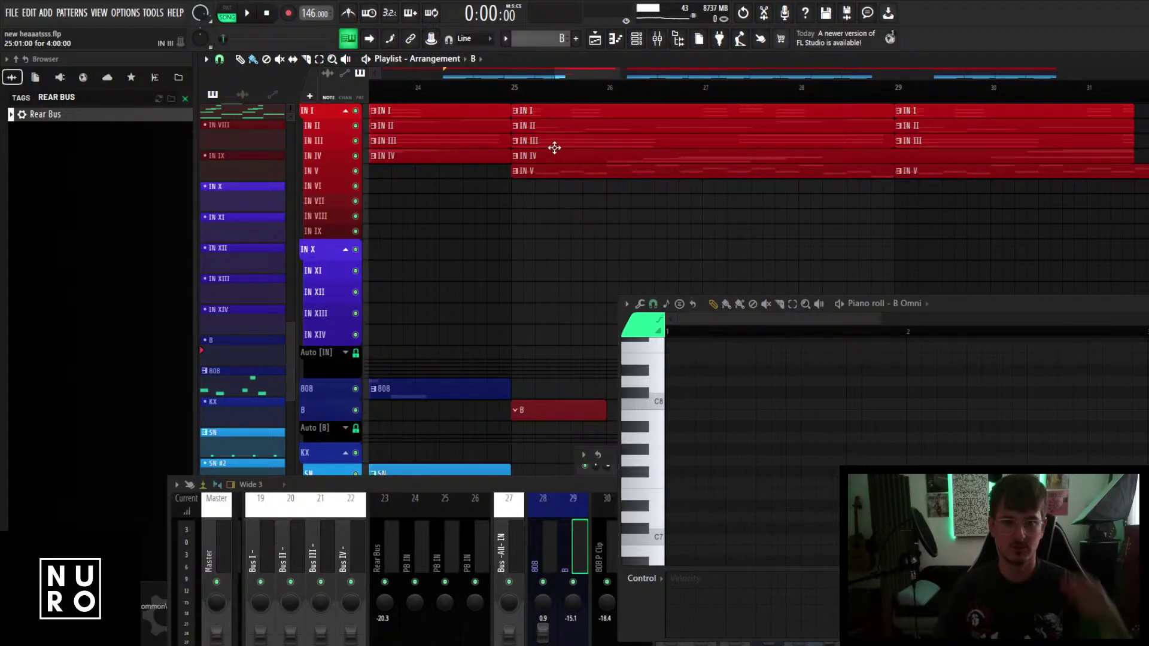
{"action": "left_click", "coordinate": [569, 141]}
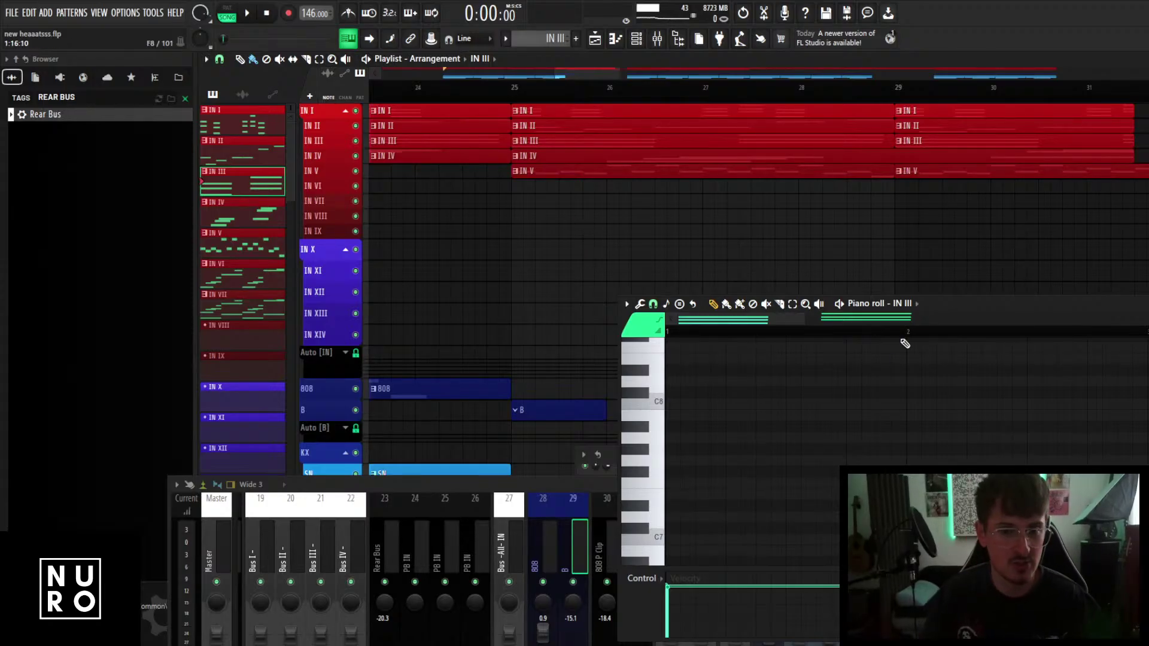
{"action": "left_click_drag", "start_coordinate": [939, 298], "coordinate": [759, 158]}
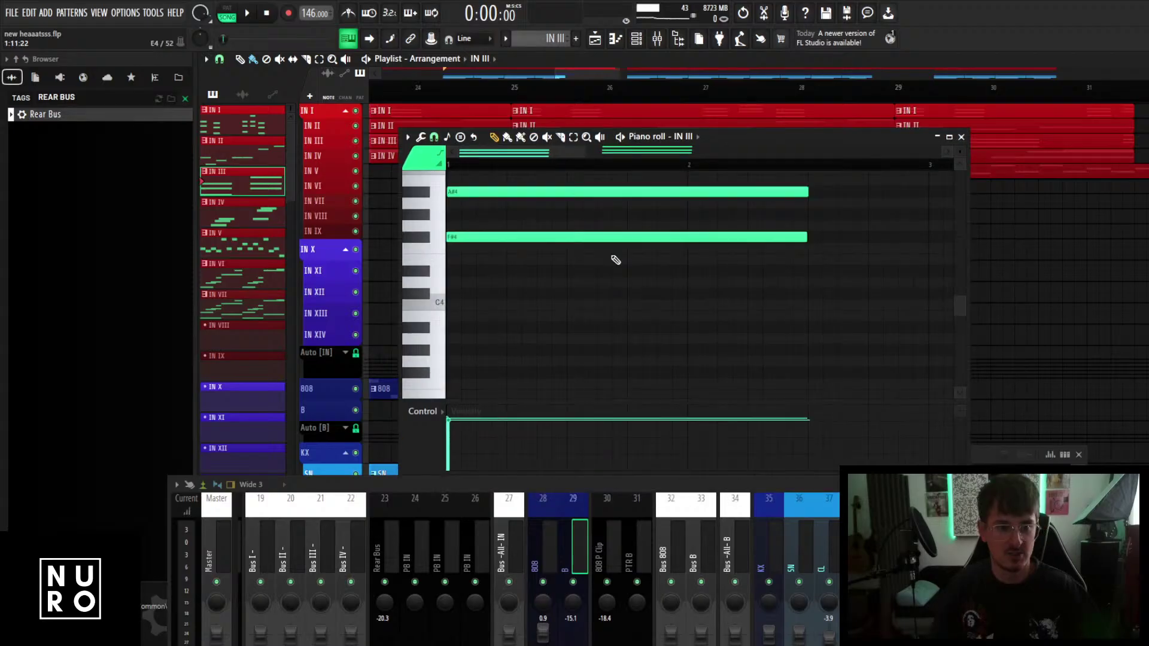
{"action": "scroll", "coordinate": [616, 259], "scroll_direction": "down", "scroll_amount": 4}
{"action": "scroll", "coordinate": [618, 269], "scroll_direction": "up", "scroll_amount": 1}
{"action": "left_click_drag", "start_coordinate": [700, 340], "coordinate": [482, 224]}
{"action": "left_click", "coordinate": [962, 137]}
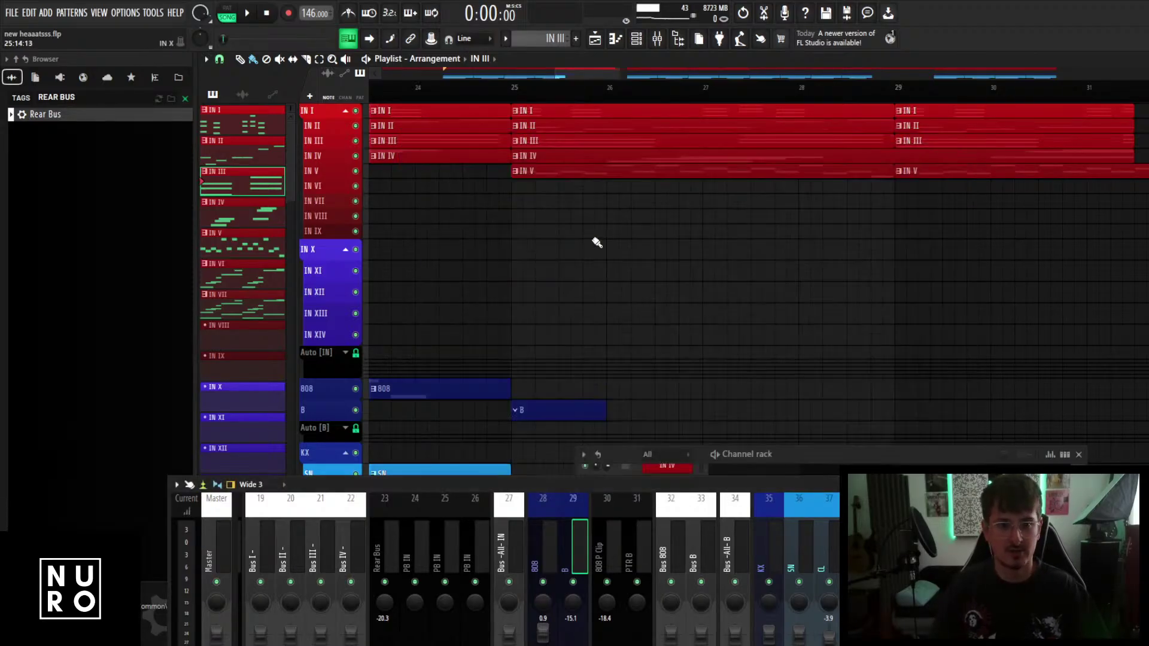
Choose pattern B again, paste the copied notes into the B Omni piano roll and deselect them.
{"action": "scroll", "coordinate": [566, 294], "scroll_direction": "down", "scroll_amount": 1}
{"action": "left_click", "coordinate": [533, 367]}
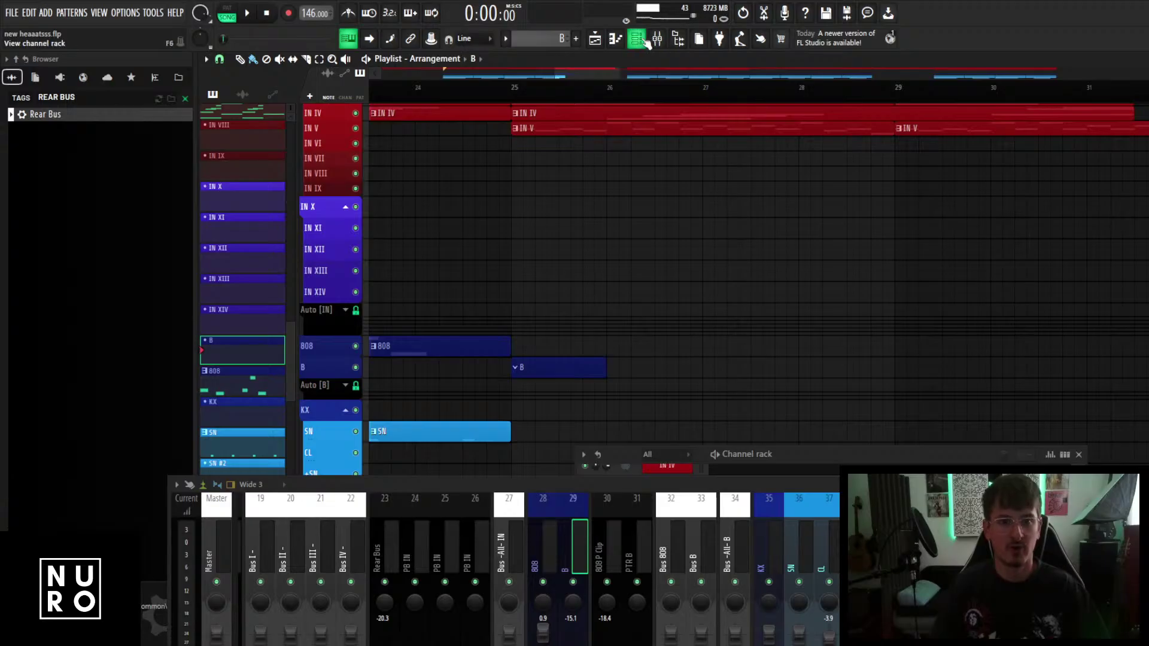
{"action": "scroll", "coordinate": [731, 541], "scroll_direction": "down", "scroll_amount": 2}
{"action": "right_click", "coordinate": [668, 545]}
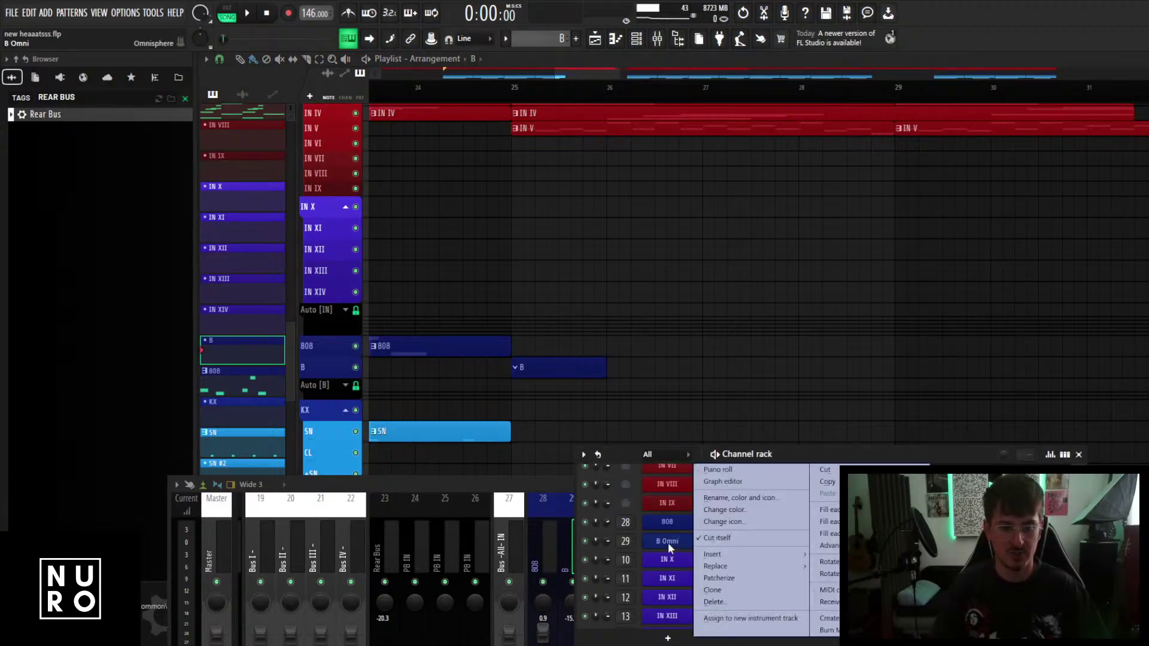
{"action": "left_click", "coordinate": [739, 469]}
{"action": "key", "text": "ctrl+v"}
{"action": "key", "text": "ctrl+d"}
{"action": "scroll", "coordinate": [539, 338], "scroll_direction": "up", "scroll_amount": 2}
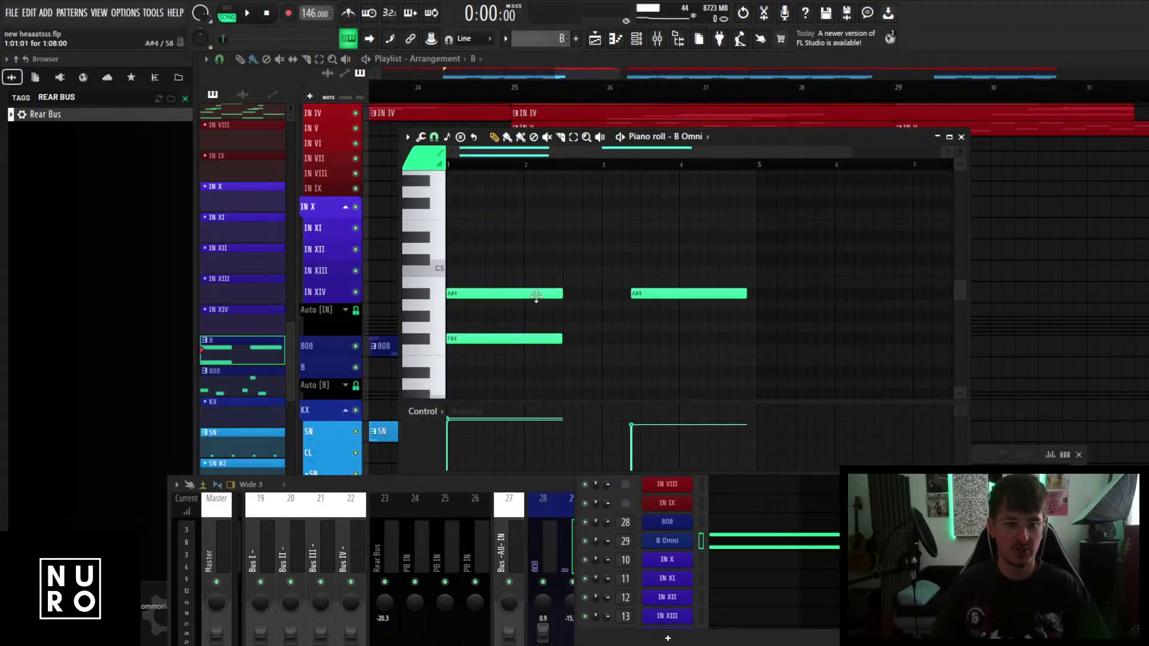
Delete the first A#4 note, stretch F#4 up to the second A#4 and extend that A#4 to bar 5, closing the piano roll.
{"action": "right_click", "coordinate": [536, 296]}
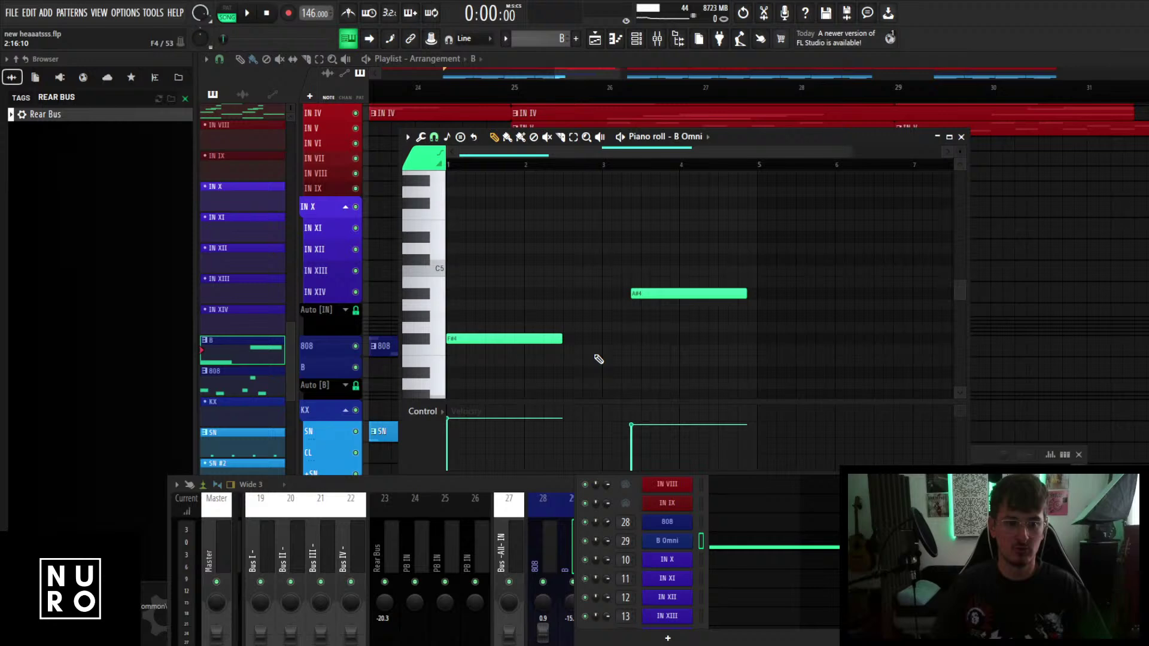
{"action": "left_click_drag", "start_coordinate": [561, 339], "coordinate": [634, 343]}
{"action": "scroll", "coordinate": [648, 341], "scroll_direction": "down", "scroll_amount": 1}
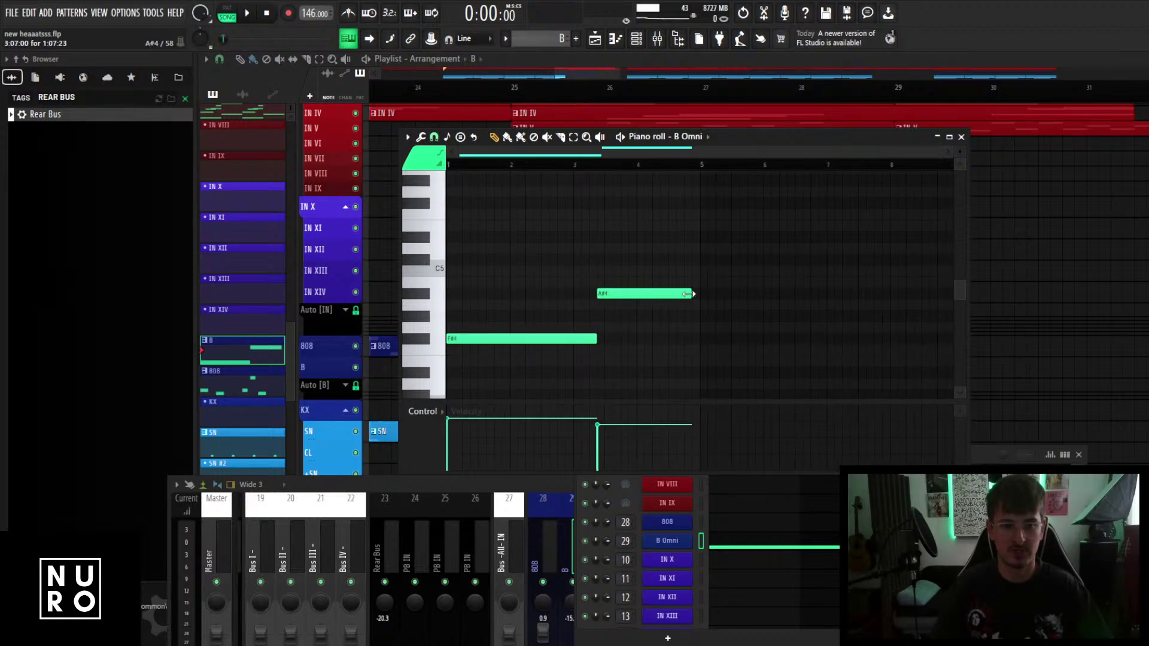
{"action": "left_click", "coordinate": [516, 338]}
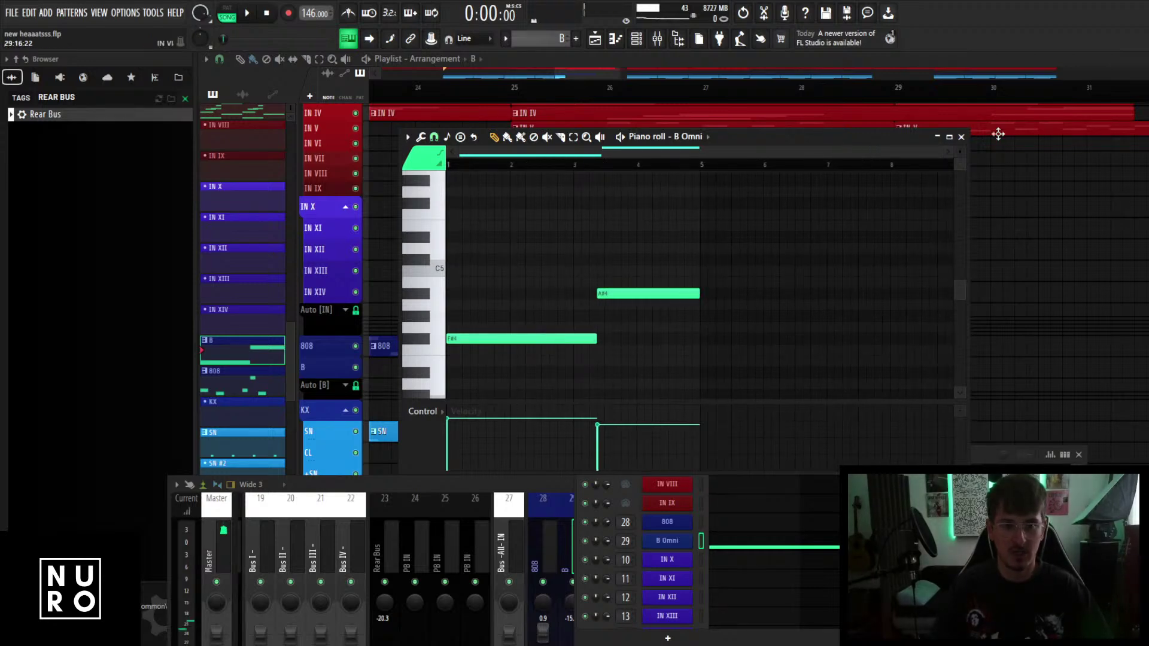
{"action": "left_click", "coordinate": [961, 137]}
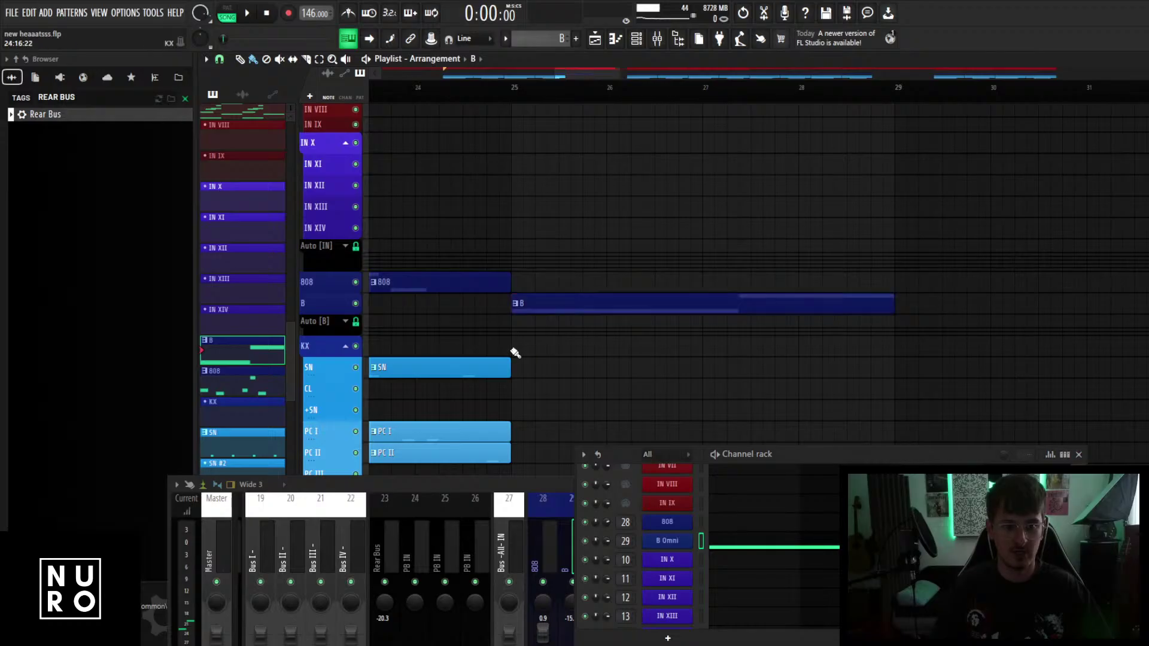
Play the arrangement from just before bar 25 and raise the mixer to watch the B track's level.
{"action": "scroll", "coordinate": [467, 259], "scroll_direction": "down", "scroll_amount": 3}
{"action": "left_click", "coordinate": [493, 89]}
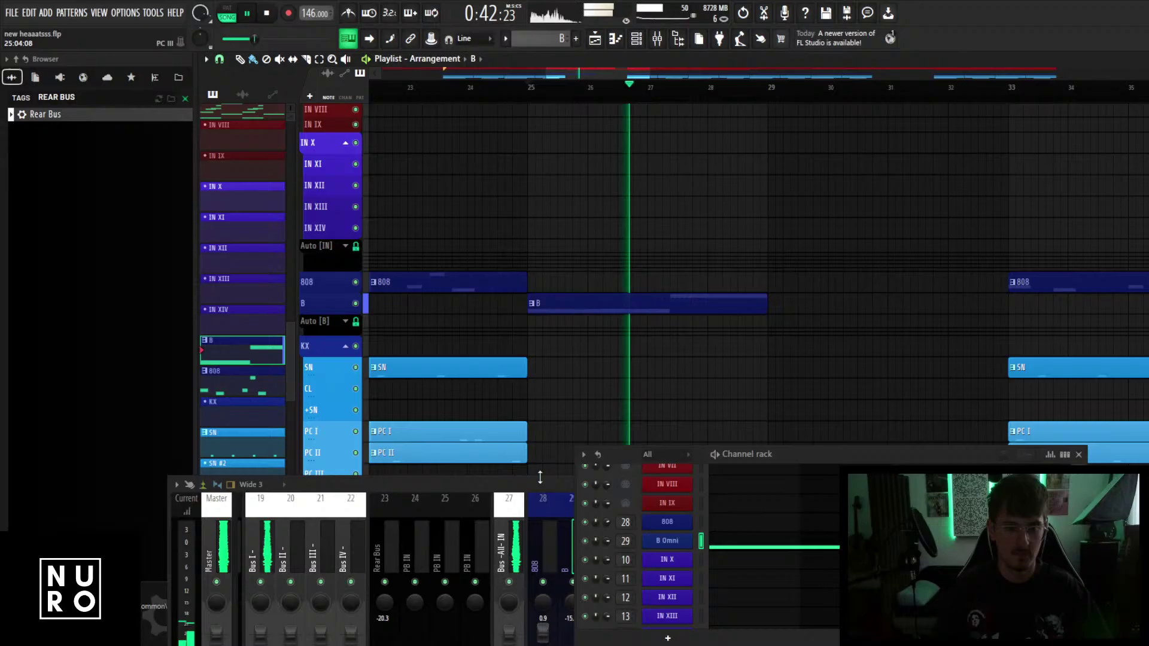
{"action": "left_click_drag", "start_coordinate": [540, 482], "coordinate": [543, 394]}
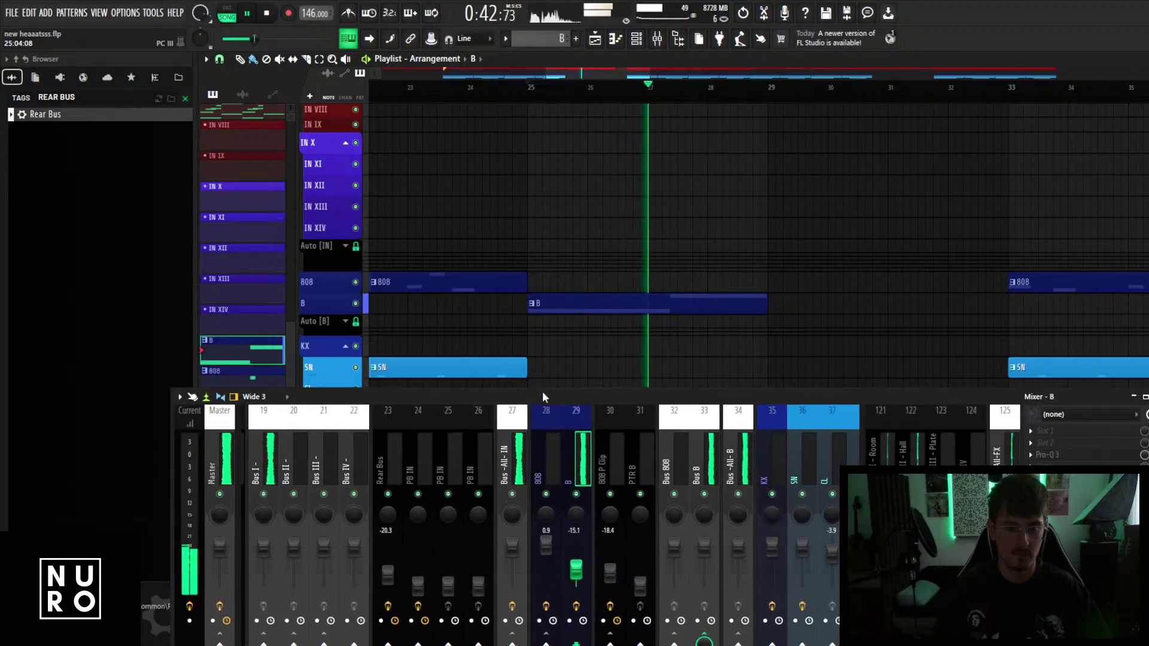
{"action": "scroll", "coordinate": [686, 358], "scroll_direction": "up", "scroll_amount": 1}
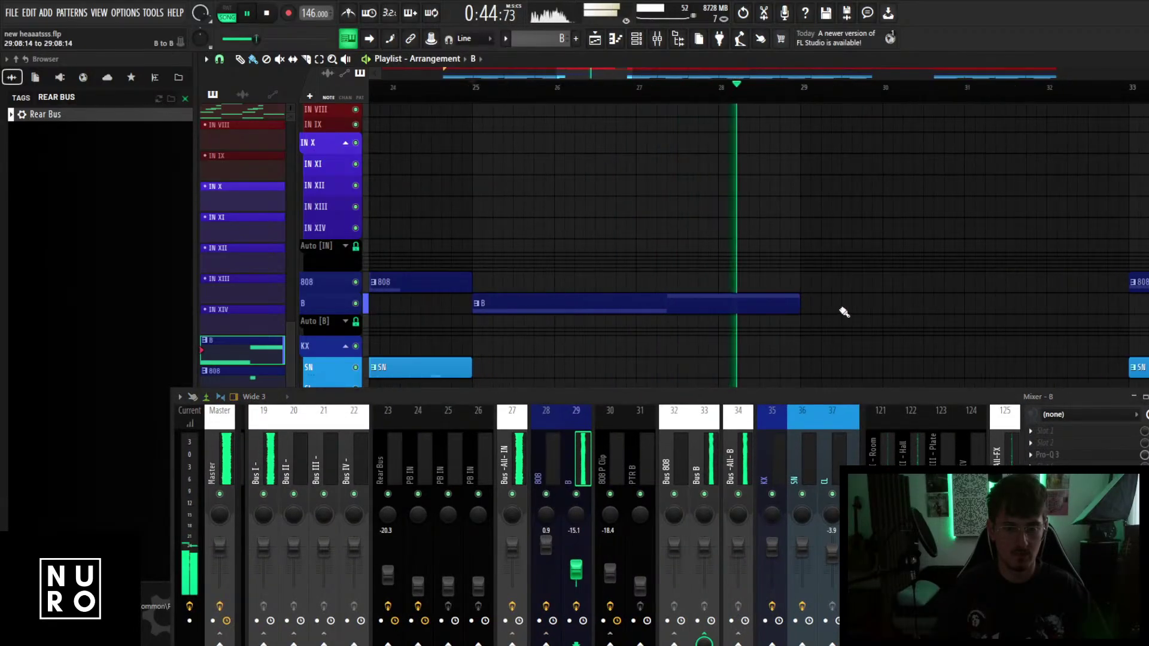
Place a second B clip at bar 29 and trim its end to about three quarters through bar 31.
{"action": "left_click_drag", "start_coordinate": [841, 310], "coordinate": [771, 321]}
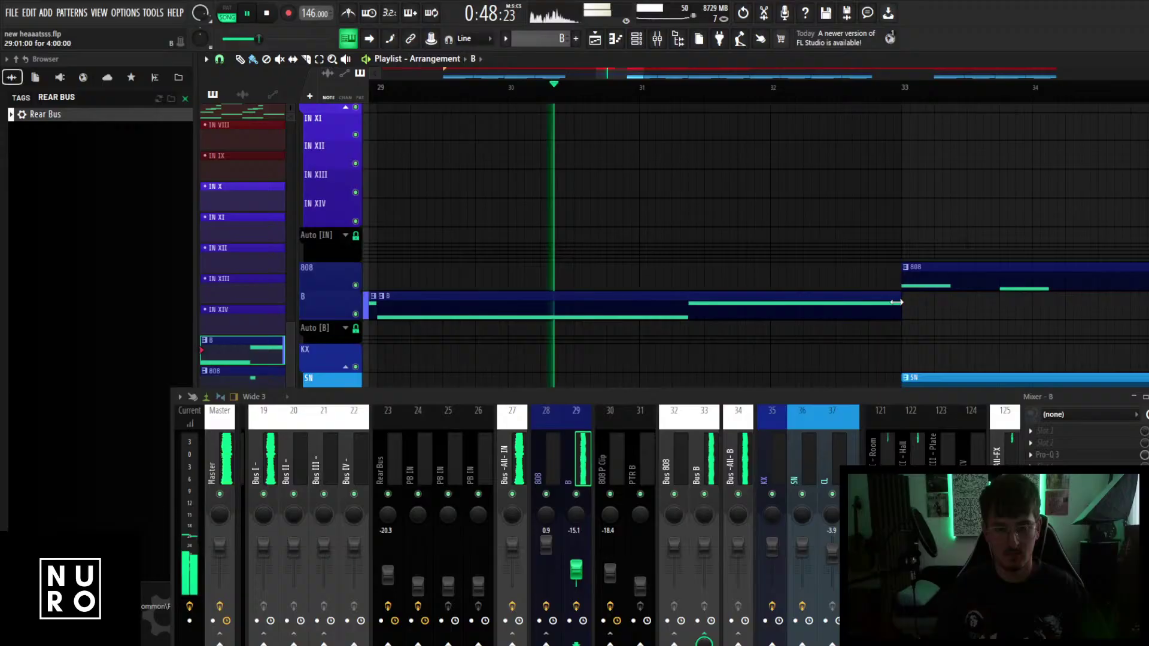
{"action": "left_click_drag", "start_coordinate": [903, 312], "coordinate": [732, 313]}
{"action": "scroll", "coordinate": [767, 277], "scroll_direction": "up", "scroll_amount": 2}
{"action": "scroll", "coordinate": [767, 278], "scroll_direction": "down", "scroll_amount": 3}
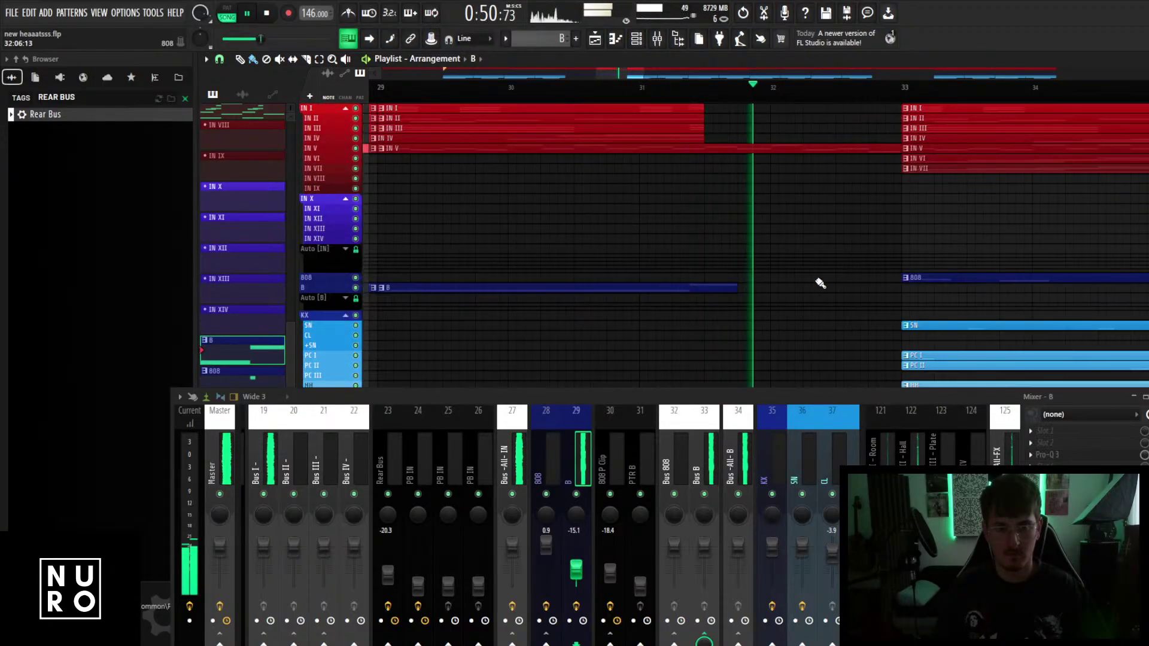
Stop playback and copy both B clips to bar 65 on the B track, after the second run of 808 clips.
{"action": "scroll", "coordinate": [766, 293], "scroll_direction": "down", "scroll_amount": 5}
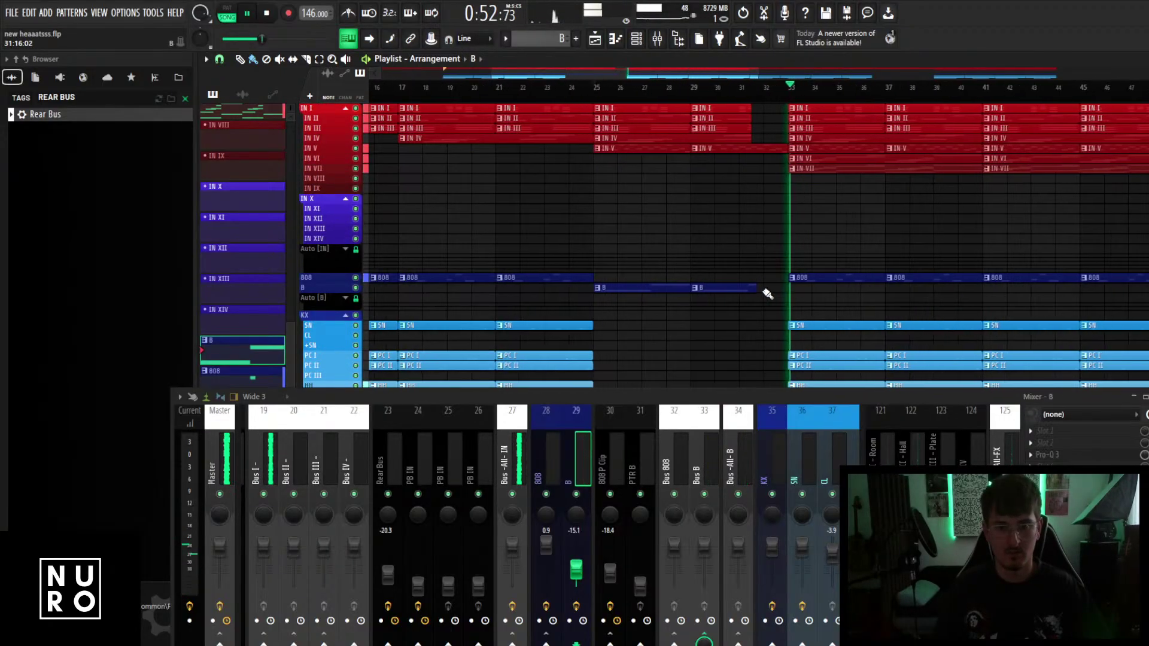
{"action": "scroll", "coordinate": [768, 293], "scroll_direction": "down", "scroll_amount": 4}
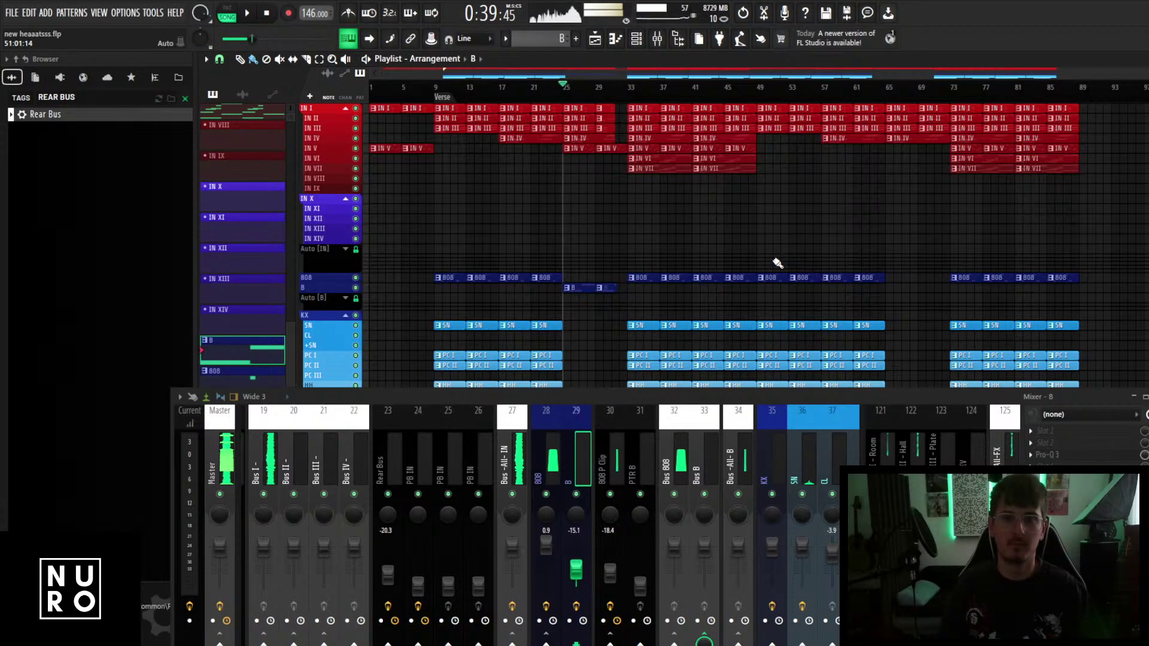
{"action": "scroll", "coordinate": [778, 264], "scroll_direction": "down", "scroll_amount": 1}
{"action": "left_click", "coordinate": [887, 290]}
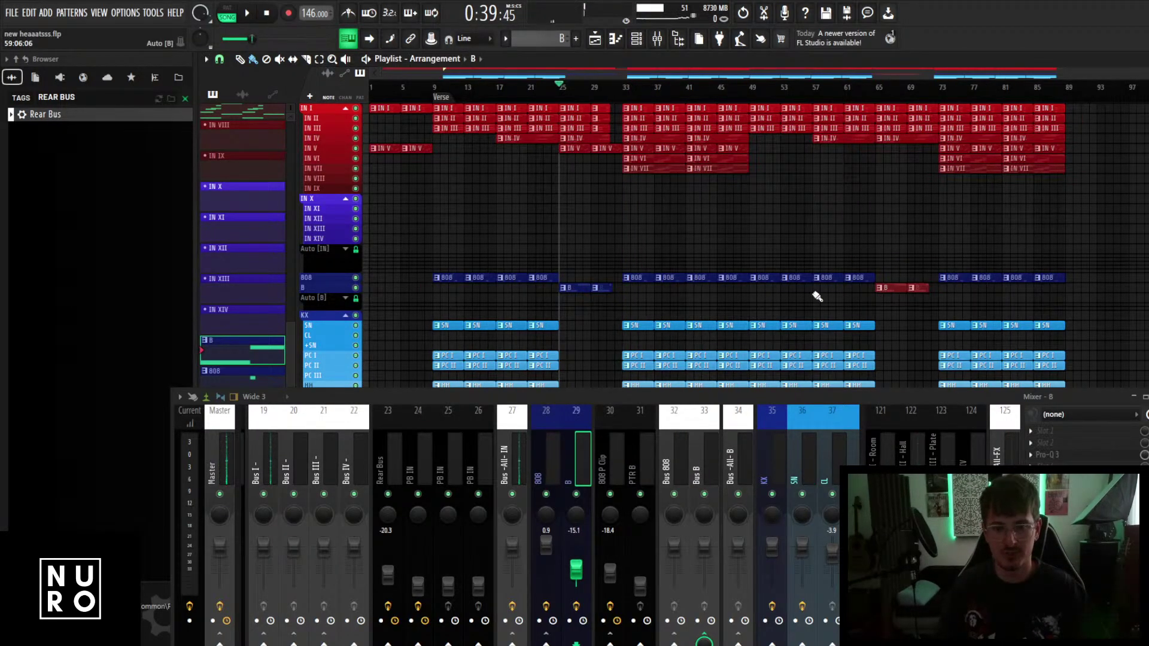
Search the browser for IMPACT samples.
{"action": "scroll", "coordinate": [817, 296], "scroll_direction": "up", "scroll_amount": 2}
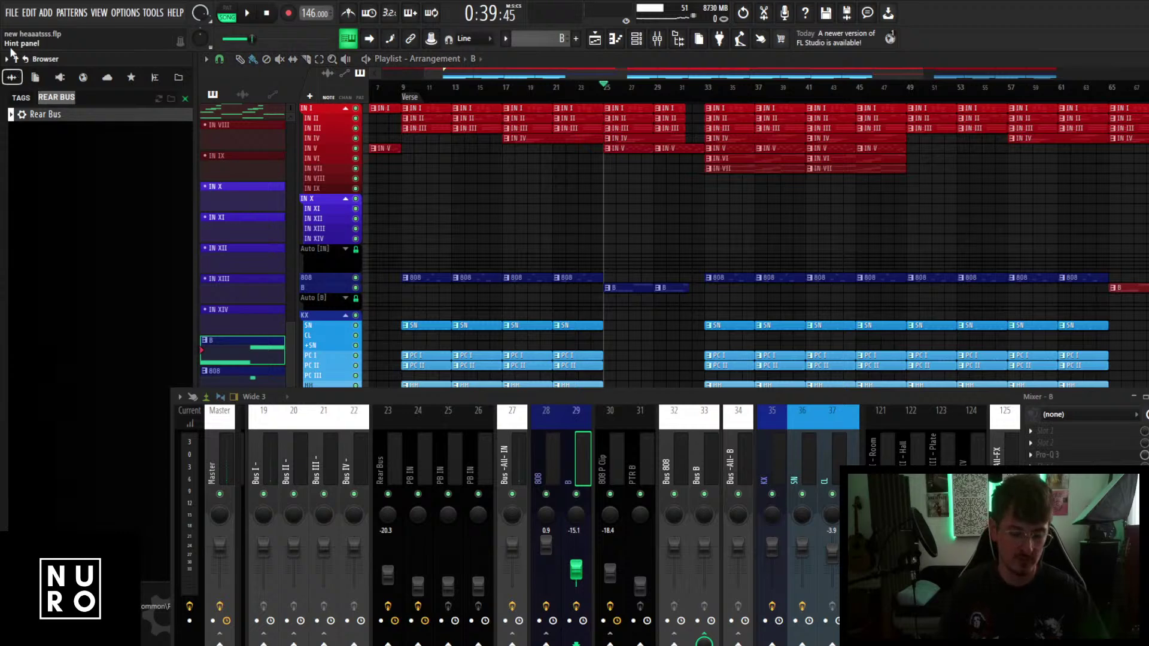
{"action": "type", "text": "IN"}
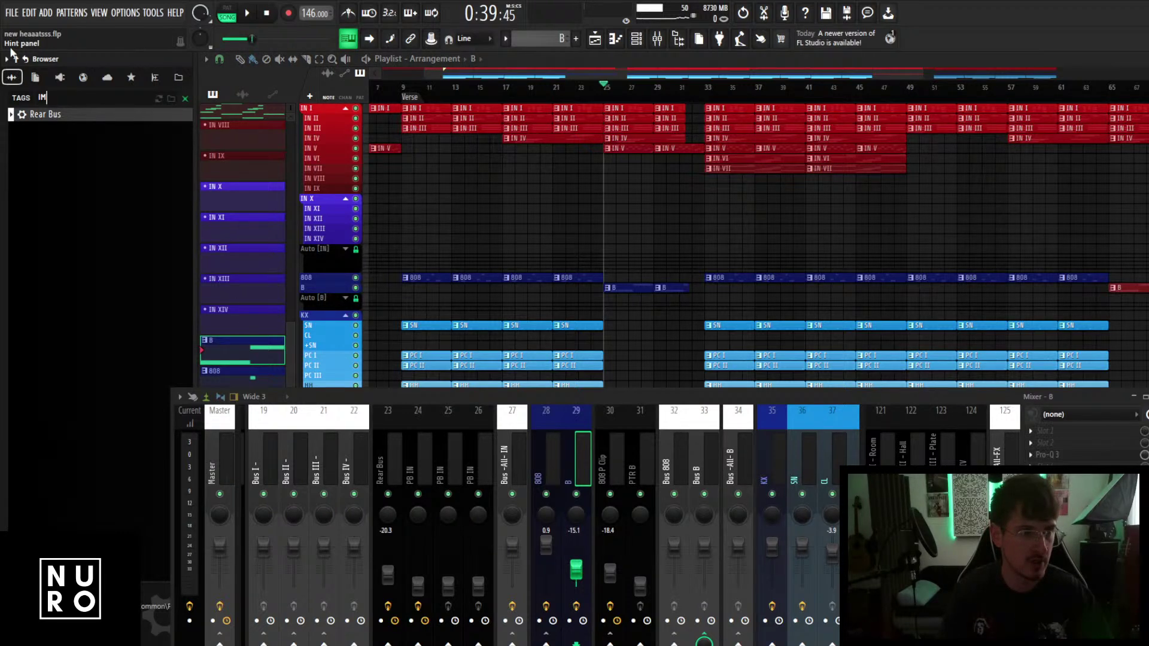
{"action": "type", "text": "PACT"}
Audition the first one-shots in the impacts folder, from aqua to kraken, marking aqua, deep and gritty as favorites.
{"action": "left_click", "coordinate": [96, 289]}
{"action": "left_click", "coordinate": [80, 329]}
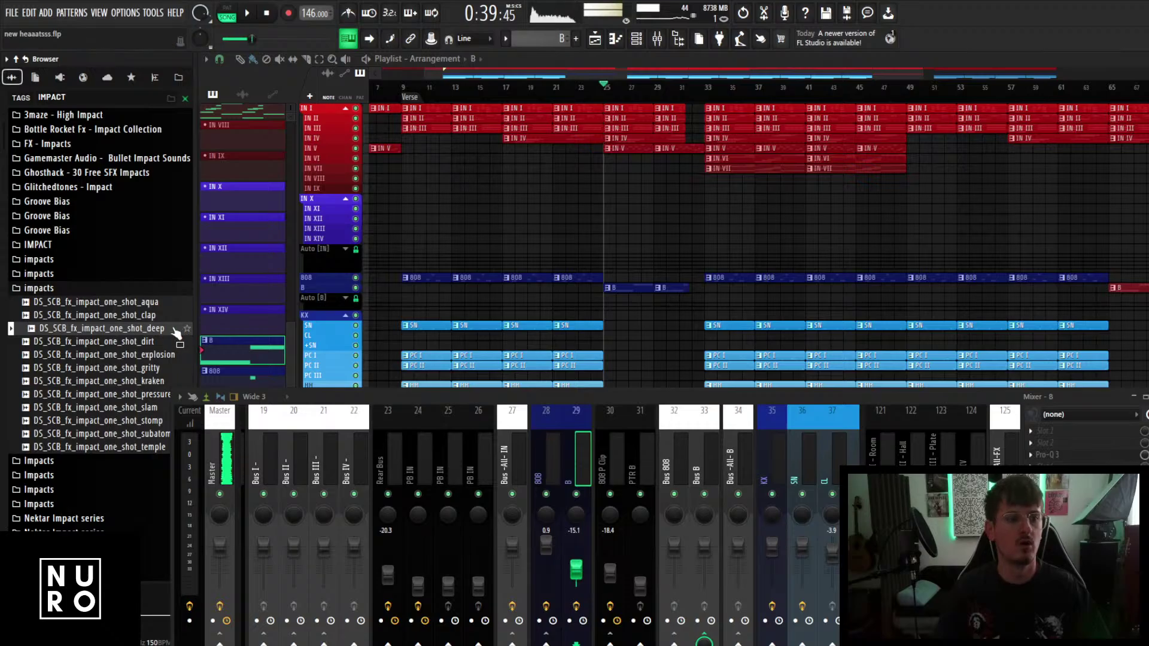
{"action": "left_click", "coordinate": [150, 316]}
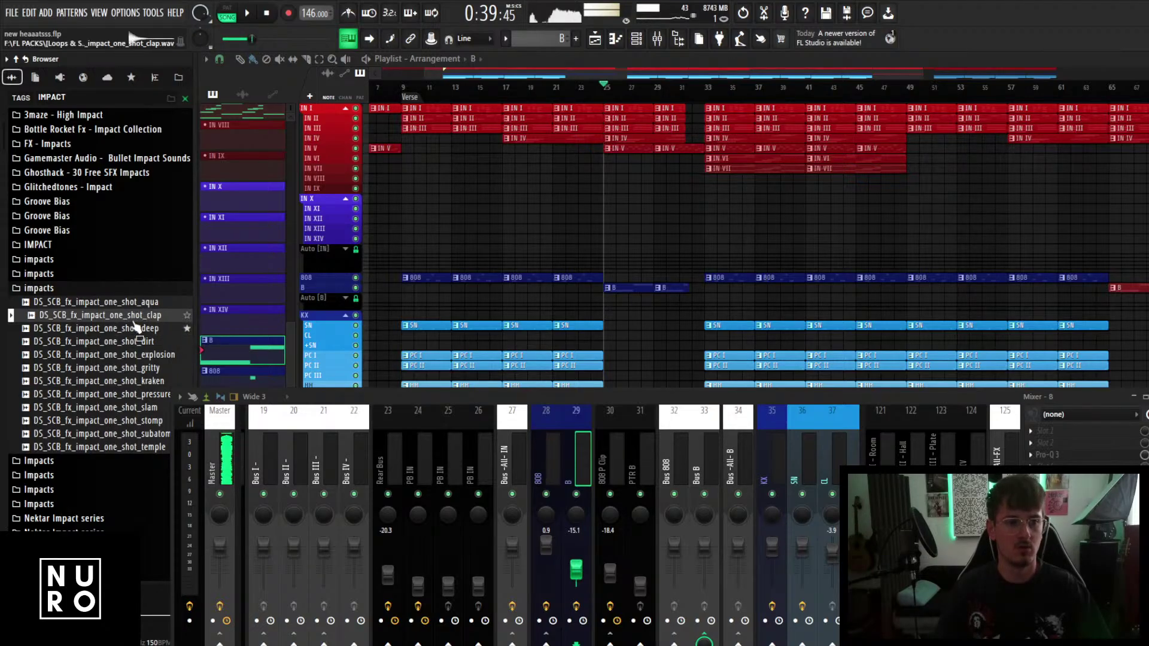
{"action": "left_click", "coordinate": [158, 303]}
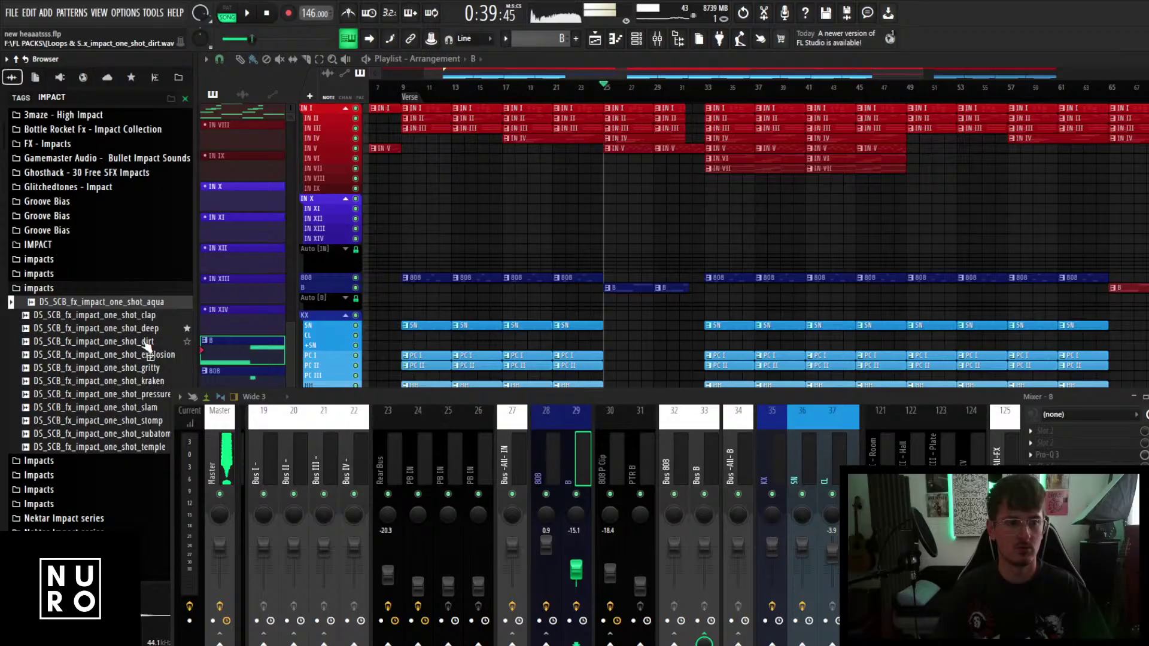
{"action": "left_click", "coordinate": [129, 356]}
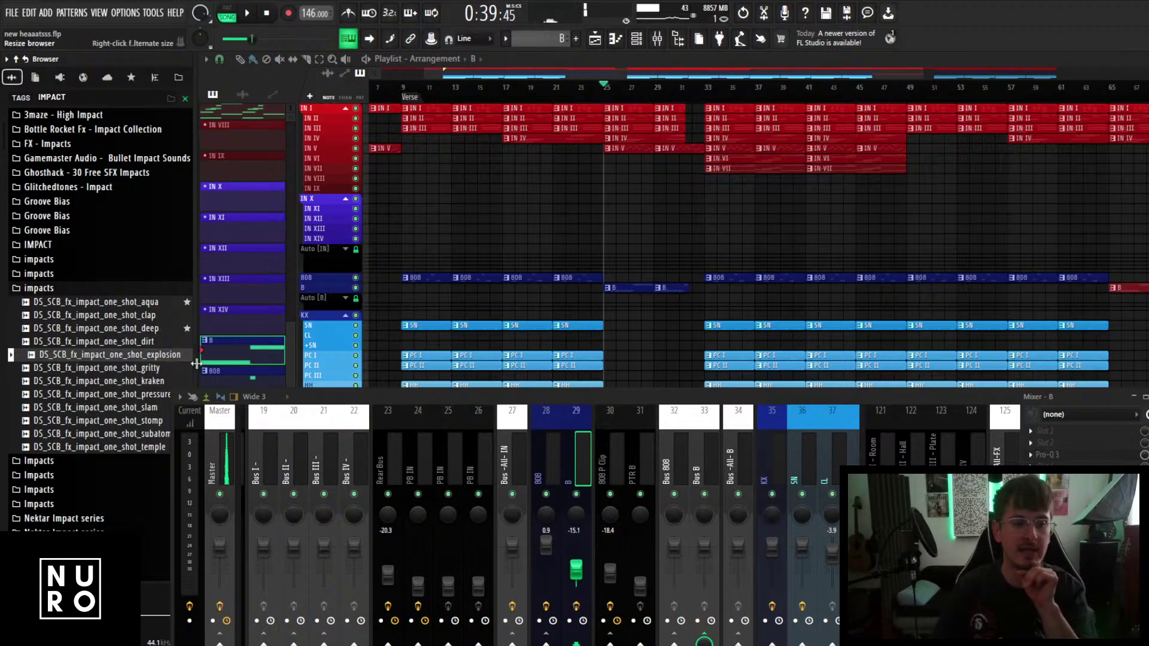
{"action": "key", "text": "Down"}
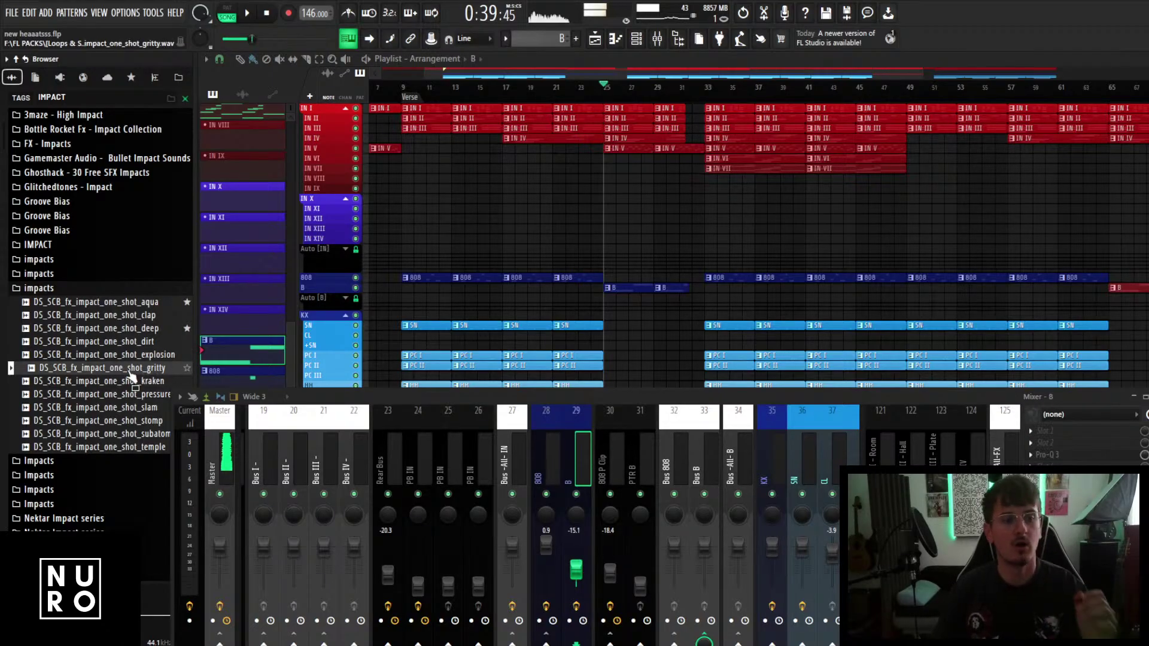
{"action": "key", "text": "Down"}
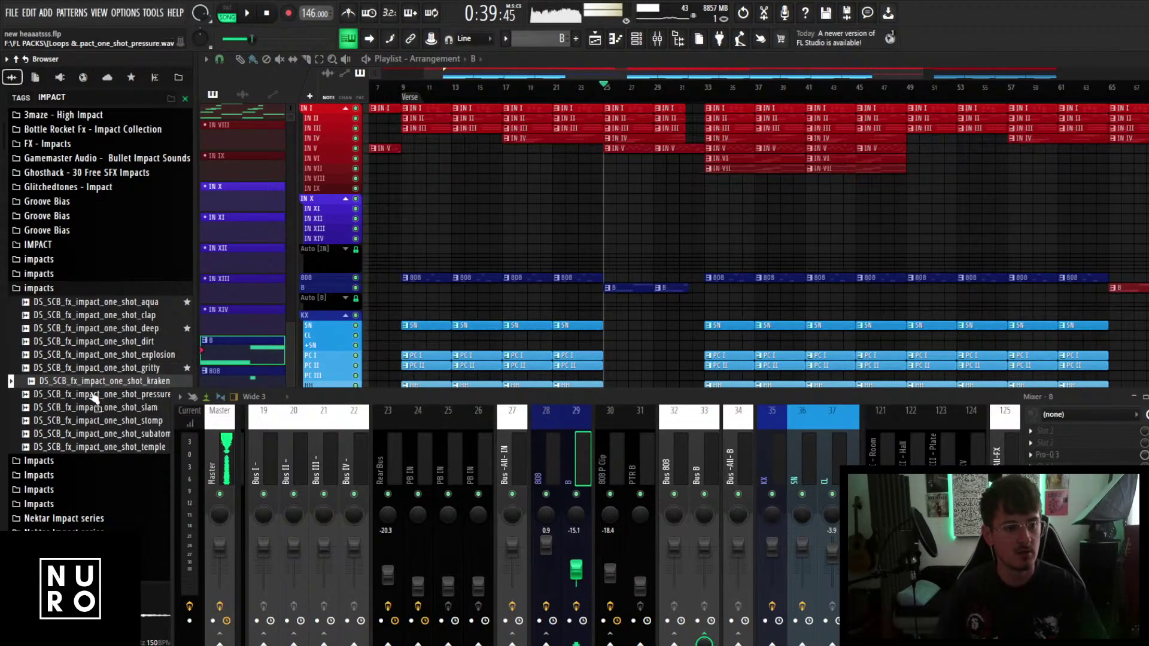
Audition the remaining one-shots, from pressure to temple, marking slam, stomp and temple as favorites.
{"action": "scroll", "coordinate": [186, 335], "scroll_direction": "down", "scroll_amount": 3}
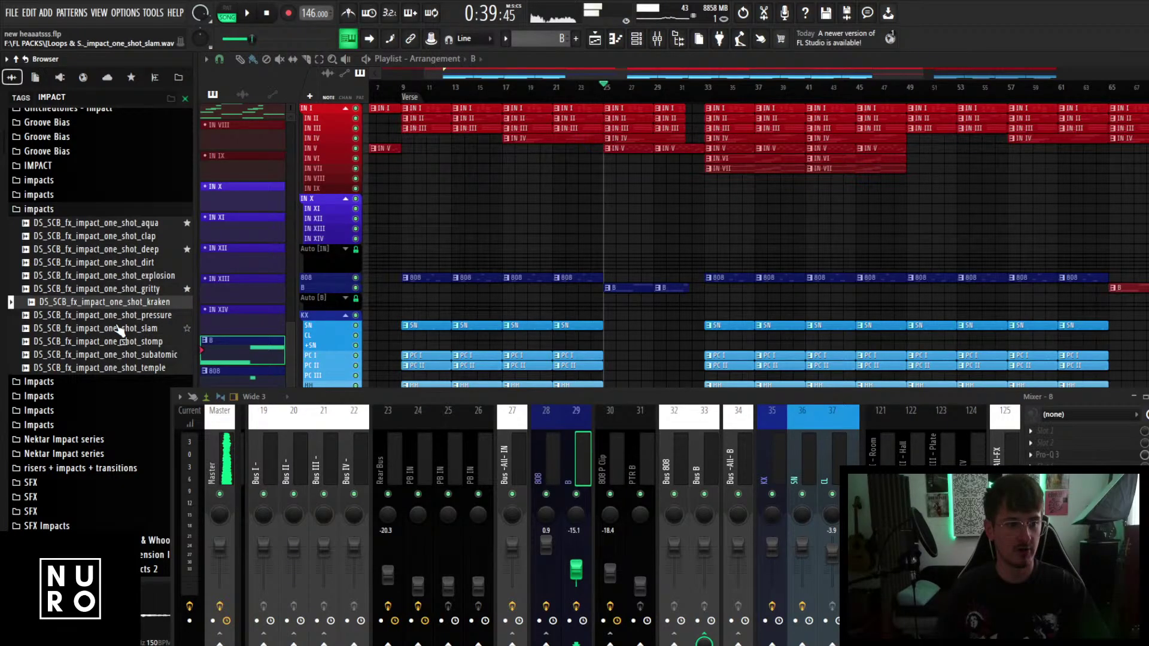
{"action": "left_click", "coordinate": [108, 320]}
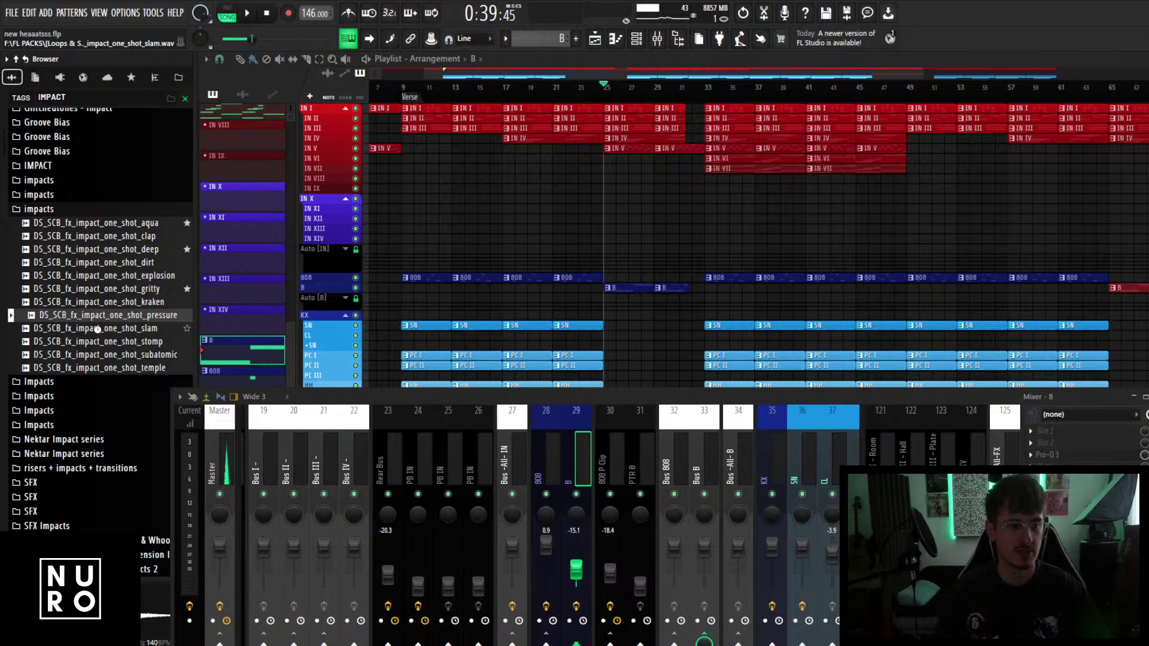
{"action": "left_click", "coordinate": [97, 329]}
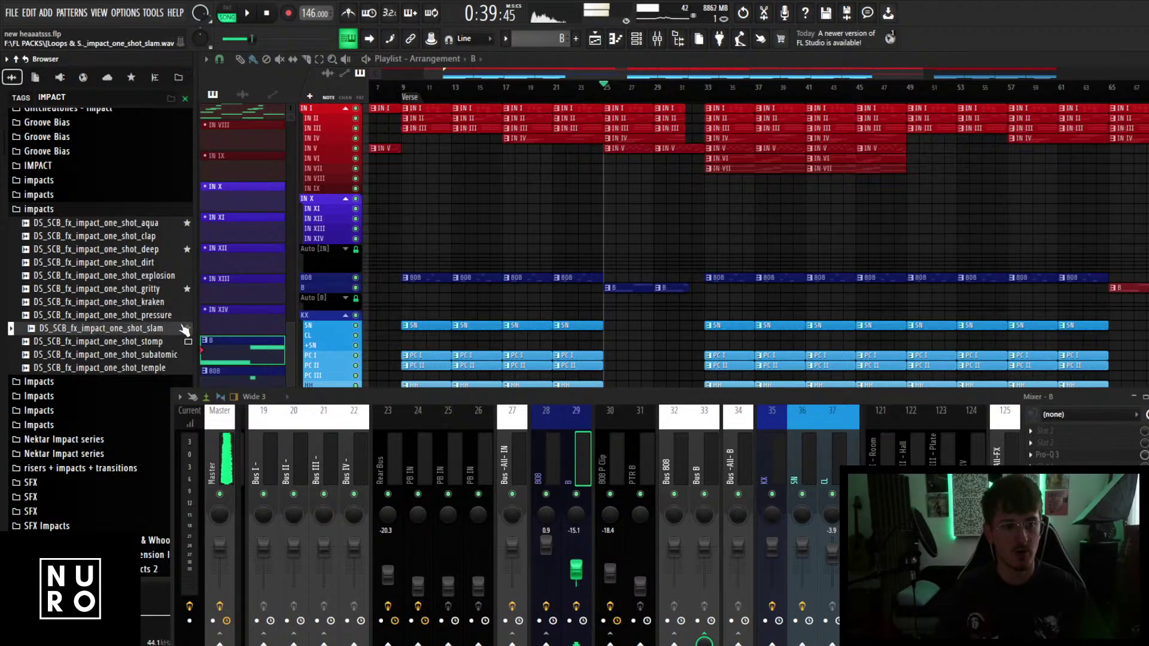
{"action": "left_click", "coordinate": [147, 342]}
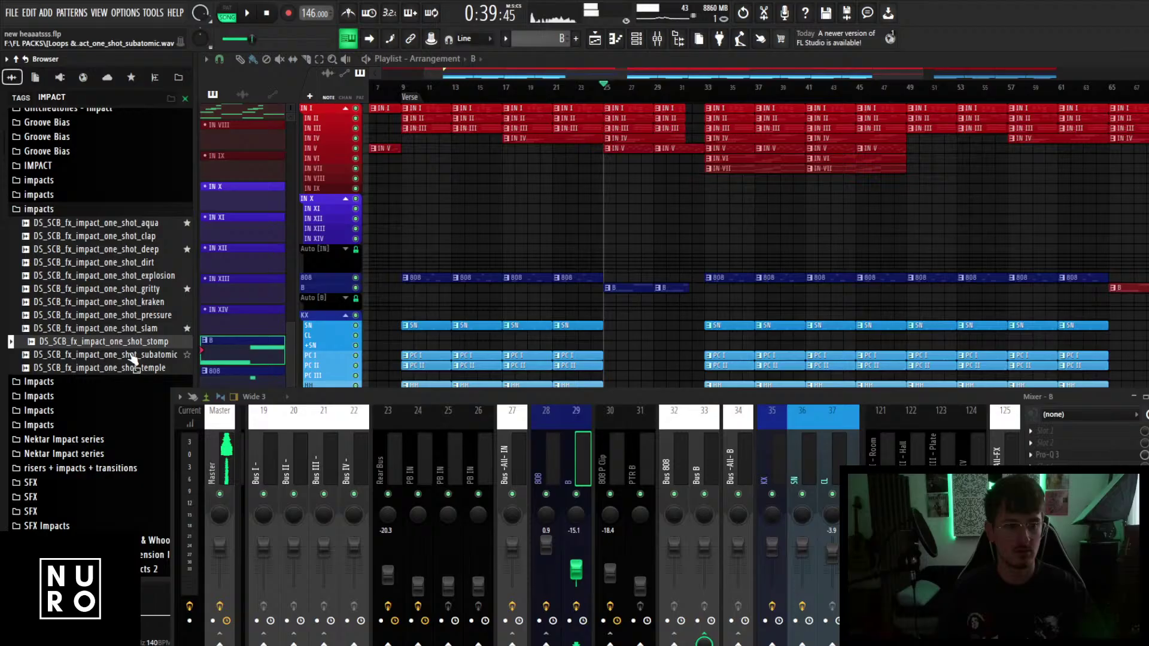
{"action": "left_click", "coordinate": [147, 356]}
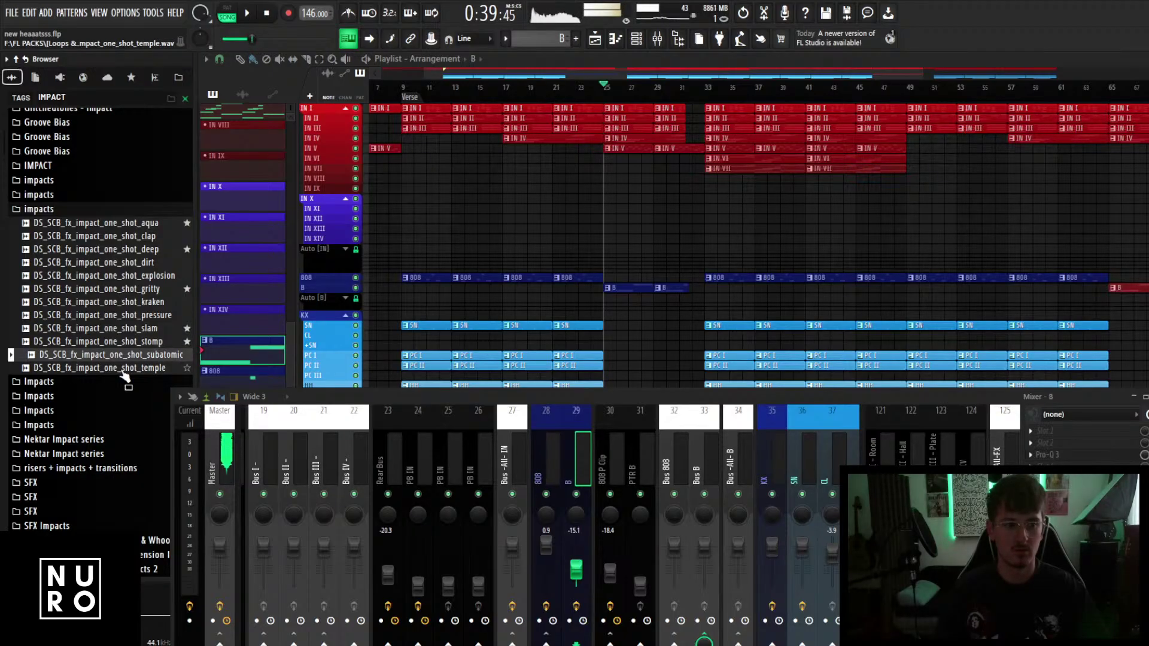
{"action": "left_click", "coordinate": [123, 371]}
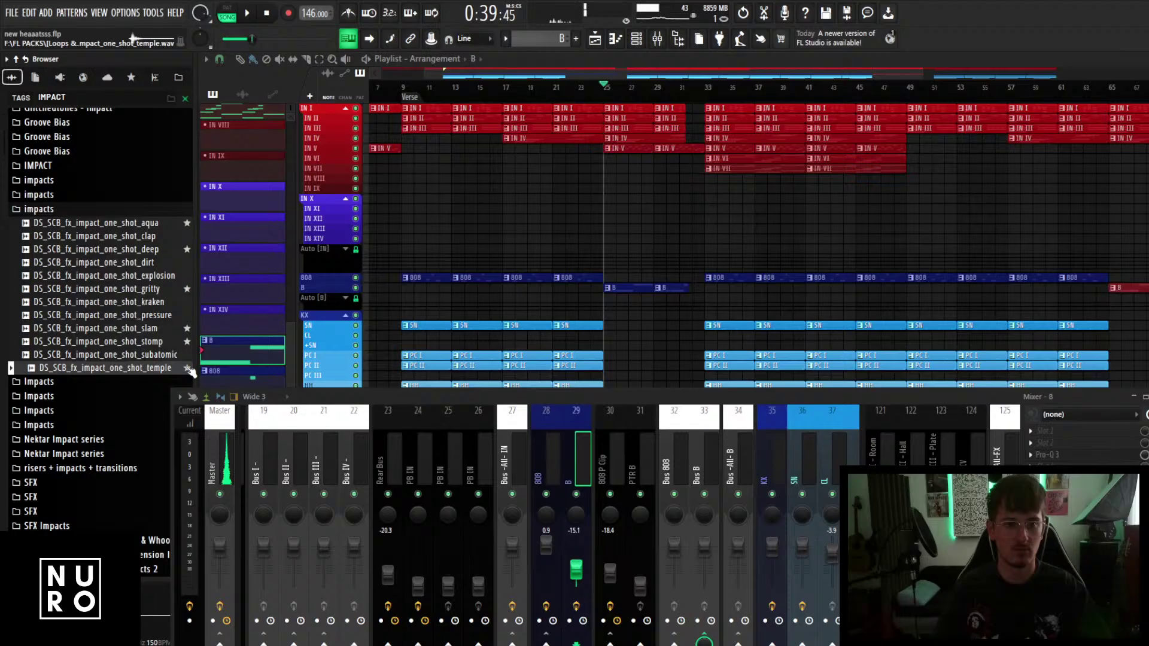
Place the DS_SCB_fx_impact_one_shot_deep sample at bar 25 on the IN XIV track.
{"action": "left_click", "coordinate": [128, 251]}
{"action": "left_click_drag", "start_coordinate": [149, 258], "coordinate": [601, 237]}
{"action": "scroll", "coordinate": [623, 256], "scroll_direction": "up", "scroll_amount": 3}
{"action": "scroll", "coordinate": [626, 259], "scroll_direction": "up", "scroll_amount": 4}
{"action": "scroll", "coordinate": [601, 236], "scroll_direction": "up", "scroll_amount": 5}
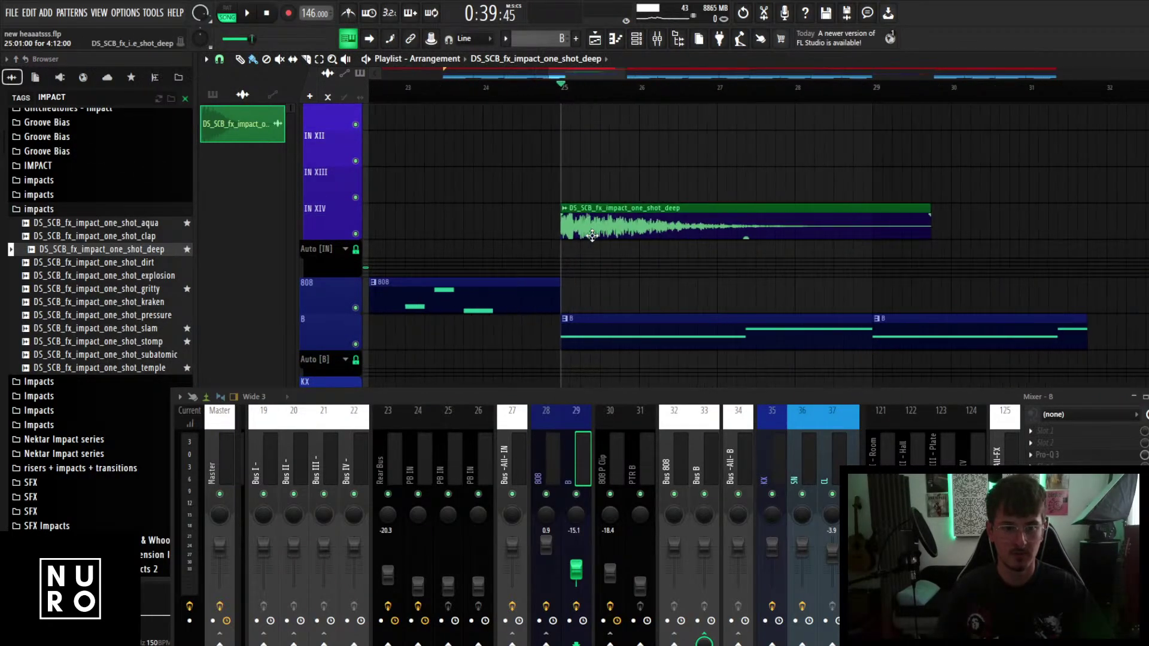
Recolor the deep impact channel bright green.
{"action": "double_click", "coordinate": [587, 235]}
{"action": "key", "text": "F2"}
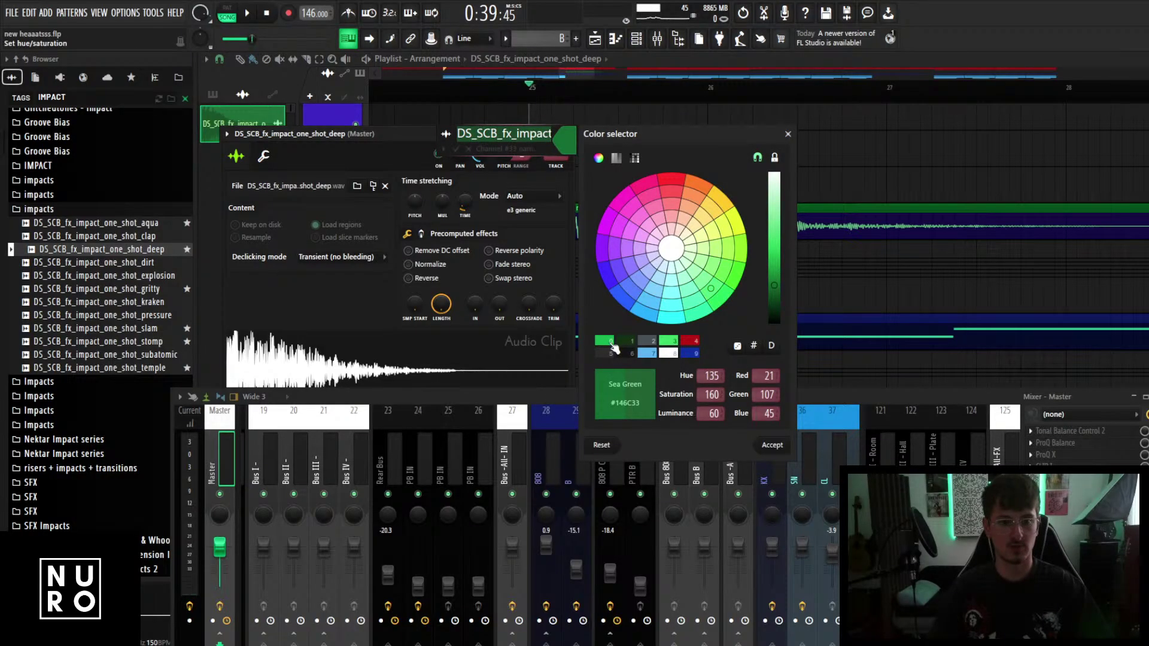
{"action": "left_click", "coordinate": [612, 346]}
{"action": "left_click", "coordinate": [772, 445]}
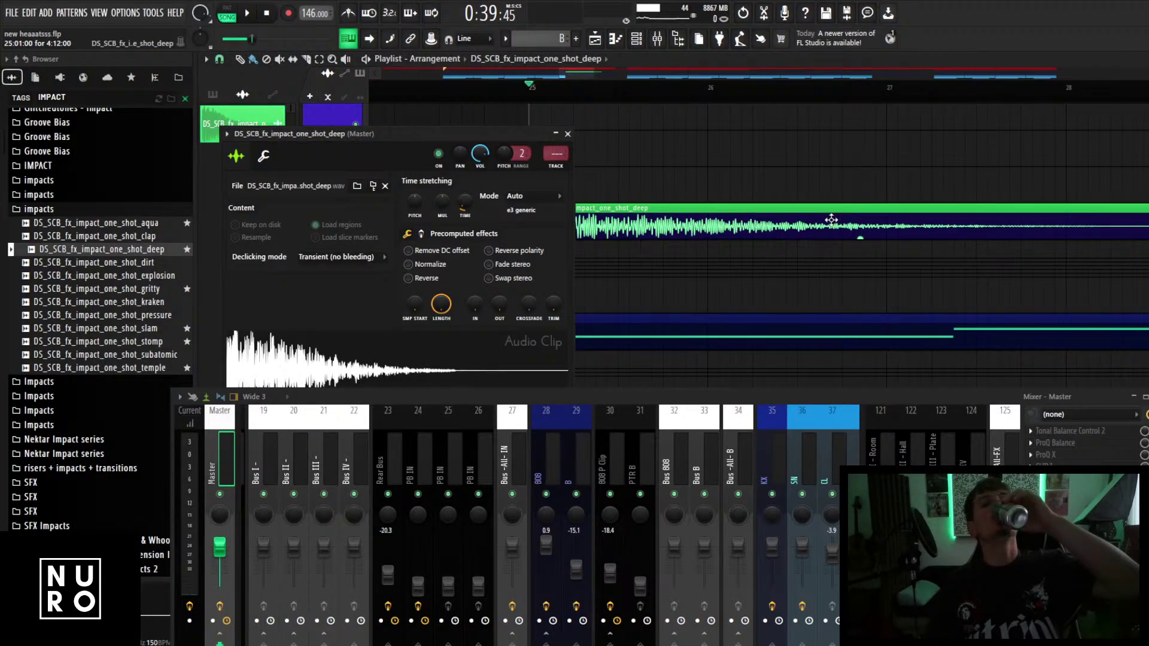
Route the deep impact channel to mixer track 62 and rename it IMP.
{"action": "left_click_drag", "start_coordinate": [555, 153], "coordinate": [556, 81]}
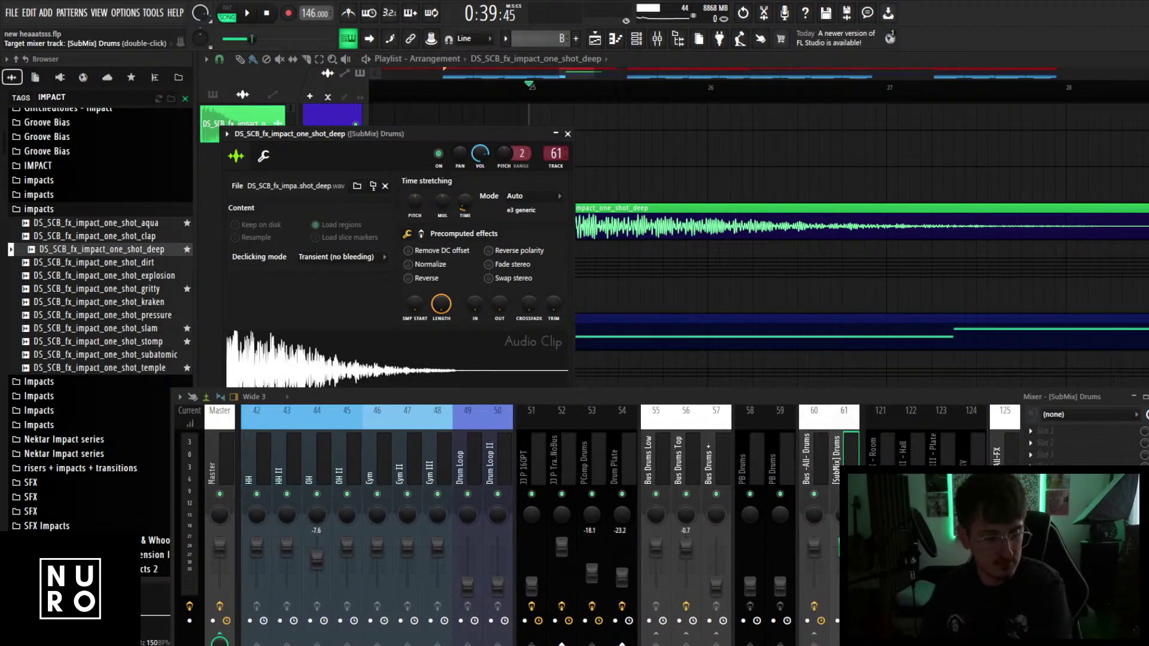
{"action": "left_click_drag", "start_coordinate": [556, 120], "coordinate": [557, 111]}
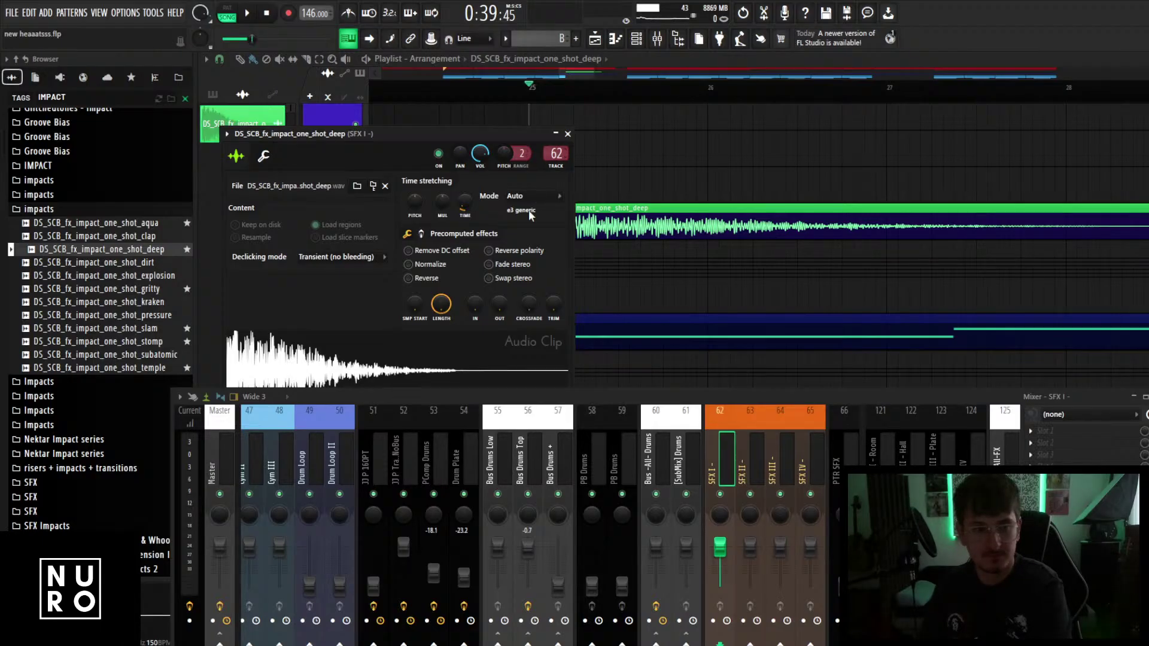
{"action": "left_click", "coordinate": [371, 134]}
{"action": "type", "text": "IMP"}
{"action": "key", "text": "Return"}
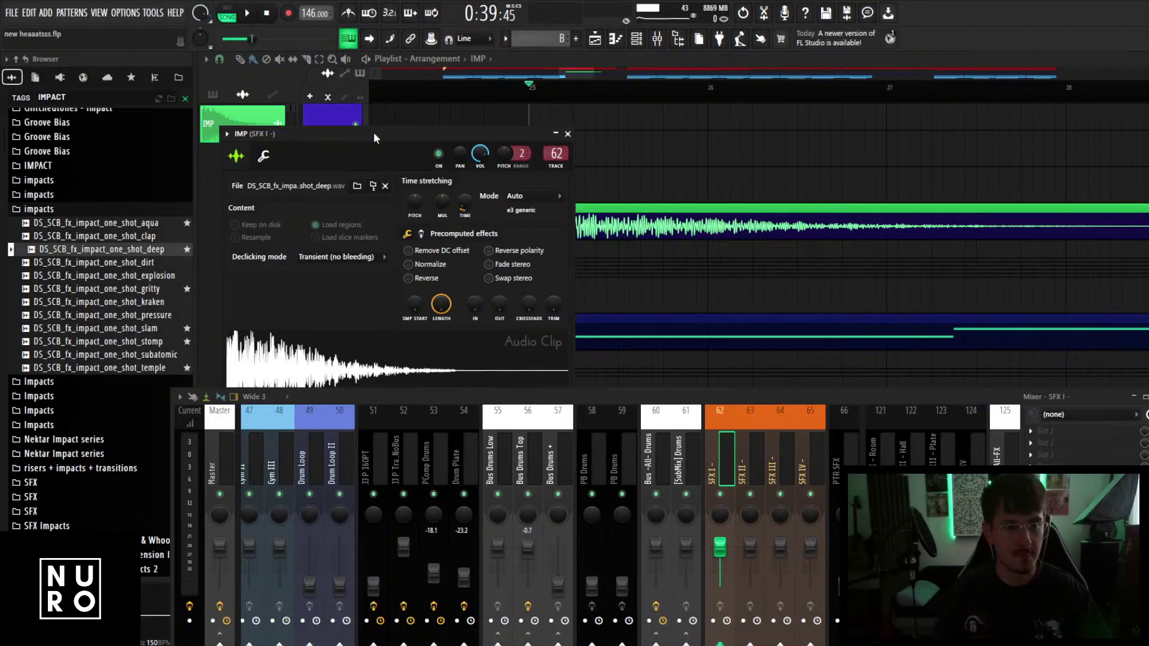
Recolor the IMP channel orange and lower its clip gain to -6.9 dB.
{"action": "key", "text": "F2"}
{"action": "left_click", "coordinate": [500, 140]}
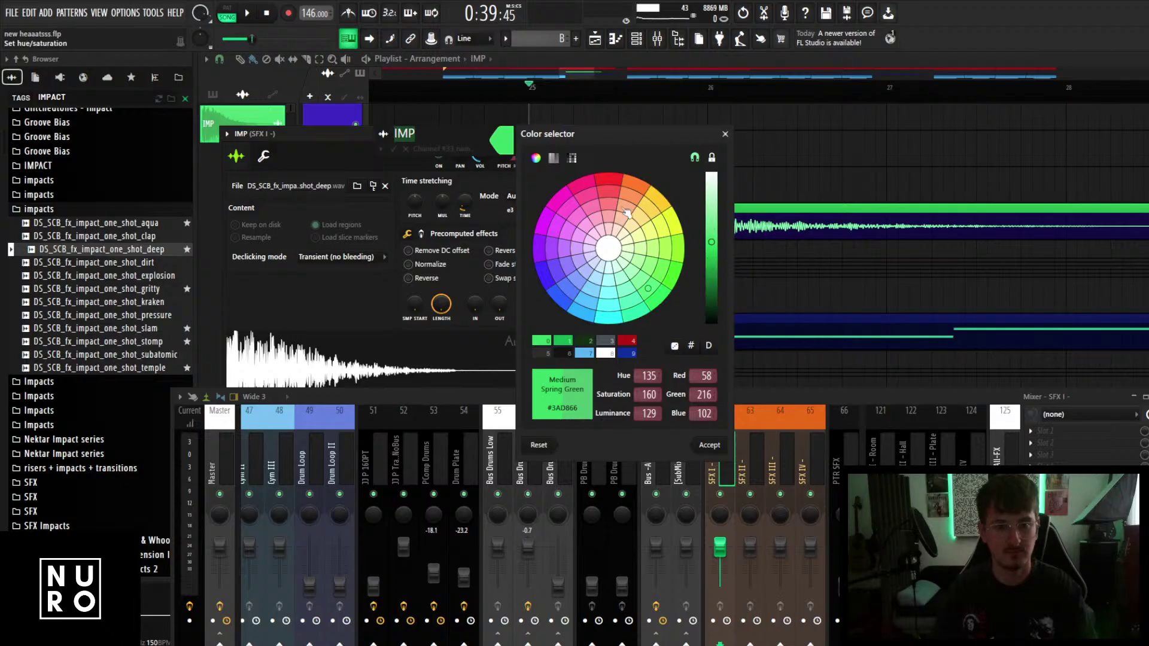
{"action": "left_click", "coordinate": [635, 185]}
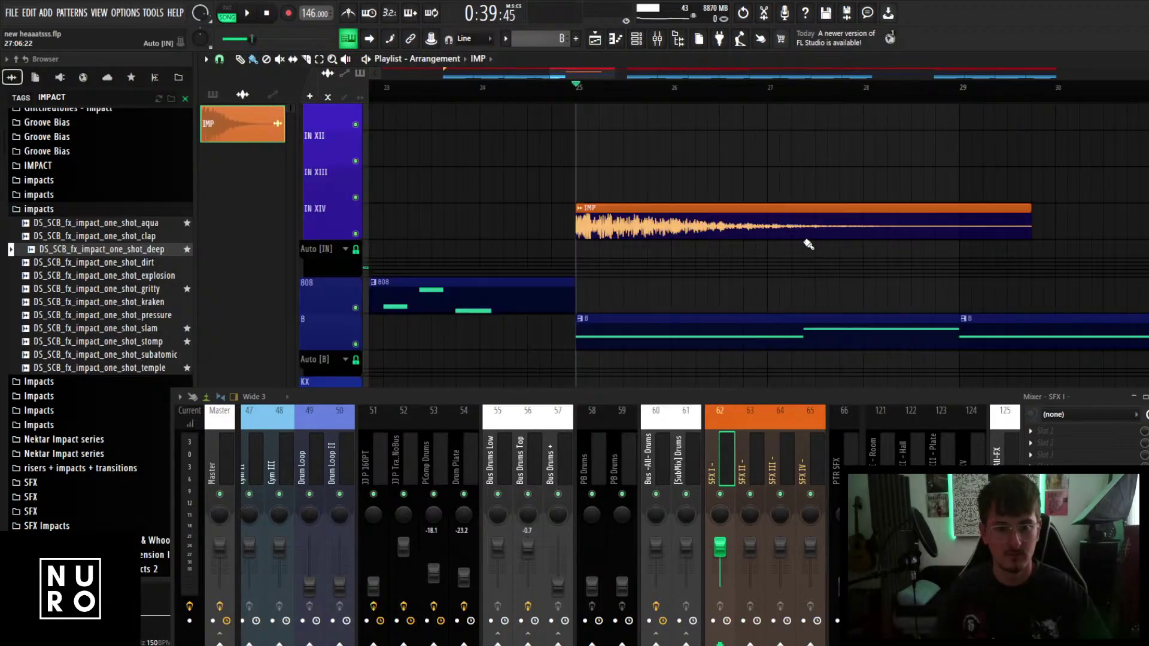
{"action": "left_click_drag", "start_coordinate": [803, 217], "coordinate": [804, 238]}
Add Pro-Q 3 to slot 4 of the SFX I mixer track and cut the low and high ends.
{"action": "left_click", "coordinate": [1053, 467]}
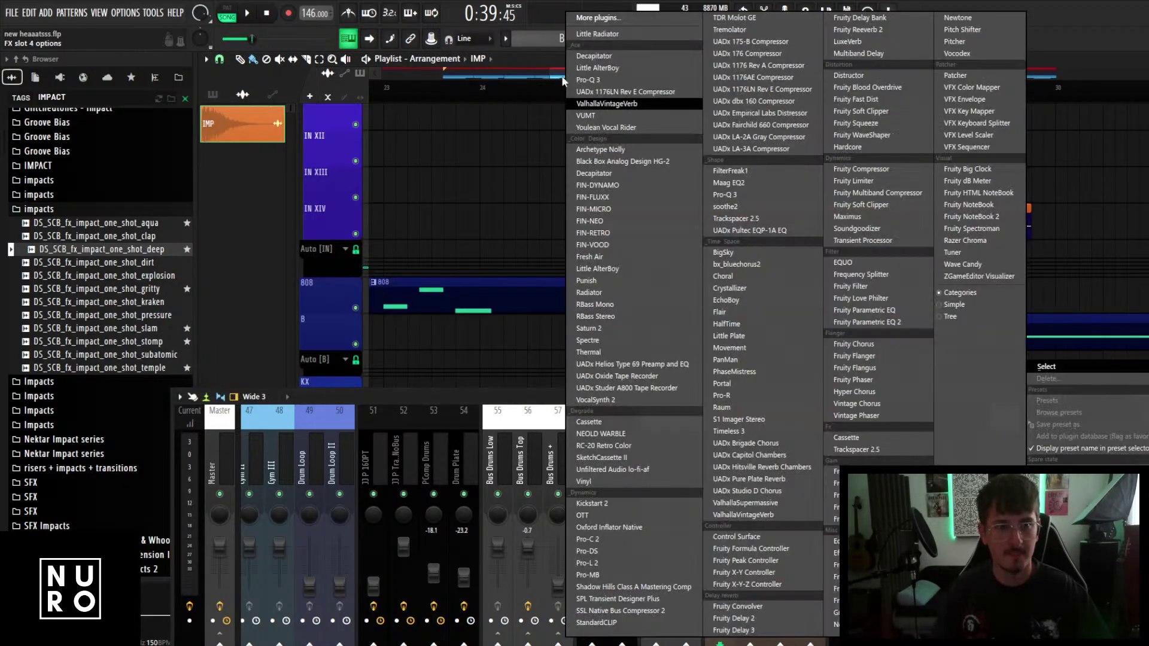
{"action": "left_click", "coordinate": [592, 80]}
{"action": "left_click_drag", "start_coordinate": [245, 256], "coordinate": [360, 256]}
{"action": "left_click_drag", "start_coordinate": [628, 255], "coordinate": [552, 256]}
Send the SFX I mixer track to Send I - Room at 100%.
{"action": "left_click_drag", "start_coordinate": [844, 395], "coordinate": [783, 223]}
{"action": "scroll", "coordinate": [764, 273], "scroll_direction": "down", "scroll_amount": 3}
{"action": "left_click", "coordinate": [819, 473]}
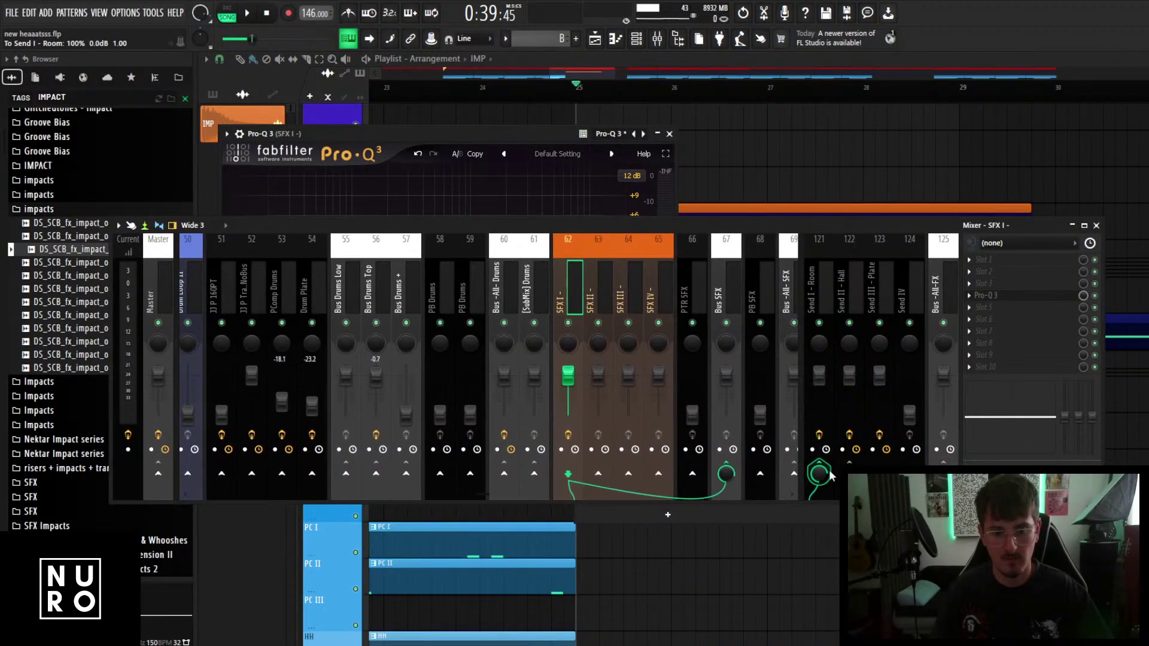
Play the transition into bar 25 and give the start of the IMP clip a short fade-in.
{"action": "key", "text": "space"}
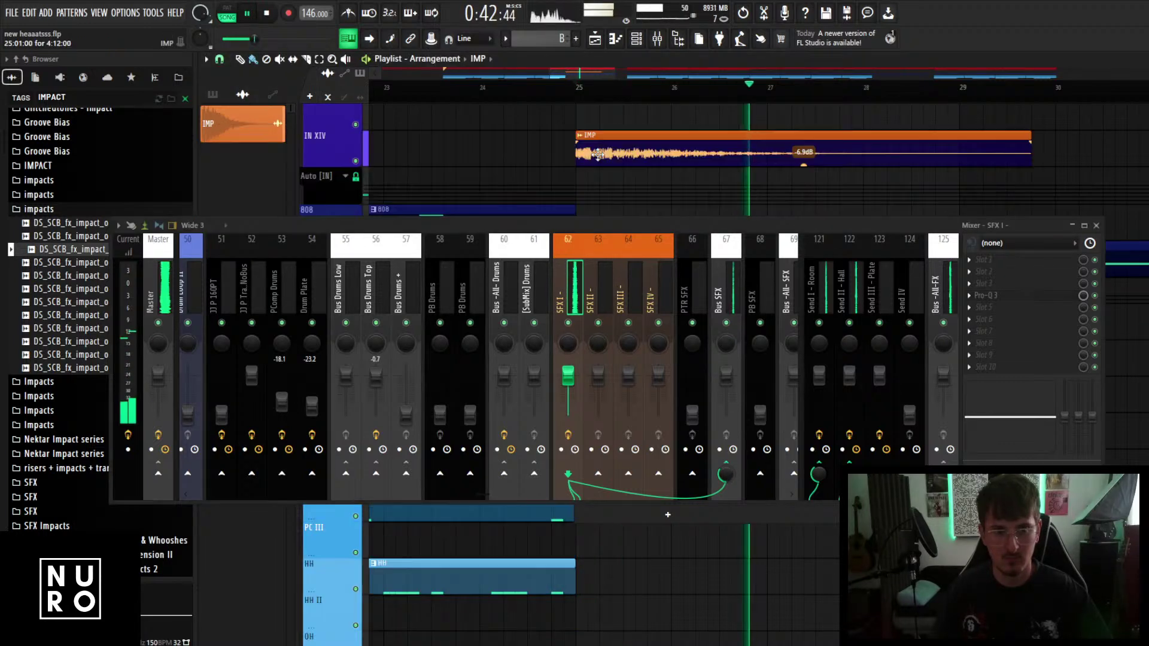
{"action": "scroll", "coordinate": [600, 150], "scroll_direction": "up", "scroll_amount": 3}
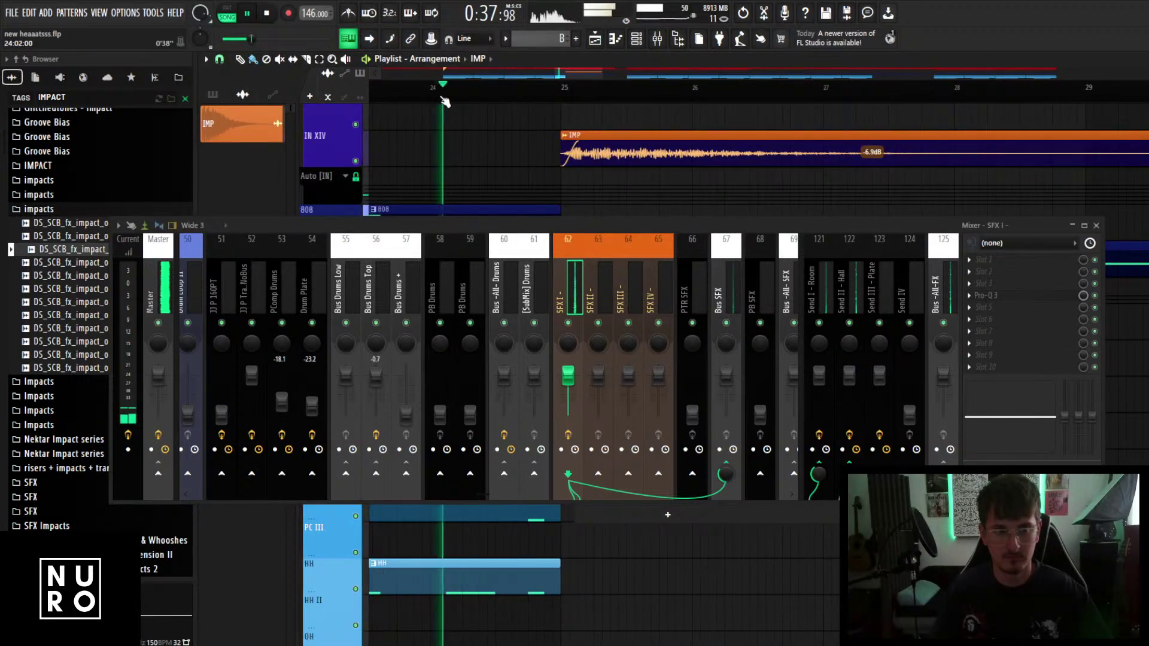
{"action": "scroll", "coordinate": [474, 147], "scroll_direction": "down", "scroll_amount": 4}
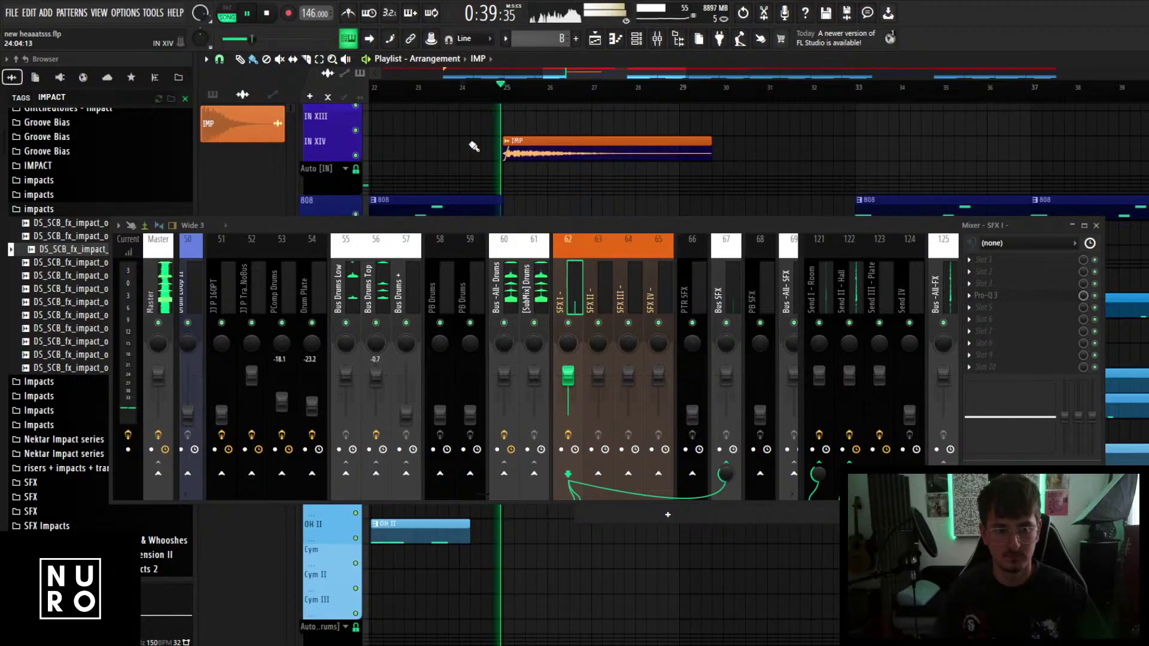
{"action": "scroll", "coordinate": [474, 147], "scroll_direction": "up", "scroll_amount": 3}
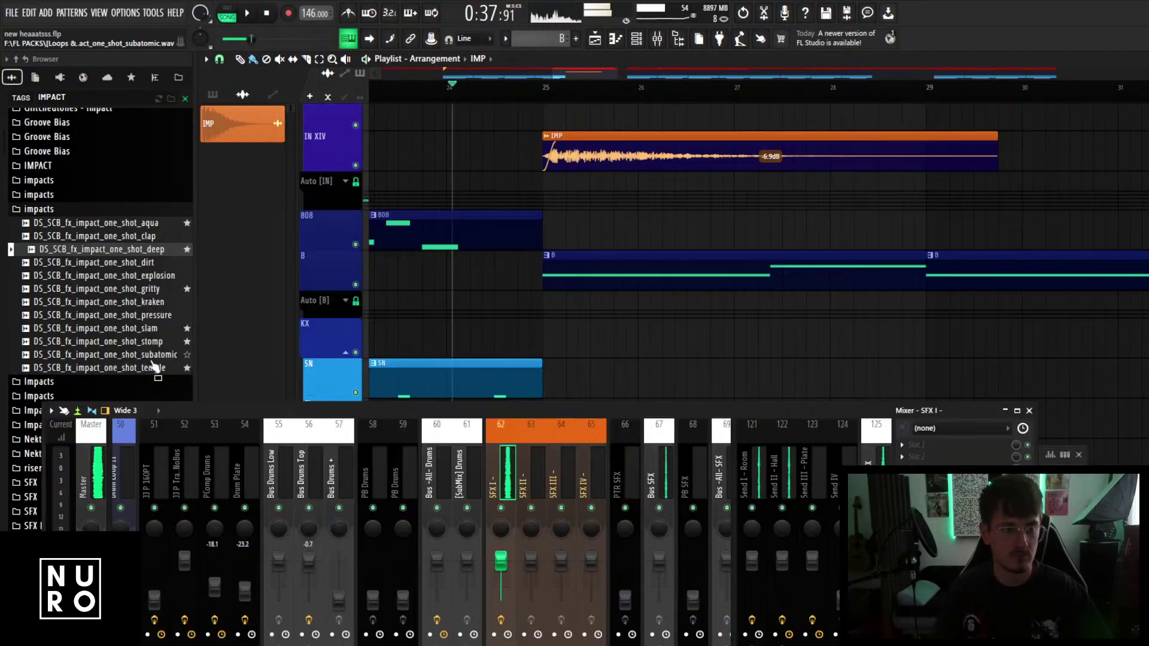
Place the DS_SCB_fx_impact_one_shot_temple sample on the IN XIII track, aligning its hit with bar 25.
{"action": "left_click_drag", "start_coordinate": [141, 368], "coordinate": [552, 266]}
{"action": "scroll", "coordinate": [539, 268], "scroll_direction": "up", "scroll_amount": 5}
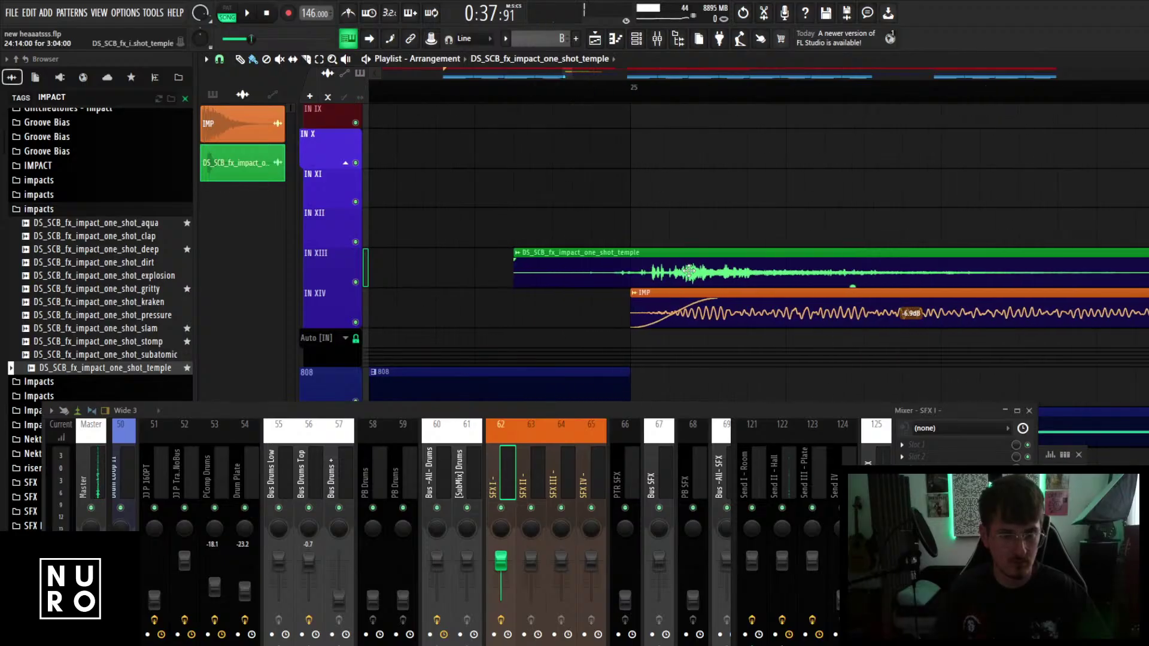
{"action": "left_click_drag", "start_coordinate": [690, 271], "coordinate": [686, 269]}
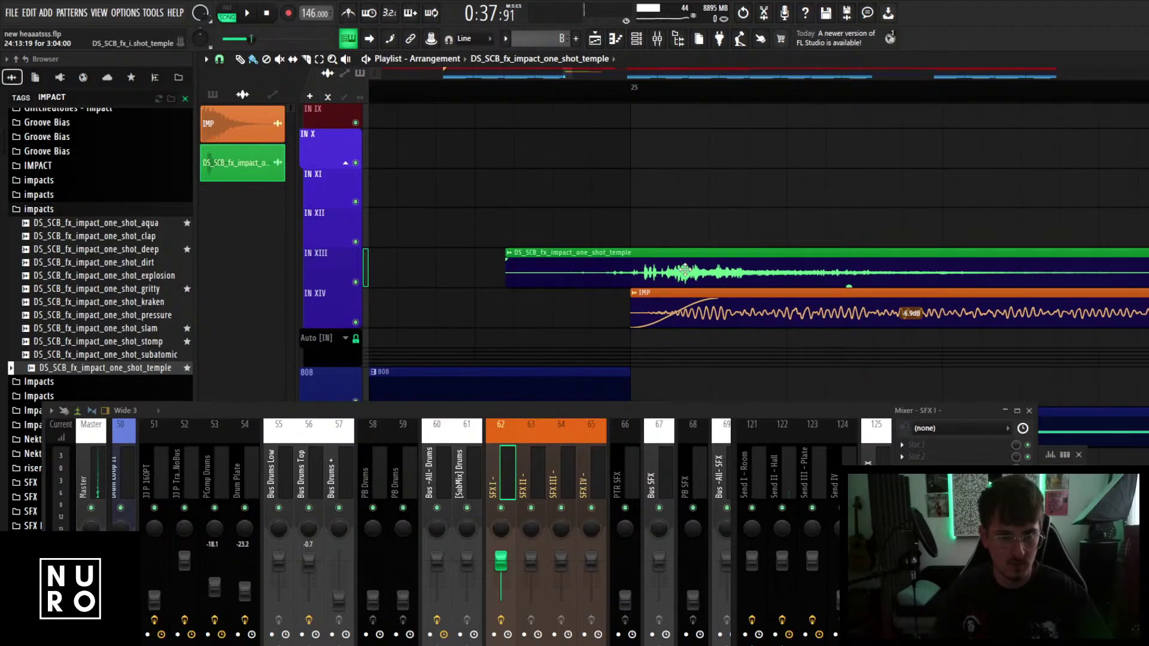
Route the temple impact channel to mixer track 62 and play the transition into bar 25.
{"action": "double_click", "coordinate": [686, 269]}
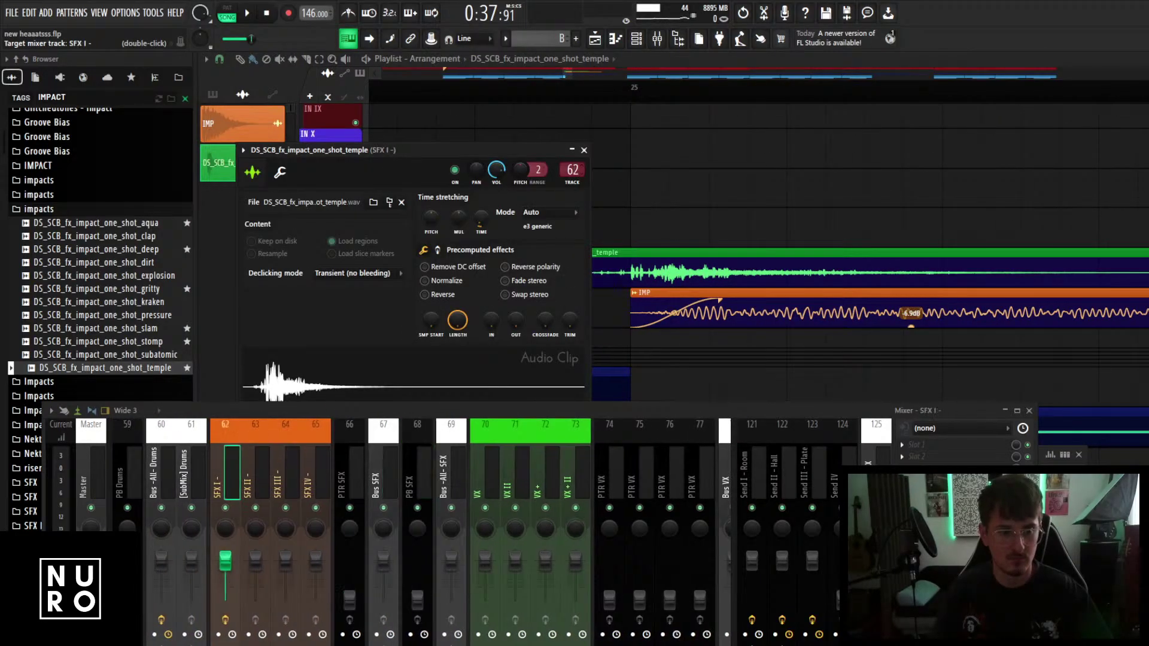
{"action": "left_click", "coordinate": [584, 150]}
{"action": "scroll", "coordinate": [614, 280], "scroll_direction": "down", "scroll_amount": 3}
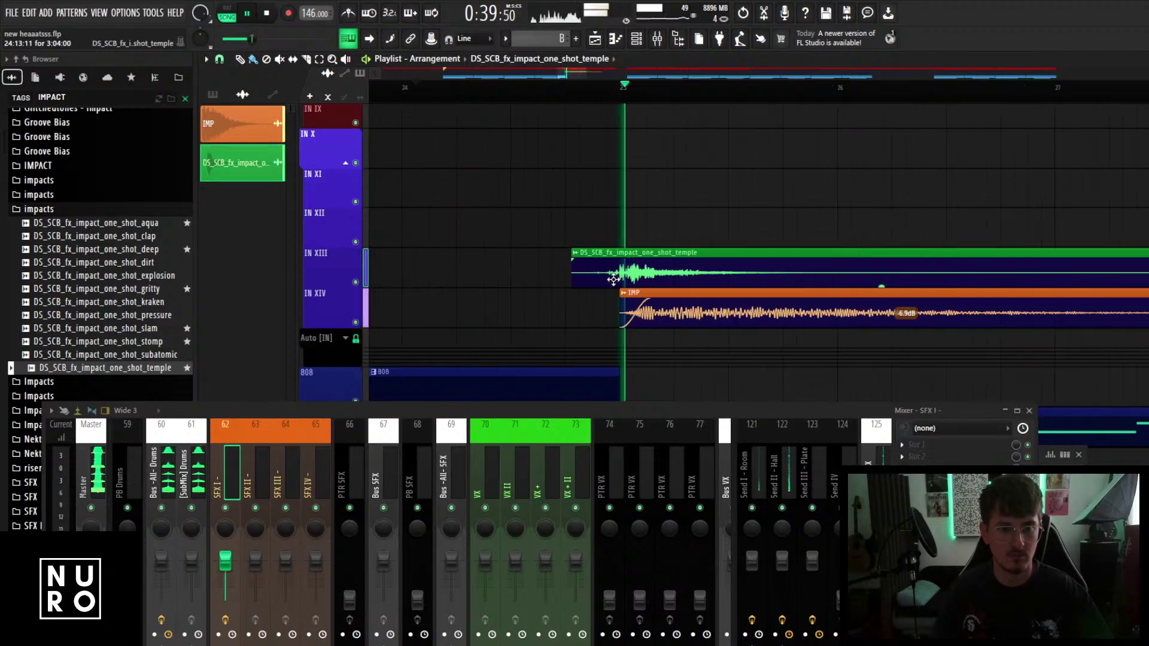
{"action": "scroll", "coordinate": [614, 279], "scroll_direction": "down", "scroll_amount": 2}
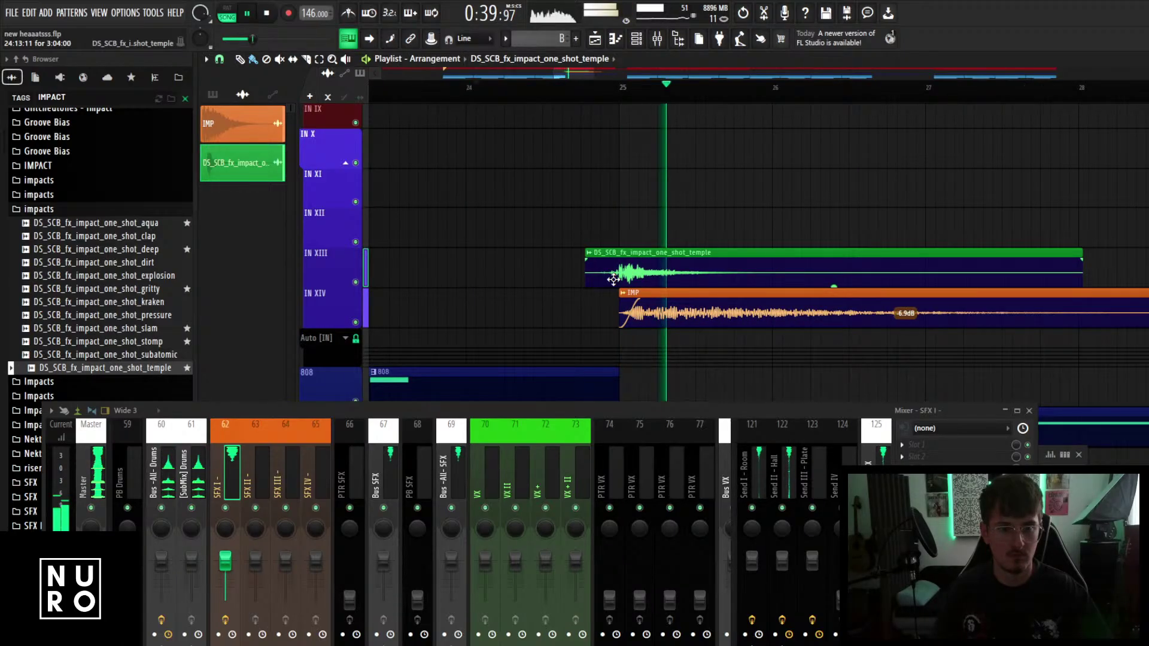
Recolor the temple impact channel orange and lower its clip gain to -4.1 dB.
{"action": "double_click", "coordinate": [613, 279]}
{"action": "key", "text": "F2"}
{"action": "left_click", "coordinate": [616, 156]}
{"action": "left_click", "coordinate": [657, 353]}
{"action": "key", "text": "Return"}
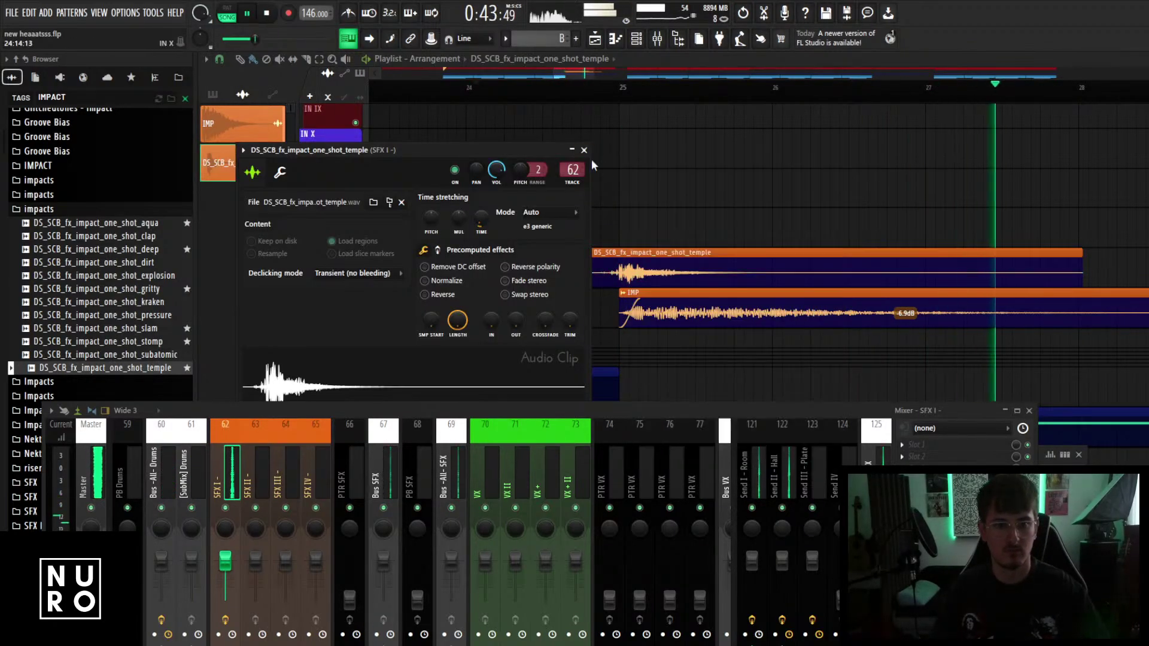
{"action": "left_click", "coordinate": [585, 151]}
{"action": "left_click_drag", "start_coordinate": [834, 285], "coordinate": [834, 293]}
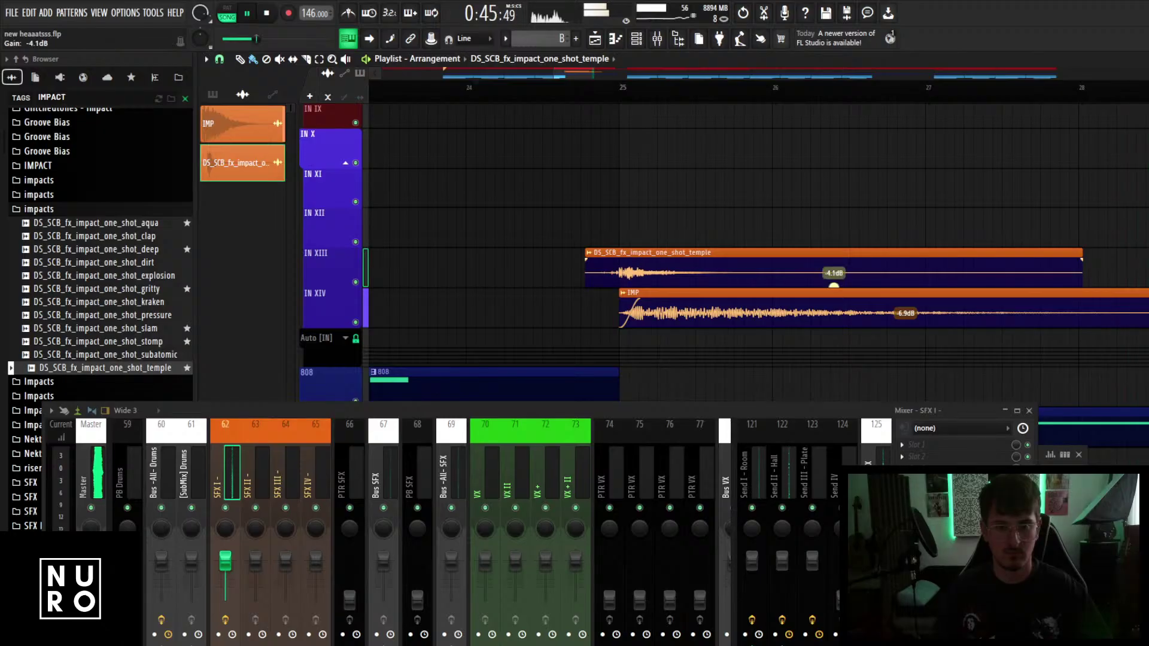
Replay the arrangement from just before bar 22 to hear both impacts leading into the break at bar 25.
{"action": "scroll", "coordinate": [759, 306], "scroll_direction": "down", "scroll_amount": 2}
{"action": "scroll", "coordinate": [741, 309], "scroll_direction": "down", "scroll_amount": 1}
{"action": "scroll", "coordinate": [742, 309], "scroll_direction": "down", "scroll_amount": 1}
{"action": "key", "text": "space"}
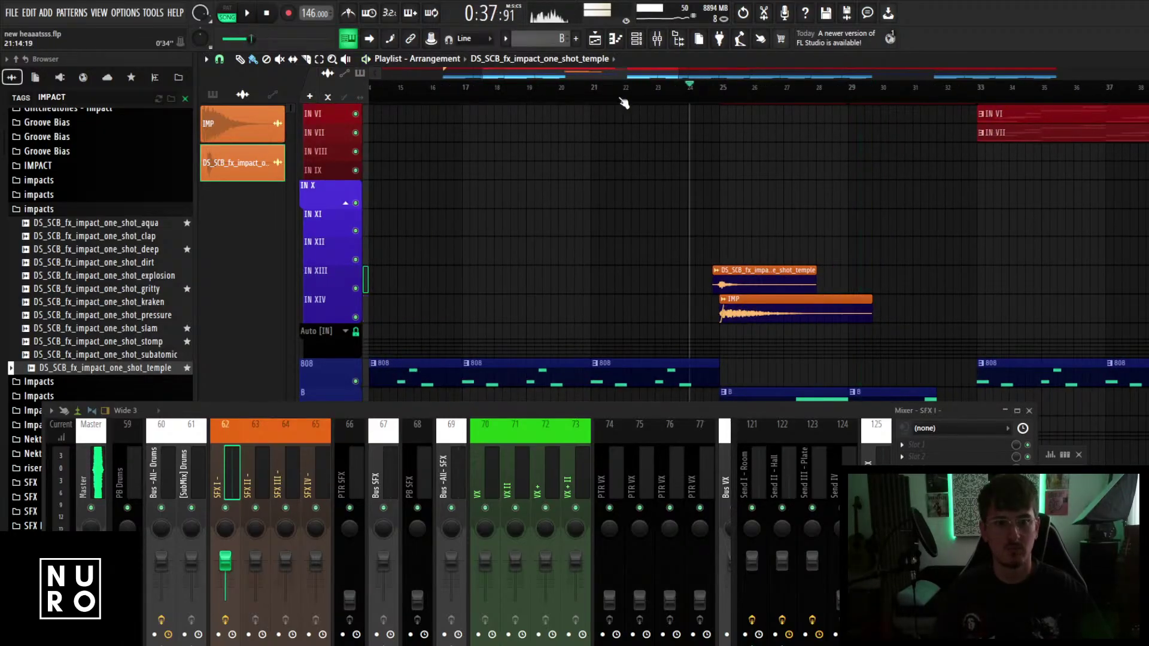
{"action": "left_click", "coordinate": [622, 97]}
{"action": "key", "text": "space"}
{"action": "scroll", "coordinate": [662, 281], "scroll_direction": "up", "scroll_amount": 2}
{"action": "scroll", "coordinate": [665, 249], "scroll_direction": "up", "scroll_amount": 1}
{"action": "scroll", "coordinate": [665, 248], "scroll_direction": "down", "scroll_amount": 1}
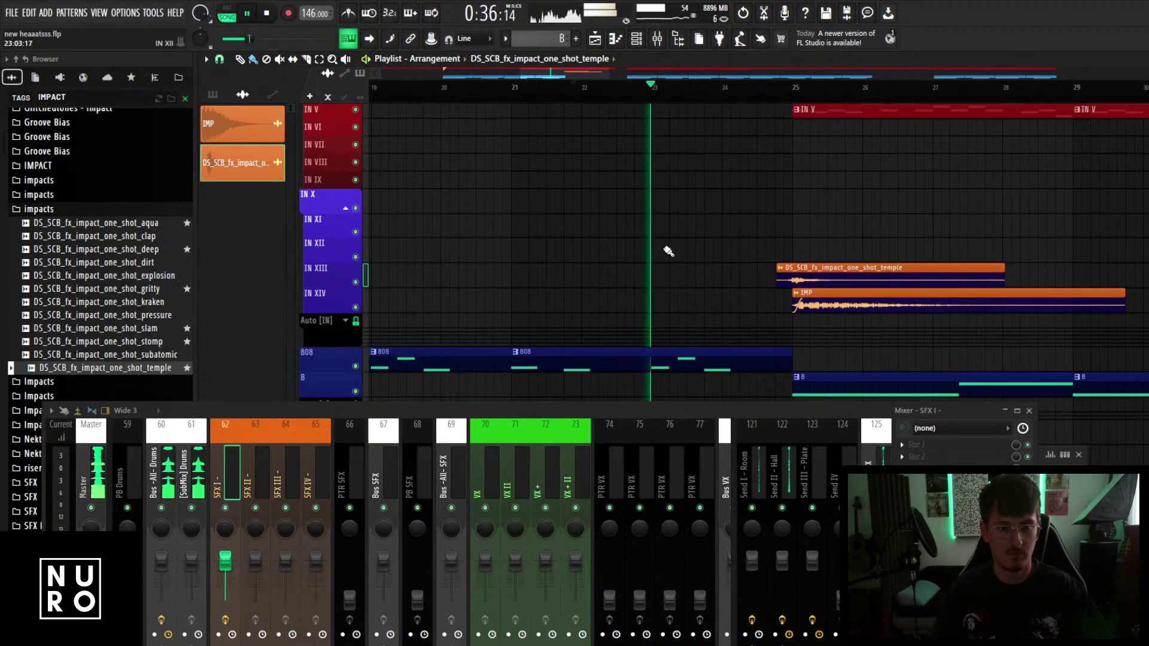
Listen to the layered temple and IMP impacts entering at bar 25 and examine the clips around the break.
{"action": "scroll", "coordinate": [669, 252], "scroll_direction": "down", "scroll_amount": 4}
{"action": "scroll", "coordinate": [672, 313], "scroll_direction": "down", "scroll_amount": 3}
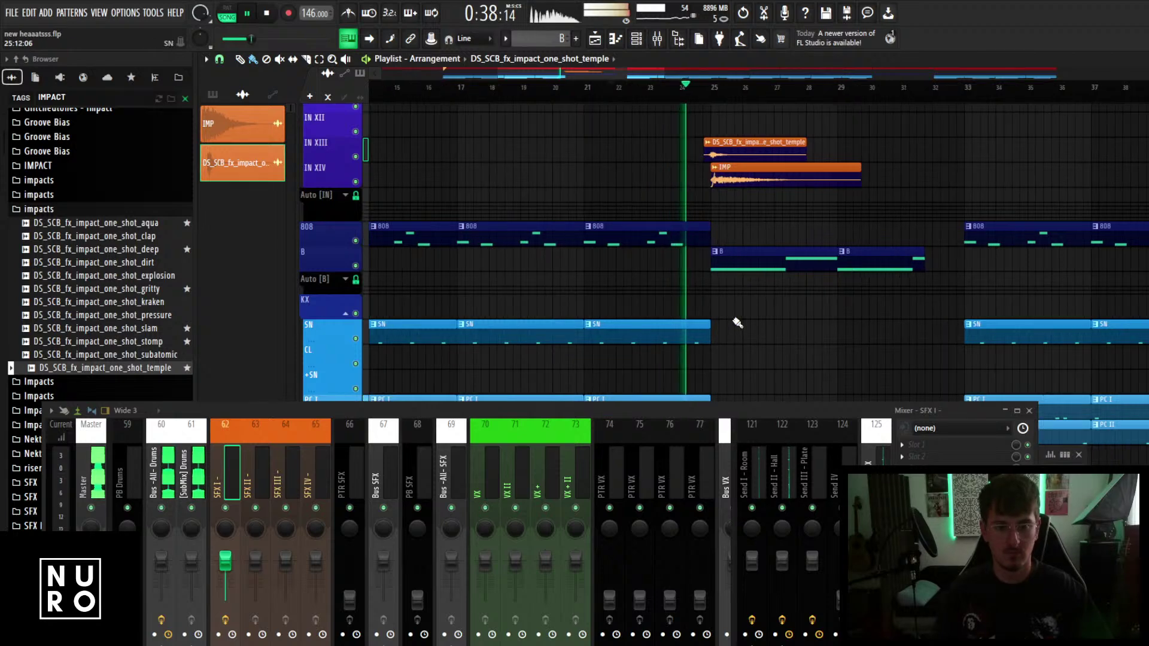
{"action": "scroll", "coordinate": [738, 323], "scroll_direction": "up", "scroll_amount": 4}
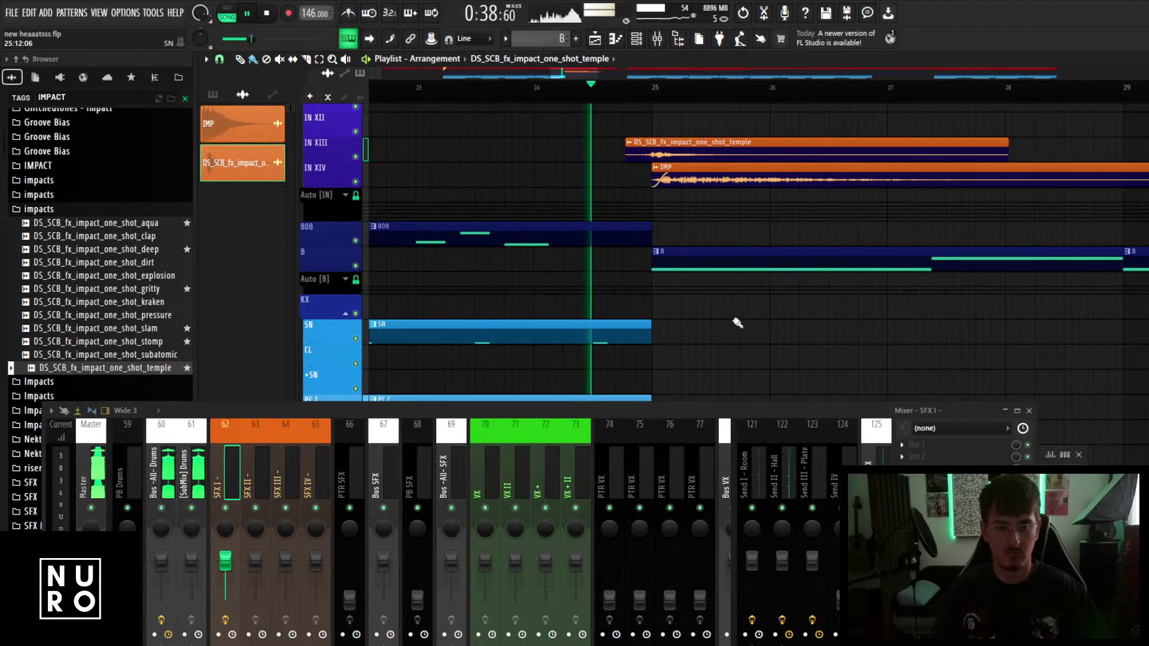
{"action": "scroll", "coordinate": [744, 257], "scroll_direction": "down", "scroll_amount": 3}
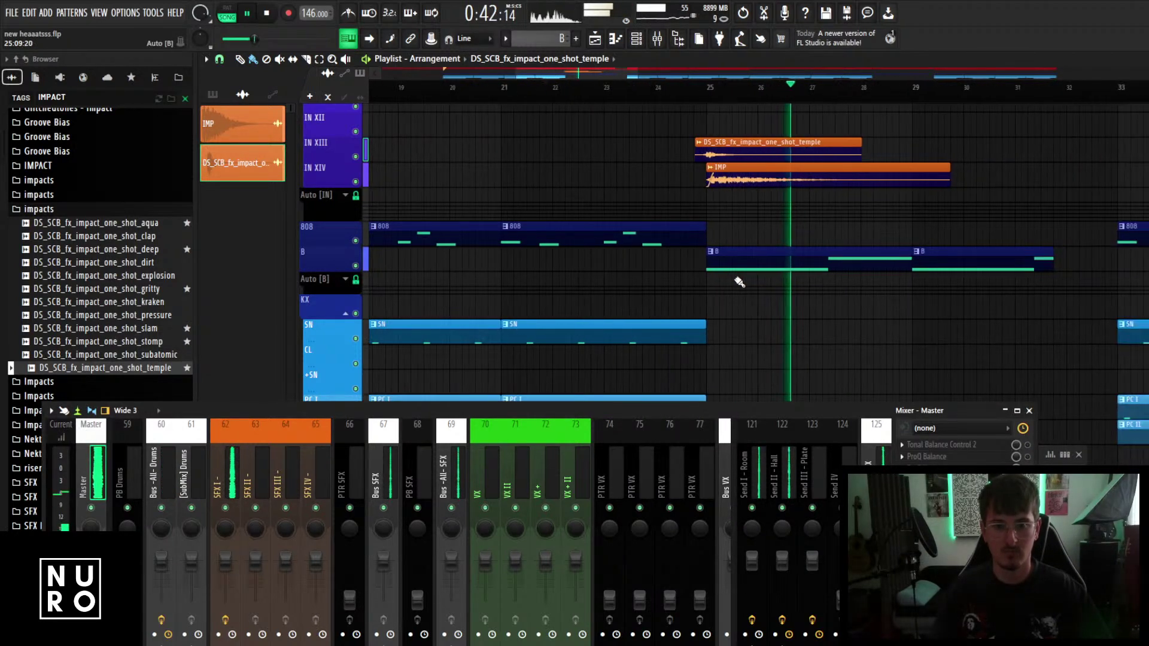
{"action": "scroll", "coordinate": [844, 308], "scroll_direction": "up", "scroll_amount": 5}
{"action": "scroll", "coordinate": [844, 307], "scroll_direction": "up", "scroll_amount": 3}
{"action": "scroll", "coordinate": [843, 308], "scroll_direction": "down", "scroll_amount": 1}
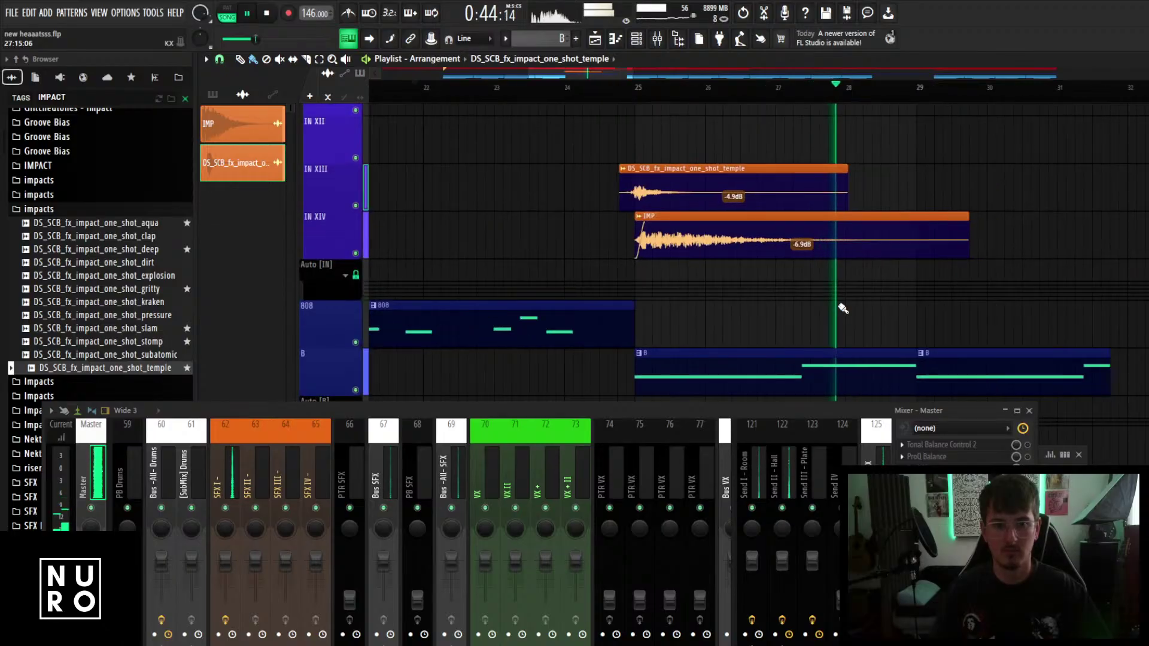
{"action": "scroll", "coordinate": [843, 308], "scroll_direction": "down", "scroll_amount": 4}
Place a copy of the IMP clip on the IN XIII track at bar 29 and make it unique.
{"action": "scroll", "coordinate": [913, 318], "scroll_direction": "up", "scroll_amount": 7}
{"action": "left_click", "coordinate": [716, 230]}
{"action": "key", "text": "space"}
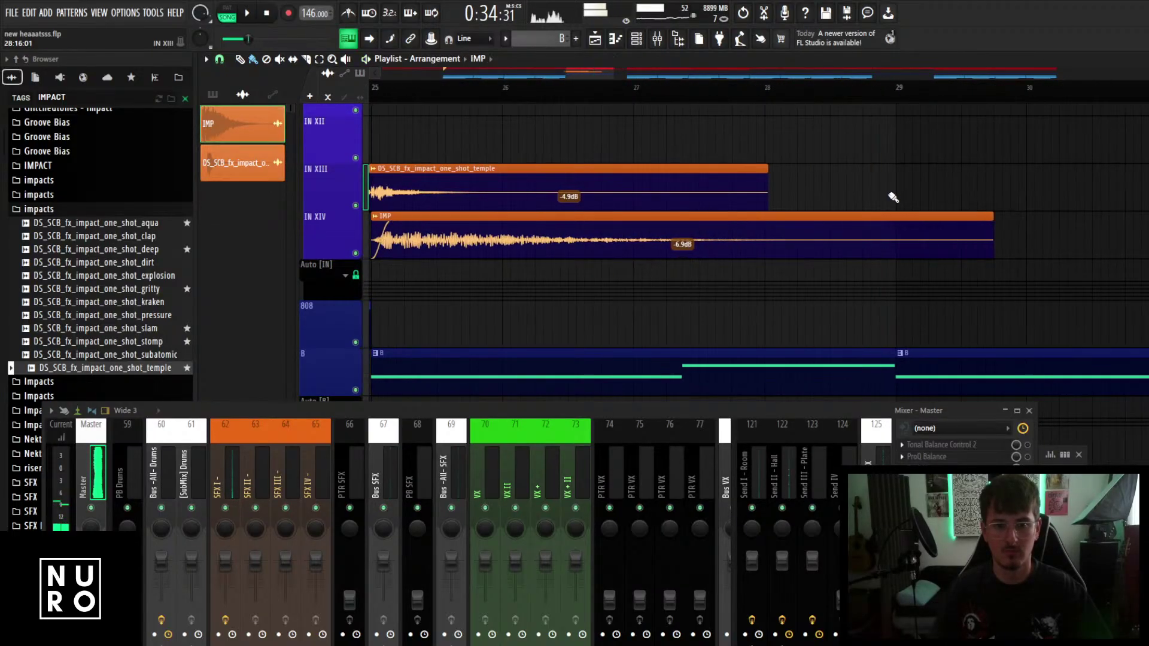
{"action": "left_click_drag", "start_coordinate": [915, 195], "coordinate": [902, 192]}
{"action": "right_click", "coordinate": [901, 170]}
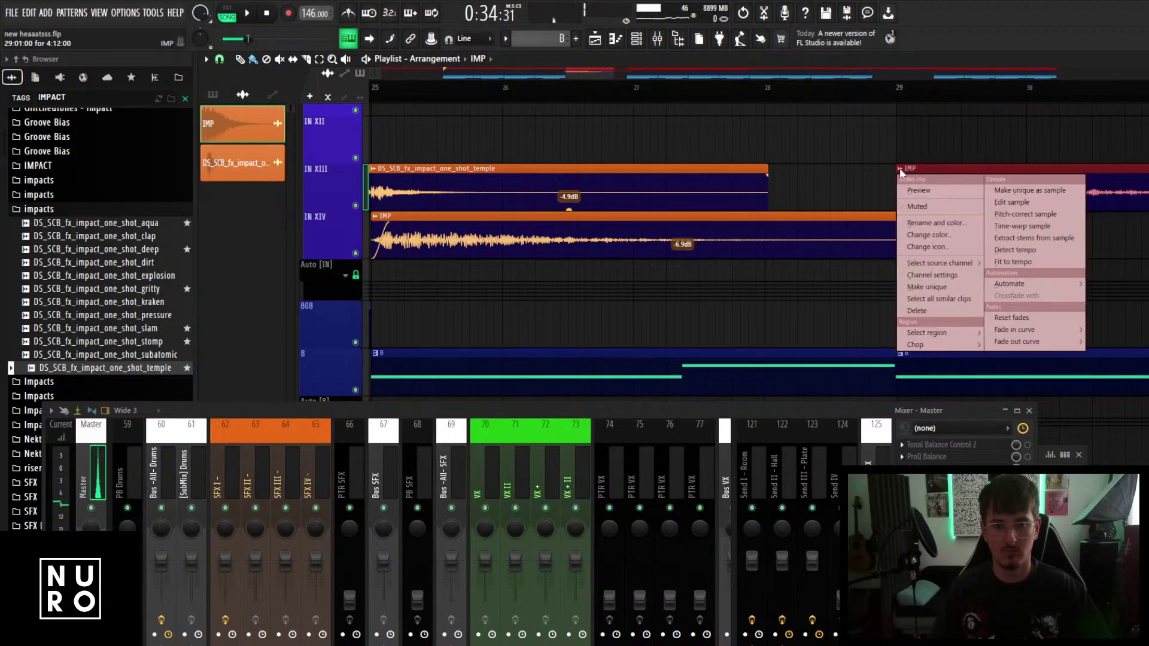
{"action": "left_click", "coordinate": [927, 288]}
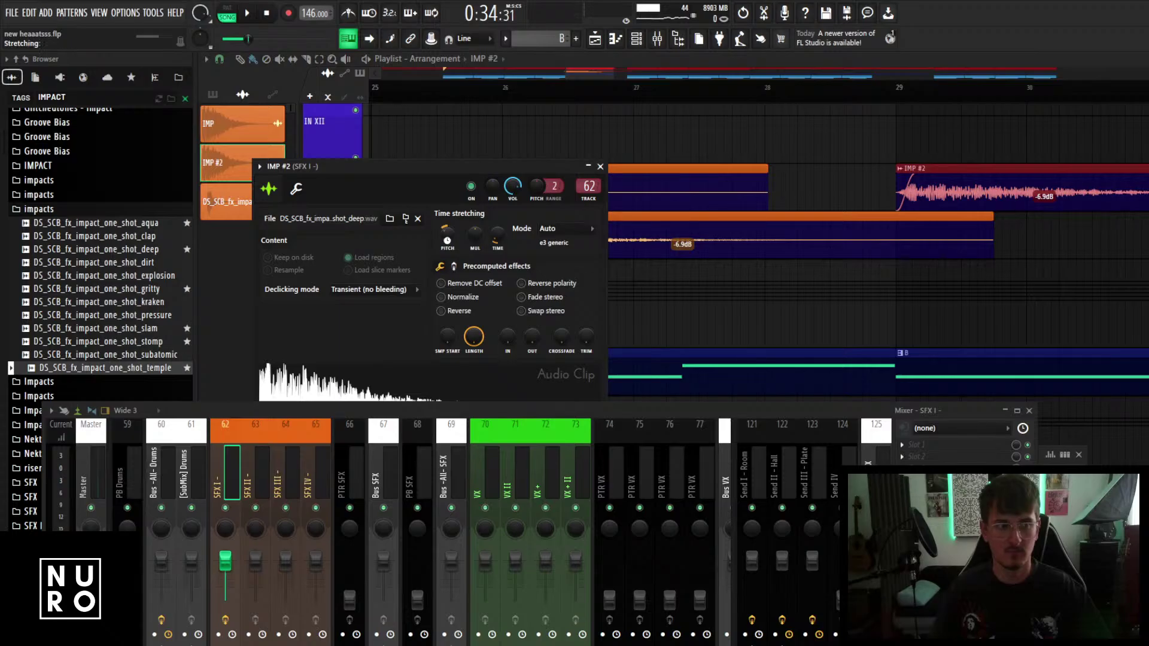
{"action": "left_click", "coordinate": [600, 166]}
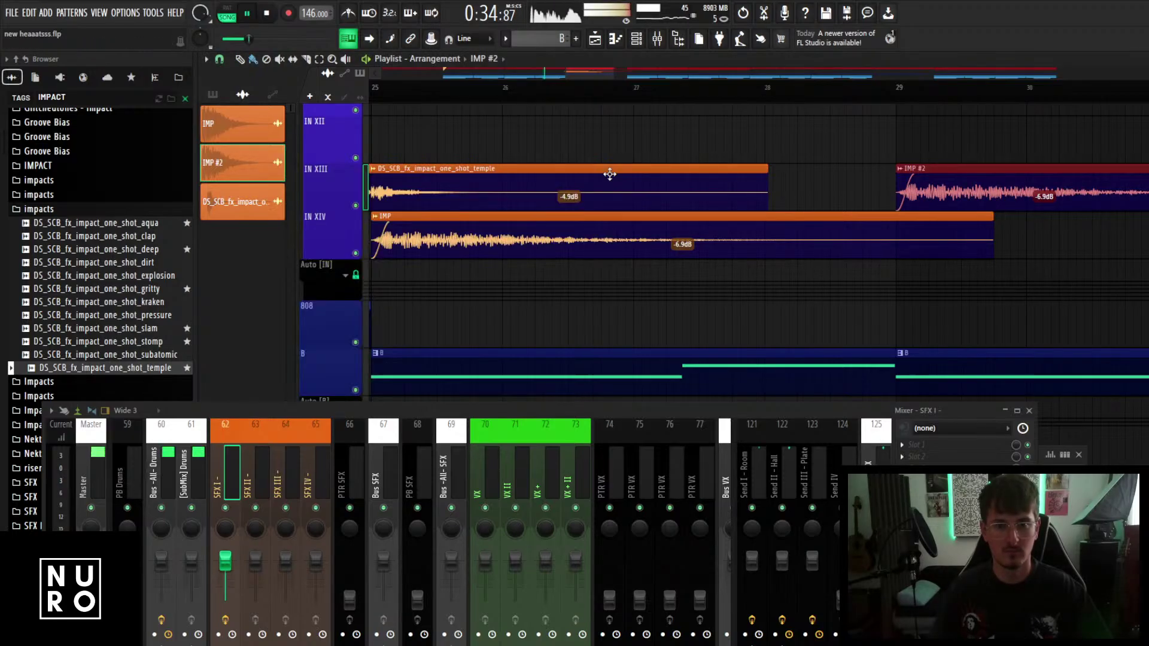
Place the DS_SCB_fx_impact_one_shot_explosion sample on the IN XII track at bar 29 and lower its clip gain to -16.2 dB.
{"action": "scroll", "coordinate": [731, 256], "scroll_direction": "down", "scroll_amount": 6}
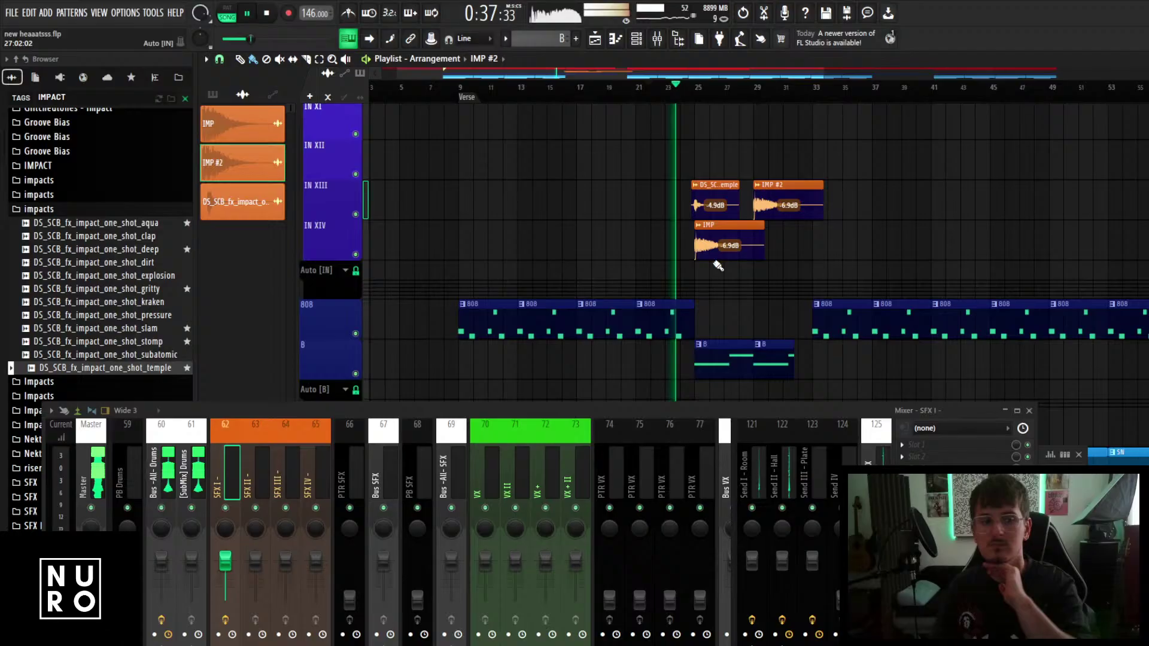
{"action": "left_click_drag", "start_coordinate": [102, 276], "coordinate": [766, 165]}
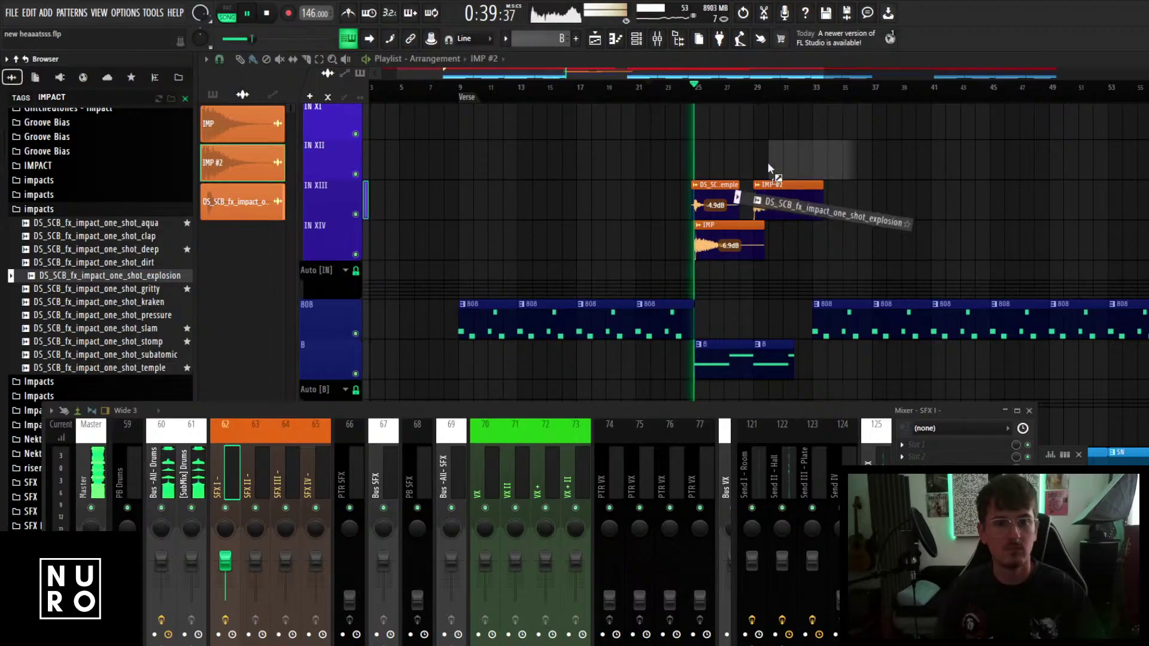
{"action": "scroll", "coordinate": [766, 168], "scroll_direction": "up", "scroll_amount": 6}
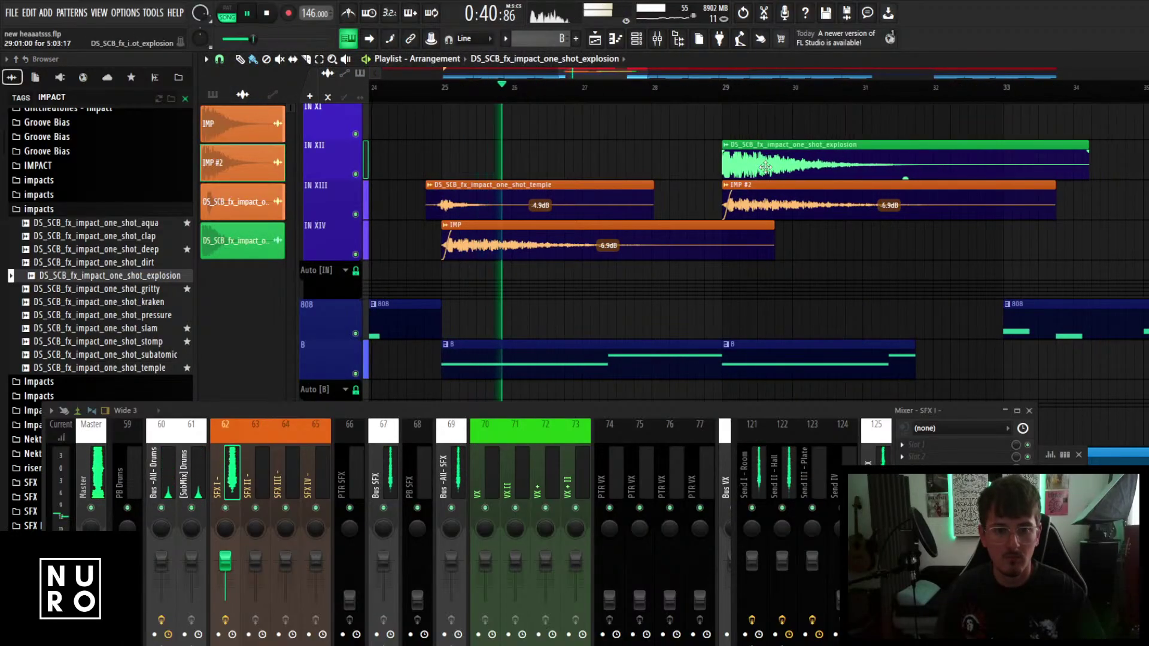
{"action": "scroll", "coordinate": [767, 168], "scroll_direction": "up", "scroll_amount": 2}
{"action": "left_click_drag", "start_coordinate": [943, 178], "coordinate": [946, 180]}
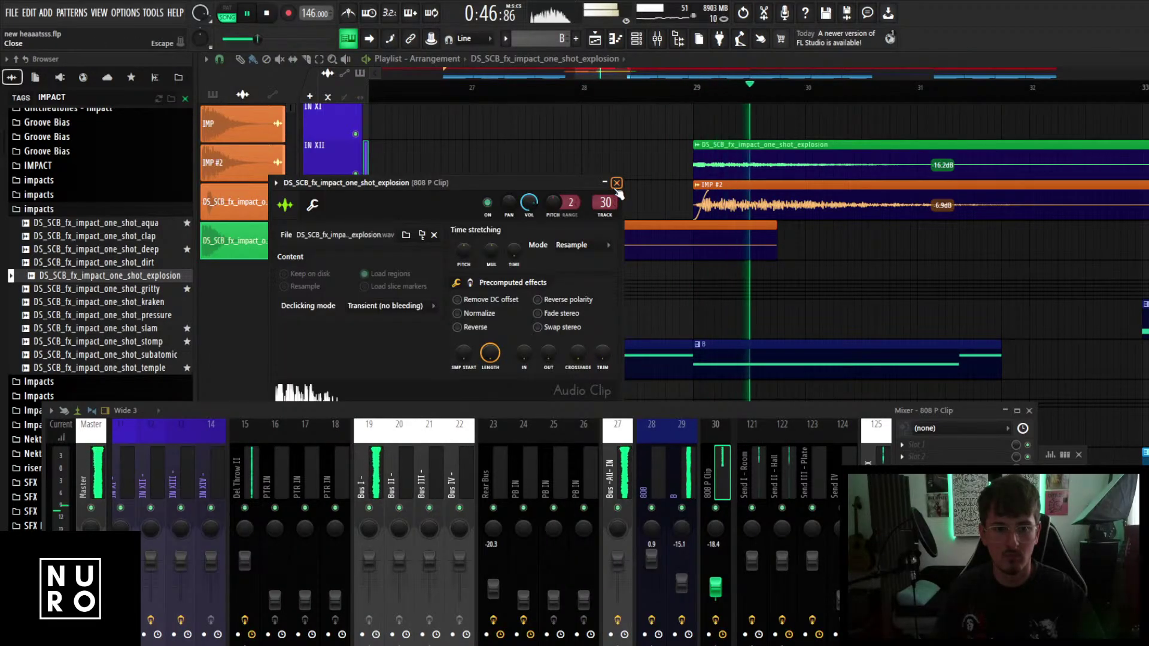
{"action": "left_click", "coordinate": [617, 183]}
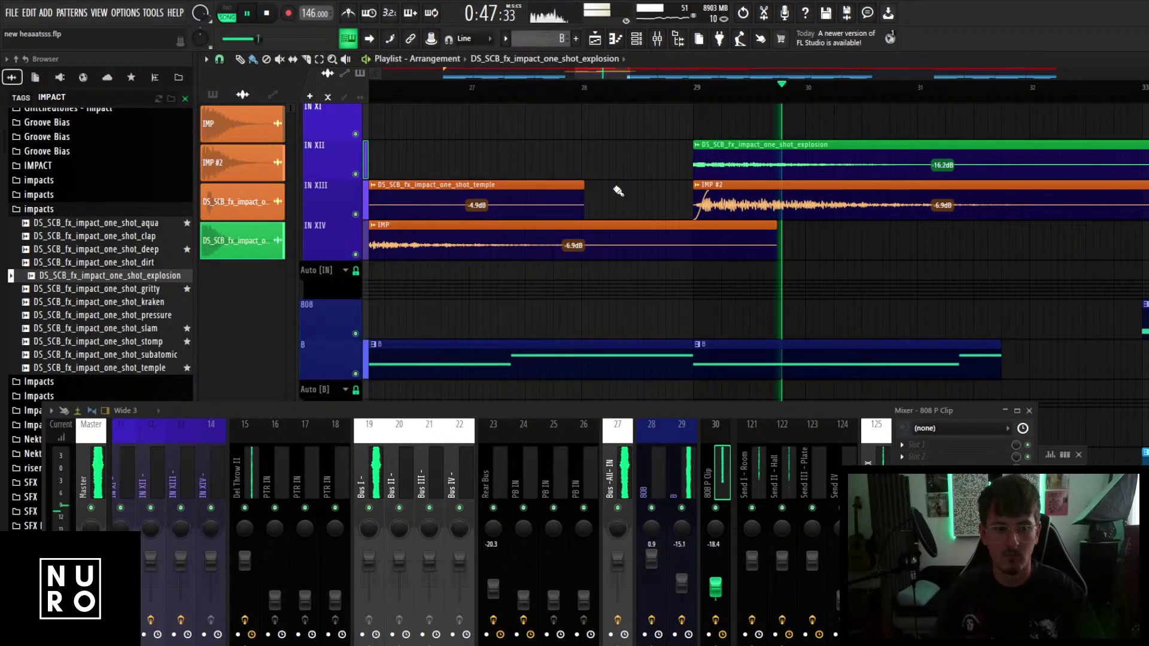
Set the explosion clip's gain to -17.0 dB and trim the explosion and IMP #2 clips to end at bar 33.
{"action": "scroll", "coordinate": [618, 191], "scroll_direction": "down", "scroll_amount": 3}
{"action": "scroll", "coordinate": [511, 462], "scroll_direction": "down", "scroll_amount": 8}
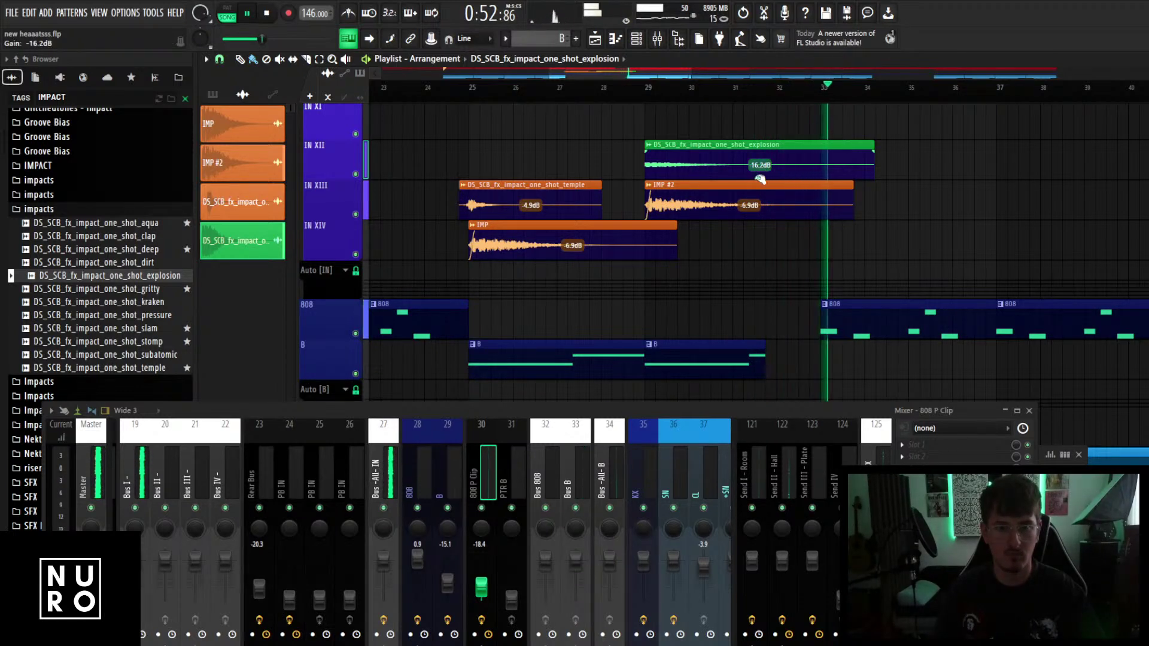
{"action": "left_click_drag", "start_coordinate": [760, 179], "coordinate": [760, 183]}
{"action": "left_click_drag", "start_coordinate": [872, 152], "coordinate": [817, 152]}
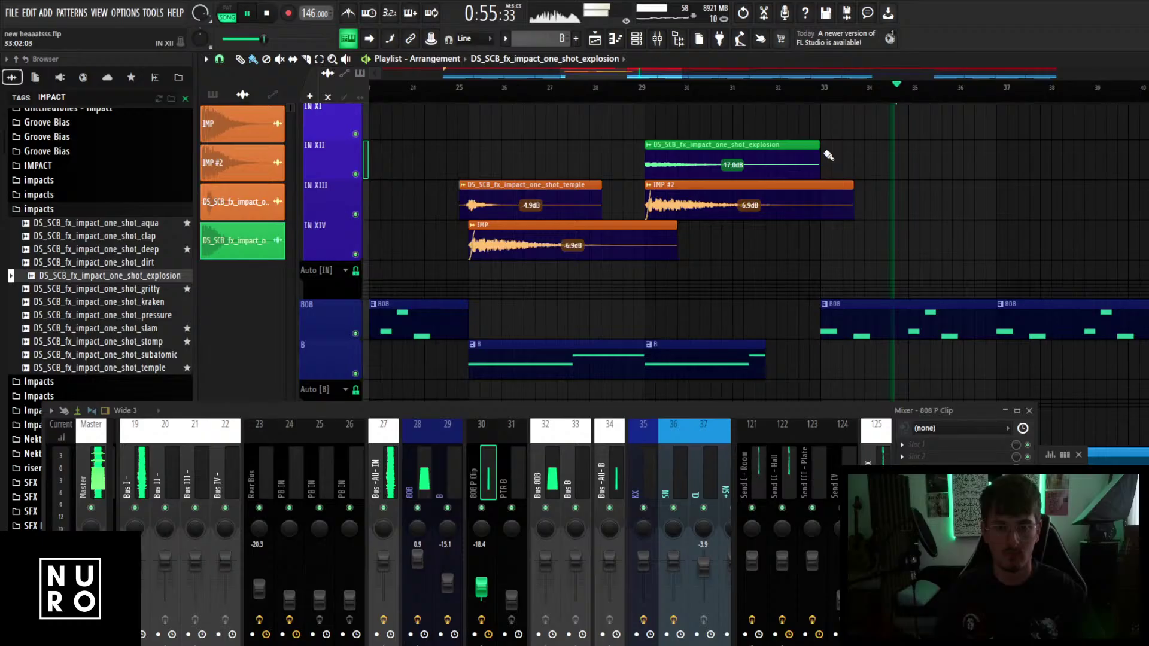
{"action": "left_click_drag", "start_coordinate": [852, 198], "coordinate": [819, 195]}
Recolor the explosion impact channel orange to match the other impacts.
{"action": "double_click", "coordinate": [712, 168]}
{"action": "key", "text": "F2"}
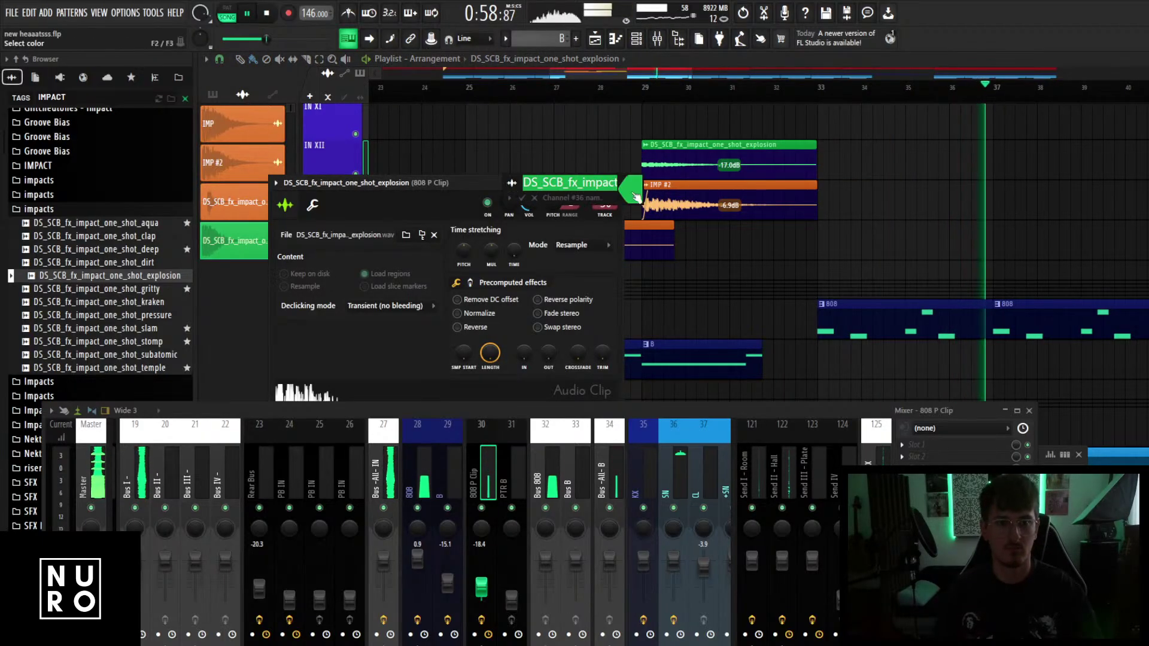
{"action": "left_click", "coordinate": [635, 196]}
{"action": "double_click", "coordinate": [669, 389]}
{"action": "key", "text": "Return"}
{"action": "left_click", "coordinate": [615, 182]}
{"action": "scroll", "coordinate": [659, 207], "scroll_direction": "down", "scroll_amount": 1}
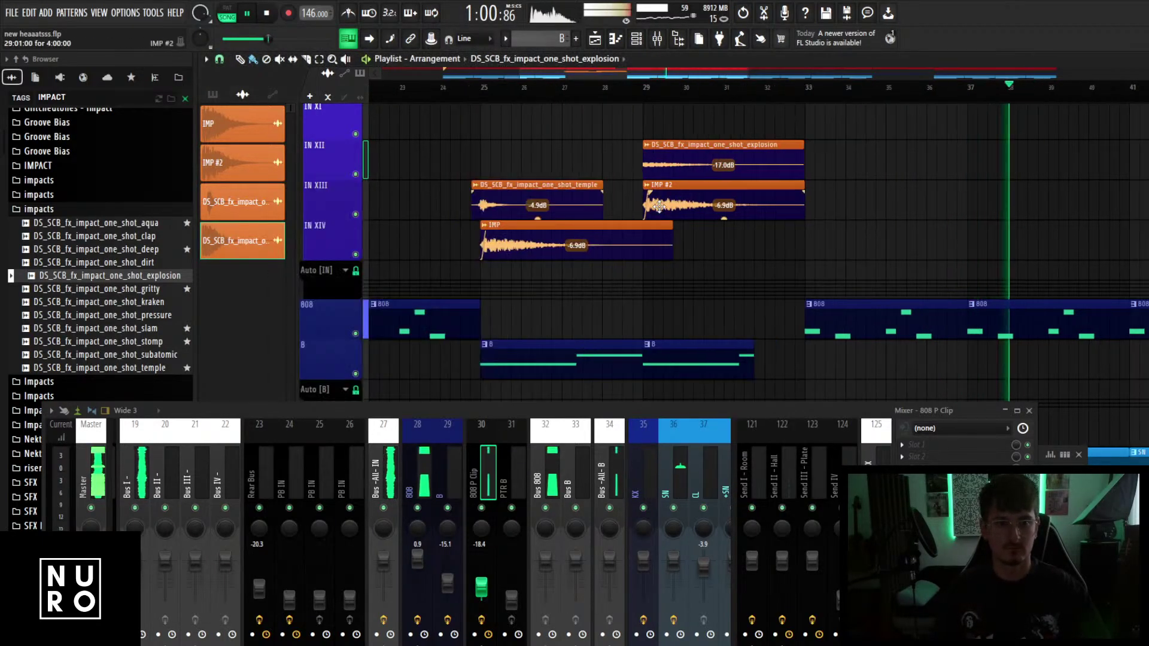
Duplicate the four impact clips to the second break, aligning the IMP copy with bar 65, and stop playback.
{"action": "scroll", "coordinate": [656, 212], "scroll_direction": "down", "scroll_amount": 4}
{"action": "scroll", "coordinate": [649, 222], "scroll_direction": "down", "scroll_amount": 3}
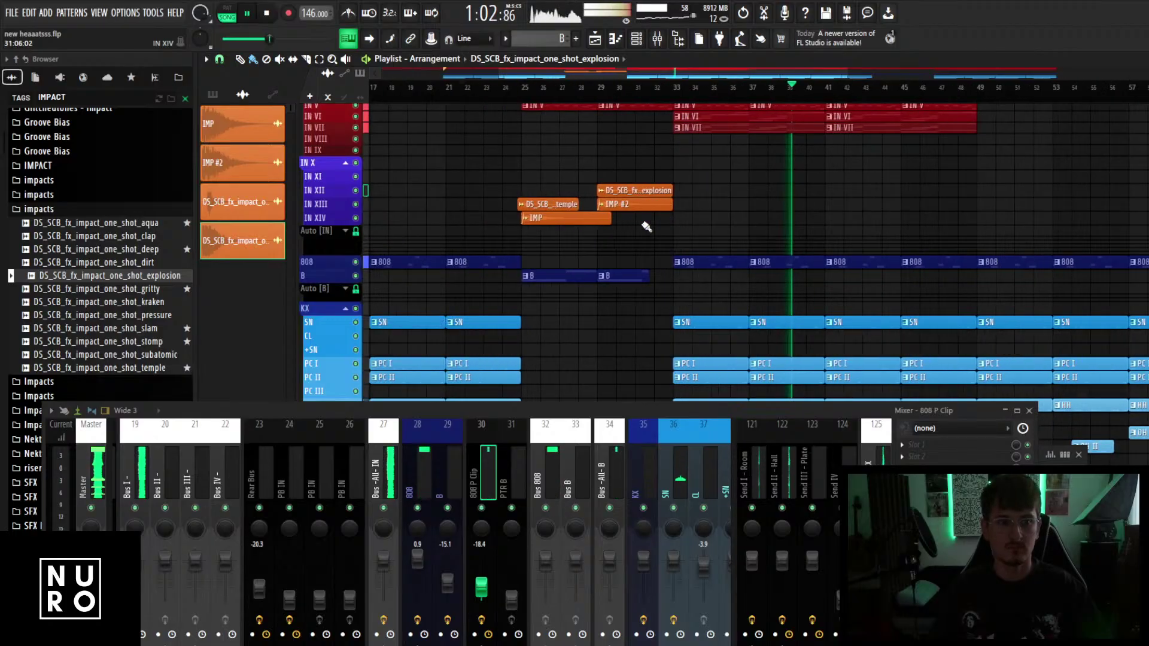
{"action": "scroll", "coordinate": [647, 226], "scroll_direction": "down", "scroll_amount": 2}
{"action": "left_click_drag", "start_coordinate": [712, 185], "coordinate": [854, 225]}
{"action": "scroll", "coordinate": [598, 226], "scroll_direction": "down", "scroll_amount": 2}
{"action": "key", "text": "ctrl+b"}
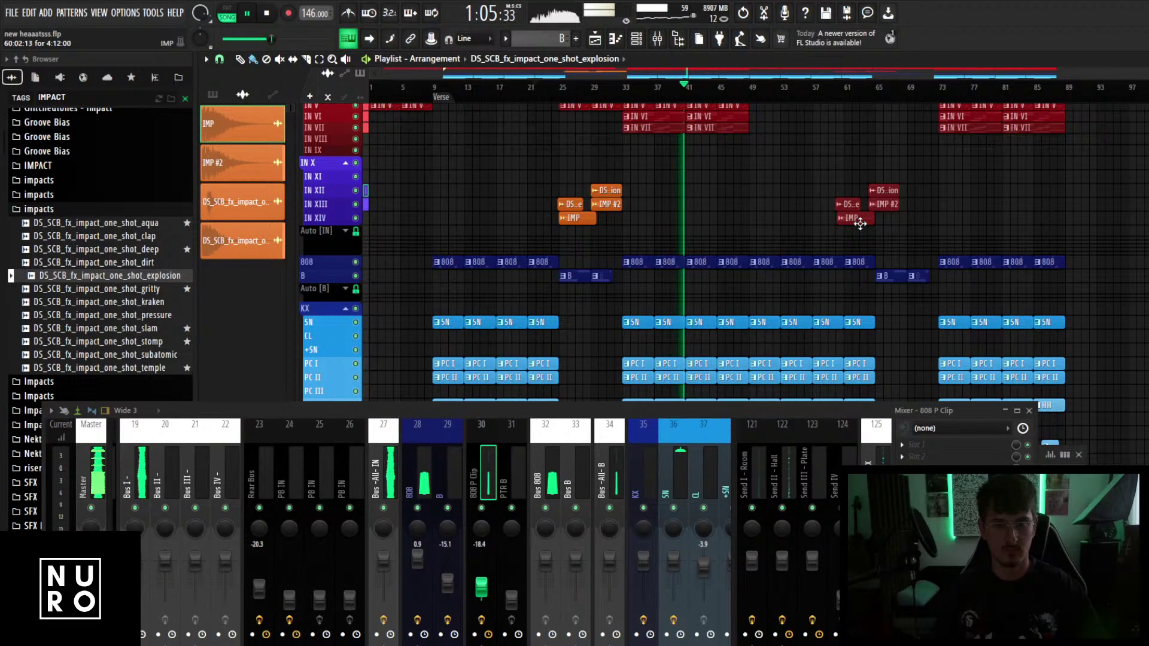
{"action": "scroll", "coordinate": [861, 224], "scroll_direction": "up", "scroll_amount": 8}
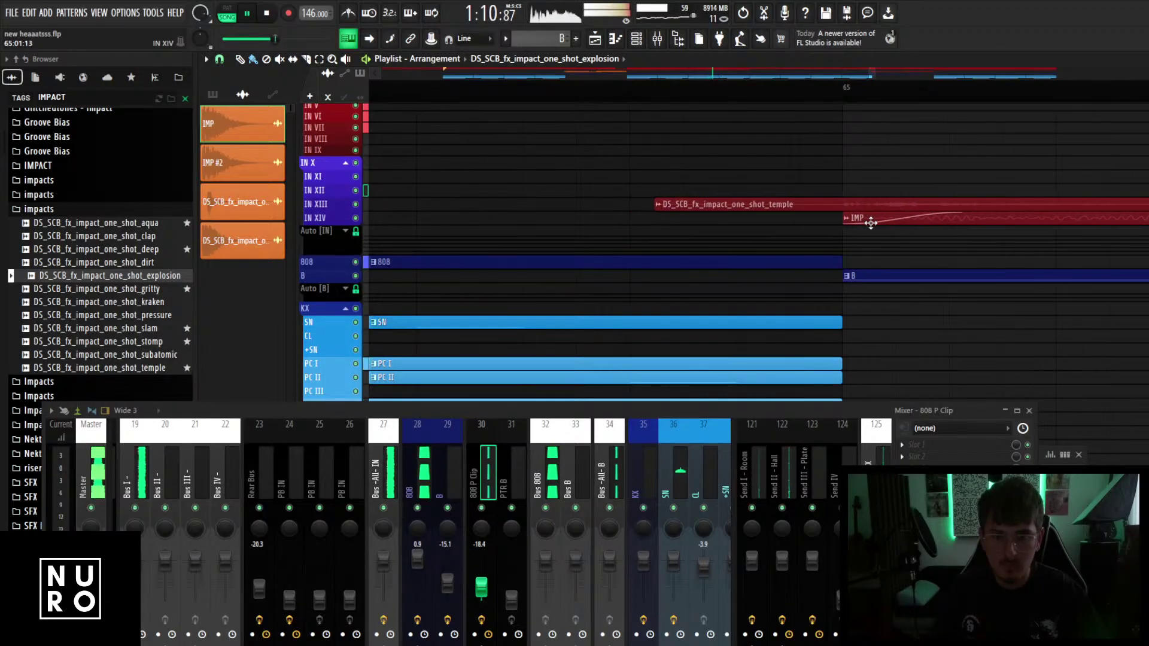
{"action": "scroll", "coordinate": [835, 240], "scroll_direction": "down", "scroll_amount": 8}
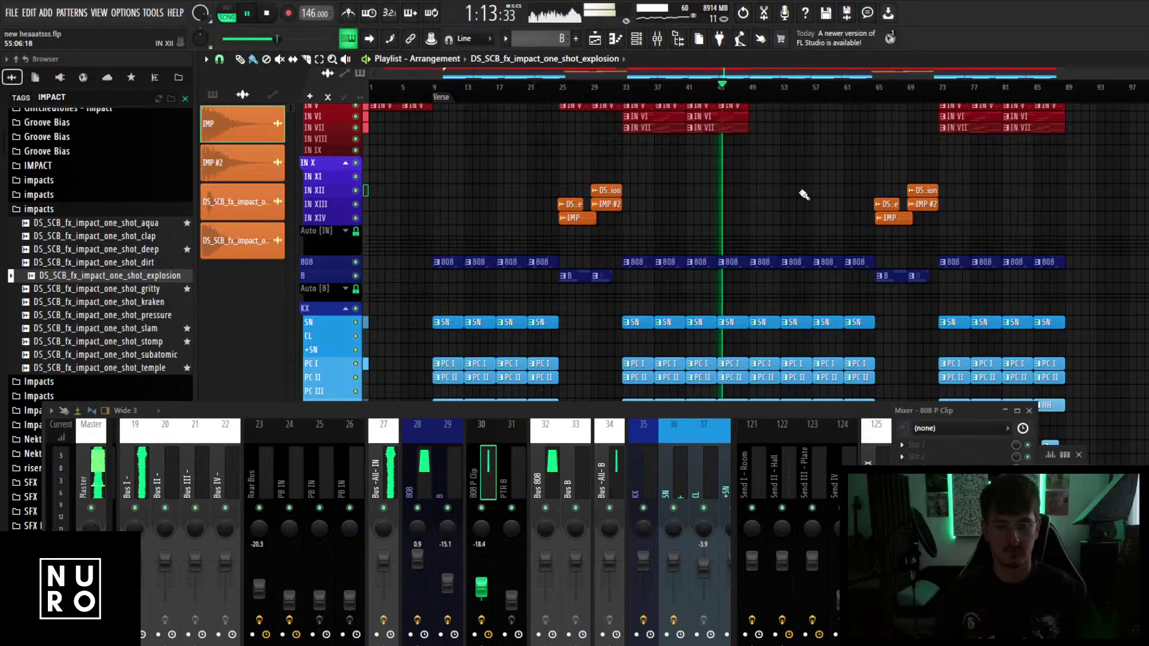
{"action": "scroll", "coordinate": [790, 204], "scroll_direction": "down", "scroll_amount": 2}
{"action": "key", "text": "space"}
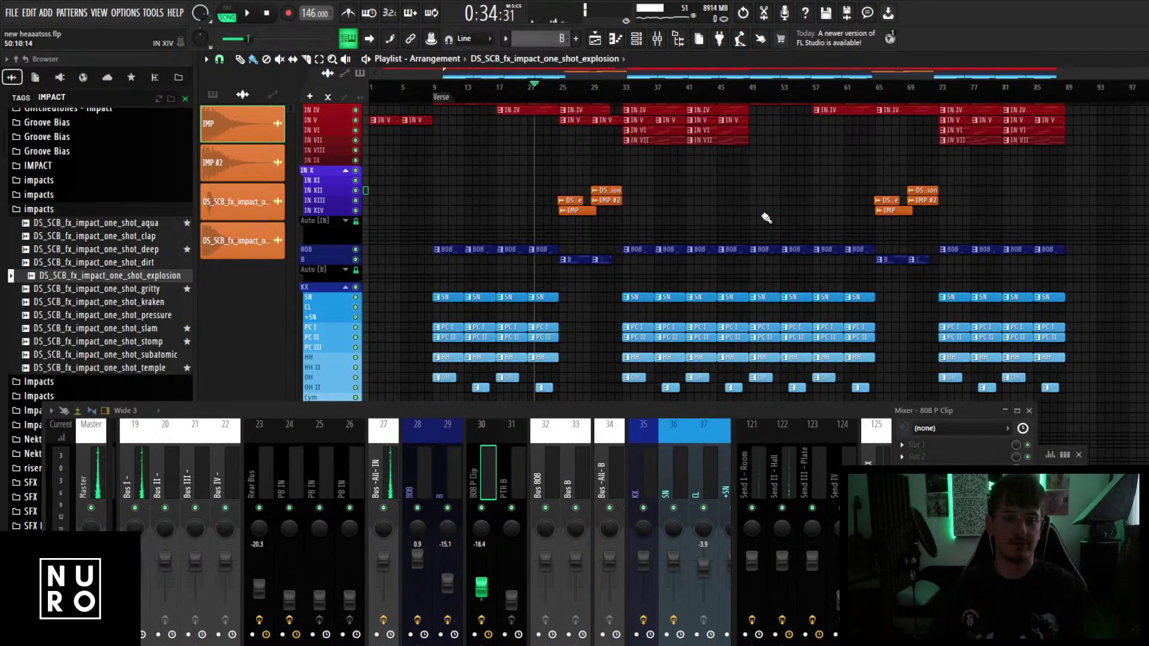
Isolate the IN VI and IN VII tracks by silencing the others and play them from bar 33.
{"action": "scroll", "coordinate": [766, 218], "scroll_direction": "up", "scroll_amount": 1}
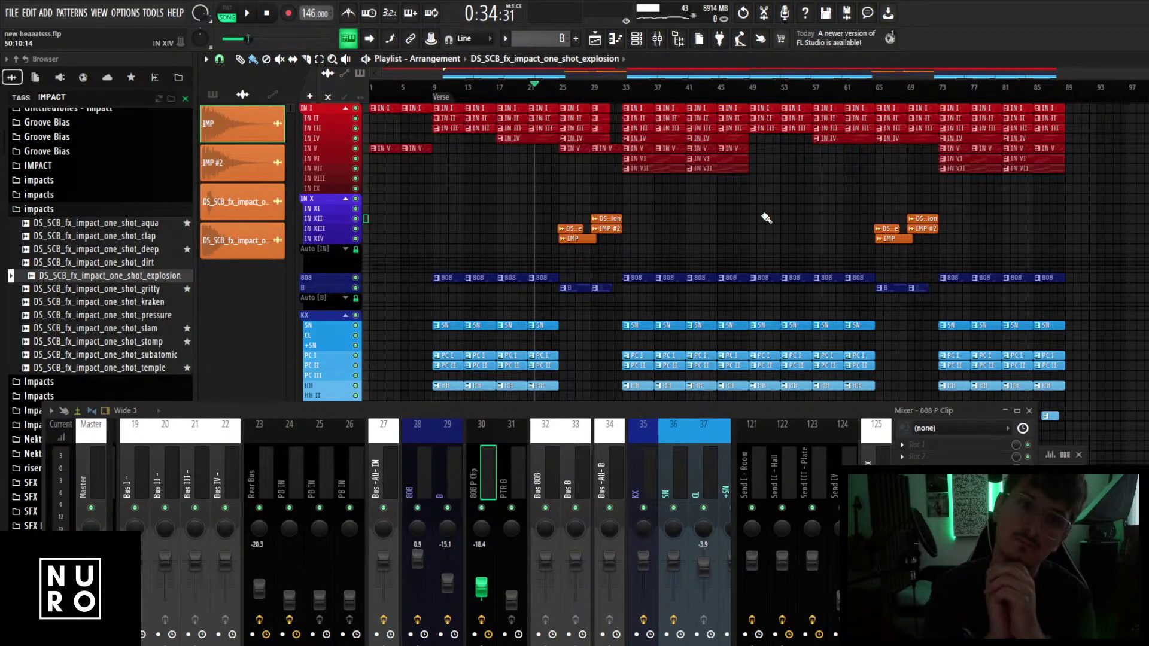
{"action": "scroll", "coordinate": [689, 200], "scroll_direction": "up", "scroll_amount": 4}
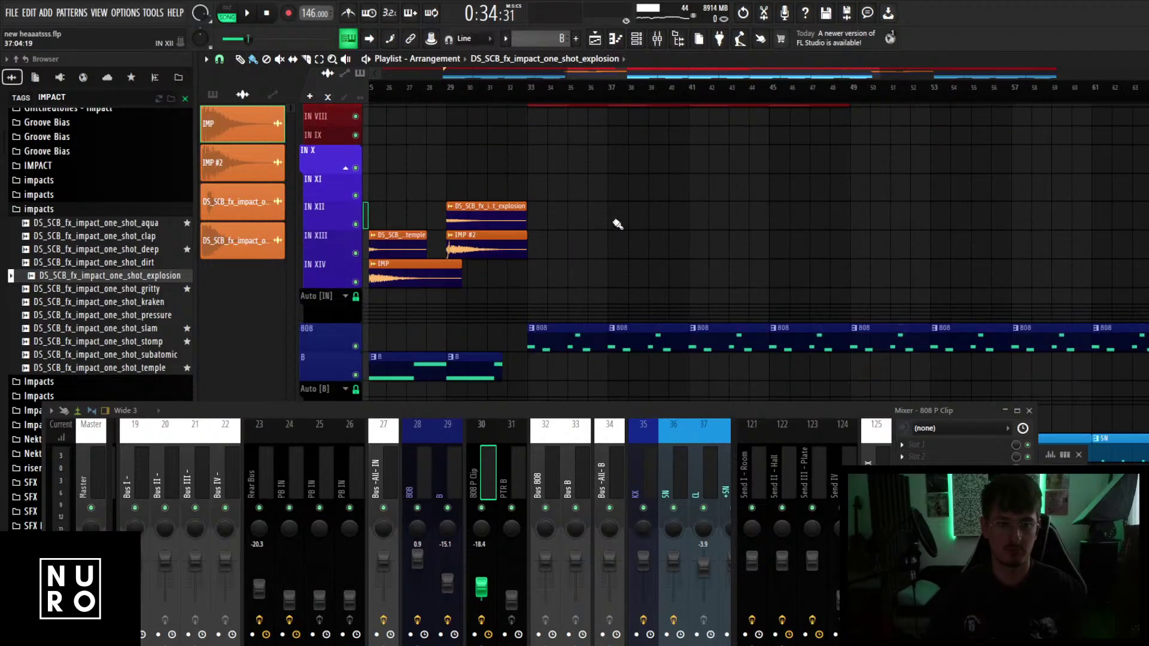
{"action": "scroll", "coordinate": [568, 233], "scroll_direction": "up", "scroll_amount": 3}
{"action": "scroll", "coordinate": [529, 242], "scroll_direction": "up", "scroll_amount": 2}
{"action": "scroll", "coordinate": [528, 222], "scroll_direction": "up", "scroll_amount": 2}
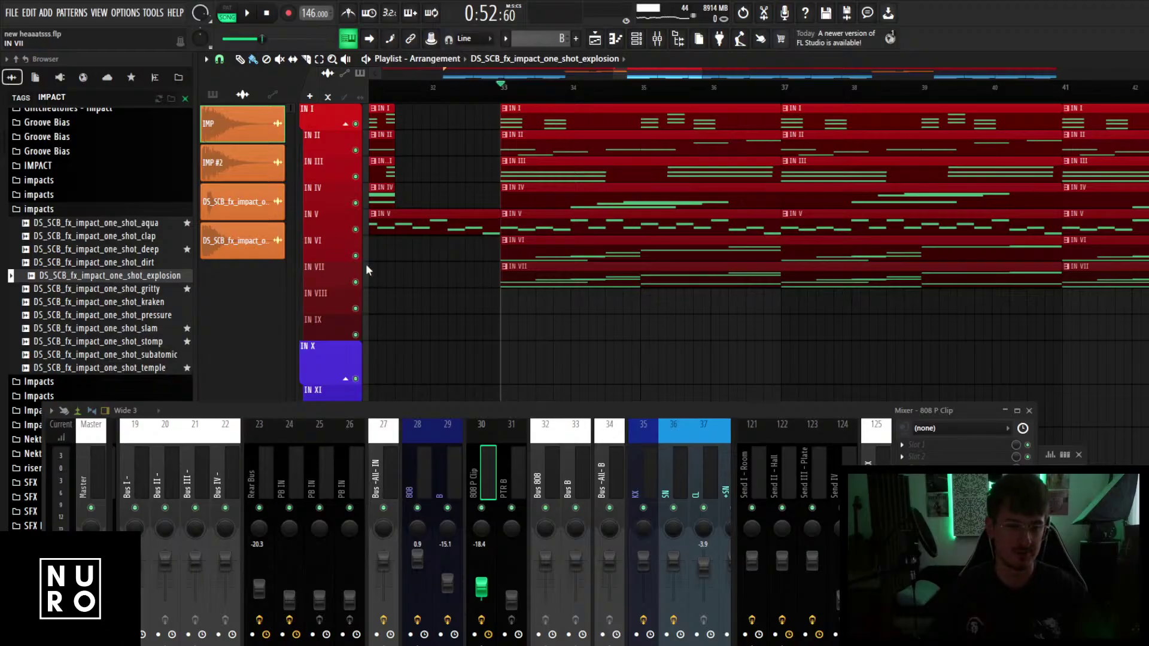
{"action": "right_click", "coordinate": [353, 273]}
{"action": "left_click", "coordinate": [356, 247]}
{"action": "right_click", "coordinate": [358, 255]}
{"action": "left_click", "coordinate": [357, 281]}
{"action": "key", "text": "space"}
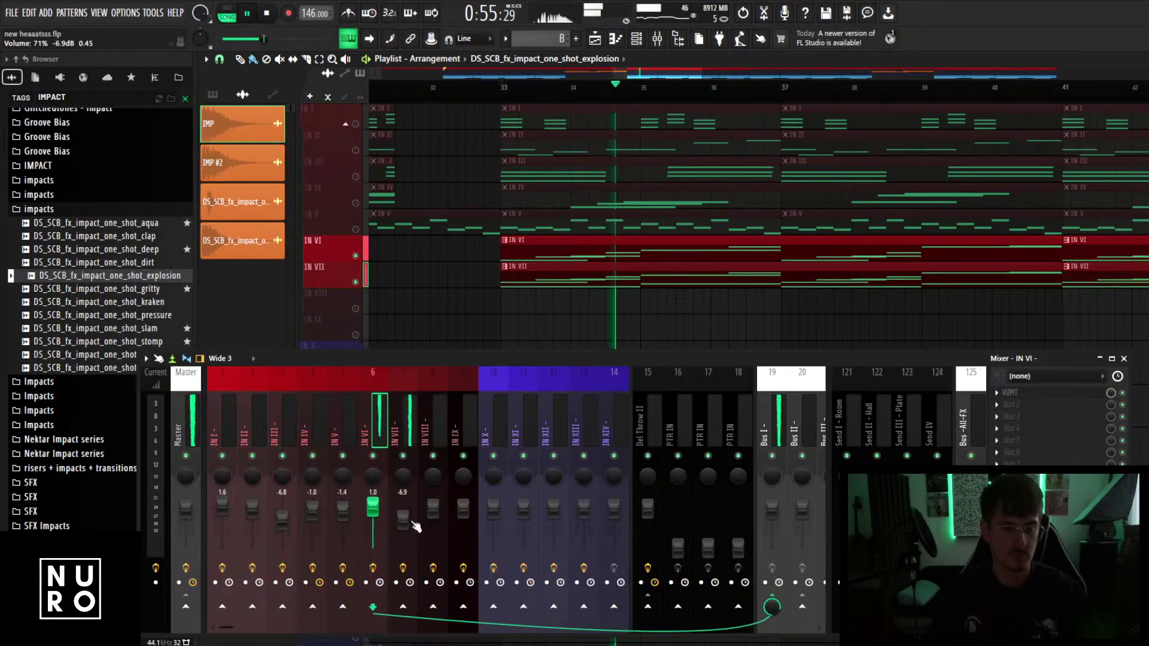
Pan the IN VI mixer track to the left and the IN VII mixer track 46% to the right.
{"action": "left_click", "coordinate": [410, 413]}
{"action": "left_click", "coordinate": [383, 419]}
{"action": "key", "text": "space"}
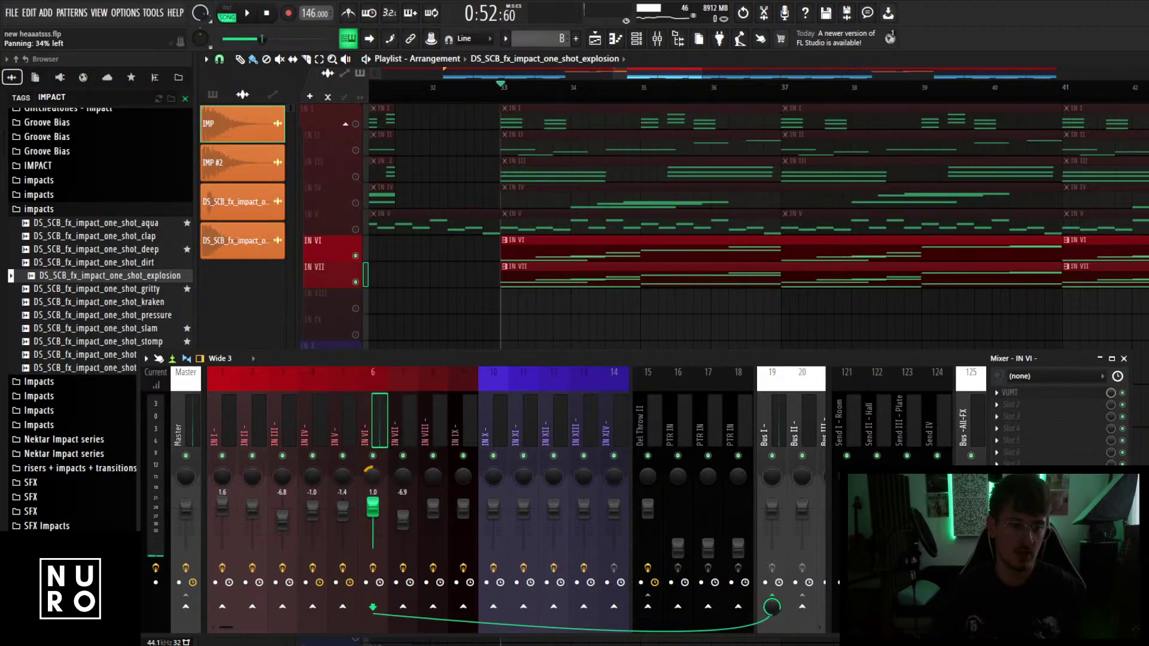
{"action": "left_click_drag", "start_coordinate": [403, 476], "coordinate": [403, 461]}
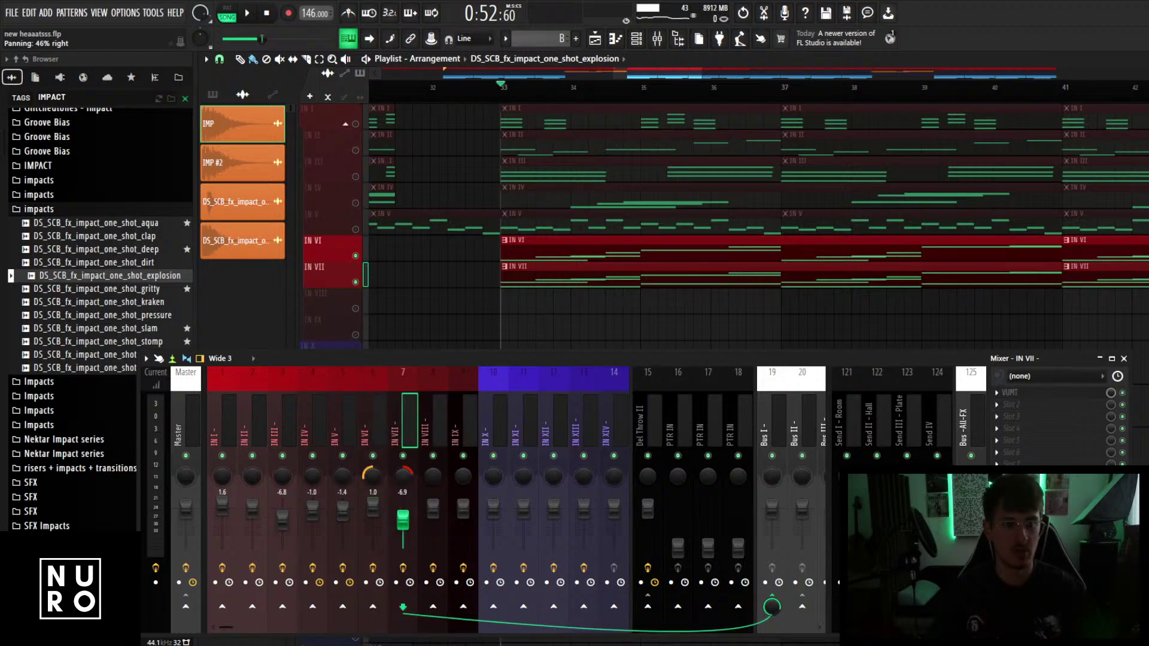
Add Pro-Q 3 to IN VI with a low cut at about 222 Hz and a -2.5 dB bell at about 586 Hz.
{"action": "left_click", "coordinate": [372, 437]}
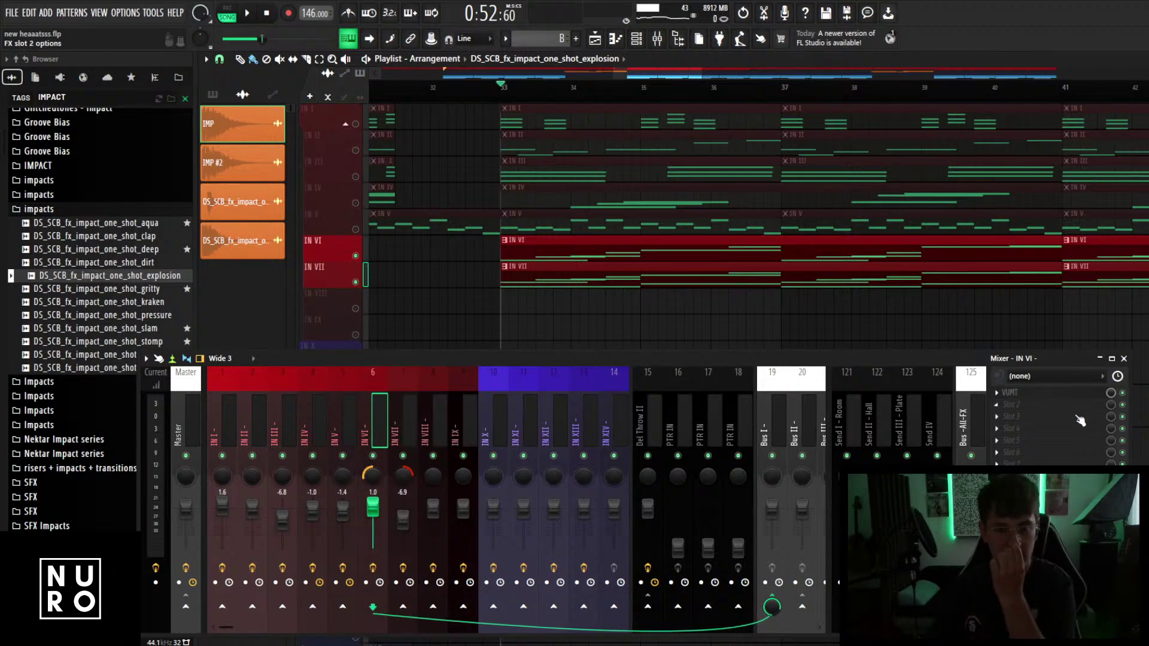
{"action": "left_click", "coordinate": [1065, 429]}
{"action": "left_click", "coordinate": [691, 195]}
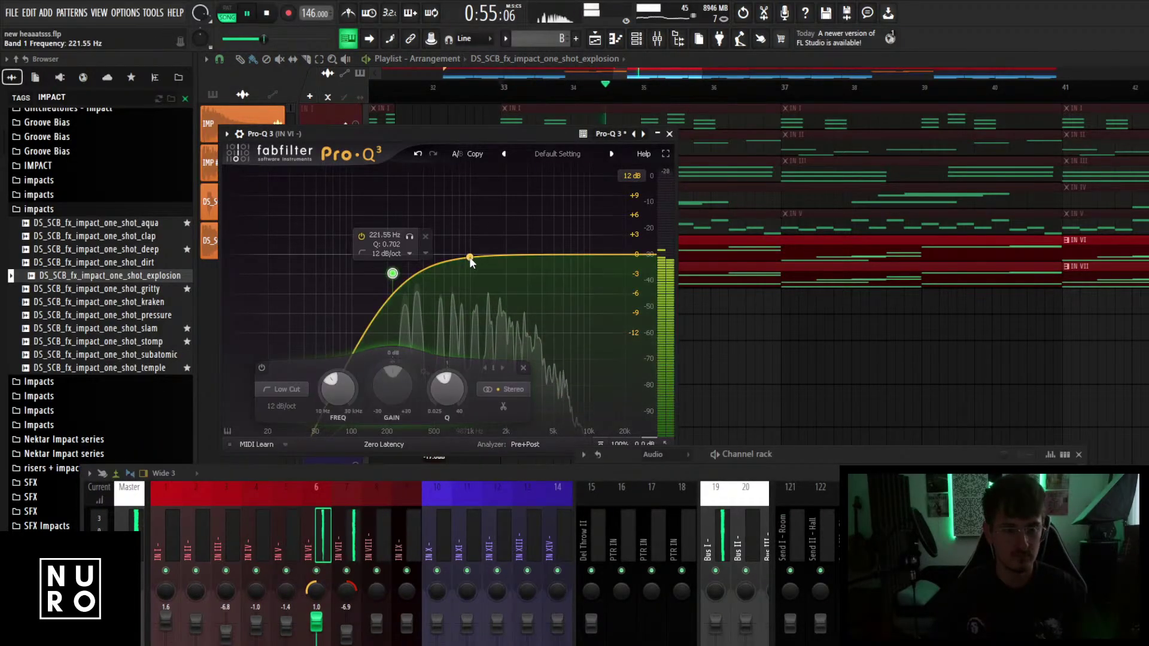
{"action": "left_click_drag", "start_coordinate": [470, 259], "coordinate": [443, 272]}
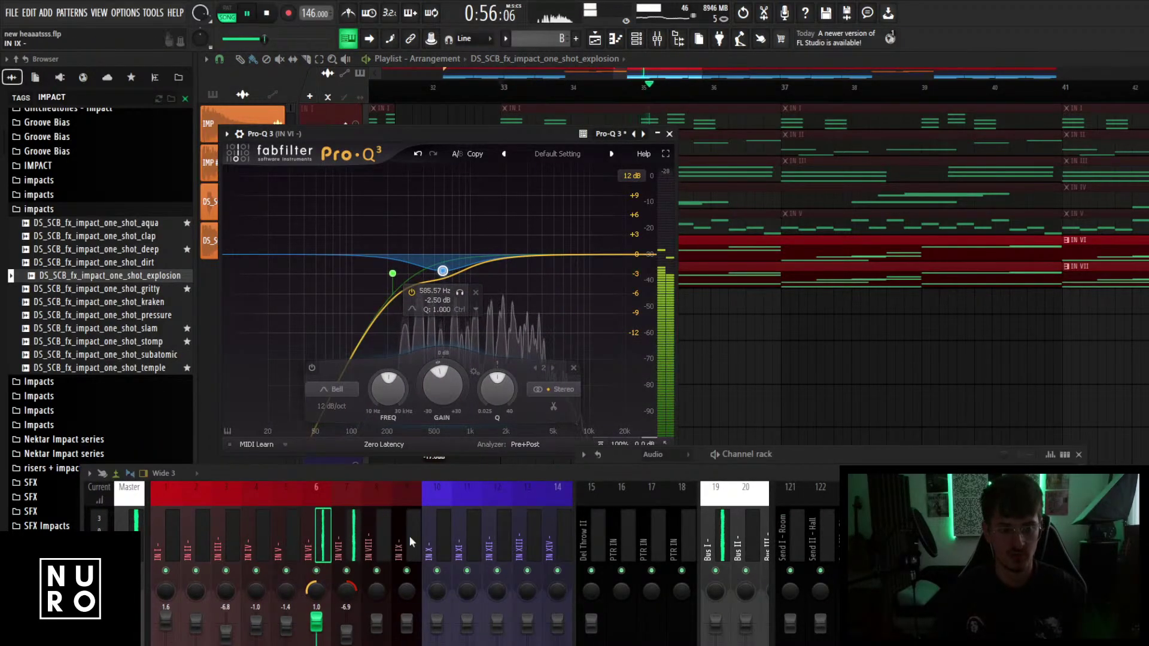
{"action": "key", "text": "space"}
Add Pro-Q 3 to IN VII with a low cut, a high cut at about 8.9 kHz and a gentle bell dip between them.
{"action": "left_click", "coordinate": [382, 542]}
{"action": "left_click", "coordinate": [352, 542]}
{"action": "left_click", "coordinate": [939, 508]}
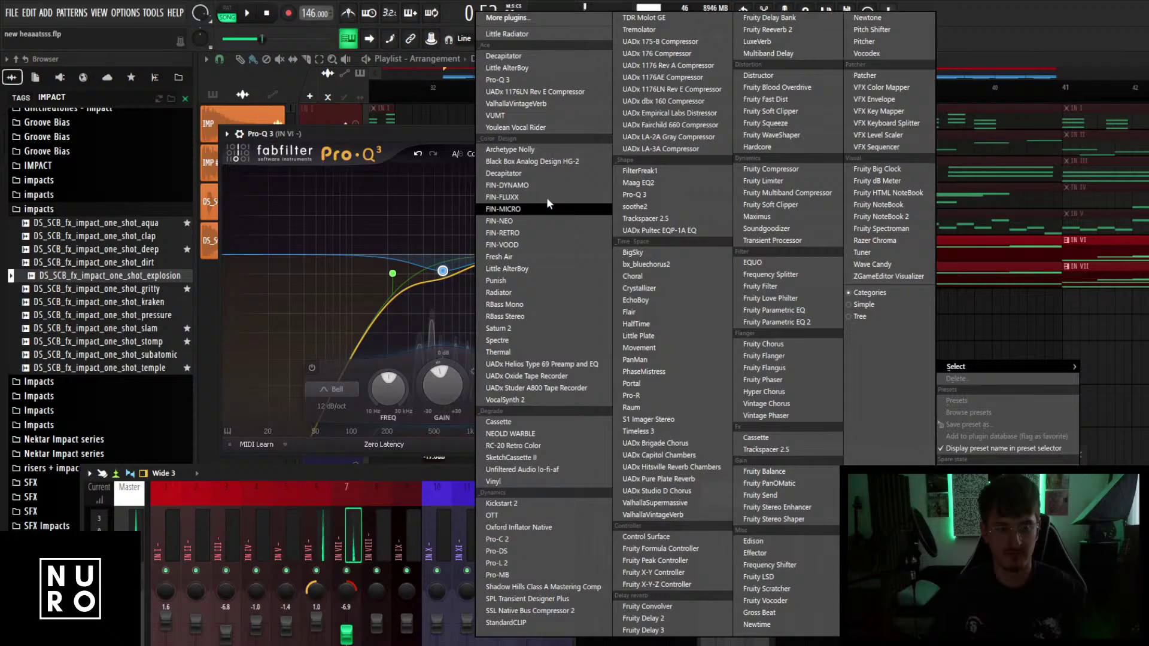
{"action": "left_click", "coordinate": [522, 83]}
{"action": "key", "text": "space"}
{"action": "left_click_drag", "start_coordinate": [299, 291], "coordinate": [439, 310]}
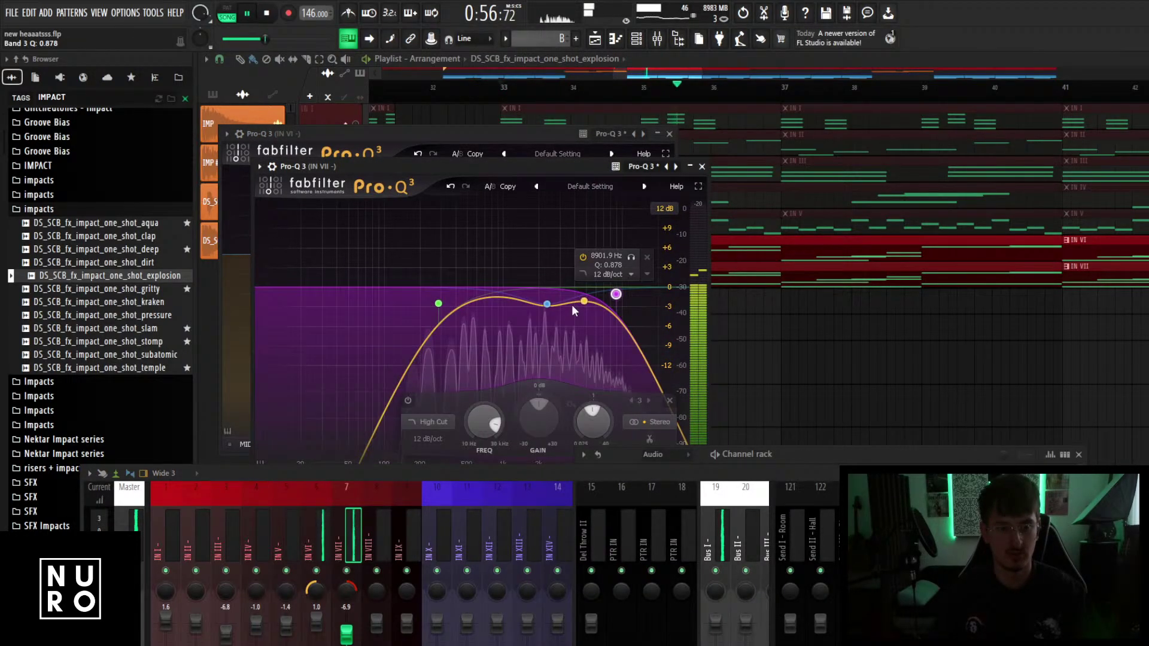
{"action": "left_click_drag", "start_coordinate": [547, 304], "coordinate": [569, 303]}
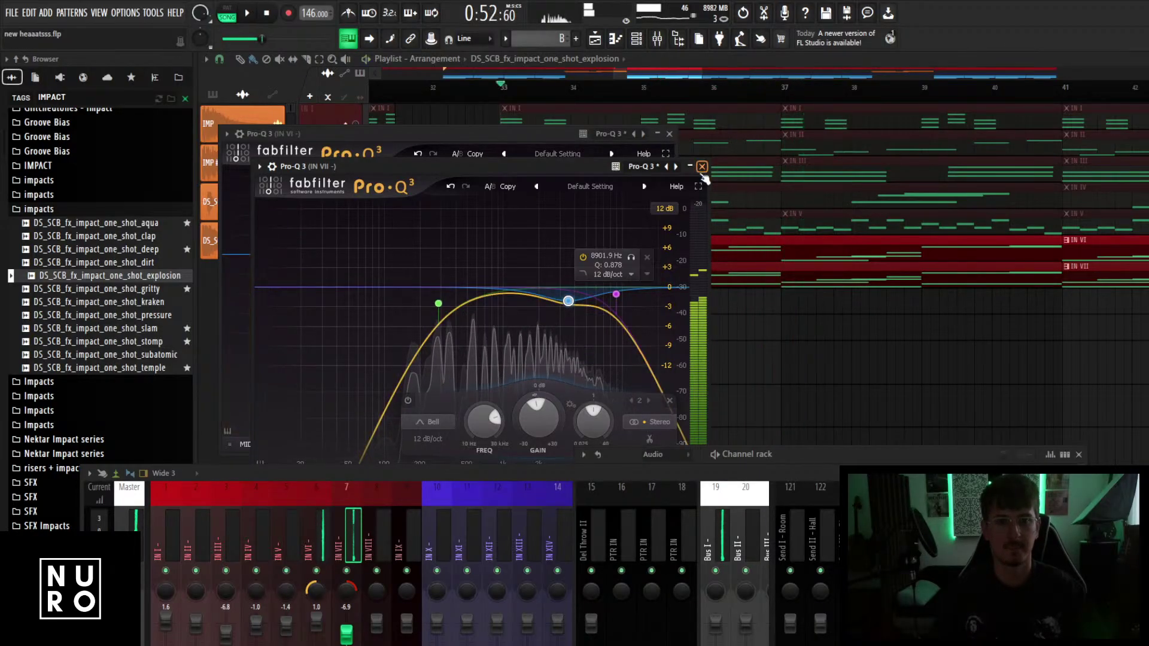
{"action": "left_click", "coordinate": [702, 167]}
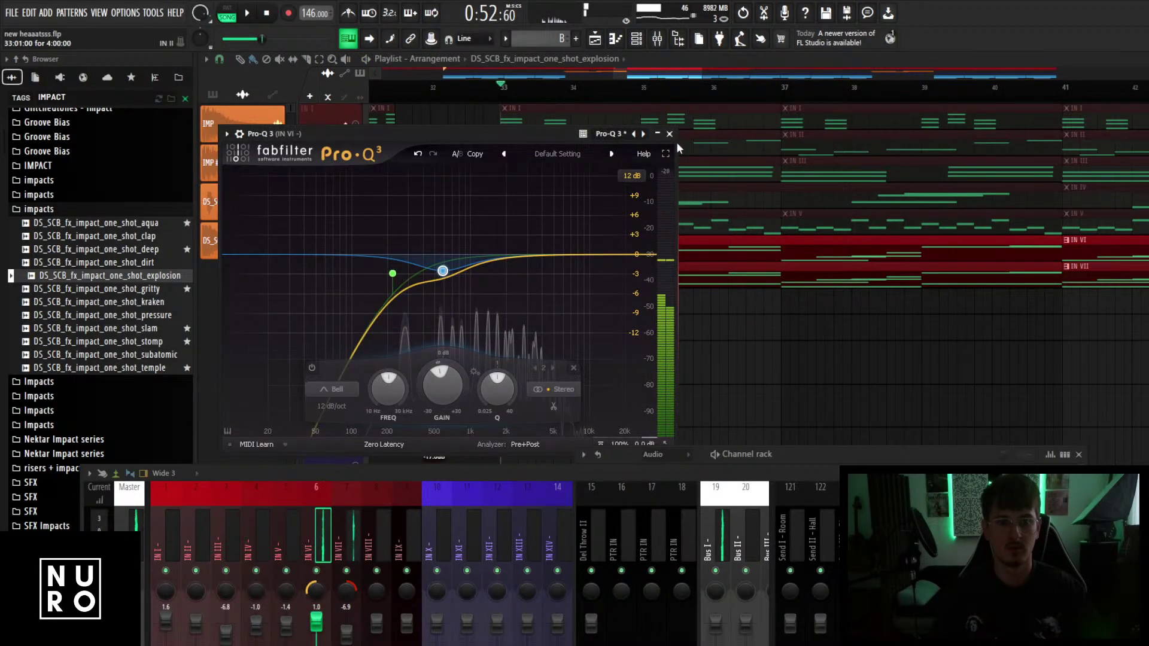
Close the IN VI equalizer, route IN VII to the Send I - Room track and reselect IN VI, which feeds Room and Hall.
{"action": "left_click", "coordinate": [670, 134]}
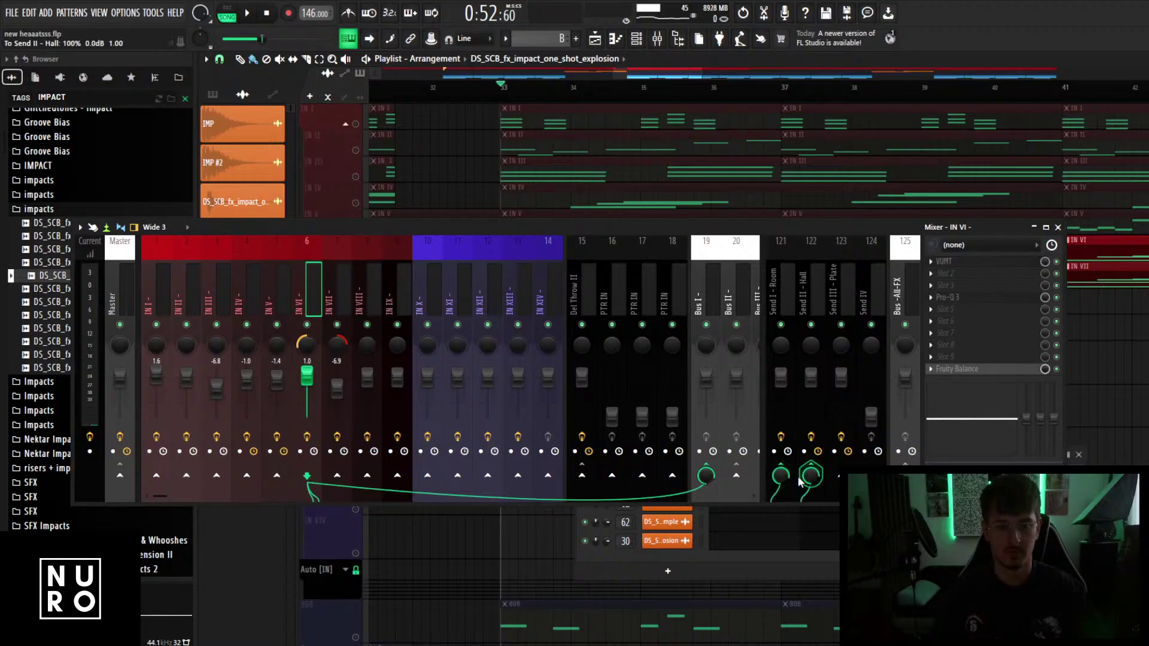
{"action": "left_click", "coordinate": [335, 301]}
{"action": "left_click", "coordinate": [780, 476]}
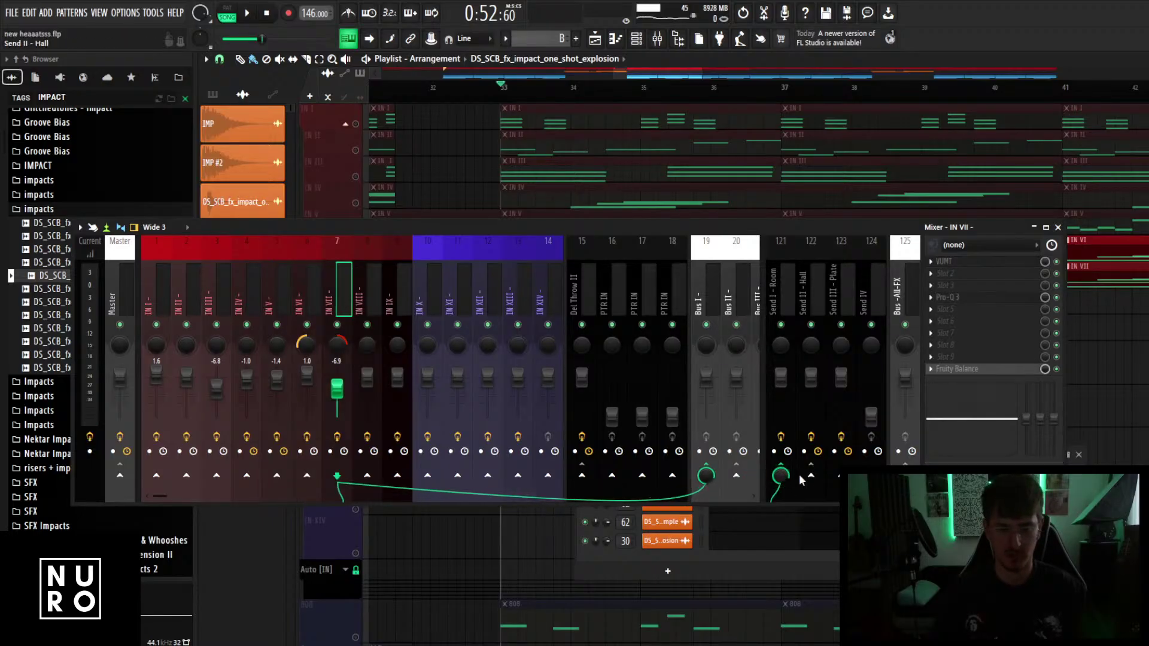
{"action": "key", "text": "Left"}
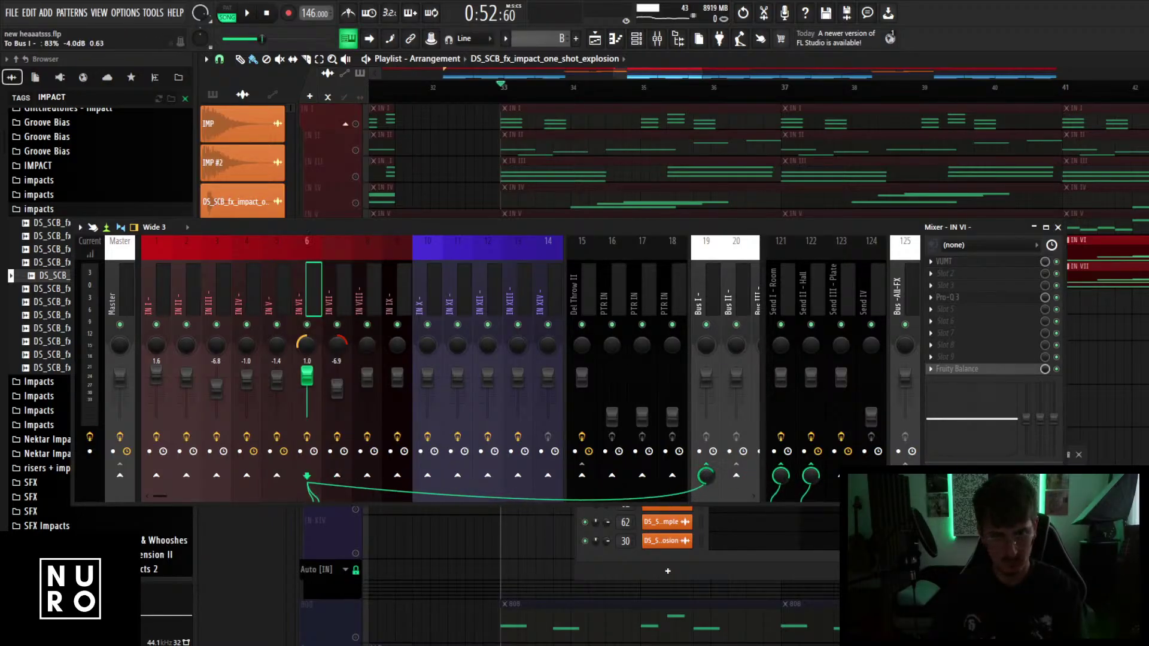
Play from bar 33, lower IN VI to -2.4 dB and IN VII to -10.3 dB, and unmute the other IN tracks.
{"action": "key", "text": "space"}
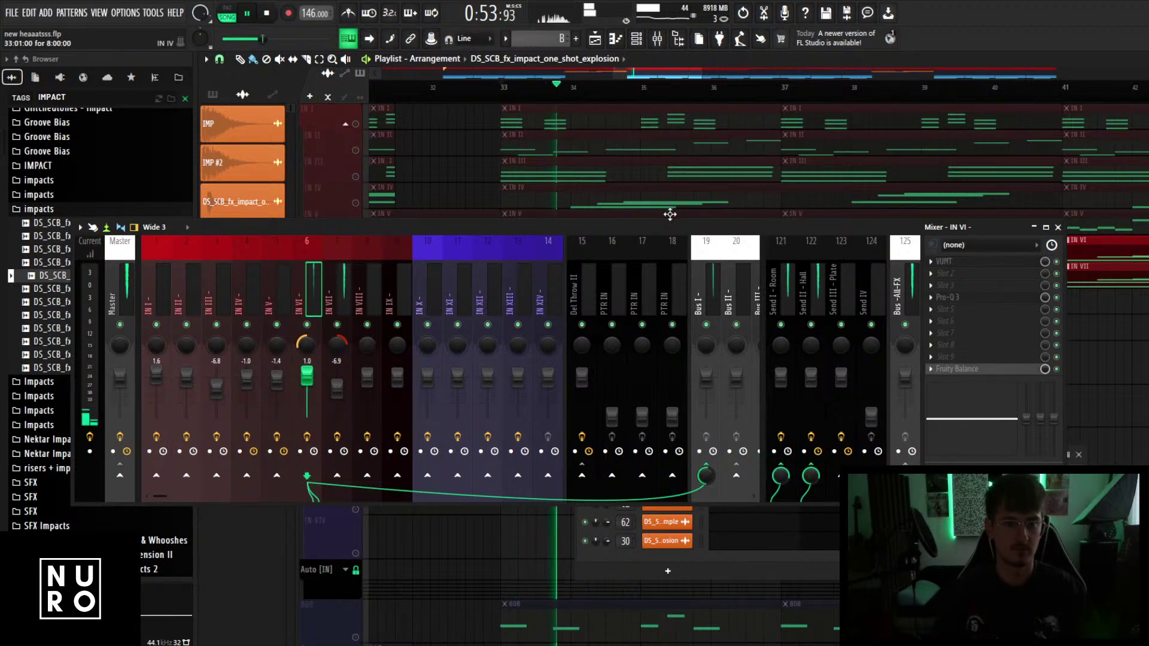
{"action": "left_click_drag", "start_coordinate": [670, 214], "coordinate": [716, 311]}
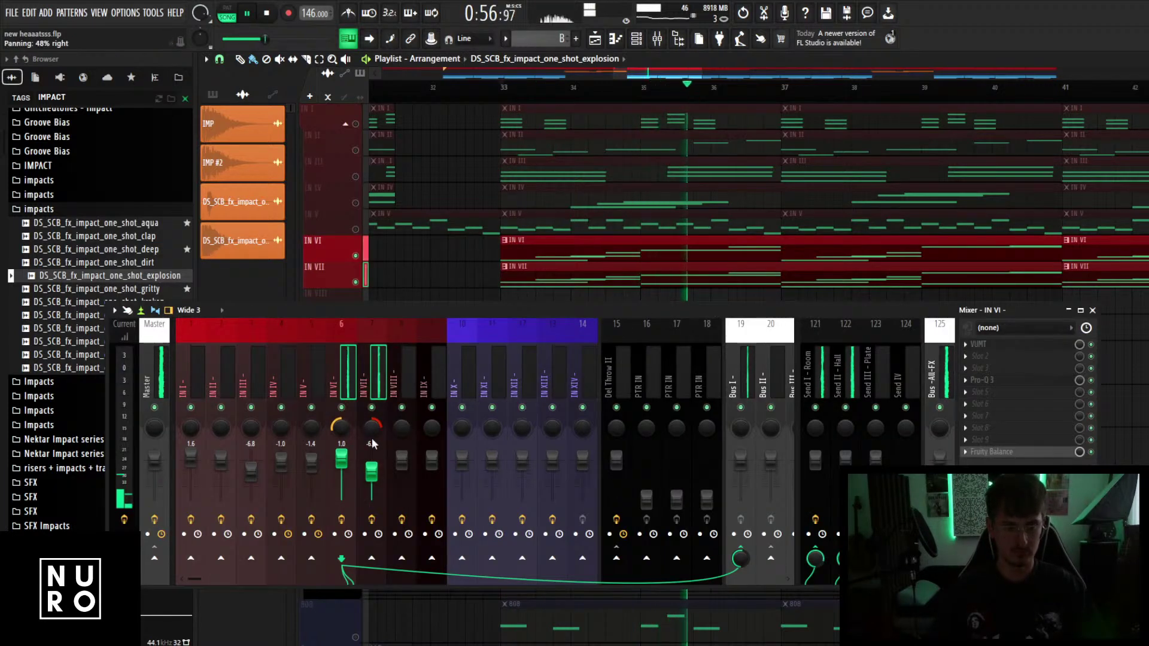
{"action": "left_click", "coordinate": [373, 444]}
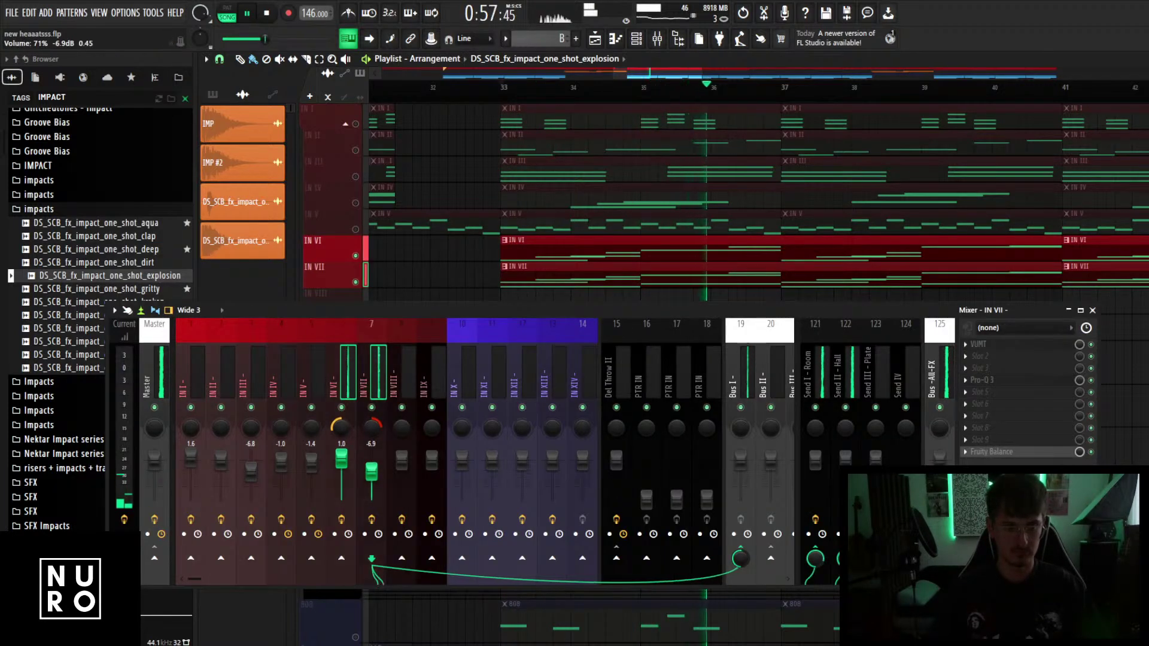
{"action": "left_click_drag", "start_coordinate": [356, 229], "coordinate": [355, 124]}
{"action": "key", "text": "space"}
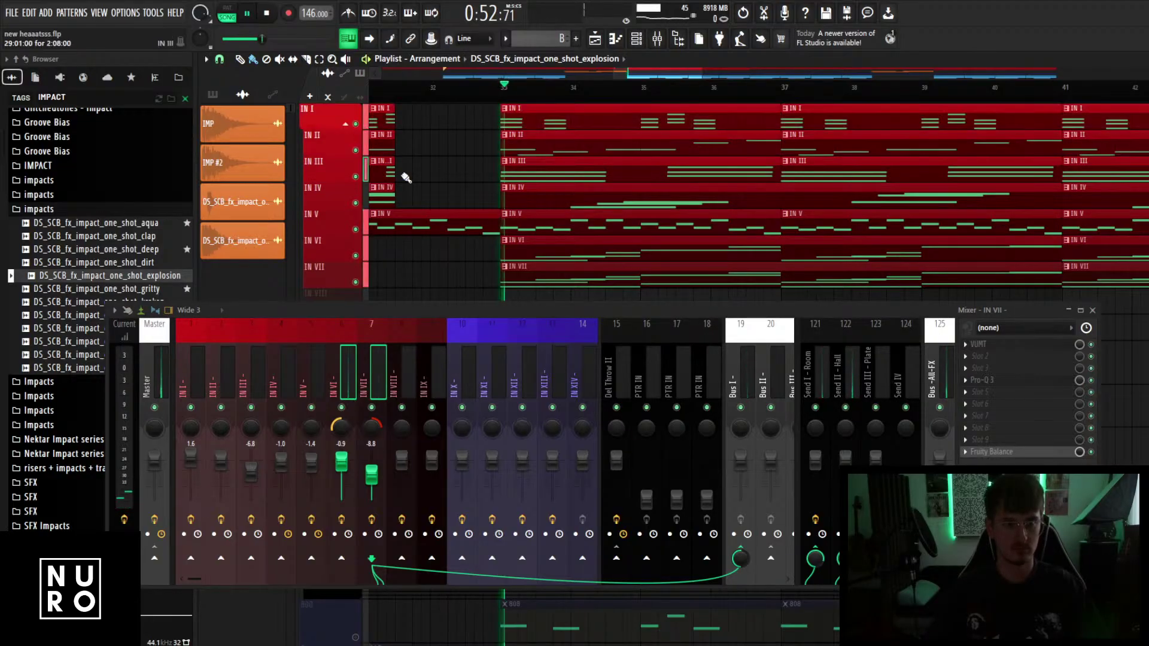
{"action": "left_click", "coordinate": [347, 387]}
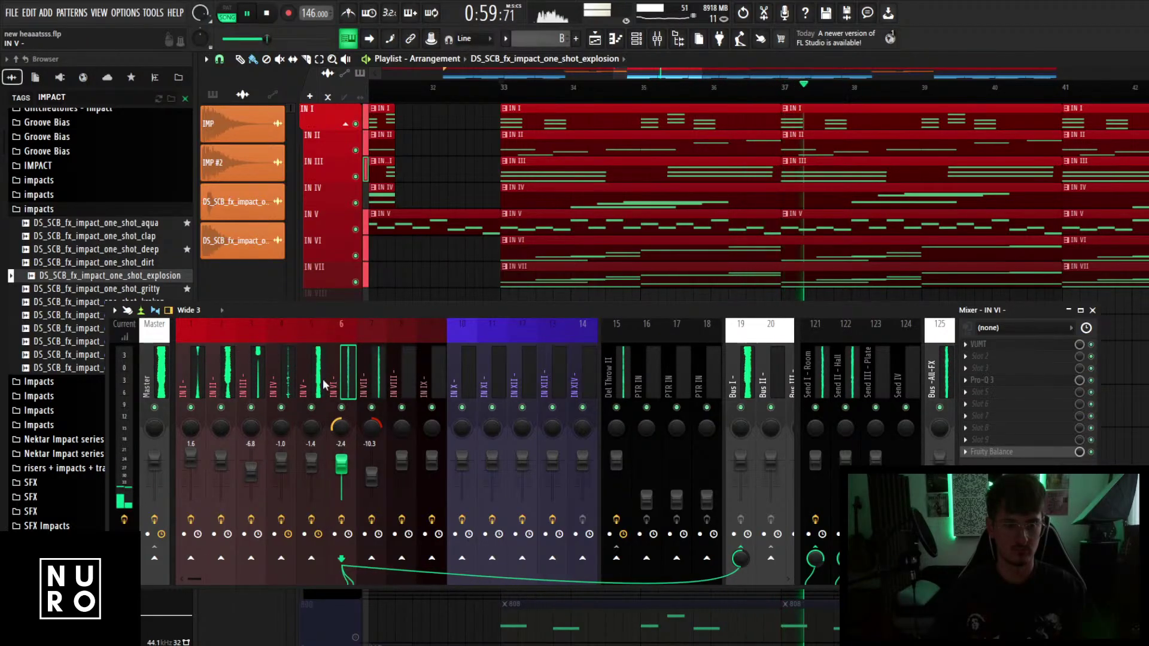
Inspect the IN V, IN III and IN II mixer tracks while all the instruments play together.
{"action": "left_click", "coordinate": [318, 385]}
{"action": "left_click", "coordinate": [256, 384]}
{"action": "left_click", "coordinate": [226, 383]}
{"action": "key", "text": "space"}
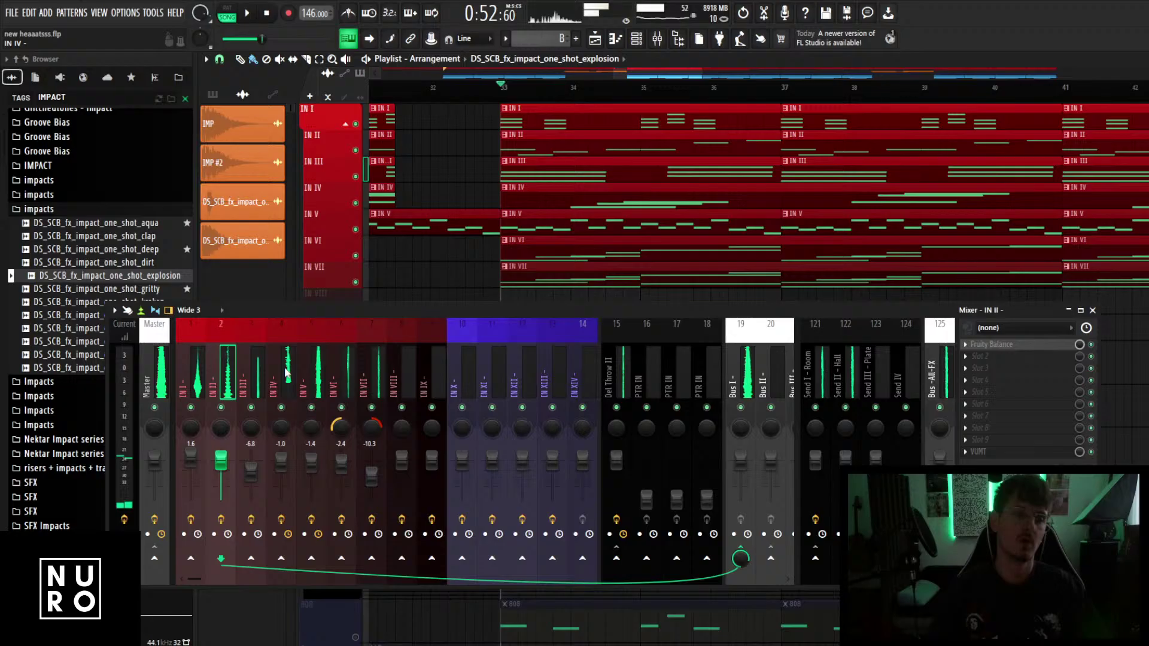
Load Pro-Q 3 on the Bus I mixer track and play from bar 33 to view the instruments' combined spectrum.
{"action": "left_click", "coordinate": [748, 383]}
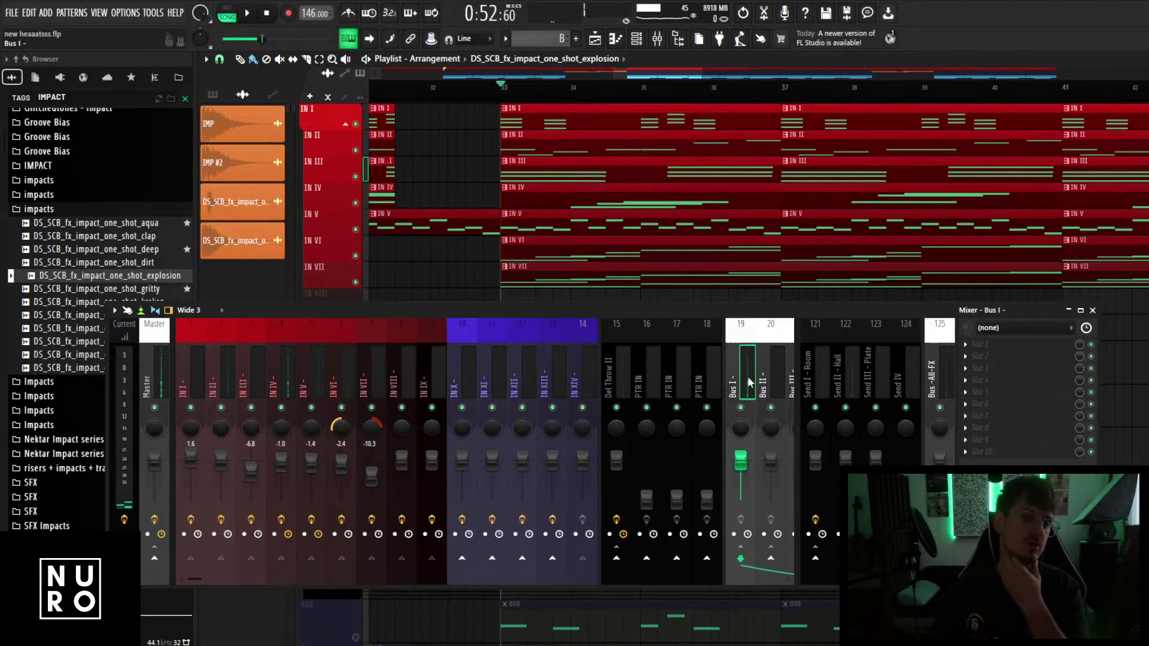
{"action": "left_click", "coordinate": [988, 371]}
{"action": "mouse_move", "coordinate": [982, 366]}
{"action": "left_click", "coordinate": [516, 80]}
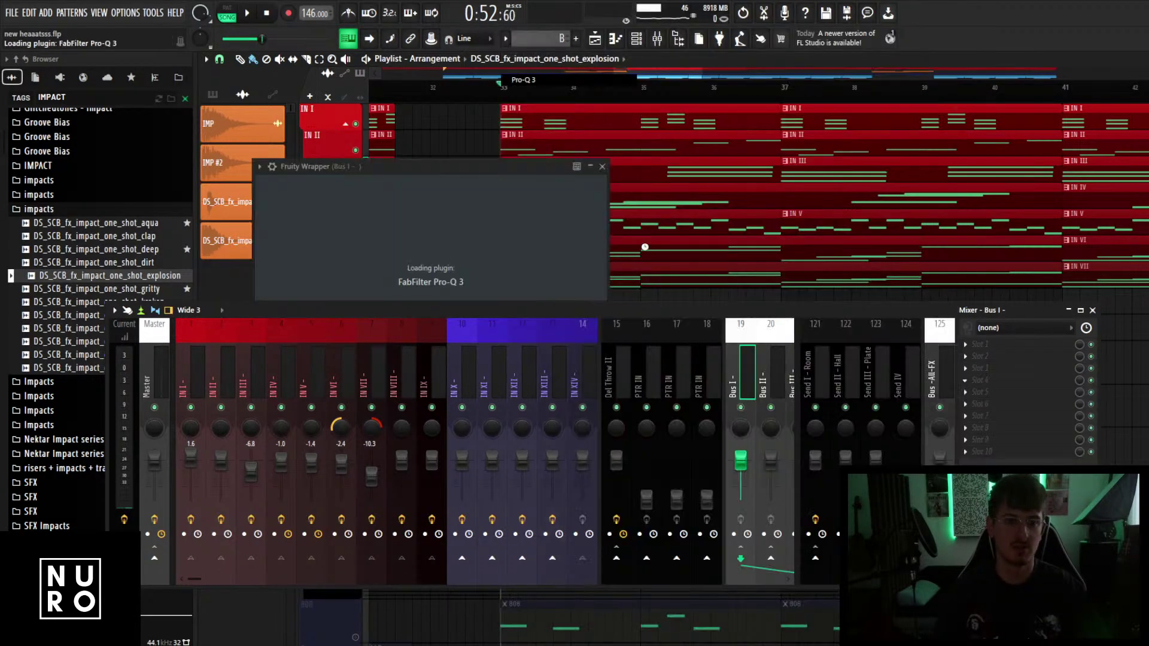
{"action": "key", "text": "space"}
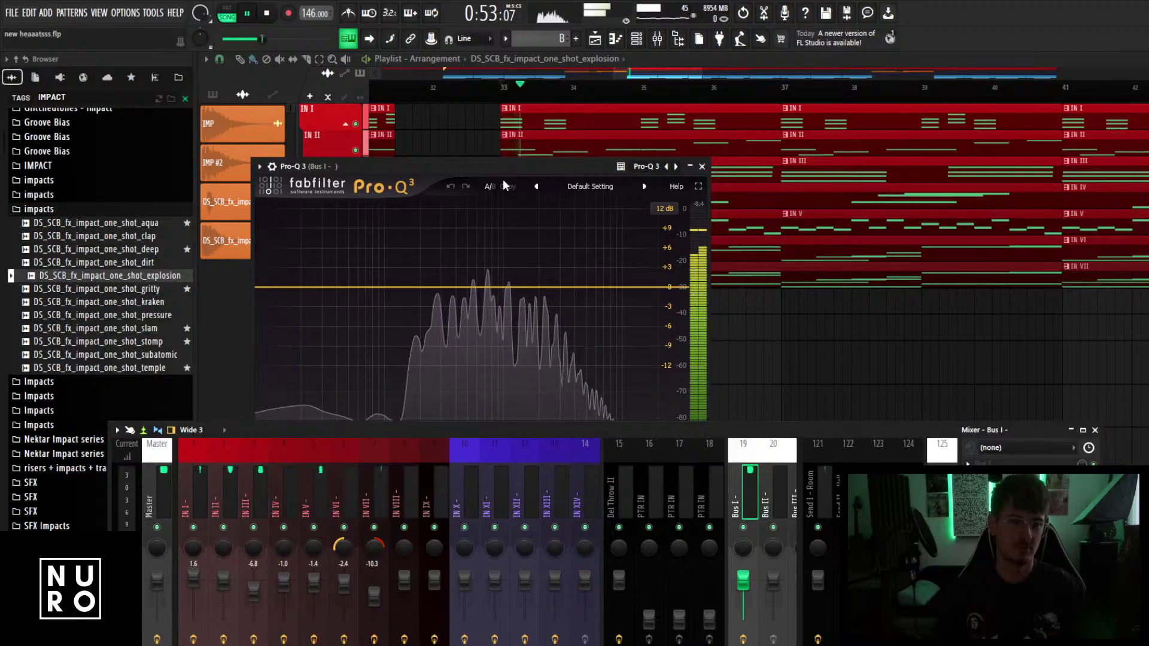
{"action": "left_click_drag", "start_coordinate": [539, 163], "coordinate": [584, 85]}
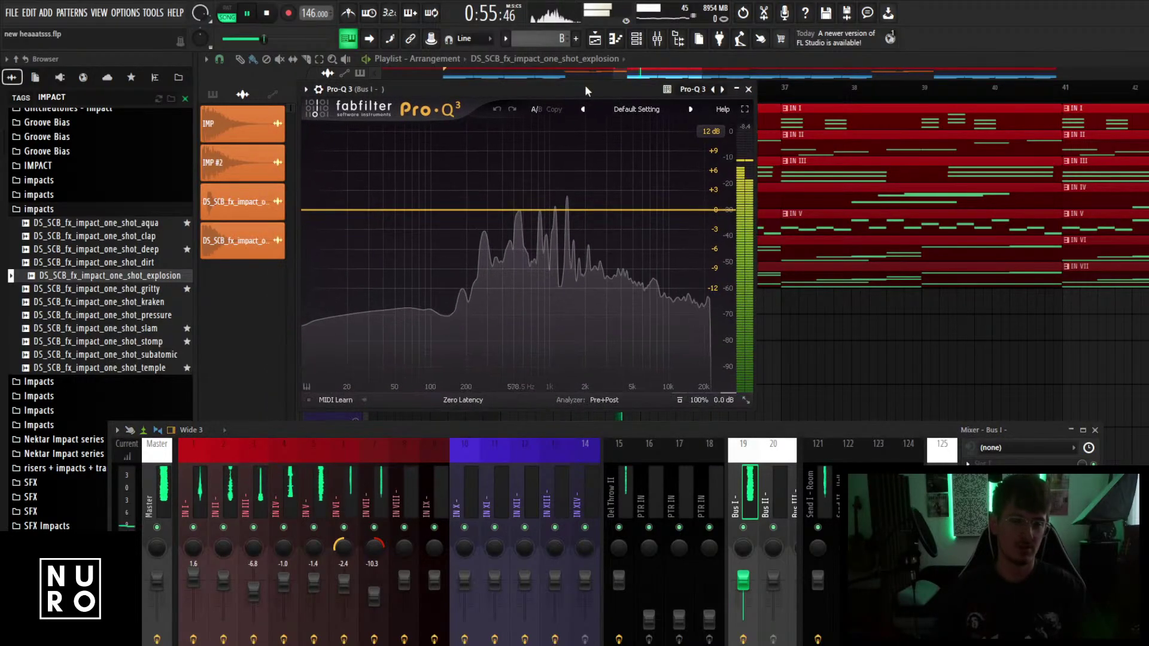
{"action": "key", "text": "space"}
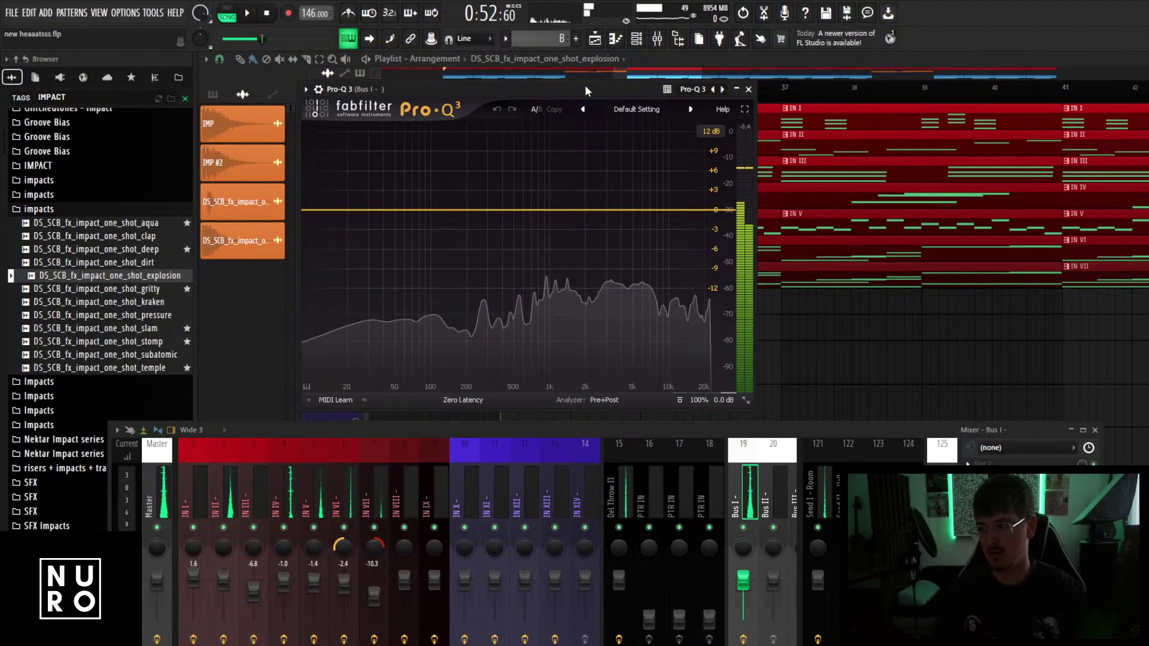
Add a bell band to the Bus I equalizer and sweep it in solo to about 864 Hz with a Q of 1.343.
{"action": "left_click", "coordinate": [535, 211]}
{"action": "key", "text": "space"}
{"action": "left_click", "coordinate": [545, 175]}
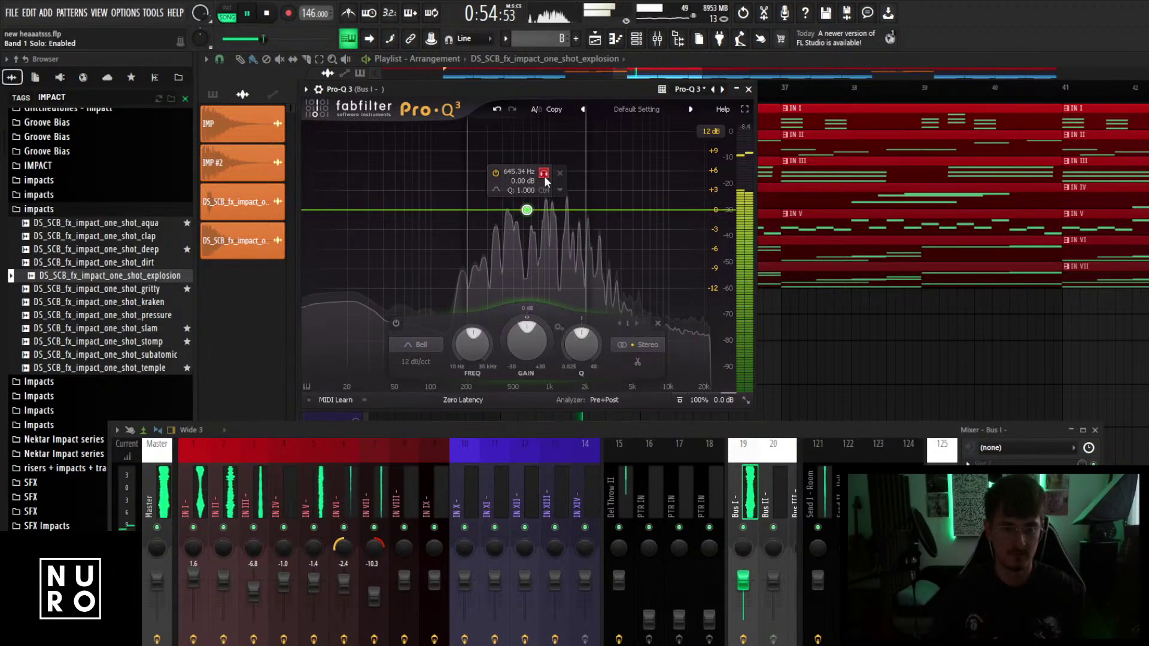
{"action": "left_click_drag", "start_coordinate": [545, 179], "coordinate": [566, 175]}
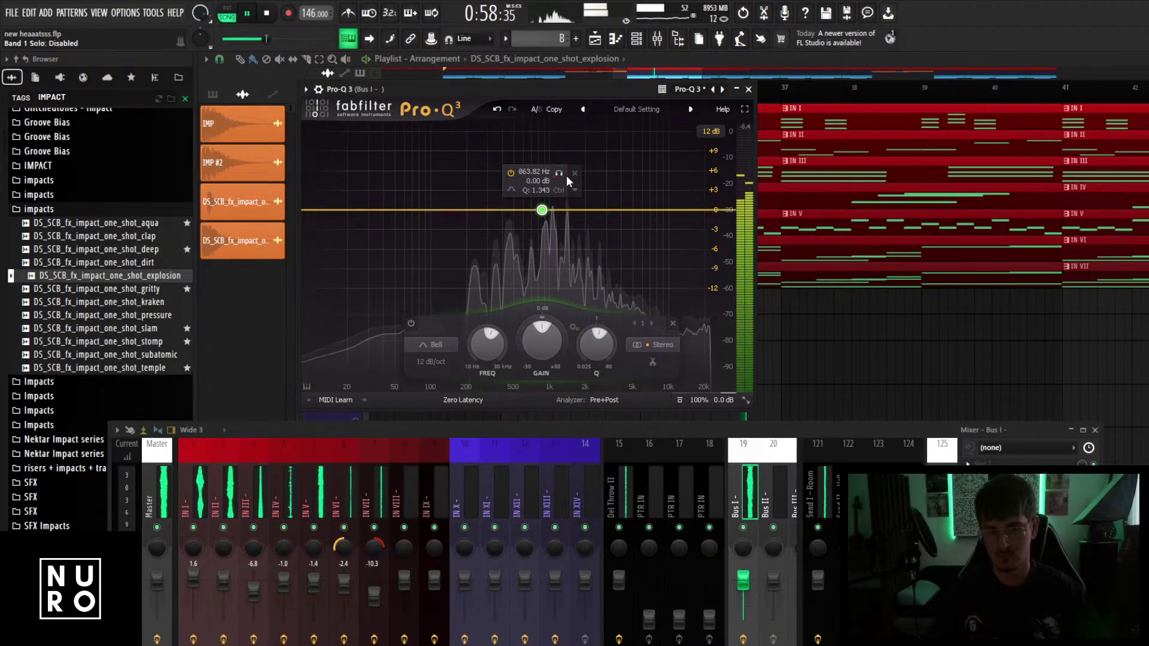
{"action": "key", "text": "space"}
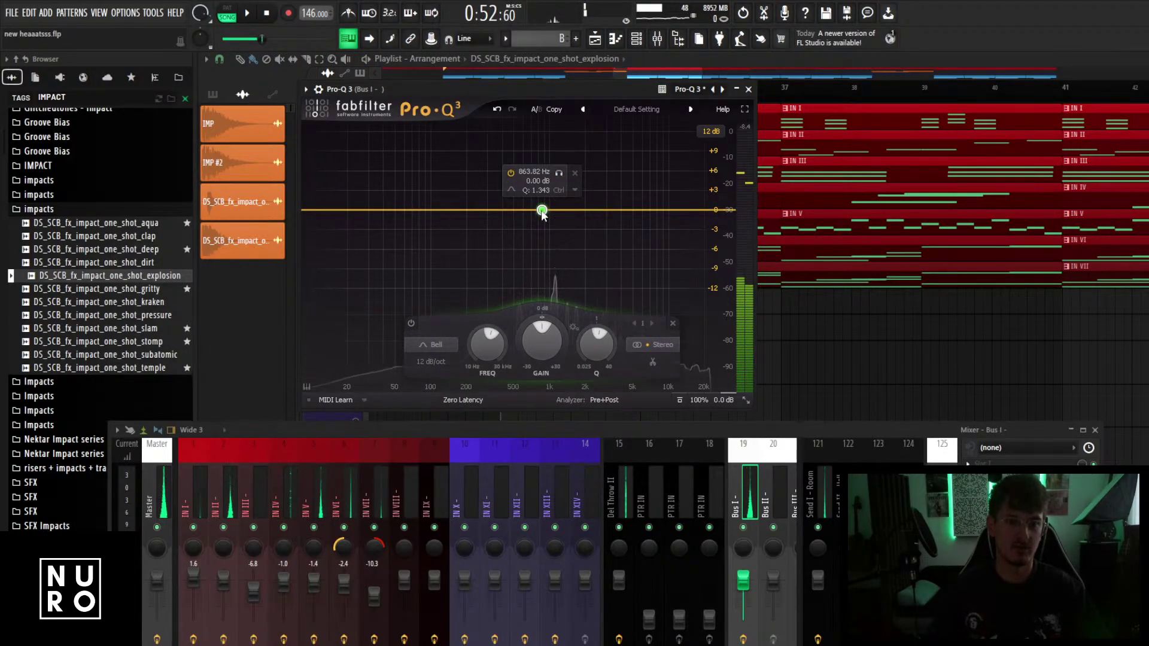
Move the Bus I bell band to about 1024 Hz and make it dynamic with a -6.29 dB range and -20 dB threshold.
{"action": "left_click_drag", "start_coordinate": [542, 211], "coordinate": [551, 212]}
{"action": "left_click_drag", "start_coordinate": [527, 347], "coordinate": [539, 418]}
{"action": "left_click_drag", "start_coordinate": [525, 345], "coordinate": [525, 357]}
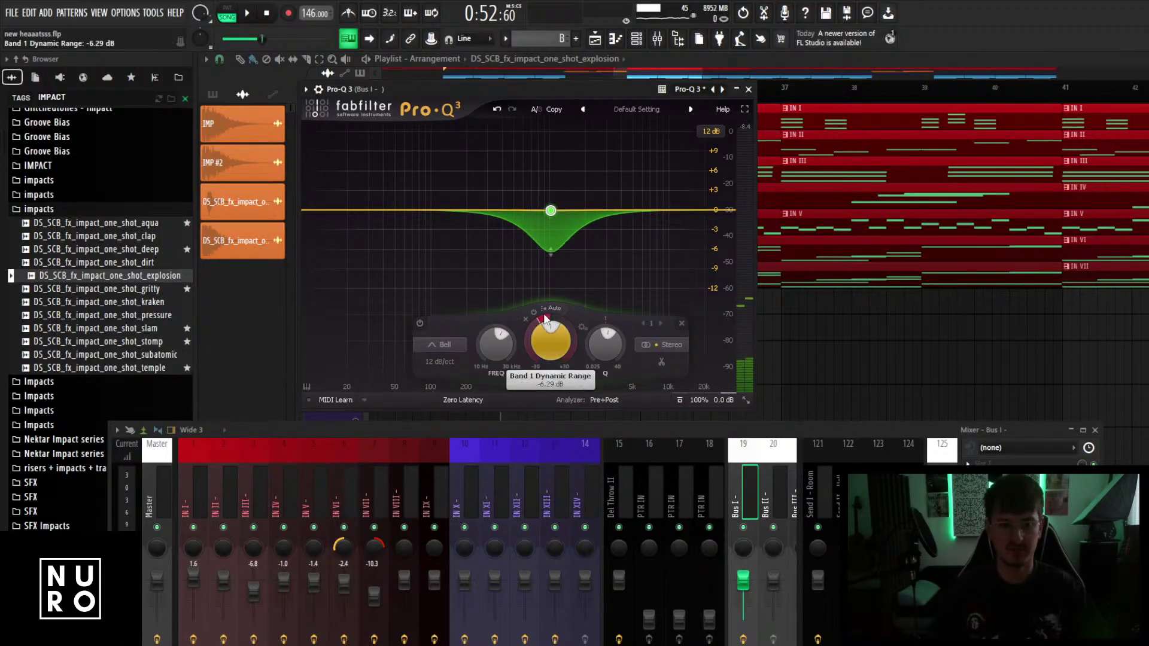
{"action": "left_click", "coordinate": [553, 308]}
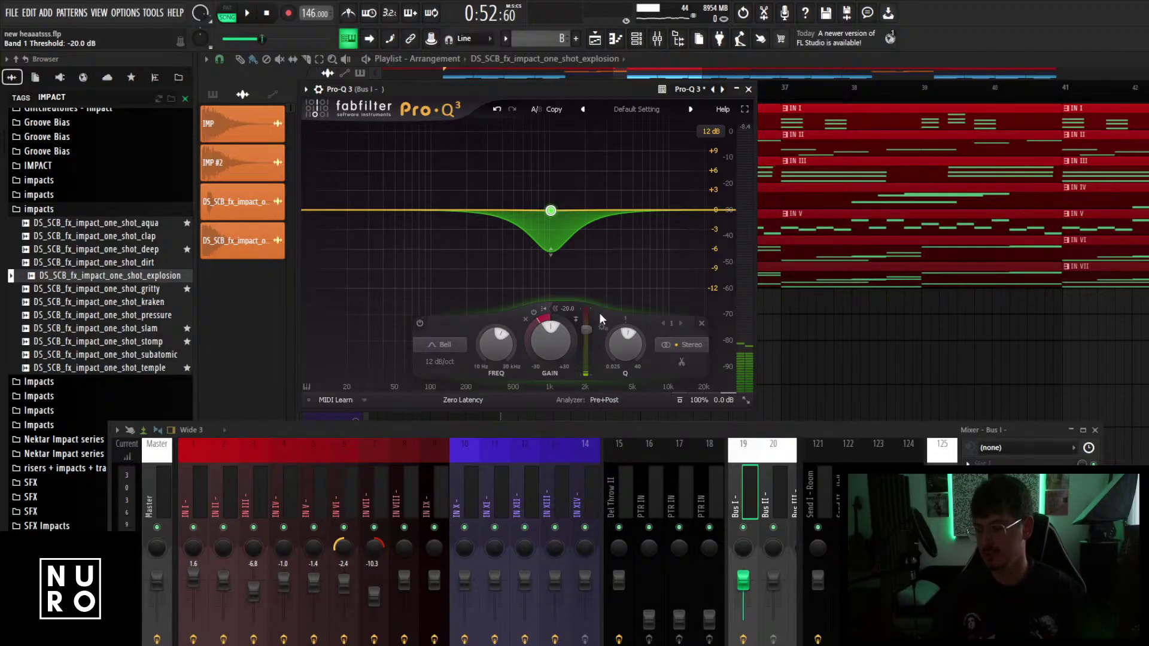
Play the mix, add a high cut at about 9 kHz to the Bus I equalizer and switch its processing to Linear Phase.
{"action": "key", "text": "space"}
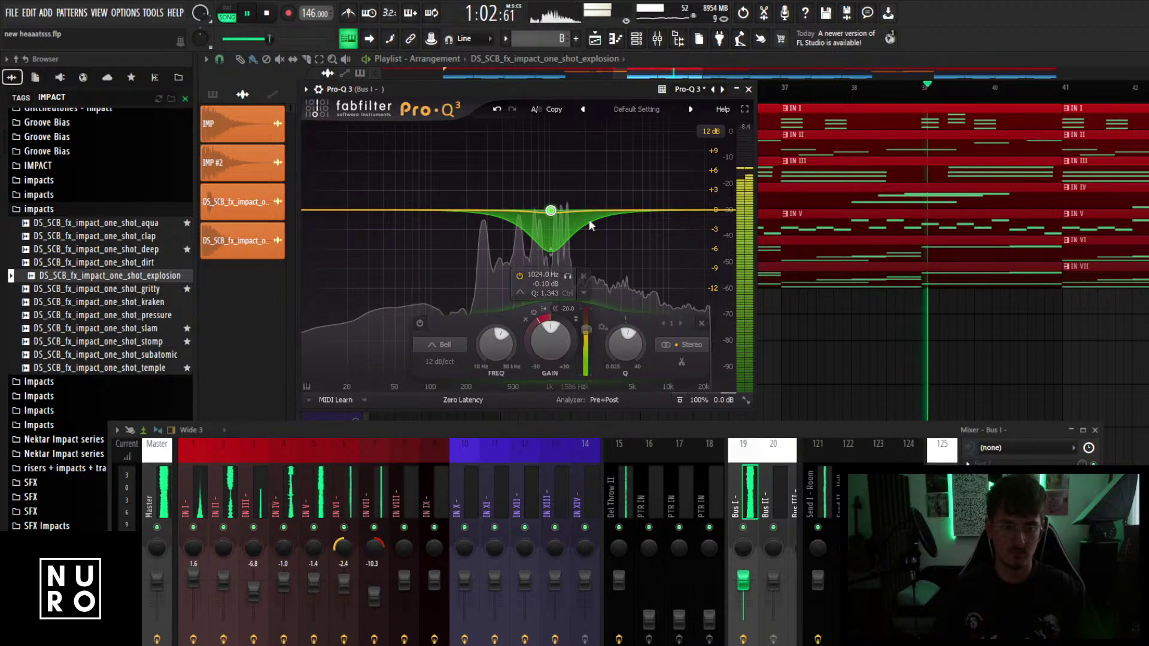
{"action": "left_click_drag", "start_coordinate": [725, 212], "coordinate": [664, 213]}
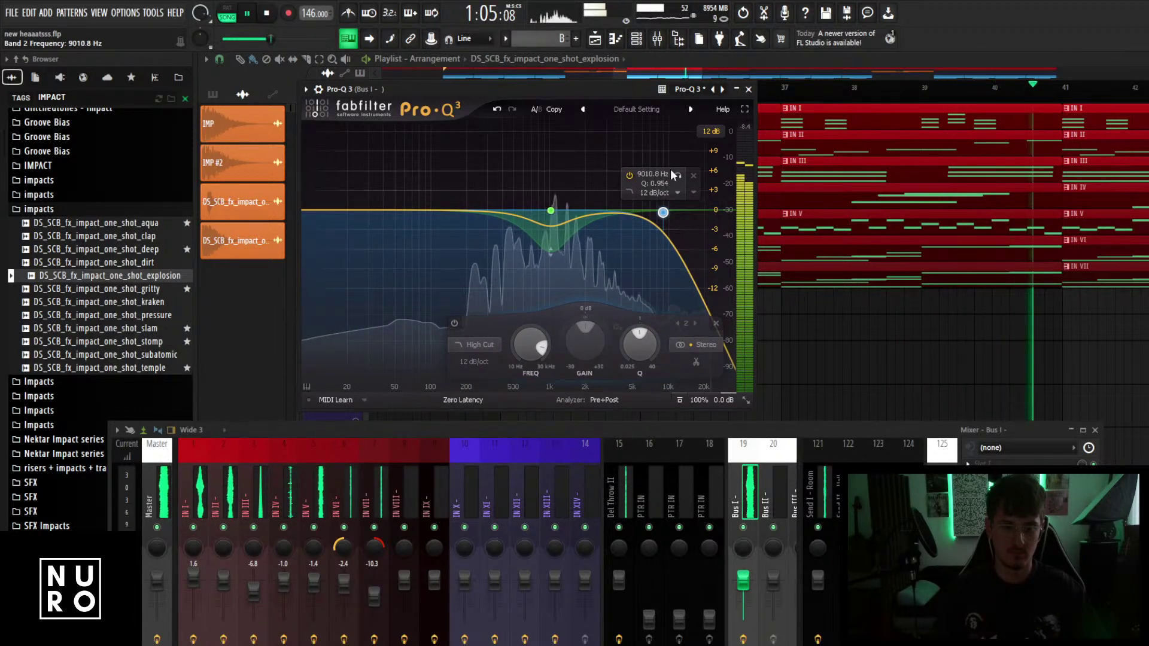
{"action": "key", "text": "space"}
{"action": "left_click", "coordinate": [463, 400]}
{"action": "left_click", "coordinate": [463, 443]}
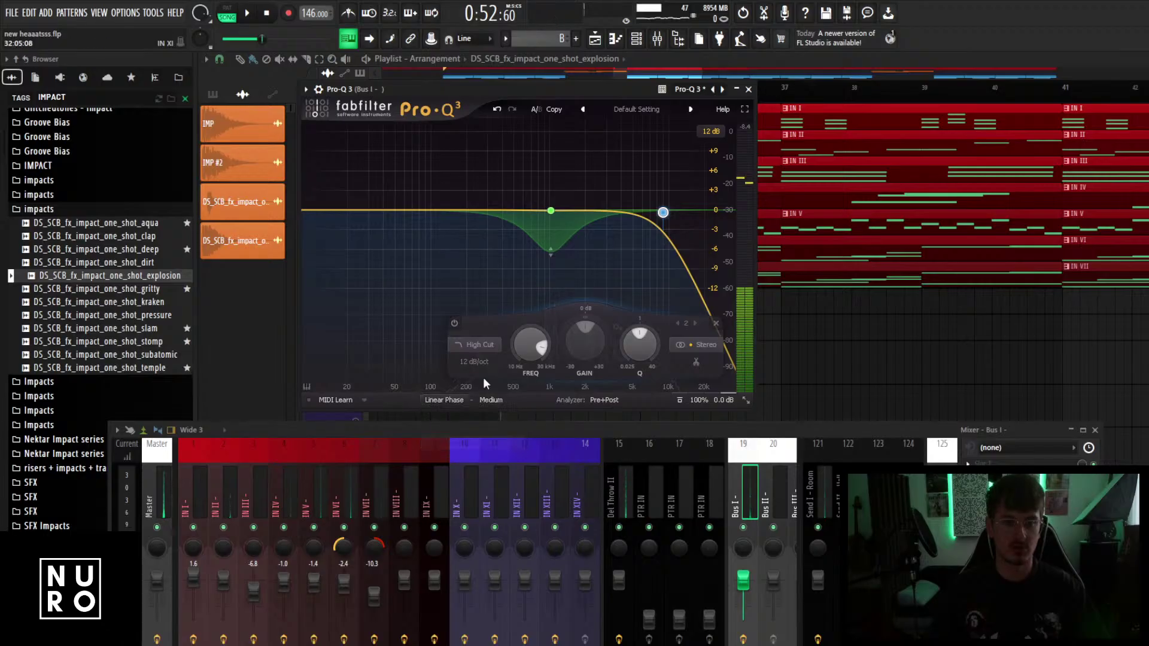
Start playback, select the Rear Bus mixer track and open its Pro-Q 3 in unobstructed view.
{"action": "scroll", "coordinate": [742, 503], "scroll_direction": "down", "scroll_amount": 3}
{"action": "scroll", "coordinate": [742, 502], "scroll_direction": "down", "scroll_amount": 3}
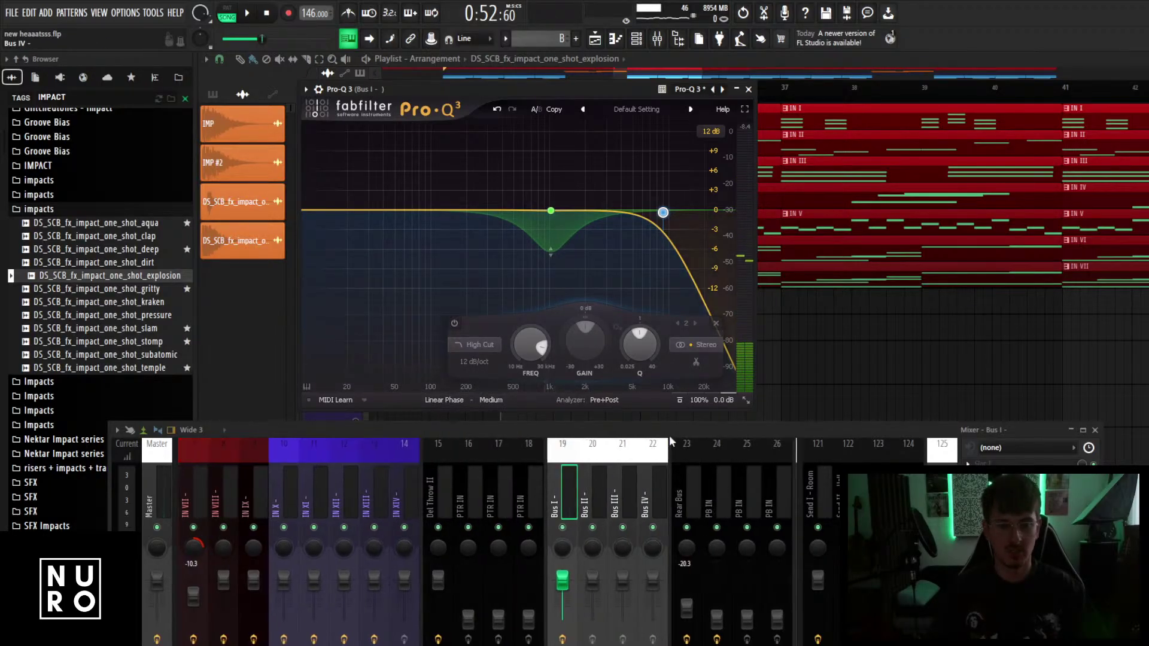
{"action": "left_click_drag", "start_coordinate": [669, 435], "coordinate": [669, 280]}
{"action": "left_click", "coordinate": [727, 461]}
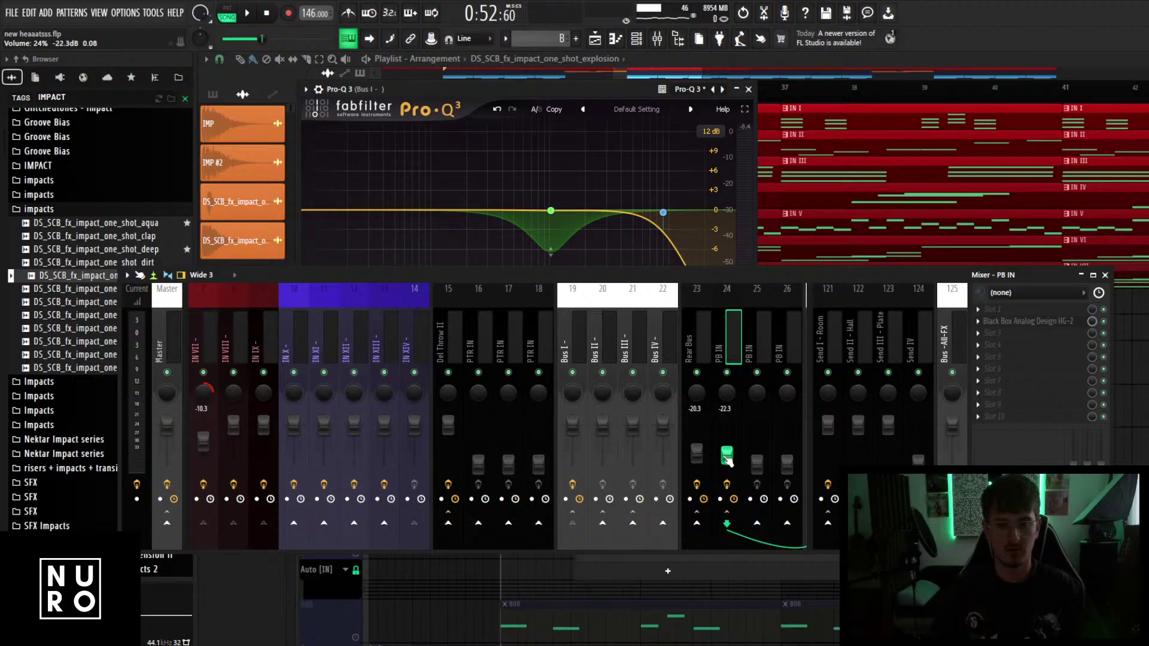
{"action": "key", "text": "space"}
{"action": "left_click", "coordinate": [697, 455]}
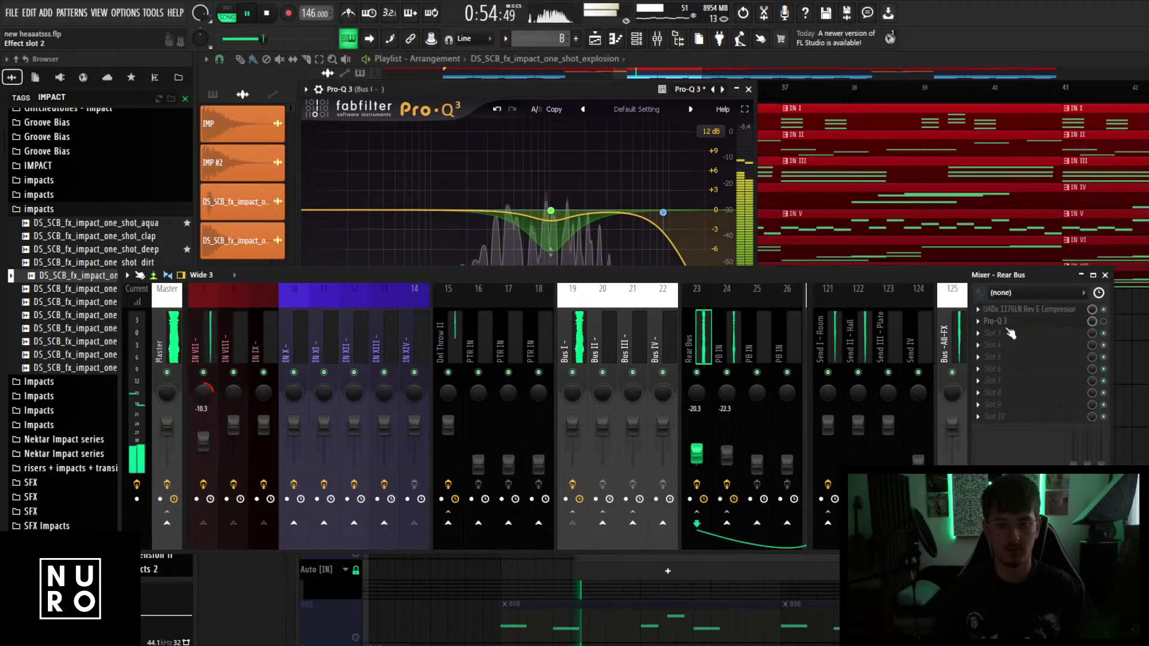
{"action": "left_click", "coordinate": [1012, 322]}
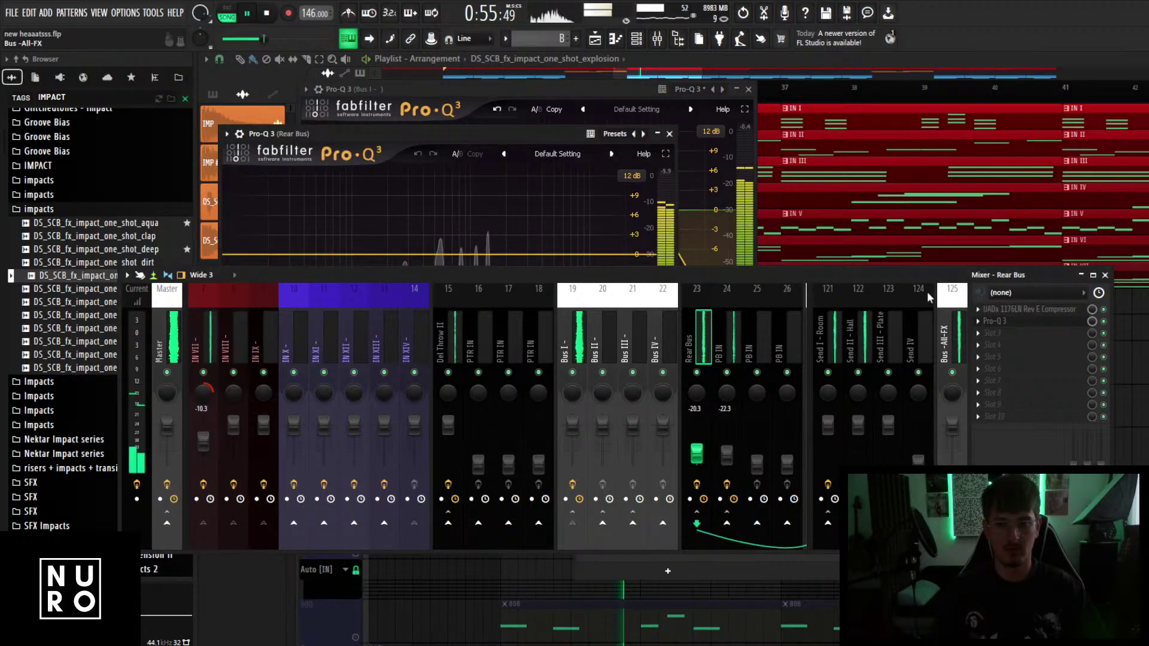
{"action": "left_click_drag", "start_coordinate": [862, 275], "coordinate": [853, 421]}
Dip the Rear Bus with bell bands near 1 kHz and 443 Hz, and set its equalizer to Linear Phase.
{"action": "left_click_drag", "start_coordinate": [469, 264], "coordinate": [472, 281]}
{"action": "left_click_drag", "start_coordinate": [408, 259], "coordinate": [472, 282]}
{"action": "left_click_drag", "start_coordinate": [473, 407], "coordinate": [468, 472]}
{"action": "left_click", "coordinate": [405, 445]}
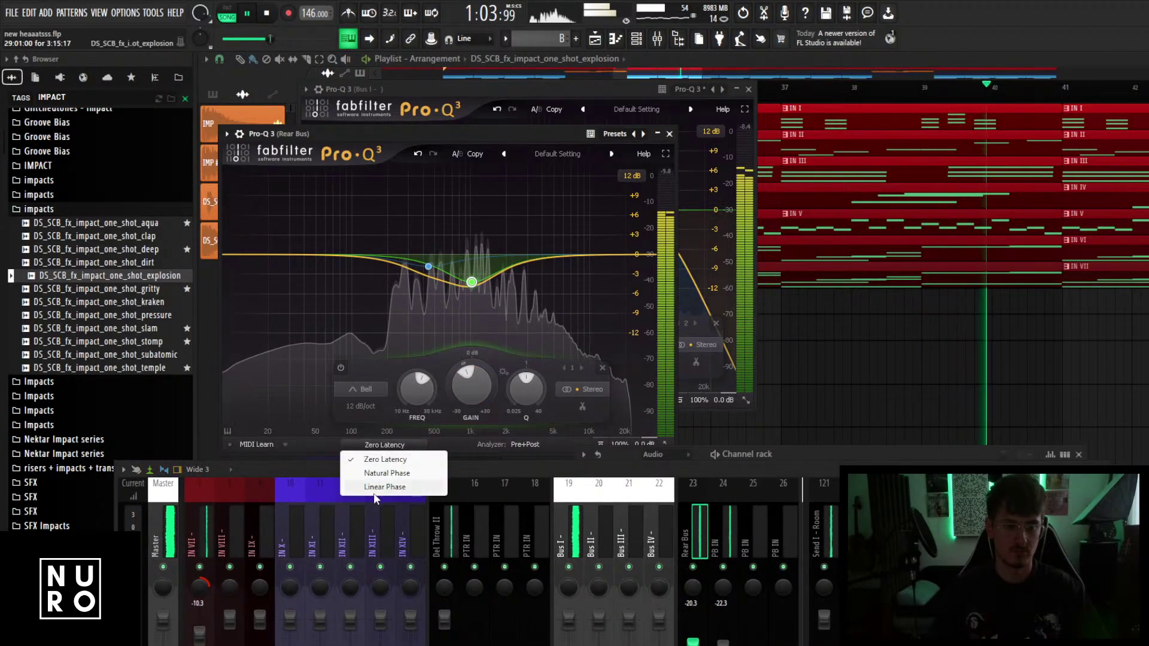
{"action": "left_click", "coordinate": [377, 488]}
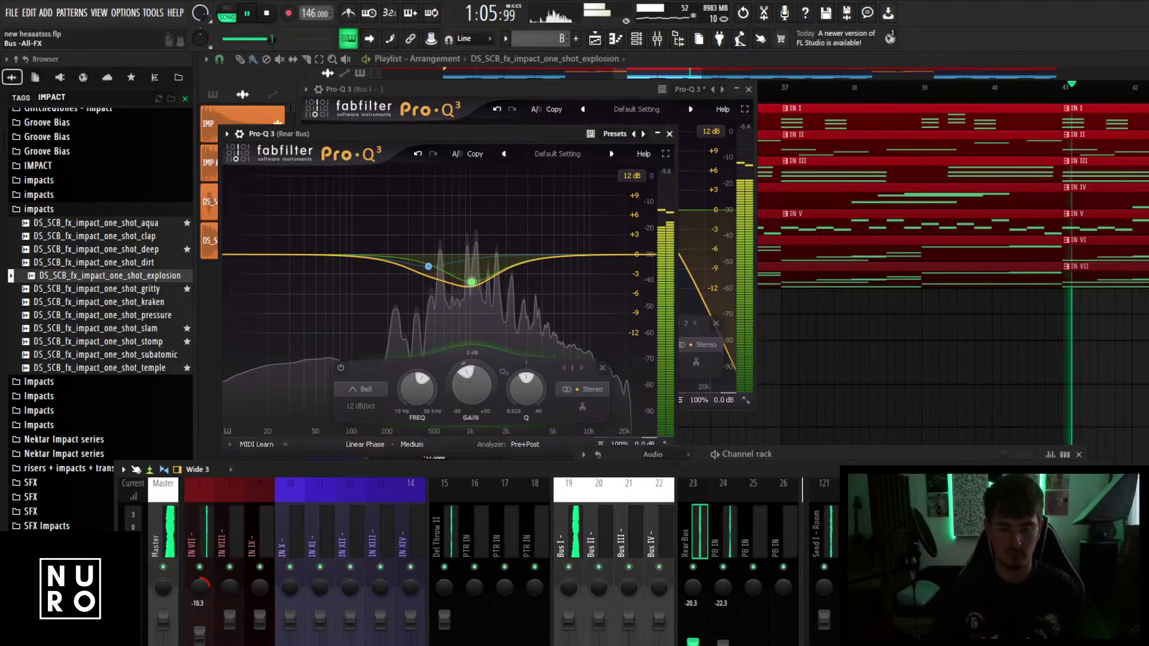
Reuse the Rear Bus equalizer on PB IN, add an 18 dB/oct low cut at about 111 Hz, and close the equalizers.
{"action": "left_click", "coordinate": [970, 532]}
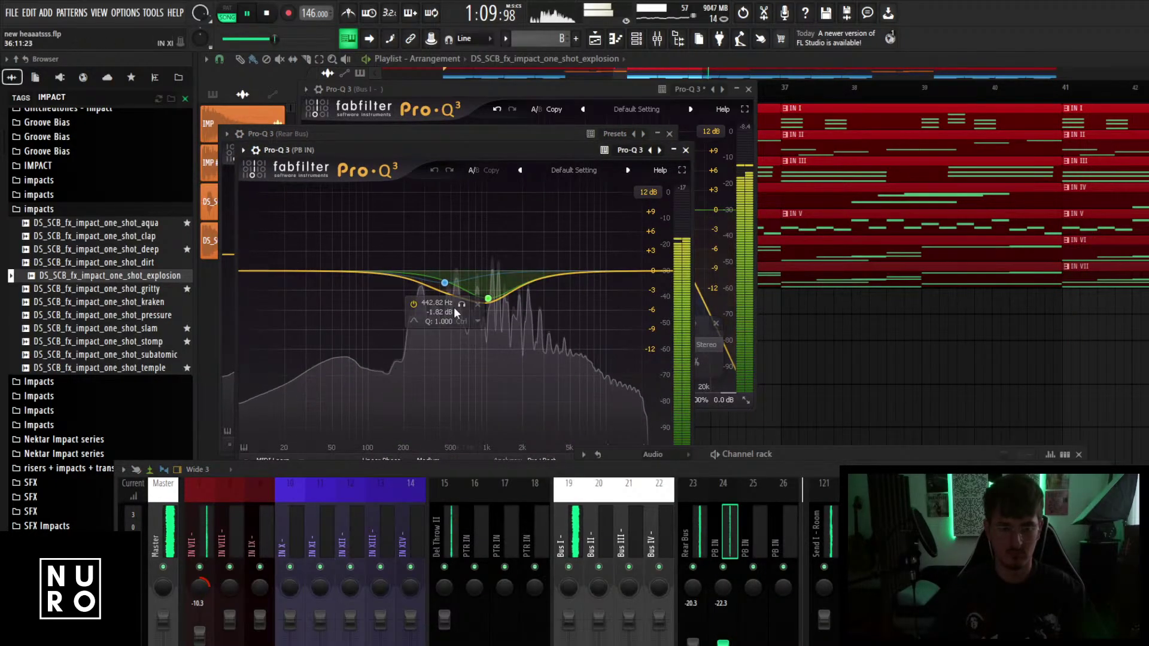
{"action": "left_click_drag", "start_coordinate": [246, 272], "coordinate": [373, 278]}
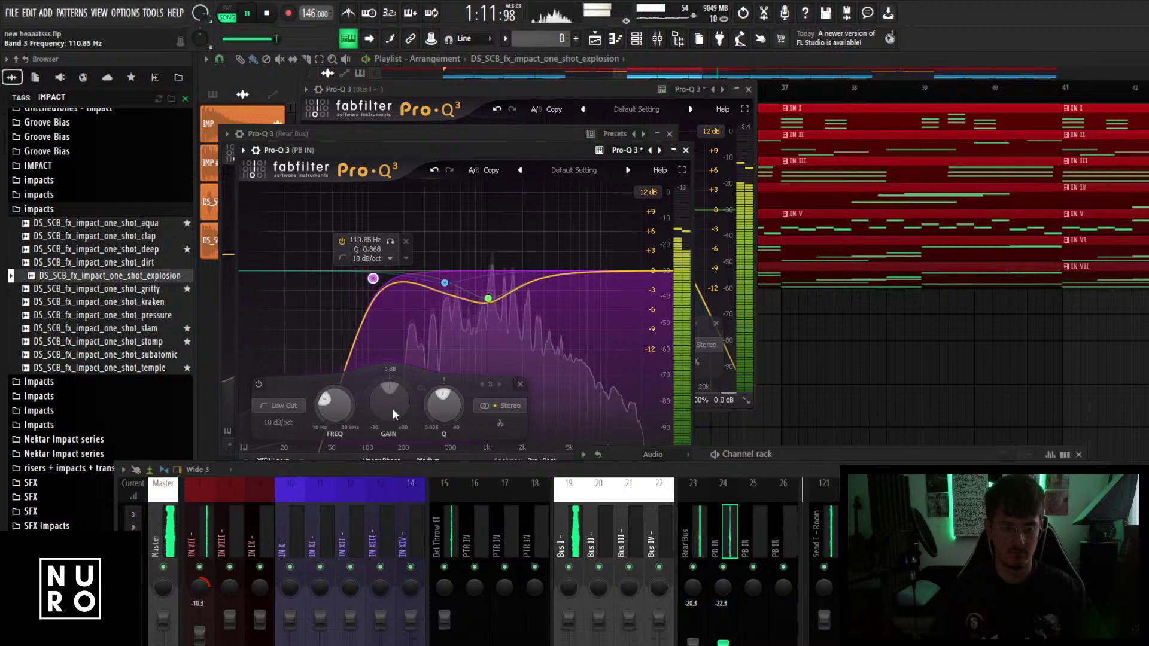
{"action": "left_click_drag", "start_coordinate": [441, 470], "coordinate": [437, 501]}
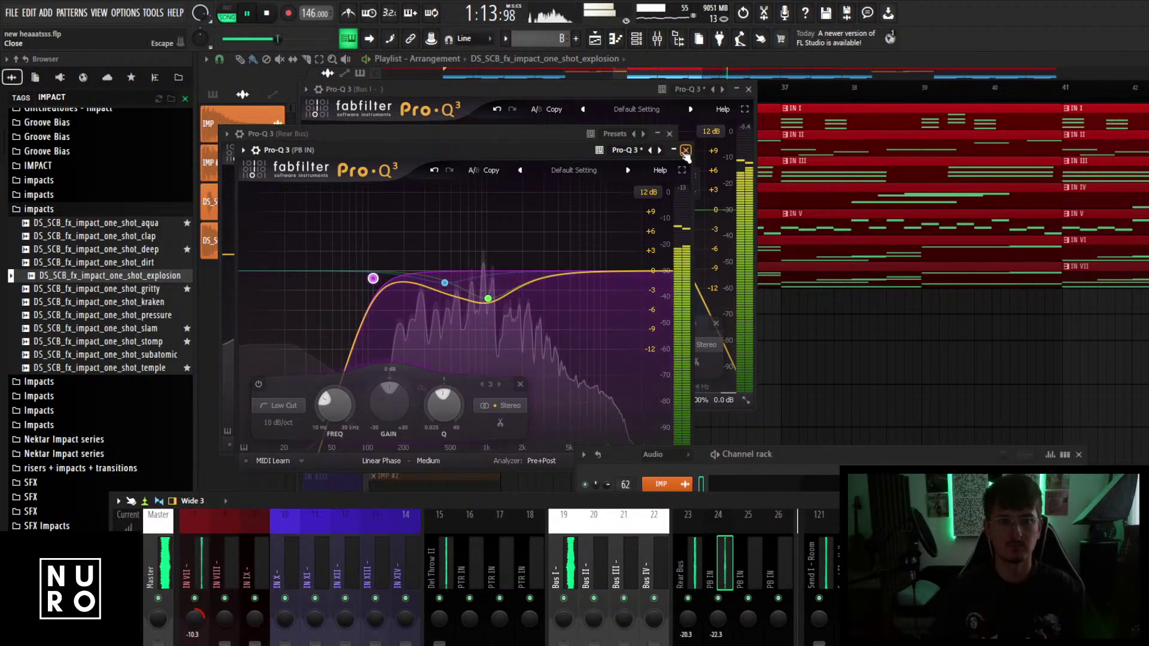
{"action": "left_click", "coordinate": [685, 150]}
{"action": "left_click", "coordinate": [670, 134]}
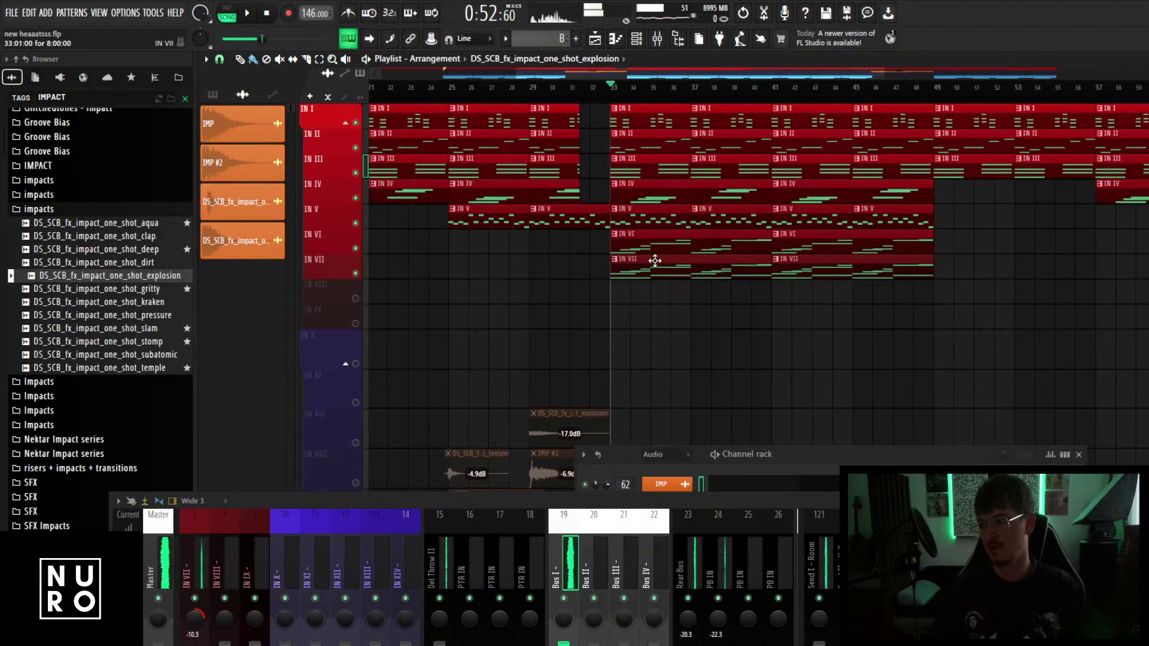
Solo the drum tracks in the playlist, play them briefly, and bring the drum inserts into view in an enlarged mixer.
{"action": "scroll", "coordinate": [640, 322], "scroll_direction": "down", "scroll_amount": 3}
{"action": "scroll", "coordinate": [637, 325], "scroll_direction": "up", "scroll_amount": 3}
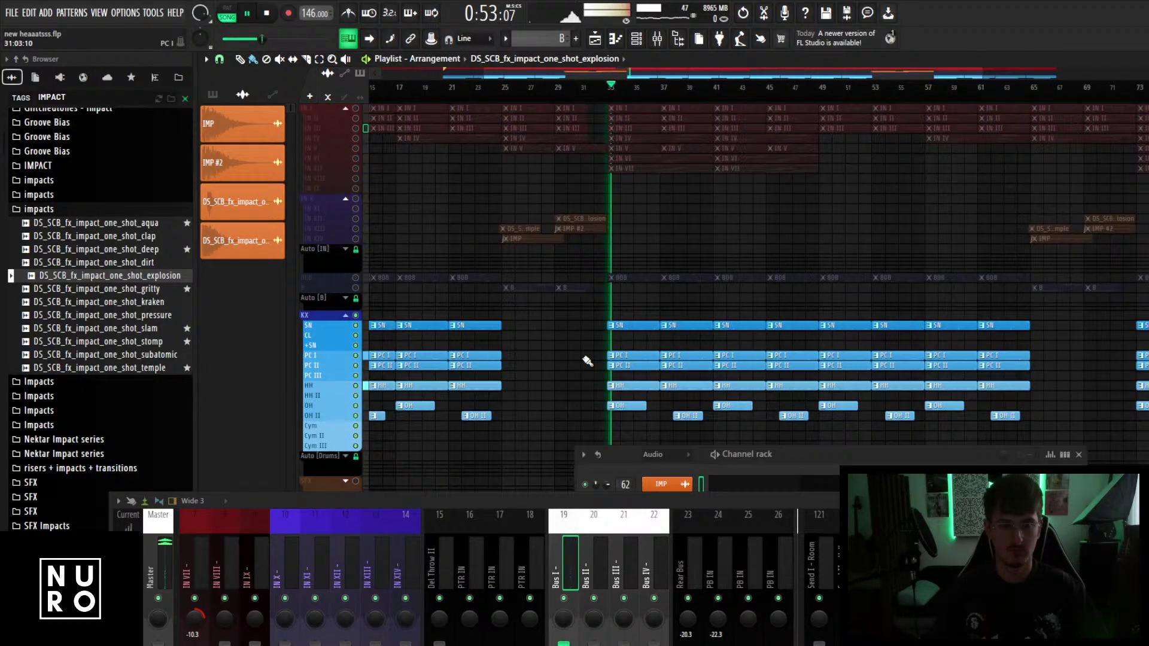
{"action": "scroll", "coordinate": [587, 361], "scroll_direction": "down", "scroll_amount": 1}
{"action": "left_click_drag", "start_coordinate": [609, 504], "coordinate": [576, 405]}
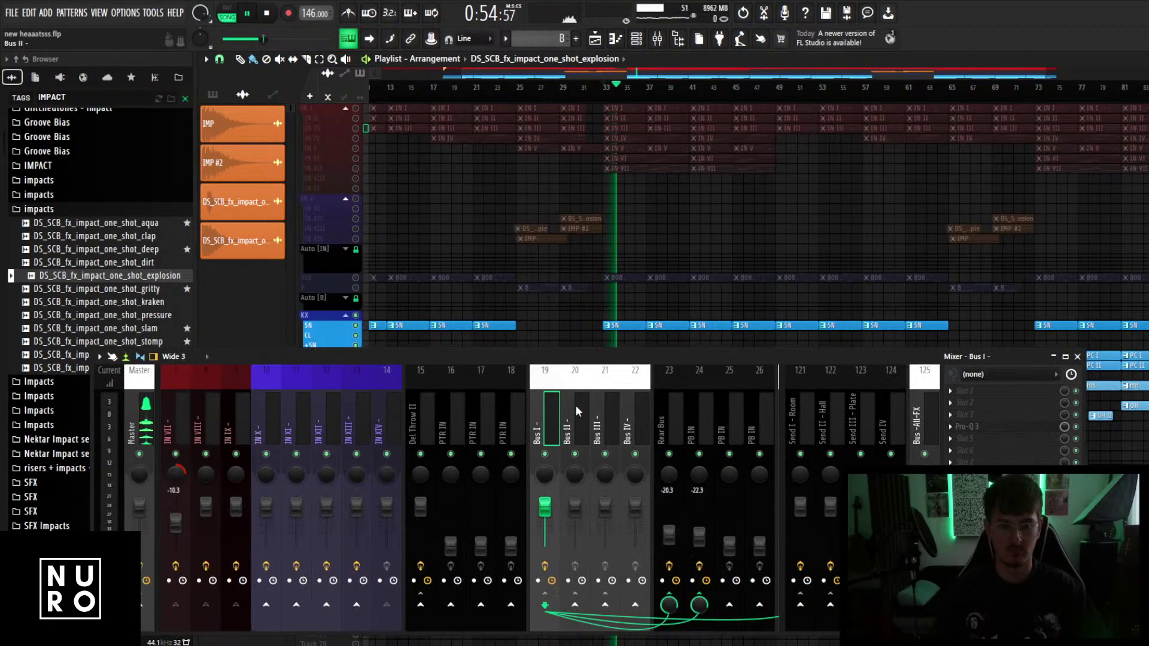
{"action": "scroll", "coordinate": [575, 404], "scroll_direction": "down", "scroll_amount": 5}
{"action": "scroll", "coordinate": [371, 429], "scroll_direction": "up", "scroll_amount": 3}
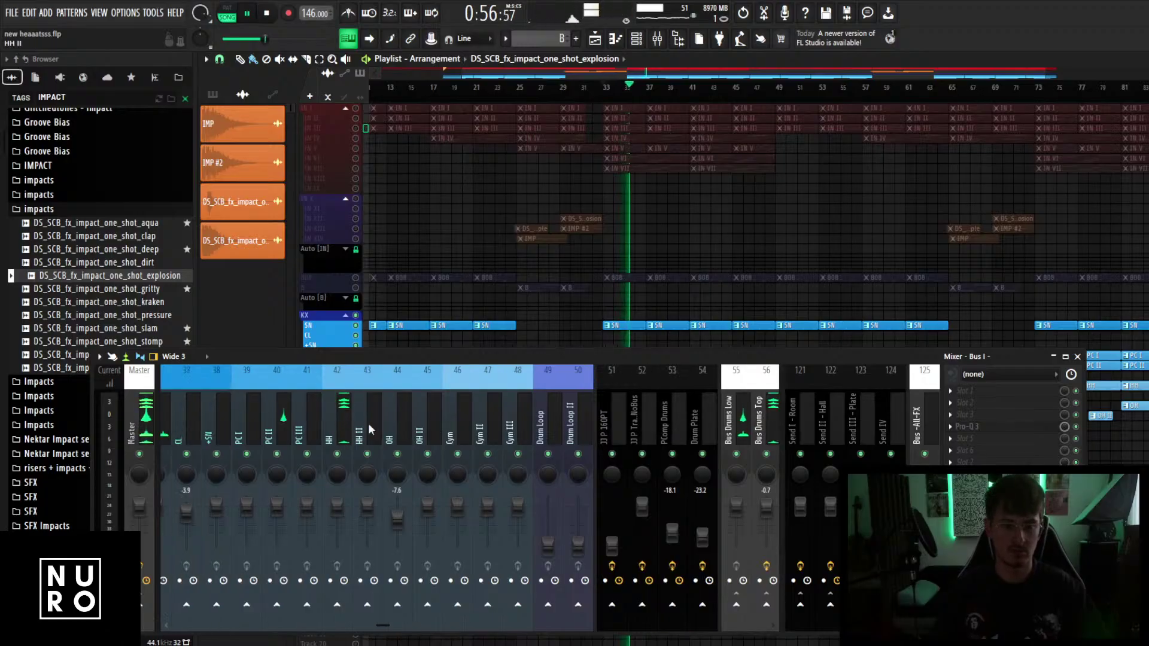
{"action": "key", "text": "space"}
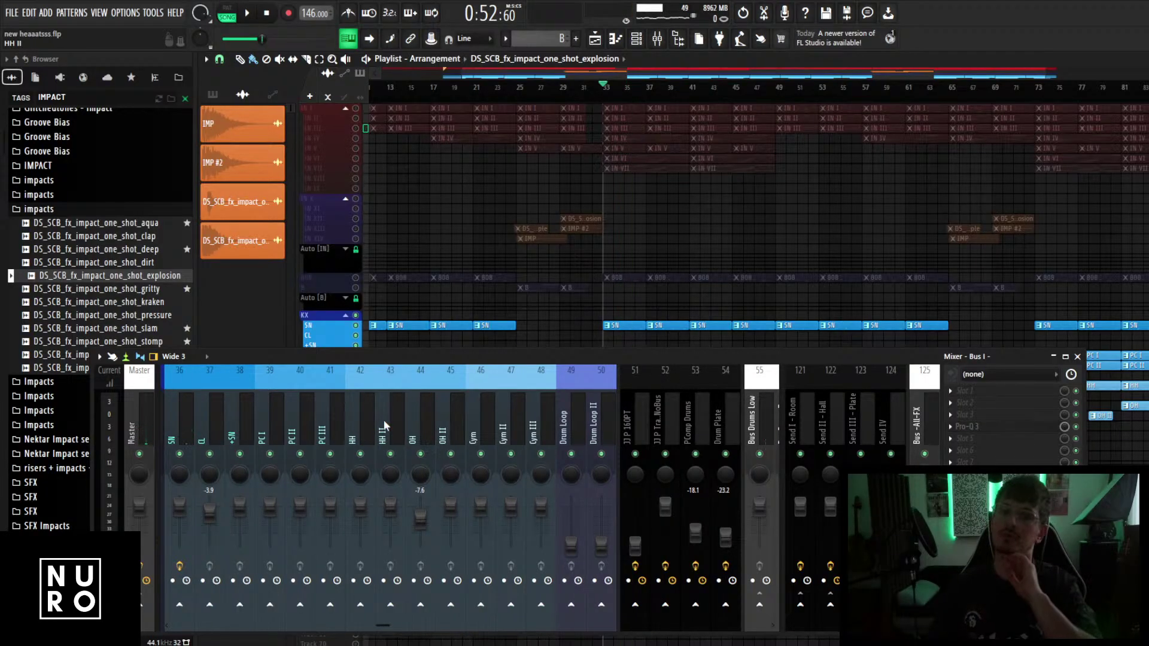
{"action": "scroll", "coordinate": [384, 425], "scroll_direction": "up", "scroll_amount": 3}
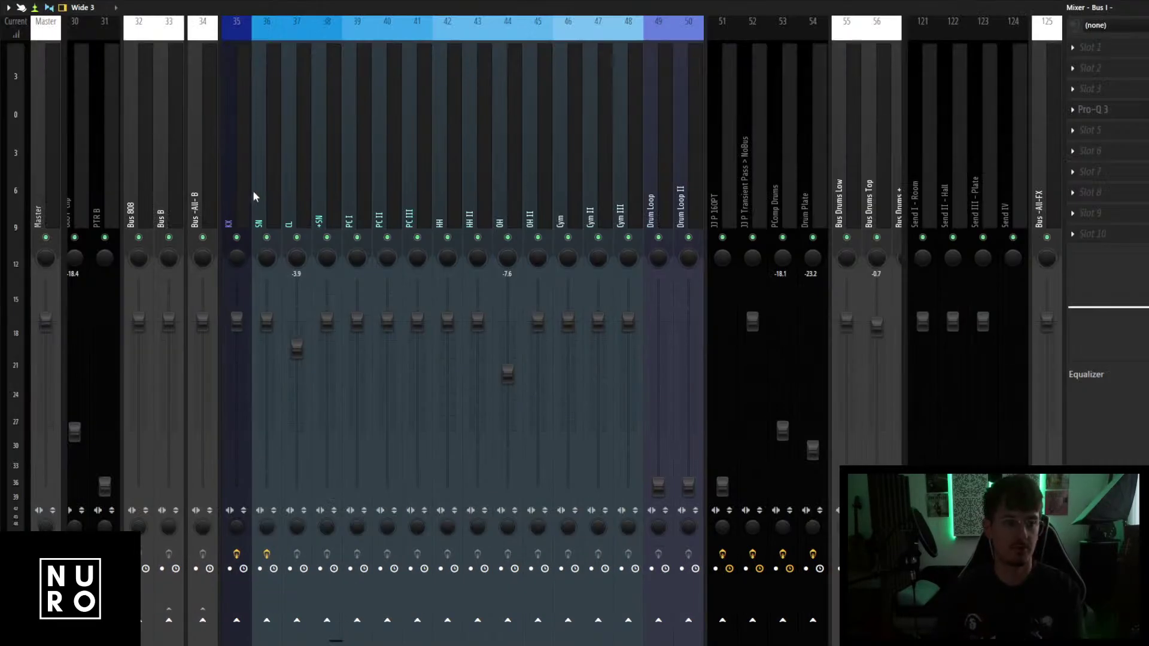
Route the drum mixer tracks from SN through Cym III to the PComp Drums and Drum Plate sends.
{"action": "key", "text": "Right"}
{"action": "key", "text": "Right"}
{"action": "key", "text": "Right"}
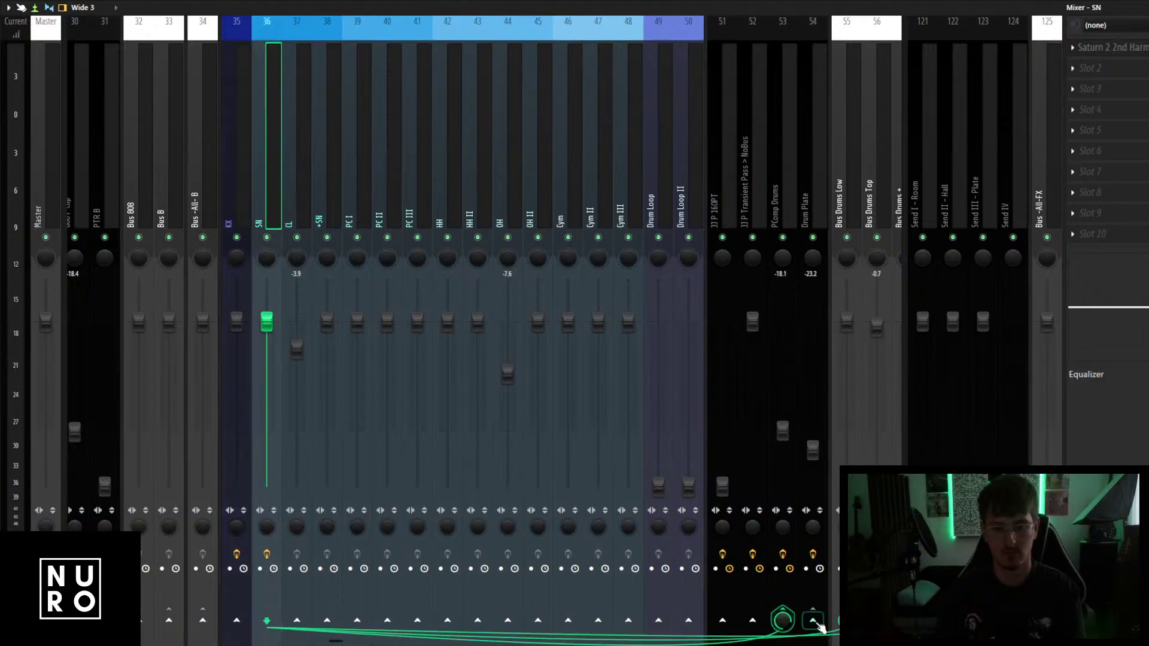
{"action": "key", "text": "Left"}
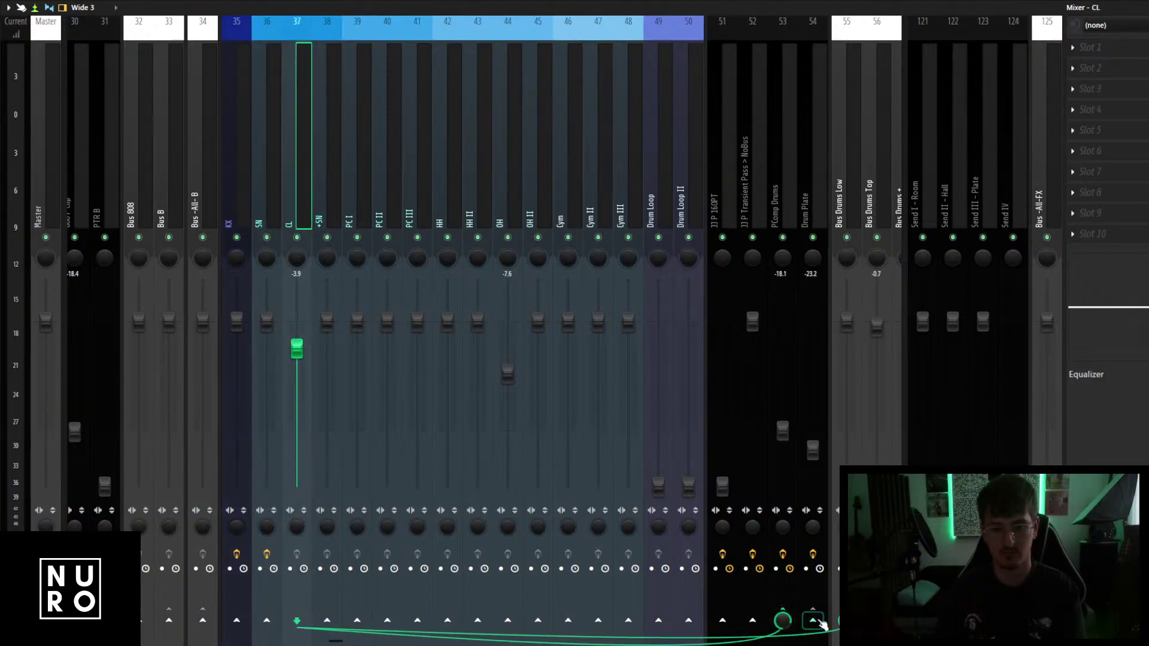
{"action": "key", "text": "Right"}
{"action": "key", "text": "Right"}
{"action": "key", "text": "Right"}
{"action": "key", "text": "Right"}
{"action": "key", "text": "Right"}
{"action": "key", "text": "Right"}
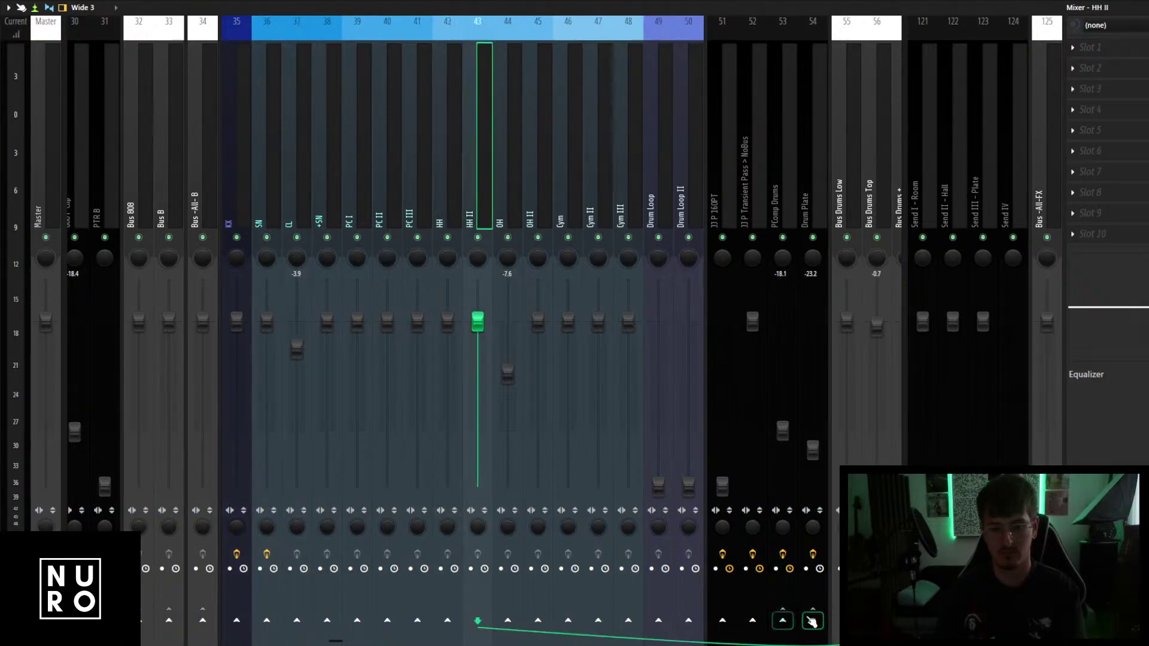
{"action": "key", "text": "Right"}
{"action": "key", "text": "Left"}
{"action": "key", "text": "Right"}
{"action": "key", "text": "Right"}
{"action": "key", "text": "Right"}
{"action": "key", "text": "Right"}
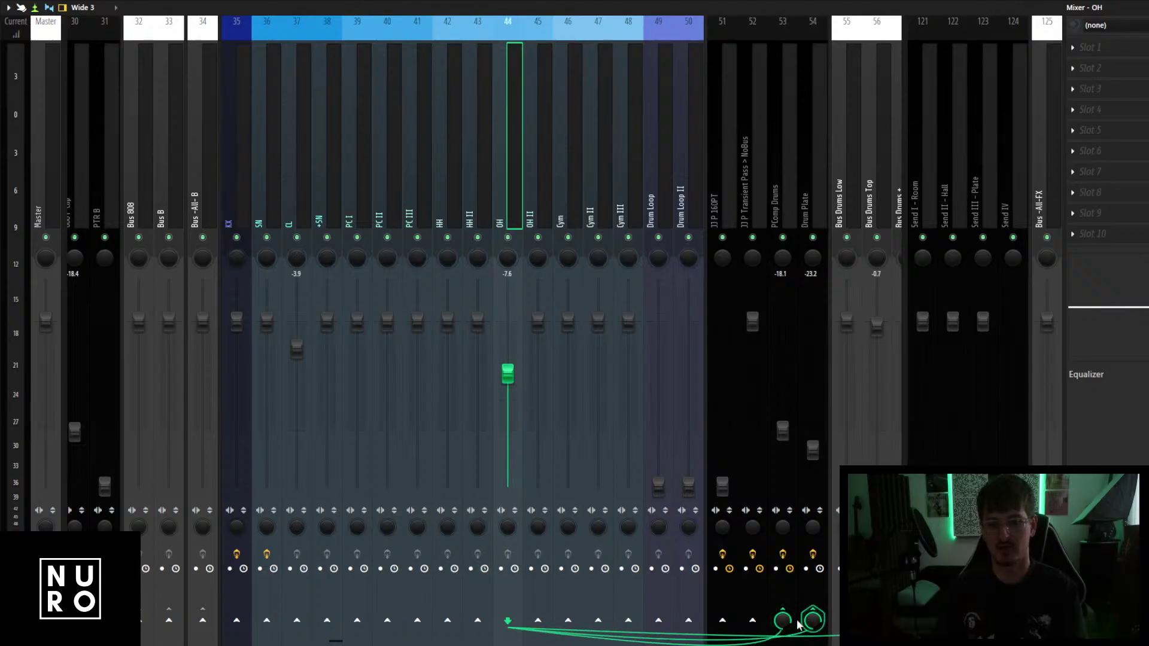
{"action": "key", "text": "Right"}
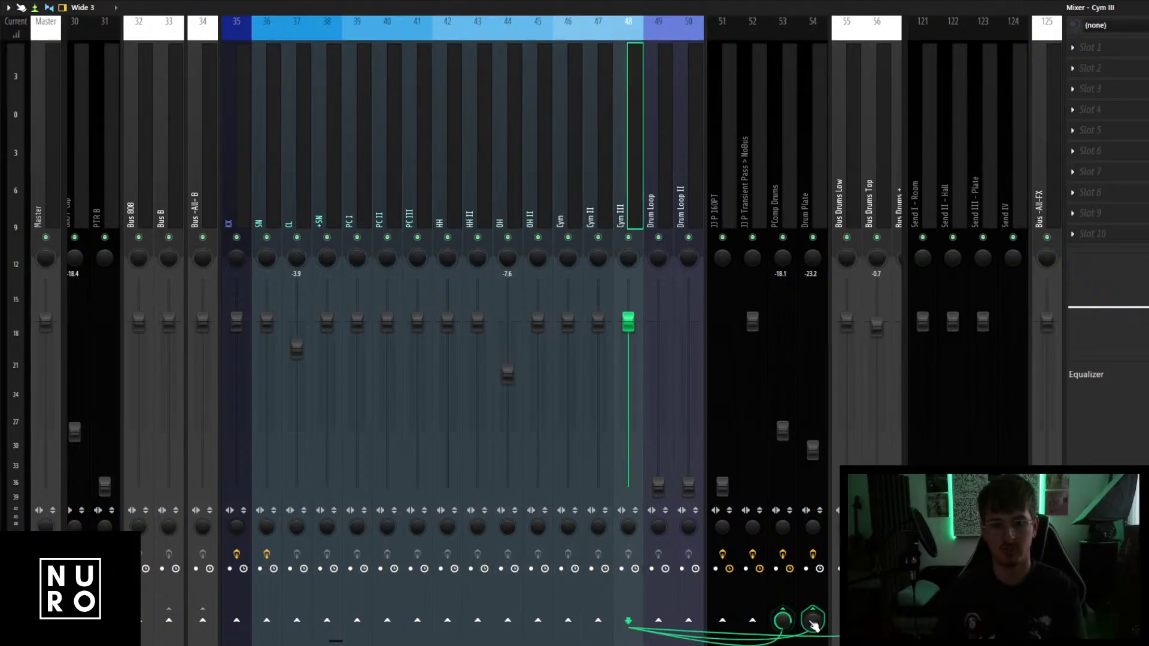
Play the soloed drums with the SN track selected and raise the Drum Plate fader to -20.0 dB.
{"action": "left_click", "coordinate": [302, 217]}
{"action": "left_click", "coordinate": [274, 221]}
{"action": "left_click", "coordinate": [297, 217]}
{"action": "left_click", "coordinate": [262, 220]}
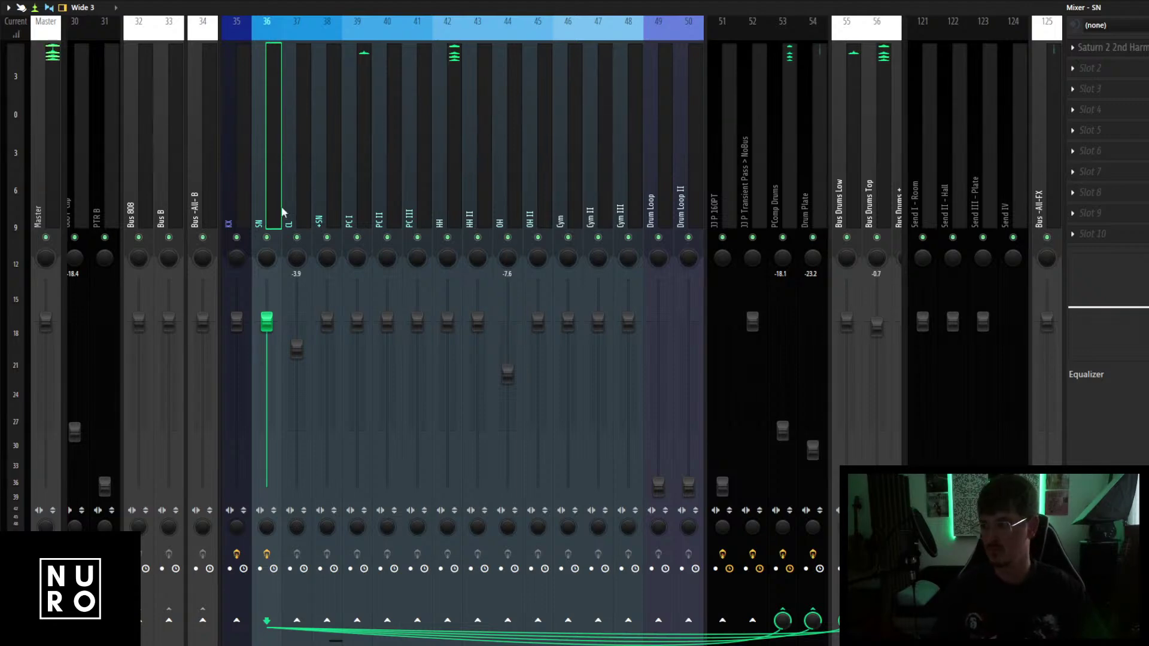
{"action": "key", "text": "space"}
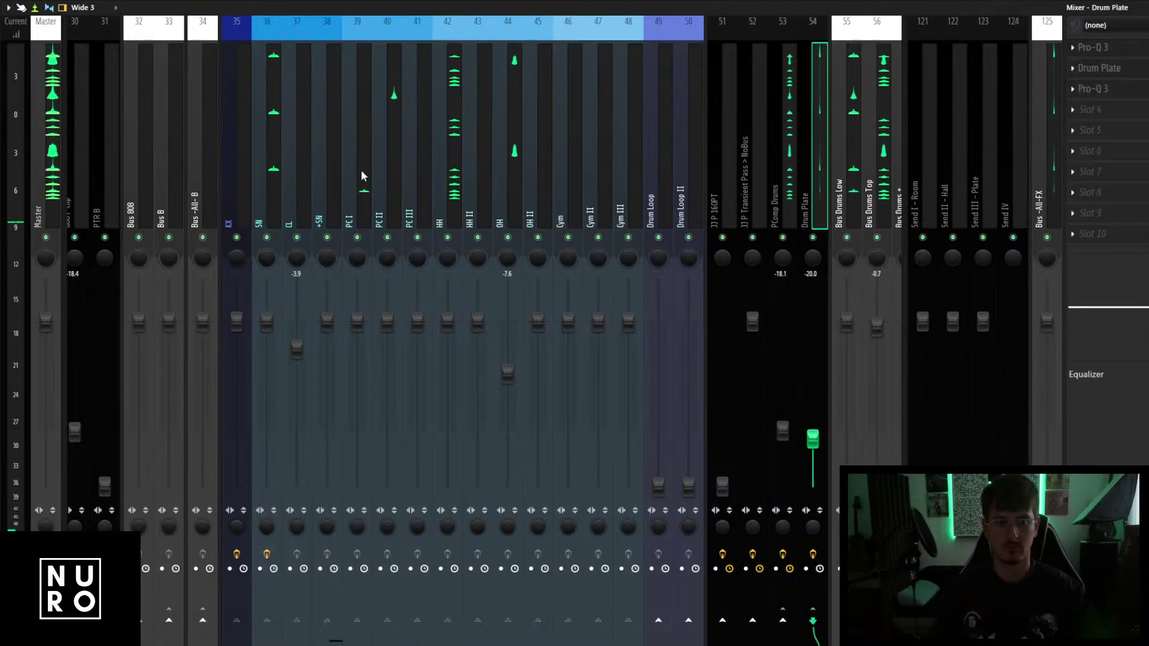
Add a Pro-Q 3 to the HH track and dip a bell band by about 1.8 dB near 7.7 kHz.
{"action": "left_click", "coordinate": [448, 180]}
{"action": "left_click", "coordinate": [1101, 109]}
{"action": "mouse_move", "coordinate": [1080, 124]}
{"action": "left_click", "coordinate": [623, 79]}
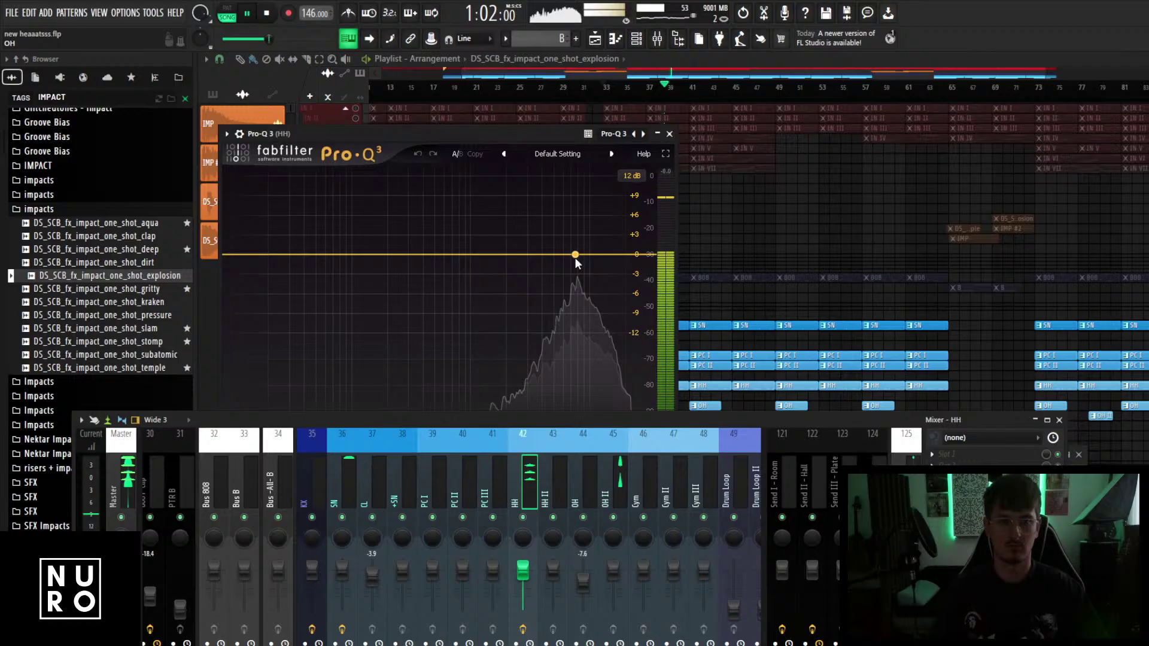
{"action": "left_click_drag", "start_coordinate": [574, 258], "coordinate": [576, 269]}
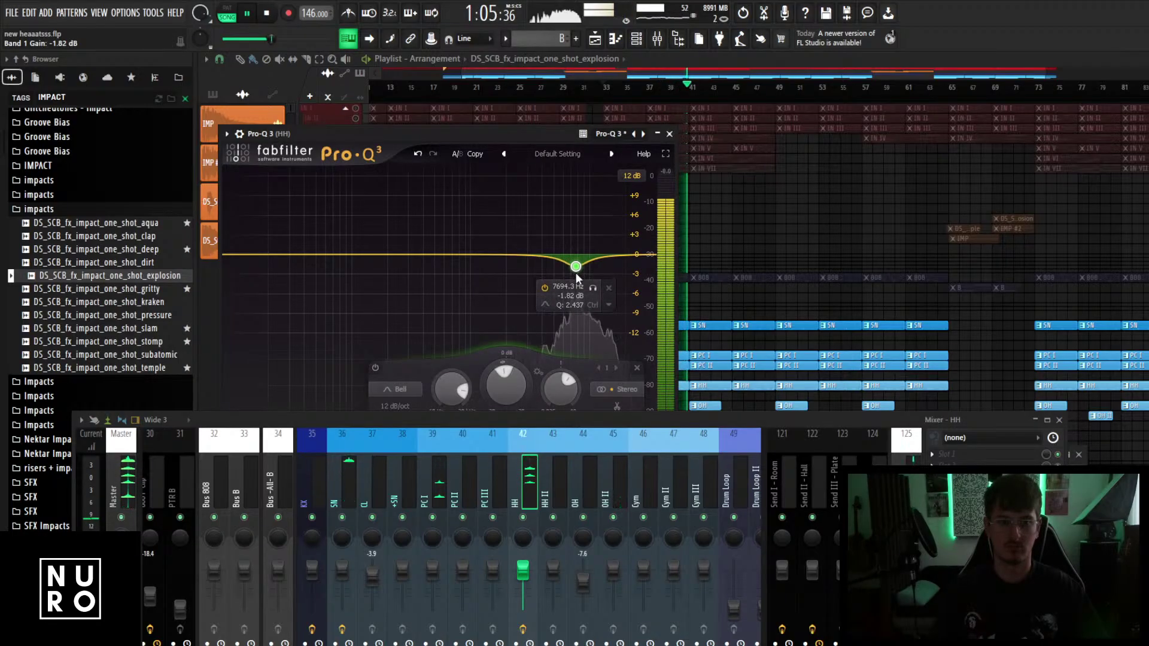
Set the HH equalizer to Natural Phase, add a 12 dB/oct low cut at about 482 Hz, and close it.
{"action": "left_click_drag", "start_coordinate": [561, 424], "coordinate": [556, 529]}
{"action": "left_click", "coordinate": [375, 447]}
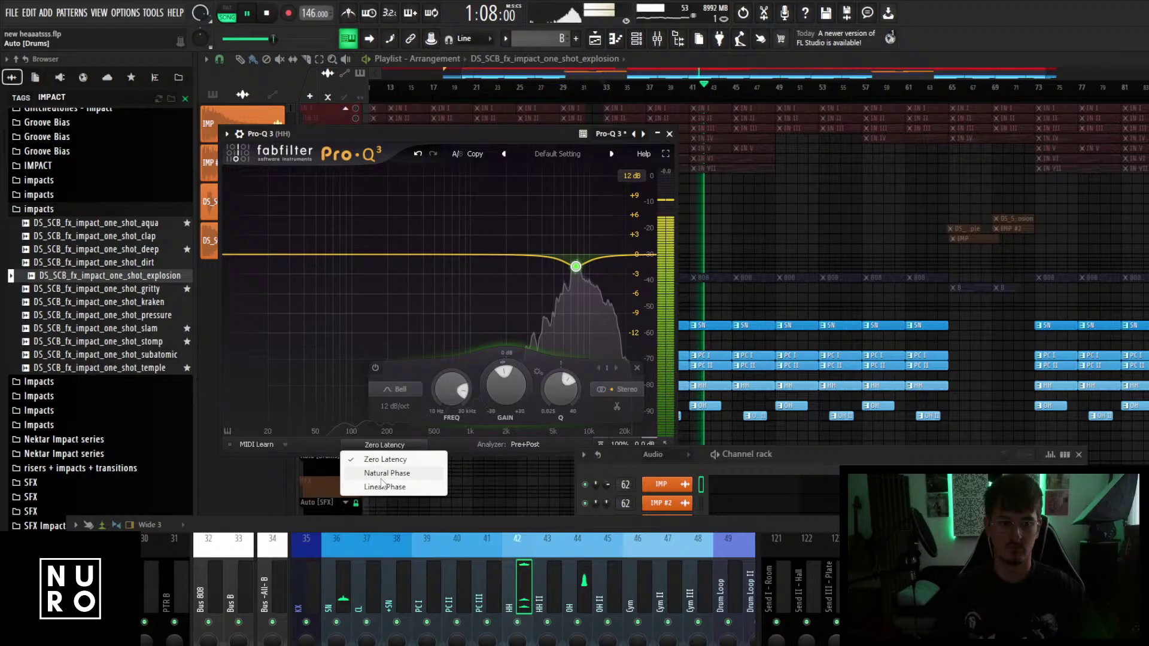
{"action": "left_click", "coordinate": [381, 478]}
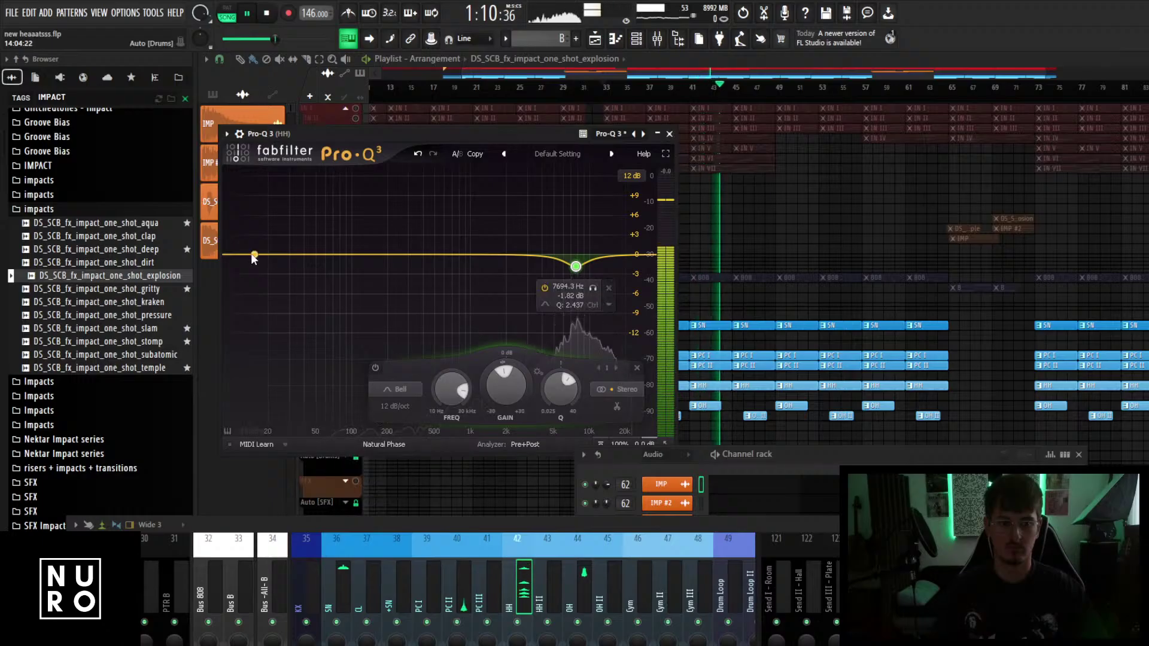
{"action": "left_click_drag", "start_coordinate": [254, 256], "coordinate": [433, 255]}
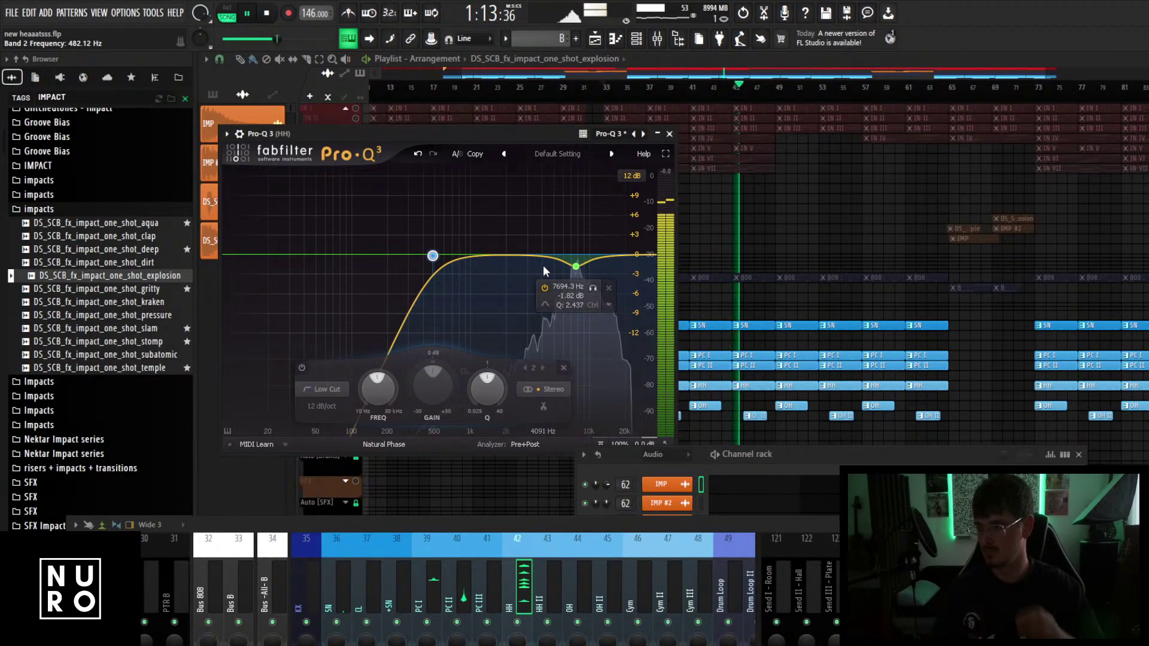
{"action": "left_click", "coordinate": [669, 133]}
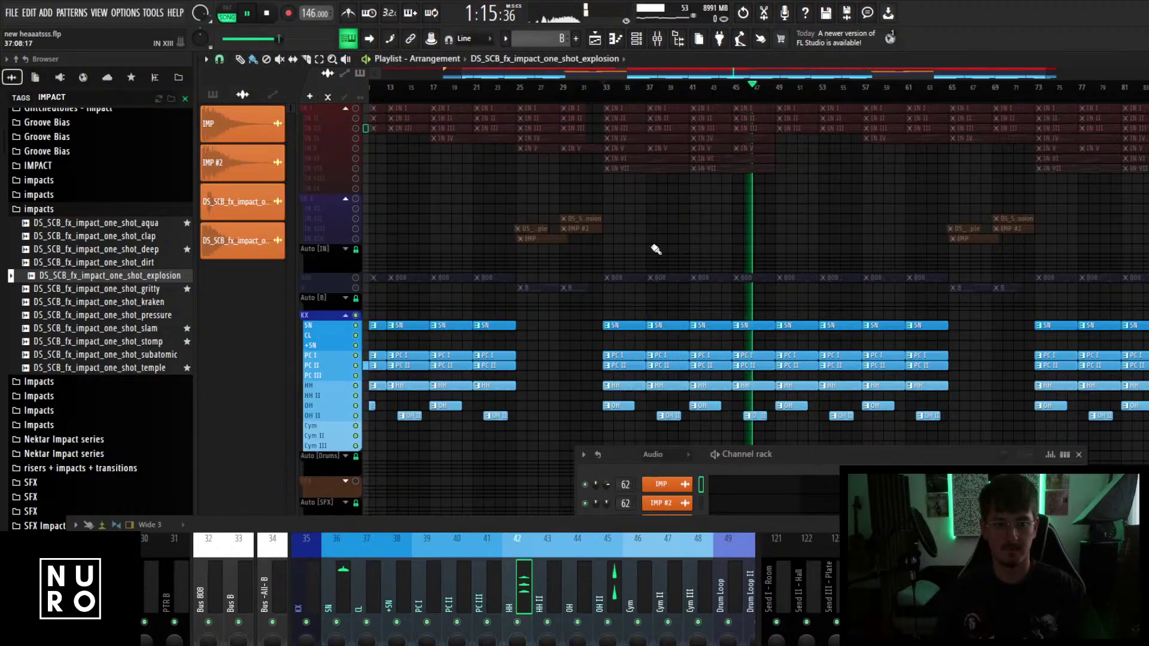
Unmute the 808 track in the playlist and replay the section with the mixer in view.
{"action": "key", "text": "space"}
{"action": "left_click", "coordinate": [355, 277]}
{"action": "key", "text": "space"}
{"action": "key", "text": "F9"}
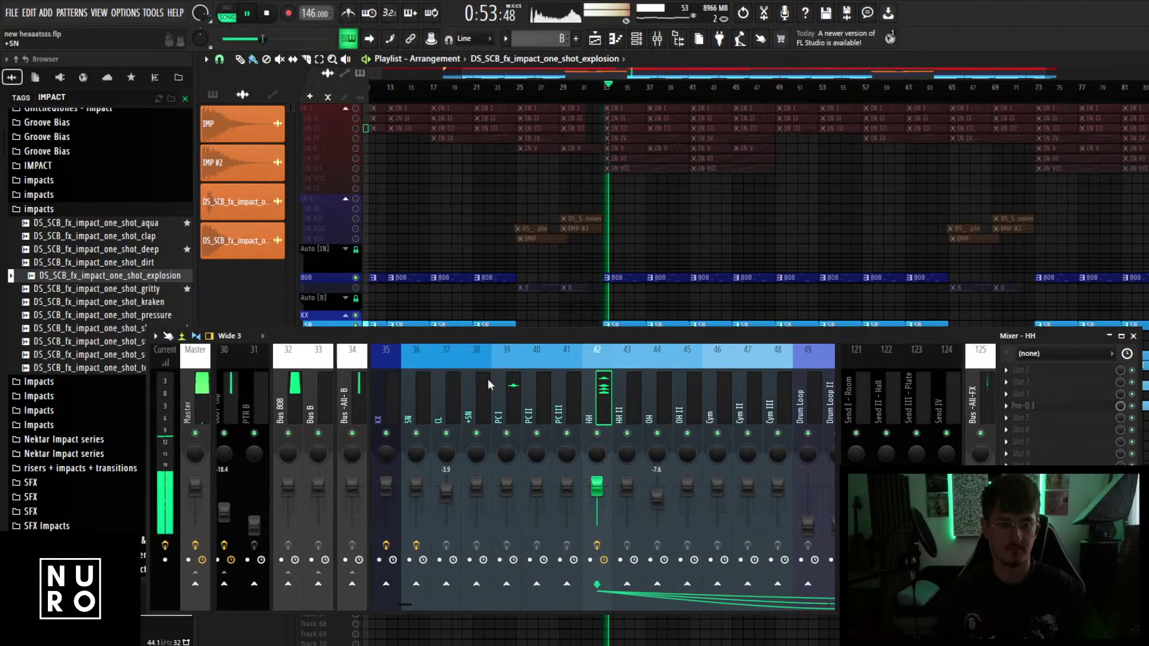
Search the browser for "LUCA 808" and load the 808 Luca preset onto the 808 mixer track.
{"action": "left_click", "coordinate": [437, 398]}
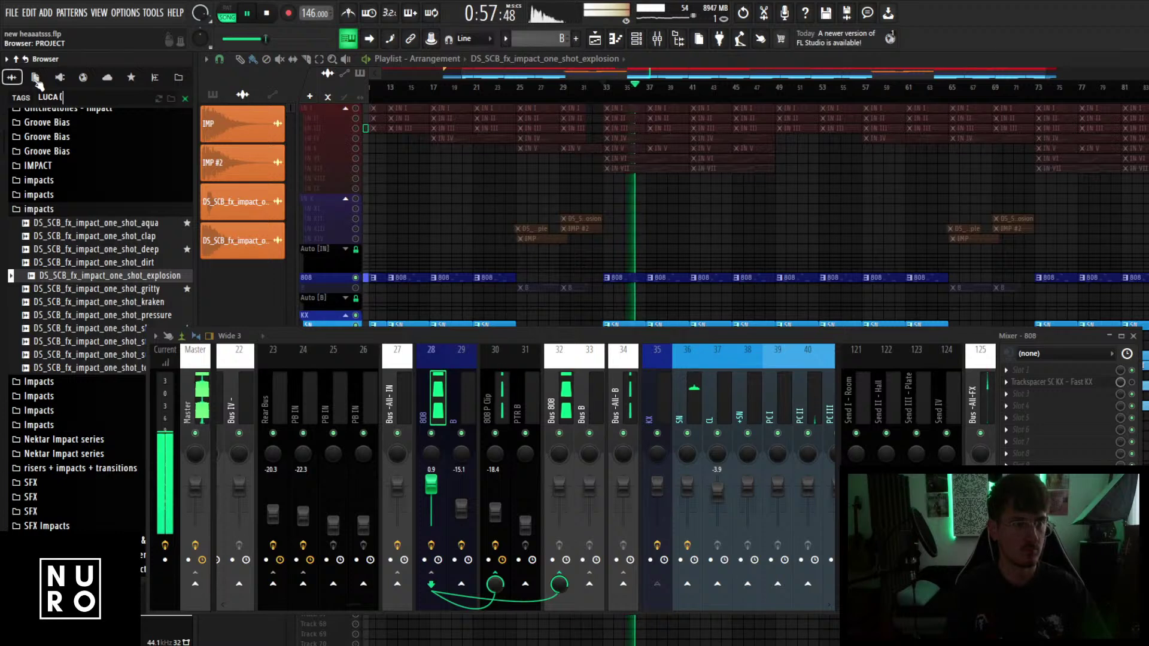
{"action": "left_click", "coordinate": [36, 78]}
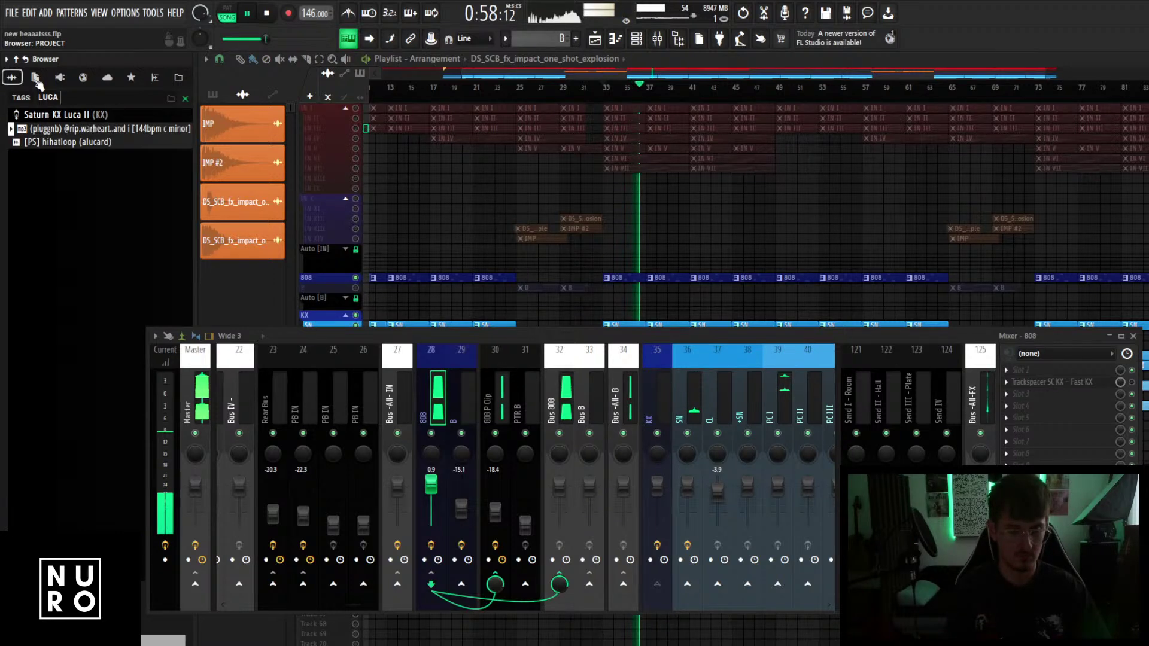
{"action": "type", "text": "808"}
{"action": "left_click_drag", "start_coordinate": [45, 128], "coordinate": [426, 419]}
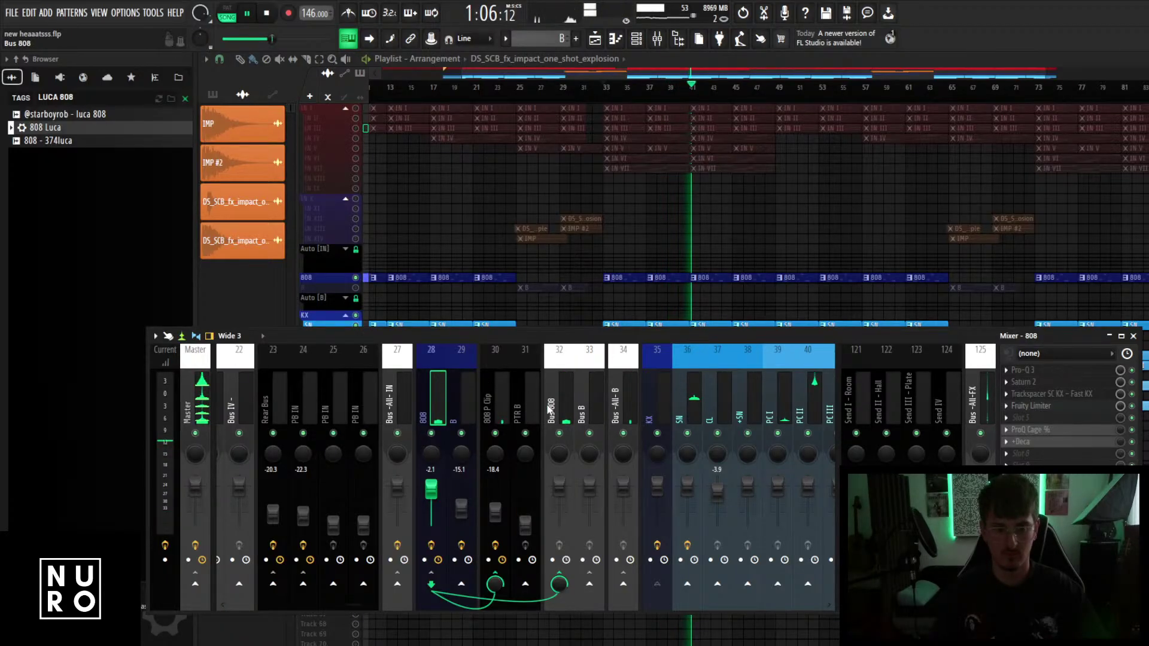
Stop playback, search the whole browser for "clippy" and load the 2 Soft Clippy preset onto the Master track.
{"action": "left_click", "coordinate": [616, 410]}
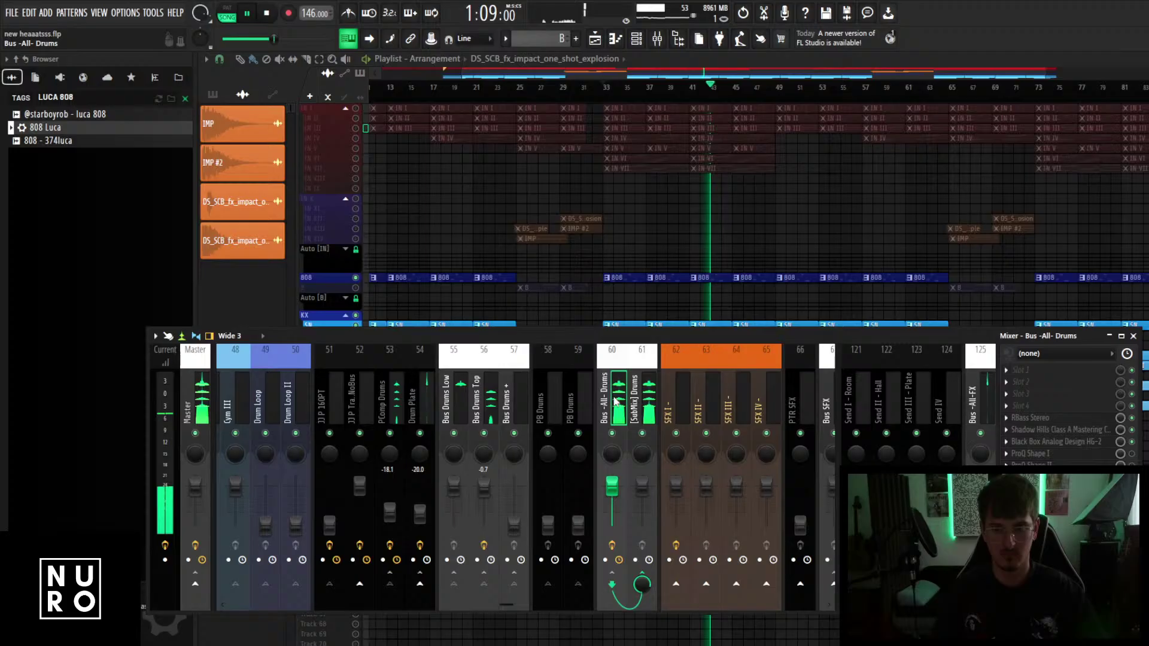
{"action": "scroll", "coordinate": [599, 413], "scroll_direction": "up", "scroll_amount": 3}
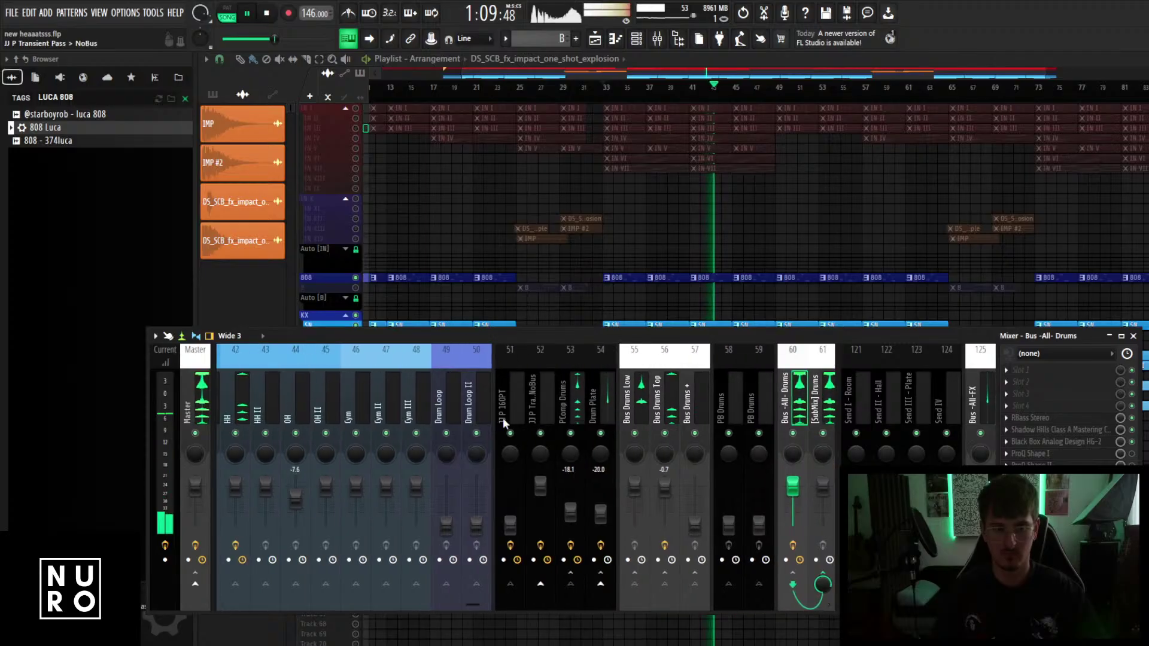
{"action": "left_click", "coordinate": [201, 393]}
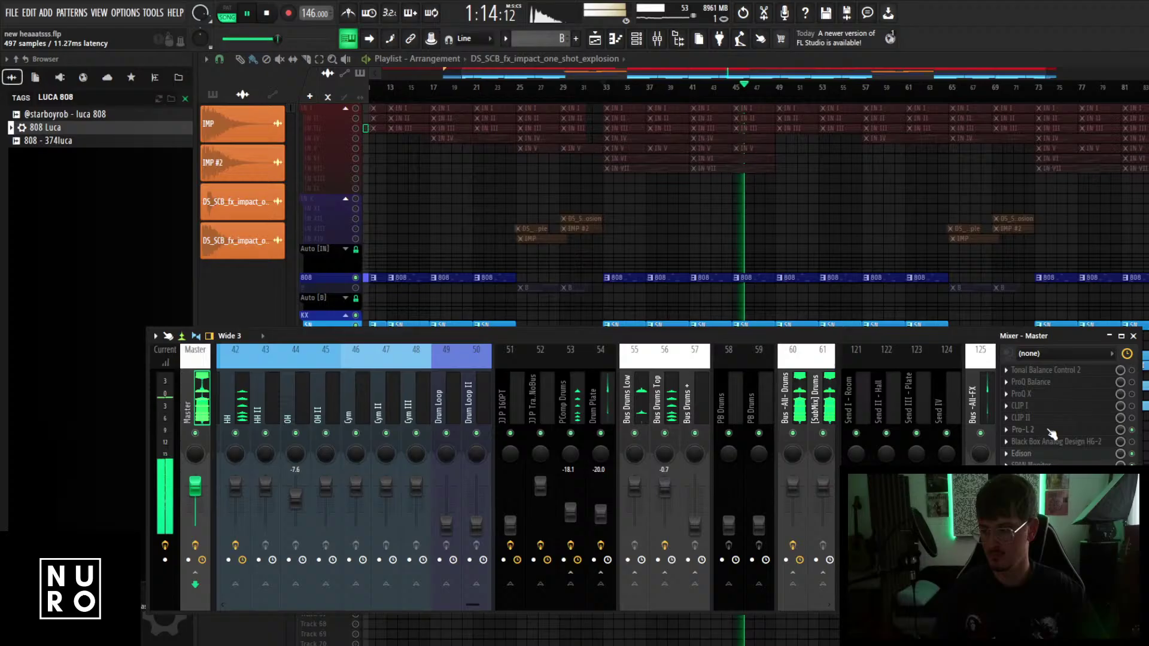
{"action": "key", "text": "space"}
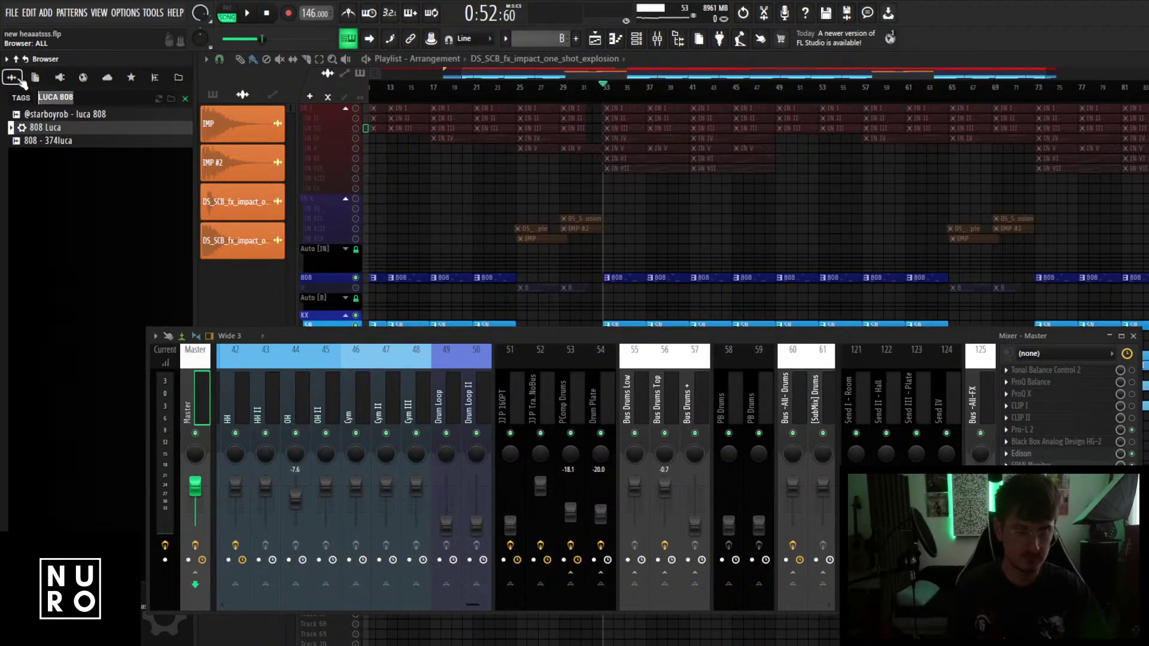
{"action": "left_click", "coordinate": [22, 82]}
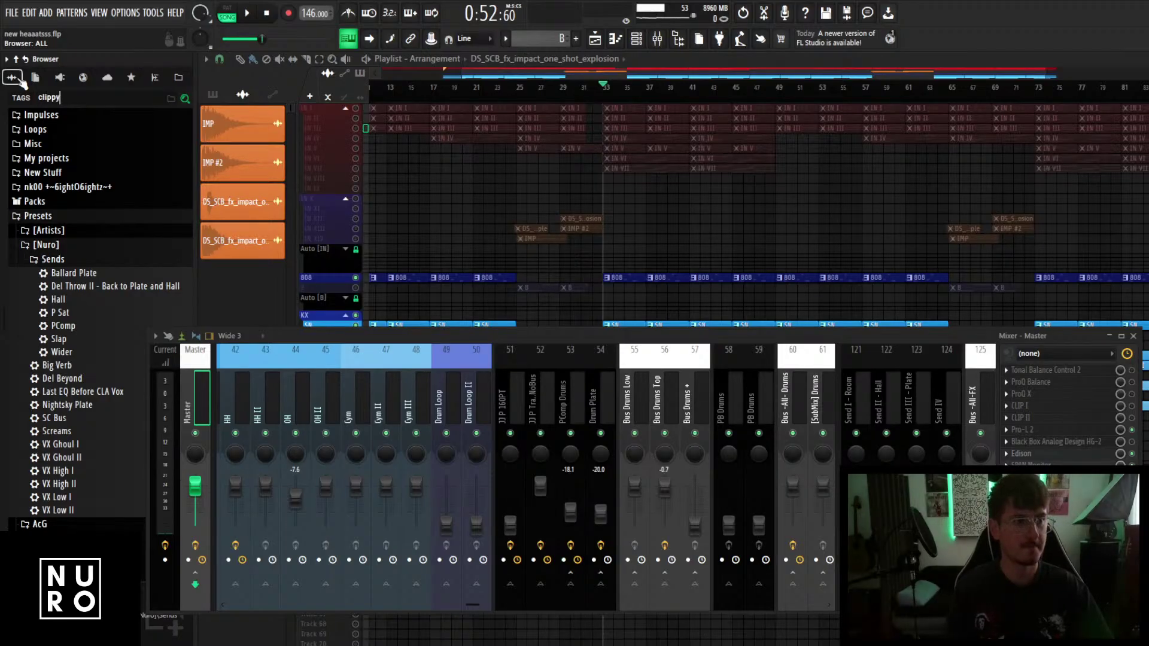
{"action": "left_click_drag", "start_coordinate": [53, 126], "coordinate": [185, 432]}
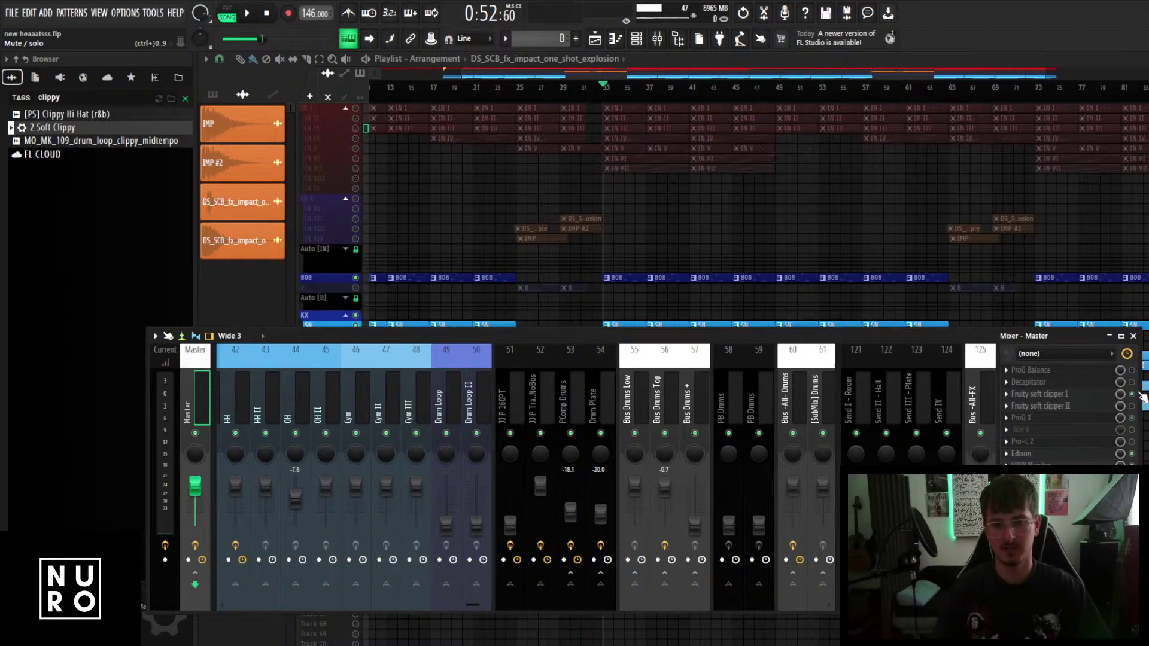
Place Decapitator before ProQ Balance on the Master, and set the ProQ Balance output level to +1.9 dB during playback.
{"action": "left_click", "coordinate": [1083, 383]}
{"action": "left_click_drag", "start_coordinate": [810, 345], "coordinate": [767, 475]}
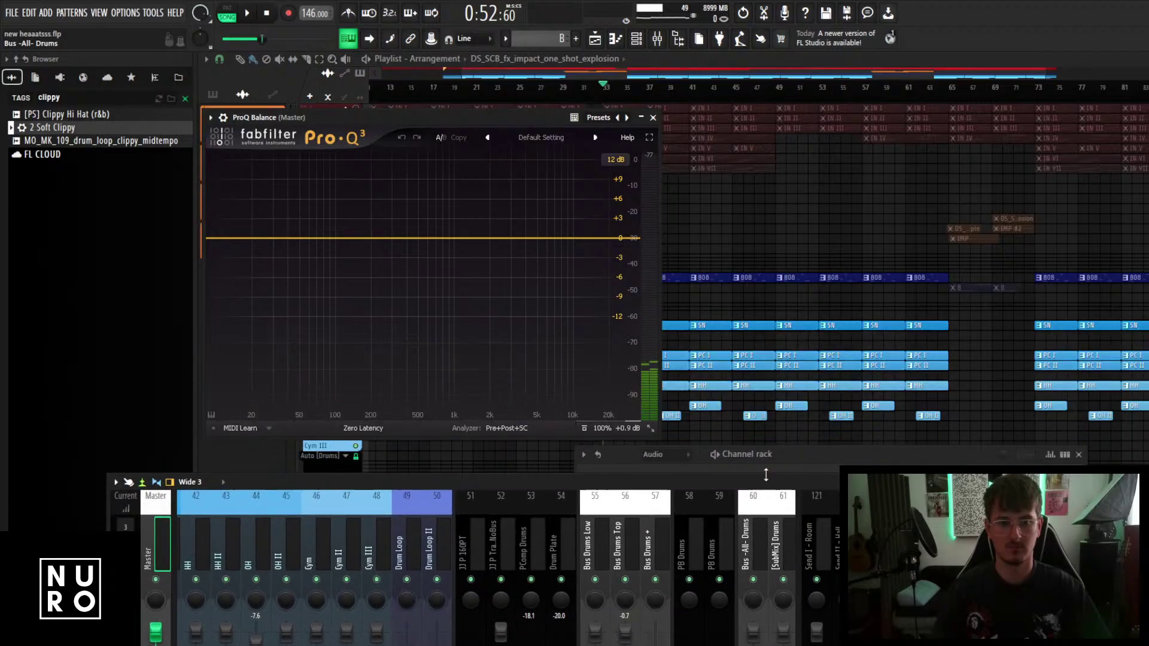
{"action": "mouse_move", "coordinate": [626, 429]}
{"action": "mouse_move", "coordinate": [619, 390]}
{"action": "left_mouse_down"}
{"action": "mouse_move", "coordinate": [617, 372]}
{"action": "mouse_move", "coordinate": [629, 374]}
{"action": "left_mouse_up"}
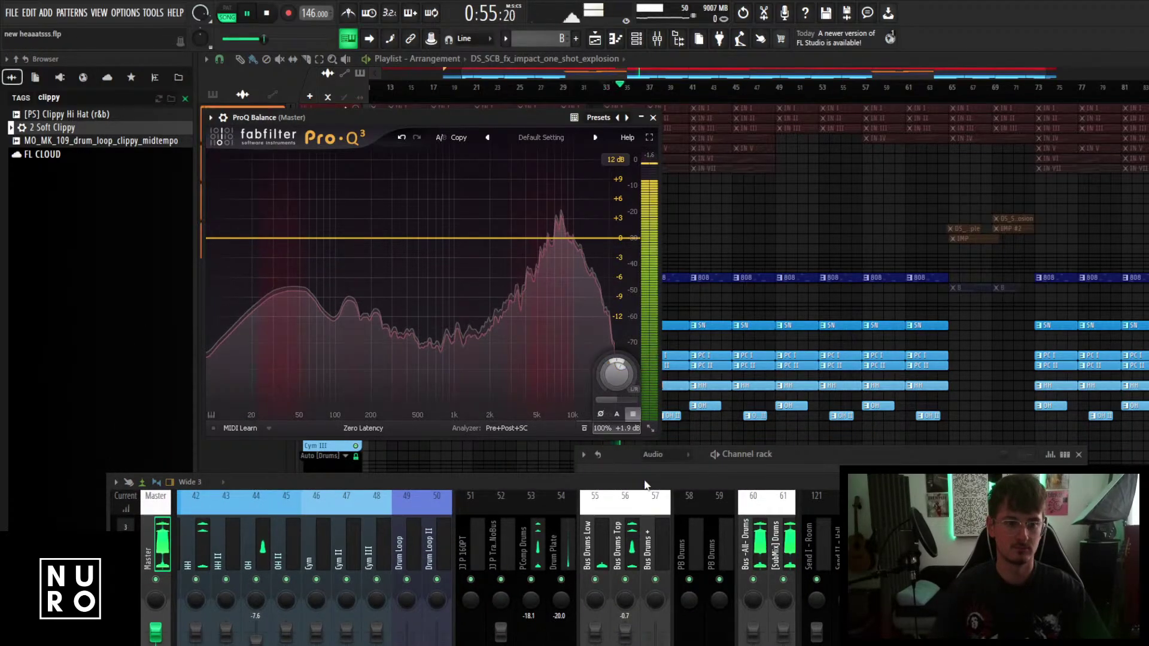
Stop playback, select the Bus Drums Top track and lower its fader to -2.0 dB.
{"action": "left_click_drag", "start_coordinate": [582, 482], "coordinate": [592, 322]}
{"action": "scroll", "coordinate": [593, 362], "scroll_direction": "down", "scroll_amount": 6}
{"action": "key", "text": "space"}
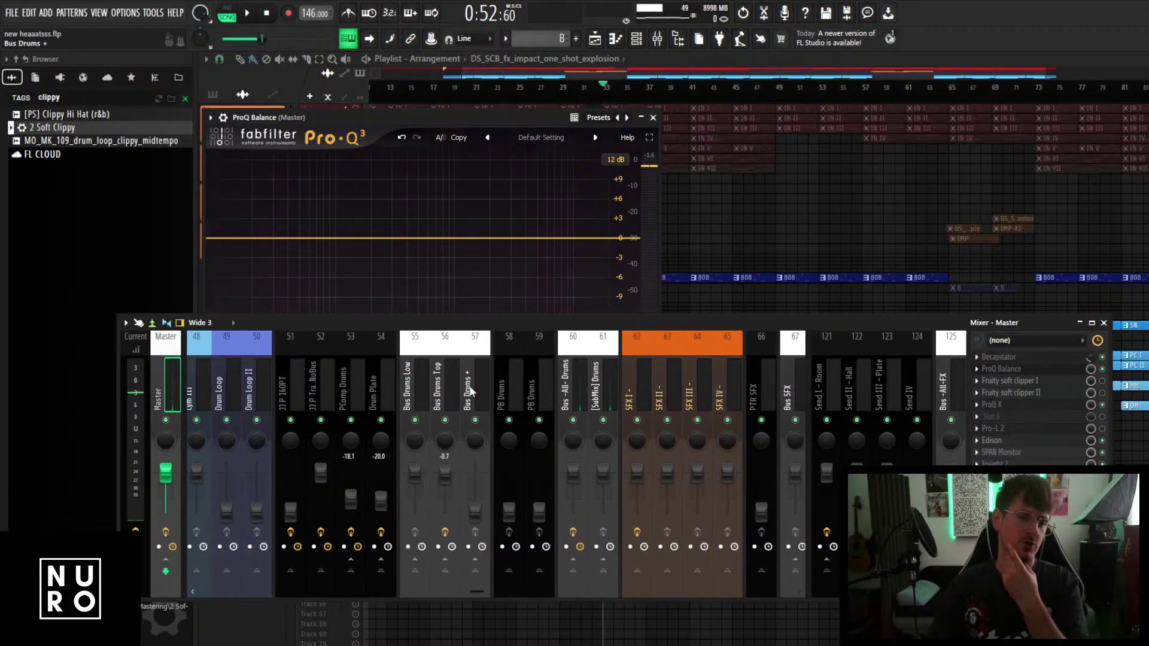
{"action": "left_click", "coordinate": [453, 400]}
{"action": "double_click", "coordinate": [506, 323]}
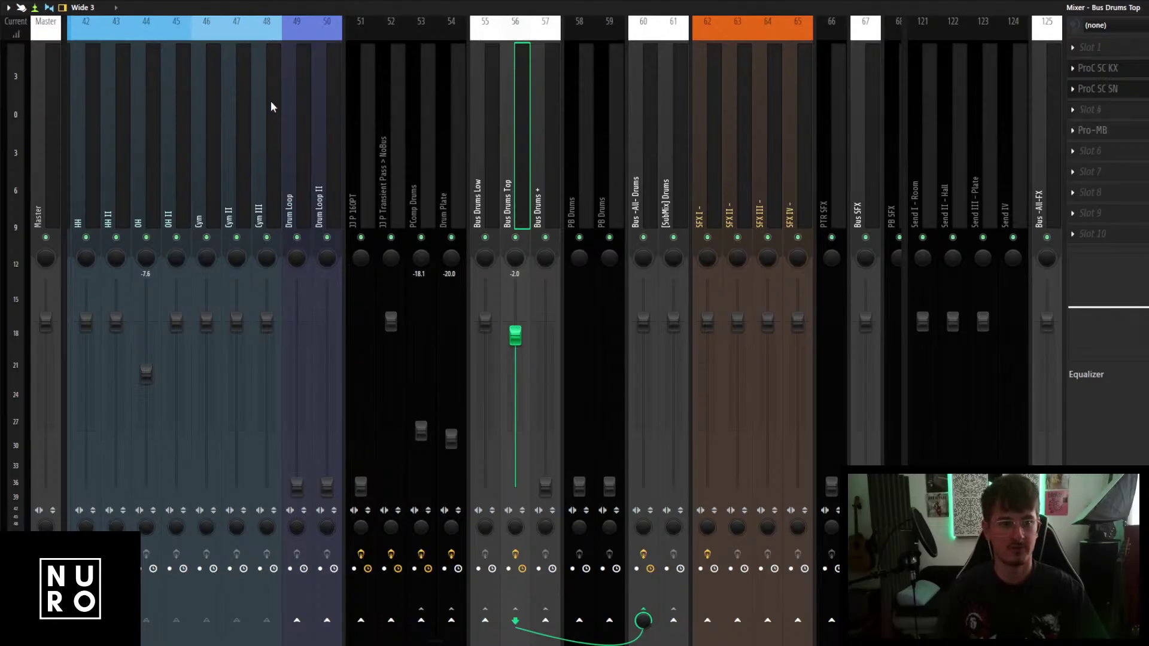
Select the 808 mixer track and open its Saturn 2 and Pro-Q 3 plugin windows.
{"action": "scroll", "coordinate": [359, 152], "scroll_direction": "up", "scroll_amount": 20}
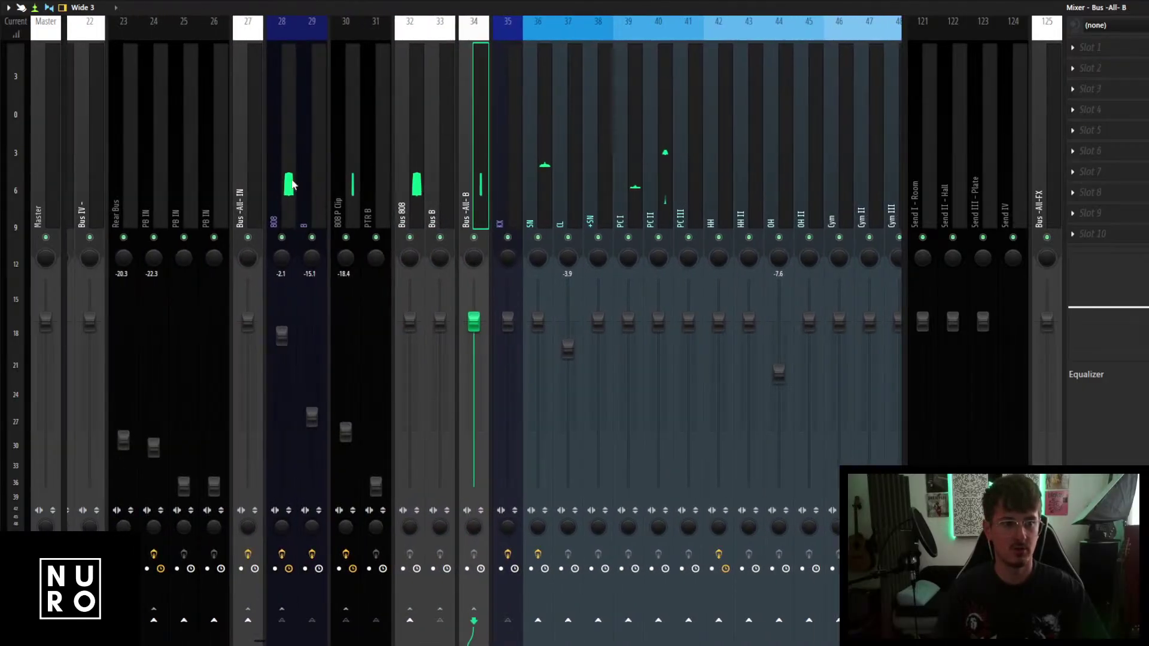
{"action": "left_click", "coordinate": [292, 185]}
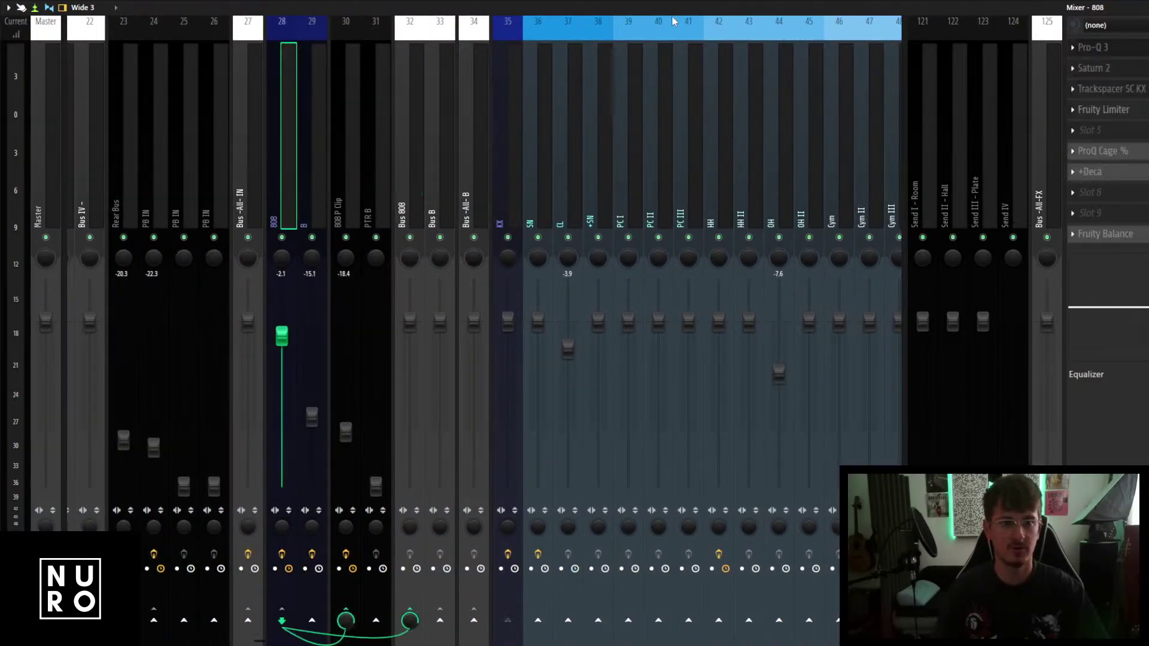
{"action": "double_click", "coordinate": [695, 8]}
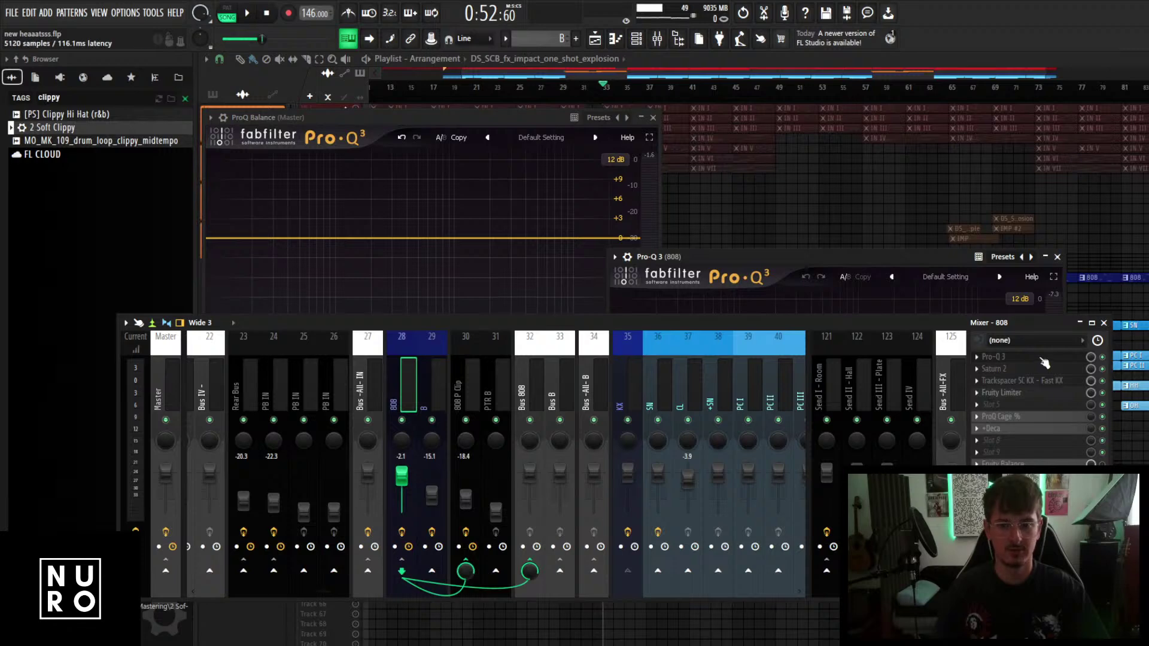
{"action": "left_click", "coordinate": [1030, 367]}
{"action": "left_click", "coordinate": [1021, 361]}
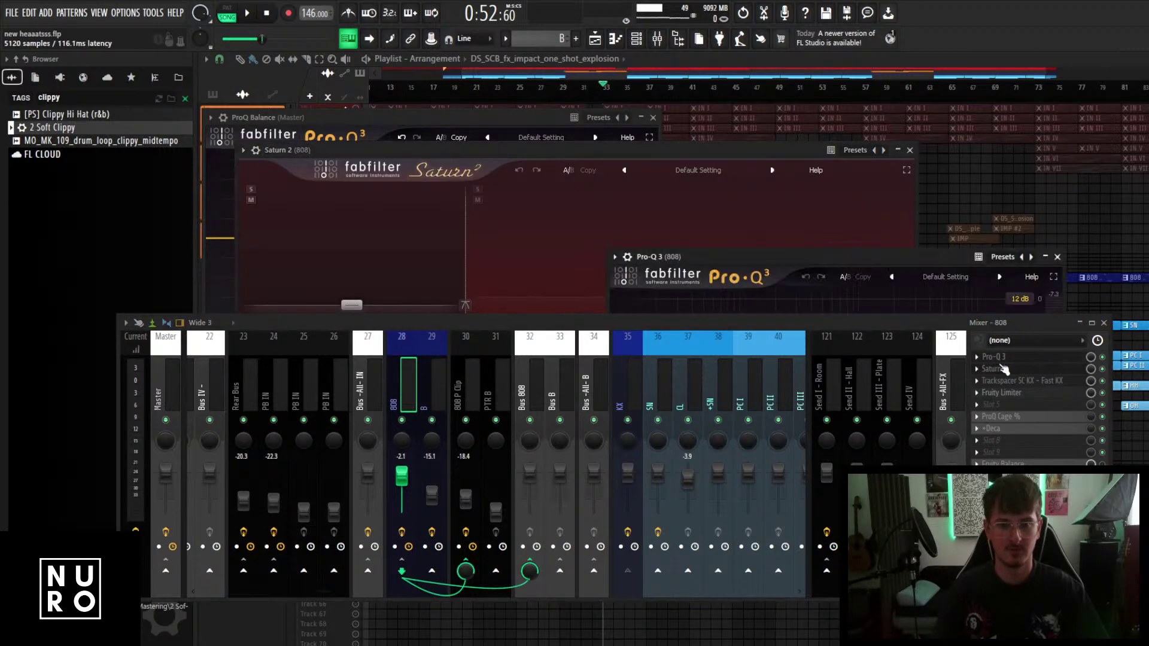
Arrange the windows to expose the 808's Pro-Q 3, set the 33 Hz band's gain to -1.34 dB and audition it.
{"action": "left_click_drag", "start_coordinate": [811, 323], "coordinate": [808, 444]}
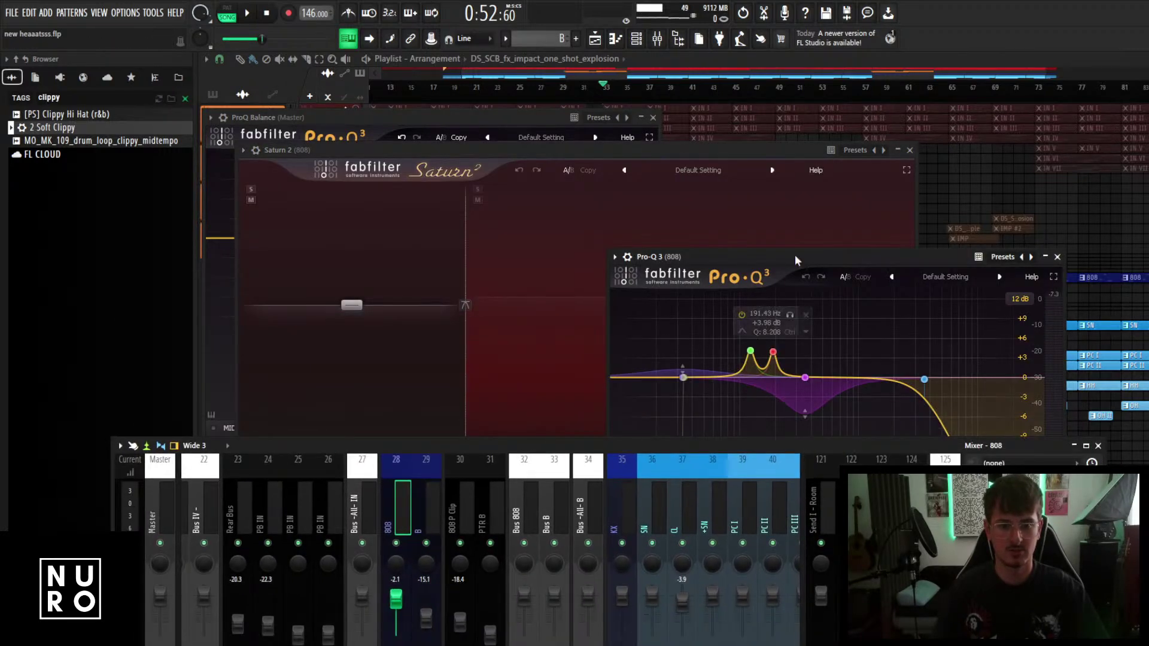
{"action": "left_click_drag", "start_coordinate": [796, 256], "coordinate": [794, 126]}
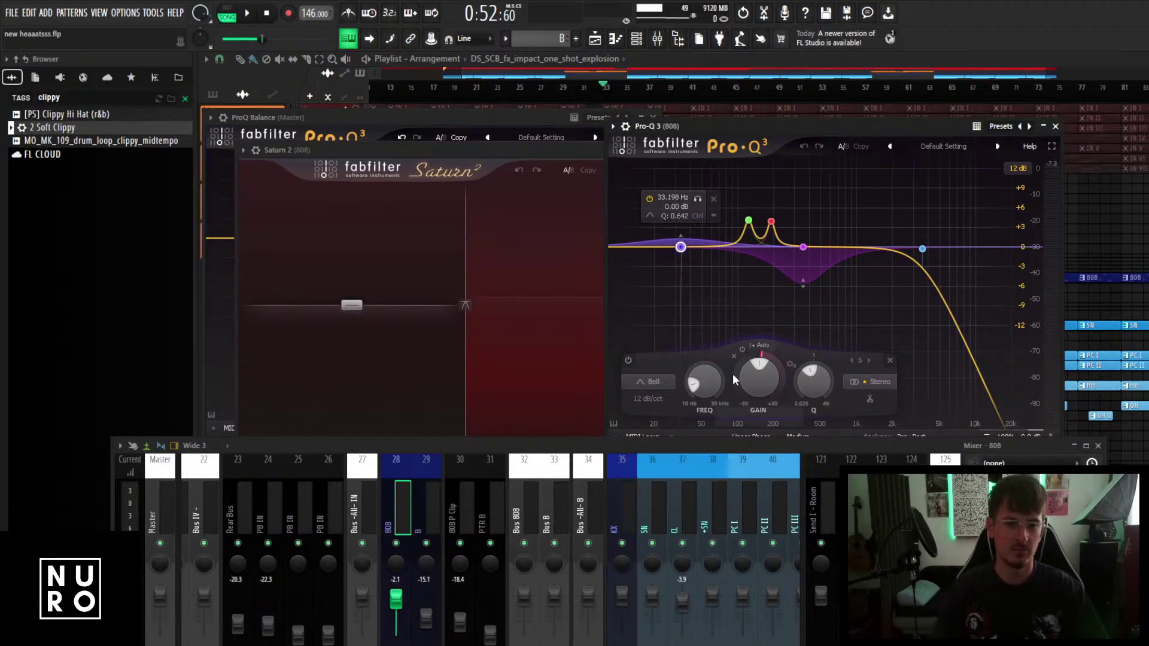
{"action": "left_click_drag", "start_coordinate": [756, 377], "coordinate": [752, 394]}
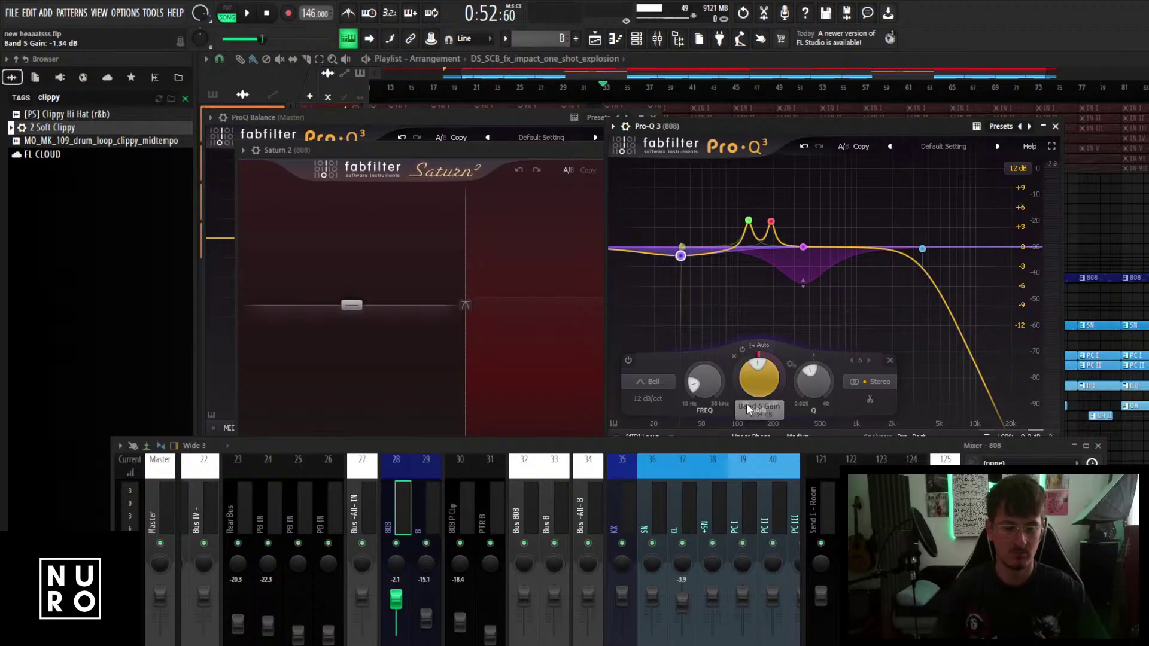
{"action": "key", "text": "space"}
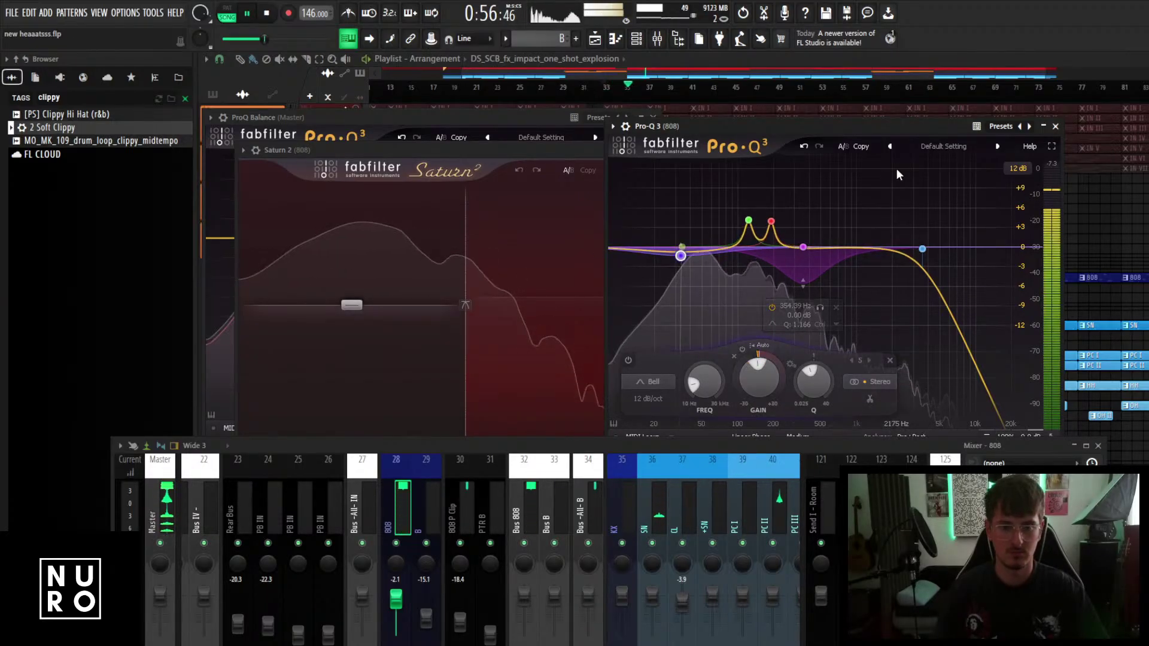
{"action": "key", "text": "space"}
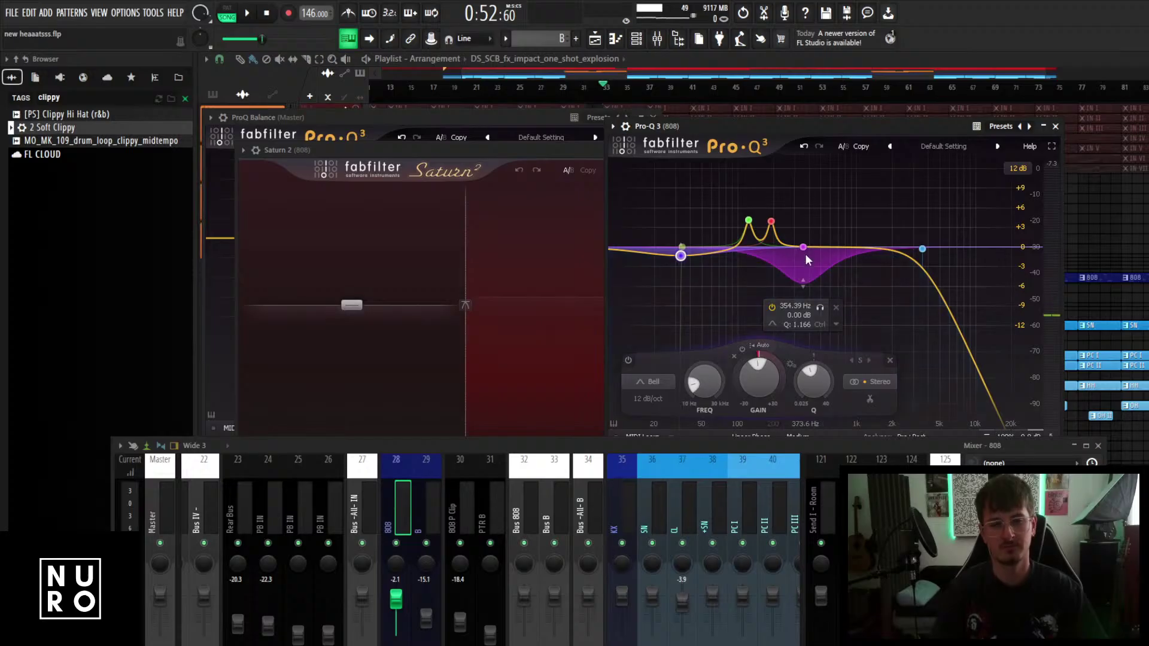
During playback, raise the 808 EQ's narrow 191 Hz boost to about 199 Hz and shift the lower narrow boost slightly higher at +4.22 dB.
{"action": "key", "text": "space"}
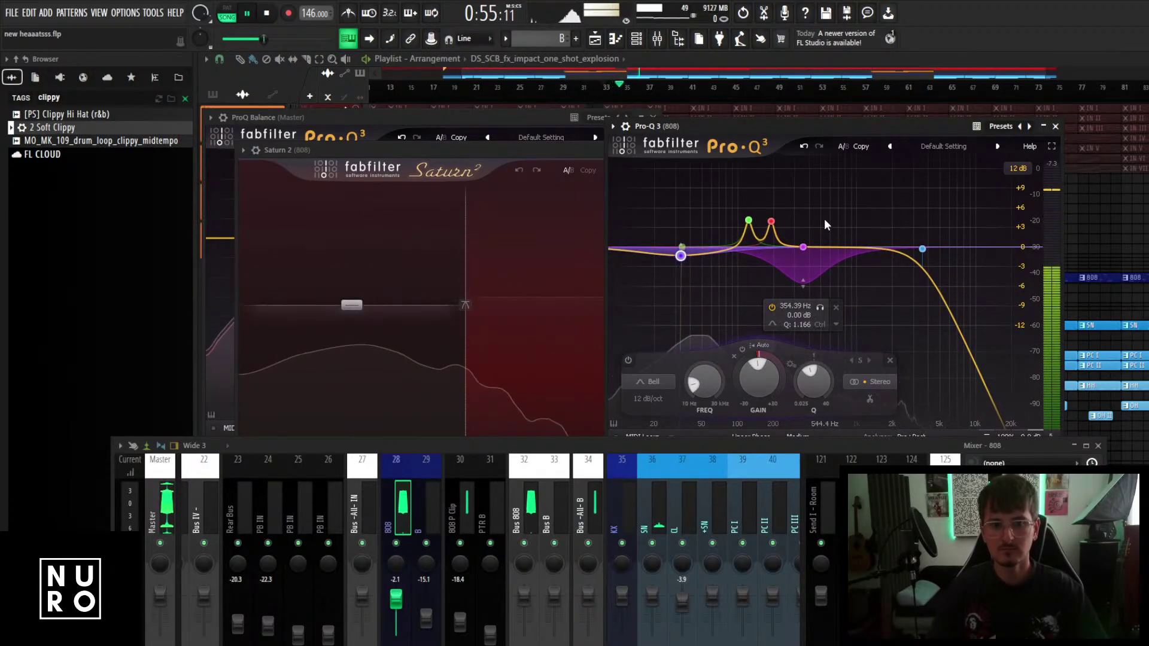
{"action": "left_click", "coordinate": [771, 222]}
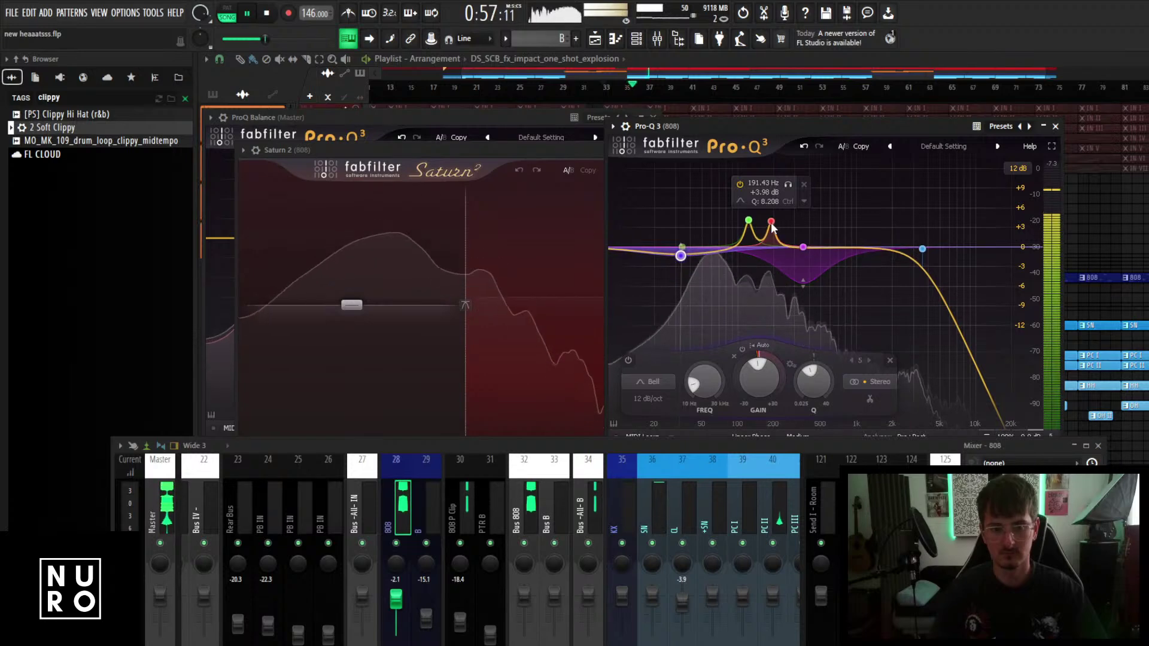
{"action": "left_click_drag", "start_coordinate": [771, 224], "coordinate": [777, 225]}
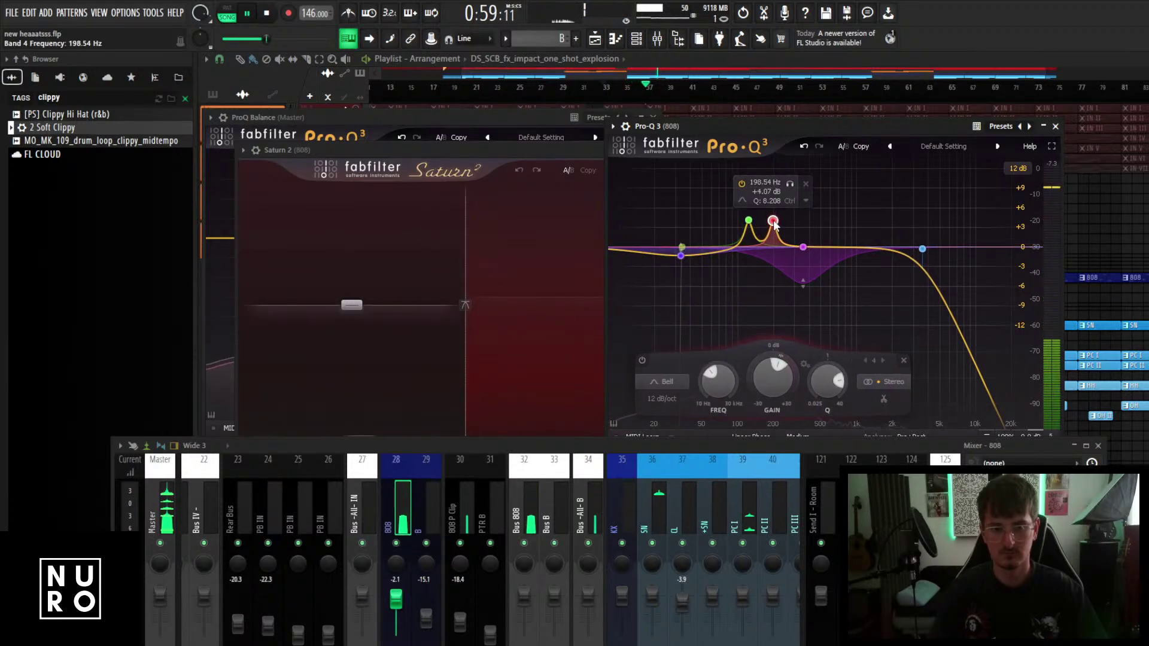
{"action": "left_click", "coordinate": [748, 222]}
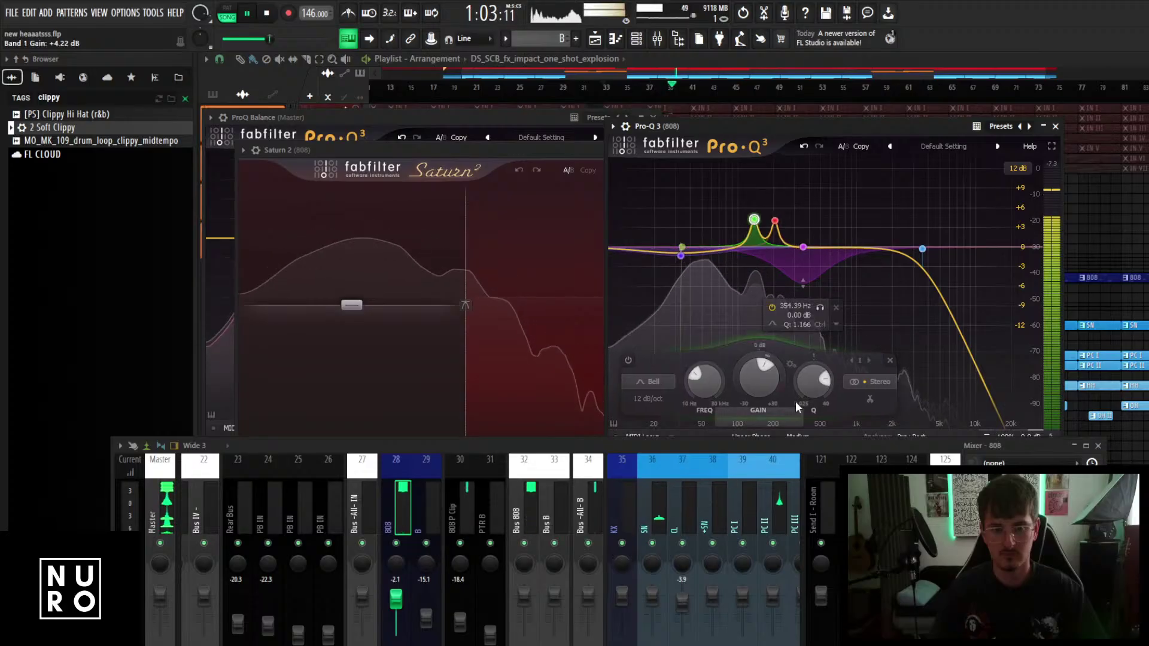
Close the 808's plugin windows, lower the Bus Drums Top fader to -4.0 dB, and stop playback.
{"action": "left_click_drag", "start_coordinate": [801, 442], "coordinate": [799, 474]}
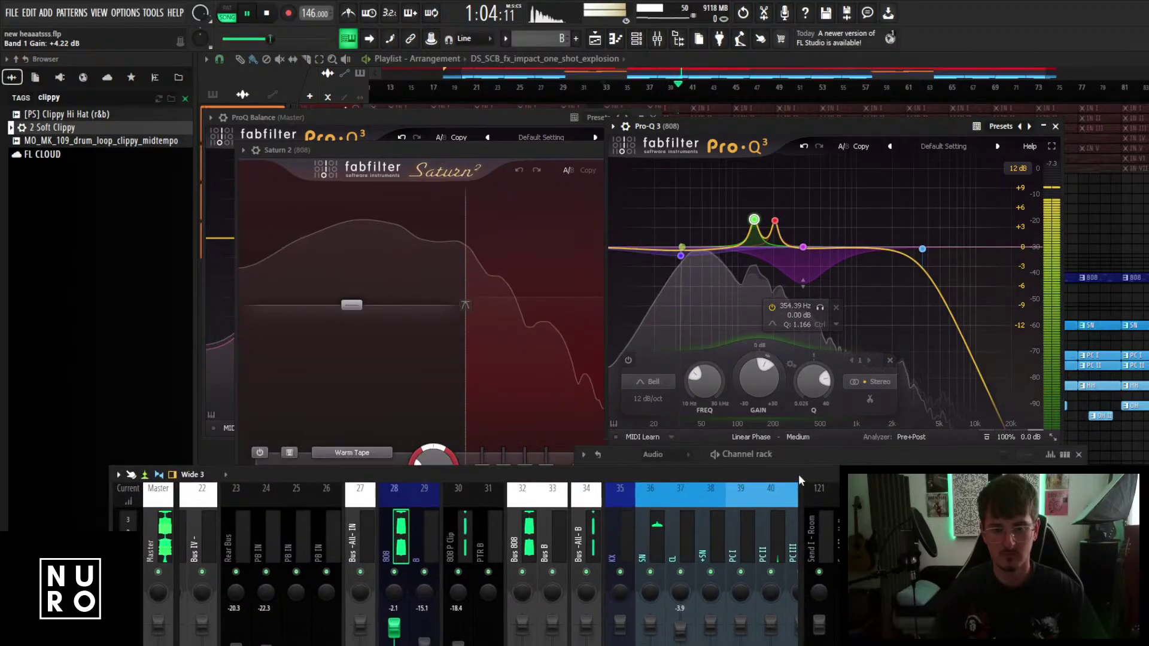
{"action": "left_click", "coordinate": [1055, 126]}
{"action": "left_click", "coordinate": [909, 150]}
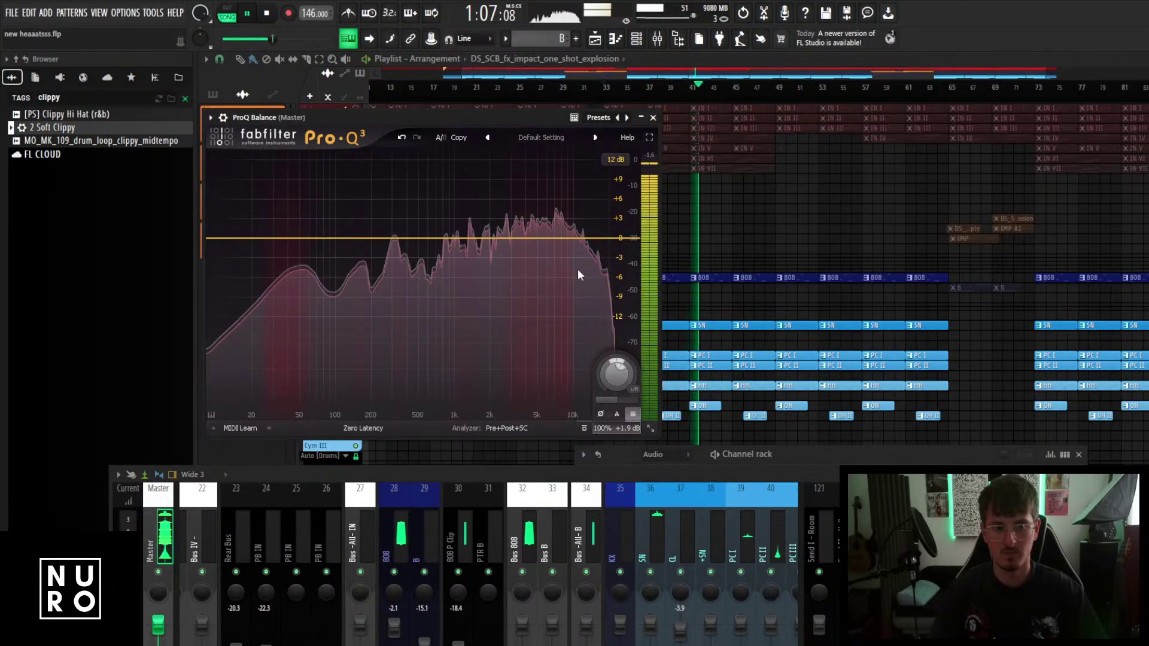
{"action": "left_click_drag", "start_coordinate": [692, 473], "coordinate": [718, 366]}
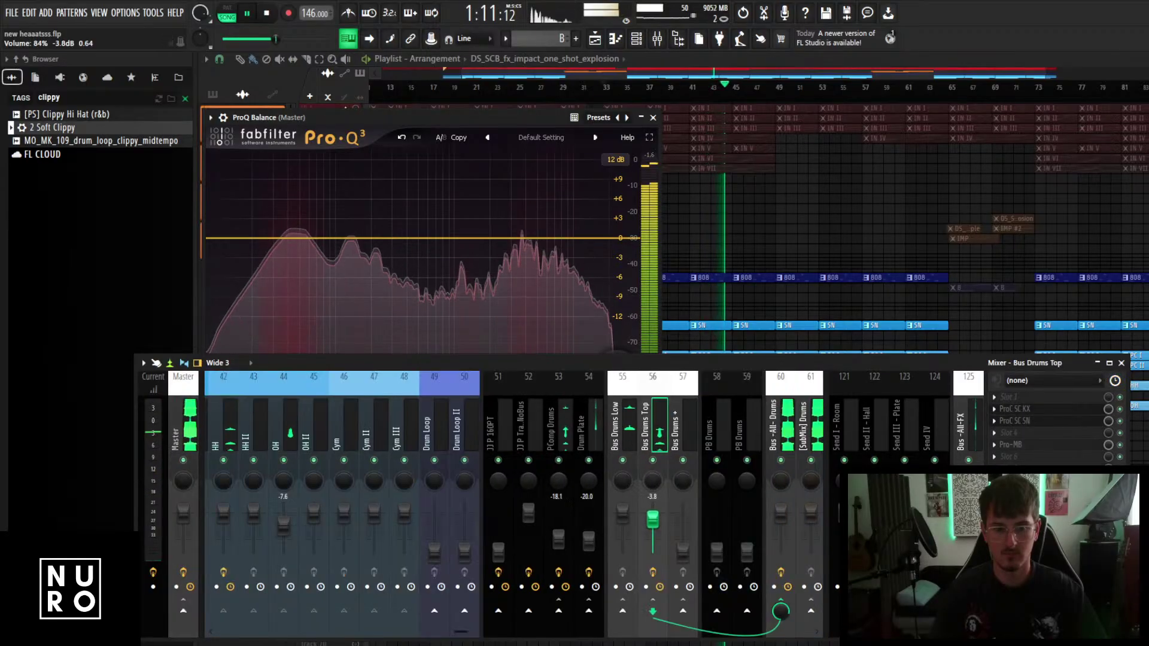
{"action": "key", "text": "space"}
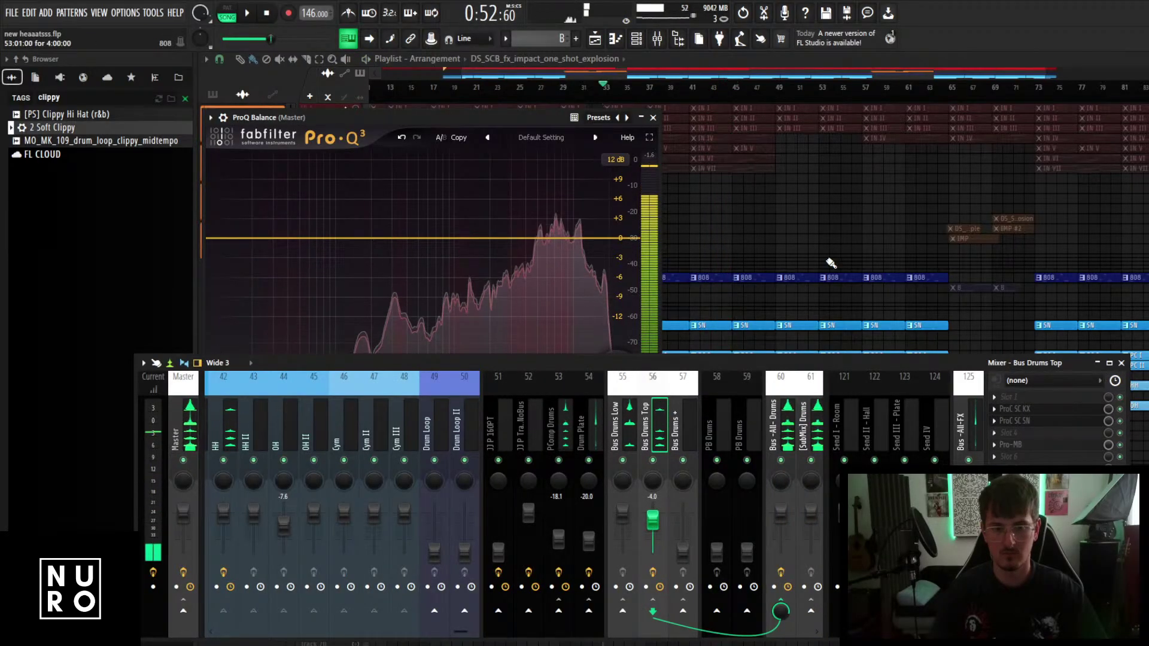
{"action": "left_click", "coordinate": [653, 117]}
{"action": "left_click", "coordinate": [1122, 363]}
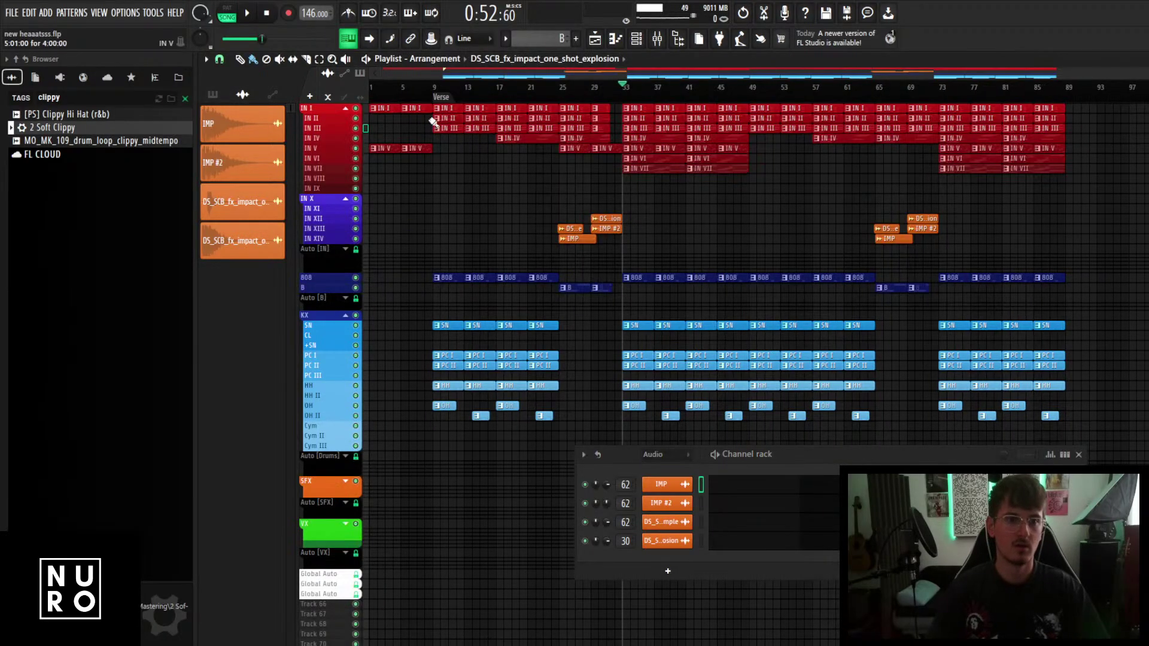
Reopen the mixer, select the Bus -All- IN track and route it to Send I - Room and Send II - Hall.
{"action": "left_click", "coordinate": [657, 40]}
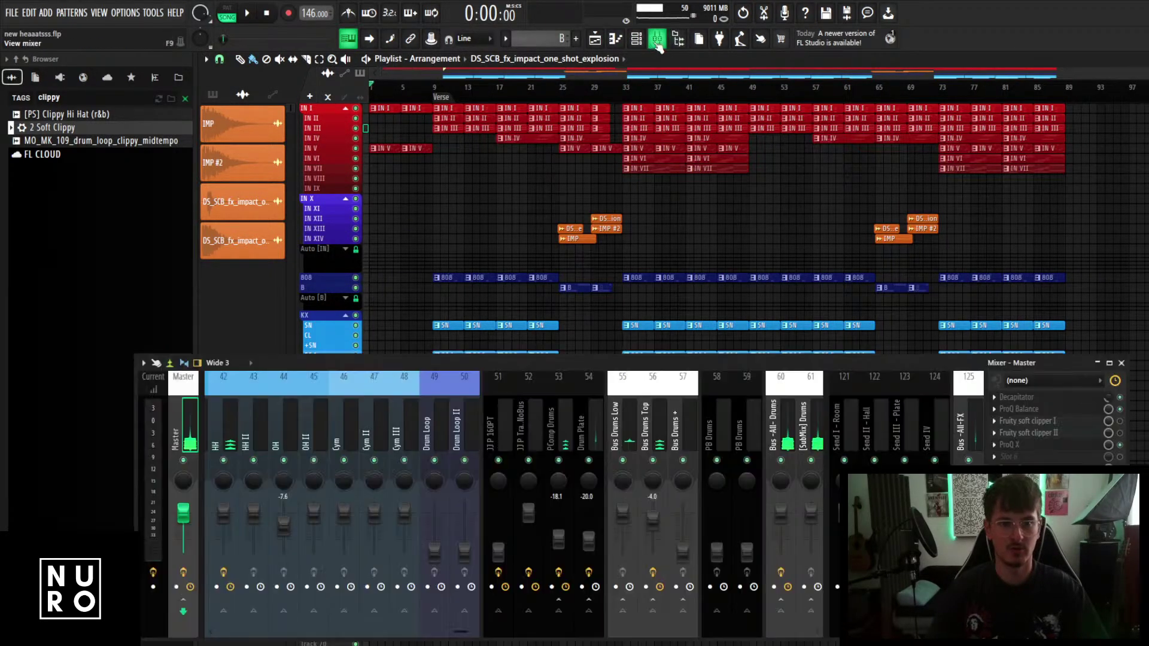
{"action": "left_click", "coordinate": [623, 426]}
{"action": "scroll", "coordinate": [615, 429], "scroll_direction": "down", "scroll_amount": 6}
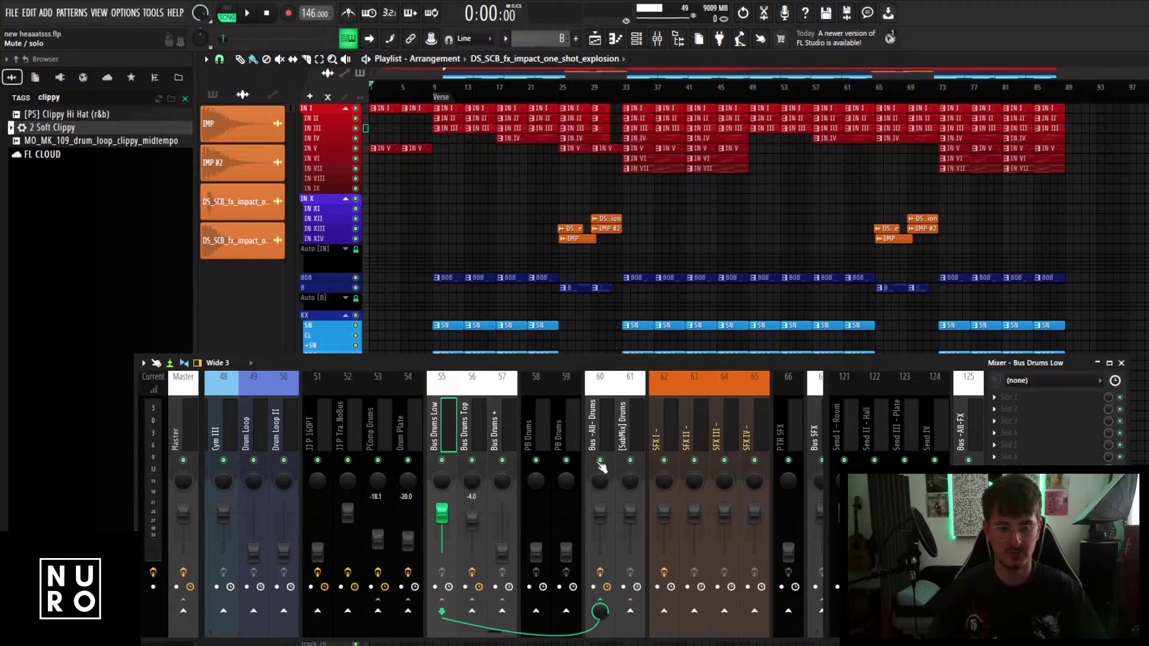
{"action": "scroll", "coordinate": [533, 427], "scroll_direction": "up", "scroll_amount": 15}
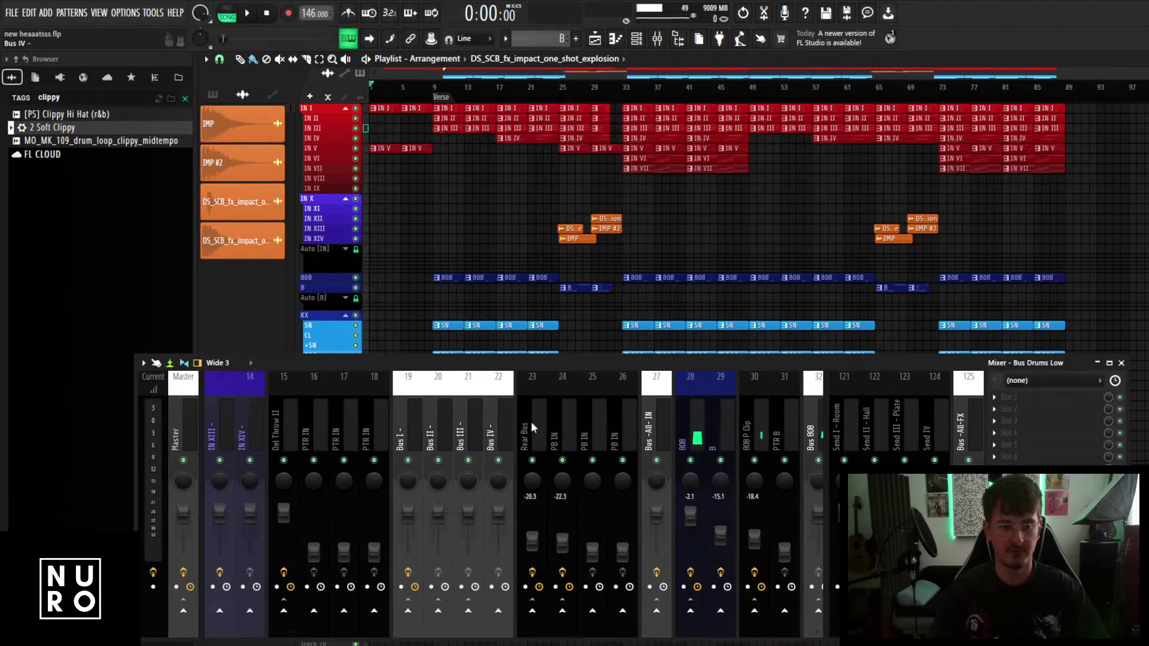
{"action": "scroll", "coordinate": [661, 428], "scroll_direction": "down", "scroll_amount": 3}
{"action": "left_click_drag", "start_coordinate": [727, 365], "coordinate": [712, 212]}
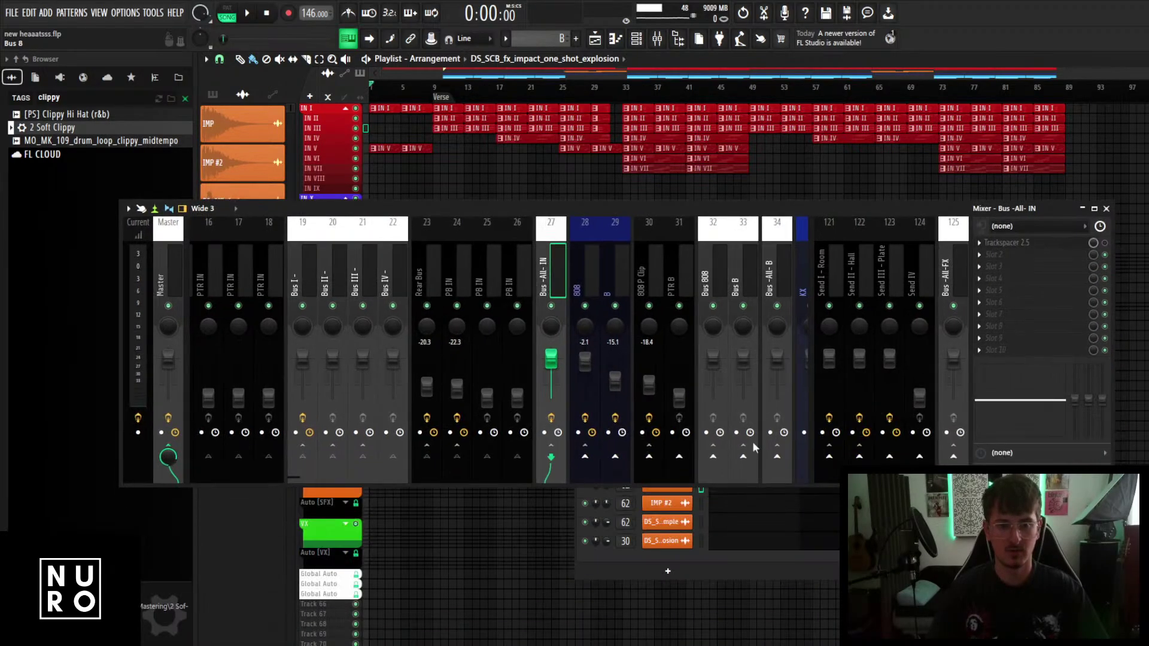
{"action": "left_click", "coordinate": [829, 456]}
{"action": "left_click", "coordinate": [860, 456]}
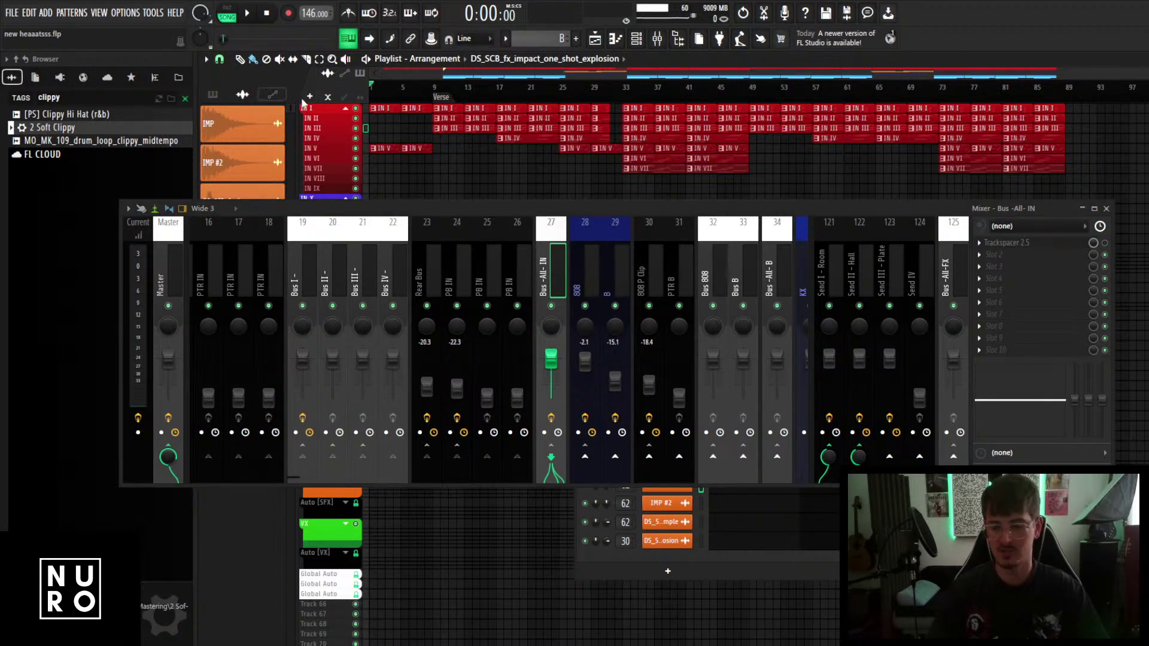
Play the intro from the start to find the active instrument tracks, then select and solo IN V.
{"action": "key", "text": "space"}
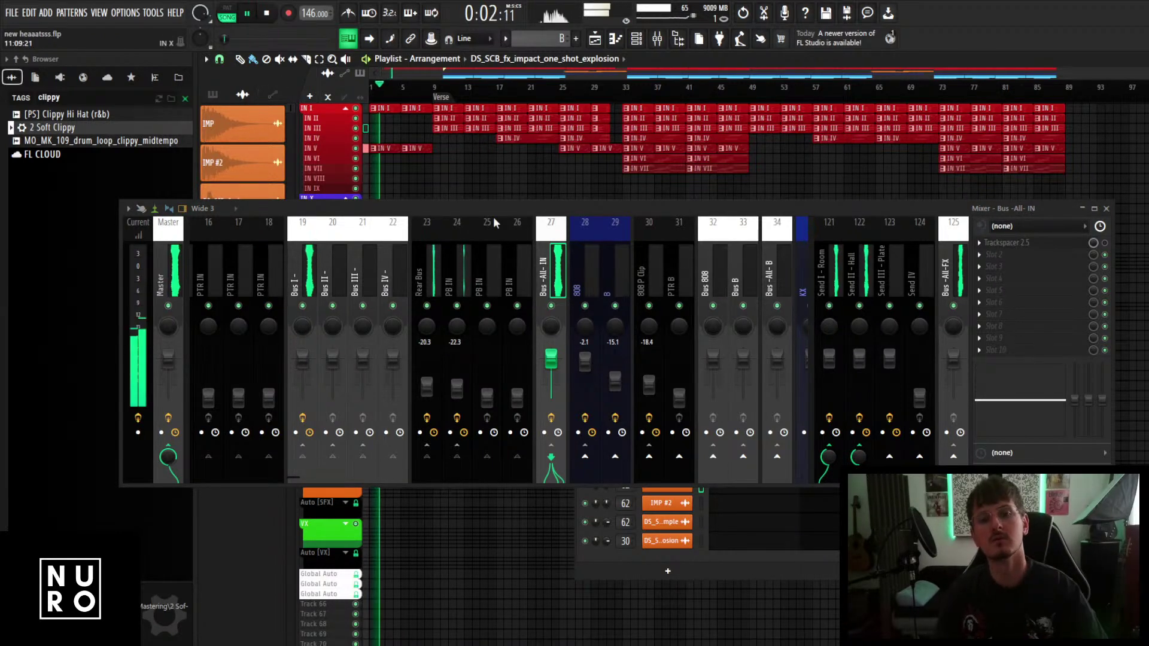
{"action": "scroll", "coordinate": [572, 268], "scroll_direction": "up", "scroll_amount": 15}
{"action": "scroll", "coordinate": [573, 262], "scroll_direction": "up", "scroll_amount": 4}
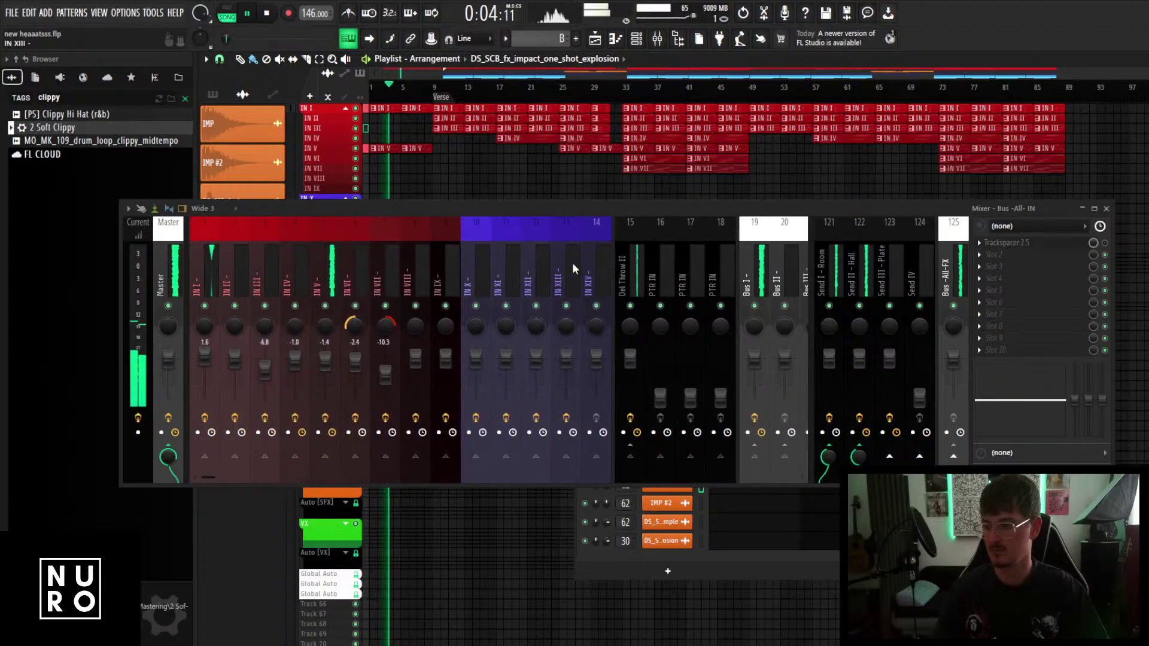
{"action": "key", "text": "space"}
{"action": "left_click", "coordinate": [327, 268]}
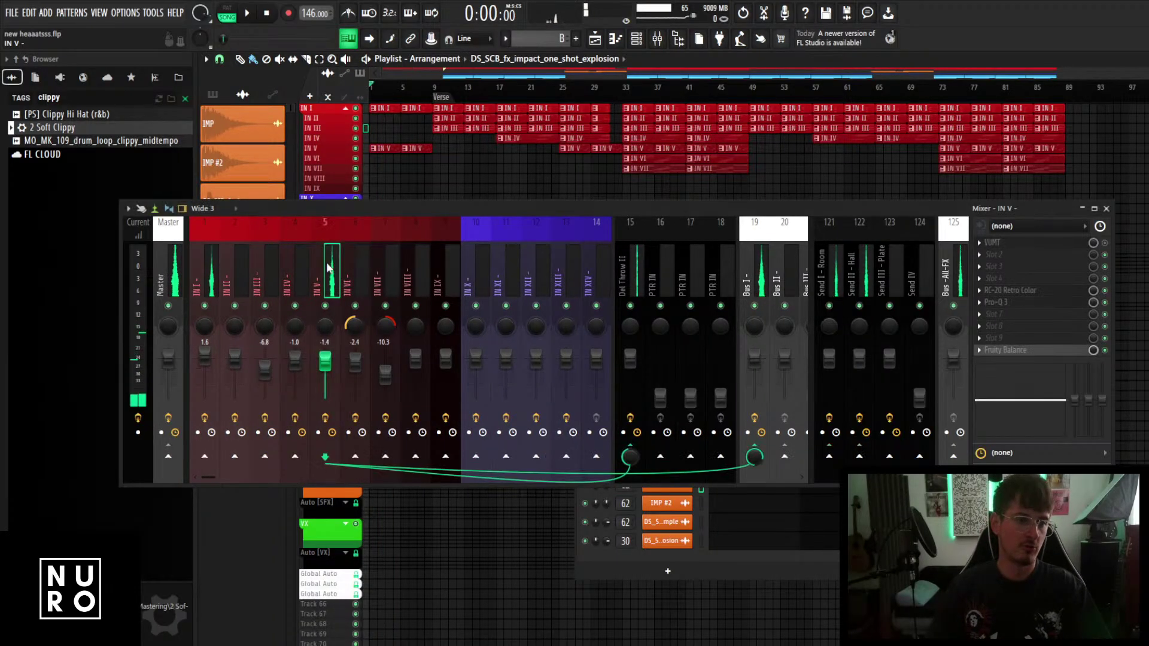
{"action": "key", "text": "s"}
Insert Pro-Q 3 in slot 7 of IN V and add an EQ band at 1114.9 Hz.
{"action": "left_click", "coordinate": [1017, 314]}
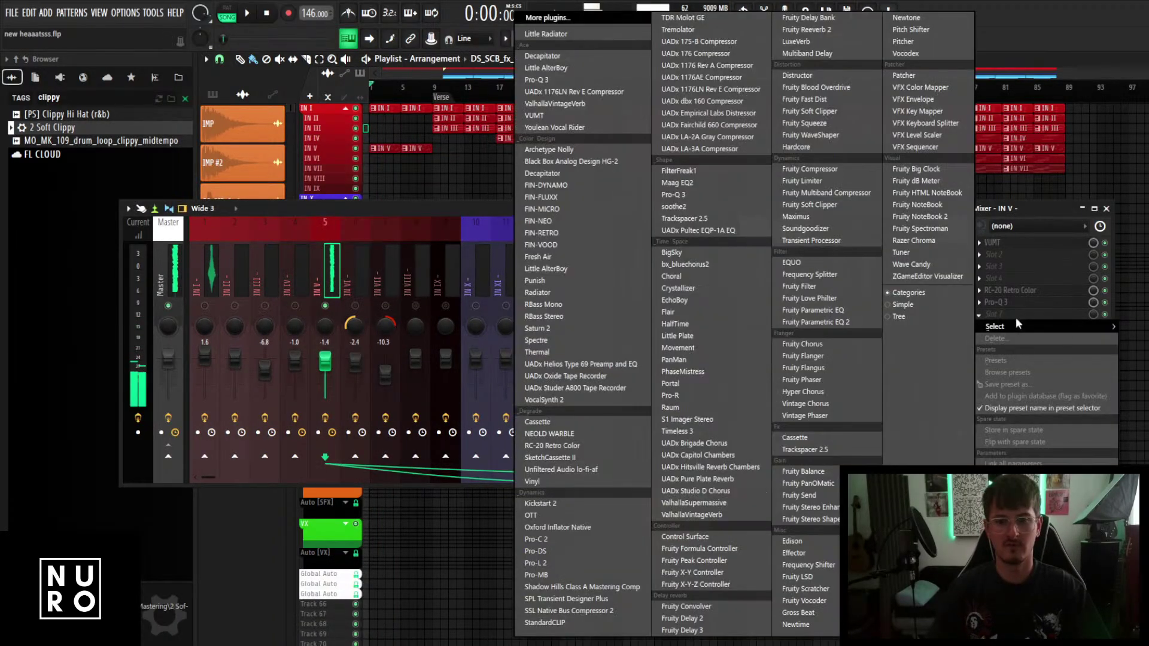
{"action": "left_click", "coordinate": [532, 78]}
{"action": "left_click_drag", "start_coordinate": [581, 212], "coordinate": [565, 419]}
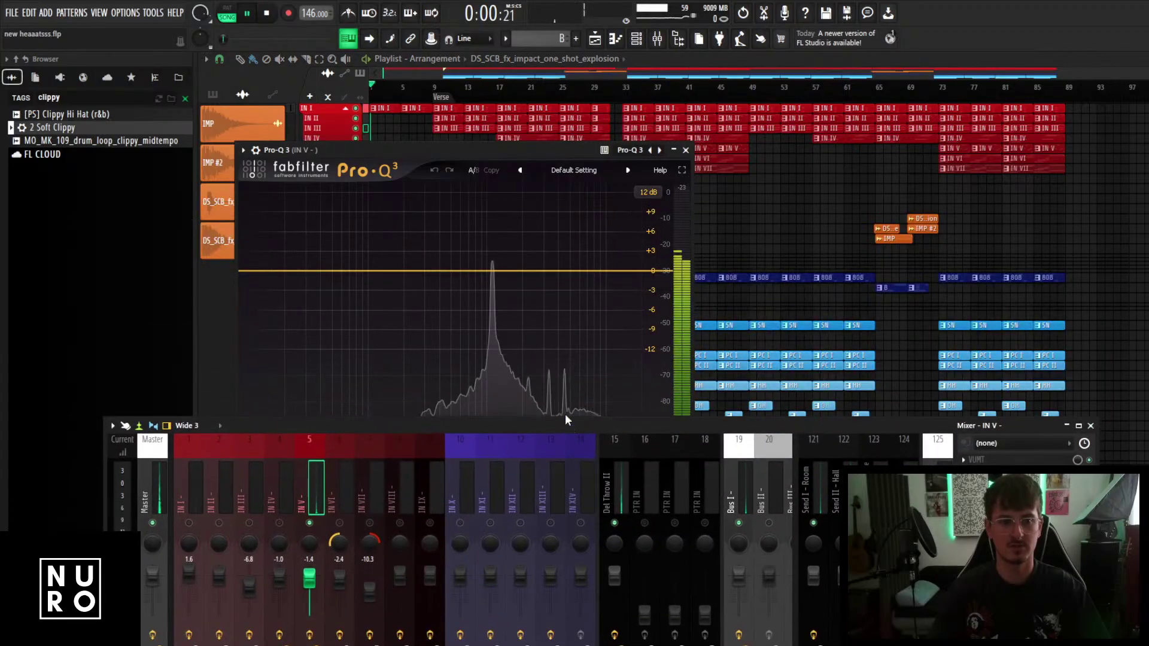
{"action": "double_click", "coordinate": [492, 270]}
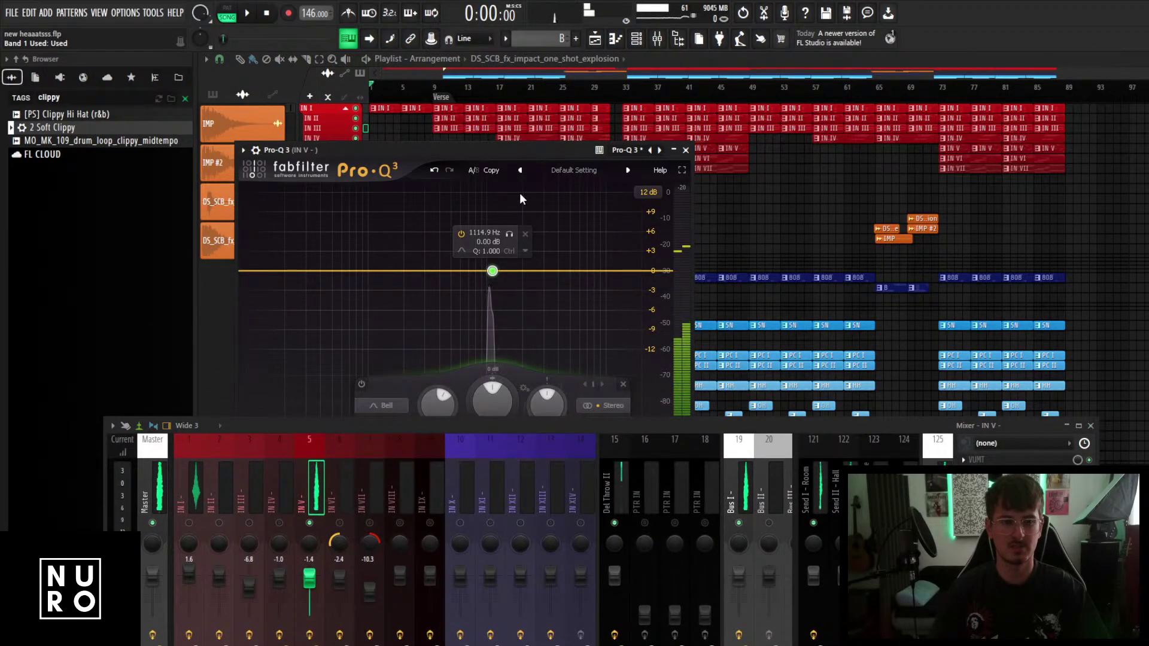
Solo the new EQ band and narrow its Q to 2.782 while auditioning IN V.
{"action": "left_click", "coordinate": [618, 179]}
{"action": "scroll", "coordinate": [618, 180], "scroll_direction": "up", "scroll_amount": 4}
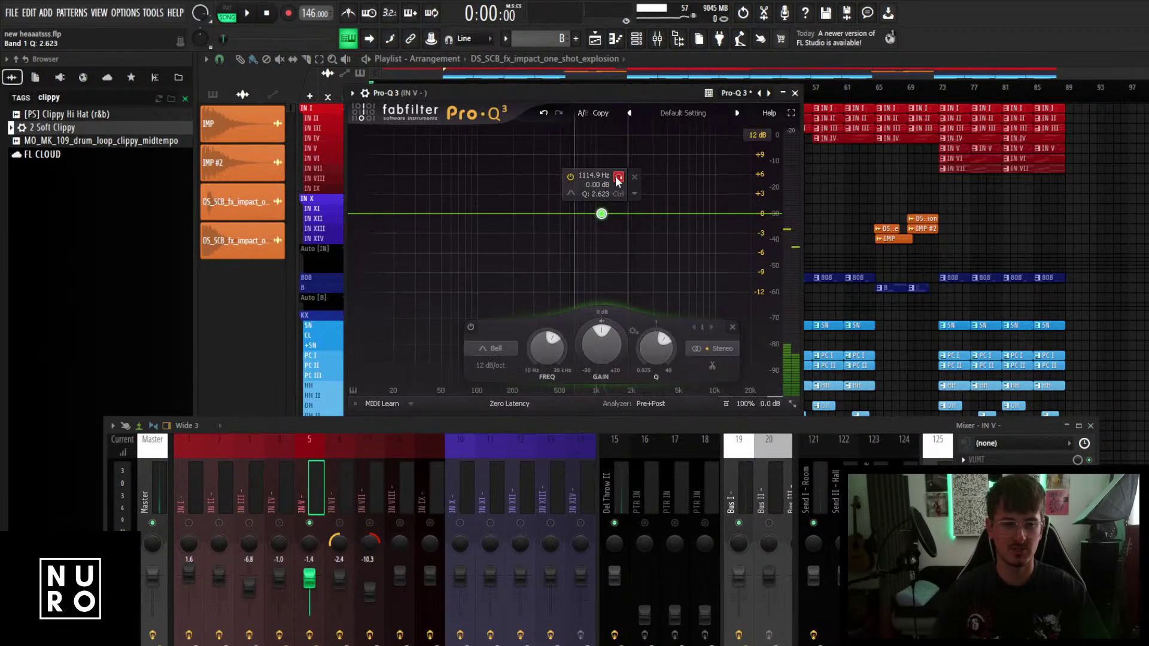
{"action": "key", "text": "space"}
{"action": "scroll", "coordinate": [618, 181], "scroll_direction": "up", "scroll_amount": 1}
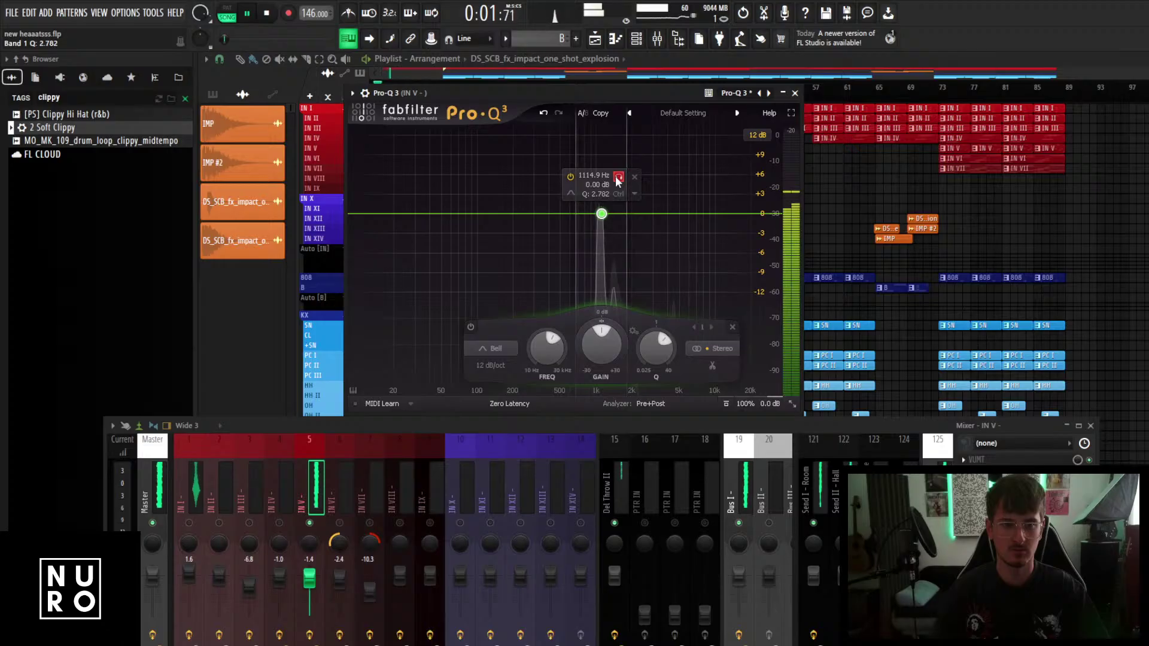
{"action": "key", "text": "space"}
Sweep the soloed band upward and settle its frequency at 4790.6 Hz while auditioning IN V.
{"action": "left_click_drag", "start_coordinate": [618, 181], "coordinate": [692, 180]}
{"action": "key", "text": "space"}
{"action": "key", "text": "space"}
{"action": "key", "text": "space"}
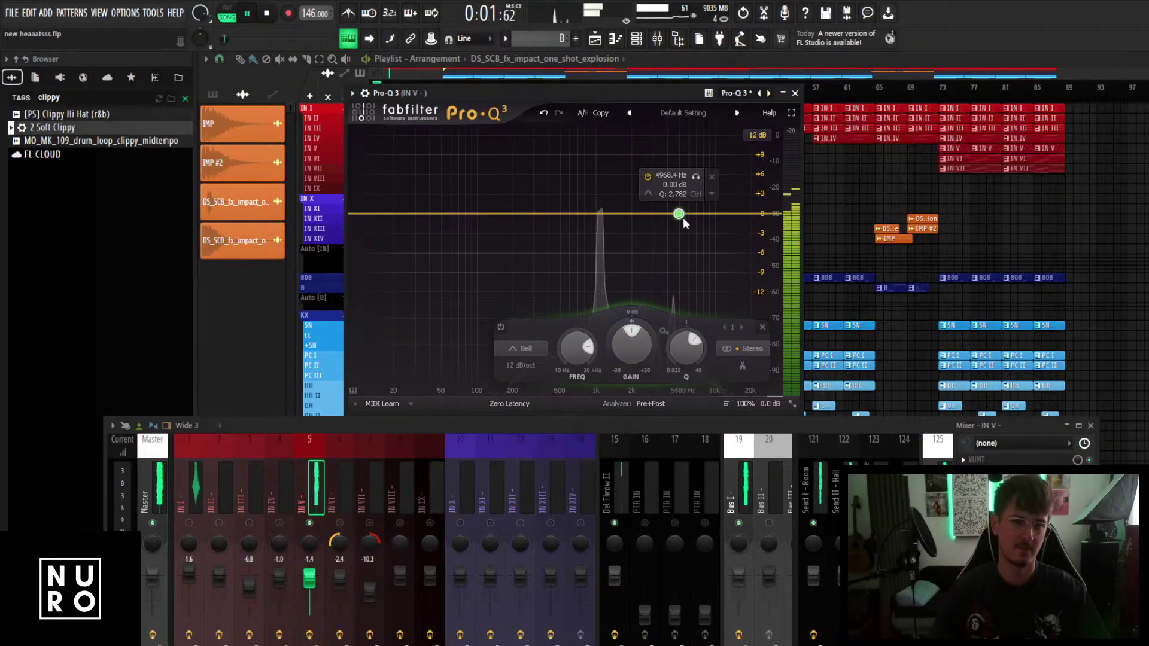
{"action": "key", "text": "space"}
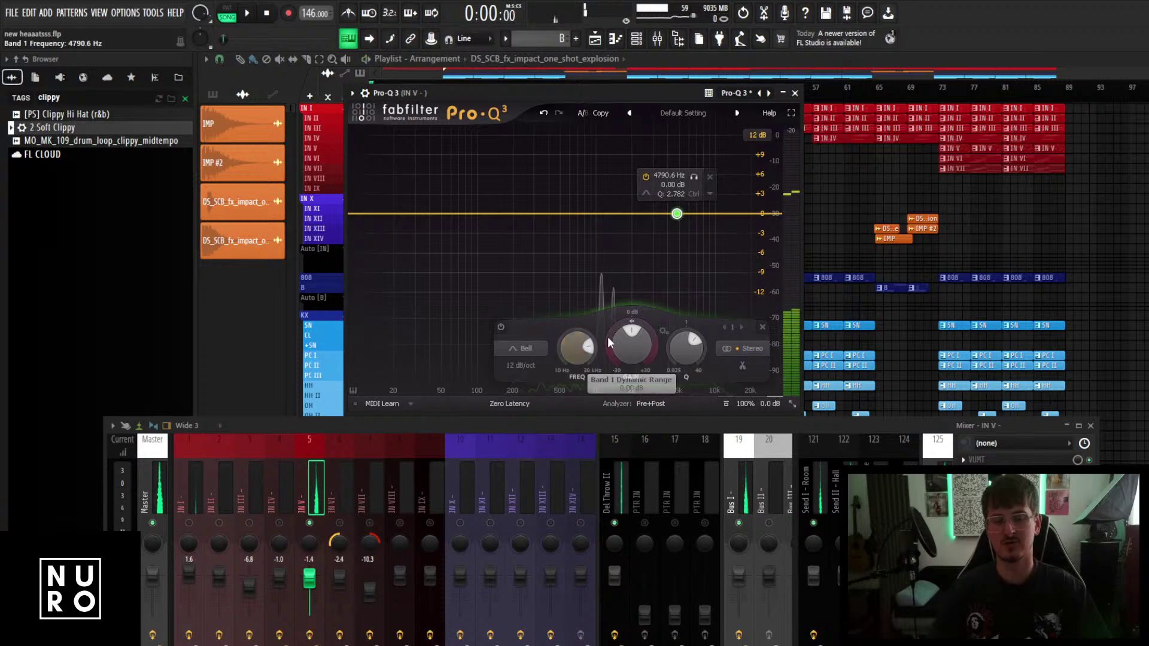
Set the 4790.6 Hz band's dynamic range to -5.03 dB and solo the band during playback.
{"action": "left_click_drag", "start_coordinate": [624, 324], "coordinate": [603, 423]}
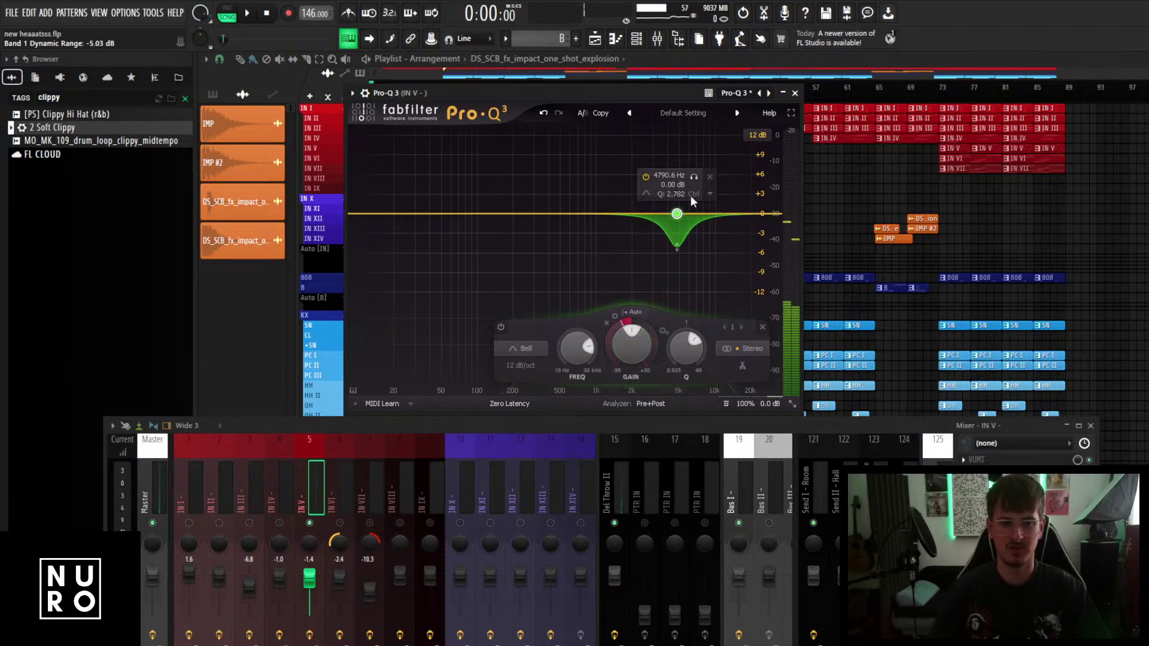
{"action": "key", "text": "space"}
{"action": "left_click", "coordinate": [694, 177]}
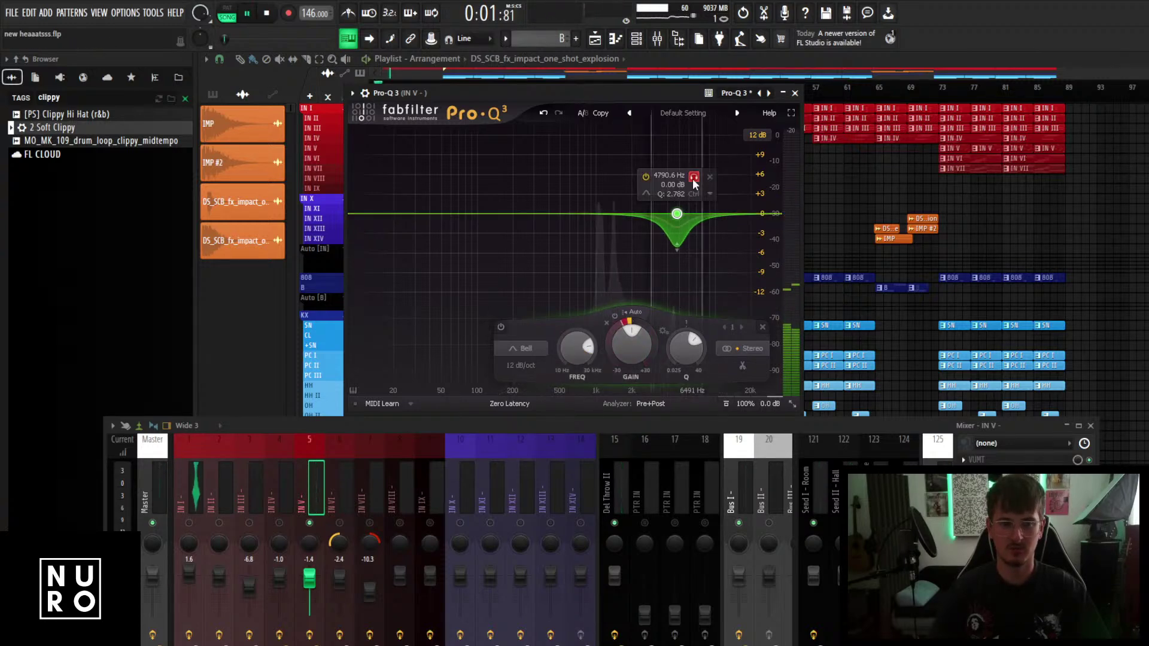
Unsolo the 4790.6 Hz band and add a second dynamic cut band at 1213.8 Hz with a Q of 2.319.
{"action": "left_click", "coordinate": [694, 177]}
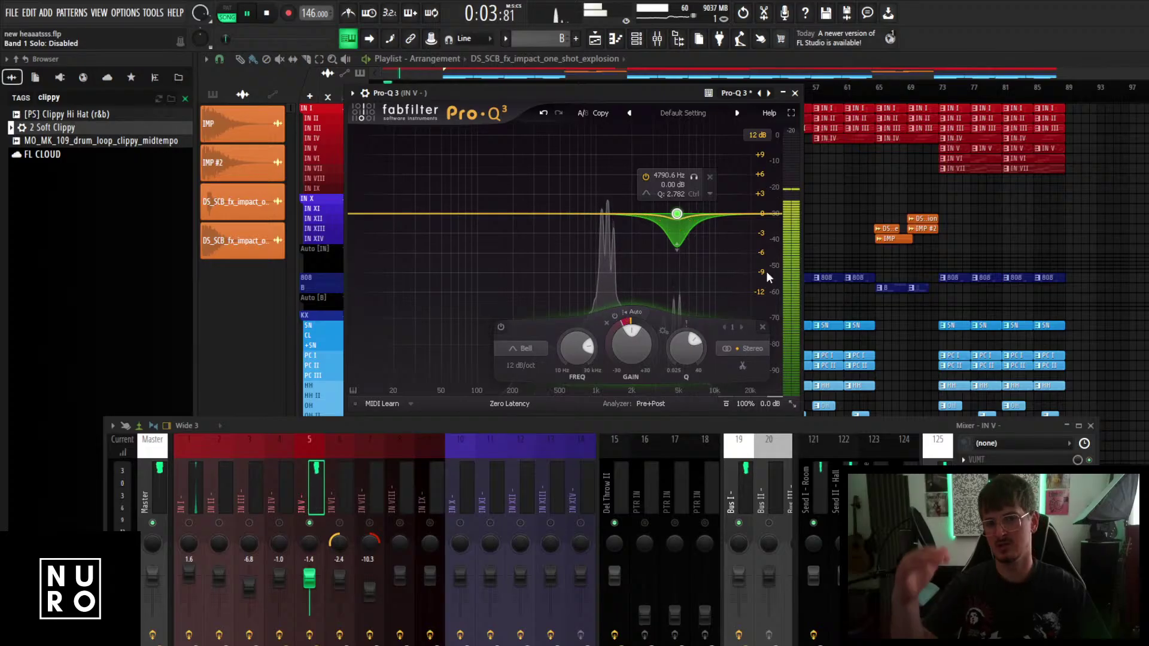
{"action": "key", "text": "space"}
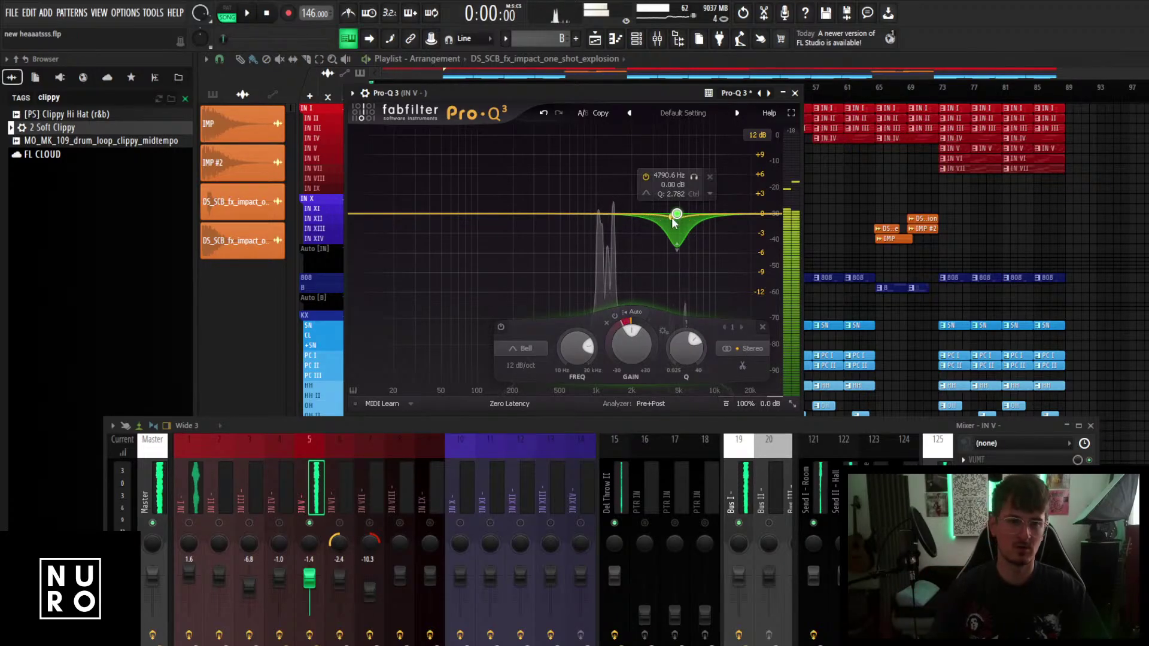
{"action": "left_click", "coordinate": [605, 214]}
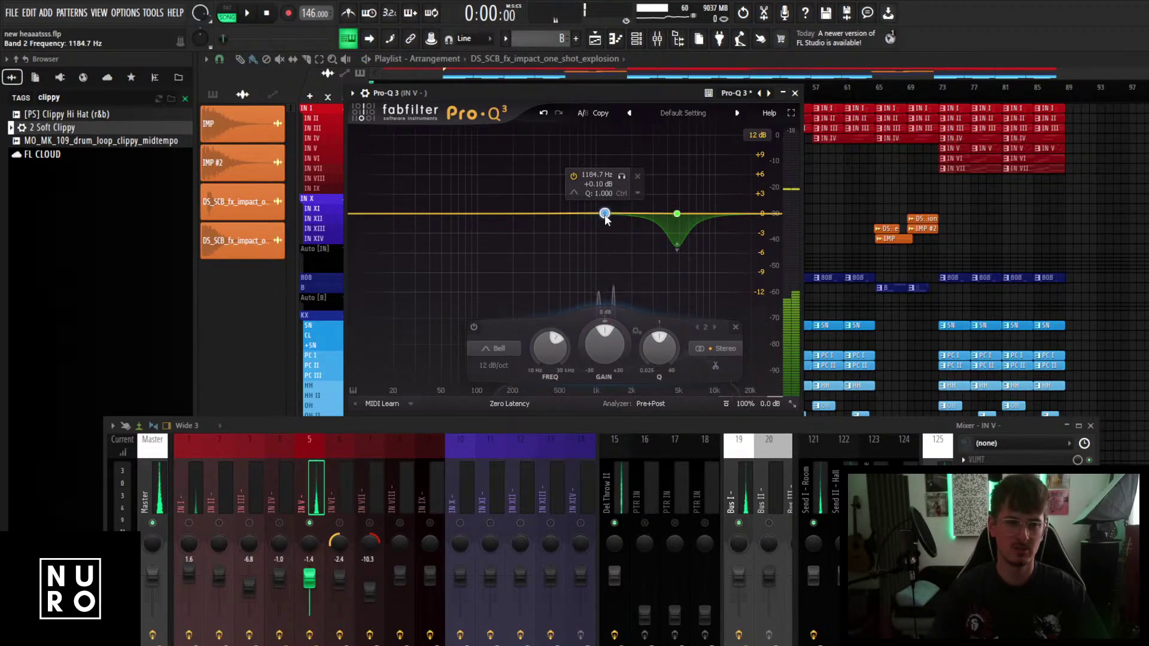
{"action": "left_click_drag", "start_coordinate": [590, 324], "coordinate": [580, 437]}
{"action": "left_click_drag", "start_coordinate": [659, 353], "coordinate": [667, 323]}
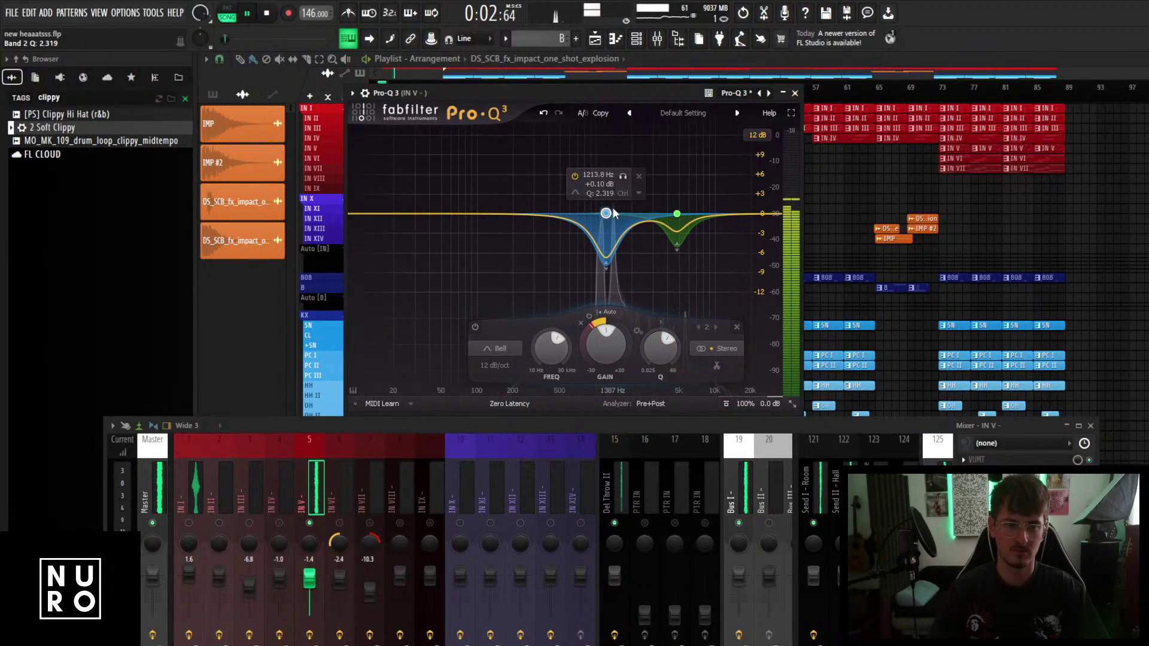
{"action": "key", "text": "space"}
Set the 4790.6 Hz band's dynamic range to -10.70 dB and briefly solo the band to audition it.
{"action": "left_click", "coordinate": [677, 214]}
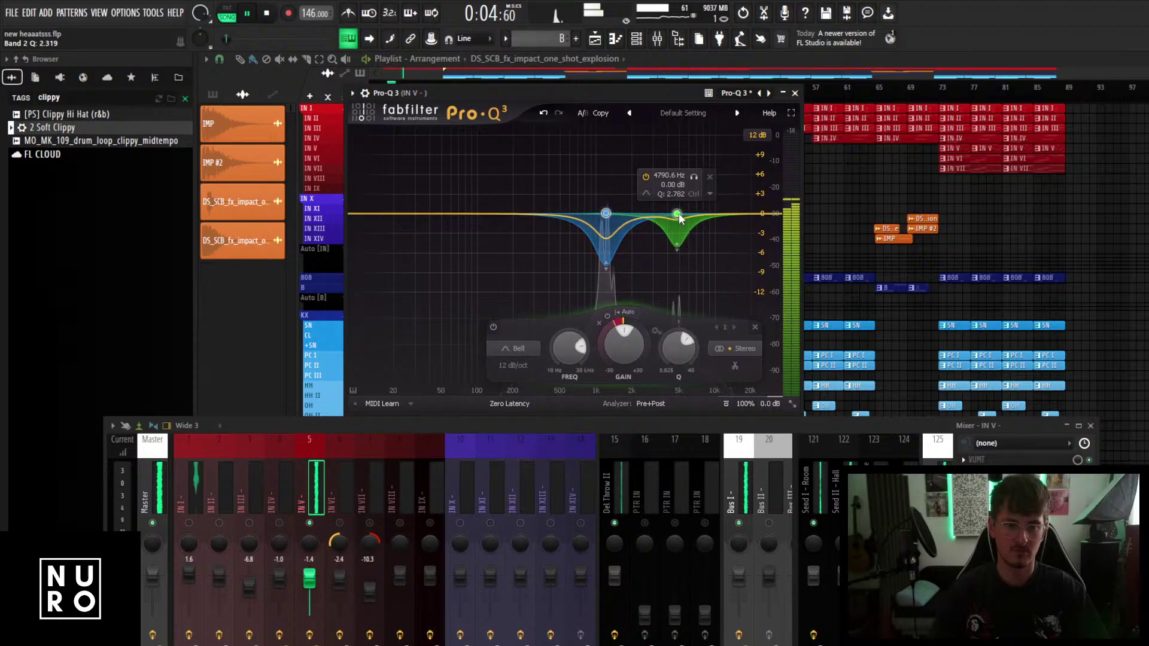
{"action": "left_click_drag", "start_coordinate": [631, 323], "coordinate": [597, 385]}
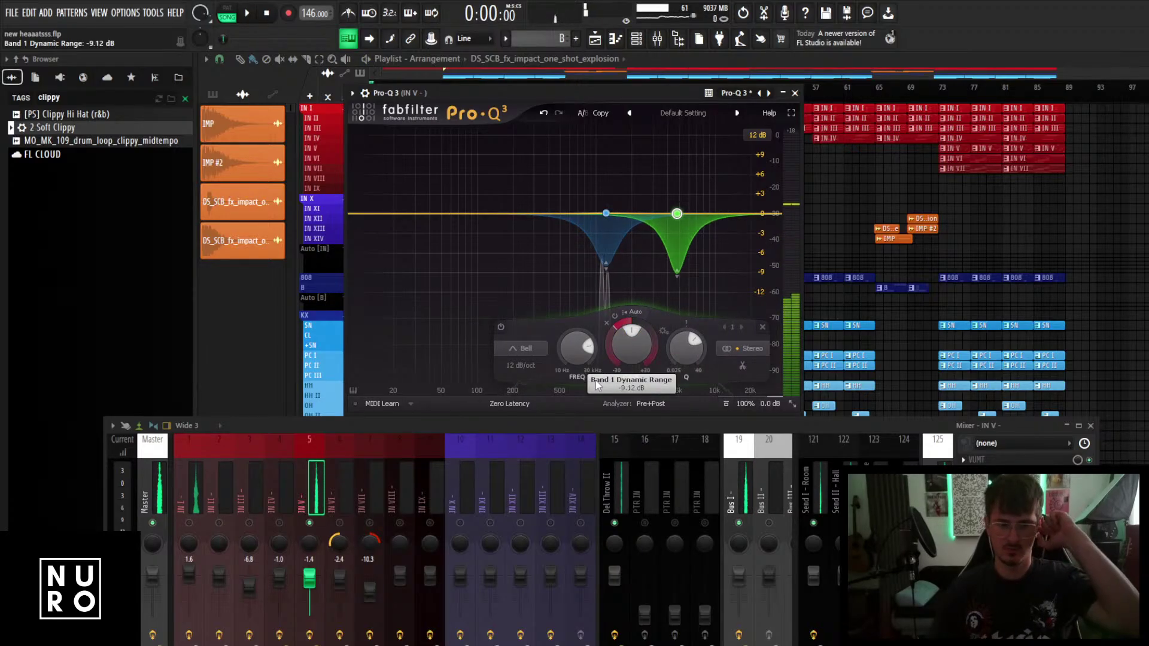
{"action": "key", "text": "space"}
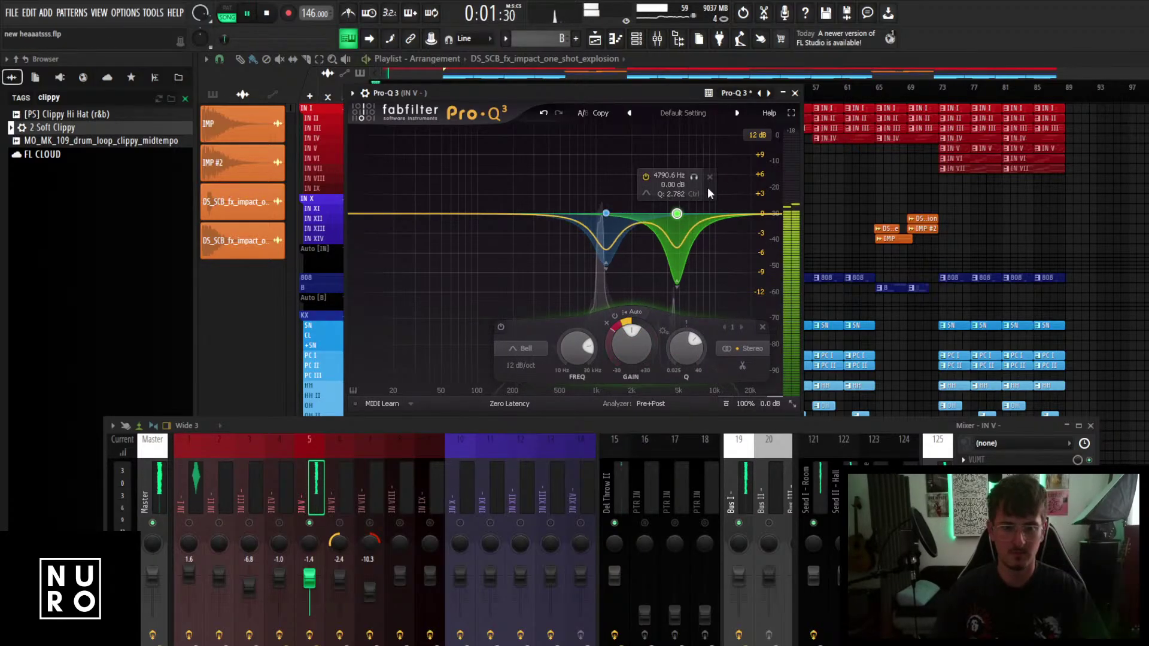
{"action": "left_click", "coordinate": [694, 178]}
{"action": "left_click", "coordinate": [695, 178]}
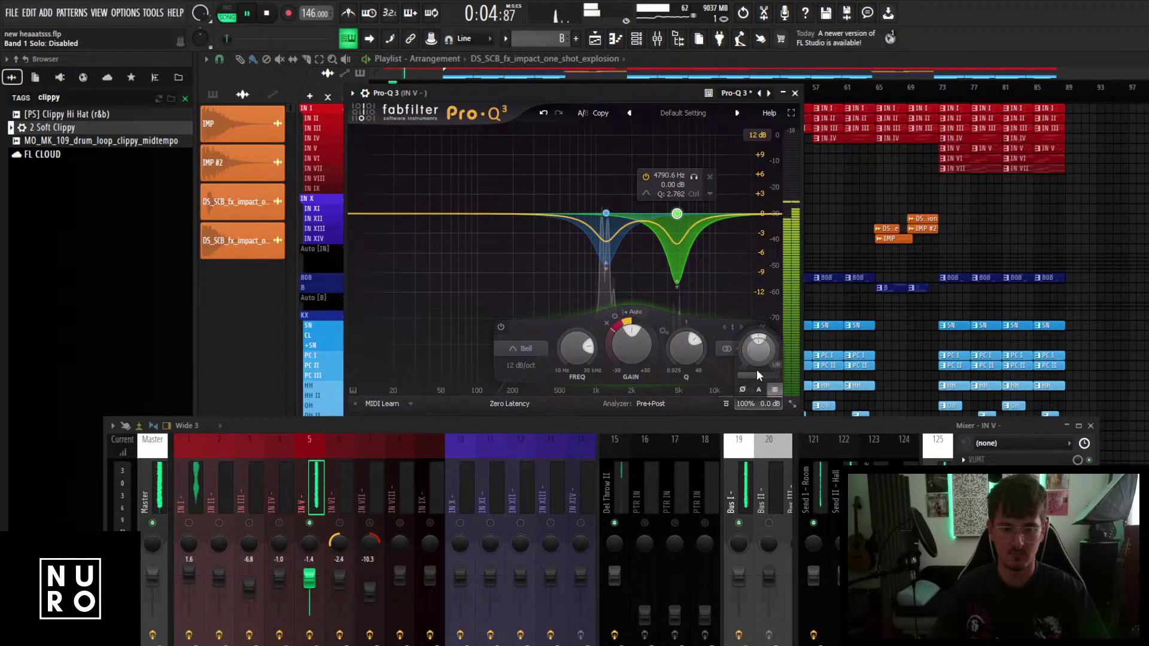
Raise Pro-Q 3's output level to +2.0 dB on IN V, stop playback and close the plugin.
{"action": "left_click_drag", "start_coordinate": [758, 375], "coordinate": [758, 364]}
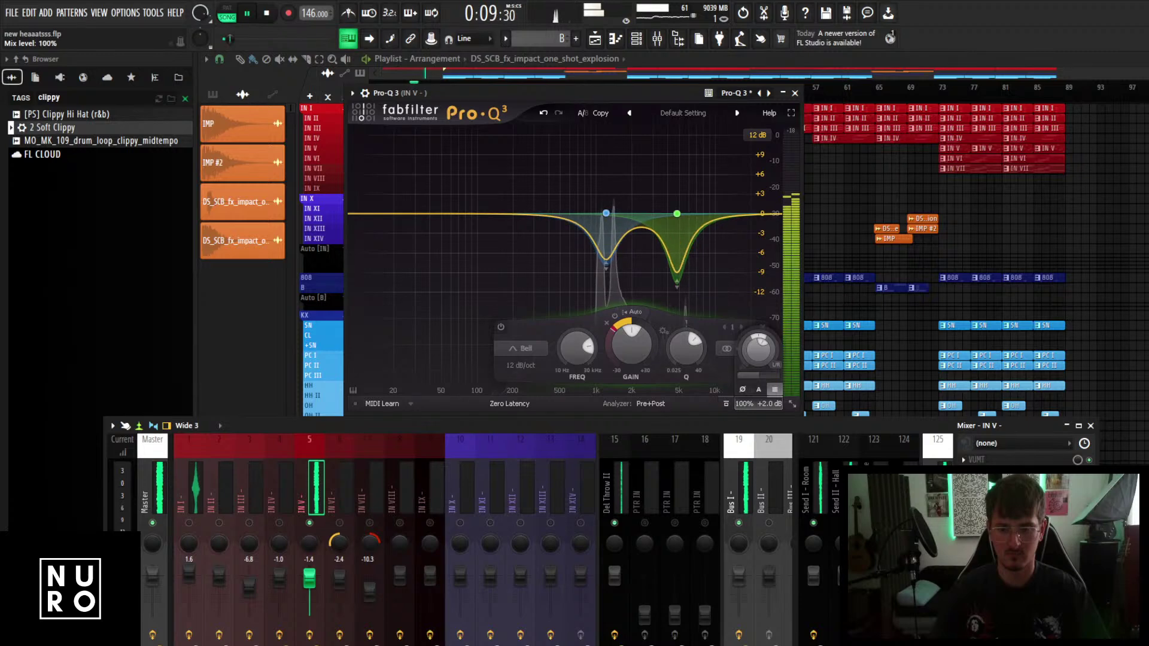
{"action": "key", "text": "space"}
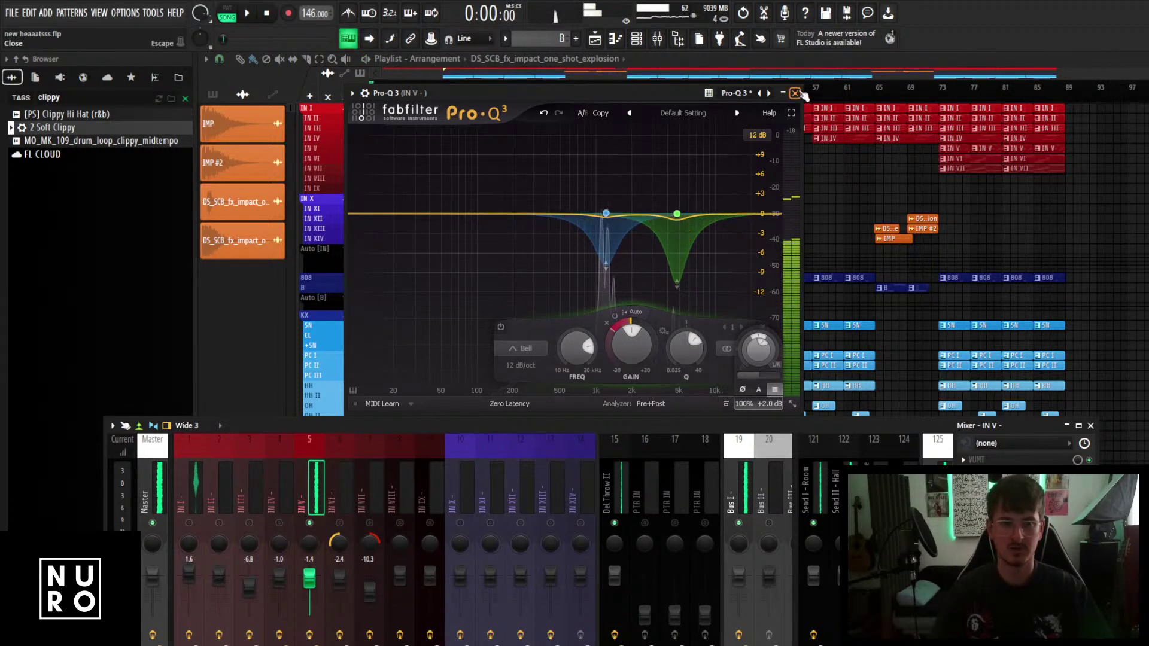
{"action": "left_click", "coordinate": [795, 93]}
Insert the UADx Studer A800 Tape Recorder in slot 8 of IN V and clear the mixer away from its window.
{"action": "left_click_drag", "start_coordinate": [805, 424], "coordinate": [806, 185]}
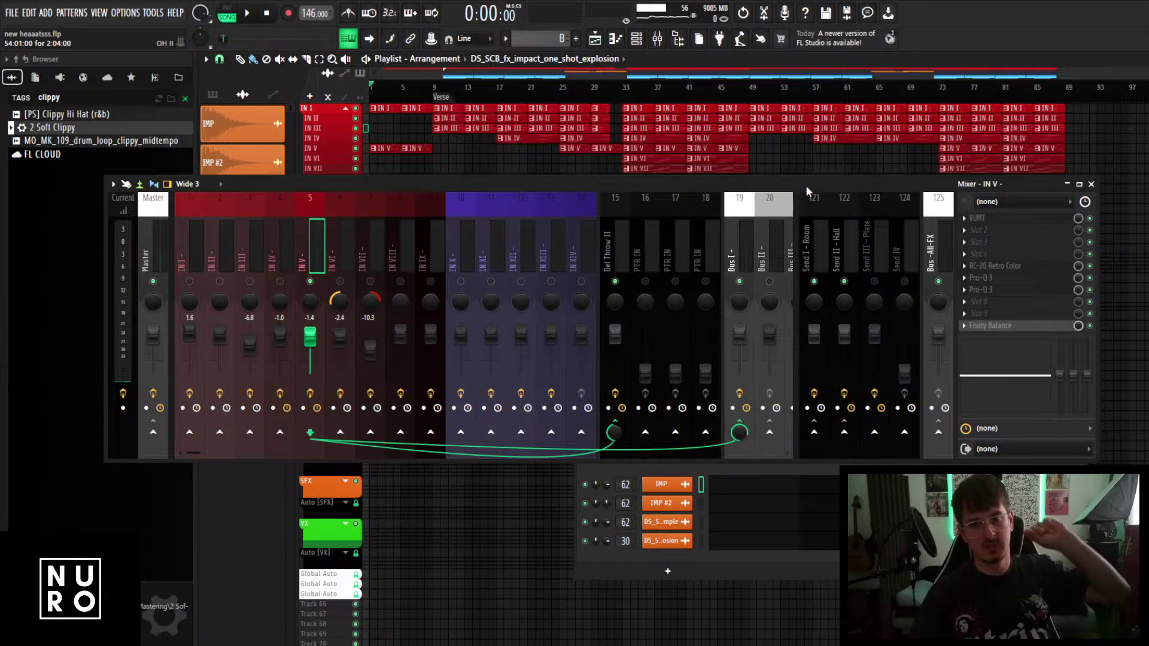
{"action": "left_click", "coordinate": [982, 301]}
{"action": "mouse_move", "coordinate": [982, 313]}
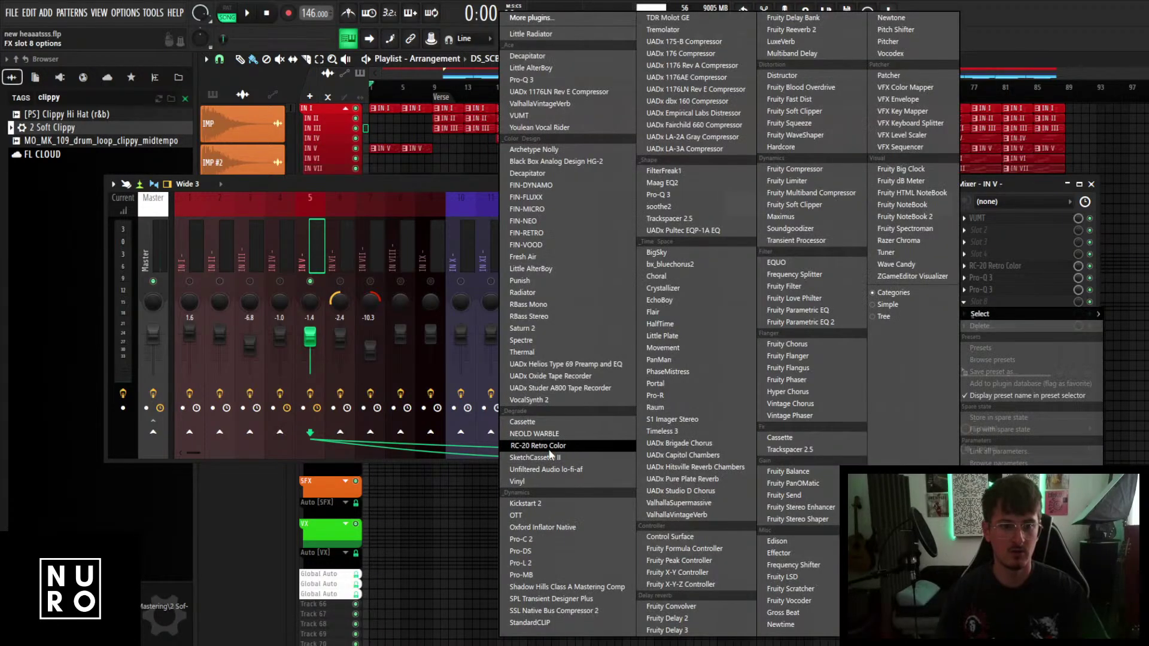
{"action": "left_click", "coordinate": [552, 390]}
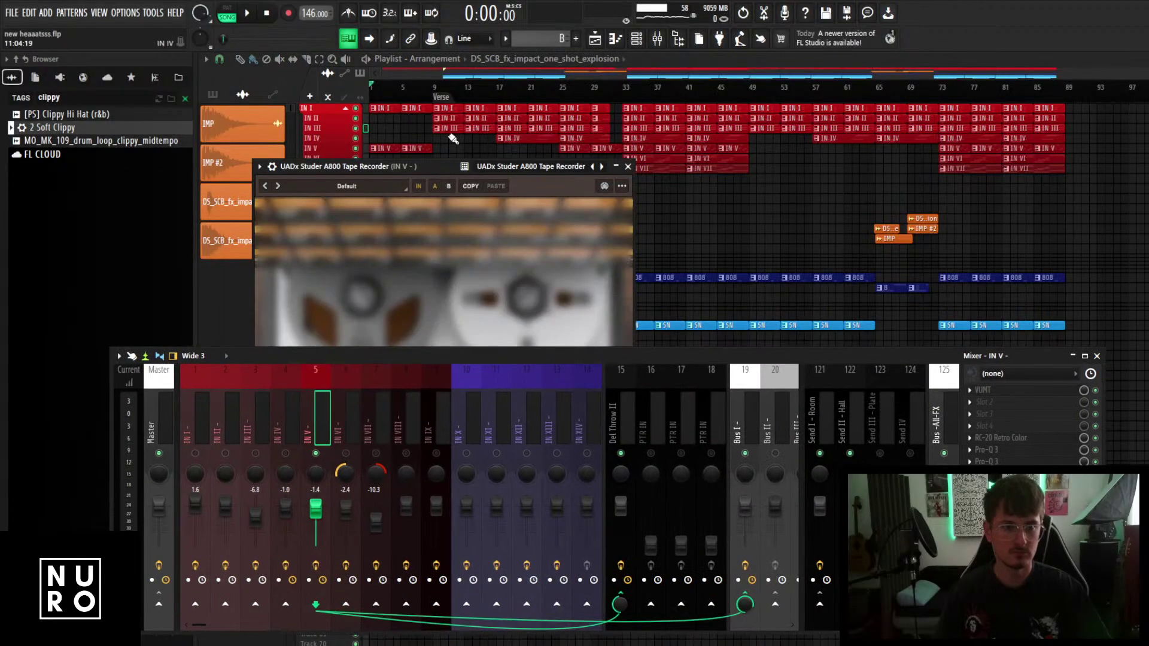
{"action": "left_click_drag", "start_coordinate": [555, 358], "coordinate": [555, 430]}
Load the Thick Saturation preset in the Studer A800 and play the song to audition it.
{"action": "left_click", "coordinate": [438, 104]}
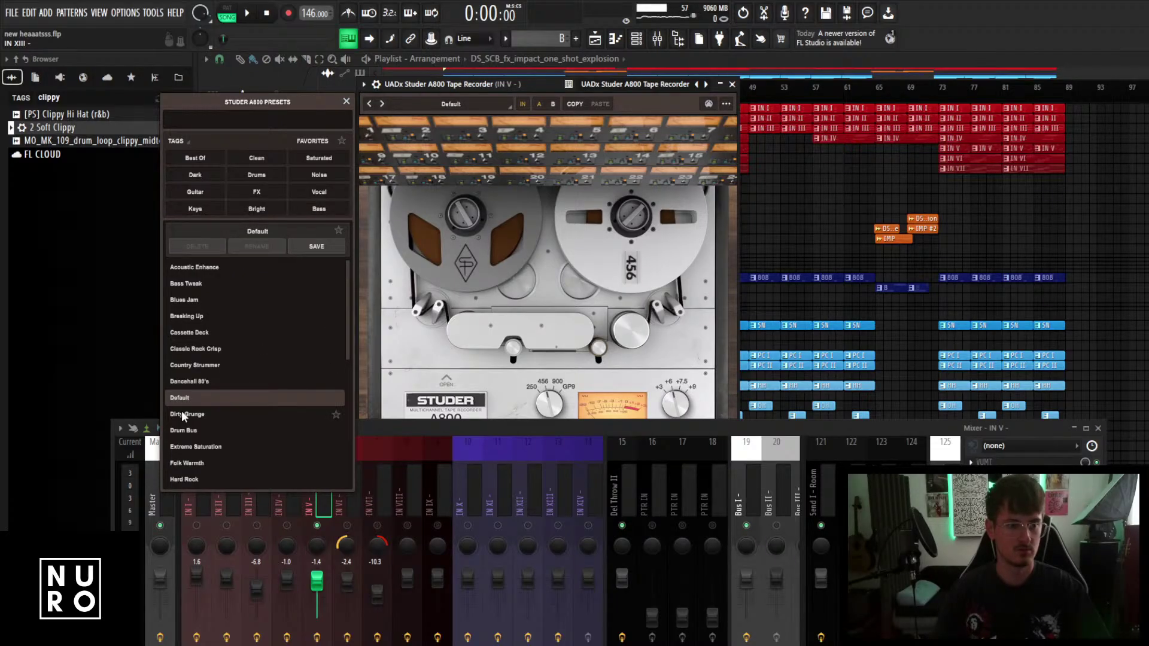
{"action": "scroll", "coordinate": [181, 411], "scroll_direction": "down", "scroll_amount": 1}
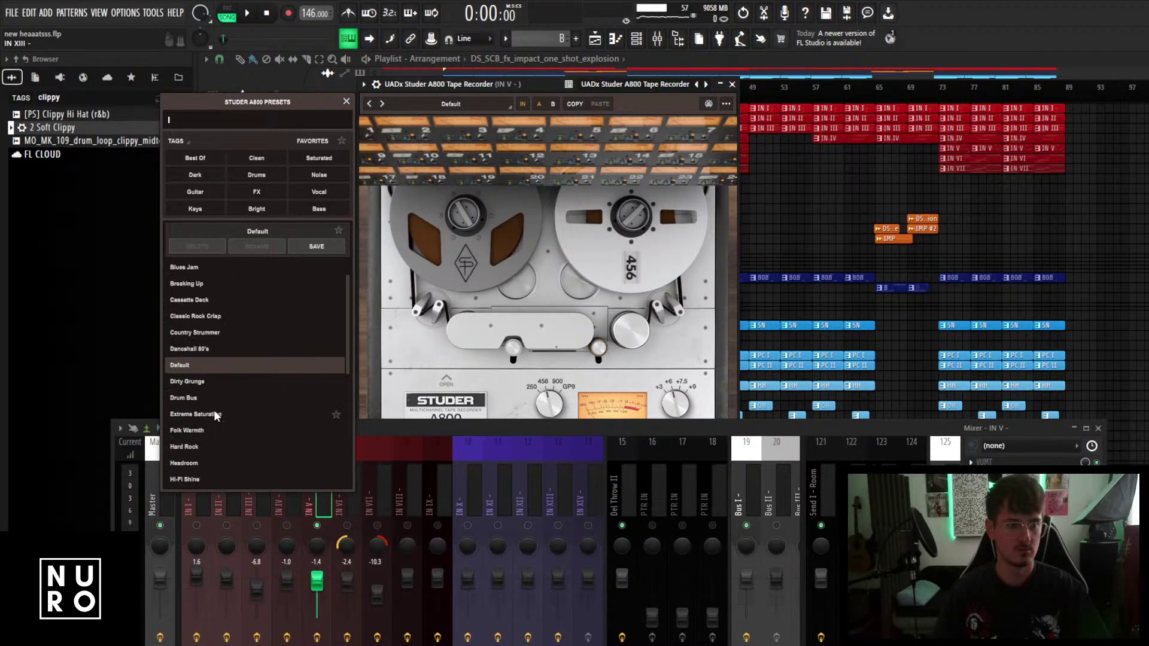
{"action": "scroll", "coordinate": [215, 411], "scroll_direction": "down", "scroll_amount": 1}
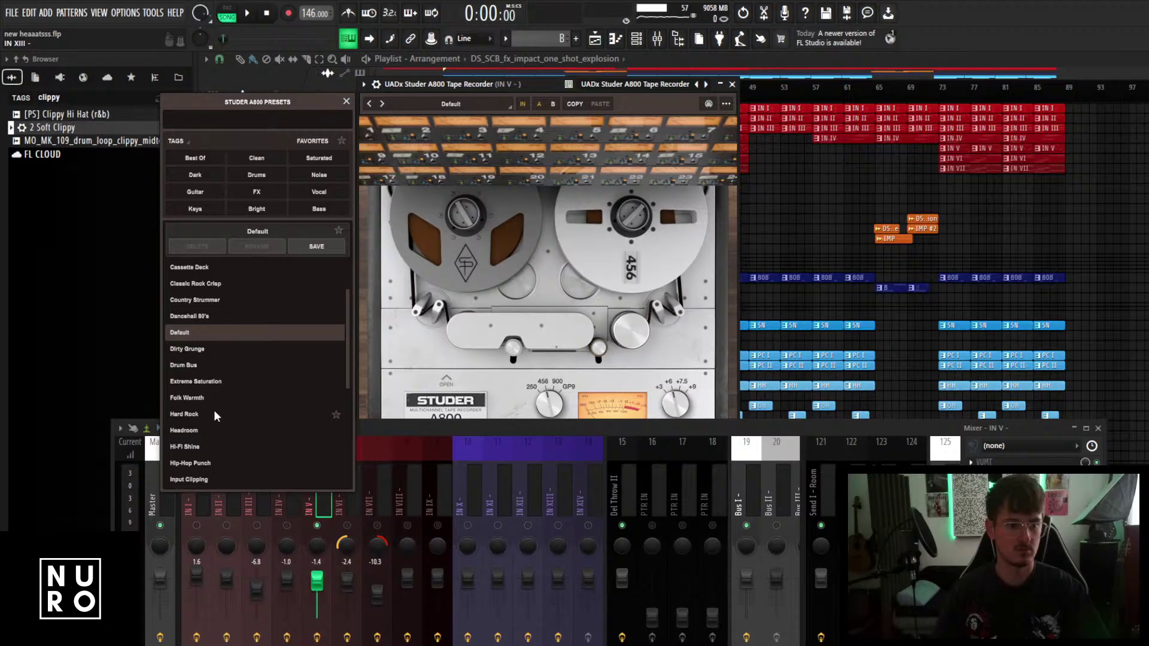
{"action": "scroll", "coordinate": [215, 415], "scroll_direction": "down", "scroll_amount": 1}
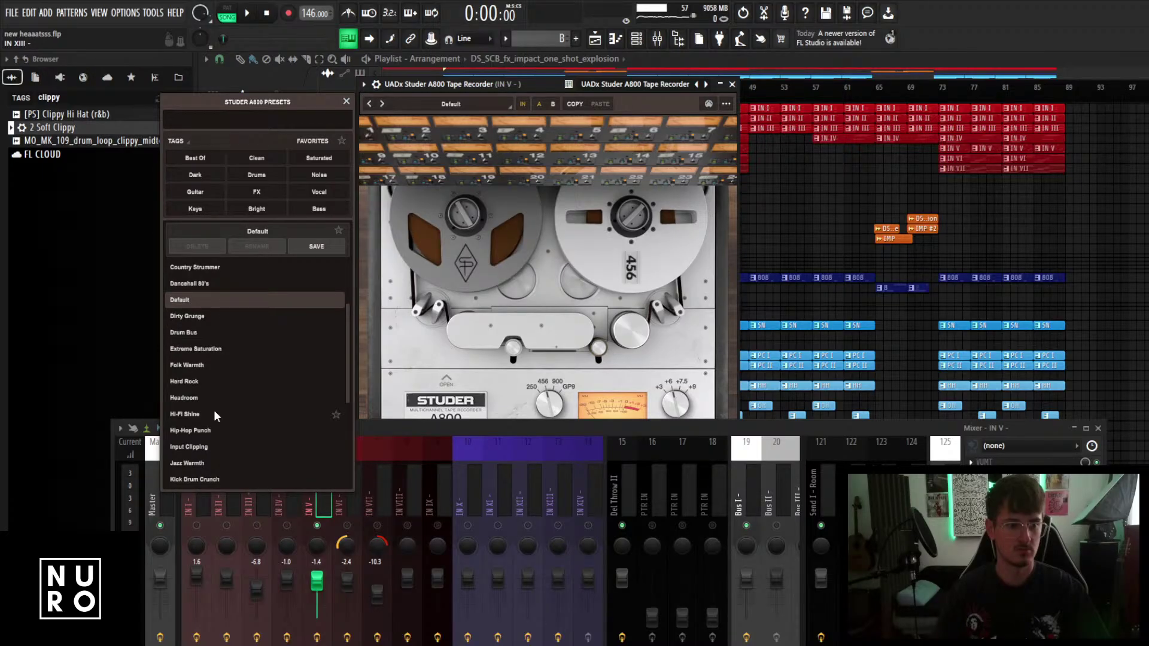
{"action": "scroll", "coordinate": [214, 410], "scroll_direction": "down", "scroll_amount": 5}
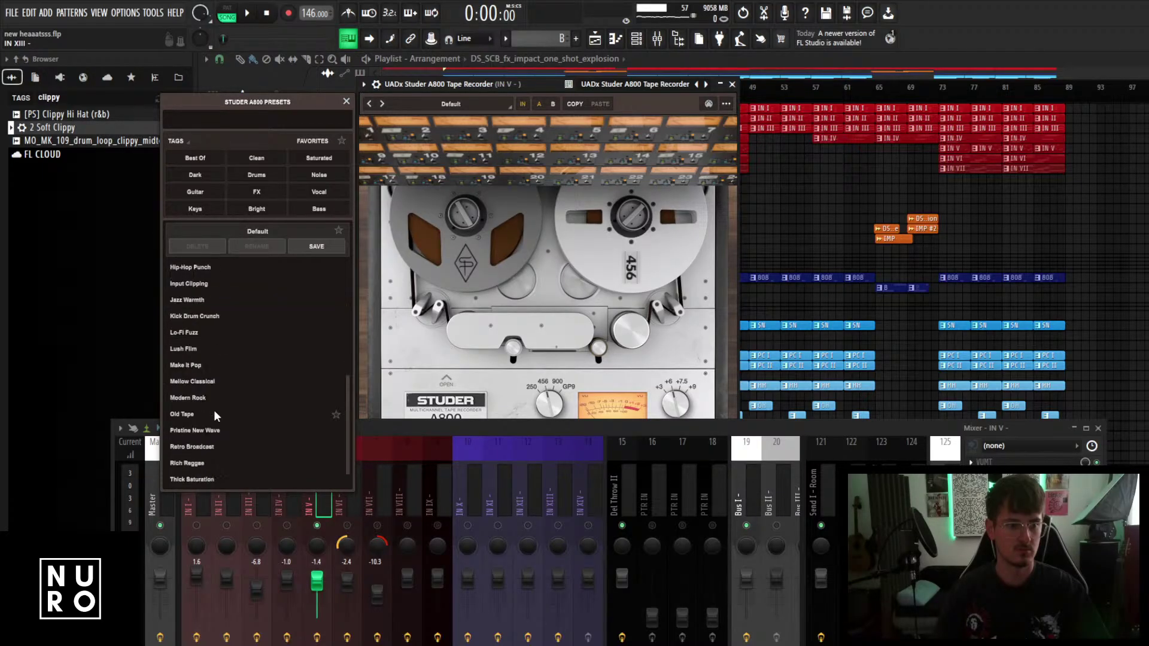
{"action": "scroll", "coordinate": [214, 410], "scroll_direction": "down", "scroll_amount": 1}
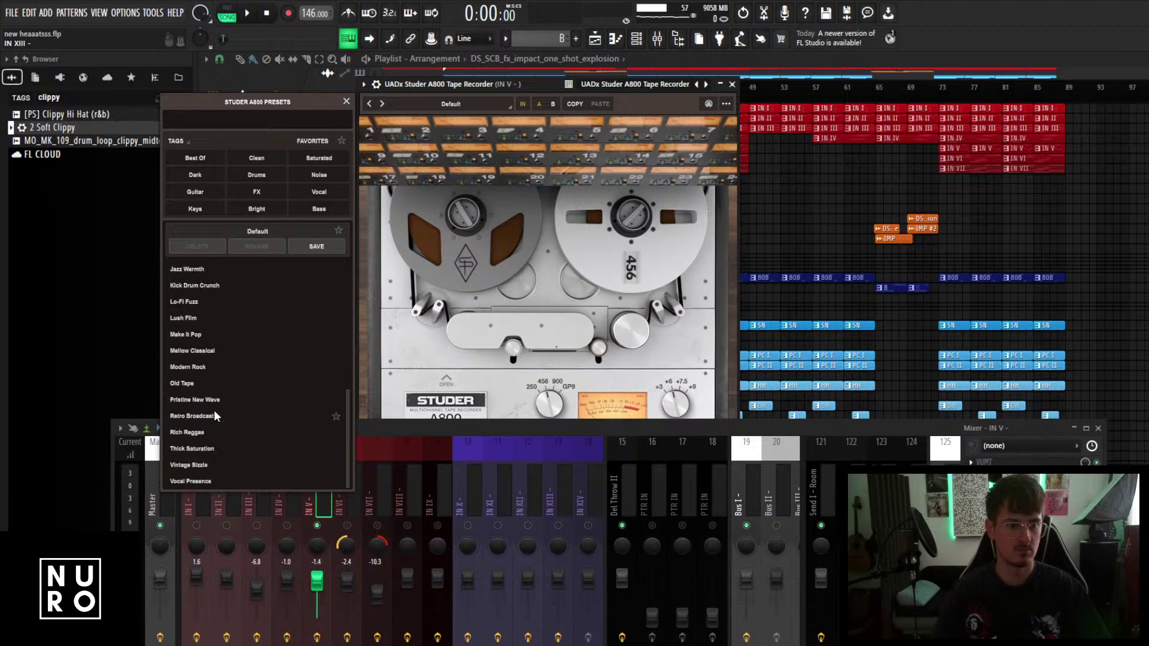
{"action": "left_click", "coordinate": [212, 446]}
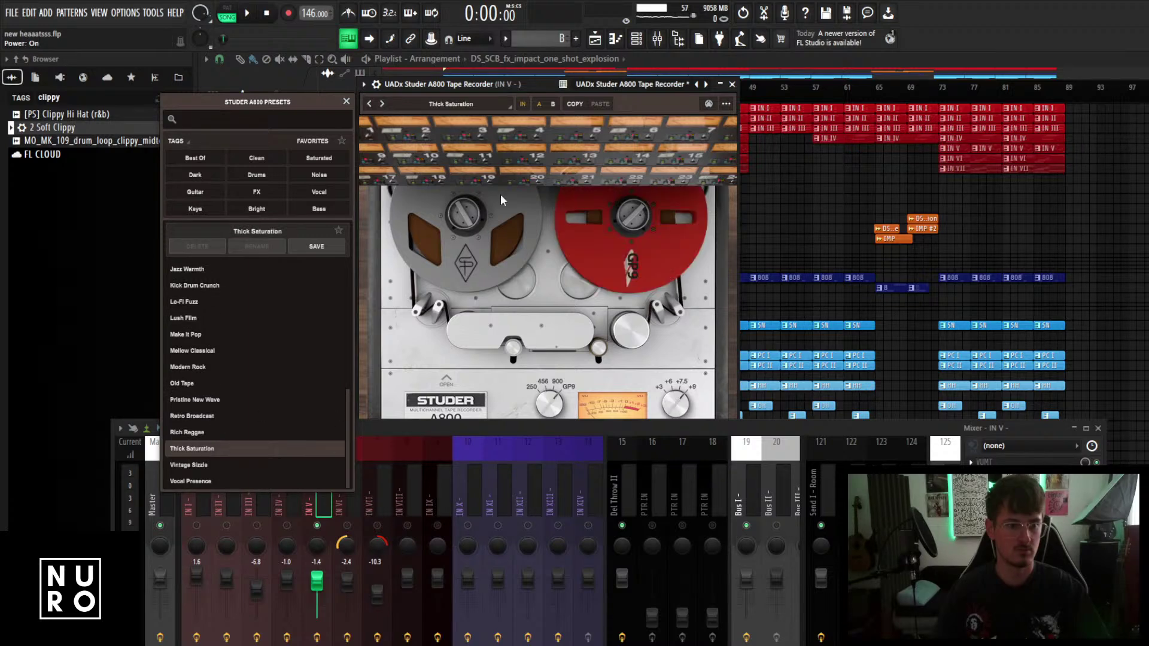
{"action": "key", "text": "space"}
Reopen the slot 7 Pro-Q 3 on IN V, shift the 4790.6 Hz band to 4849.2 Hz and deepen its dynamic range.
{"action": "left_click_drag", "start_coordinate": [655, 428], "coordinate": [654, 364]}
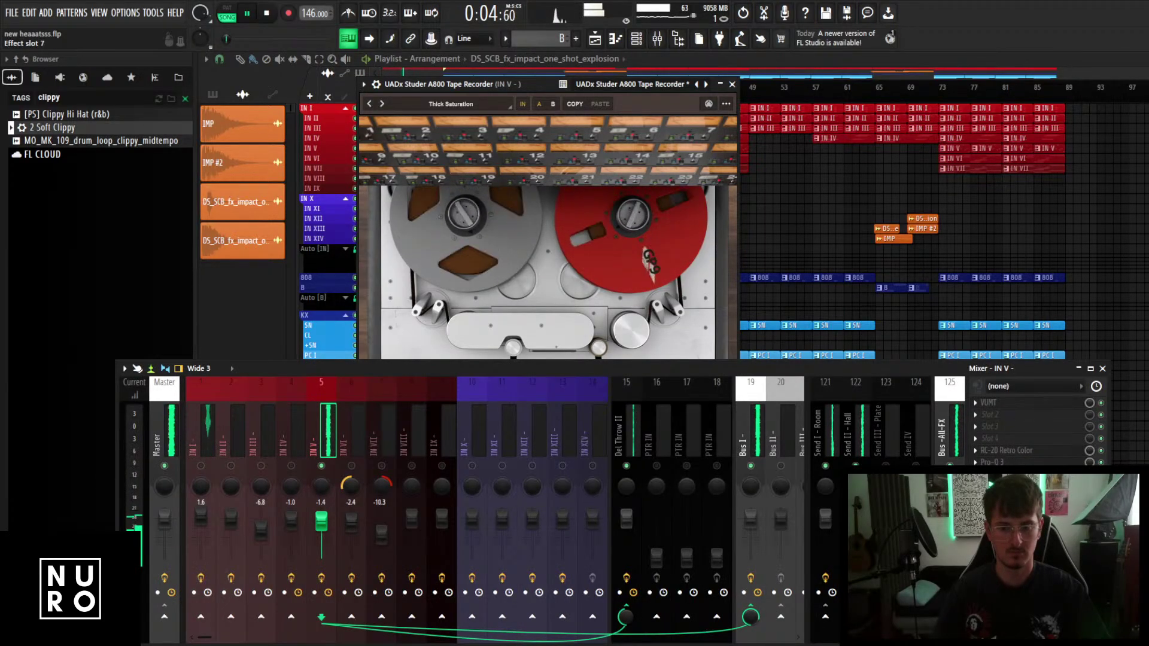
{"action": "left_click", "coordinate": [1006, 462]}
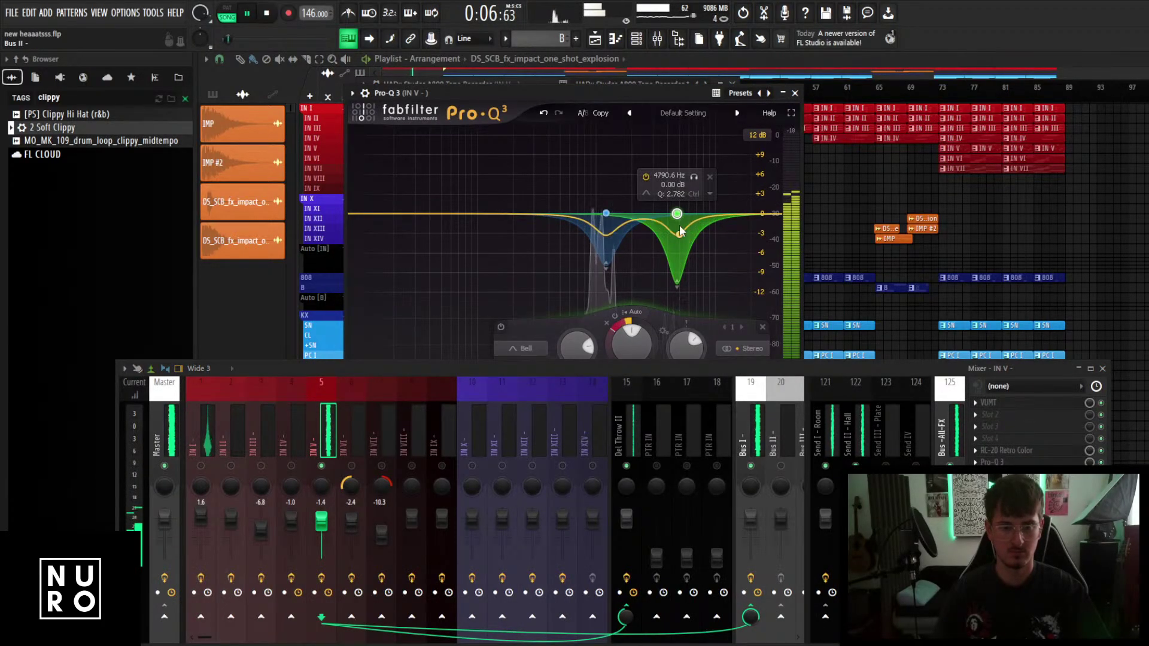
{"action": "left_click_drag", "start_coordinate": [677, 214], "coordinate": [684, 216]}
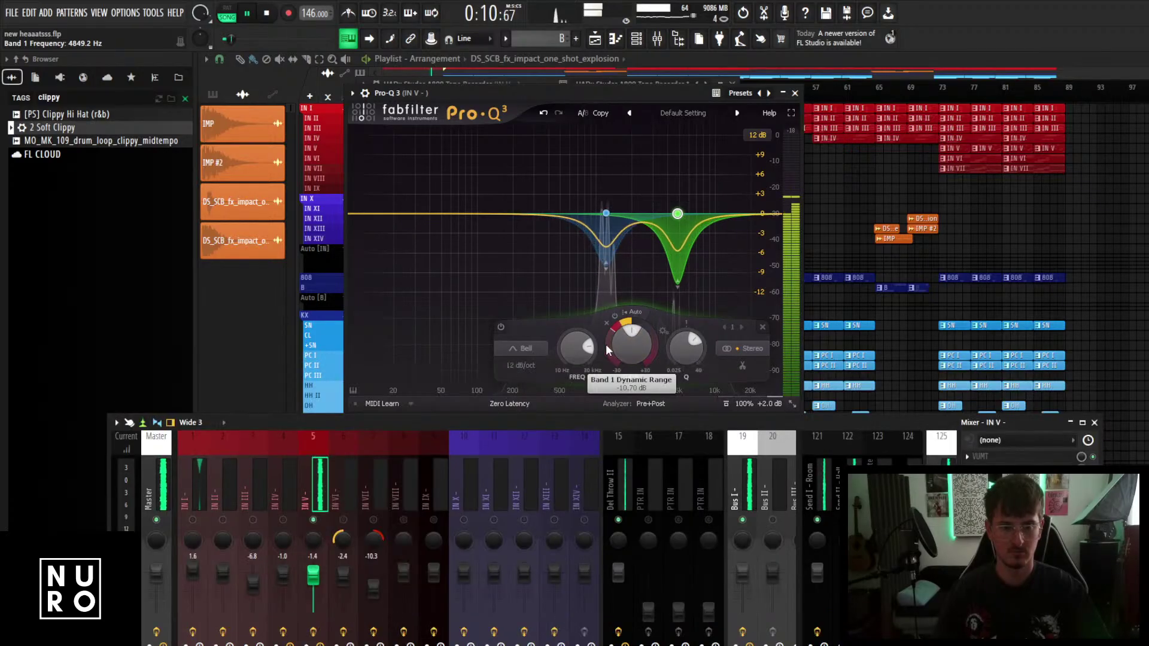
{"action": "left_click_drag", "start_coordinate": [607, 345], "coordinate": [611, 379]}
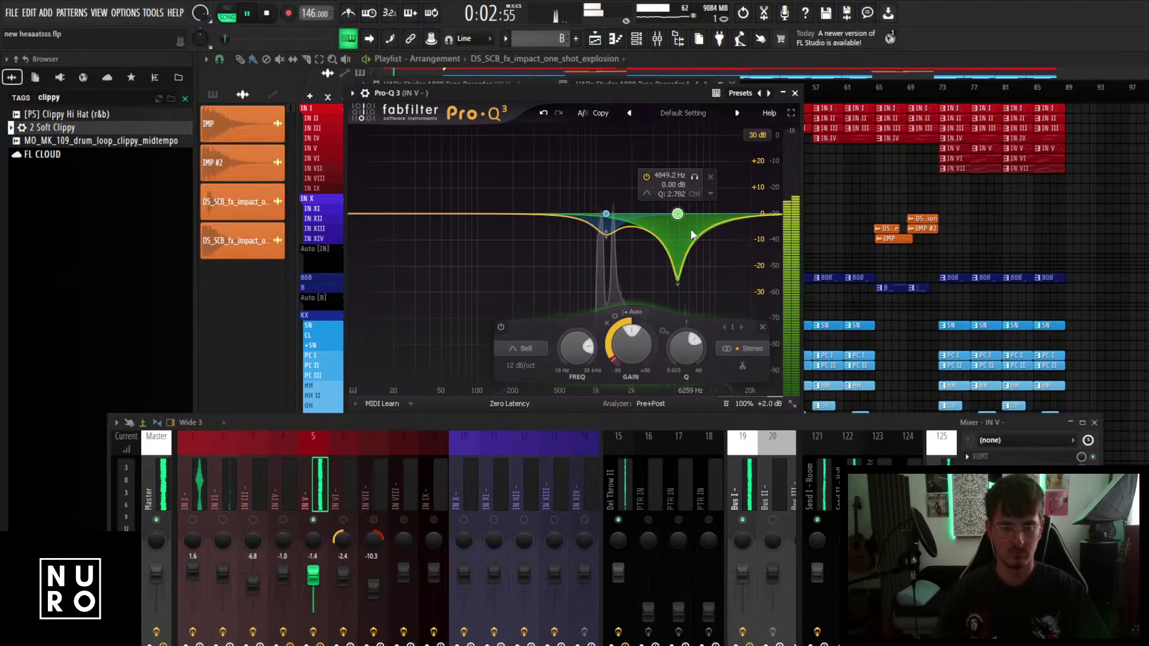
Set the 1213.8 Hz band's dynamic range to -11.80 dB, widen its Q and audition the result.
{"action": "left_click", "coordinate": [606, 214]}
{"action": "left_click_drag", "start_coordinate": [590, 346], "coordinate": [584, 372]}
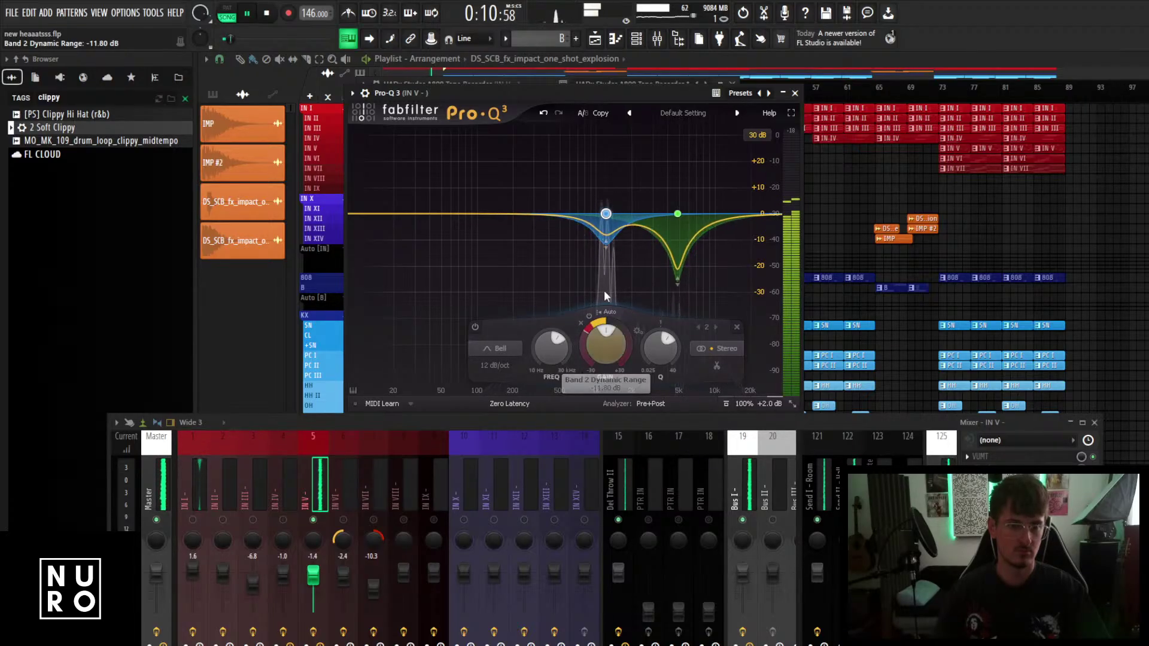
{"action": "left_click_drag", "start_coordinate": [661, 349], "coordinate": [652, 371]}
{"action": "key", "text": "space"}
{"action": "key", "text": "space"}
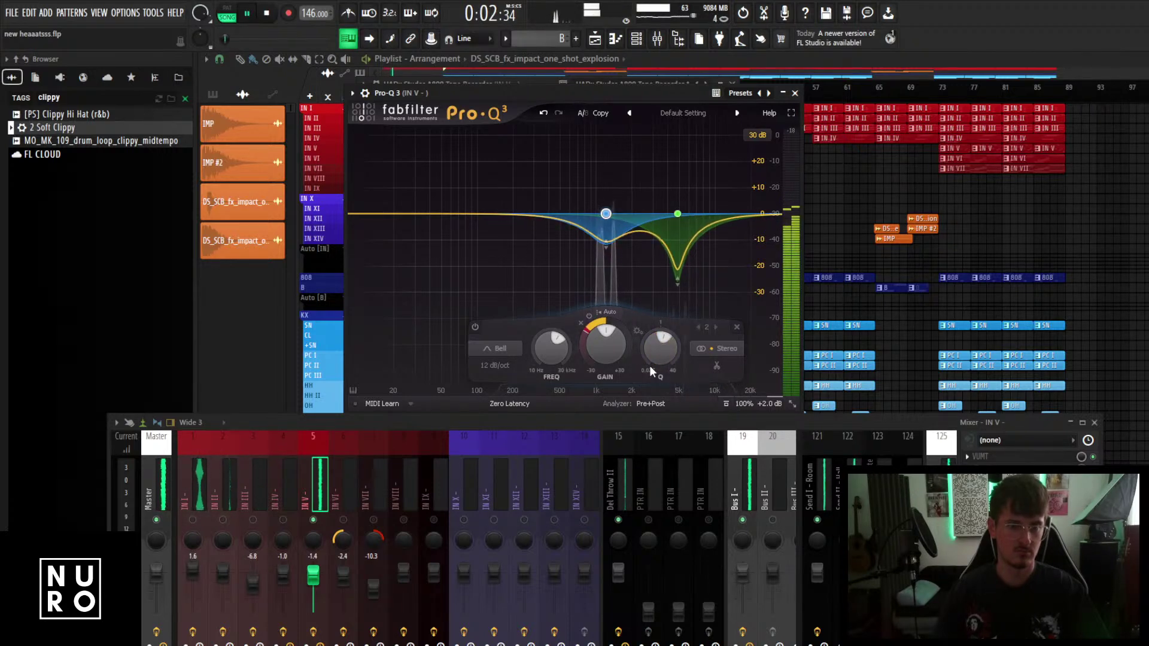
{"action": "mouse_move", "coordinate": [602, 303]}
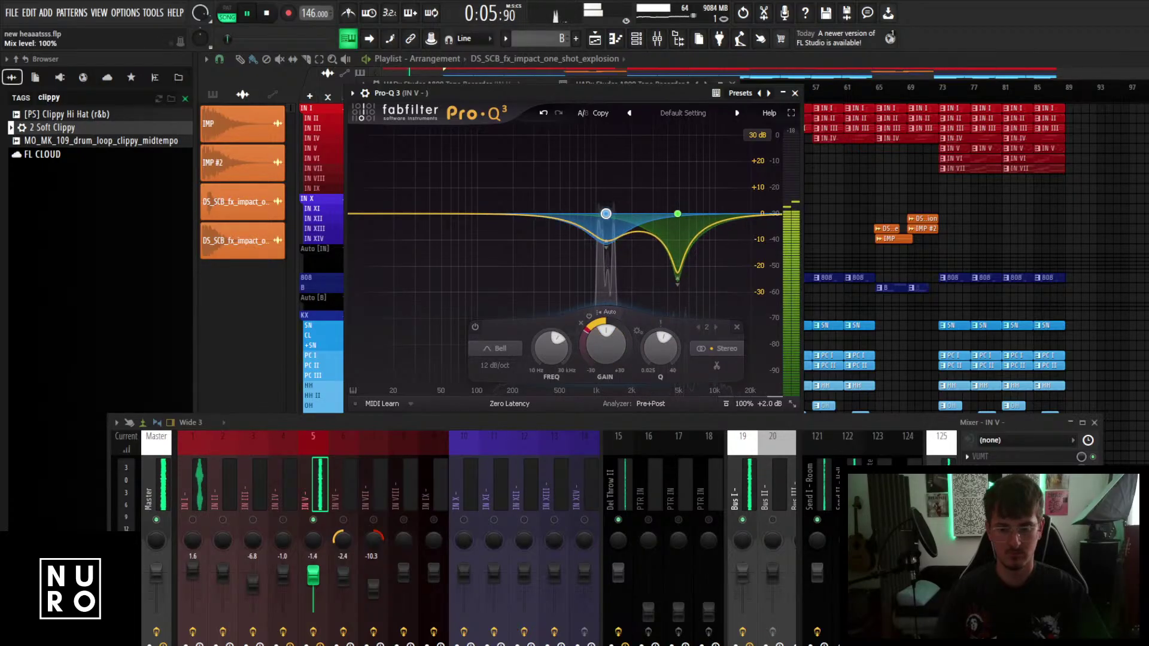
Raise the Studer A800's input level and lower its output level to -20.6 dB while auditioning IN V.
{"action": "left_click", "coordinate": [419, 84]}
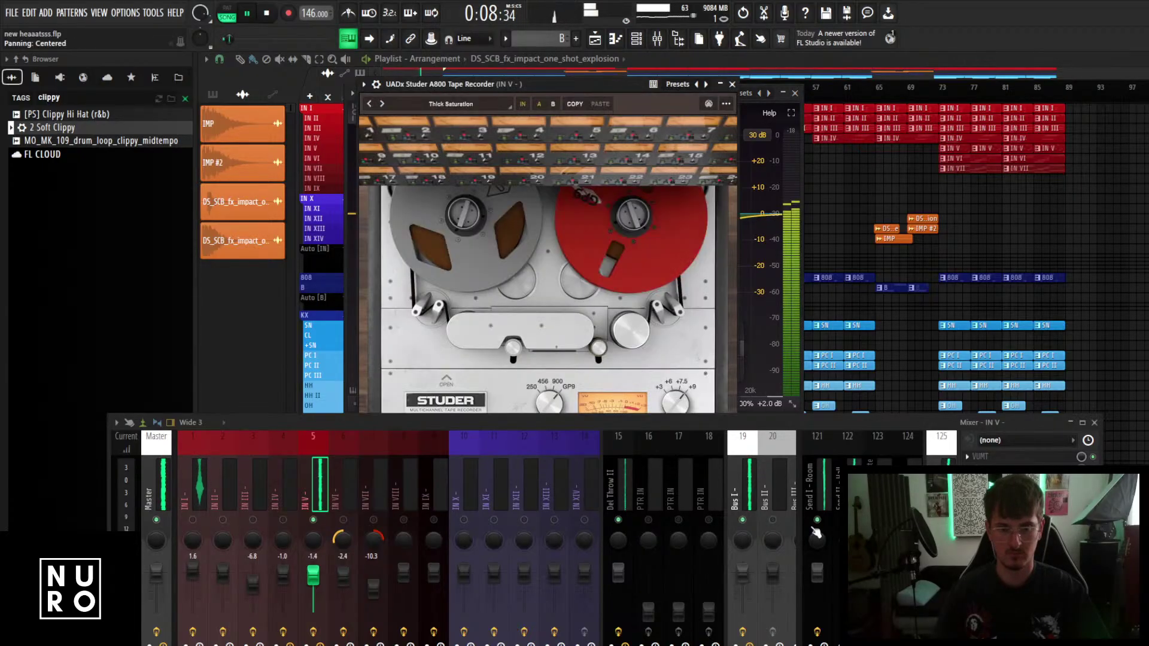
{"action": "left_click_drag", "start_coordinate": [641, 432], "coordinate": [642, 522]}
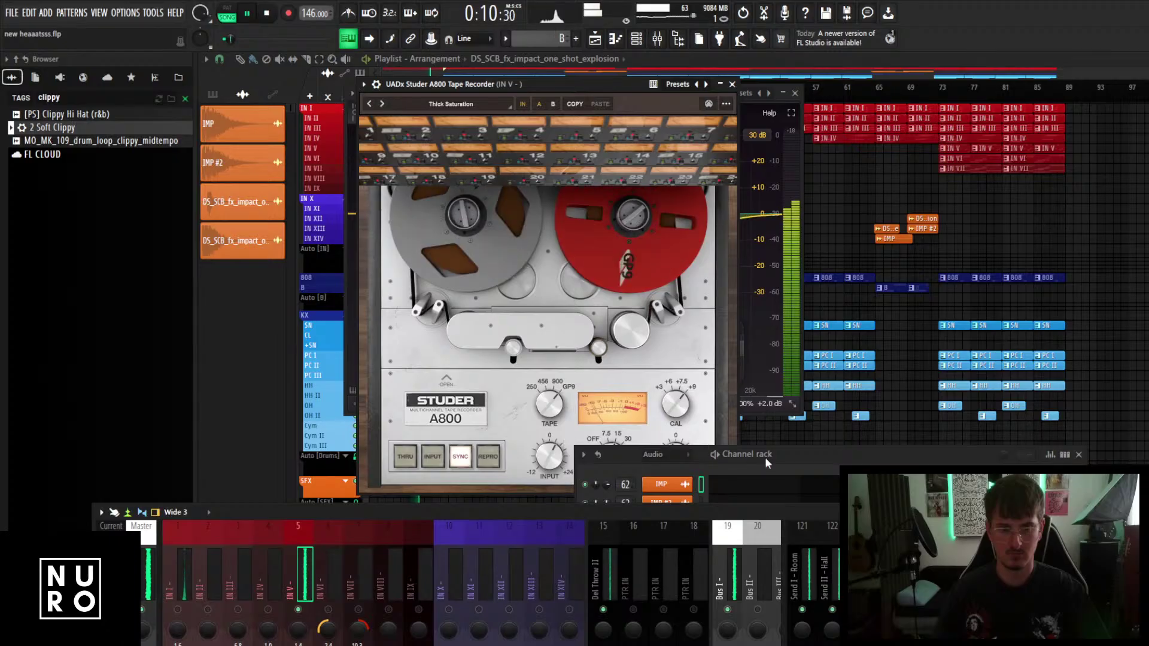
{"action": "left_click_drag", "start_coordinate": [802, 456], "coordinate": [798, 535]}
{"action": "key", "text": "space"}
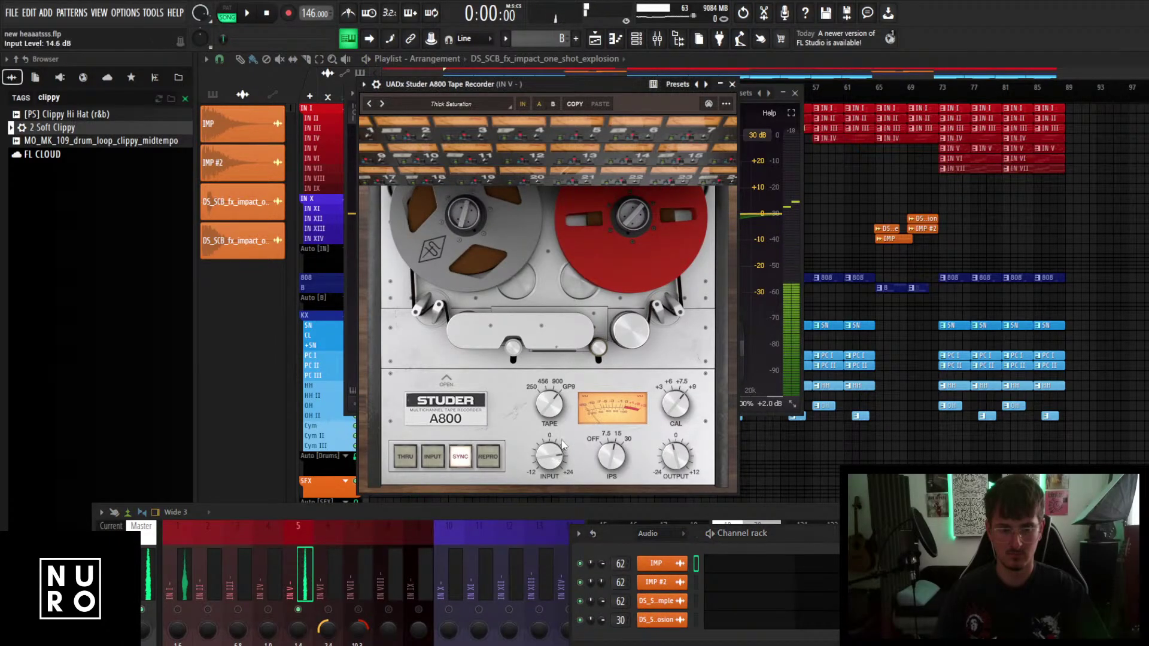
{"action": "left_click_drag", "start_coordinate": [675, 458], "coordinate": [663, 482]}
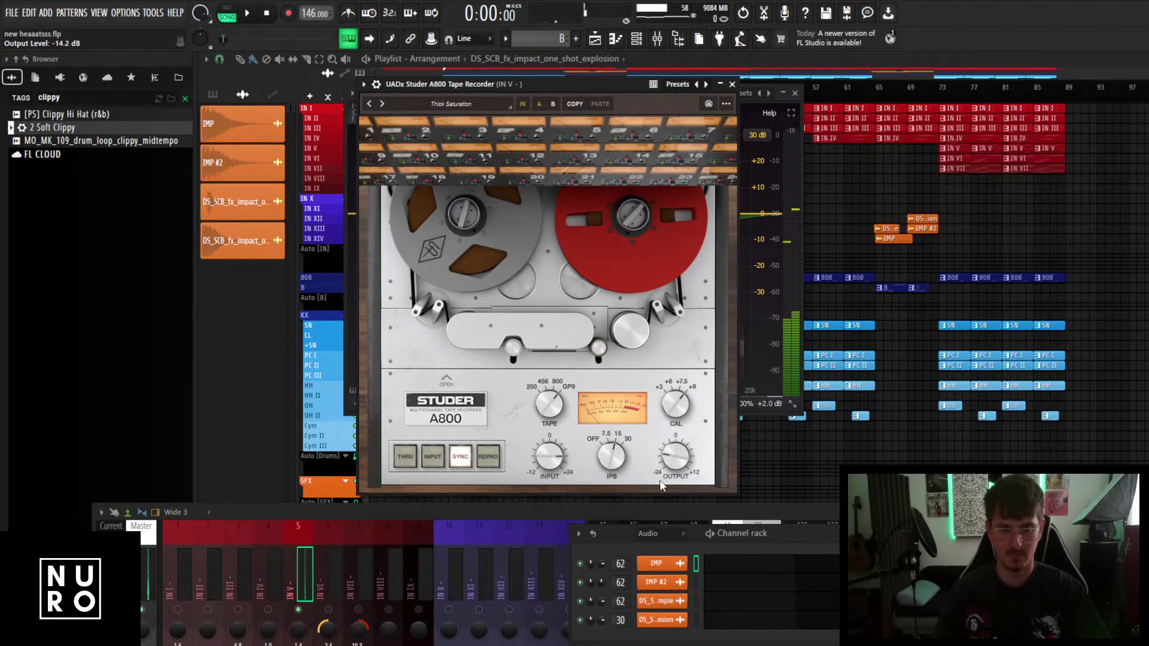
{"action": "key", "text": "space"}
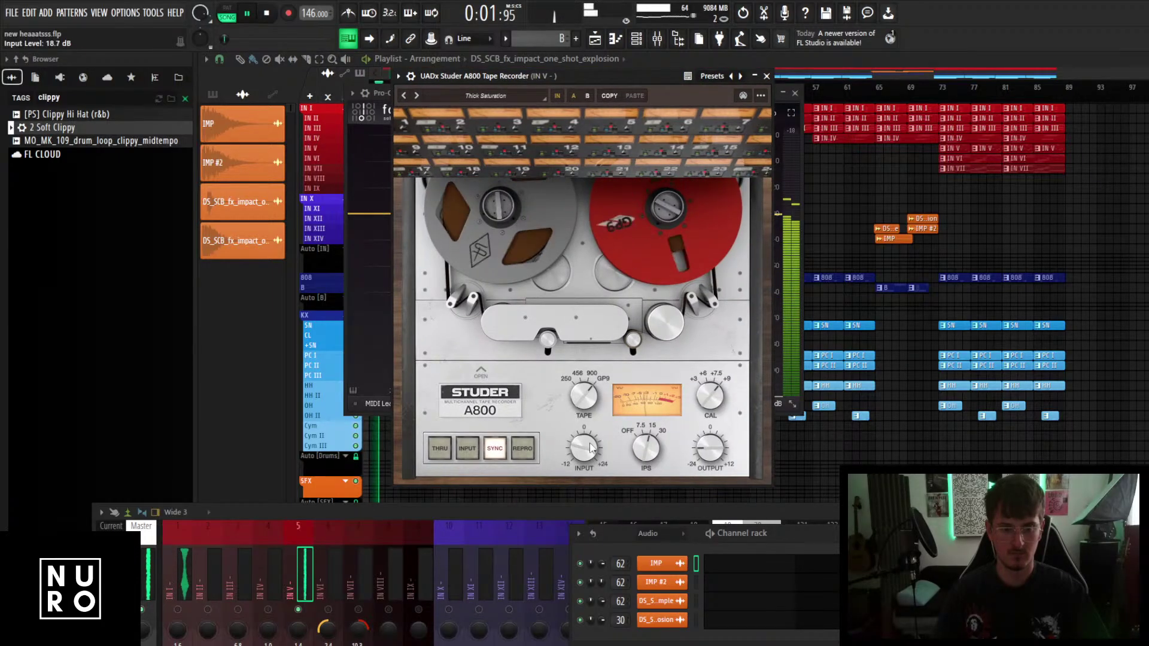
{"action": "left_click_drag", "start_coordinate": [591, 448], "coordinate": [591, 443]}
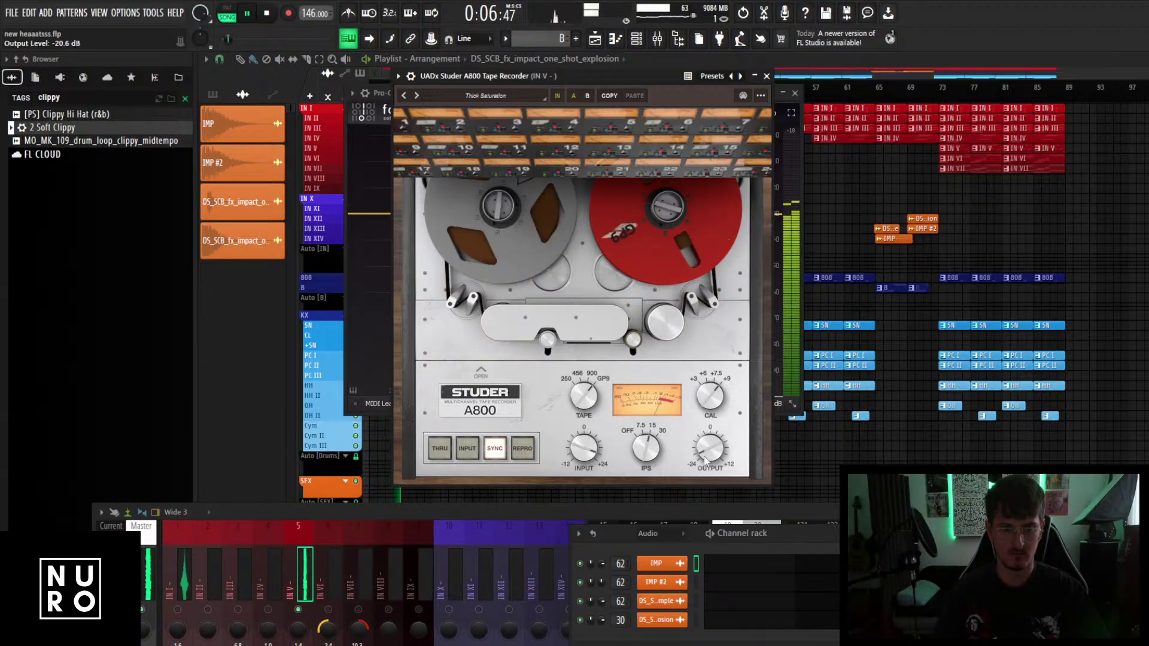
Raise the IN V mixer fader to -0.2 dB and stop playback.
{"action": "left_click_drag", "start_coordinate": [547, 513], "coordinate": [586, 323]}
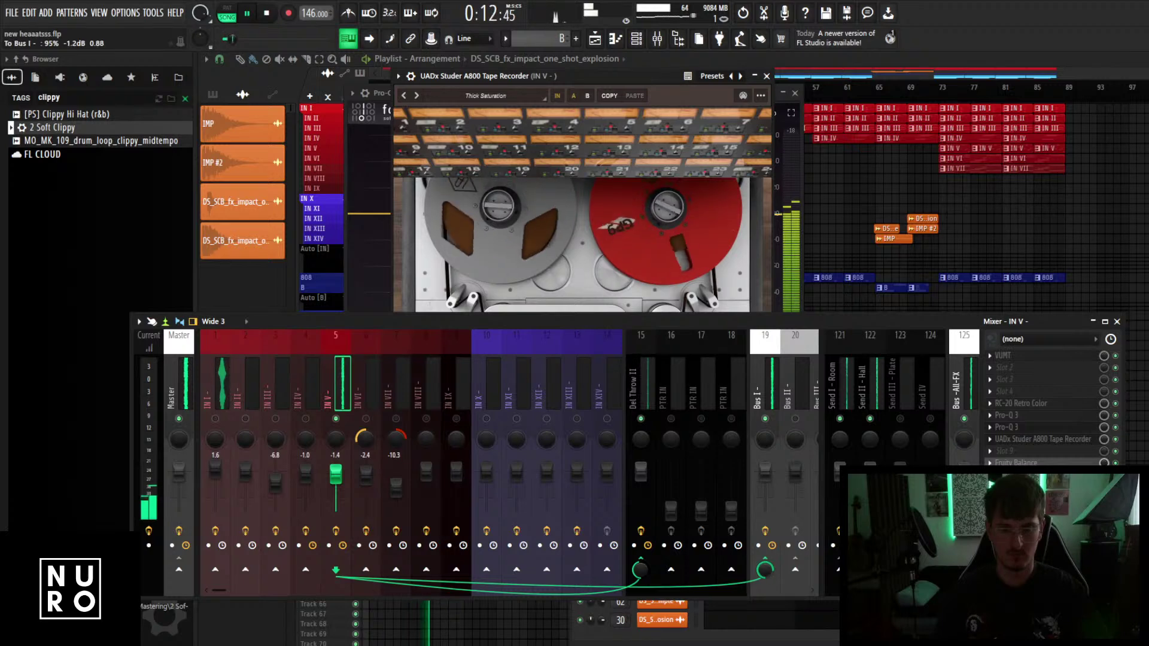
{"action": "left_click_drag", "start_coordinate": [337, 477], "coordinate": [336, 473]}
{"action": "key", "text": "space"}
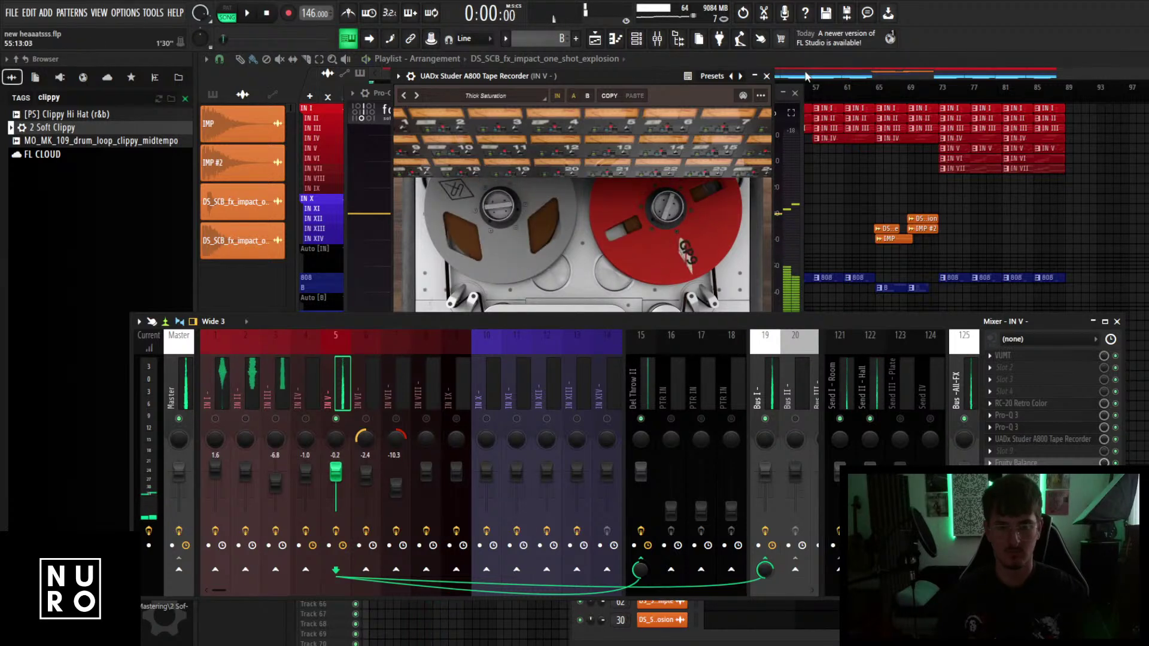
Close the IN V plugin windows and raise the IN V mixer fader to 3.8 dB while auditioning the intro.
{"action": "left_click", "coordinate": [767, 76]}
{"action": "left_click", "coordinate": [795, 93]}
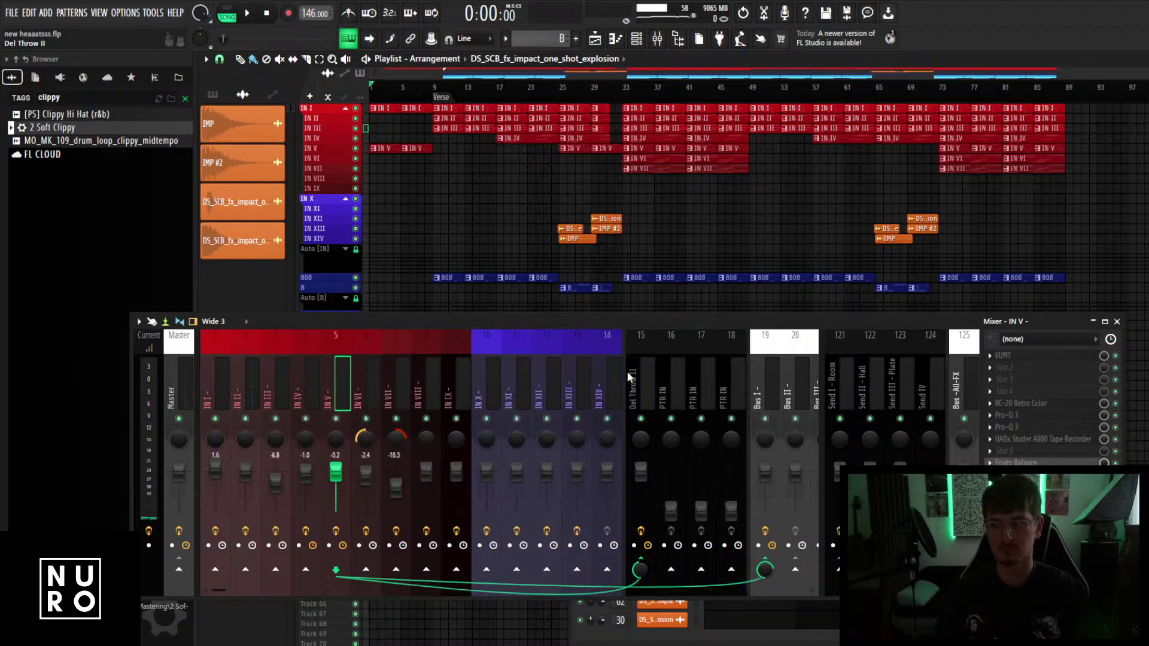
{"action": "key", "text": "space"}
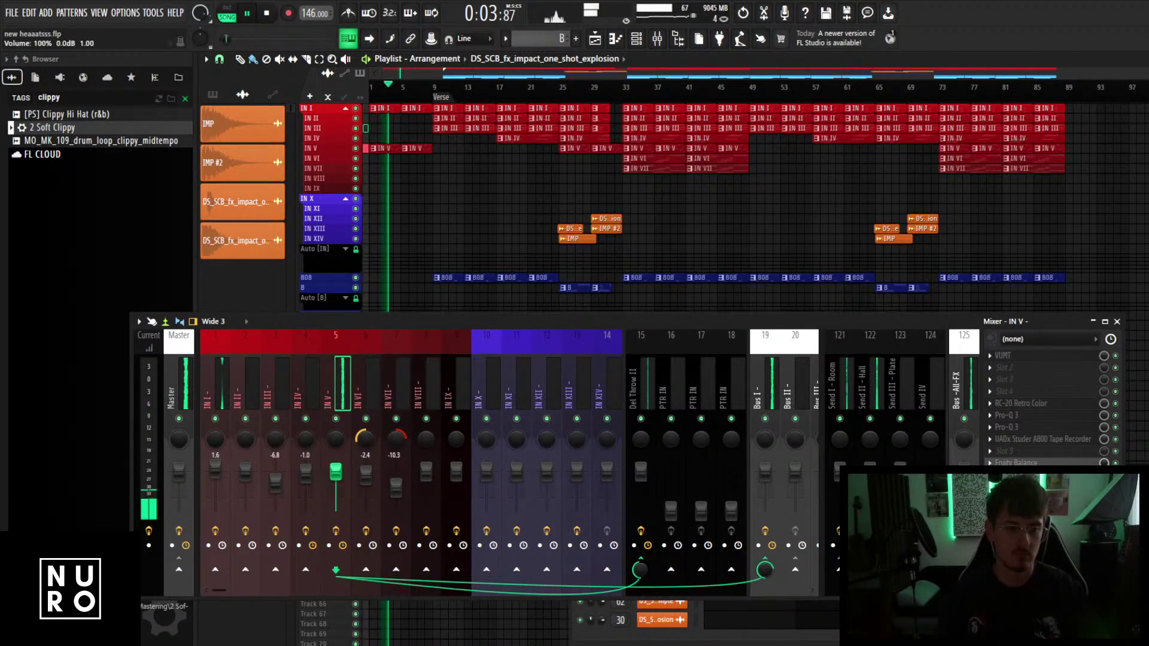
{"action": "left_click_drag", "start_coordinate": [336, 471], "coordinate": [336, 464]}
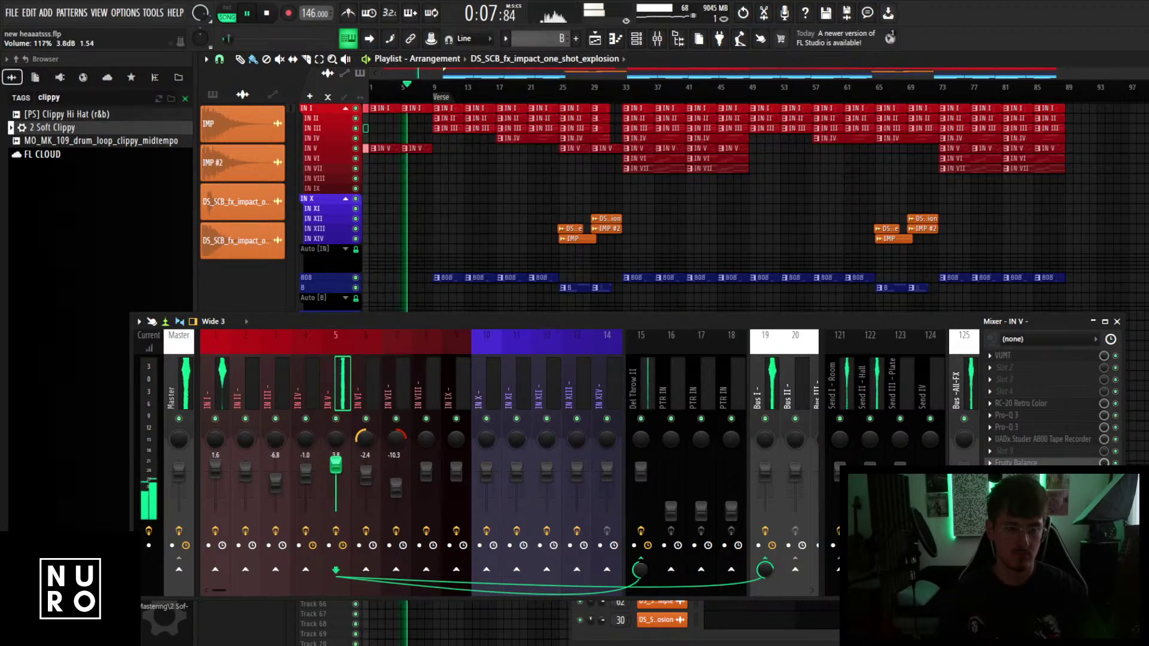
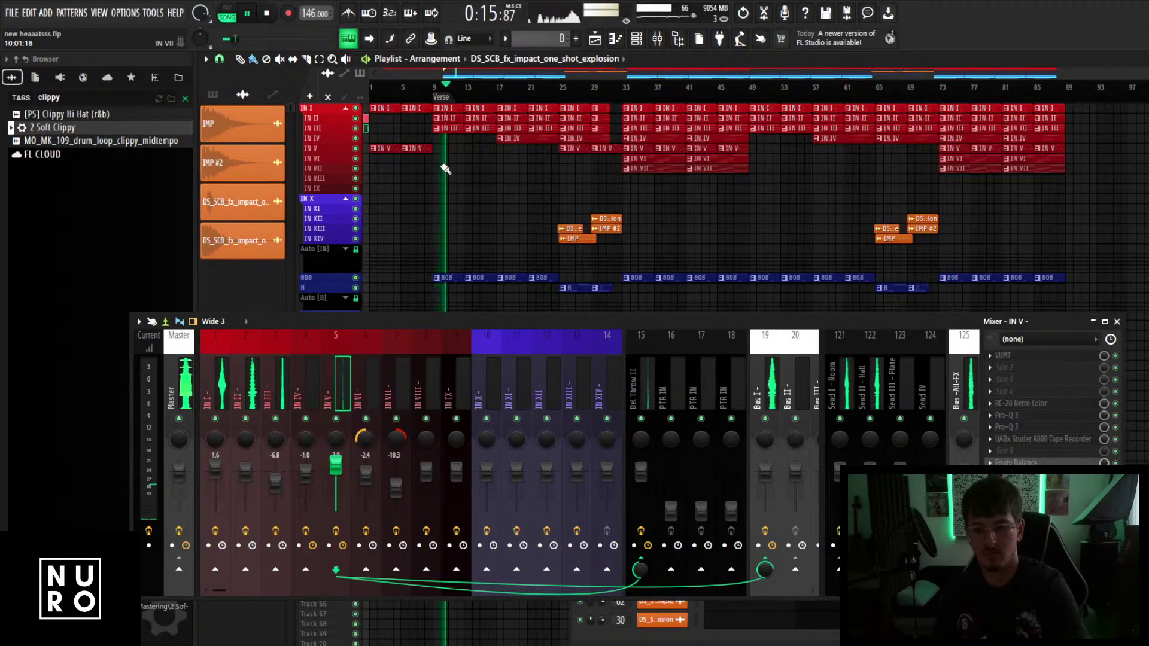
{"action": "key", "text": "space"}
{"action": "key", "text": "space"}
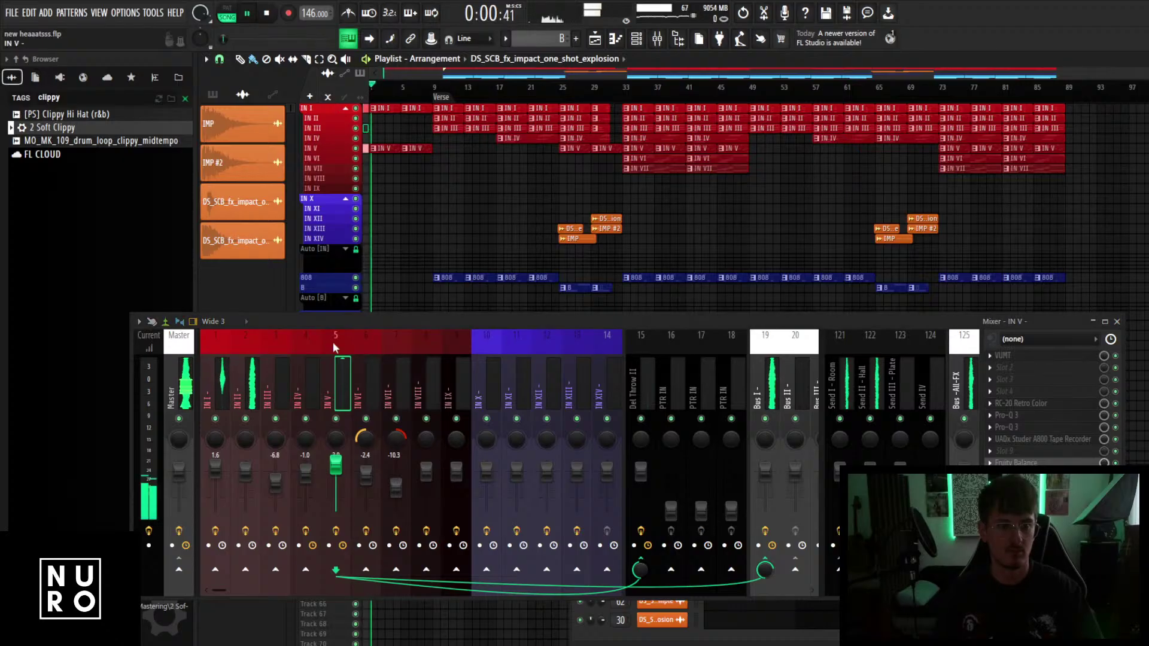
{"action": "key", "text": "space"}
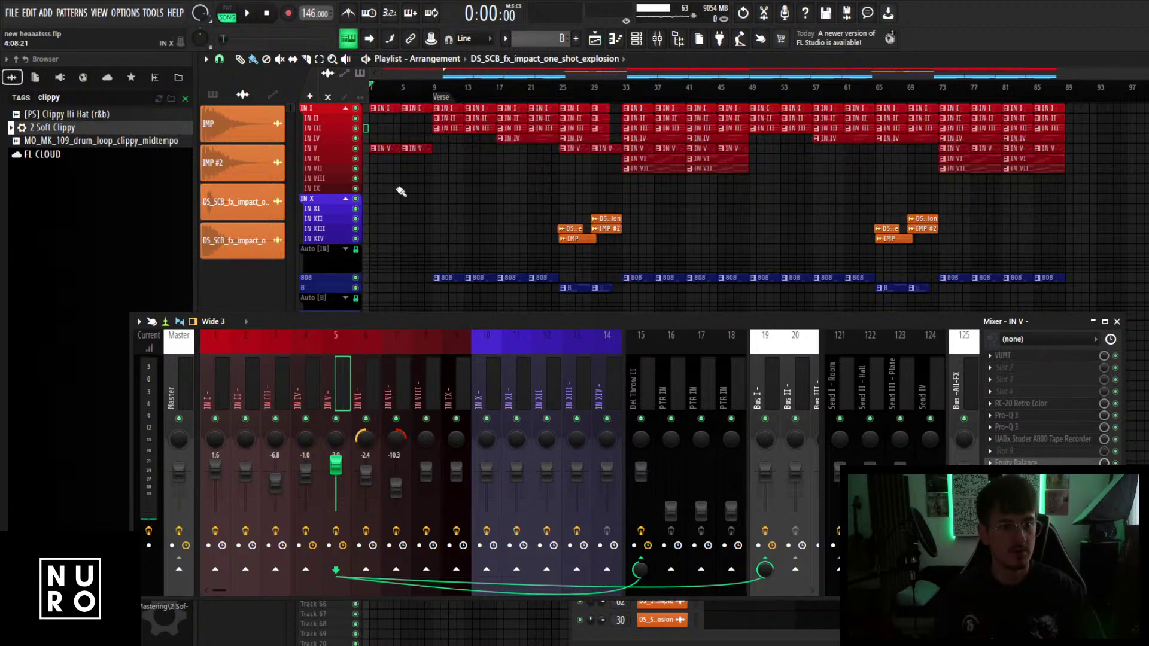
Make the first IN V pattern clip in the intro unique.
{"action": "scroll", "coordinate": [346, 178], "scroll_direction": "up", "scroll_amount": 3}
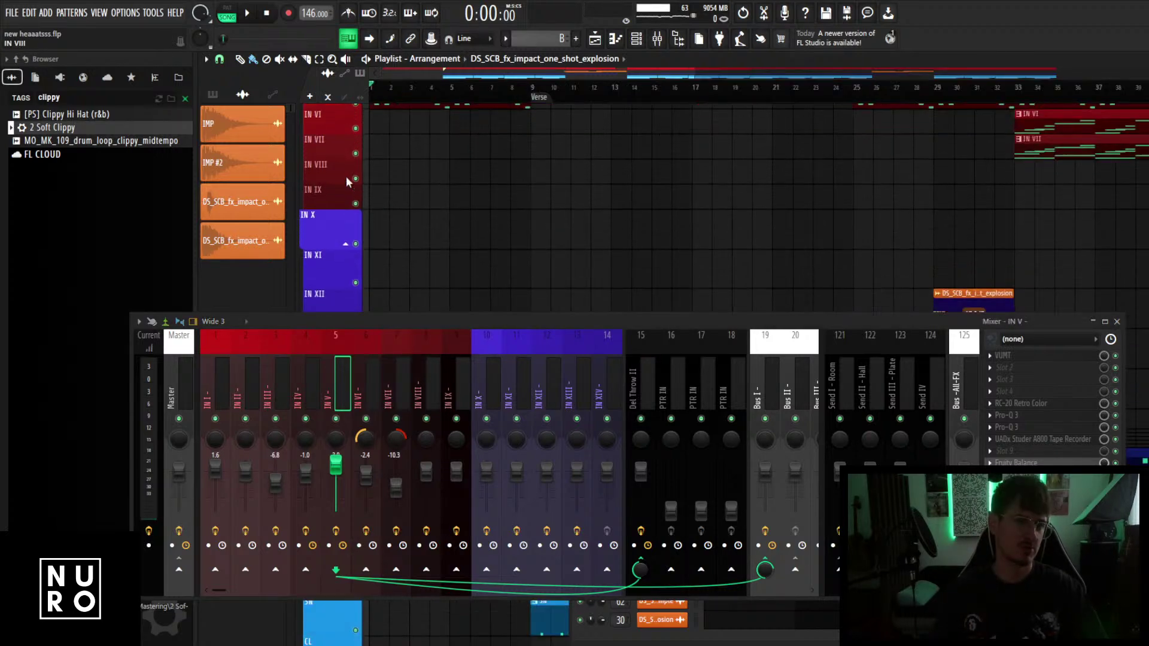
{"action": "scroll", "coordinate": [347, 178], "scroll_direction": "up", "scroll_amount": 3}
{"action": "left_click", "coordinate": [374, 209]}
{"action": "left_click", "coordinate": [416, 315]}
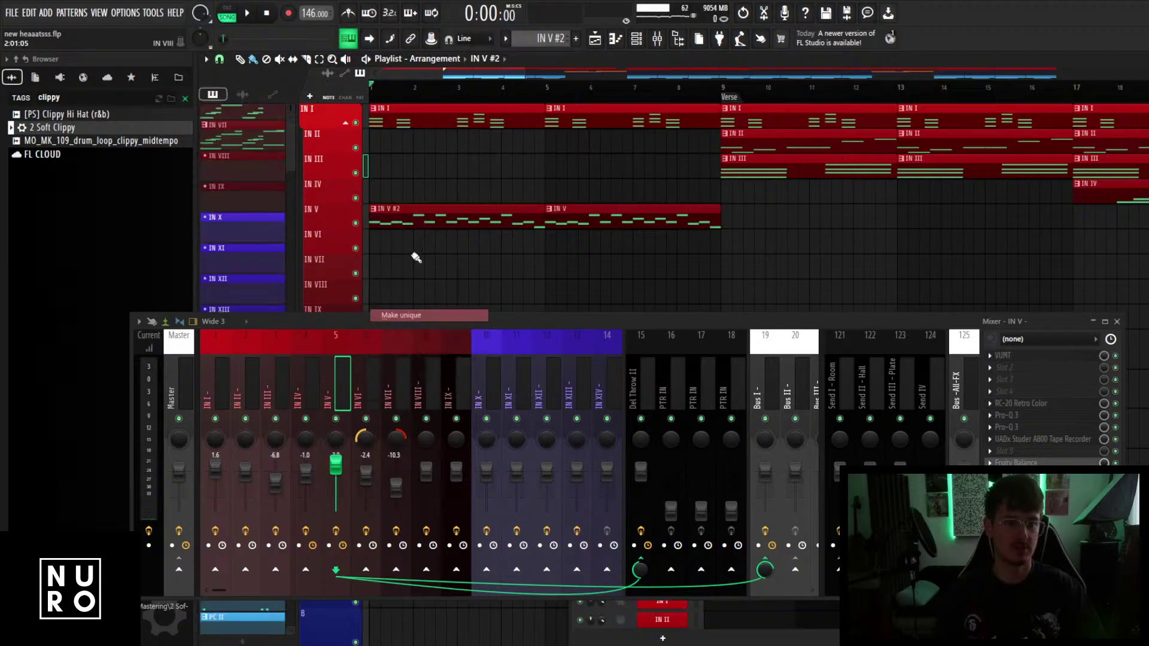
Duplicate all IN V #2 notes in the piano roll, transpose the copies down one octave and align them with the originals at bar 1.
{"action": "double_click", "coordinate": [398, 209]}
{"action": "key", "text": "space"}
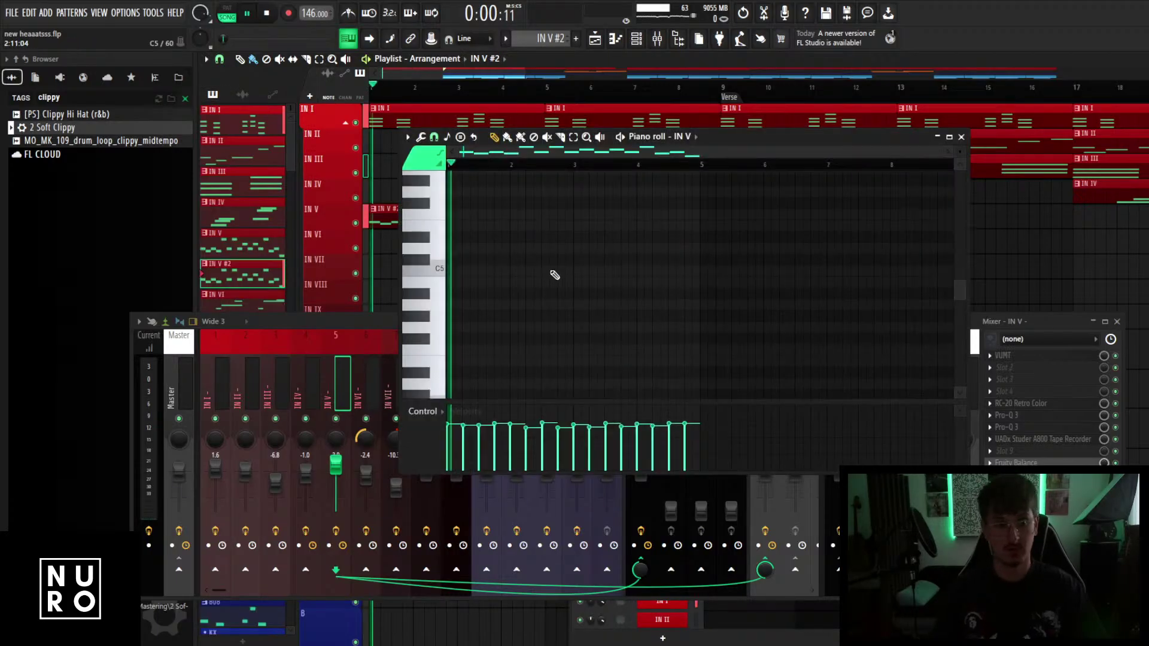
{"action": "scroll", "coordinate": [550, 274], "scroll_direction": "up", "scroll_amount": 5}
{"action": "key", "text": "space"}
{"action": "left_click_drag", "start_coordinate": [815, 176], "coordinate": [422, 414]}
{"action": "key", "text": "ctrl+b"}
{"action": "key", "text": "ctrl+Down"}
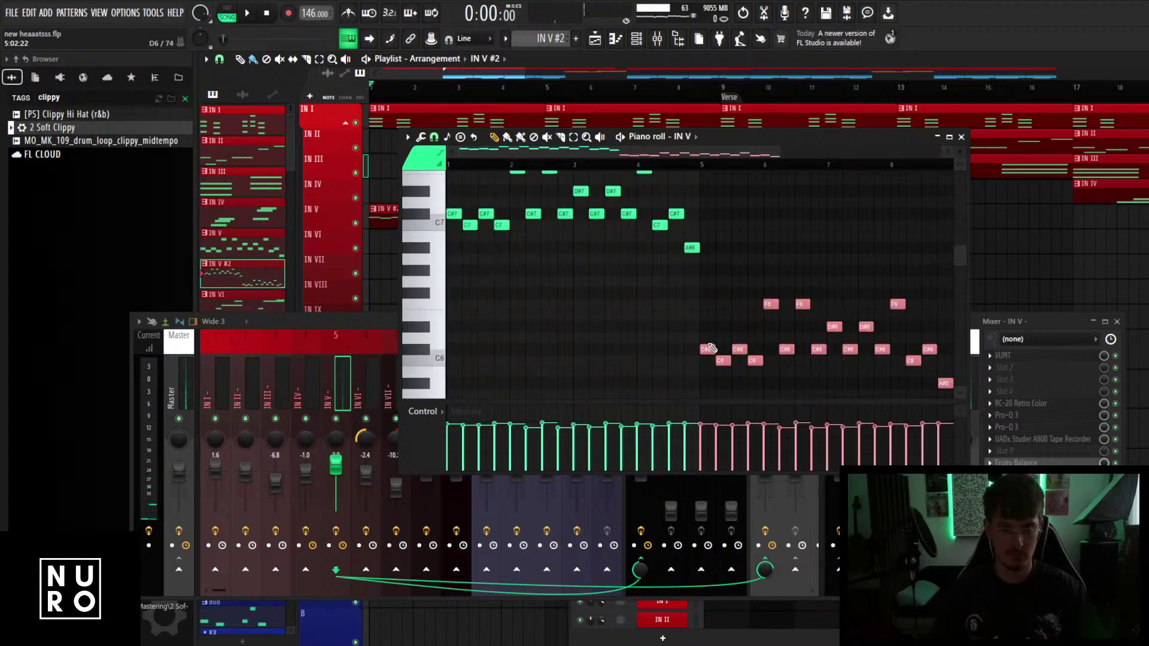
{"action": "left_click_drag", "start_coordinate": [705, 350], "coordinate": [452, 349]}
Audition the octave layer, reduce the velocity of the lower-octave notes and close the piano roll.
{"action": "key", "text": "space"}
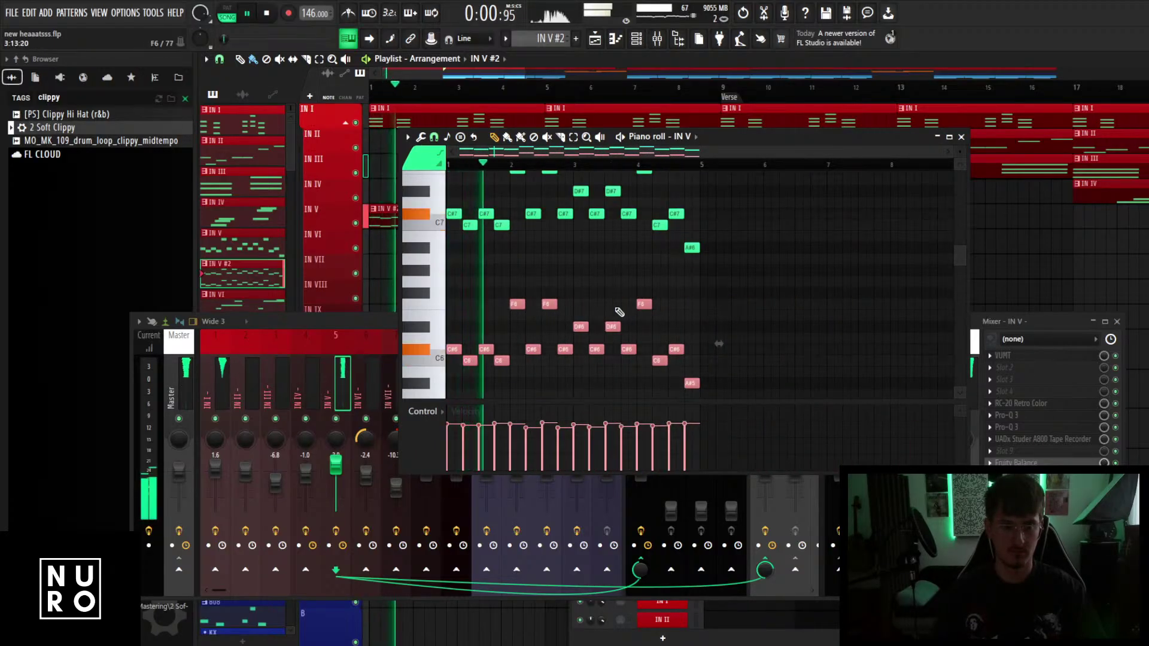
{"action": "key", "text": "ctrl+d"}
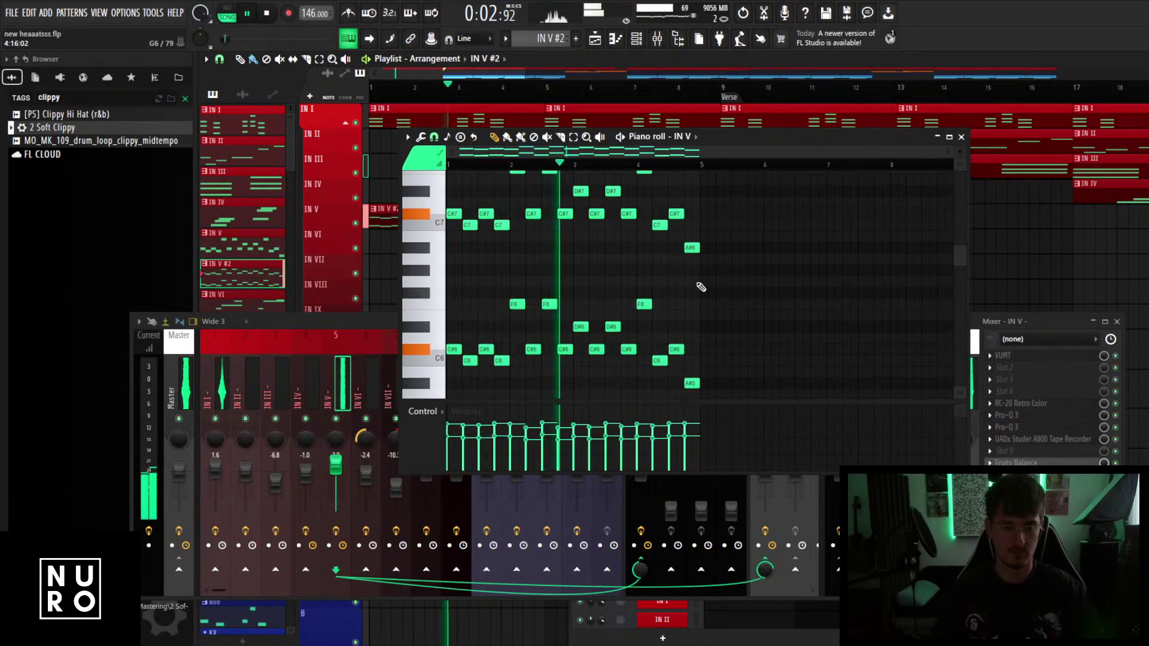
{"action": "left_click_drag", "start_coordinate": [701, 278], "coordinate": [440, 404]}
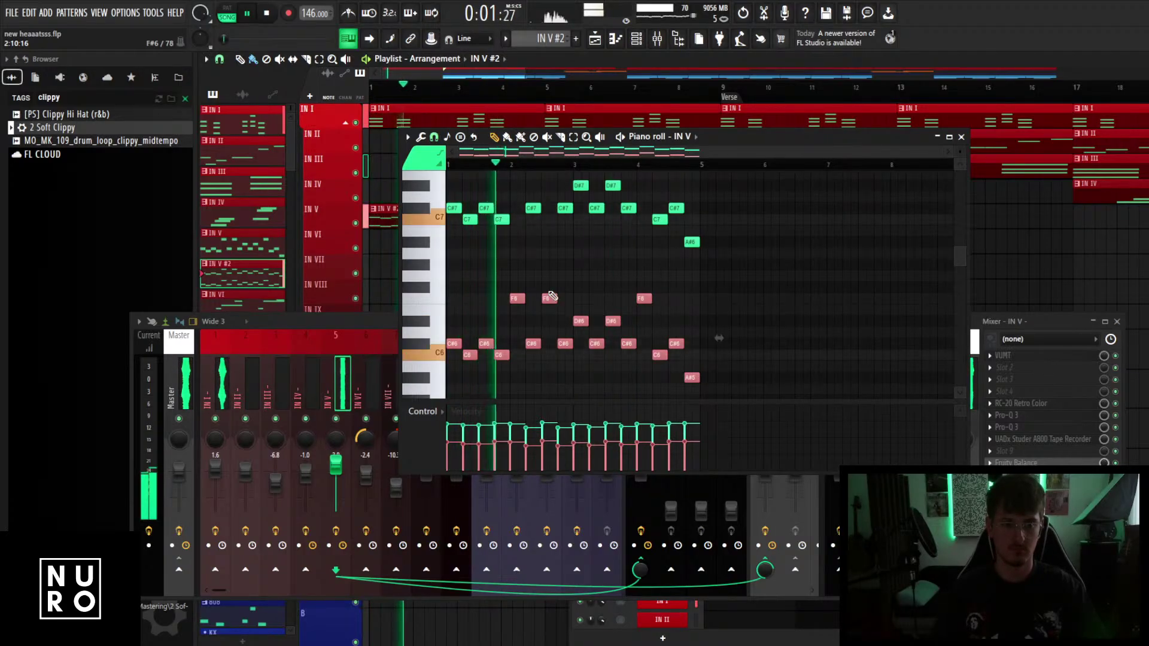
{"action": "left_click", "coordinate": [961, 136]}
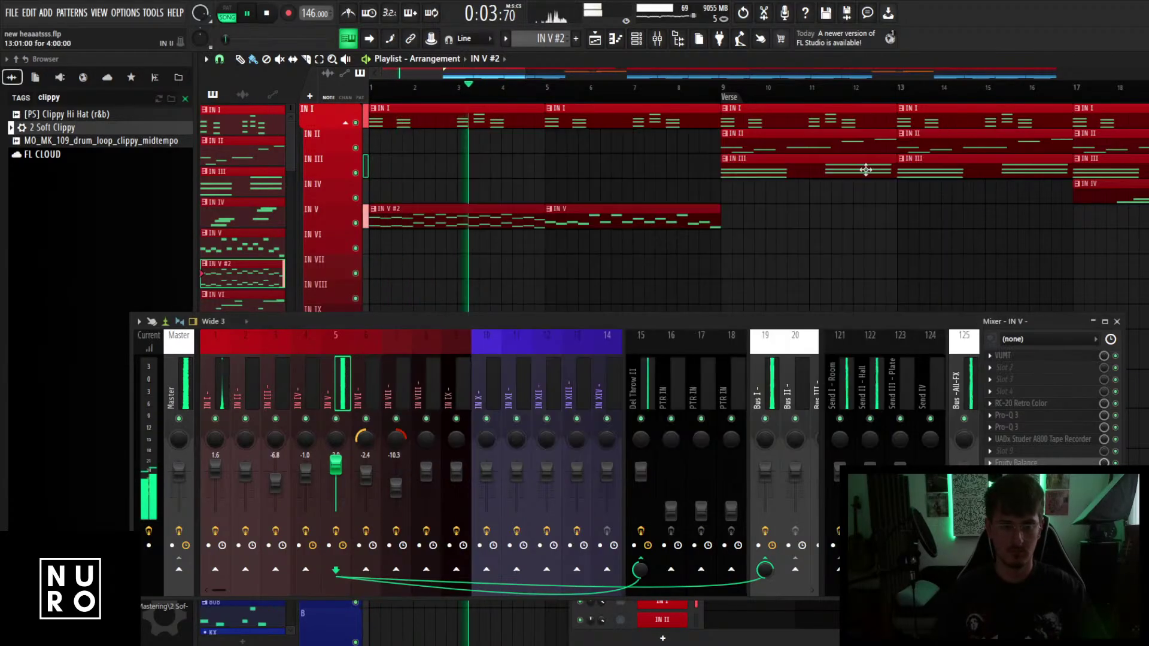
Replace the second intro IN V clip at bar 5 with an IN V #2 clip.
{"action": "scroll", "coordinate": [557, 259], "scroll_direction": "up", "scroll_amount": 1}
{"action": "right_click", "coordinate": [558, 222]}
{"action": "left_click", "coordinate": [550, 219]}
{"action": "scroll", "coordinate": [511, 248], "scroll_direction": "down", "scroll_amount": 1}
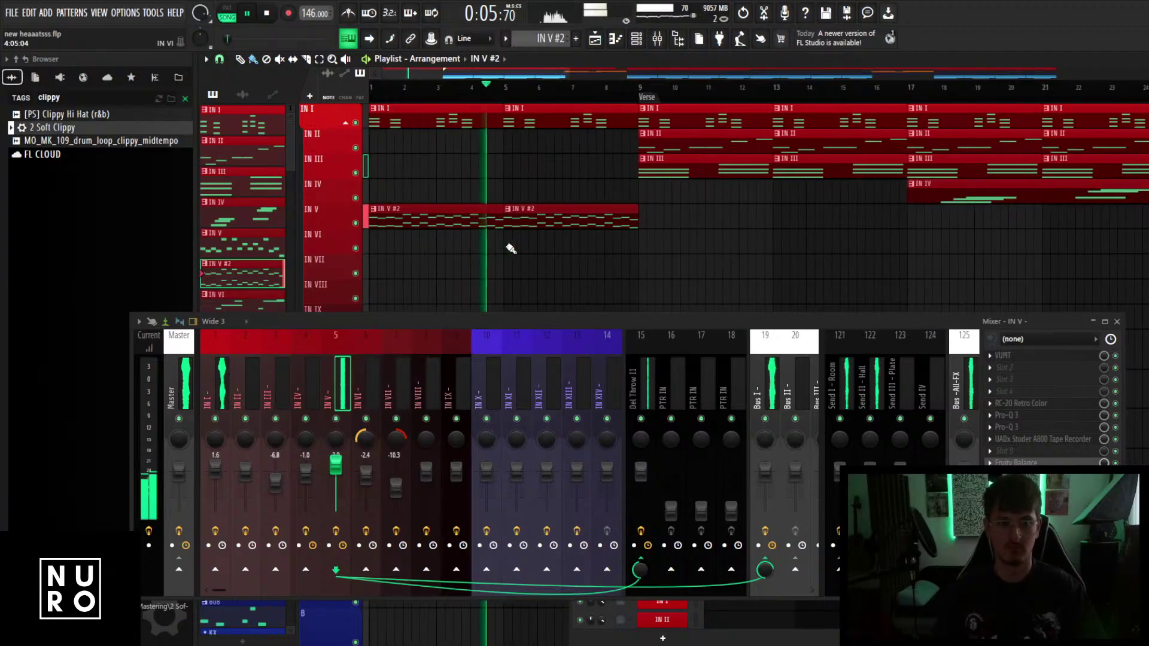
Check IN V's Pro-Q 3 dynamic bands during playback, moving the mixer window clear of the EQ display.
{"action": "left_click", "coordinate": [1021, 427]}
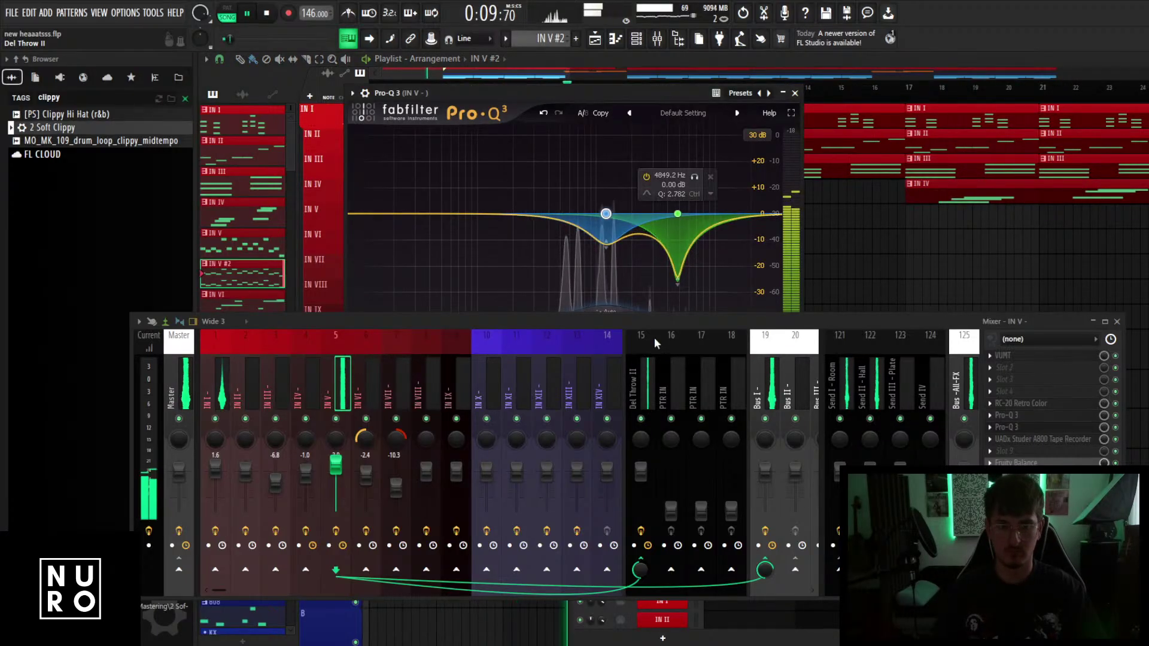
{"action": "left_click_drag", "start_coordinate": [635, 319], "coordinate": [612, 424]}
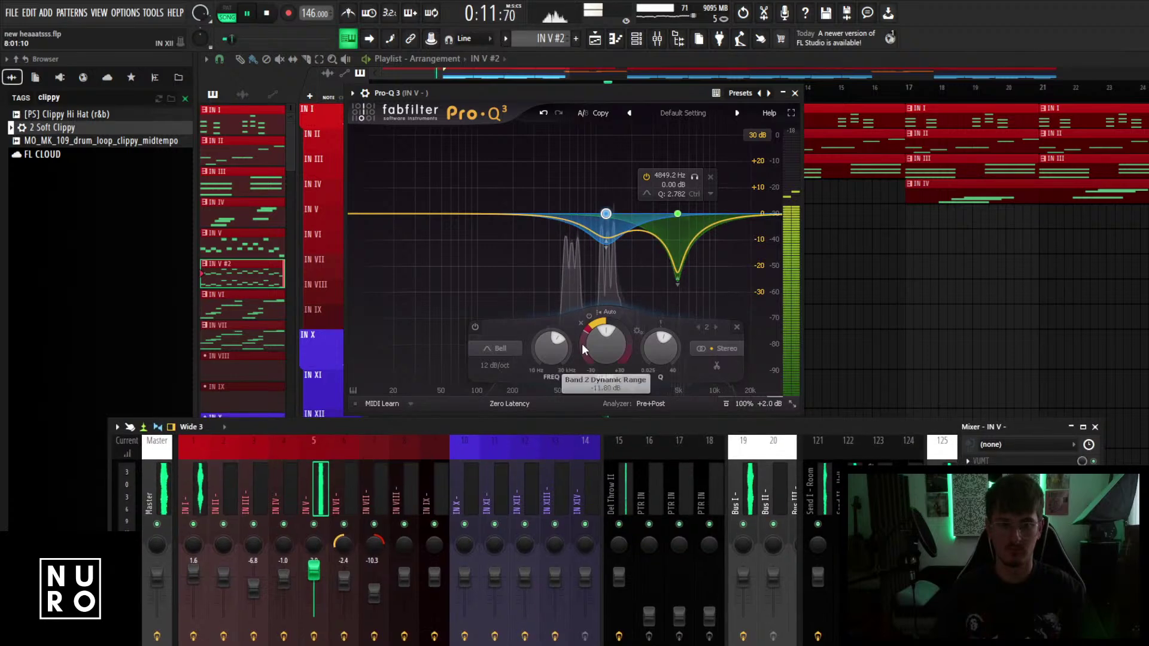
{"action": "left_click", "coordinate": [795, 93]}
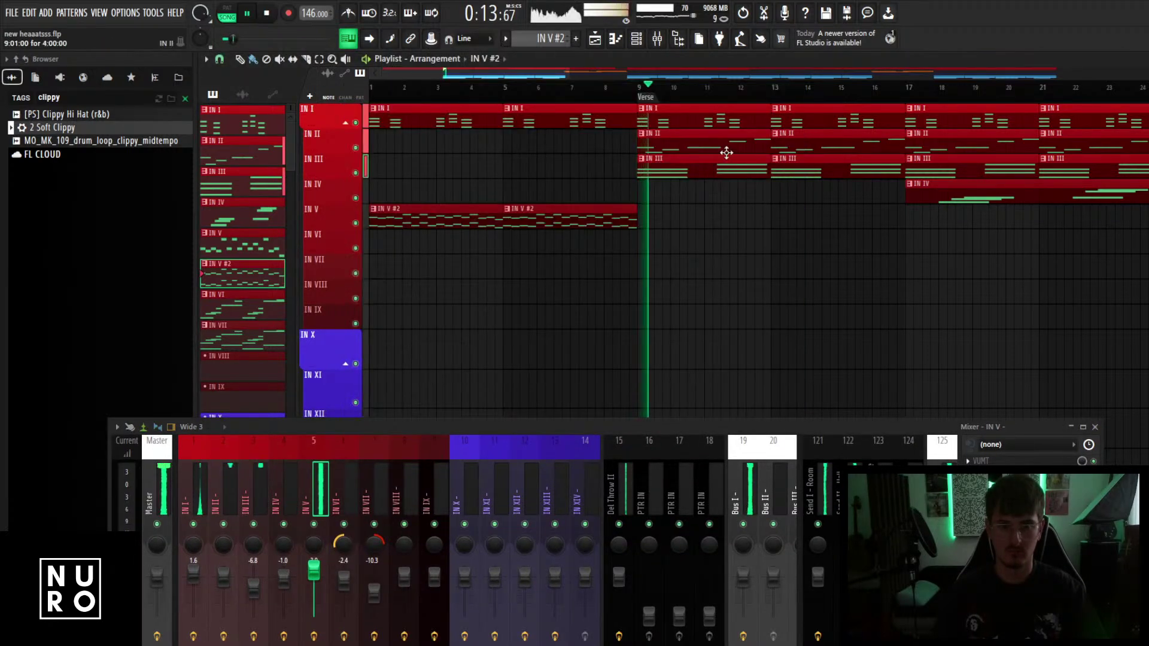
Place a trimmed IN V #2 clip on the IN VI track in the gap before bar 33, and shorten the preceding IN V clip to the gap's start.
{"action": "scroll", "coordinate": [706, 179], "scroll_direction": "down", "scroll_amount": 5}
{"action": "scroll", "coordinate": [803, 260], "scroll_direction": "down", "scroll_amount": 2}
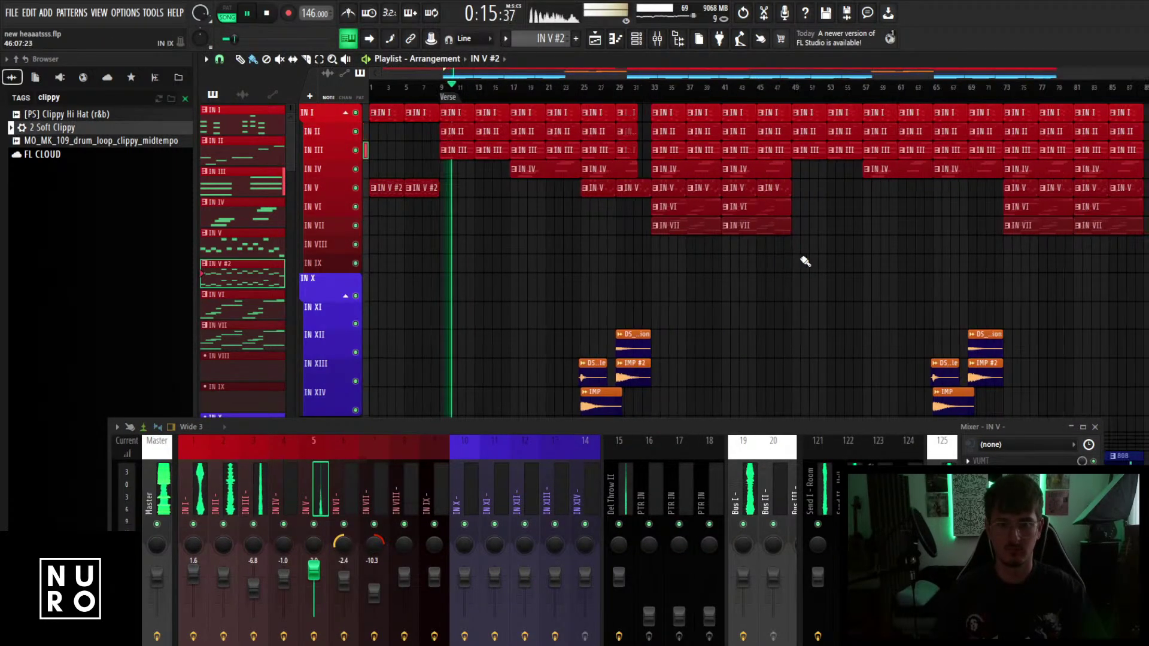
{"action": "scroll", "coordinate": [802, 259], "scroll_direction": "down", "scroll_amount": 2}
{"action": "scroll", "coordinate": [803, 258], "scroll_direction": "up", "scroll_amount": 2}
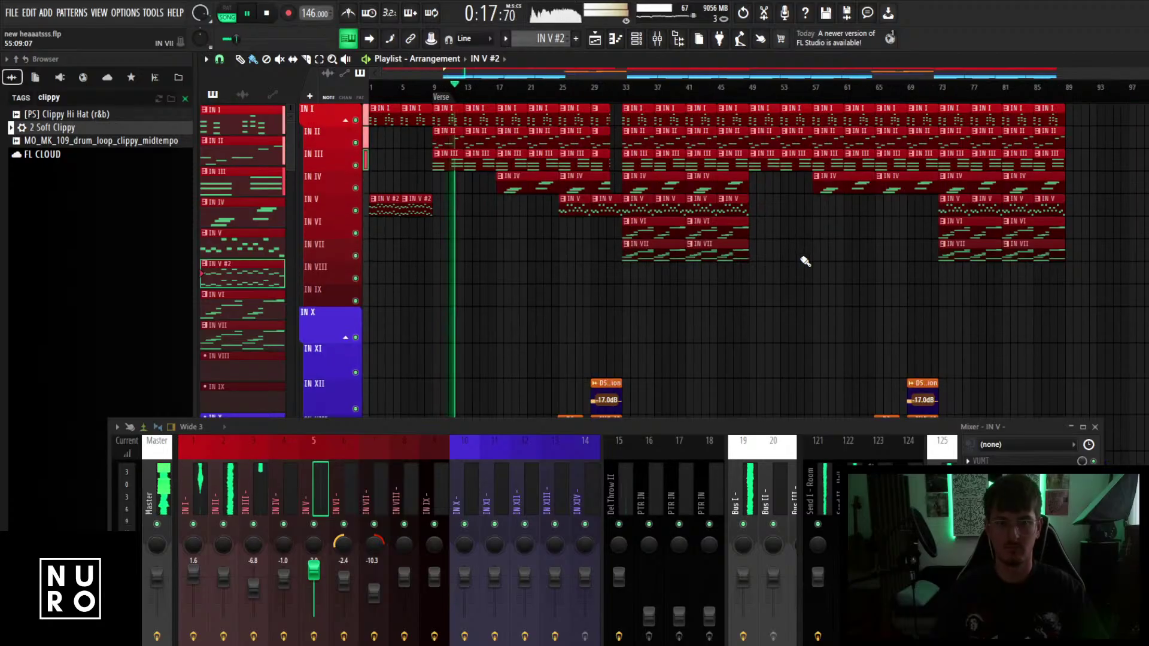
{"action": "scroll", "coordinate": [524, 246], "scroll_direction": "up", "scroll_amount": 2}
{"action": "left_click_drag", "start_coordinate": [401, 217], "coordinate": [590, 235]}
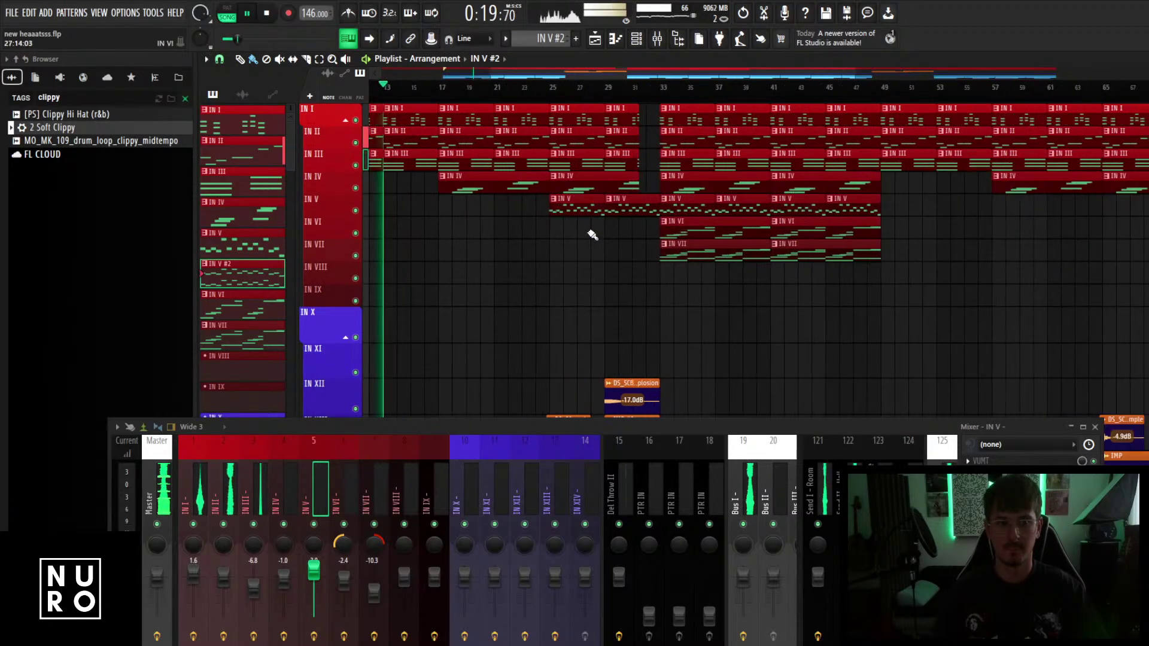
{"action": "scroll", "coordinate": [604, 237], "scroll_direction": "up", "scroll_amount": 4}
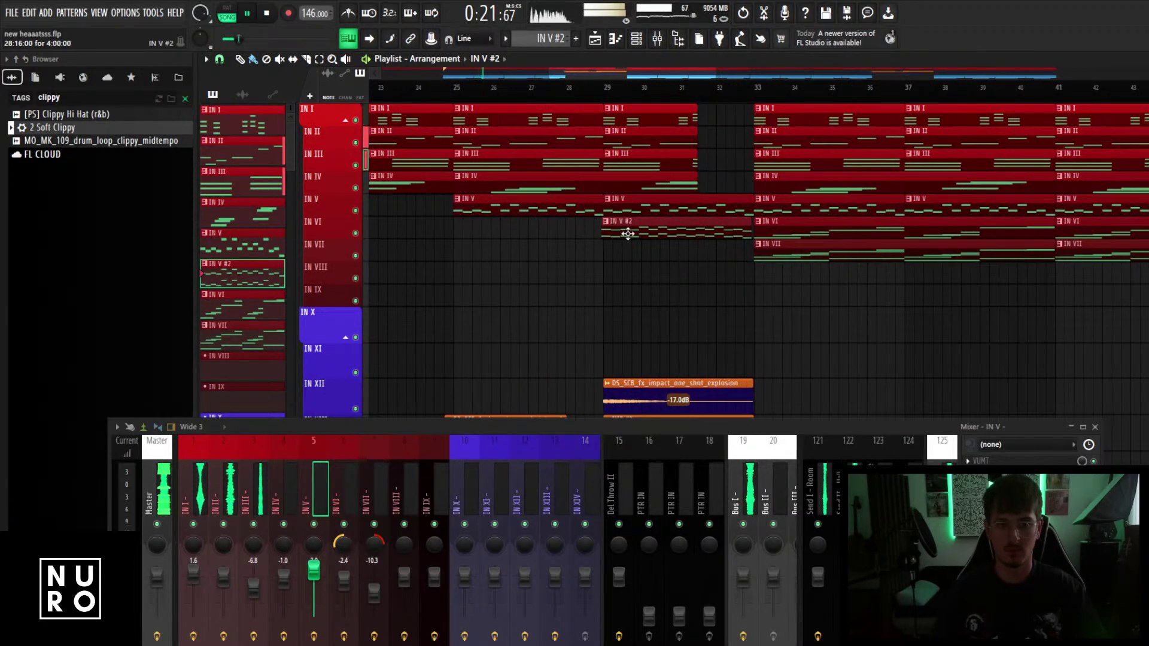
{"action": "left_click_drag", "start_coordinate": [607, 238], "coordinate": [701, 242]}
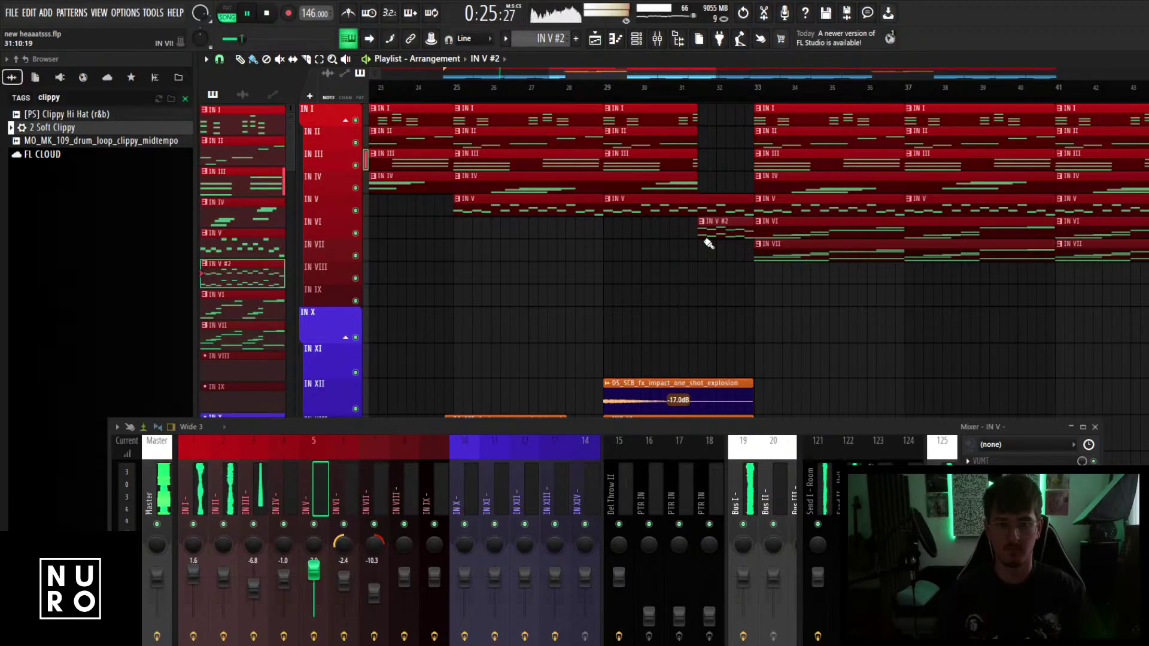
{"action": "left_click_drag", "start_coordinate": [752, 206], "coordinate": [694, 223]}
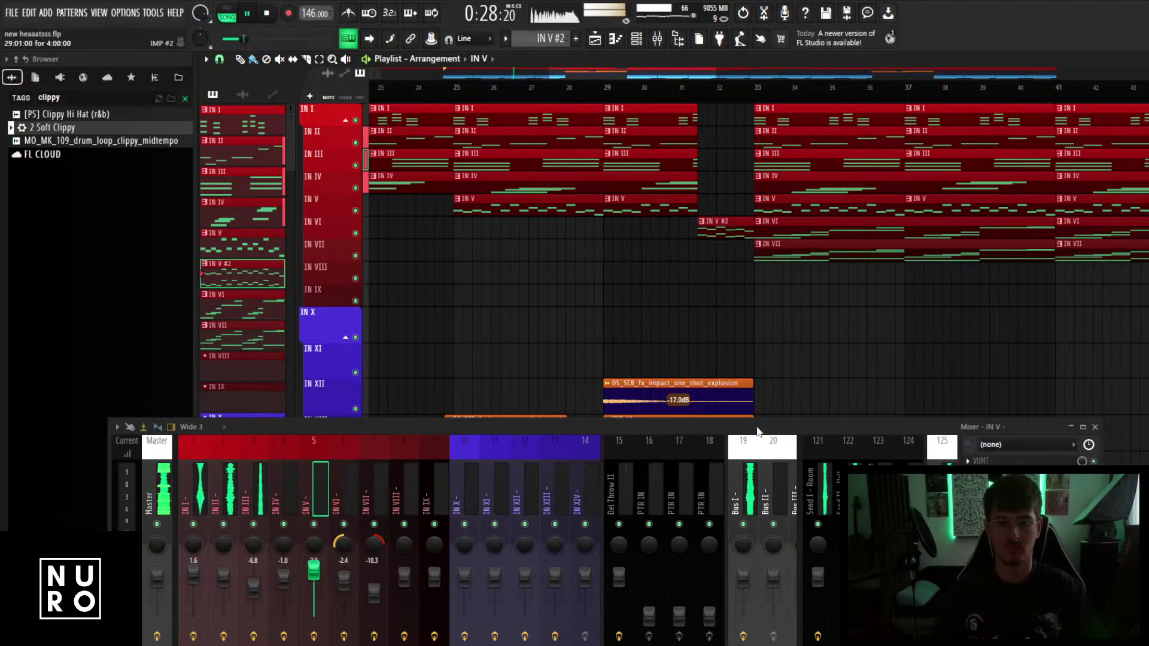
Lower the mixer faders of OH to -10.0 dB, OH II to -2.4 dB, PC II to -4.1 dB and PC I to -1.5 dB.
{"action": "left_click_drag", "start_coordinate": [757, 429], "coordinate": [749, 274]}
{"action": "scroll", "coordinate": [659, 334], "scroll_direction": "down", "scroll_amount": 6}
{"action": "scroll", "coordinate": [659, 331], "scroll_direction": "down", "scroll_amount": 4}
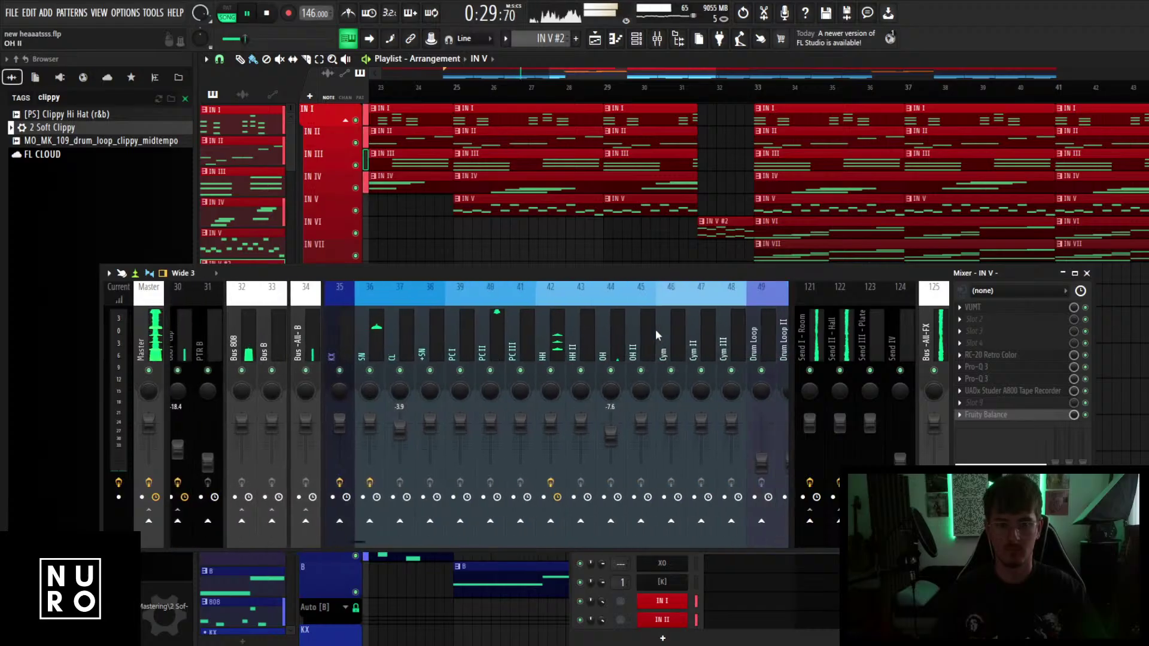
{"action": "left_click", "coordinate": [648, 332]}
{"action": "left_click", "coordinate": [523, 335]}
{"action": "left_click", "coordinate": [617, 347]}
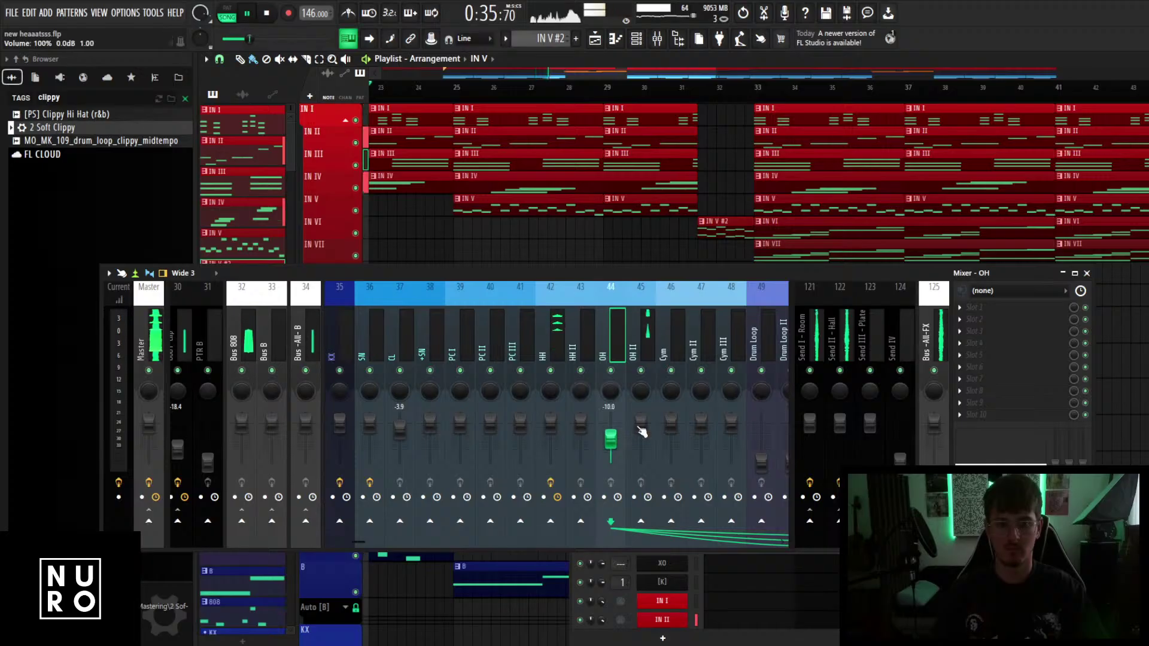
{"action": "left_click_drag", "start_coordinate": [641, 427], "coordinate": [641, 427]}
{"action": "mouse_move", "coordinate": [492, 423]}
{"action": "left_mouse_down"}
{"action": "mouse_move", "coordinate": [460, 426]}
{"action": "mouse_move", "coordinate": [493, 431]}
{"action": "left_mouse_up"}
{"action": "left_click", "coordinate": [463, 409]}
Pan the HH and OH II mixer tracks left, and the OH and HH II tracks right.
{"action": "left_click", "coordinate": [550, 423]}
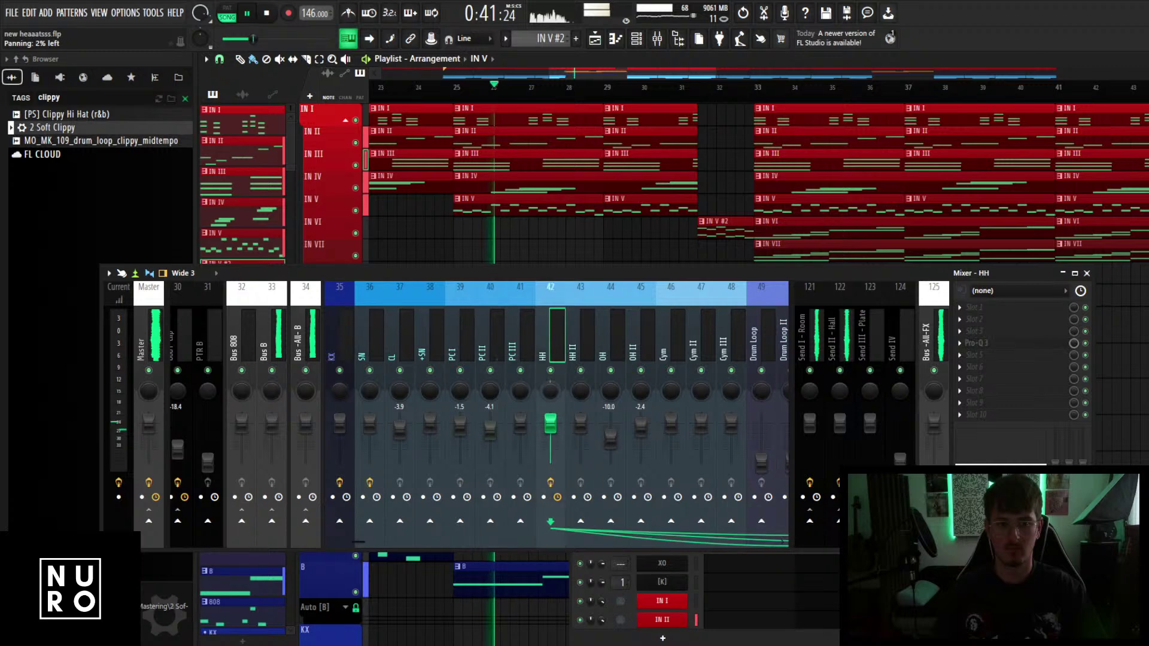
{"action": "left_click", "coordinate": [641, 422]}
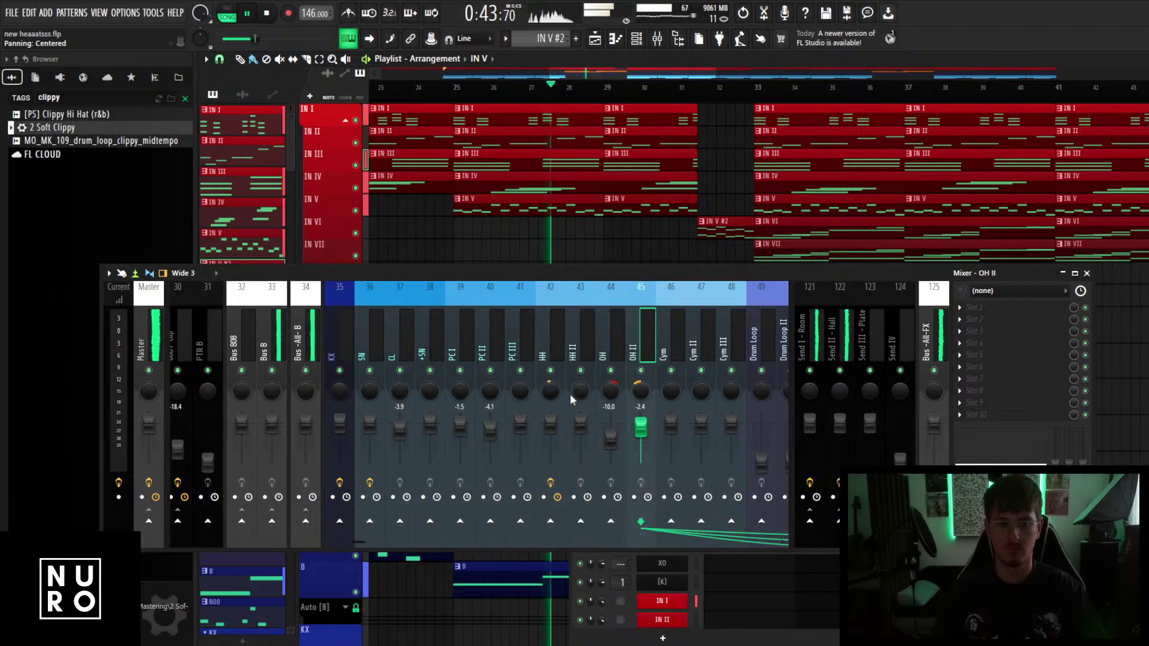
{"action": "left_click", "coordinate": [581, 422]}
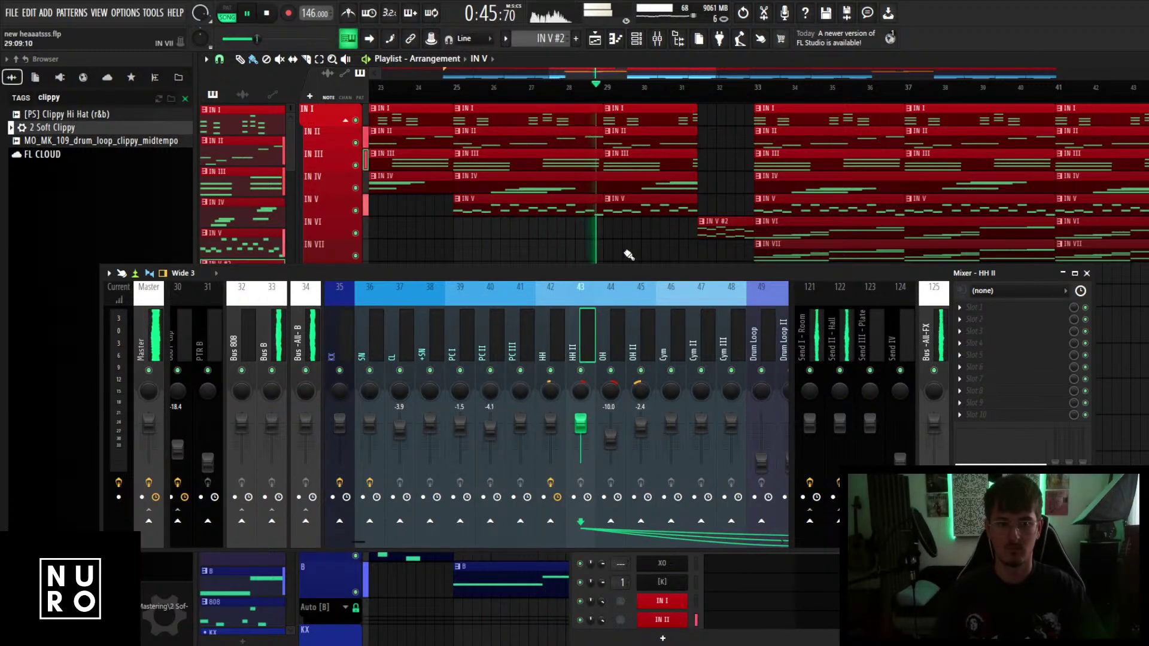
Open the B pattern from the breakdown in the piano roll and add an F#4 note starting at 3:11:00.
{"action": "left_click_drag", "start_coordinate": [636, 273], "coordinate": [594, 467]}
{"action": "scroll", "coordinate": [523, 351], "scroll_direction": "down", "scroll_amount": 4}
{"action": "scroll", "coordinate": [523, 352], "scroll_direction": "up", "scroll_amount": 2}
{"action": "key", "text": "space"}
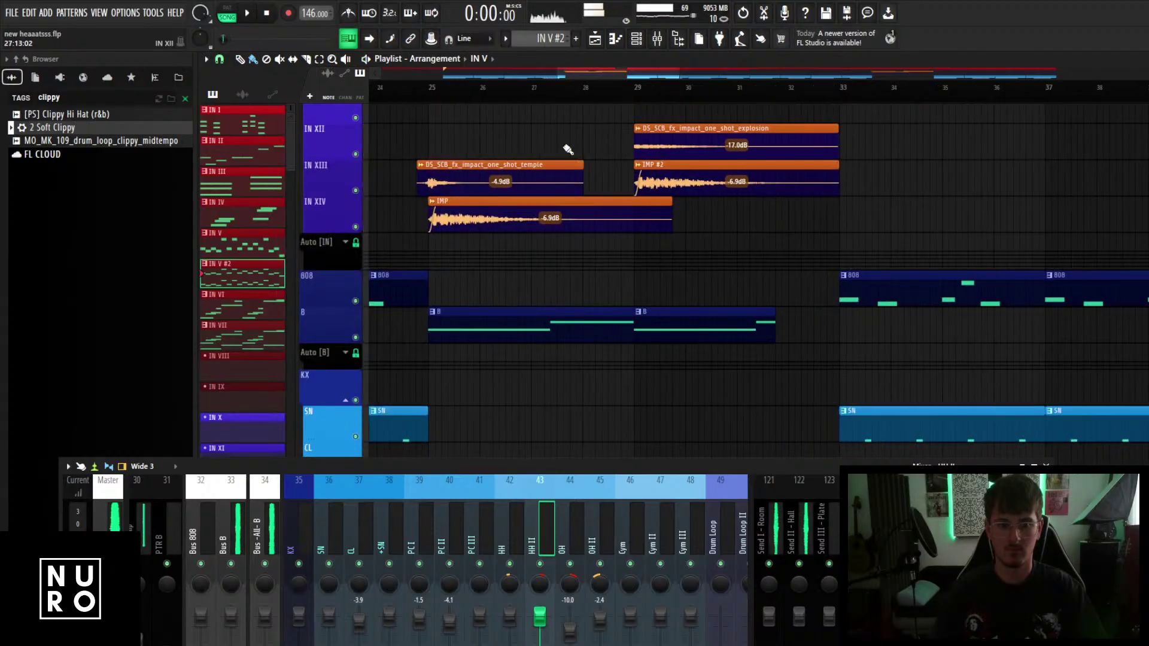
{"action": "key", "text": "space"}
{"action": "double_click", "coordinate": [593, 321]}
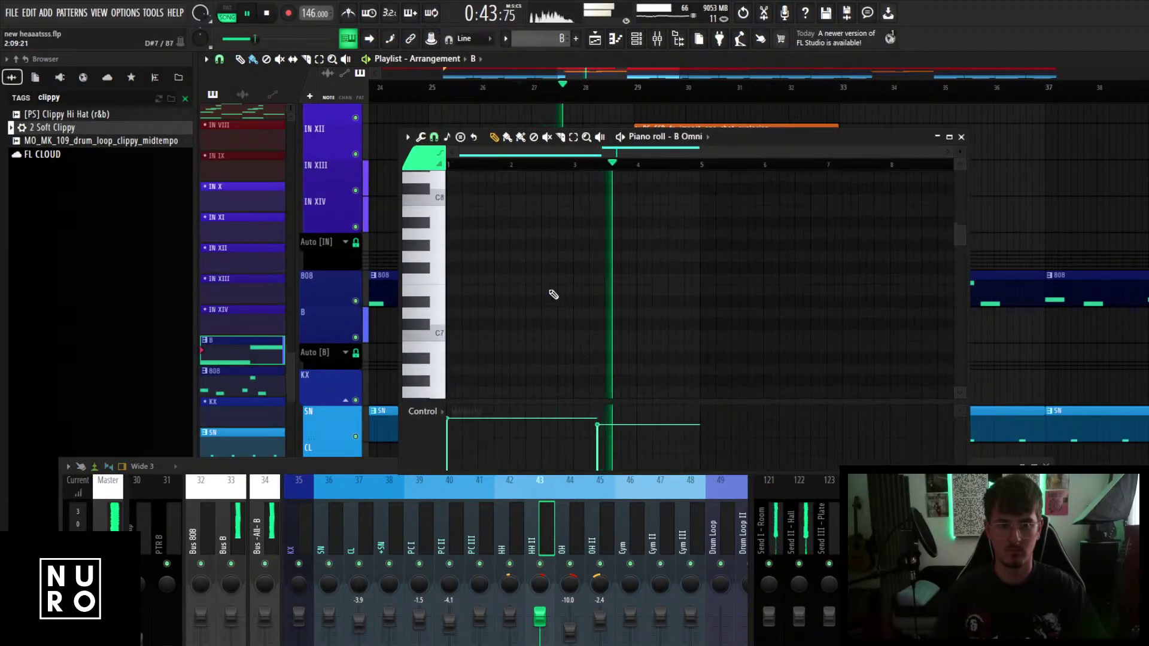
{"action": "key", "text": "space"}
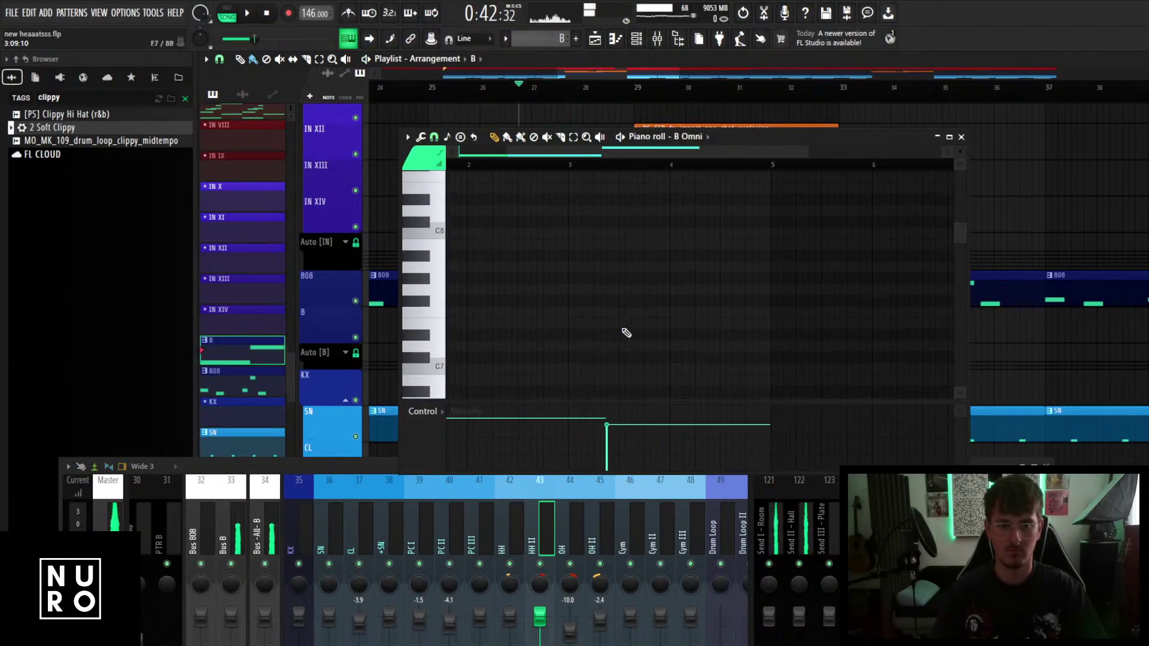
{"action": "scroll", "coordinate": [626, 300], "scroll_direction": "down", "scroll_amount": 10}
{"action": "left_click", "coordinate": [626, 254]}
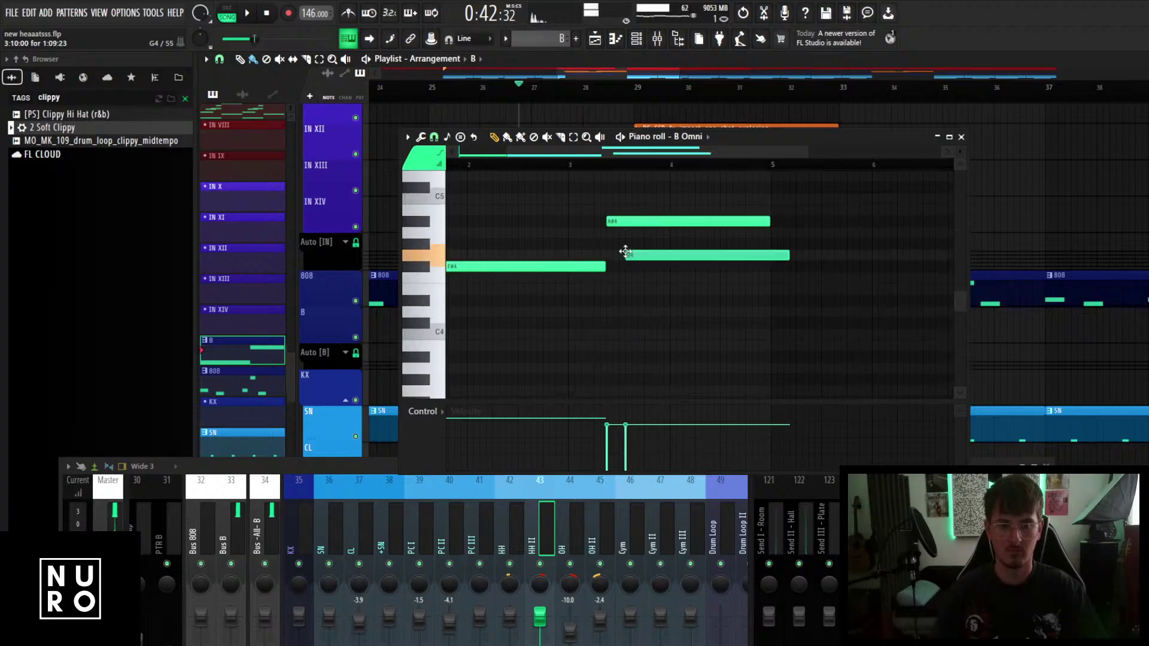
{"action": "left_click_drag", "start_coordinate": [627, 251], "coordinate": [628, 262]}
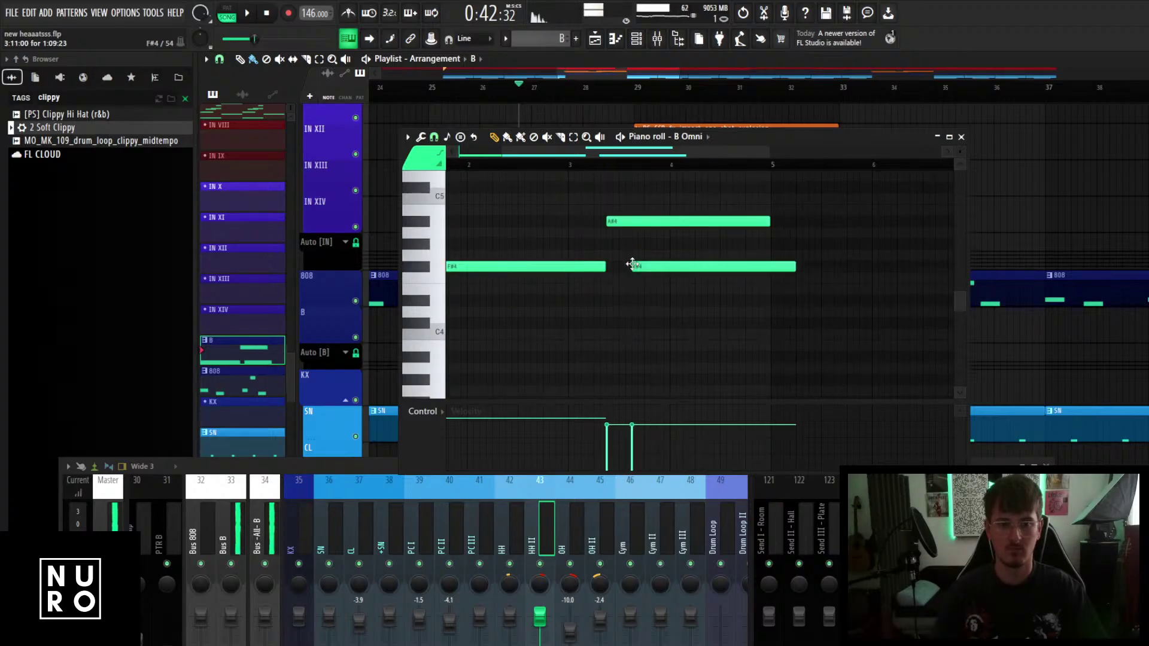
Shorten the A#4 note so it ends just after the new F#4 note begins, and audition the B pattern.
{"action": "key", "text": "space"}
{"action": "left_click_drag", "start_coordinate": [769, 221], "coordinate": [631, 235]}
{"action": "scroll", "coordinate": [666, 258], "scroll_direction": "up", "scroll_amount": 1}
{"action": "scroll", "coordinate": [667, 257], "scroll_direction": "up", "scroll_amount": 1}
{"action": "key", "text": "space"}
{"action": "key", "text": "space"}
{"action": "scroll", "coordinate": [629, 241], "scroll_direction": "down", "scroll_amount": 2}
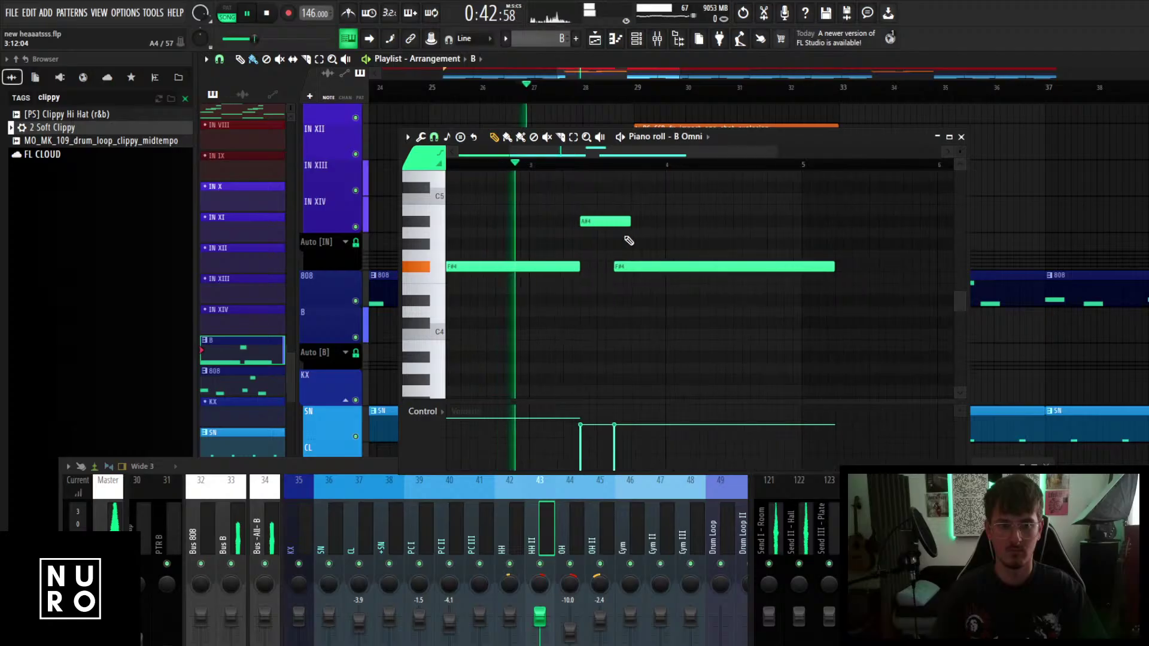
Audition the end of the B pattern with the metronome on.
{"action": "scroll", "coordinate": [610, 246], "scroll_direction": "down", "scroll_amount": 2}
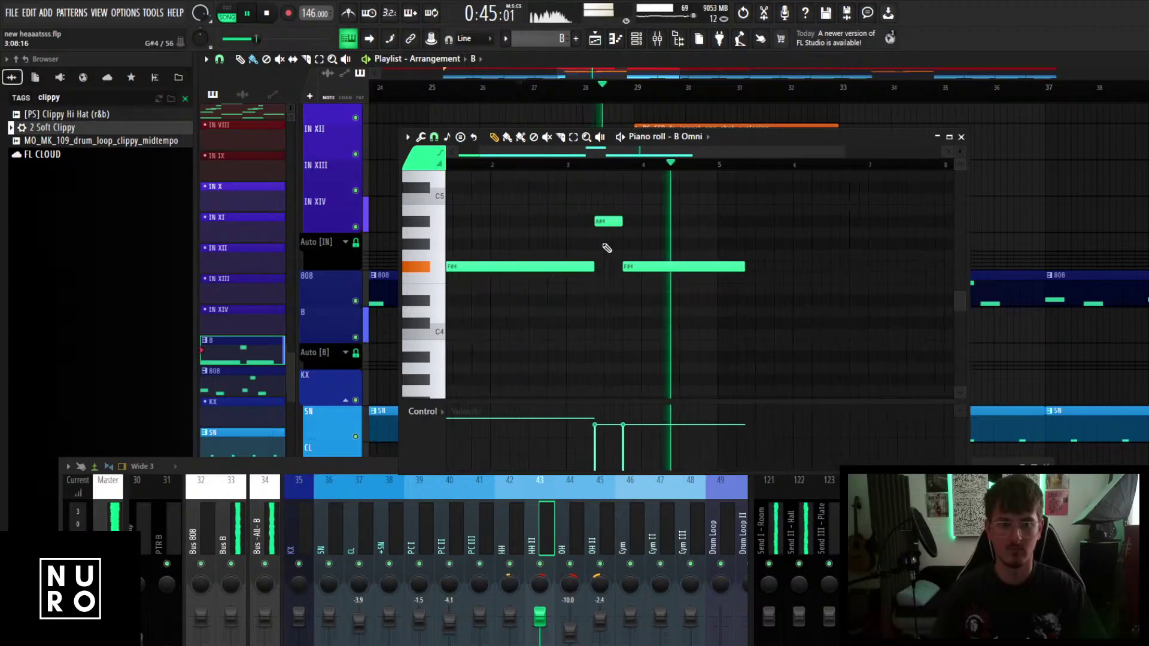
{"action": "key", "text": "space"}
{"action": "left_click", "coordinate": [350, 15]}
{"action": "key", "text": "space"}
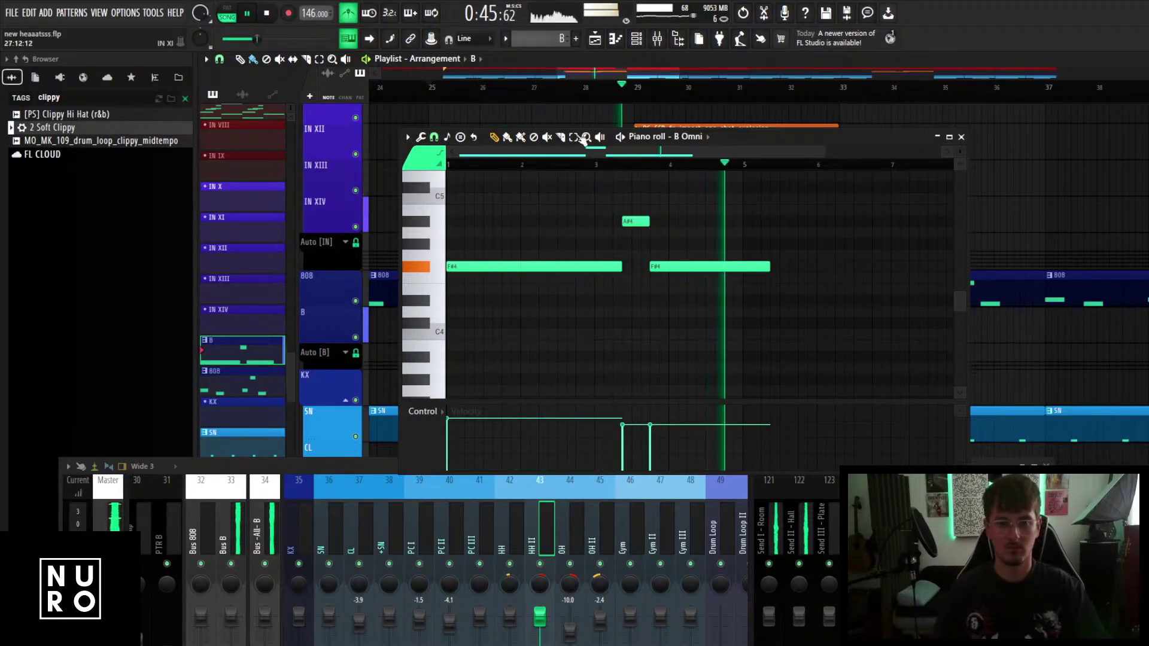
Shorten the second F#4 note of the B pattern and follow it with an F4 note running from 4:11:00 to bar 5.
{"action": "key", "text": "space"}
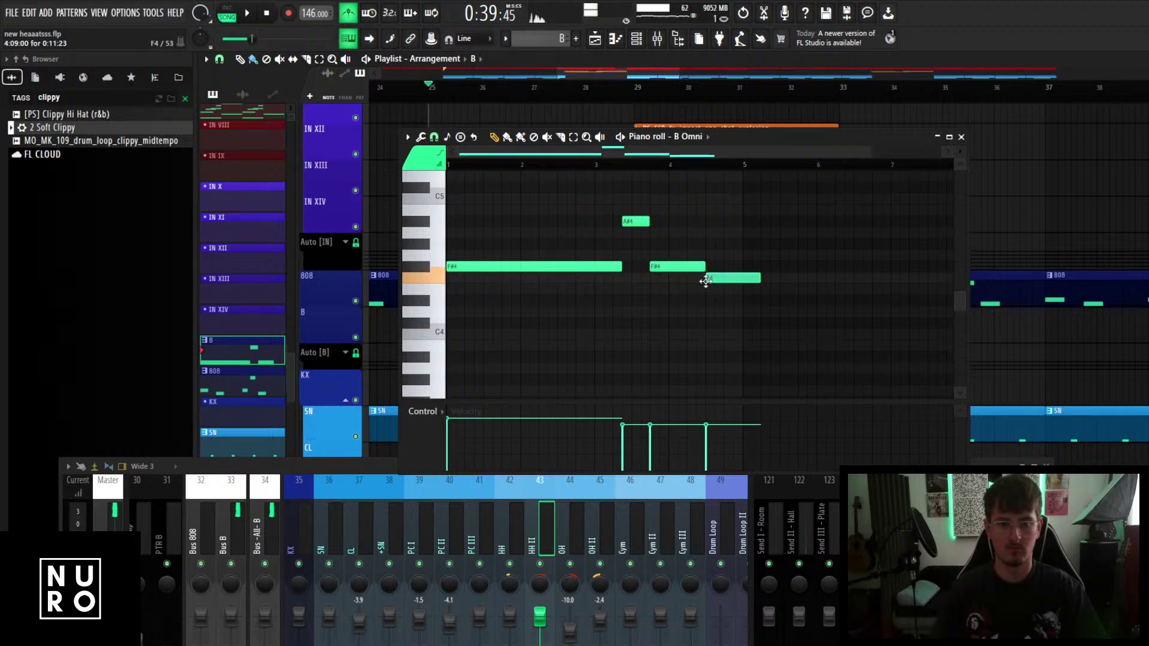
{"action": "key", "text": "space"}
{"action": "left_click_drag", "start_coordinate": [750, 277], "coordinate": [739, 279]}
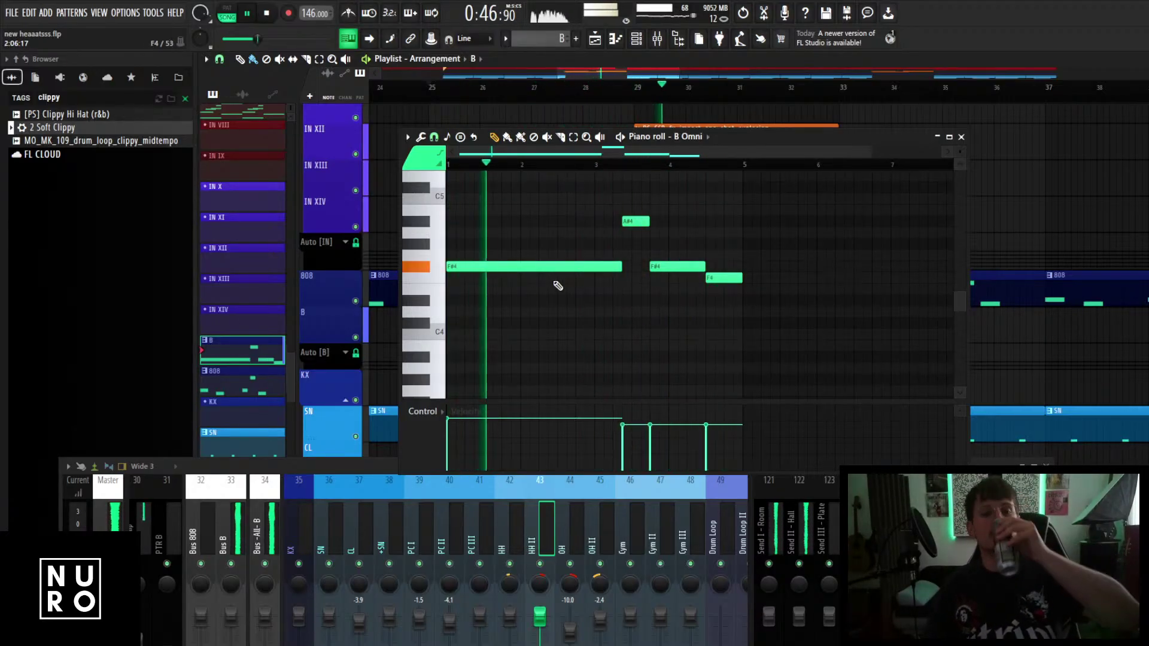
{"action": "left_click_drag", "start_coordinate": [717, 277], "coordinate": [726, 274]}
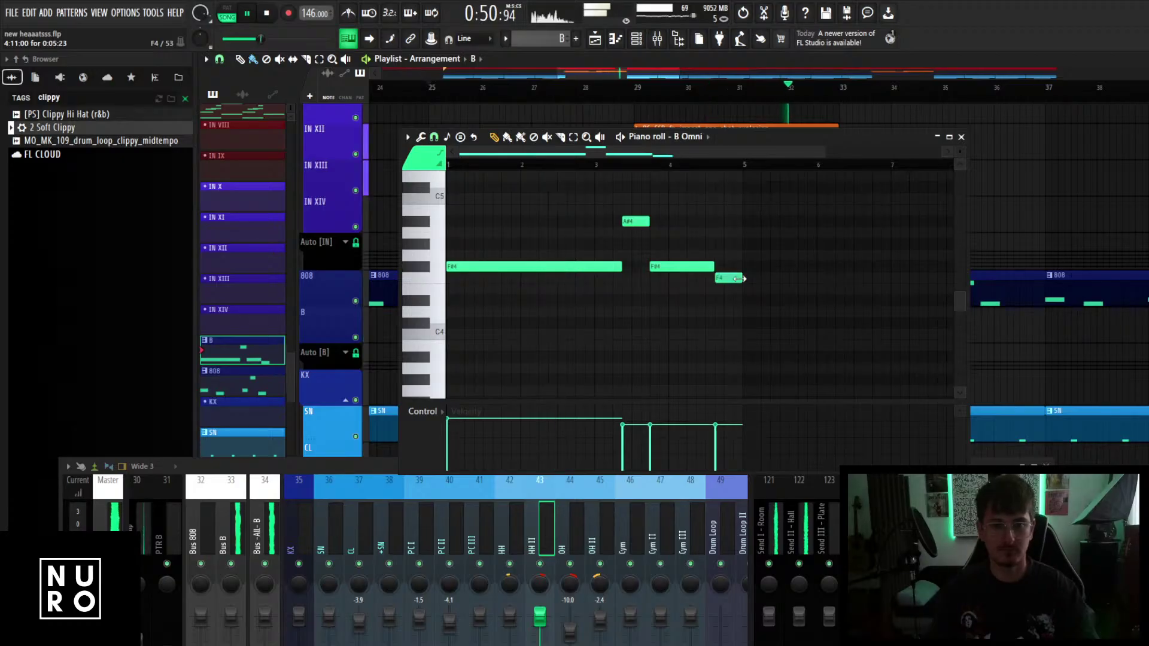
Close the piano roll, trim the end of the breakdown's second B clip slightly, and audition the breakdown in the playlist.
{"action": "left_click", "coordinate": [962, 137]}
{"action": "scroll", "coordinate": [796, 196], "scroll_direction": "up", "scroll_amount": 1}
{"action": "left_click", "coordinate": [579, 96]}
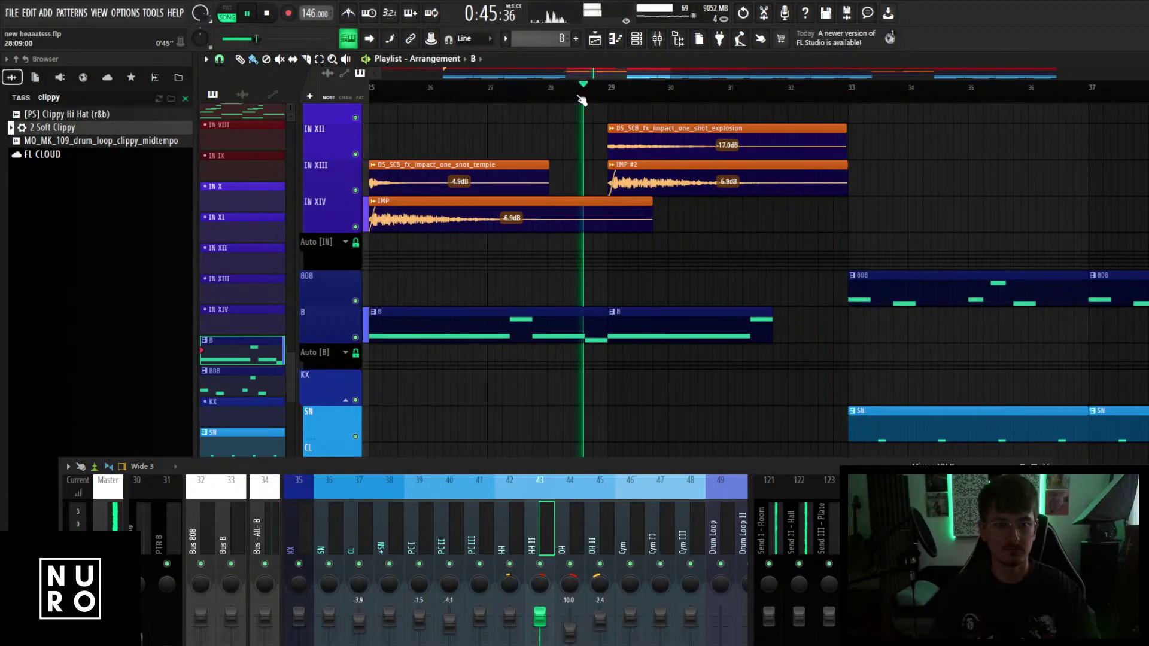
{"action": "left_click", "coordinate": [777, 339]}
{"action": "right_click", "coordinate": [783, 340]}
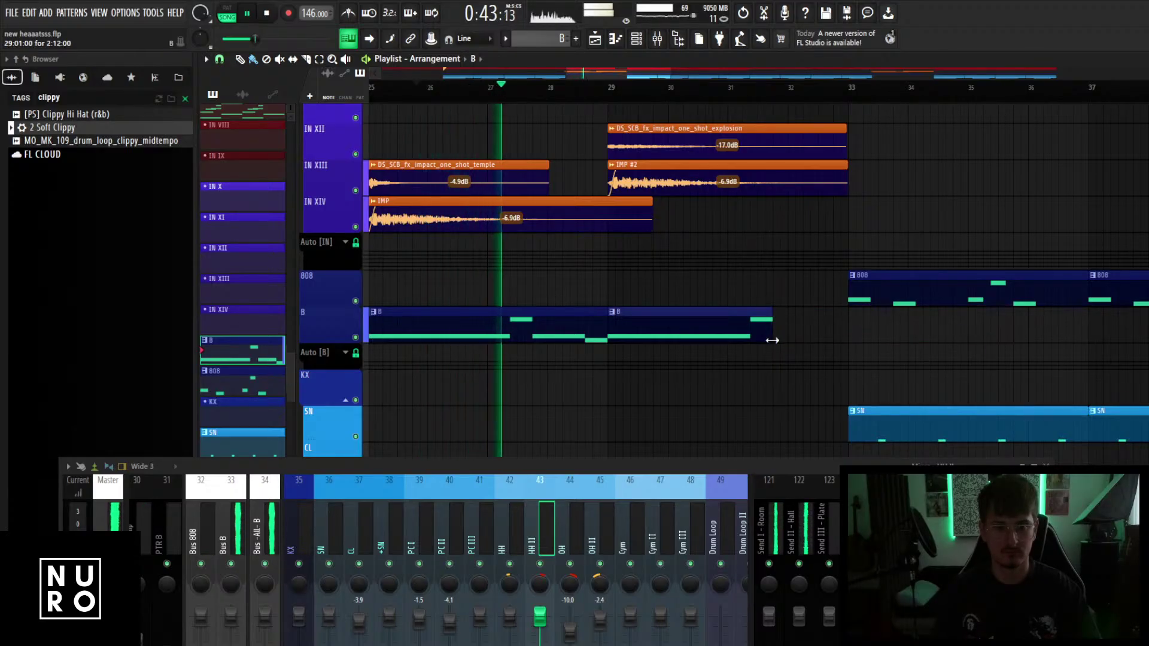
{"action": "left_click_drag", "start_coordinate": [772, 340], "coordinate": [769, 341]}
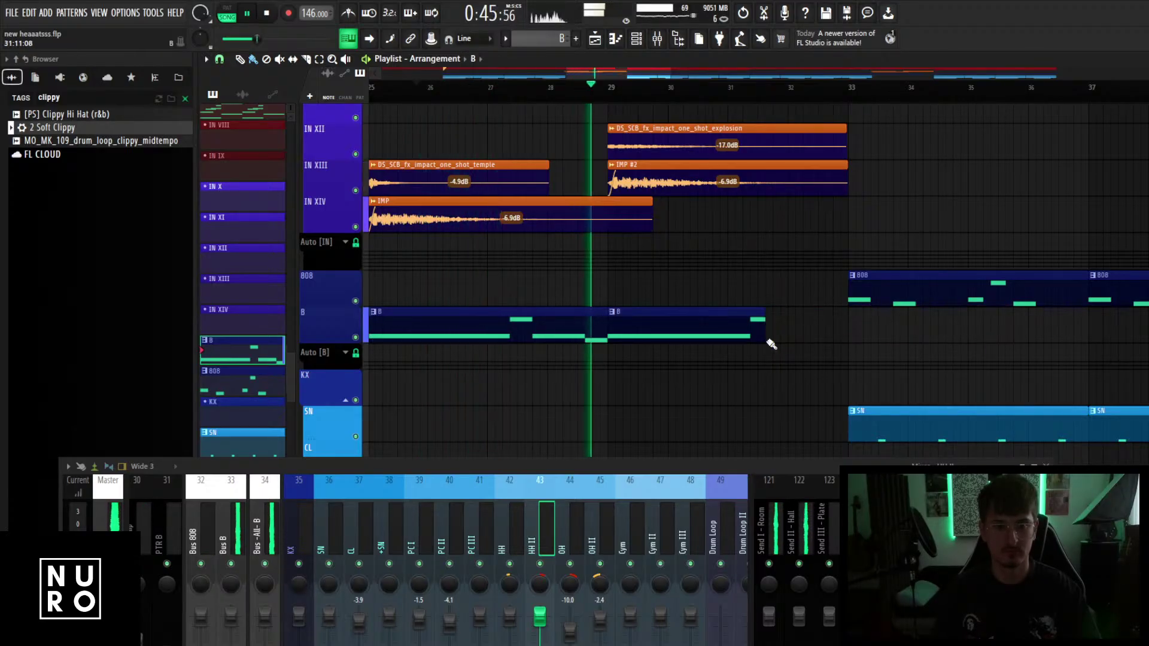
{"action": "scroll", "coordinate": [769, 342], "scroll_direction": "up", "scroll_amount": 1}
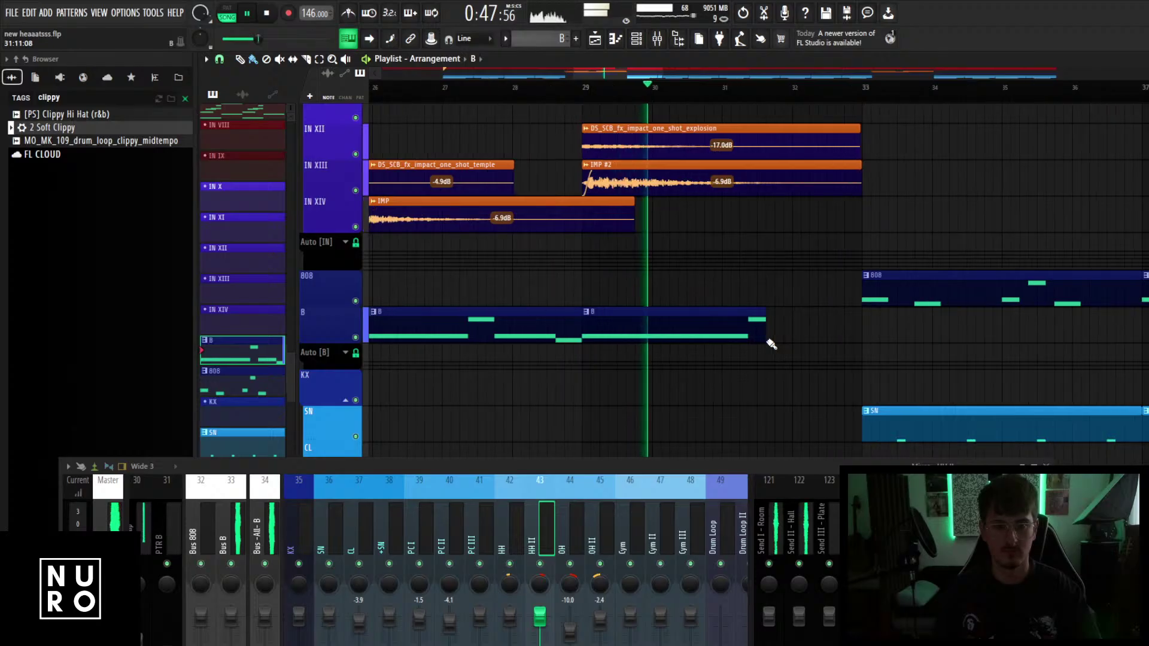
{"action": "scroll", "coordinate": [789, 358], "scroll_direction": "up", "scroll_amount": 2}
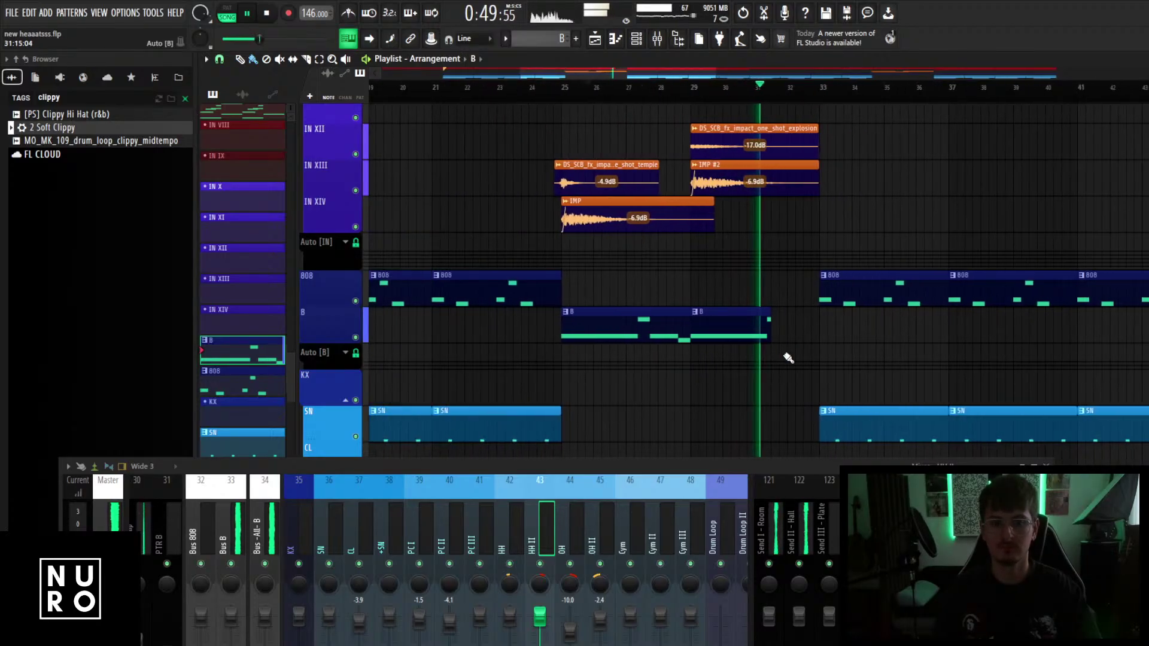
{"action": "scroll", "coordinate": [719, 359], "scroll_direction": "up", "scroll_amount": 2}
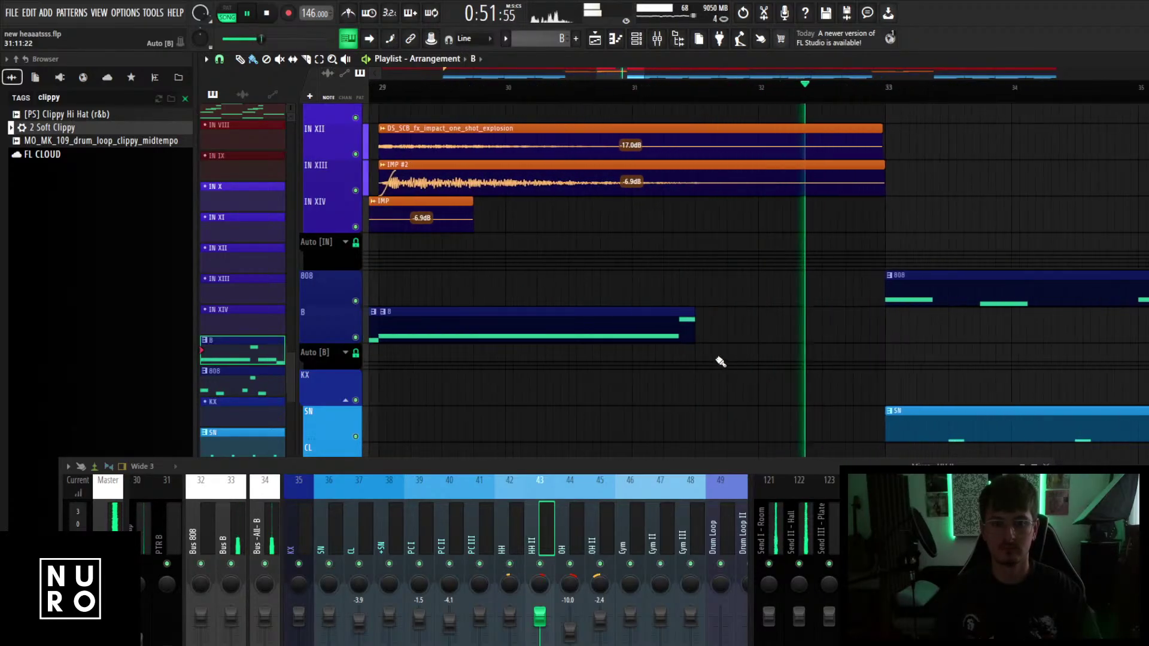
Bring the full mixer into view over the arrangement and lower the HH fader to -0.7 dB.
{"action": "scroll", "coordinate": [701, 349], "scroll_direction": "down", "scroll_amount": 8}
{"action": "scroll", "coordinate": [700, 349], "scroll_direction": "down", "scroll_amount": 6}
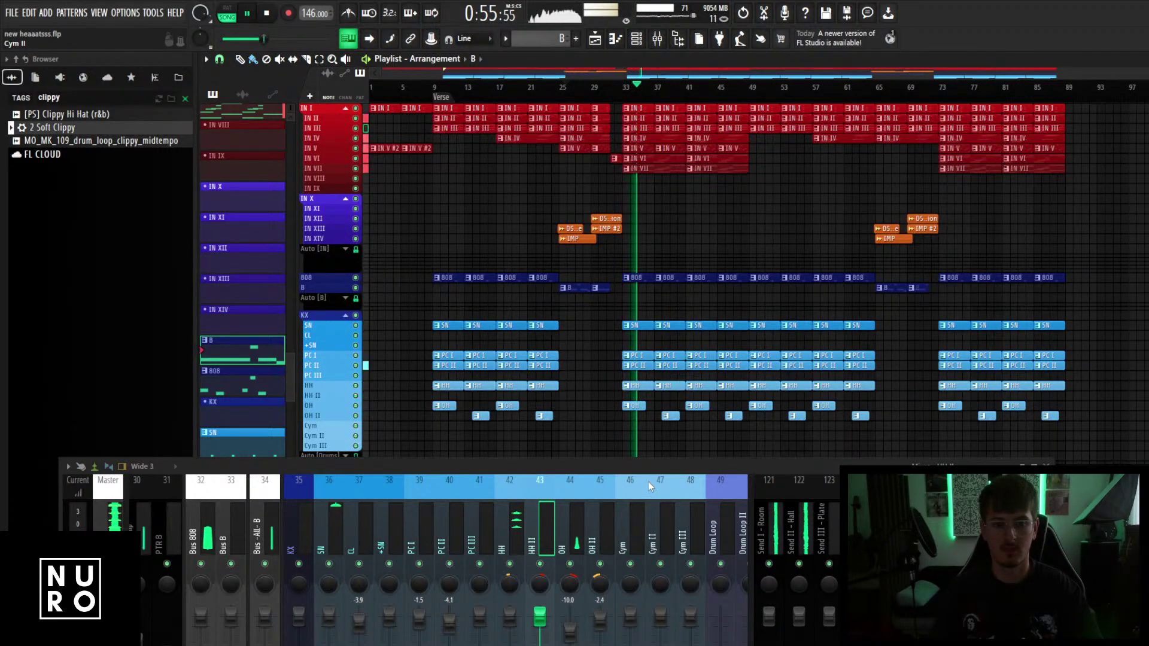
{"action": "left_click_drag", "start_coordinate": [661, 469], "coordinate": [694, 334]}
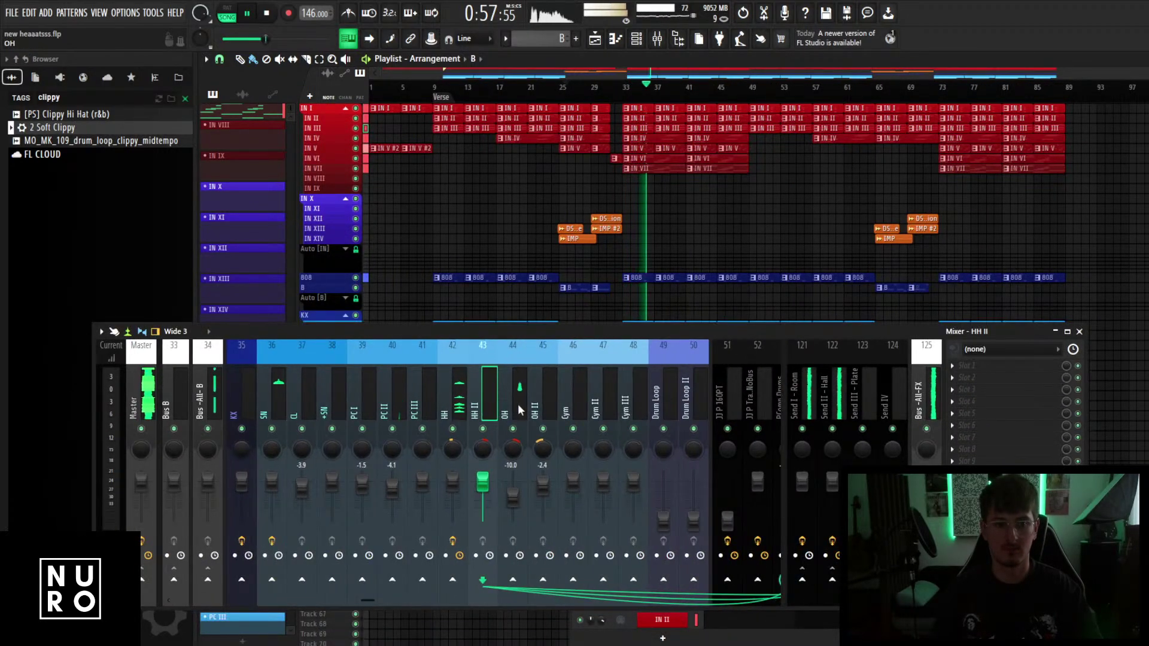
{"action": "left_click", "coordinate": [465, 485]}
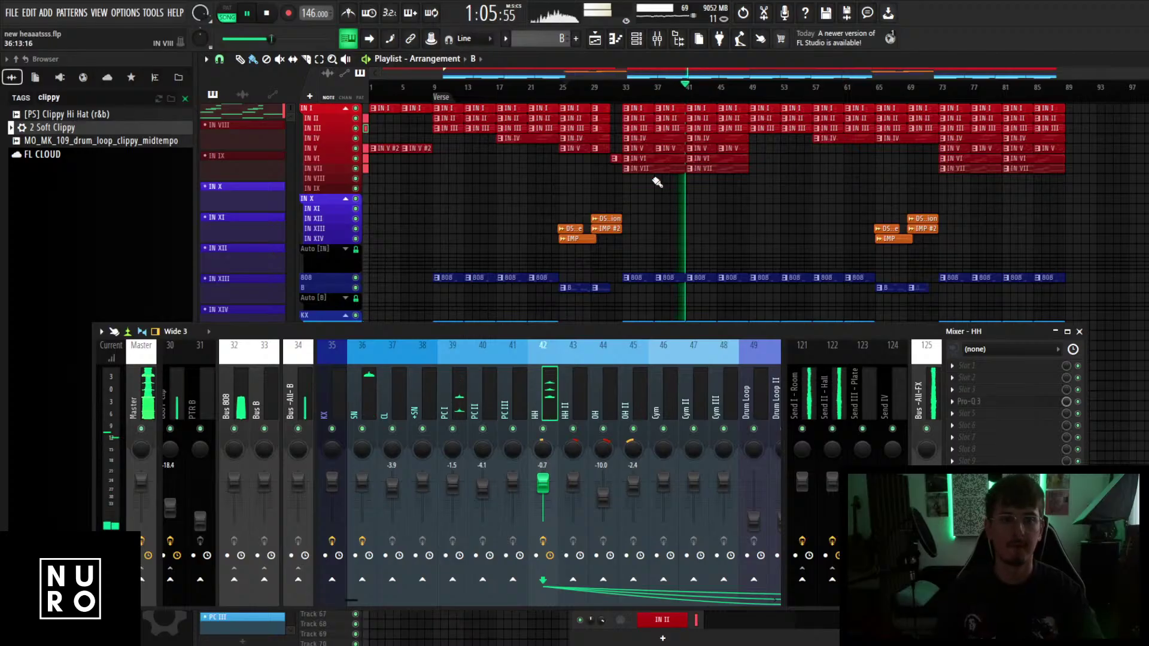
Move the IN V #2 clip at 31:09:00 up to the IN V track and place a matching clip there at 71:09:00.
{"action": "scroll", "coordinate": [657, 182], "scroll_direction": "up", "scroll_amount": 5}
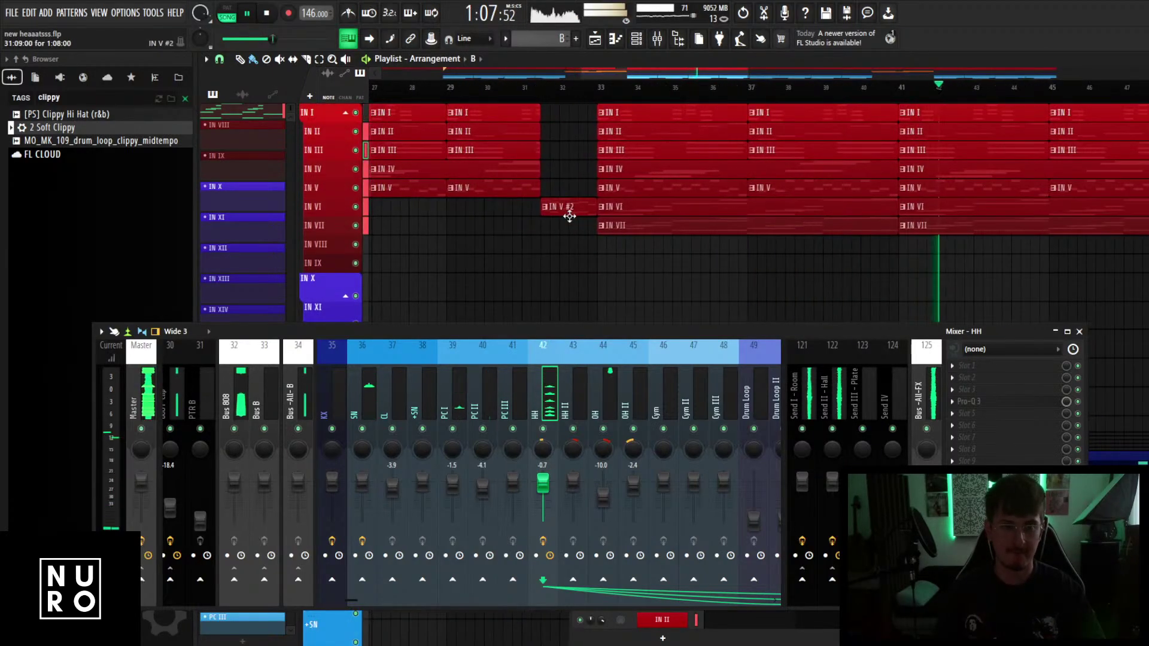
{"action": "left_click_drag", "start_coordinate": [569, 216], "coordinate": [567, 187]}
{"action": "scroll", "coordinate": [567, 188], "scroll_direction": "down", "scroll_amount": 5}
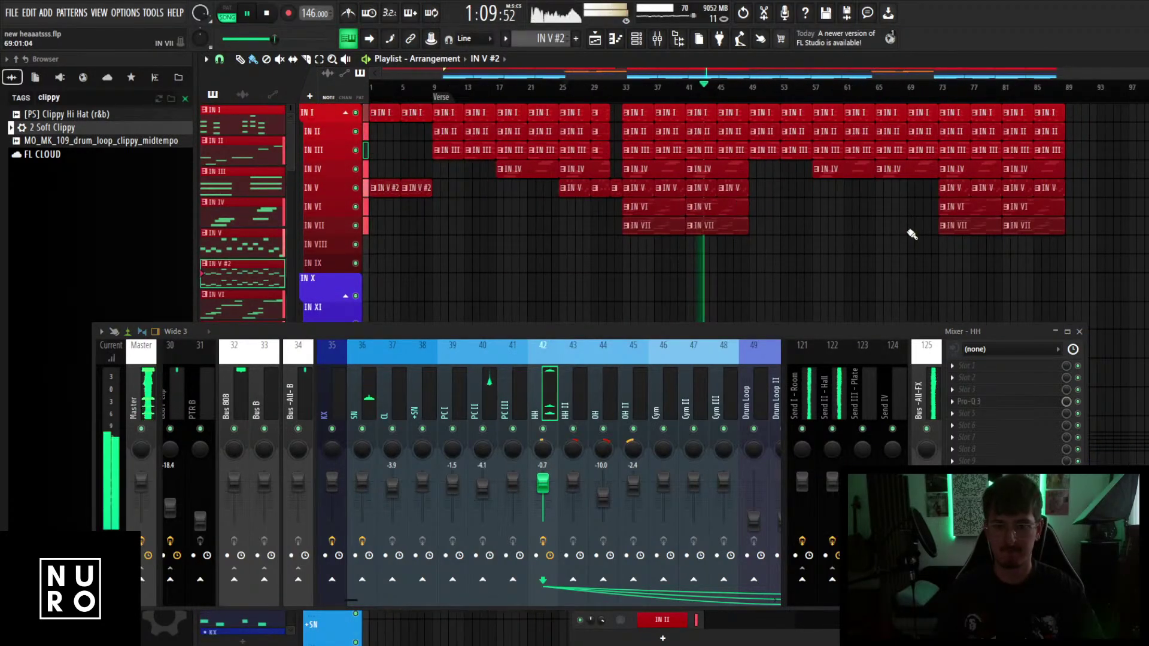
{"action": "scroll", "coordinate": [904, 233], "scroll_direction": "down", "scroll_amount": 3}
{"action": "scroll", "coordinate": [924, 203], "scroll_direction": "up", "scroll_amount": 3}
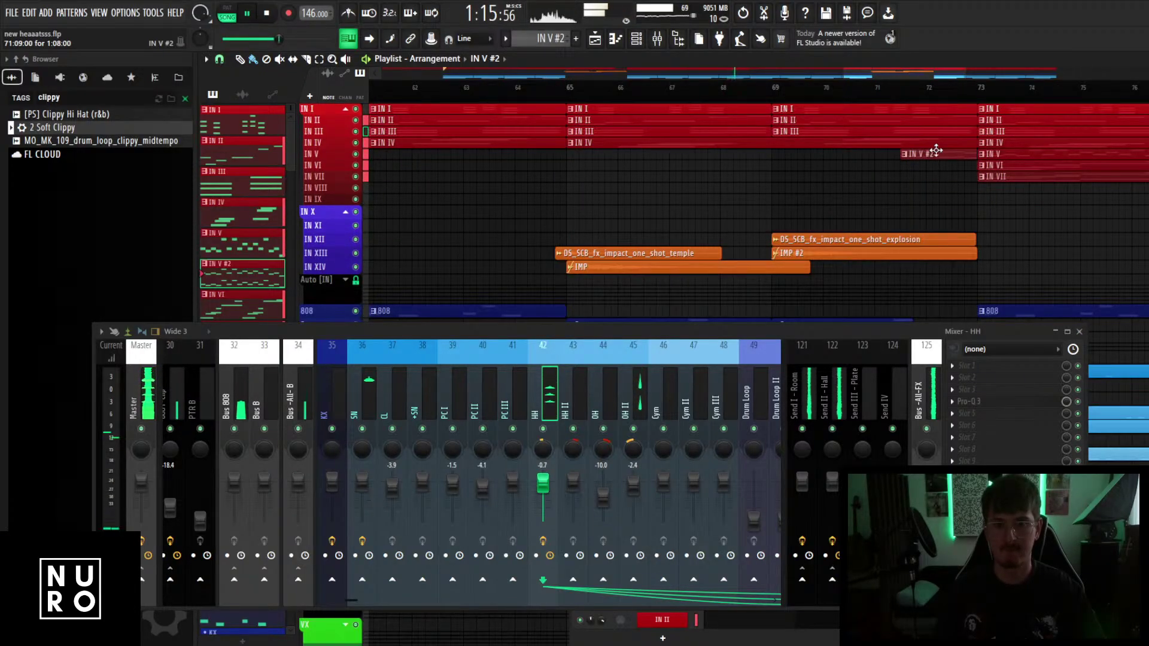
{"action": "scroll", "coordinate": [920, 202], "scroll_direction": "down", "scroll_amount": 5}
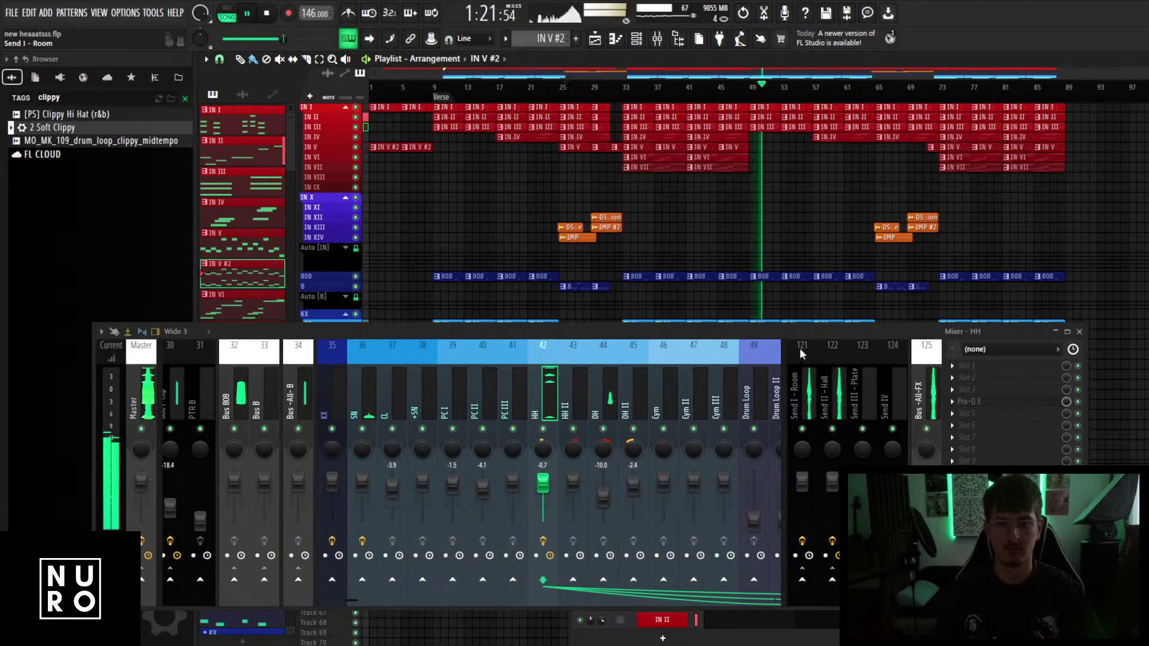
Open the ProQ Balance equalizer on the Master track to examine the mix's frequency spectrum.
{"action": "scroll", "coordinate": [539, 399], "scroll_direction": "up", "scroll_amount": 10}
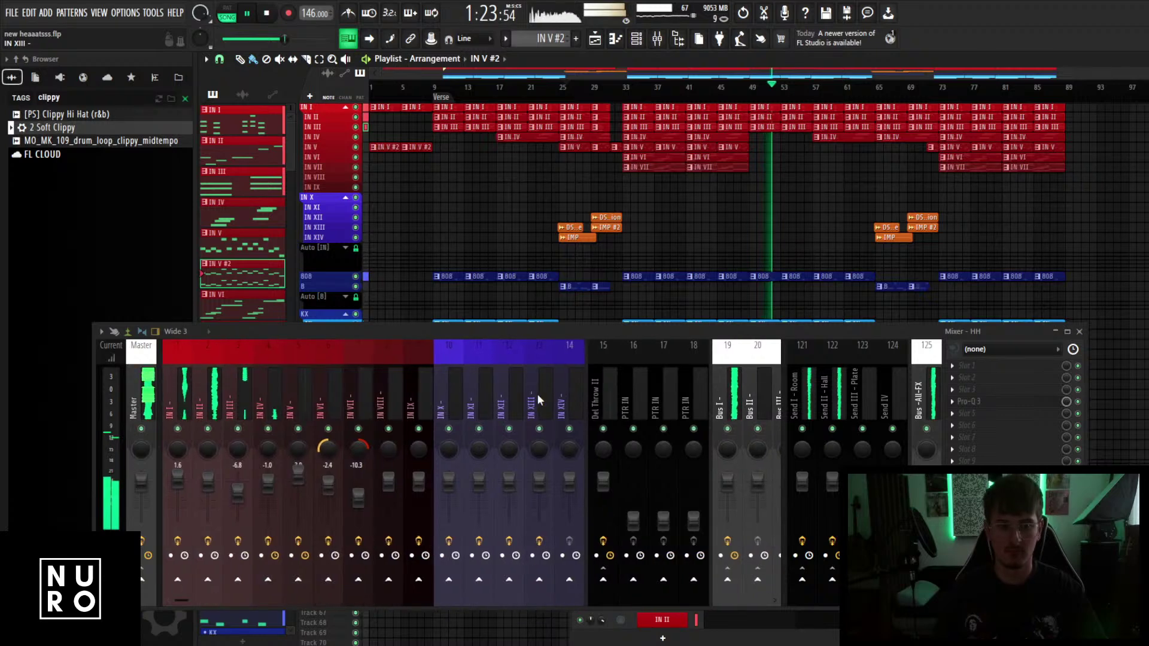
{"action": "scroll", "coordinate": [545, 391], "scroll_direction": "up", "scroll_amount": 5}
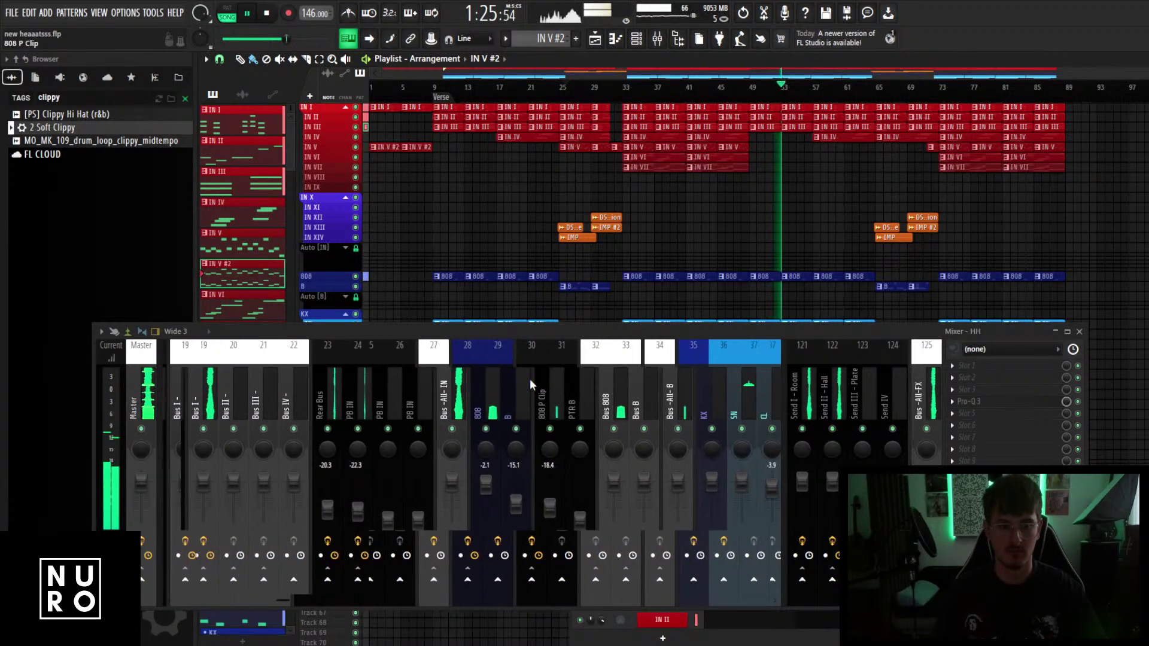
{"action": "left_click", "coordinate": [130, 400]}
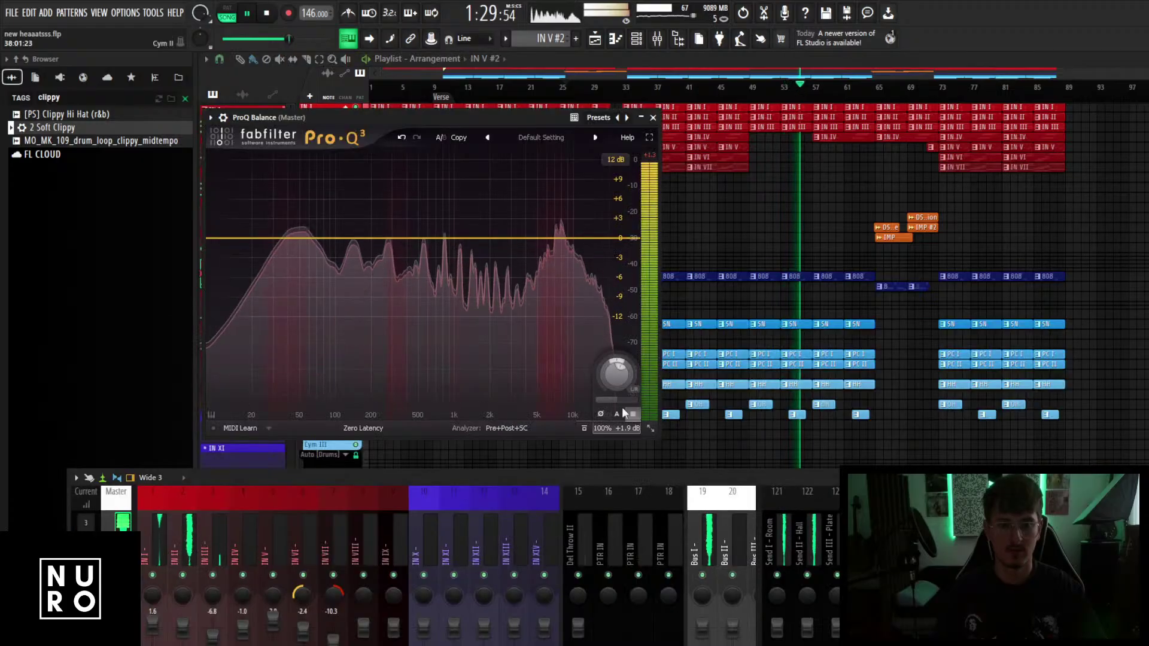
Lower the fader of the Bus Drums Top mixer track.
{"action": "left_click_drag", "start_coordinate": [664, 471], "coordinate": [672, 353]}
{"action": "scroll", "coordinate": [658, 396], "scroll_direction": "down", "scroll_amount": 15}
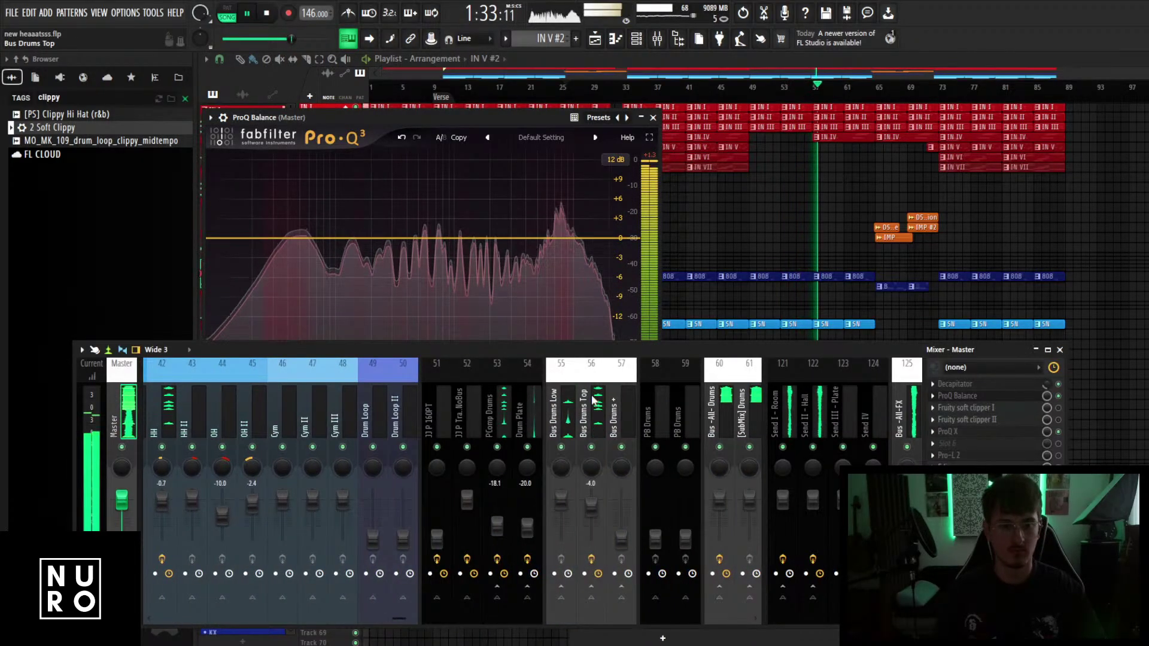
{"action": "left_click_drag", "start_coordinate": [591, 501], "coordinate": [594, 510]}
Lower SN to -0.7 dB and shape it in Pro-Q 3 with a -0.96 dB dip near 7.5 kHz and a high cut at 11630 Hz.
{"action": "scroll", "coordinate": [590, 408], "scroll_direction": "up", "scroll_amount": 4}
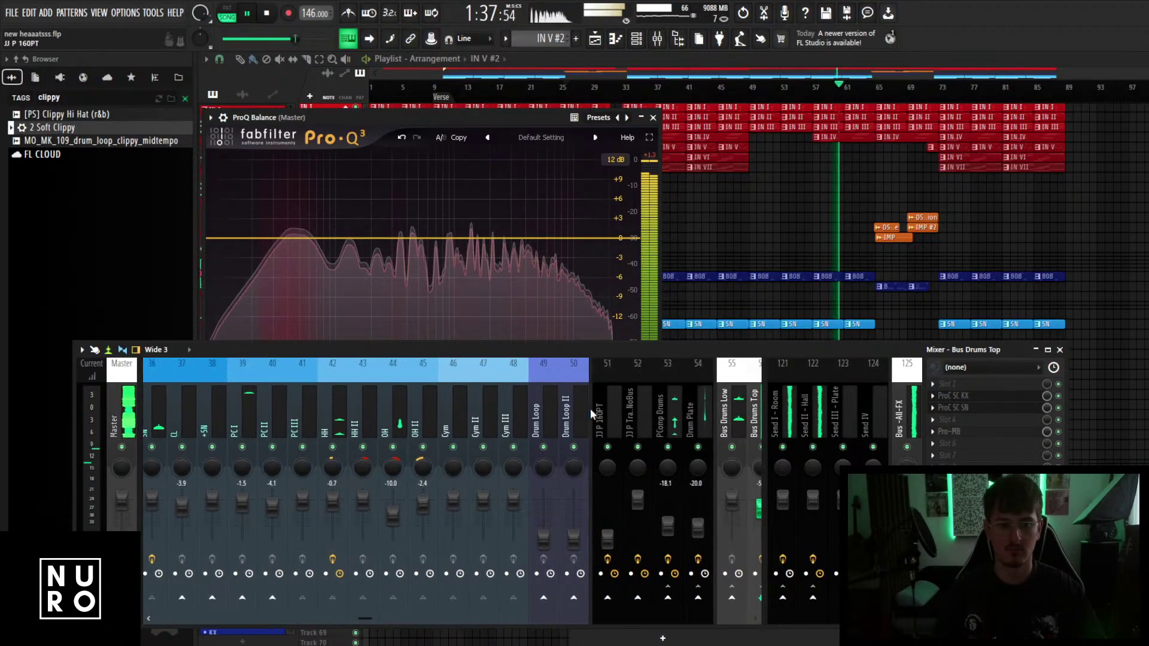
{"action": "left_click", "coordinate": [344, 413]}
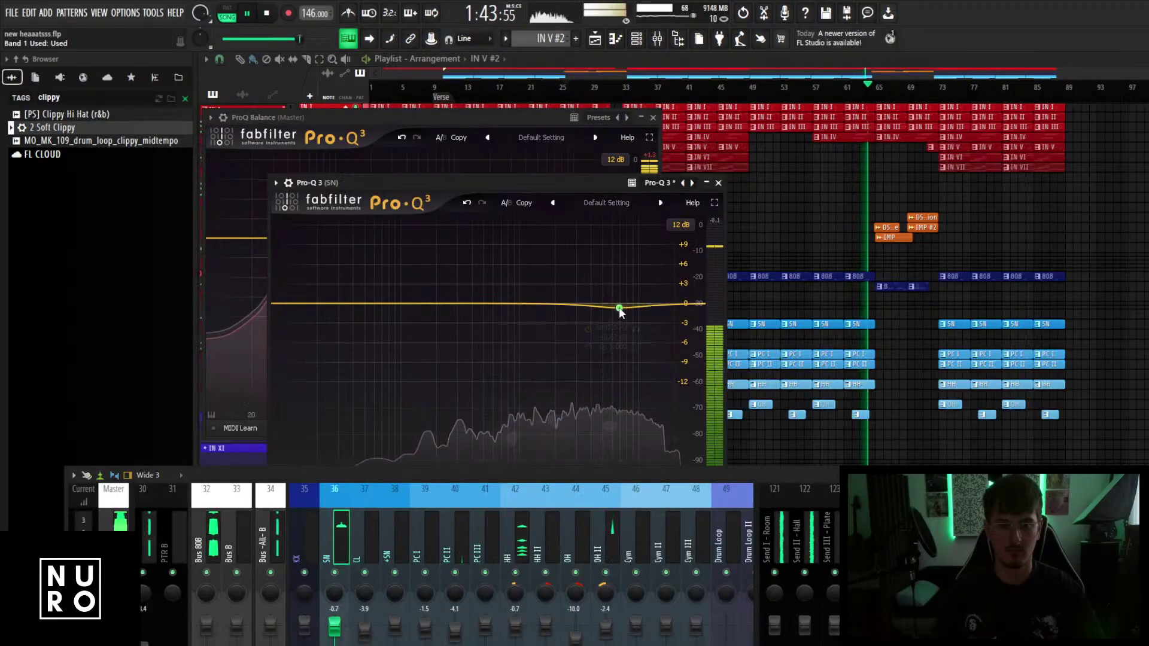
{"action": "left_click_drag", "start_coordinate": [619, 307], "coordinate": [647, 307]}
{"action": "scroll", "coordinate": [655, 306], "scroll_direction": "up", "scroll_amount": 1}
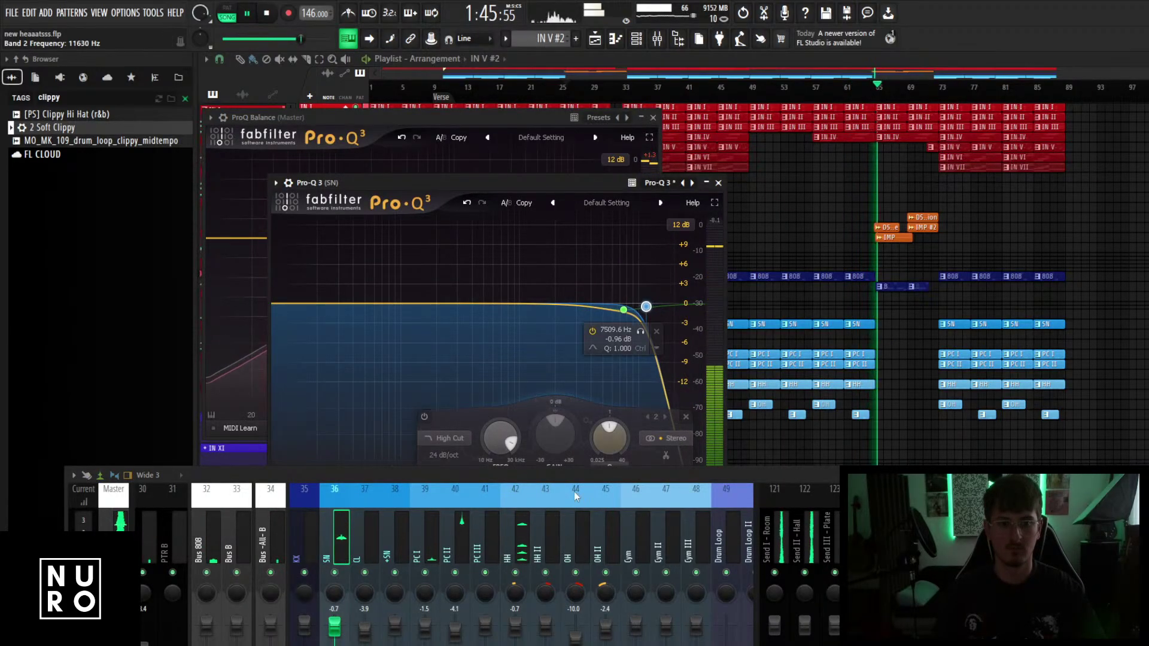
{"action": "left_click_drag", "start_coordinate": [577, 476], "coordinate": [564, 537]}
{"action": "left_click", "coordinate": [433, 494]}
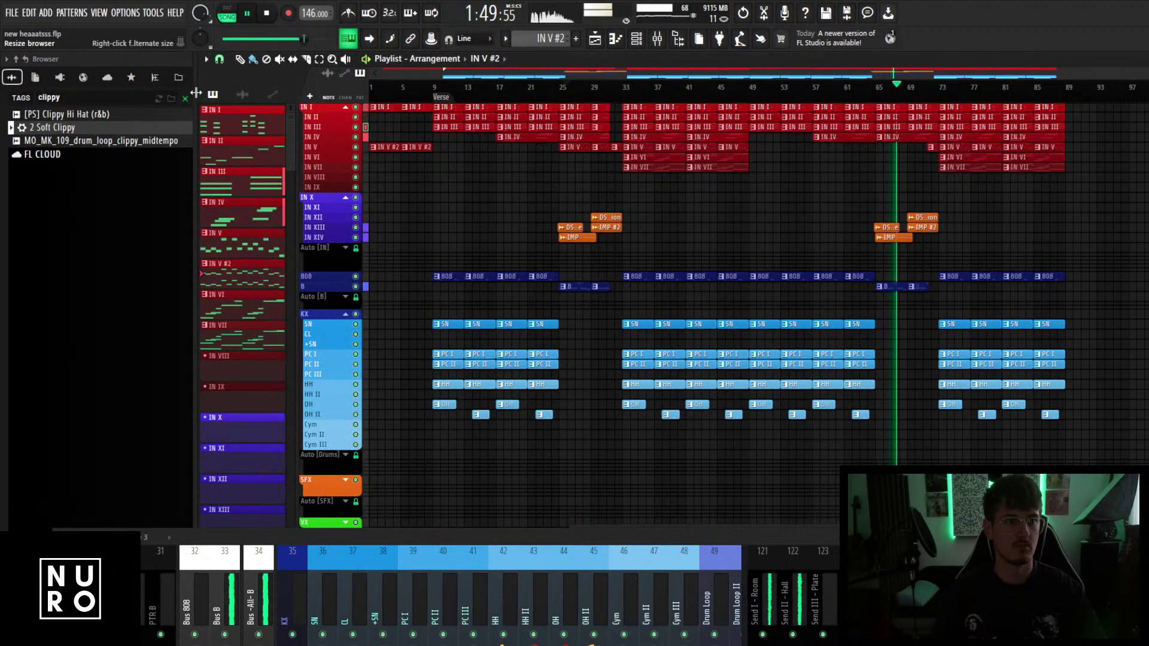
Search the browser for "talk" and preview the Talk 148 bpm and [PS] walkie talkie sounds.
{"action": "left_click", "coordinate": [190, 98]}
{"action": "left_click", "coordinate": [100, 98]}
{"action": "type", "text": "talk"}
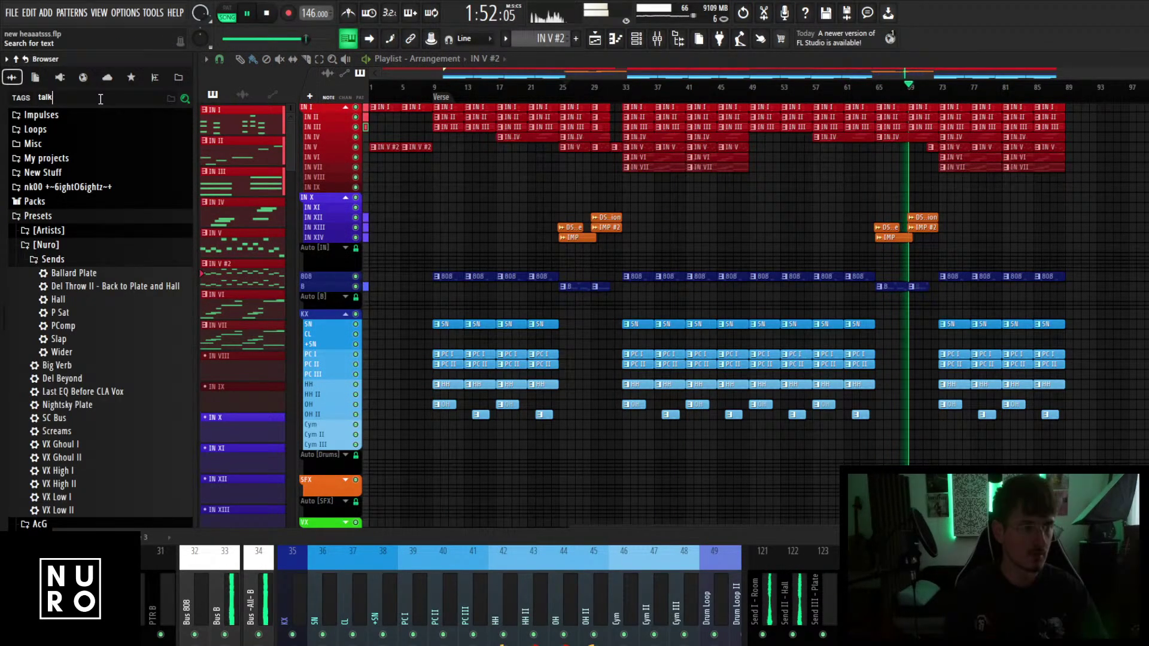
{"action": "key", "text": "Return"}
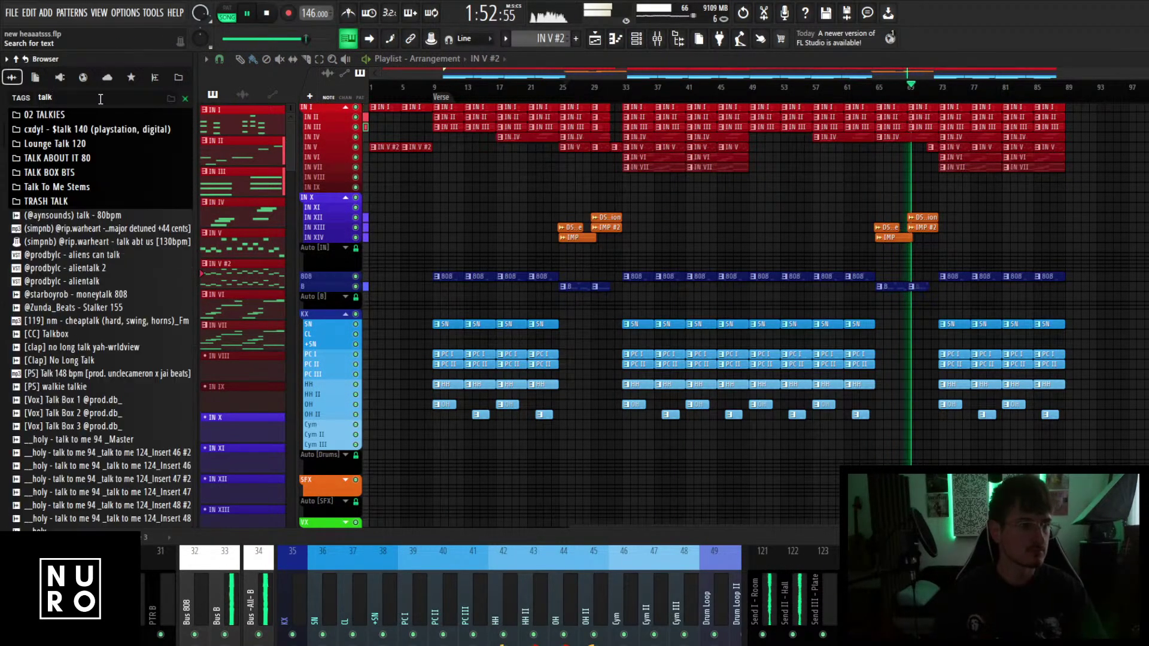
{"action": "left_click", "coordinate": [73, 375]}
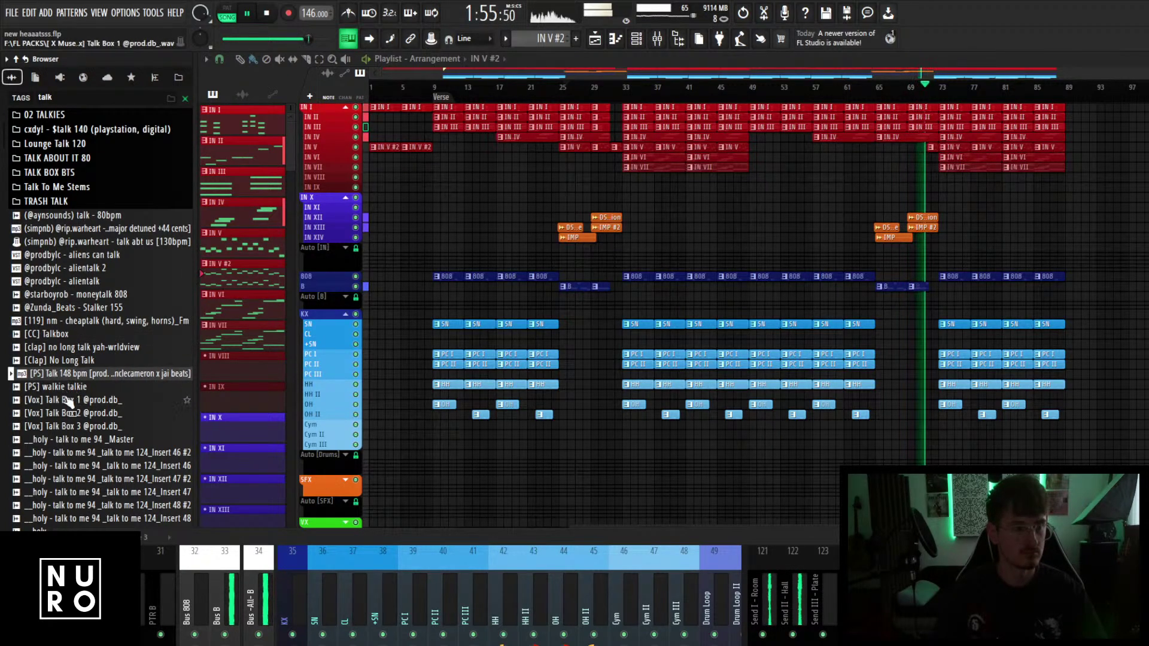
{"action": "left_click", "coordinate": [69, 388]}
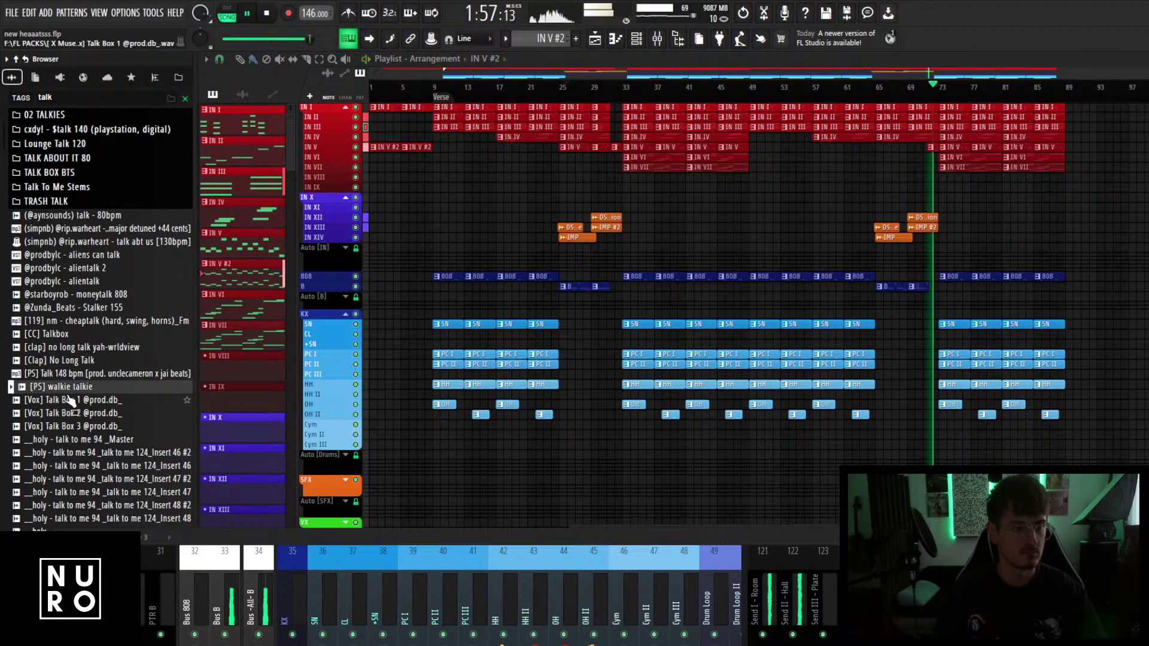
Place the [PS] walkie talkie sample on the IN IX track at the start of bar 25 and play the breakdown.
{"action": "scroll", "coordinate": [596, 197], "scroll_direction": "up", "scroll_amount": 6}
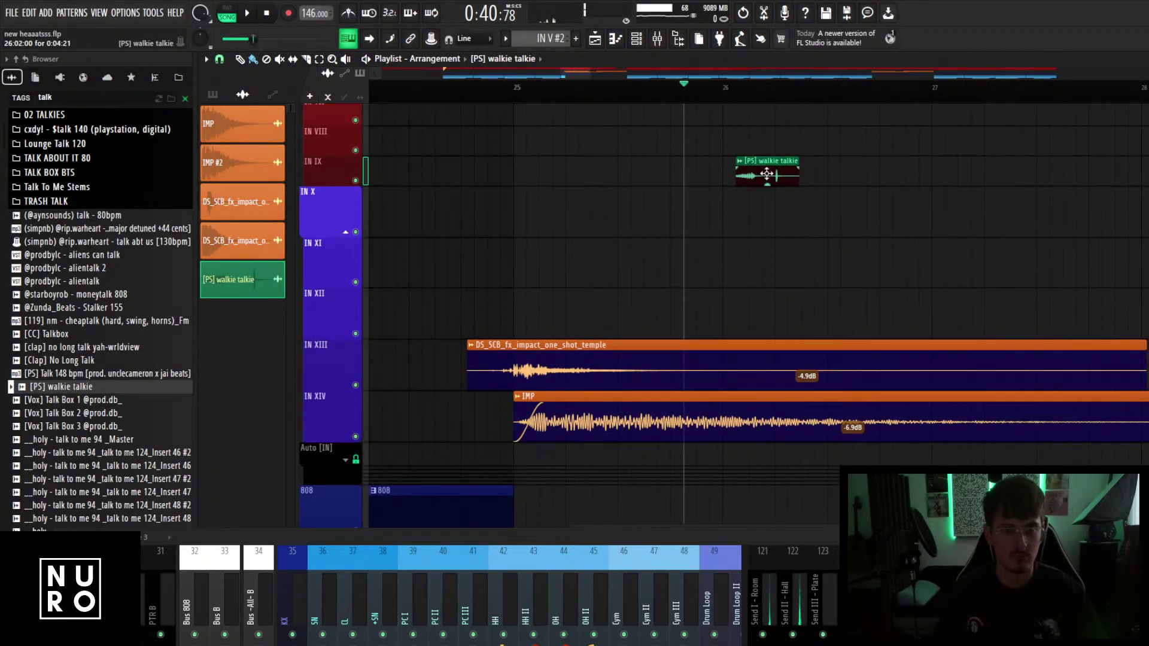
{"action": "left_click_drag", "start_coordinate": [767, 175], "coordinate": [554, 161]}
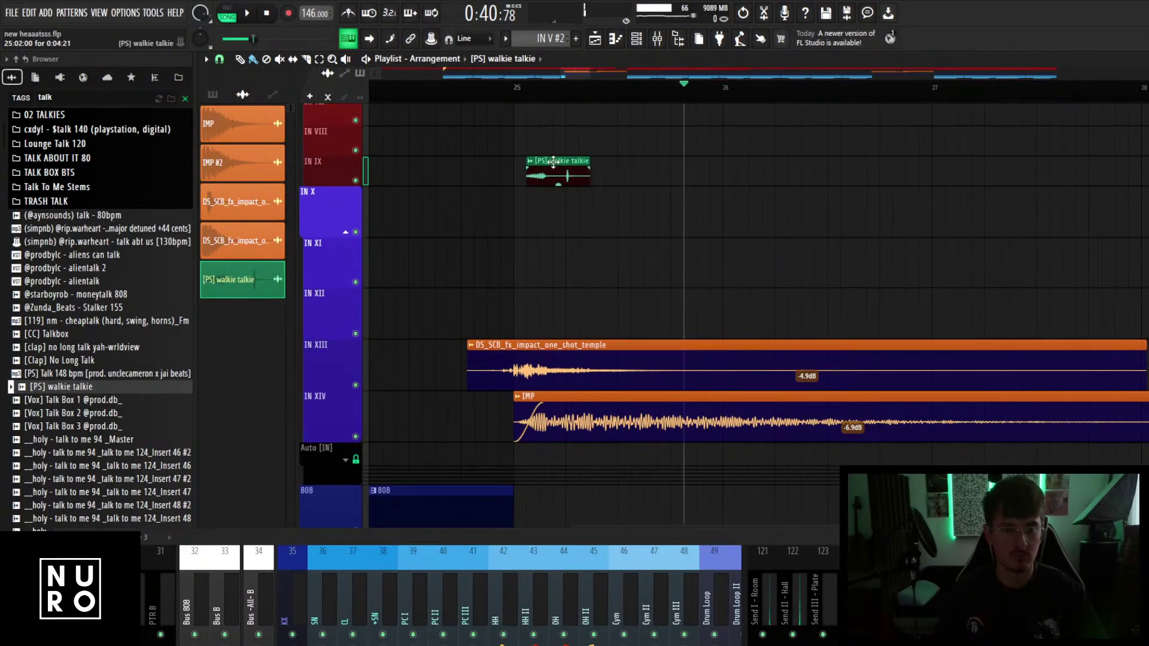
{"action": "key", "text": "space"}
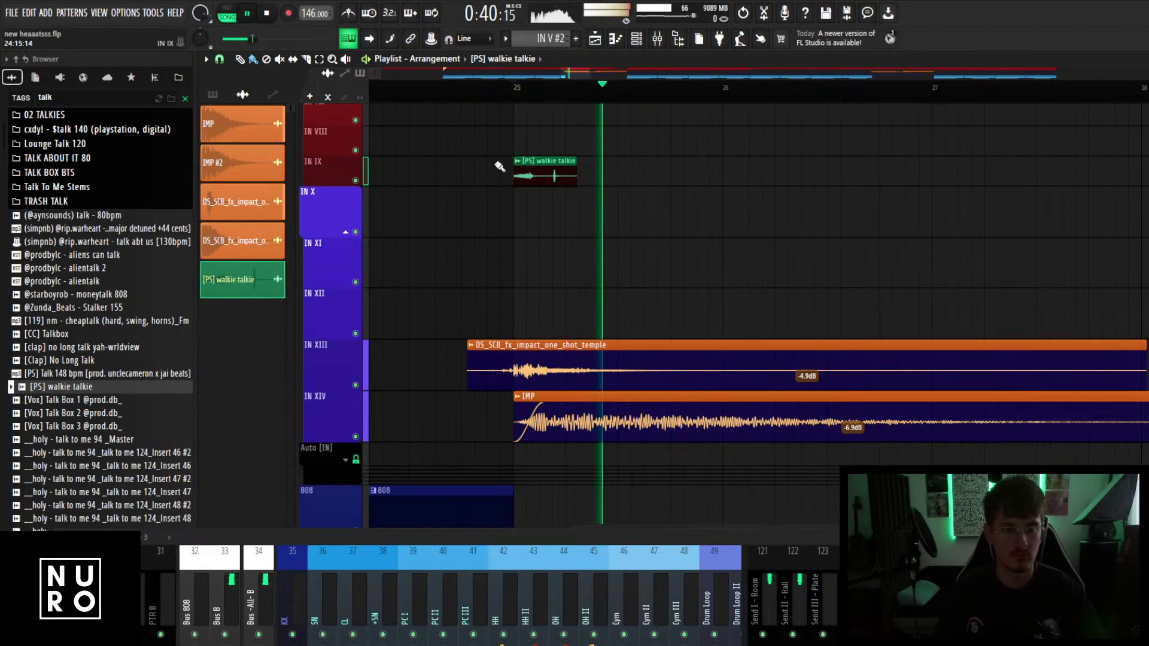
Audition the breakdown with the walkie talkie sample and trim the clip to a length of 0:02:21.
{"action": "scroll", "coordinate": [546, 179], "scroll_direction": "down", "scroll_amount": 4}
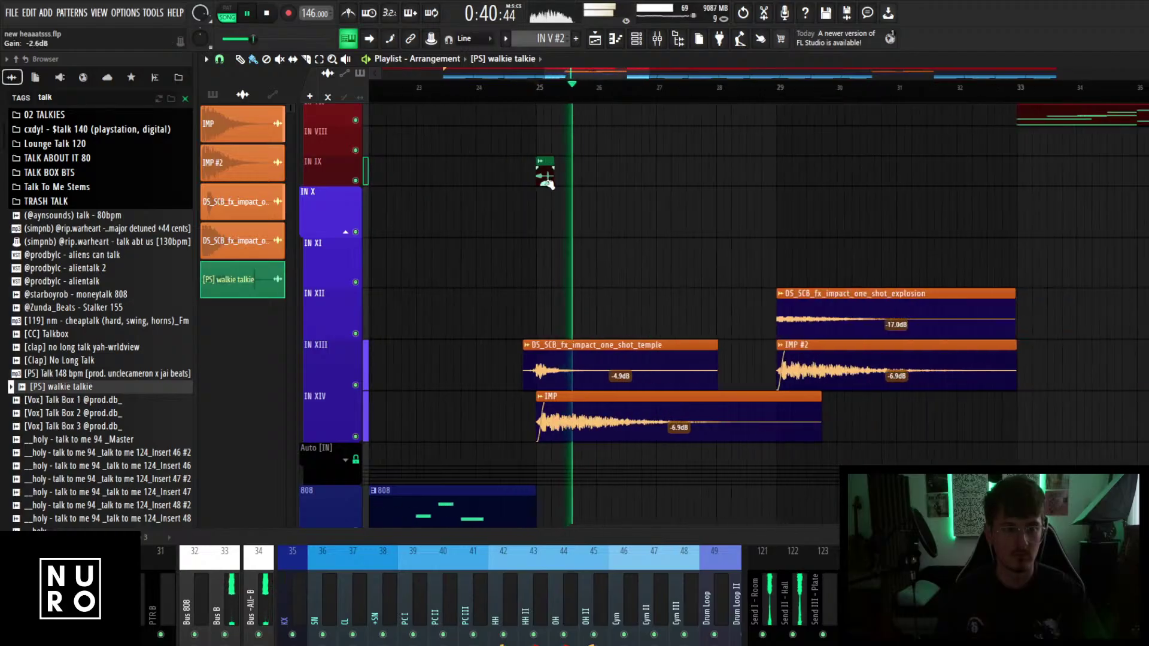
{"action": "key", "text": "space"}
{"action": "scroll", "coordinate": [547, 180], "scroll_direction": "up", "scroll_amount": 3}
{"action": "key", "text": "space"}
{"action": "scroll", "coordinate": [546, 180], "scroll_direction": "up", "scroll_amount": 3}
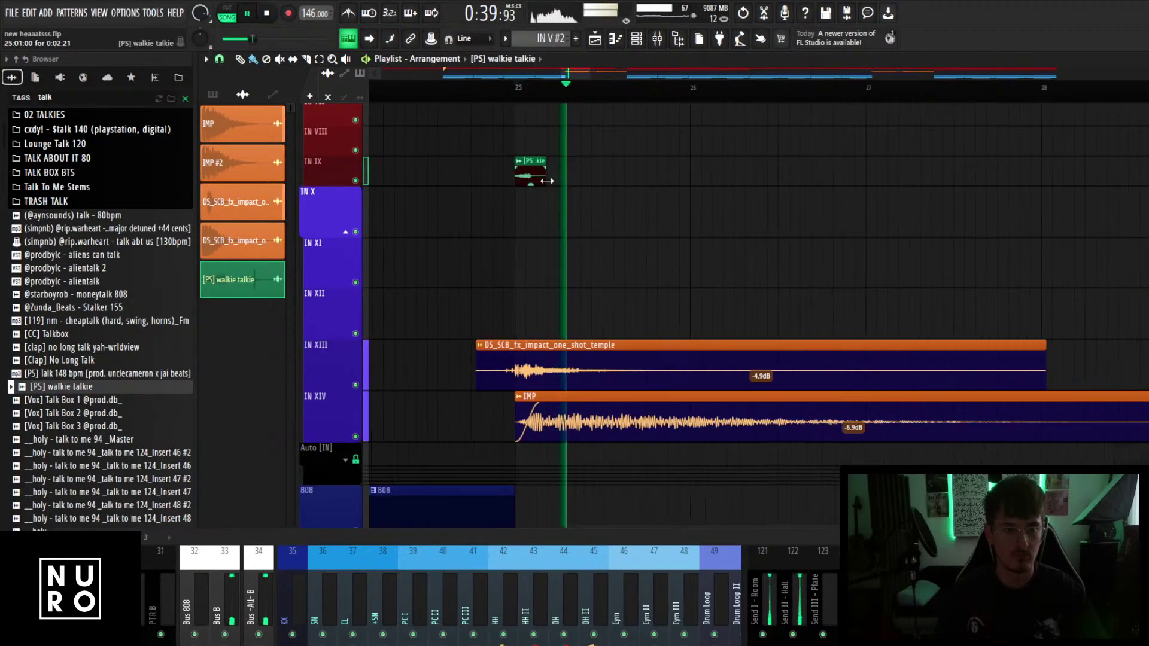
Delete the walkie talkie clip from IN IX and preview more "talk" sounds, including 110_NK_KOANSound_TalkBox.
{"action": "right_click", "coordinate": [521, 178]}
{"action": "key", "text": "space"}
{"action": "scroll", "coordinate": [127, 426], "scroll_direction": "down", "scroll_amount": 8}
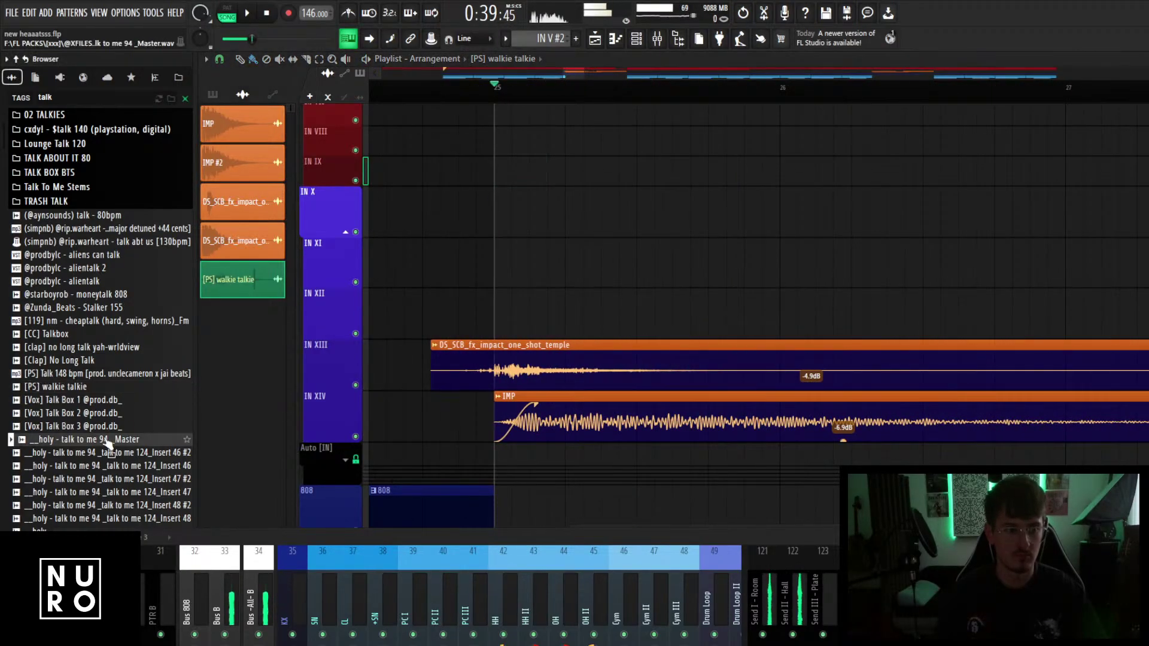
{"action": "left_click", "coordinate": [78, 361]}
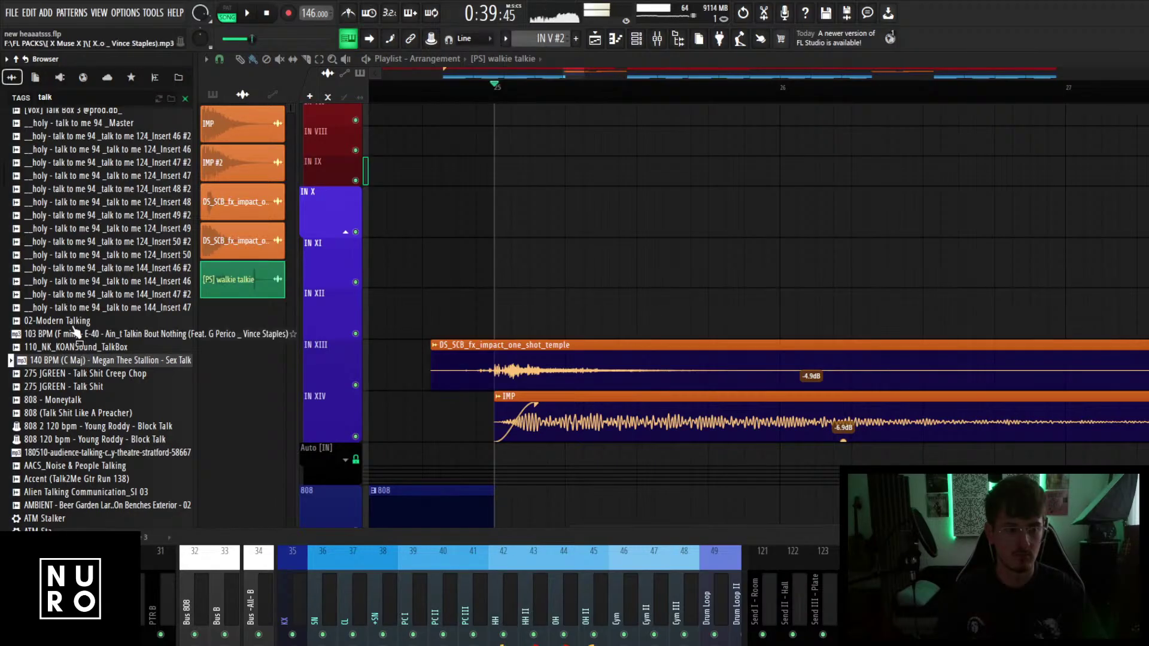
{"action": "left_click", "coordinate": [101, 349]}
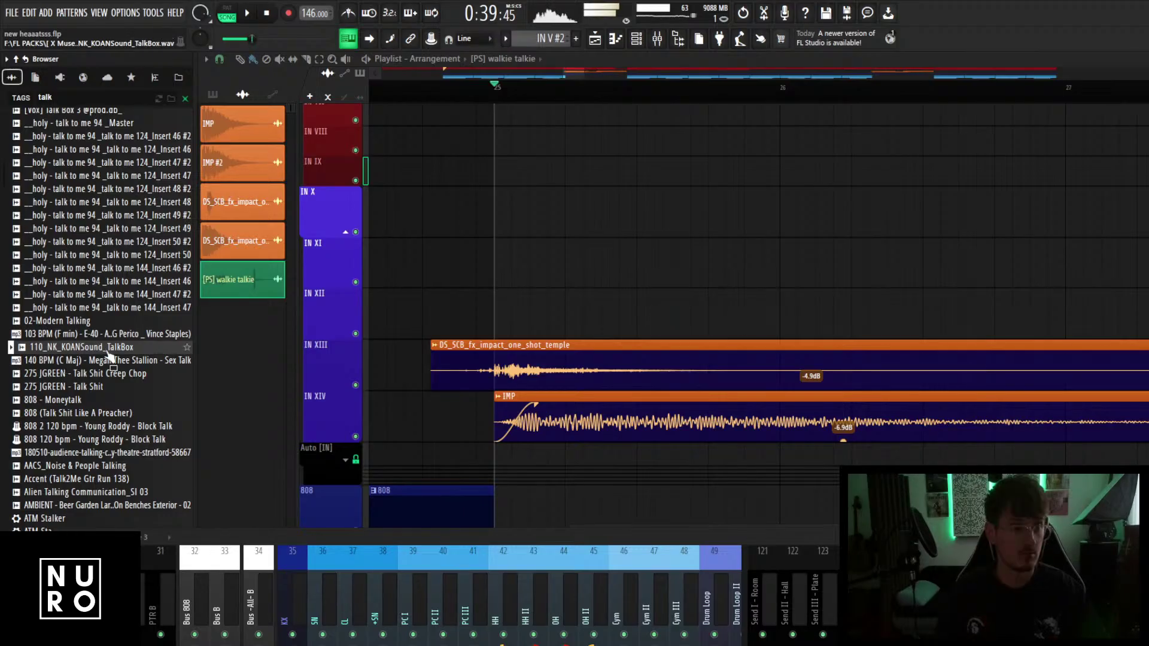
Place the 110_NK_KOANSound_TalkBox sample on the IN IX track ahead of the breakdown and shorten the clip to 1:15:11.
{"action": "left_click_drag", "start_coordinate": [67, 353], "coordinate": [449, 174]}
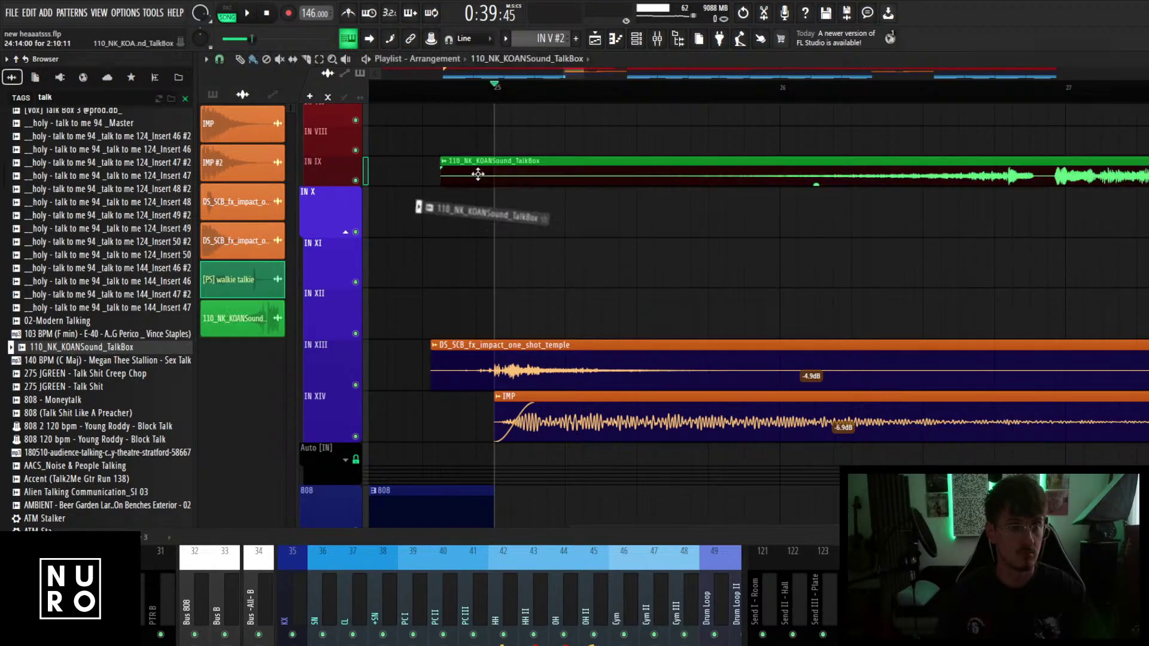
{"action": "scroll", "coordinate": [548, 198], "scroll_direction": "down", "scroll_amount": 3}
{"action": "left_click_drag", "start_coordinate": [646, 169], "coordinate": [525, 169]}
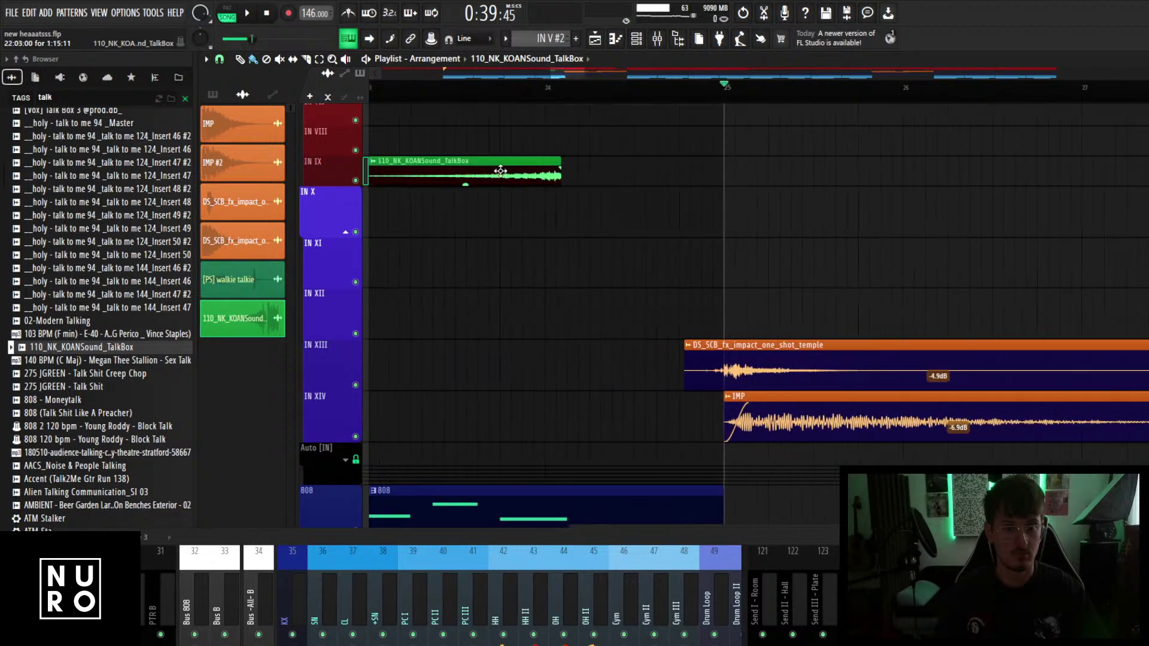
{"action": "left_click_drag", "start_coordinate": [501, 172], "coordinate": [630, 169]}
Align the end of the TalkBox clip with the start of bar 25 and lower its level to -4.9 dB.
{"action": "scroll", "coordinate": [652, 171], "scroll_direction": "up", "scroll_amount": 2}
{"action": "scroll", "coordinate": [808, 199], "scroll_direction": "up", "scroll_amount": 1}
{"action": "scroll", "coordinate": [814, 253], "scroll_direction": "up", "scroll_amount": 5}
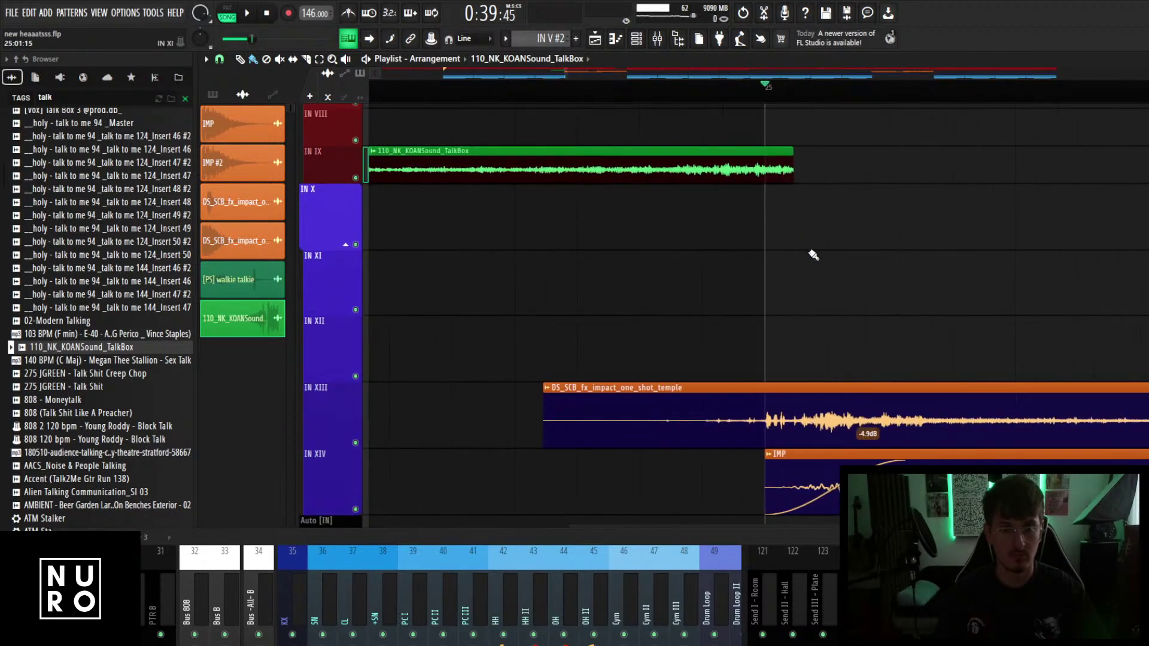
{"action": "left_click_drag", "start_coordinate": [732, 172], "coordinate": [682, 172]}
{"action": "scroll", "coordinate": [697, 177], "scroll_direction": "down", "scroll_amount": 4}
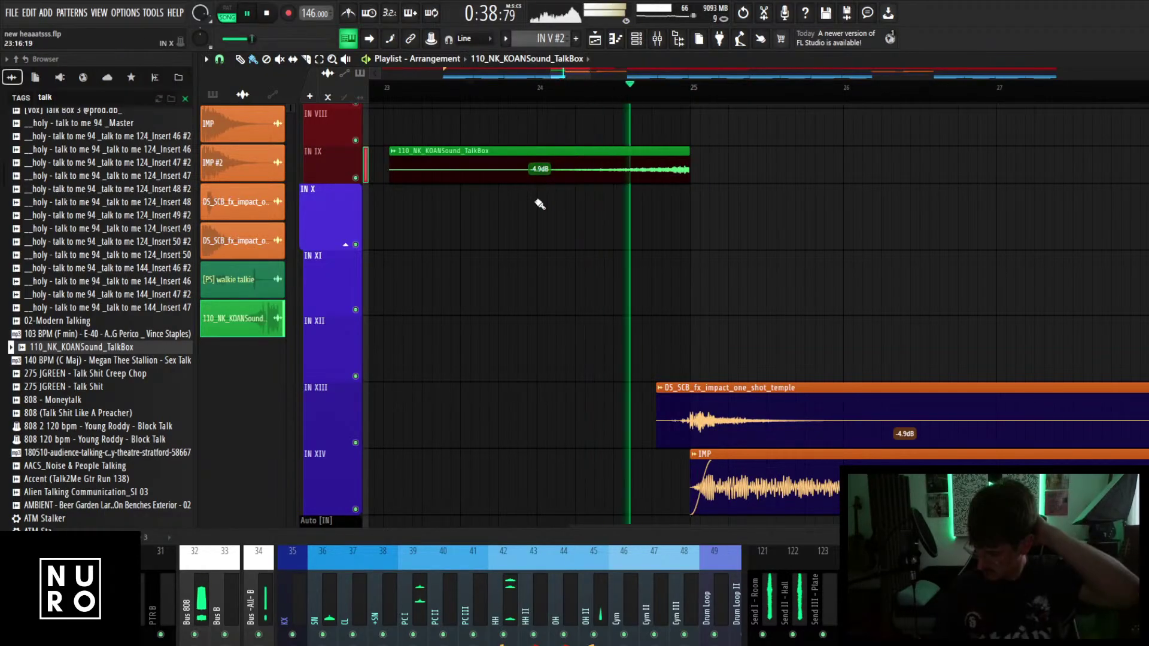
{"action": "scroll", "coordinate": [593, 225], "scroll_direction": "up", "scroll_amount": 1}
{"action": "key", "text": "space"}
{"action": "scroll", "coordinate": [593, 225], "scroll_direction": "down", "scroll_amount": 1}
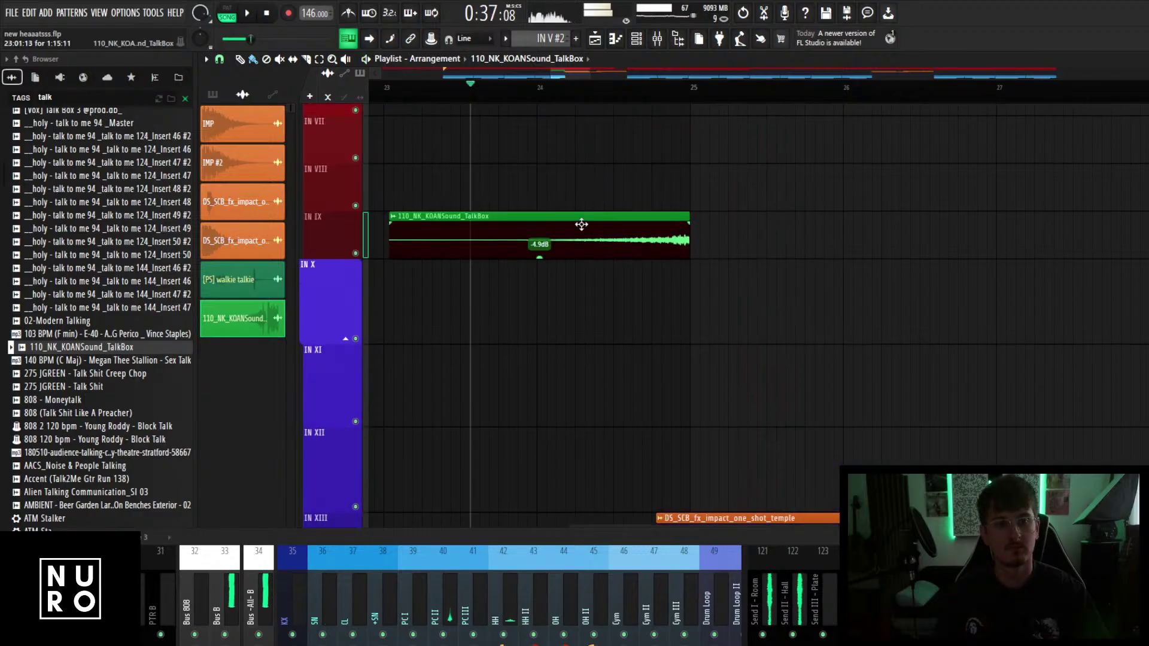
Route the TalkBox sample to mixer track 62 (SFX I) and audition the transition into bar 25.
{"action": "double_click", "coordinate": [579, 226]}
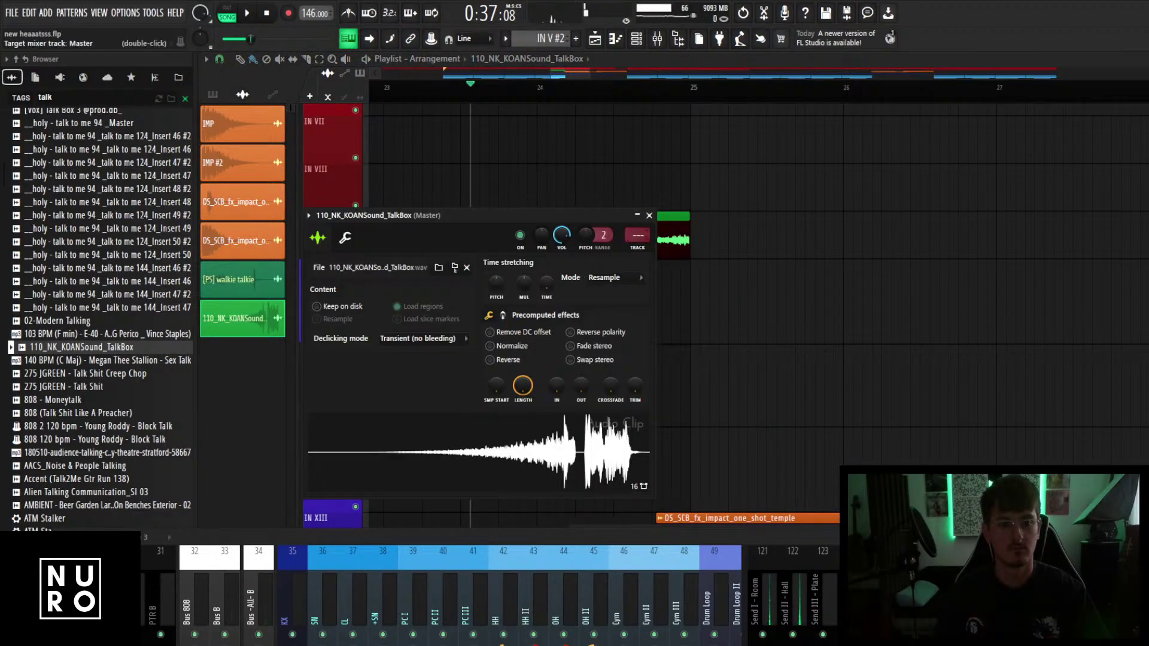
{"action": "left_click_drag", "start_coordinate": [637, 235], "coordinate": [637, 161]}
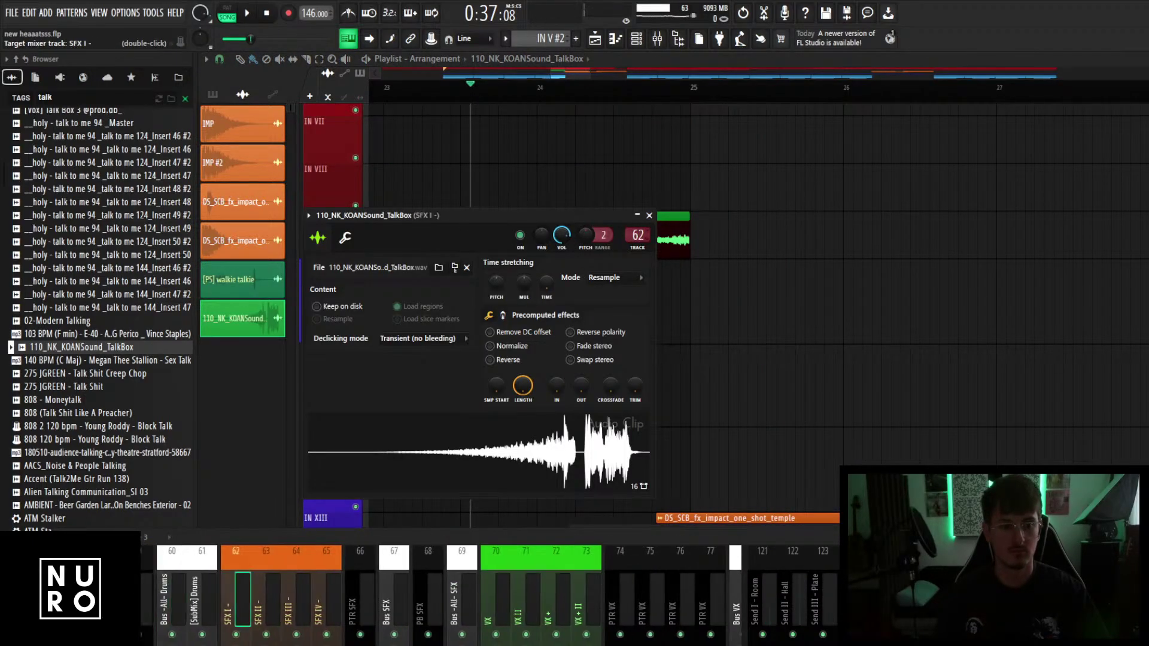
{"action": "key", "text": "space"}
{"action": "left_click", "coordinate": [649, 215]}
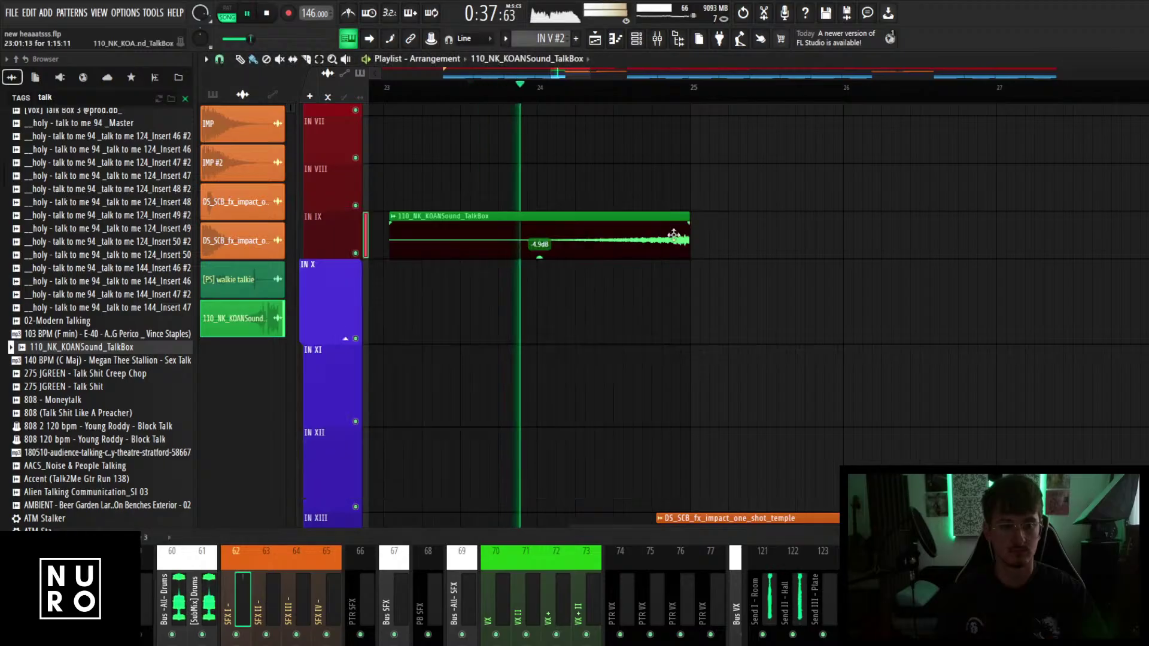
{"action": "scroll", "coordinate": [681, 270], "scroll_direction": "down", "scroll_amount": 1}
{"action": "scroll", "coordinate": [690, 303], "scroll_direction": "up", "scroll_amount": 1}
{"action": "scroll", "coordinate": [689, 305], "scroll_direction": "up", "scroll_amount": 1}
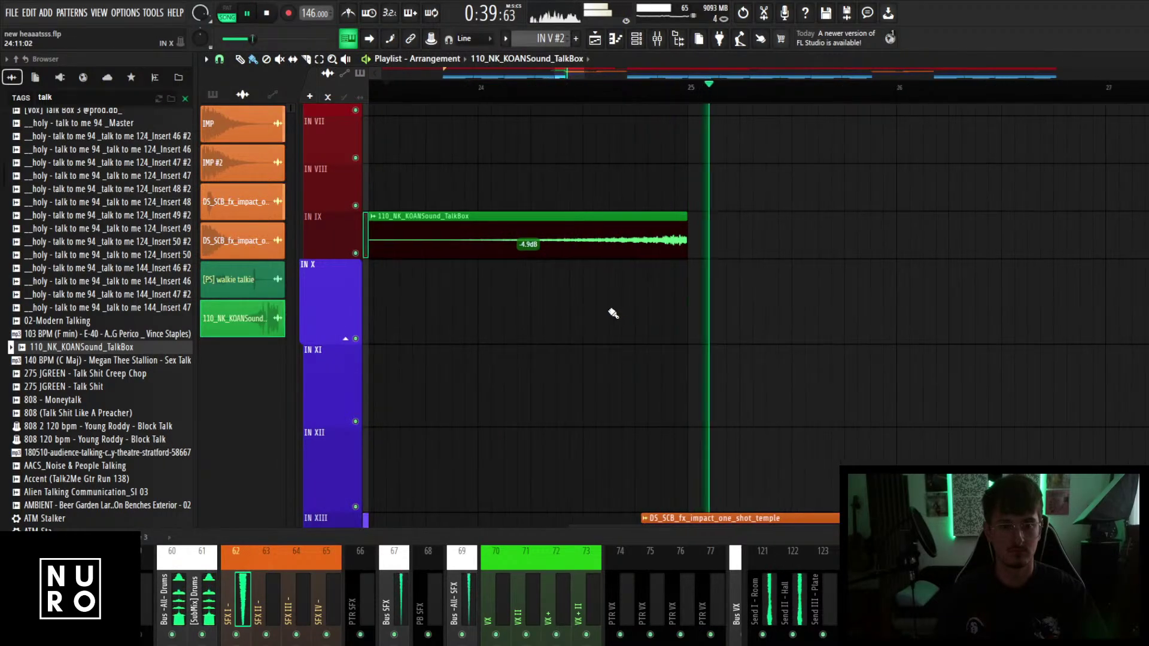
{"action": "scroll", "coordinate": [613, 313], "scroll_direction": "up", "scroll_amount": 1}
{"action": "key", "text": "space"}
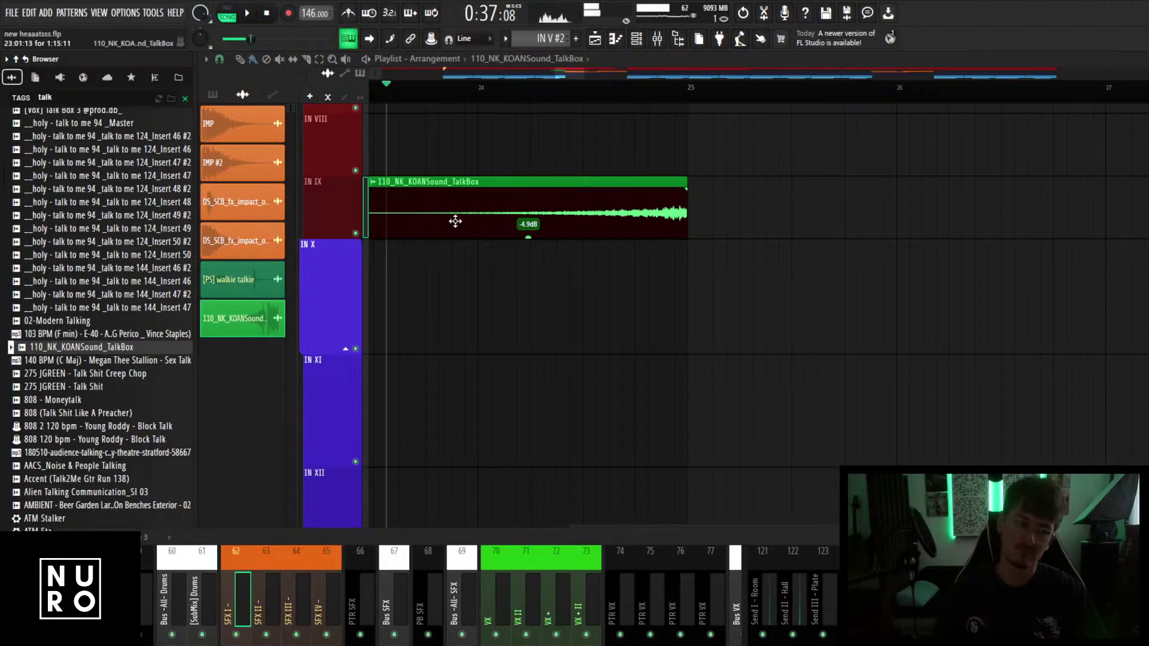
Try the TalkBox sample in Stretch mode pitched up 200 cents, playing the transition into bar 25.
{"action": "double_click", "coordinate": [508, 216]}
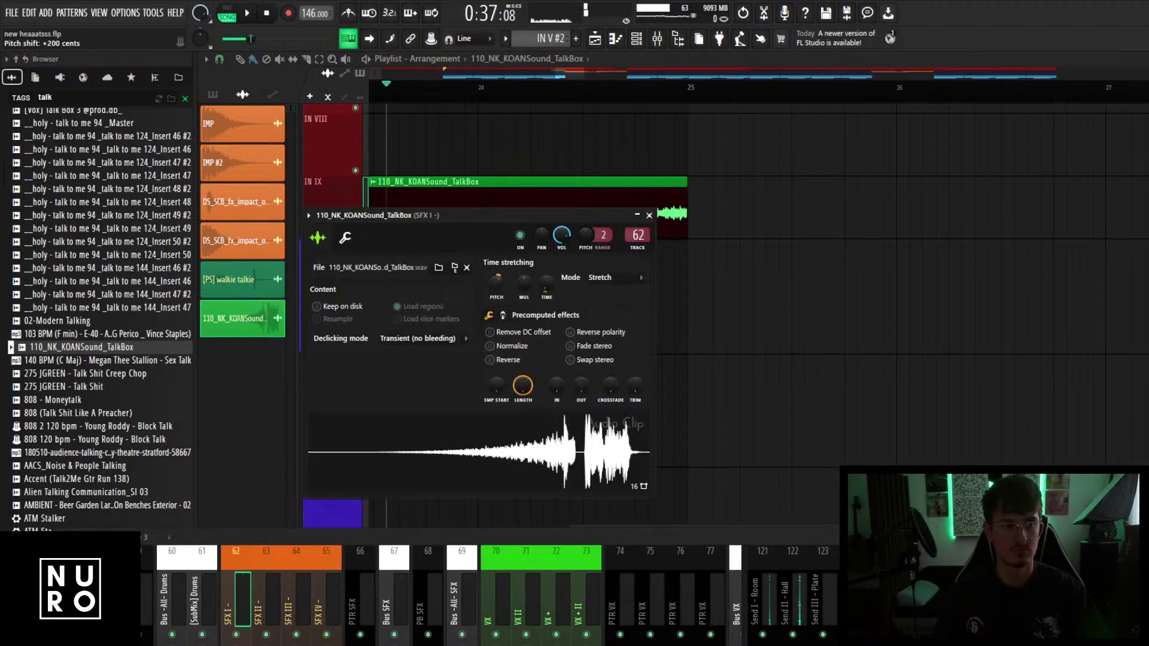
{"action": "key", "text": "space"}
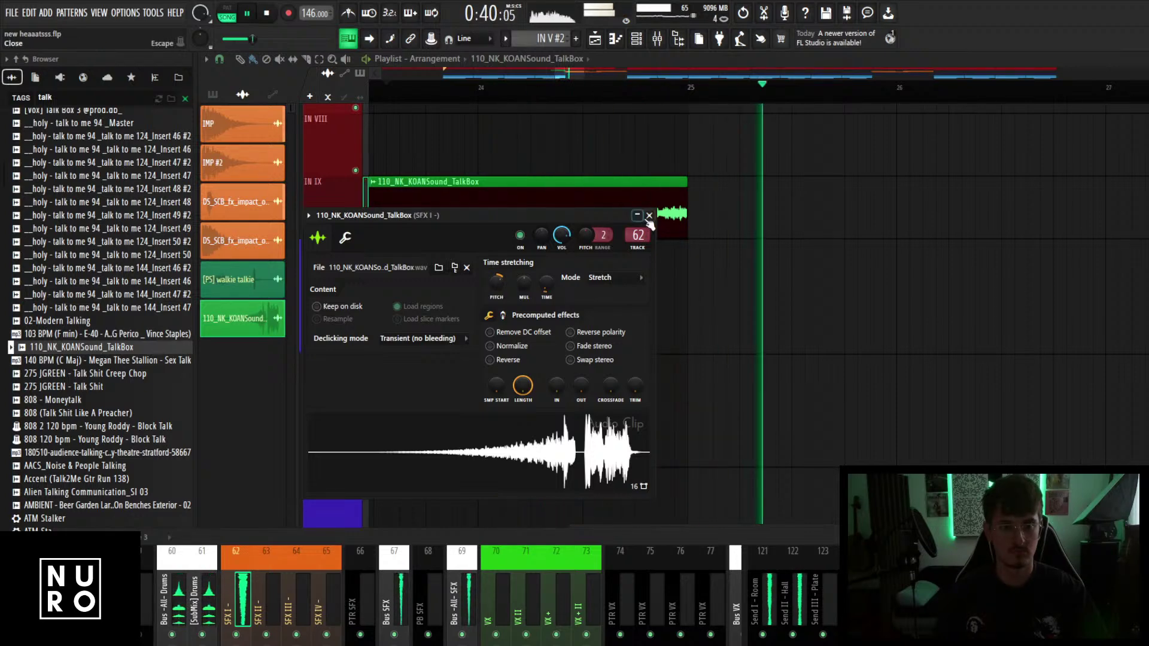
{"action": "left_click", "coordinate": [648, 217]}
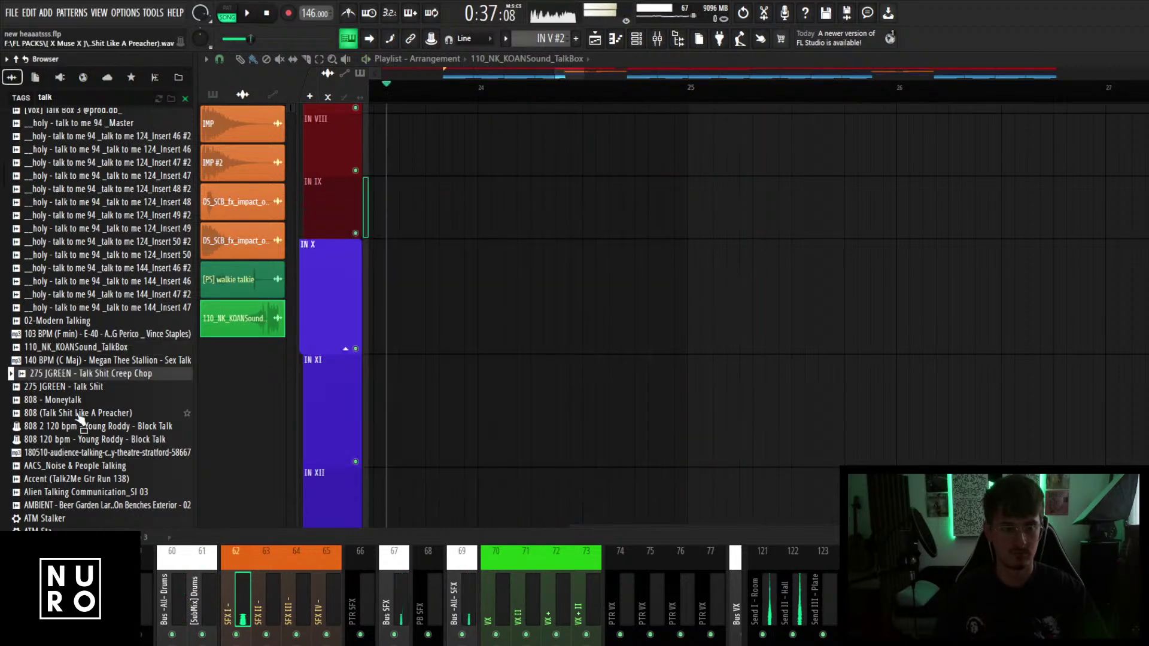
Preview further "talk" results, including AACS_Noise & People Talking and Accent (Talk2Me Gtr Run 138).
{"action": "left_click", "coordinate": [88, 400]}
{"action": "scroll", "coordinate": [84, 381], "scroll_direction": "down", "scroll_amount": 4}
{"action": "left_click", "coordinate": [99, 310]}
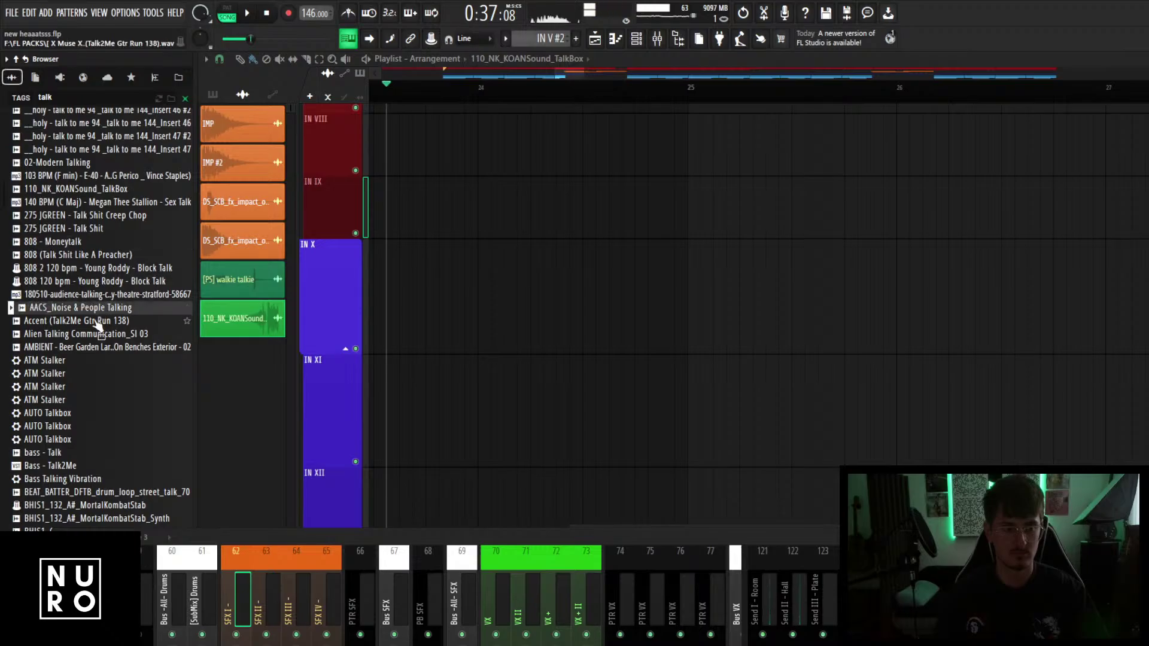
{"action": "left_click", "coordinate": [94, 322]}
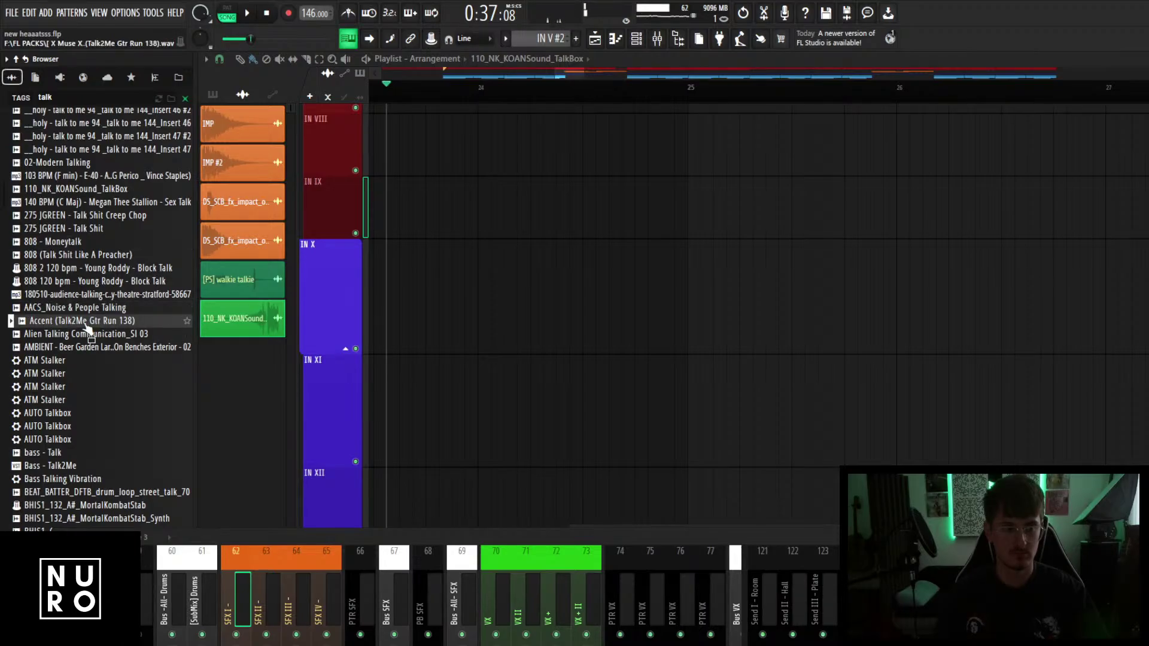
Place the Accent (Talk2Me Gtr Run 138) sample on IN X at the start of bar 25 at -6.8 dB and audition it.
{"action": "left_click_drag", "start_coordinate": [86, 327], "coordinate": [683, 292]}
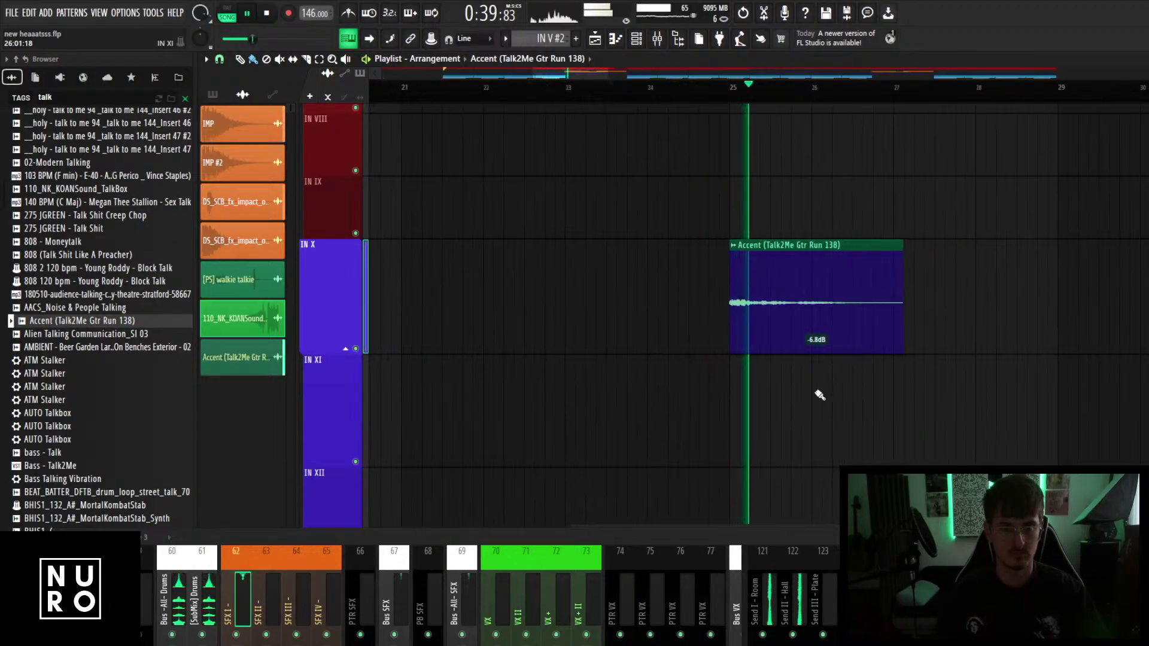
{"action": "key", "text": "space"}
{"action": "left_click", "coordinate": [656, 92]}
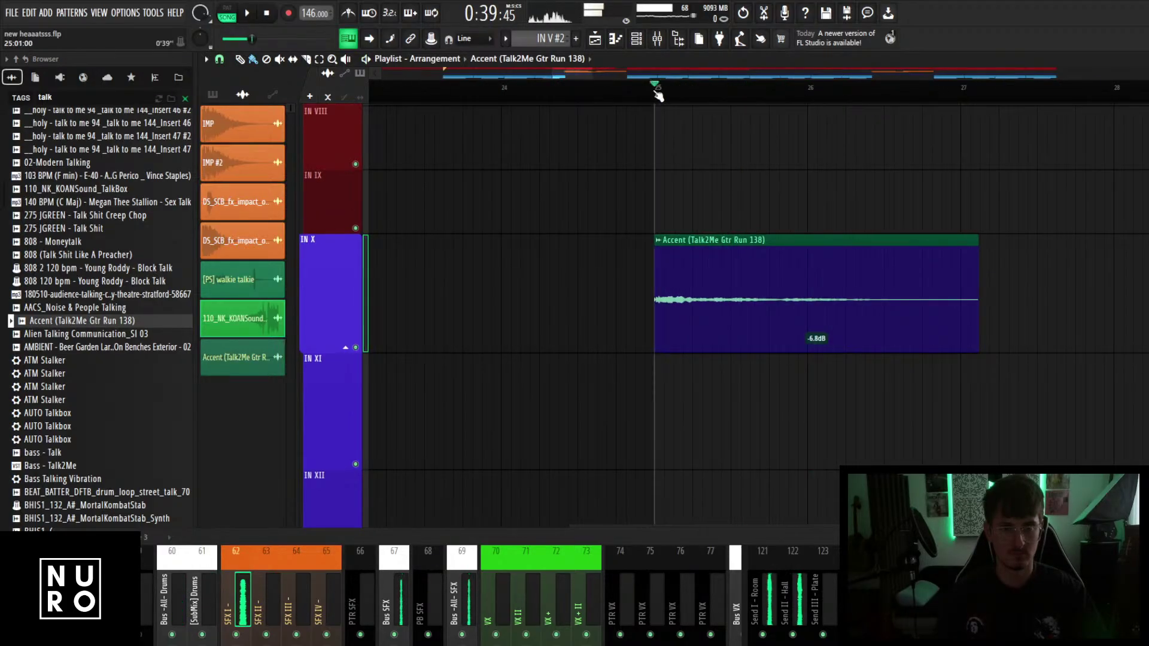
{"action": "key", "text": "space"}
{"action": "key", "text": "space"}
Solo IN X to hear the Accent clip alone and set its time stretching mode to Stretch.
{"action": "right_click", "coordinate": [356, 348]}
{"action": "key", "text": "space"}
{"action": "key", "text": "space"}
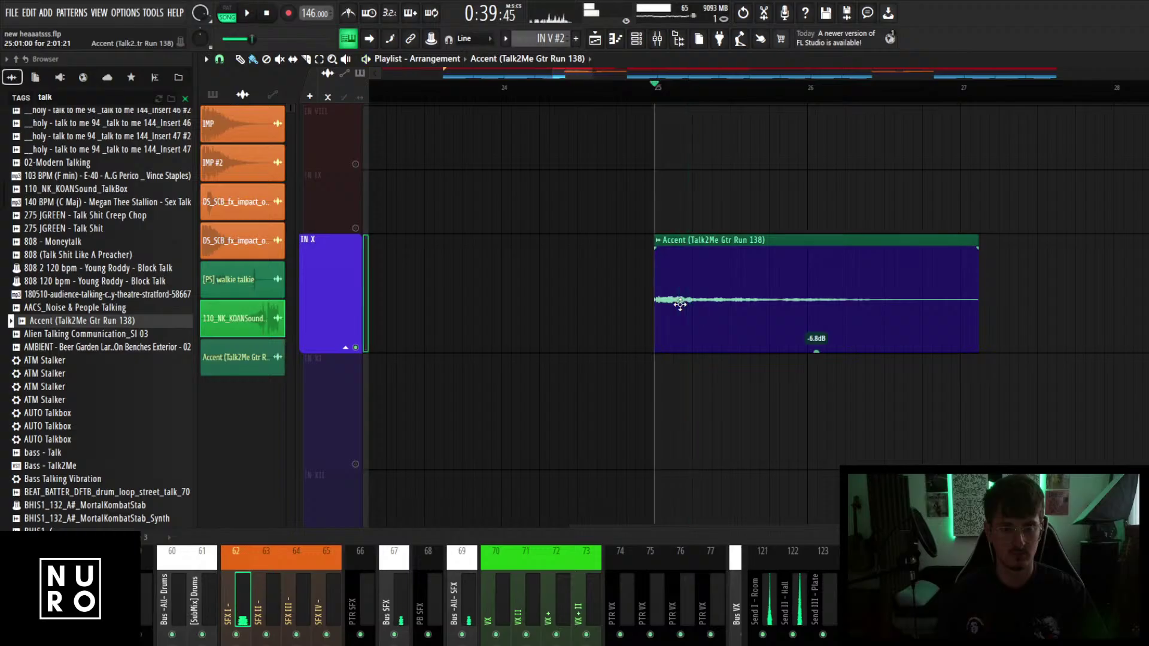
{"action": "double_click", "coordinate": [677, 299]}
{"action": "left_click", "coordinate": [626, 299]}
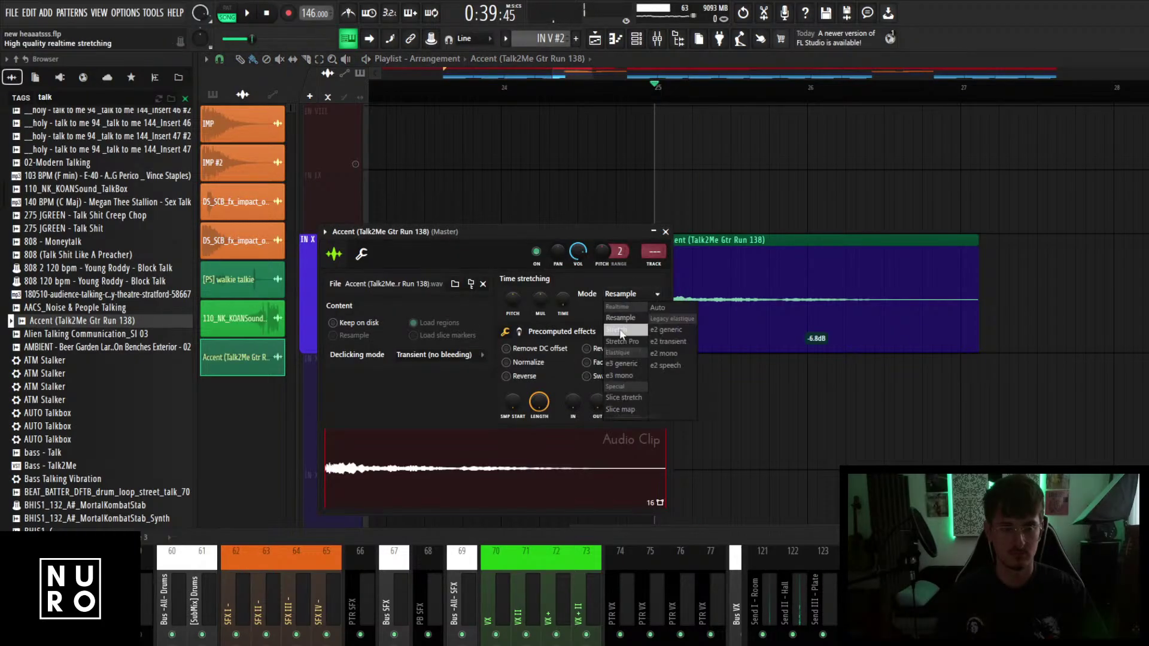
{"action": "left_click", "coordinate": [621, 331]}
{"action": "left_click", "coordinate": [665, 232]}
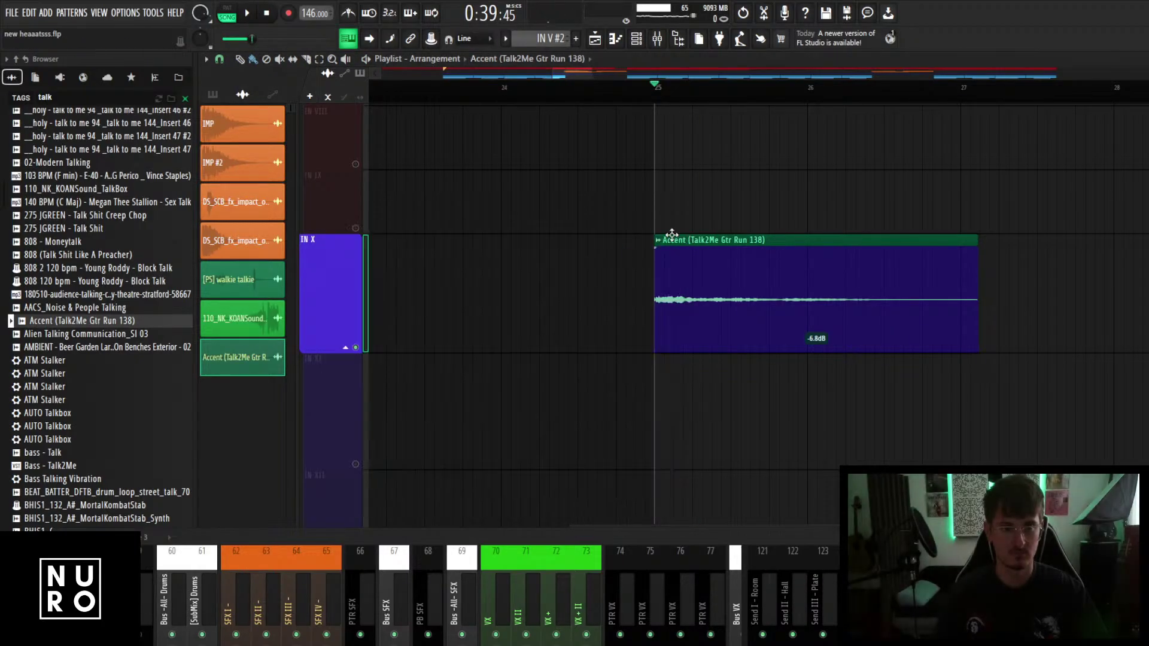
Unsolo IN X and play the breakdown from bar 25 with all tracks.
{"action": "right_click", "coordinate": [357, 348]}
{"action": "key", "text": "space"}
{"action": "scroll", "coordinate": [484, 363], "scroll_direction": "down", "scroll_amount": 3}
{"action": "scroll", "coordinate": [590, 376], "scroll_direction": "down", "scroll_amount": 1}
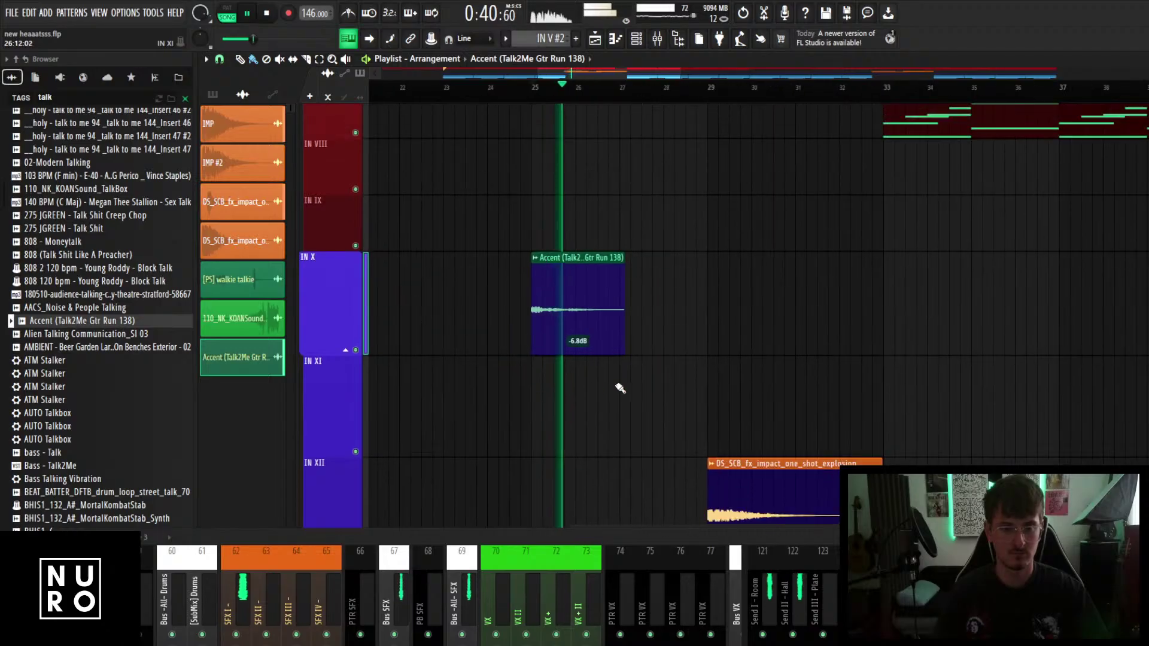
Place a second copy of the Accent clip at bar 29 on playlist track IN X.
{"action": "scroll", "coordinate": [647, 383], "scroll_direction": "up", "scroll_amount": 3}
{"action": "left_click", "coordinate": [821, 308]}
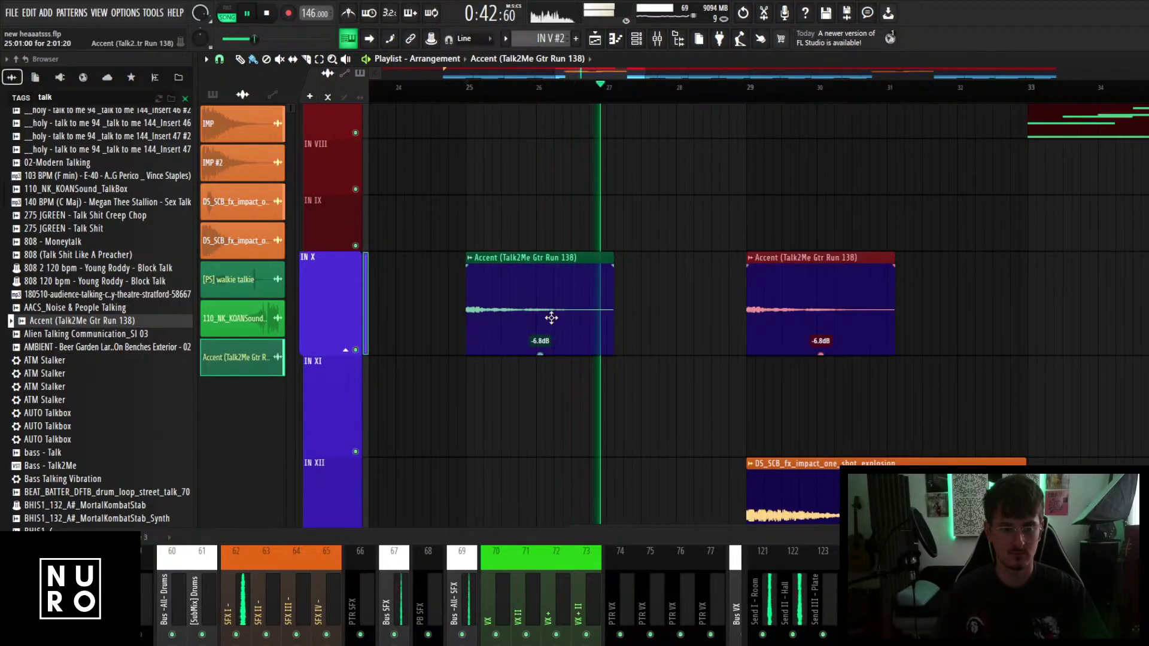
{"action": "key", "text": "space"}
Route the Accent audio clip to mixer track 9, IN IX, in its channel settings.
{"action": "double_click", "coordinate": [528, 309]}
{"action": "mouse_move", "coordinate": [654, 252]}
{"action": "left_mouse_down"}
{"action": "mouse_move", "coordinate": [653, 197]}
{"action": "mouse_move", "coordinate": [653, 251]}
{"action": "left_mouse_up"}
{"action": "scroll", "coordinate": [654, 251], "scroll_direction": "up", "scroll_amount": 1}
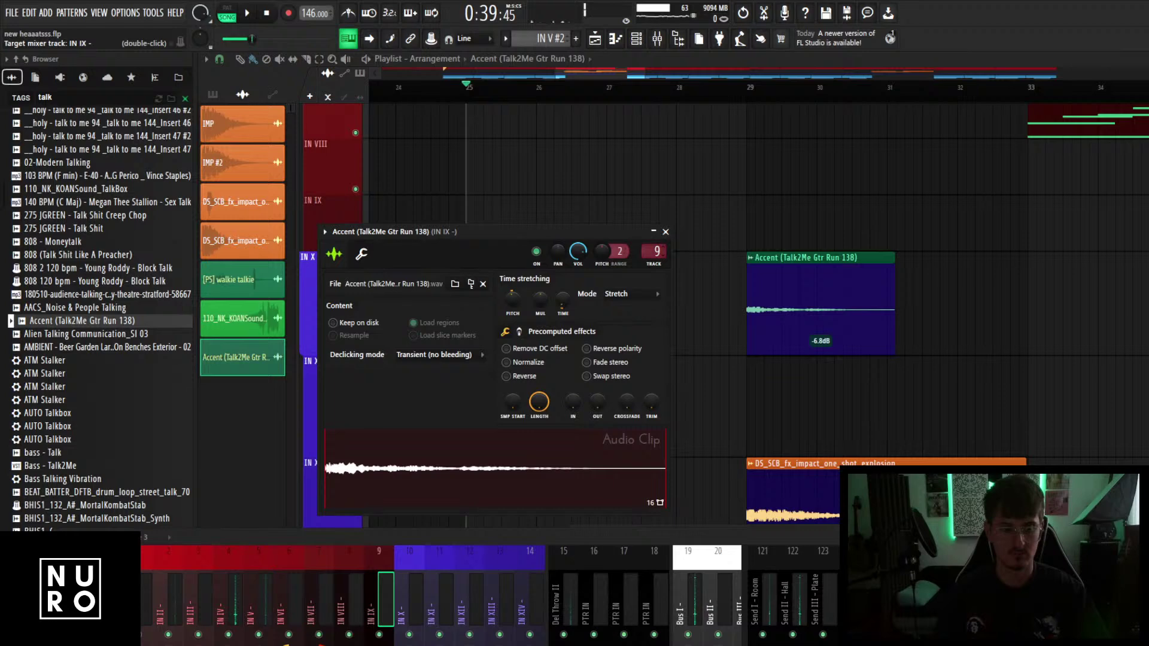
Rename the Accent audio clip to "ix" and recolour it red from the previously used colours.
{"action": "key", "text": "F2"}
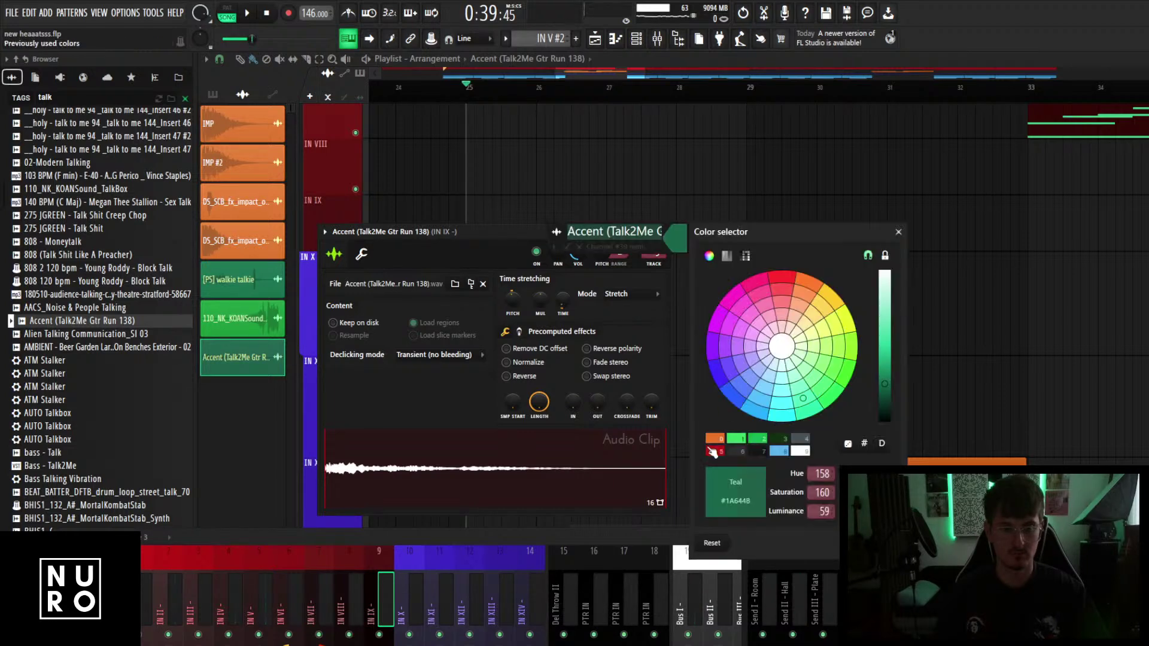
{"action": "left_click", "coordinate": [716, 453]}
{"action": "left_click", "coordinate": [715, 455]}
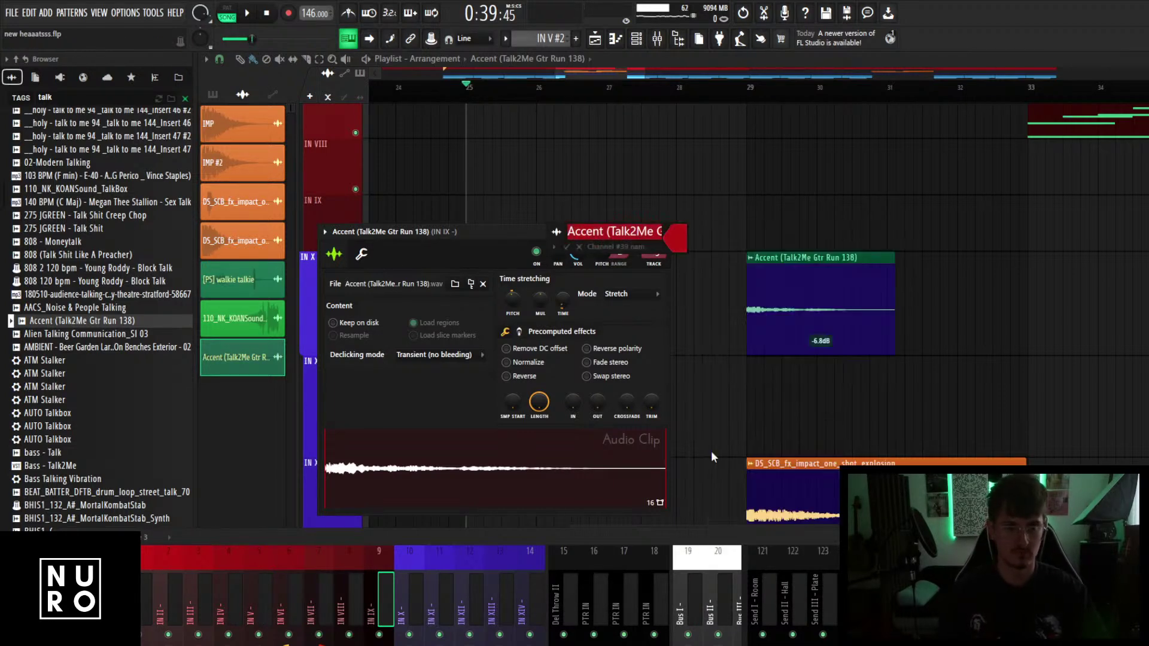
{"action": "type", "text": "ix"}
{"action": "key", "text": "Return"}
{"action": "key", "text": "space"}
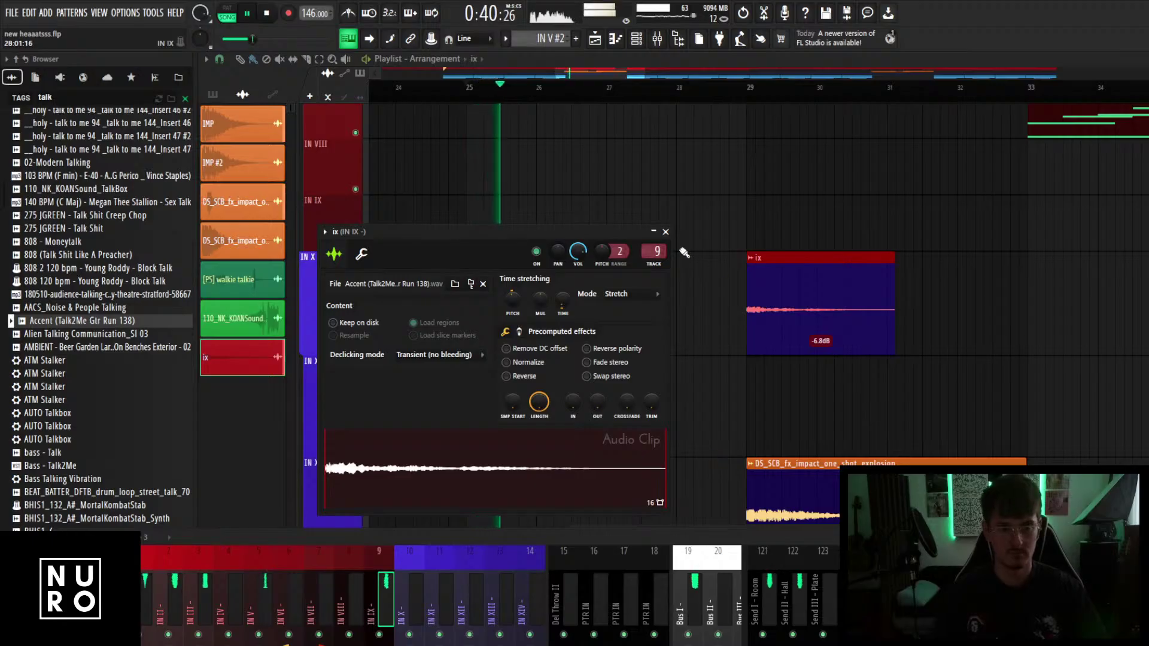
{"action": "left_click", "coordinate": [665, 233]}
Make the ix clip at bar 29 unique and shift its pitch down.
{"action": "scroll", "coordinate": [667, 360], "scroll_direction": "down", "scroll_amount": 5}
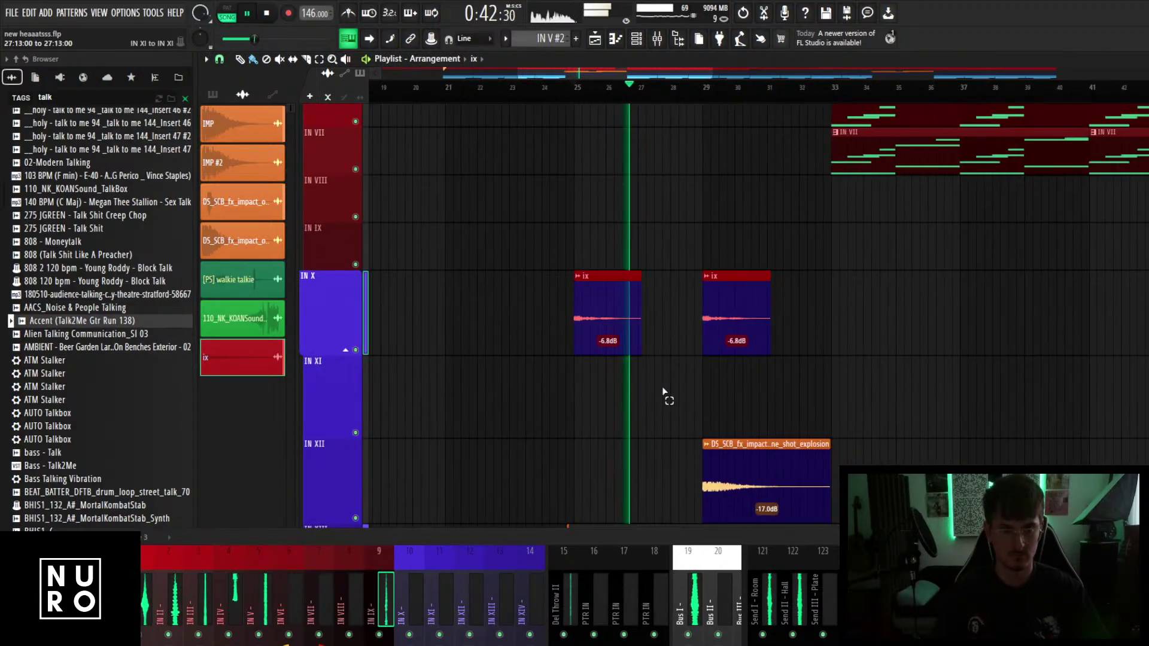
{"action": "scroll", "coordinate": [665, 392], "scroll_direction": "up", "scroll_amount": 2}
{"action": "left_click", "coordinate": [722, 276]}
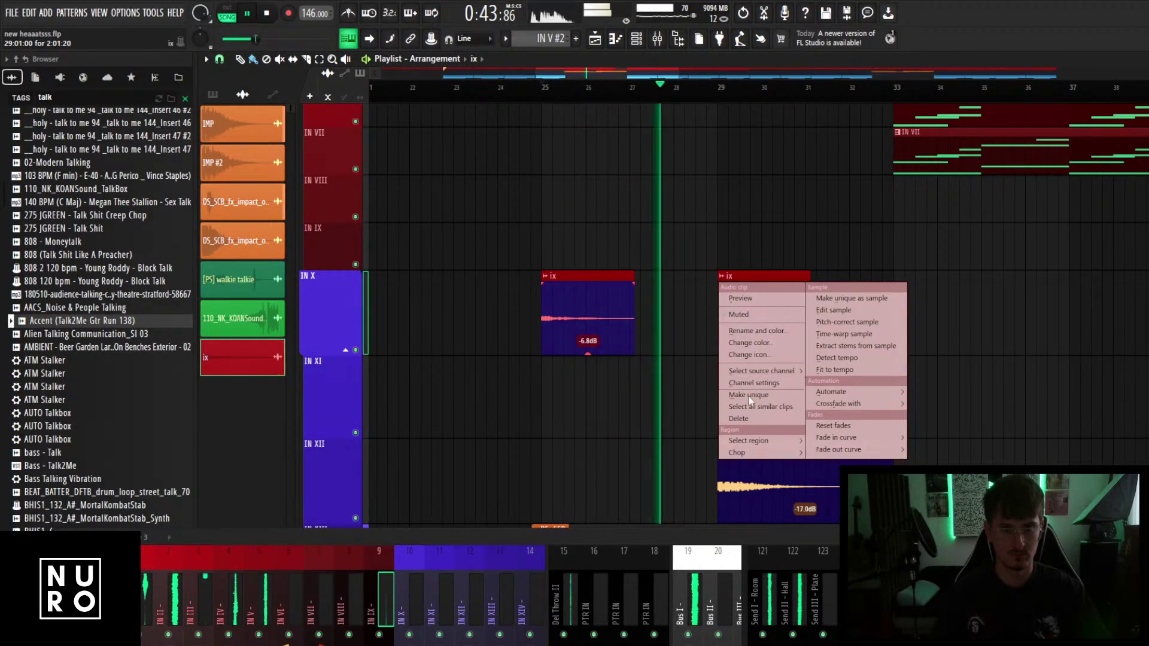
{"action": "left_click", "coordinate": [749, 396]}
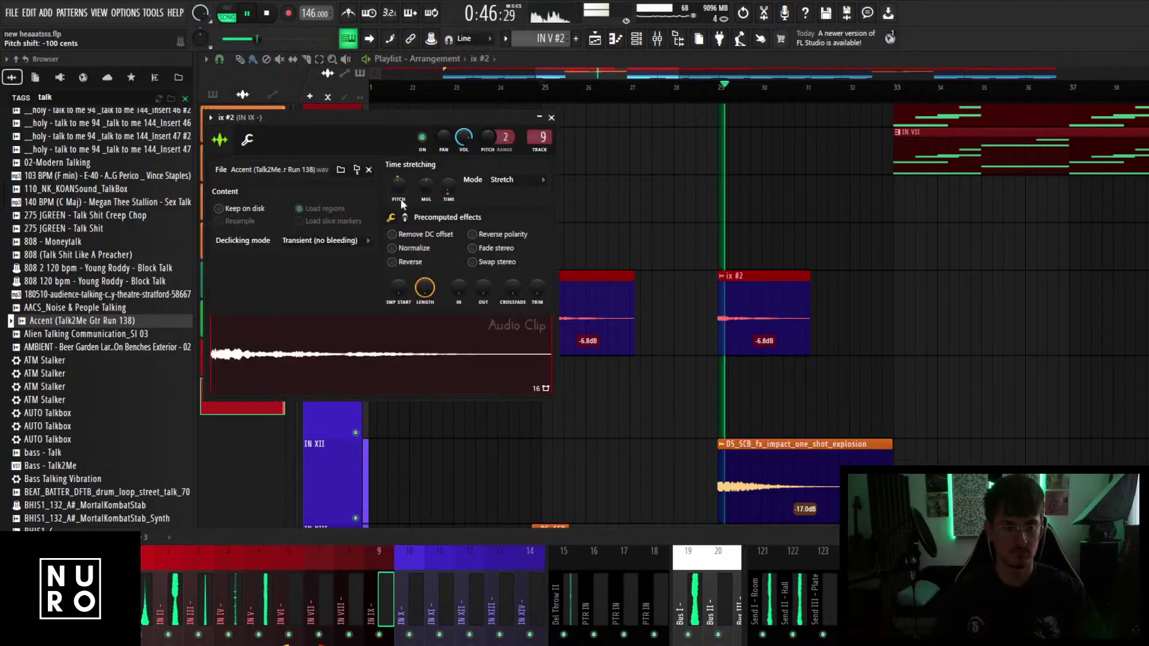
{"action": "left_click_drag", "start_coordinate": [505, 137], "coordinate": [489, 198]}
{"action": "key", "text": "space"}
{"action": "left_click", "coordinate": [551, 118]}
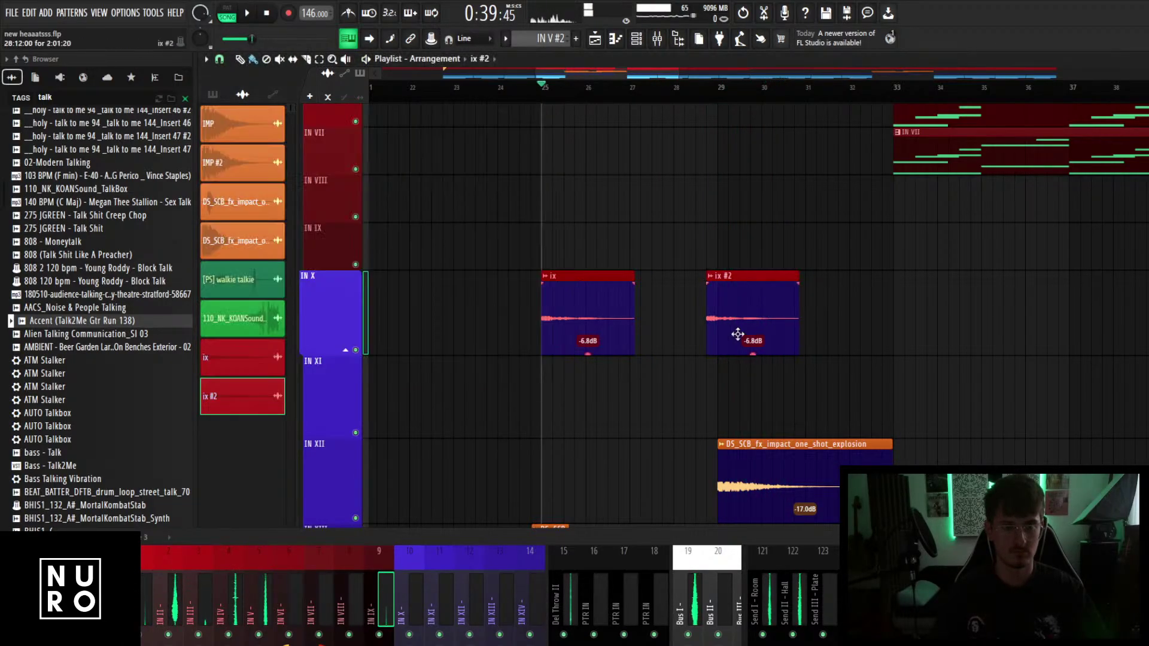
Move the ix #2 clip to bar 25 on track IN XI, directly beneath the ix clip, and play both.
{"action": "left_click_drag", "start_coordinate": [736, 334], "coordinate": [550, 418]}
{"action": "scroll", "coordinate": [496, 345], "scroll_direction": "up", "scroll_amount": 3}
{"action": "key", "text": "space"}
{"action": "scroll", "coordinate": [497, 344], "scroll_direction": "up", "scroll_amount": 3}
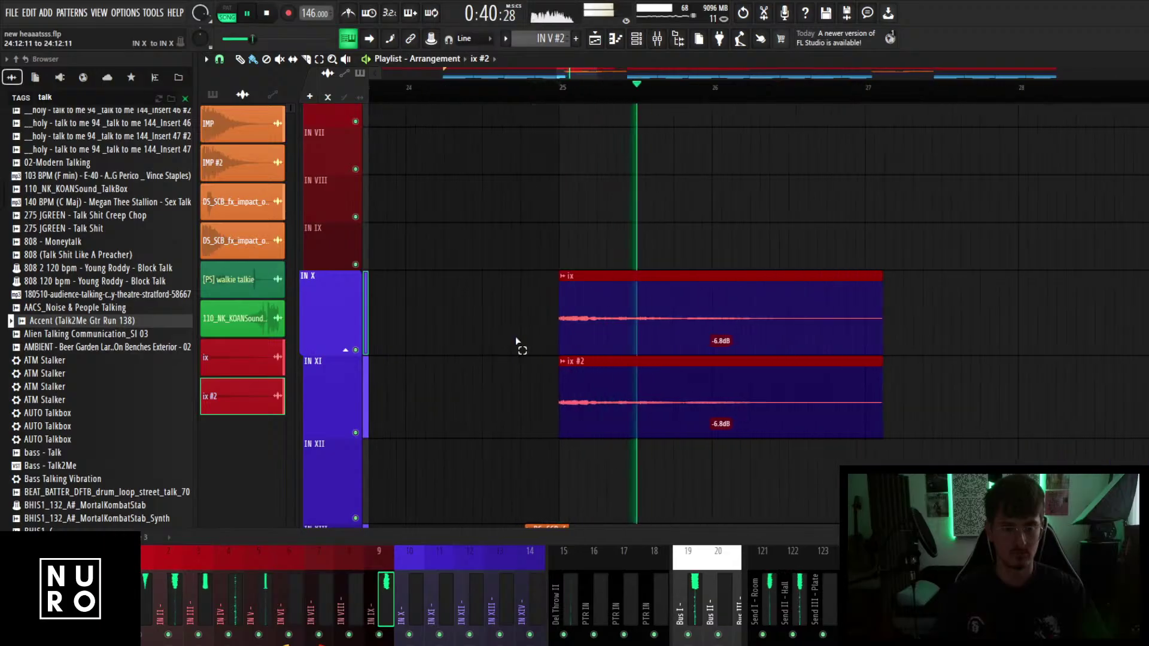
Set the clip volume of ix to -9.3 dB and of ix #2 to -1.7 dB.
{"action": "key", "text": "space"}
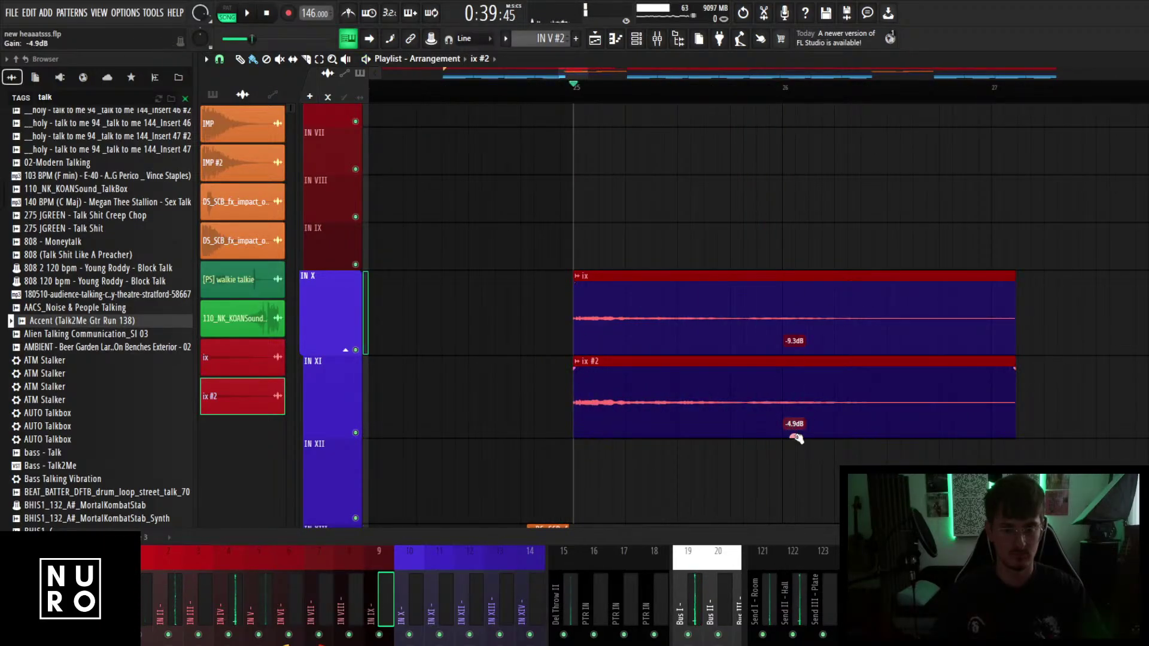
{"action": "left_click_drag", "start_coordinate": [796, 437], "coordinate": [796, 427]}
{"action": "key", "text": "space"}
{"action": "scroll", "coordinate": [640, 439], "scroll_direction": "down", "scroll_amount": 4}
{"action": "scroll", "coordinate": [690, 469], "scroll_direction": "down", "scroll_amount": 1}
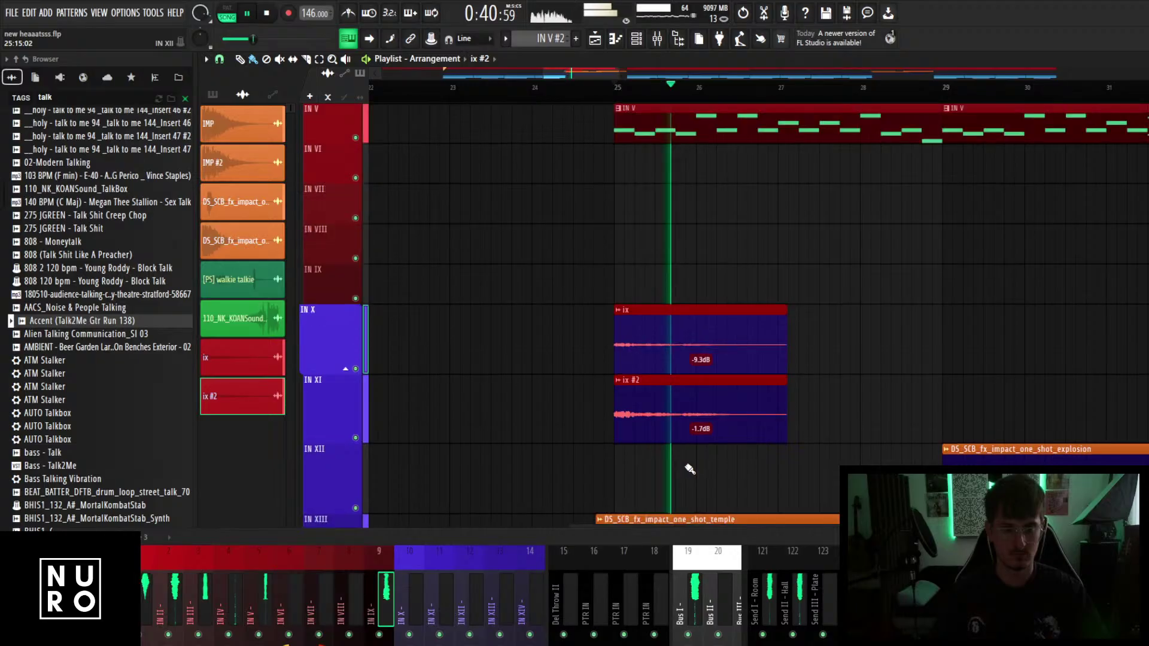
Isolate playlist tracks IN X, IN XI and IN III and play them from bar 25.
{"action": "right_click", "coordinate": [355, 437]}
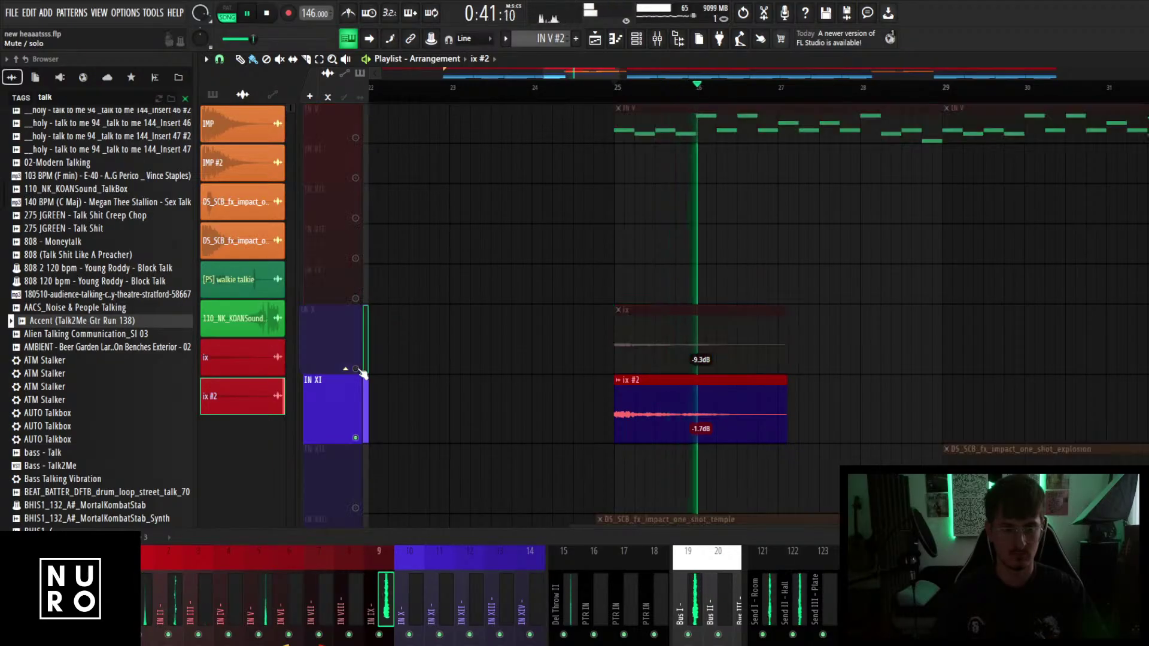
{"action": "left_click", "coordinate": [356, 368]}
{"action": "key", "text": "space"}
{"action": "key", "text": "space"}
{"action": "scroll", "coordinate": [530, 291], "scroll_direction": "down", "scroll_amount": 1}
{"action": "scroll", "coordinate": [530, 292], "scroll_direction": "down", "scroll_amount": 2}
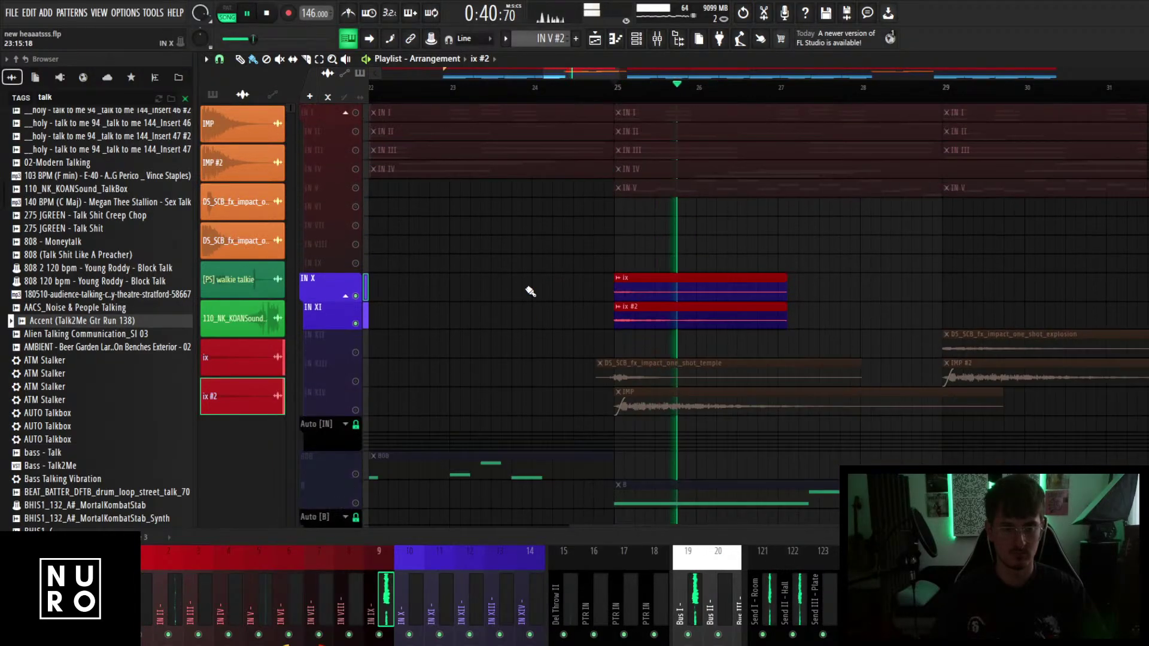
{"action": "left_click", "coordinate": [356, 149]}
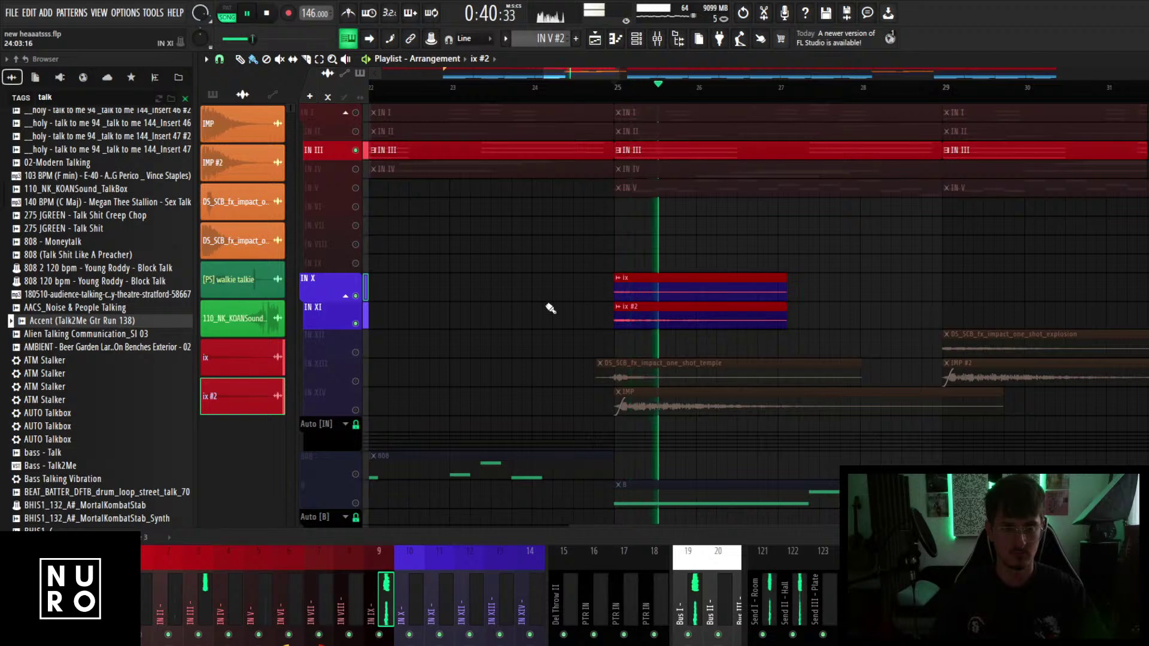
Load Pro-Q 3 into effect slot 5 of mixer track IN IX.
{"action": "left_click_drag", "start_coordinate": [486, 538], "coordinate": [530, 364]}
{"action": "key", "text": "space"}
{"action": "left_click", "coordinate": [993, 453]}
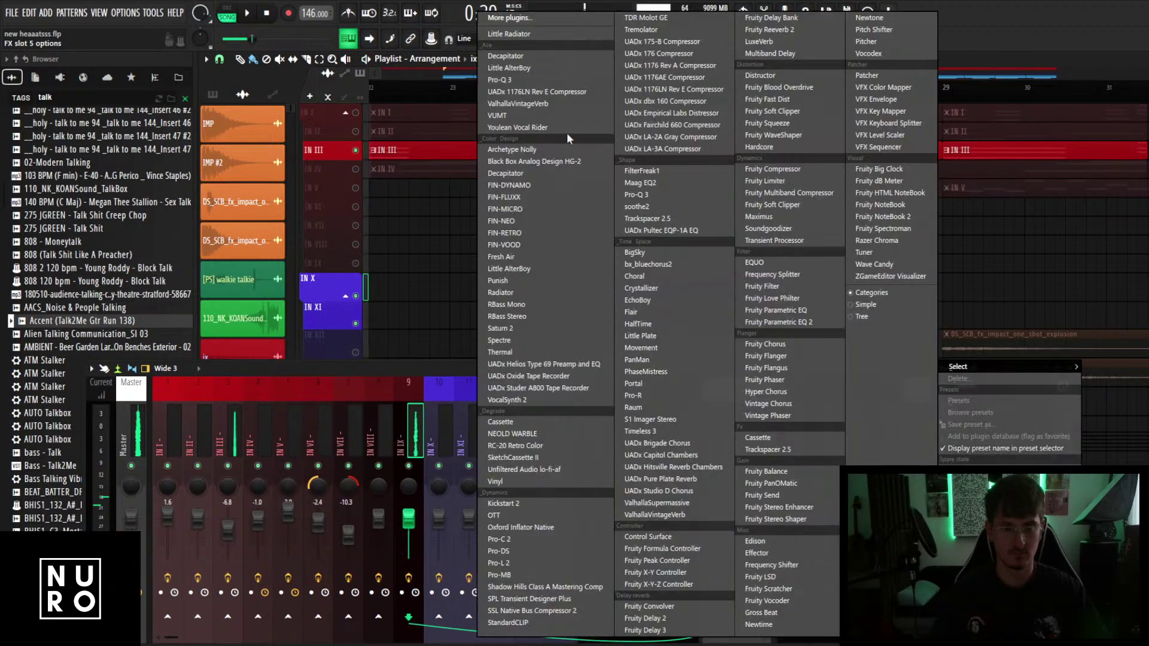
{"action": "left_click", "coordinate": [566, 132]}
Add a -4.32 dB bell at 275.71 Hz, a low cut at 203.49 Hz and an 18 dB/oct high cut at 8794.5 Hz.
{"action": "key", "text": "space"}
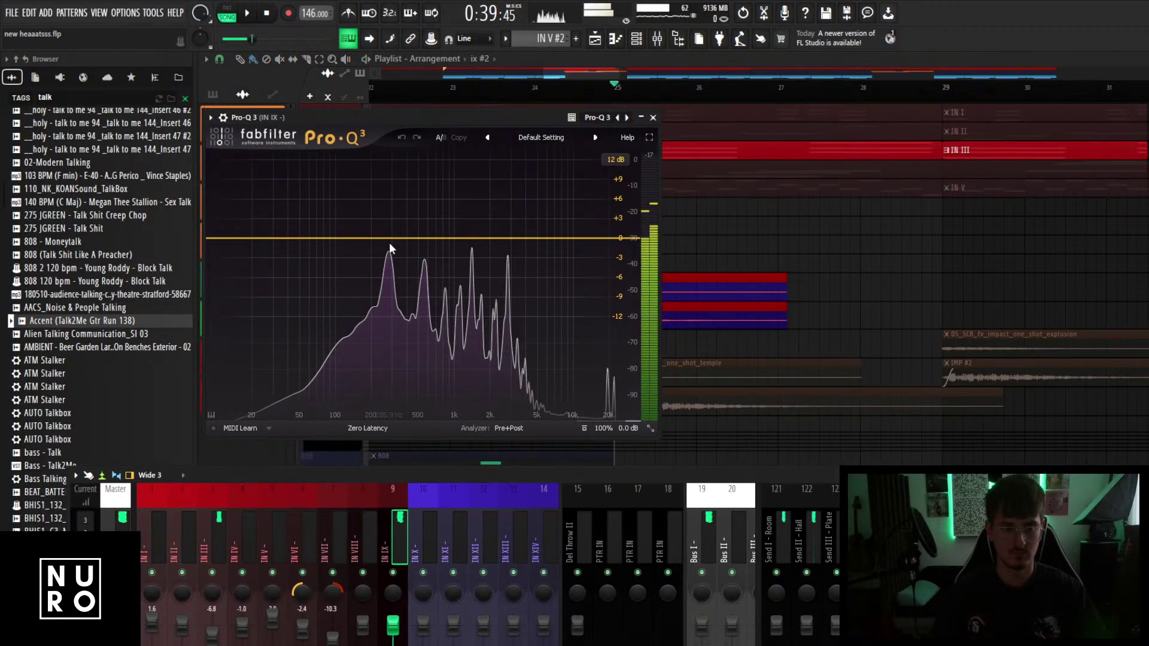
{"action": "left_click_drag", "start_coordinate": [389, 242], "coordinate": [388, 267]}
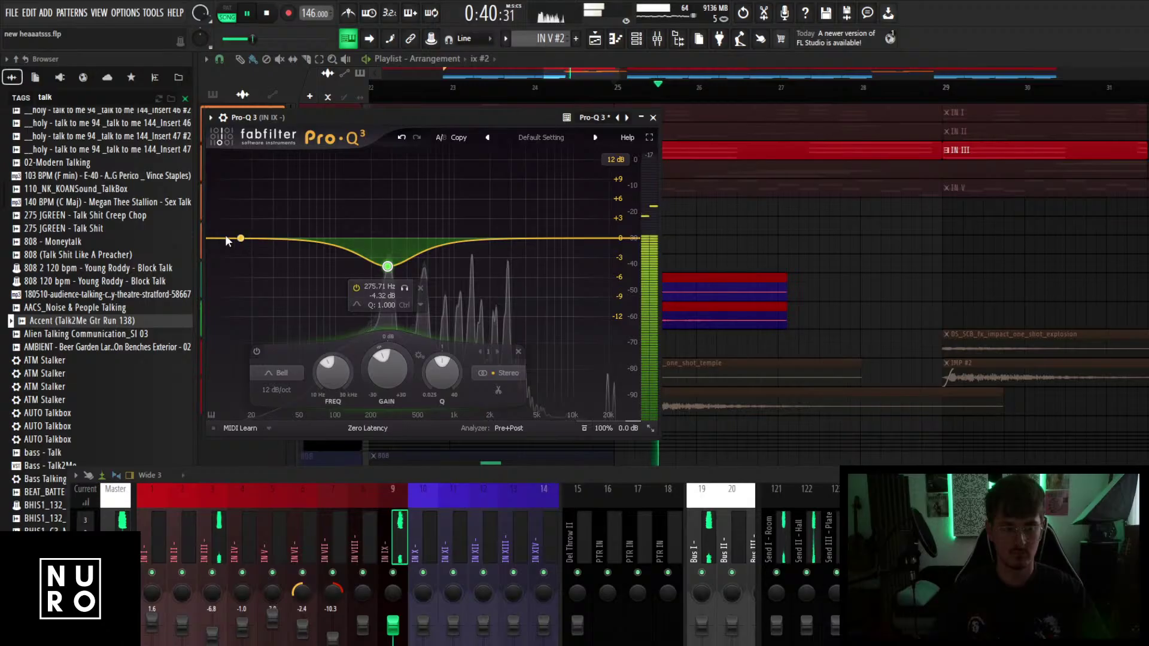
{"action": "left_click_drag", "start_coordinate": [240, 238], "coordinate": [372, 234]}
{"action": "key", "text": "space"}
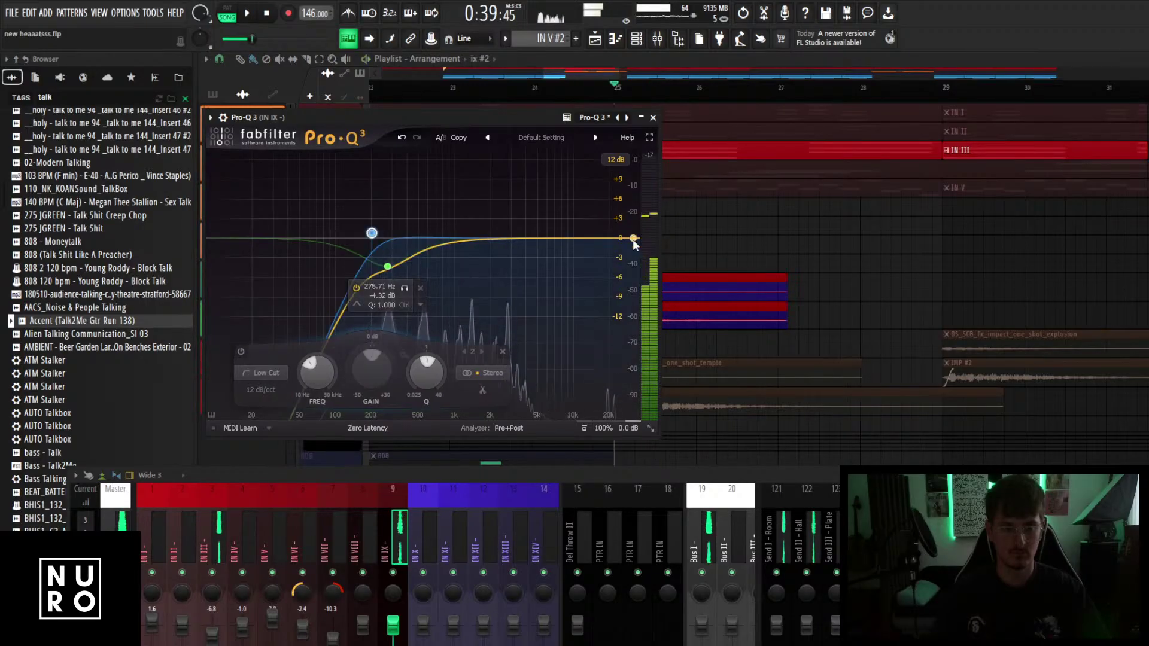
{"action": "left_click_drag", "start_coordinate": [628, 238], "coordinate": [567, 242]}
Load the UADx Oxide Tape Recorder into effect slot 6 of mixer track IN IX.
{"action": "left_click_drag", "start_coordinate": [677, 471], "coordinate": [683, 364]}
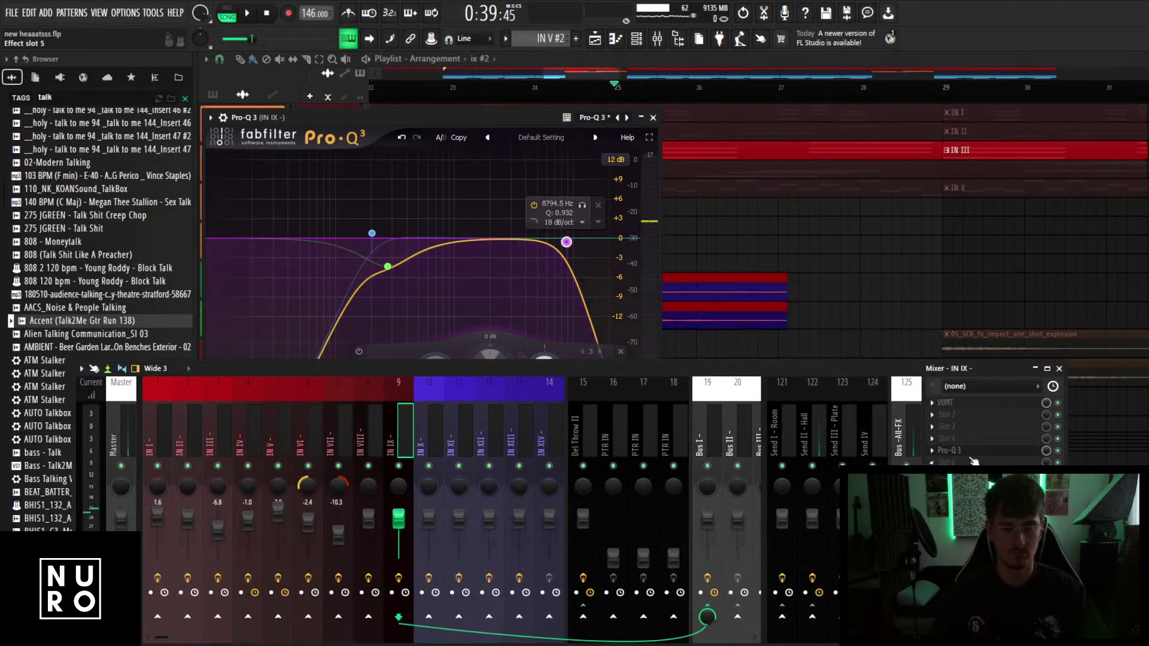
{"action": "left_click", "coordinate": [973, 466]}
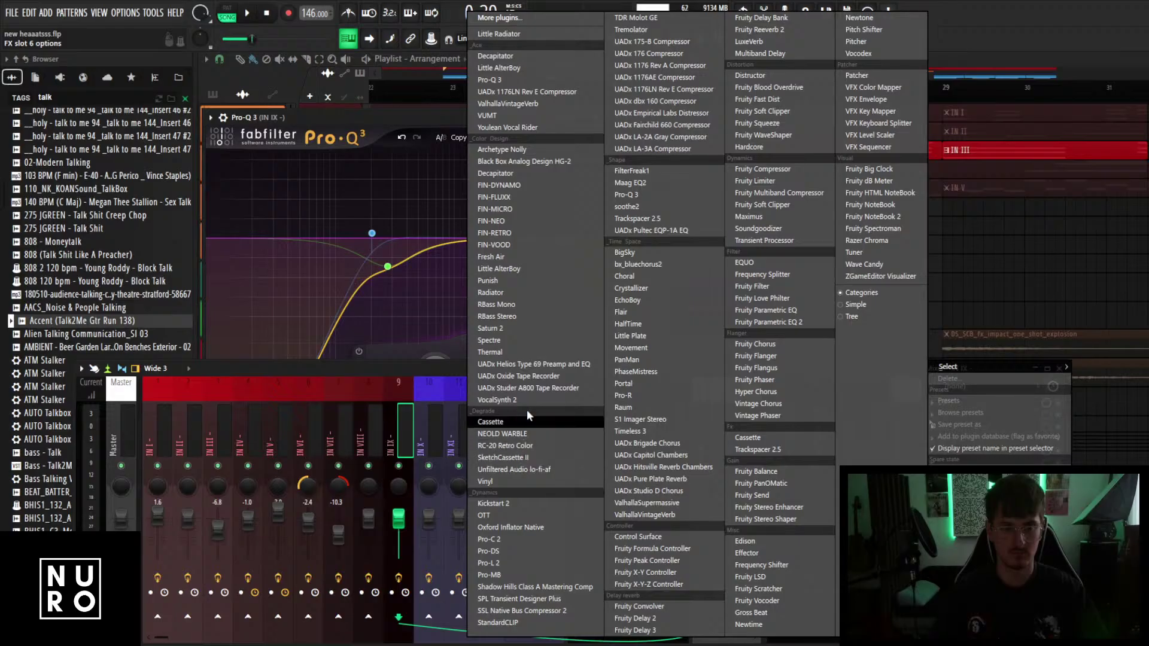
{"action": "left_click", "coordinate": [515, 376]}
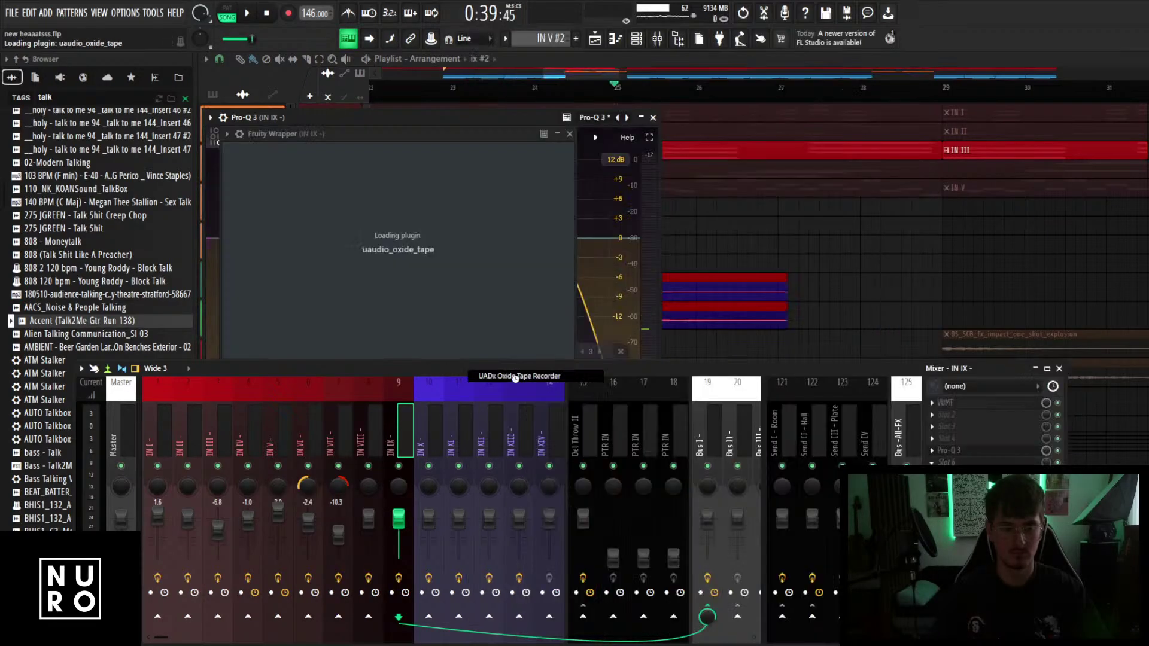
{"action": "left_click_drag", "start_coordinate": [509, 376], "coordinate": [515, 430]}
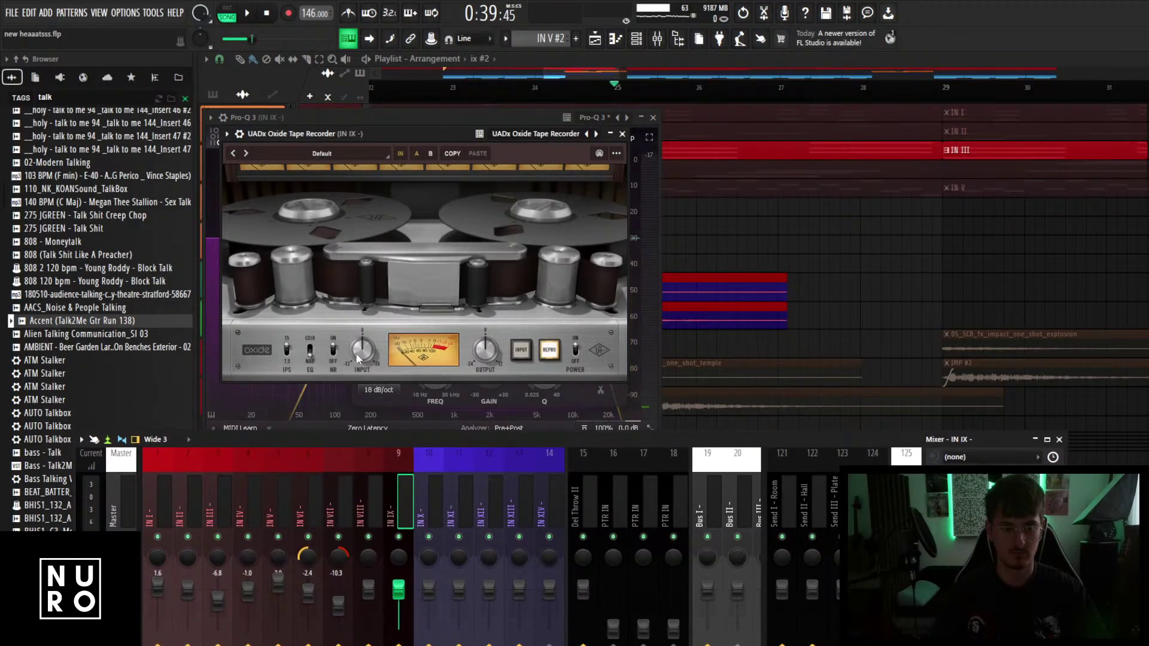
Arrange the Pro-Q 3 and Oxide Tape Recorder windows side by side and set the tape's output level to about -13.4 dB.
{"action": "left_click", "coordinate": [439, 116]}
{"action": "key", "text": "space"}
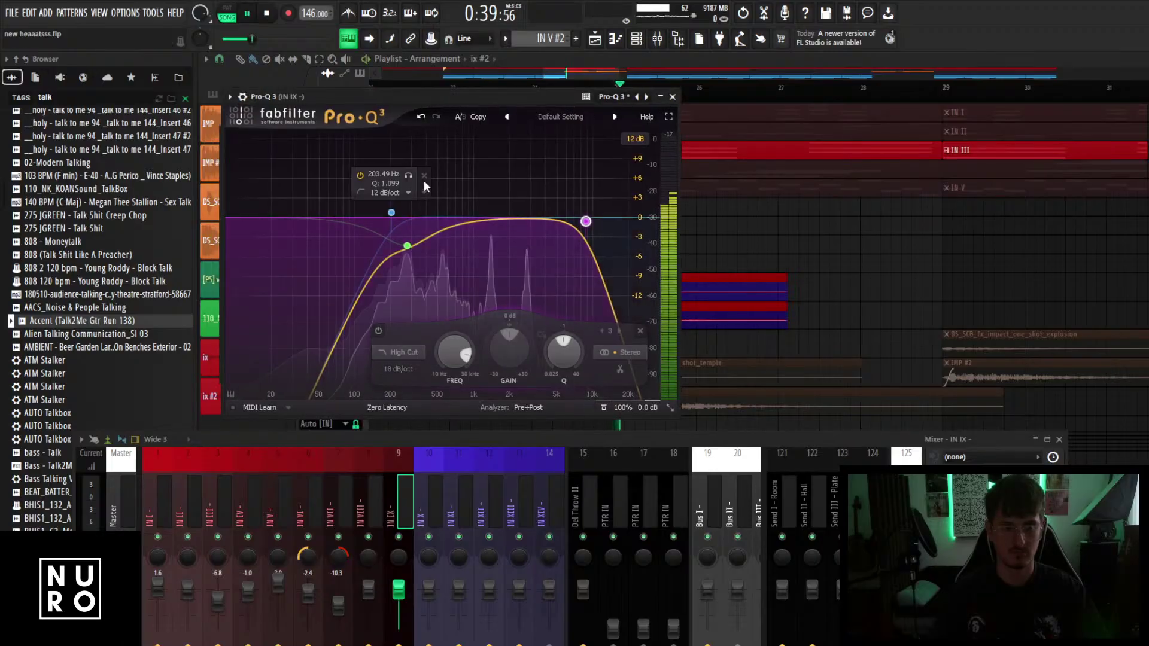
{"action": "left_click_drag", "start_coordinate": [440, 116], "coordinate": [832, 110]}
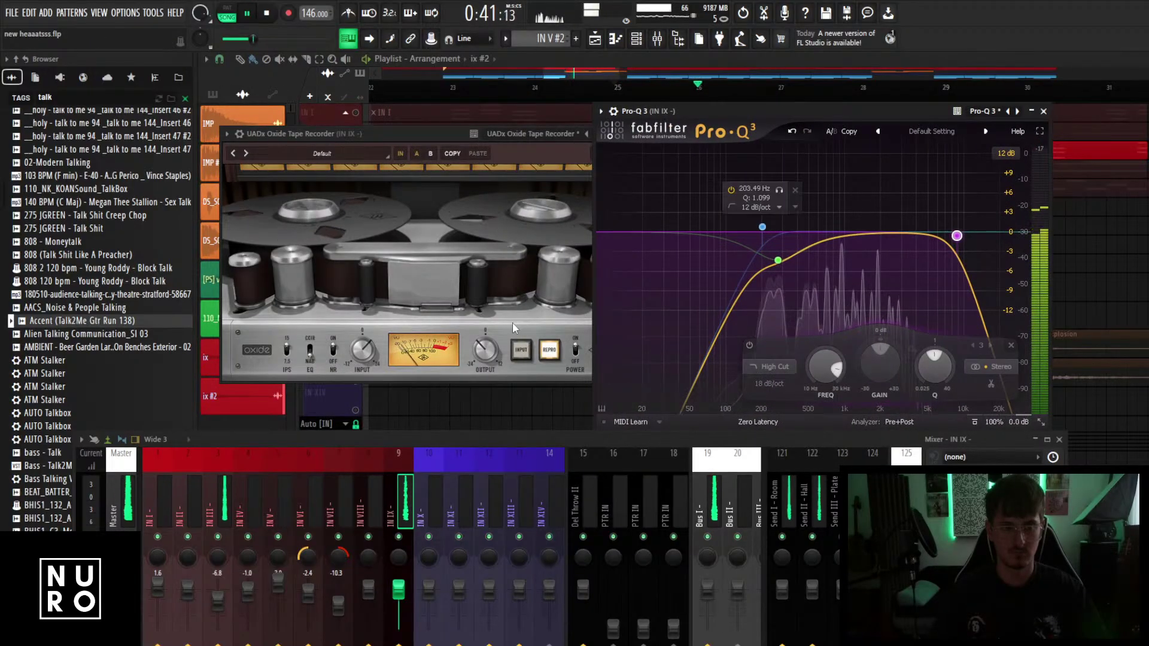
{"action": "left_click_drag", "start_coordinate": [442, 137], "coordinate": [426, 136]}
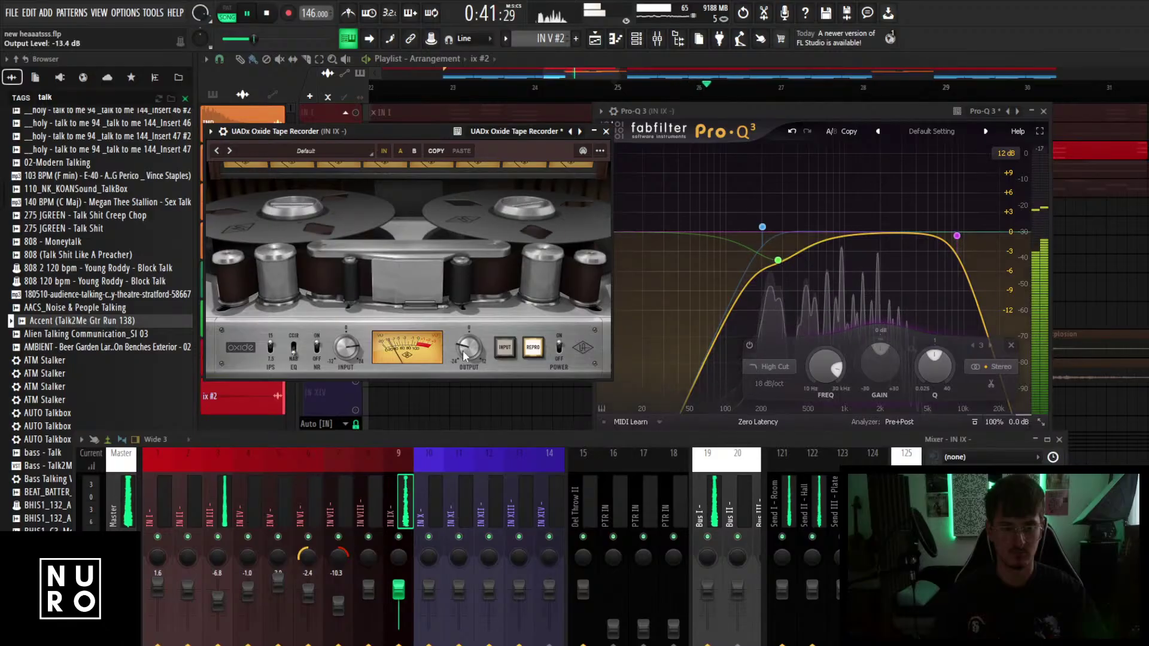
{"action": "left_click_drag", "start_coordinate": [436, 444], "coordinate": [425, 419]}
Add a dynamic bell band in Pro-Q 3 at 2806.9 Hz with +0.19 dB gain and a Q of 1.820.
{"action": "left_click", "coordinate": [862, 238]}
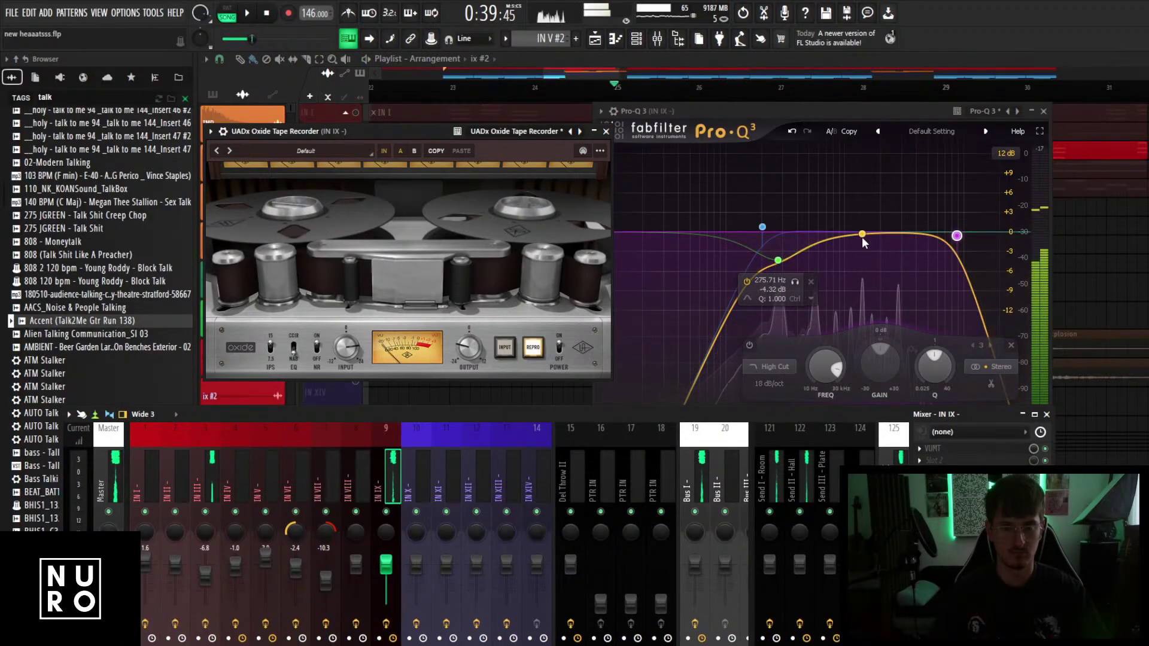
{"action": "left_click_drag", "start_coordinate": [876, 259], "coordinate": [917, 253]}
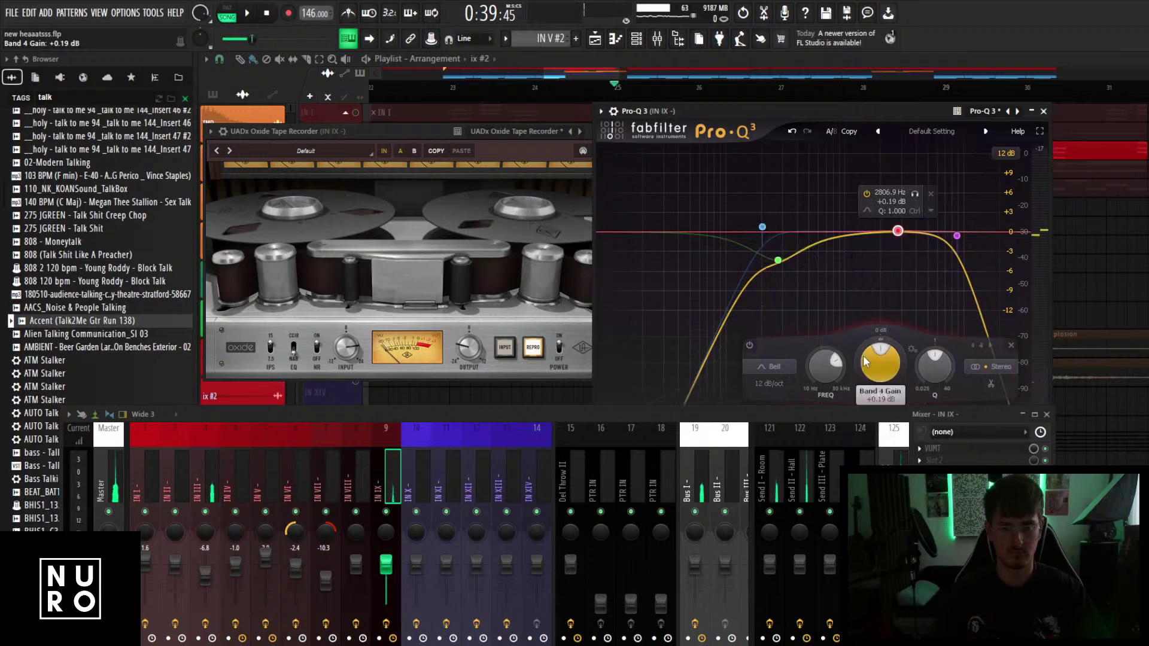
{"action": "left_click_drag", "start_coordinate": [857, 370], "coordinate": [857, 436]}
{"action": "key", "text": "space"}
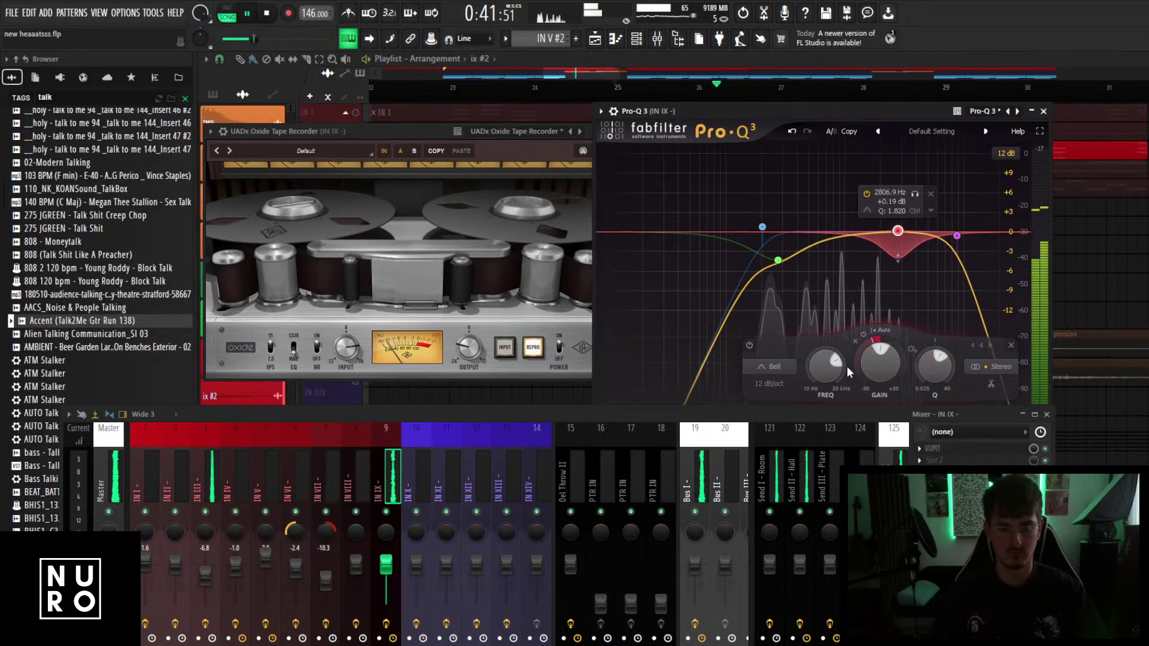
Adjust the 2806.9 Hz band's dynamic range to about -6 dB during playback and close both plugin windows.
{"action": "left_click_drag", "start_coordinate": [858, 362], "coordinate": [854, 389]}
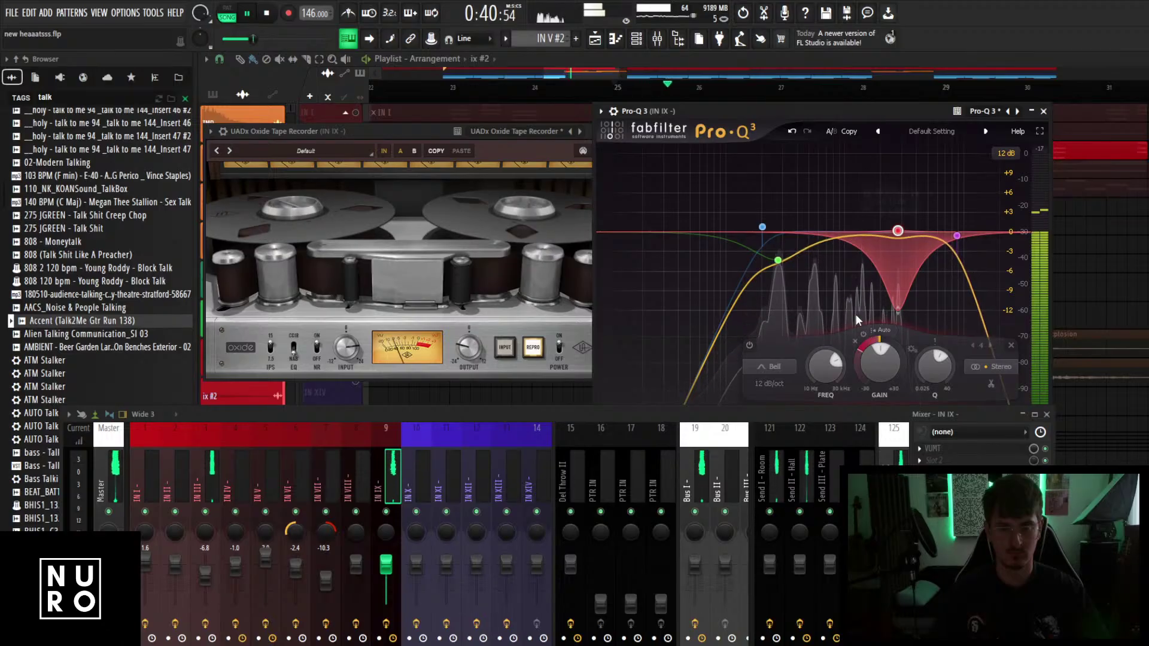
{"action": "key", "text": "space"}
{"action": "key", "text": "space"}
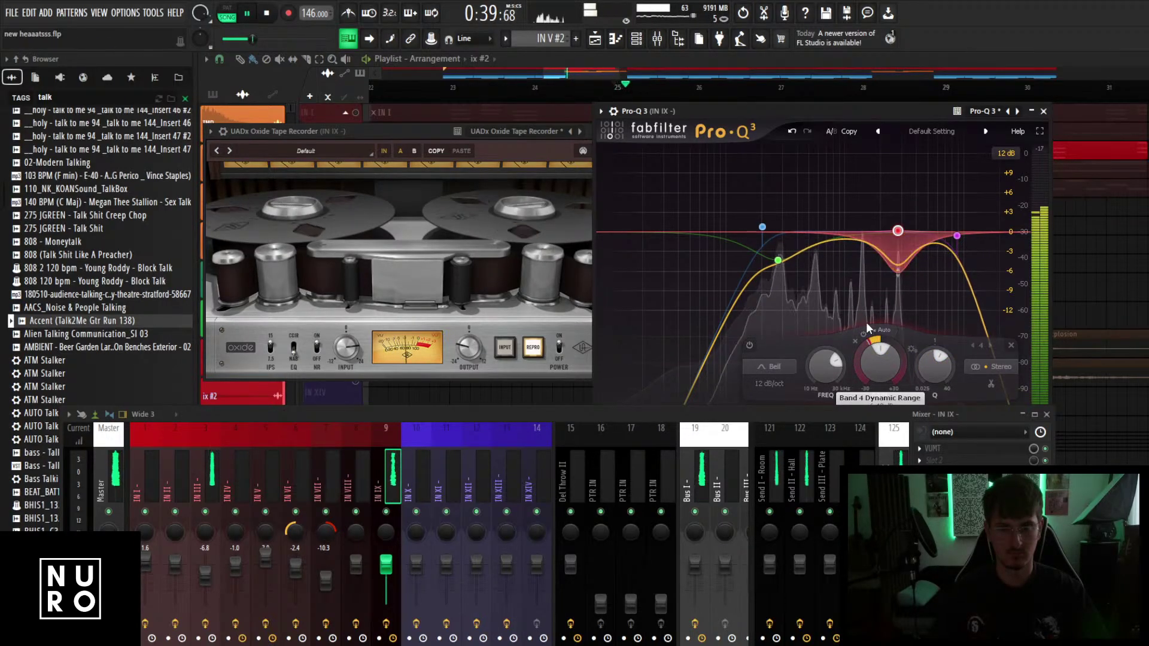
{"action": "key", "text": "space"}
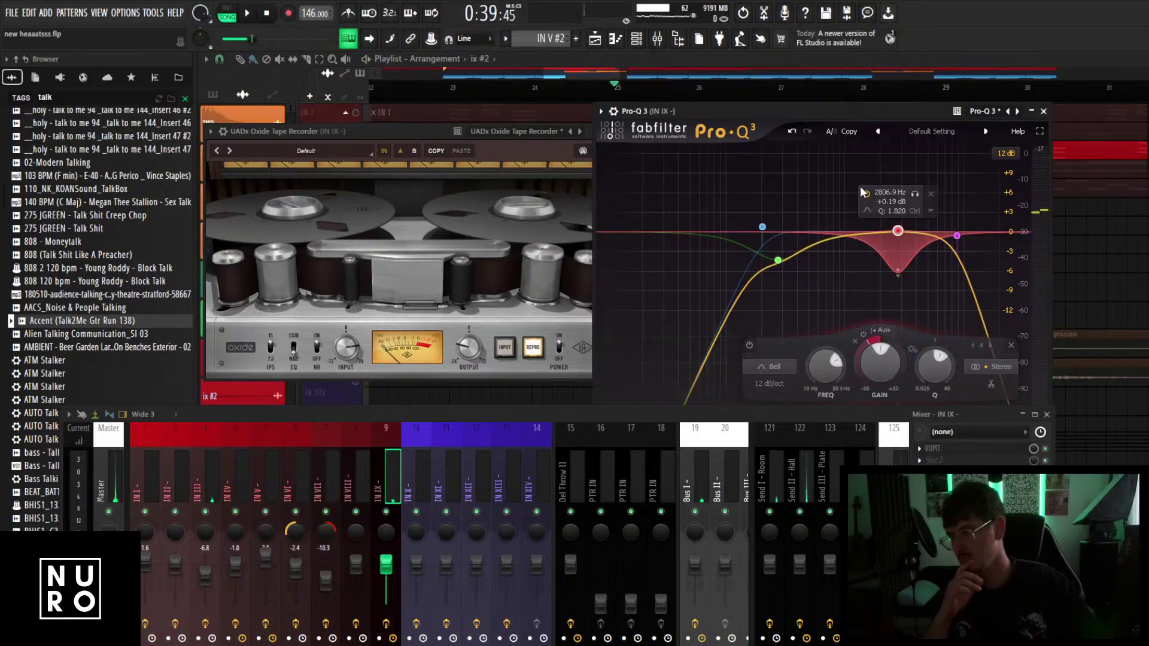
{"action": "key", "text": "space"}
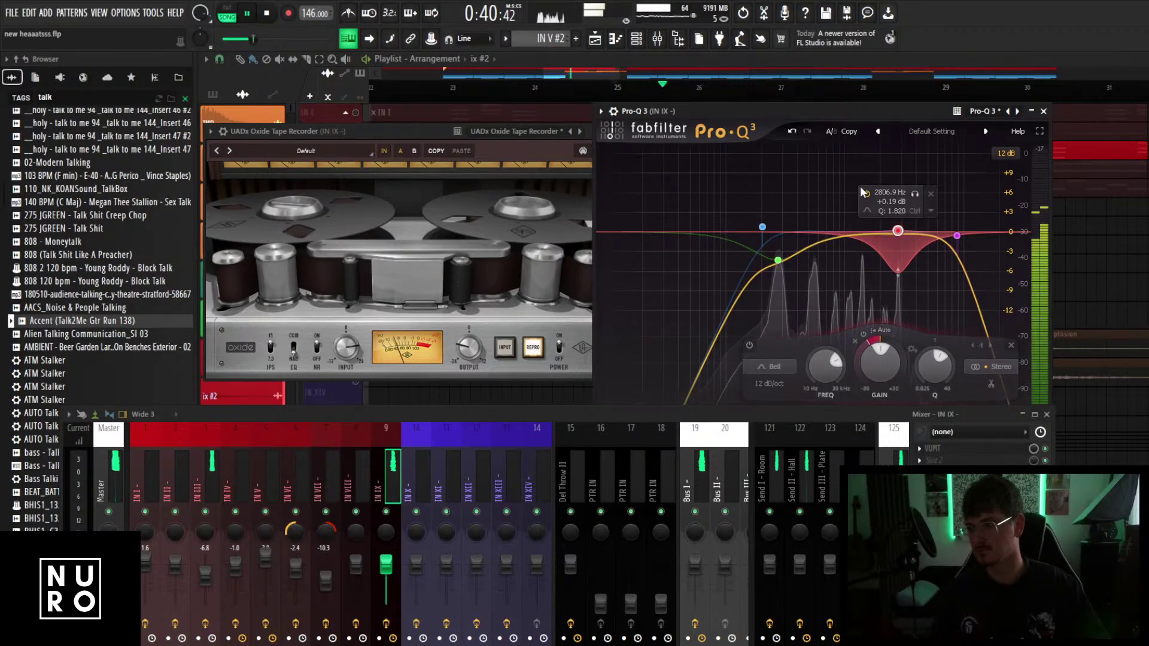
{"action": "left_click", "coordinate": [1044, 112]}
{"action": "left_click", "coordinate": [606, 131]}
Duplicate the ix and ix #2 clips and move the copies to around bar 29 on tracks IN X and IN XI.
{"action": "scroll", "coordinate": [831, 279], "scroll_direction": "down", "scroll_amount": 2}
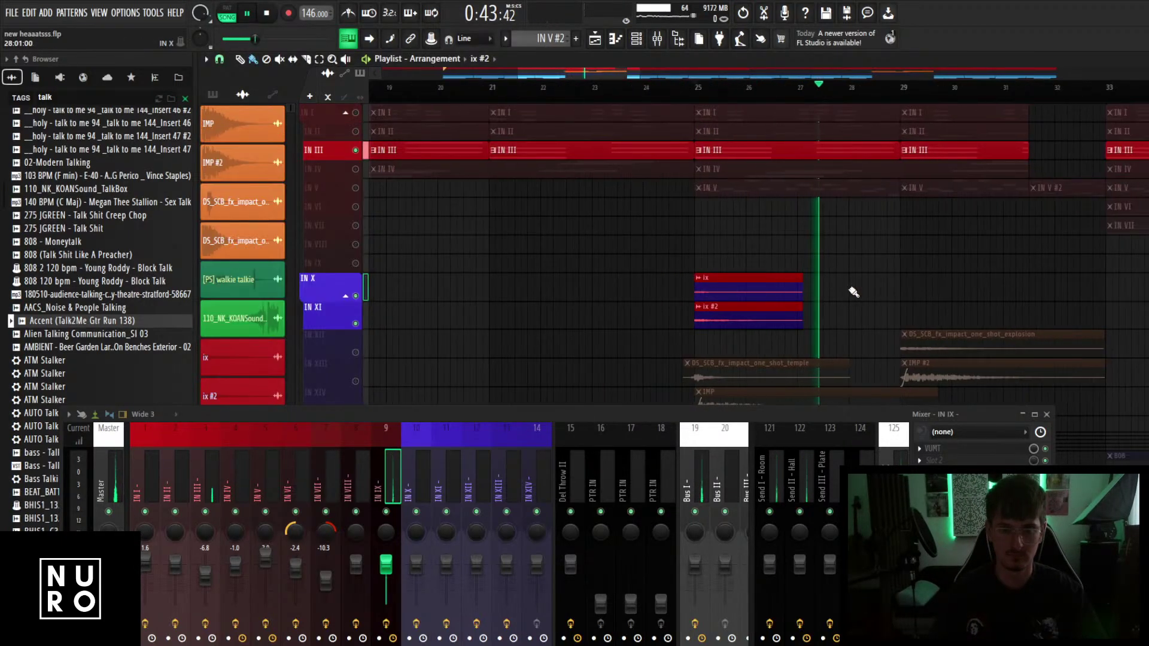
{"action": "key", "text": "ctrl+b"}
{"action": "key", "text": "space"}
{"action": "left_click_drag", "start_coordinate": [848, 288], "coordinate": [952, 292]}
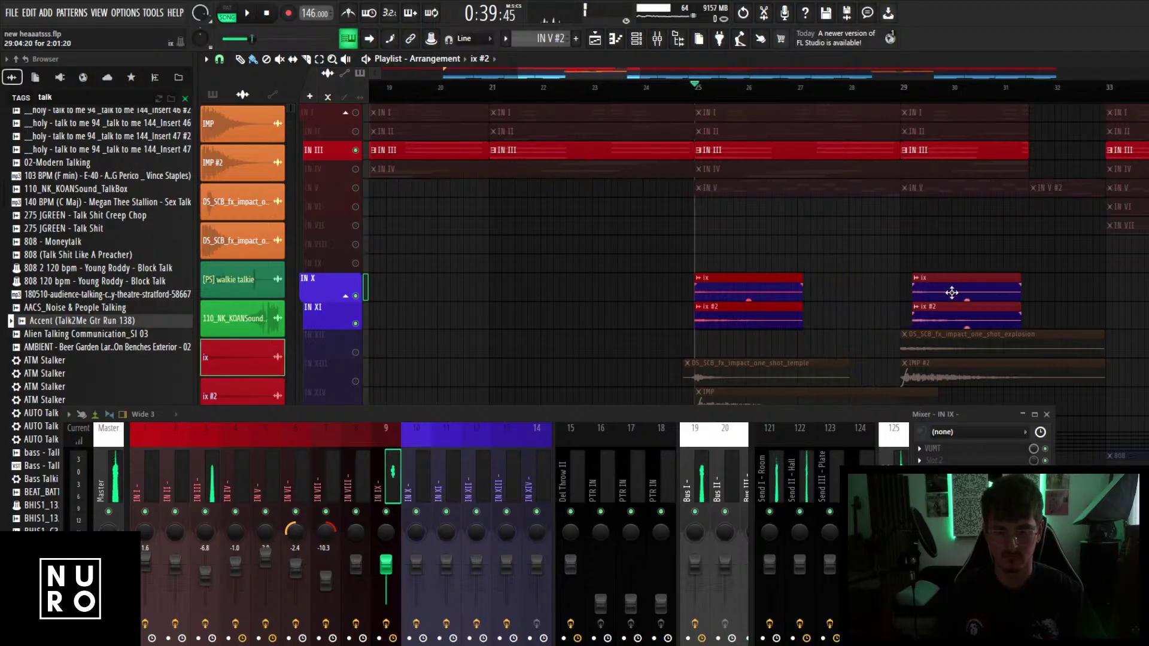
Undo the last clip move and trim the starts of the copied ix and ix #2 clips on IN X and IN XI.
{"action": "key", "text": "ctrl+z"}
{"action": "scroll", "coordinate": [811, 306], "scroll_direction": "up", "scroll_amount": 2}
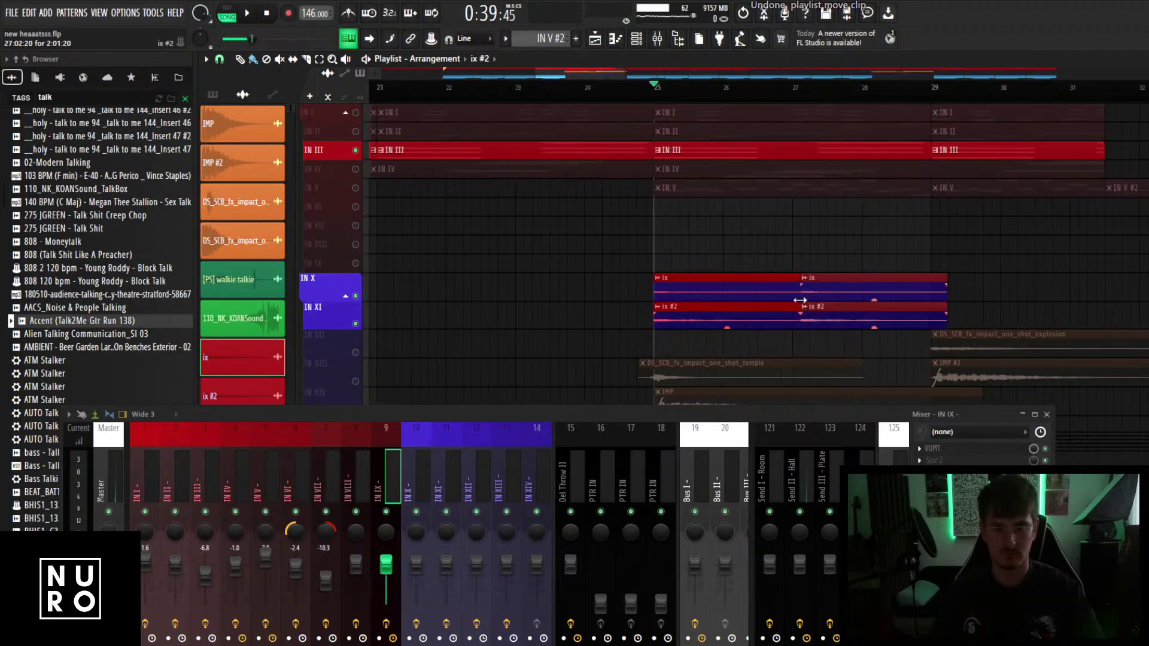
{"action": "left_click_drag", "start_coordinate": [800, 301], "coordinate": [816, 299]}
{"action": "key", "text": "space"}
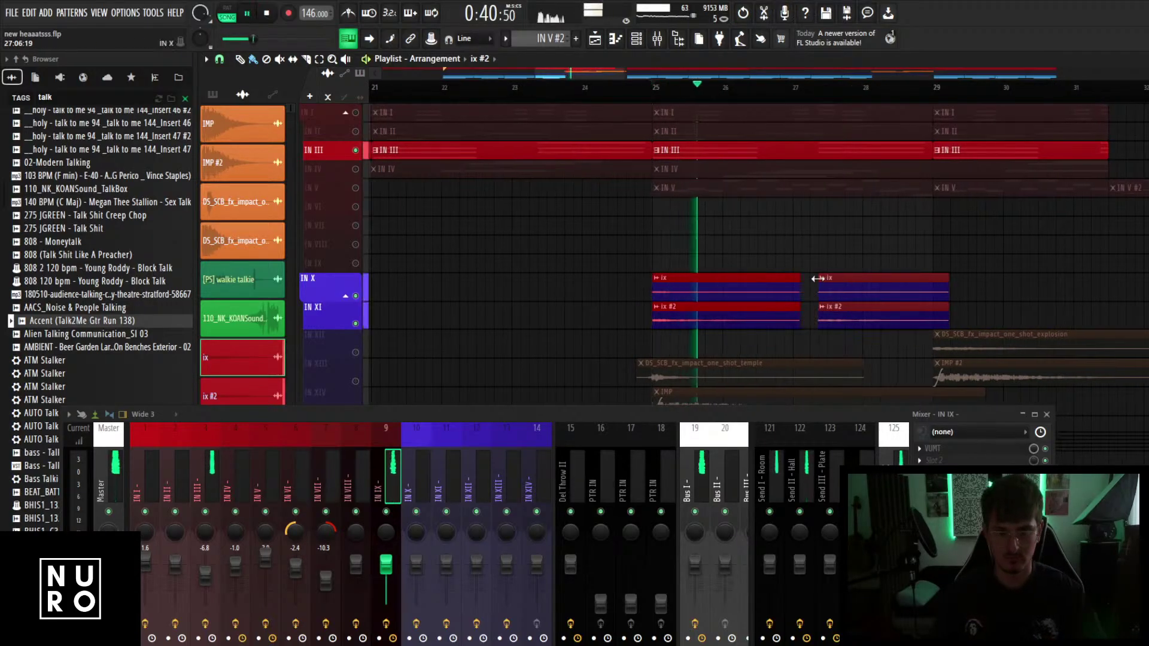
{"action": "scroll", "coordinate": [818, 281], "scroll_direction": "up", "scroll_amount": 3}
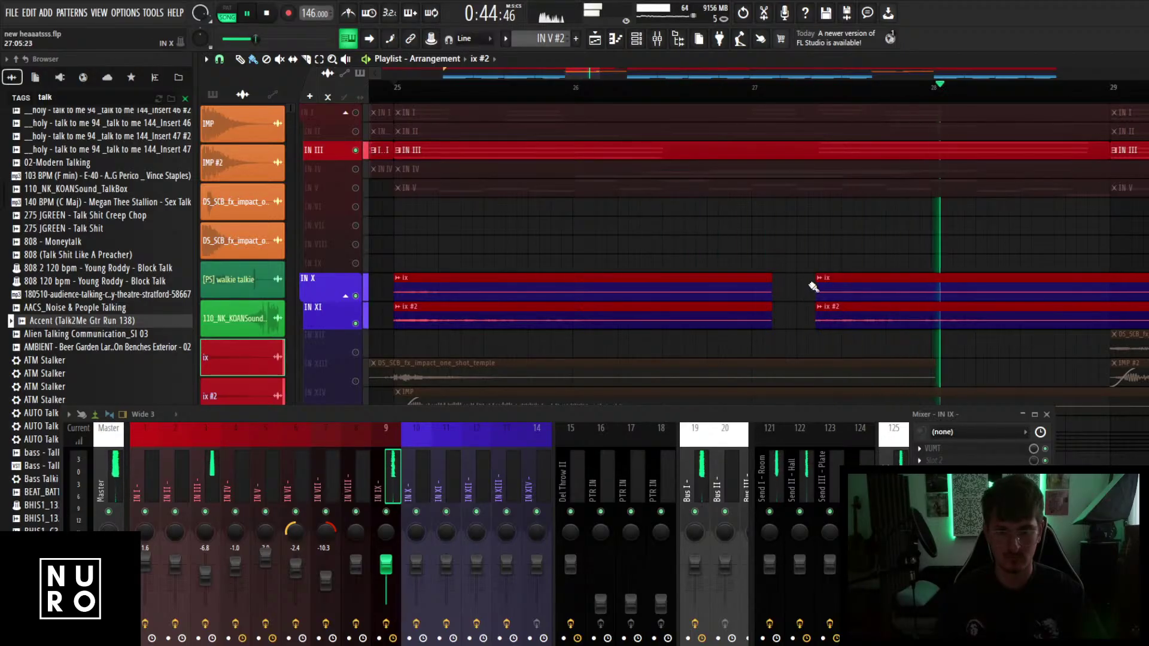
{"action": "scroll", "coordinate": [816, 287], "scroll_direction": "up", "scroll_amount": 1}
{"action": "mouse_move", "coordinate": [821, 279]}
{"action": "left_mouse_down"}
{"action": "mouse_move", "coordinate": [857, 277]}
{"action": "mouse_move", "coordinate": [840, 277]}
{"action": "left_mouse_up"}
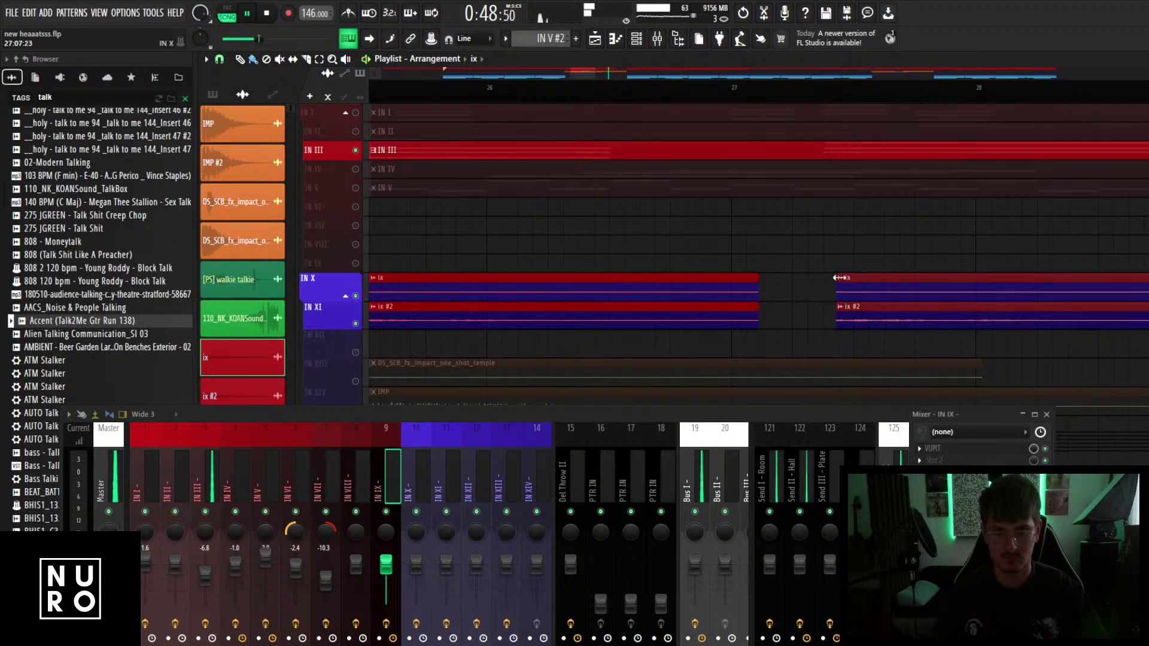
{"action": "scroll", "coordinate": [844, 293], "scroll_direction": "down", "scroll_amount": 3}
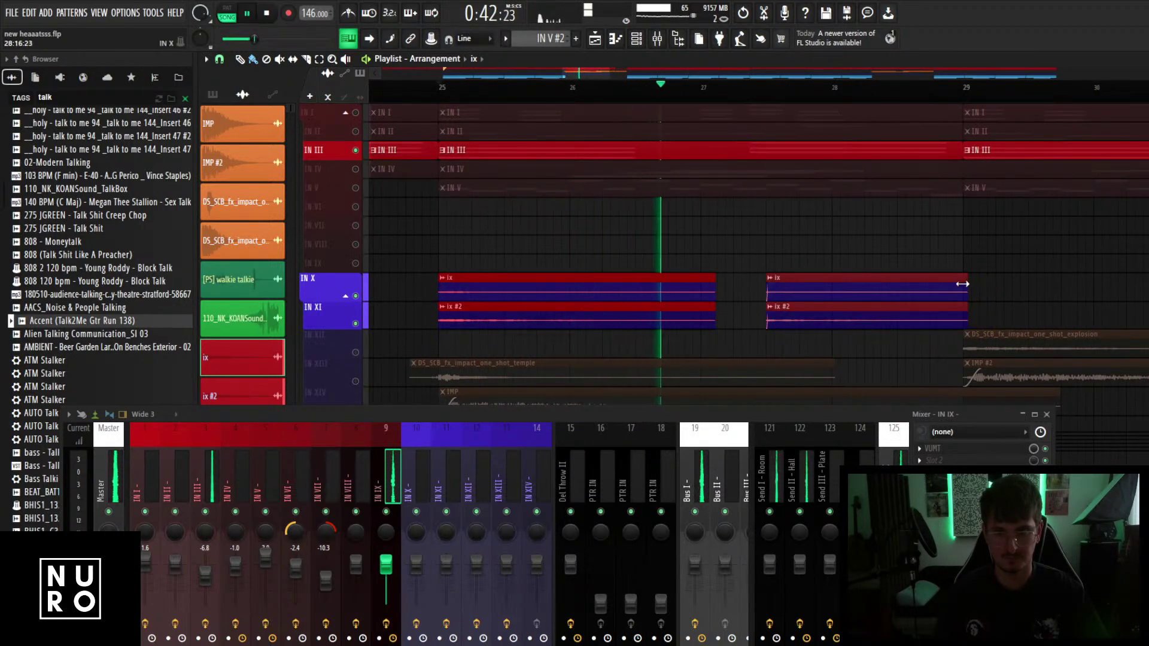
Trim the copied ix and ix #2 clips so they span bar 28 to bar 29.
{"action": "left_click_drag", "start_coordinate": [989, 279], "coordinate": [962, 278]}
{"action": "scroll", "coordinate": [968, 282], "scroll_direction": "up", "scroll_amount": 4}
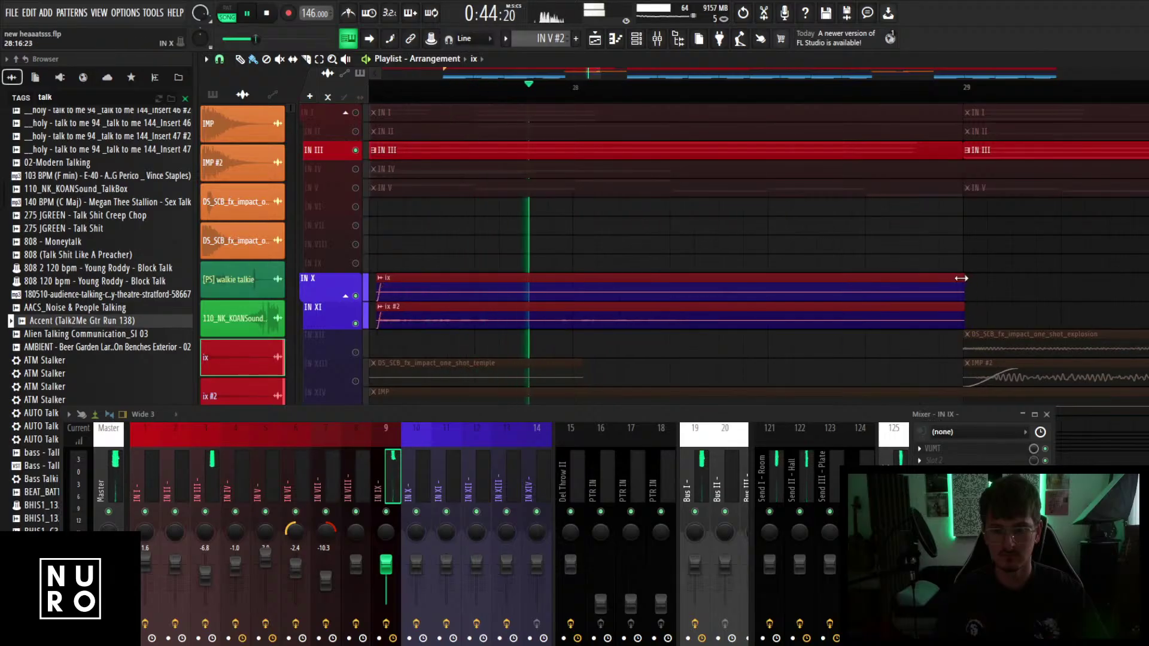
{"action": "scroll", "coordinate": [959, 277], "scroll_direction": "down", "scroll_amount": 3}
{"action": "scroll", "coordinate": [650, 327], "scroll_direction": "up", "scroll_amount": 1}
{"action": "key", "text": "space"}
{"action": "scroll", "coordinate": [651, 326], "scroll_direction": "up", "scroll_amount": 2}
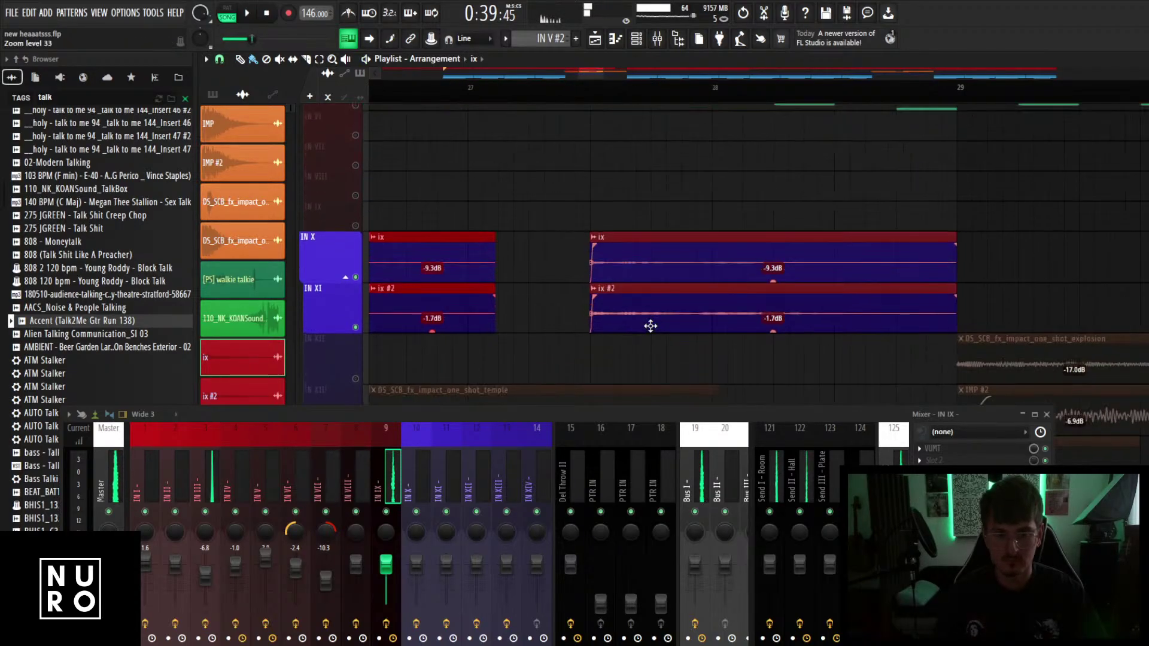
{"action": "scroll", "coordinate": [651, 326], "scroll_direction": "up", "scroll_amount": 2}
{"action": "left_click_drag", "start_coordinate": [568, 234], "coordinate": [773, 227]}
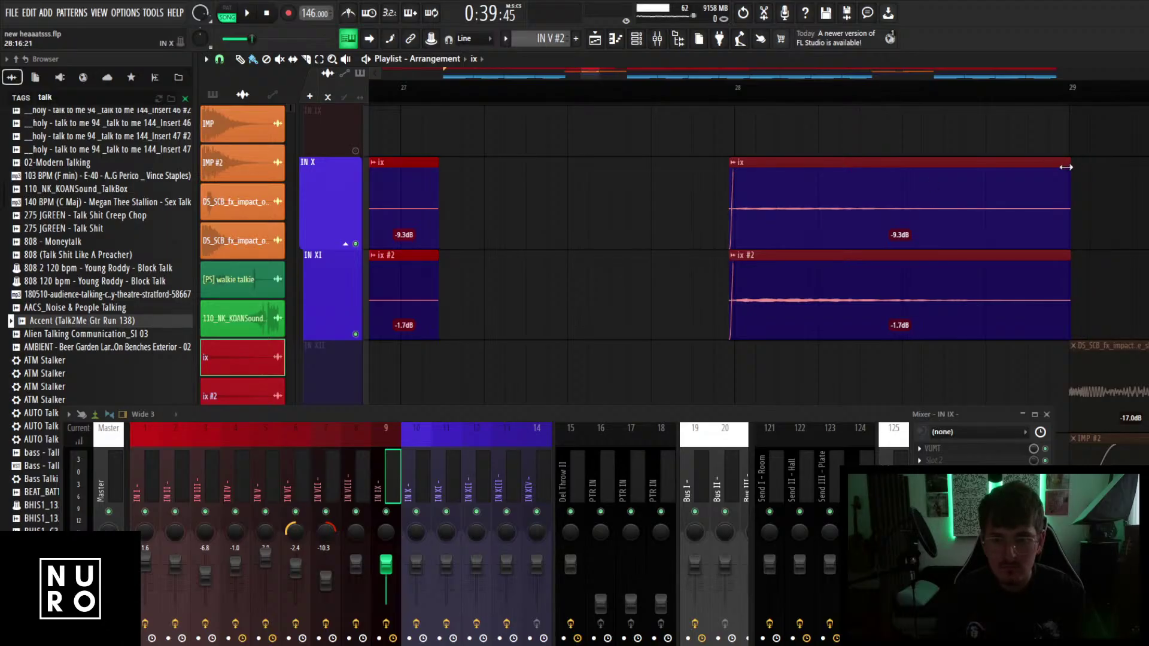
Place additional full-length copies of ix and ix #2 at bar 29 on tracks IN X and IN XI.
{"action": "scroll", "coordinate": [1051, 246], "scroll_direction": "down", "scroll_amount": 6}
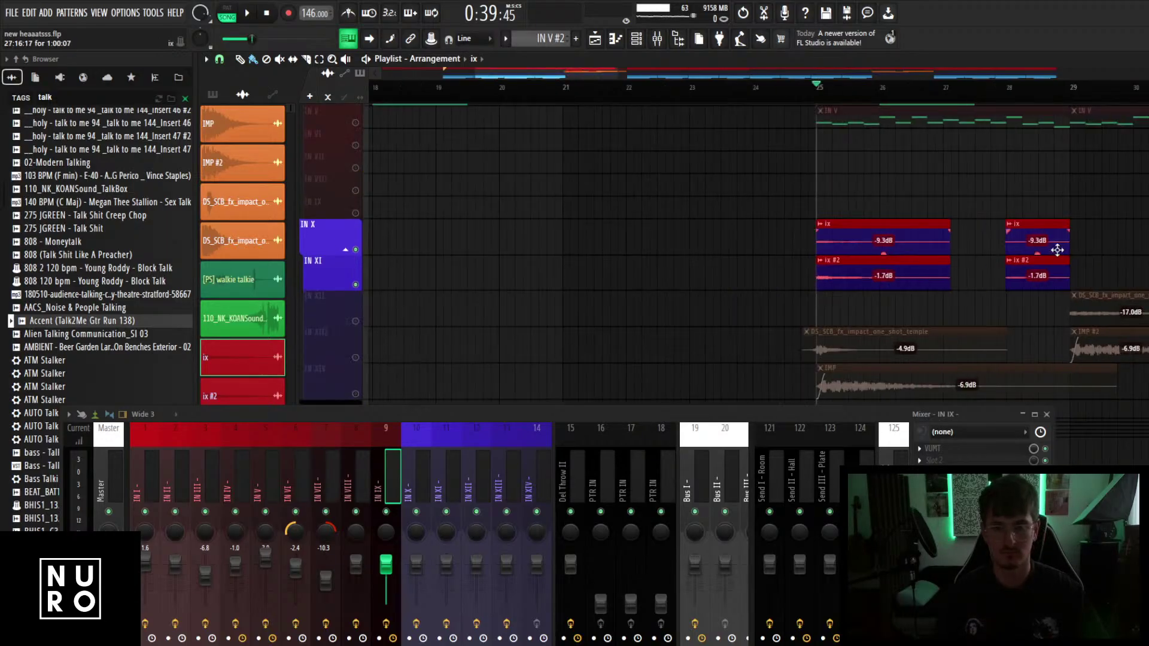
{"action": "scroll", "coordinate": [920, 273], "scroll_direction": "up", "scroll_amount": 8}
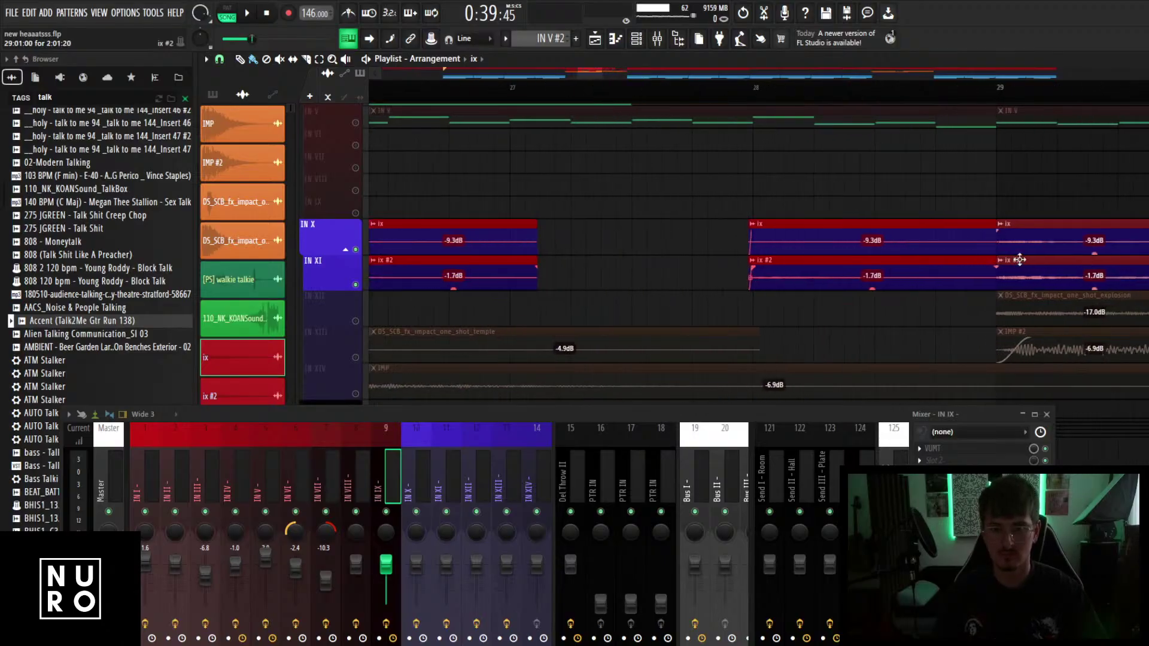
{"action": "scroll", "coordinate": [859, 191], "scroll_direction": "down", "scroll_amount": 8}
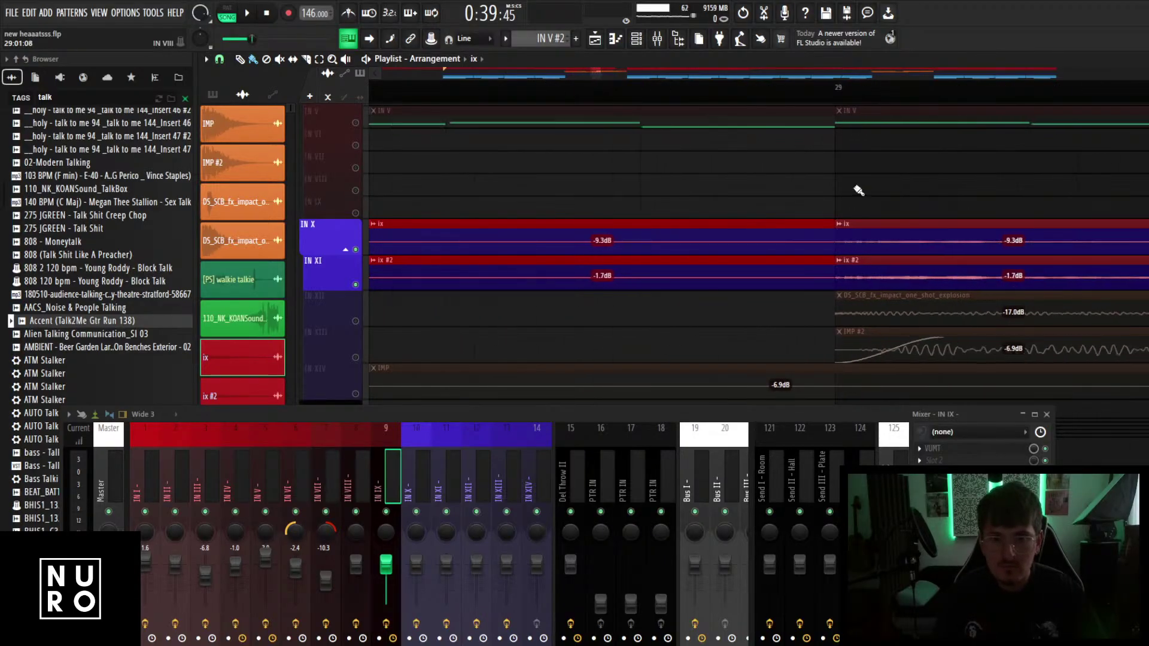
Copy ix #2 to bar 29 on IN VIII, make the copy unique as ix #3, and reverse its sample.
{"action": "scroll", "coordinate": [978, 232], "scroll_direction": "up", "scroll_amount": 1}
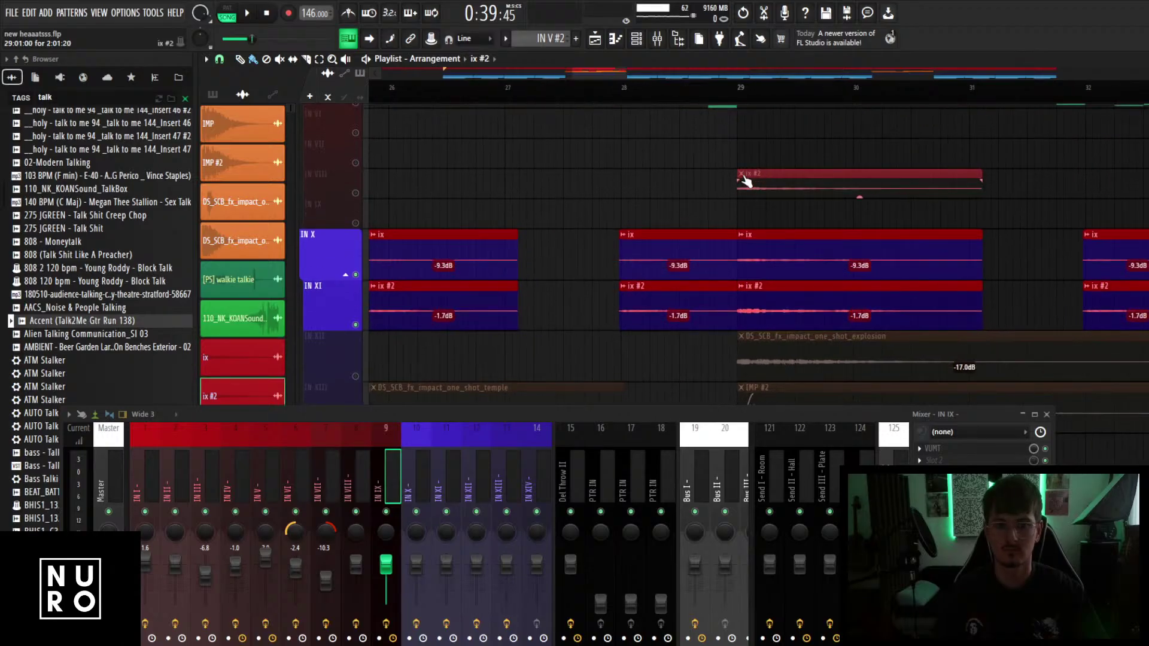
{"action": "left_click", "coordinate": [742, 175]}
{"action": "left_click", "coordinate": [757, 280]}
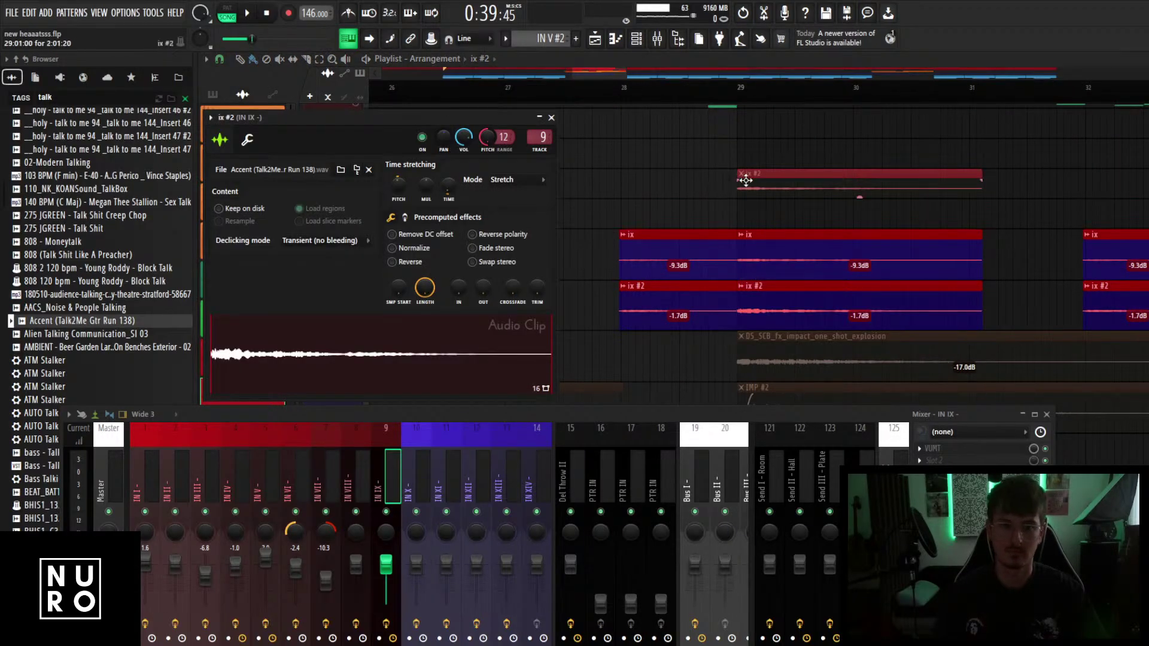
{"action": "left_click", "coordinate": [743, 175]}
{"action": "left_click", "coordinate": [758, 292]}
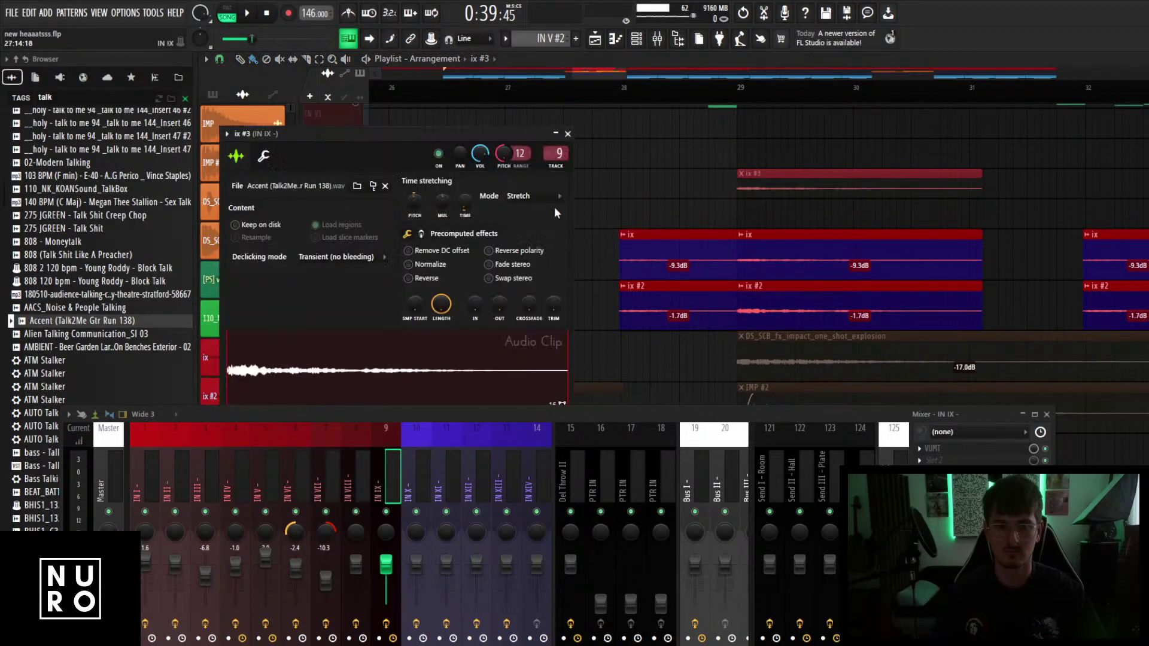
{"action": "left_click", "coordinate": [409, 279]}
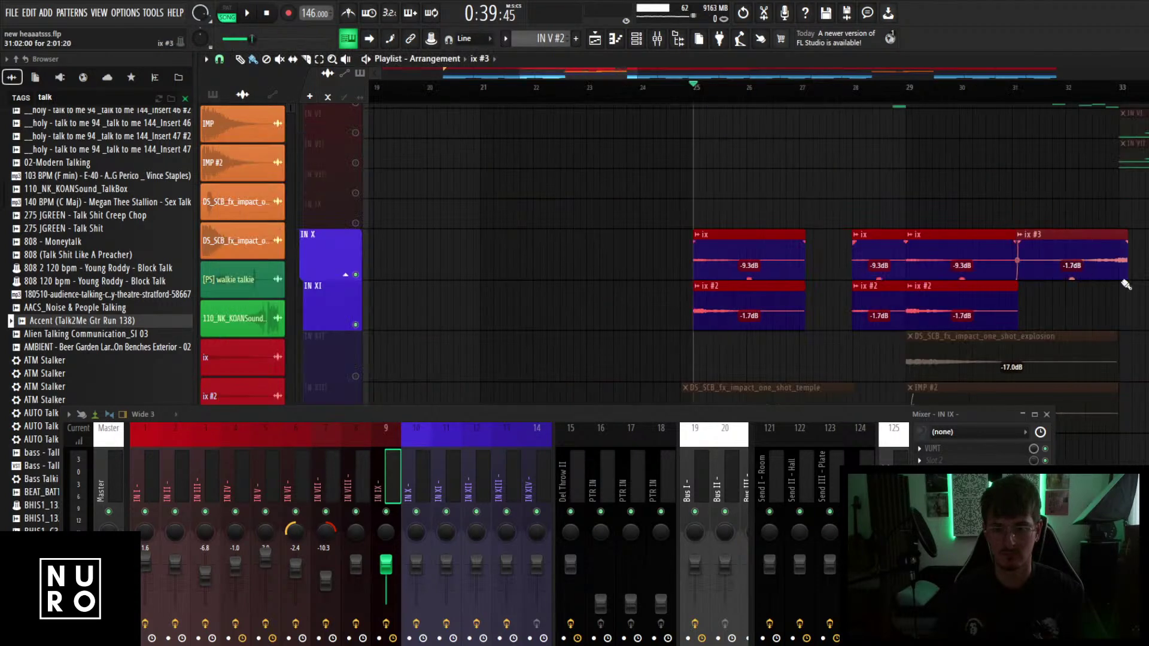
Fit the reversed ix #3 clip on IN X from about bar 31 to bar 33 and give it a fade-in.
{"action": "scroll", "coordinate": [1124, 282], "scroll_direction": "up", "scroll_amount": 3}
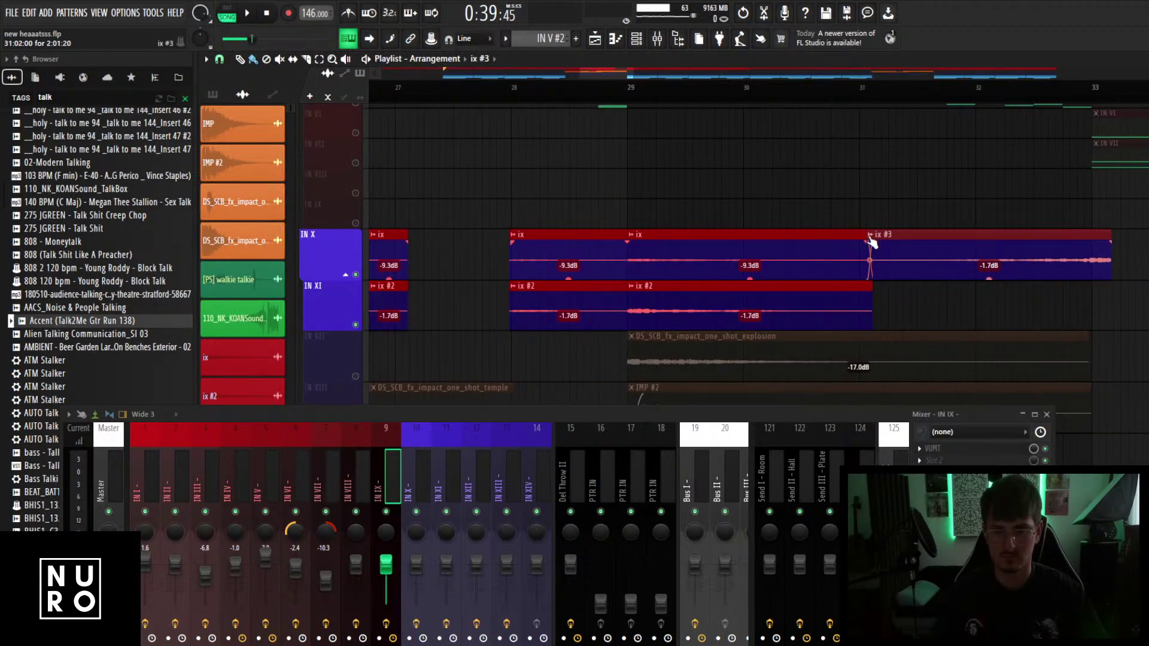
{"action": "scroll", "coordinate": [1058, 257], "scroll_direction": "up", "scroll_amount": 2}
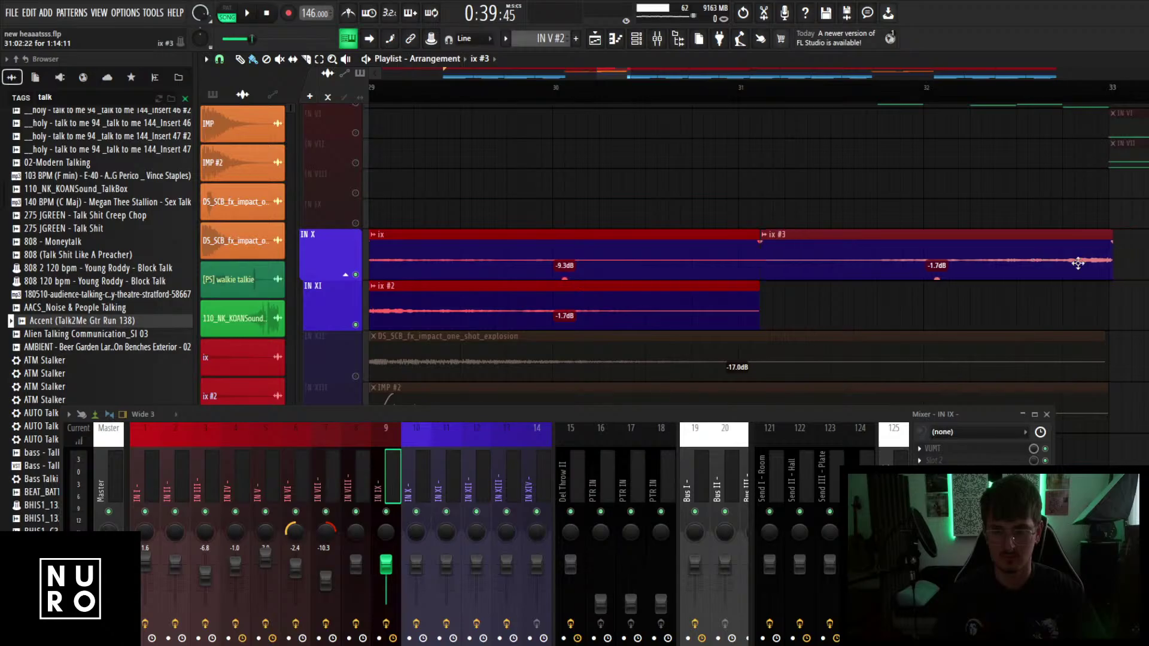
{"action": "scroll", "coordinate": [1075, 266], "scroll_direction": "up", "scroll_amount": 2}
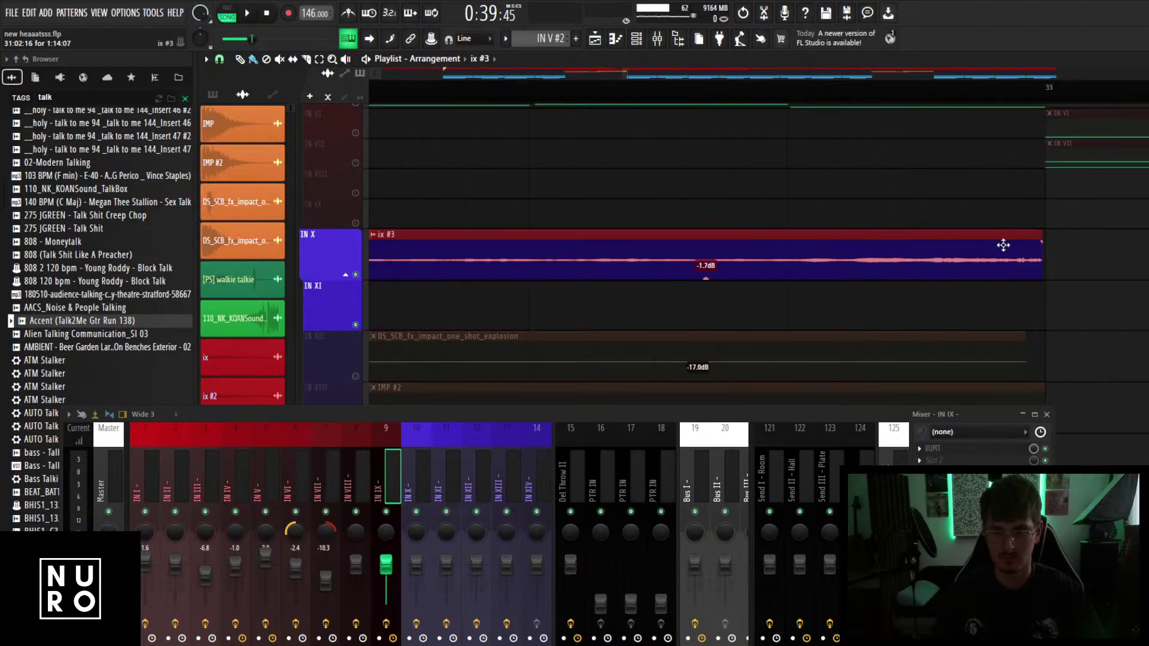
{"action": "scroll", "coordinate": [1045, 278], "scroll_direction": "up", "scroll_amount": 2}
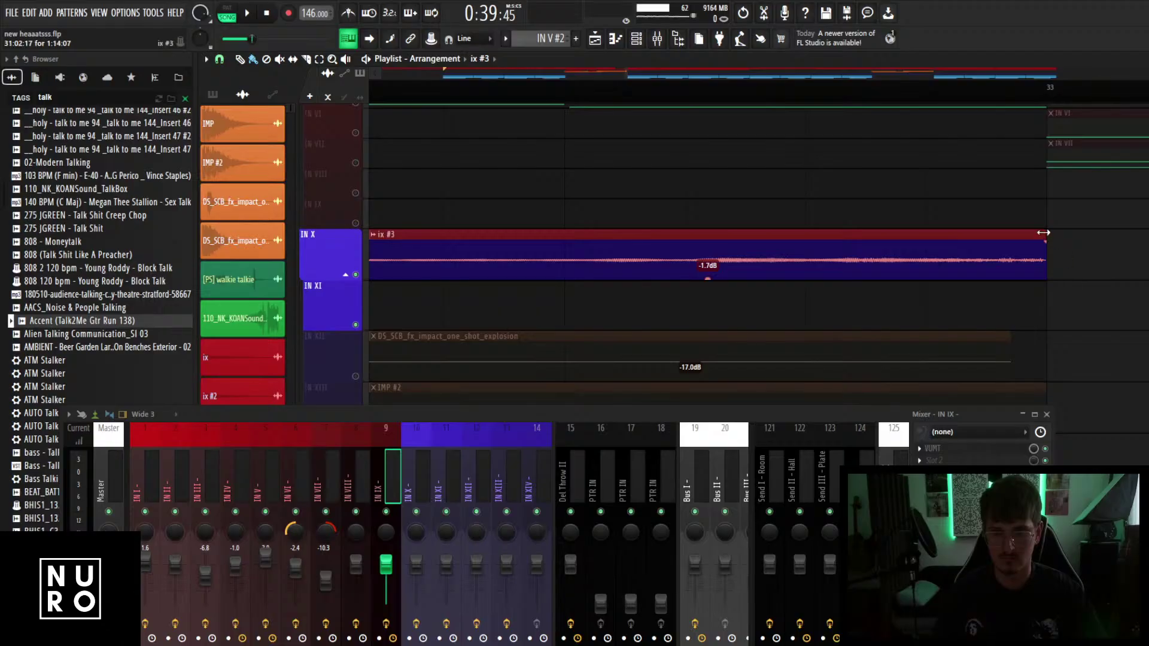
{"action": "scroll", "coordinate": [1011, 272], "scroll_direction": "down", "scroll_amount": 2}
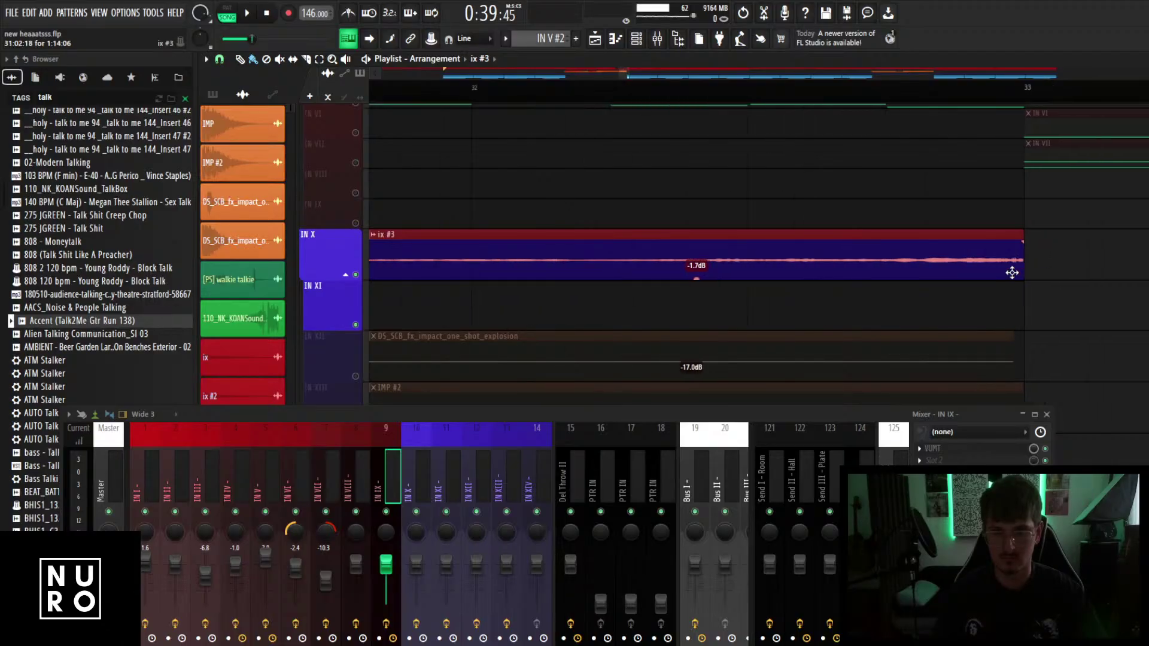
{"action": "scroll", "coordinate": [1012, 251], "scroll_direction": "down", "scroll_amount": 4}
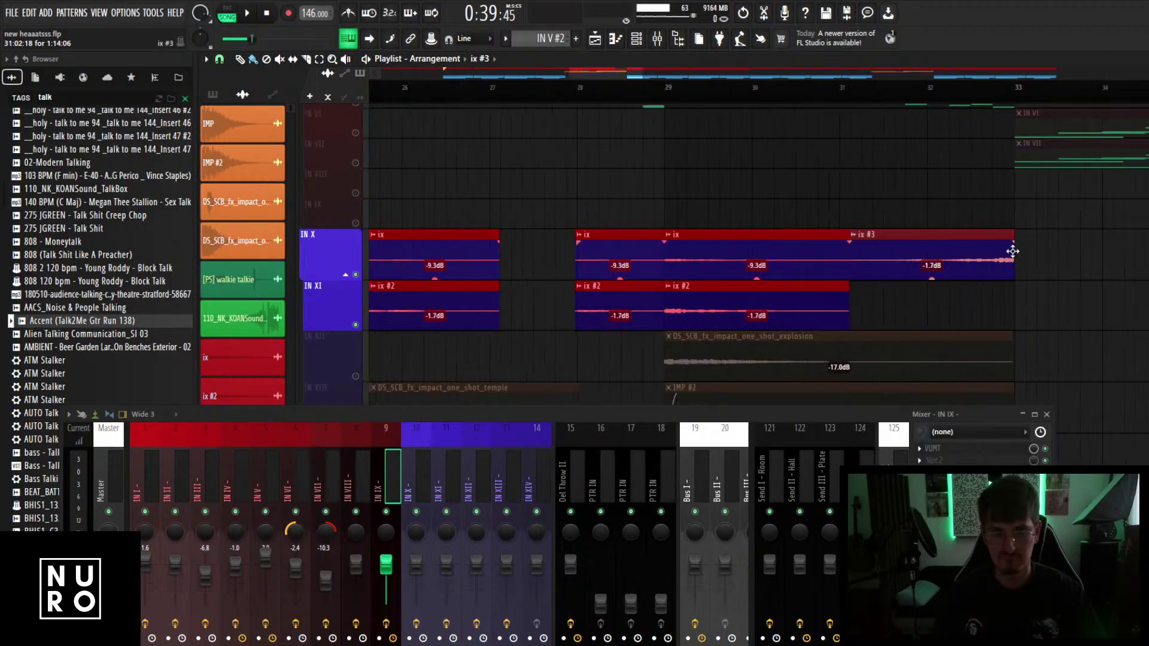
{"action": "scroll", "coordinate": [1013, 251], "scroll_direction": "down", "scroll_amount": 3}
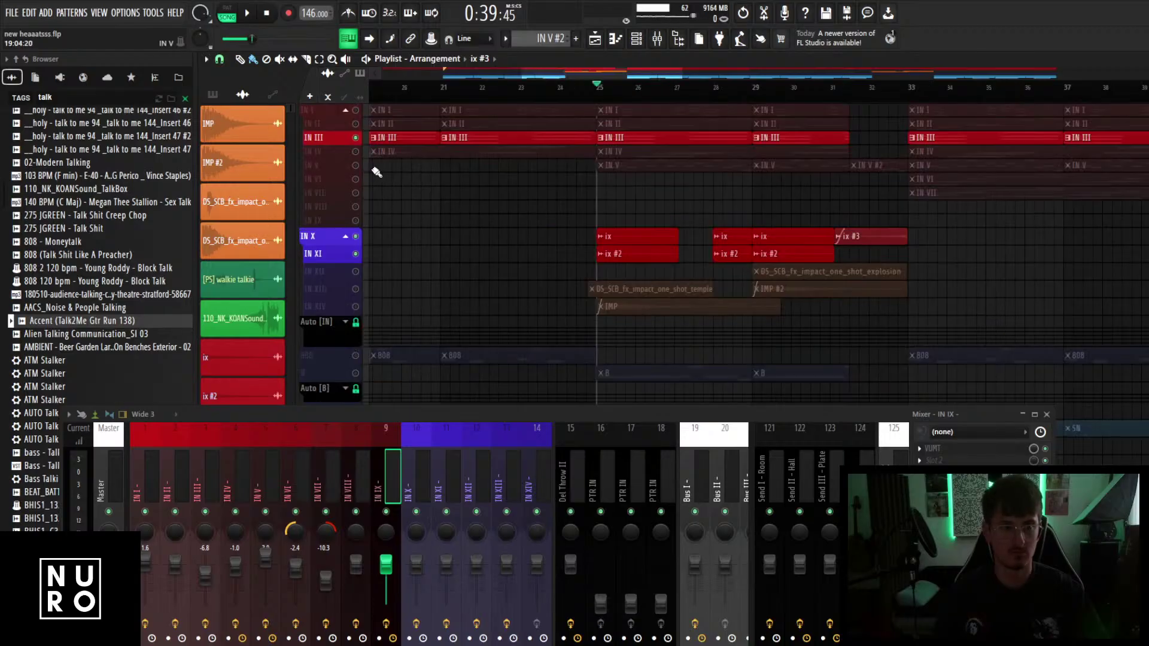
Unsolo the tracks and copy the reversed ix #3 clip to IN X so it ends at bar 25, with its gain lowered.
{"action": "right_click", "coordinate": [358, 167]}
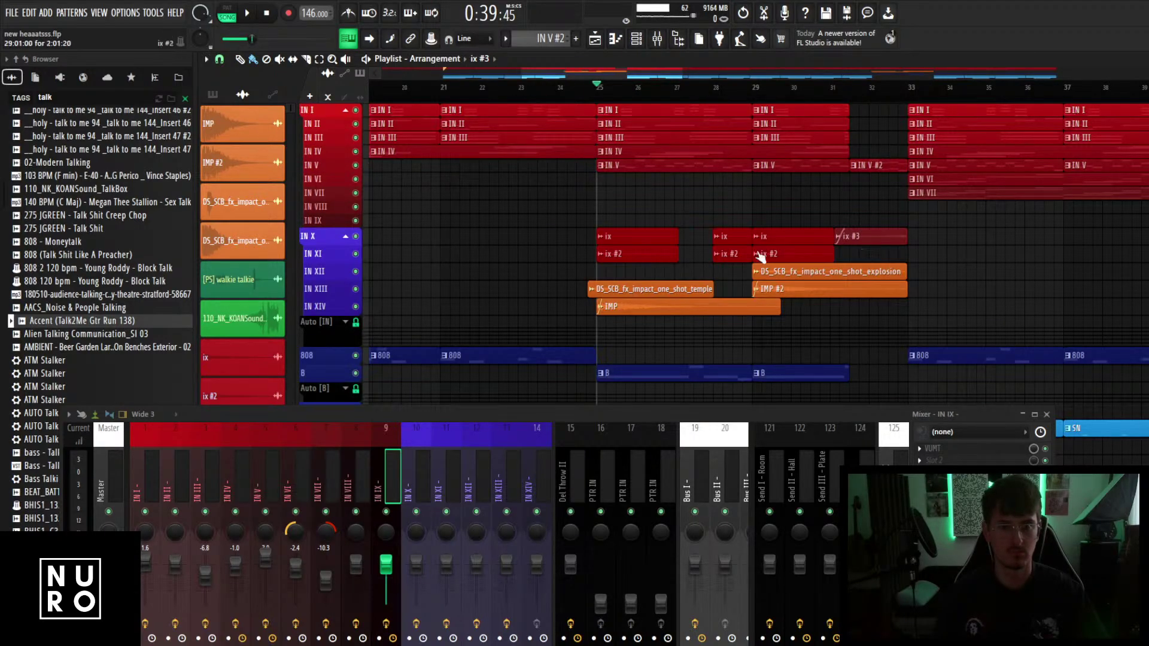
{"action": "left_click", "coordinate": [510, 237]}
{"action": "scroll", "coordinate": [572, 242], "scroll_direction": "up", "scroll_amount": 5}
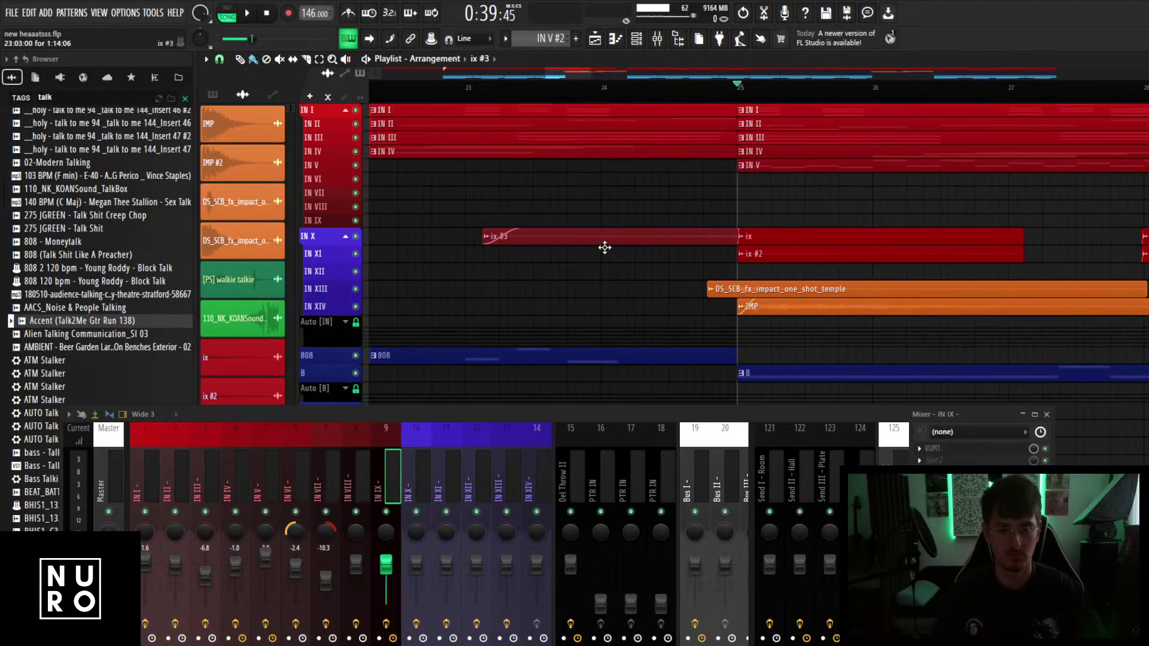
{"action": "left_click_drag", "start_coordinate": [605, 247], "coordinate": [596, 247]}
{"action": "scroll", "coordinate": [727, 267], "scroll_direction": "up", "scroll_amount": 7}
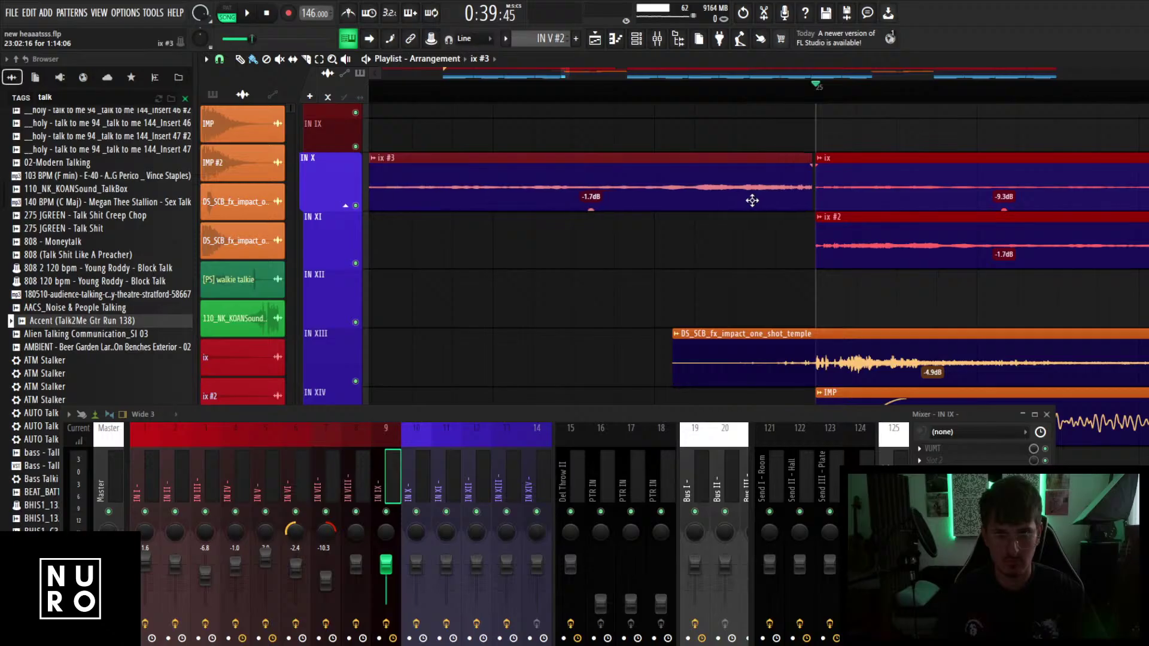
{"action": "scroll", "coordinate": [745, 223], "scroll_direction": "down", "scroll_amount": 2}
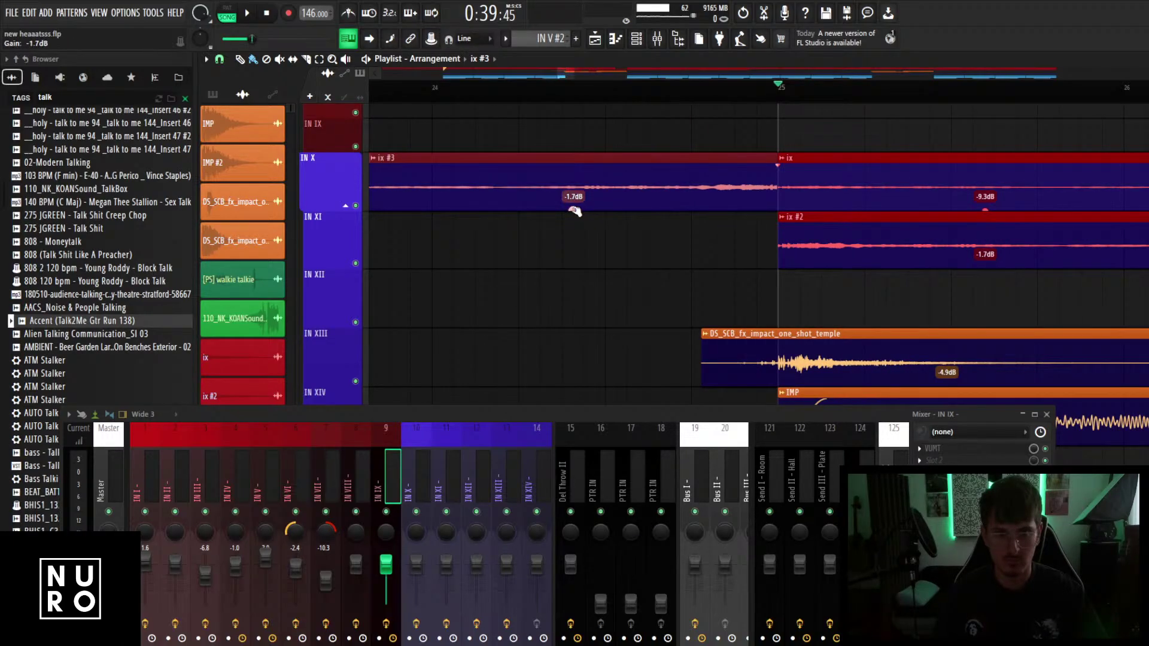
{"action": "scroll", "coordinate": [626, 202], "scroll_direction": "down", "scroll_amount": 8}
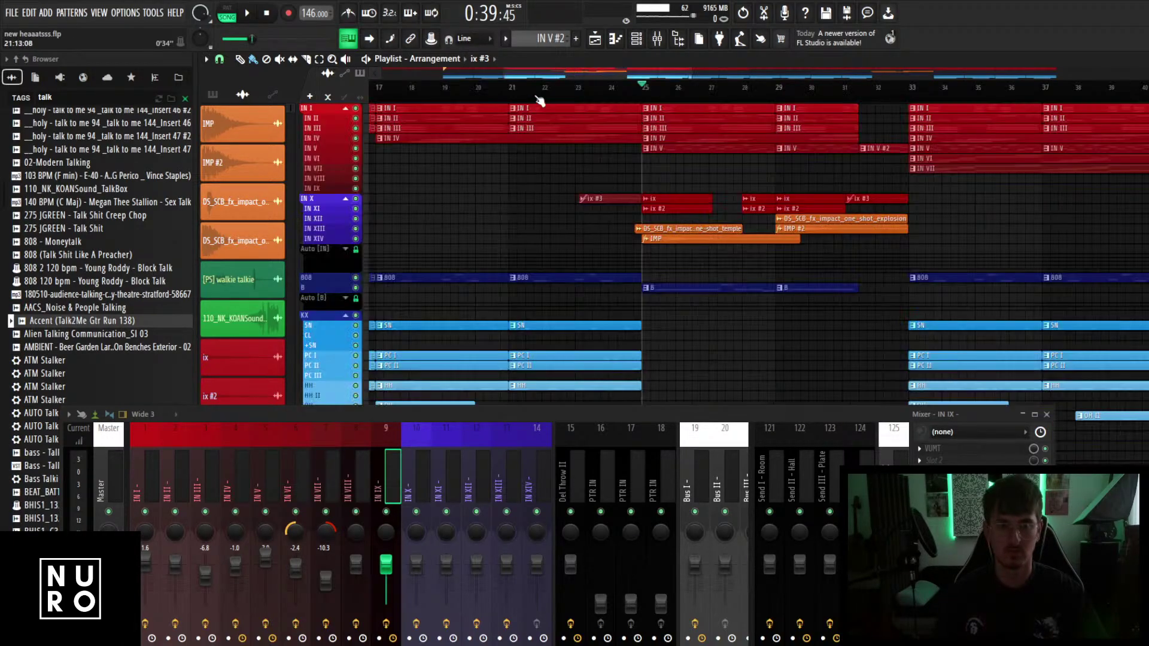
Play the arrangement from about bar 21 and set the RC-20 Retro Color noise amount on IN IV to 16%.
{"action": "left_click", "coordinate": [534, 89]}
{"action": "key", "text": "space"}
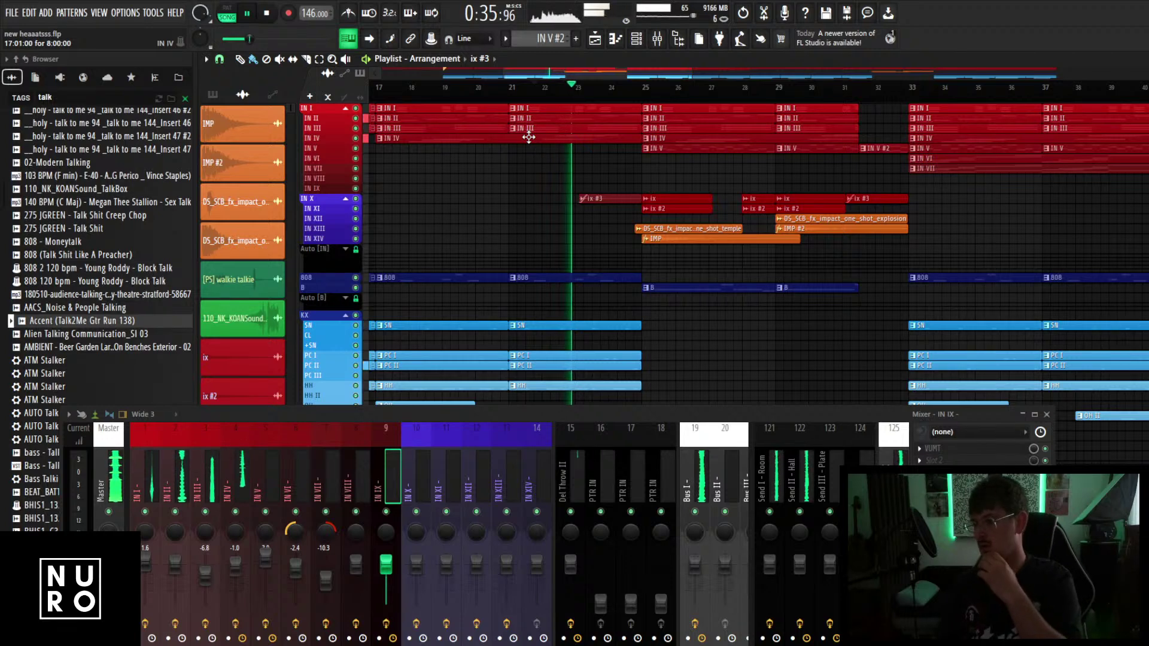
{"action": "left_click", "coordinate": [235, 479]}
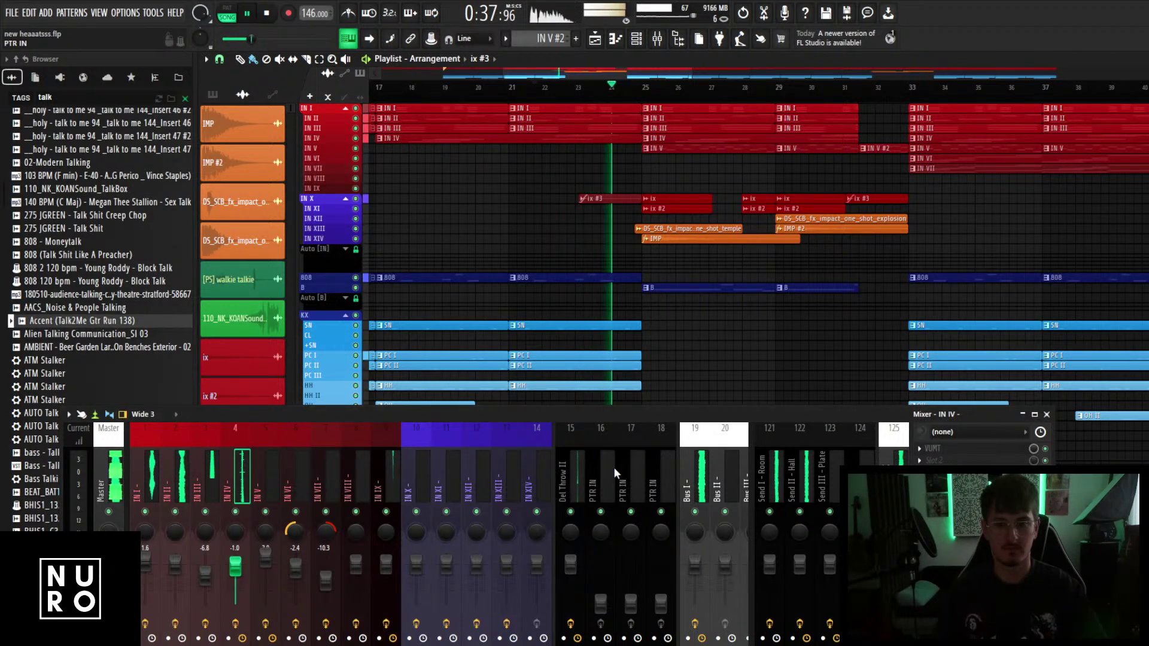
{"action": "left_click", "coordinate": [957, 473]}
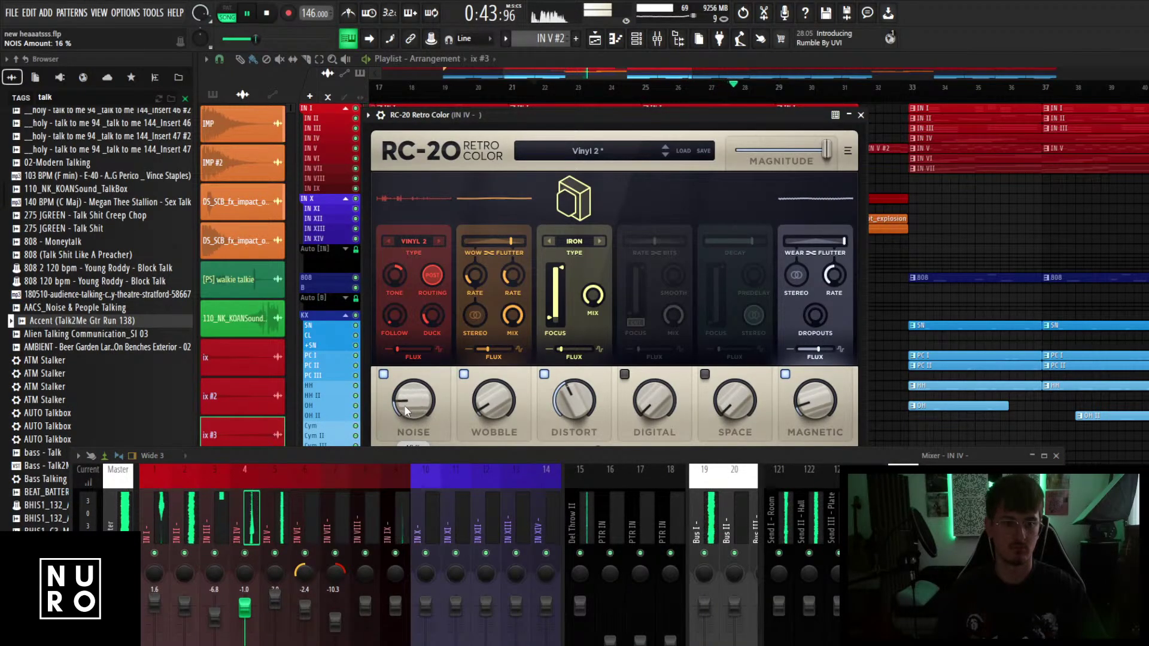
{"action": "left_click", "coordinate": [860, 115]}
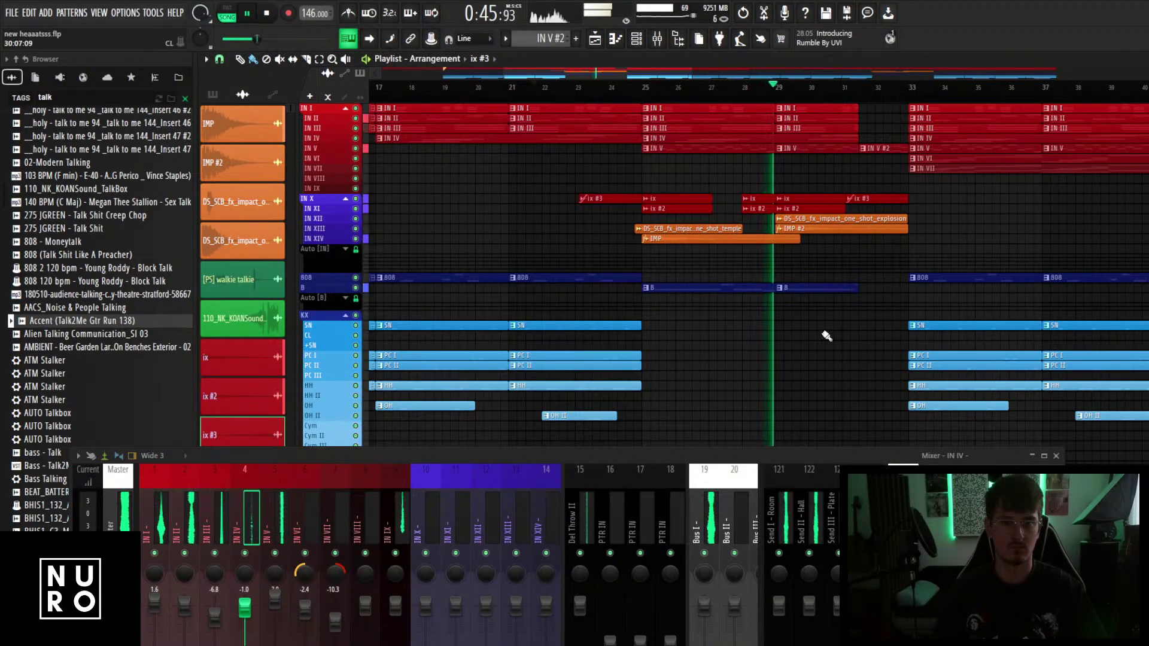
Raise the IN IX fader and set the clip gains to -3.1 dB for ix, 4.4 dB for ix #2 and 2.8 dB for the last ix #3.
{"action": "scroll", "coordinate": [821, 300], "scroll_direction": "up", "scroll_amount": 3}
{"action": "scroll", "coordinate": [827, 336], "scroll_direction": "up", "scroll_amount": 1}
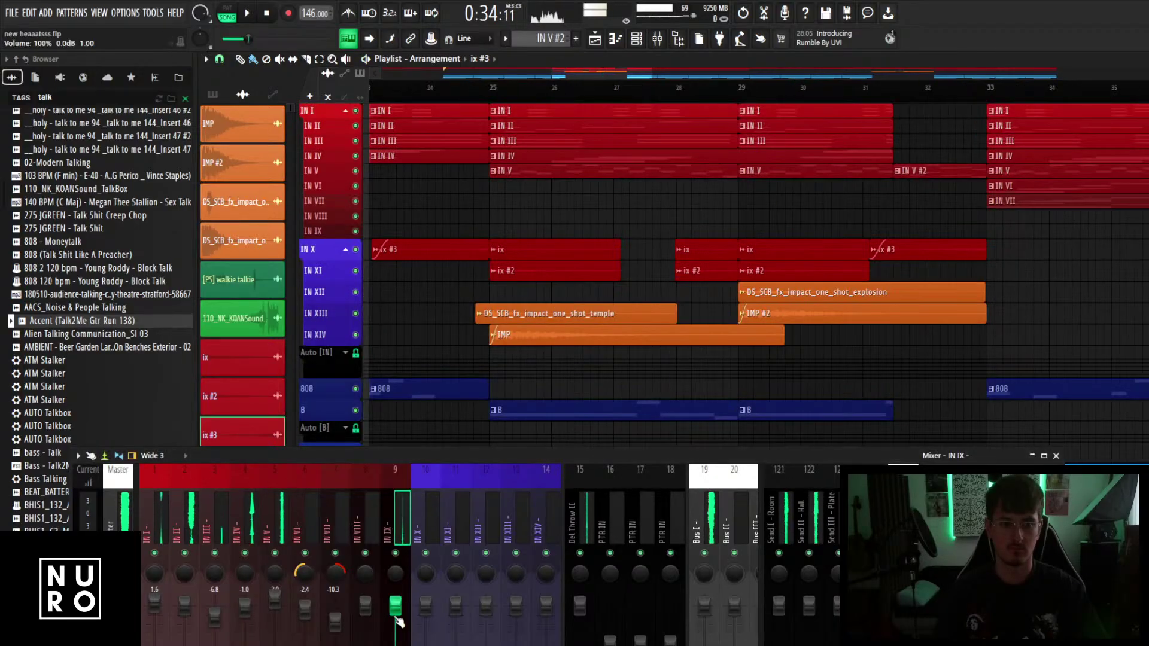
{"action": "scroll", "coordinate": [490, 266], "scroll_direction": "down", "scroll_amount": 2}
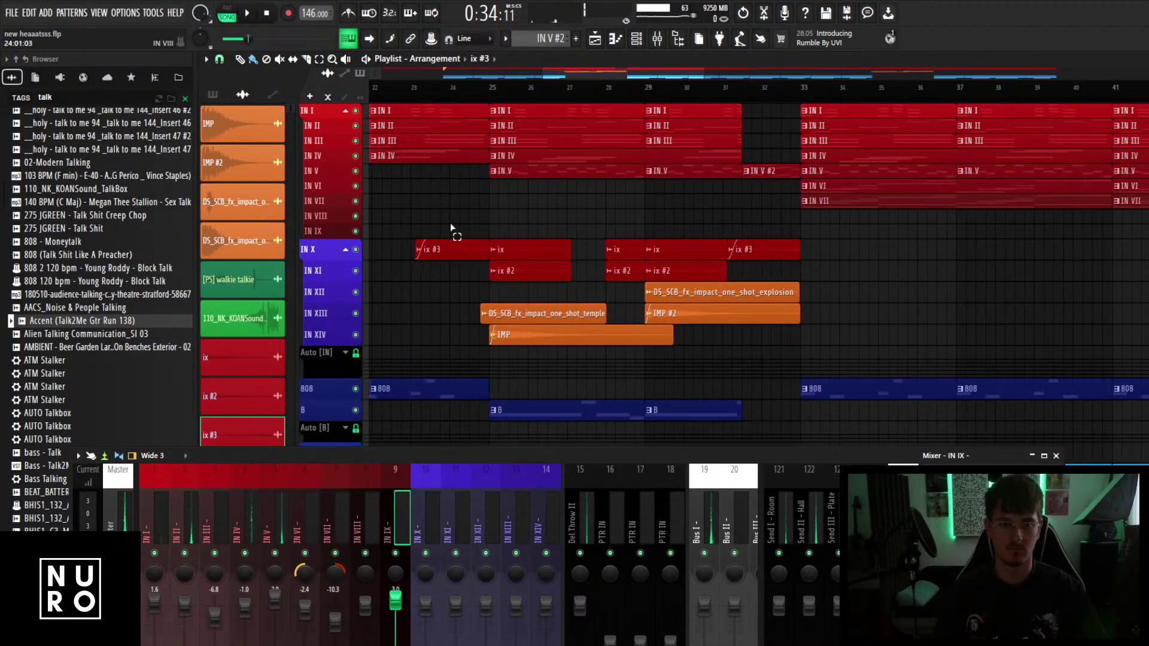
{"action": "scroll", "coordinate": [551, 300], "scroll_direction": "up", "scroll_amount": 3}
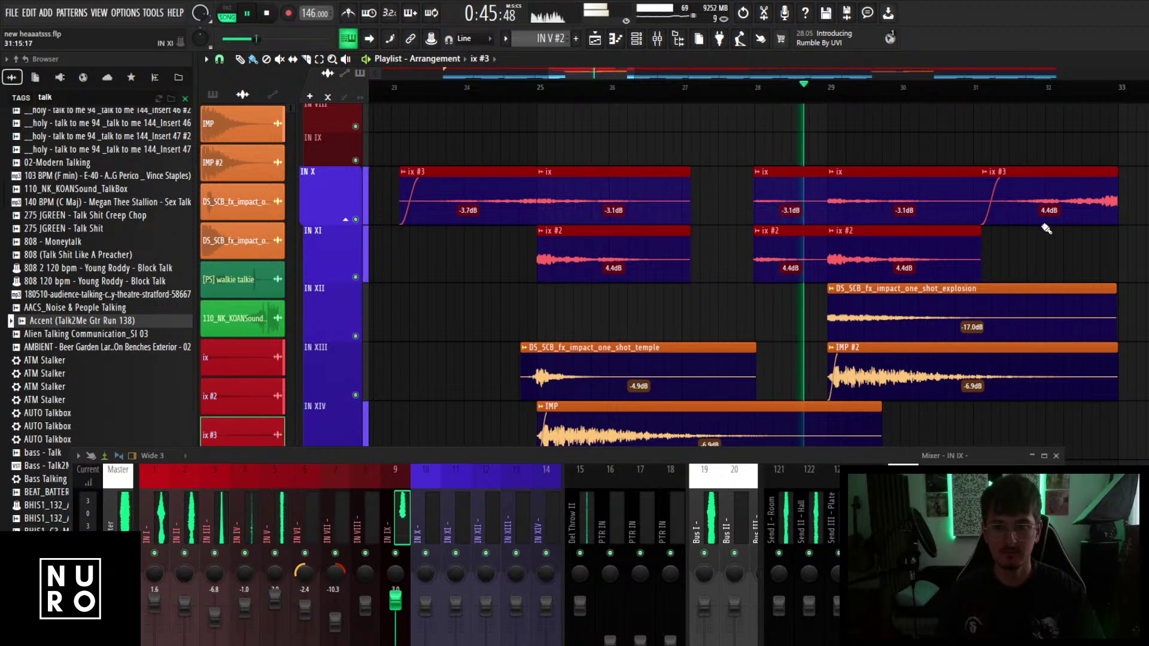
{"action": "left_click_drag", "start_coordinate": [1048, 222], "coordinate": [1049, 225]}
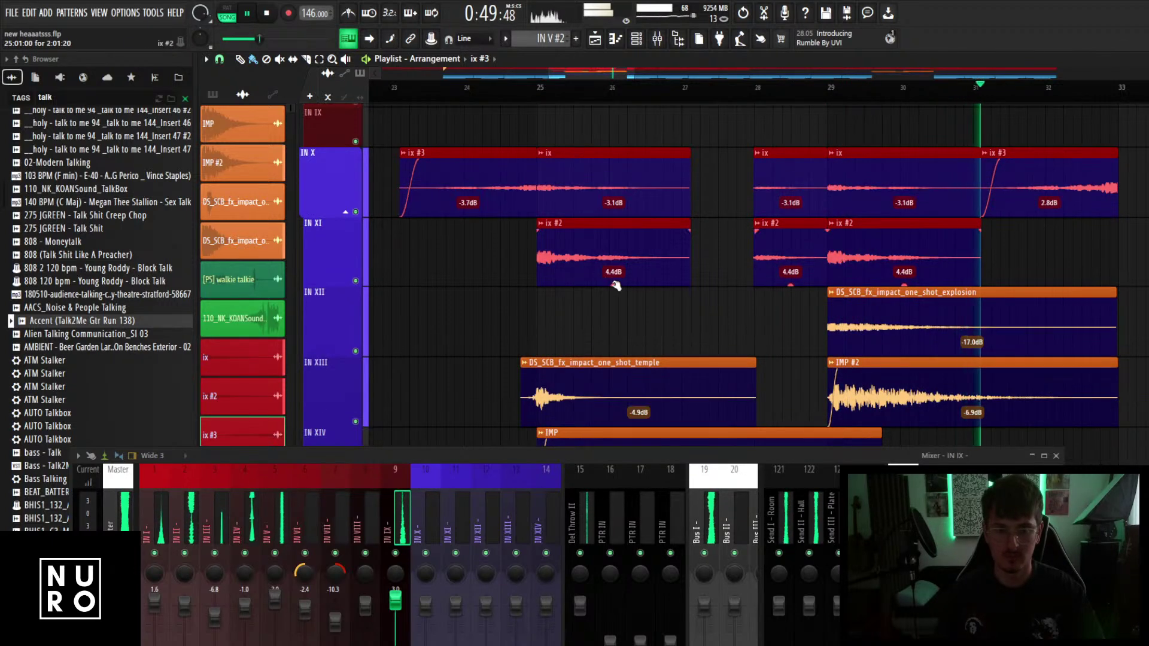
Set the bar 25 and 29 ix #2 clips to 1.0 dB; on IN IX's EQ, set band 1 to -6.53 dB, band 4's dynamic range to -10.84 dB, high cut about 6.1 kHz.
{"action": "left_click_drag", "start_coordinate": [909, 280], "coordinate": [909, 303]}
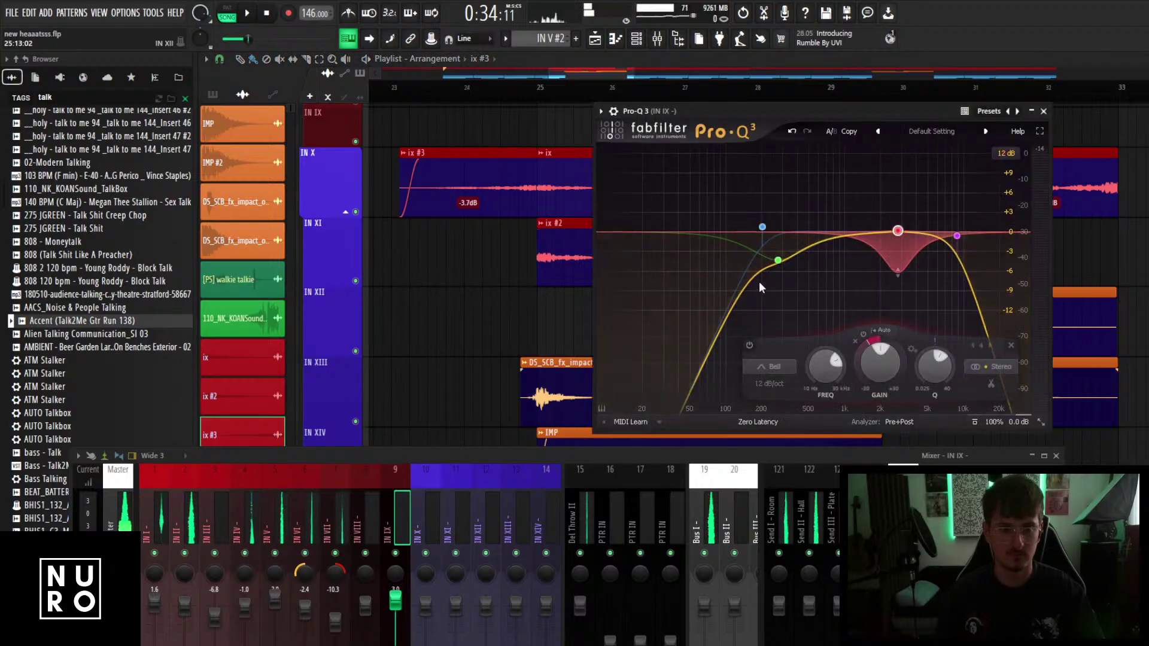
{"action": "mouse_move", "coordinate": [772, 257]}
{"action": "left_mouse_down"}
{"action": "mouse_move", "coordinate": [763, 174]}
{"action": "mouse_move", "coordinate": [781, 277]}
{"action": "left_mouse_up"}
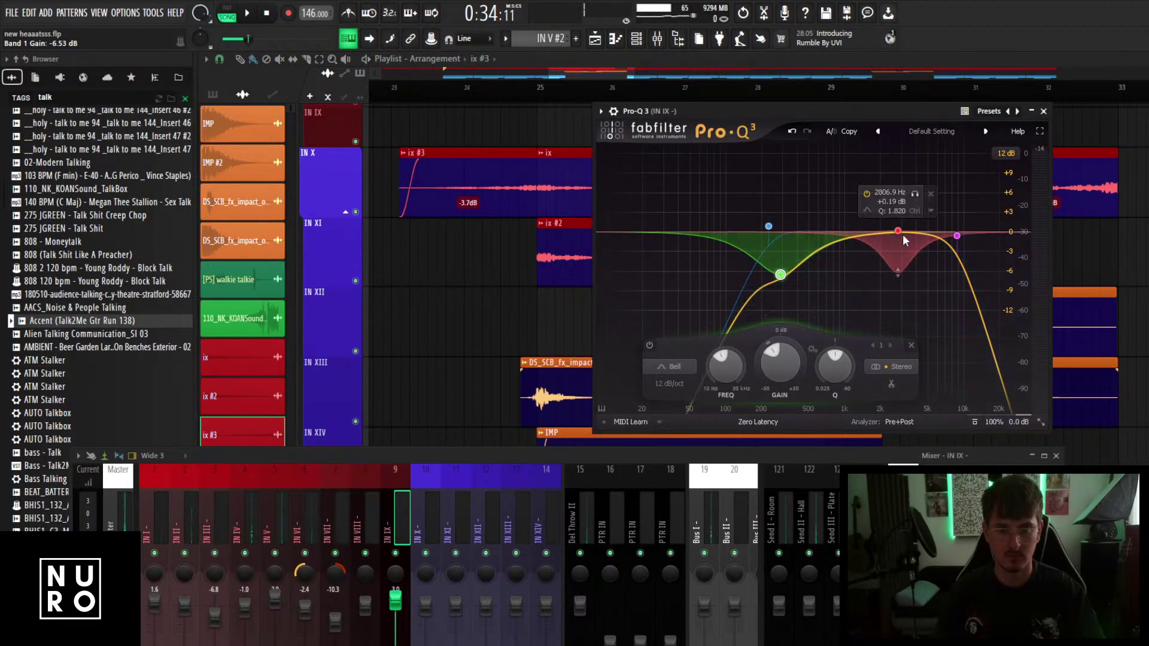
{"action": "left_click", "coordinate": [899, 232]}
{"action": "left_click_drag", "start_coordinate": [859, 364], "coordinate": [853, 400]}
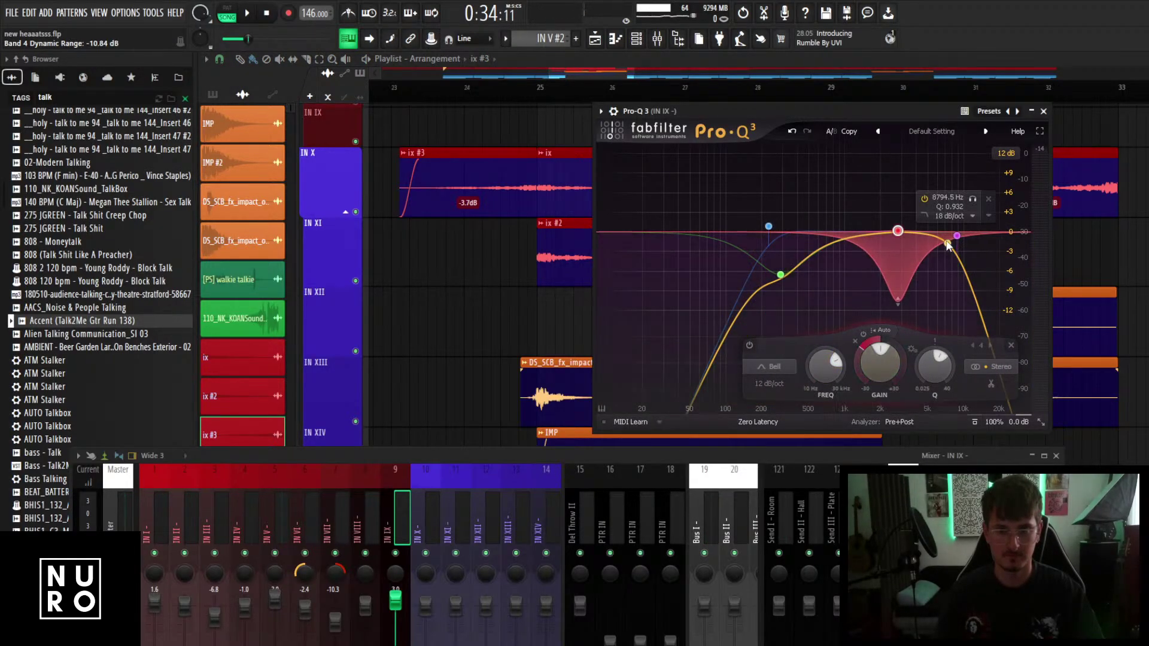
{"action": "left_click_drag", "start_coordinate": [958, 236], "coordinate": [941, 237]}
{"action": "left_click", "coordinate": [1044, 112]}
Slice the ix and ix #2 clips just after bar 25, setting the opening slices to -7.3 dB and -3.2 dB and the remaining ix #2 to 4.1 dB.
{"action": "key", "text": "space"}
{"action": "scroll", "coordinate": [583, 198], "scroll_direction": "down", "scroll_amount": 5}
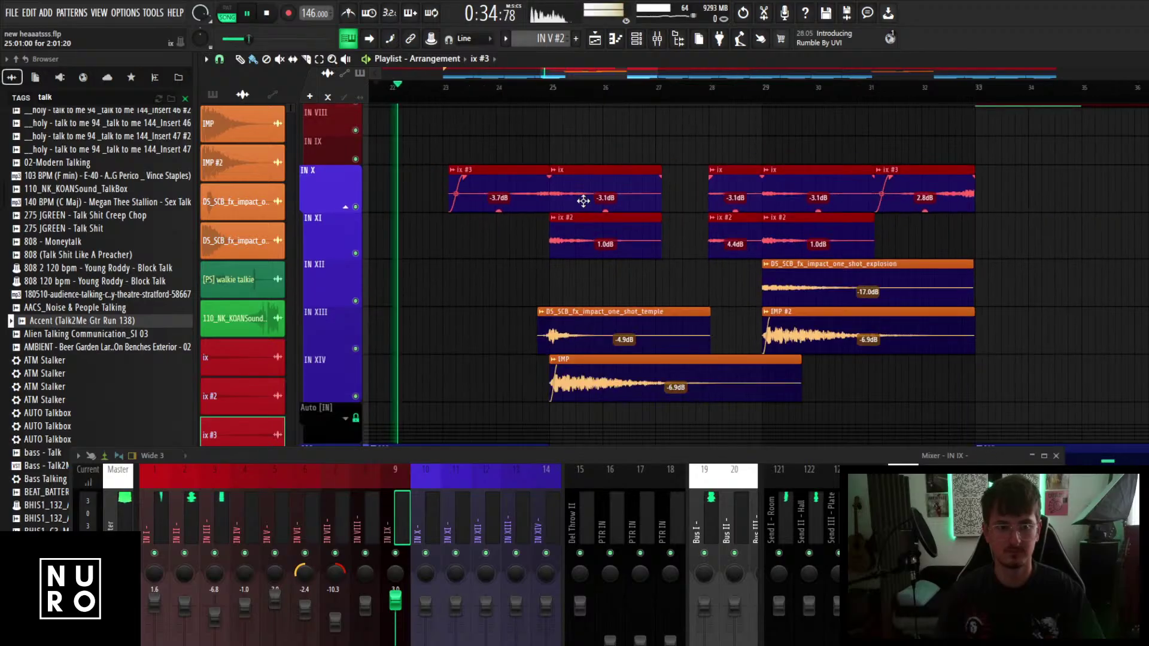
{"action": "scroll", "coordinate": [583, 198], "scroll_direction": "up", "scroll_amount": 3}
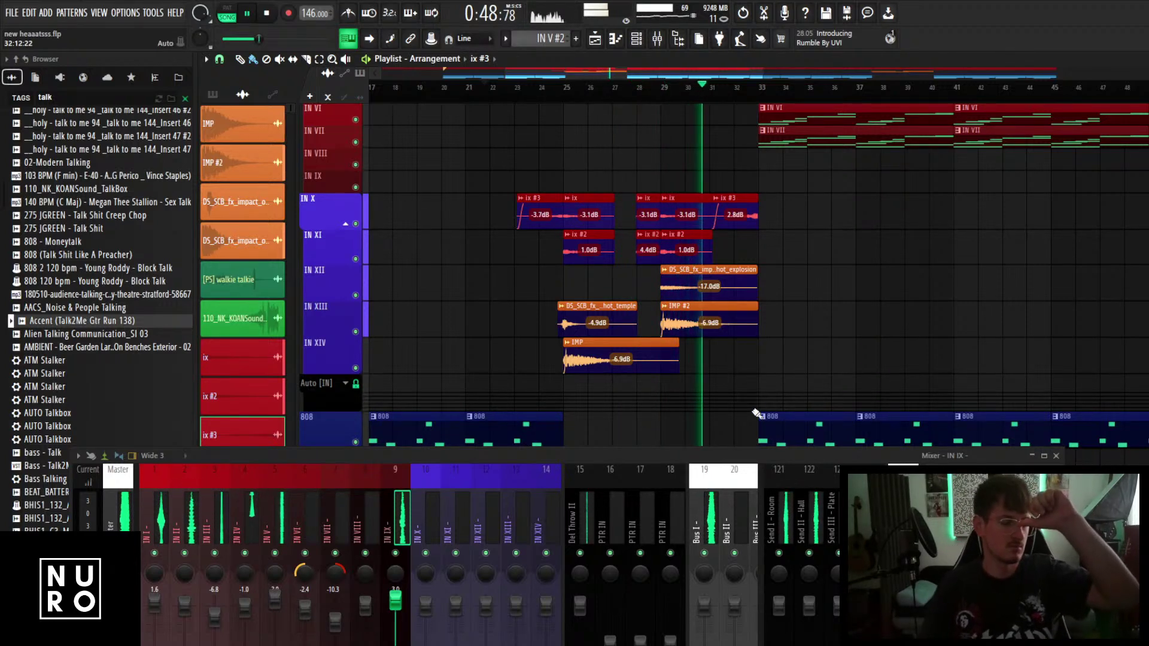
{"action": "scroll", "coordinate": [549, 257], "scroll_direction": "up", "scroll_amount": 6}
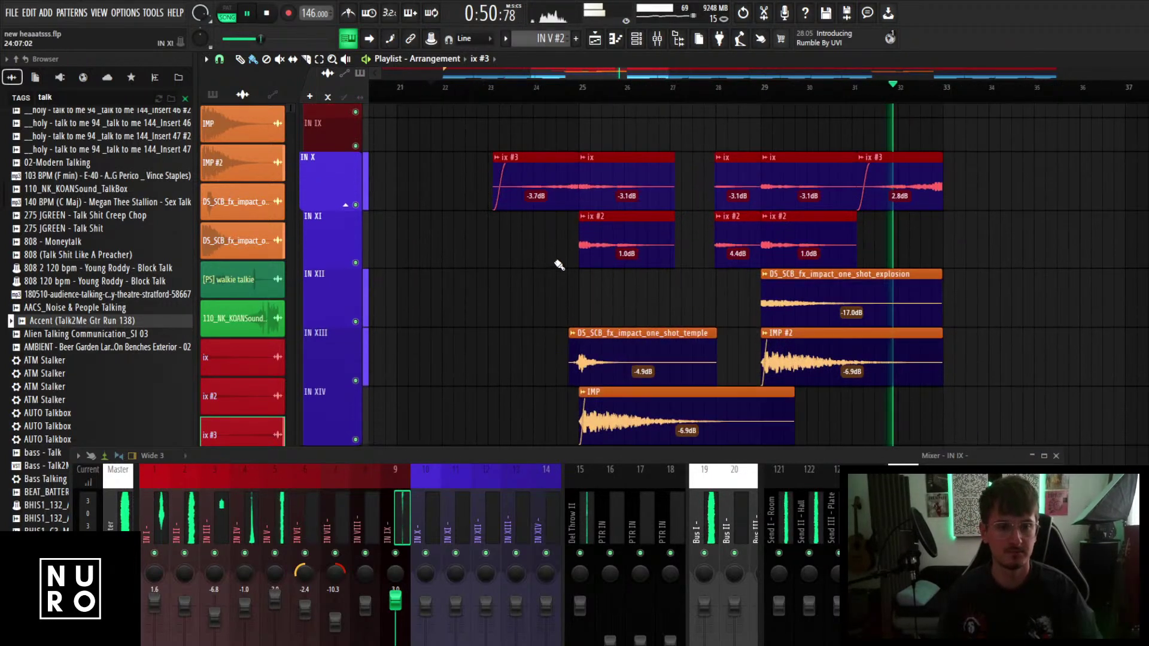
{"action": "scroll", "coordinate": [440, 290], "scroll_direction": "up", "scroll_amount": 1}
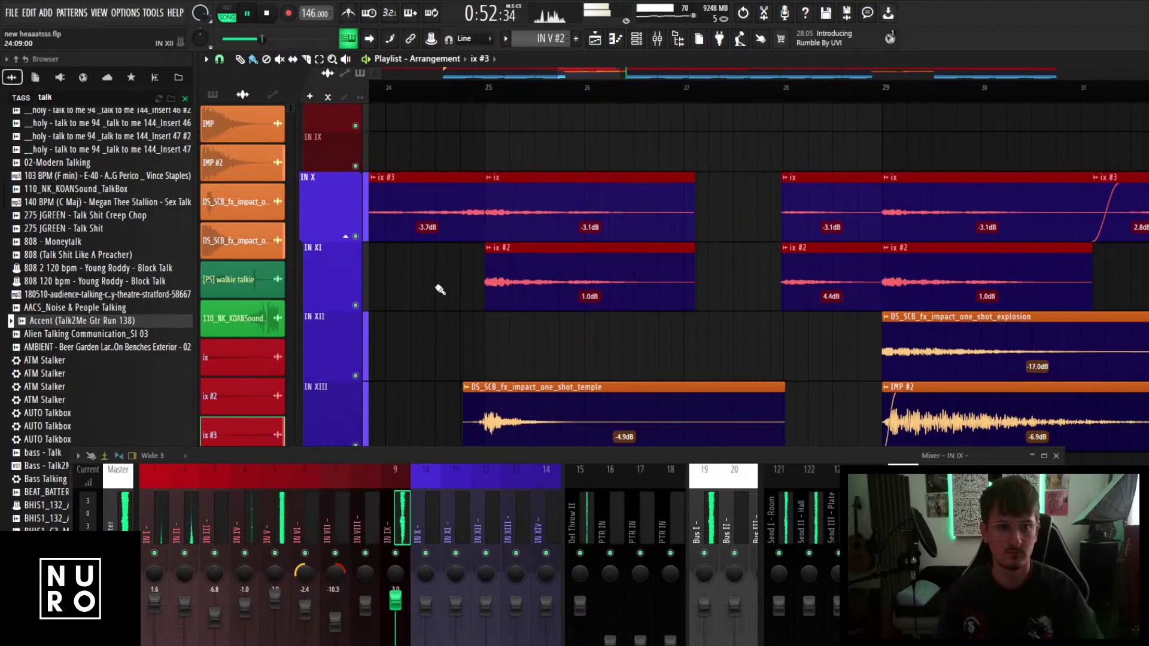
{"action": "scroll", "coordinate": [439, 289], "scroll_direction": "up", "scroll_amount": 3}
{"action": "key", "text": "space"}
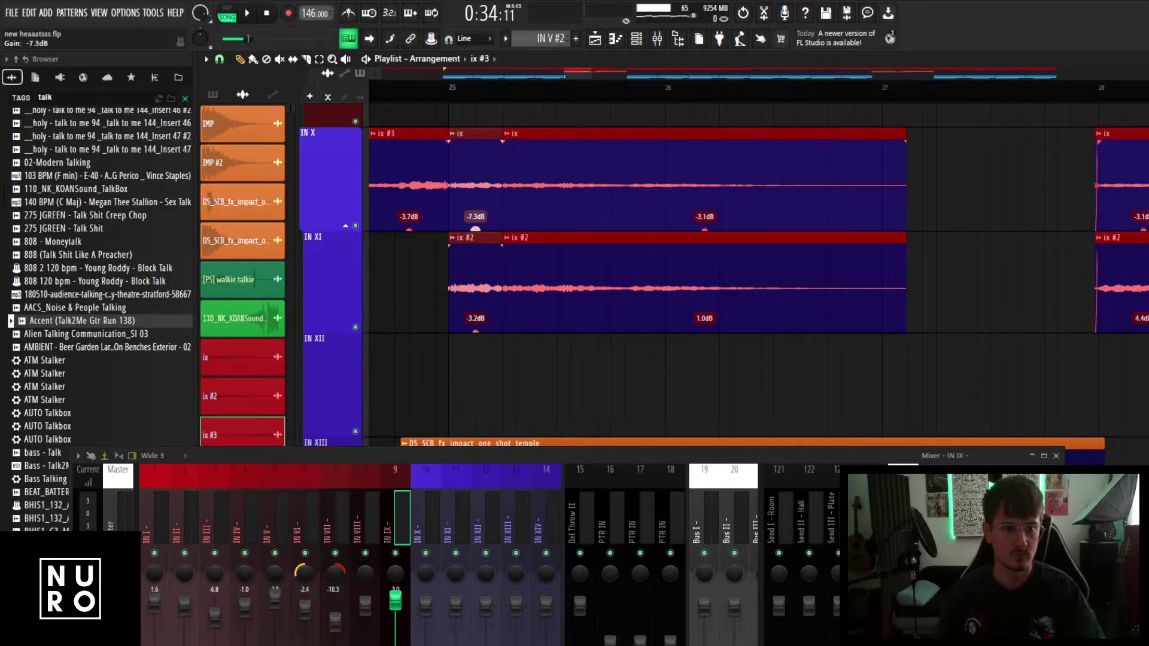
{"action": "key", "text": "space"}
{"action": "scroll", "coordinate": [708, 295], "scroll_direction": "down", "scroll_amount": 5}
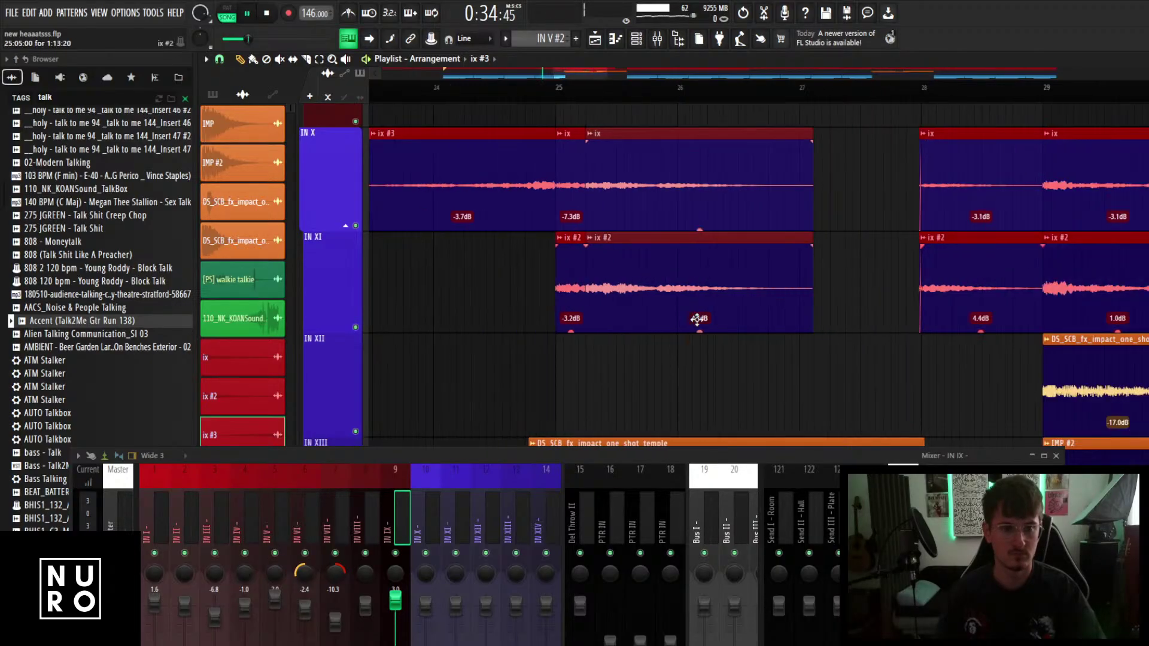
Replace the ix and ix #2 clips at bar 29 with copies of the sliced clips from bar 25.
{"action": "right_click", "coordinate": [842, 285]}
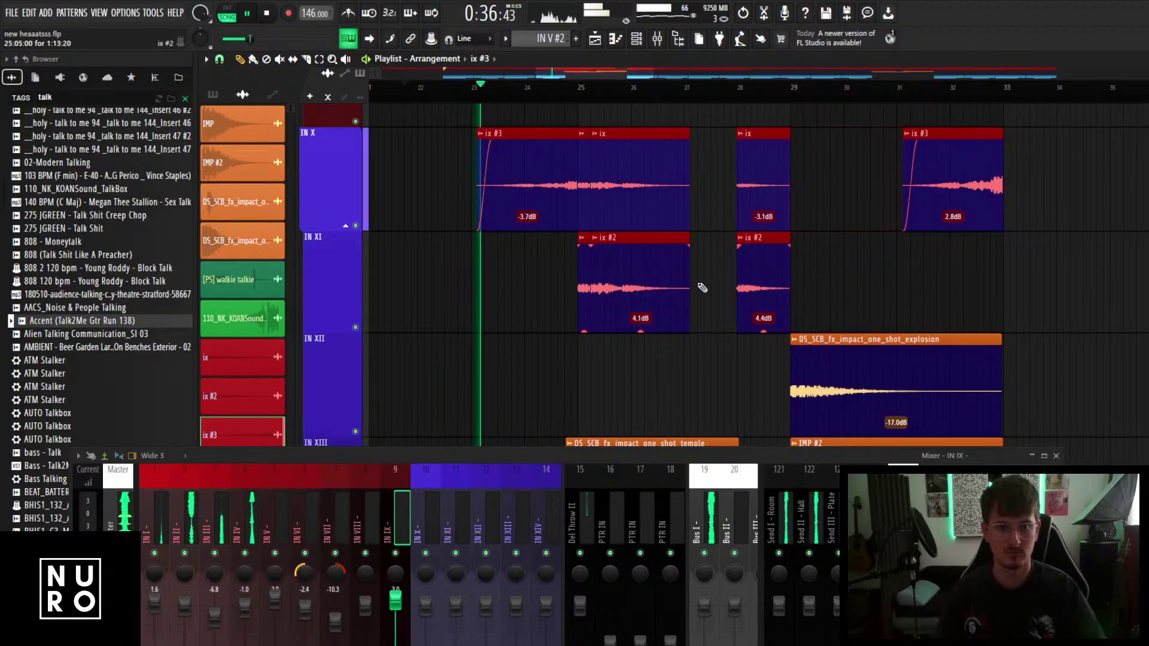
{"action": "left_click_drag", "start_coordinate": [705, 287], "coordinate": [586, 188]}
{"action": "key", "text": "ctrl+b"}
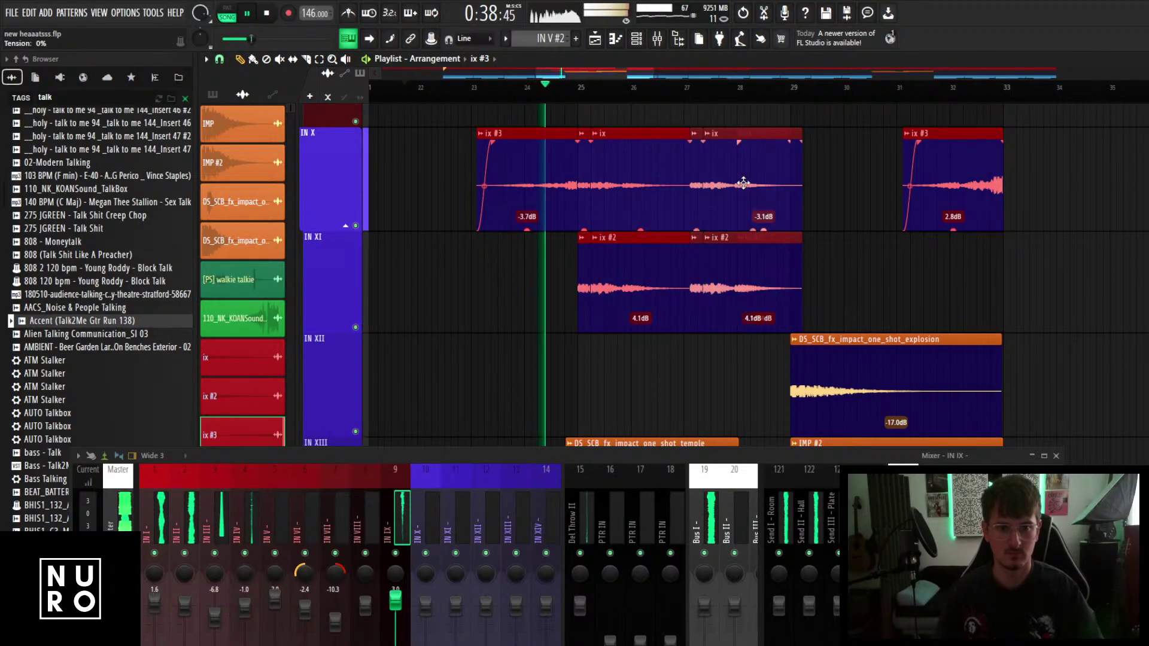
{"action": "left_click_drag", "start_coordinate": [788, 144], "coordinate": [883, 144]}
{"action": "scroll", "coordinate": [840, 158], "scroll_direction": "up", "scroll_amount": 3}
{"action": "scroll", "coordinate": [688, 159], "scroll_direction": "up", "scroll_amount": 3}
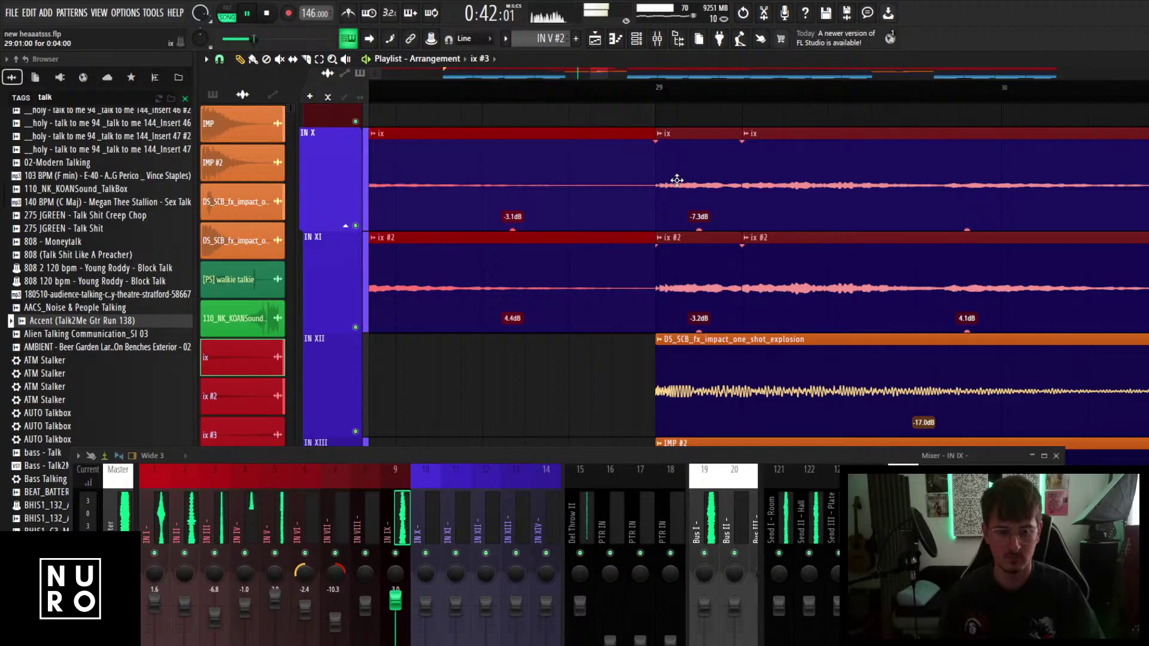
Enable sends from the IN IX mixer track to Send I - Room, Send II - Hall and Del Throw II.
{"action": "scroll", "coordinate": [497, 359], "scroll_direction": "down", "scroll_amount": 4}
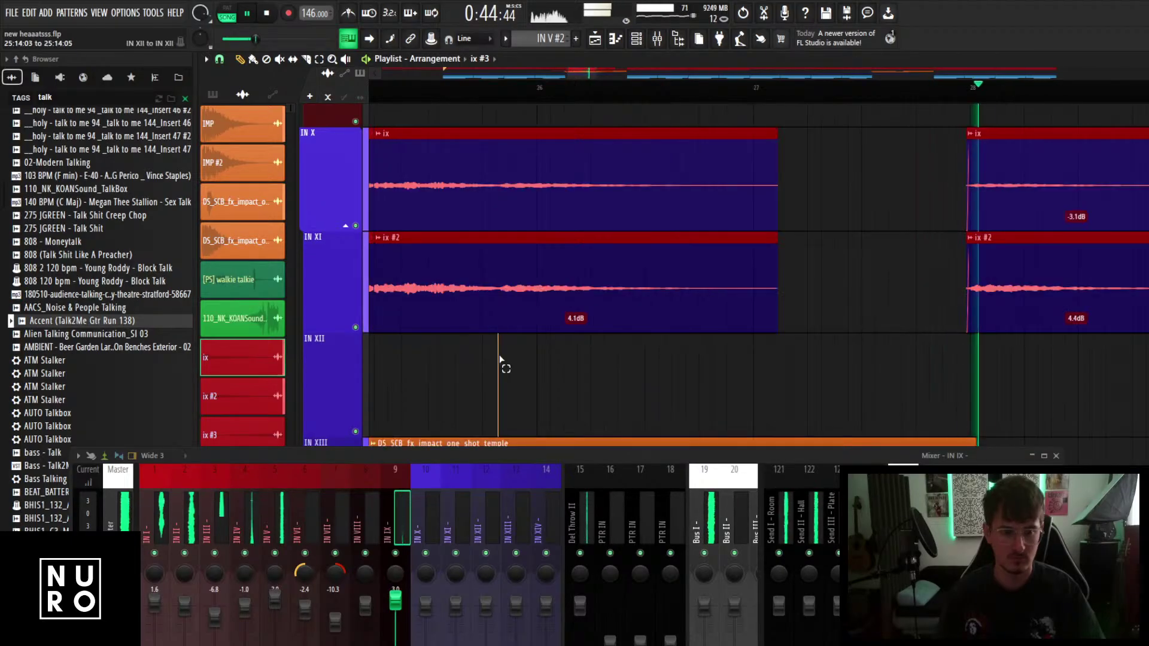
{"action": "scroll", "coordinate": [488, 362], "scroll_direction": "down", "scroll_amount": 3}
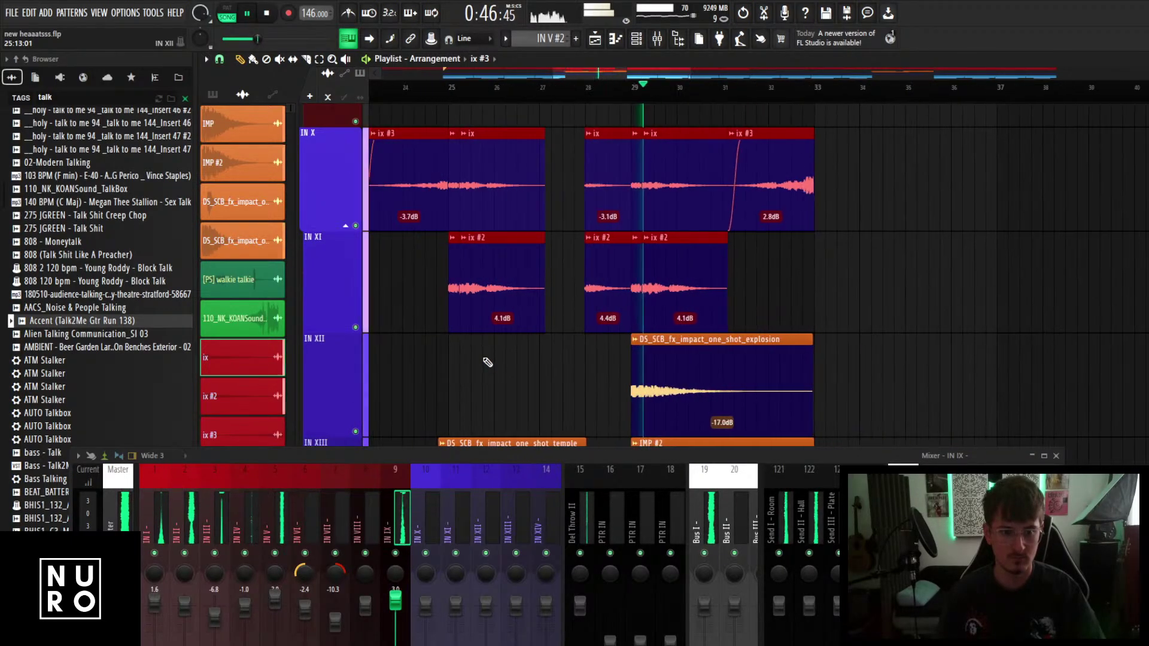
{"action": "left_click_drag", "start_coordinate": [519, 454], "coordinate": [519, 279]}
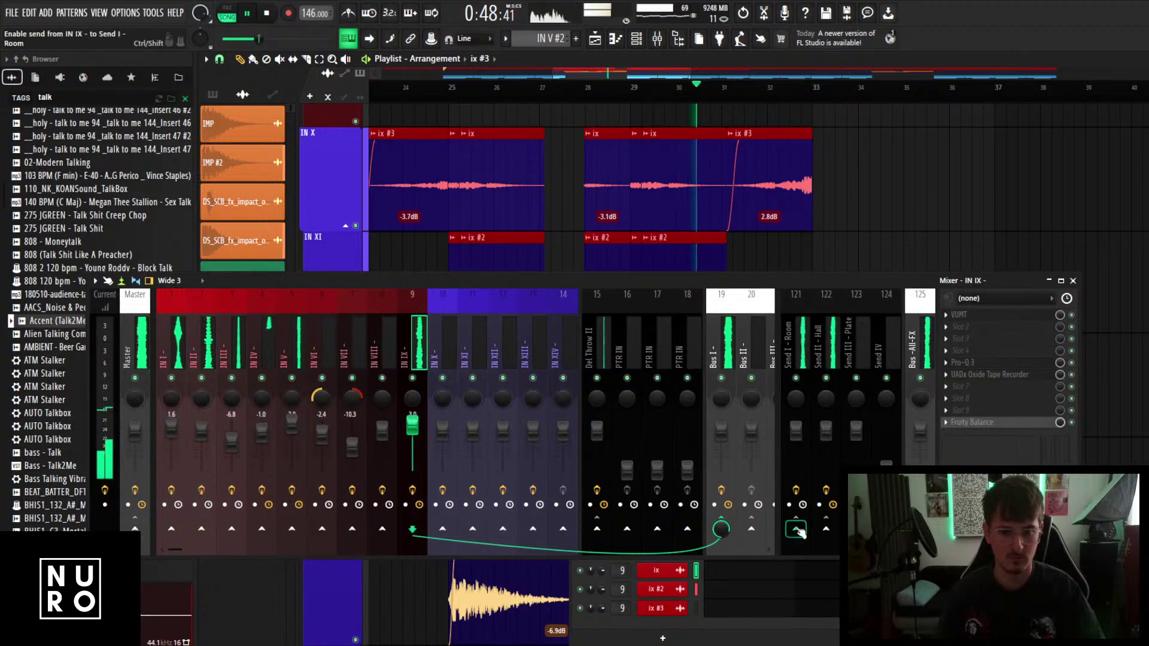
{"action": "left_click", "coordinate": [596, 529]}
{"action": "left_click_drag", "start_coordinate": [657, 293], "coordinate": [659, 364]}
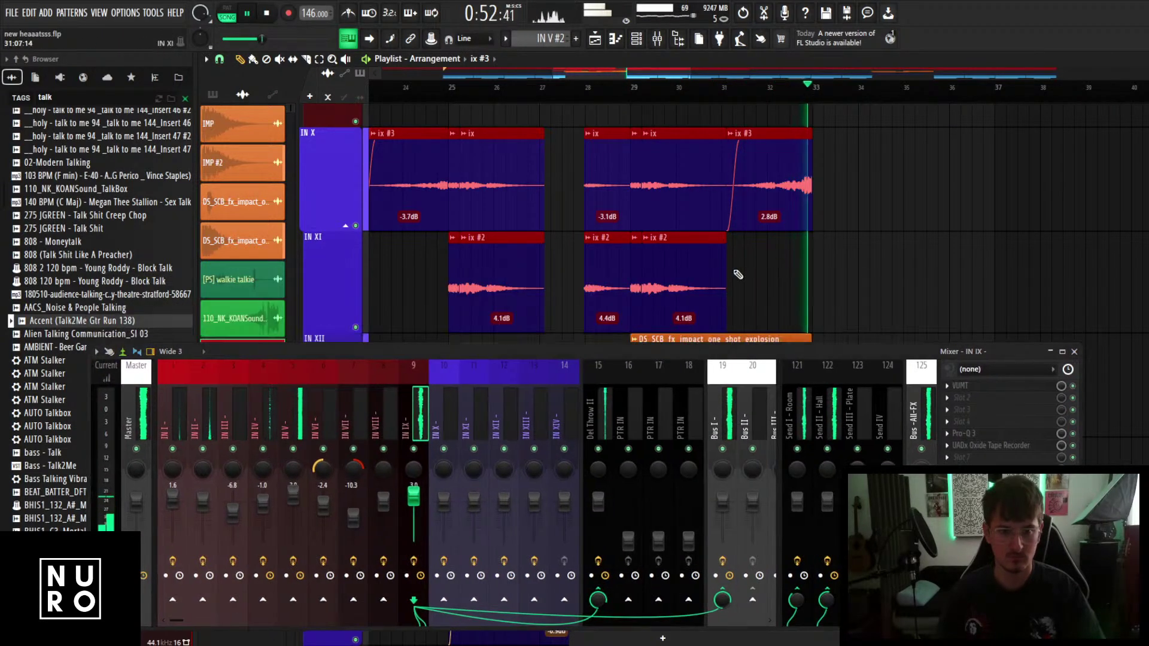
Raise the channel pitch of the reversed ix #3 clip to about +528 cents and close its channel settings.
{"action": "scroll", "coordinate": [724, 272], "scroll_direction": "up", "scroll_amount": 3}
{"action": "scroll", "coordinate": [723, 272], "scroll_direction": "down", "scroll_amount": 3}
{"action": "scroll", "coordinate": [723, 272], "scroll_direction": "down", "scroll_amount": 1}
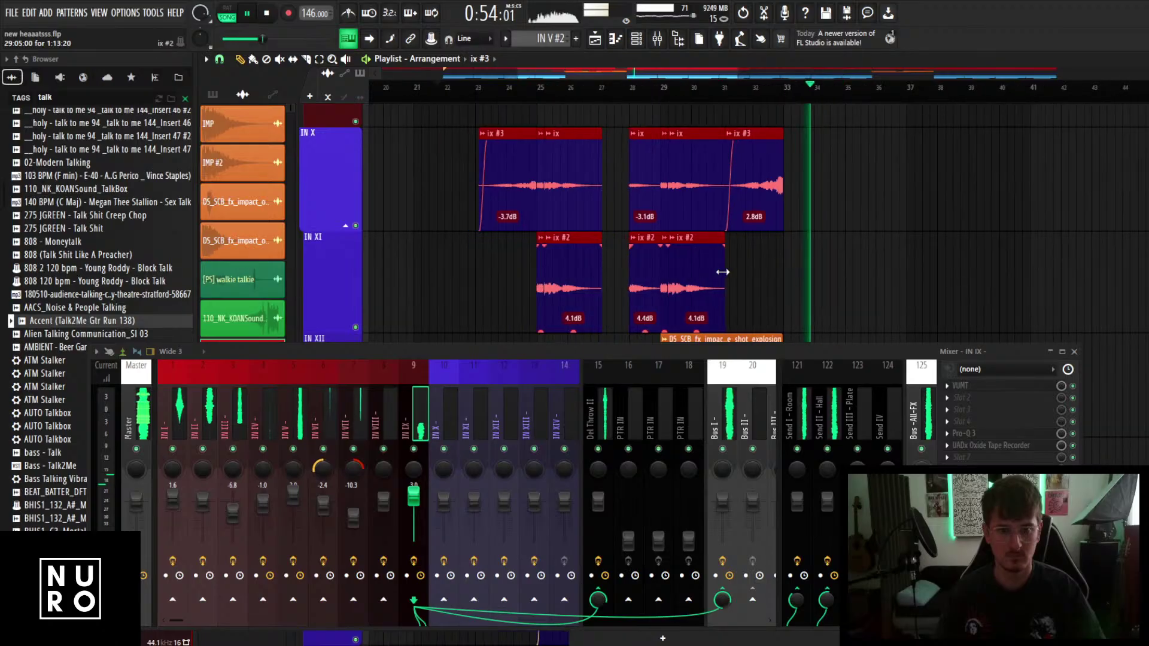
{"action": "scroll", "coordinate": [722, 272], "scroll_direction": "up", "scroll_amount": 2}
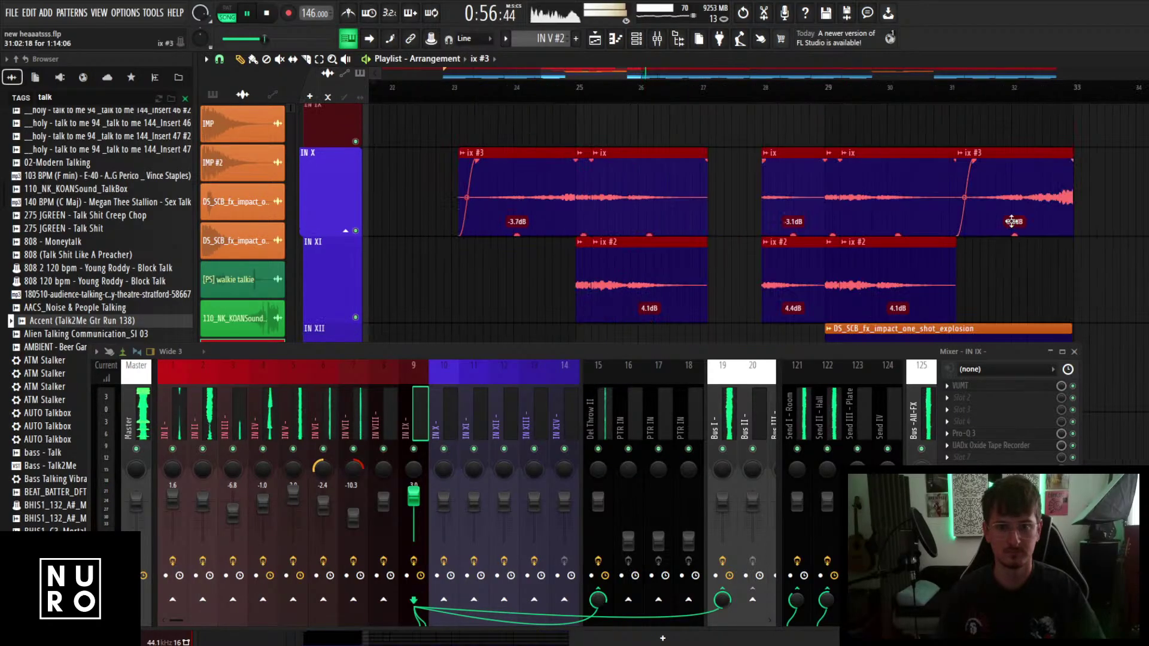
{"action": "double_click", "coordinate": [1012, 221]}
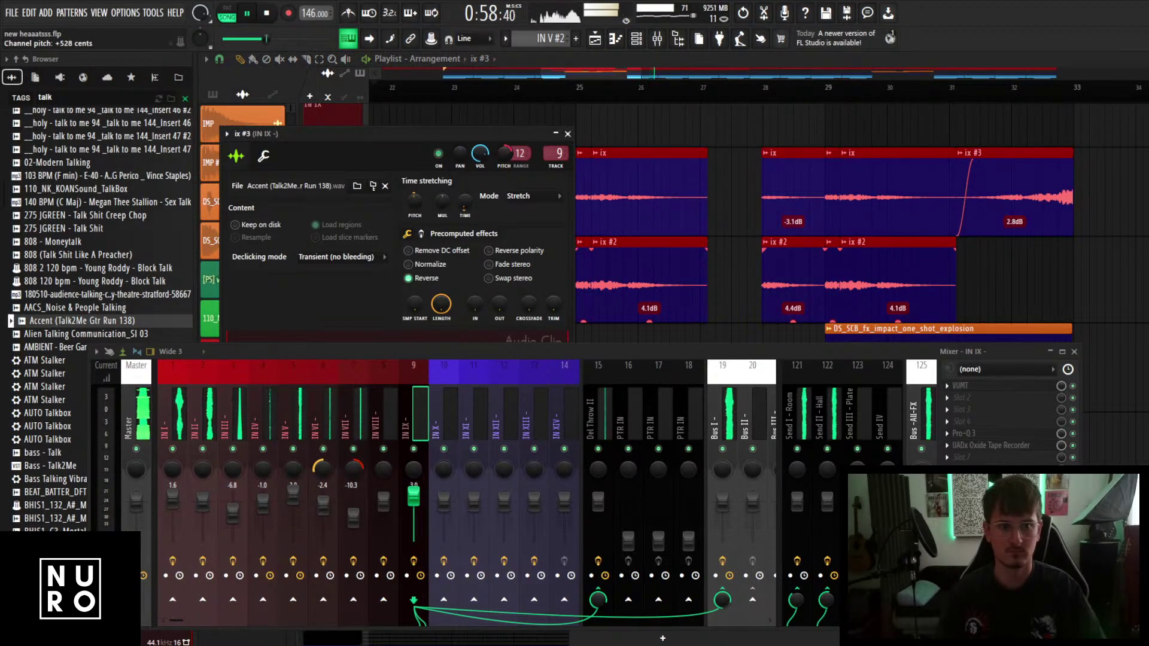
{"action": "left_click", "coordinate": [567, 134]}
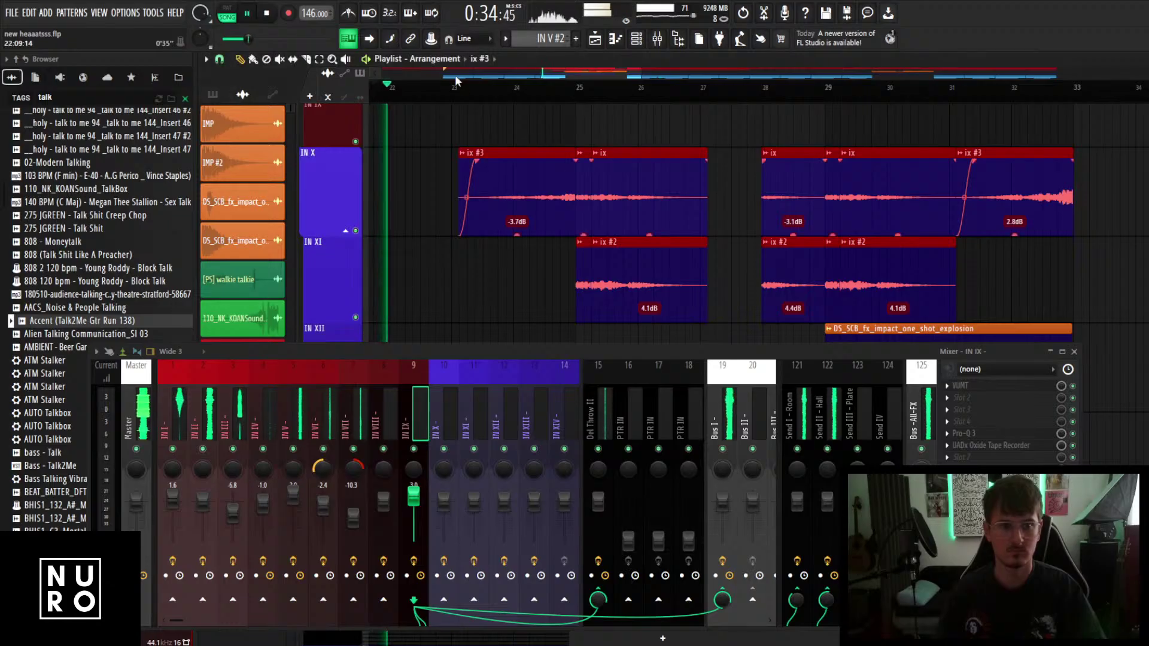
Lower the gain of the longer ix #2 slices after bars 25 and 29 to 3.0 dB each.
{"action": "scroll", "coordinate": [576, 260], "scroll_direction": "up", "scroll_amount": 1}
{"action": "scroll", "coordinate": [576, 260], "scroll_direction": "up", "scroll_amount": 1}
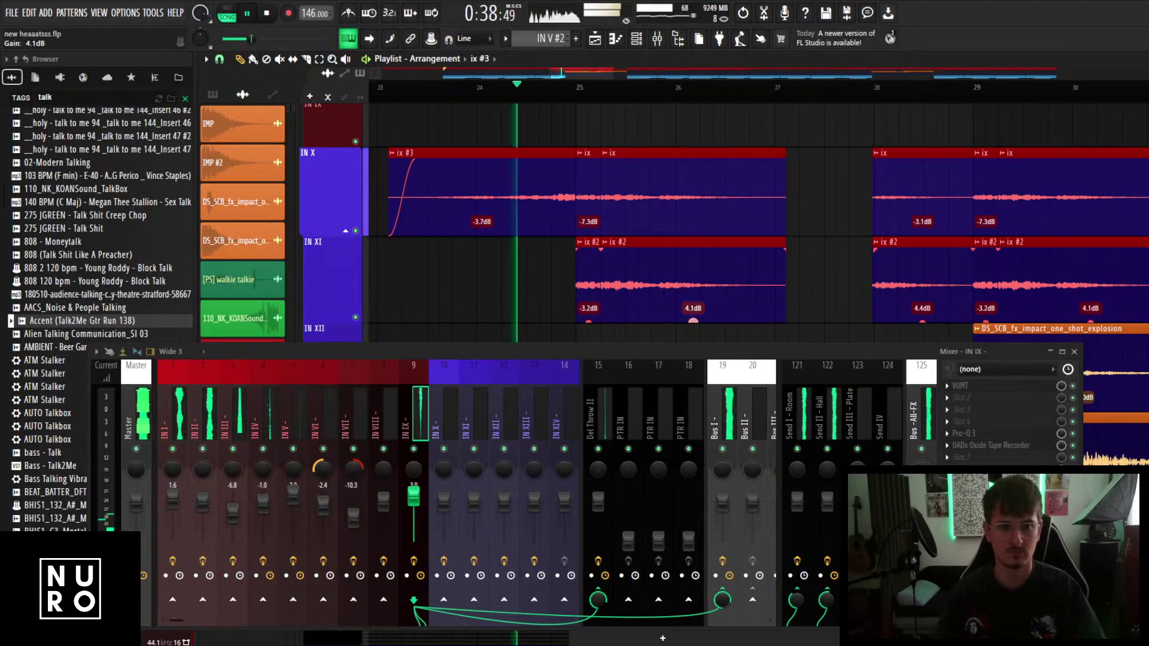
{"action": "scroll", "coordinate": [693, 317], "scroll_direction": "down", "scroll_amount": 3}
{"action": "scroll", "coordinate": [868, 310], "scroll_direction": "up", "scroll_amount": 2}
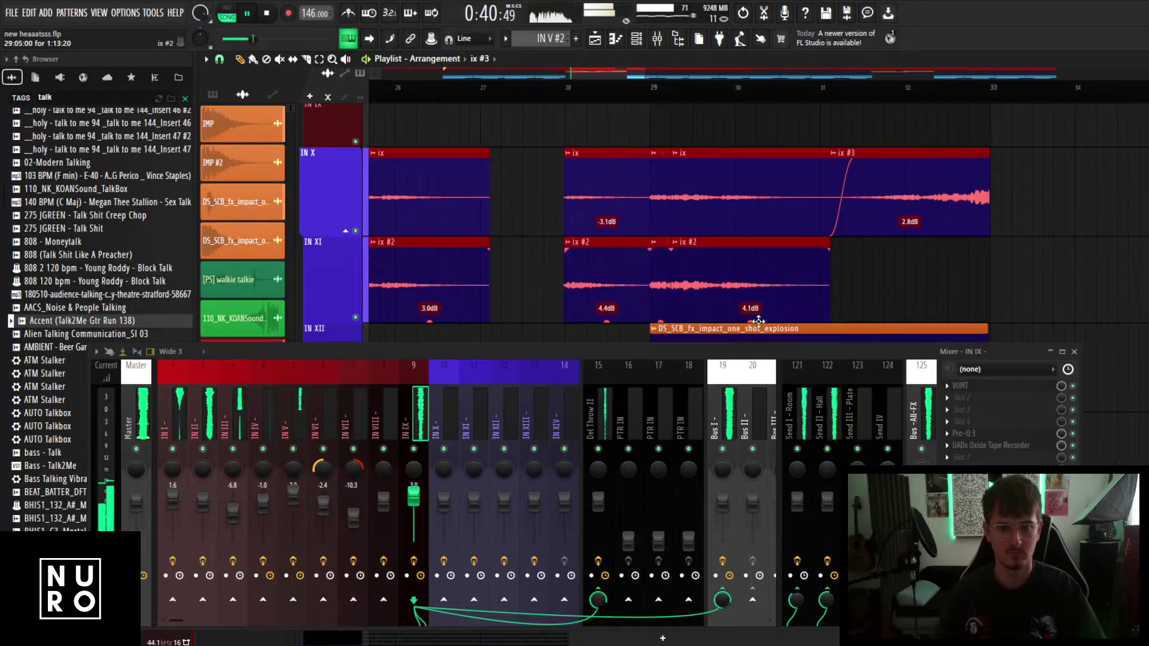
{"action": "left_click_drag", "start_coordinate": [751, 321], "coordinate": [752, 331]}
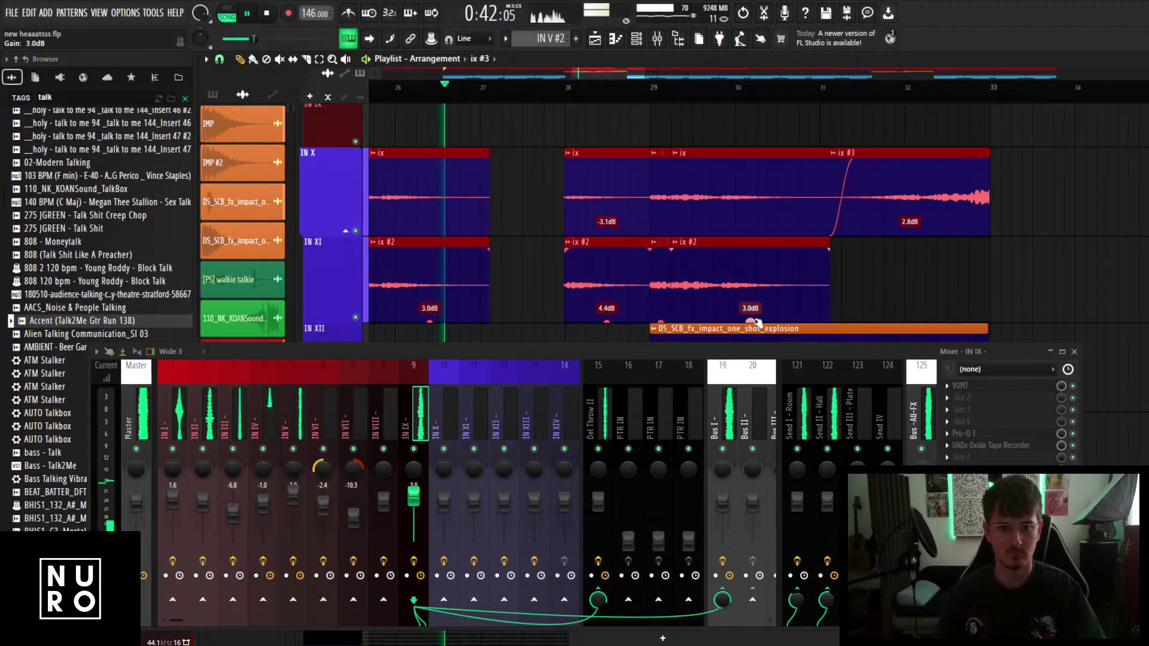
Play through the breakdown into the section after bar 33, checking how the guitar accents sit with the other tracks.
{"action": "scroll", "coordinate": [709, 257], "scroll_direction": "down", "scroll_amount": 6}
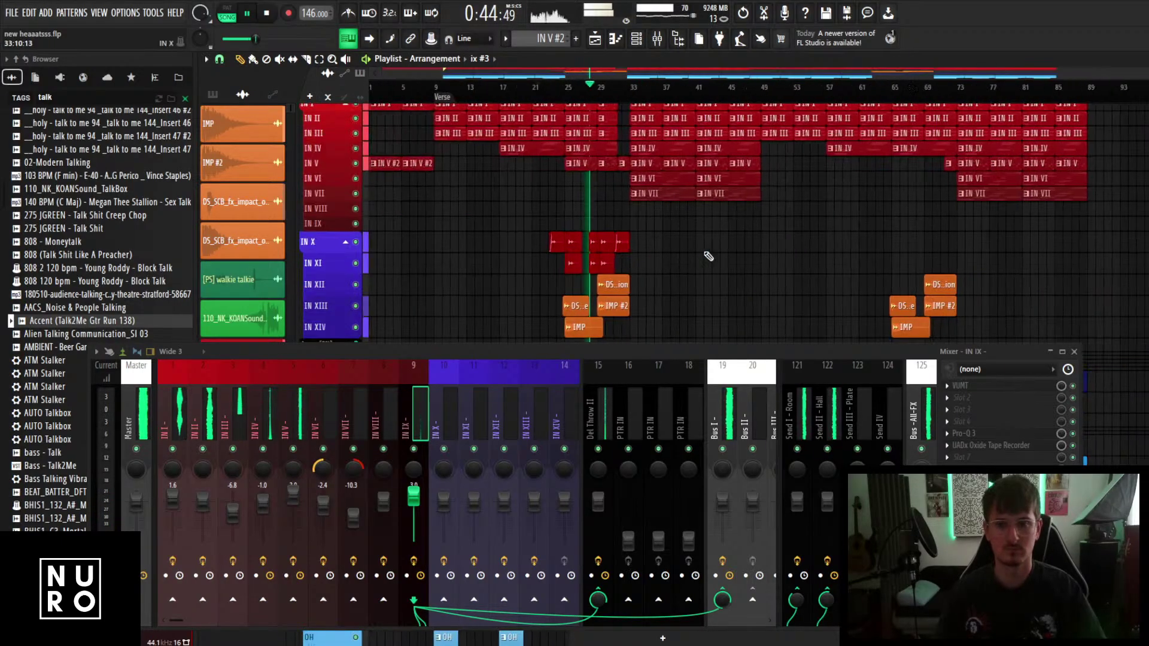
{"action": "scroll", "coordinate": [585, 257], "scroll_direction": "up", "scroll_amount": 6}
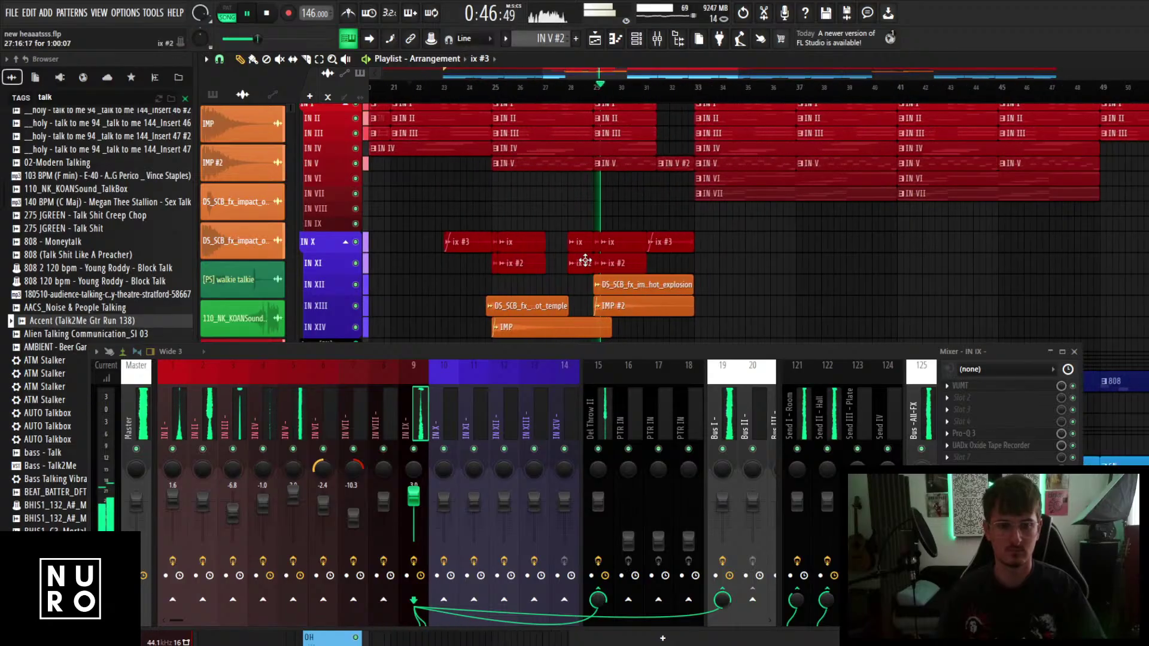
{"action": "scroll", "coordinate": [793, 275], "scroll_direction": "up", "scroll_amount": 4}
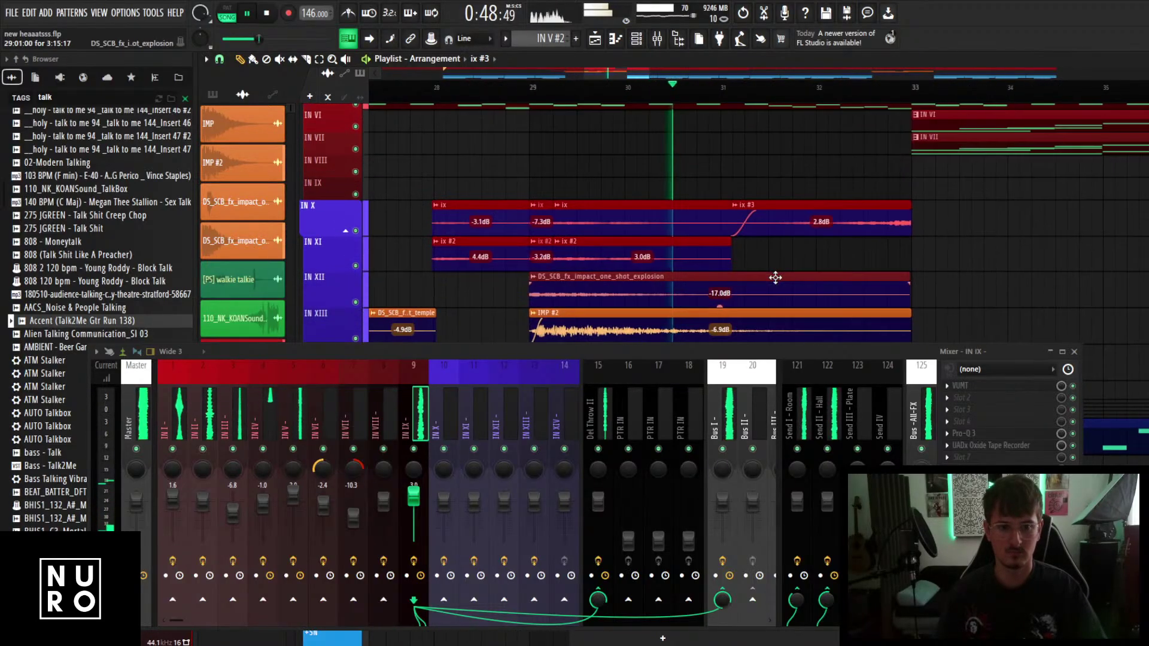
{"action": "scroll", "coordinate": [790, 268], "scroll_direction": "down", "scroll_amount": 4}
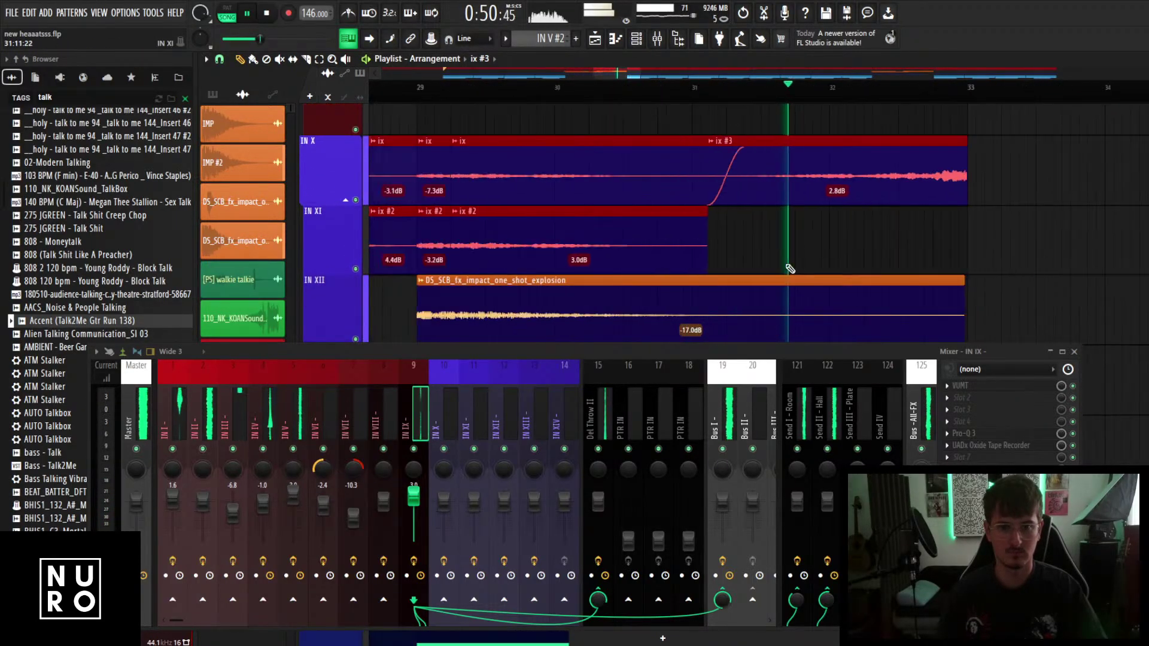
{"action": "scroll", "coordinate": [916, 257], "scroll_direction": "down", "scroll_amount": 6}
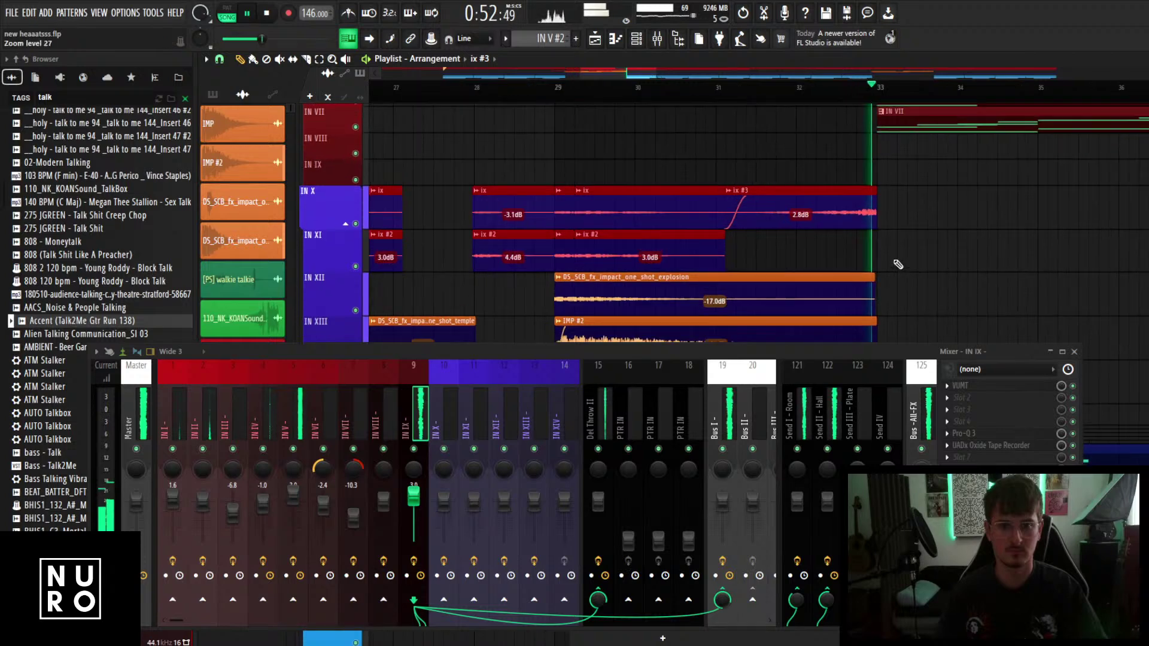
{"action": "scroll", "coordinate": [899, 264], "scroll_direction": "down", "scroll_amount": 4}
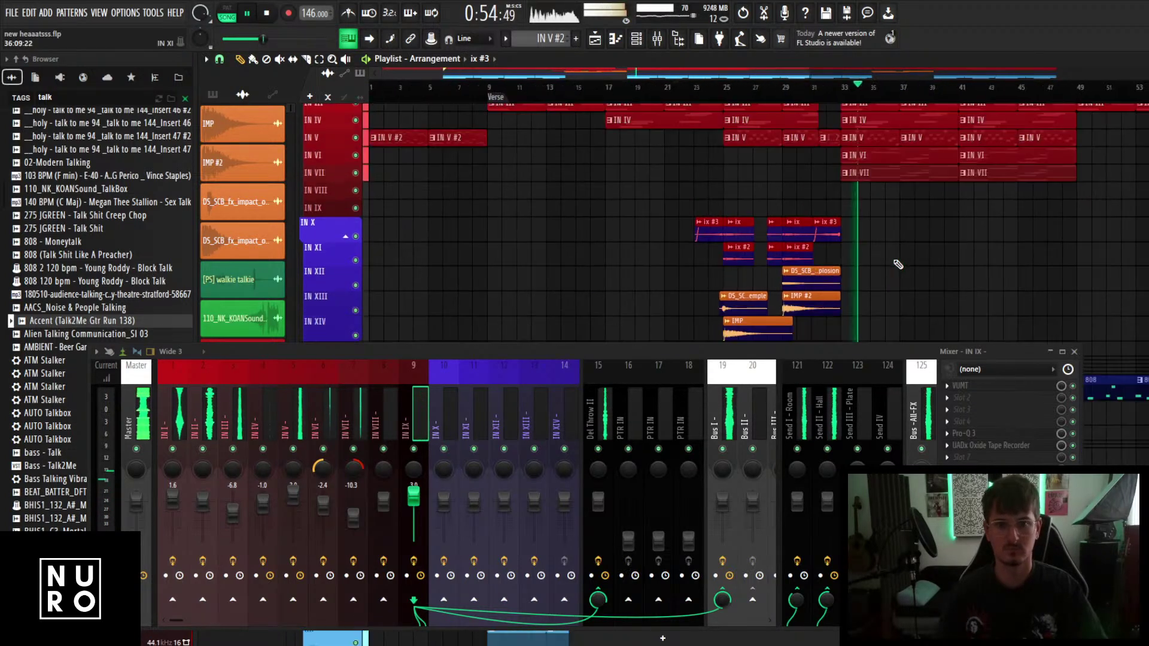
{"action": "scroll", "coordinate": [759, 244], "scroll_direction": "up", "scroll_amount": 6}
{"action": "scroll", "coordinate": [627, 244], "scroll_direction": "up", "scroll_amount": 1}
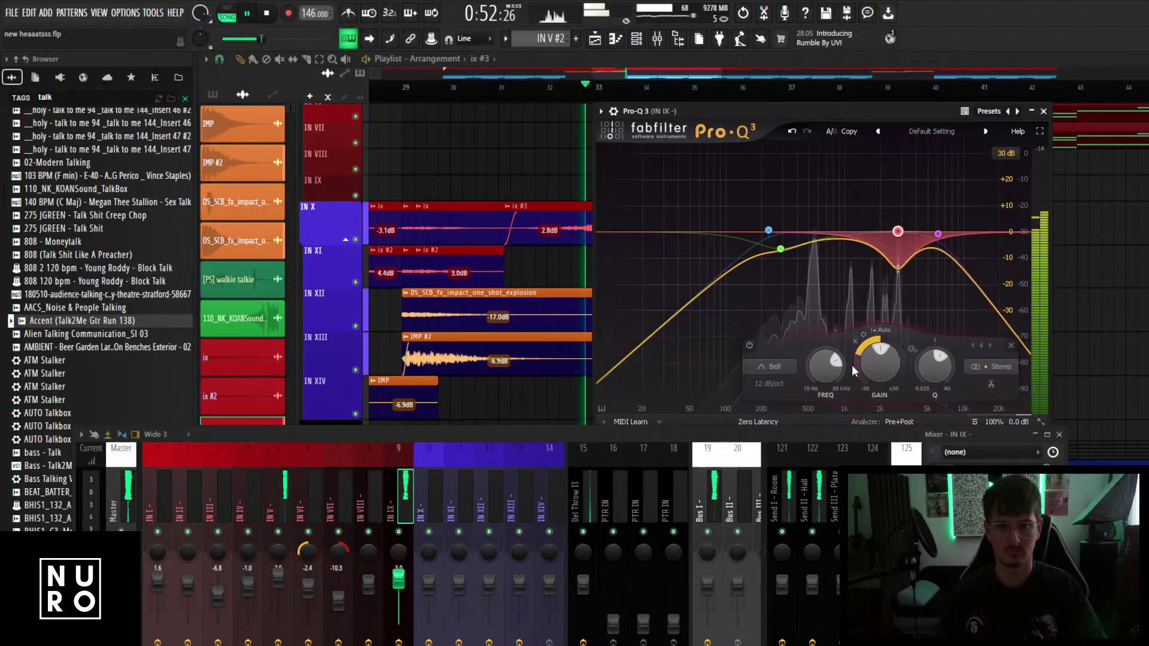
In IN IX's Pro-Q 3, deepen the 2.8 kHz band's dynamic reduction and lower the high cut's frequency with a 24 dB/oct slope.
{"action": "left_click_drag", "start_coordinate": [852, 365], "coordinate": [857, 395]}
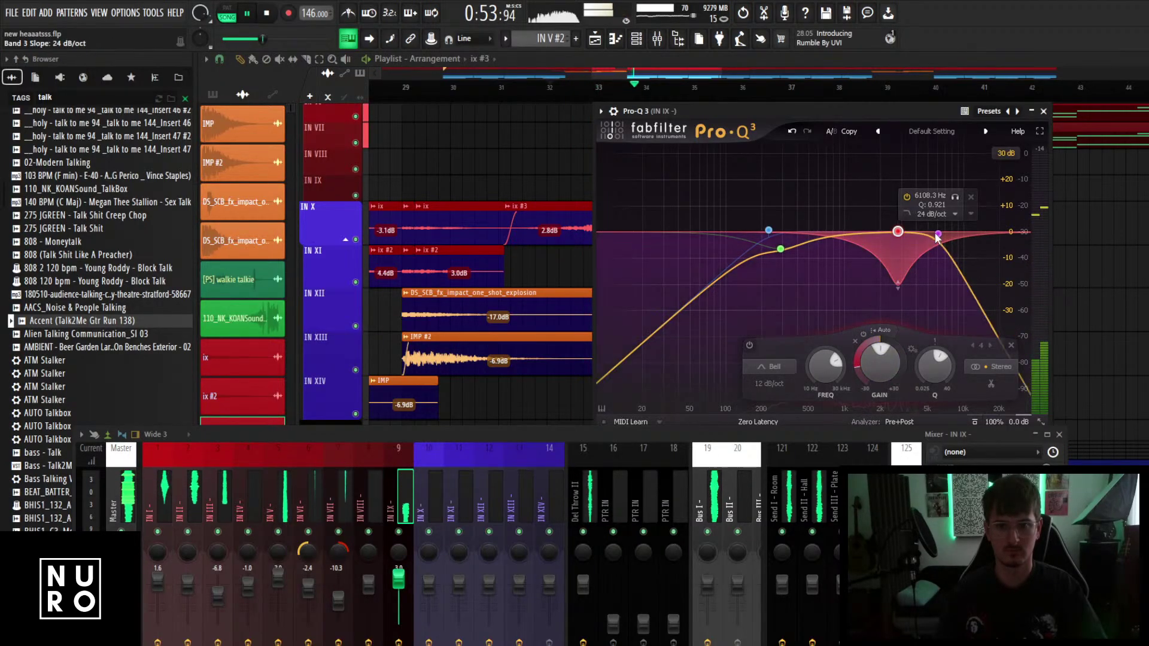
{"action": "left_click_drag", "start_coordinate": [938, 234], "coordinate": [922, 240]}
{"action": "key", "text": "space"}
{"action": "left_click", "coordinate": [1043, 111]}
Copy all the ix accent clips on IN X and IN XI to about bar 47, with the first ix hit landing at bar 49.
{"action": "scroll", "coordinate": [846, 241], "scroll_direction": "down", "scroll_amount": 7}
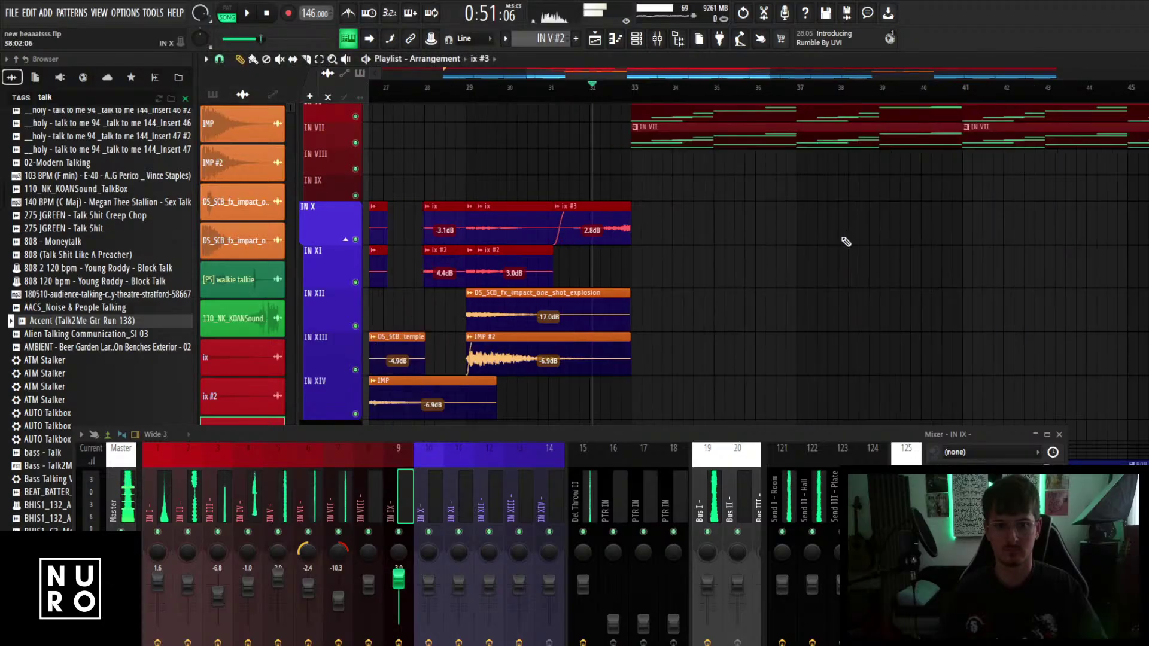
{"action": "left_click_drag", "start_coordinate": [844, 240], "coordinate": [635, 254]}
{"action": "scroll", "coordinate": [842, 262], "scroll_direction": "down", "scroll_amount": 2}
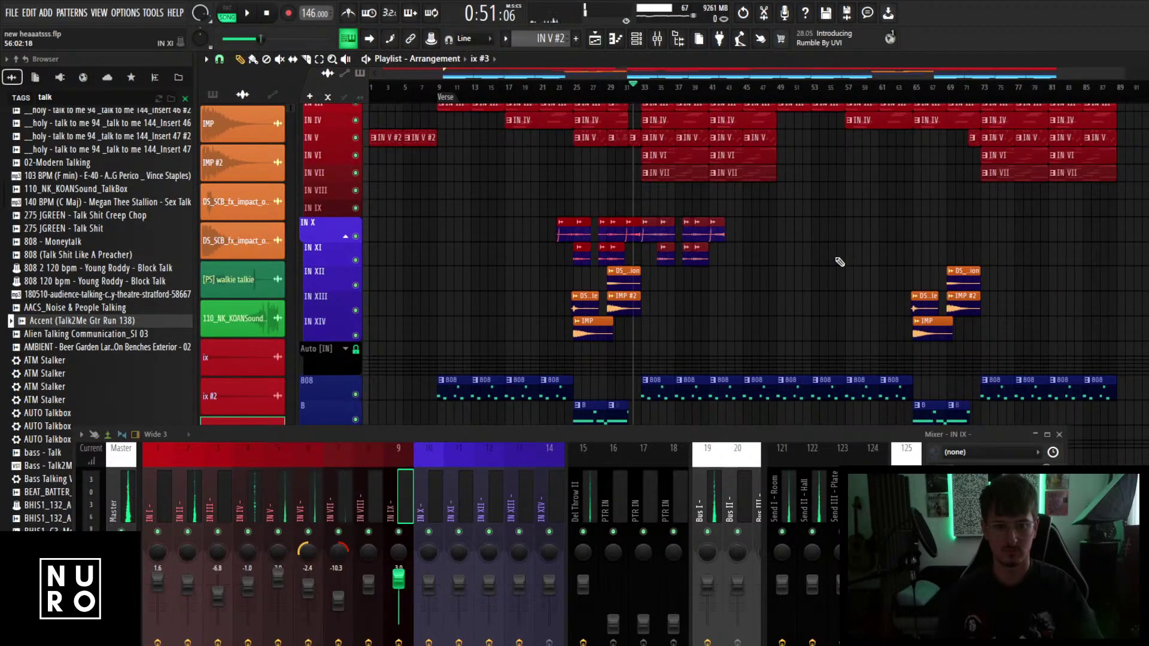
{"action": "scroll", "coordinate": [826, 240], "scroll_direction": "up", "scroll_amount": 10}
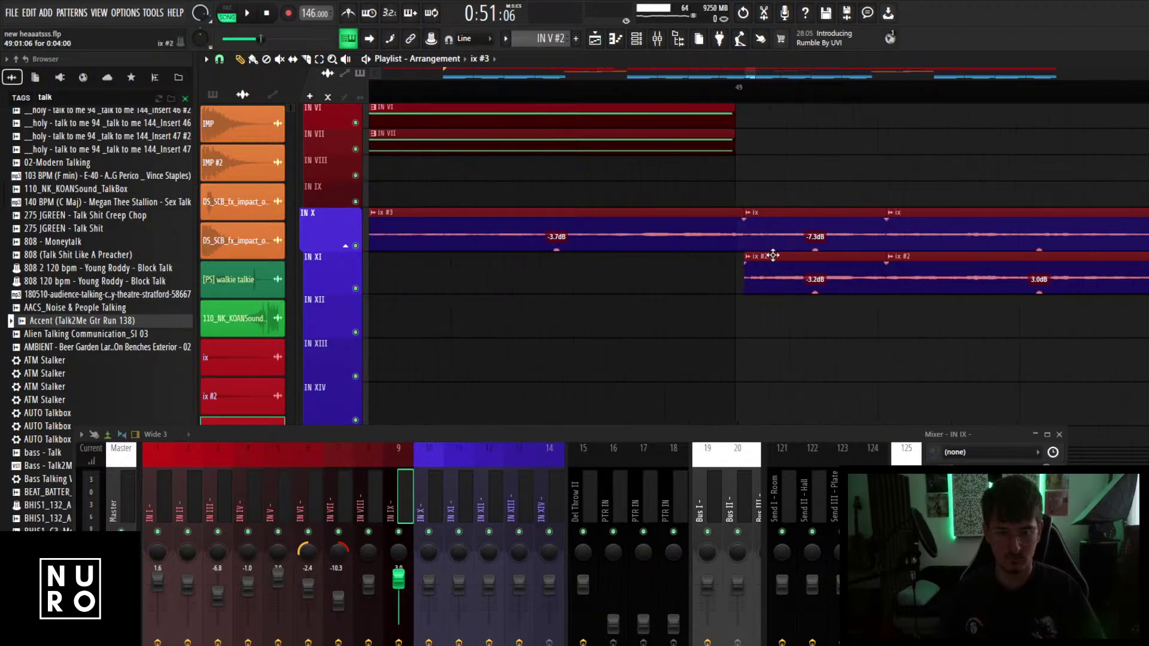
{"action": "scroll", "coordinate": [772, 239], "scroll_direction": "up", "scroll_amount": 4}
{"action": "scroll", "coordinate": [700, 309], "scroll_direction": "down", "scroll_amount": 12}
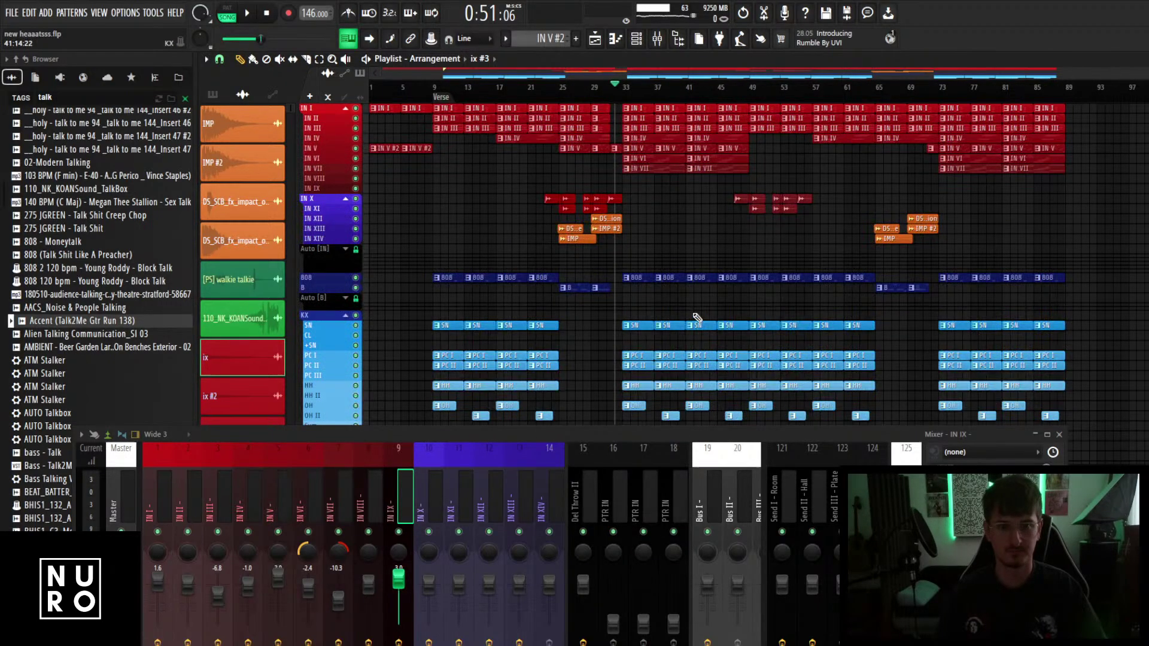
Move the copied ix accent clips on IN X and IN XI to about bar 63, ending at bar 73 in the second breakdown.
{"action": "scroll", "coordinate": [753, 203], "scroll_direction": "up", "scroll_amount": 3}
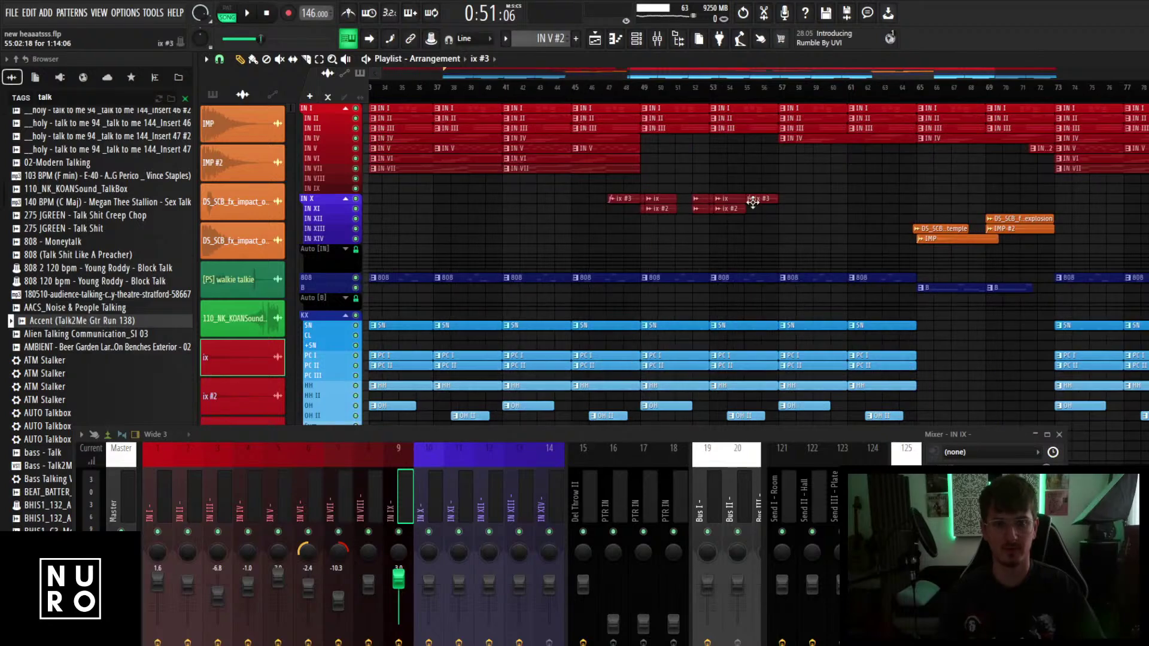
{"action": "left_click_drag", "start_coordinate": [774, 198], "coordinate": [1005, 198]}
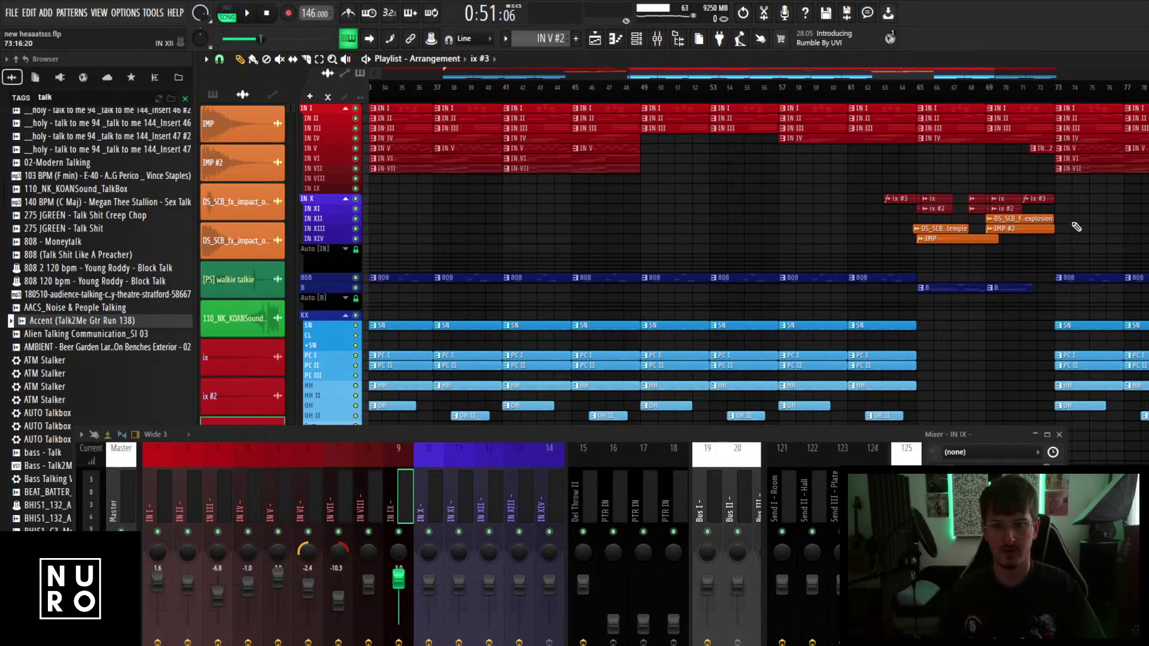
{"action": "scroll", "coordinate": [1045, 258], "scroll_direction": "up", "scroll_amount": 8}
{"action": "scroll", "coordinate": [1047, 260], "scroll_direction": "down", "scroll_amount": 8}
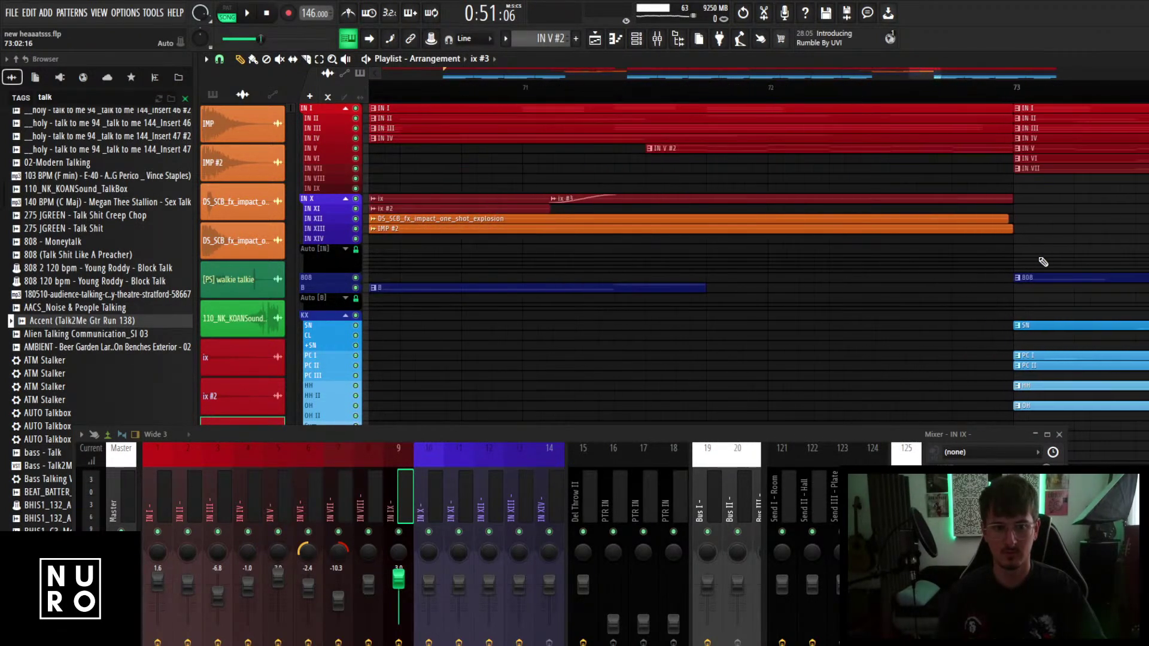
{"action": "scroll", "coordinate": [1044, 262], "scroll_direction": "down", "scroll_amount": 2}
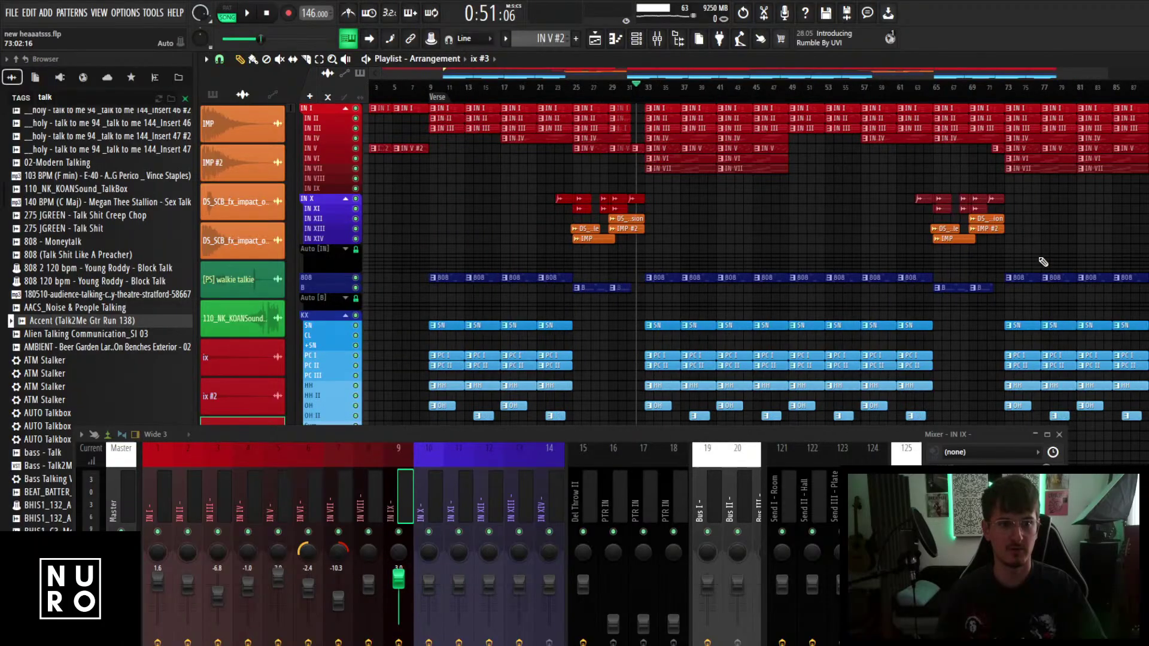
{"action": "scroll", "coordinate": [1043, 261], "scroll_direction": "down", "scroll_amount": 1}
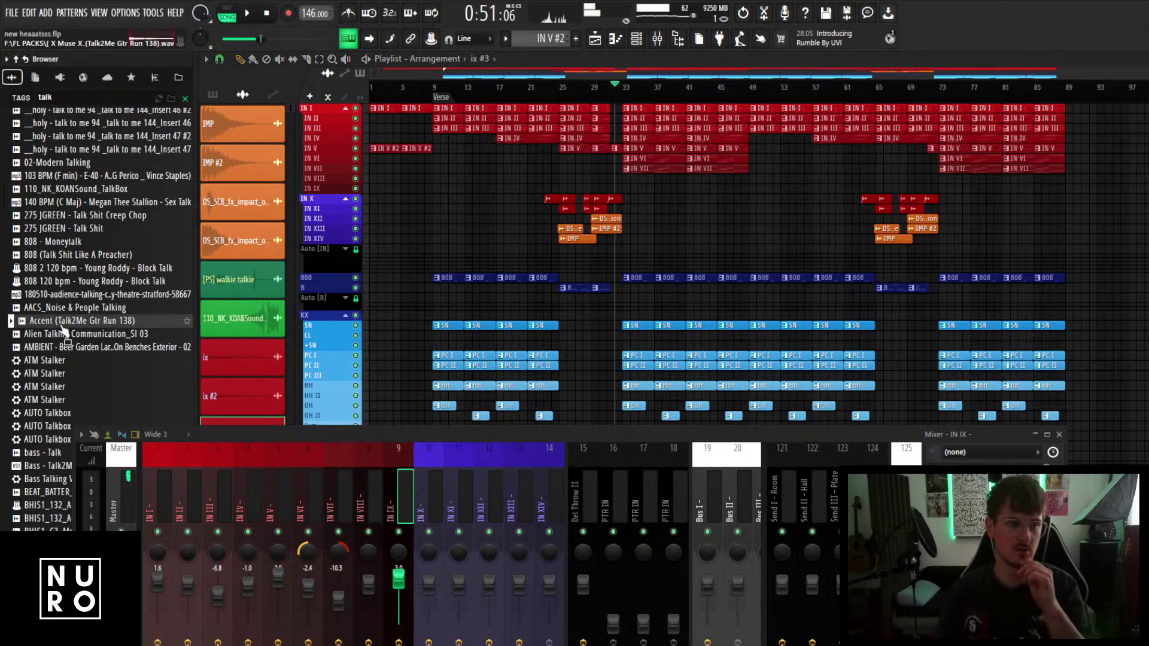
Place the AACS_Noise & People Talking sample on IN VI in the intro, running up to the verse at bar 9.
{"action": "left_click", "coordinate": [67, 309]}
{"action": "left_click_drag", "start_coordinate": [395, 150], "coordinate": [372, 158]}
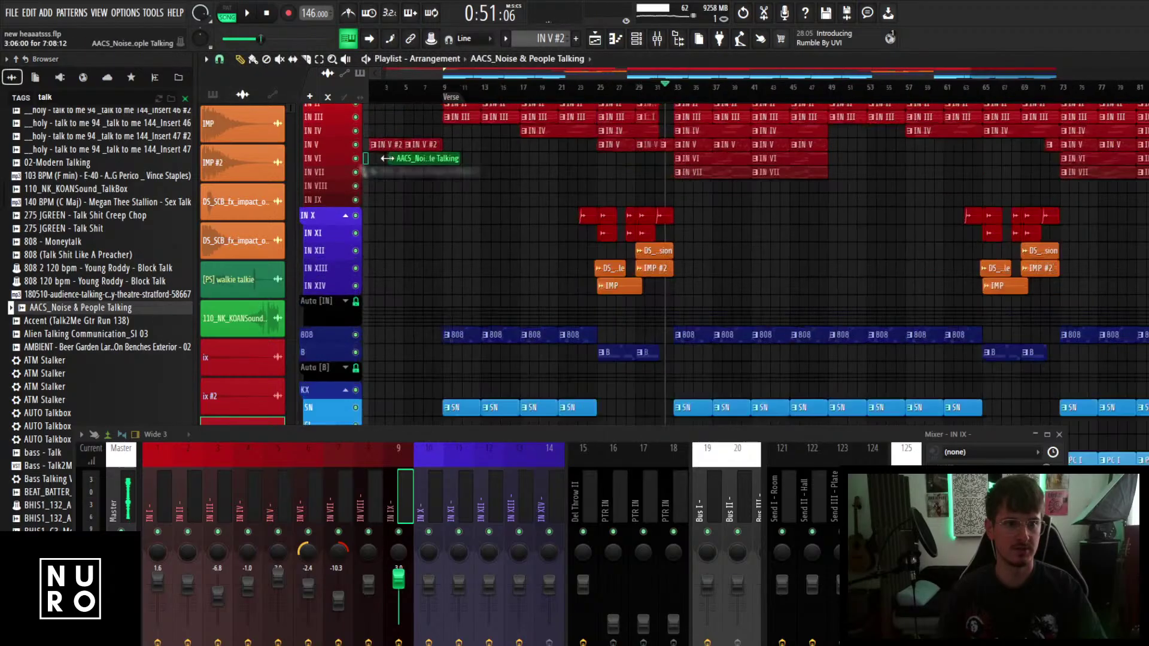
{"action": "scroll", "coordinate": [373, 156], "scroll_direction": "up", "scroll_amount": 2}
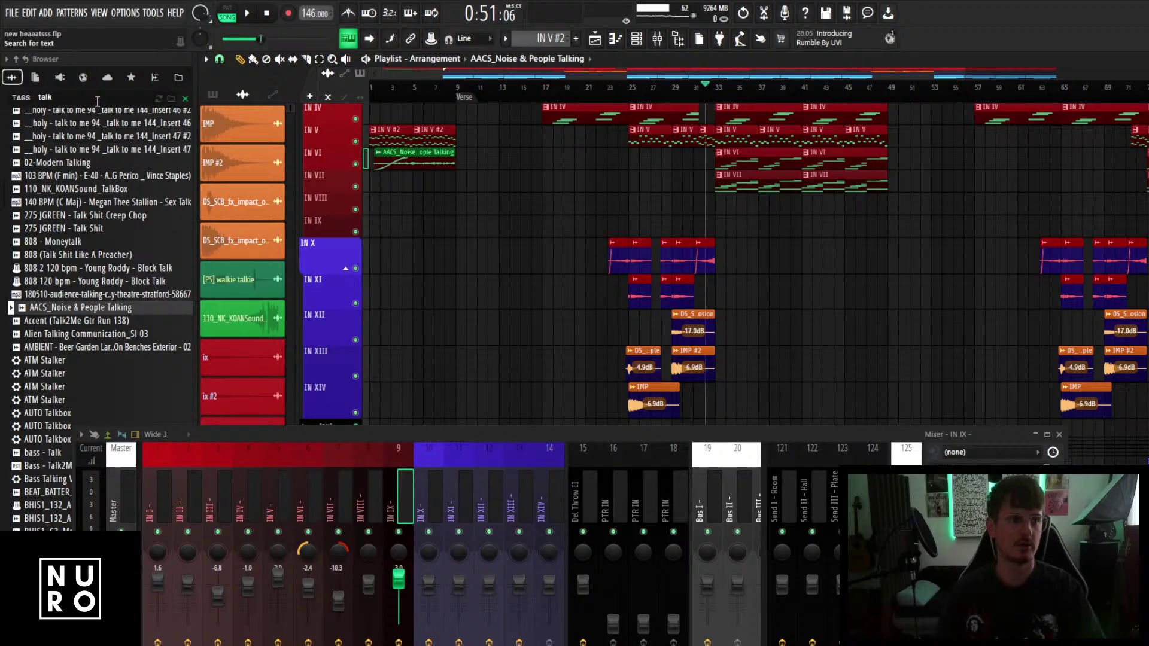
{"action": "left_click_drag", "start_coordinate": [97, 101], "coordinate": [15, 82]}
{"action": "type", "text": "vinyl"}
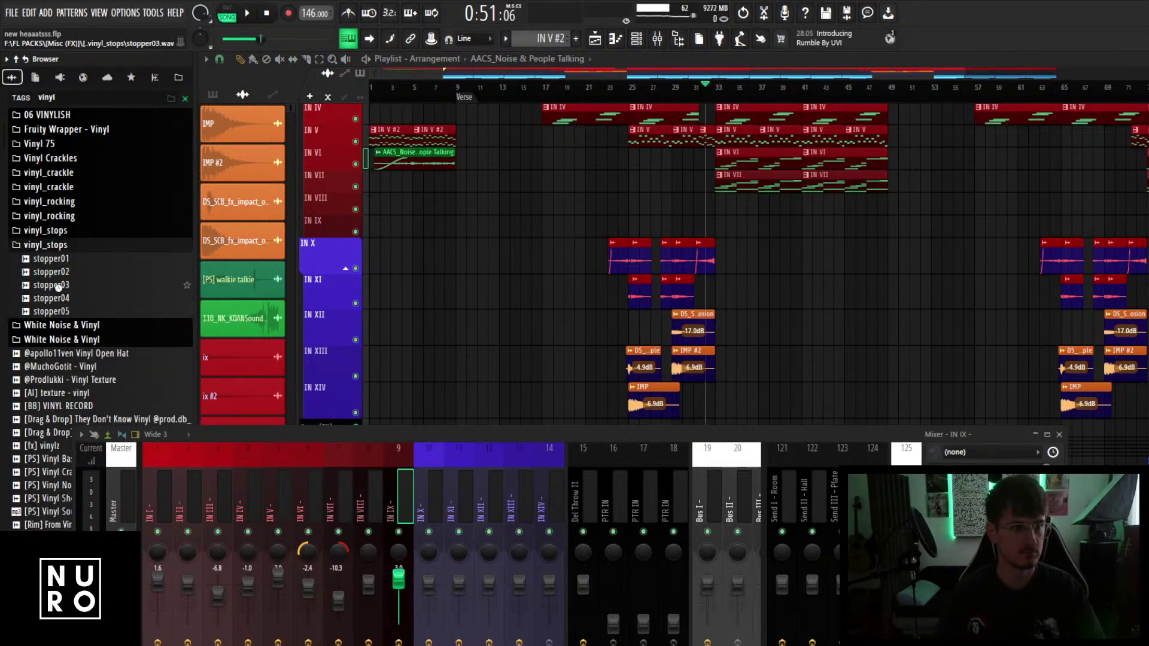
{"action": "left_click", "coordinate": [57, 285]}
{"action": "left_click", "coordinate": [60, 366]}
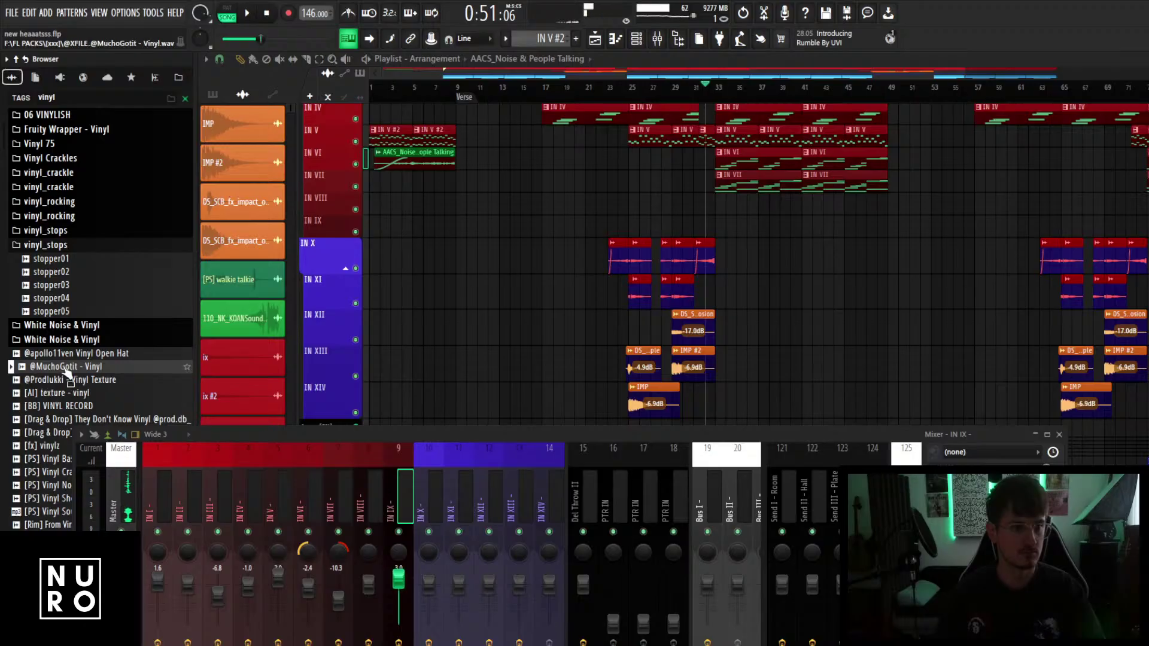
{"action": "left_click_drag", "start_coordinate": [66, 372], "coordinate": [375, 180]}
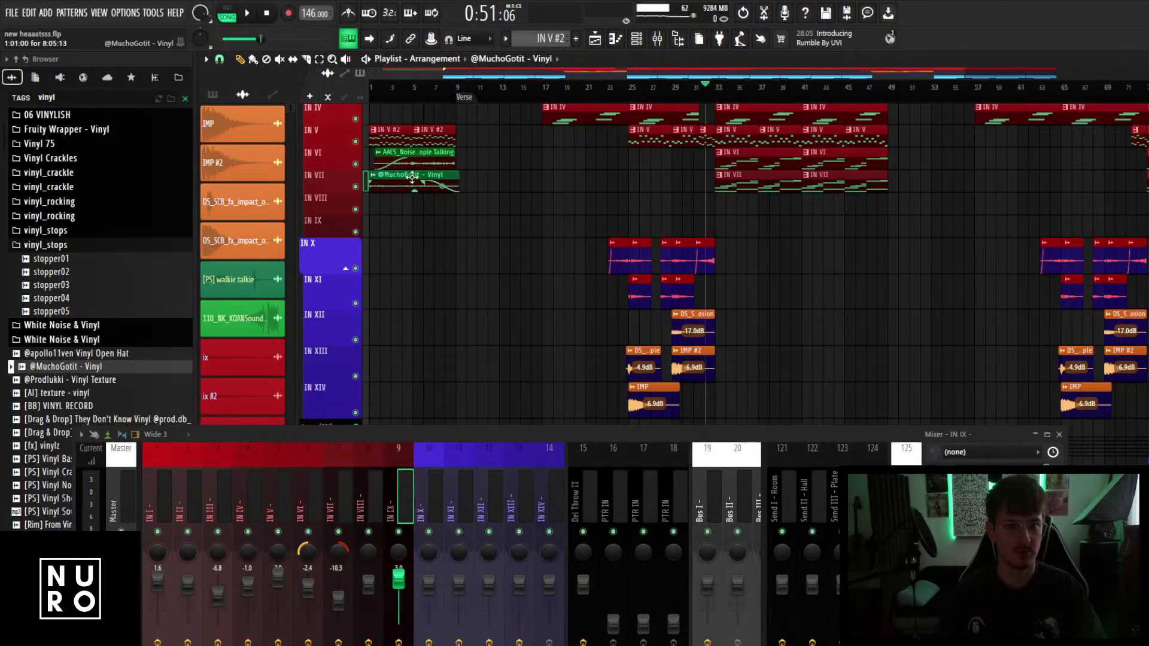
Copy the vinyl clip to IN VIII at bar 25, end it at bar 33, and duplicate it at bar 65.
{"action": "scroll", "coordinate": [605, 185], "scroll_direction": "down", "scroll_amount": 2}
{"action": "scroll", "coordinate": [665, 205], "scroll_direction": "down", "scroll_amount": 3}
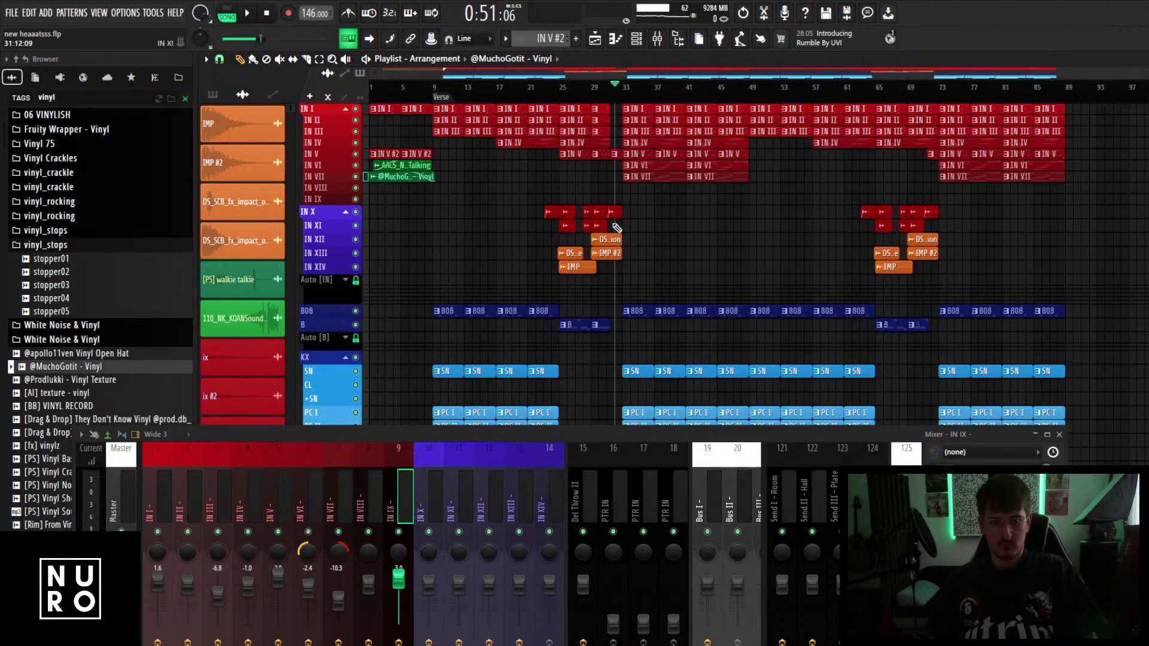
{"action": "scroll", "coordinate": [590, 224], "scroll_direction": "up", "scroll_amount": 2}
{"action": "scroll", "coordinate": [536, 203], "scroll_direction": "up", "scroll_amount": 1}
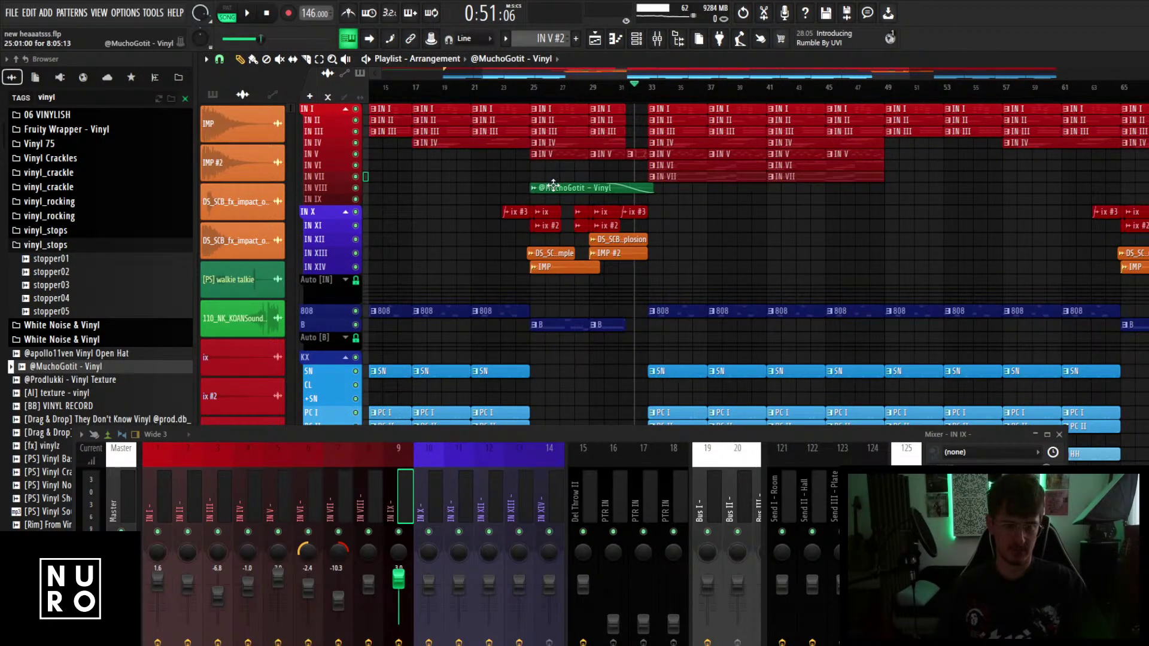
{"action": "scroll", "coordinate": [605, 182], "scroll_direction": "up", "scroll_amount": 3}
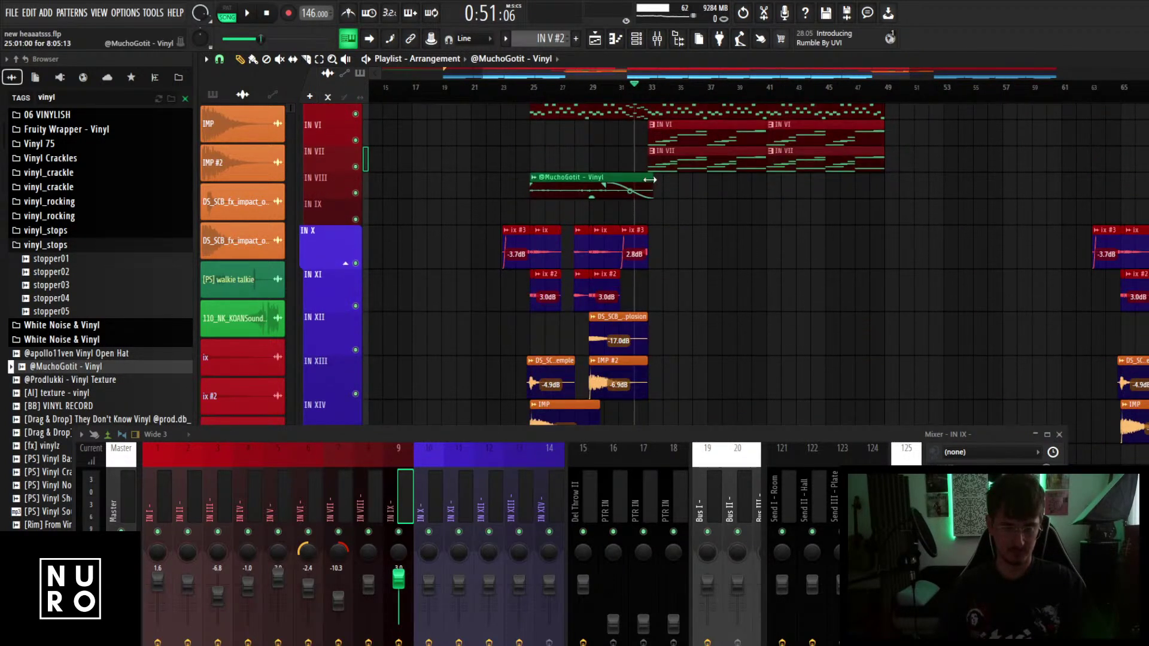
{"action": "left_click_drag", "start_coordinate": [650, 180], "coordinate": [1027, 182]}
{"action": "scroll", "coordinate": [730, 212], "scroll_direction": "down", "scroll_amount": 4}
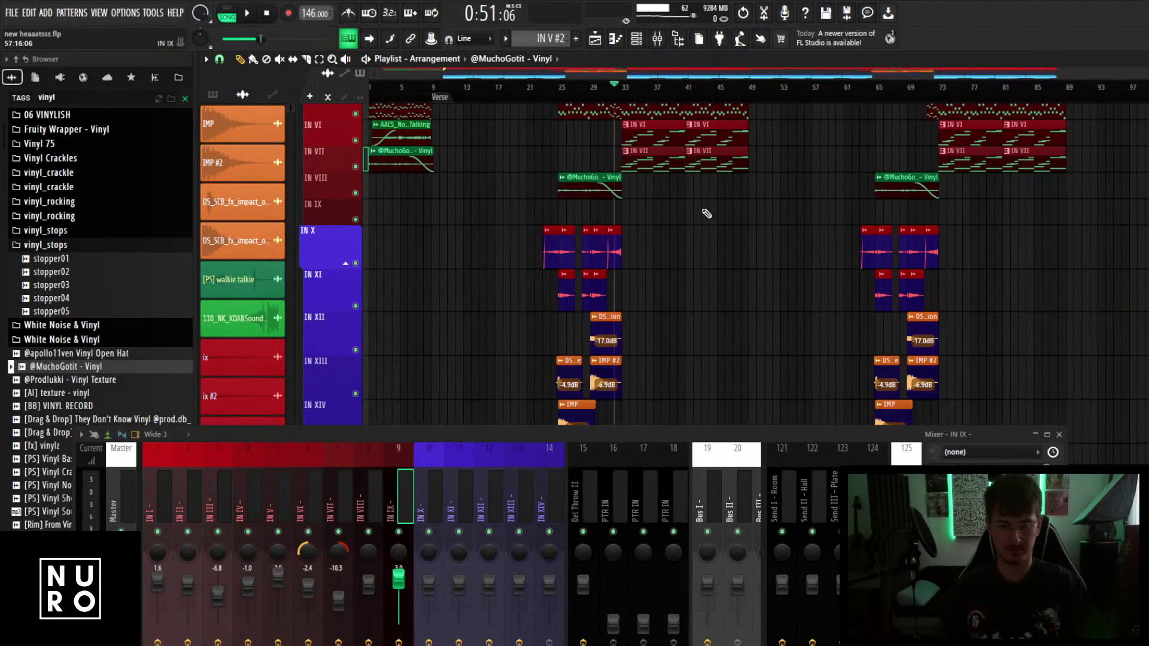
Play the arrangement from the start through the verse, enlarging the visible mixer area and selecting IN IV to check its level.
{"action": "scroll", "coordinate": [706, 210], "scroll_direction": "down", "scroll_amount": 4}
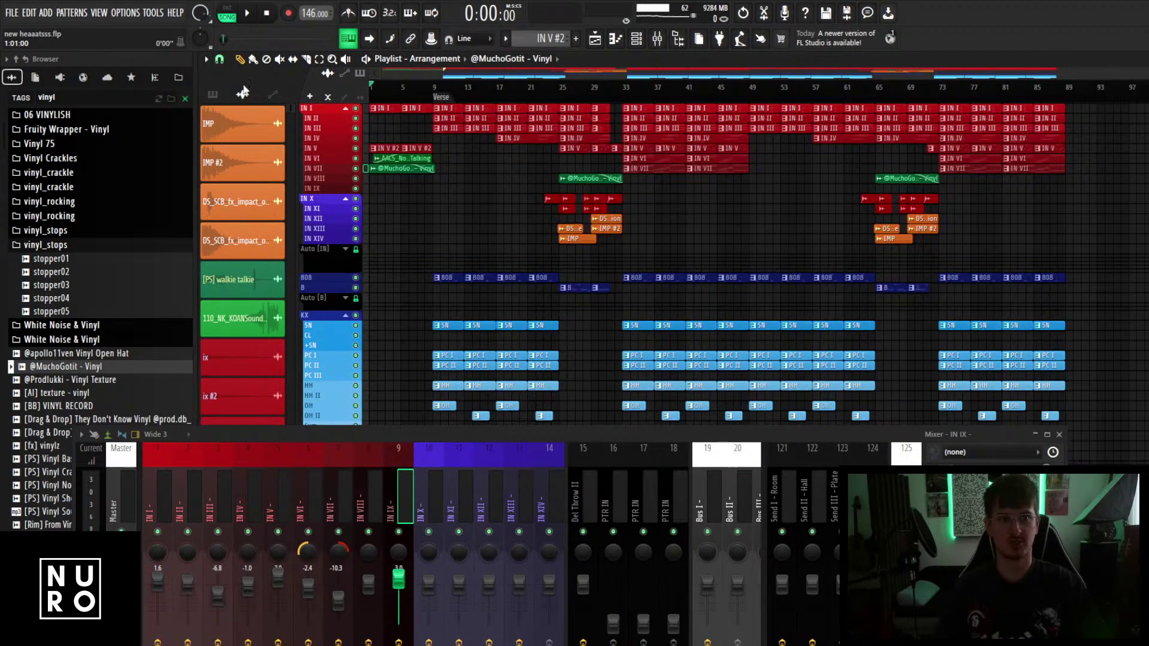
{"action": "key", "text": "space"}
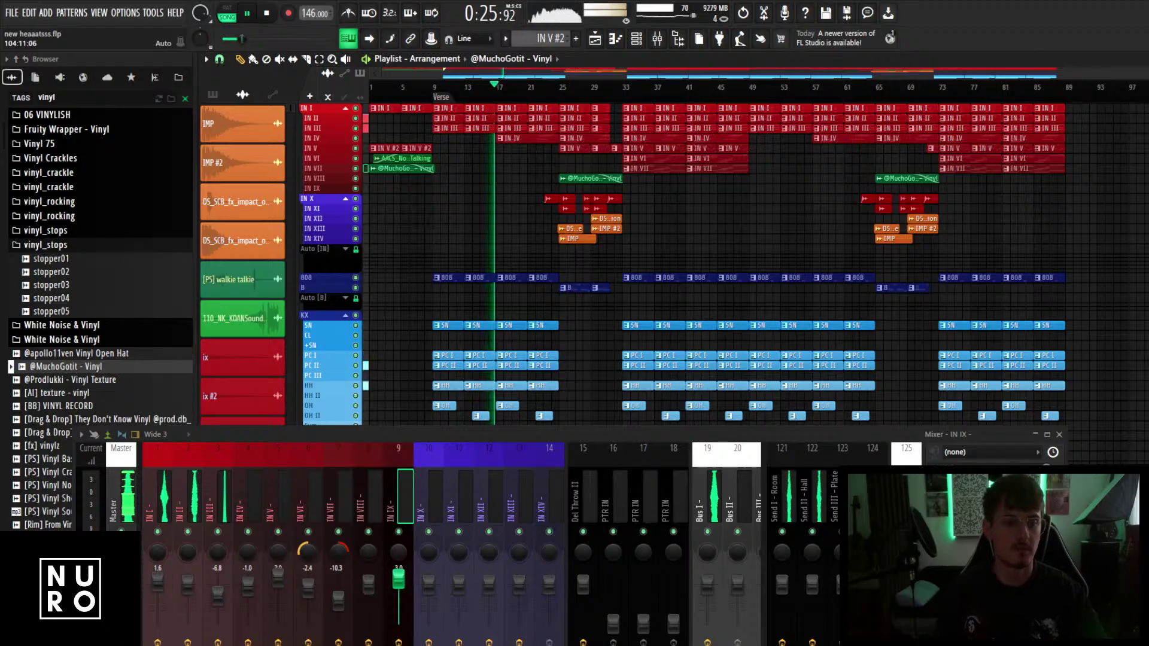
{"action": "scroll", "coordinate": [492, 307], "scroll_direction": "up", "scroll_amount": 3}
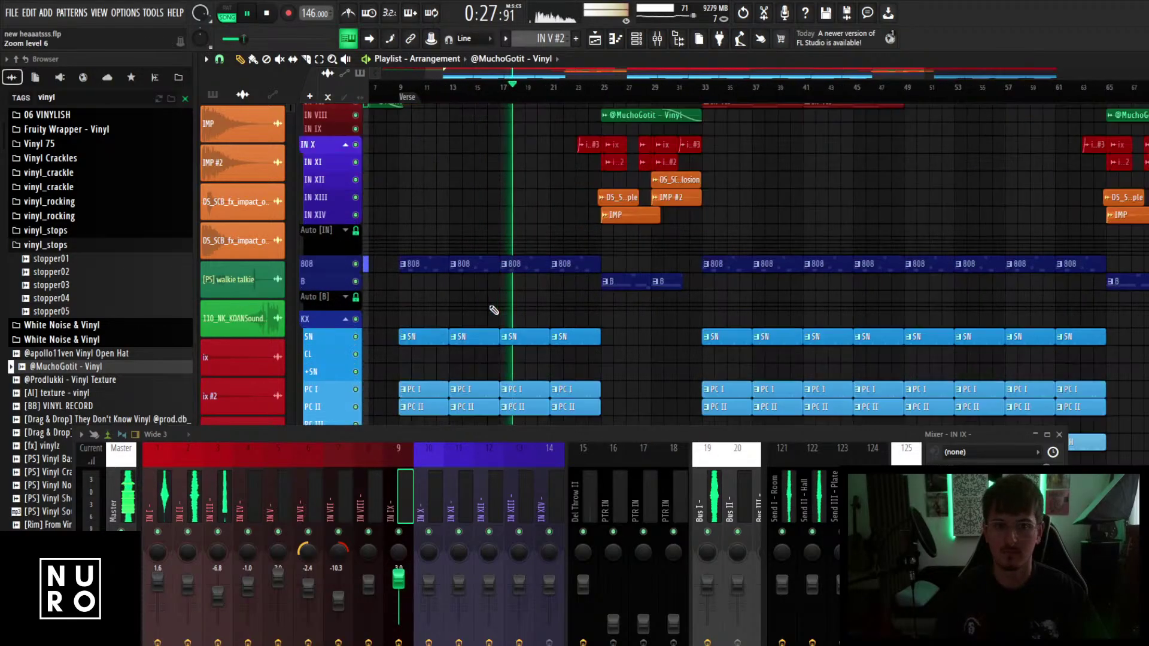
{"action": "scroll", "coordinate": [492, 307], "scroll_direction": "down", "scroll_amount": 3}
{"action": "left_click_drag", "start_coordinate": [393, 433], "coordinate": [393, 344]}
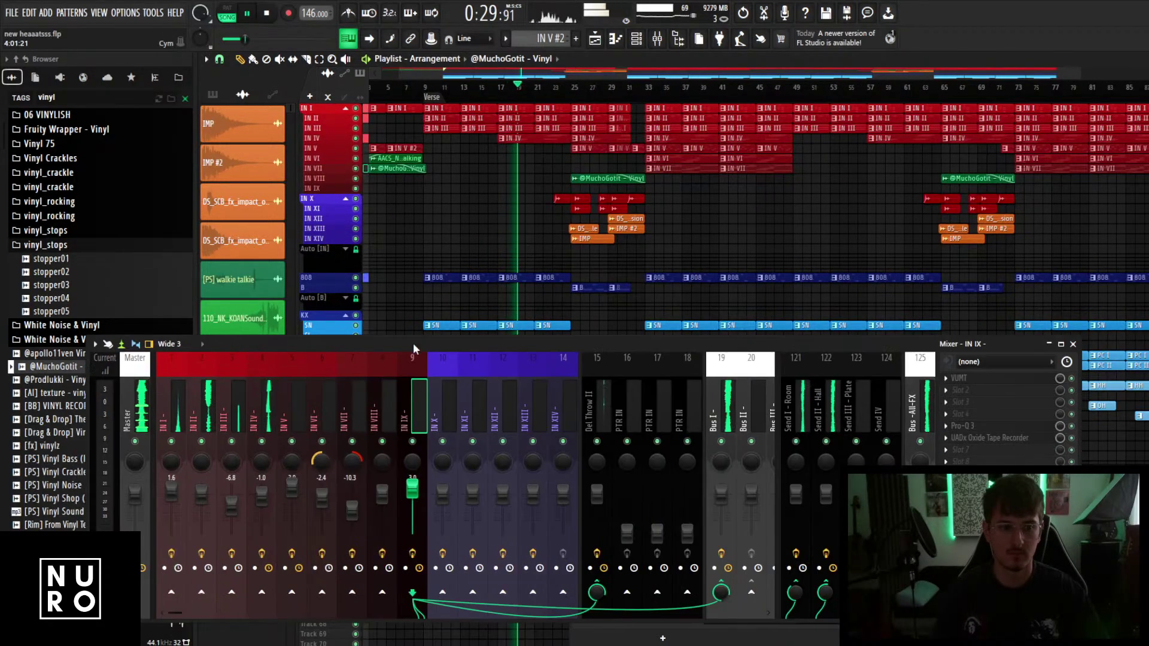
{"action": "left_click", "coordinate": [268, 407]}
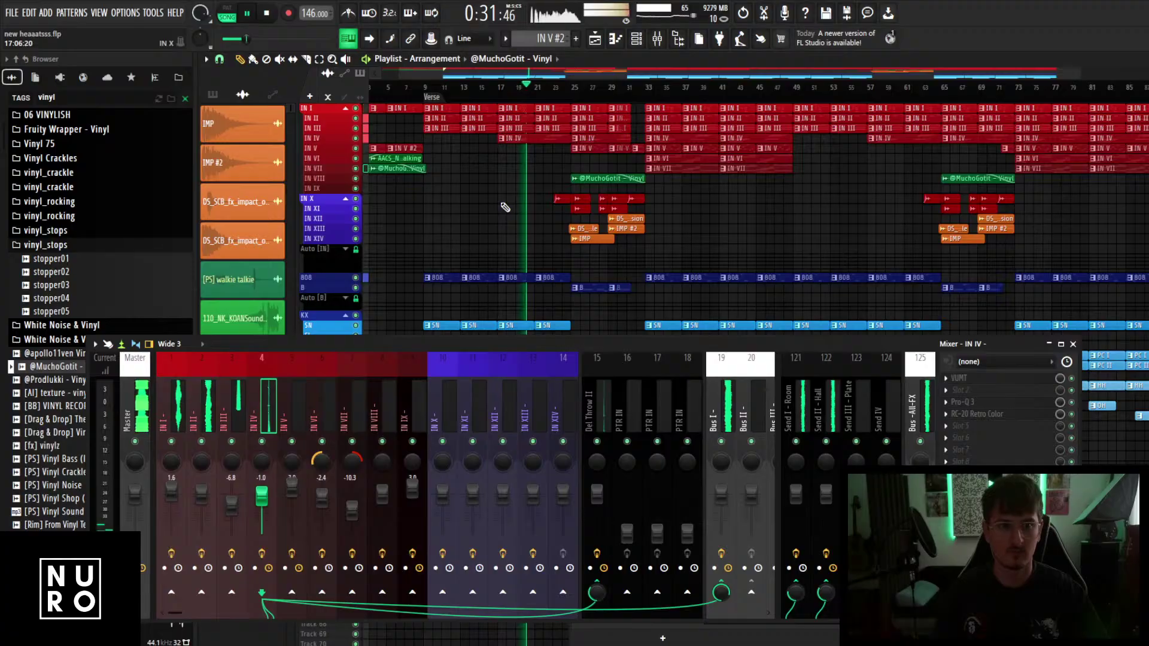
{"action": "scroll", "coordinate": [505, 207], "scroll_direction": "up", "scroll_amount": 2}
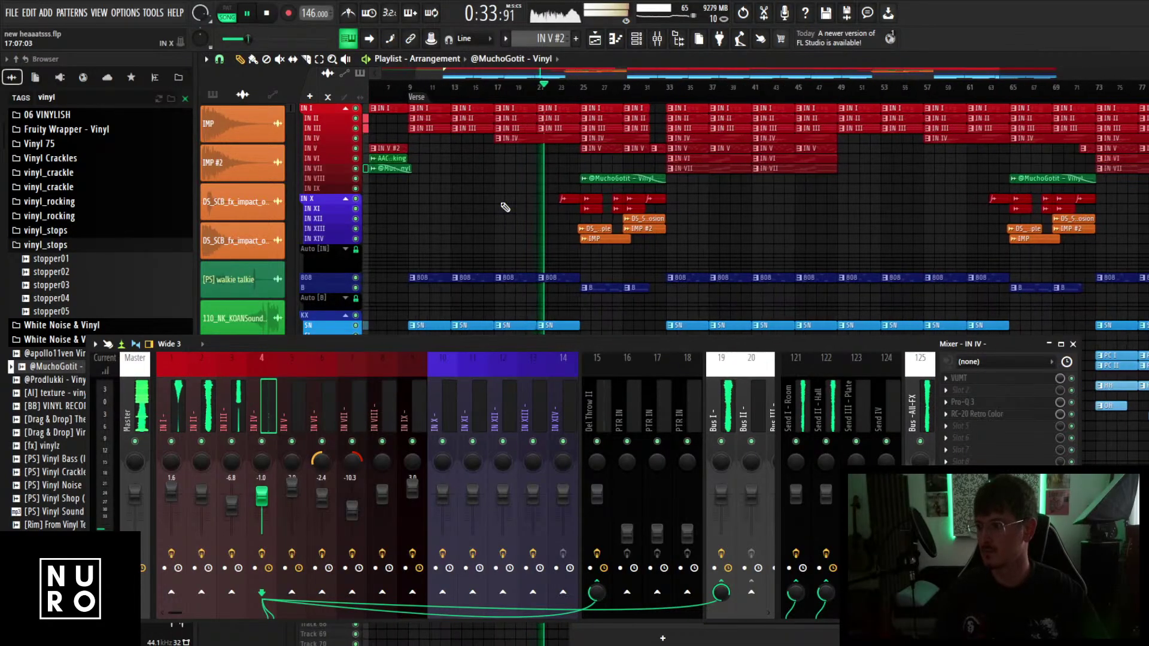
{"action": "scroll", "coordinate": [505, 207], "scroll_direction": "up", "scroll_amount": 3}
{"action": "scroll", "coordinate": [505, 207], "scroll_direction": "down", "scroll_amount": 3}
{"action": "scroll", "coordinate": [506, 207], "scroll_direction": "down", "scroll_amount": 2}
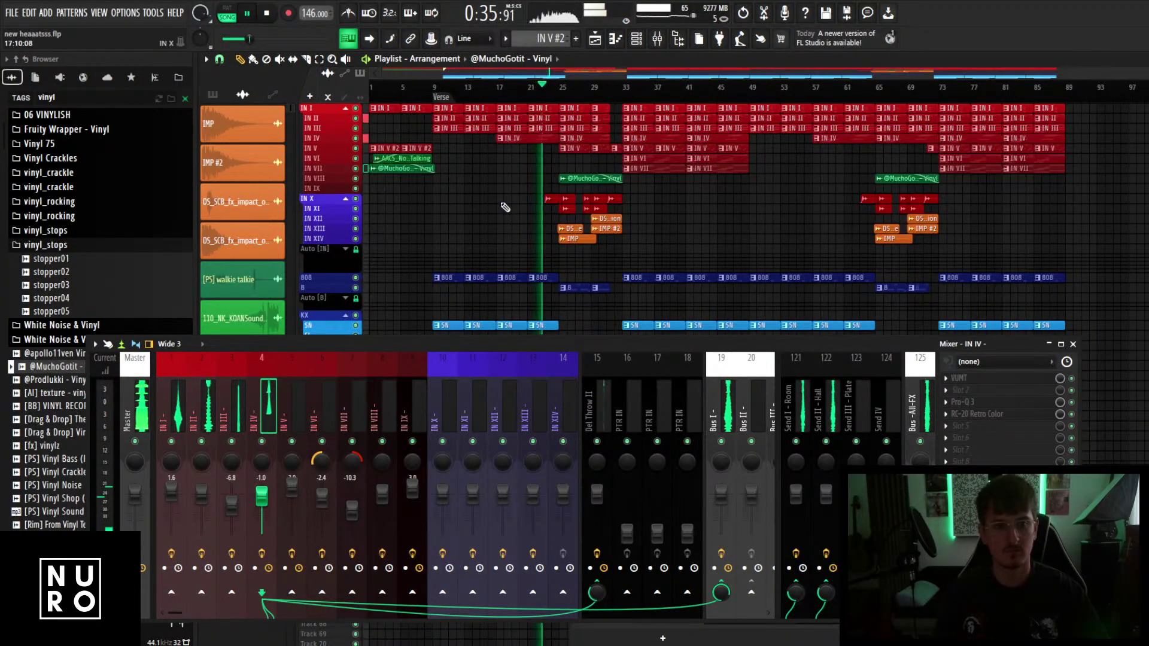
Listen through the breakdown at bars 25 to 33 and into the following section, checking the accents, vinyl and impacts.
{"action": "scroll", "coordinate": [549, 205], "scroll_direction": "up", "scroll_amount": 4}
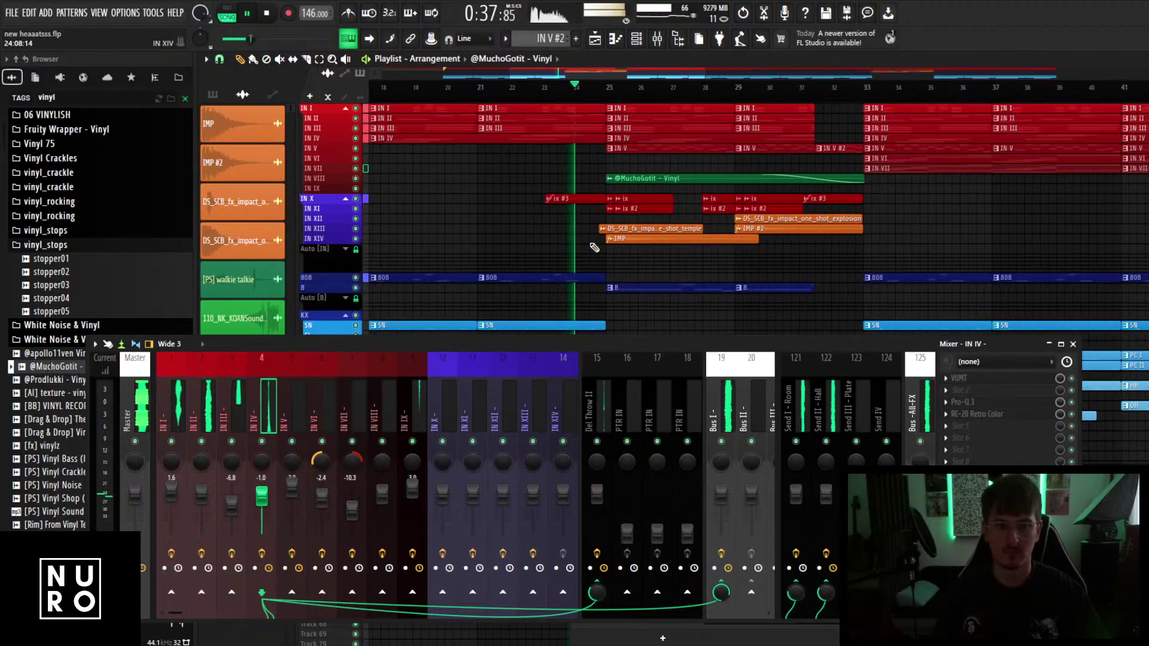
{"action": "scroll", "coordinate": [593, 249], "scroll_direction": "up", "scroll_amount": 3}
{"action": "scroll", "coordinate": [587, 253], "scroll_direction": "up", "scroll_amount": 3}
{"action": "scroll", "coordinate": [586, 255], "scroll_direction": "down", "scroll_amount": 3}
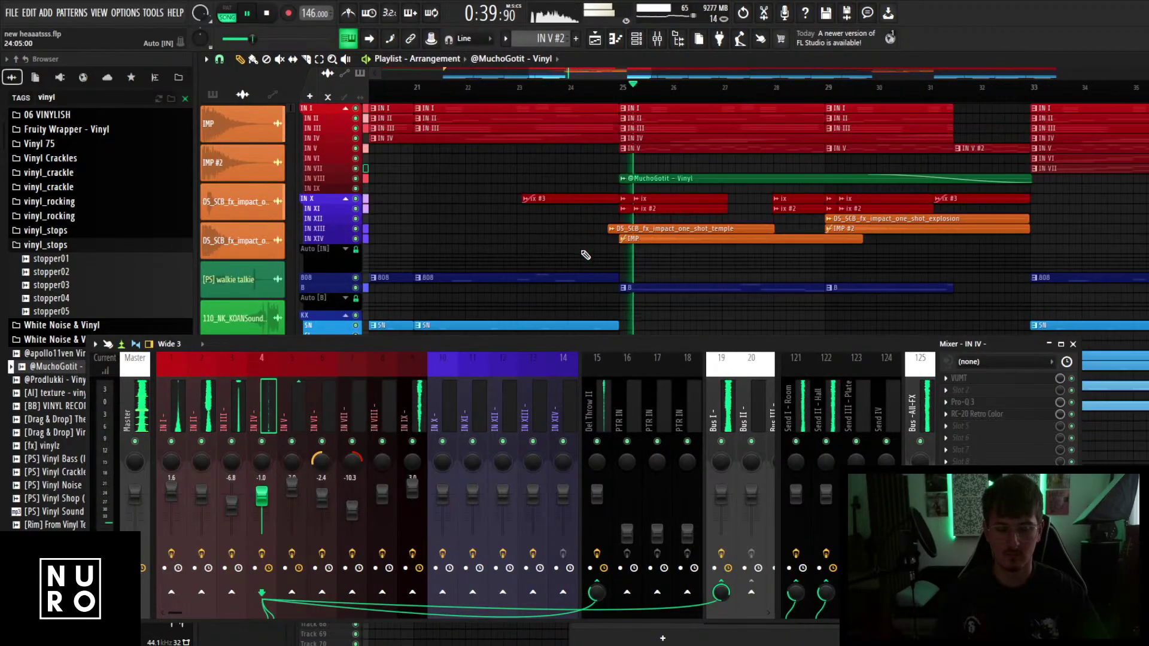
{"action": "scroll", "coordinate": [585, 255], "scroll_direction": "down", "scroll_amount": 3}
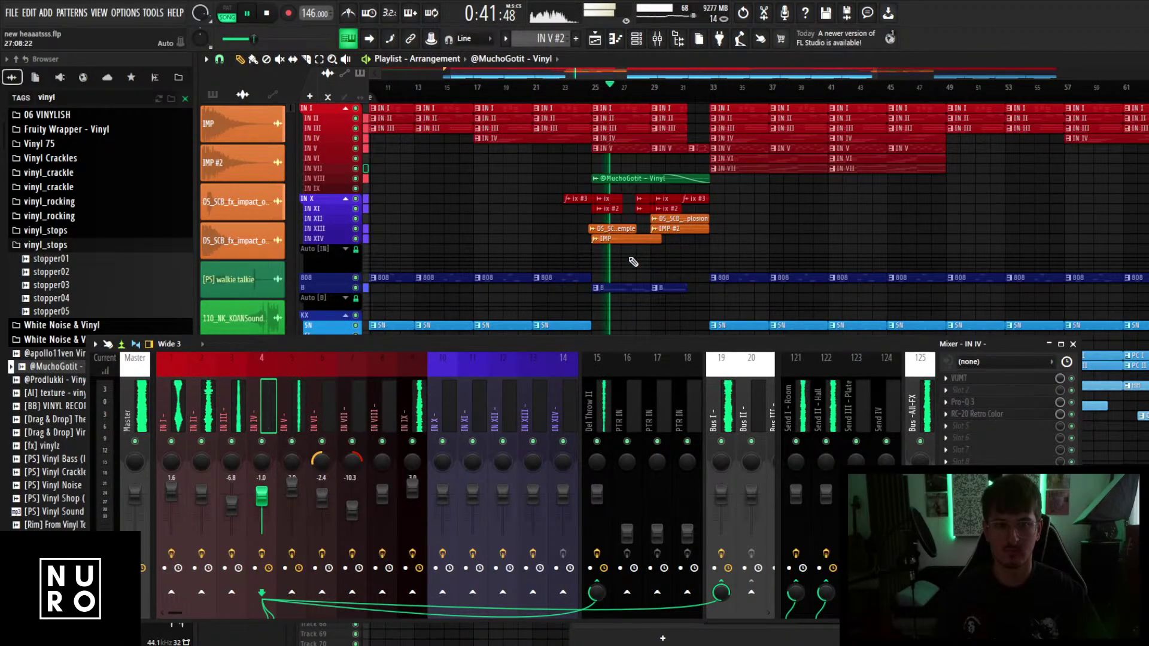
{"action": "scroll", "coordinate": [633, 262], "scroll_direction": "up", "scroll_amount": 2}
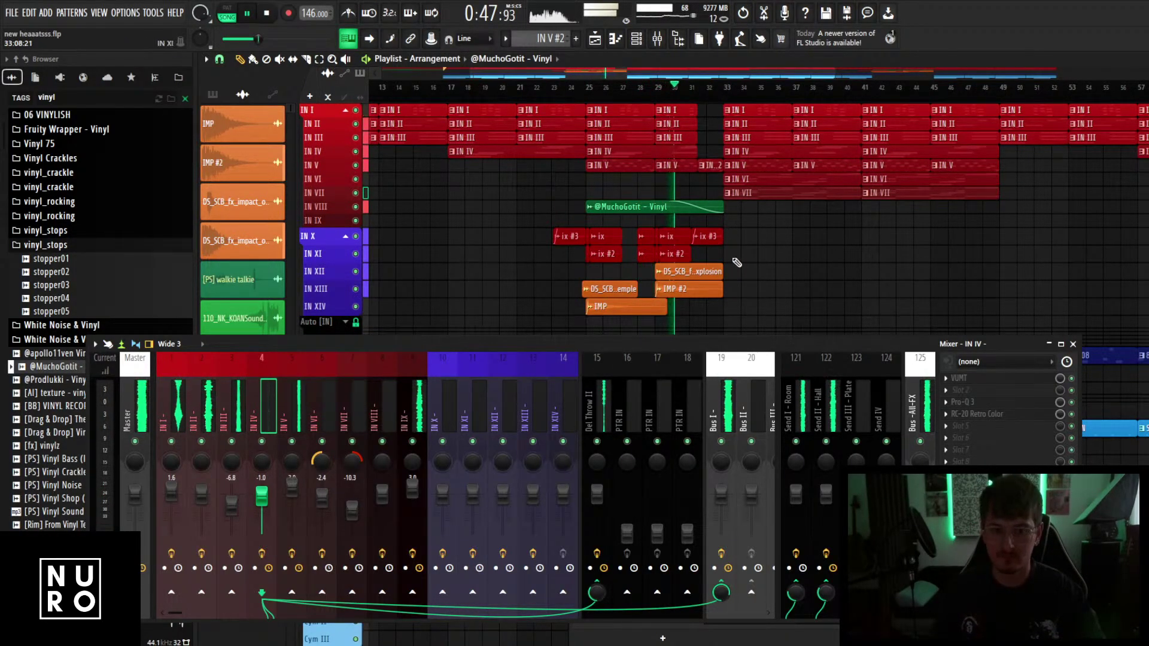
{"action": "scroll", "coordinate": [737, 262], "scroll_direction": "up", "scroll_amount": 3}
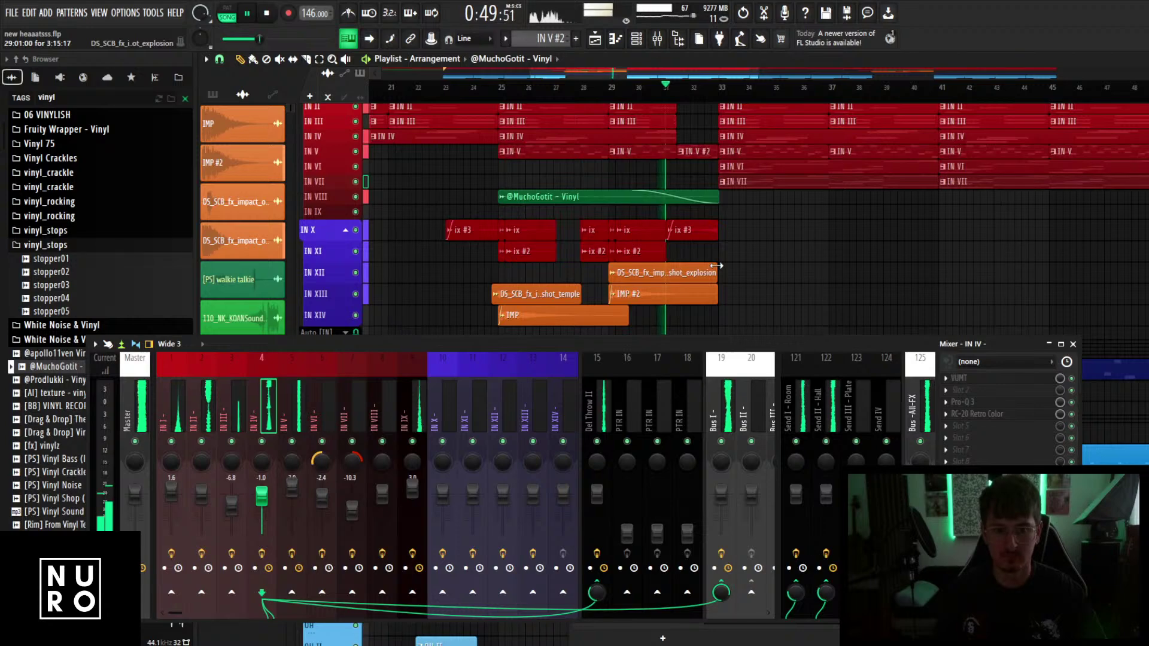
{"action": "scroll", "coordinate": [716, 265], "scroll_direction": "down", "scroll_amount": 4}
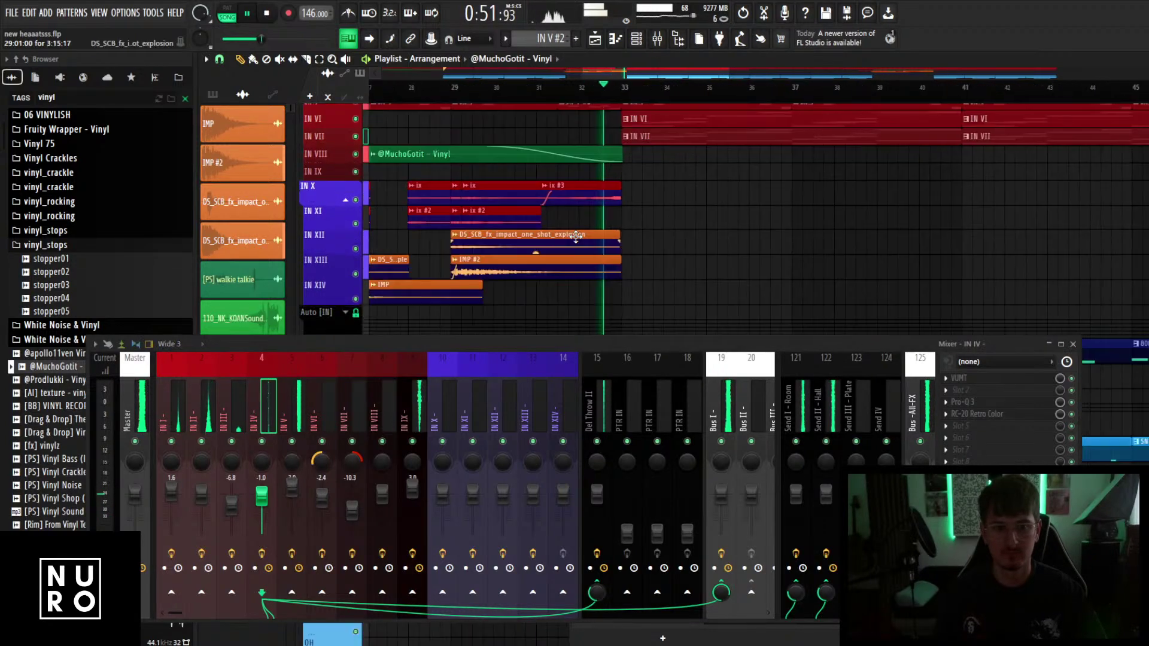
{"action": "scroll", "coordinate": [588, 244], "scroll_direction": "down", "scroll_amount": 5}
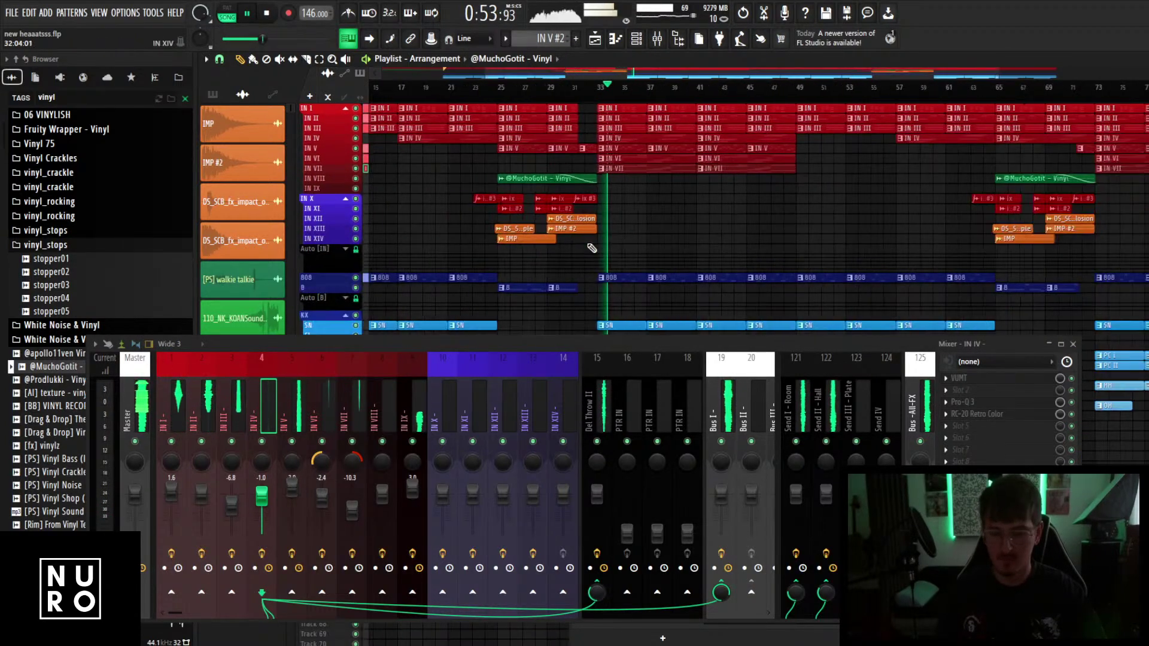
{"action": "scroll", "coordinate": [640, 266], "scroll_direction": "up", "scroll_amount": 5}
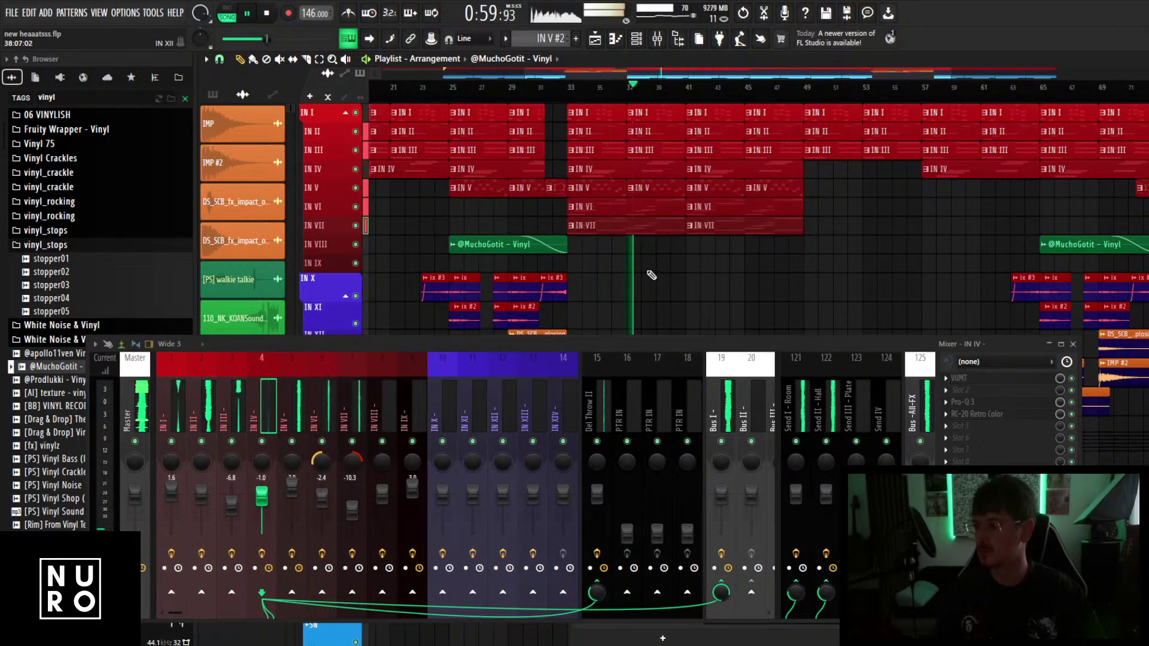
{"action": "scroll", "coordinate": [651, 275], "scroll_direction": "down", "scroll_amount": 3}
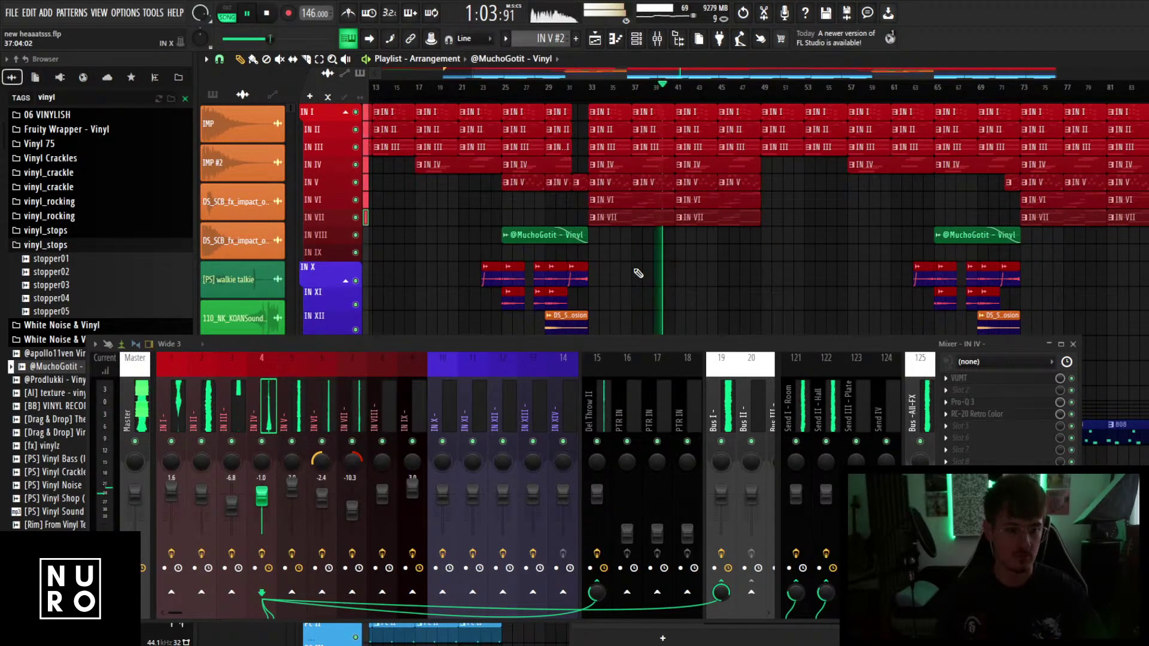
{"action": "scroll", "coordinate": [655, 256], "scroll_direction": "up", "scroll_amount": 1}
{"action": "scroll", "coordinate": [655, 256], "scroll_direction": "up", "scroll_amount": 2}
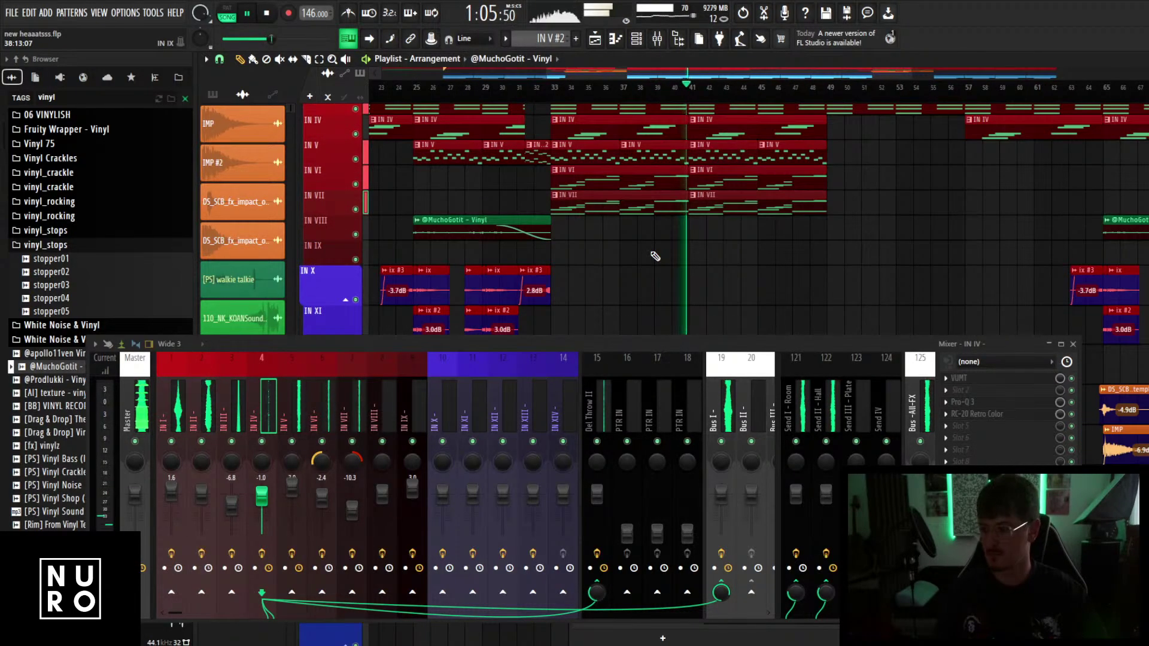
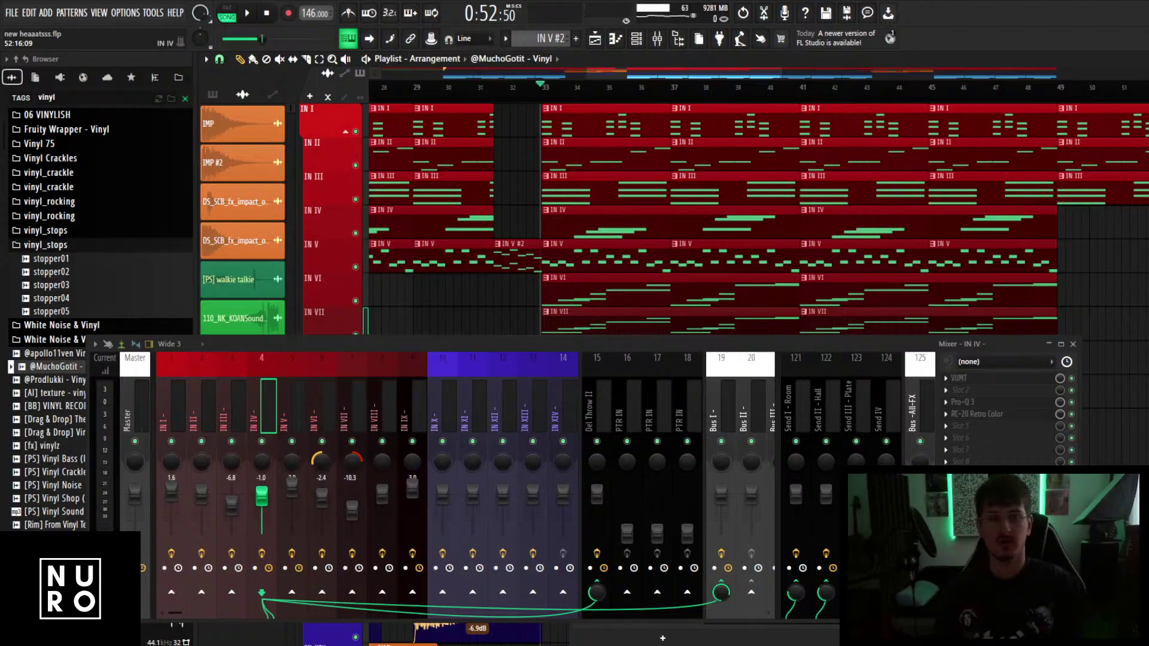
Set the playback position to bar 33 and solo the IN III playlist track.
{"action": "scroll", "coordinate": [417, 203], "scroll_direction": "down", "scroll_amount": 4}
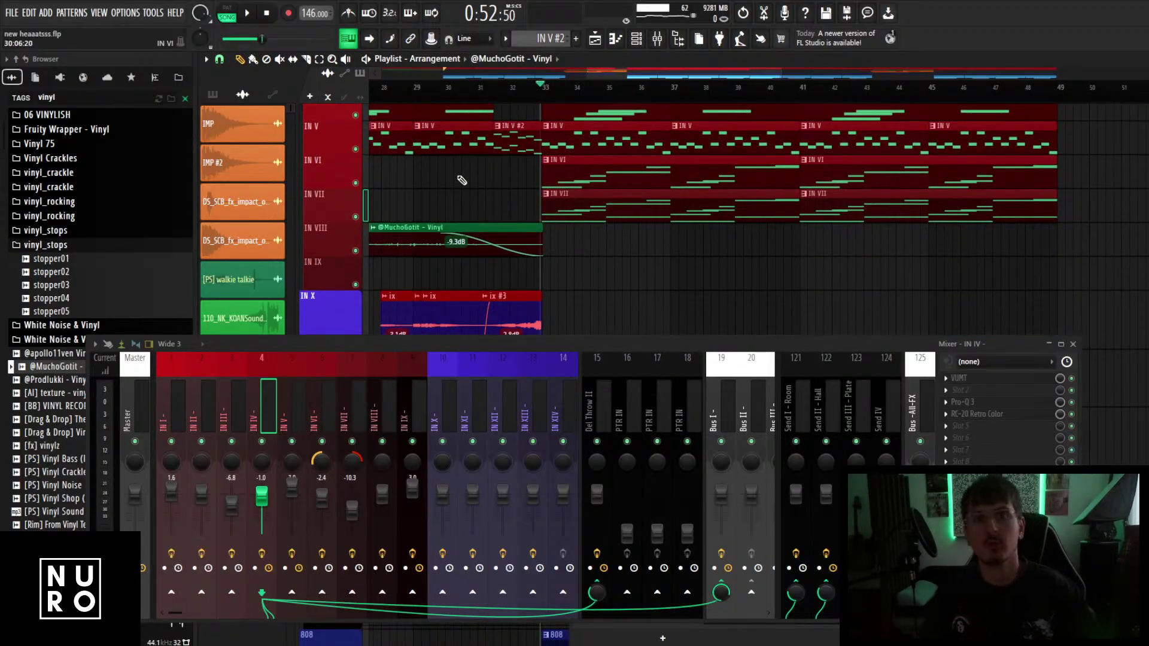
{"action": "scroll", "coordinate": [527, 211], "scroll_direction": "up", "scroll_amount": 5}
{"action": "scroll", "coordinate": [566, 131], "scroll_direction": "up", "scroll_amount": 4}
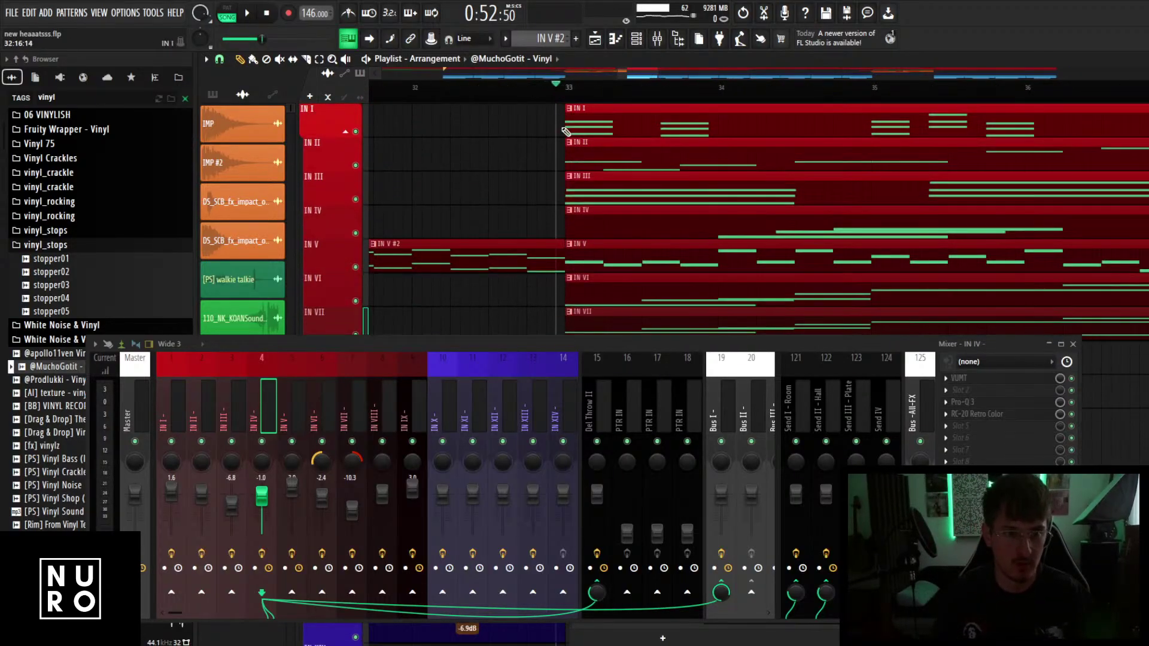
{"action": "scroll", "coordinate": [625, 228], "scroll_direction": "down", "scroll_amount": 1}
{"action": "right_click", "coordinate": [356, 189]}
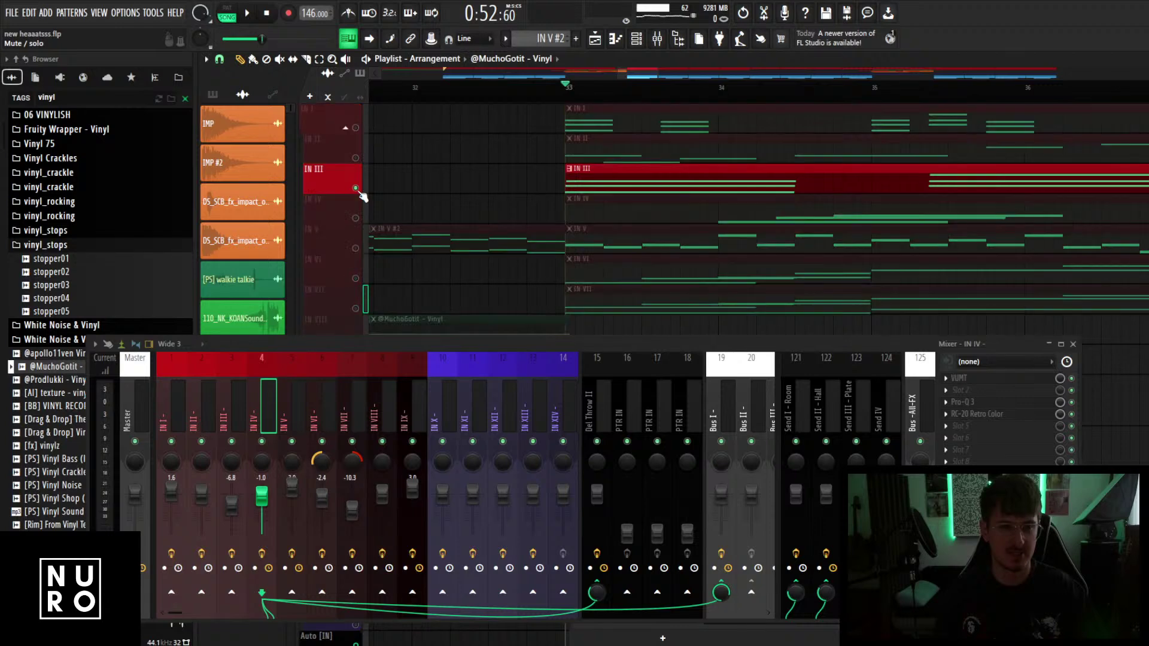
Play IN III and IN VI together from bar 33 and examine the notes of the IN VI pattern.
{"action": "key", "text": "space"}
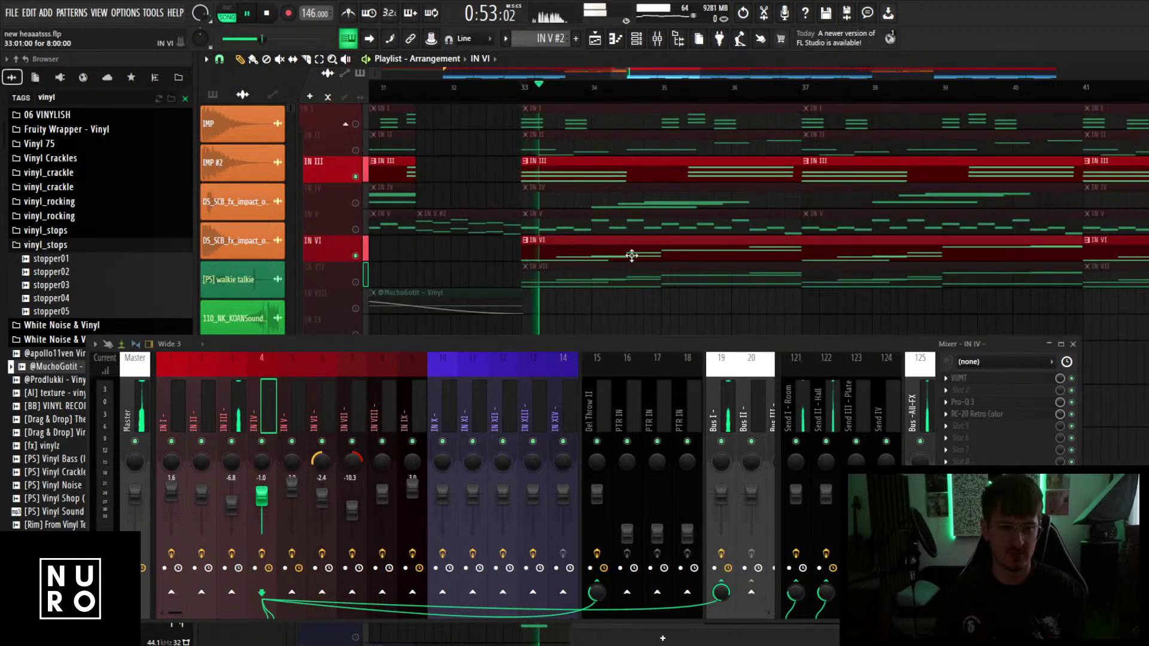
{"action": "double_click", "coordinate": [631, 256]}
{"action": "scroll", "coordinate": [659, 325], "scroll_direction": "down", "scroll_amount": 2}
{"action": "scroll", "coordinate": [598, 312], "scroll_direction": "up", "scroll_amount": 3}
{"action": "scroll", "coordinate": [502, 261], "scroll_direction": "up", "scroll_amount": 1}
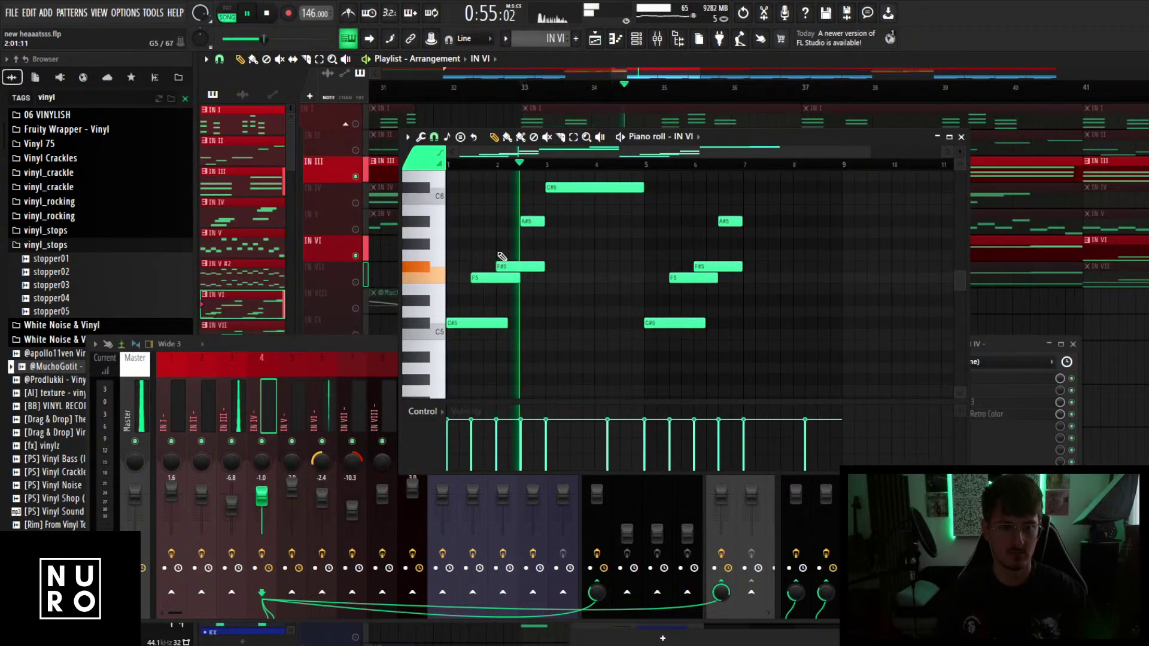
{"action": "scroll", "coordinate": [493, 239], "scroll_direction": "up", "scroll_amount": 3}
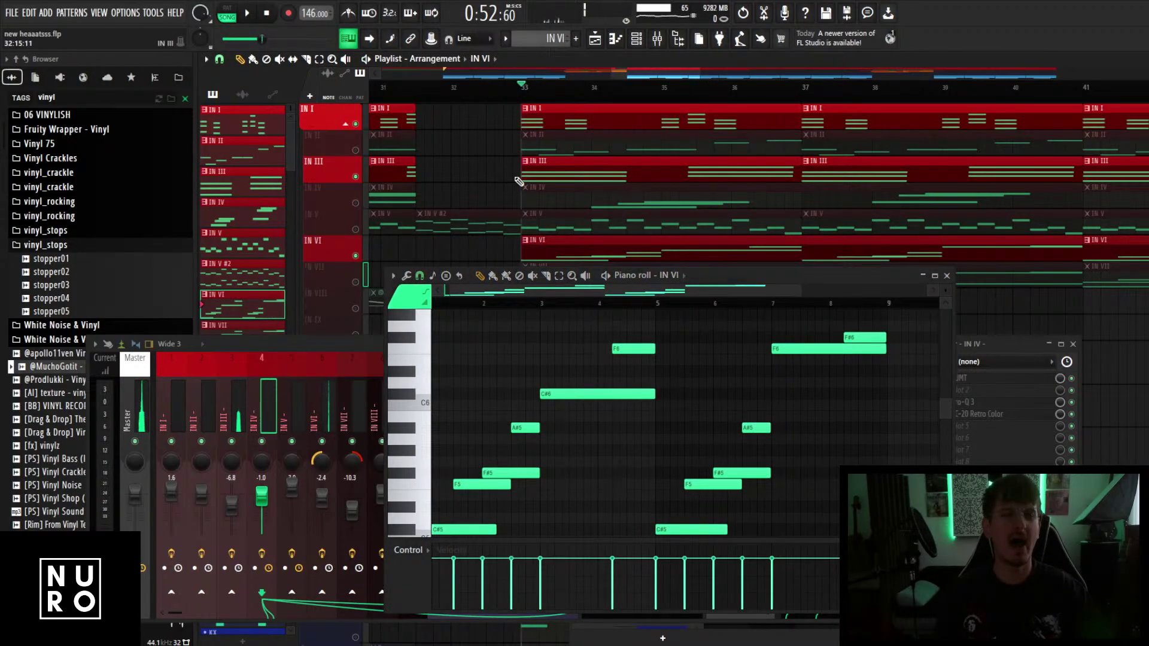
Unmute IN VII, mute IN VI, and examine the notes of the IN VII pattern during playback.
{"action": "scroll", "coordinate": [557, 195], "scroll_direction": "down", "scroll_amount": 3}
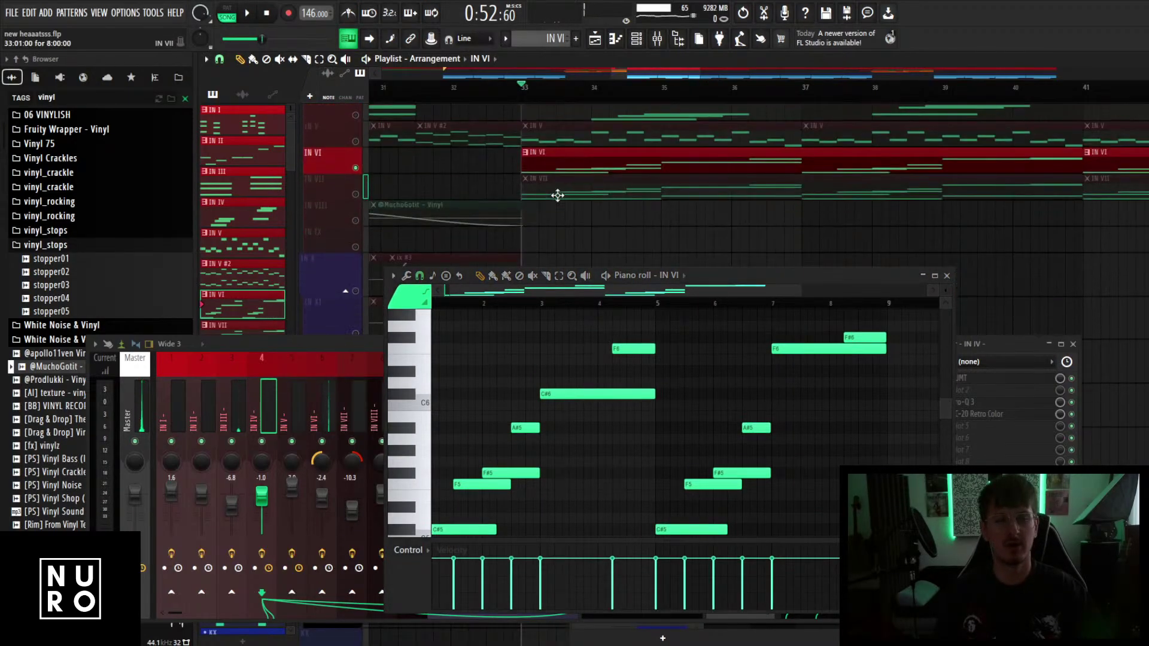
{"action": "left_click", "coordinate": [355, 194]}
{"action": "left_click", "coordinate": [356, 168]}
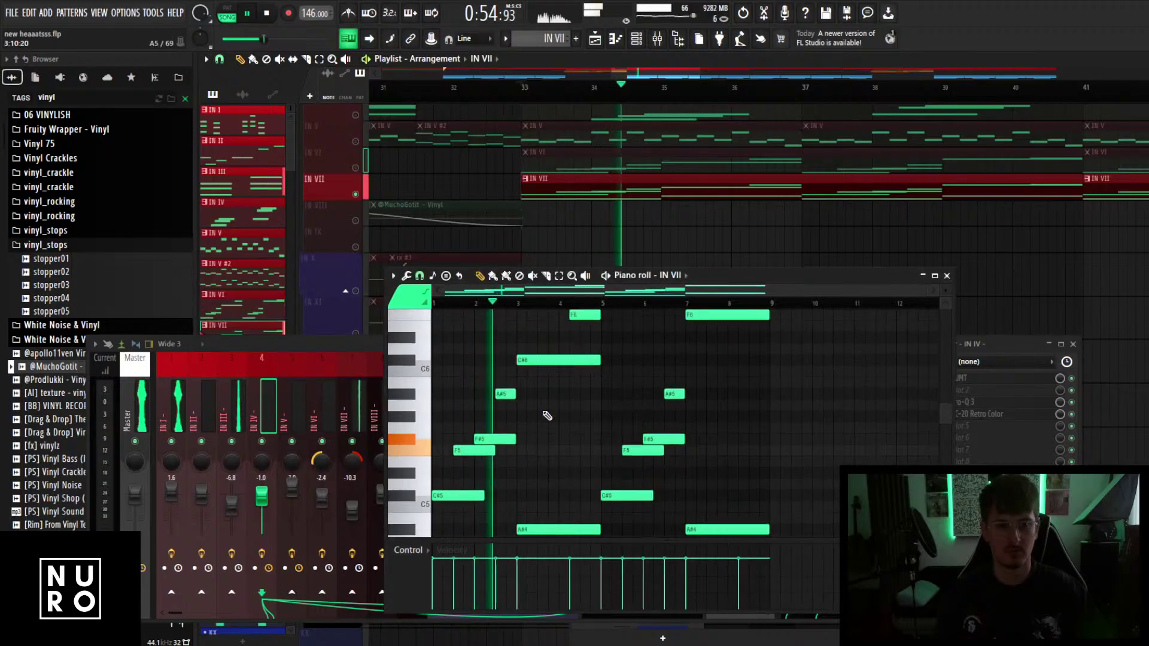
{"action": "scroll", "coordinate": [533, 418], "scroll_direction": "up", "scroll_amount": 2}
{"action": "scroll", "coordinate": [533, 419], "scroll_direction": "up", "scroll_amount": 4}
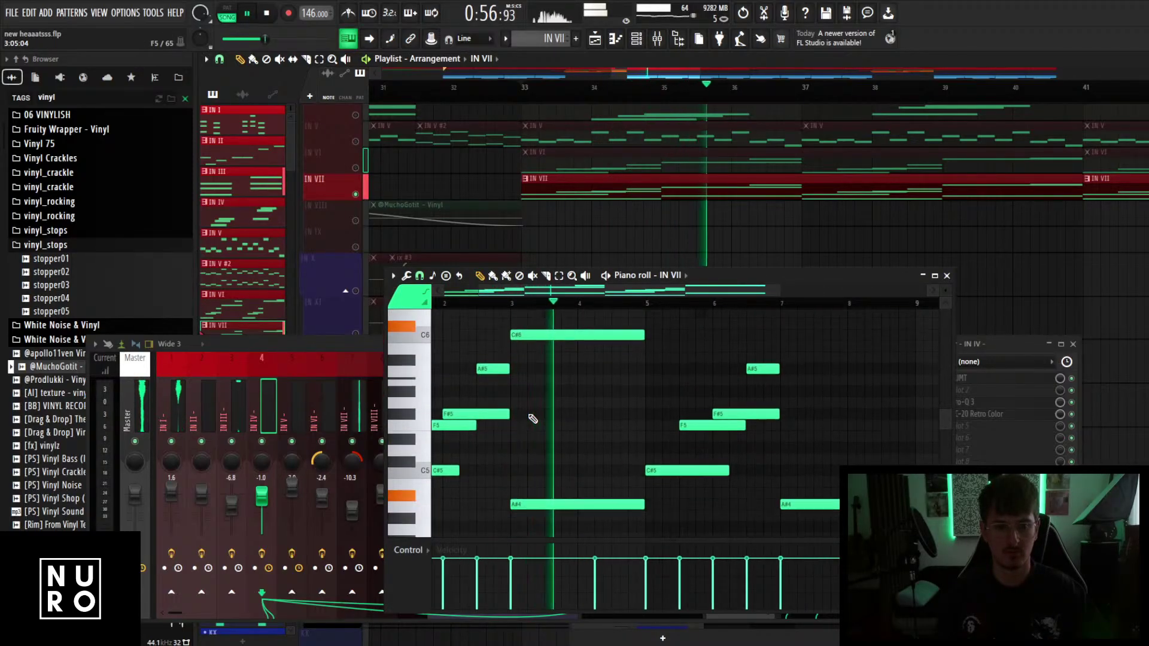
{"action": "scroll", "coordinate": [625, 230], "scroll_direction": "up", "scroll_amount": 3}
Unmute IN I, IN III and IN V alongside IN VII and listen to the layered tracks from bar 33.
{"action": "left_click", "coordinate": [355, 123]}
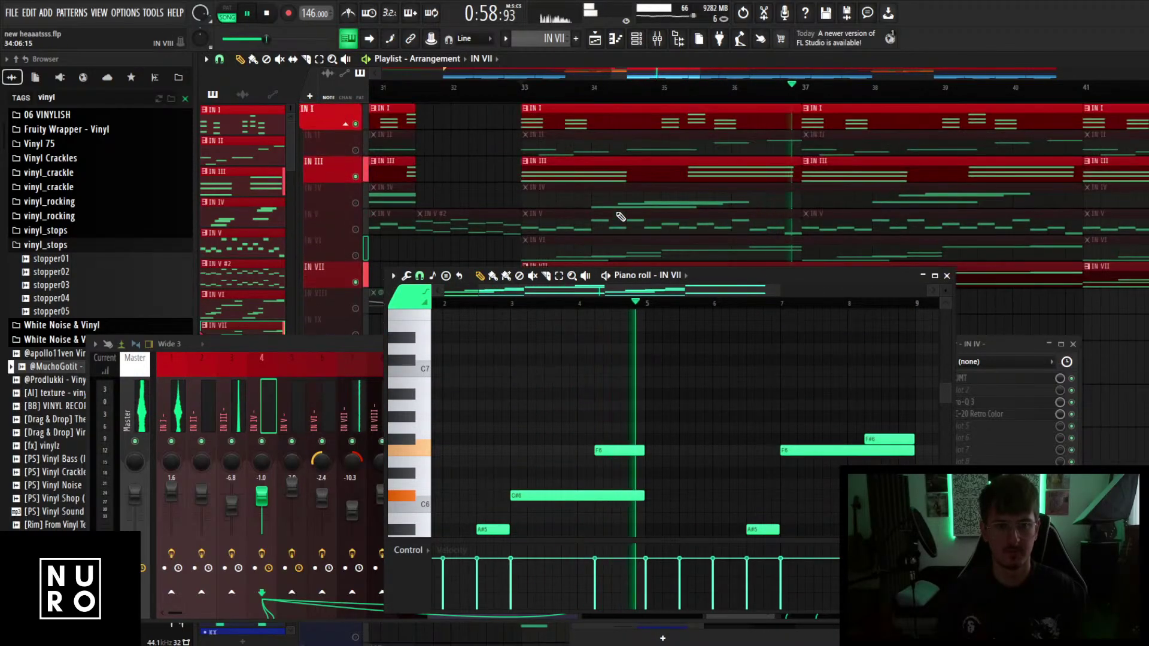
{"action": "left_click", "coordinate": [356, 172]}
{"action": "key", "text": "space"}
{"action": "left_click", "coordinate": [356, 223]}
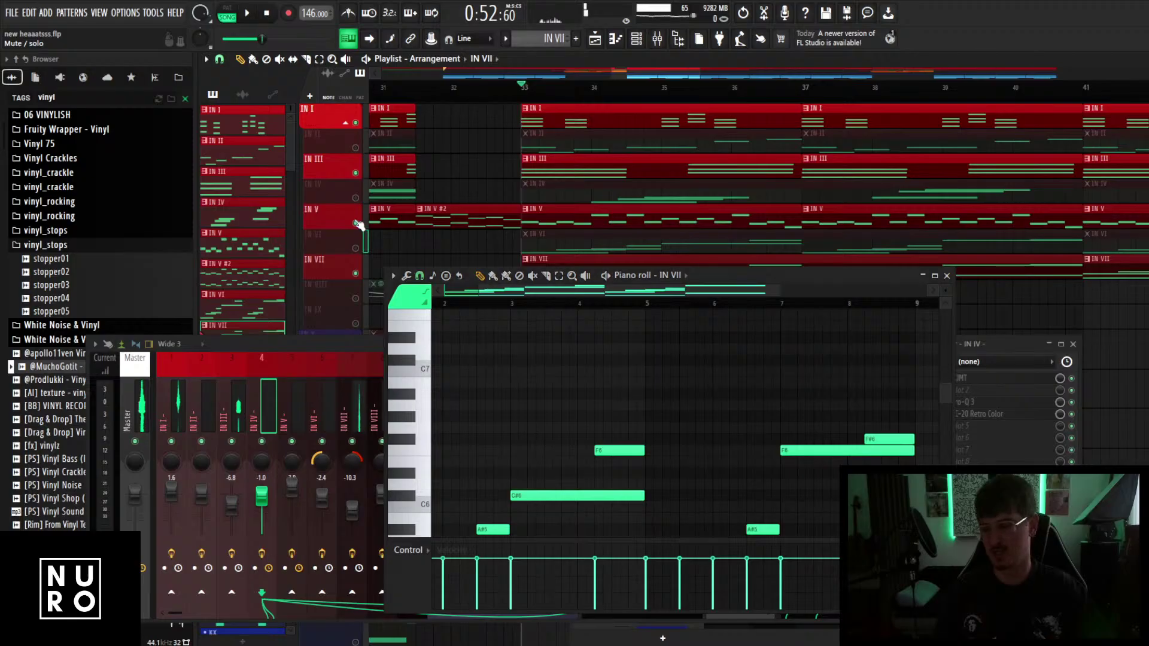
{"action": "key", "text": "space"}
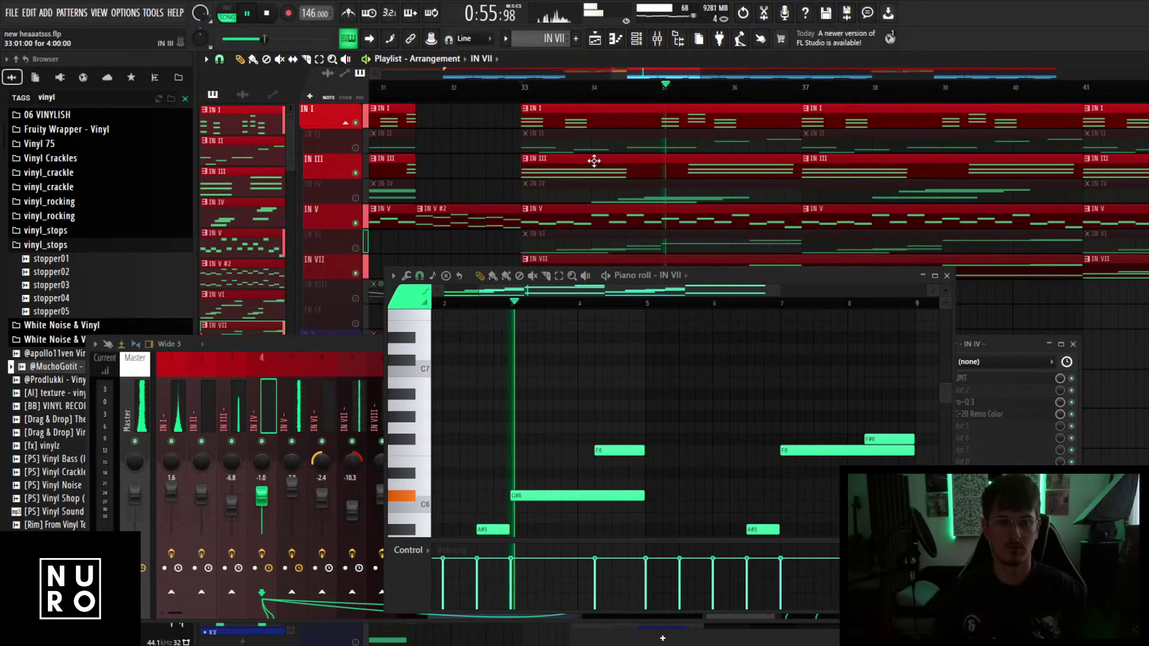
{"action": "scroll", "coordinate": [590, 411], "scroll_direction": "down", "scroll_amount": 2}
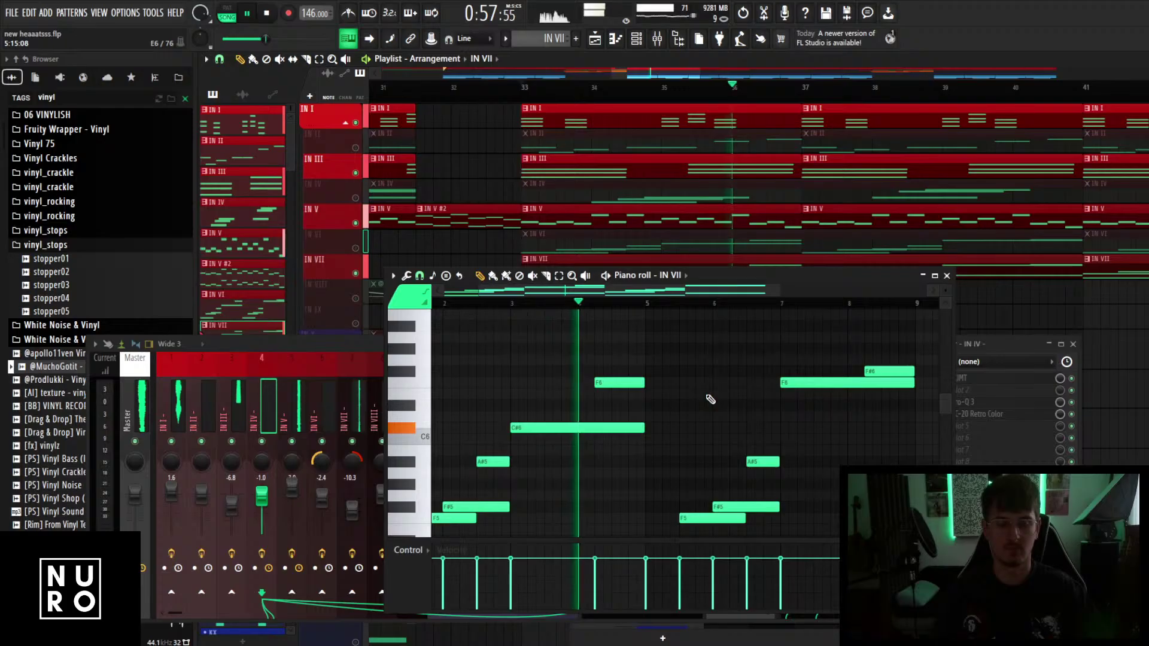
{"action": "scroll", "coordinate": [681, 198], "scroll_direction": "down", "scroll_amount": 1}
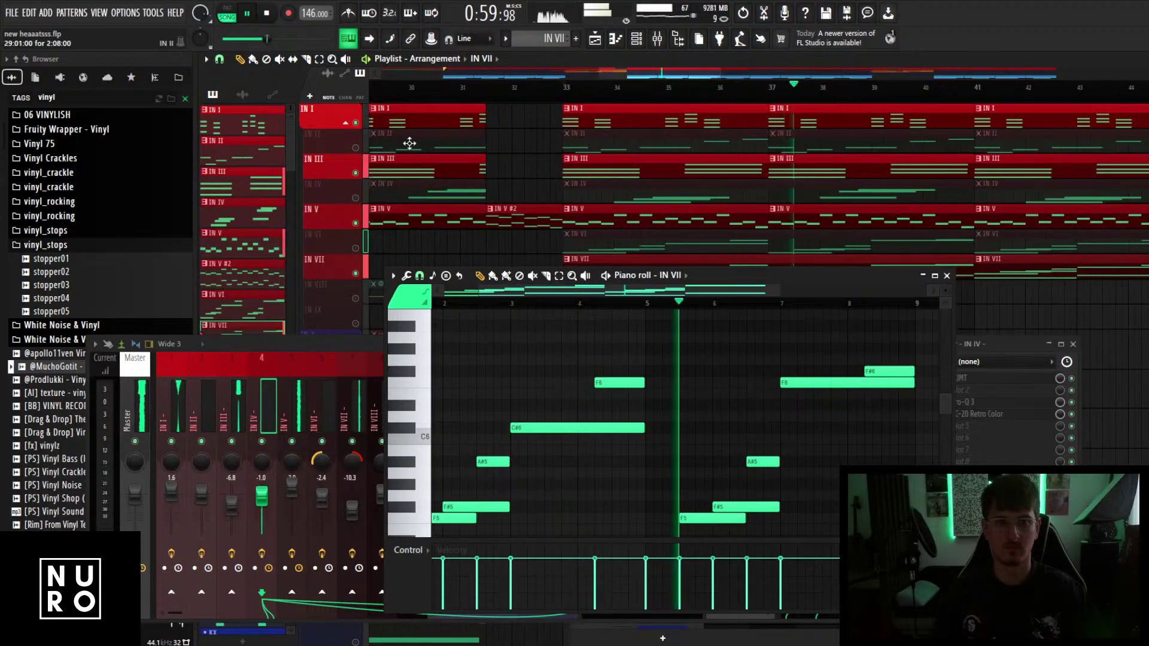
{"action": "key", "text": "space"}
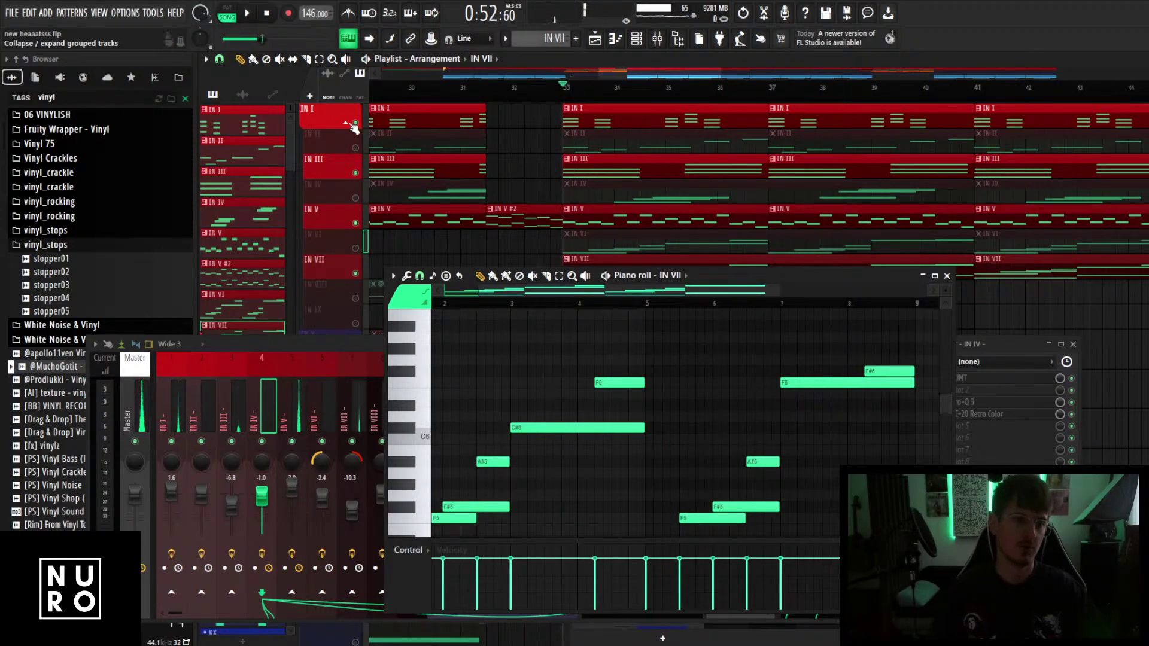
Isolate IN I with its track group collapsed, and load Pro-Q 3 in slot 3 of the IN I mixer track.
{"action": "scroll", "coordinate": [313, 170], "scroll_direction": "down", "scroll_amount": 3}
{"action": "left_click", "coordinate": [182, 386]}
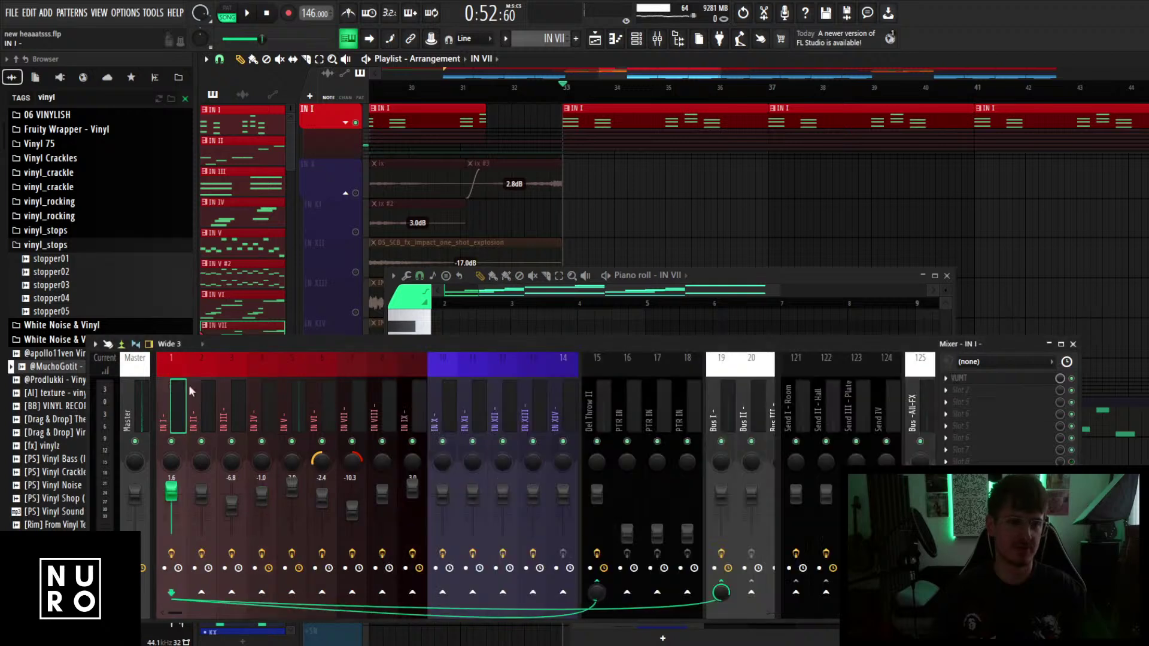
{"action": "key", "text": "space"}
{"action": "left_click", "coordinate": [949, 402]}
{"action": "left_click", "coordinate": [502, 79]}
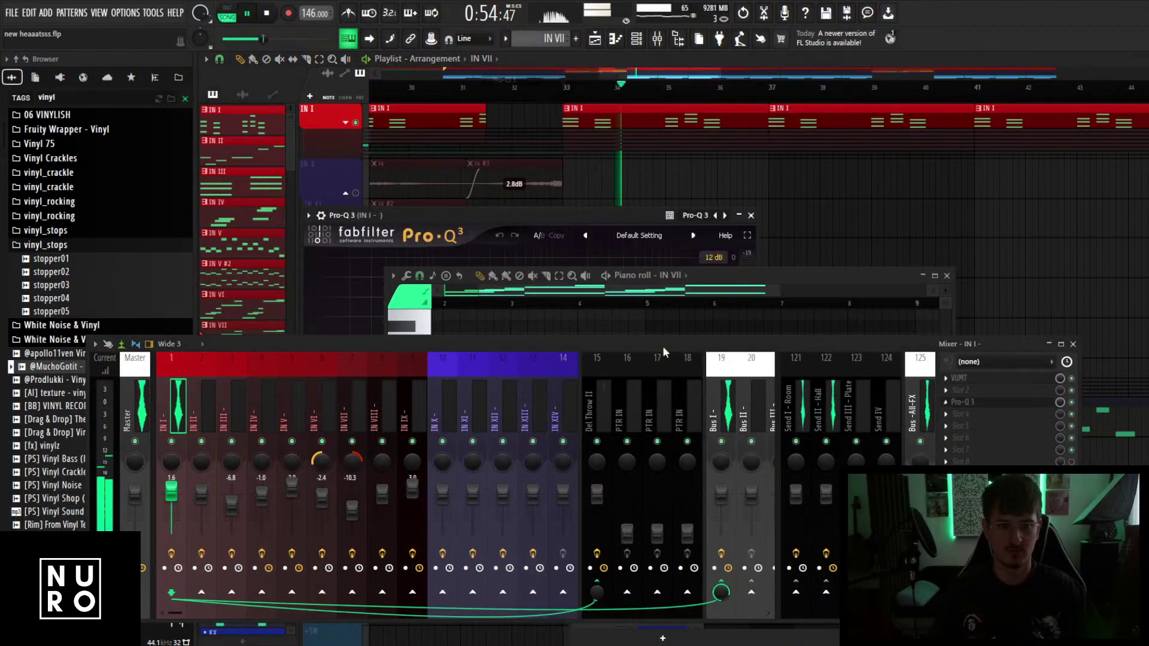
{"action": "key", "text": "F7"}
{"action": "left_click_drag", "start_coordinate": [777, 275], "coordinate": [910, 533]}
{"action": "left_click_drag", "start_coordinate": [572, 217], "coordinate": [637, 54]}
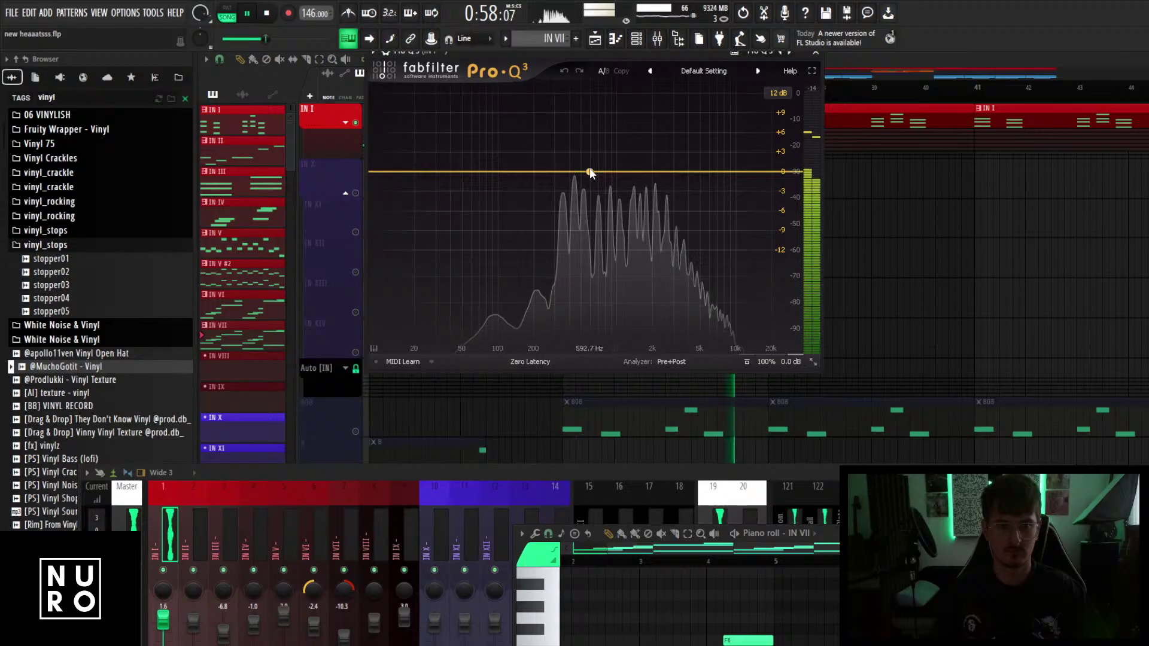
Add dynamic bell cuts to IN I at 453.71 Hz (-4.18 dB, Q 2.207) and 2673.8 Hz (-2.25 dB, Q 1.563).
{"action": "left_click", "coordinate": [575, 172]}
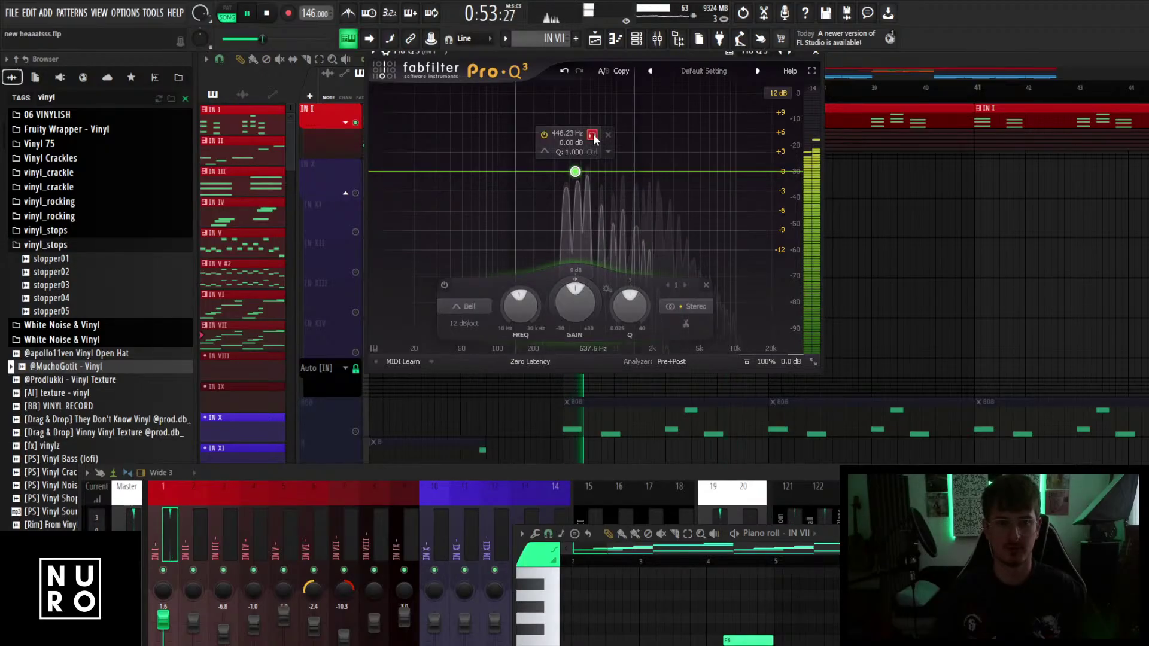
{"action": "left_click_drag", "start_coordinate": [594, 137], "coordinate": [599, 135]}
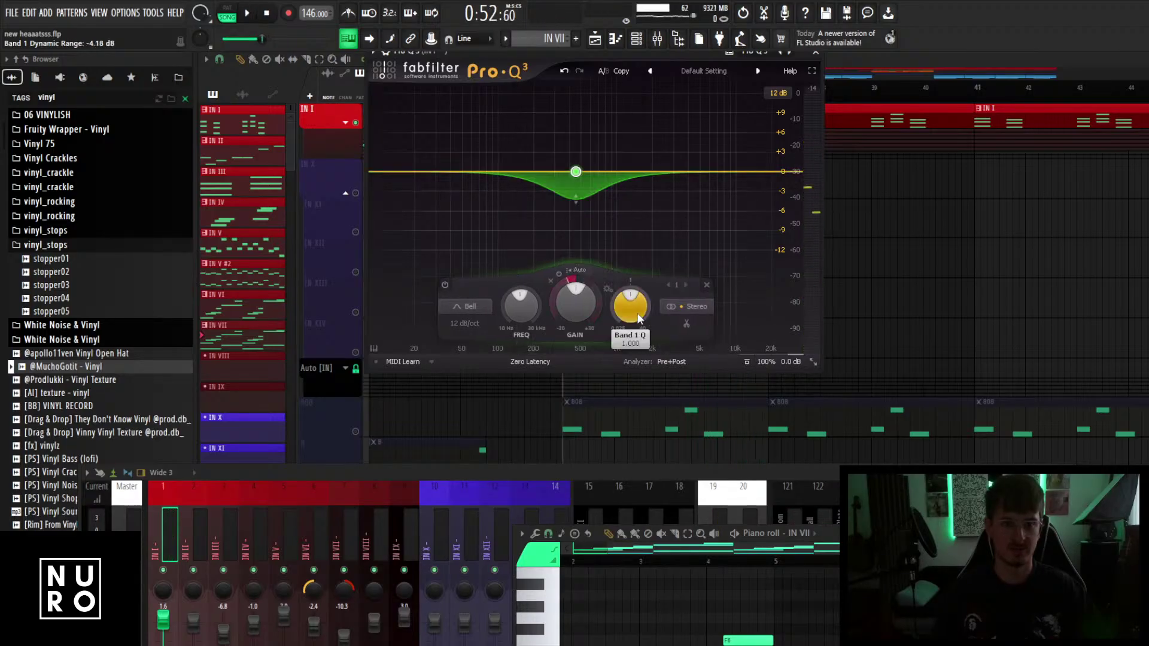
{"action": "left_click_drag", "start_coordinate": [667, 173], "coordinate": [689, 136]}
{"action": "key", "text": "space"}
{"action": "key", "text": "space"}
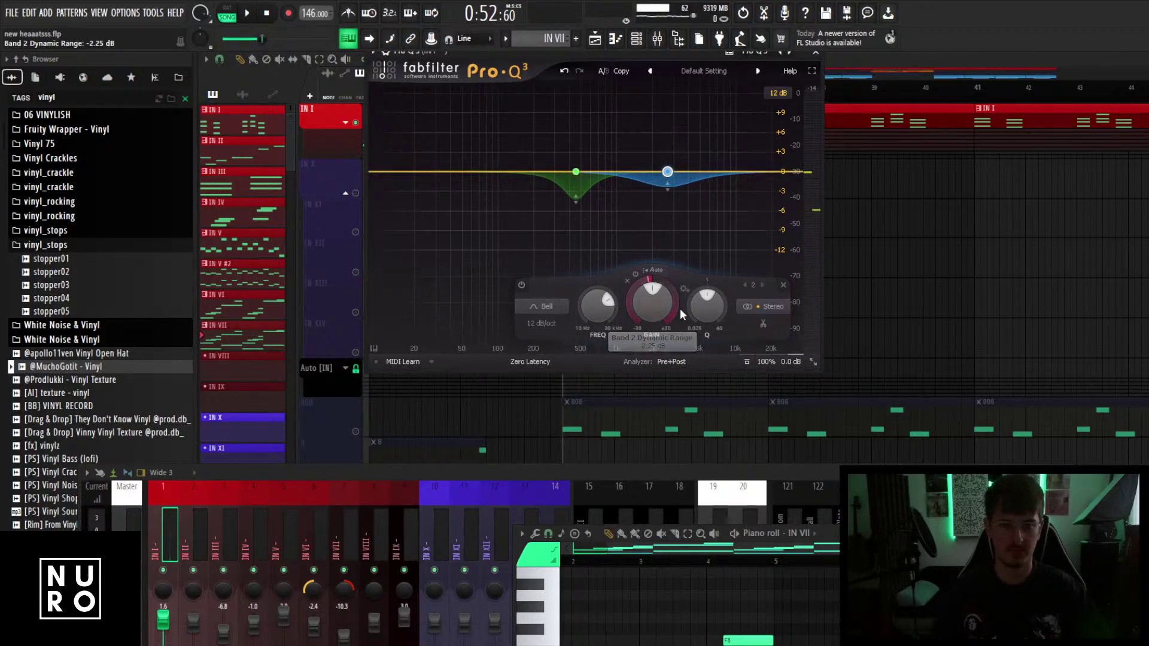
{"action": "left_click_drag", "start_coordinate": [708, 302], "coordinate": [710, 297]}
{"action": "key", "text": "space"}
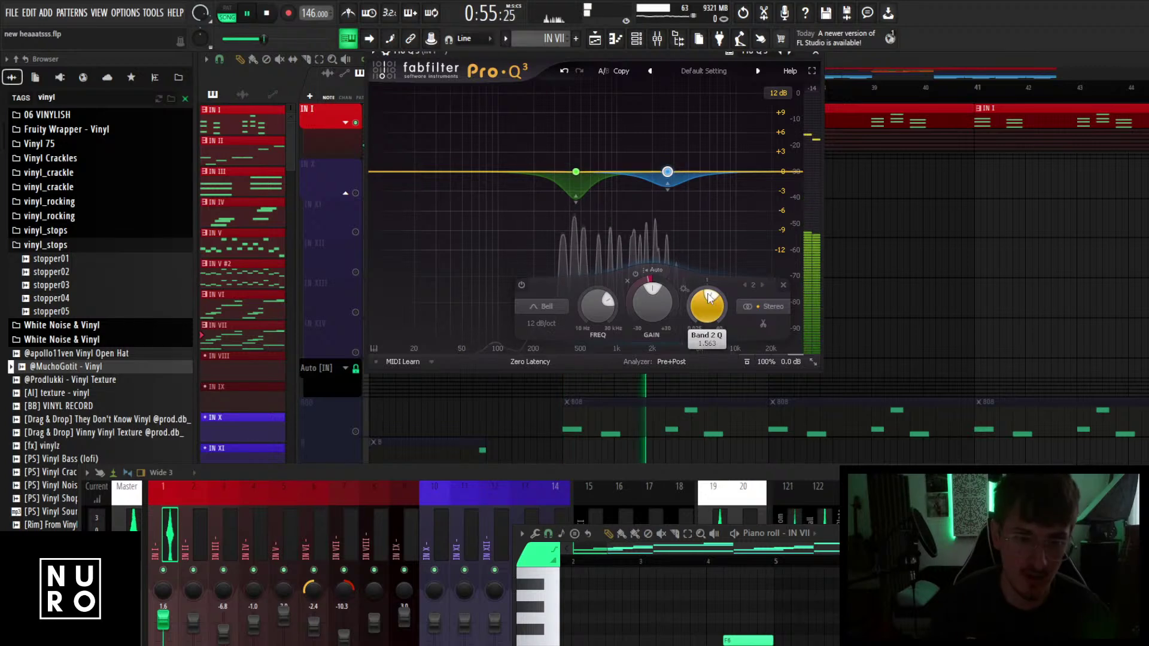
Add a low cut at about 200 Hz to IN I, shift band 2 to 2426.1 Hz, and close the equalizer.
{"action": "mouse_move", "coordinate": [588, 202]}
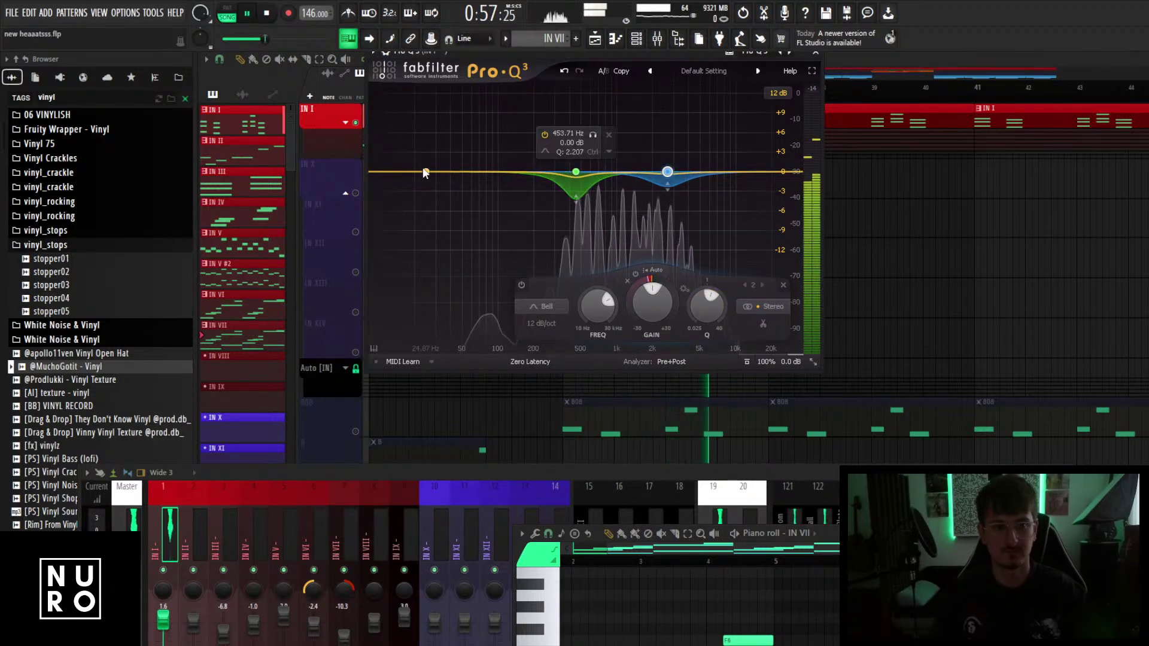
{"action": "double_click", "coordinate": [457, 170]}
{"action": "left_click_drag", "start_coordinate": [457, 170], "coordinate": [536, 170]}
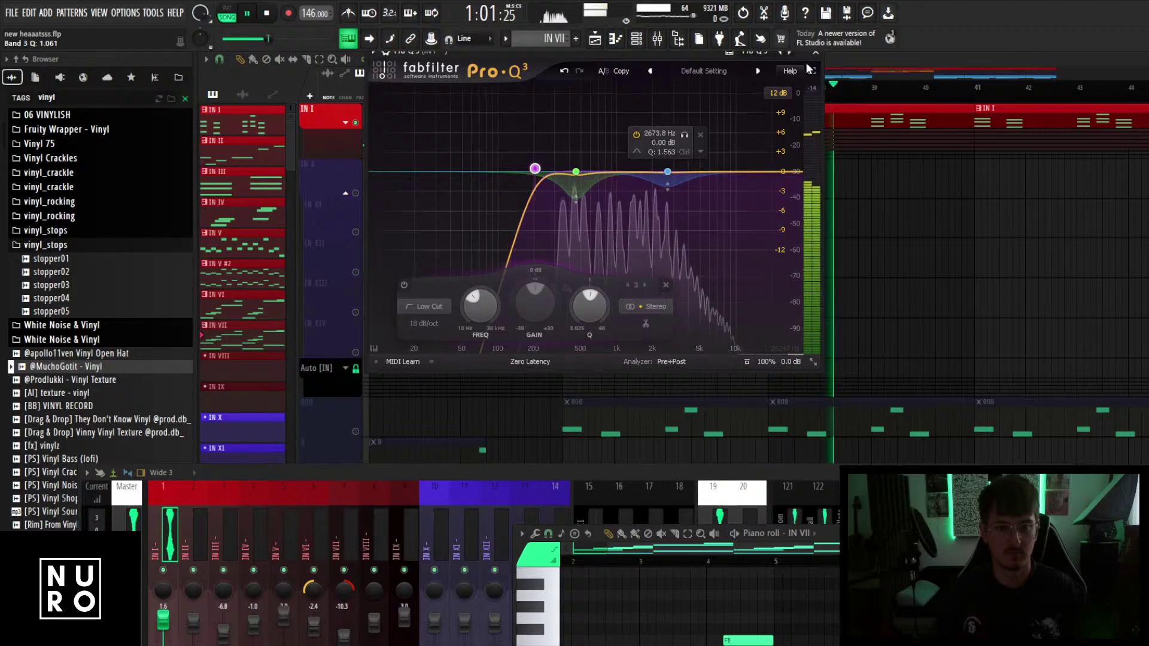
{"action": "left_click_drag", "start_coordinate": [668, 171], "coordinate": [663, 173]}
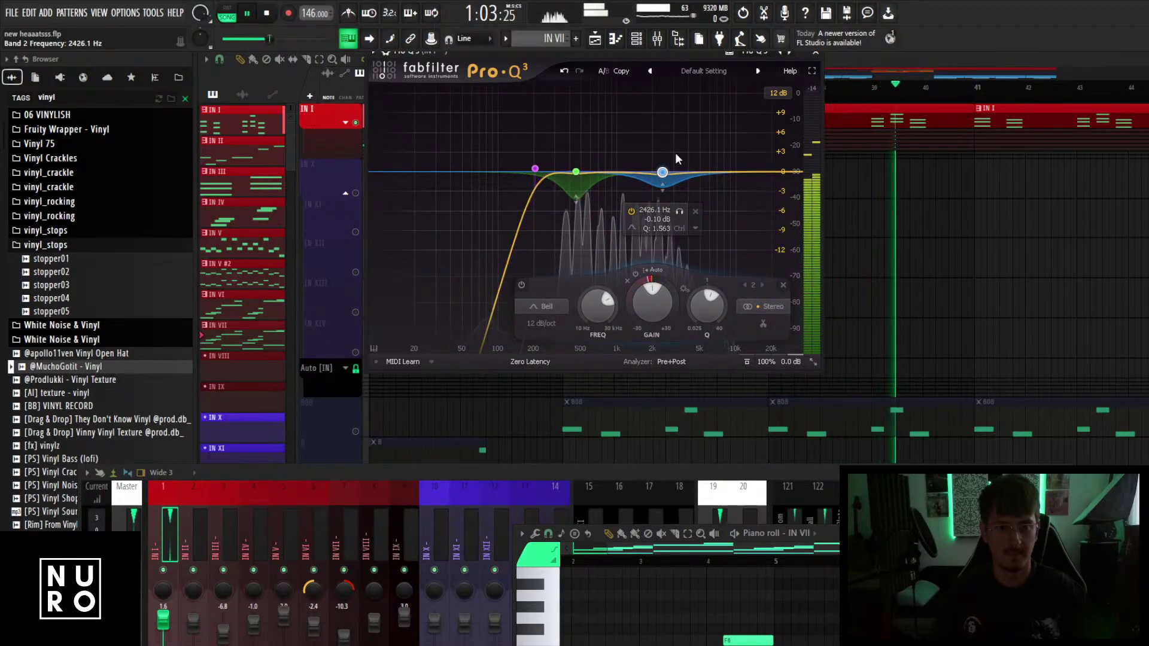
{"action": "key", "text": "space"}
{"action": "left_click", "coordinate": [815, 53]}
Expand the IN I track group, solo the IN II playlist track, and play it briefly from bar 33.
{"action": "scroll", "coordinate": [770, 191], "scroll_direction": "up", "scroll_amount": 2}
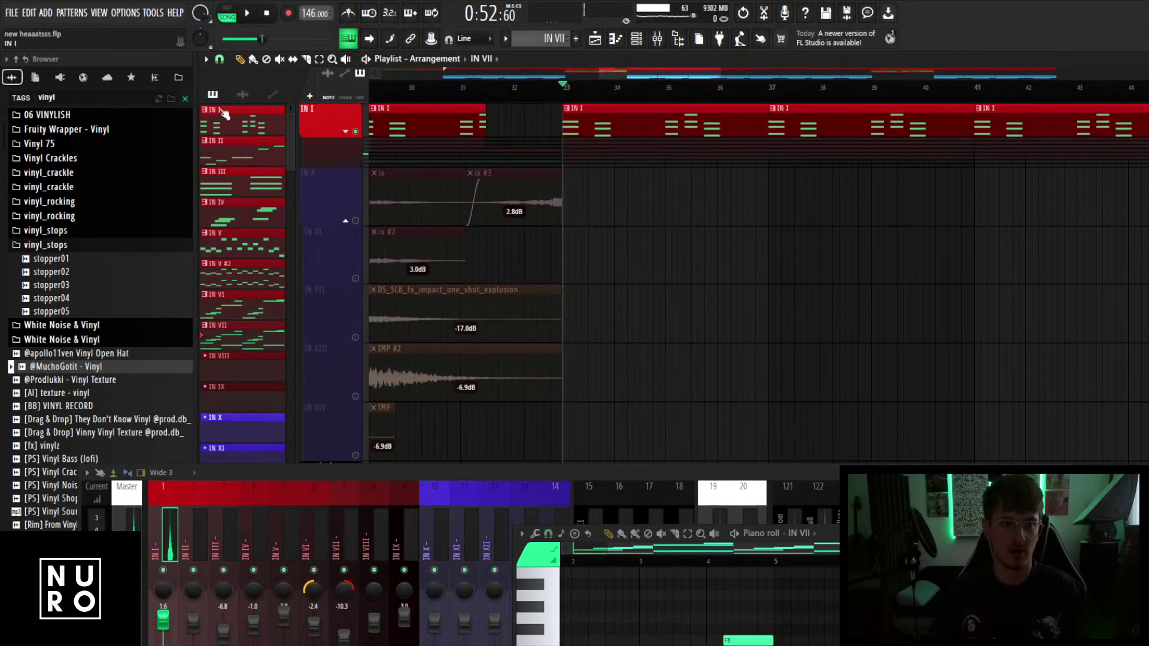
{"action": "left_click", "coordinate": [345, 131]}
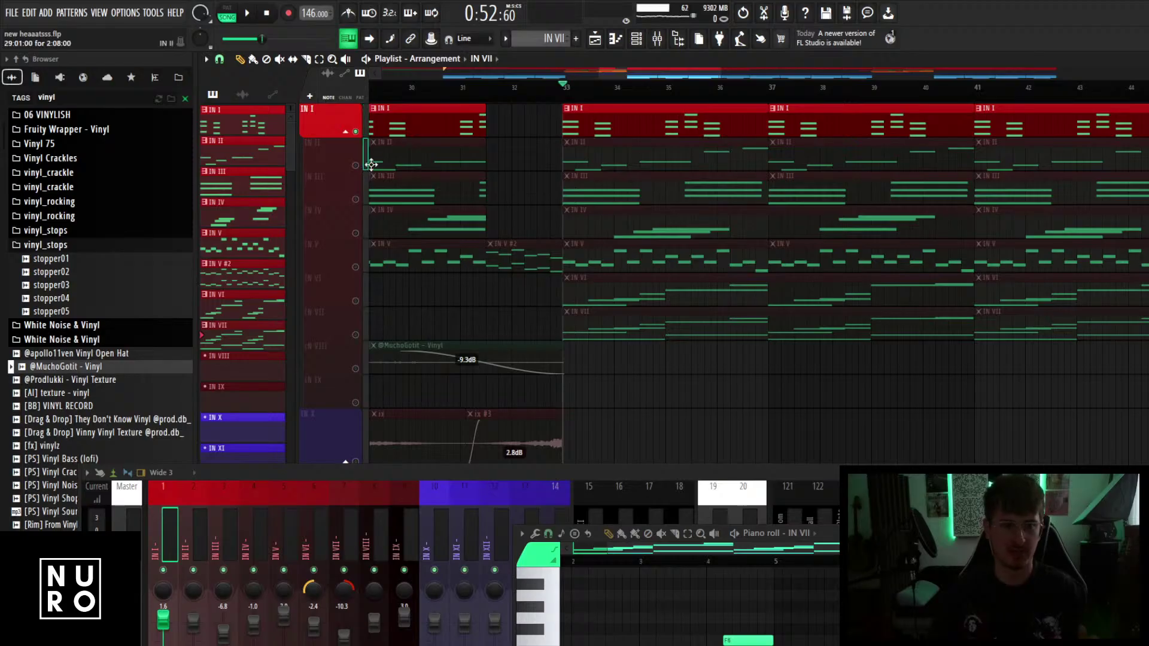
{"action": "left_click", "coordinate": [355, 166]}
{"action": "right_click", "coordinate": [352, 167]}
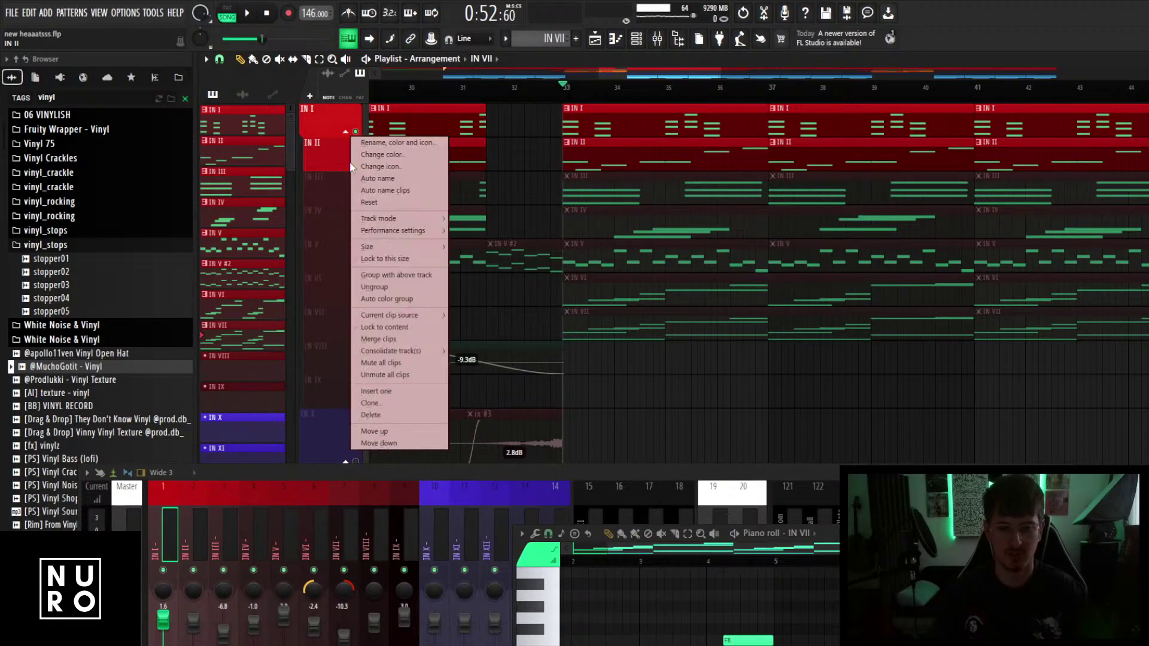
{"action": "right_click", "coordinate": [355, 165]}
{"action": "key", "text": "space"}
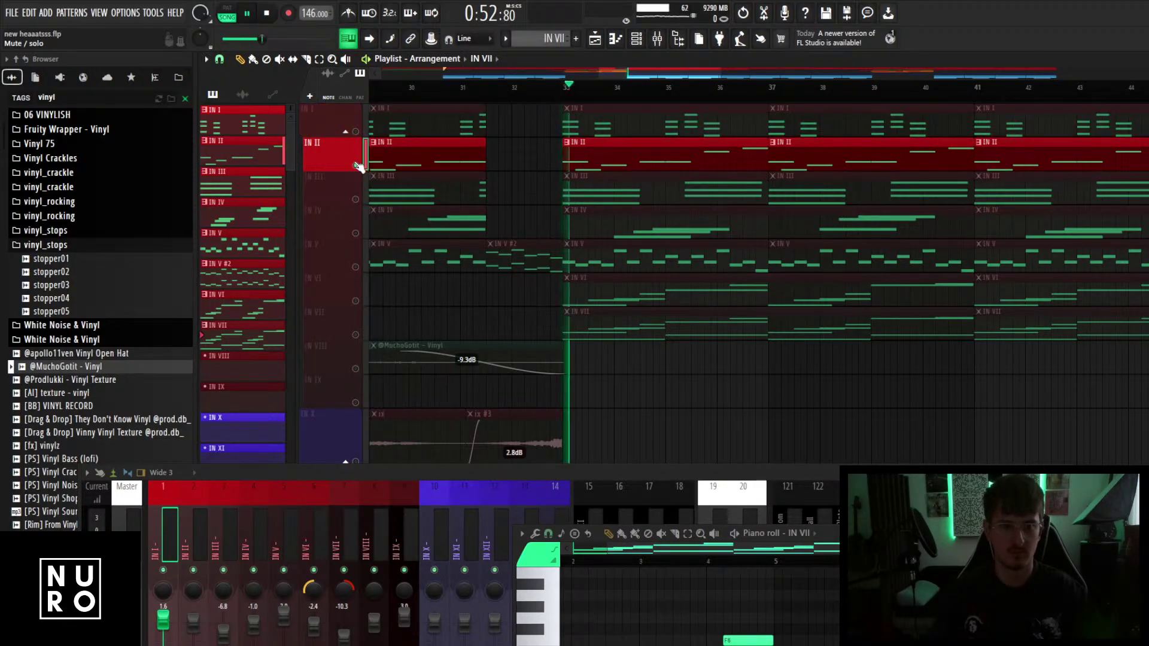
{"action": "key", "text": "space"}
Load Pro-Q 3 in slot 3 of the IN II mixer track and add a 12 dB/oct low cut at about 92 Hz.
{"action": "left_click", "coordinate": [192, 526]}
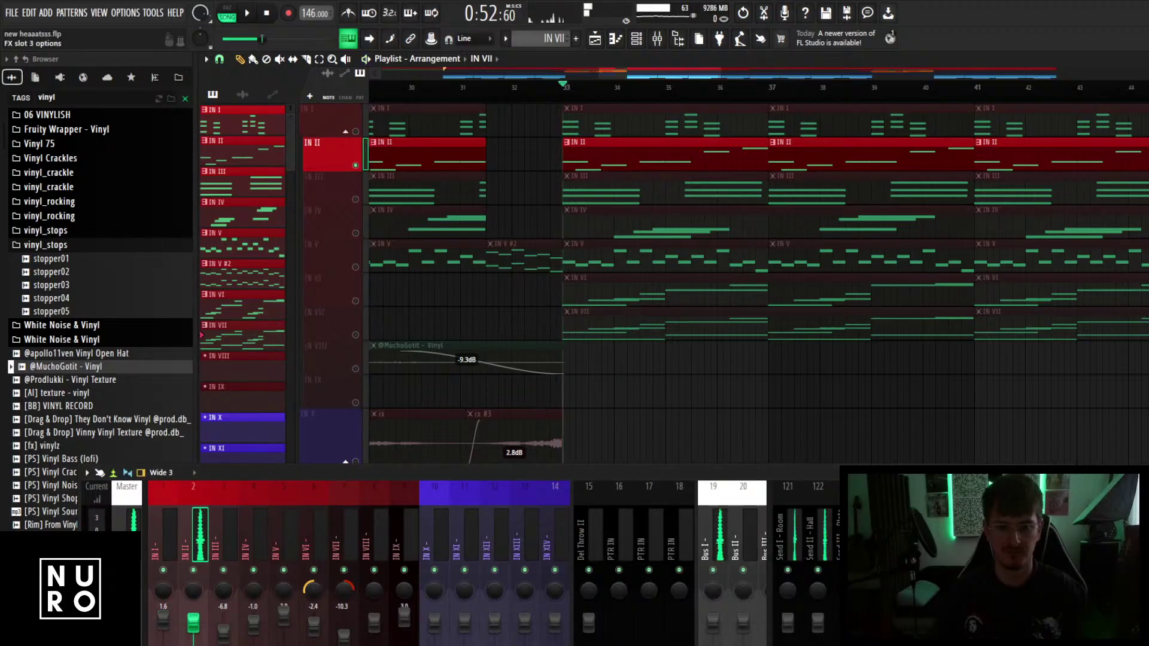
{"action": "left_click", "coordinate": [934, 509]}
{"action": "left_click", "coordinate": [507, 81]}
{"action": "key", "text": "space"}
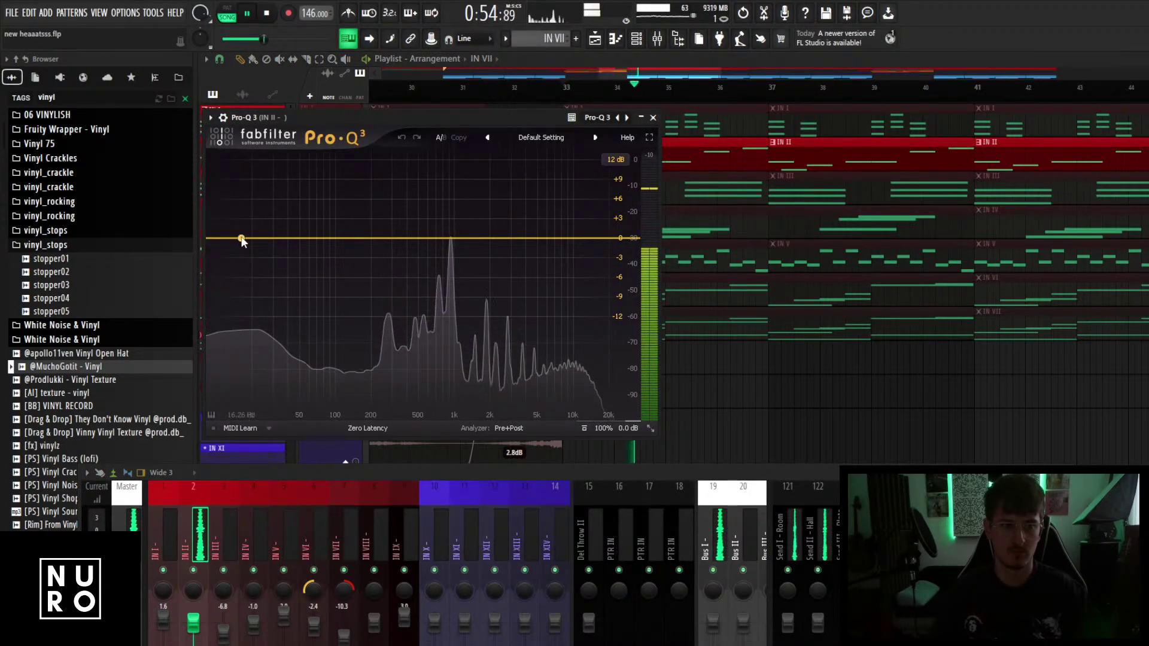
{"action": "left_click_drag", "start_coordinate": [242, 240], "coordinate": [331, 237]}
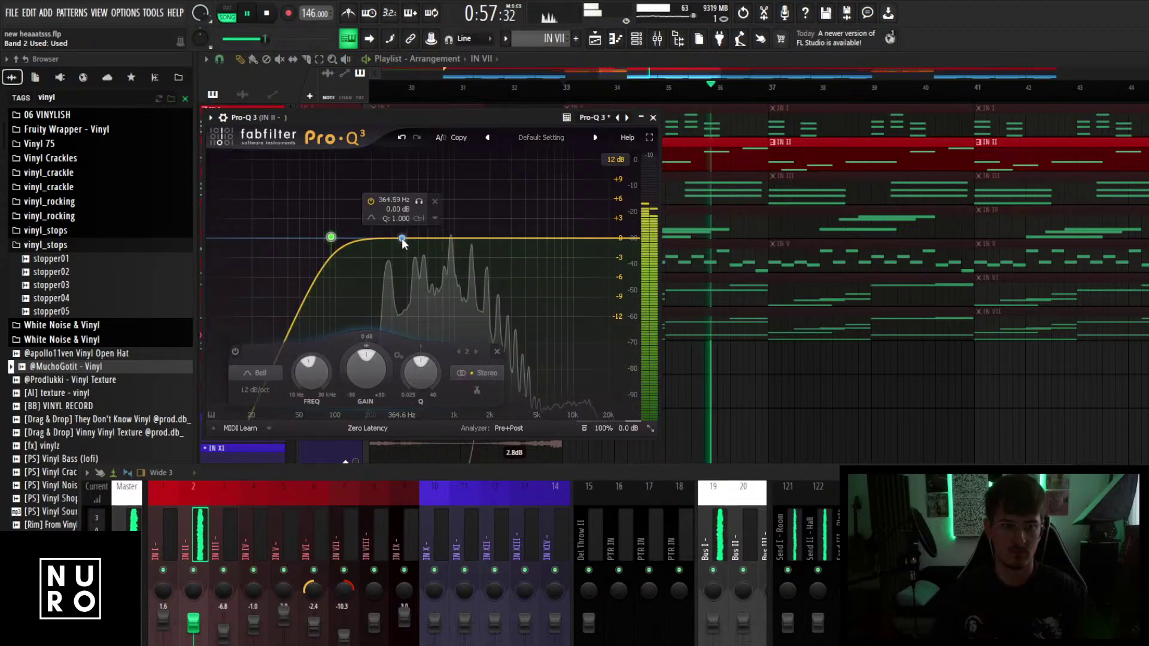
Add a bell band at 373.56 Hz to IN II's equalizer with a dynamic range of about -5 dB.
{"action": "left_click", "coordinate": [404, 239]}
{"action": "left_click_drag", "start_coordinate": [407, 238], "coordinate": [406, 239]}
{"action": "key", "text": "space"}
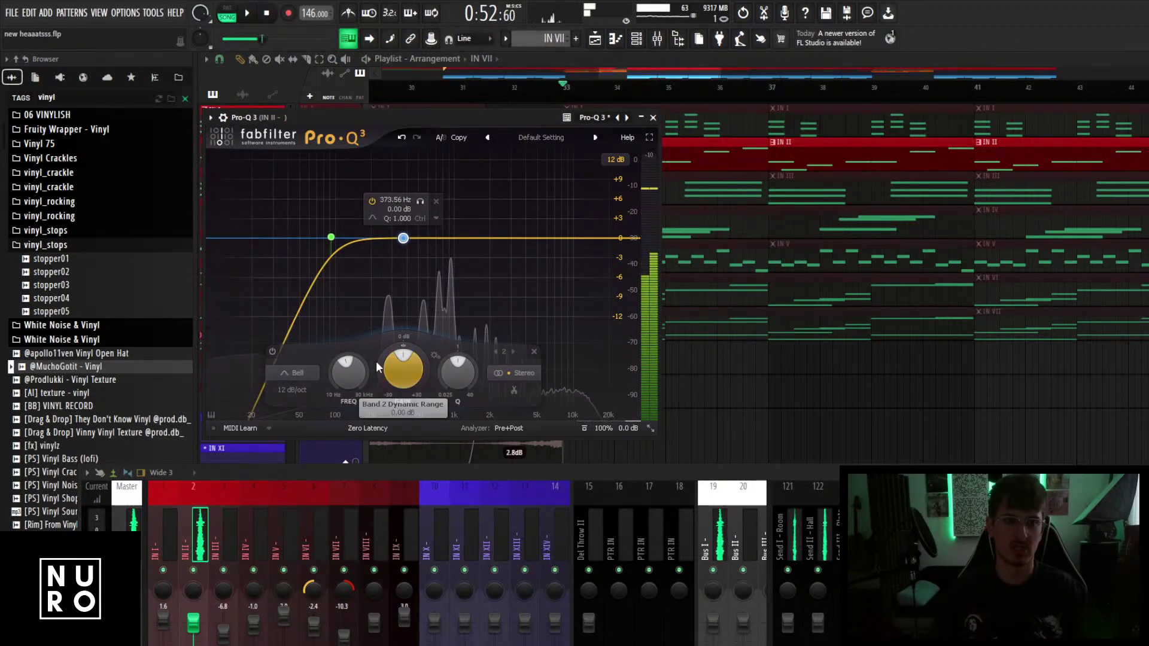
{"action": "left_click_drag", "start_coordinate": [398, 346], "coordinate": [342, 431]}
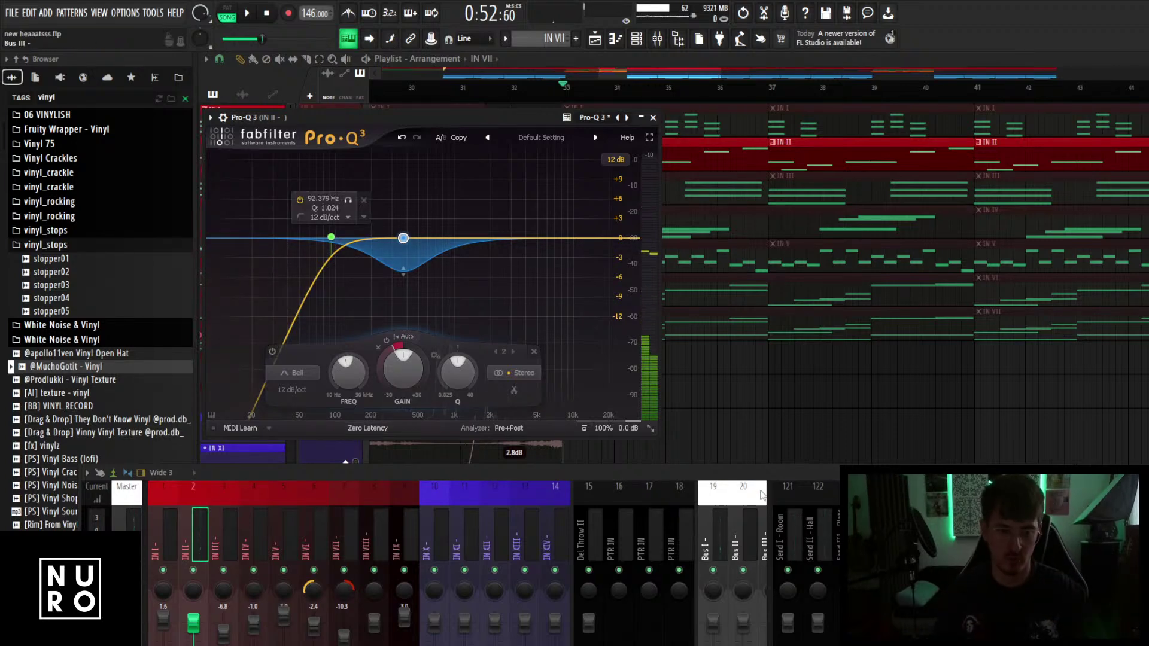
Set band 2's Q to 1.403 and the equalizer's output level to +0.67 dB, and play IN II.
{"action": "mouse_move", "coordinate": [616, 428]}
{"action": "left_click_drag", "start_coordinate": [618, 376], "coordinate": [619, 371]}
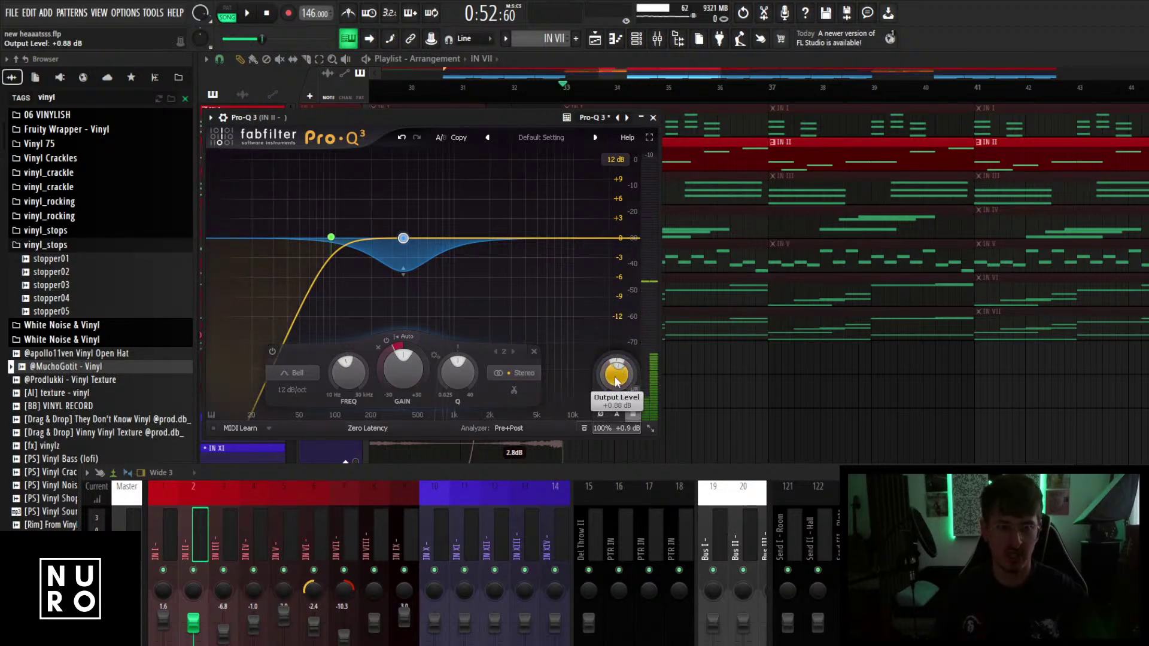
{"action": "mouse_move", "coordinate": [402, 251]}
{"action": "left_click_drag", "start_coordinate": [407, 378], "coordinate": [406, 376]}
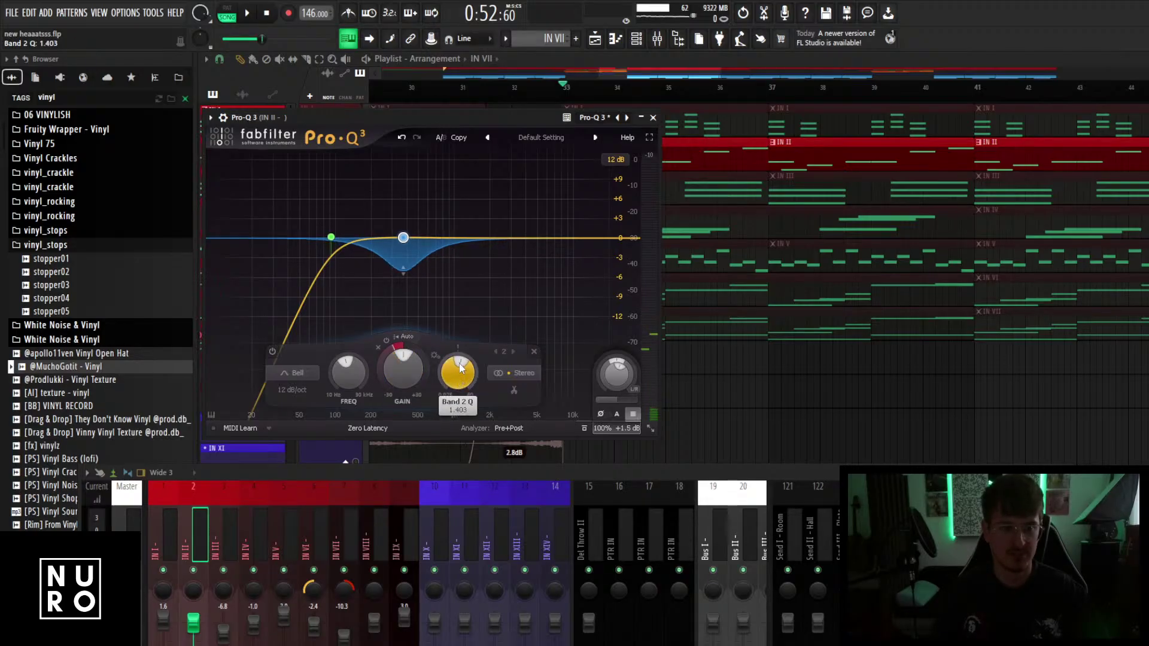
{"action": "left_click_drag", "start_coordinate": [613, 383], "coordinate": [607, 390]}
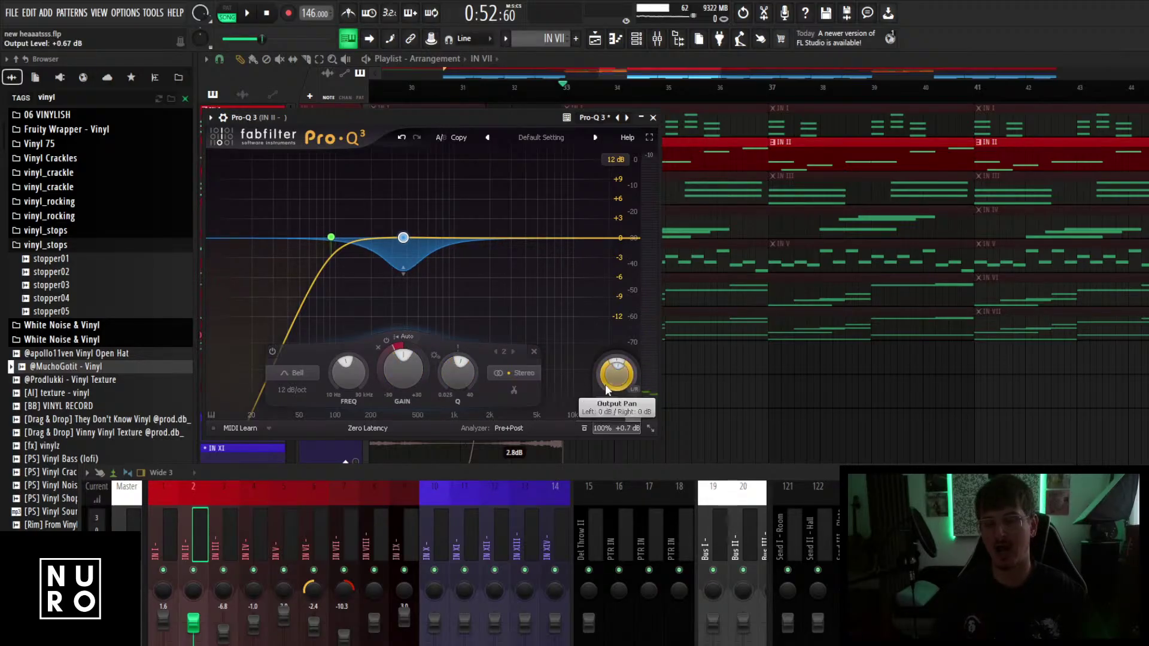
{"action": "key", "text": "space"}
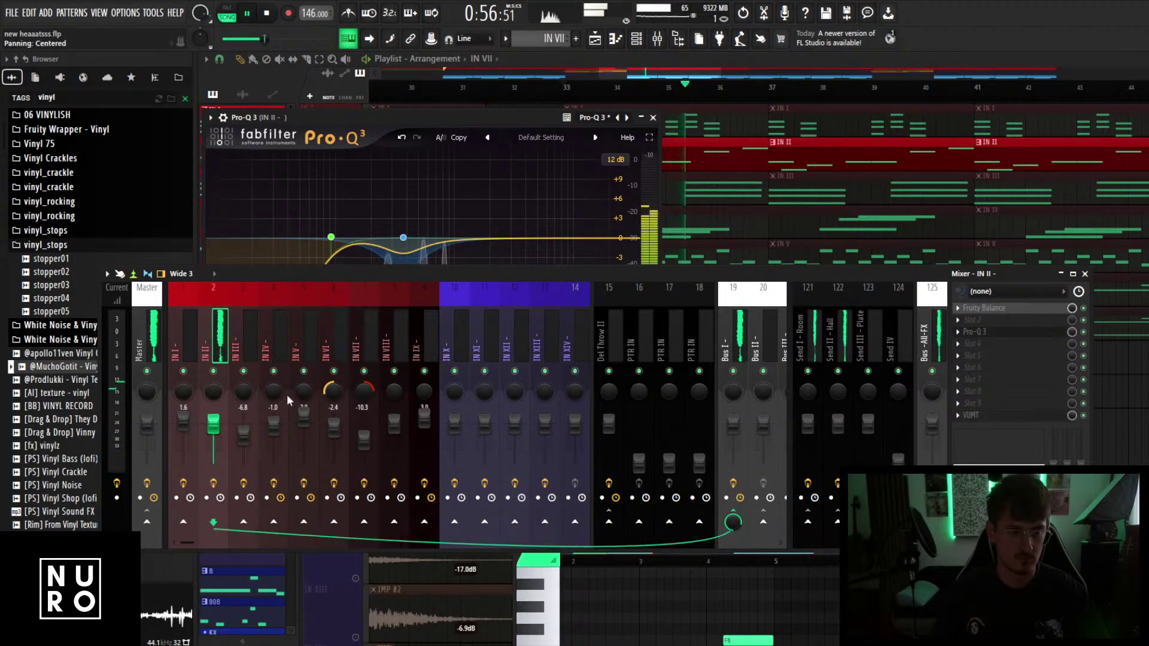
Close IN II's equalizer, solo the IN III playlist track, and play it from bar 33.
{"action": "left_click", "coordinate": [653, 117]}
{"action": "key", "text": "space"}
{"action": "scroll", "coordinate": [636, 154], "scroll_direction": "up", "scroll_amount": 2}
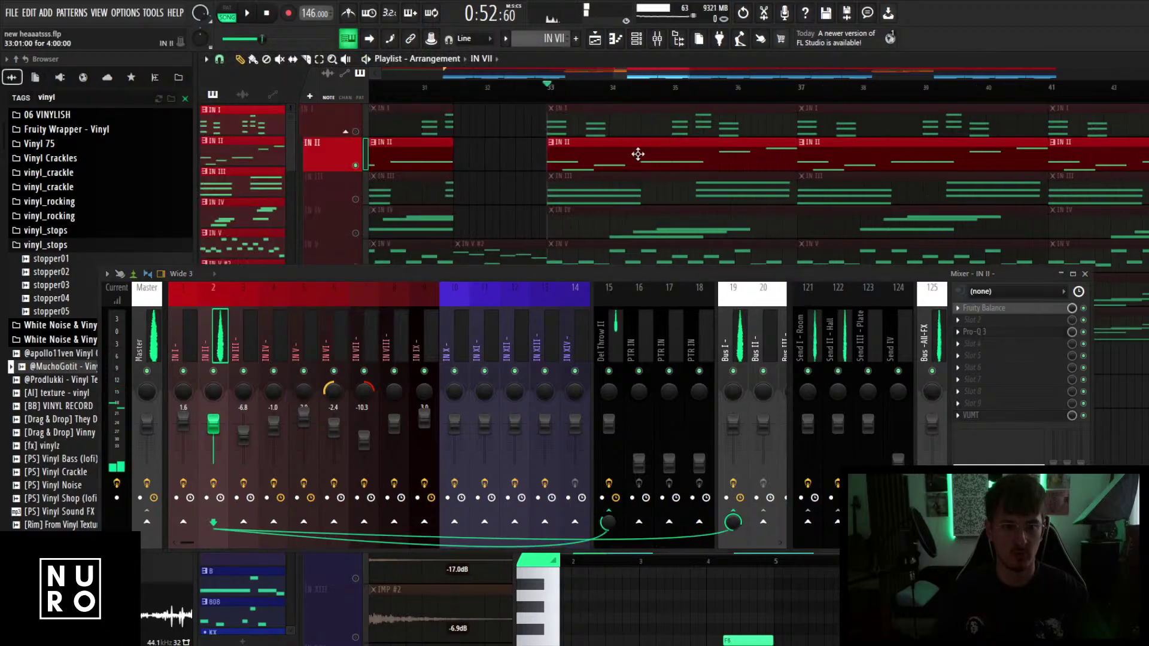
{"action": "right_click", "coordinate": [357, 200]}
{"action": "key", "text": "space"}
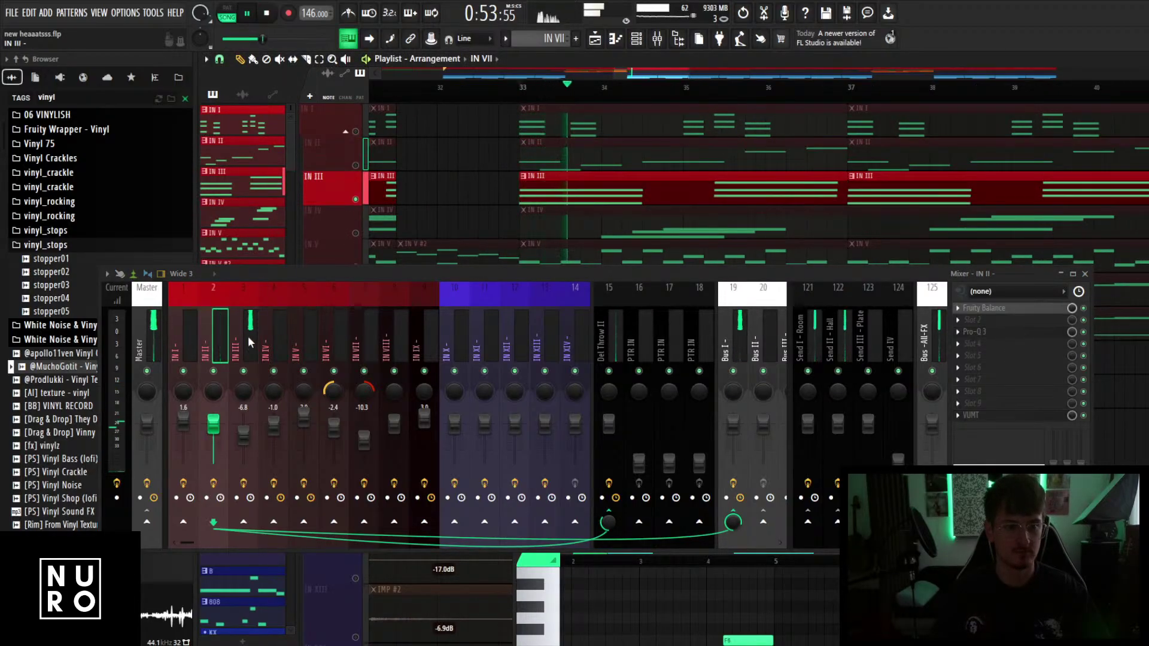
Load Pro-Q 3 in slot 4 of the IN III mixer track and add a slight bell cut plus a low shelf at 86.934 Hz, -3.36 dB.
{"action": "left_click", "coordinate": [982, 344]}
{"action": "left_click", "coordinate": [527, 80]}
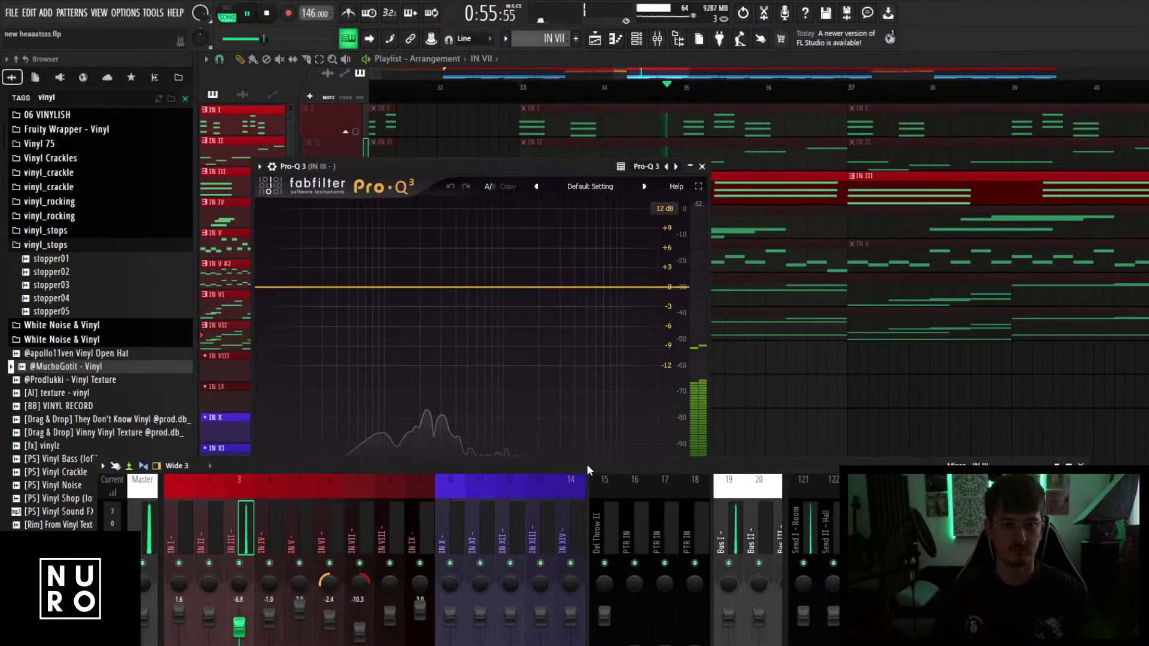
{"action": "left_click_drag", "start_coordinate": [425, 288], "coordinate": [434, 303]}
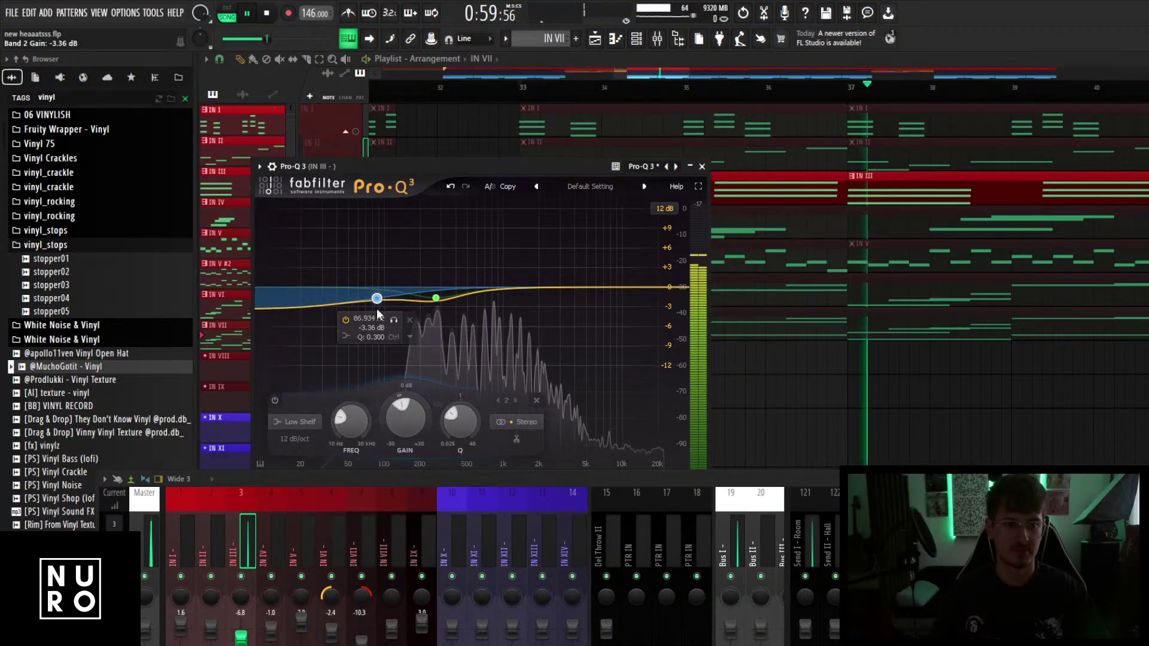
{"action": "left_click", "coordinate": [702, 166]}
{"action": "key", "text": "space"}
{"action": "left_click_drag", "start_coordinate": [702, 482], "coordinate": [698, 294]}
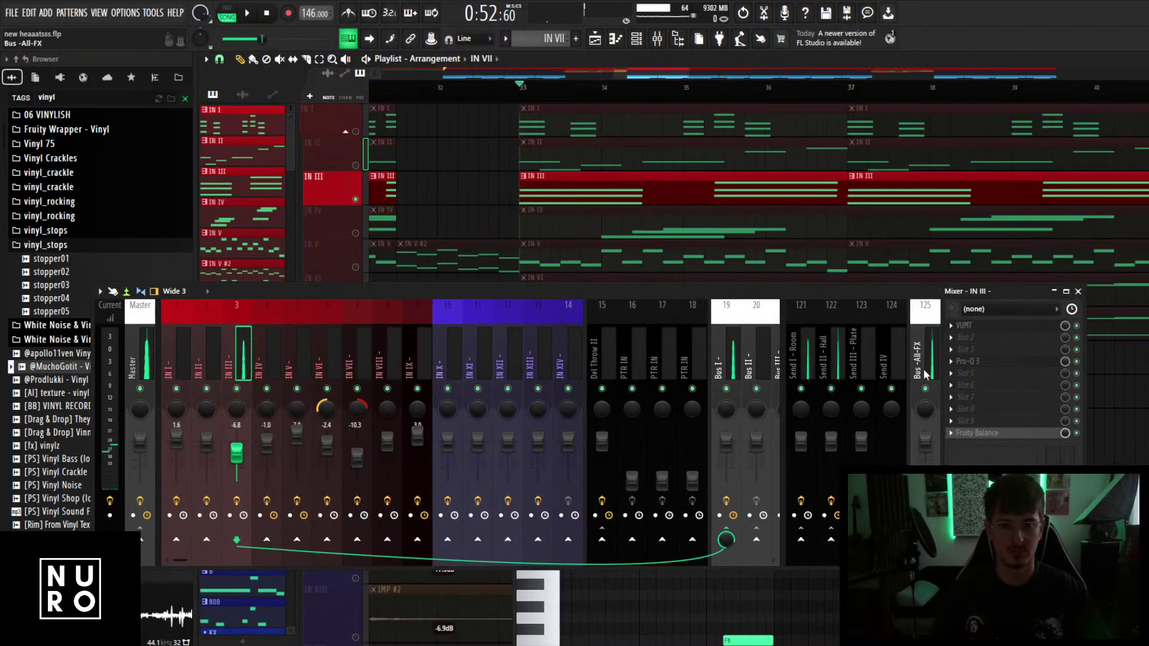
Unmute IN II alongside IN III, play both together from bar 33, and select the IN II mixer track.
{"action": "left_click", "coordinate": [356, 165]}
{"action": "key", "text": "space"}
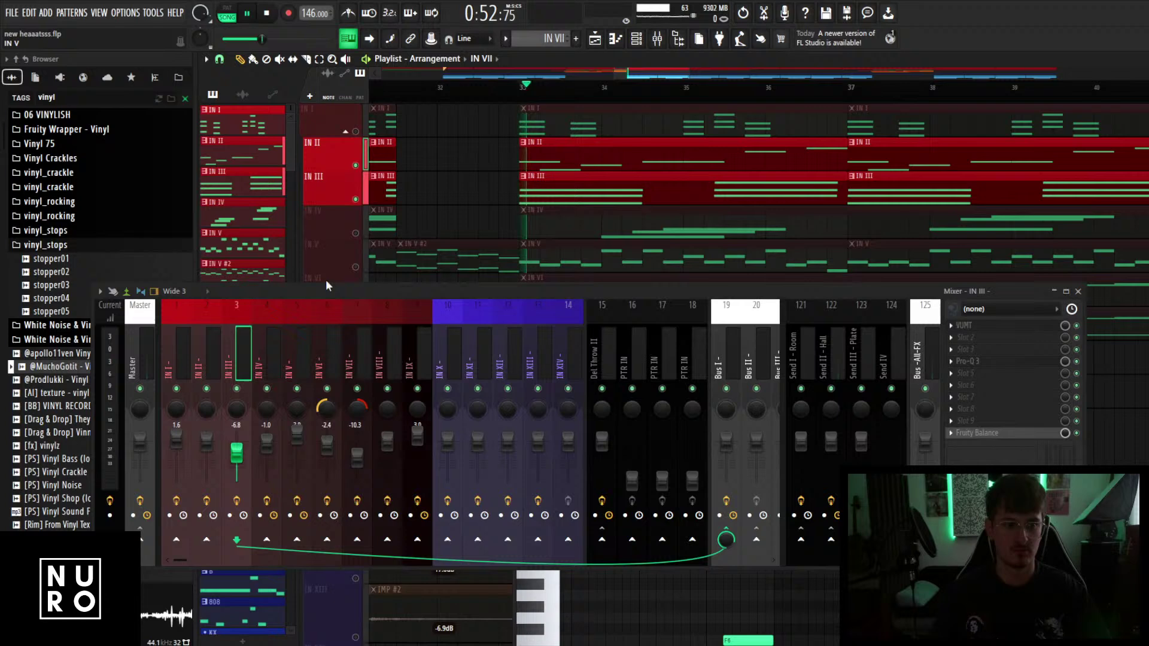
{"action": "left_click", "coordinate": [202, 365]}
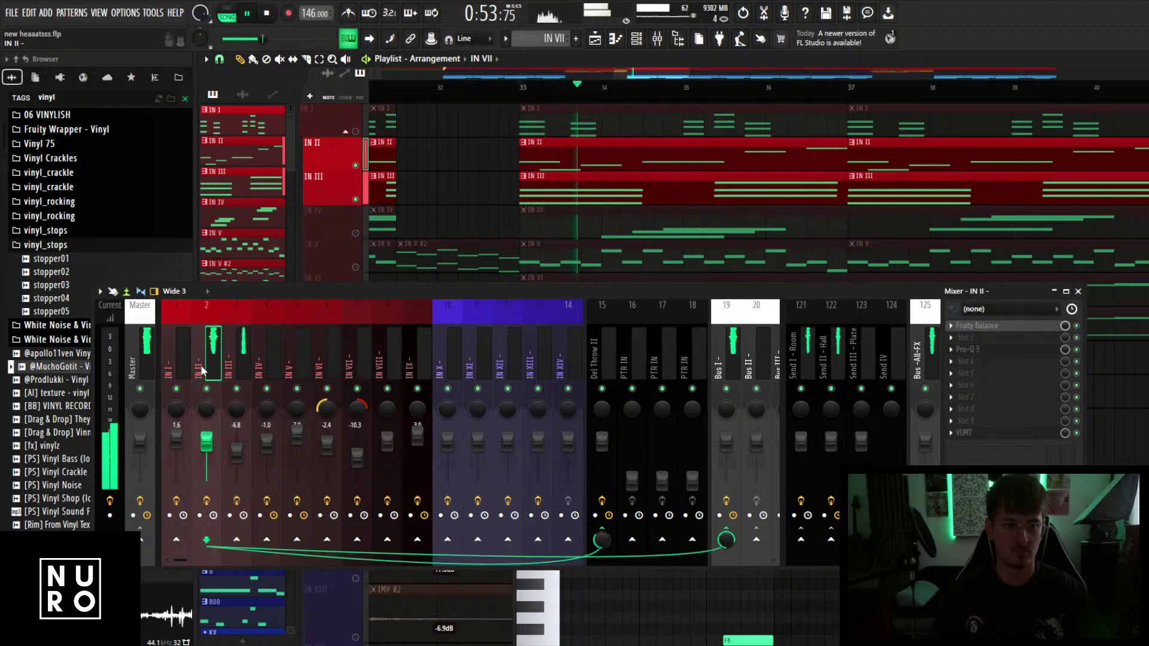
Solo the IN IV playlist track and load Decapitator in slot 6 of its mixer track.
{"action": "left_click", "coordinate": [353, 233]}
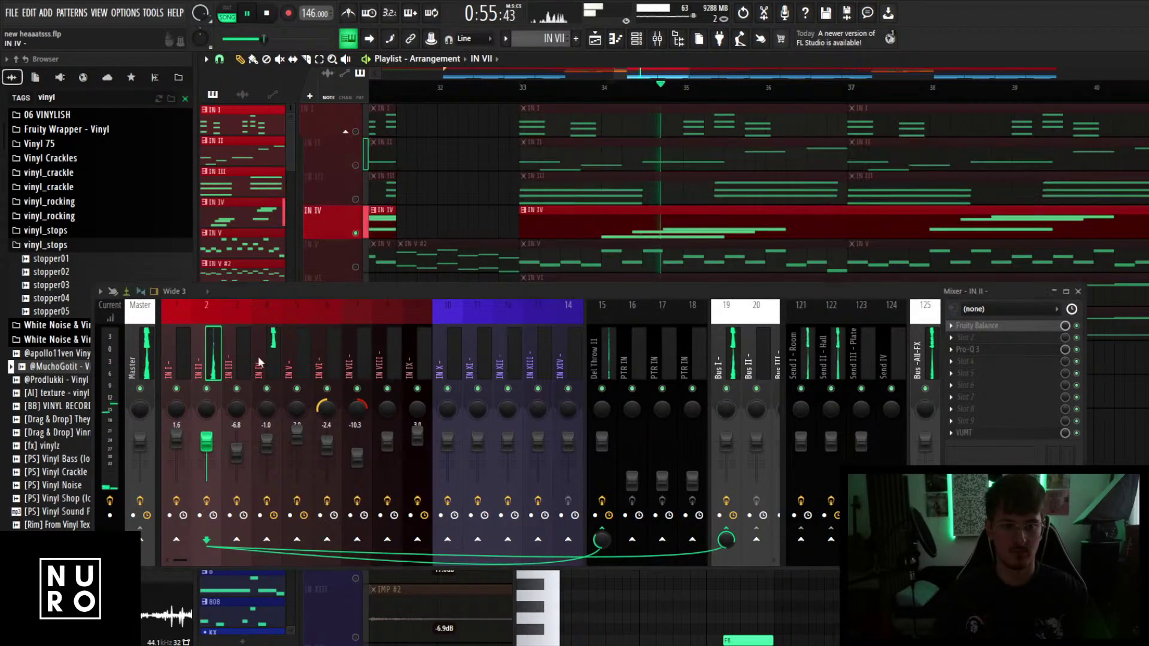
{"action": "key", "text": "space"}
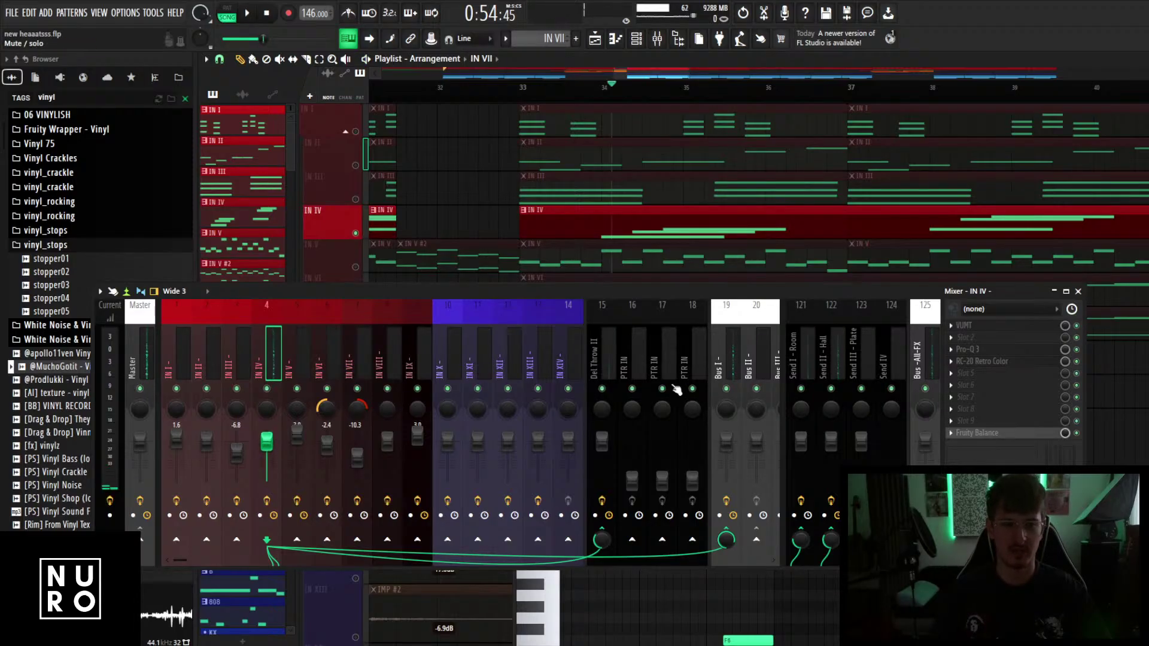
{"action": "left_click", "coordinate": [991, 382]}
{"action": "left_click", "coordinate": [507, 57]}
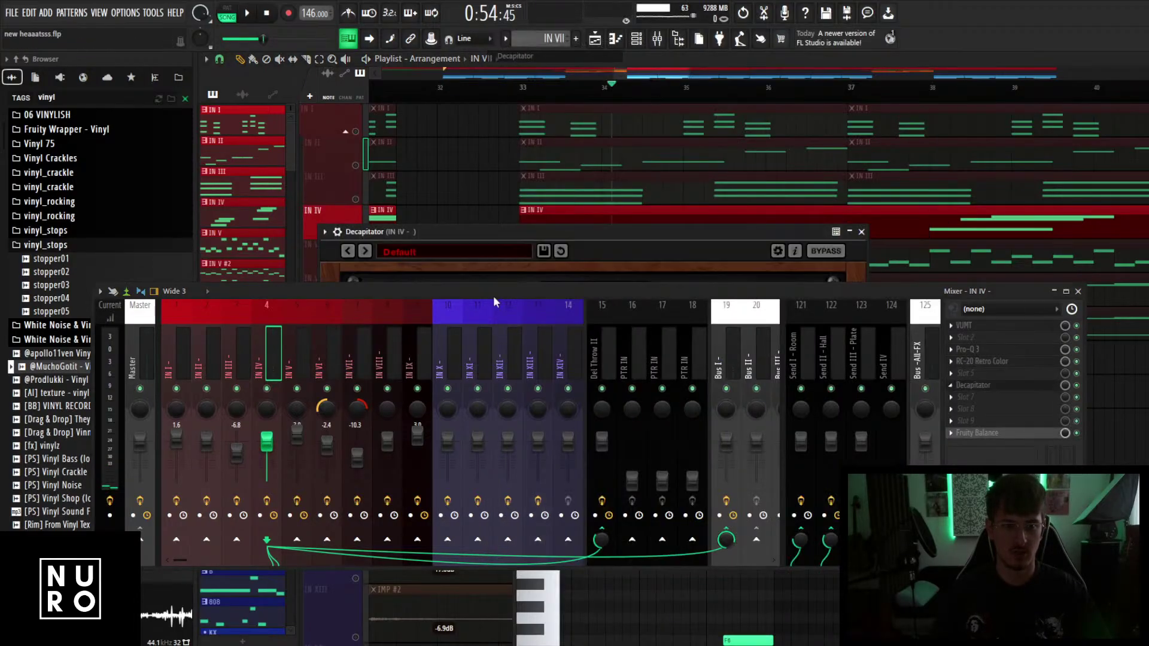
{"action": "left_click_drag", "start_coordinate": [493, 296], "coordinate": [473, 427]}
{"action": "left_click_drag", "start_coordinate": [556, 233], "coordinate": [579, 144]}
{"action": "key", "text": "space"}
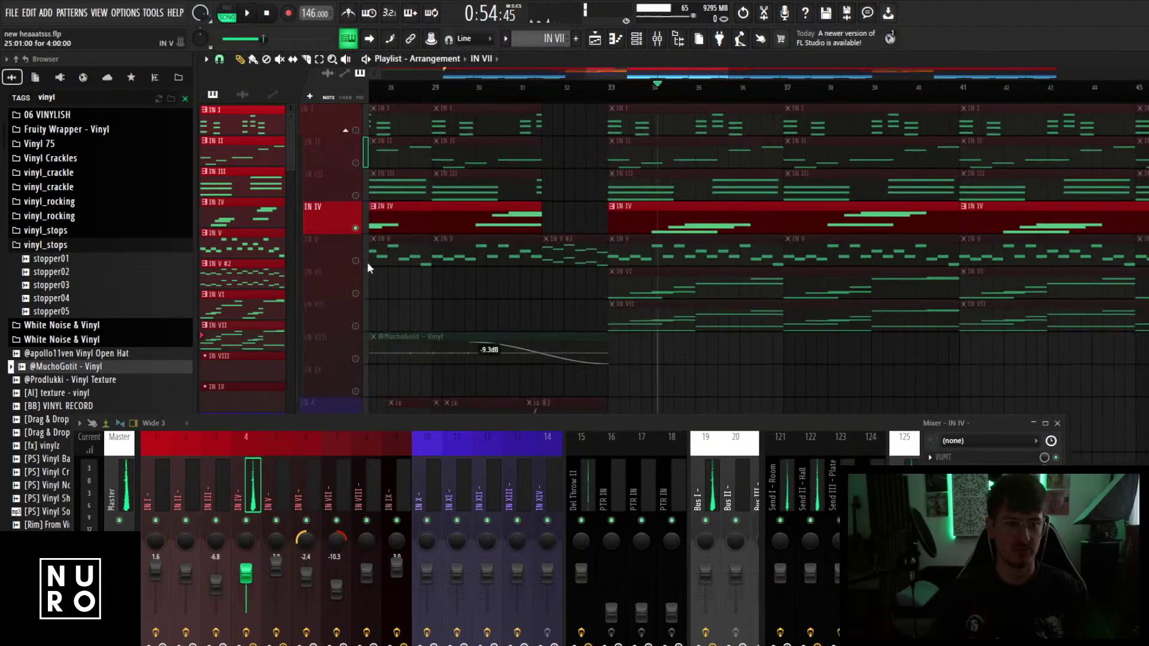
Restore all playlist tracks from the IN IV solo and play the full arrangement from the start.
{"action": "scroll", "coordinate": [554, 272], "scroll_direction": "down", "scroll_amount": 4}
{"action": "scroll", "coordinate": [551, 267], "scroll_direction": "down", "scroll_amount": 4}
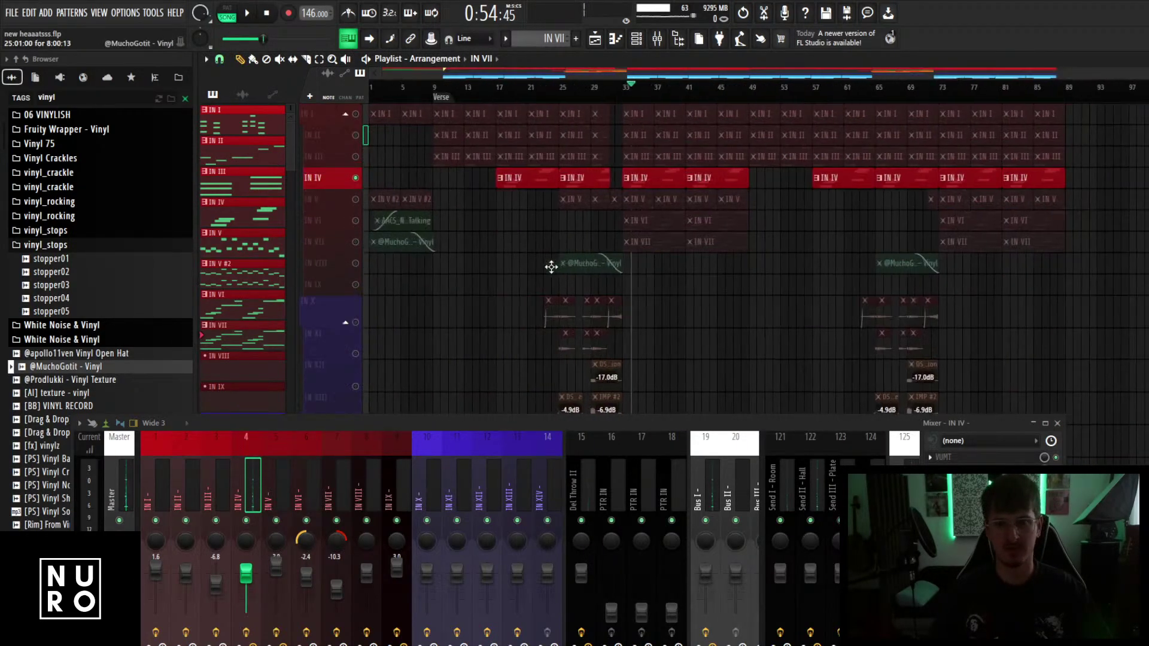
{"action": "left_click", "coordinate": [356, 109]}
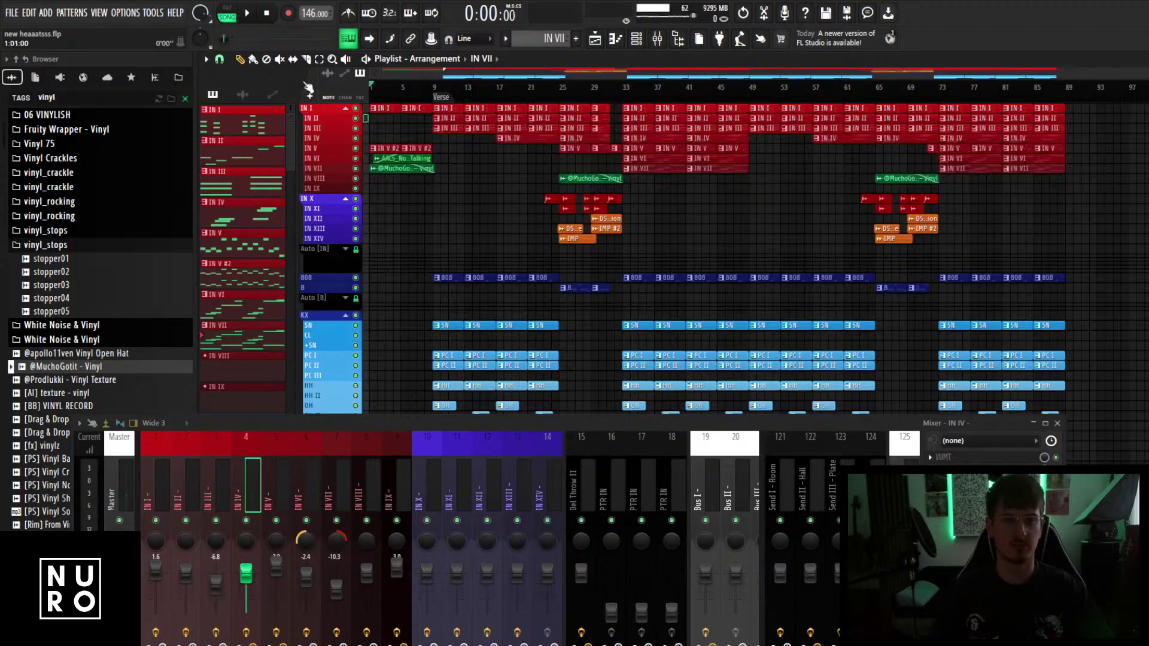
{"action": "left_click", "coordinate": [253, 59]}
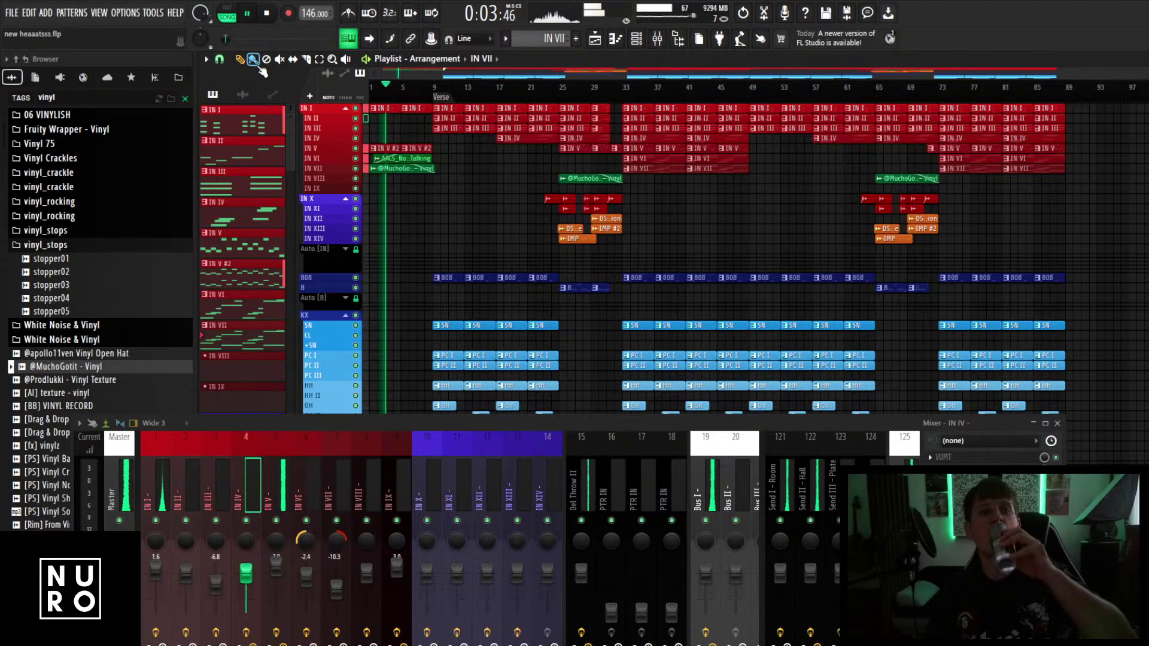
Search the browser for nuro tag and place the Nuro Tag sample on the IN VIII track around bar 8, leading into the verse.
{"action": "left_click", "coordinate": [4, 79]}
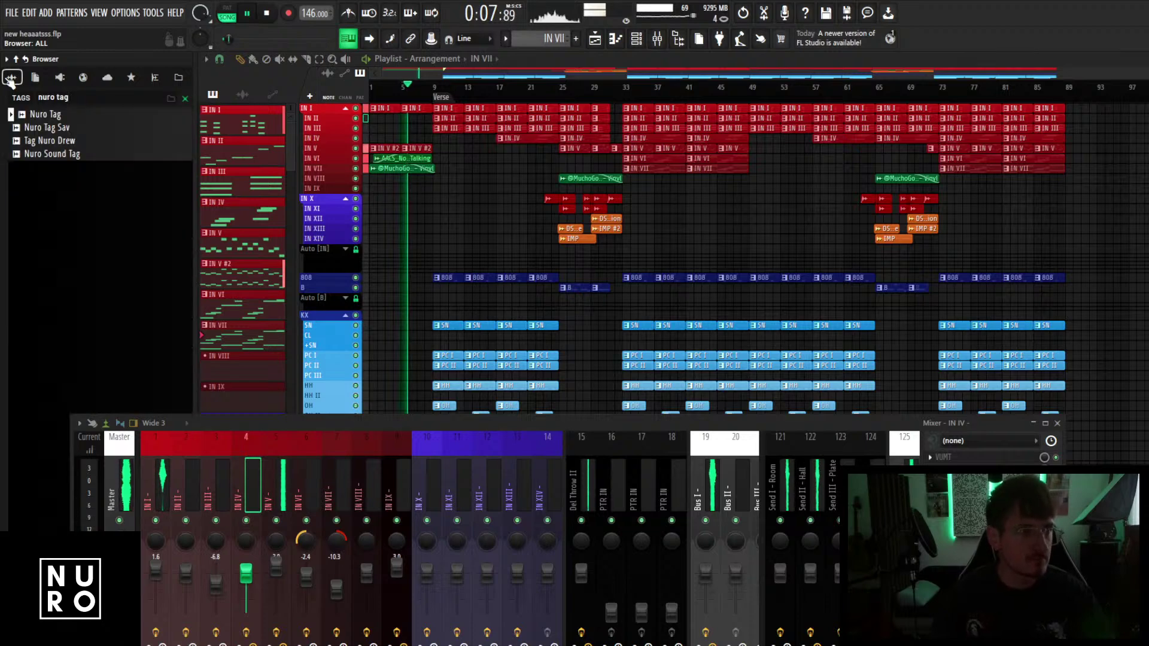
{"action": "left_click_drag", "start_coordinate": [58, 115], "coordinate": [422, 176]}
{"action": "scroll", "coordinate": [455, 227], "scroll_direction": "up", "scroll_amount": 6}
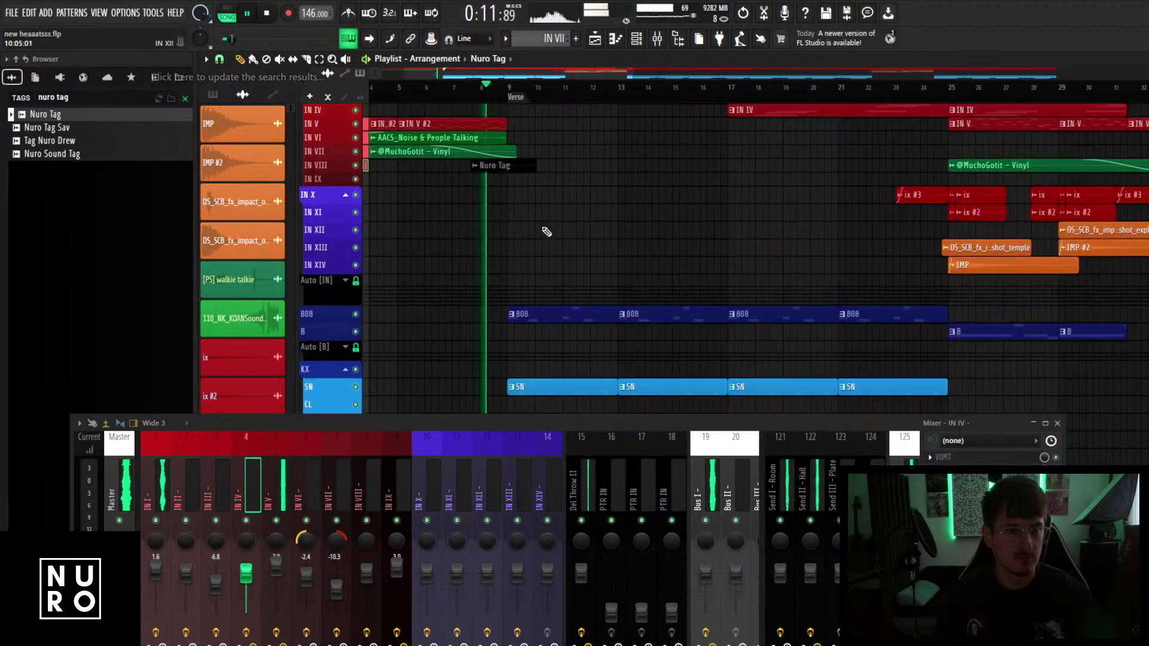
{"action": "scroll", "coordinate": [492, 254], "scroll_direction": "up", "scroll_amount": 3}
{"action": "scroll", "coordinate": [492, 254], "scroll_direction": "up", "scroll_amount": 2}
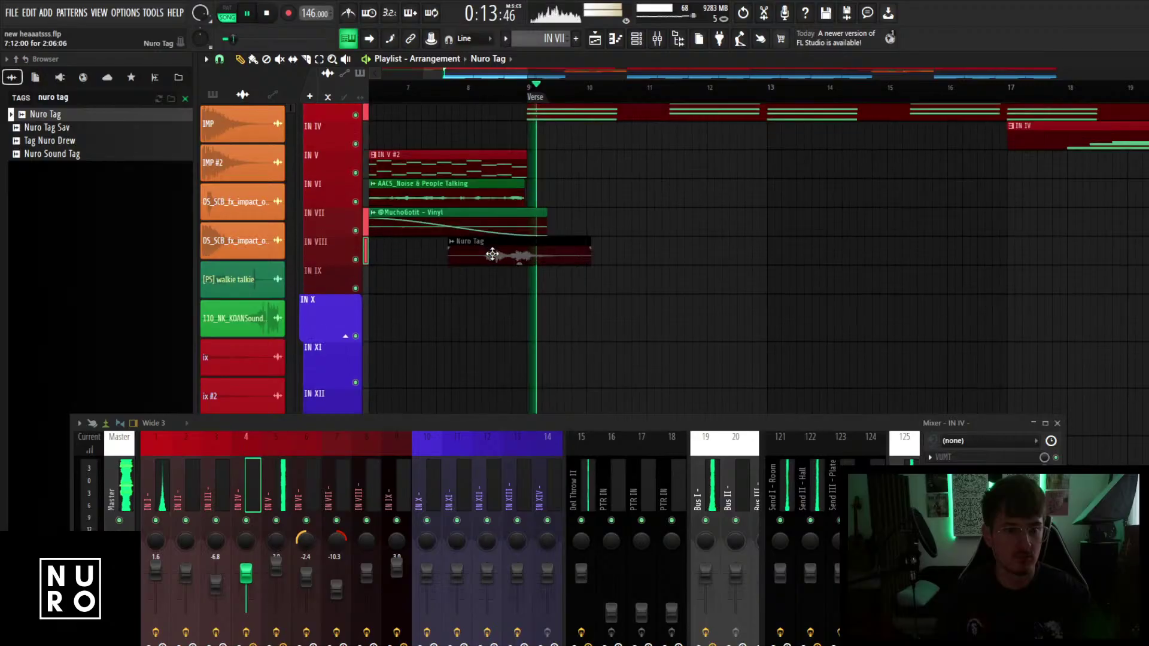
{"action": "scroll", "coordinate": [492, 253], "scroll_direction": "up", "scroll_amount": 3}
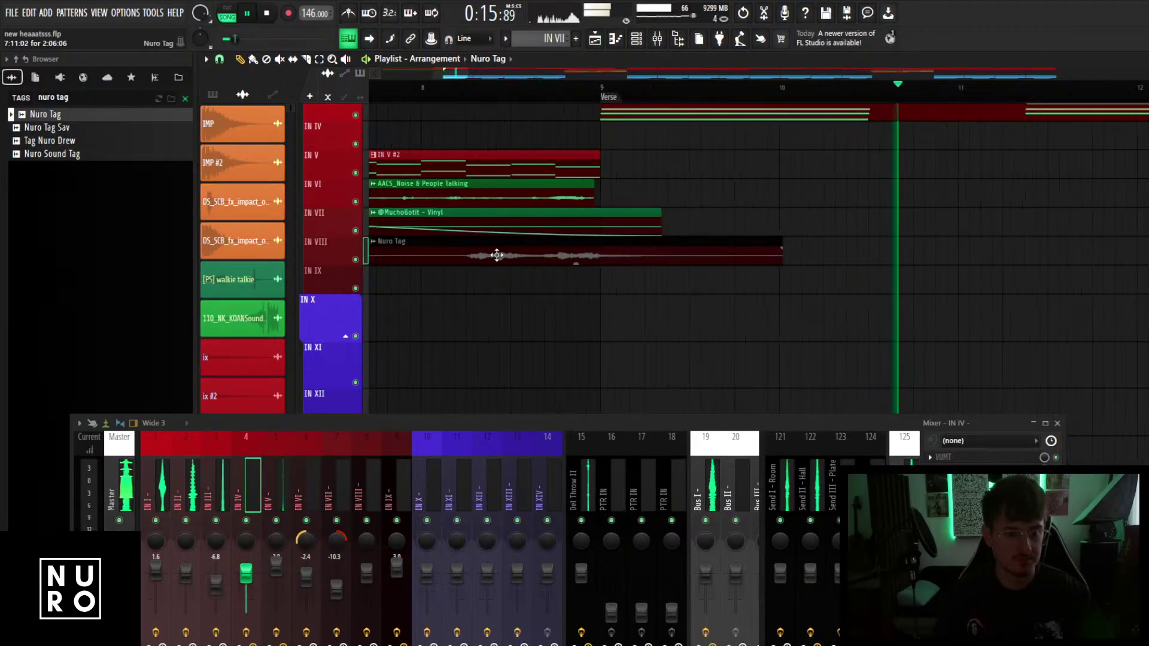
{"action": "scroll", "coordinate": [506, 255], "scroll_direction": "down", "scroll_amount": 10}
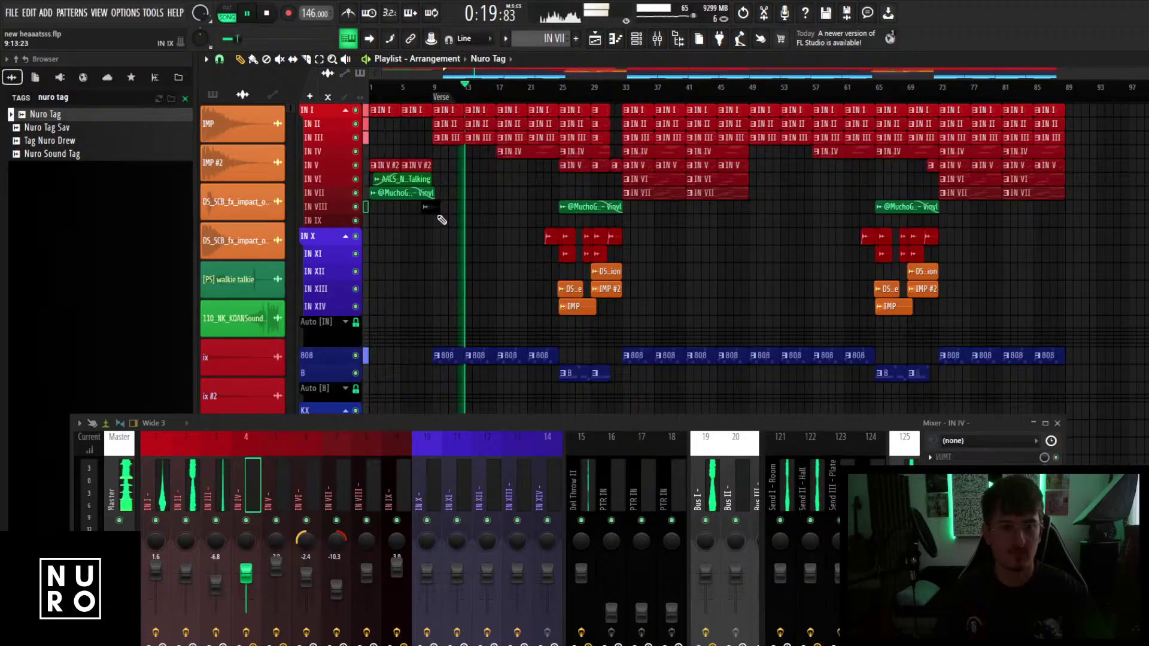
{"action": "scroll", "coordinate": [442, 219], "scroll_direction": "down", "scroll_amount": 3, "text": "alt"}
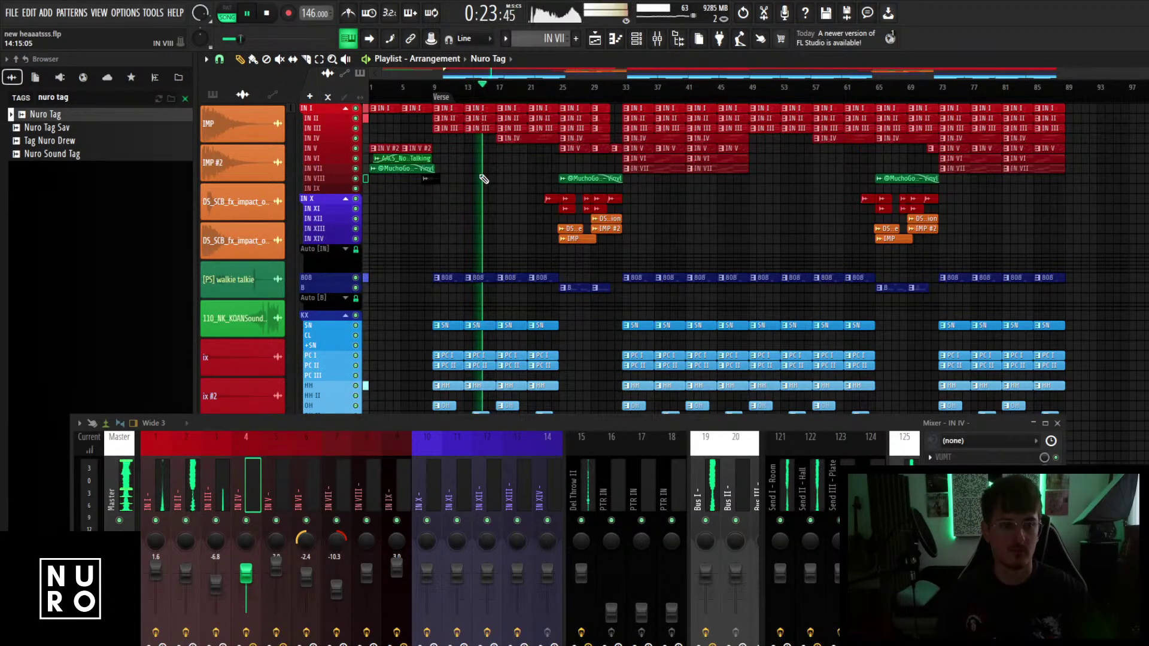
Lower the PC II mixer track's volume to -6.0 dB and pan PC I slightly right and PC II slightly left.
{"action": "scroll", "coordinate": [484, 179], "scroll_direction": "up", "scroll_amount": 1, "text": "ctrl"}
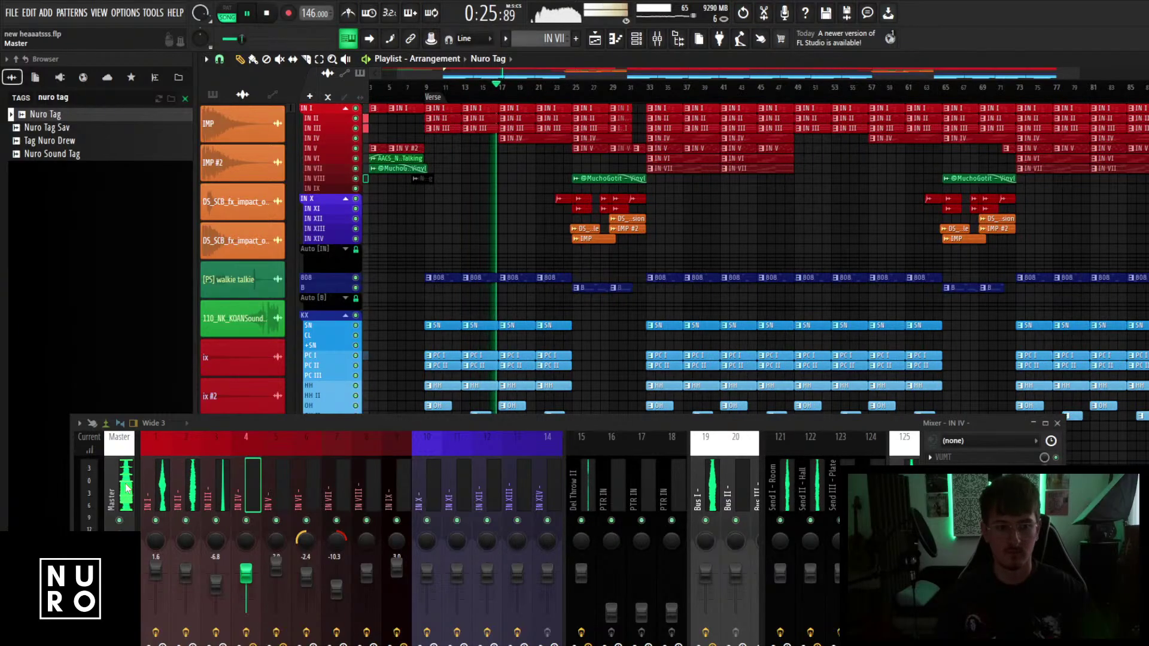
{"action": "left_click", "coordinate": [645, 441]}
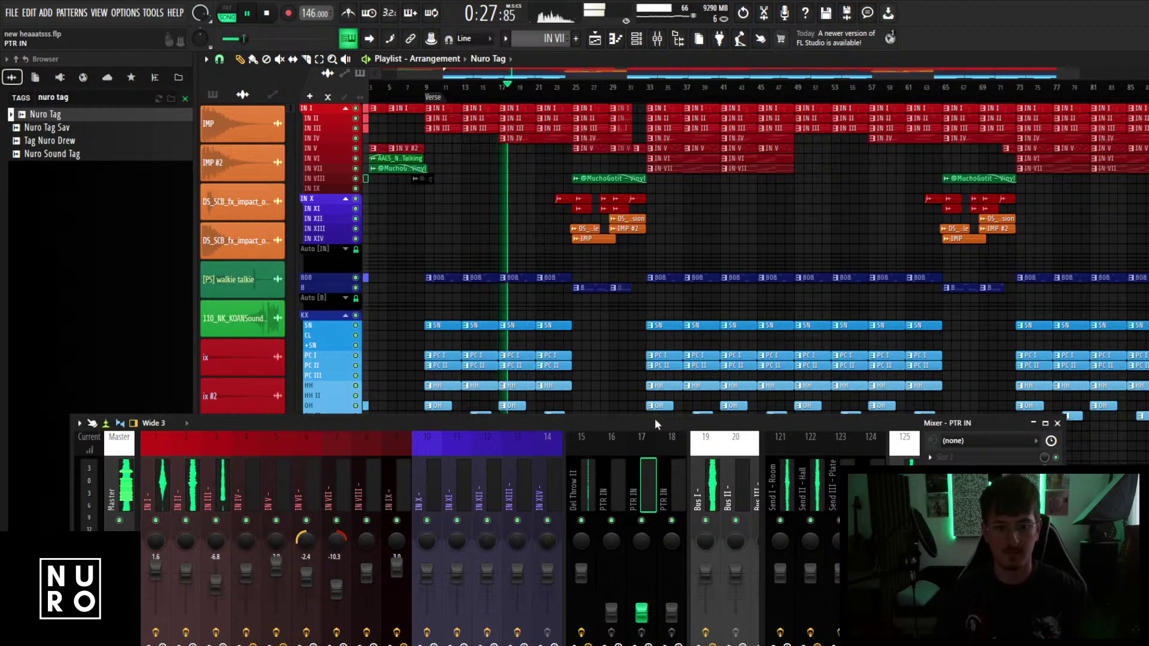
{"action": "left_click_drag", "start_coordinate": [656, 425], "coordinate": [642, 337]}
{"action": "scroll", "coordinate": [336, 395], "scroll_direction": "down", "scroll_amount": 10}
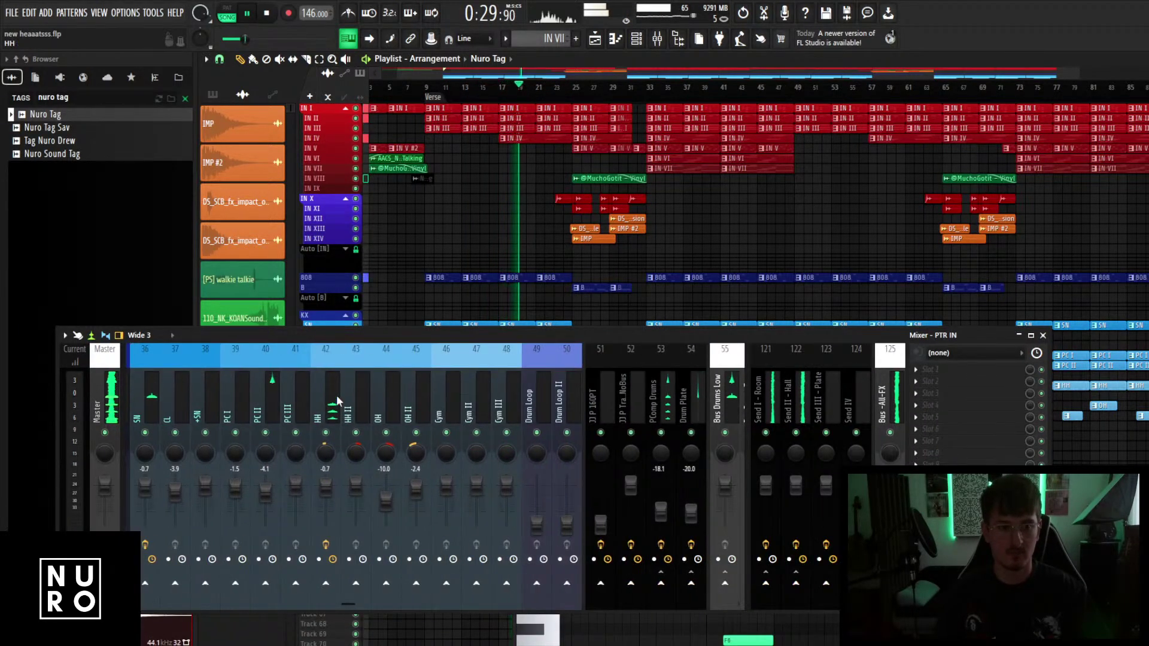
{"action": "scroll", "coordinate": [309, 390], "scroll_direction": "up", "scroll_amount": 1}
{"action": "left_click", "coordinate": [355, 492]}
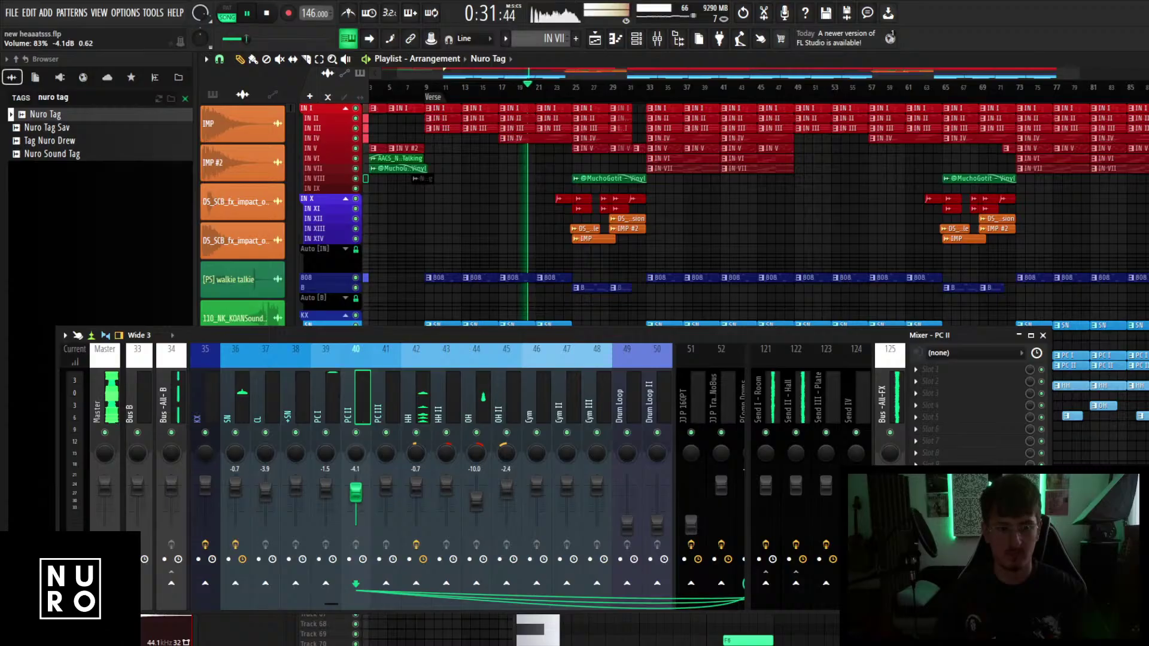
{"action": "left_click_drag", "start_coordinate": [356, 492], "coordinate": [358, 510]}
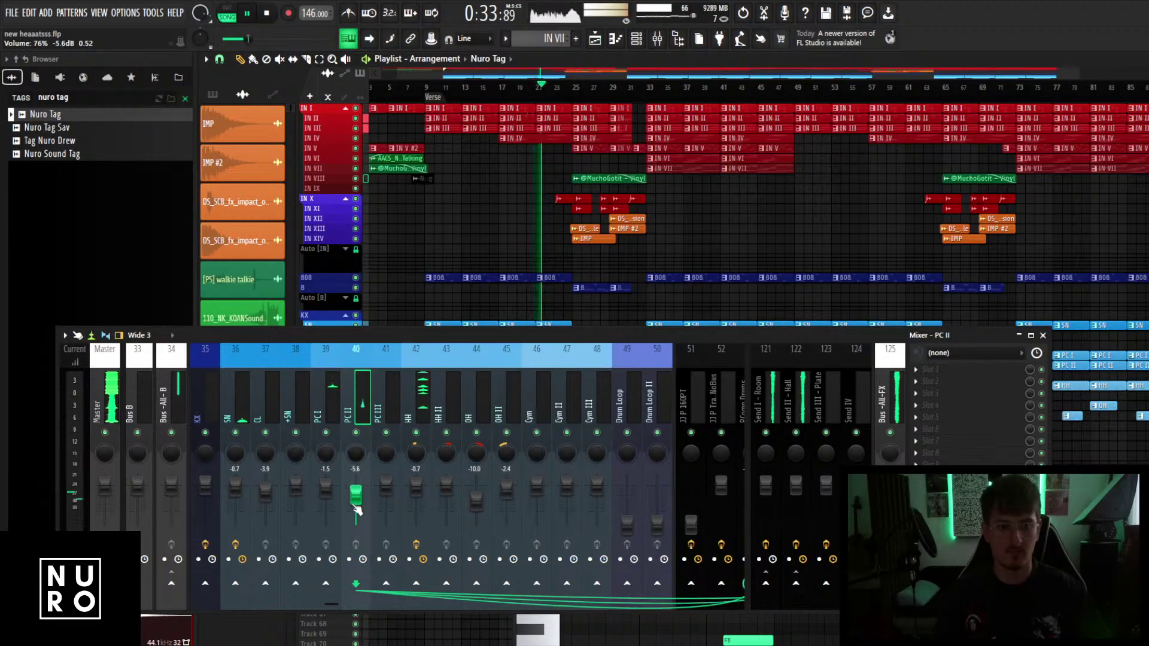
{"action": "left_click", "coordinate": [330, 417]}
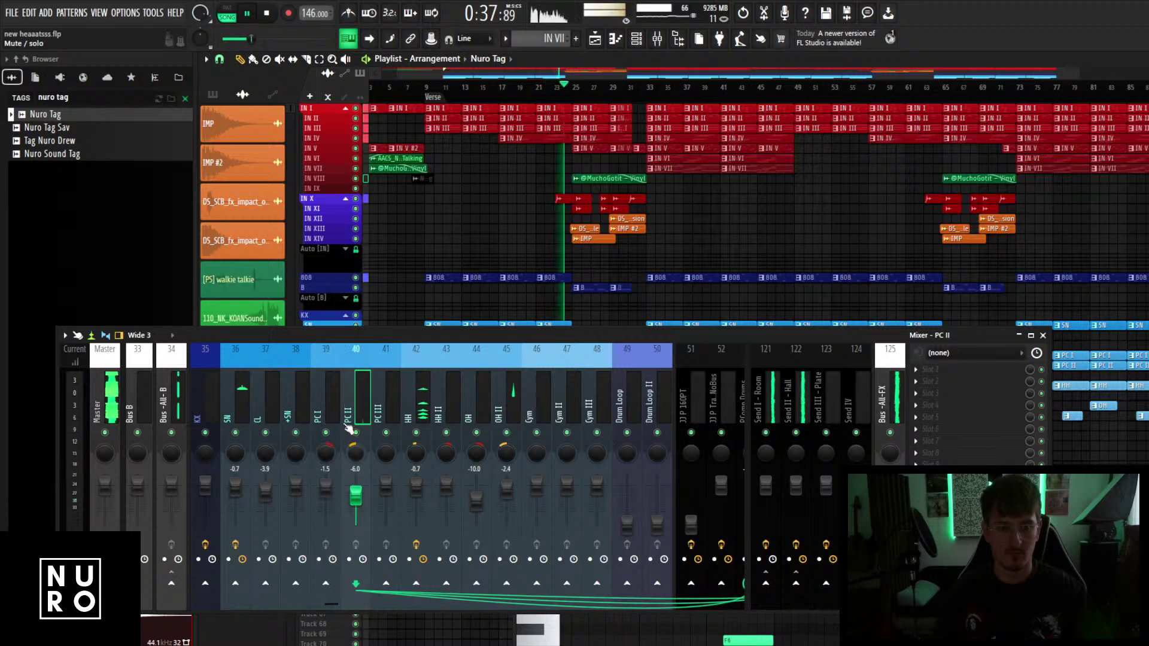
{"action": "scroll", "coordinate": [329, 400], "scroll_direction": "down", "scroll_amount": 2}
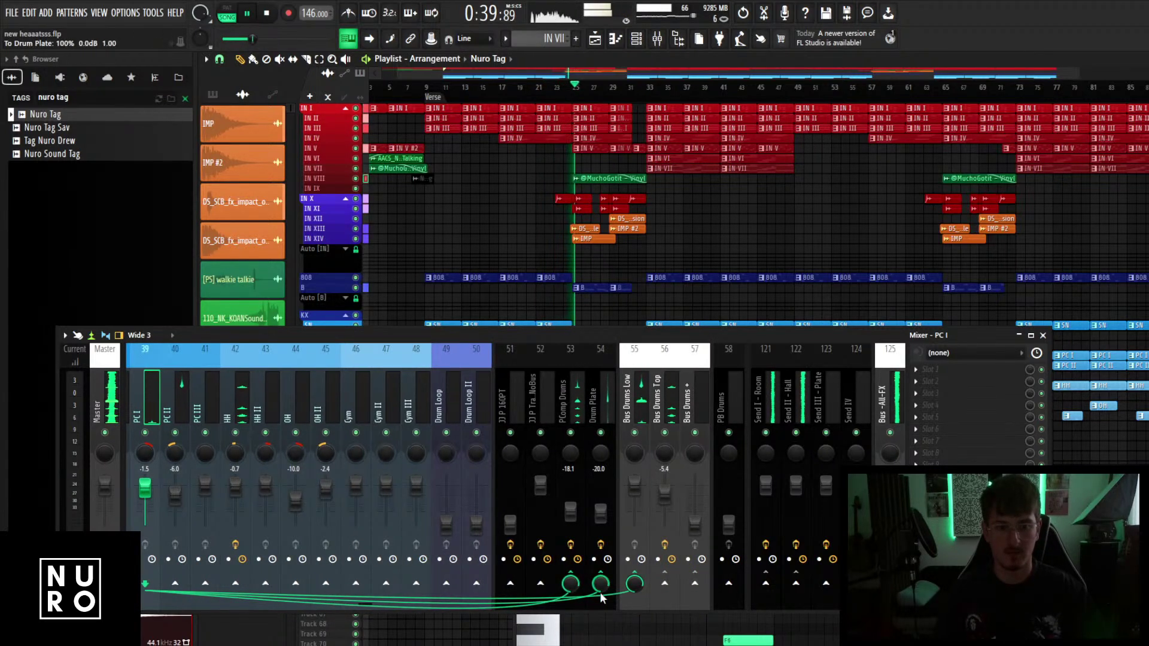
Load Pro-Q 3 in slot 3 of the IN I mixer track with 12 dB/oct low and high cuts at about 407 Hz and 2 kHz.
{"action": "scroll", "coordinate": [621, 259], "scroll_direction": "down", "scroll_amount": 2}
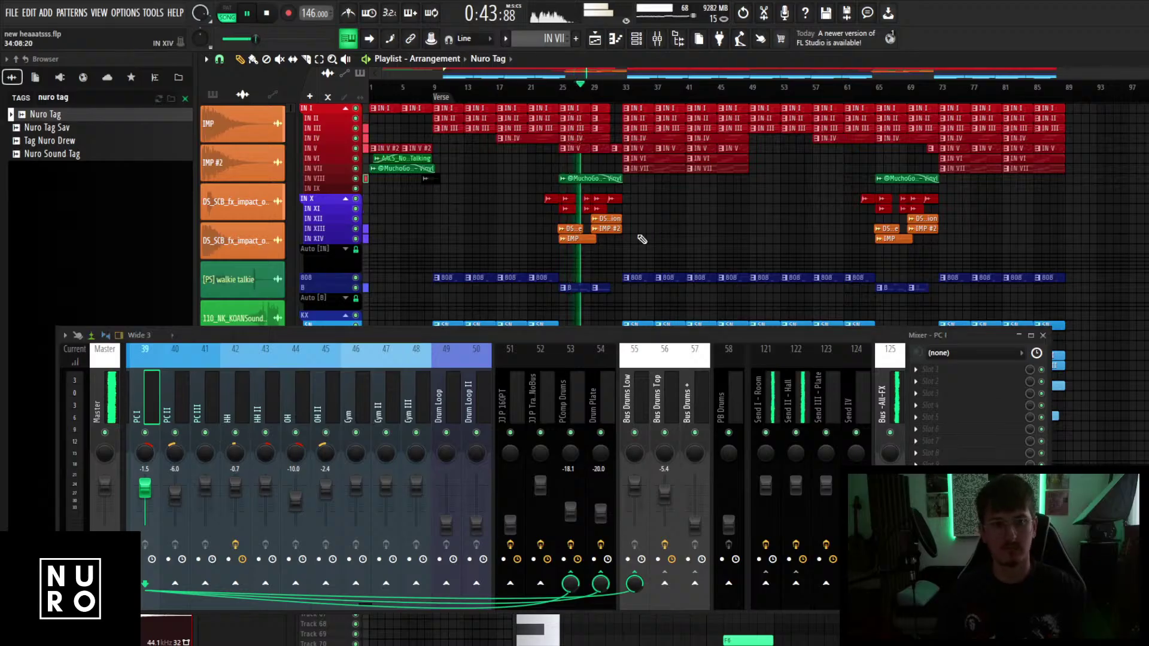
{"action": "scroll", "coordinate": [628, 240], "scroll_direction": "up", "scroll_amount": 3}
{"action": "scroll", "coordinate": [265, 396], "scroll_direction": "up", "scroll_amount": 12}
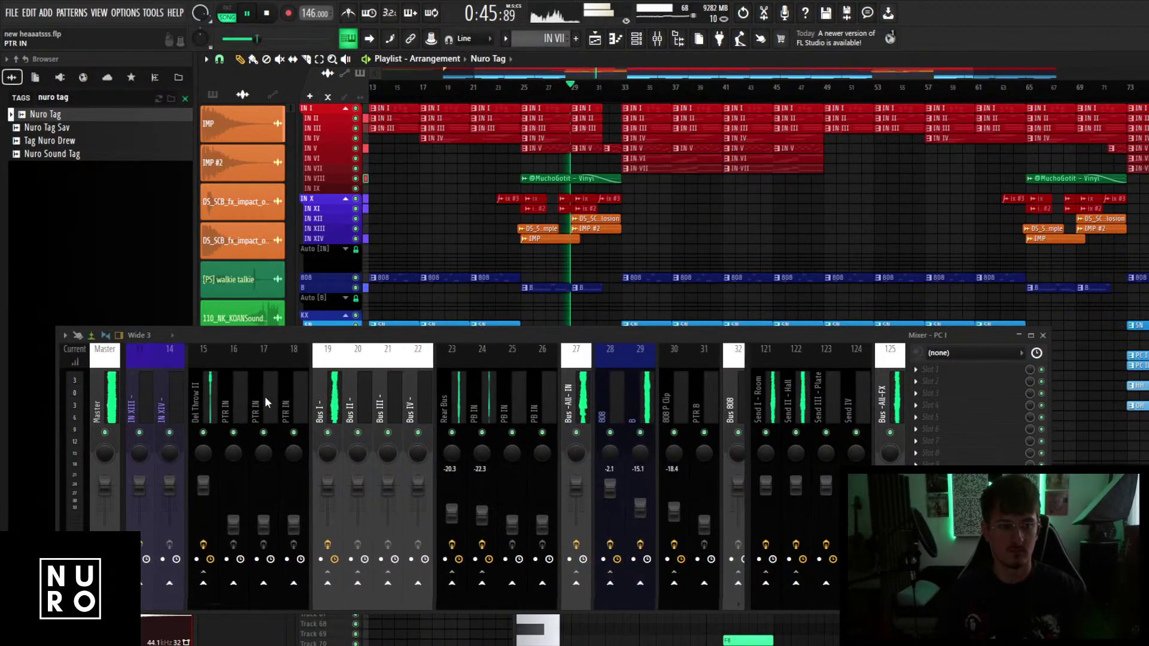
{"action": "left_click", "coordinate": [145, 404]}
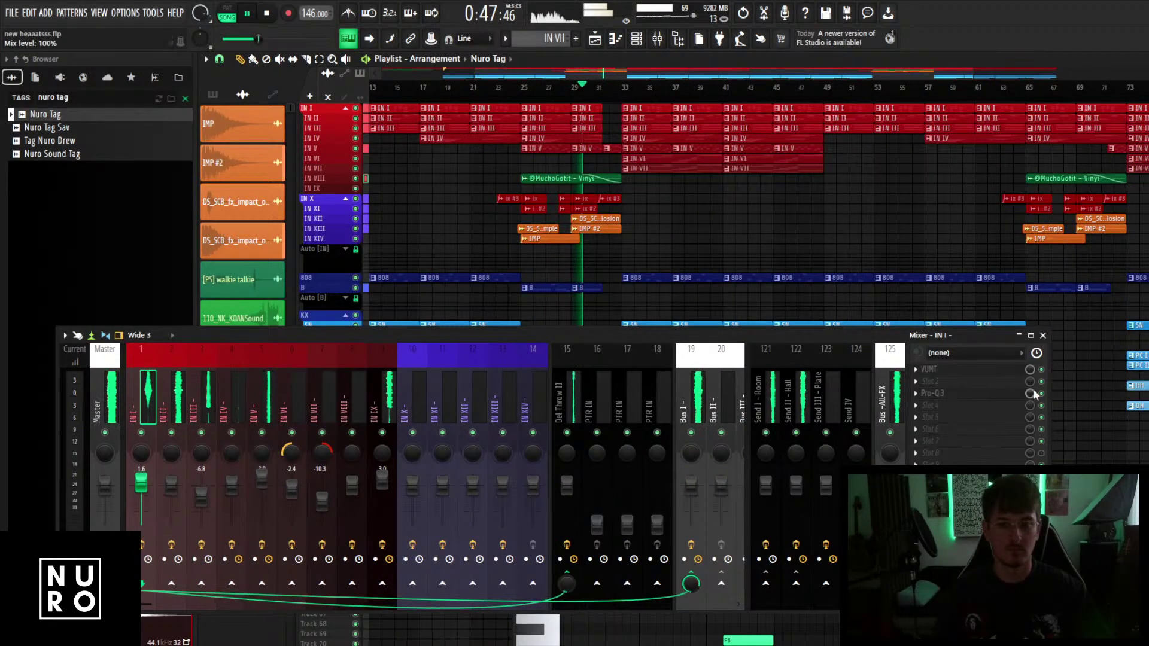
{"action": "left_click", "coordinate": [989, 393]}
{"action": "left_click_drag", "start_coordinate": [625, 335], "coordinate": [615, 467]}
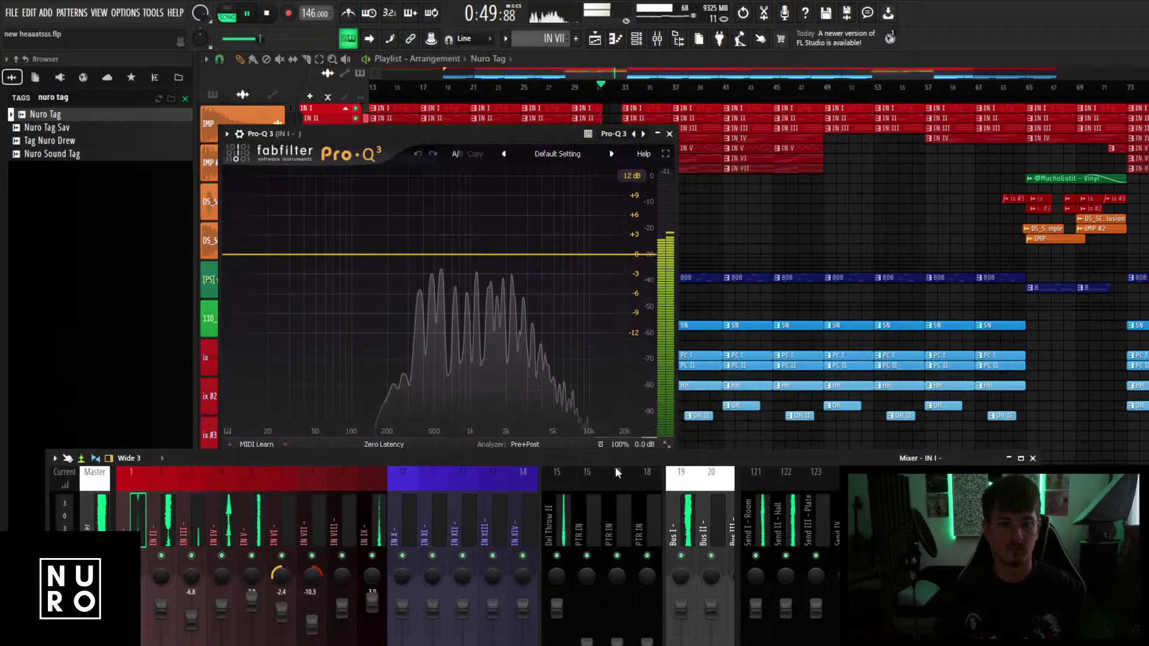
{"action": "left_click_drag", "start_coordinate": [246, 254], "coordinate": [425, 259]}
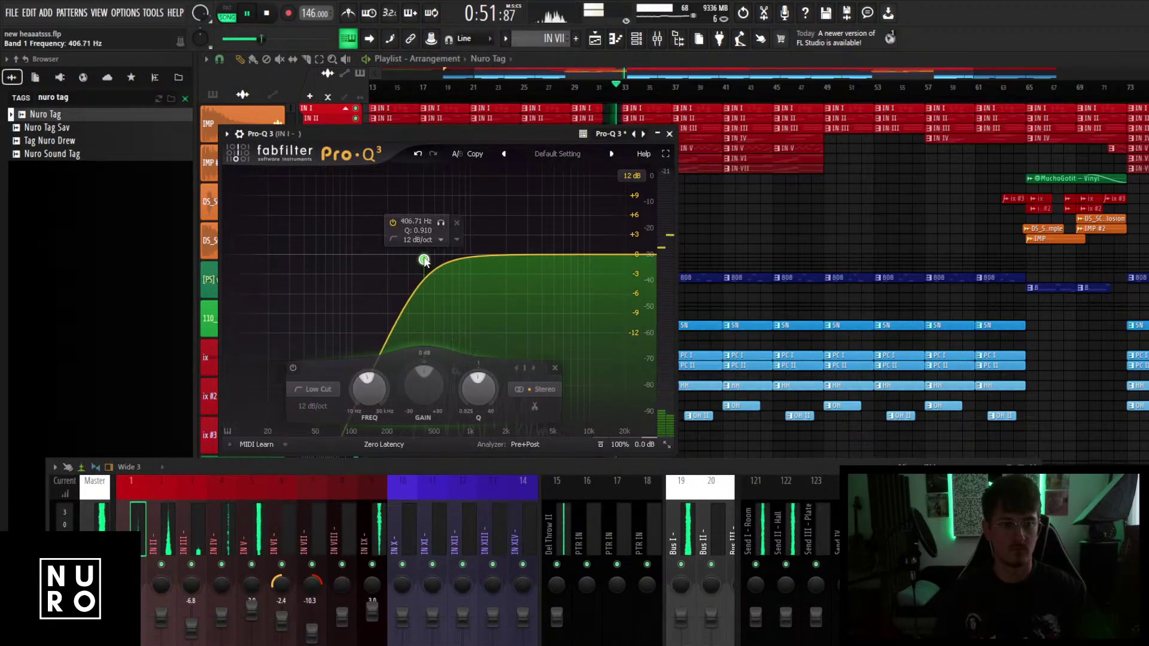
{"action": "left_click_drag", "start_coordinate": [642, 255], "coordinate": [514, 255]}
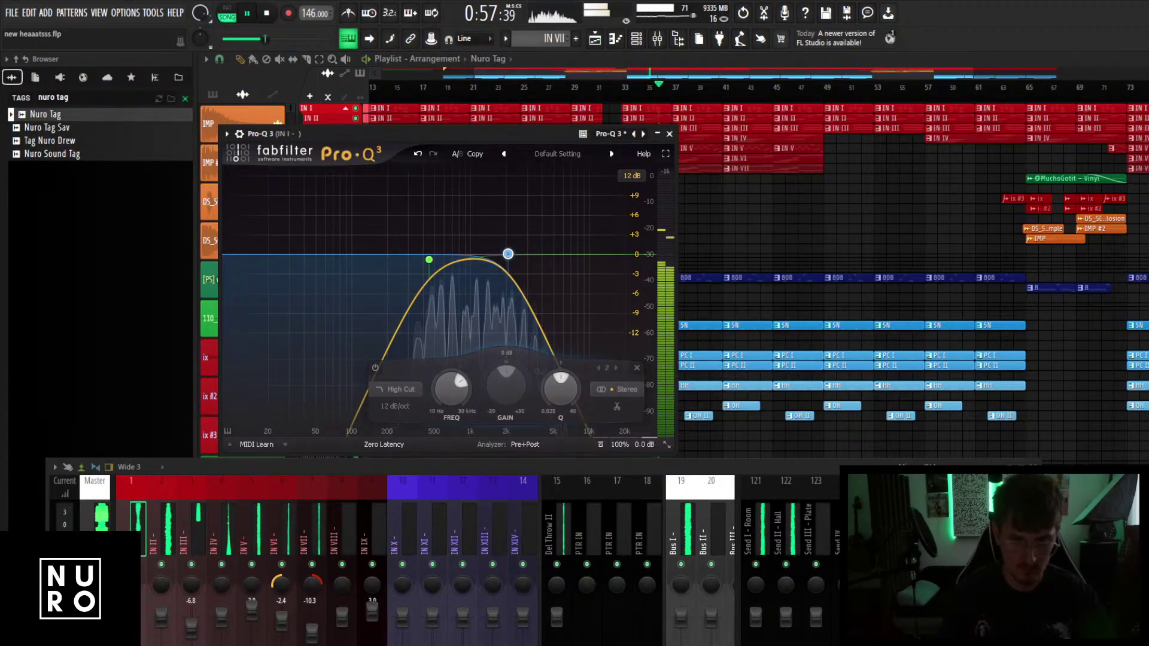
Rename IN I's Pro-Q 3 as "in i cage" and create an automation clip for its mix level.
{"action": "type", "text": "in i cage"}
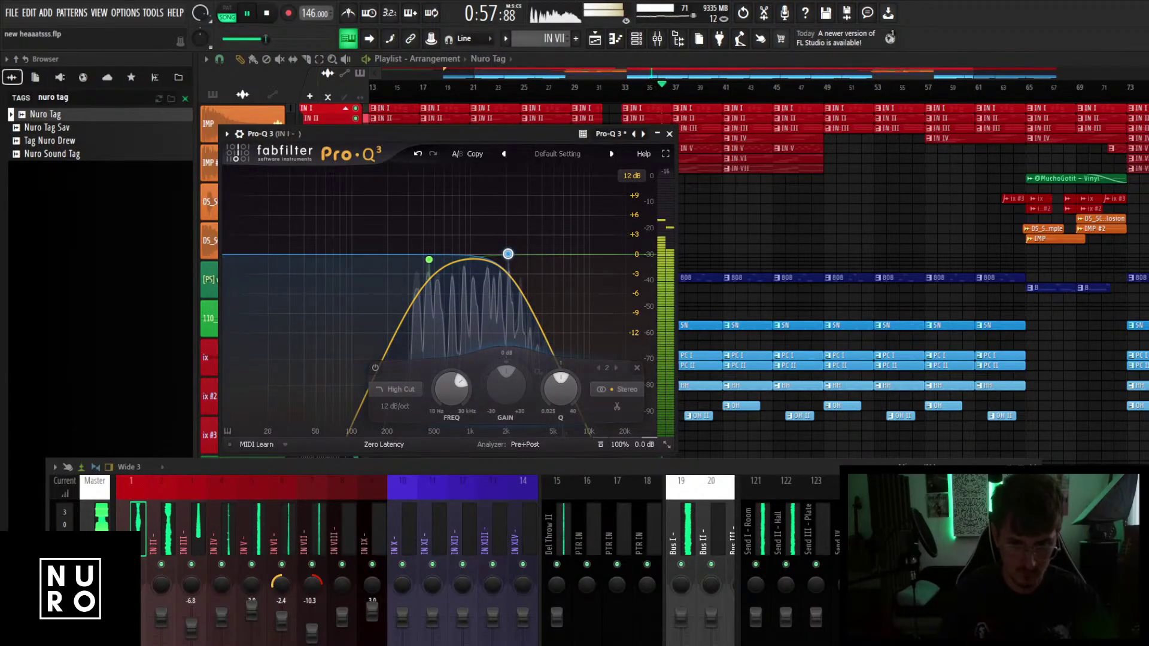
{"action": "key", "text": "Return"}
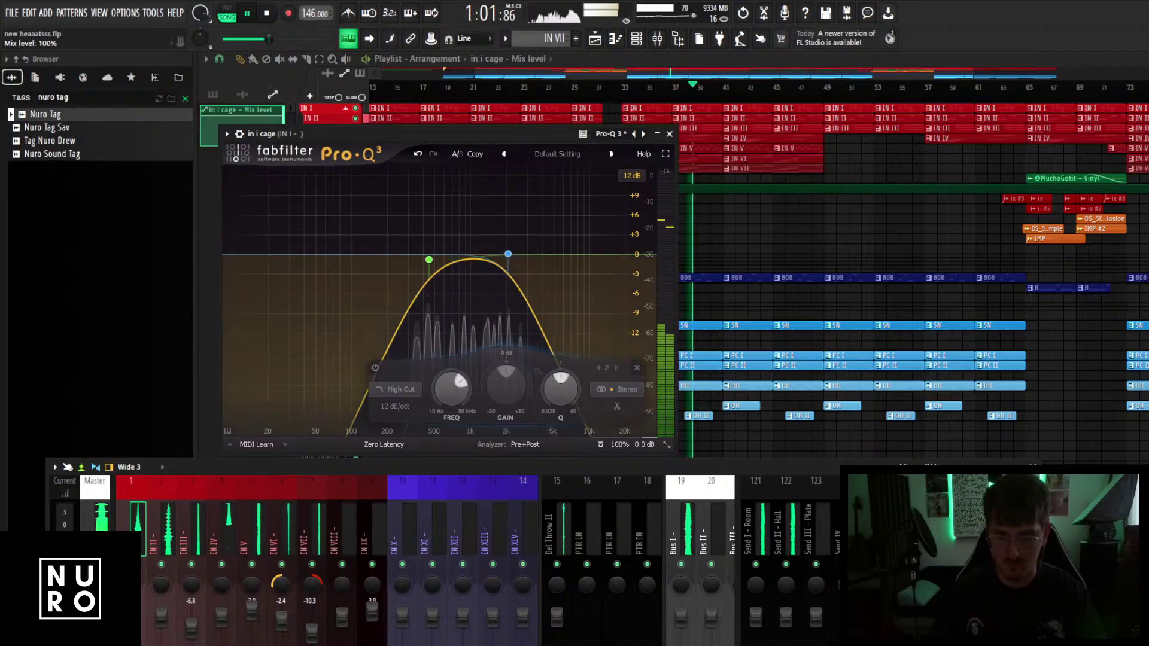
Close Pro-Q 3 and shape the in i cage mix-level automation to stay at 0% until bar 25, jumping to full level there.
{"action": "left_click", "coordinate": [669, 134]}
{"action": "scroll", "coordinate": [526, 190], "scroll_direction": "up", "scroll_amount": 5}
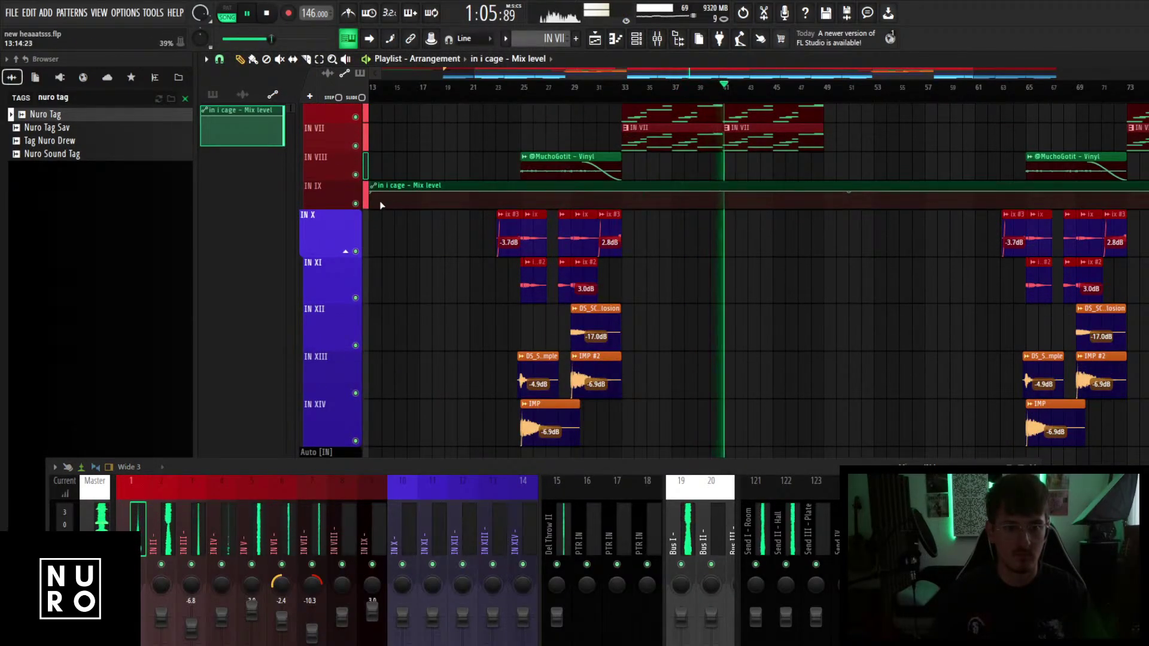
{"action": "scroll", "coordinate": [553, 185], "scroll_direction": "down", "scroll_amount": 5}
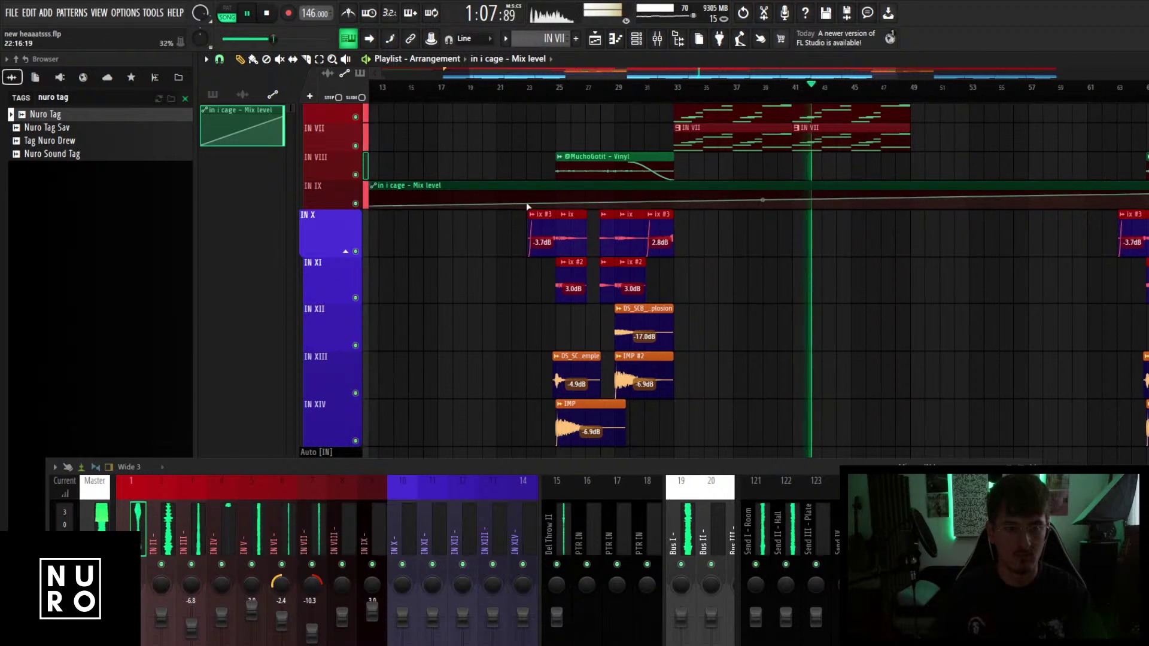
{"action": "right_click", "coordinate": [562, 203]}
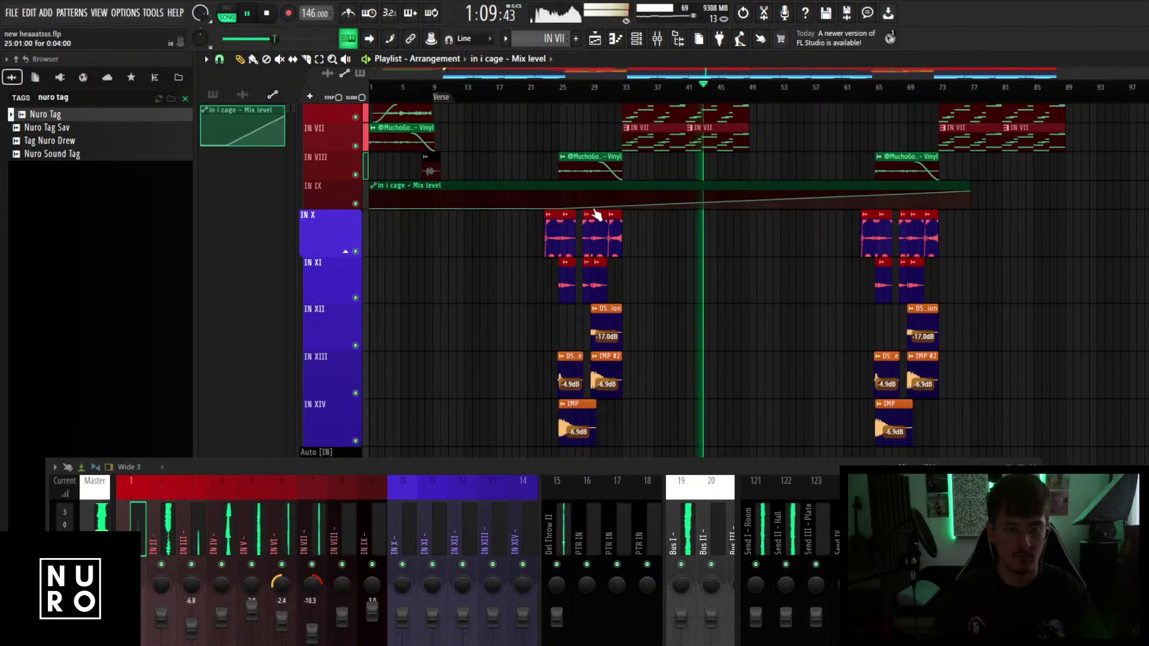
{"action": "right_click", "coordinate": [862, 207]}
{"action": "scroll", "coordinate": [563, 204], "scroll_direction": "up", "scroll_amount": 6}
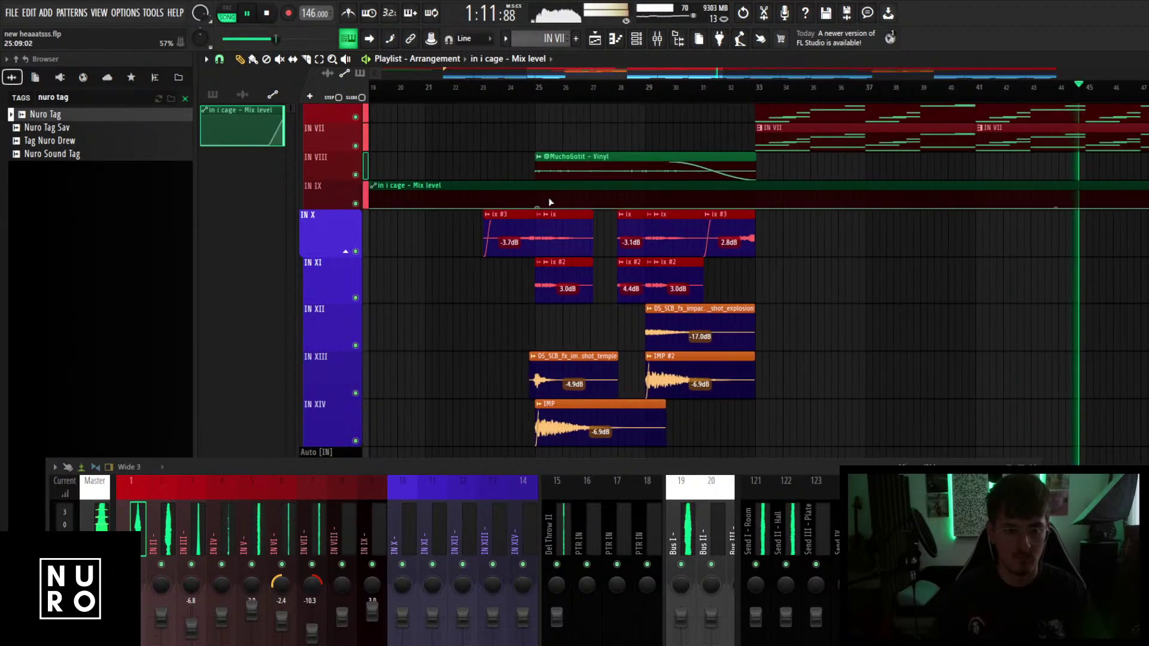
{"action": "right_click", "coordinate": [546, 196]}
{"action": "left_click_drag", "start_coordinate": [534, 187], "coordinate": [526, 187]}
{"action": "scroll", "coordinate": [538, 203], "scroll_direction": "up", "scroll_amount": 5}
{"action": "scroll", "coordinate": [515, 203], "scroll_direction": "up", "scroll_amount": 1}
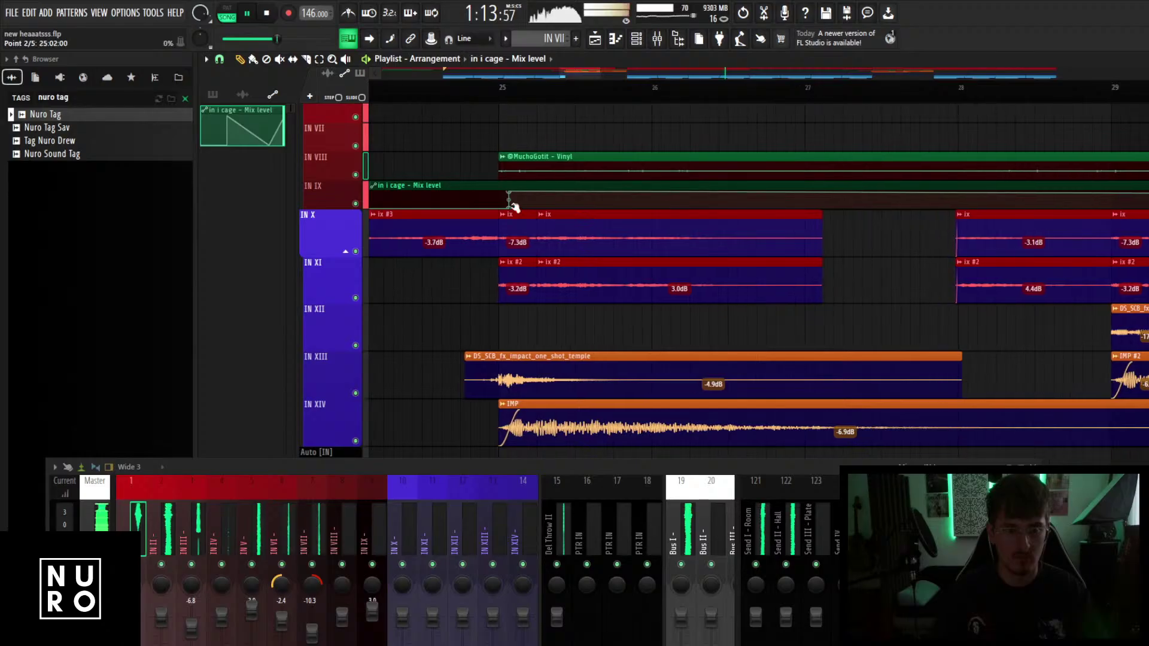
{"action": "left_click_drag", "start_coordinate": [510, 206], "coordinate": [500, 206]}
Hold the in i cage mix-level automation at 100% until bar 33 and drop it to 0% there.
{"action": "scroll", "coordinate": [725, 203], "scroll_direction": "down", "scroll_amount": 5}
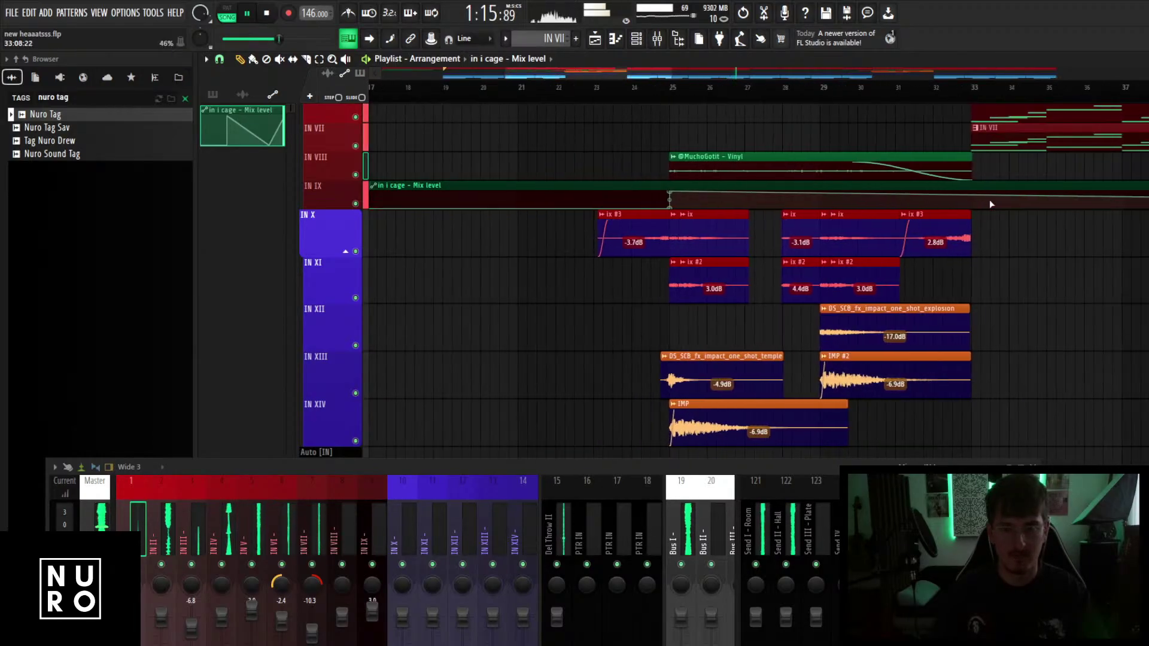
{"action": "scroll", "coordinate": [970, 202], "scroll_direction": "up", "scroll_amount": 1}
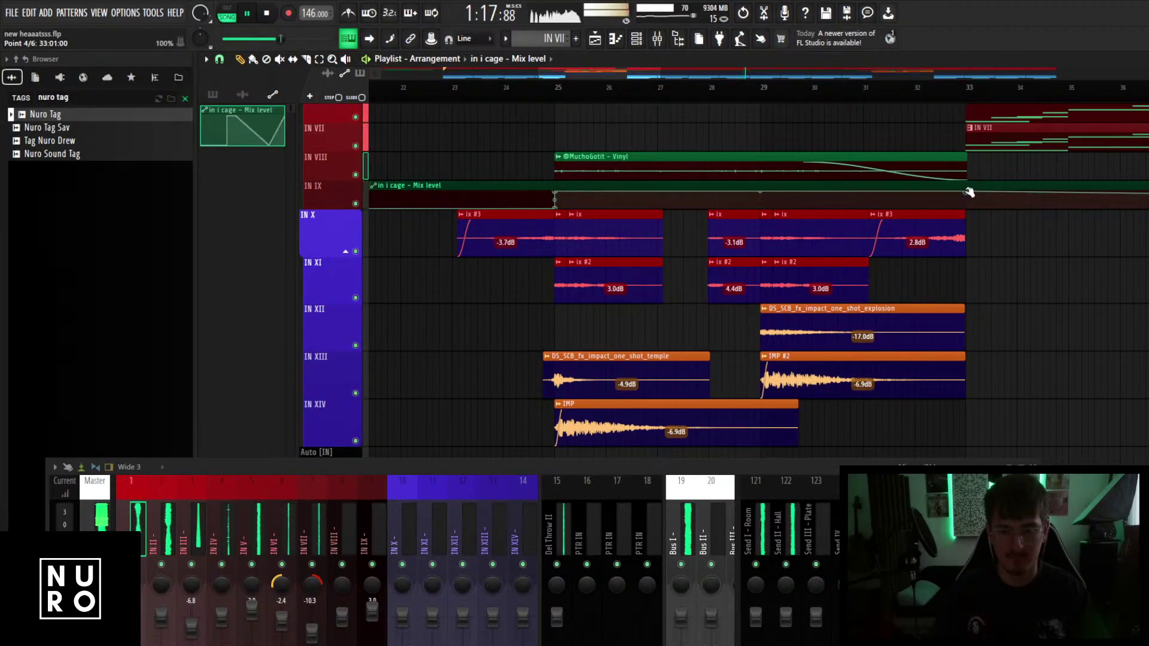
{"action": "scroll", "coordinate": [922, 225], "scroll_direction": "down", "scroll_amount": 6}
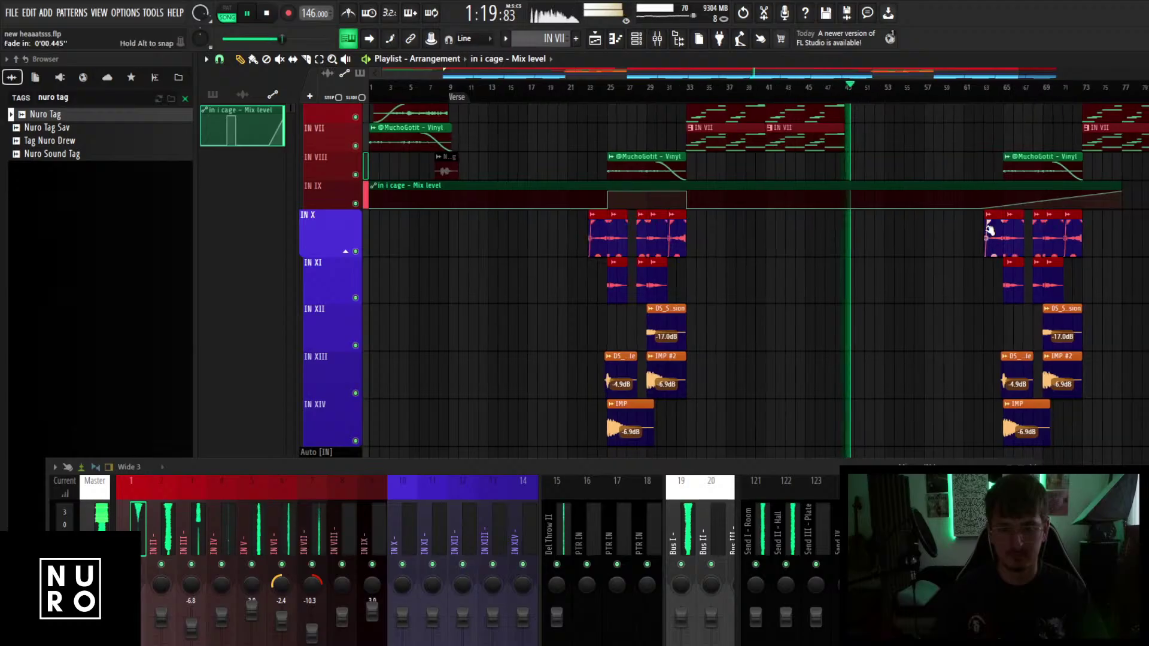
Keep the mix-level automation at 0% up to bar 65 and make it jump to full level at that bar.
{"action": "scroll", "coordinate": [990, 231], "scroll_direction": "up", "scroll_amount": 5}
{"action": "scroll", "coordinate": [974, 211], "scroll_direction": "up", "scroll_amount": 2}
{"action": "left_click_drag", "start_coordinate": [970, 209], "coordinate": [1073, 211]}
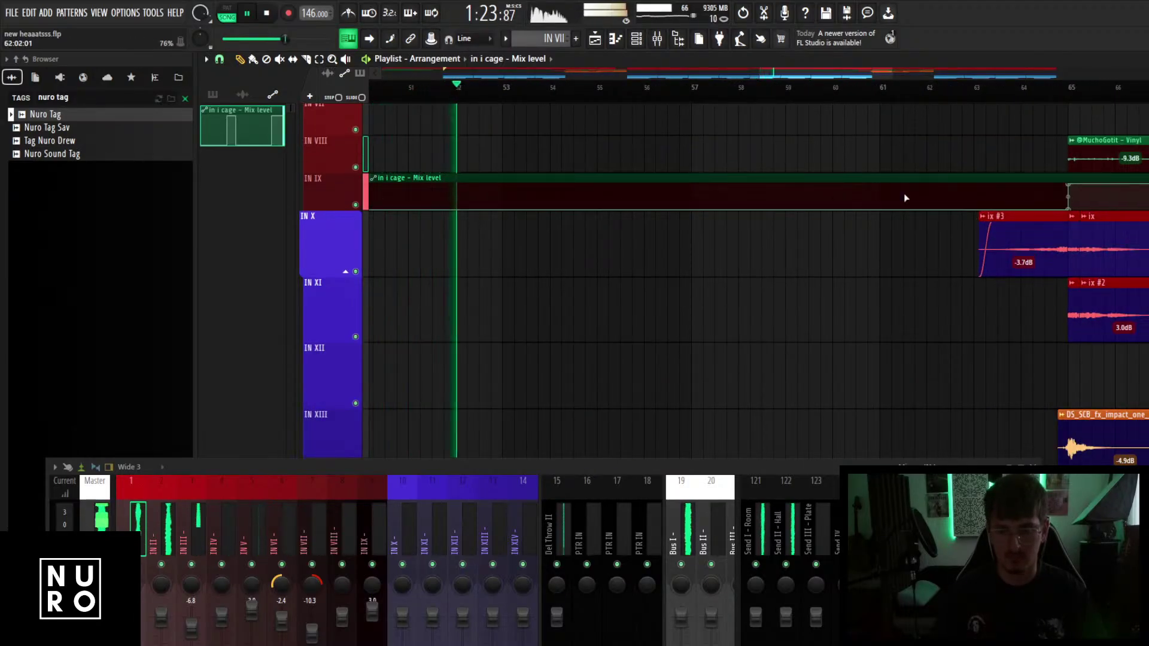
Add an instant jump to full level at bar 49 in the in i cage mix-level automation.
{"action": "scroll", "coordinate": [659, 212], "scroll_direction": "down", "scroll_amount": 3}
{"action": "scroll", "coordinate": [529, 218], "scroll_direction": "up", "scroll_amount": 5}
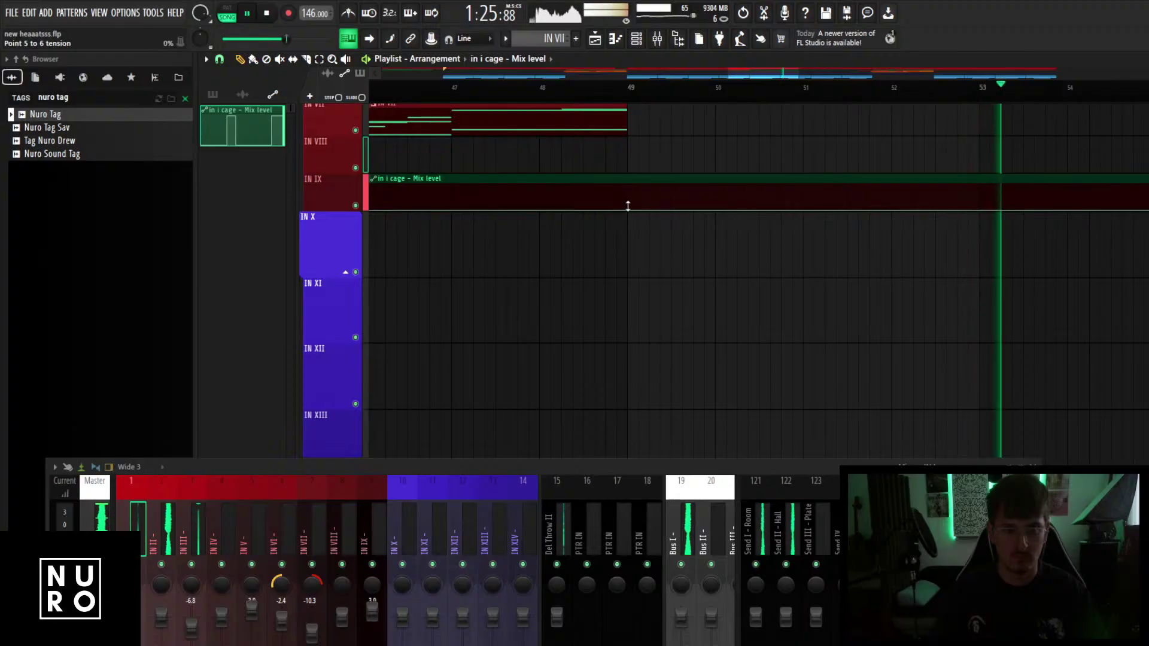
{"action": "right_click", "coordinate": [657, 195]}
{"action": "left_click_drag", "start_coordinate": [656, 195], "coordinate": [629, 185]}
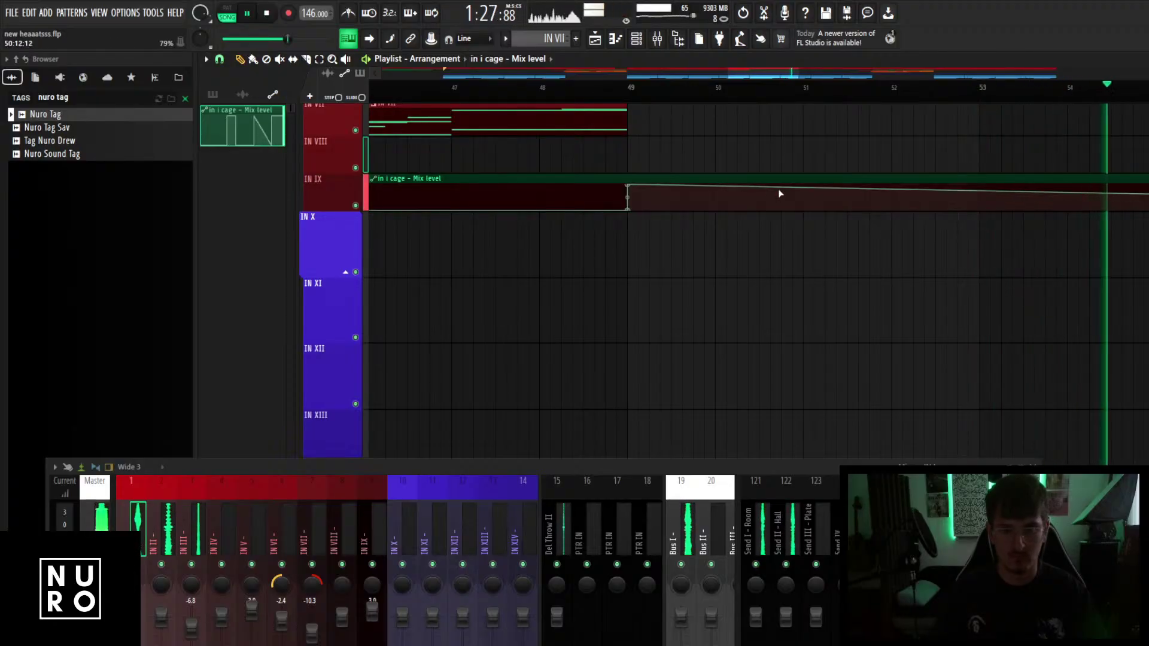
Hold the mix-level automation at 100% from bar 49 to bar 57 and drop it to 0% at bar 57.
{"action": "scroll", "coordinate": [785, 198], "scroll_direction": "down", "scroll_amount": 2}
{"action": "scroll", "coordinate": [1012, 200], "scroll_direction": "down", "scroll_amount": 1}
{"action": "left_click_drag", "start_coordinate": [1028, 196], "coordinate": [1031, 181]}
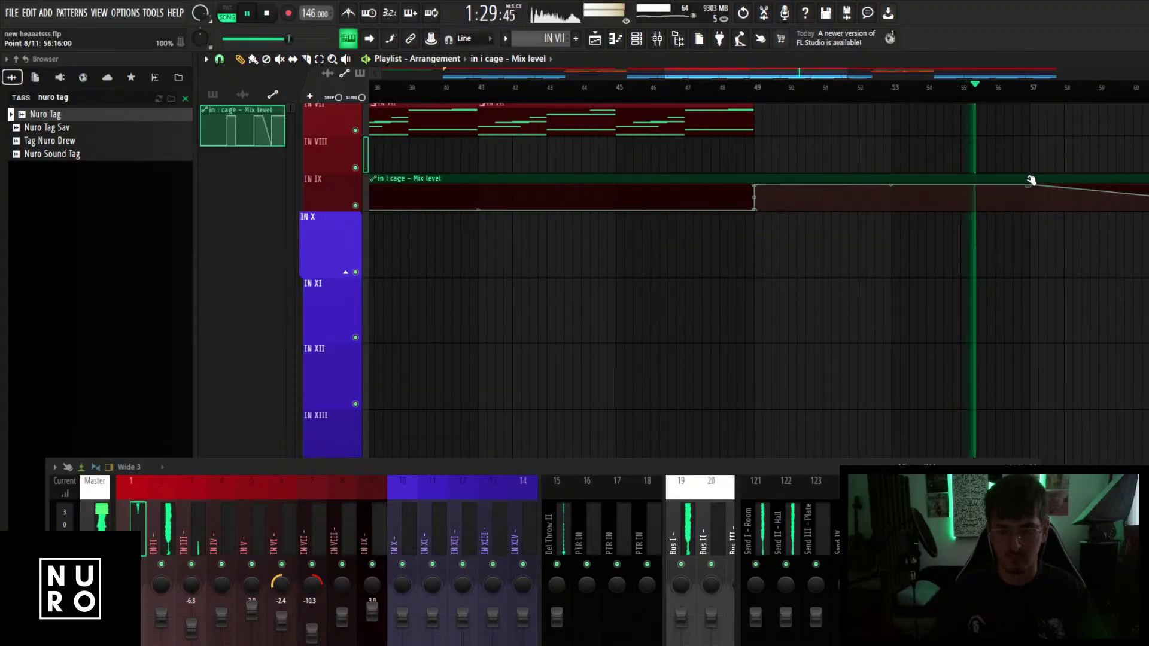
{"action": "scroll", "coordinate": [1011, 264], "scroll_direction": "down", "scroll_amount": 5}
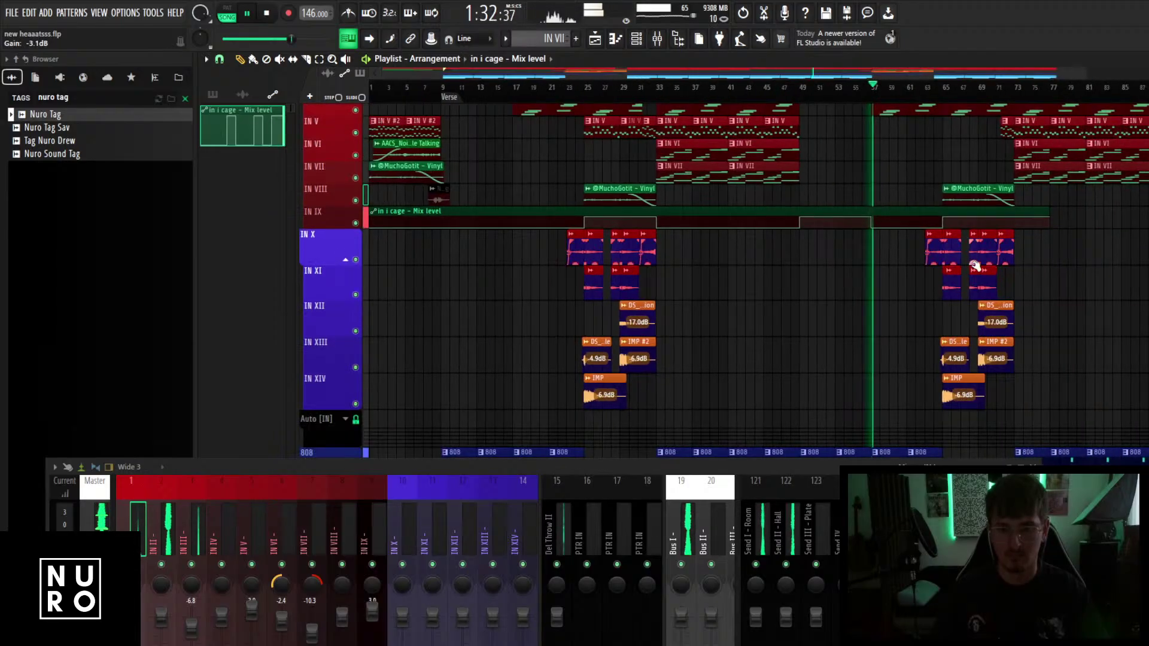
Hold the mix-level automation at full level from bar 65 to bar 73 and drop it to 0% at bar 73.
{"action": "scroll", "coordinate": [976, 264], "scroll_direction": "up", "scroll_amount": 3}
{"action": "scroll", "coordinate": [957, 282], "scroll_direction": "up", "scroll_amount": 4}
{"action": "scroll", "coordinate": [981, 287], "scroll_direction": "down", "scroll_amount": 3}
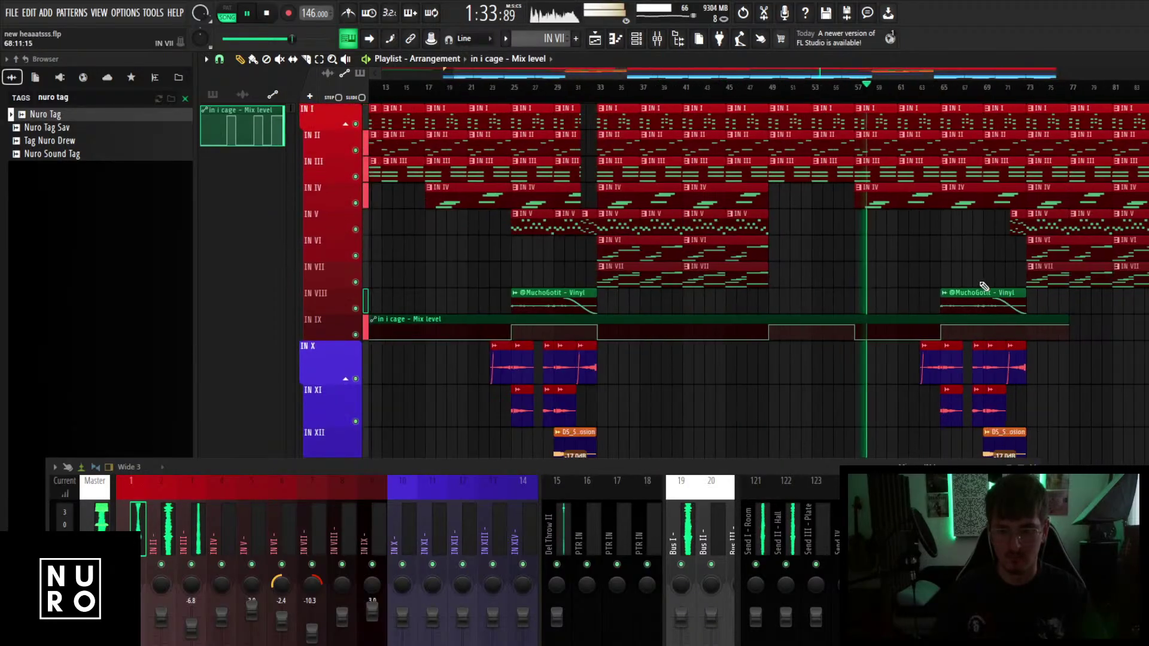
{"action": "scroll", "coordinate": [1072, 318], "scroll_direction": "up", "scroll_amount": 4}
{"action": "scroll", "coordinate": [927, 349], "scroll_direction": "up", "scroll_amount": 3}
{"action": "scroll", "coordinate": [946, 359], "scroll_direction": "up", "scroll_amount": 1}
{"action": "scroll", "coordinate": [946, 359], "scroll_direction": "up", "scroll_amount": 2}
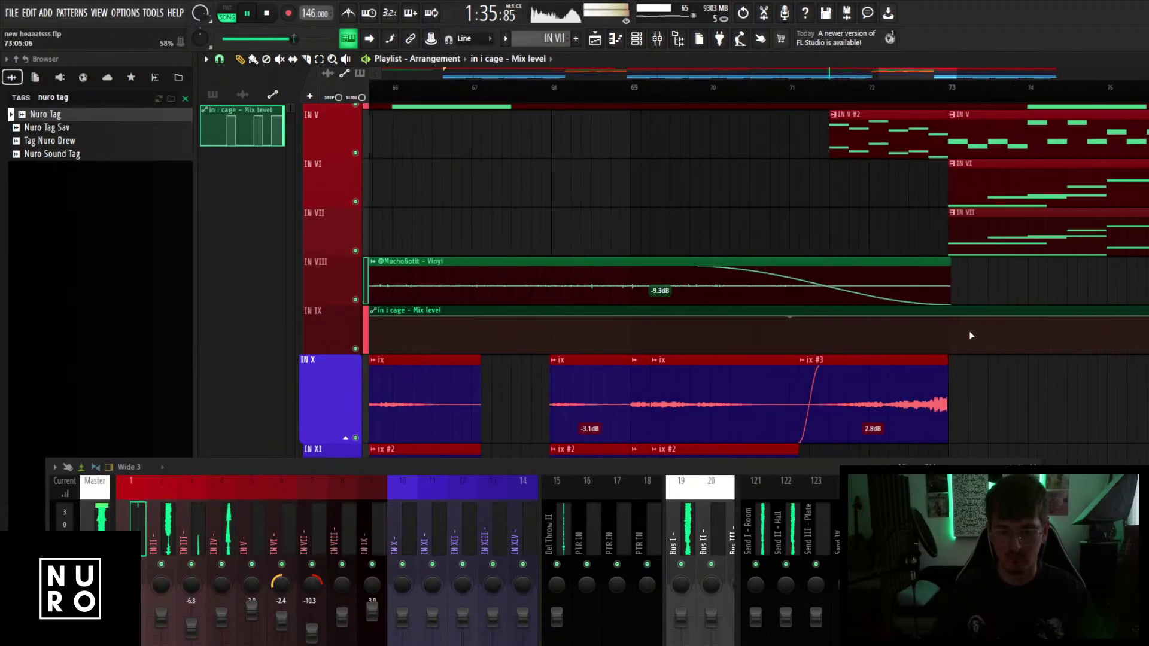
{"action": "scroll", "coordinate": [899, 378], "scroll_direction": "down", "scroll_amount": 2}
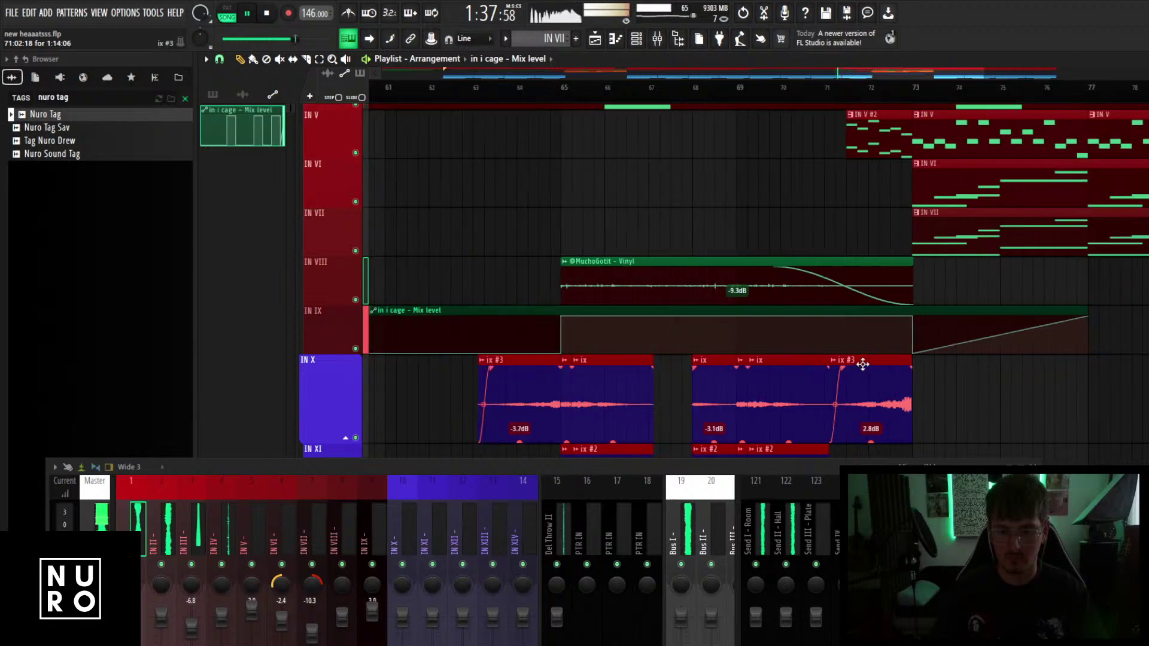
{"action": "scroll", "coordinate": [863, 364], "scroll_direction": "down", "scroll_amount": 6}
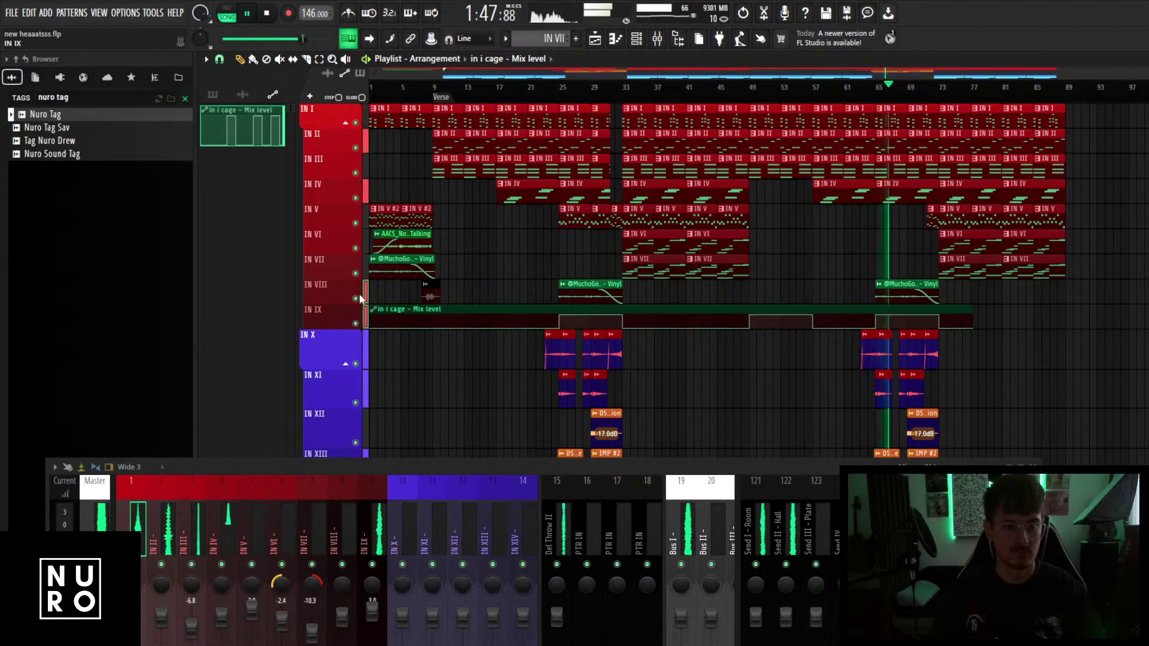
Make the in i cage mix-level automation fall from full level to 0% during the intro, and recolor the clip black.
{"action": "scroll", "coordinate": [937, 339], "scroll_direction": "up", "scroll_amount": 3}
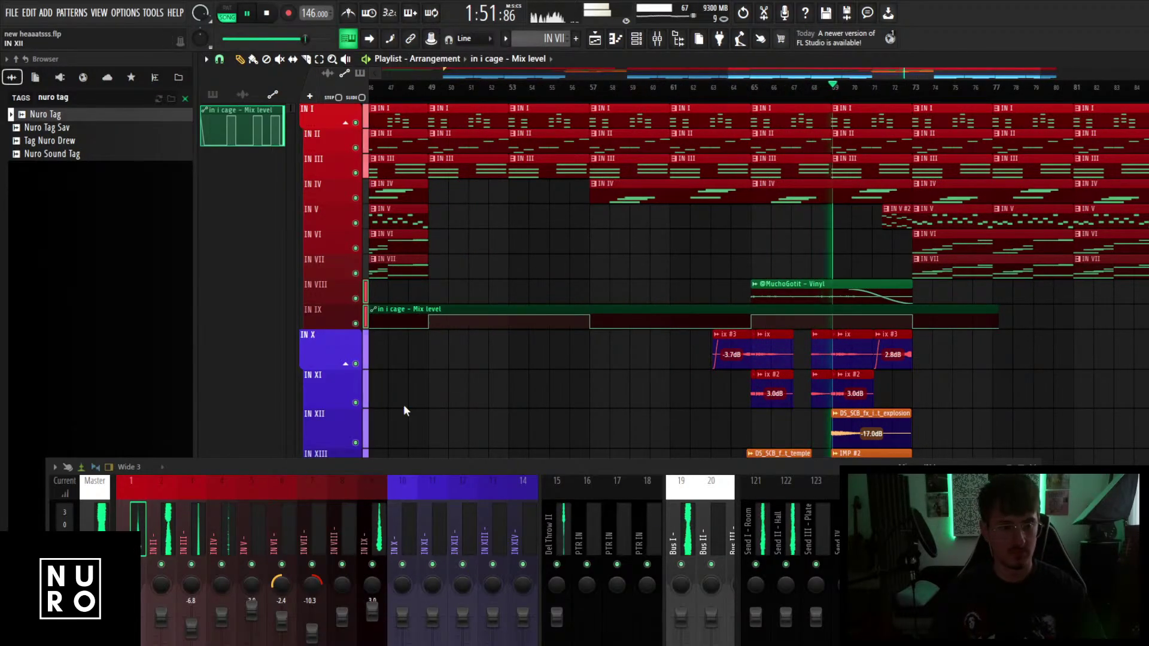
{"action": "double_click", "coordinate": [468, 310]}
{"action": "right_click", "coordinate": [366, 200]}
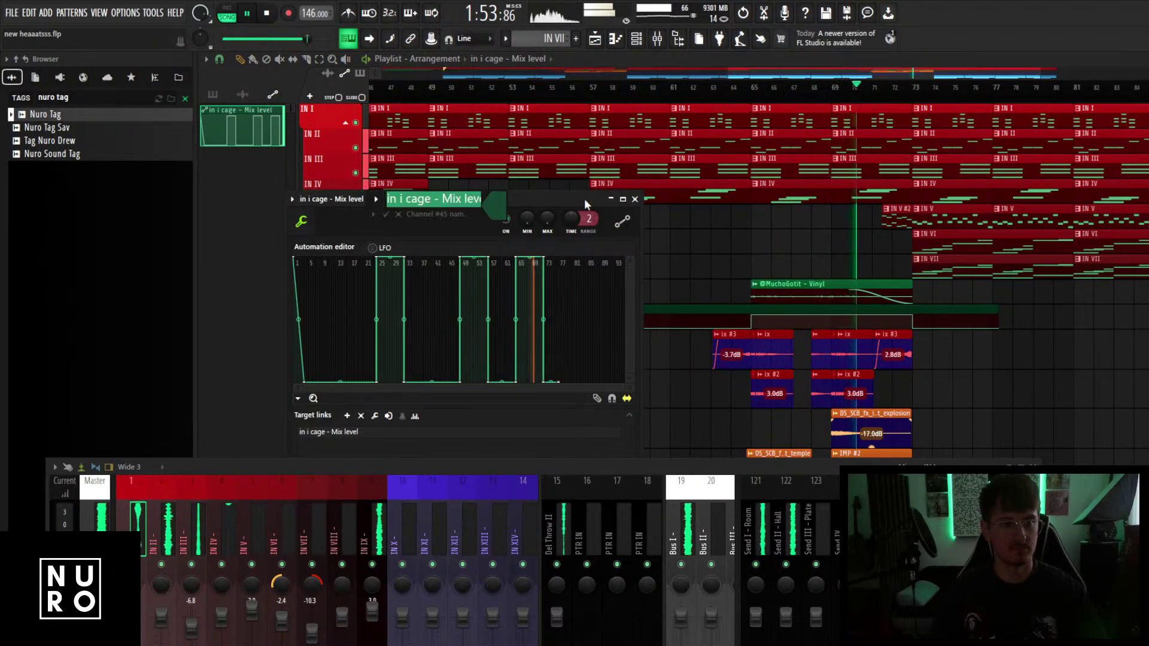
{"action": "left_click", "coordinate": [501, 206]}
{"action": "left_click_drag", "start_coordinate": [704, 345], "coordinate": [702, 426]}
{"action": "left_click", "coordinate": [702, 510]}
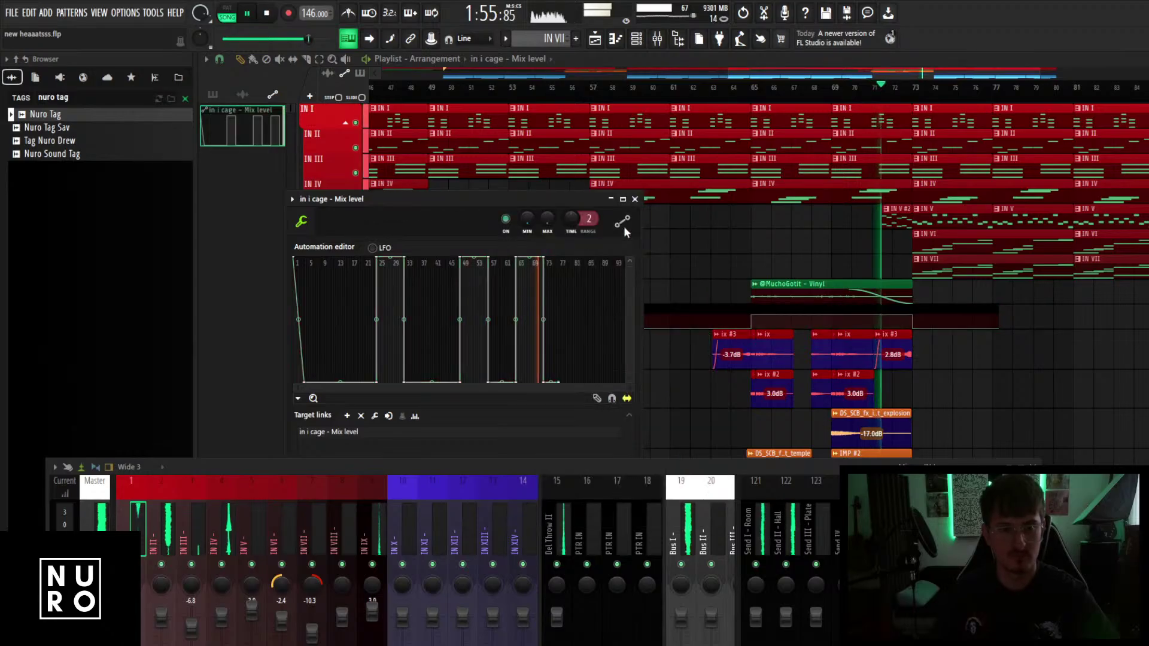
{"action": "left_click", "coordinate": [634, 200]}
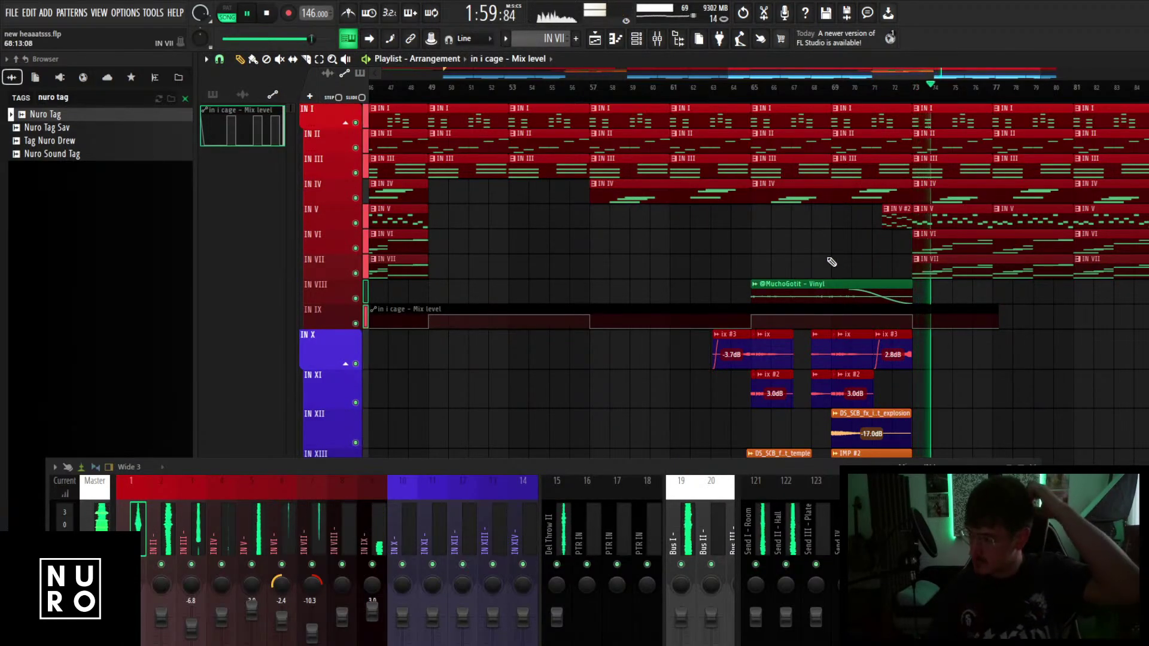
Curve the intro fall of the in i cage mix-level automation by adjusting the tension between its first two points.
{"action": "scroll", "coordinate": [891, 284], "scroll_direction": "down", "scroll_amount": 2}
{"action": "scroll", "coordinate": [889, 283], "scroll_direction": "down", "scroll_amount": 4}
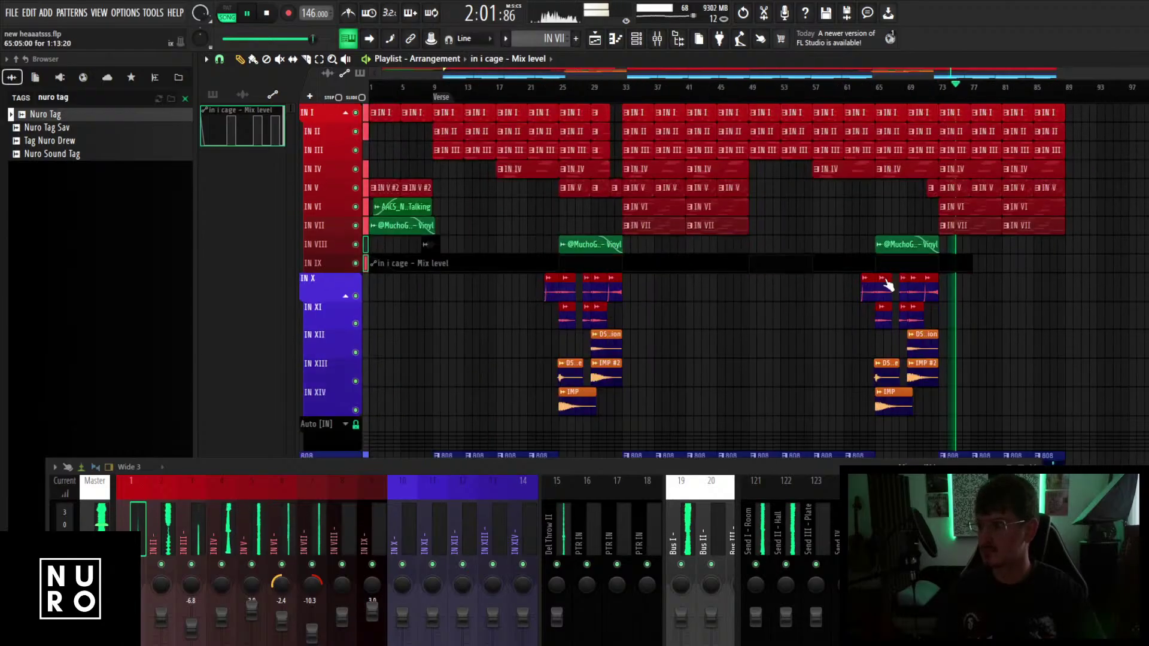
{"action": "scroll", "coordinate": [599, 260], "scroll_direction": "up", "scroll_amount": 2}
{"action": "scroll", "coordinate": [491, 256], "scroll_direction": "down", "scroll_amount": 1}
{"action": "scroll", "coordinate": [468, 252], "scroll_direction": "up", "scroll_amount": 3}
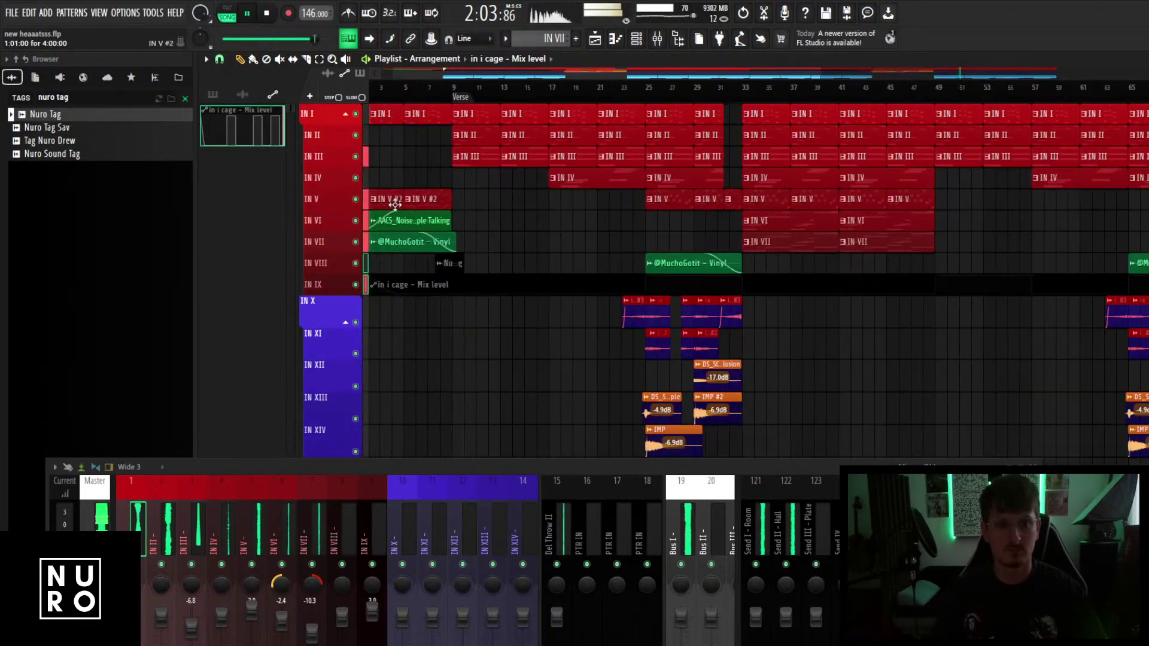
{"action": "scroll", "coordinate": [397, 205], "scroll_direction": "up", "scroll_amount": 2}
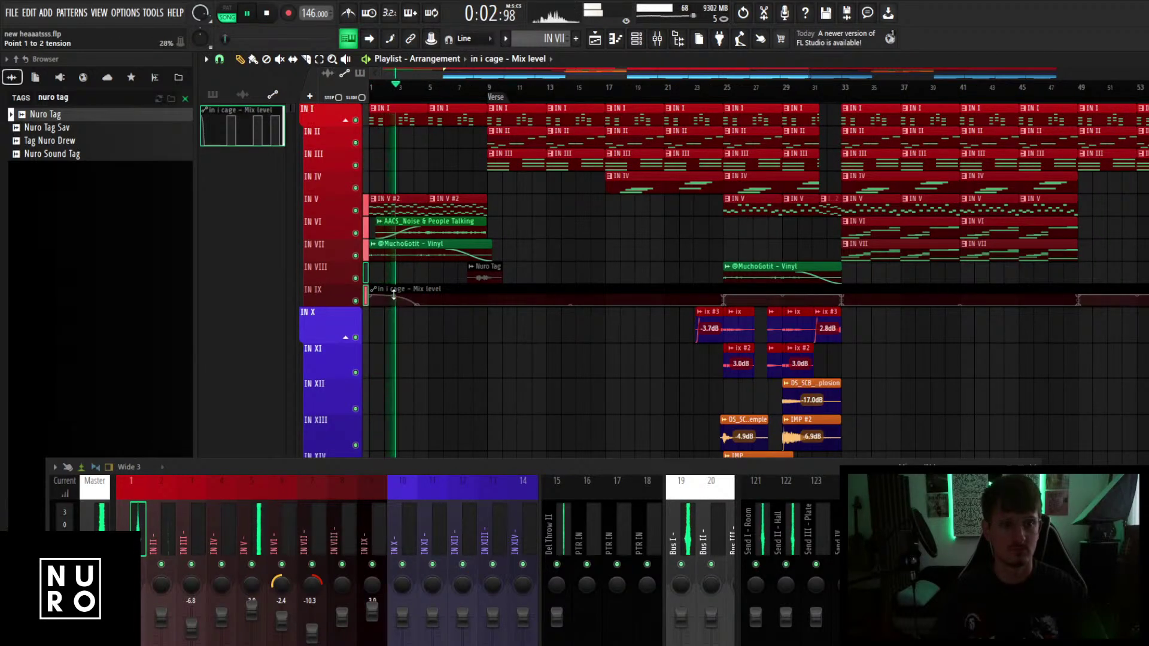
{"action": "scroll", "coordinate": [390, 343], "scroll_direction": "up", "scroll_amount": 3}
{"action": "scroll", "coordinate": [390, 344], "scroll_direction": "up", "scroll_amount": 2}
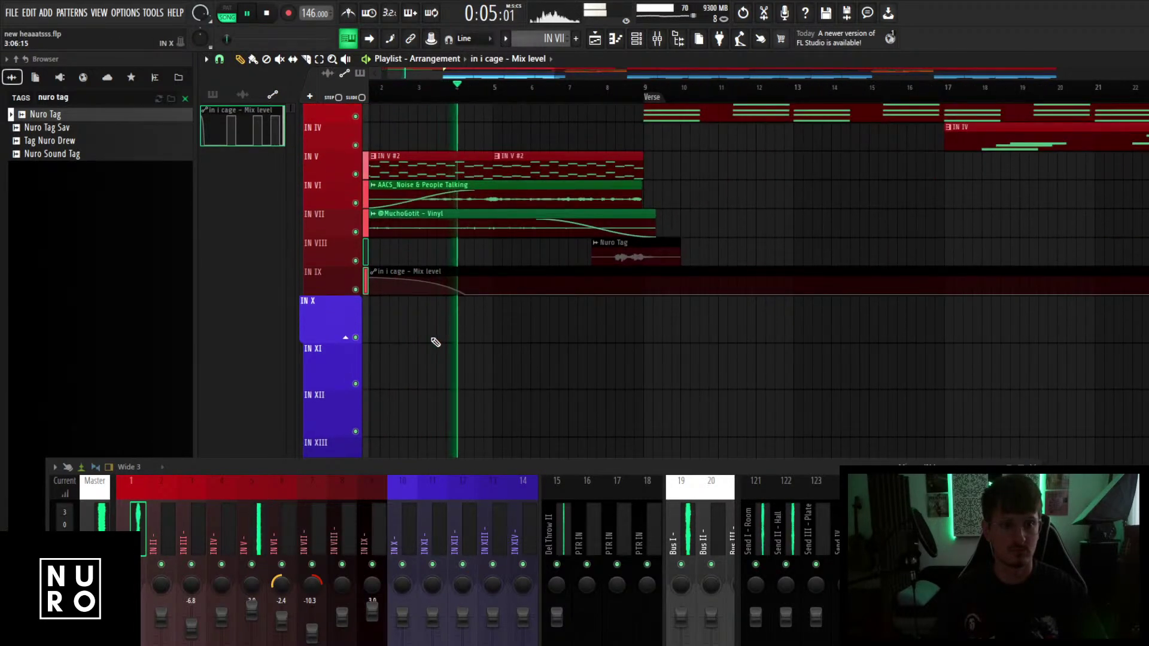
Play the arrangement from the start and check how the filter fade and producer tag lead into the verse.
{"action": "scroll", "coordinate": [436, 342], "scroll_direction": "up", "scroll_amount": 1}
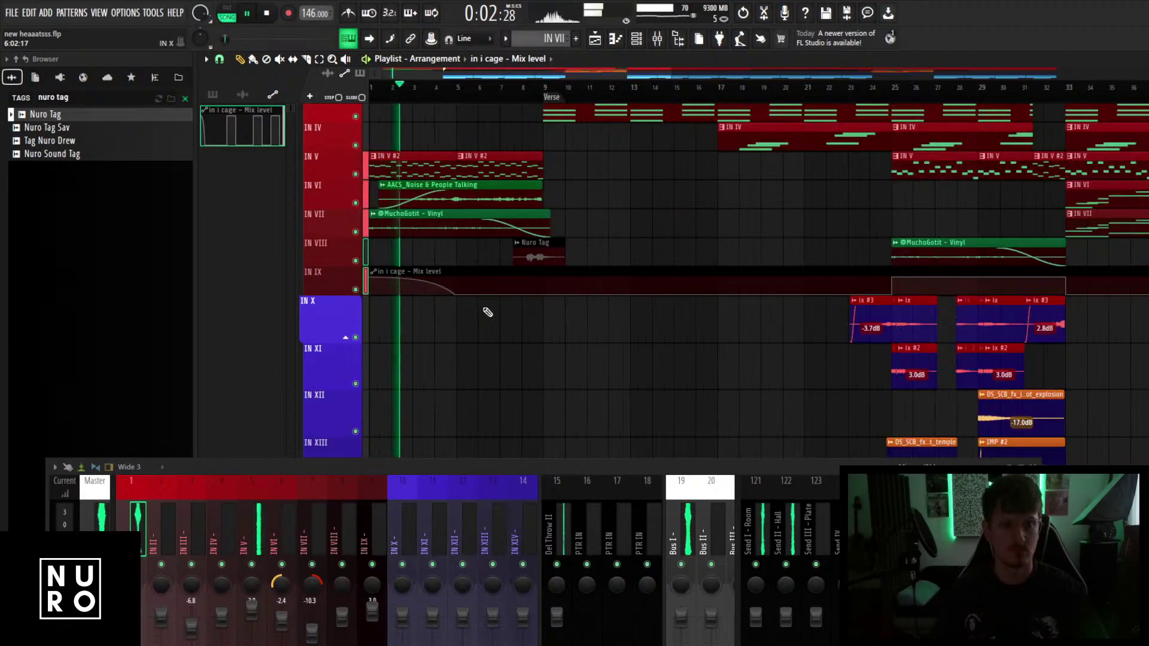
{"action": "scroll", "coordinate": [501, 313], "scroll_direction": "down", "scroll_amount": 1}
{"action": "scroll", "coordinate": [502, 313], "scroll_direction": "up", "scroll_amount": 2}
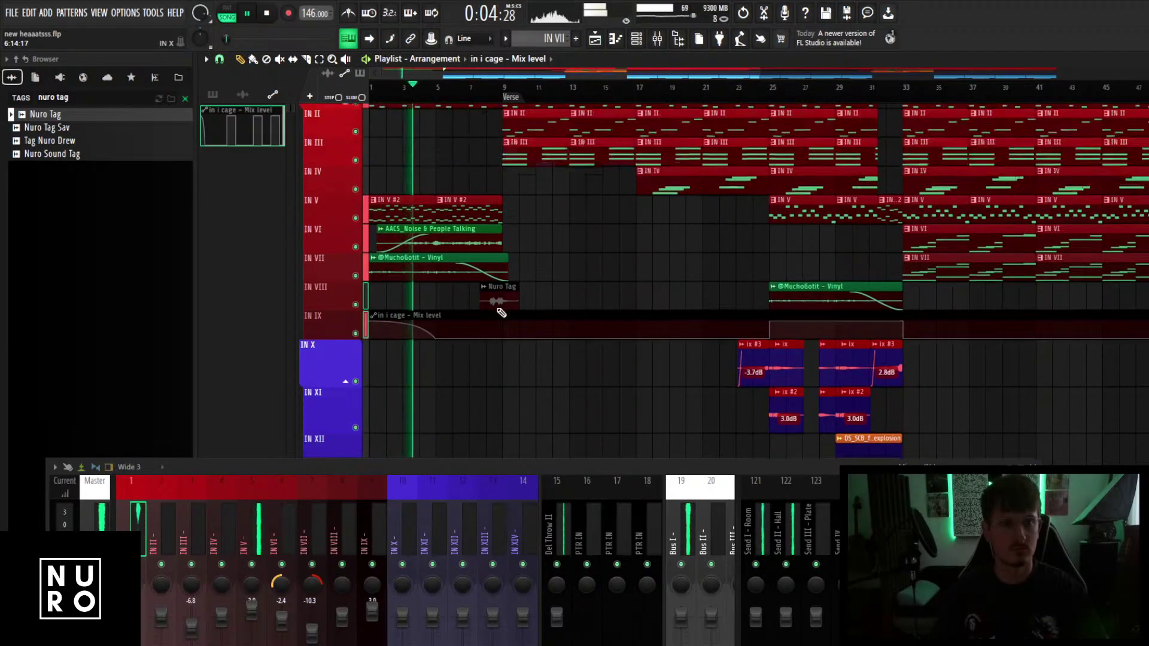
{"action": "scroll", "coordinate": [496, 307], "scroll_direction": "down", "scroll_amount": 1}
{"action": "scroll", "coordinate": [497, 307], "scroll_direction": "down", "scroll_amount": 2}
{"action": "scroll", "coordinate": [431, 370], "scroll_direction": "up", "scroll_amount": 4}
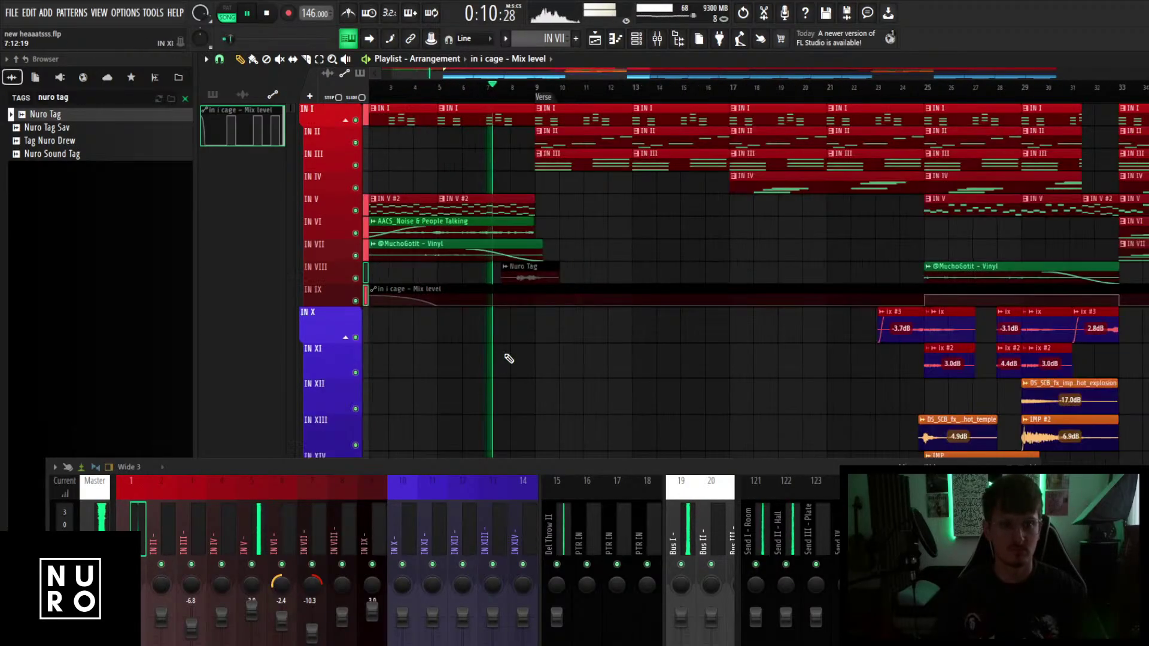
{"action": "scroll", "coordinate": [508, 359], "scroll_direction": "up", "scroll_amount": 4}
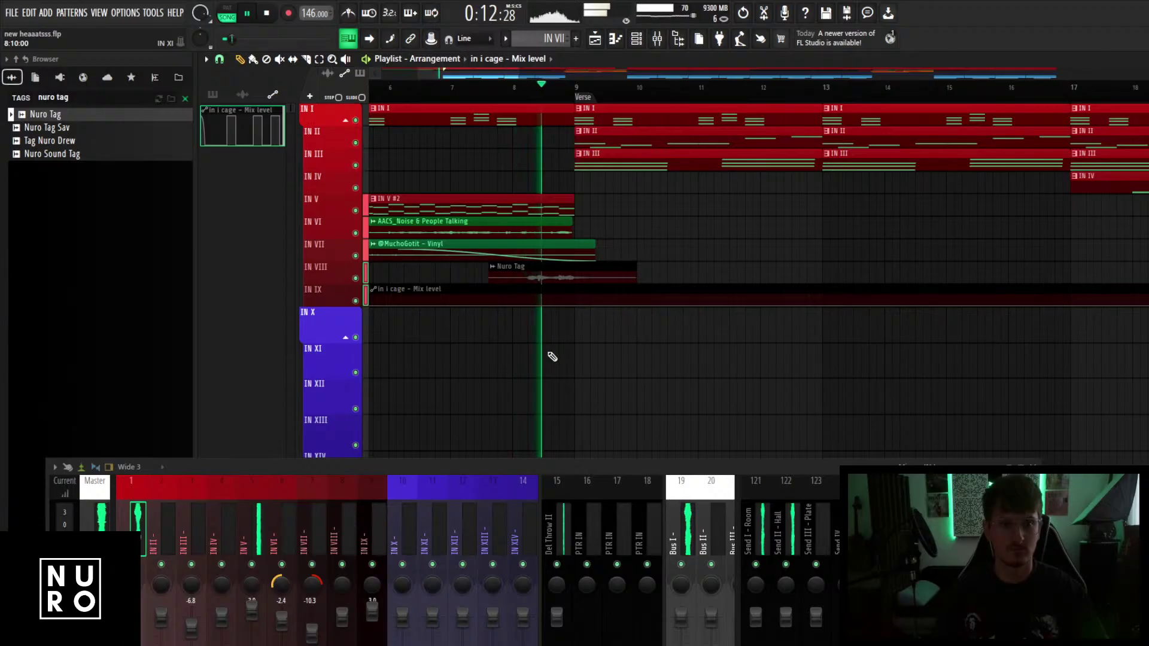
{"action": "scroll", "coordinate": [552, 357], "scroll_direction": "down", "scroll_amount": 3}
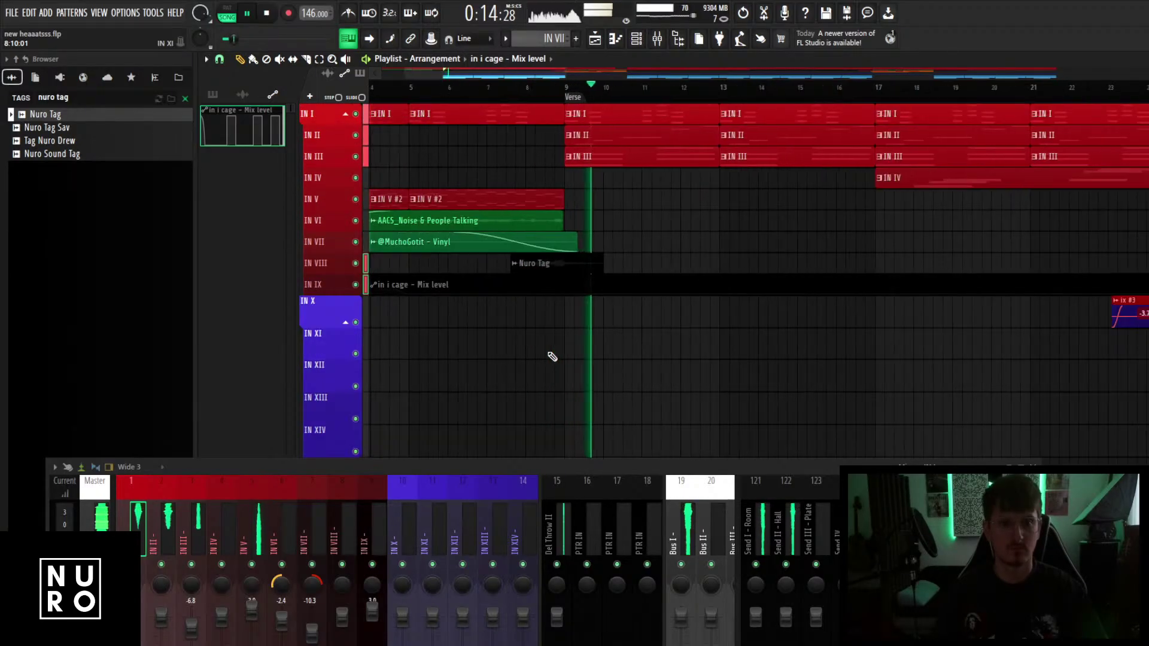
{"action": "scroll", "coordinate": [552, 356], "scroll_direction": "down", "scroll_amount": 5}
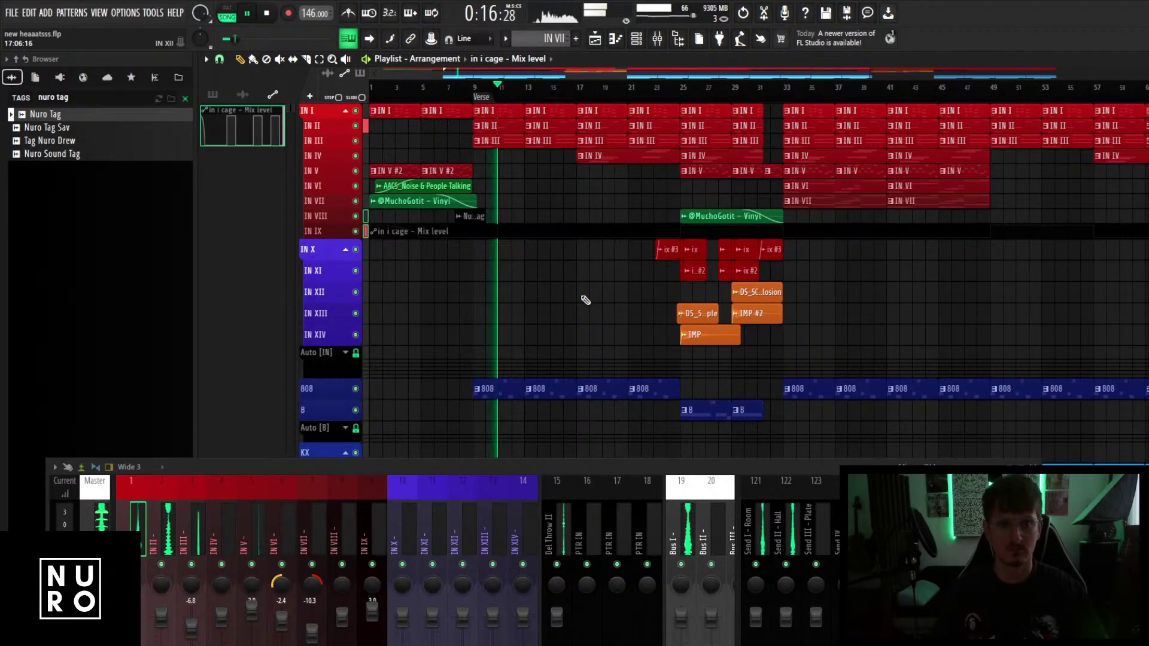
Stop playback, solo the IN III playlist track and play it from bar 25.
{"action": "scroll", "coordinate": [586, 300], "scroll_direction": "up", "scroll_amount": 5}
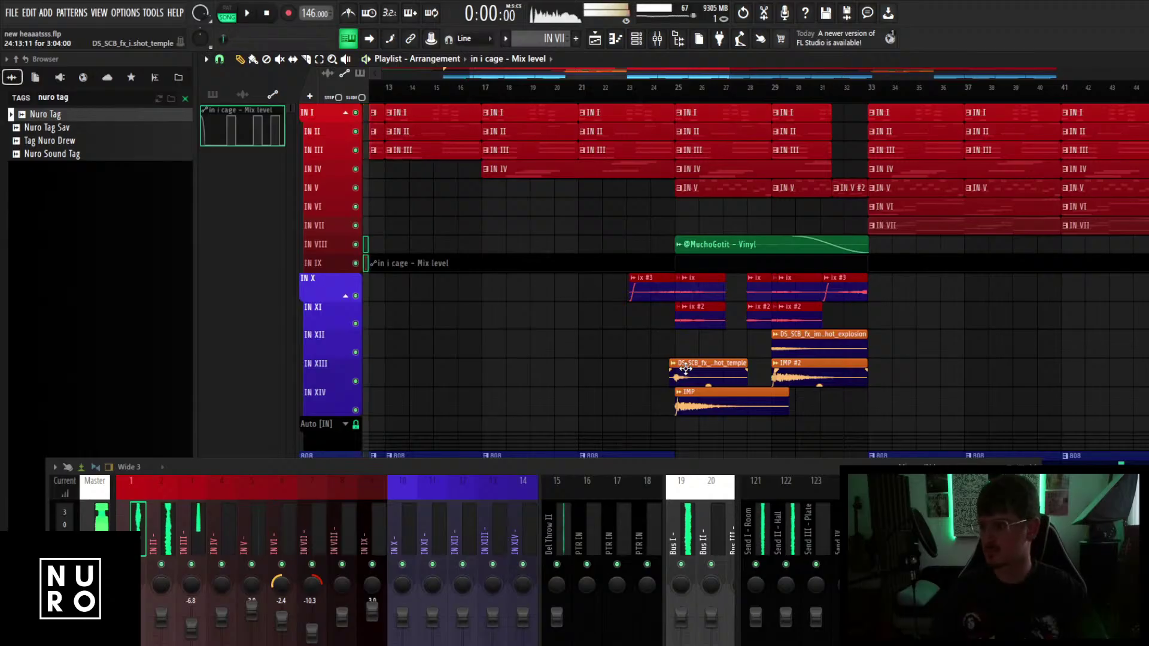
{"action": "scroll", "coordinate": [698, 256], "scroll_direction": "up", "scroll_amount": 4}
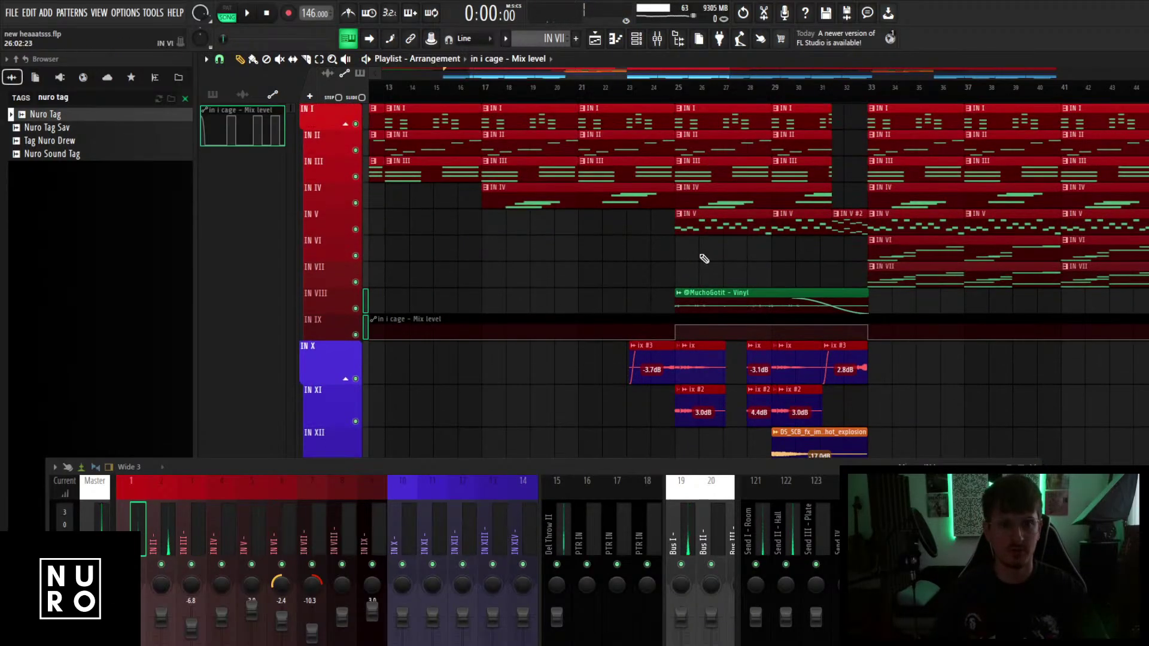
{"action": "scroll", "coordinate": [690, 121], "scroll_direction": "up", "scroll_amount": 2}
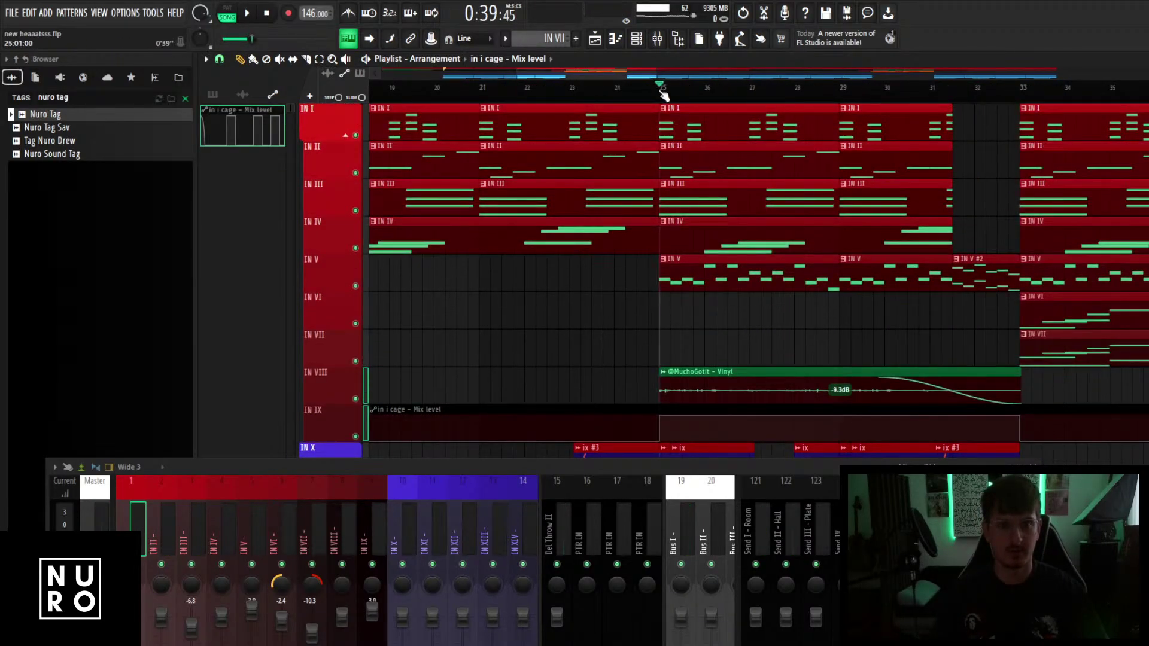
{"action": "scroll", "coordinate": [692, 268], "scroll_direction": "down", "scroll_amount": 4}
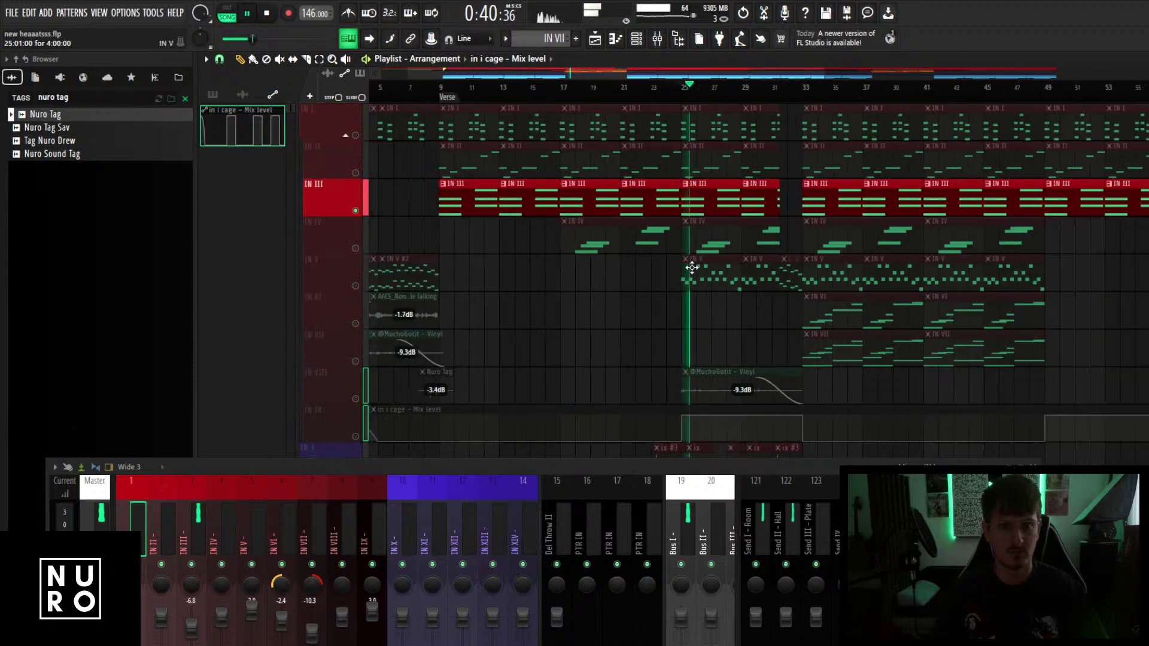
Try the section from bar 25 with all tracks unsoloed and the IN III clips from bar 25 to 31 removed.
{"action": "scroll", "coordinate": [702, 268], "scroll_direction": "up", "scroll_amount": 5}
{"action": "scroll", "coordinate": [703, 267], "scroll_direction": "down", "scroll_amount": 2}
{"action": "scroll", "coordinate": [702, 267], "scroll_direction": "down", "scroll_amount": 3}
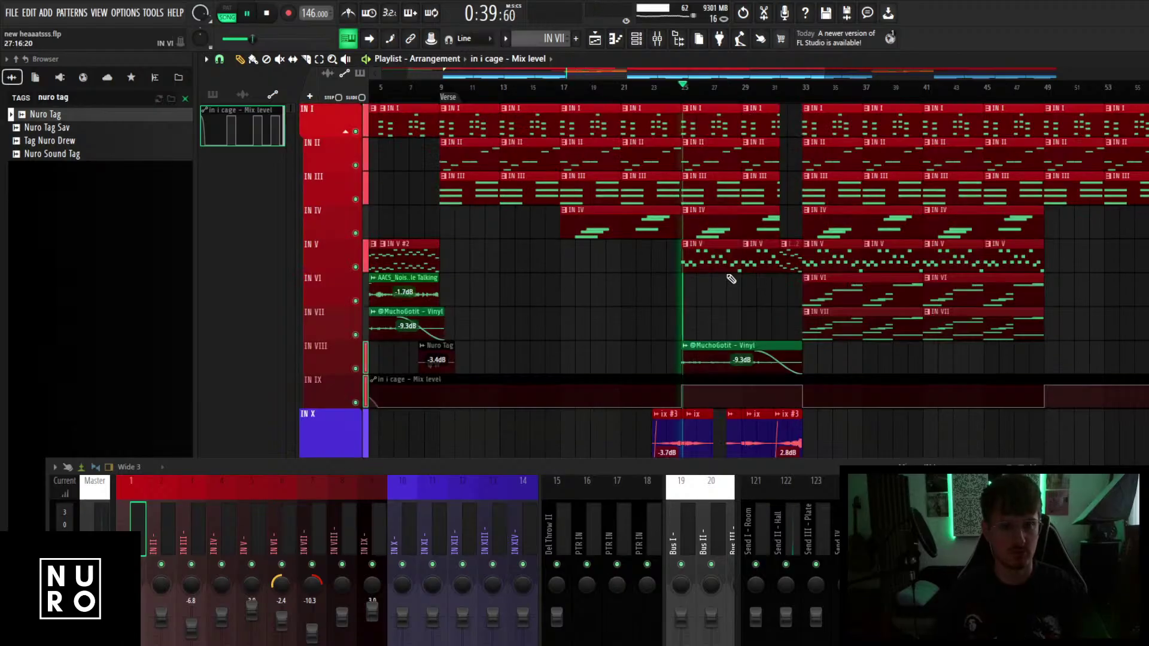
{"action": "scroll", "coordinate": [731, 278], "scroll_direction": "up", "scroll_amount": 3}
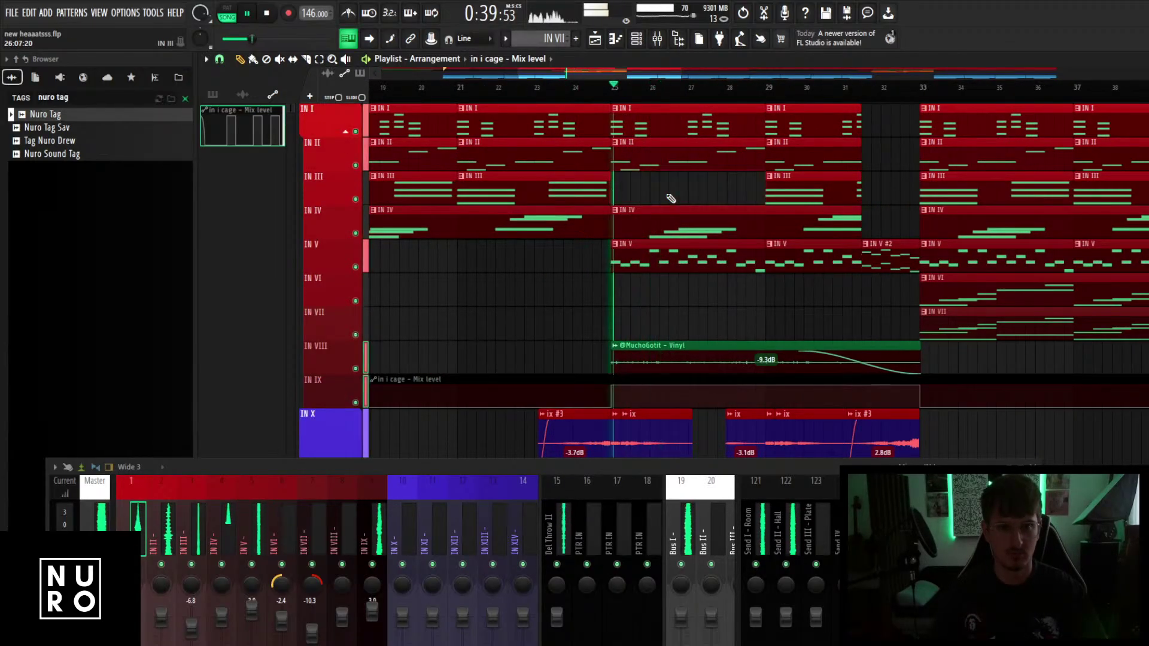
{"action": "scroll", "coordinate": [652, 300], "scroll_direction": "down", "scroll_amount": 2}
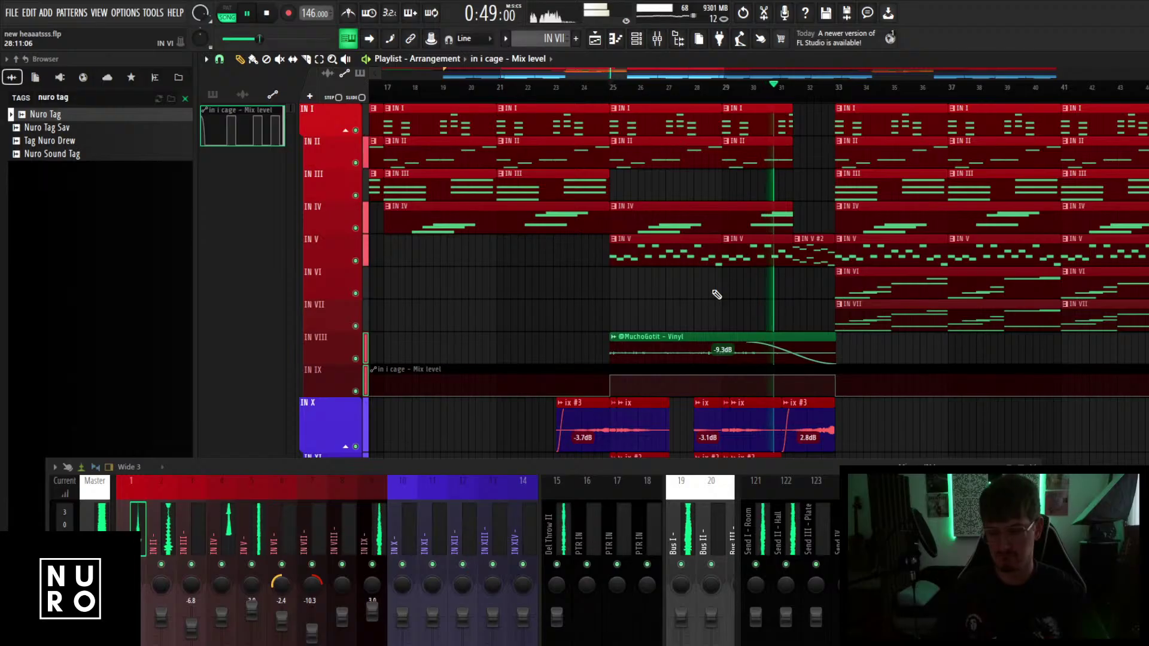
{"action": "key", "text": "space"}
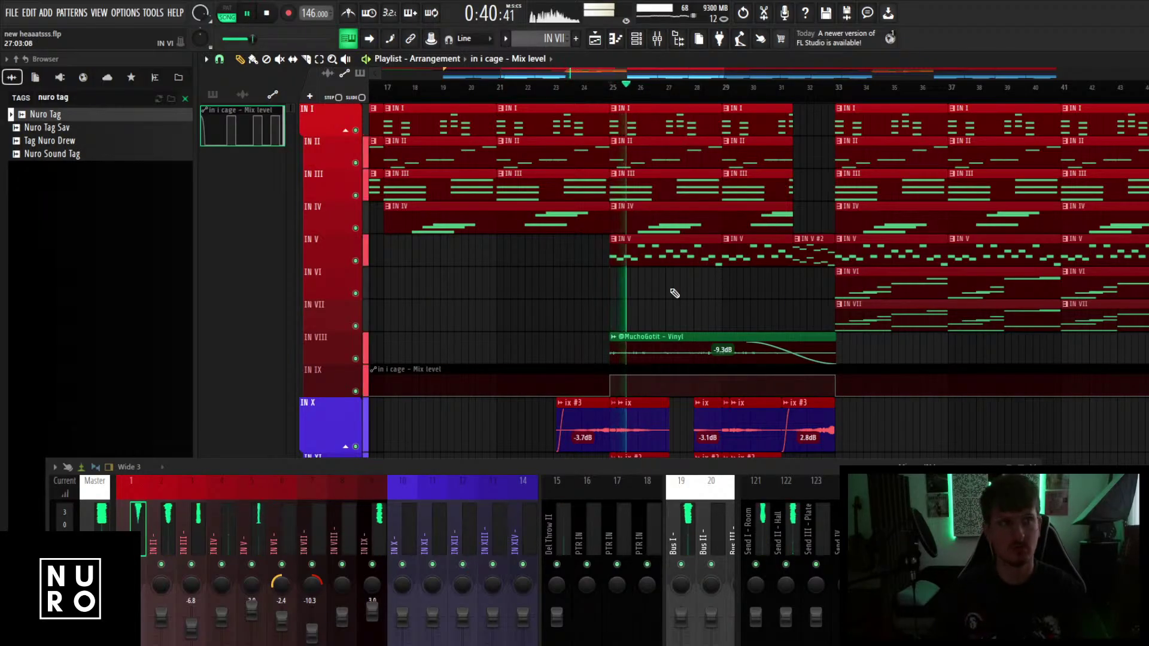
Solo the IN III track, audition it briefly from bar 25, and unsolo it.
{"action": "key", "text": "space"}
{"action": "left_click", "coordinate": [356, 196], "text": "ctrl"}
{"action": "key", "text": "space"}
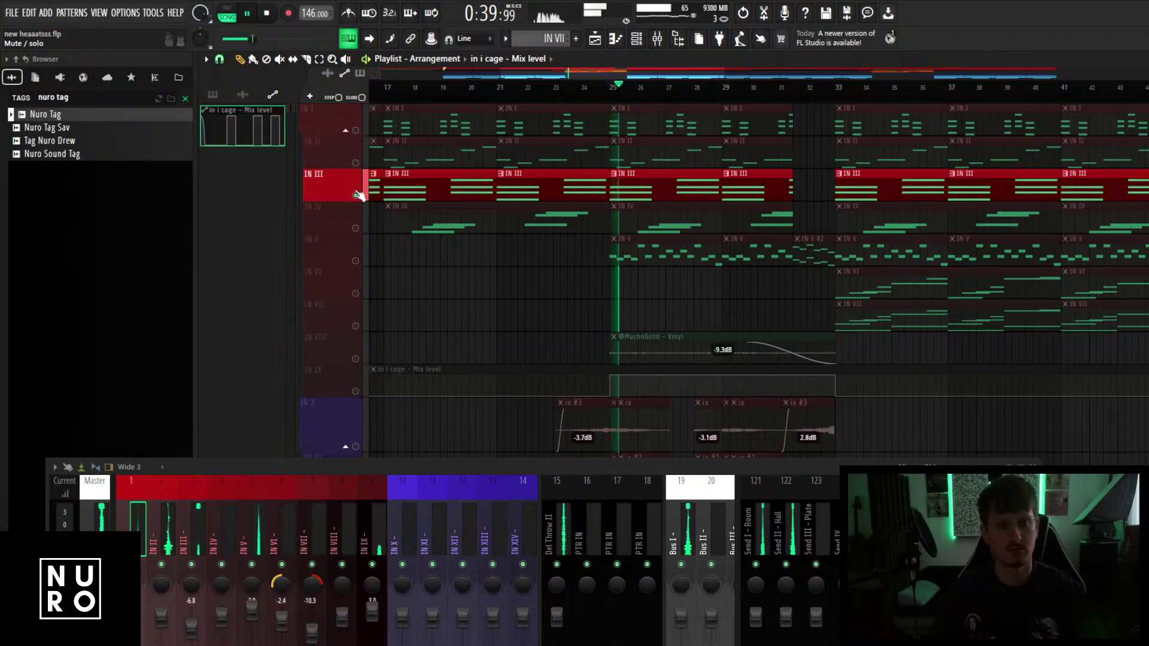
{"action": "key", "text": "space"}
{"action": "left_click", "coordinate": [356, 196], "text": "ctrl"}
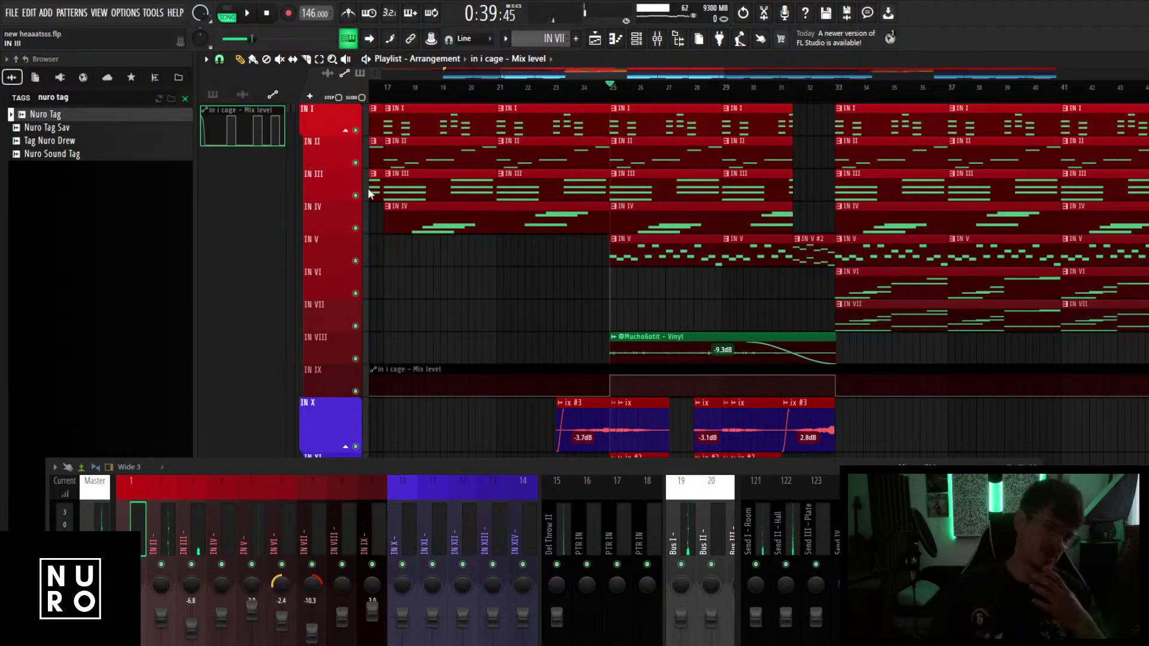
Play the section from bar 25 with all tracks active and check how the instruments work together.
{"action": "scroll", "coordinate": [468, 263], "scroll_direction": "down", "scroll_amount": 2}
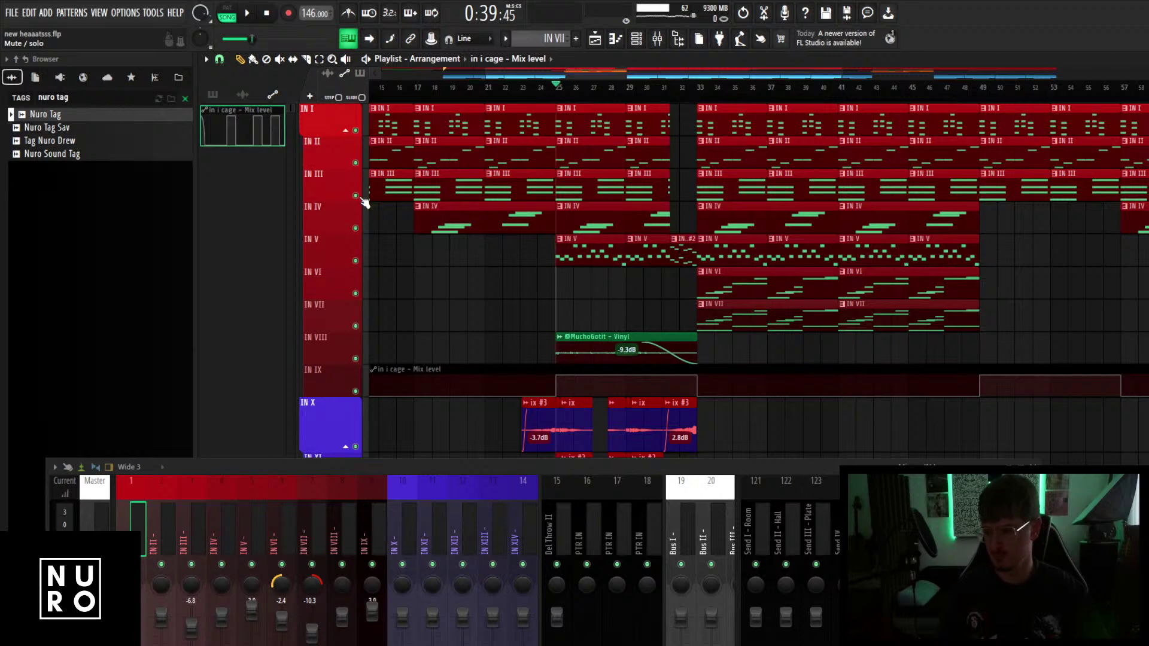
{"action": "key", "text": "space"}
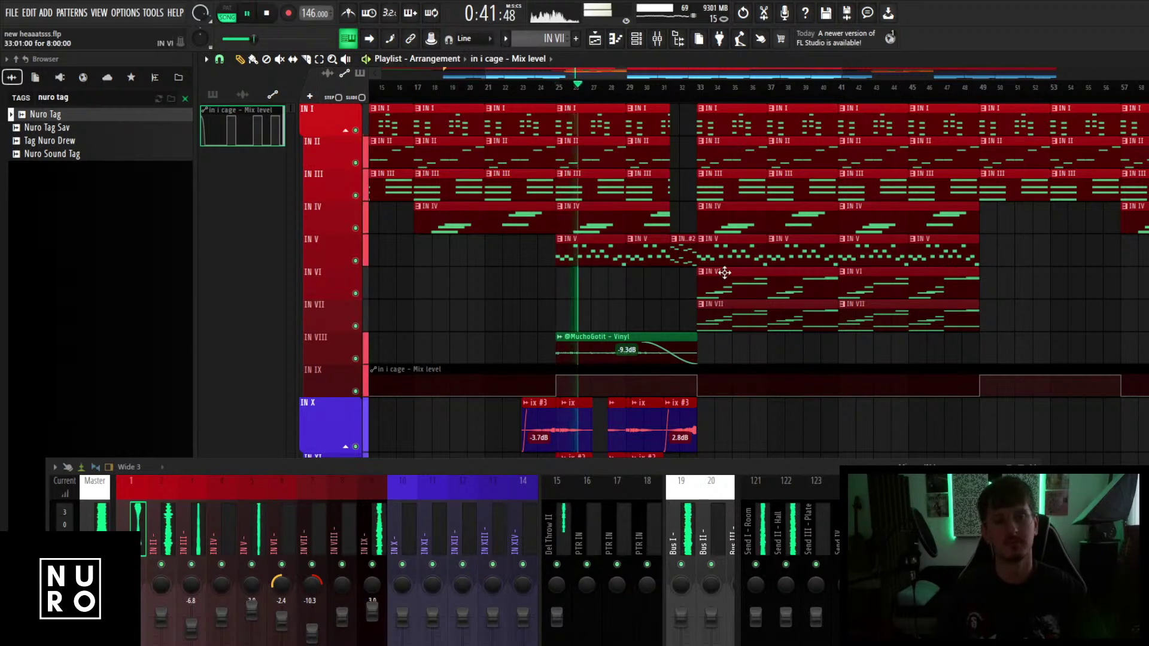
{"action": "scroll", "coordinate": [601, 297], "scroll_direction": "up", "scroll_amount": 3}
{"action": "scroll", "coordinate": [603, 297], "scroll_direction": "down", "scroll_amount": 3}
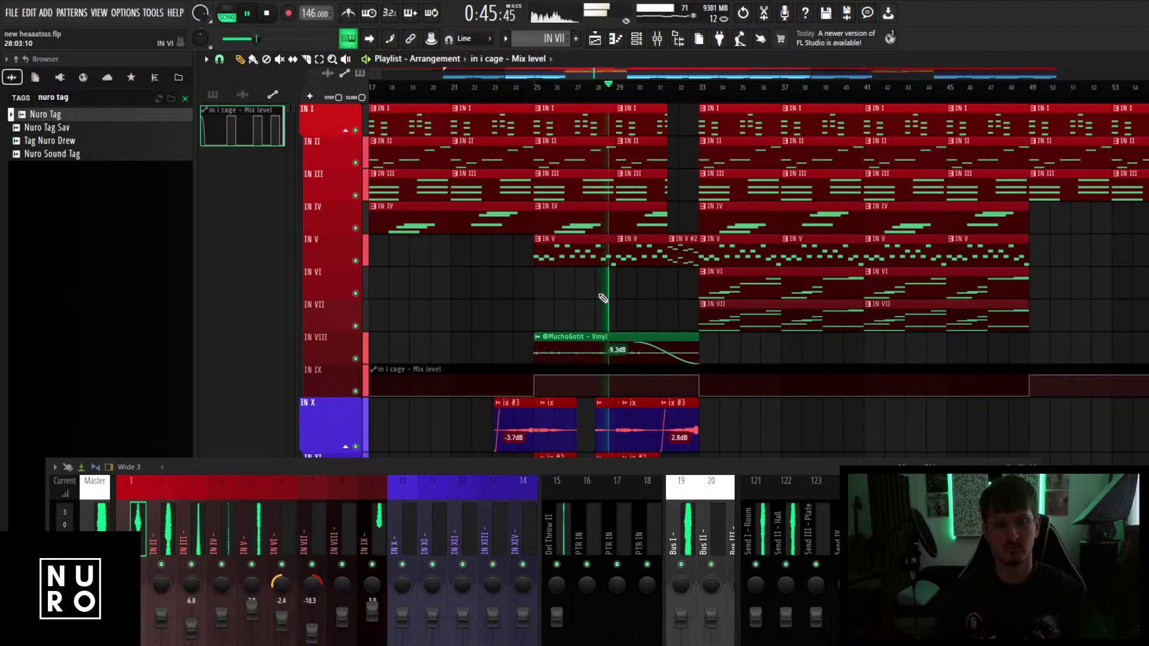
{"action": "scroll", "coordinate": [603, 297], "scroll_direction": "up", "scroll_amount": 2}
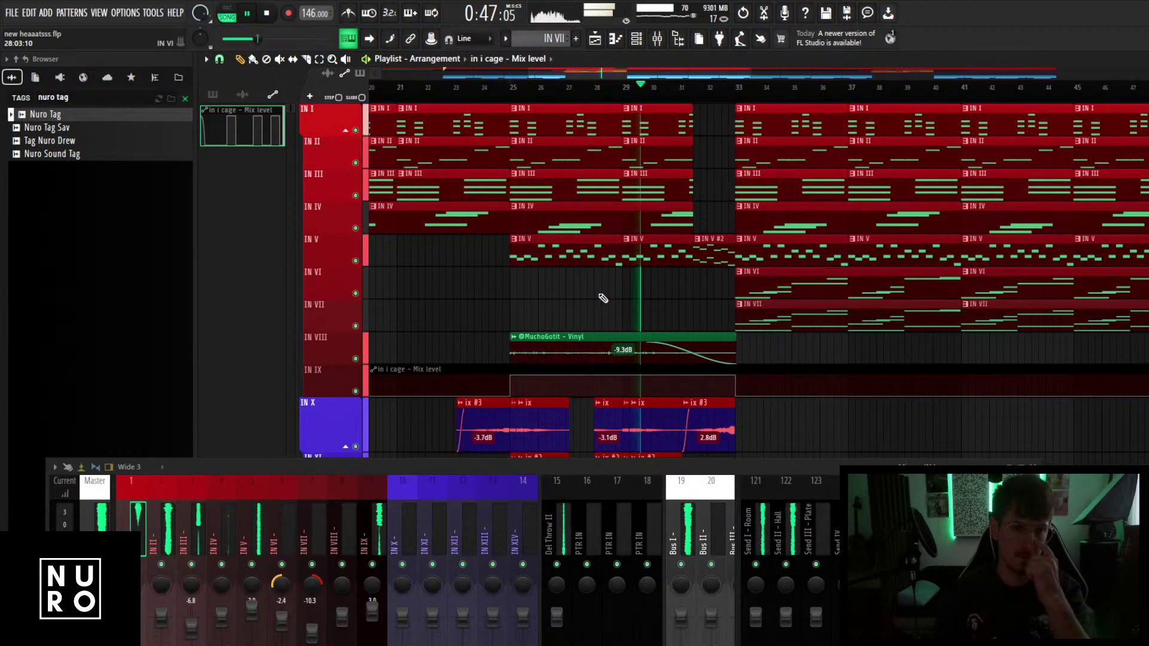
{"action": "key", "text": "space"}
Mute every playlist track except IN IX, open the in i cage Pro-Q 3 on IN I and audition its filter from bar 25.
{"action": "scroll", "coordinate": [568, 238], "scroll_direction": "up", "scroll_amount": 3}
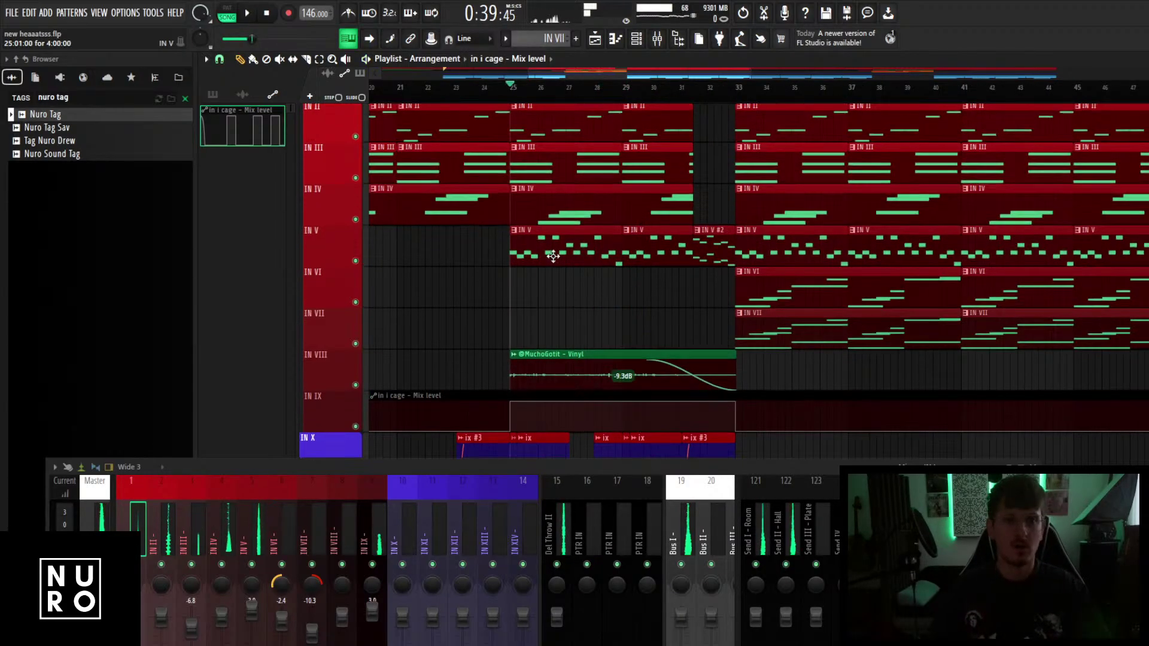
{"action": "right_click", "coordinate": [356, 139]}
{"action": "scroll", "coordinate": [477, 304], "scroll_direction": "down", "scroll_amount": 4}
{"action": "scroll", "coordinate": [476, 302], "scroll_direction": "up", "scroll_amount": 2}
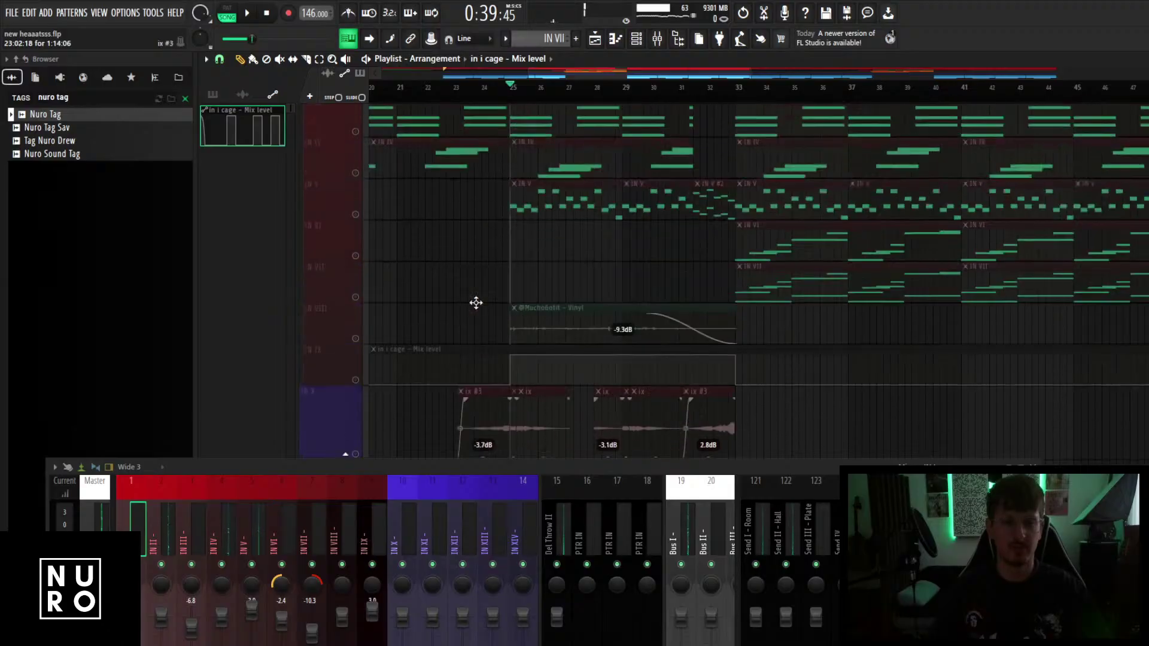
{"action": "left_click", "coordinate": [358, 397]}
{"action": "scroll", "coordinate": [439, 390], "scroll_direction": "down", "scroll_amount": 3}
{"action": "left_click", "coordinate": [471, 479]}
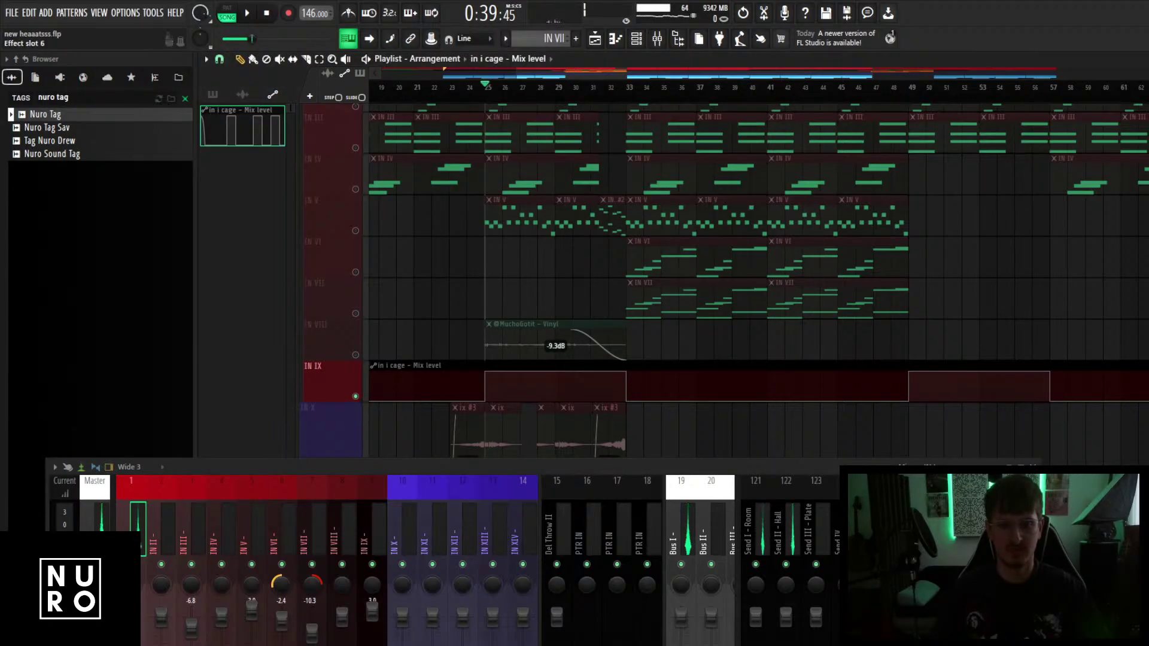
{"action": "key", "text": "space"}
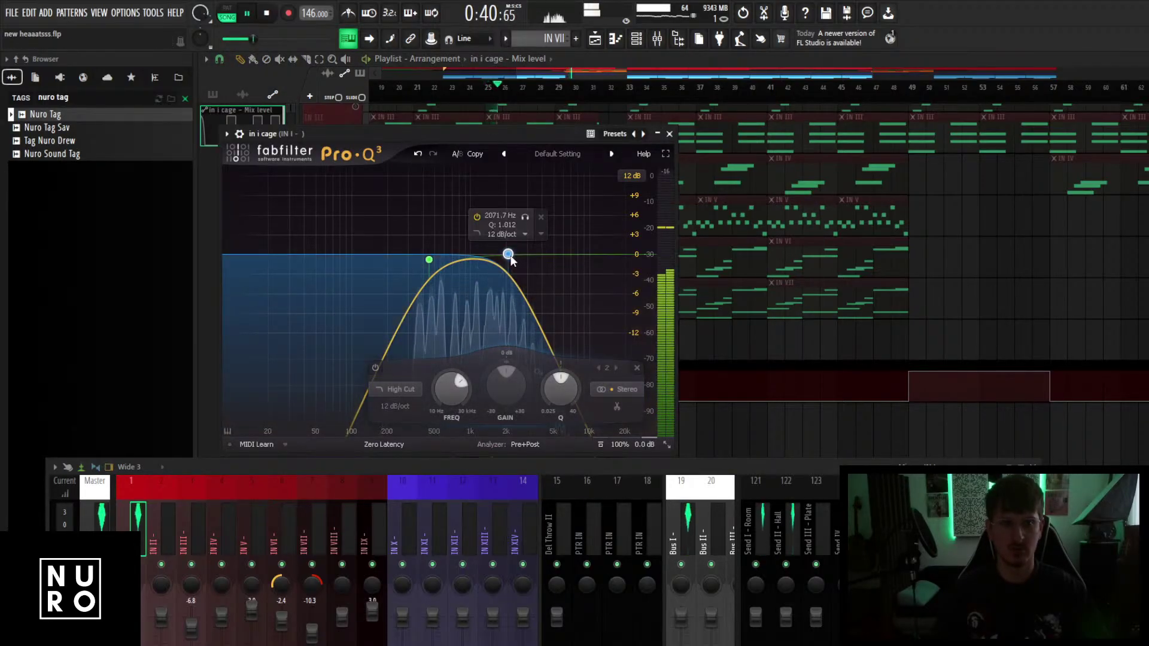
{"action": "key", "text": "space"}
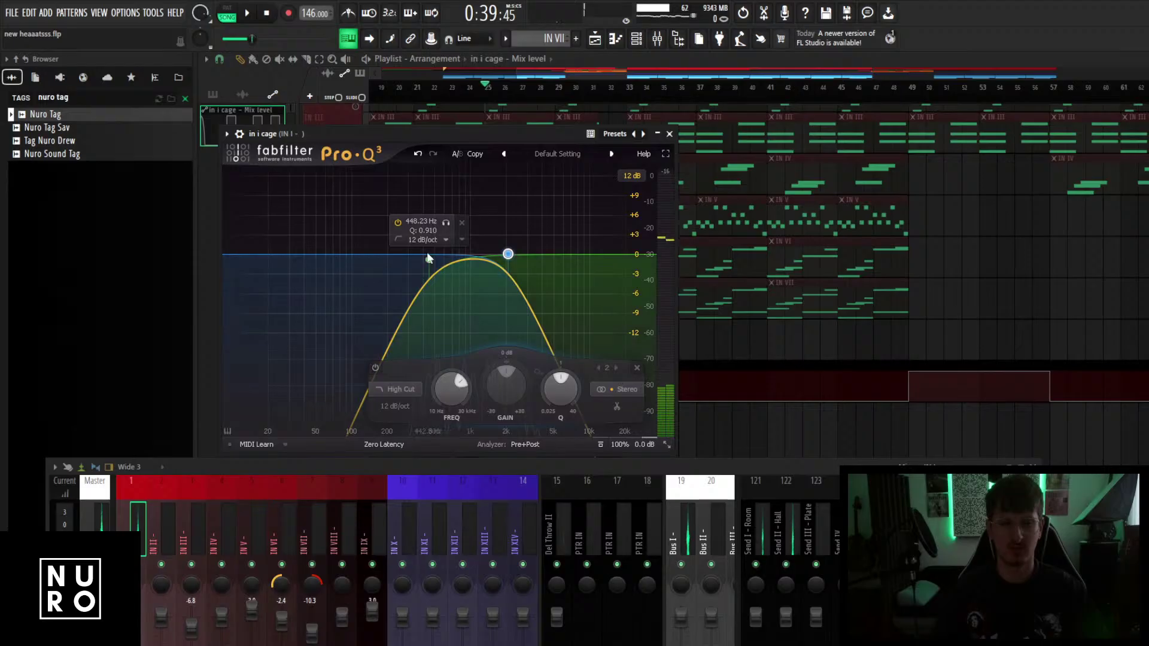
Narrow the in i cage Pro-Q 3 filter by raising its low cut frequency and setting the high cut to about 1884 Hz.
{"action": "left_click_drag", "start_coordinate": [428, 257], "coordinate": [438, 259]}
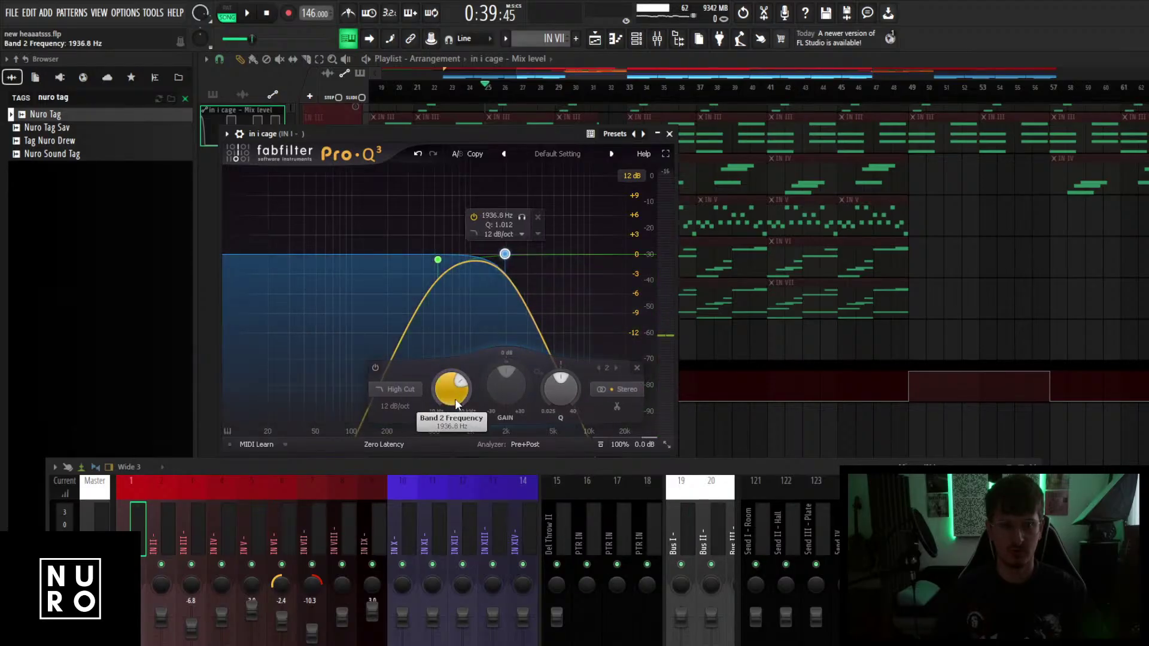
{"action": "left_click_drag", "start_coordinate": [456, 400], "coordinate": [454, 401]}
{"action": "left_click", "coordinate": [670, 134]}
{"action": "scroll", "coordinate": [570, 261], "scroll_direction": "down", "scroll_amount": 2}
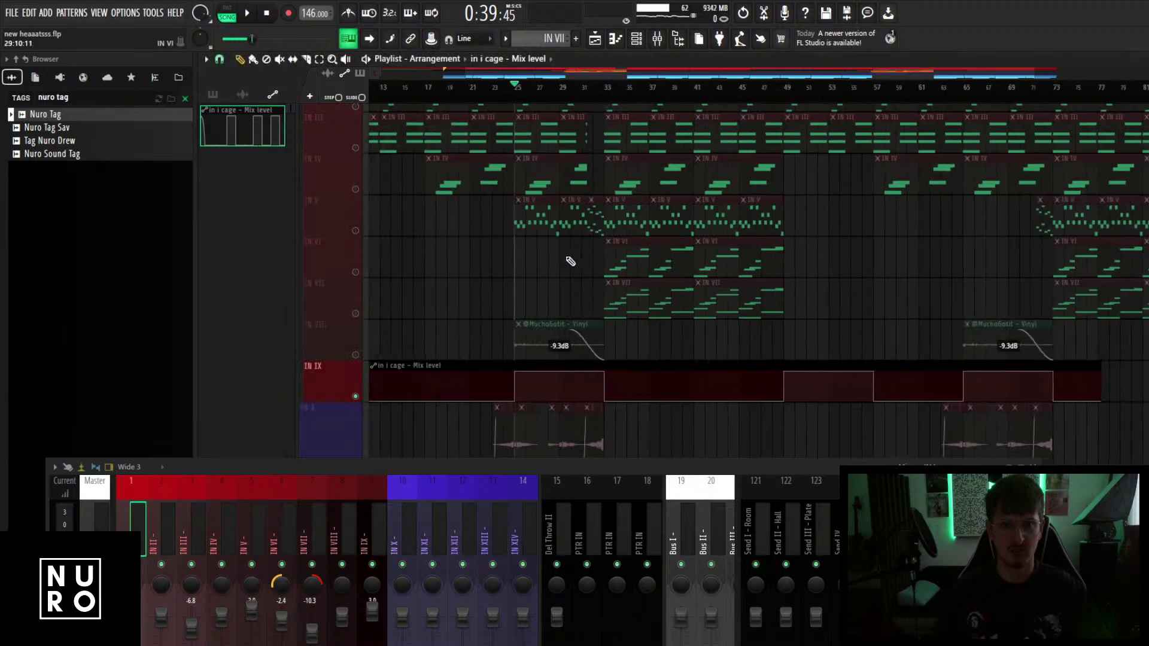
Play the arrangement from bar 17 with all tracks active and check the transition into the section at bar 25.
{"action": "scroll", "coordinate": [507, 260], "scroll_direction": "down", "scroll_amount": 2}
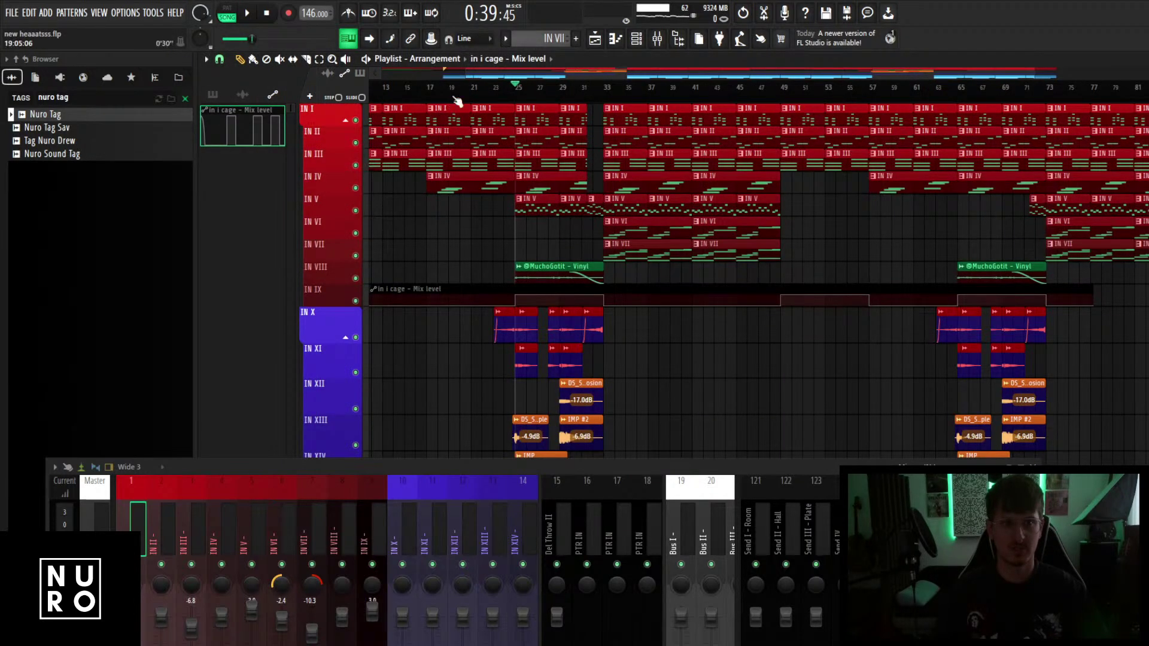
{"action": "left_click", "coordinate": [425, 99]}
{"action": "key", "text": "space"}
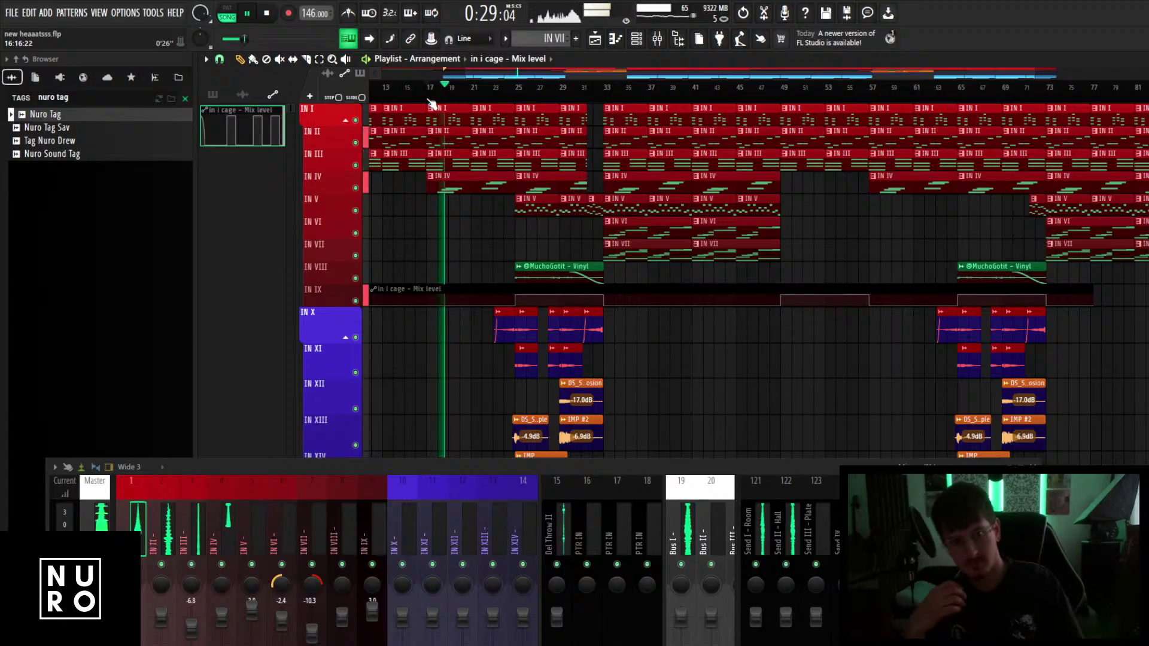
{"action": "scroll", "coordinate": [443, 244], "scroll_direction": "down", "scroll_amount": 2}
{"action": "scroll", "coordinate": [444, 244], "scroll_direction": "down", "scroll_amount": 2}
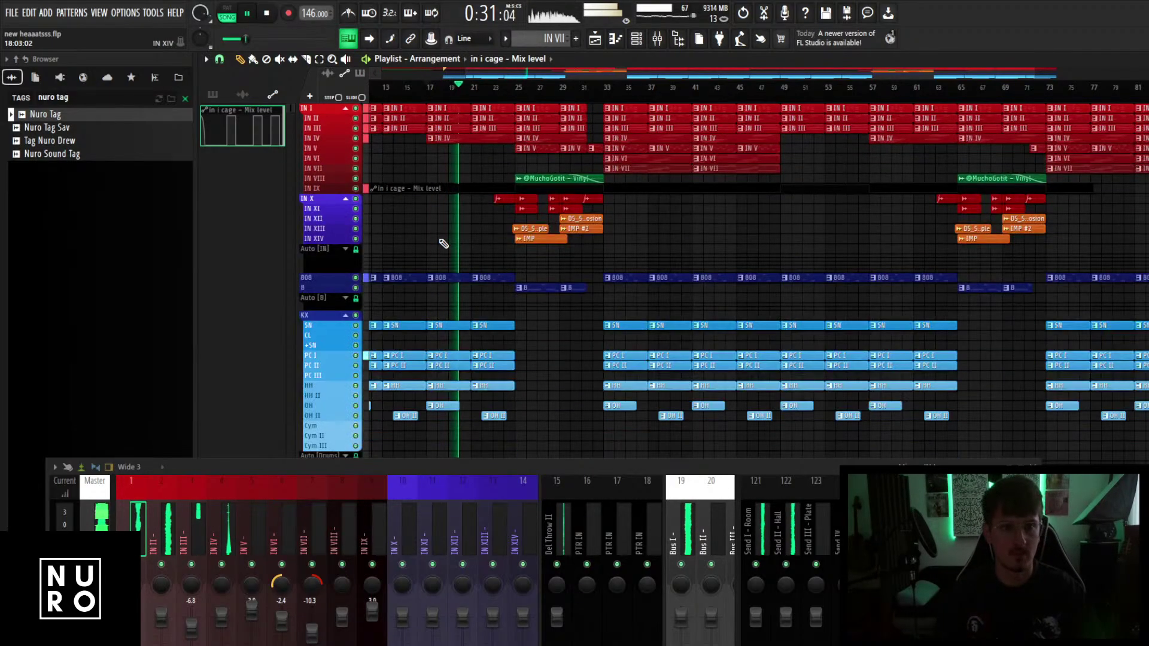
{"action": "scroll", "coordinate": [446, 248], "scroll_direction": "down", "scroll_amount": 2}
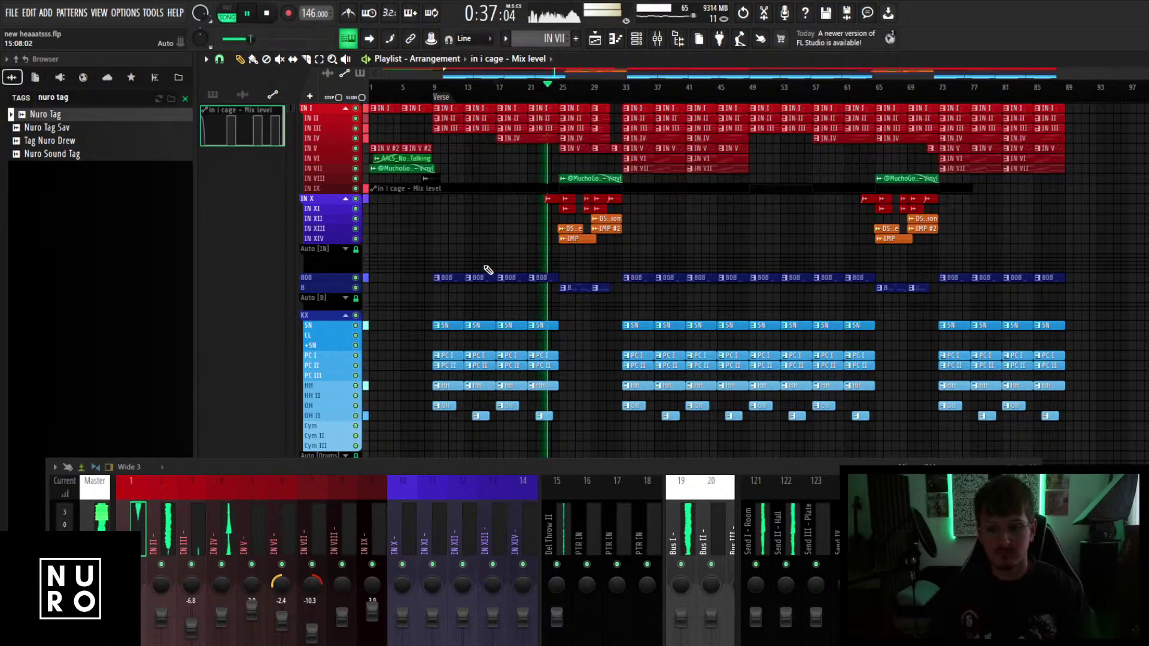
{"action": "scroll", "coordinate": [585, 340], "scroll_direction": "up", "scroll_amount": 2}
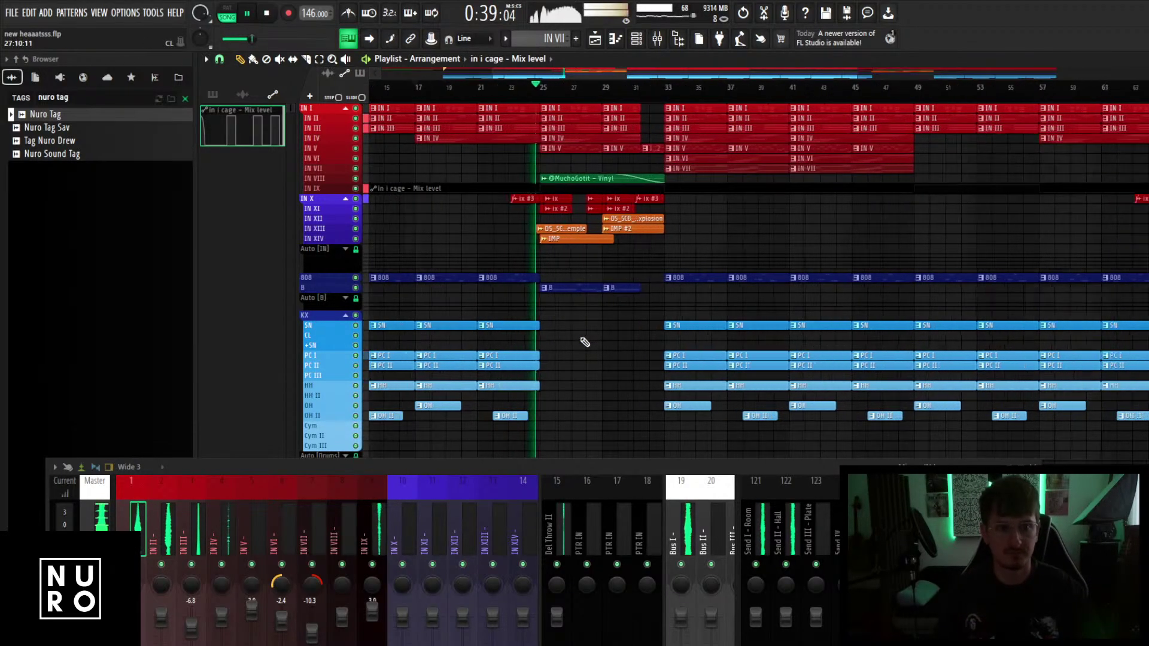
{"action": "scroll", "coordinate": [553, 346], "scroll_direction": "up", "scroll_amount": 2}
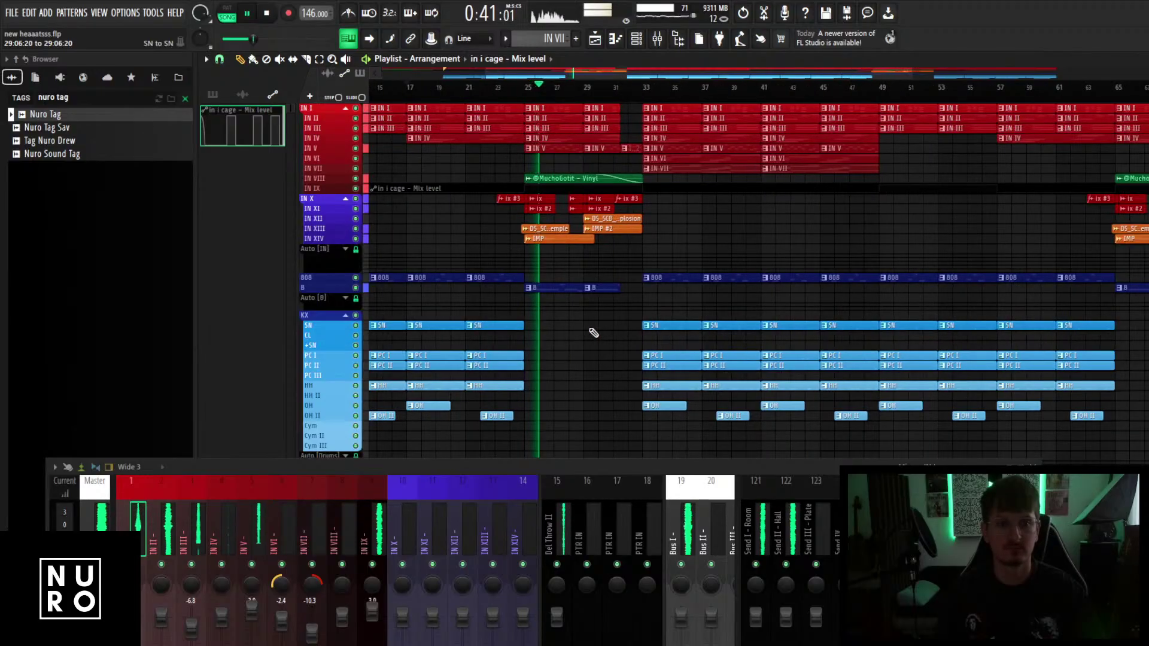
{"action": "scroll", "coordinate": [566, 342], "scroll_direction": "up", "scroll_amount": 4}
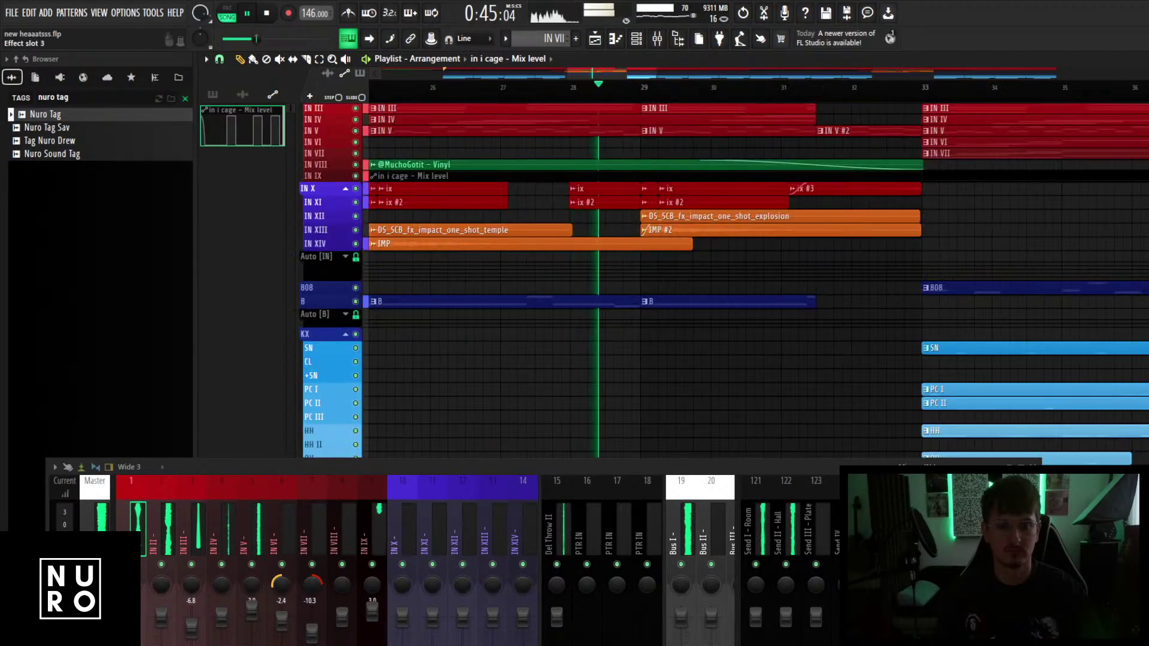
Set the in i cage Pro-Q 3 high cut to about 1461.5 Hz and its output level to +0.8 dB, and close both EQ windows.
{"action": "left_click", "coordinate": [940, 568]}
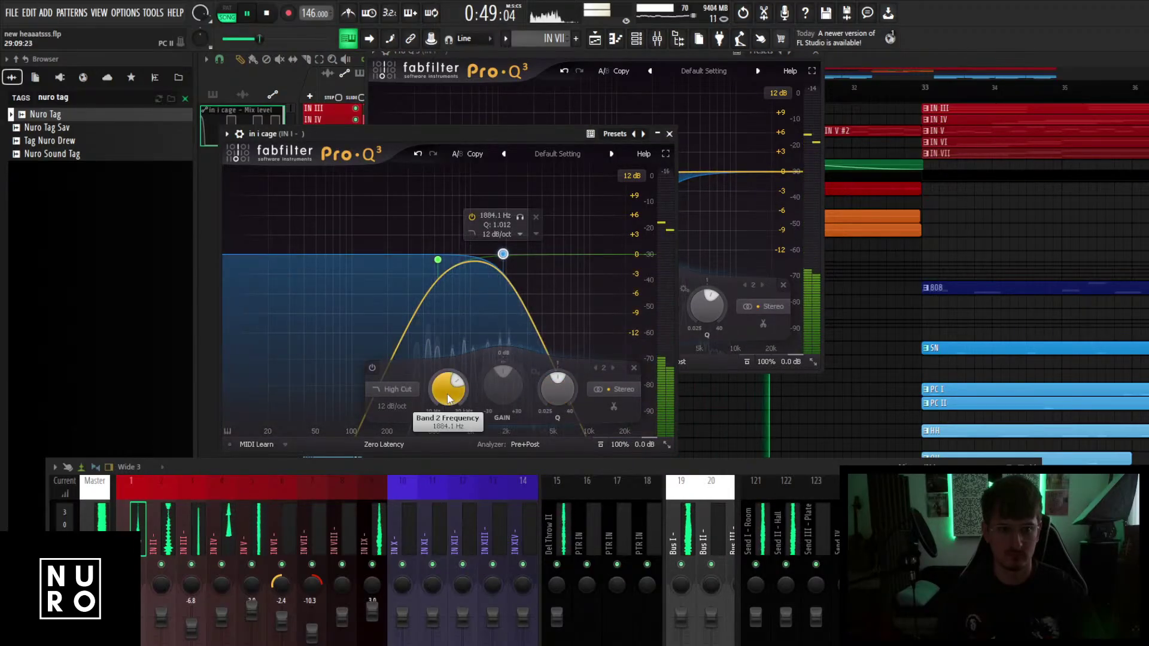
{"action": "left_click_drag", "start_coordinate": [449, 392], "coordinate": [444, 409]}
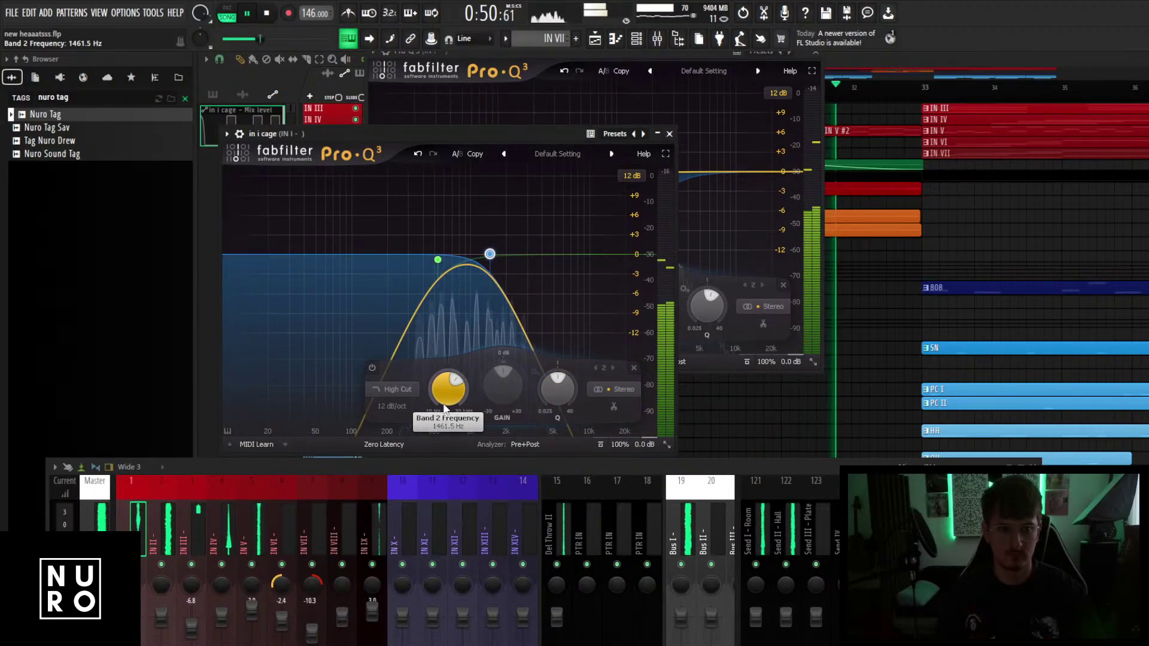
{"action": "left_click_drag", "start_coordinate": [633, 392], "coordinate": [639, 388]}
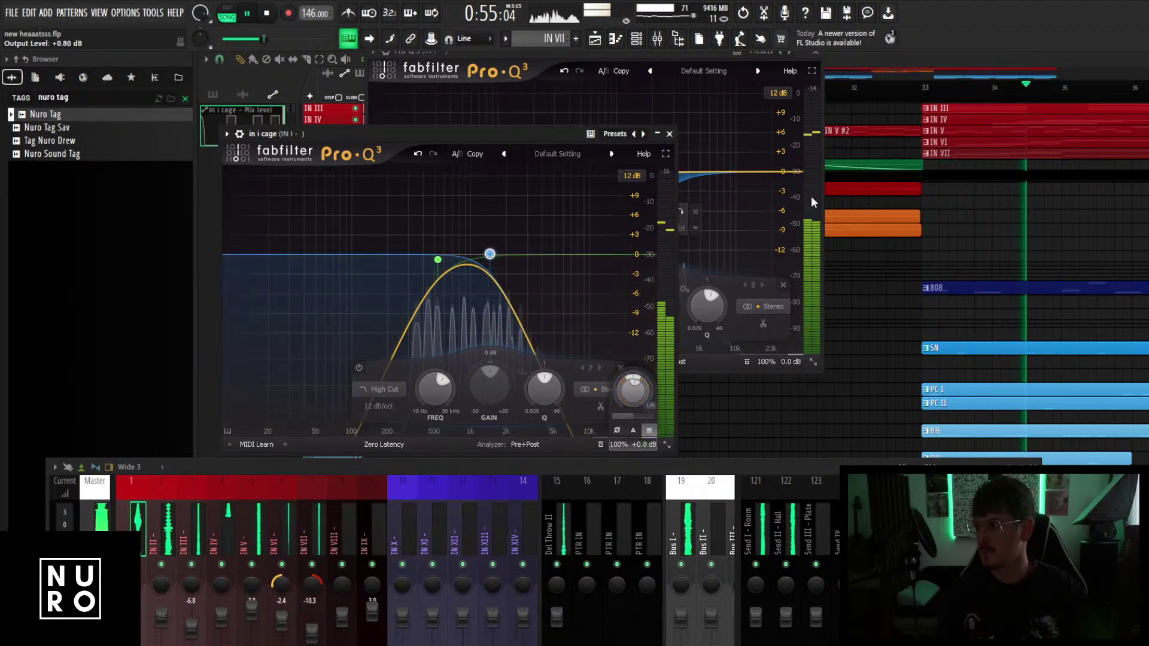
{"action": "left_click", "coordinate": [669, 133]}
{"action": "left_click", "coordinate": [815, 52]}
{"action": "scroll", "coordinate": [778, 247], "scroll_direction": "down", "scroll_amount": 5}
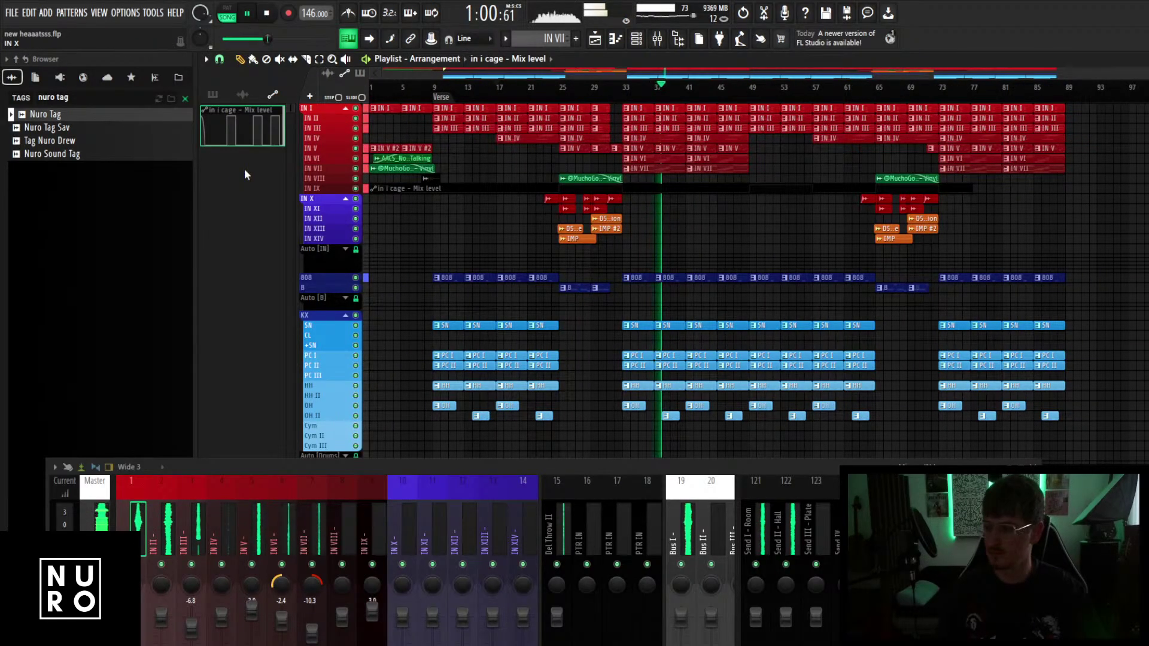
Stop playback and save the project.
{"action": "key", "text": "space"}
{"action": "left_click", "coordinate": [11, 13]}
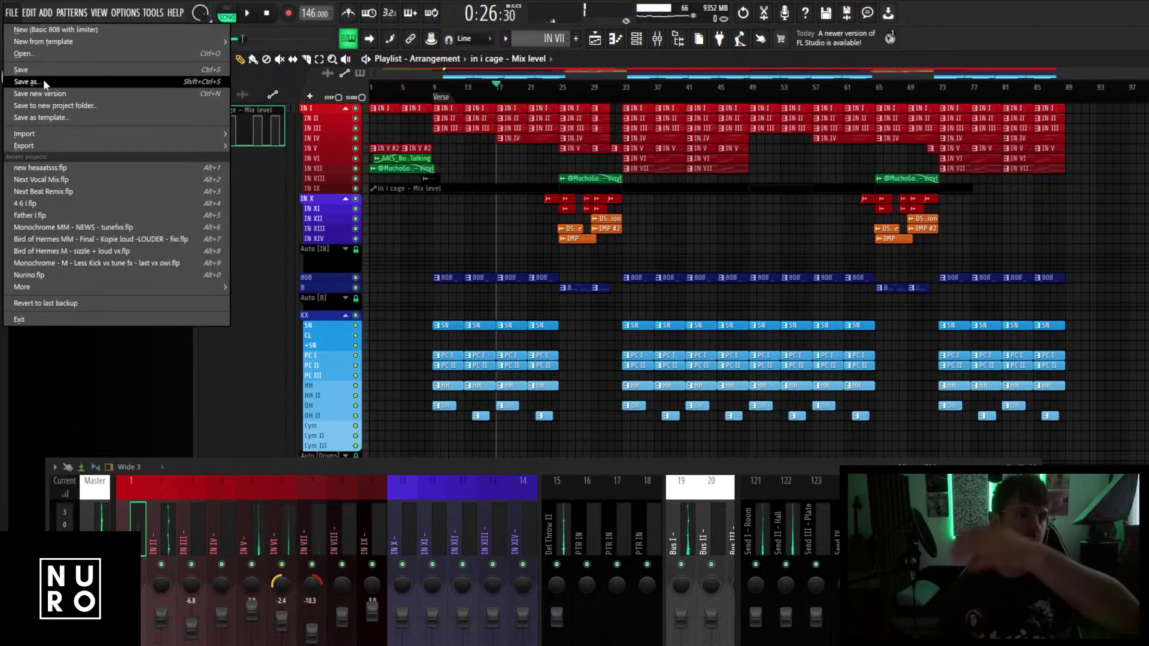
{"action": "left_click", "coordinate": [27, 69]}
Export the full song as the MP3 file new heaaatsss to the Diamonds EP folder.
{"action": "left_click", "coordinate": [7, 13]}
{"action": "mouse_move", "coordinate": [45, 147]}
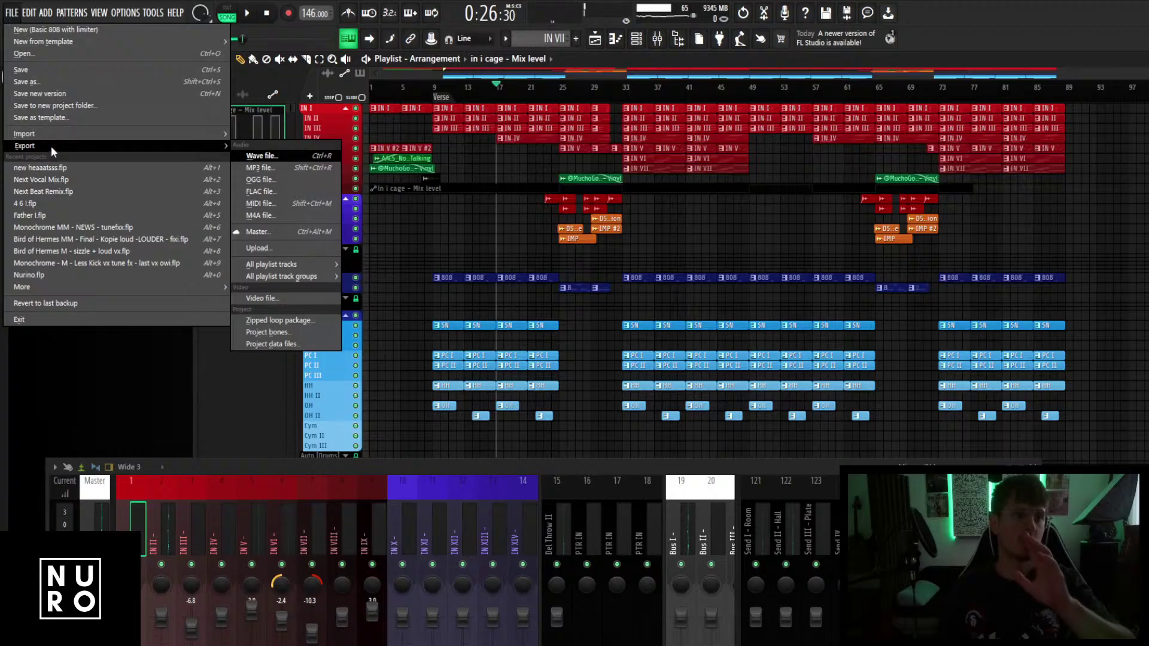
{"action": "left_click", "coordinate": [260, 168]}
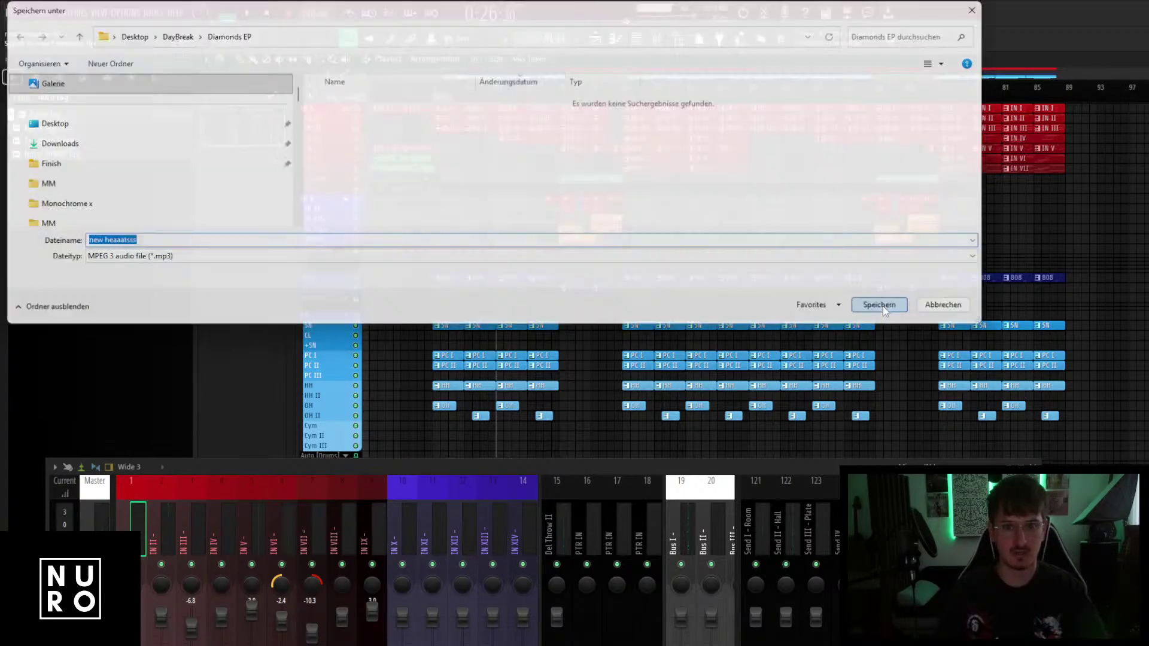
{"action": "key", "text": "Return"}
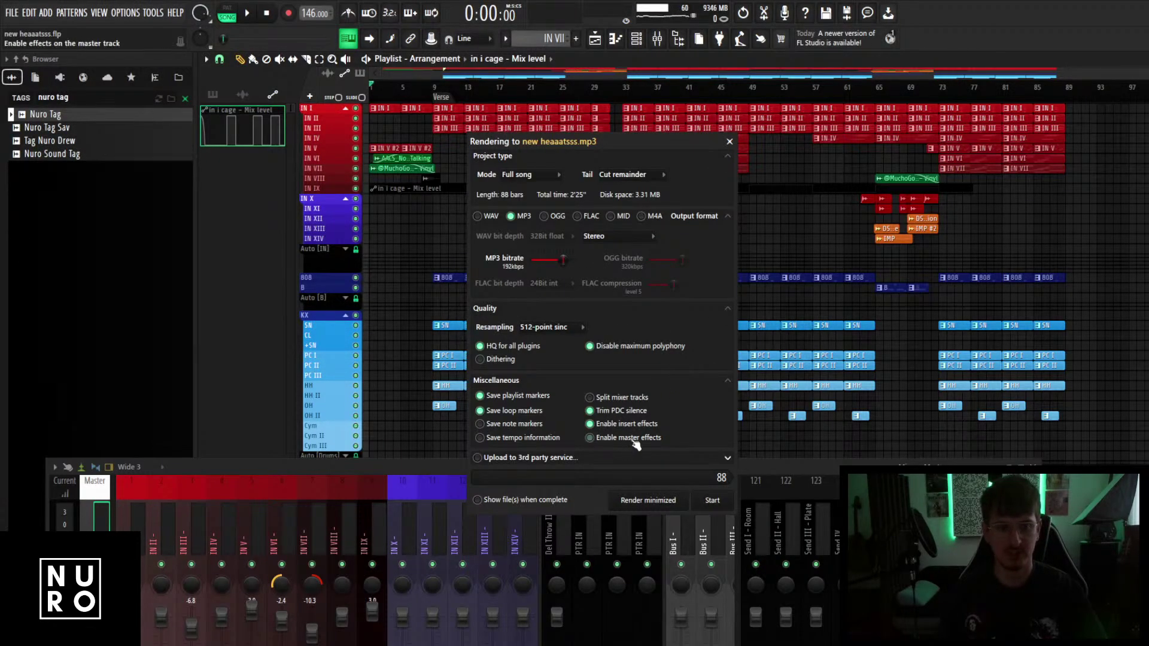
{"action": "left_click", "coordinate": [712, 500]}
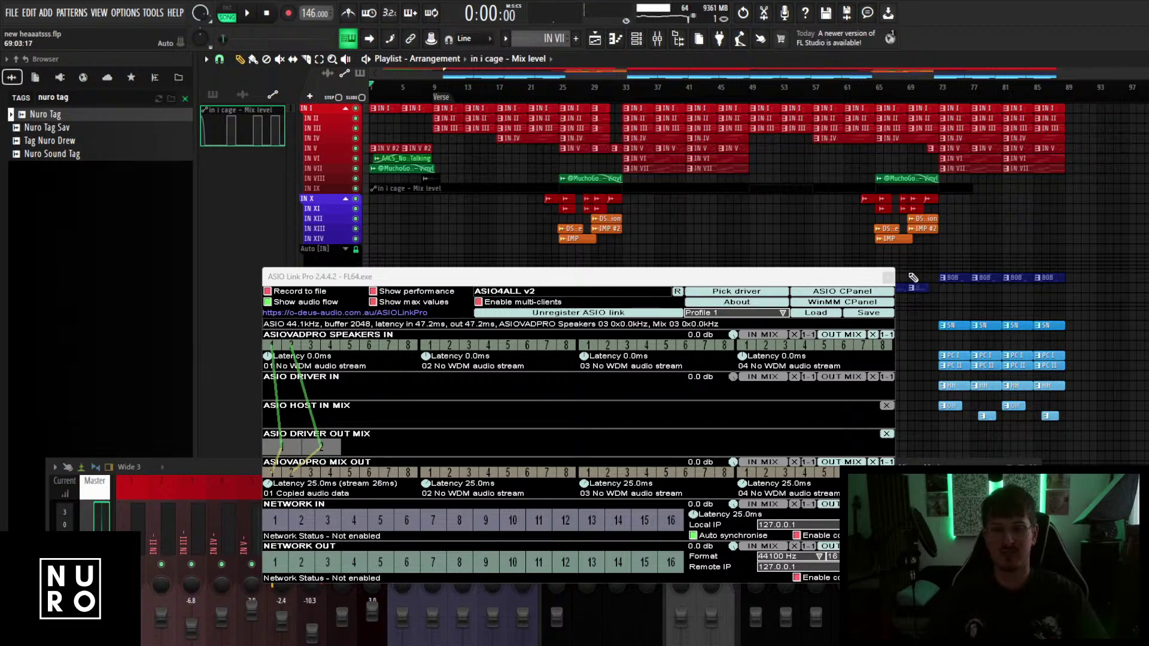
Close the ASIO Link Pro window and save the project again.
{"action": "left_click", "coordinate": [889, 278]}
{"action": "left_click", "coordinate": [11, 12]}
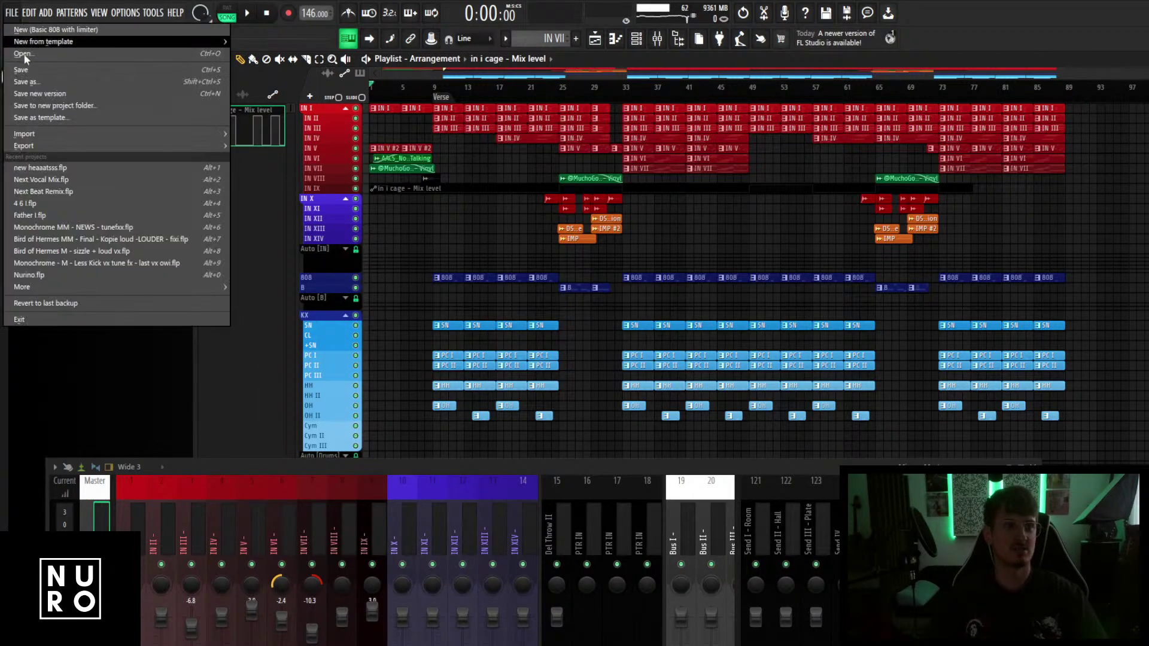
{"action": "left_click", "coordinate": [33, 70]}
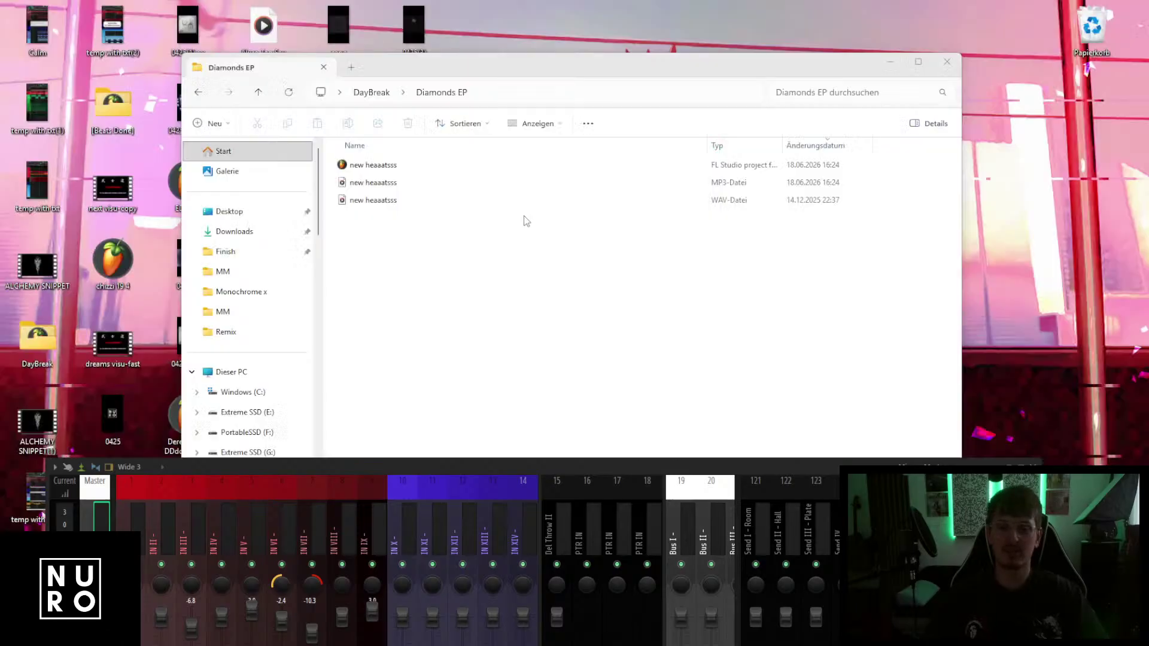
Move the Diamonds EP folder from the DayBreak folder into the [Beats Done] folder.
{"action": "left_click", "coordinate": [524, 216]}
{"action": "left_click", "coordinate": [383, 94]}
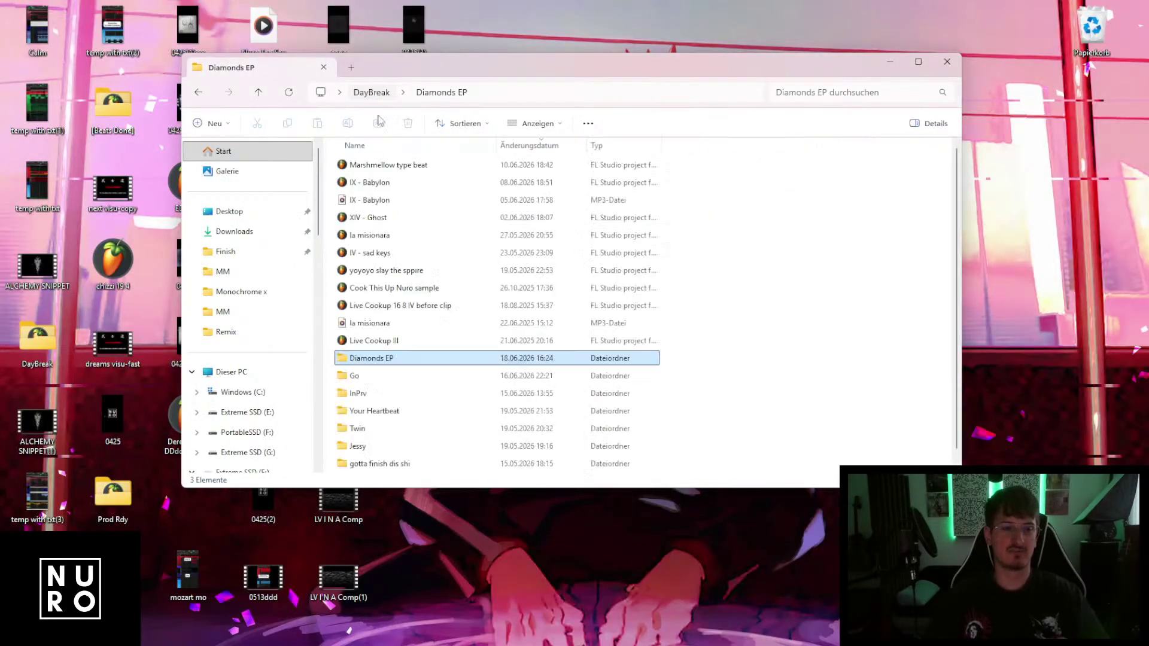
{"action": "key", "text": "ctrl+x"}
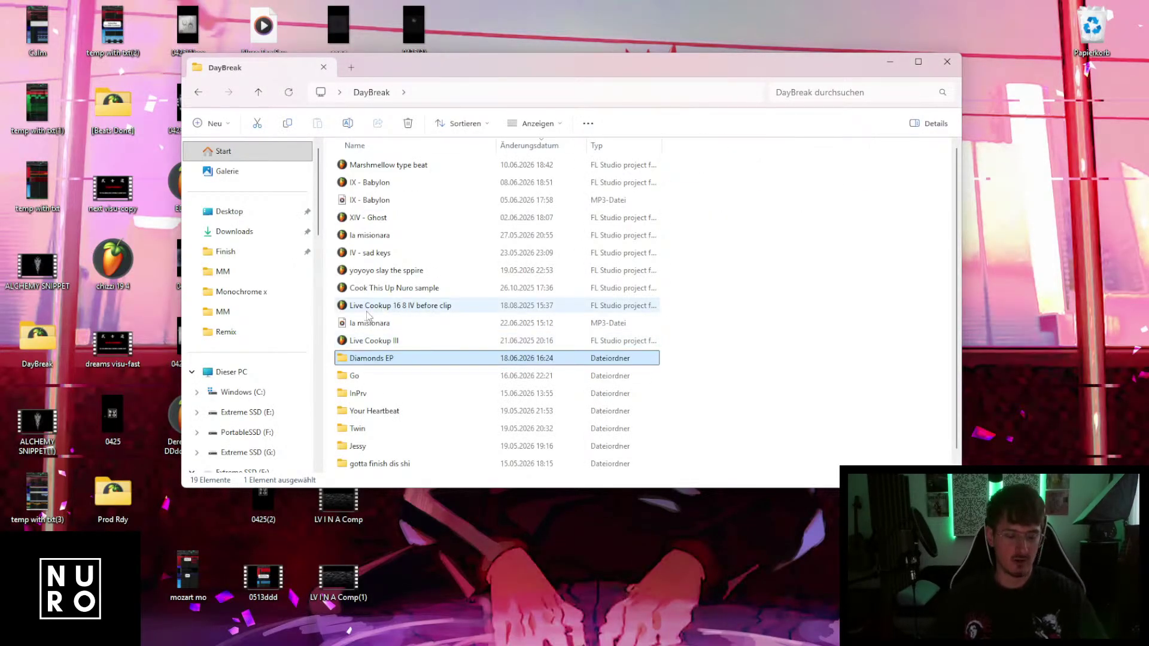
{"action": "left_click_drag", "start_coordinate": [518, 69], "coordinate": [671, 115]}
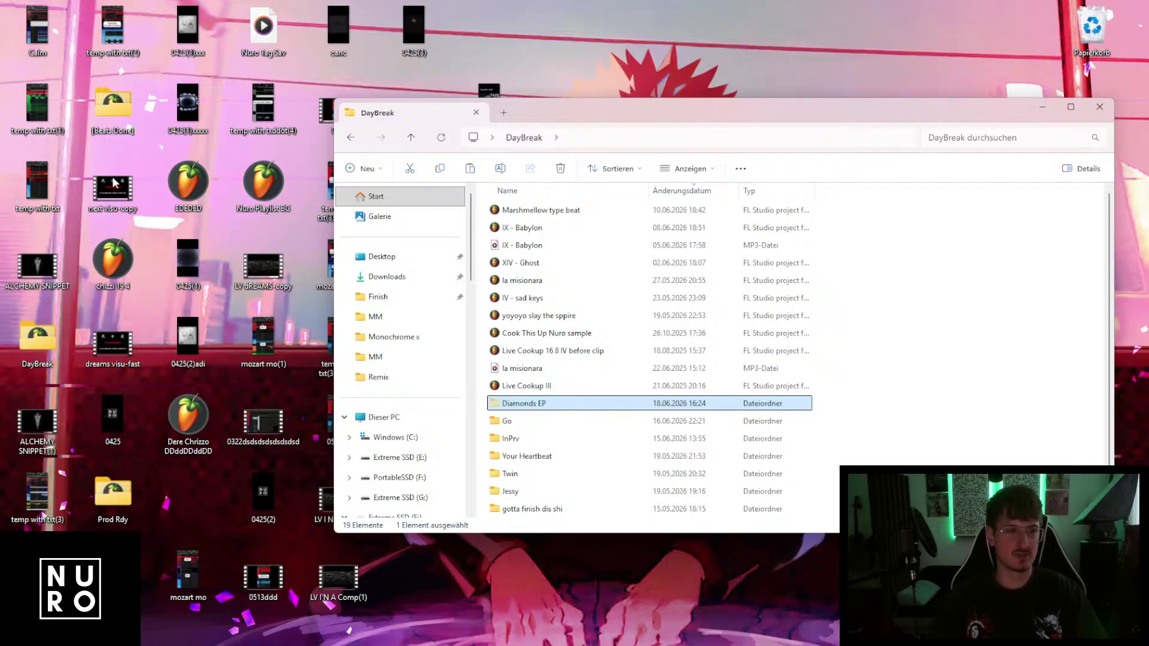
{"action": "double_click", "coordinate": [115, 111]}
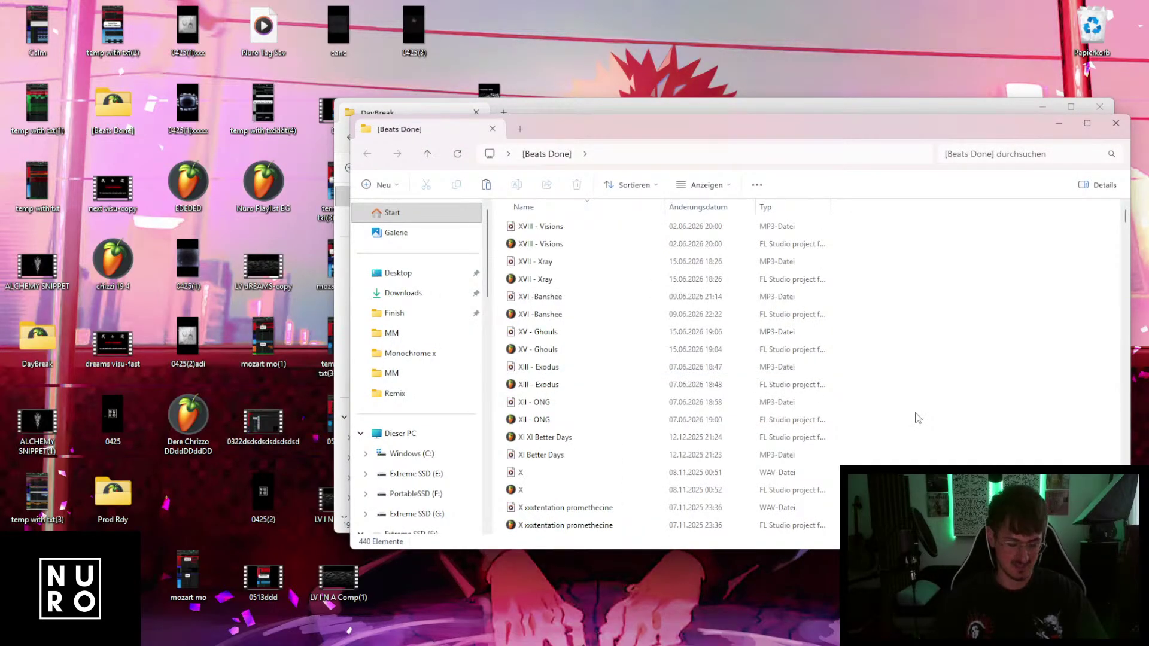
{"action": "key", "text": "ctrl+v"}
Maximize the DayBreak folder window and preview the MP3s IX - Babylon, la misionara and Breathing.
{"action": "double_click", "coordinate": [756, 108]}
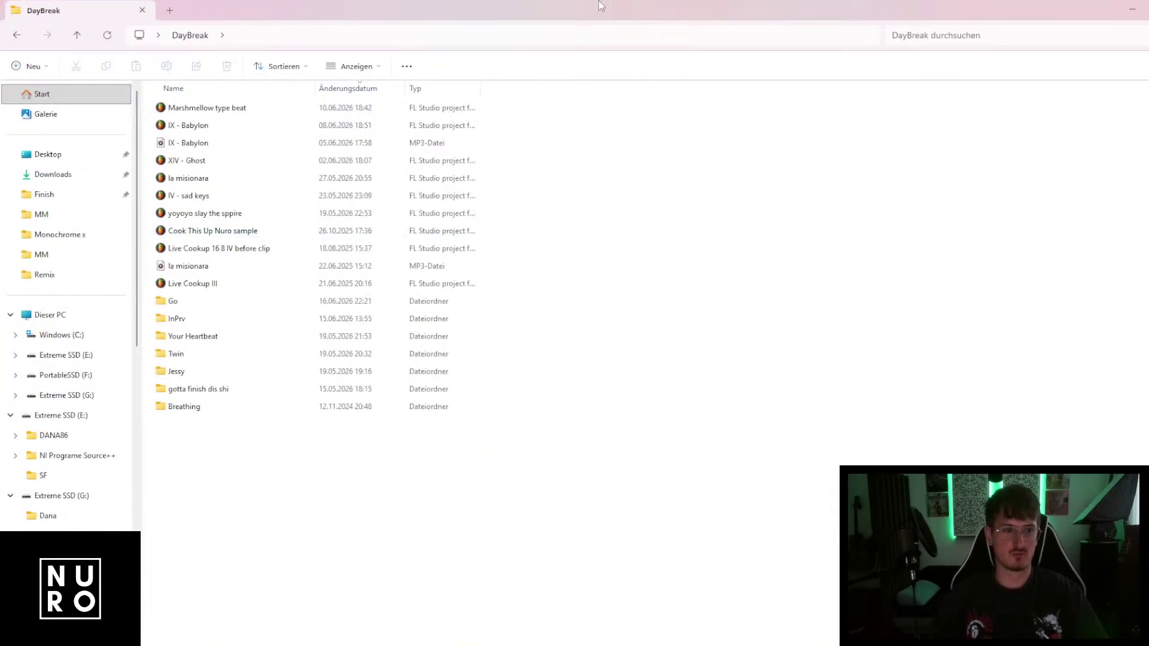
{"action": "left_click_drag", "start_coordinate": [601, 5], "coordinate": [600, 232]}
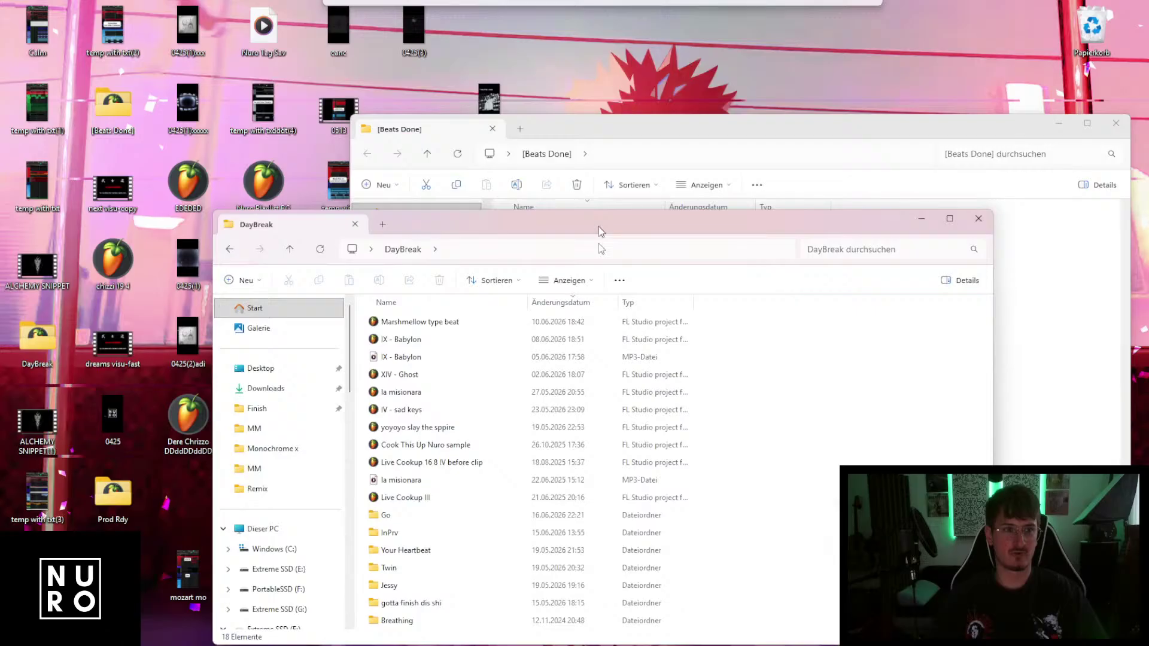
{"action": "double_click", "coordinate": [600, 226]}
{"action": "double_click", "coordinate": [275, 144]}
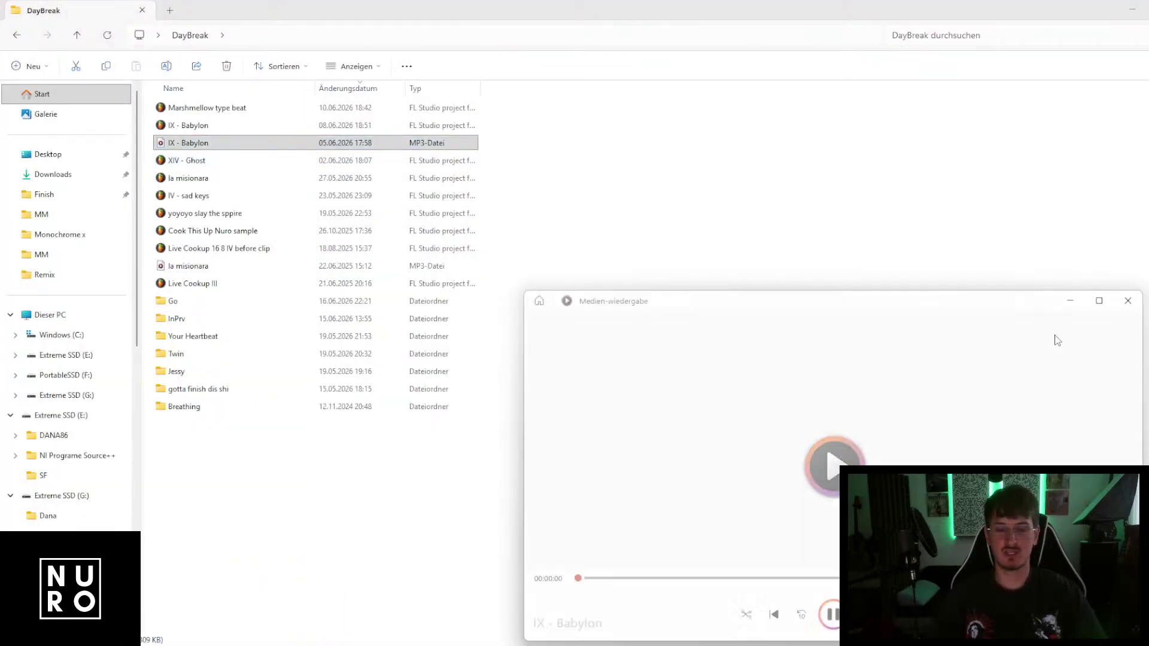
{"action": "left_click", "coordinate": [1128, 300]}
{"action": "double_click", "coordinate": [198, 266]}
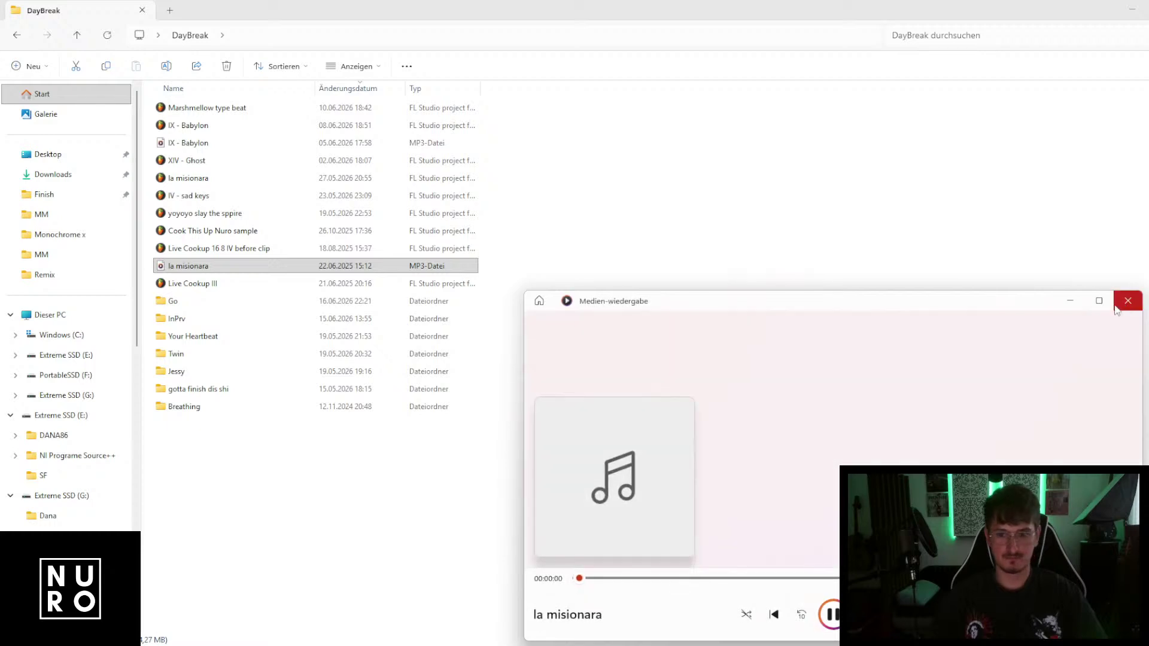
{"action": "left_click", "coordinate": [1128, 300]}
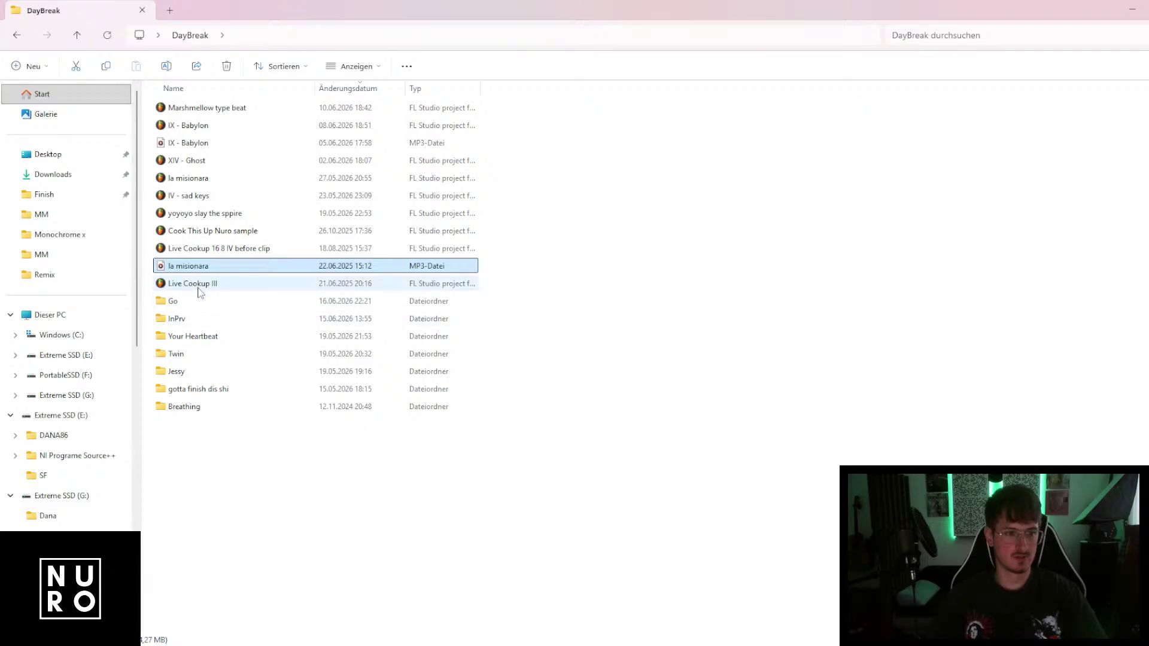
{"action": "double_click", "coordinate": [208, 407]}
{"action": "double_click", "coordinate": [210, 127]}
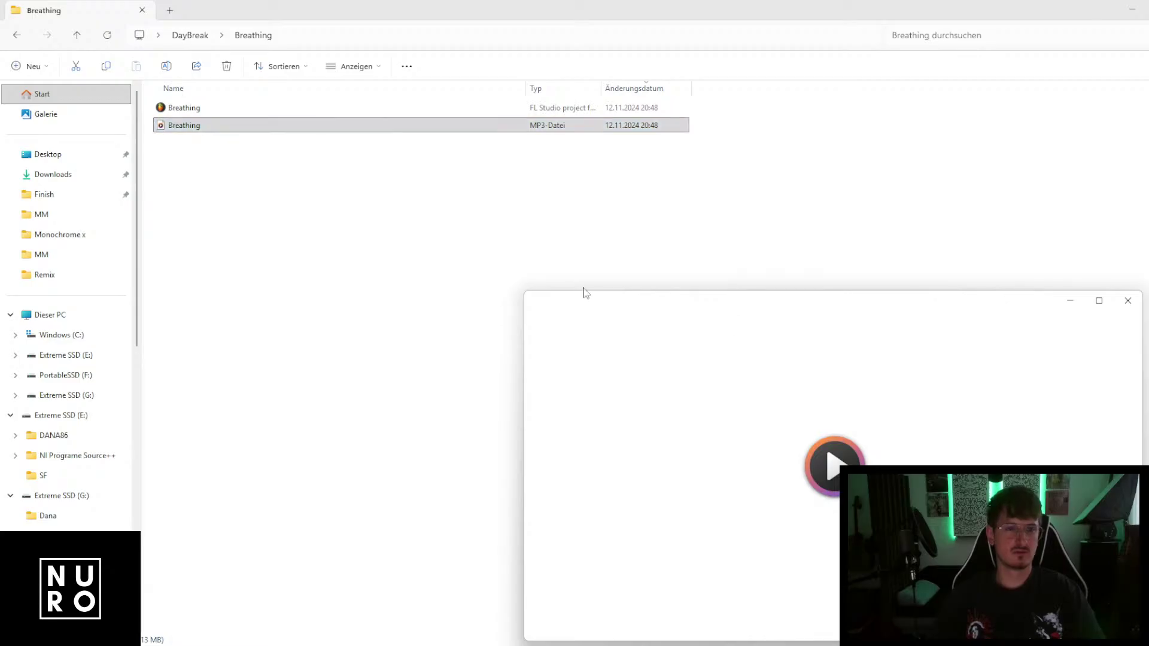
{"action": "left_click", "coordinate": [1128, 300]}
{"action": "left_click", "coordinate": [18, 35]}
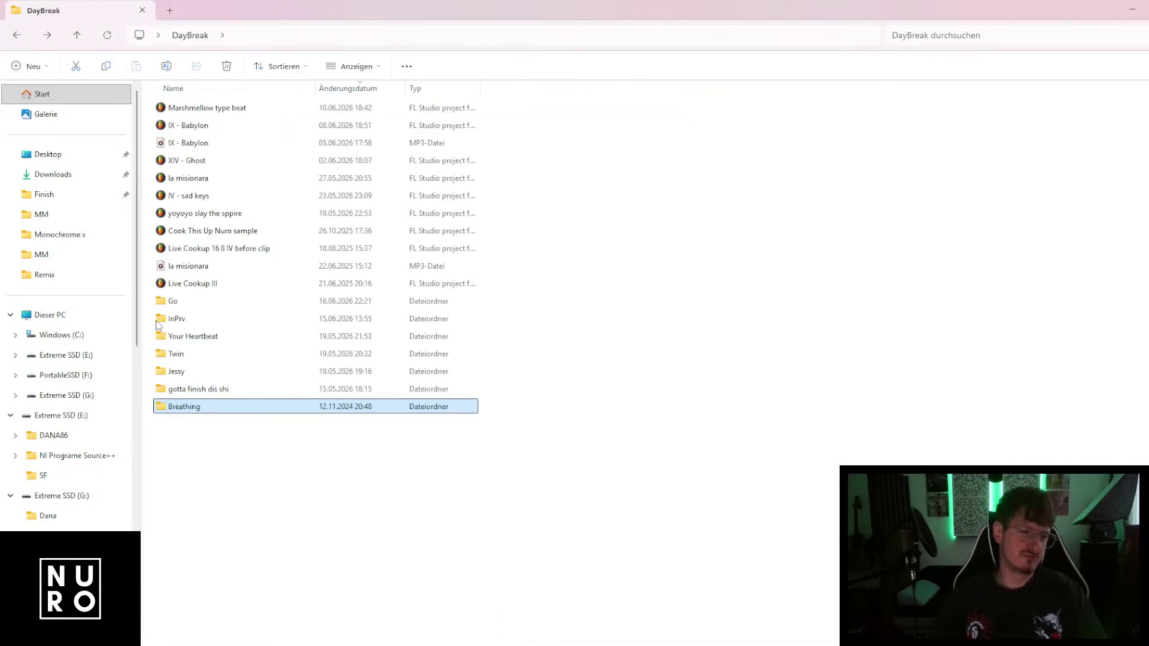
Browse to DayBreak's Go folder, preview the Nurino MP3 and open the Nurino project in FL Studio.
{"action": "double_click", "coordinate": [197, 390]}
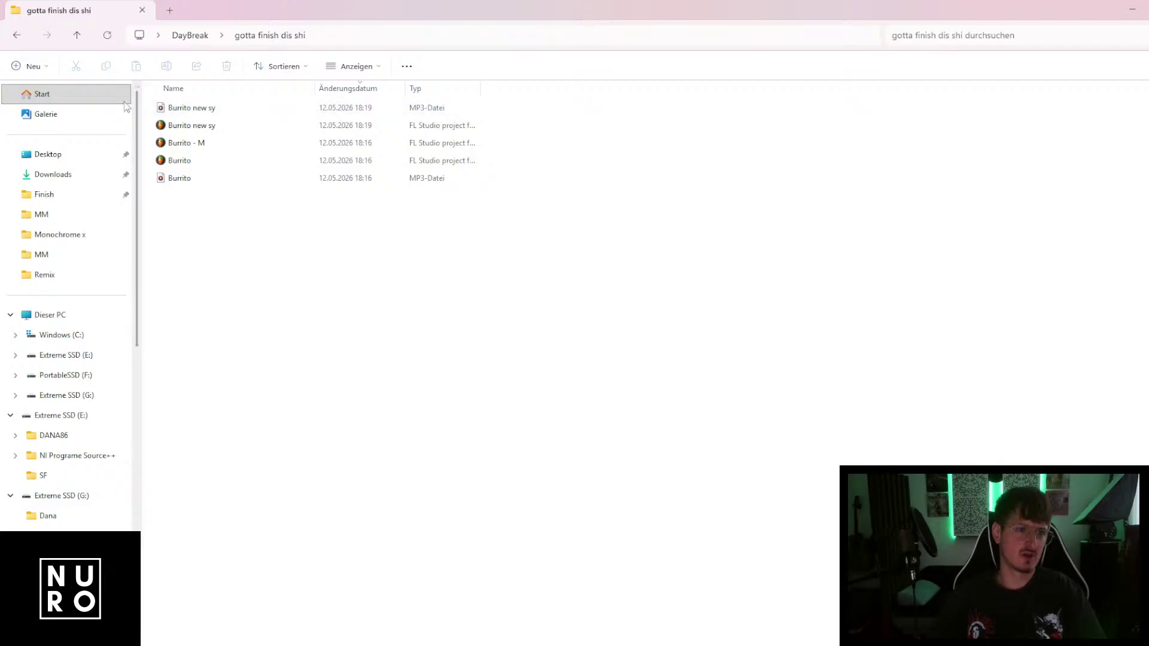
{"action": "left_click", "coordinate": [13, 38]}
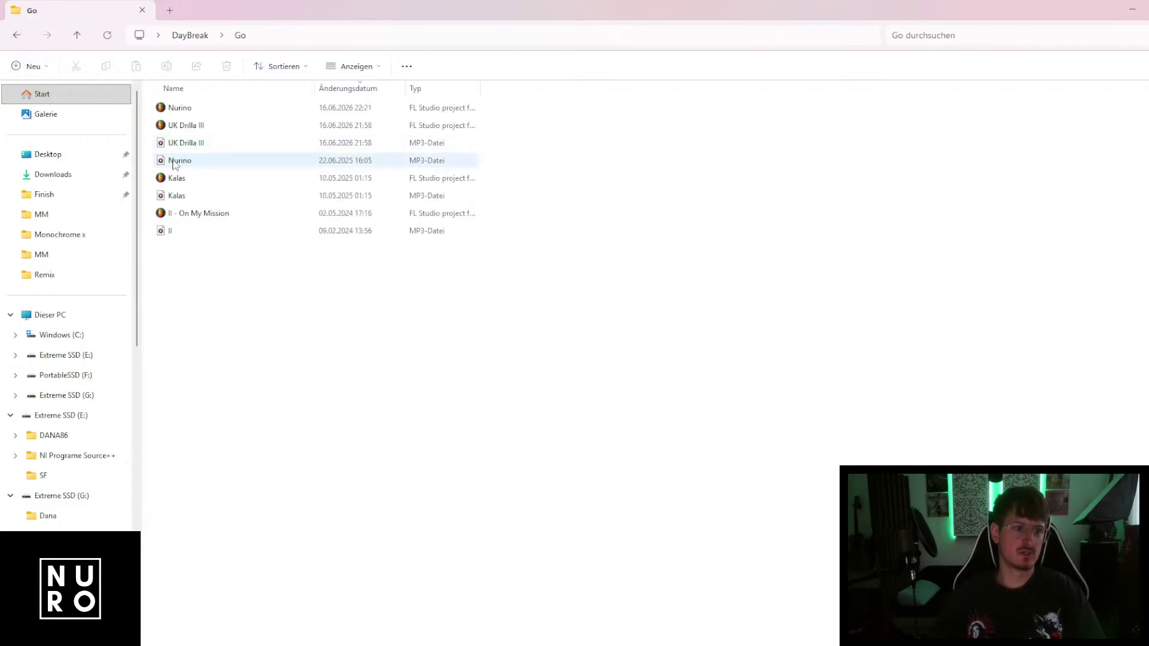
{"action": "double_click", "coordinate": [190, 167]}
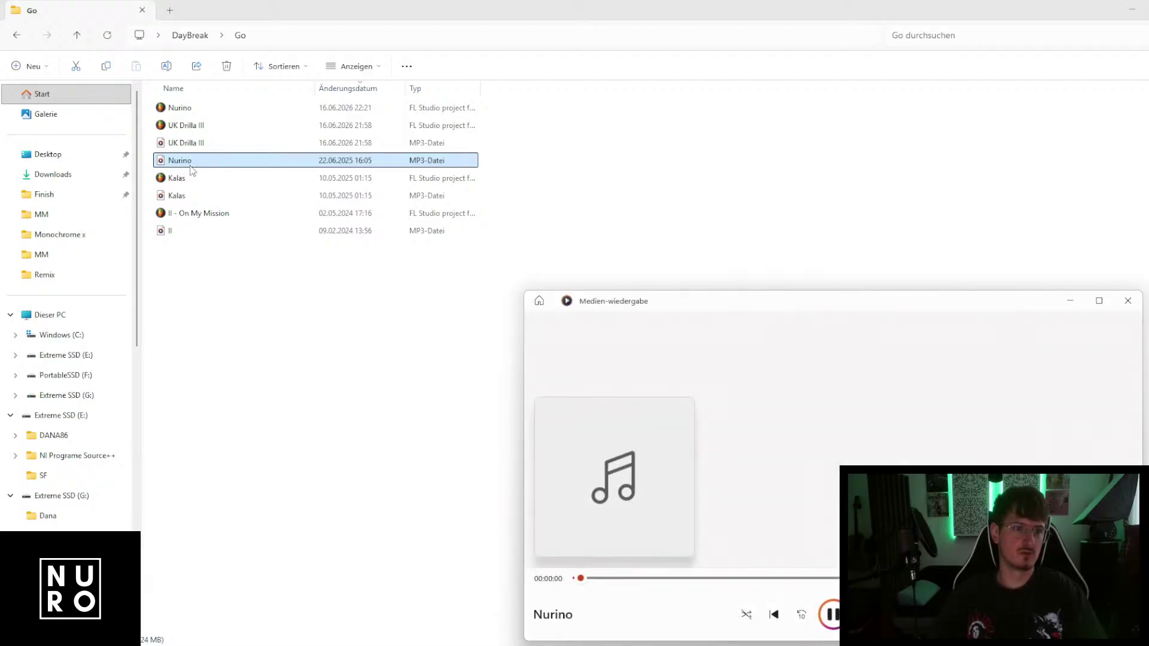
{"action": "left_click", "coordinate": [191, 169]}
{"action": "double_click", "coordinate": [307, 112]}
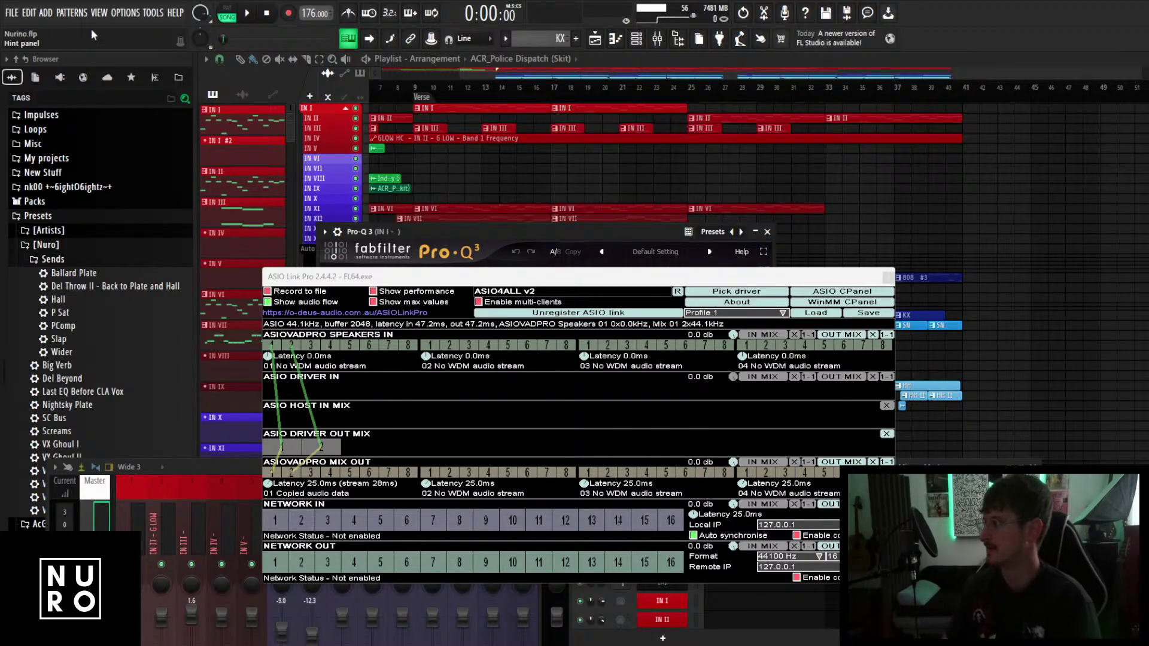
Close the ASIO Link Pro and Pro-Q 3 windows and look over the playlist arrangement from its start.
{"action": "left_click", "coordinate": [887, 277]}
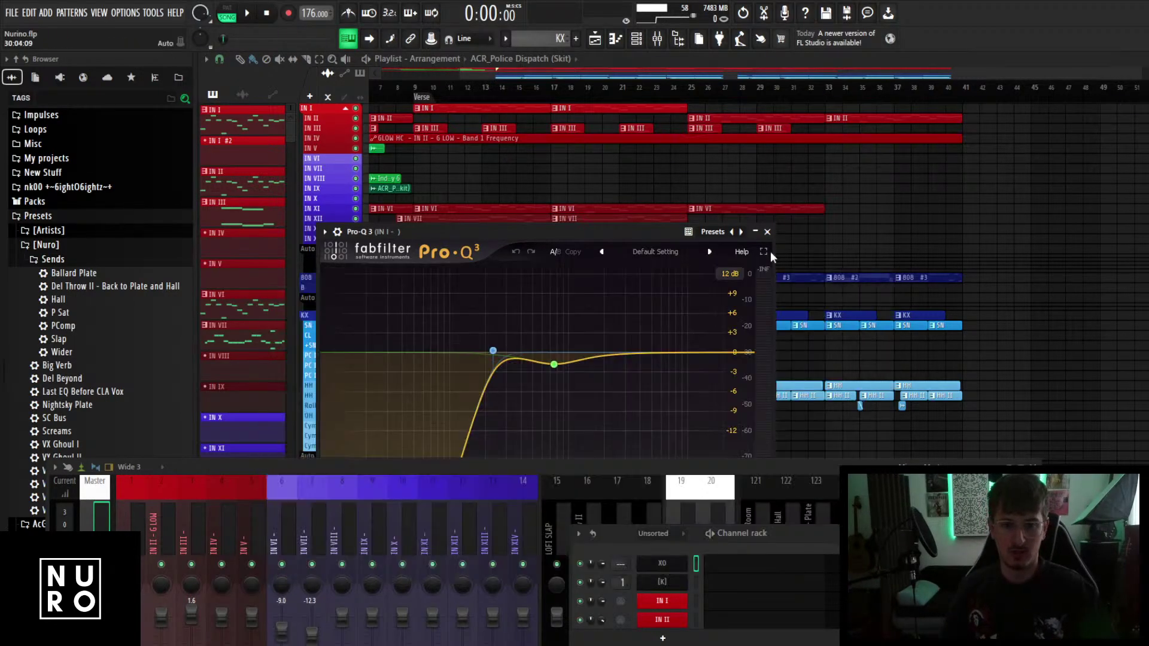
{"action": "left_click", "coordinate": [767, 232]}
{"action": "scroll", "coordinate": [652, 274], "scroll_direction": "left", "scroll_amount": 2}
{"action": "scroll", "coordinate": [493, 292], "scroll_direction": "up", "scroll_amount": 3}
{"action": "scroll", "coordinate": [479, 295], "scroll_direction": "up", "scroll_amount": 2}
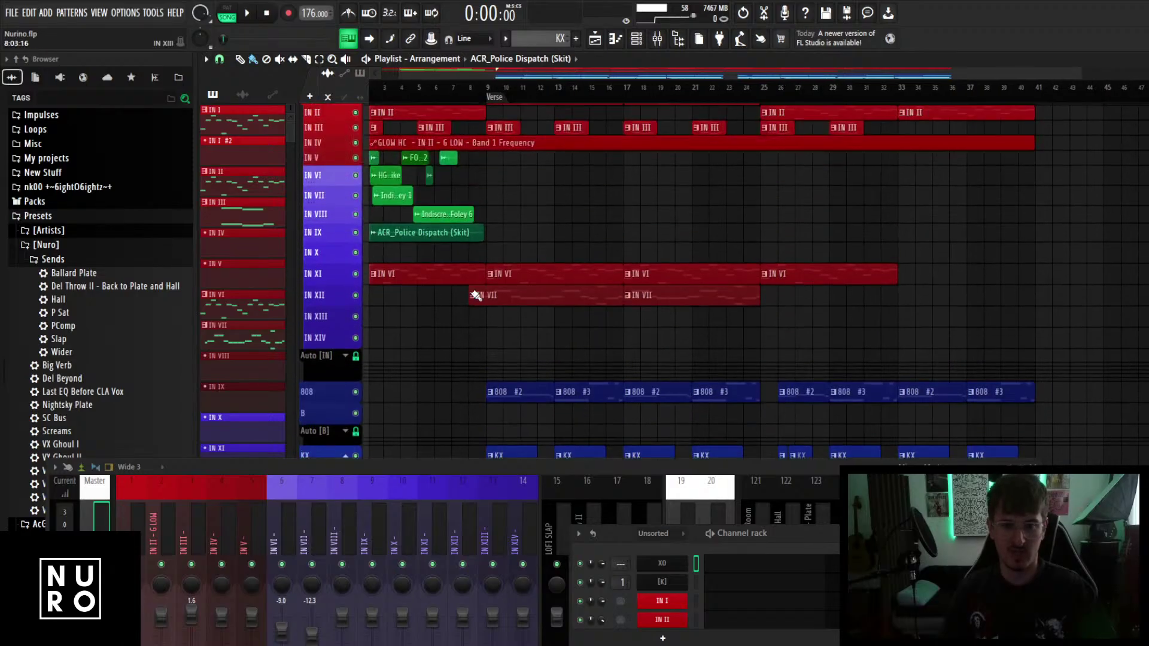
{"action": "scroll", "coordinate": [476, 295], "scroll_direction": "down", "scroll_amount": 4}
{"action": "scroll", "coordinate": [380, 271], "scroll_direction": "up", "scroll_amount": 3}
{"action": "scroll", "coordinate": [379, 269], "scroll_direction": "up", "scroll_amount": 3}
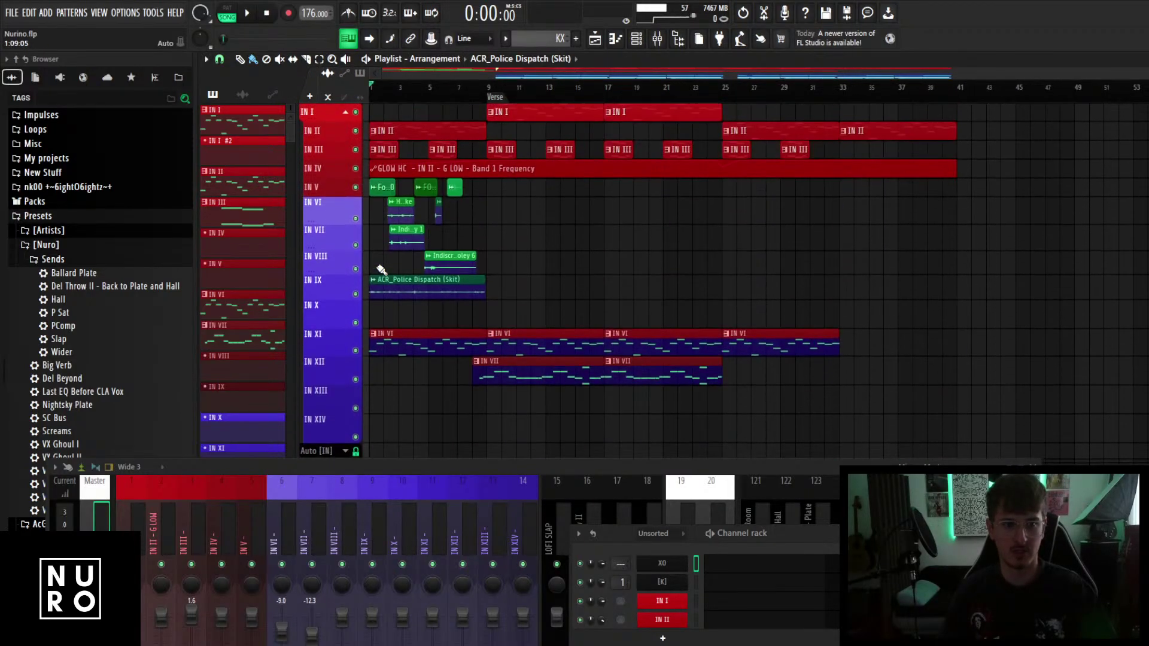
Play the song from the start while checking the playlist and mixer levels, select the Bus I mixer track, and stop playback.
{"action": "key", "text": "space"}
{"action": "scroll", "coordinate": [381, 270], "scroll_direction": "down", "scroll_amount": 3}
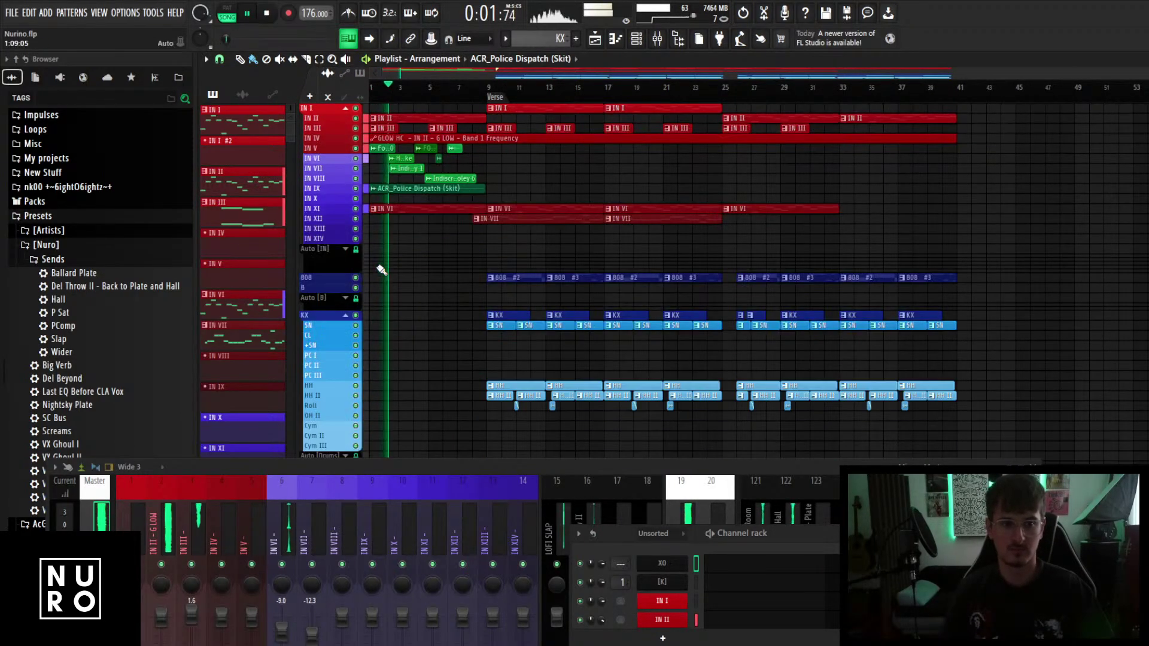
{"action": "scroll", "coordinate": [398, 302], "scroll_direction": "up", "scroll_amount": 2}
{"action": "scroll", "coordinate": [455, 287], "scroll_direction": "down", "scroll_amount": 2}
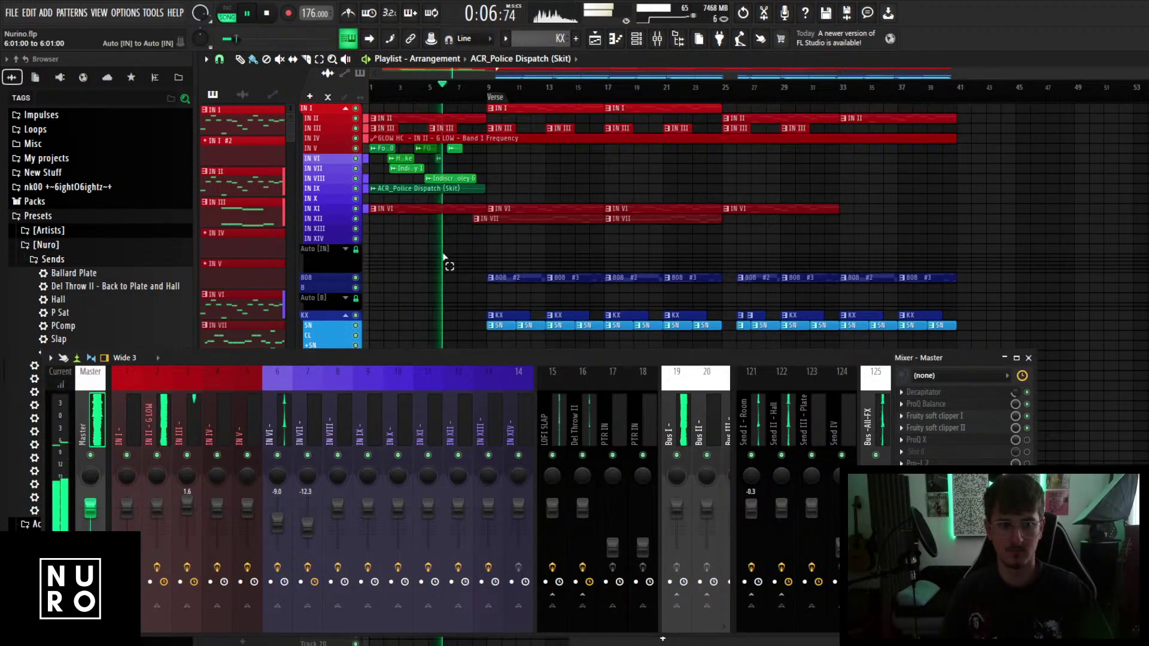
{"action": "scroll", "coordinate": [446, 256], "scroll_direction": "up", "scroll_amount": 2}
{"action": "scroll", "coordinate": [446, 256], "scroll_direction": "up", "scroll_amount": 2}
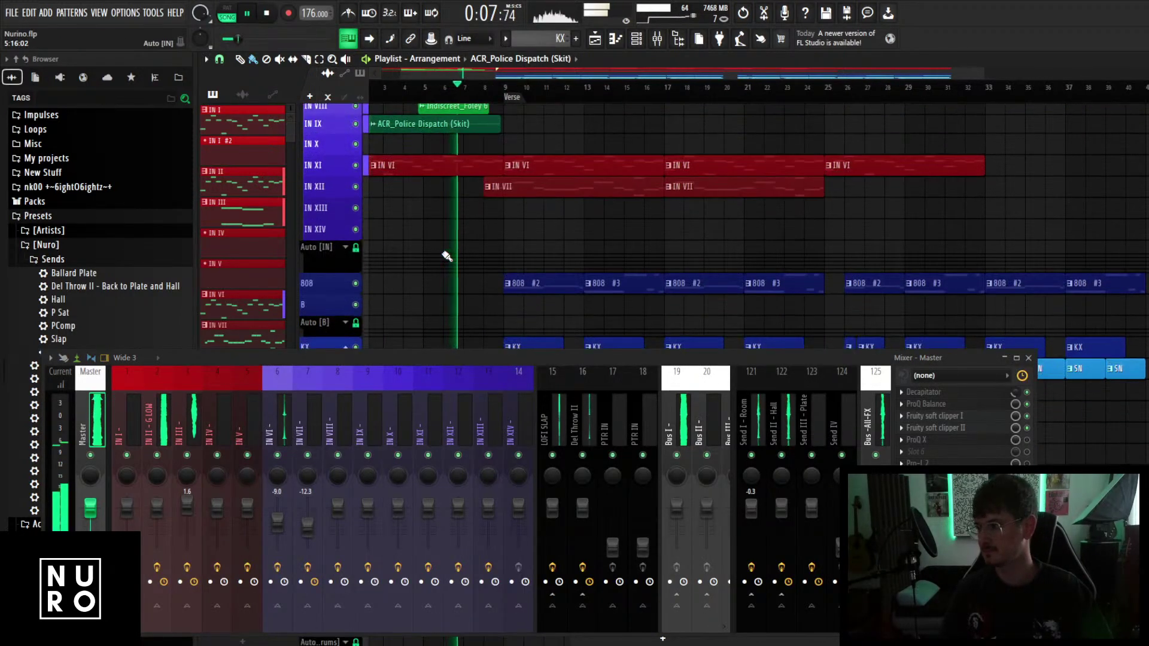
{"action": "scroll", "coordinate": [446, 256], "scroll_direction": "down", "scroll_amount": 2}
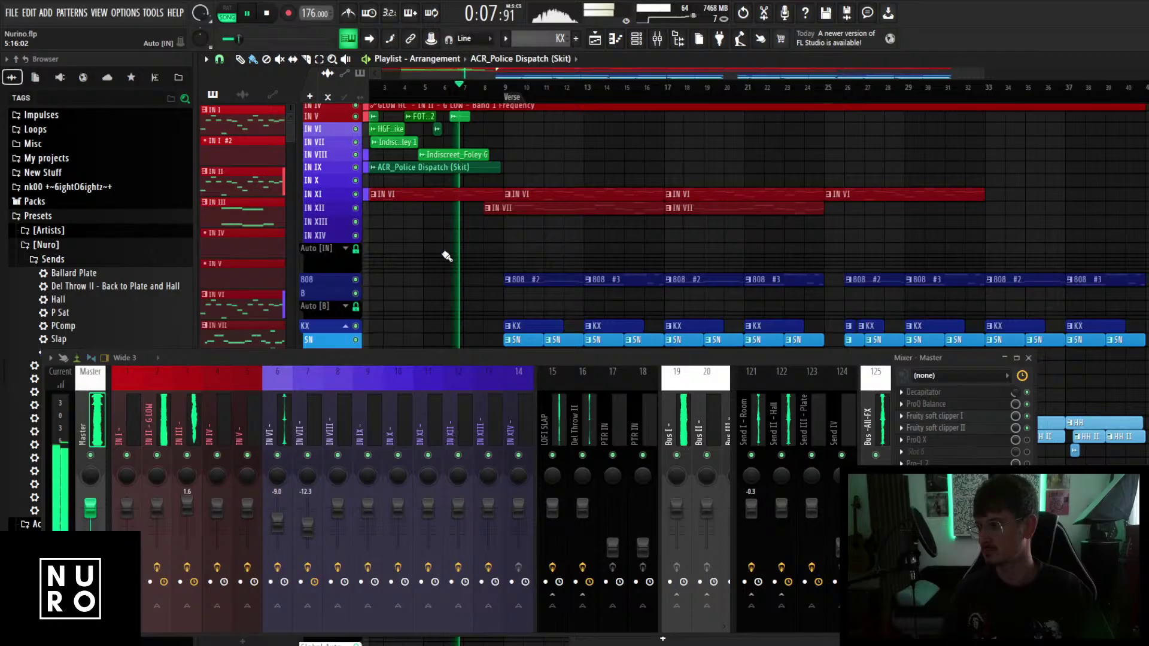
{"action": "scroll", "coordinate": [446, 256], "scroll_direction": "down", "scroll_amount": 5}
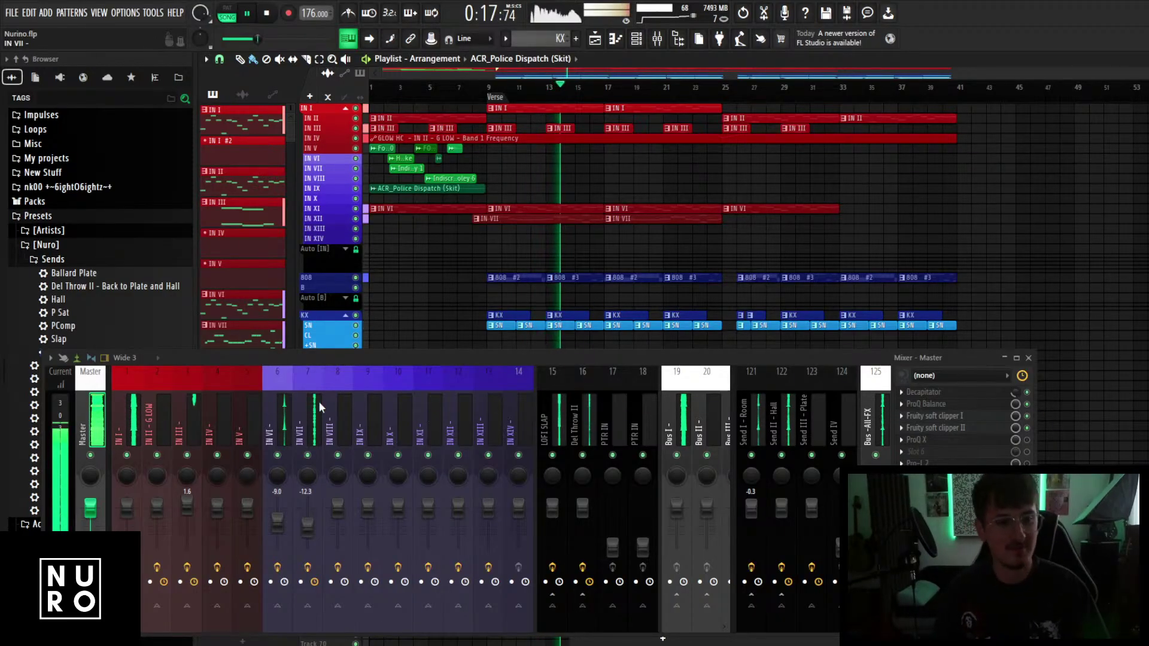
{"action": "scroll", "coordinate": [319, 408], "scroll_direction": "down", "scroll_amount": 6}
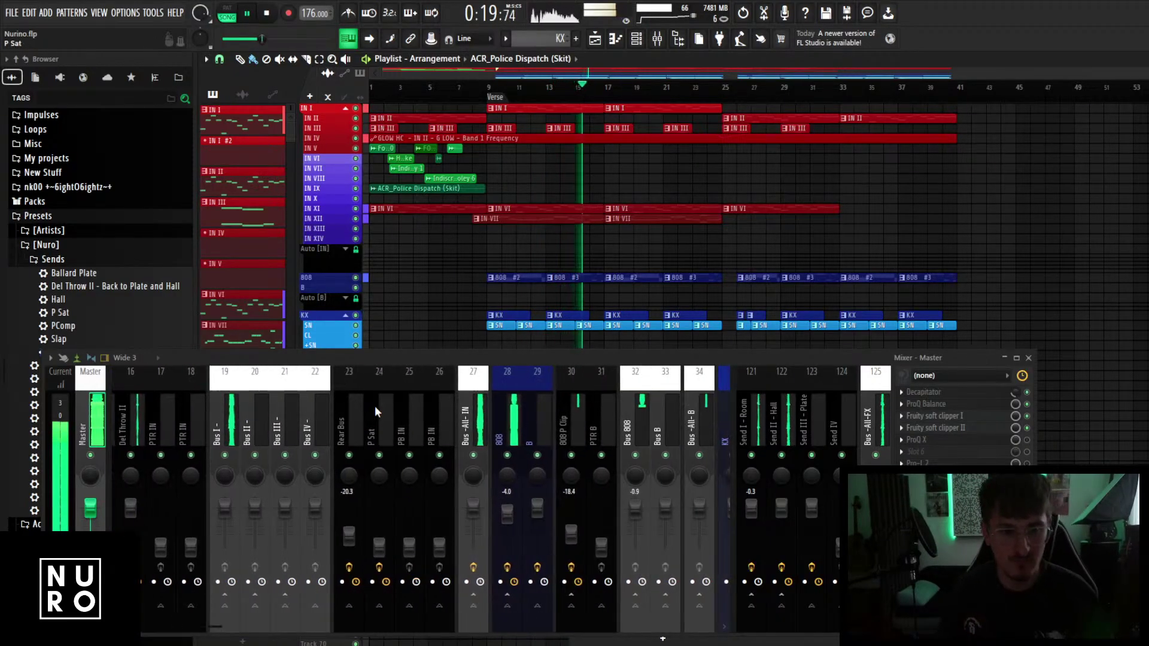
{"action": "scroll", "coordinate": [374, 406], "scroll_direction": "up", "scroll_amount": 3}
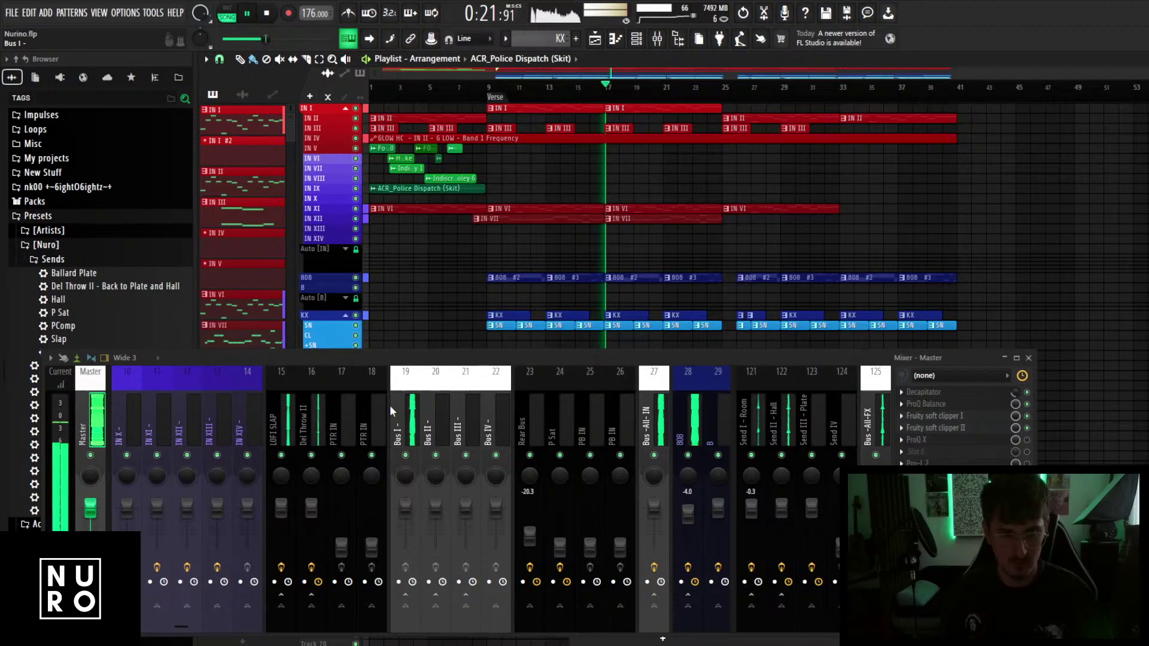
{"action": "left_click", "coordinate": [404, 410]}
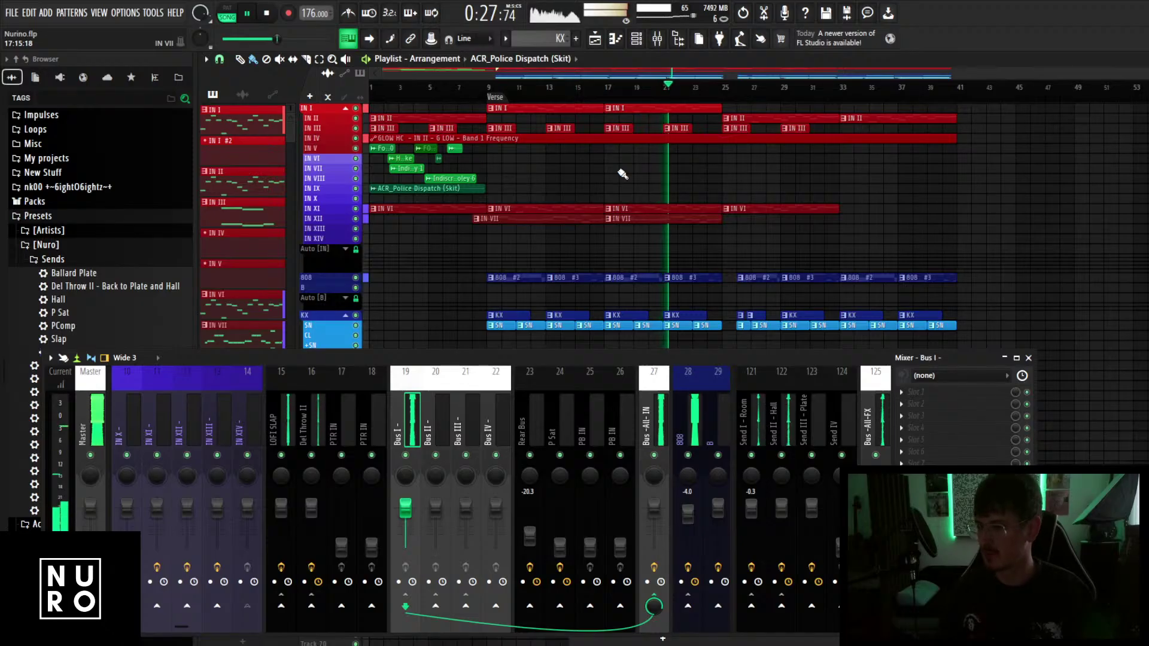
{"action": "key", "text": "space"}
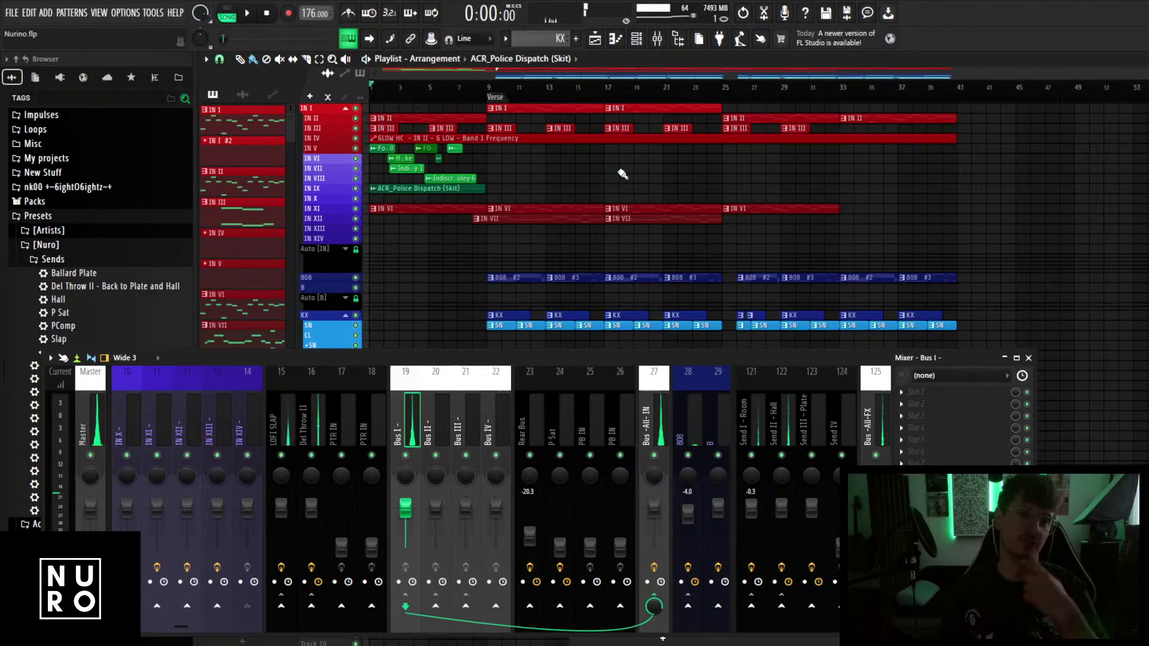
Set the playback position to the Verse marker at bar 9 and mute the 808 and drum playlist tracks.
{"action": "scroll", "coordinate": [534, 254], "scroll_direction": "up", "scroll_amount": 3}
{"action": "left_click", "coordinate": [567, 90]}
{"action": "scroll", "coordinate": [559, 157], "scroll_direction": "up", "scroll_amount": 5}
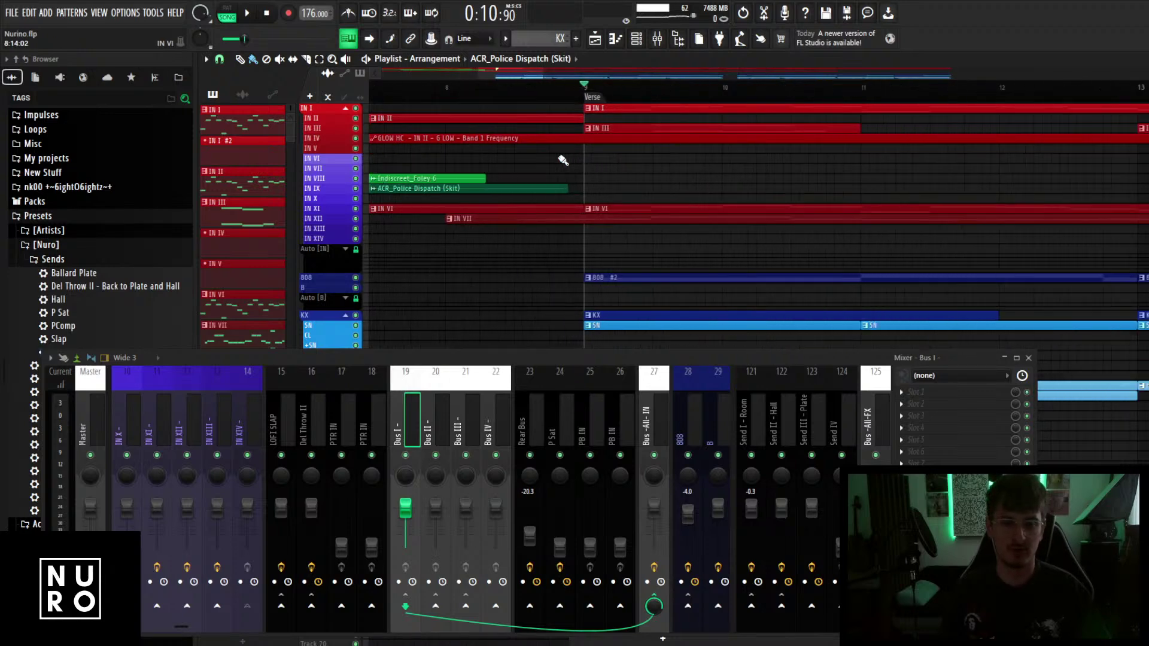
{"action": "scroll", "coordinate": [455, 185], "scroll_direction": "down", "scroll_amount": 5}
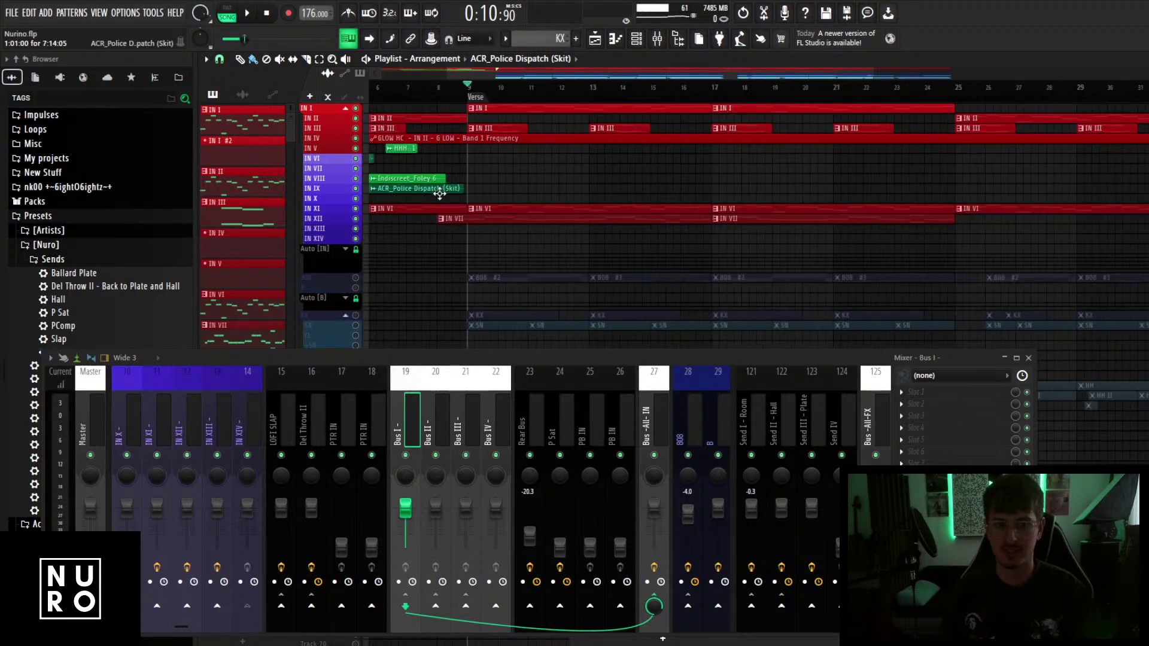
{"action": "scroll", "coordinate": [440, 194], "scroll_direction": "down", "scroll_amount": 2}
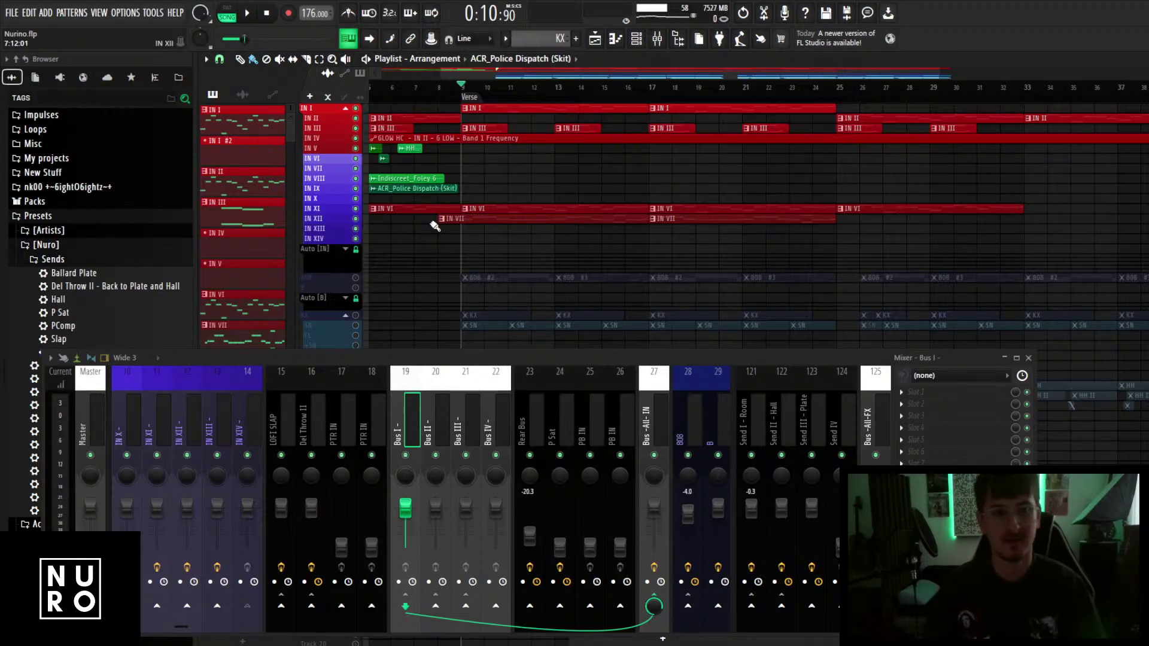
Play the verse without drums and solo the IN I mixer track.
{"action": "key", "text": "space"}
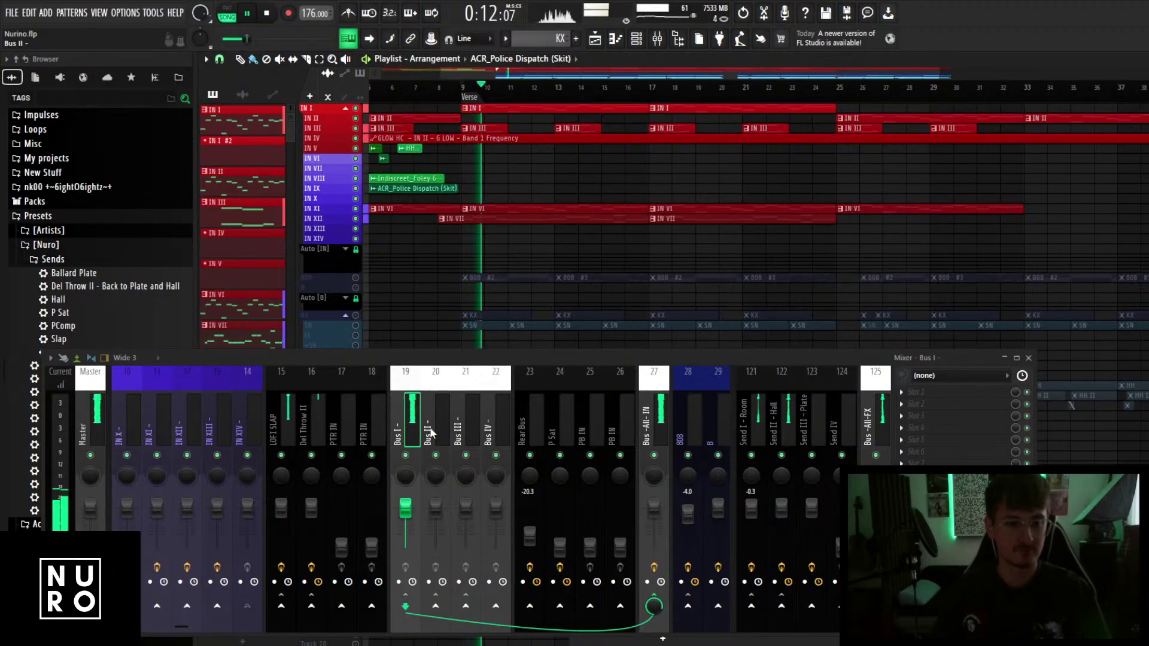
{"action": "scroll", "coordinate": [454, 419], "scroll_direction": "left", "scroll_amount": 3}
{"action": "key", "text": "space"}
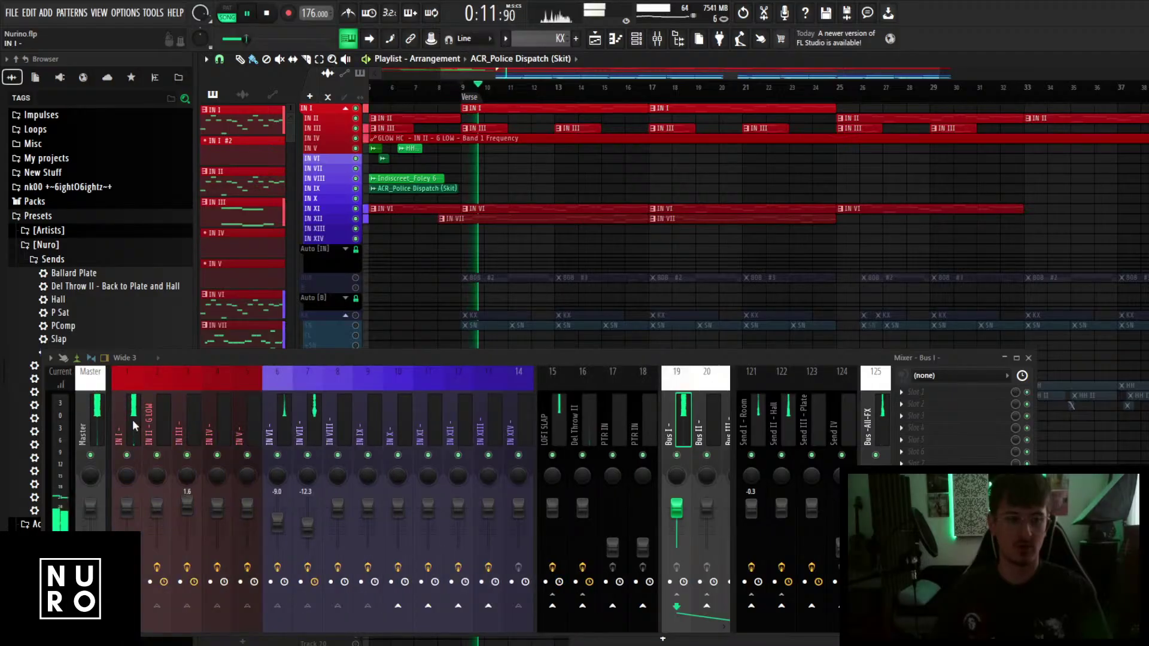
{"action": "left_click", "coordinate": [133, 424]}
{"action": "right_click", "coordinate": [127, 455]}
{"action": "key", "text": "space"}
{"action": "key", "text": "space"}
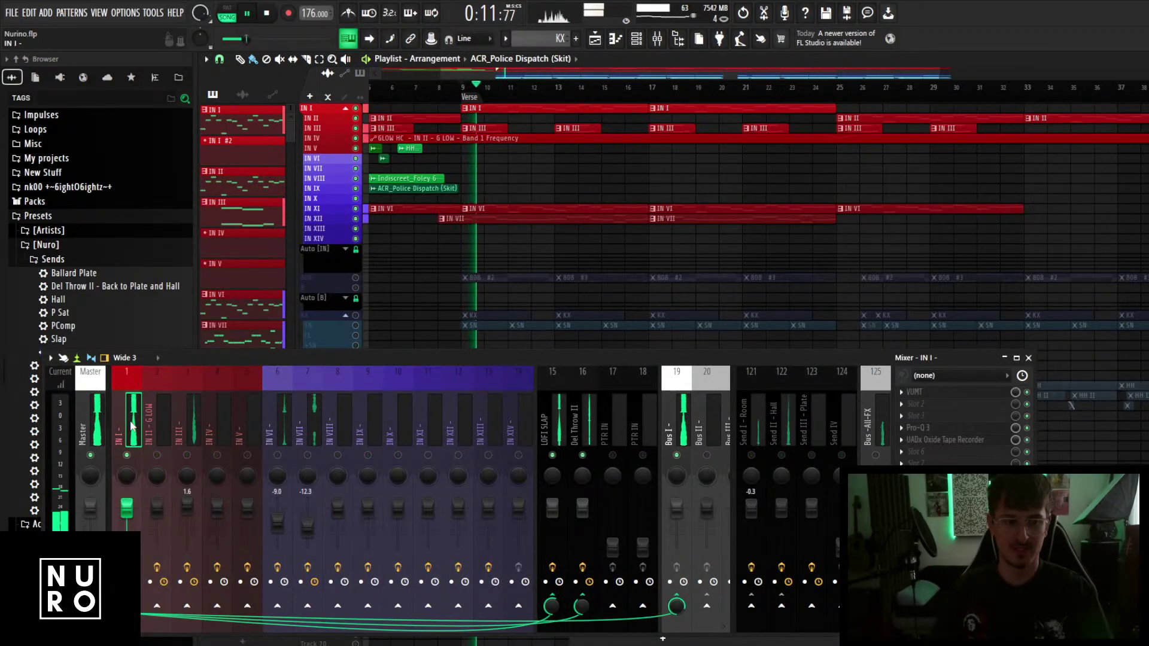
Open the Pro-Q 3 on the IN I mixer track and replay the verse to examine its low cut.
{"action": "key", "text": "space"}
{"action": "left_click", "coordinate": [918, 428]}
{"action": "left_click_drag", "start_coordinate": [477, 361], "coordinate": [456, 484]}
{"action": "key", "text": "space"}
{"action": "mouse_move", "coordinate": [492, 350]}
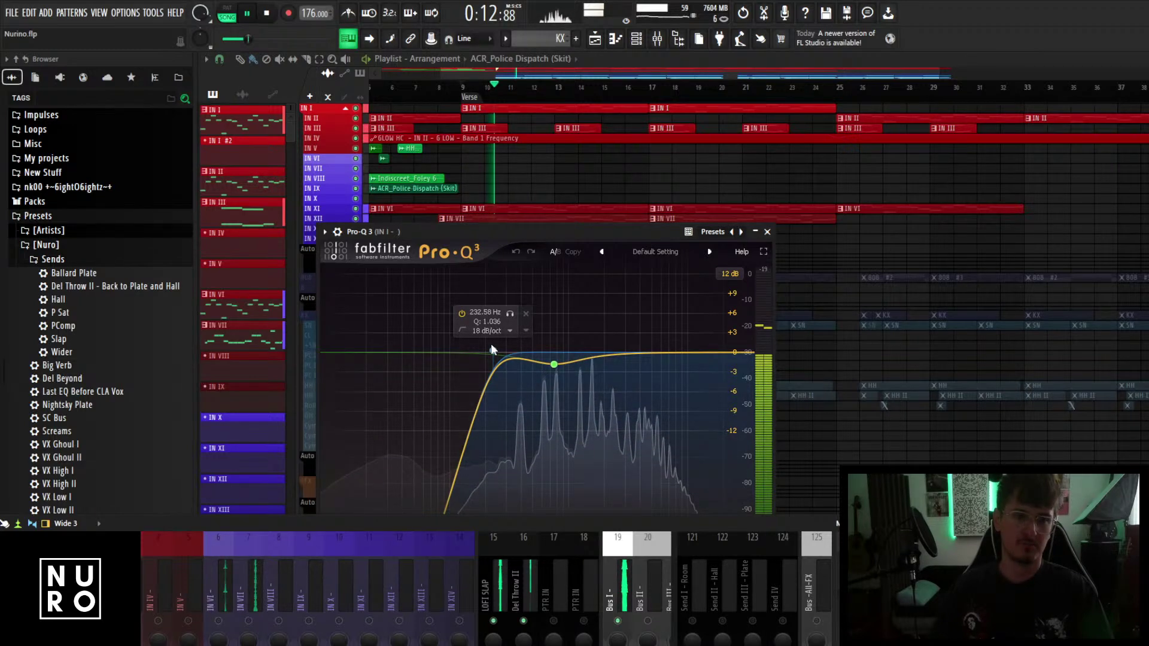
{"action": "key", "text": "space"}
{"action": "key", "text": "space"}
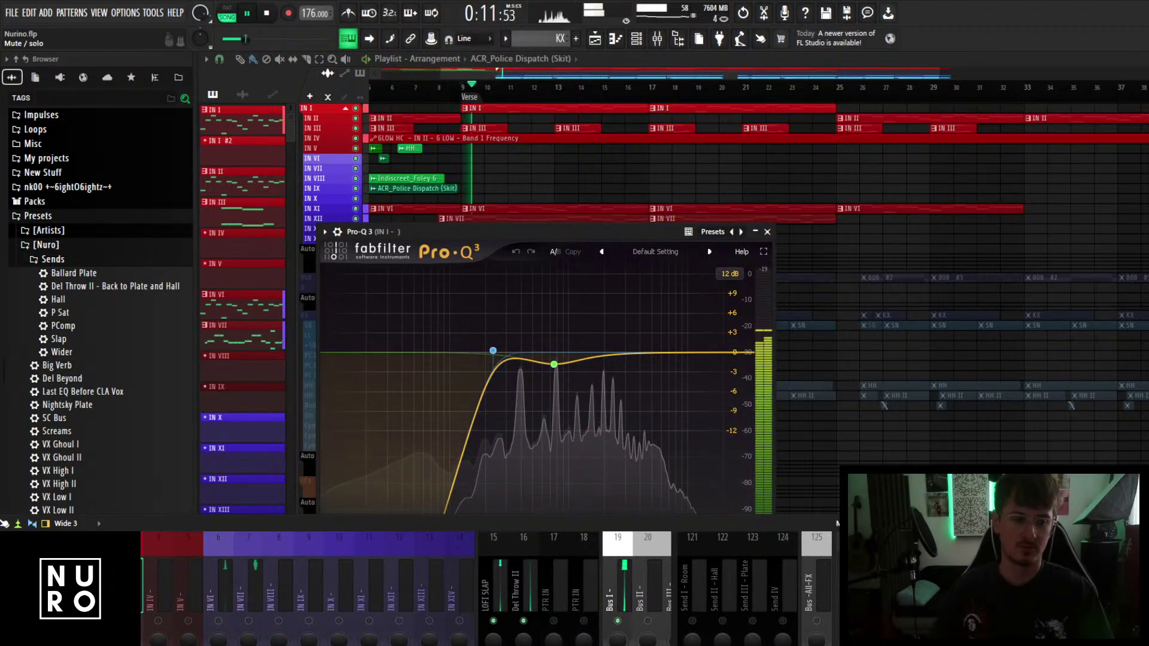
Solo the IN VI mixer track and play the verse to hear it alone.
{"action": "left_click", "coordinate": [131, 584]}
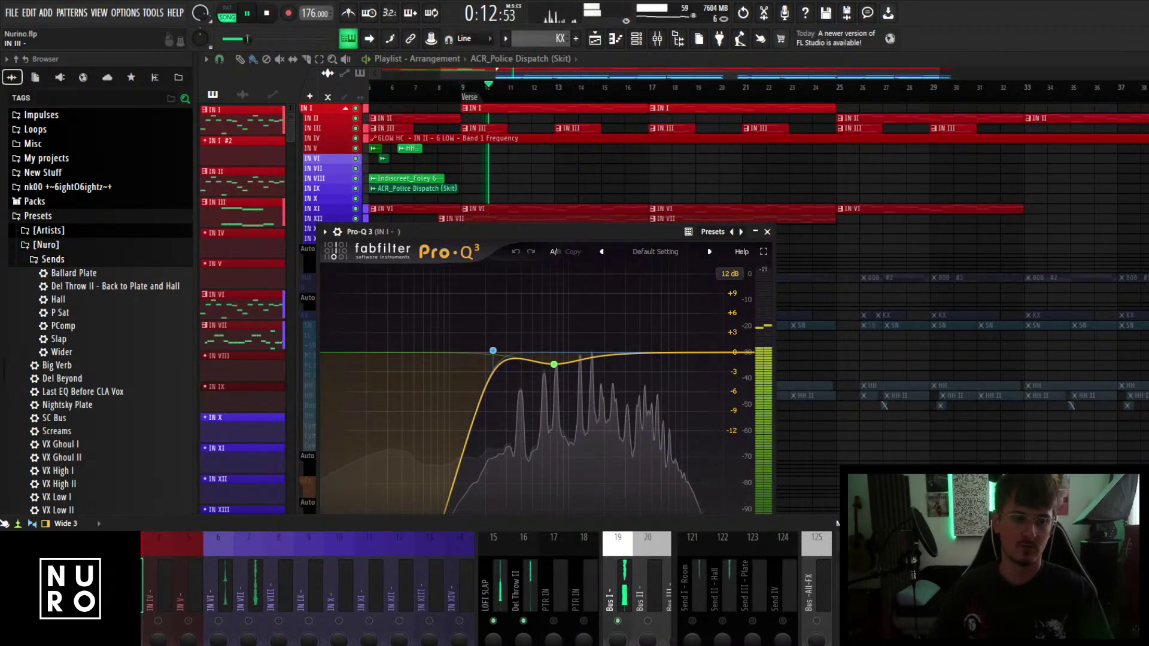
{"action": "key", "text": "space"}
{"action": "right_click", "coordinate": [218, 620]}
{"action": "left_click", "coordinate": [223, 589]}
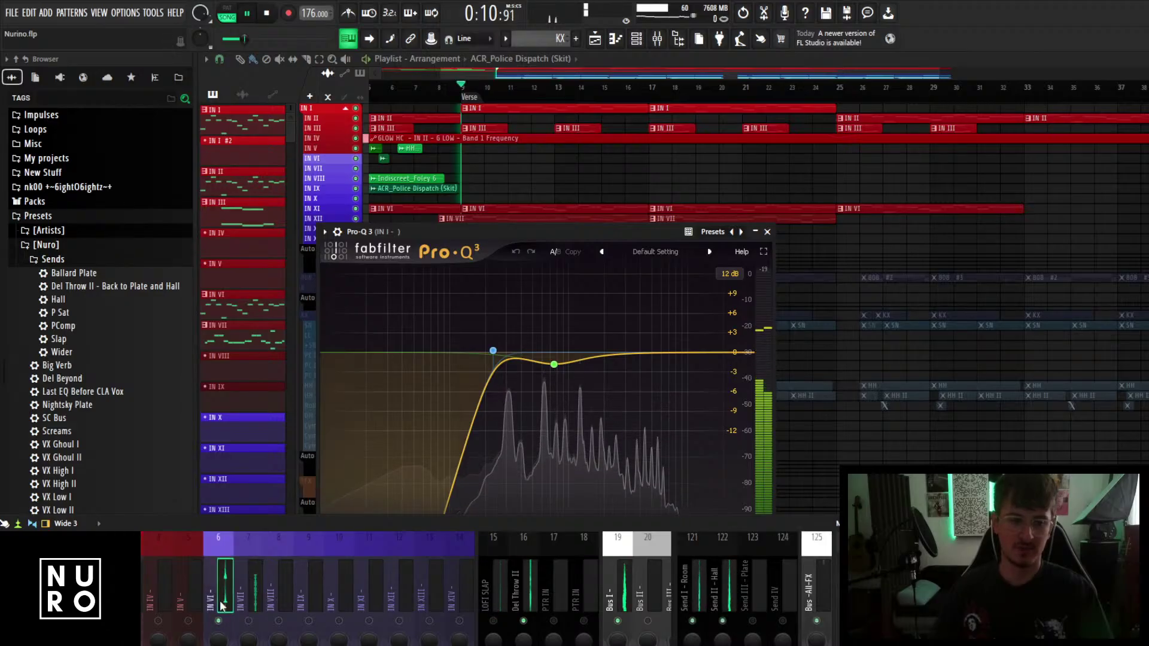
{"action": "key", "text": "space"}
{"action": "key", "text": "space"}
Solo the IN VII mixer track, play the verse briefly, and close the Pro-Q 3 window.
{"action": "right_click", "coordinate": [248, 621]}
{"action": "key", "text": "space"}
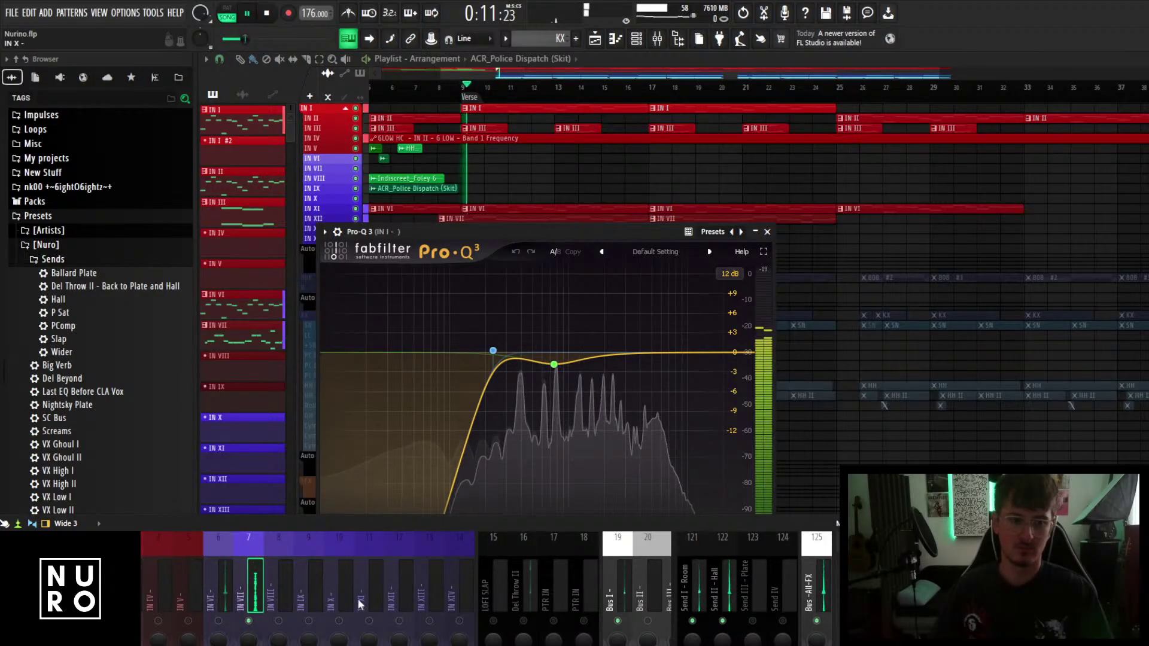
{"action": "key", "text": "space"}
{"action": "left_click", "coordinate": [767, 232]}
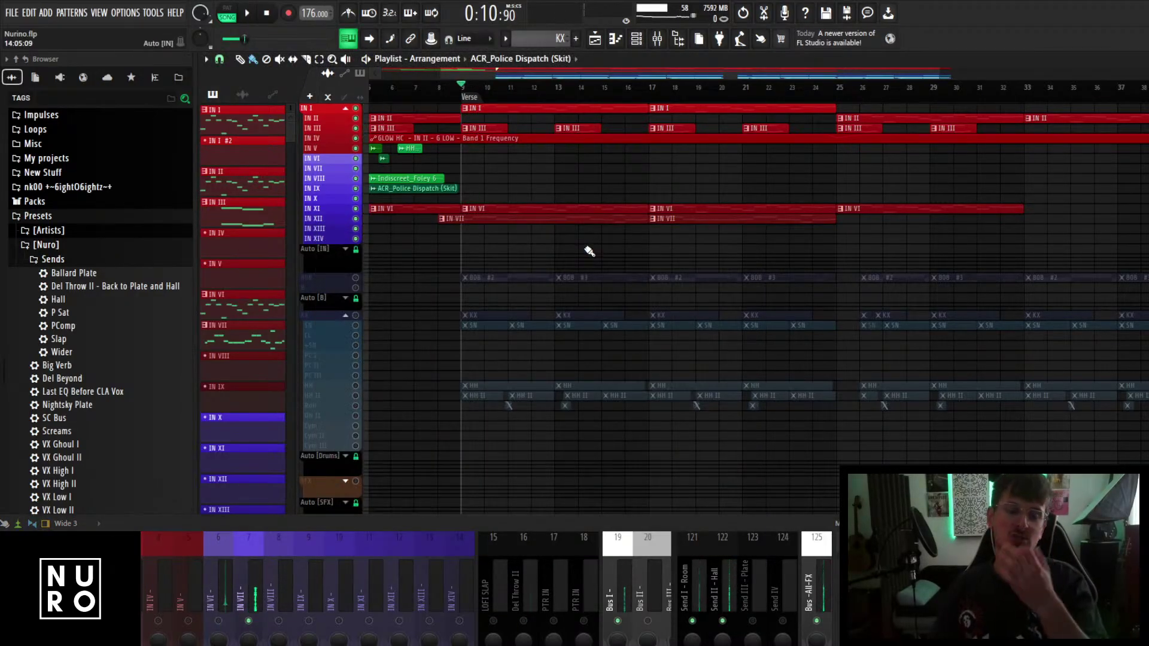
Move the GLOW HC Band 1 Frequency automation clip from the IN IV track to the Auto [IN] track.
{"action": "scroll", "coordinate": [526, 288], "scroll_direction": "down", "scroll_amount": 2}
{"action": "scroll", "coordinate": [483, 148], "scroll_direction": "up", "scroll_amount": 2}
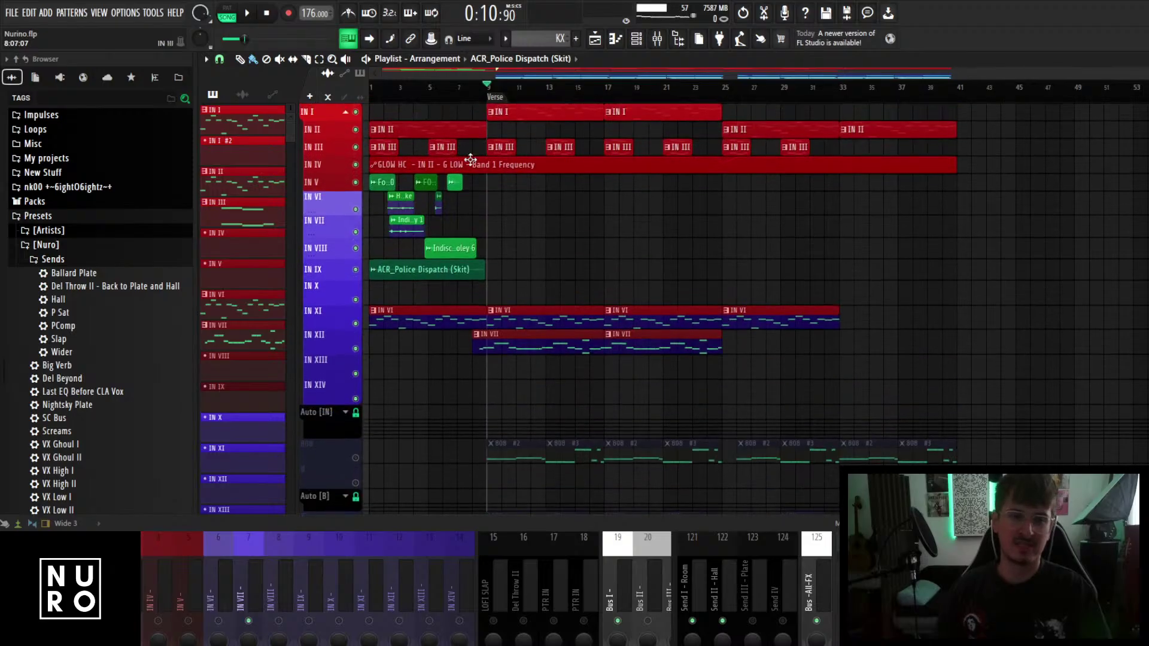
{"action": "left_click_drag", "start_coordinate": [465, 168], "coordinate": [441, 405]}
{"action": "scroll", "coordinate": [438, 200], "scroll_direction": "up", "scroll_amount": 2}
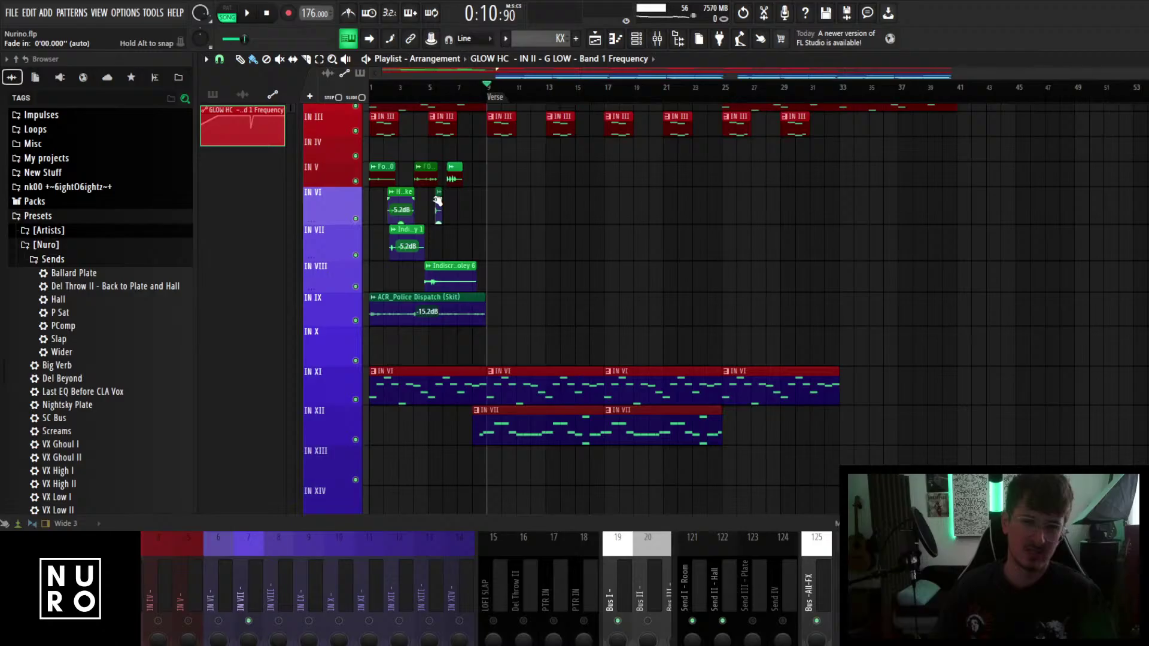
{"action": "scroll", "coordinate": [495, 275], "scroll_direction": "up", "scroll_amount": 3}
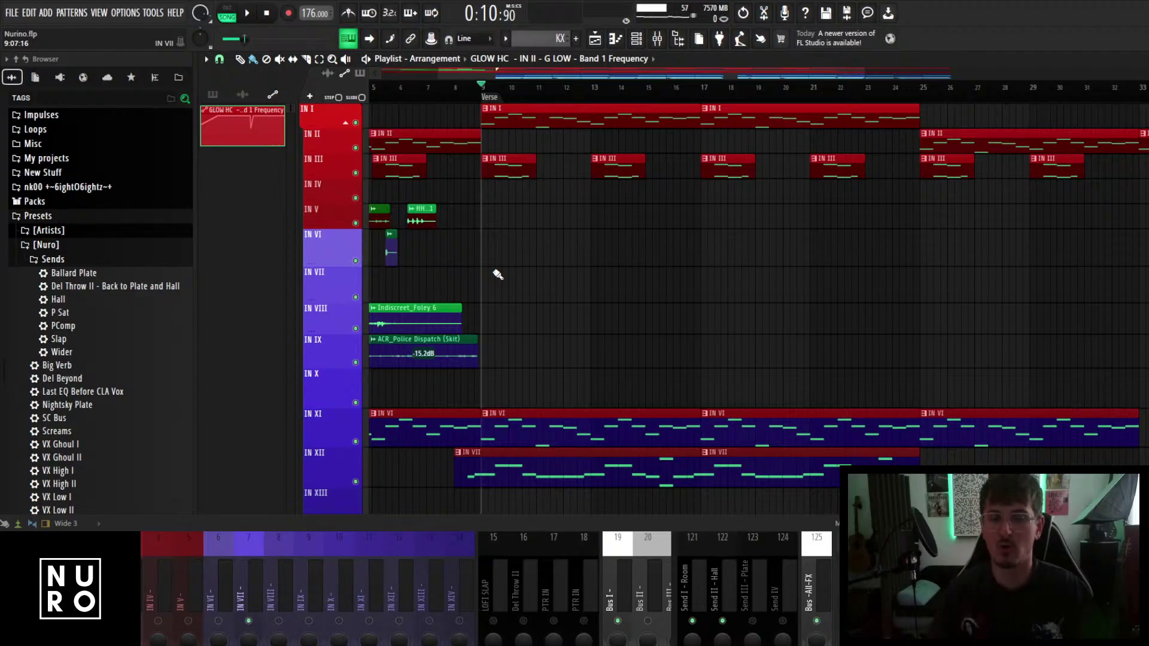
Replay the verse with only the IN VII mixer track soloed while checking the playlist clips.
{"action": "scroll", "coordinate": [498, 274], "scroll_direction": "down", "scroll_amount": 2}
{"action": "key", "text": "space"}
{"action": "scroll", "coordinate": [513, 240], "scroll_direction": "down", "scroll_amount": 3}
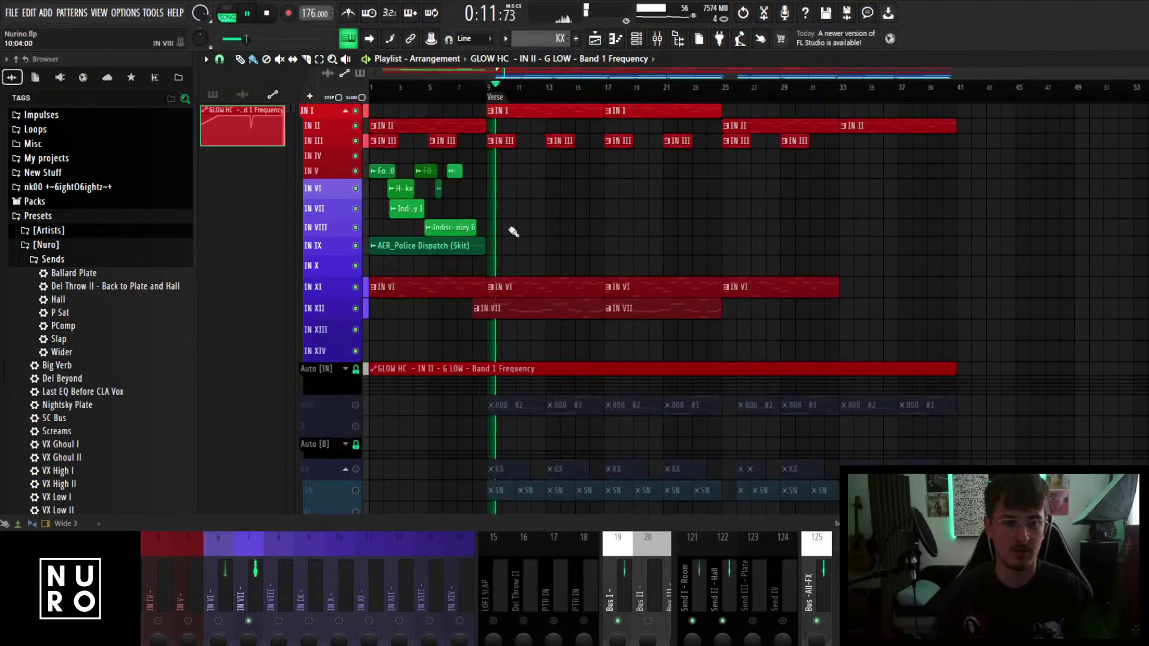
{"action": "scroll", "coordinate": [508, 223], "scroll_direction": "up", "scroll_amount": 3}
{"action": "scroll", "coordinate": [506, 221], "scroll_direction": "up", "scroll_amount": 1}
{"action": "key", "text": "space"}
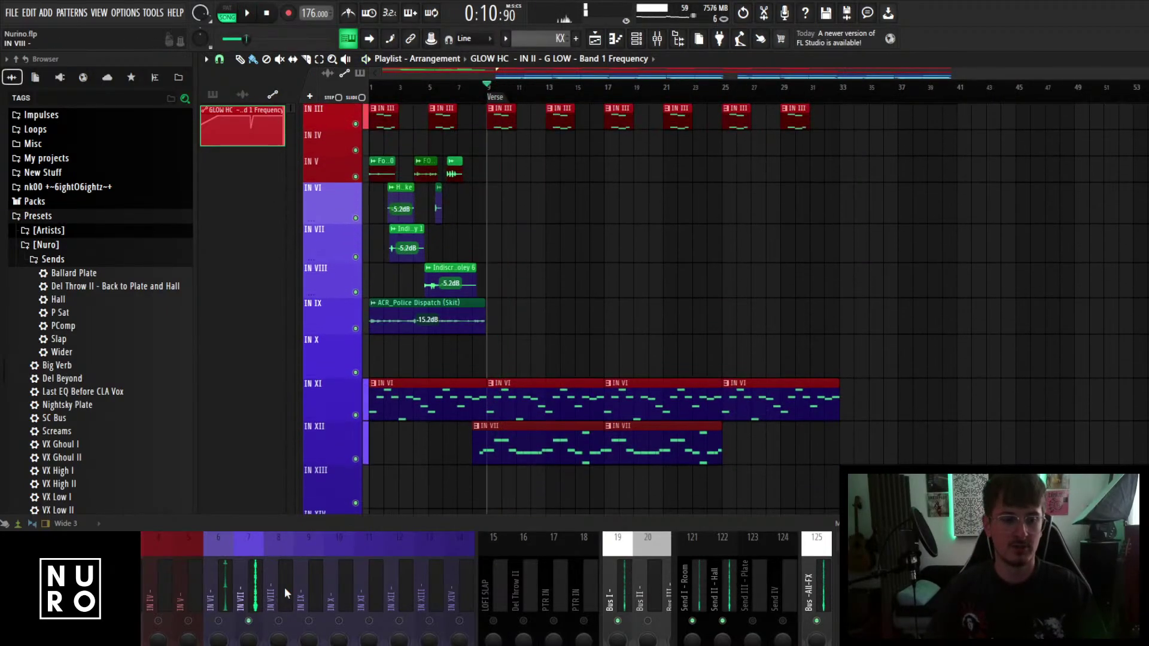
Re-enable all mixer tracks and play the verse with every melody layer.
{"action": "left_click", "coordinate": [440, 623]}
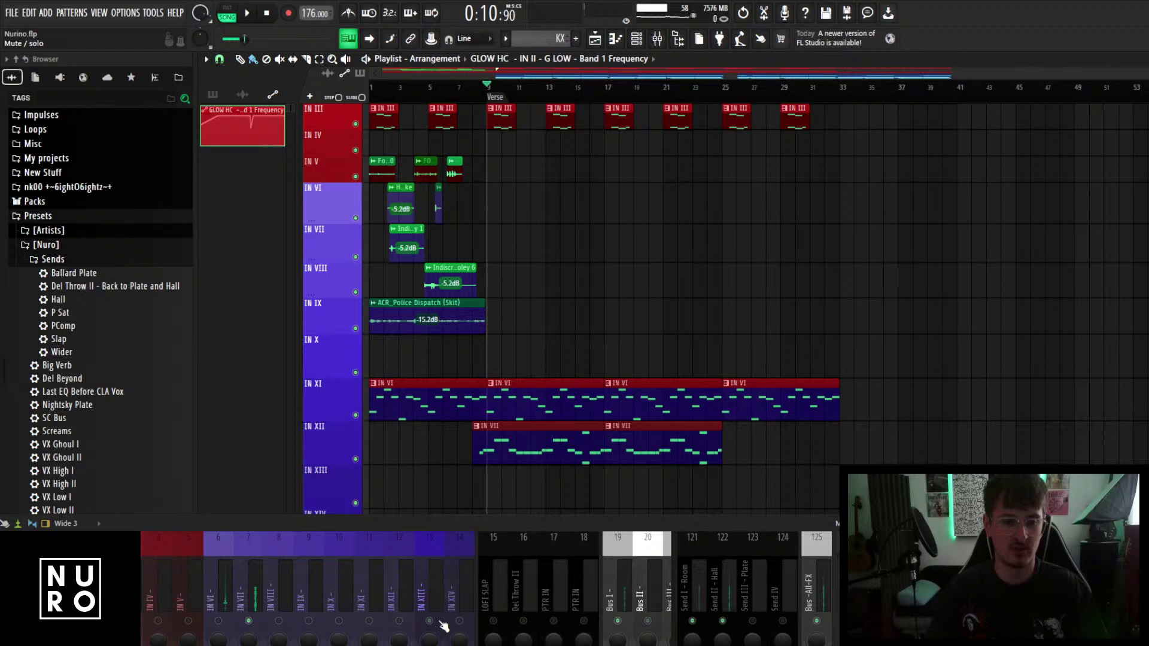
{"action": "scroll", "coordinate": [472, 323], "scroll_direction": "down", "scroll_amount": 2}
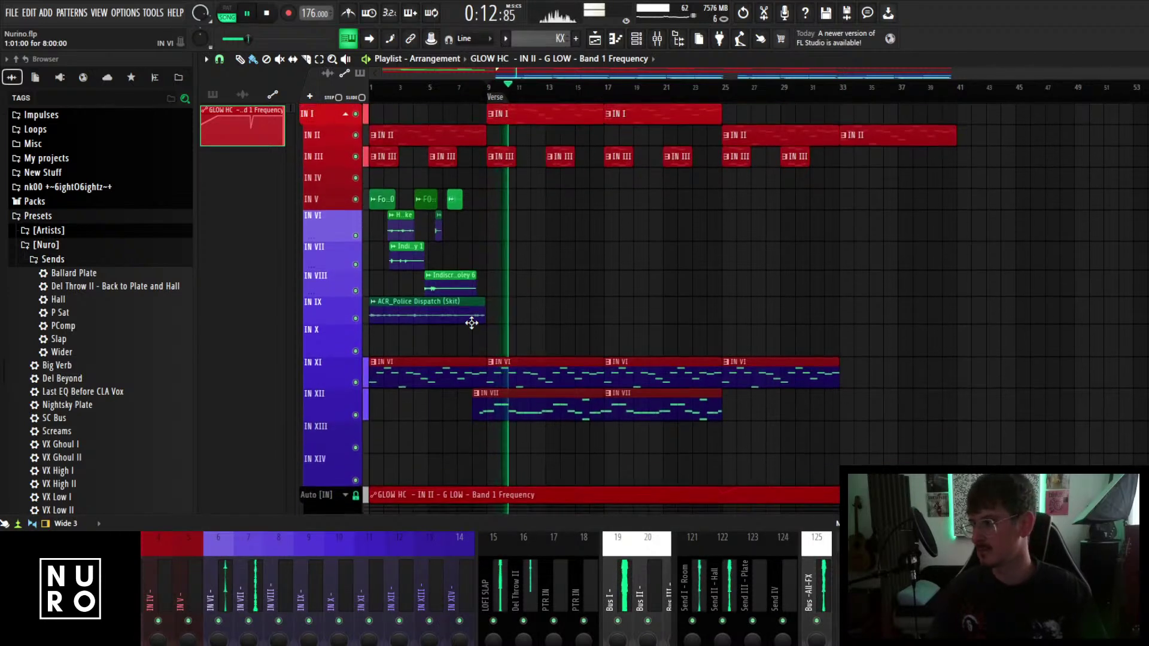
{"action": "key", "text": "space"}
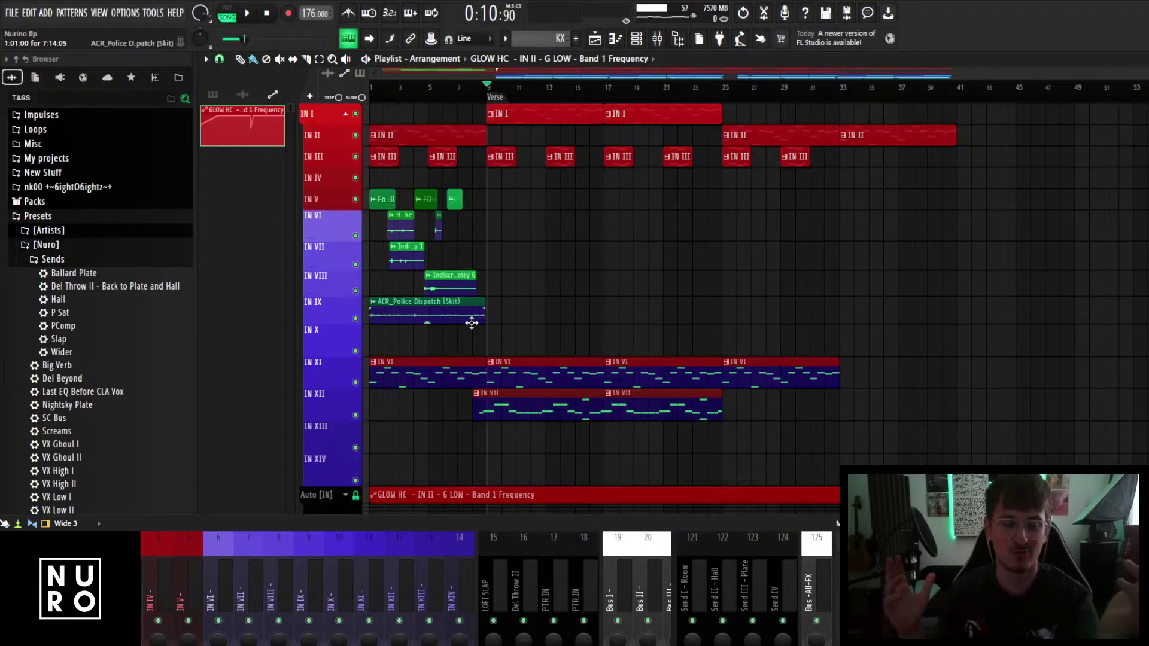
Select the IN IV pattern and place a clip of it on the IN IV playlist track at bar 9.
{"action": "scroll", "coordinate": [472, 323], "scroll_direction": "up", "scroll_amount": 3}
{"action": "left_click", "coordinate": [505, 38]}
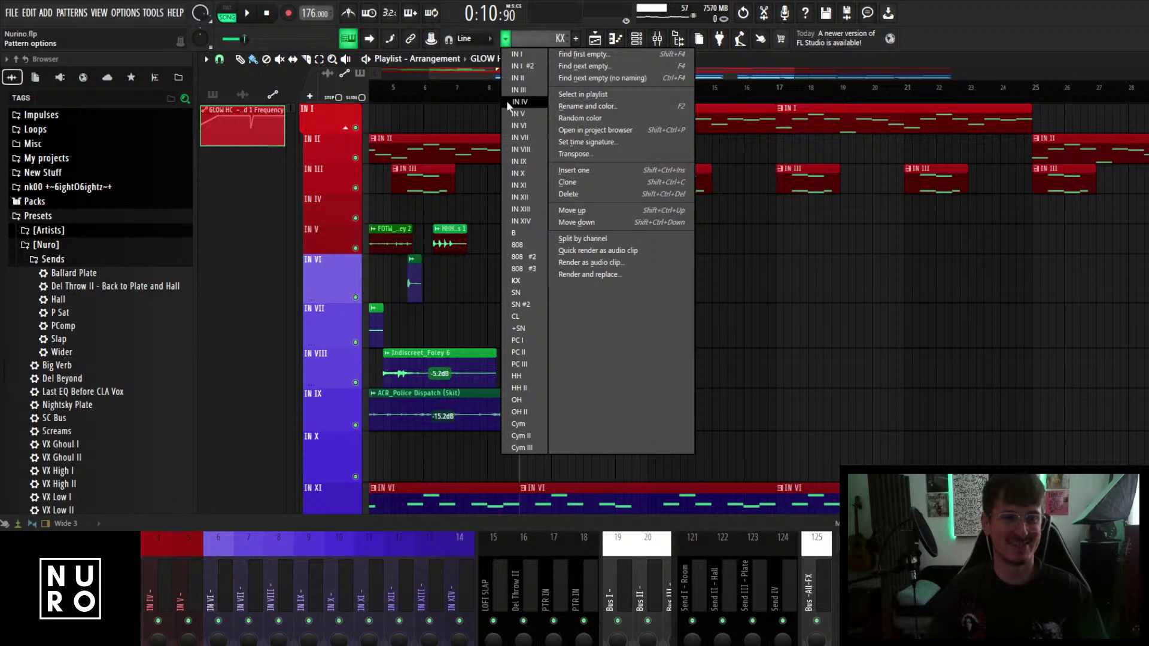
{"action": "left_click", "coordinate": [506, 102]}
{"action": "scroll", "coordinate": [520, 252], "scroll_direction": "up", "scroll_amount": 2}
{"action": "left_click", "coordinate": [517, 217]}
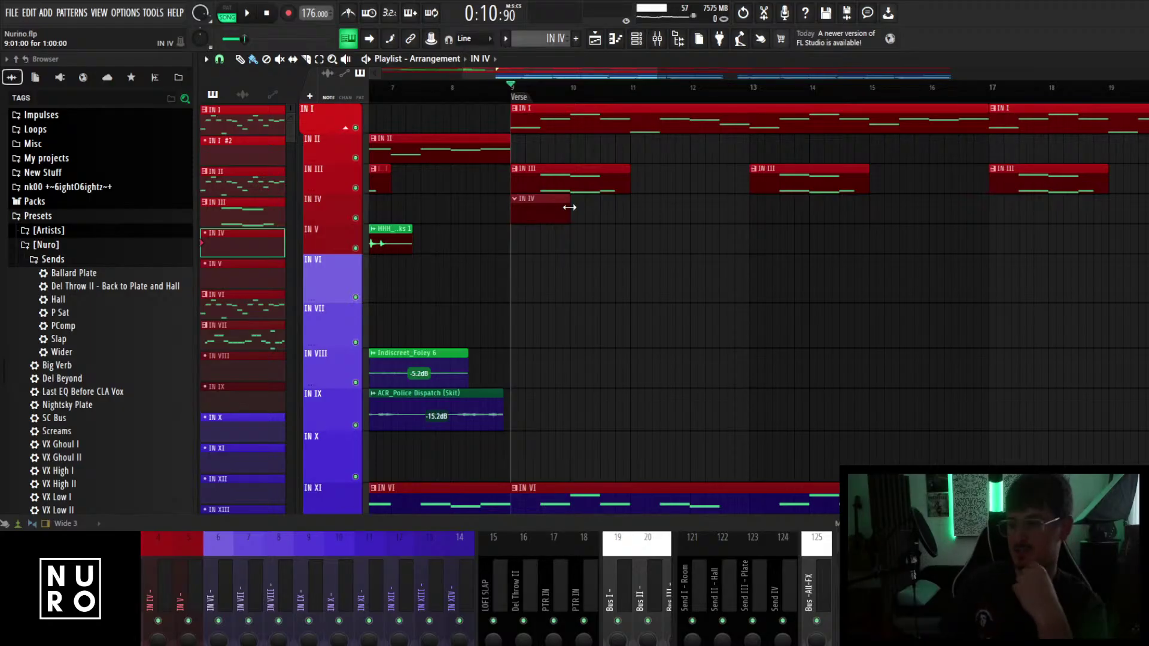
Play the start of the verse while viewing more of the arrangement, and stop playback.
{"action": "key", "text": "space"}
{"action": "scroll", "coordinate": [564, 207], "scroll_direction": "down", "scroll_amount": 1, "text": "ctrl"}
{"action": "scroll", "coordinate": [503, 275], "scroll_direction": "down", "scroll_amount": 2, "text": "alt"}
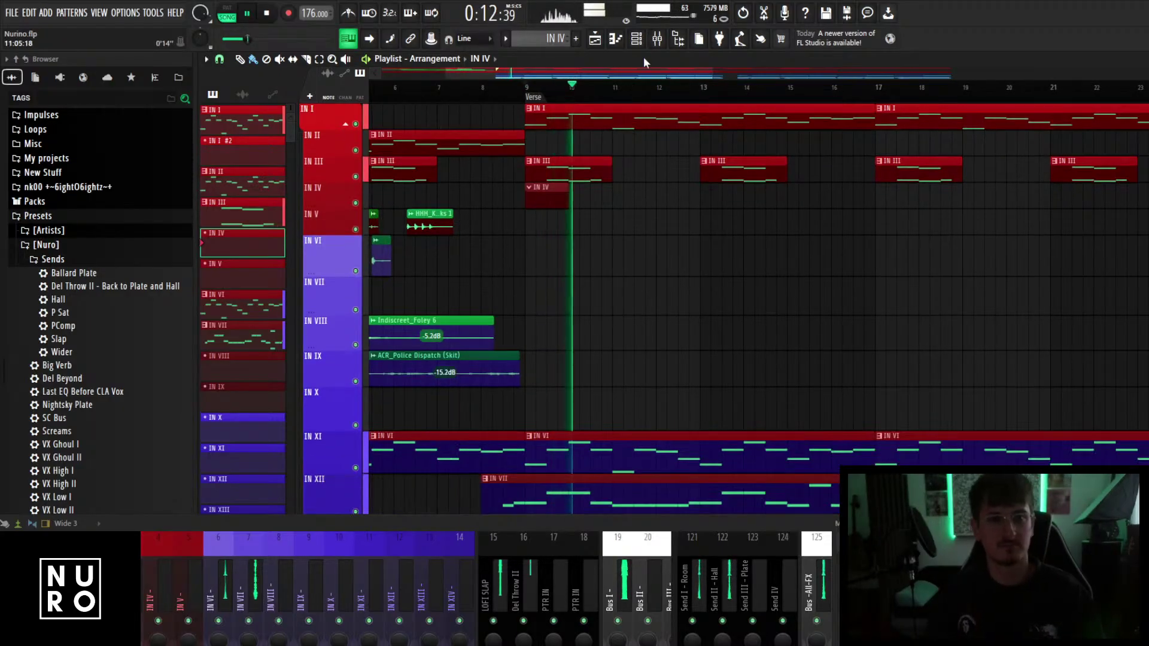
{"action": "key", "text": "space"}
Open the channel rack, show all channels, and enlarge it to reveal the IN channels.
{"action": "left_click", "coordinate": [636, 38]}
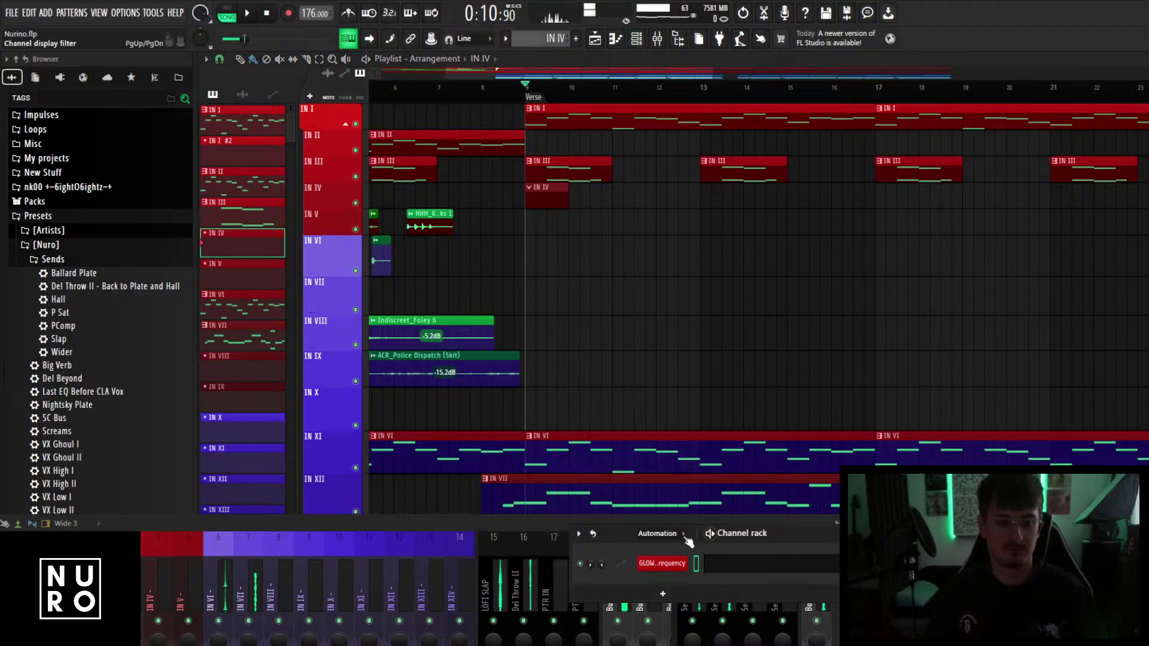
{"action": "left_click", "coordinate": [685, 537]}
{"action": "left_click", "coordinate": [663, 549]}
{"action": "left_click_drag", "start_coordinate": [793, 537], "coordinate": [801, 279]}
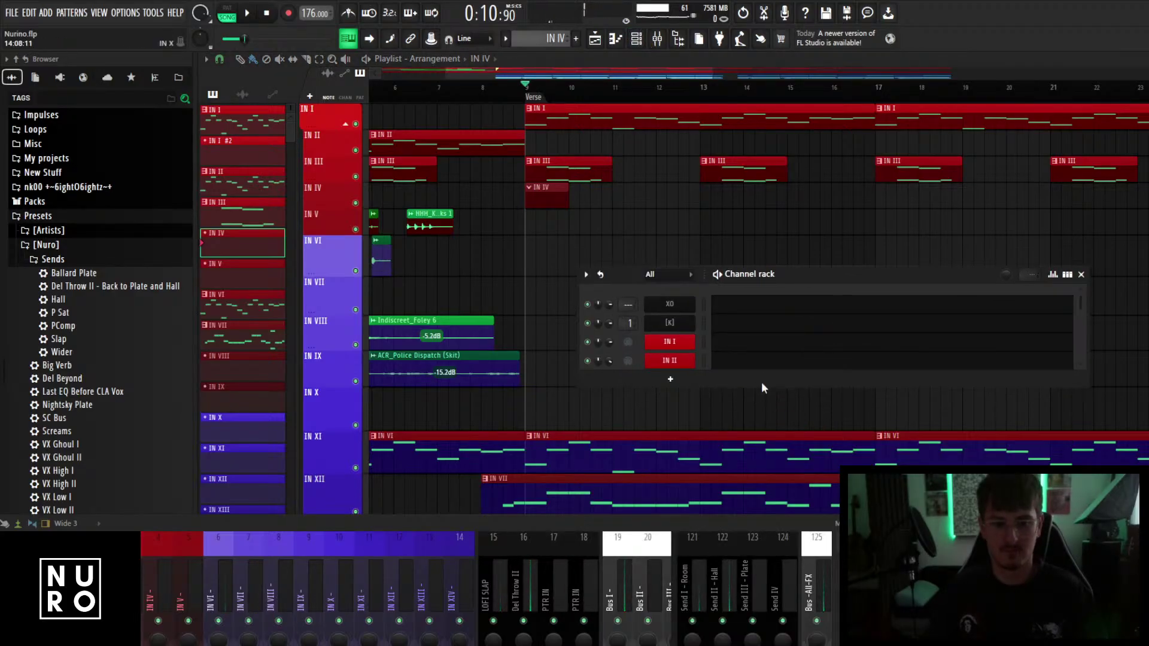
{"action": "left_click", "coordinate": [764, 391]}
{"action": "right_click", "coordinate": [776, 399]}
{"action": "left_click_drag", "start_coordinate": [762, 386], "coordinate": [759, 541]}
Open the IN IV channel in the piano roll, draw a one-bar G4 note at bar 1, and start playback.
{"action": "key", "text": "space"}
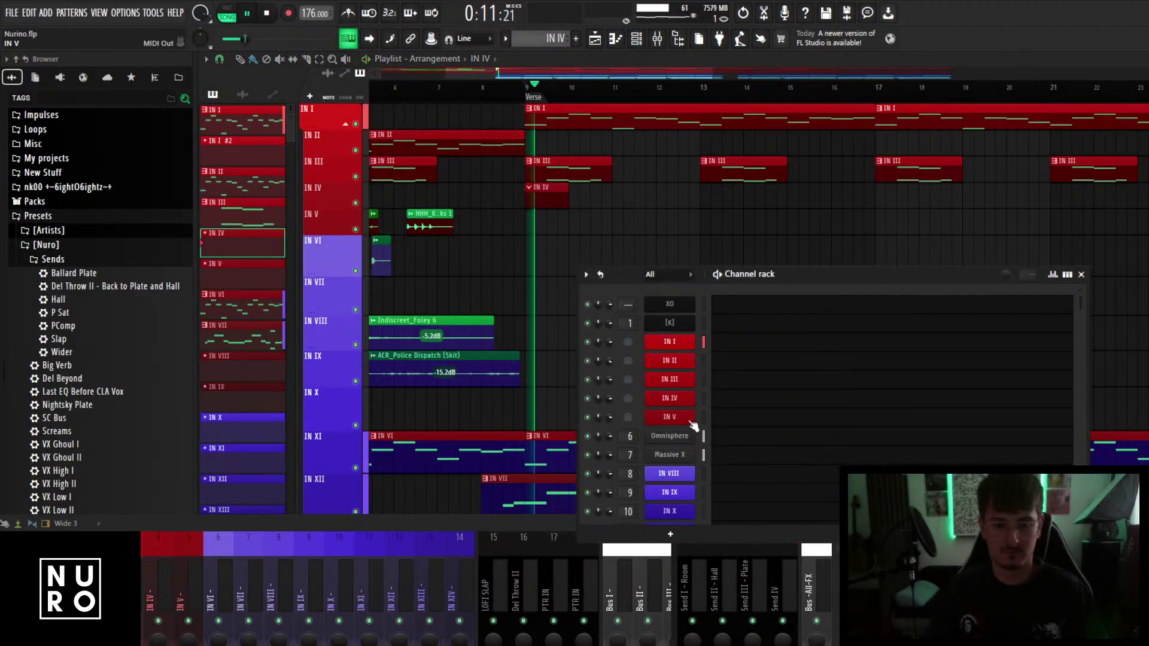
{"action": "right_click", "coordinate": [689, 393]}
{"action": "left_click", "coordinate": [711, 398]}
{"action": "key", "text": "space"}
{"action": "left_click_drag", "start_coordinate": [793, 533], "coordinate": [709, 236]}
{"action": "left_click_drag", "start_coordinate": [516, 417], "coordinate": [721, 465]}
{"action": "right_click", "coordinate": [494, 417]}
{"action": "scroll", "coordinate": [503, 435], "scroll_direction": "down", "scroll_amount": 8}
{"action": "key", "text": "space"}
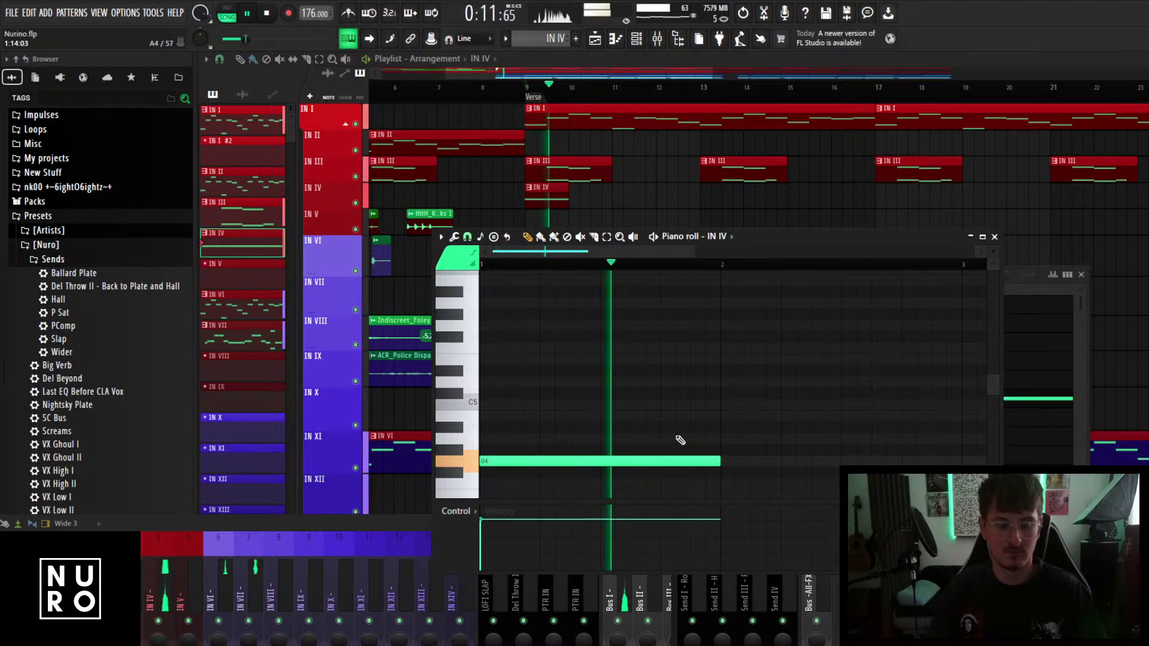
Lower the IN IV note to G3, lengthen it to two bars, and add a two-bar D#3 note after it.
{"action": "scroll", "coordinate": [683, 419], "scroll_direction": "down", "scroll_amount": 3}
{"action": "key", "text": "ctrl+Down"}
{"action": "scroll", "coordinate": [649, 398], "scroll_direction": "down", "scroll_amount": 2}
{"action": "key", "text": "space"}
{"action": "left_click_drag", "start_coordinate": [578, 414], "coordinate": [684, 418]}
{"action": "left_click", "coordinate": [687, 460]}
{"action": "key", "text": "space"}
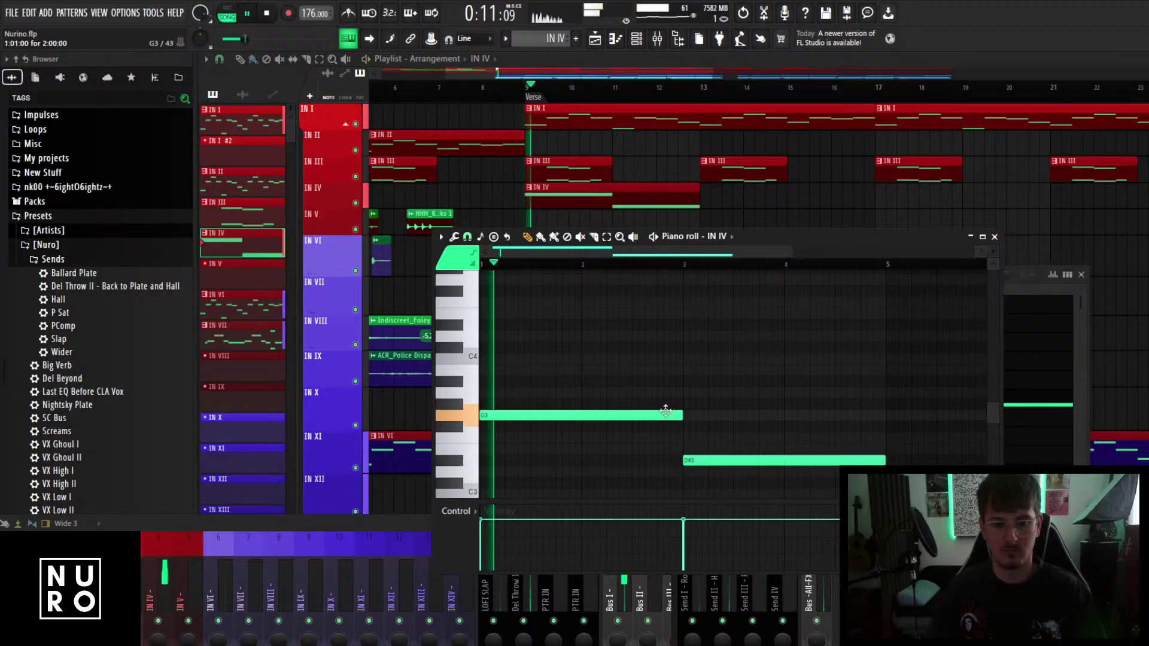
Duplicate the G3 and D#3 notes to fill bars 5 to 8 and listen to the result.
{"action": "scroll", "coordinate": [666, 412], "scroll_direction": "down", "scroll_amount": 2}
{"action": "key", "text": "ctrl+a"}
{"action": "key", "text": "ctrl+b"}
{"action": "key", "text": "ctrl+d"}
{"action": "scroll", "coordinate": [693, 369], "scroll_direction": "down", "scroll_amount": 2}
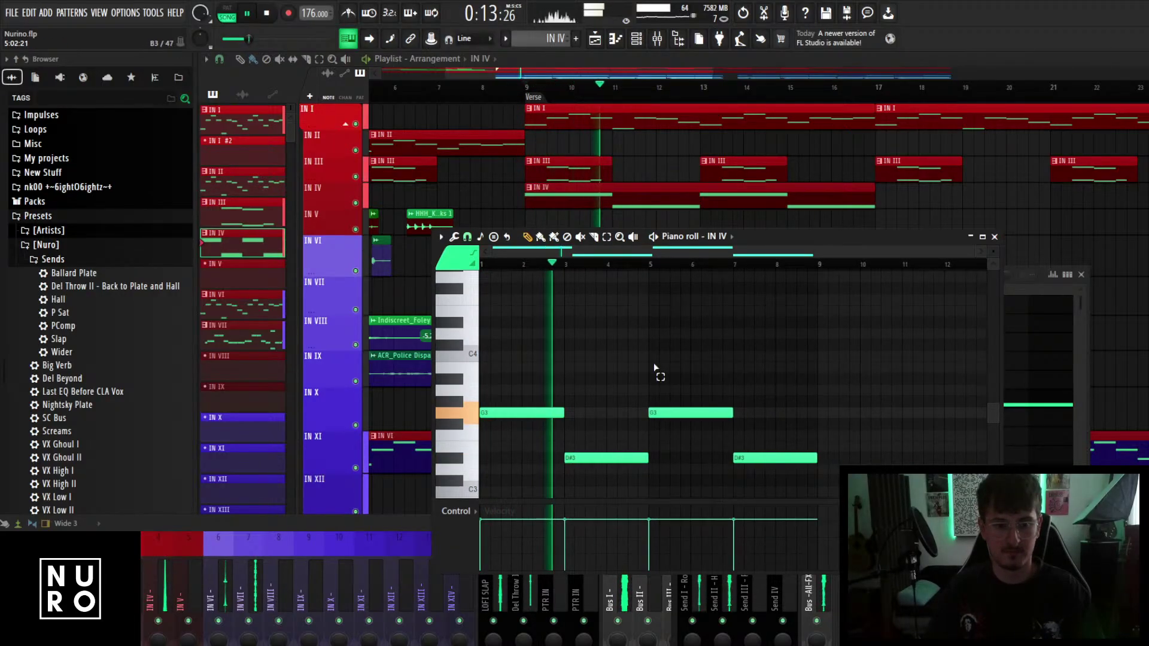
{"action": "key", "text": "space"}
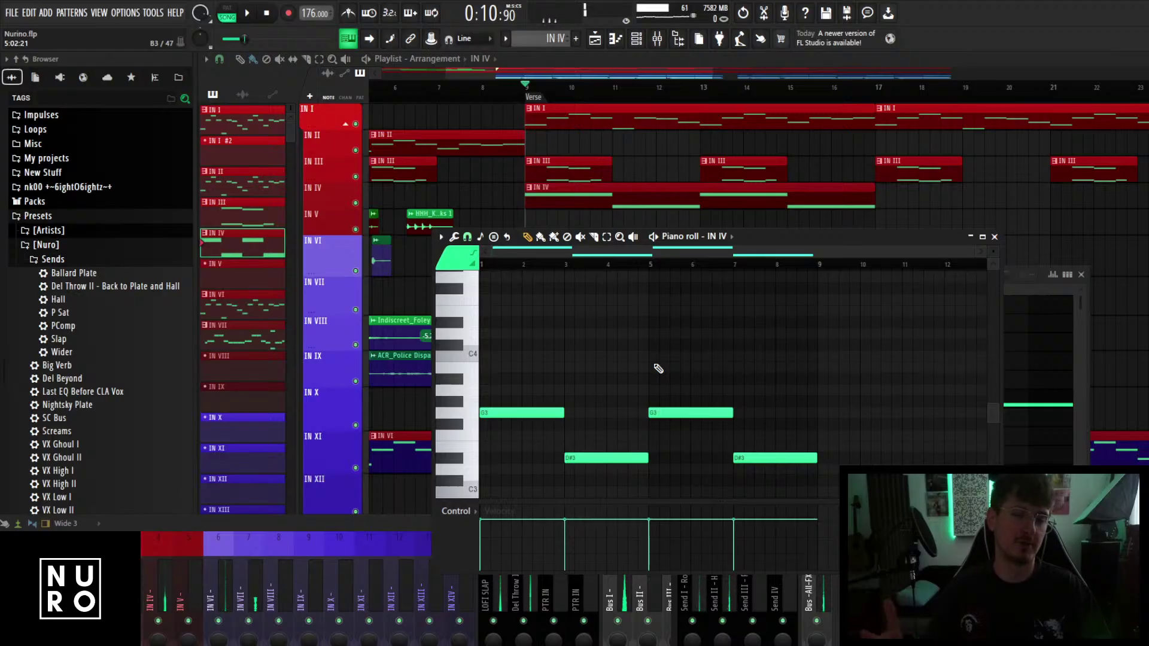
Bring up the mixer faders and unmute all playlist tracks, including the 808 and drums.
{"action": "left_click_drag", "start_coordinate": [364, 529], "coordinate": [375, 436]}
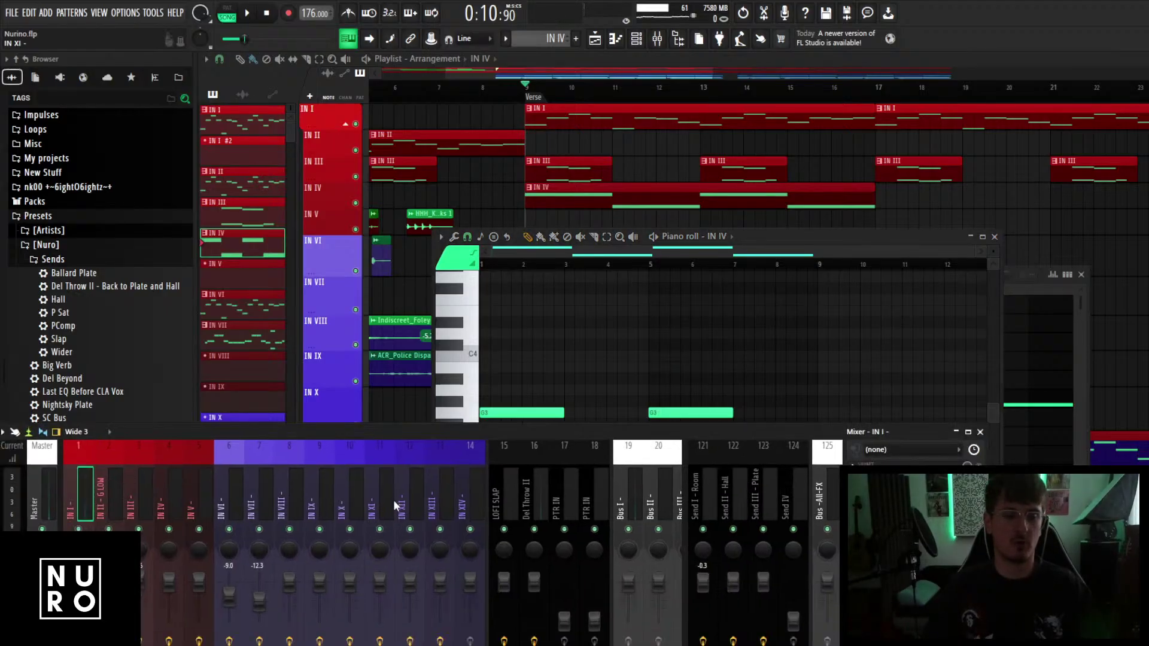
{"action": "right_click", "coordinate": [356, 124]}
{"action": "right_click", "coordinate": [355, 124]}
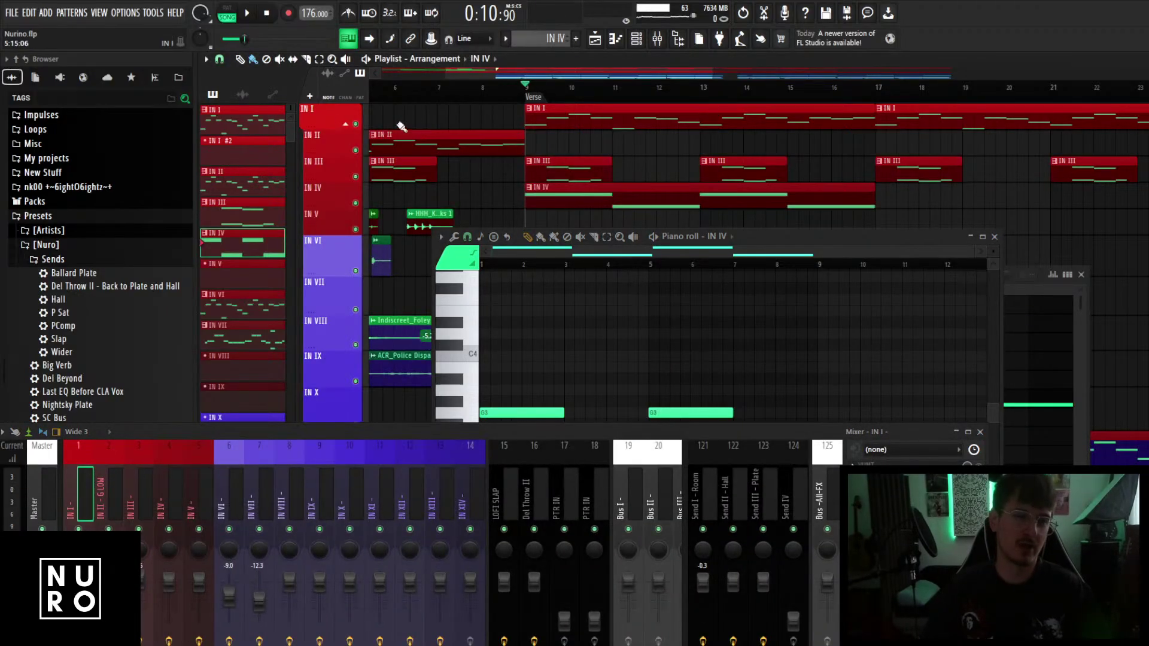
{"action": "scroll", "coordinate": [462, 135], "scroll_direction": "down", "scroll_amount": 3}
{"action": "scroll", "coordinate": [461, 136], "scroll_direction": "down", "scroll_amount": 3}
Route the IN IV mixer track to Send I - Room and Send II - Hall, keeping the piano roll accessible.
{"action": "left_click_drag", "start_coordinate": [775, 241], "coordinate": [809, 195]}
{"action": "left_click_drag", "start_coordinate": [272, 433], "coordinate": [324, 319]}
{"action": "left_click", "coordinate": [222, 383]}
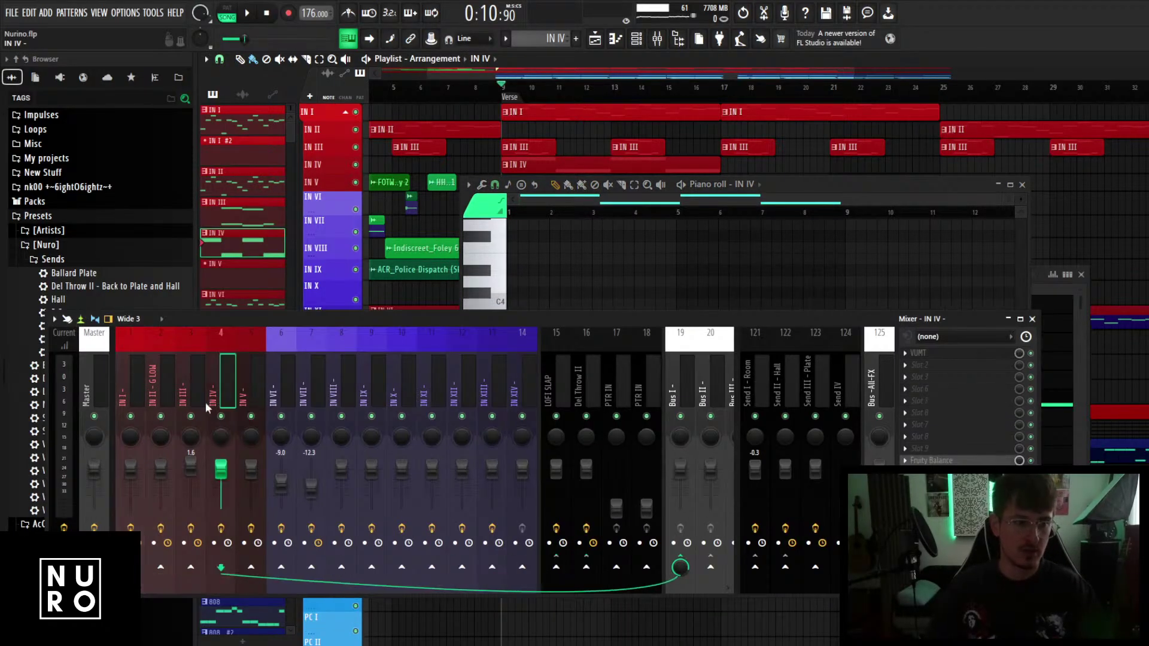
{"action": "left_click", "coordinate": [755, 568]}
{"action": "left_click", "coordinate": [785, 567]}
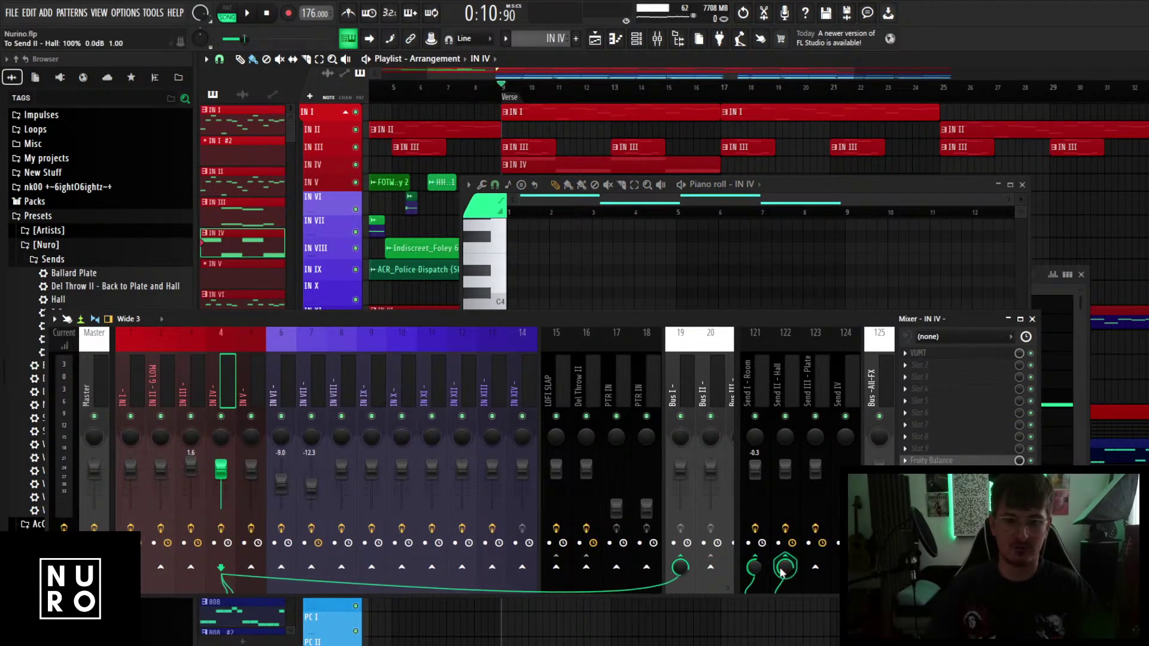
{"action": "left_click_drag", "start_coordinate": [716, 333], "coordinate": [682, 567]}
Double all IN IV notes an octave lower at G2 and D#2, aligned with the originals, and play the verse.
{"action": "left_click", "coordinate": [537, 350]}
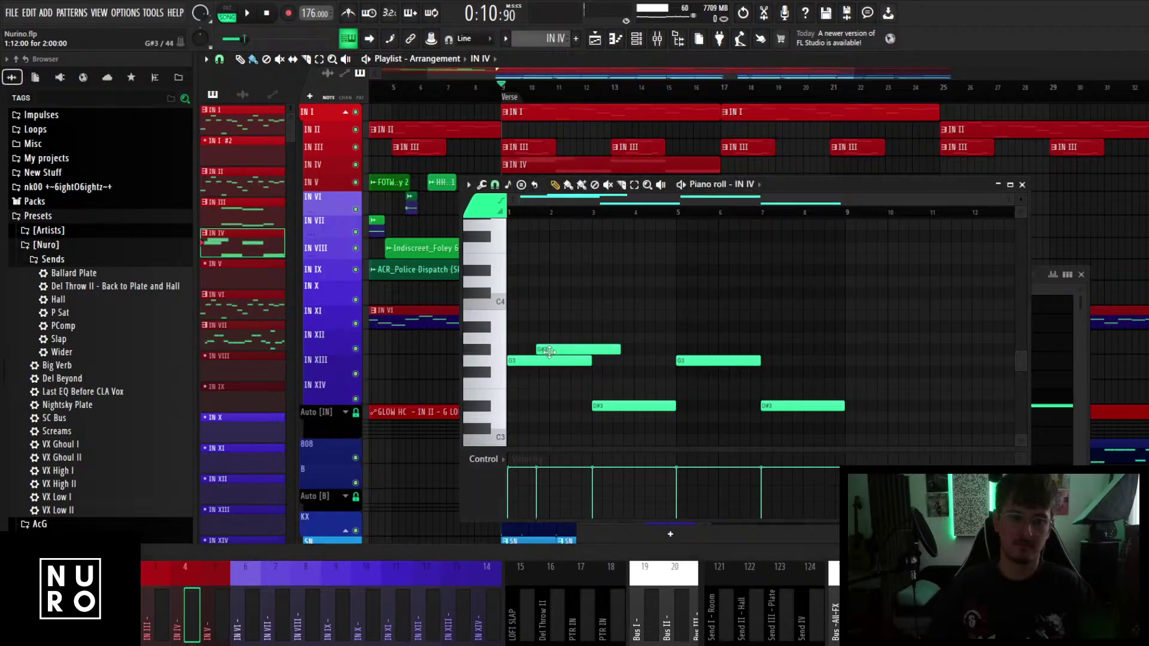
{"action": "right_click", "coordinate": [540, 350]}
{"action": "left_click", "coordinate": [543, 362]}
{"action": "scroll", "coordinate": [545, 362], "scroll_direction": "down", "scroll_amount": 4}
{"action": "key", "text": "ctrl+a"}
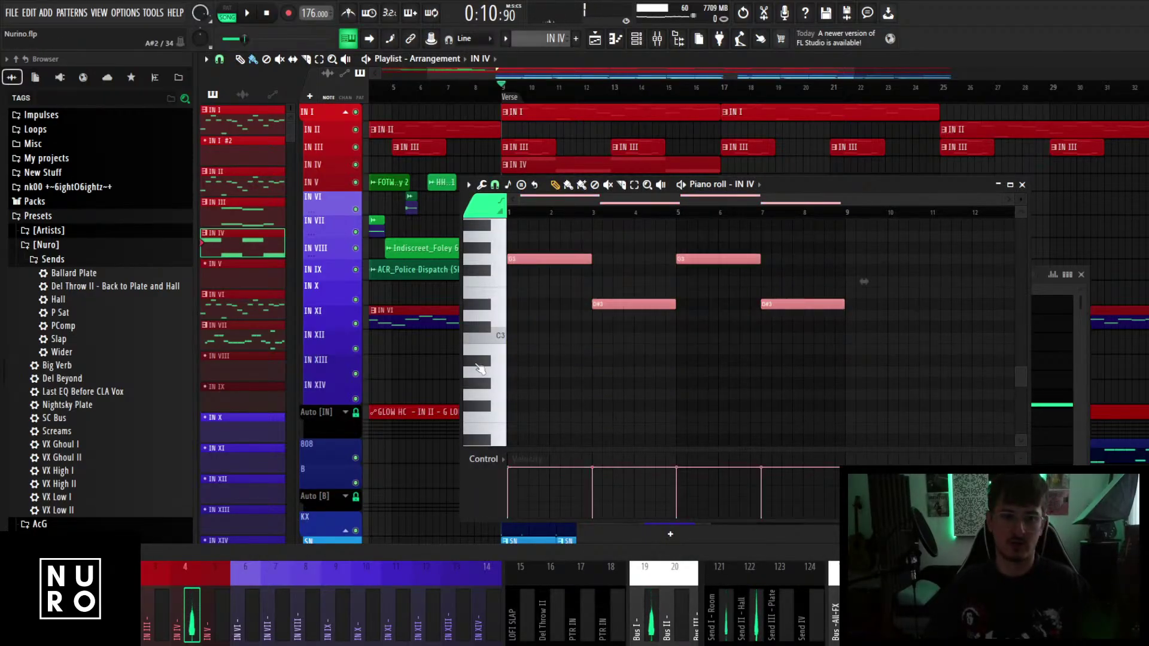
{"action": "key", "text": "ctrl+b"}
{"action": "key", "text": "ctrl+Down"}
{"action": "scroll", "coordinate": [658, 371], "scroll_direction": "down", "scroll_amount": 3}
{"action": "left_click_drag", "start_coordinate": [715, 386], "coordinate": [517, 382]}
{"action": "key", "text": "space"}
{"action": "key", "text": "ctrl+d"}
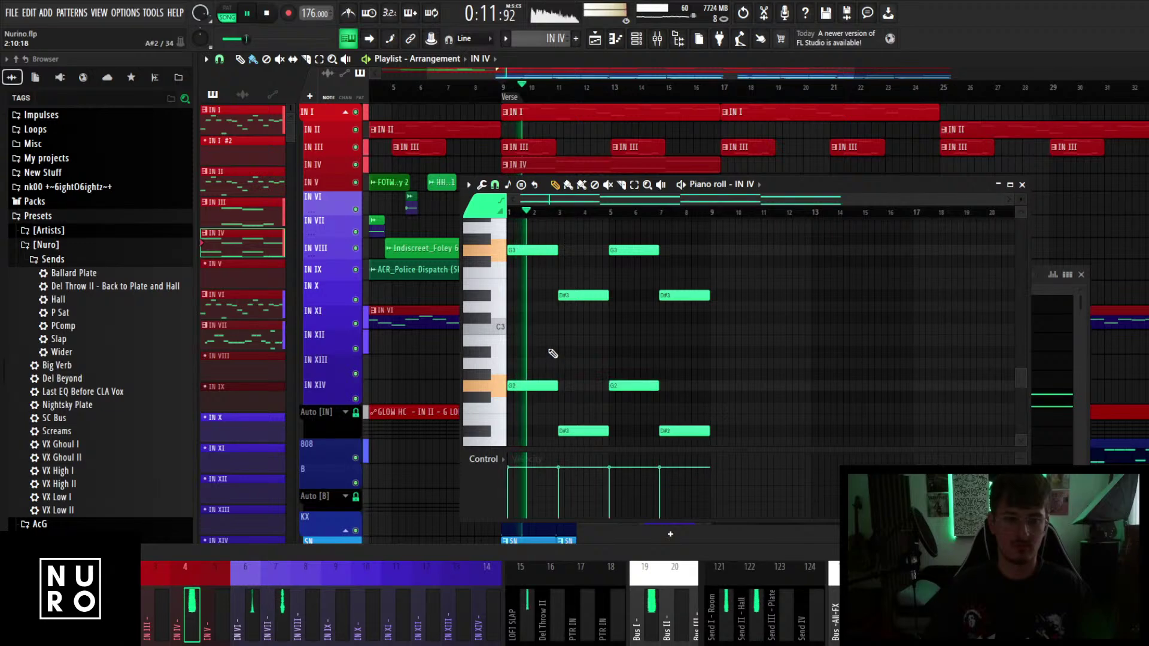
Stop the verse playback and close the piano roll and channel rack.
{"action": "scroll", "coordinate": [575, 386], "scroll_direction": "up", "scroll_amount": 3}
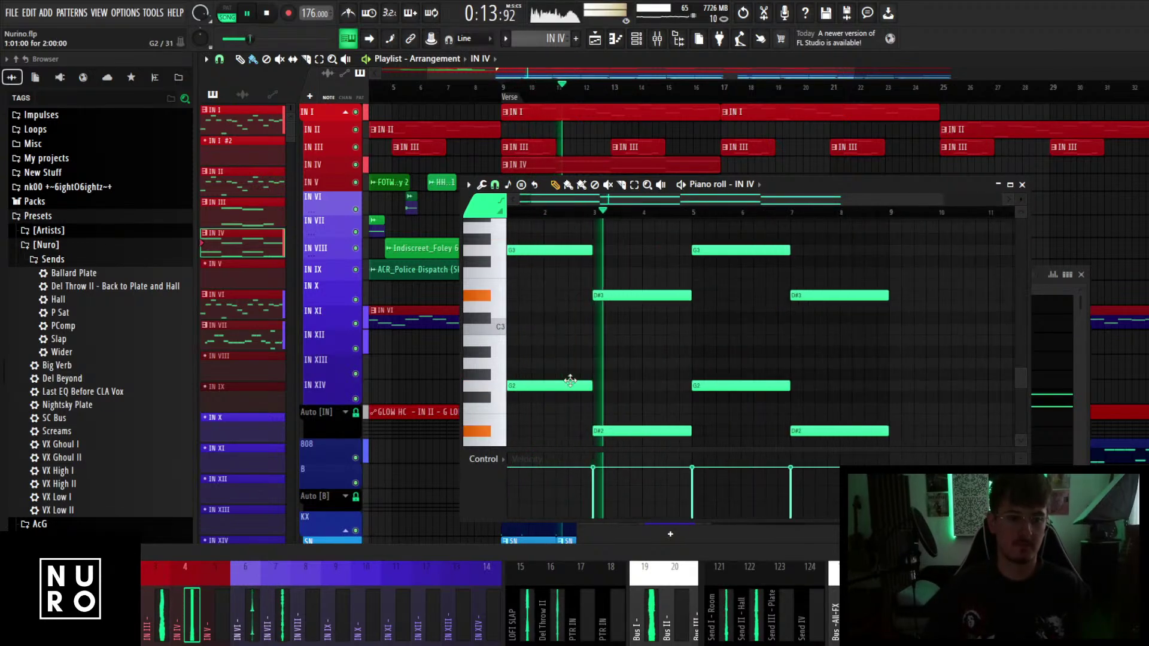
{"action": "key", "text": "space"}
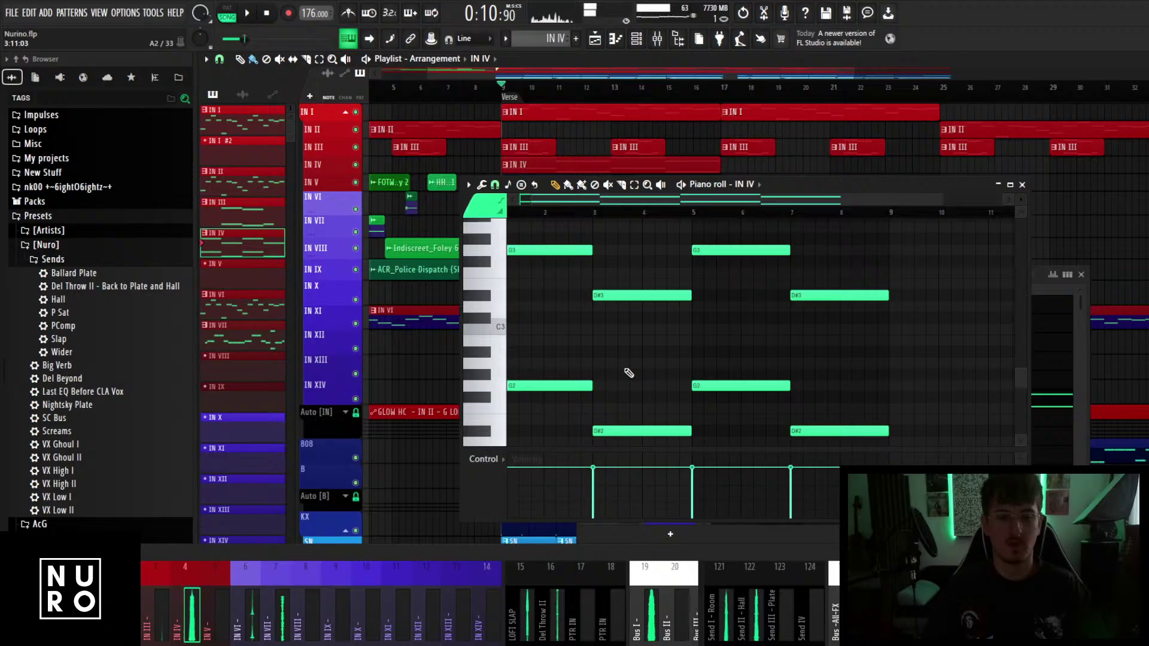
{"action": "left_click", "coordinate": [1023, 185]}
{"action": "left_click", "coordinate": [1081, 275]}
Solo the 808 playlist track and play the verse to hear the bass line alone.
{"action": "scroll", "coordinate": [506, 323], "scroll_direction": "up", "scroll_amount": 1}
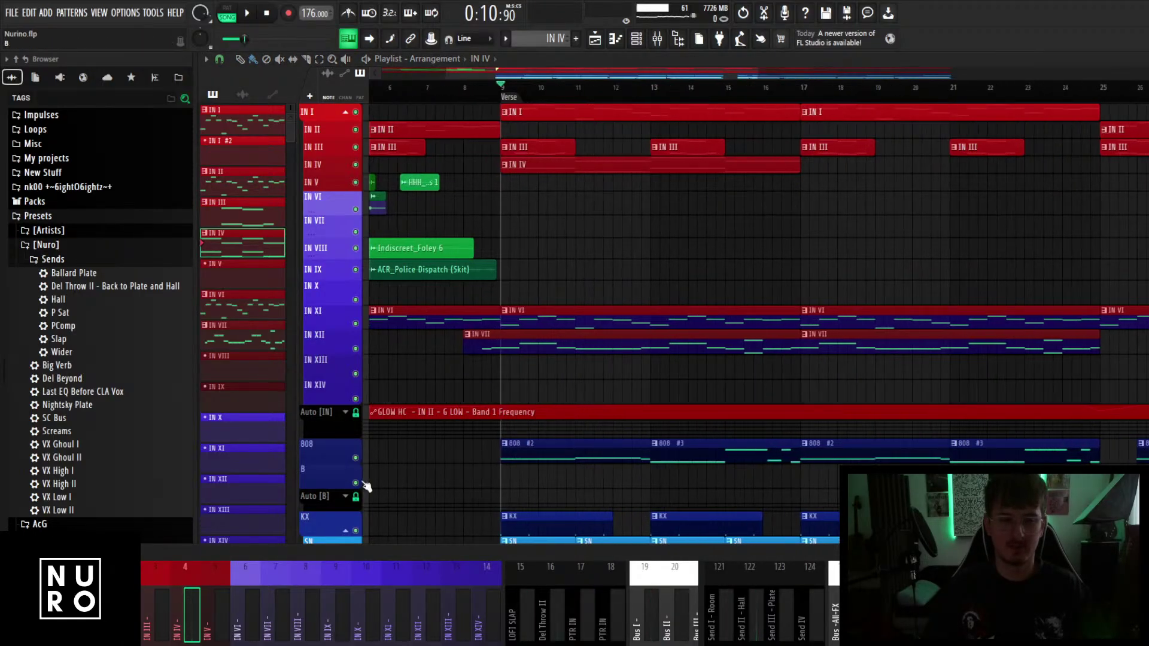
{"action": "right_click", "coordinate": [351, 461]}
{"action": "left_click", "coordinate": [320, 455]}
{"action": "right_click", "coordinate": [362, 458]}
{"action": "right_click", "coordinate": [356, 458]}
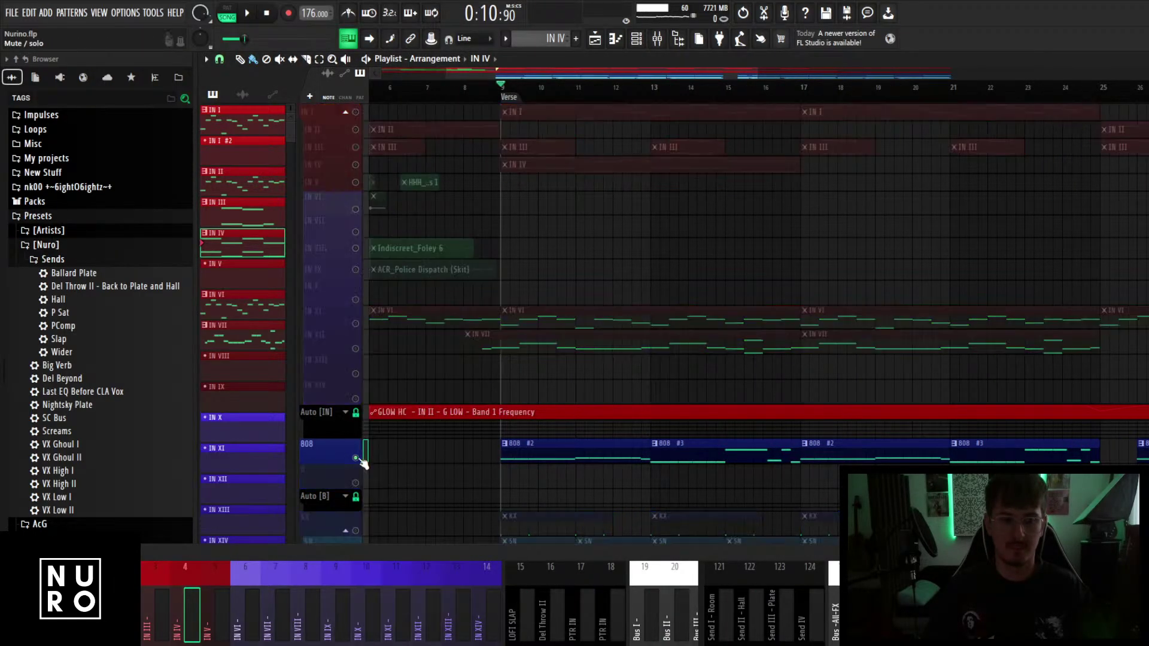
{"action": "key", "text": "space"}
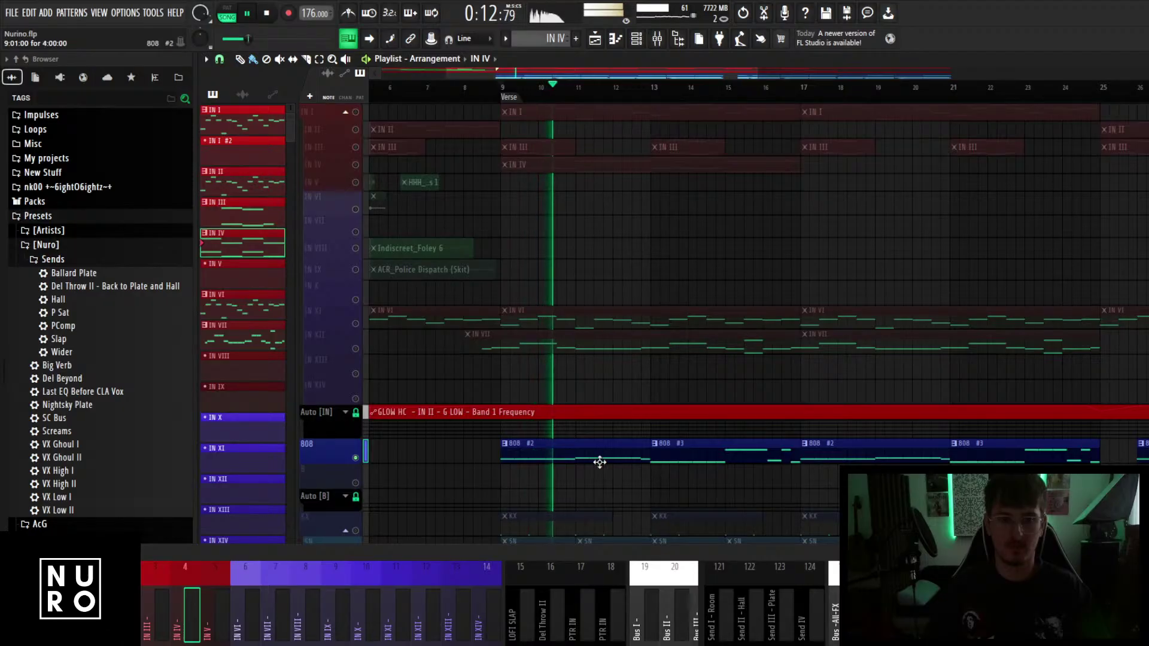
{"action": "key", "text": "space"}
{"action": "scroll", "coordinate": [507, 443], "scroll_direction": "up", "scroll_amount": 1}
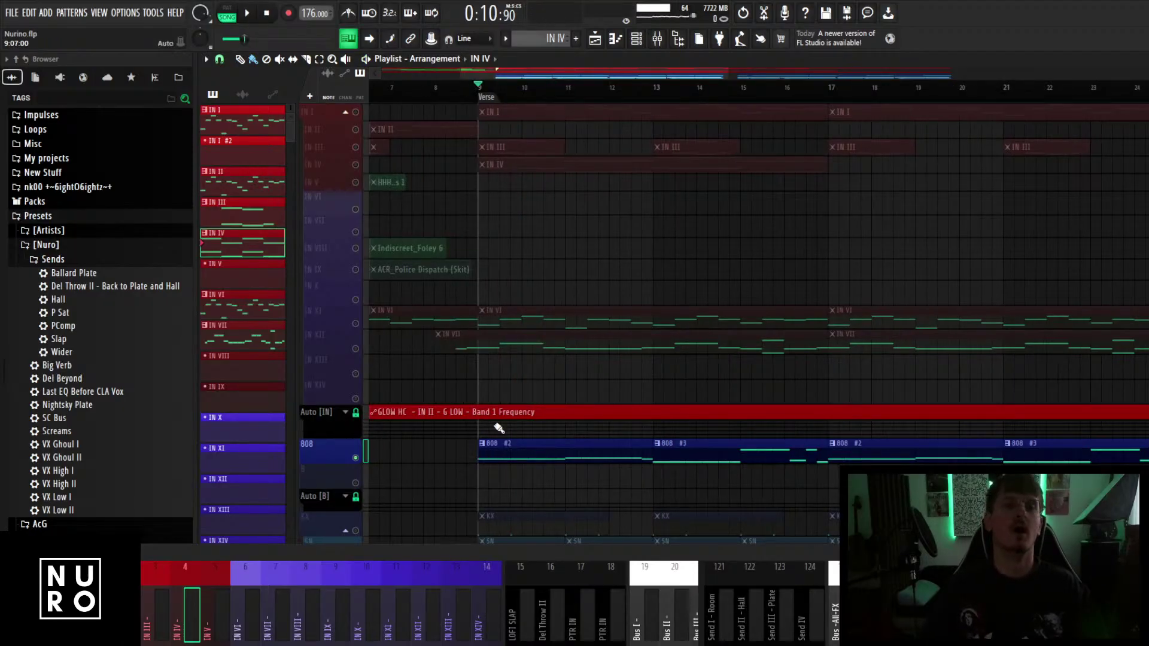
Enable the IN I playlist track alongside the 808 and play the verse while checking the IN I notes.
{"action": "scroll", "coordinate": [479, 339], "scroll_direction": "up", "scroll_amount": 2}
{"action": "scroll", "coordinate": [482, 305], "scroll_direction": "up", "scroll_amount": 5}
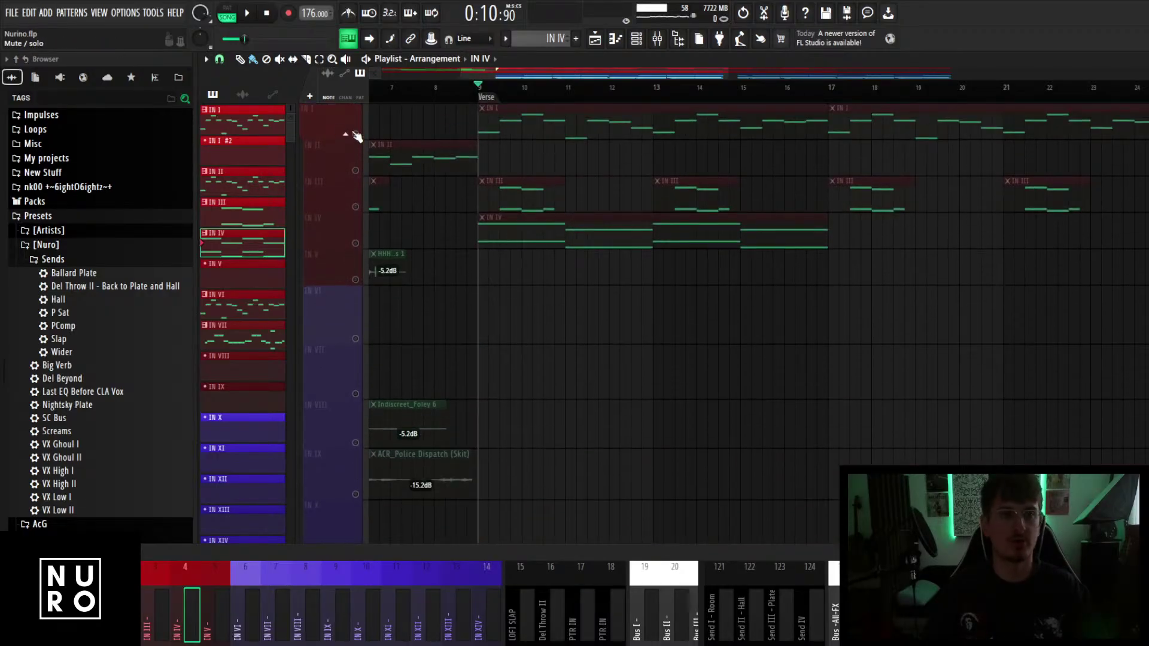
{"action": "left_click", "coordinate": [355, 134]}
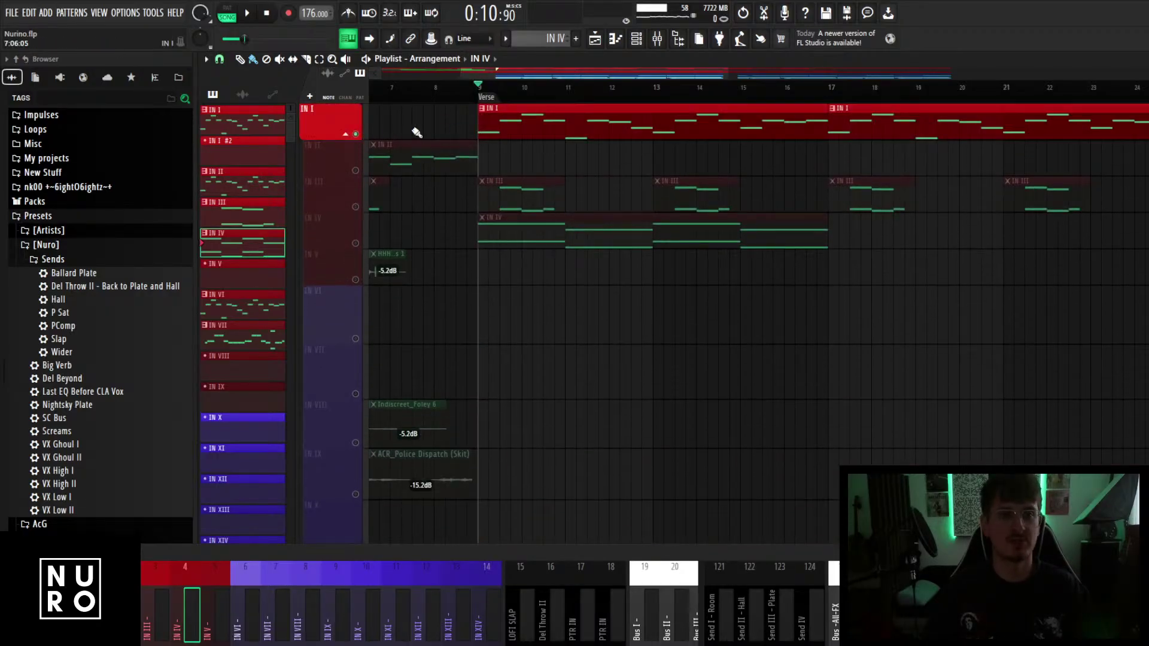
{"action": "double_click", "coordinate": [503, 123]}
{"action": "scroll", "coordinate": [590, 362], "scroll_direction": "up", "scroll_amount": 4}
{"action": "key", "text": "space"}
{"action": "scroll", "coordinate": [590, 361], "scroll_direction": "down", "scroll_amount": 2}
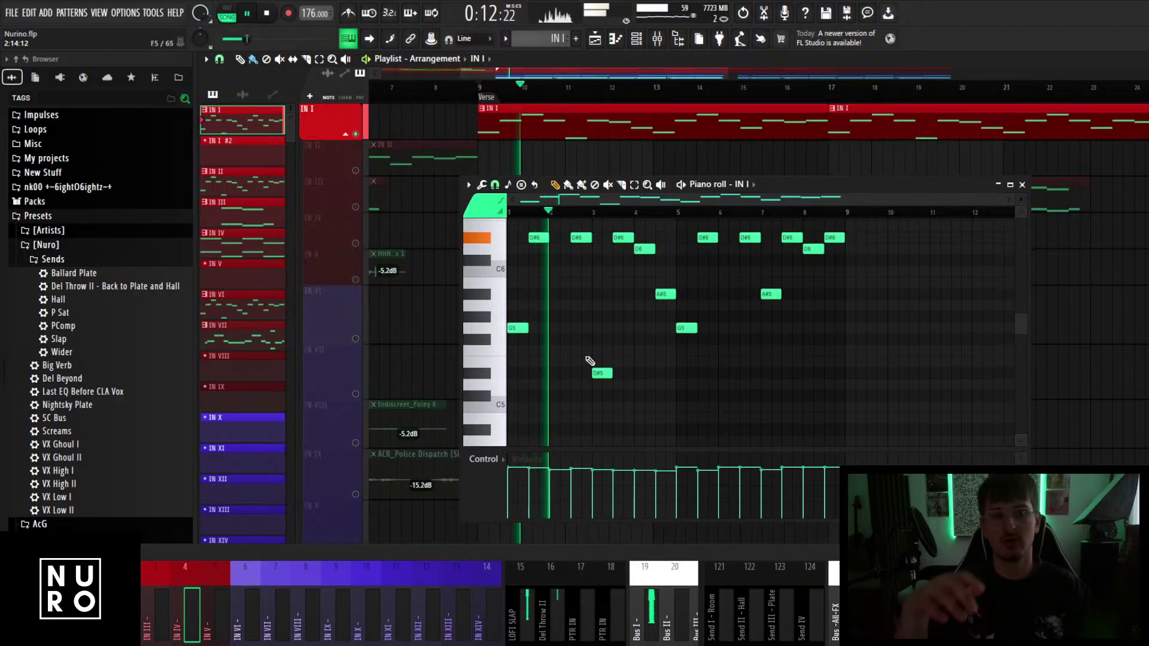
{"action": "key", "text": "space"}
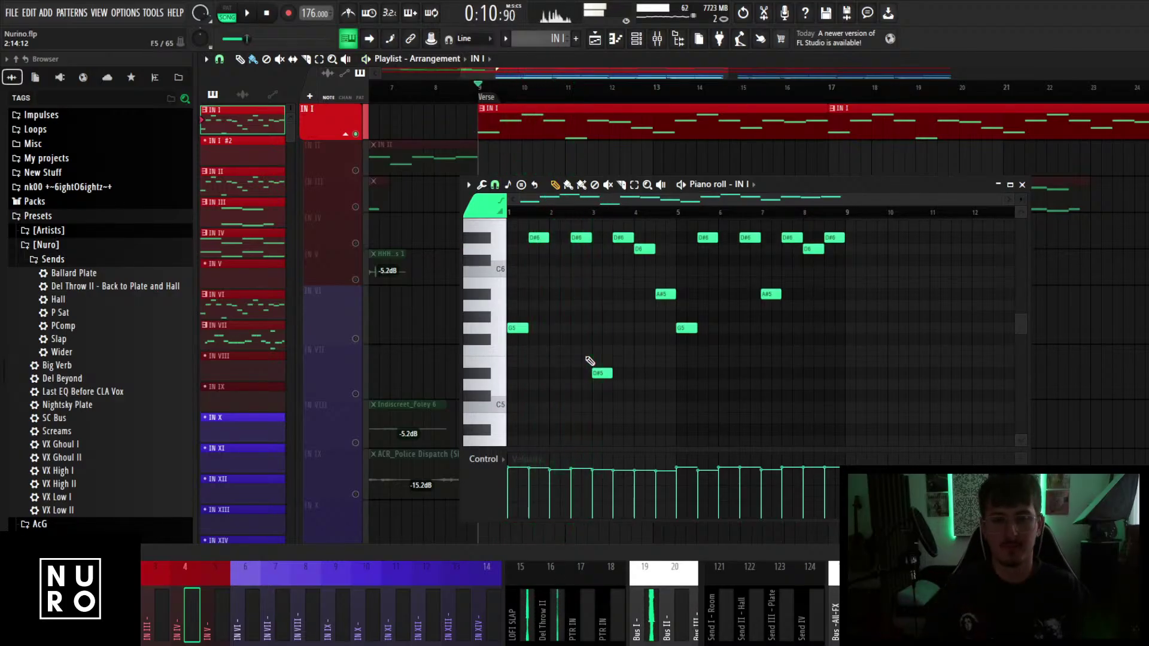
{"action": "left_click", "coordinate": [1022, 185]}
Check the notes of the 808 #2 pattern in the piano roll and play the verse with only IN I and 808.
{"action": "scroll", "coordinate": [661, 309], "scroll_direction": "down", "scroll_amount": 1}
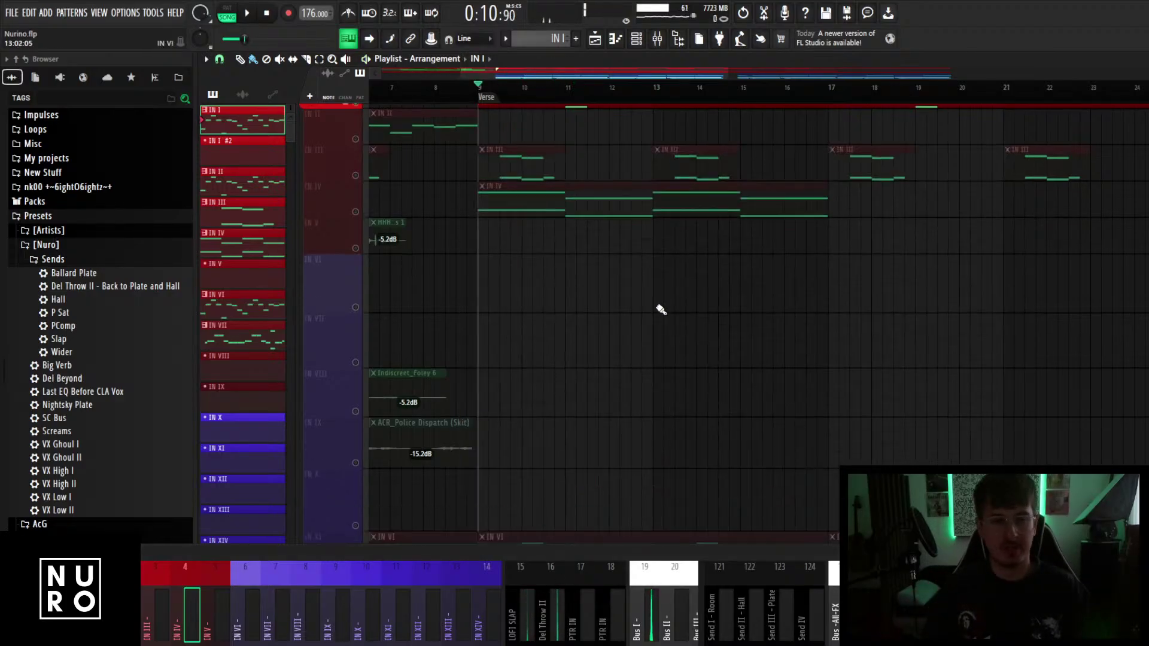
{"action": "scroll", "coordinate": [503, 333], "scroll_direction": "down", "scroll_amount": 5}
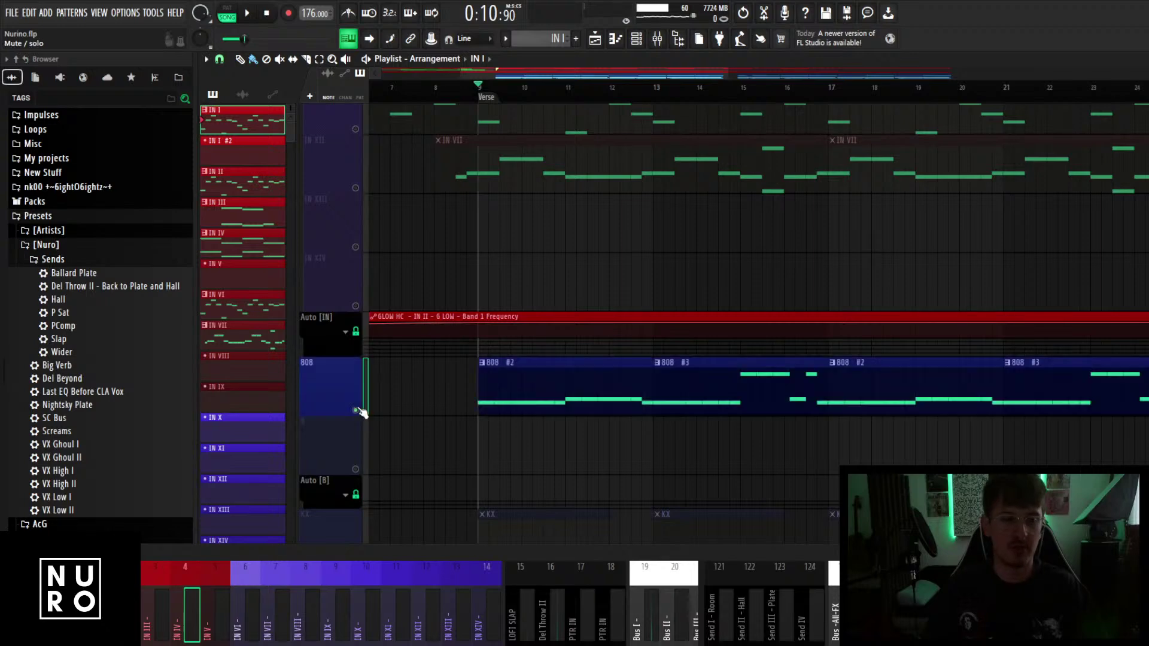
{"action": "scroll", "coordinate": [540, 378], "scroll_direction": "up", "scroll_amount": 5}
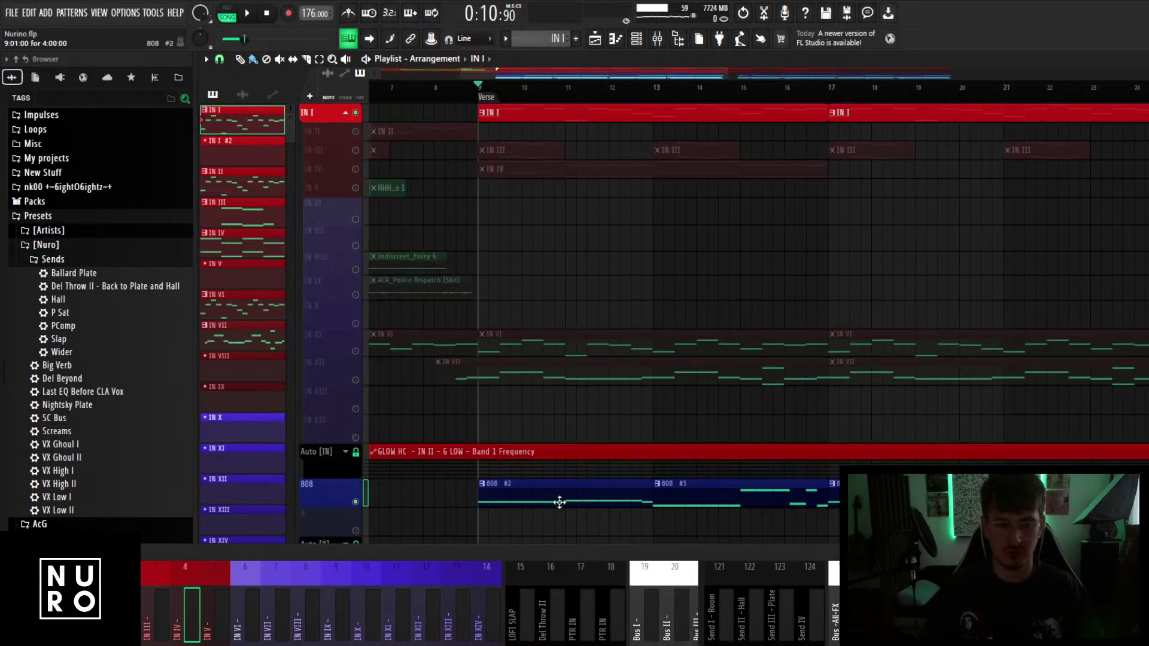
{"action": "double_click", "coordinate": [560, 503]}
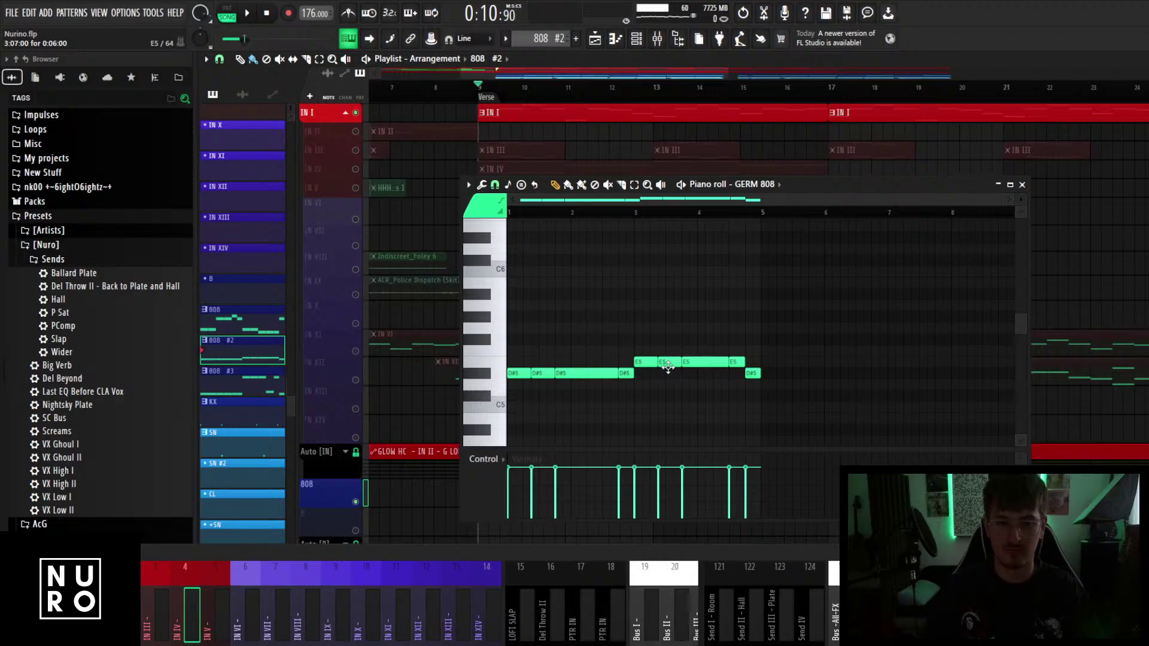
{"action": "left_click", "coordinate": [1022, 186]}
{"action": "key", "text": "space"}
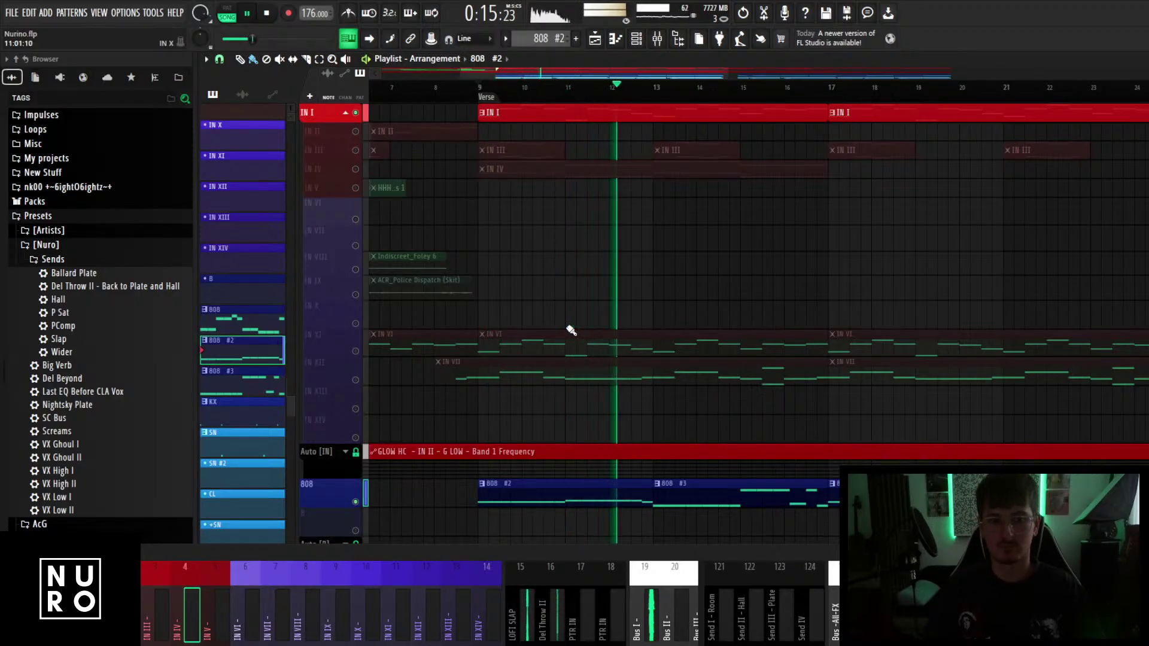
{"action": "key", "text": "space"}
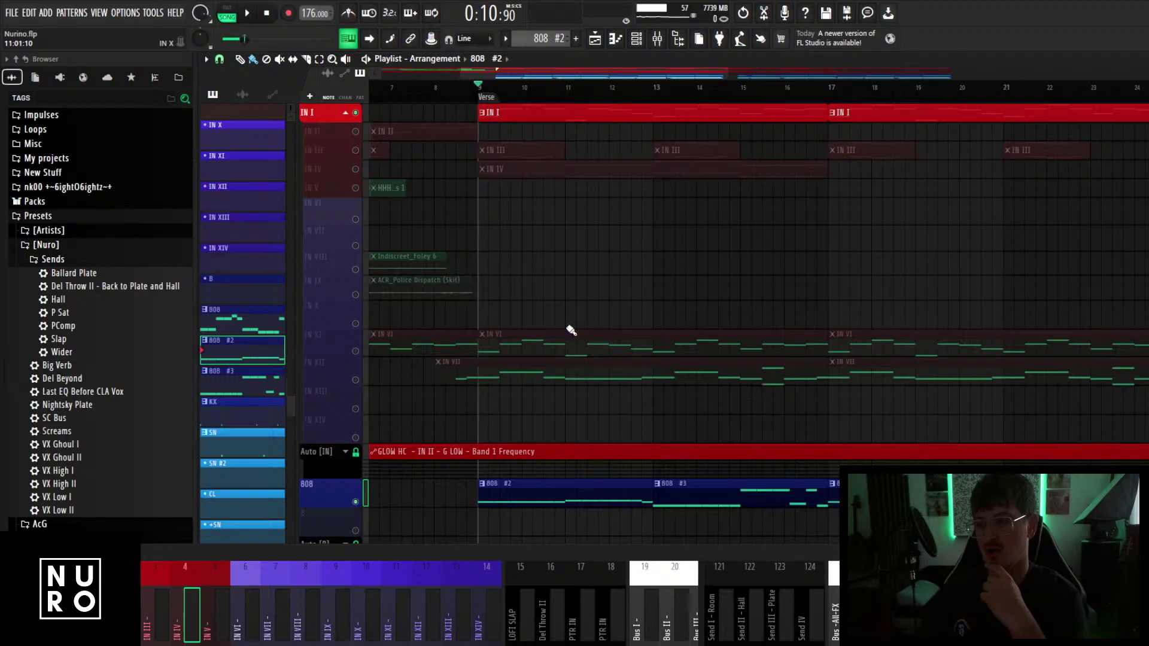
Switch to Windows search, look for "trap metal ii" and open the TRAP METAL I folder.
{"action": "key", "text": "super"}
{"action": "type", "text": "trap metal ii"}
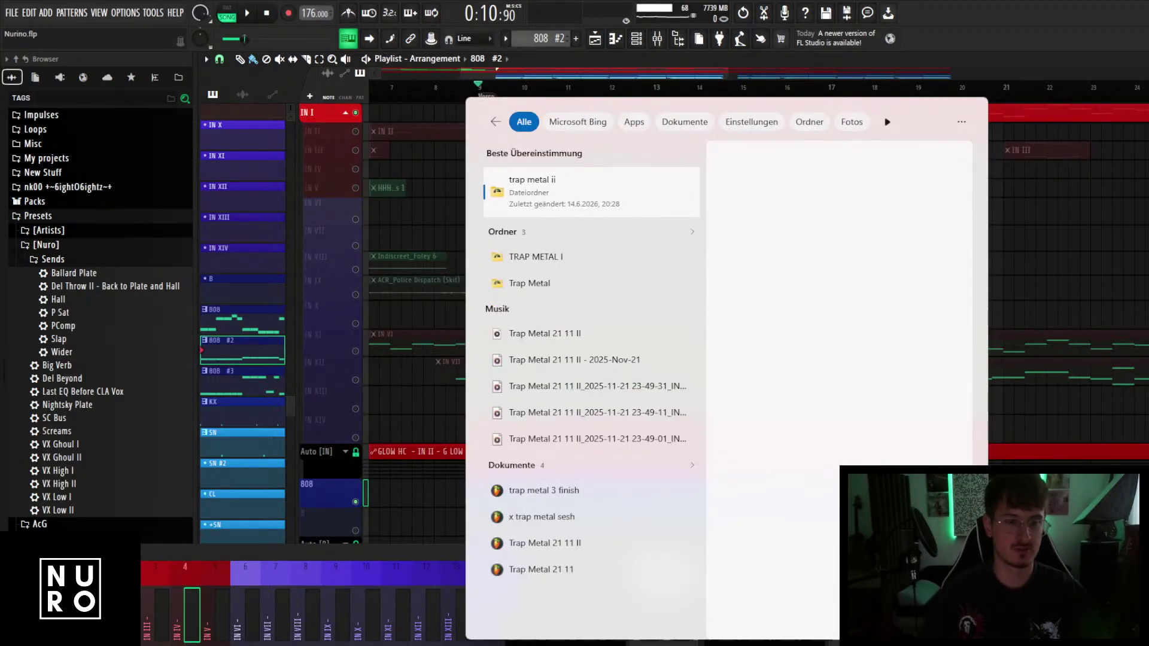
{"action": "left_click", "coordinate": [536, 257]}
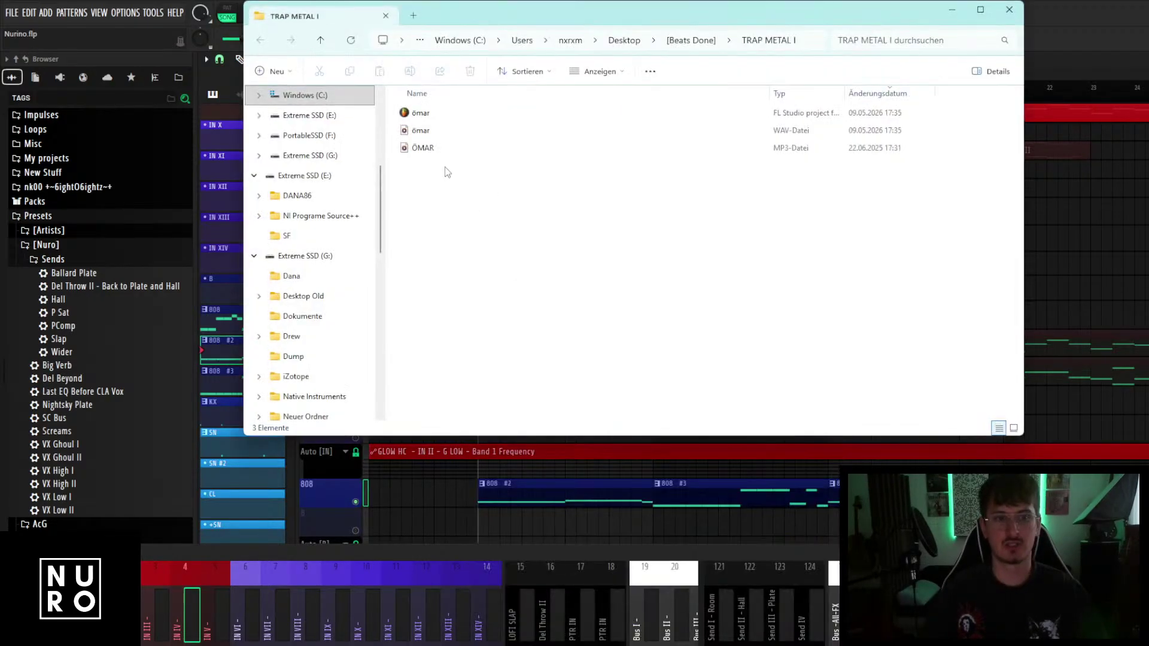
Play the ömar WAV file from the folder in the media player, with a brief pause, keeping the folder window in front.
{"action": "double_click", "coordinate": [459, 136]}
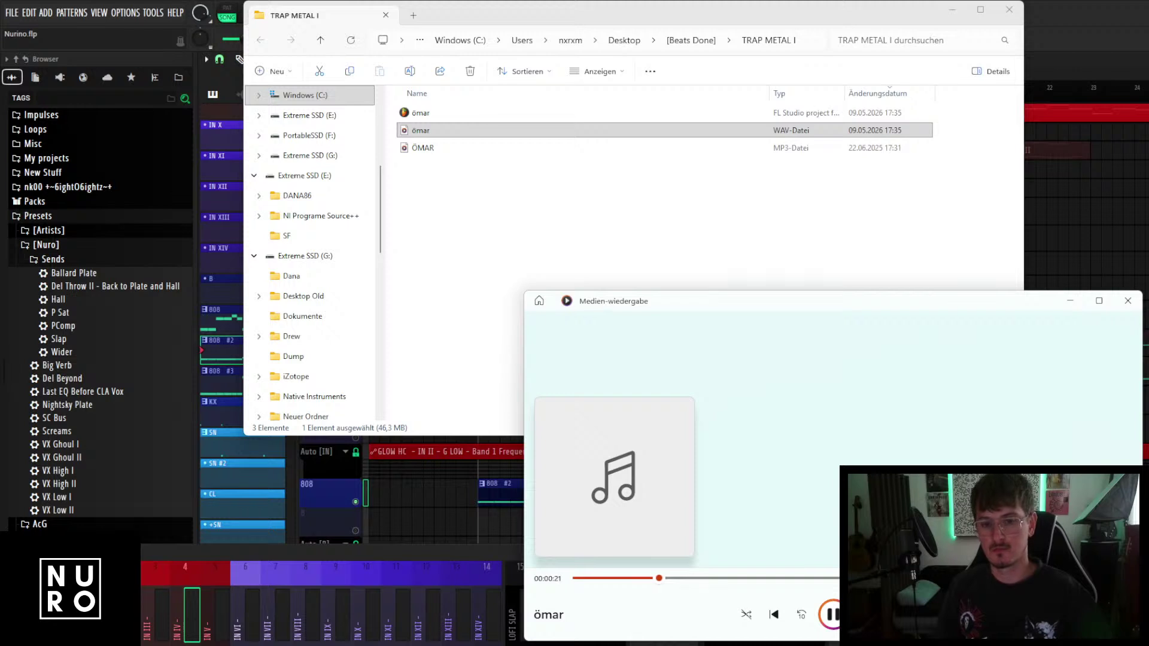
{"action": "key", "text": "space"}
{"action": "key", "text": "space"}
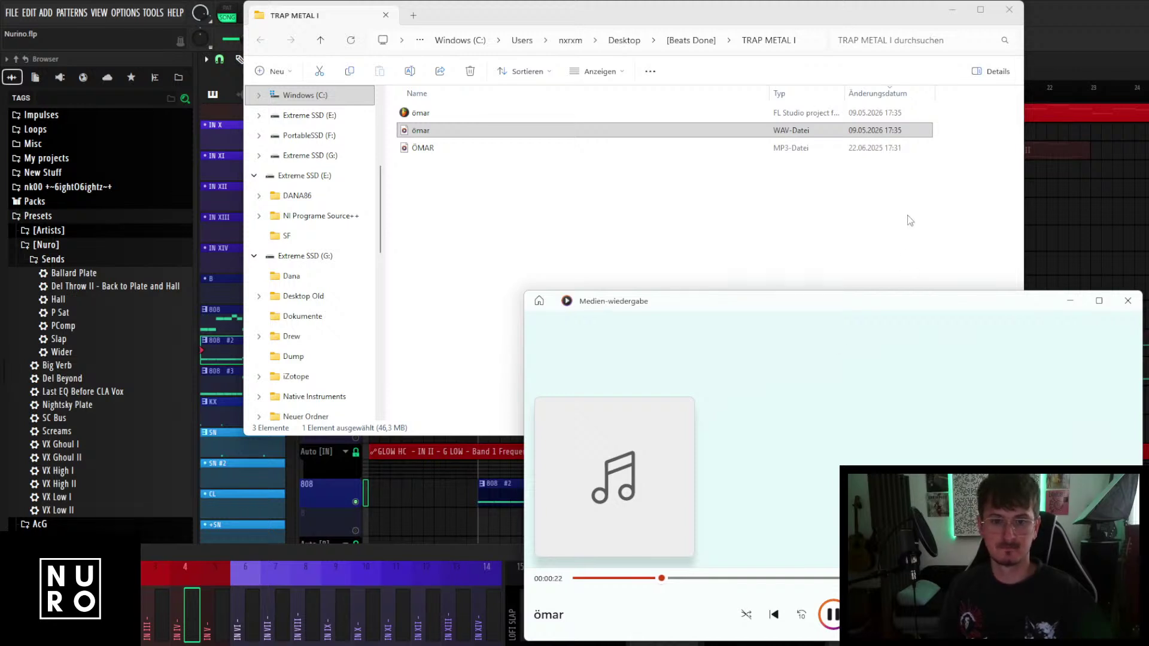
{"action": "left_click", "coordinate": [908, 214]}
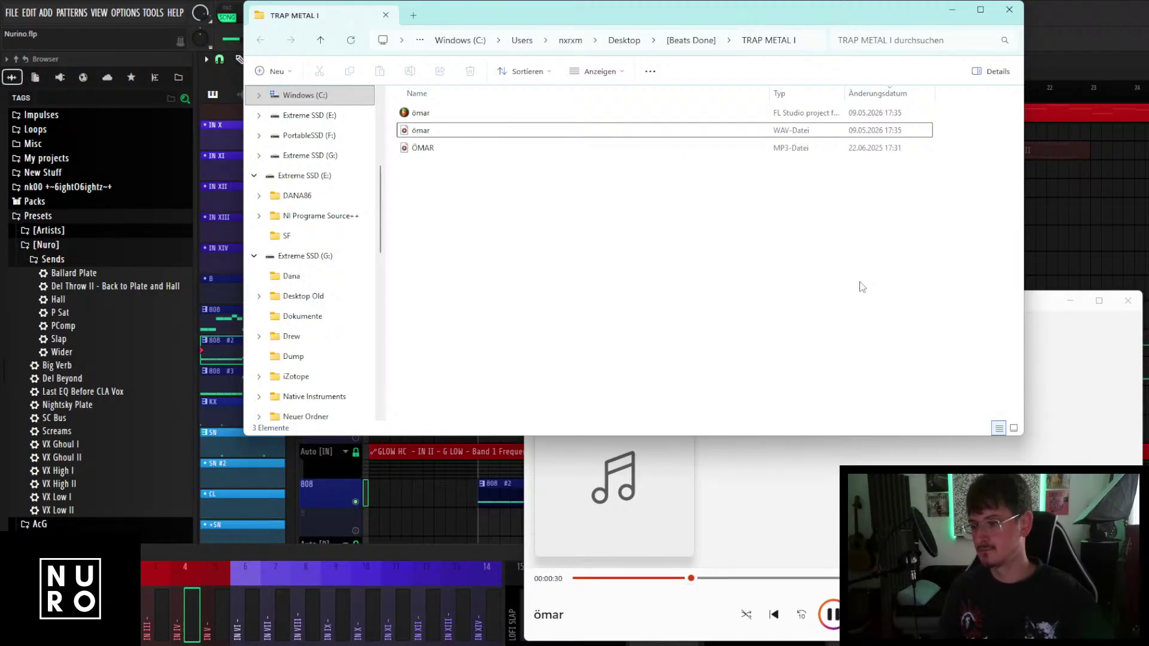
Finish checking the ömar track in the media player, and close the player and the TRAP METAL I folder window.
{"action": "left_click", "coordinate": [833, 617]}
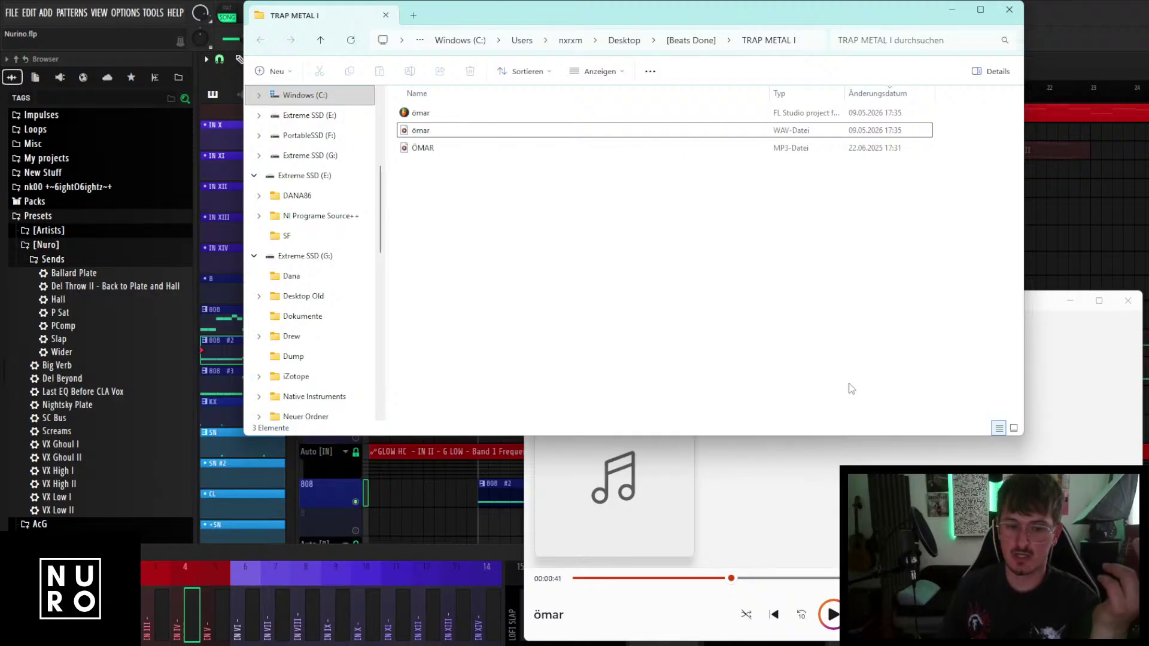
{"action": "left_click", "coordinate": [833, 615]}
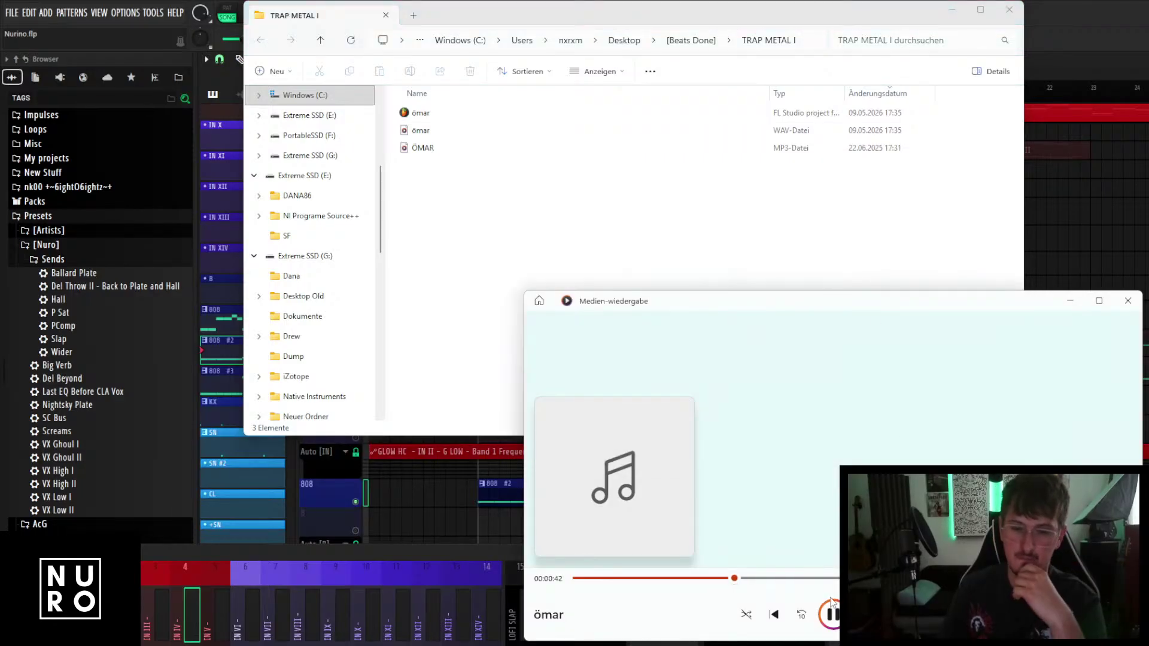
{"action": "left_click", "coordinate": [1128, 301]}
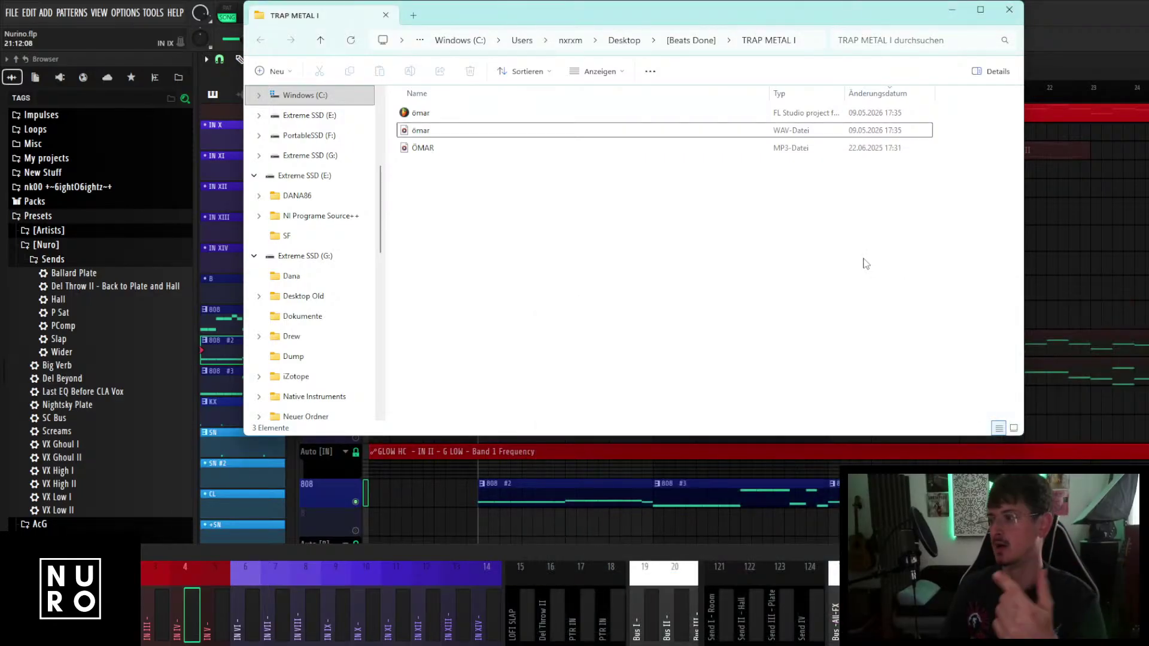
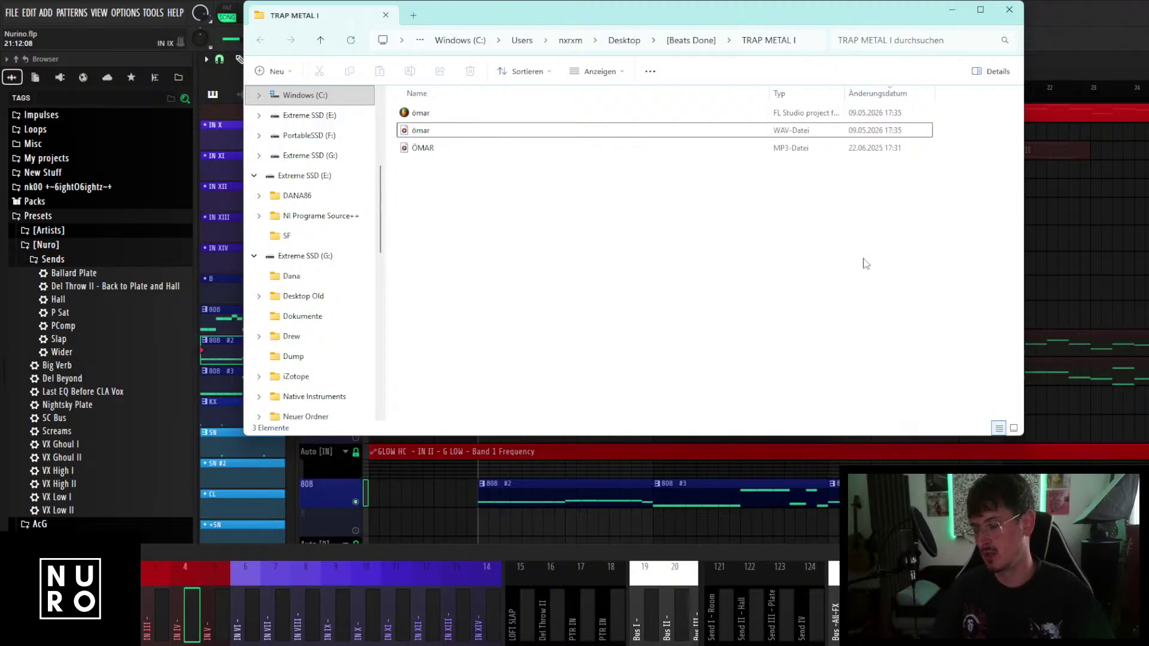
{"action": "left_click", "coordinate": [1010, 10]}
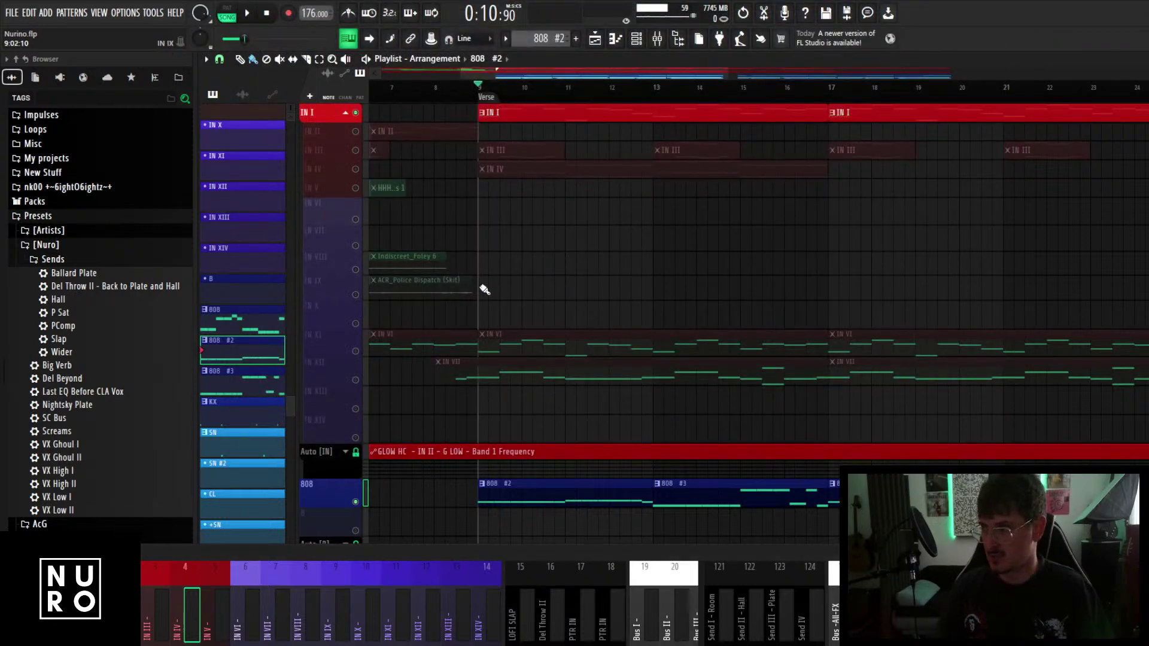
Open the IN IV pattern from the verse in the piano roll and unmute its playlist track.
{"action": "scroll", "coordinate": [483, 282], "scroll_direction": "down", "scroll_amount": 5}
{"action": "scroll", "coordinate": [483, 277], "scroll_direction": "down", "scroll_amount": 4}
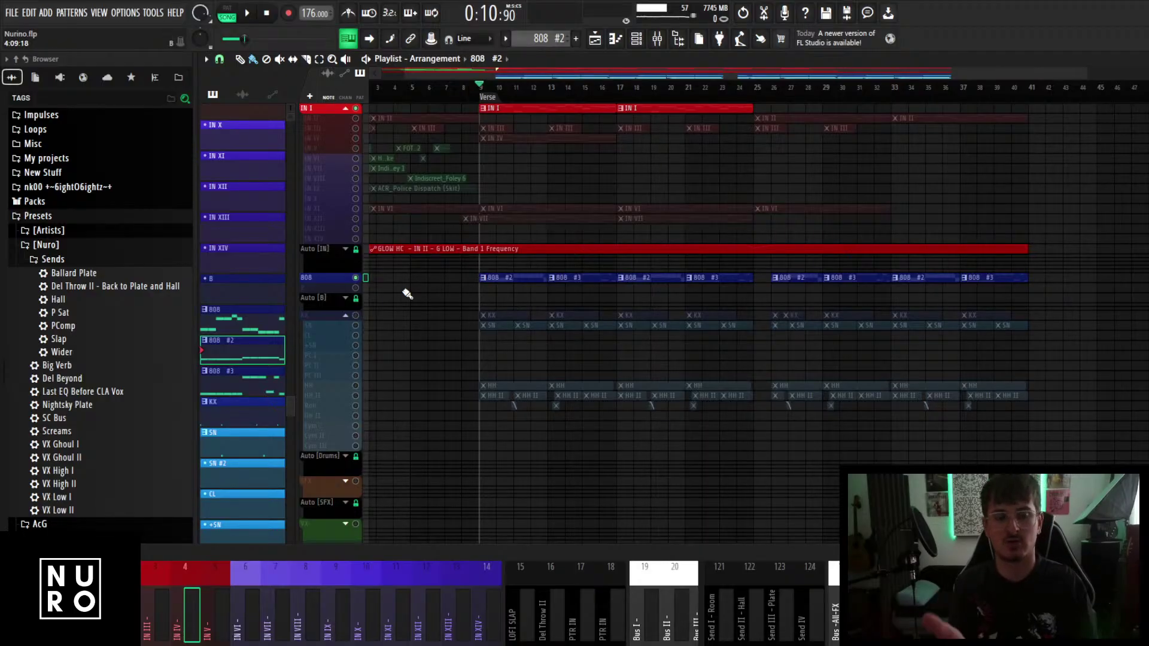
{"action": "scroll", "coordinate": [407, 294], "scroll_direction": "up", "scroll_amount": 3}
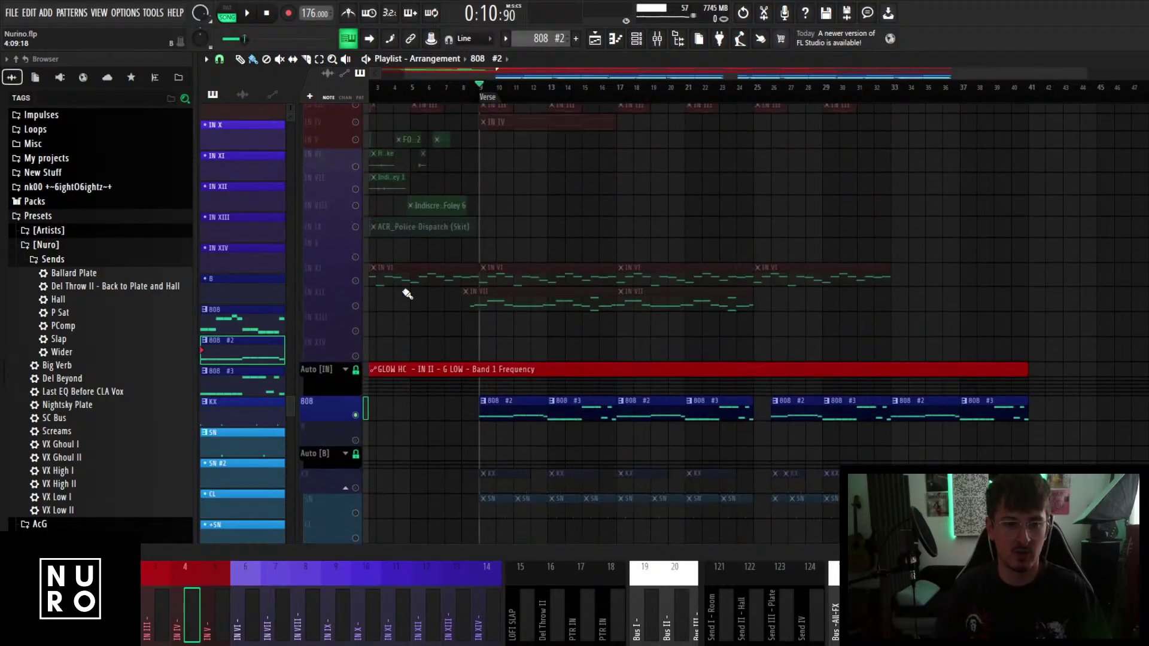
{"action": "scroll", "coordinate": [407, 294], "scroll_direction": "up", "scroll_amount": 4}
{"action": "double_click", "coordinate": [509, 207]}
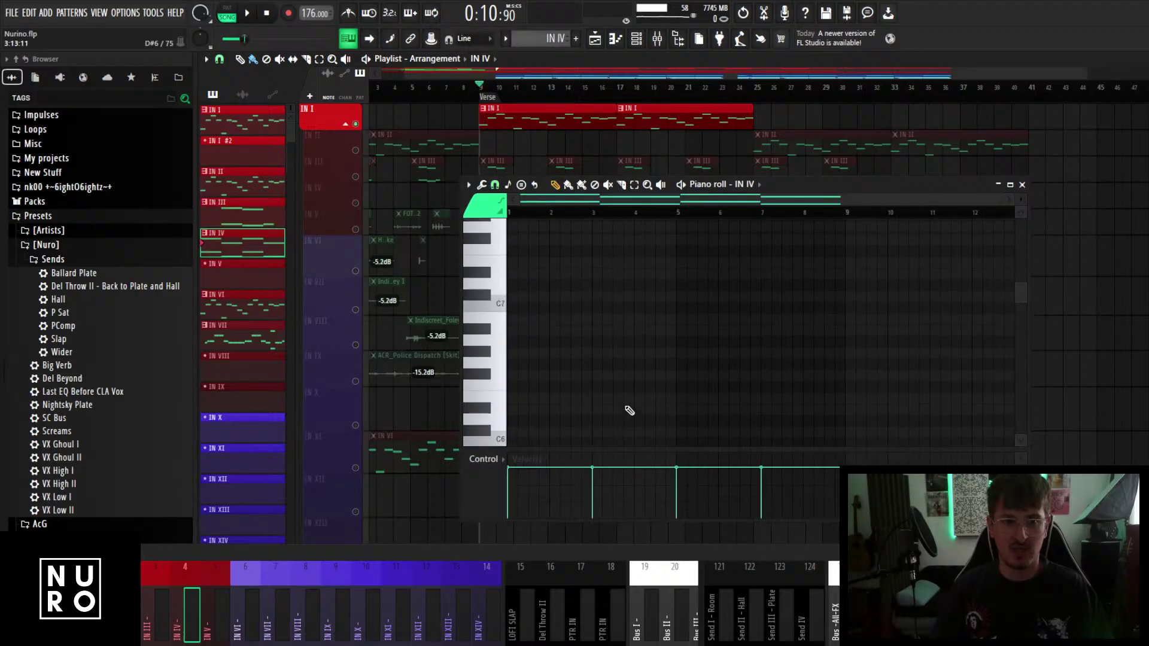
{"action": "scroll", "coordinate": [630, 410], "scroll_direction": "down", "scroll_amount": 3}
{"action": "scroll", "coordinate": [534, 154], "scroll_direction": "down", "scroll_amount": 3}
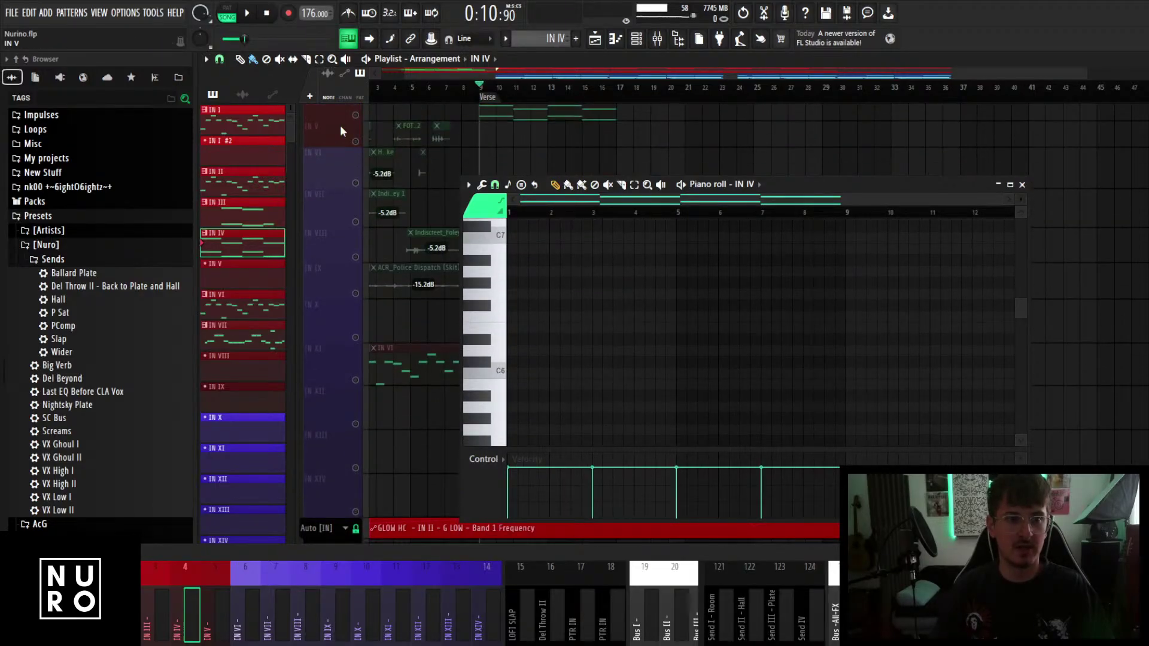
{"action": "scroll", "coordinate": [340, 124], "scroll_direction": "up", "scroll_amount": 3}
{"action": "scroll", "coordinate": [647, 500], "scroll_direction": "down", "scroll_amount": 15}
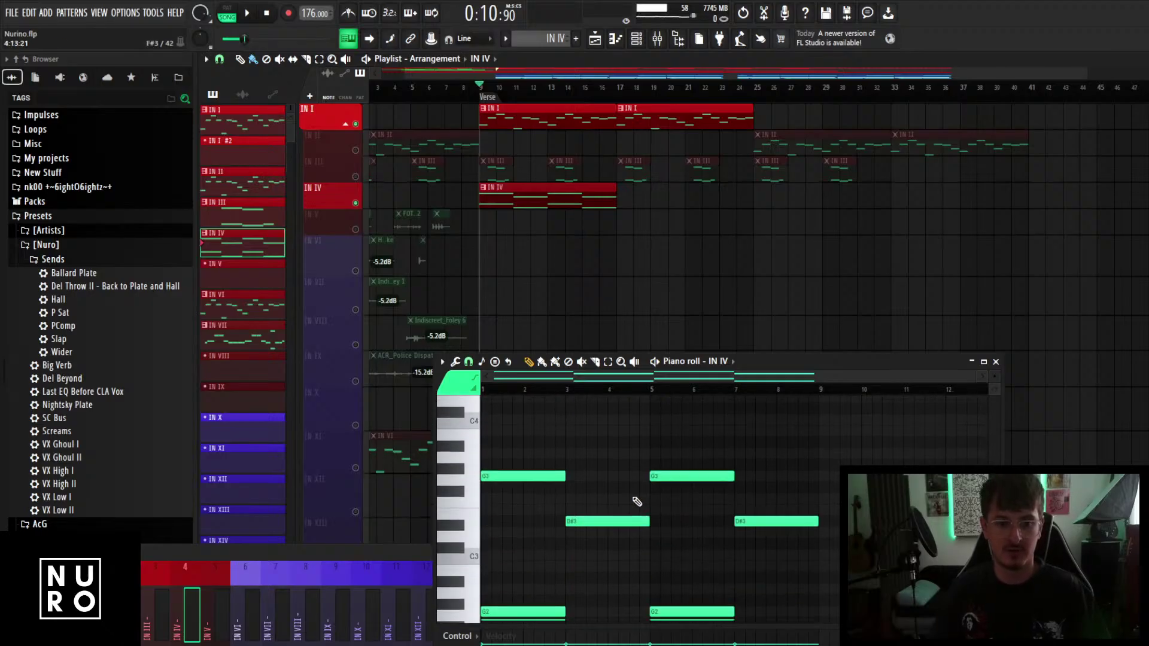
Examine the low notes of the IN IV pattern and compare them with the notes of the 808 #2 pattern.
{"action": "left_click_drag", "start_coordinate": [581, 599], "coordinate": [588, 446]}
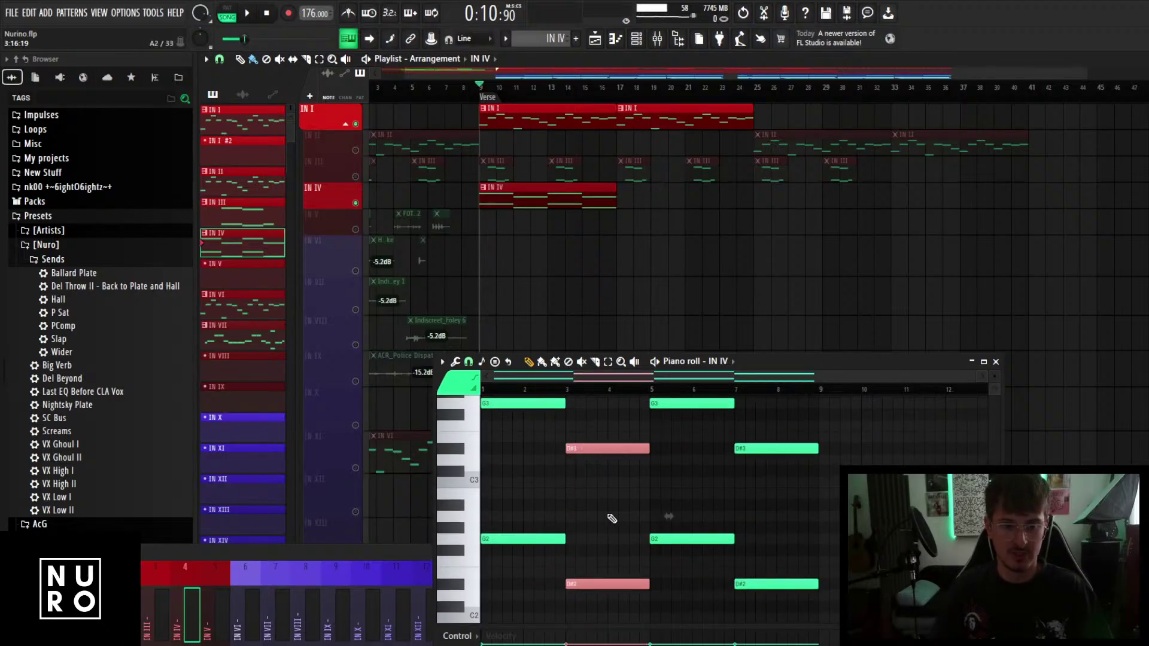
{"action": "left_click", "coordinate": [581, 469]}
{"action": "scroll", "coordinate": [593, 497], "scroll_direction": "down", "scroll_amount": 4}
{"action": "scroll", "coordinate": [546, 214], "scroll_direction": "down", "scroll_amount": 3}
{"action": "scroll", "coordinate": [539, 228], "scroll_direction": "down", "scroll_amount": 1}
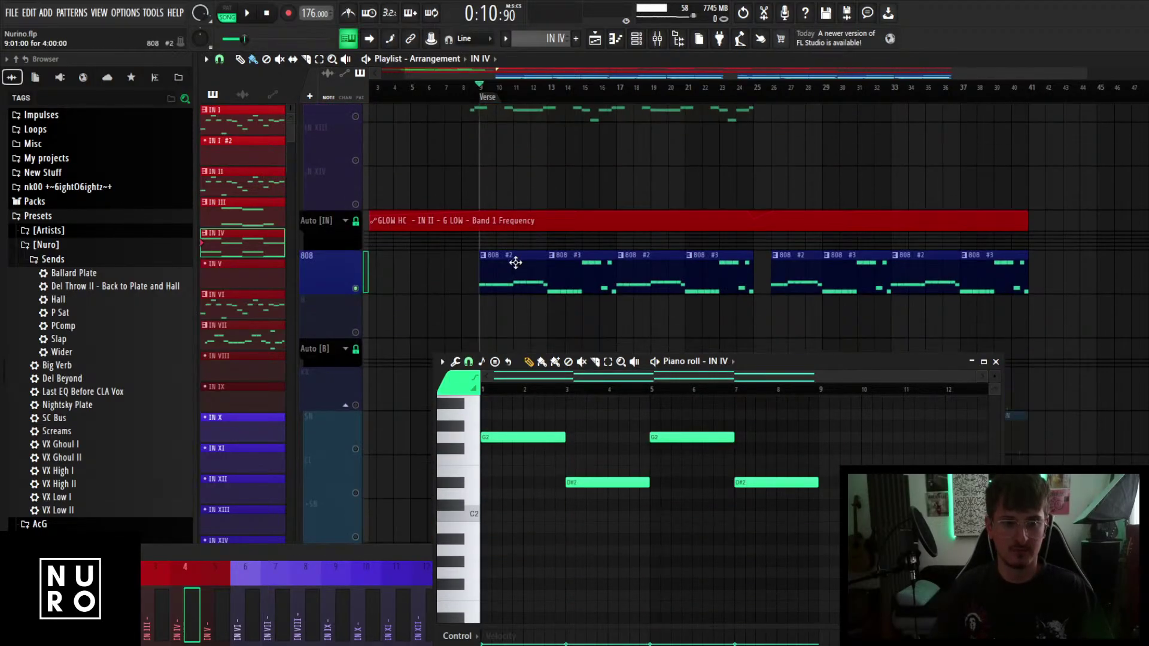
{"action": "left_click", "coordinate": [515, 263]}
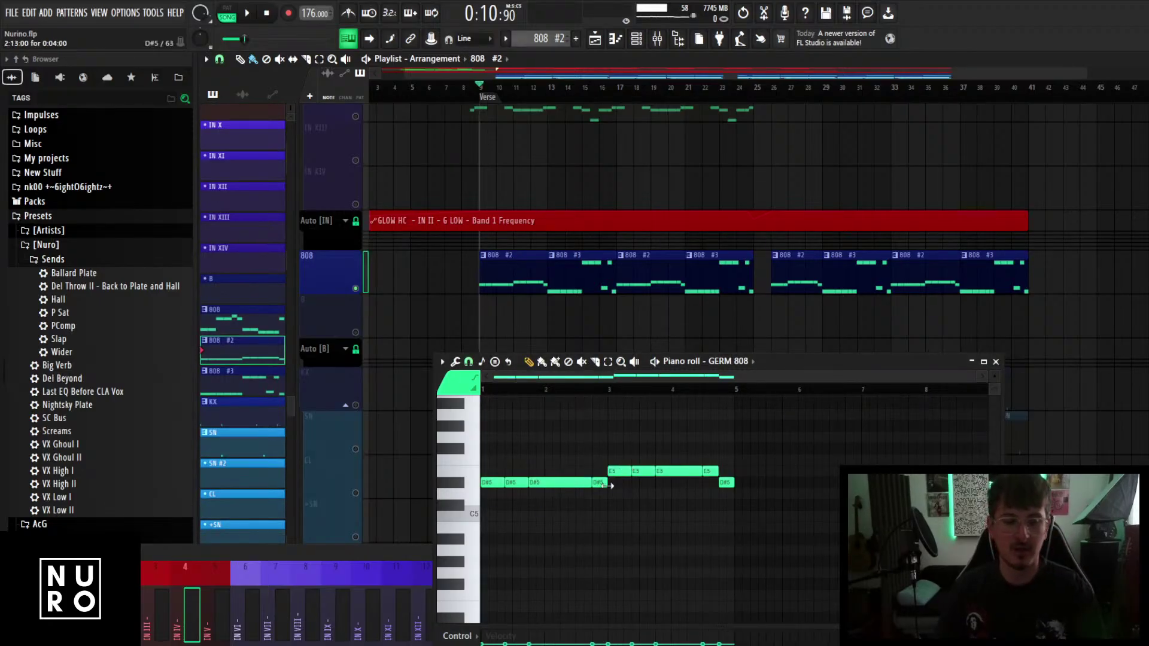
{"action": "scroll", "coordinate": [554, 216], "scroll_direction": "up", "scroll_amount": 6}
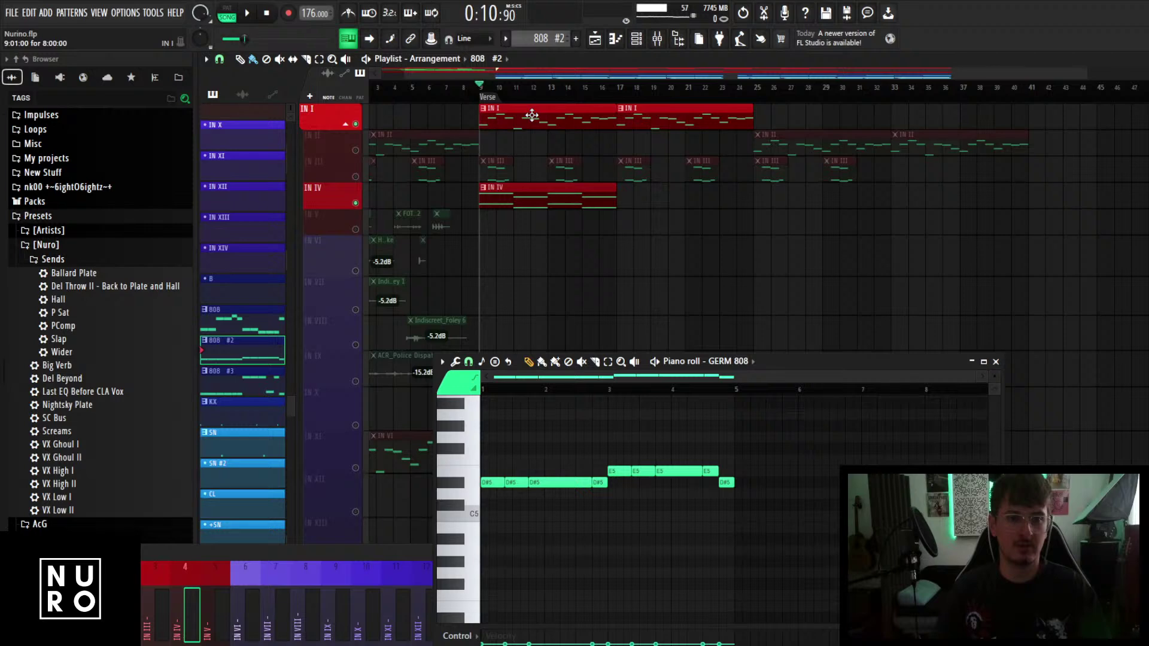
Rearrange the IN IV notes so bars 1–2 hold D#2 and D#3 and bars 3–4 hold E2 and E3.
{"action": "left_click", "coordinate": [542, 195]}
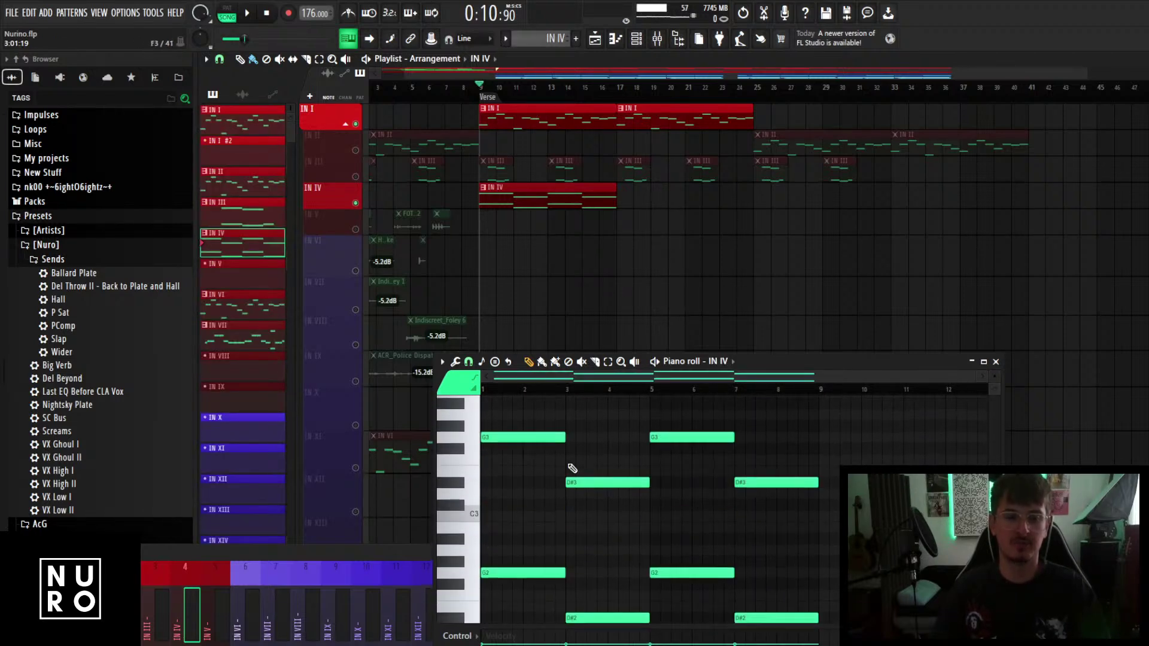
{"action": "scroll", "coordinate": [560, 506], "scroll_direction": "down", "scroll_amount": 1}
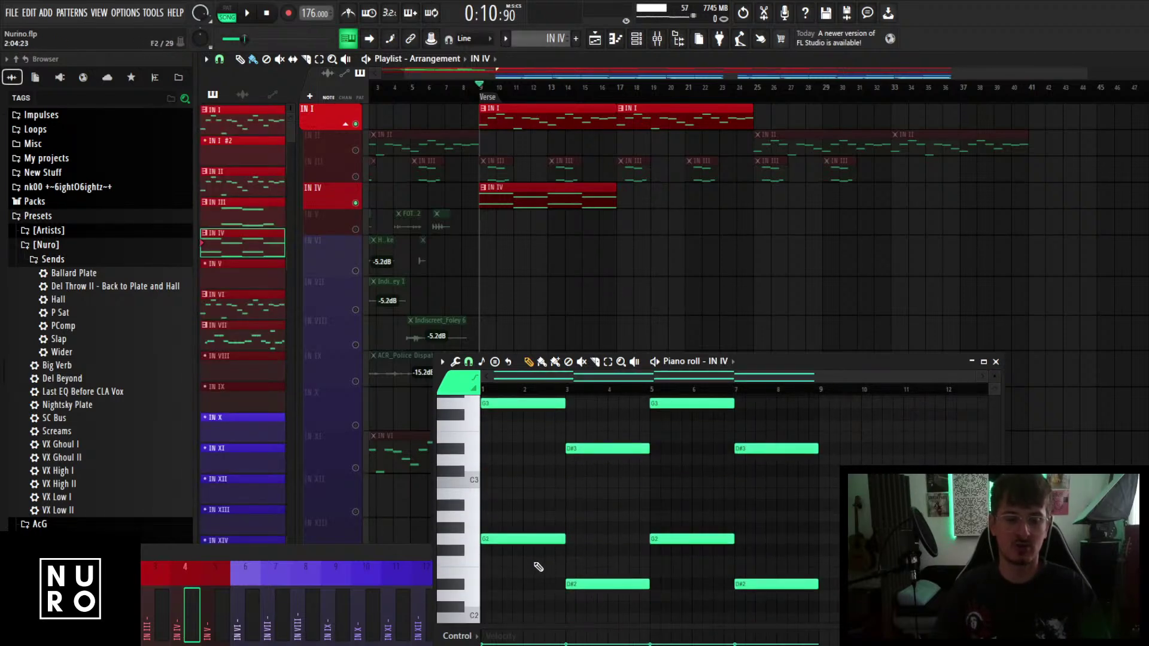
{"action": "left_click_drag", "start_coordinate": [593, 599], "coordinate": [499, 447]}
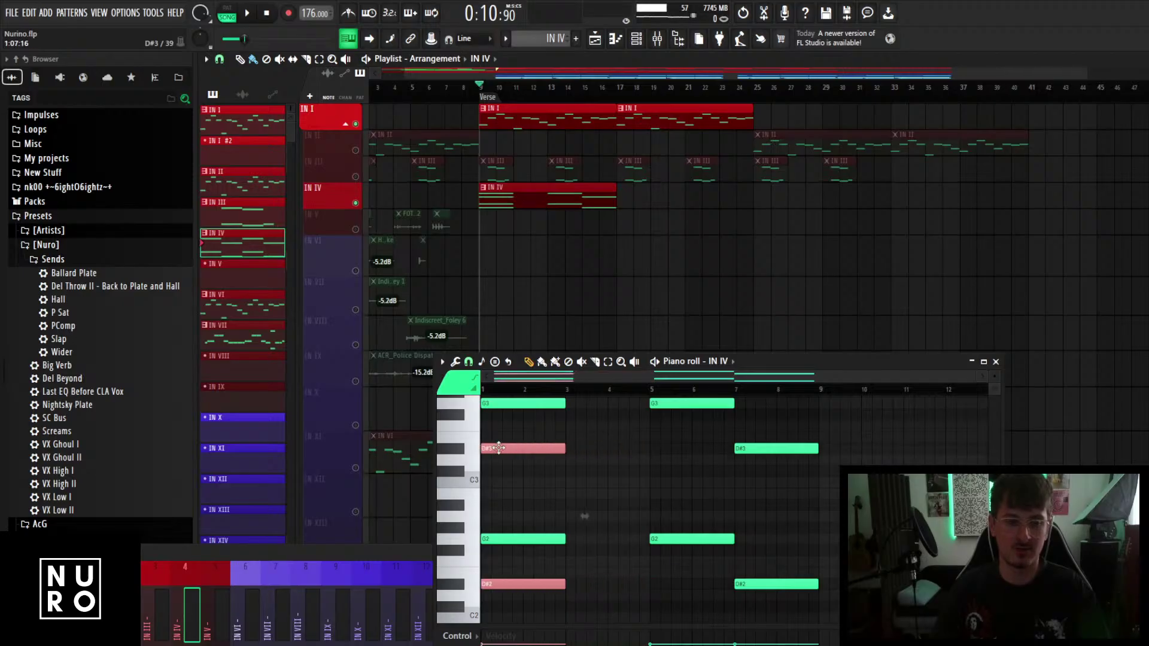
{"action": "left_click_drag", "start_coordinate": [512, 537], "coordinate": [622, 575]}
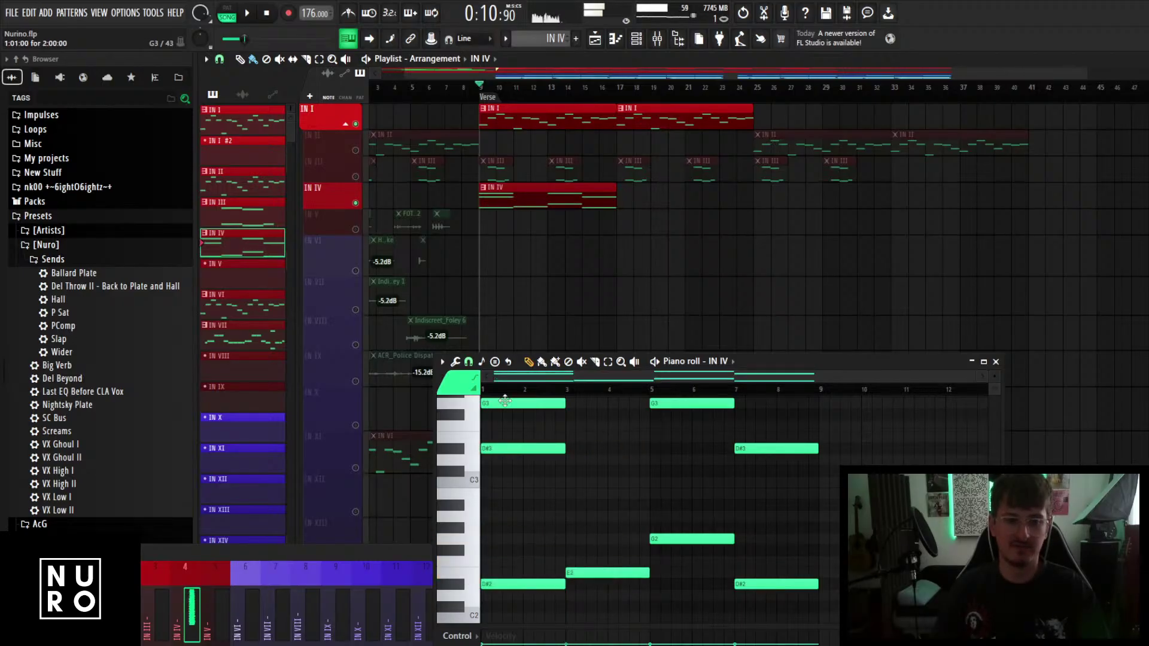
{"action": "left_click_drag", "start_coordinate": [505, 401], "coordinate": [590, 435]}
Delete the IN IV notes in bars 5–8 and duplicate the notes of the first four bars in their place.
{"action": "left_click_drag", "start_coordinate": [768, 590], "coordinate": [492, 582]}
{"action": "key", "text": "Delete"}
{"action": "key", "text": "ctrl+b"}
{"action": "left_click", "coordinate": [712, 504], "text": "ctrl"}
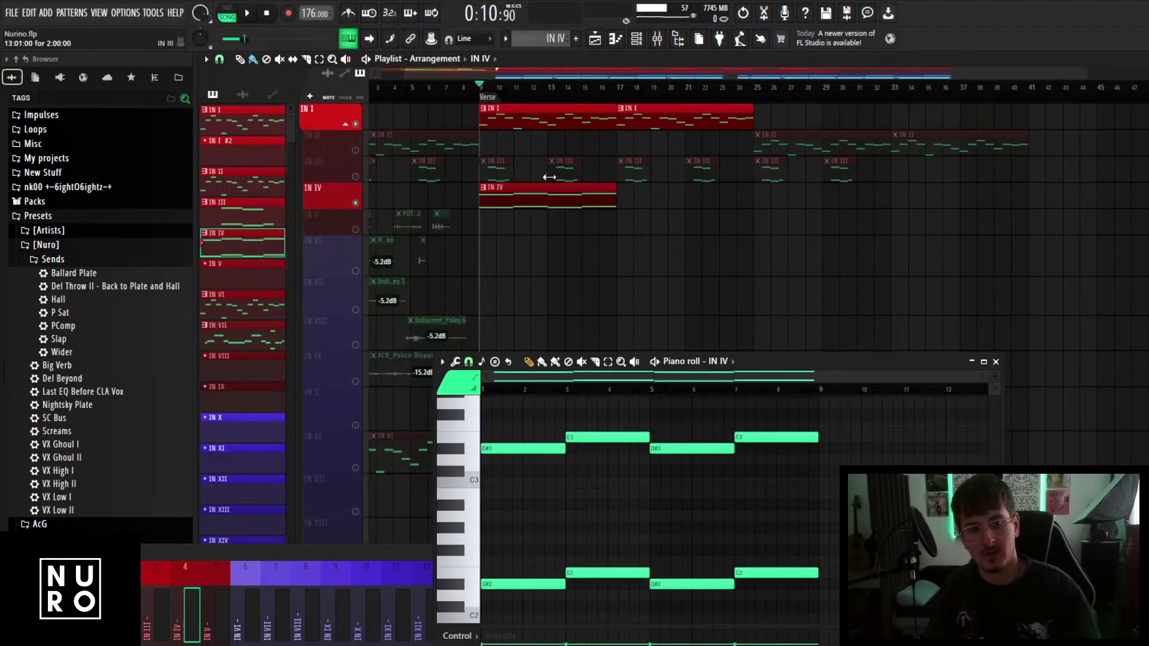
Unmute all playlist tracks and play the arrangement from the start of the verse.
{"action": "scroll", "coordinate": [488, 237], "scroll_direction": "down", "scroll_amount": 3}
{"action": "left_click", "coordinate": [363, 144]}
{"action": "key", "text": "space"}
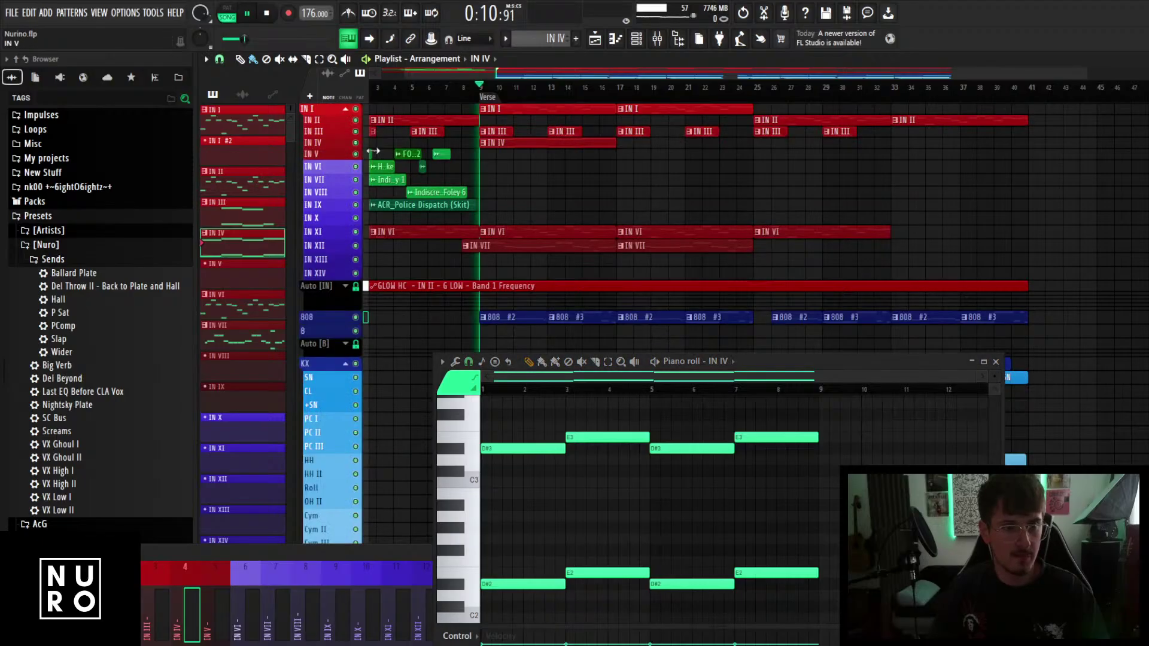
{"action": "scroll", "coordinate": [512, 185], "scroll_direction": "up", "scroll_amount": 2}
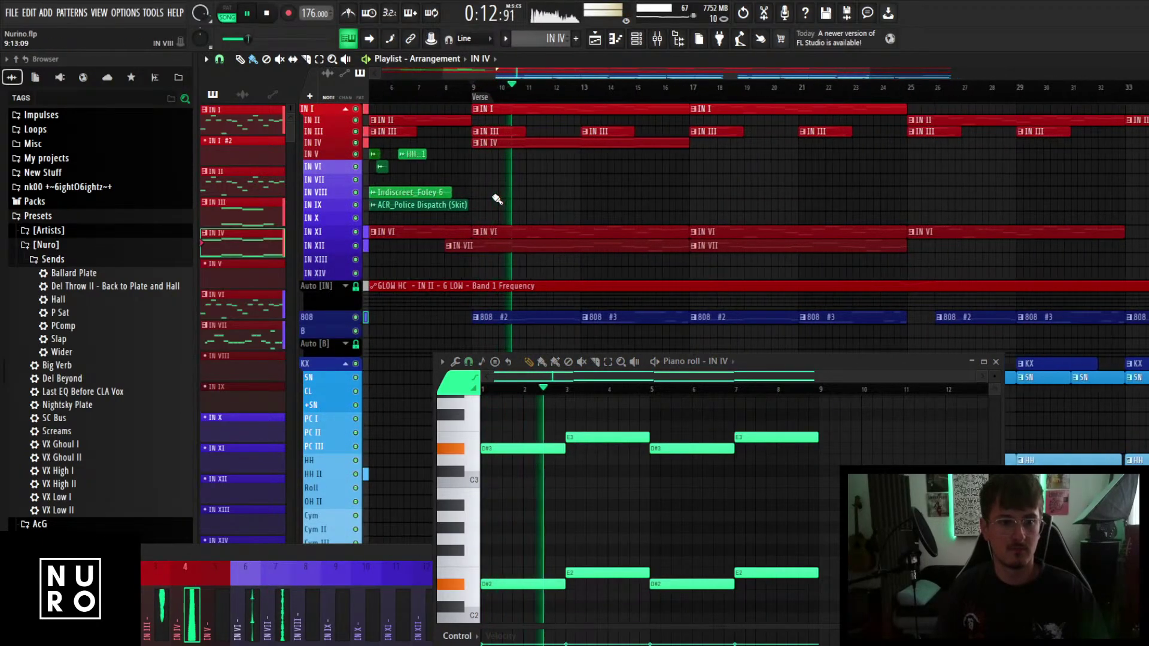
{"action": "key", "text": "space"}
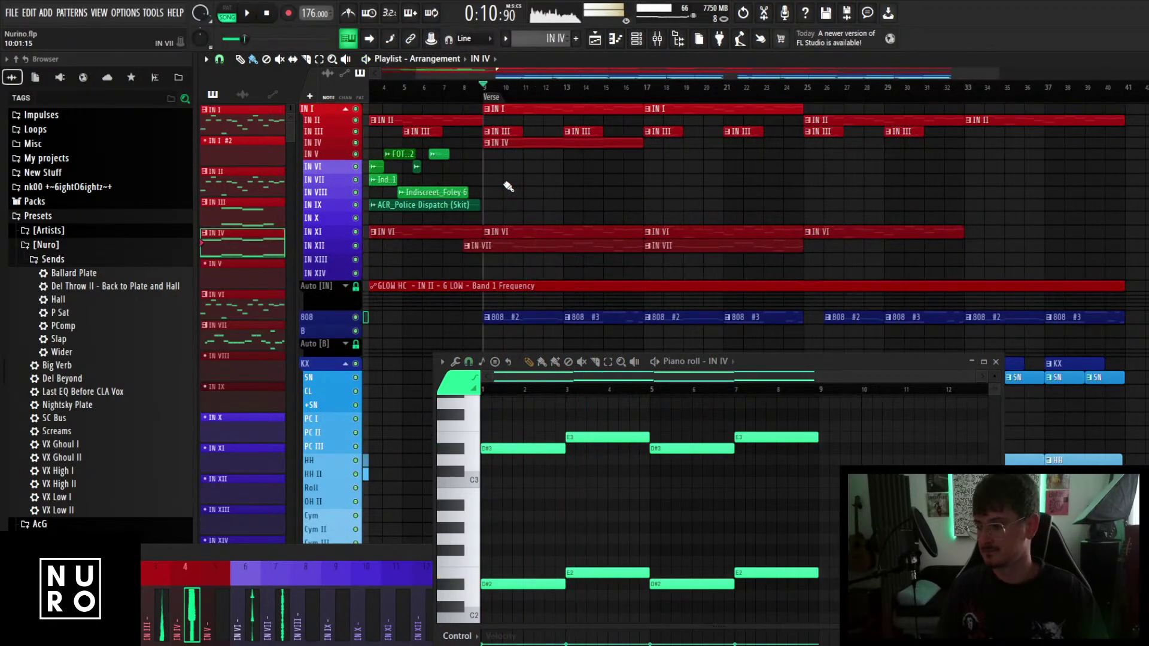
Solo the IN IV track, unmute the 808 track alongside it, and play both from the verse.
{"action": "scroll", "coordinate": [508, 186], "scroll_direction": "up", "scroll_amount": 3}
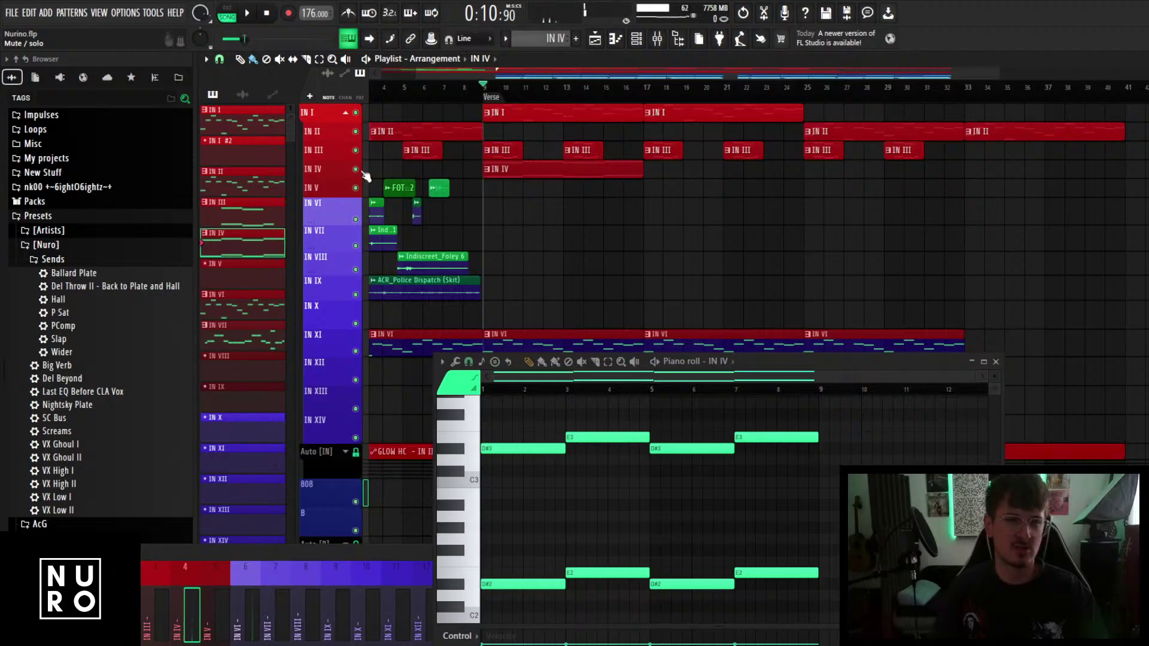
{"action": "right_click", "coordinate": [362, 172]}
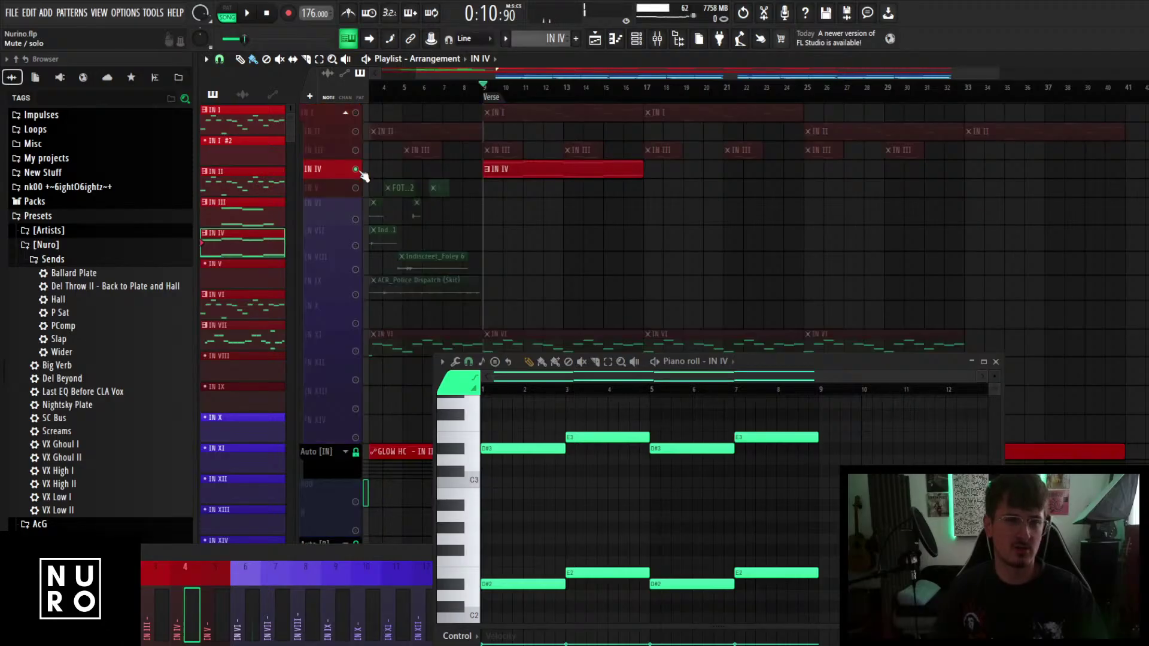
{"action": "left_click", "coordinate": [357, 269]}
{"action": "key", "text": "space"}
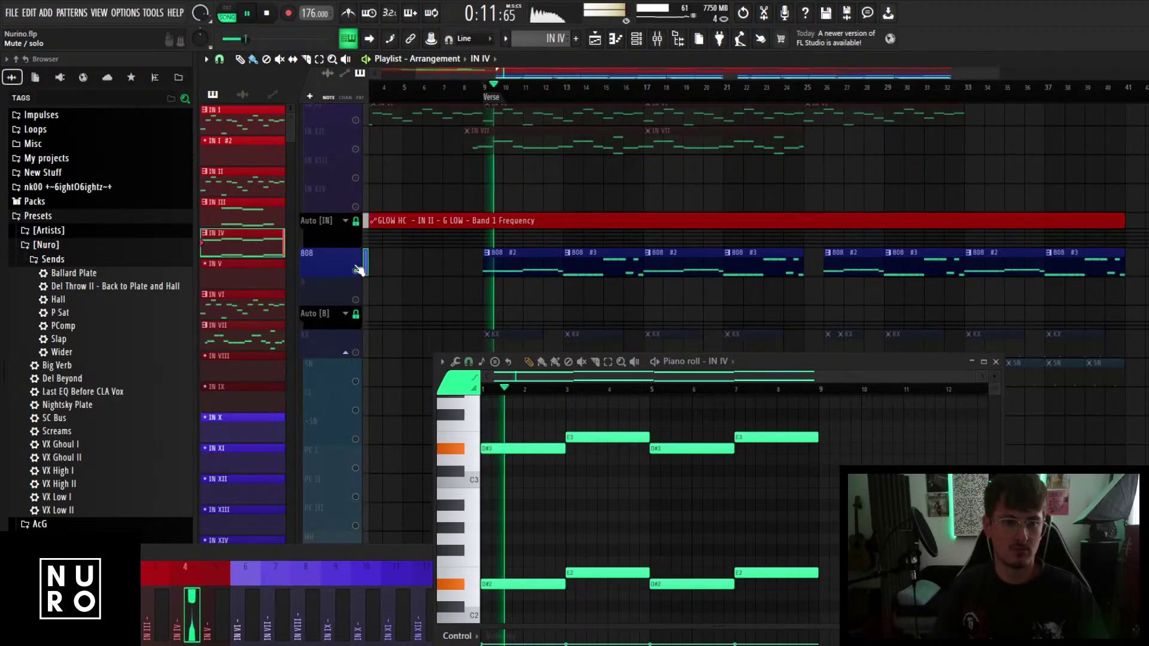
{"action": "key", "text": "space"}
{"action": "key", "text": "space"}
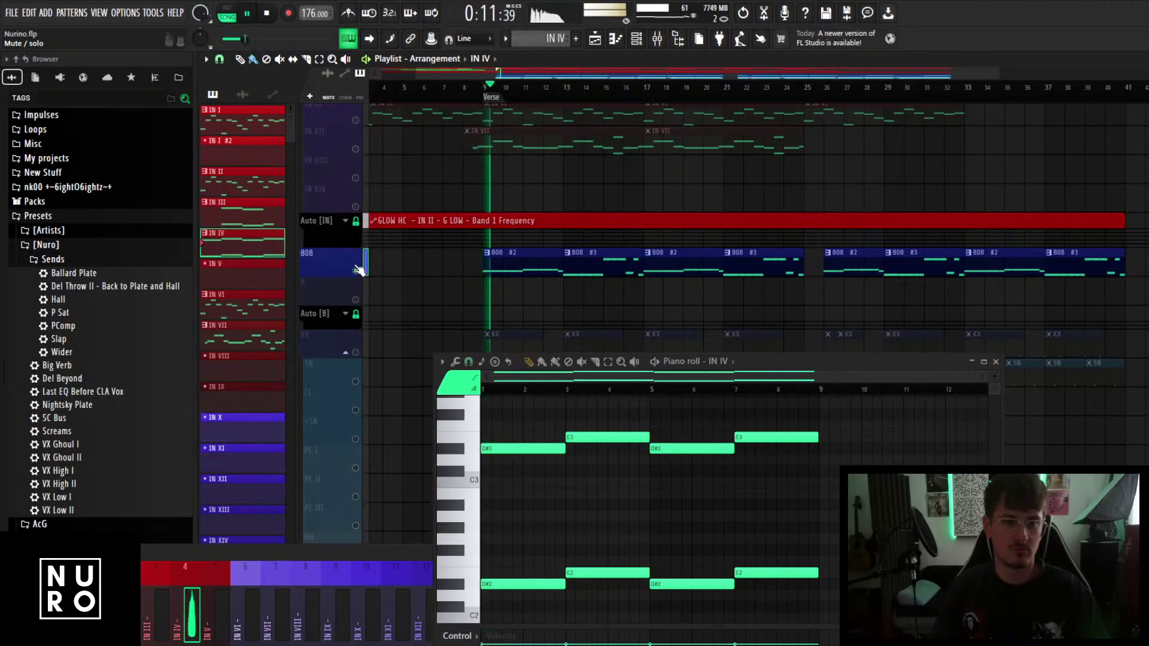
Mute IN IV so that only the 808 track is active, and play the 808 from the verse.
{"action": "scroll", "coordinate": [419, 276], "scroll_direction": "up", "scroll_amount": 5}
{"action": "key", "text": "space"}
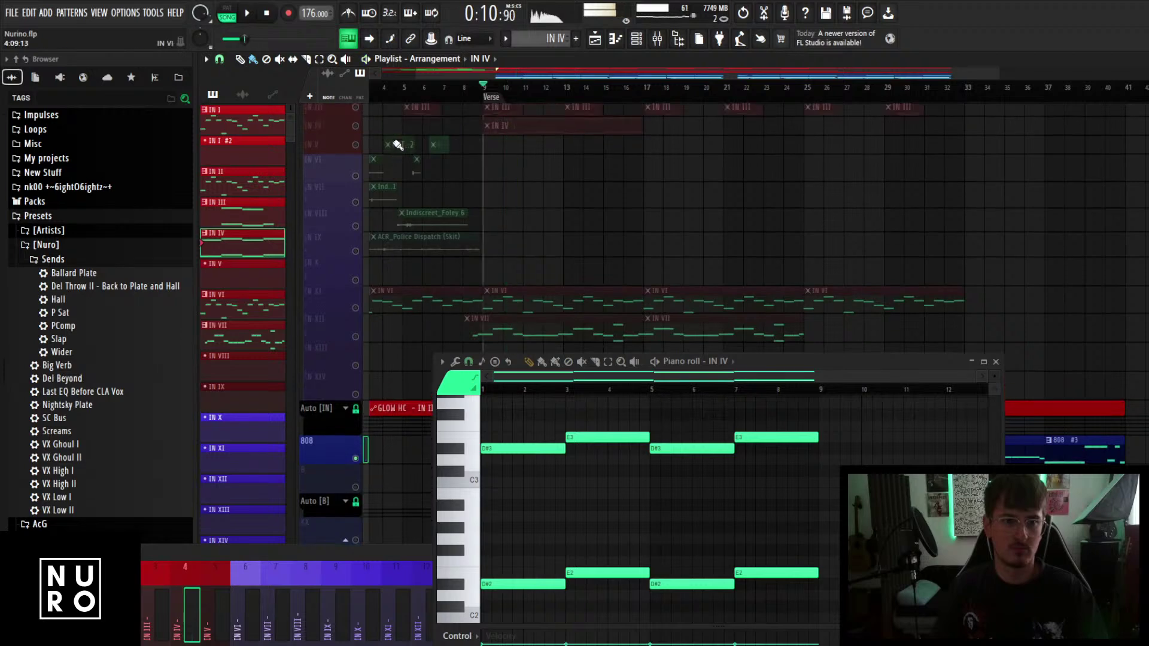
{"action": "scroll", "coordinate": [389, 147], "scroll_direction": "up", "scroll_amount": 1}
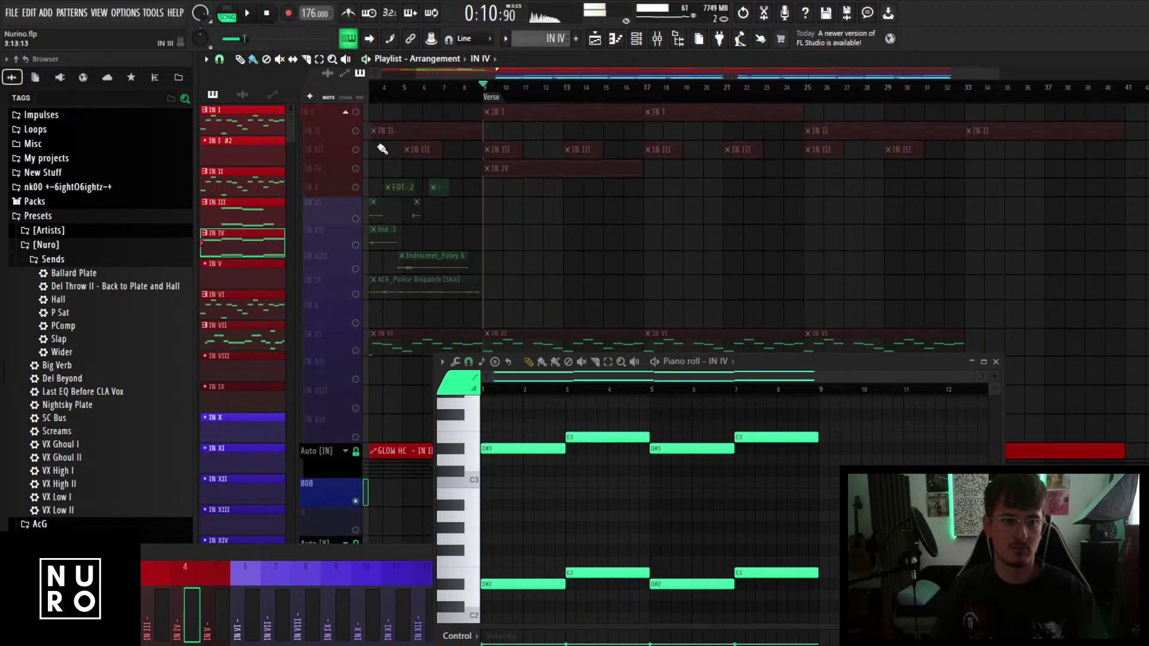
{"action": "scroll", "coordinate": [382, 149], "scroll_direction": "down", "scroll_amount": 6}
{"action": "key", "text": "space"}
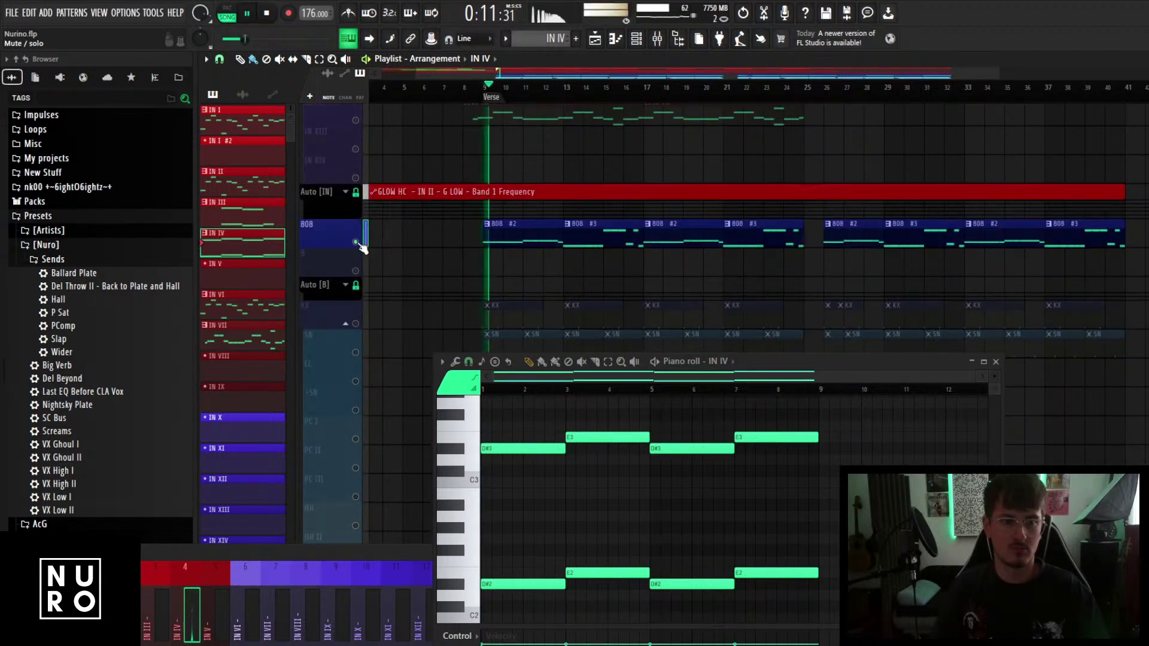
{"action": "scroll", "coordinate": [490, 266], "scroll_direction": "up", "scroll_amount": 4}
{"action": "key", "text": "space"}
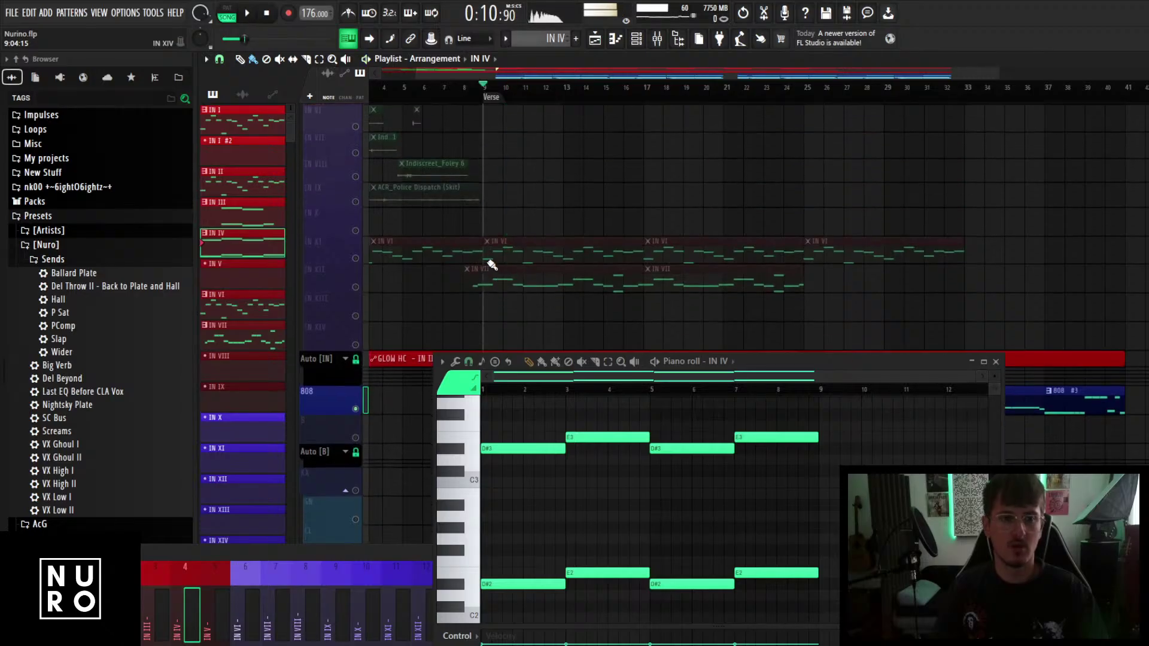
Make IN IV the only active instrument track and play it from the verse.
{"action": "scroll", "coordinate": [431, 240], "scroll_direction": "up", "scroll_amount": 2}
{"action": "left_click", "coordinate": [356, 170]}
{"action": "key", "text": "space"}
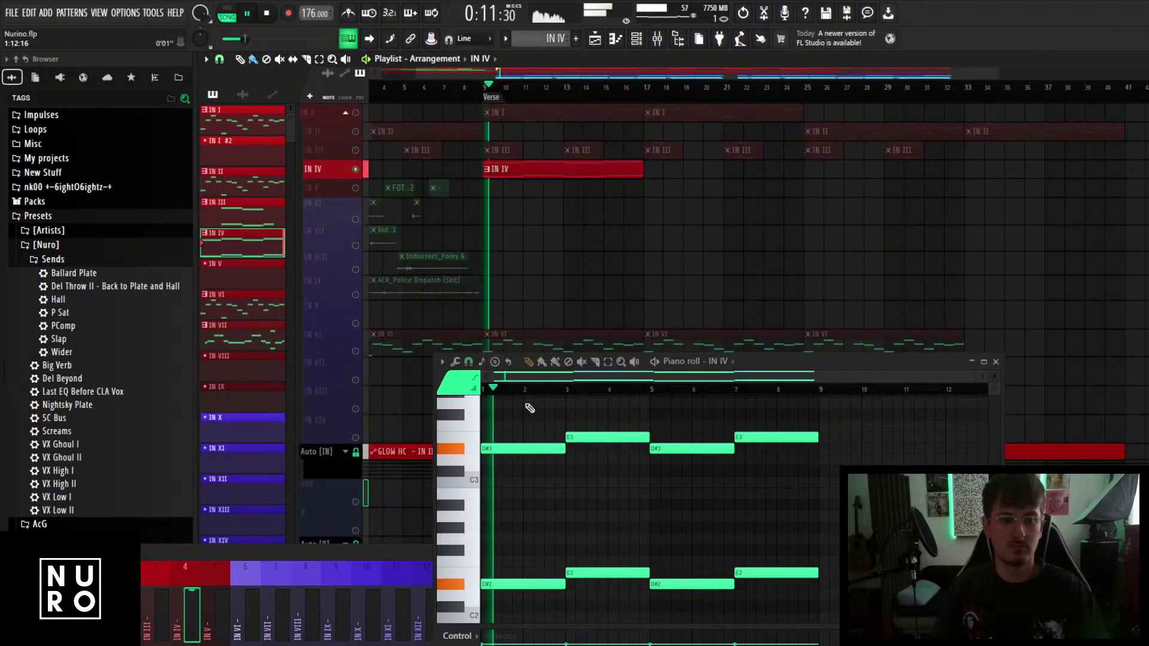
{"action": "key", "text": "space"}
Change the first four bars of IN IV to G2 and G3 in bars 1–2 and G#2 and G#3 in bars 3–4.
{"action": "left_click", "coordinate": [497, 426]}
{"action": "left_click_drag", "start_coordinate": [457, 426], "coordinate": [457, 404]}
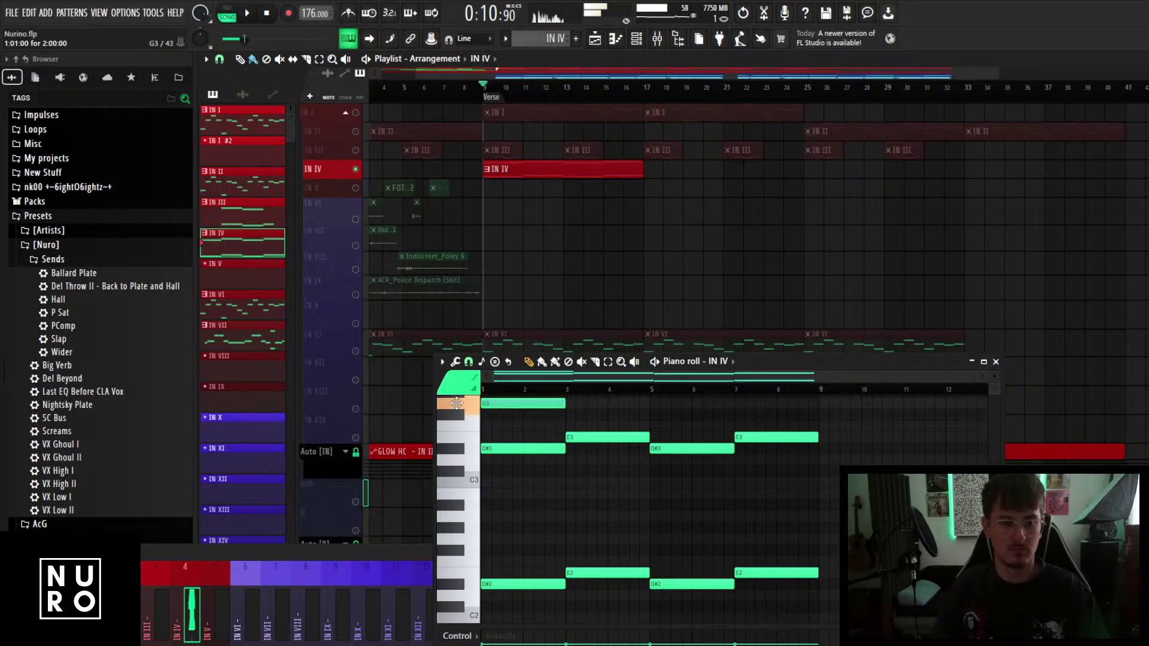
{"action": "right_click", "coordinate": [515, 448]}
{"action": "left_click_drag", "start_coordinate": [497, 573], "coordinate": [446, 540]}
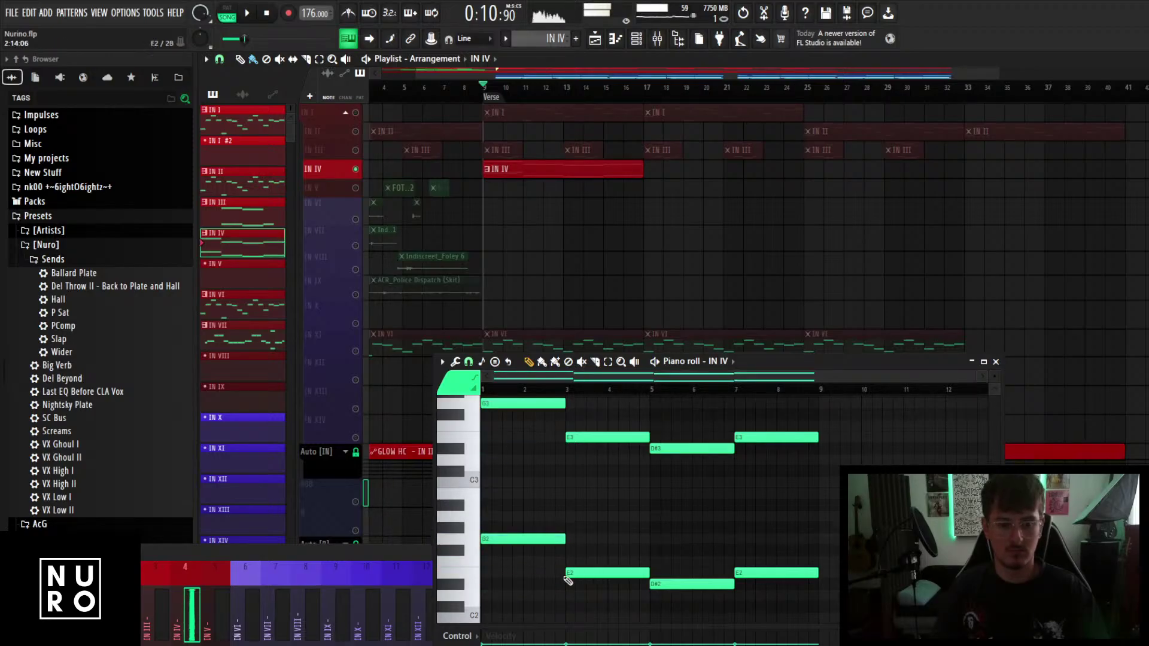
{"action": "left_click_drag", "start_coordinate": [578, 590], "coordinate": [610, 405]}
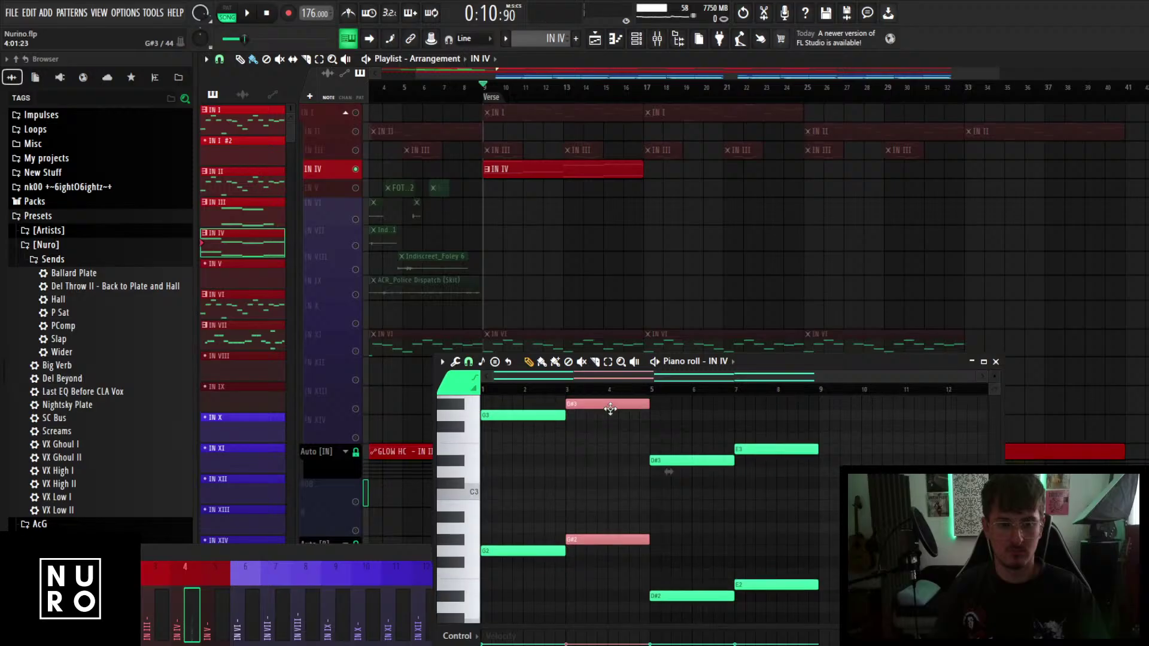
{"action": "key", "text": "ctrl+d"}
Play the revised IN IV part, and unmute IN I to hear both together from the verse.
{"action": "key", "text": "space"}
{"action": "key", "text": "space"}
{"action": "left_click", "coordinate": [356, 112]}
{"action": "key", "text": "space"}
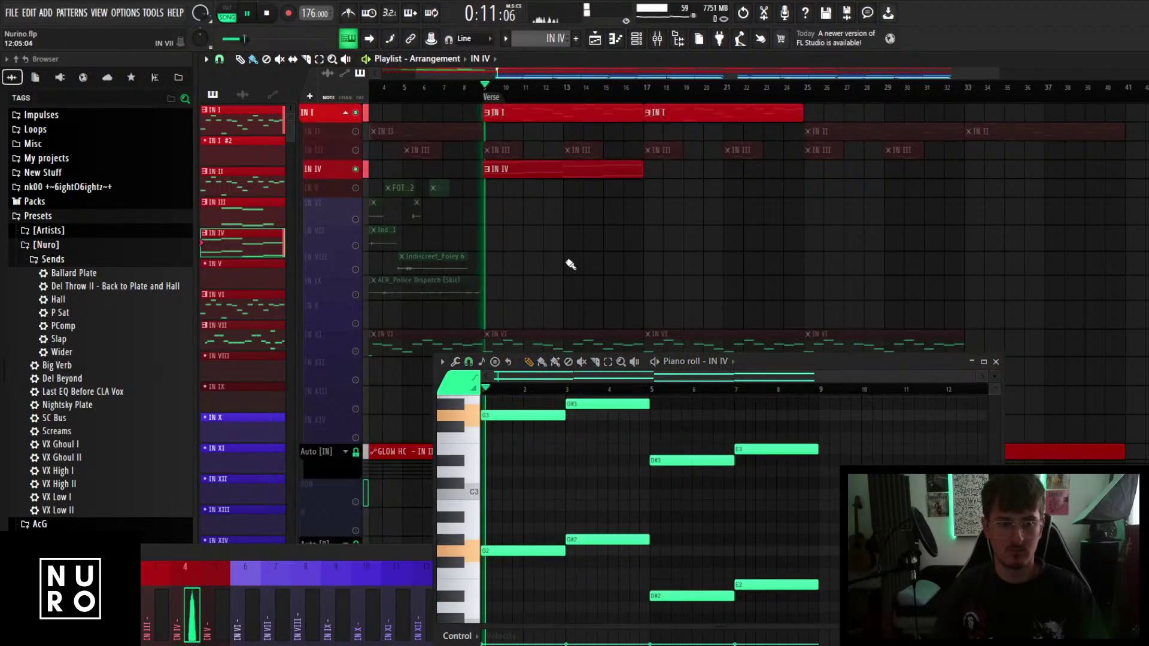
Replace the IN IV notes in bars 5–8 with a duplicate of the notes in bars 1–4.
{"action": "scroll", "coordinate": [572, 263], "scroll_direction": "down", "scroll_amount": 2}
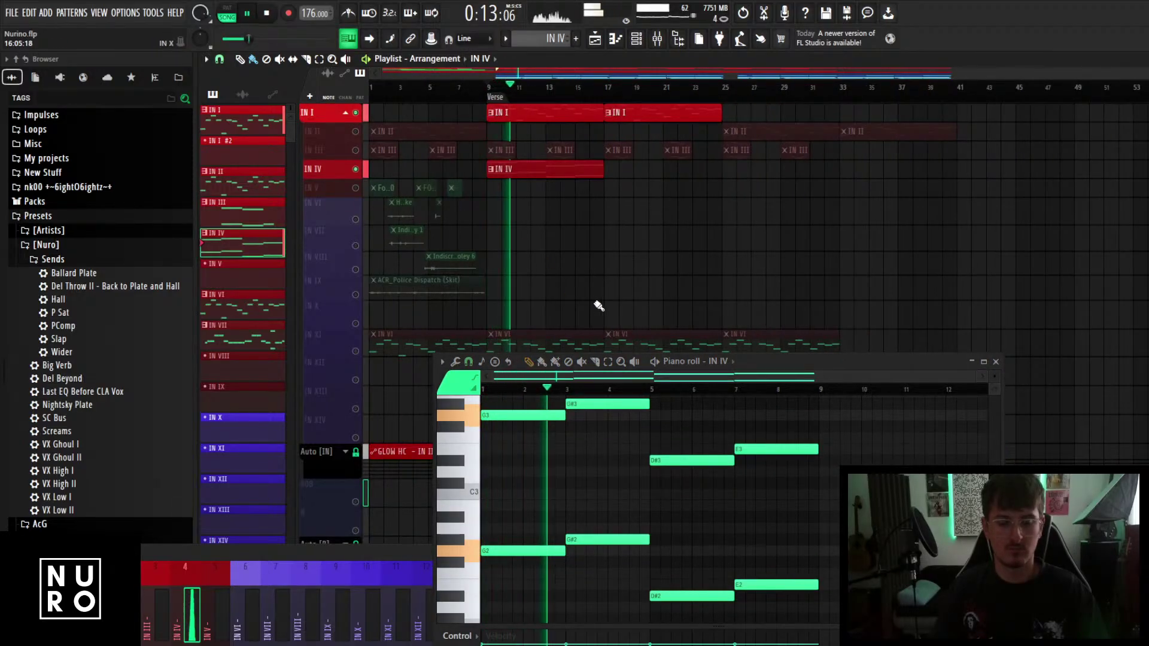
{"action": "right_click", "coordinate": [681, 595]}
{"action": "right_click", "coordinate": [711, 460]}
{"action": "right_click", "coordinate": [746, 449]}
{"action": "right_click", "coordinate": [764, 585]}
{"action": "key", "text": "space"}
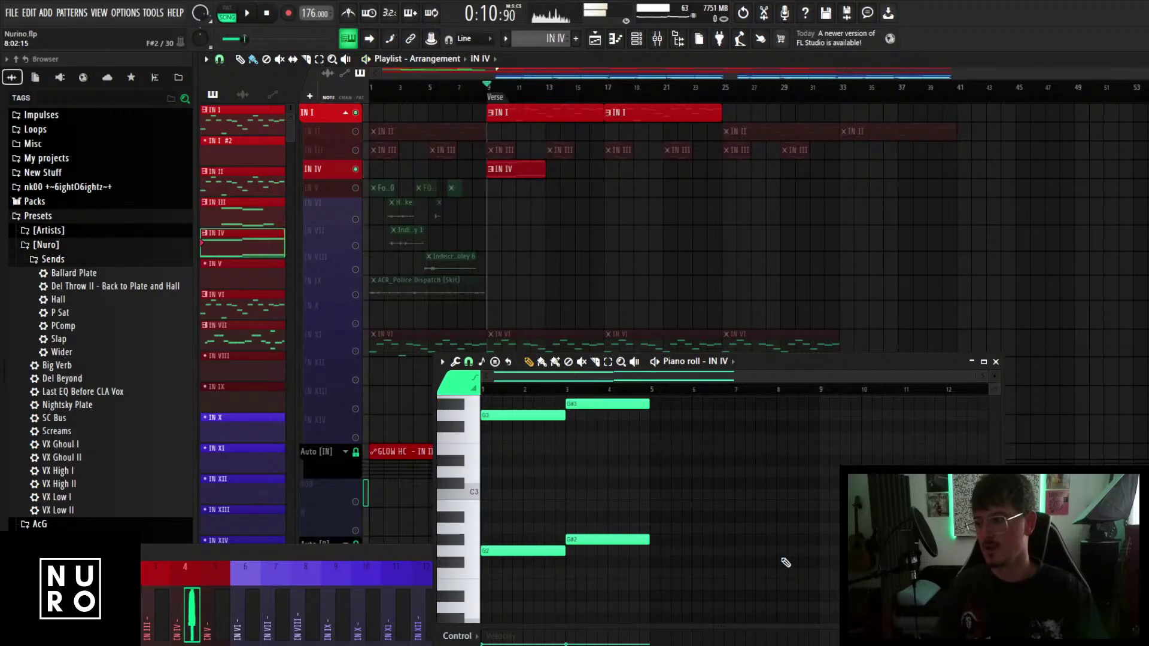
{"action": "left_click_drag", "start_coordinate": [689, 589], "coordinate": [473, 398]}
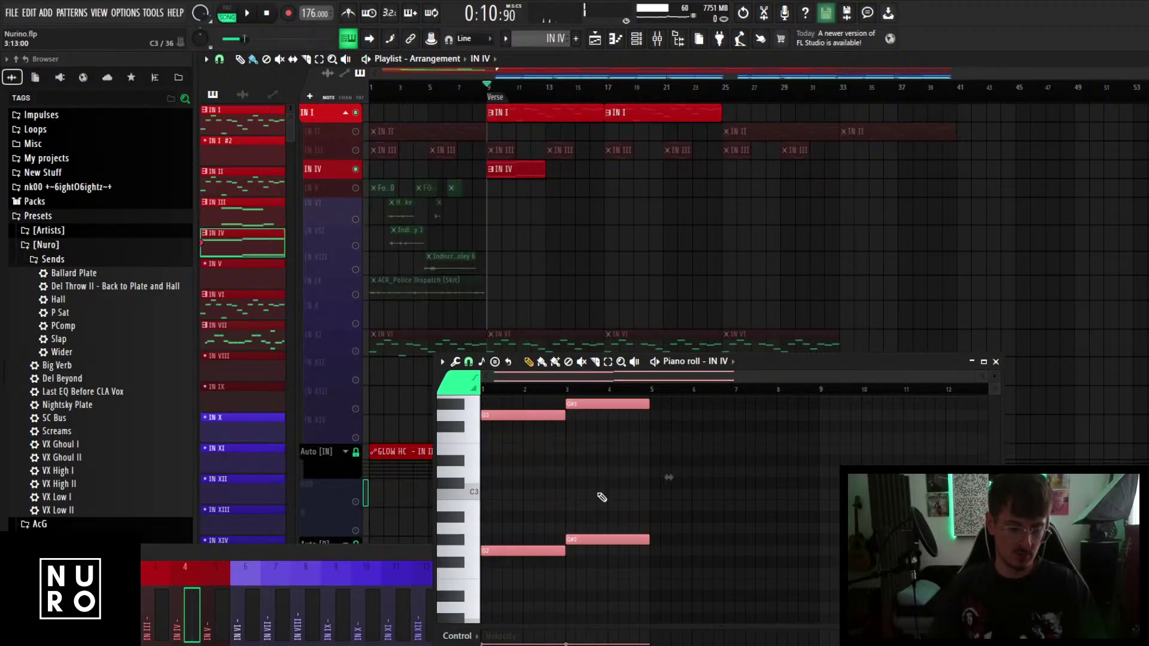
{"action": "key", "text": "ctrl+b"}
Examine the notes of the 808 #2 pattern in the piano roll and close it.
{"action": "scroll", "coordinate": [599, 240], "scroll_direction": "down", "scroll_amount": 5}
{"action": "scroll", "coordinate": [521, 243], "scroll_direction": "down", "scroll_amount": 1}
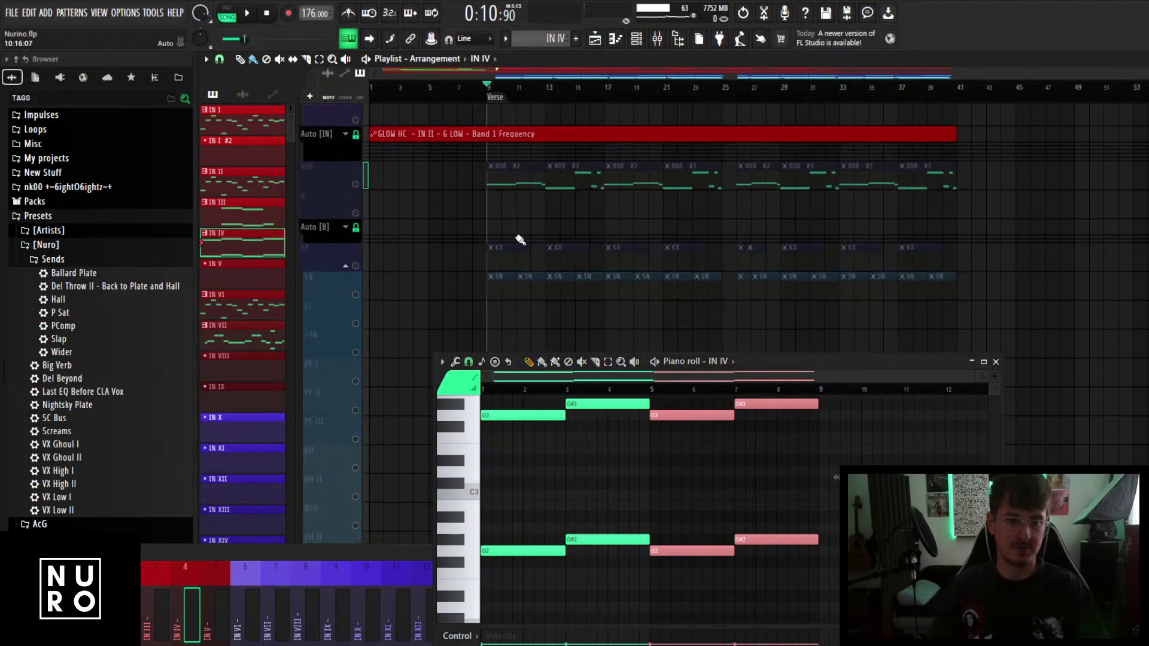
{"action": "scroll", "coordinate": [521, 240], "scroll_direction": "up", "scroll_amount": 1, "text": "ctrl"}
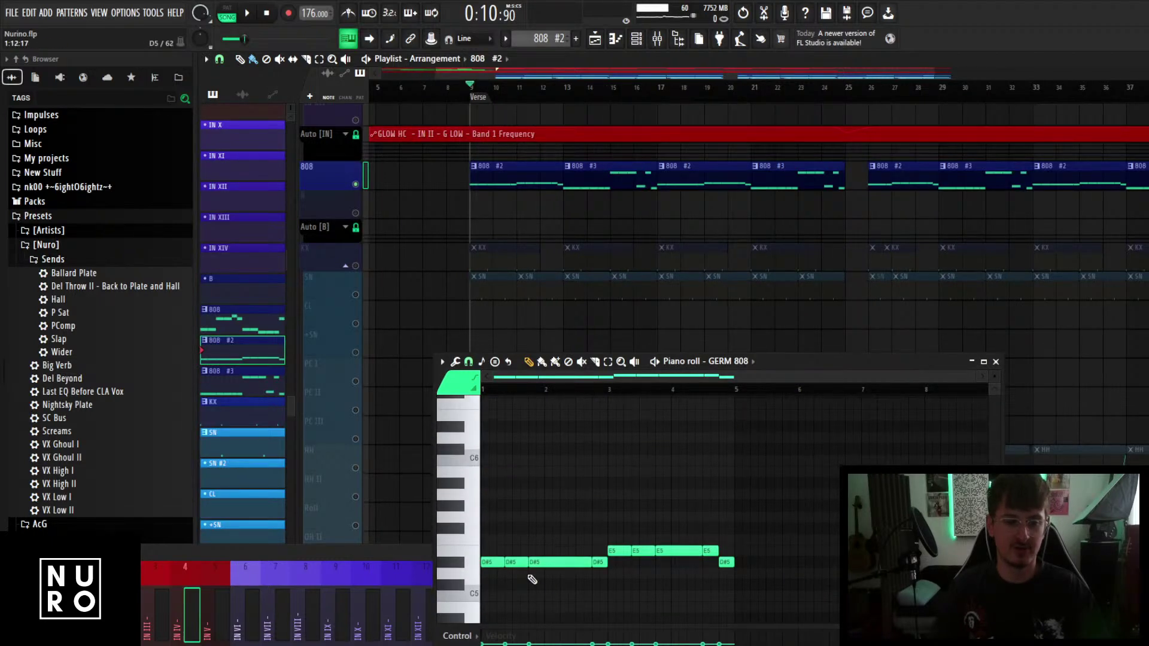
{"action": "scroll", "coordinate": [532, 579], "scroll_direction": "down", "scroll_amount": 2}
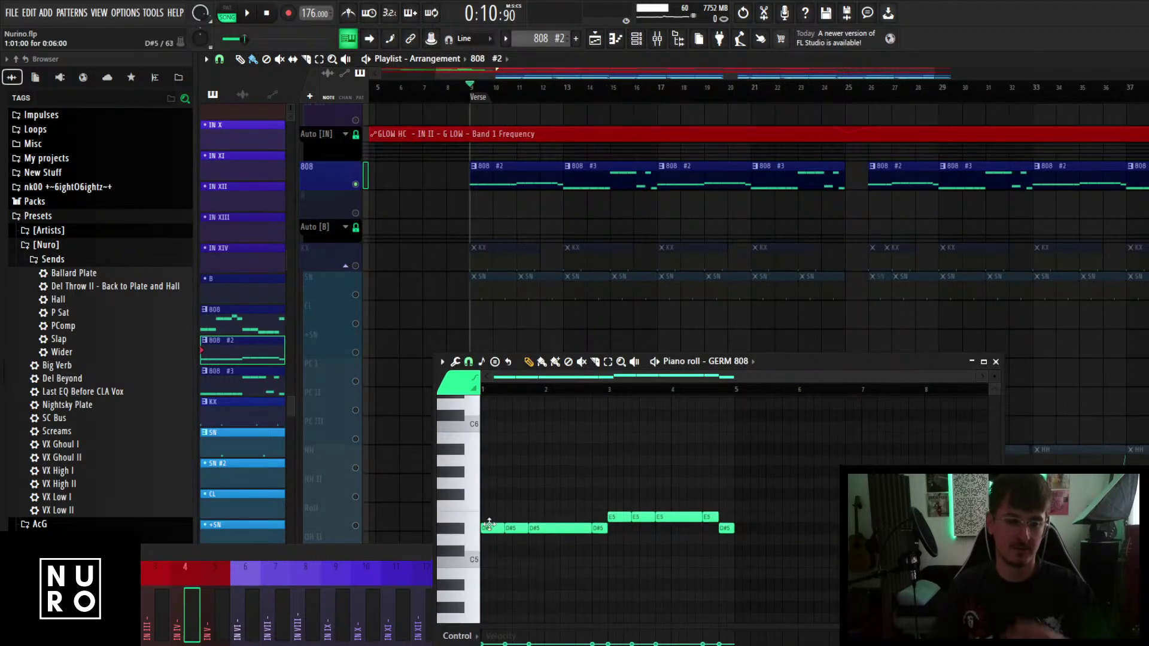
{"action": "scroll", "coordinate": [880, 356], "scroll_direction": "up", "scroll_amount": 2}
{"action": "left_click", "coordinate": [997, 361]}
Reactivate all tracks, repeat the IN IV clip at bar 17, and play the full arrangement from the verse.
{"action": "scroll", "coordinate": [683, 290], "scroll_direction": "down", "scroll_amount": 3}
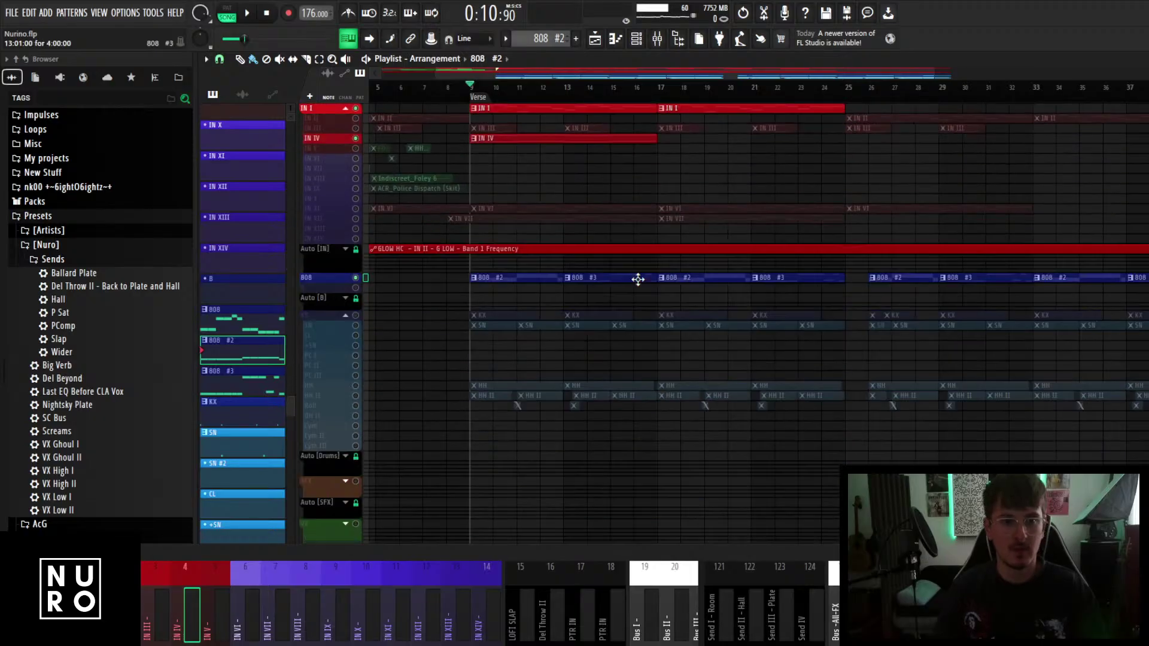
{"action": "right_click", "coordinate": [356, 139]}
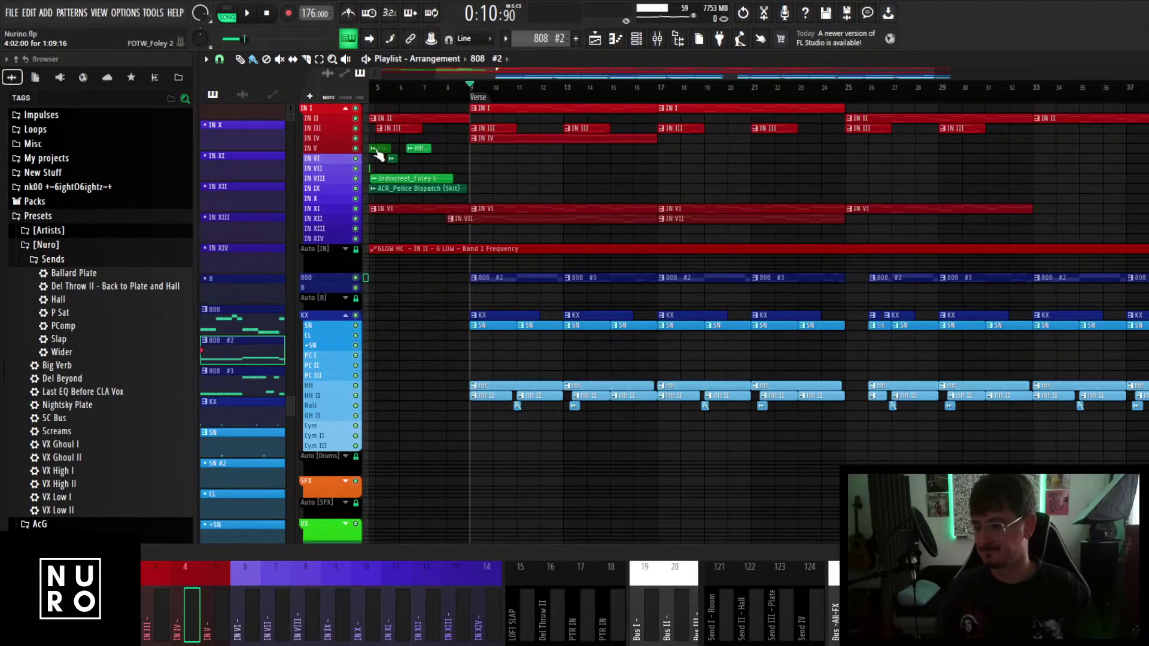
{"action": "key", "text": "space"}
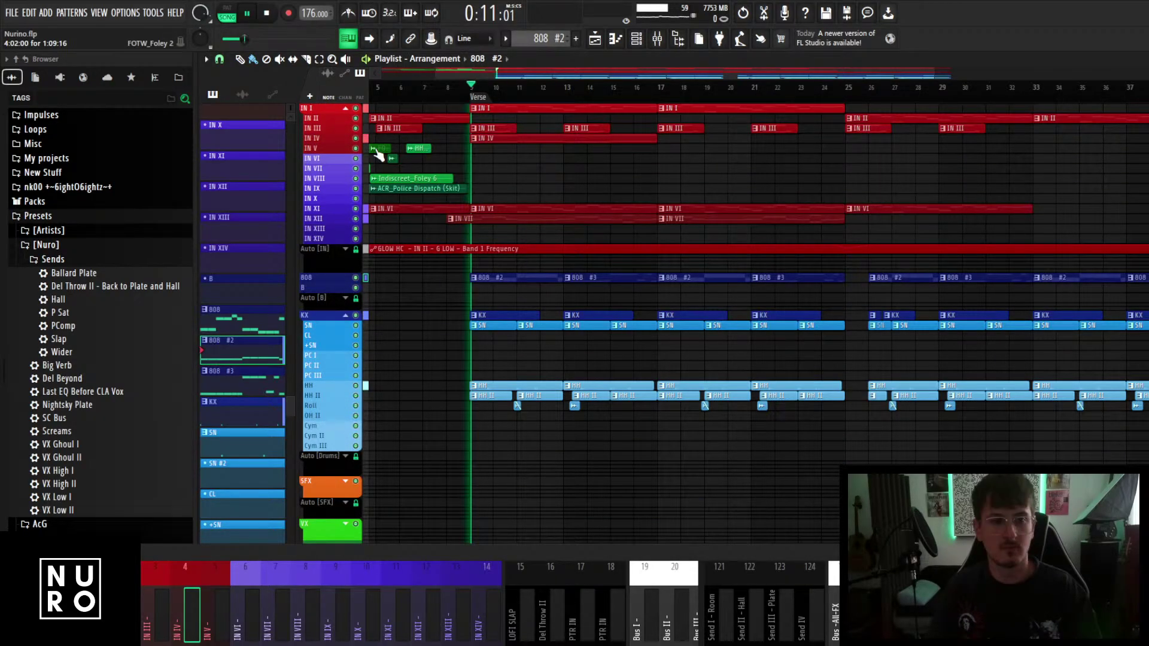
{"action": "scroll", "coordinate": [501, 248], "scroll_direction": "up", "scroll_amount": 3}
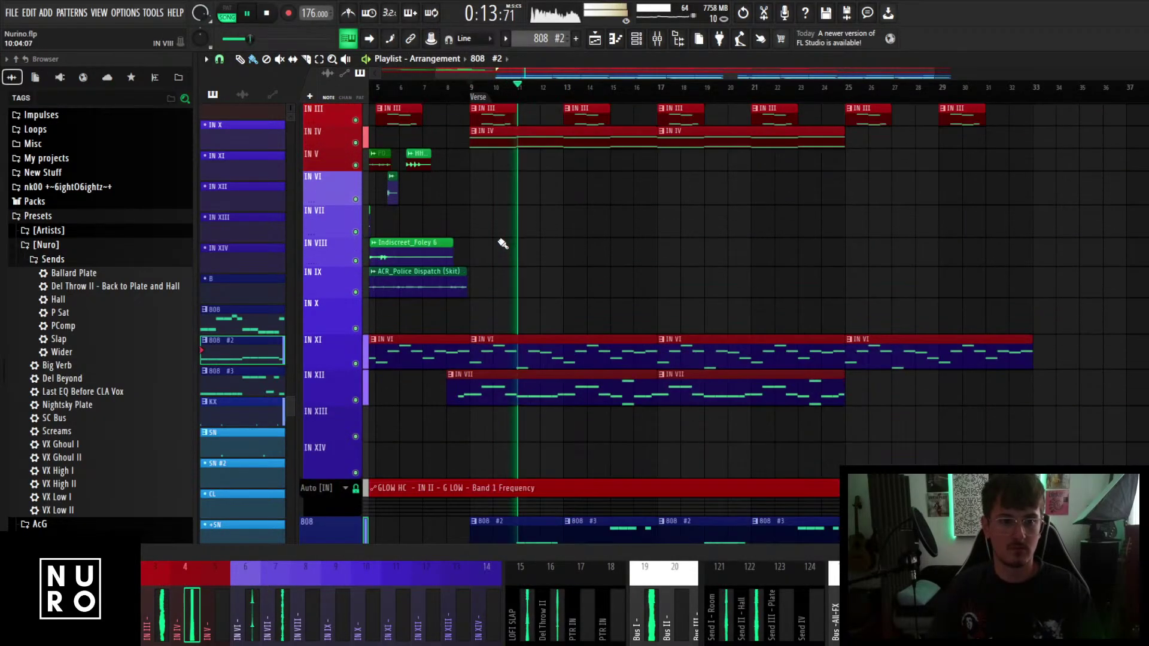
{"action": "scroll", "coordinate": [516, 244], "scroll_direction": "down", "scroll_amount": 2}
{"action": "scroll", "coordinate": [529, 239], "scroll_direction": "down", "scroll_amount": 1}
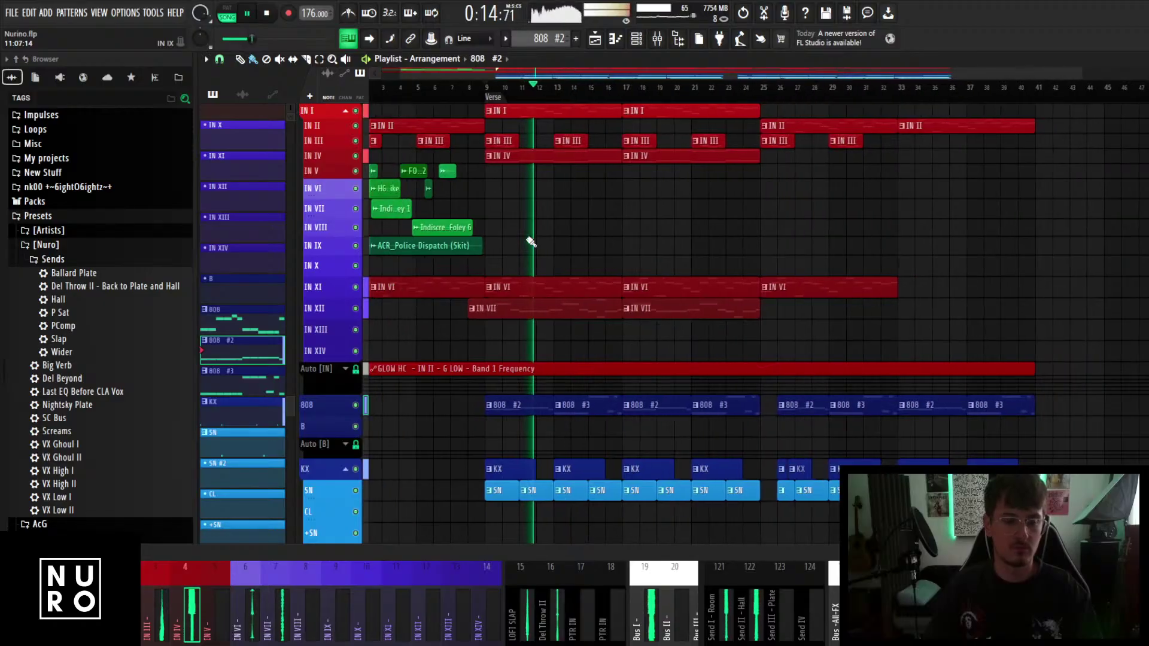
{"action": "scroll", "coordinate": [531, 242], "scroll_direction": "down", "scroll_amount": 1}
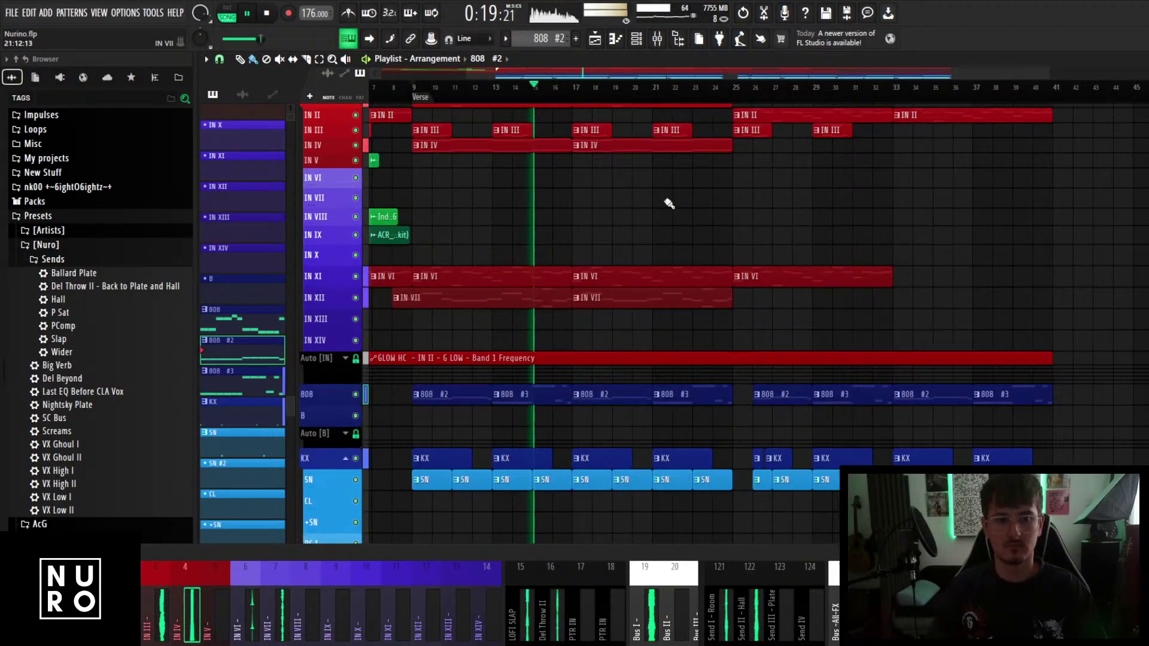
{"action": "scroll", "coordinate": [667, 203], "scroll_direction": "up", "scroll_amount": 1}
{"action": "scroll", "coordinate": [547, 264], "scroll_direction": "up", "scroll_amount": 1}
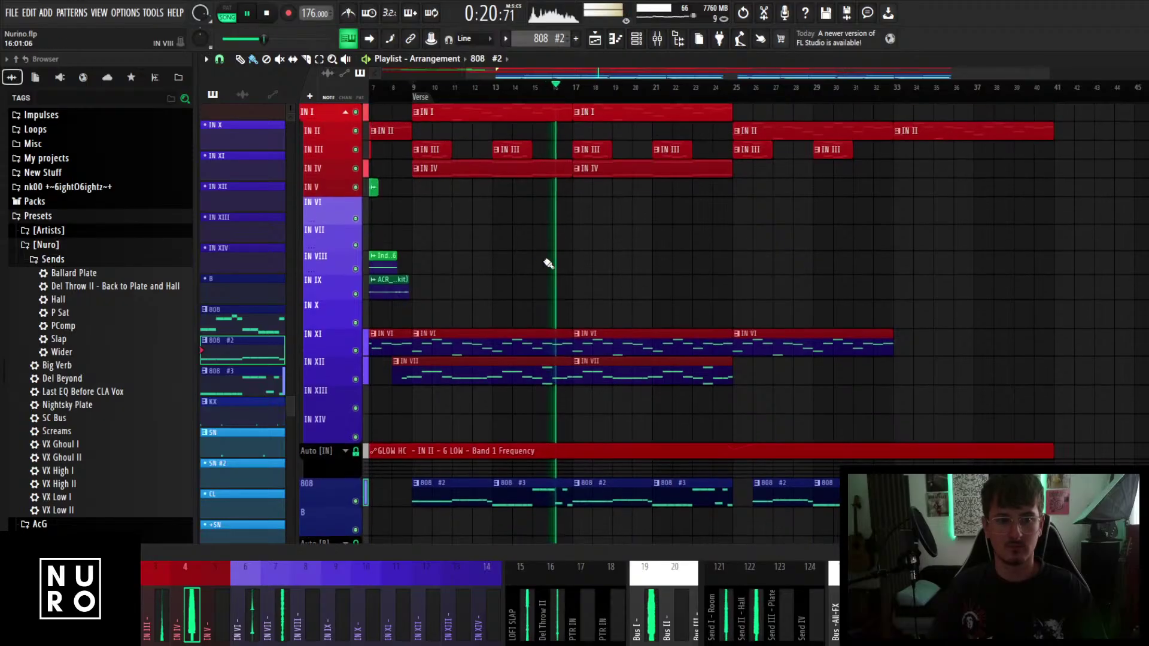
{"action": "key", "text": "space"}
In the IN IV pattern, change the G#2 and G#3 notes in bars 7–8 to D#3 and D#4.
{"action": "double_click", "coordinate": [547, 169]}
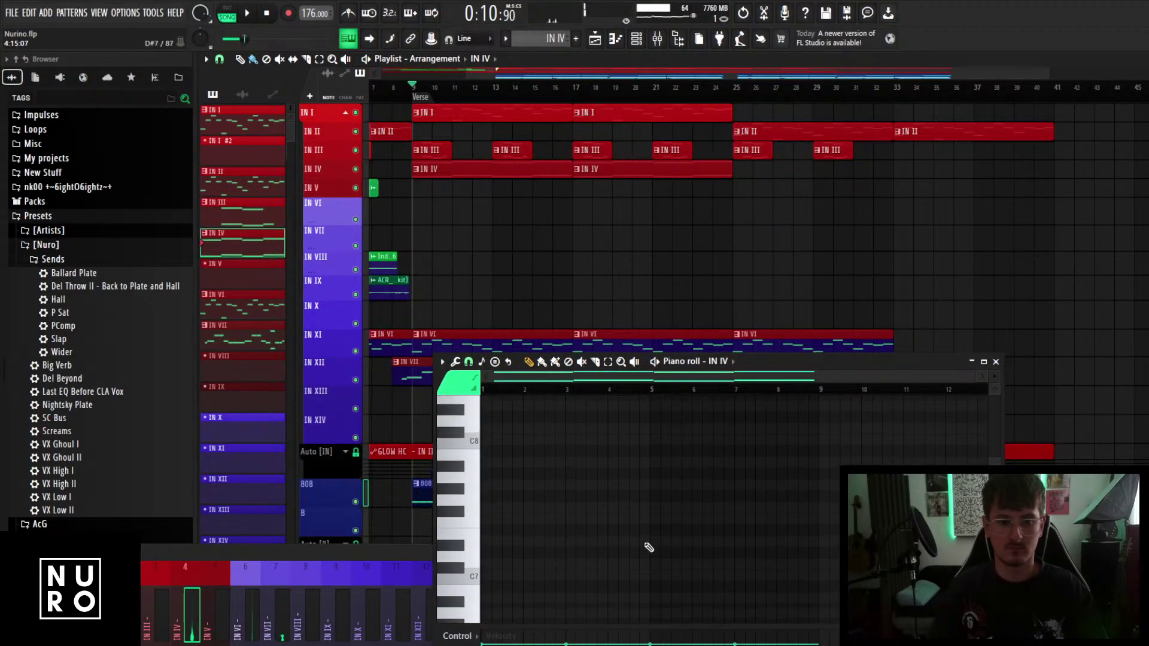
{"action": "scroll", "coordinate": [649, 548], "scroll_direction": "down", "scroll_amount": 2}
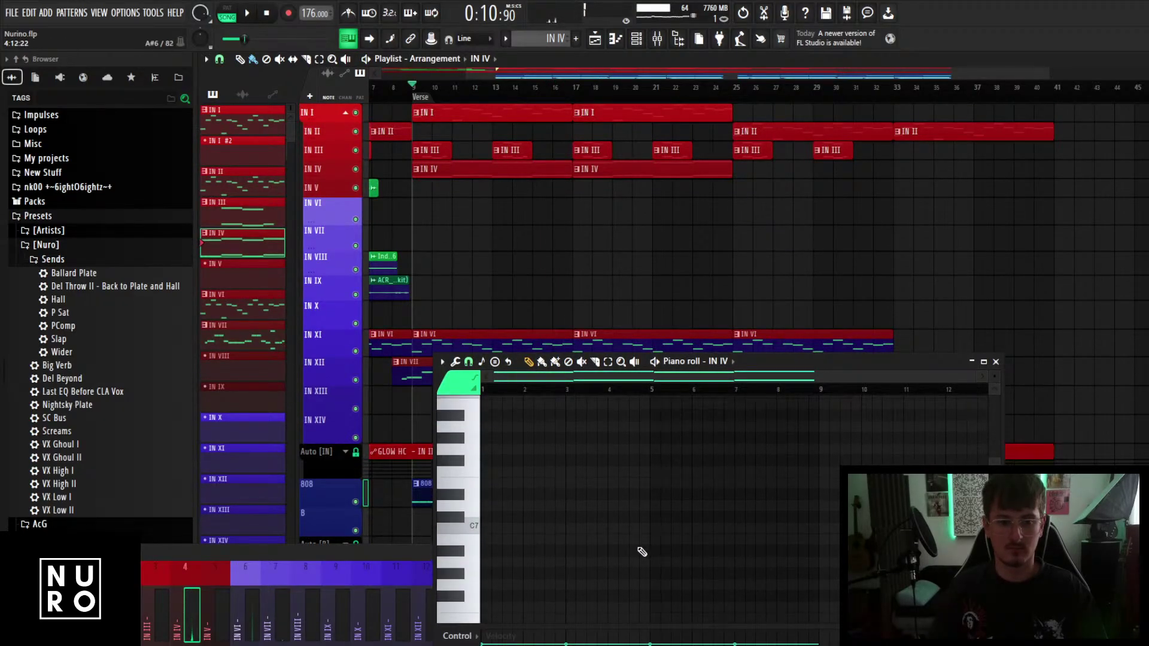
{"action": "scroll", "coordinate": [702, 584], "scroll_direction": "down", "scroll_amount": 15}
{"action": "left_click", "coordinate": [735, 551]}
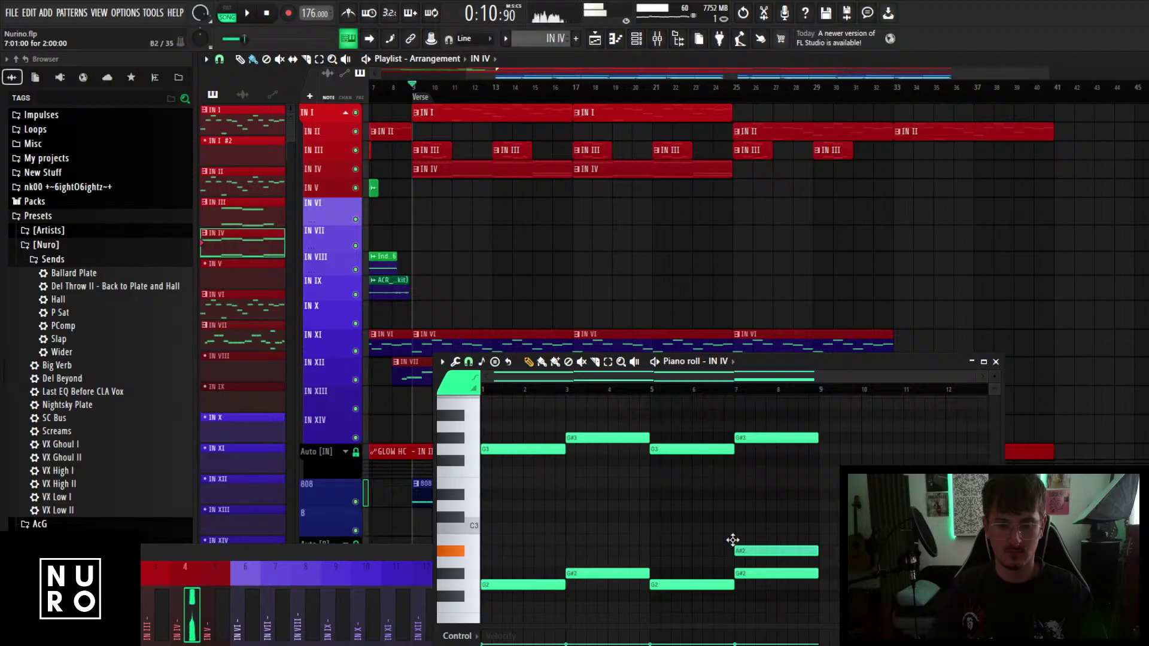
{"action": "left_click_drag", "start_coordinate": [733, 541], "coordinate": [733, 489]}
{"action": "mouse_move", "coordinate": [750, 437]}
{"action": "left_mouse_down"}
{"action": "mouse_move", "coordinate": [734, 433]}
{"action": "mouse_move", "coordinate": [752, 436]}
{"action": "mouse_move", "coordinate": [755, 423]}
{"action": "left_mouse_up"}
{"action": "scroll", "coordinate": [739, 490], "scroll_direction": "down", "scroll_amount": 3}
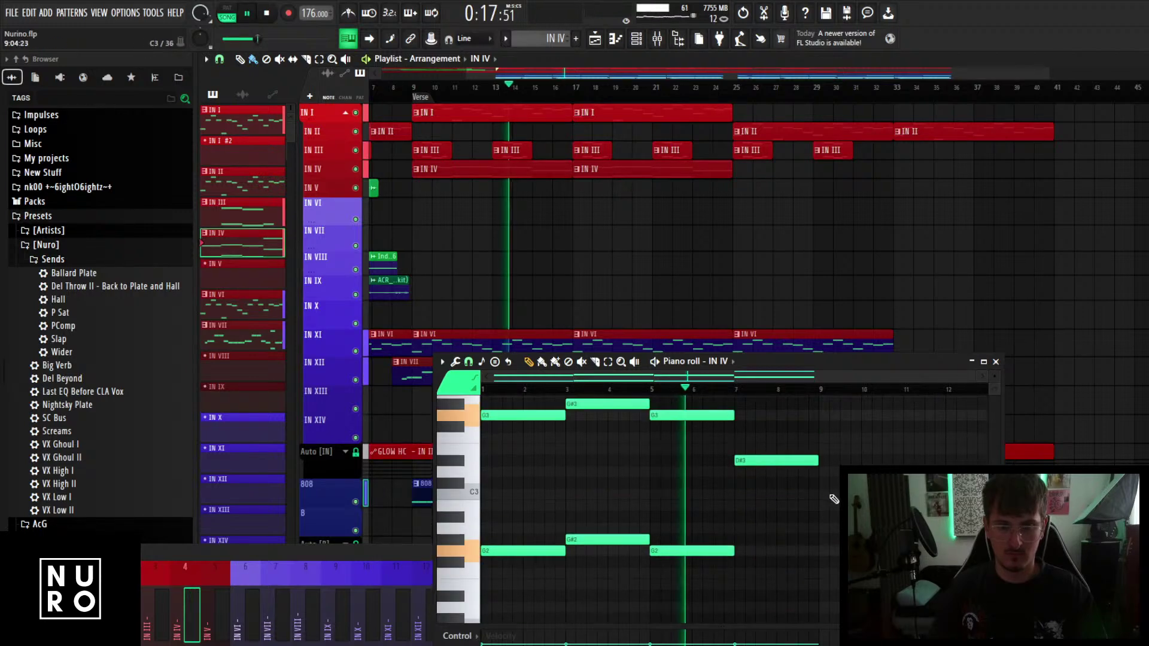
Shorten the D#3 and D#4 notes from bar 7 to about one bar and play the result.
{"action": "scroll", "coordinate": [808, 562], "scroll_direction": "up", "scroll_amount": 3}
{"action": "left_click_drag", "start_coordinate": [801, 563], "coordinate": [772, 460]}
{"action": "key", "text": "space"}
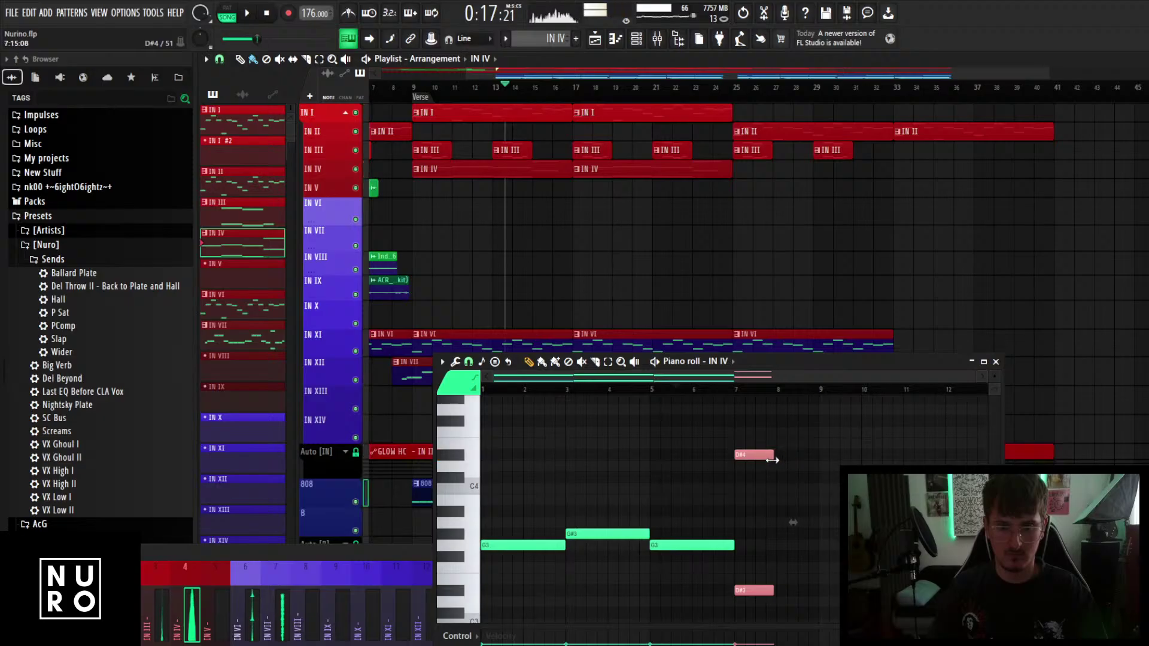
{"action": "key", "text": "space"}
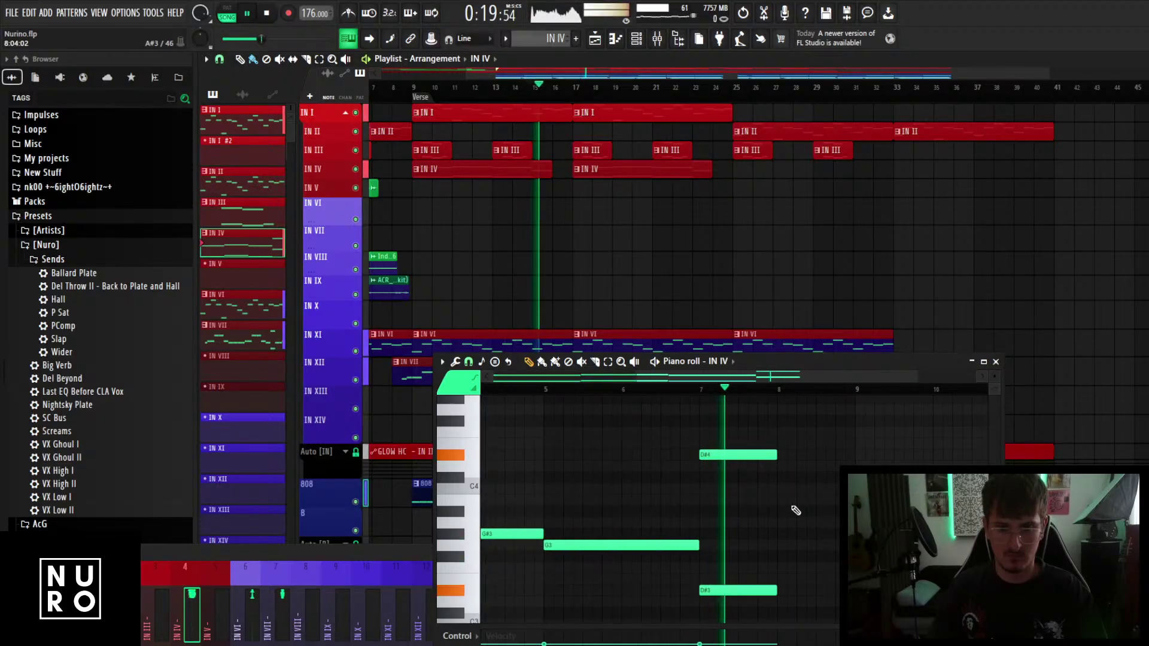
{"action": "key", "text": "space"}
Add A#3 and A#2 notes in bar 8 of IN IV, ending at bar 9, and play the passage.
{"action": "left_click", "coordinate": [805, 467]}
{"action": "left_click_drag", "start_coordinate": [816, 468], "coordinate": [815, 511]}
{"action": "key", "text": "space"}
{"action": "scroll", "coordinate": [832, 533], "scroll_direction": "down", "scroll_amount": 3}
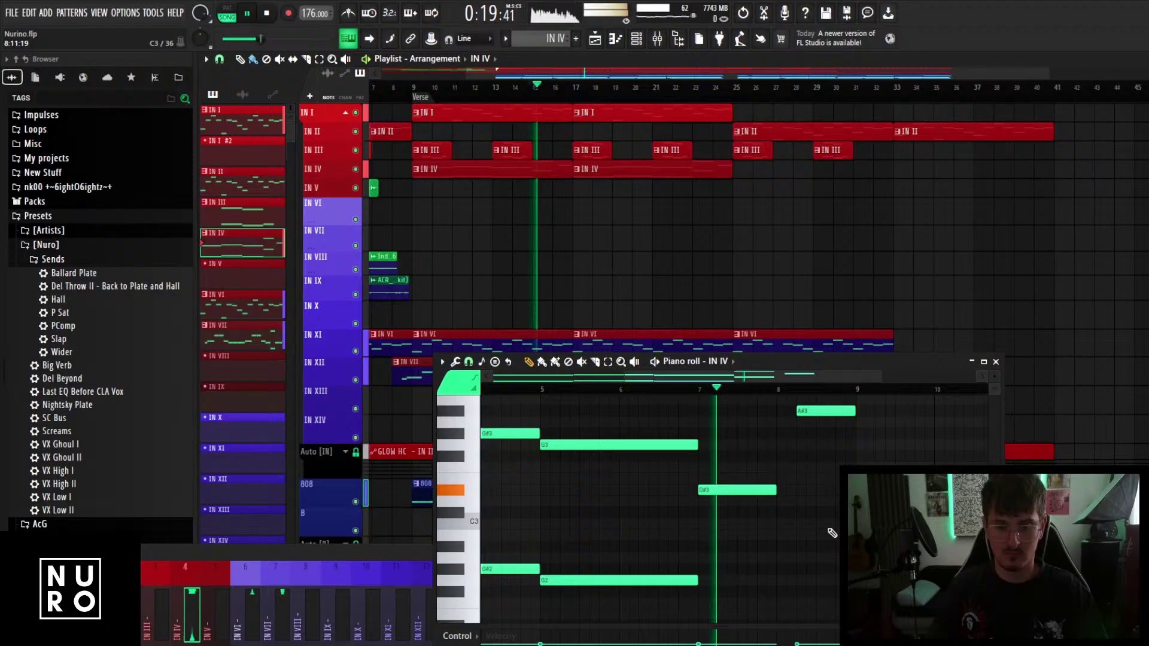
{"action": "key", "text": "space"}
{"action": "left_click_drag", "start_coordinate": [805, 574], "coordinate": [815, 564]}
{"action": "key", "text": "space"}
{"action": "scroll", "coordinate": [816, 564], "scroll_direction": "up", "scroll_amount": 1}
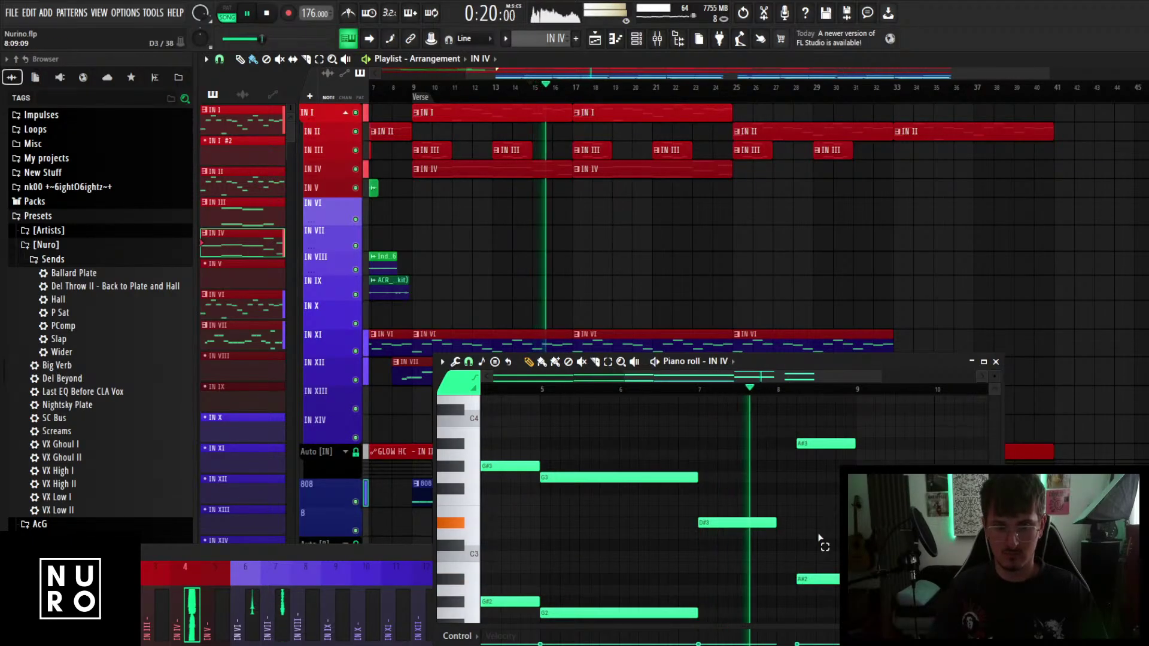
{"action": "key", "text": "space"}
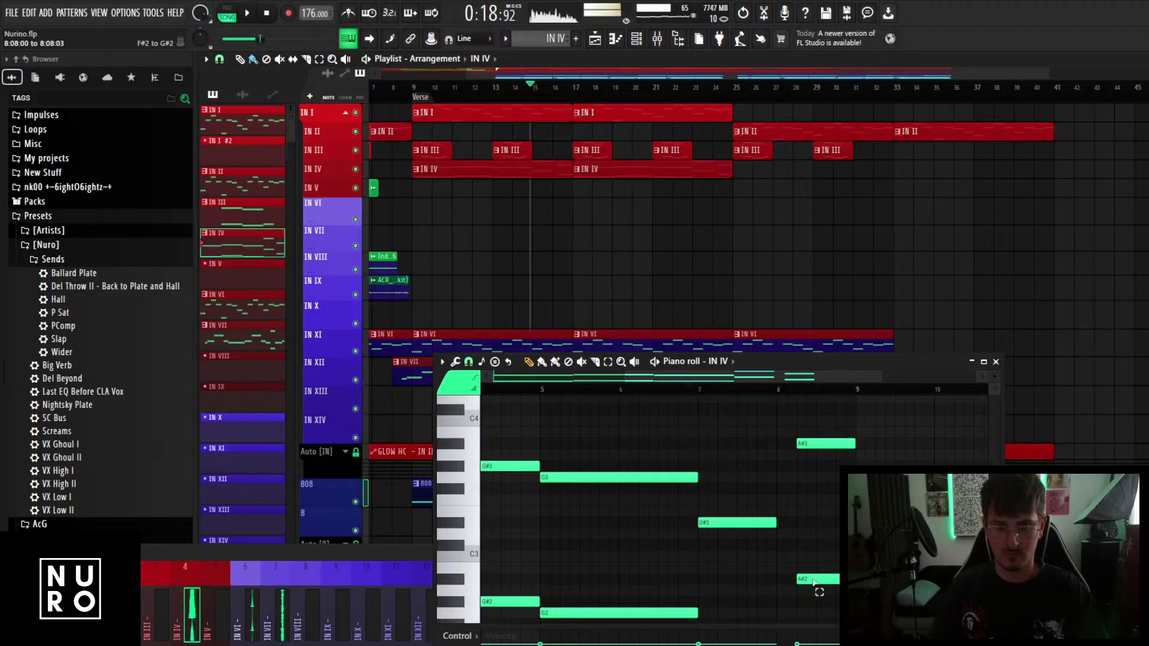
Move the start of the A#2 and A#3 notes slightly earlier and extend the D#3 and D#4 notes to meet them.
{"action": "left_click_drag", "start_coordinate": [811, 621], "coordinate": [813, 421]}
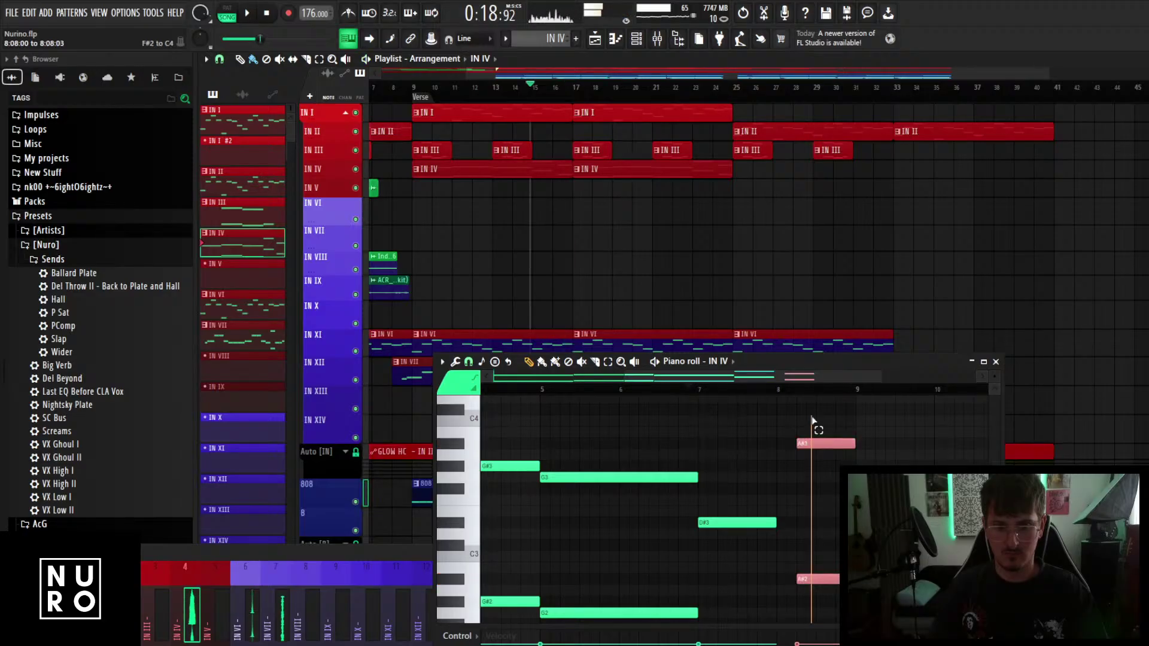
{"action": "key", "text": "space"}
{"action": "left_click_drag", "start_coordinate": [813, 444], "coordinate": [857, 444]}
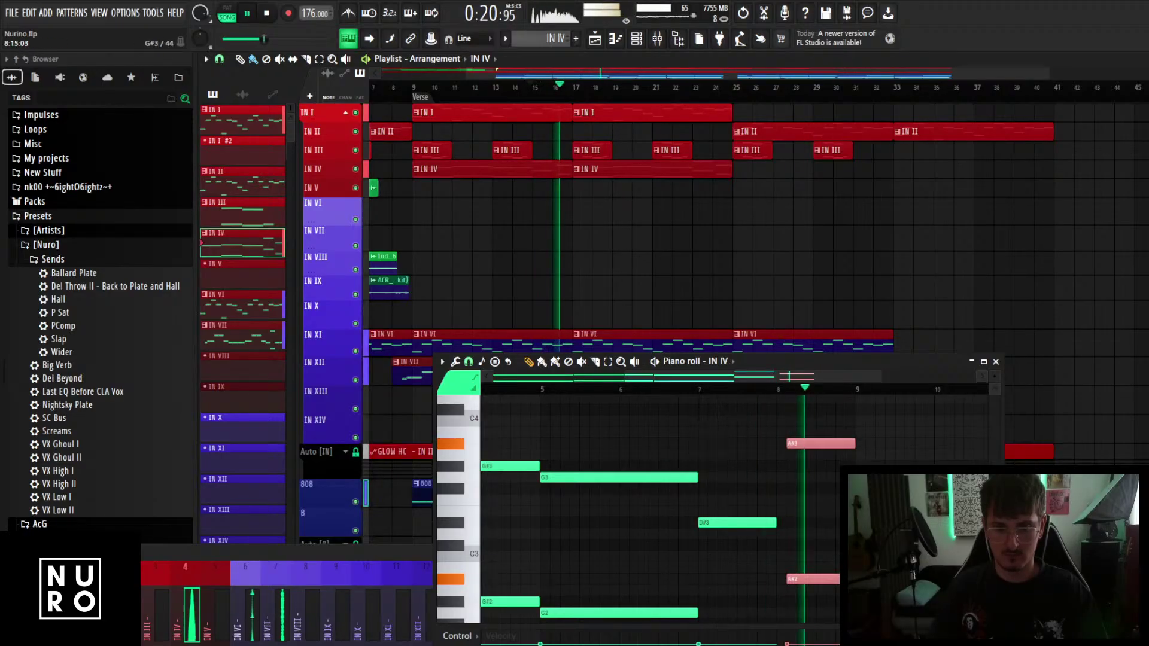
{"action": "left_click", "coordinate": [799, 516], "text": "ctrl"}
{"action": "scroll", "coordinate": [799, 518], "scroll_direction": "up", "scroll_amount": 1}
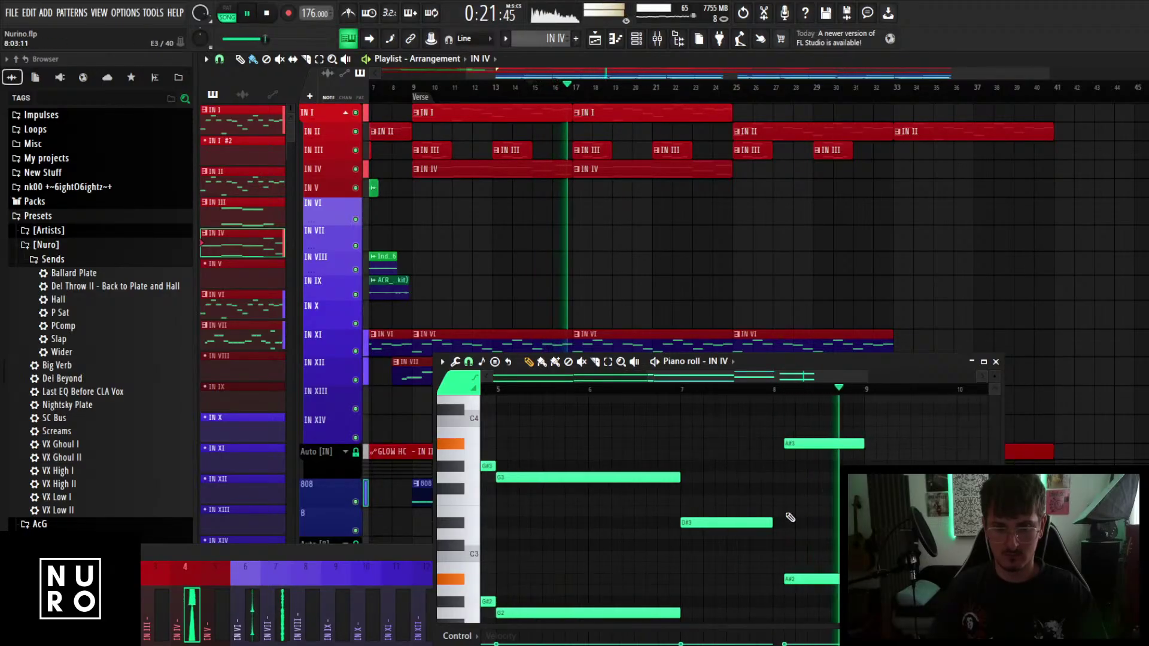
{"action": "key", "text": "space"}
{"action": "scroll", "coordinate": [790, 517], "scroll_direction": "up", "scroll_amount": 2}
{"action": "left_click_drag", "start_coordinate": [742, 622], "coordinate": [786, 454]}
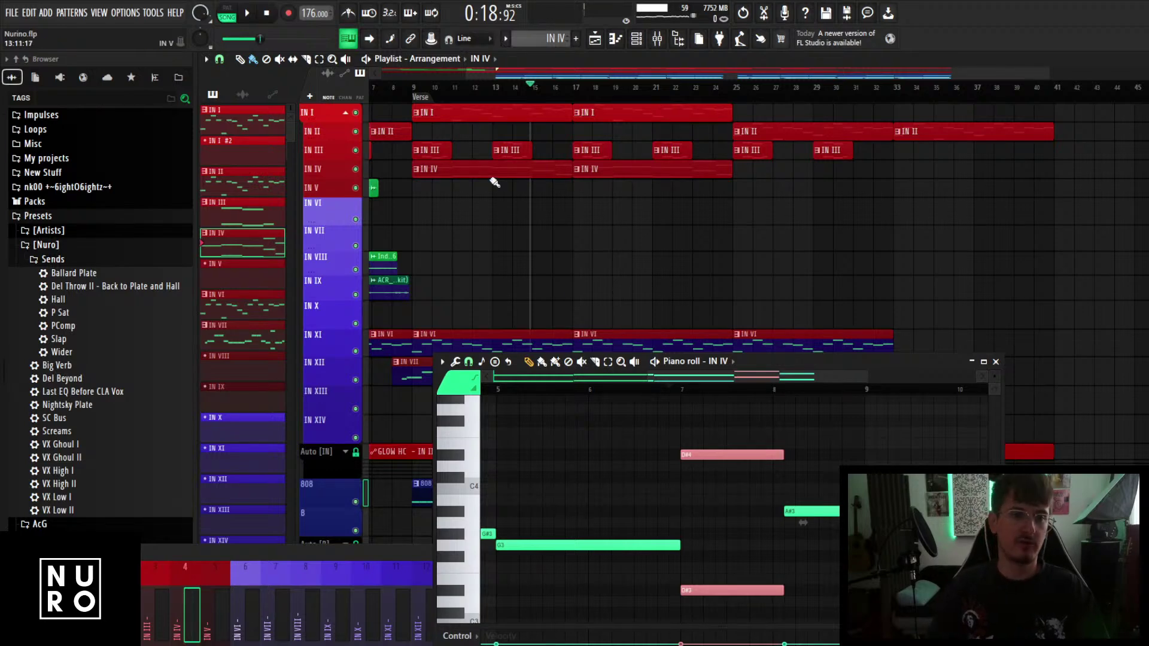
Solo the IN IV track and play its revised notes from the verse.
{"action": "scroll", "coordinate": [460, 150], "scroll_direction": "down", "scroll_amount": 1}
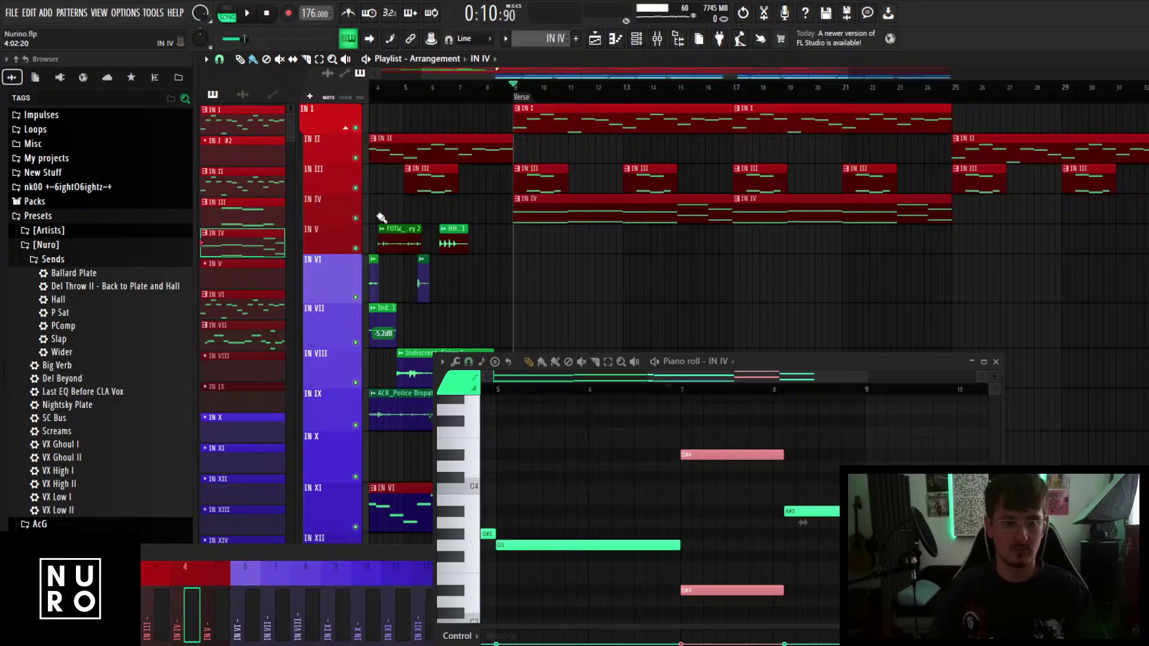
{"action": "left_click", "coordinate": [356, 218], "text": "ctrl"}
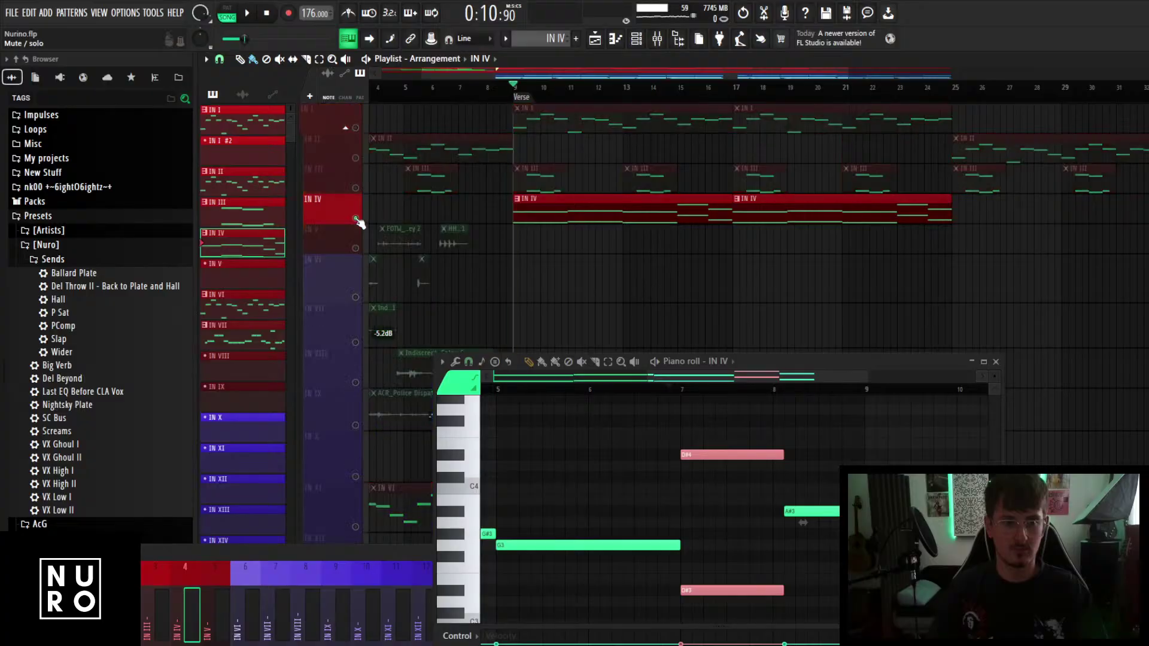
{"action": "key", "text": "space"}
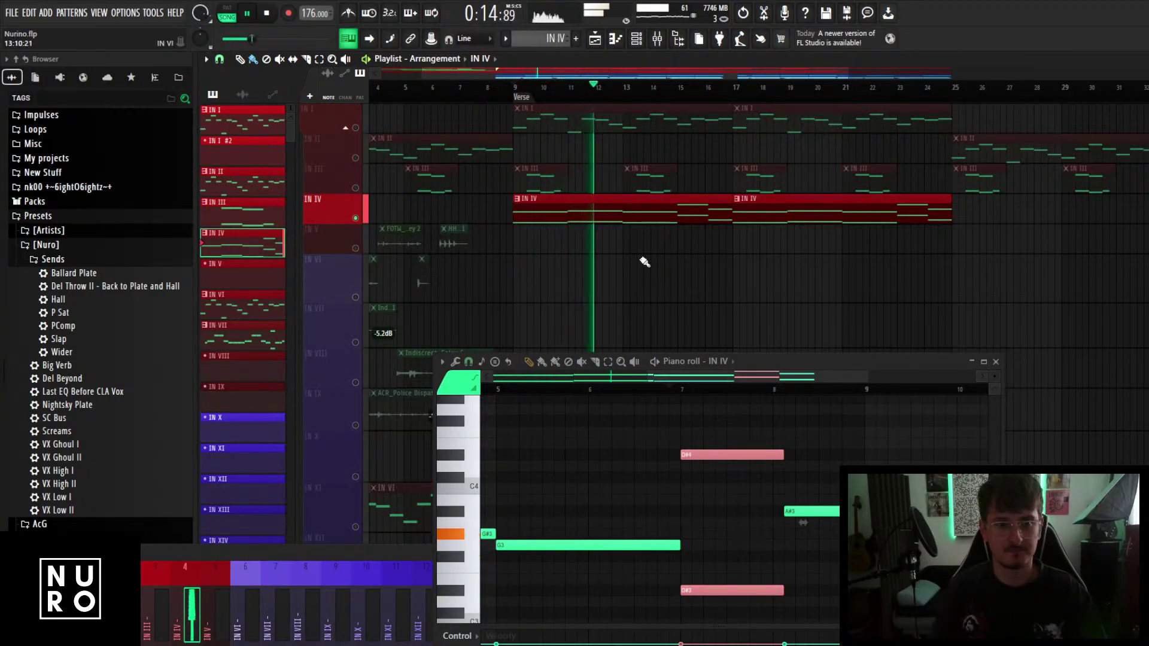
{"action": "scroll", "coordinate": [652, 258], "scroll_direction": "down", "scroll_amount": 5}
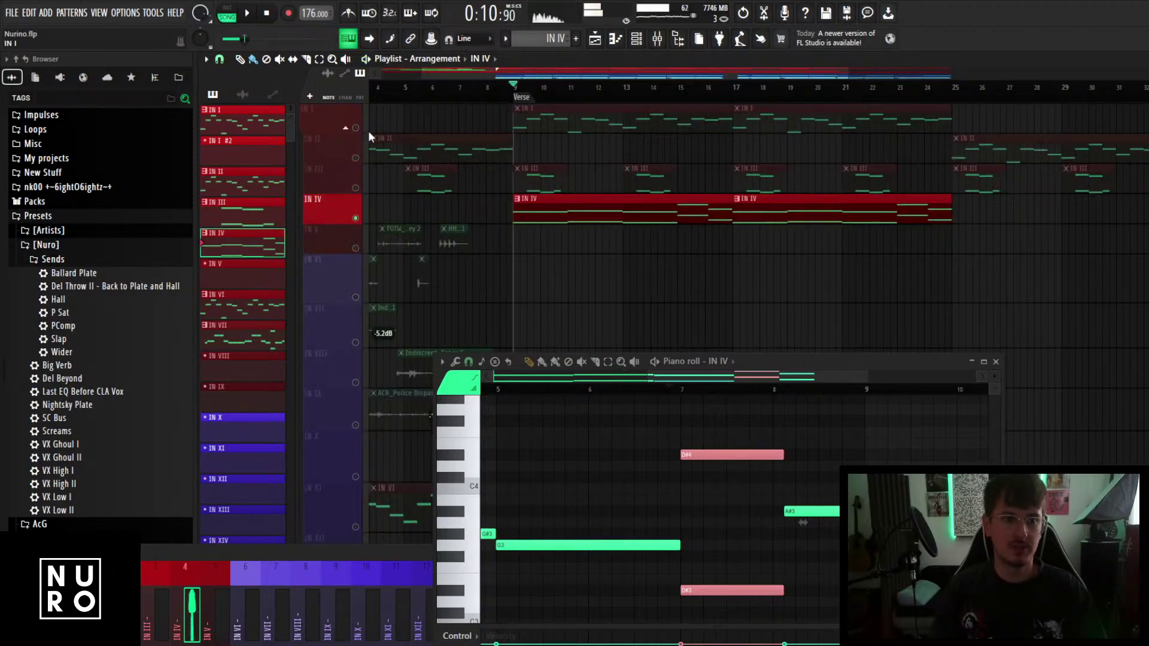
Unmute IN I and play it together with IN IV from the verse.
{"action": "left_click", "coordinate": [357, 129]}
{"action": "key", "text": "space"}
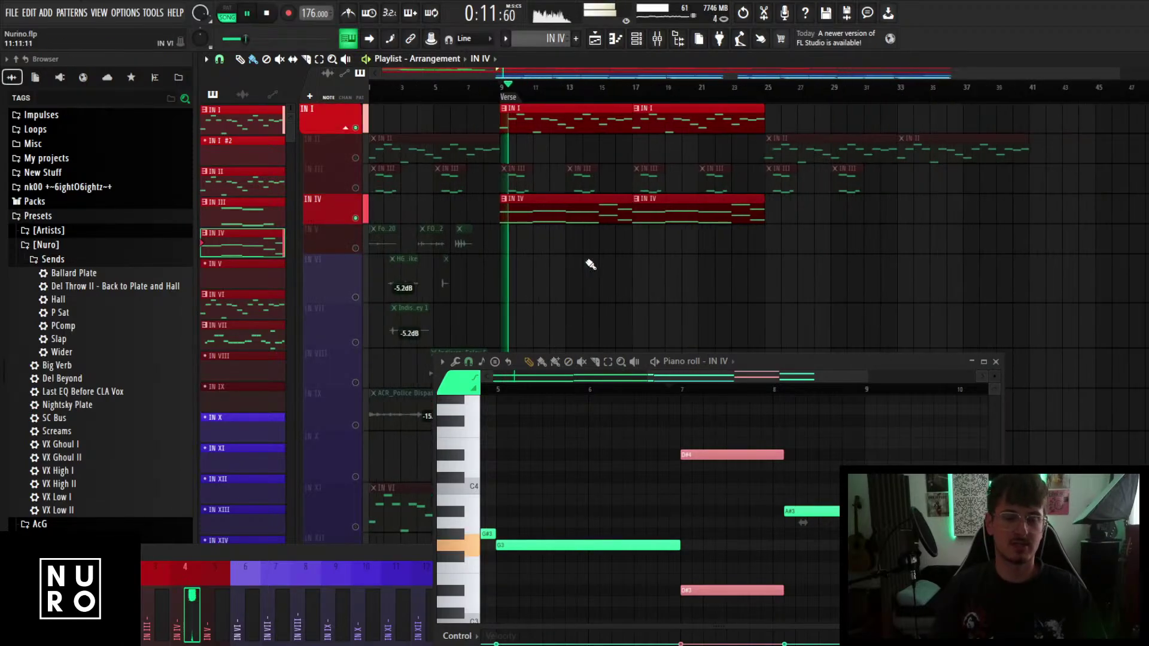
{"action": "scroll", "coordinate": [591, 264], "scroll_direction": "down", "scroll_amount": 3}
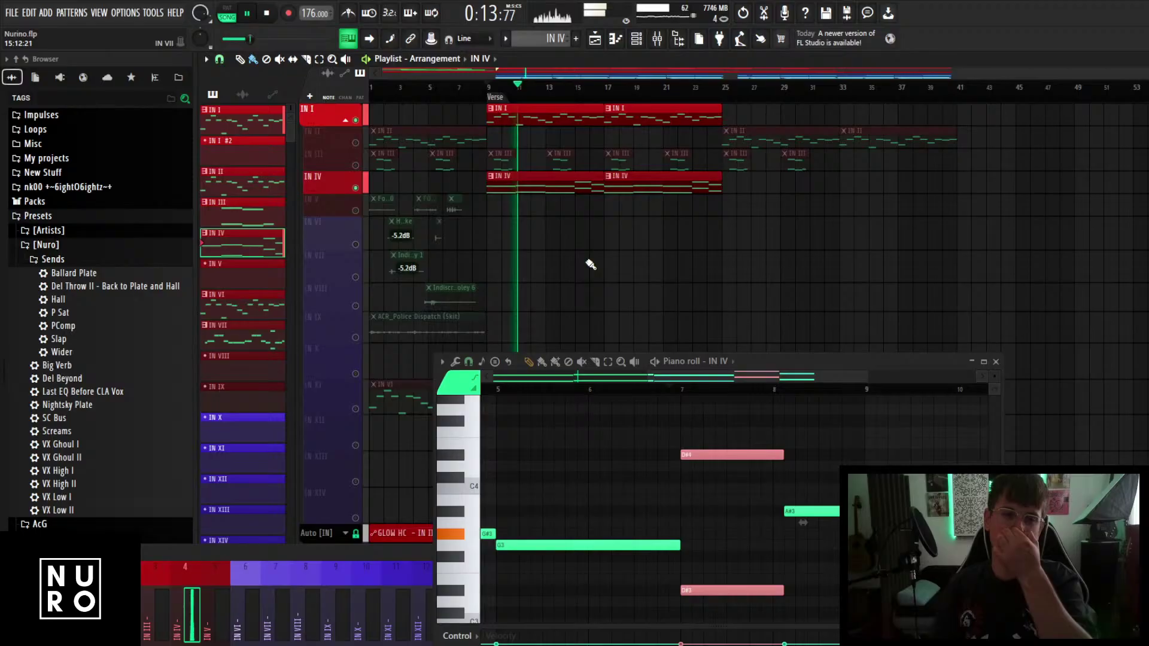
{"action": "key", "text": "space"}
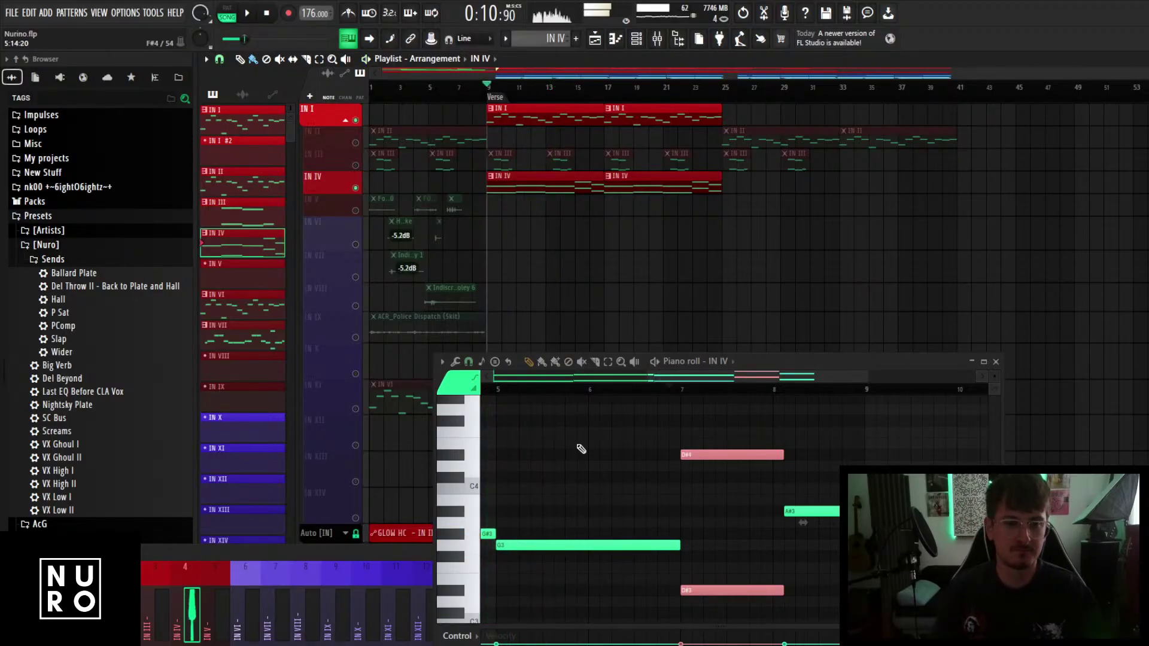
Reposition the piano roll, select all IN IV notes, and apply the Strum and Randomize tools to them.
{"action": "left_click_drag", "start_coordinate": [782, 365], "coordinate": [837, 149]}
{"action": "key", "text": "ctrl+a"}
{"action": "scroll", "coordinate": [760, 298], "scroll_direction": "down", "scroll_amount": 3}
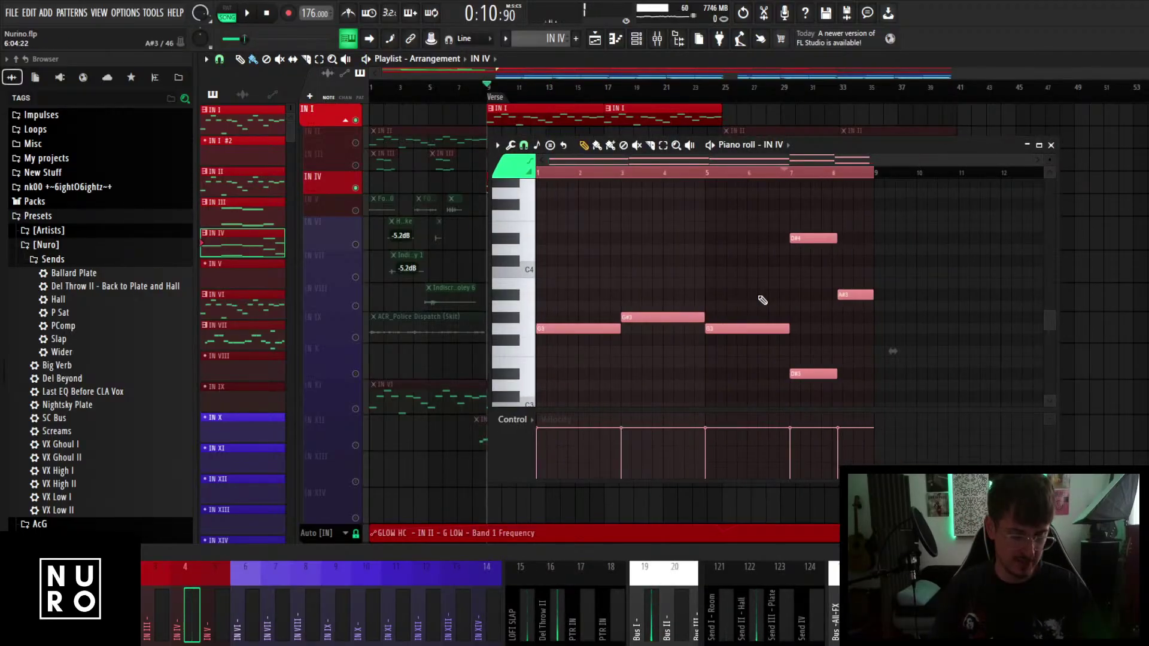
{"action": "key", "text": "alt+s"}
{"action": "left_click", "coordinate": [683, 384]}
{"action": "key", "text": "alt+r"}
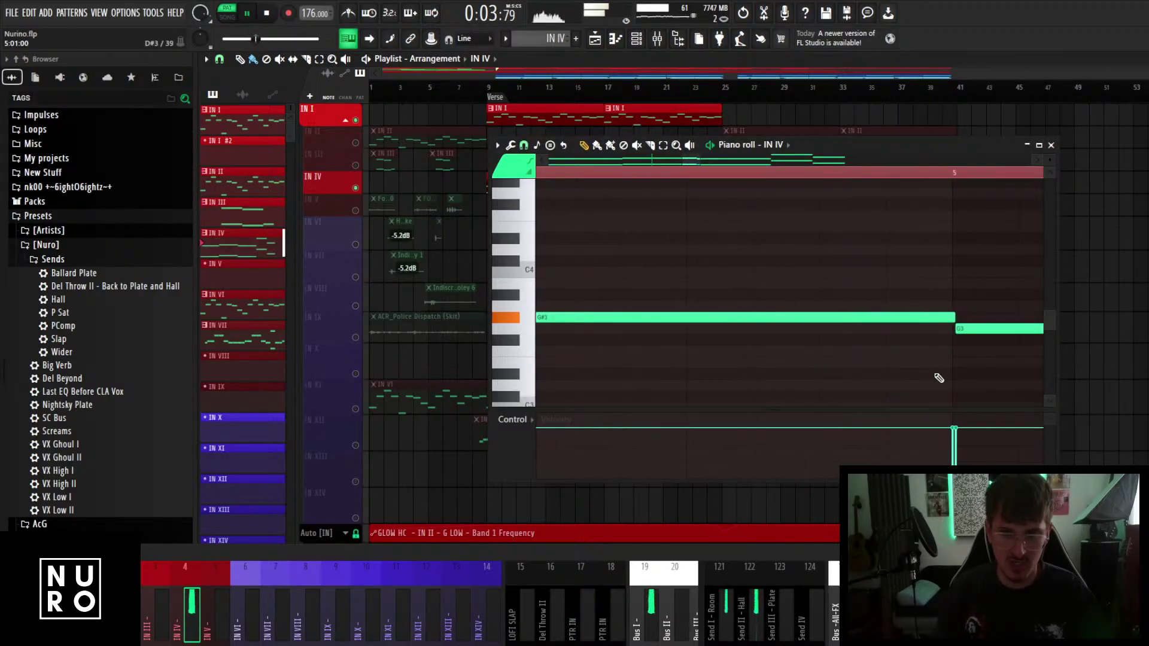
Play back the humanized IN IV notes in the piano roll, stop, and close the piano roll.
{"action": "scroll", "coordinate": [596, 349], "scroll_direction": "down", "scroll_amount": 8}
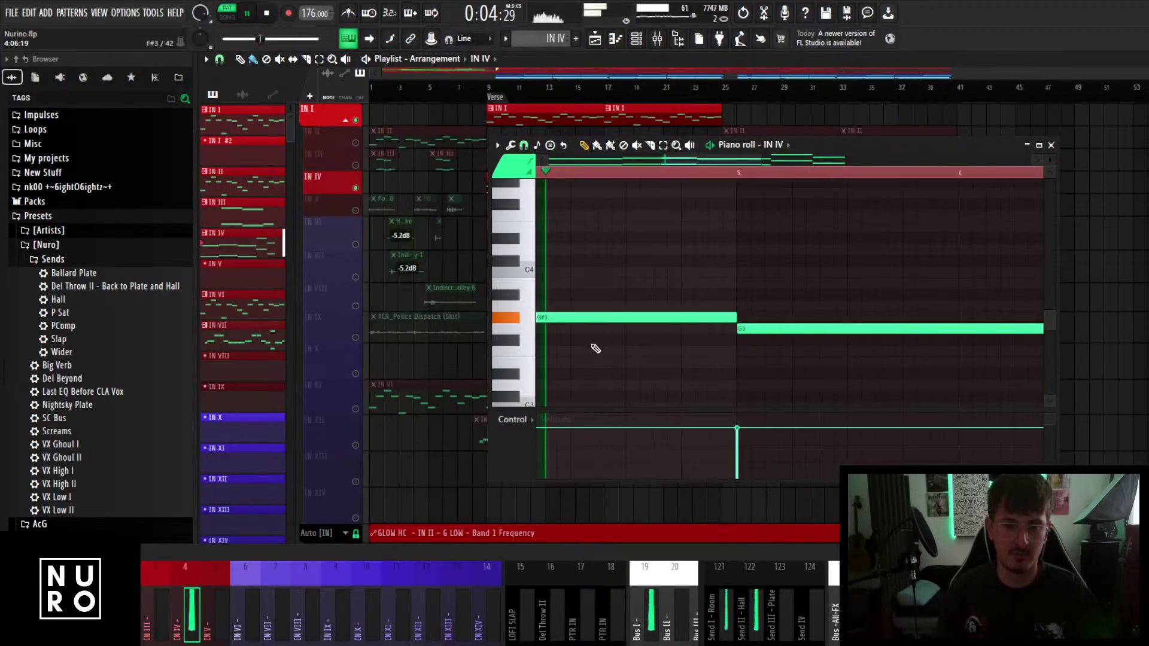
{"action": "scroll", "coordinate": [598, 328], "scroll_direction": "down", "scroll_amount": 4}
{"action": "key", "text": "space"}
{"action": "scroll", "coordinate": [601, 331], "scroll_direction": "up", "scroll_amount": 1}
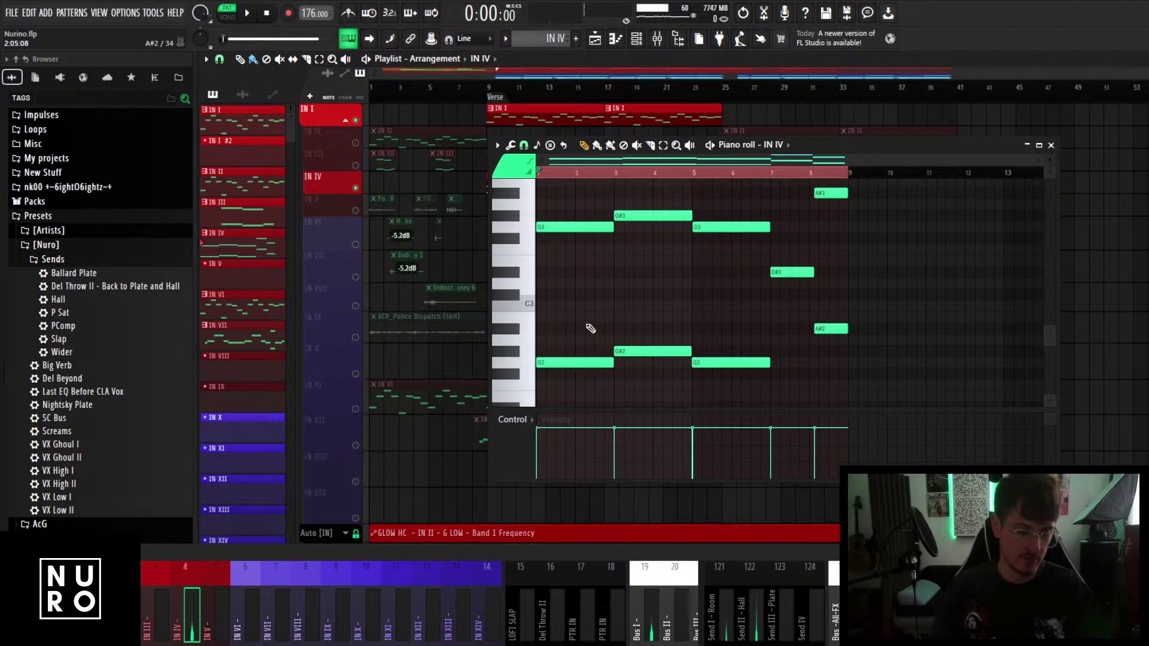
{"action": "scroll", "coordinate": [845, 336], "scroll_direction": "up", "scroll_amount": 4}
{"action": "left_click", "coordinate": [1051, 146]}
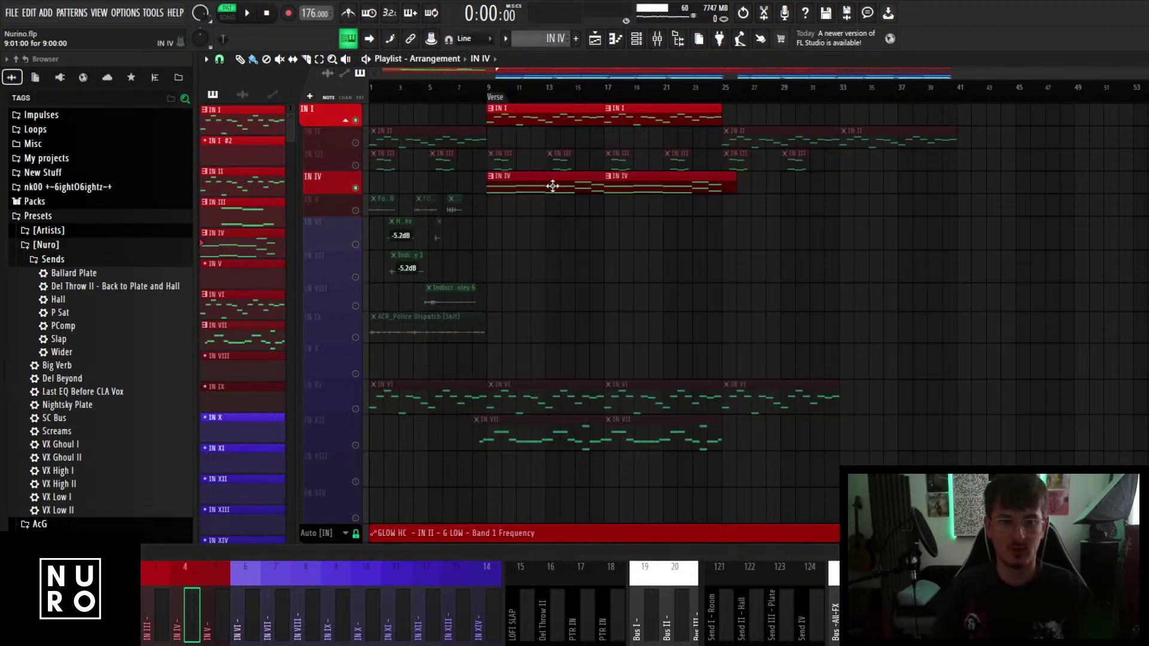
Trim the overhanging IN IV clip in the playlist so it ends together with IN I at bar 25.
{"action": "left_click_drag", "start_coordinate": [770, 208], "coordinate": [573, 214]}
{"action": "left_click_drag", "start_coordinate": [766, 230], "coordinate": [527, 180]}
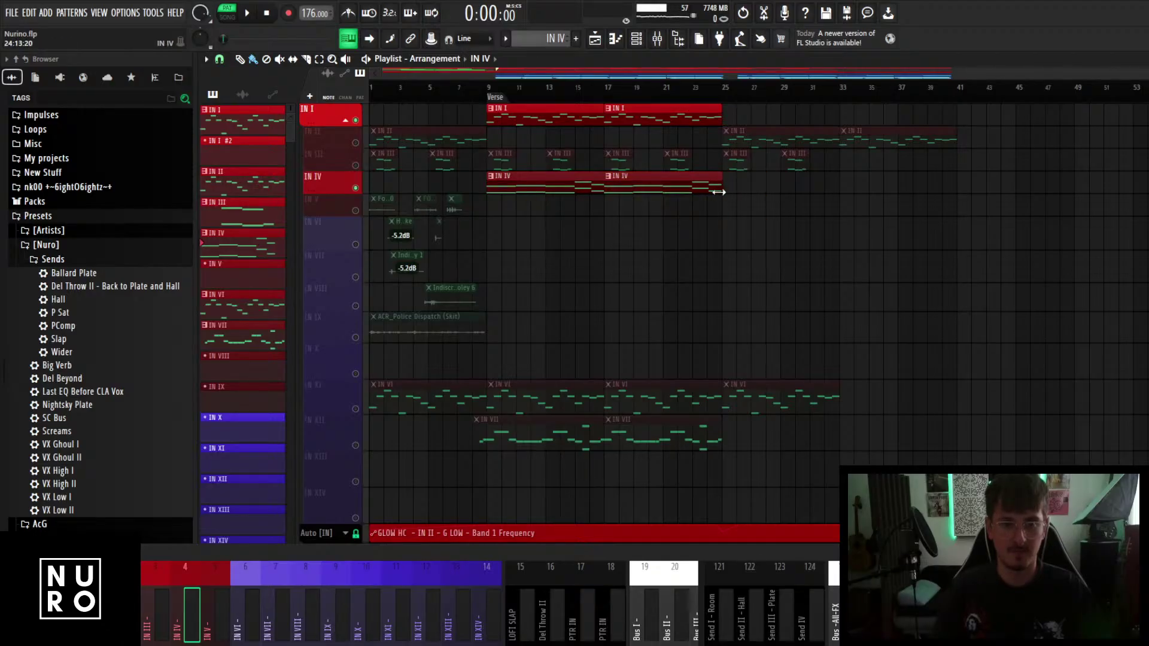
{"action": "double_click", "coordinate": [716, 189]}
{"action": "left_click", "coordinate": [1051, 145]}
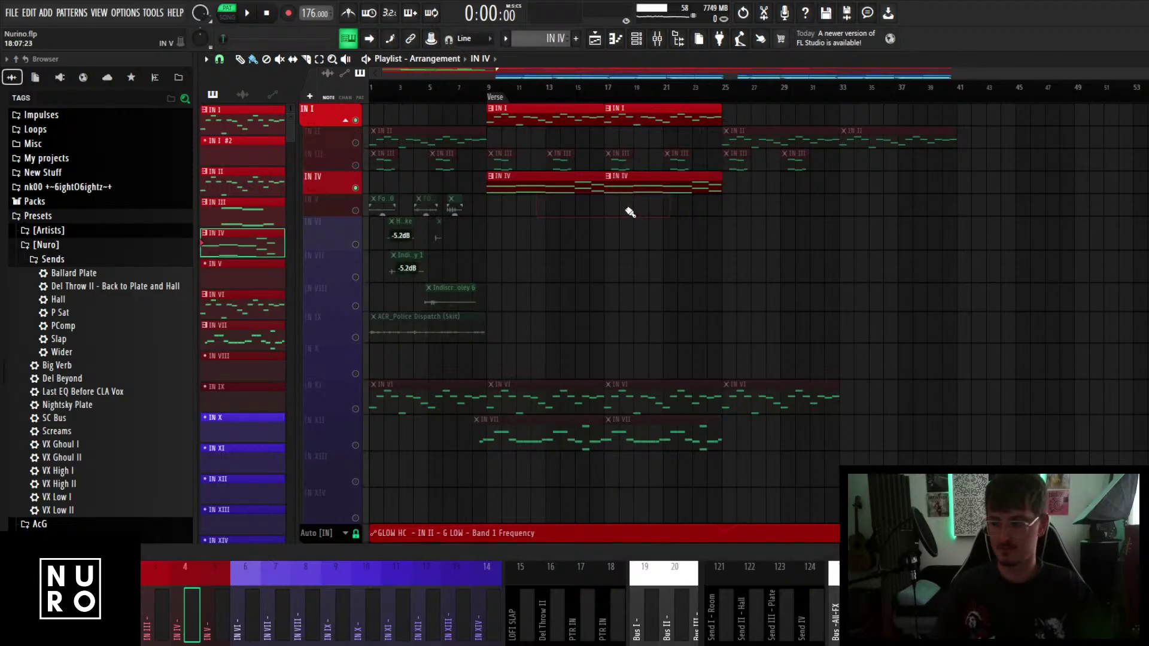
Play IN I and the revised IN IV together from the Verse marker.
{"action": "scroll", "coordinate": [467, 162], "scroll_direction": "up", "scroll_amount": 4}
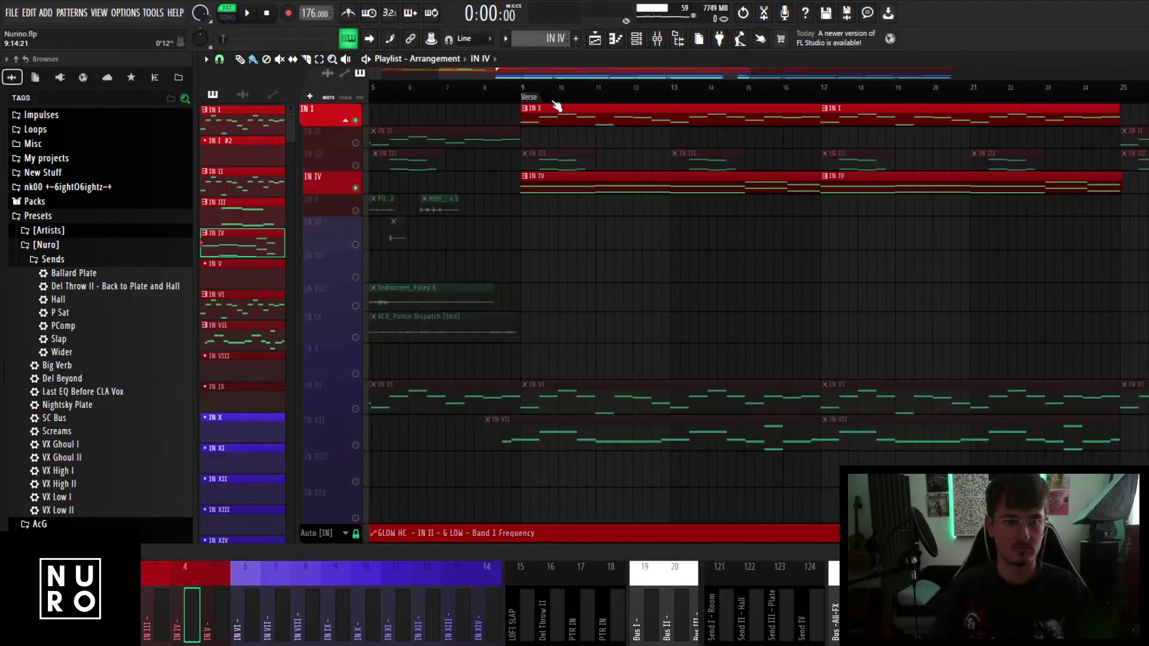
{"action": "left_click", "coordinate": [522, 97]}
{"action": "key", "text": "space"}
{"action": "scroll", "coordinate": [522, 97], "scroll_direction": "up", "scroll_amount": 5}
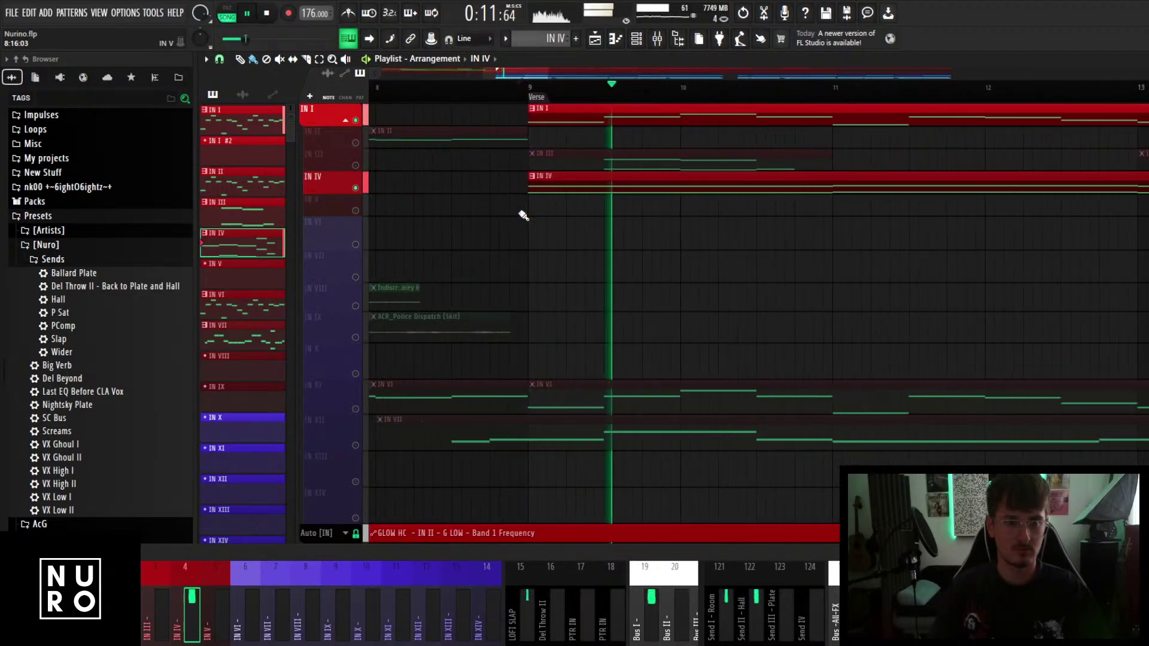
Select the IN V pattern and place its clip at the start of the verse below IN IV.
{"action": "left_click", "coordinate": [509, 39]}
{"action": "left_click", "coordinate": [526, 189]}
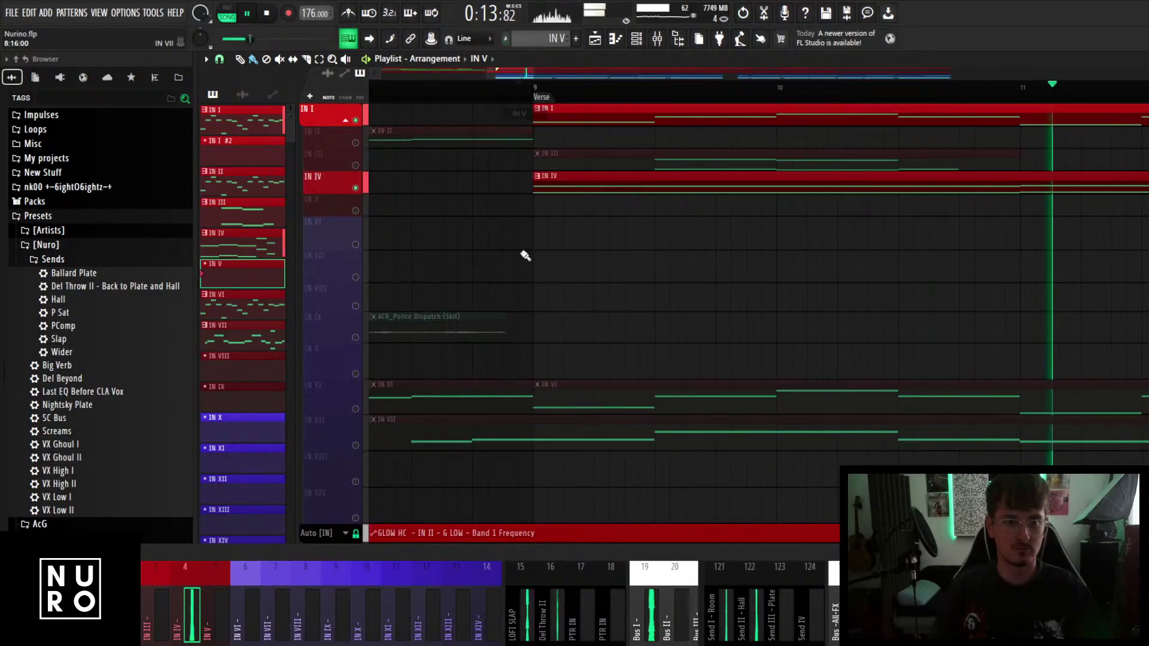
{"action": "left_click", "coordinate": [536, 202]}
Open the IN V channel's piano roll and paste the IN IV notes into it, leaving them deselected.
{"action": "left_click", "coordinate": [637, 39]}
{"action": "right_click", "coordinate": [691, 417]}
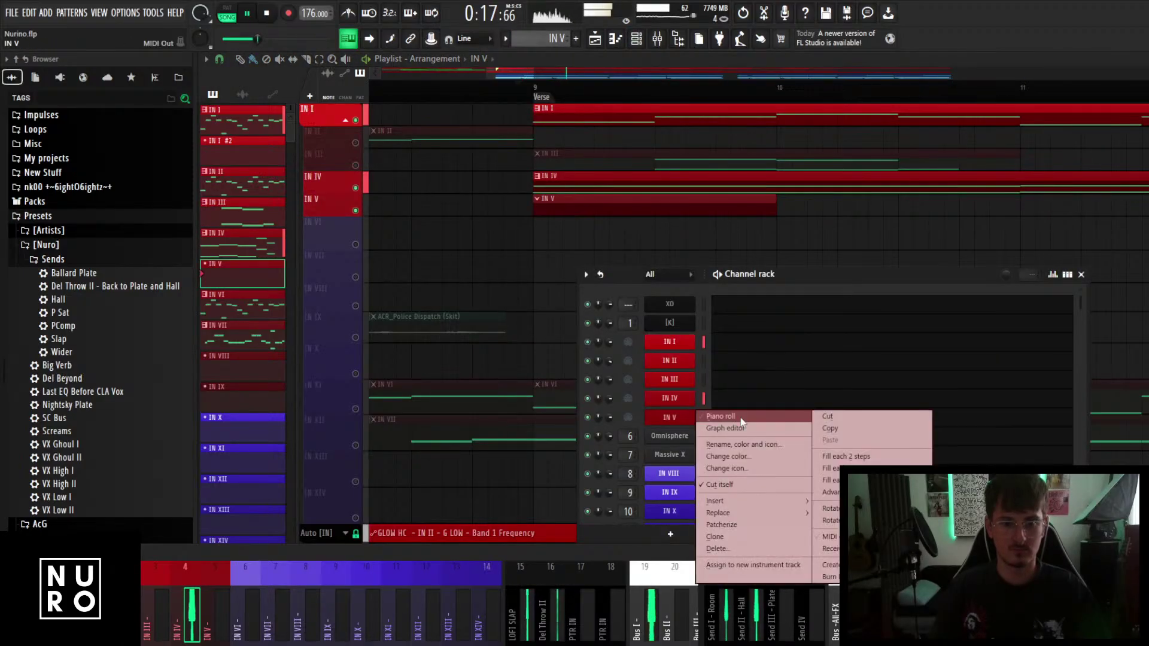
{"action": "left_click", "coordinate": [724, 417]}
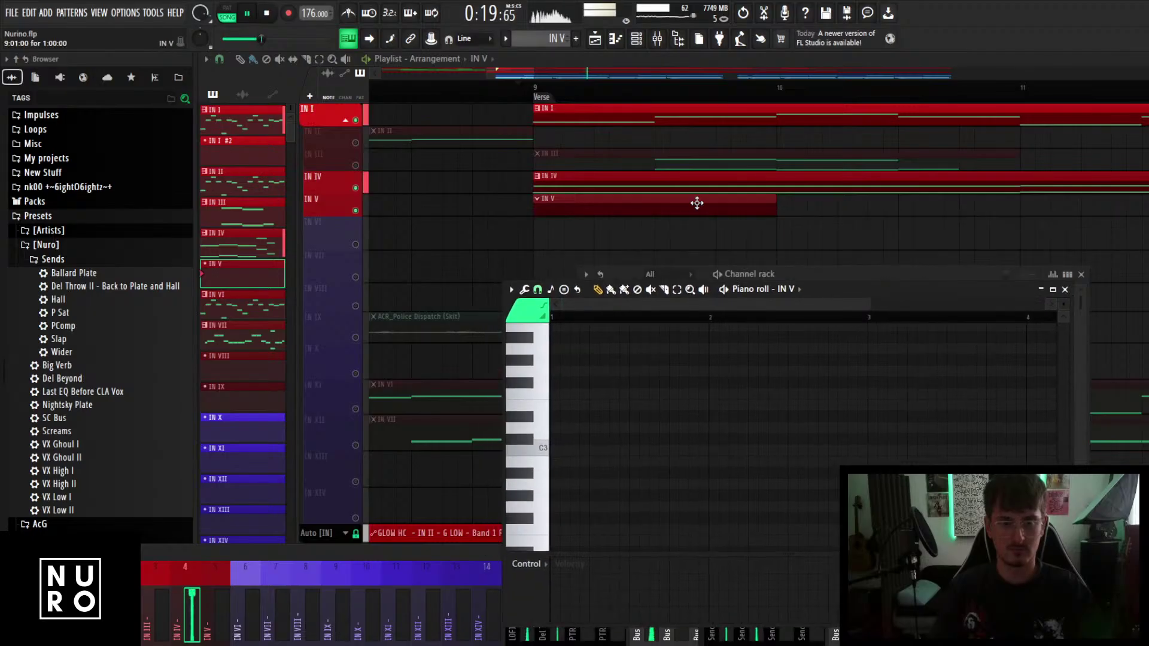
{"action": "left_click_drag", "start_coordinate": [885, 289], "coordinate": [844, 250]}
{"action": "key", "text": "ctrl+v"}
{"action": "key", "text": "ctrl+d"}
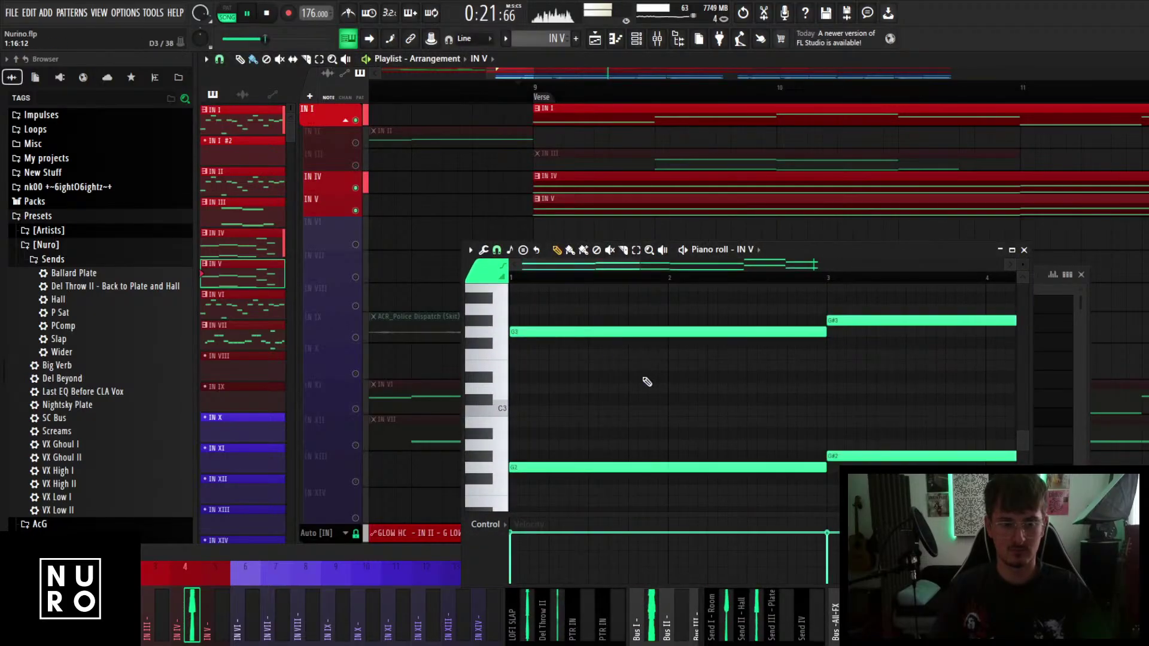
Solo the IN V track, play it from the verse, and close its piano roll.
{"action": "key", "text": "space"}
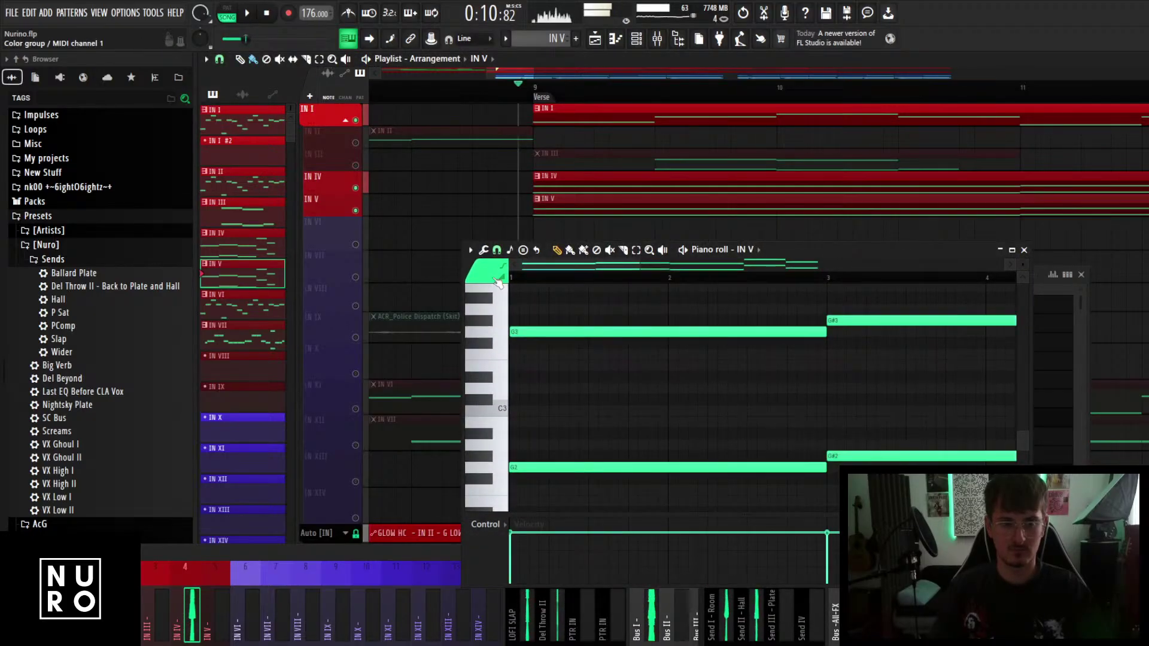
{"action": "key", "text": "space"}
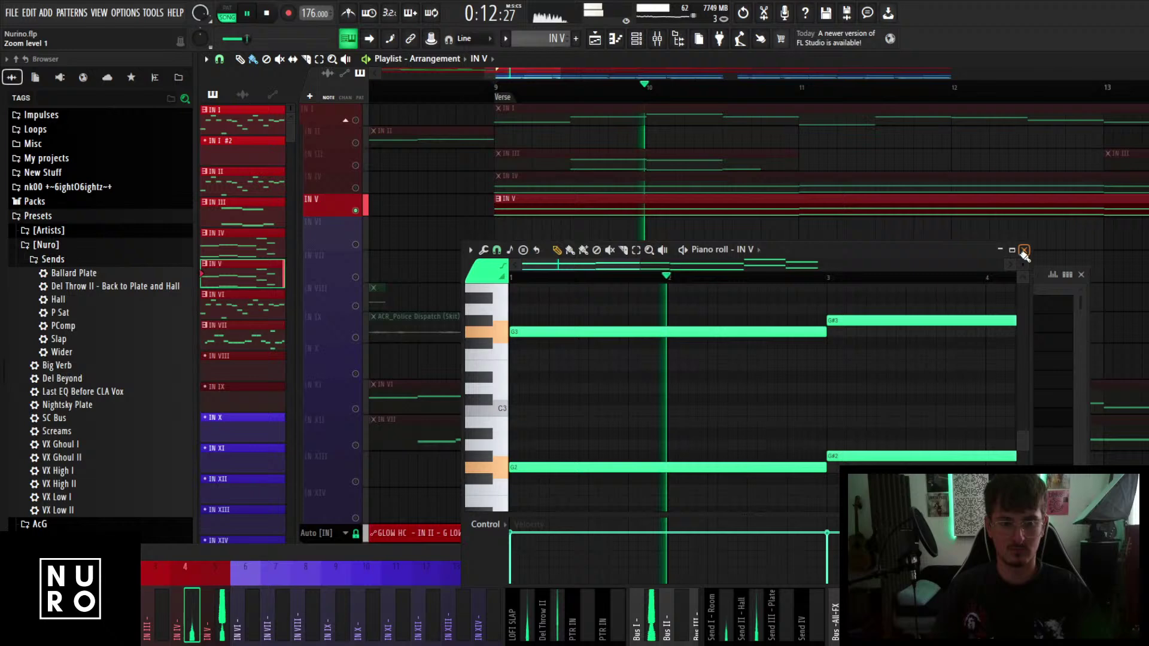
{"action": "left_click", "coordinate": [1024, 250]}
{"action": "key", "text": "space"}
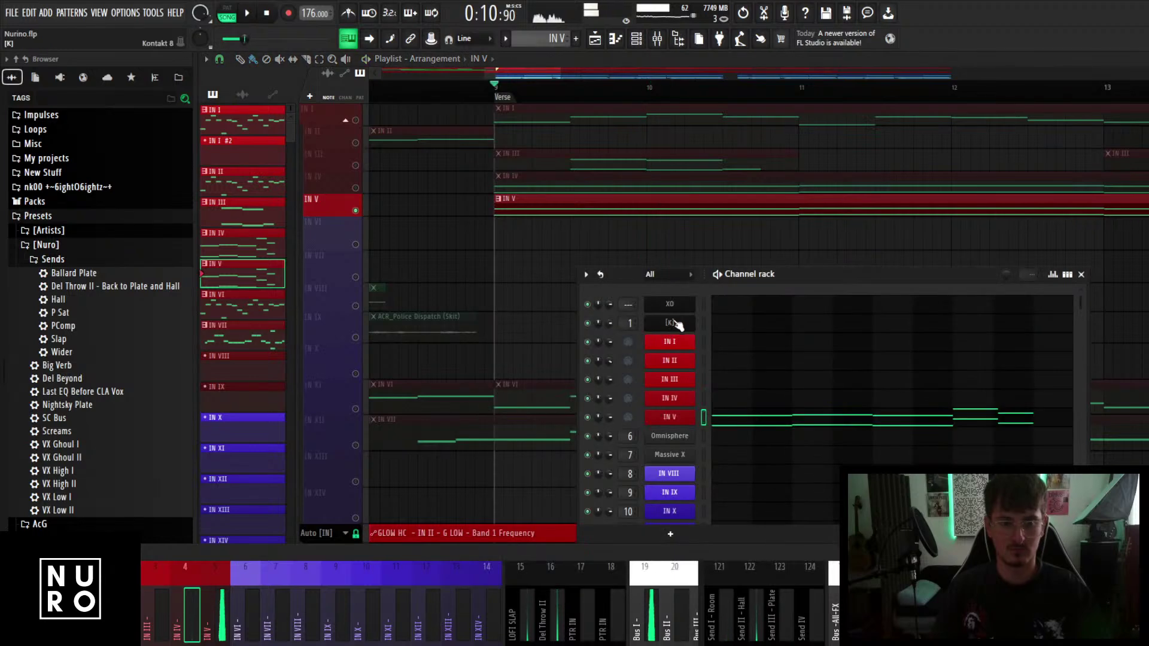
Open the [K] Kontakt channel, switch it to the rack view with the libraries list, and collapse the Adey Legato instrument.
{"action": "left_click", "coordinate": [675, 325]}
{"action": "left_click_drag", "start_coordinate": [612, 414], "coordinate": [620, 277]}
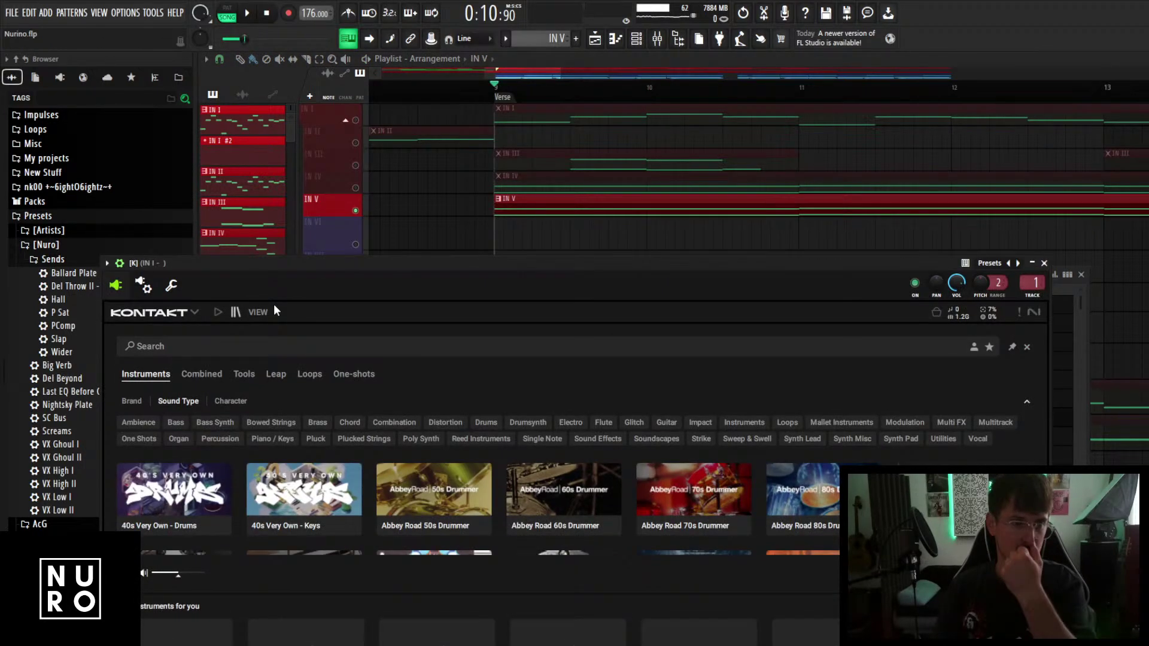
{"action": "left_click", "coordinate": [235, 312]}
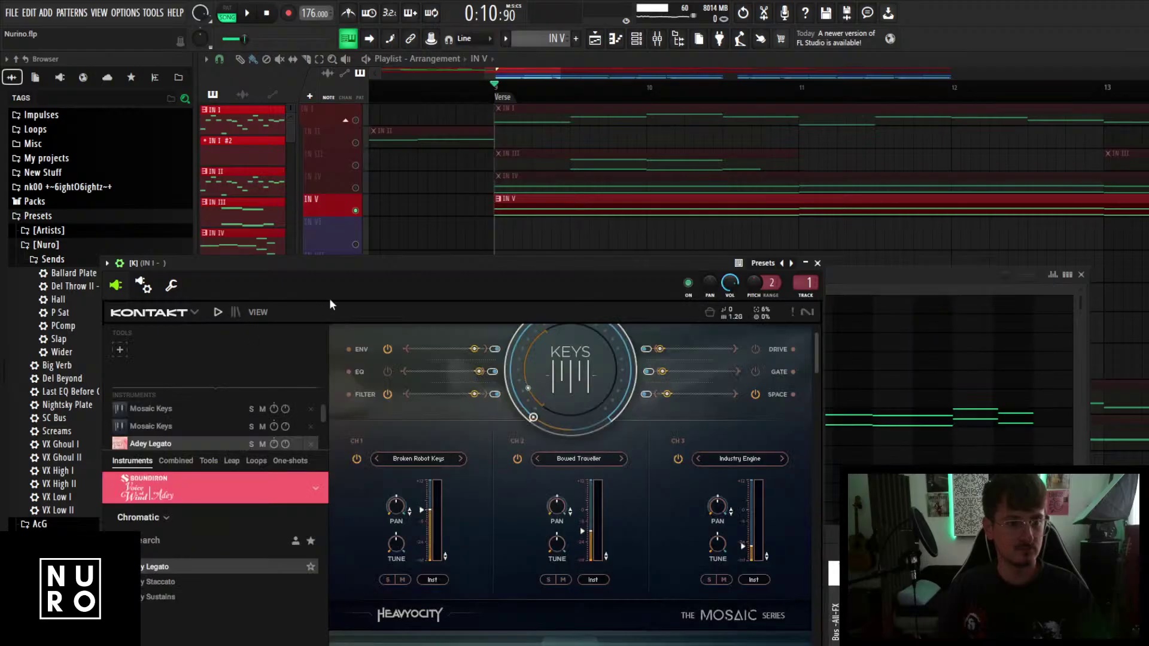
{"action": "left_click", "coordinate": [258, 312]}
{"action": "left_click", "coordinate": [272, 328]}
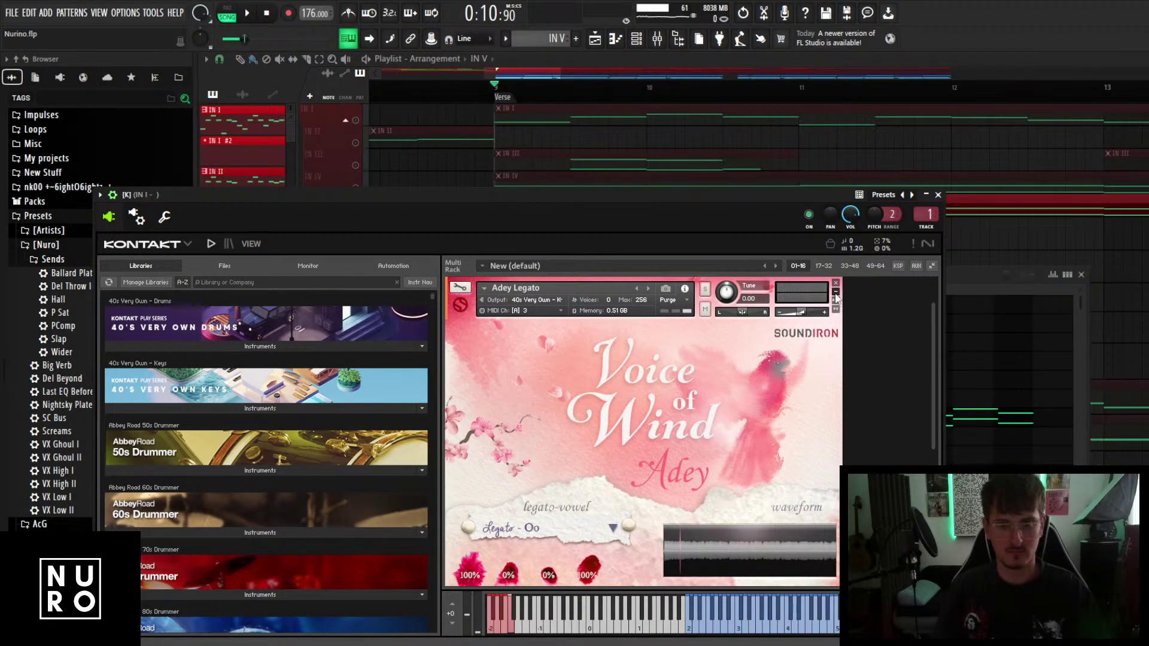
{"action": "left_click", "coordinate": [836, 295]}
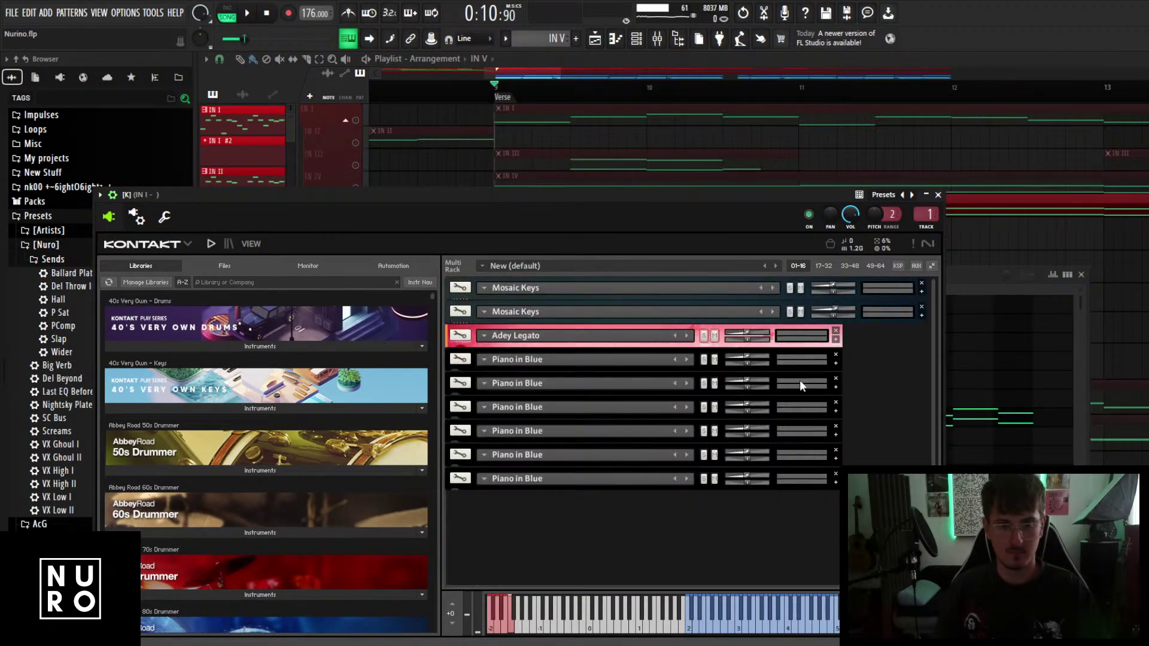
Search the Kontakt libraries for sonora and look through the listed libraries for a vocal one.
{"action": "left_click", "coordinate": [259, 284]}
{"action": "type", "text": "a"}
{"action": "type", "text": "oa"}
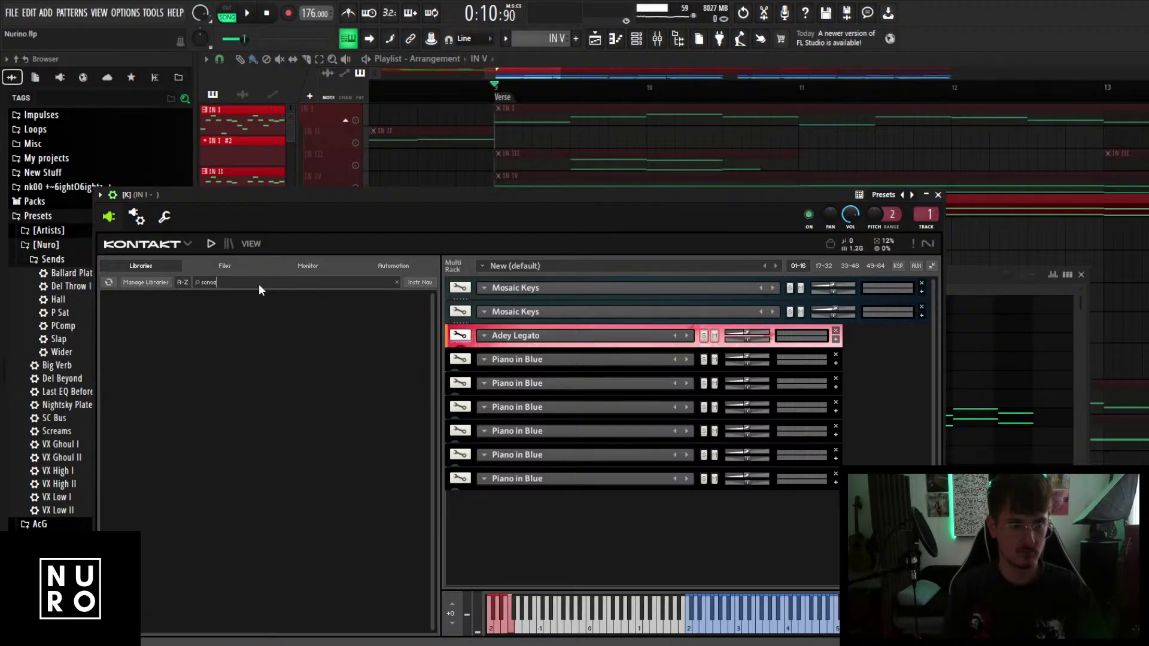
{"action": "key", "text": "BackSpace"}
{"action": "type", "text": "ra"}
{"action": "scroll", "coordinate": [200, 509], "scroll_direction": "down", "scroll_amount": 2}
{"action": "left_click", "coordinate": [108, 282]}
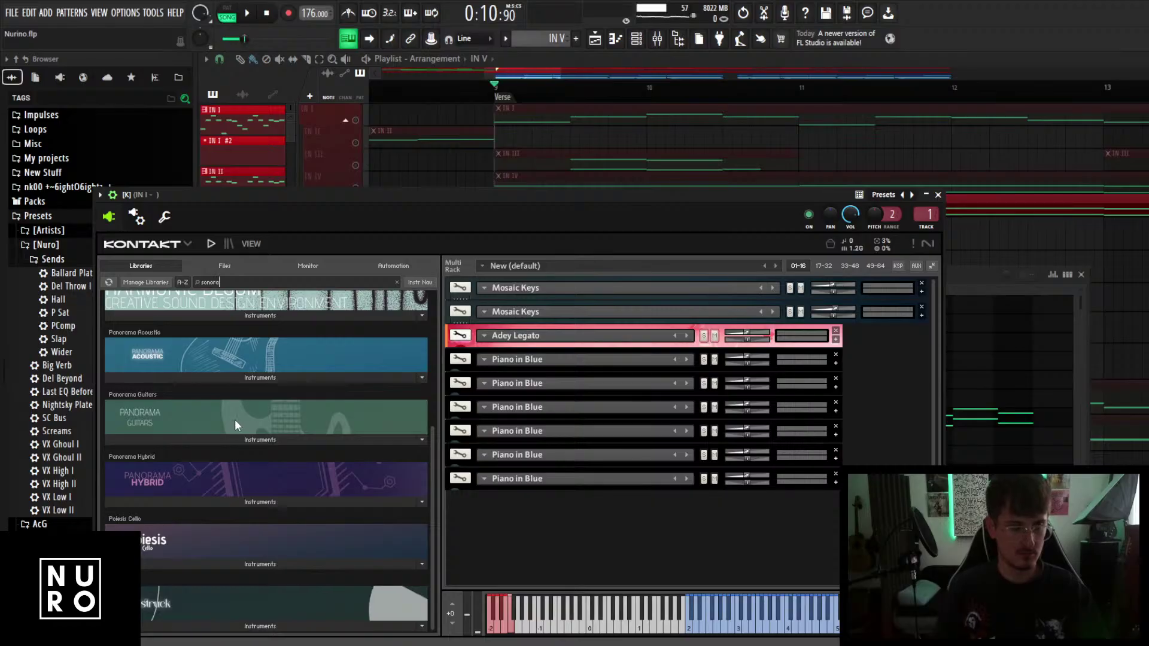
{"action": "scroll", "coordinate": [235, 419], "scroll_direction": "up", "scroll_amount": 3}
{"action": "scroll", "coordinate": [236, 423], "scroll_direction": "down", "scroll_amount": 2}
{"action": "left_click_drag", "start_coordinate": [439, 233], "coordinate": [537, 134]}
{"action": "scroll", "coordinate": [379, 440], "scroll_direction": "up", "scroll_amount": 4}
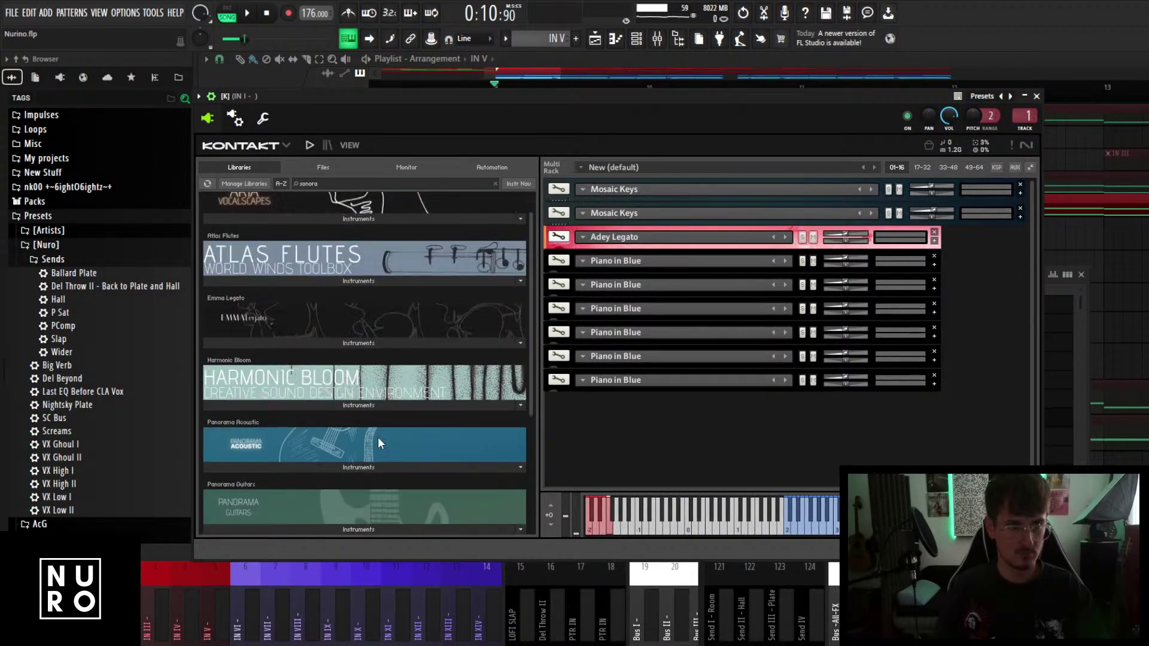
{"action": "scroll", "coordinate": [378, 442], "scroll_direction": "down", "scroll_amount": 4}
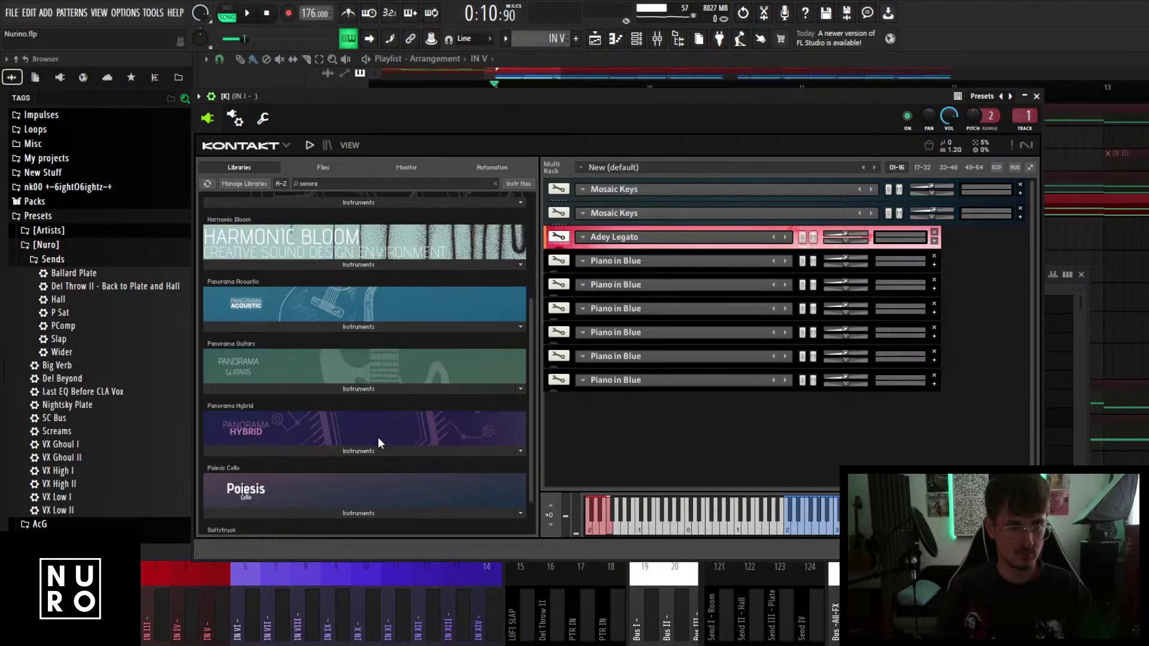
Search the Kontakt libraries for heavyoc and find the Sonara library in the list.
{"action": "double_click", "coordinate": [308, 184]}
{"action": "type", "text": "heavyo"}
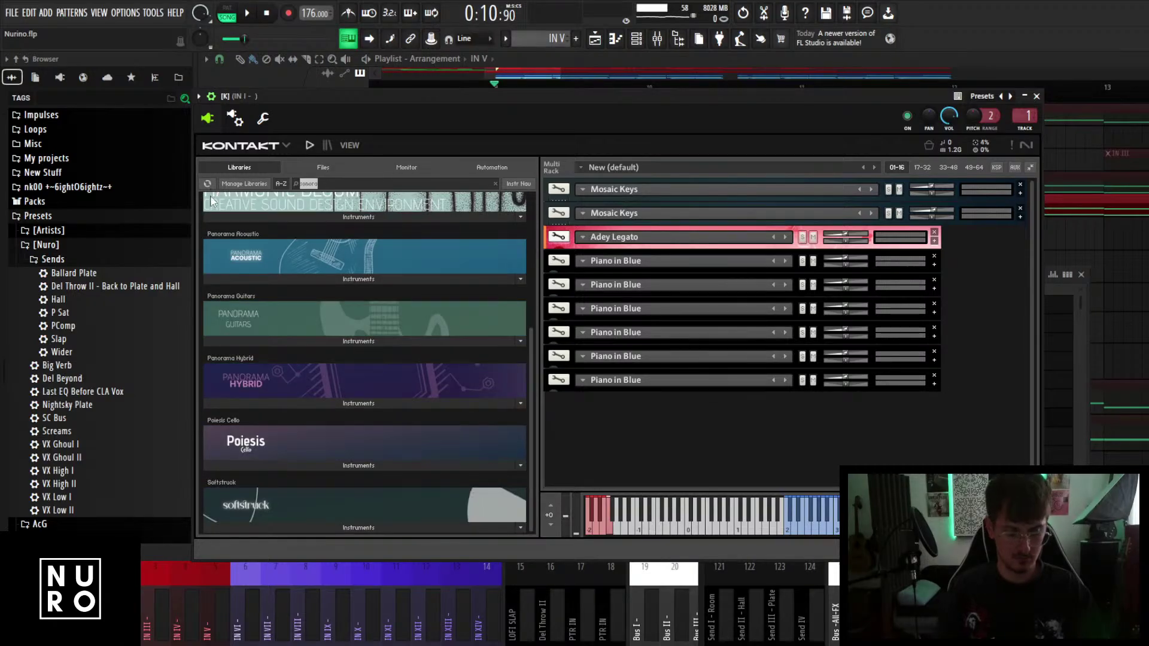
{"action": "type", "text": "o"}
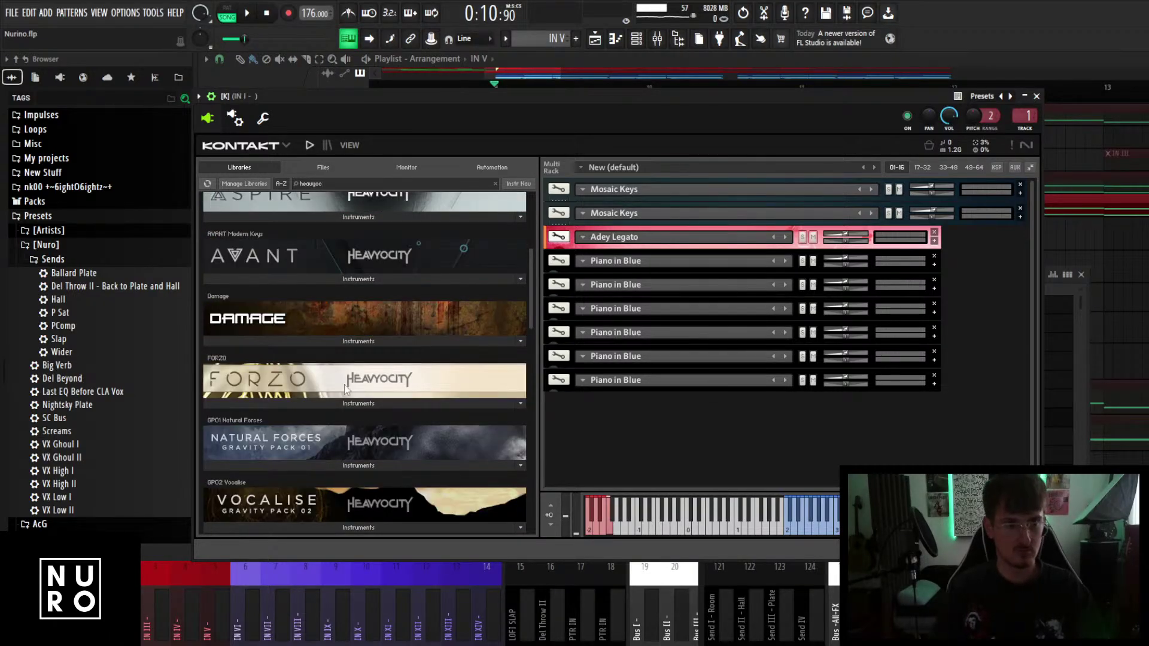
{"action": "scroll", "coordinate": [364, 396], "scroll_direction": "down", "scroll_amount": 5}
{"action": "scroll", "coordinate": [366, 400], "scroll_direction": "down", "scroll_amount": 8}
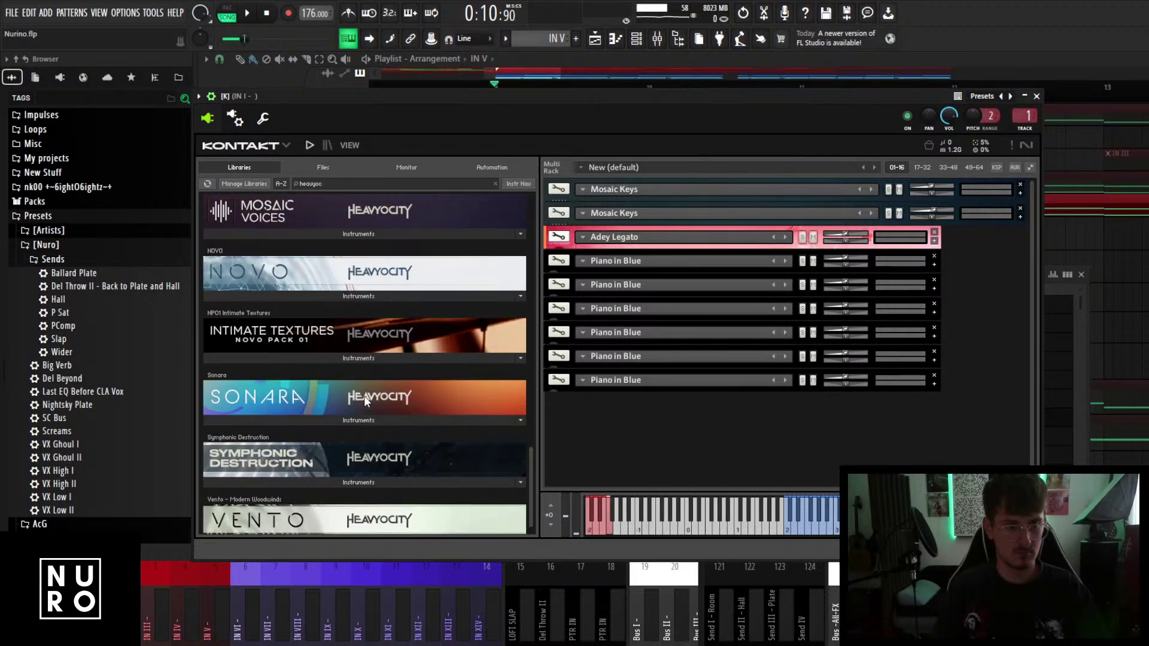
Expand the Sonara library's instruments and load III Sonara Menu in place of the second Piano in Blue in the rack.
{"action": "left_click", "coordinate": [364, 396]}
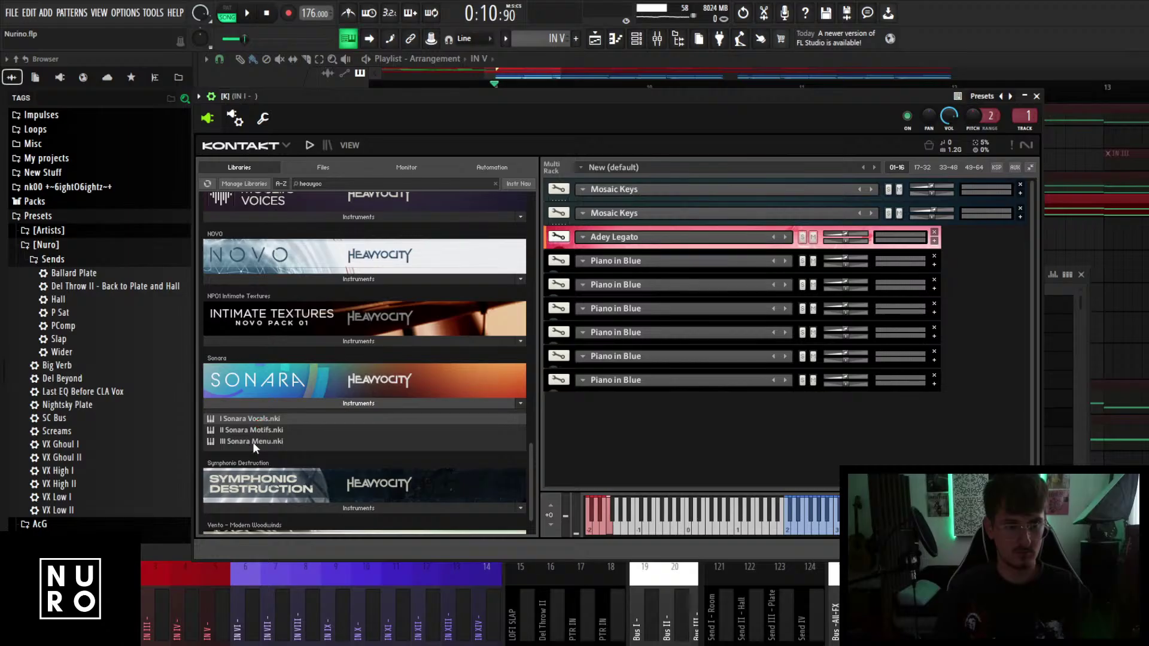
{"action": "left_click_drag", "start_coordinate": [253, 443], "coordinate": [644, 271]}
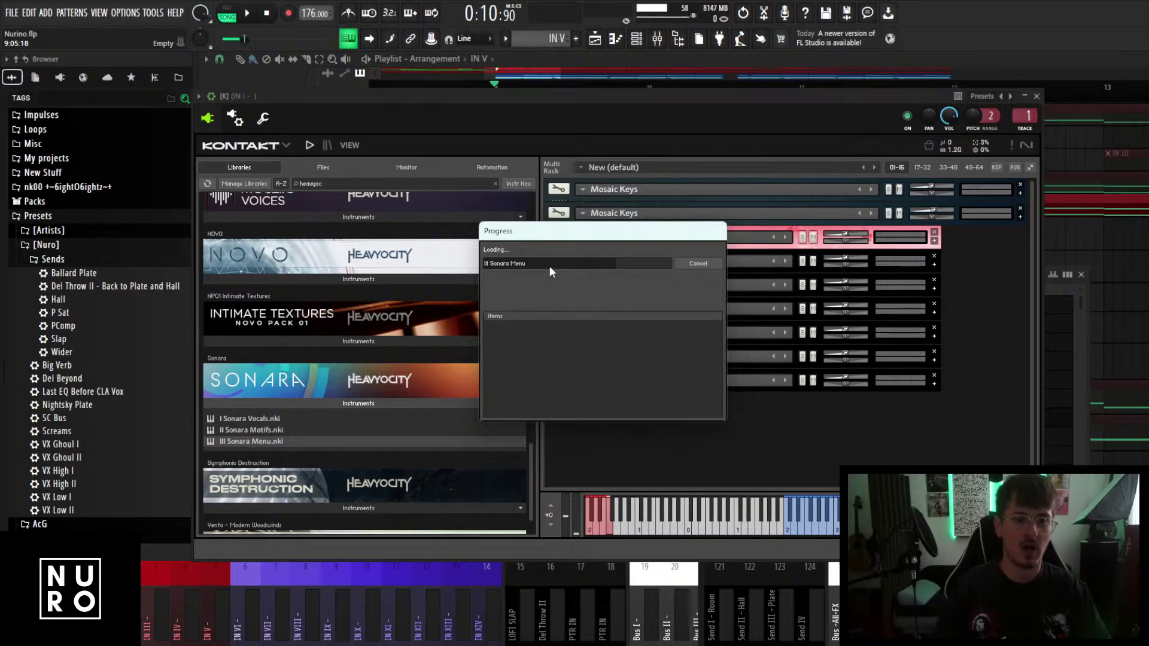
{"action": "left_click_drag", "start_coordinate": [585, 237], "coordinate": [616, 171]}
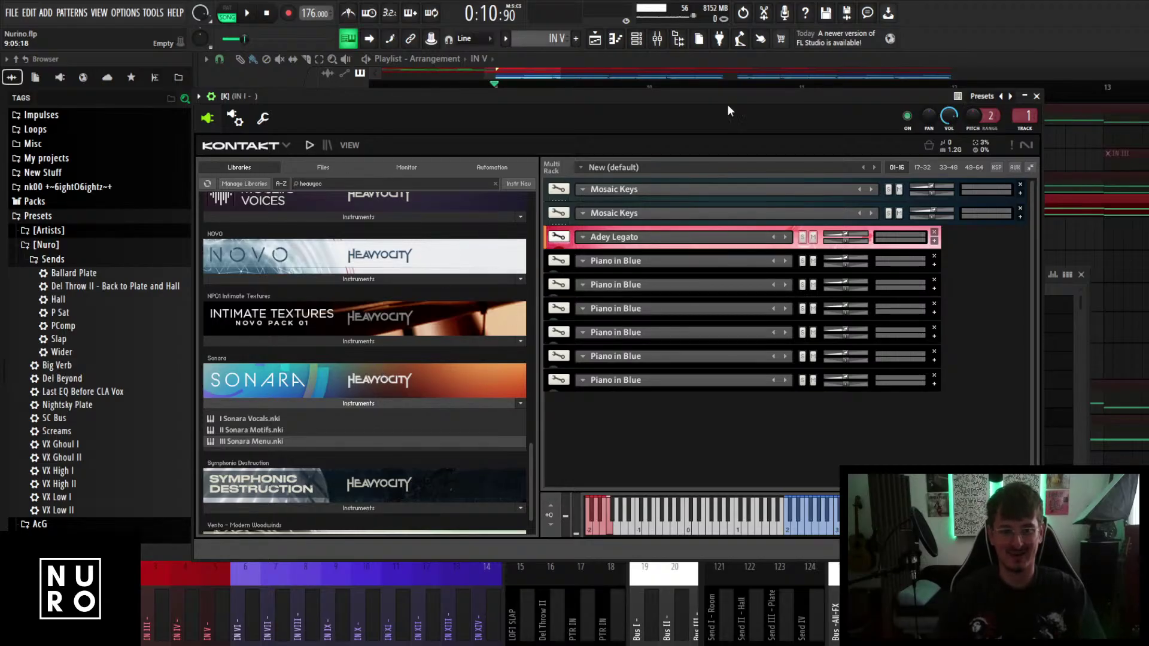
{"action": "key", "text": "F9"}
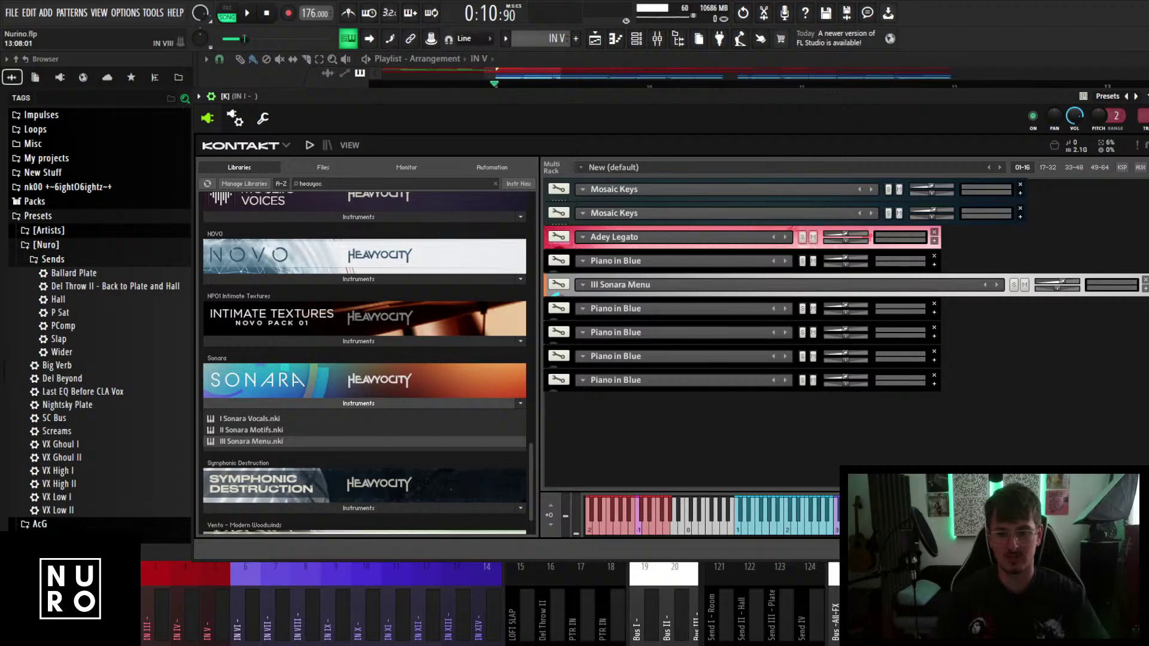
Expand III Sonara Menu, load the Single Textures preset 25 (C3) Moving Vowels - Mm Aye Ee, and audition it.
{"action": "left_click", "coordinate": [1146, 289]}
{"action": "left_click", "coordinate": [690, 303]}
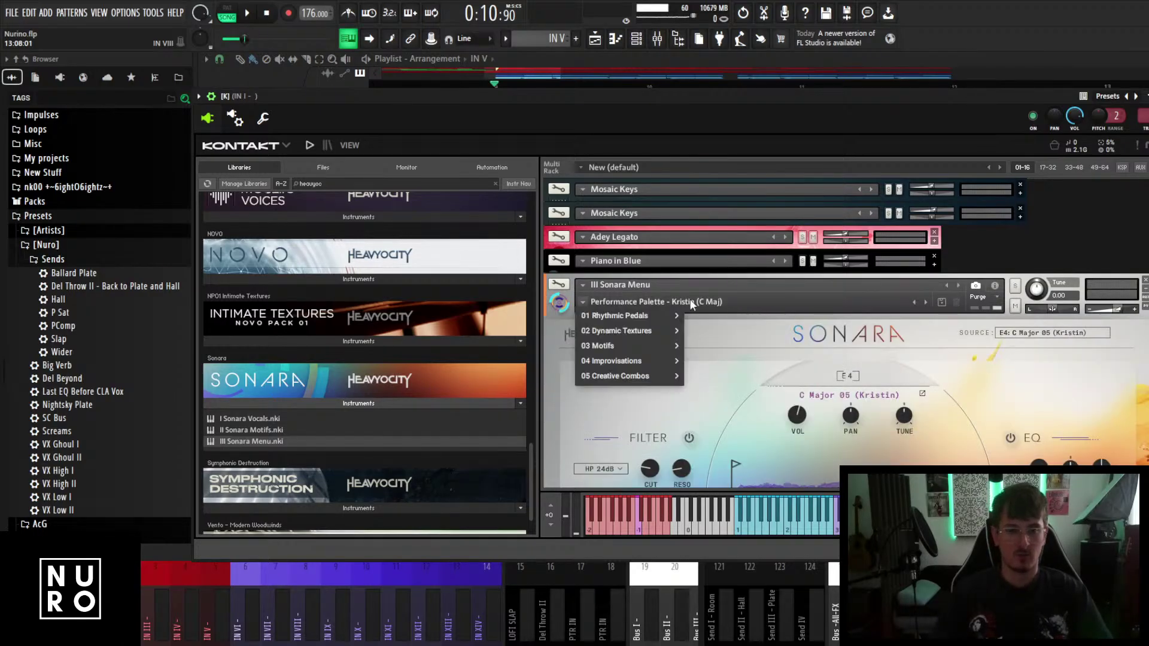
{"action": "left_click", "coordinate": [690, 303]}
{"action": "left_click", "coordinate": [690, 303]}
{"action": "mouse_move", "coordinate": [620, 340]}
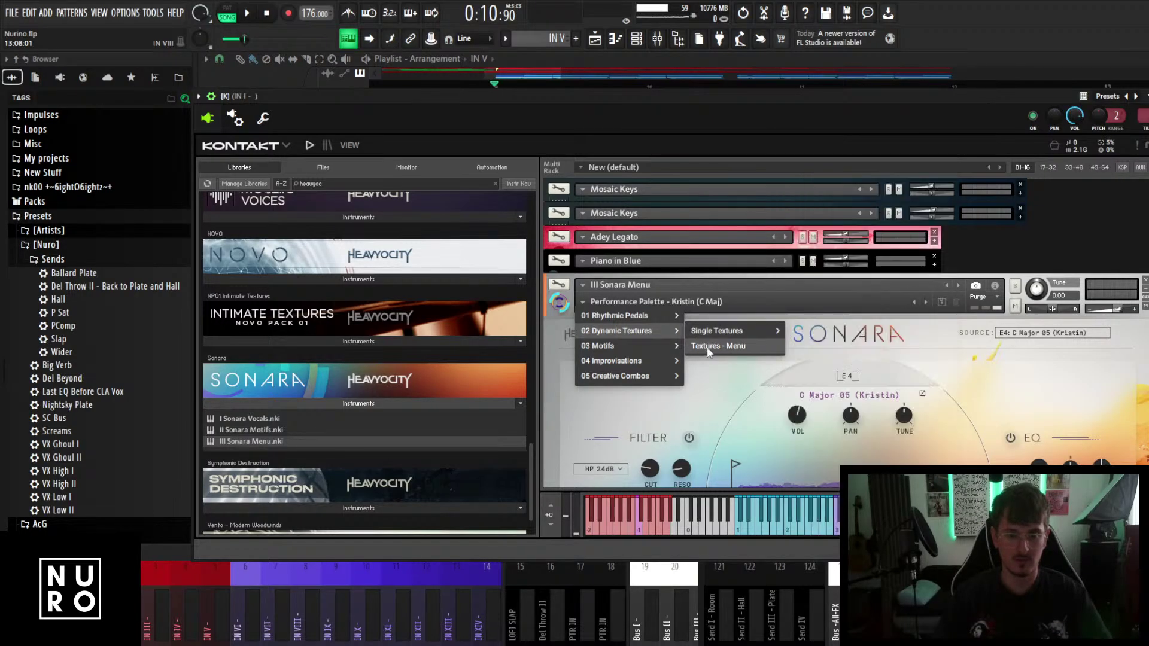
{"action": "mouse_move", "coordinate": [724, 330]}
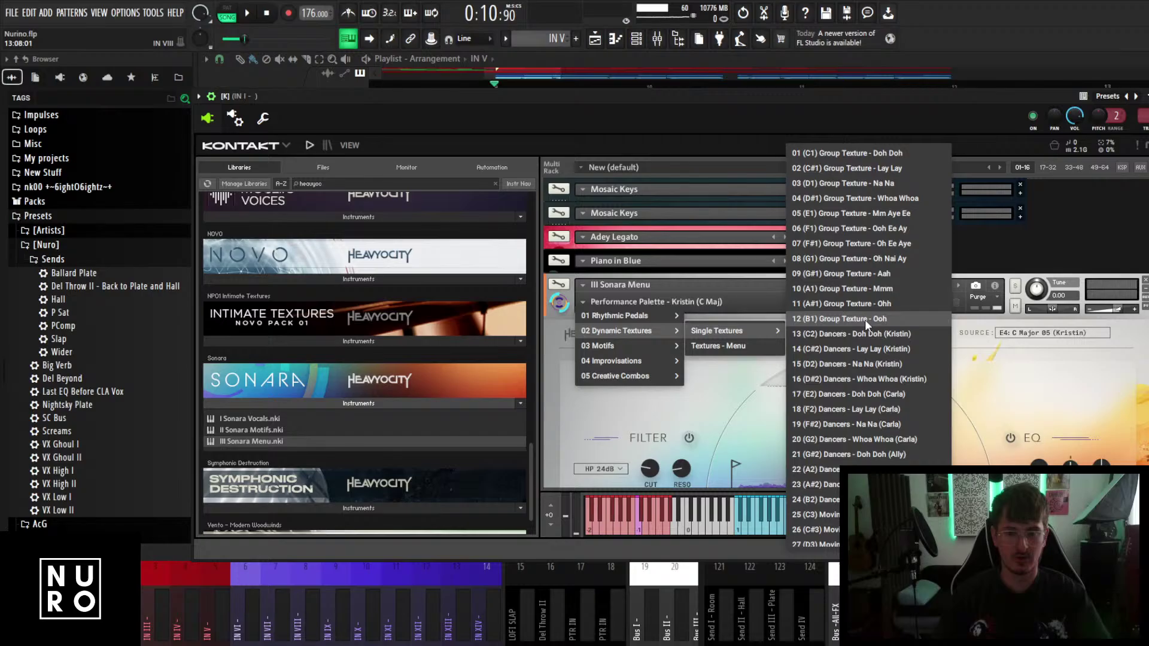
{"action": "scroll", "coordinate": [864, 319], "scroll_direction": "down", "scroll_amount": 3}
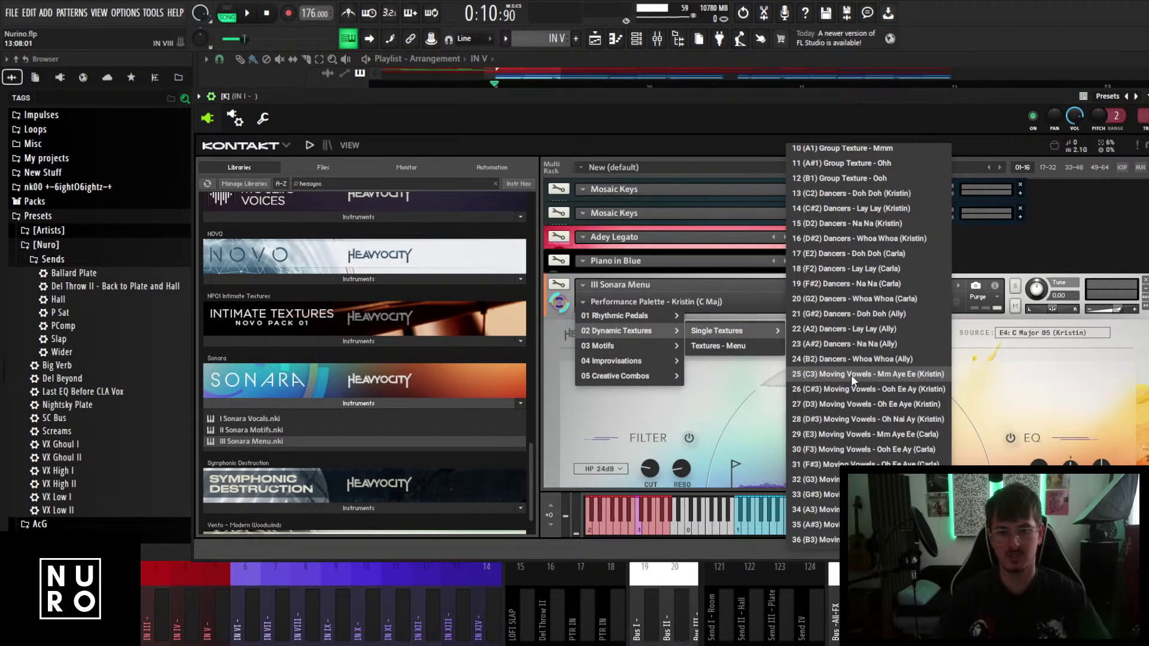
{"action": "left_click", "coordinate": [851, 374]}
{"action": "left_click", "coordinate": [819, 531]}
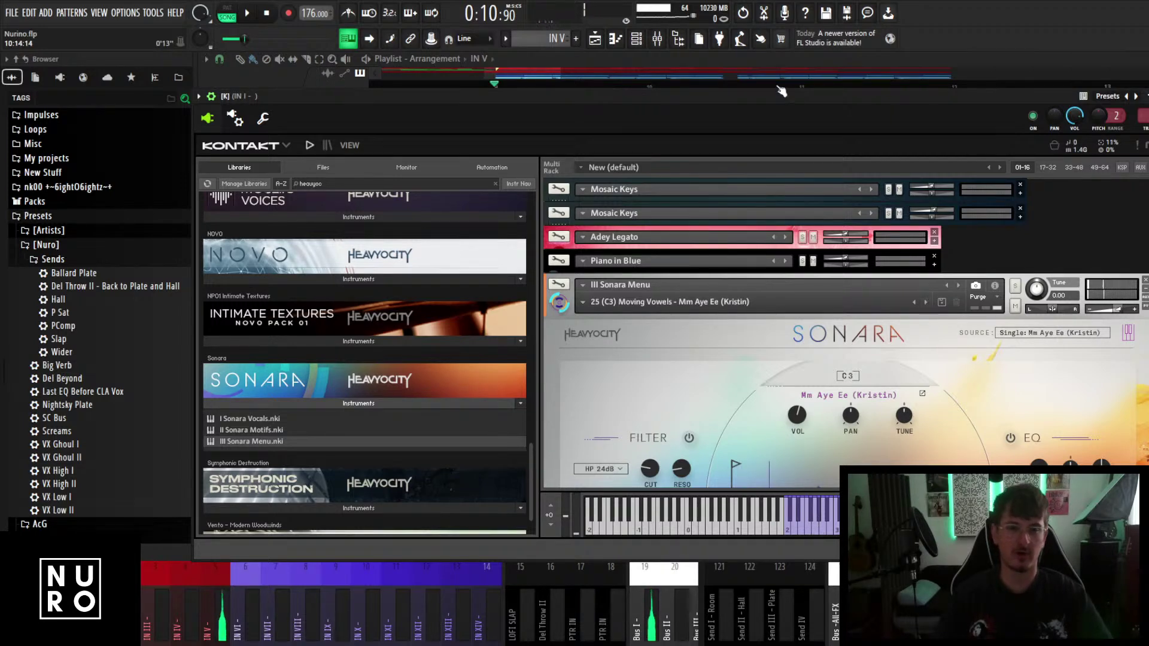
{"action": "left_click_drag", "start_coordinate": [778, 89], "coordinate": [737, 347]}
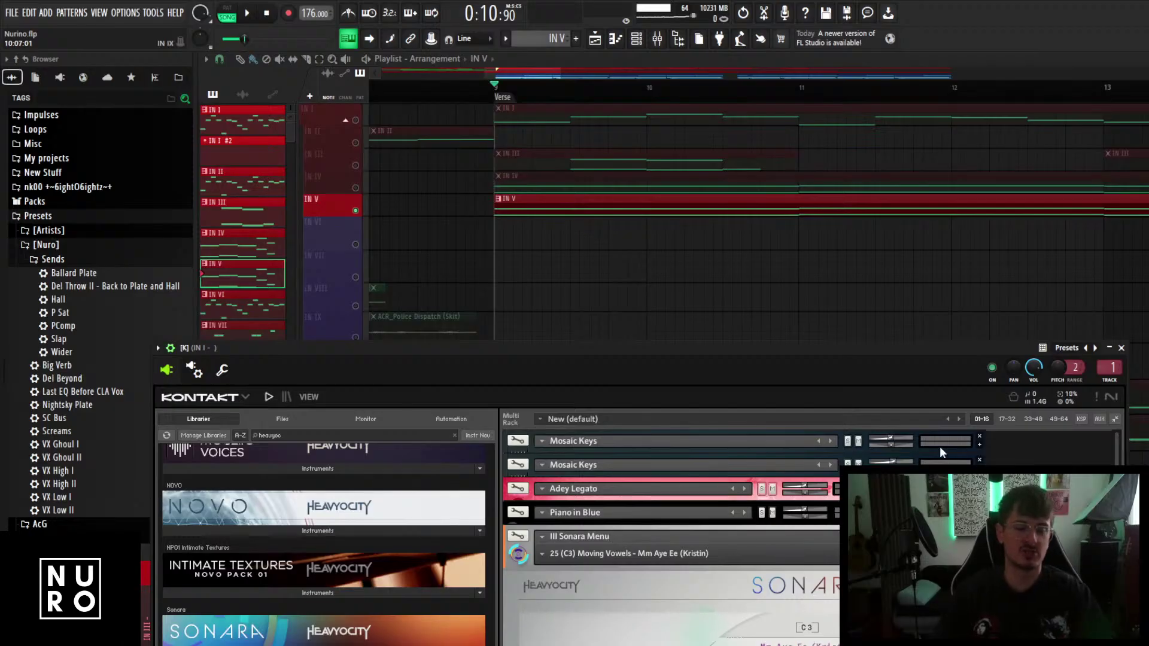
Play the soloed IN V part from the verse start with the mixer open to check the vocal texture.
{"action": "left_click_drag", "start_coordinate": [850, 353], "coordinate": [835, 434]}
{"action": "scroll", "coordinate": [832, 305], "scroll_direction": "down", "scroll_amount": 4}
{"action": "scroll", "coordinate": [831, 306], "scroll_direction": "down", "scroll_amount": 2}
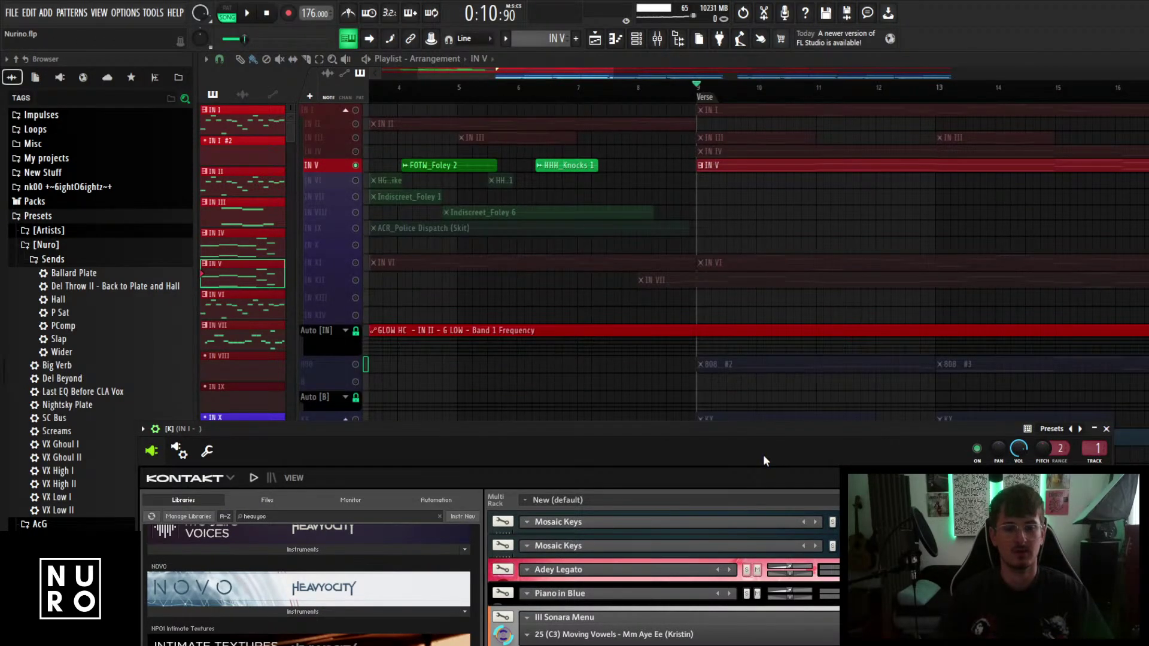
{"action": "key", "text": "F9"}
{"action": "key", "text": "space"}
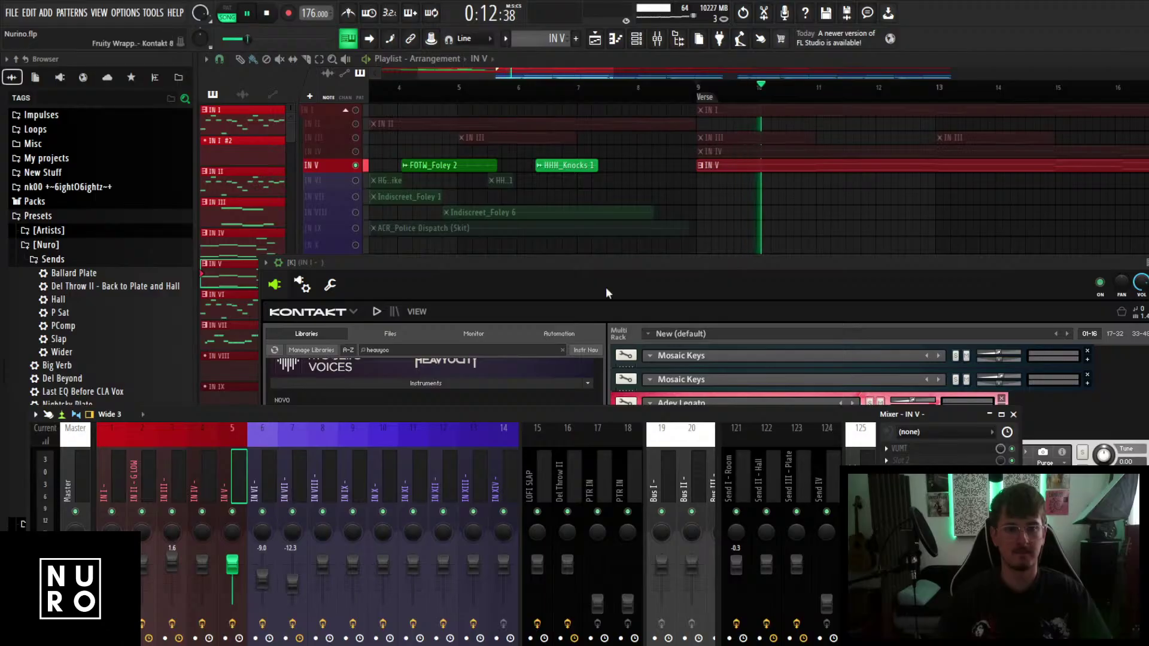
{"action": "scroll", "coordinate": [816, 172], "scroll_direction": "down", "scroll_amount": 2}
{"action": "key", "text": "space"}
Transpose all notes of the IN V pattern up one octave in the piano roll and audition them.
{"action": "left_click_drag", "start_coordinate": [829, 267], "coordinate": [797, 231]}
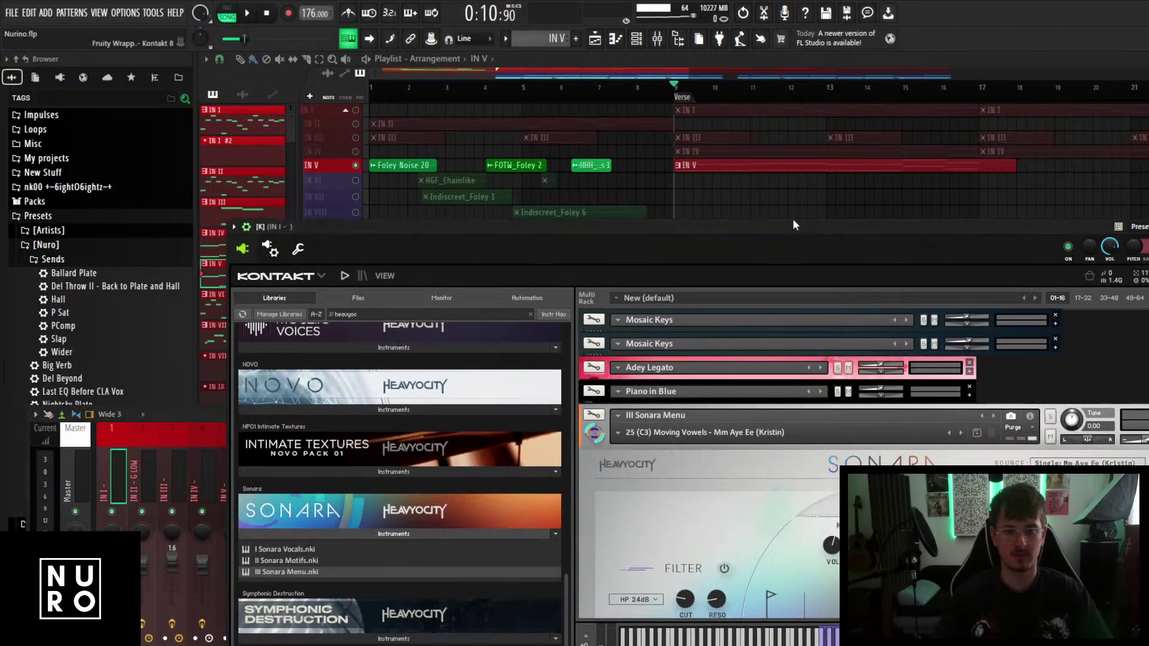
{"action": "double_click", "coordinate": [770, 165]}
{"action": "scroll", "coordinate": [765, 423], "scroll_direction": "up", "scroll_amount": 2}
{"action": "key", "text": "space"}
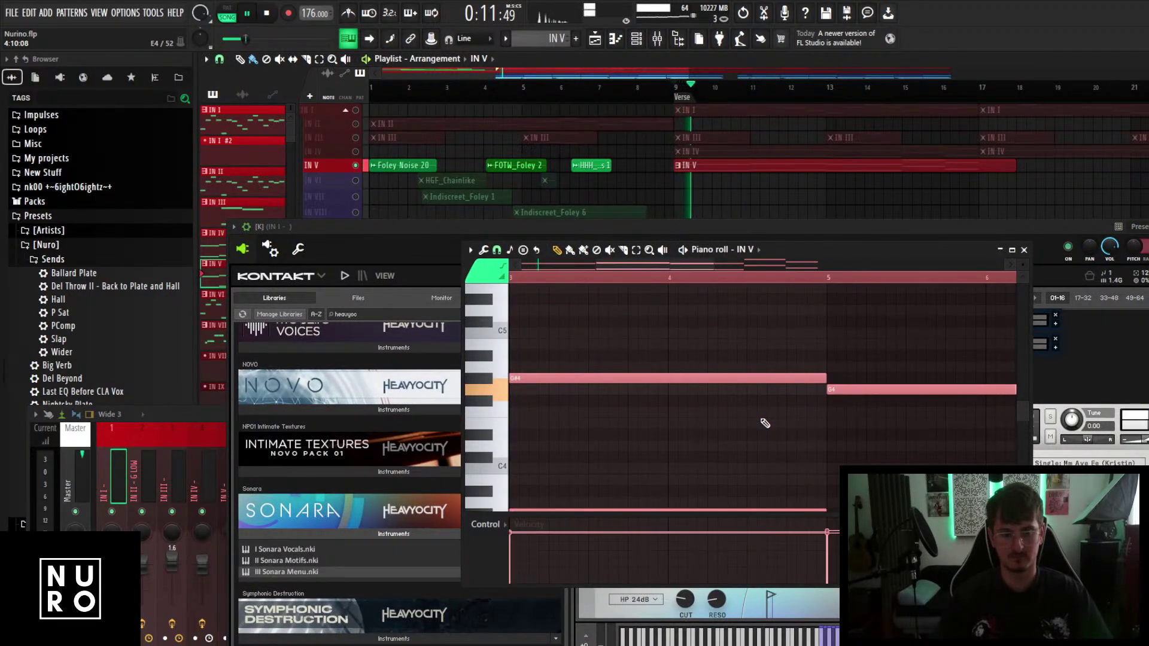
{"action": "key", "text": "ctrl+Up"}
{"action": "key", "text": "space"}
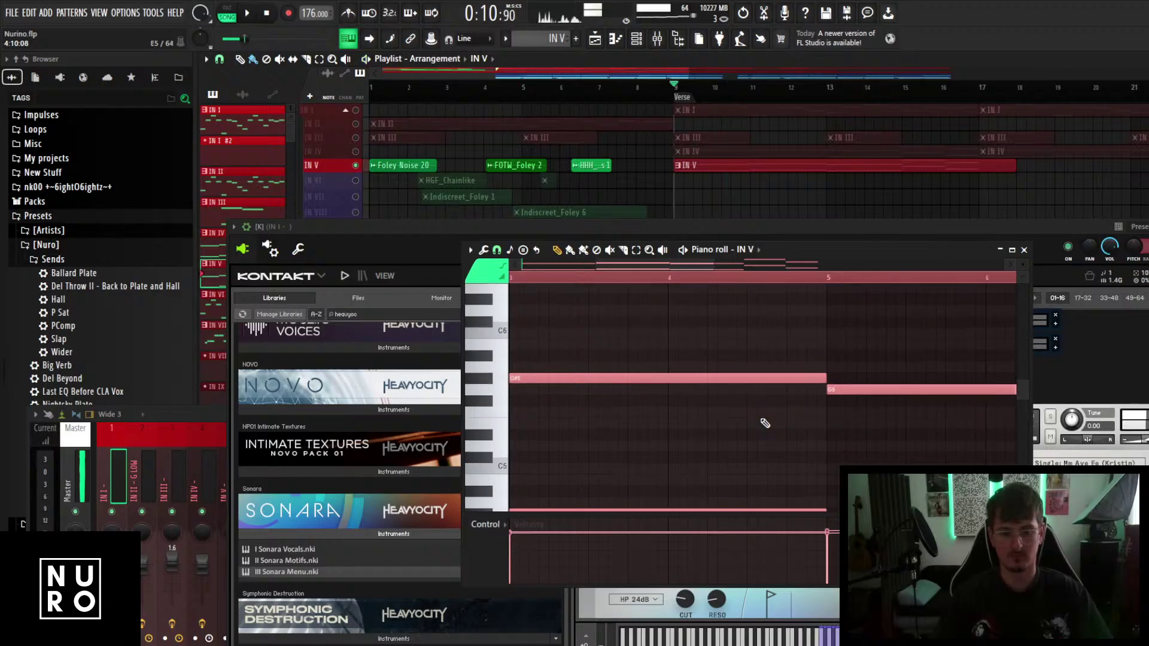
{"action": "key", "text": "space"}
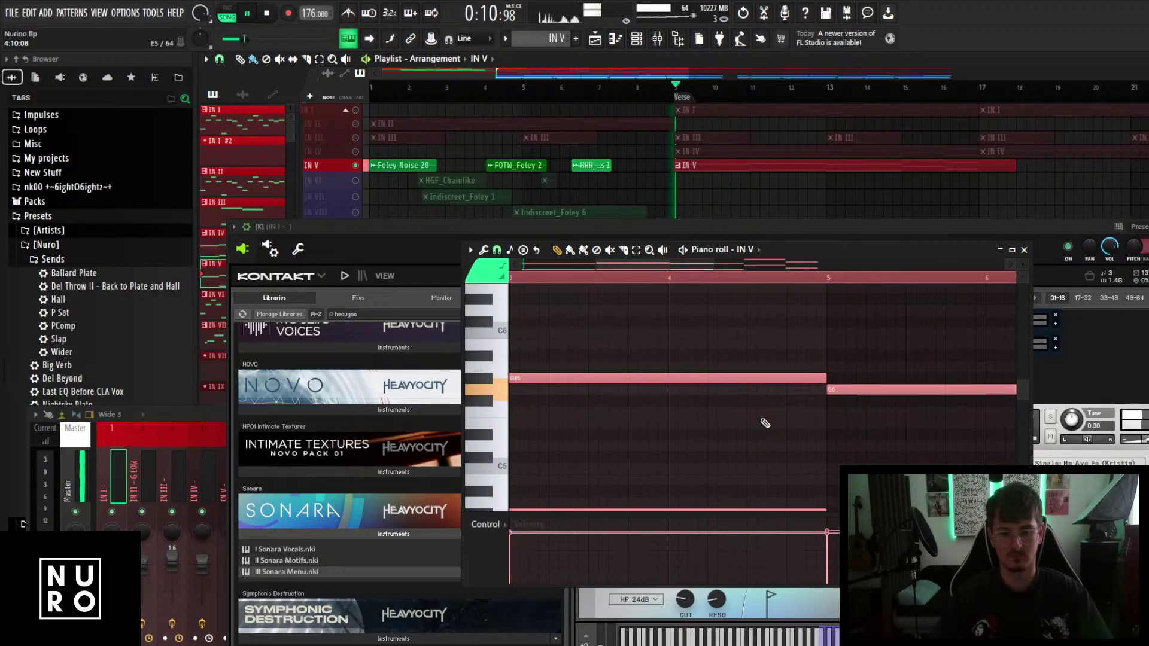
{"action": "left_click", "coordinate": [1025, 251]}
Insert Pro-Q 3 in effect slot 3 of the IN V mixer track and start playback.
{"action": "key", "text": "F9"}
{"action": "key", "text": "space"}
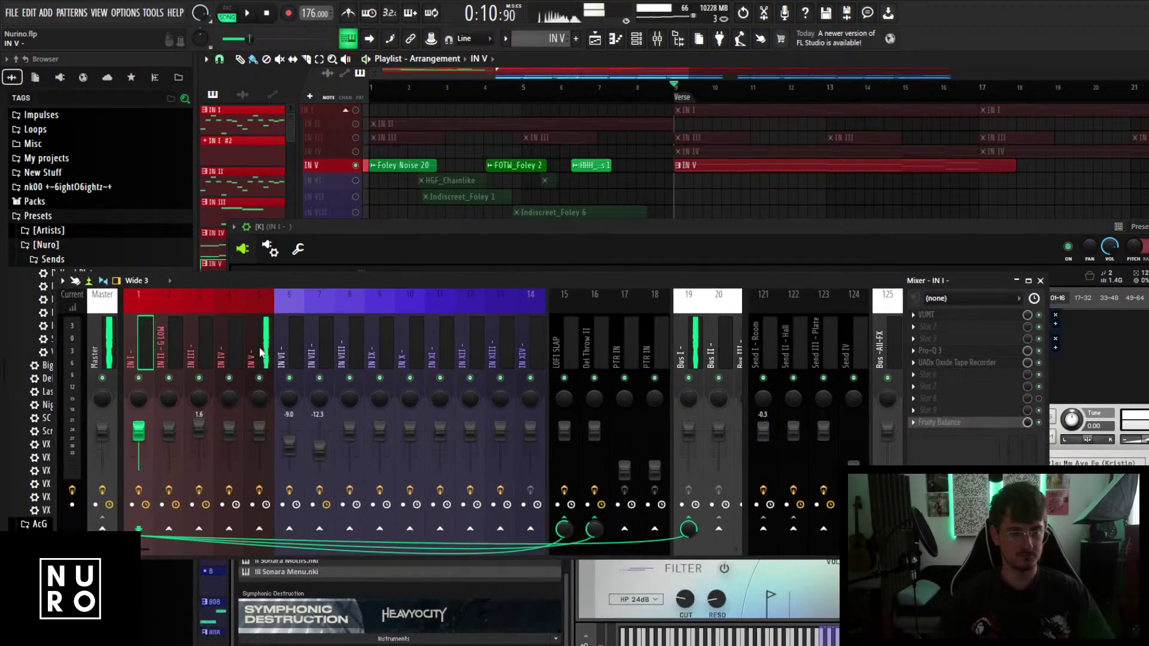
{"action": "left_click", "coordinate": [260, 353]}
{"action": "left_click", "coordinate": [972, 340]}
{"action": "left_click", "coordinate": [471, 79]}
{"action": "left_click_drag", "start_coordinate": [595, 280], "coordinate": [572, 482]}
{"action": "left_click_drag", "start_coordinate": [575, 228], "coordinate": [599, 498]}
{"action": "key", "text": "space"}
{"action": "left_click_drag", "start_coordinate": [537, 217], "coordinate": [572, 53]}
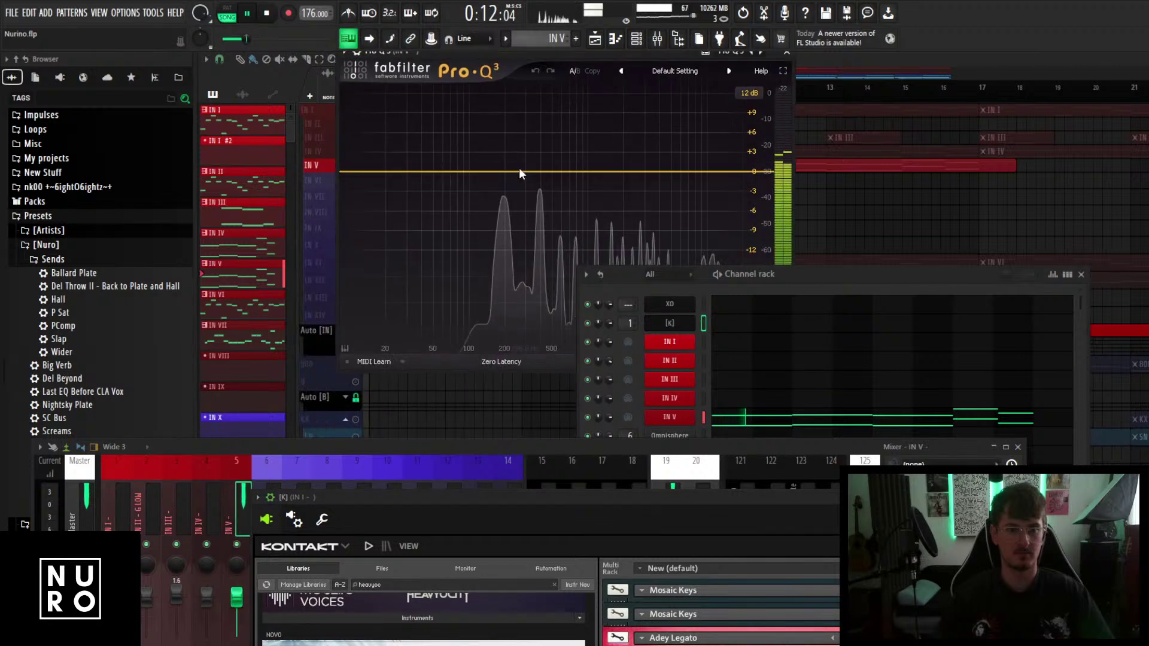
Add a low shelf of about -5.95 dB at 755.76 Hz and a high cut at about 1320 Hz to the EQ.
{"action": "left_click", "coordinate": [499, 172]}
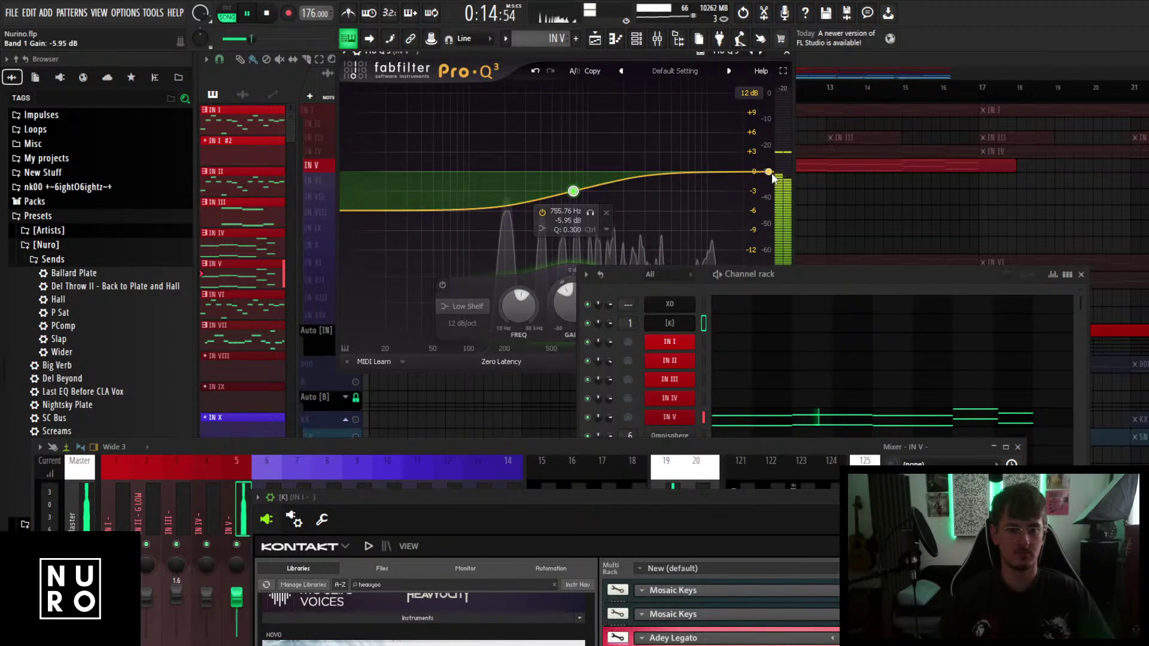
{"action": "left_click_drag", "start_coordinate": [770, 174], "coordinate": [602, 180]}
{"action": "scroll", "coordinate": [678, 179], "scroll_direction": "up", "scroll_amount": 1}
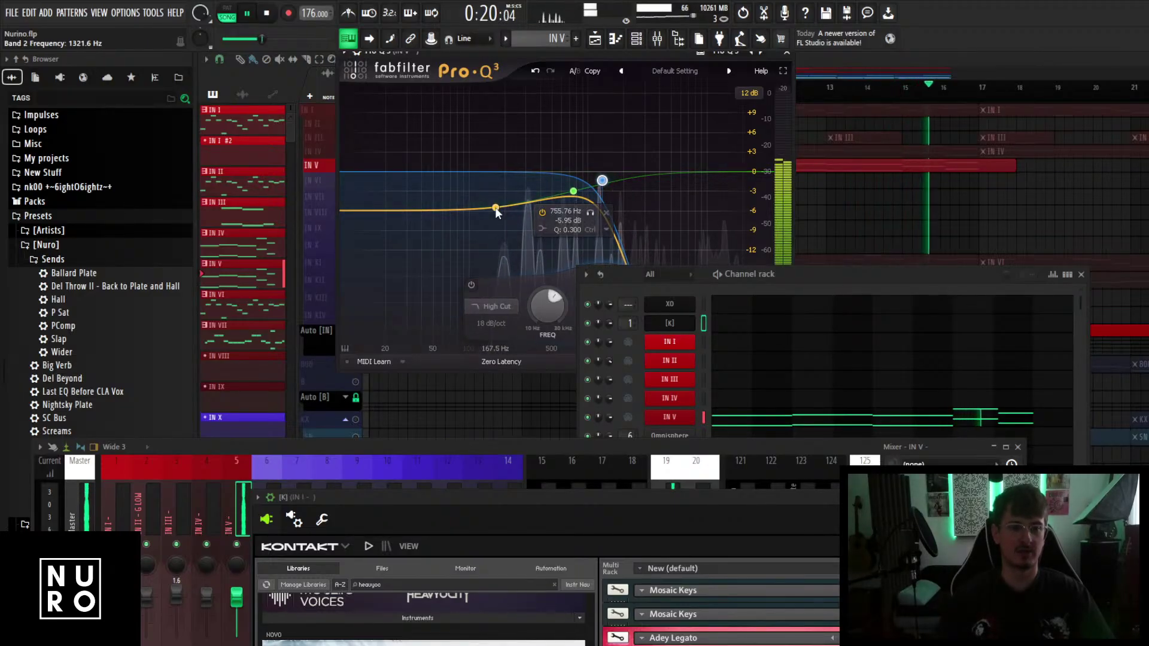
Add a bell band of about +1.06 dB at 180 Hz to the EQ and close the plugin.
{"action": "left_click", "coordinate": [496, 208]}
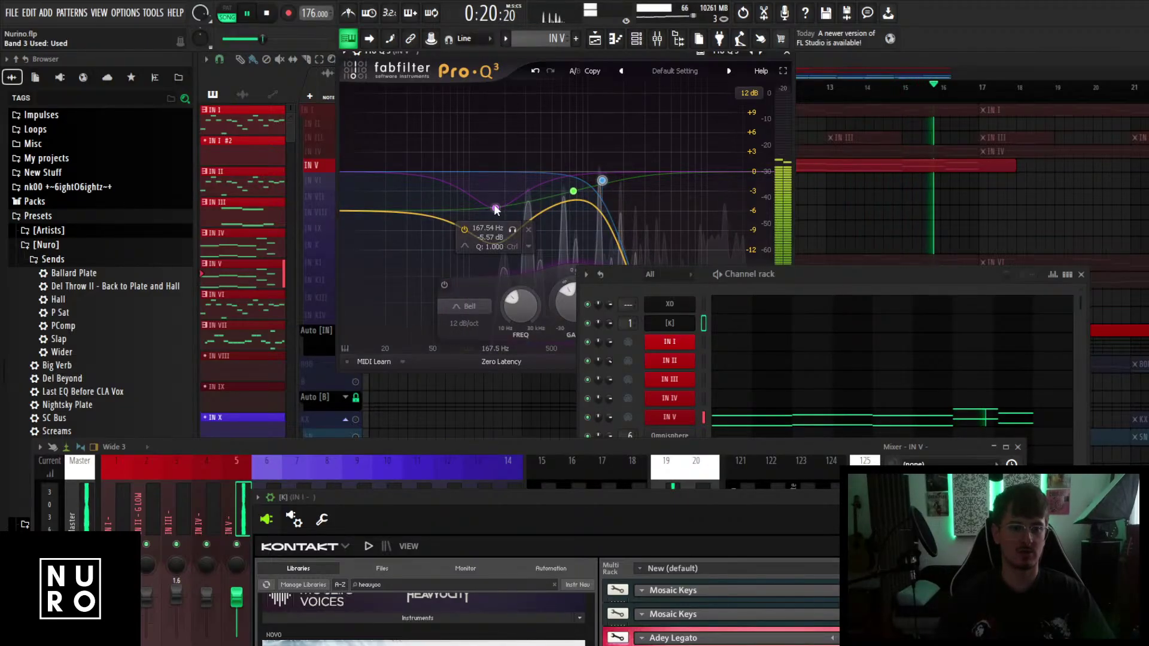
{"action": "left_click_drag", "start_coordinate": [496, 209], "coordinate": [499, 165]}
{"action": "key", "text": "space"}
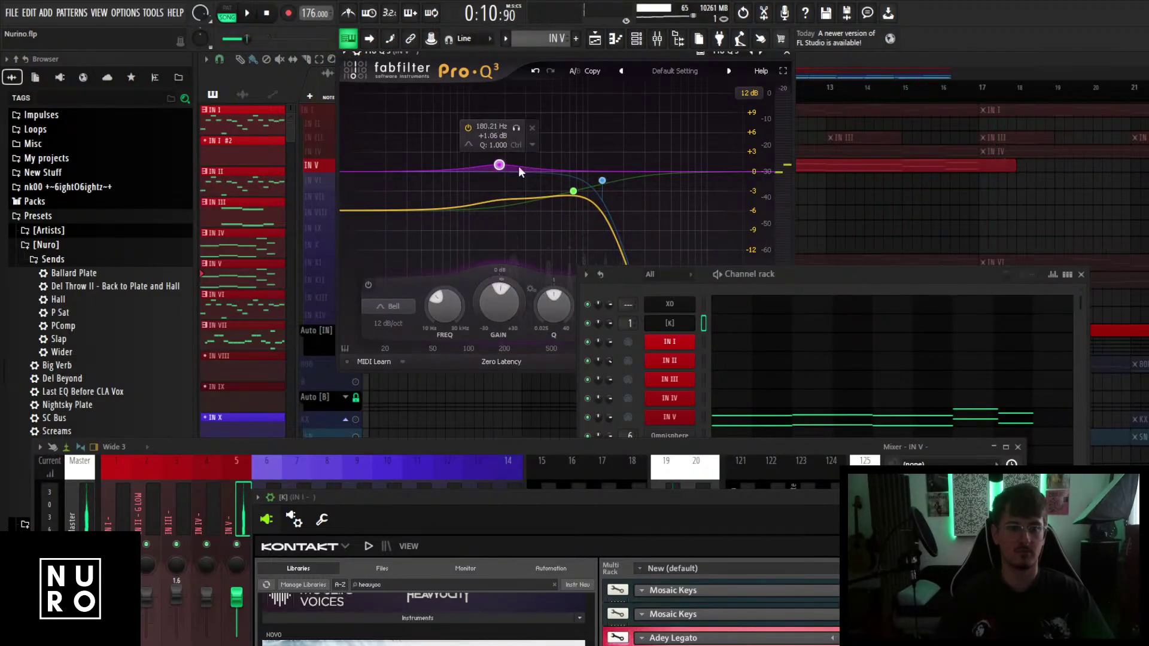
{"action": "left_click", "coordinate": [787, 55]}
Insert ValhallaSupermassive in effect slot 5 of the IN V mixer track.
{"action": "left_click_drag", "start_coordinate": [506, 446], "coordinate": [503, 260]}
{"action": "left_click", "coordinate": [910, 343]}
{"action": "mouse_move", "coordinate": [910, 354]}
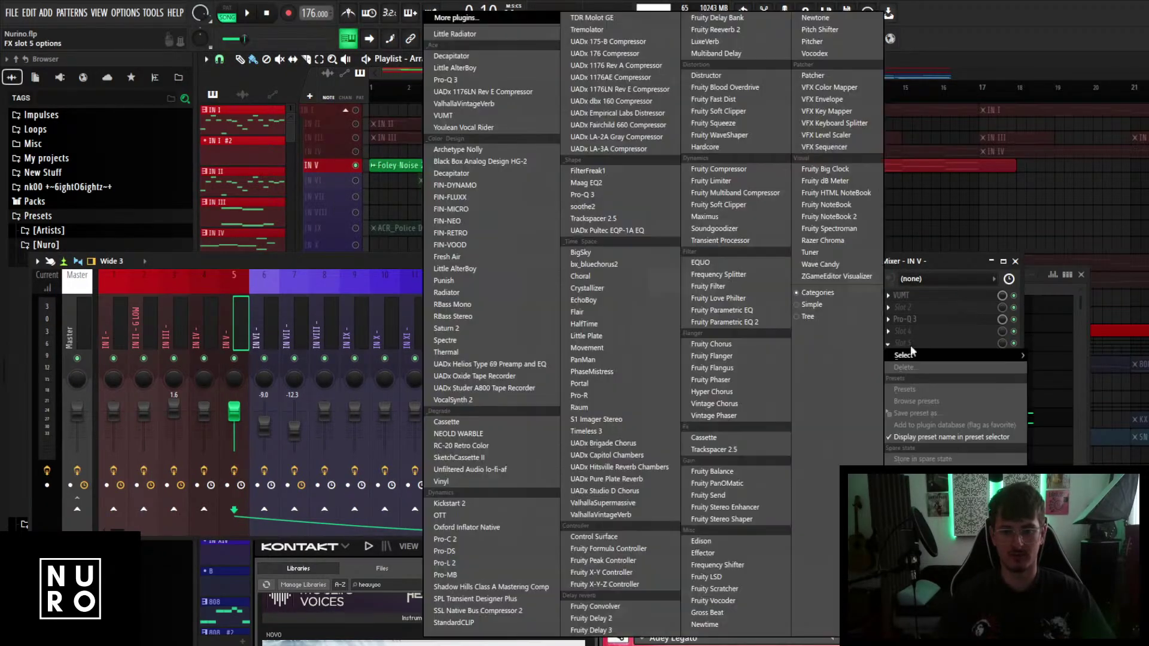
{"action": "left_click", "coordinate": [616, 504]}
Load the HallsOfOrion preset in ValhallaSupermassive, set its mix to about 73.2 %, and audition it.
{"action": "left_click", "coordinate": [592, 348]}
{"action": "mouse_move", "coordinate": [567, 479]}
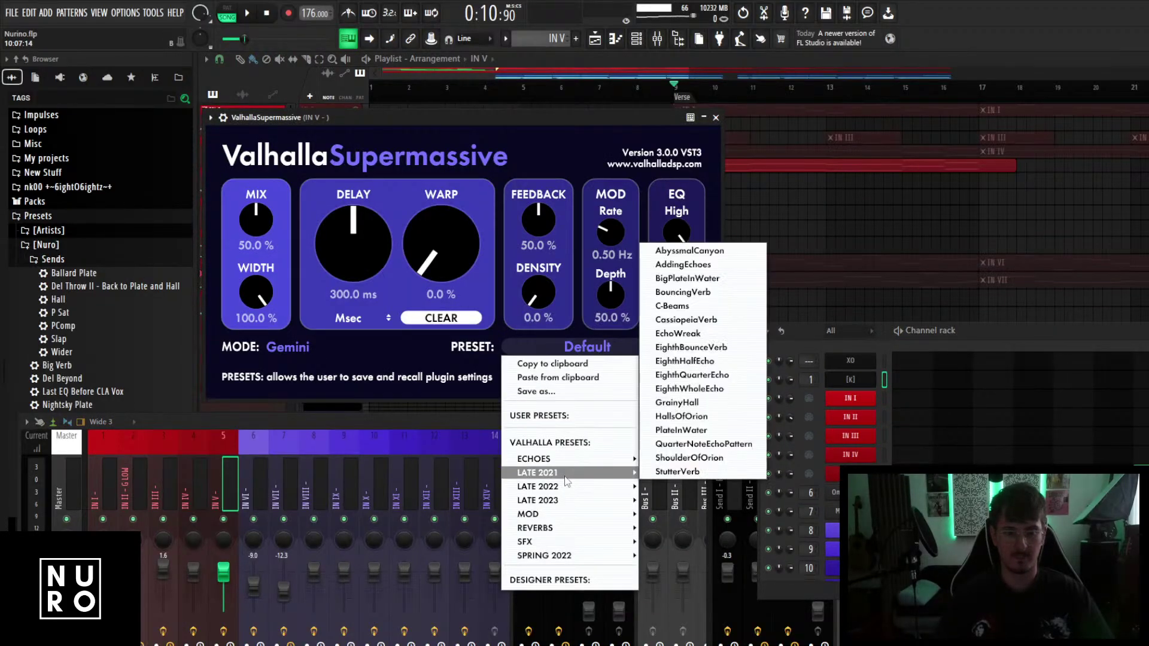
{"action": "left_click", "coordinate": [710, 420]}
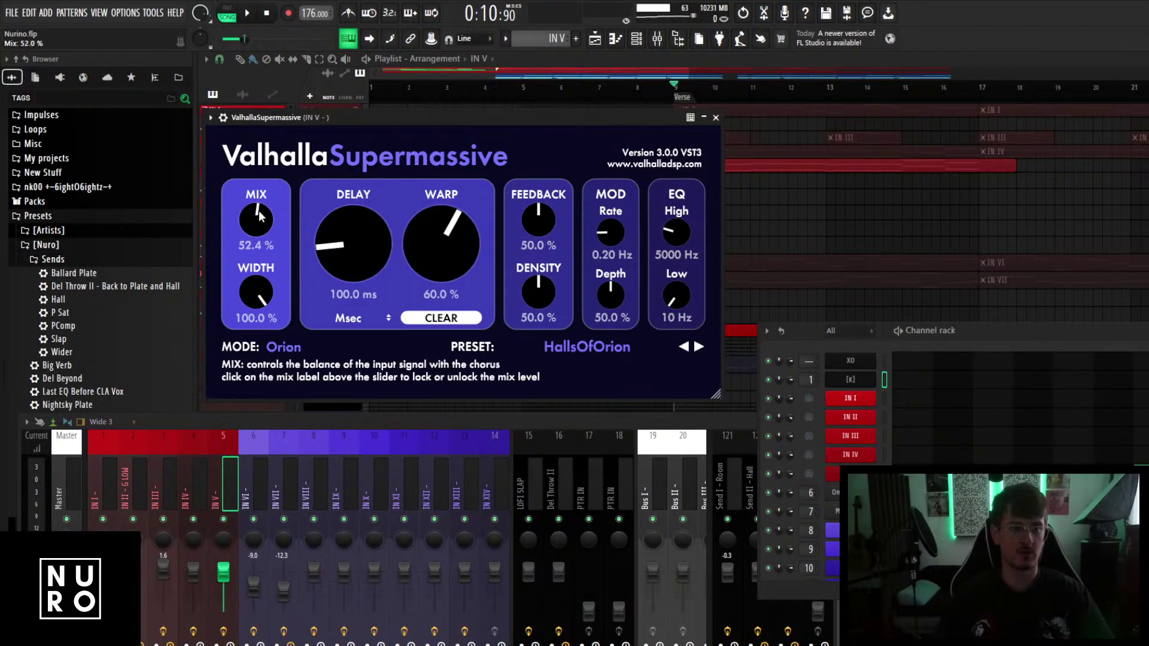
{"action": "left_click_drag", "start_coordinate": [409, 122], "coordinate": [529, 105]}
{"action": "key", "text": "space"}
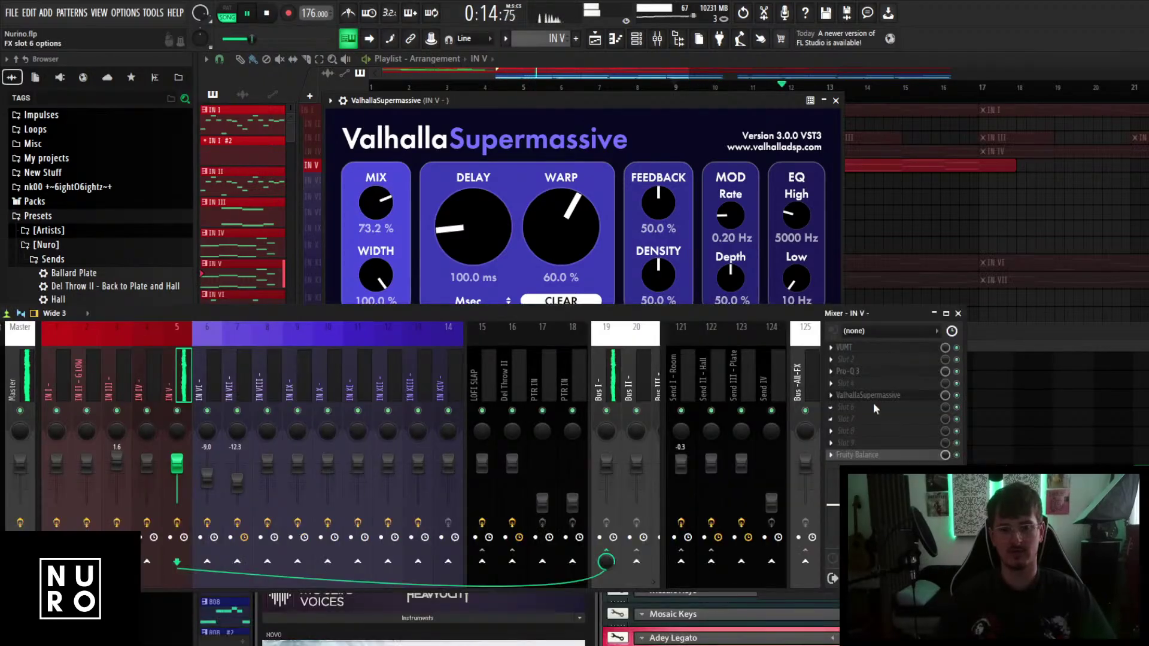
Insert a second Pro-Q 3 after the reverb on IN V and dip about 2 dB at 244 Hz with Q 0.658.
{"action": "left_click", "coordinate": [850, 416]}
{"action": "left_click", "coordinate": [431, 85]}
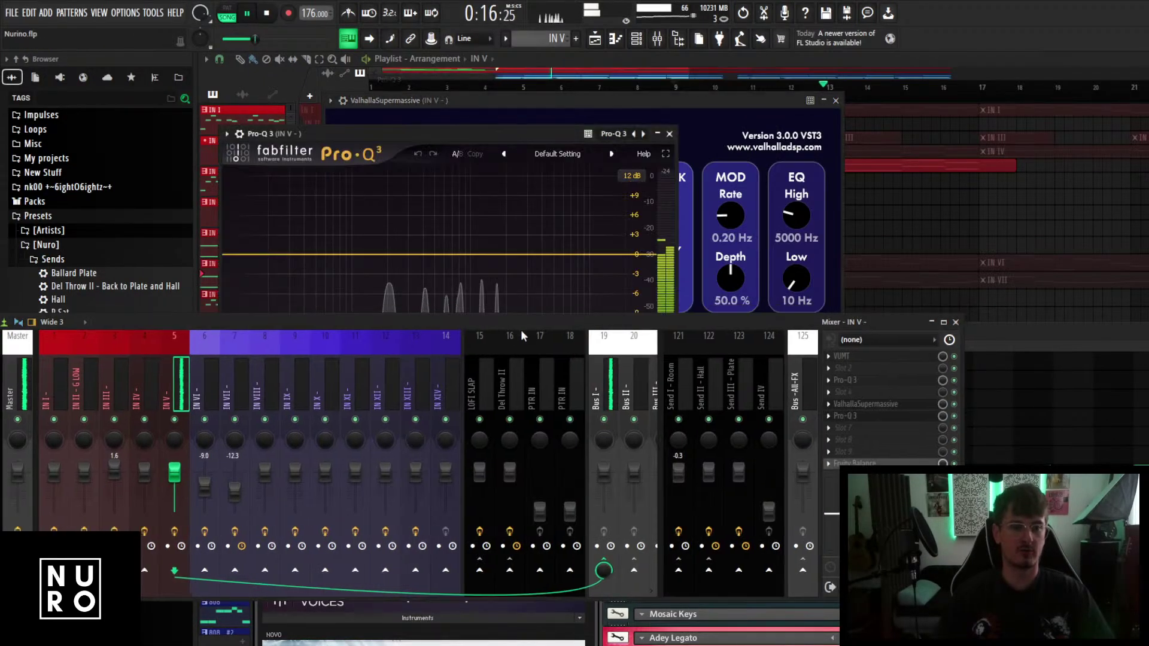
{"action": "left_click_drag", "start_coordinate": [522, 323], "coordinate": [503, 419]}
{"action": "left_click_drag", "start_coordinate": [391, 255], "coordinate": [398, 268]}
{"action": "scroll", "coordinate": [397, 269], "scroll_direction": "down", "scroll_amount": 2}
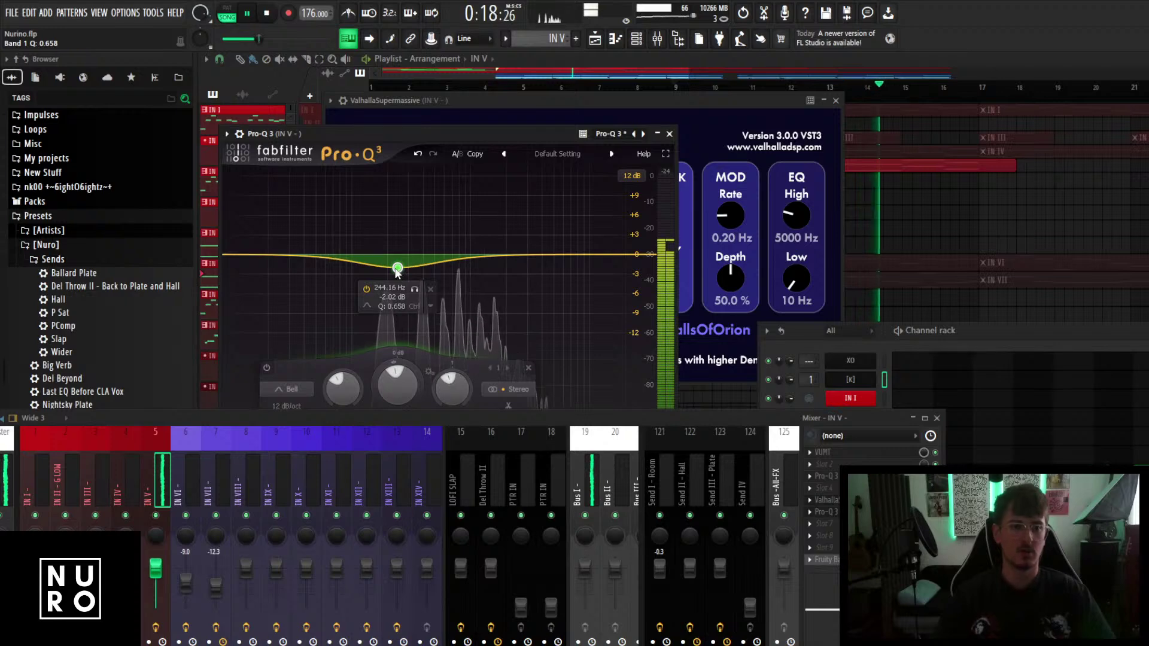
{"action": "right_click", "coordinate": [397, 269]}
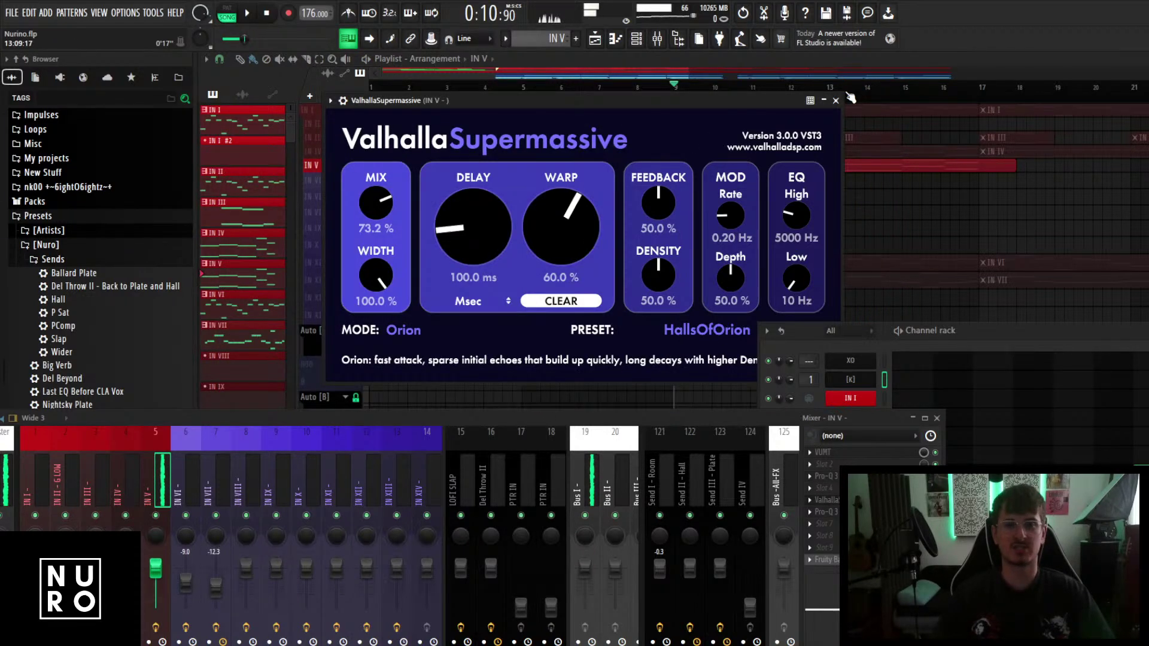
Turn off the solo on the IN V playlist track so all tracks play.
{"action": "right_click", "coordinate": [350, 145]}
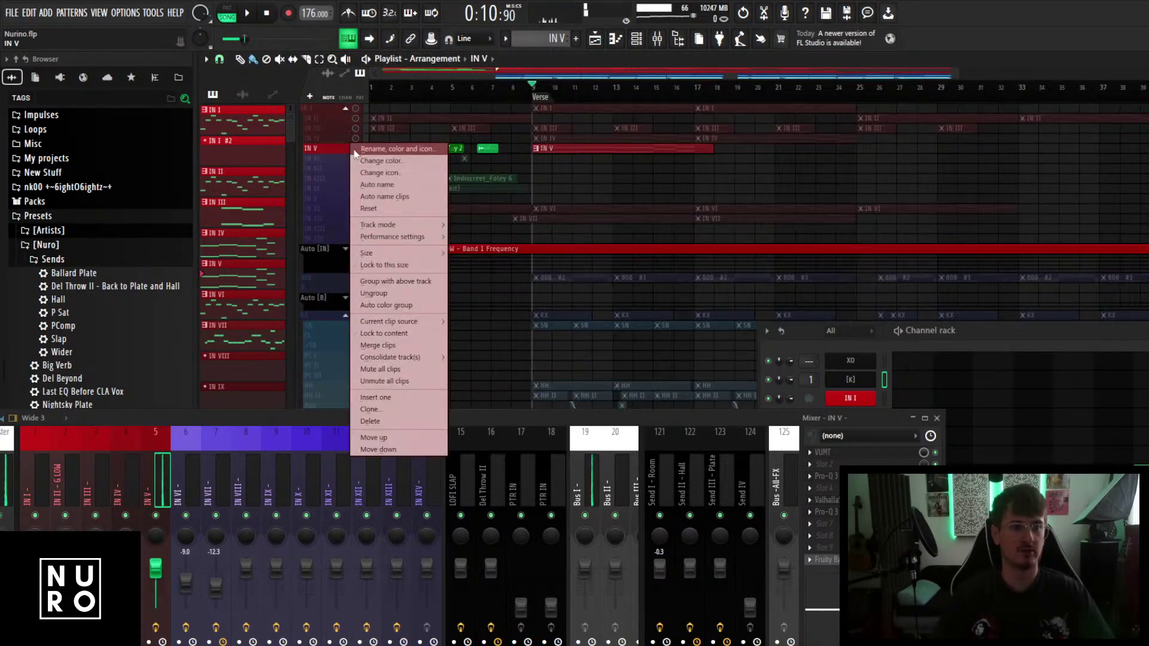
{"action": "left_click", "coordinate": [360, 149]}
{"action": "left_click", "coordinate": [250, 147]}
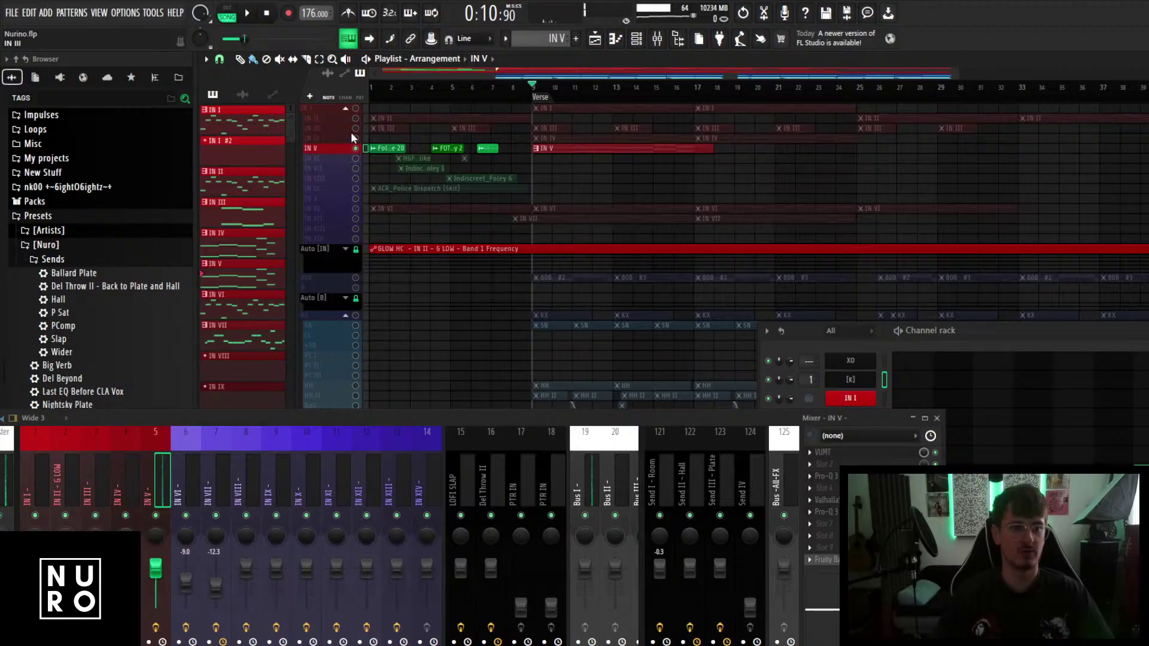
{"action": "right_click", "coordinate": [355, 128]}
{"action": "right_click", "coordinate": [356, 128]}
{"action": "scroll", "coordinate": [692, 179], "scroll_direction": "up", "scroll_amount": 2}
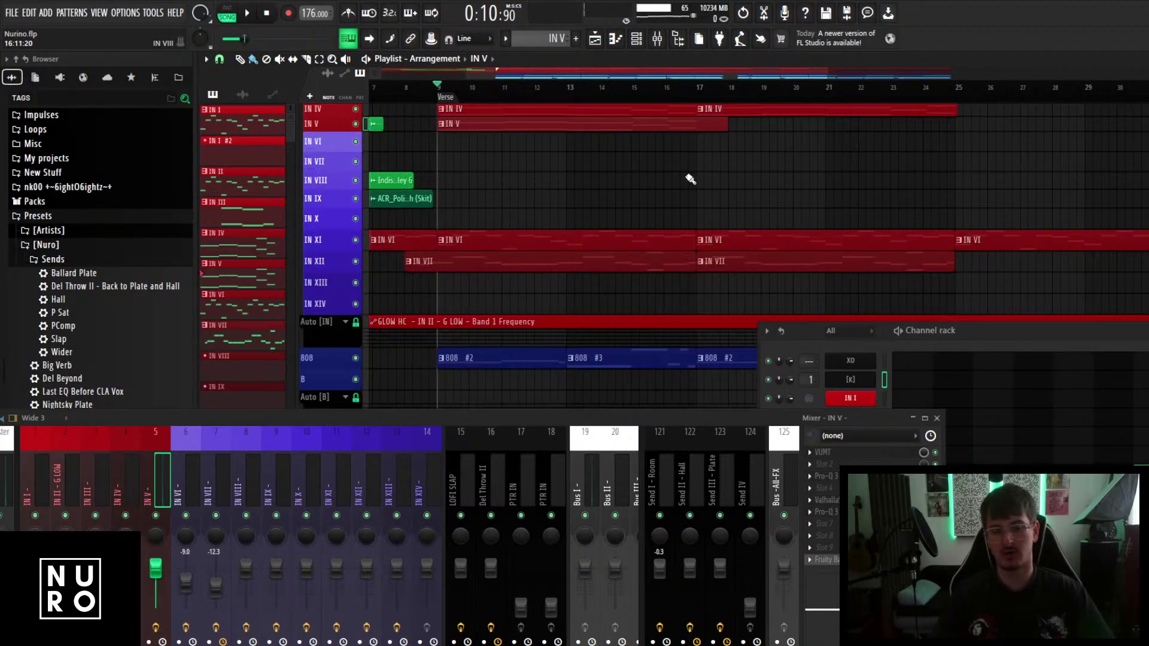
Play the verse, trim the IN V clip to end at bar 17, and repeat it from bar 17 to bar 25.
{"action": "key", "text": "space"}
{"action": "scroll", "coordinate": [689, 180], "scroll_direction": "up", "scroll_amount": 4}
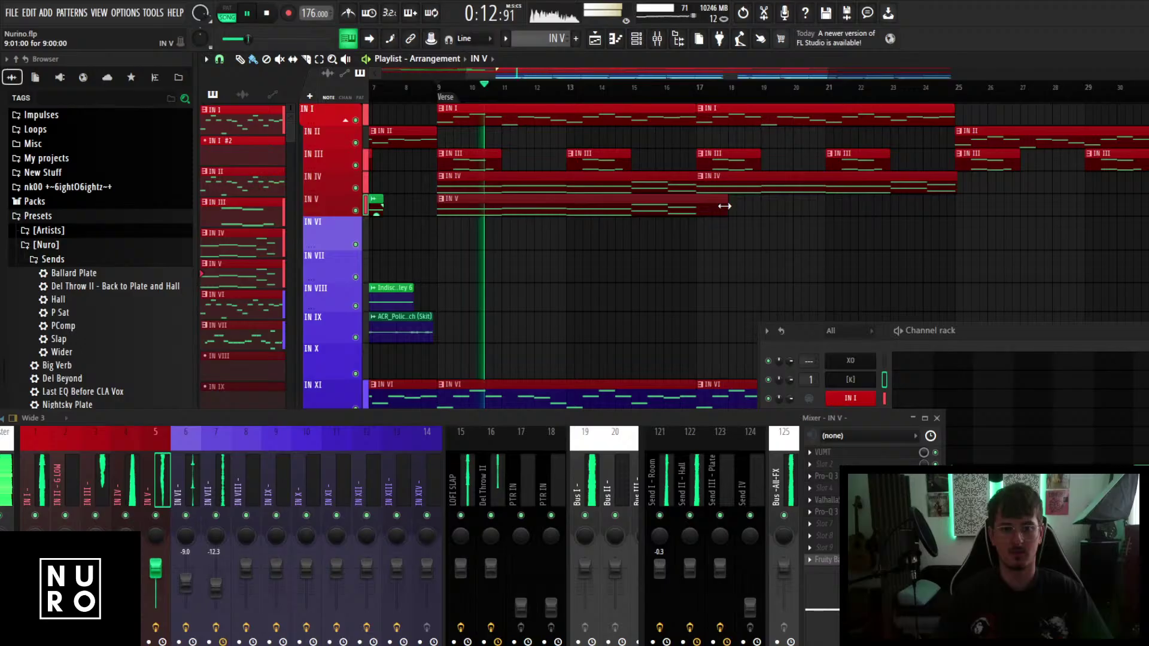
{"action": "scroll", "coordinate": [616, 281], "scroll_direction": "down", "scroll_amount": 3}
Route the IN V mixer track to the Room and Hall sends and lower its fader to -1.8 dB.
{"action": "left_click", "coordinate": [586, 424]}
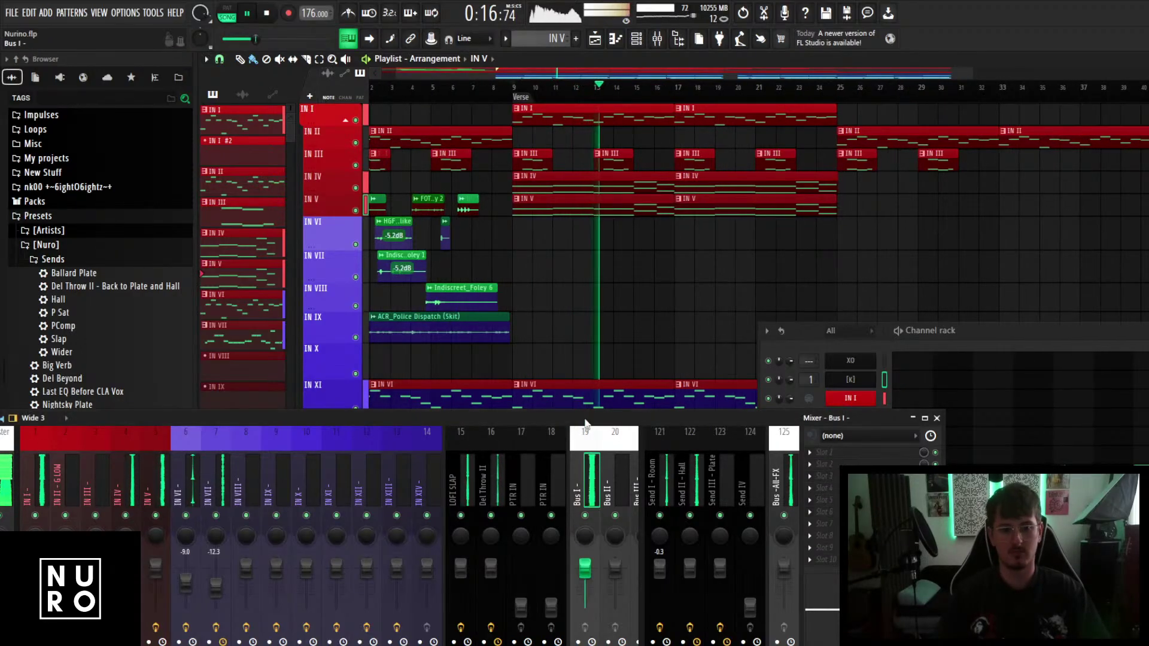
{"action": "left_click_drag", "start_coordinate": [587, 423], "coordinate": [625, 278]}
{"action": "left_click", "coordinate": [197, 332]}
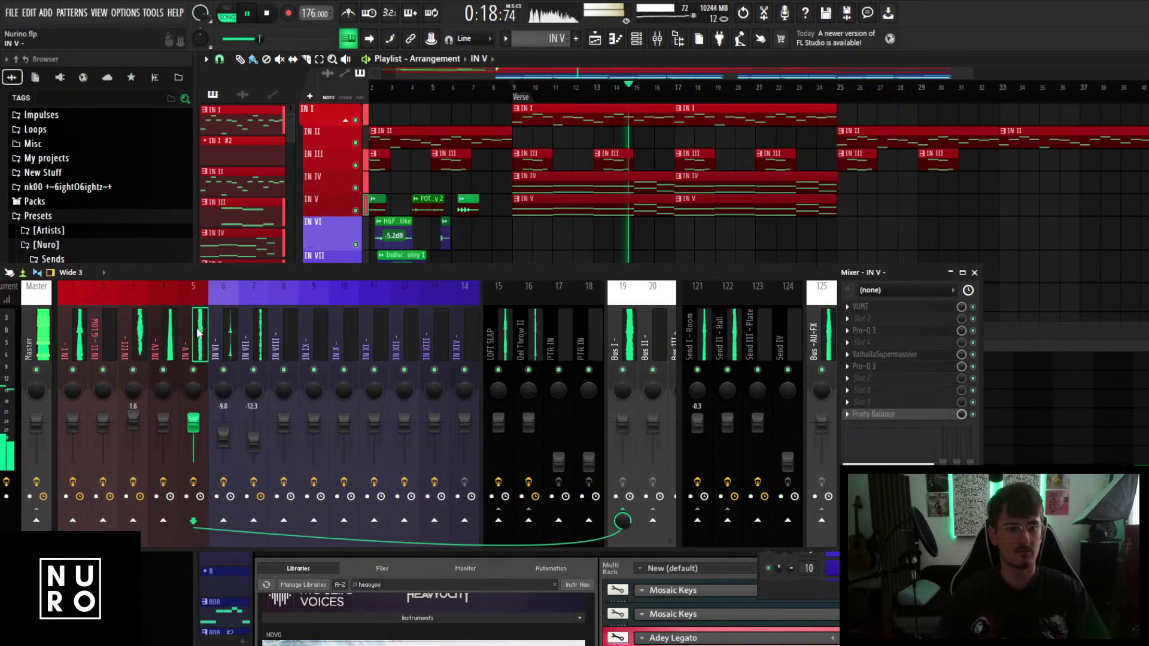
{"action": "left_click", "coordinate": [711, 521]}
{"action": "left_click", "coordinate": [728, 521]}
{"action": "key", "text": "space"}
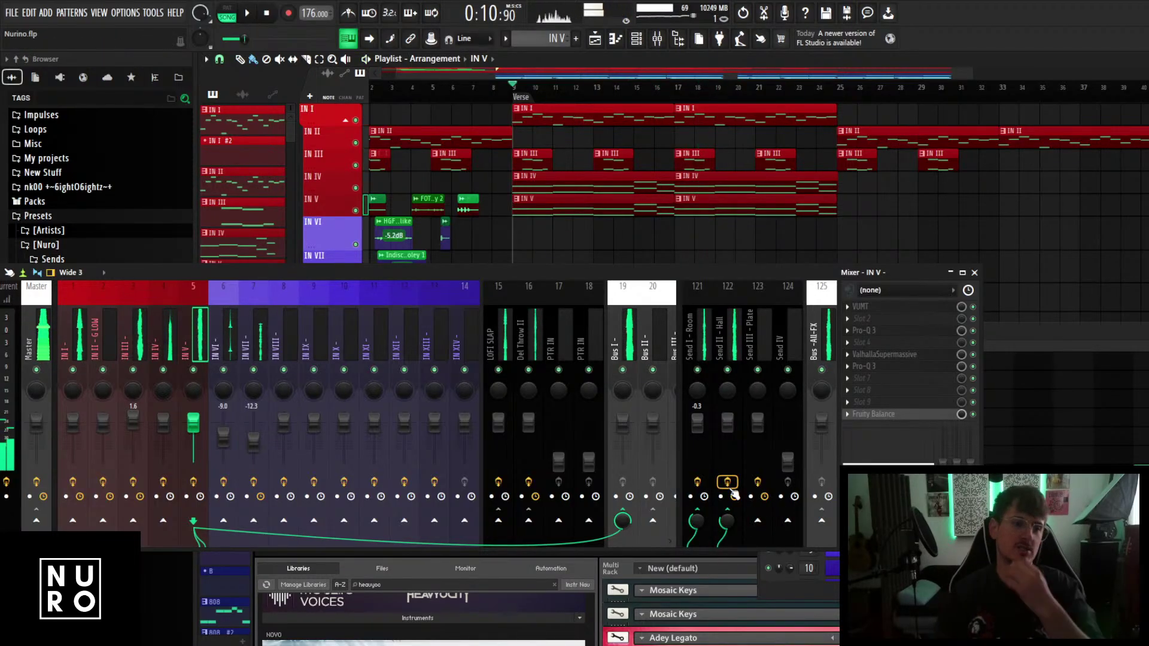
{"action": "left_click_drag", "start_coordinate": [192, 419], "coordinate": [199, 432]}
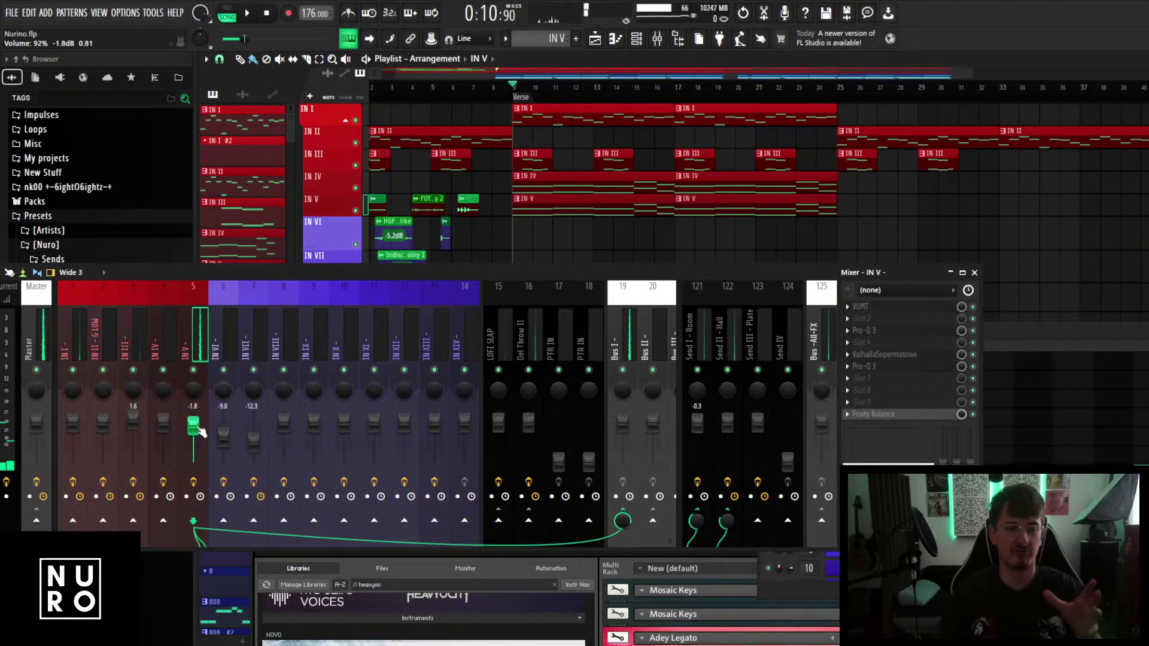
Close the mixer, search the browser for kontakt, and load Kontakt 8 onto channel 8 of the channel rack.
{"action": "left_click", "coordinate": [975, 273]}
{"action": "left_click", "coordinate": [644, 41]}
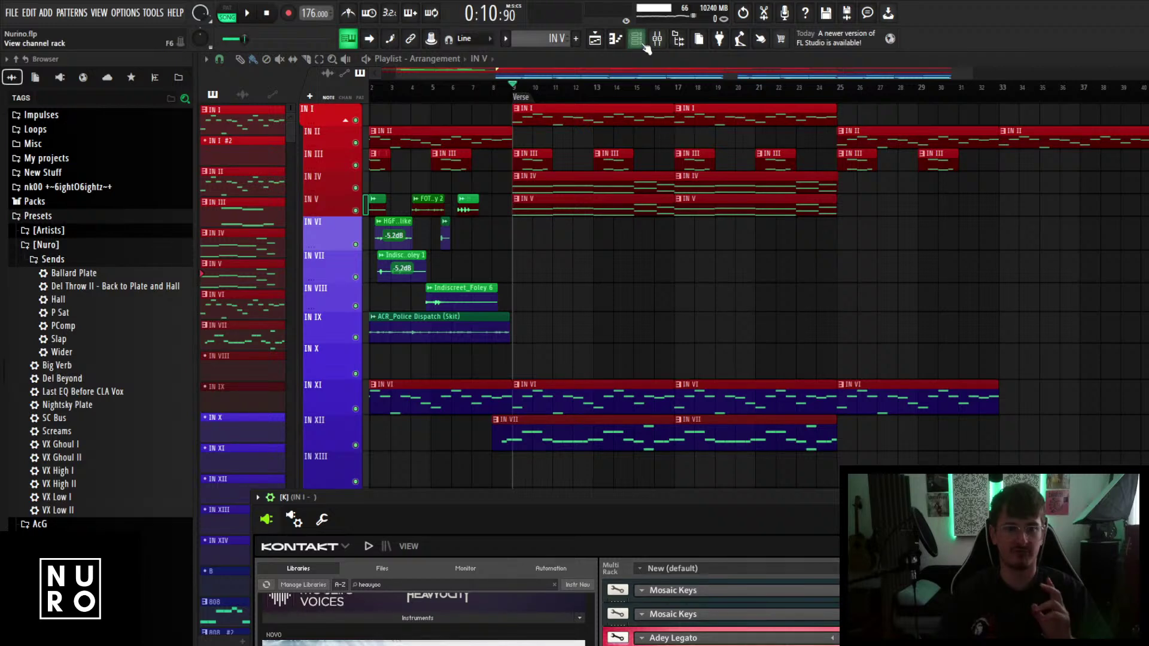
{"action": "left_click", "coordinate": [646, 45]}
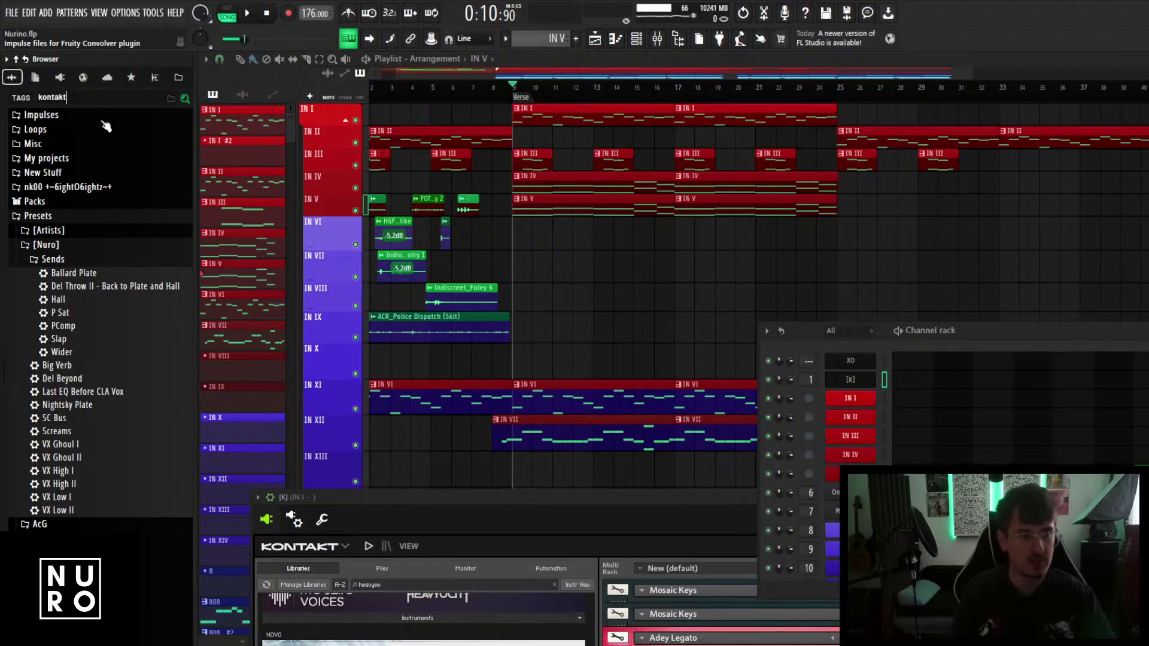
{"action": "left_click_drag", "start_coordinate": [57, 253], "coordinate": [624, 421]}
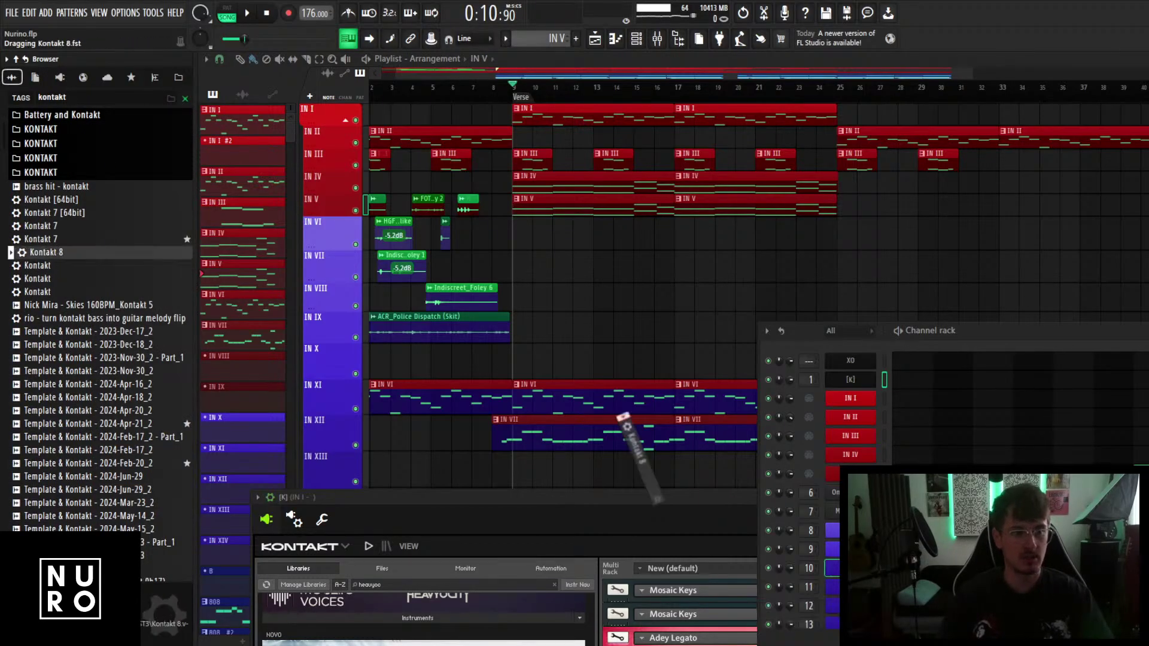
{"action": "left_click_drag", "start_coordinate": [832, 531], "coordinate": [833, 531]}
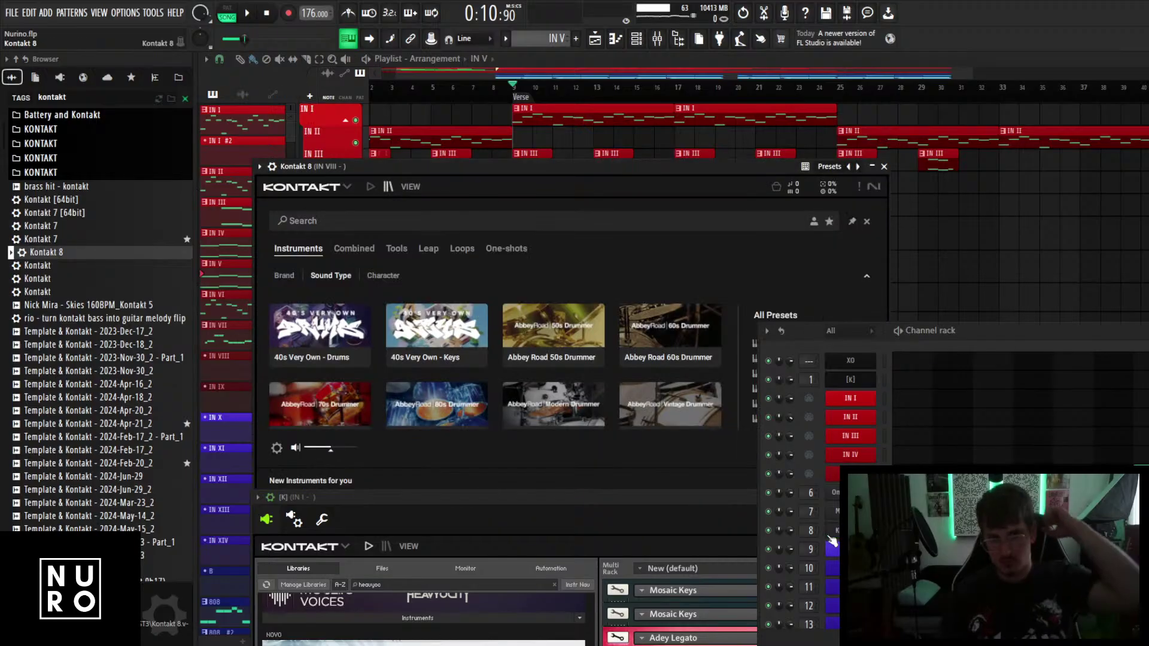
Switch the new Kontakt to its rack view, search the libraries for sonar, and load III Sonara Menu.
{"action": "left_click", "coordinate": [371, 187]}
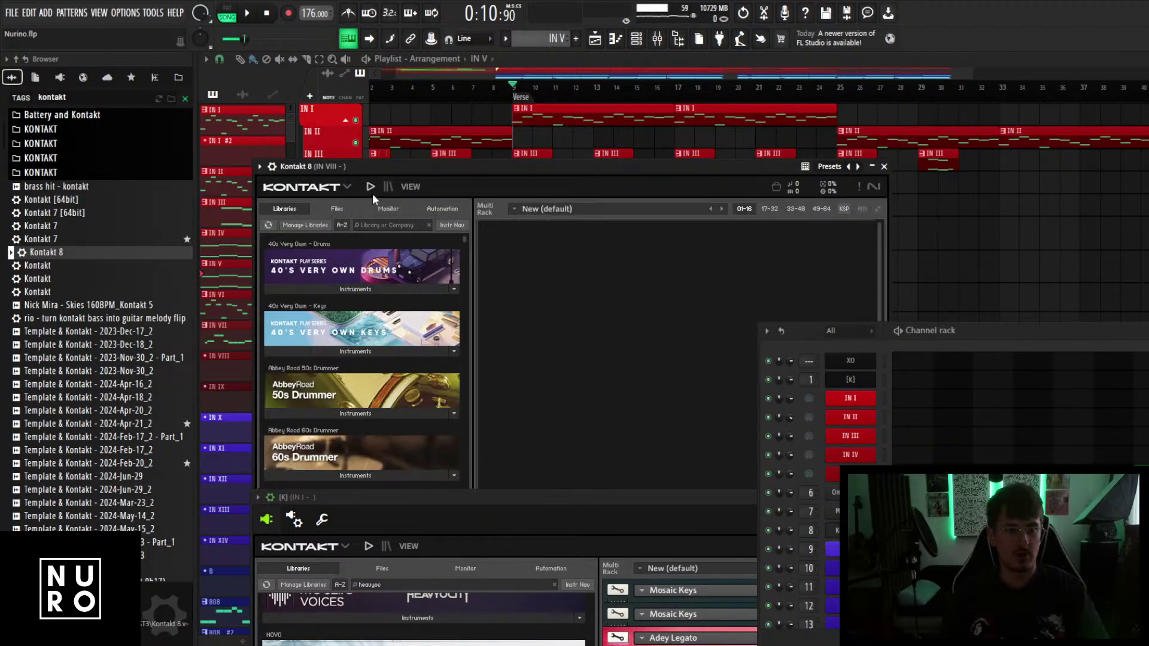
{"action": "left_click", "coordinate": [409, 225]}
{"action": "type", "text": "sonar"}
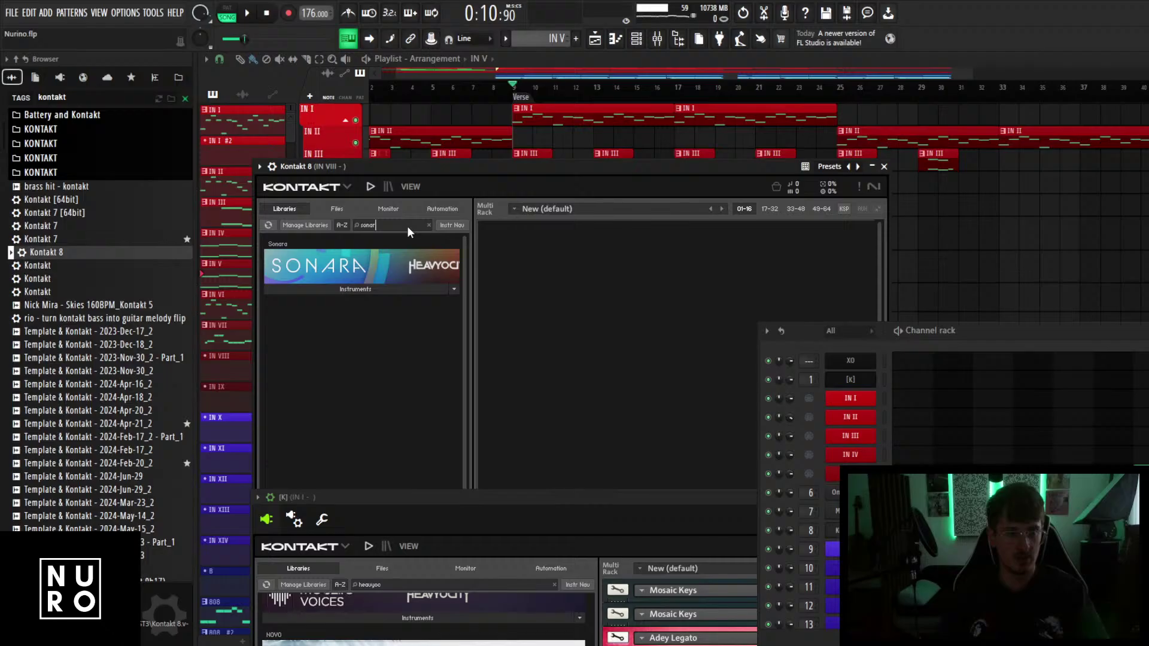
{"action": "left_click", "coordinate": [360, 290]}
{"action": "left_click_drag", "start_coordinate": [341, 327], "coordinate": [339, 331]}
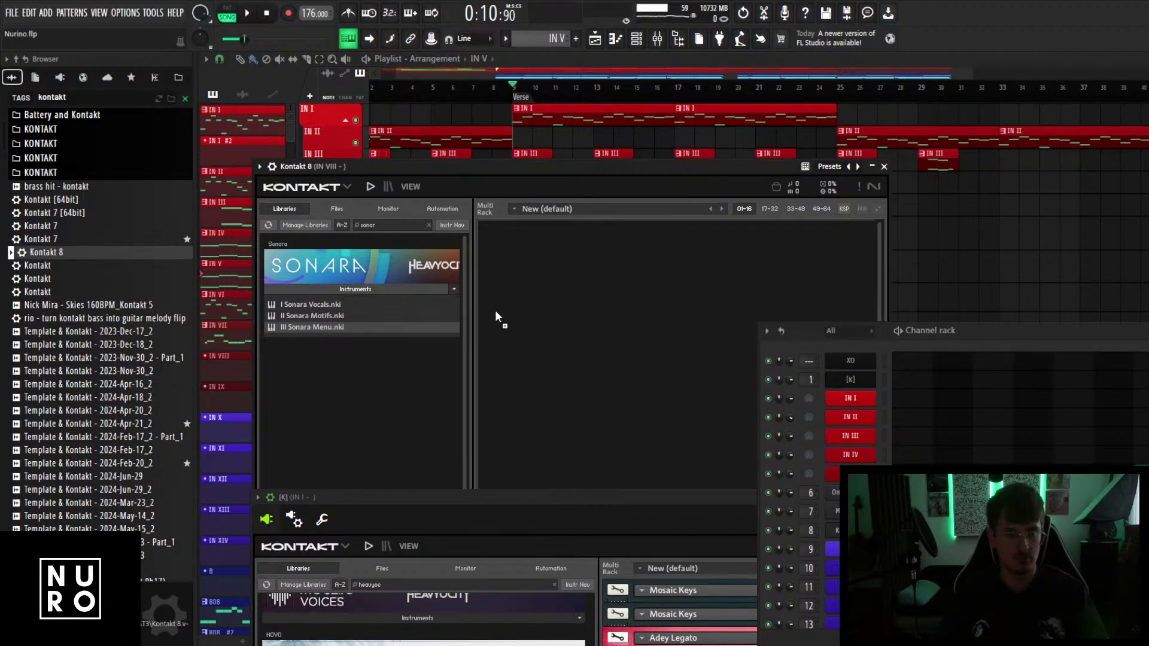
{"action": "left_click_drag", "start_coordinate": [555, 307], "coordinate": [554, 307]}
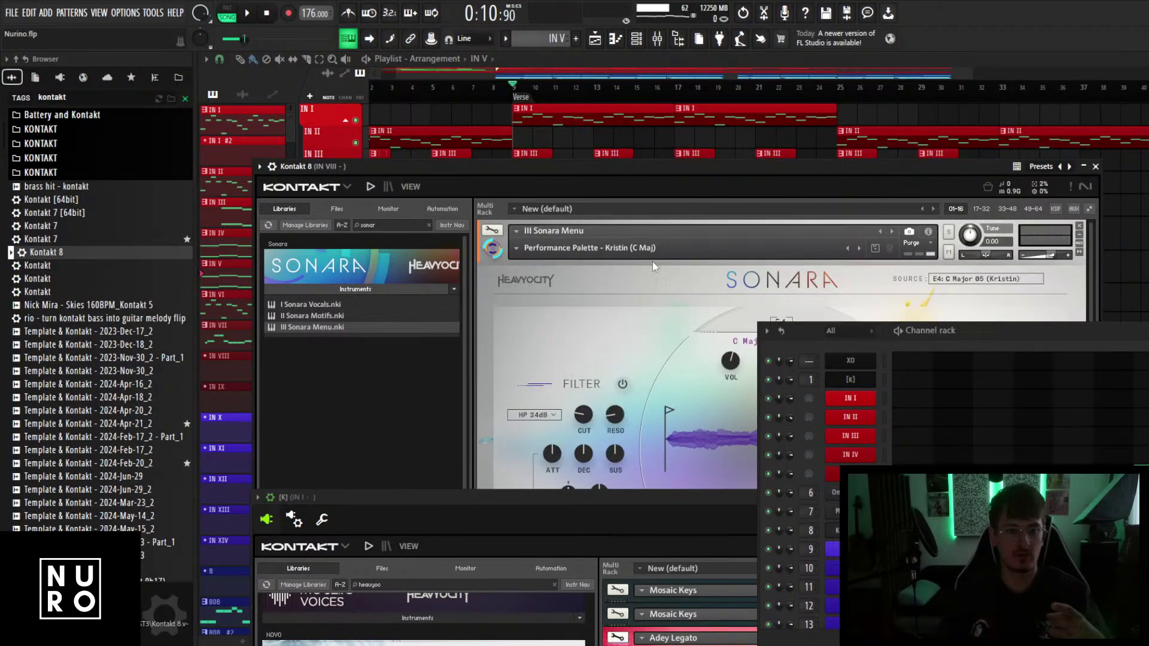
Browse Sonara's single Dynamic Textures snapshots, load the 34 (A3) Moving Vowels - Ooh Ee Ay snapshot, and close the Kontakt window.
{"action": "left_click", "coordinate": [610, 249]}
{"action": "mouse_move", "coordinate": [544, 324]}
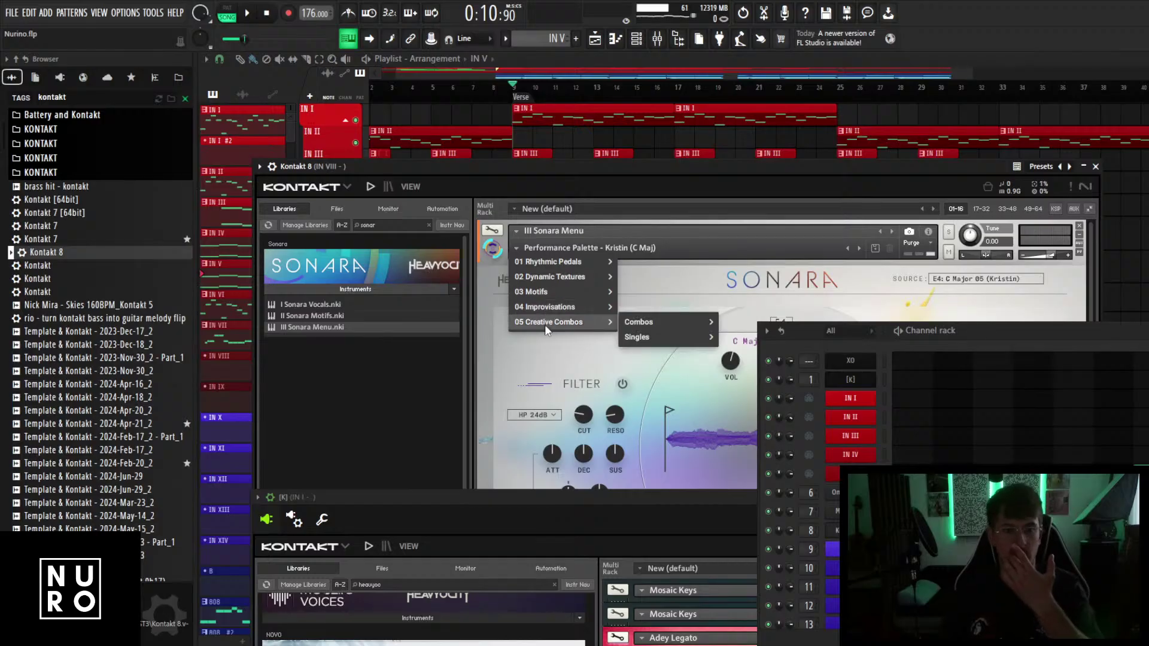
{"action": "mouse_move", "coordinate": [566, 295]}
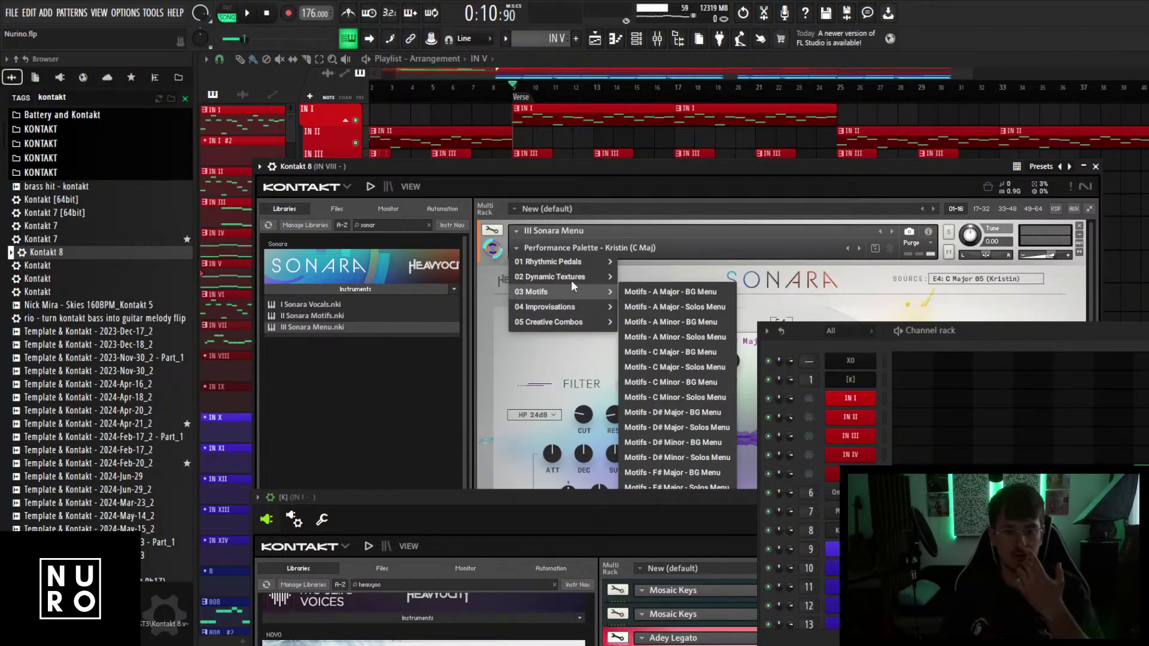
{"action": "mouse_move", "coordinate": [646, 280]}
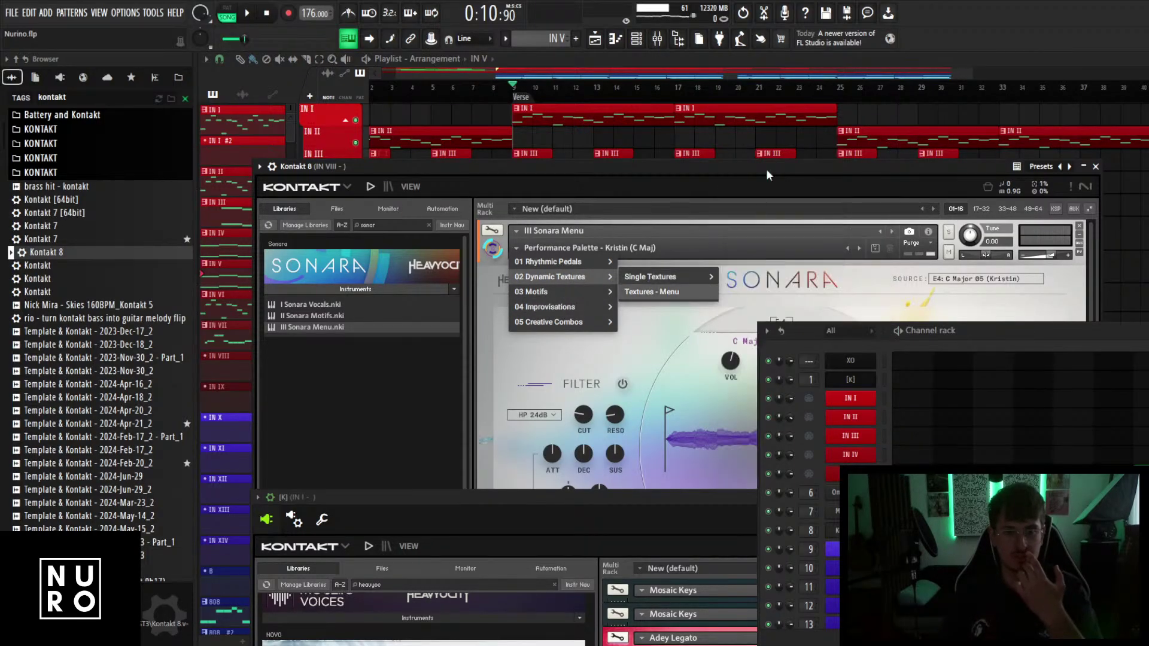
{"action": "left_click_drag", "start_coordinate": [771, 167], "coordinate": [625, 51]}
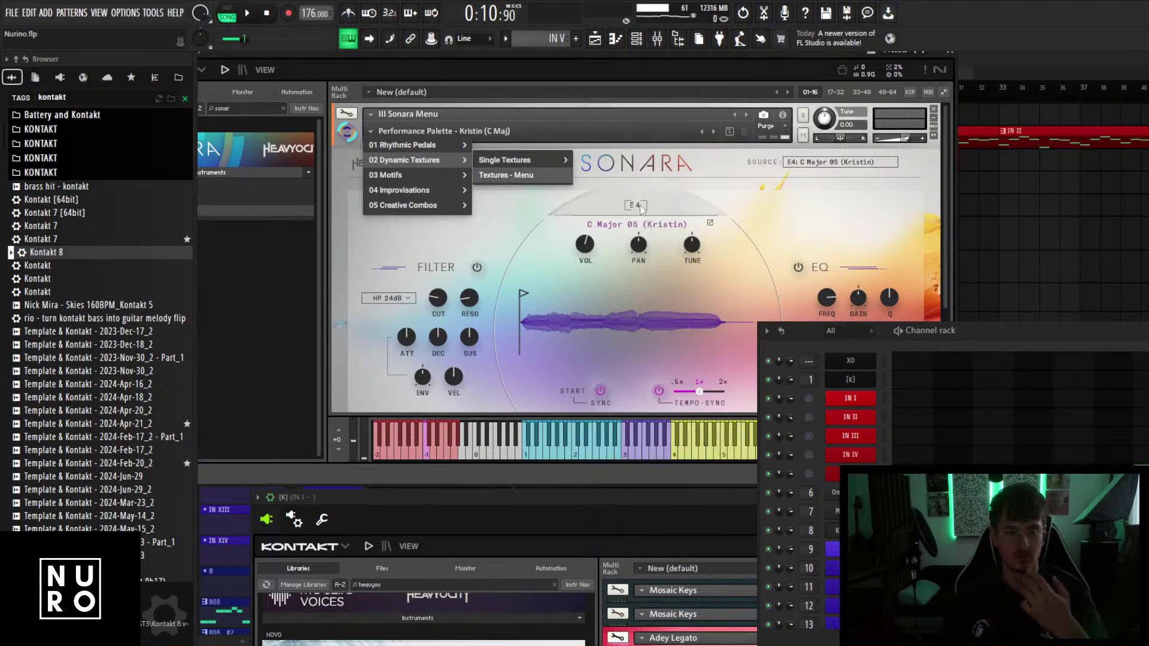
{"action": "mouse_move", "coordinate": [528, 157]}
{"action": "scroll", "coordinate": [656, 437], "scroll_direction": "down", "scroll_amount": 2}
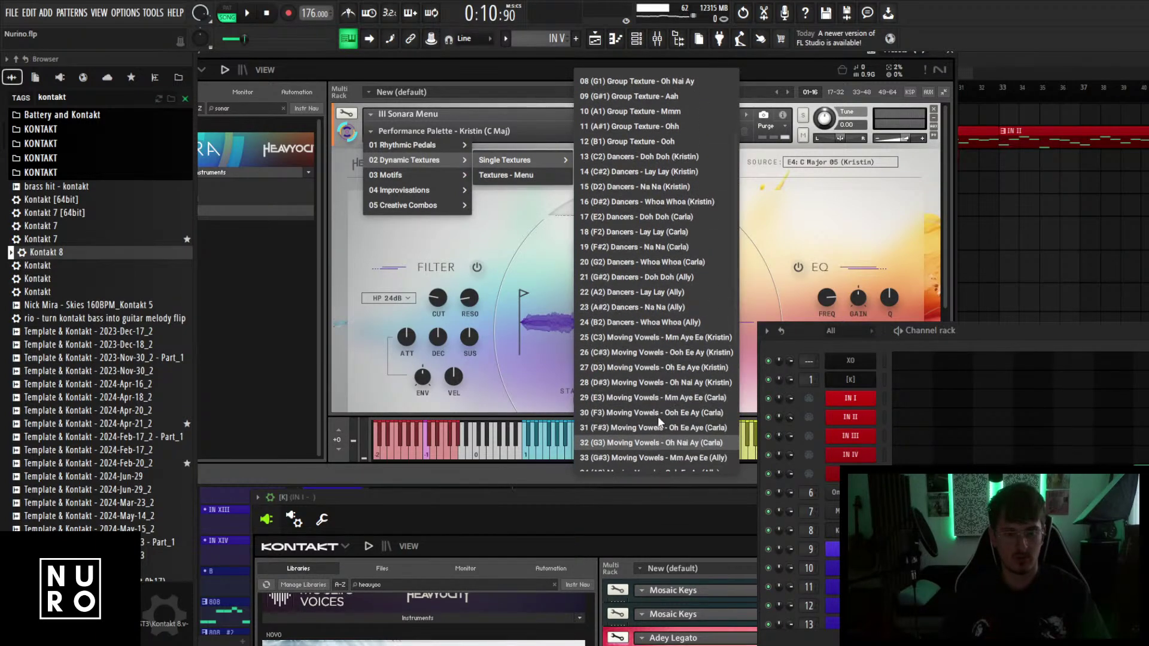
{"action": "scroll", "coordinate": [658, 395], "scroll_direction": "down", "scroll_amount": 3}
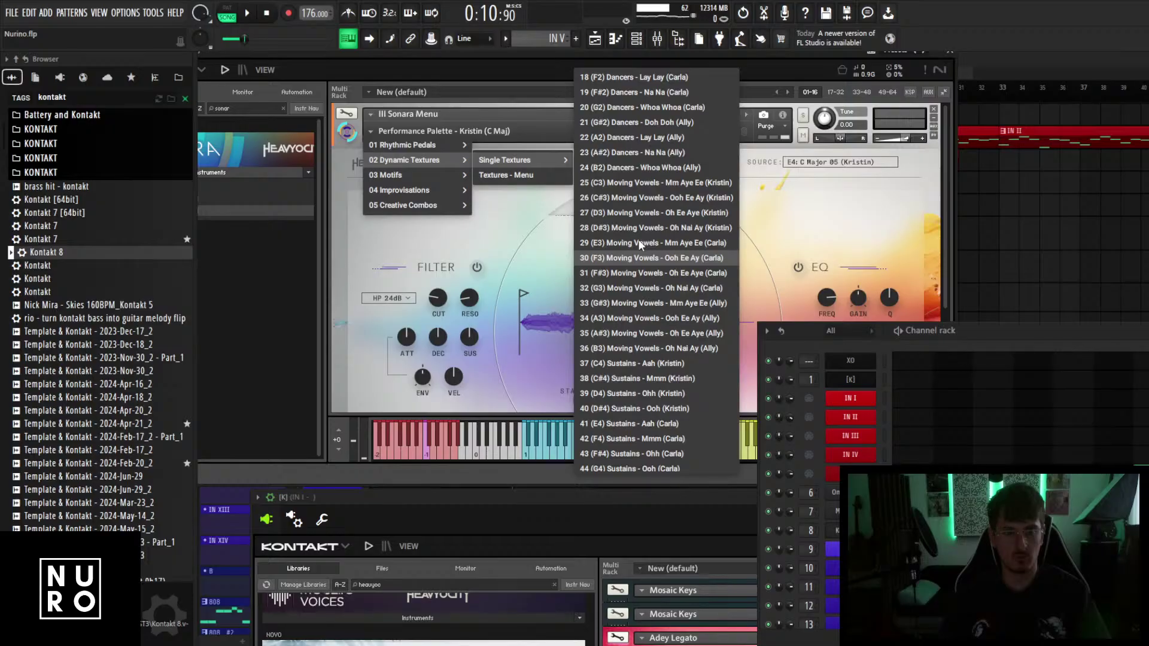
{"action": "left_click", "coordinate": [686, 316]}
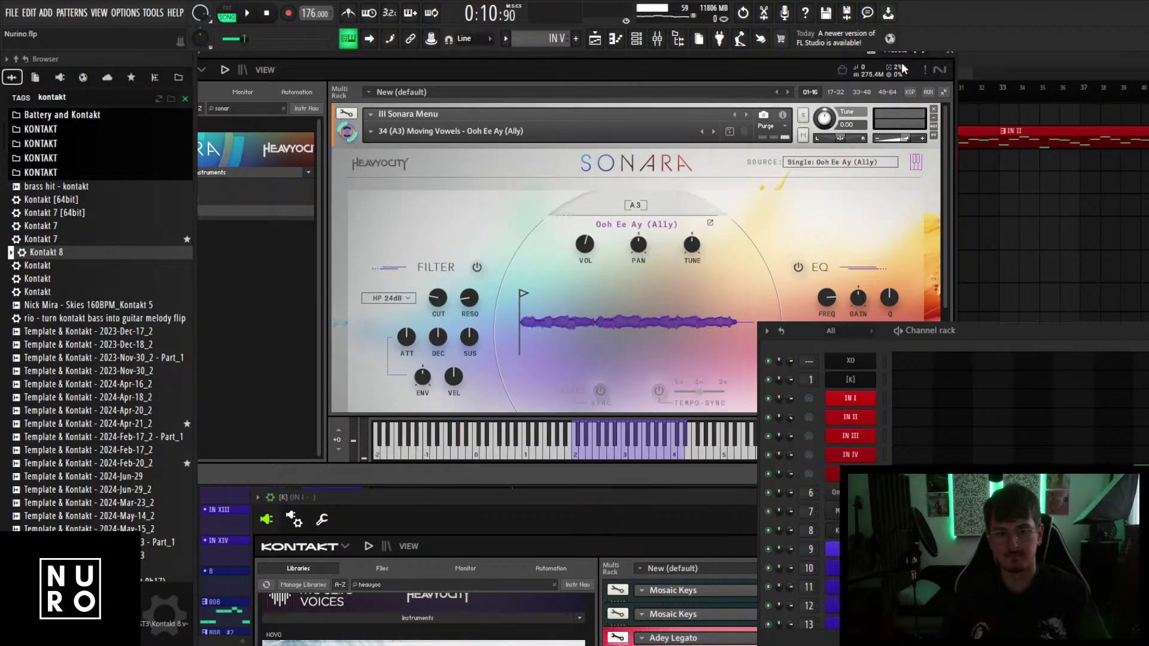
{"action": "left_click", "coordinate": [954, 56]}
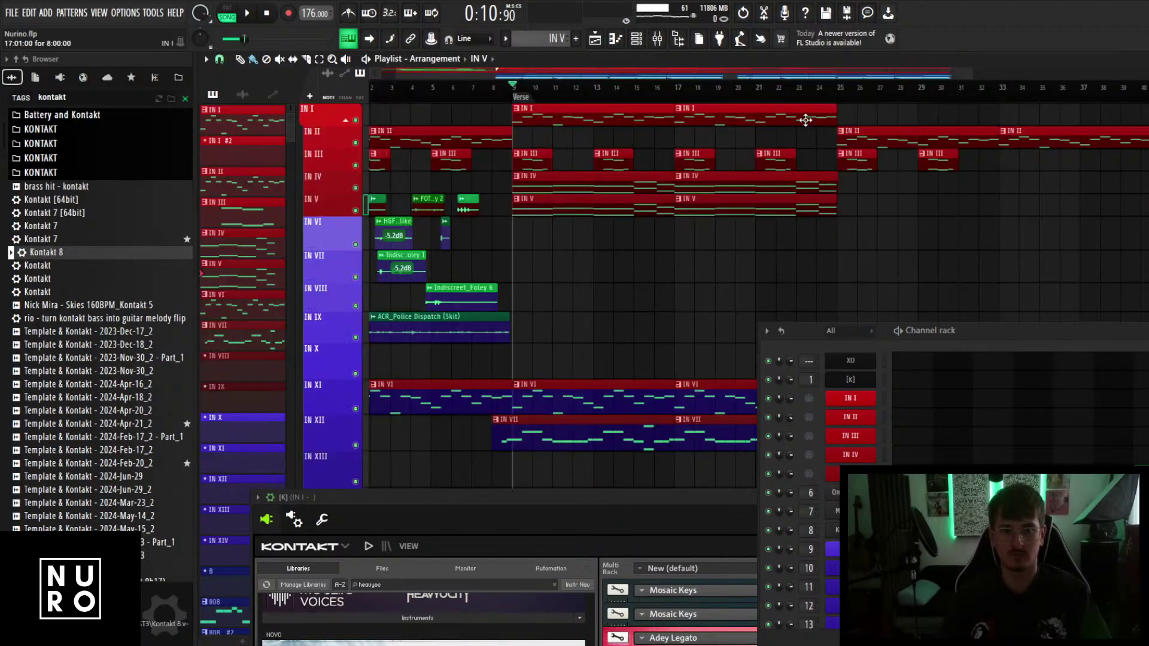
Copy the IN V notes, switch to pattern IN VIII, and place it on playlist track IN XIII at bar 9.
{"action": "double_click", "coordinate": [622, 202]}
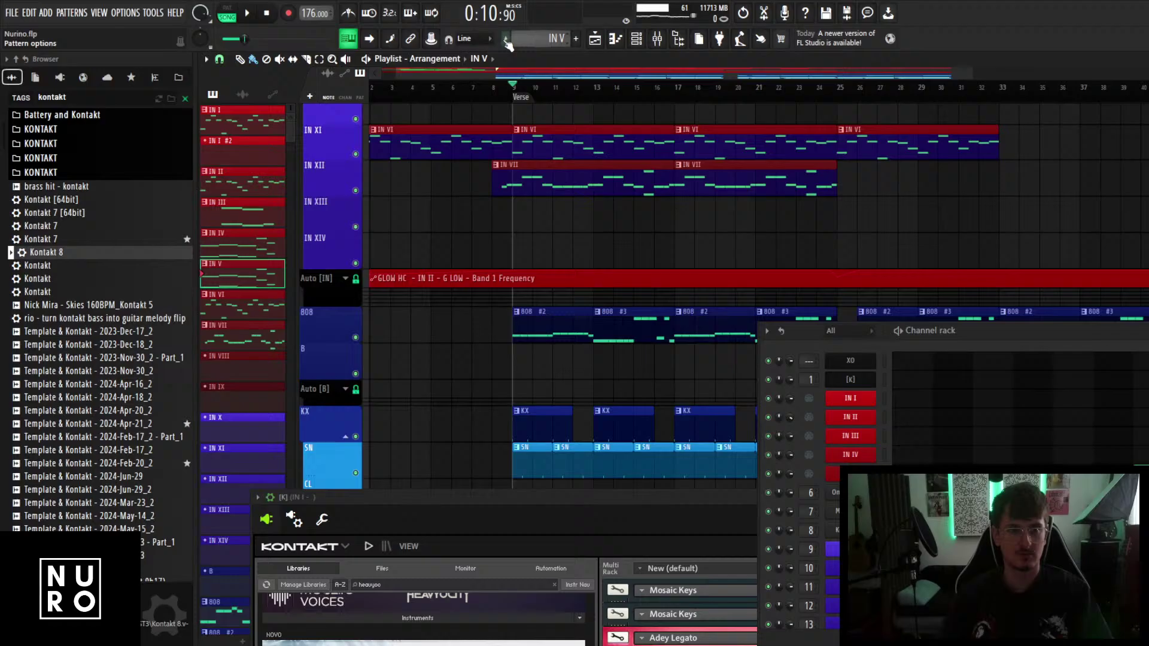
{"action": "left_click", "coordinate": [506, 39]}
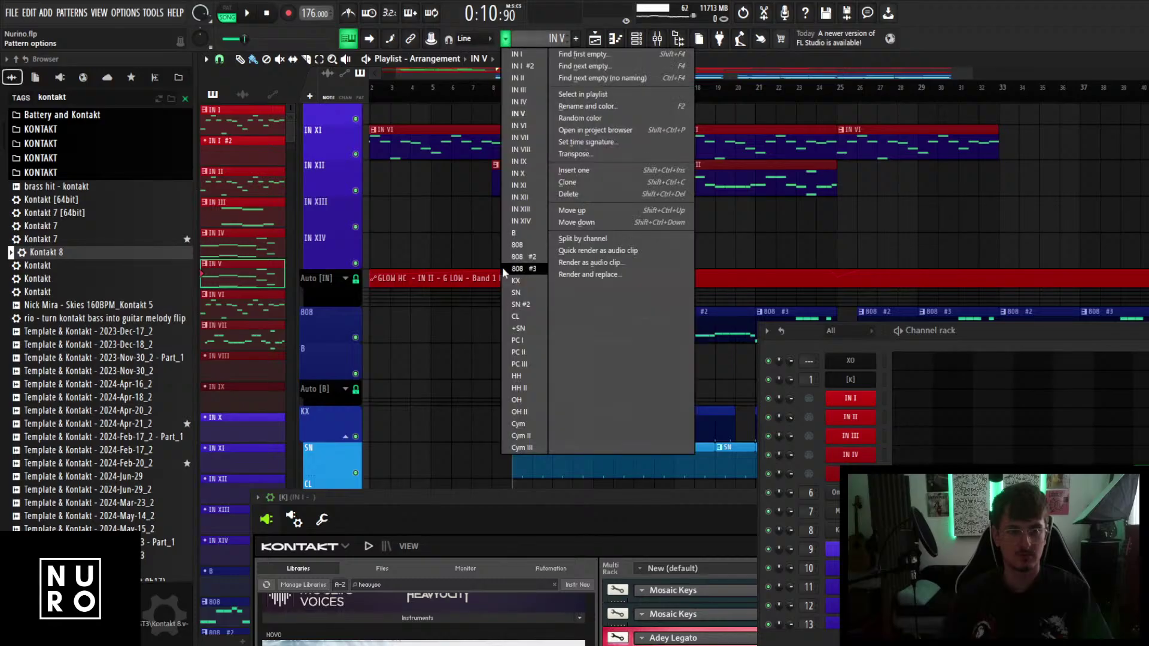
{"action": "left_click", "coordinate": [535, 150]}
{"action": "left_click", "coordinate": [528, 219]}
{"action": "scroll", "coordinate": [539, 230], "scroll_direction": "up", "scroll_amount": 3}
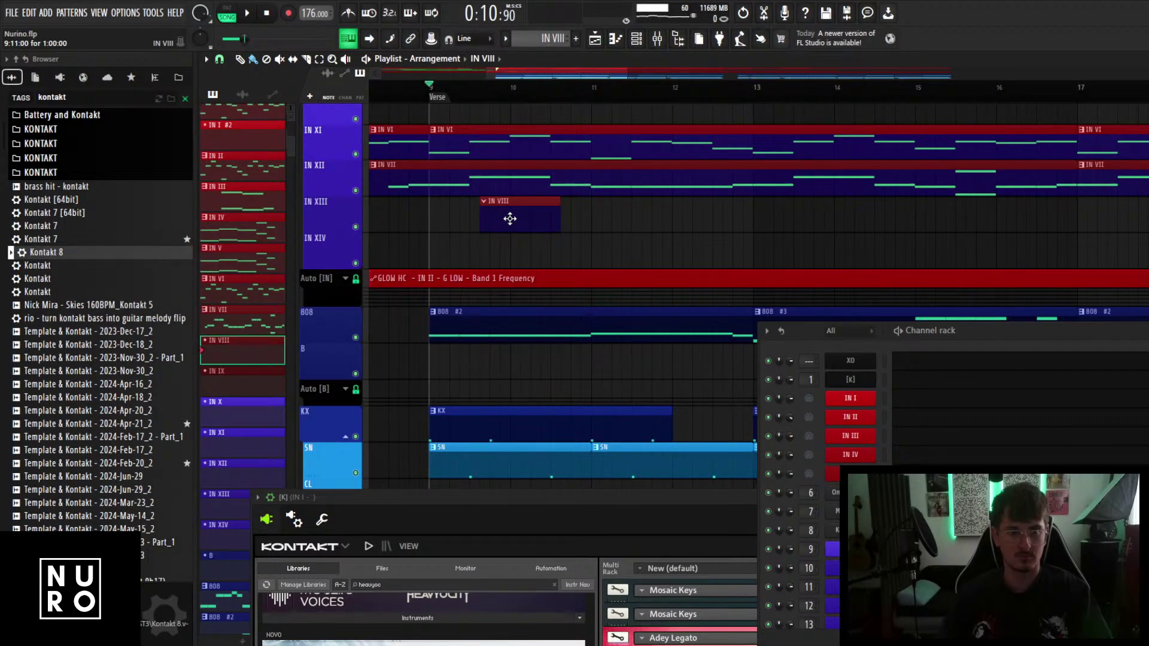
{"action": "left_click_drag", "start_coordinate": [510, 218], "coordinate": [457, 218]}
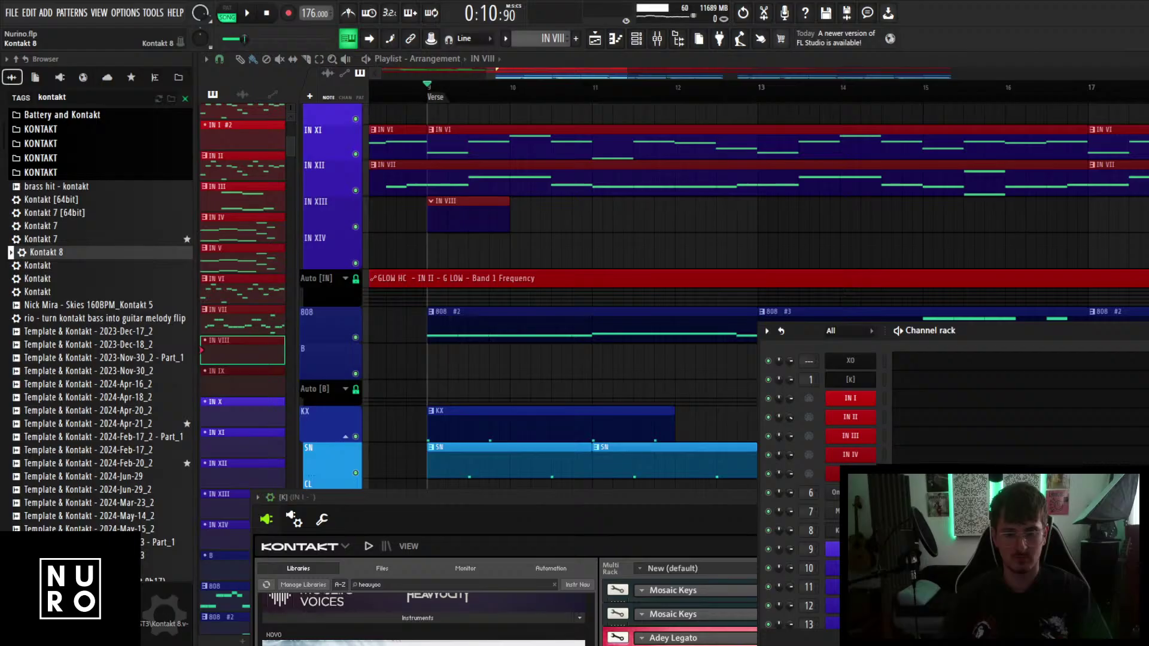
Paste the copied notes into the new Kontakt 8 channel's piano roll, then solo and play track IN XIII.
{"action": "key", "text": "F7"}
{"action": "key", "text": "ctrl+v"}
{"action": "left_click", "coordinate": [639, 423], "text": "ctrl"}
{"action": "key", "text": "space"}
{"action": "key", "text": "space"}
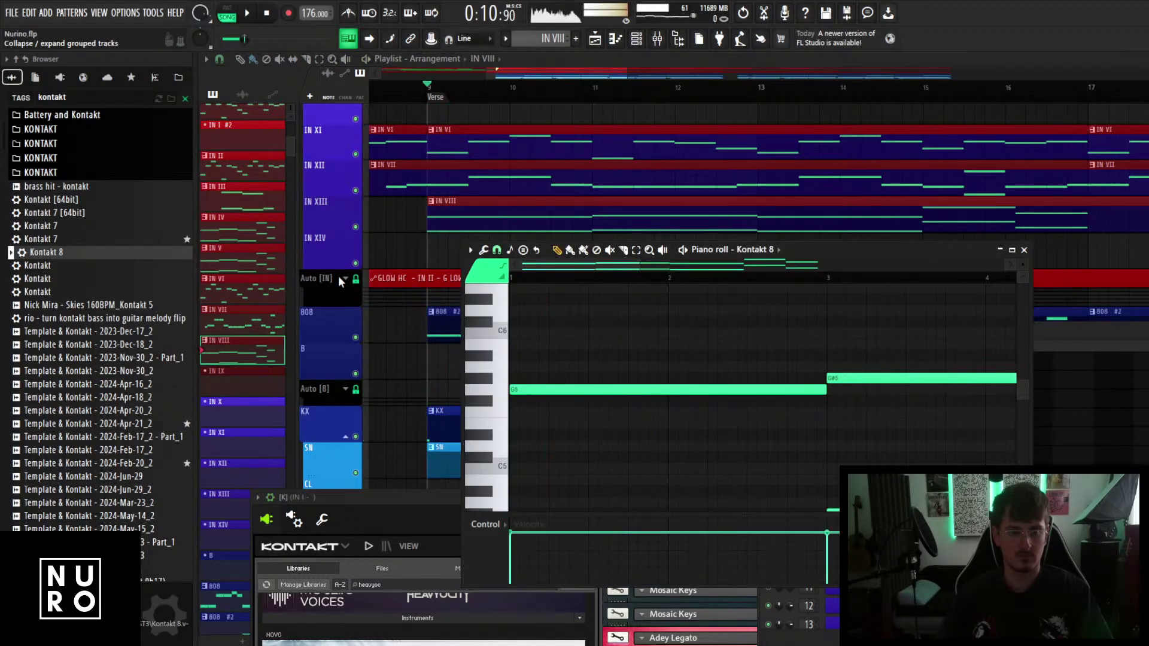
{"action": "left_click", "coordinate": [356, 226], "text": "ctrl"}
{"action": "key", "text": "space"}
{"action": "left_click_drag", "start_coordinate": [433, 493], "coordinate": [380, 453]}
{"action": "left_click_drag", "start_coordinate": [876, 250], "coordinate": [877, 155]}
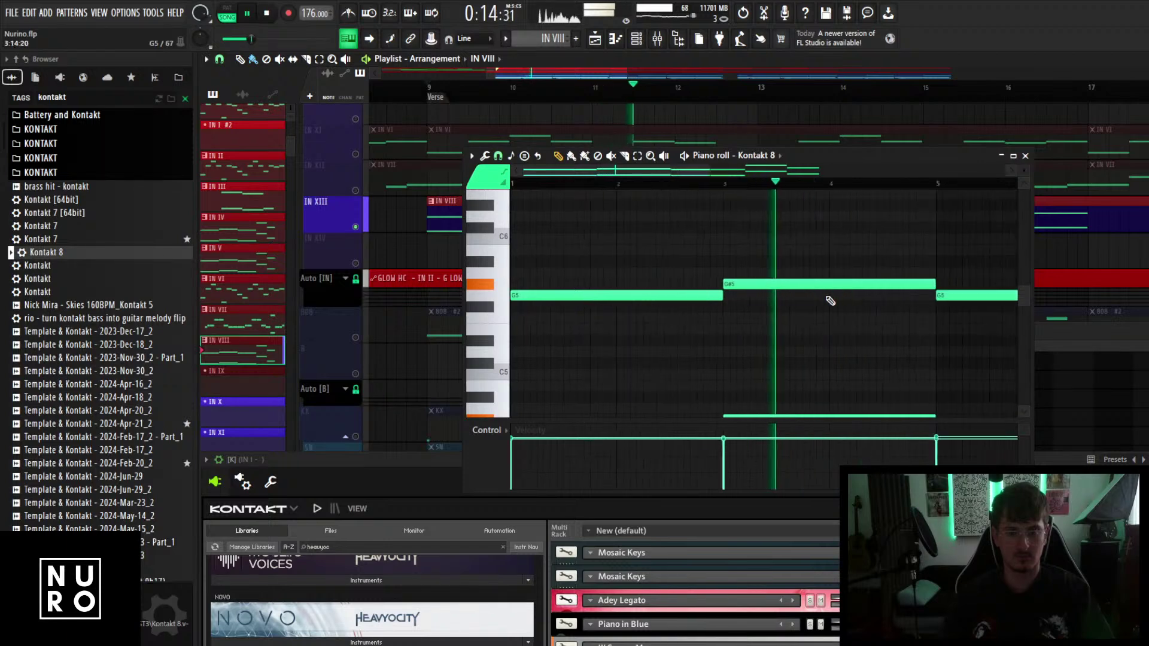
Transpose all IN VIII notes up one octave, play them back, and close the piano roll.
{"action": "scroll", "coordinate": [827, 297], "scroll_direction": "down", "scroll_amount": 1}
{"action": "key", "text": "space"}
{"action": "key", "text": "ctrl+a"}
{"action": "key", "text": "ctrl+Up"}
{"action": "key", "text": "space"}
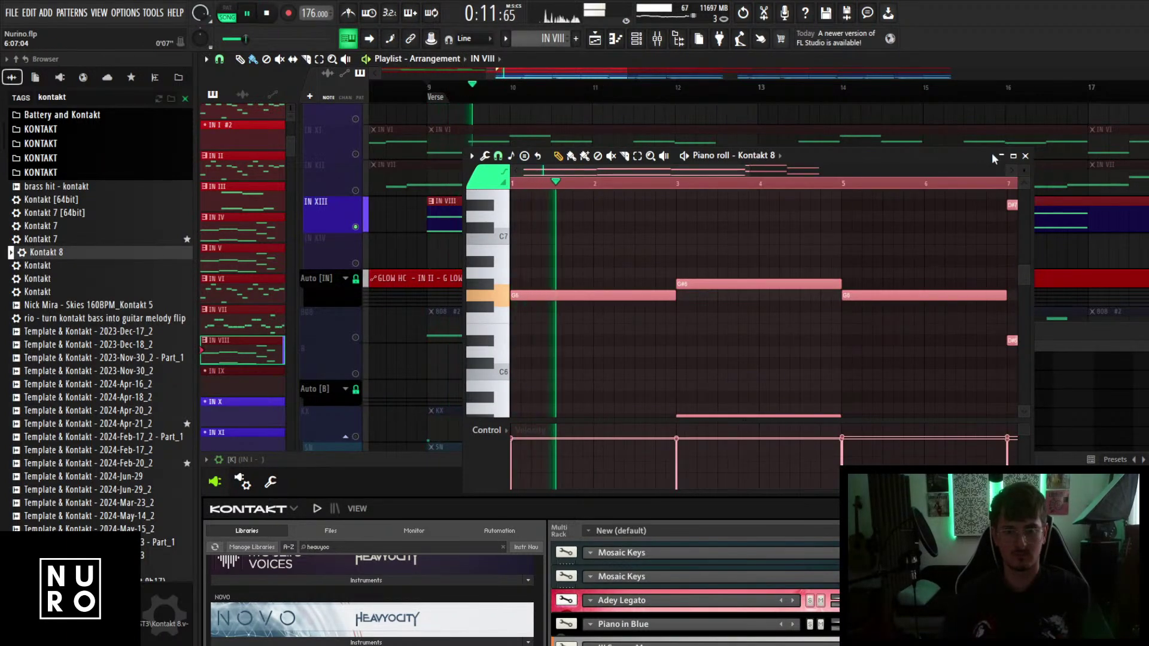
{"action": "left_click", "coordinate": [1024, 156]}
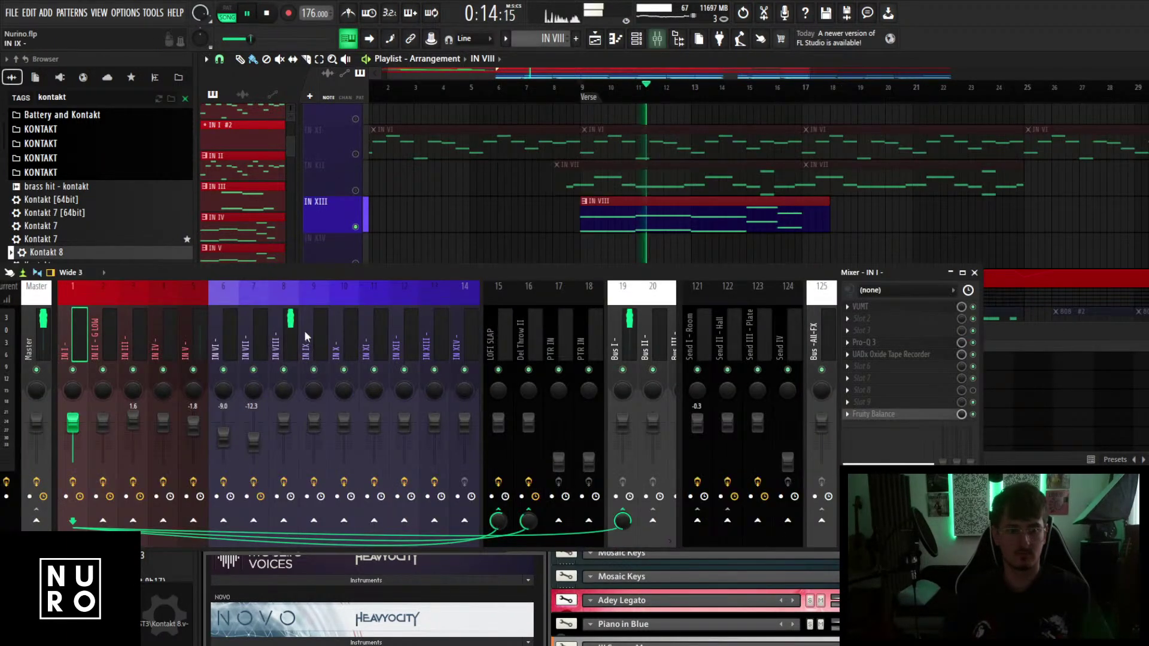
Lower the IN VIII mixer track to -12.9 dB and copy ValhallaSupermassive onto it from the IN V mixer track.
{"action": "left_click_drag", "start_coordinate": [283, 424], "coordinate": [283, 444]}
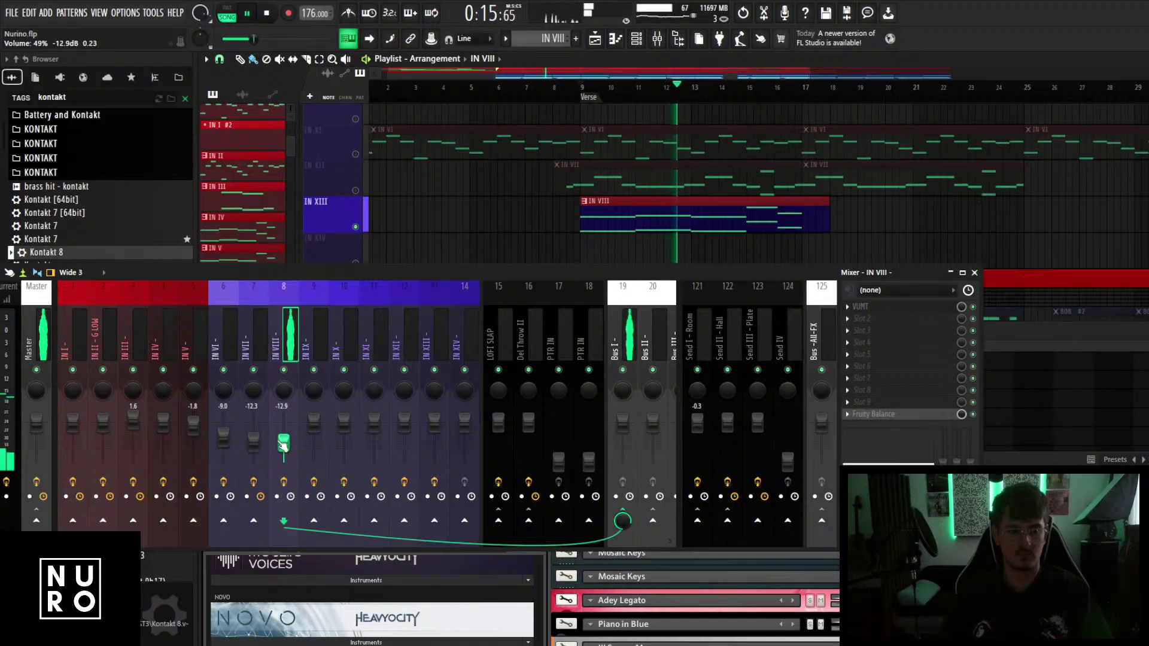
{"action": "key", "text": "space"}
{"action": "left_click", "coordinate": [162, 337]}
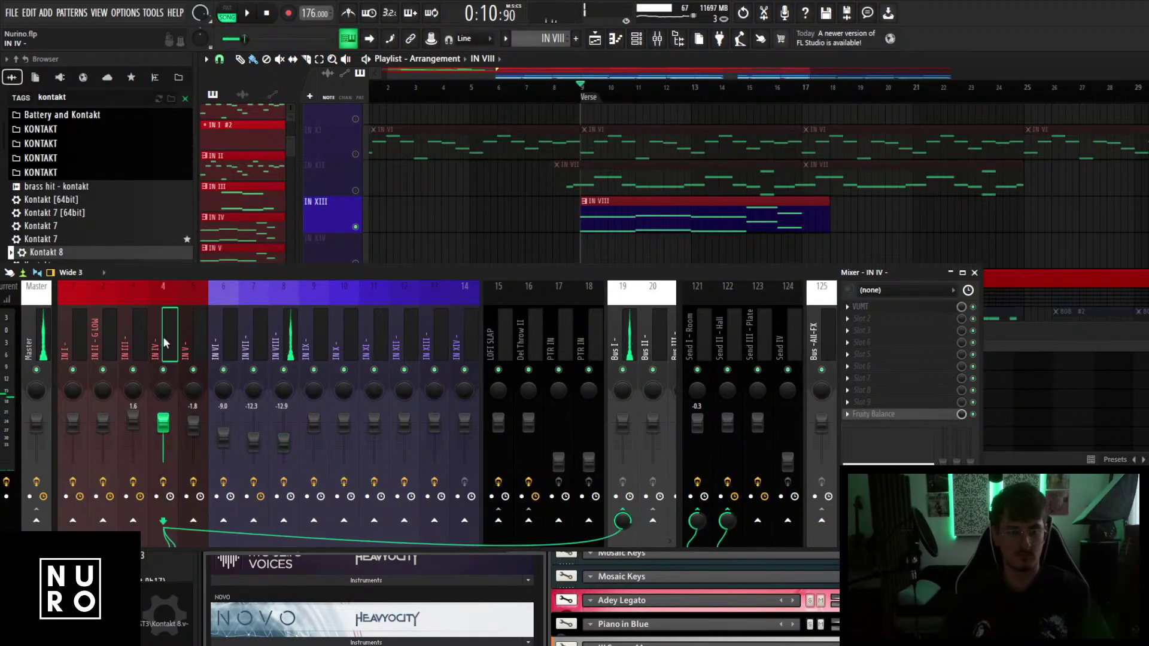
{"action": "left_click", "coordinate": [194, 349]}
{"action": "left_click", "coordinate": [849, 355]}
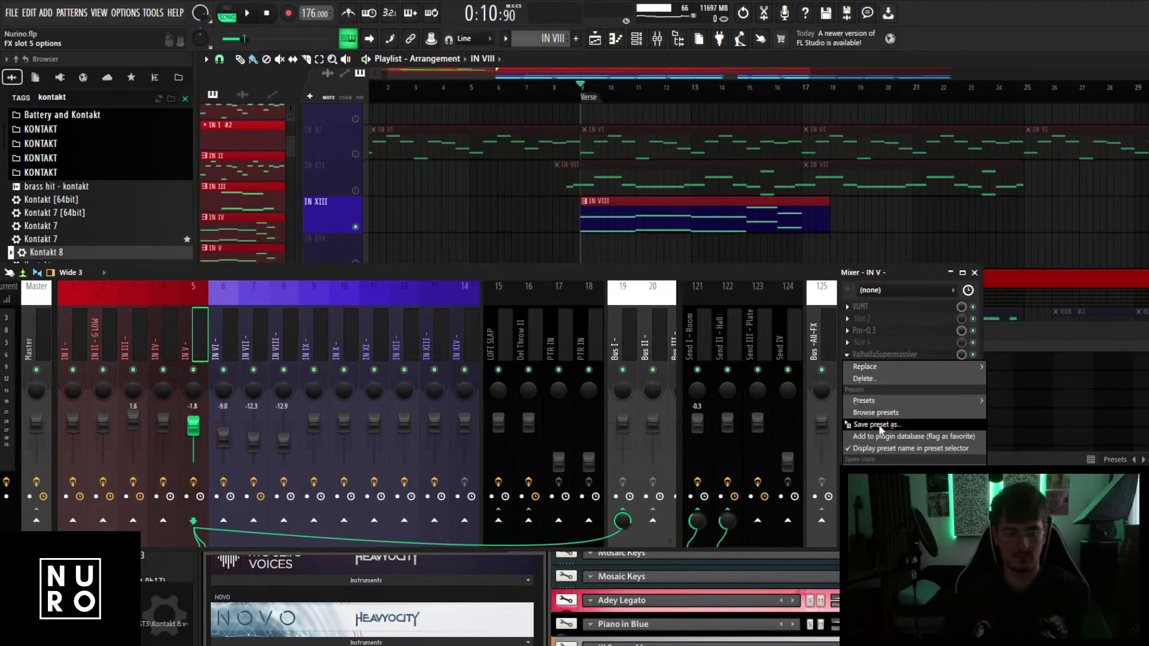
{"action": "left_click_drag", "start_coordinate": [877, 427], "coordinate": [283, 352]}
{"action": "left_click_drag", "start_coordinate": [440, 292], "coordinate": [426, 339]}
{"action": "key", "text": "space"}
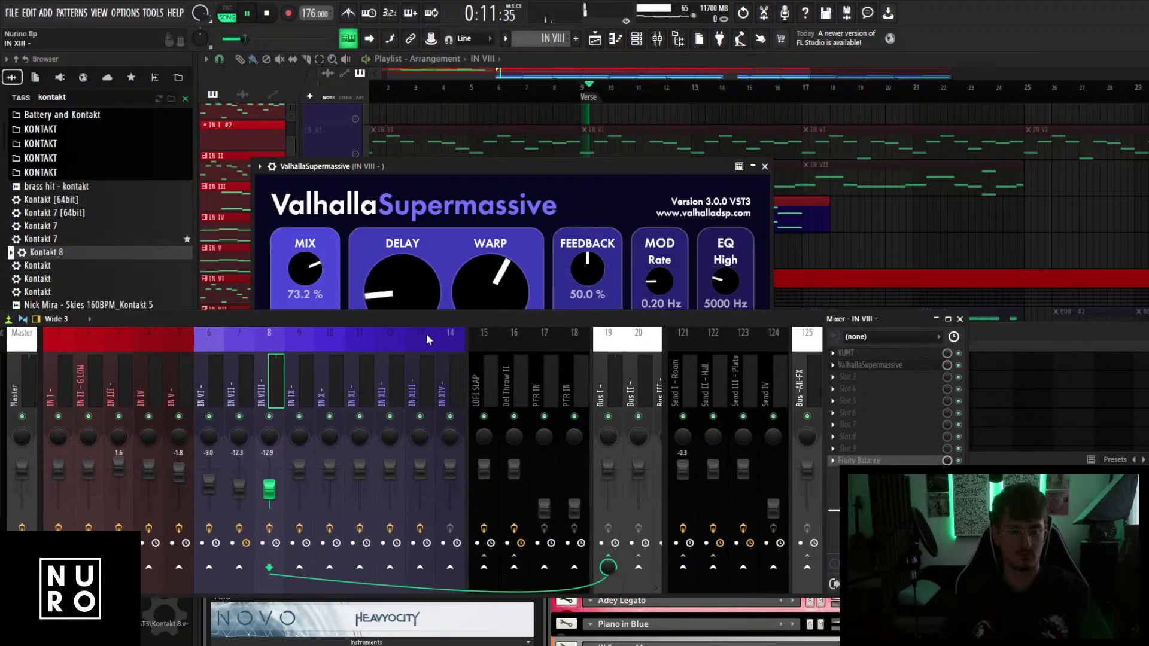
{"action": "left_click", "coordinate": [765, 166]}
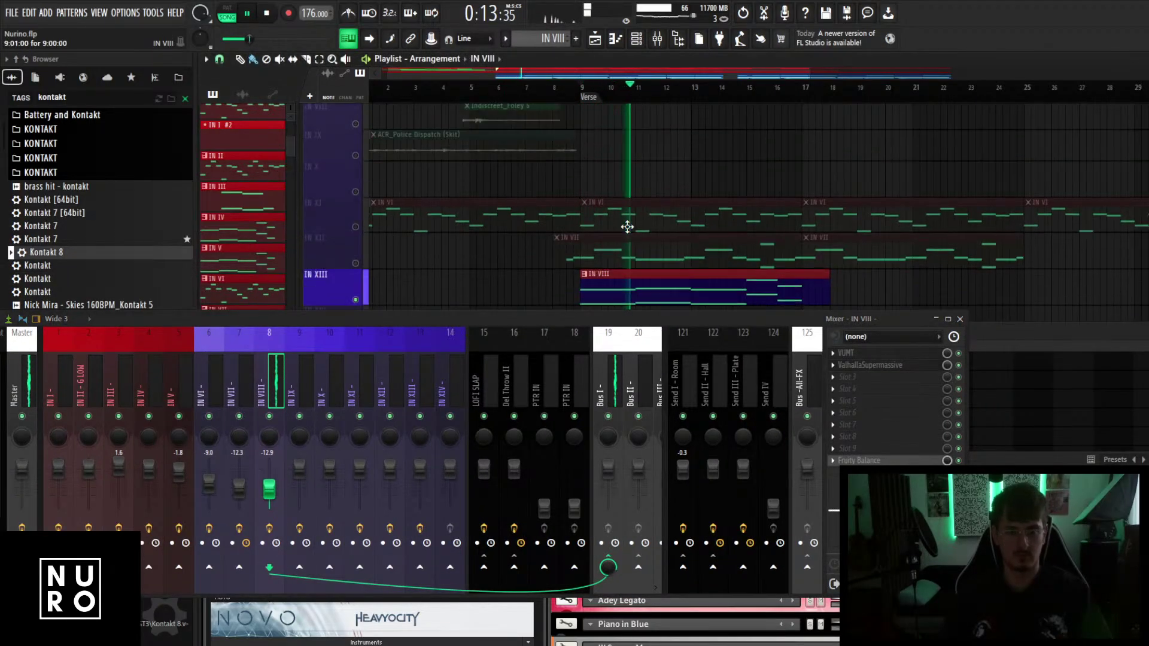
Unmute playlist tracks IN III, IN IV and IN V and play the verse together with IN XIII.
{"action": "scroll", "coordinate": [625, 228], "scroll_direction": "up", "scroll_amount": 5}
{"action": "key", "text": "space"}
{"action": "left_click", "coordinate": [355, 152]}
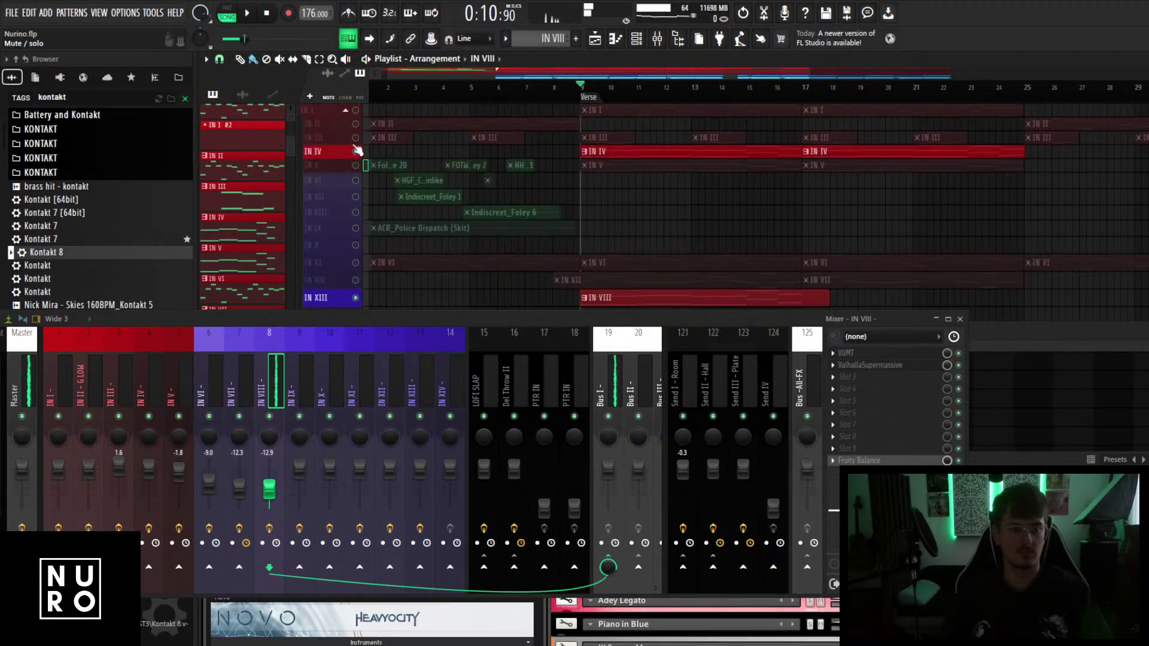
{"action": "left_click", "coordinate": [356, 137]}
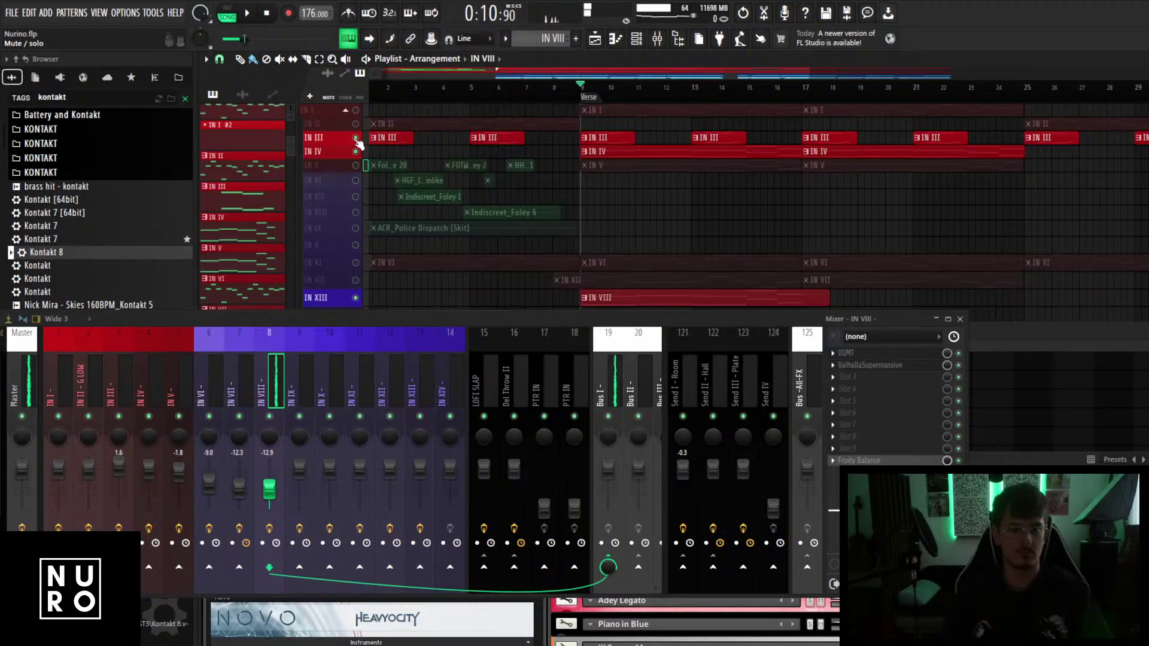
{"action": "key", "text": "space"}
Trim the IN VIII clip on track IN XIII to end at bar 17.
{"action": "scroll", "coordinate": [736, 236], "scroll_direction": "down", "scroll_amount": 2}
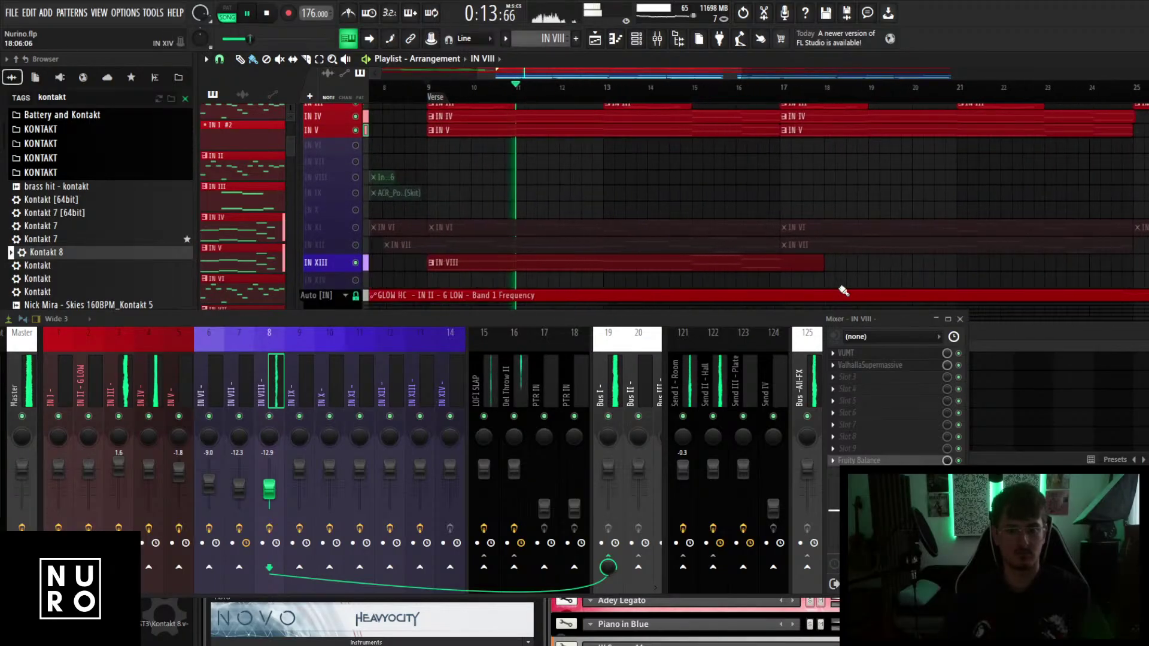
{"action": "scroll", "coordinate": [828, 259], "scroll_direction": "up", "scroll_amount": 3}
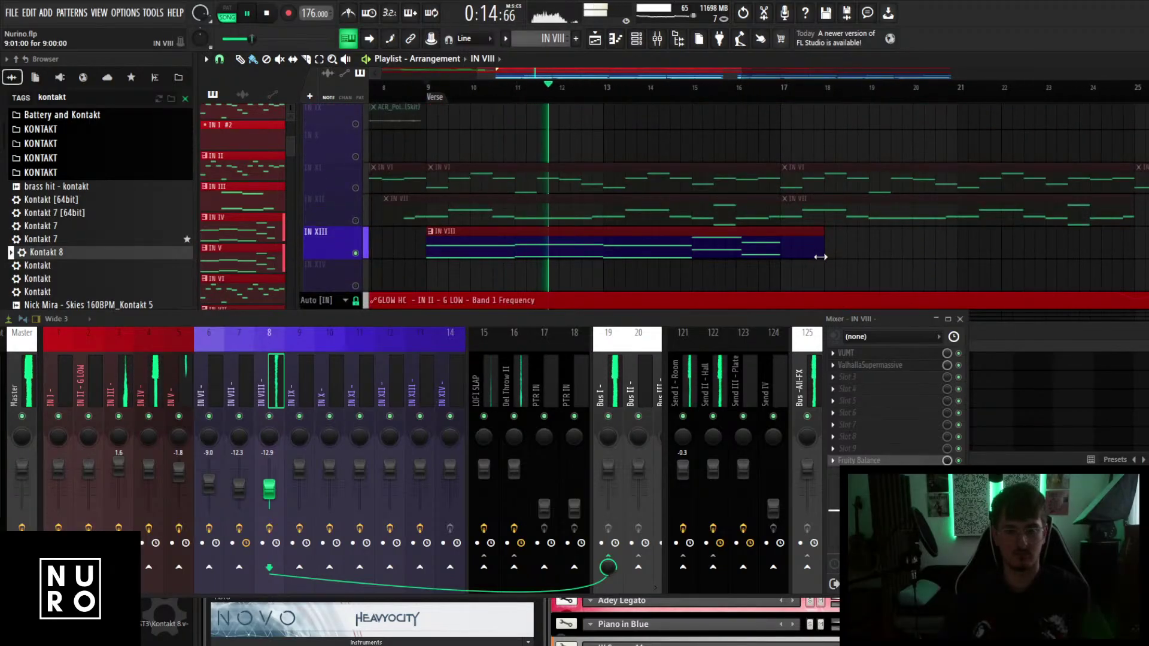
{"action": "left_click_drag", "start_coordinate": [821, 257], "coordinate": [780, 258]}
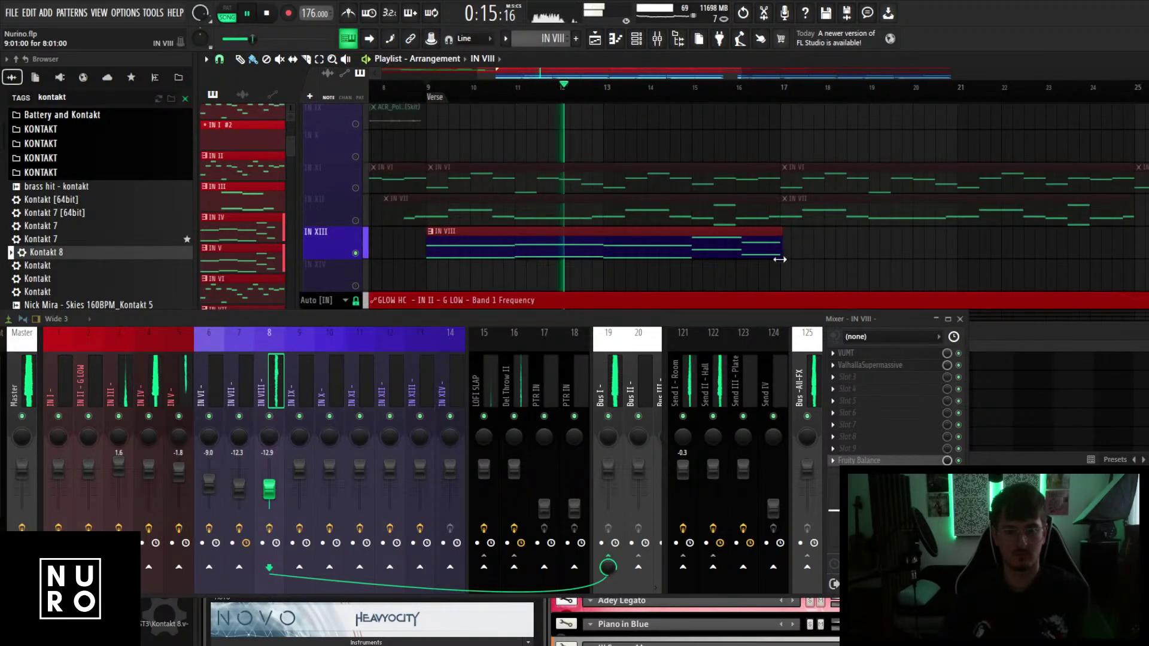
Try out an extra high note at bar 2 in the IN VIII piano roll.
{"action": "double_click", "coordinate": [746, 256]}
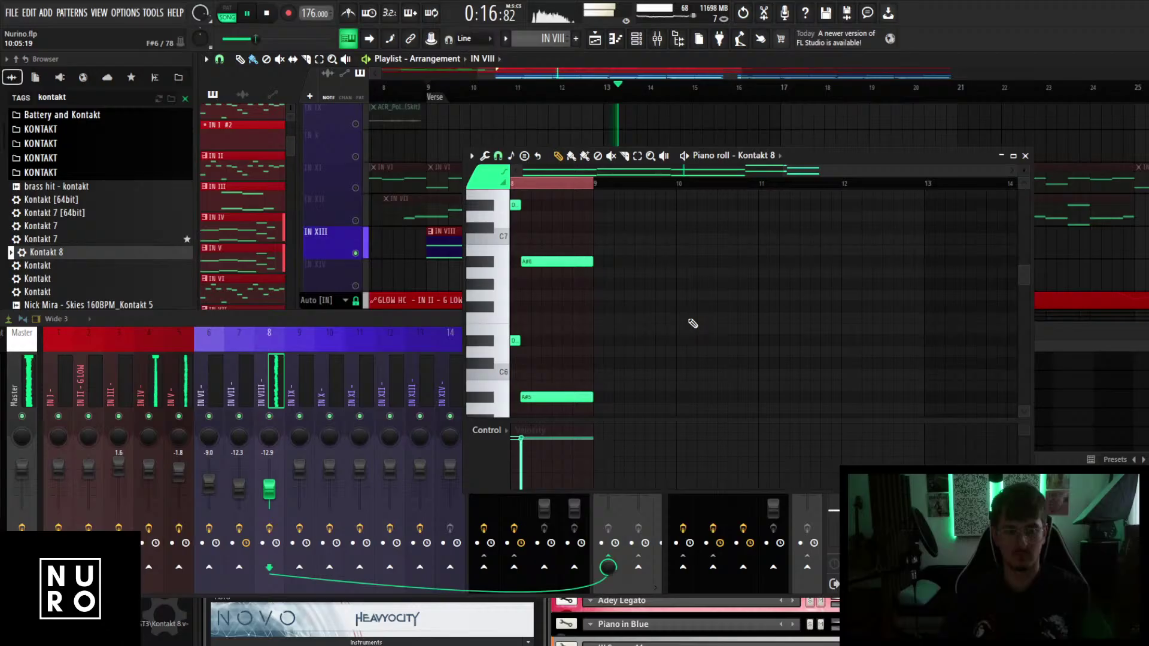
{"action": "key", "text": "space"}
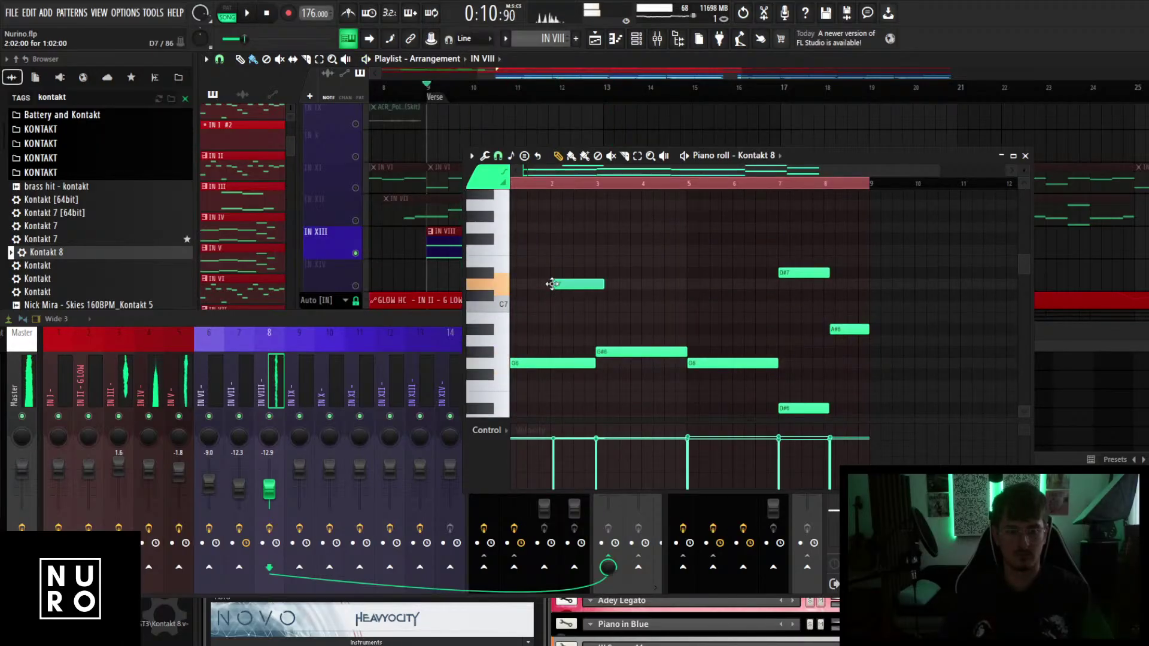
{"action": "left_click_drag", "start_coordinate": [552, 284], "coordinate": [552, 335]}
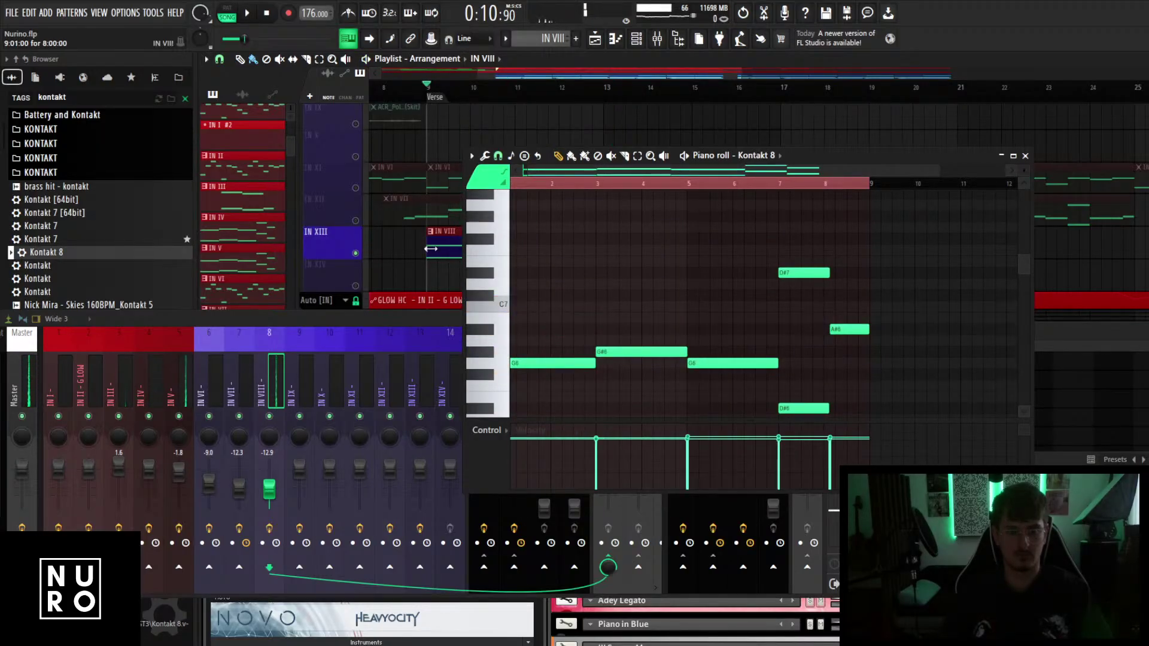
Add a one-bar D#6 note at bar 4 and an F6 note at bar 8 of IN VIII while playing the verse.
{"action": "double_click", "coordinate": [436, 246]}
{"action": "scroll", "coordinate": [688, 328], "scroll_direction": "down", "scroll_amount": 2}
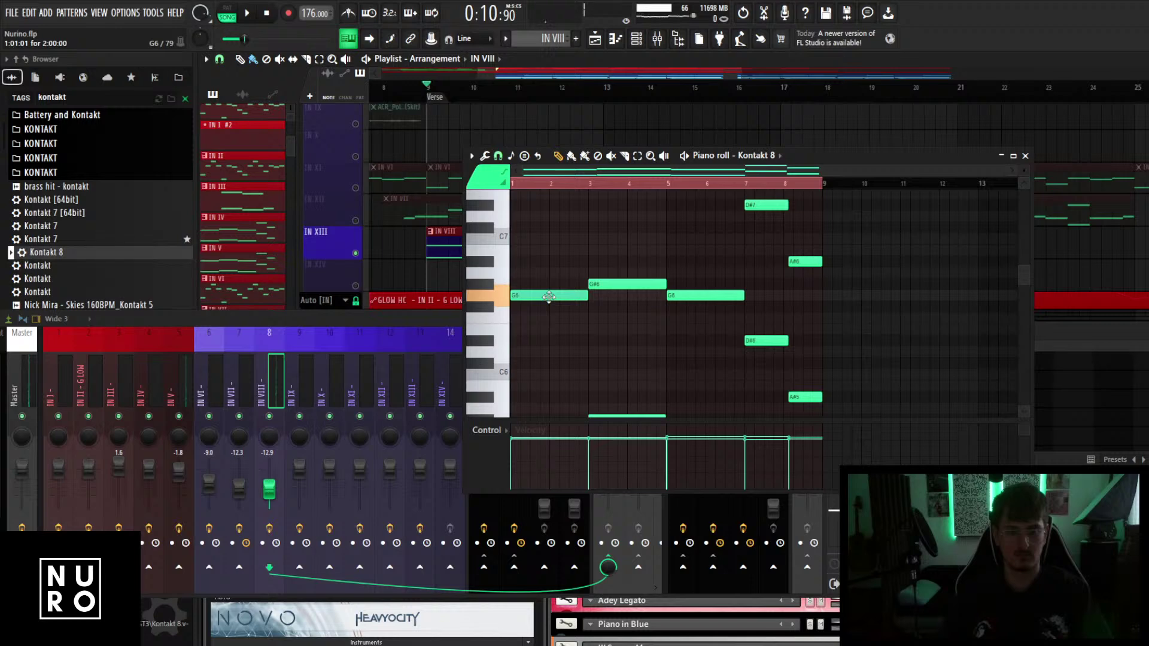
{"action": "scroll", "coordinate": [569, 290], "scroll_direction": "down", "scroll_amount": 4}
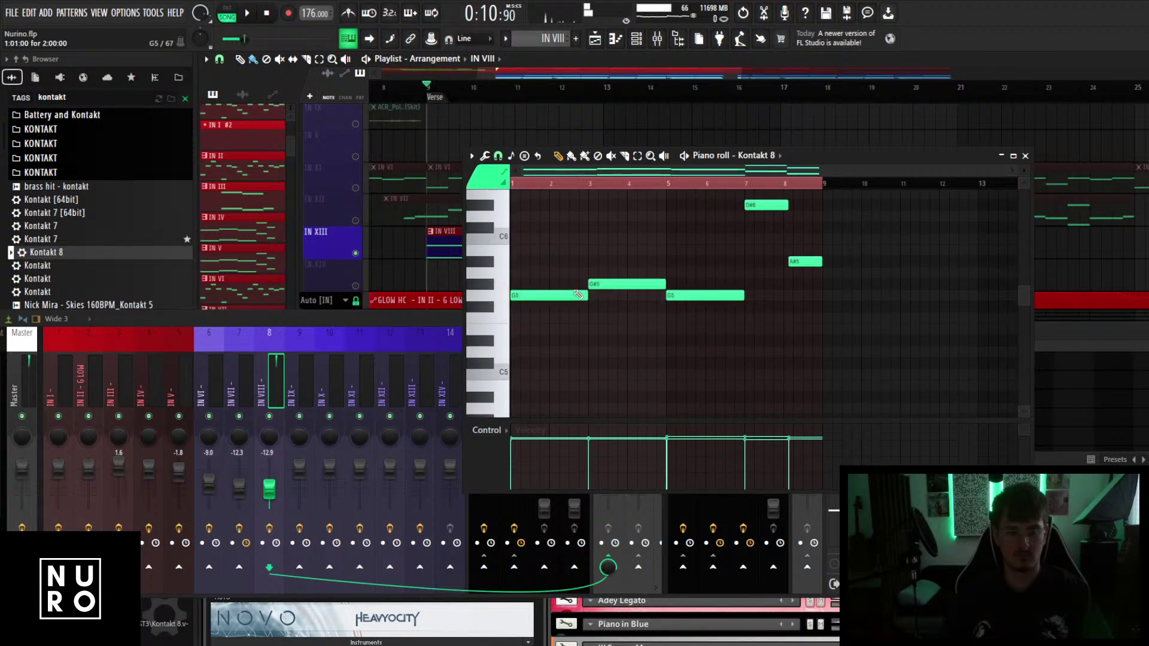
{"action": "scroll", "coordinate": [578, 295], "scroll_direction": "up", "scroll_amount": 3}
{"action": "left_click_drag", "start_coordinate": [629, 306], "coordinate": [632, 273]}
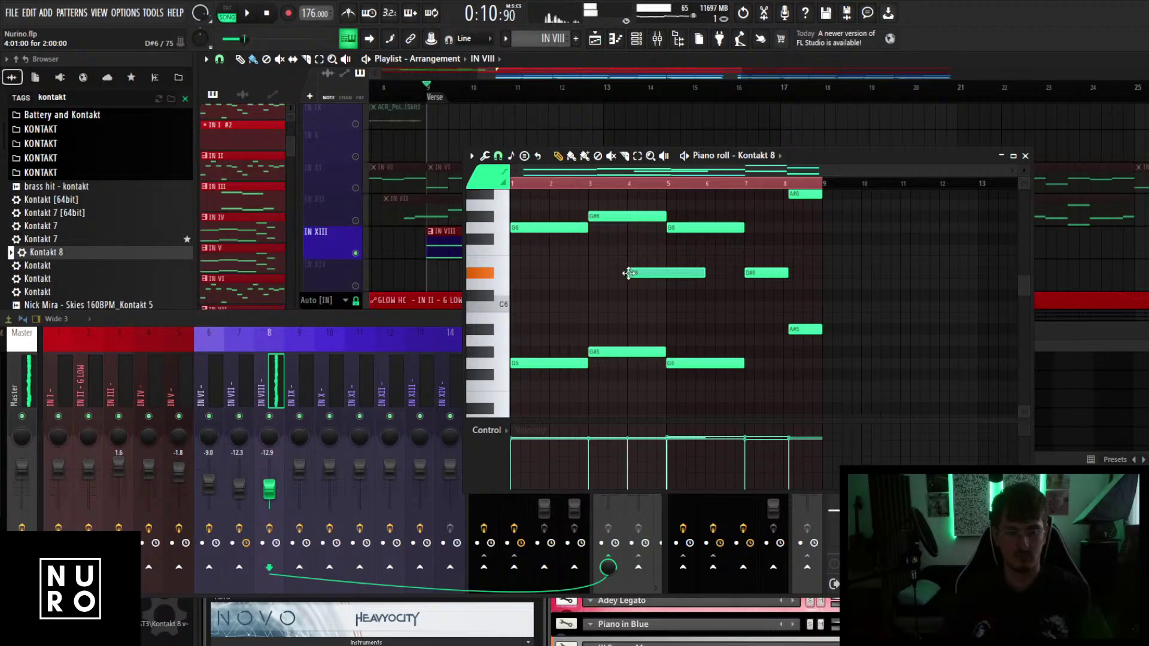
{"action": "key", "text": "space"}
{"action": "left_click_drag", "start_coordinate": [704, 273], "coordinate": [665, 276]}
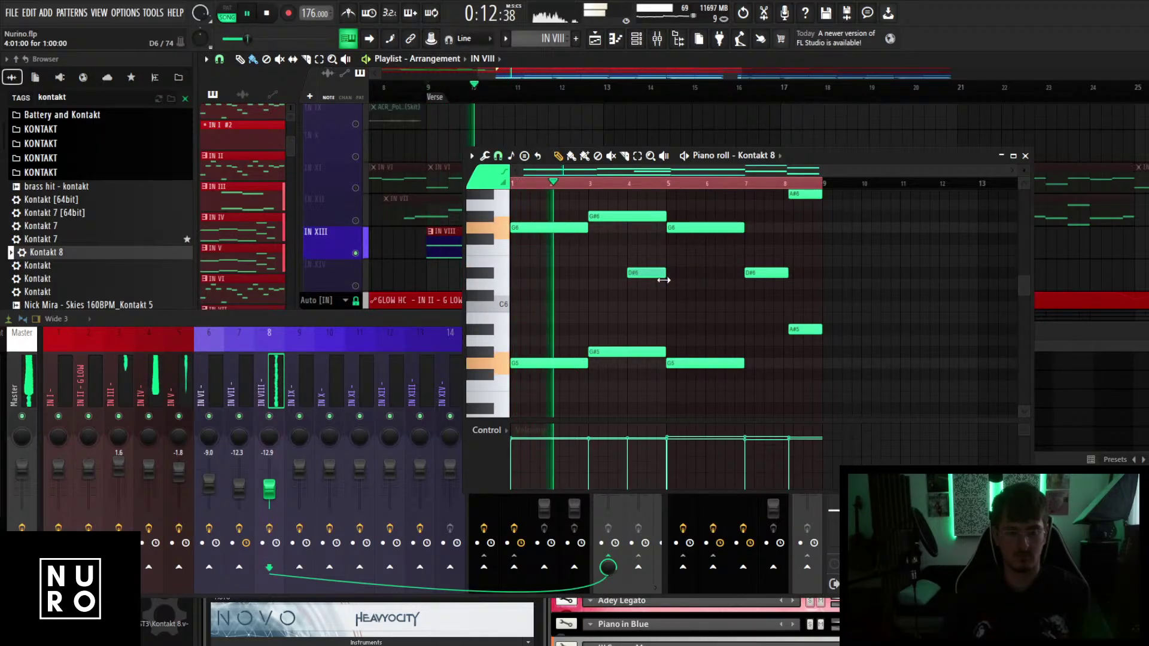
{"action": "scroll", "coordinate": [709, 330], "scroll_direction": "up", "scroll_amount": 2}
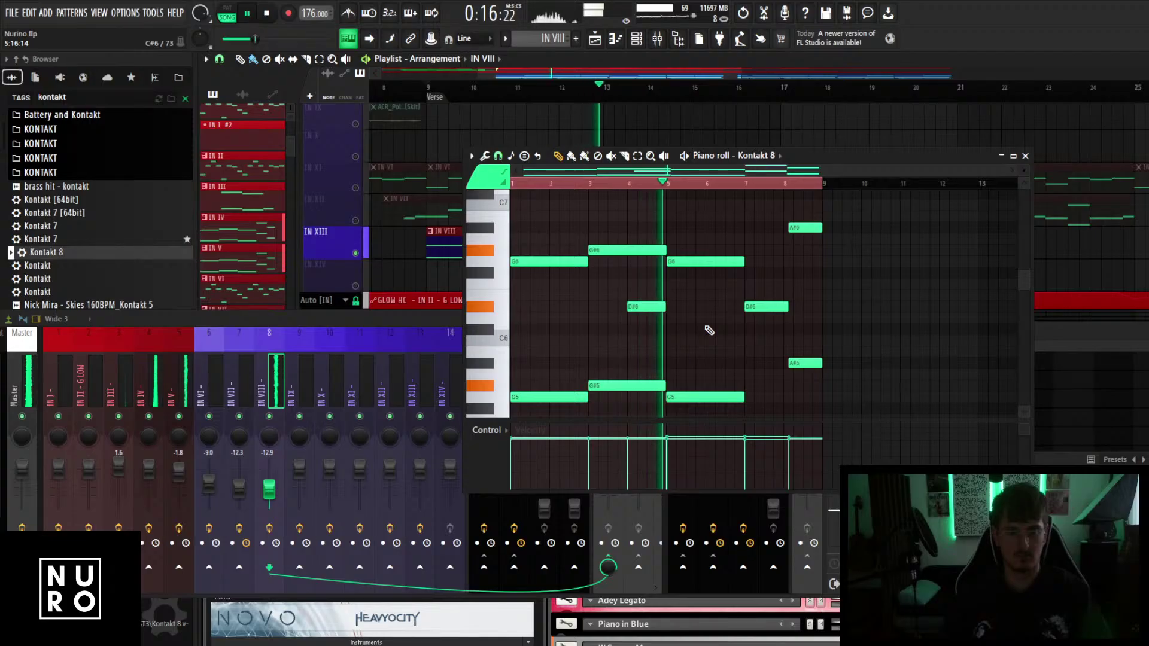
{"action": "left_click", "coordinate": [787, 284]}
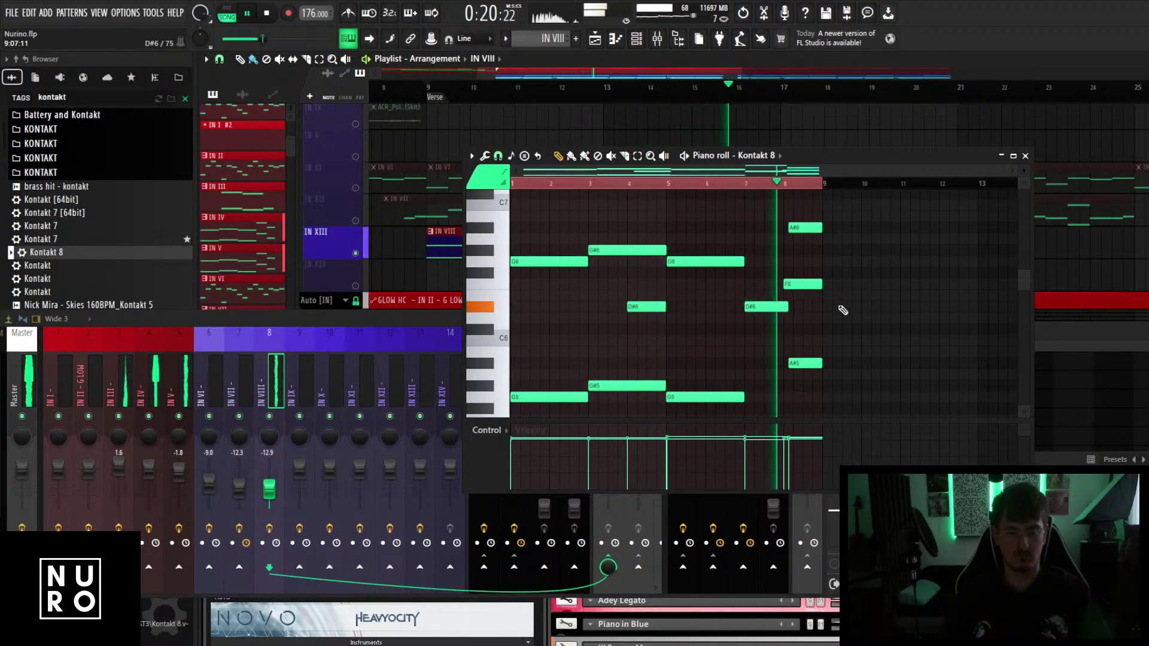
Unmute all playlist tracks and play the verse with the full arrangement.
{"action": "scroll", "coordinate": [842, 310], "scroll_direction": "up", "scroll_amount": 1}
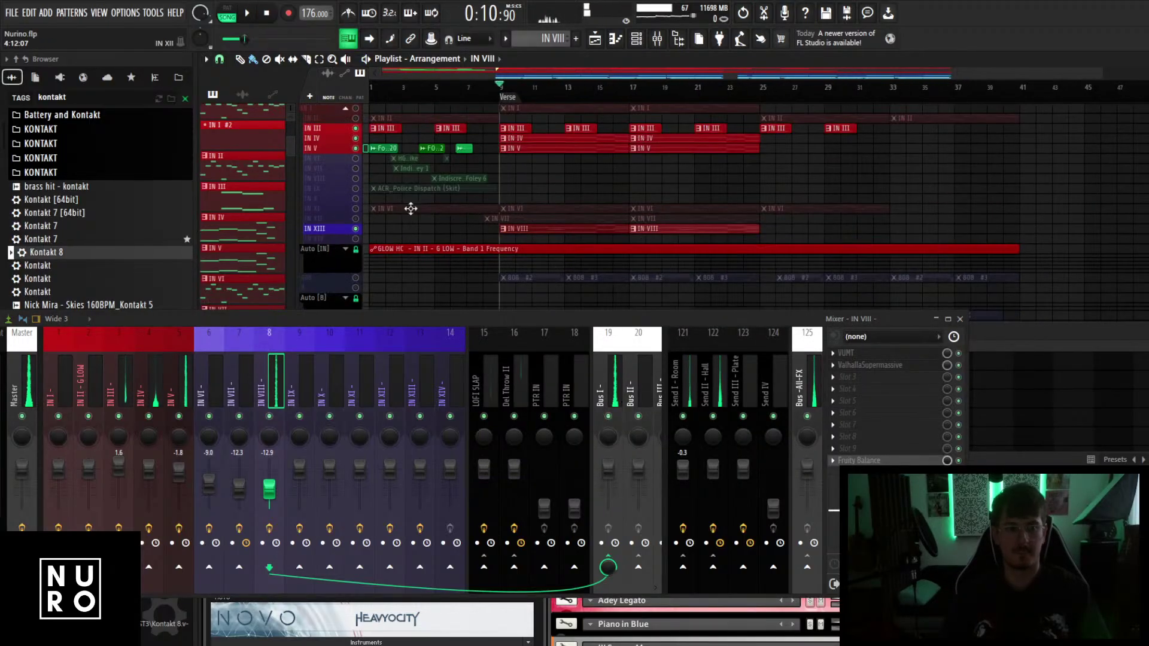
{"action": "right_click", "coordinate": [362, 208]}
{"action": "key", "text": "space"}
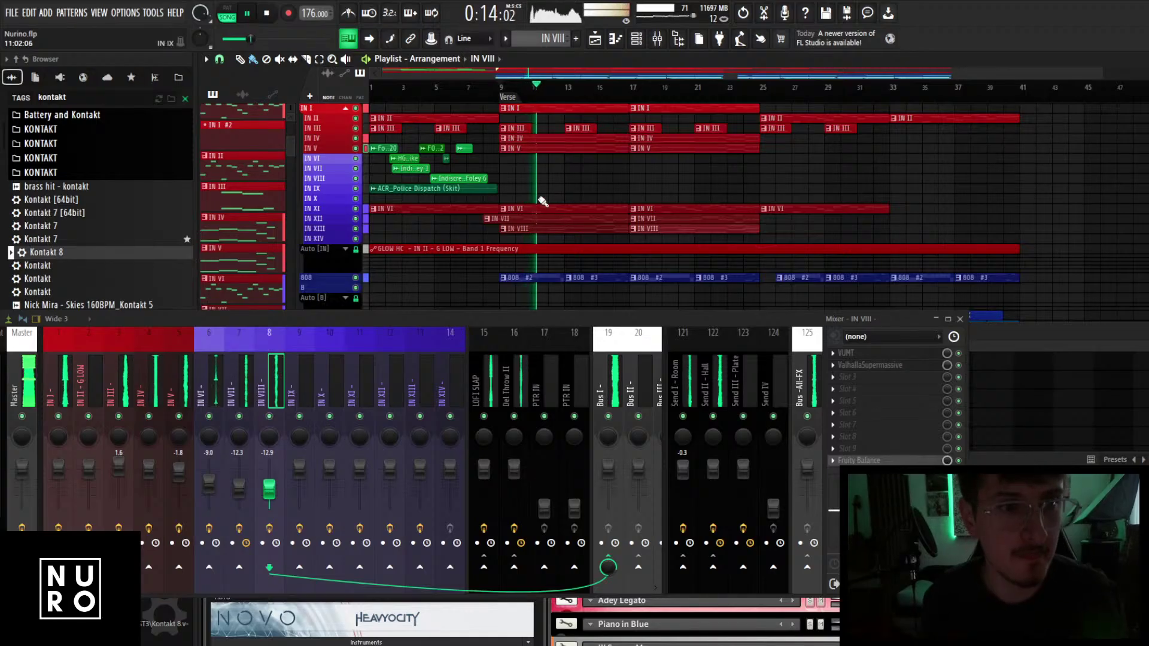
Lower the IN VIII mixer track's volume to -14.9 dB while the verse plays.
{"action": "scroll", "coordinate": [545, 199], "scroll_direction": "up", "scroll_amount": 2}
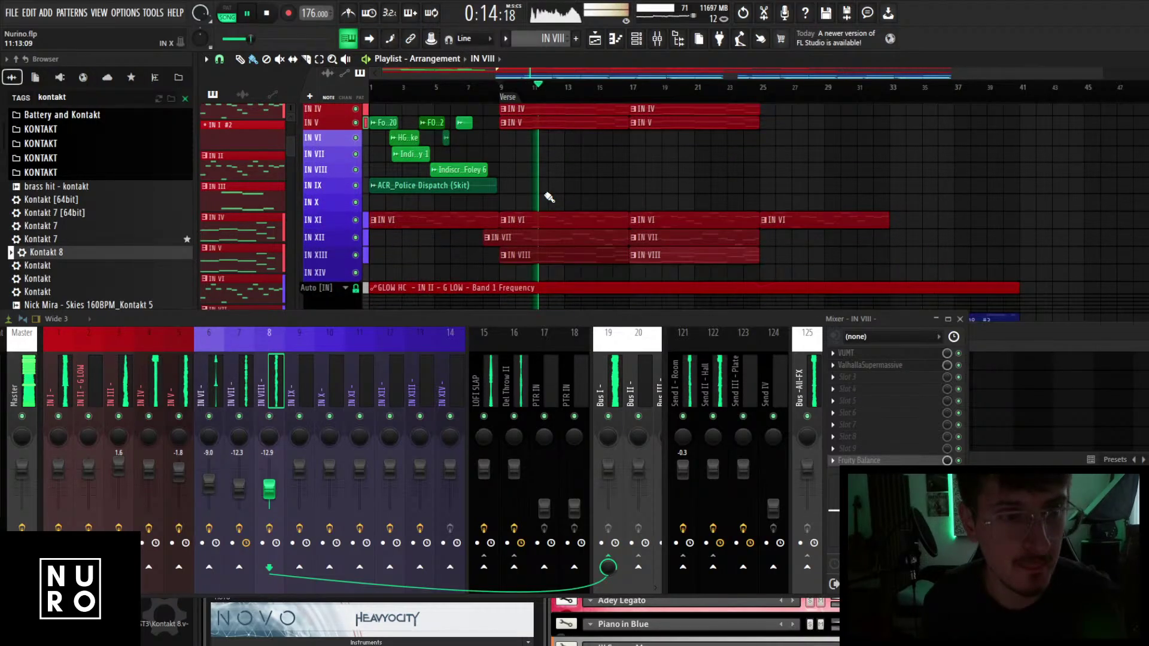
{"action": "scroll", "coordinate": [549, 197], "scroll_direction": "up", "scroll_amount": 2}
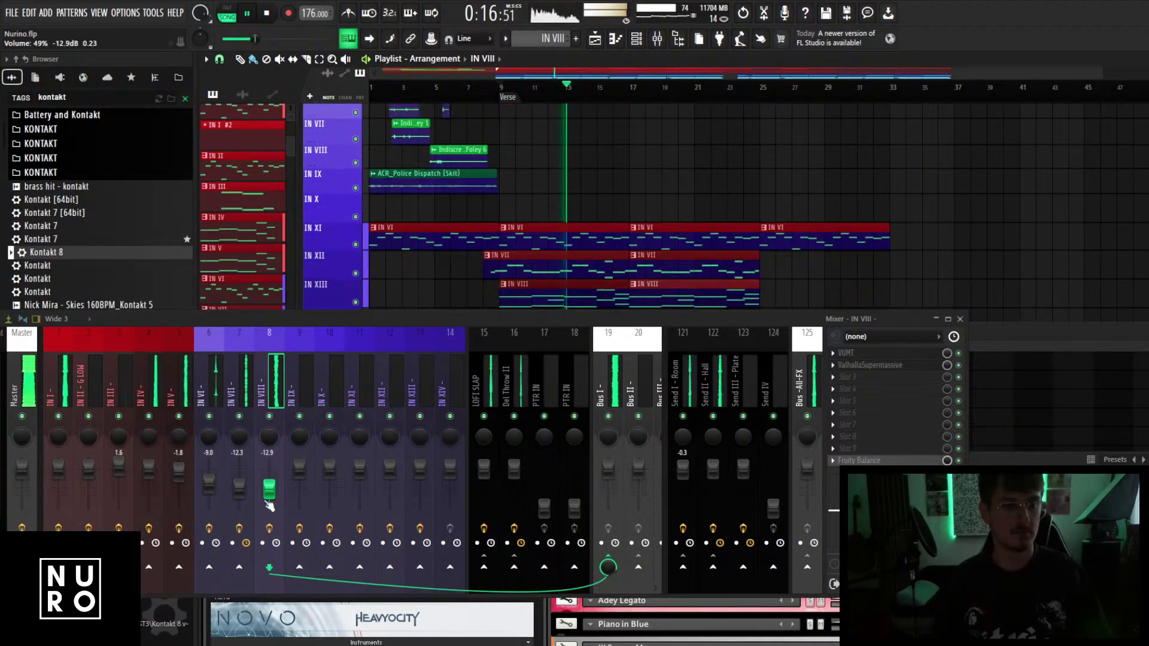
{"action": "left_click_drag", "start_coordinate": [269, 489], "coordinate": [269, 492]}
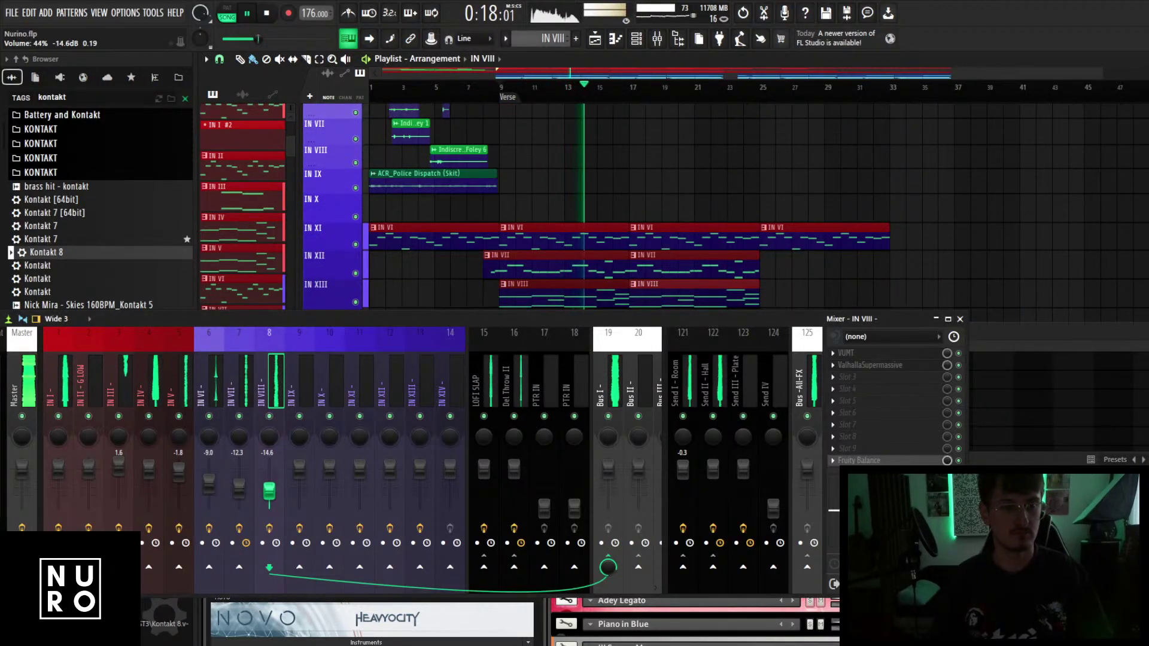
{"action": "scroll", "coordinate": [611, 176], "scroll_direction": "up", "scroll_amount": 2}
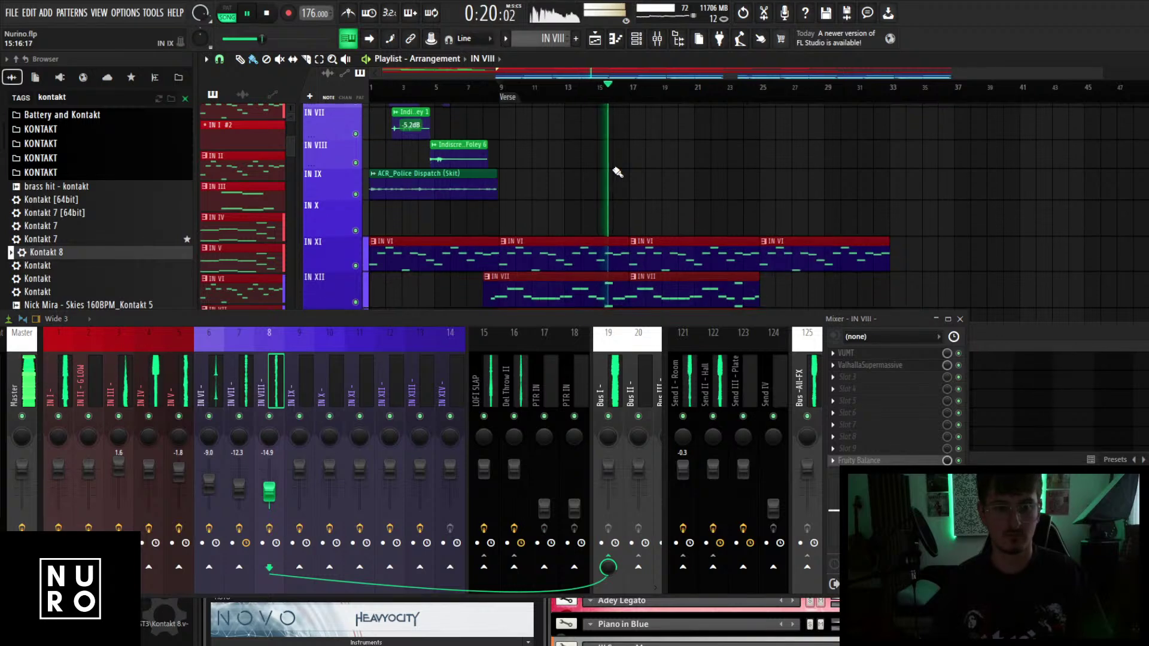
Listen through the second half of the verse and the section after it, following the instrument and drum tracks in the playlist.
{"action": "scroll", "coordinate": [611, 176], "scroll_direction": "down", "scroll_amount": 6}
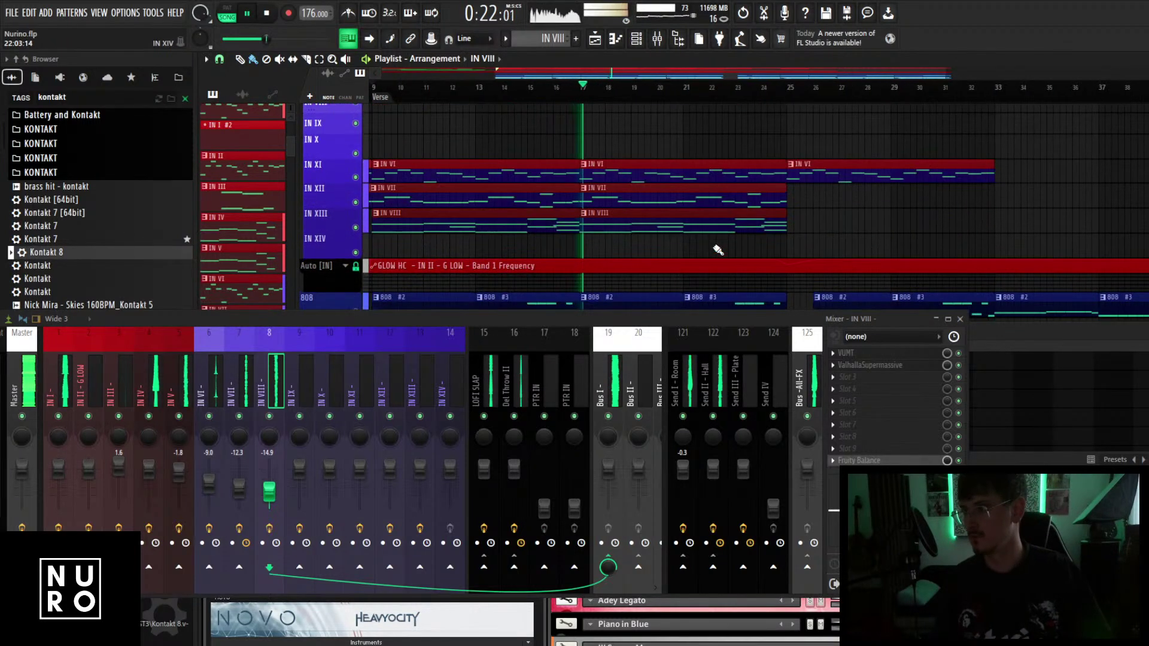
{"action": "scroll", "coordinate": [693, 254], "scroll_direction": "down", "scroll_amount": 1}
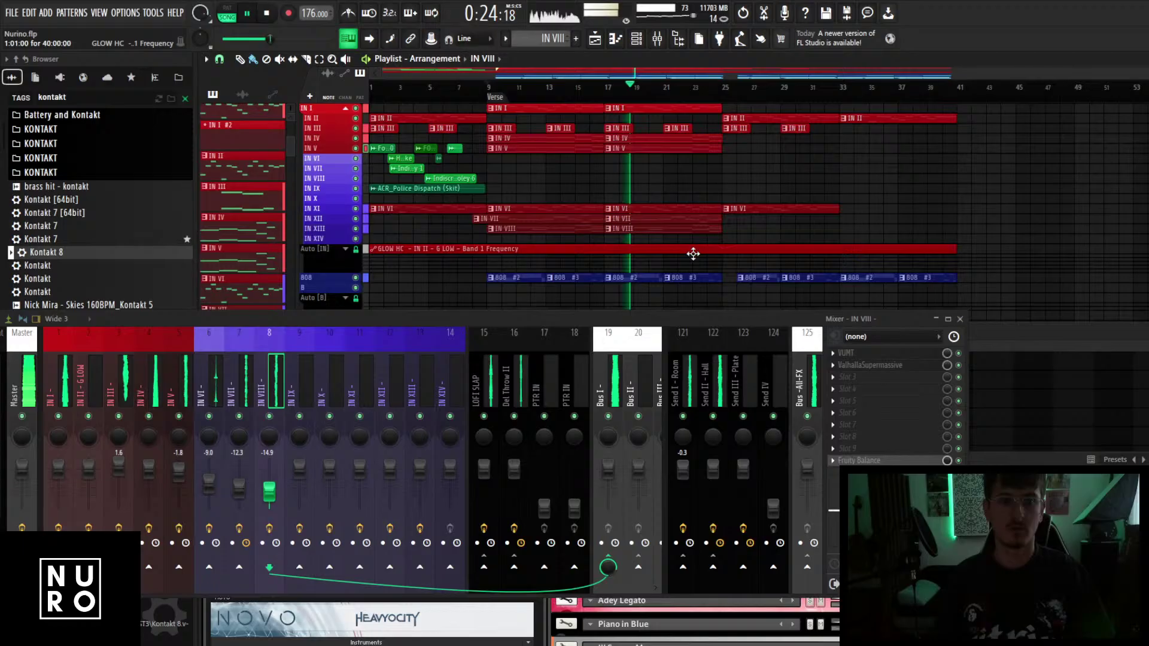
{"action": "scroll", "coordinate": [700, 246], "scroll_direction": "up", "scroll_amount": 4}
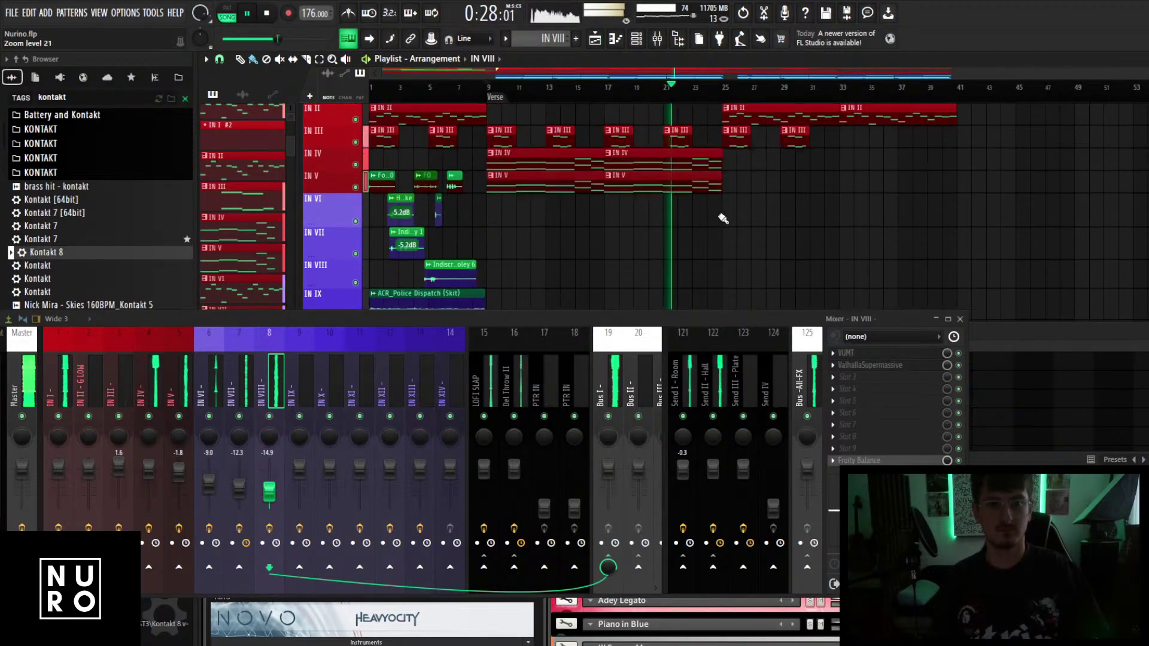
{"action": "scroll", "coordinate": [725, 218], "scroll_direction": "down", "scroll_amount": 2}
{"action": "scroll", "coordinate": [730, 216], "scroll_direction": "down", "scroll_amount": 2}
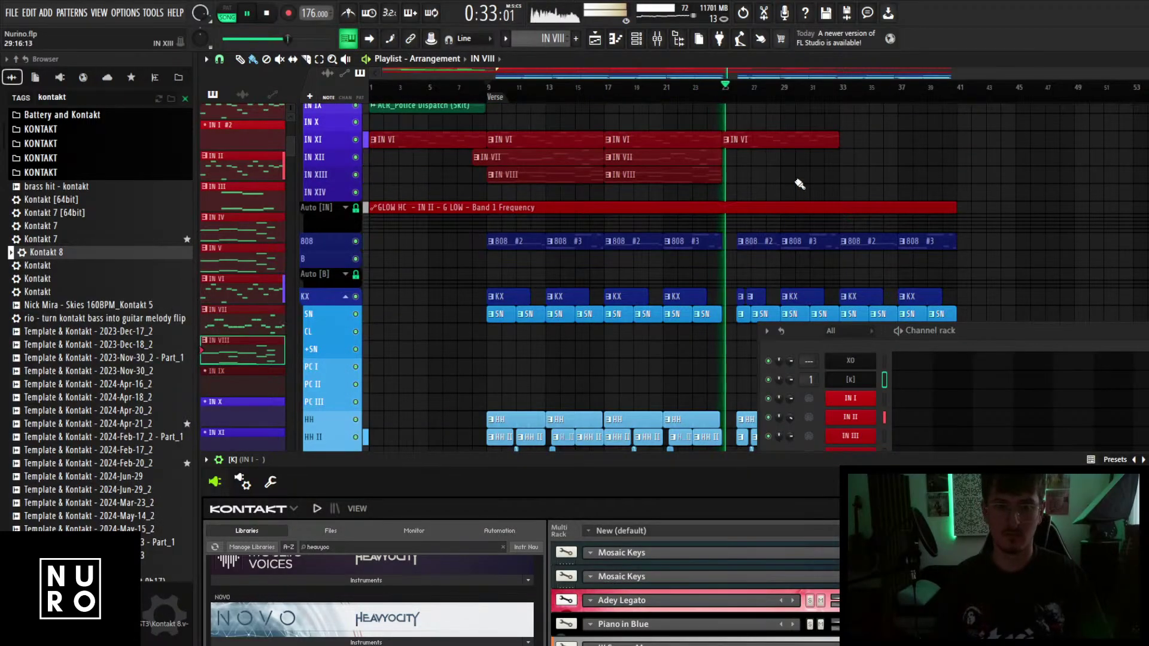
{"action": "scroll", "coordinate": [798, 182], "scroll_direction": "up", "scroll_amount": 2}
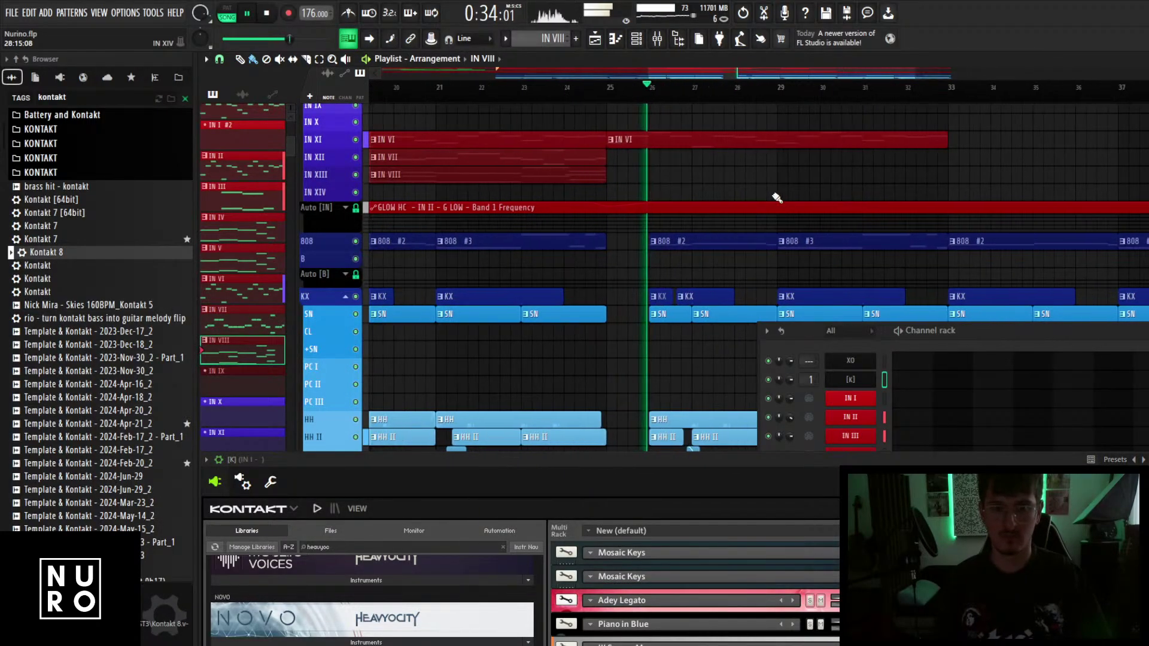
{"action": "scroll", "coordinate": [762, 203], "scroll_direction": "down", "scroll_amount": 5}
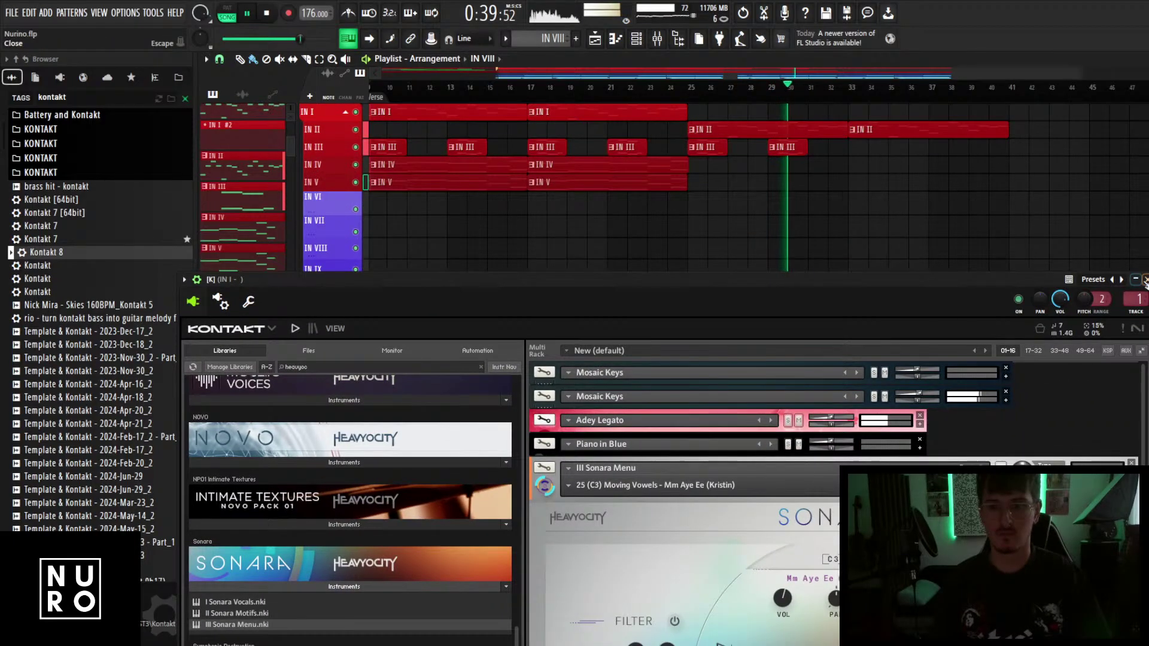
Close the Kontakt window and insert Pro-Q 3 on the IN II - G LOW mixer track.
{"action": "left_click", "coordinate": [1147, 280]}
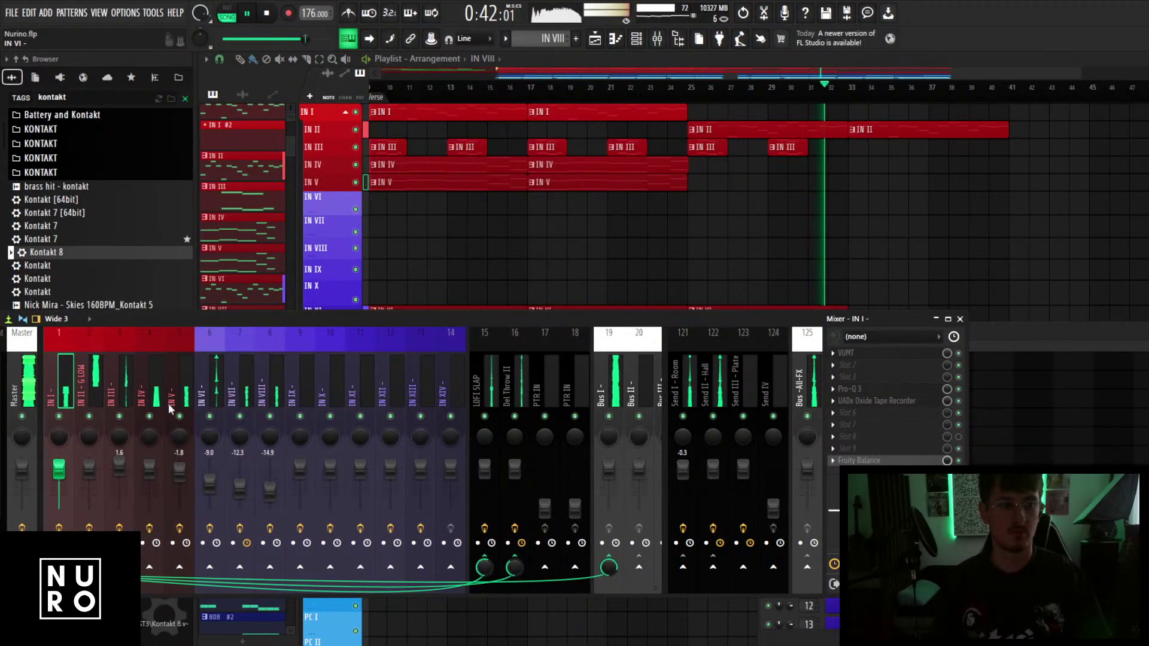
{"action": "left_click", "coordinate": [88, 389]}
{"action": "left_click", "coordinate": [866, 435]}
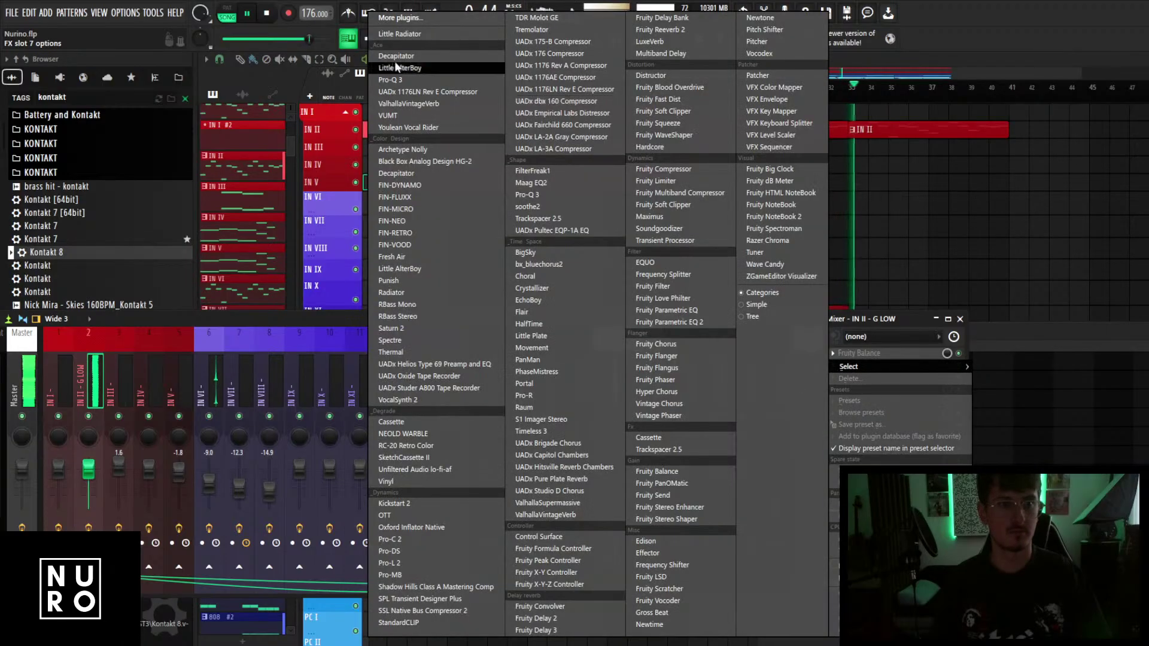
{"action": "left_click", "coordinate": [397, 150]}
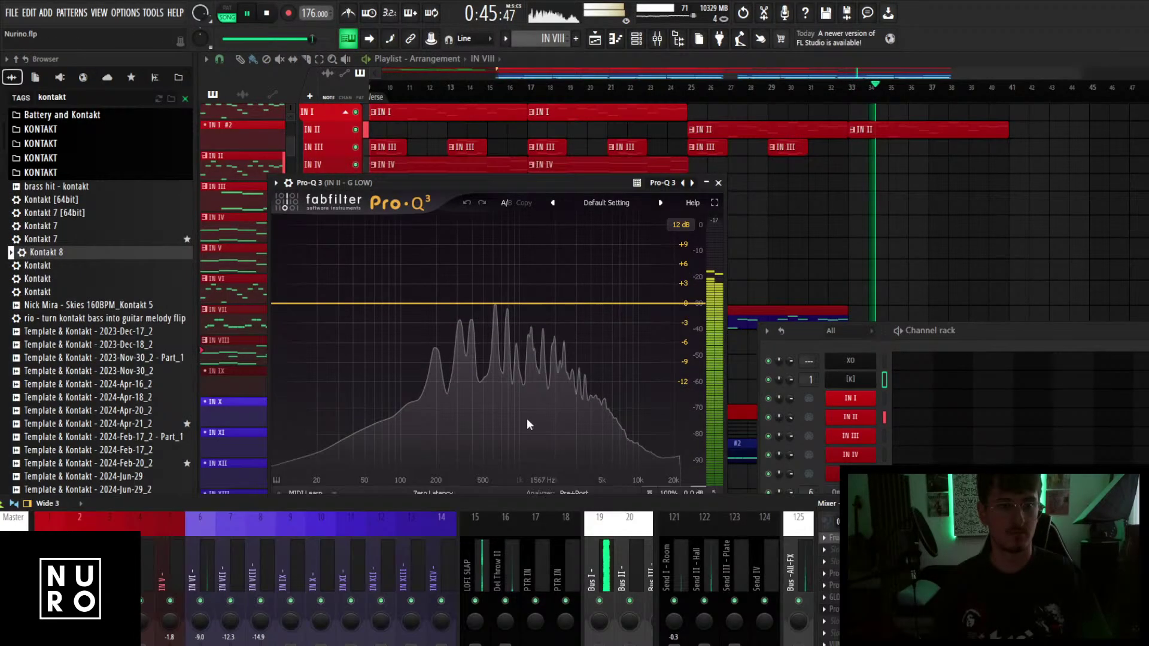
Add a wide bell cut of about 3 dB at about 315 Hz in the Pro-Q 3 on IN II - G LOW, with a Q of about 0.73.
{"action": "left_click", "coordinate": [482, 304]}
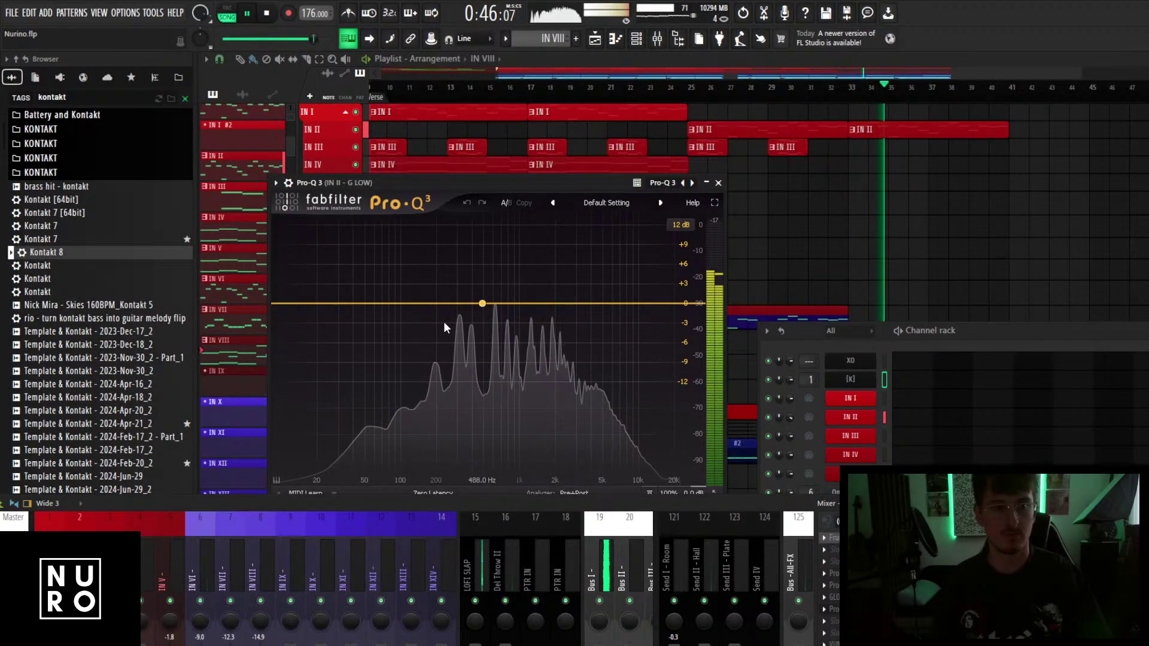
{"action": "left_click", "coordinate": [482, 304]}
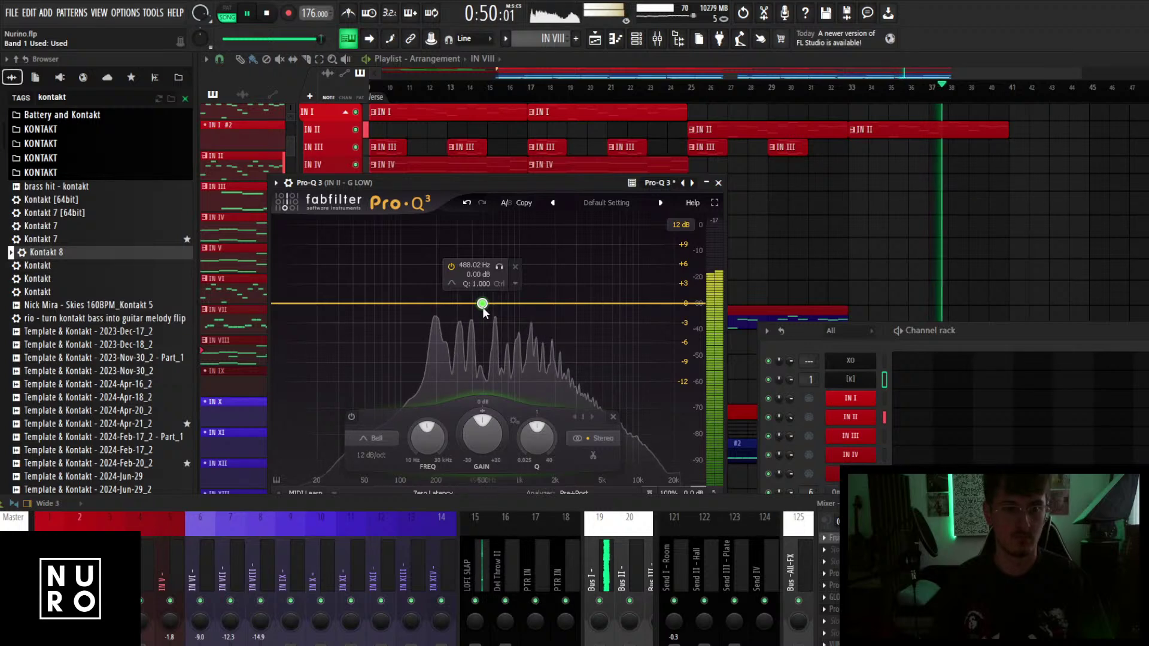
{"action": "left_click_drag", "start_coordinate": [483, 307], "coordinate": [460, 329]}
{"action": "scroll", "coordinate": [461, 327], "scroll_direction": "down", "scroll_amount": 2}
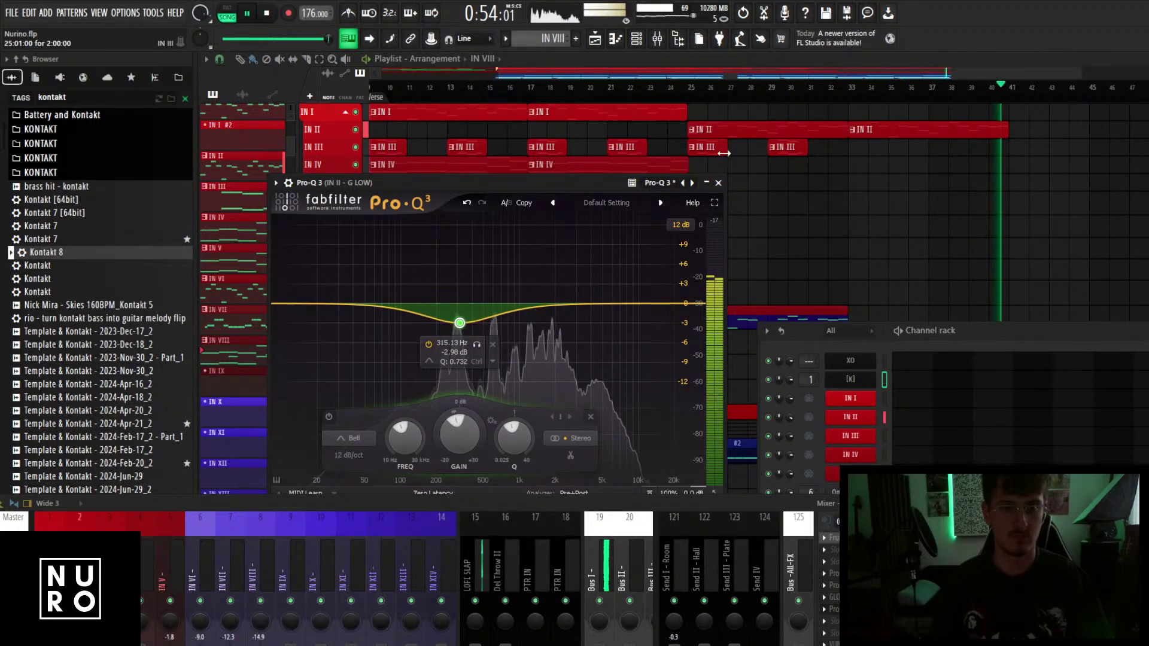
{"action": "left_click", "coordinate": [718, 182]}
Play the arrangement from bar 1, then stop playback.
{"action": "scroll", "coordinate": [724, 181], "scroll_direction": "down", "scroll_amount": 2}
{"action": "key", "text": "space"}
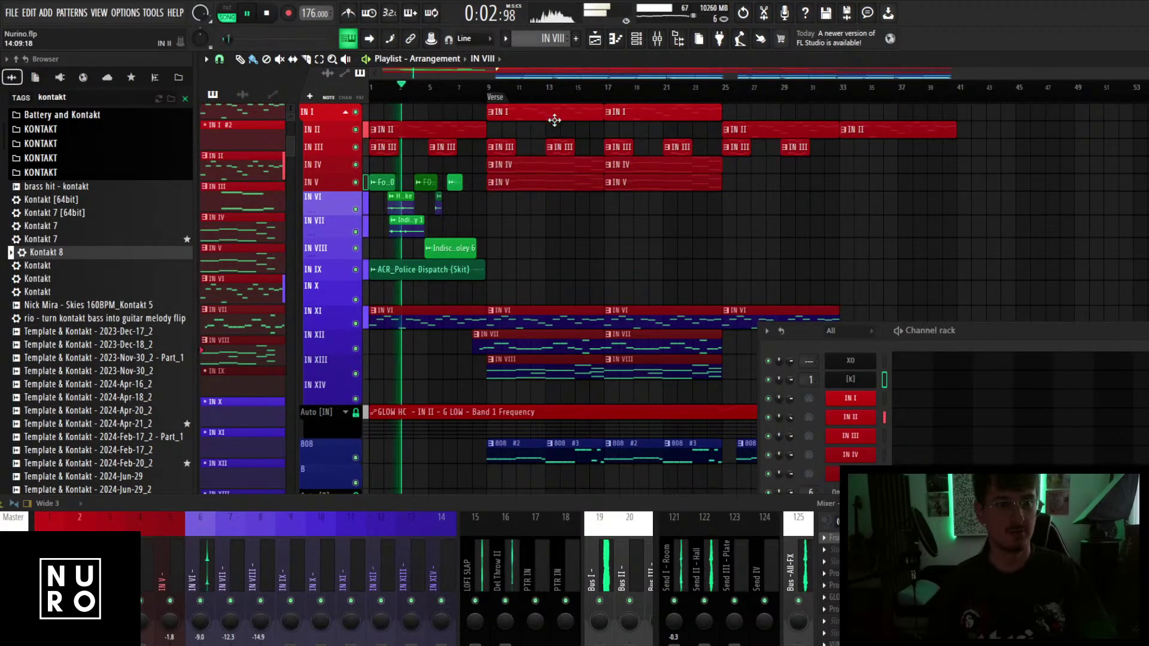
{"action": "key", "text": "space"}
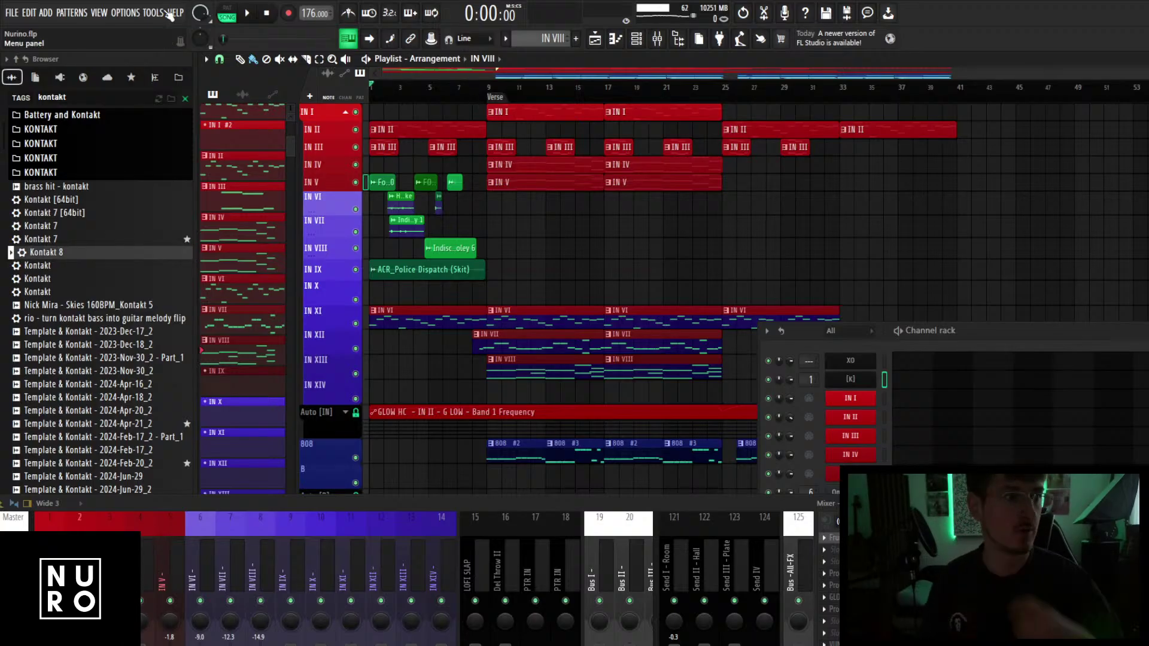
Open the Dark Jerk VI project and show its mixer.
{"action": "left_click", "coordinate": [11, 12]}
{"action": "left_click", "coordinate": [24, 70]}
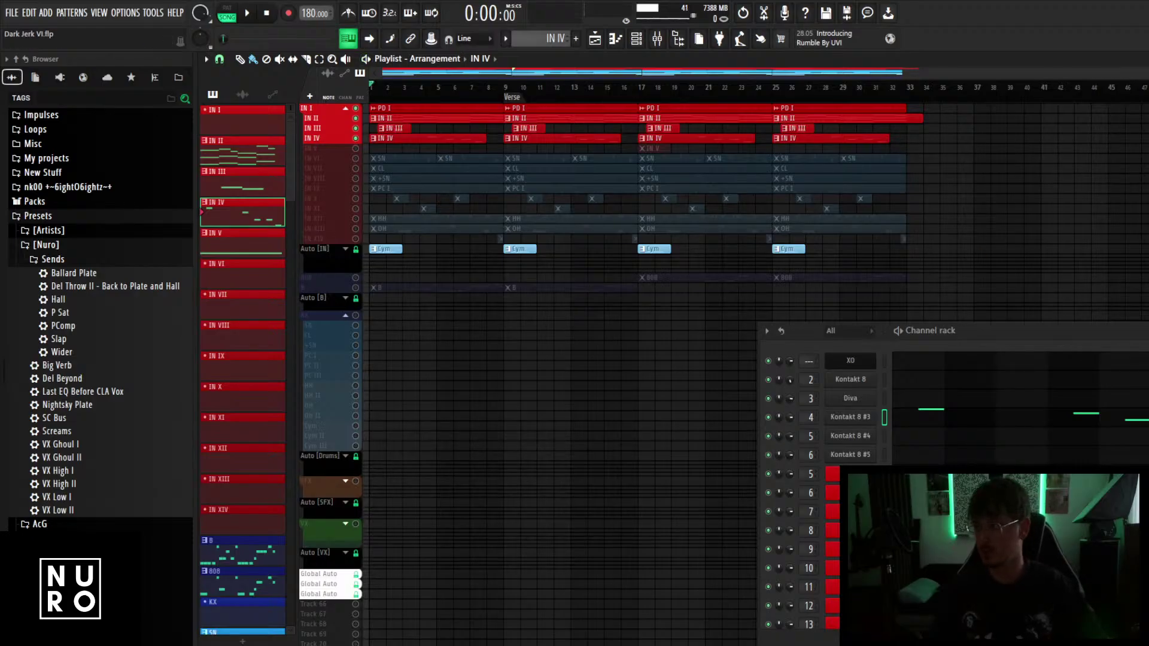
{"action": "key", "text": "F9"}
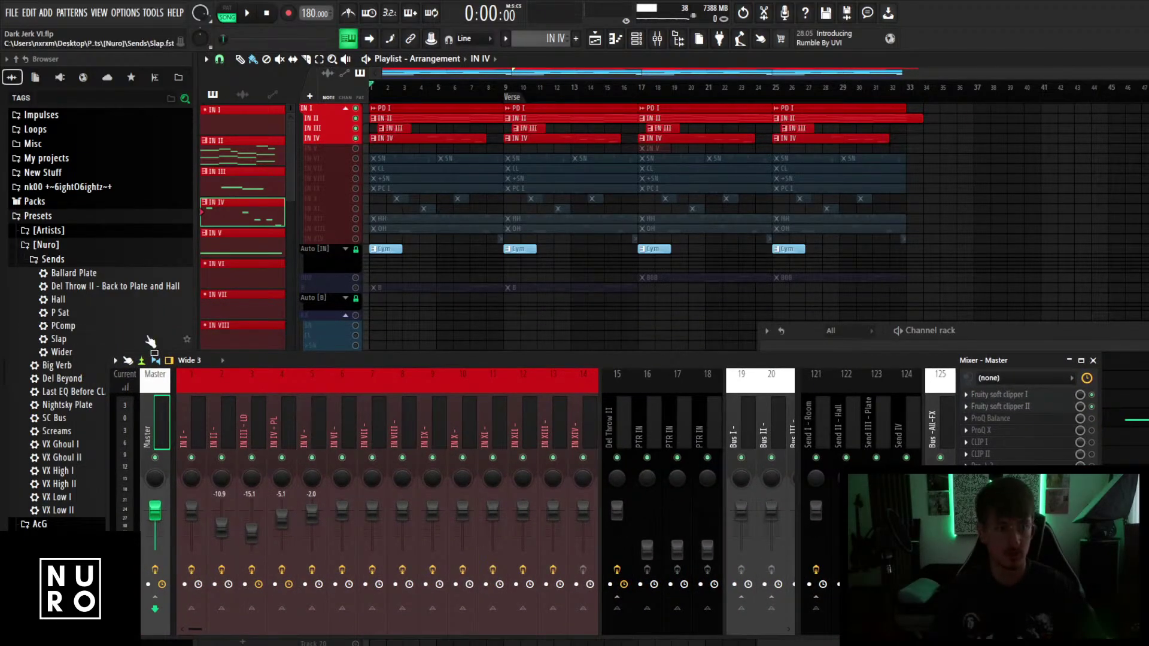
Search the browser for "2 clippy" and load the 2 Soft Clippy preset onto the Master track.
{"action": "left_click", "coordinate": [58, 97]}
{"action": "type", "text": "w clippy"}
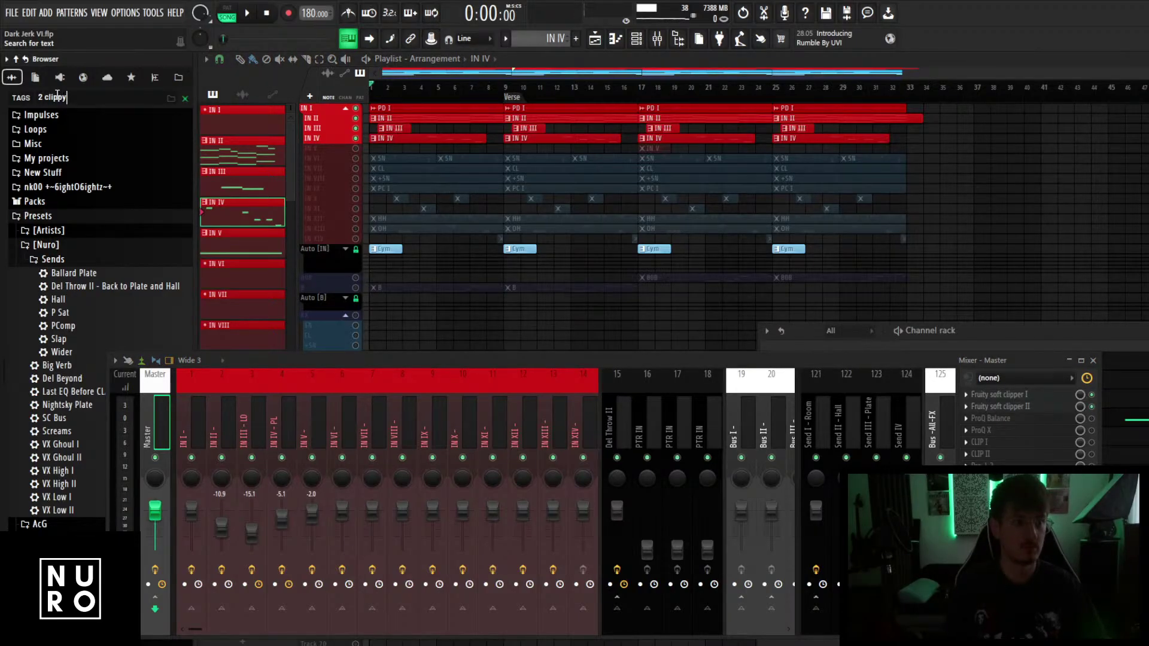
{"action": "key", "text": "Return"}
{"action": "left_click_drag", "start_coordinate": [56, 116], "coordinate": [155, 449]}
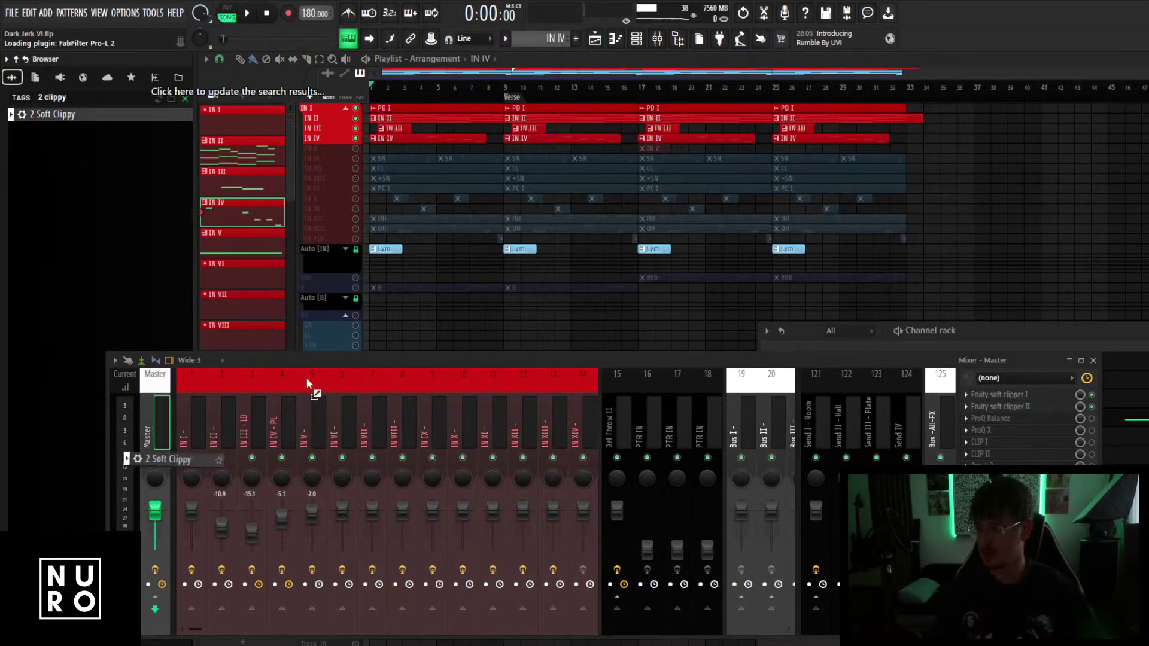
{"action": "left_click_drag", "start_coordinate": [309, 383], "coordinate": [308, 383]}
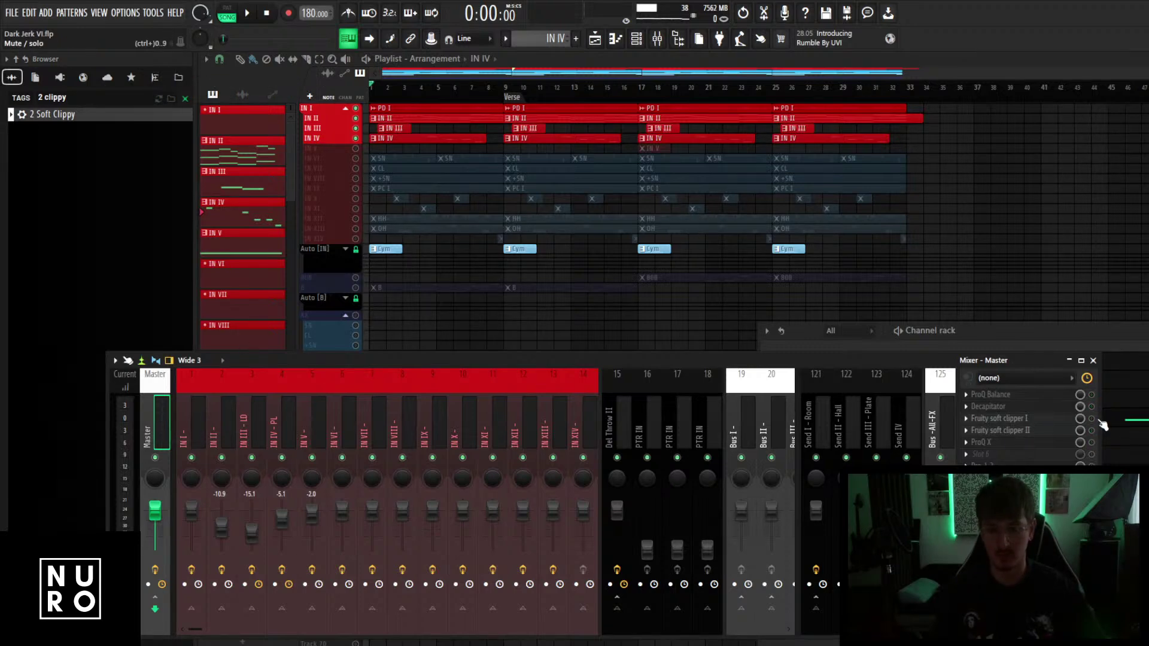
Move ProQ Balance below Decapitator in the Master effects chain and adjust its output level.
{"action": "scroll", "coordinate": [1031, 396], "scroll_direction": "down", "scroll_amount": 1}
{"action": "left_click", "coordinate": [1011, 407]}
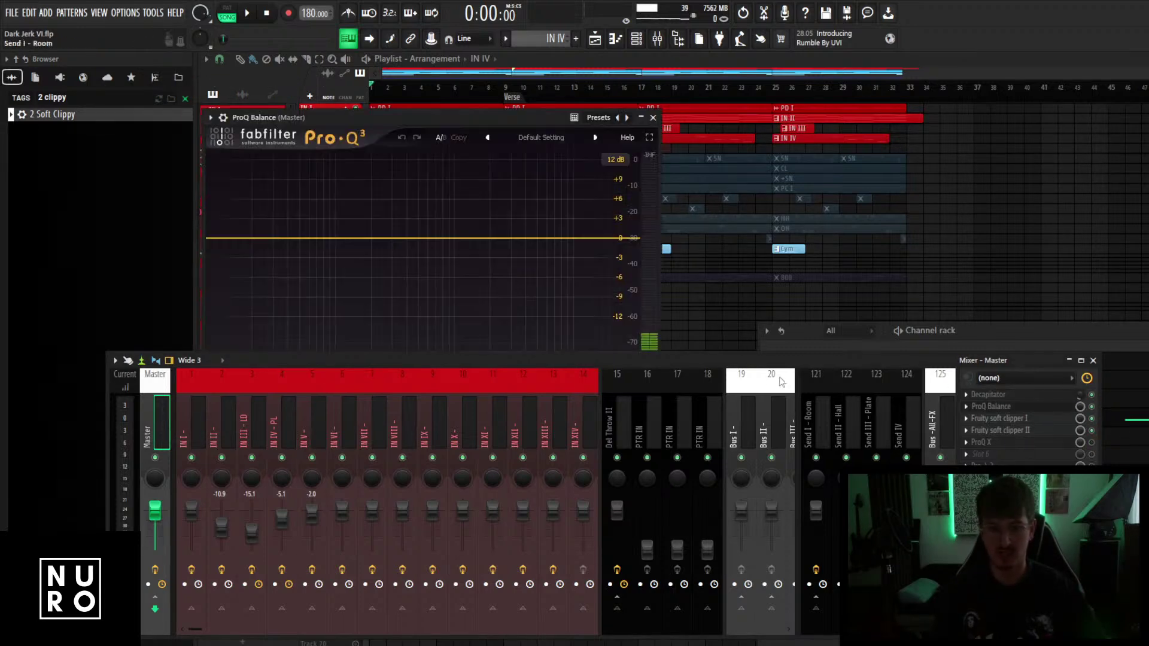
{"action": "left_click_drag", "start_coordinate": [765, 363], "coordinate": [737, 508]}
{"action": "left_click_drag", "start_coordinate": [619, 382], "coordinate": [619, 374]}
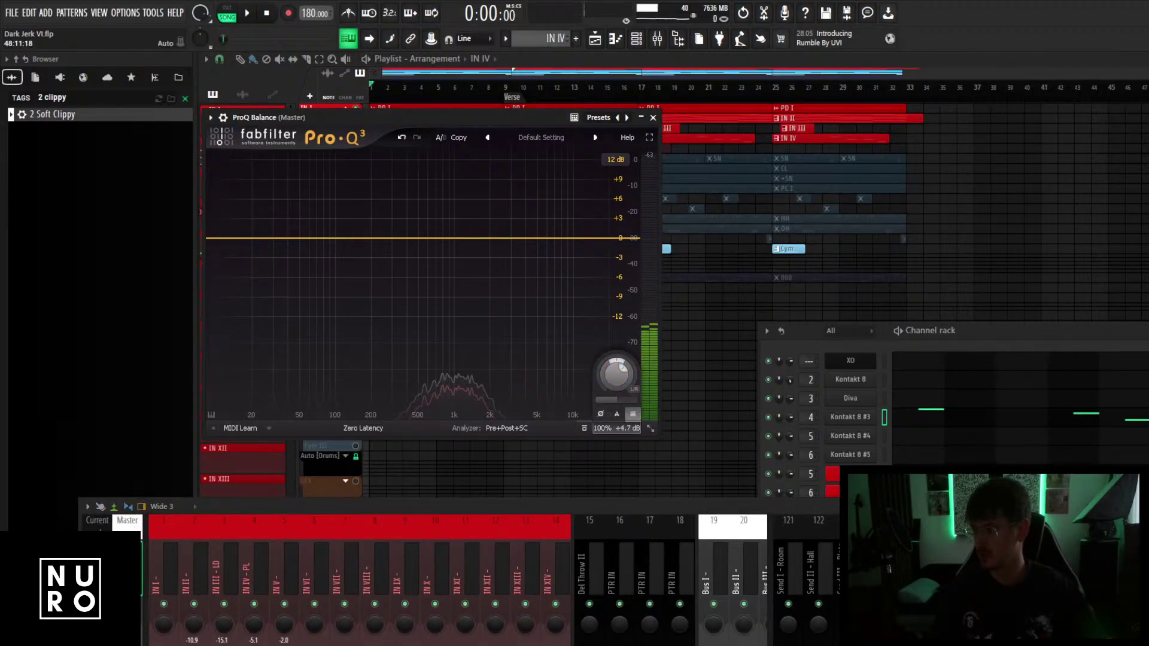
{"action": "left_click_drag", "start_coordinate": [618, 375], "coordinate": [619, 392]}
{"action": "left_click", "coordinate": [653, 117]}
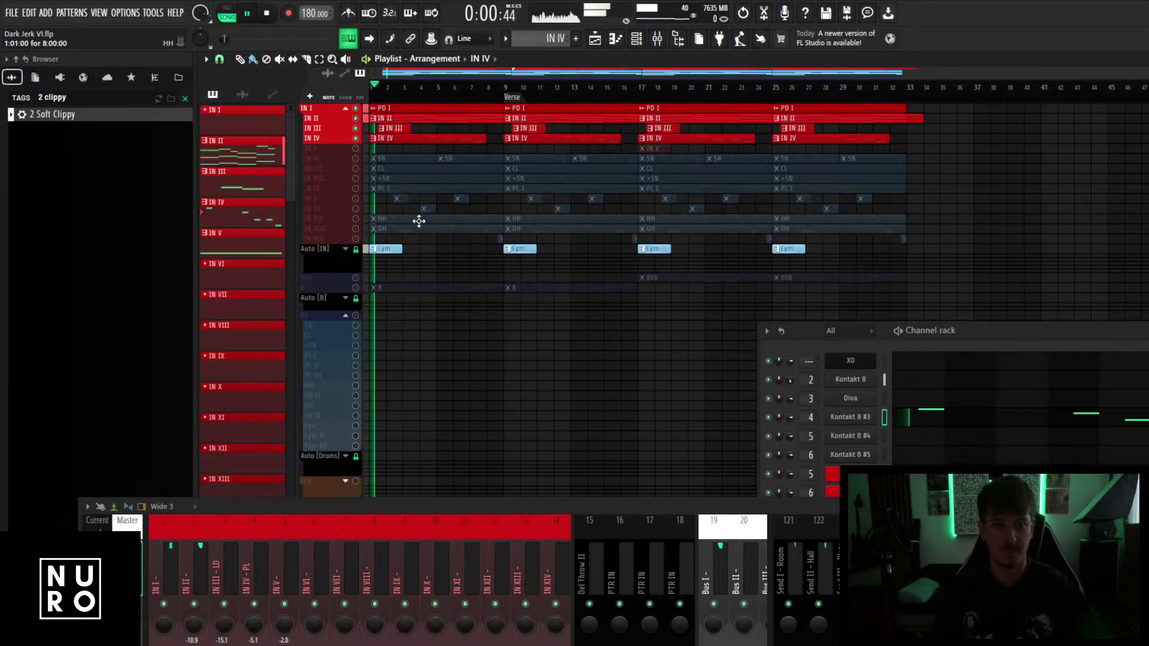
Mute the playlist track holding the Cym clips while playing IN I to IN IV from the start.
{"action": "scroll", "coordinate": [419, 221], "scroll_direction": "up", "scroll_amount": 3}
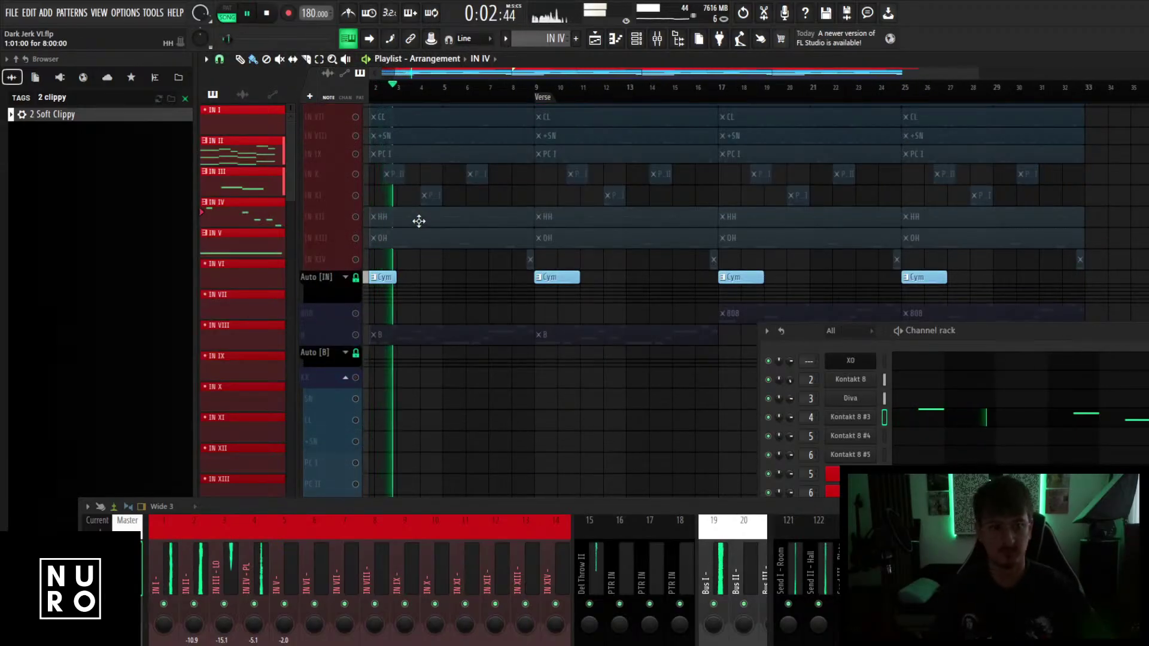
{"action": "scroll", "coordinate": [419, 221], "scroll_direction": "up", "scroll_amount": 5}
{"action": "scroll", "coordinate": [419, 222], "scroll_direction": "down", "scroll_amount": 2}
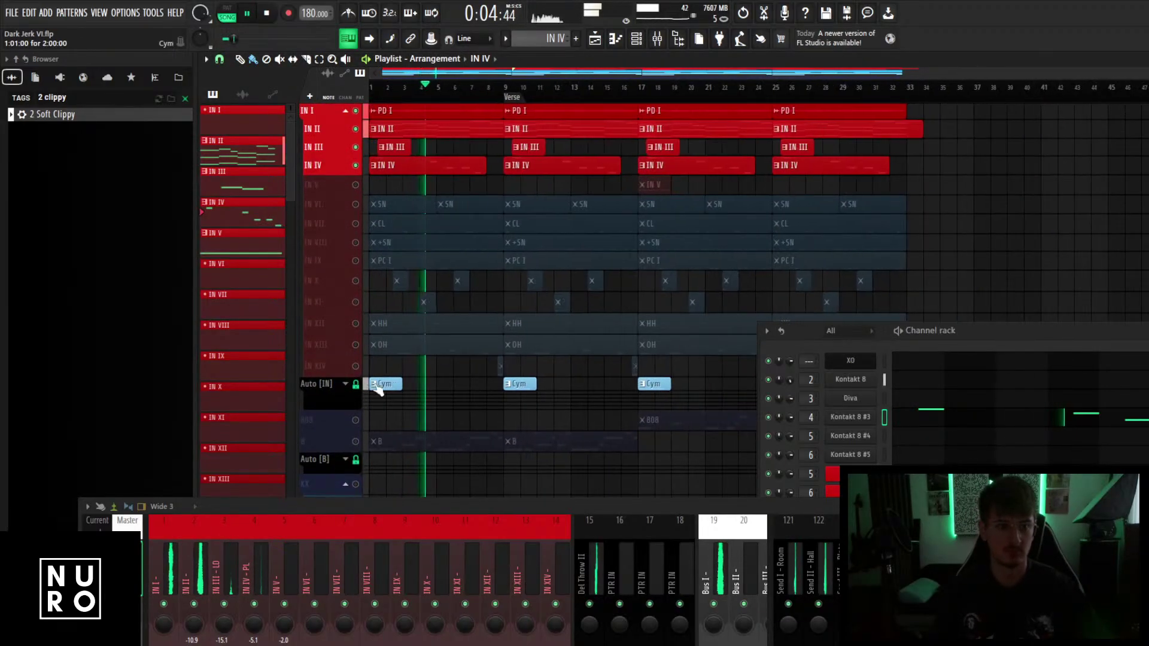
{"action": "left_click", "coordinate": [356, 385]}
{"action": "scroll", "coordinate": [392, 188], "scroll_direction": "up", "scroll_amount": 2}
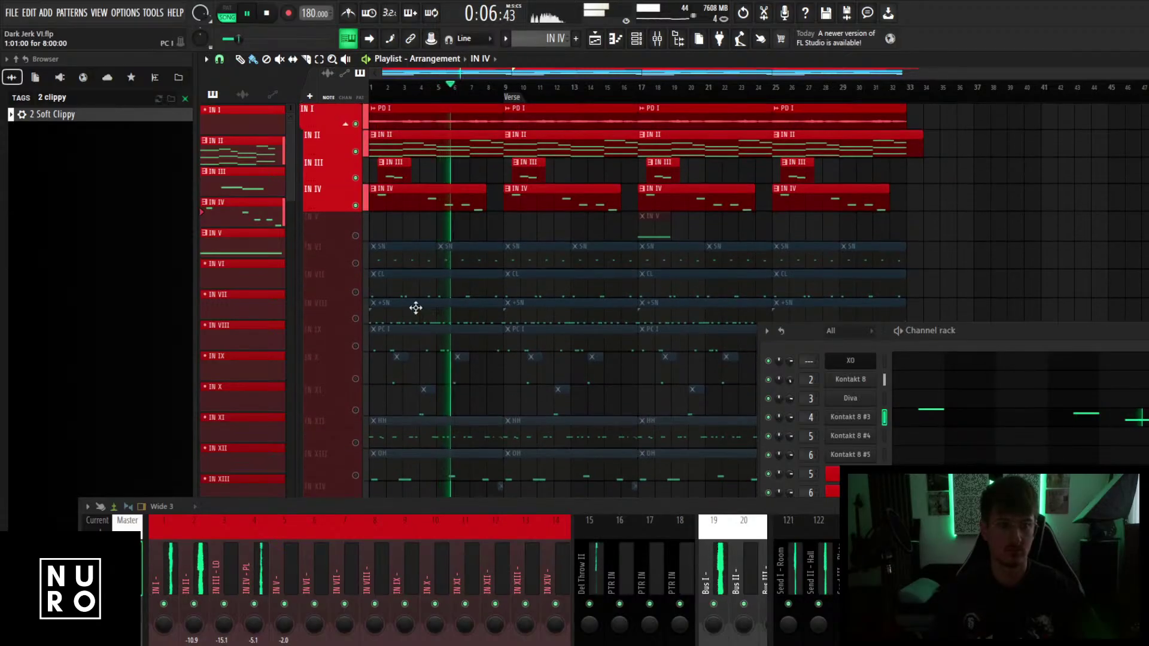
{"action": "scroll", "coordinate": [424, 223], "scroll_direction": "up", "scroll_amount": 2}
{"action": "scroll", "coordinate": [427, 225], "scroll_direction": "down", "scroll_amount": 2}
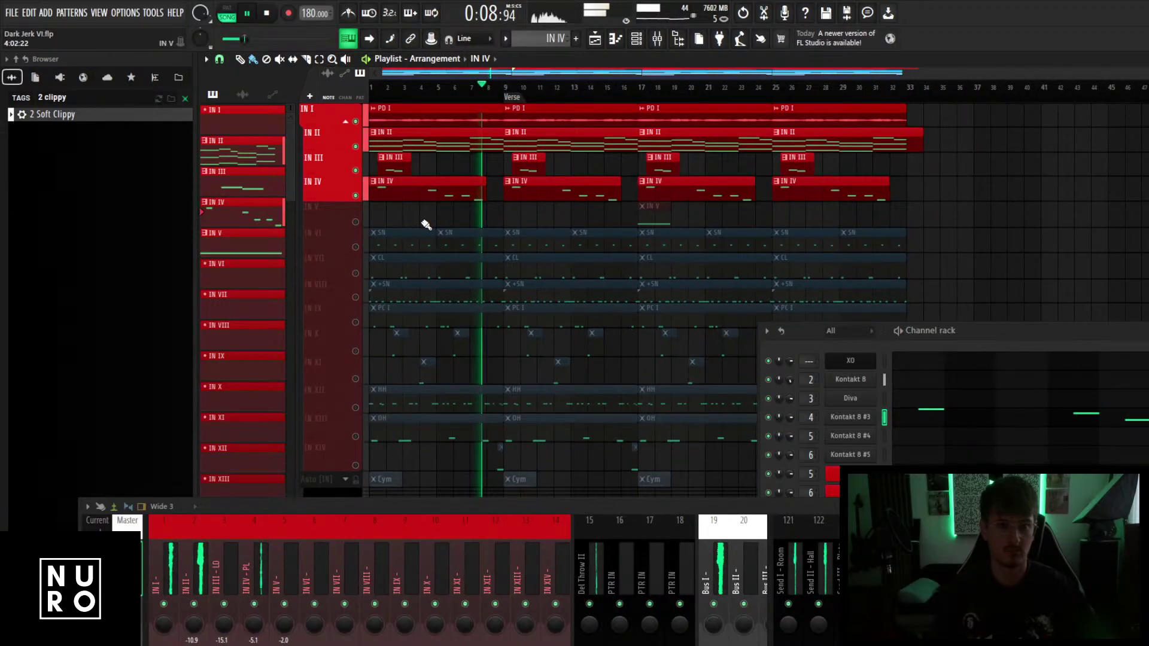
Unmute playlist track IN V and listen to its part at bar 17 together with IN I to IN IV.
{"action": "scroll", "coordinate": [539, 222], "scroll_direction": "up", "scroll_amount": 2}
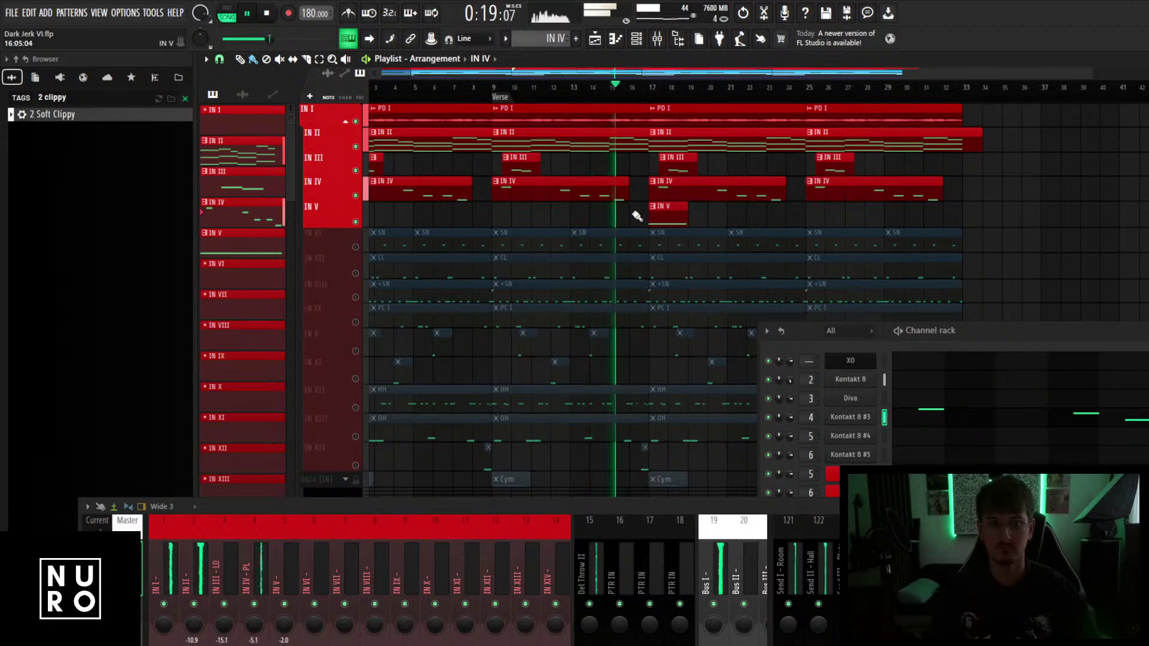
{"action": "scroll", "coordinate": [765, 217], "scroll_direction": "down", "scroll_amount": 1}
{"action": "scroll", "coordinate": [765, 219], "scroll_direction": "up", "scroll_amount": 2}
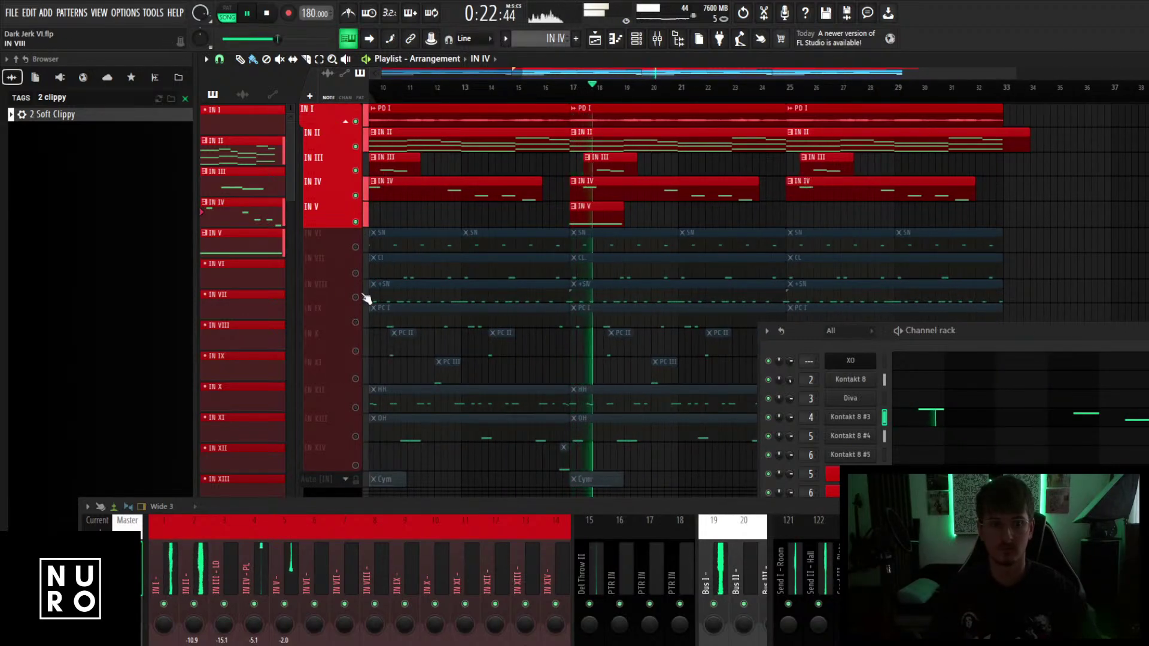
{"action": "key", "text": "space"}
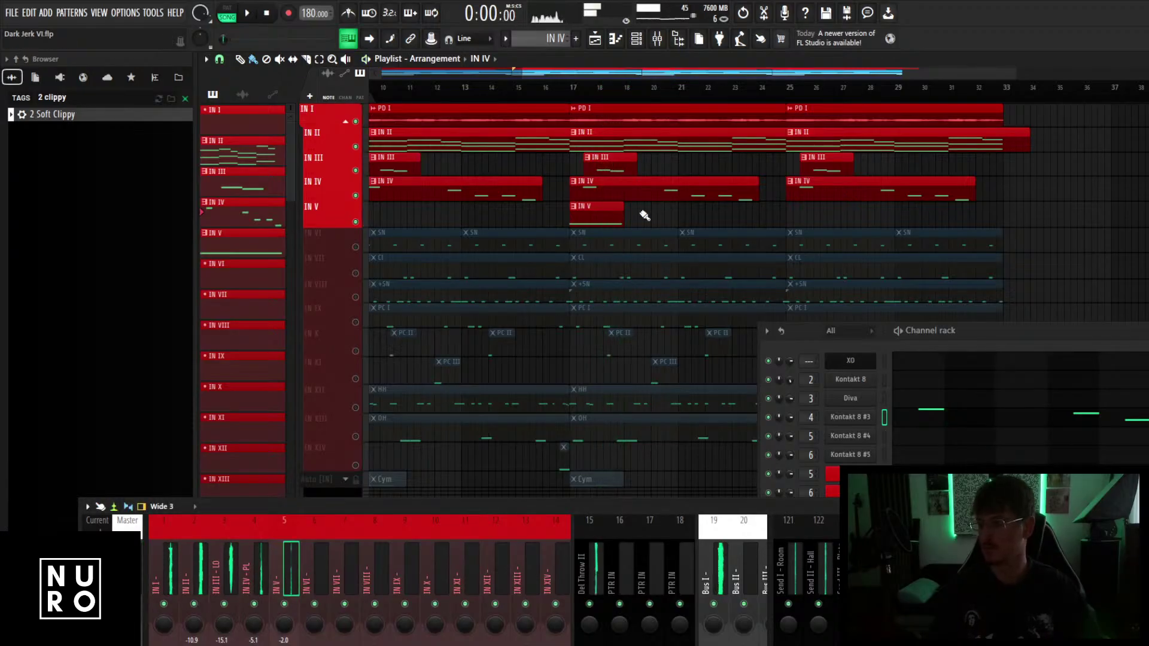
Solo the IN V playlist track, listen to it at bar 17, and reset its mixer volume to the default level.
{"action": "scroll", "coordinate": [600, 188], "scroll_direction": "up", "scroll_amount": 4}
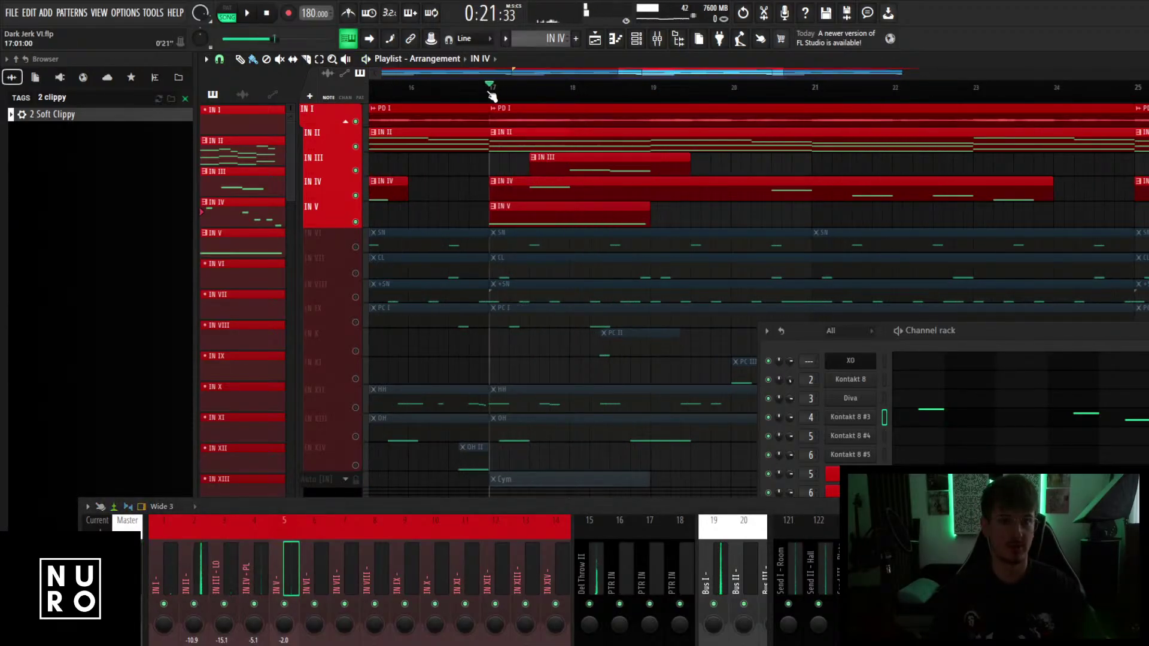
{"action": "left_click", "coordinate": [327, 219]}
{"action": "key", "text": "space"}
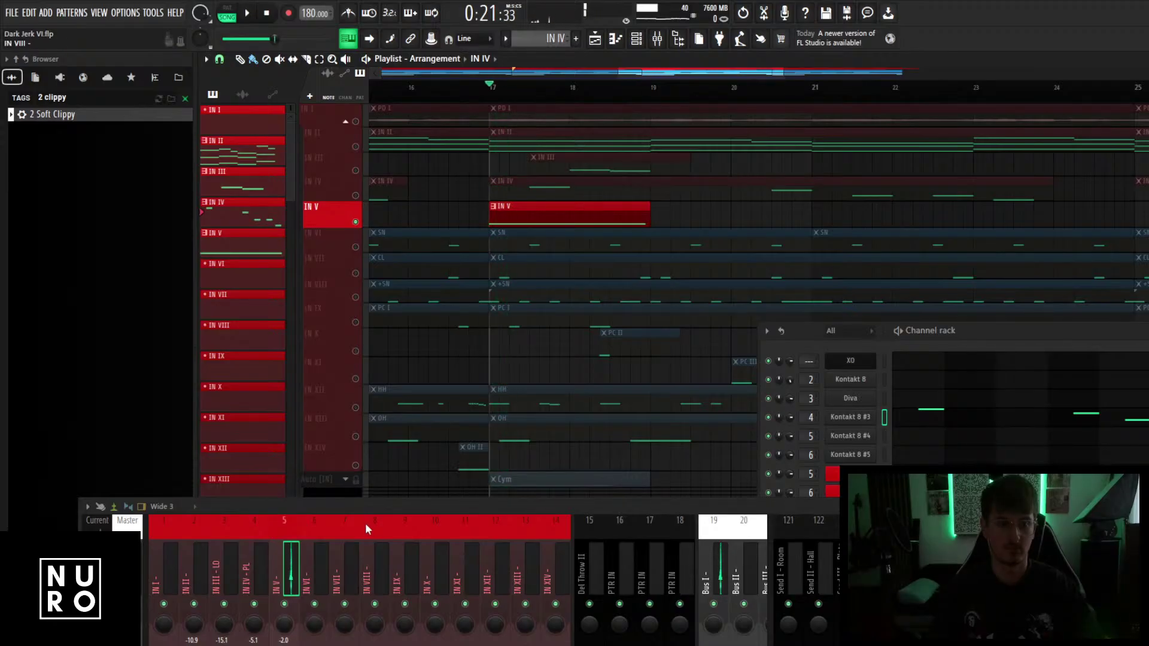
{"action": "left_click_drag", "start_coordinate": [387, 504], "coordinate": [457, 338]}
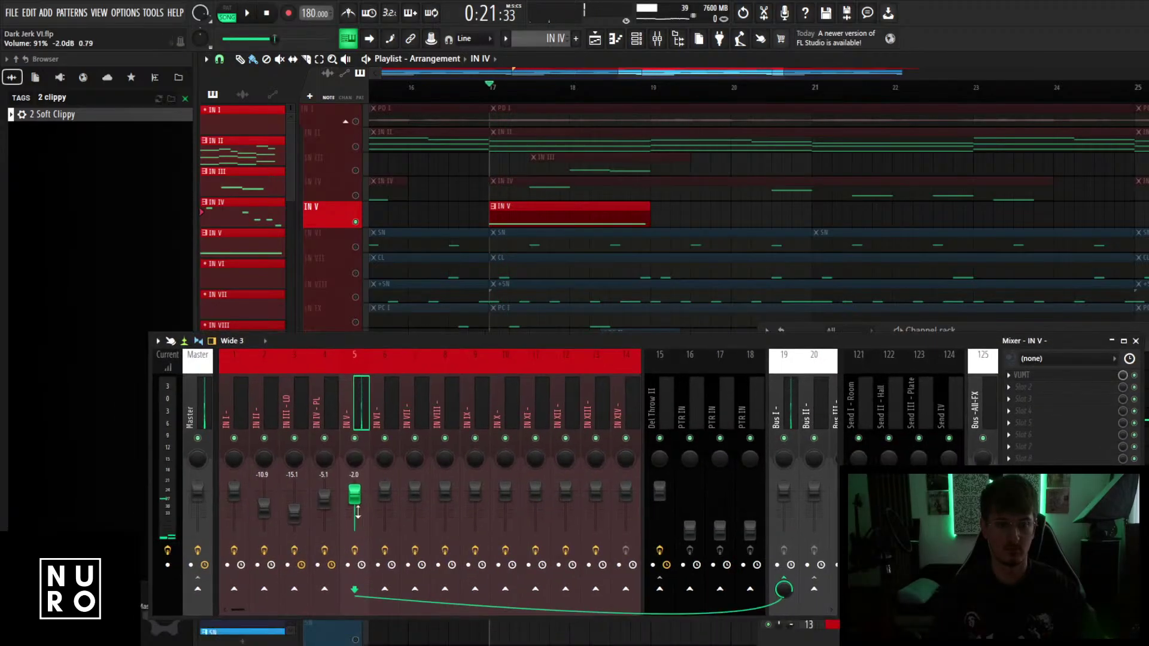
{"action": "key", "text": "space"}
Add a C5 note of equal length below the D6 note in the IN V pattern and listen to it.
{"action": "double_click", "coordinate": [529, 228]}
{"action": "scroll", "coordinate": [662, 390], "scroll_direction": "up", "scroll_amount": 5}
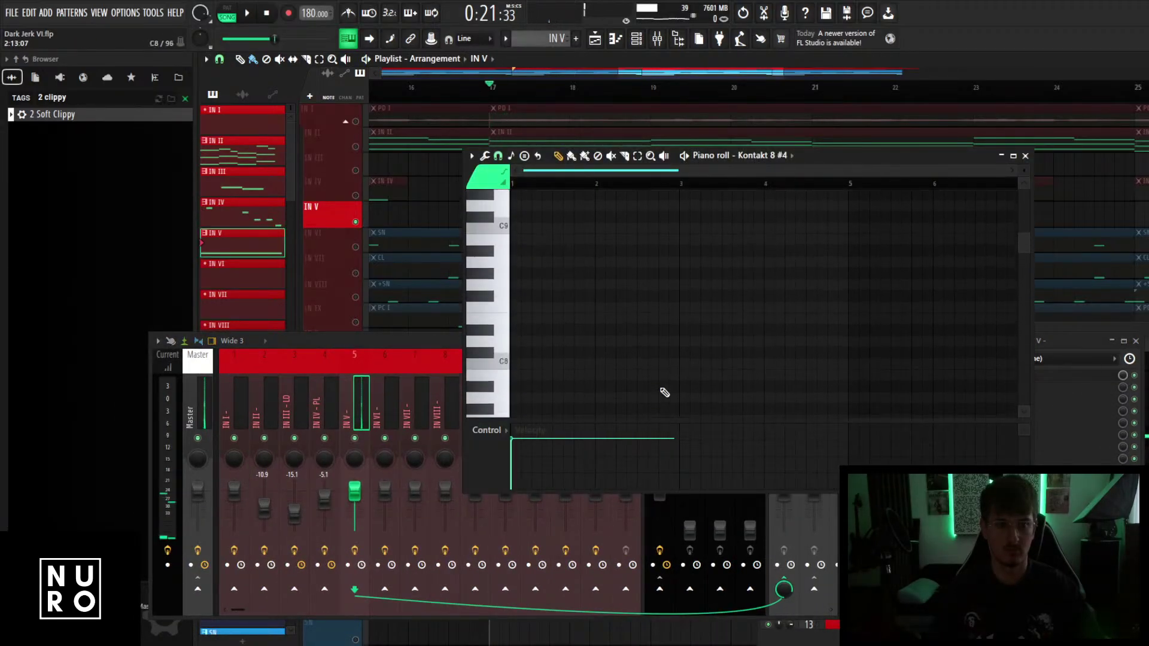
{"action": "scroll", "coordinate": [664, 392], "scroll_direction": "down", "scroll_amount": 6}
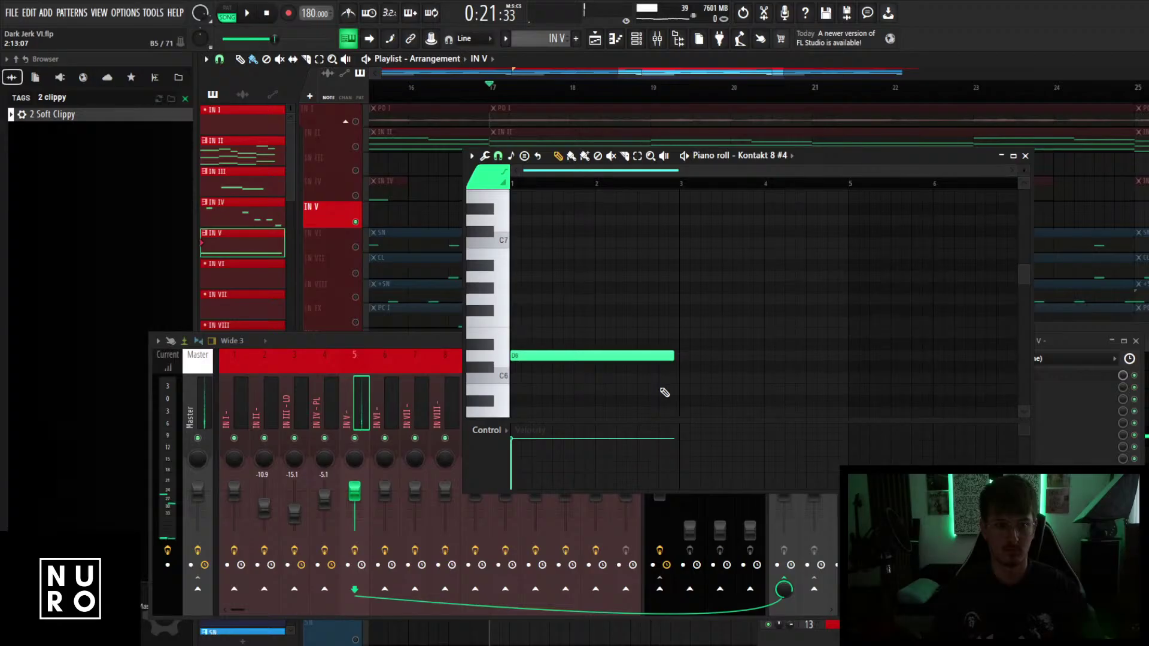
{"action": "scroll", "coordinate": [665, 392], "scroll_direction": "down", "scroll_amount": 4}
{"action": "mouse_move", "coordinate": [513, 367]}
{"action": "left_mouse_down"}
{"action": "mouse_move", "coordinate": [513, 356]}
{"action": "mouse_move", "coordinate": [567, 345]}
{"action": "left_mouse_up"}
{"action": "key", "text": "space"}
{"action": "key", "text": "space"}
{"action": "scroll", "coordinate": [556, 323], "scroll_direction": "up", "scroll_amount": 2}
{"action": "key", "text": "space"}
{"action": "key", "text": "space"}
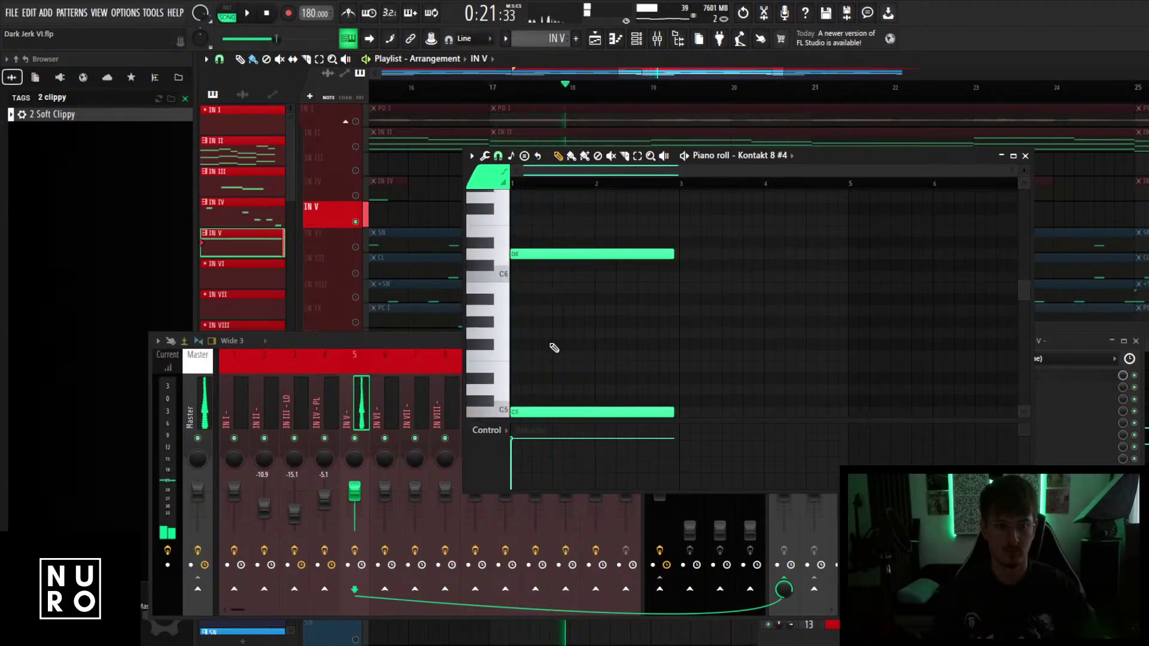
Lower the velocity of the added C5 note in the IN V pattern and close the piano roll.
{"action": "left_click_drag", "start_coordinate": [557, 413], "coordinate": [562, 392]}
{"action": "key", "text": "alt+s"}
{"action": "left_click", "coordinate": [672, 383]}
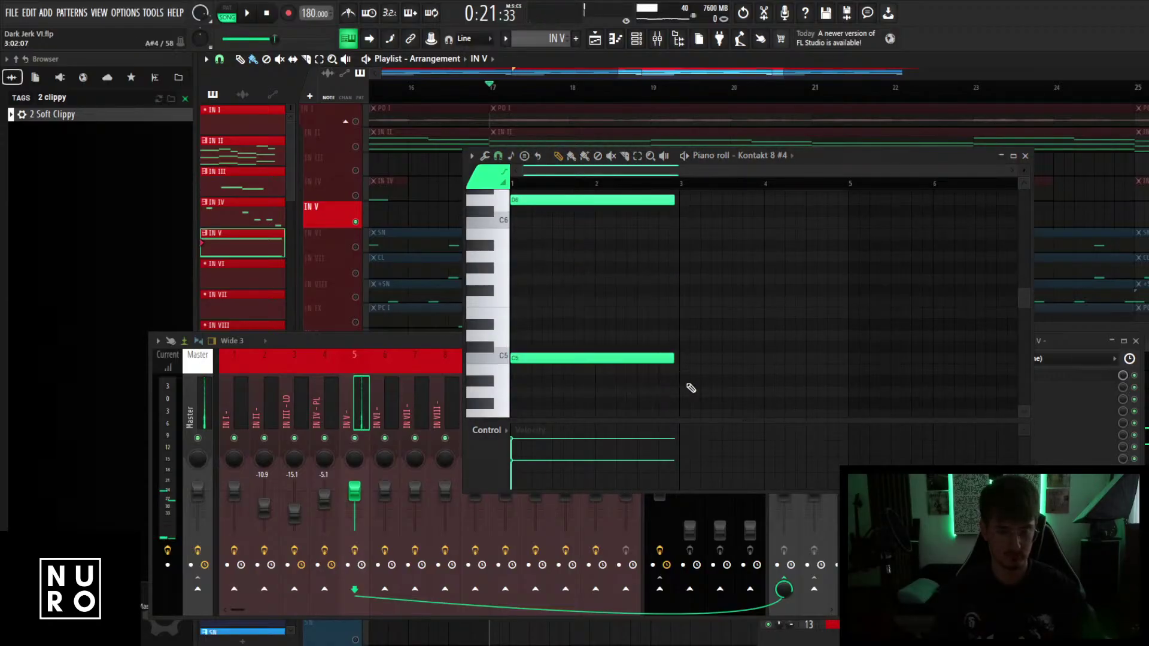
{"action": "left_click", "coordinate": [1026, 156]}
Load Pro-Q 3 into effect slot 3 of the IN V mixer track and start playback.
{"action": "left_click", "coordinate": [1049, 401]}
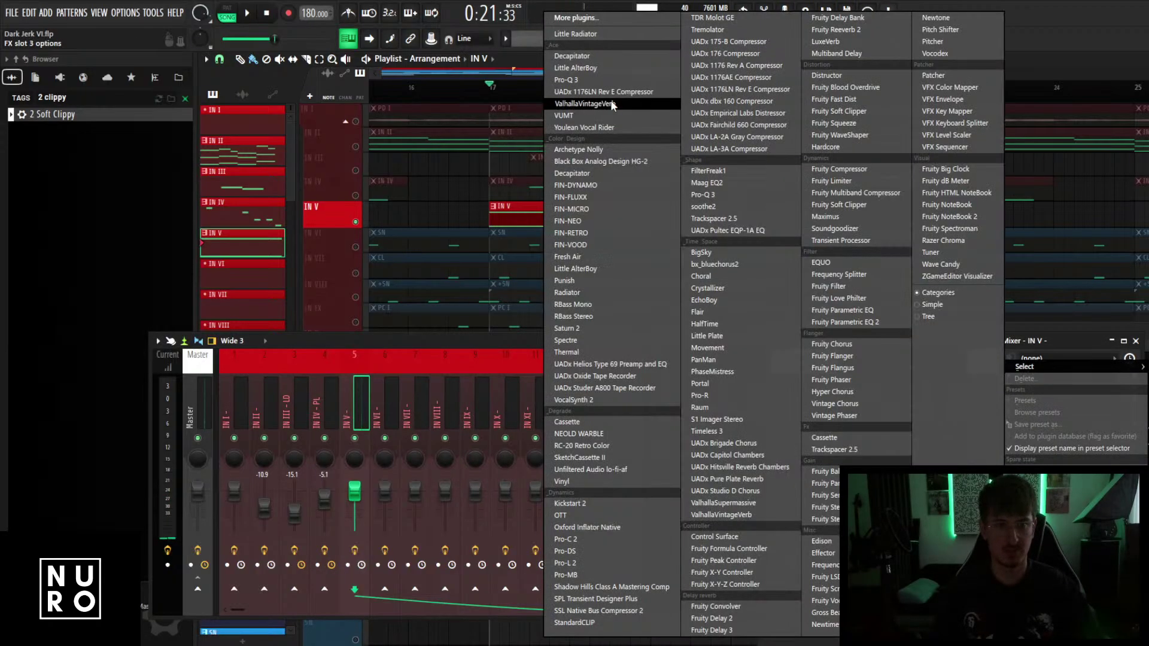
{"action": "left_click", "coordinate": [609, 80]}
{"action": "left_click_drag", "start_coordinate": [678, 342], "coordinate": [655, 543]}
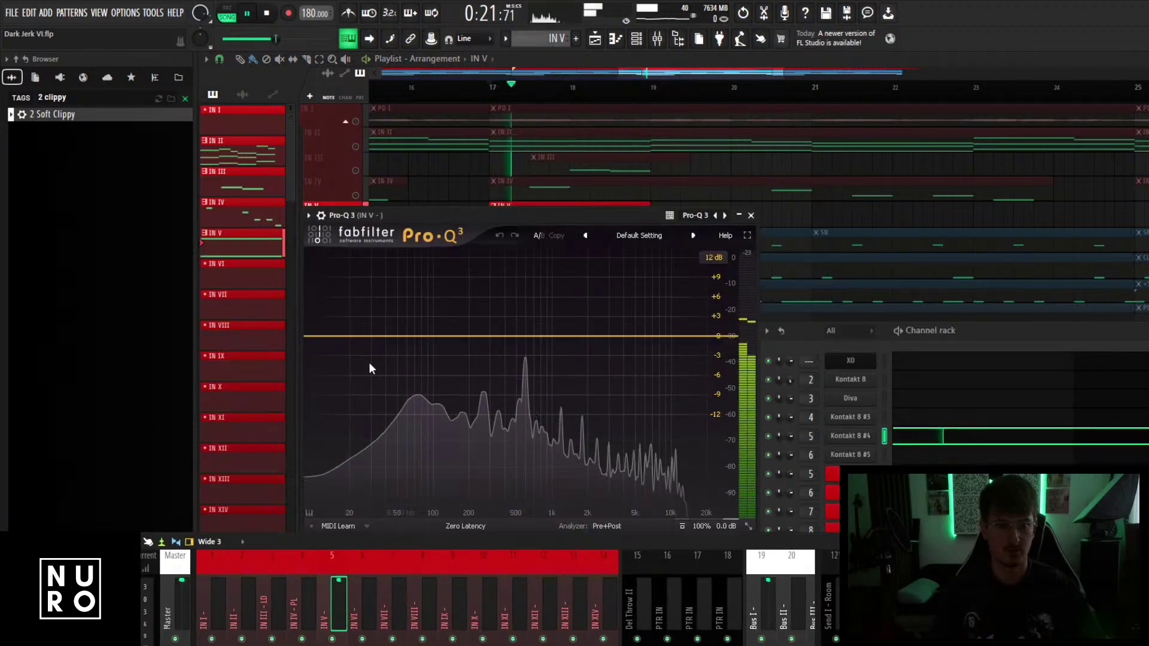
Shape IN V in Pro-Q 3 with a low cut, a bell dip of about 3.5 dB near 600 Hz, and a high cut around 1605 Hz.
{"action": "left_click", "coordinate": [320, 336]}
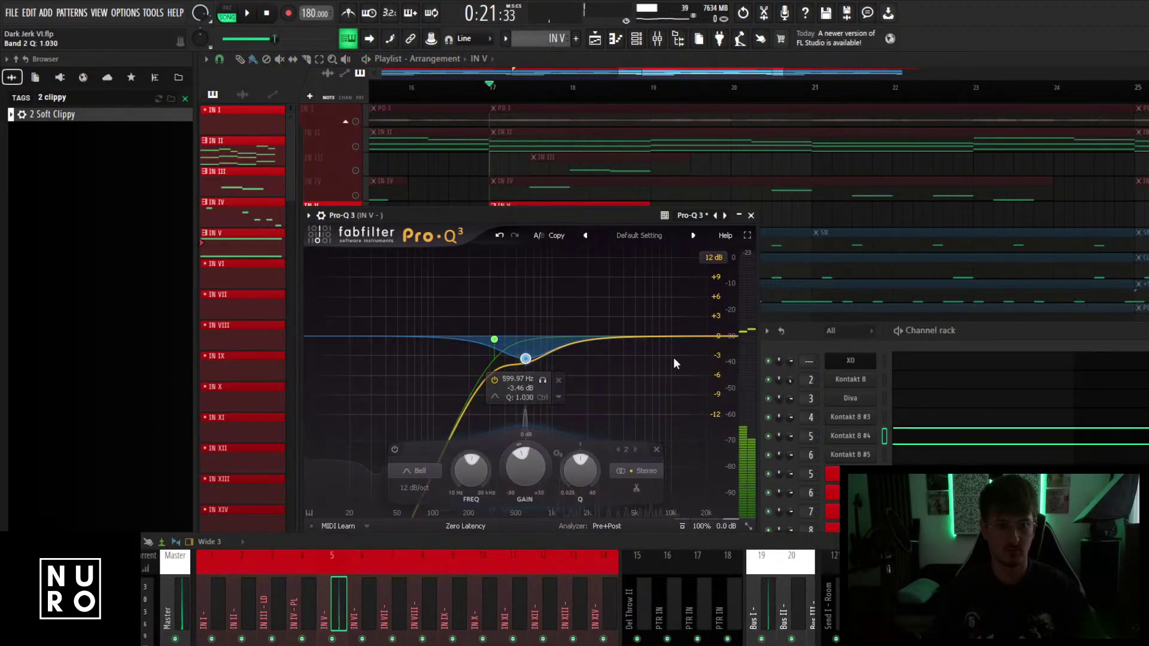
{"action": "left_click_drag", "start_coordinate": [712, 337], "coordinate": [576, 333]}
{"action": "key", "text": "space"}
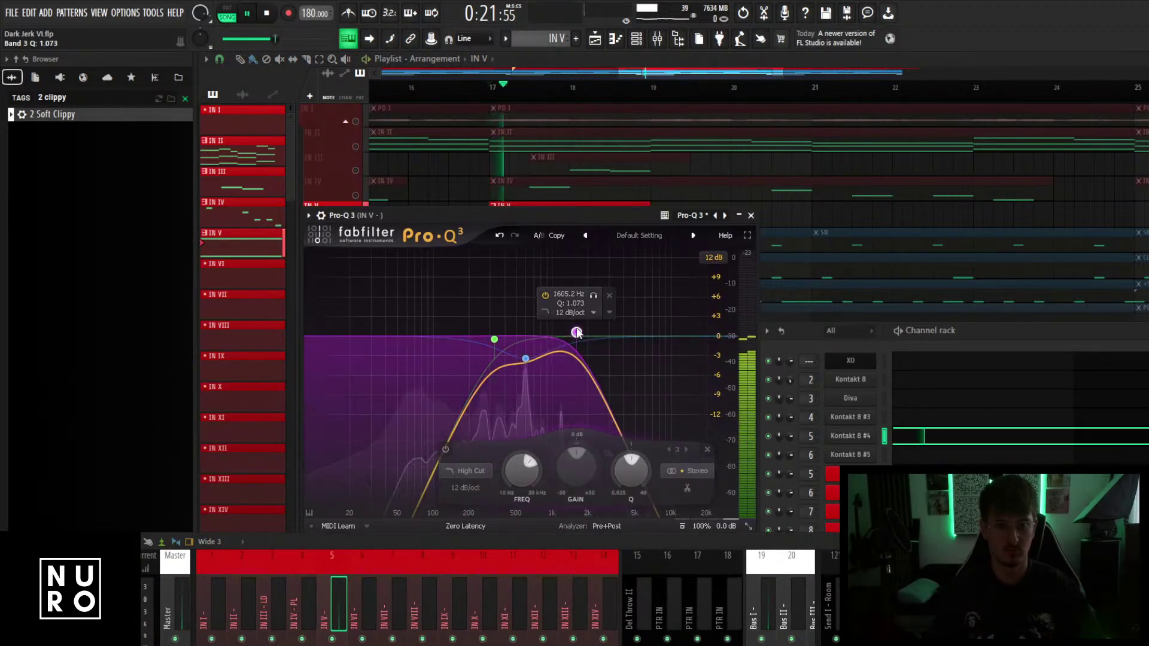
{"action": "left_click_drag", "start_coordinate": [525, 359], "coordinate": [499, 329]}
{"action": "key", "text": "space"}
{"action": "key", "text": "space"}
{"action": "key", "text": "space"}
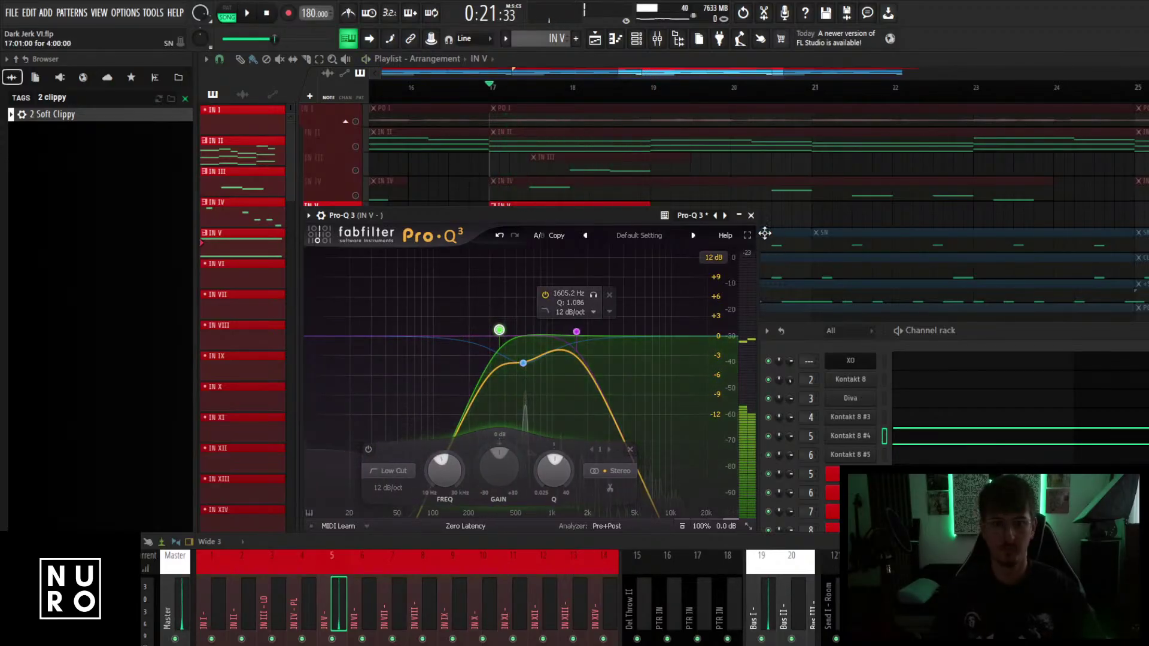
{"action": "left_click", "coordinate": [750, 215]}
Route the IN V mixer track to Del Throw II and listen to the delayed sound.
{"action": "left_click_drag", "start_coordinate": [682, 546], "coordinate": [702, 220]}
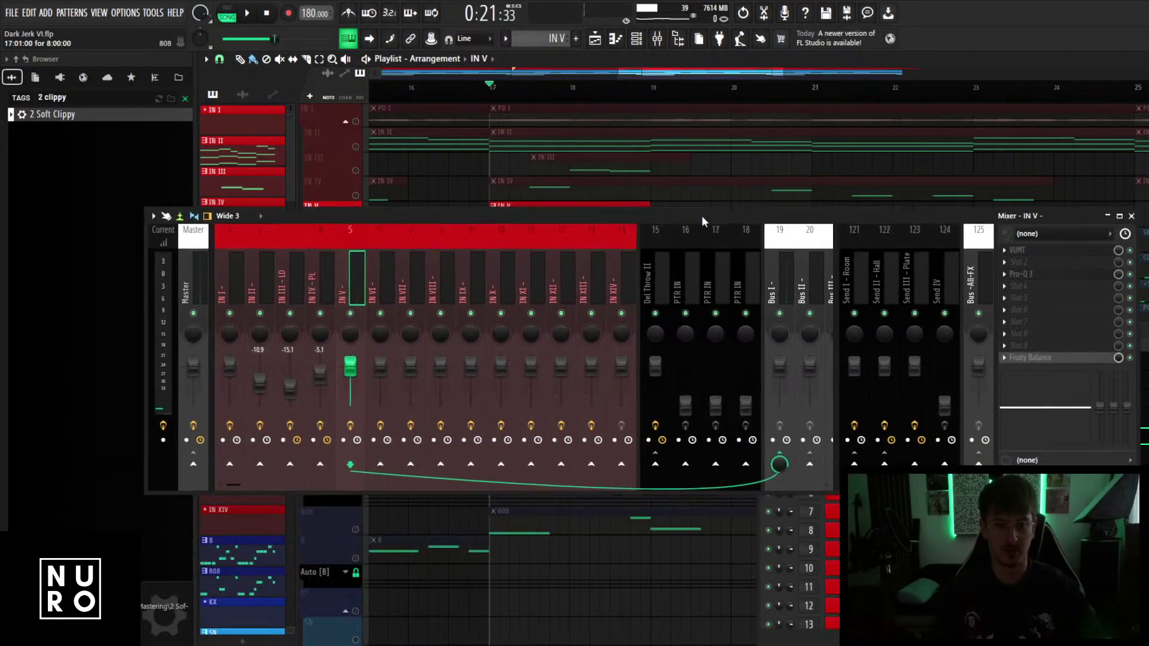
{"action": "scroll", "coordinate": [705, 277], "scroll_direction": "down", "scroll_amount": 9}
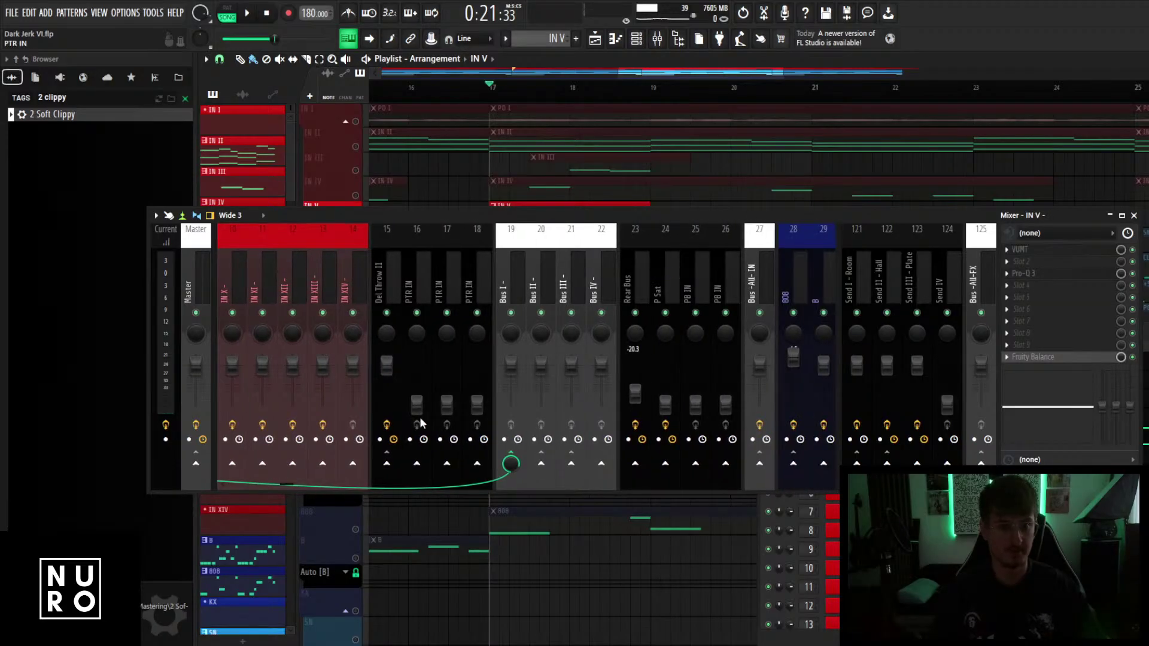
{"action": "left_click", "coordinate": [387, 464]}
{"action": "key", "text": "space"}
{"action": "left_click_drag", "start_coordinate": [572, 215], "coordinate": [589, 443]}
{"action": "key", "text": "space"}
Unsolo IN V and play the full arrangement from bar 17.
{"action": "right_click", "coordinate": [355, 222]}
{"action": "key", "text": "space"}
{"action": "scroll", "coordinate": [509, 292], "scroll_direction": "down", "scroll_amount": 4}
{"action": "scroll", "coordinate": [510, 292], "scroll_direction": "down", "scroll_amount": 3}
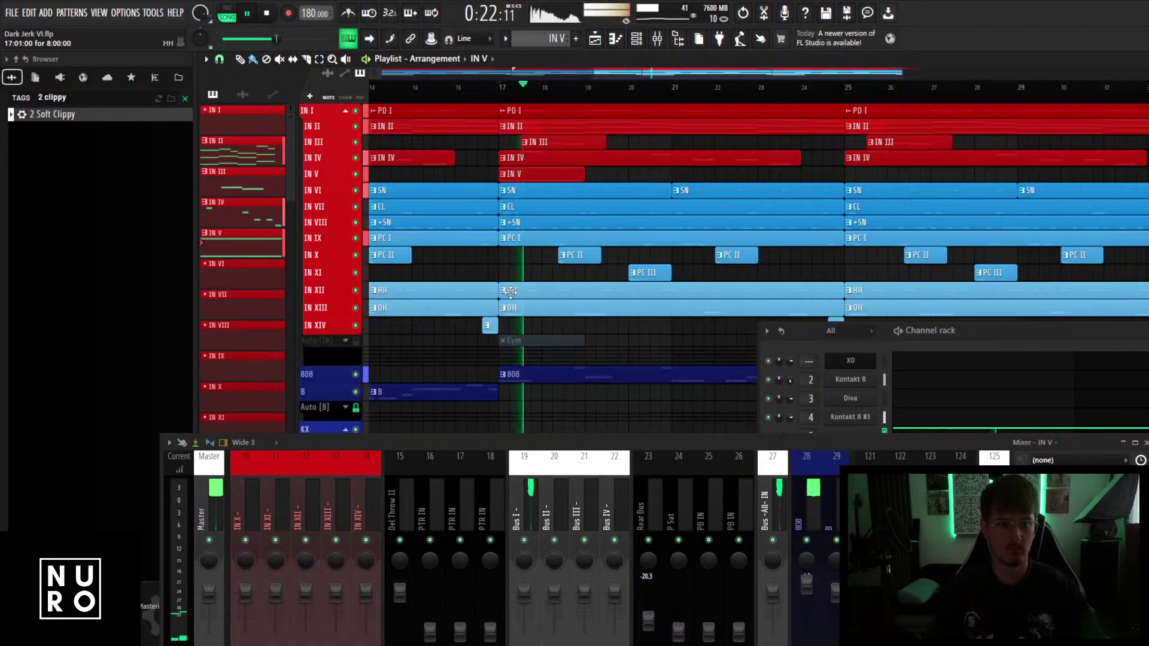
{"action": "scroll", "coordinate": [510, 292], "scroll_direction": "down", "scroll_amount": 3}
{"action": "scroll", "coordinate": [510, 292], "scroll_direction": "up", "scroll_amount": 2}
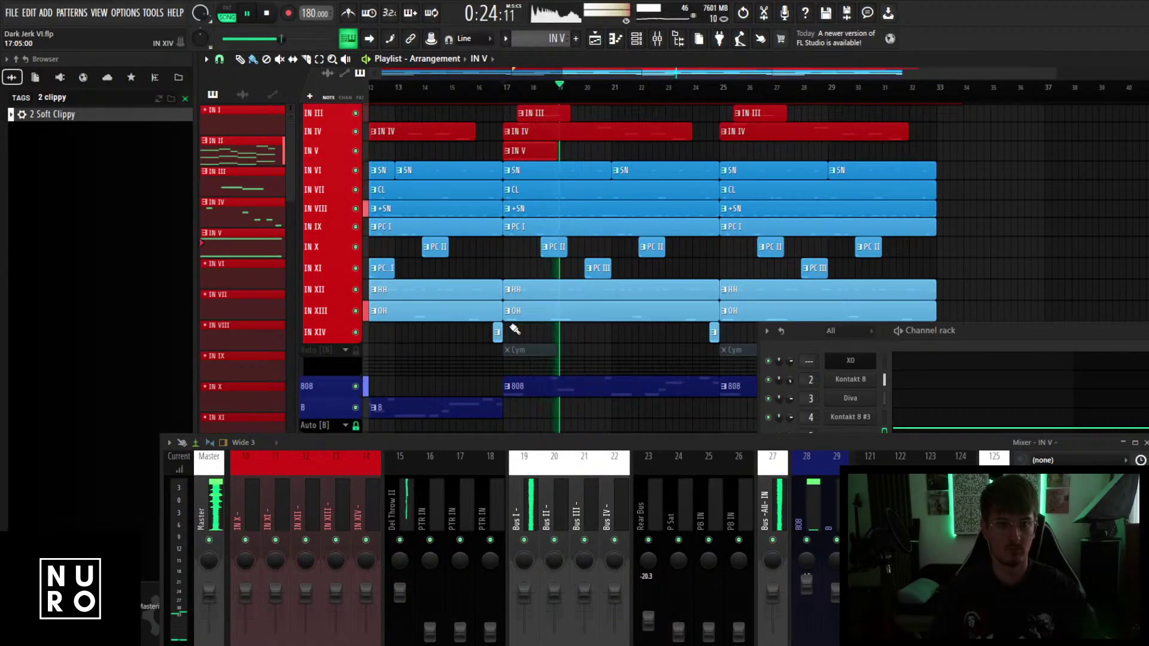
Mute the 808 and B playlist tracks while the arrangement plays.
{"action": "scroll", "coordinate": [515, 330], "scroll_direction": "down", "scroll_amount": 3}
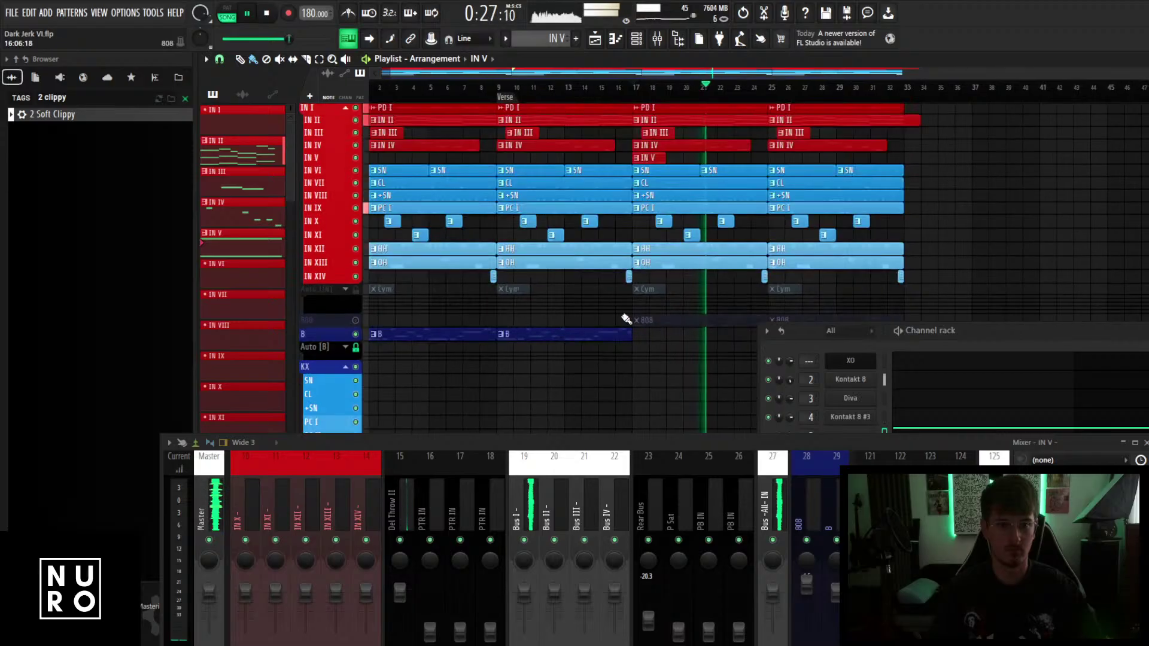
{"action": "scroll", "coordinate": [625, 319], "scroll_direction": "down", "scroll_amount": 2}
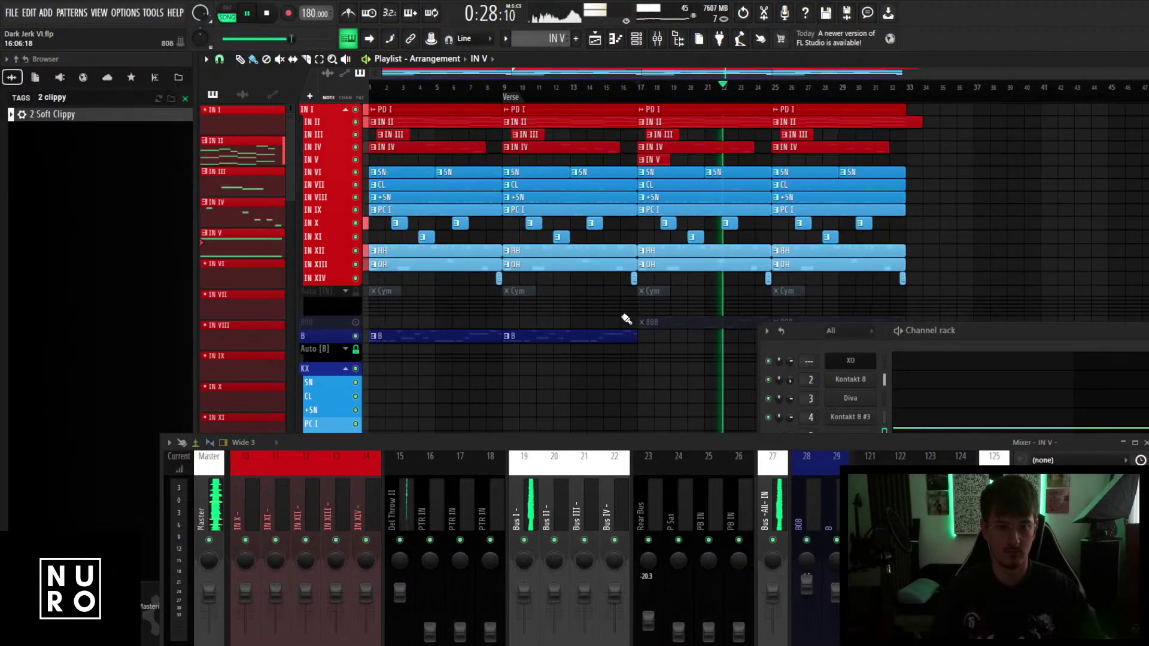
{"action": "scroll", "coordinate": [518, 295], "scroll_direction": "down", "scroll_amount": 2}
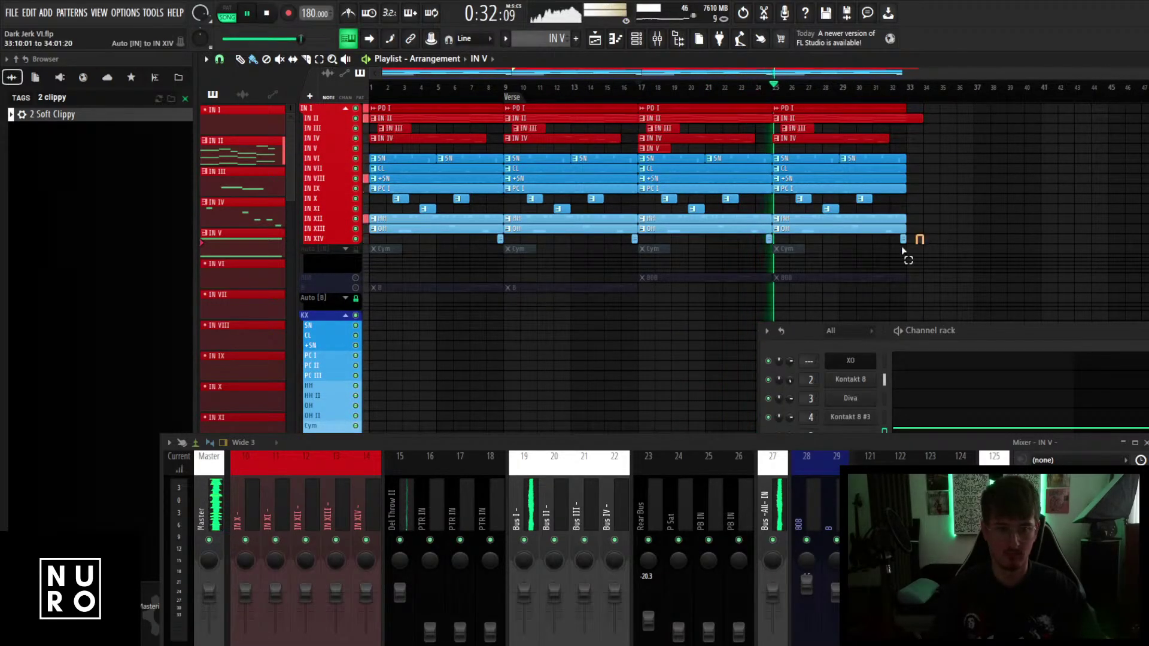
Move all the drum clips, including the Cym clips, from the IN group tracks onto the KX group's tracks starting at SN.
{"action": "left_click_drag", "start_coordinate": [918, 239], "coordinate": [379, 158]}
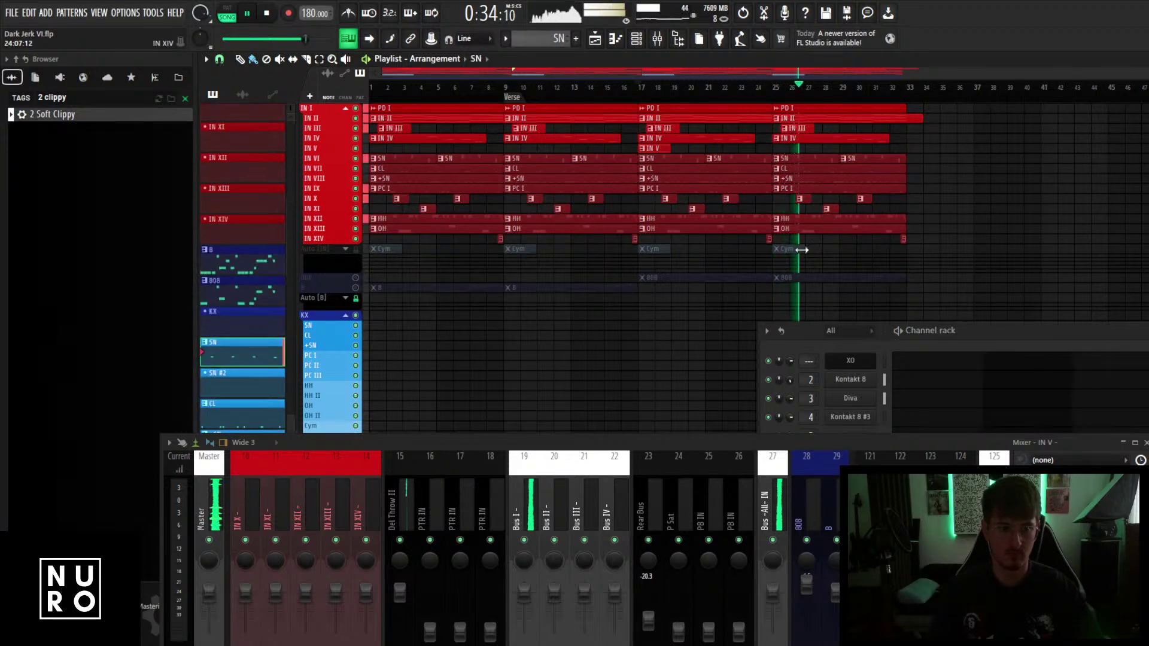
{"action": "left_click", "coordinate": [927, 259]}
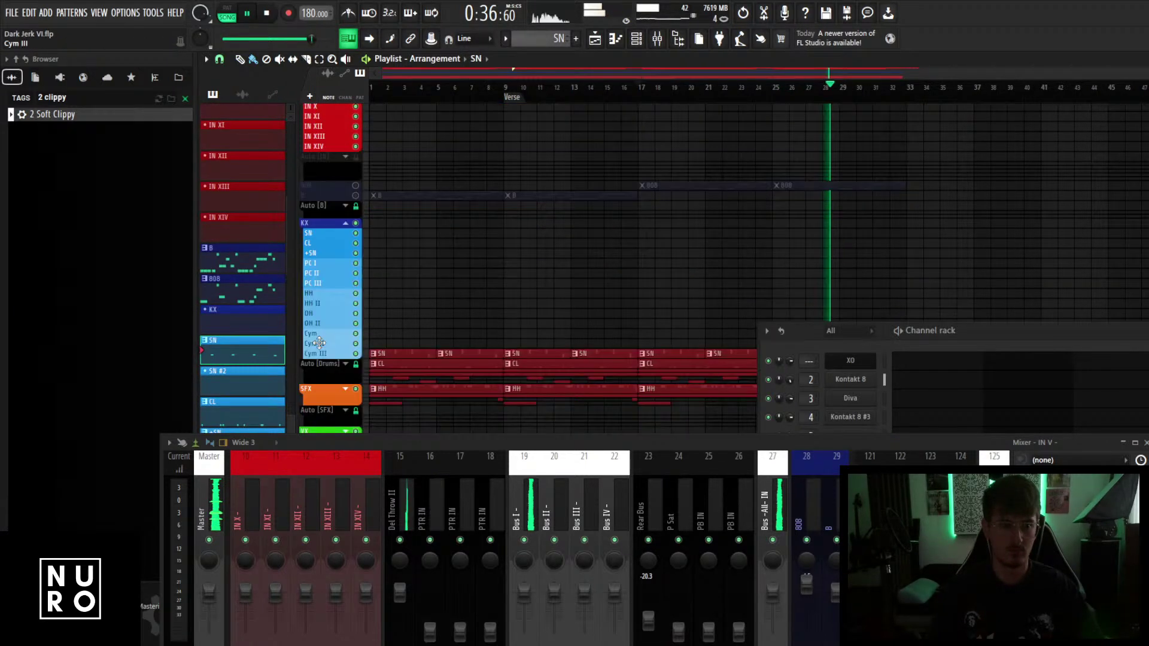
{"action": "left_click_drag", "start_coordinate": [419, 359], "coordinate": [419, 247]}
{"action": "left_click", "coordinate": [433, 340]}
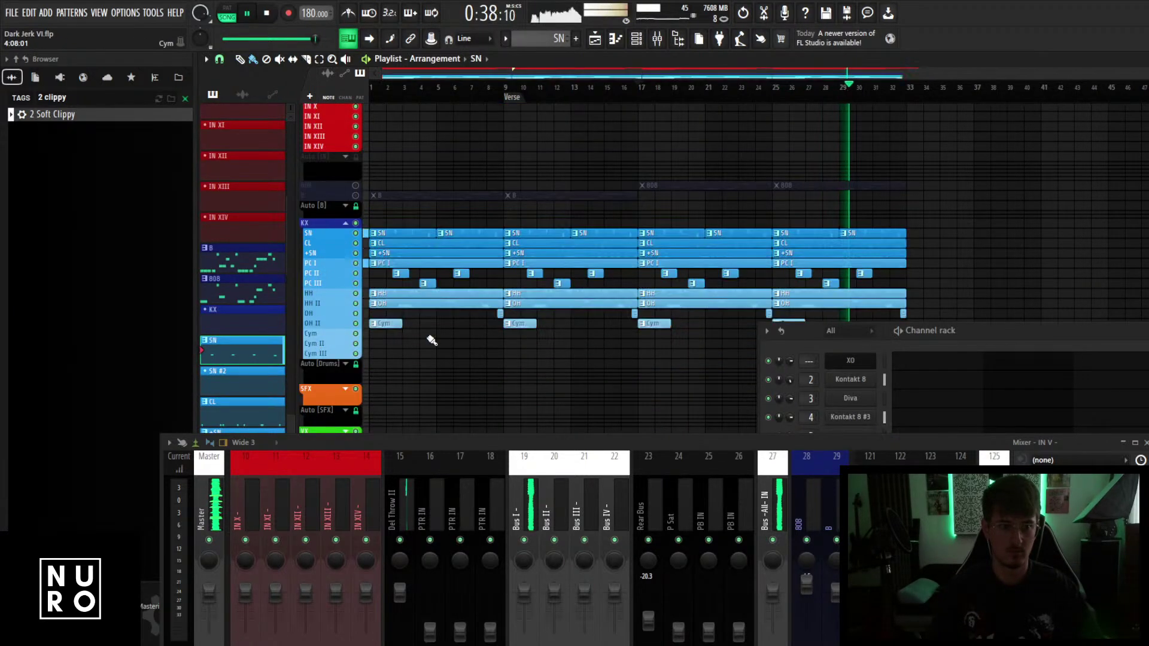
Shift the open hat and Cym clips down one playlist track so they line up with the OH, OH II and Cym tracks.
{"action": "scroll", "coordinate": [432, 340], "scroll_direction": "up", "scroll_amount": 3}
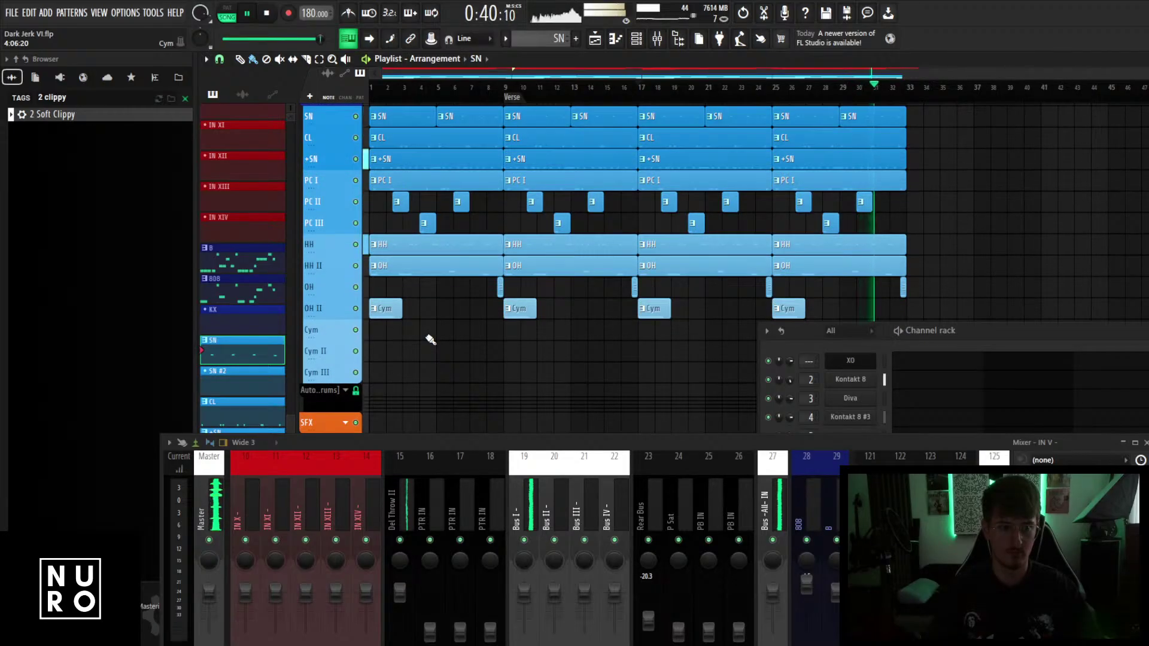
{"action": "left_click_drag", "start_coordinate": [937, 257], "coordinate": [383, 362]}
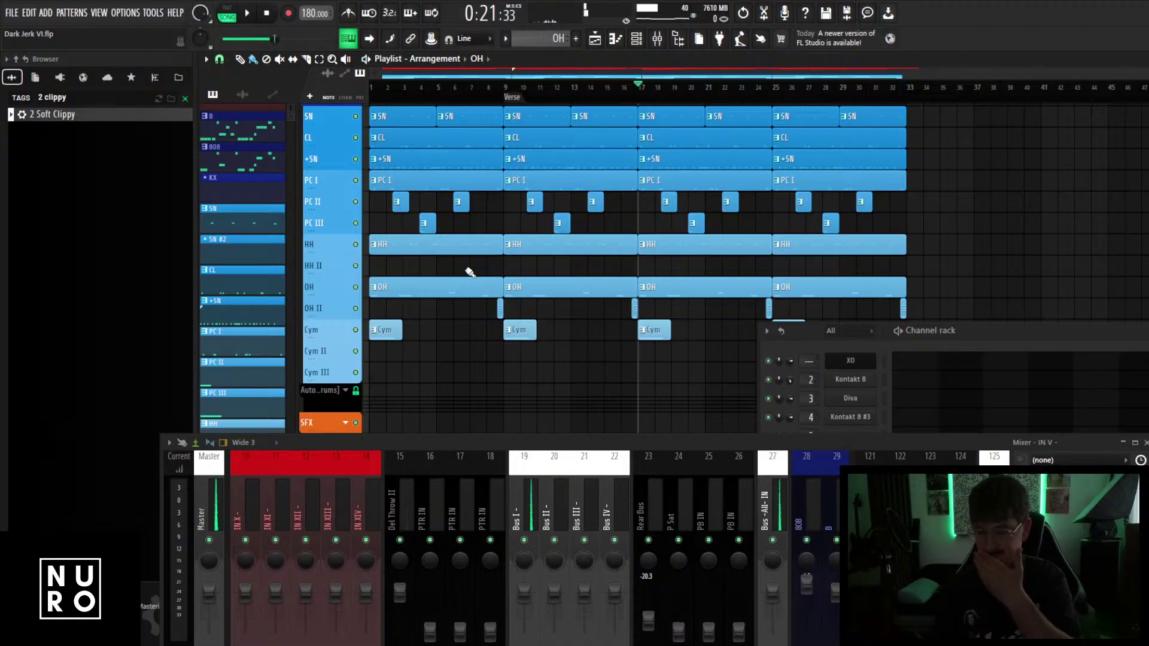
{"action": "left_click_drag", "start_coordinate": [441, 144], "coordinate": [441, 249]}
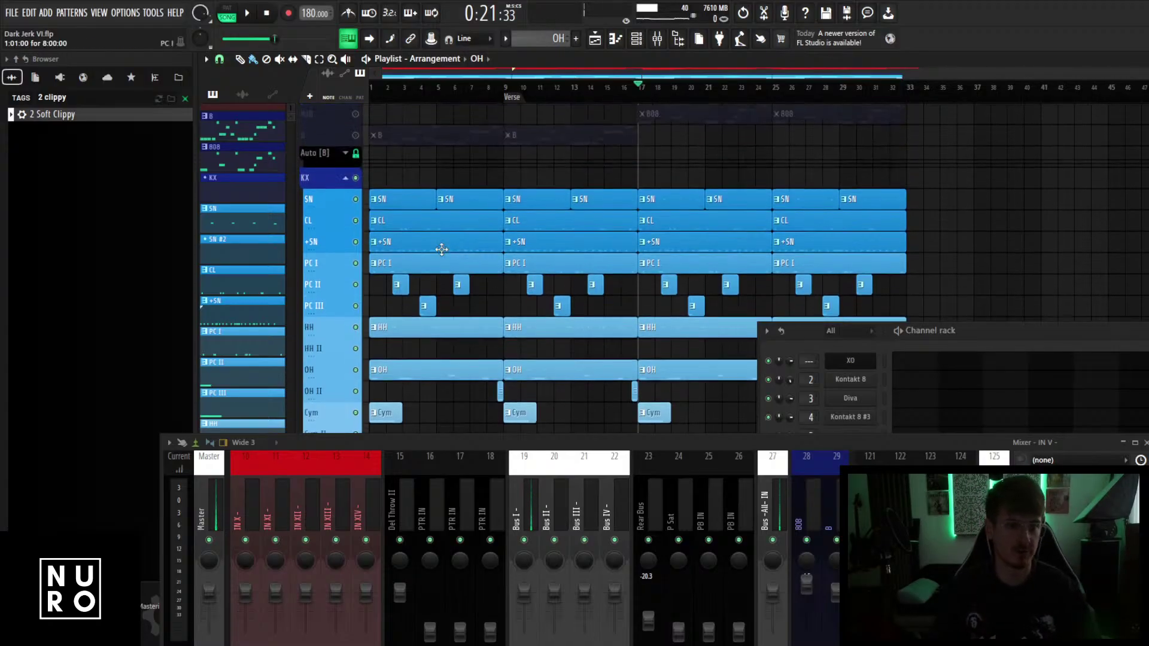
Examine the drum mixer tracks and the effect chains on Bus Drums +, Bus -All- Drums and Bus Drums Top.
{"action": "key", "text": "space"}
{"action": "left_click_drag", "start_coordinate": [646, 443], "coordinate": [678, 302]}
{"action": "scroll", "coordinate": [665, 351], "scroll_direction": "down", "scroll_amount": 8}
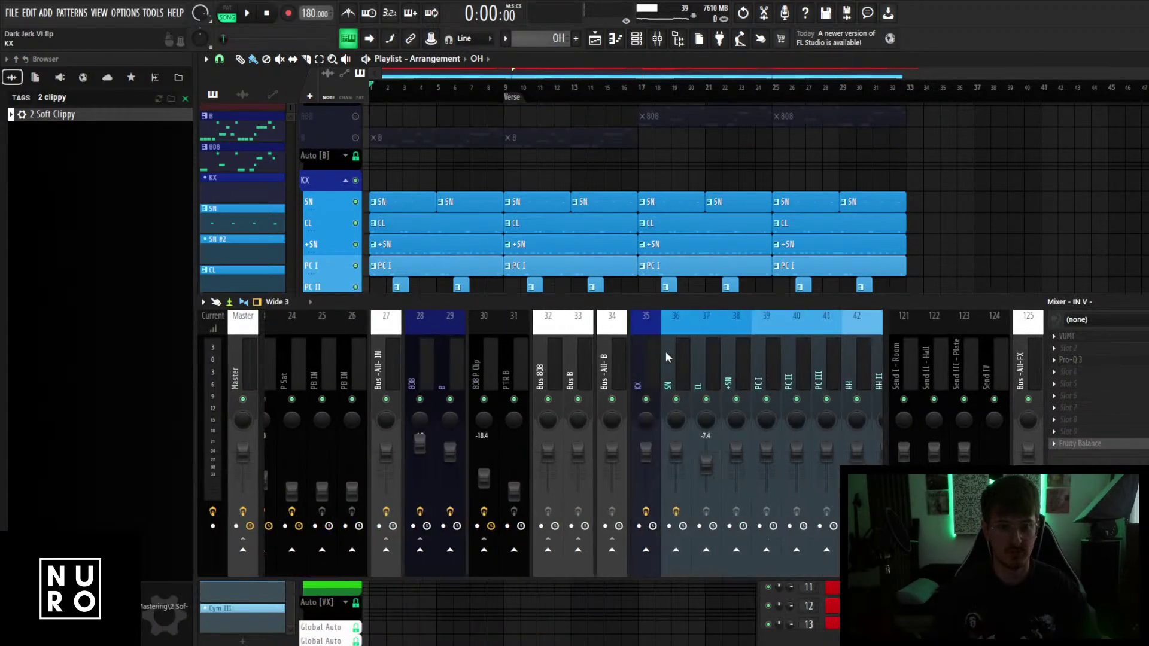
{"action": "left_click", "coordinate": [702, 367]}
{"action": "scroll", "coordinate": [755, 371], "scroll_direction": "down", "scroll_amount": 2}
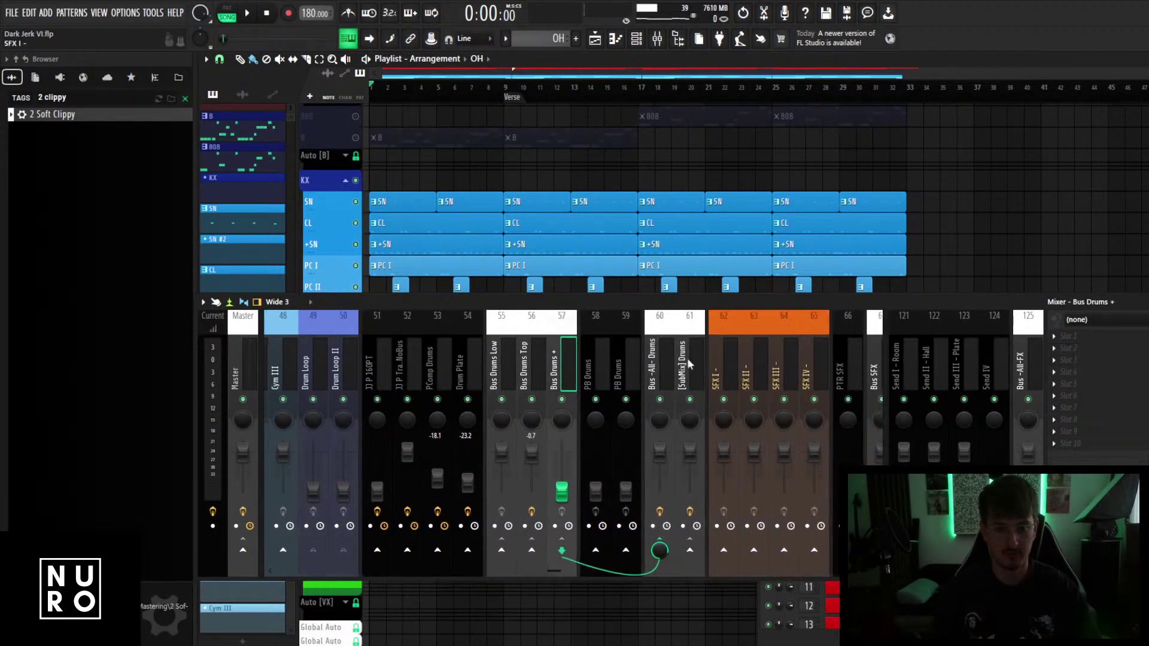
{"action": "left_click", "coordinate": [661, 365]}
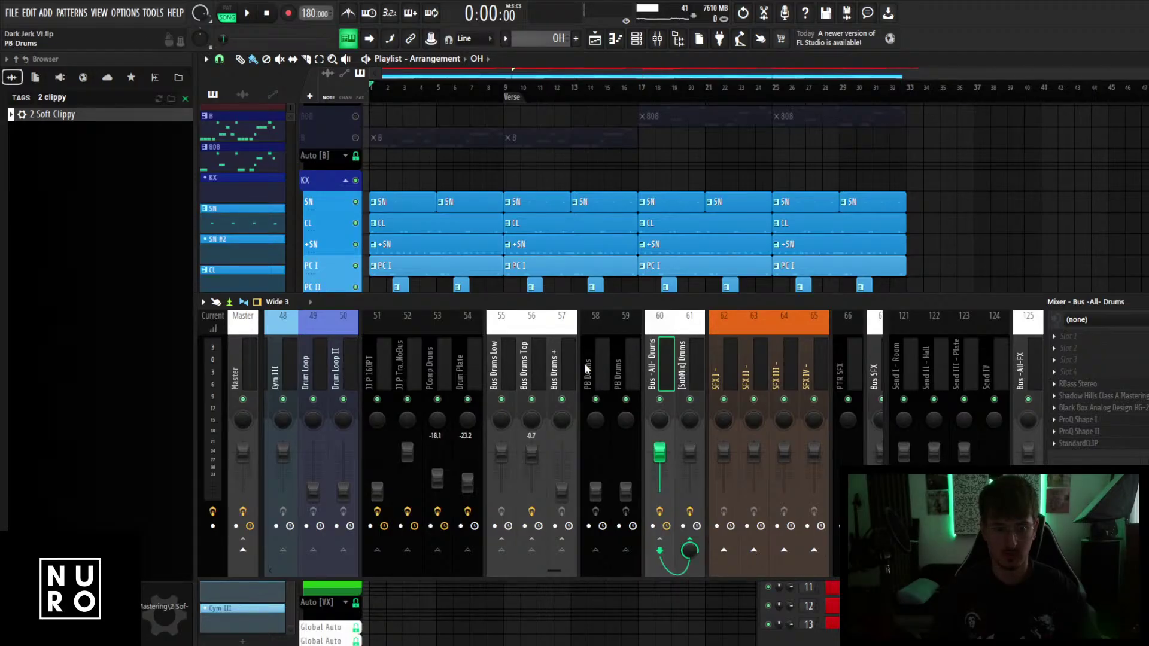
{"action": "left_click", "coordinate": [531, 366]}
{"action": "scroll", "coordinate": [532, 366], "scroll_direction": "up", "scroll_amount": 4}
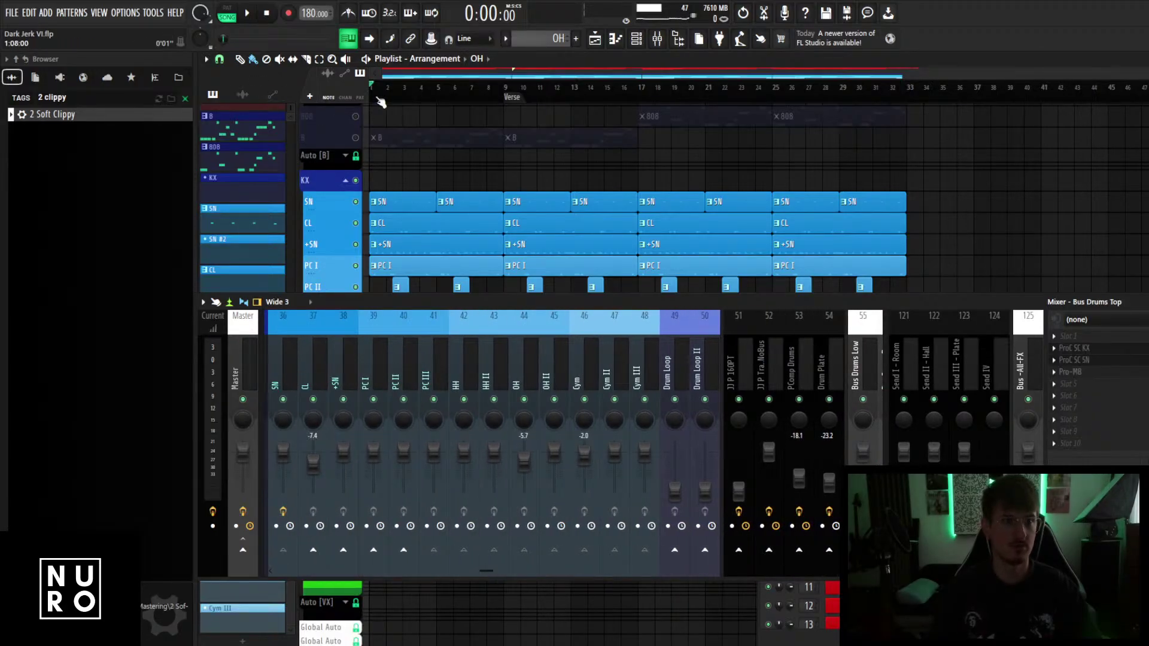
Play from the start and raise the volumes of mixer tracks IN I to IN IX together by 1.1 dB.
{"action": "key", "text": "space"}
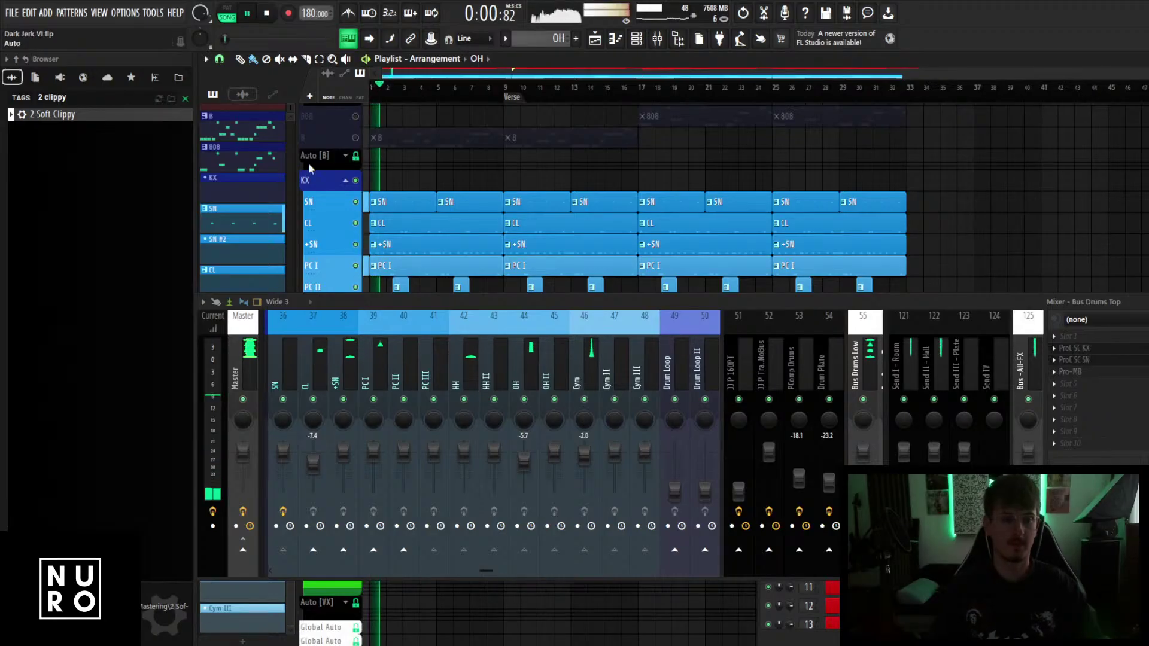
{"action": "scroll", "coordinate": [398, 365], "scroll_direction": "up", "scroll_amount": 3}
{"action": "scroll", "coordinate": [398, 365], "scroll_direction": "up", "scroll_amount": 9}
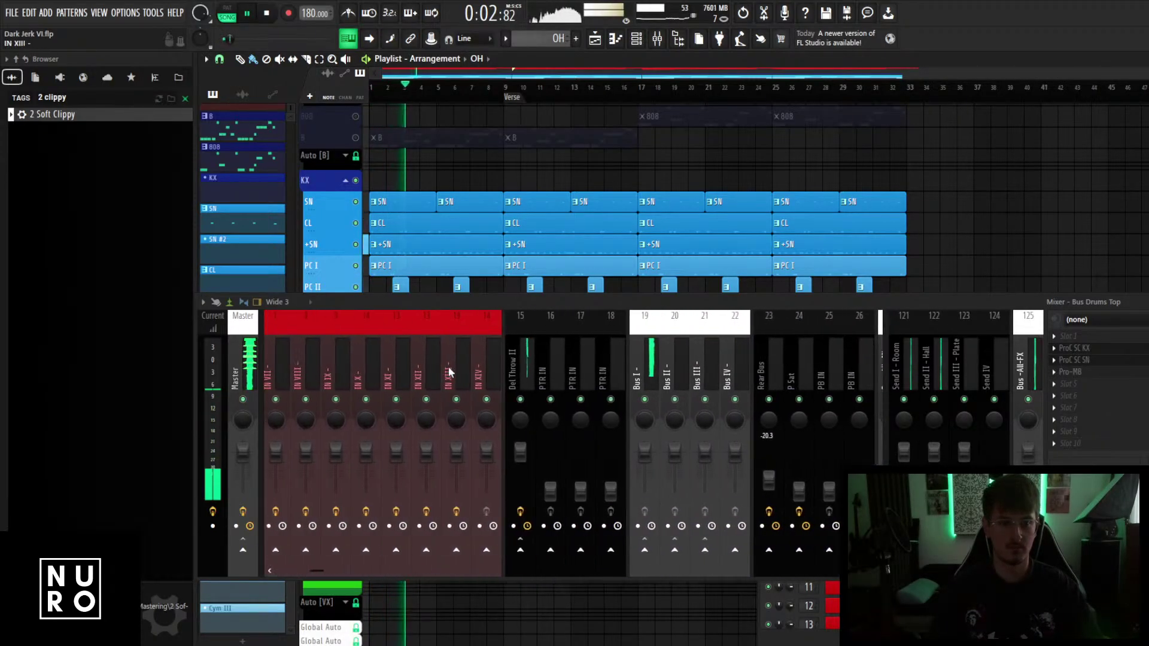
{"action": "left_click", "coordinate": [530, 359]}
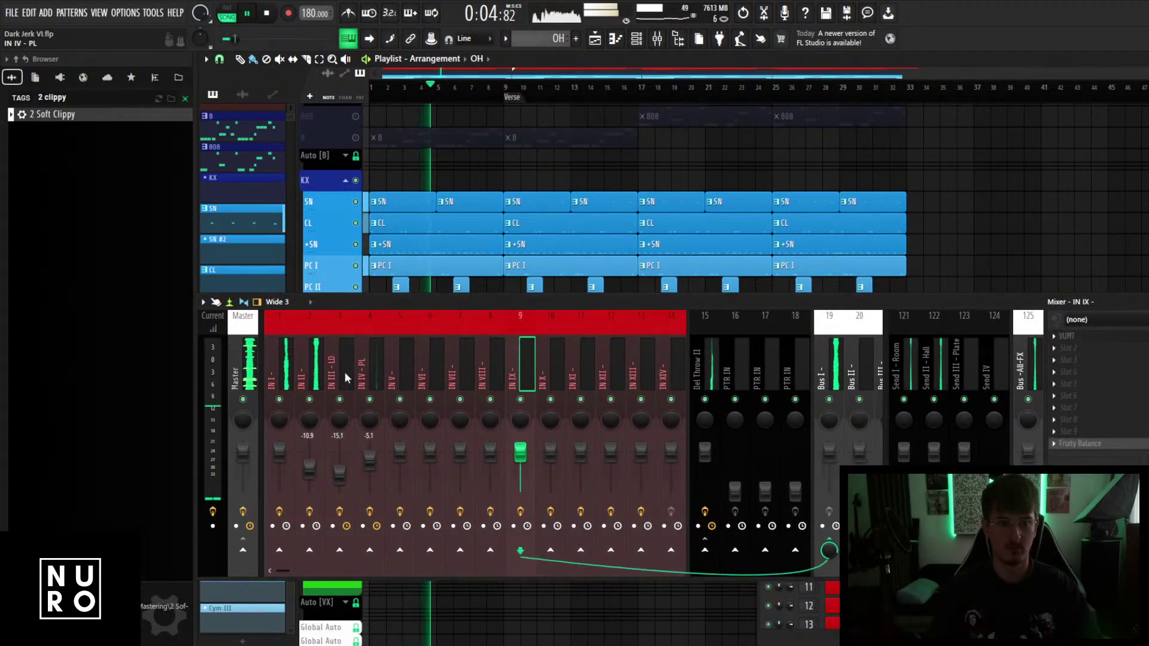
{"action": "left_click_drag", "start_coordinate": [281, 366], "coordinate": [521, 450]}
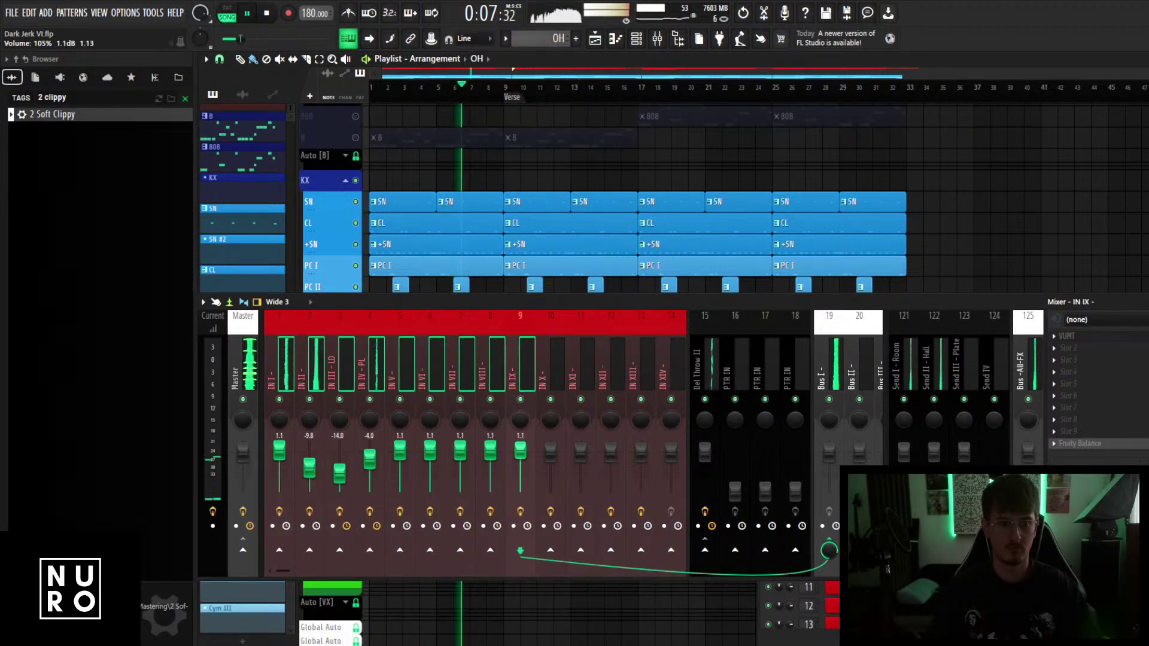
Set the mixer volumes of Bus Drums Top to -3.9 dB and the OH track to -5.9 dB.
{"action": "scroll", "coordinate": [490, 343], "scroll_direction": "down", "scroll_amount": 9}
{"action": "left_click", "coordinate": [540, 346]}
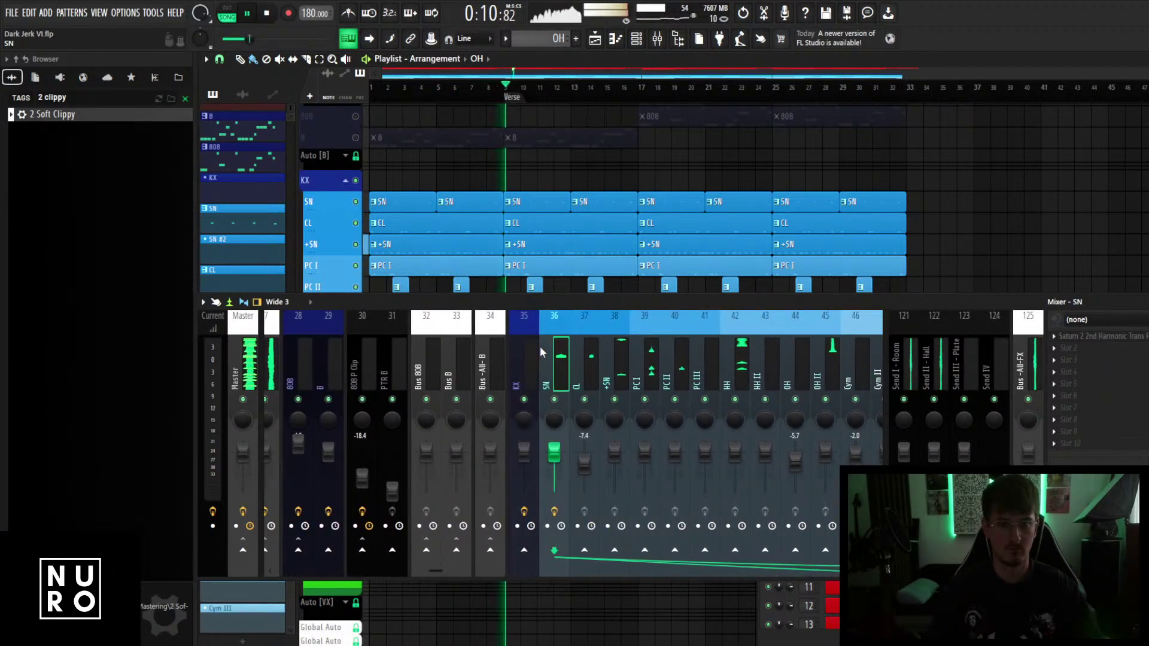
{"action": "left_click", "coordinate": [620, 383]}
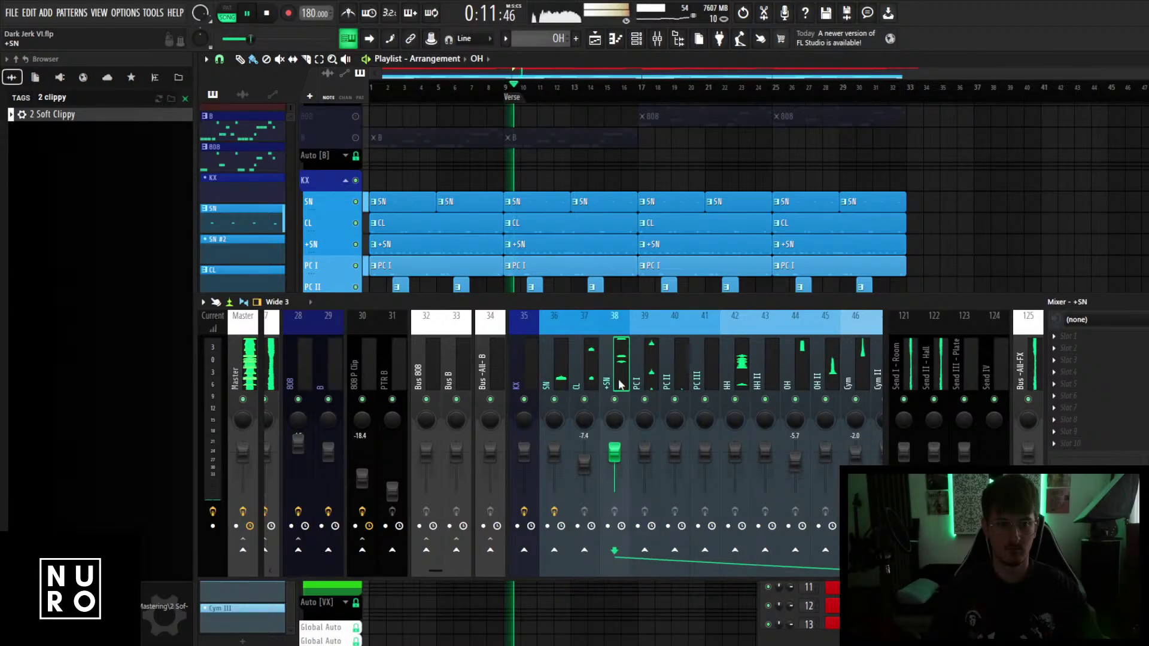
{"action": "scroll", "coordinate": [620, 383], "scroll_direction": "down", "scroll_amount": 4}
{"action": "left_click", "coordinate": [803, 458]}
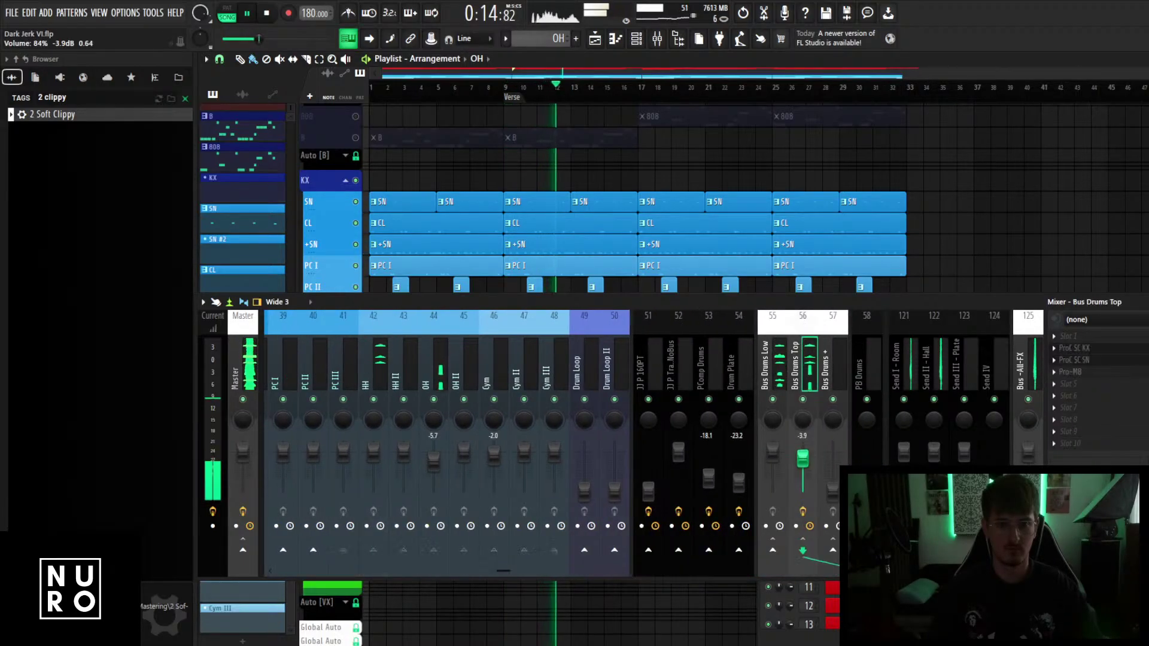
{"action": "scroll", "coordinate": [503, 369], "scroll_direction": "up", "scroll_amount": 2}
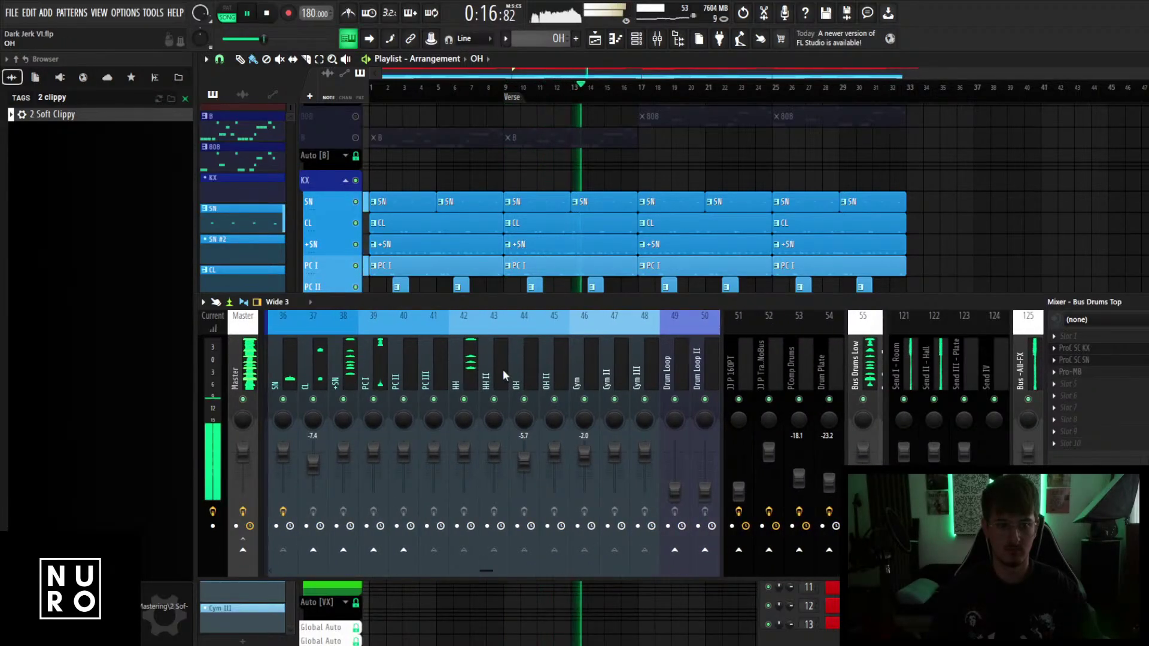
{"action": "left_click", "coordinate": [621, 374]}
{"action": "left_click_drag", "start_coordinate": [614, 460], "coordinate": [614, 462]}
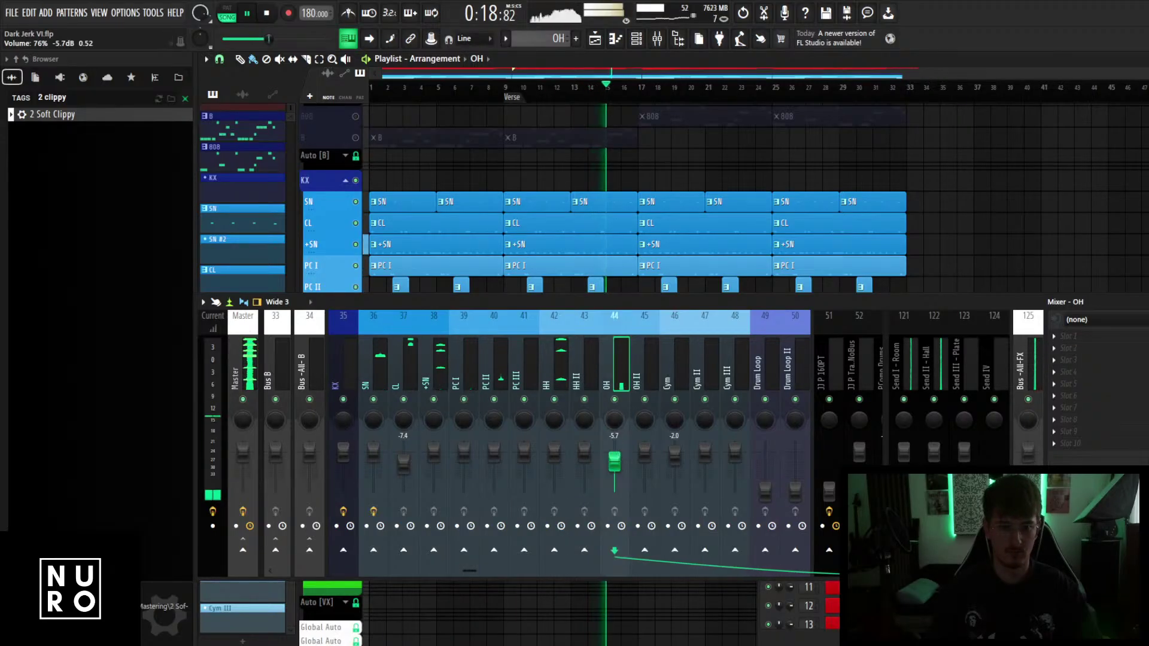
Solo the SN, CL and +SN playlist tracks one after another and play each from the start.
{"action": "left_click", "coordinate": [429, 386]}
{"action": "key", "text": "space"}
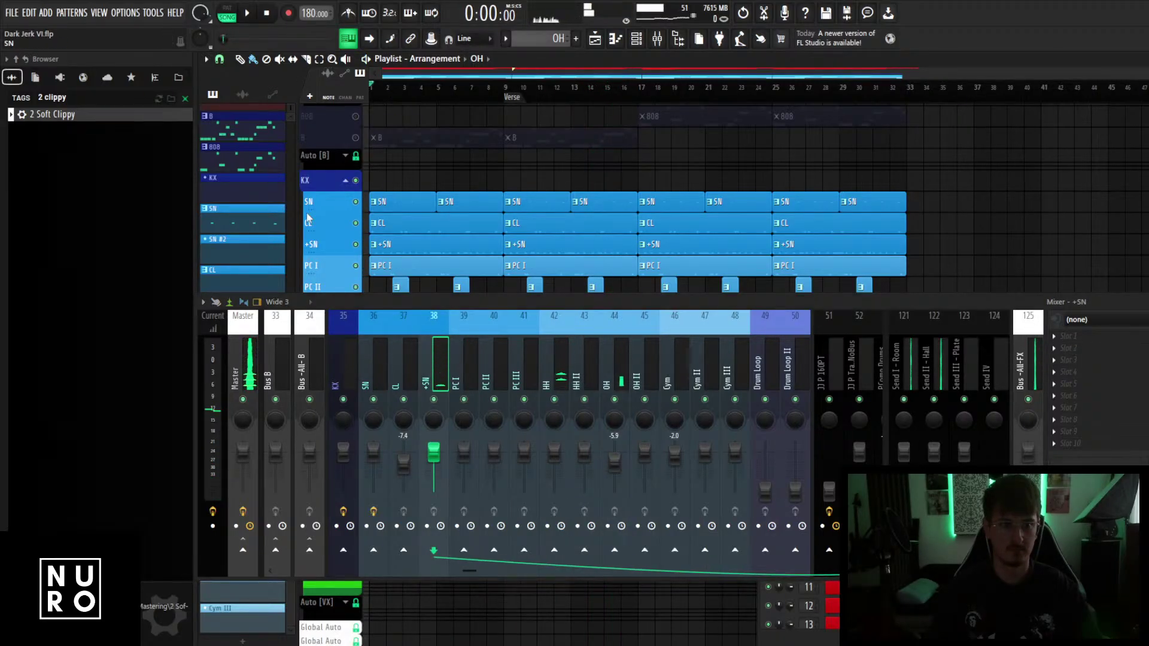
{"action": "right_click", "coordinate": [356, 202]}
{"action": "key", "text": "space"}
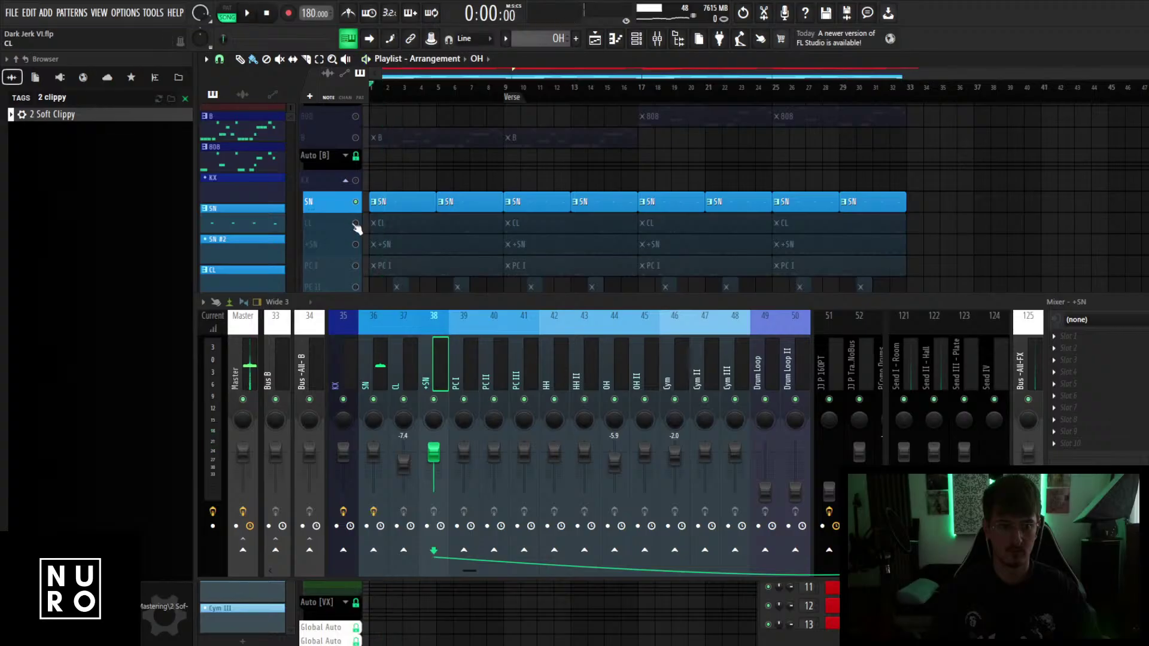
{"action": "left_click", "coordinate": [356, 223], "text": "ctrl"}
{"action": "key", "text": "space"}
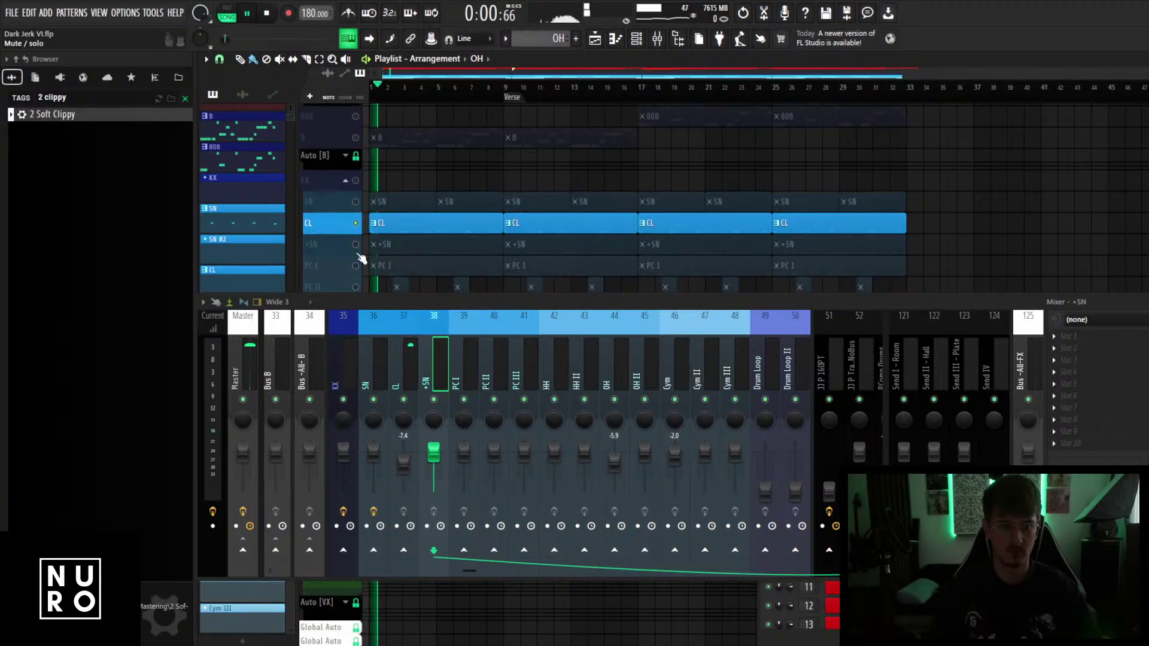
{"action": "key", "text": "space"}
{"action": "left_click", "coordinate": [355, 244], "text": "ctrl"}
{"action": "key", "text": "space"}
Add Pro-Q 3 to +SN with a low cut near 200 Hz, a high cut, a -1.92 dB bell at about 9.7 kHz, and Natural Phase.
{"action": "left_click", "coordinate": [1068, 372]}
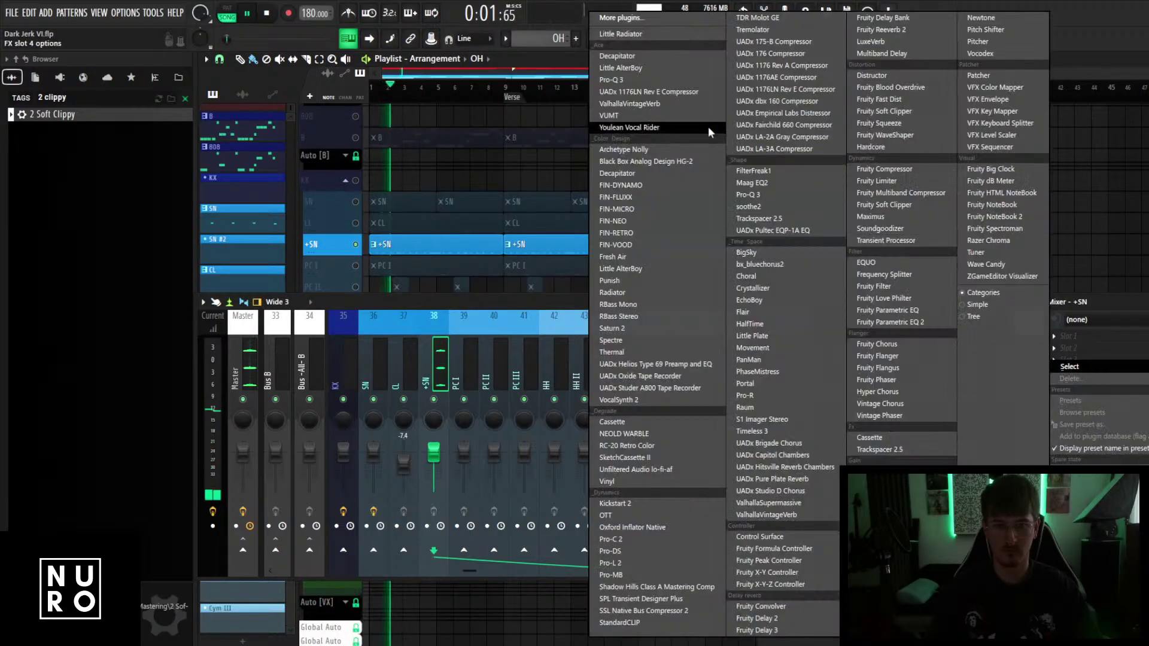
{"action": "left_click", "coordinate": [674, 312]}
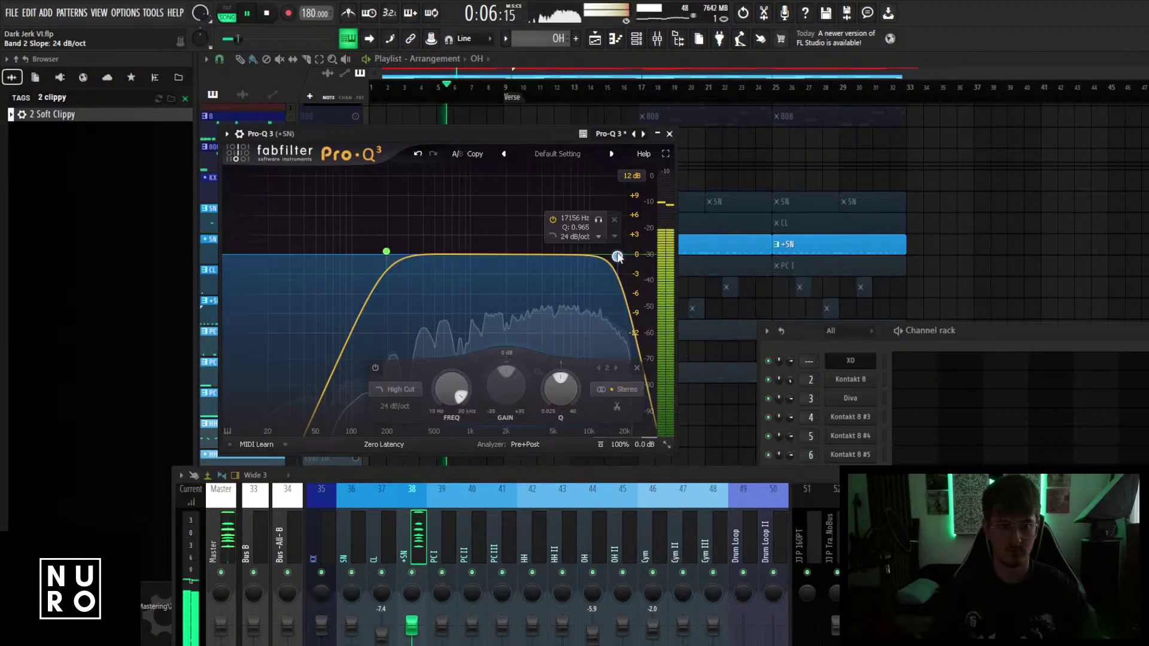
{"action": "left_click_drag", "start_coordinate": [616, 257], "coordinate": [587, 267]}
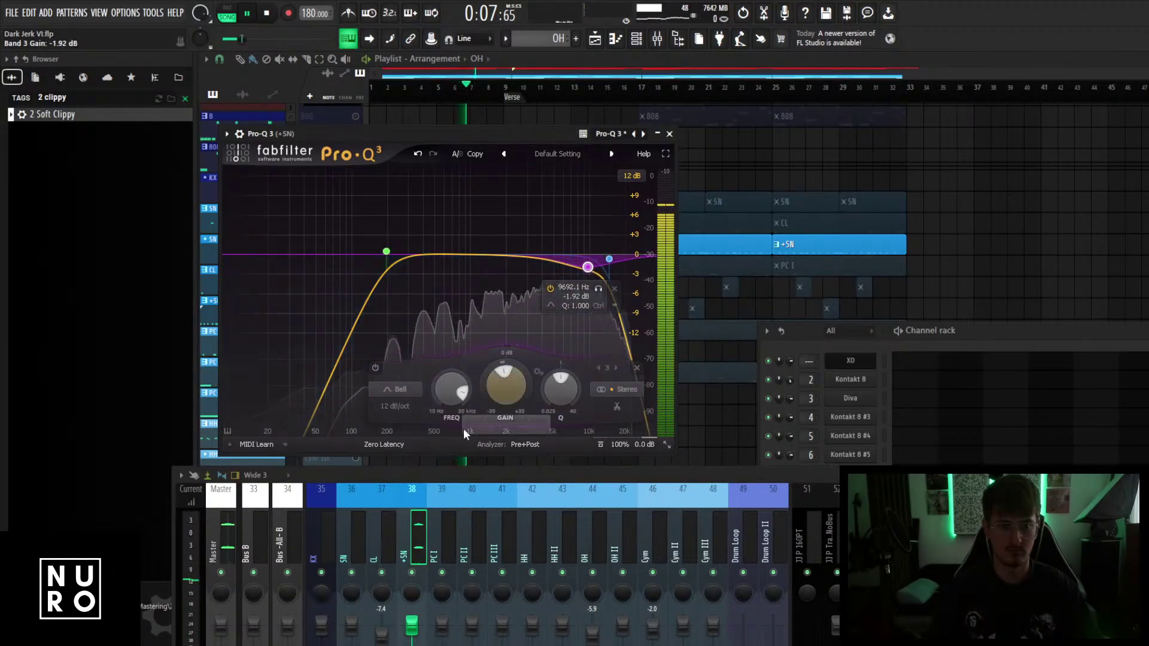
{"action": "left_click", "coordinate": [384, 444]}
{"action": "left_click", "coordinate": [386, 472]}
{"action": "key", "text": "space"}
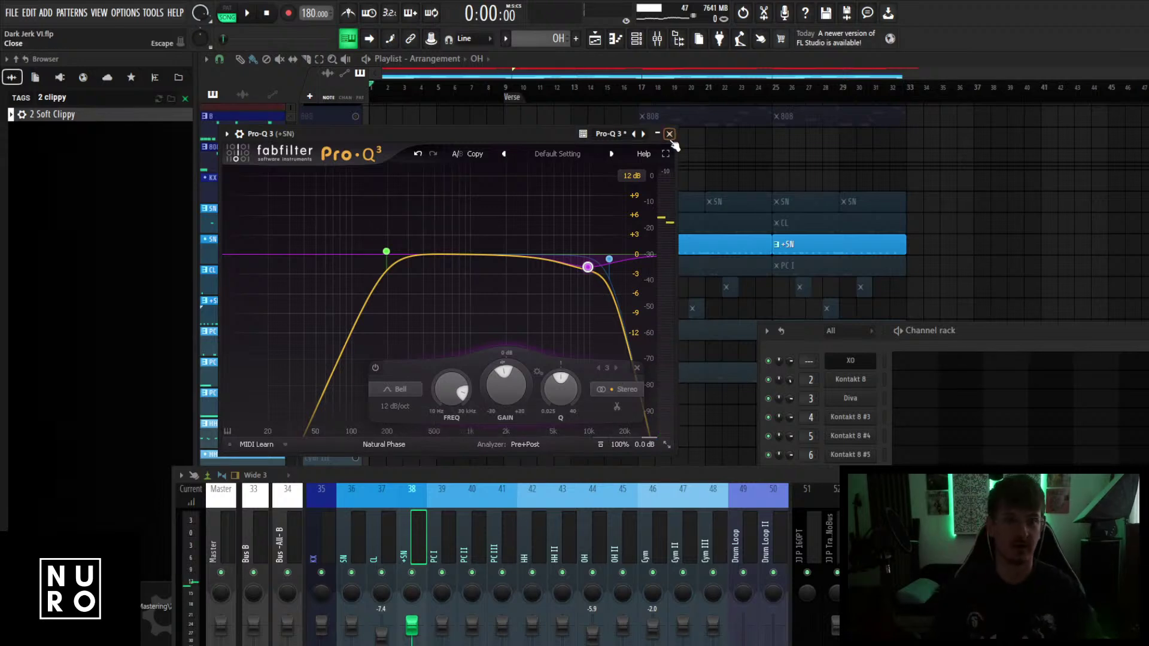
{"action": "left_click", "coordinate": [670, 134]}
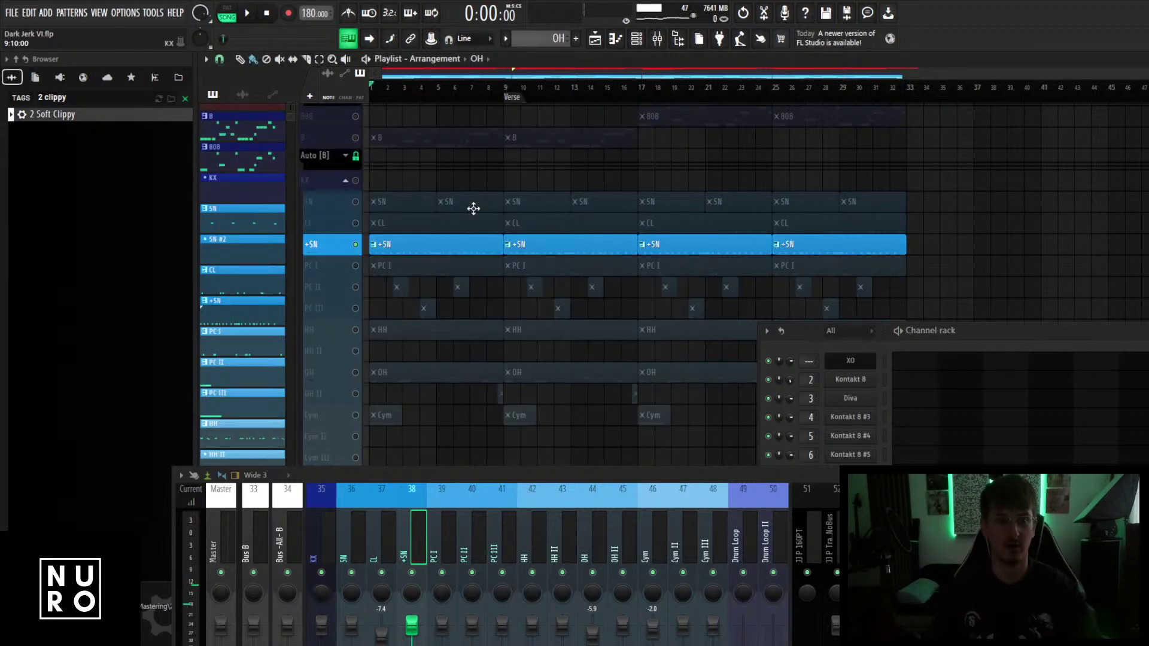
Unmute the CL playlist track alongside +SN, play both, and add Pro-Q 3 to the CL mixer track.
{"action": "scroll", "coordinate": [473, 208], "scroll_direction": "up", "scroll_amount": 3}
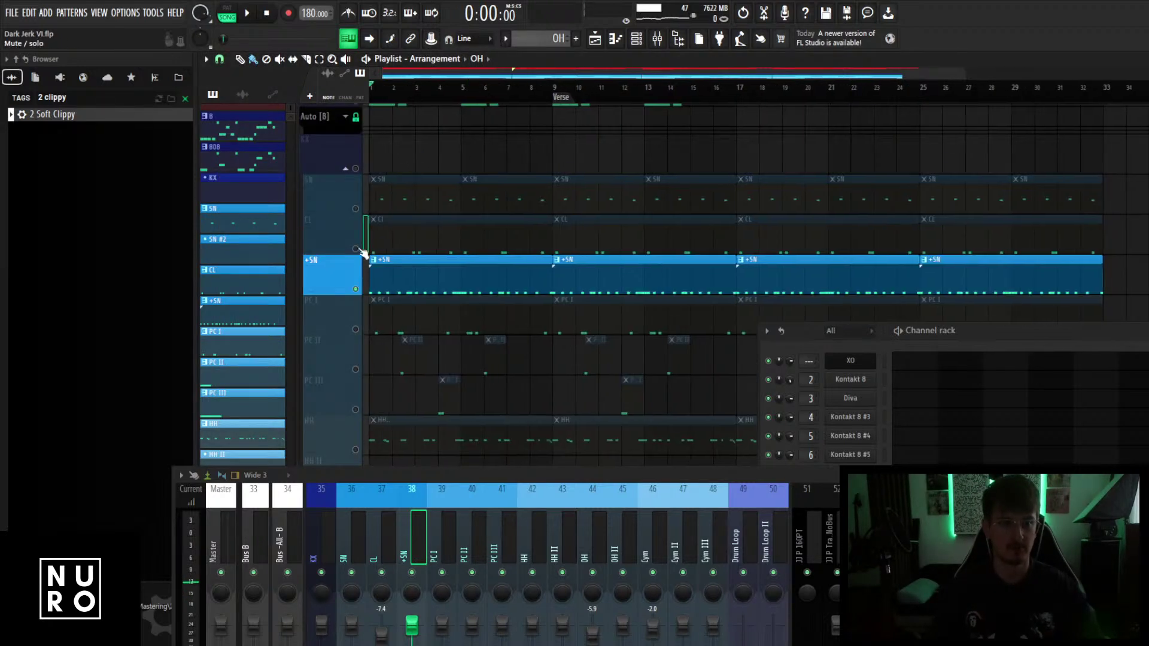
{"action": "left_click", "coordinate": [350, 221], "text": "shift"}
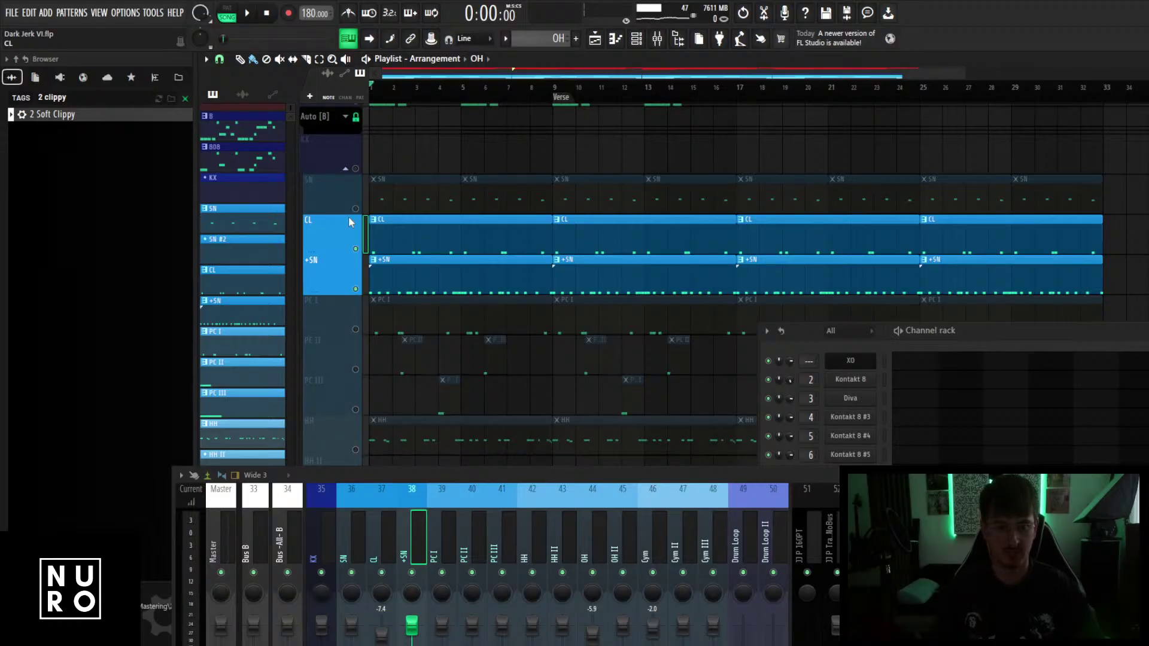
{"action": "key", "text": "space"}
{"action": "left_click", "coordinate": [384, 547]}
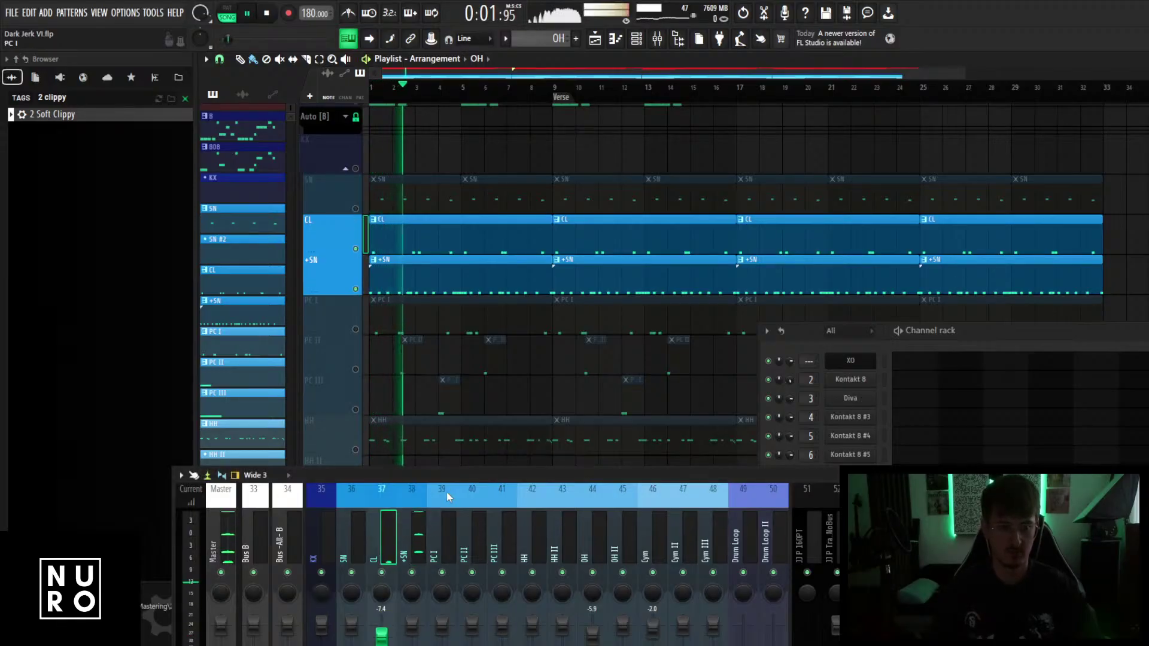
{"action": "left_click_drag", "start_coordinate": [464, 474], "coordinate": [433, 413]}
{"action": "left_click", "coordinate": [1005, 458]}
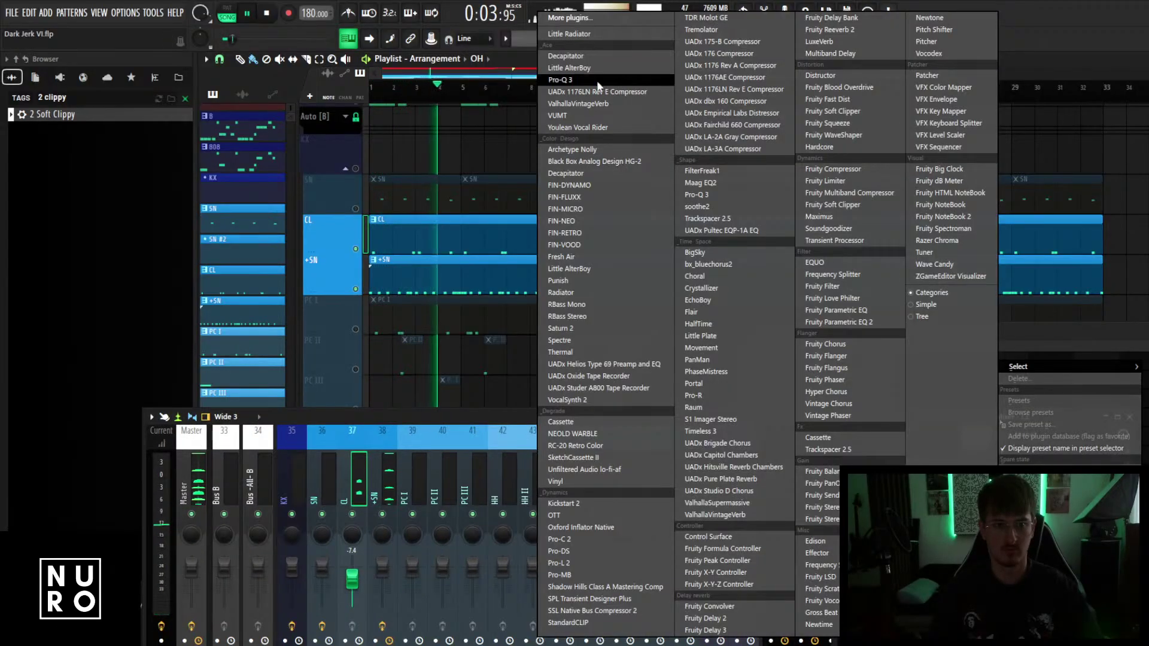
{"action": "left_click", "coordinate": [561, 79]}
Give CL a low cut near 200 Hz and a 24 dB/oct high cut at about 9.8 kHz, with Natural Phase processing.
{"action": "left_click_drag", "start_coordinate": [332, 335], "coordinate": [467, 341]}
{"action": "left_click_drag", "start_coordinate": [718, 336], "coordinate": [670, 341]}
{"action": "left_click_drag", "start_coordinate": [609, 210], "coordinate": [605, 97]}
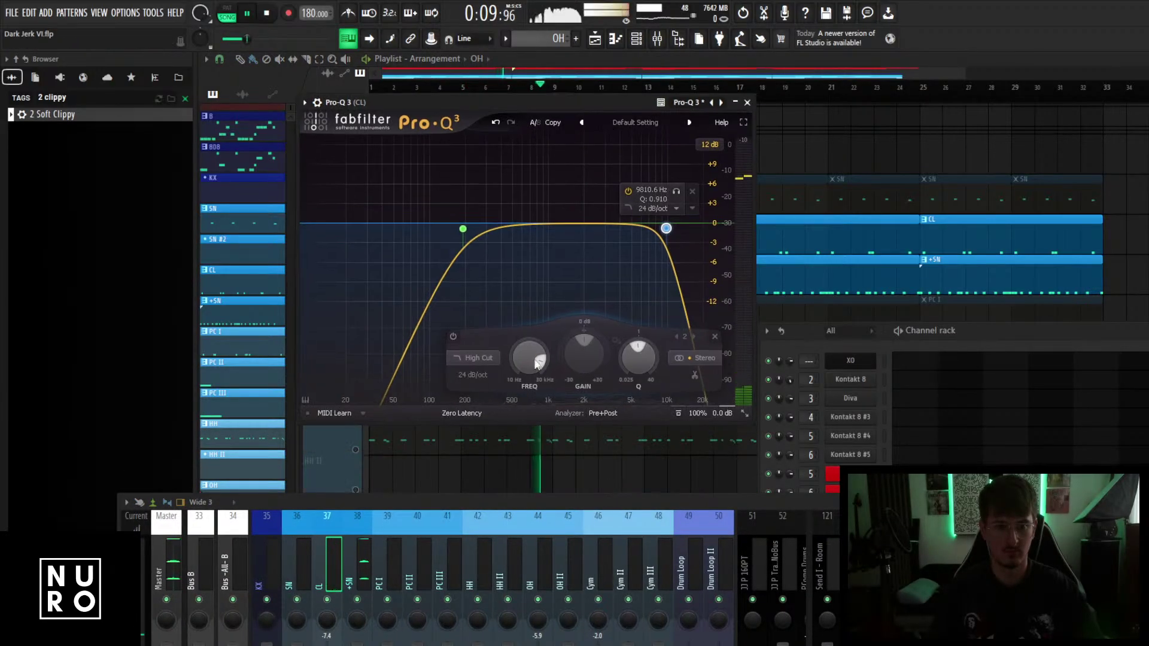
{"action": "left_click", "coordinate": [461, 413]}
{"action": "left_click", "coordinate": [464, 442]}
{"action": "key", "text": "space"}
{"action": "left_click", "coordinate": [746, 104]}
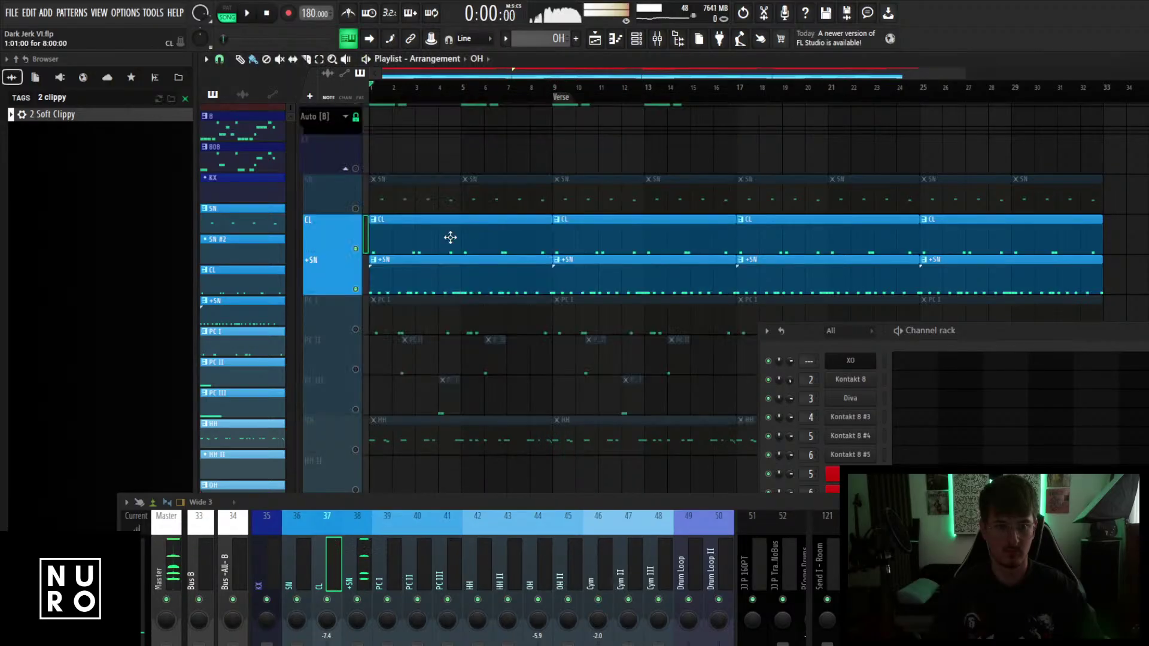
Unmute the SN playlist track, play it with CL and +SN, set its mixer volume to -1.1 dB and add Pro-Q 3 to it.
{"action": "left_click", "coordinate": [357, 209]}
{"action": "key", "text": "space"}
{"action": "scroll", "coordinate": [392, 321], "scroll_direction": "up", "scroll_amount": 1}
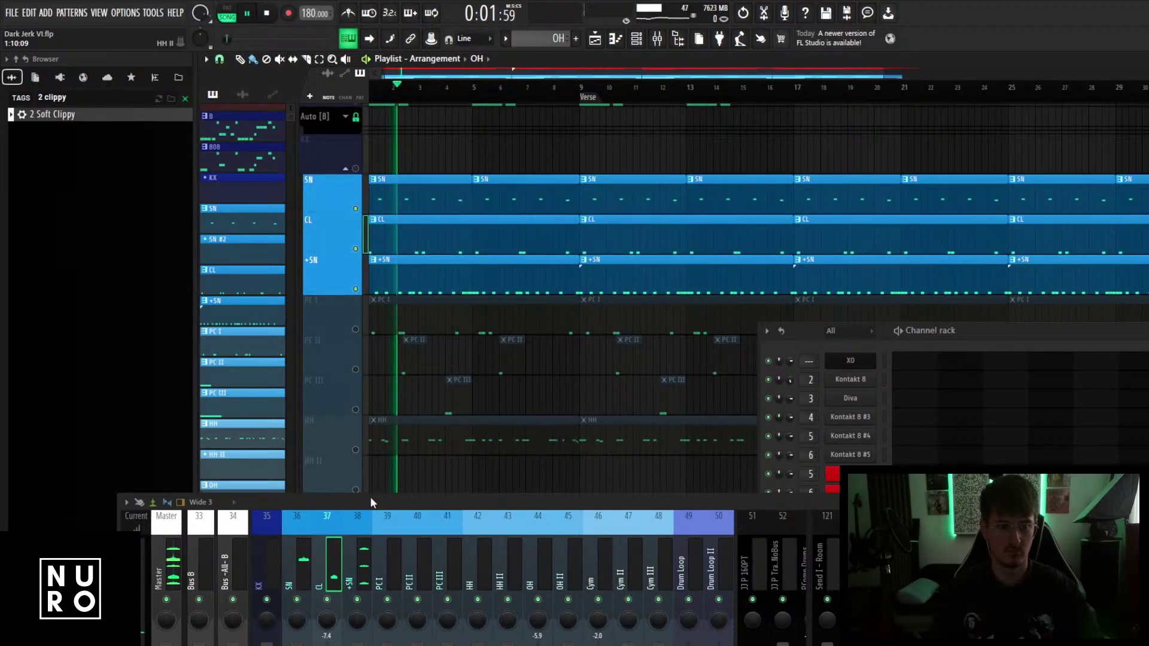
{"action": "left_click_drag", "start_coordinate": [370, 497], "coordinate": [376, 411]}
{"action": "left_click", "coordinate": [302, 476]}
{"action": "left_click", "coordinate": [985, 485]}
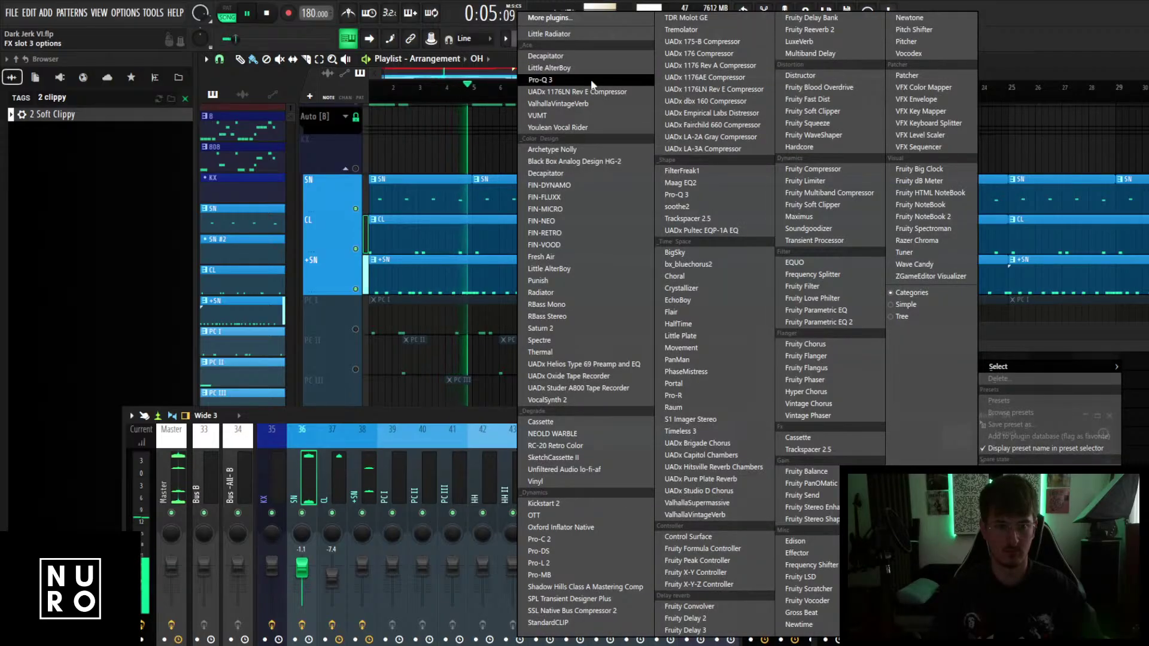
{"action": "left_click", "coordinate": [541, 80]}
{"action": "left_click_drag", "start_coordinate": [566, 405], "coordinate": [565, 477]}
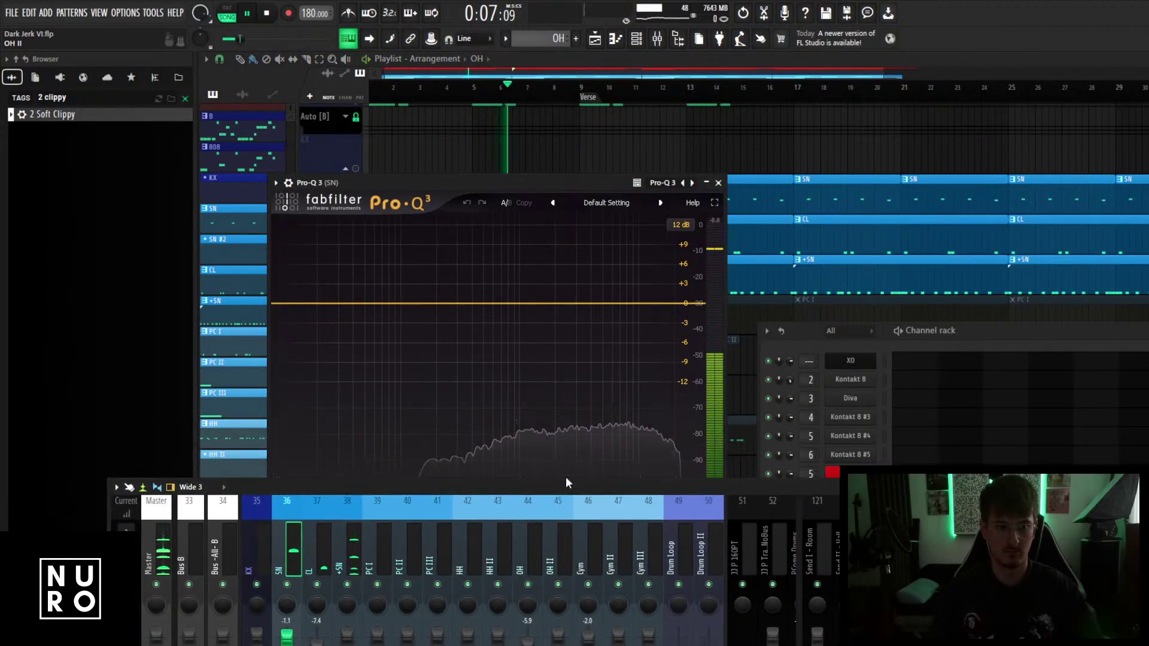
Shape the SN EQ with a high cut, a -1.63 dB bell at about 7 kHz and a 12 dB/oct low cut at about 112 Hz.
{"action": "left_click", "coordinate": [682, 303]}
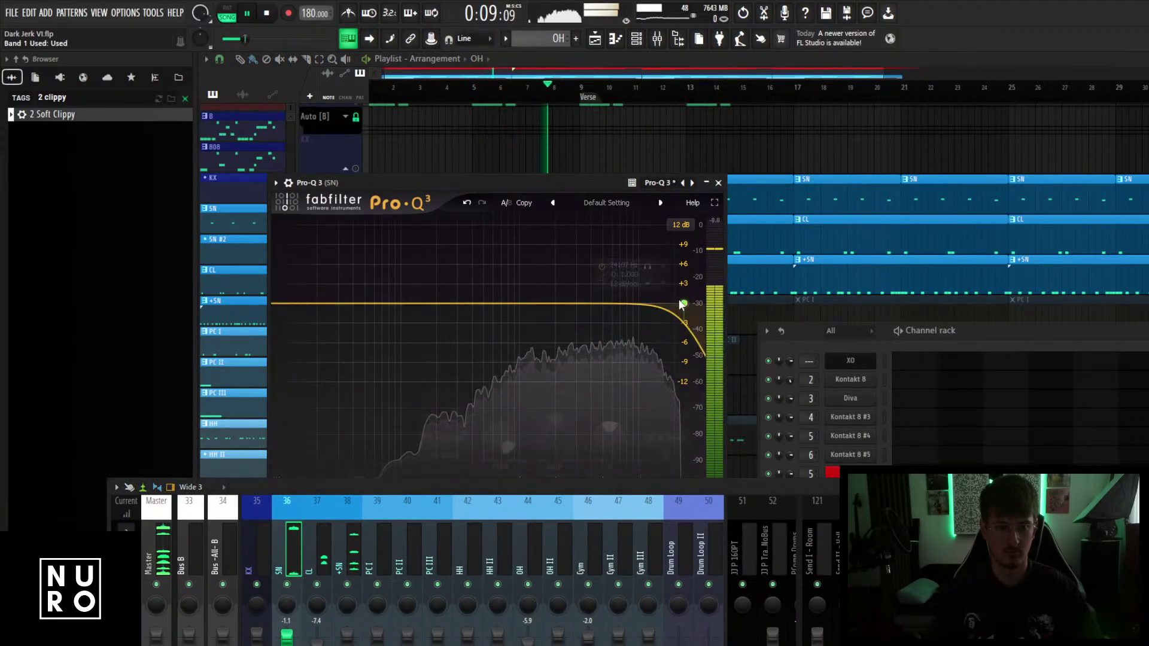
{"action": "left_click_drag", "start_coordinate": [682, 305], "coordinate": [655, 311]}
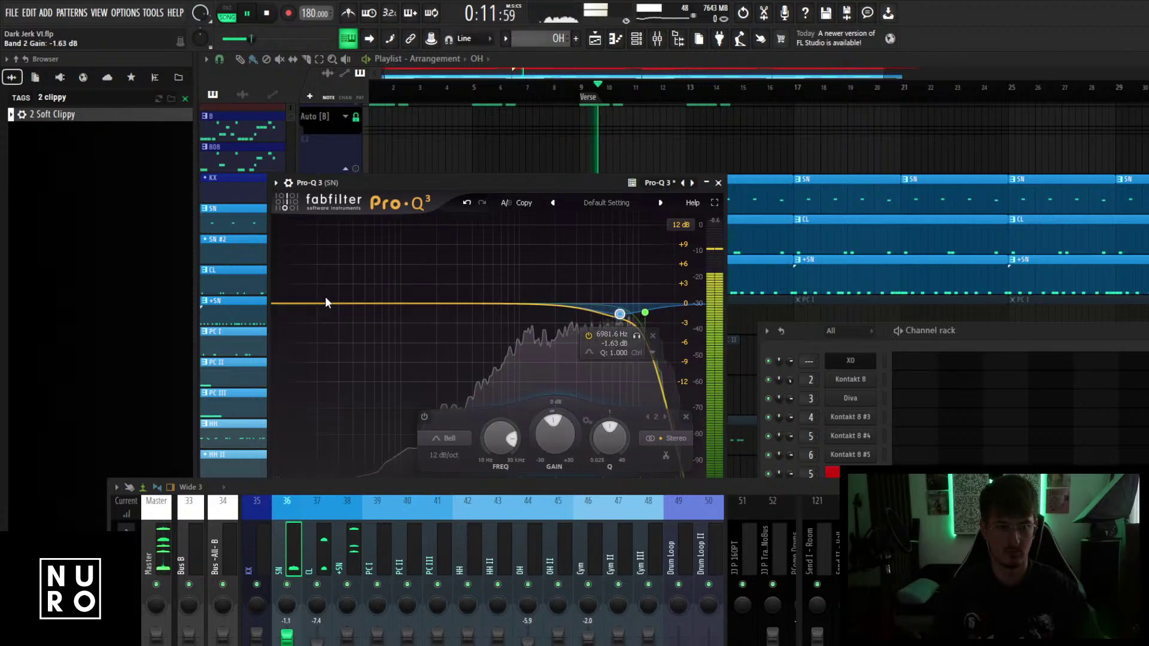
{"action": "left_click", "coordinate": [282, 303]}
{"action": "left_click_drag", "start_coordinate": [282, 303], "coordinate": [406, 304]}
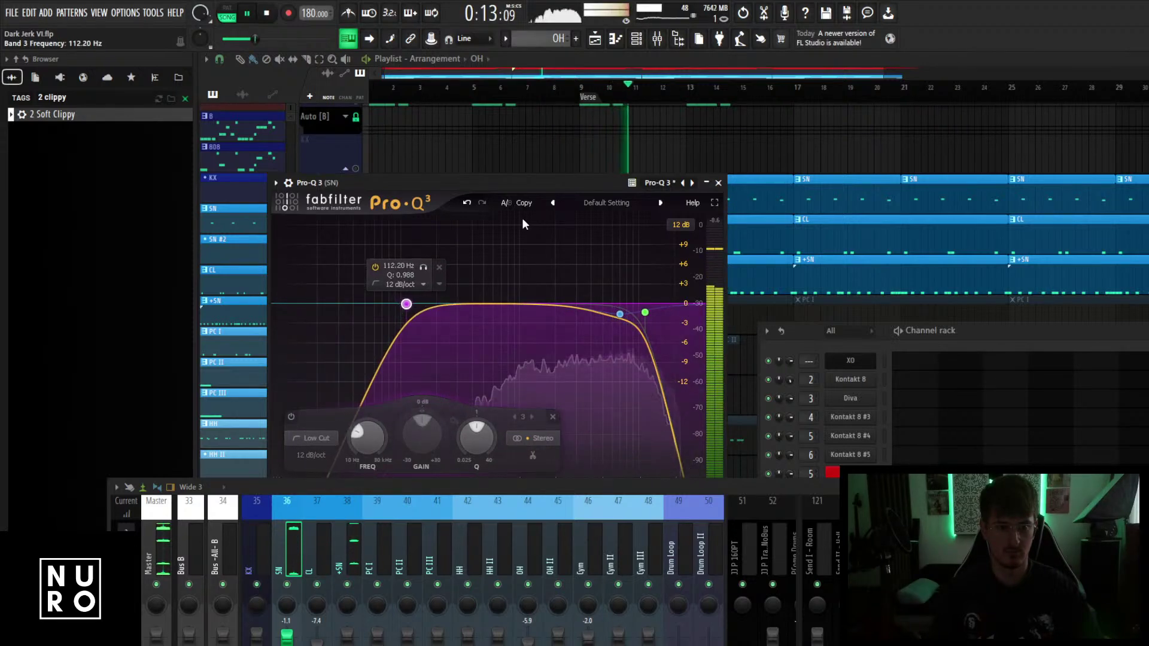
{"action": "left_click_drag", "start_coordinate": [539, 183], "coordinate": [578, 53]}
{"action": "key", "text": "space"}
{"action": "left_click", "coordinate": [473, 364]}
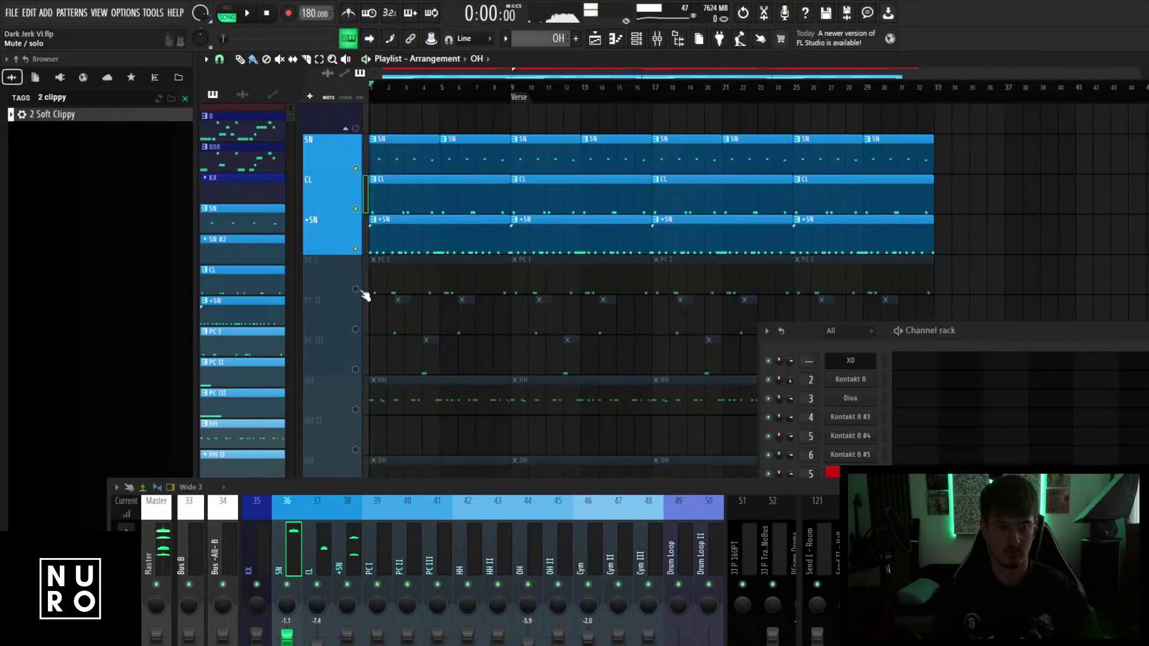
Unmute the PC I playlist track, play it with the snares and clap, and add Pro-Q 3 to its mixer track.
{"action": "left_click", "coordinate": [356, 289]}
{"action": "key", "text": "space"}
{"action": "scroll", "coordinate": [382, 384], "scroll_direction": "up", "scroll_amount": 1}
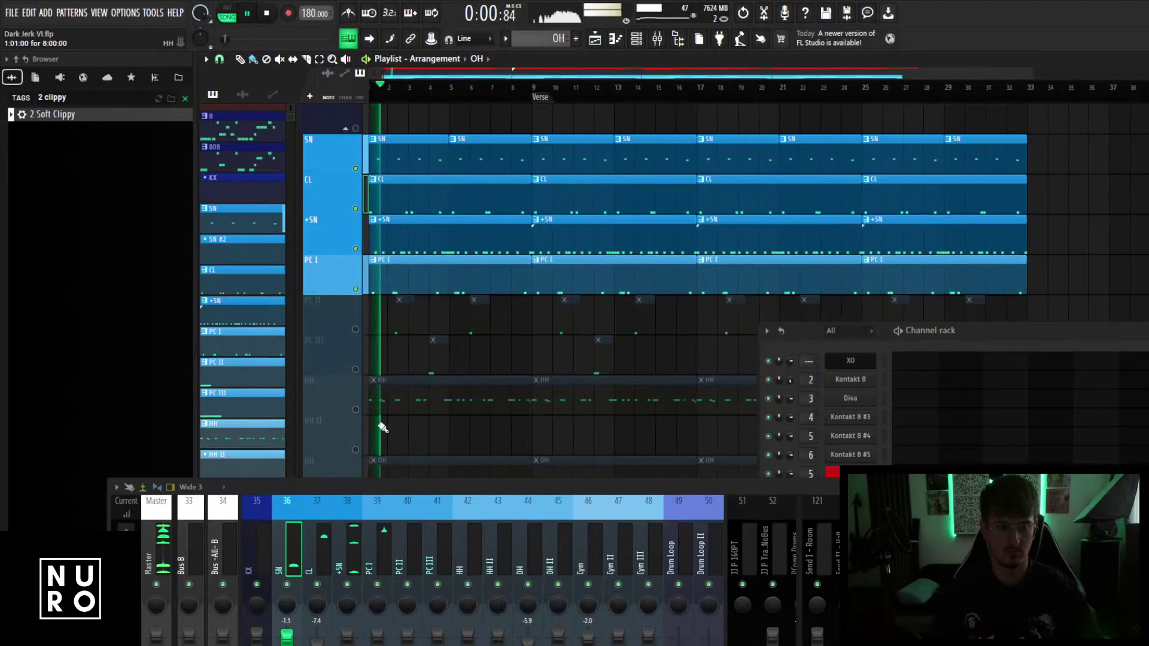
{"action": "left_click", "coordinate": [367, 555]}
{"action": "left_click", "coordinate": [973, 527]}
{"action": "left_click", "coordinate": [564, 80]}
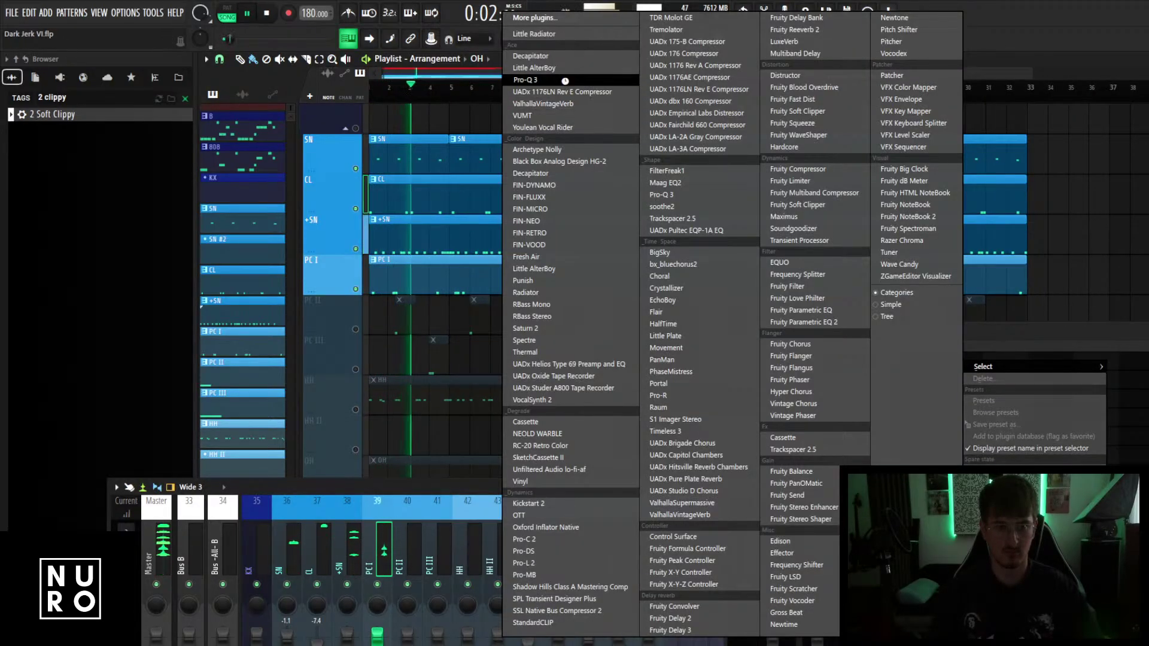
{"action": "left_click", "coordinate": [565, 80]}
Give PC I -2.78 dB bells at 4.4 kHz and about 427 Hz, an 18 dB/oct high cut at about 8.7 kHz, and Natural Phase.
{"action": "left_click_drag", "start_coordinate": [548, 272], "coordinate": [563, 289]}
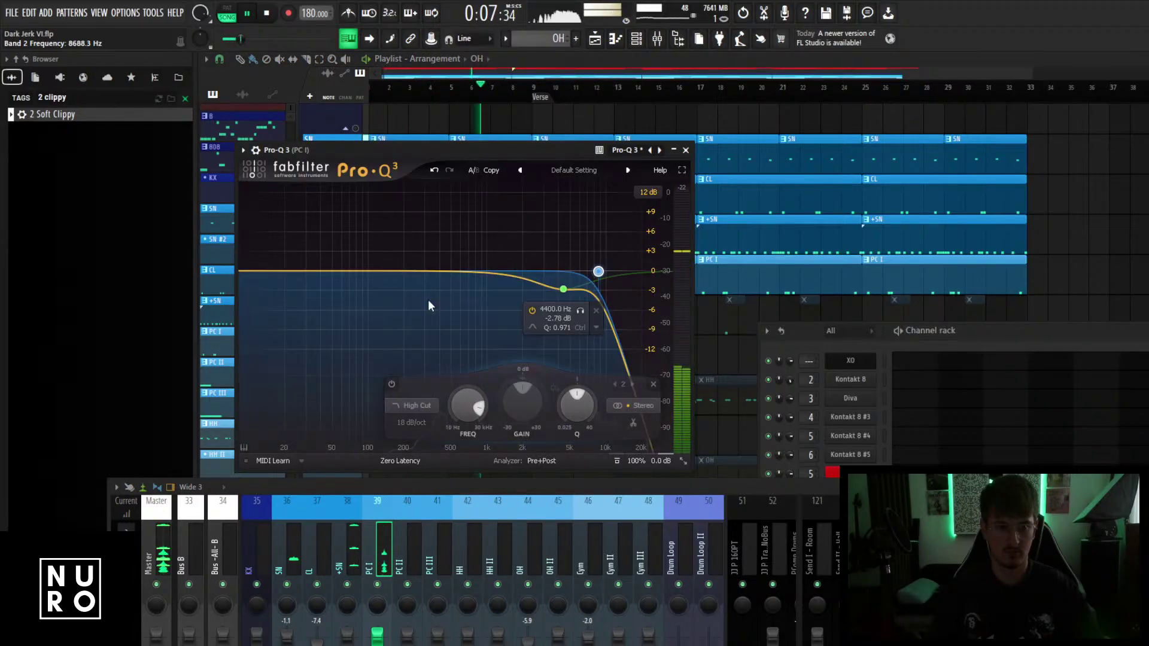
{"action": "left_click_drag", "start_coordinate": [436, 274], "coordinate": [444, 290]}
{"action": "left_click", "coordinate": [419, 462]}
{"action": "left_click", "coordinate": [414, 487]}
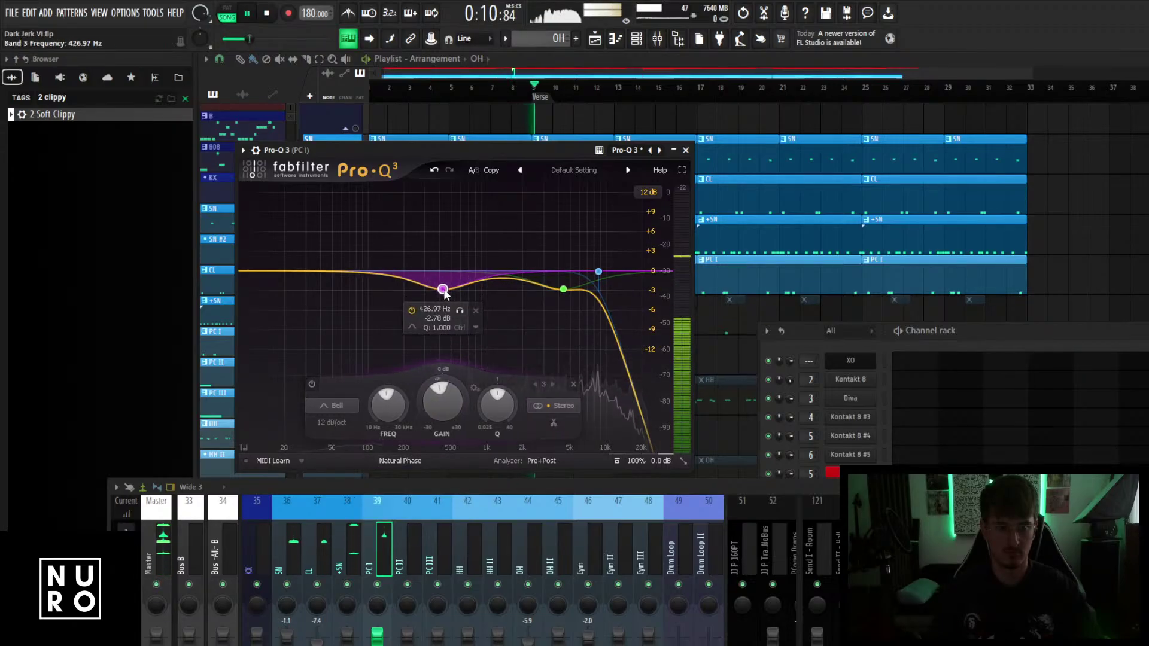
{"action": "left_click_drag", "start_coordinate": [534, 147], "coordinate": [555, 114]}
{"action": "key", "text": "space"}
{"action": "left_click", "coordinate": [706, 118]}
Unmute the HH playlist track, play it with the other drums, and add Pro-Q 3 to the HH mixer track.
{"action": "key", "text": "space"}
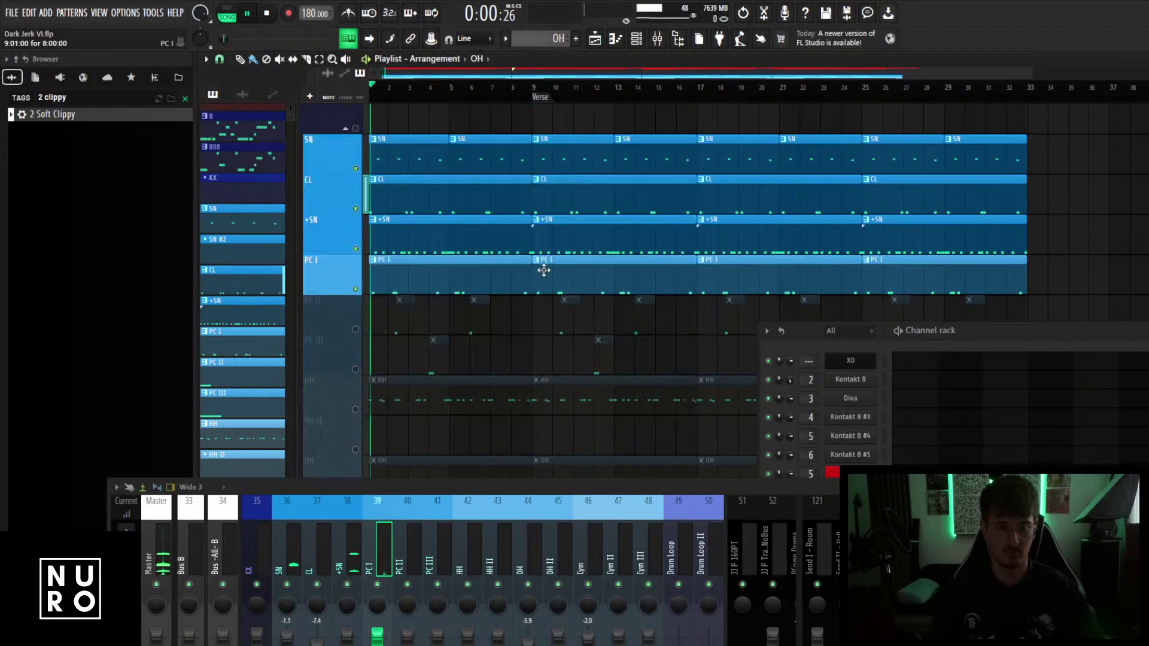
{"action": "scroll", "coordinate": [539, 275], "scroll_direction": "down", "scroll_amount": 1}
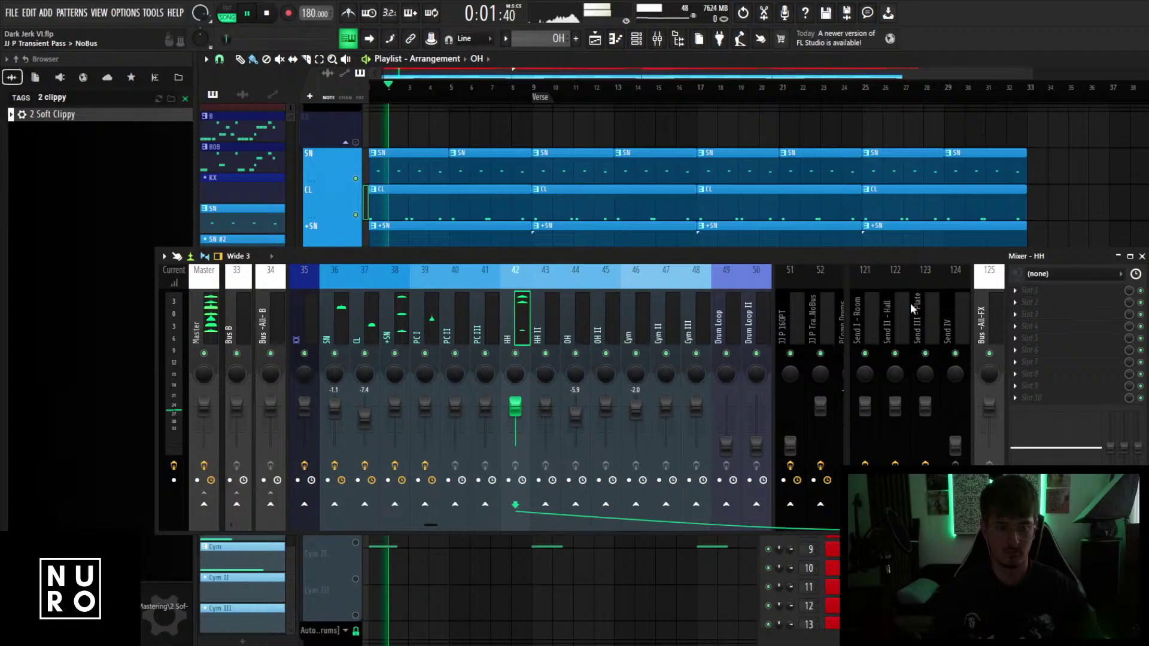
{"action": "left_click", "coordinate": [1035, 326]}
{"action": "mouse_move", "coordinate": [1068, 335]}
{"action": "left_click", "coordinate": [599, 79]}
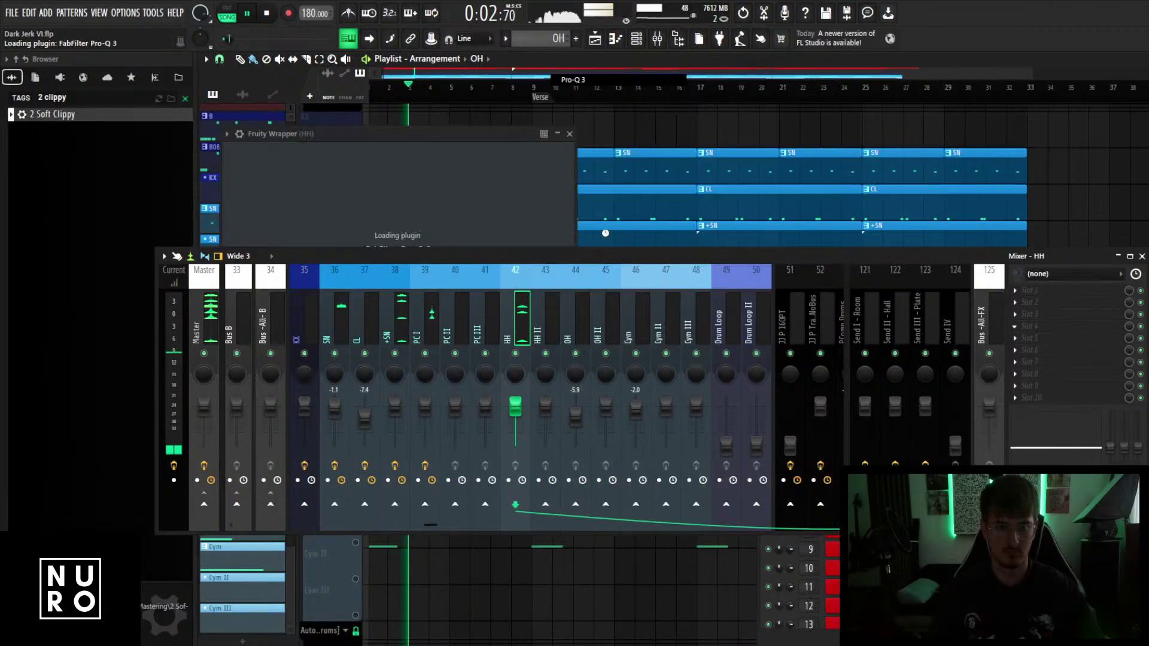
{"action": "left_click_drag", "start_coordinate": [598, 257], "coordinate": [599, 424]}
Give the HH EQ a -2.50 dB bell at about 7.7 kHz, a 12 dB/oct low cut at about 2.58 kHz, and Natural Phase.
{"action": "left_click_drag", "start_coordinate": [570, 254], "coordinate": [576, 271]}
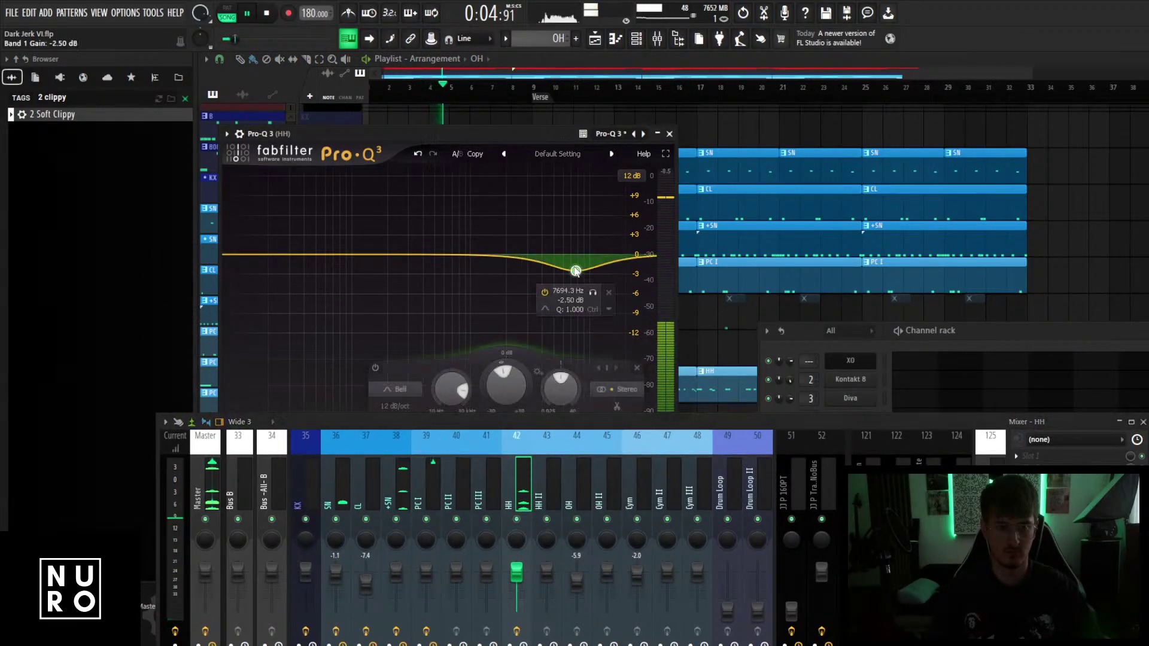
{"action": "scroll", "coordinate": [576, 270], "scroll_direction": "up", "scroll_amount": 3}
{"action": "left_click_drag", "start_coordinate": [268, 260], "coordinate": [551, 263]}
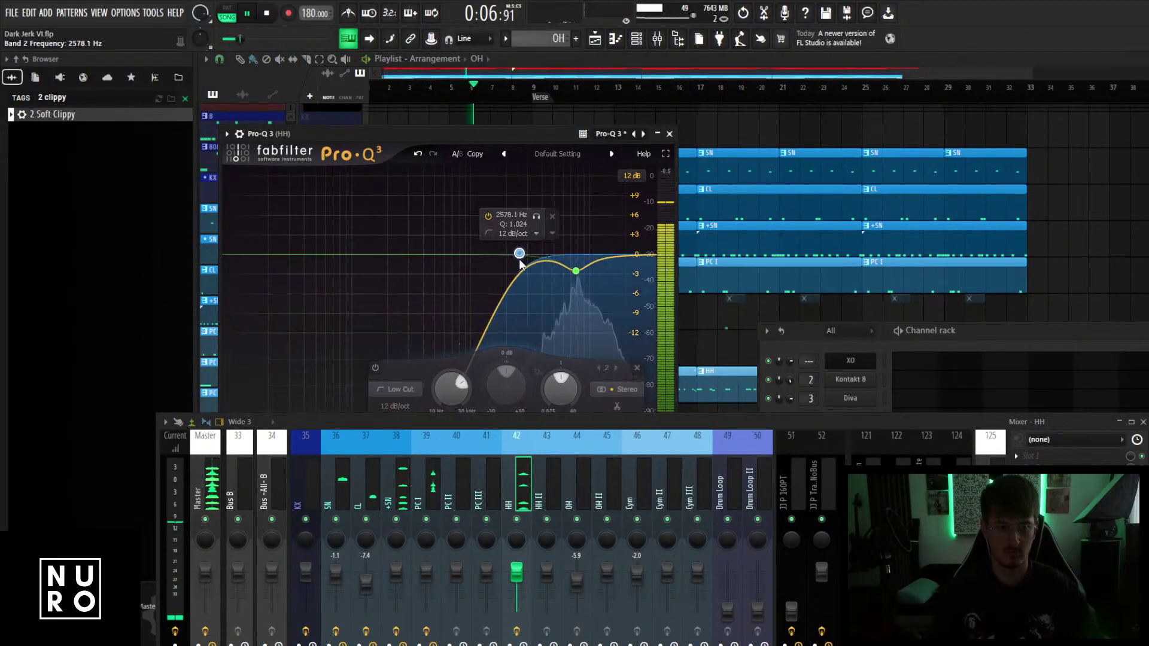
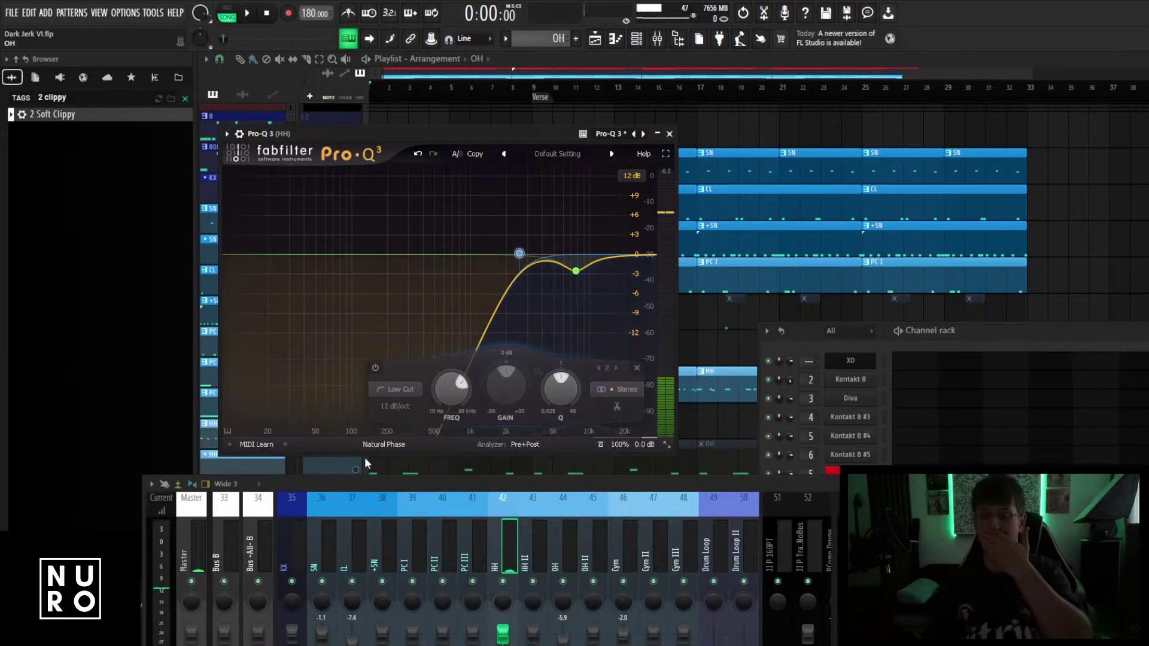
Move the HHT diva sample's start slightly later, set its time-stretching mode to Stretch, and play it with the other drums.
{"action": "left_click_drag", "start_coordinate": [979, 333], "coordinate": [925, 261]}
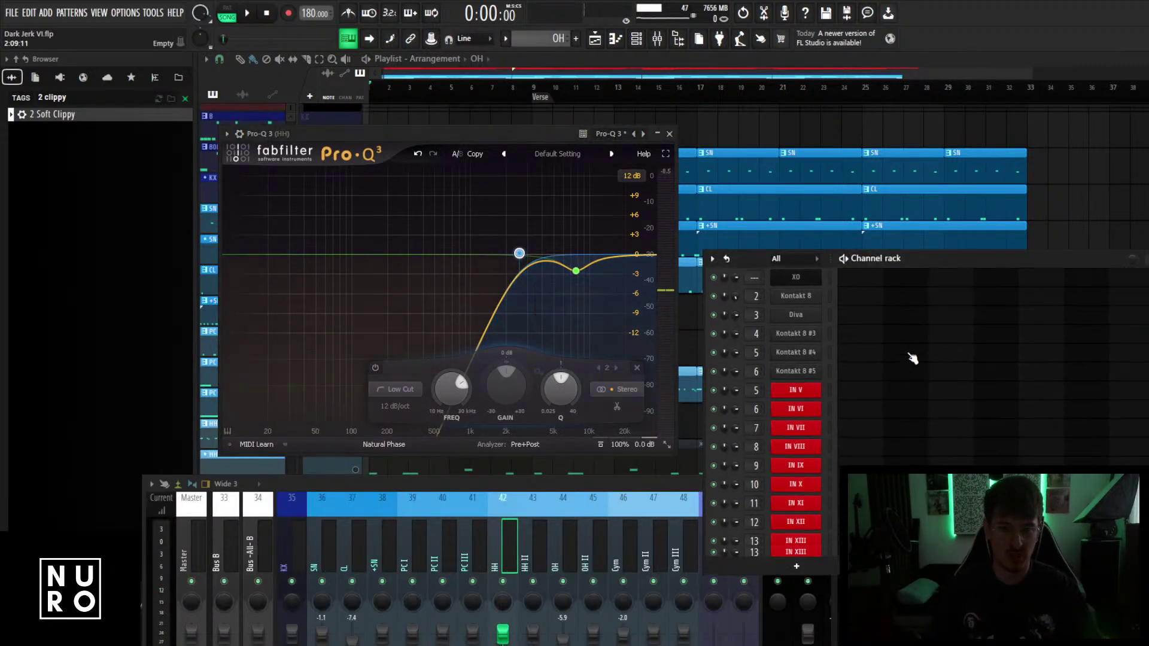
{"action": "scroll", "coordinate": [912, 358], "scroll_direction": "down", "scroll_amount": 5}
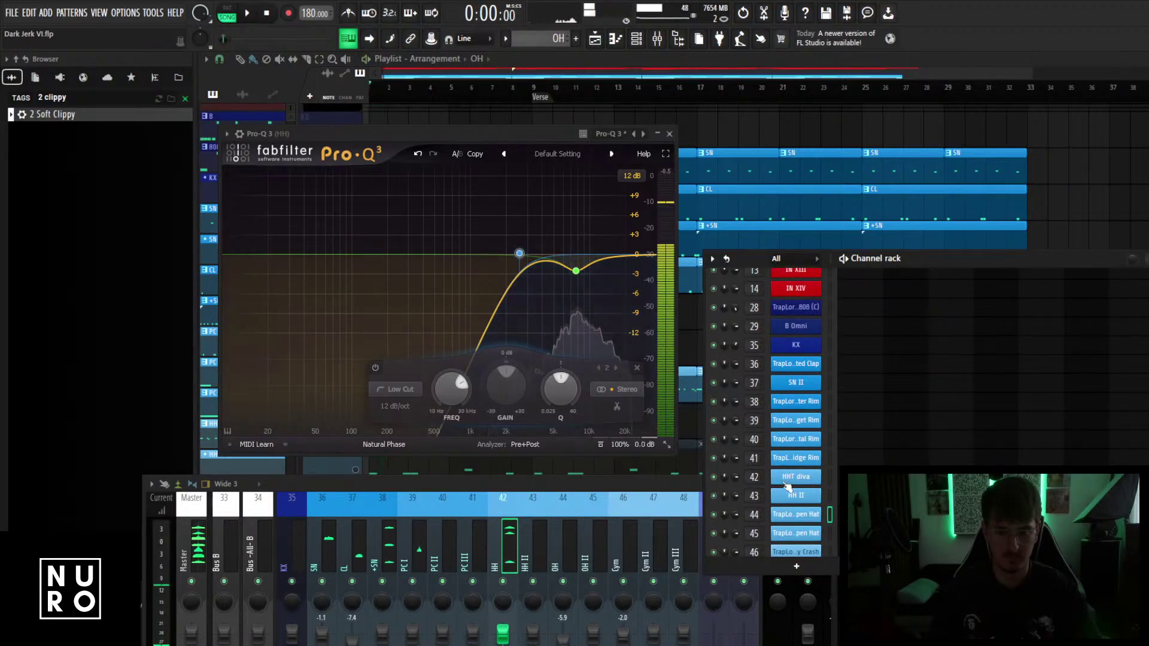
{"action": "left_click", "coordinate": [789, 478]}
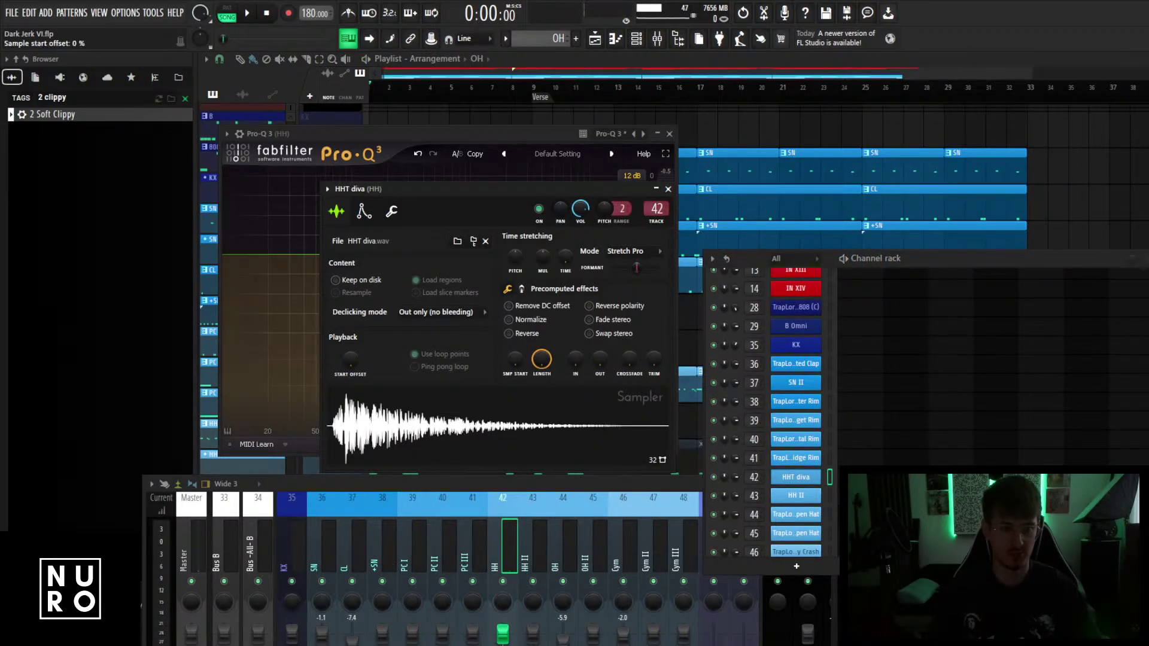
{"action": "left_click_drag", "start_coordinate": [515, 359], "coordinate": [515, 353]}
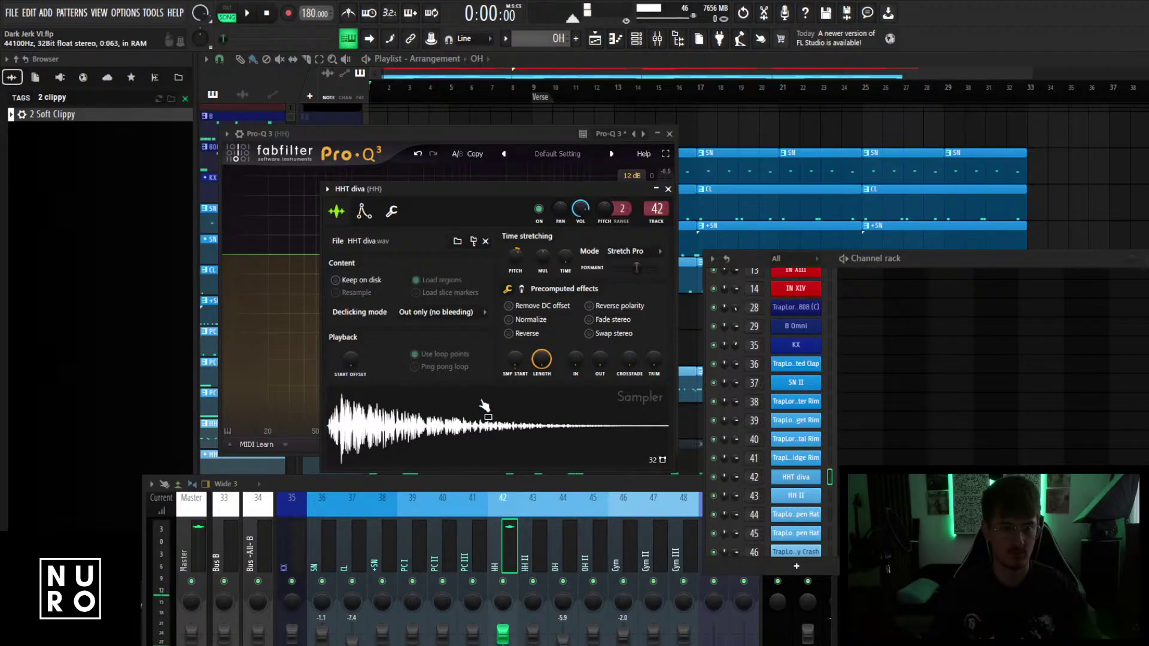
{"action": "key", "text": "space"}
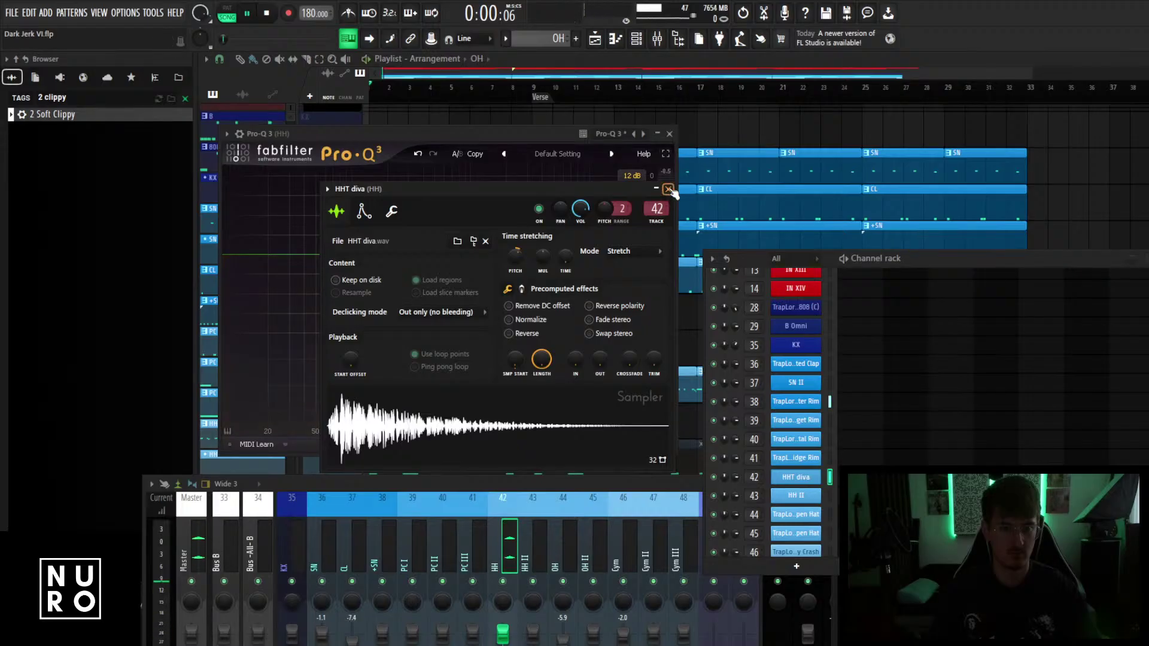
{"action": "left_click", "coordinate": [669, 189]}
{"action": "left_click", "coordinate": [670, 134]}
{"action": "left_click", "coordinate": [806, 480]}
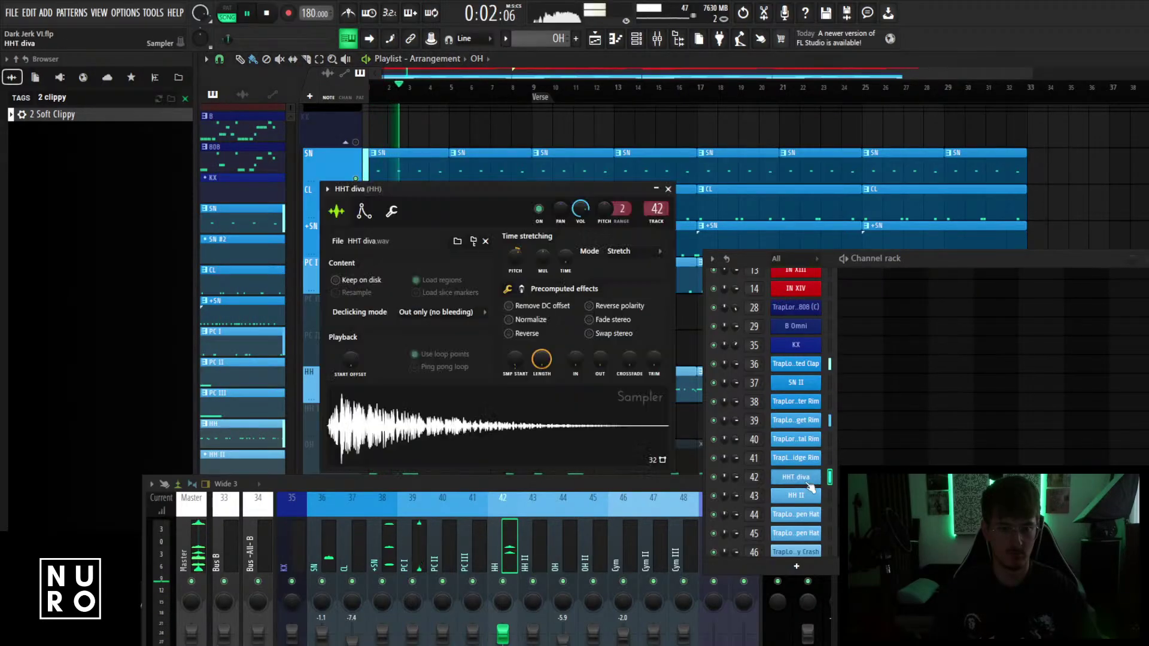
{"action": "left_click", "coordinate": [668, 190]}
Adjust the HH EQ's bell to -2.78 dB at about 8.5 kHz with a Q of 2.11, and close the EQ.
{"action": "left_click", "coordinate": [515, 558]}
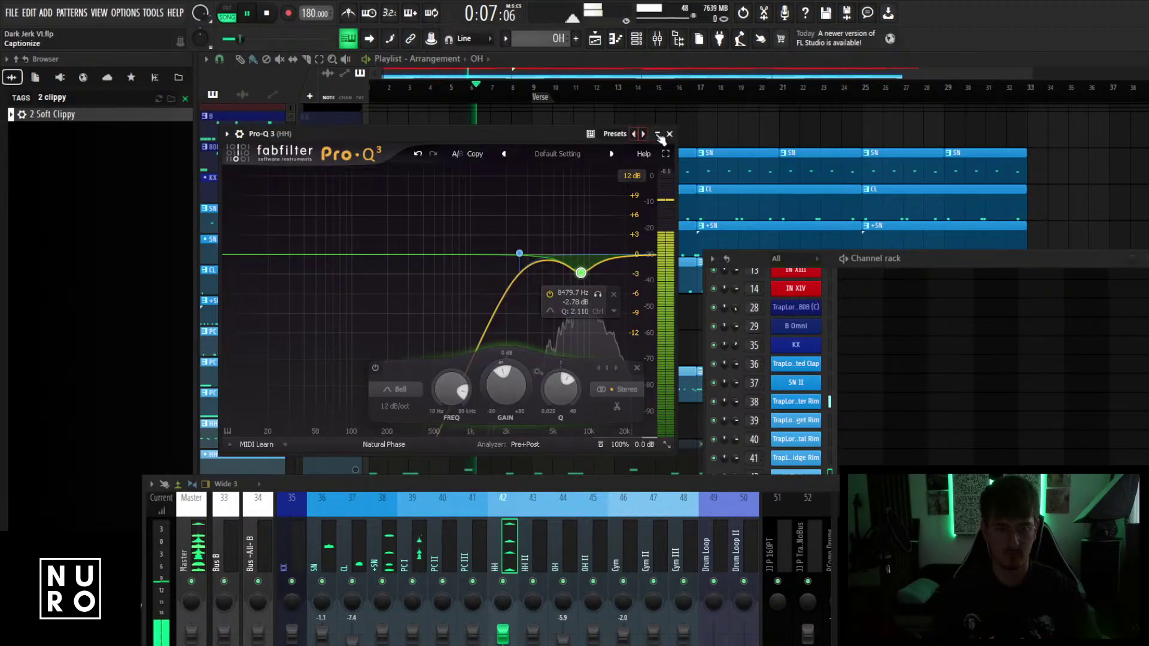
{"action": "key", "text": "space"}
{"action": "left_click", "coordinate": [668, 135]}
Unmute the OH, PC II and PC III playlist tracks and play them with the other drums.
{"action": "scroll", "coordinate": [449, 347], "scroll_direction": "down", "scroll_amount": 2}
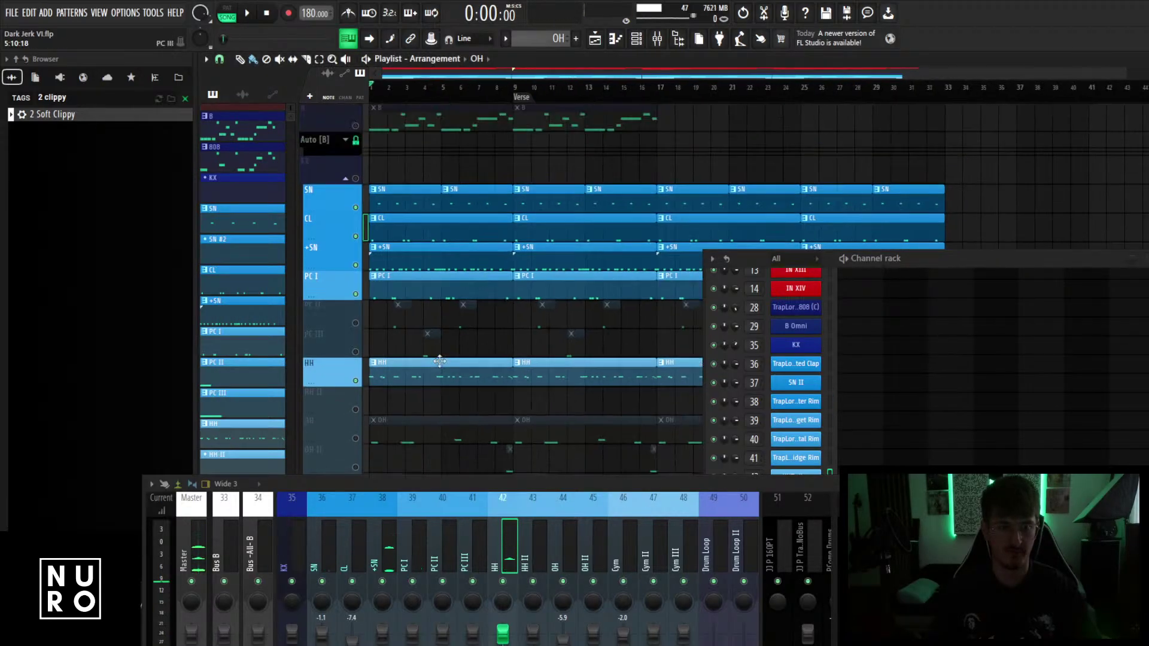
{"action": "scroll", "coordinate": [406, 369], "scroll_direction": "down", "scroll_amount": 2}
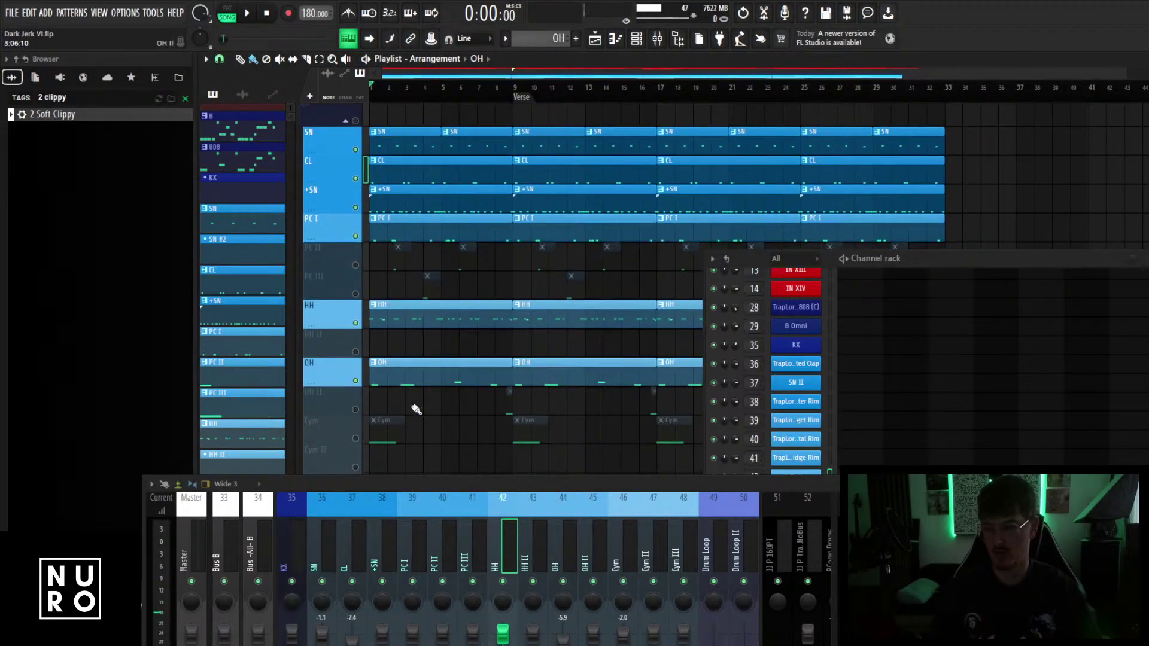
{"action": "key", "text": "space"}
{"action": "scroll", "coordinate": [416, 409], "scroll_direction": "down", "scroll_amount": 3, "text": "alt"}
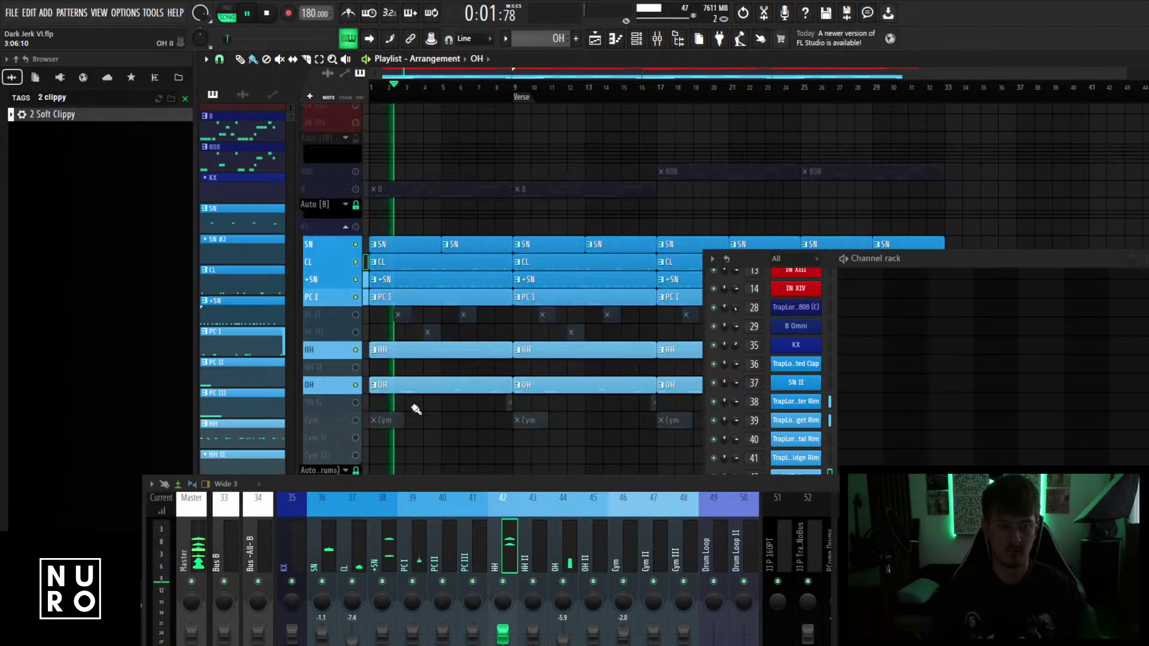
{"action": "scroll", "coordinate": [407, 386], "scroll_direction": "up", "scroll_amount": 3, "text": "alt"}
{"action": "left_click", "coordinate": [356, 251]}
{"action": "left_click", "coordinate": [356, 288]}
{"action": "scroll", "coordinate": [440, 363], "scroll_direction": "up", "scroll_amount": 2, "text": "ctrl"}
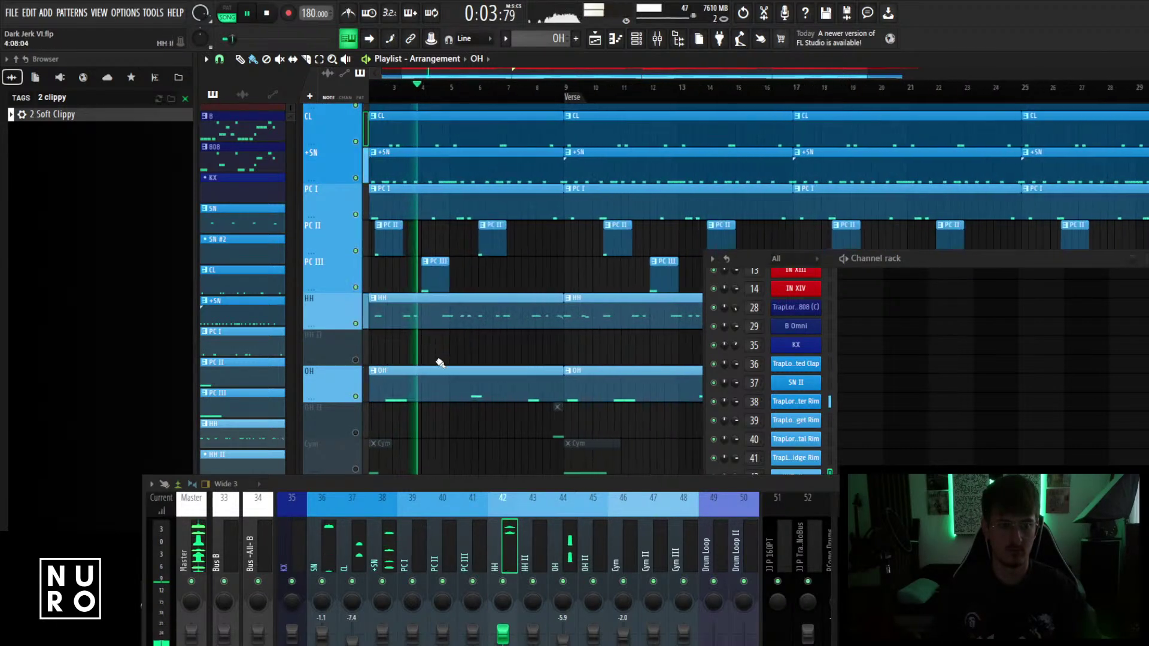
{"action": "scroll", "coordinate": [440, 363], "scroll_direction": "up", "scroll_amount": 2, "text": "ctrl"}
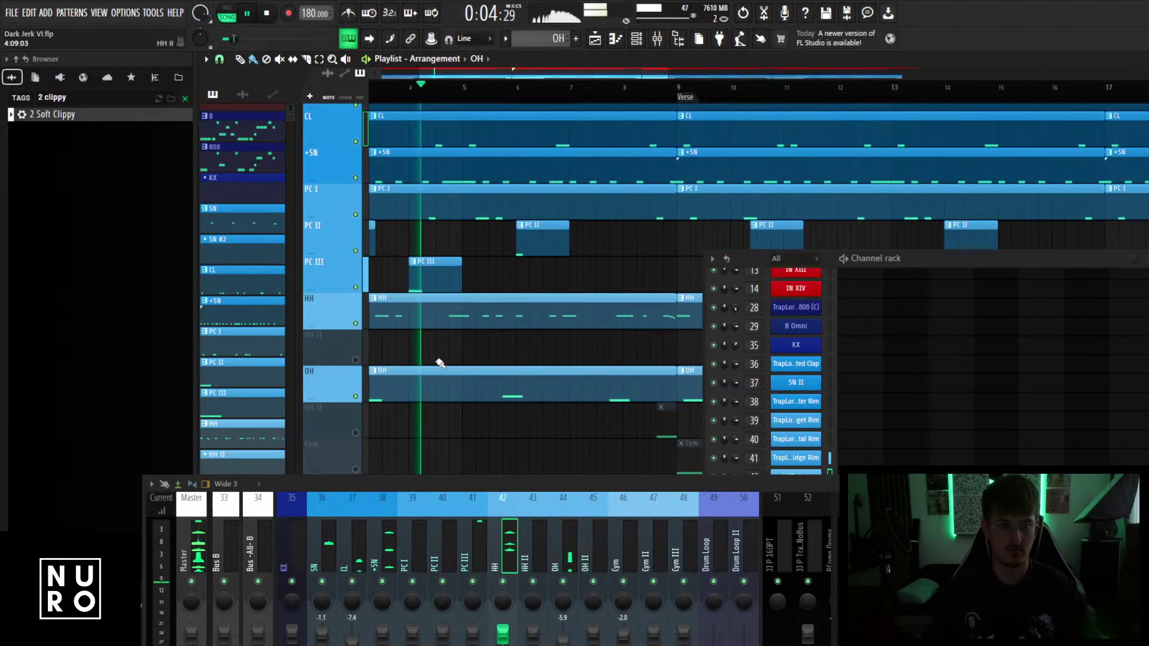
Select the PC III mixer track, unmute the Cym and OH II playlist tracks, and replay the drums from the start.
{"action": "scroll", "coordinate": [440, 363], "scroll_direction": "down", "scroll_amount": 2, "text": "ctrl"}
{"action": "left_click_drag", "start_coordinate": [490, 484], "coordinate": [525, 368]}
{"action": "left_click", "coordinate": [522, 413]}
{"action": "scroll", "coordinate": [508, 295], "scroll_direction": "down", "scroll_amount": 2, "text": "ctrl"}
{"action": "scroll", "coordinate": [508, 295], "scroll_direction": "down", "scroll_amount": 2, "text": "alt"}
{"action": "scroll", "coordinate": [498, 300], "scroll_direction": "down", "scroll_amount": 2}
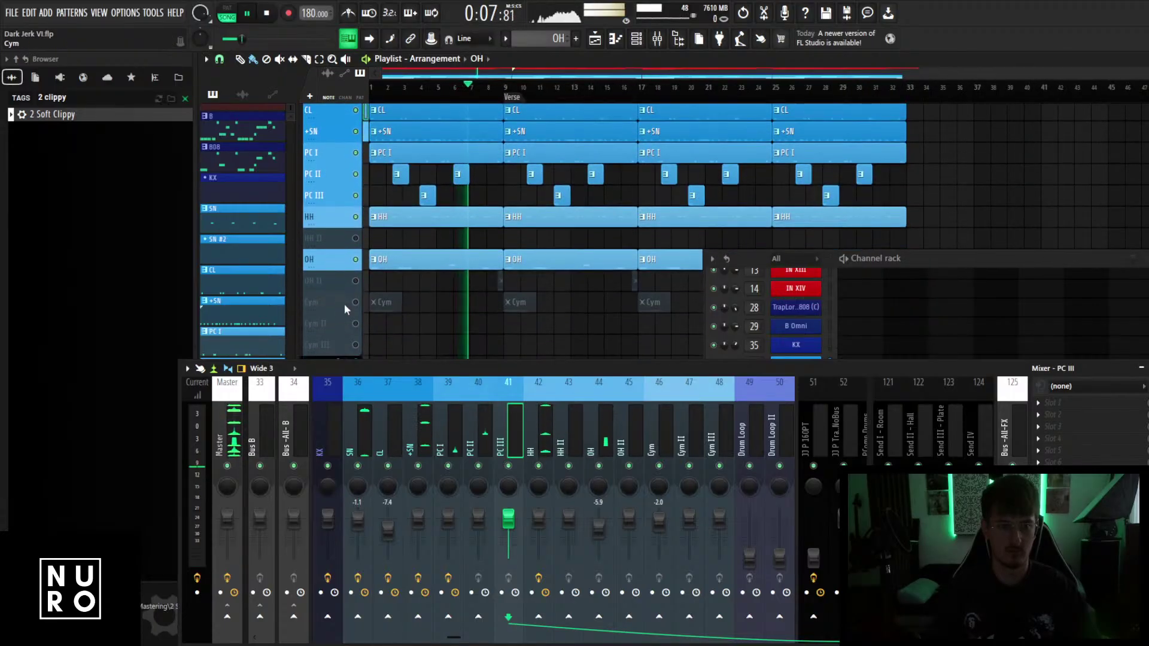
{"action": "left_click", "coordinate": [355, 303]}
{"action": "left_click", "coordinate": [355, 280]}
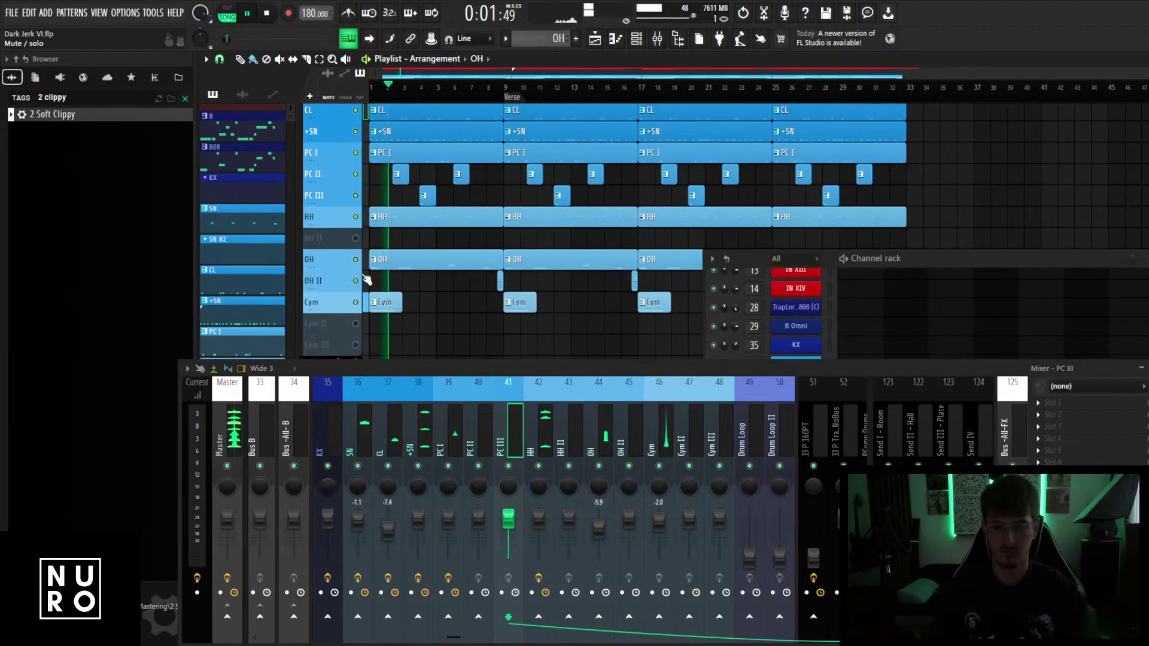
{"action": "key", "text": "space"}
Solo the IN I to IN XIV group of instrument playlist tracks and play it from the start.
{"action": "scroll", "coordinate": [459, 260], "scroll_direction": "up", "scroll_amount": 5}
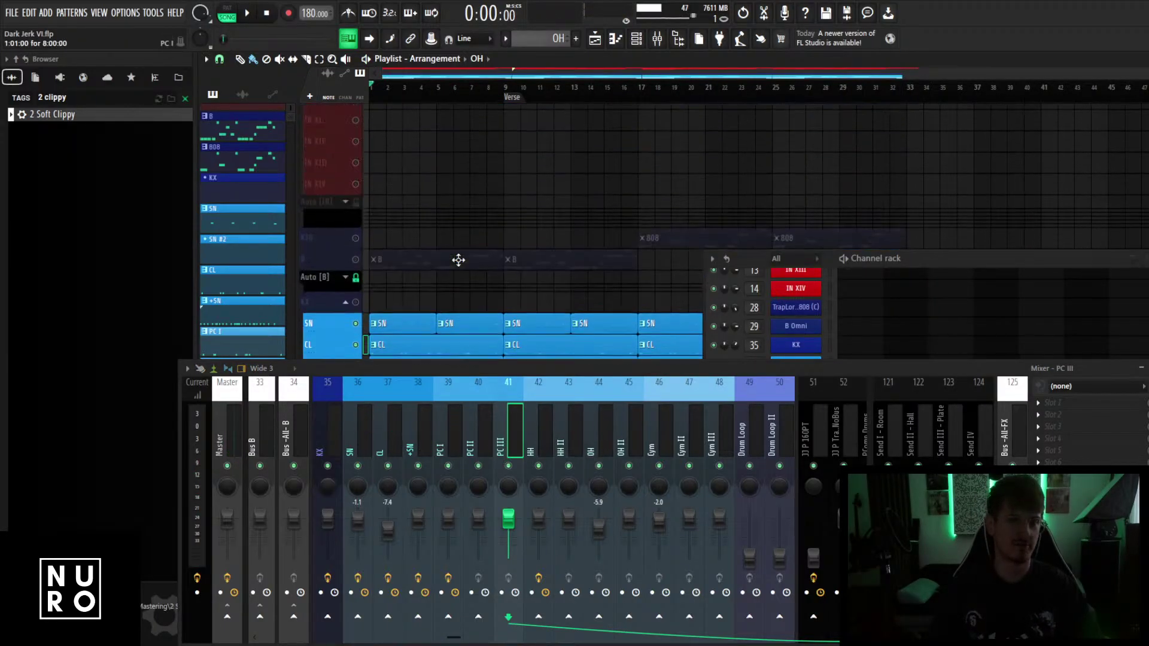
{"action": "scroll", "coordinate": [456, 260], "scroll_direction": "down", "scroll_amount": 2, "text": "alt"}
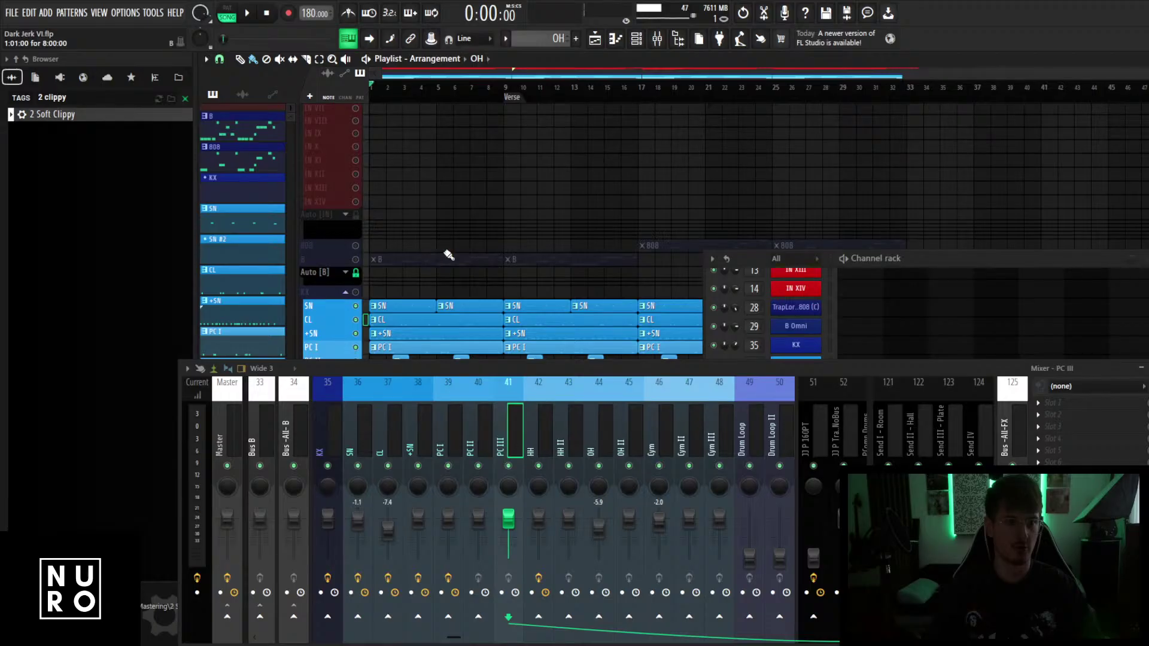
{"action": "scroll", "coordinate": [449, 256], "scroll_direction": "up", "scroll_amount": 5}
{"action": "key", "text": "space"}
{"action": "scroll", "coordinate": [426, 450], "scroll_direction": "up", "scroll_amount": 4}
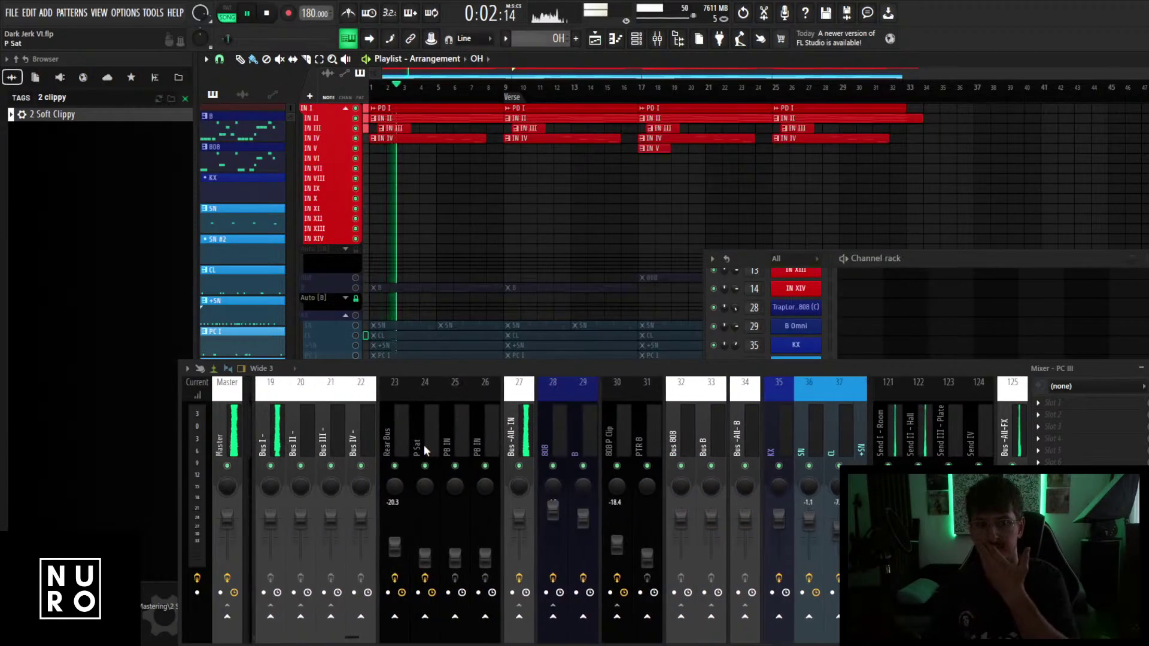
Raise the P Sat mixer track's level to about -19.2 dB.
{"action": "scroll", "coordinate": [425, 446], "scroll_direction": "up", "scroll_amount": 5}
{"action": "scroll", "coordinate": [423, 445], "scroll_direction": "down", "scroll_amount": 4}
{"action": "left_click", "coordinate": [366, 432]}
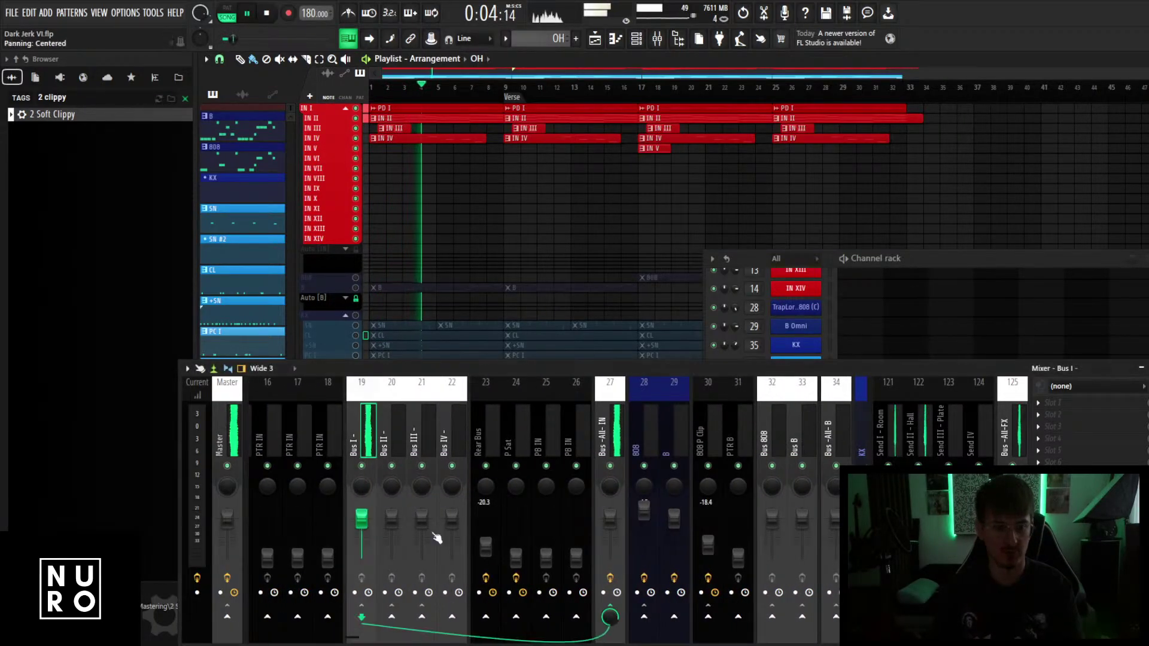
{"action": "left_click_drag", "start_coordinate": [516, 556], "coordinate": [516, 546]}
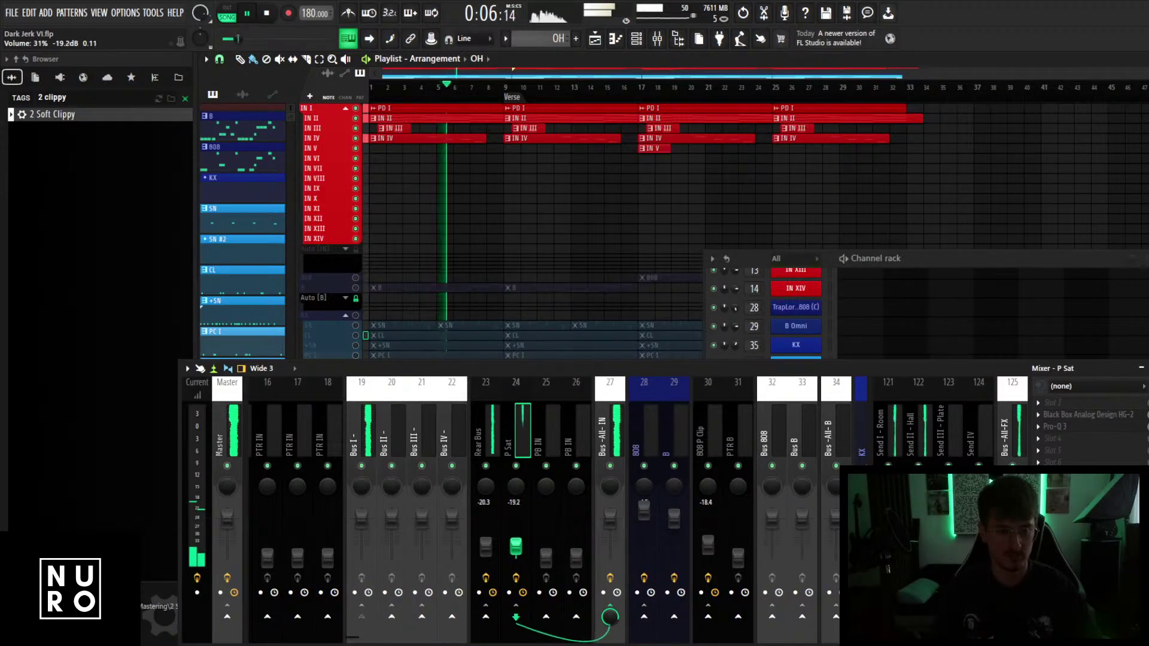
Add Pro-Q 3 to an empty effect slot of the Bus I mixer track.
{"action": "scroll", "coordinate": [372, 426], "scroll_direction": "up", "scroll_amount": 9}
{"action": "left_click", "coordinate": [1087, 440]}
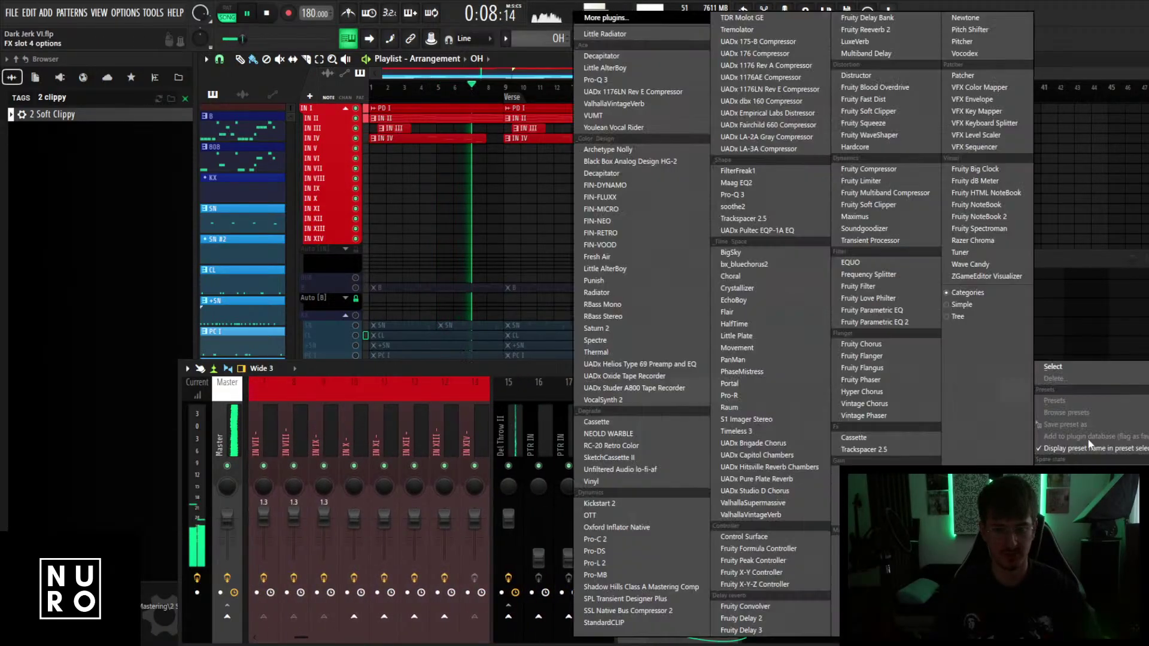
{"action": "left_click", "coordinate": [599, 80]}
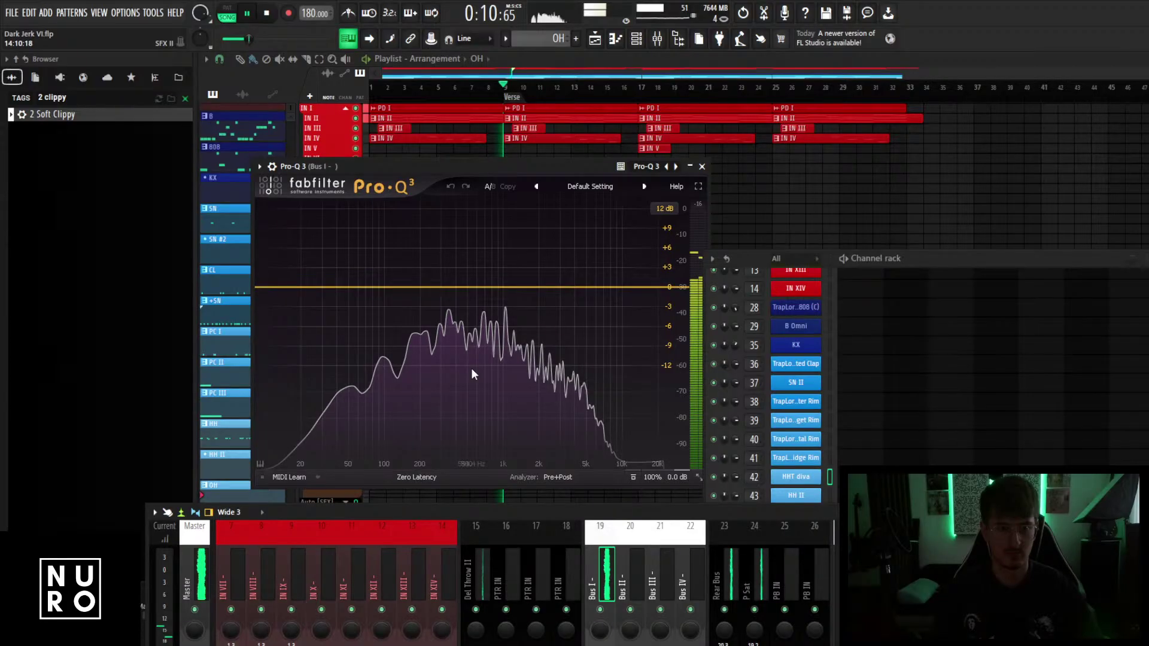
Audition a soloed 0 dB bell on the Bus I EQ from about 335 Hz down to 189 Hz, and close the EQ.
{"action": "left_click", "coordinate": [446, 287]}
{"action": "left_click", "coordinate": [464, 249]}
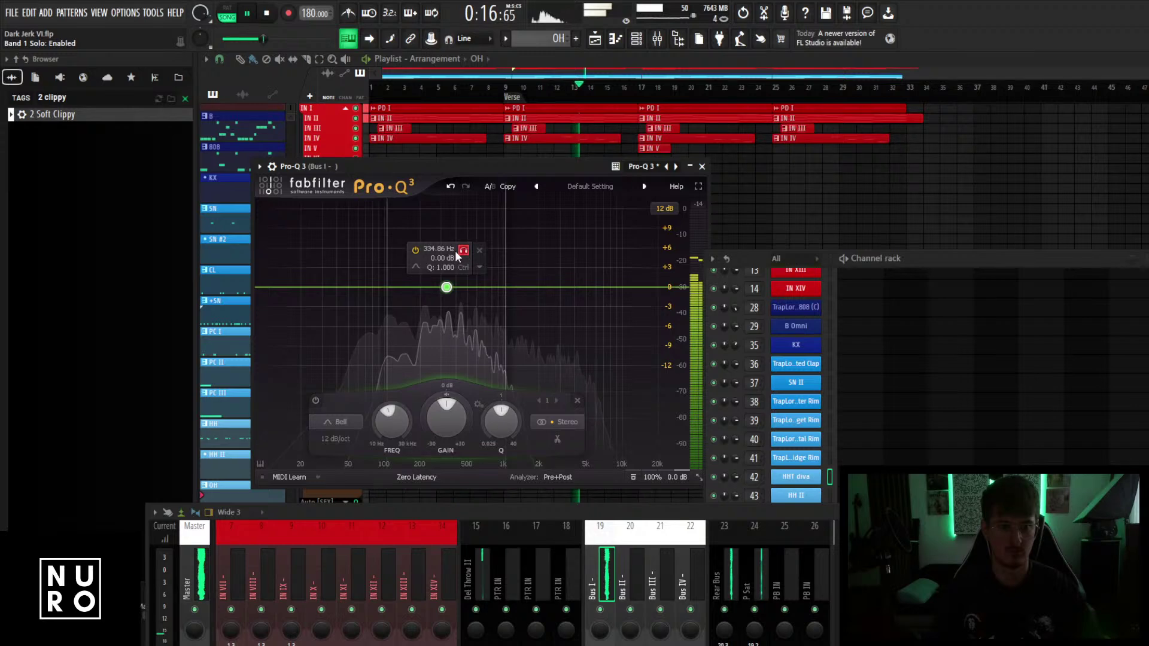
{"action": "left_click_drag", "start_coordinate": [456, 252], "coordinate": [426, 252]}
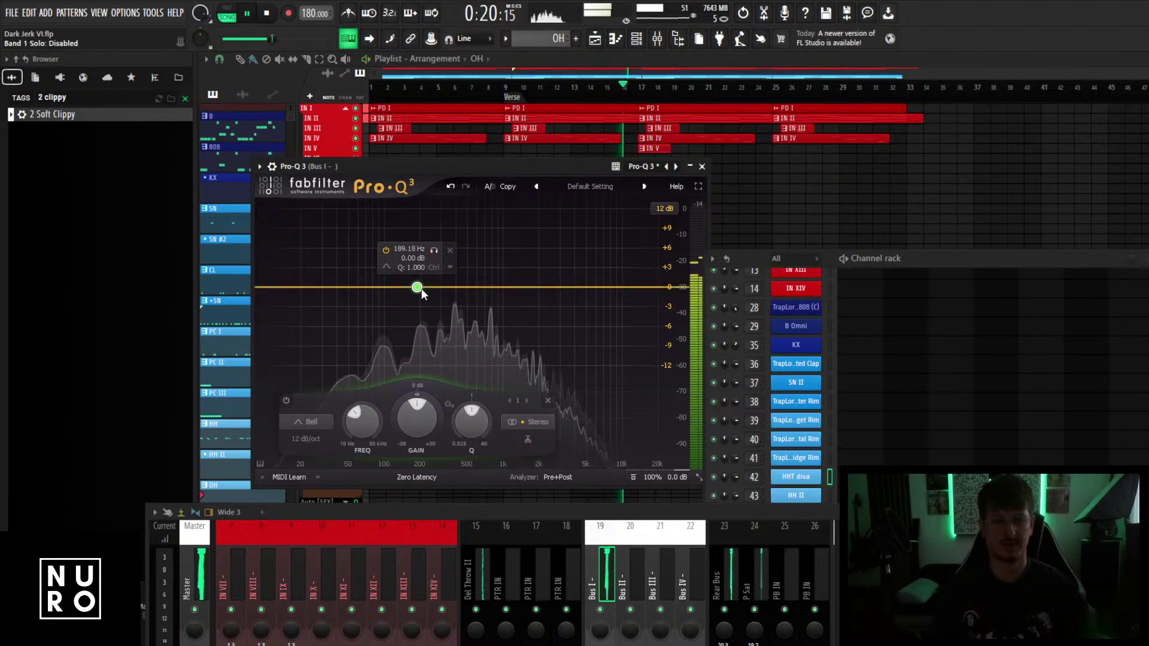
{"action": "key", "text": "space"}
{"action": "right_click", "coordinate": [417, 287]}
{"action": "left_click", "coordinate": [458, 403]}
{"action": "left_click", "coordinate": [702, 166]}
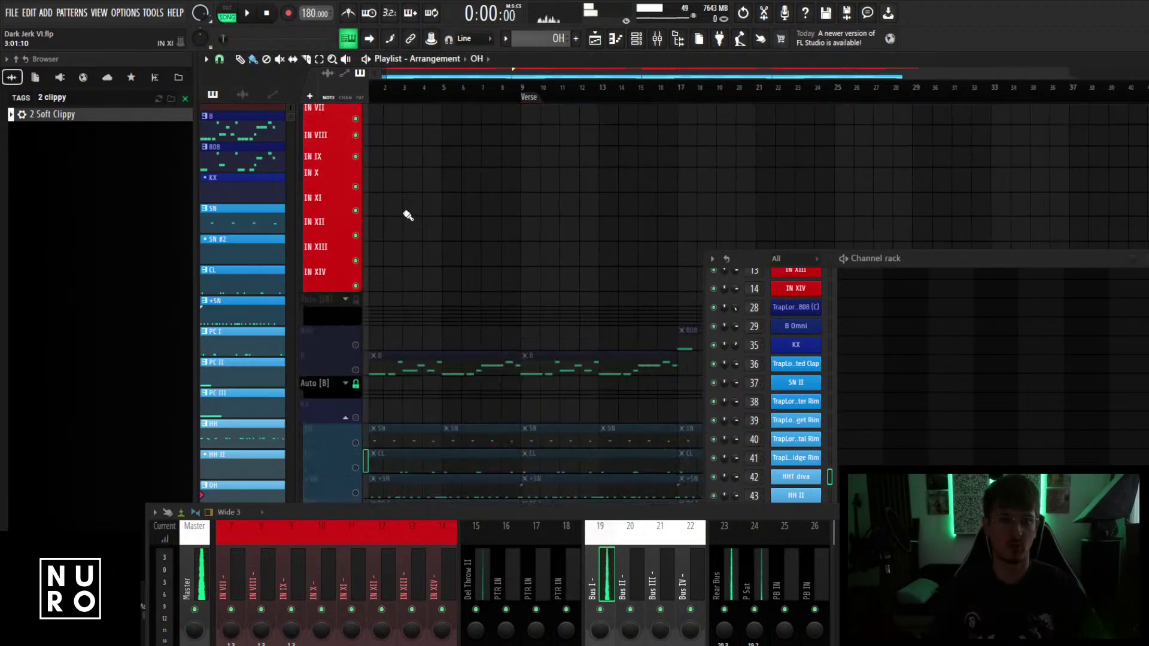
Mute all instrument playlist tracks except IN I and IN II, and play these two.
{"action": "scroll", "coordinate": [408, 215], "scroll_direction": "up", "scroll_amount": 4}
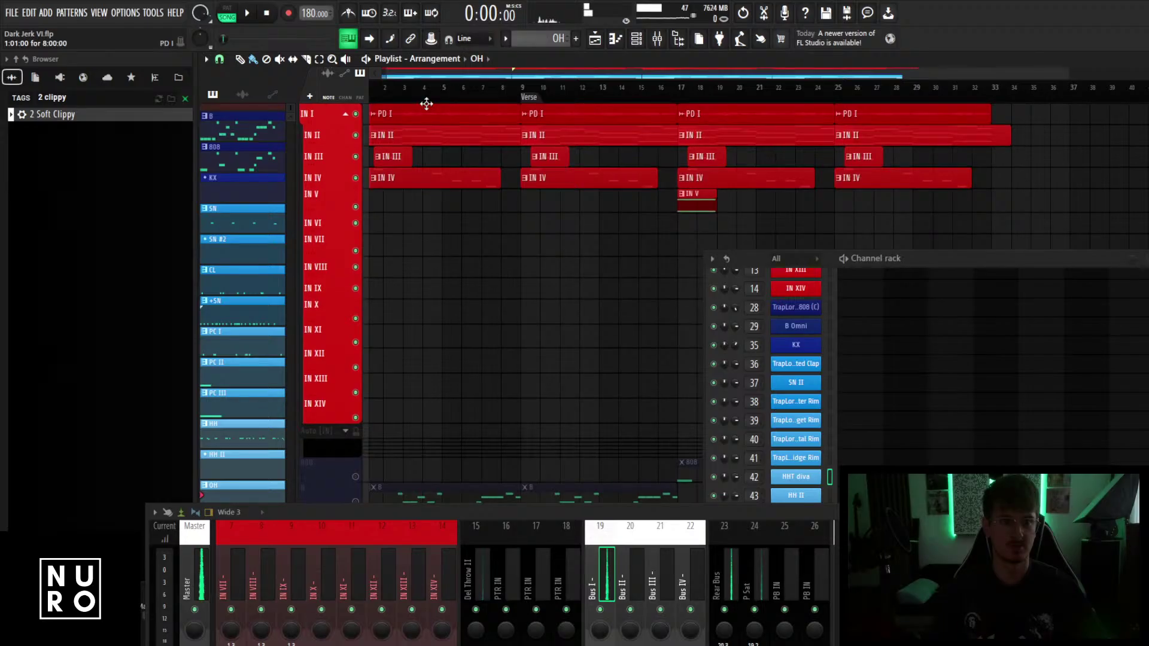
{"action": "left_click", "coordinate": [356, 135]}
{"action": "left_click", "coordinate": [355, 113]}
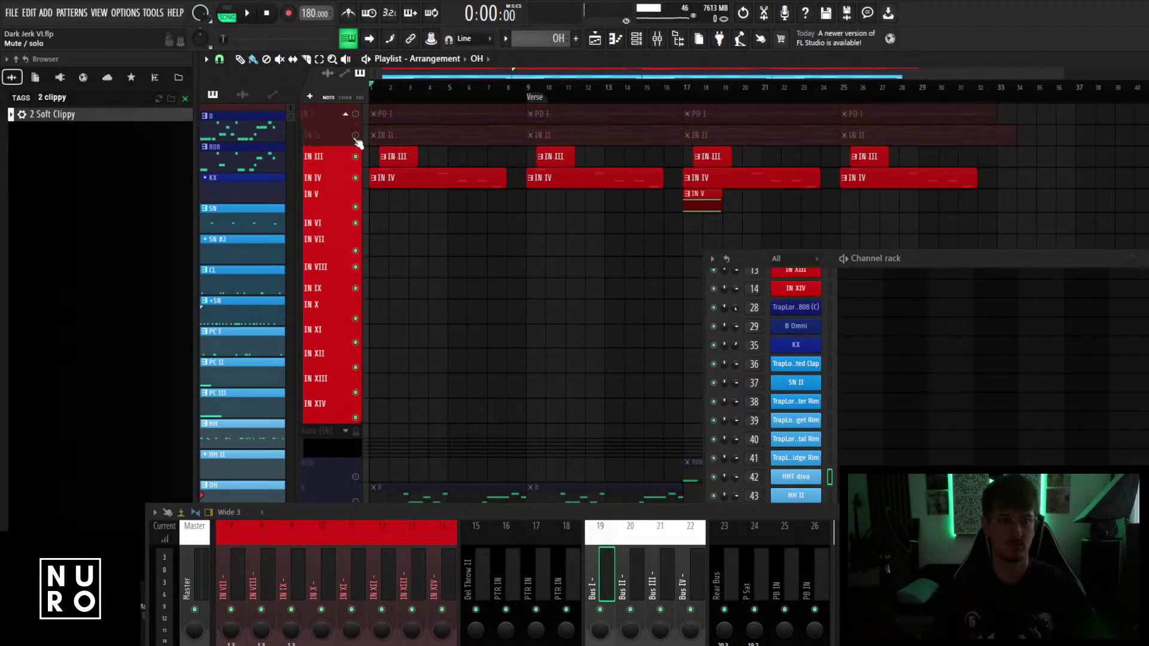
{"action": "right_click", "coordinate": [356, 113]}
{"action": "left_click", "coordinate": [355, 136]}
{"action": "key", "text": "space"}
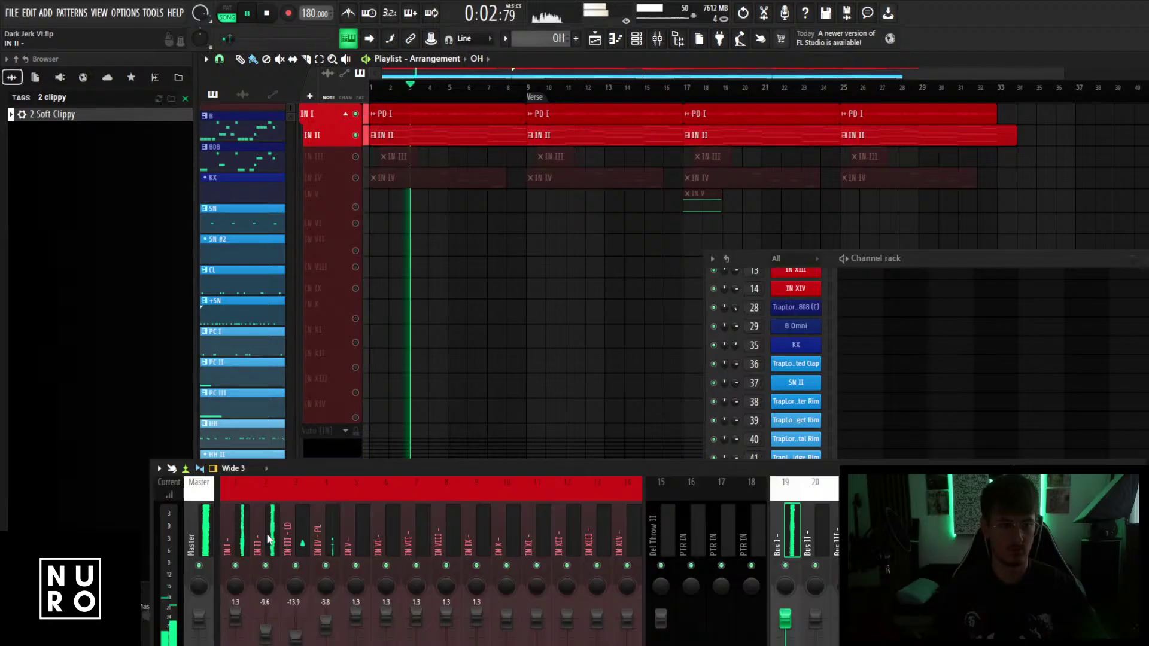
Mute the IN I mixer track and open the Pro-Q 3 on the IN II mixer track.
{"action": "left_click", "coordinate": [269, 541]}
{"action": "left_click", "coordinate": [239, 544]}
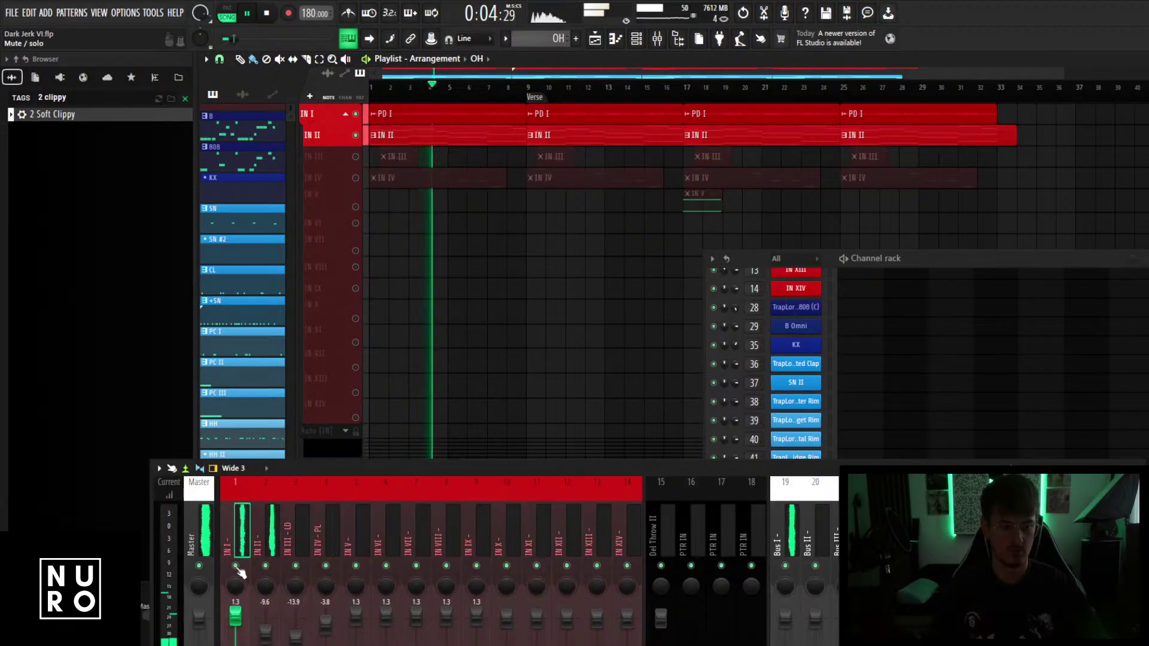
{"action": "left_click", "coordinate": [236, 566]}
{"action": "left_click", "coordinate": [267, 547]}
{"action": "left_click", "coordinate": [1047, 539]}
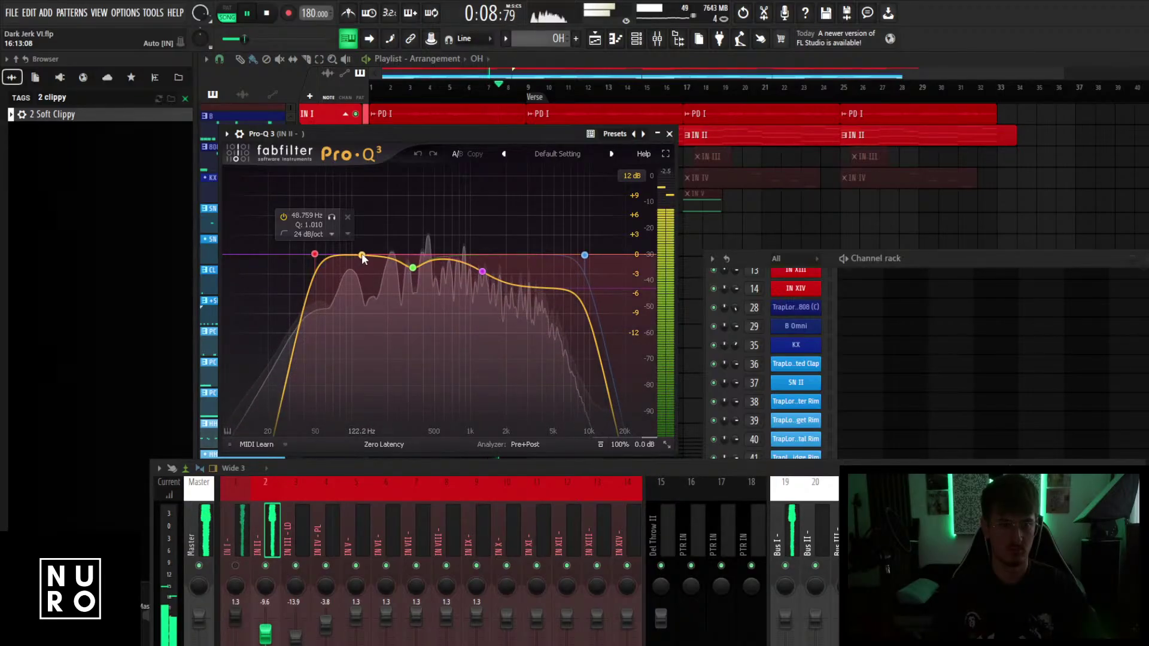
Give the IN II EQ a -3.36 dB low shelf at about 230 Hz with Q 0.3, Natural Phase, and about +0.56 dB output level.
{"action": "double_click", "coordinate": [268, 260]}
{"action": "scroll", "coordinate": [369, 283], "scroll_direction": "down", "scroll_amount": 5}
{"action": "left_click_drag", "start_coordinate": [269, 261], "coordinate": [395, 276]}
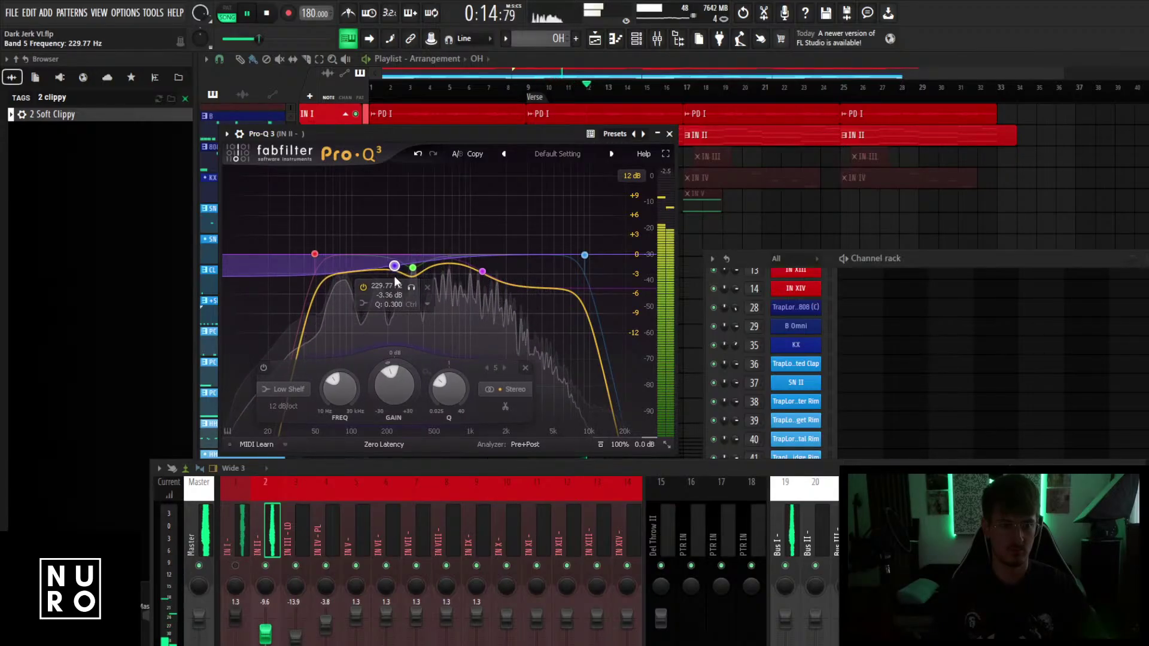
{"action": "left_click", "coordinate": [401, 450]}
{"action": "left_click", "coordinate": [386, 473]}
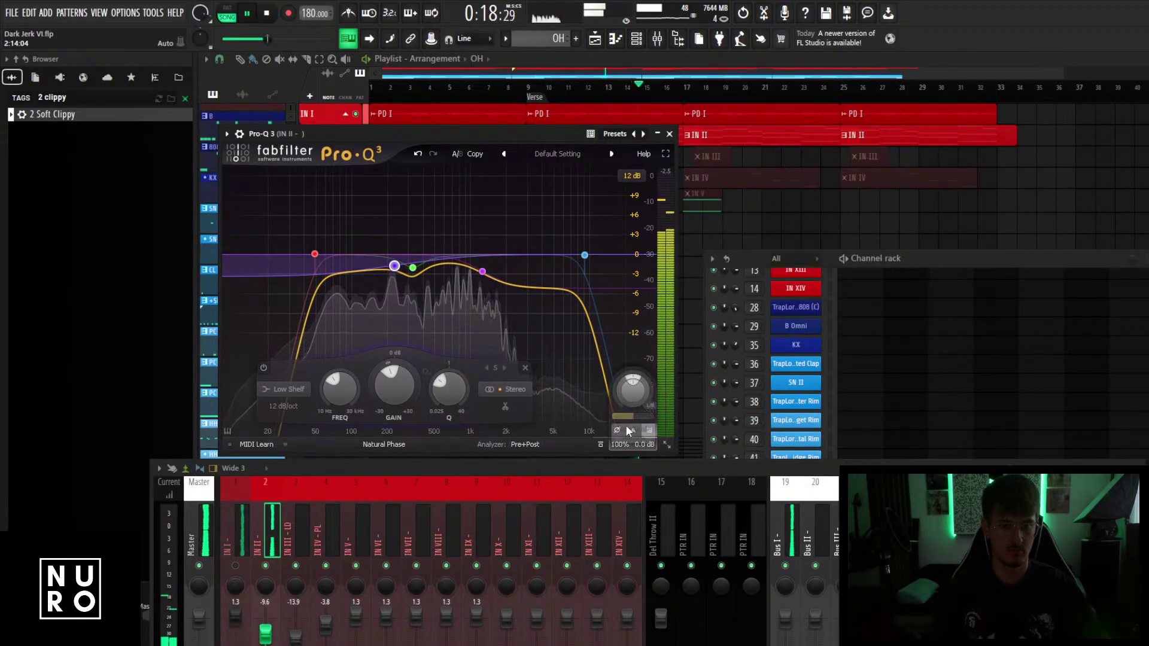
{"action": "left_click_drag", "start_coordinate": [632, 398], "coordinate": [637, 389]}
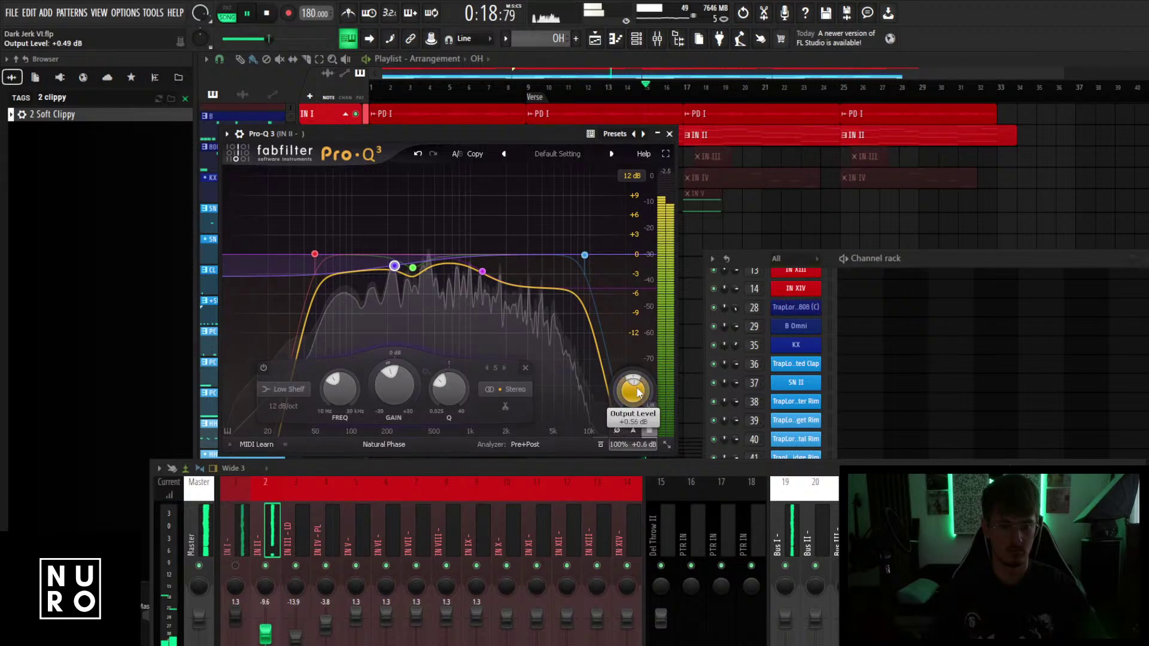
Close the IN II EQ, and solo, select and play the IN I mixer track.
{"action": "key", "text": "space"}
{"action": "key", "text": "Escape"}
{"action": "right_click", "coordinate": [236, 565]}
{"action": "left_click", "coordinate": [236, 536]}
{"action": "key", "text": "space"}
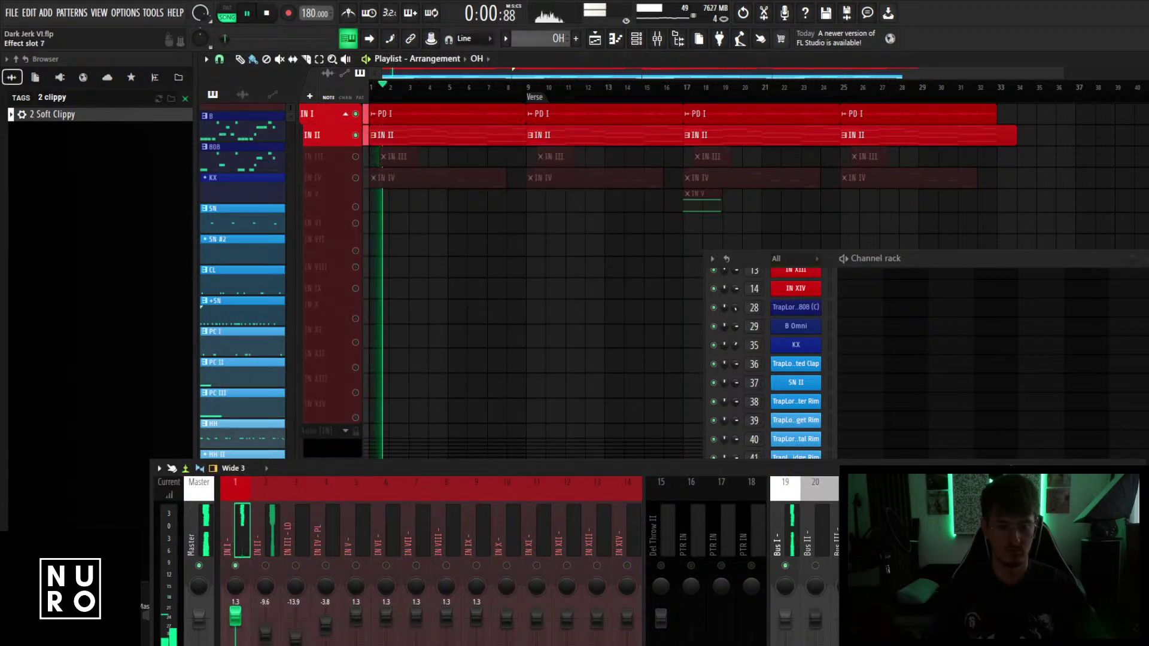
Set the low cut on the IN I track's Pro-Q 3 to about 274 Hz with Q 0.945, and close the EQ.
{"action": "left_click", "coordinate": [1048, 592]}
{"action": "mouse_move", "coordinate": [422, 273]}
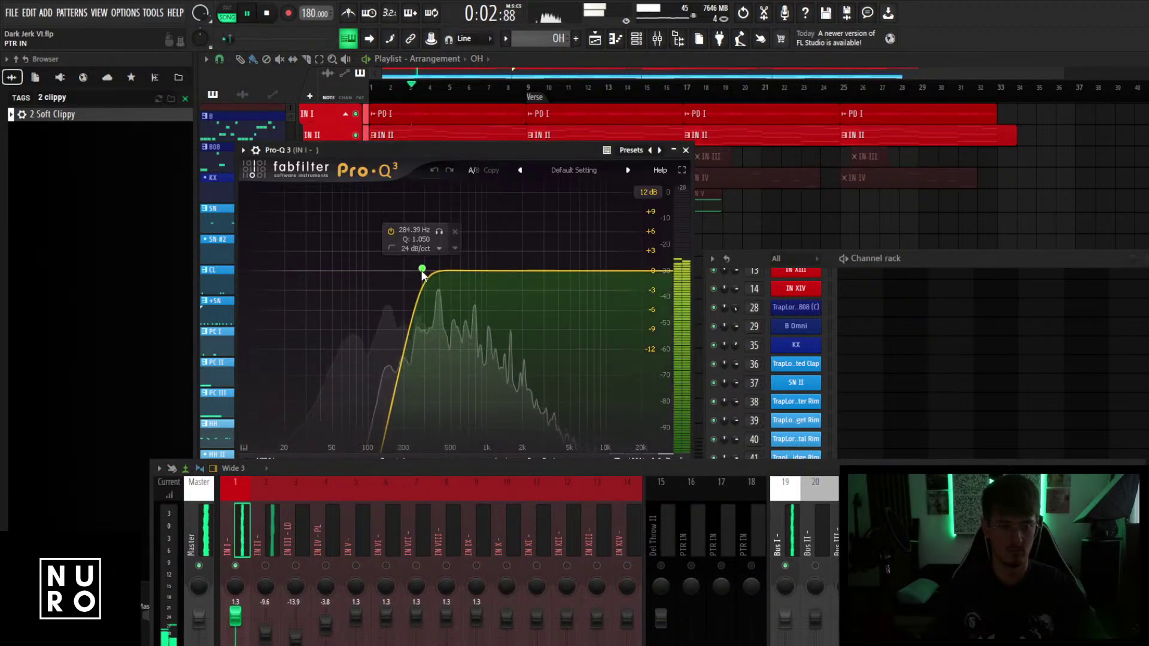
{"action": "left_click_drag", "start_coordinate": [422, 274], "coordinate": [421, 282]}
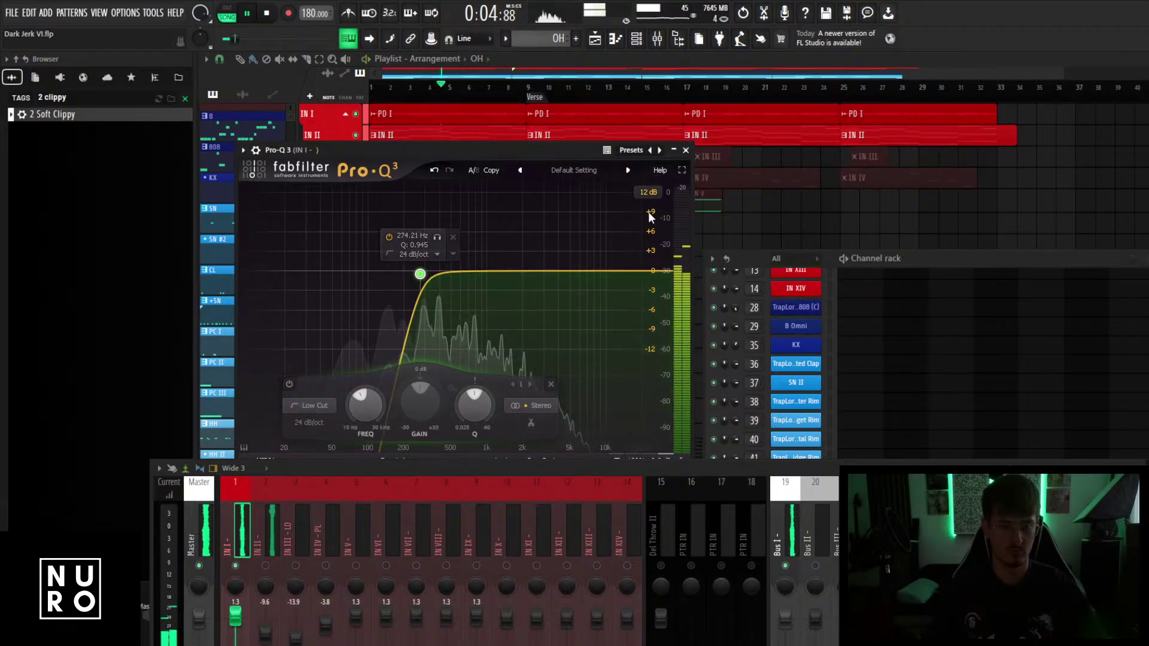
{"action": "left_click", "coordinate": [686, 150]}
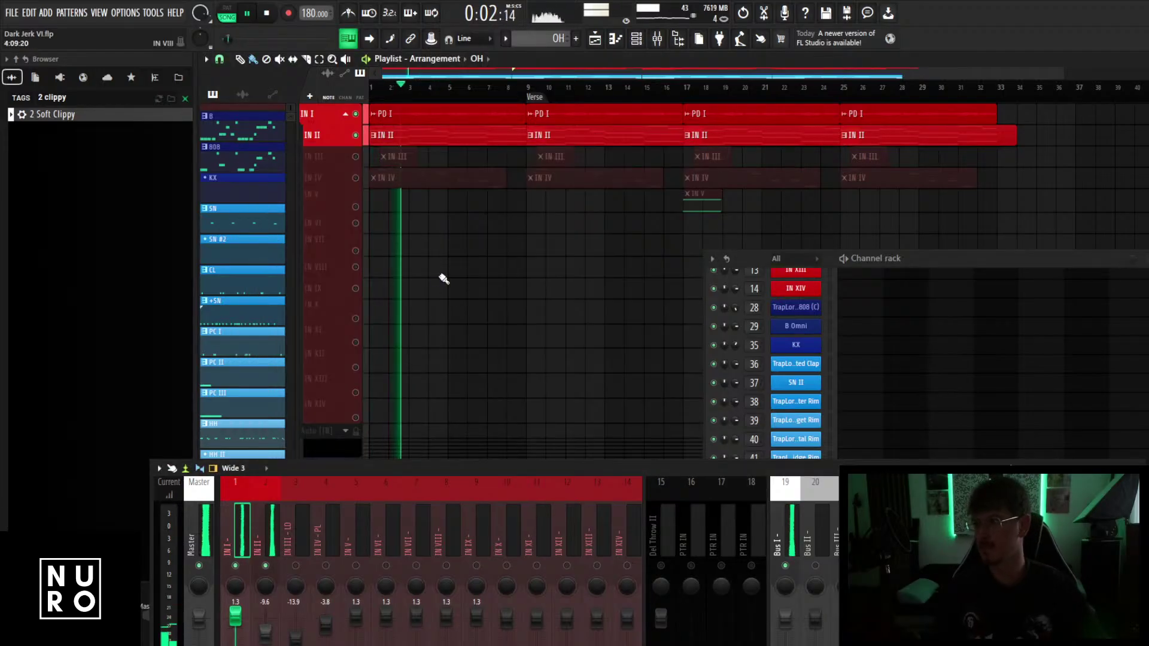
Unmute the IN IV playlist track, and select and solo the IN IV mixer track.
{"action": "left_click", "coordinate": [355, 178]}
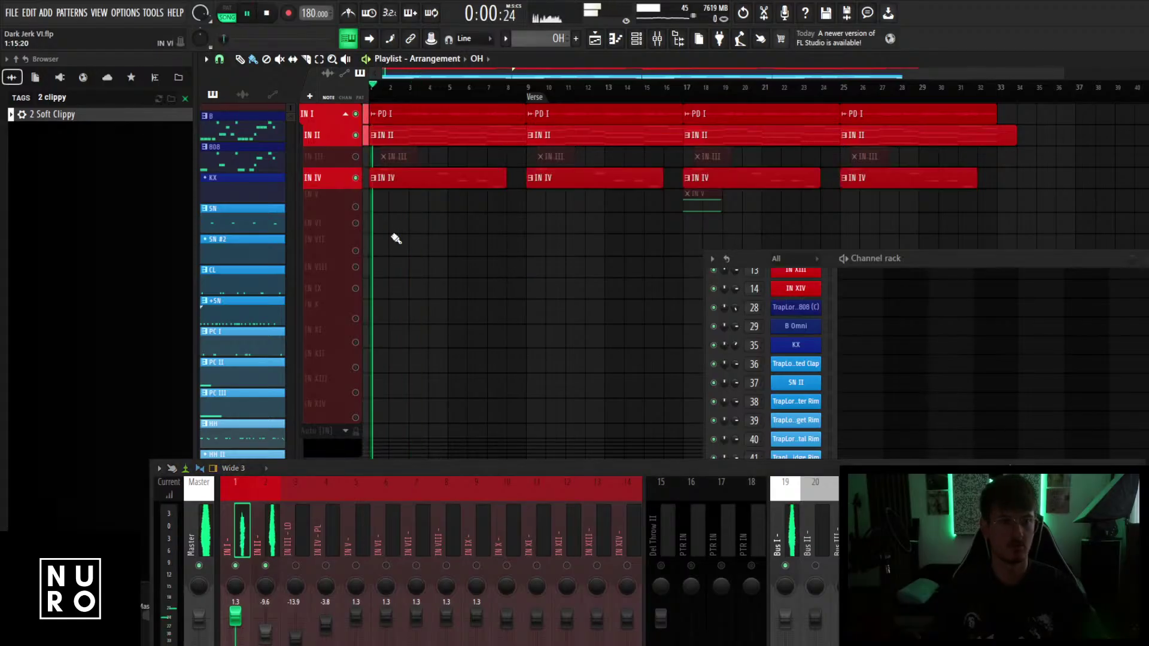
{"action": "scroll", "coordinate": [393, 251], "scroll_direction": "up", "scroll_amount": 1}
{"action": "left_click", "coordinate": [328, 534]}
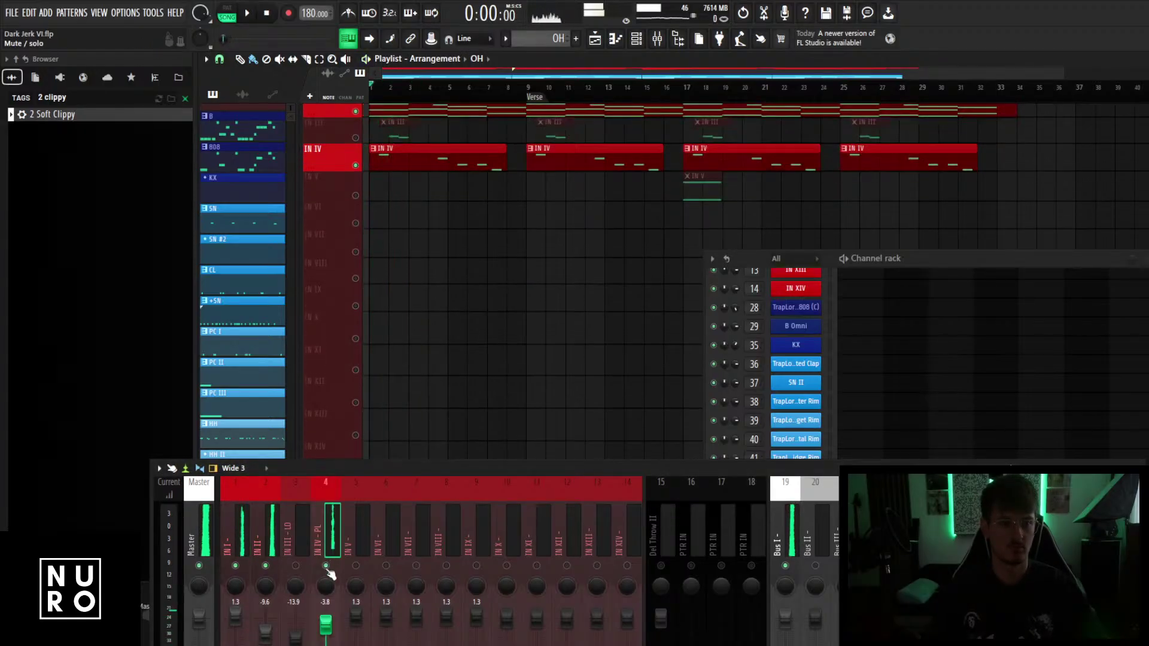
Add a Pro-Q 3 to the IN IV mixer track with a wide bell cut just below 700 Hz.
{"action": "left_click", "coordinate": [1016, 508]}
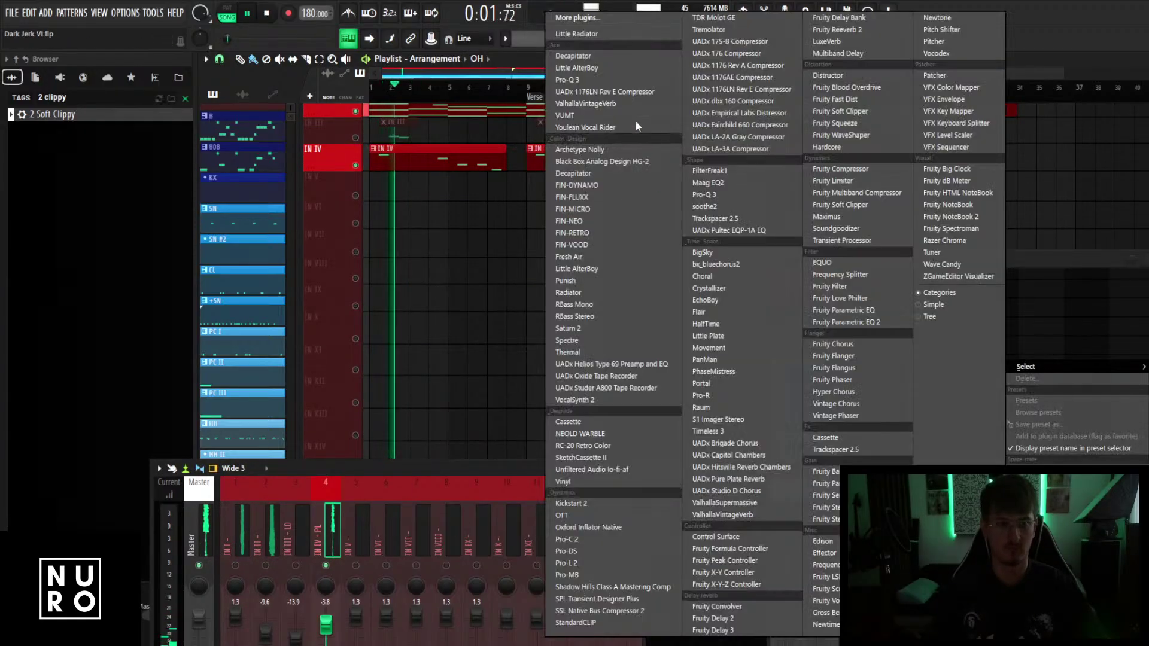
{"action": "left_click", "coordinate": [612, 86]}
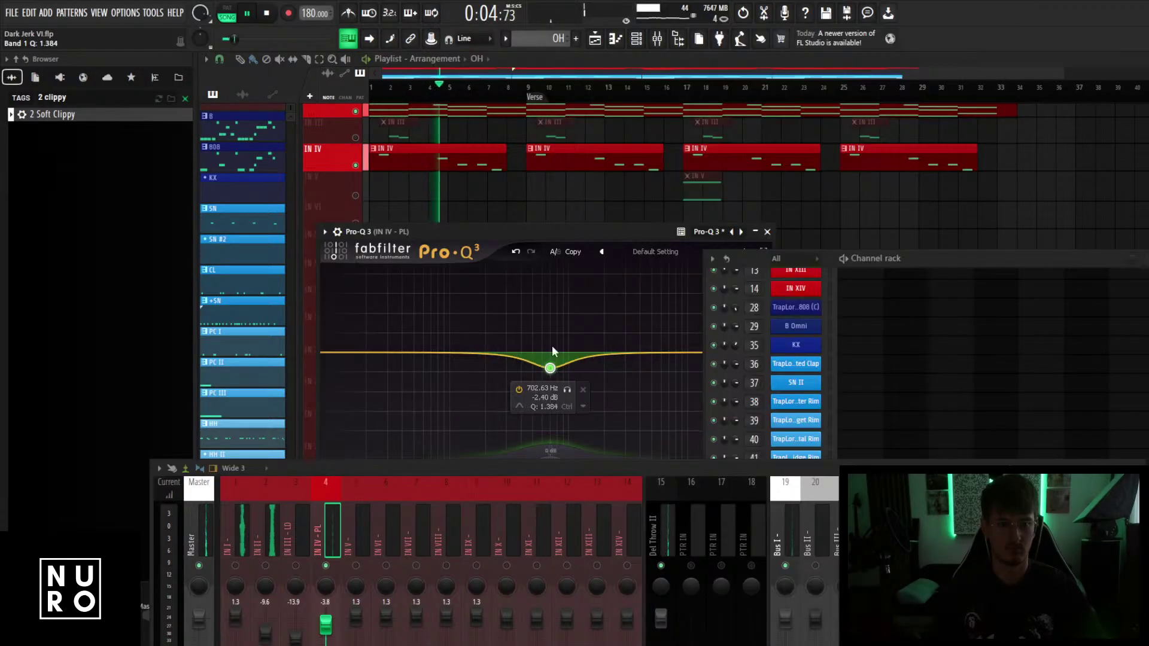
{"action": "left_click_drag", "start_coordinate": [557, 232], "coordinate": [556, 132]}
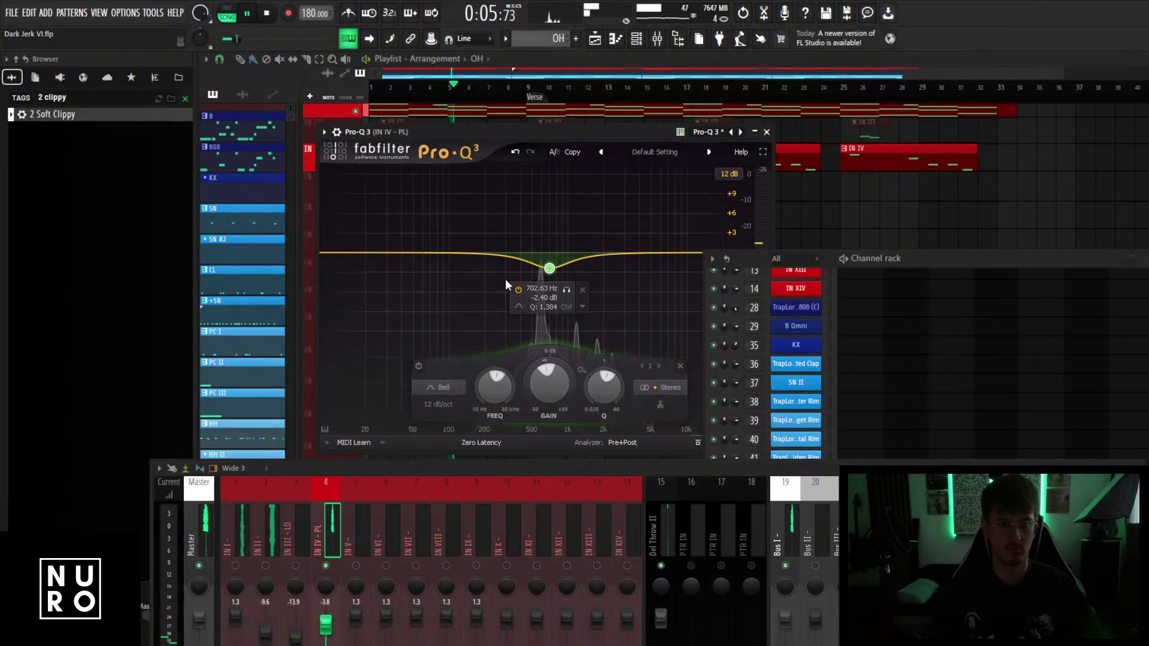
{"action": "left_click_drag", "start_coordinate": [546, 271], "coordinate": [541, 273]}
{"action": "scroll", "coordinate": [544, 273], "scroll_direction": "down", "scroll_amount": 5}
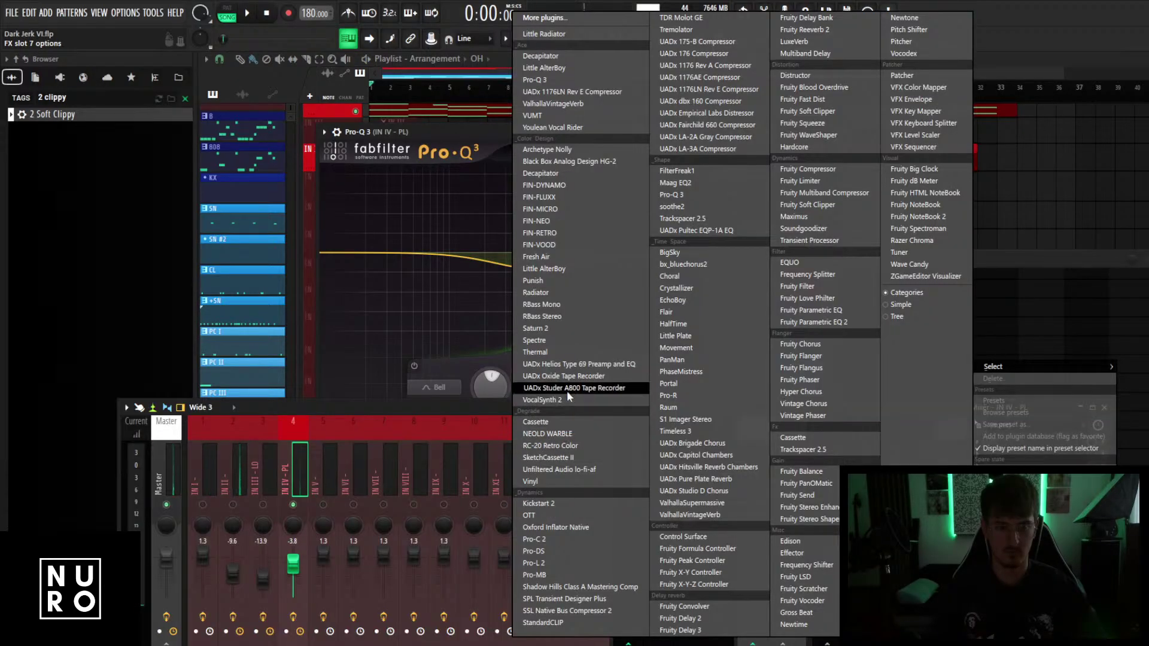
Add the UADx Oxide Tape Recorder to IN IV with the preset Colorful Keys -1VU, and adjust its input level.
{"action": "left_click", "coordinate": [566, 376]}
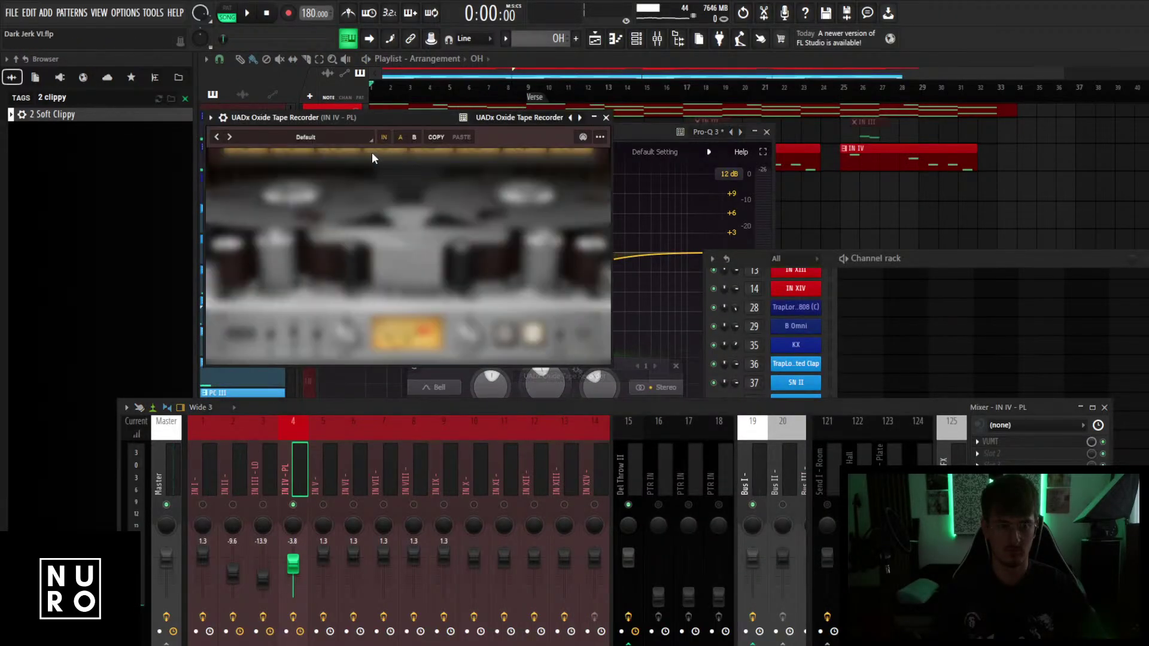
{"action": "left_click", "coordinate": [104, 227]}
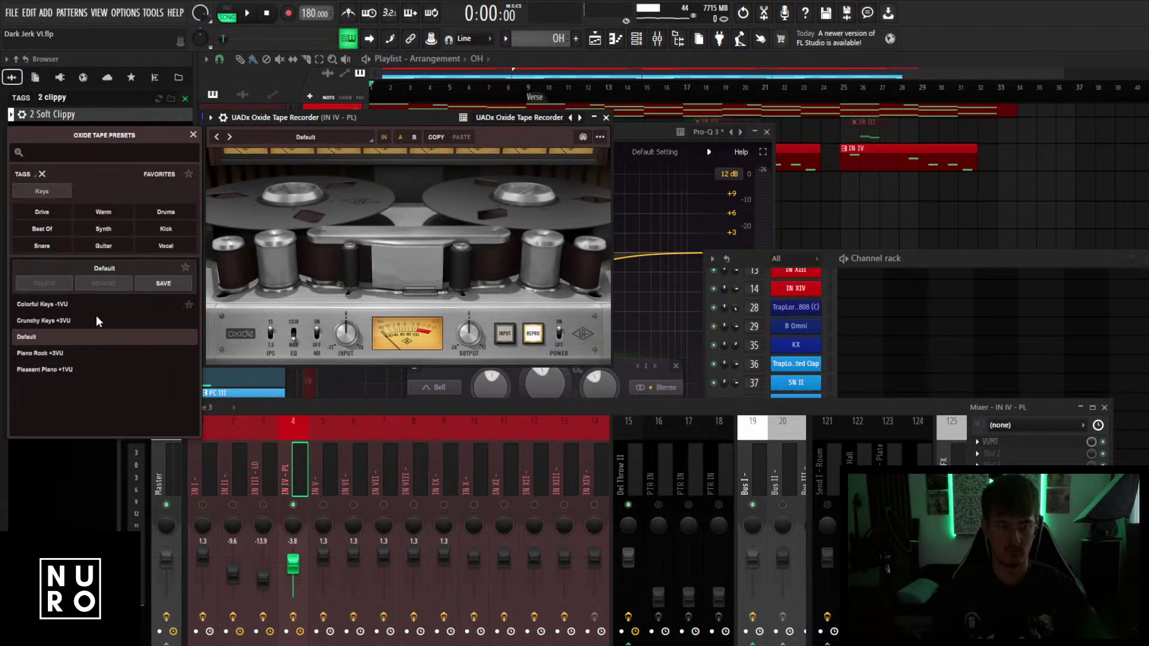
{"action": "left_click", "coordinate": [83, 310]}
{"action": "left_click", "coordinate": [193, 134]}
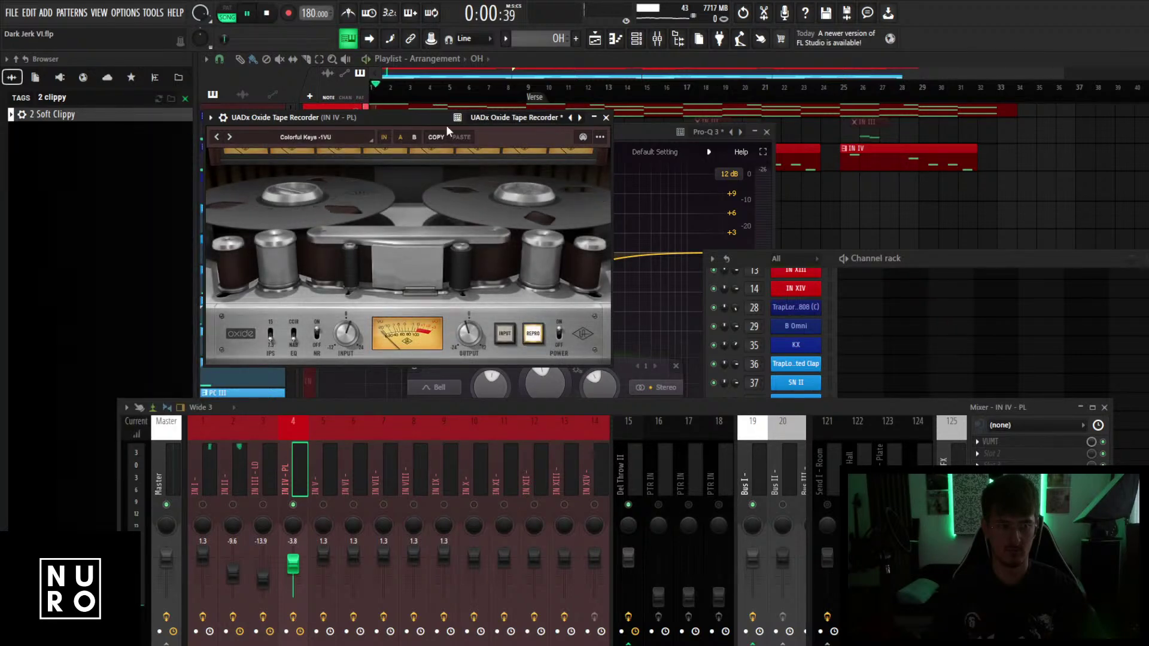
{"action": "left_click_drag", "start_coordinate": [350, 341], "coordinate": [354, 320]}
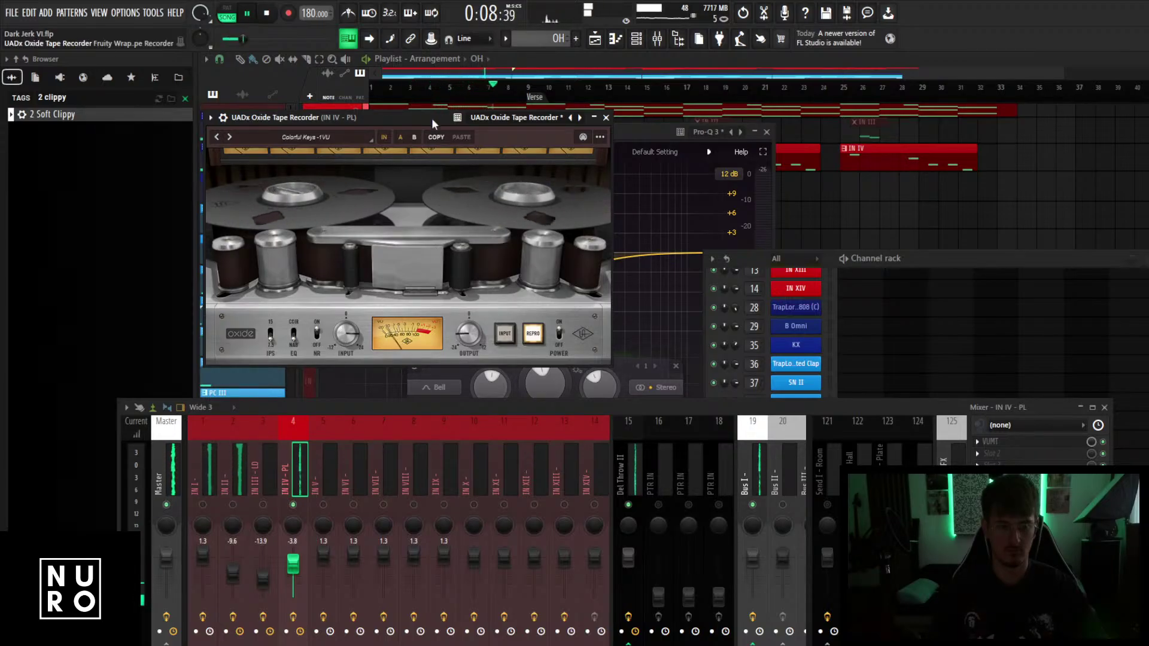
Rearrange the plugin and mixer windows, and play the soloed IN I mixer track from the start.
{"action": "left_click_drag", "start_coordinate": [434, 124], "coordinate": [426, 125]}
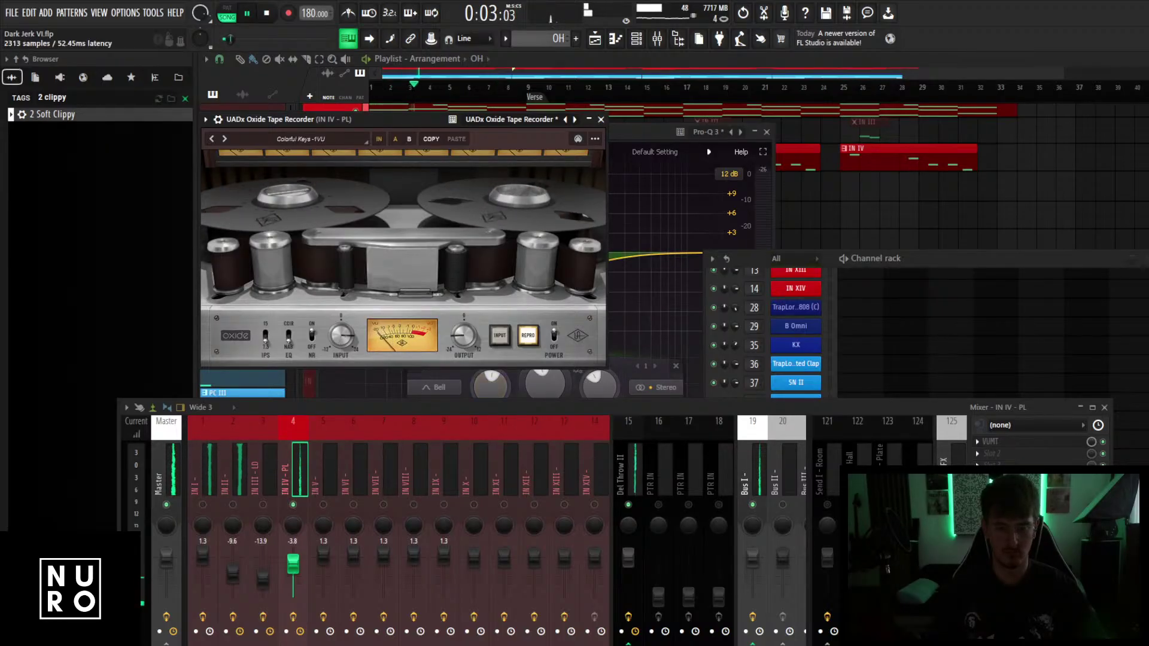
{"action": "left_click_drag", "start_coordinate": [737, 412], "coordinate": [753, 289]}
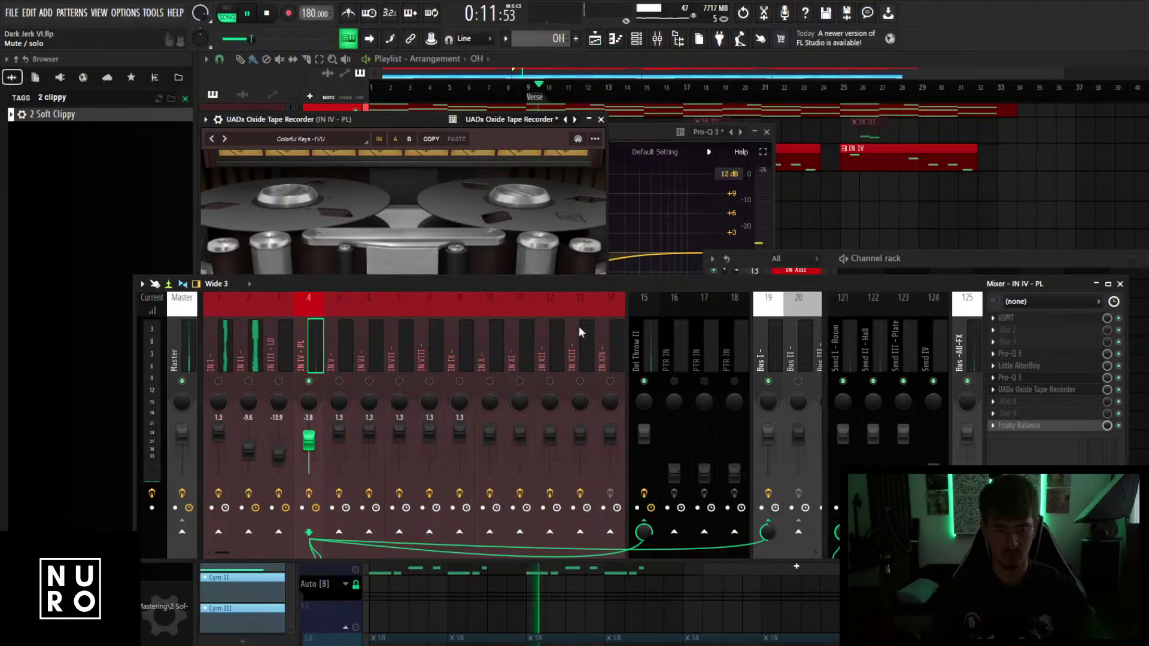
{"action": "key", "text": "space"}
{"action": "left_click", "coordinate": [224, 358]}
{"action": "key", "text": "space"}
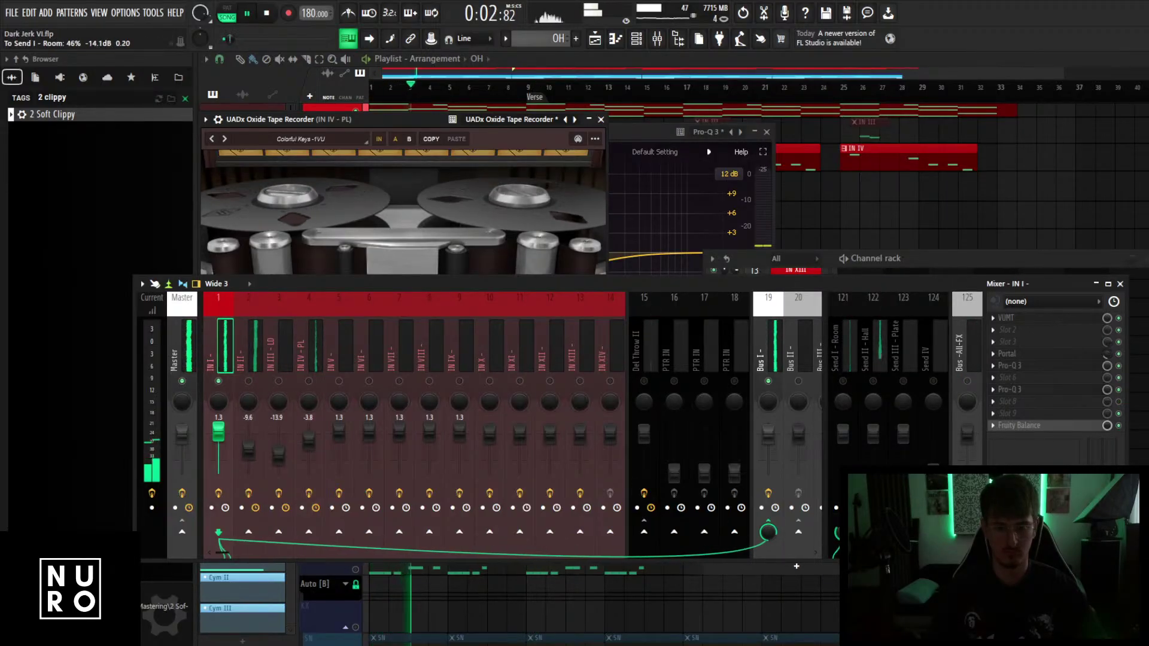
Unmute all mixer tracks, close the Oxide Tape Recorder, and stop playback.
{"action": "right_click", "coordinate": [396, 379]}
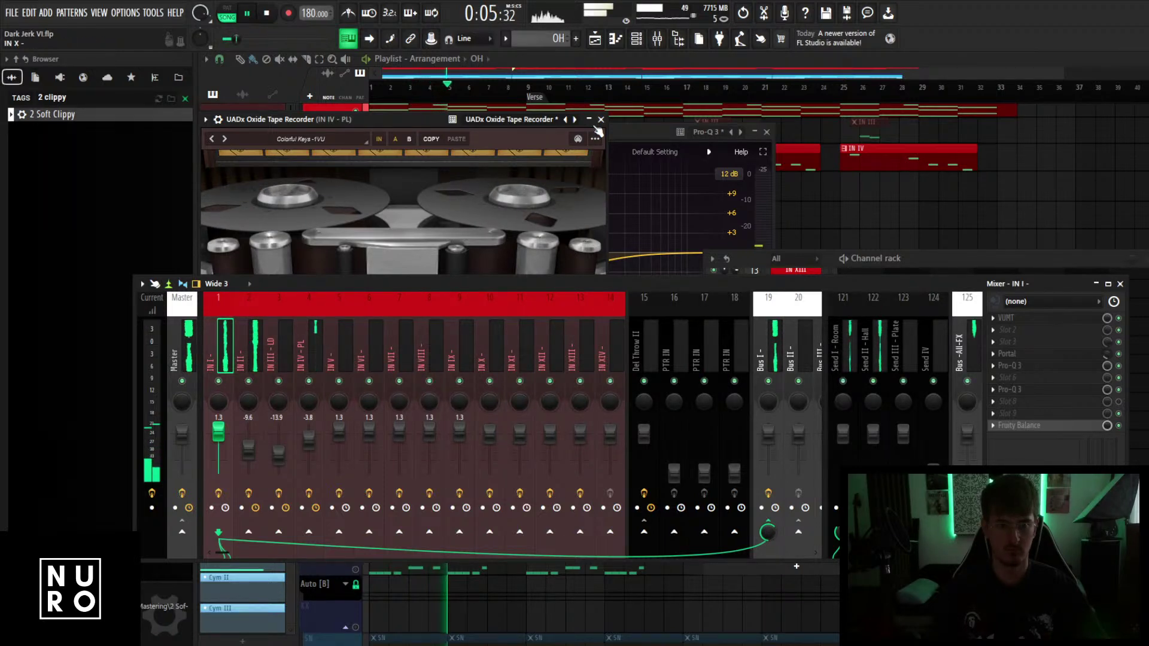
{"action": "left_click", "coordinate": [601, 119]}
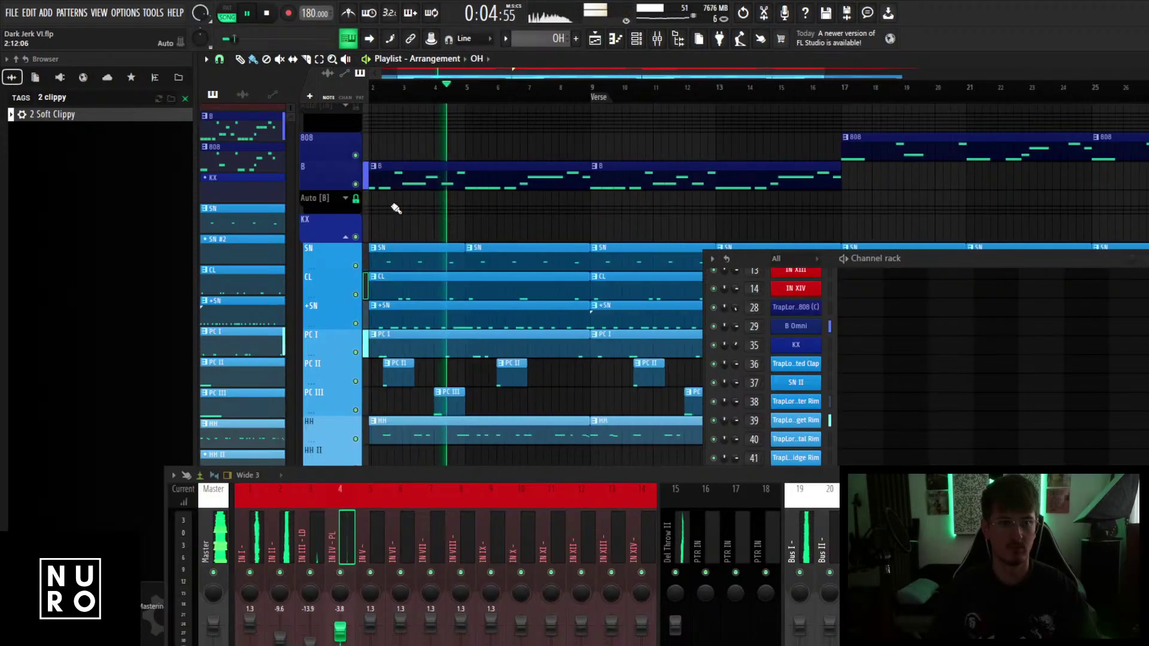
{"action": "key", "text": "space"}
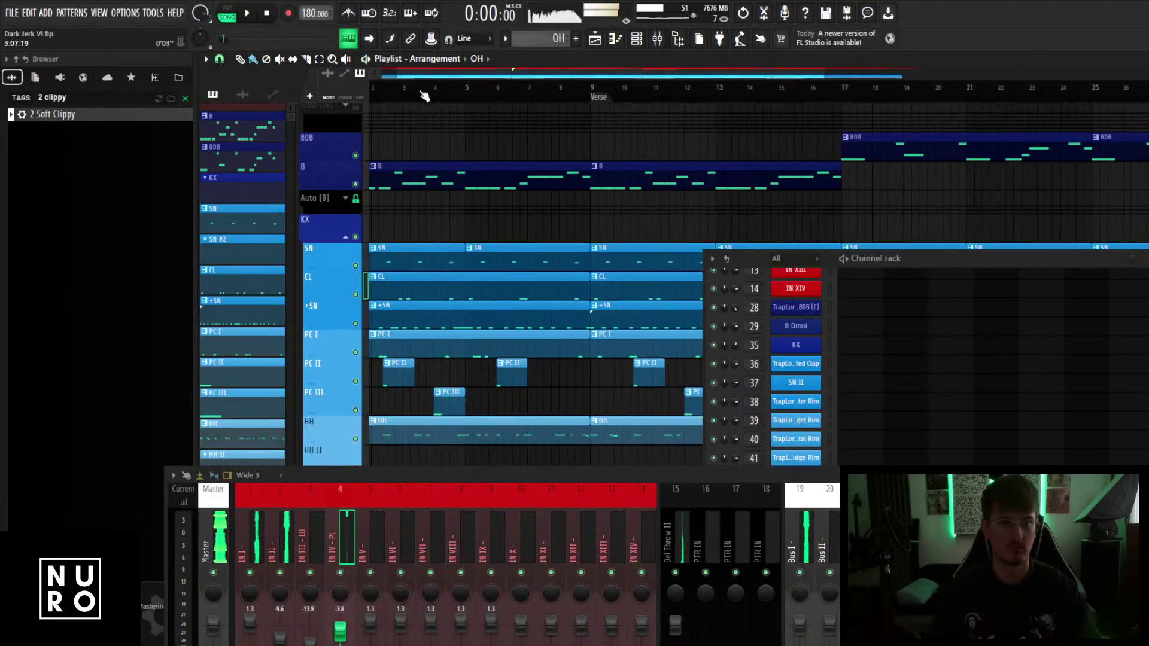
Edit the B pattern in the piano roll: lower the A4 just before bar 3 to D4 and add two C4 notes from bar 3.
{"action": "scroll", "coordinate": [424, 96], "scroll_direction": "left", "scroll_amount": 1}
{"action": "key", "text": "space"}
{"action": "double_click", "coordinate": [382, 175]}
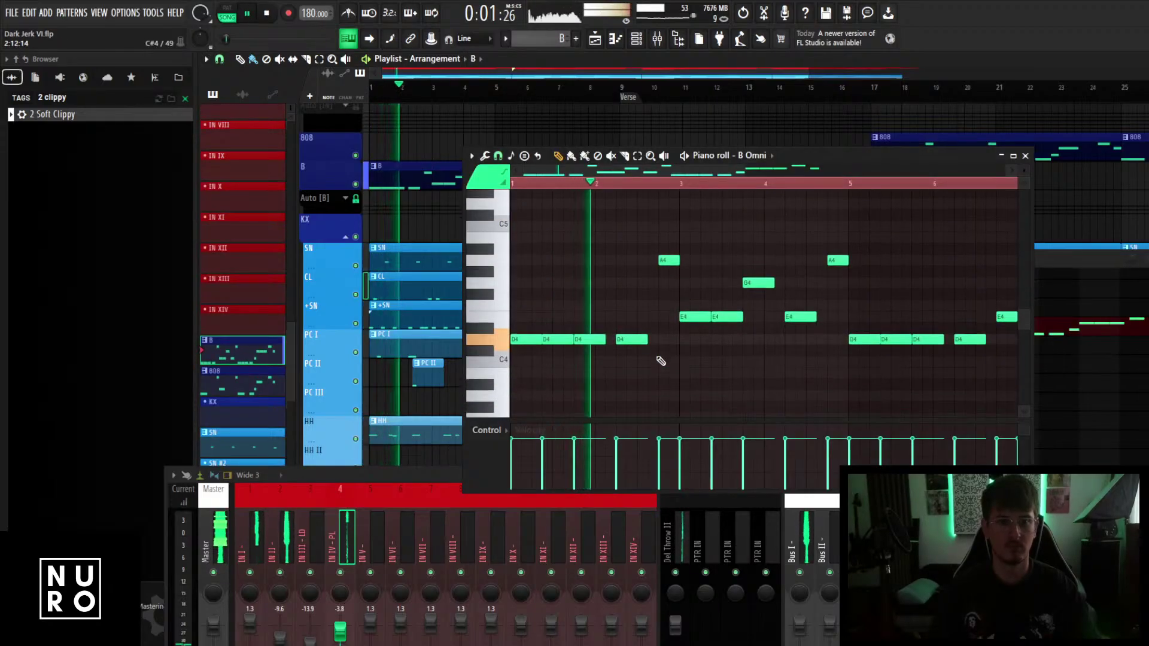
{"action": "key", "text": "space"}
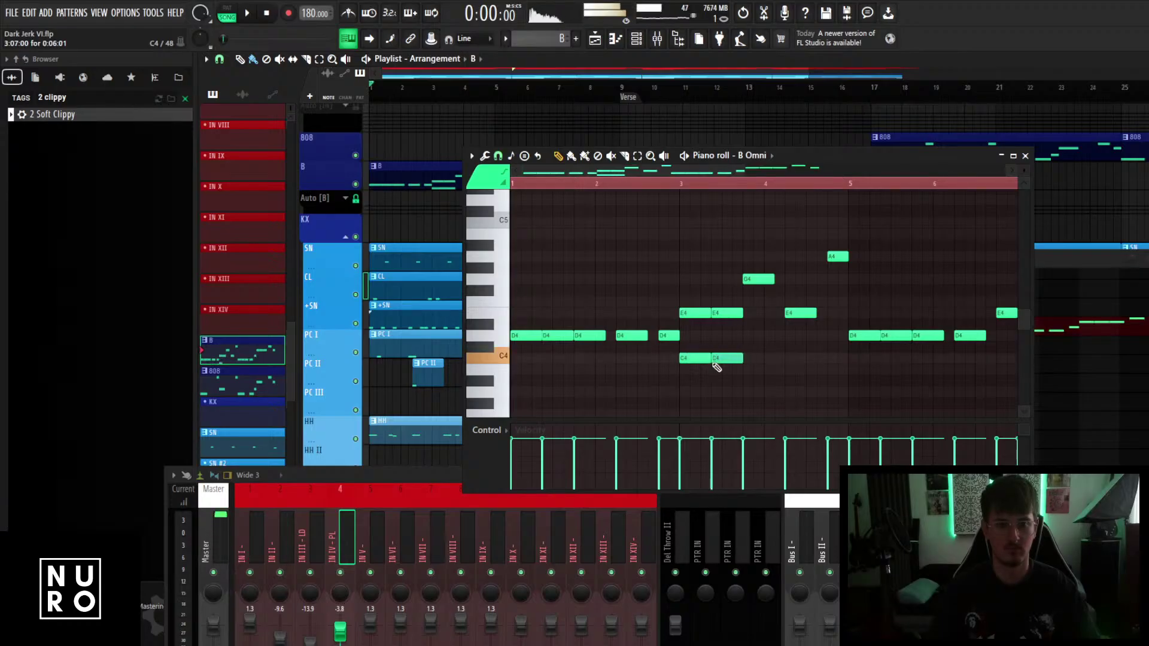
Remove the two E4 notes above the C4 notes at bar 3 and play the bass line.
{"action": "key", "text": "space"}
{"action": "scroll", "coordinate": [694, 329], "scroll_direction": "down", "scroll_amount": 2}
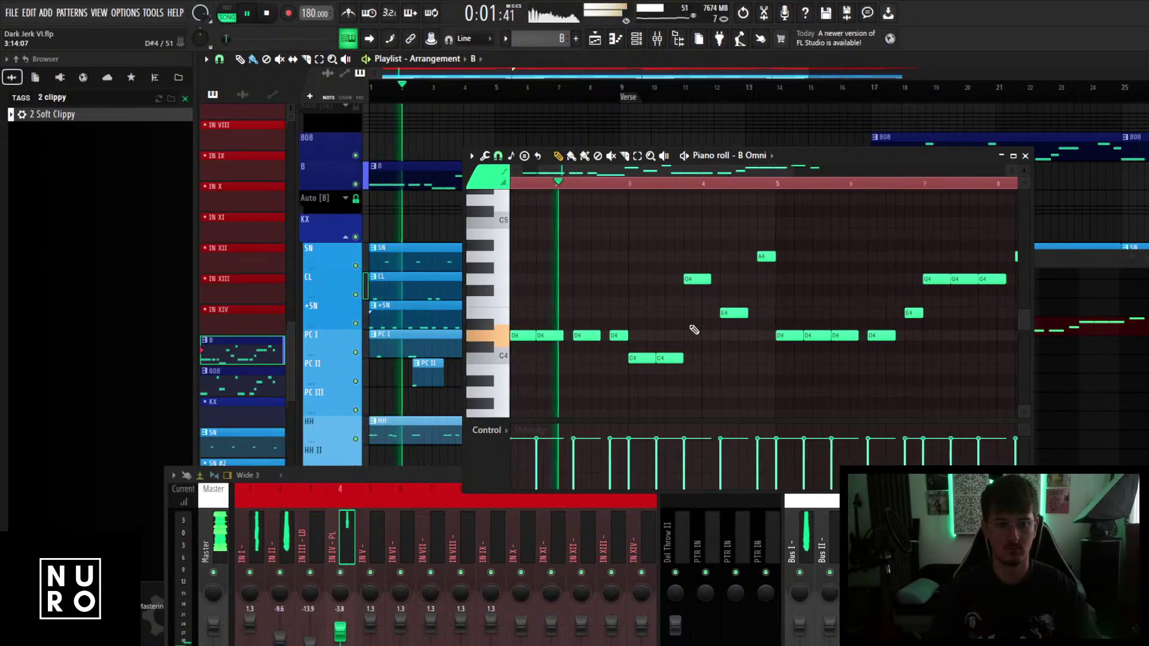
{"action": "scroll", "coordinate": [685, 334], "scroll_direction": "up", "scroll_amount": 2}
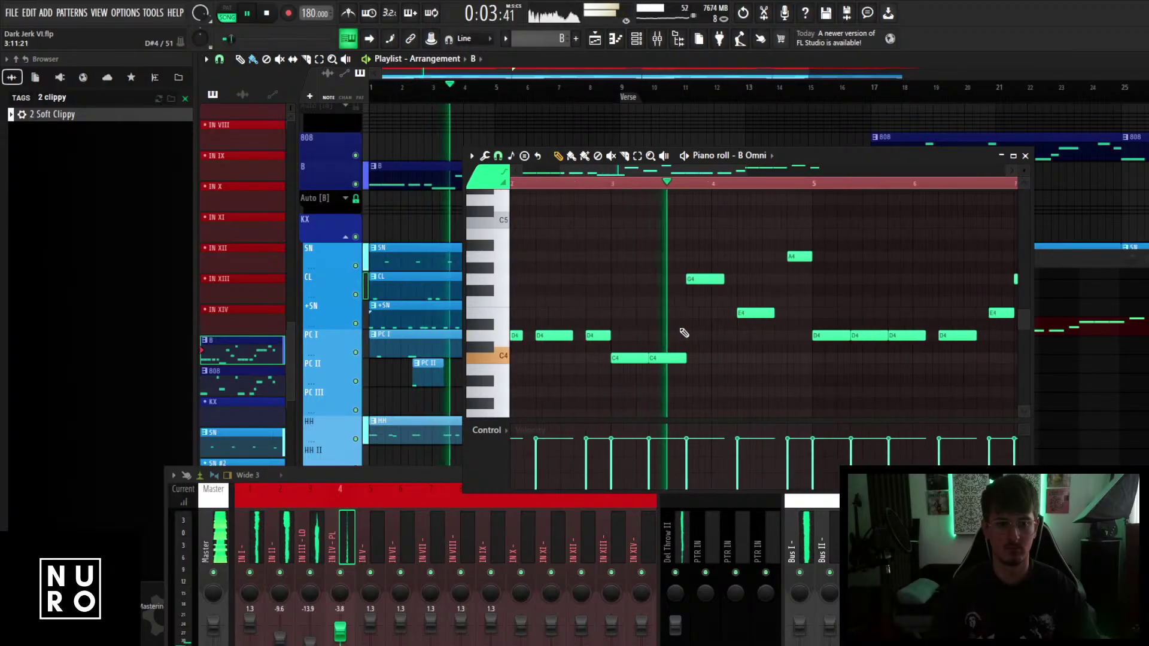
{"action": "key", "text": "space"}
Replace the two C4 notes at bar 3 of the B pattern with C#4 notes and play it.
{"action": "left_click_drag", "start_coordinate": [638, 365], "coordinate": [637, 357]}
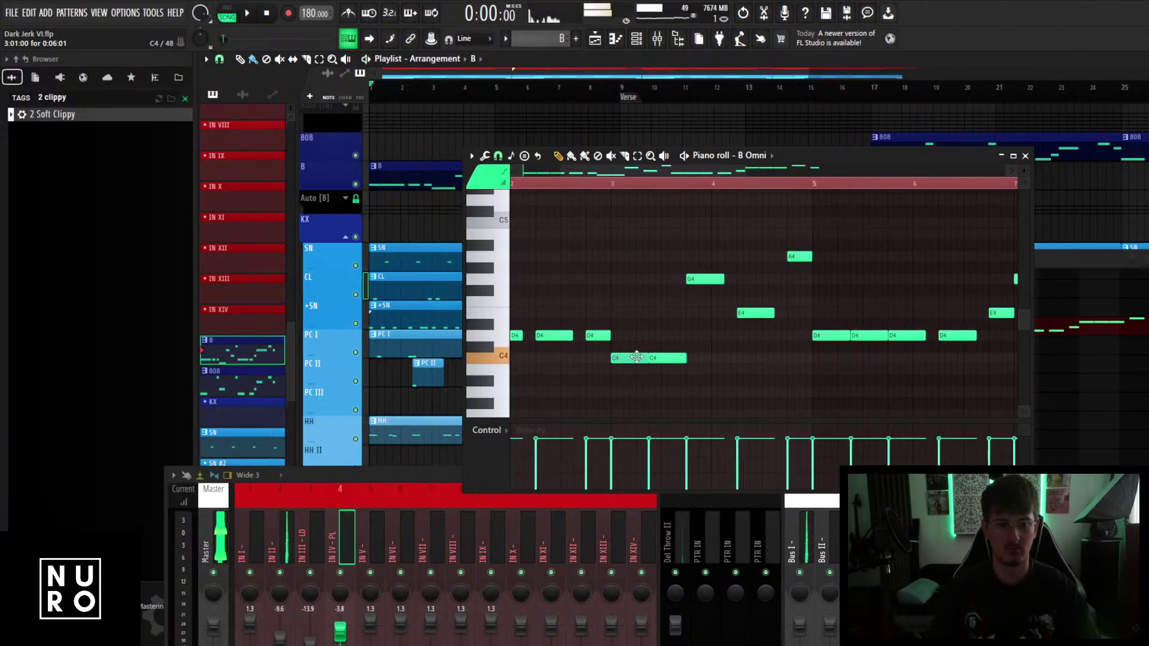
{"action": "scroll", "coordinate": [637, 358], "scroll_direction": "down", "scroll_amount": 2}
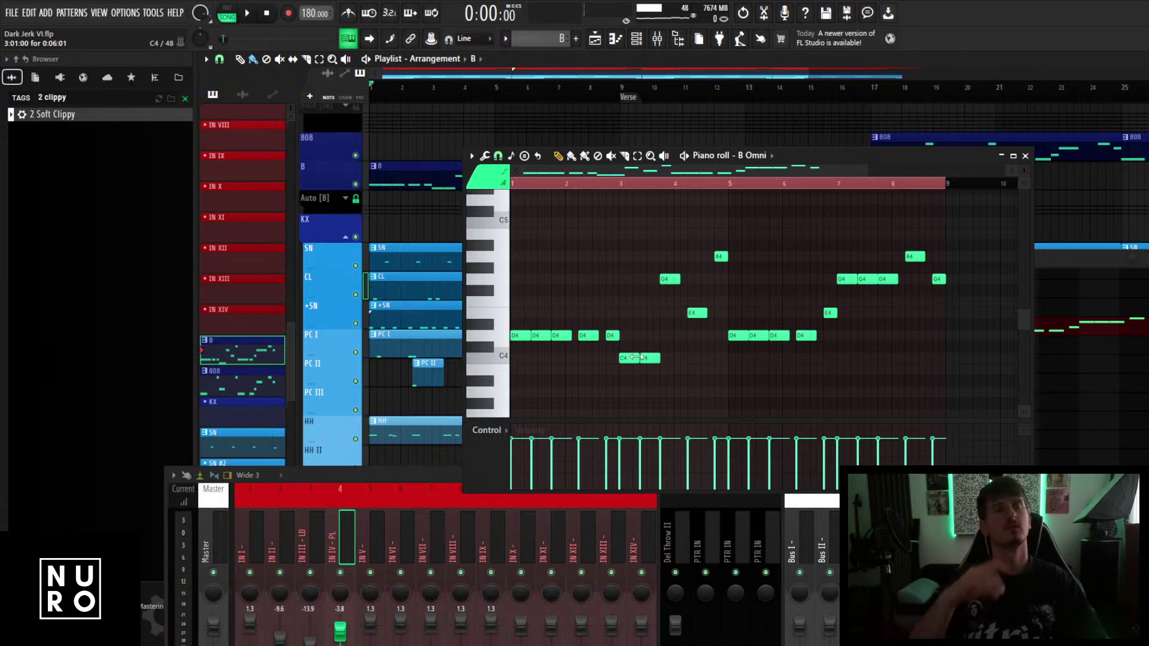
{"action": "left_click", "coordinate": [619, 393]}
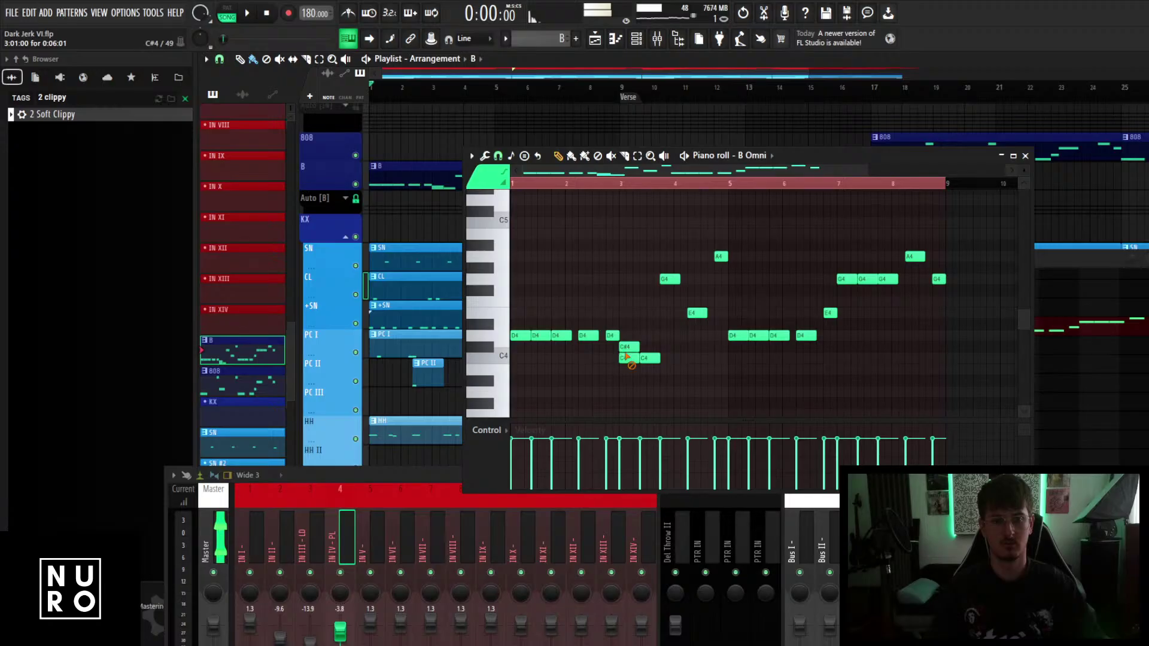
{"action": "right_click", "coordinate": [626, 357]}
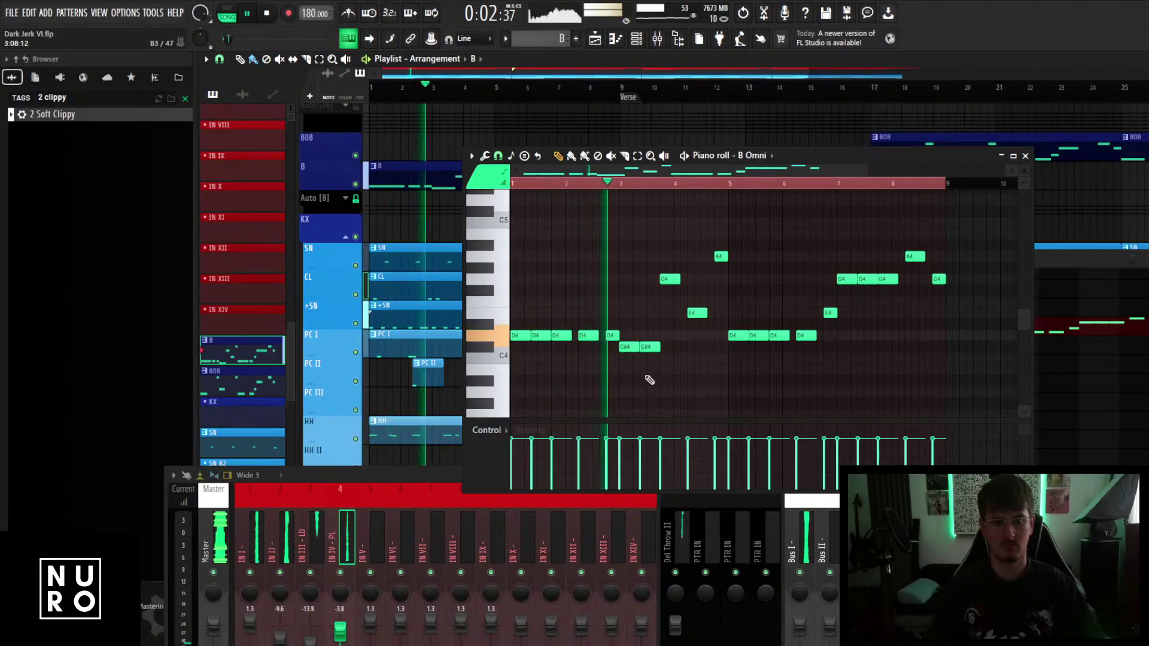
{"action": "scroll", "coordinate": [675, 376], "scroll_direction": "up", "scroll_amount": 1}
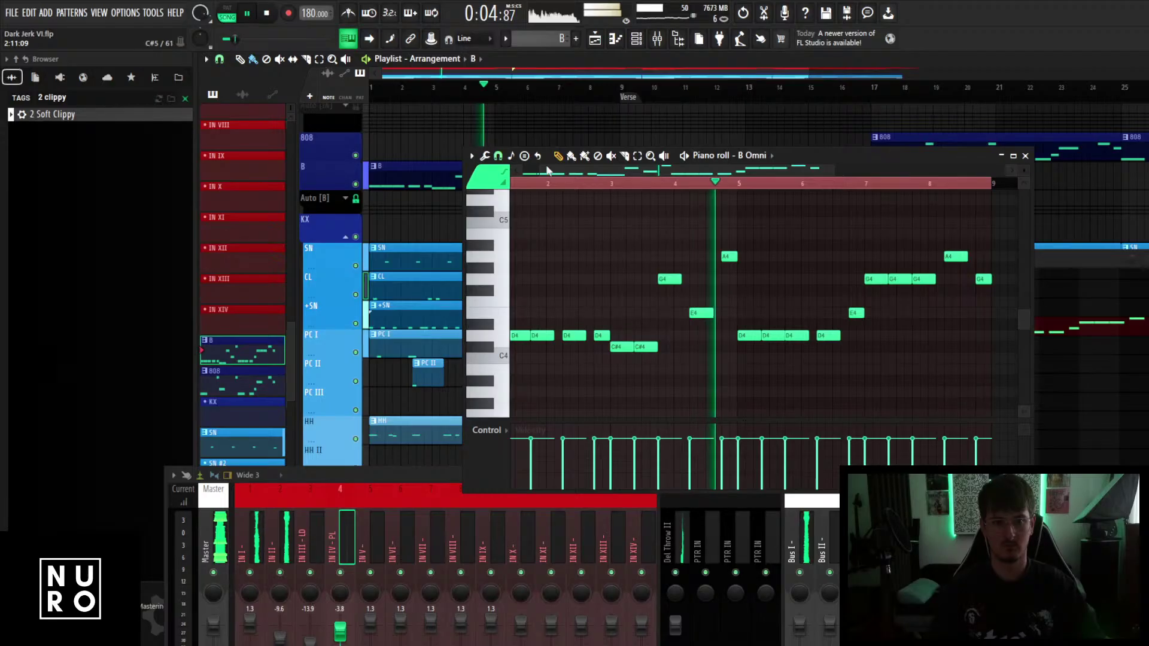
Solo the IN II playlist track, open its pattern in the piano roll, and play it together with the unmuted B track.
{"action": "right_click", "coordinate": [356, 127]}
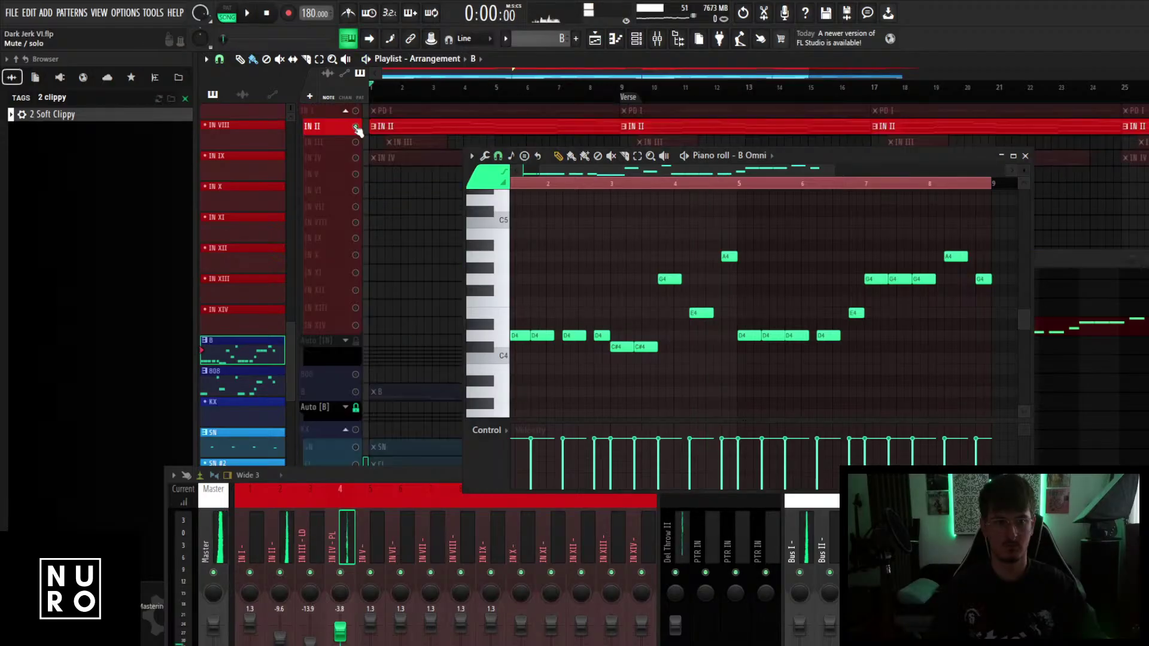
{"action": "key", "text": "space"}
{"action": "double_click", "coordinate": [421, 126]}
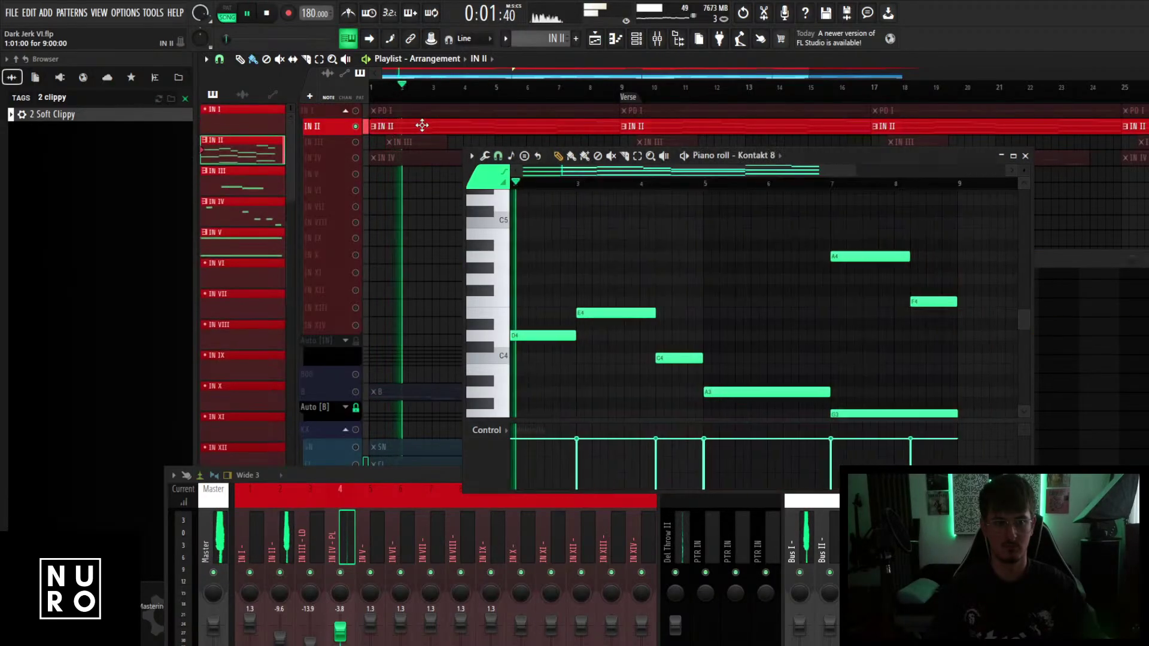
{"action": "scroll", "coordinate": [641, 336], "scroll_direction": "down", "scroll_amount": 2}
{"action": "key", "text": "space"}
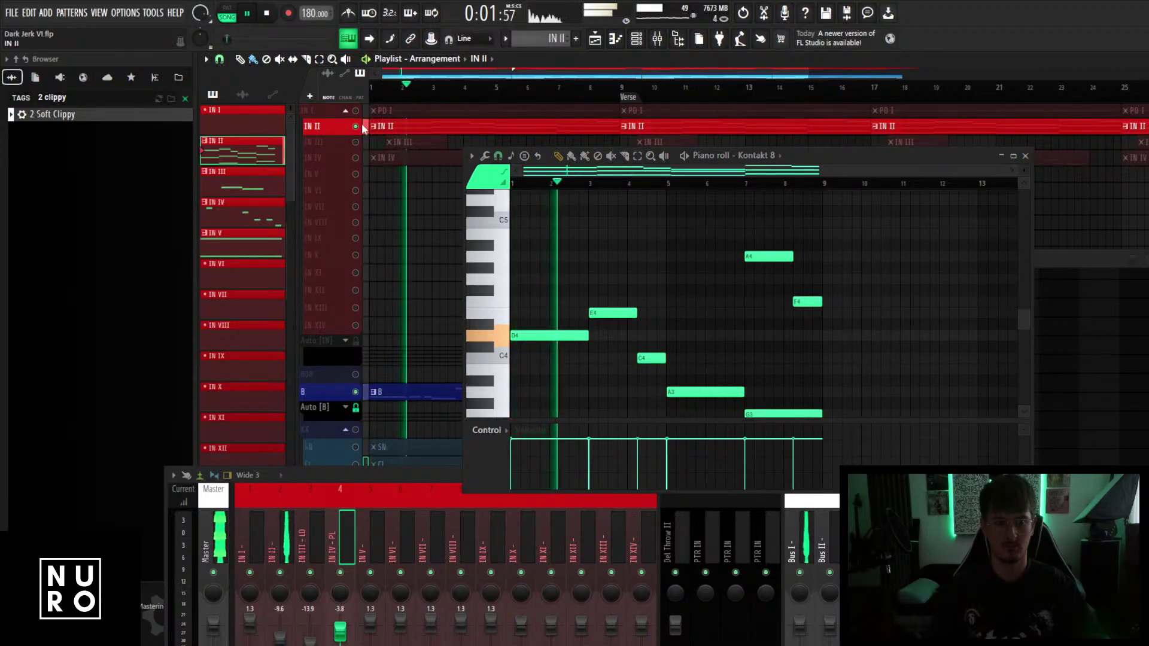
In the B pattern, put the two notes at bar 3 on E4 and raise the following G4 to A4, auditioning against IN II.
{"action": "double_click", "coordinate": [434, 391]}
{"action": "key", "text": "space"}
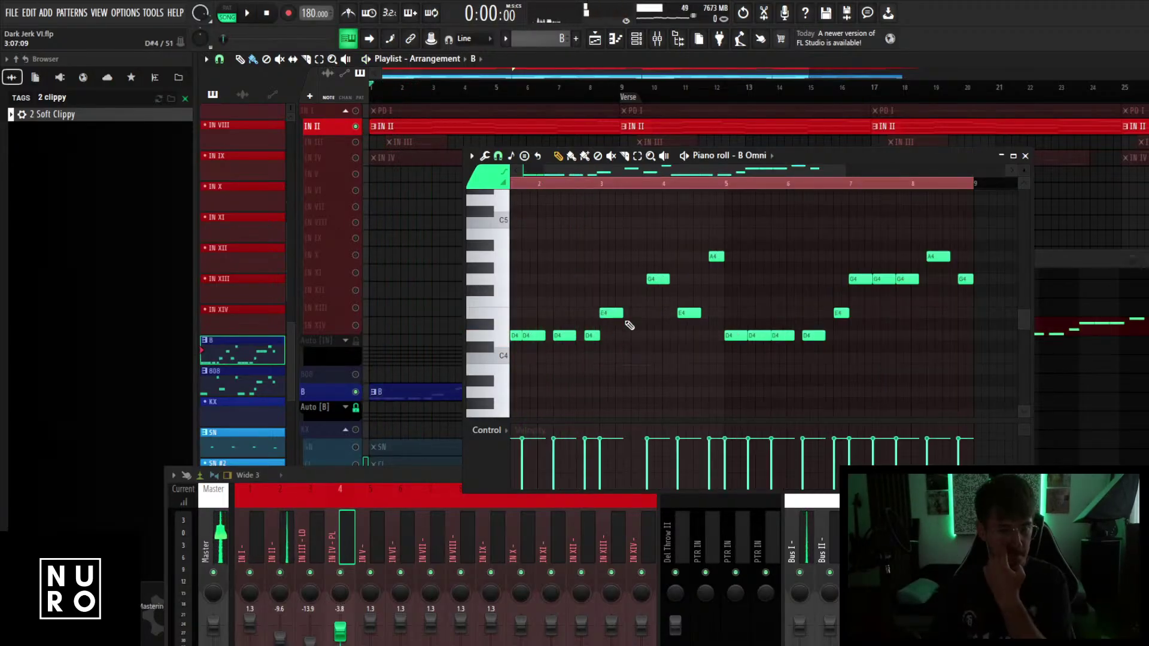
{"action": "key", "text": "space"}
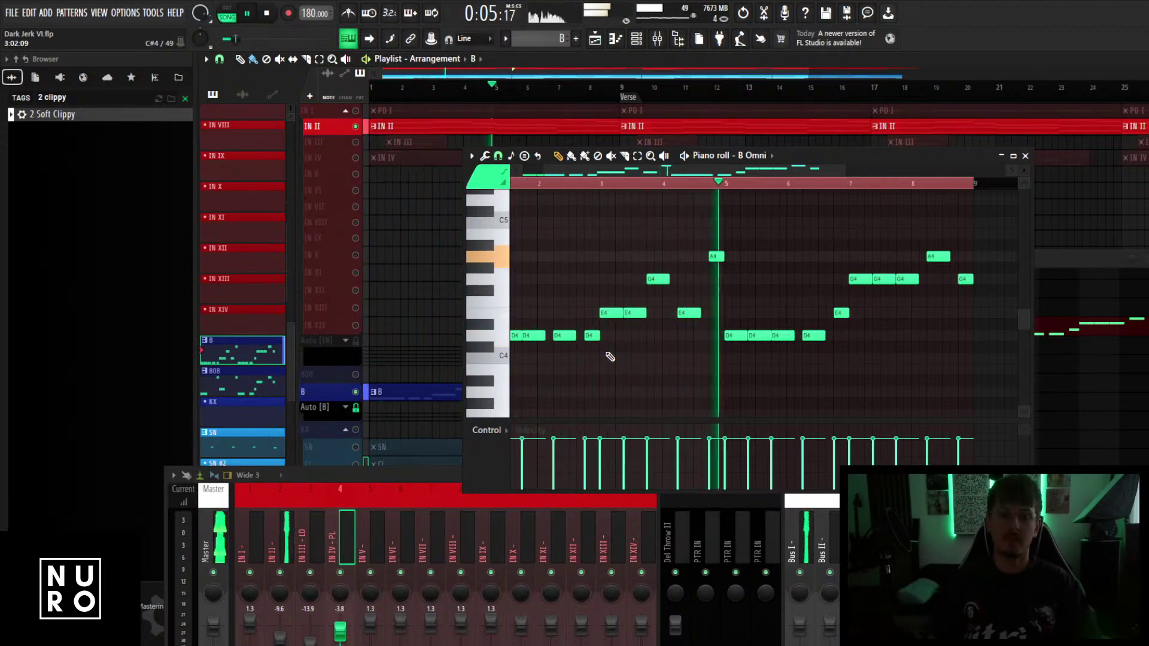
{"action": "key", "text": "space"}
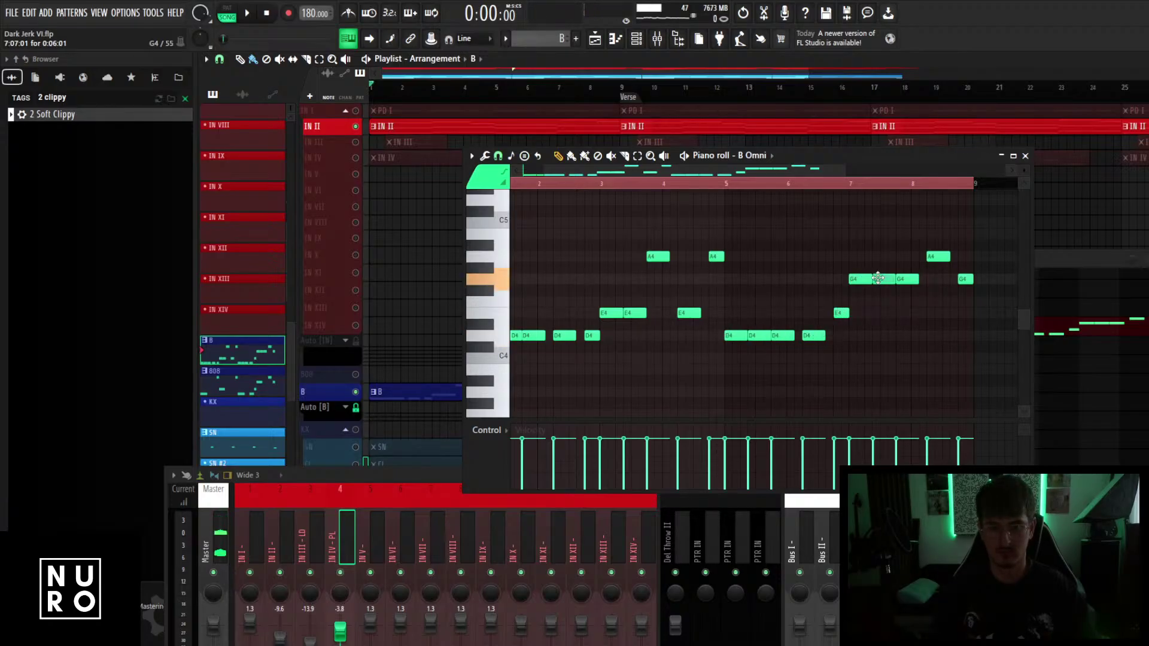
Audition the B bass line against IN II alone, and against IN I with the other tracks muted.
{"action": "scroll", "coordinate": [390, 185], "scroll_direction": "down", "scroll_amount": 3}
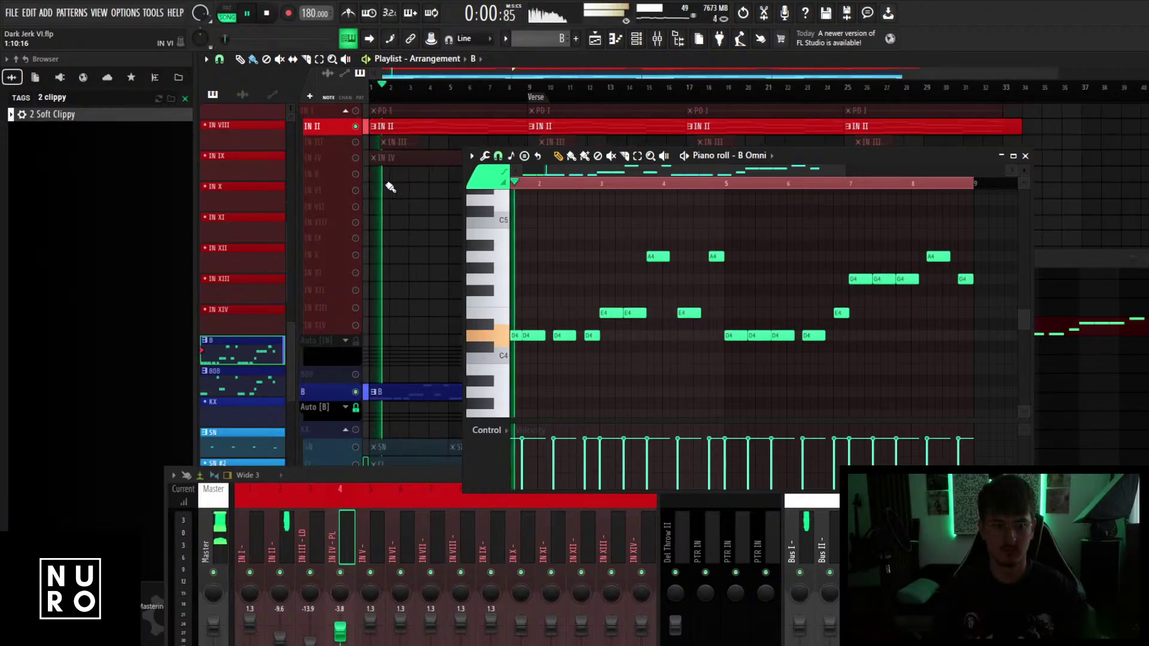
{"action": "scroll", "coordinate": [390, 185], "scroll_direction": "down", "scroll_amount": 3}
{"action": "key", "text": "space"}
{"action": "left_click", "coordinate": [357, 109], "text": "ctrl"}
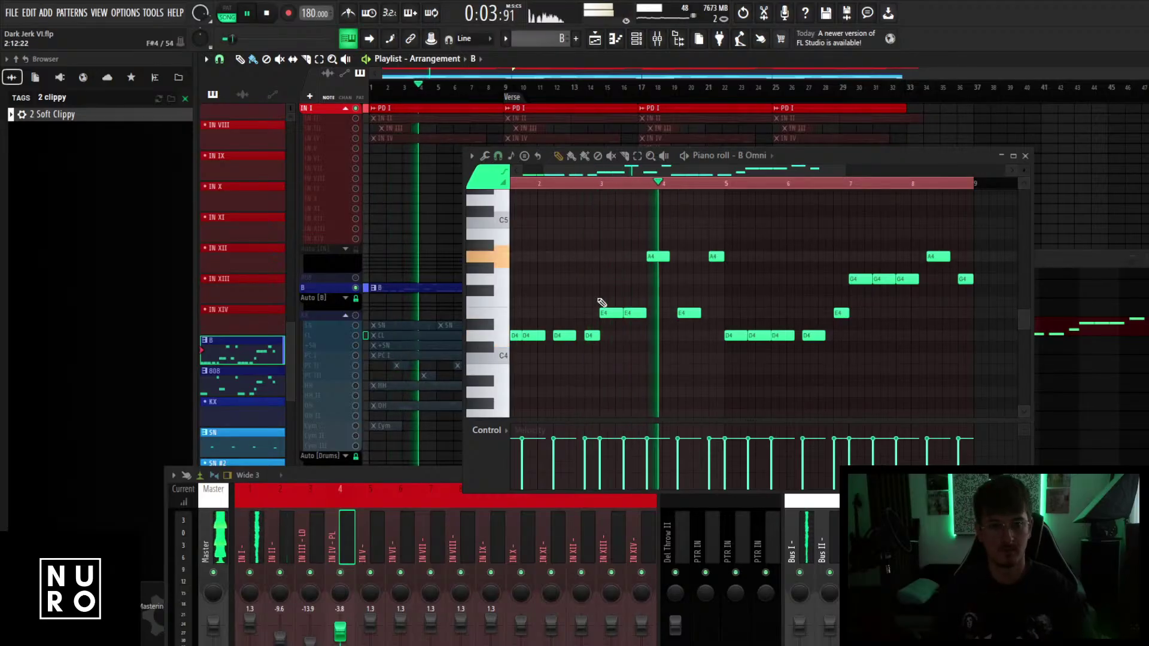
{"action": "scroll", "coordinate": [694, 302], "scroll_direction": "down", "scroll_amount": 2}
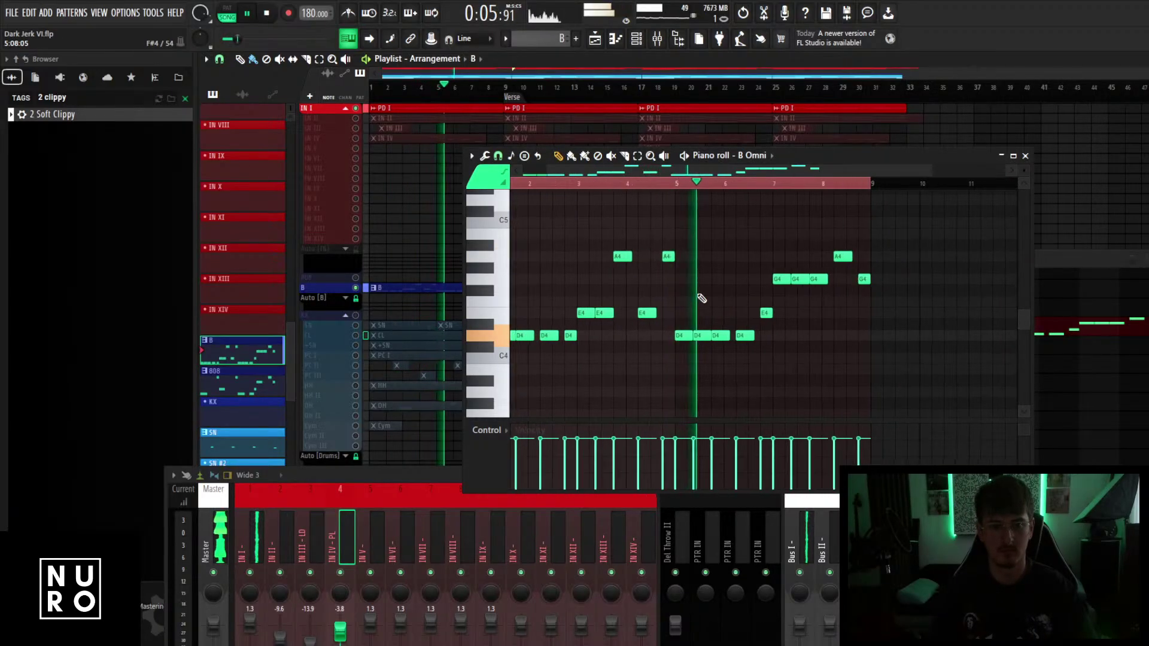
{"action": "scroll", "coordinate": [702, 298], "scroll_direction": "down", "scroll_amount": 2}
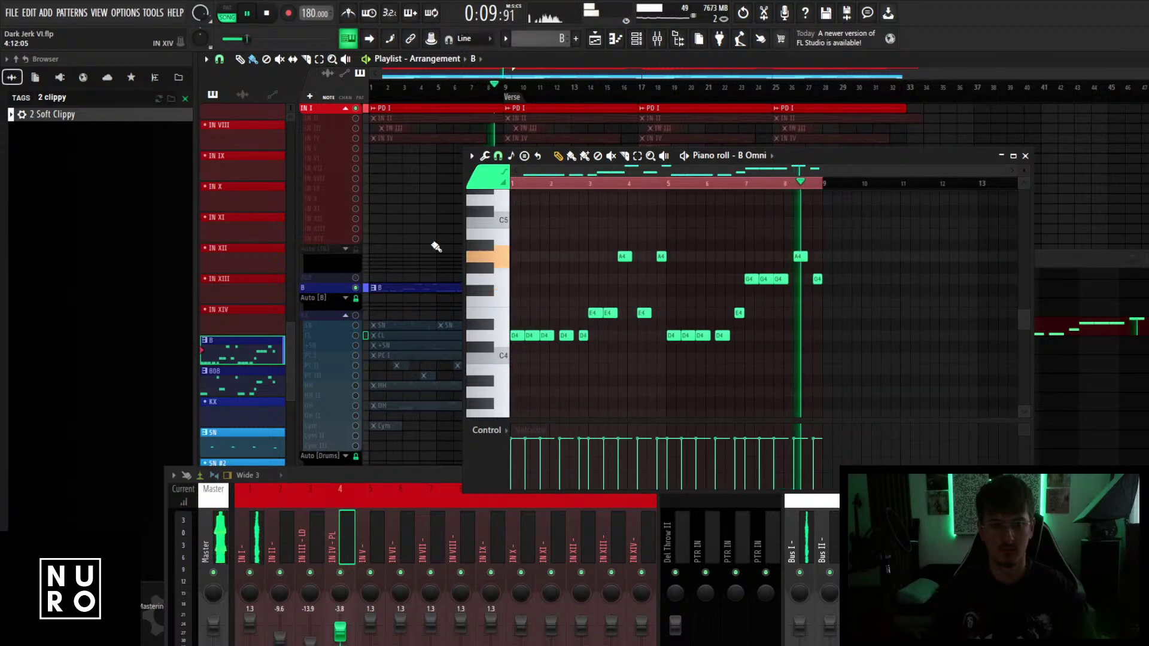
{"action": "scroll", "coordinate": [437, 247], "scroll_direction": "down", "scroll_amount": 4}
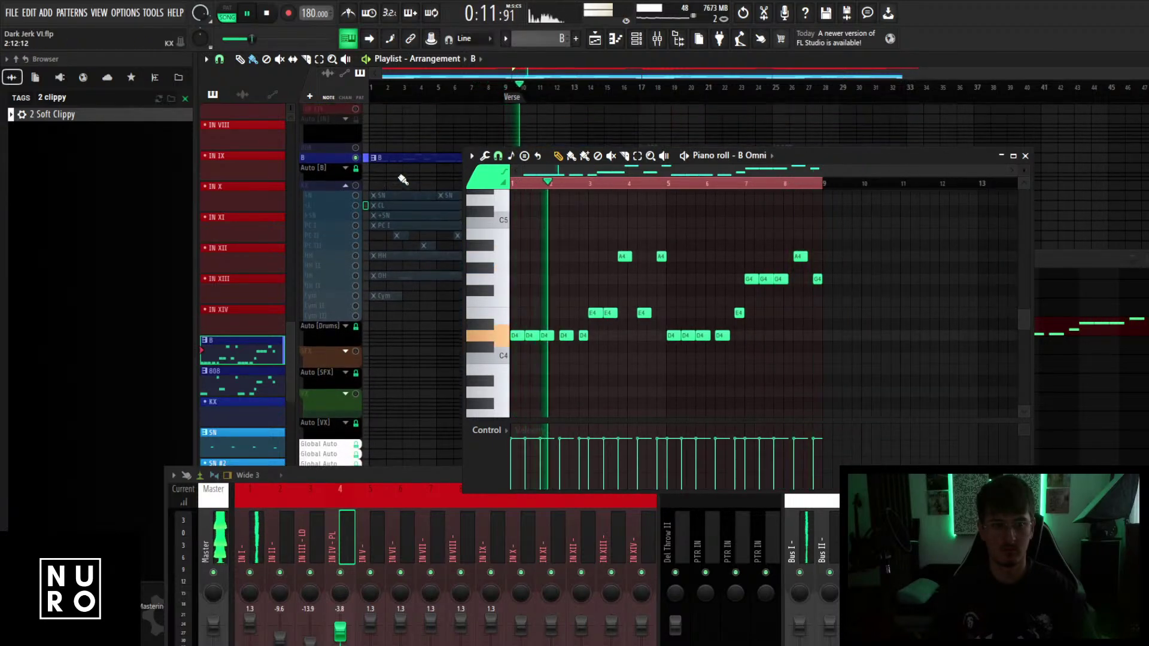
Unmute all the playlist tracks and play the full arrangement from the start.
{"action": "scroll", "coordinate": [402, 180], "scroll_direction": "up", "scroll_amount": 4}
{"action": "key", "text": "space"}
{"action": "left_click", "coordinate": [356, 119], "text": "ctrl"}
{"action": "key", "text": "space"}
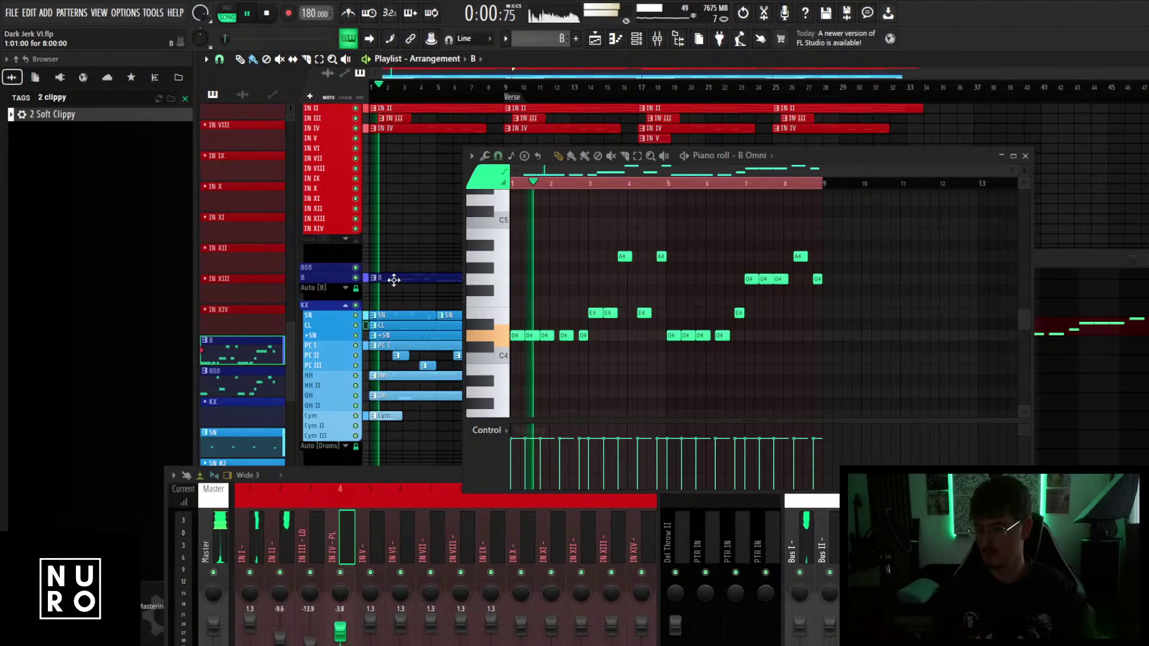
Lower the A4 note late in bar 3 of the B pattern to E4 and audition the line in the full mix.
{"action": "scroll", "coordinate": [587, 390], "scroll_direction": "up", "scroll_amount": 3}
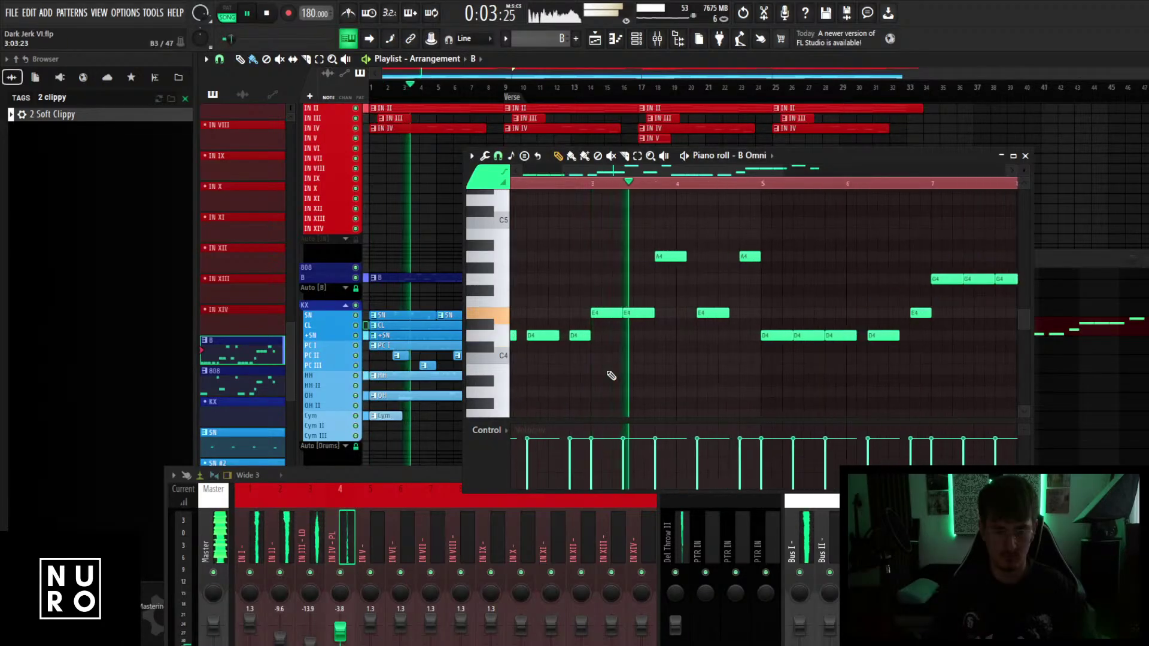
{"action": "scroll", "coordinate": [638, 365], "scroll_direction": "down", "scroll_amount": 1}
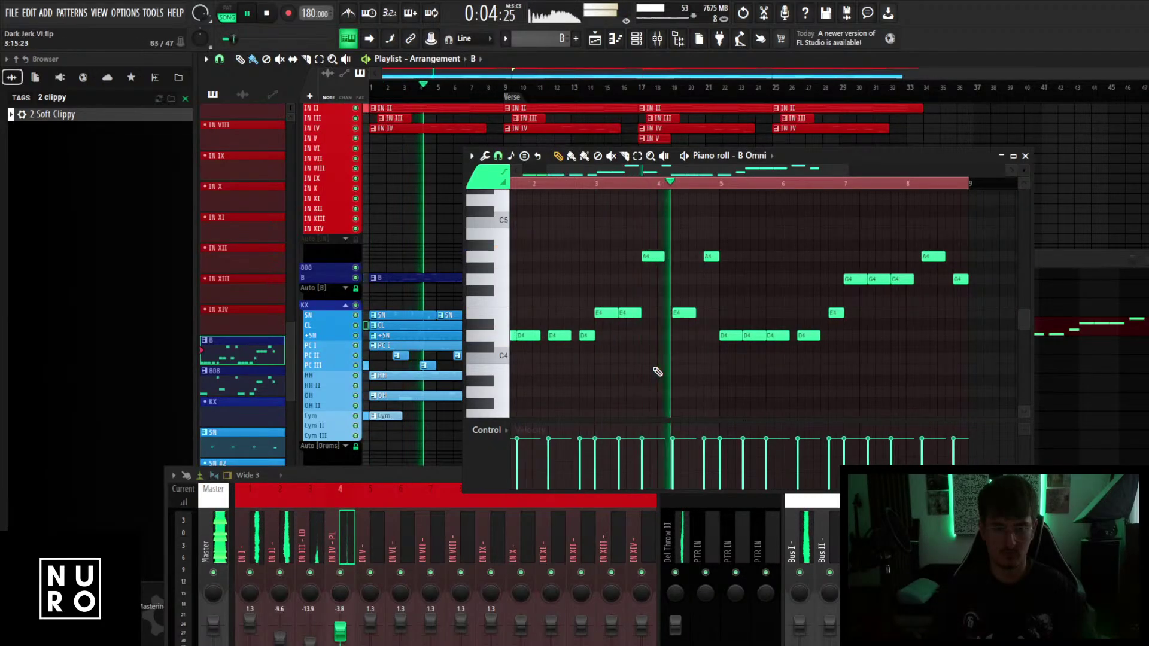
{"action": "key", "text": "space"}
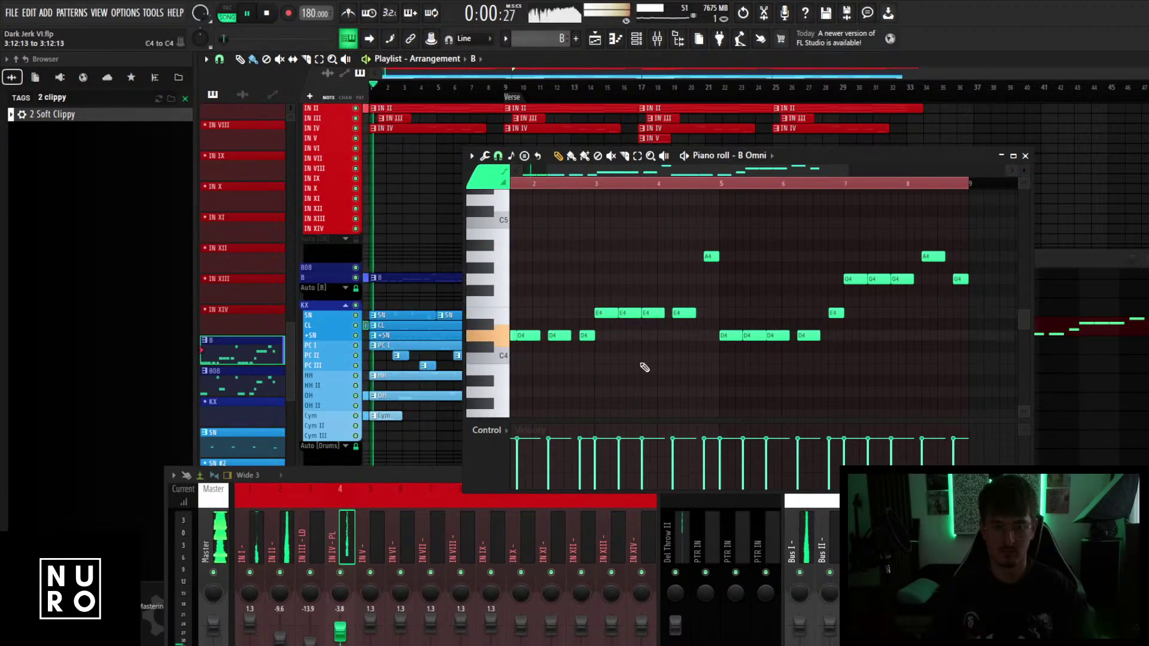
{"action": "scroll", "coordinate": [645, 368], "scroll_direction": "down", "scroll_amount": 2}
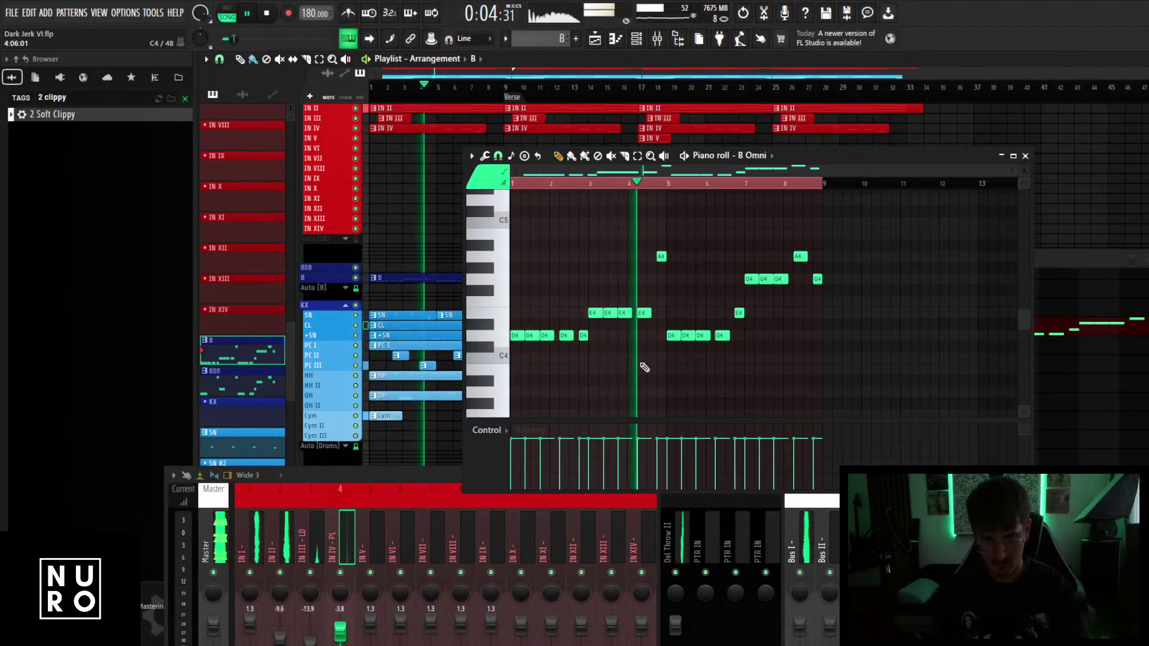
{"action": "scroll", "coordinate": [662, 359], "scroll_direction": "up", "scroll_amount": 2}
{"action": "scroll", "coordinate": [662, 359], "scroll_direction": "down", "scroll_amount": 2}
{"action": "scroll", "coordinate": [698, 377], "scroll_direction": "up", "scroll_amount": 2}
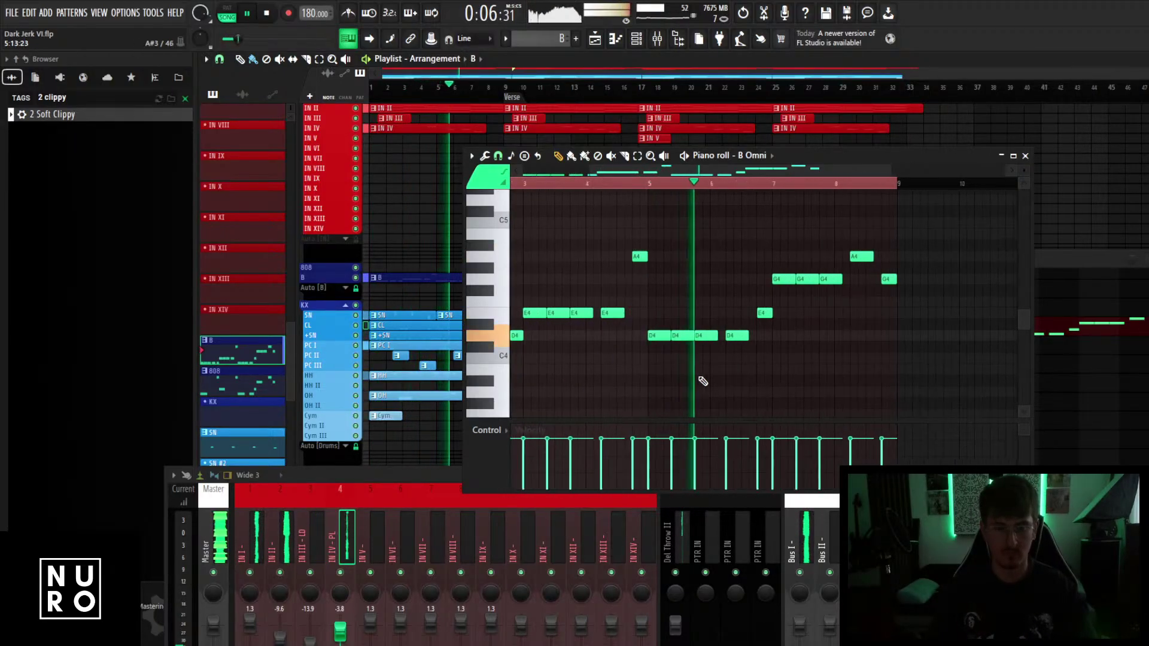
{"action": "scroll", "coordinate": [816, 360], "scroll_direction": "down", "scroll_amount": 1}
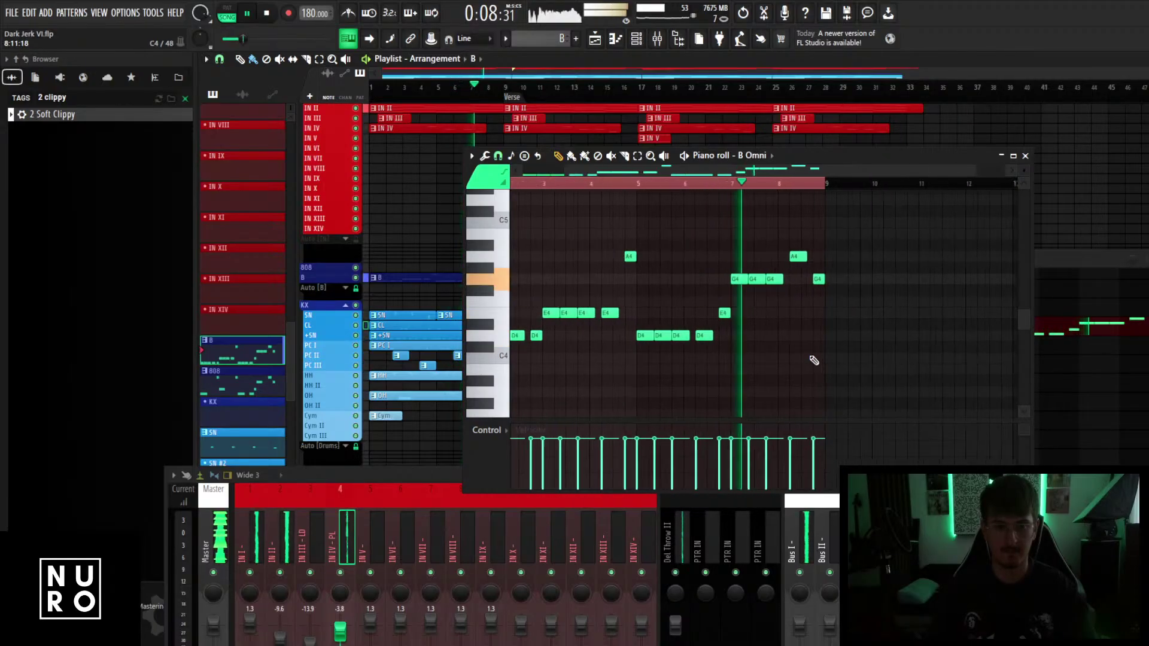
{"action": "scroll", "coordinate": [814, 361], "scroll_direction": "down", "scroll_amount": 1}
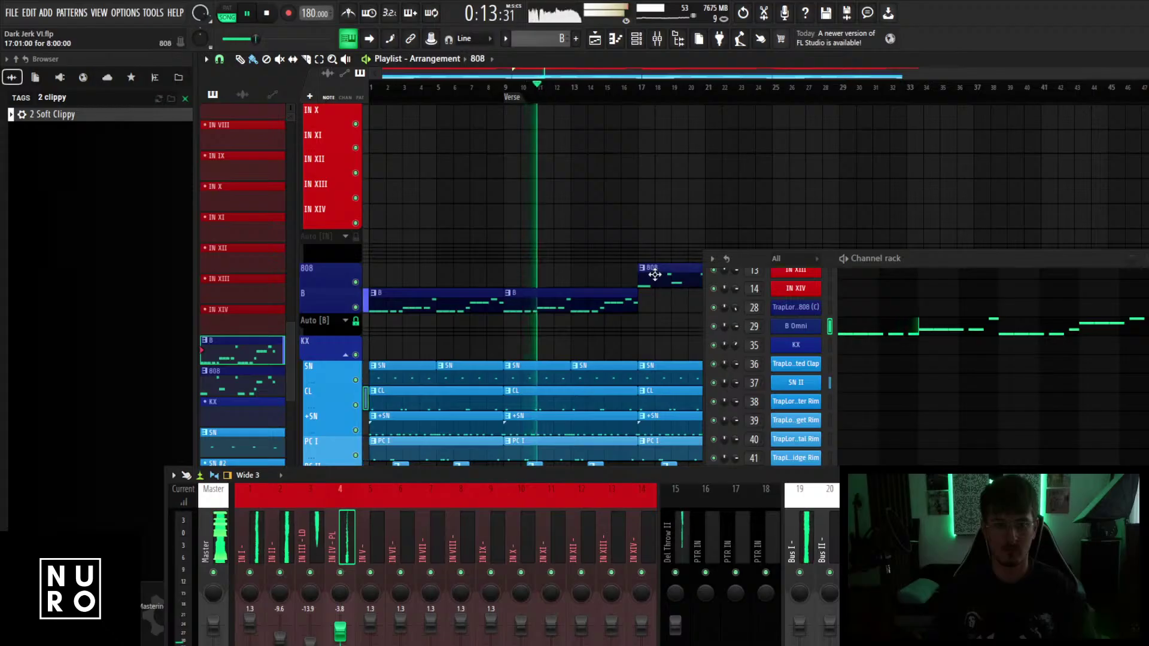
Select the 808 pattern from its clip at bar 17 and listen to the change from B to the 808.
{"action": "double_click", "coordinate": [655, 275]}
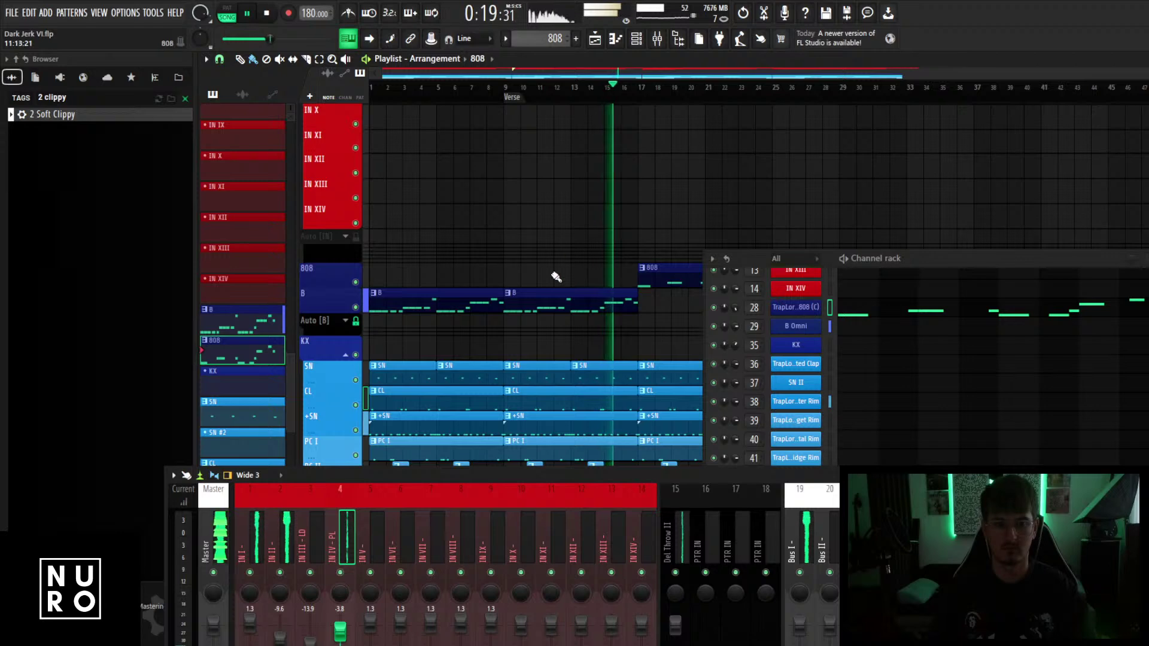
{"action": "scroll", "coordinate": [555, 283], "scroll_direction": "down", "scroll_amount": 3}
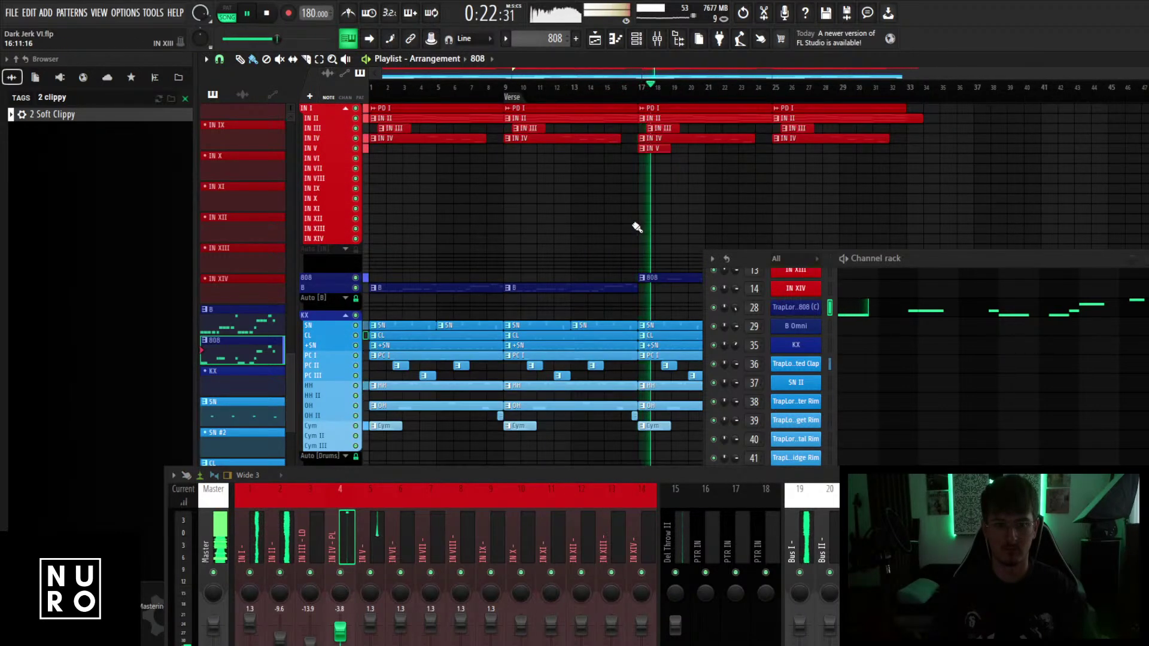
{"action": "scroll", "coordinate": [638, 283], "scroll_direction": "up", "scroll_amount": 2}
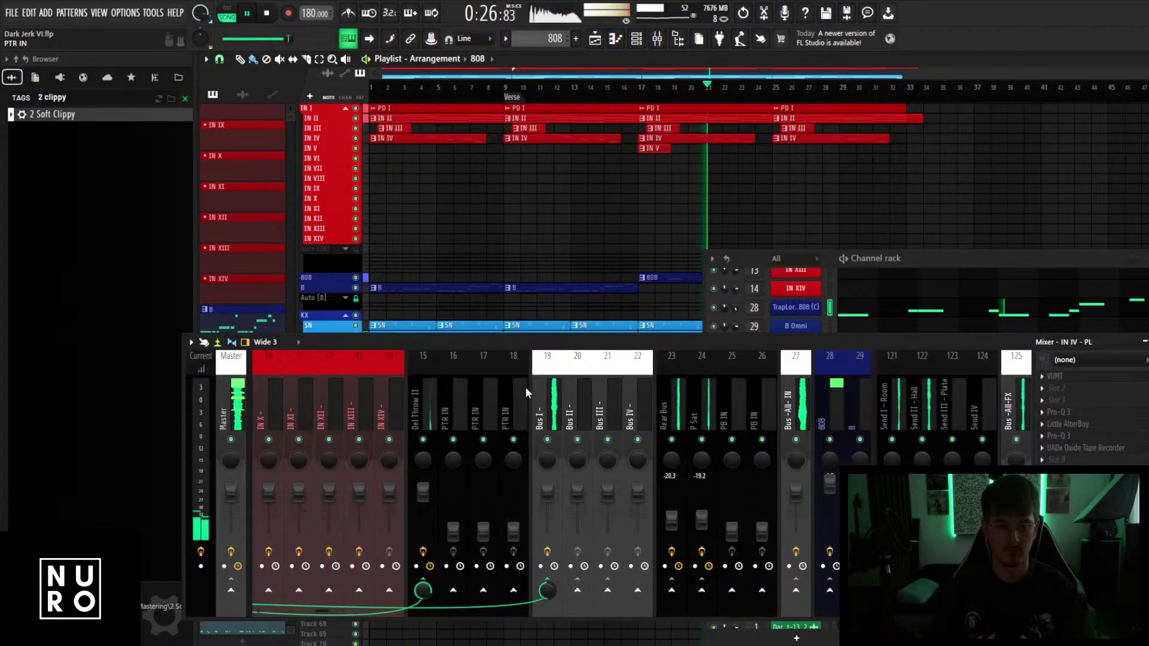
Lower the 808 mixer track's volume slightly while the 808 section plays.
{"action": "scroll", "coordinate": [526, 386], "scroll_direction": "down", "scroll_amount": 6}
{"action": "left_click_drag", "start_coordinate": [557, 481], "coordinate": [557, 486]}
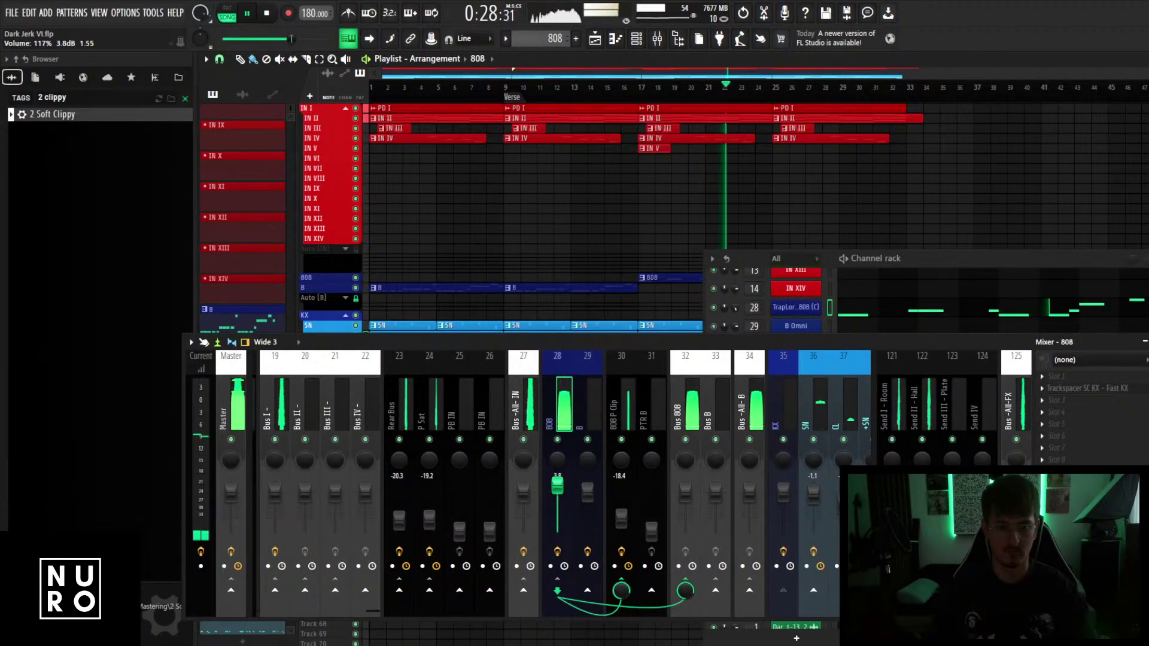
{"action": "scroll", "coordinate": [522, 392], "scroll_direction": "down", "scroll_amount": 5}
{"action": "scroll", "coordinate": [522, 393], "scroll_direction": "up", "scroll_amount": 5}
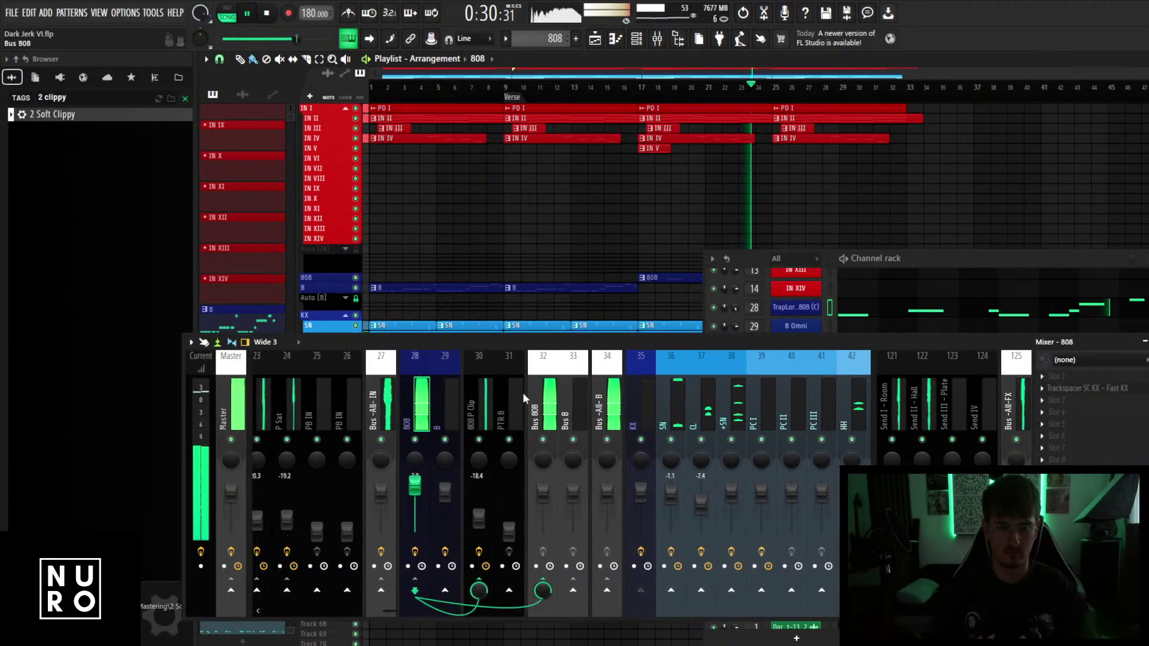
{"action": "left_click_drag", "start_coordinate": [561, 485], "coordinate": [562, 488]}
Open the ProQ Balance EQ on the Master track and load a Pro-Q 3 in effect slot 4 of the 808 track.
{"action": "left_click", "coordinate": [236, 406]}
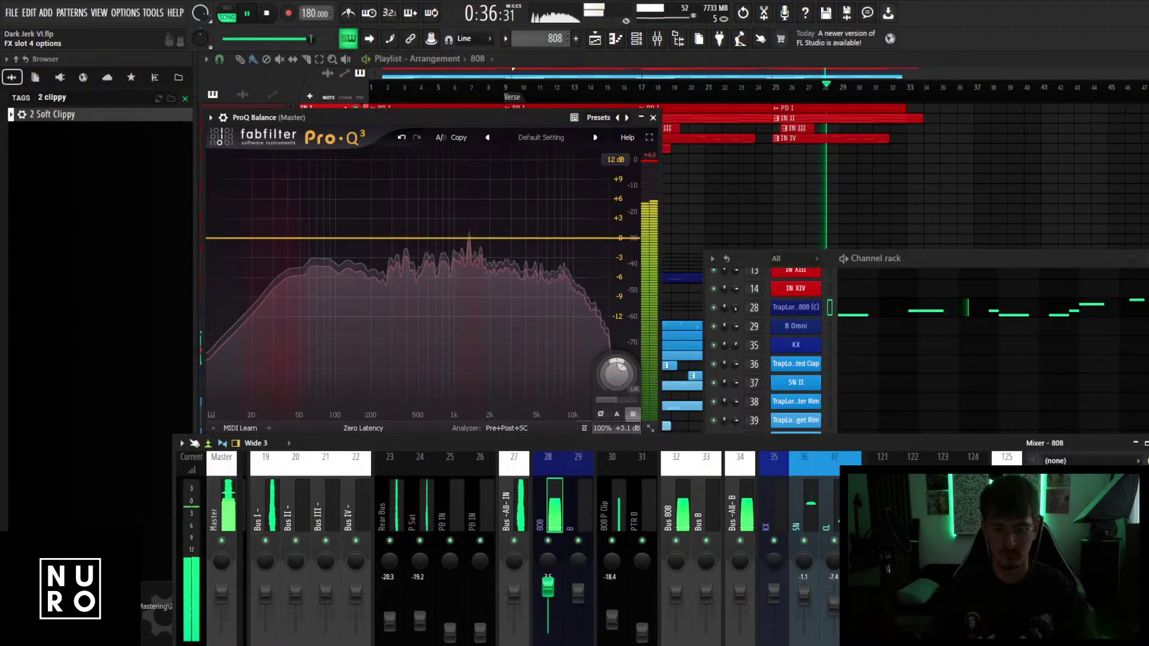
{"action": "left_click", "coordinate": [1038, 539]}
{"action": "left_click", "coordinate": [611, 85]}
{"action": "left_click_drag", "start_coordinate": [578, 443], "coordinate": [572, 482]}
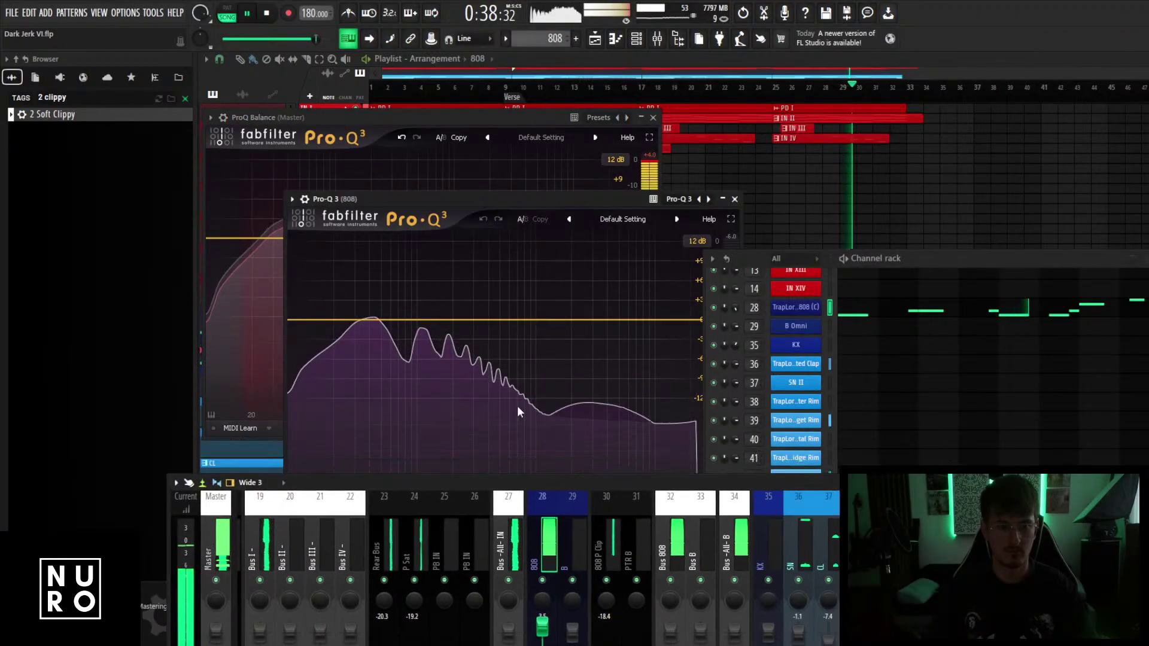
Add a low shelf cut at about 92 Hz and −2.4 dB to the 808's Pro-Q 3, set it to Natural Phase, and close both EQs.
{"action": "left_click_drag", "start_coordinate": [371, 320], "coordinate": [412, 332]}
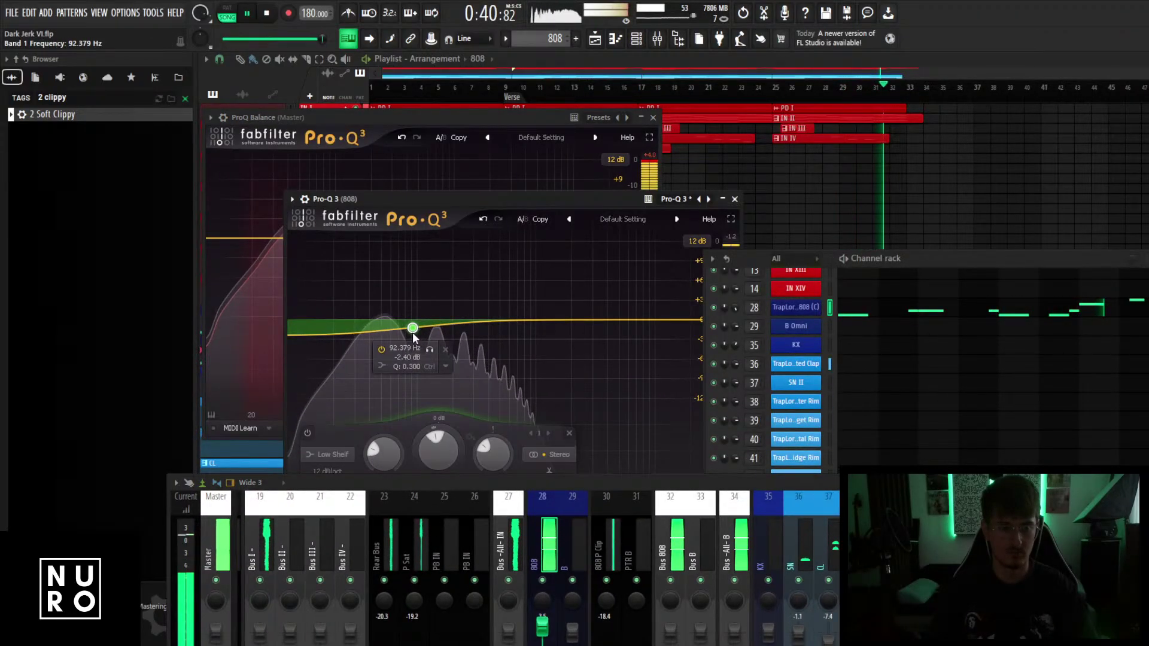
{"action": "left_click_drag", "start_coordinate": [439, 482], "coordinate": [432, 565]}
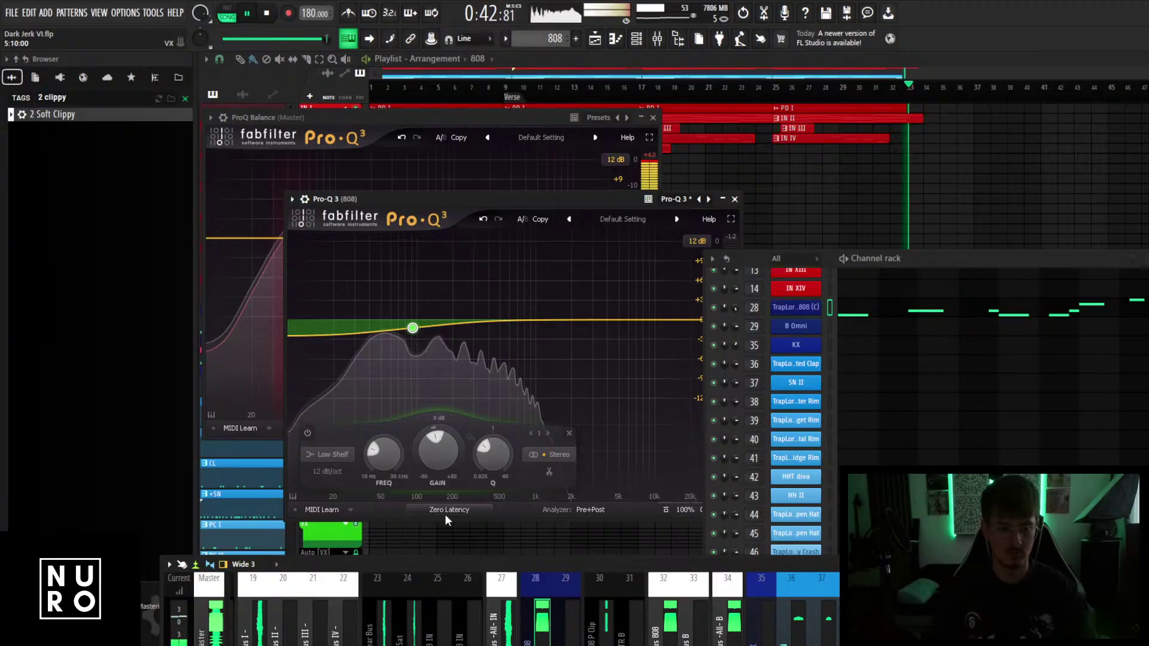
{"action": "left_click", "coordinate": [448, 511]}
{"action": "left_click", "coordinate": [450, 538]}
{"action": "key", "text": "space"}
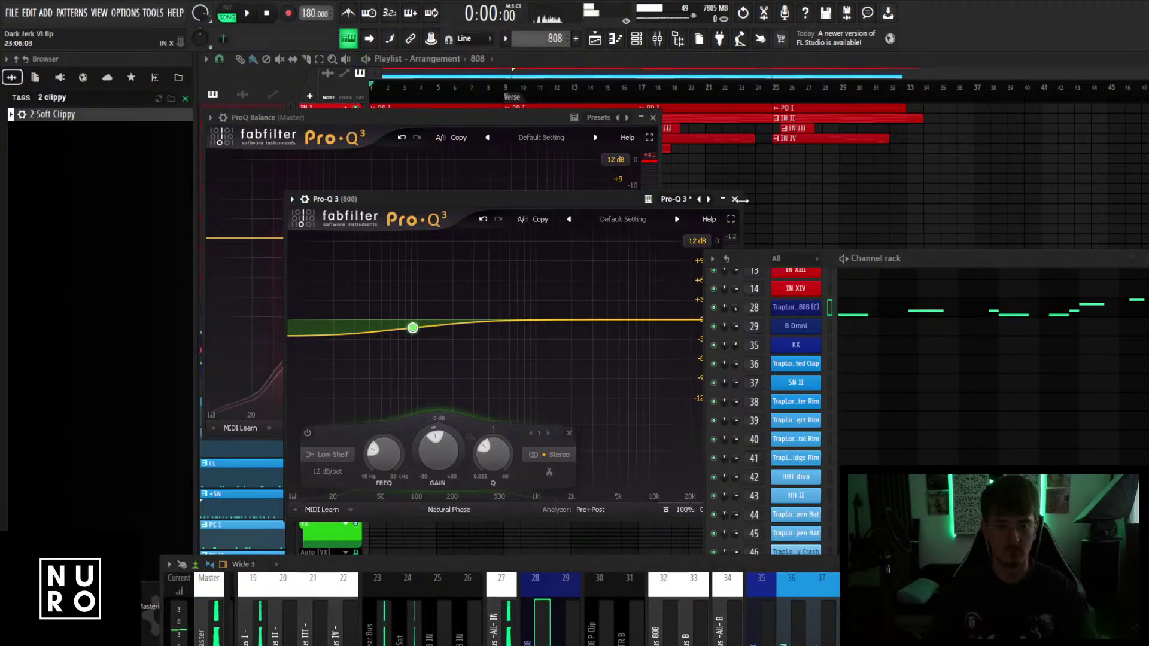
{"action": "left_click", "coordinate": [735, 199]}
{"action": "left_click", "coordinate": [653, 118]}
Play the song from the start and examine the B pattern's bass notes in the piano roll.
{"action": "key", "text": "space"}
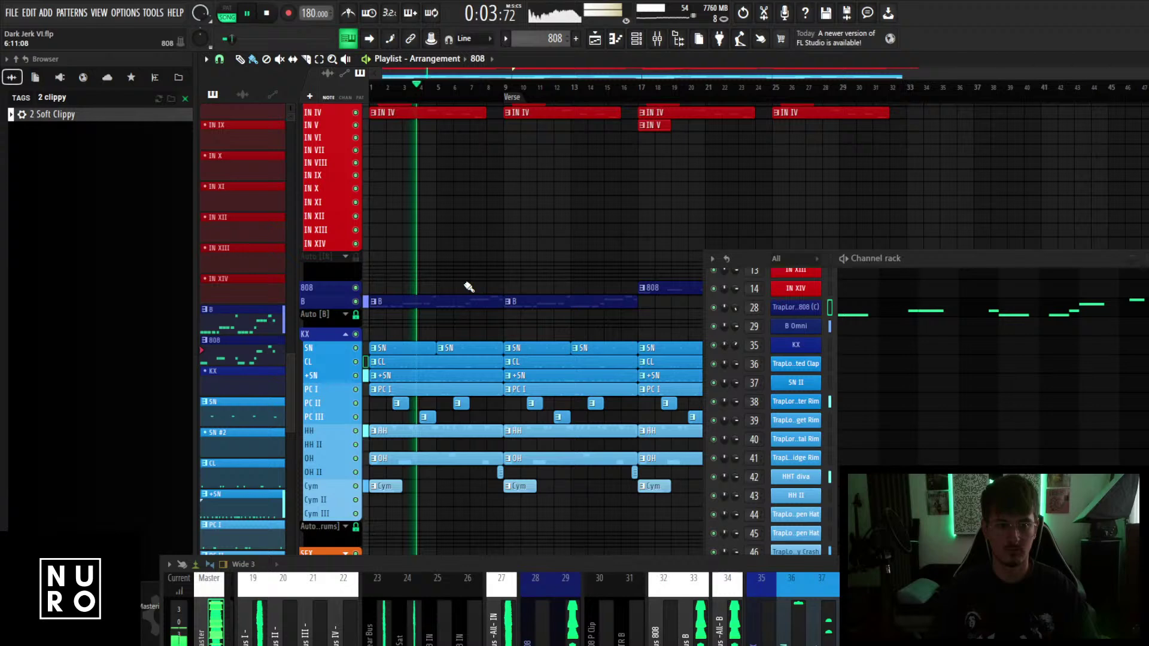
{"action": "scroll", "coordinate": [462, 257], "scroll_direction": "up", "scroll_amount": 3}
{"action": "left_click_drag", "start_coordinate": [551, 562], "coordinate": [600, 463]}
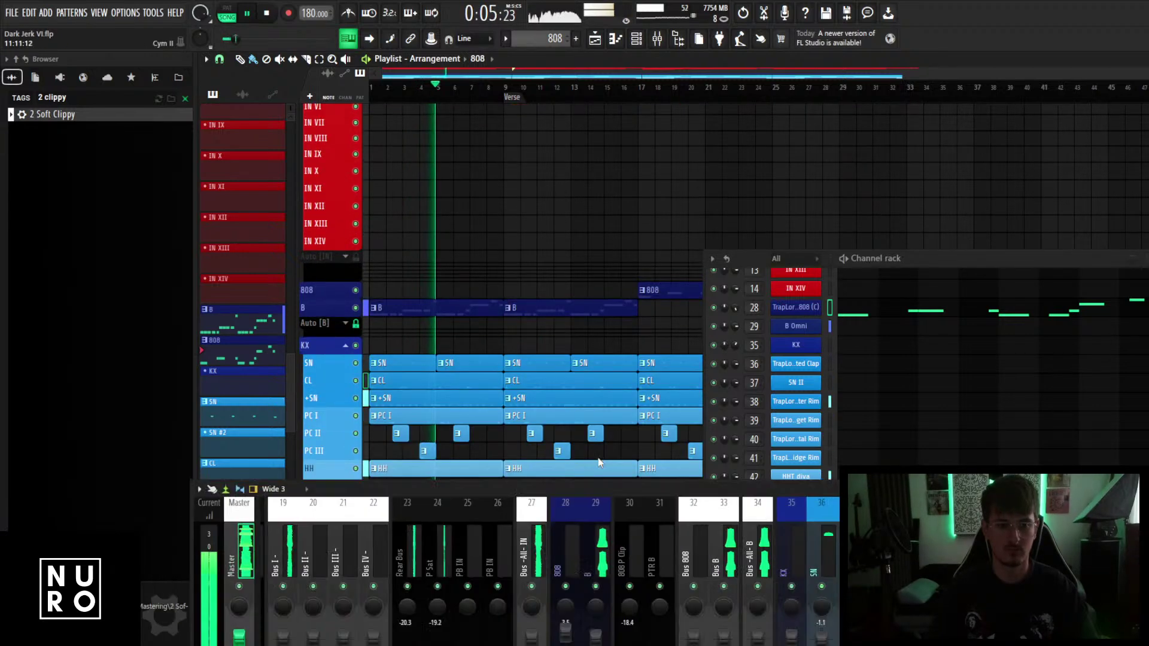
{"action": "left_click", "coordinate": [602, 475]}
{"action": "double_click", "coordinate": [418, 308]}
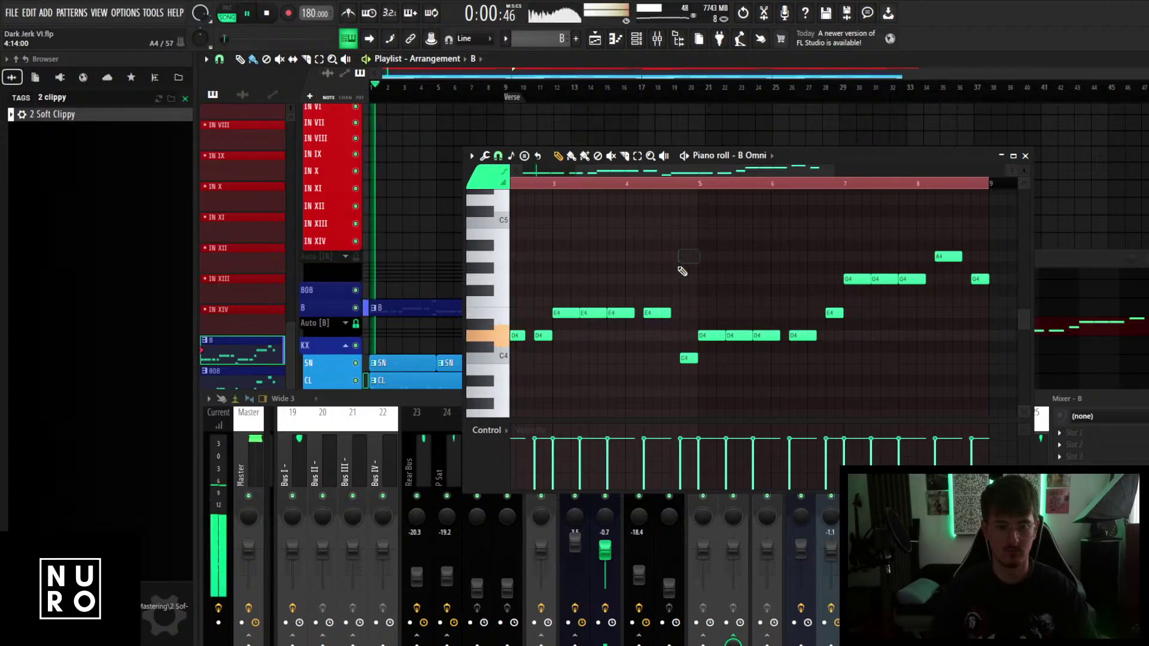
{"action": "scroll", "coordinate": [682, 271], "scroll_direction": "down", "scroll_amount": 2}
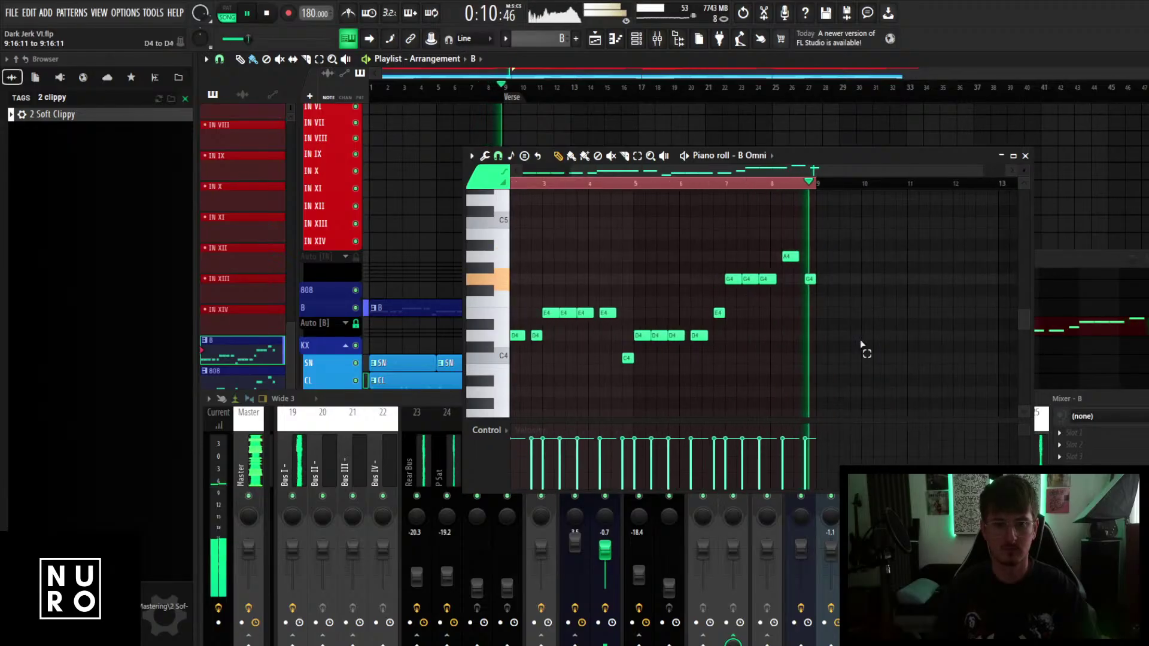
{"action": "left_click", "coordinate": [1025, 155]}
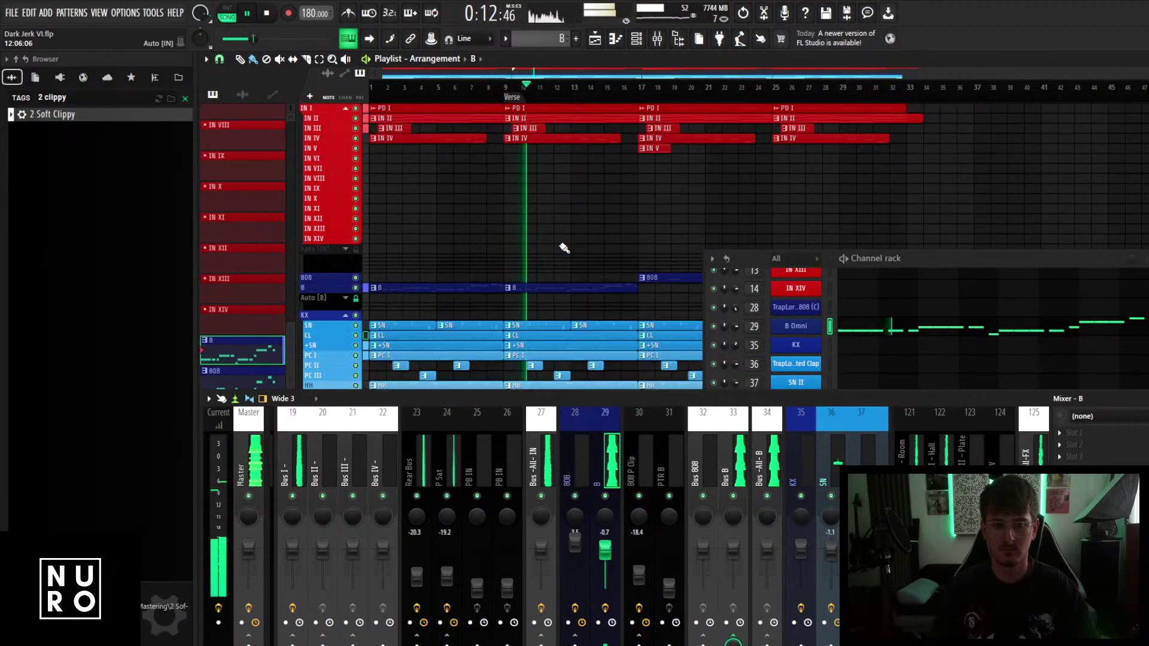
Listen on through the verse and review how the B and 808 clips meet at bar 17 of the playlist.
{"action": "scroll", "coordinate": [567, 244], "scroll_direction": "up", "scroll_amount": 2}
{"action": "scroll", "coordinate": [573, 239], "scroll_direction": "up", "scroll_amount": 2}
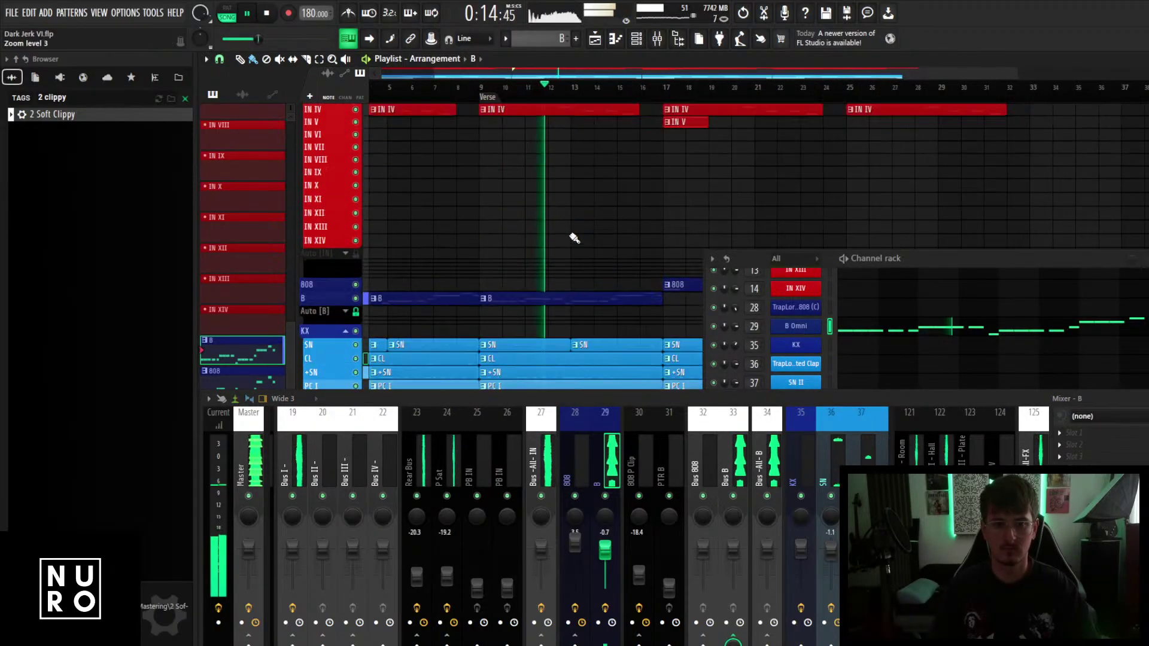
{"action": "scroll", "coordinate": [575, 238], "scroll_direction": "down", "scroll_amount": 2}
{"action": "left_click_drag", "start_coordinate": [660, 397], "coordinate": [643, 459]}
{"action": "scroll", "coordinate": [628, 304], "scroll_direction": "up", "scroll_amount": 2}
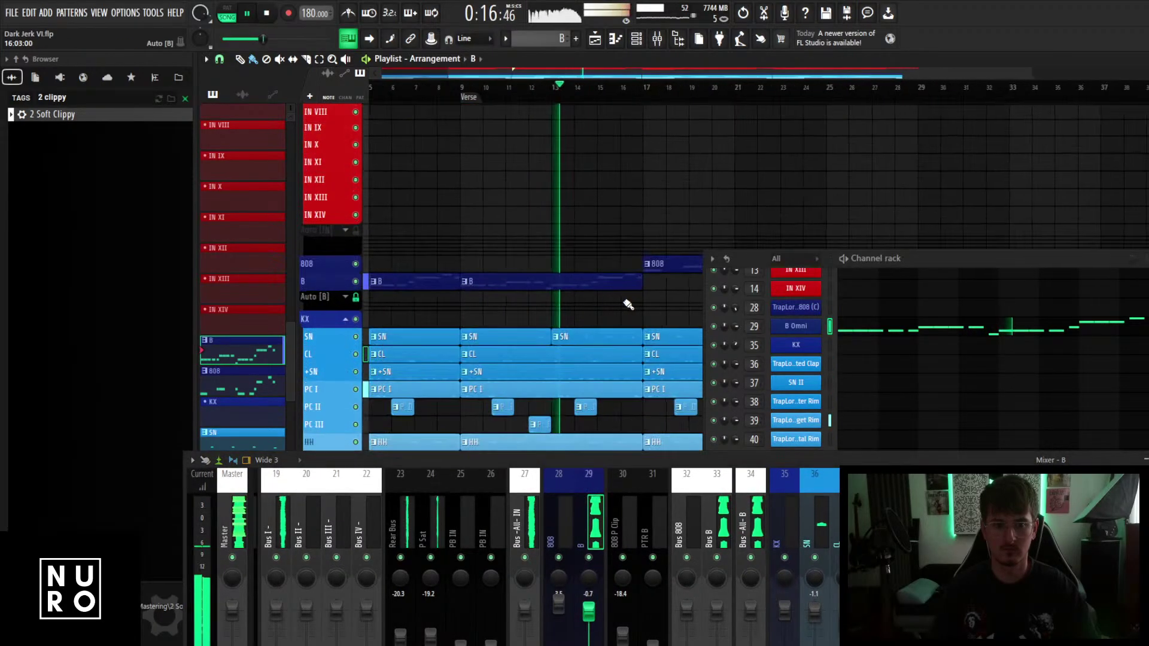
{"action": "scroll", "coordinate": [628, 305], "scroll_direction": "down", "scroll_amount": 3}
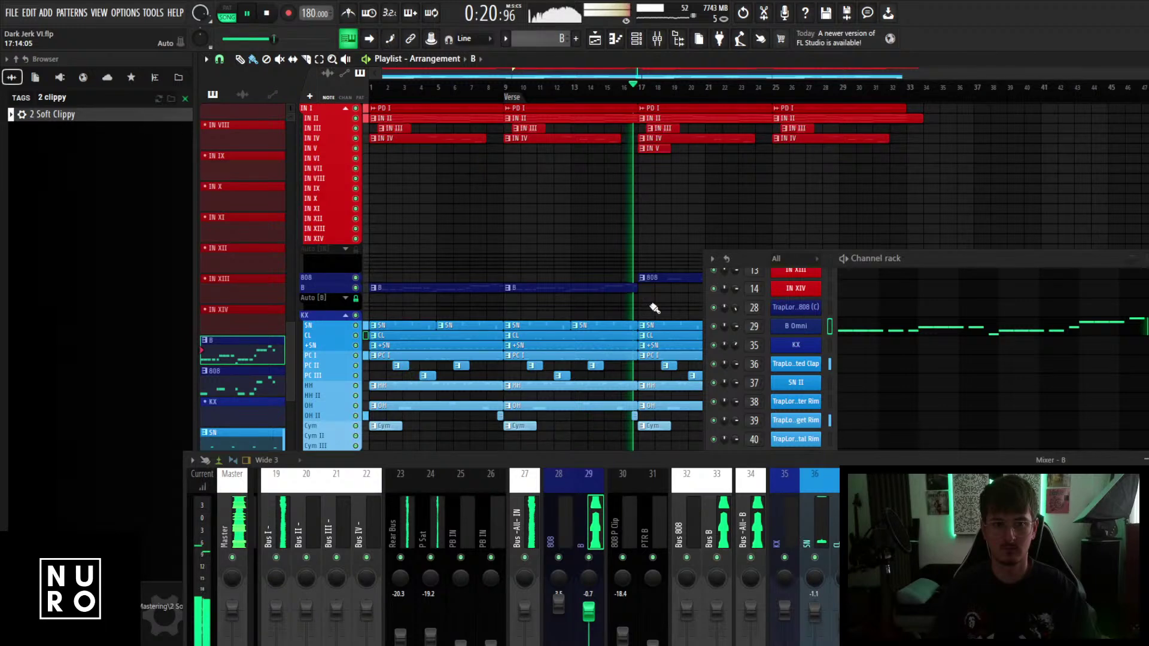
{"action": "scroll", "coordinate": [719, 195], "scroll_direction": "up", "scroll_amount": 3}
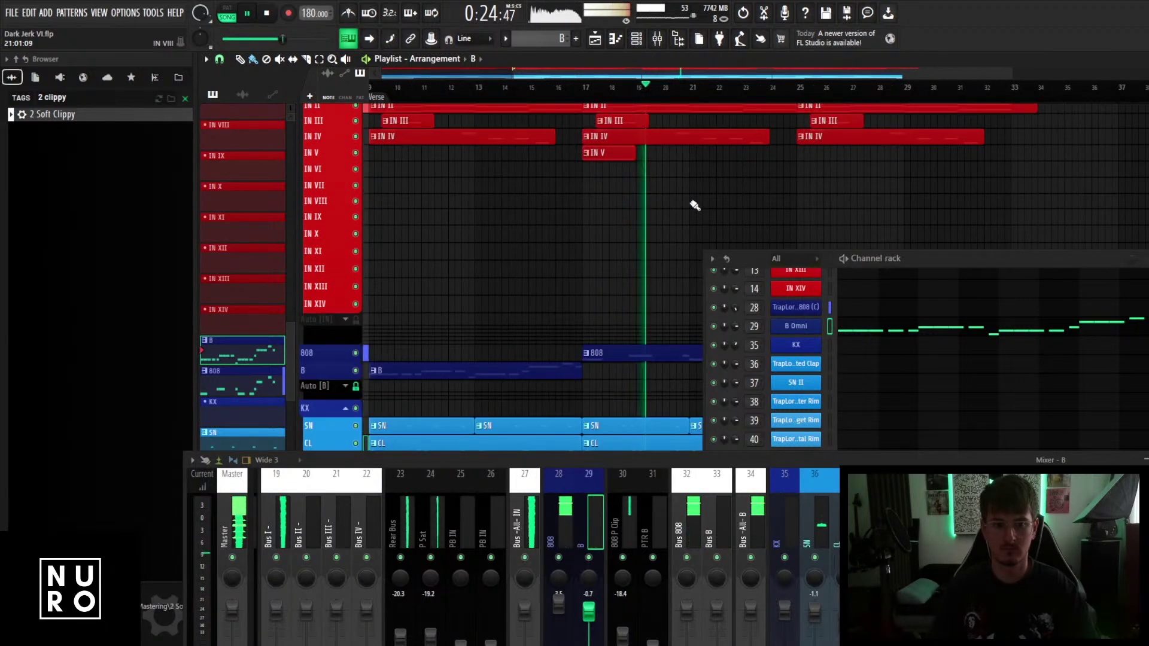
{"action": "scroll", "coordinate": [693, 207], "scroll_direction": "down", "scroll_amount": 3}
{"action": "scroll", "coordinate": [662, 271], "scroll_direction": "up", "scroll_amount": 4}
Delete the short E5 note just before bar 3 in the 808 pattern and check the line during playback.
{"action": "key", "text": "space"}
{"action": "double_click", "coordinate": [659, 411]}
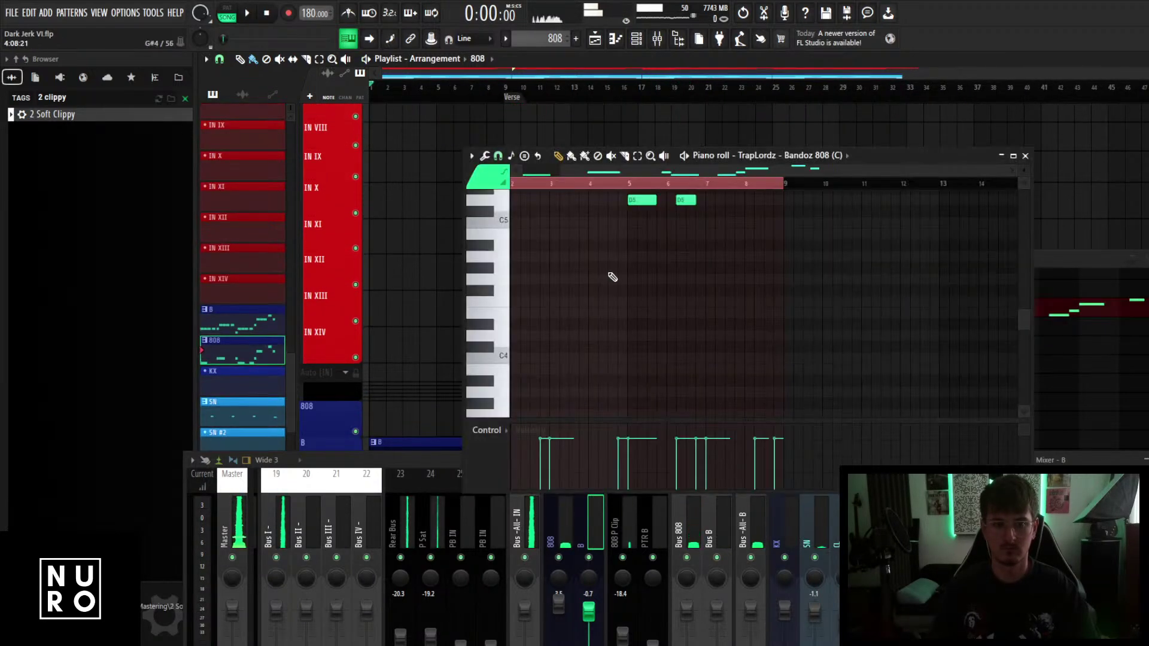
{"action": "scroll", "coordinate": [613, 276], "scroll_direction": "up", "scroll_amount": 3}
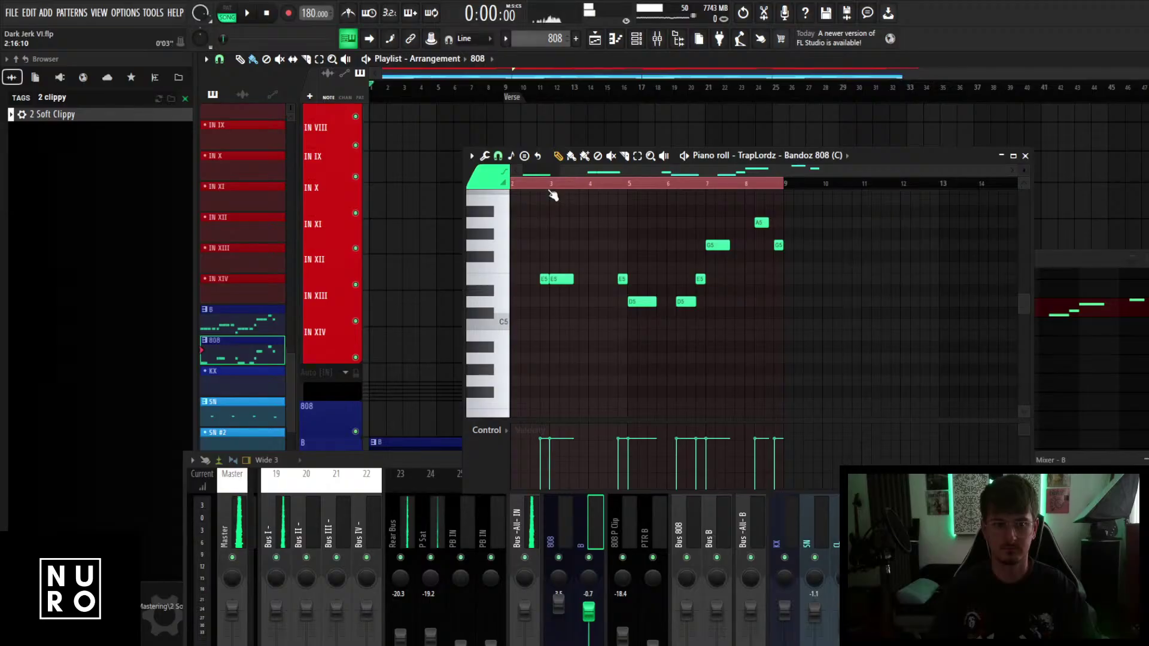
{"action": "key", "text": "space"}
{"action": "scroll", "coordinate": [553, 195], "scroll_direction": "up", "scroll_amount": 2}
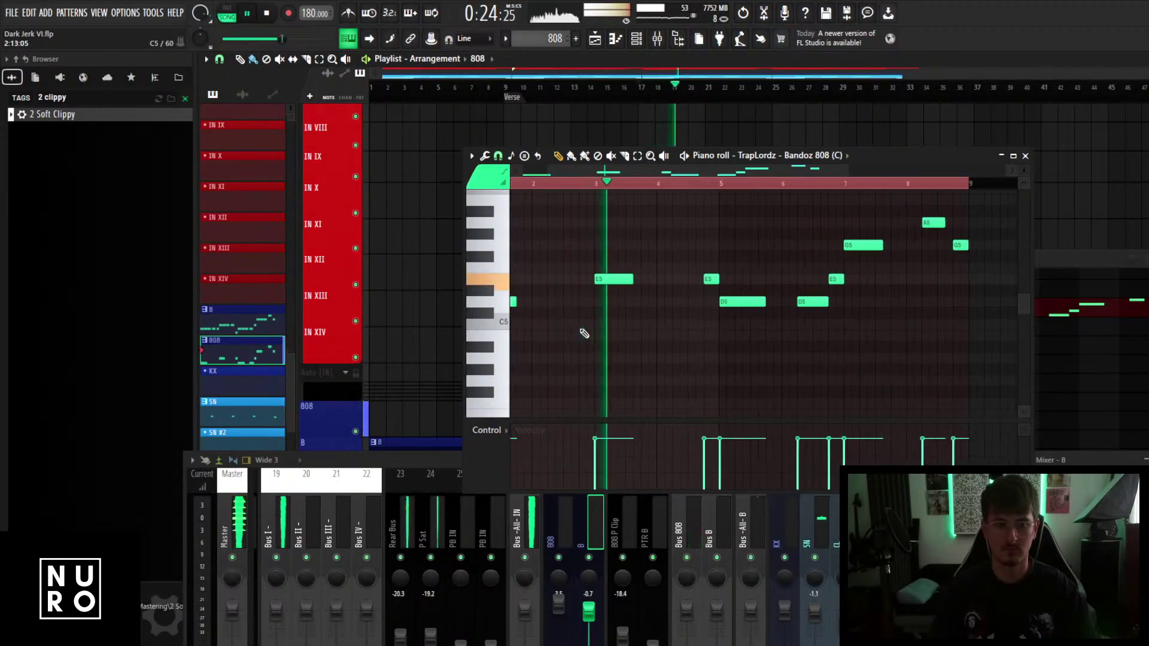
{"action": "scroll", "coordinate": [598, 335], "scroll_direction": "down", "scroll_amount": 2}
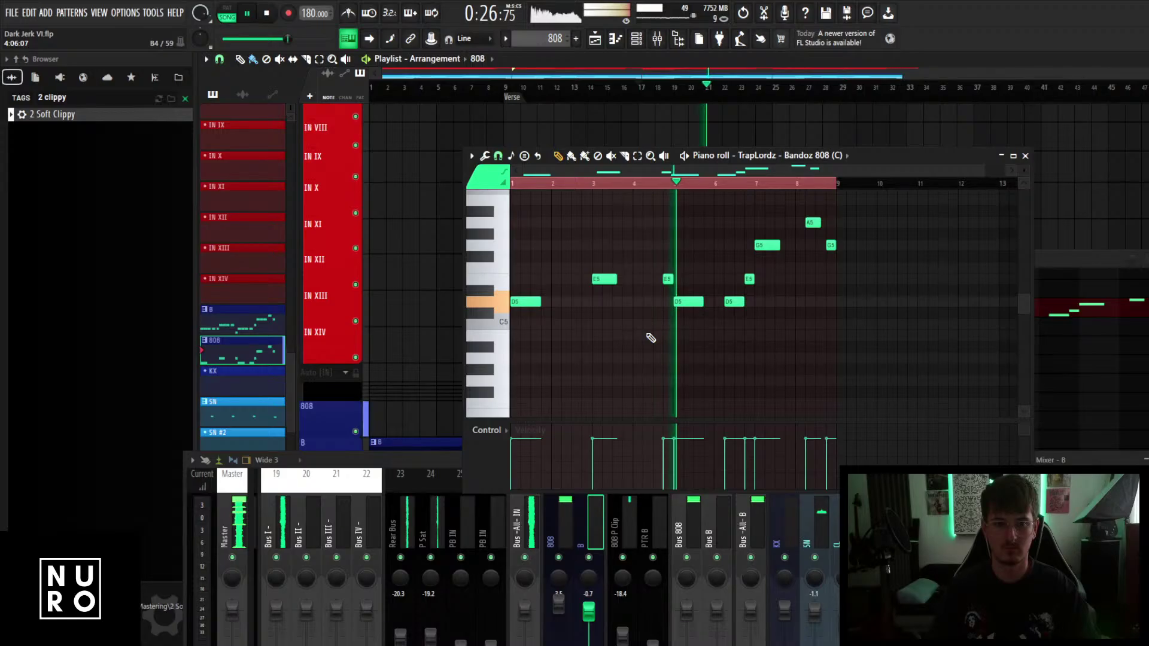
{"action": "left_click", "coordinate": [1027, 157]}
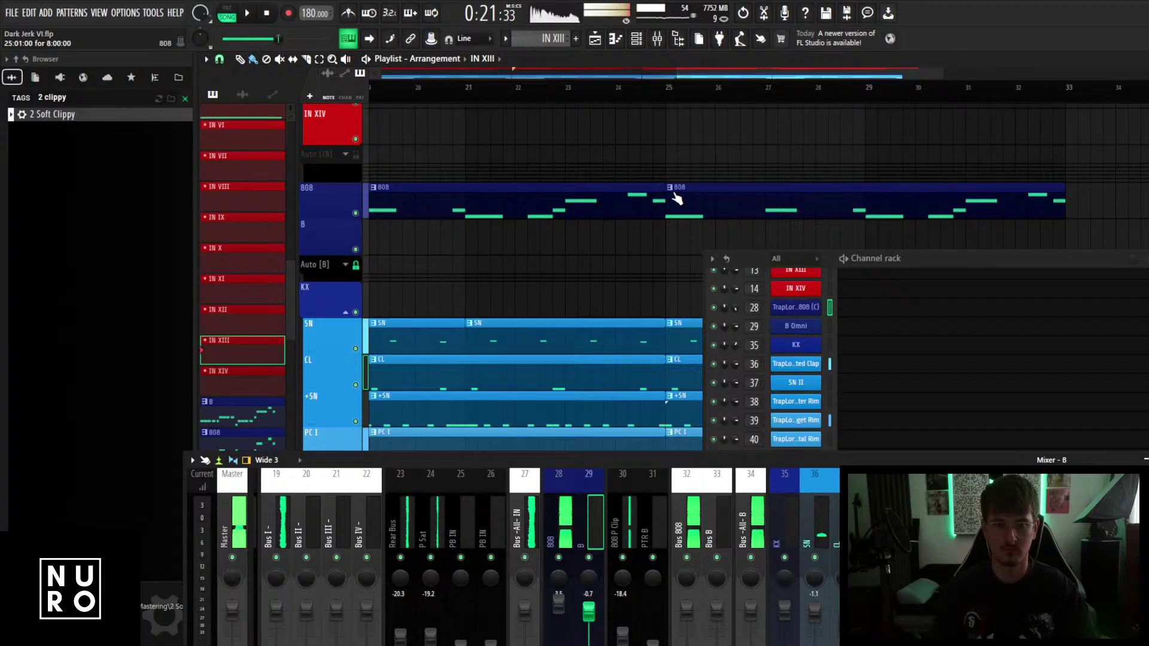
Make the 808 clip at bar 25 a unique pattern and set the playback position to bar 25.
{"action": "left_click", "coordinate": [671, 188]}
{"action": "left_click", "coordinate": [687, 294]}
{"action": "left_click", "coordinate": [667, 90]}
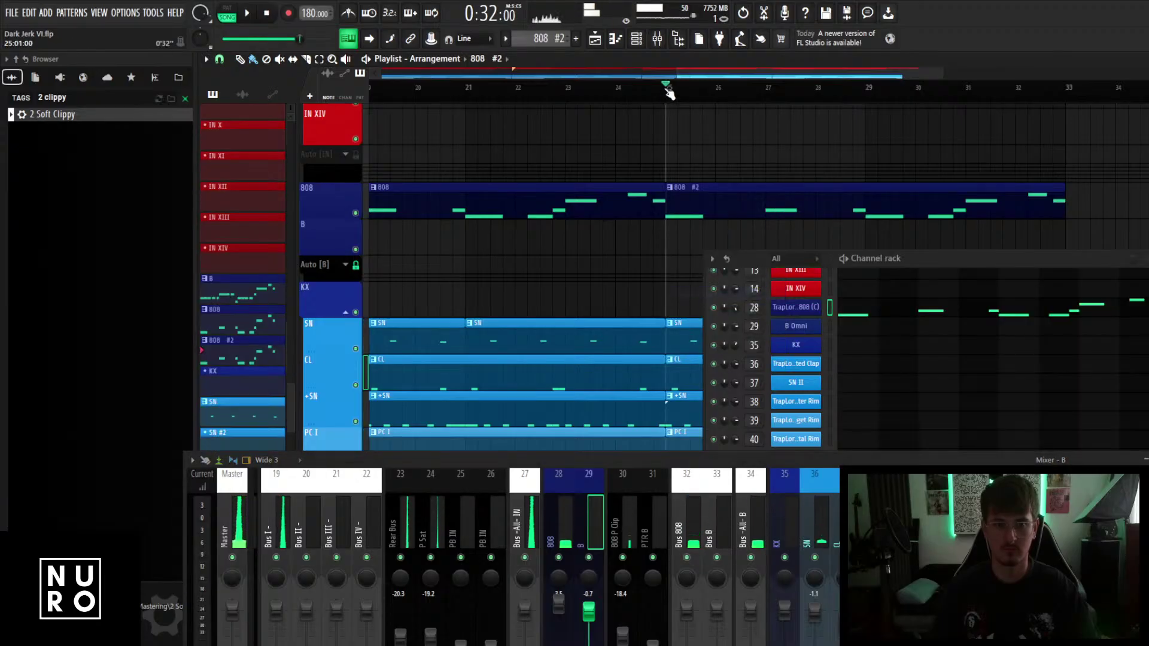
In the 808 #2 pattern, replace the E5 at bar 3 with three consecutive E5 notes and delete the short E5 before bar 5.
{"action": "key", "text": "space"}
{"action": "double_click", "coordinate": [693, 192]}
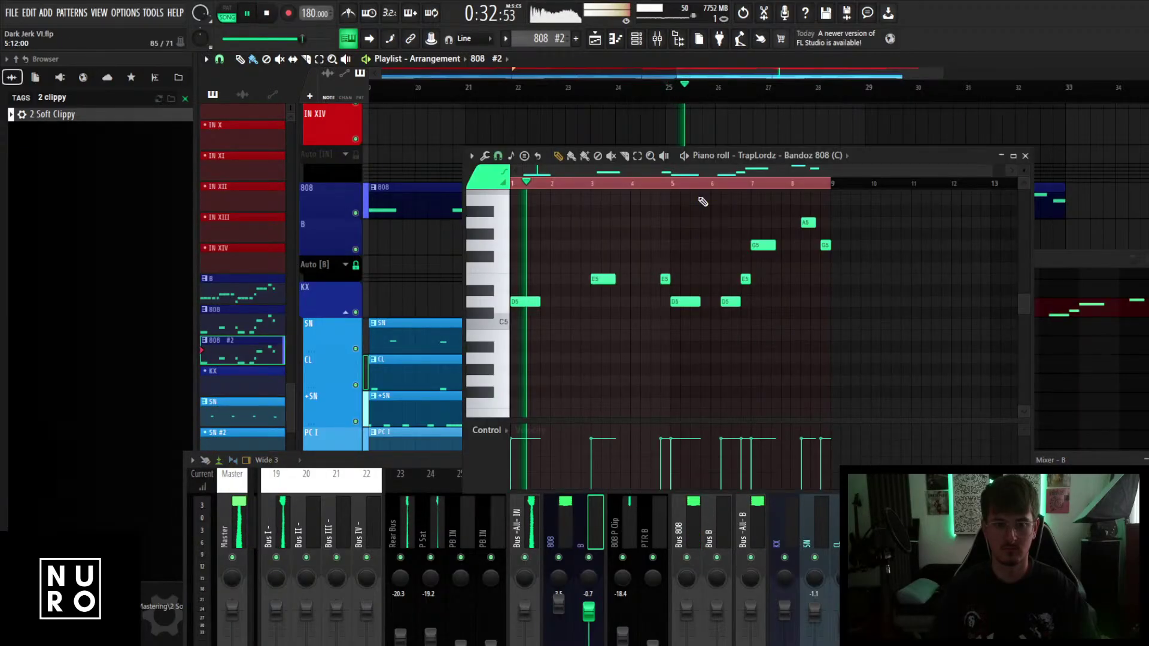
{"action": "scroll", "coordinate": [633, 281], "scroll_direction": "up", "scroll_amount": 2}
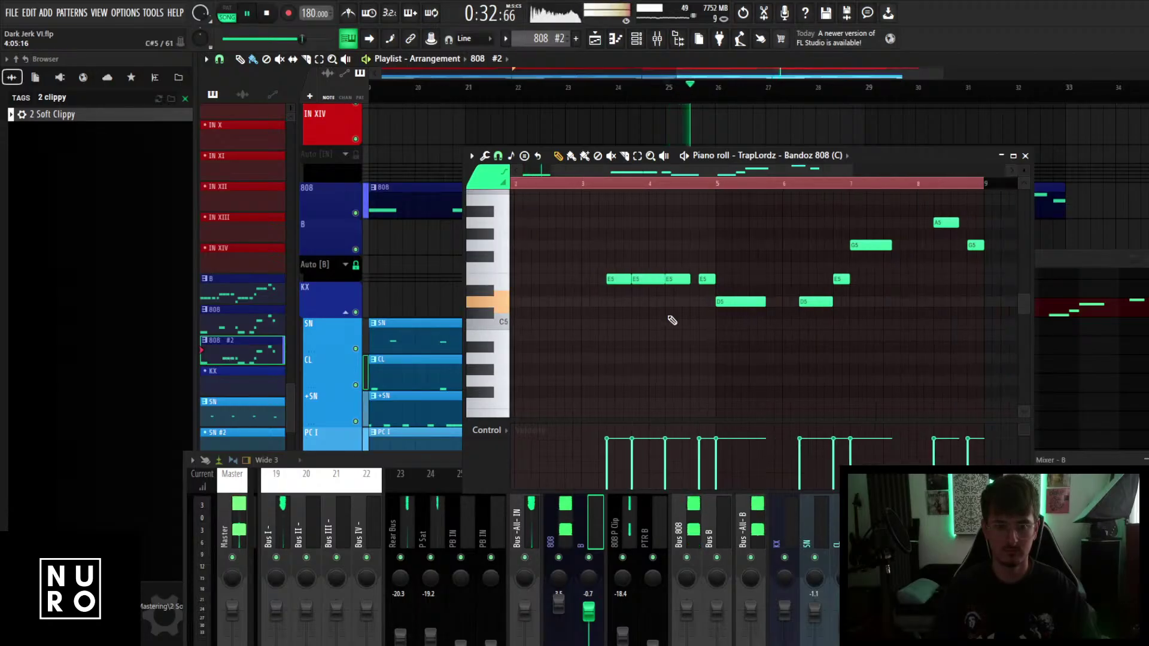
{"action": "scroll", "coordinate": [689, 291], "scroll_direction": "down", "scroll_amount": 2}
{"action": "scroll", "coordinate": [678, 351], "scroll_direction": "up", "scroll_amount": 2}
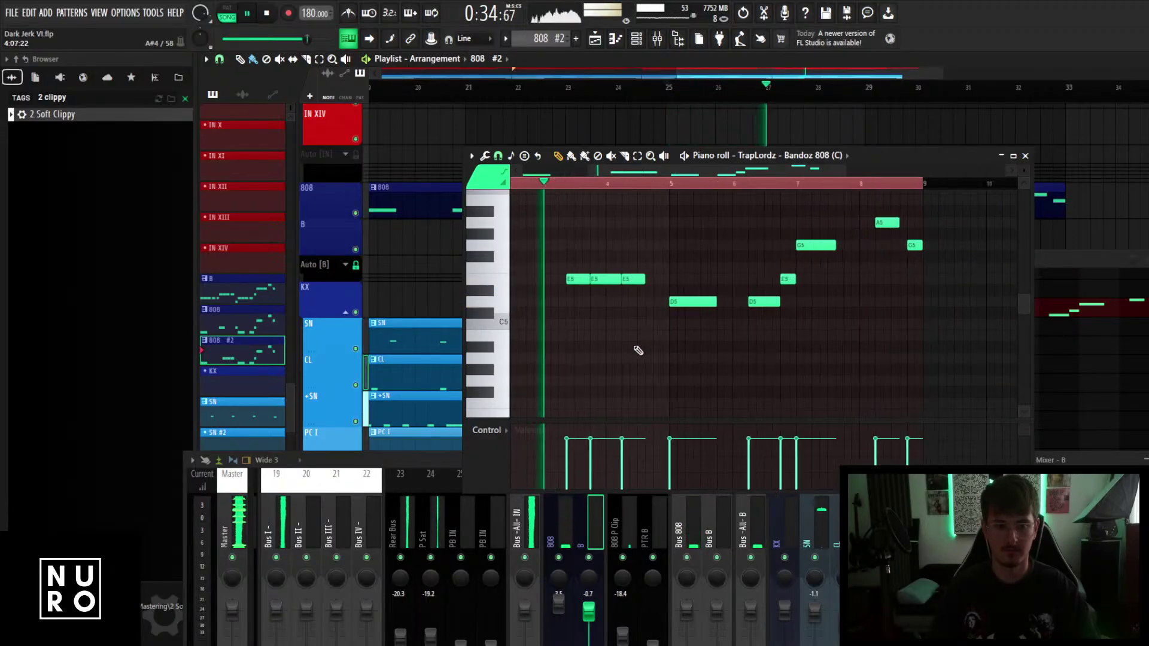
{"action": "scroll", "coordinate": [636, 351], "scroll_direction": "down", "scroll_amount": 3}
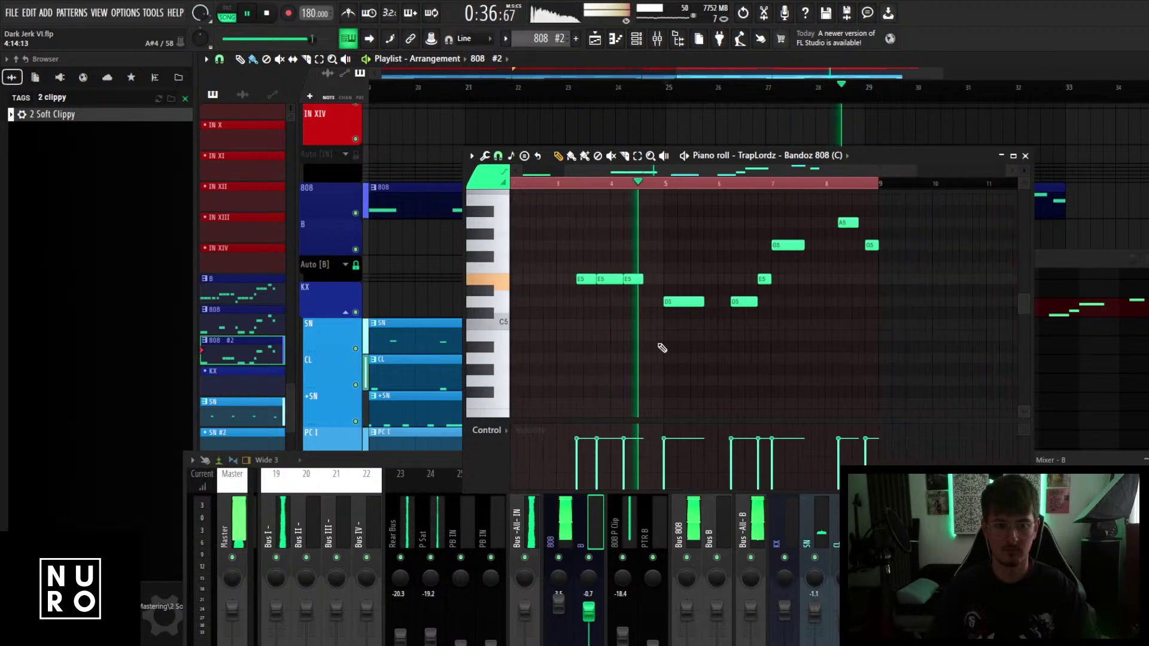
Delete the D5 note after bar 6 in the 808 #2 pattern and turn the G5 at bar 7 into three consecutive G5 notes.
{"action": "scroll", "coordinate": [720, 353], "scroll_direction": "up", "scroll_amount": 2}
{"action": "right_click", "coordinate": [763, 303]}
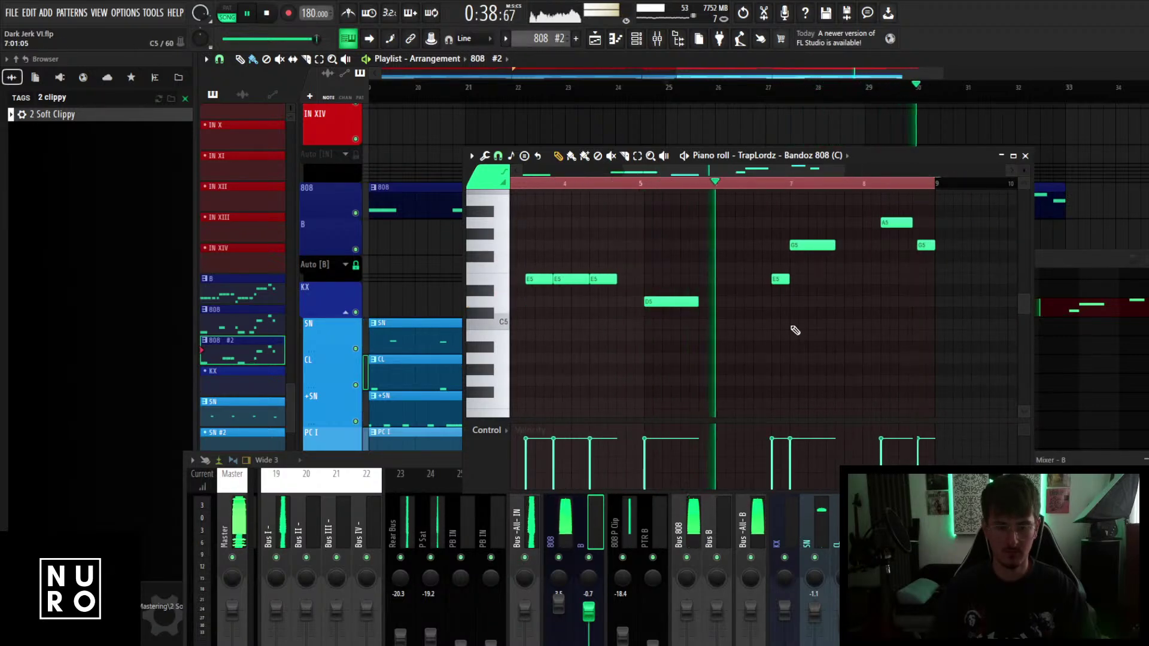
{"action": "scroll", "coordinate": [791, 329], "scroll_direction": "up", "scroll_amount": 1}
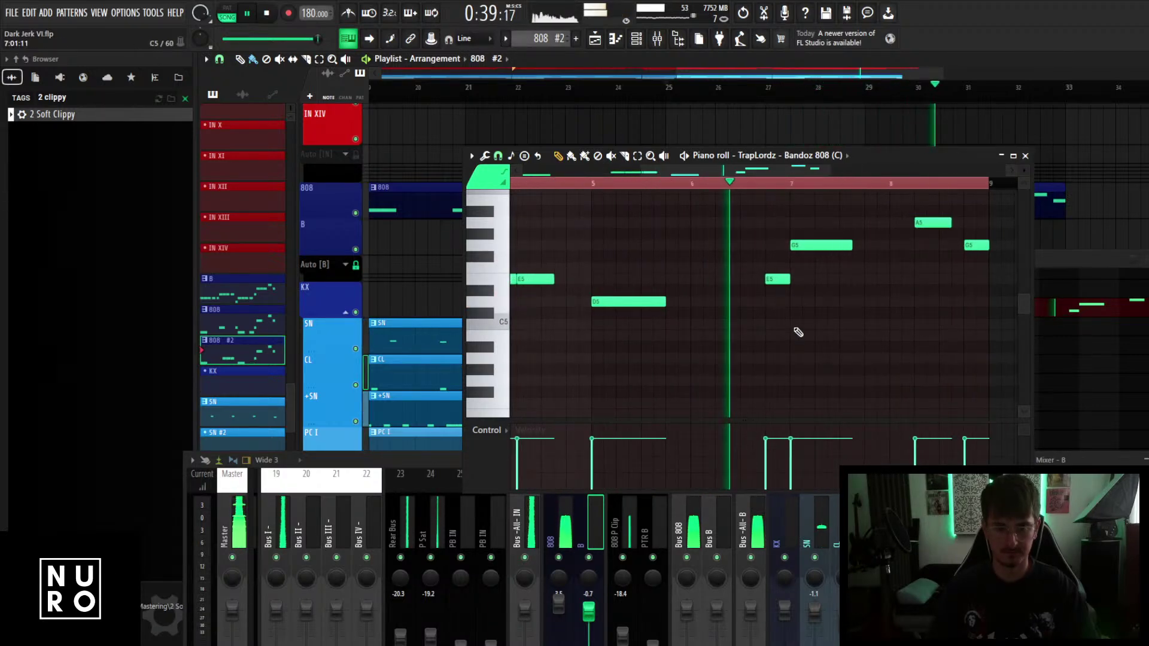
{"action": "key", "text": "space"}
{"action": "scroll", "coordinate": [809, 312], "scroll_direction": "up", "scroll_amount": 1}
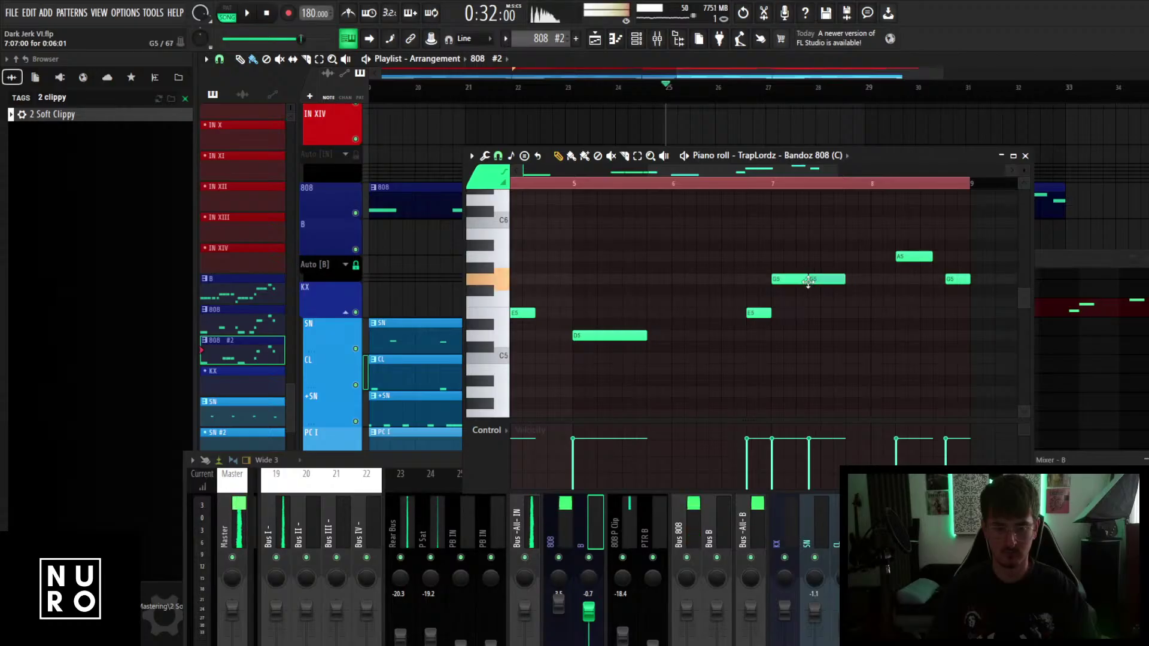
{"action": "left_click", "coordinate": [779, 186]}
{"action": "key", "text": "space"}
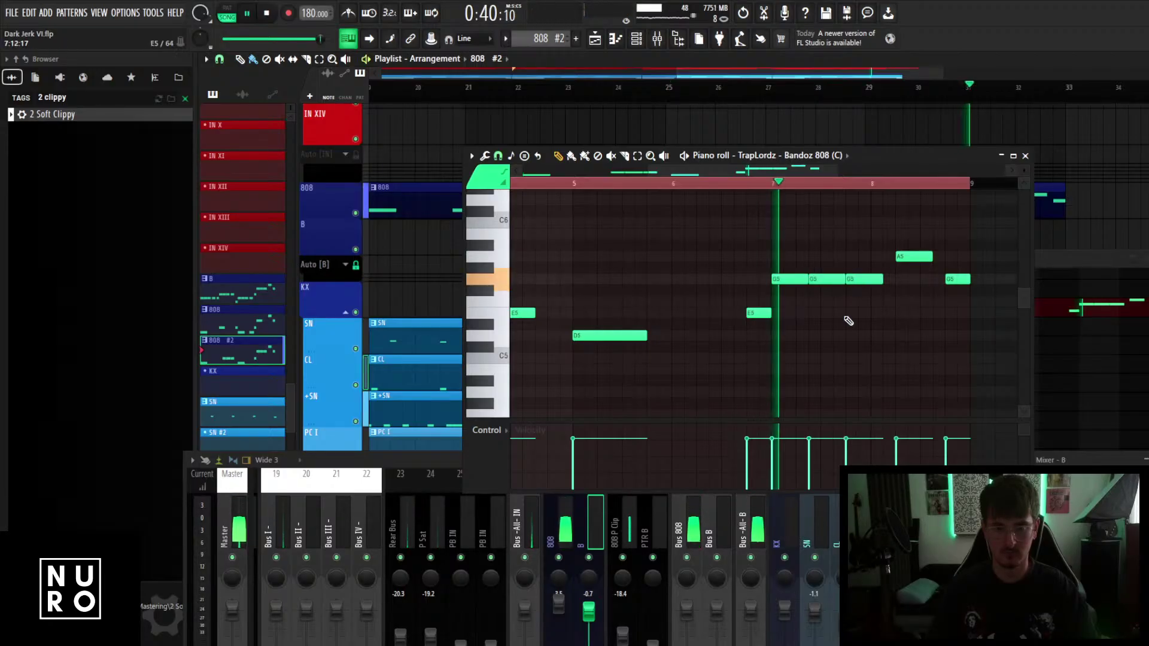
{"action": "scroll", "coordinate": [847, 321], "scroll_direction": "down", "scroll_amount": 1}
{"action": "scroll", "coordinate": [946, 332], "scroll_direction": "down", "scroll_amount": 2}
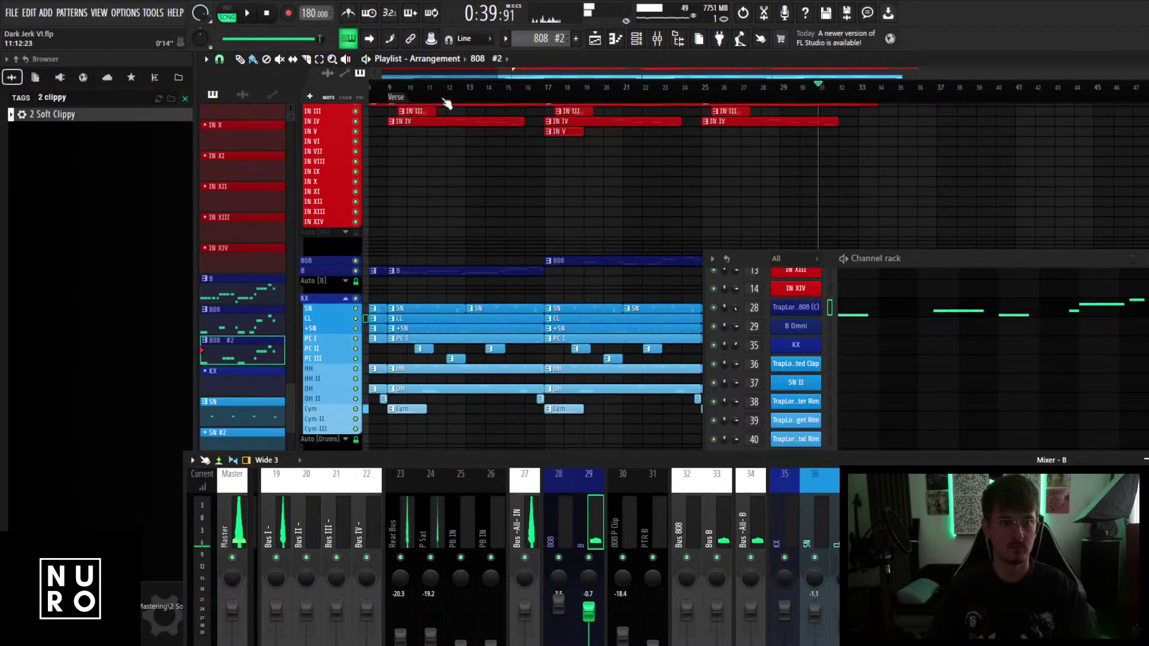
Play the arrangement from the start and look over the melody, bass and drum tracks.
{"action": "scroll", "coordinate": [445, 100], "scroll_direction": "left", "scroll_amount": 2}
{"action": "key", "text": "space"}
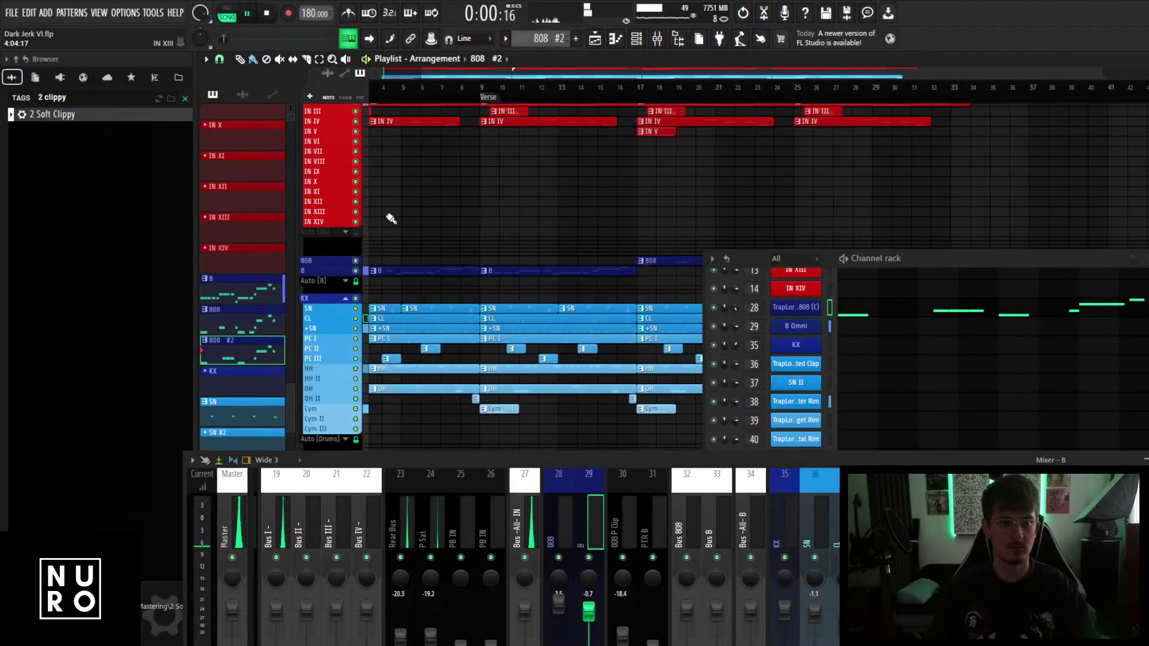
{"action": "scroll", "coordinate": [447, 213], "scroll_direction": "up", "scroll_amount": 1}
{"action": "scroll", "coordinate": [449, 213], "scroll_direction": "down", "scroll_amount": 1}
{"action": "scroll", "coordinate": [449, 213], "scroll_direction": "up", "scroll_amount": 2}
{"action": "scroll", "coordinate": [450, 214], "scroll_direction": "down", "scroll_amount": 2}
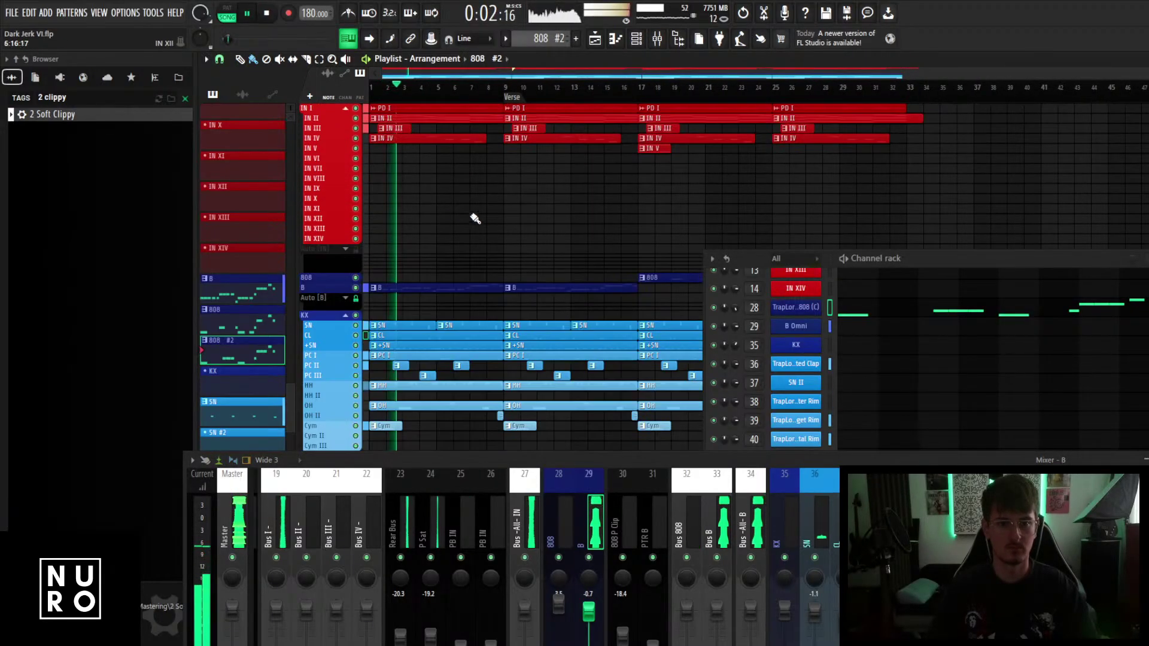
Choose the empty IN VI pattern and place its clip at bar 17 on the IN VI track.
{"action": "scroll", "coordinate": [701, 214], "scroll_direction": "up", "scroll_amount": 3}
{"action": "scroll", "coordinate": [676, 217], "scroll_direction": "up", "scroll_amount": 3}
{"action": "left_click", "coordinate": [637, 260]}
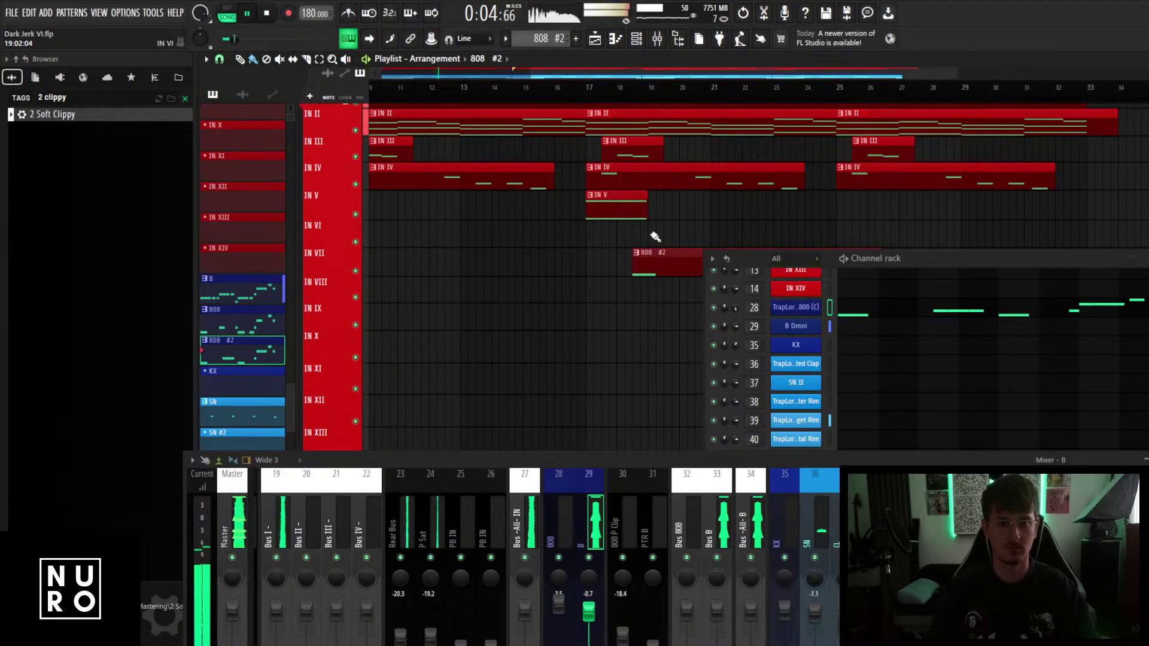
{"action": "left_click", "coordinate": [506, 39]}
{"action": "left_click", "coordinate": [530, 114]}
{"action": "left_click", "coordinate": [605, 226]}
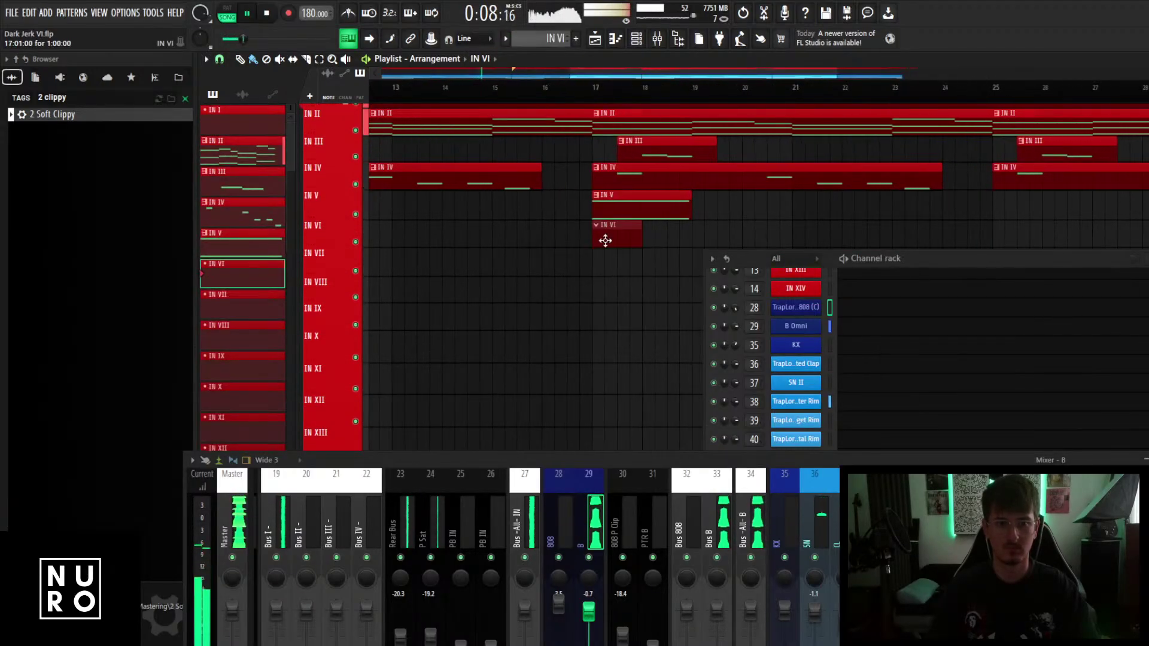
{"action": "scroll", "coordinate": [587, 186], "scroll_direction": "down", "scroll_amount": 2}
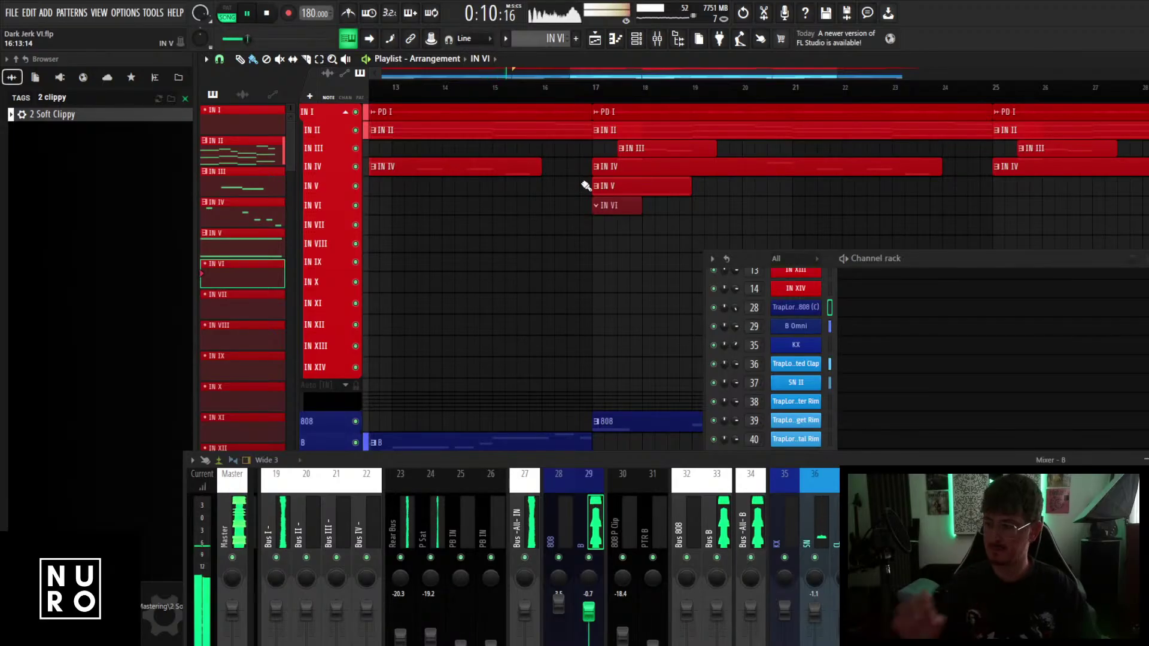
{"action": "key", "text": "space"}
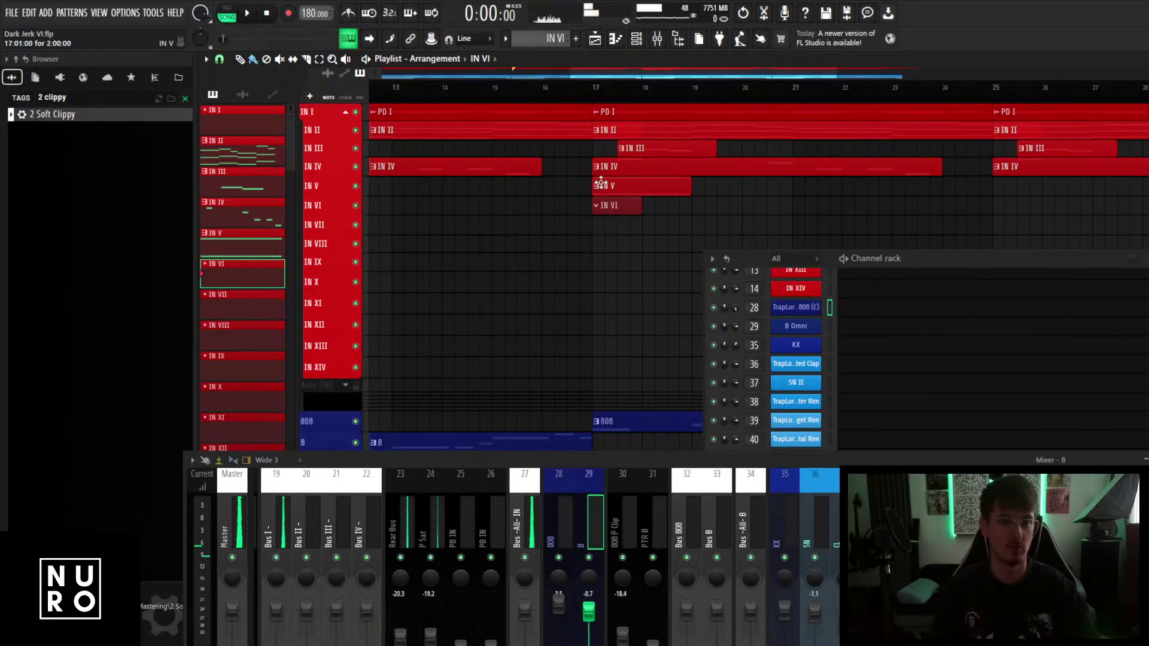
Solo the IN I track and listen to the melody section from bar 17.
{"action": "scroll", "coordinate": [602, 183], "scroll_direction": "up", "scroll_amount": 3}
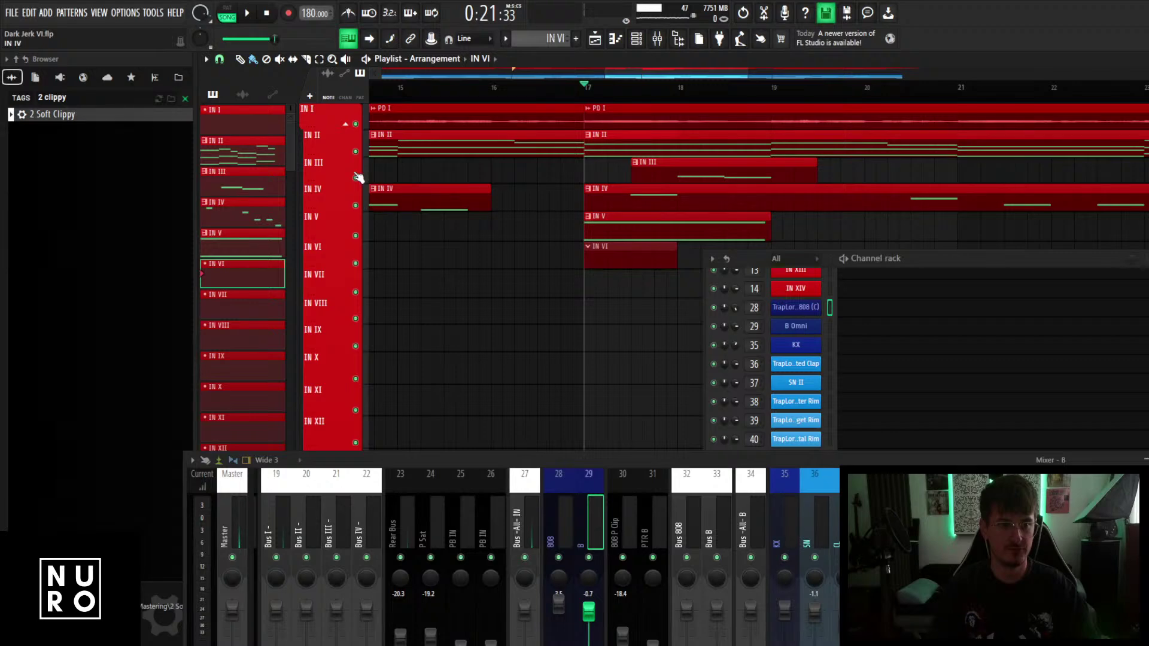
{"action": "scroll", "coordinate": [355, 174], "scroll_direction": "down", "scroll_amount": 3}
{"action": "right_click", "coordinate": [357, 110]}
{"action": "key", "text": "space"}
{"action": "scroll", "coordinate": [567, 215], "scroll_direction": "up", "scroll_amount": 2}
{"action": "scroll", "coordinate": [407, 205], "scroll_direction": "up", "scroll_amount": 3}
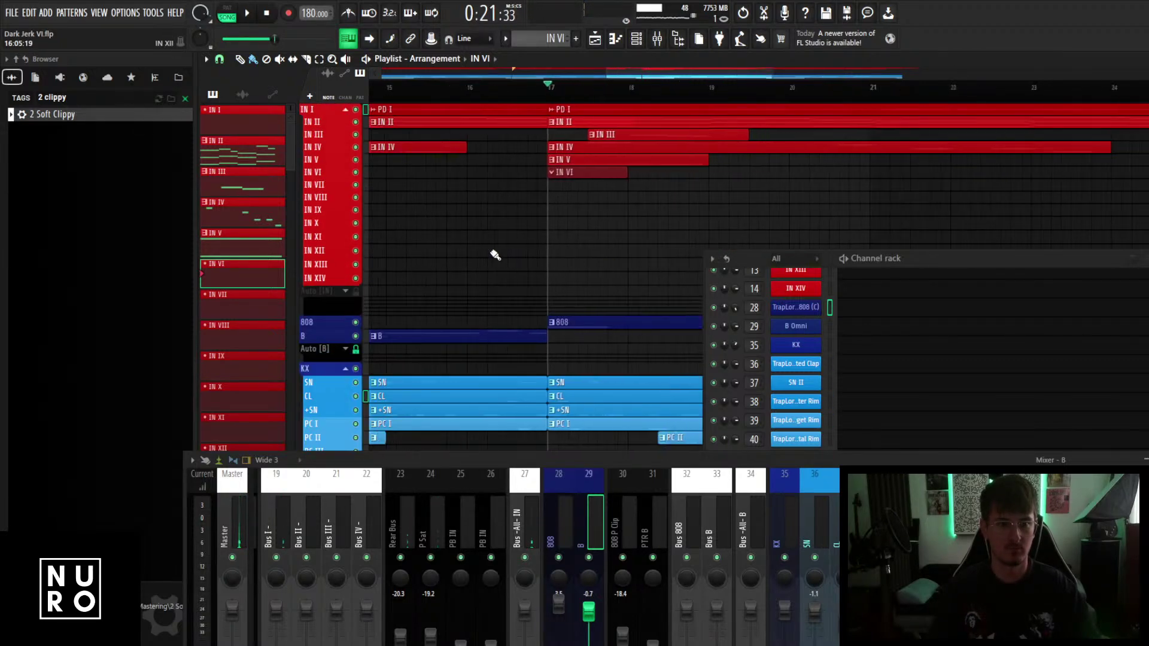
Solo the IN track group and listen to the melody layers around the empty IN VI clip from bar 17.
{"action": "right_click", "coordinate": [356, 111]}
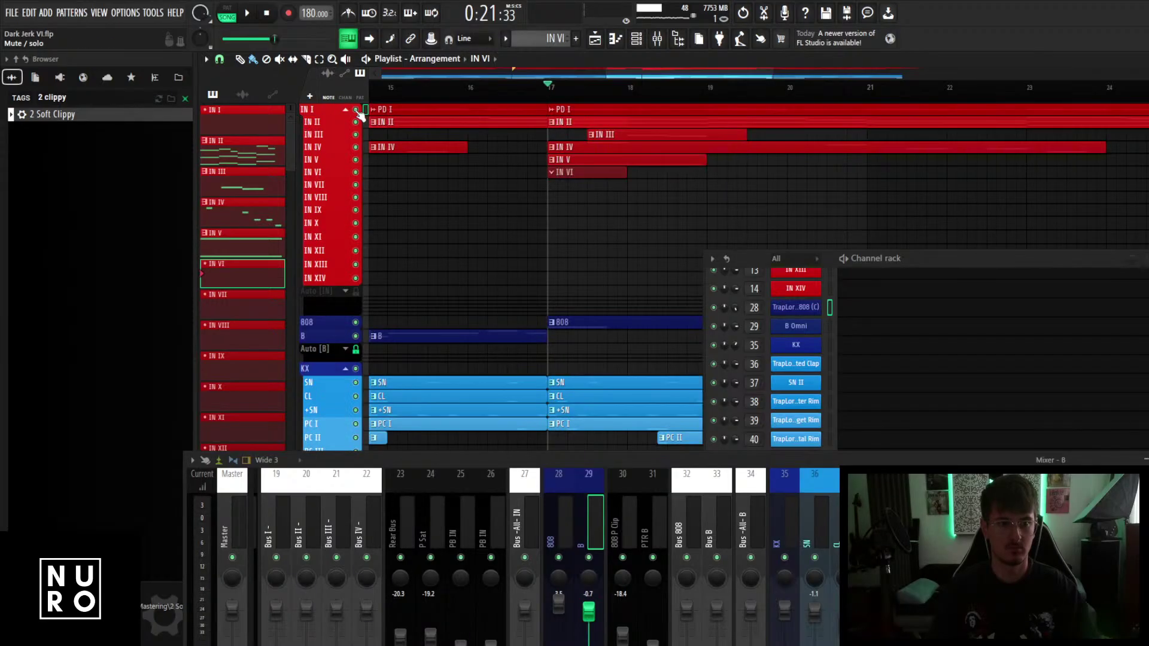
{"action": "right_click", "coordinate": [357, 111], "text": "shift"}
{"action": "key", "text": "space"}
{"action": "scroll", "coordinate": [539, 192], "scroll_direction": "up", "scroll_amount": 4}
{"action": "scroll", "coordinate": [562, 243], "scroll_direction": "up", "scroll_amount": 4}
{"action": "scroll", "coordinate": [566, 258], "scroll_direction": "up", "scroll_amount": 4}
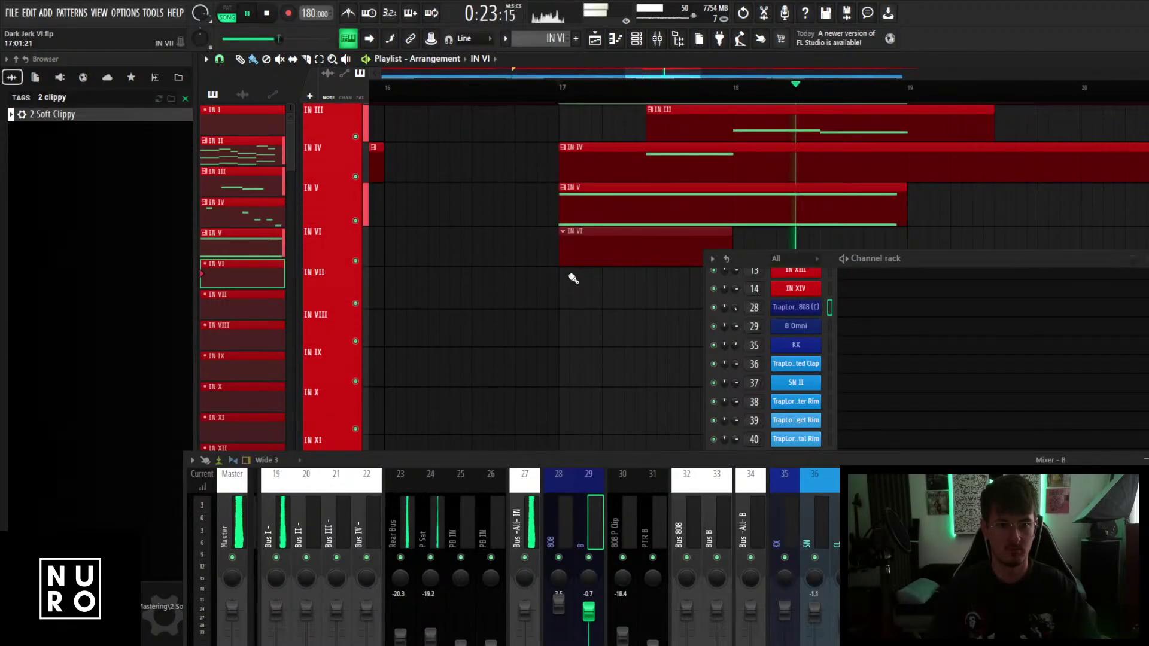
{"action": "scroll", "coordinate": [862, 424], "scroll_direction": "up", "scroll_amount": 5}
{"action": "key", "text": "space"}
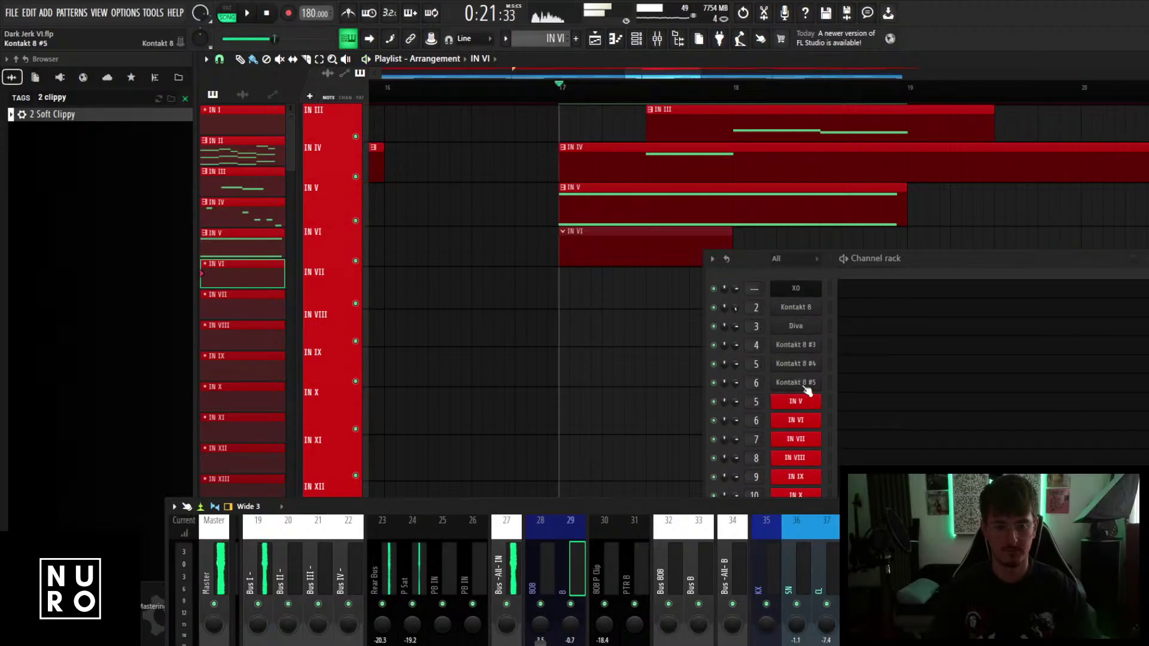
Open the piano roll for Kontakt 8 #5 and draw a D5 note from bar 1 to bar 3 in the IN VI pattern.
{"action": "right_click", "coordinate": [808, 386]}
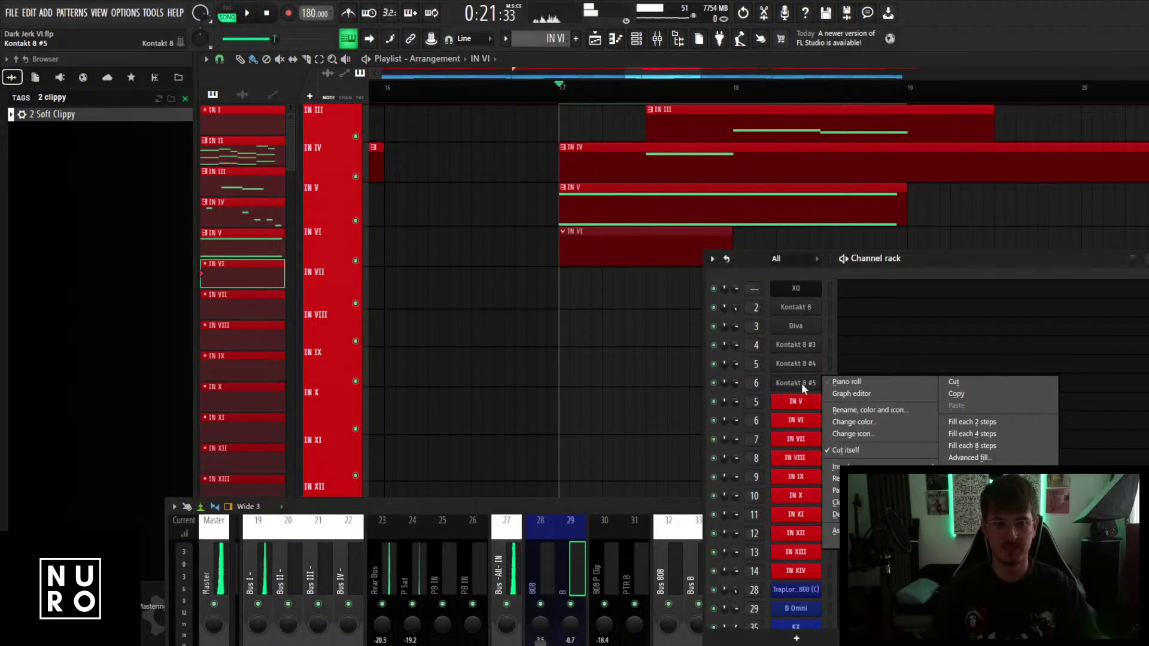
{"action": "left_click", "coordinate": [844, 383]}
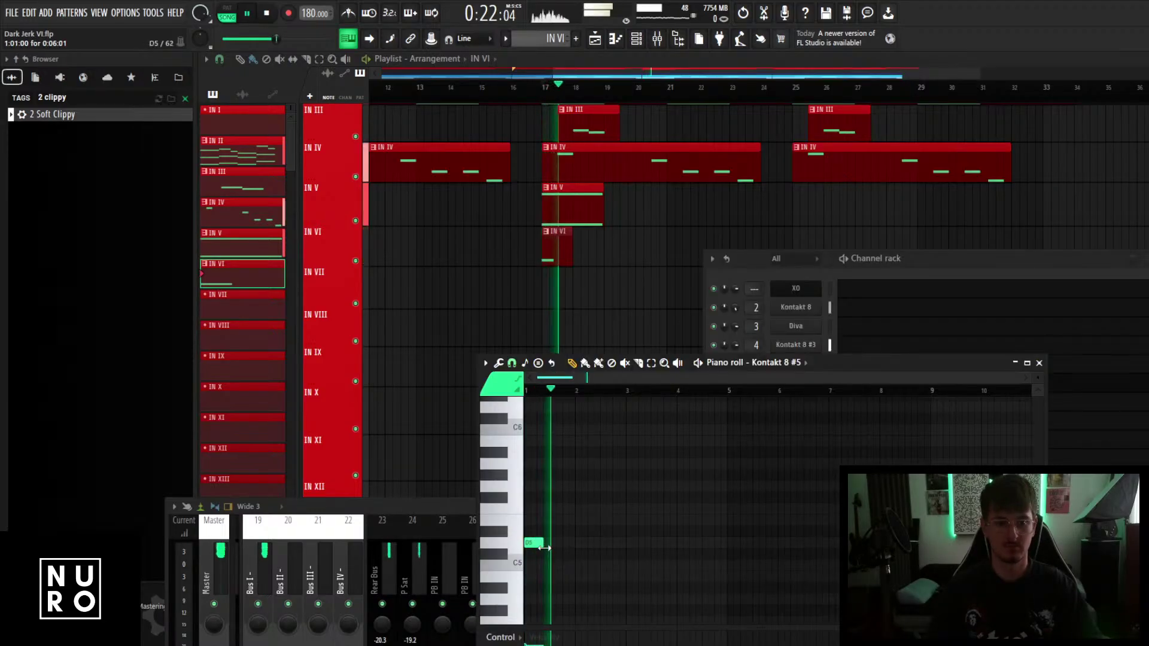
{"action": "key", "text": "space"}
{"action": "left_click_drag", "start_coordinate": [542, 544], "coordinate": [575, 544]}
{"action": "key", "text": "space"}
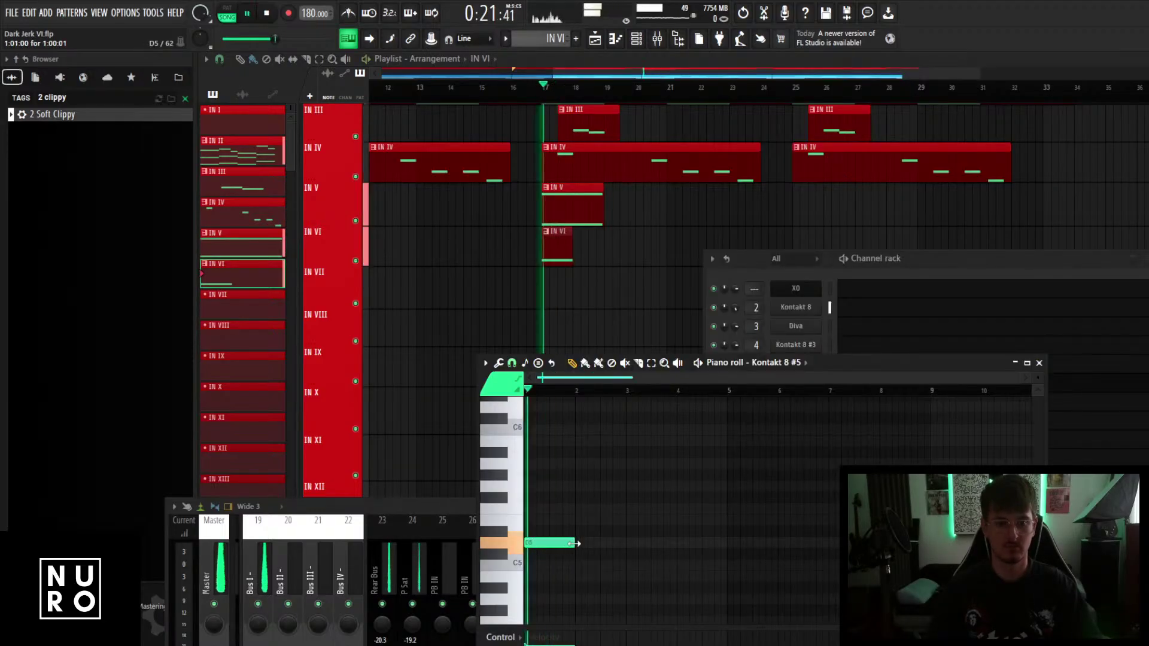
{"action": "key", "text": "space"}
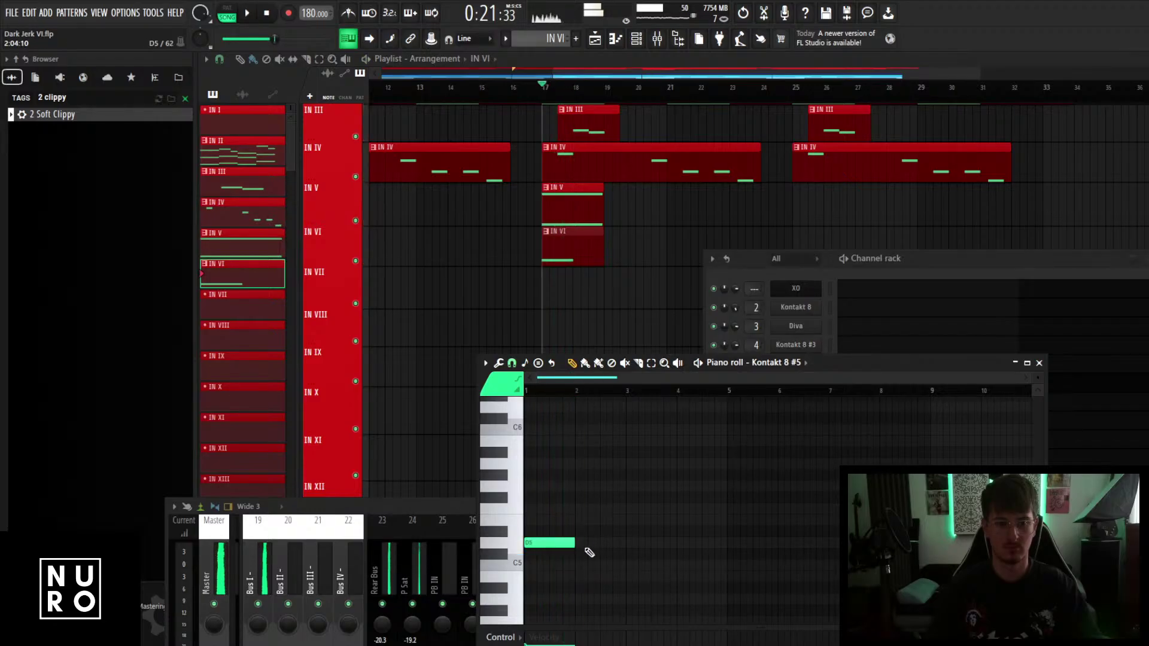
{"action": "left_click_drag", "start_coordinate": [573, 543], "coordinate": [626, 544]}
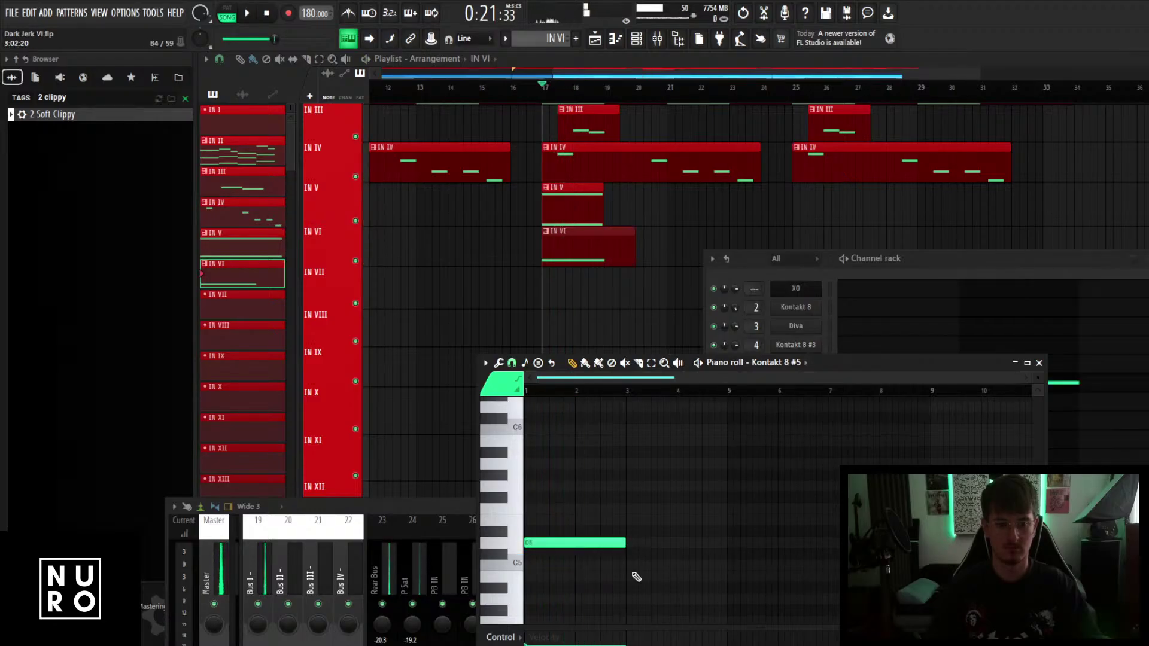
Add a two-bar A5 note at bar 3 and trim the IN VI clip in the playlist to four bars.
{"action": "left_click", "coordinate": [630, 487]}
{"action": "left_click_drag", "start_coordinate": [628, 478], "coordinate": [626, 464]}
{"action": "key", "text": "space"}
{"action": "scroll", "coordinate": [599, 269], "scroll_direction": "down", "scroll_amount": 1}
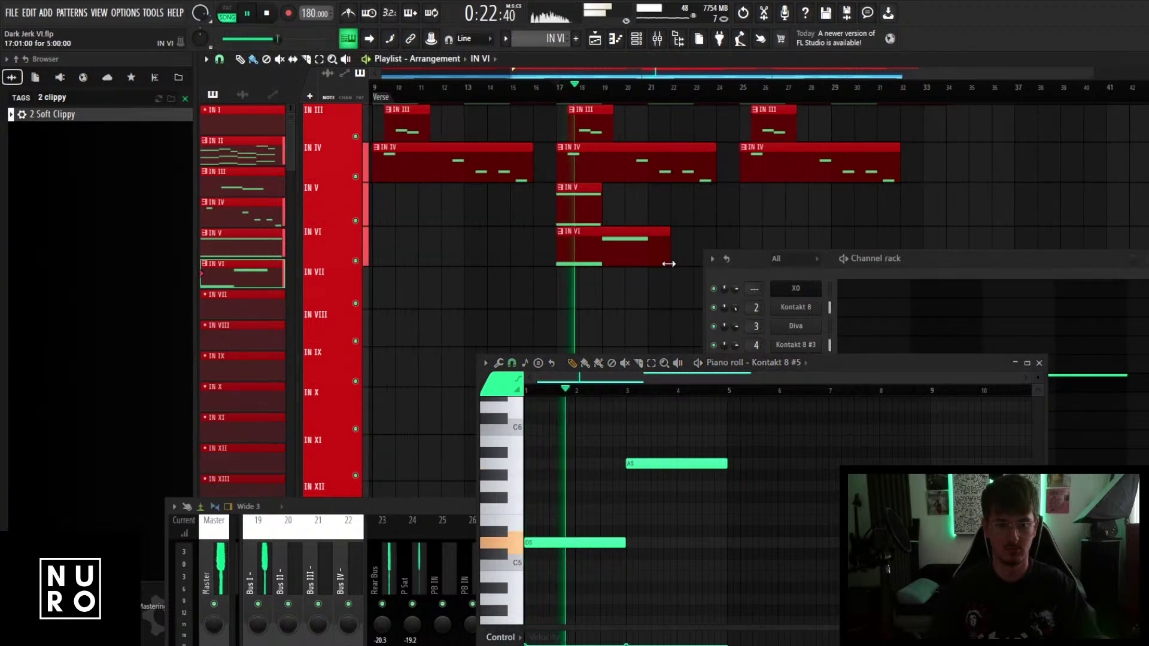
{"action": "left_click_drag", "start_coordinate": [668, 264], "coordinate": [647, 269]}
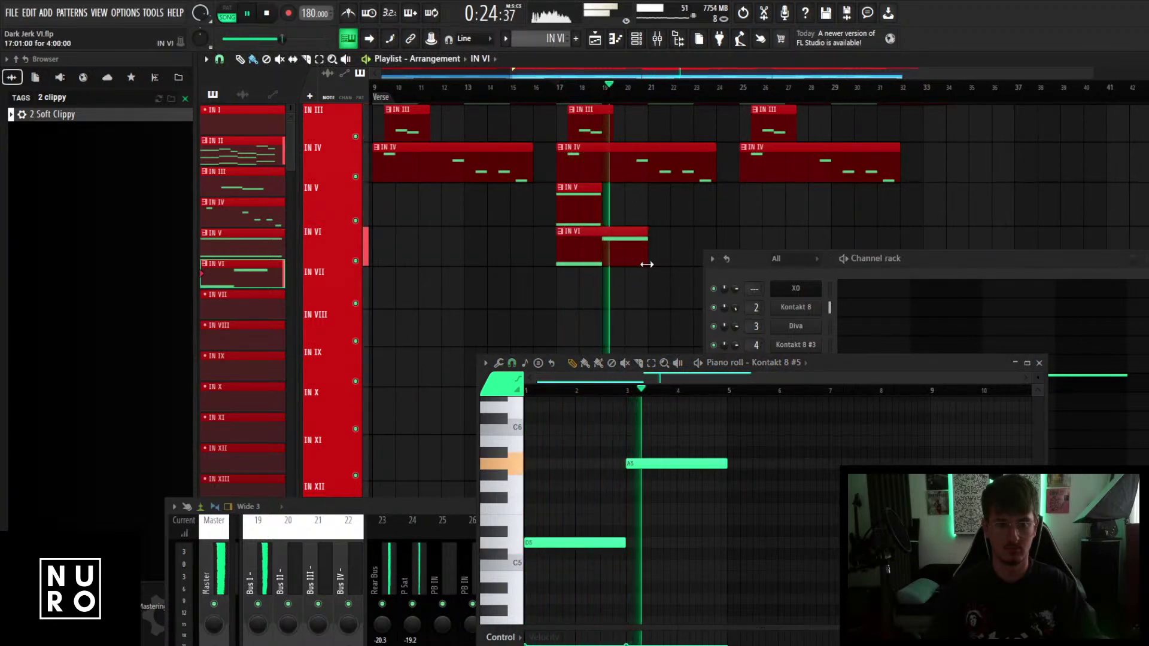
{"action": "scroll", "coordinate": [653, 294], "scroll_direction": "up", "scroll_amount": 1}
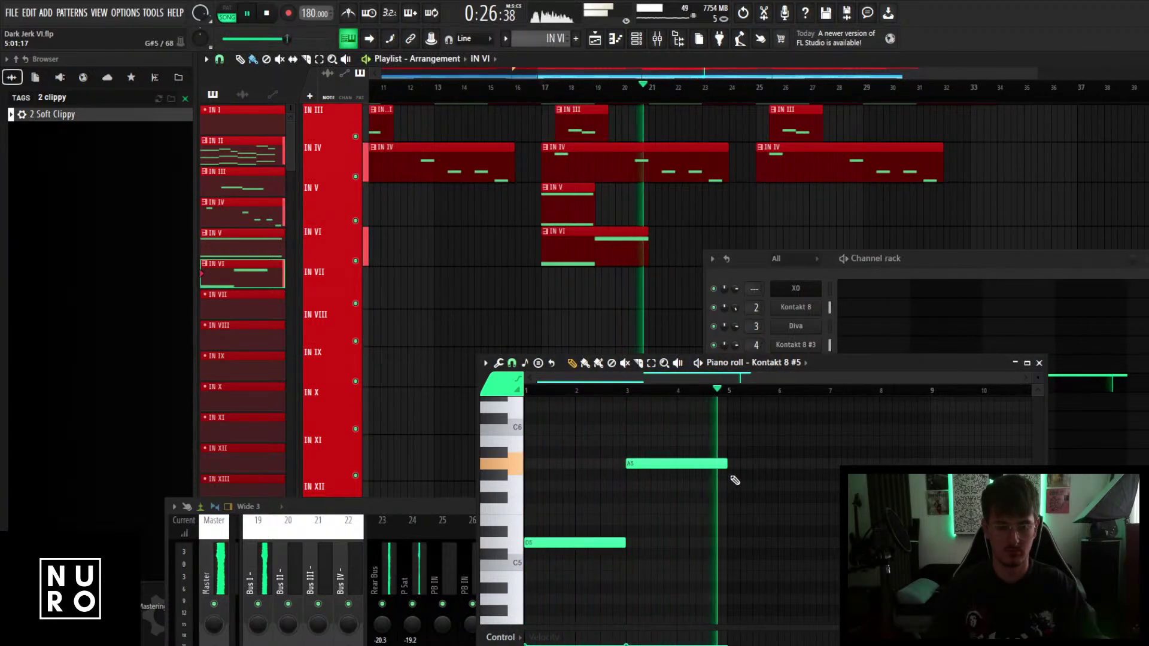
Duplicate the D5 and A5 notes so they repeat from bar 5 to bar 9, and deselect them.
{"action": "key", "text": "space"}
{"action": "key", "text": "ctrl+a"}
{"action": "key", "text": "Delete"}
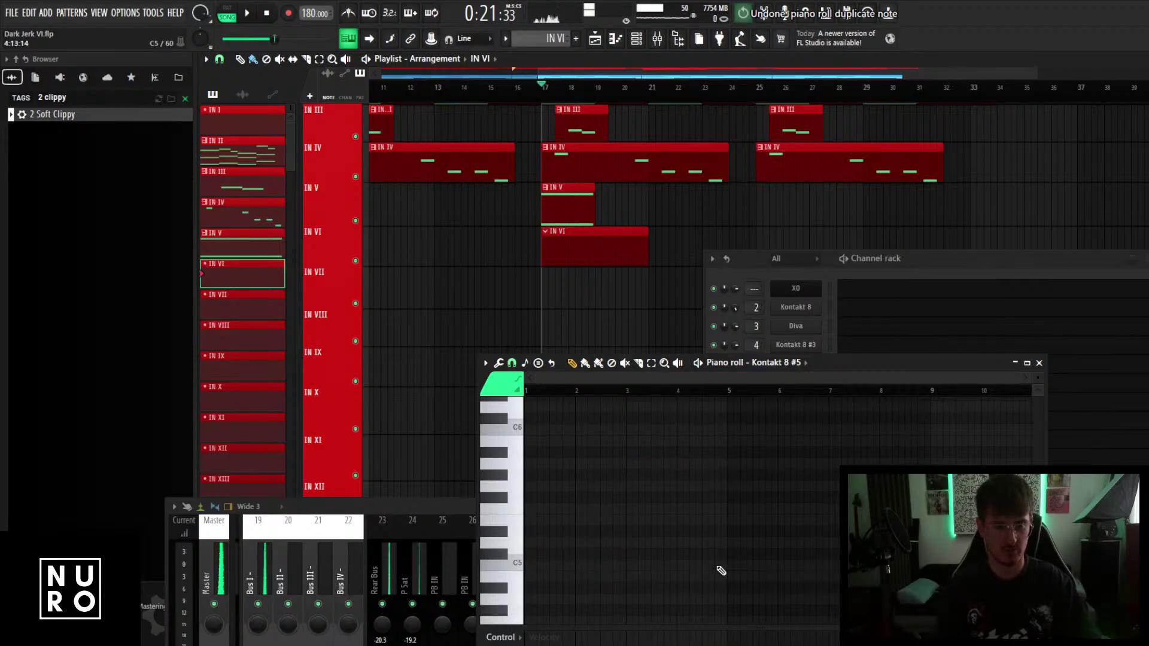
{"action": "key", "text": "ctrl+z"}
{"action": "key", "text": "ctrl+b"}
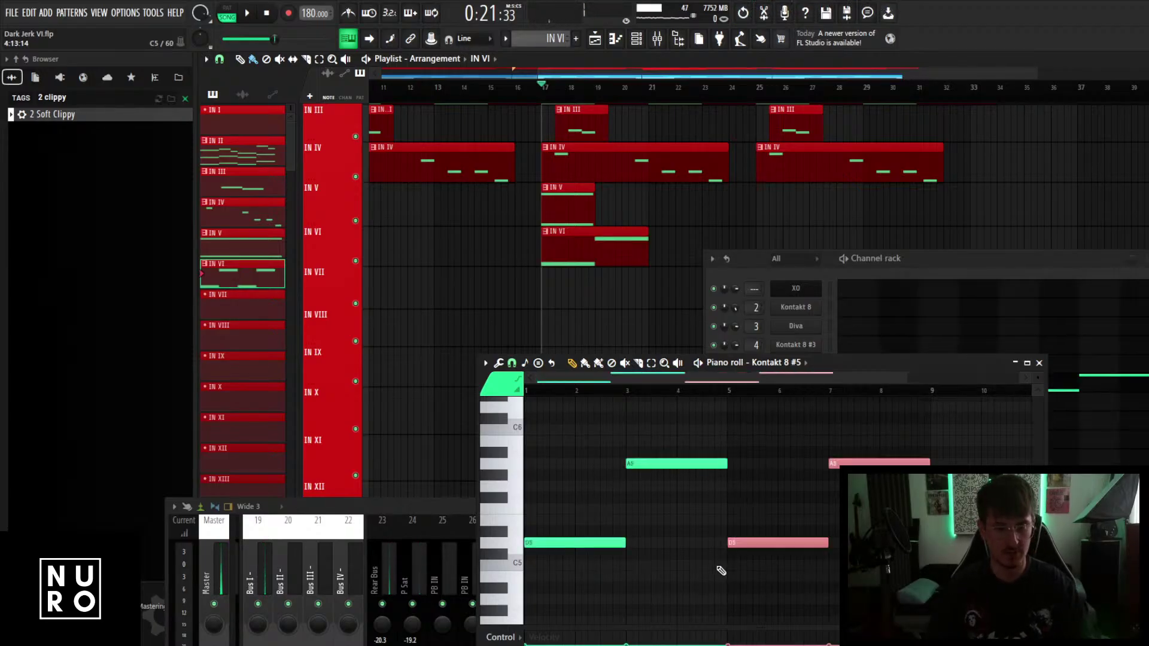
{"action": "key", "text": "ctrl+d"}
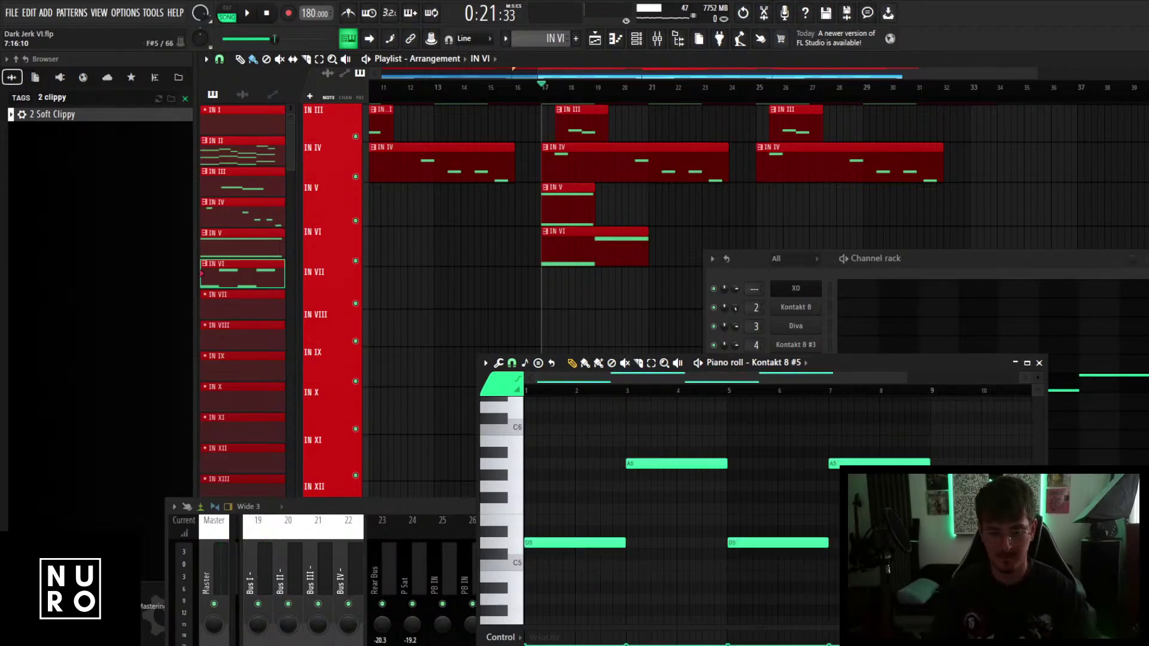
Shorten the A5 note at bar 7 to just past bar 8 and fill the remainder up to bar 9 with a G5 note.
{"action": "left_click", "coordinate": [883, 463]}
{"action": "left_click", "coordinate": [897, 498]}
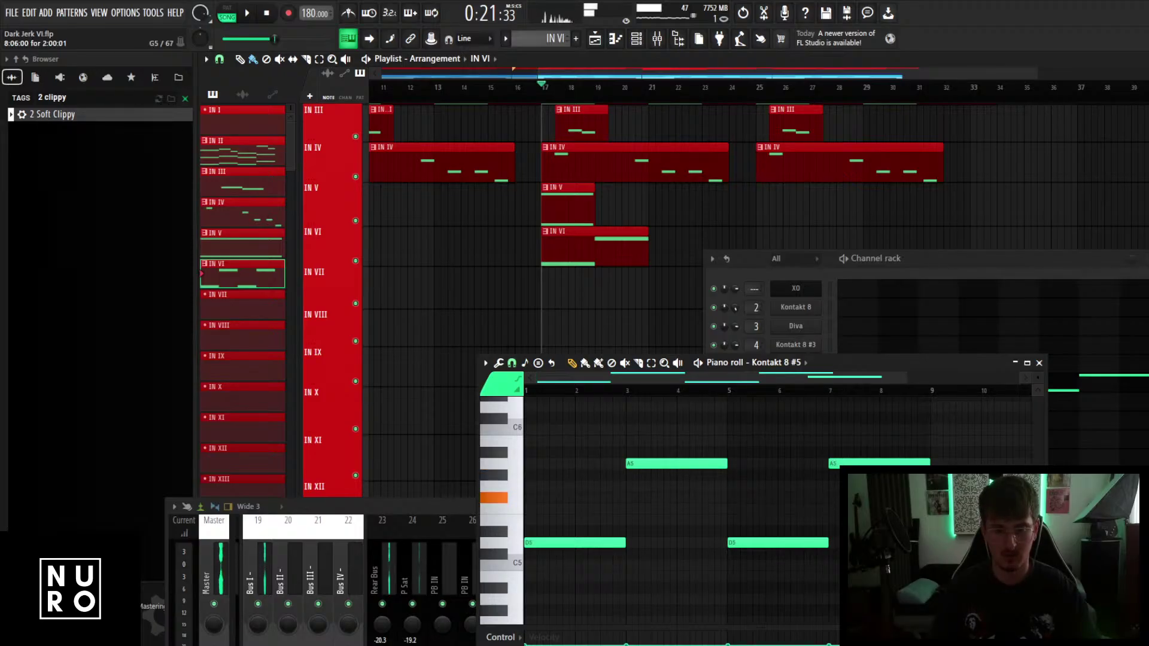
{"action": "left_click_drag", "start_coordinate": [897, 498], "coordinate": [894, 486]}
{"action": "key", "text": "ctrl+l"}
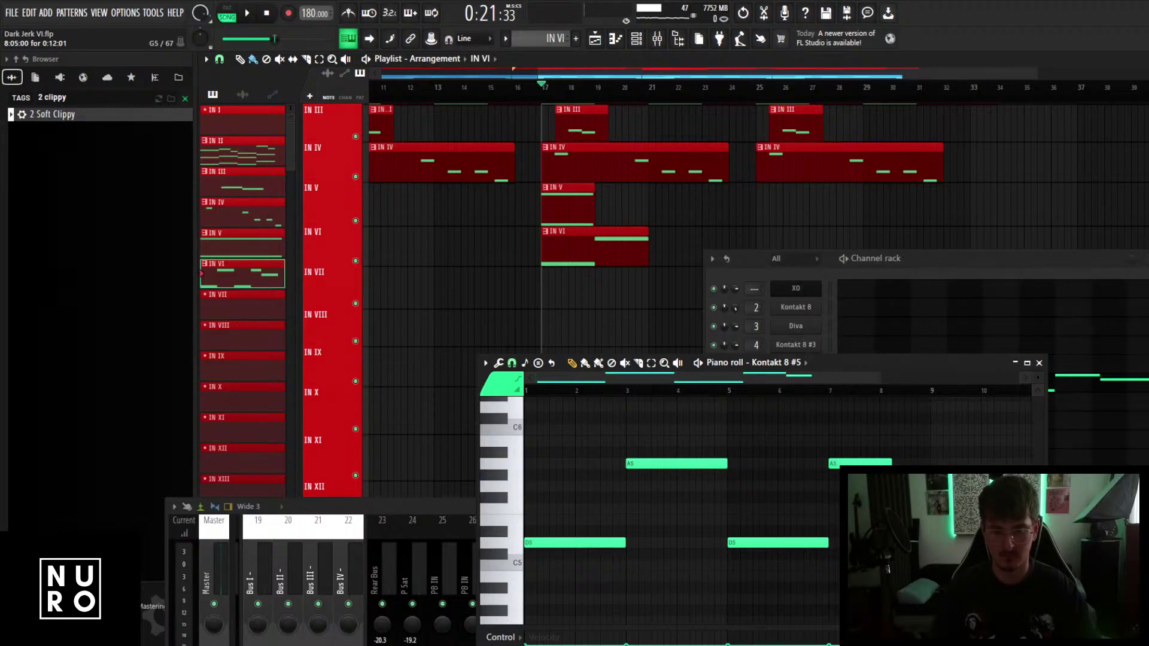
Select the whole eight-bar phrase and duplicate it from bar 9 to bar 17 of the pattern.
{"action": "scroll", "coordinate": [940, 455], "scroll_direction": "down", "scroll_amount": 1}
{"action": "left_click_drag", "start_coordinate": [944, 447], "coordinate": [558, 623]}
{"action": "key", "text": "ctrl+b"}
{"action": "scroll", "coordinate": [652, 601], "scroll_direction": "down", "scroll_amount": 3}
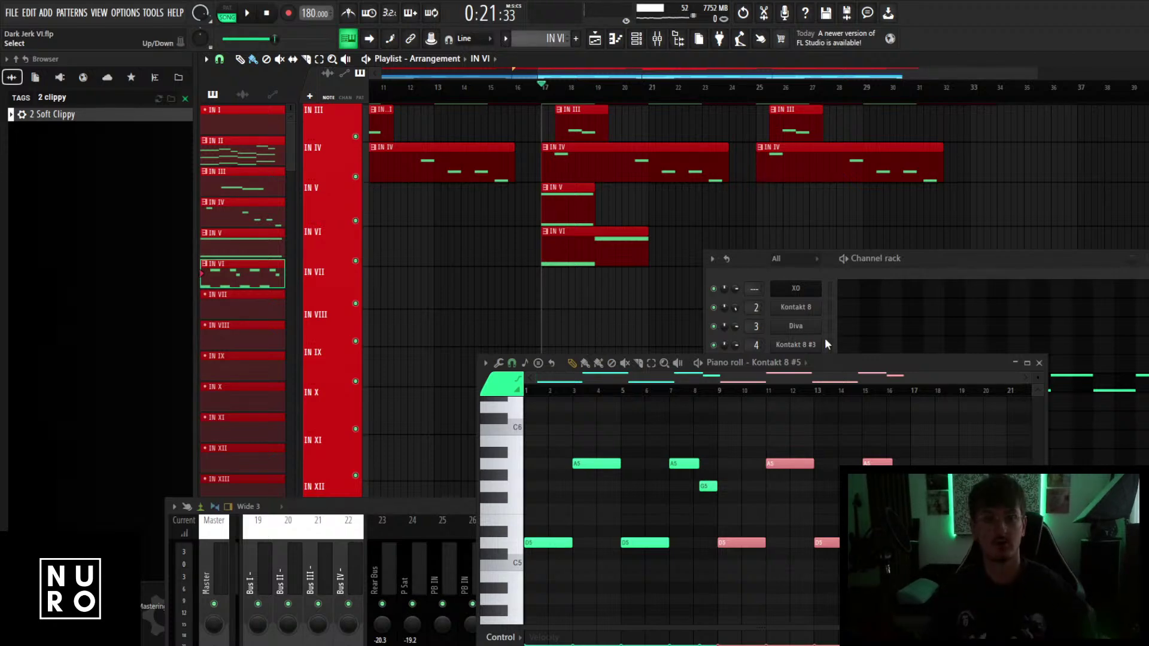
{"action": "scroll", "coordinate": [578, 162], "scroll_direction": "up", "scroll_amount": 1}
{"action": "scroll", "coordinate": [577, 175], "scroll_direction": "down", "scroll_amount": 1}
Clear the view of the playlist, extend the IN VI clip to bar 33, and solo the IN VI track.
{"action": "left_click_drag", "start_coordinate": [980, 369], "coordinate": [941, 396]}
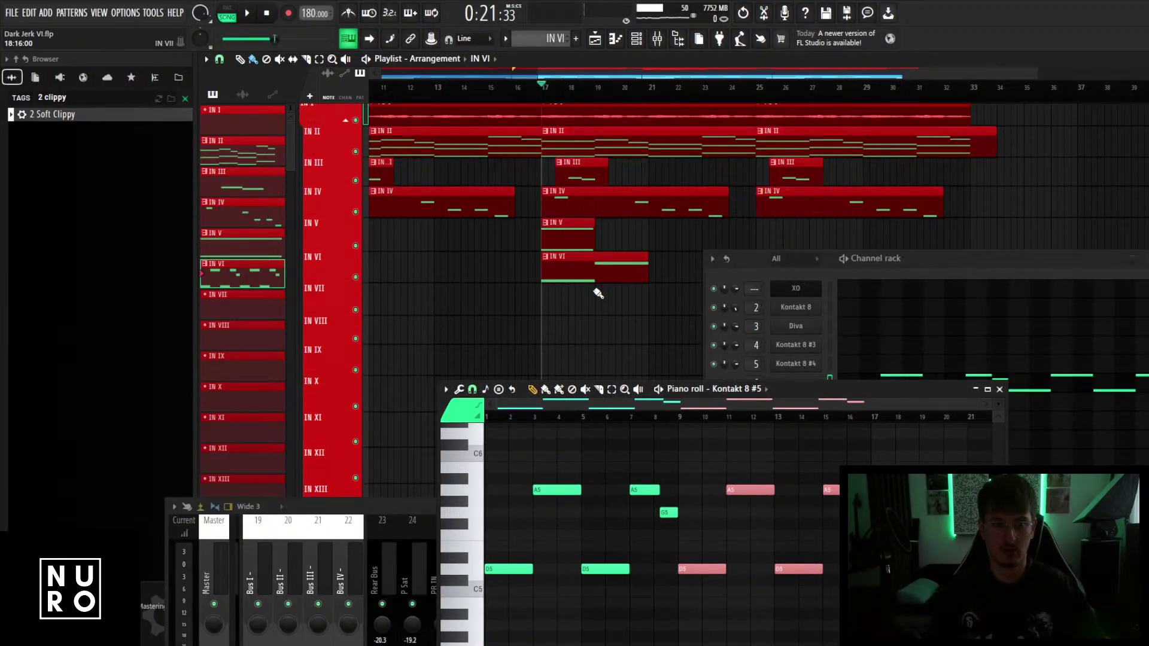
{"action": "scroll", "coordinate": [598, 294], "scroll_direction": "down", "scroll_amount": 2}
{"action": "left_click_drag", "start_coordinate": [968, 258], "coordinate": [710, 441]}
{"action": "left_click_drag", "start_coordinate": [701, 222], "coordinate": [896, 256]}
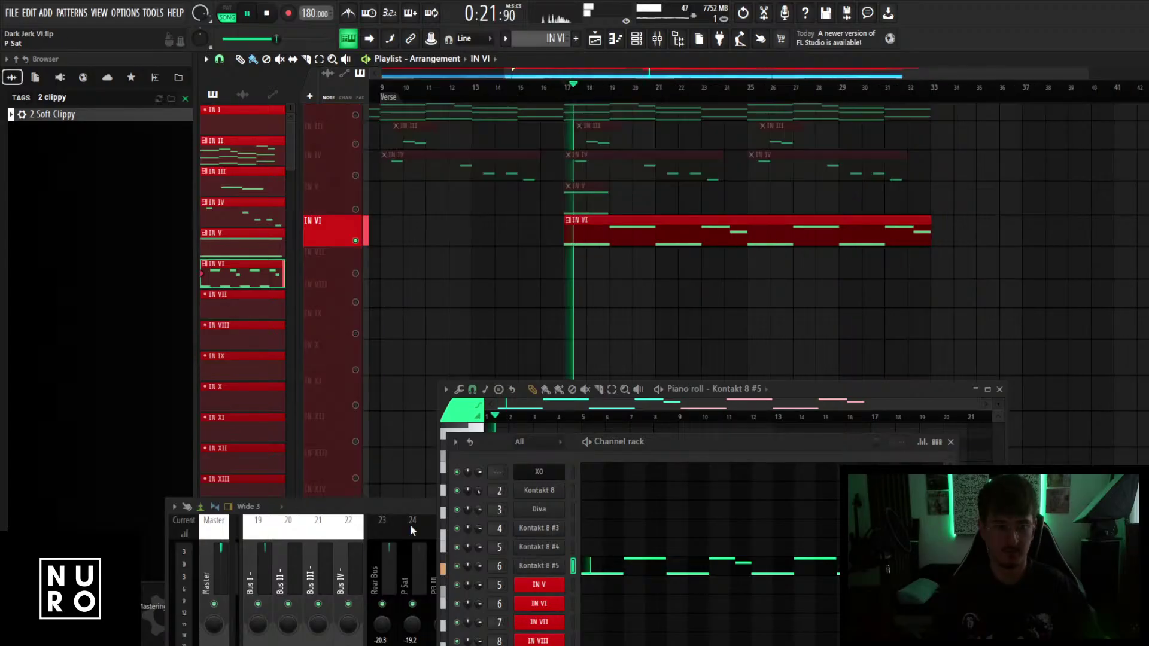
Listen to the soloed IN VI layer from bar 17 and select its IN VI mixer track.
{"action": "left_click_drag", "start_coordinate": [402, 506], "coordinate": [428, 414]}
{"action": "scroll", "coordinate": [426, 469], "scroll_direction": "up", "scroll_amount": 6}
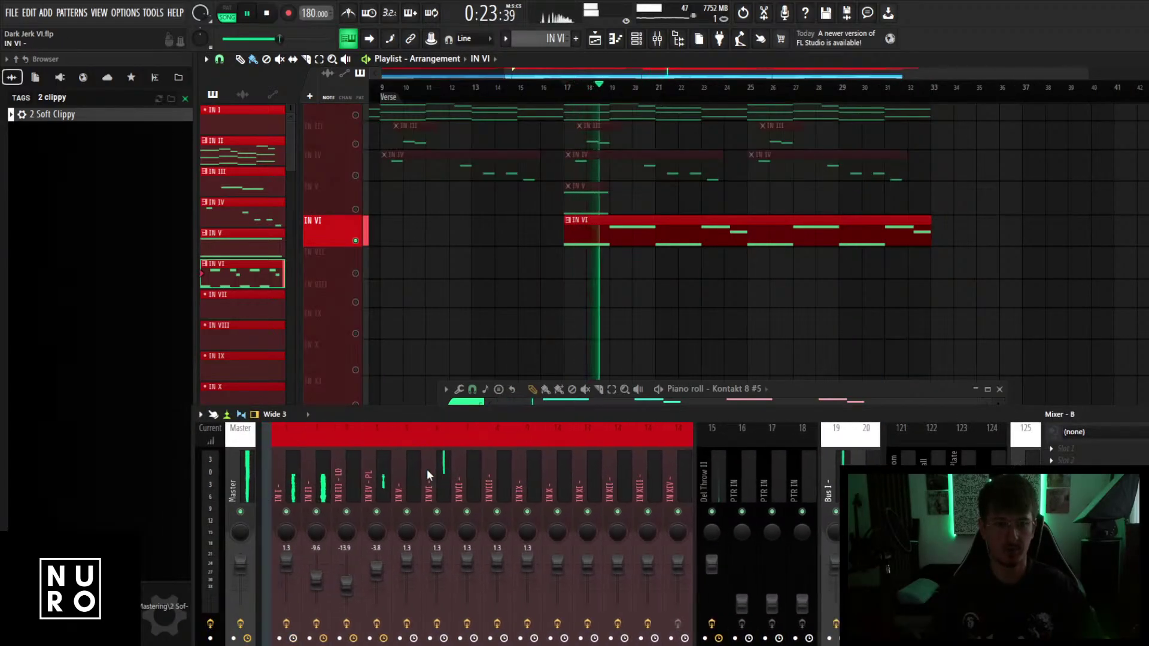
{"action": "key", "text": "space"}
{"action": "left_click", "coordinate": [433, 478]}
{"action": "left_click", "coordinate": [1051, 461]}
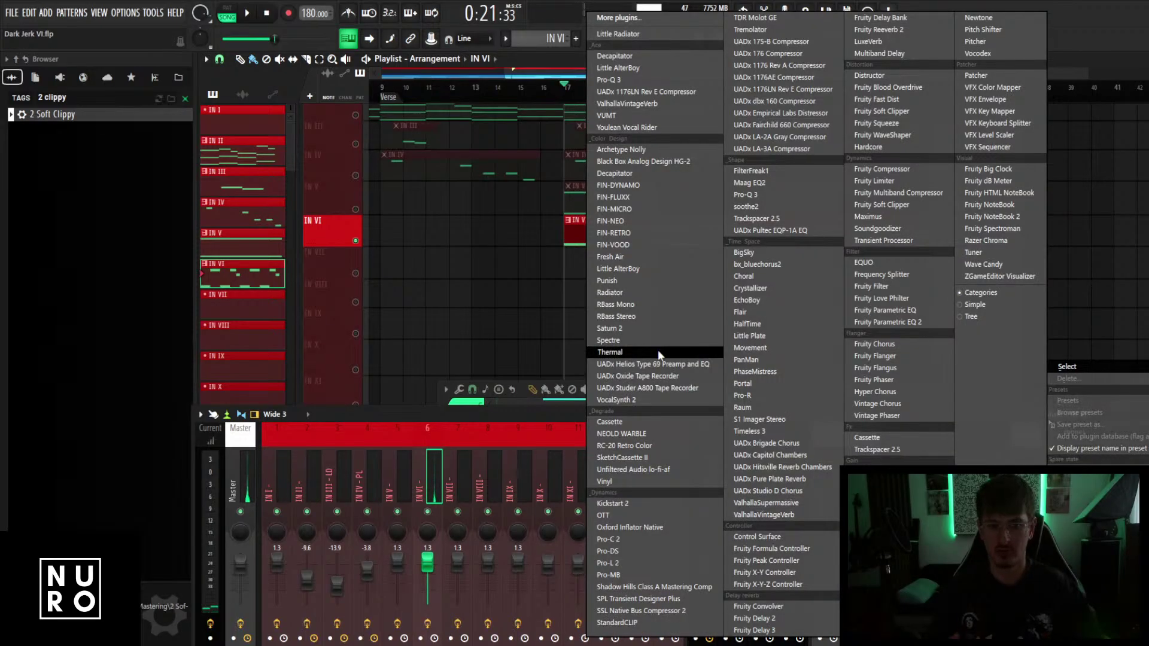
{"action": "left_click", "coordinate": [659, 352]}
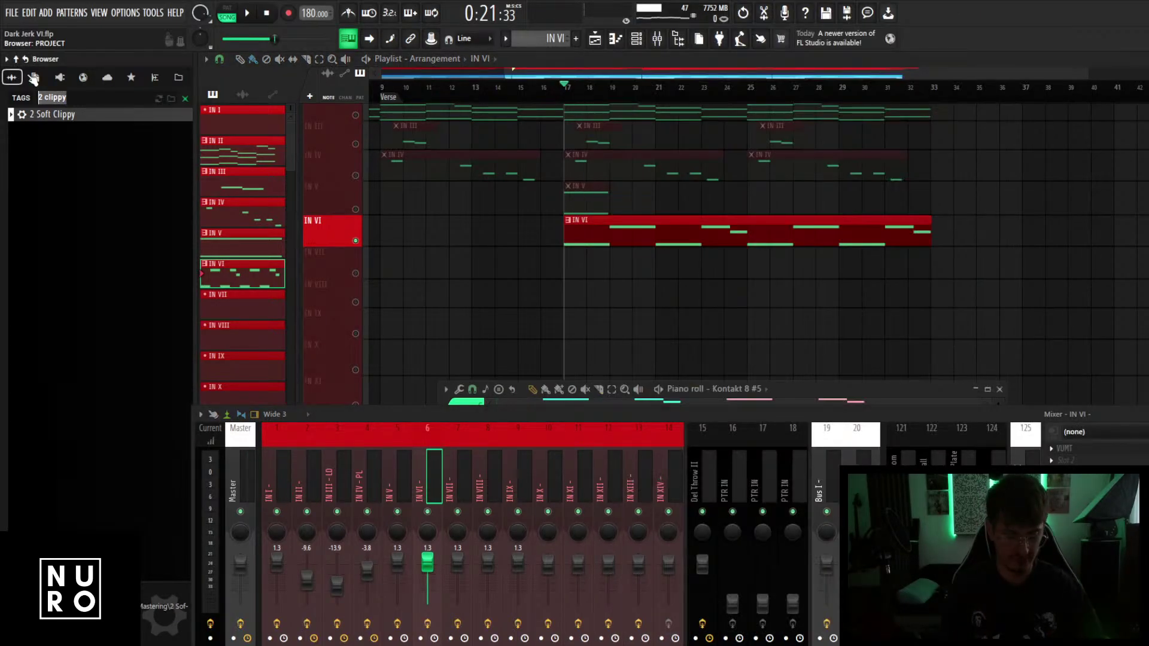
Search the browser for "luca", load the "EchoBoi Jr - Piano - Luca" preset on the IN VI mixer track and listen to it.
{"action": "type", "text": "luca"}
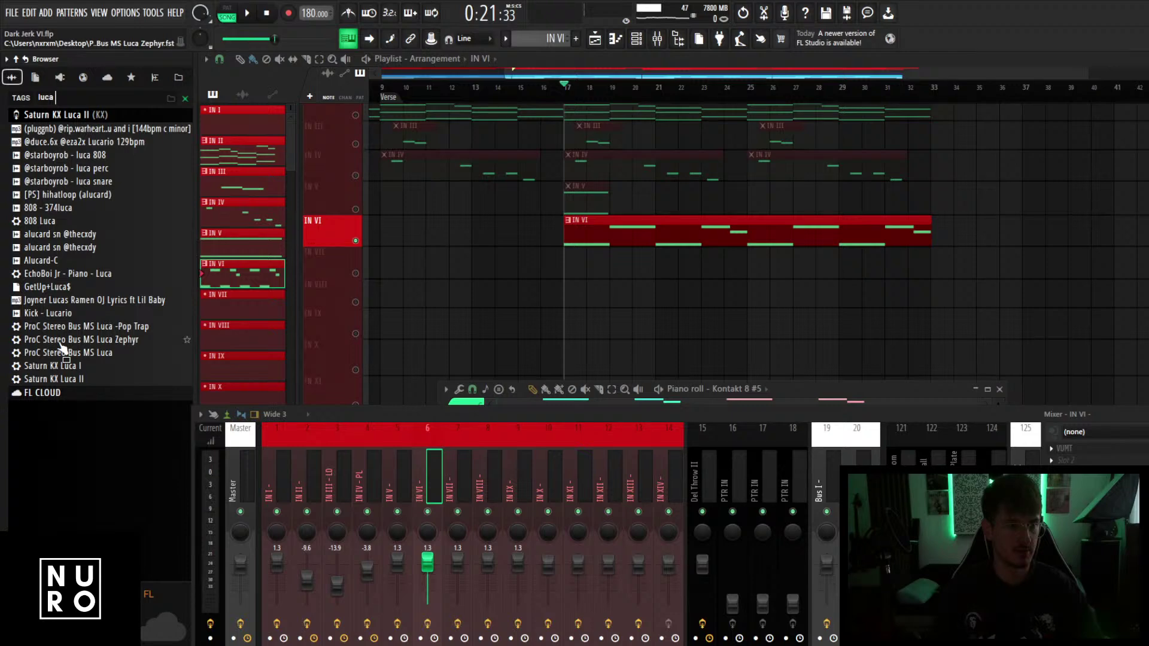
{"action": "left_click", "coordinate": [72, 274]}
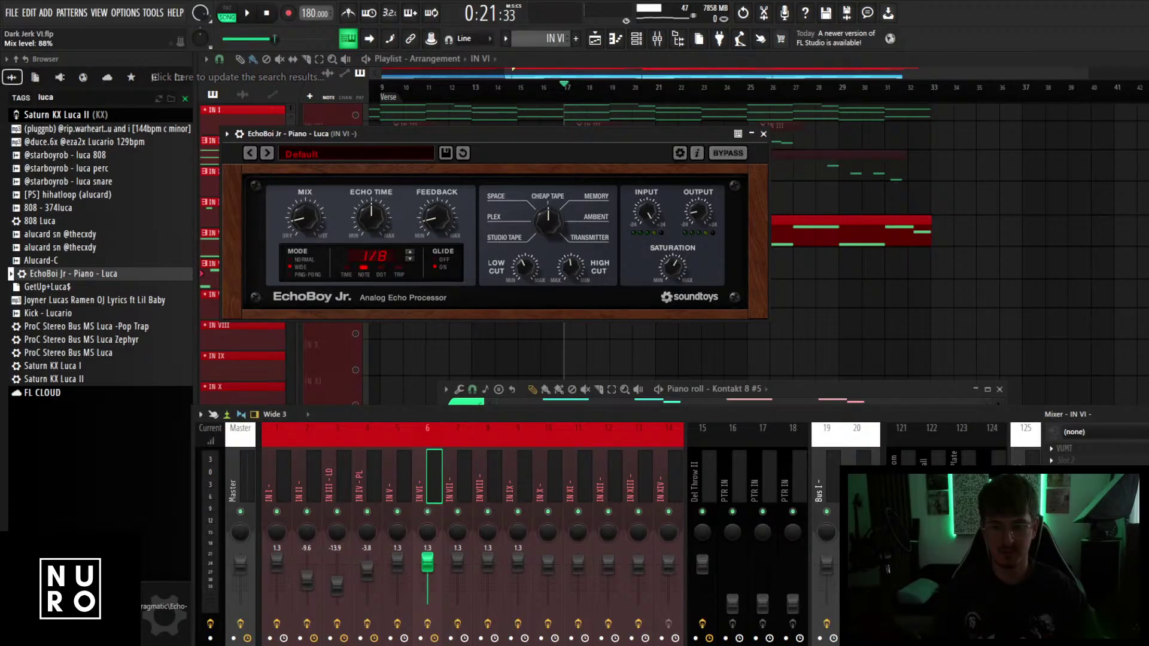
{"action": "key", "text": "space"}
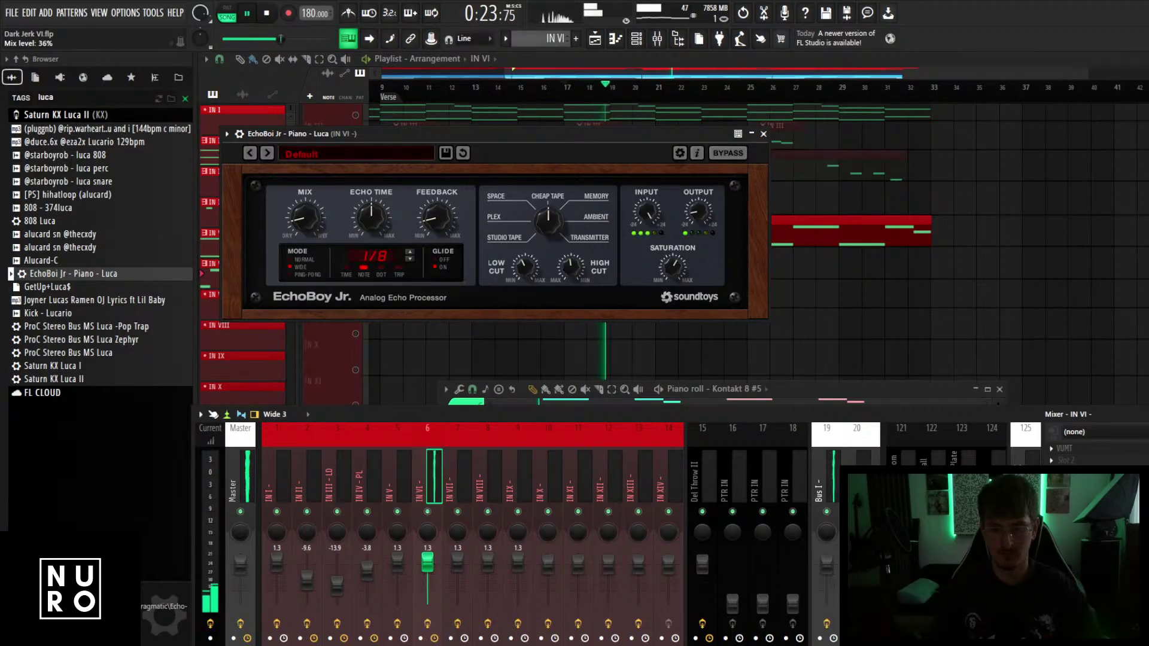
{"action": "key", "text": "space"}
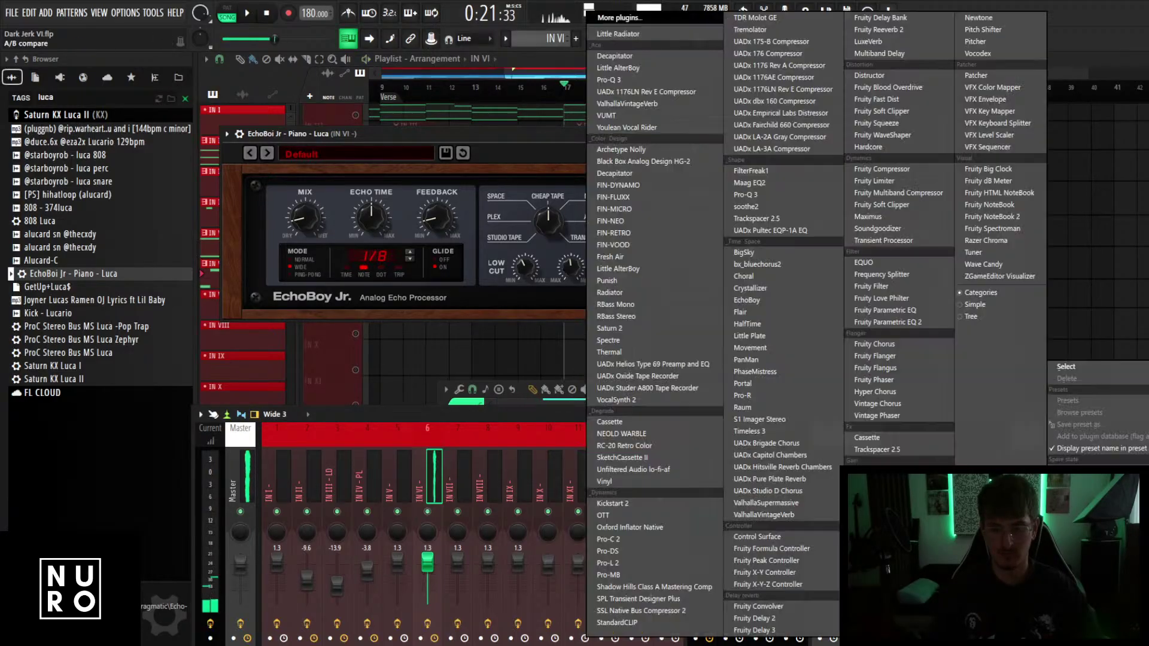
Add ValhallaVintageVerb to the IN VI mixer track and load its Ambience preset.
{"action": "left_click", "coordinate": [776, 513]}
{"action": "left_click", "coordinate": [693, 345]}
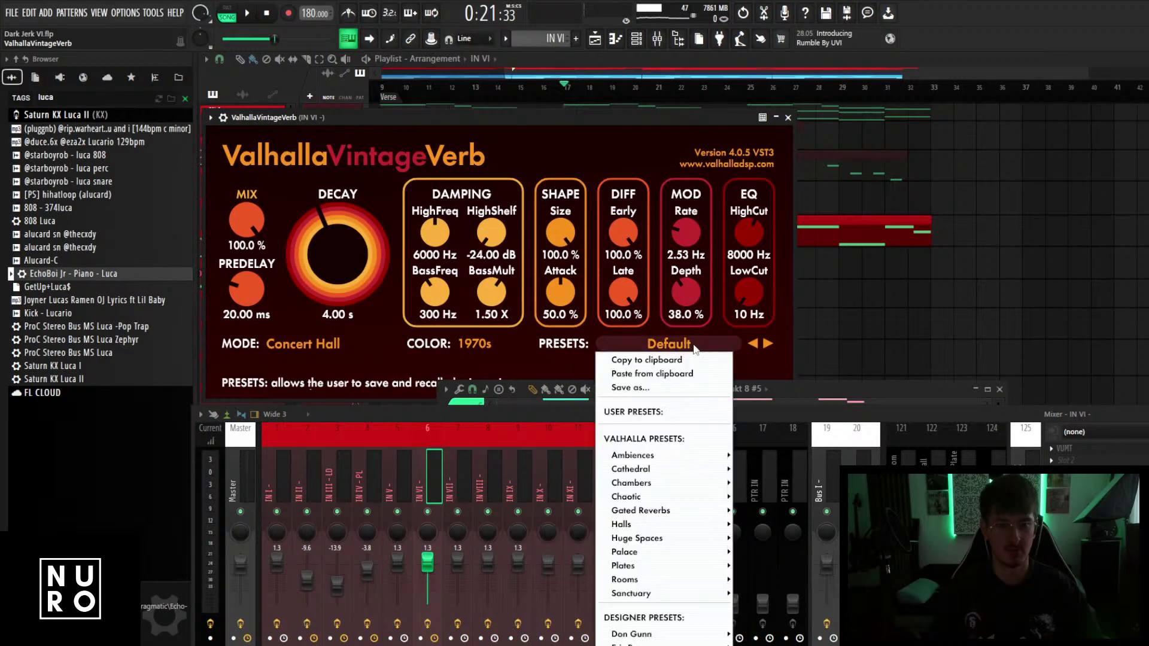
{"action": "mouse_move", "coordinate": [655, 457]}
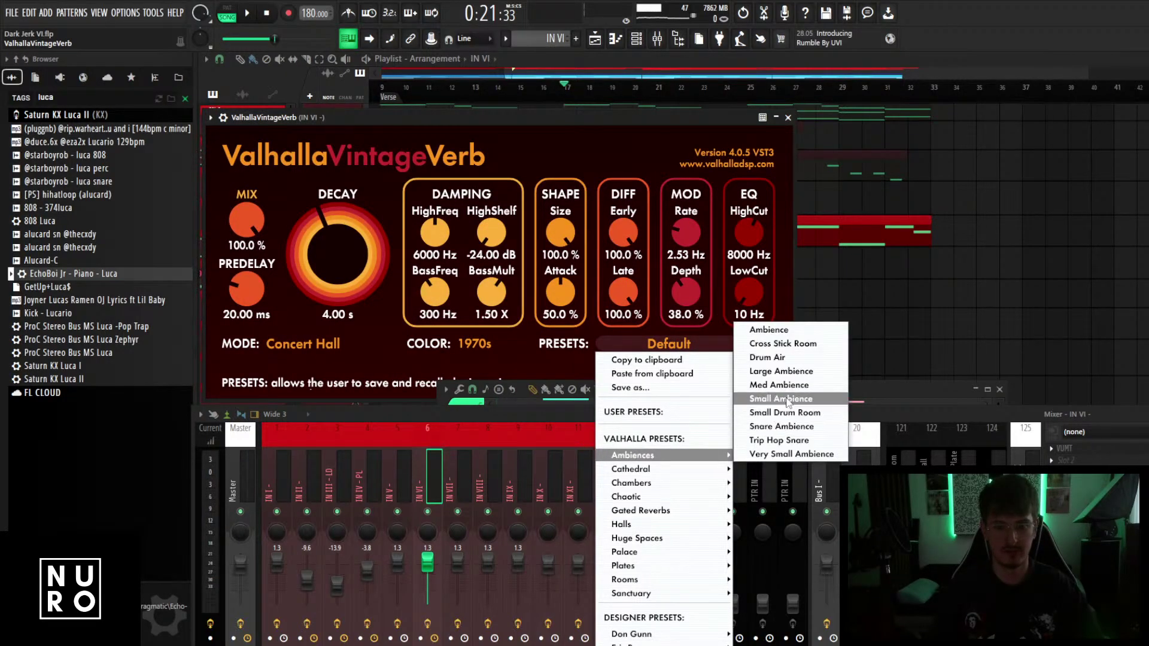
{"action": "left_click", "coordinate": [777, 332]}
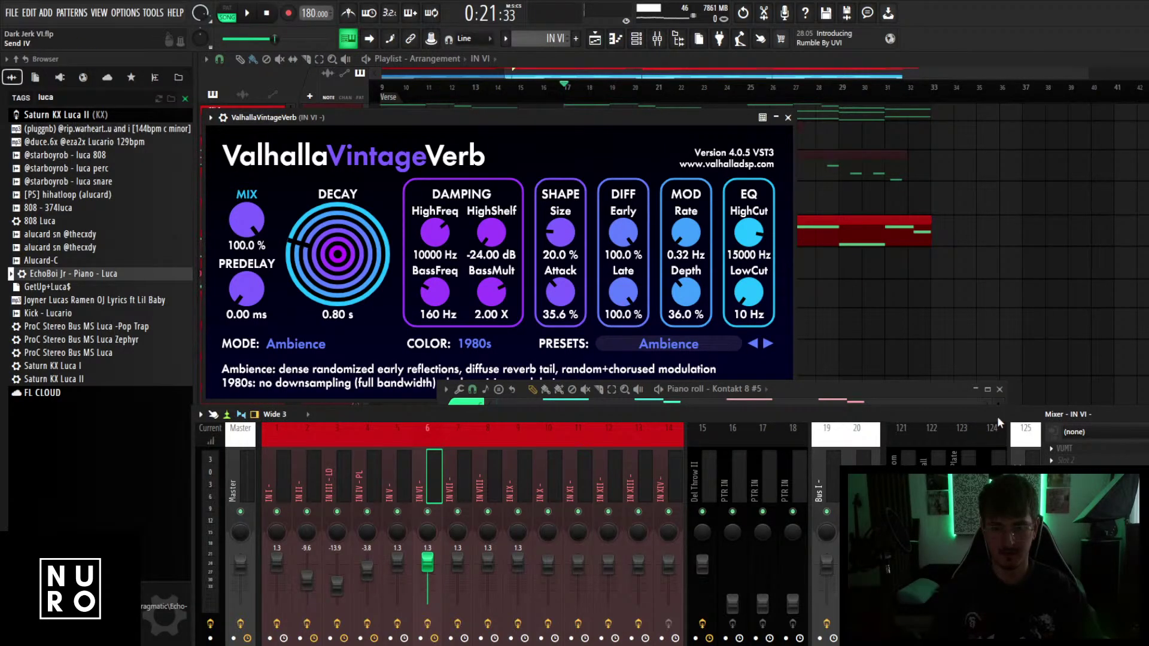
Add ValhallaSupermassive in the effect slot after the reverb on IN VI and load the Libra Nonlin preset.
{"action": "left_click_drag", "start_coordinate": [998, 411], "coordinate": [882, 261]}
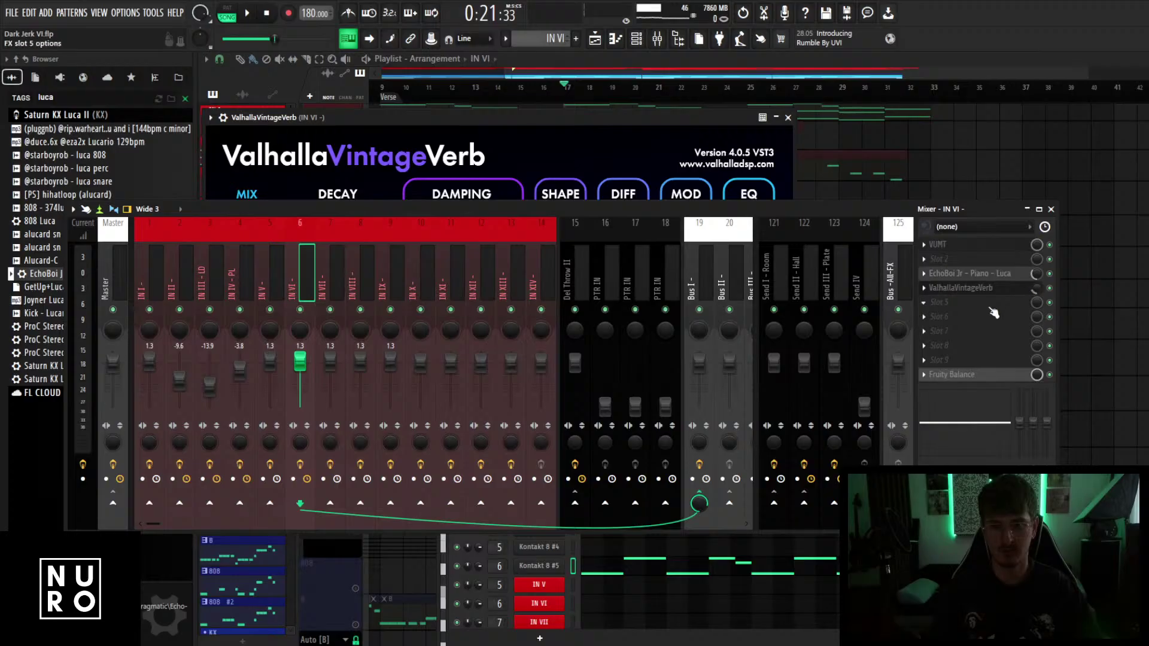
{"action": "left_click", "coordinate": [994, 311]}
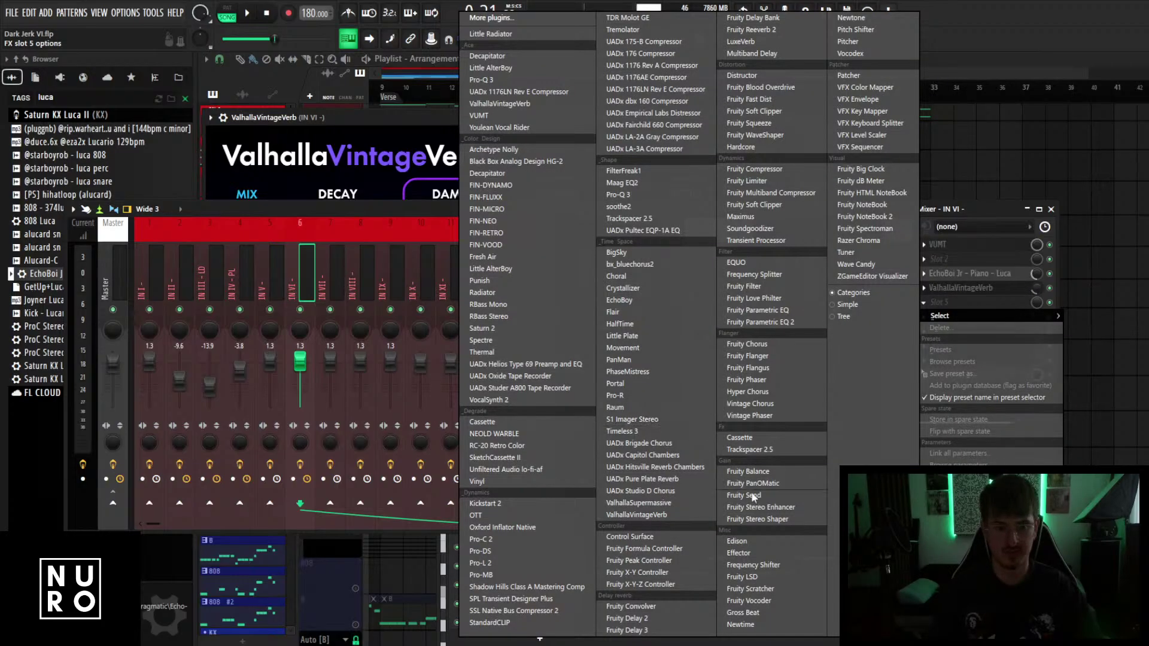
{"action": "left_click", "coordinate": [667, 508]}
{"action": "left_click_drag", "start_coordinate": [546, 213], "coordinate": [551, 453]}
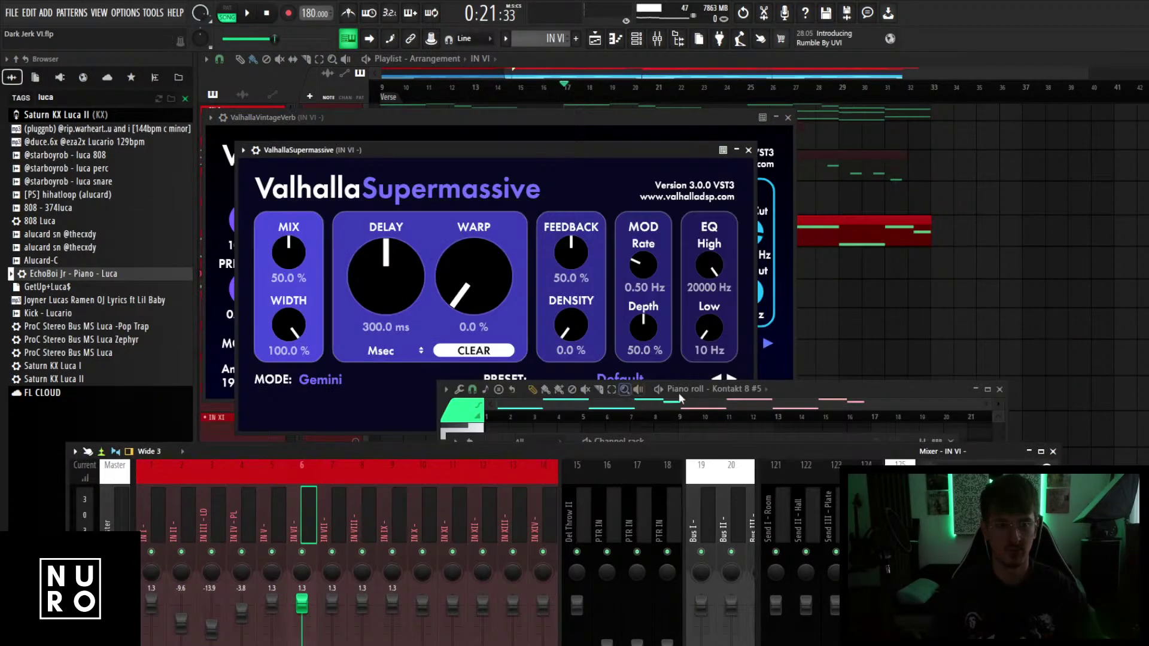
{"action": "left_click_drag", "start_coordinate": [679, 395], "coordinate": [797, 453]}
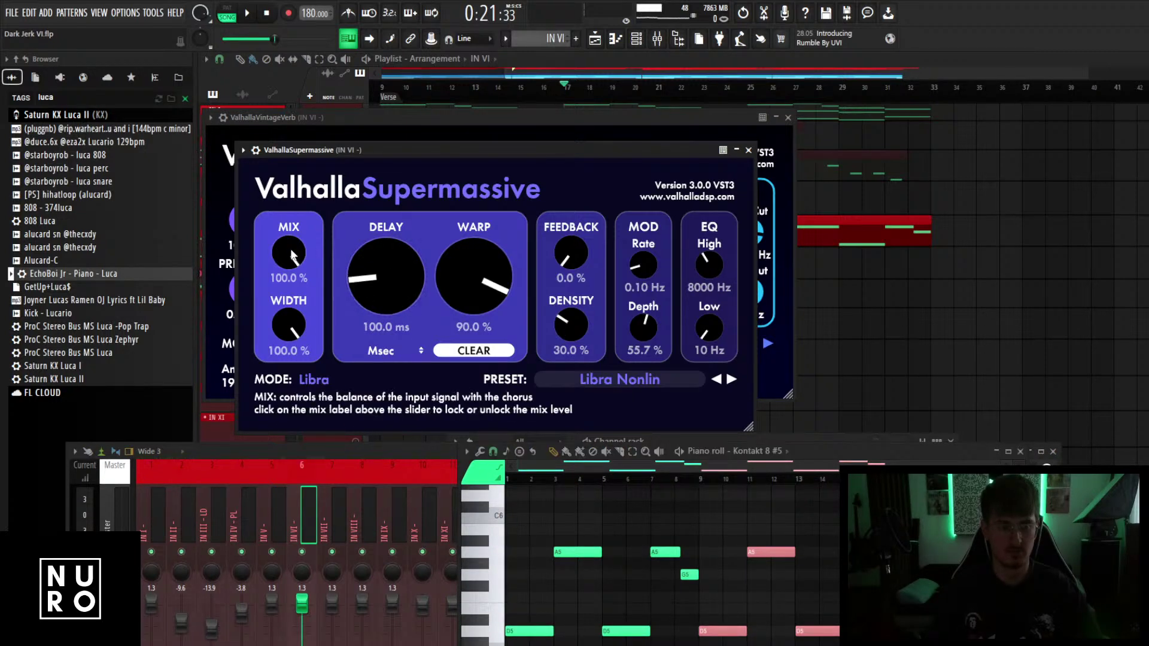
Set the ValhallaSupermassive mix to 37.2% and play the IN VI layer from bar 17 with the effect chain.
{"action": "left_click_drag", "start_coordinate": [289, 252], "coordinate": [282, 346]}
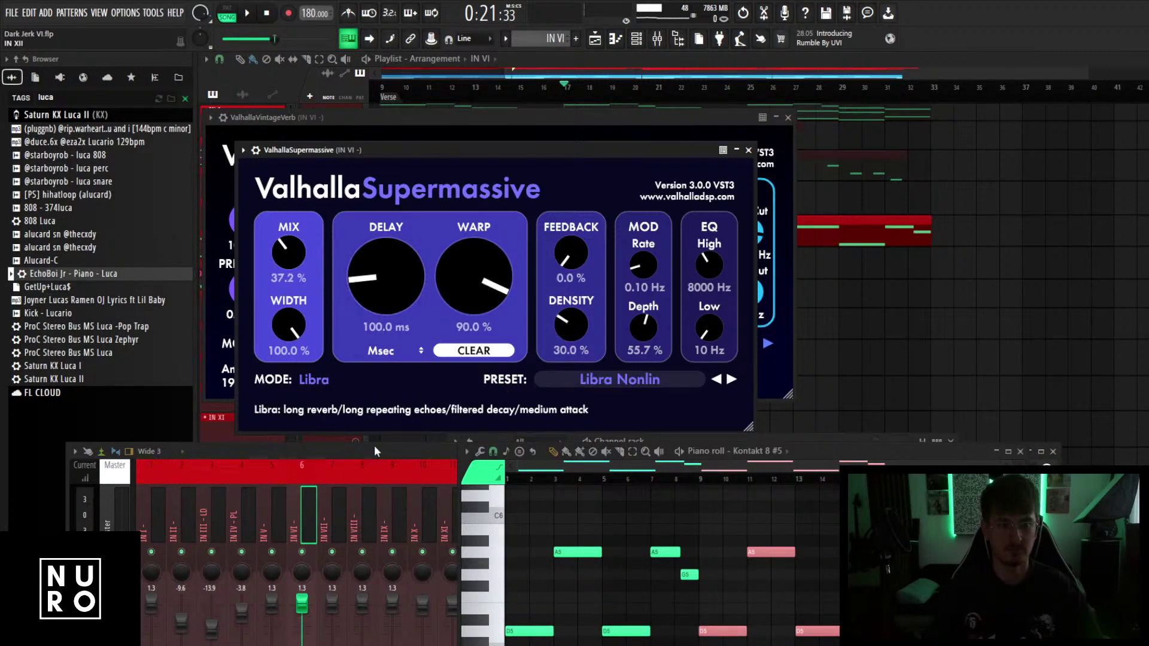
{"action": "left_click_drag", "start_coordinate": [375, 451], "coordinate": [390, 258]}
{"action": "key", "text": "space"}
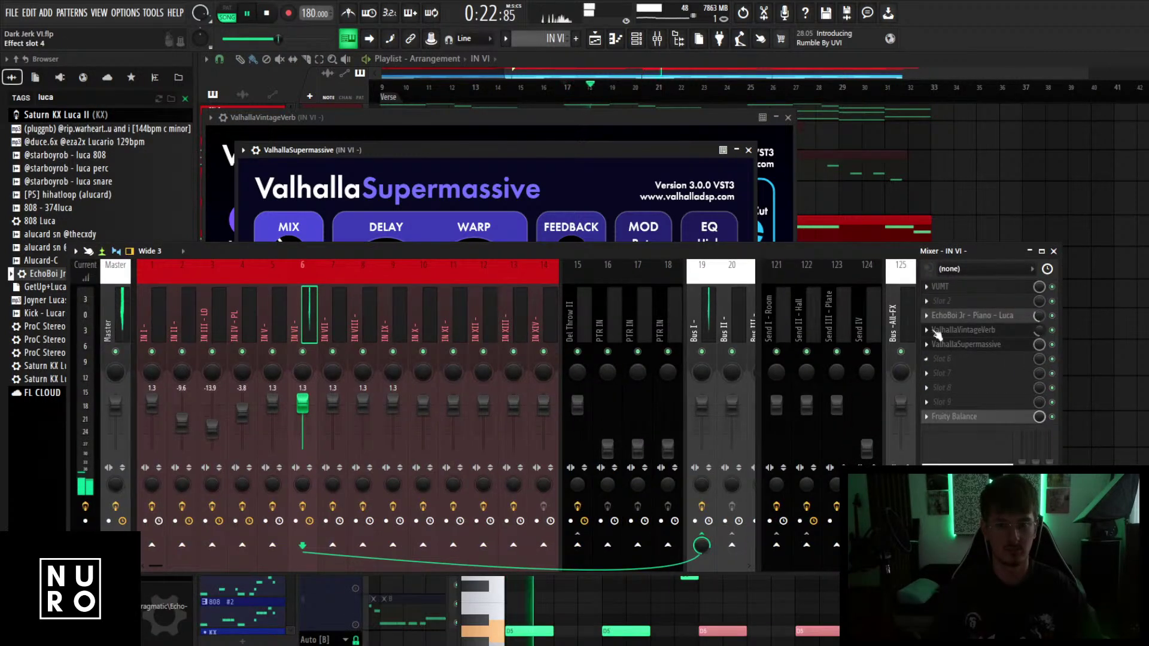
Set the ValhallaSupermassive mix on IN VI to 42.0% while playing the layer.
{"action": "left_click_drag", "start_coordinate": [599, 254], "coordinate": [582, 326]}
{"action": "left_click_drag", "start_coordinate": [283, 256], "coordinate": [276, 253]}
{"action": "left_click_drag", "start_coordinate": [329, 322], "coordinate": [335, 297]}
{"action": "key", "text": "space"}
Add Pro-Q 3 in effect slot 6 of IN VI, with a 12 dB/oct high cut and a bell cut of about 3.2 dB near 3944 Hz.
{"action": "left_click", "coordinate": [957, 408]}
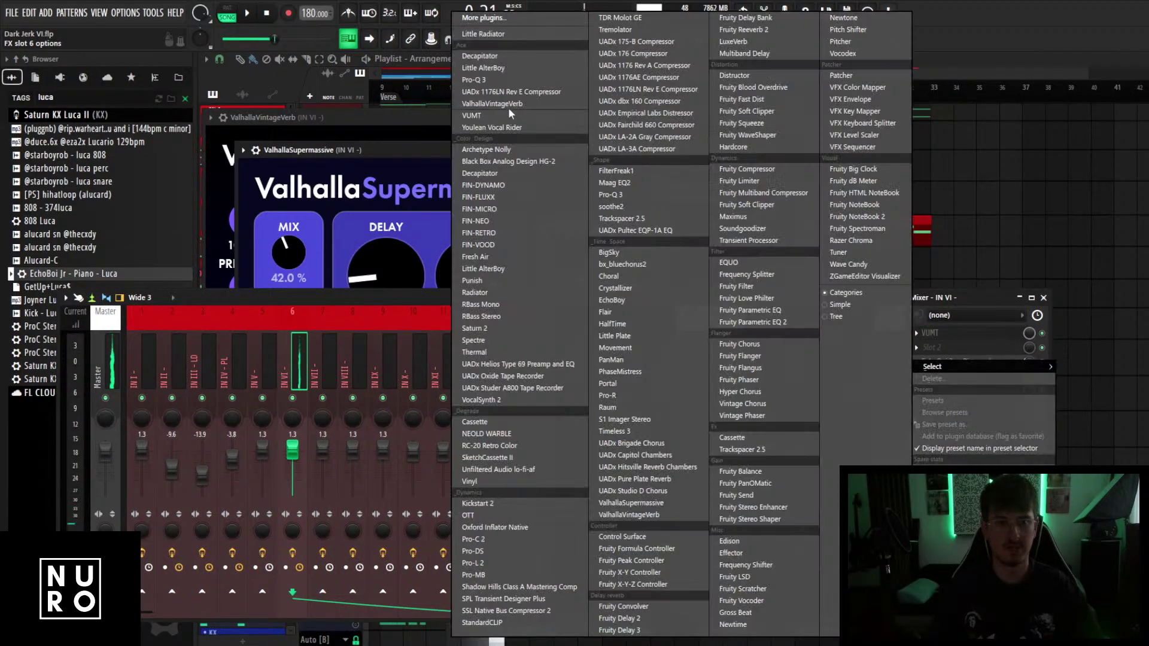
{"action": "left_click", "coordinate": [509, 81]}
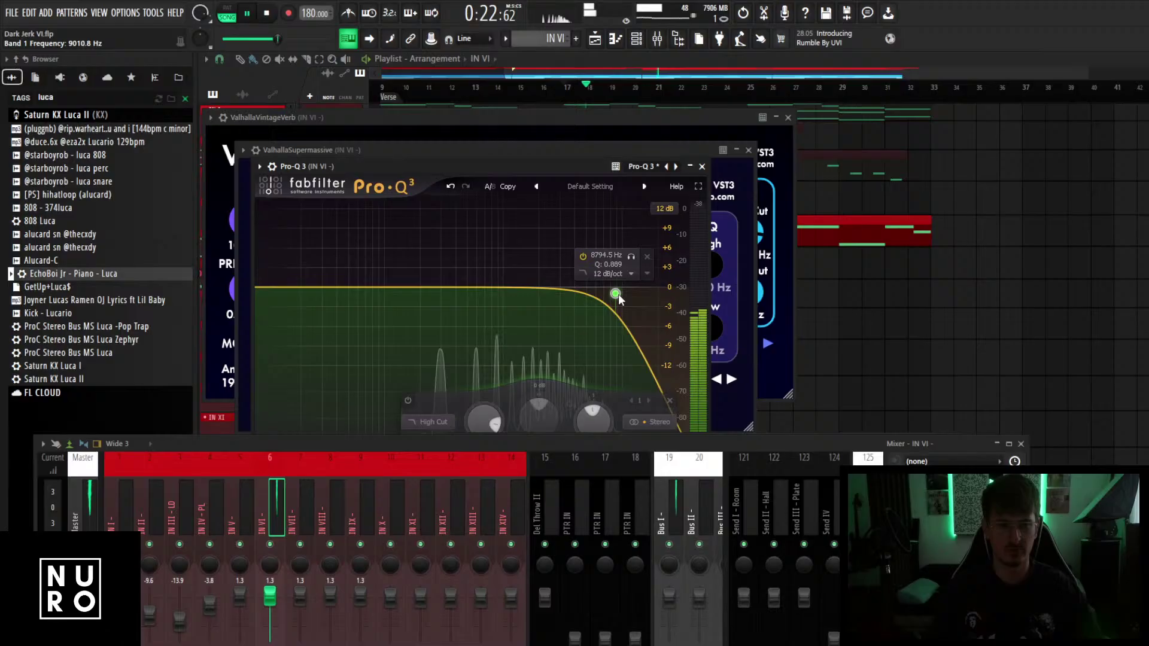
{"action": "left_click_drag", "start_coordinate": [618, 294], "coordinate": [573, 308]}
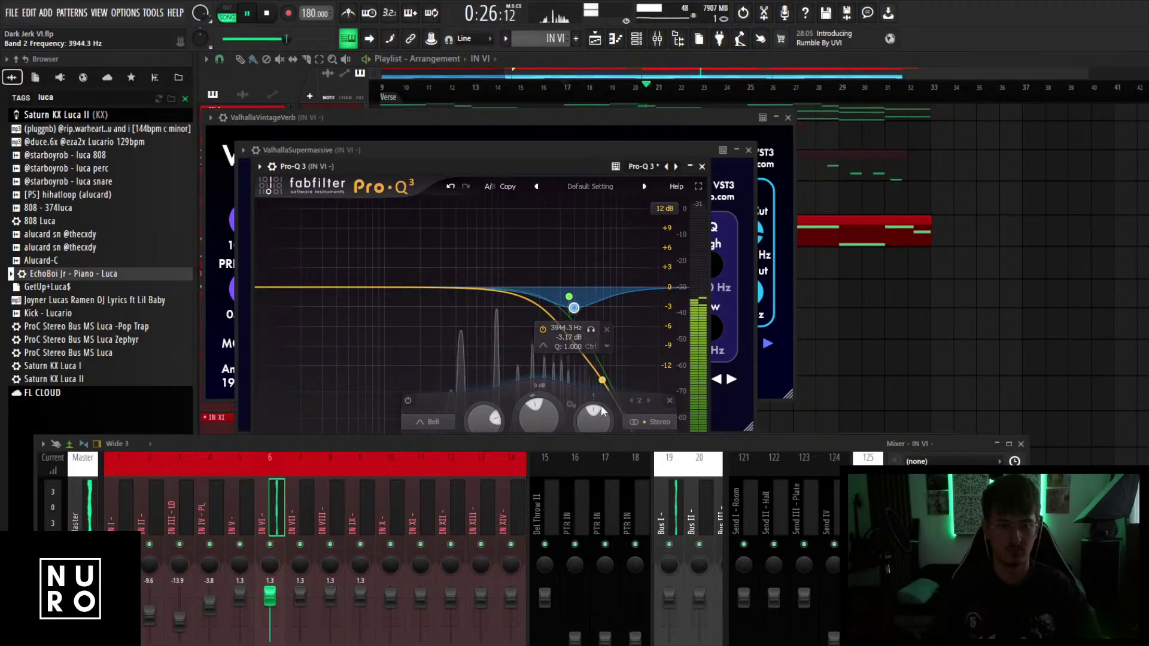
{"action": "key", "text": "space"}
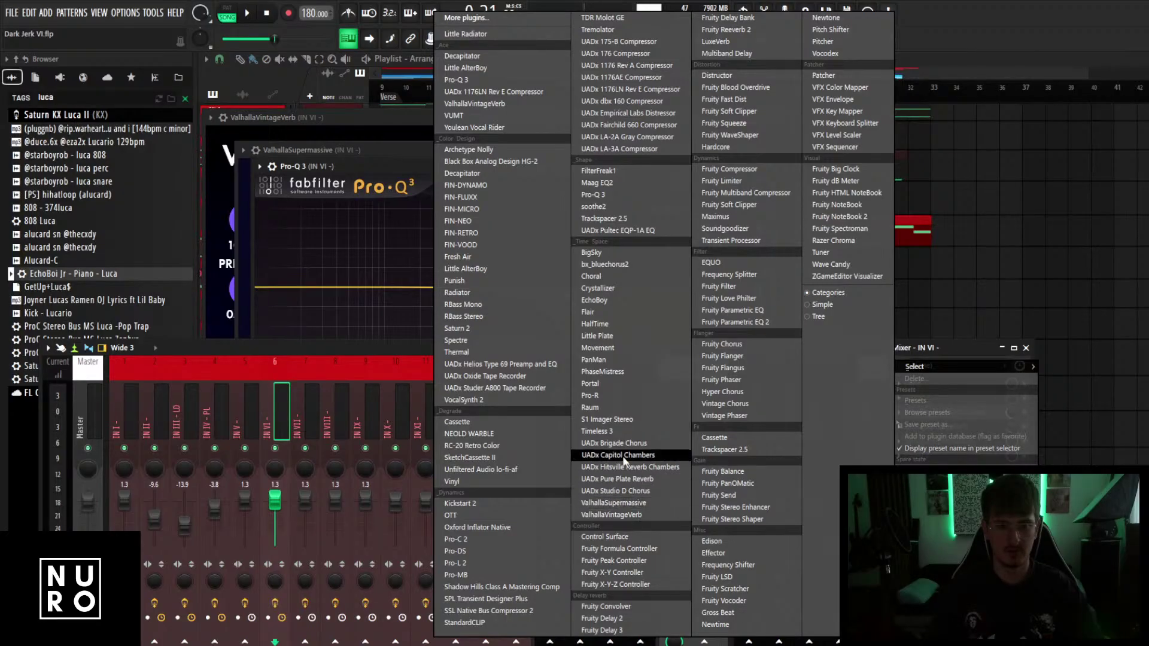
Add Portal after Pro-Q 3 on IN VI, browse its preset categories and load Ambient Lake from Start Here.
{"action": "left_click", "coordinate": [619, 383]}
{"action": "left_click_drag", "start_coordinate": [654, 182], "coordinate": [645, 55]}
{"action": "left_click", "coordinate": [873, 81]}
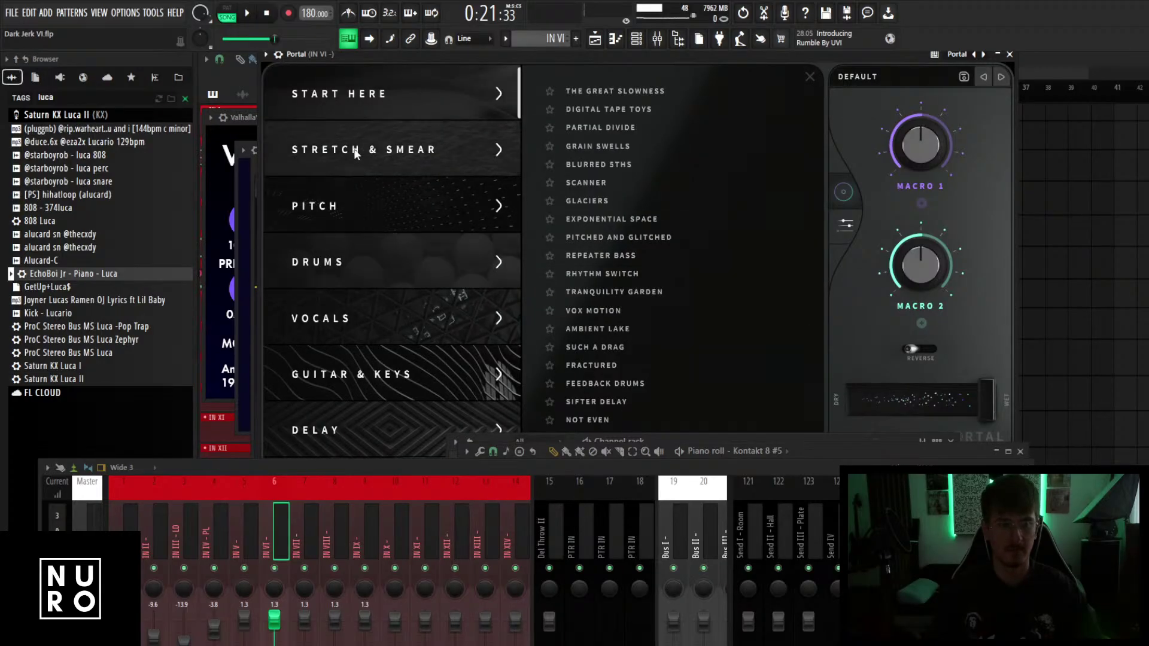
{"action": "left_click", "coordinate": [455, 150]}
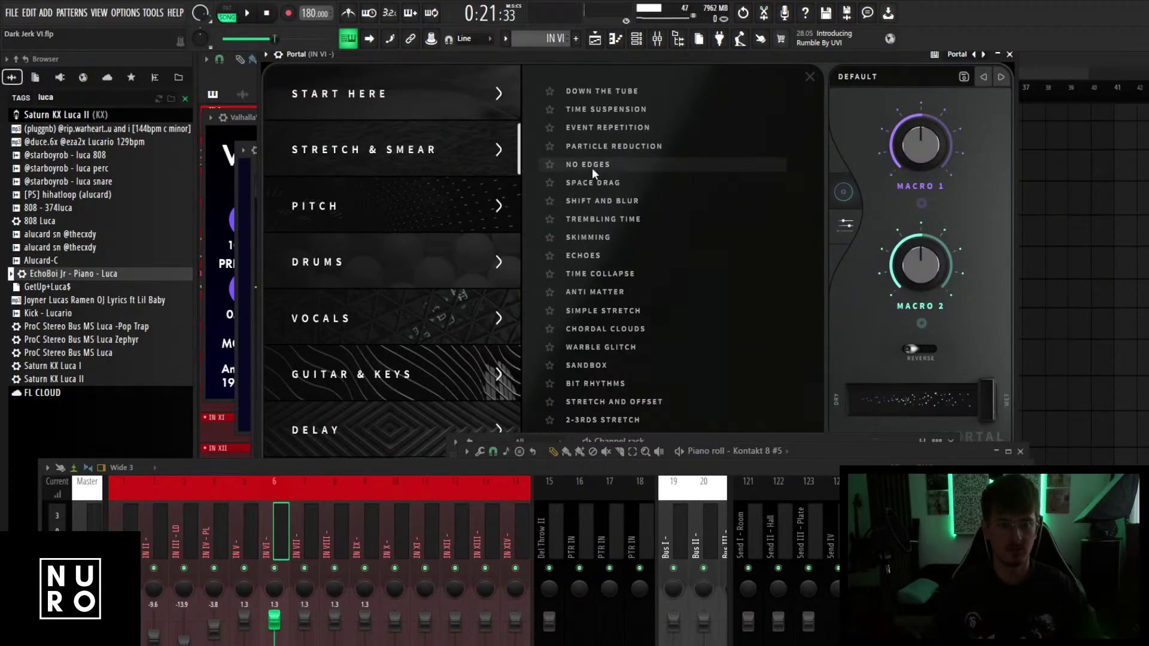
{"action": "left_click", "coordinate": [388, 218]}
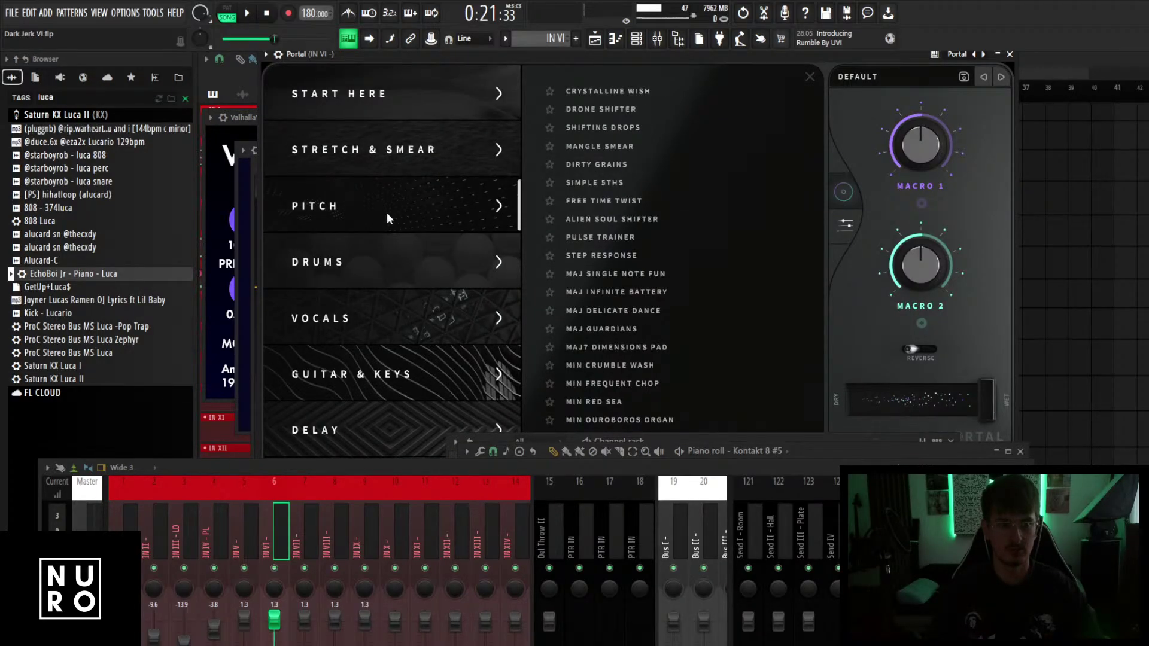
{"action": "scroll", "coordinate": [604, 195], "scroll_direction": "down", "scroll_amount": 5}
{"action": "left_click", "coordinate": [377, 98]}
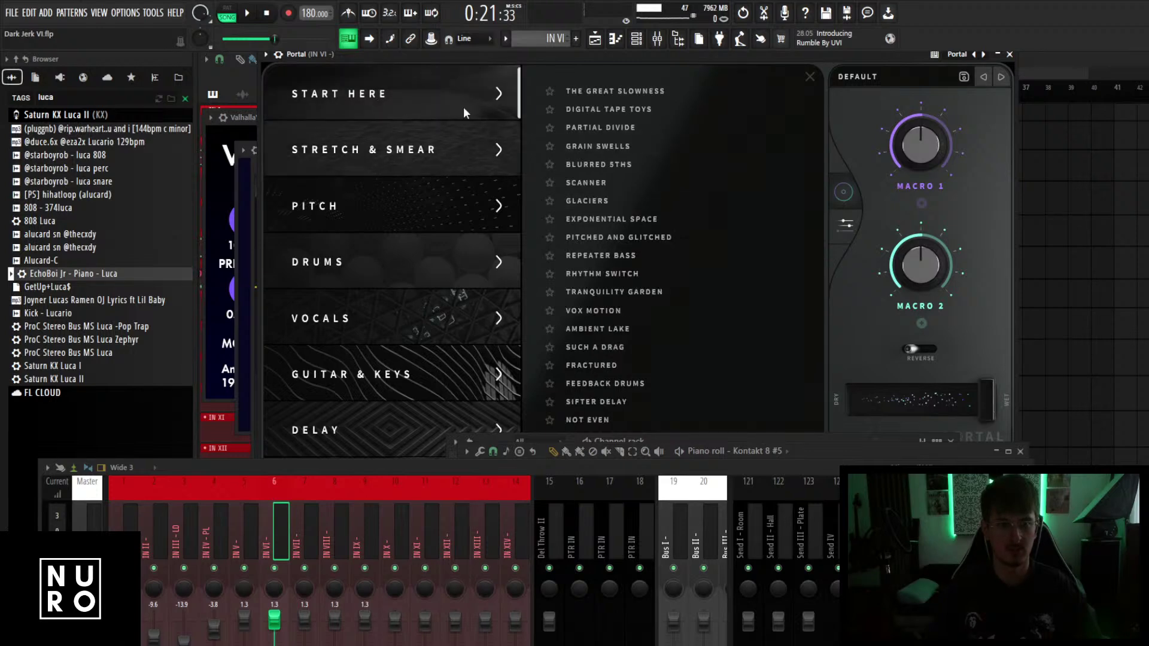
{"action": "left_click", "coordinate": [659, 330]}
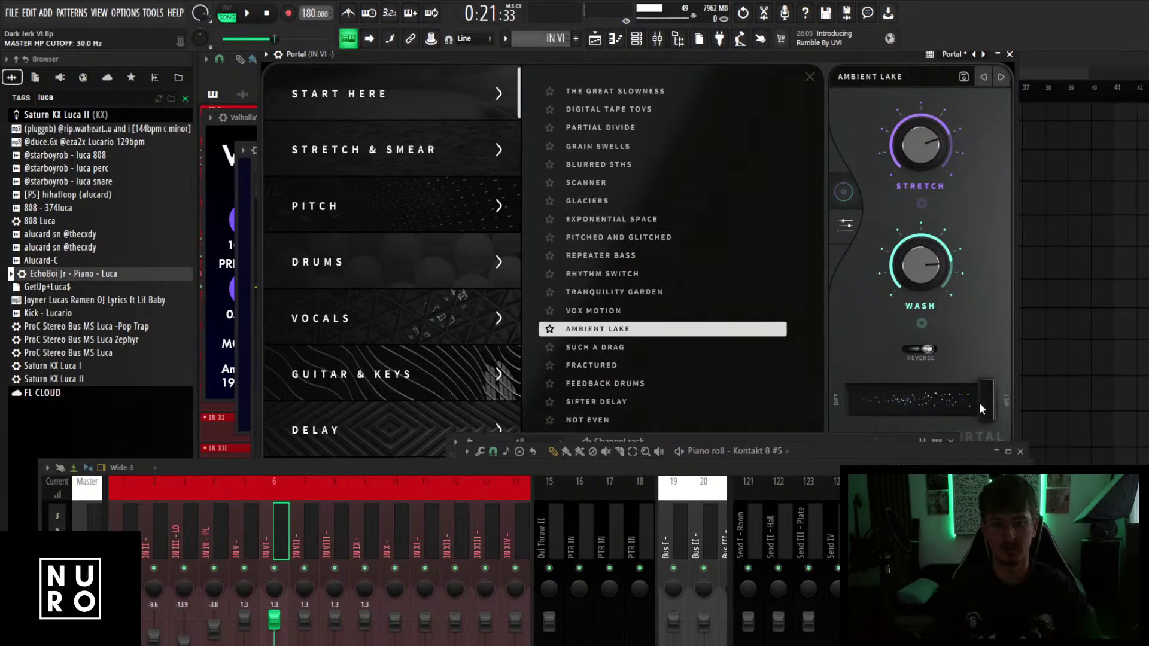
Play IN VI and lower Portal's dry/wet mix to below half.
{"action": "key", "text": "space"}
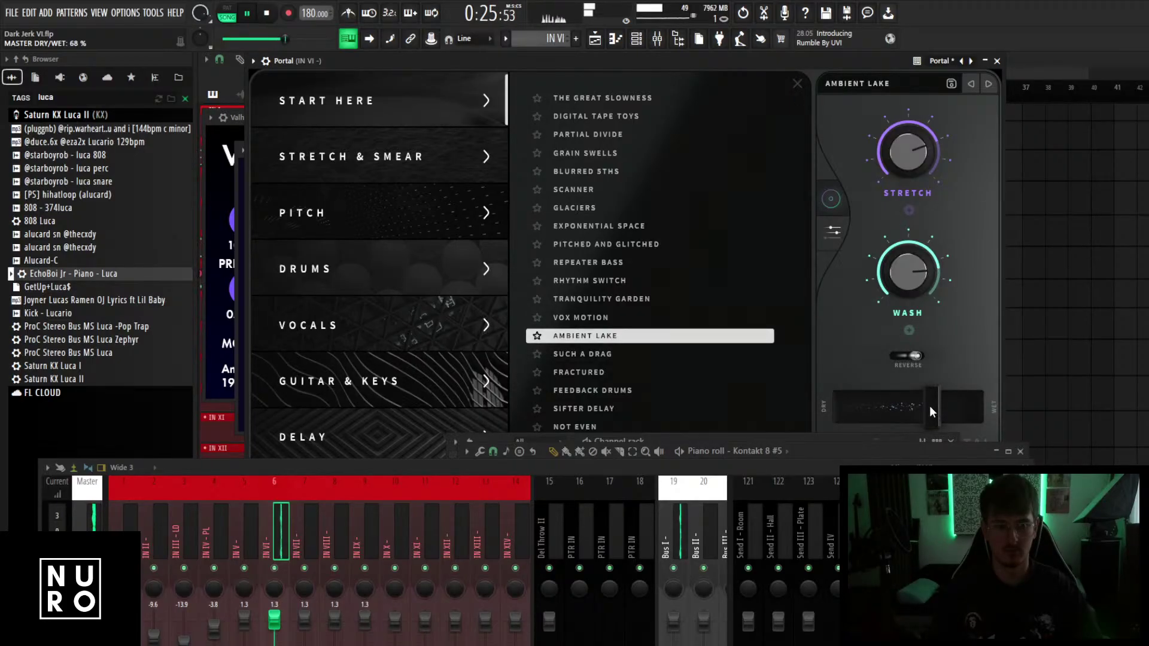
{"action": "left_click_drag", "start_coordinate": [929, 405], "coordinate": [978, 412]}
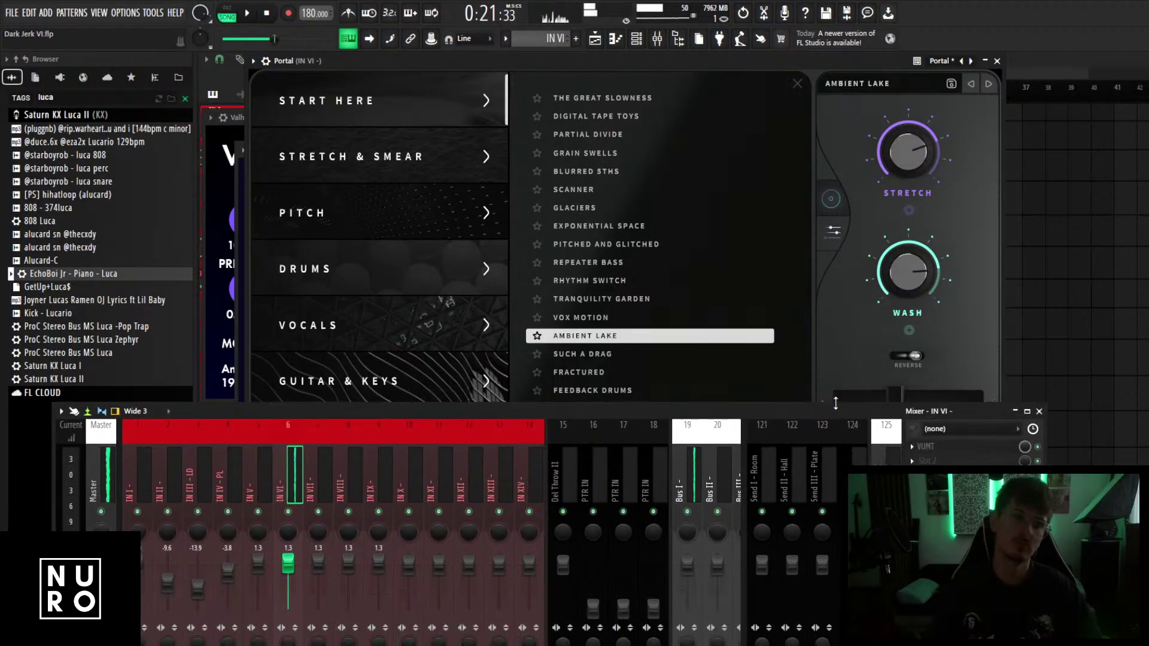
{"action": "key", "text": "space"}
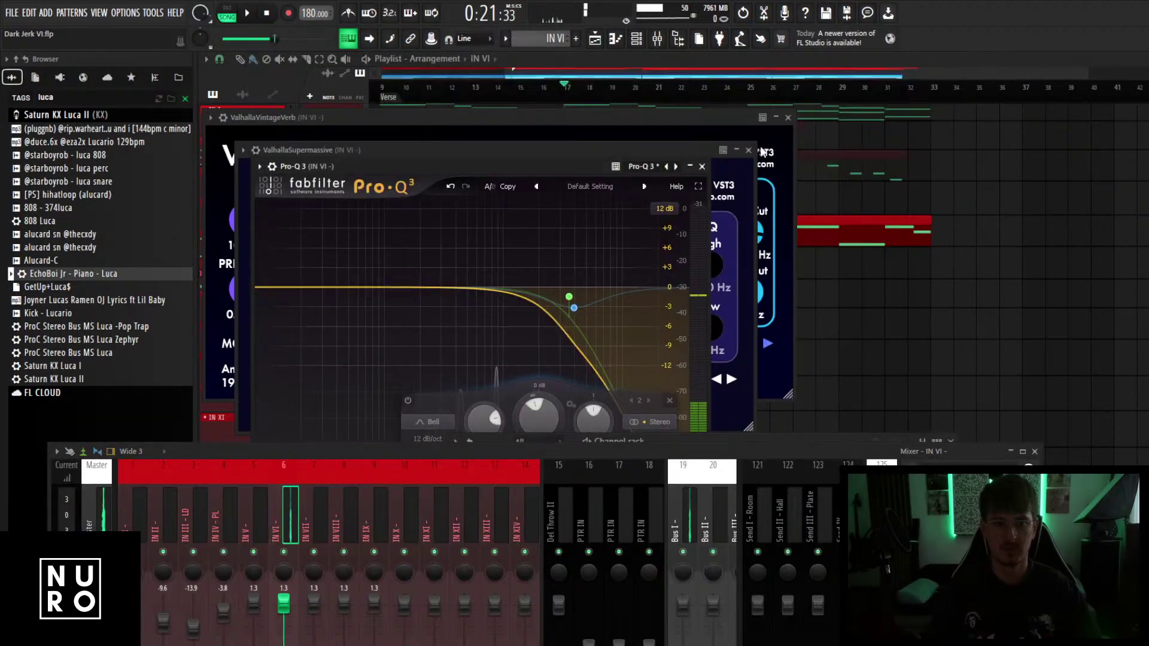
Close the open ValhallaSupermassive, ValhallaVintageVerb, Pro-Q 3 and EchoBoi Jr effect windows.
{"action": "left_click", "coordinate": [753, 151]}
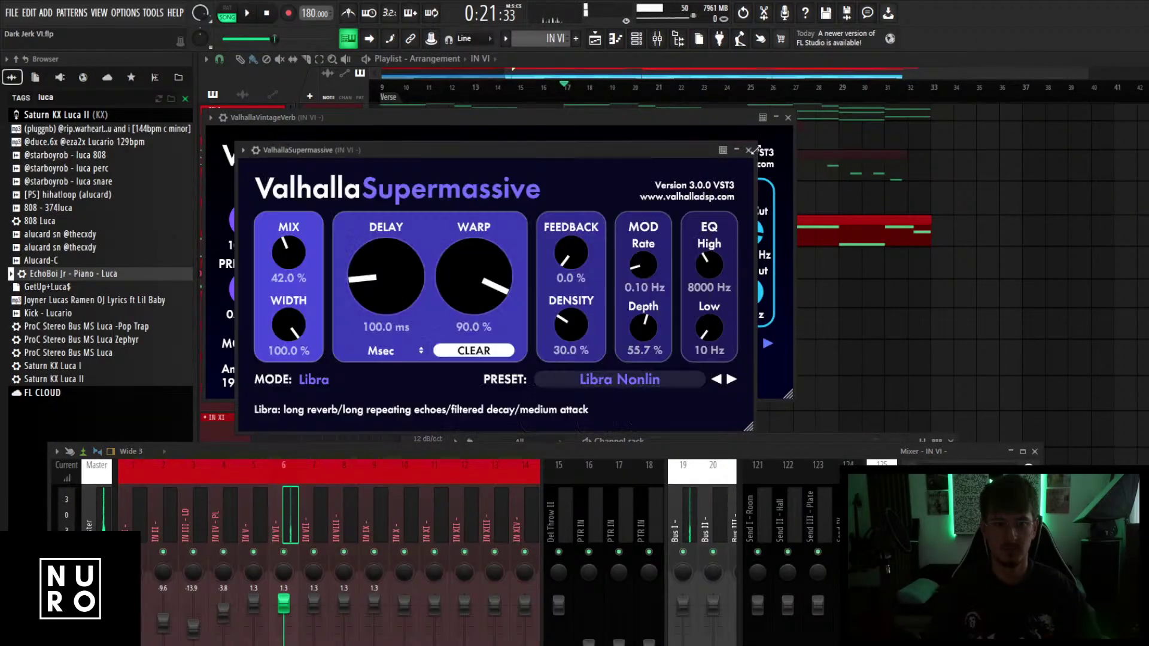
{"action": "left_click", "coordinate": [748, 151]}
{"action": "left_click", "coordinate": [788, 117]}
{"action": "left_click", "coordinate": [704, 164]}
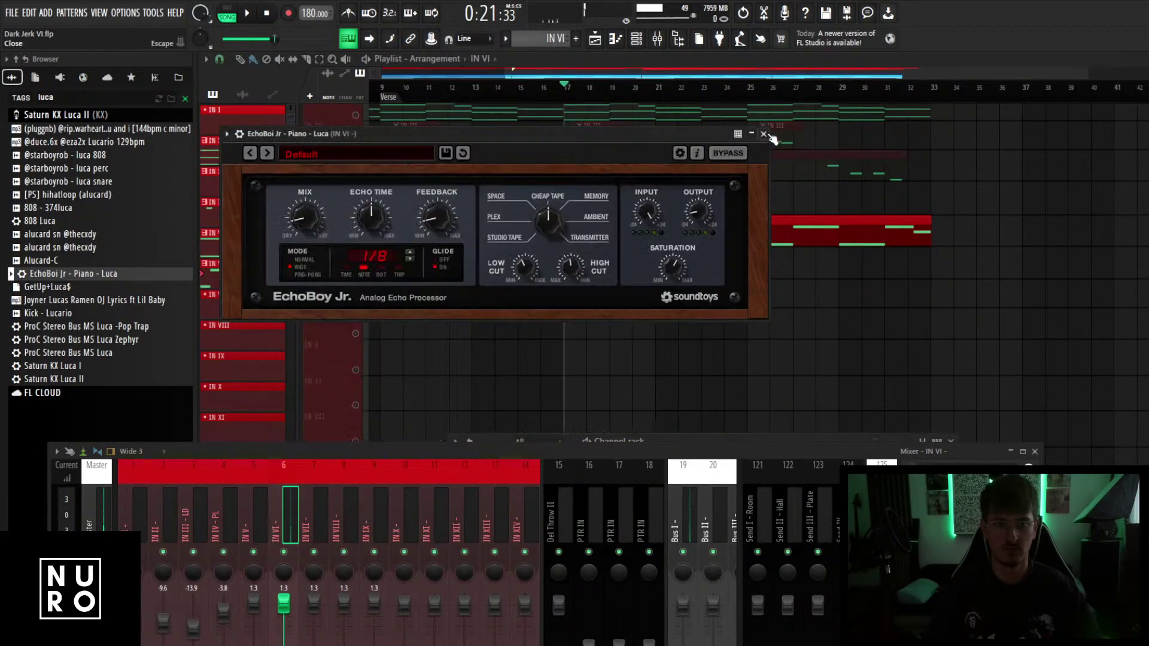
{"action": "left_click", "coordinate": [767, 133]}
Route IN VI to the Room, Hall and Plate sends, set the Send III - Plate level to 54% and play the layer.
{"action": "left_click_drag", "start_coordinate": [583, 453], "coordinate": [641, 207]}
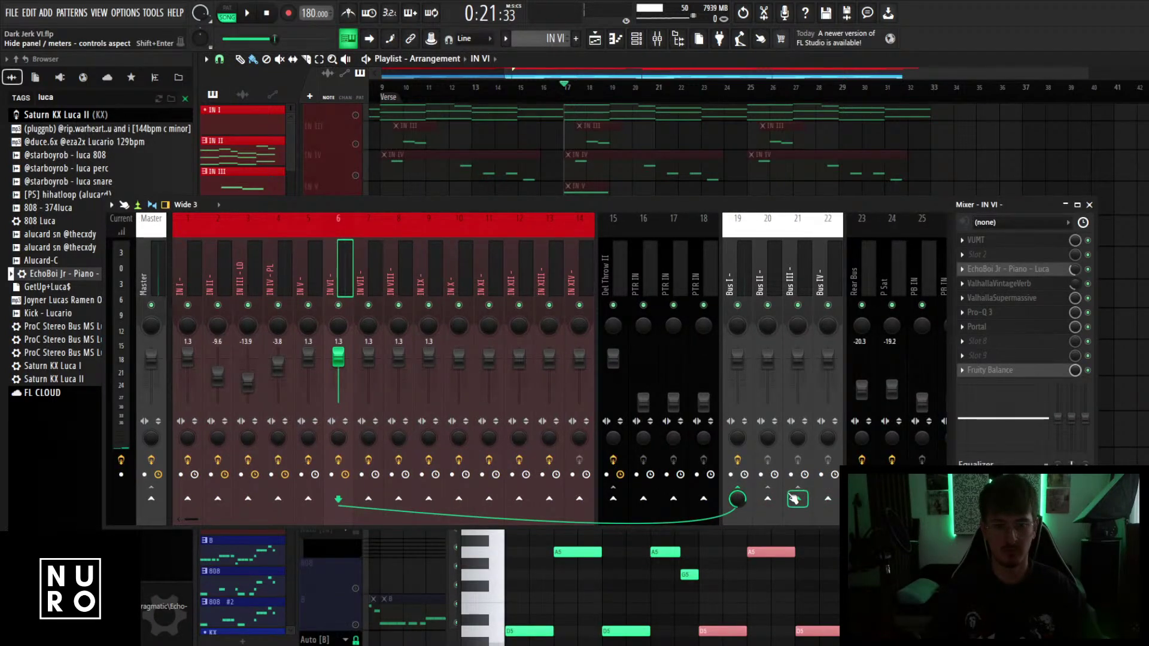
{"action": "left_click", "coordinate": [950, 498]}
{"action": "left_click", "coordinate": [813, 499]}
{"action": "left_click", "coordinate": [842, 498]}
{"action": "left_click", "coordinate": [873, 499]}
{"action": "left_click_drag", "start_coordinate": [873, 498], "coordinate": [873, 524]}
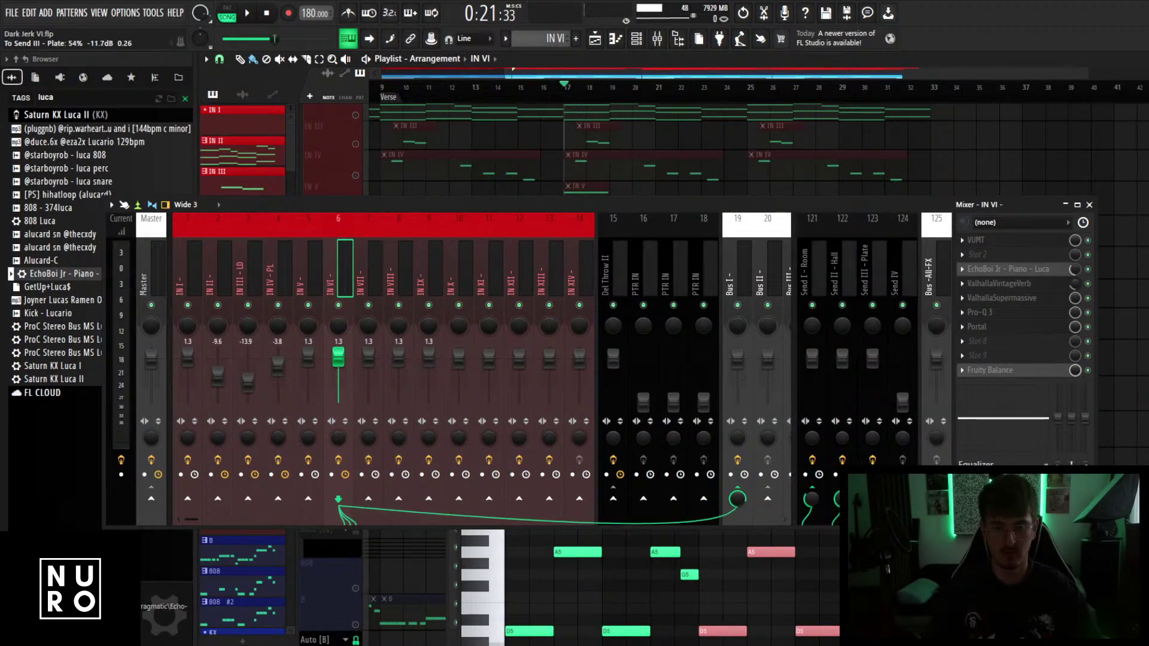
{"action": "key", "text": "space"}
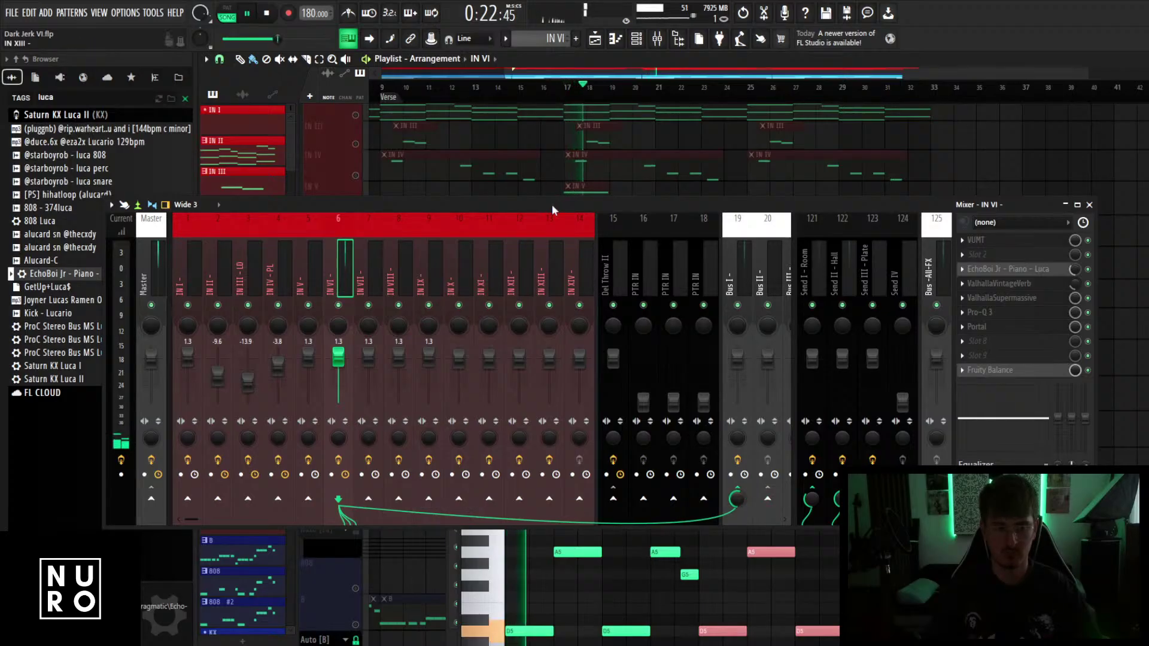
{"action": "left_click_drag", "start_coordinate": [552, 203], "coordinate": [565, 315]}
{"action": "key", "text": "space"}
Unmute the playlist tracks IN I through IN V so they play together with IN VI.
{"action": "scroll", "coordinate": [380, 173], "scroll_direction": "up", "scroll_amount": 2}
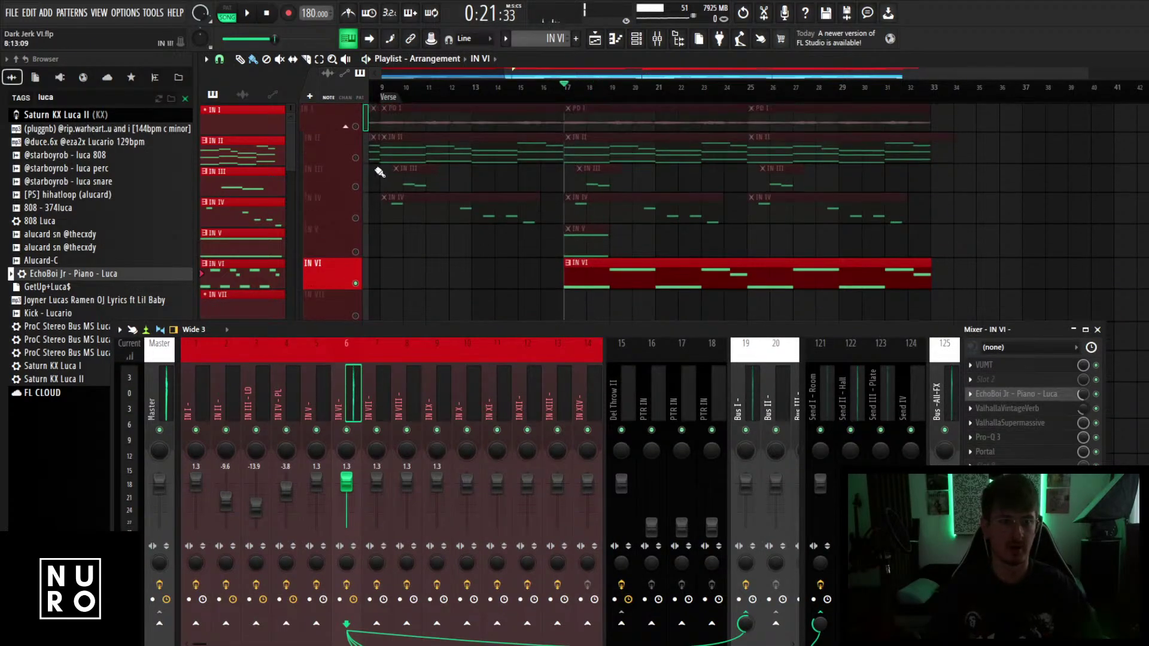
{"action": "left_click", "coordinate": [356, 158]}
{"action": "left_click", "coordinate": [355, 127]}
{"action": "left_click", "coordinate": [355, 187]}
{"action": "left_click", "coordinate": [355, 218]}
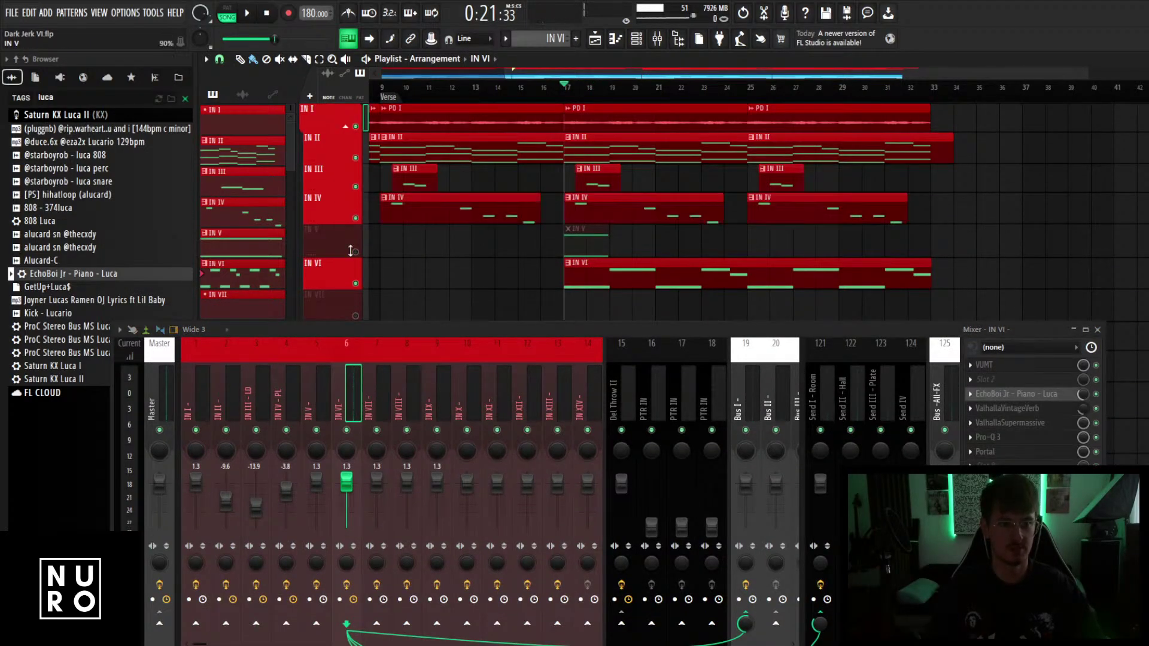
{"action": "left_click", "coordinate": [355, 252]}
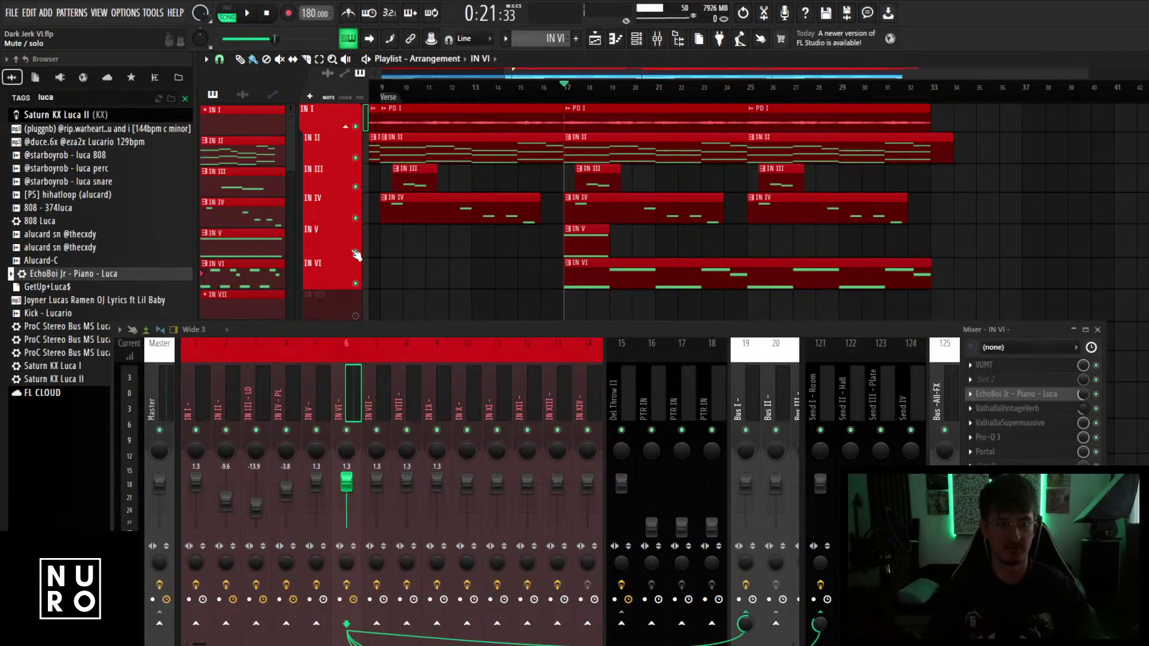
Play all melodic layers from bar 17 and slightly raise the IN VI mixer fader to balance it.
{"action": "key", "text": "space"}
{"action": "left_click_drag", "start_coordinate": [346, 481], "coordinate": [346, 476]}
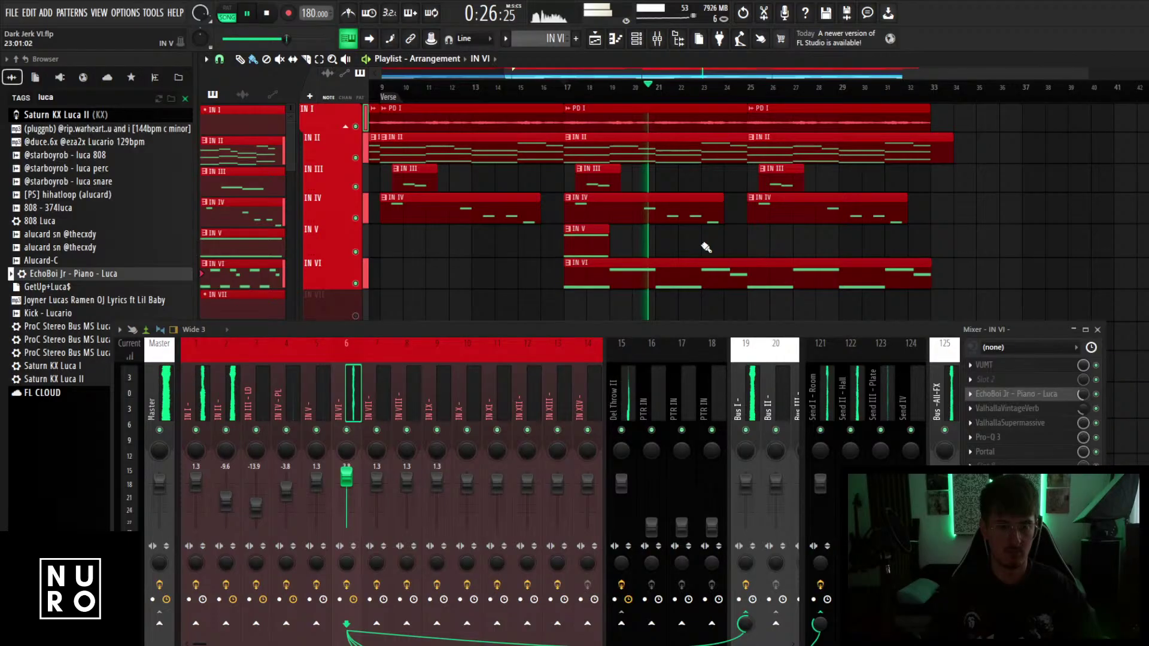
{"action": "scroll", "coordinate": [706, 247], "scroll_direction": "down", "scroll_amount": 4}
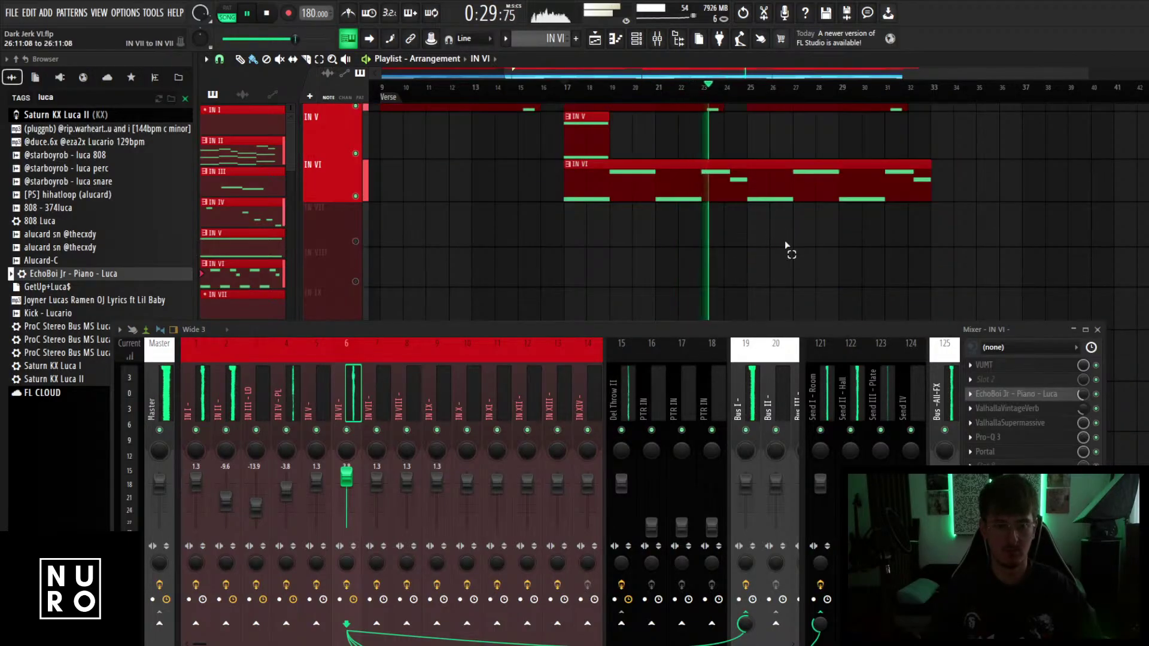
{"action": "scroll", "coordinate": [787, 245], "scroll_direction": "up", "scroll_amount": 2}
{"action": "scroll", "coordinate": [788, 244], "scroll_direction": "up", "scroll_amount": 1}
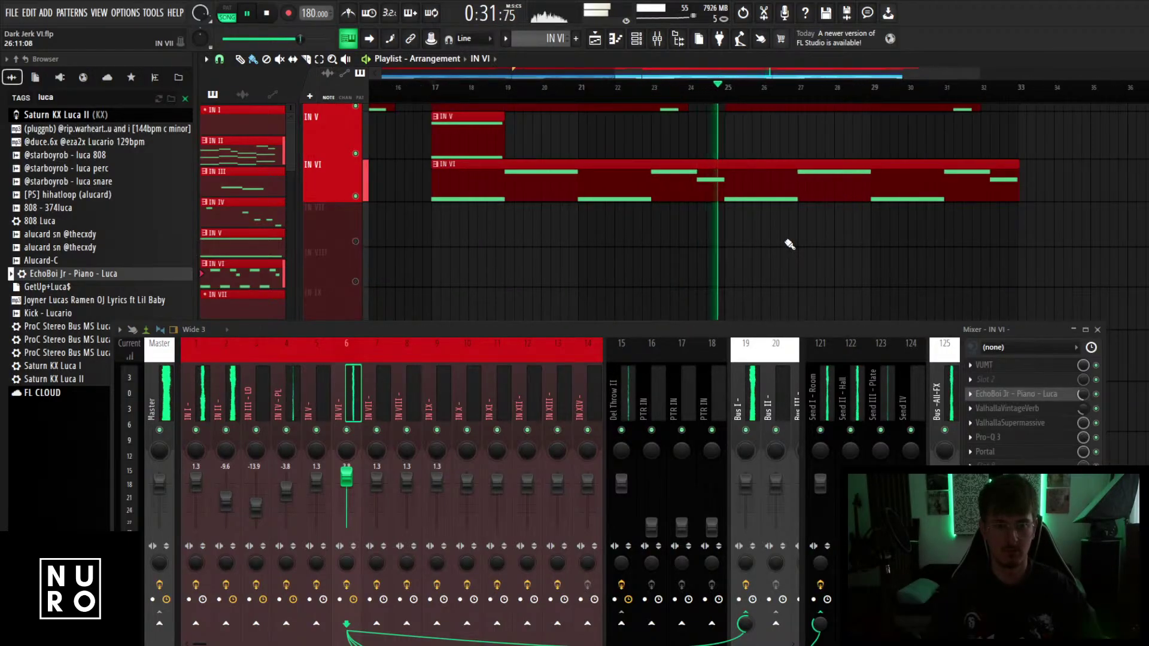
{"action": "scroll", "coordinate": [788, 246], "scroll_direction": "down", "scroll_amount": 1}
{"action": "key", "text": "space"}
Lower the short G5 notes ending each eight-bar phrase of the IN VI pattern to F5, and close the mixer and piano roll.
{"action": "double_click", "coordinate": [738, 192]}
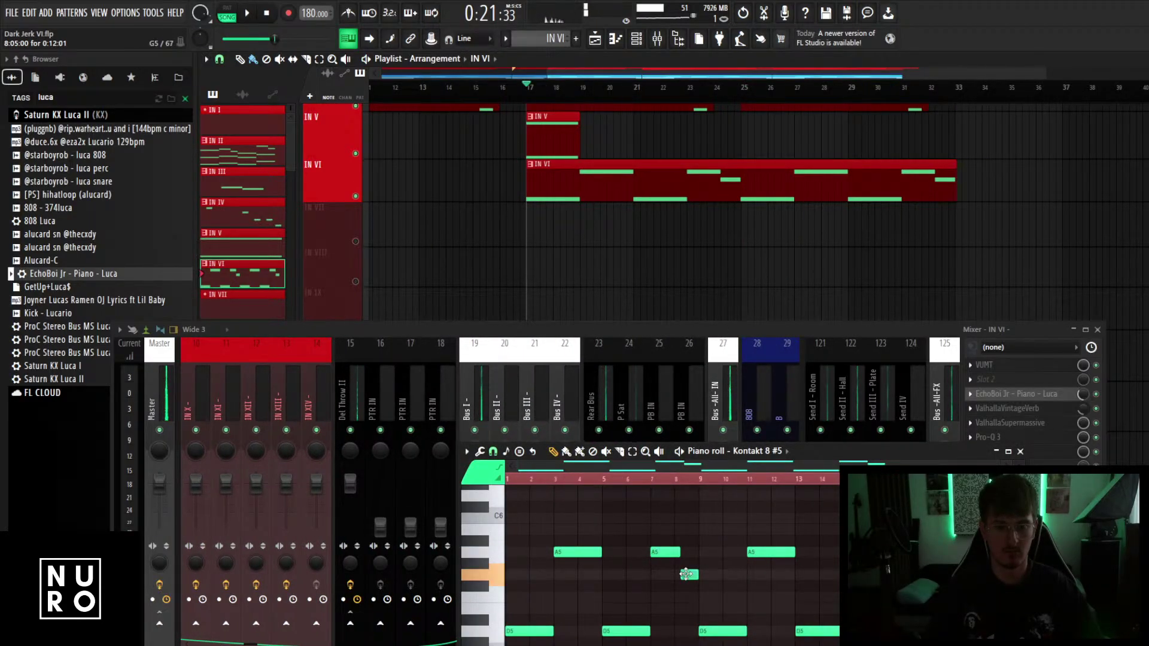
{"action": "left_click_drag", "start_coordinate": [686, 574], "coordinate": [689, 597]}
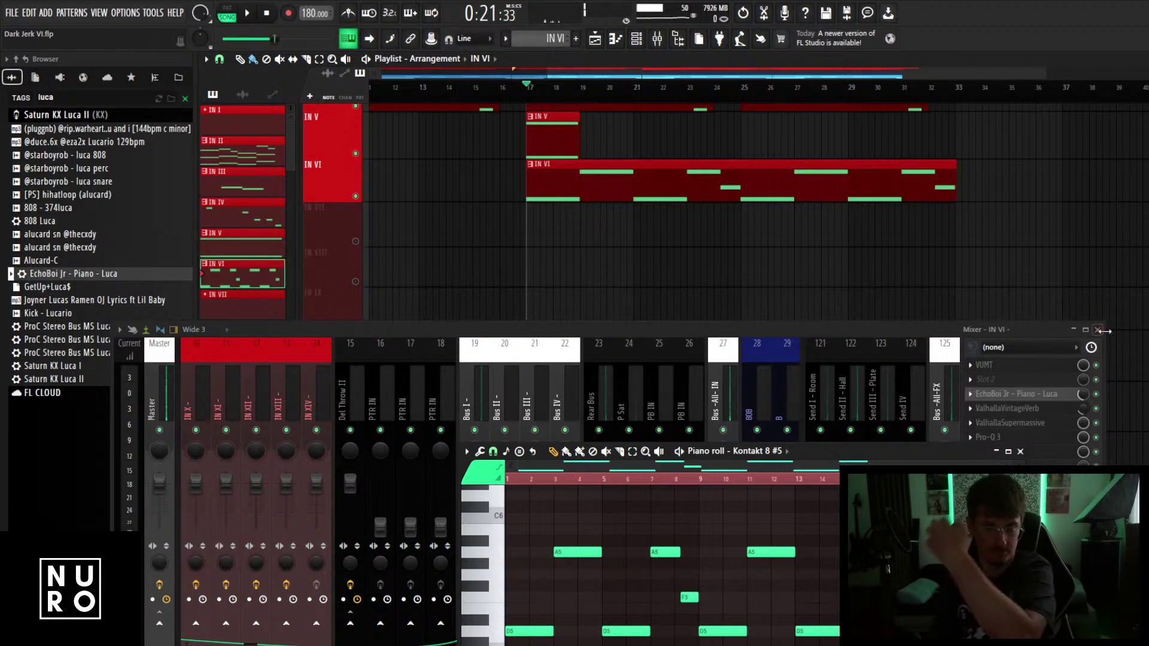
{"action": "key", "text": "F9"}
{"action": "scroll", "coordinate": [876, 229], "scroll_direction": "up", "scroll_amount": 3}
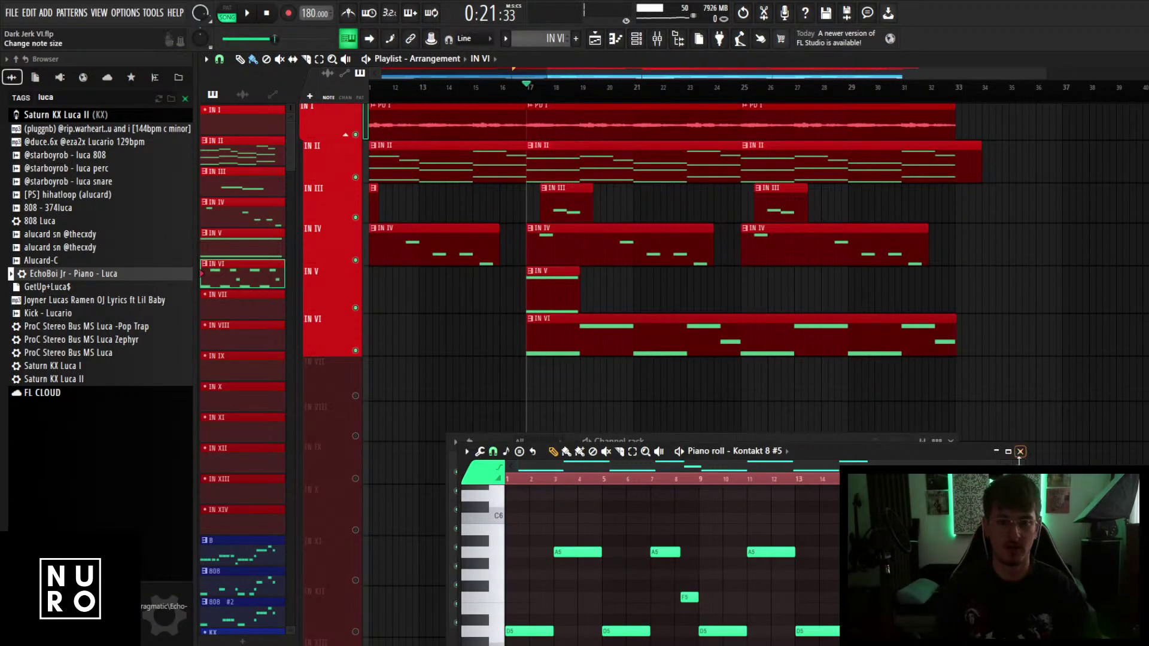
{"action": "left_click", "coordinate": [942, 446]}
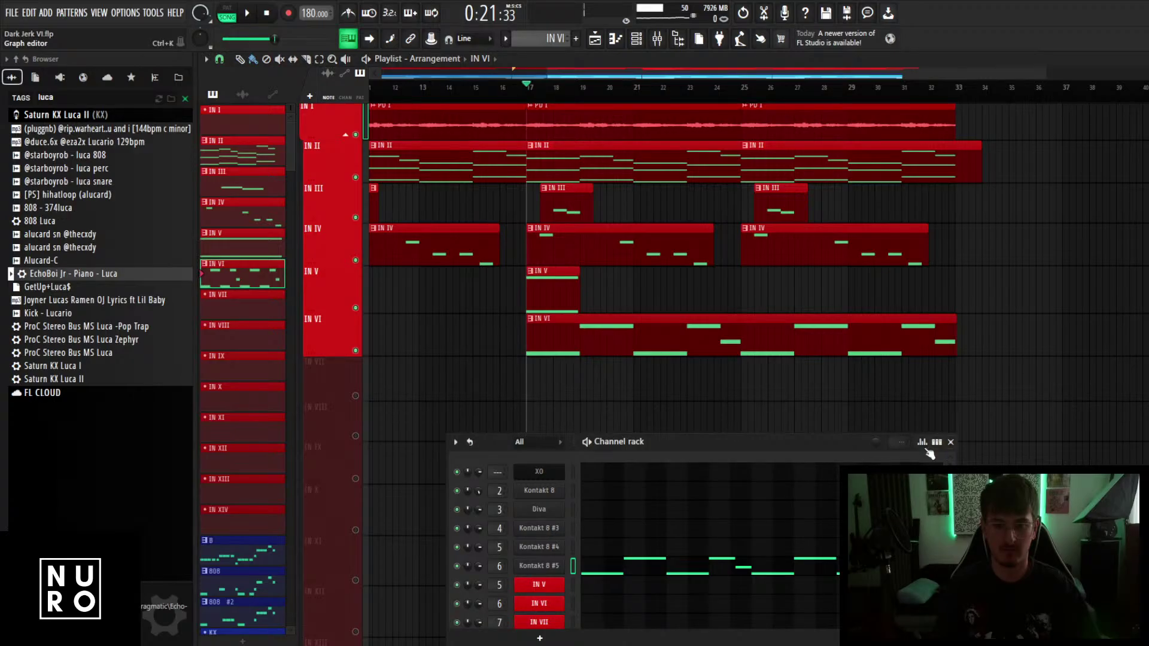
Route the IN V channel to mixer track 7, search the plugin database for "hive" and load Hive onto that channel.
{"action": "left_click_drag", "start_coordinate": [930, 454], "coordinate": [958, 284]}
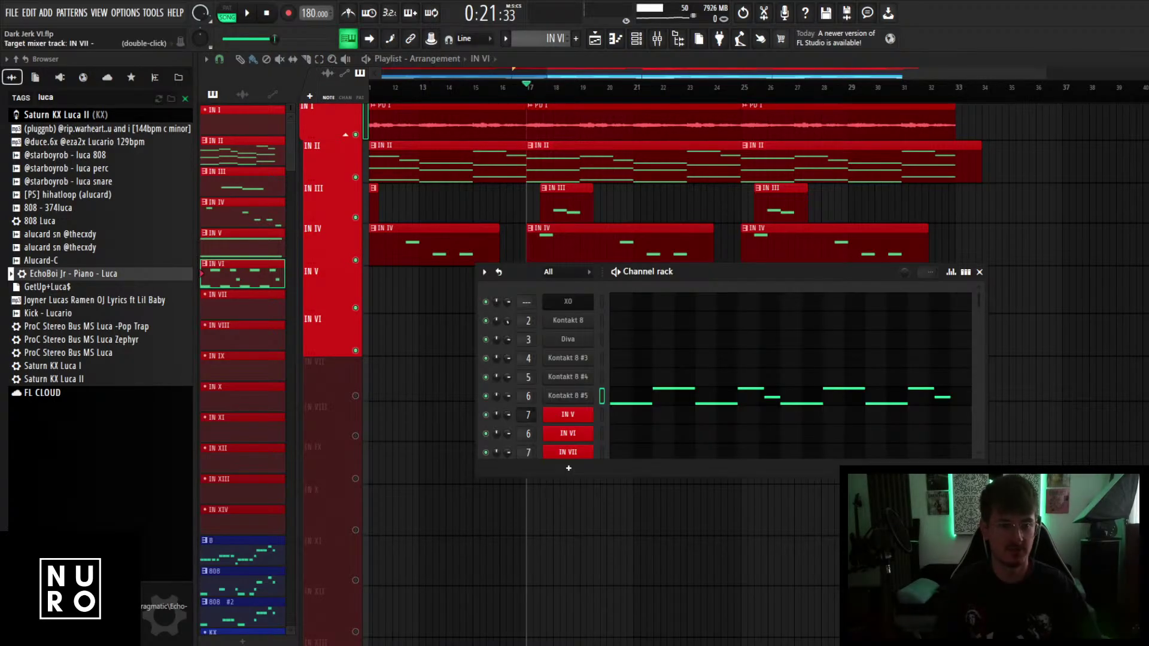
{"action": "left_click", "coordinate": [75, 79]}
{"action": "left_click", "coordinate": [74, 97]}
{"action": "type", "text": "hive"}
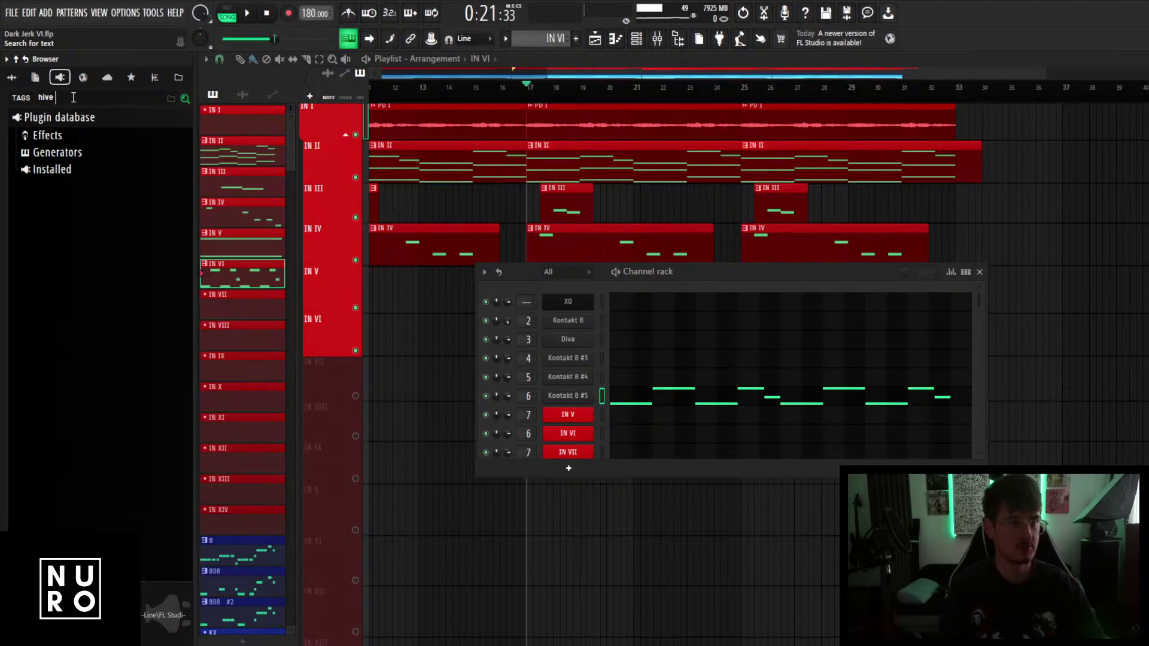
{"action": "key", "text": "Return"}
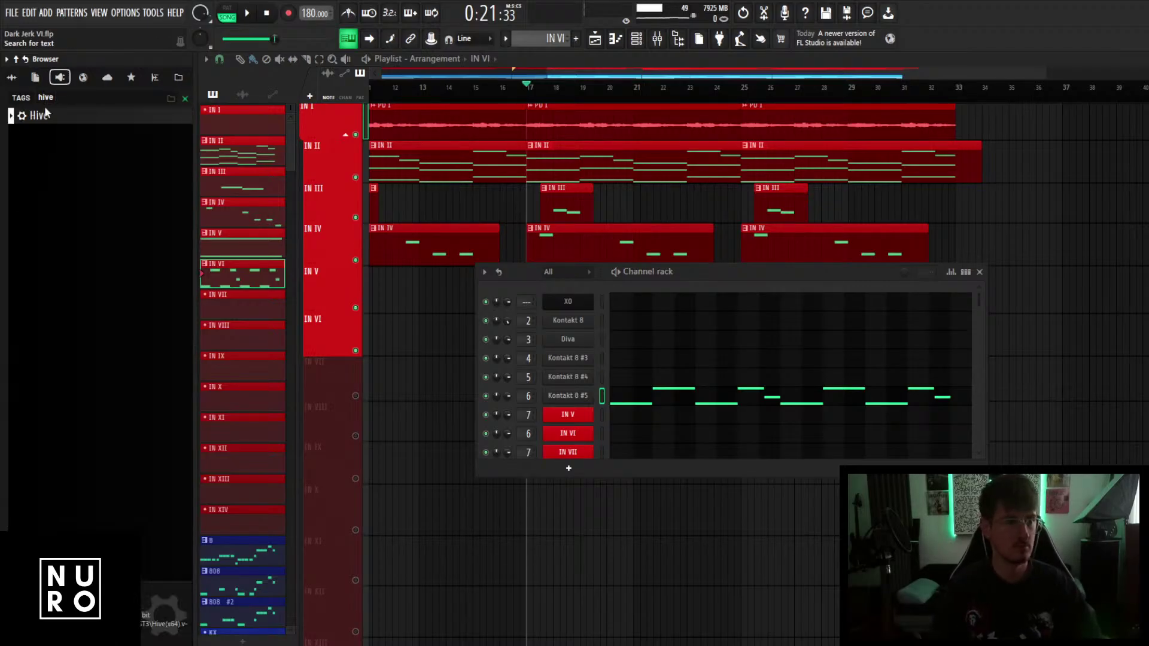
{"action": "left_click_drag", "start_coordinate": [46, 114], "coordinate": [576, 418]}
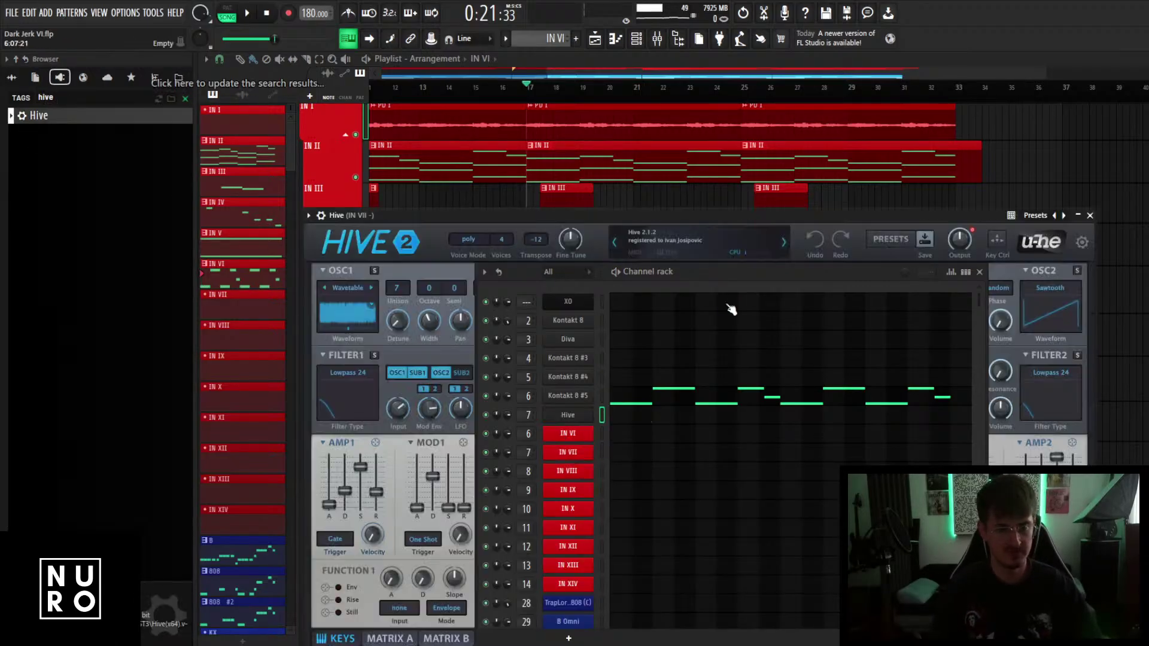
Arrange the Hive and Channel rack windows, load the Imaginary Lead preset in Hive and audition it.
{"action": "left_click_drag", "start_coordinate": [727, 272], "coordinate": [727, 423]}
{"action": "left_click_drag", "start_coordinate": [471, 214], "coordinate": [499, 64]}
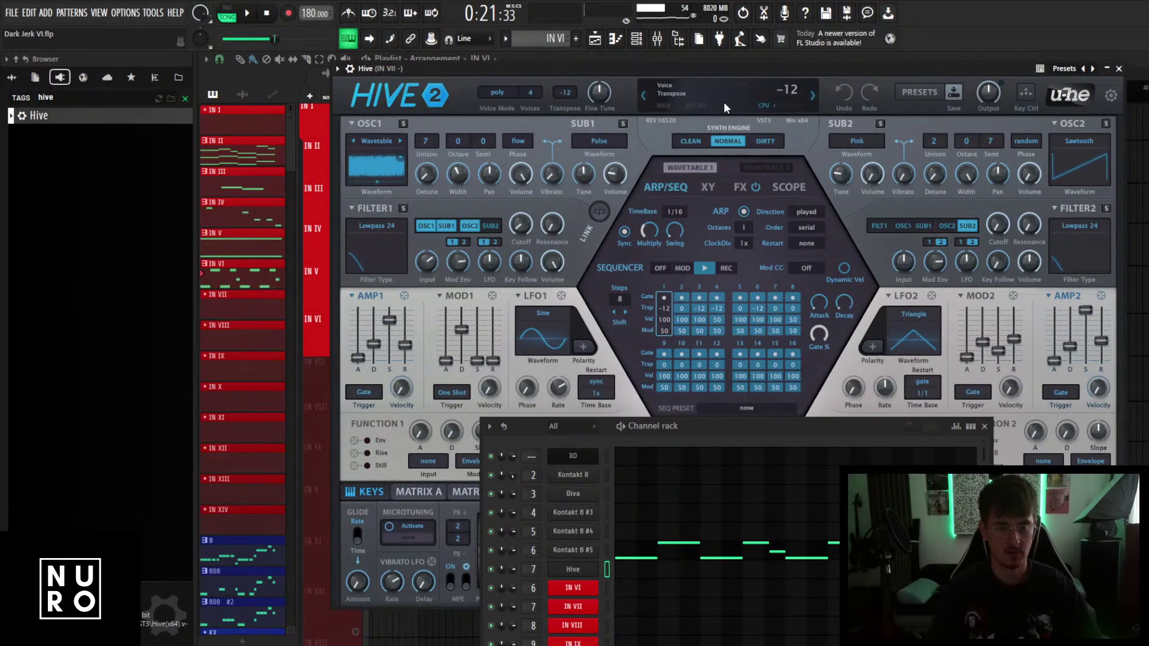
{"action": "left_click", "coordinate": [725, 108]}
{"action": "left_click", "coordinate": [735, 438]}
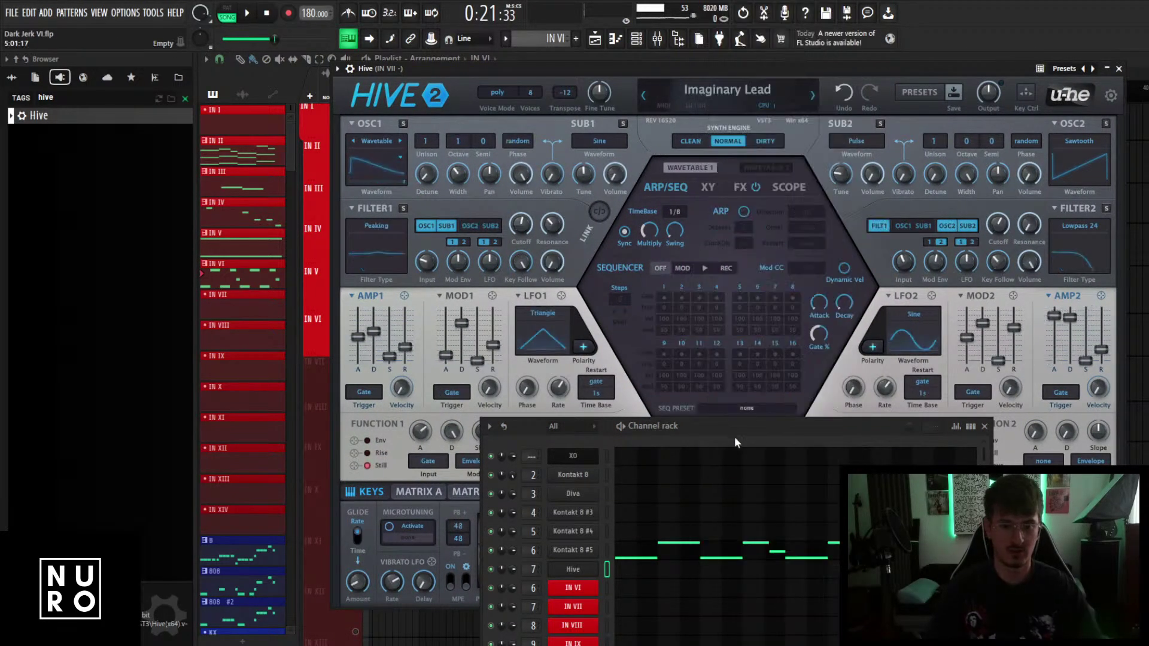
{"action": "left_click_drag", "start_coordinate": [749, 426], "coordinate": [698, 435]}
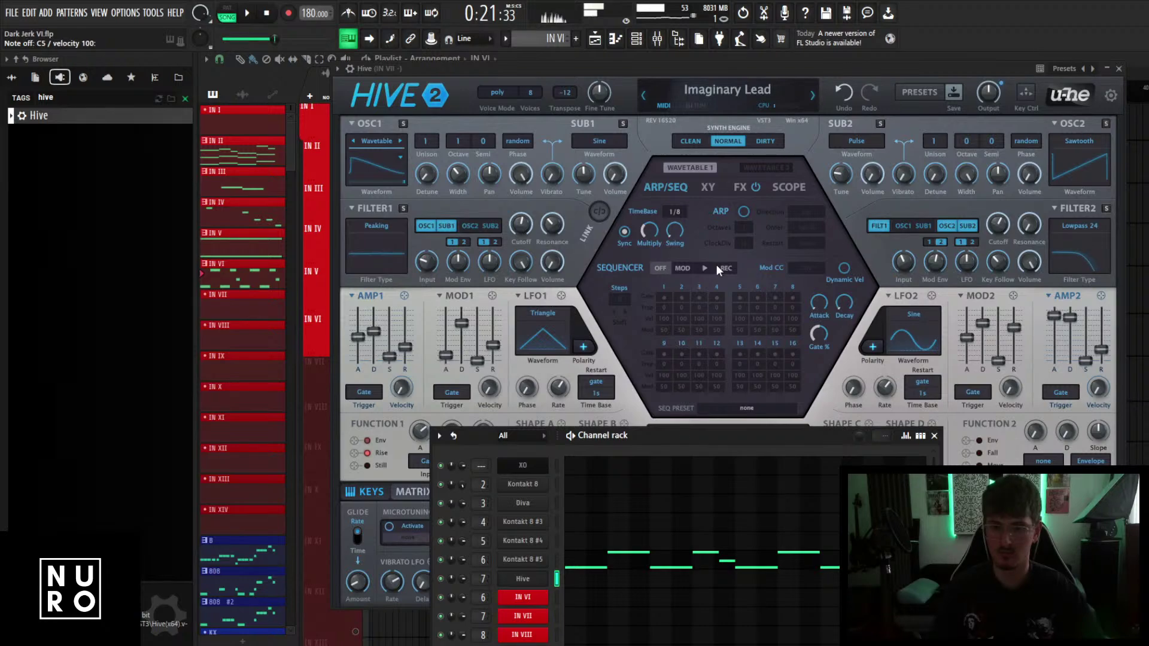
{"action": "left_click_drag", "start_coordinate": [340, 71], "coordinate": [350, 223]}
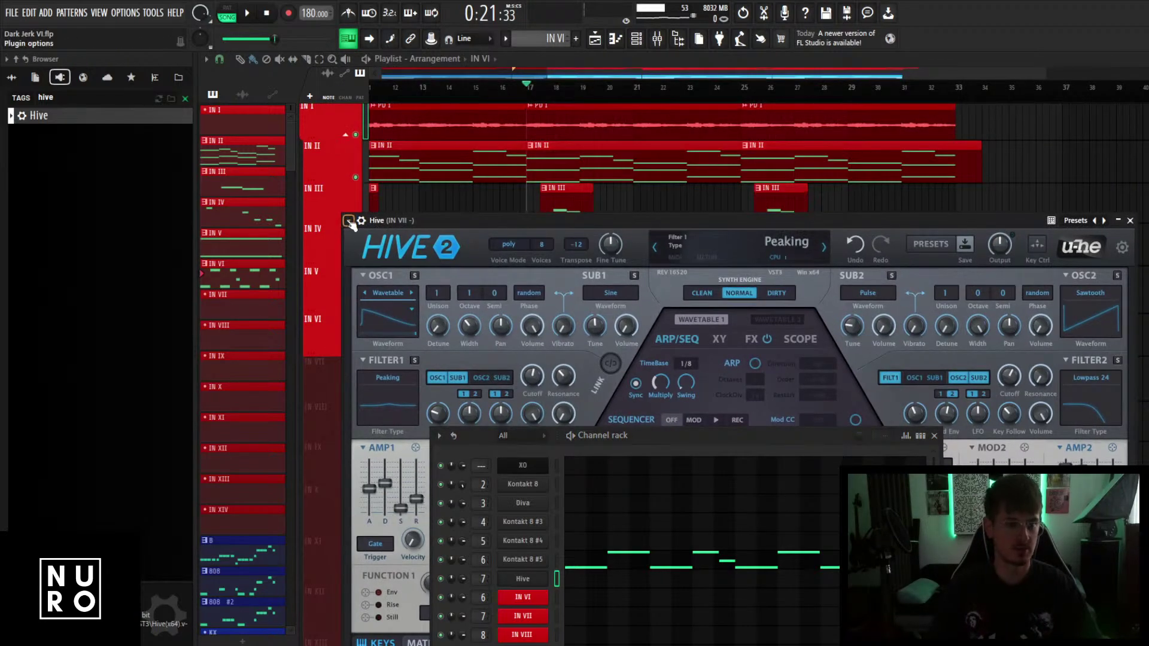
Move the Hive window down, select pattern IN VII and place its clip at bar 17 on the IN VII playlist track.
{"action": "left_click", "coordinate": [349, 220]}
{"action": "left_click", "coordinate": [371, 472]}
{"action": "left_click_drag", "start_coordinate": [763, 214], "coordinate": [742, 456]}
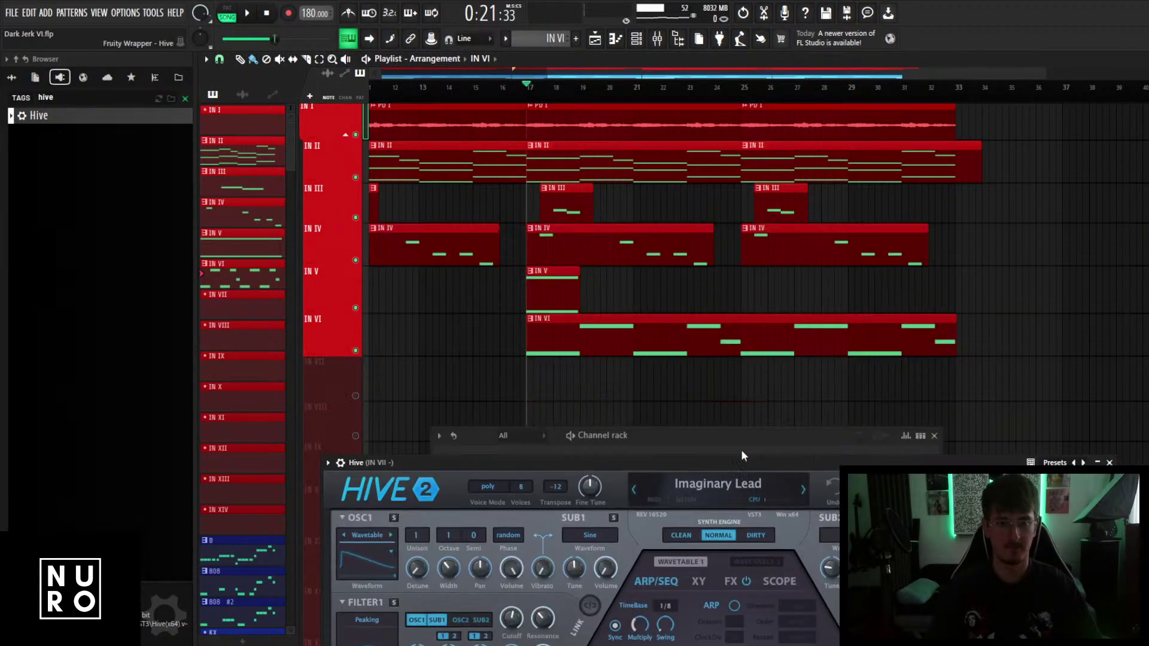
{"action": "left_click", "coordinate": [505, 38]}
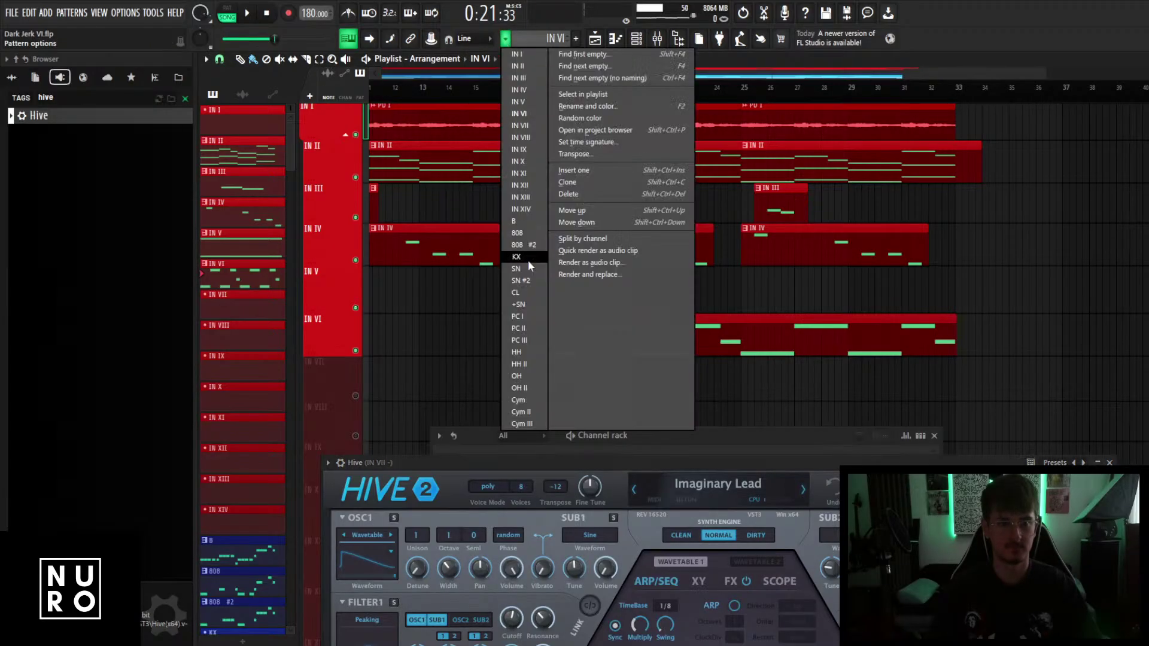
{"action": "left_click", "coordinate": [519, 126]}
{"action": "left_click", "coordinate": [539, 390]}
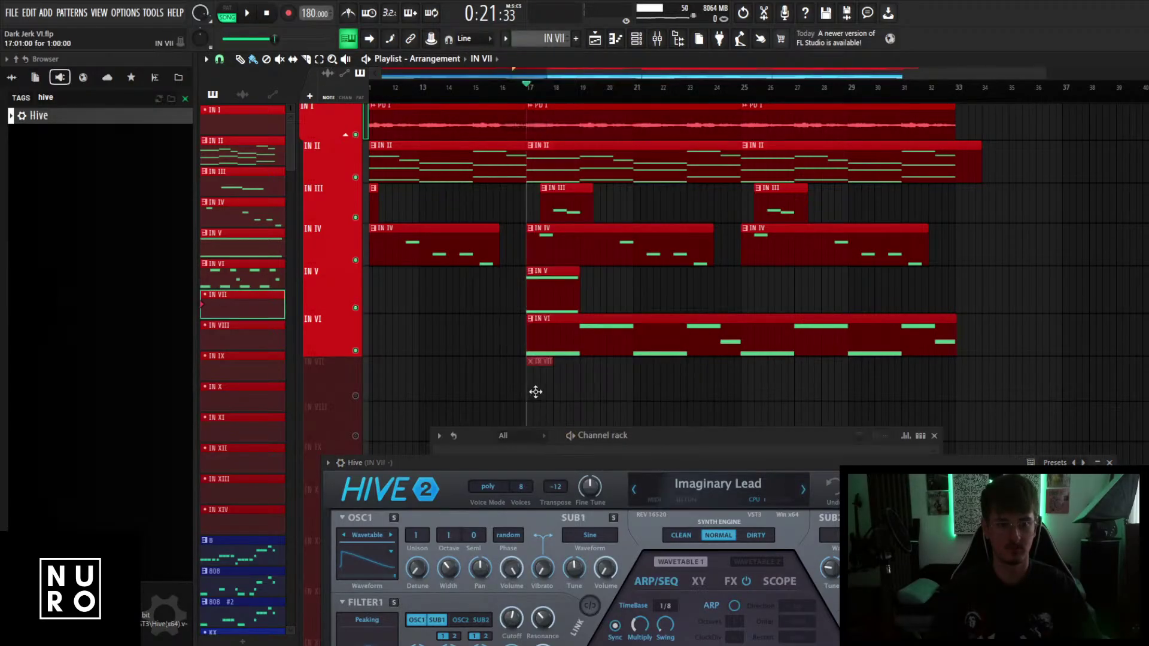
{"action": "scroll", "coordinate": [429, 385], "scroll_direction": "up", "scroll_amount": 1}
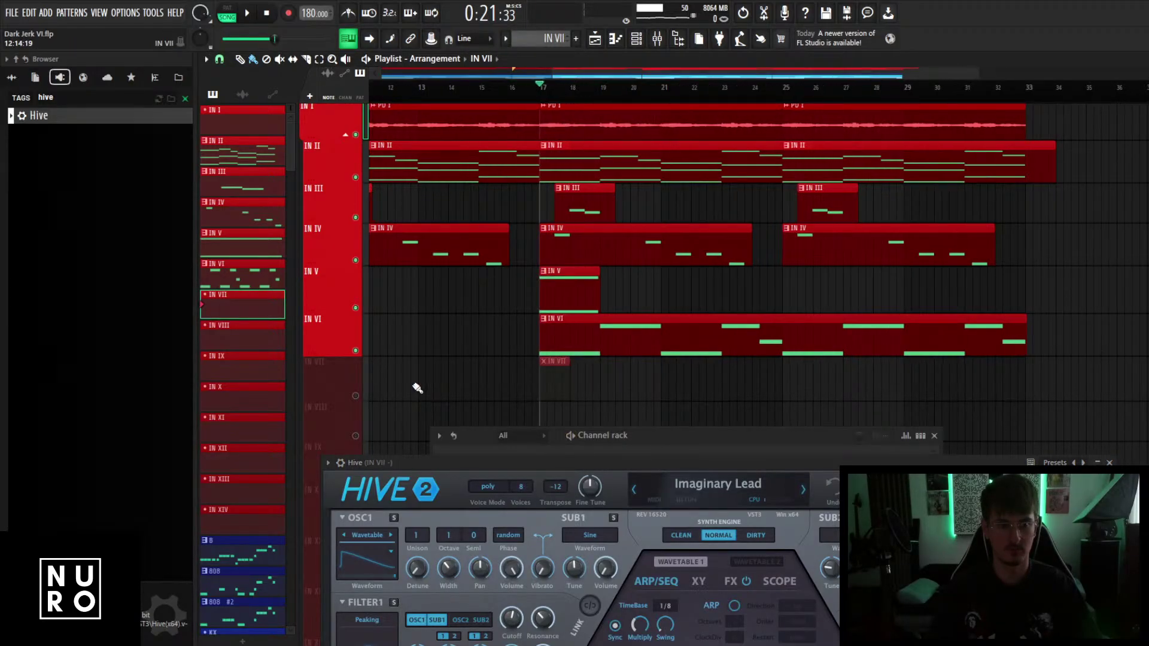
Briefly play from bar 17, then bring up the channel rack and open the Hive channel's piano roll.
{"action": "key", "text": "space"}
{"action": "key", "text": "F6"}
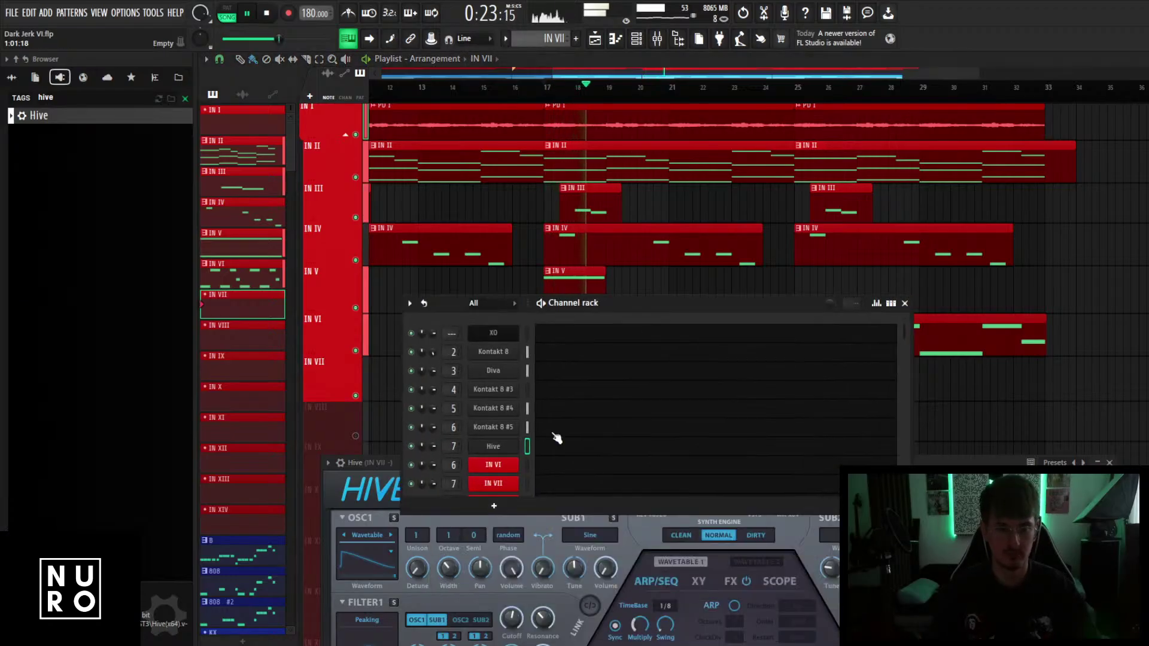
{"action": "key", "text": "space"}
{"action": "right_click", "coordinate": [555, 442]}
{"action": "left_click", "coordinate": [554, 456]}
{"action": "left_click", "coordinate": [561, 618]}
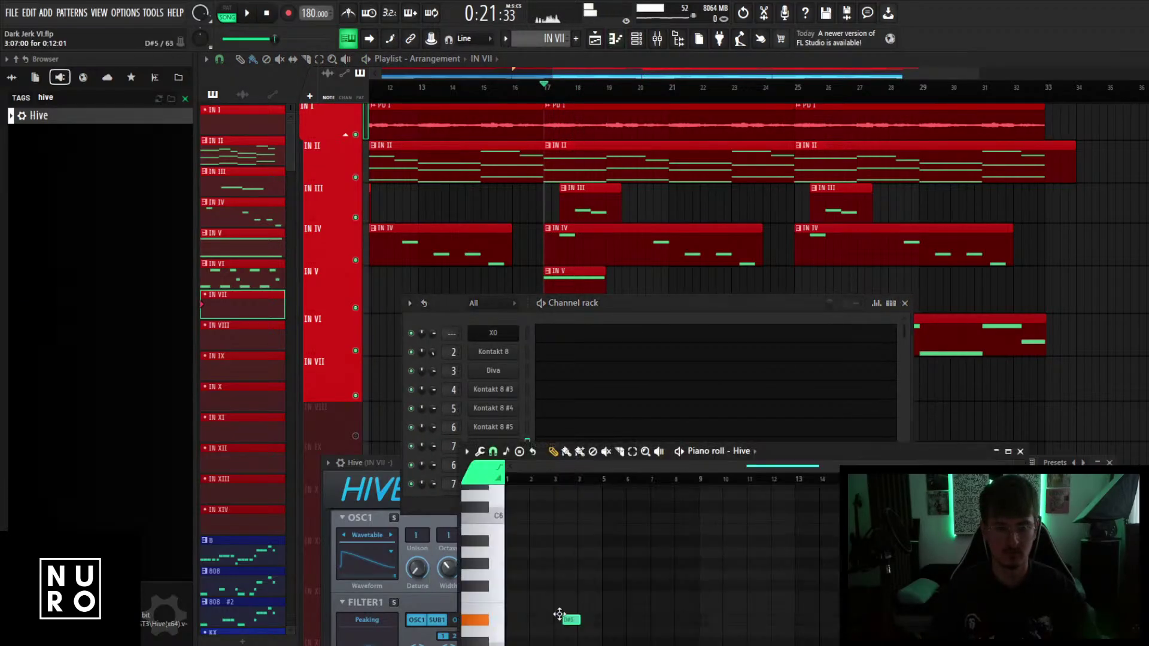
{"action": "left_click_drag", "start_coordinate": [560, 615], "coordinate": [470, 573]}
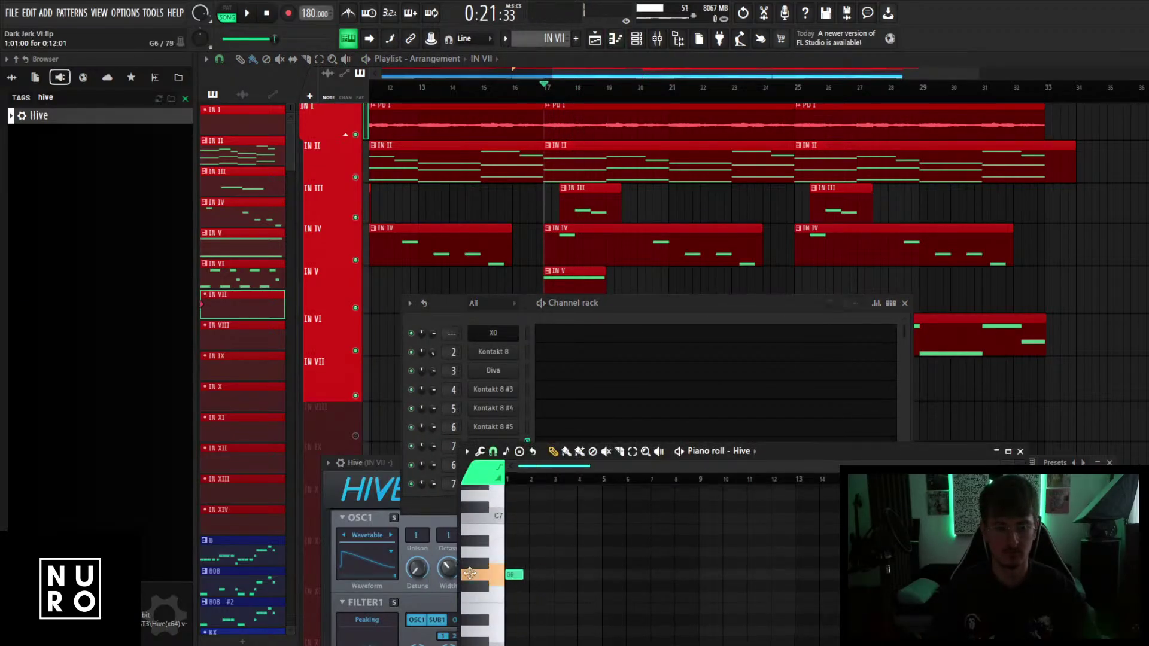
{"action": "right_click", "coordinate": [511, 578]}
{"action": "scroll", "coordinate": [516, 598], "scroll_direction": "down", "scroll_amount": 2}
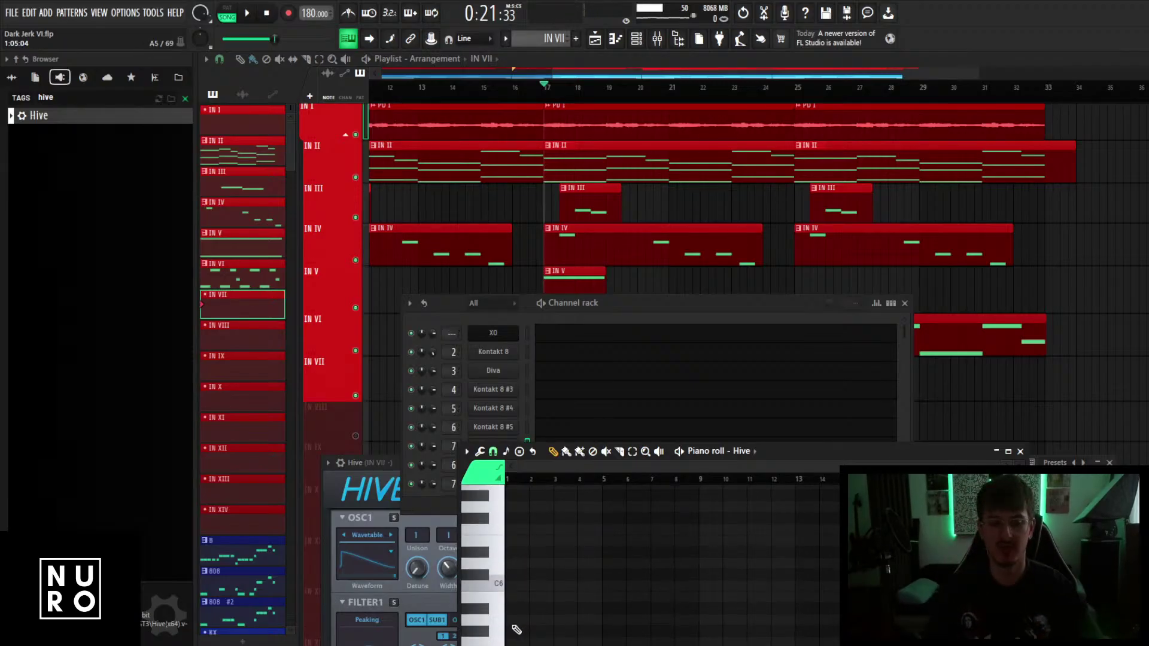
{"action": "mouse_move", "coordinate": [516, 628]}
{"action": "left_mouse_down"}
{"action": "mouse_move", "coordinate": [516, 598]}
{"action": "mouse_move", "coordinate": [550, 599]}
{"action": "left_mouse_up"}
{"action": "left_click_drag", "start_coordinate": [826, 452], "coordinate": [816, 234]}
{"action": "key", "text": "space"}
{"action": "key", "text": "space"}
{"action": "right_click", "coordinate": [520, 384]}
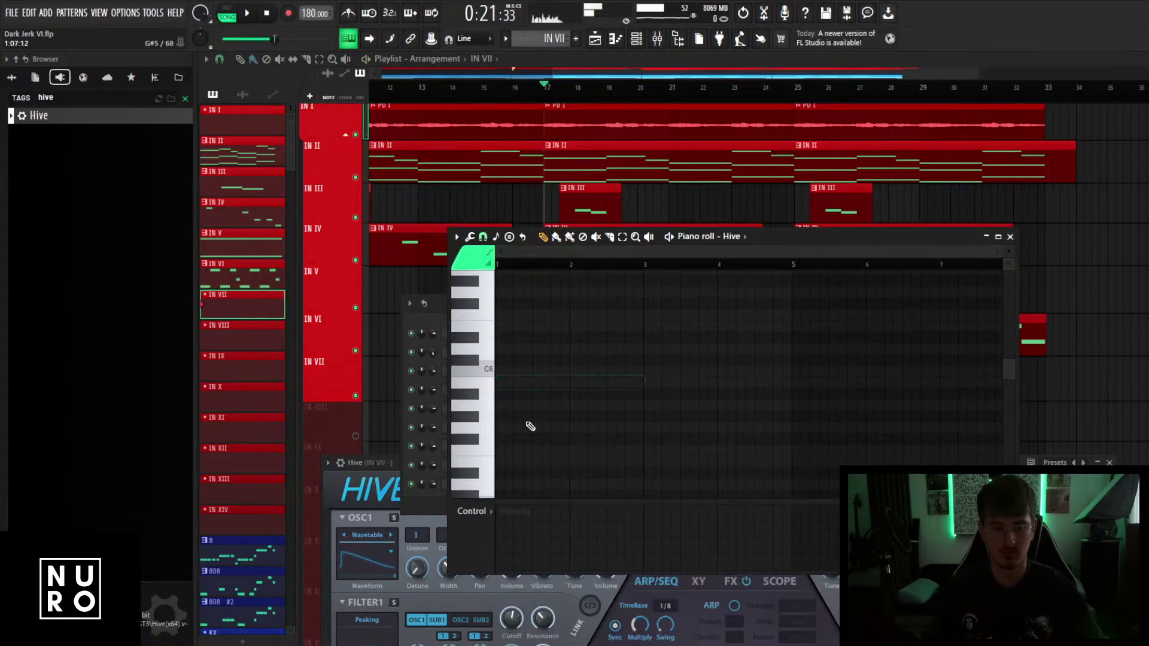
Draw a two-bar A5 note from bar 1 and an overlapping two-bar F5 note starting half a bar in, and play them.
{"action": "left_click_drag", "start_coordinate": [498, 422], "coordinate": [498, 405]}
{"action": "left_click", "coordinate": [524, 462]}
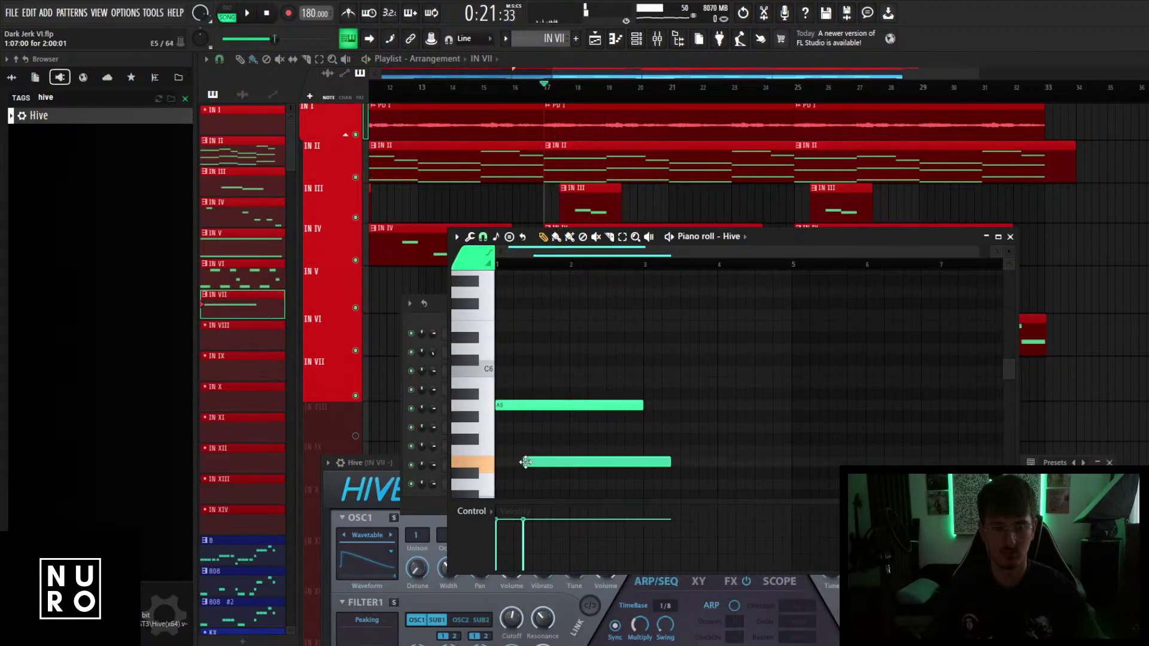
{"action": "mouse_move", "coordinate": [527, 461]}
{"action": "left_mouse_down"}
{"action": "mouse_move", "coordinate": [524, 450]}
{"action": "mouse_move", "coordinate": [535, 454]}
{"action": "left_mouse_up"}
{"action": "key", "text": "space"}
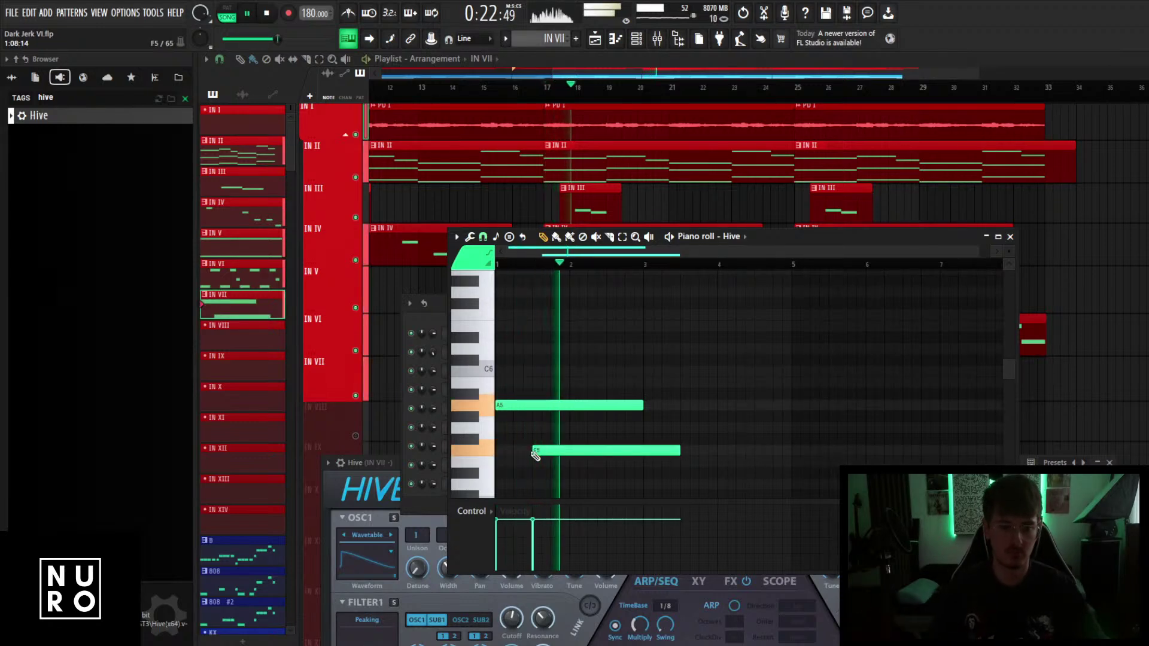
{"action": "key", "text": "space"}
Bring the whole Hive interface into view, check its glide settings and audition a note on its keyboard.
{"action": "left_click_drag", "start_coordinate": [372, 462], "coordinate": [385, 178]}
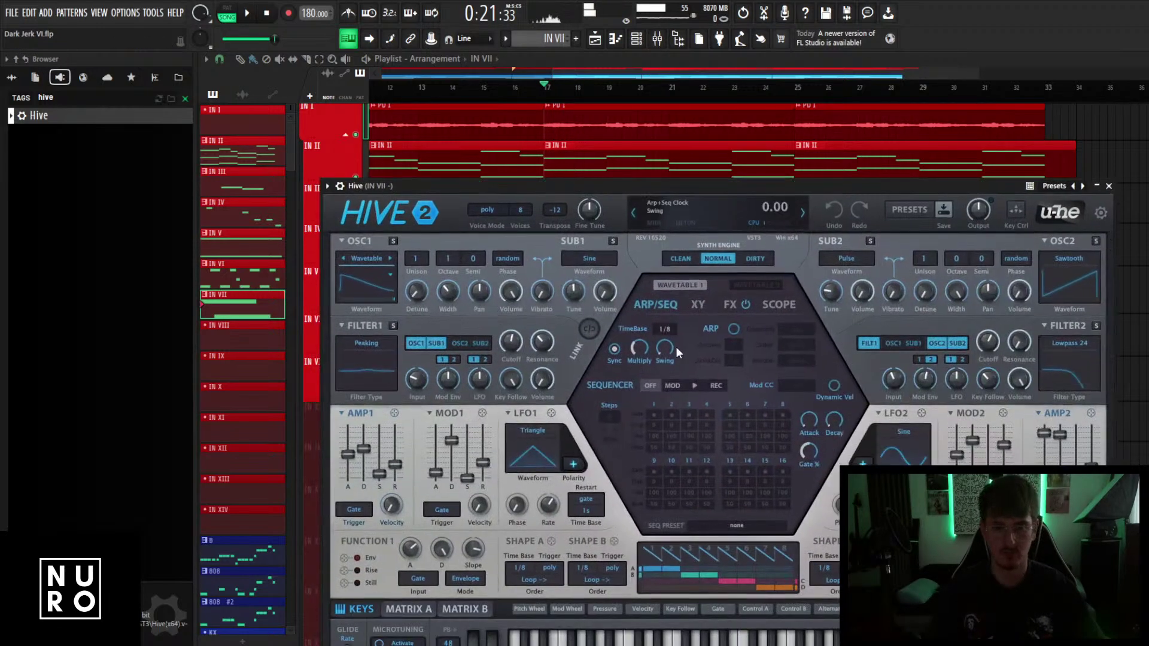
{"action": "left_click_drag", "start_coordinate": [844, 182], "coordinate": [837, 125]}
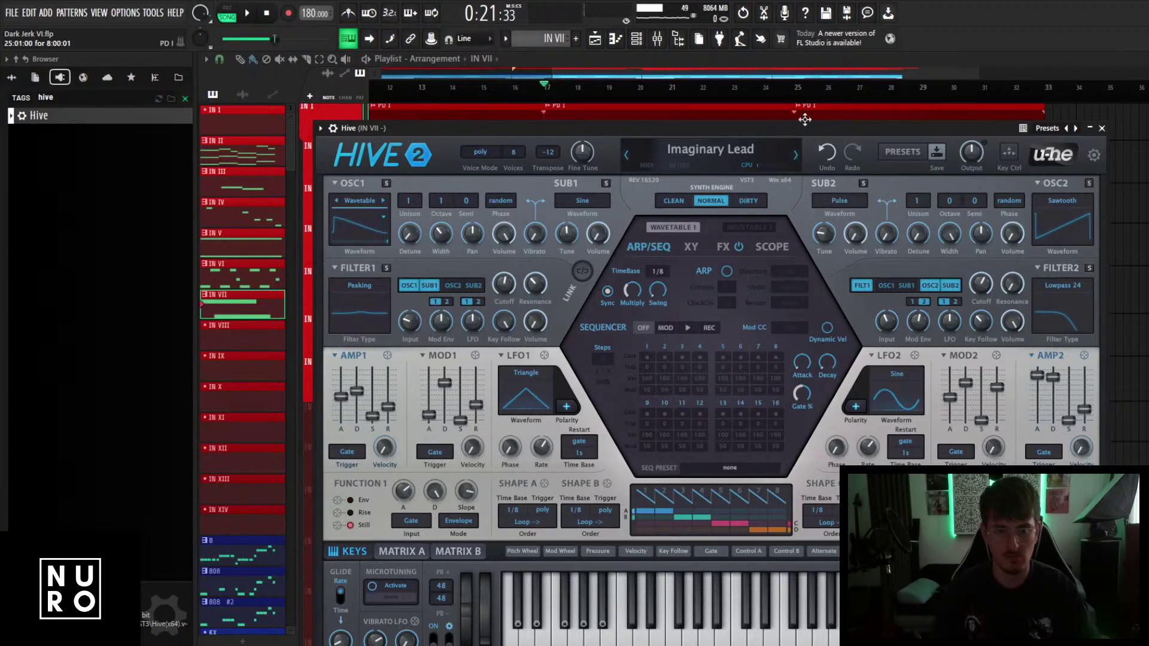
{"action": "left_click_drag", "start_coordinate": [803, 128], "coordinate": [803, 70]}
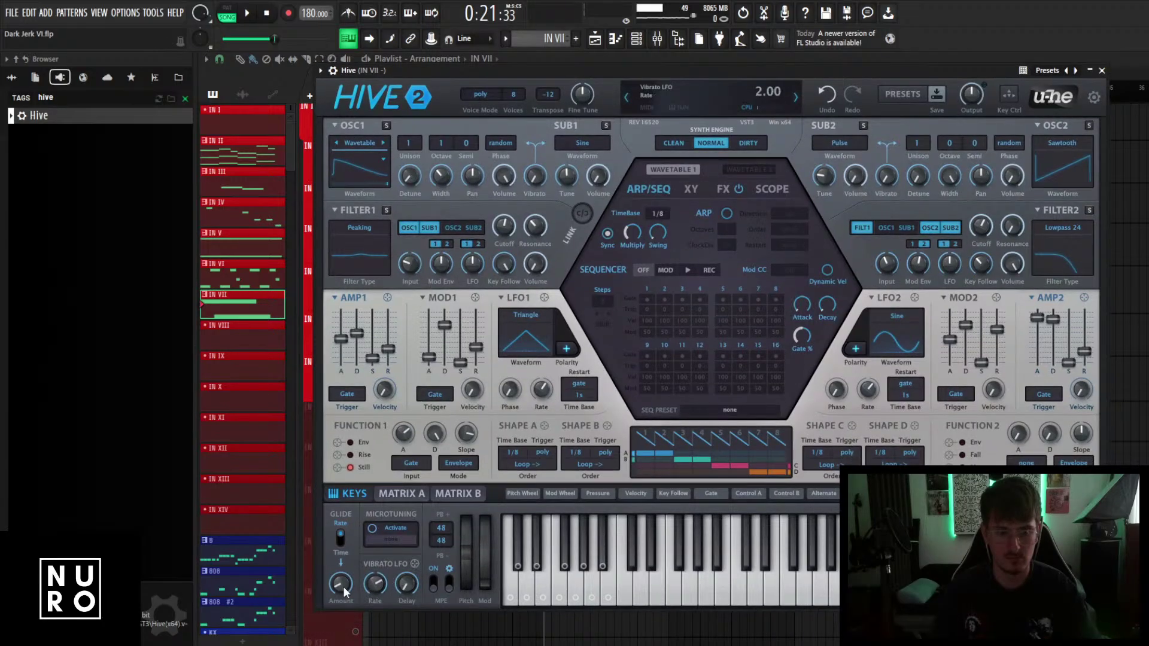
{"action": "left_click", "coordinate": [341, 535]}
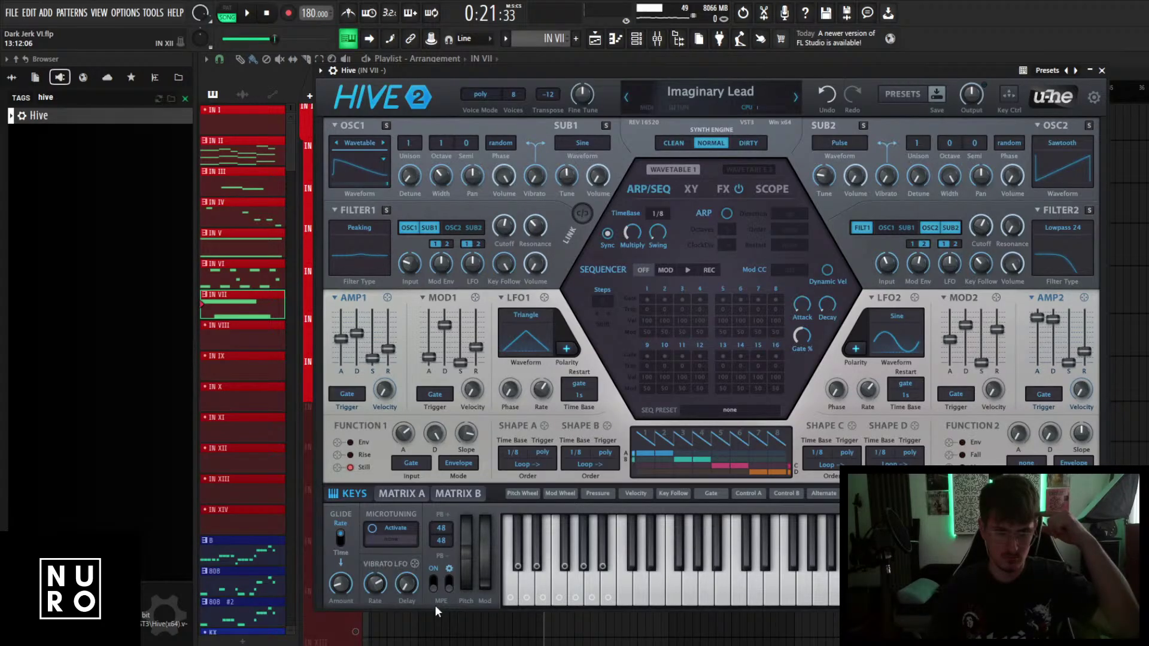
{"action": "left_click", "coordinate": [720, 599]}
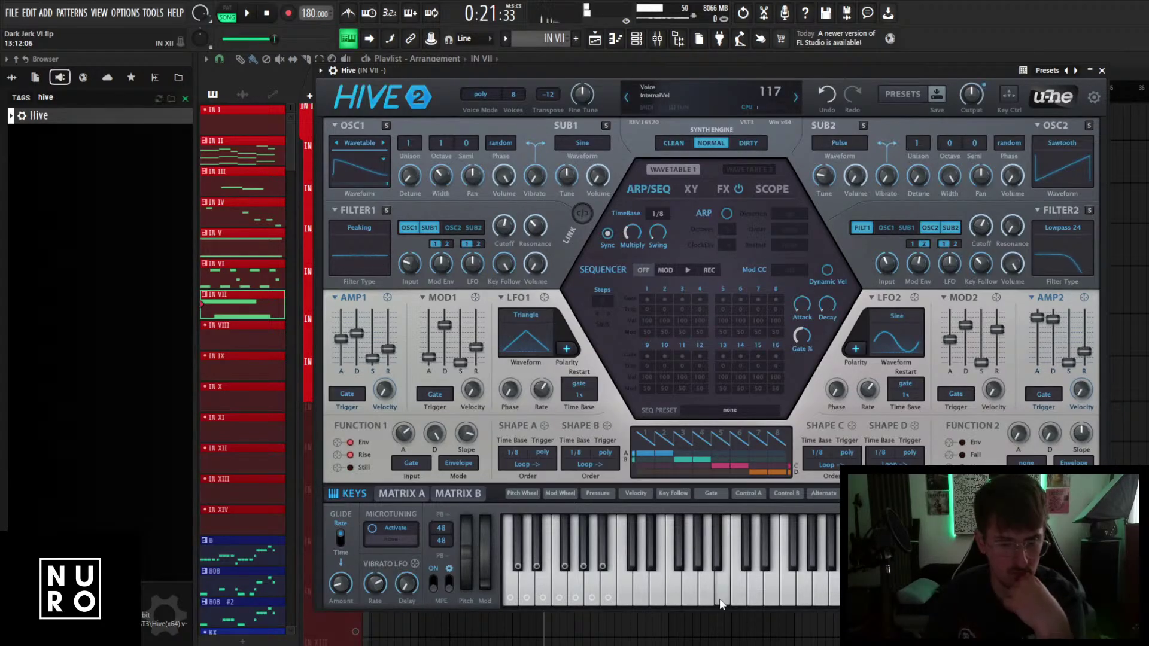
{"action": "mouse_move", "coordinate": [720, 599]}
{"action": "left_mouse_down"}
{"action": "mouse_move", "coordinate": [754, 601]}
{"action": "mouse_move", "coordinate": [722, 598]}
{"action": "left_mouse_up"}
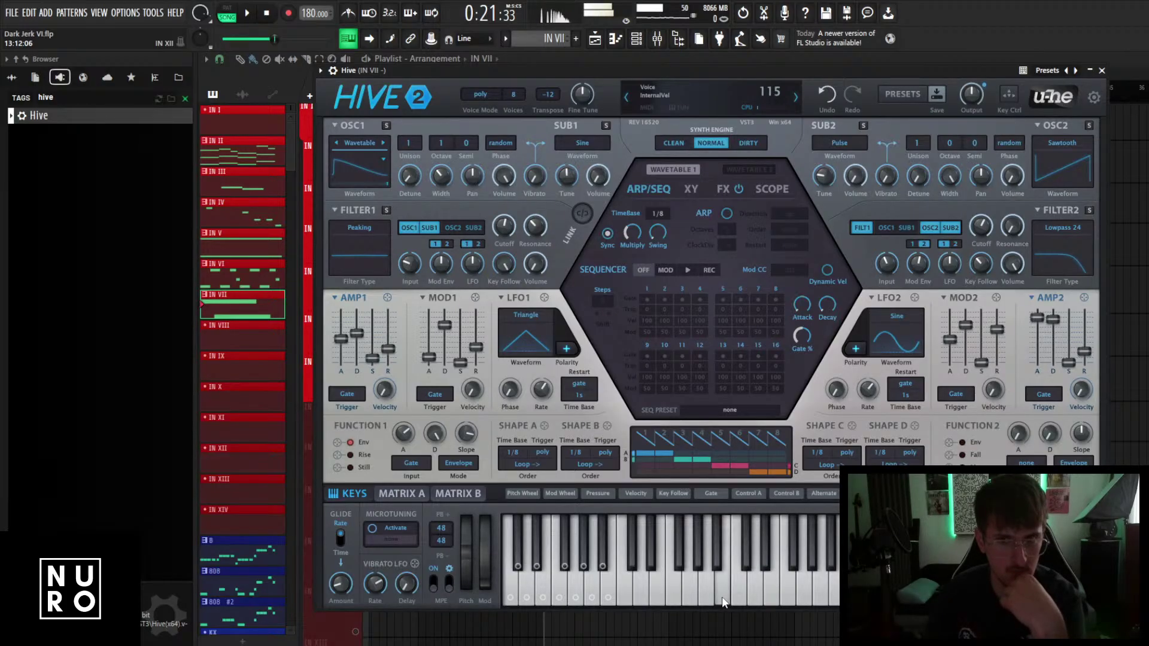
{"action": "left_click", "coordinate": [722, 597]}
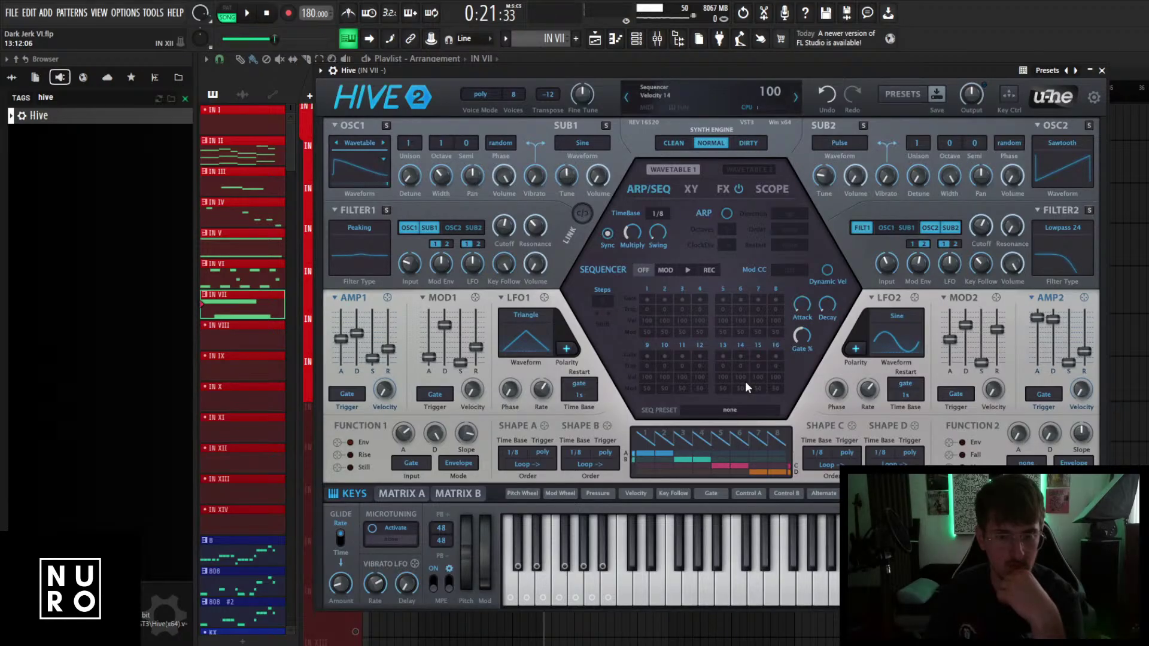
Try Hive's arpeggiator with a test note, look over the Matrix A modulation slots and return to the keys view.
{"action": "left_click", "coordinate": [727, 213]}
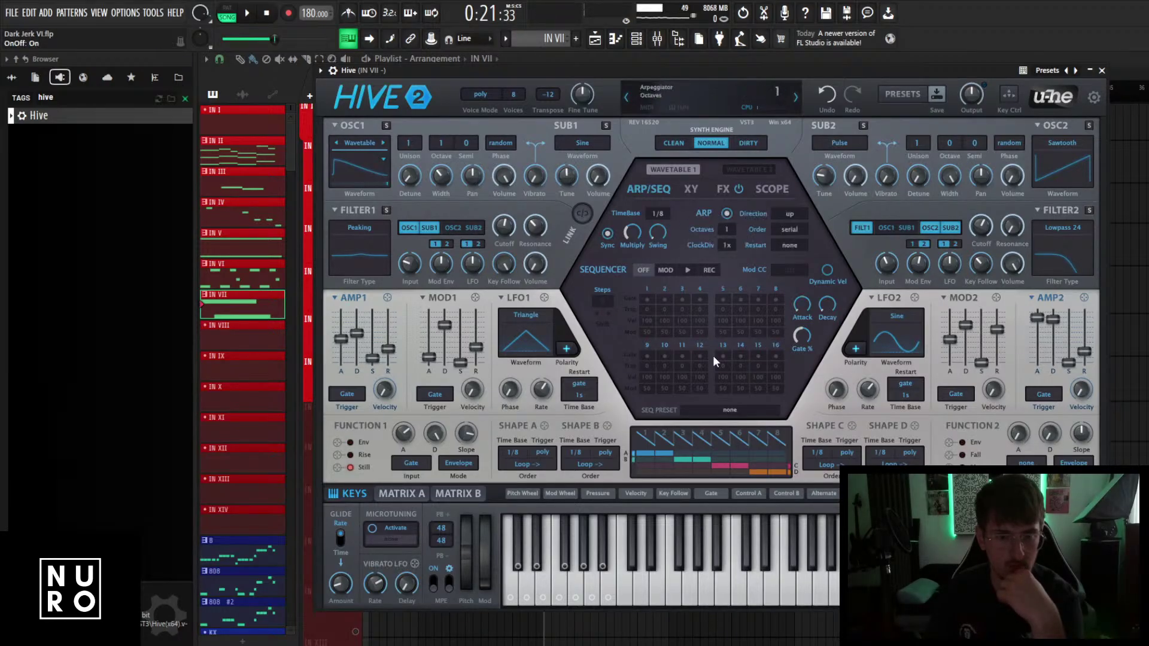
{"action": "left_click", "coordinate": [727, 598]}
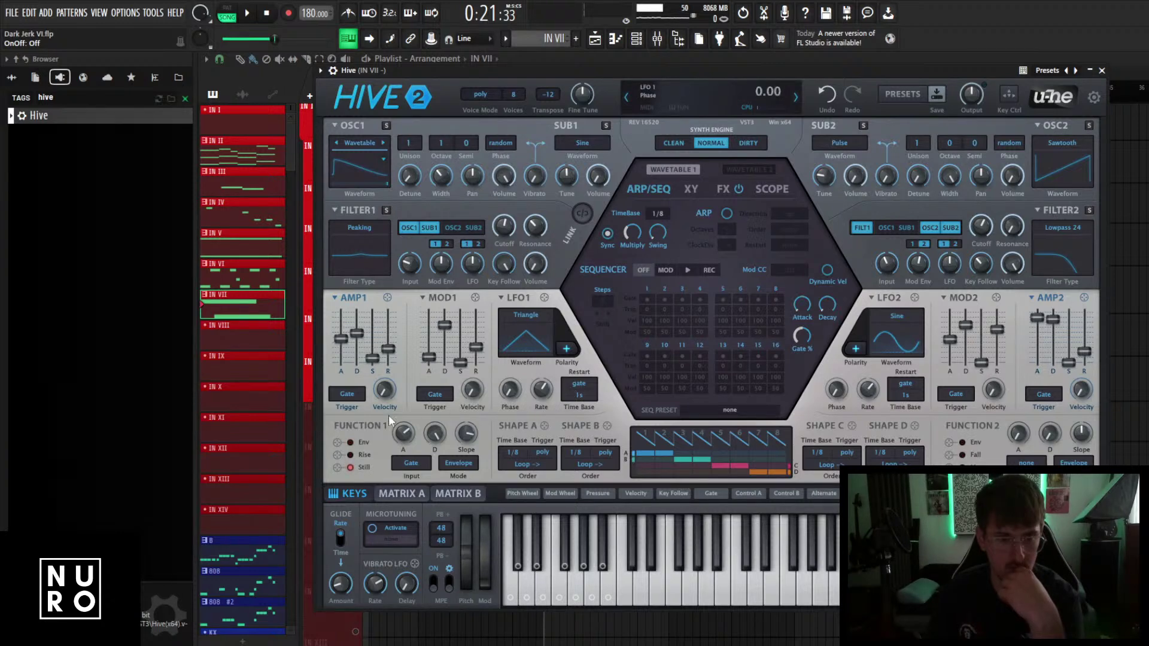
{"action": "left_click", "coordinate": [375, 496]}
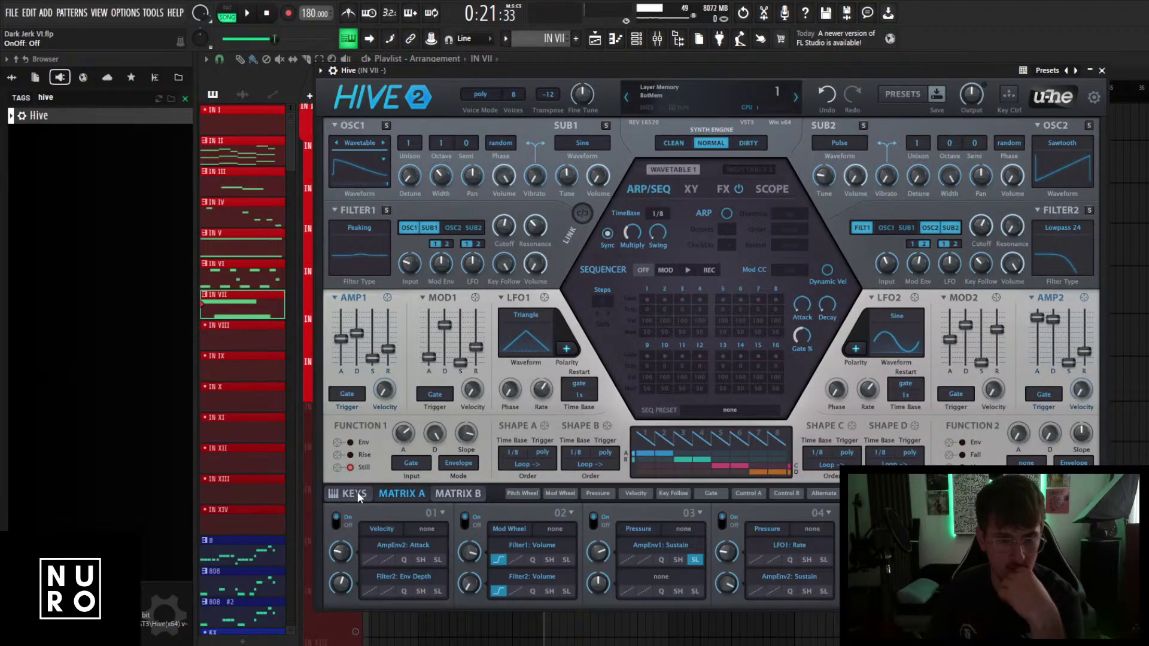
{"action": "left_click", "coordinate": [358, 494]}
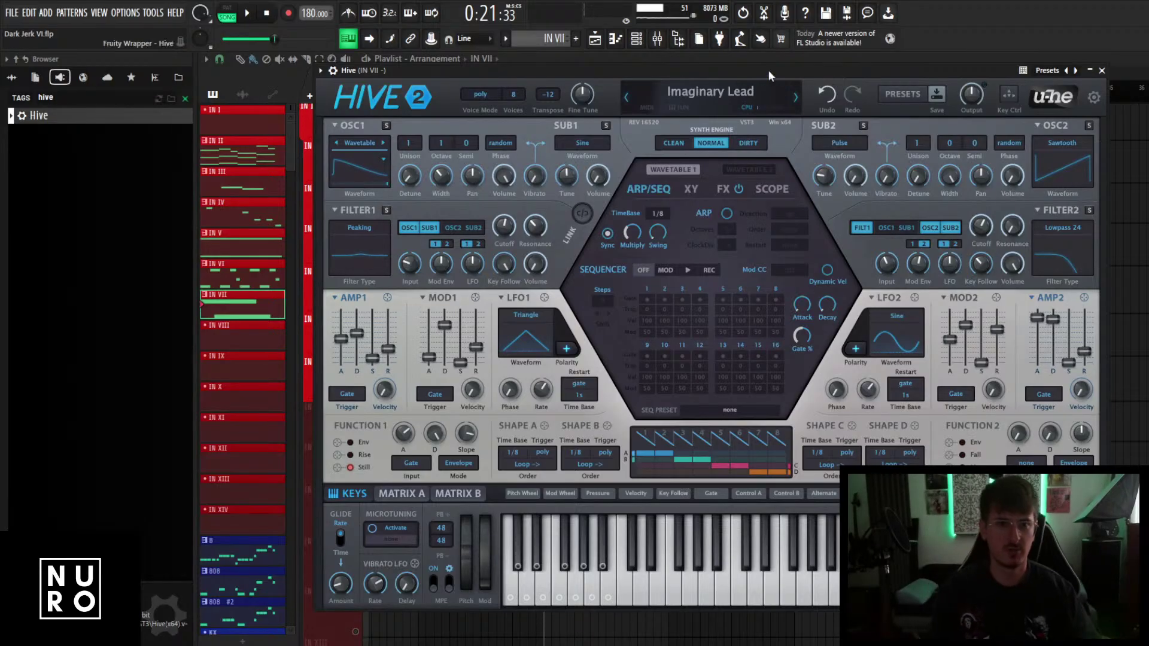
Play the overlapping IN VII notes together with the other melodic layers from bar 17.
{"action": "key", "text": "space"}
{"action": "left_click_drag", "start_coordinate": [768, 75], "coordinate": [732, 267]}
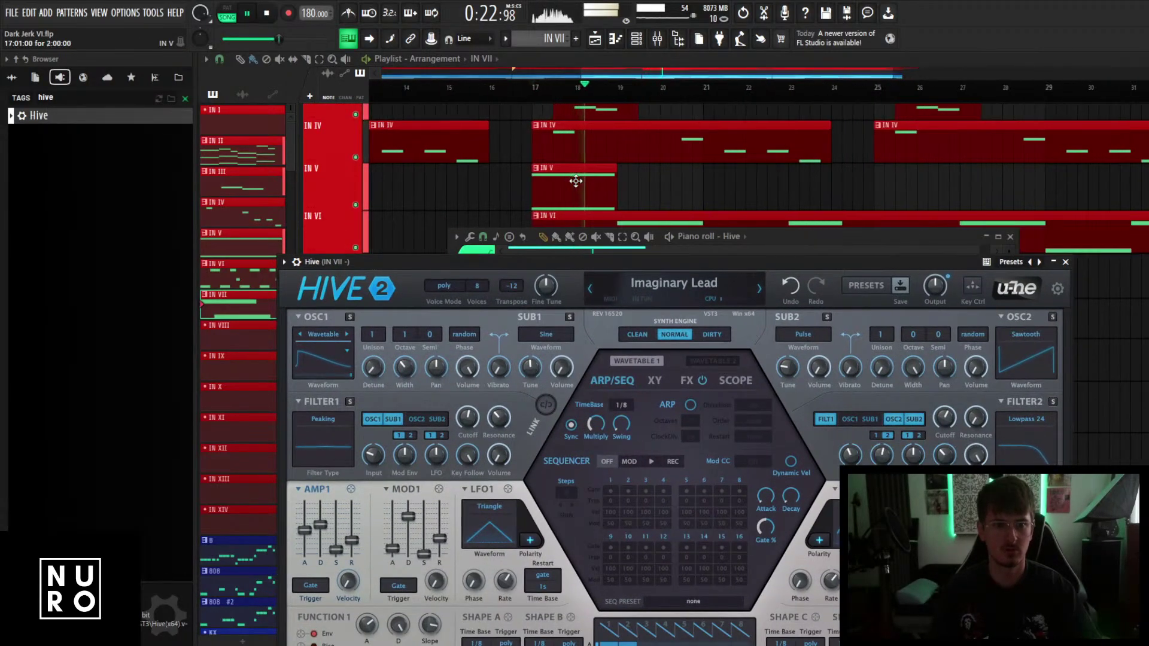
{"action": "scroll", "coordinate": [576, 181], "scroll_direction": "down", "scroll_amount": 1}
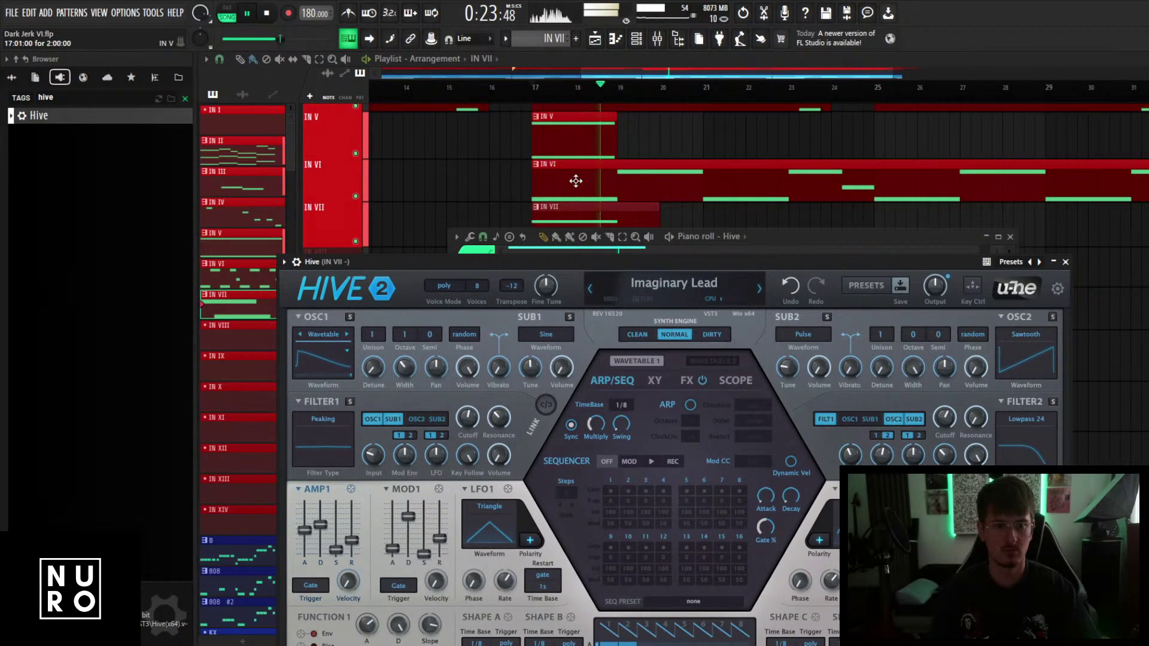
{"action": "key", "text": "space"}
Set Hive's voice mode to mono and move its window clear of the playlist.
{"action": "left_click_drag", "start_coordinate": [577, 259], "coordinate": [617, 93]}
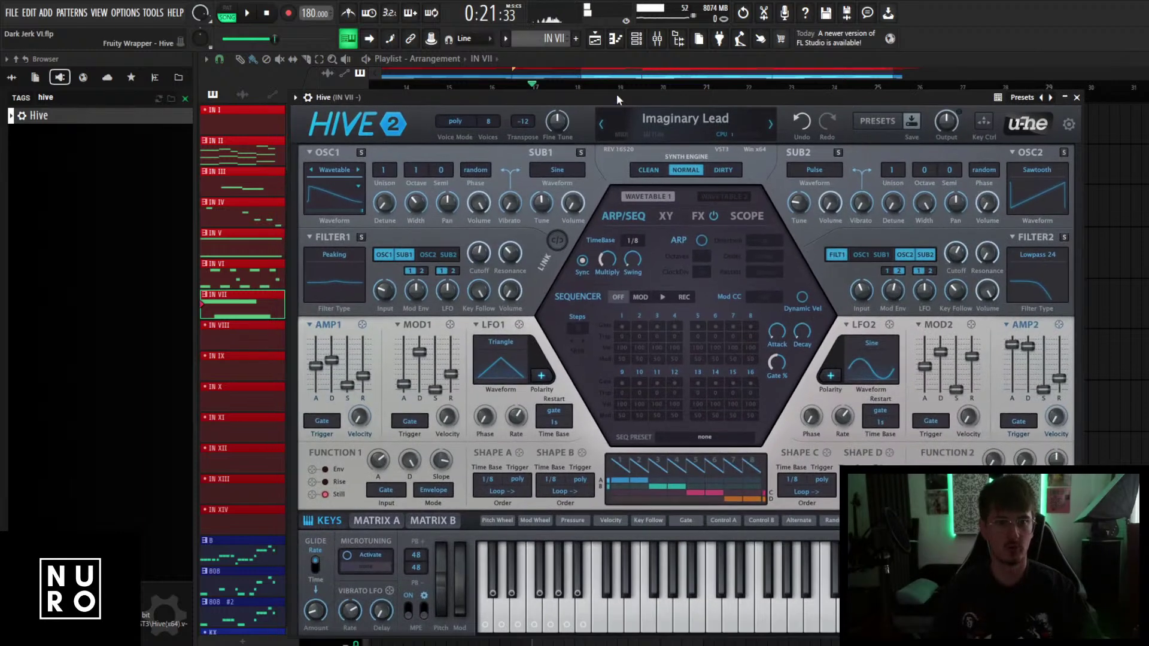
{"action": "left_click", "coordinate": [456, 122]}
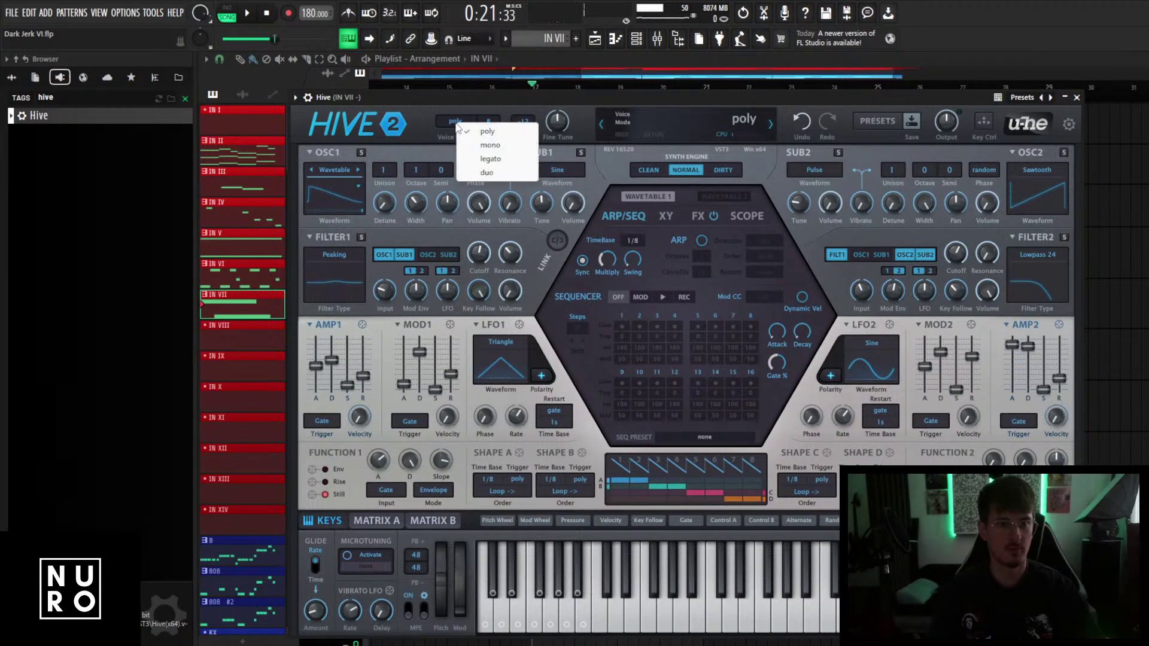
{"action": "left_click", "coordinate": [490, 145]}
{"action": "left_click_drag", "start_coordinate": [513, 97], "coordinate": [509, 124]}
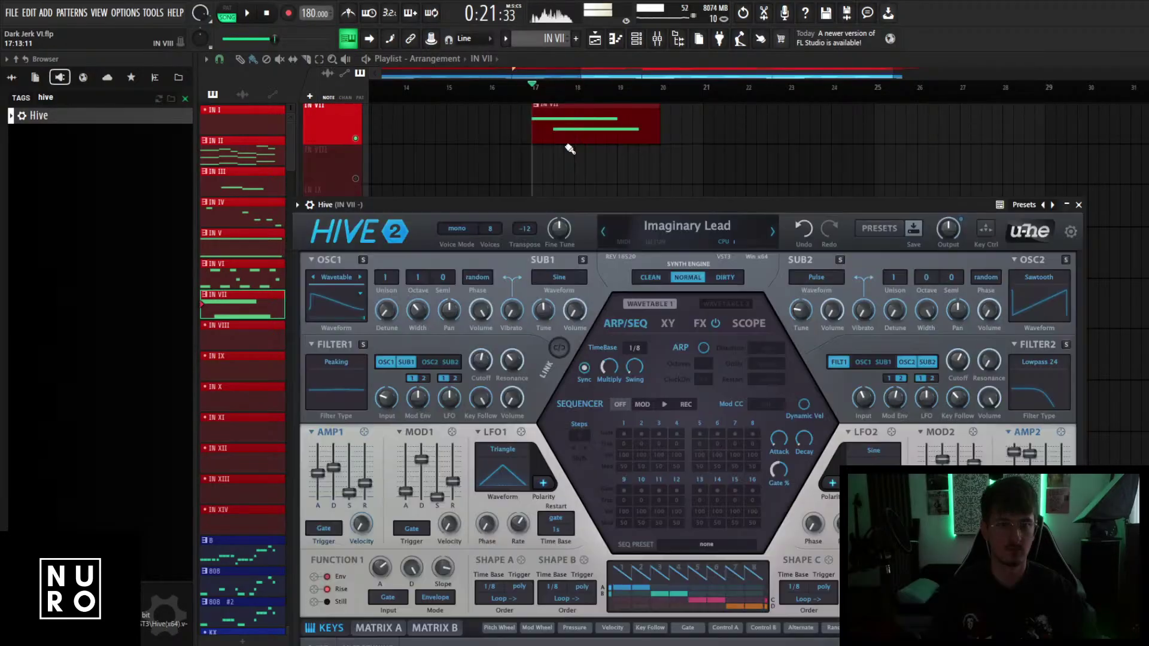
Reopen the IN VII clip's notes, add E5 at bar 2 and C5 halfway through bar 2, and play the phrase.
{"action": "double_click", "coordinate": [562, 131]}
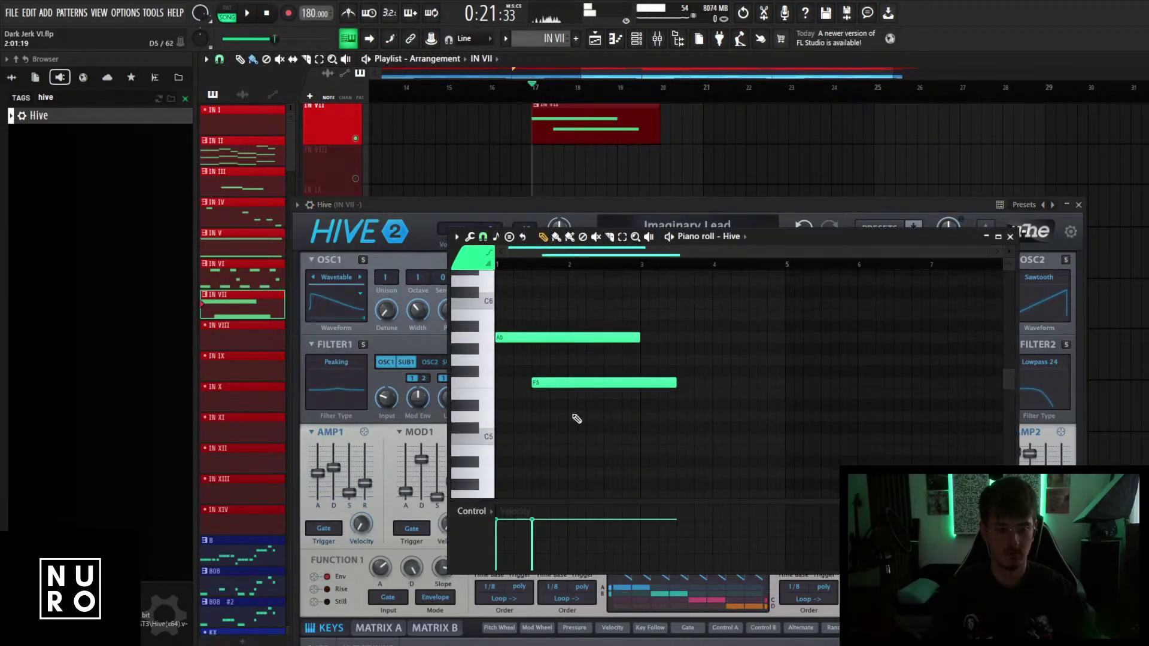
{"action": "left_click_drag", "start_coordinate": [574, 418], "coordinate": [569, 393]}
{"action": "key", "text": "space"}
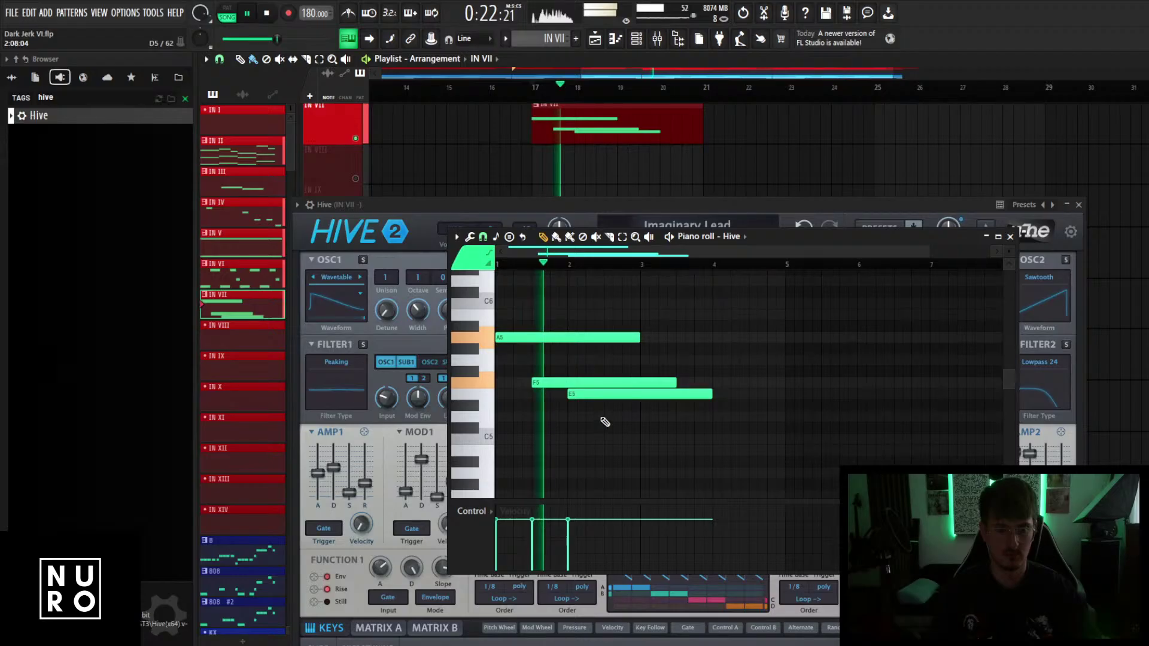
{"action": "key", "text": "space"}
{"action": "left_click_drag", "start_coordinate": [655, 417], "coordinate": [656, 439]}
Shorten all four notes to one bar each, duplicate the phrase to start at bar 3, and play the result.
{"action": "left_click_drag", "start_coordinate": [741, 479], "coordinate": [619, 339]}
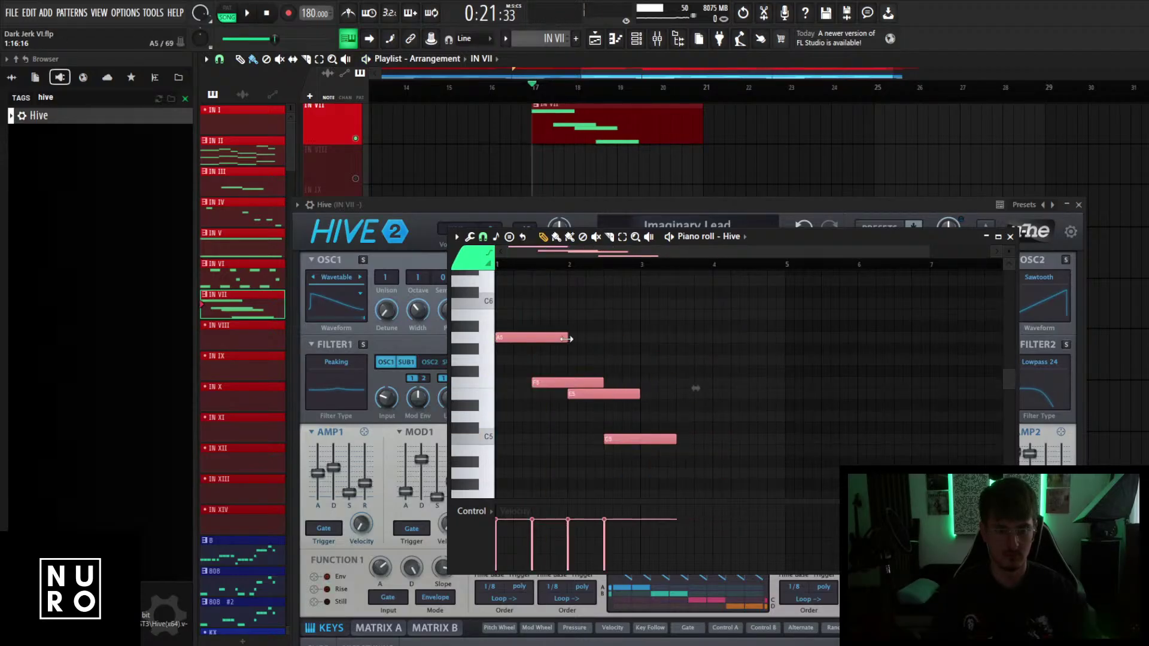
{"action": "key", "text": "ctrl+b"}
{"action": "left_click_drag", "start_coordinate": [692, 340], "coordinate": [655, 340]}
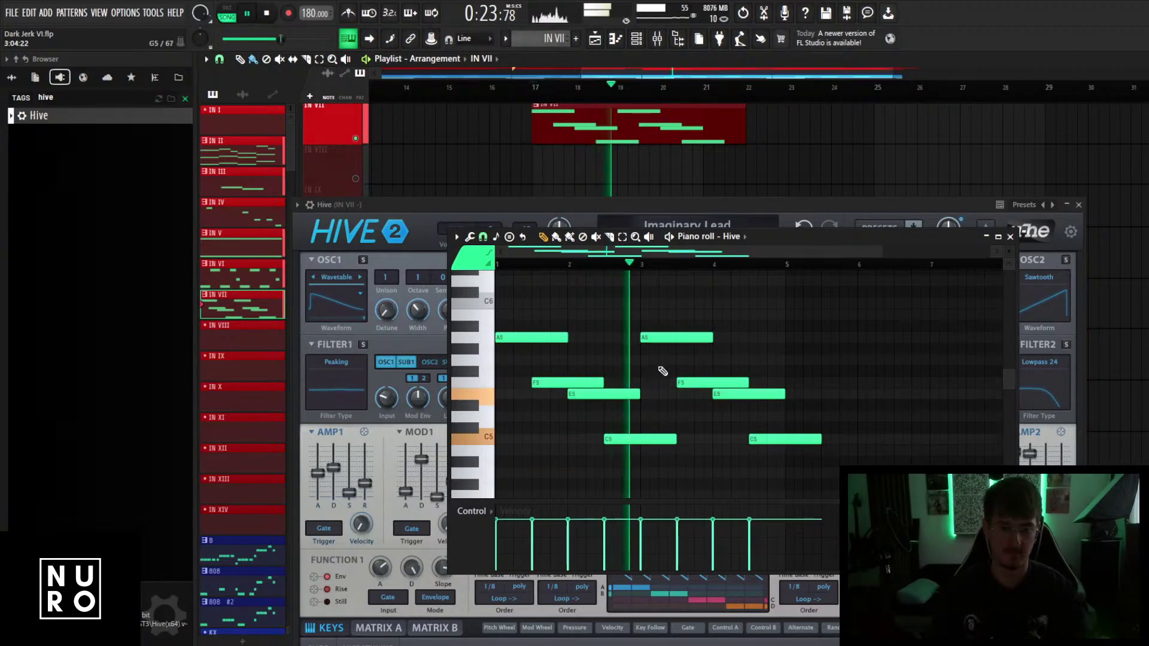
{"action": "scroll", "coordinate": [662, 372], "scroll_direction": "up", "scroll_amount": 1}
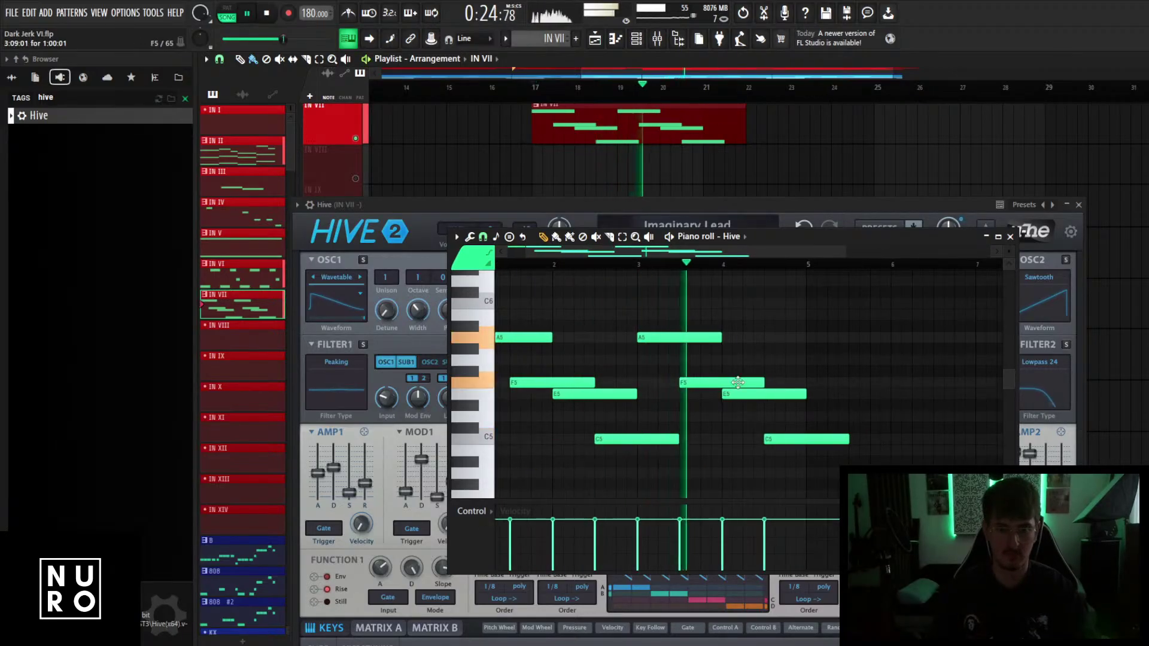
{"action": "key", "text": "space"}
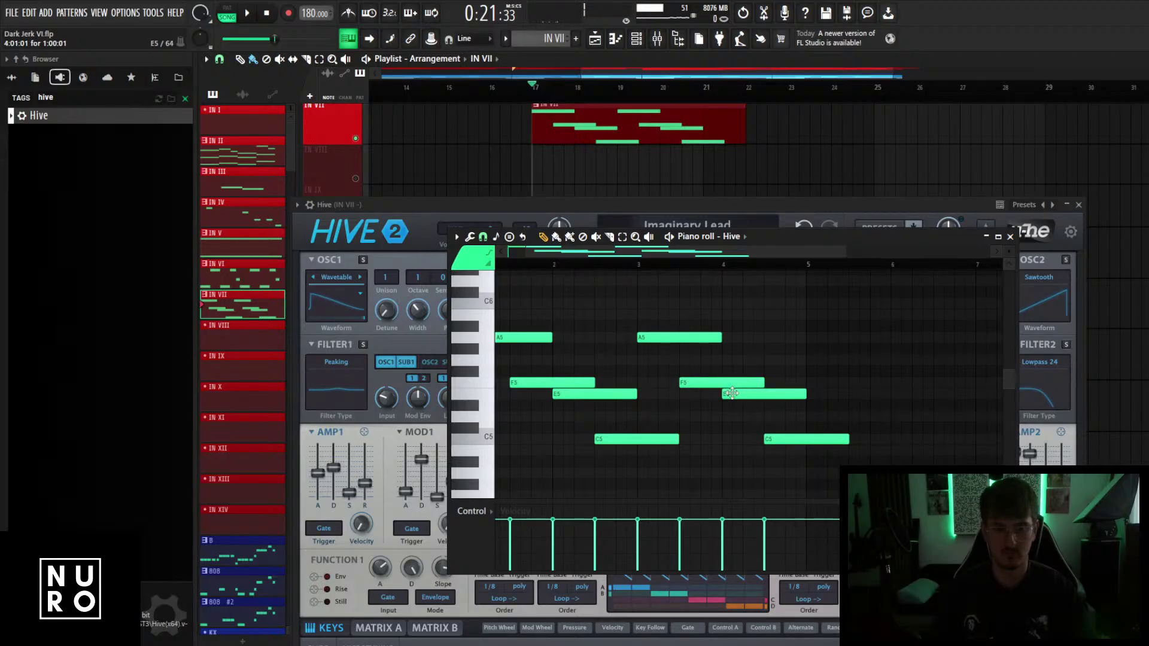
{"action": "left_click", "coordinate": [732, 393]}
{"action": "left_click", "coordinate": [723, 382]}
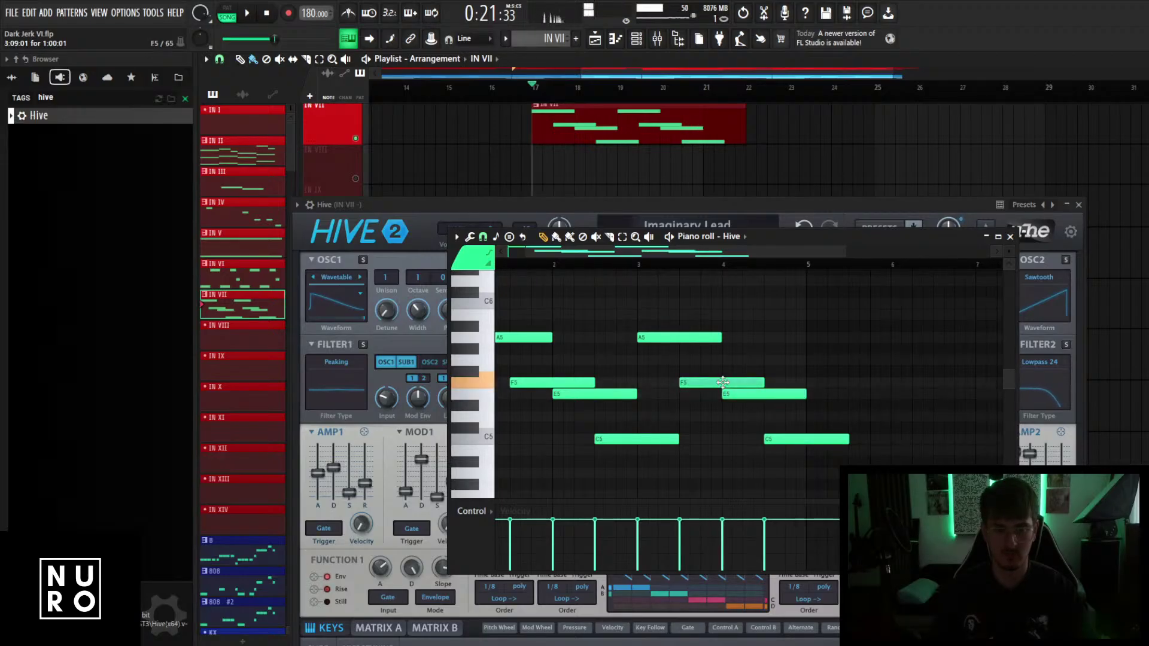
{"action": "left_click", "coordinate": [771, 462]}
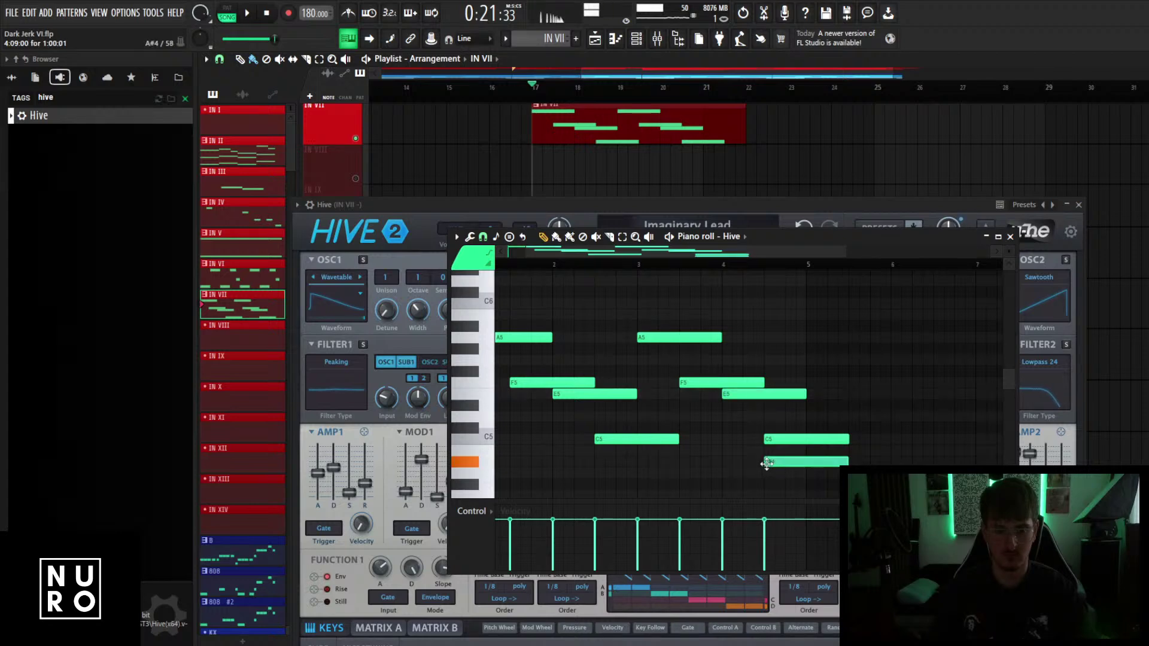
{"action": "left_click_drag", "start_coordinate": [766, 464], "coordinate": [767, 450]}
{"action": "right_click", "coordinate": [772, 451]}
{"action": "left_click", "coordinate": [771, 442]}
Play the duplicated two-bar phrase with the other melodic layers from bar 17.
{"action": "scroll", "coordinate": [763, 441], "scroll_direction": "down", "scroll_amount": 1}
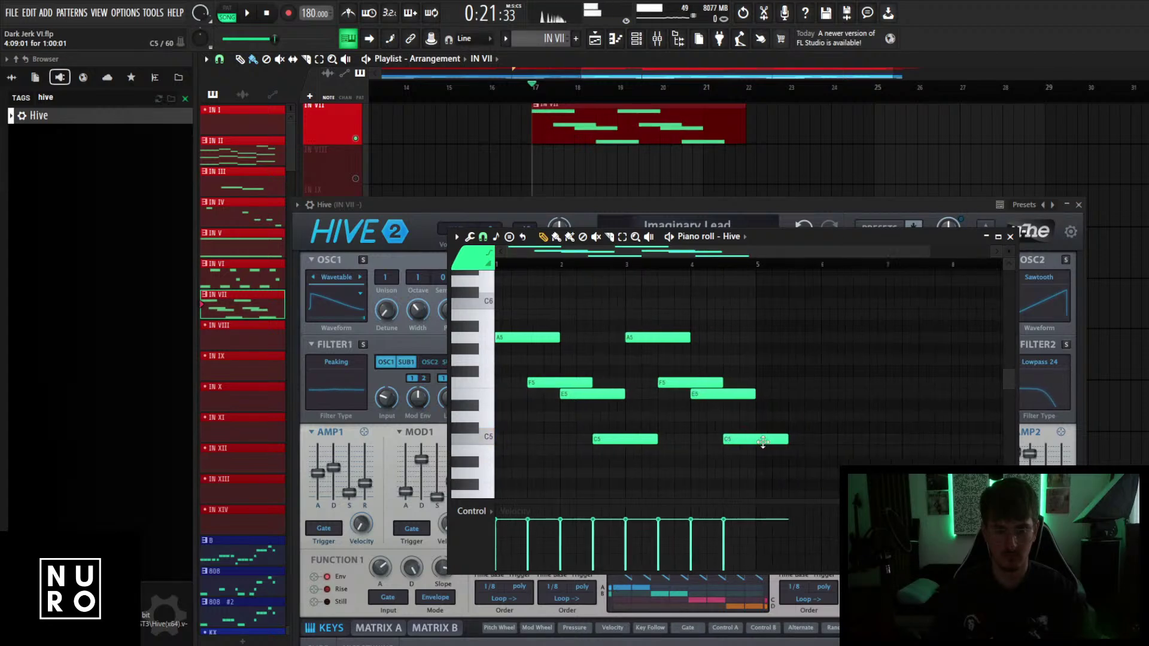
{"action": "key", "text": "space"}
{"action": "scroll", "coordinate": [718, 413], "scroll_direction": "down", "scroll_amount": 1}
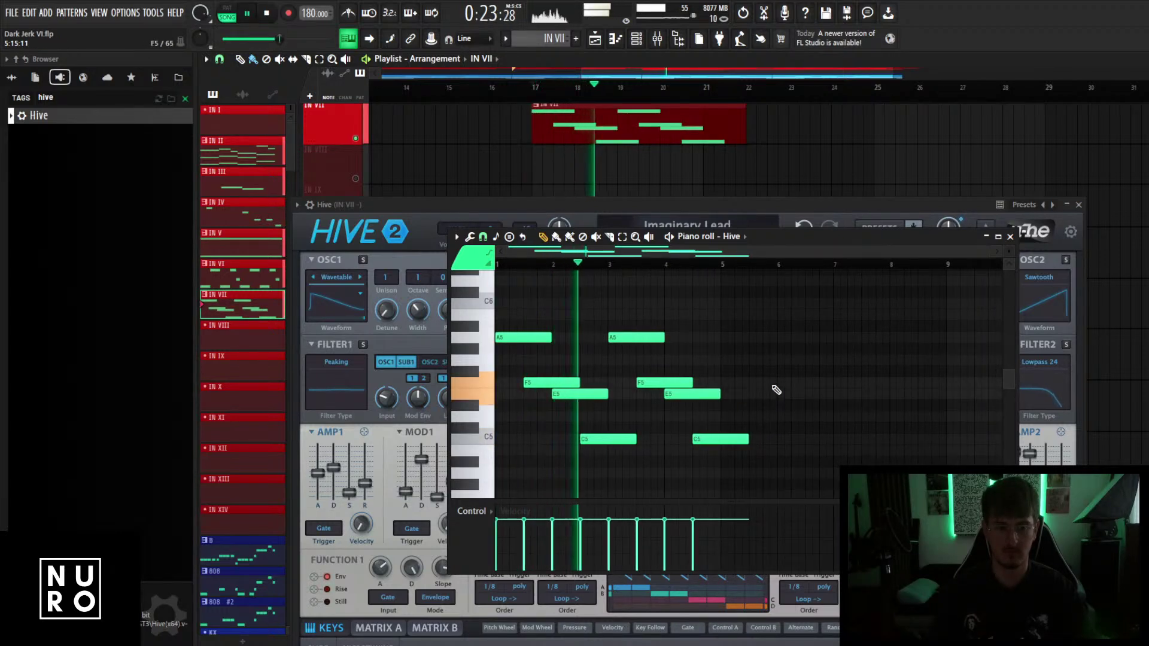
{"action": "scroll", "coordinate": [773, 390], "scroll_direction": "up", "scroll_amount": 1}
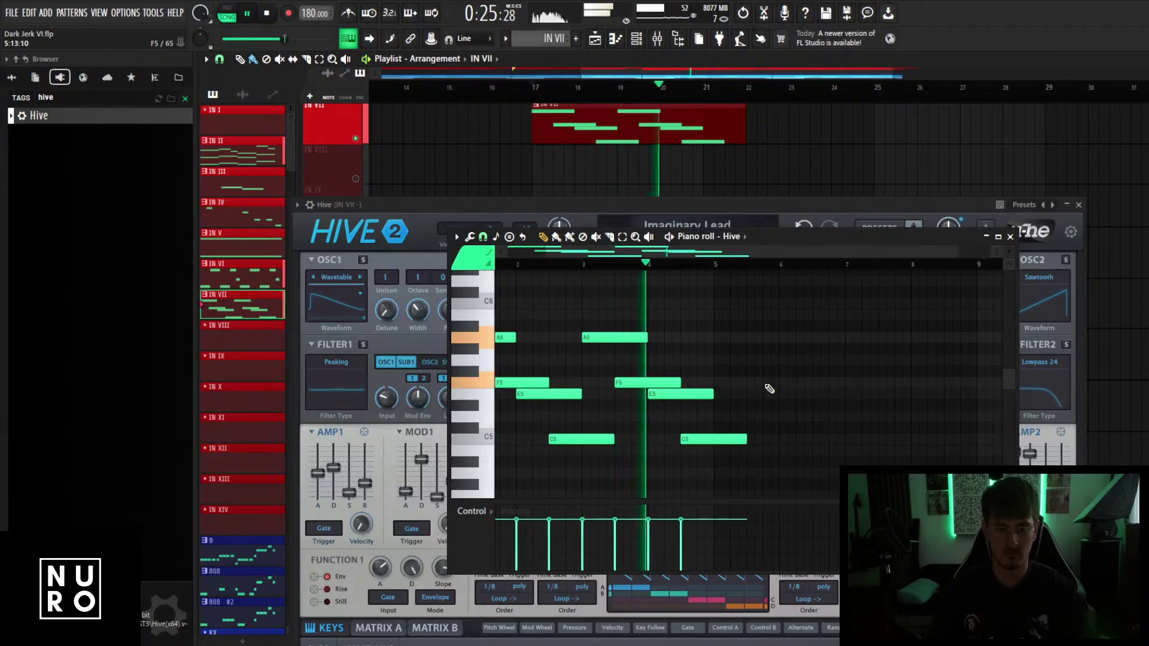
{"action": "scroll", "coordinate": [769, 389], "scroll_direction": "up", "scroll_amount": 1}
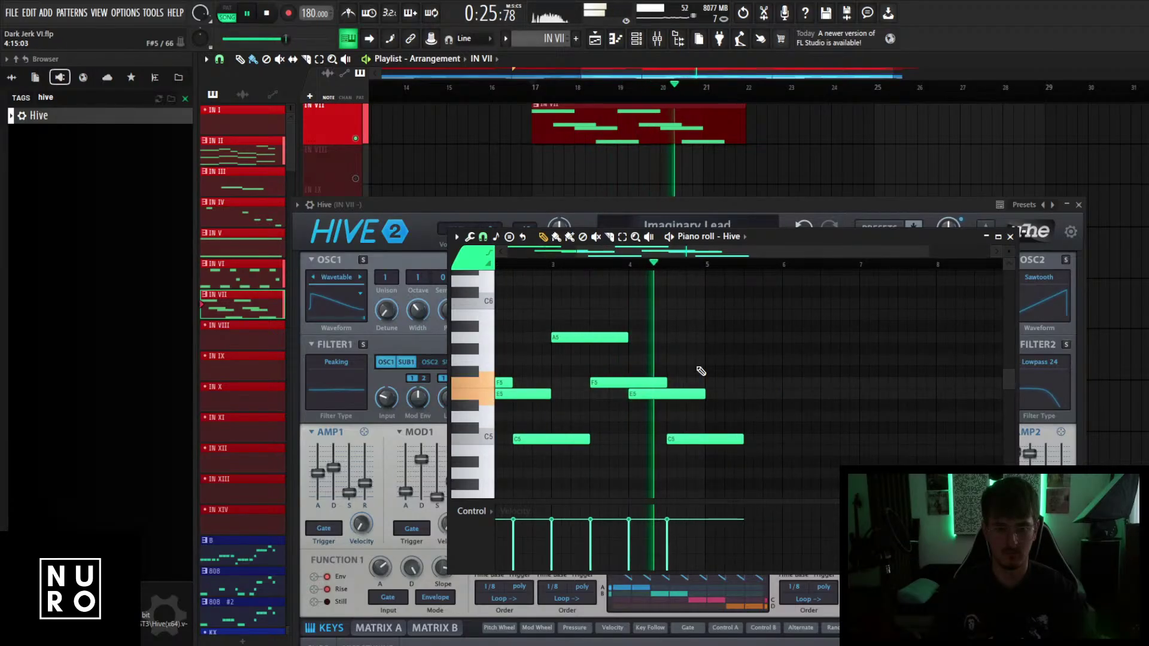
{"action": "key", "text": "space"}
Add a one-beat G5 on beat 4 of bar 4, and one-bar F5, E5, D5 and C5 notes every half bar from bar 5.
{"action": "left_click", "coordinate": [695, 361]}
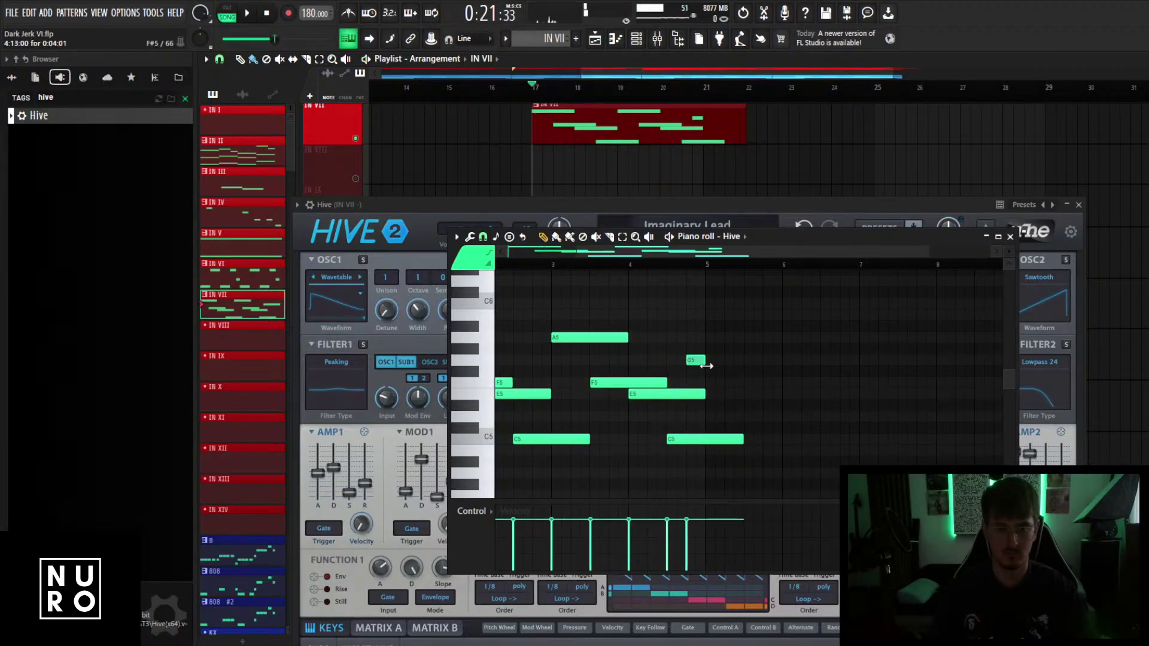
{"action": "left_click", "coordinate": [708, 383]}
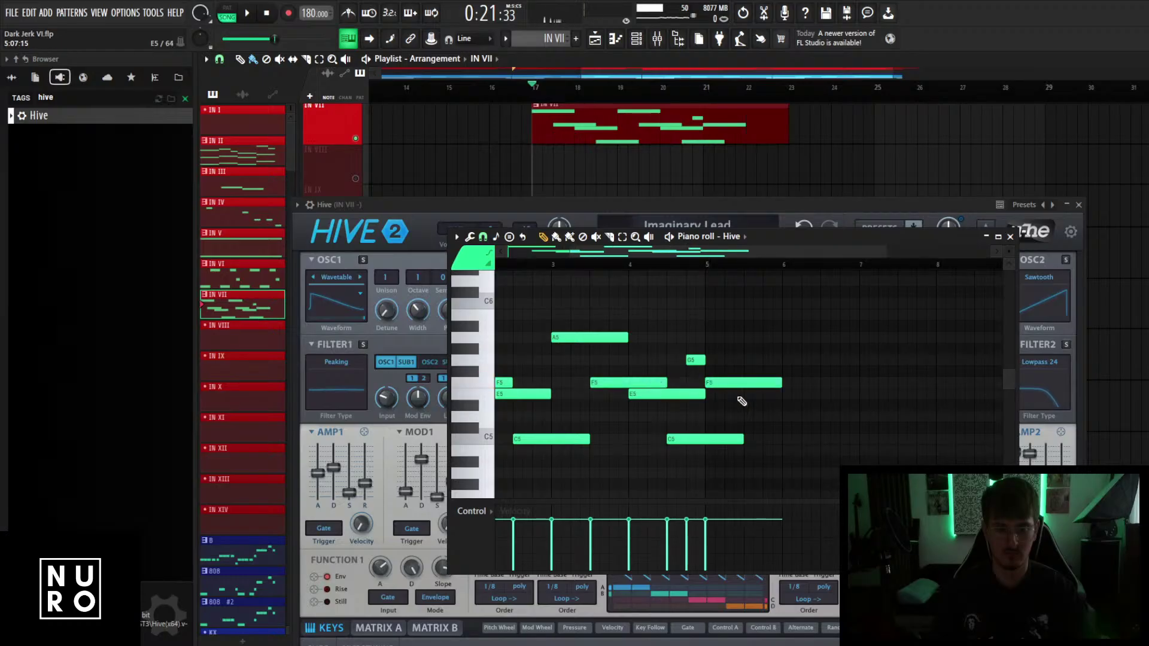
{"action": "left_click", "coordinate": [740, 395]}
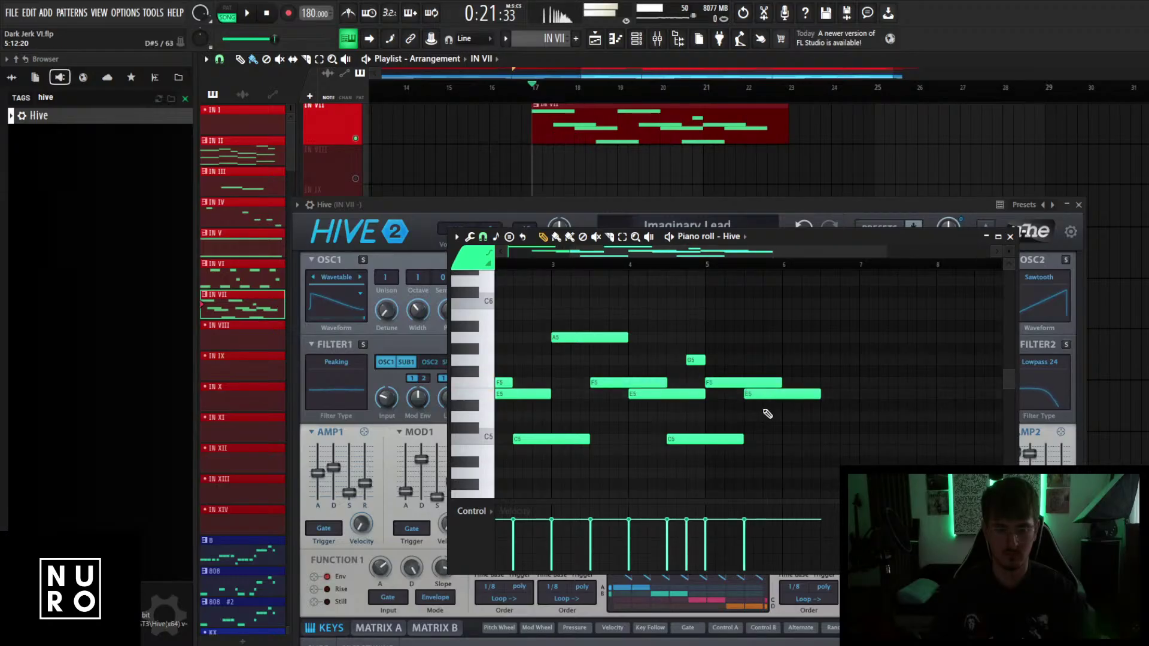
{"action": "left_click", "coordinate": [782, 417]}
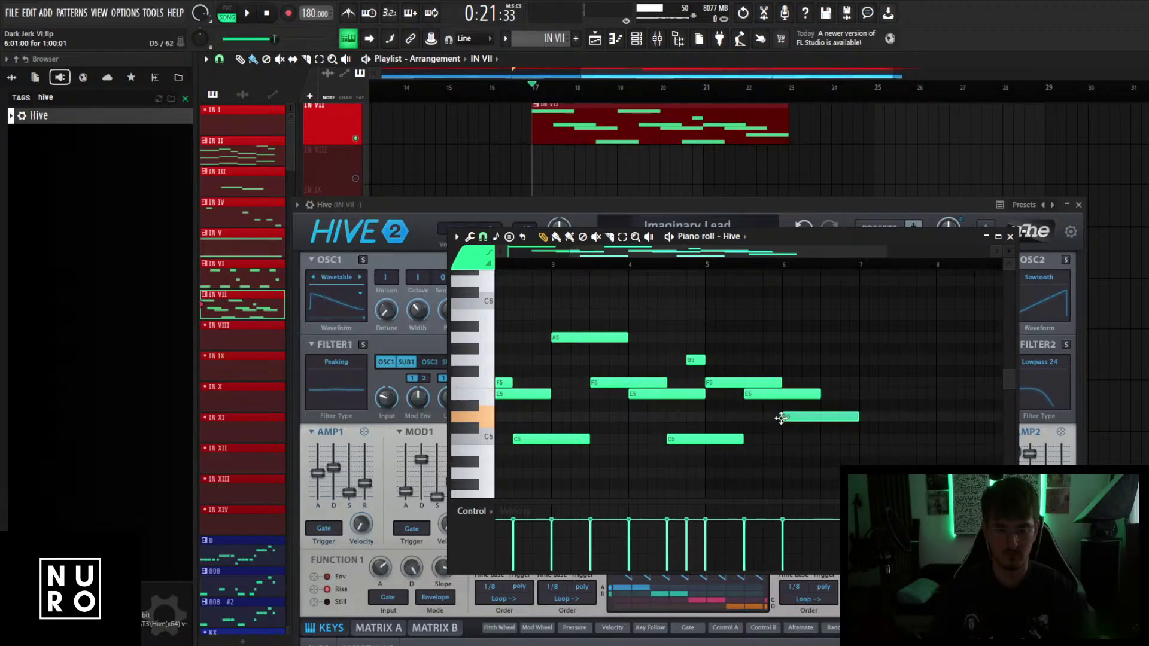
{"action": "scroll", "coordinate": [781, 418], "scroll_direction": "down", "scroll_amount": 2}
{"action": "left_click", "coordinate": [812, 440]}
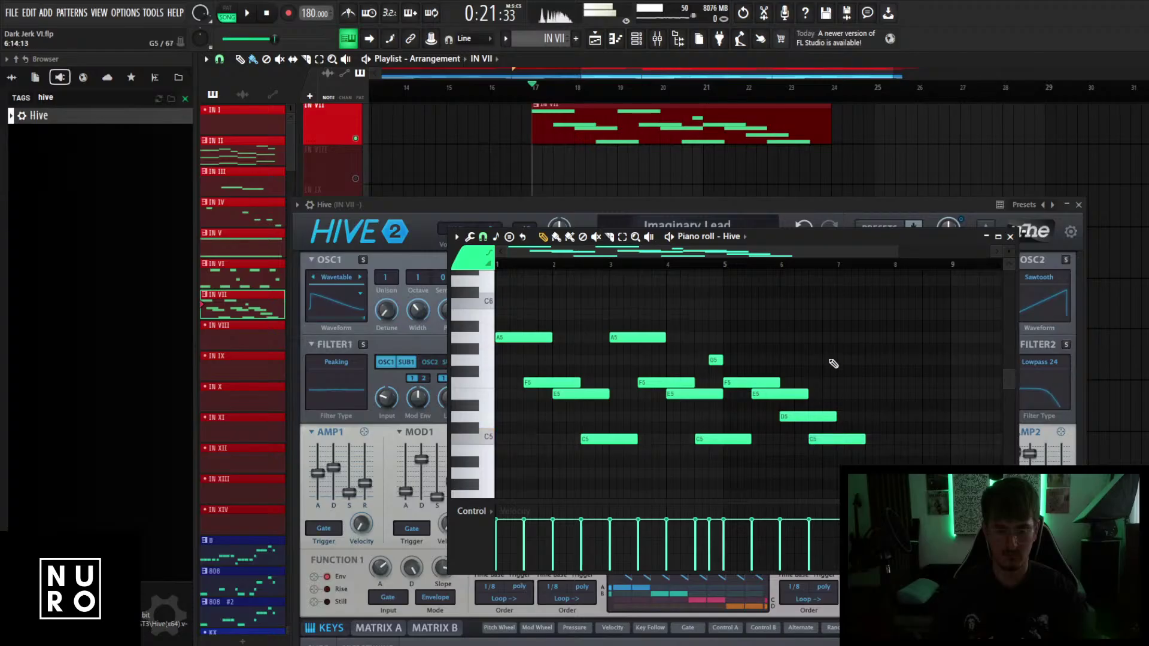
Add A5 and F5 in bar 7 and G5 and E5 in bar 8 at half-bar spacing, and shorten the last E5 to end at bar 9.
{"action": "left_click", "coordinate": [844, 339]}
{"action": "scroll", "coordinate": [862, 371], "scroll_direction": "down", "scroll_amount": 1}
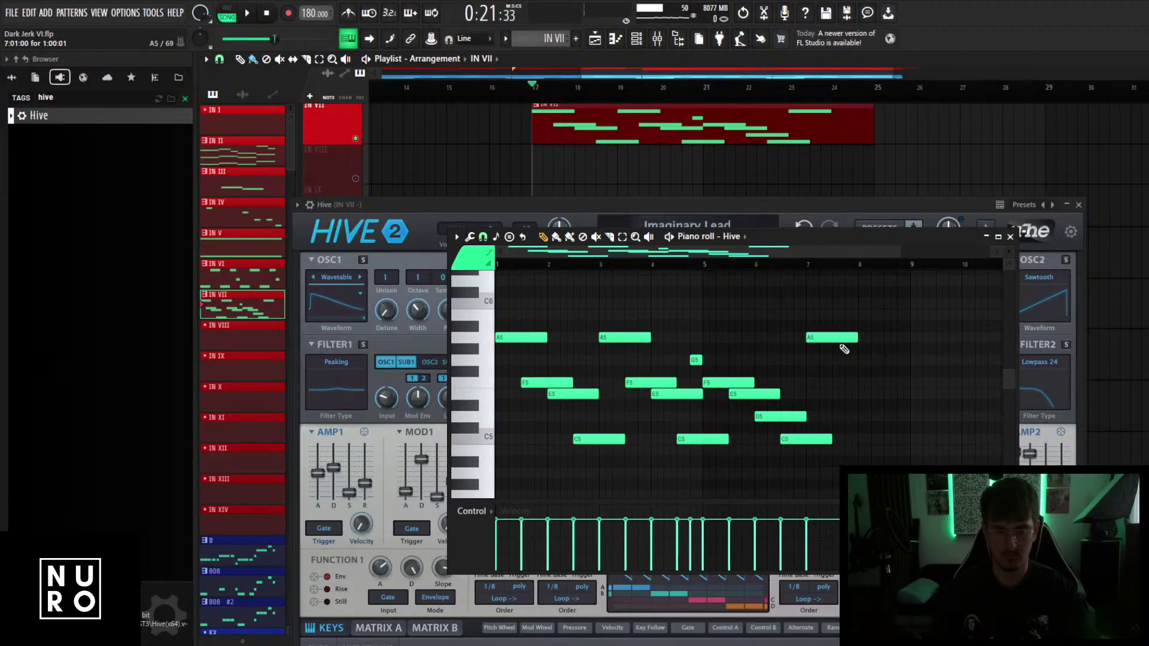
{"action": "left_click", "coordinate": [840, 383]}
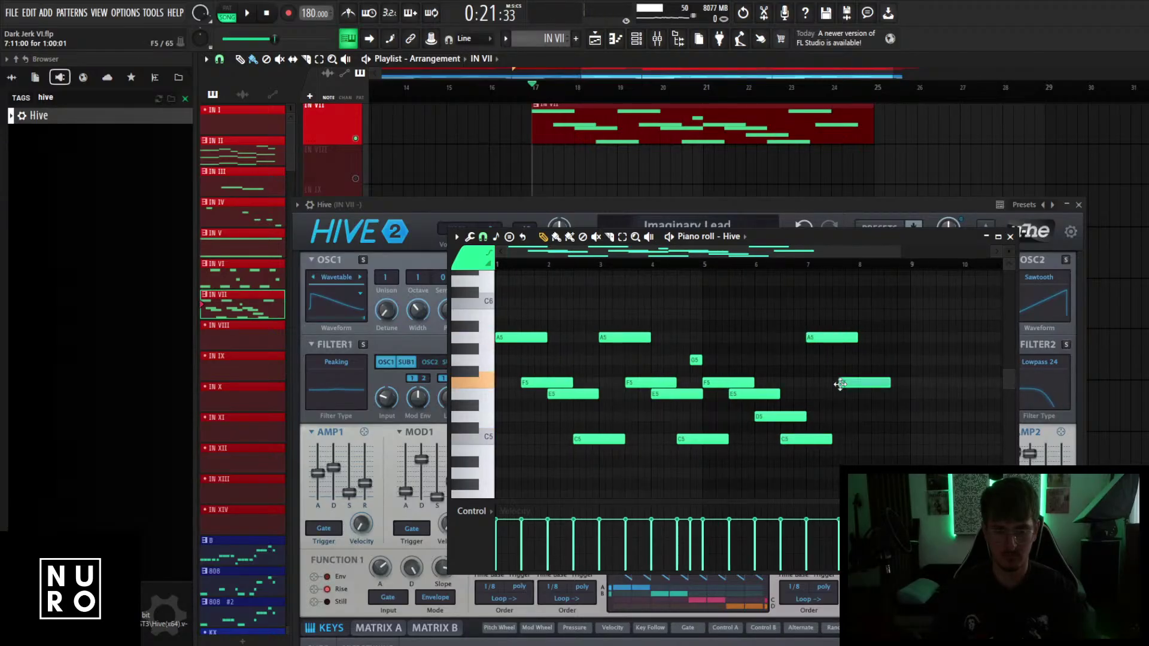
{"action": "left_click_drag", "start_coordinate": [840, 384], "coordinate": [884, 406]}
{"action": "left_click", "coordinate": [862, 361]}
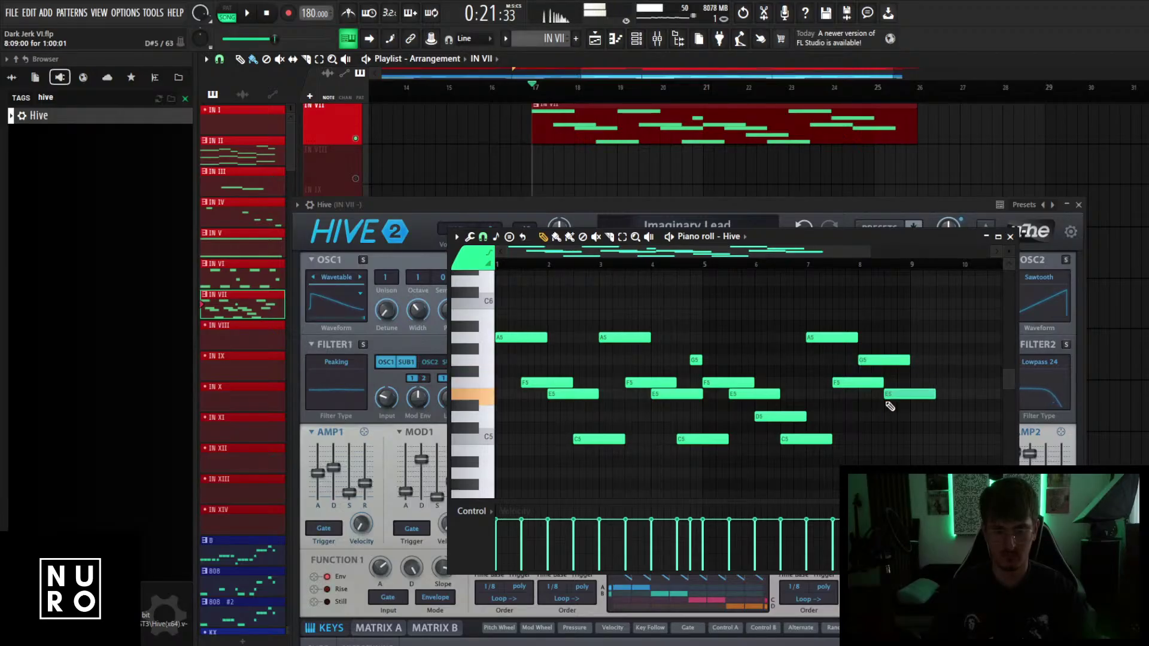
{"action": "key", "text": "space"}
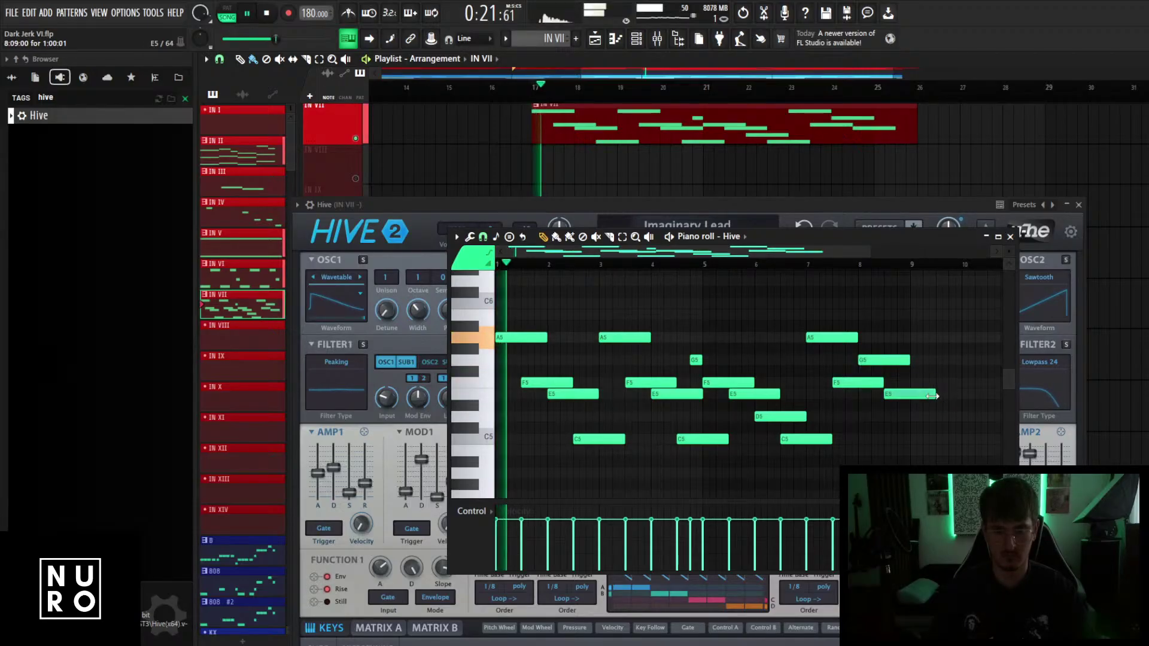
{"action": "left_click_drag", "start_coordinate": [933, 396], "coordinate": [908, 396]}
Close the piano roll and Hive, and load RC-20 Retro Color on the IN VII mixer track.
{"action": "left_click", "coordinate": [1010, 237]}
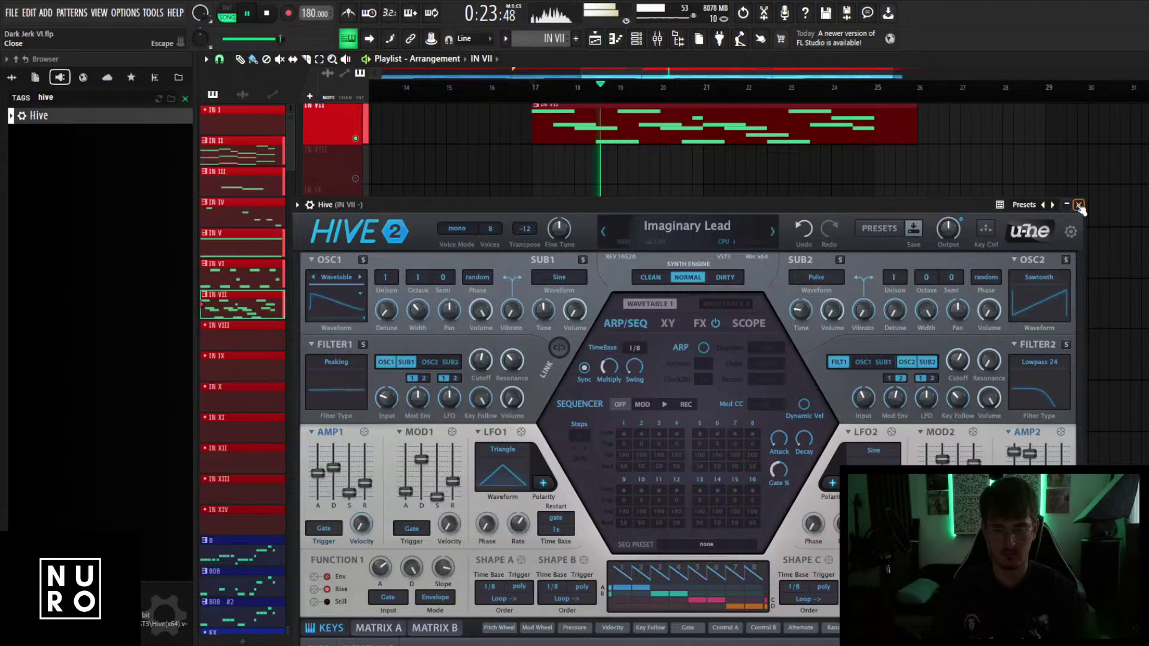
{"action": "left_click", "coordinate": [1079, 204]}
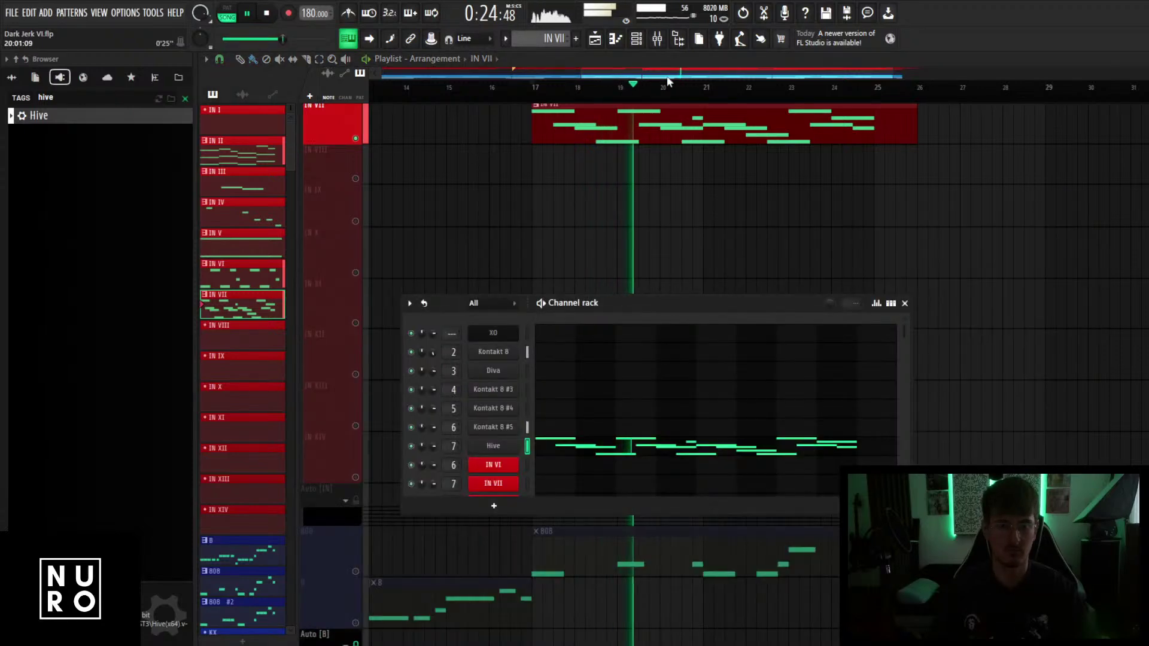
{"action": "left_click", "coordinate": [661, 43]}
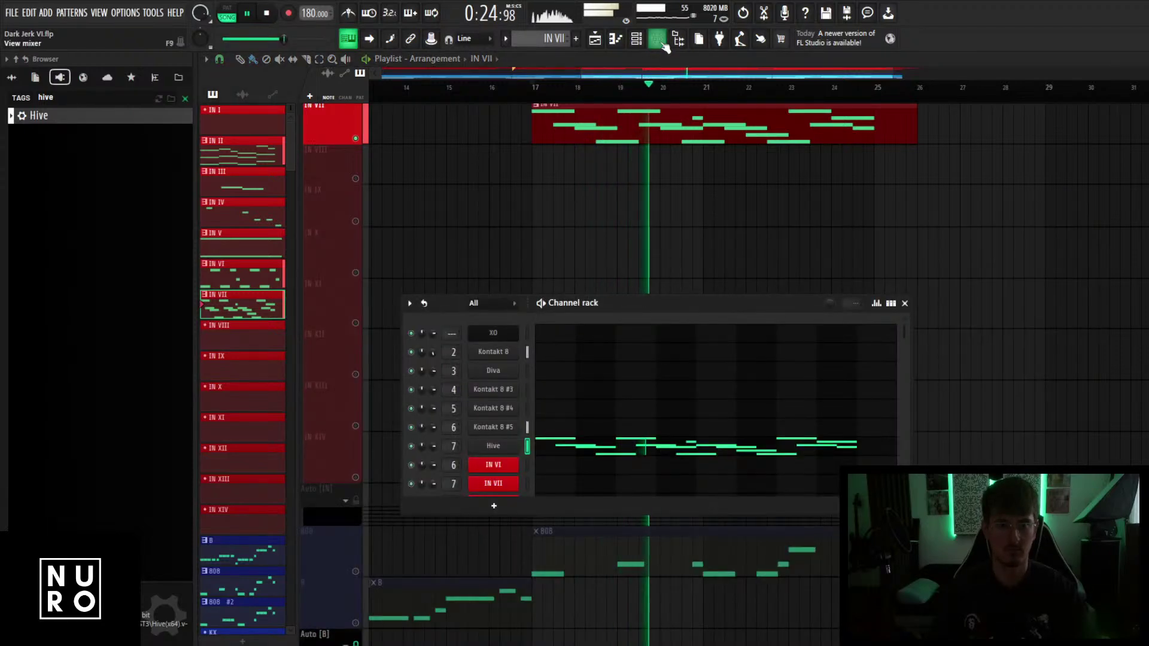
{"action": "left_click", "coordinate": [659, 40]}
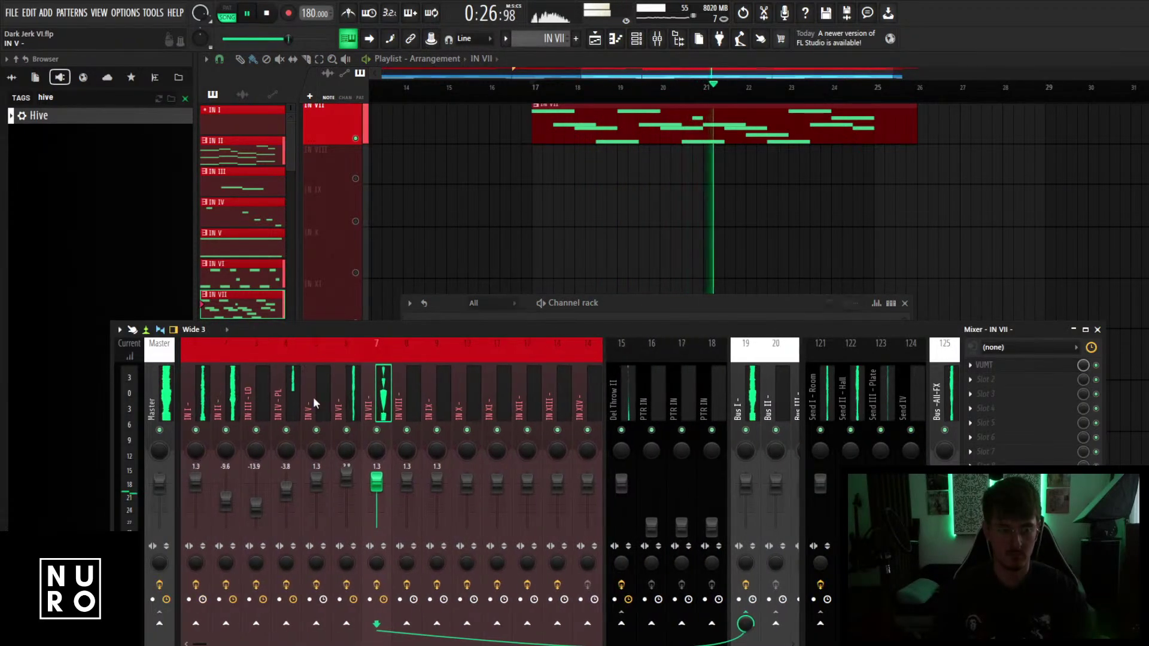
{"action": "left_click", "coordinate": [984, 409]}
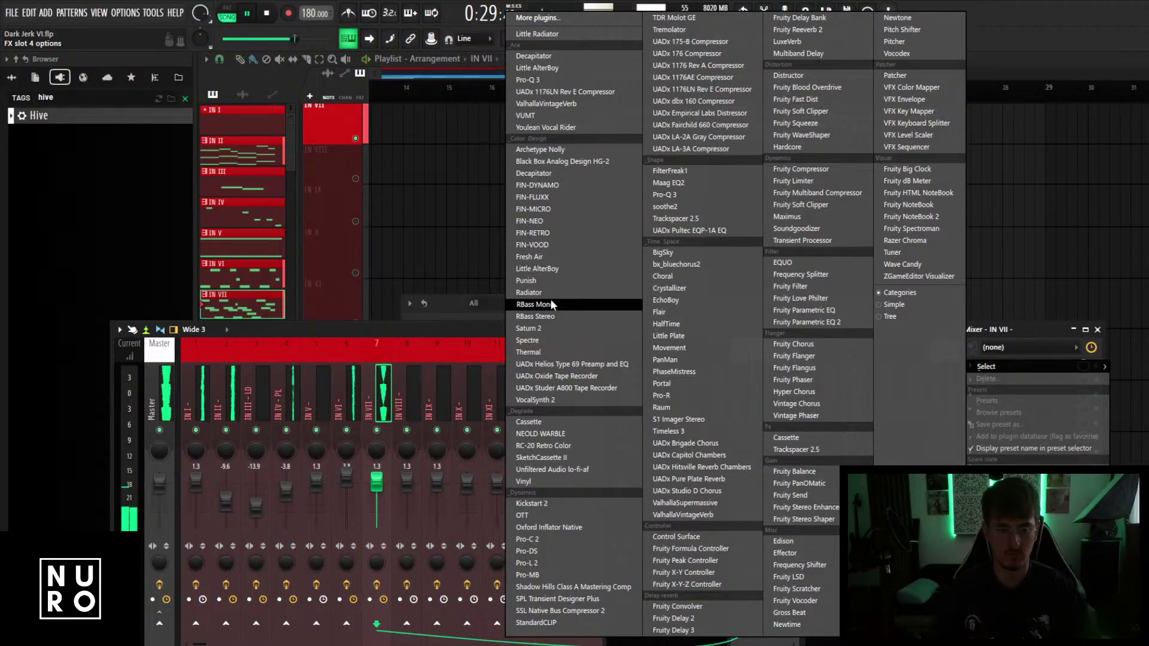
{"action": "left_click", "coordinate": [444, 339]}
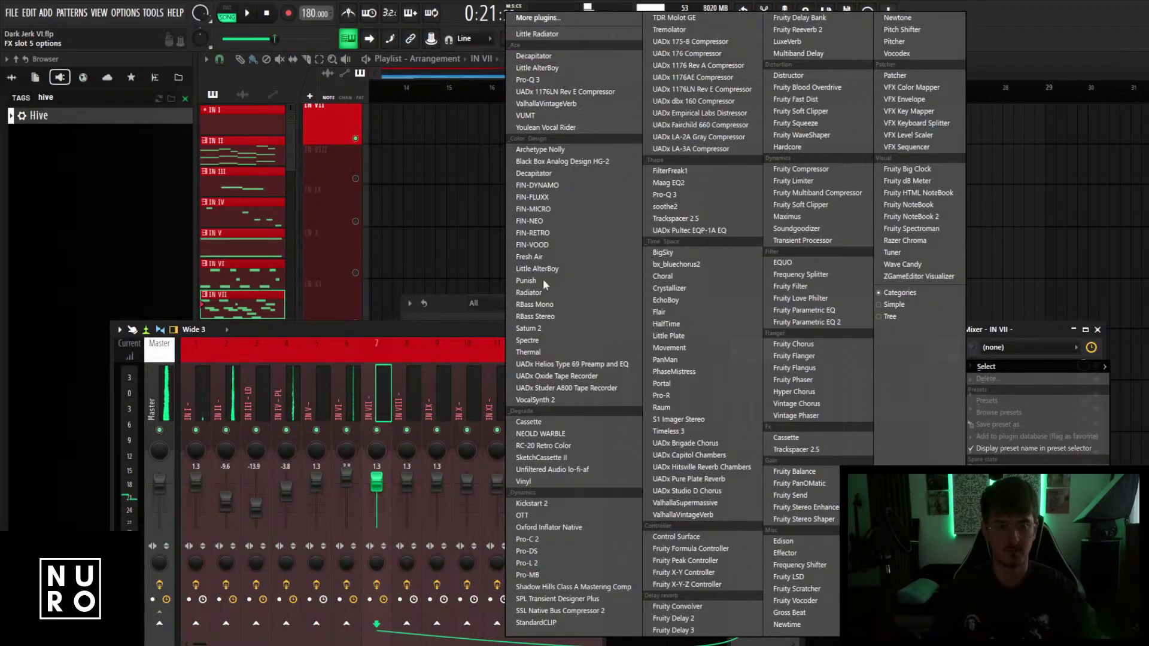
{"action": "left_click", "coordinate": [545, 445]}
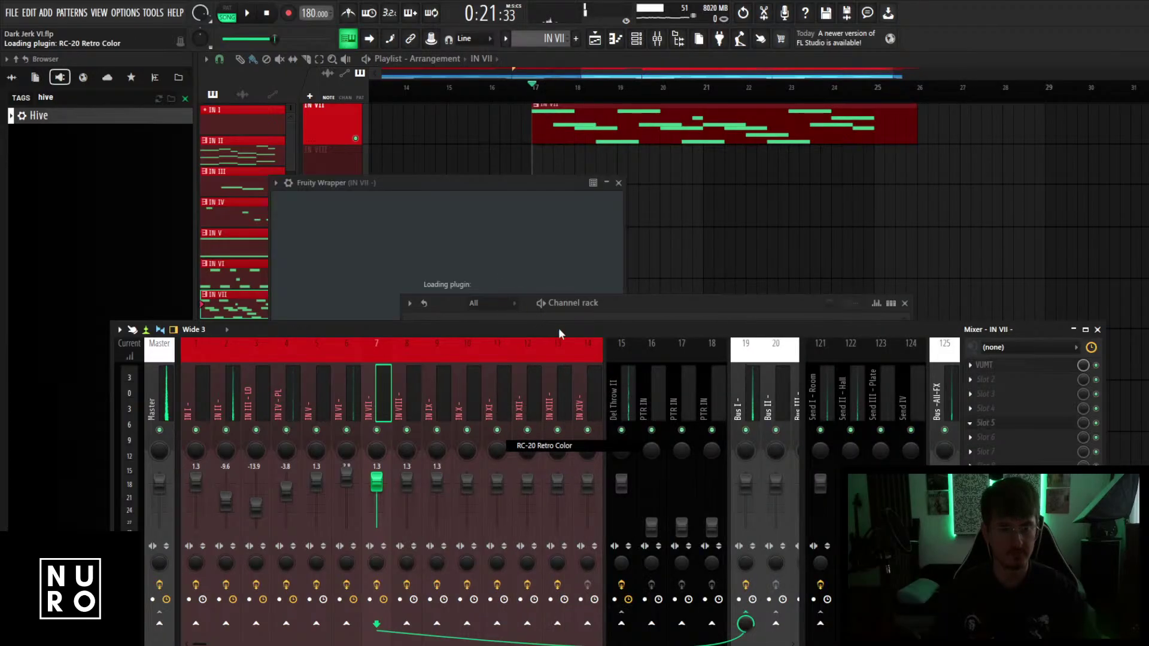
Rearrange the channel rack, mixer and RC-20 windows so all of RC-20's controls are visible.
{"action": "left_click", "coordinate": [630, 340]}
{"action": "left_click_drag", "start_coordinate": [633, 305], "coordinate": [764, 405]}
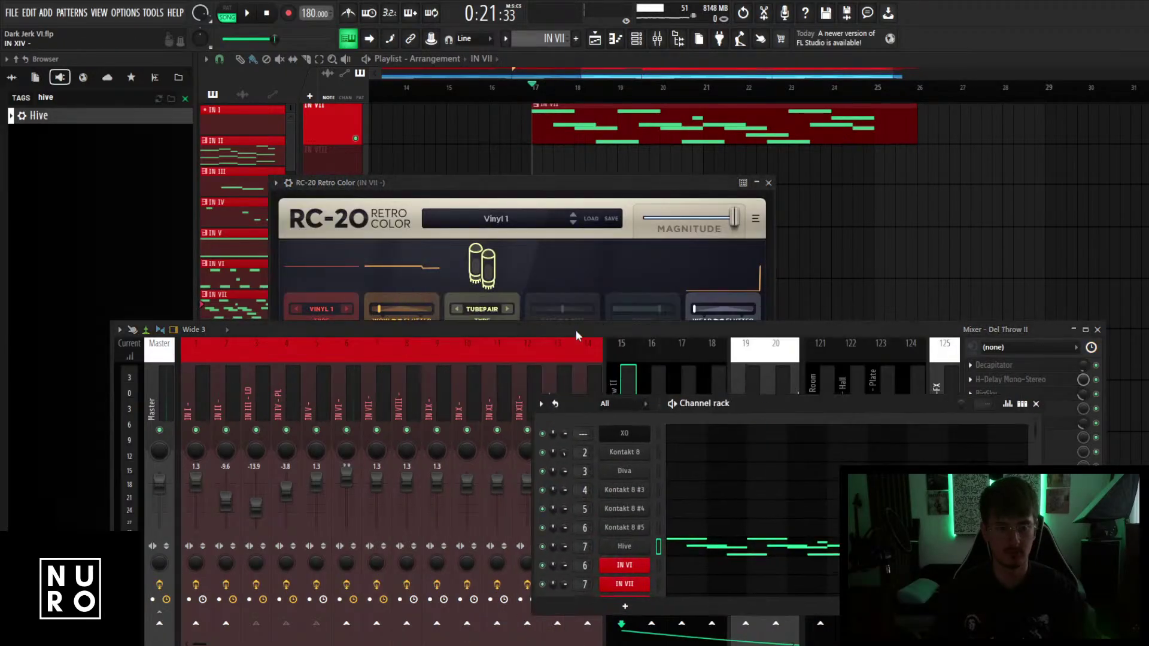
{"action": "left_click_drag", "start_coordinate": [576, 330], "coordinate": [586, 433]}
{"action": "left_click_drag", "start_coordinate": [527, 183], "coordinate": [650, 66]}
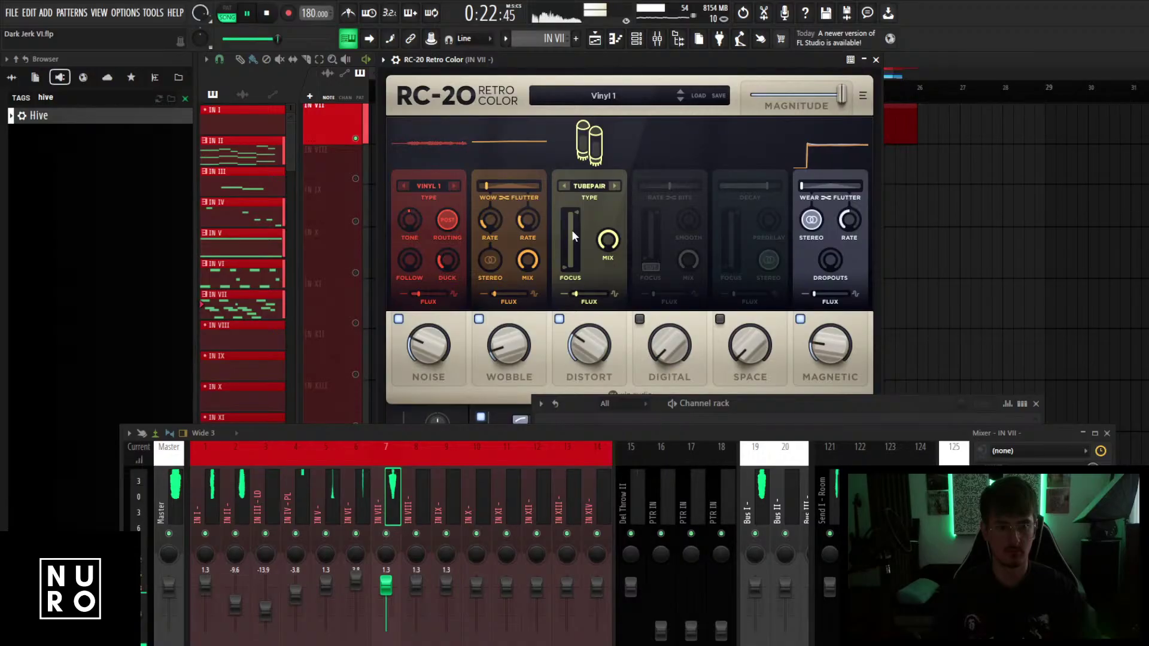
Compare RC-20's noise on and off during playback, and set noise Follow to 16% and noise amount to 15%.
{"action": "left_click", "coordinate": [399, 320]}
{"action": "left_click", "coordinate": [399, 319]}
{"action": "left_click_drag", "start_coordinate": [409, 269], "coordinate": [408, 264]}
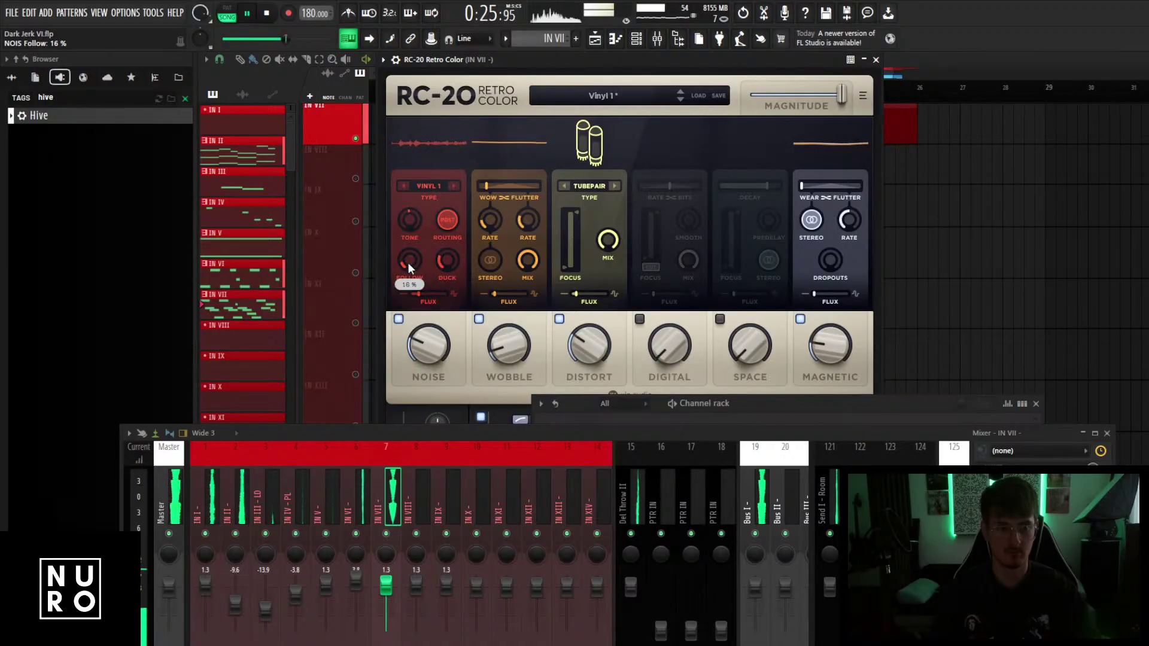
{"action": "mouse_move", "coordinate": [424, 383]}
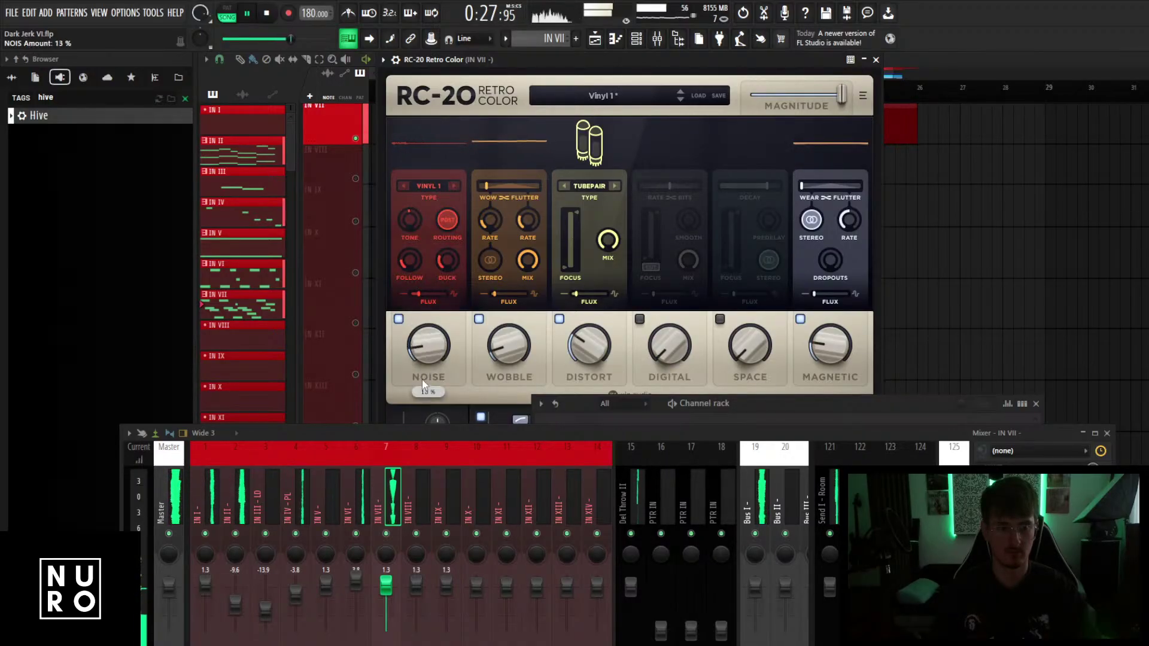
{"action": "scroll", "coordinate": [423, 383], "scroll_direction": "up", "scroll_amount": 2}
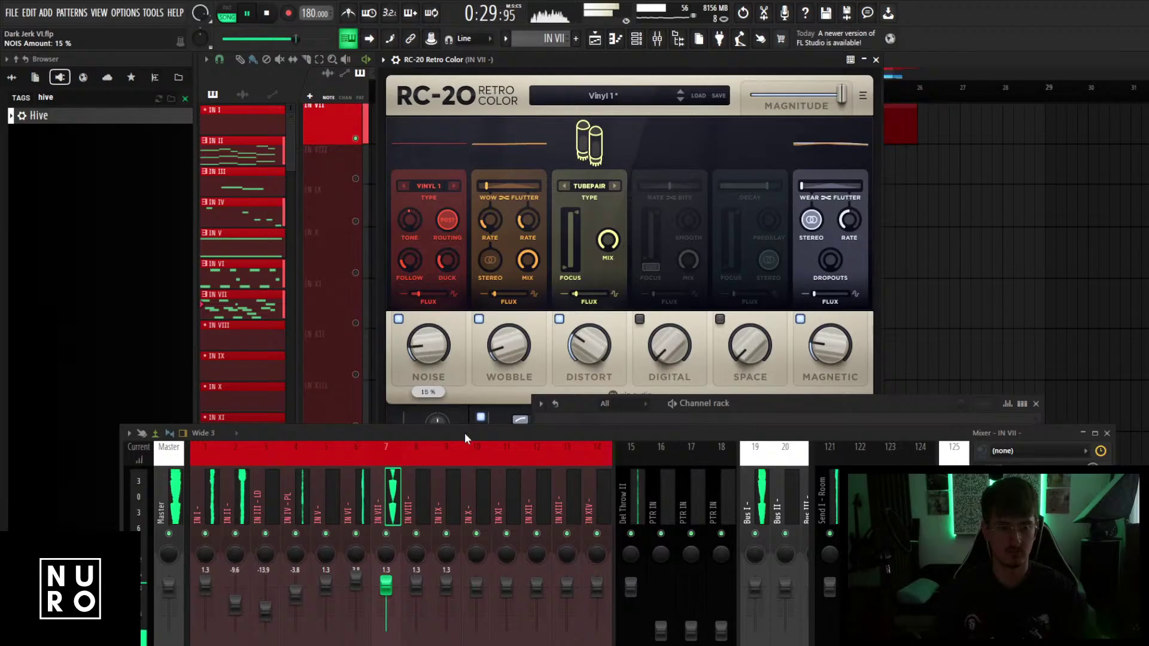
Load UADx Hitsville Reverb Chambers on the IN VII mixer track with the close-type Acoustic Guitar Room preset.
{"action": "left_click_drag", "start_coordinate": [465, 436], "coordinate": [459, 406]}
{"action": "key", "text": "space"}
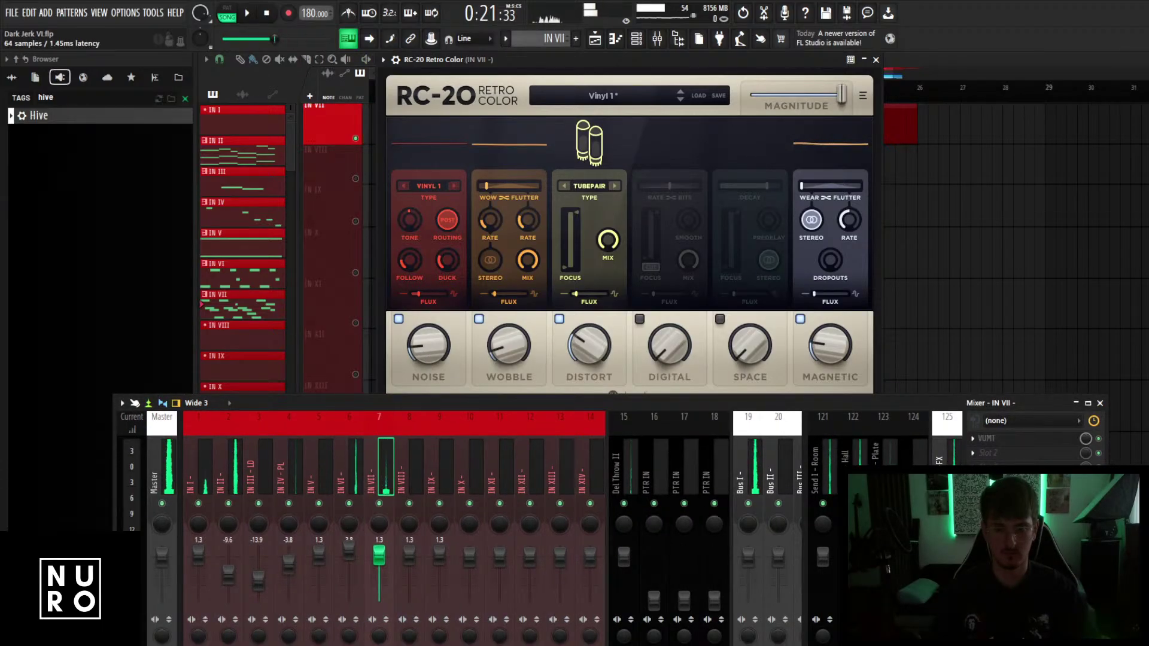
{"action": "left_click", "coordinate": [973, 496]}
{"action": "left_click", "coordinate": [707, 467]}
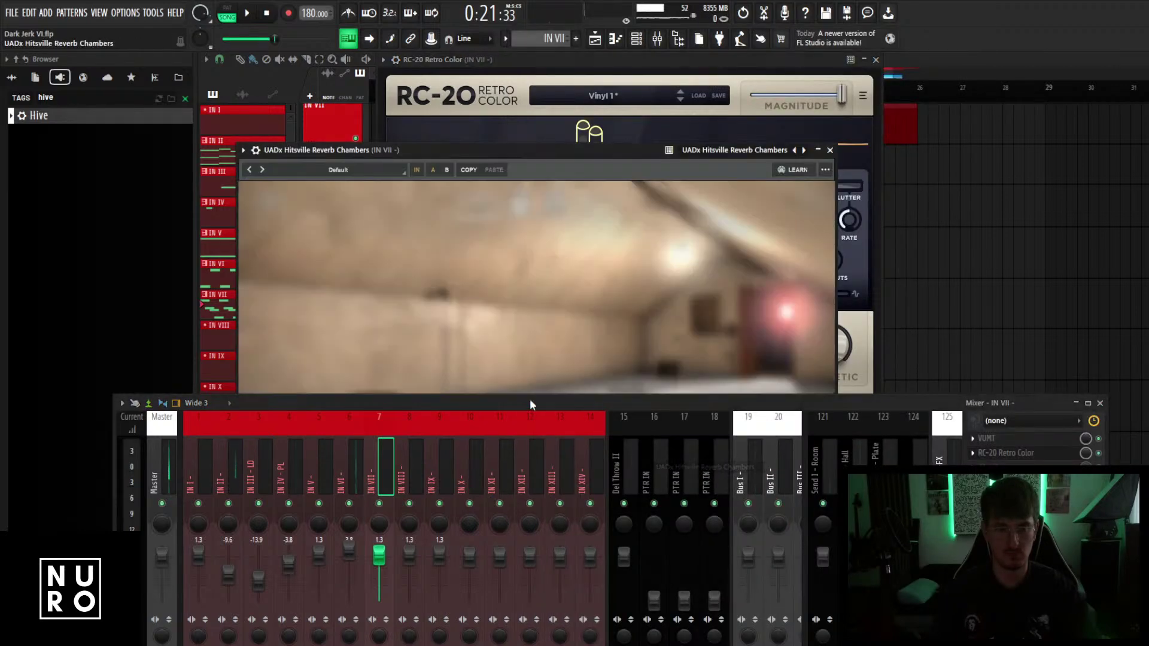
{"action": "left_click_drag", "start_coordinate": [577, 403], "coordinate": [570, 494]}
{"action": "left_click", "coordinate": [335, 170]}
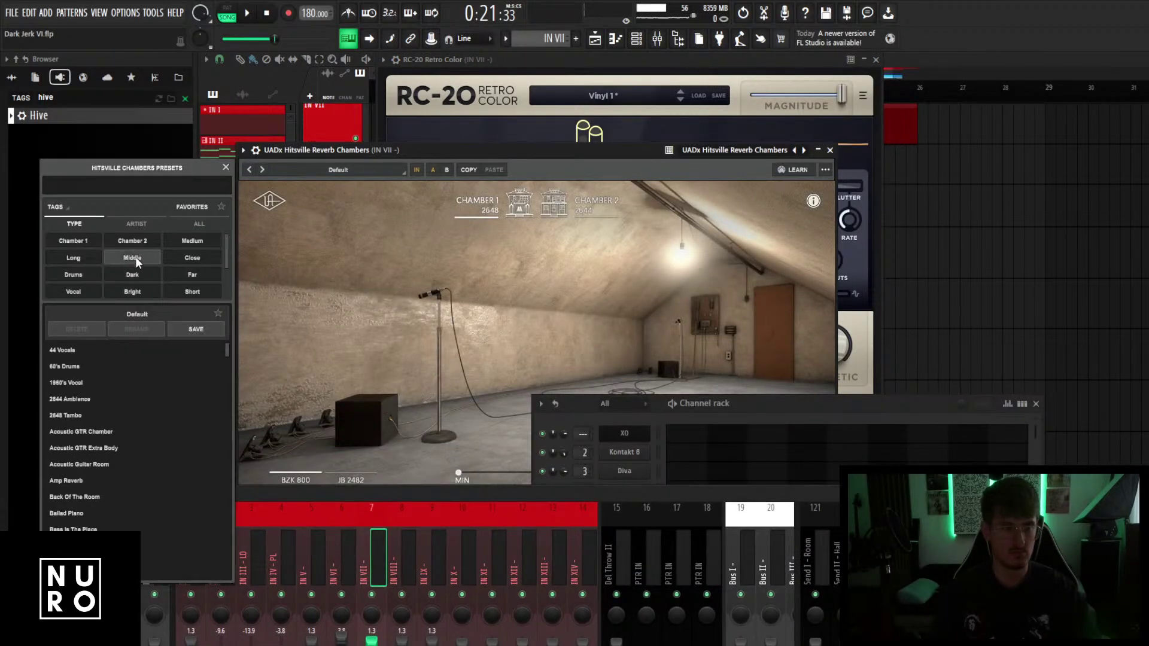
{"action": "left_click", "coordinate": [172, 257]}
{"action": "left_click", "coordinate": [97, 433]}
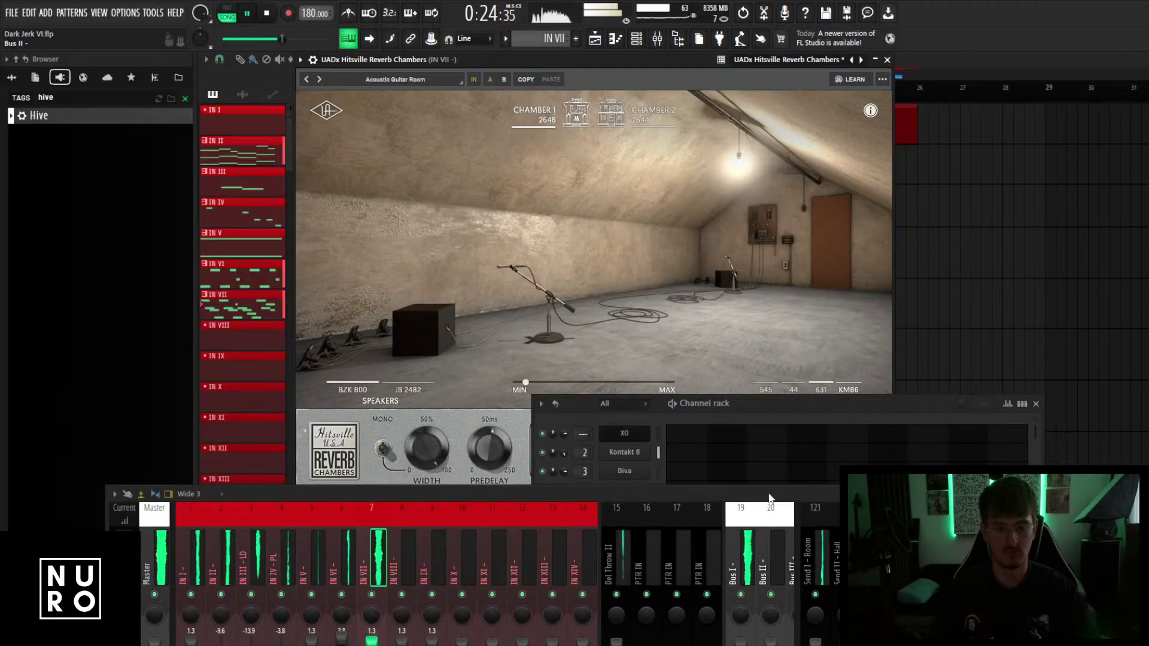
Stop playback and load Little AlterBoy after the reverb on the IN VII mixer track.
{"action": "left_click_drag", "start_coordinate": [771, 498], "coordinate": [781, 425]}
{"action": "key", "text": "space"}
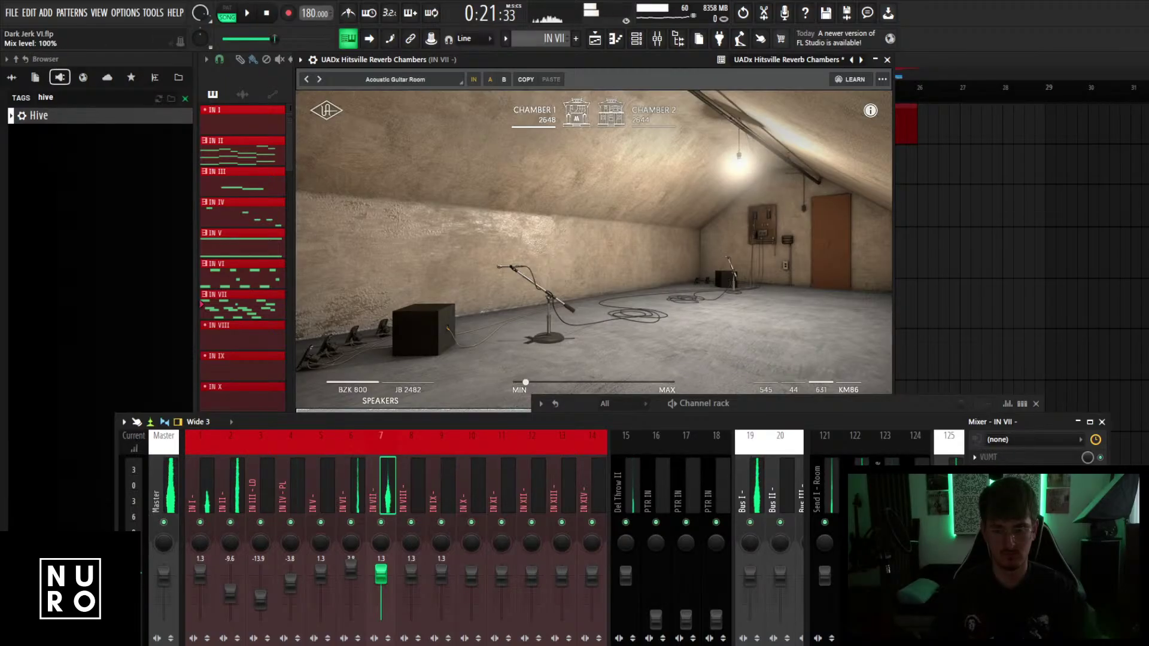
{"action": "left_click", "coordinate": [976, 486]}
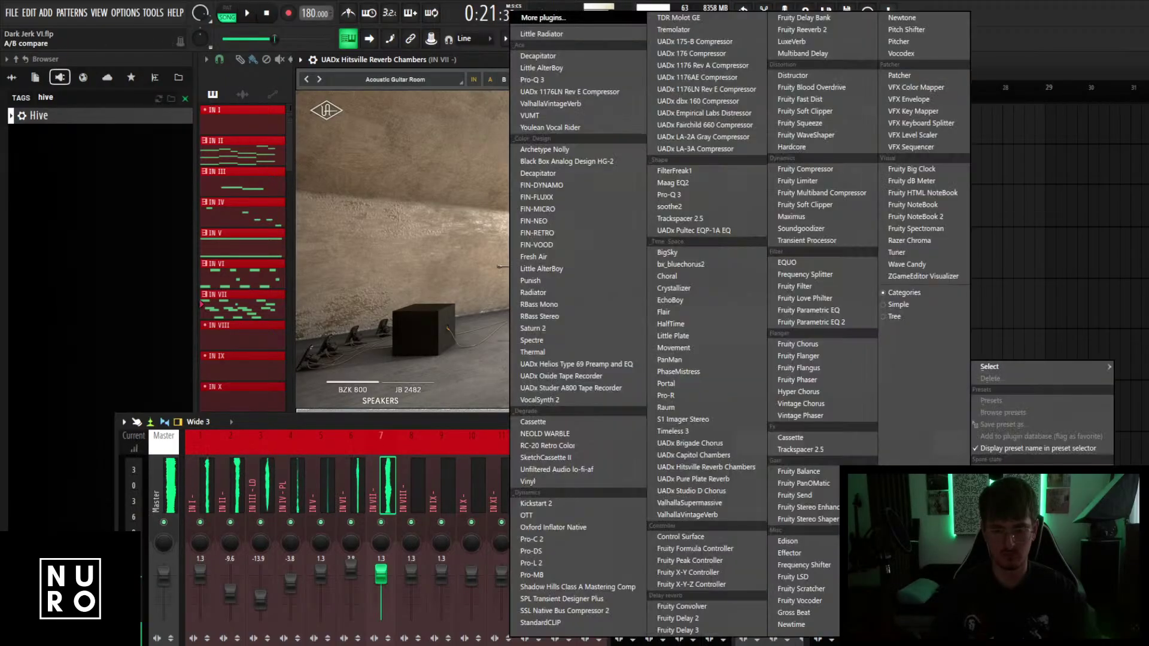
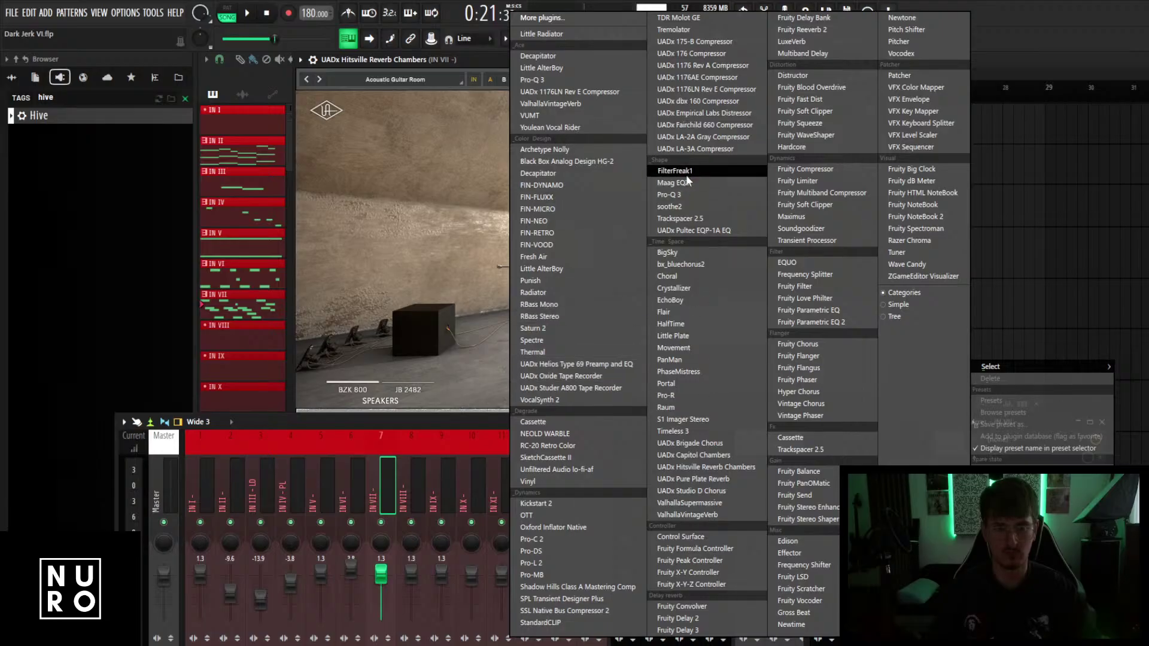
{"action": "left_click", "coordinate": [551, 69]}
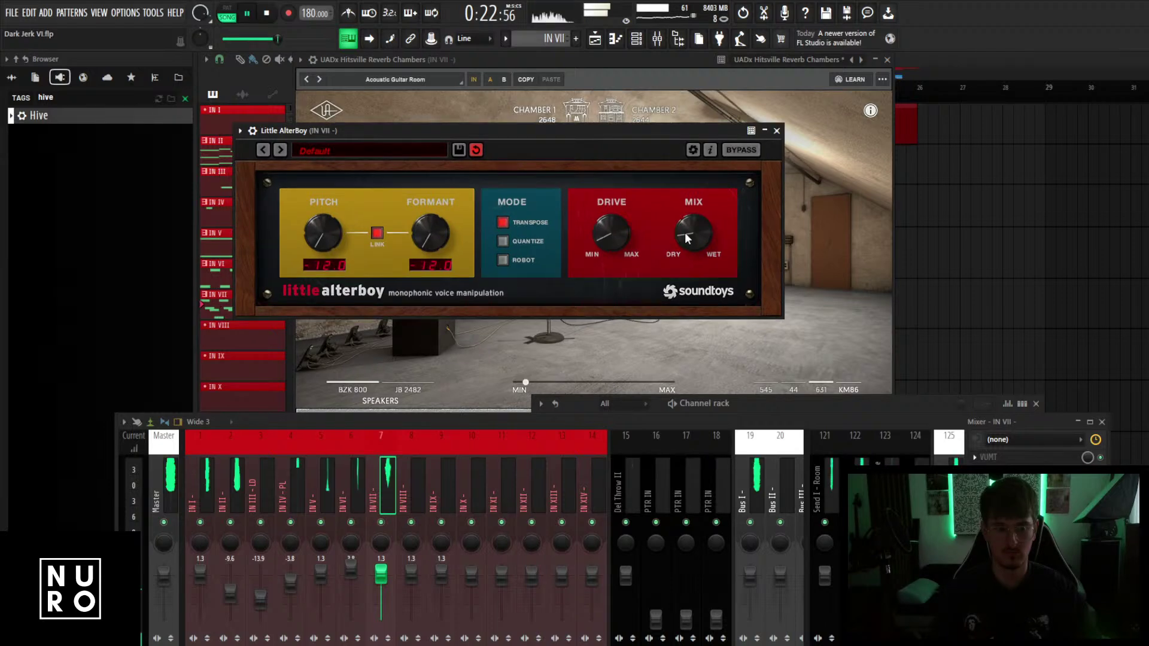
Fine-tune Little AlterBoy's mix and load EchoBoy into effect slot 5 of the IN VII track, with its controls fully visible.
{"action": "left_click_drag", "start_coordinate": [688, 235], "coordinate": [689, 231]}
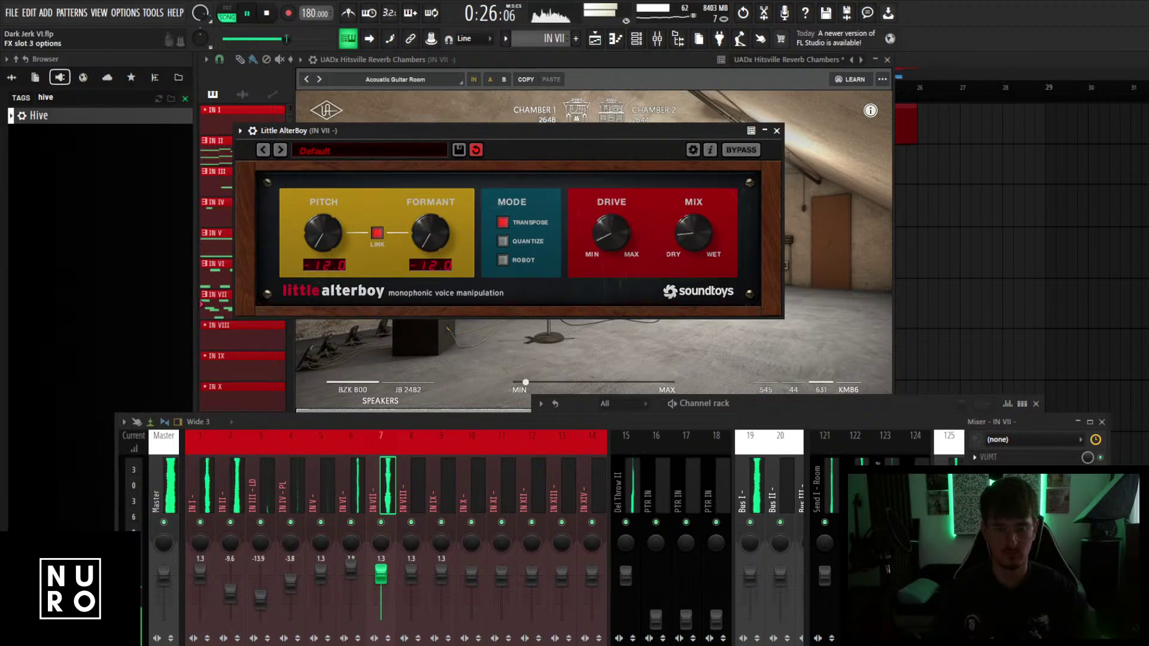
{"action": "left_click", "coordinate": [976, 525]}
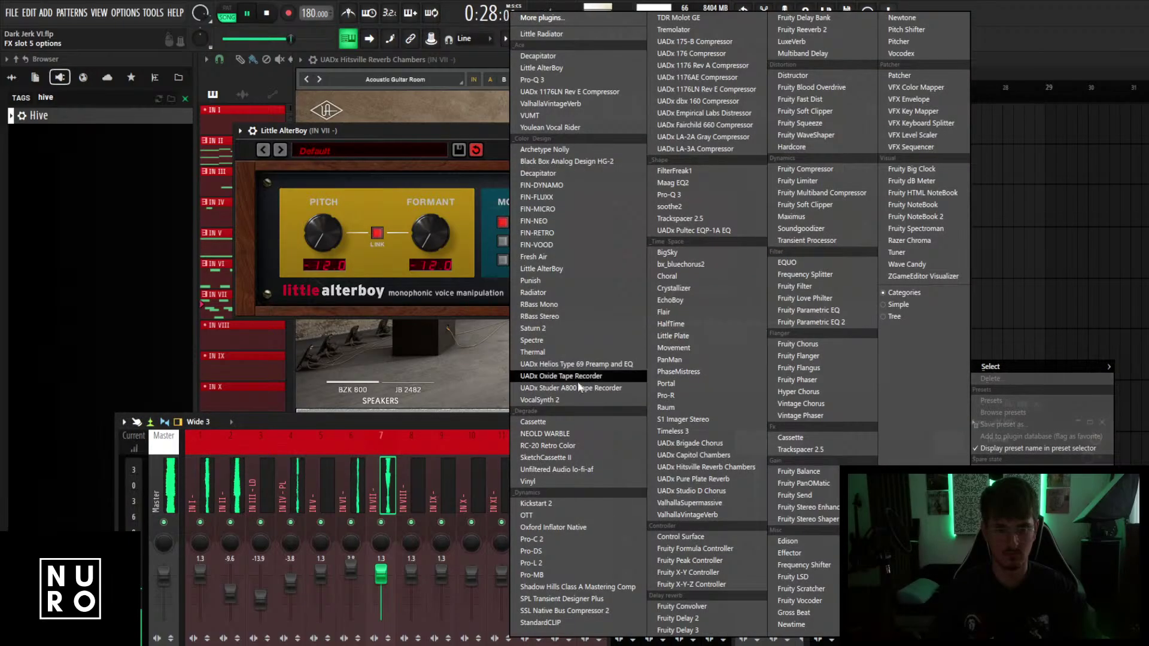
{"action": "left_click", "coordinate": [463, 415]}
{"action": "key", "text": "space"}
{"action": "left_click", "coordinate": [975, 524]}
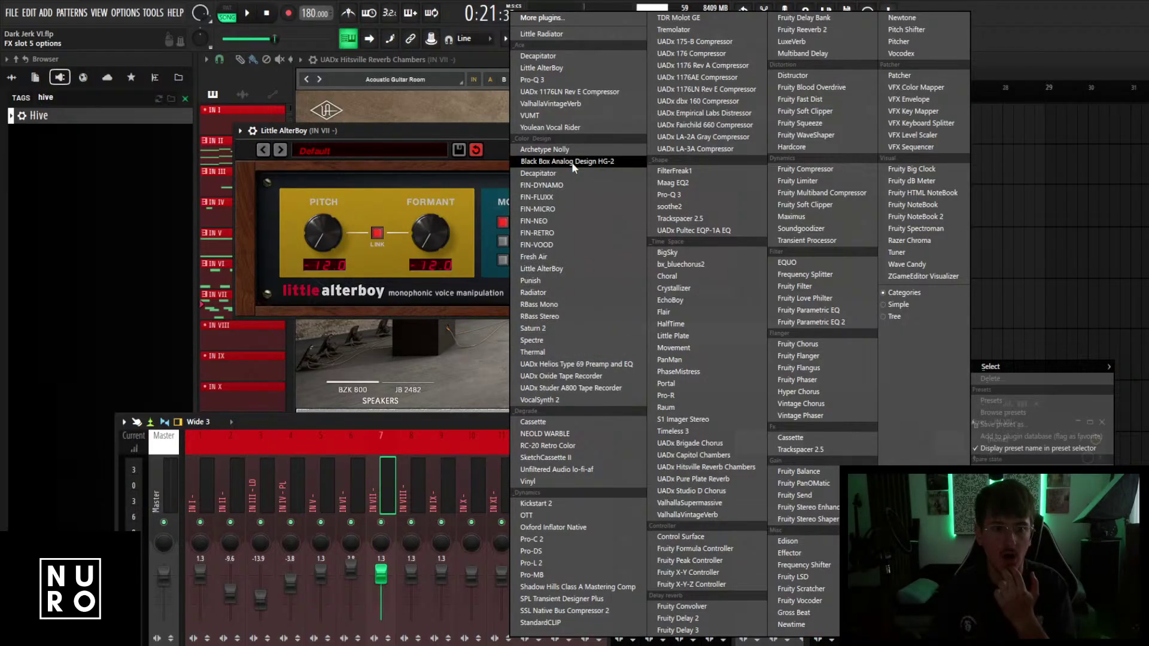
{"action": "left_click", "coordinate": [681, 301]}
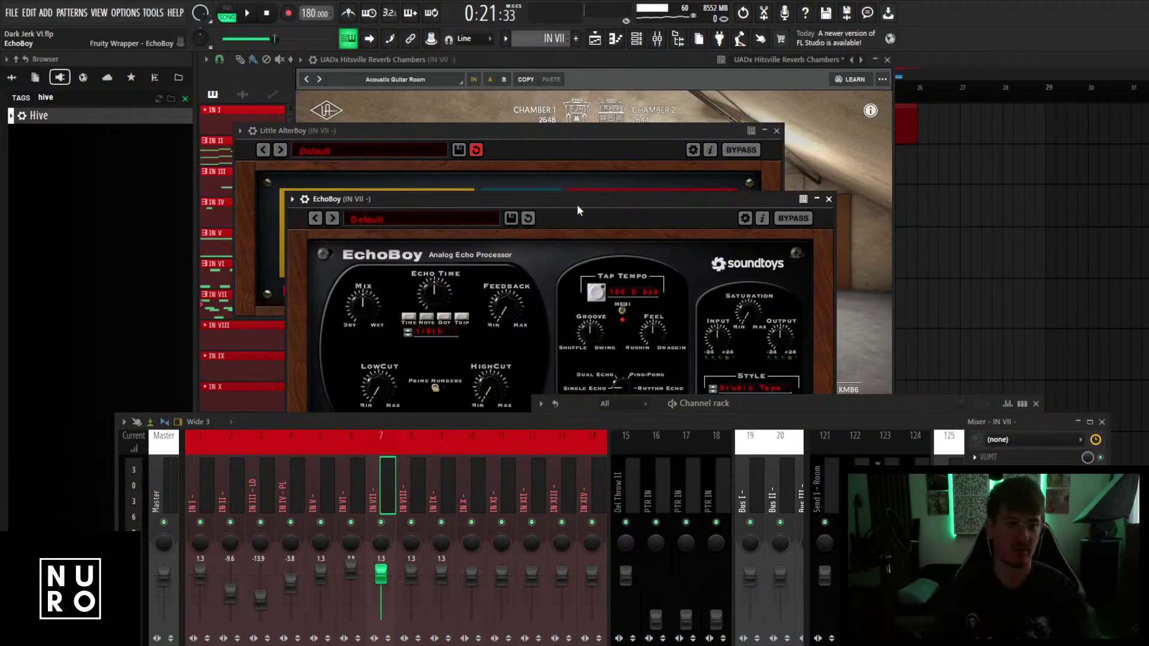
{"action": "left_click_drag", "start_coordinate": [577, 205], "coordinate": [627, 128]}
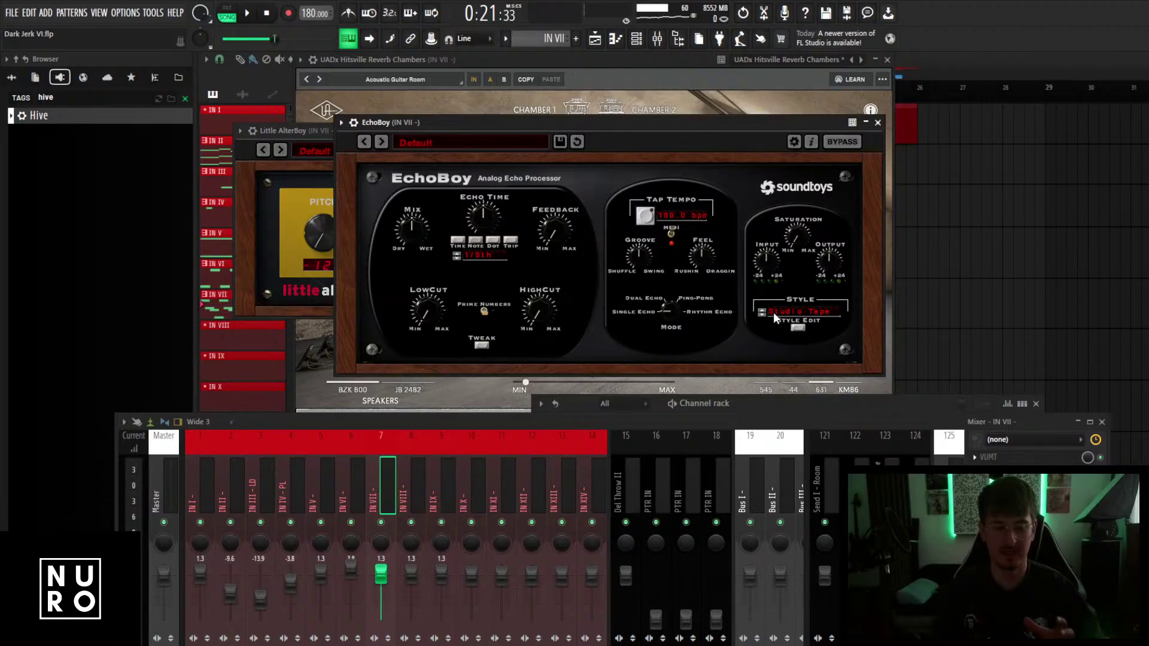
Switch EchoBoy to Ping-Pong mode and adjust its feedback and mix.
{"action": "left_click", "coordinate": [670, 300]}
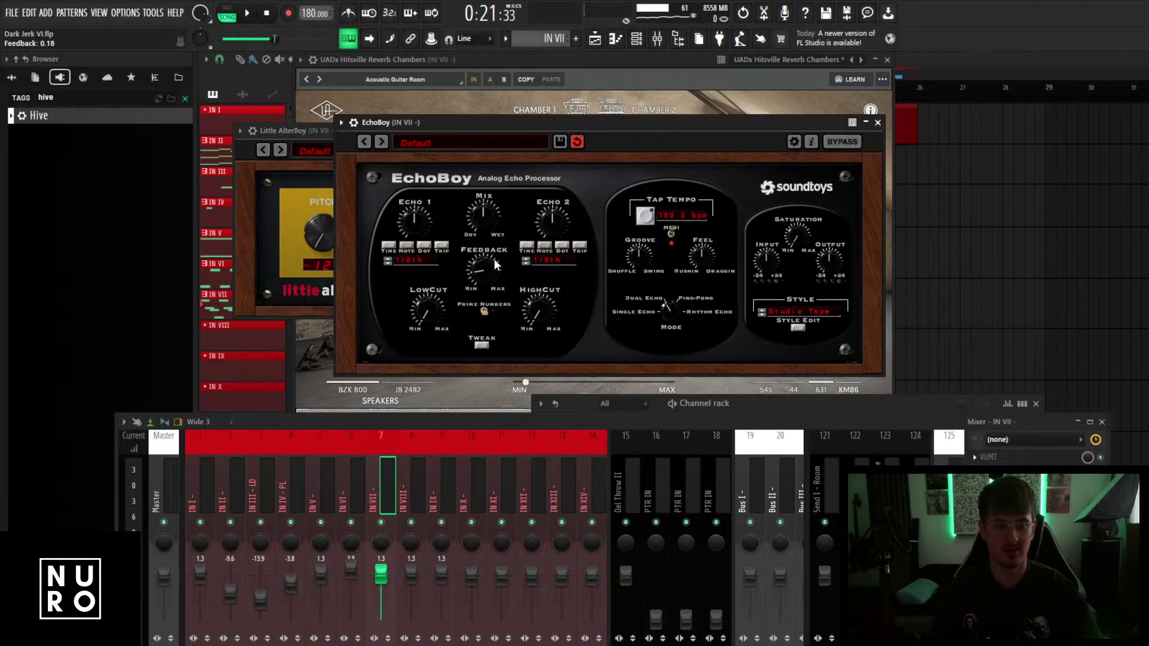
{"action": "left_click_drag", "start_coordinate": [480, 217], "coordinate": [480, 221]}
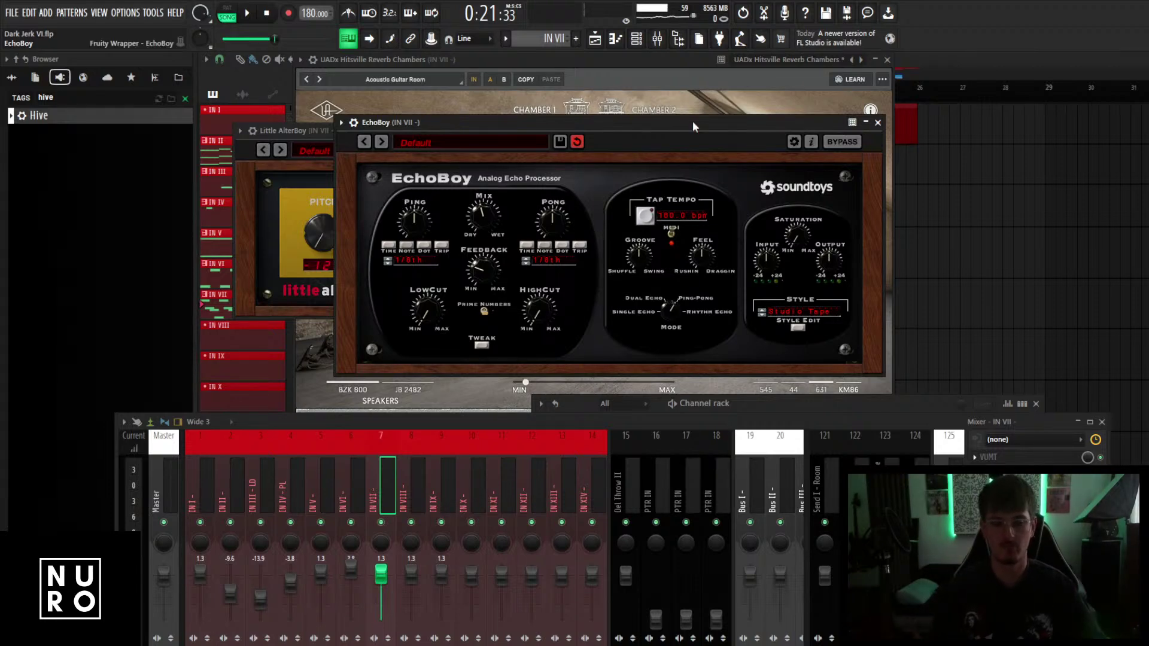
{"action": "left_click_drag", "start_coordinate": [700, 117], "coordinate": [695, 122]}
Audition the echo during playback, setting EchoBoy's mix to 50% and its style to Cheap Tape.
{"action": "key", "text": "space"}
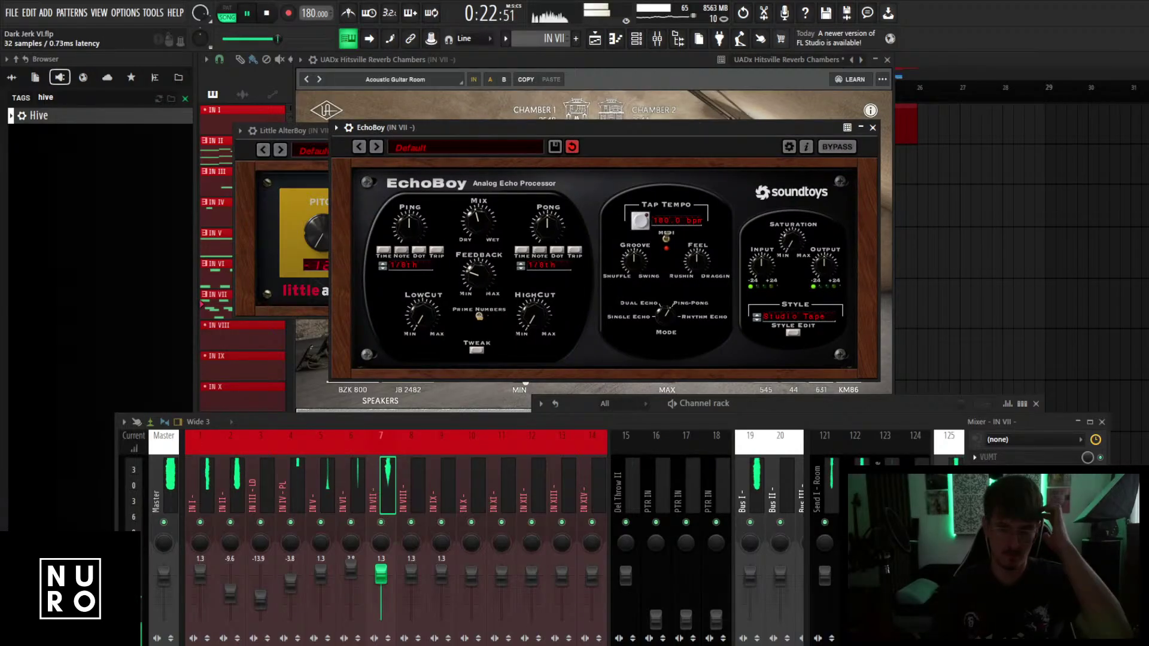
{"action": "key", "text": "space"}
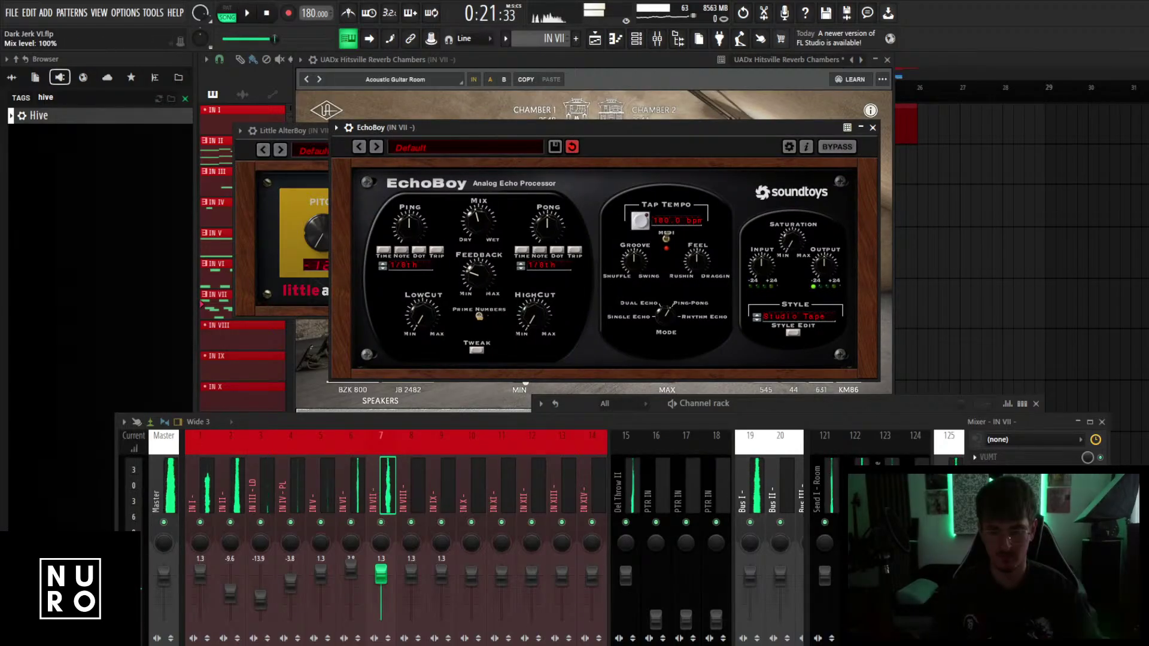
{"action": "key", "text": "space"}
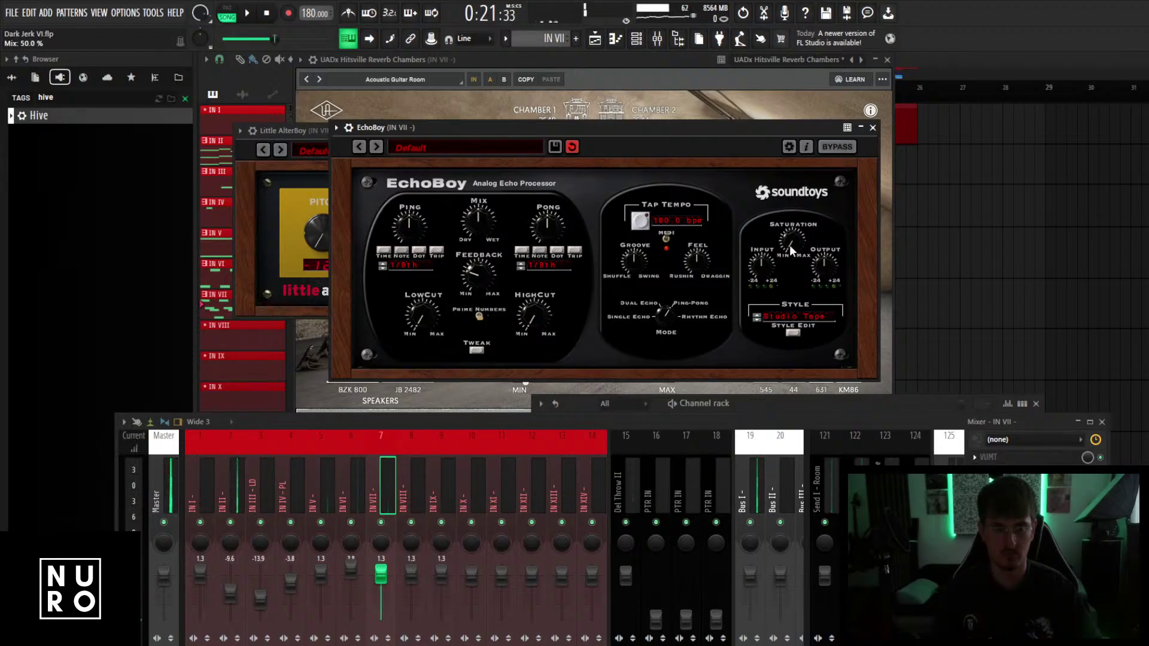
{"action": "left_click", "coordinate": [782, 404]}
{"action": "key", "text": "space"}
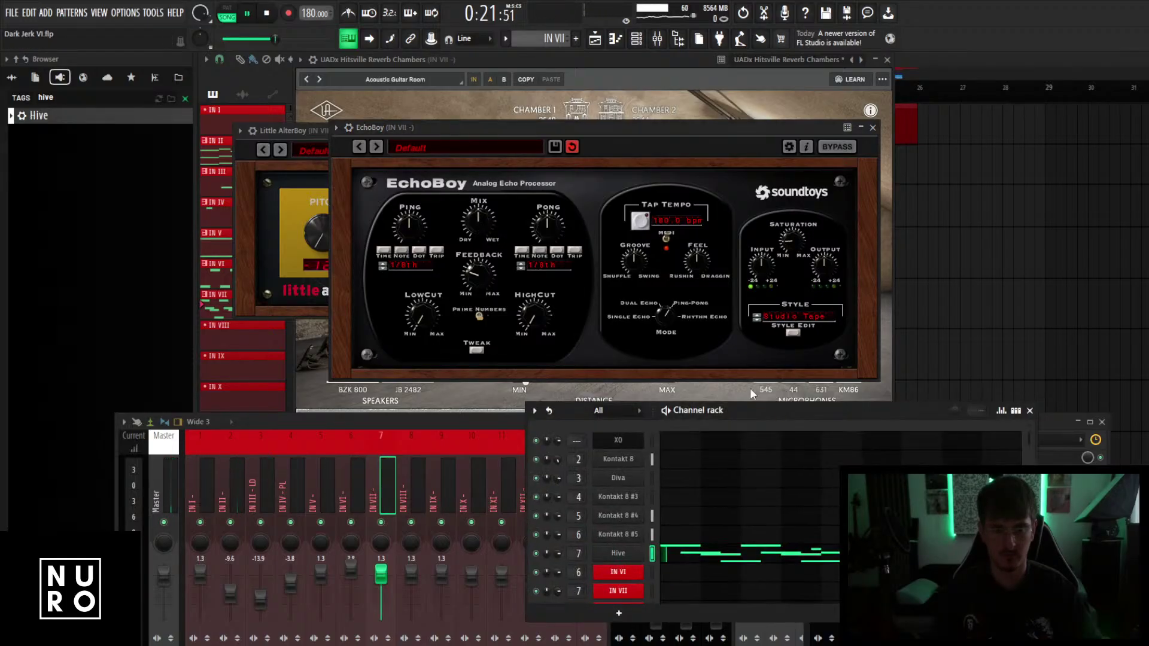
{"action": "left_click", "coordinate": [781, 318]}
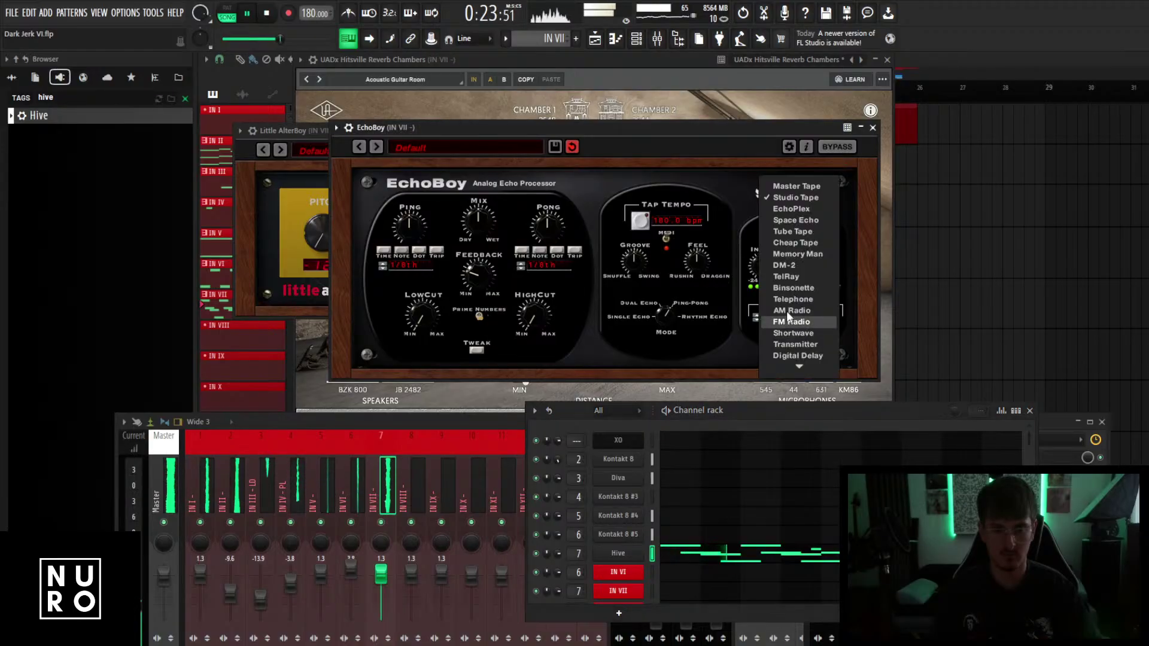
{"action": "left_click", "coordinate": [801, 242]}
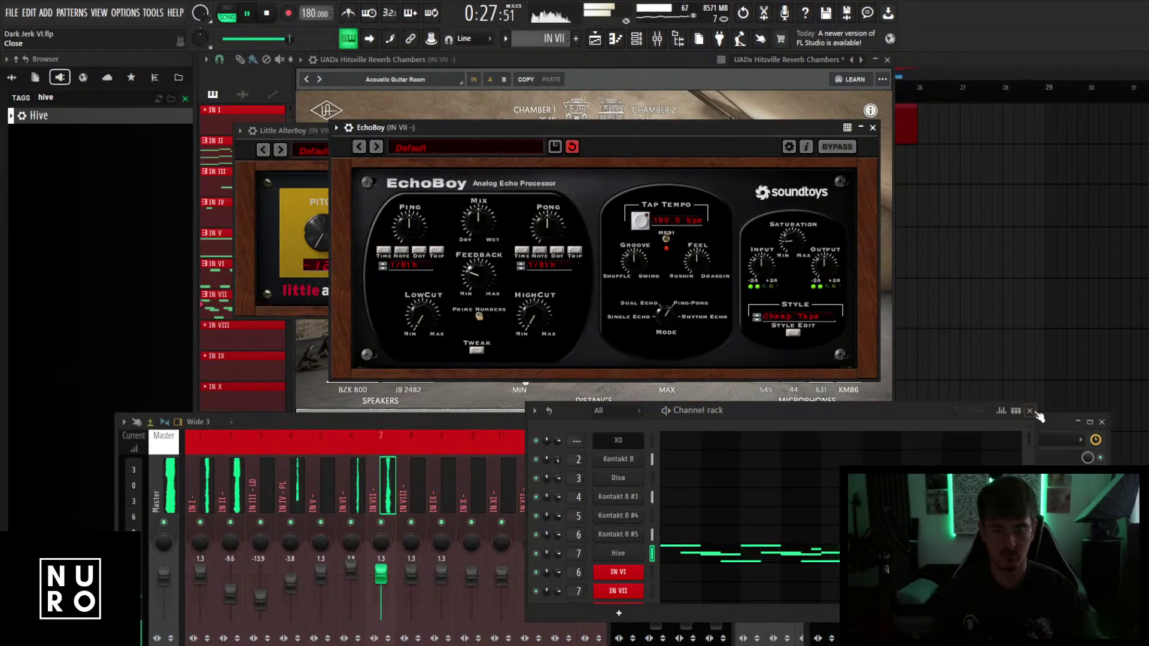
{"action": "left_click", "coordinate": [1032, 411]}
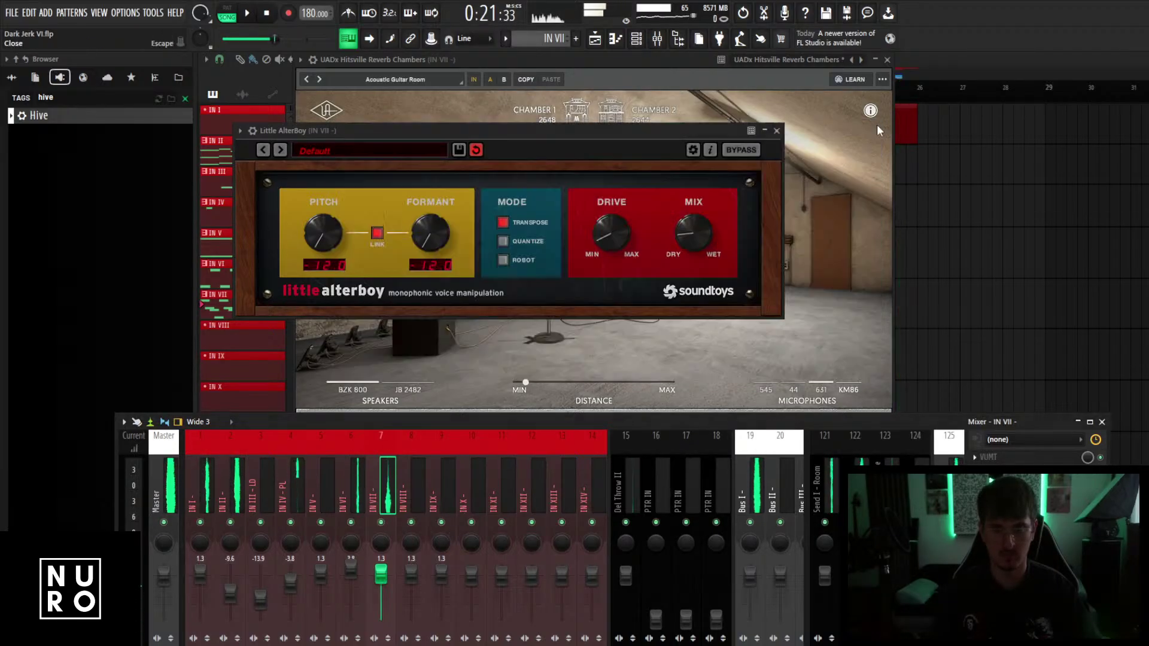
Close the EchoBoy, Hitsville Reverb and Little AlterBoy windows to uncover the playlist.
{"action": "left_click", "coordinate": [878, 124]}
{"action": "left_click", "coordinate": [887, 60]}
{"action": "left_click", "coordinate": [778, 131]}
{"action": "key", "text": "Escape"}
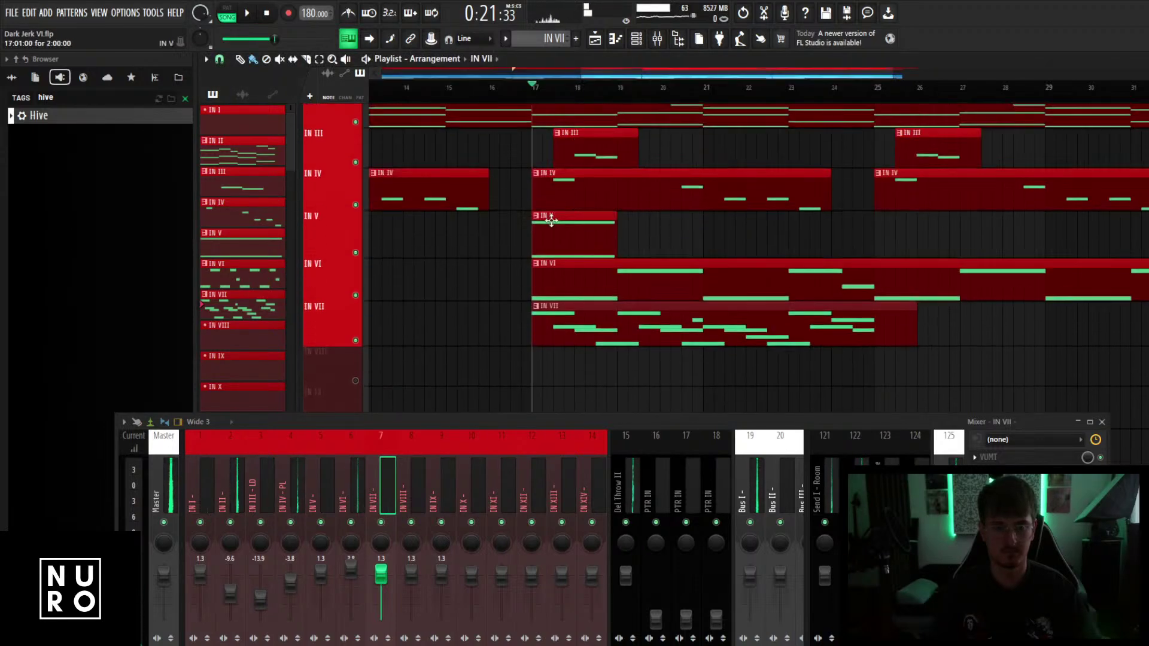
Play the arrangement from bar 17 and set the IN VII mixer track's volume to 0.0 dB.
{"action": "key", "text": "space"}
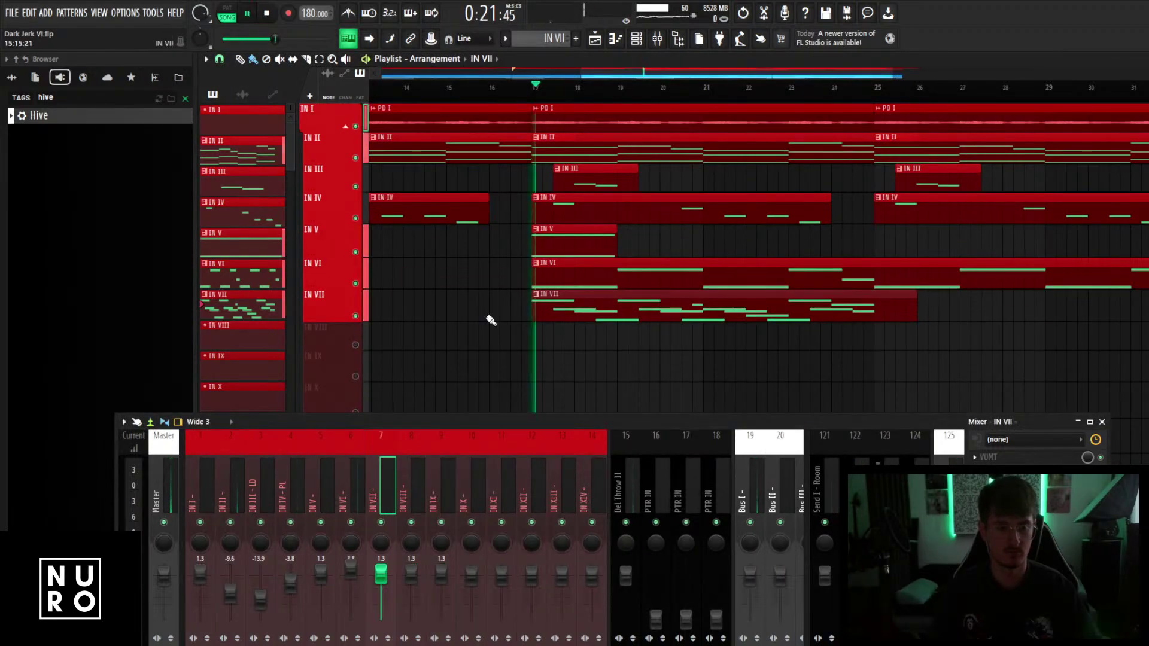
{"action": "scroll", "coordinate": [490, 320], "scroll_direction": "down", "scroll_amount": 3}
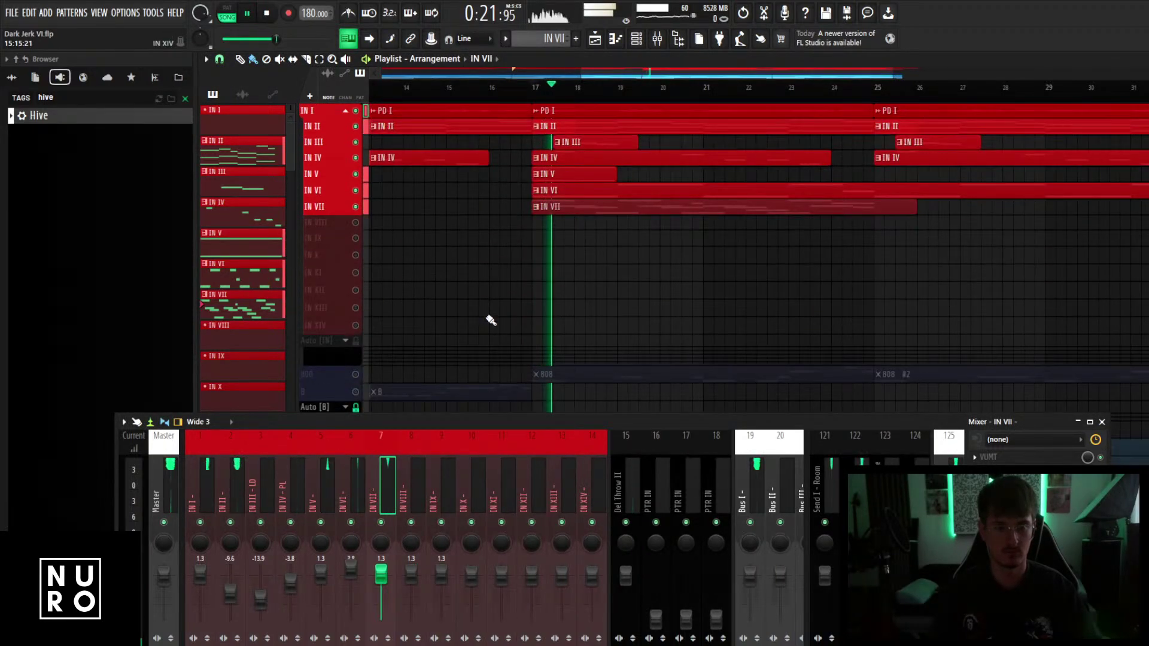
{"action": "scroll", "coordinate": [564, 275], "scroll_direction": "down", "scroll_amount": 3}
{"action": "scroll", "coordinate": [611, 246], "scroll_direction": "up", "scroll_amount": 1}
{"action": "left_click_drag", "start_coordinate": [384, 575], "coordinate": [385, 578]}
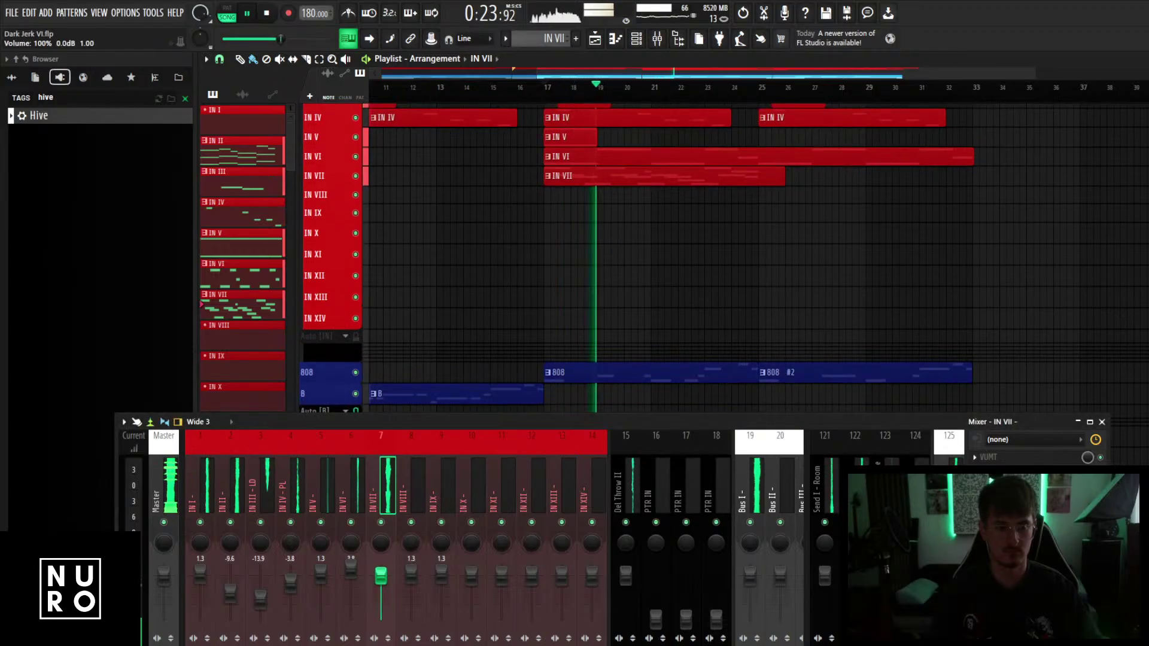
Trim the IN VII clip to end at bar 25 and place a copy of it from bar 25.
{"action": "scroll", "coordinate": [601, 318], "scroll_direction": "up", "scroll_amount": 3}
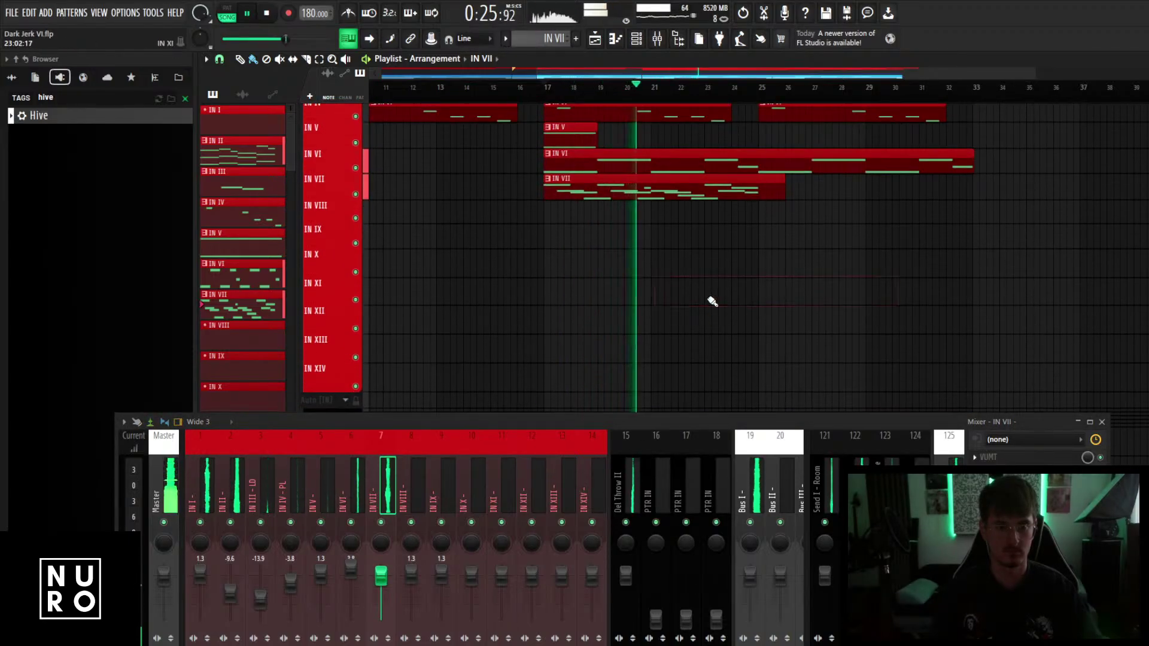
{"action": "scroll", "coordinate": [712, 302], "scroll_direction": "up", "scroll_amount": 2}
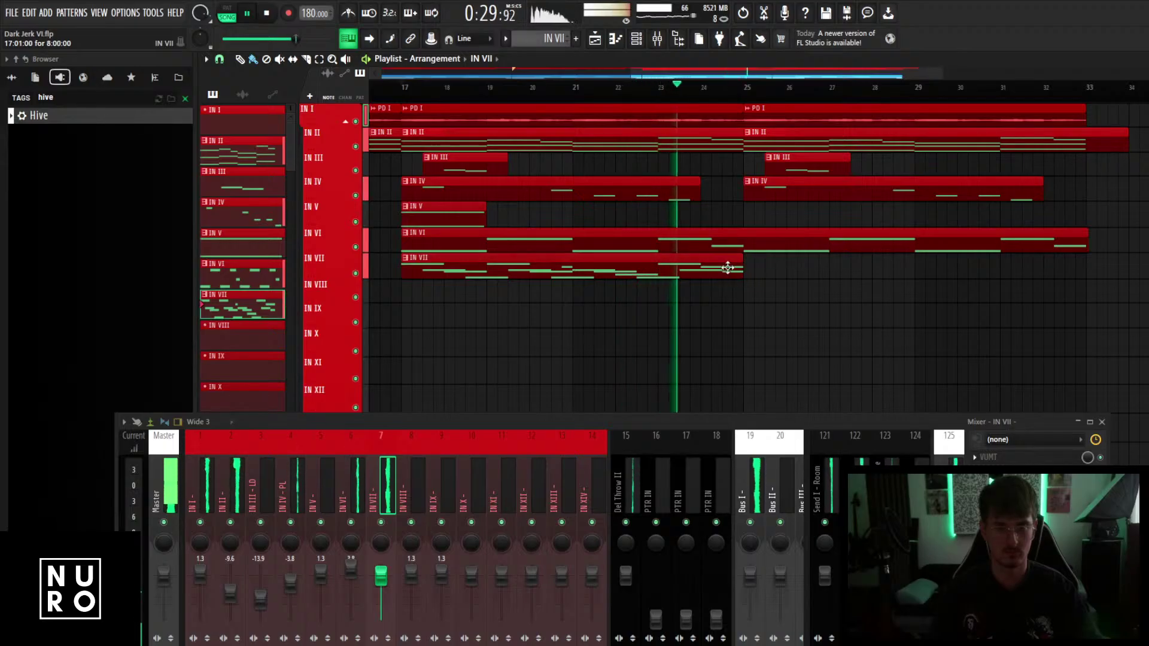
{"action": "left_click", "coordinate": [759, 260]}
Make the IN VII clip at bar 25 a unique pattern and look over its notes and the arrangement during playback.
{"action": "left_click", "coordinate": [747, 258]}
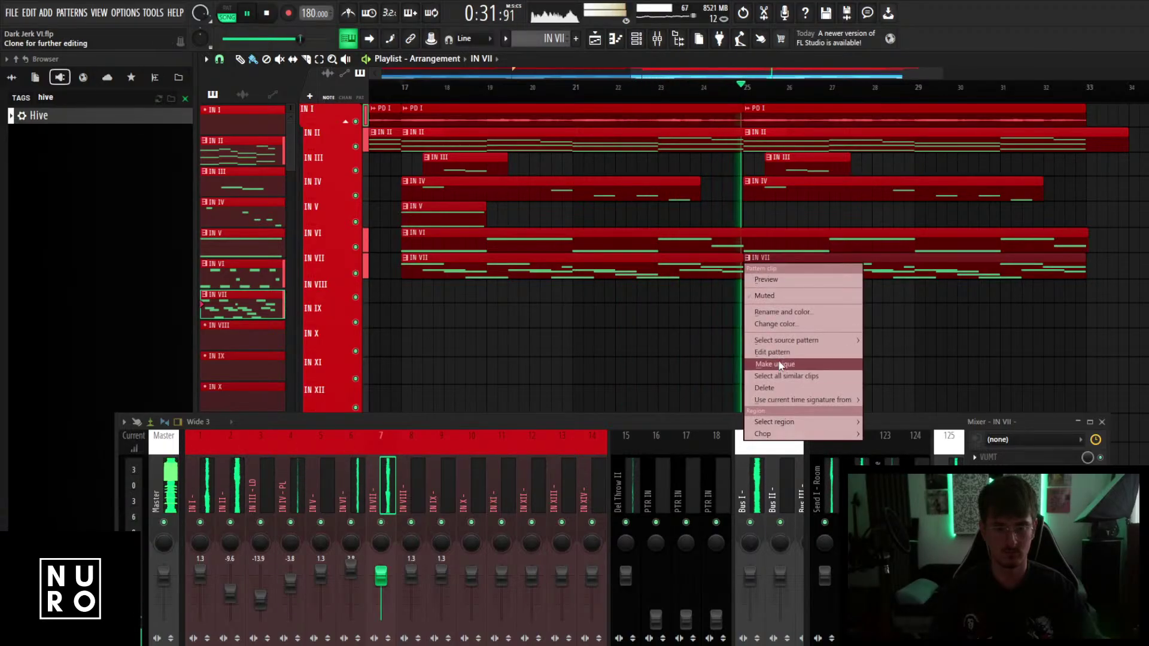
{"action": "left_click", "coordinate": [775, 365]}
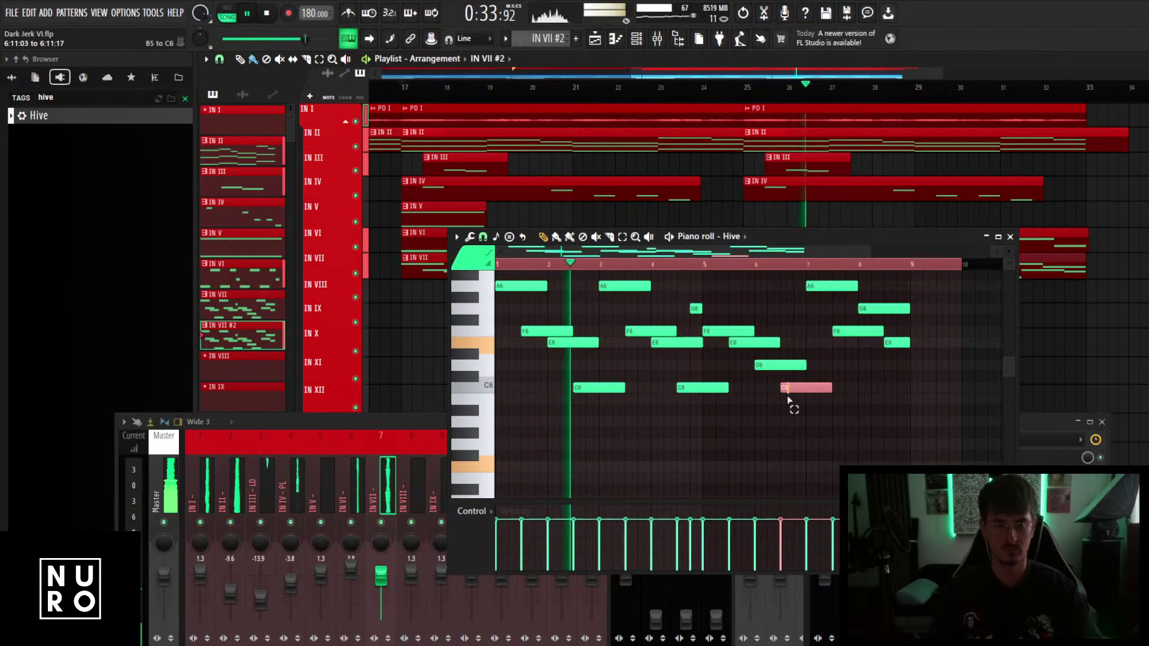
{"action": "left_click", "coordinate": [790, 431], "text": "ctrl"}
{"action": "left_click", "coordinate": [1010, 237]}
{"action": "right_click", "coordinate": [969, 312], "text": "ctrl"}
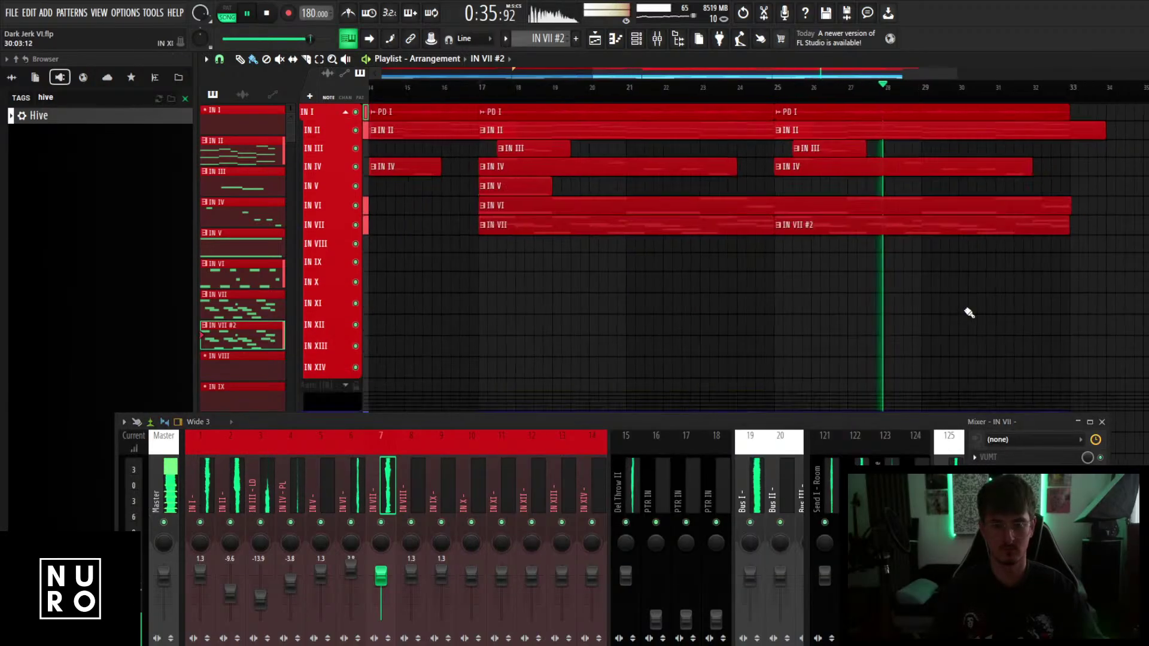
{"action": "scroll", "coordinate": [998, 297], "scroll_direction": "down", "scroll_amount": 2}
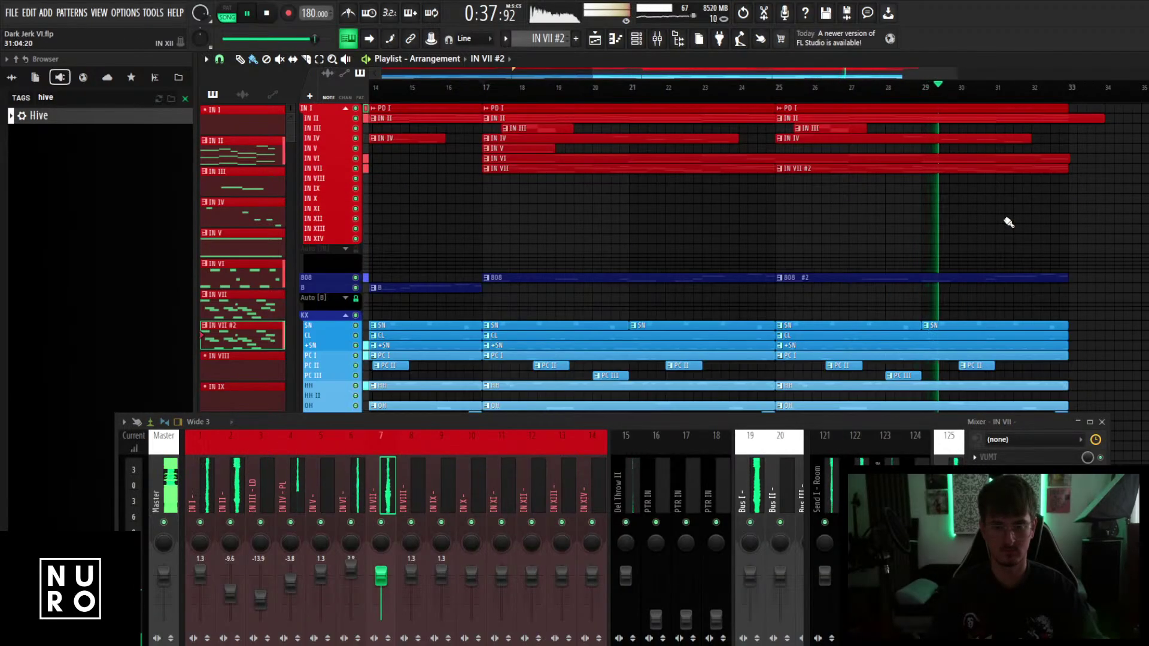
{"action": "scroll", "coordinate": [1010, 222], "scroll_direction": "down", "scroll_amount": 4}
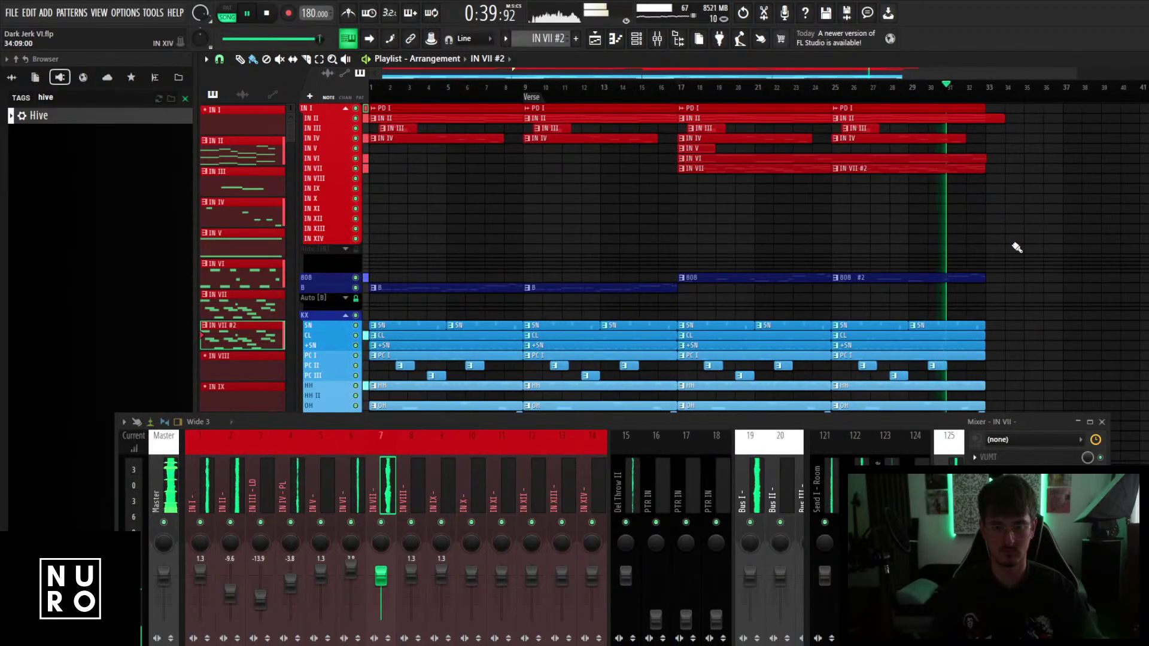
{"action": "scroll", "coordinate": [1017, 300], "scroll_direction": "down", "scroll_amount": 2}
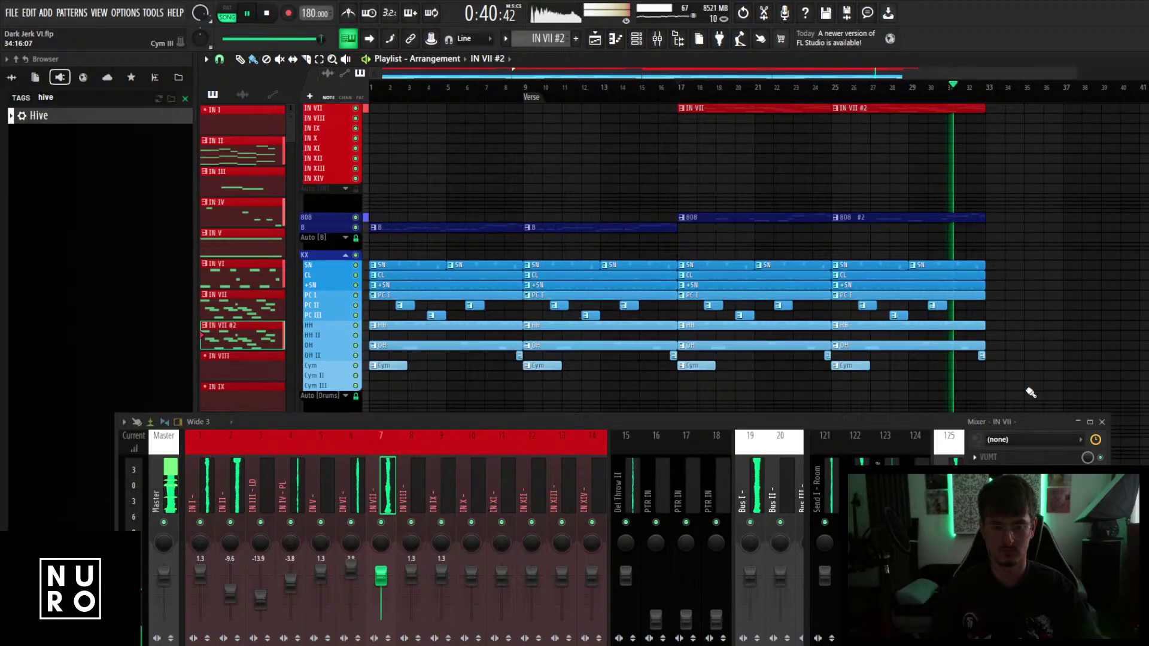
{"action": "scroll", "coordinate": [752, 205], "scroll_direction": "up", "scroll_amount": 3}
{"action": "scroll", "coordinate": [693, 195], "scroll_direction": "up", "scroll_amount": 2}
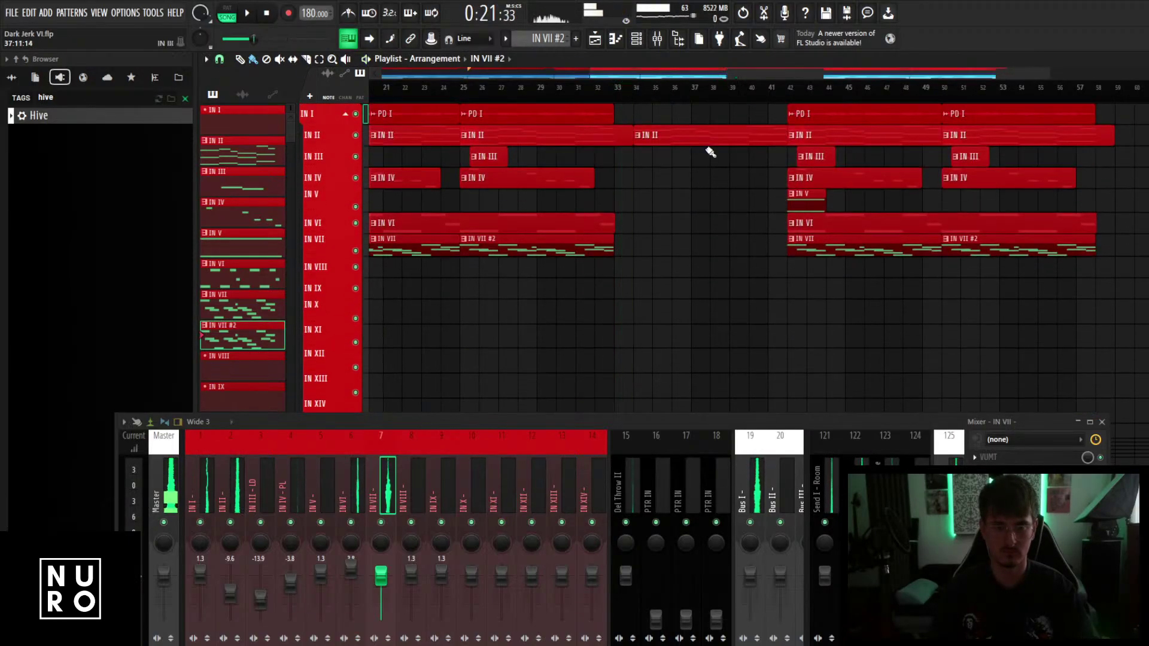
{"action": "scroll", "coordinate": [712, 141], "scroll_direction": "down", "scroll_amount": 3}
{"action": "scroll", "coordinate": [759, 167], "scroll_direction": "down", "scroll_amount": 2}
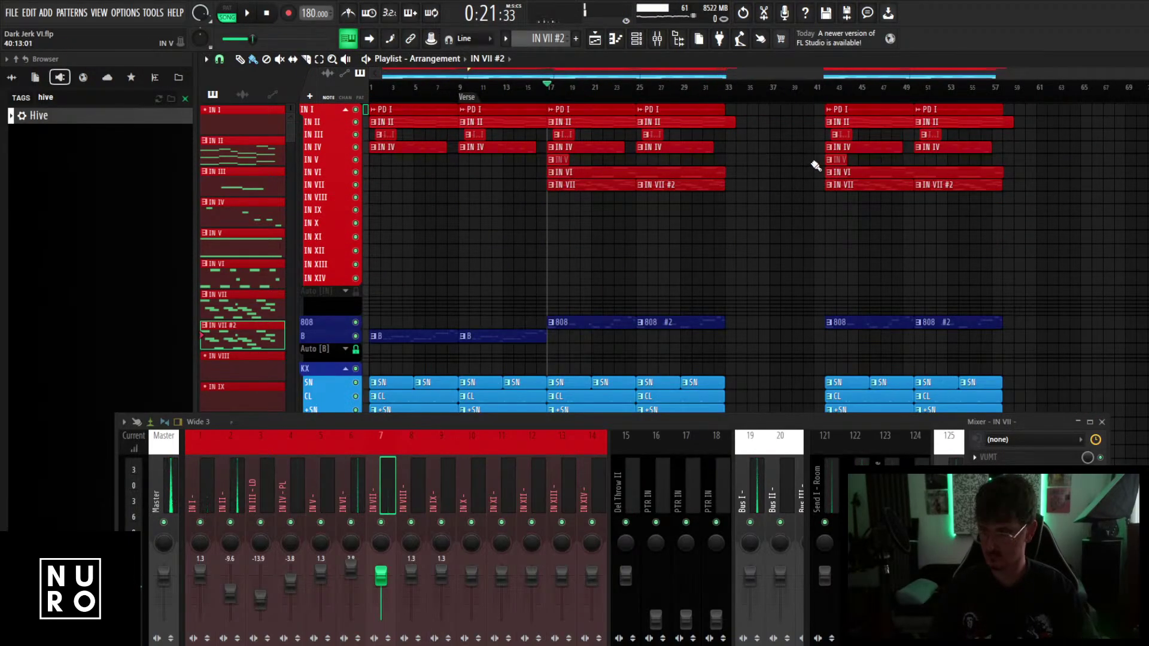
{"action": "scroll", "coordinate": [641, 163], "scroll_direction": "up", "scroll_amount": 1}
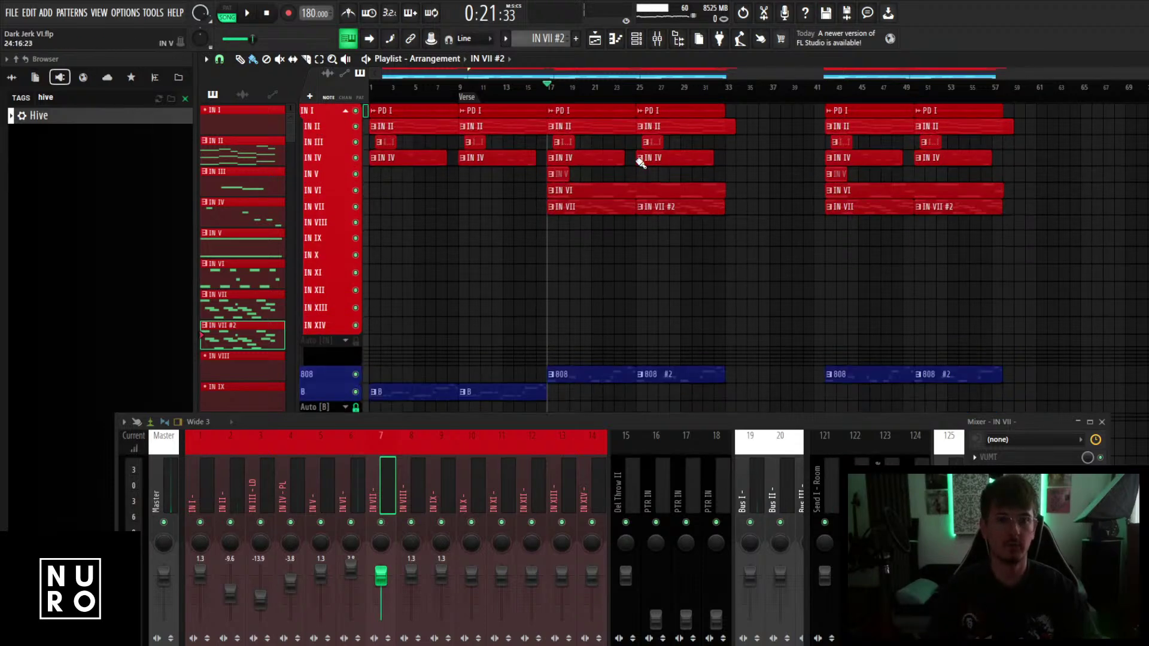
{"action": "scroll", "coordinate": [641, 163], "scroll_direction": "up", "scroll_amount": 2}
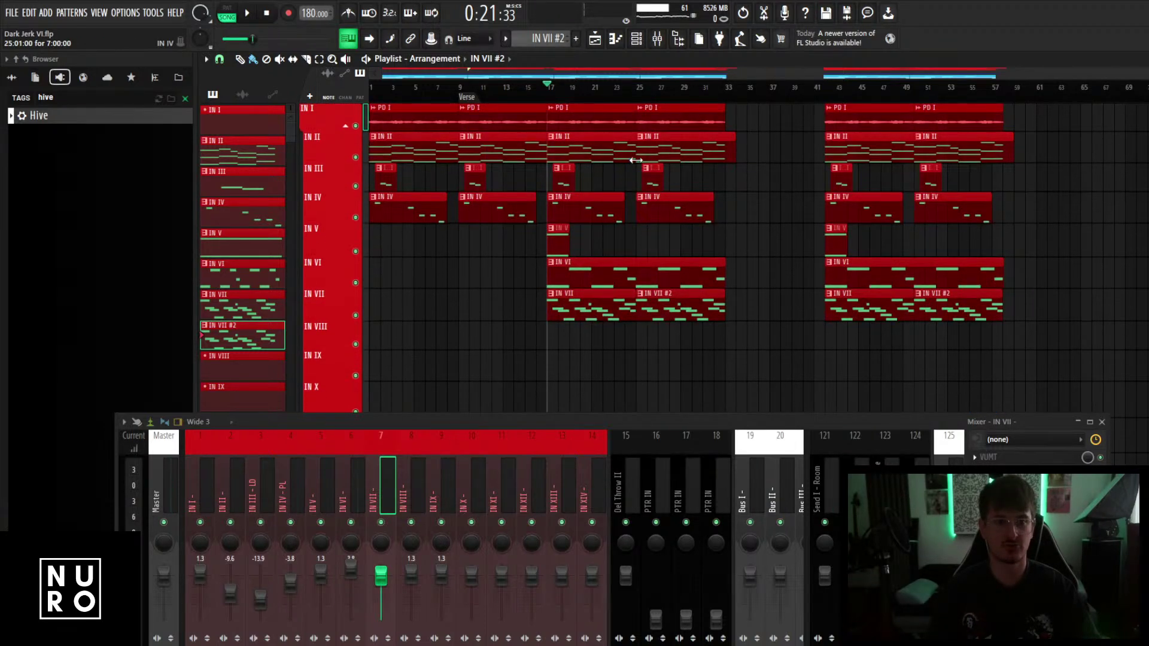
{"action": "key", "text": "ctrl+z"}
Trim the overhanging IN II and IN VI clips so that both end exactly at bar 33.
{"action": "scroll", "coordinate": [725, 170], "scroll_direction": "down", "scroll_amount": 3}
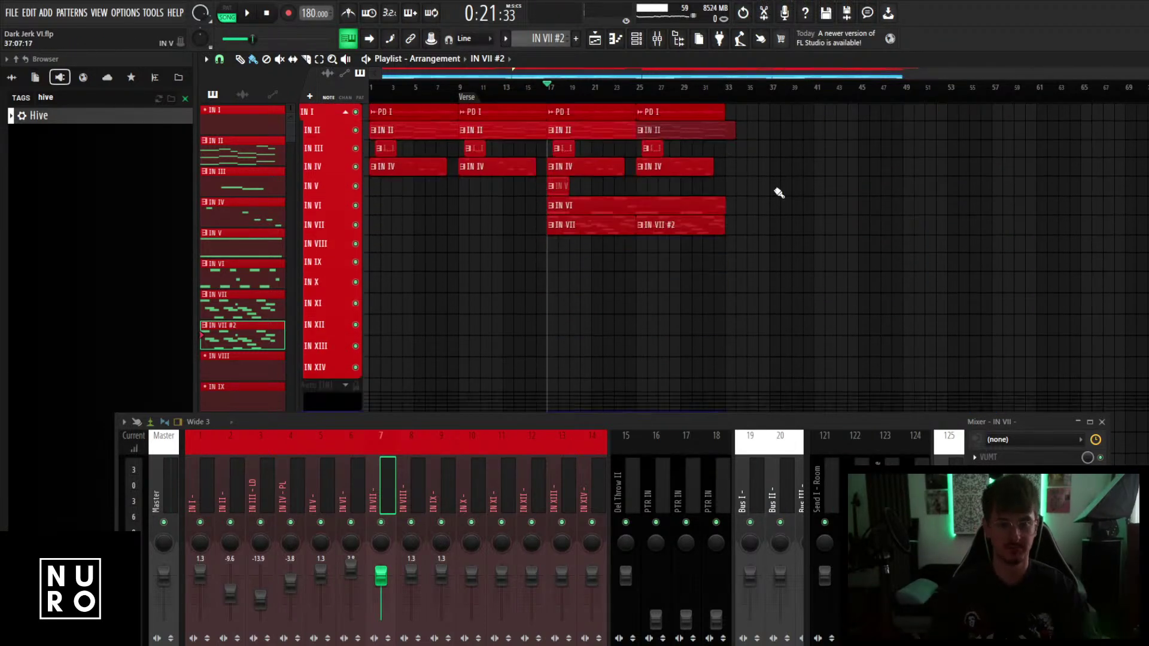
{"action": "scroll", "coordinate": [726, 208], "scroll_direction": "down", "scroll_amount": 3}
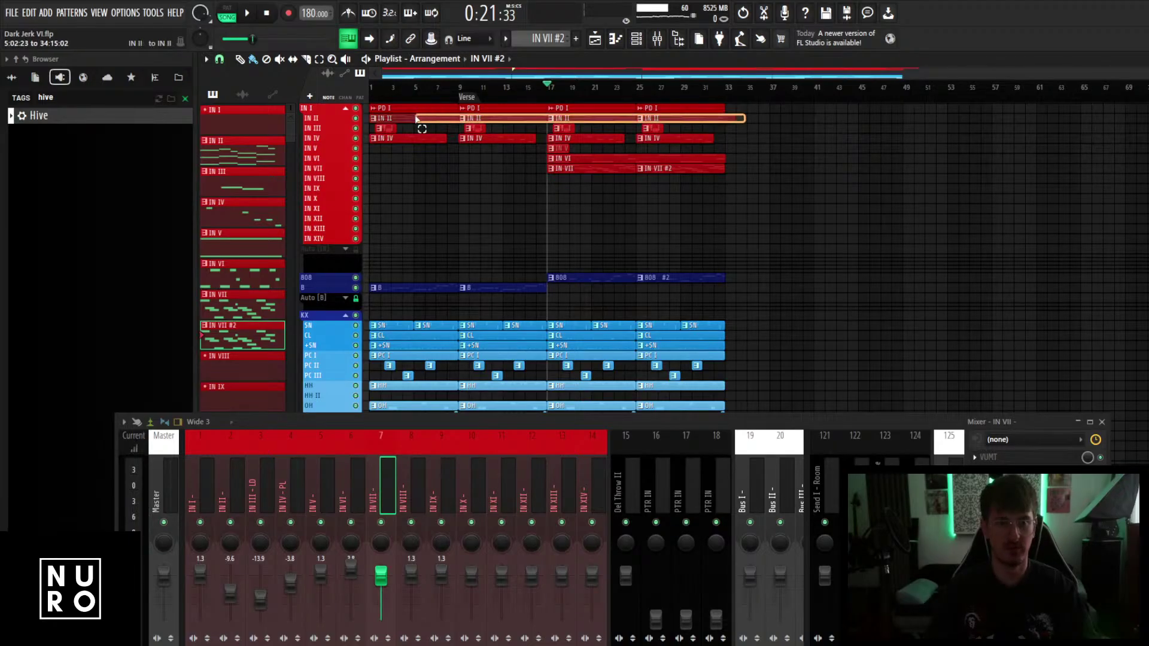
{"action": "scroll", "coordinate": [725, 129], "scroll_direction": "up", "scroll_amount": 3}
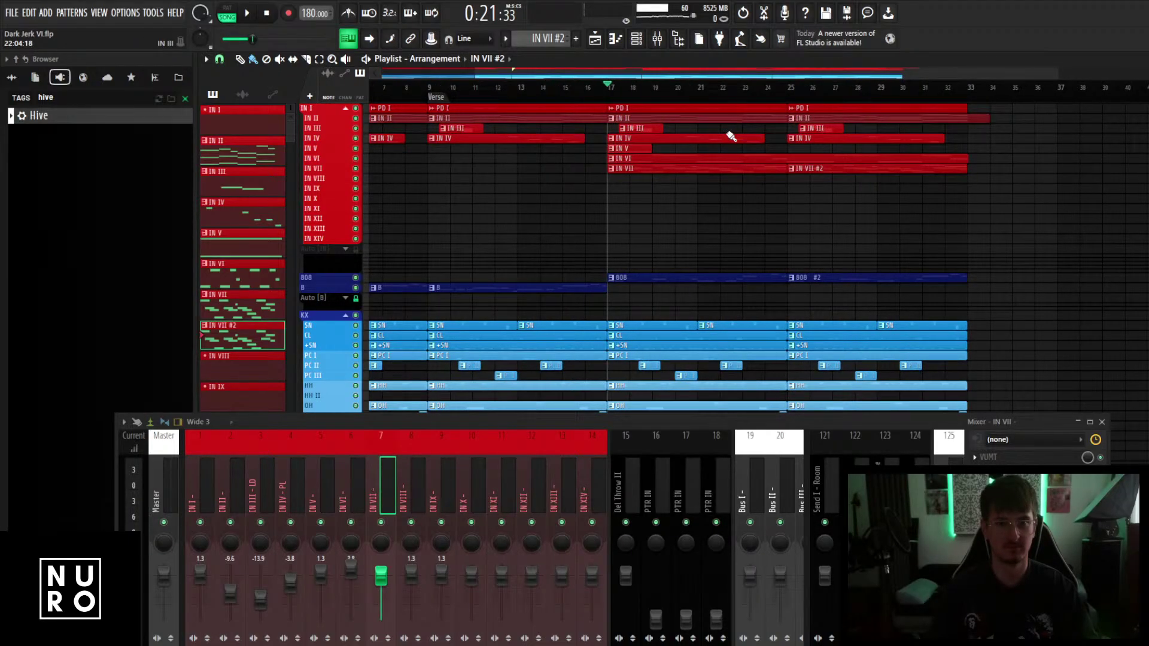
{"action": "scroll", "coordinate": [994, 123], "scroll_direction": "up", "scroll_amount": 5}
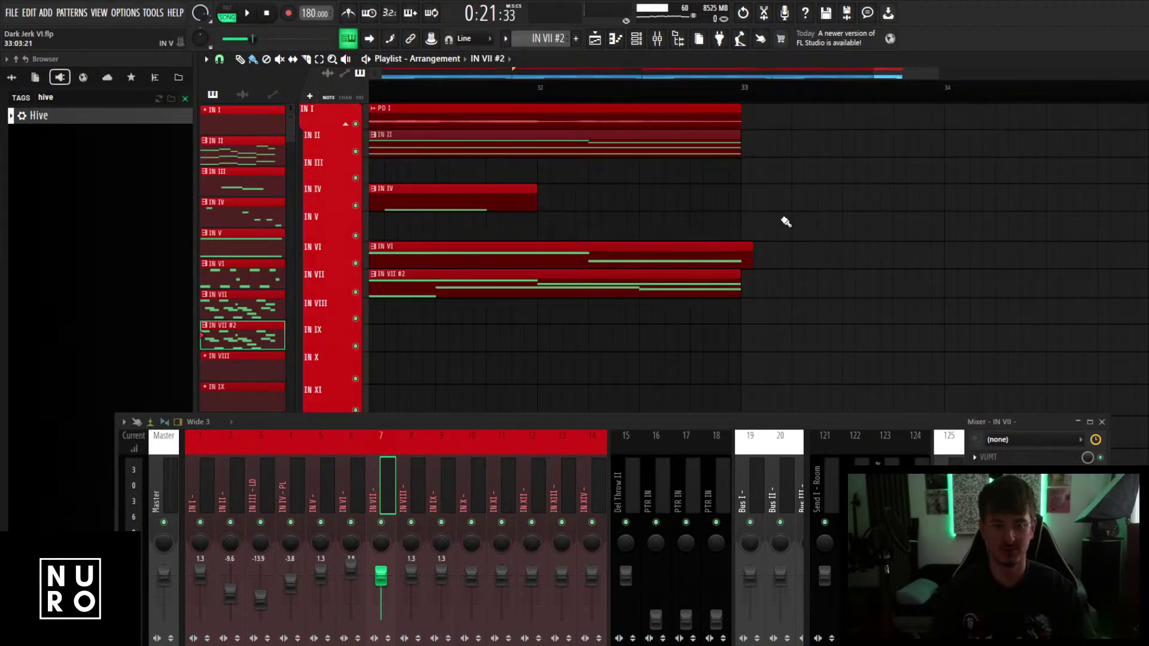
{"action": "scroll", "coordinate": [786, 222], "scroll_direction": "down", "scroll_amount": 5}
{"action": "scroll", "coordinate": [854, 274], "scroll_direction": "up", "scroll_amount": 5}
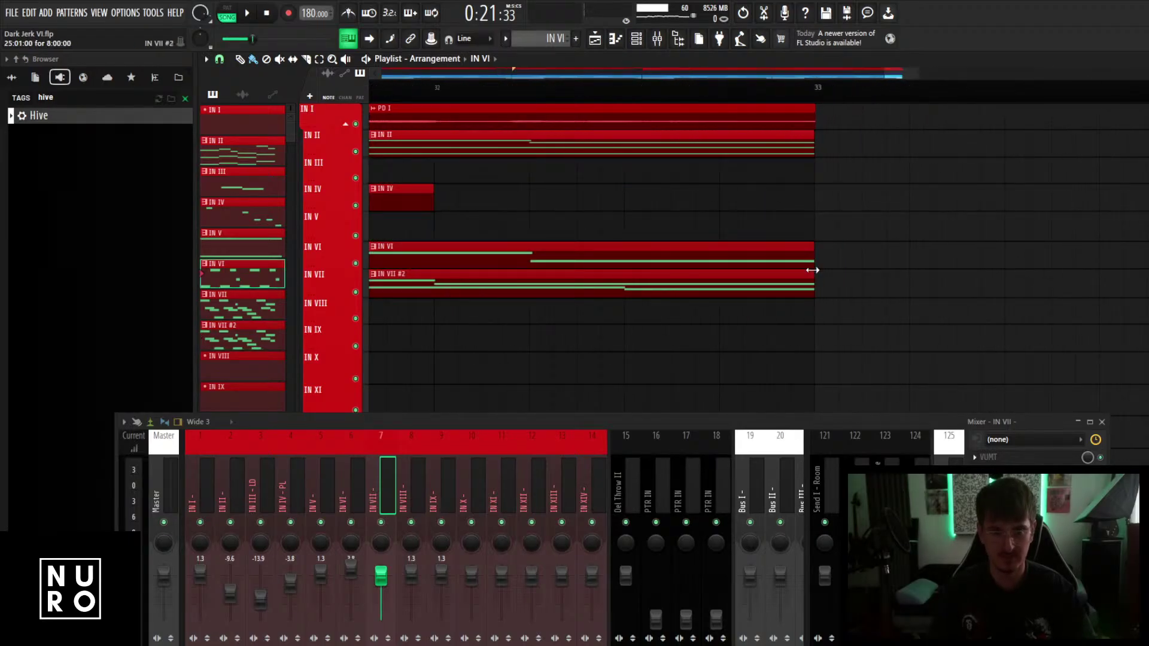
Duplicate all clips between bars 17 and 33 so the copied section starts at bar 33, and clear the selection.
{"action": "scroll", "coordinate": [812, 271], "scroll_direction": "down", "scroll_amount": 3}
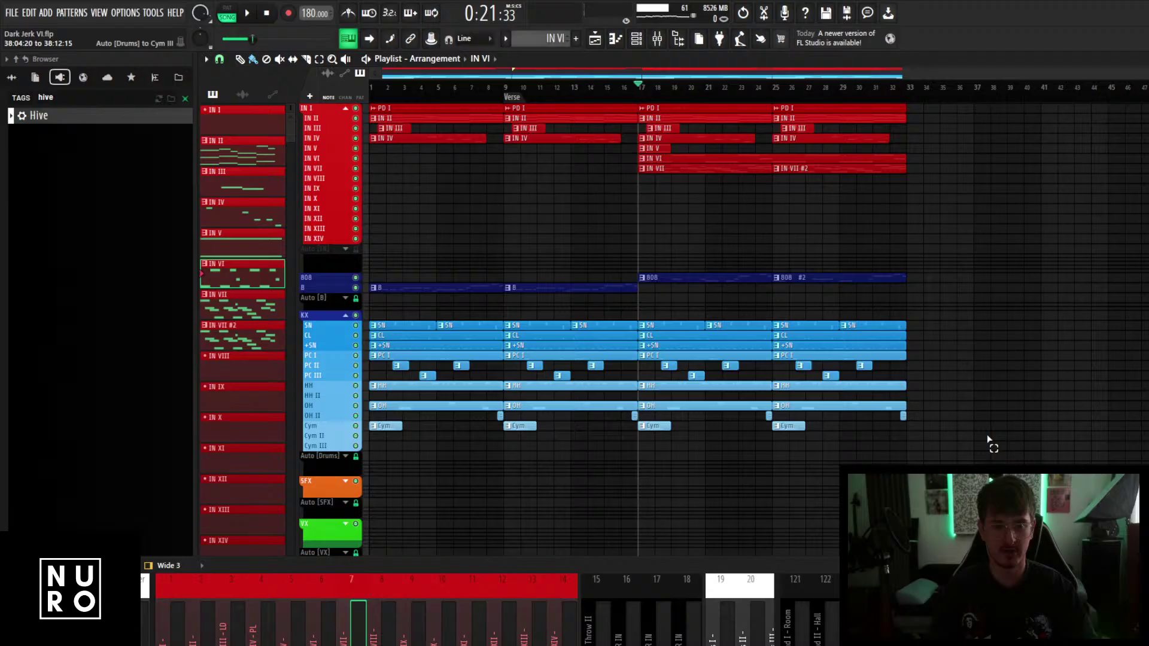
{"action": "left_click_drag", "start_coordinate": [1003, 461], "coordinate": [655, 94]}
{"action": "key", "text": "ctrl+b"}
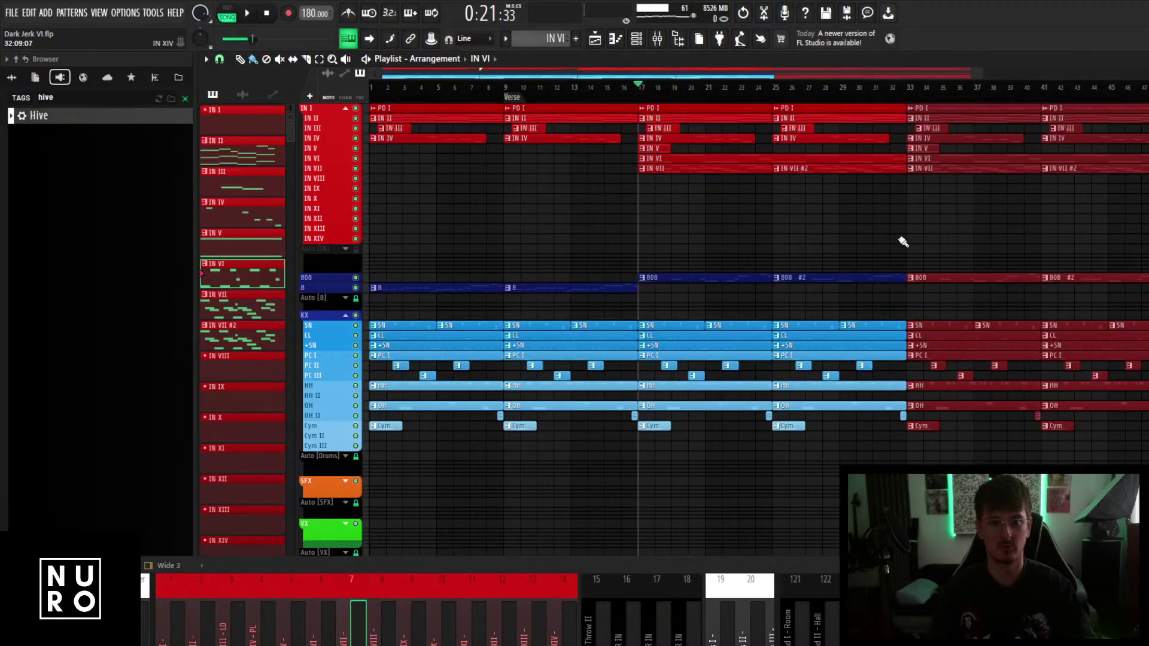
{"action": "key", "text": "ctrl+d"}
Add Pro-Q 3 to the IN VII mixer track with a dip of about 1.5 dB near 3287 Hz and a high cut around 4849 Hz.
{"action": "scroll", "coordinate": [882, 243], "scroll_direction": "down", "scroll_amount": 1}
{"action": "scroll", "coordinate": [806, 246], "scroll_direction": "up", "scroll_amount": 3}
{"action": "scroll", "coordinate": [806, 246], "scroll_direction": "up", "scroll_amount": 2}
{"action": "left_click_drag", "start_coordinate": [559, 562], "coordinate": [622, 239]}
{"action": "left_click", "coordinate": [1039, 358]}
{"action": "left_click", "coordinate": [585, 114]}
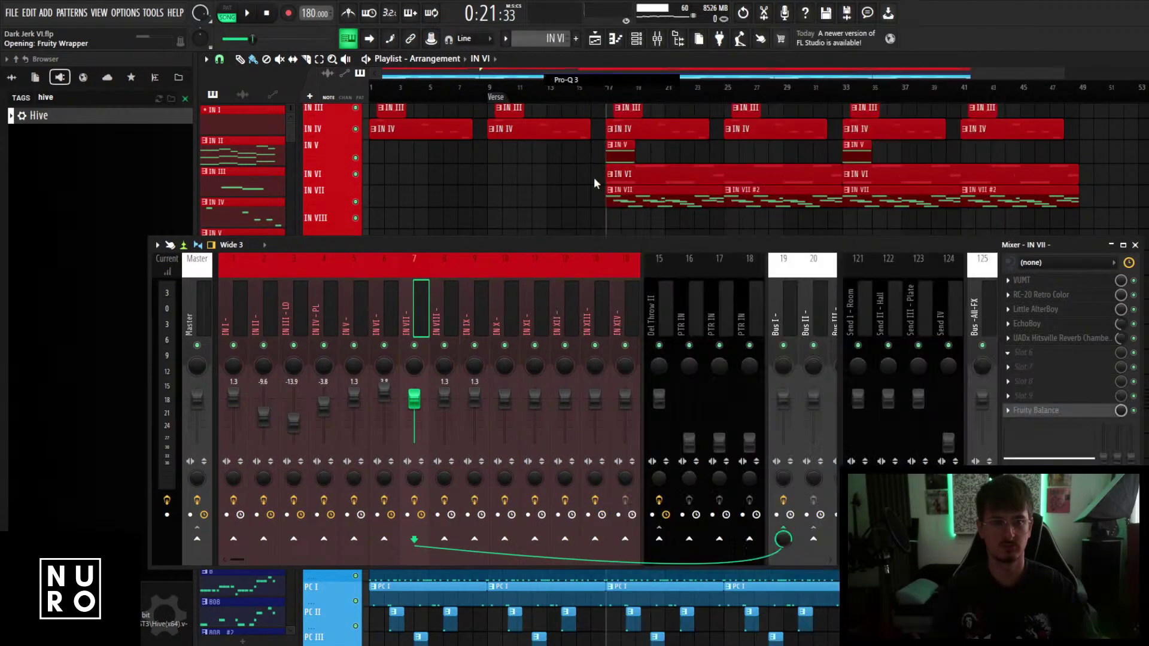
{"action": "key", "text": "space"}
{"action": "left_click_drag", "start_coordinate": [571, 288], "coordinate": [564, 297]}
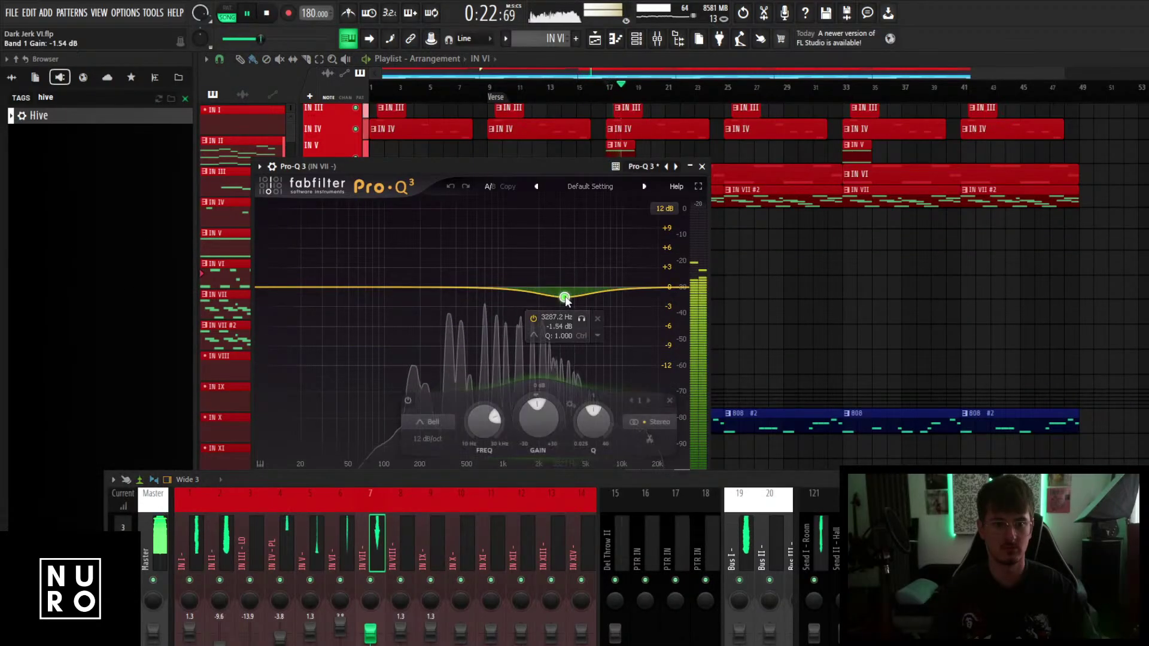
{"action": "left_click_drag", "start_coordinate": [686, 288], "coordinate": [594, 285]}
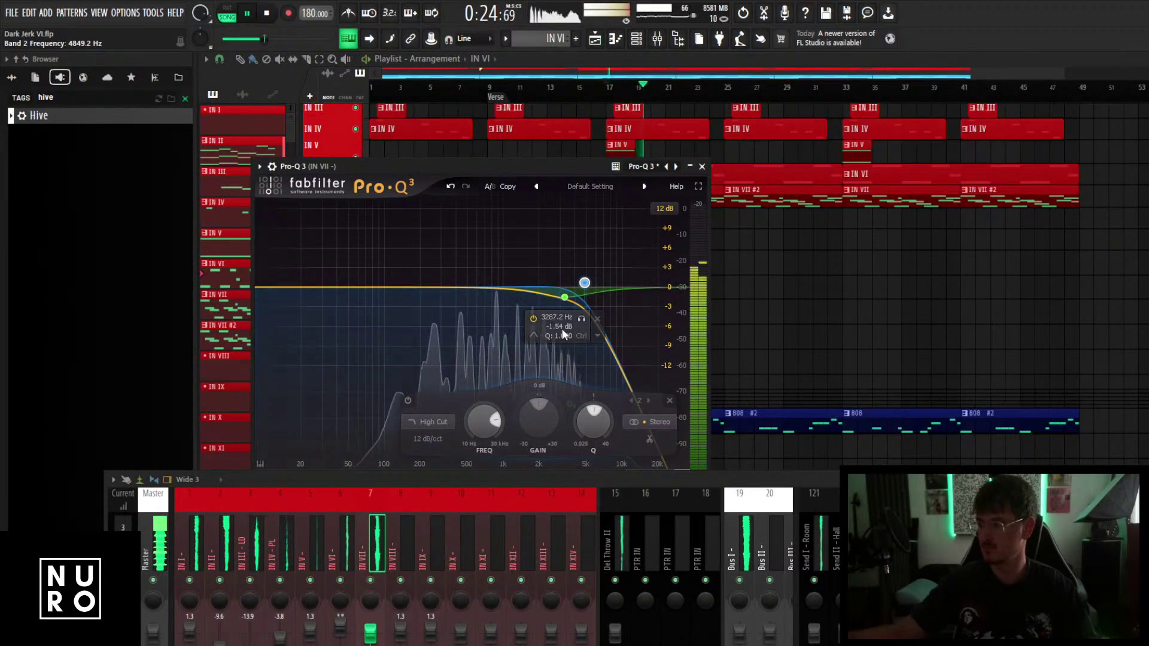
{"action": "left_click", "coordinate": [702, 166]}
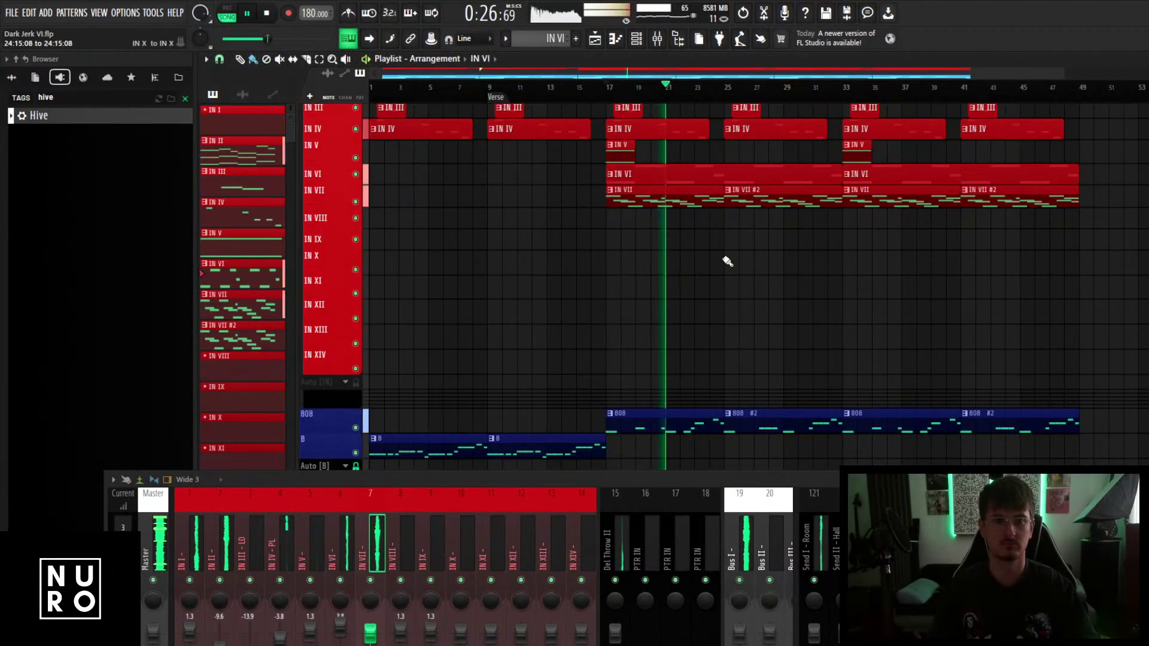
Examine the instrument, 808 and drum clips across the arrangement during playback, focusing on the duplicated section from bar 33.
{"action": "scroll", "coordinate": [729, 259], "scroll_direction": "up", "scroll_amount": 2}
{"action": "scroll", "coordinate": [729, 260], "scroll_direction": "down", "scroll_amount": 3}
{"action": "scroll", "coordinate": [737, 289], "scroll_direction": "down", "scroll_amount": 3}
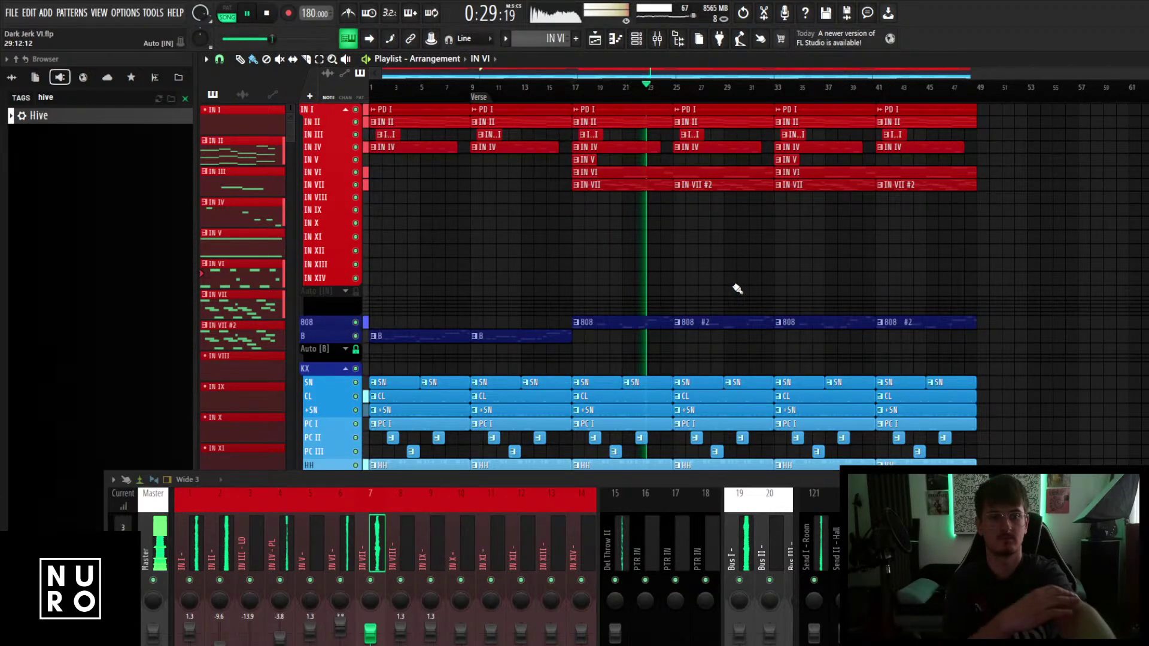
{"action": "left_click_drag", "start_coordinate": [508, 477], "coordinate": [516, 369]}
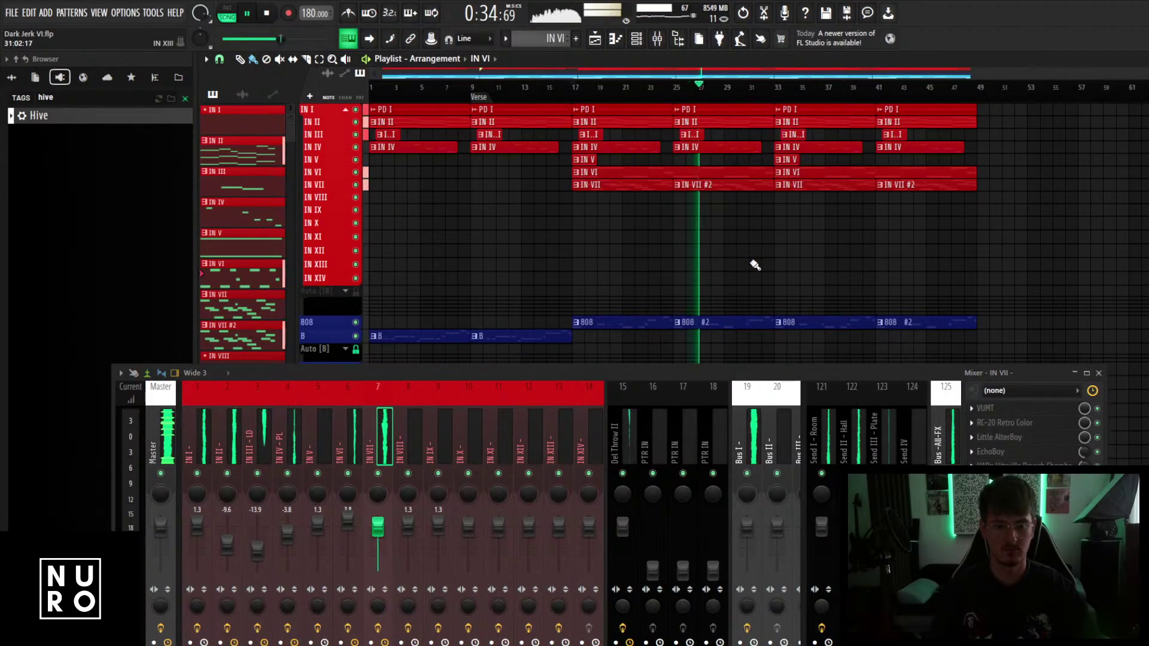
{"action": "scroll", "coordinate": [755, 265], "scroll_direction": "up", "scroll_amount": 2}
{"action": "scroll", "coordinate": [756, 265], "scroll_direction": "down", "scroll_amount": 3}
{"action": "scroll", "coordinate": [750, 332], "scroll_direction": "up", "scroll_amount": 2}
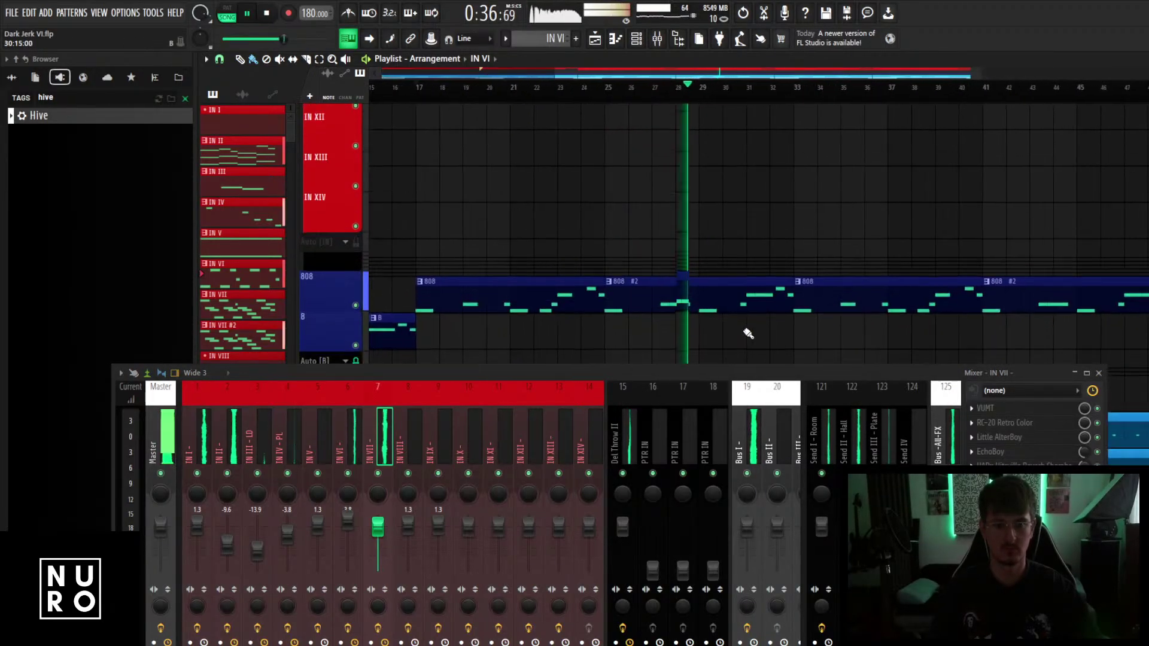
{"action": "scroll", "coordinate": [749, 334], "scroll_direction": "down", "scroll_amount": 3}
{"action": "scroll", "coordinate": [749, 328], "scroll_direction": "down", "scroll_amount": 3}
{"action": "left_click_drag", "start_coordinate": [767, 366], "coordinate": [777, 446]}
{"action": "scroll", "coordinate": [777, 345], "scroll_direction": "up", "scroll_amount": 4}
{"action": "scroll", "coordinate": [781, 345], "scroll_direction": "down", "scroll_amount": 2}
{"action": "scroll", "coordinate": [784, 345], "scroll_direction": "up", "scroll_amount": 2}
{"action": "scroll", "coordinate": [819, 350], "scroll_direction": "down", "scroll_amount": 2}
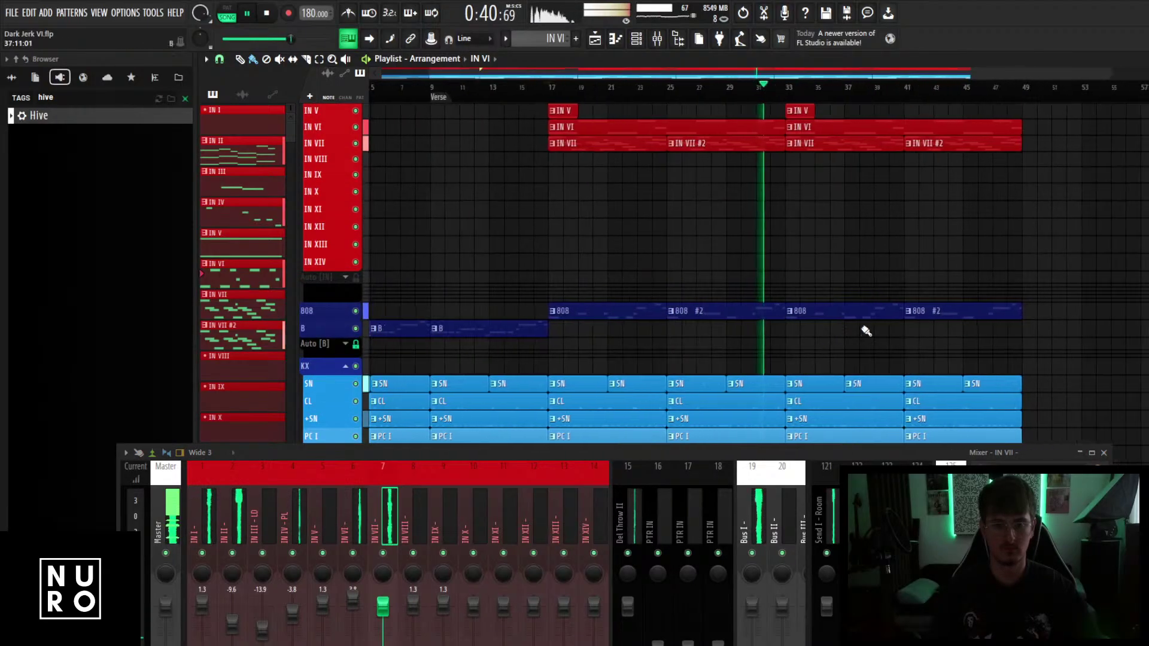
{"action": "scroll", "coordinate": [875, 323], "scroll_direction": "up", "scroll_amount": 2}
{"action": "scroll", "coordinate": [886, 315], "scroll_direction": "up", "scroll_amount": 2}
{"action": "scroll", "coordinate": [882, 326], "scroll_direction": "down", "scroll_amount": 4}
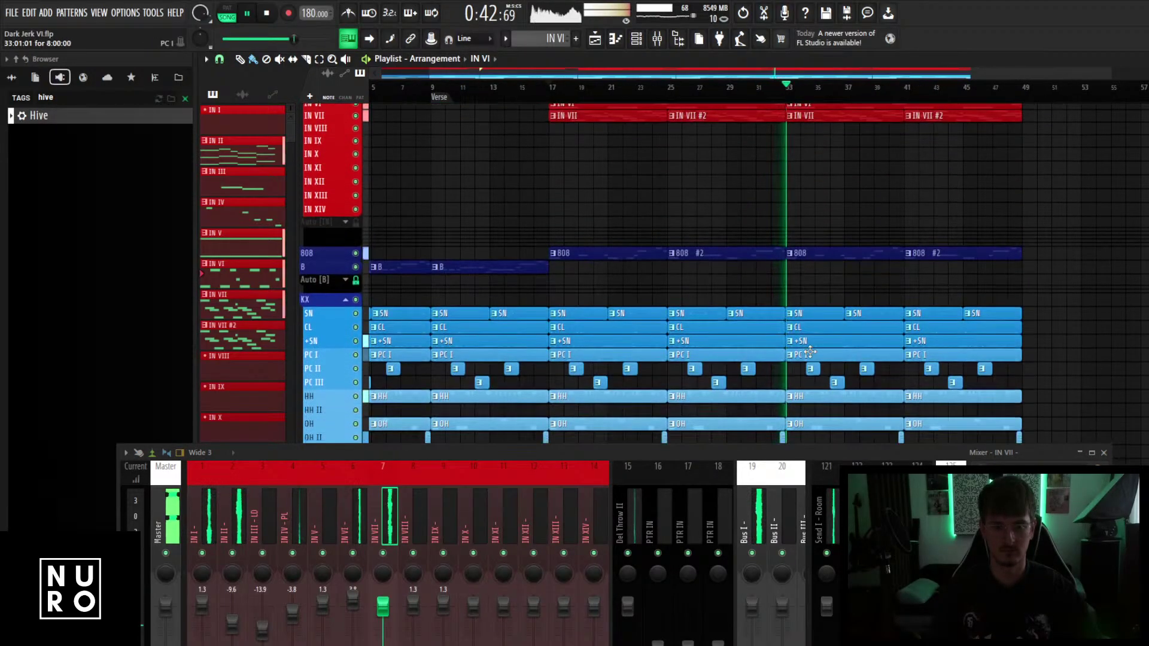
Delete the +SN clips at bars 33 and 41 from the duplicated section.
{"action": "right_click", "coordinate": [815, 341]}
{"action": "scroll", "coordinate": [824, 343], "scroll_direction": "up", "scroll_amount": 2}
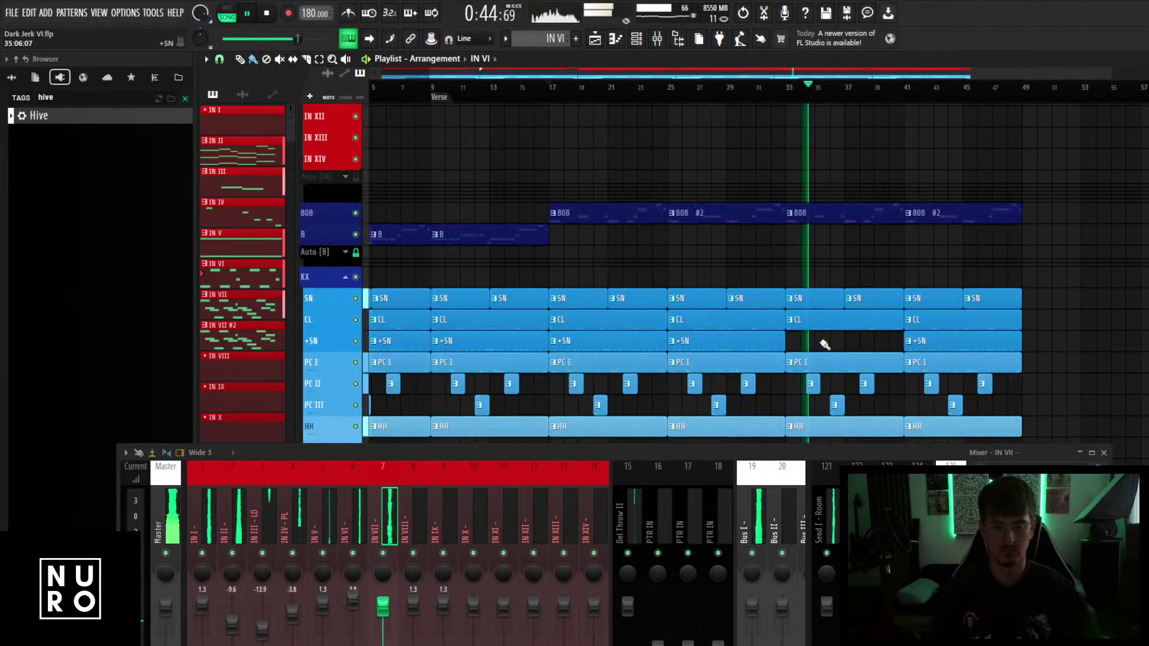
{"action": "scroll", "coordinate": [824, 345], "scroll_direction": "down", "scroll_amount": 4}
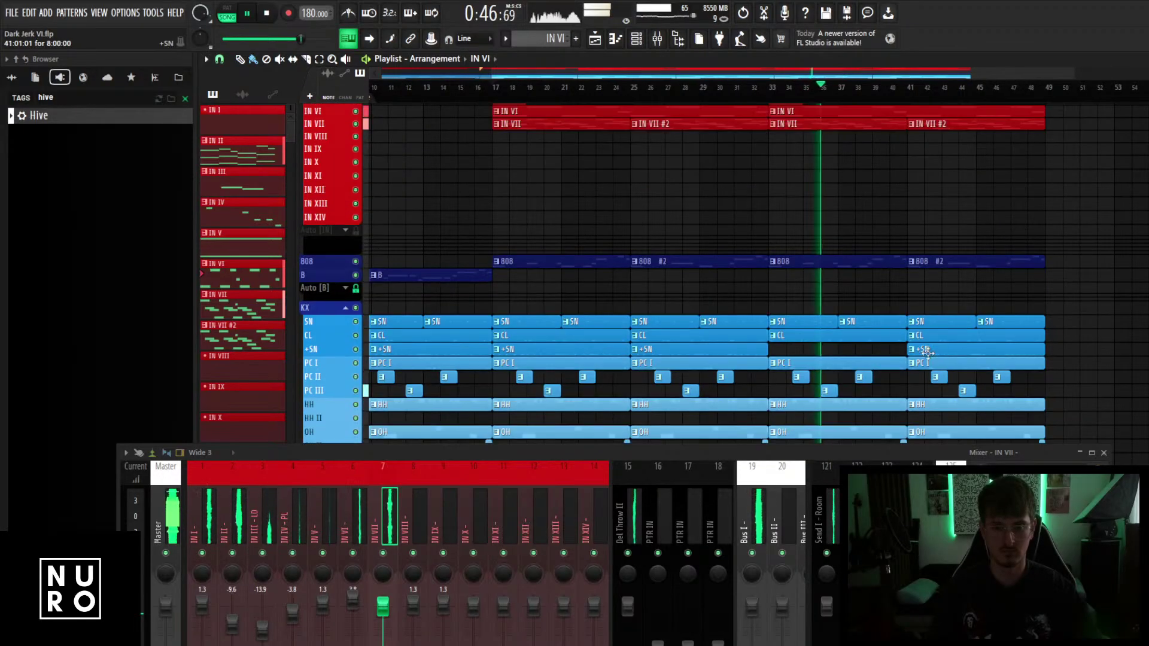
{"action": "scroll", "coordinate": [938, 351], "scroll_direction": "up", "scroll_amount": 4}
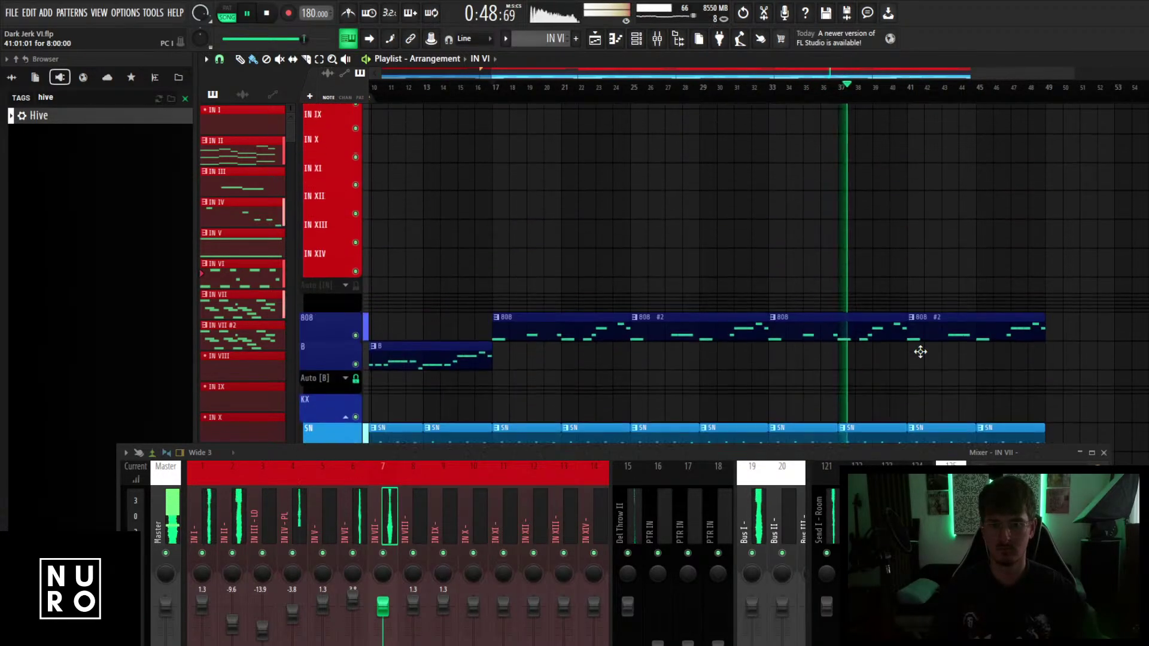
Delete the IN VII #2 clip at bar 41 and stop playback.
{"action": "right_click", "coordinate": [932, 266]}
{"action": "scroll", "coordinate": [934, 272], "scroll_direction": "down", "scroll_amount": 4}
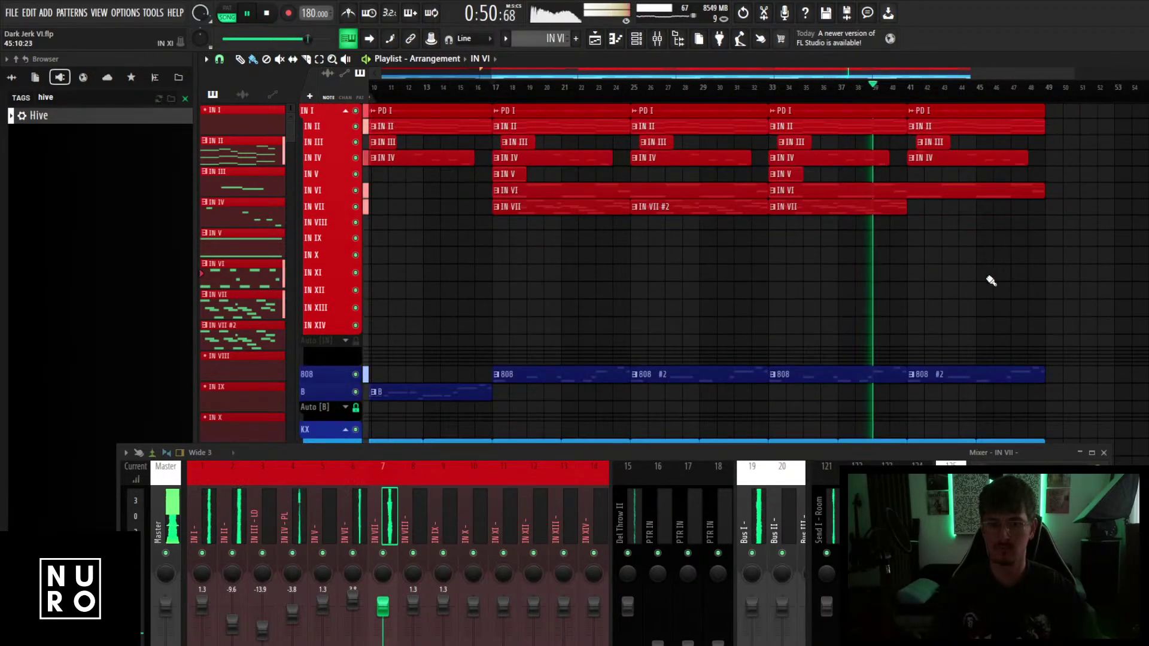
{"action": "scroll", "coordinate": [988, 287], "scroll_direction": "up", "scroll_amount": 4}
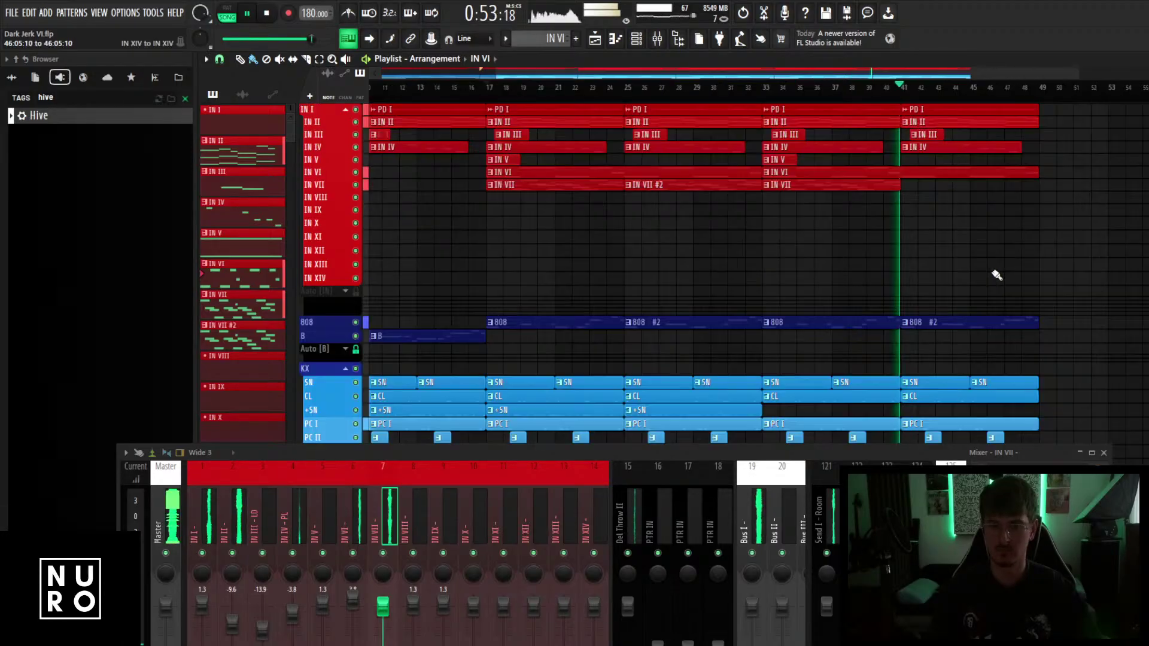
{"action": "scroll", "coordinate": [996, 275], "scroll_direction": "up", "scroll_amount": 4}
{"action": "key", "text": "space"}
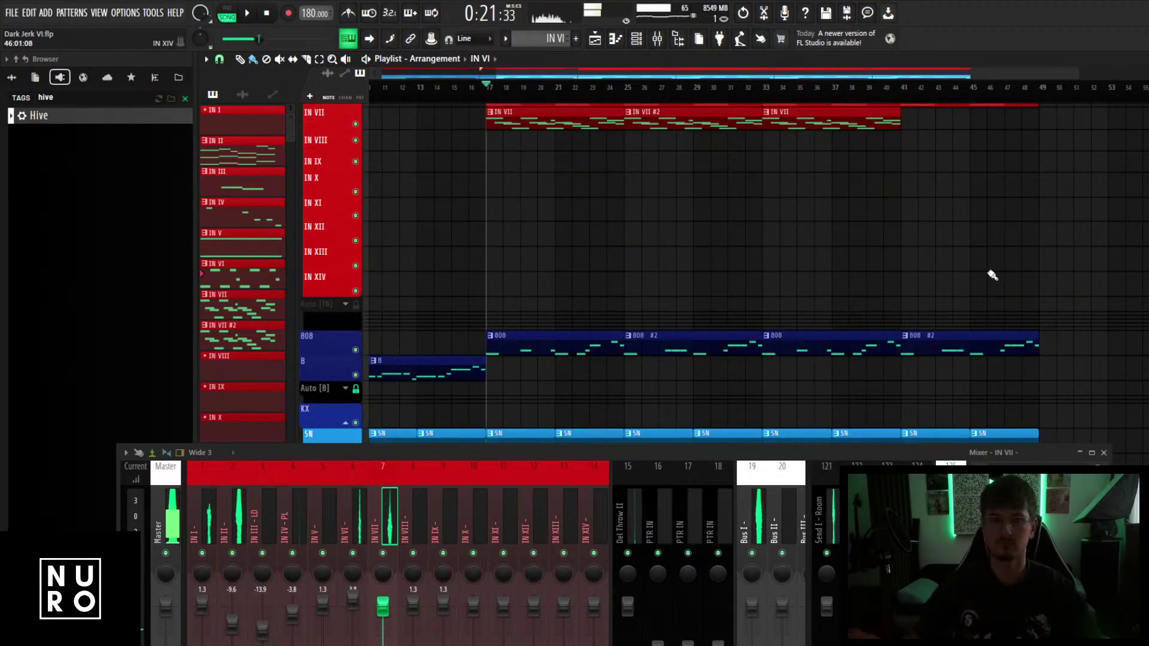
Copy all notes of the IN VII clip at bar 33 from its piano roll.
{"action": "scroll", "coordinate": [992, 275], "scroll_direction": "up", "scroll_amount": 3}
{"action": "scroll", "coordinate": [993, 295], "scroll_direction": "up", "scroll_amount": 3}
{"action": "double_click", "coordinate": [731, 249]}
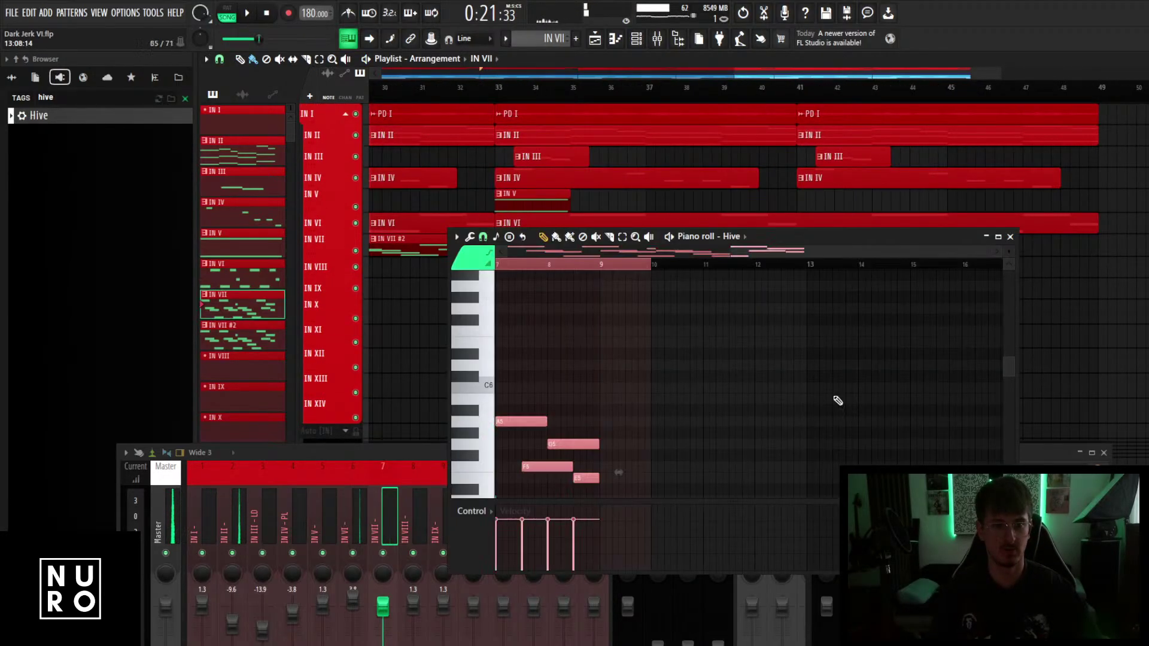
{"action": "left_click", "coordinate": [1011, 236]}
Clone the Hive channel and route the clone to mixer track 8.
{"action": "left_click", "coordinate": [639, 43]}
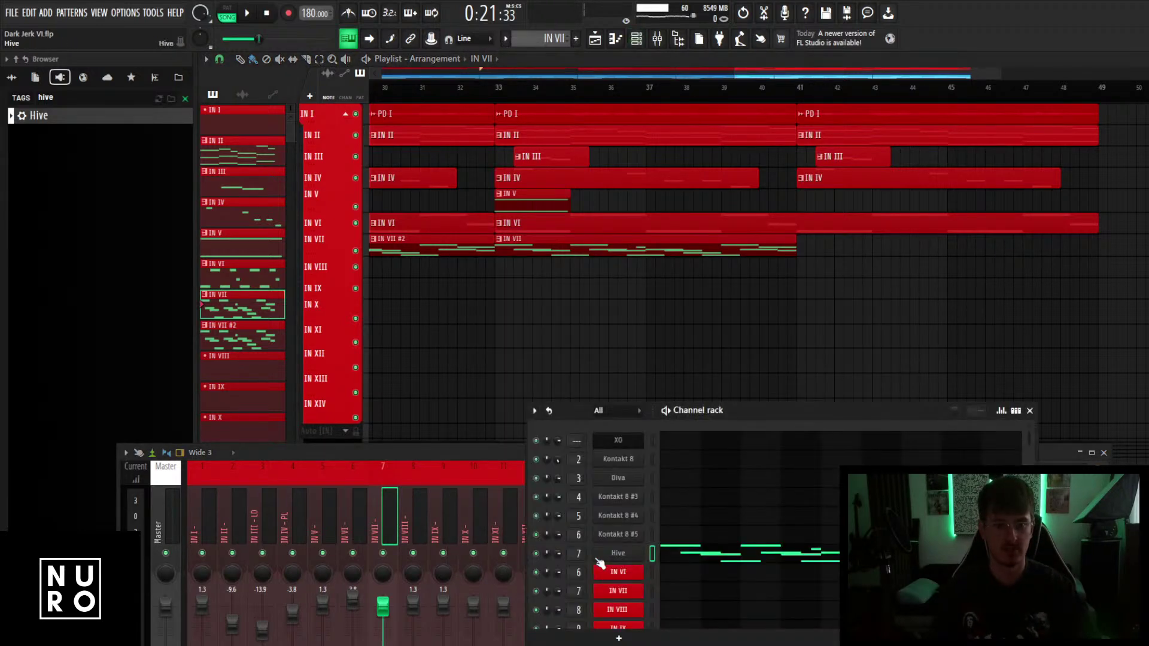
{"action": "right_click", "coordinate": [620, 557]}
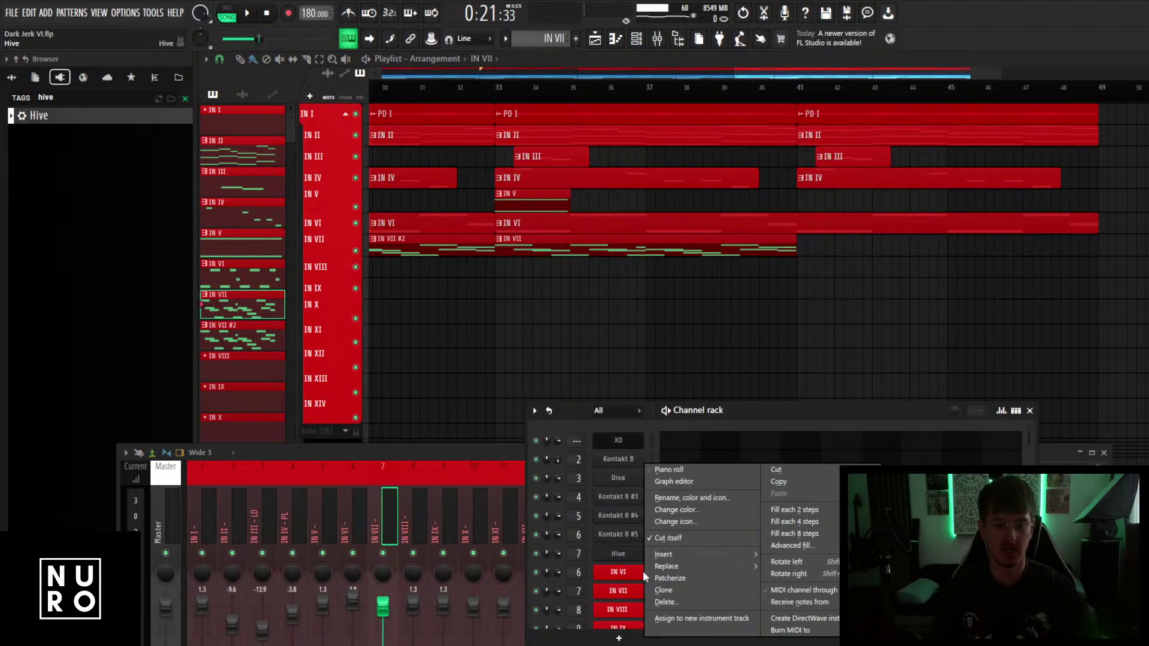
{"action": "left_click", "coordinate": [663, 590]}
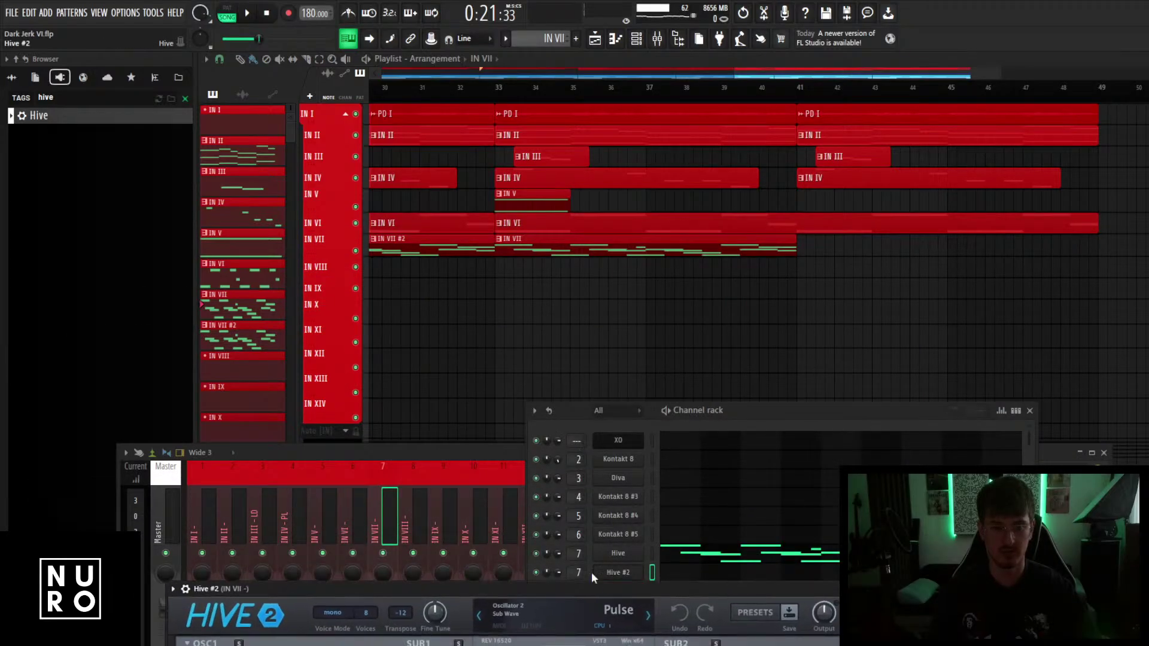
{"action": "left_click_drag", "start_coordinate": [580, 572], "coordinate": [579, 565]}
Place an IN VIII pattern clip on the IN VIII track at bar 41 and paste the copied notes into it for Hive #2.
{"action": "scroll", "coordinate": [836, 295], "scroll_direction": "up", "scroll_amount": 3}
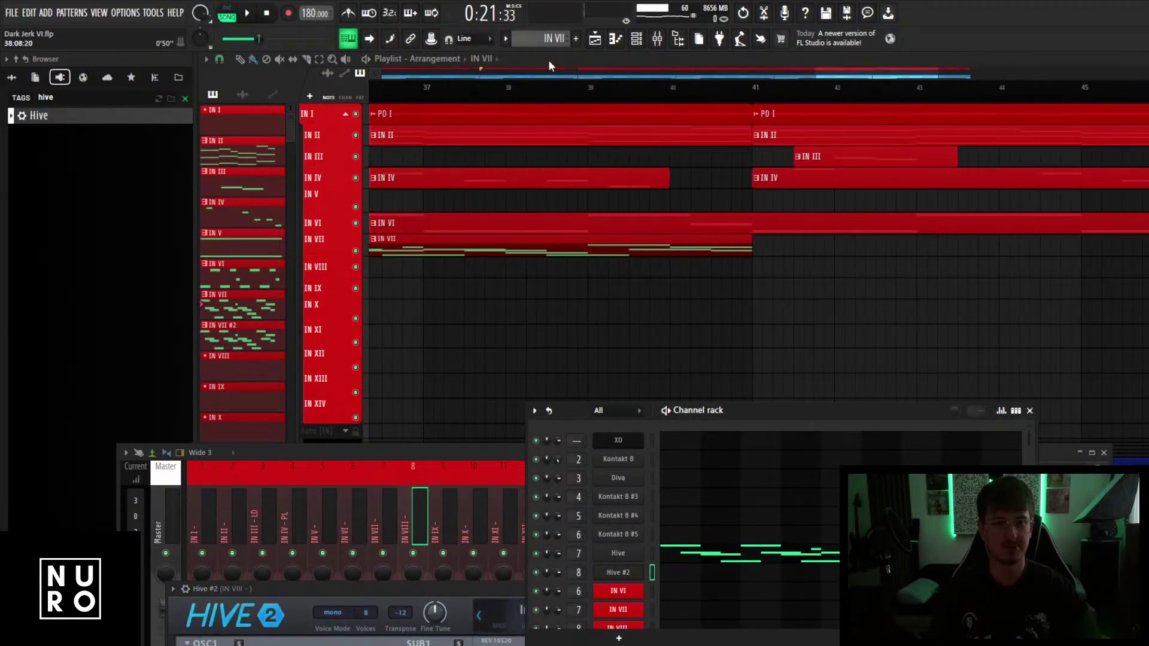
{"action": "left_click", "coordinate": [505, 38]}
{"action": "left_click", "coordinate": [520, 149]}
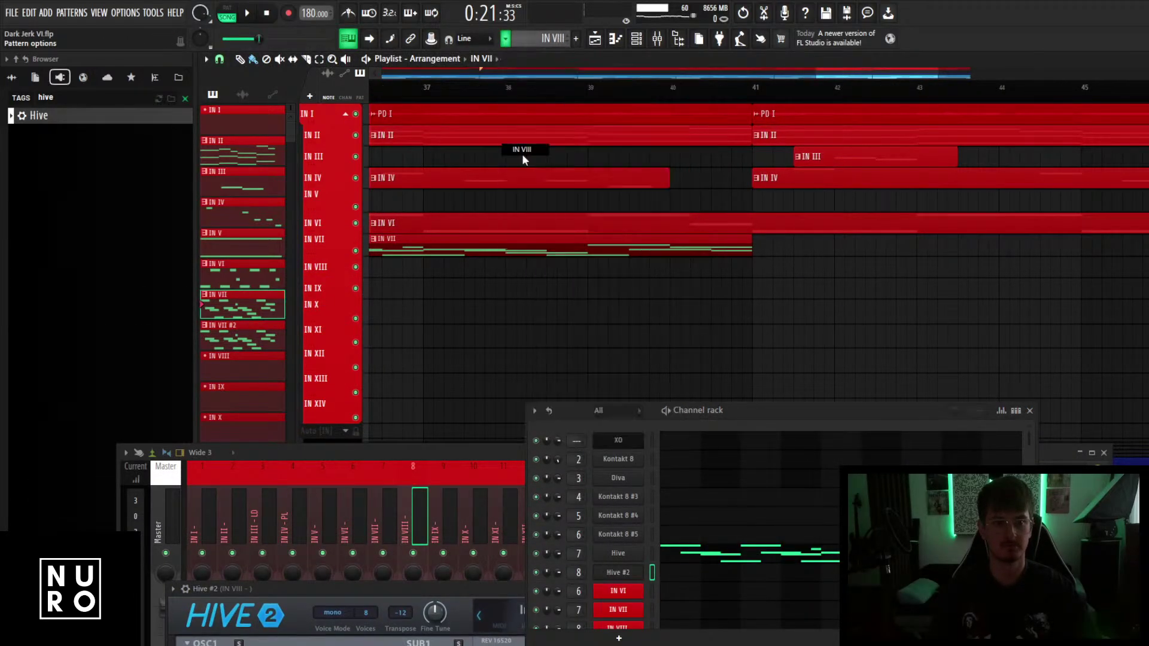
{"action": "scroll", "coordinate": [758, 281], "scroll_direction": "up", "scroll_amount": 1}
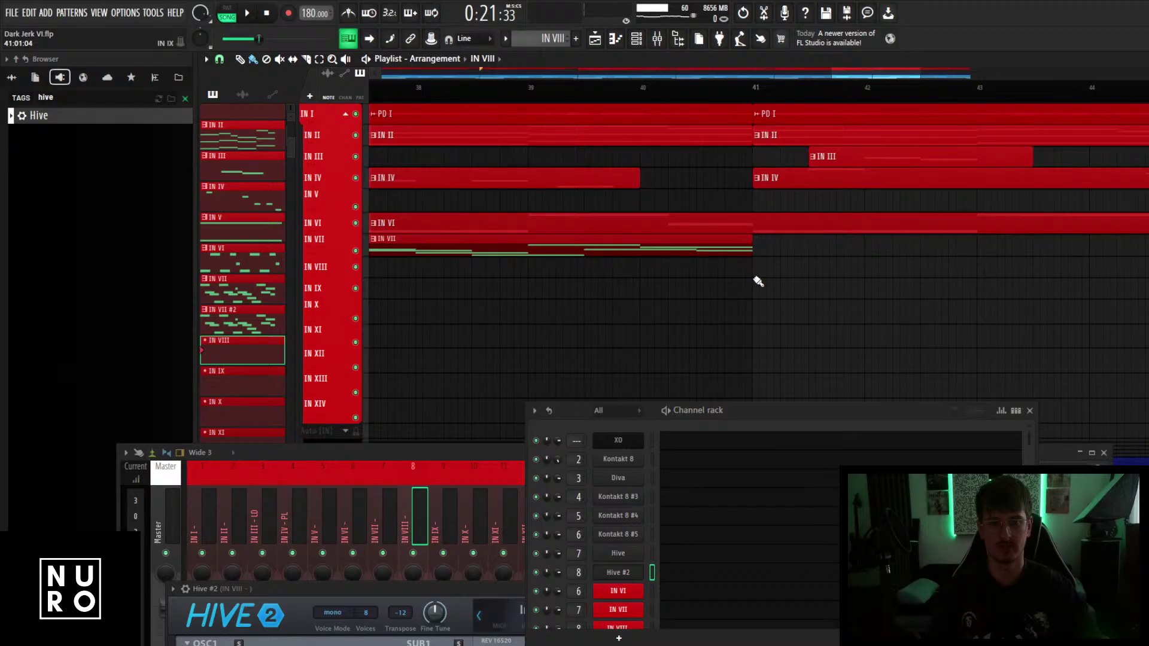
{"action": "double_click", "coordinate": [757, 270]}
{"action": "key", "text": "ctrl+v"}
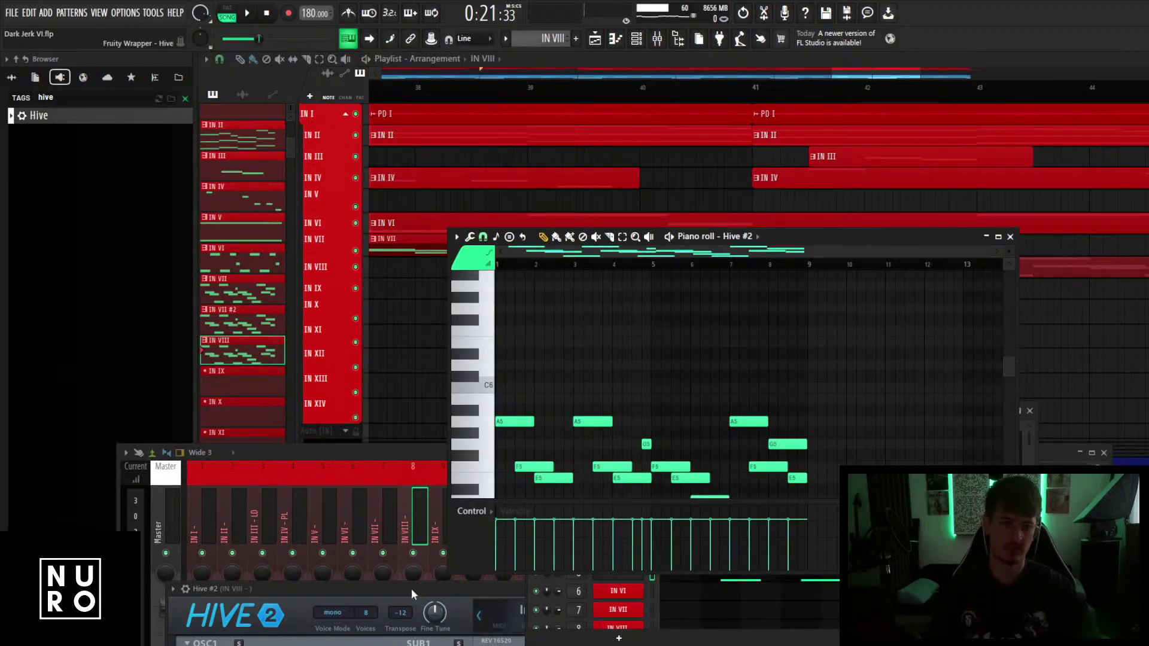
Set the playback position to bar 41 and solo the IN VIII track, keeping Hive #2 open and closing the piano roll.
{"action": "left_click_drag", "start_coordinate": [412, 595], "coordinate": [472, 181]}
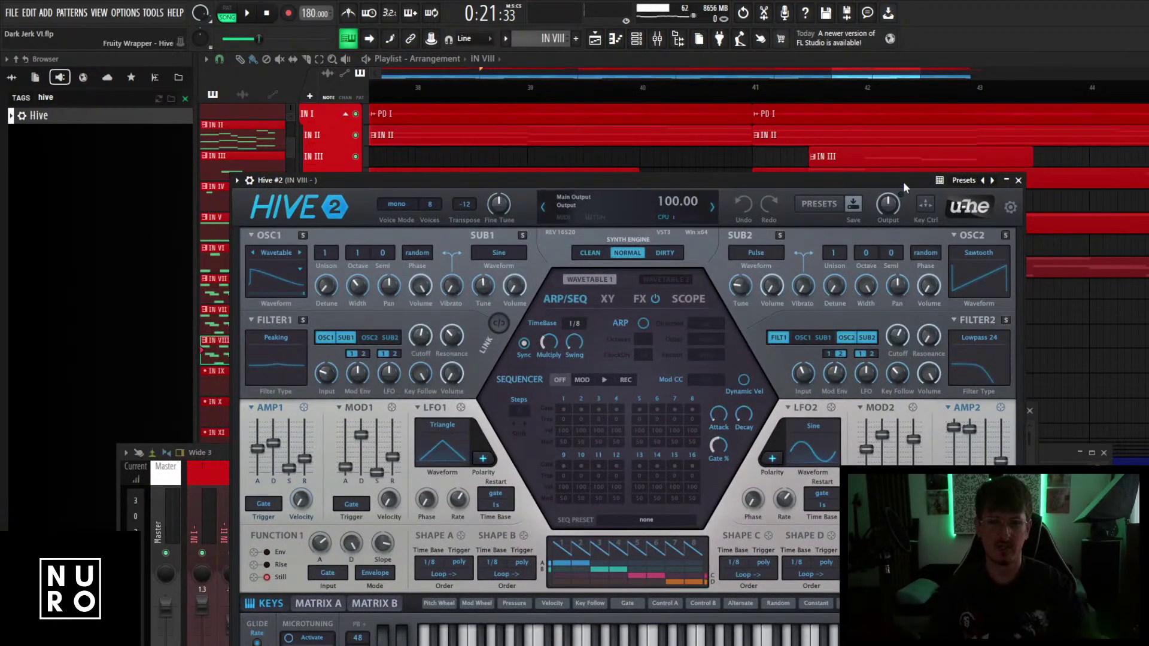
{"action": "left_click_drag", "start_coordinate": [904, 183], "coordinate": [915, 355]}
{"action": "left_click", "coordinate": [1012, 239]}
{"action": "scroll", "coordinate": [922, 280], "scroll_direction": "up", "scroll_amount": 2}
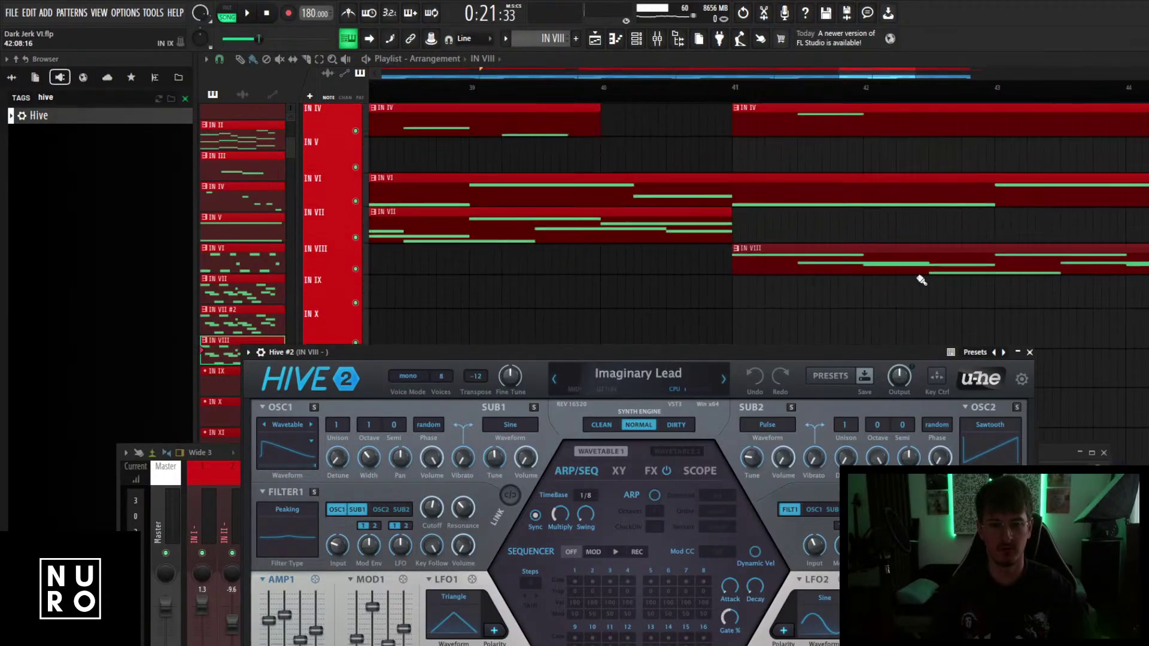
{"action": "left_click", "coordinate": [731, 90]}
{"action": "scroll", "coordinate": [730, 90], "scroll_direction": "down", "scroll_amount": 3}
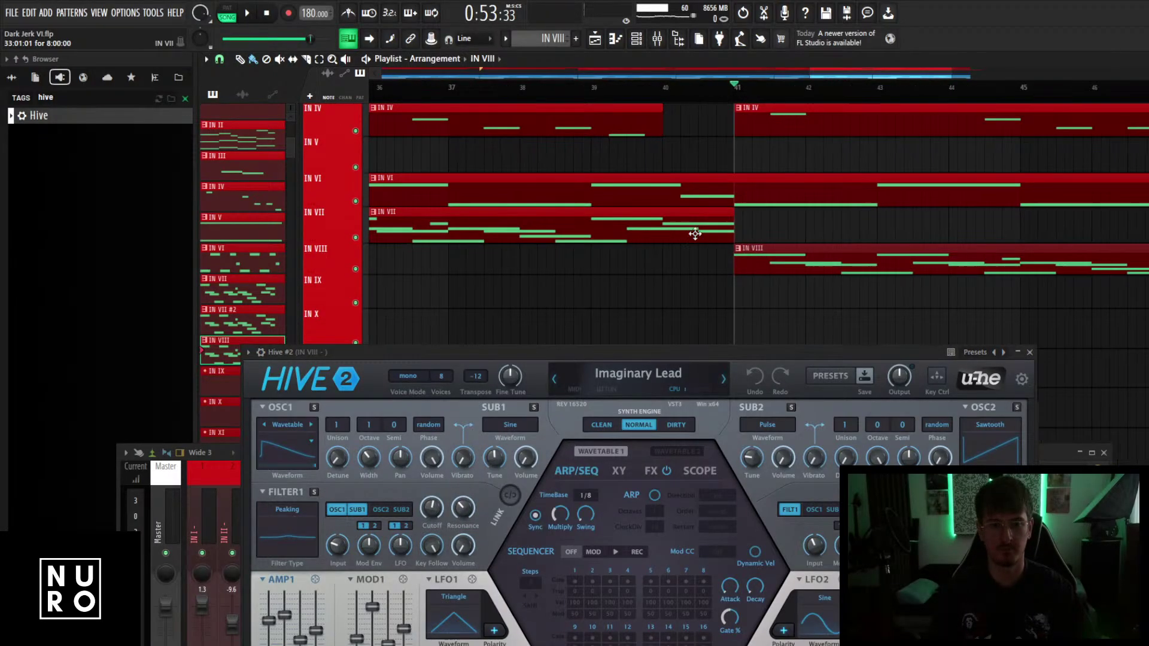
{"action": "right_click", "coordinate": [355, 269]}
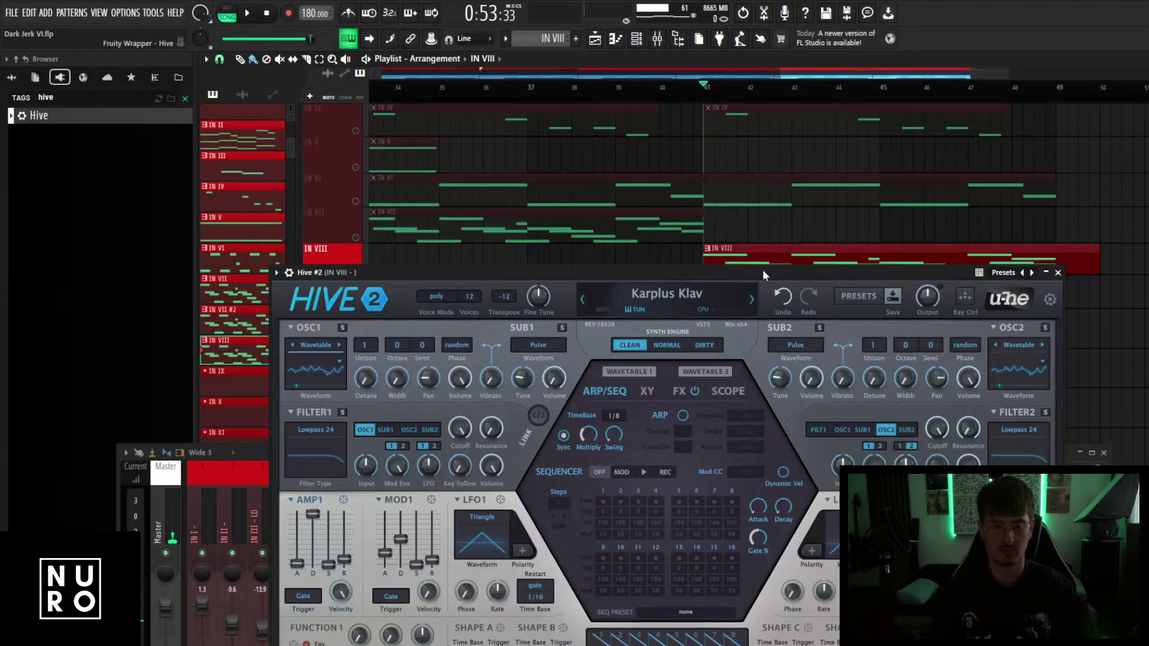
Audition the Karplus Klav preset of Hive #2 from bar 41 and close the synth.
{"action": "key", "text": "space"}
{"action": "mouse_move", "coordinate": [763, 269]}
{"action": "left_mouse_down"}
{"action": "mouse_move", "coordinate": [940, 267]}
{"action": "mouse_move", "coordinate": [972, 346]}
{"action": "mouse_move", "coordinate": [976, 424]}
{"action": "mouse_move", "coordinate": [828, 342]}
{"action": "mouse_move", "coordinate": [797, 367]}
{"action": "mouse_move", "coordinate": [759, 269]}
{"action": "left_mouse_up"}
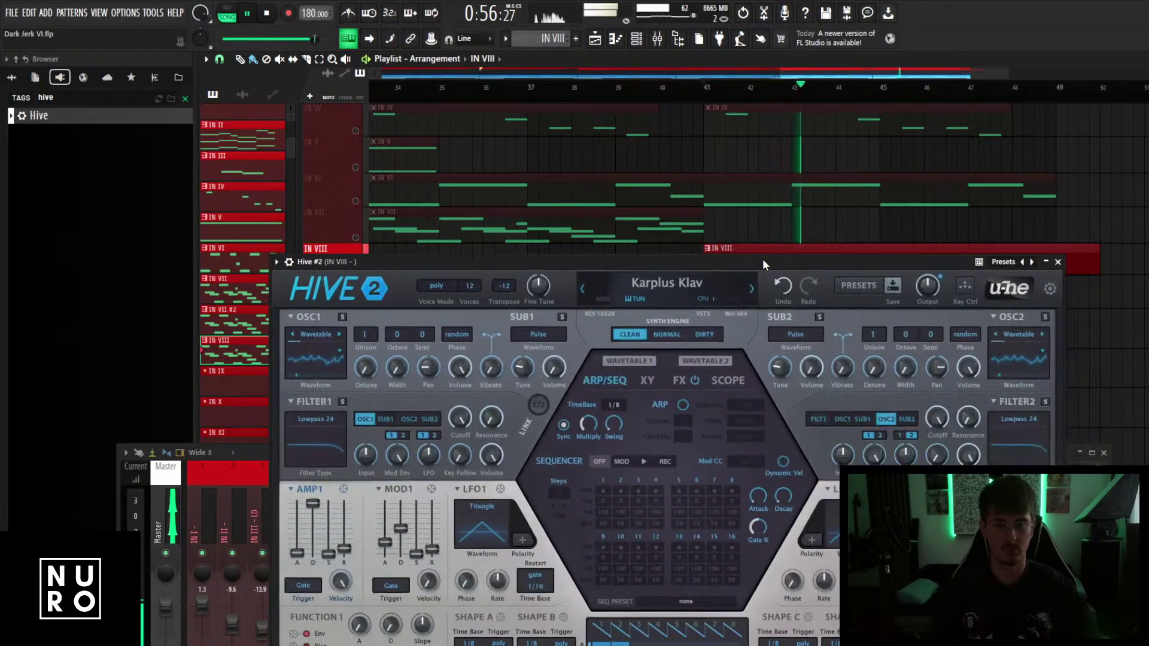
{"action": "key", "text": "space"}
{"action": "left_click", "coordinate": [1057, 262]}
Add Pro-Q 3 to the IN VIII mixer track with a high cut, a dip of about 3 dB near 4563 Hz and a low cut.
{"action": "scroll", "coordinate": [880, 317], "scroll_direction": "down", "scroll_amount": 3}
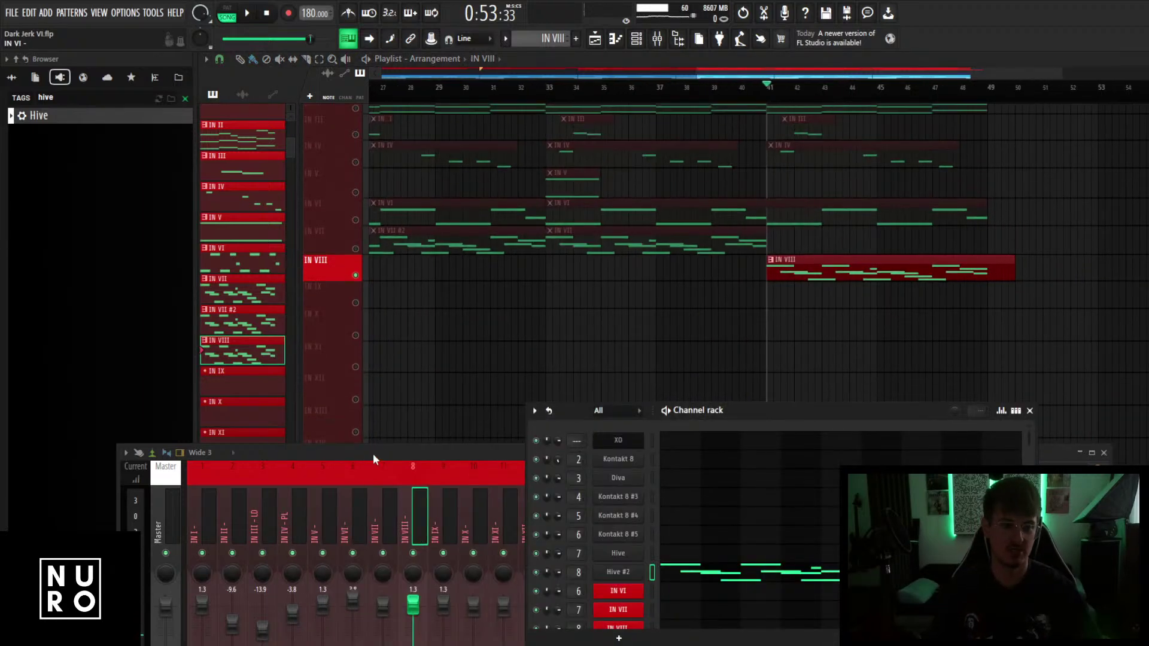
{"action": "left_click_drag", "start_coordinate": [375, 444], "coordinate": [395, 316]}
{"action": "left_click", "coordinate": [1019, 399]}
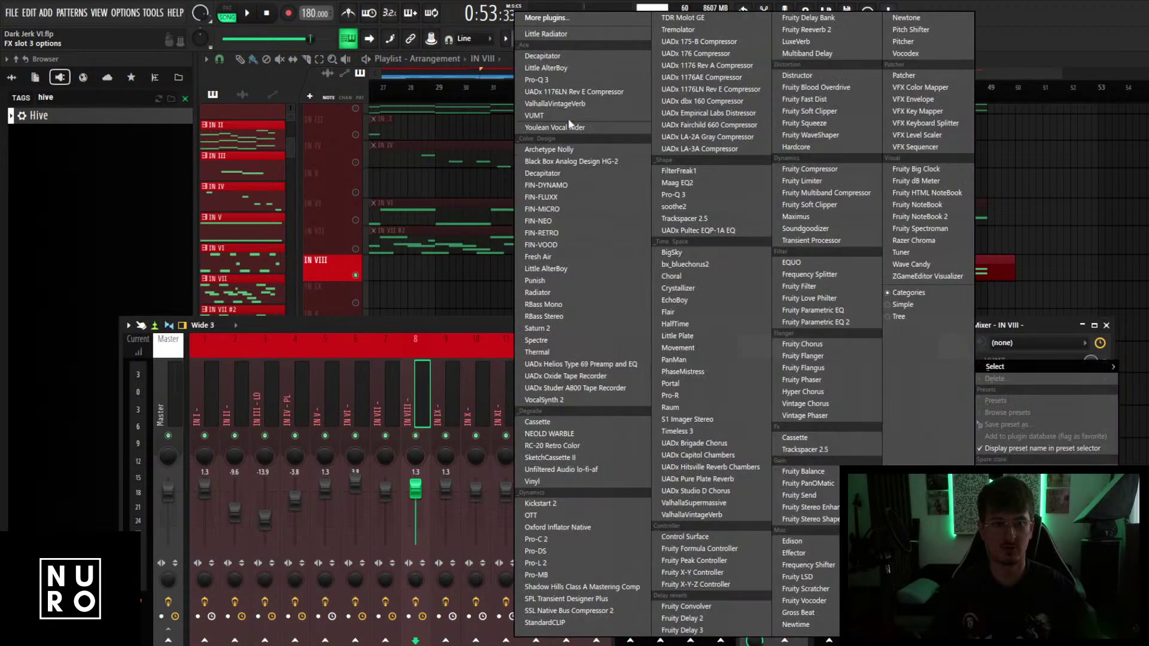
{"action": "left_click", "coordinate": [537, 79]}
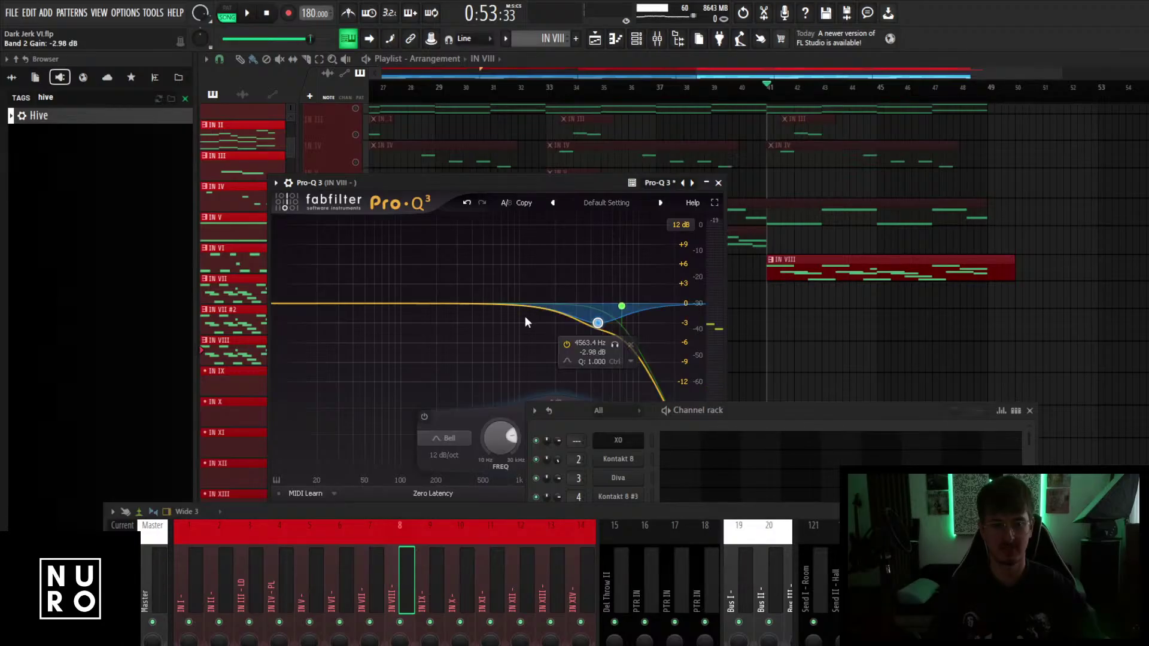
{"action": "key", "text": "space"}
{"action": "key", "text": "space"}
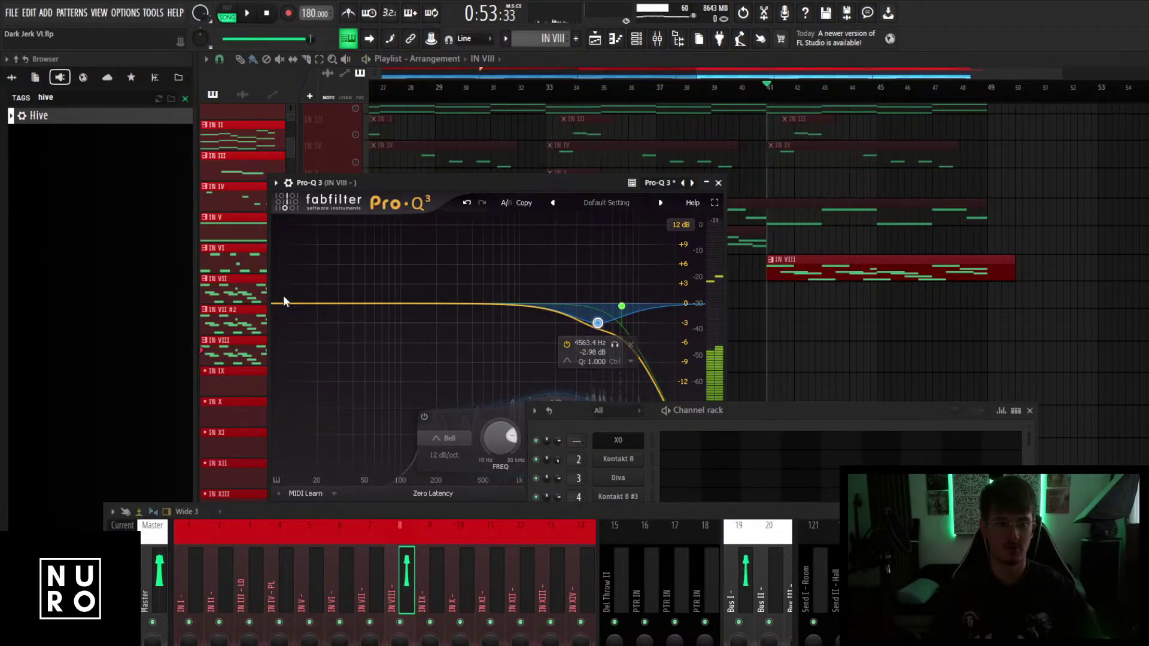
{"action": "left_click_drag", "start_coordinate": [285, 301], "coordinate": [441, 308]}
{"action": "left_click", "coordinate": [718, 182]}
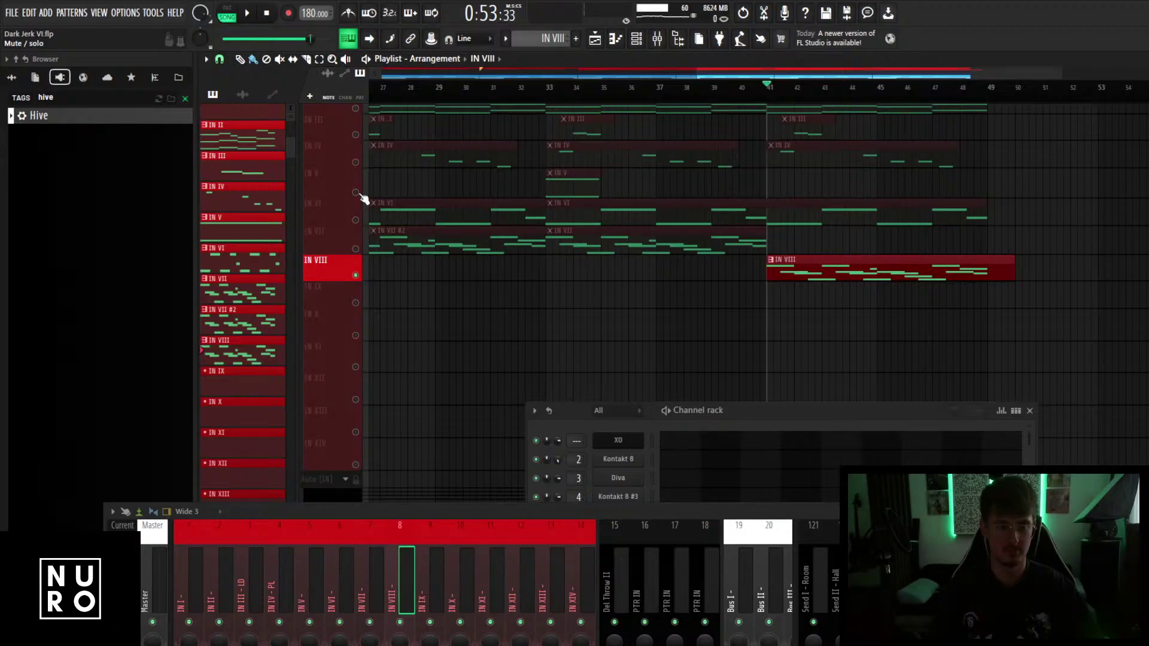
Unsolo the IN VIII track and audition the full arrangement from bar 41.
{"action": "right_click", "coordinate": [355, 276]}
{"action": "key", "text": "space"}
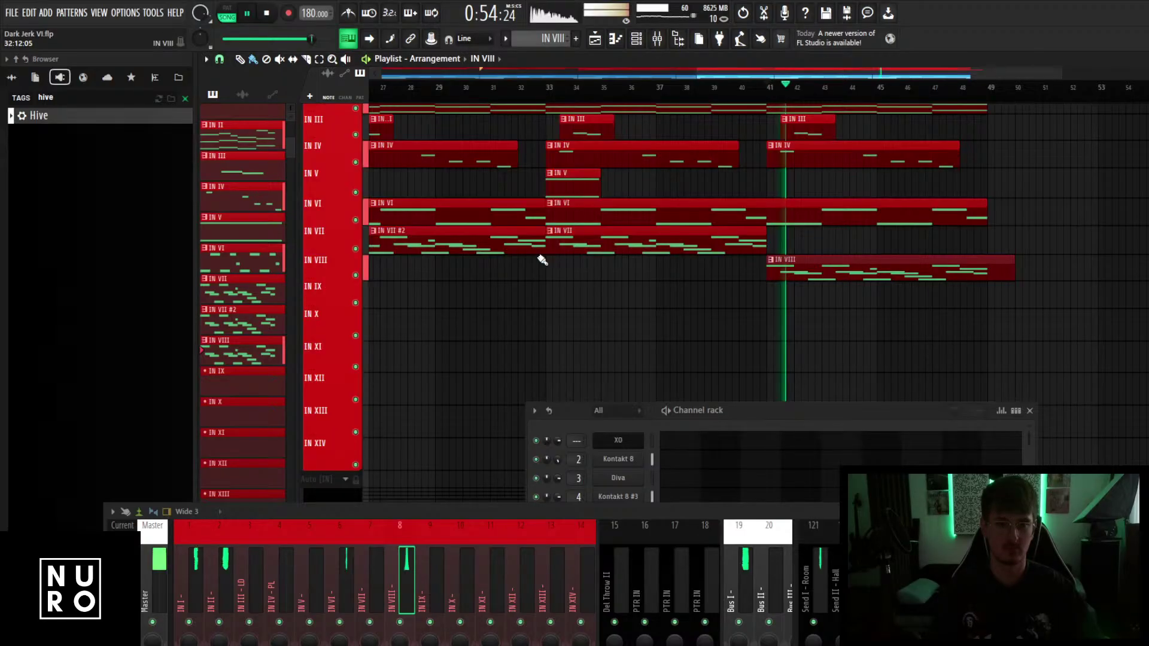
{"action": "scroll", "coordinate": [542, 260], "scroll_direction": "down", "scroll_amount": 1}
{"action": "scroll", "coordinate": [824, 310], "scroll_direction": "up", "scroll_amount": 2}
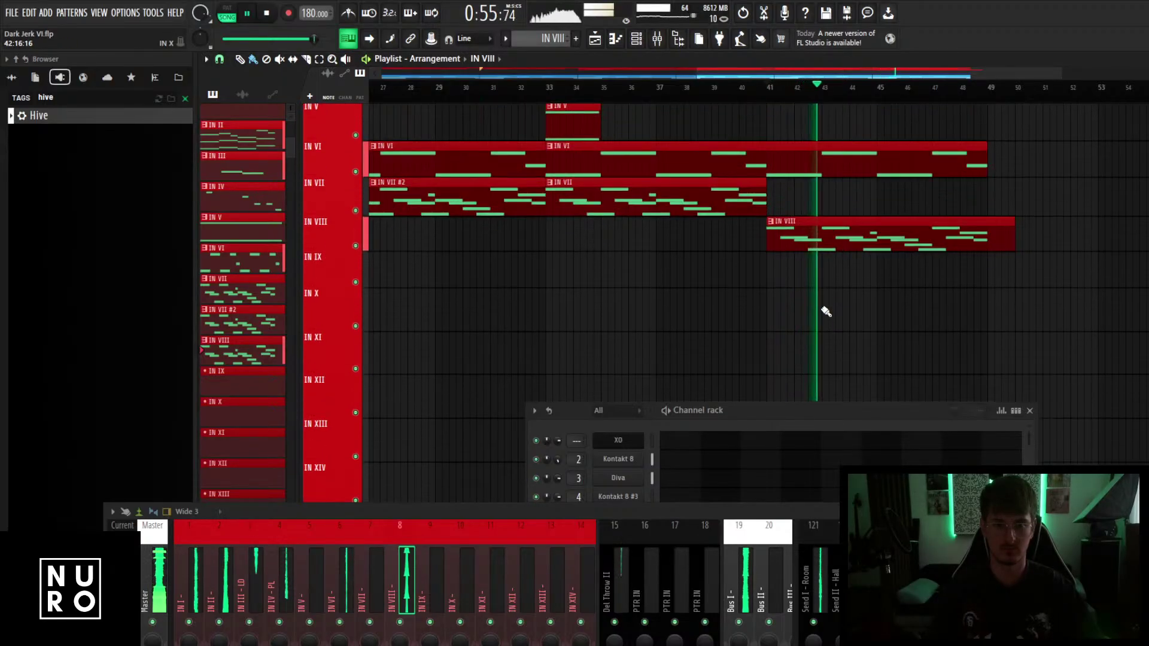
{"action": "scroll", "coordinate": [823, 309], "scroll_direction": "up", "scroll_amount": 2}
{"action": "key", "text": "space"}
Transpose all Hive #2 notes in the IN VIII pattern down one octave and audition them from bar 41.
{"action": "double_click", "coordinate": [801, 242]}
{"action": "key", "text": "space"}
{"action": "scroll", "coordinate": [752, 386], "scroll_direction": "down", "scroll_amount": 3}
{"action": "key", "text": "space"}
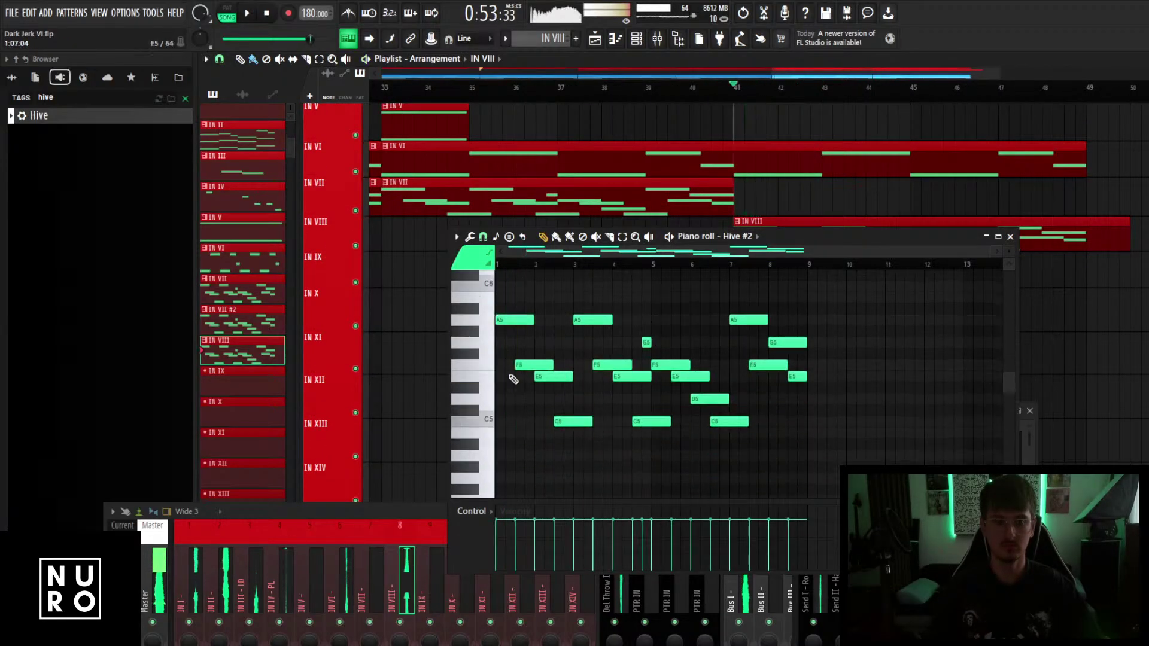
{"action": "scroll", "coordinate": [513, 379], "scroll_direction": "up", "scroll_amount": 3}
{"action": "key", "text": "ctrl+a"}
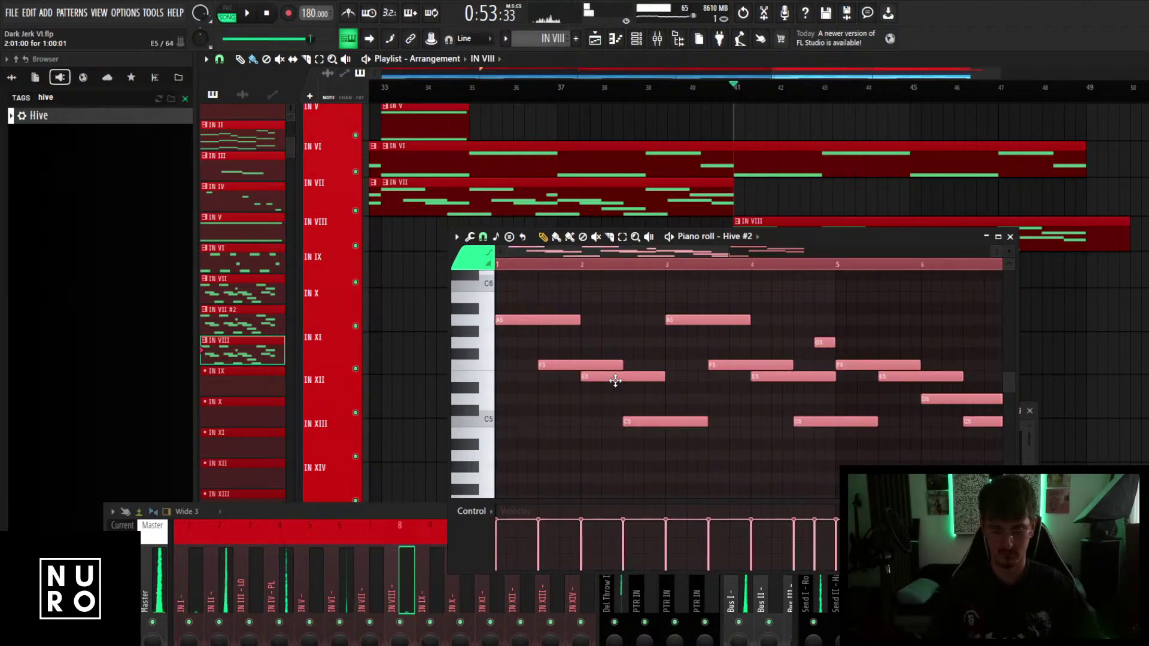
{"action": "key", "text": "ctrl+Down"}
{"action": "scroll", "coordinate": [620, 386], "scroll_direction": "down", "scroll_amount": 2}
{"action": "key", "text": "space"}
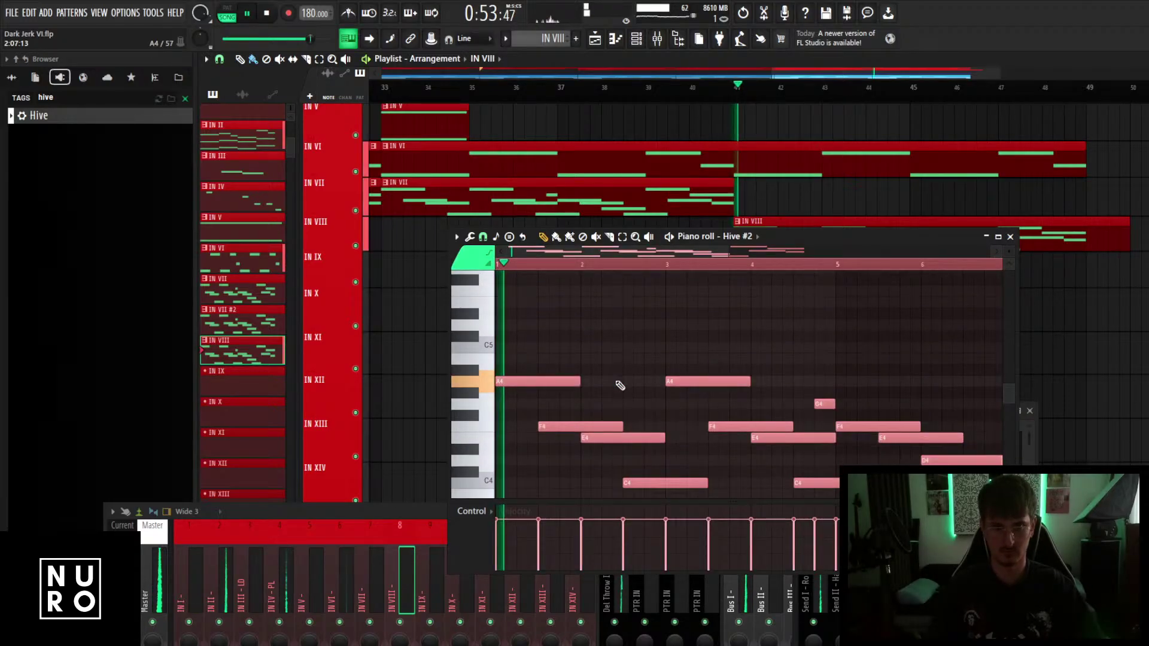
{"action": "key", "text": "ctrl+d"}
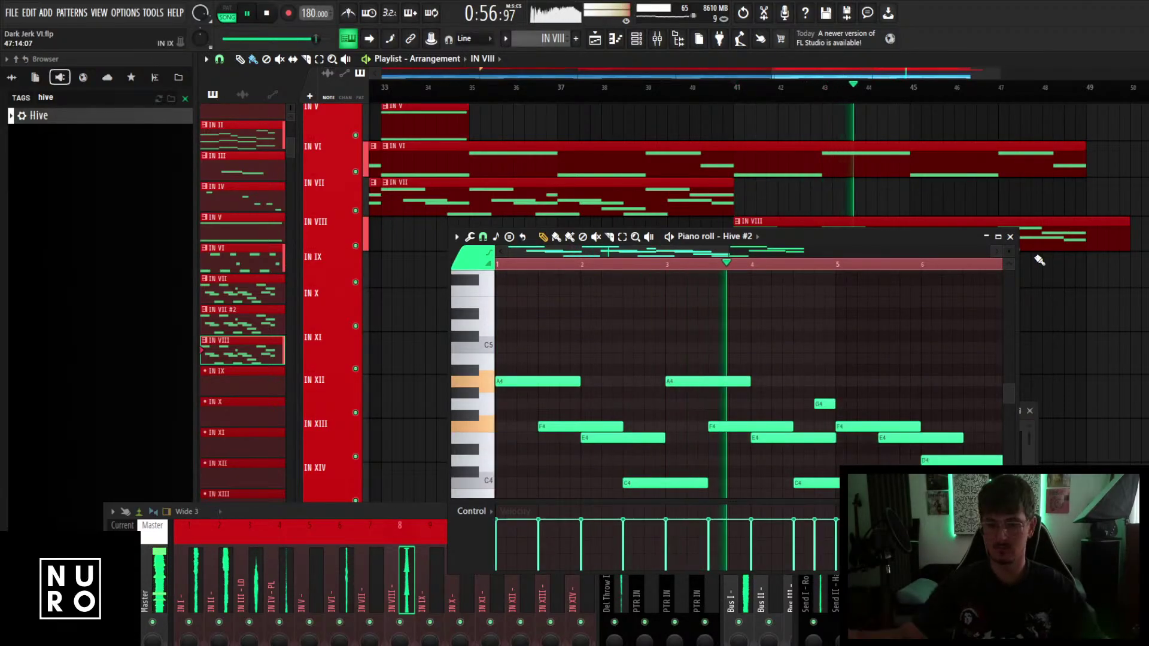
{"action": "key", "text": "space"}
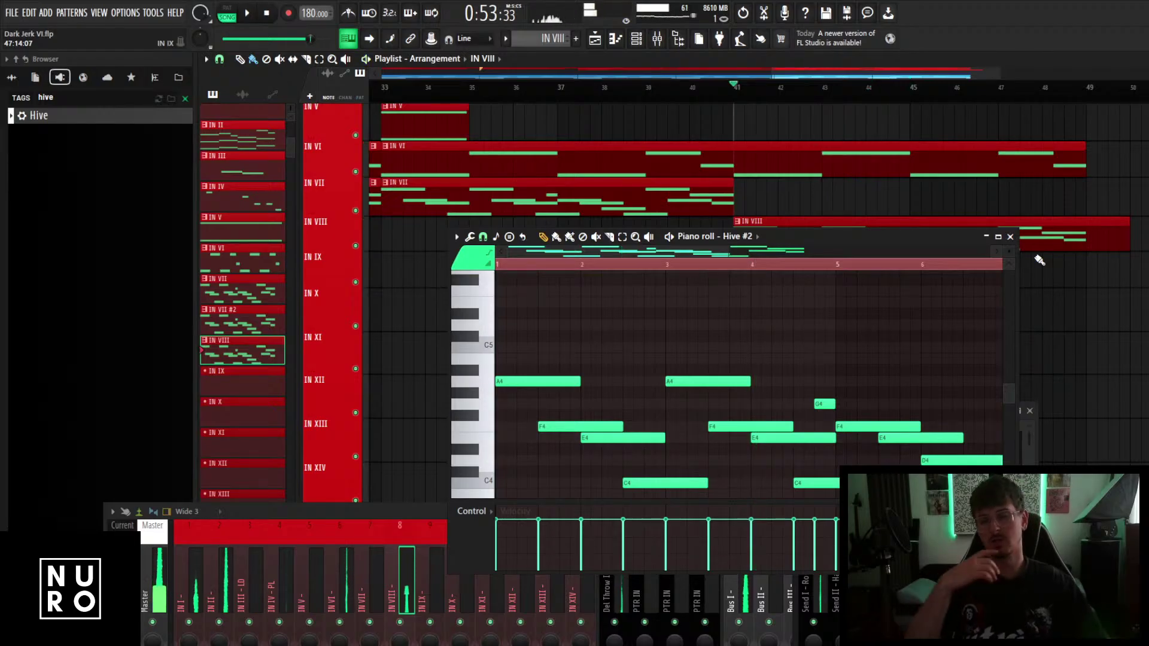
Trim the IN VIII clip to end at bar 49 and copy RC-20 Retro Color from mixer track IN VII to IN VIII.
{"action": "left_click", "coordinate": [1011, 237]}
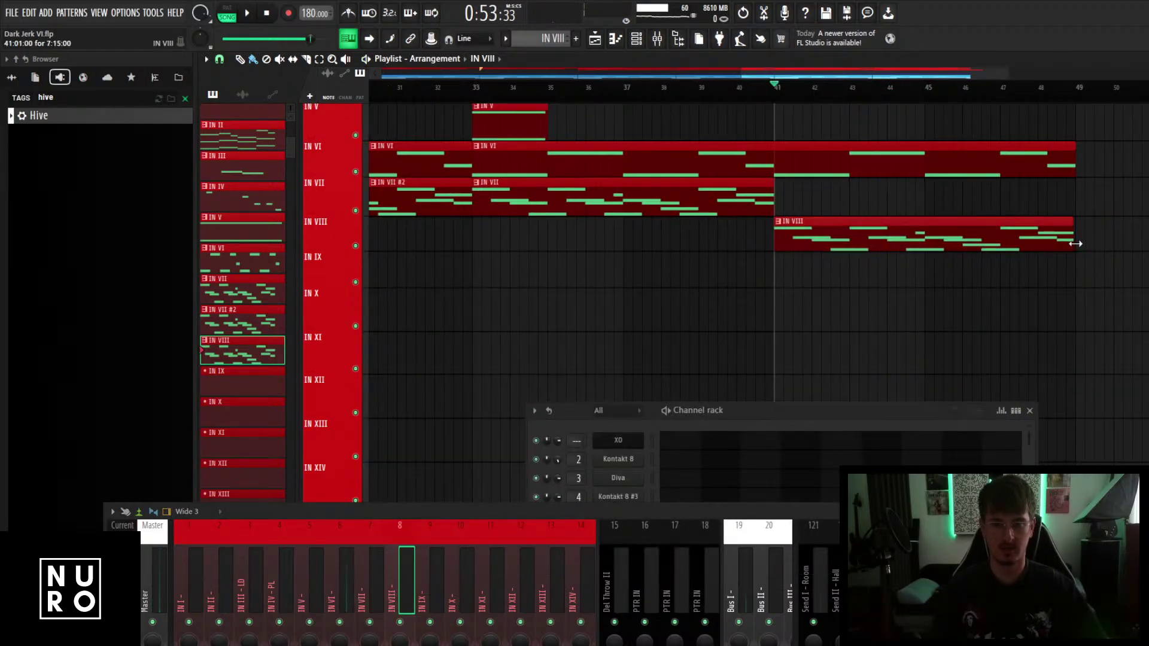
{"action": "left_click_drag", "start_coordinate": [445, 537], "coordinate": [496, 360]}
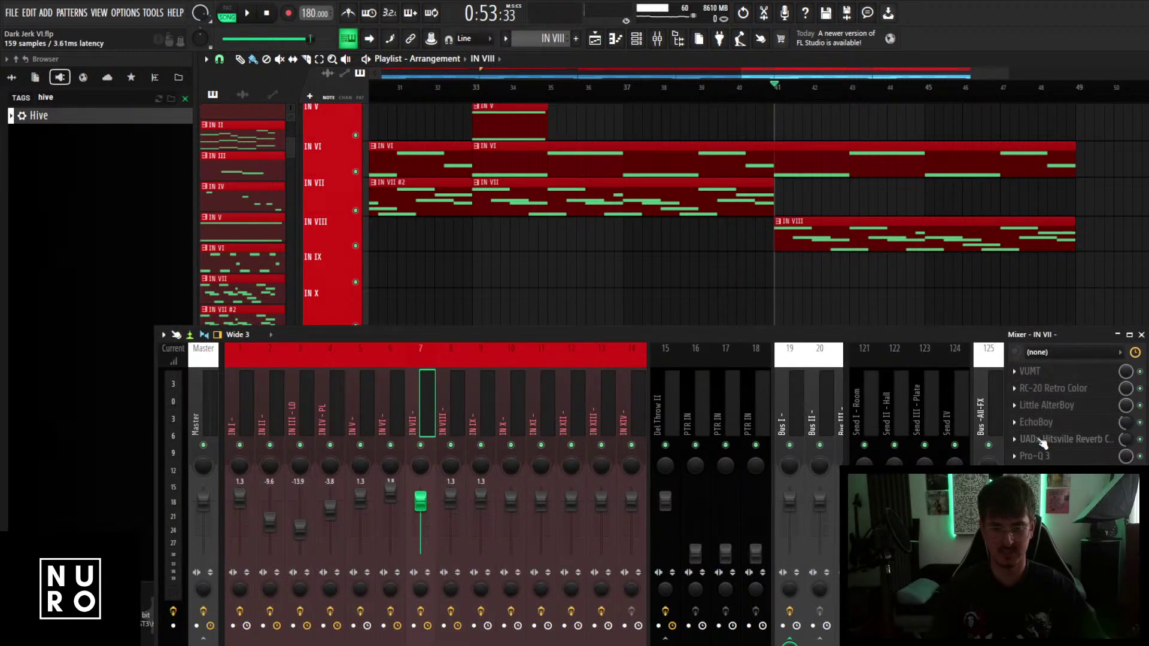
{"action": "left_click", "coordinate": [1015, 389]}
{"action": "left_click_drag", "start_coordinate": [1024, 425], "coordinate": [446, 425]}
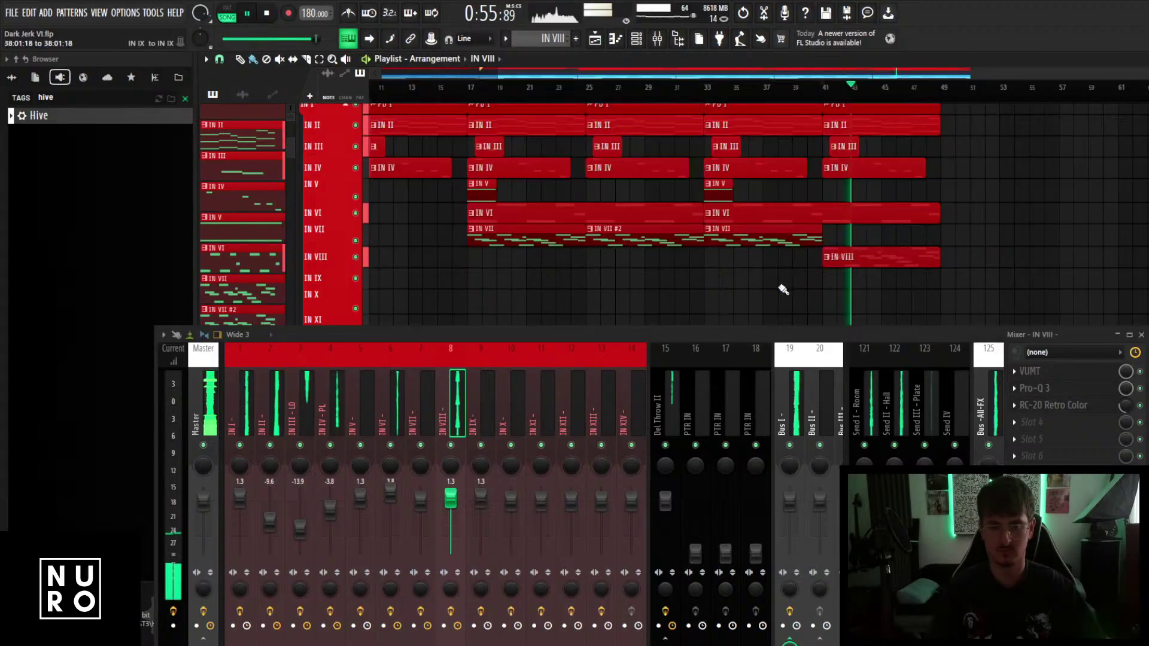
{"action": "scroll", "coordinate": [782, 287], "scroll_direction": "up", "scroll_amount": 2, "text": "alt"}
{"action": "key", "text": "space"}
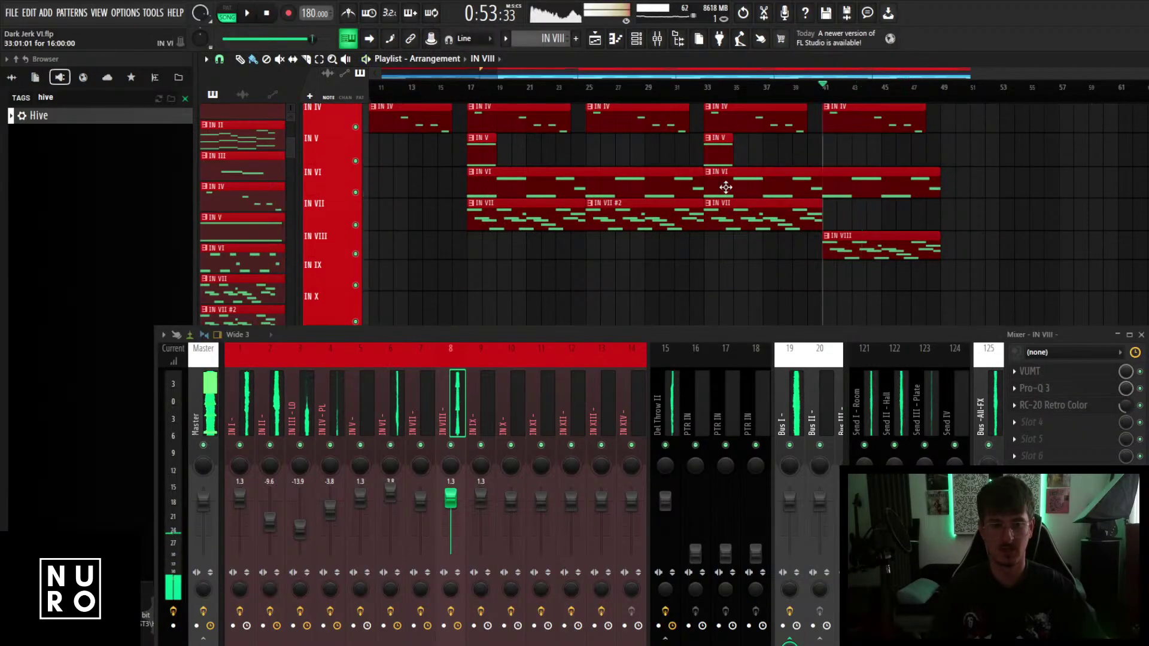
Clear the plugin search and place the favorite sample ! Best riser at bar 16 on the IN VIII playlist track.
{"action": "scroll", "coordinate": [726, 187], "scroll_direction": "down", "scroll_amount": 2}
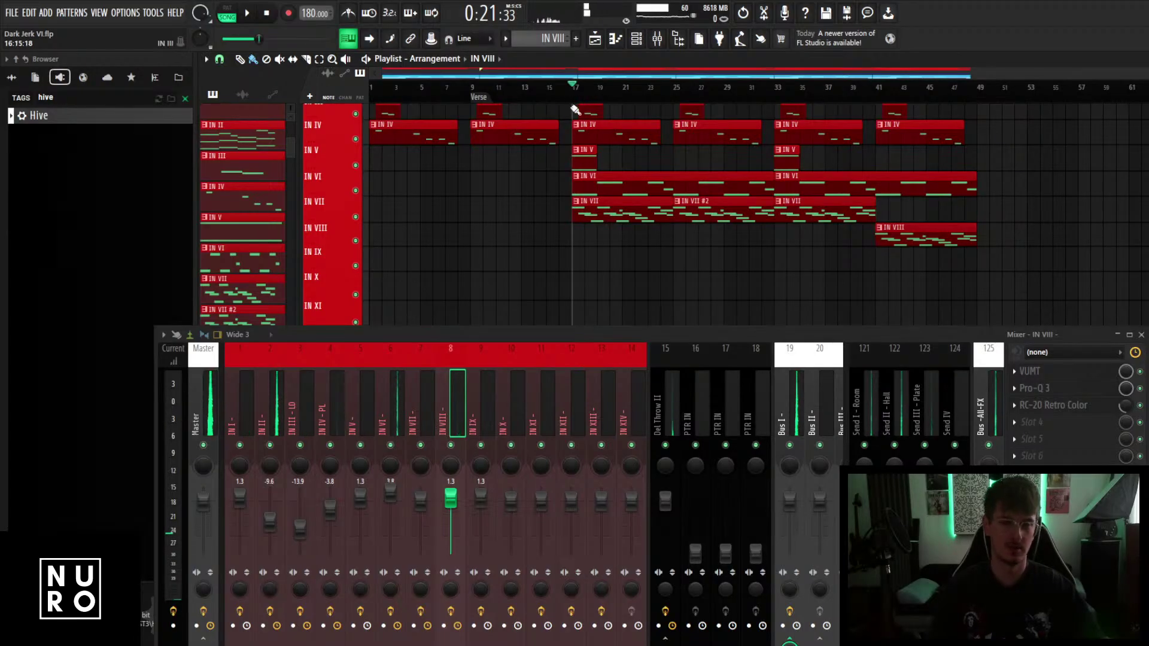
{"action": "scroll", "coordinate": [735, 238], "scroll_direction": "down", "scroll_amount": 1}
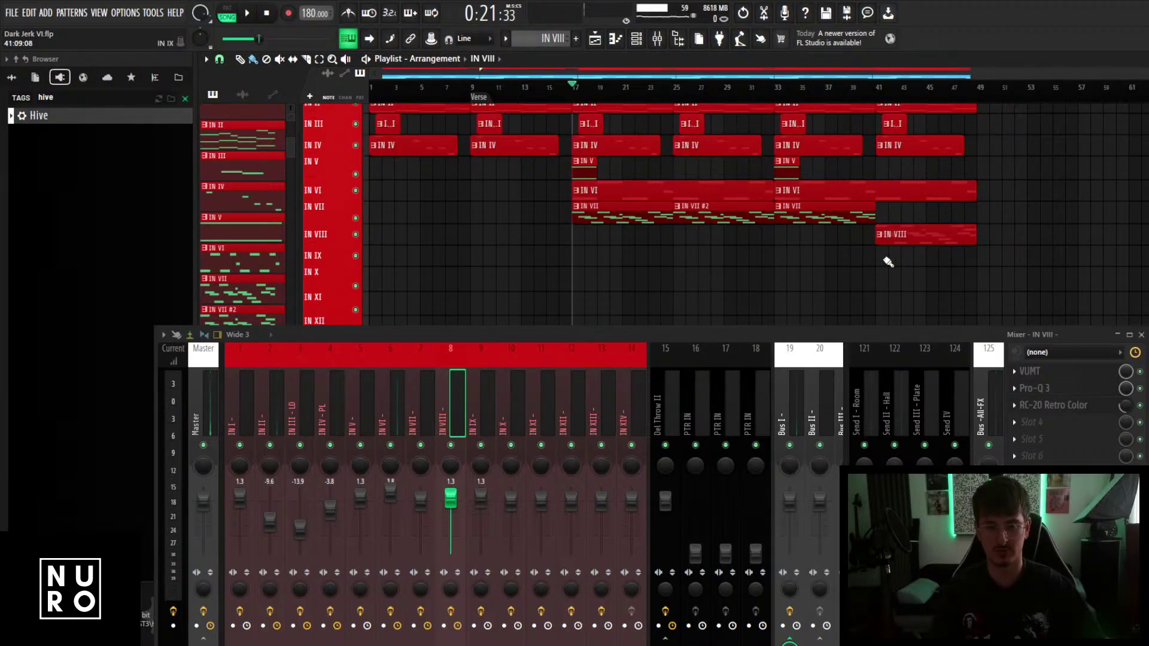
{"action": "scroll", "coordinate": [657, 251], "scroll_direction": "down", "scroll_amount": 2}
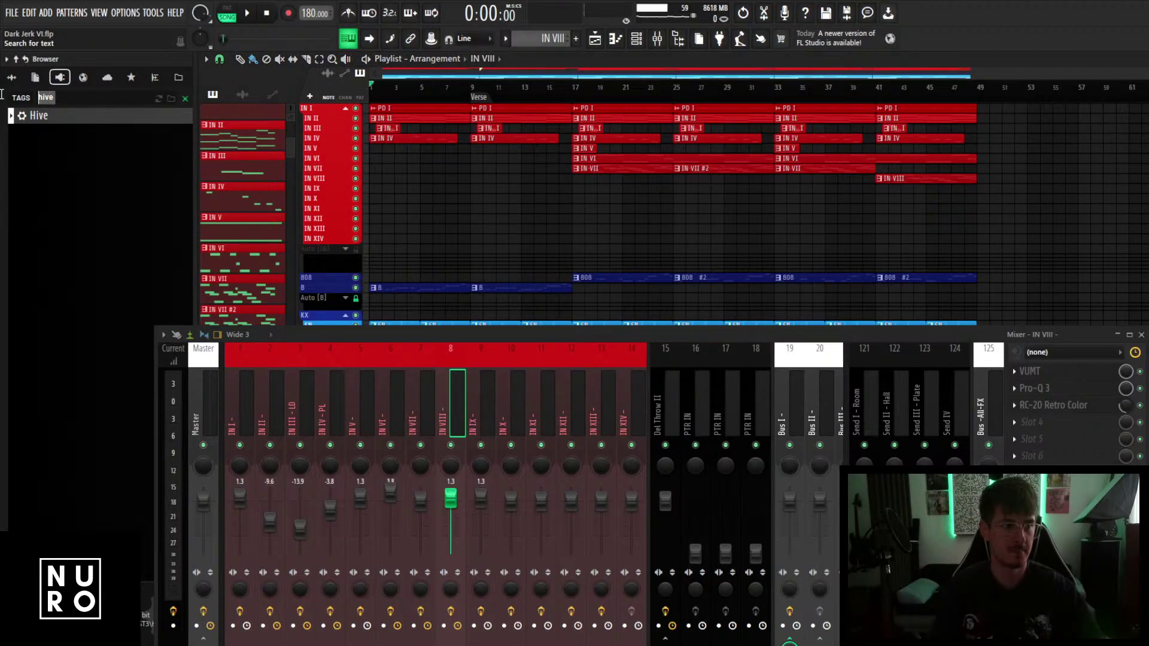
{"action": "key", "text": "BackSpace"}
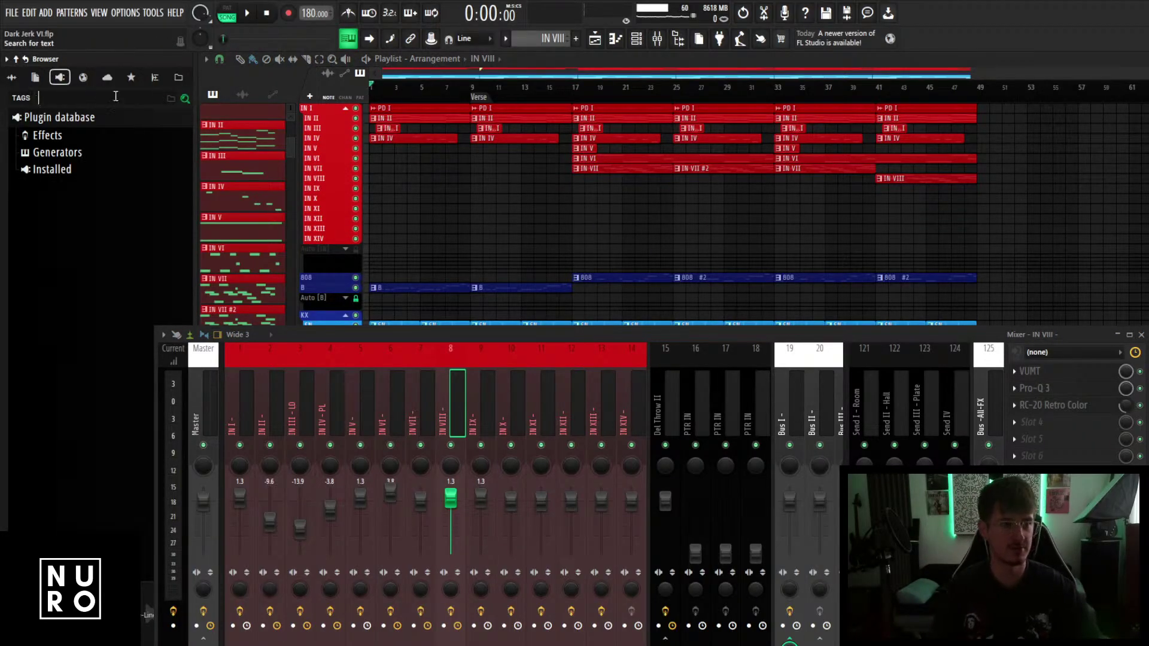
{"action": "key", "text": "Escape"}
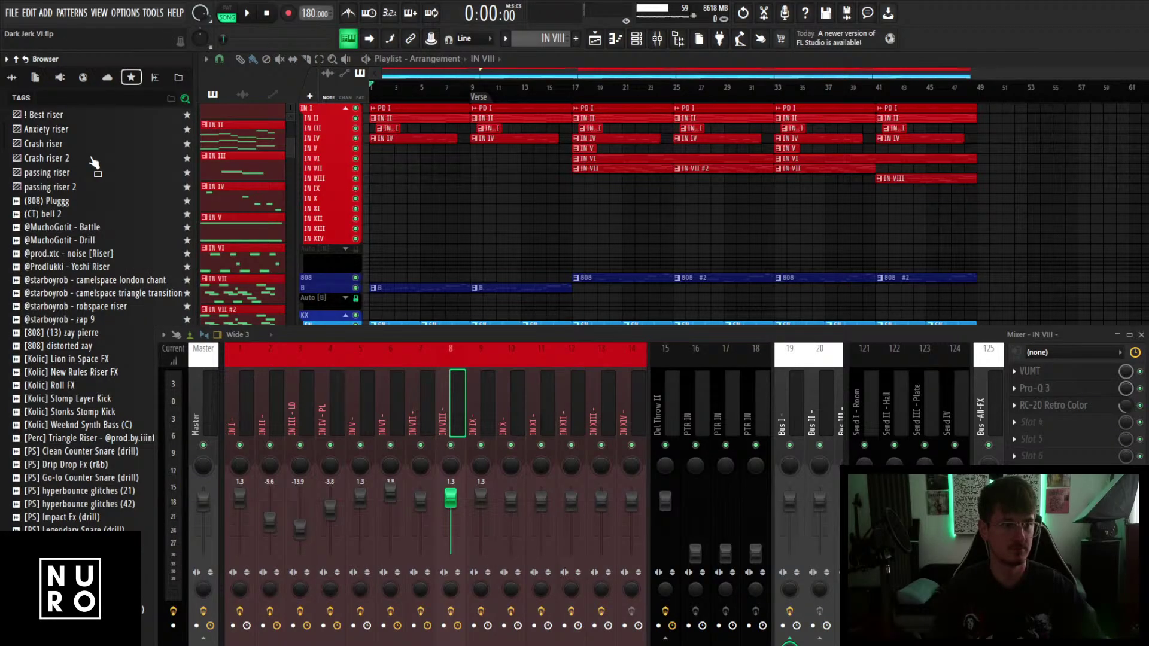
{"action": "left_click", "coordinate": [66, 130]}
{"action": "left_click_drag", "start_coordinate": [69, 120], "coordinate": [62, 120]}
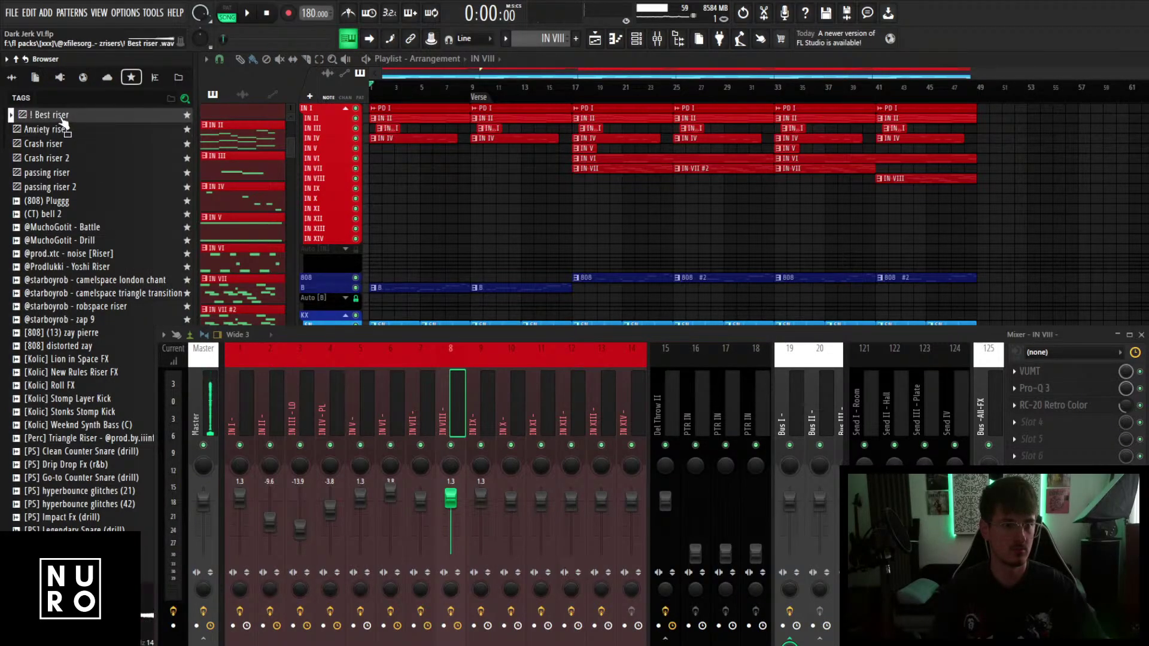
{"action": "left_click_drag", "start_coordinate": [558, 191], "coordinate": [560, 190]}
{"action": "scroll", "coordinate": [569, 190], "scroll_direction": "up", "scroll_amount": 3}
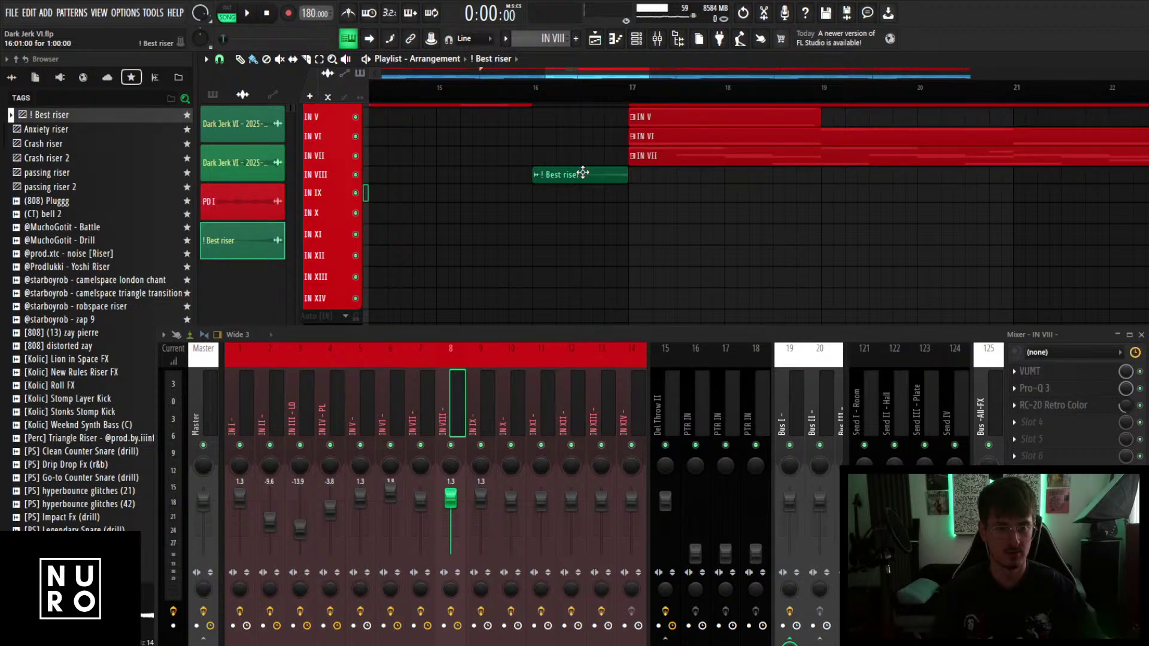
Route the ! Best riser sample to mixer track 62, SFX I, and add Pro-Q 3 there with its high end reduced.
{"action": "double_click", "coordinate": [582, 173]}
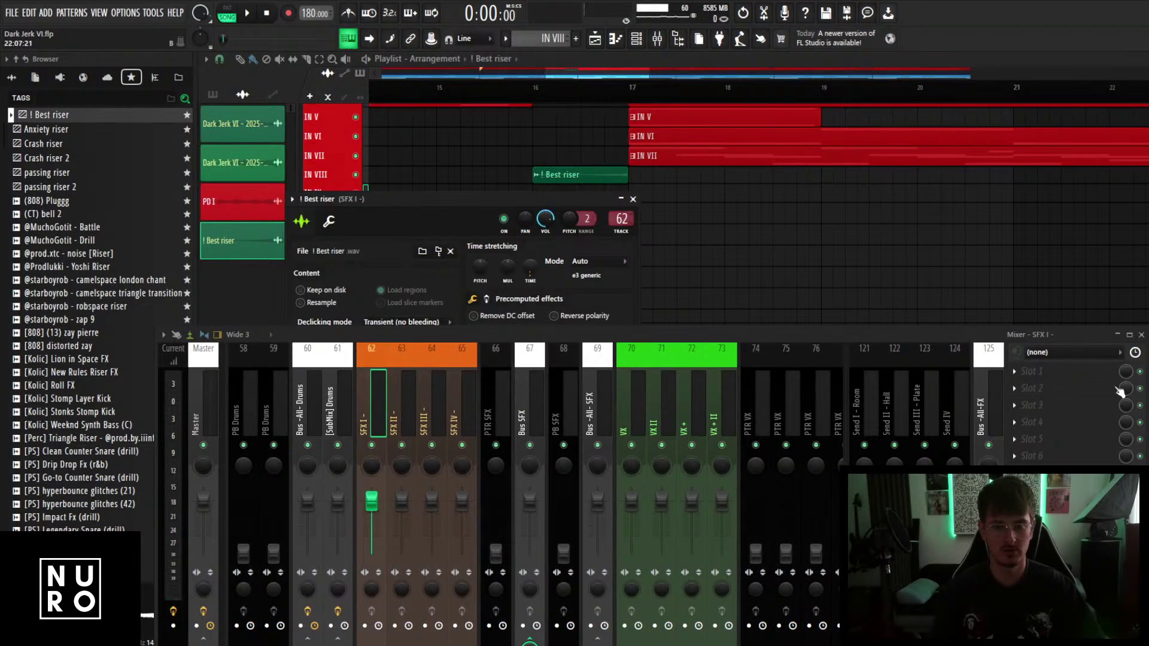
{"action": "left_click", "coordinate": [1118, 388]}
{"action": "left_click", "coordinate": [618, 80]}
{"action": "left_click_drag", "start_coordinate": [698, 336], "coordinate": [658, 506]}
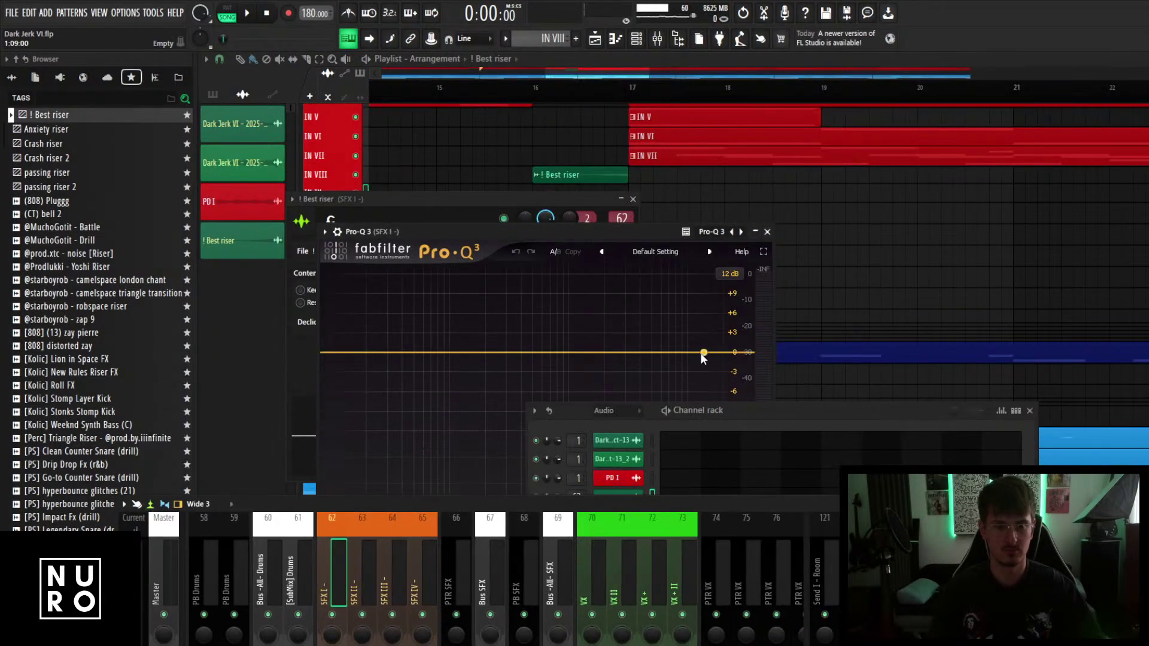
{"action": "left_click", "coordinate": [703, 353]}
{"action": "left_click_drag", "start_coordinate": [703, 353], "coordinate": [654, 374]}
{"action": "left_click", "coordinate": [768, 231]}
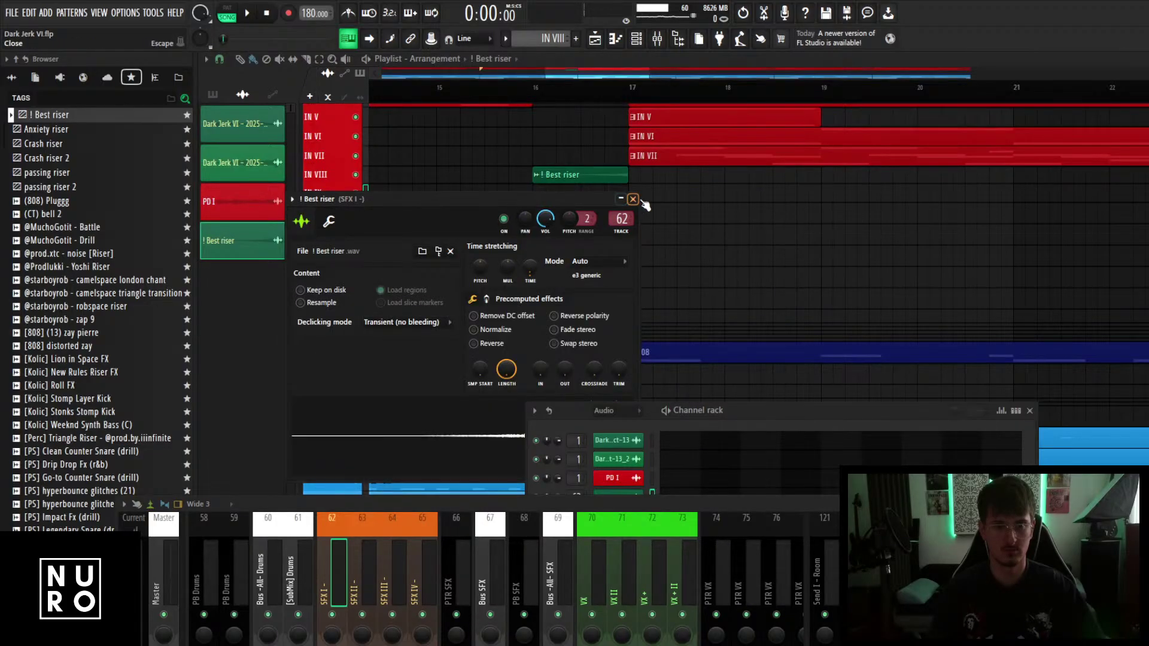
{"action": "left_click", "coordinate": [635, 199]}
During playback, add Pro-Q 3 named IN Filter to Bus -All- IN with a low cut near 176 Hz, a high cut and a dip near 6570 Hz.
{"action": "key", "text": "space"}
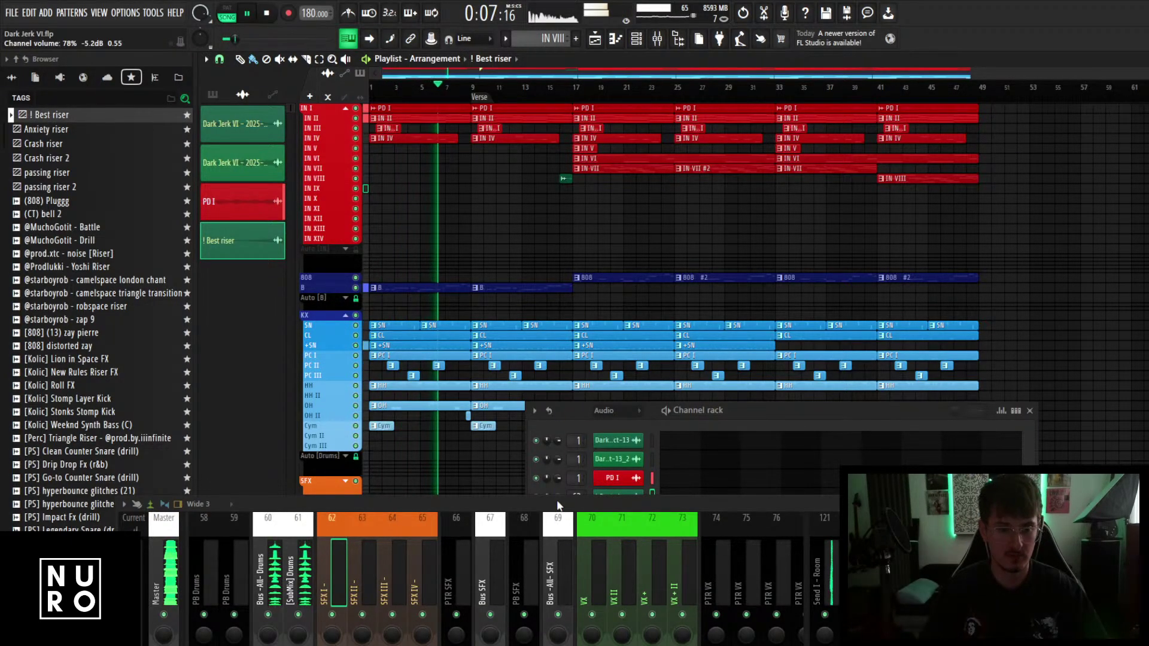
{"action": "left_click_drag", "start_coordinate": [531, 504], "coordinate": [561, 422]}
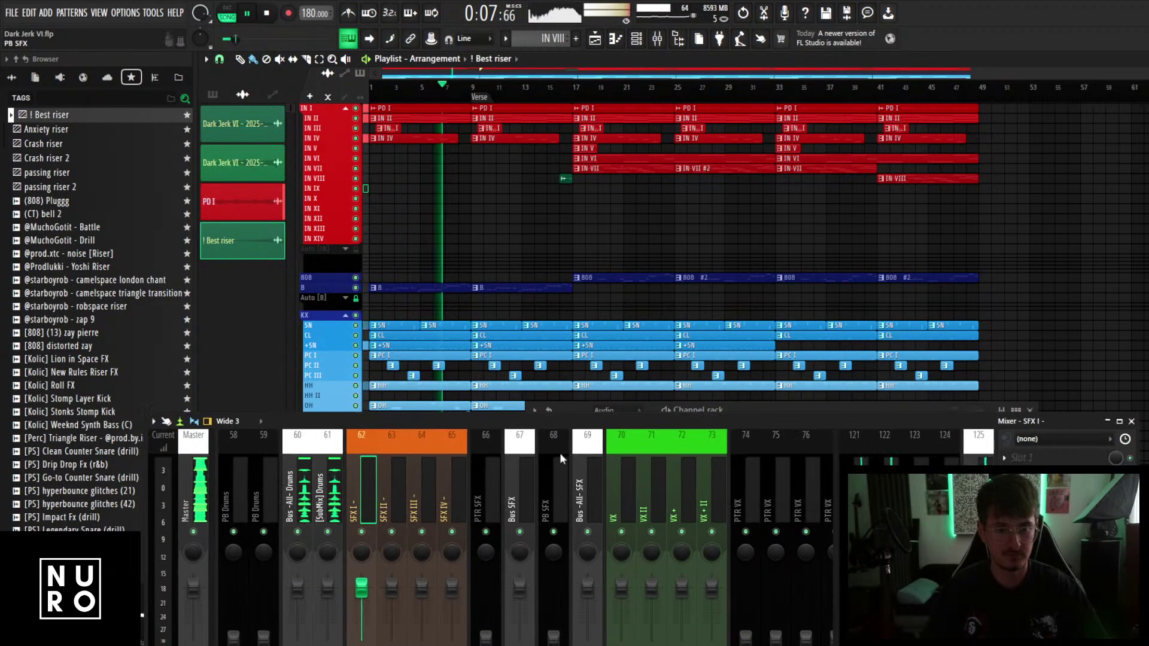
{"action": "scroll", "coordinate": [552, 466], "scroll_direction": "left", "scroll_amount": 10}
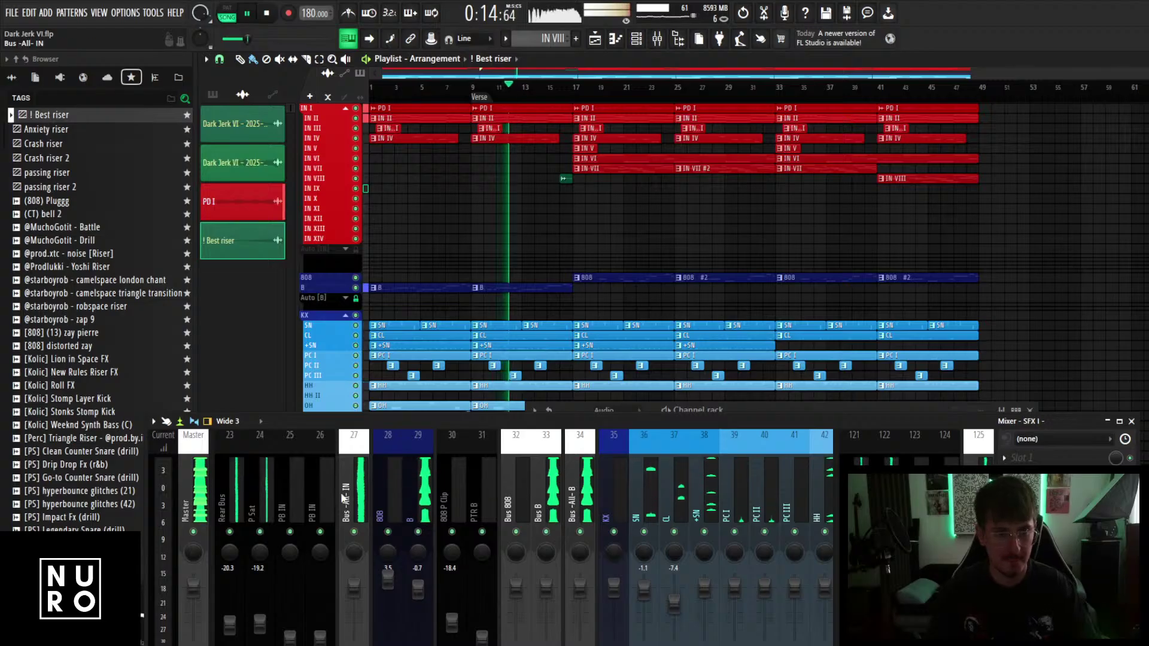
{"action": "left_click", "coordinate": [347, 495]}
{"action": "left_click", "coordinate": [1005, 512]}
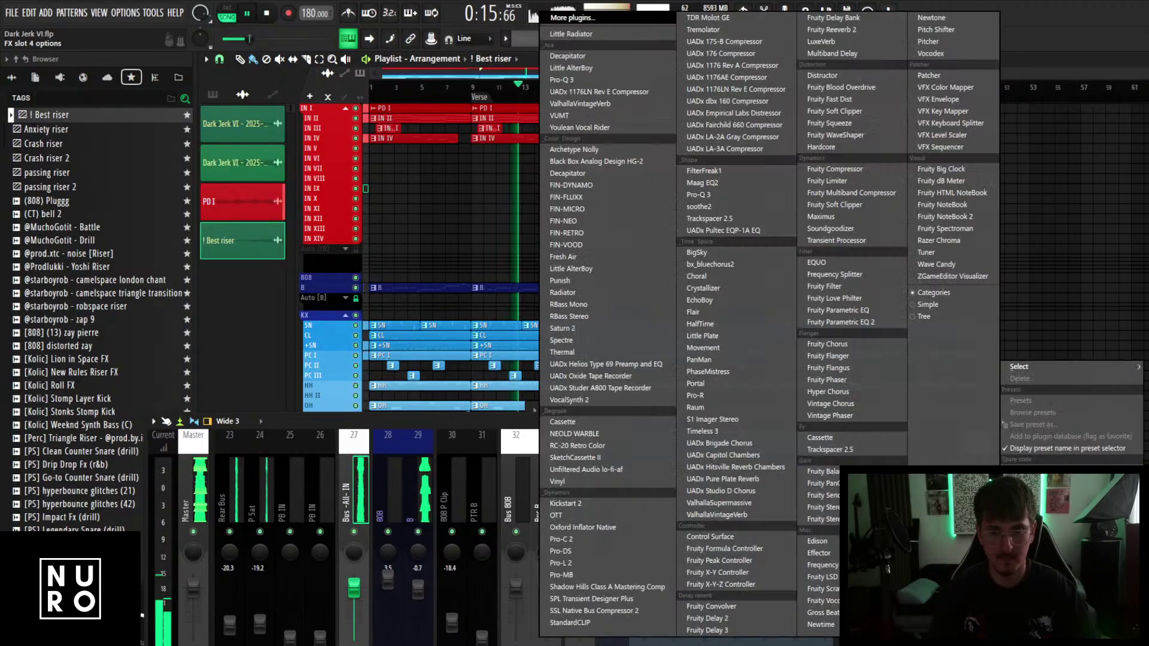
{"action": "left_click", "coordinate": [561, 80]}
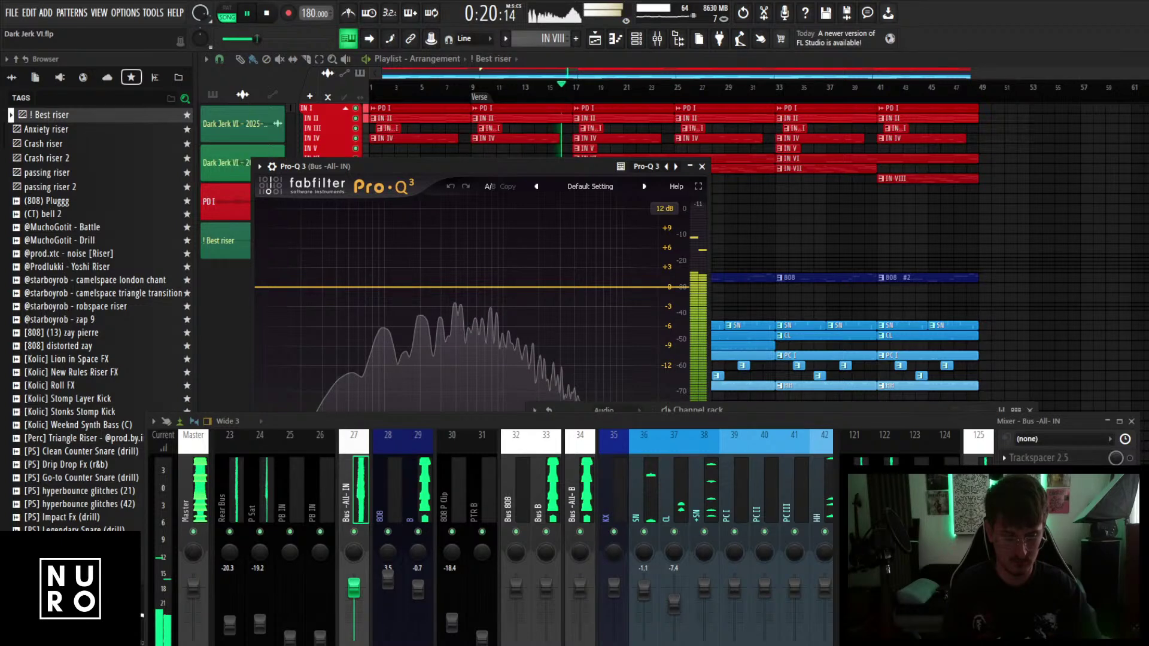
{"action": "left_click_drag", "start_coordinate": [263, 288], "coordinate": [413, 284]}
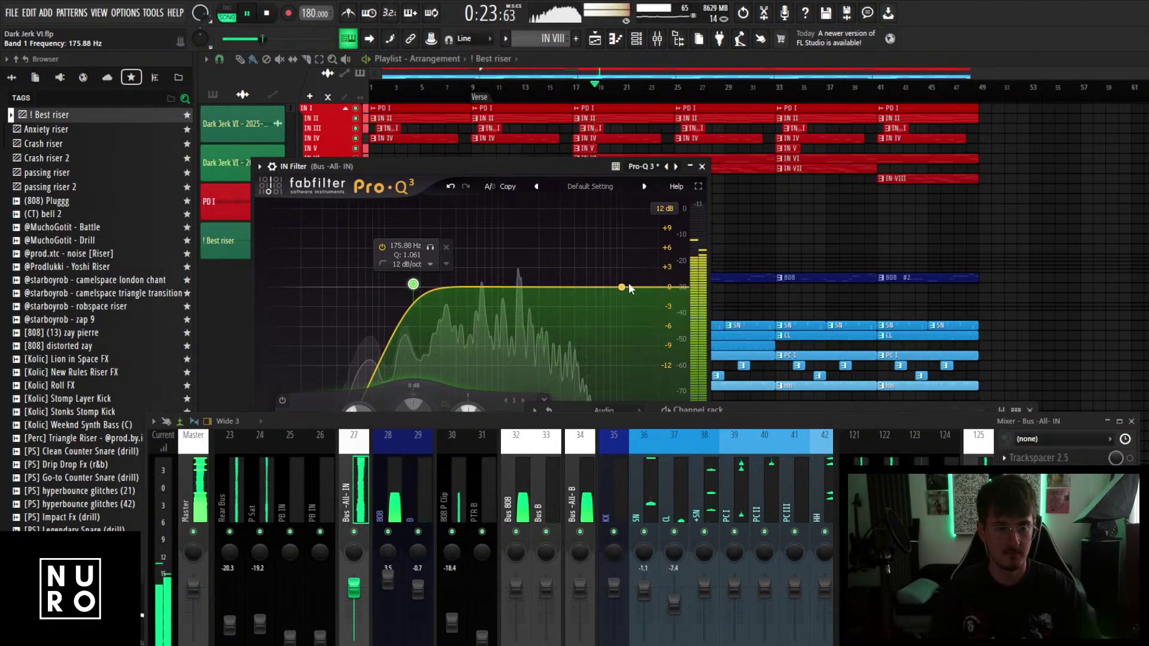
{"action": "left_click_drag", "start_coordinate": [622, 288], "coordinate": [600, 287]}
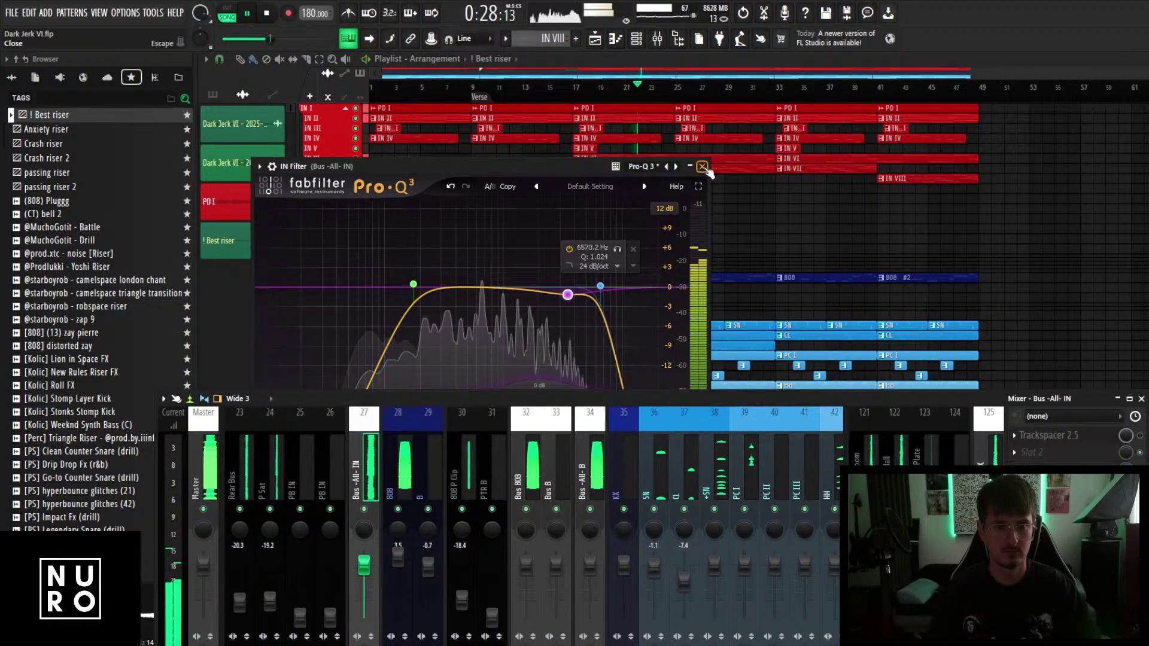
{"action": "left_click", "coordinate": [702, 166]}
{"action": "scroll", "coordinate": [698, 222], "scroll_direction": "up", "scroll_amount": 2}
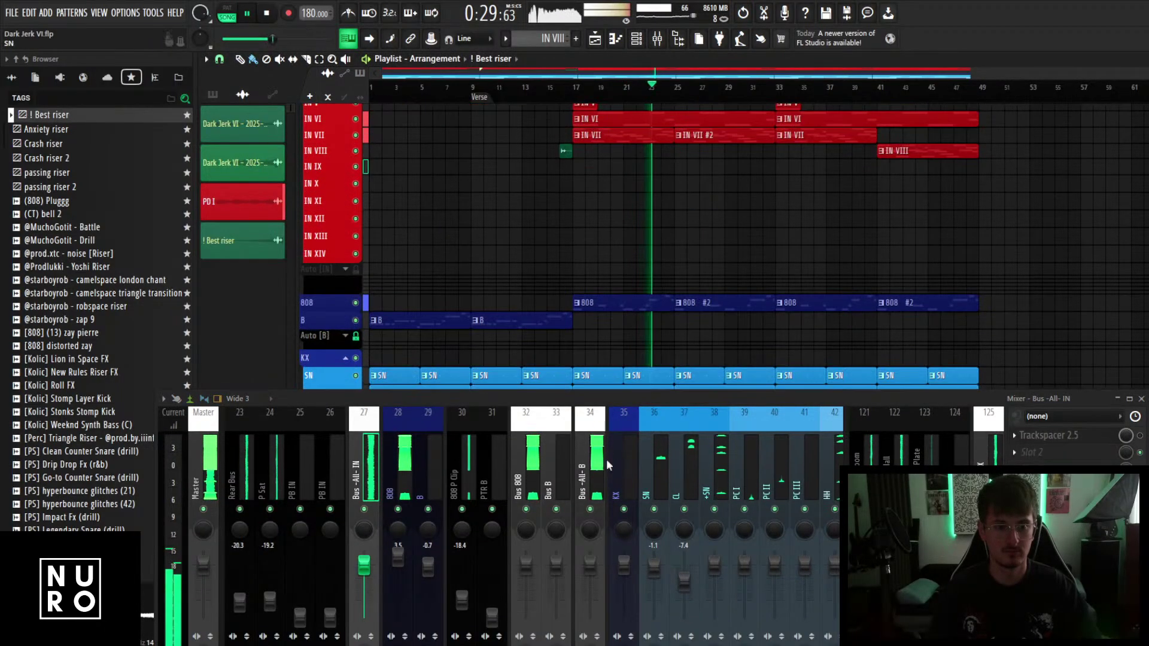
Automate the IN Filter mix level, rising from bar 14 to 15, holding at 100% and dropping to zero at bar 17.
{"action": "right_click", "coordinate": [1126, 435]}
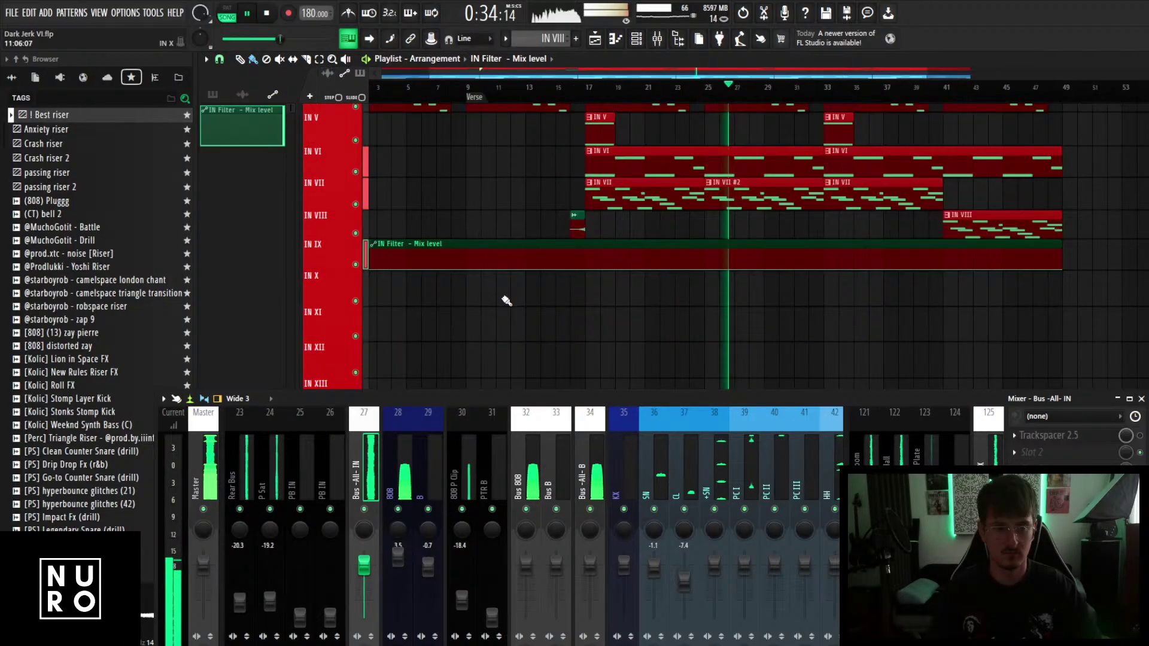
{"action": "scroll", "coordinate": [521, 293], "scroll_direction": "up", "scroll_amount": 3}
{"action": "right_click", "coordinate": [592, 266]}
{"action": "mouse_move", "coordinate": [593, 266]}
{"action": "left_mouse_down"}
{"action": "mouse_move", "coordinate": [570, 282]}
{"action": "mouse_move", "coordinate": [604, 247]}
{"action": "left_mouse_up"}
{"action": "right_click", "coordinate": [595, 260]}
{"action": "right_click", "coordinate": [659, 248]}
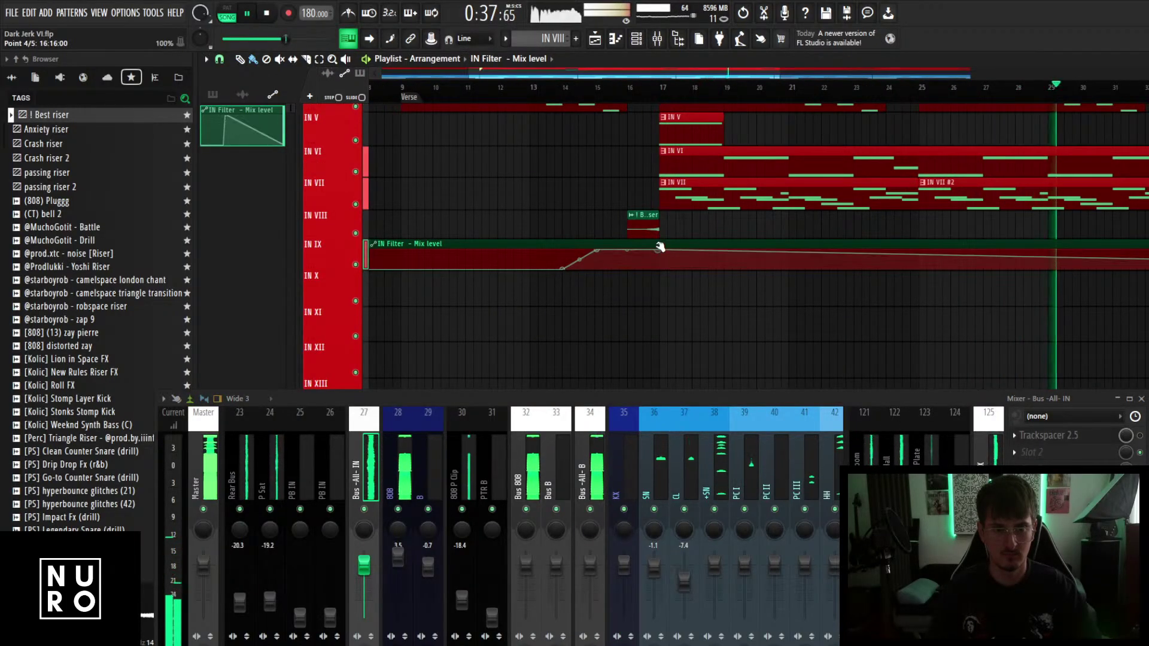
{"action": "right_click", "coordinate": [677, 256]}
{"action": "left_click_drag", "start_coordinate": [677, 256], "coordinate": [653, 284]}
{"action": "scroll", "coordinate": [652, 285], "scroll_direction": "up", "scroll_amount": 4}
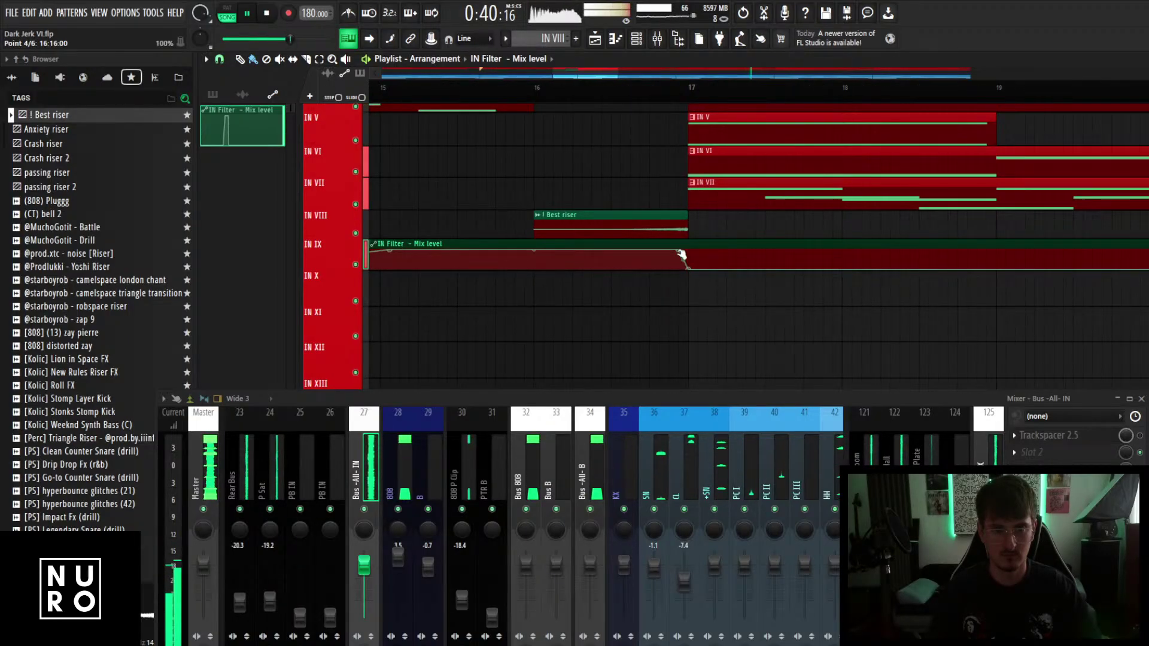
Recolor the IN Filter - Mix level automation clip white.
{"action": "double_click", "coordinate": [512, 243]}
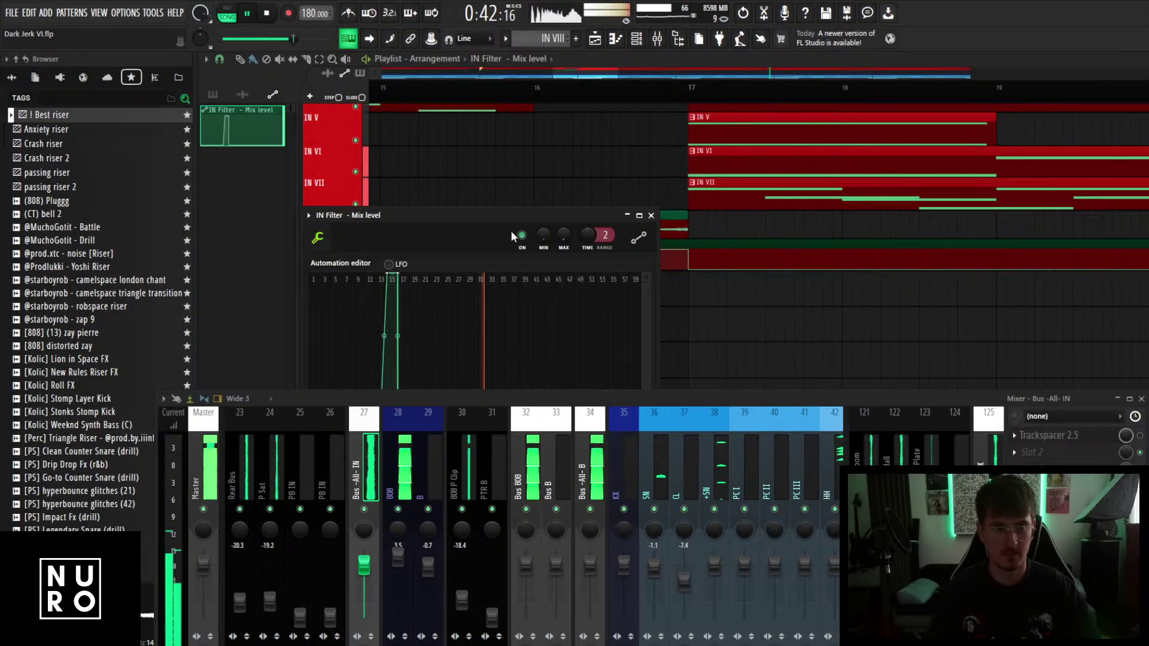
{"action": "key", "text": "F2"}
{"action": "left_click", "coordinate": [634, 223]}
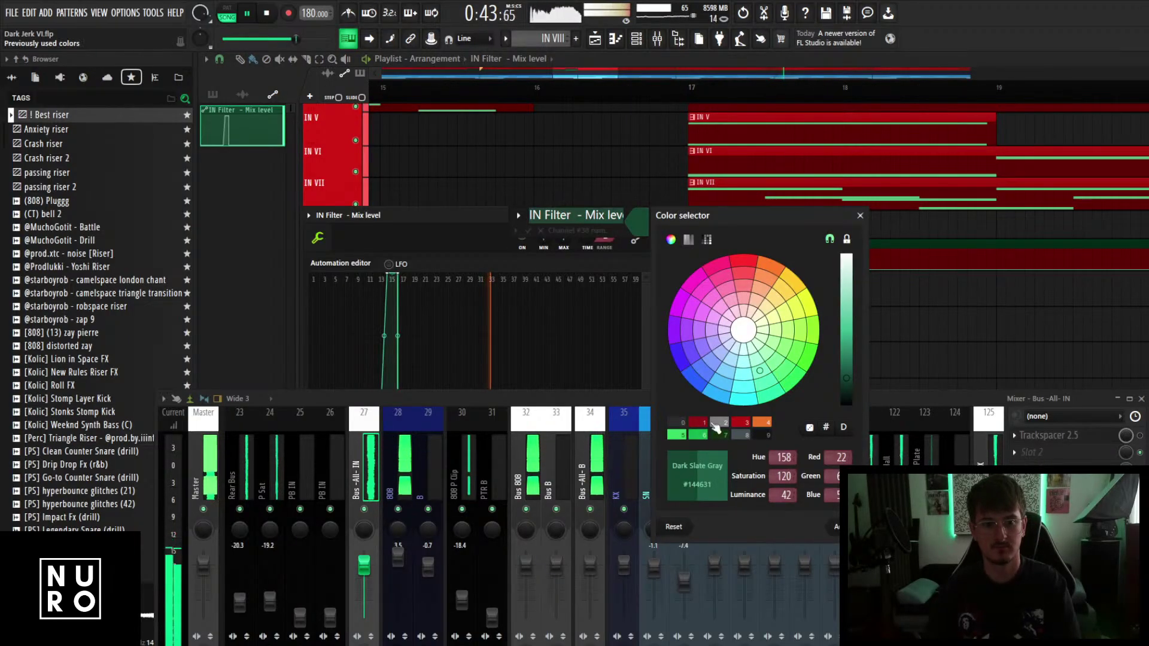
{"action": "left_click", "coordinate": [847, 256]}
{"action": "key", "text": "Return"}
{"action": "key", "text": "Return"}
{"action": "left_click", "coordinate": [647, 217]}
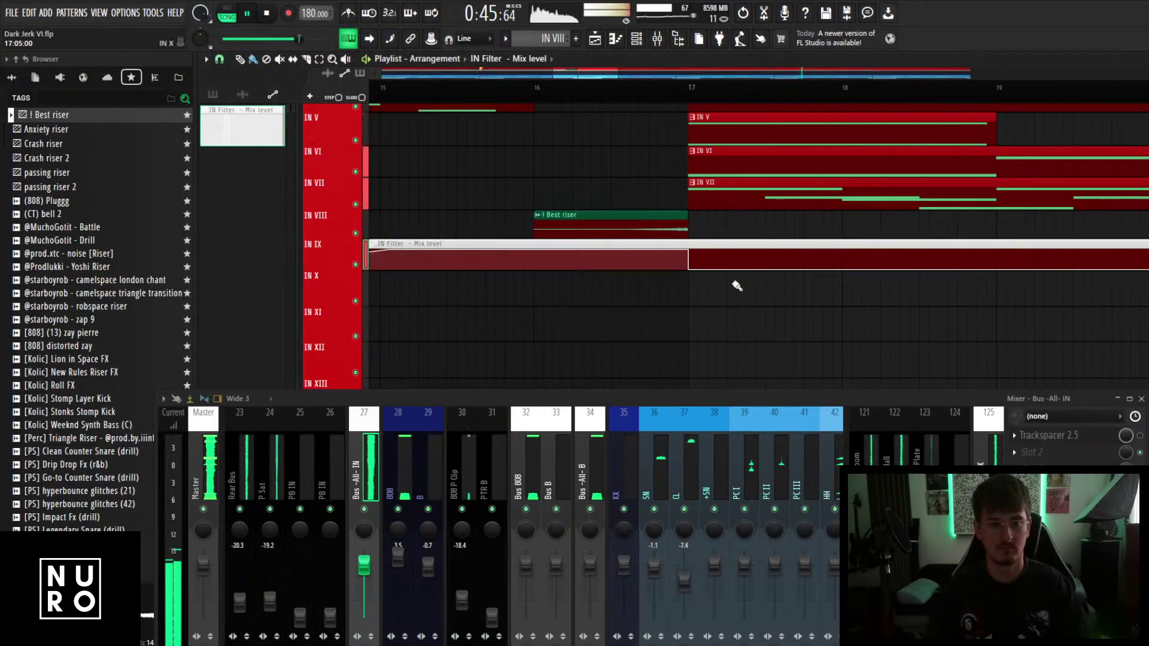
Look over the instrument, 808 and drum tracks of the arrangement while it plays up to about bar 43.
{"action": "scroll", "coordinate": [735, 296], "scroll_direction": "down", "scroll_amount": 3}
{"action": "scroll", "coordinate": [735, 302], "scroll_direction": "down", "scroll_amount": 2}
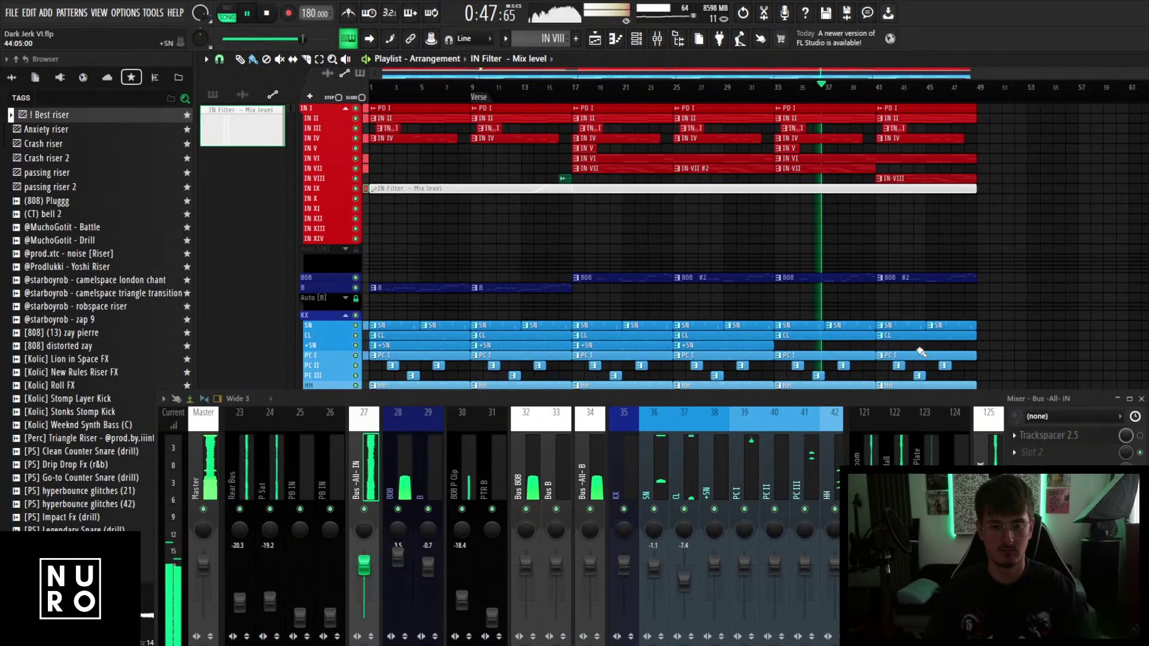
{"action": "scroll", "coordinate": [916, 336], "scroll_direction": "down", "scroll_amount": 3}
{"action": "scroll", "coordinate": [847, 321], "scroll_direction": "up", "scroll_amount": 2}
{"action": "scroll", "coordinate": [788, 331], "scroll_direction": "up", "scroll_amount": 4}
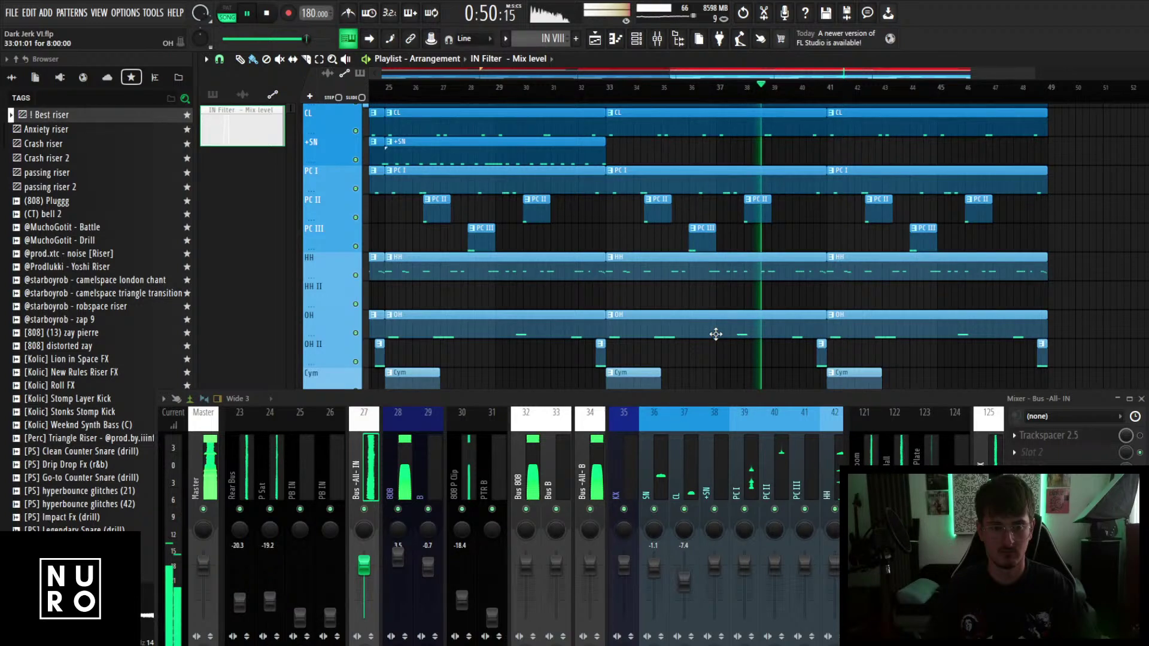
{"action": "scroll", "coordinate": [921, 299], "scroll_direction": "down", "scroll_amount": 5}
{"action": "scroll", "coordinate": [970, 267], "scroll_direction": "up", "scroll_amount": 2}
{"action": "scroll", "coordinate": [985, 268], "scroll_direction": "up", "scroll_amount": 3}
{"action": "scroll", "coordinate": [885, 277], "scroll_direction": "up", "scroll_amount": 4}
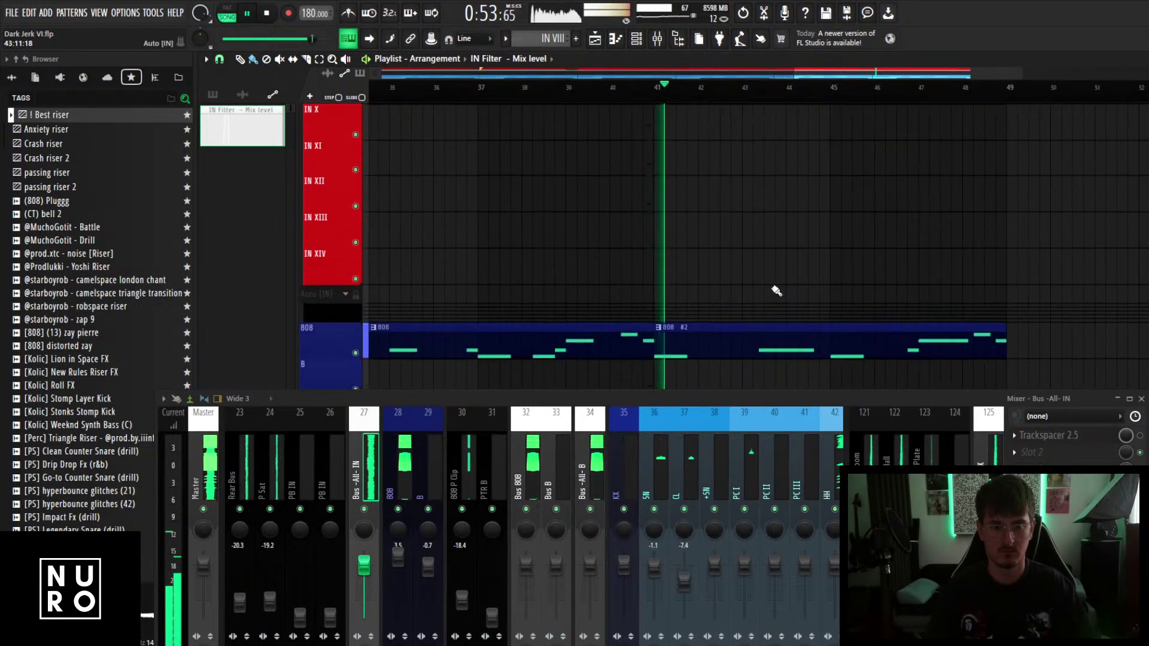
{"action": "scroll", "coordinate": [776, 291], "scroll_direction": "down", "scroll_amount": 5}
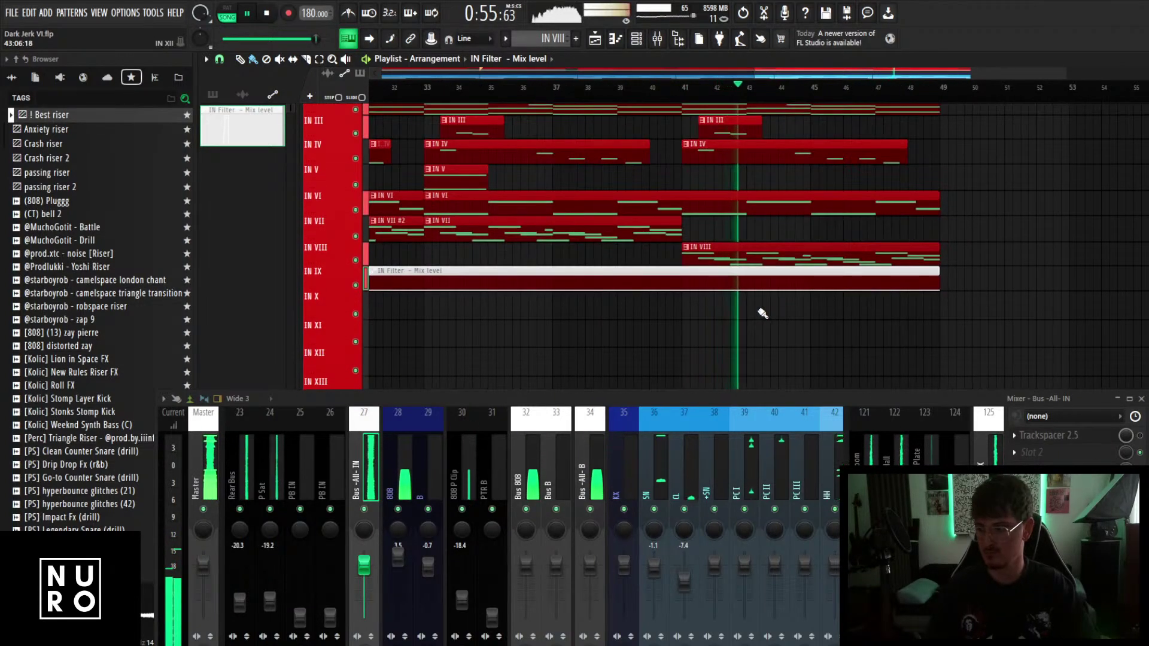
{"action": "key", "text": "space"}
{"action": "scroll", "coordinate": [722, 233], "scroll_direction": "up", "scroll_amount": 2}
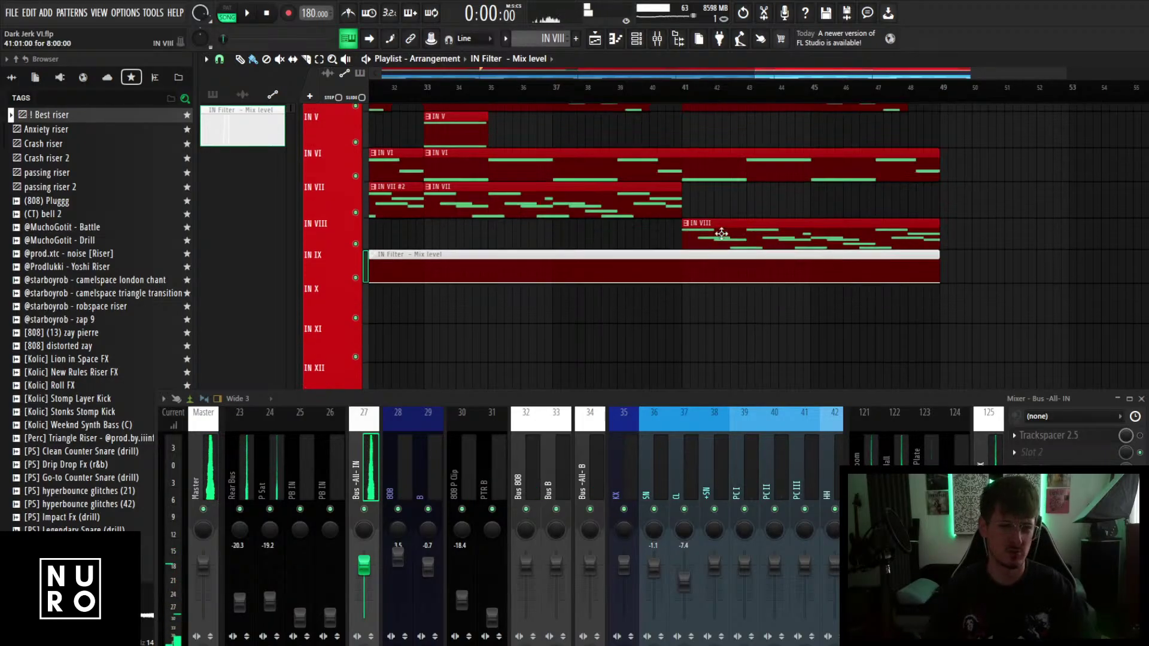
Solo the IN VIII track with playback starting at bar 41 and open its Hive #2 synth.
{"action": "double_click", "coordinate": [721, 234]}
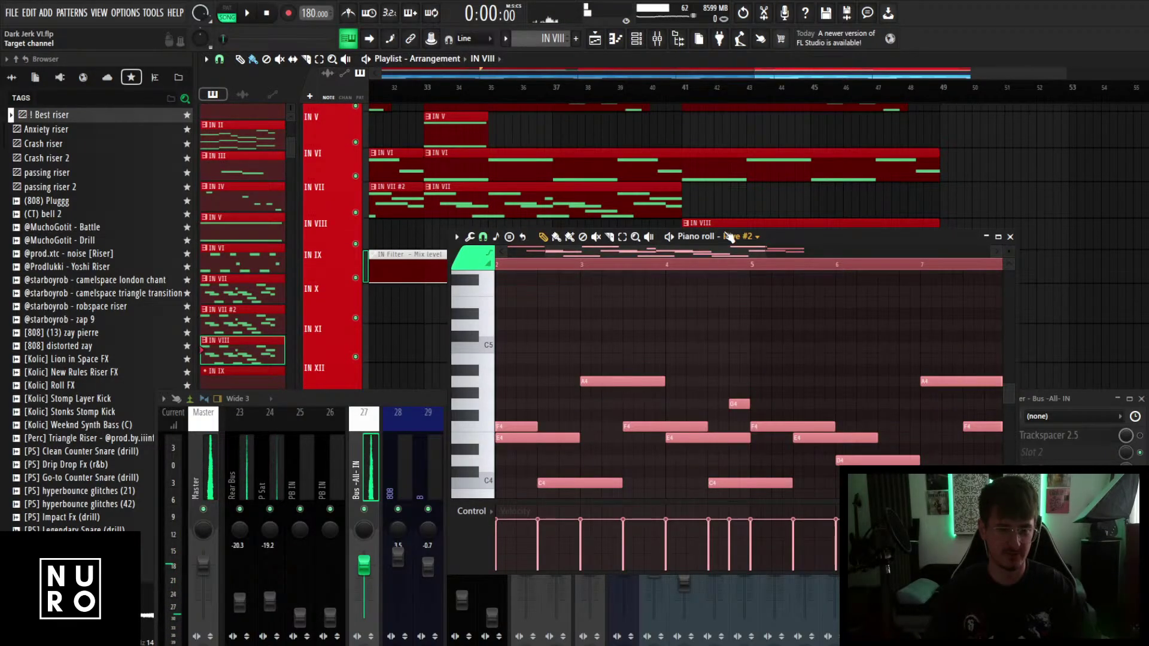
{"action": "key", "text": "Escape"}
{"action": "scroll", "coordinate": [634, 182], "scroll_direction": "up", "scroll_amount": 2}
{"action": "left_click", "coordinate": [718, 89]}
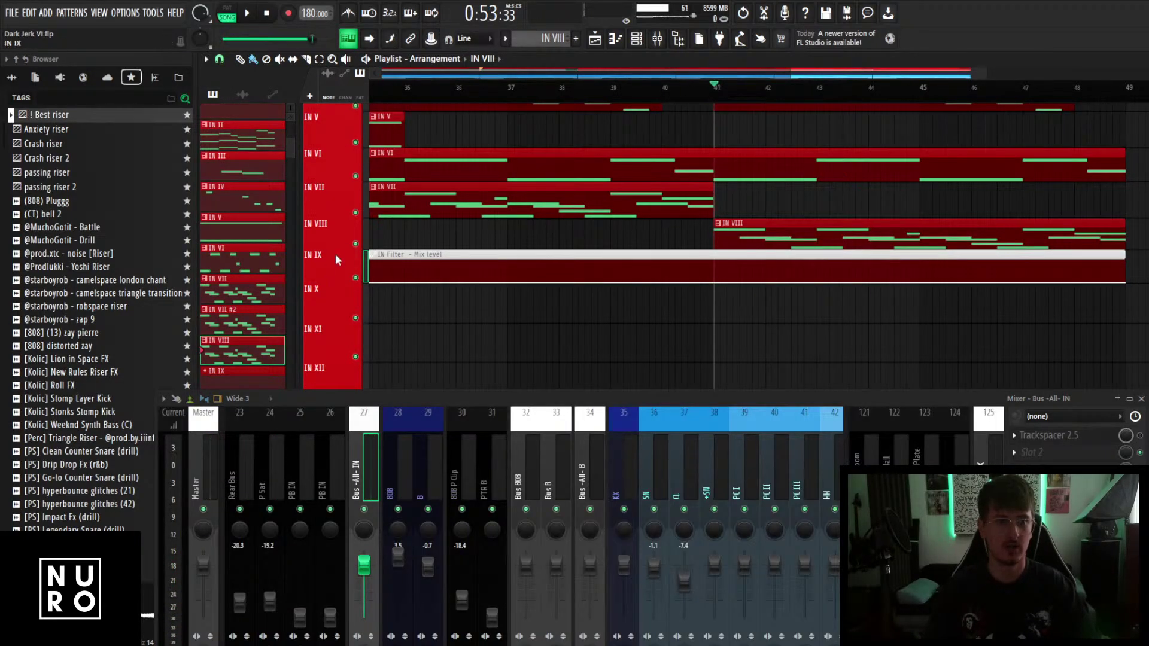
{"action": "right_click", "coordinate": [356, 244]}
{"action": "key", "text": "space"}
{"action": "key", "text": "space"}
{"action": "left_click", "coordinate": [637, 38]}
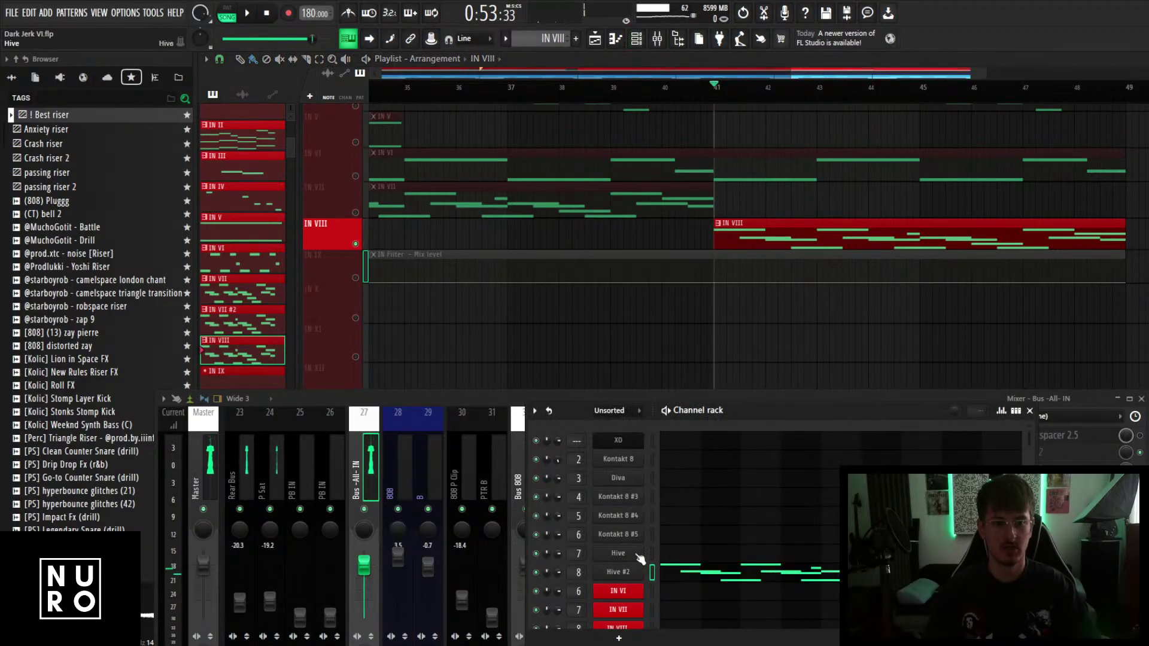
{"action": "left_click", "coordinate": [610, 570]}
Try the Killstreak preset in Hive #2 with its voice mode set to legato.
{"action": "left_click", "coordinate": [752, 289]}
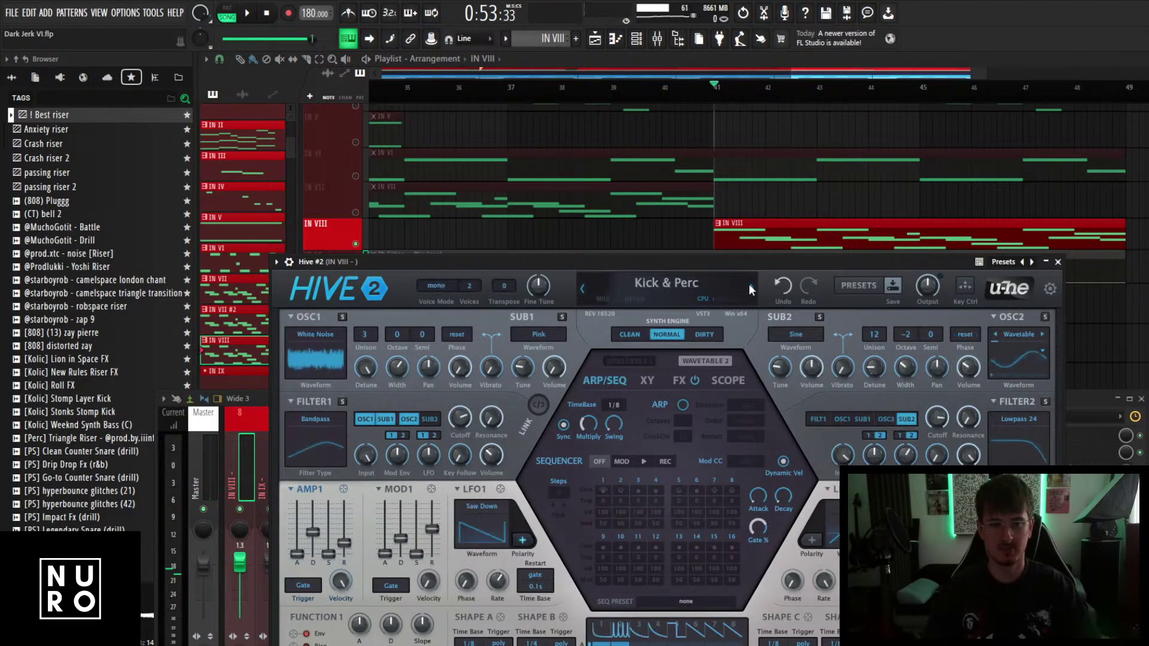
{"action": "left_click", "coordinate": [748, 284]}
{"action": "left_click", "coordinate": [735, 294]}
{"action": "key", "text": "space"}
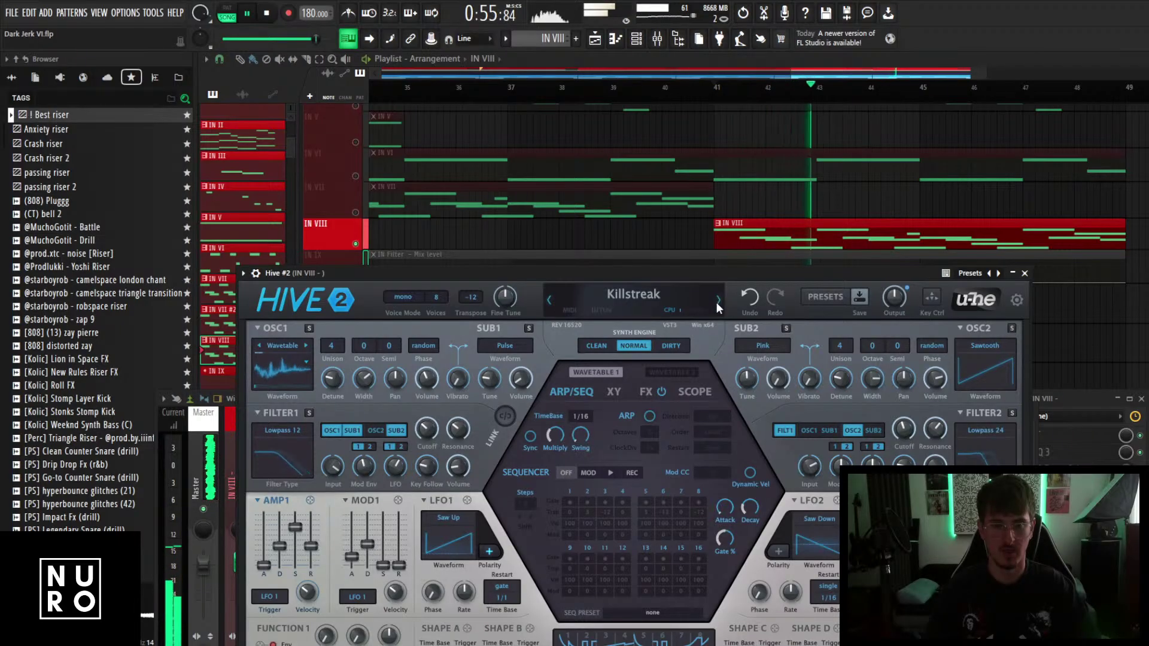
{"action": "key", "text": "space"}
{"action": "left_click", "coordinate": [400, 299]}
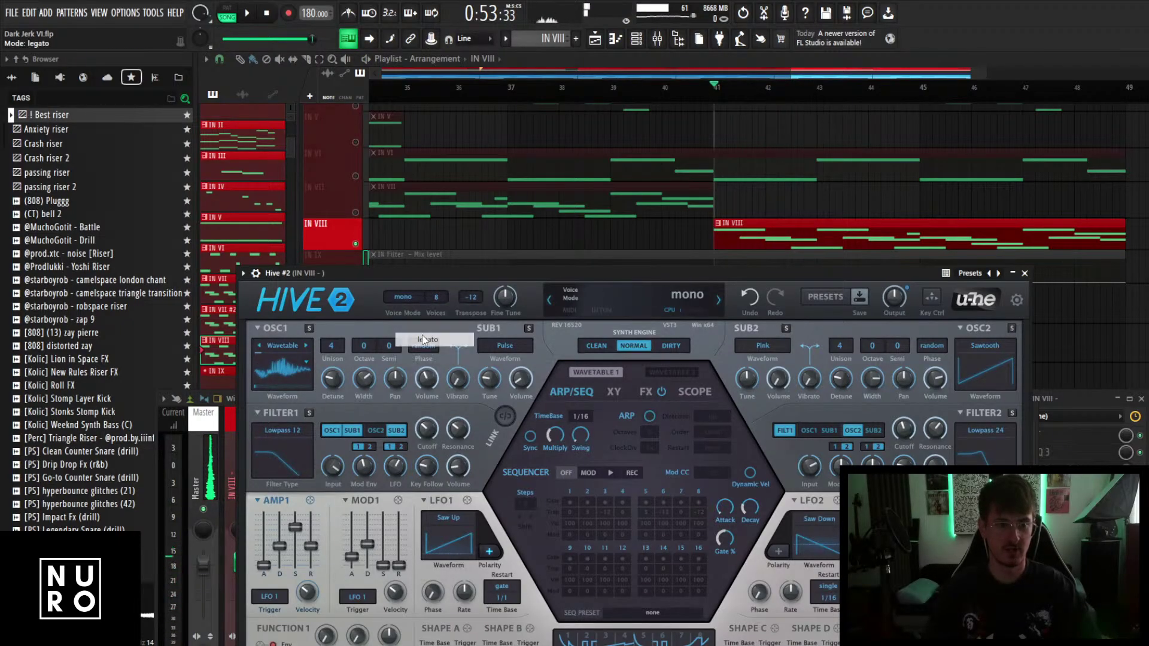
{"action": "left_click", "coordinate": [423, 339]}
{"action": "key", "text": "space"}
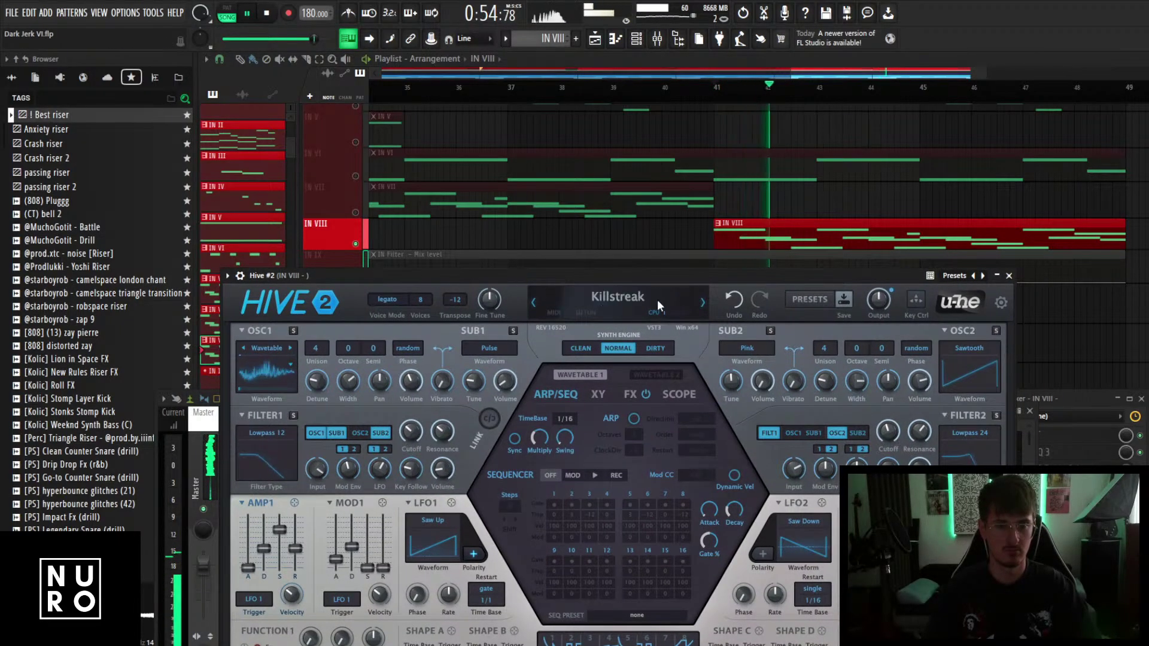
{"action": "key", "text": "space"}
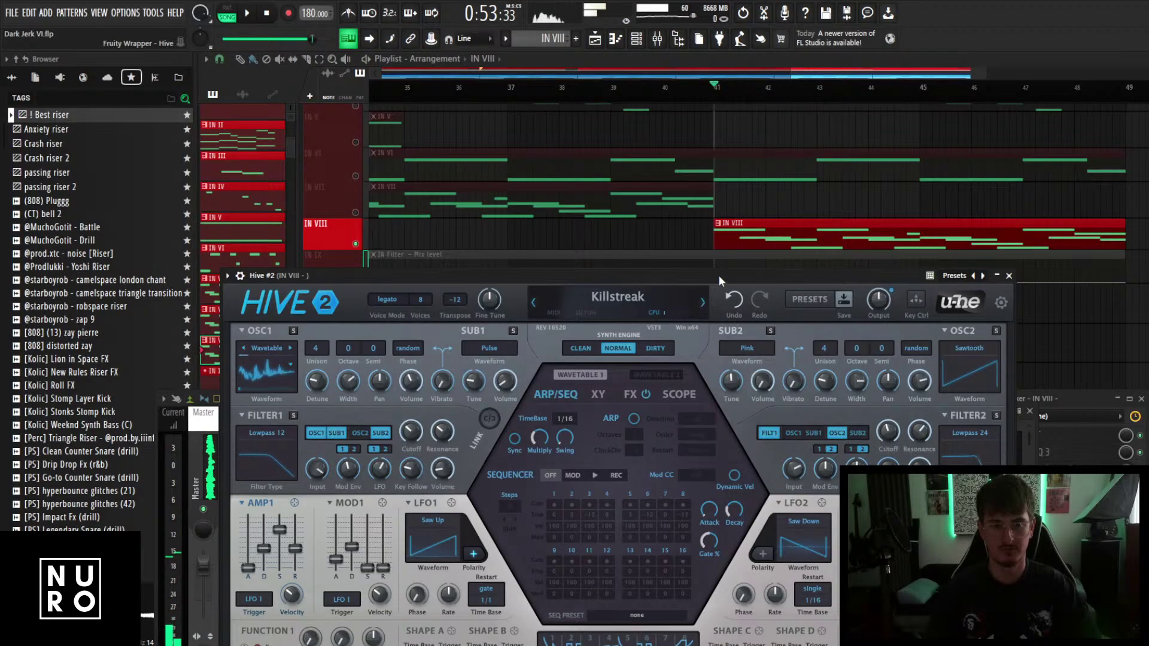
Browse Hive #2 past Late Night Bells to the Liquid Dance preset, auditioning it from bar 41.
{"action": "left_click_drag", "start_coordinate": [707, 275], "coordinate": [627, 331]}
{"action": "left_click", "coordinate": [689, 357]}
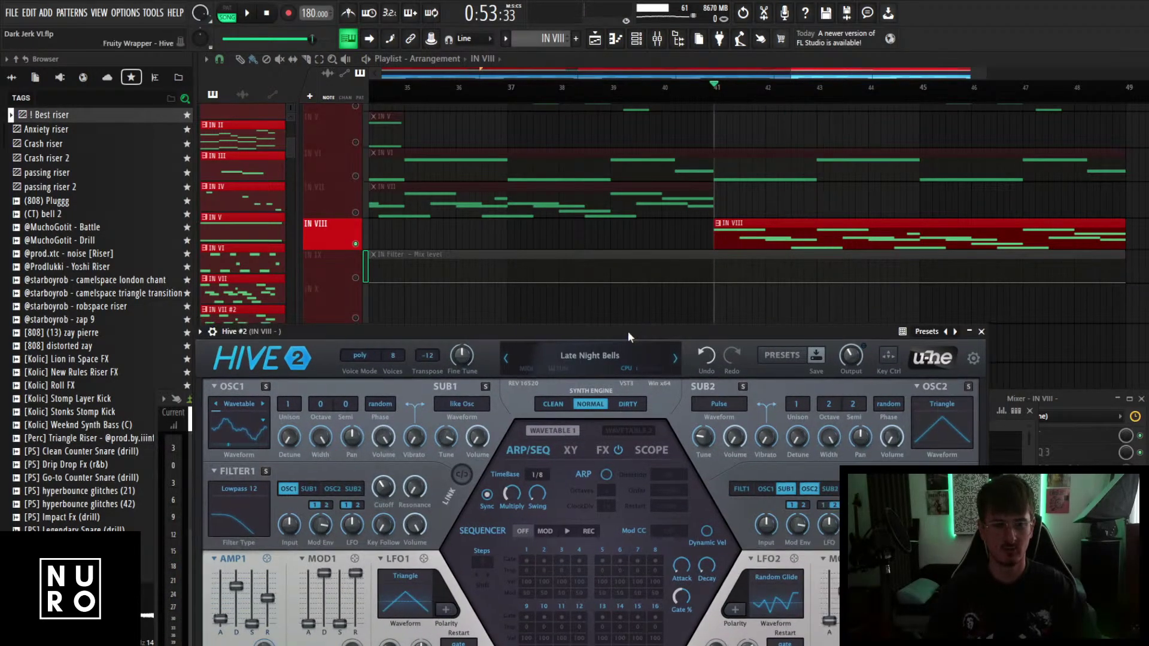
{"action": "key", "text": "space"}
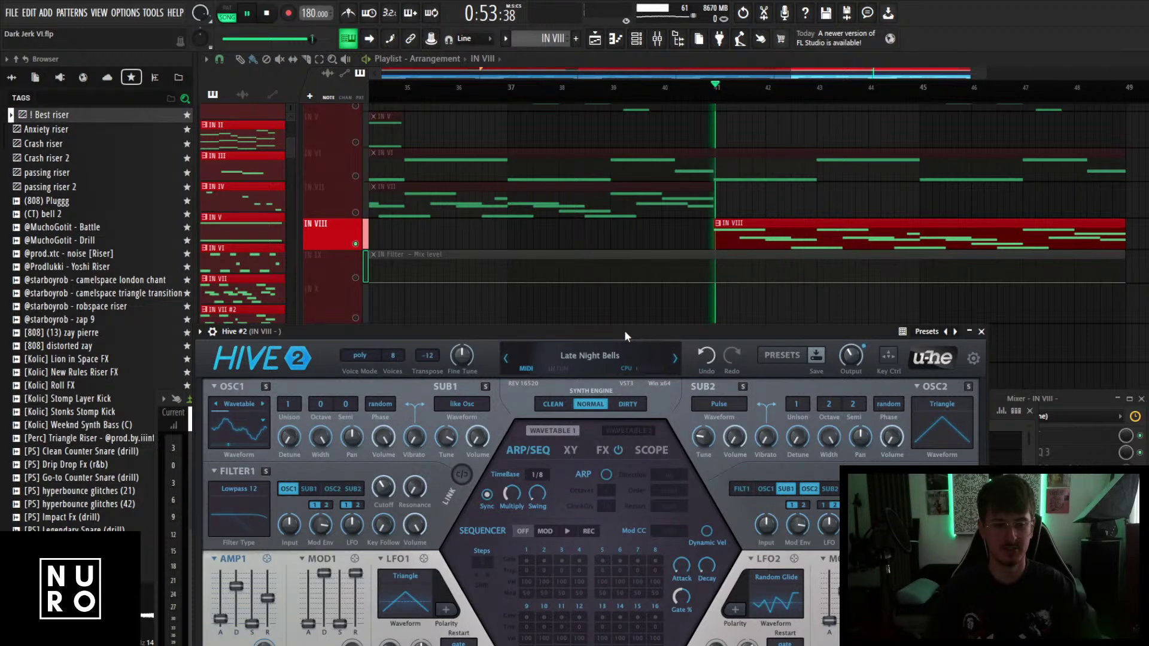
{"action": "key", "text": "space"}
{"action": "left_click", "coordinate": [676, 358]}
{"action": "mouse_move", "coordinate": [686, 339]}
{"action": "left_mouse_down"}
{"action": "mouse_move", "coordinate": [710, 328]}
{"action": "mouse_move", "coordinate": [700, 334]}
{"action": "left_mouse_up"}
{"action": "key", "text": "space"}
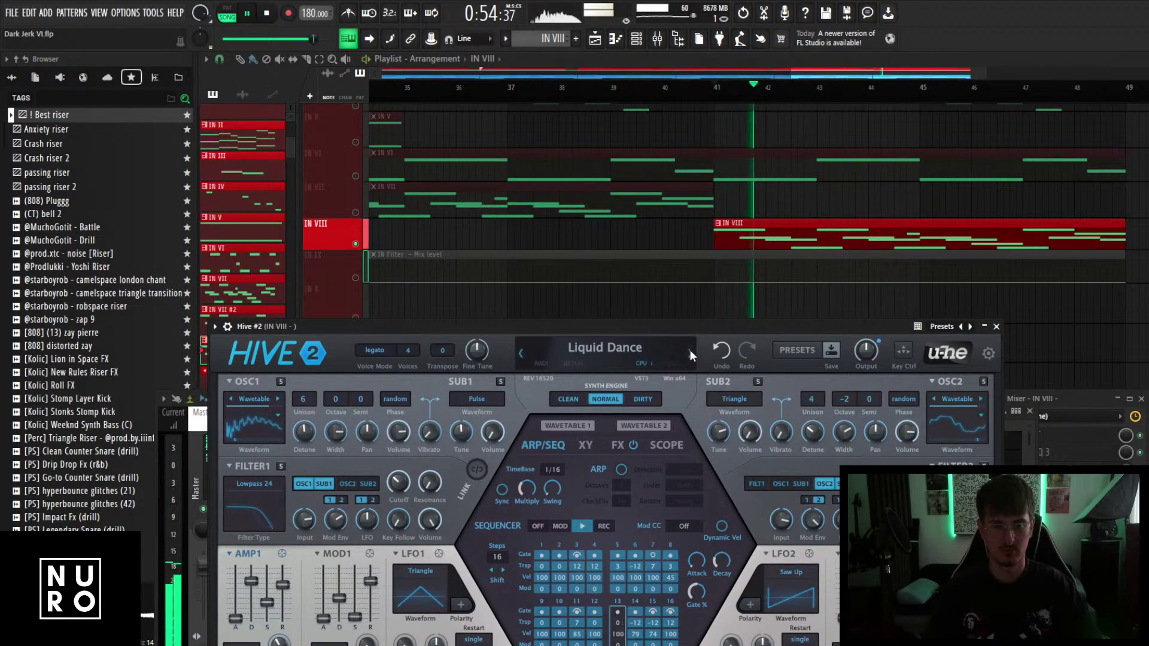
{"action": "key", "text": "space"}
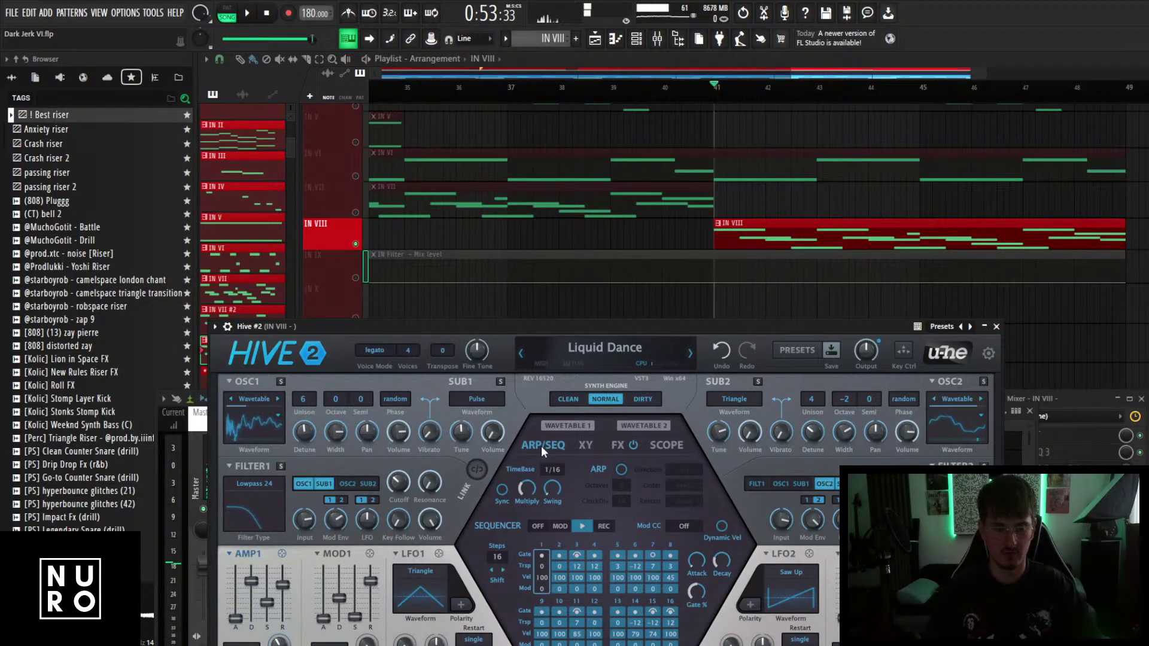
Turn off the effects and sequencer of the Liquid Dance sound, set its voice mode to poly and audition it.
{"action": "left_click", "coordinate": [633, 447]}
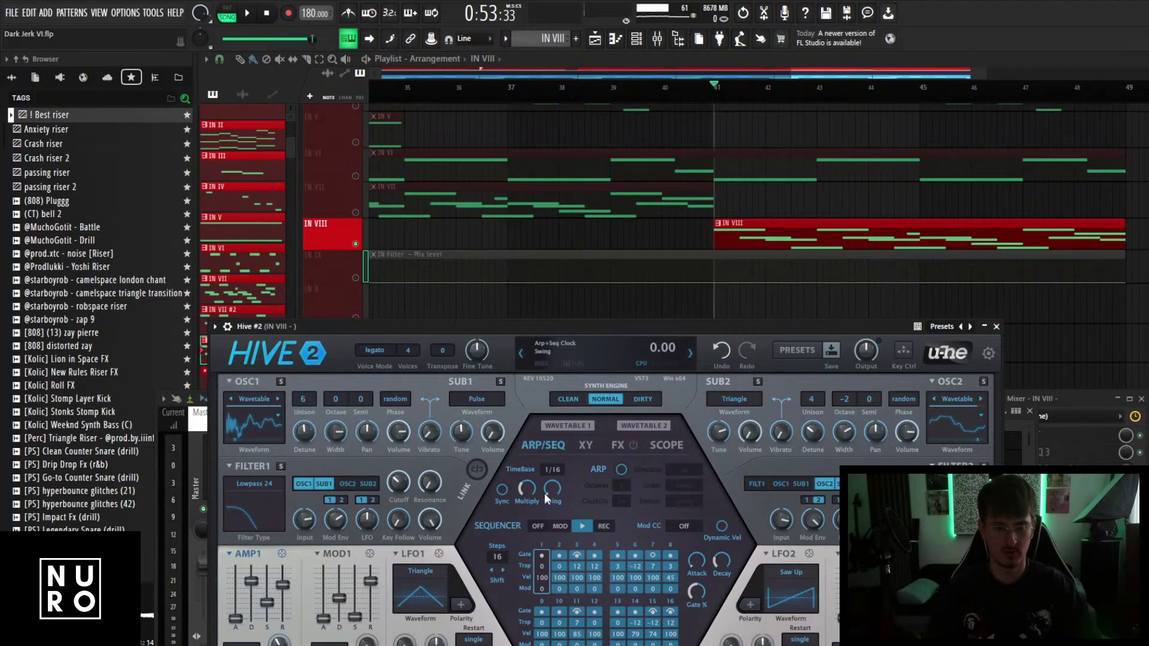
{"action": "key", "text": "space"}
{"action": "mouse_move", "coordinate": [674, 327]}
{"action": "left_mouse_down"}
{"action": "mouse_move", "coordinate": [689, 318]}
{"action": "mouse_move", "coordinate": [678, 307]}
{"action": "left_mouse_up"}
{"action": "left_click", "coordinate": [552, 518]}
{"action": "key", "text": "space"}
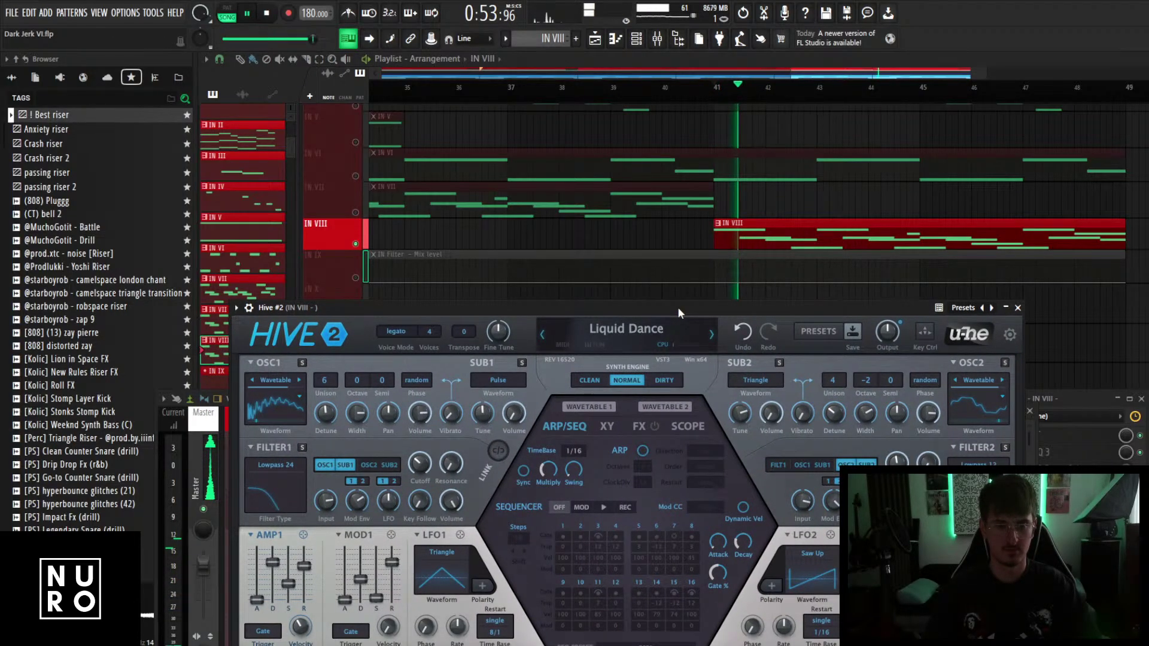
{"action": "key", "text": "space"}
{"action": "left_click", "coordinate": [410, 331]}
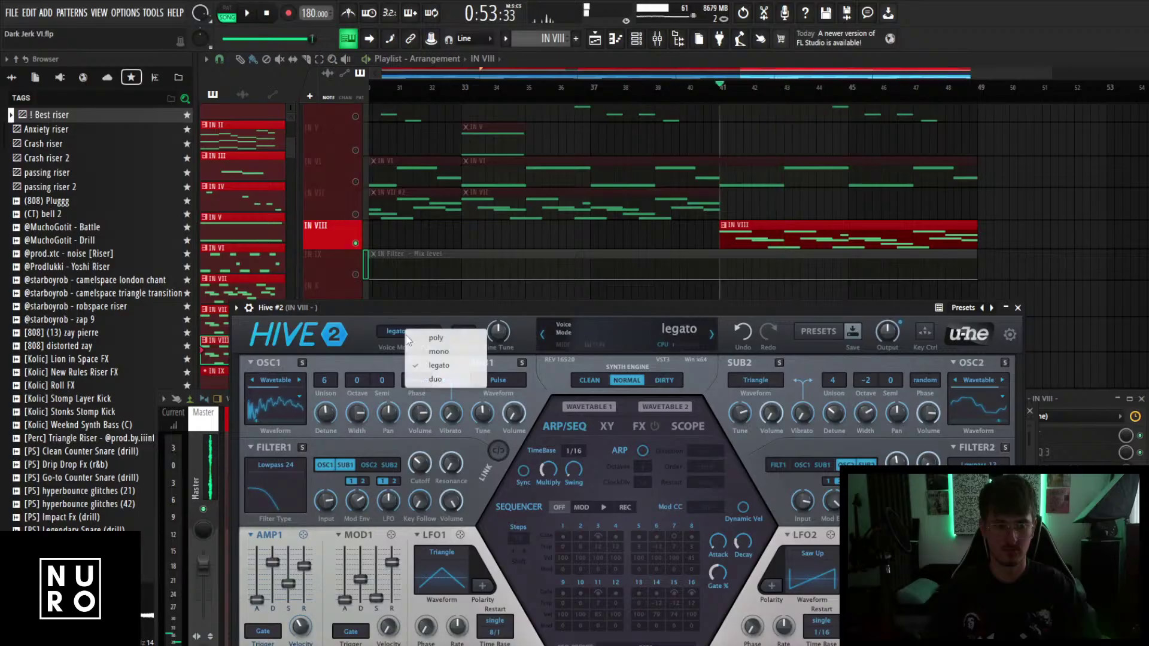
{"action": "left_click", "coordinate": [440, 339]}
{"action": "left_click_drag", "start_coordinate": [503, 312], "coordinate": [482, 314]}
{"action": "key", "text": "space"}
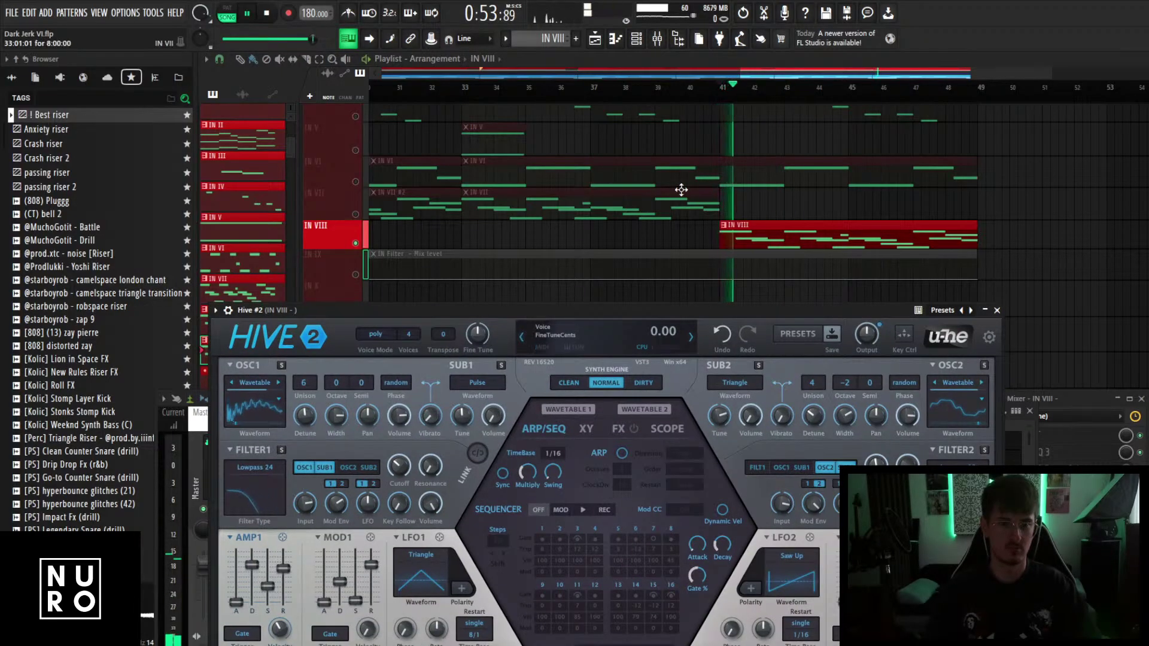
{"action": "key", "text": "space"}
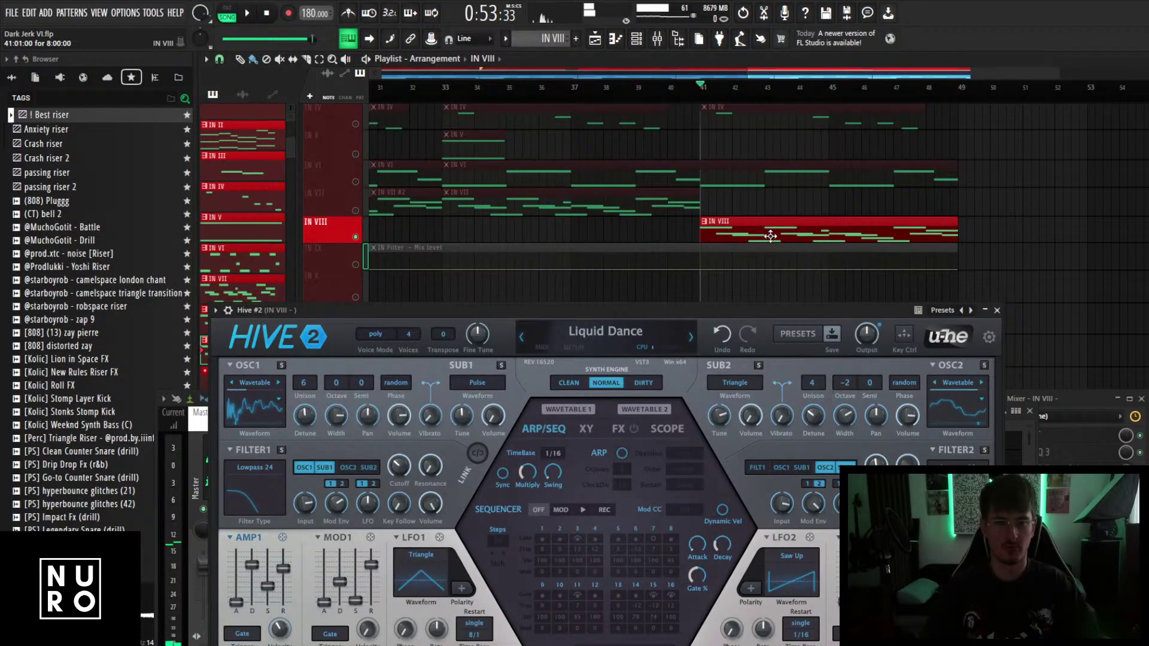
Transpose the Hive #2 notes of the IN VIII pattern up two octaves and audition them.
{"action": "double_click", "coordinate": [771, 237]}
{"action": "key", "text": "space"}
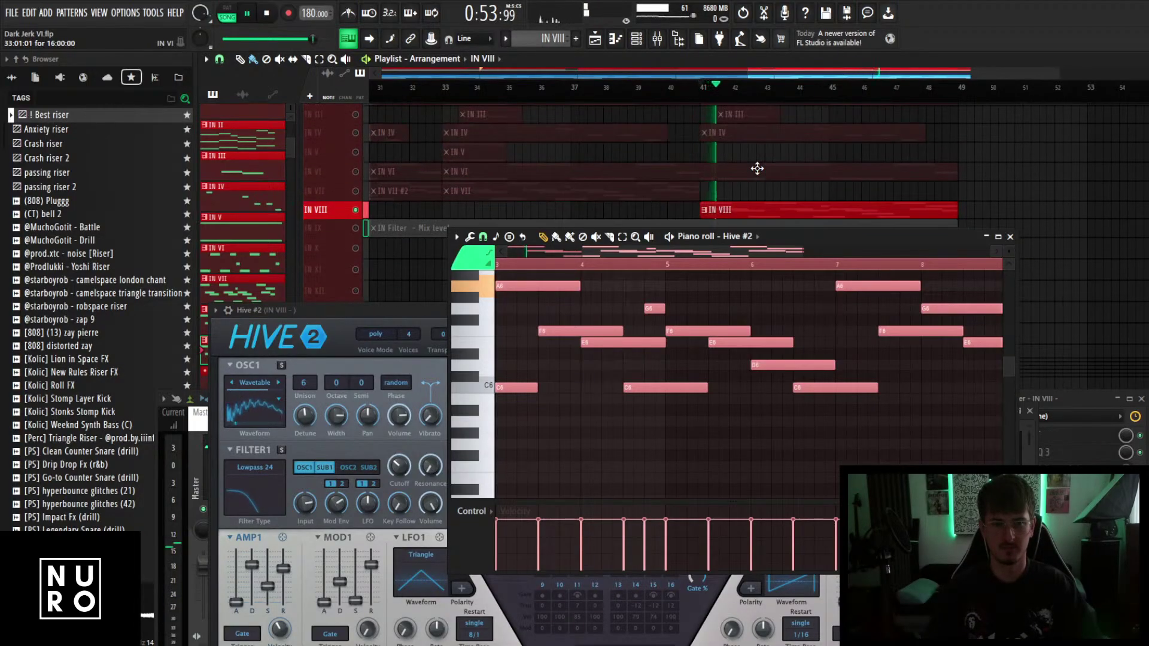
{"action": "scroll", "coordinate": [758, 168], "scroll_direction": "down", "scroll_amount": 1}
{"action": "key", "text": "space"}
Unsolo IN VIII and listen to the full mix from about bar 39 into bar 41.
{"action": "right_click", "coordinate": [358, 152]}
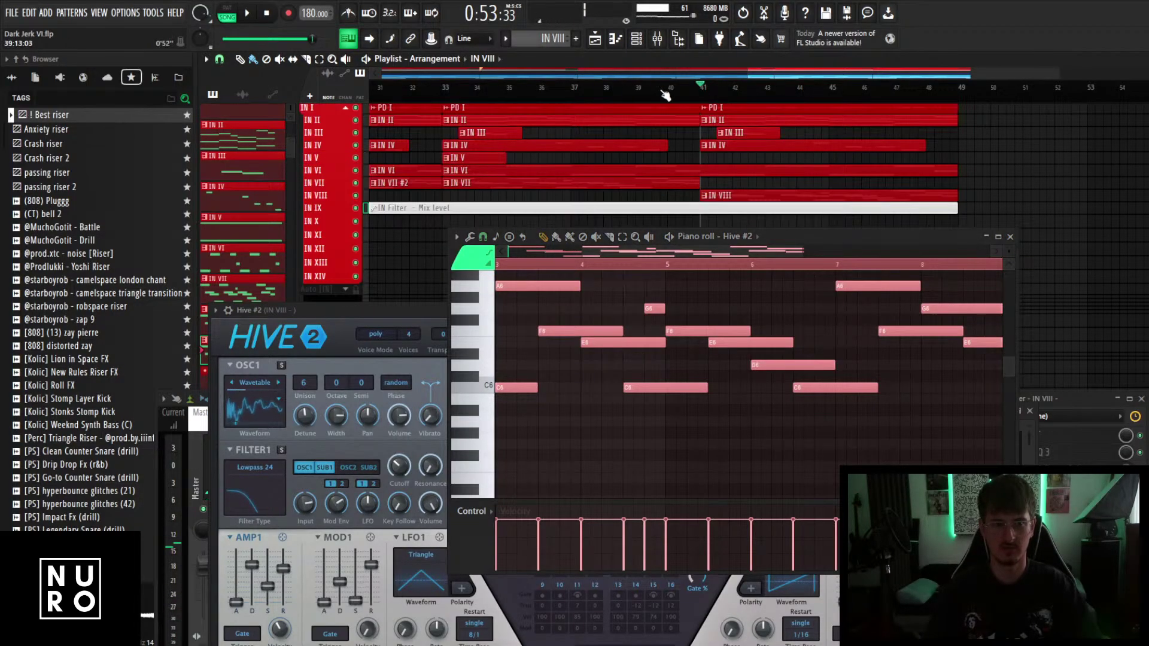
{"action": "left_click", "coordinate": [643, 88]}
{"action": "key", "text": "space"}
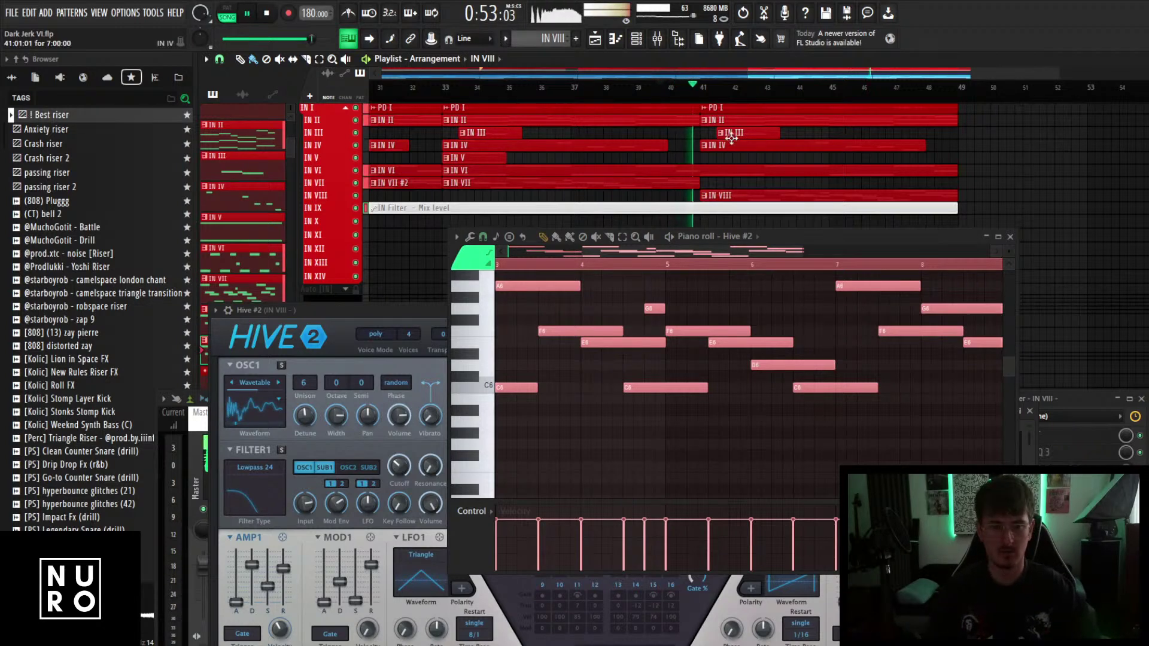
{"action": "scroll", "coordinate": [709, 198], "scroll_direction": "up", "scroll_amount": 2}
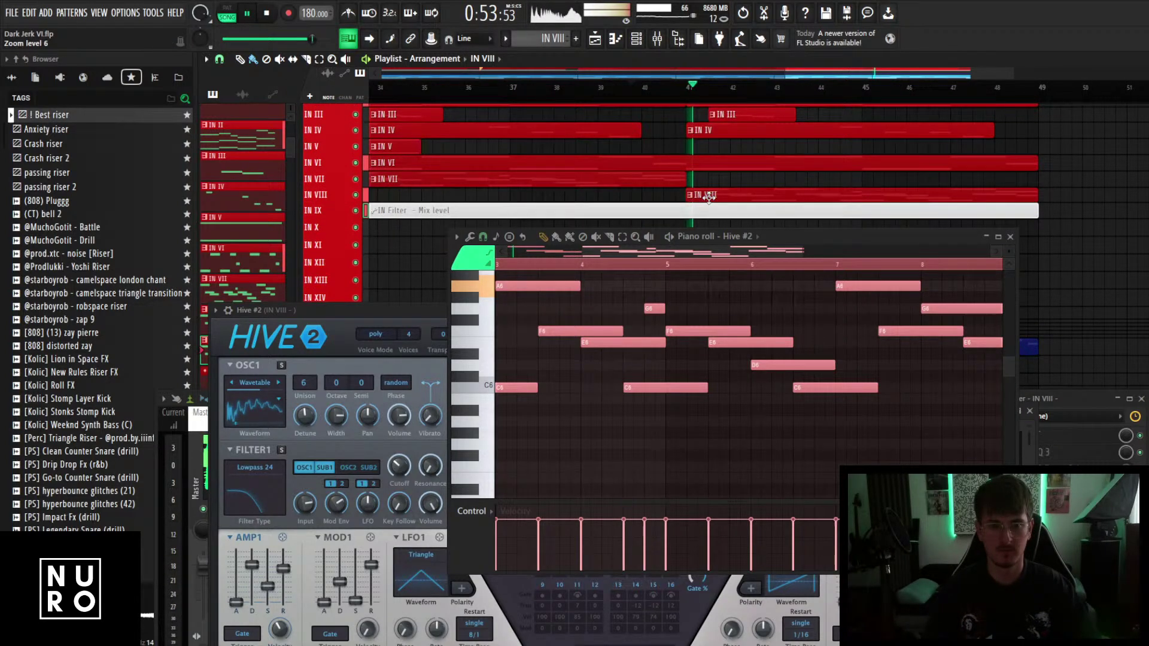
{"action": "left_click_drag", "start_coordinate": [844, 237], "coordinate": [831, 379]}
{"action": "key", "text": "space"}
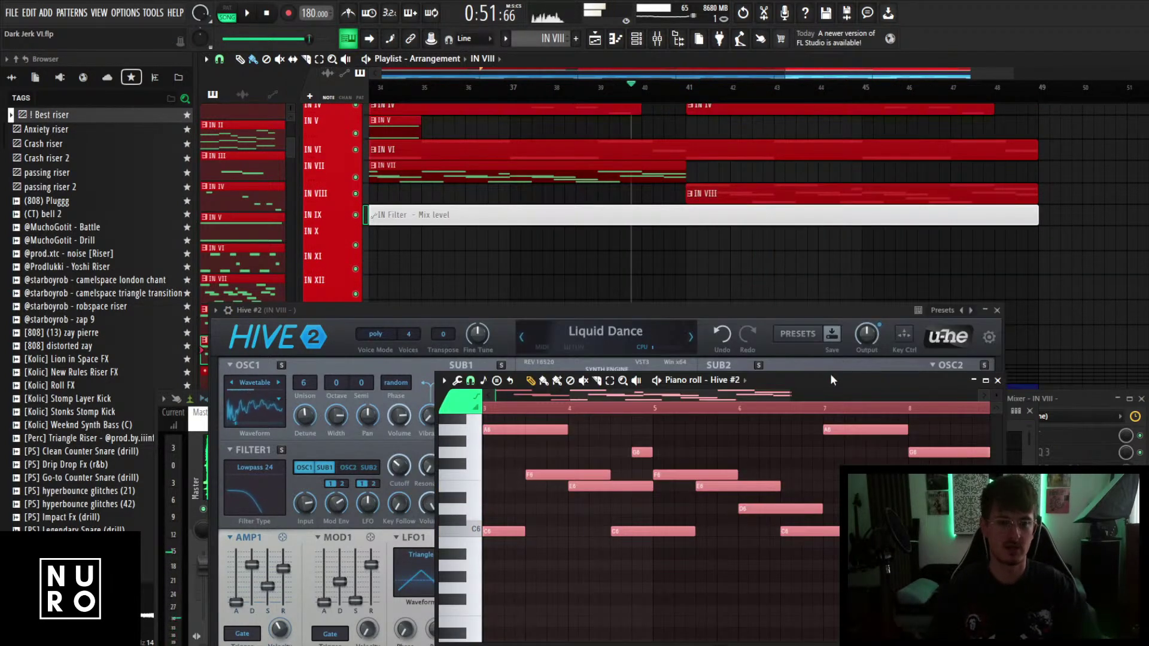
Browse Hive #2 past Minor Shaper to the Mirror Pianolog preset and audition it with IN VIII soloed from bar 41.
{"action": "left_click", "coordinate": [692, 338]}
{"action": "scroll", "coordinate": [782, 202], "scroll_direction": "up", "scroll_amount": 1}
{"action": "left_click", "coordinate": [656, 91]}
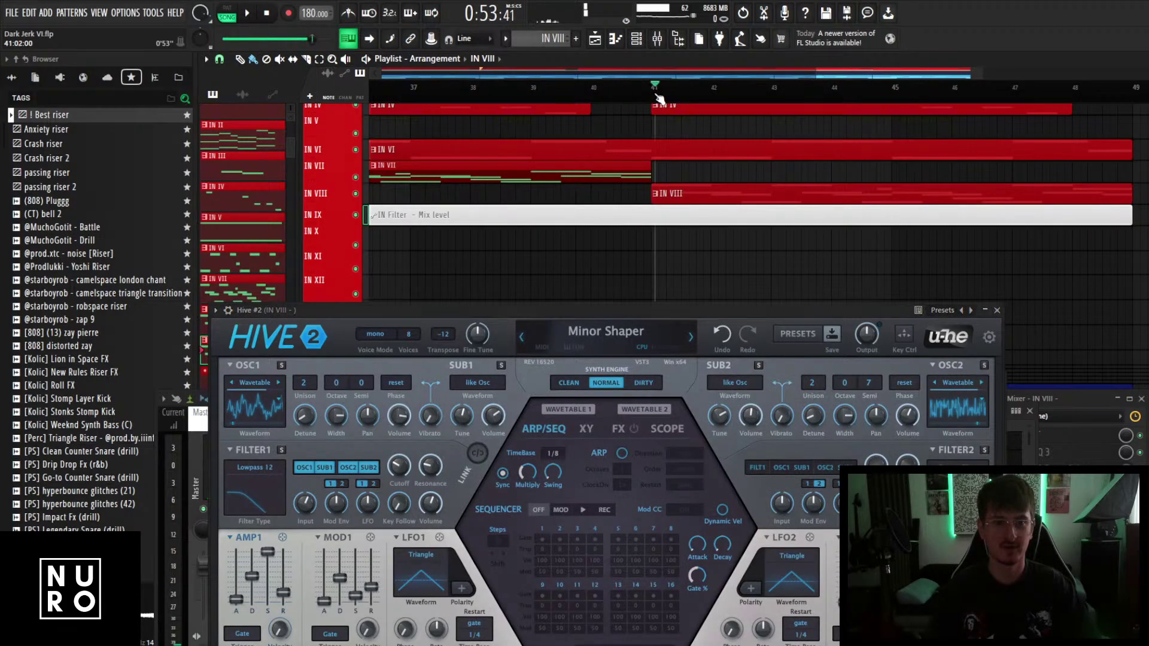
{"action": "left_click", "coordinate": [355, 194], "text": "ctrl"}
{"action": "key", "text": "space"}
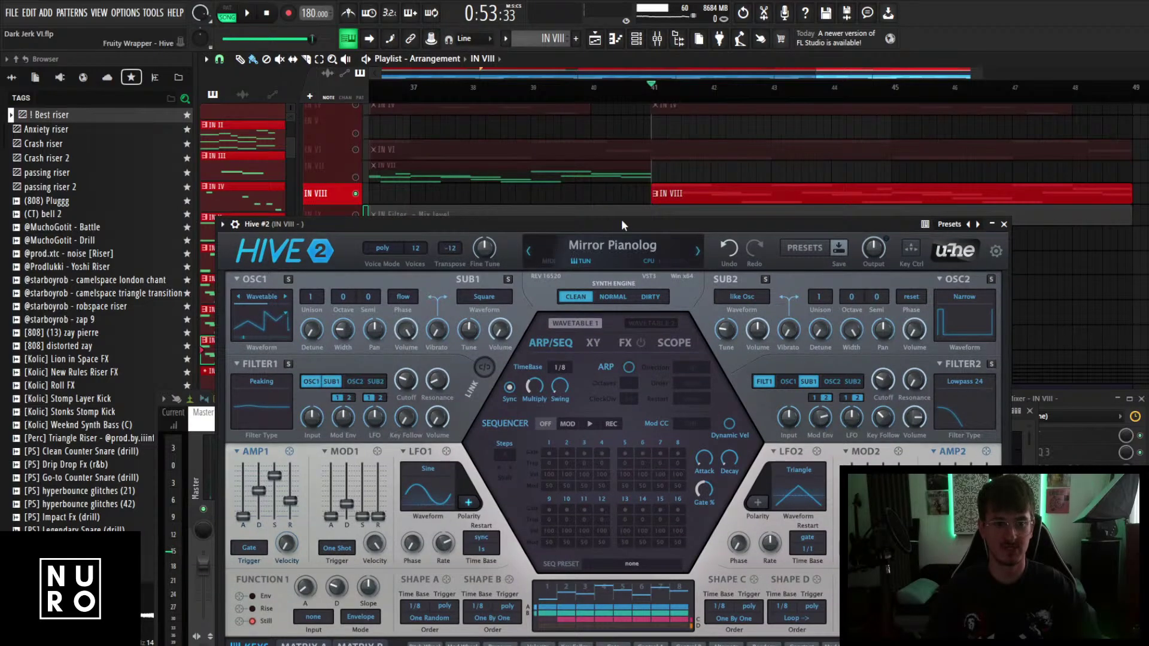
{"action": "left_click_drag", "start_coordinate": [622, 220], "coordinate": [607, 278]}
{"action": "key", "text": "space"}
{"action": "scroll", "coordinate": [670, 193], "scroll_direction": "down", "scroll_amount": 3}
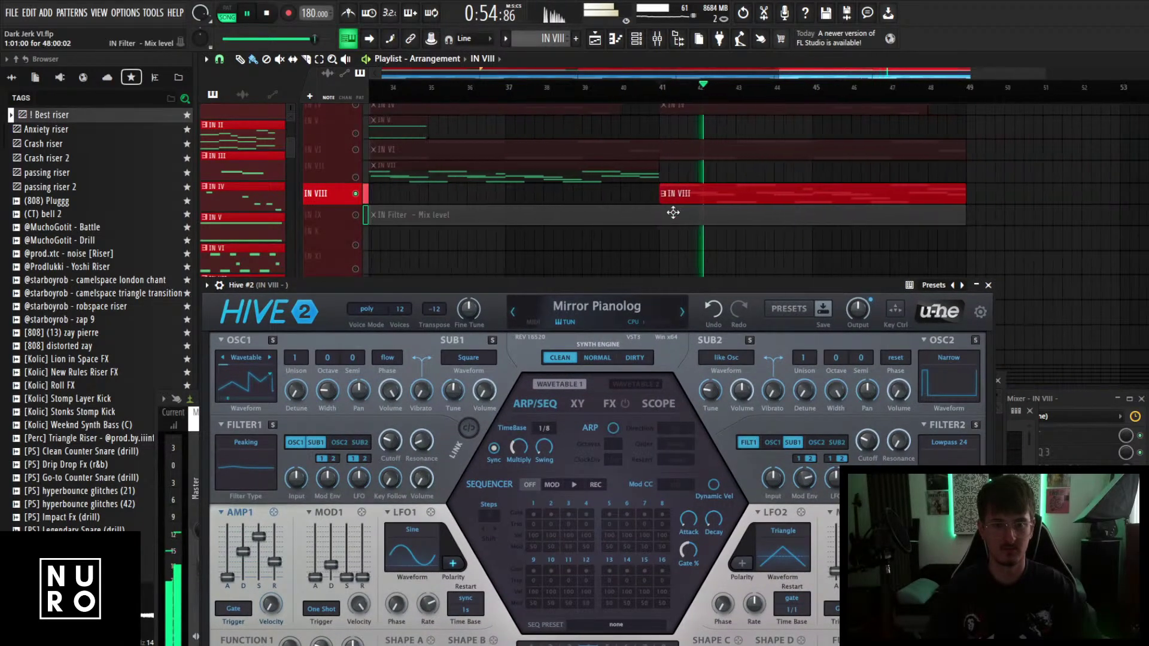
{"action": "key", "text": "space"}
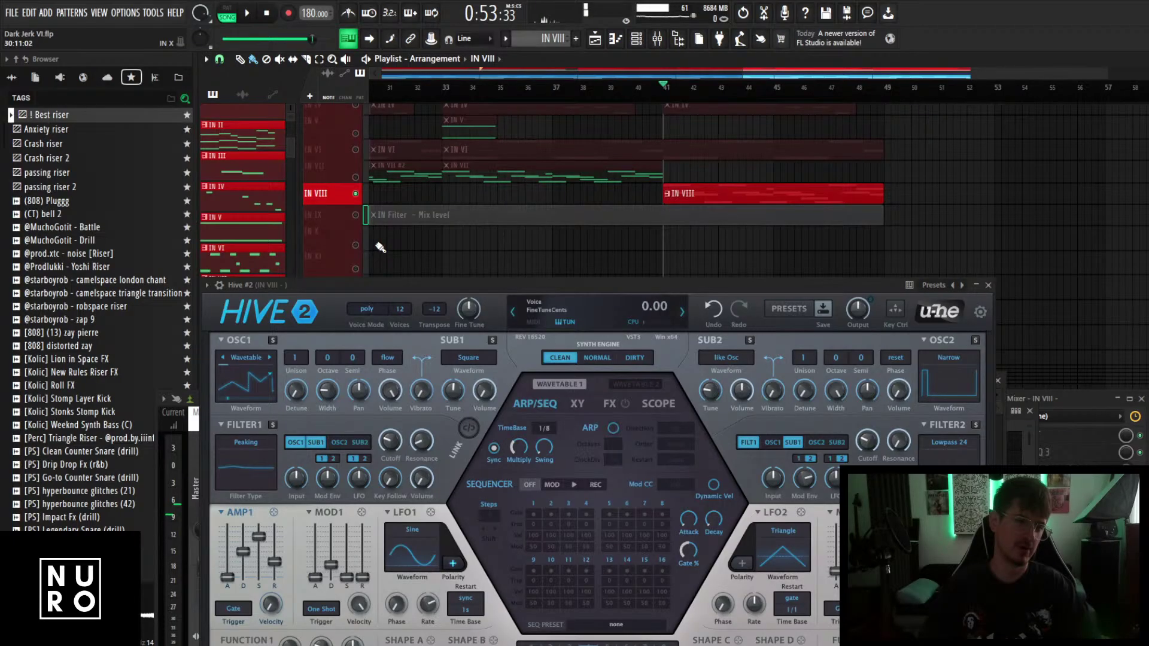
Unsolo IN VIII and lower its mixer fader to -6.4 dB while the full mix plays from bar 41.
{"action": "right_click", "coordinate": [355, 194]}
{"action": "key", "text": "space"}
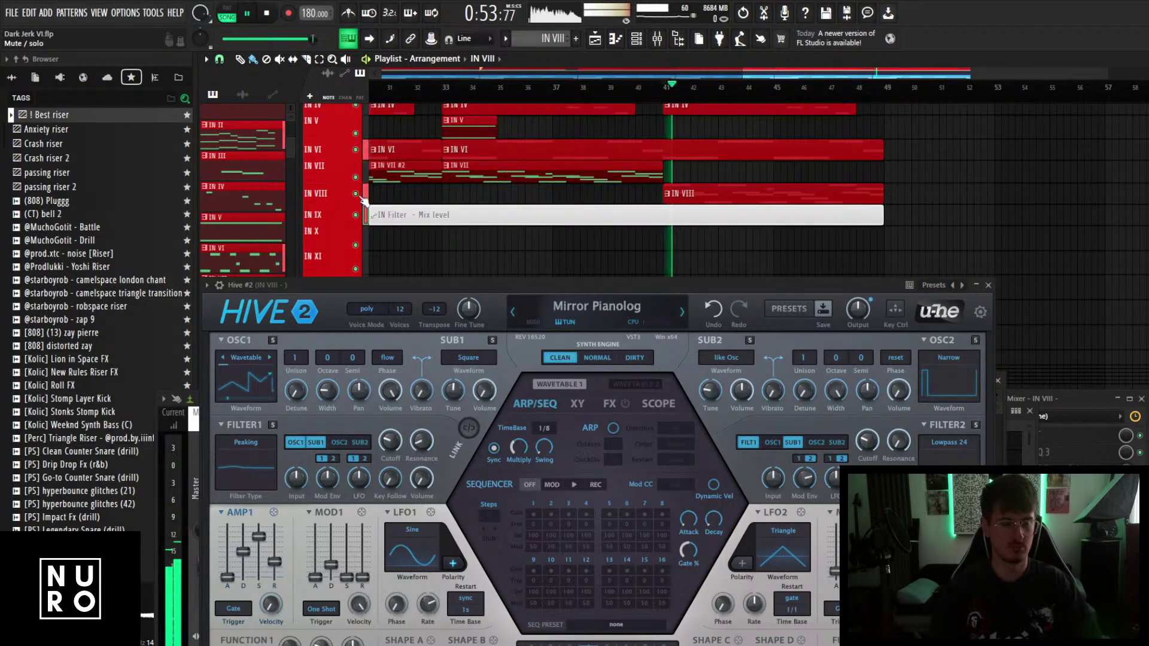
{"action": "left_click", "coordinate": [988, 286]}
{"action": "left_click", "coordinate": [393, 408]}
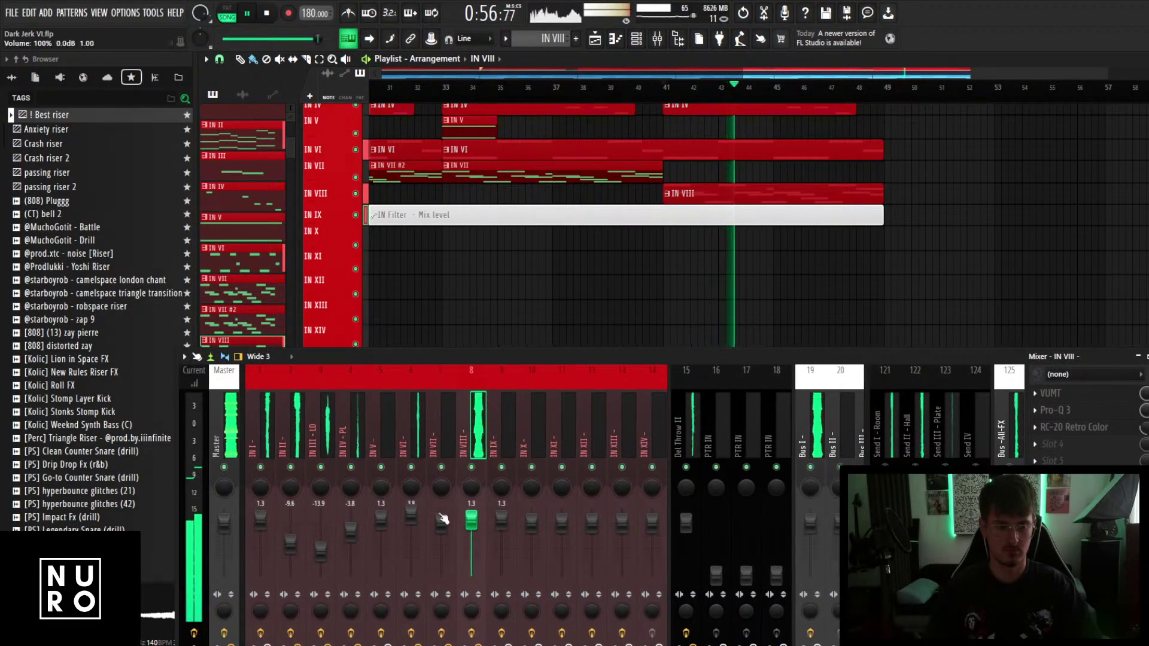
{"action": "left_click_drag", "start_coordinate": [471, 519], "coordinate": [472, 537]}
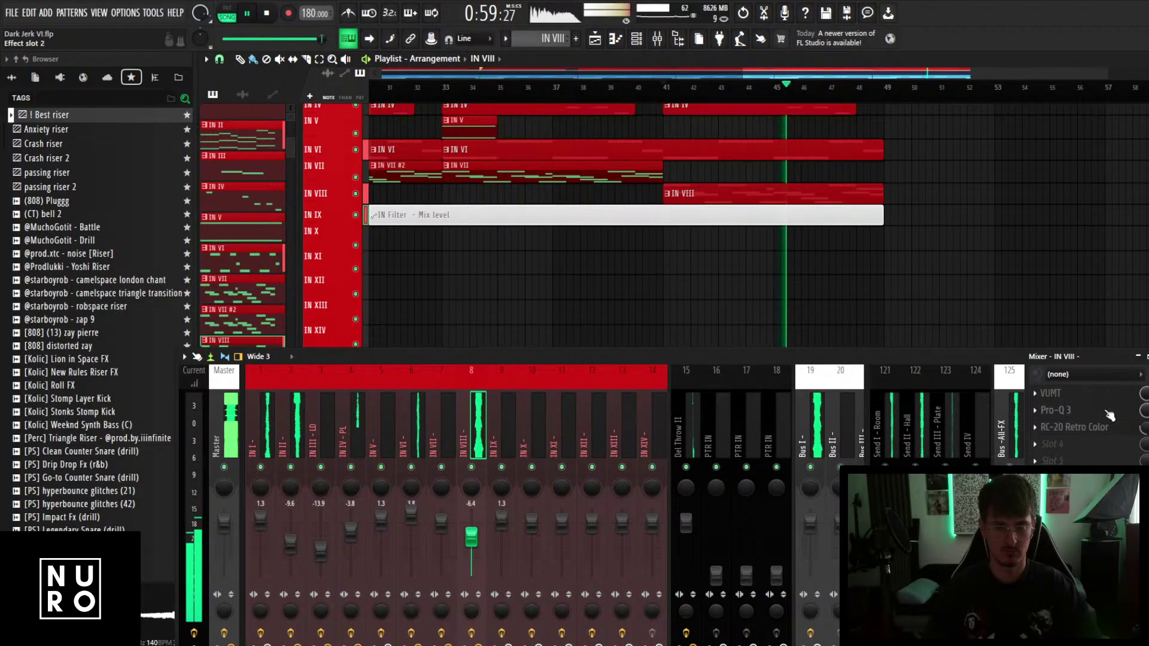
{"action": "key", "text": "space"}
Play the full mix from bar 41 and lower the IN VIII mixer fader to -13.2 dB.
{"action": "double_click", "coordinate": [713, 187]}
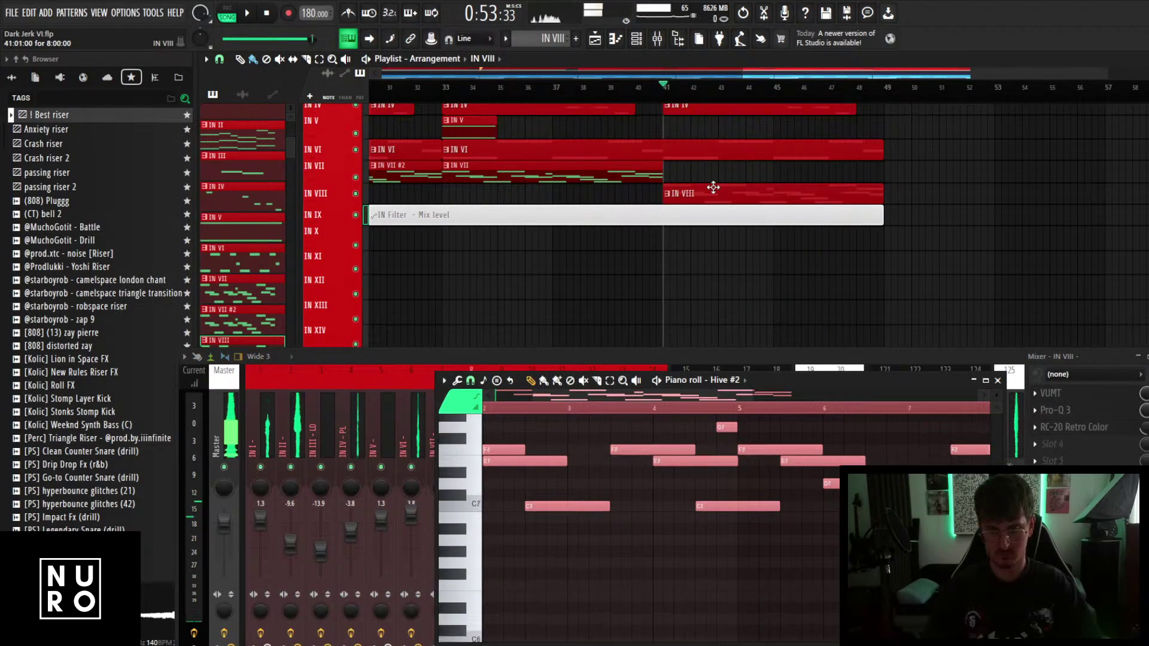
{"action": "key", "text": "space"}
{"action": "left_click", "coordinate": [997, 380]}
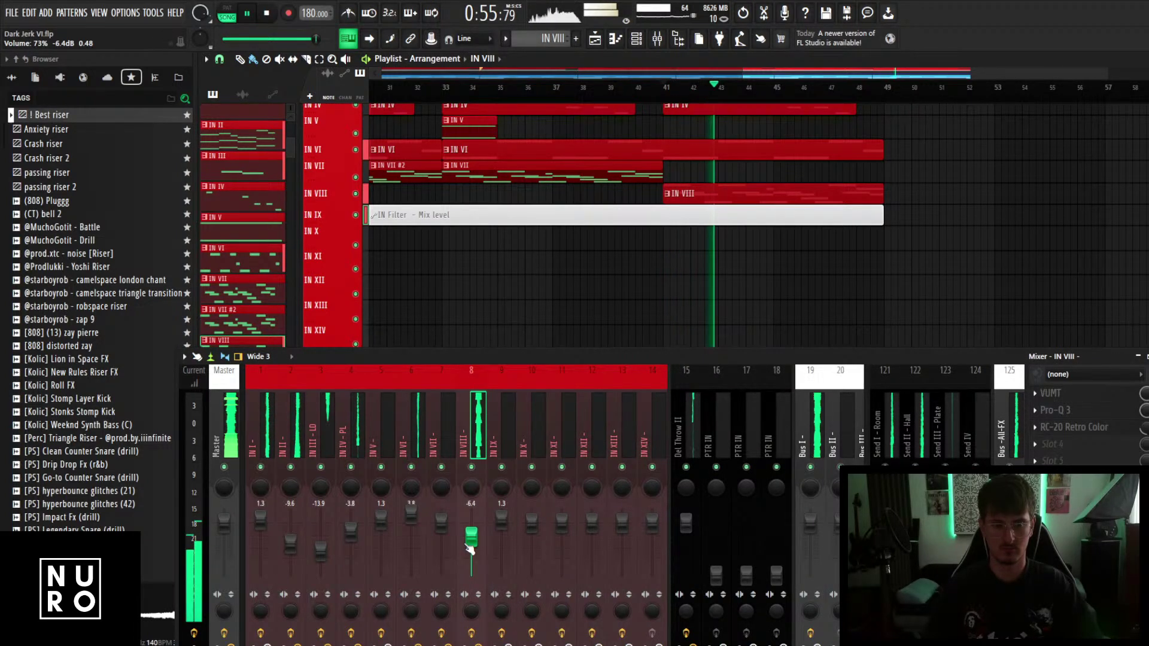
{"action": "left_click_drag", "start_coordinate": [469, 549], "coordinate": [474, 556]}
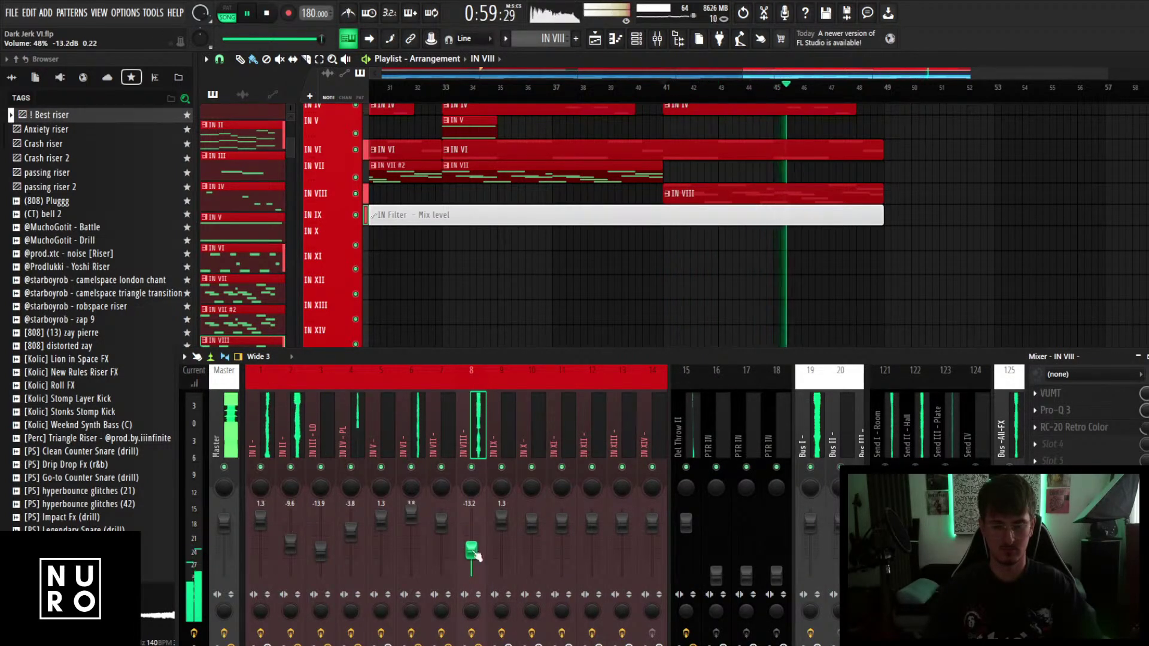
{"action": "scroll", "coordinate": [670, 297], "scroll_direction": "down", "scroll_amount": 1}
{"action": "scroll", "coordinate": [804, 281], "scroll_direction": "up", "scroll_amount": 1}
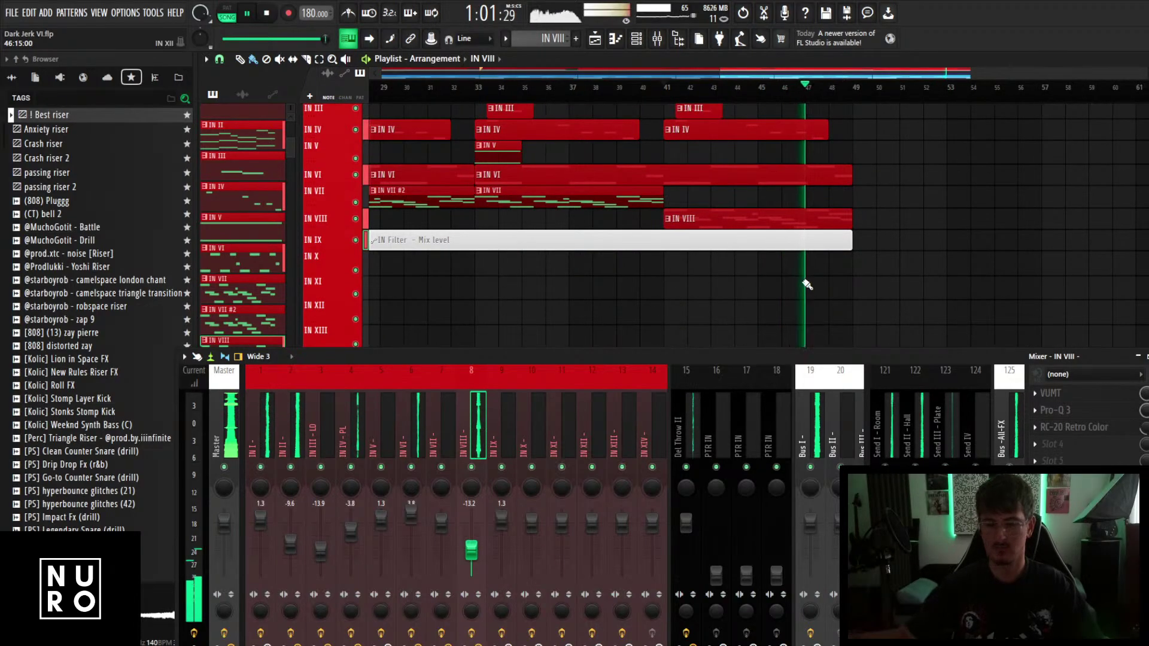
Stop playback, browse Hive #2 to the Moving Birds preset, and solo the IN VIII track.
{"action": "key", "text": "space"}
{"action": "key", "text": "F7"}
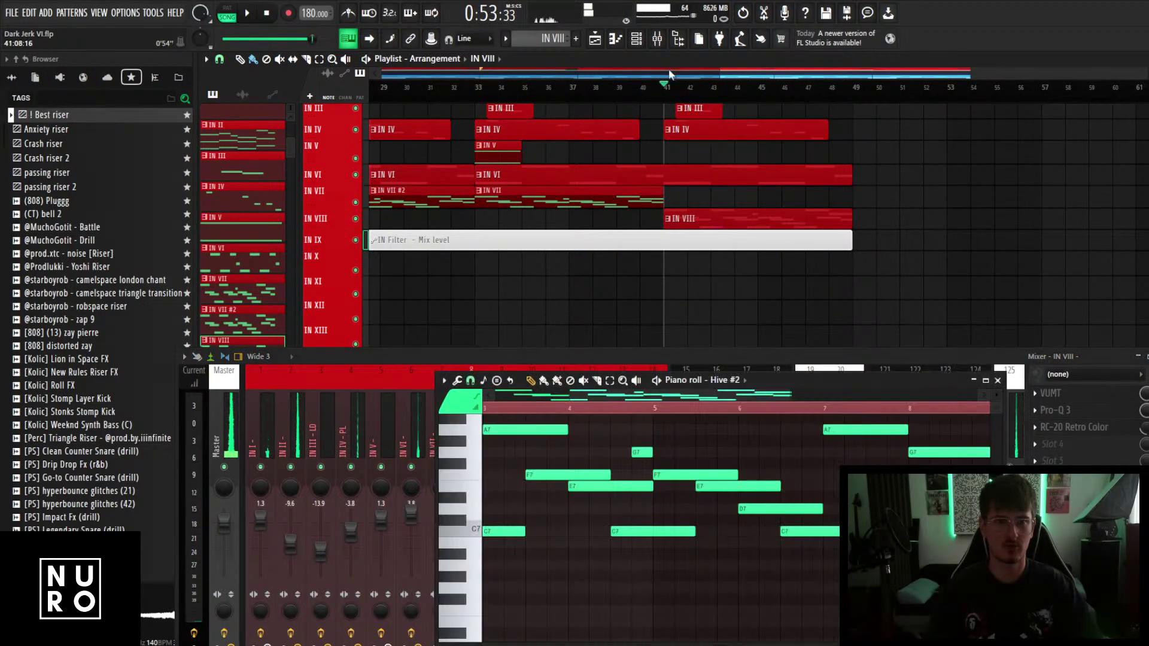
{"action": "left_click", "coordinate": [636, 38]}
{"action": "left_click", "coordinate": [617, 576]}
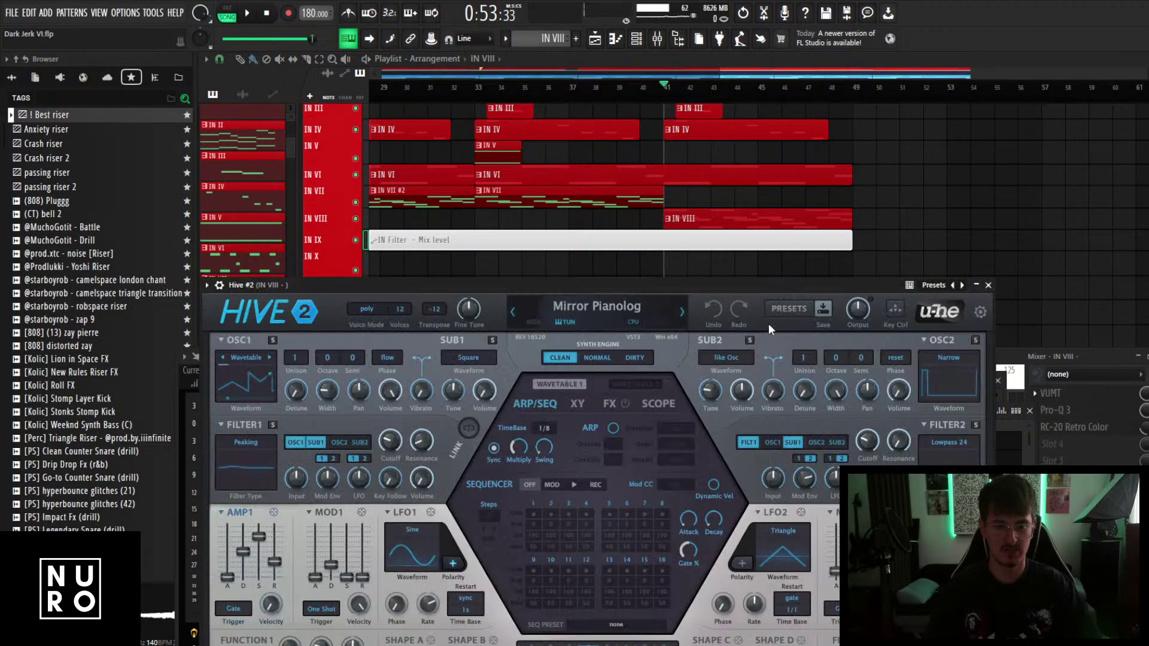
{"action": "left_click", "coordinate": [683, 311]}
{"action": "right_click", "coordinate": [356, 219]}
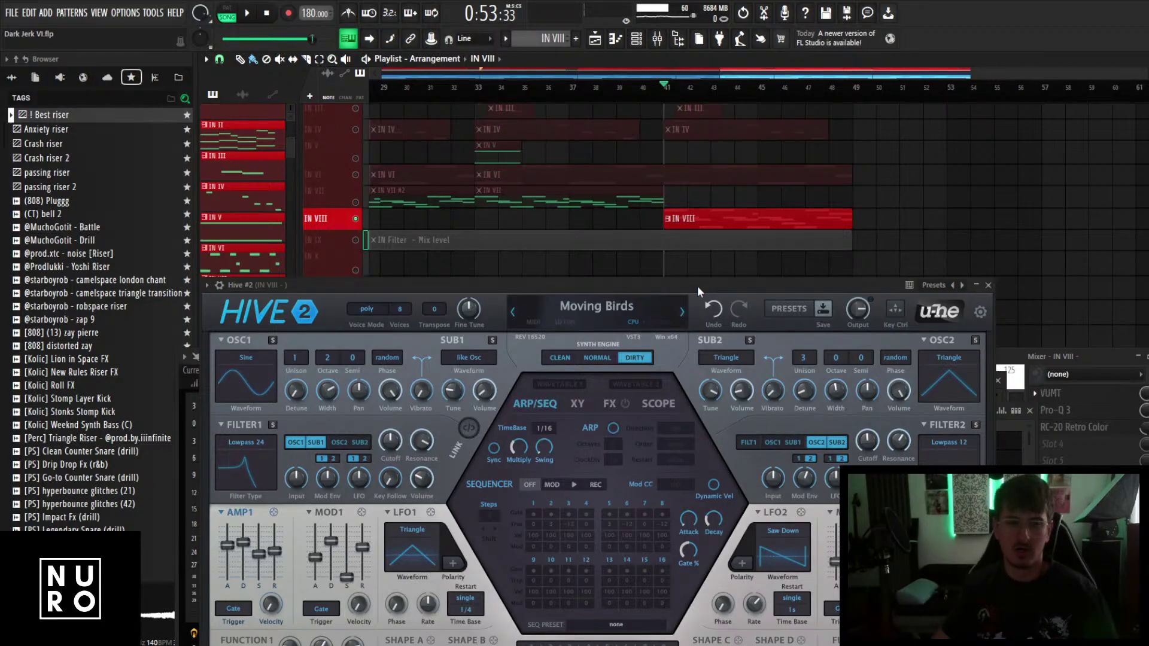
Search the sample library for "gun" and audition the matches from Fire Fly Gunshot 2 down to gunnedown.
{"action": "left_click", "coordinate": [12, 76]}
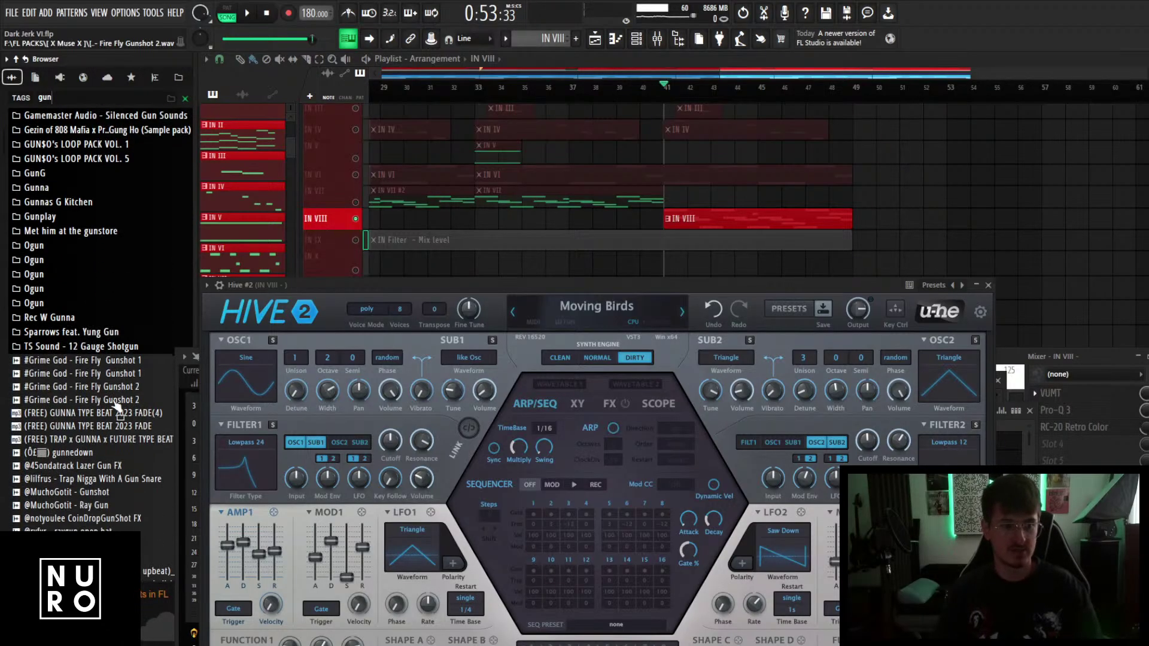
{"action": "left_click", "coordinate": [96, 400]}
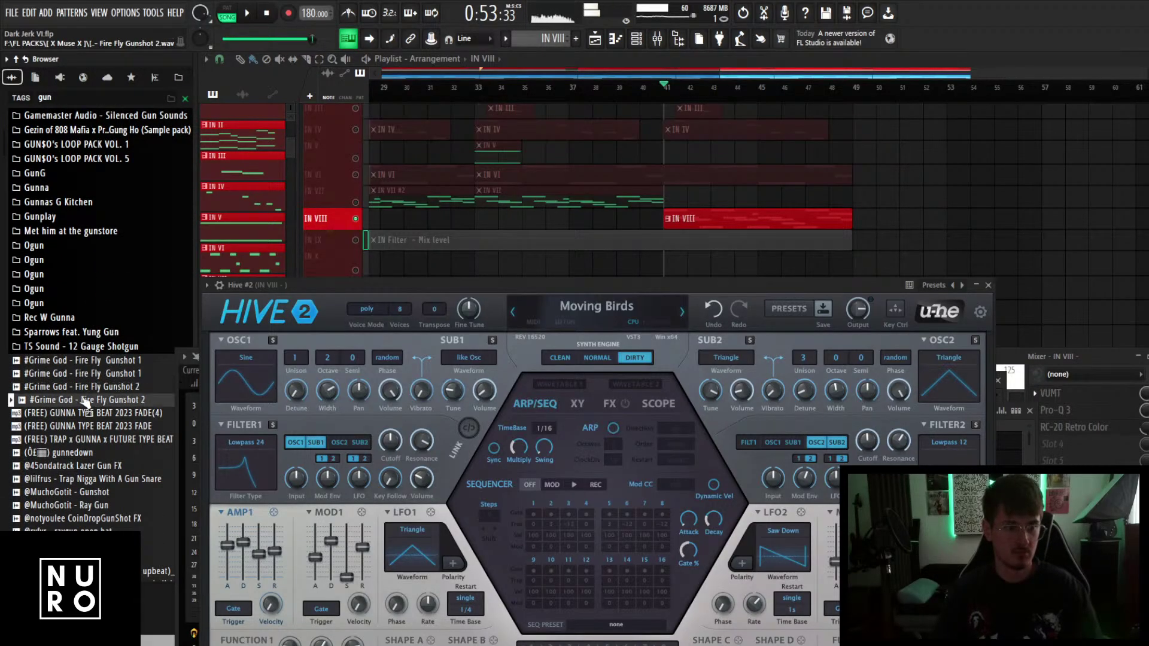
{"action": "scroll", "coordinate": [88, 271], "scroll_direction": "down", "scroll_amount": 4}
{"action": "key", "text": "Down"}
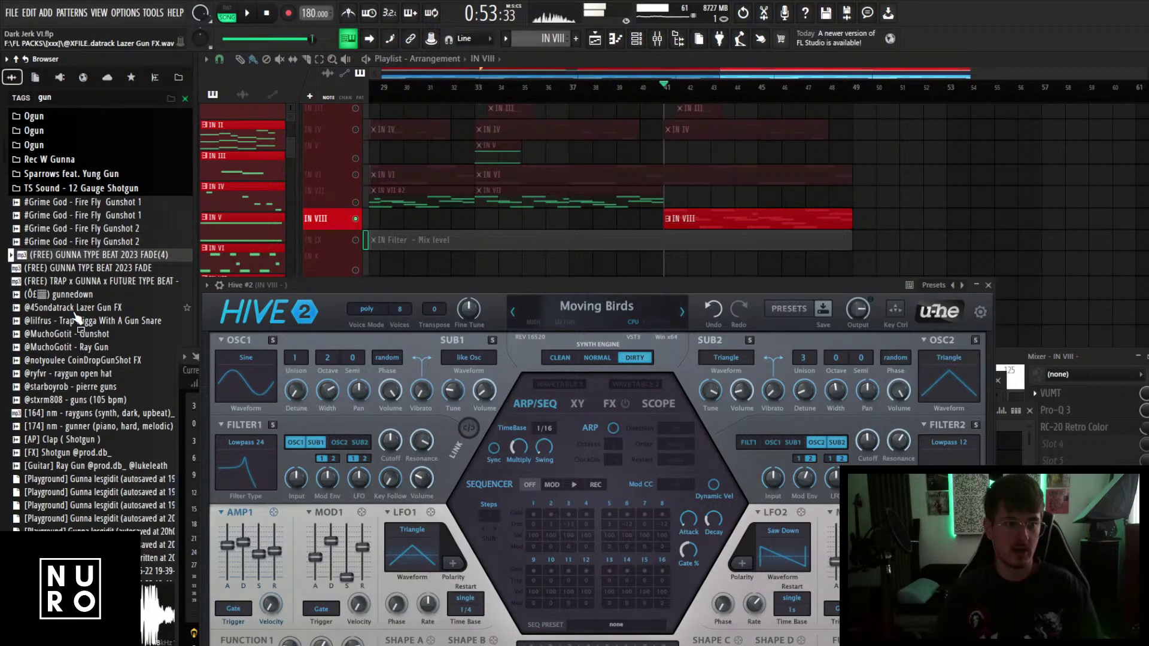
{"action": "key", "text": "Down"}
{"action": "key", "text": "Down"}
{"action": "key", "text": "Down"}
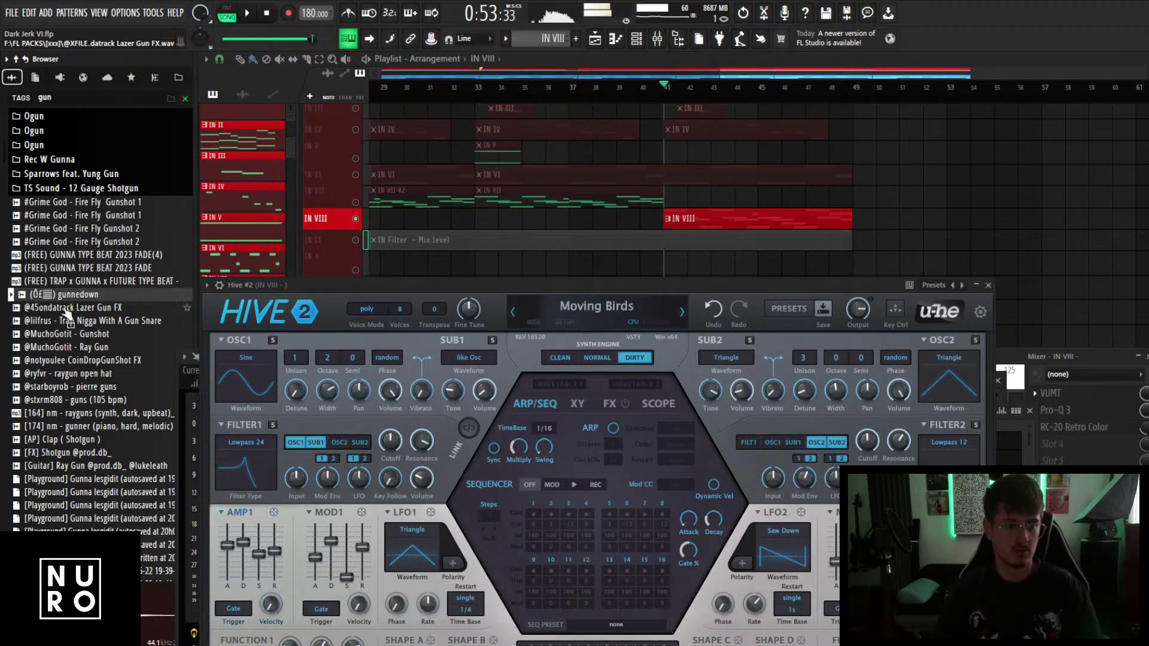
{"action": "left_click", "coordinate": [65, 309]}
{"action": "left_click", "coordinate": [63, 297]}
{"action": "left_click", "coordinate": [60, 321]}
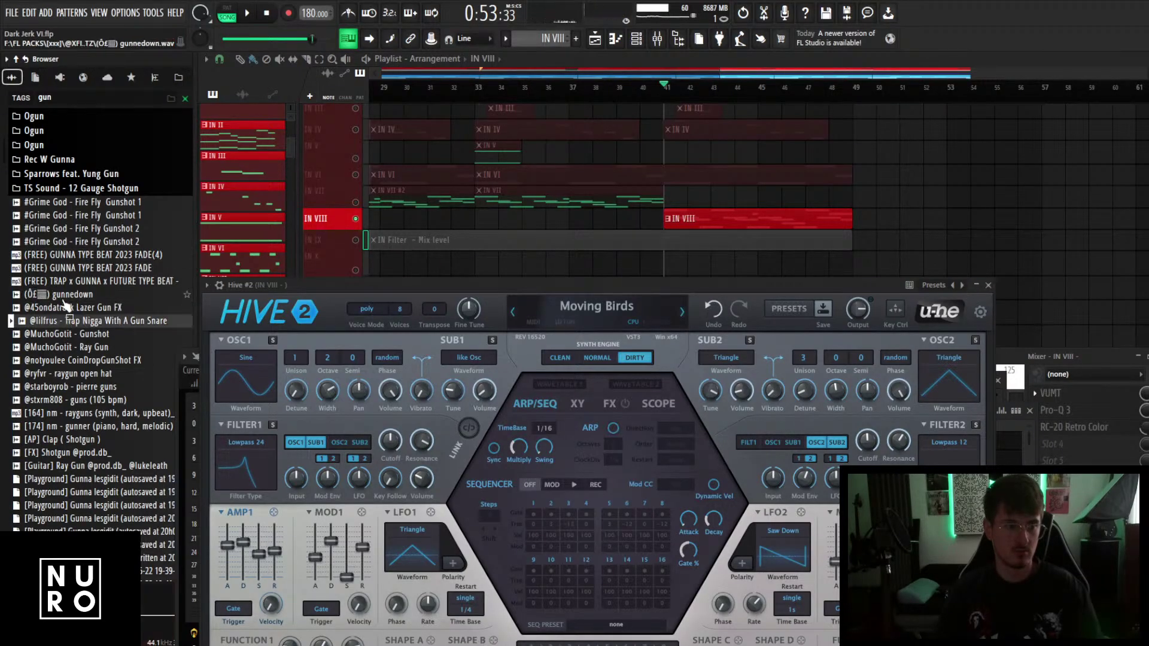
{"action": "left_click", "coordinate": [64, 299]}
{"action": "scroll", "coordinate": [419, 240], "scroll_direction": "down", "scroll_amount": 2}
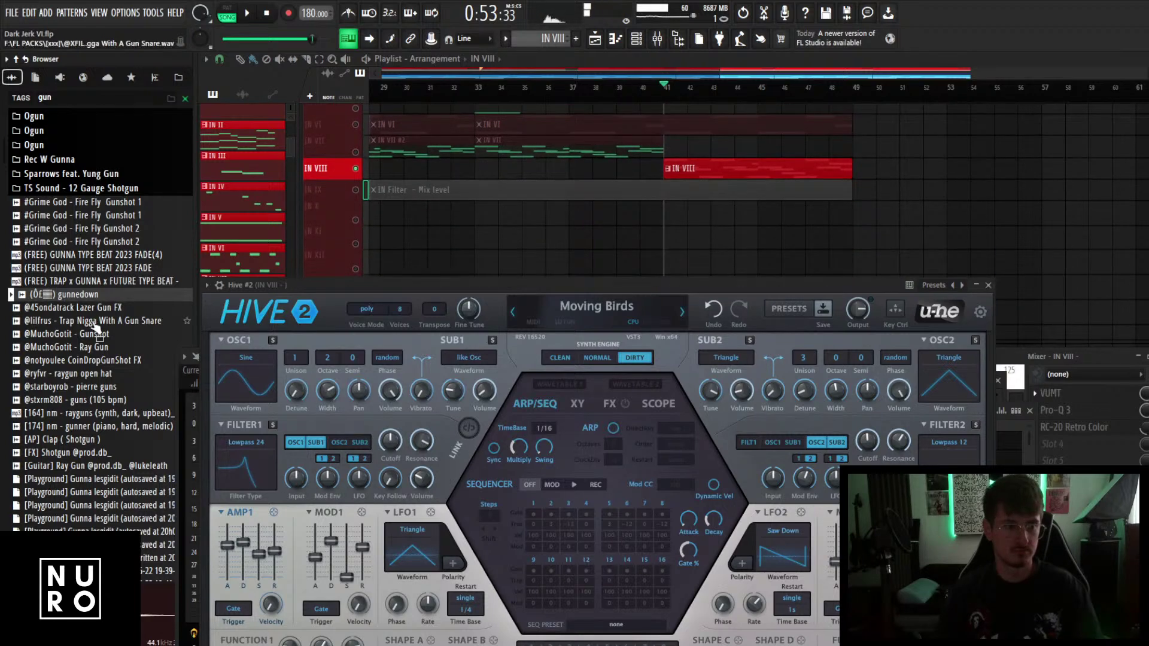
{"action": "left_click", "coordinate": [72, 323]}
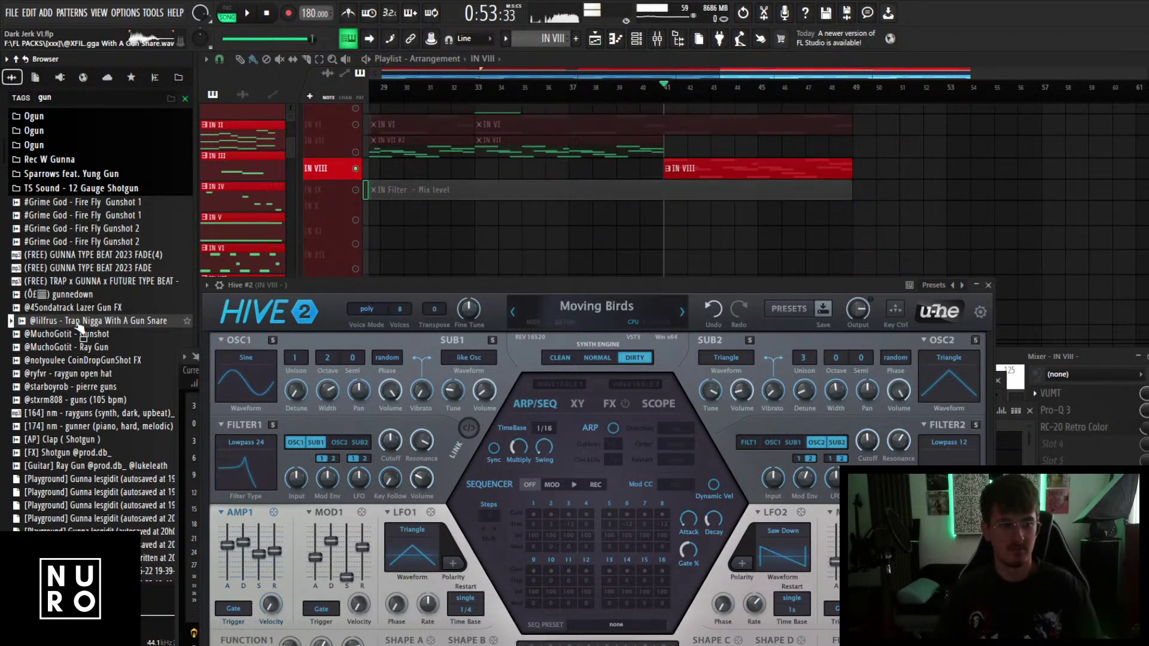
{"action": "key", "text": "Up"}
{"action": "key", "text": "Up"}
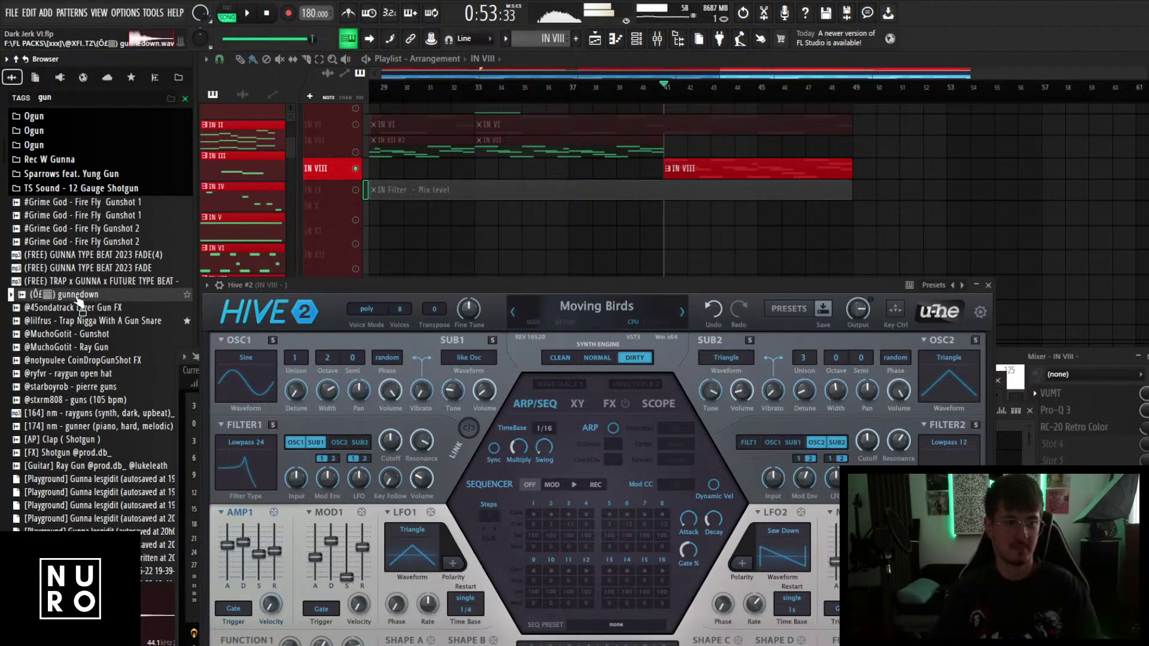
Place the gunnedown sample at bar 33 on the track below the IN Filter clip and set its clip volume to -10.1 dB.
{"action": "left_click_drag", "start_coordinate": [76, 299], "coordinate": [476, 212]}
{"action": "scroll", "coordinate": [476, 212], "scroll_direction": "up", "scroll_amount": 3}
{"action": "scroll", "coordinate": [492, 233], "scroll_direction": "up", "scroll_amount": 3}
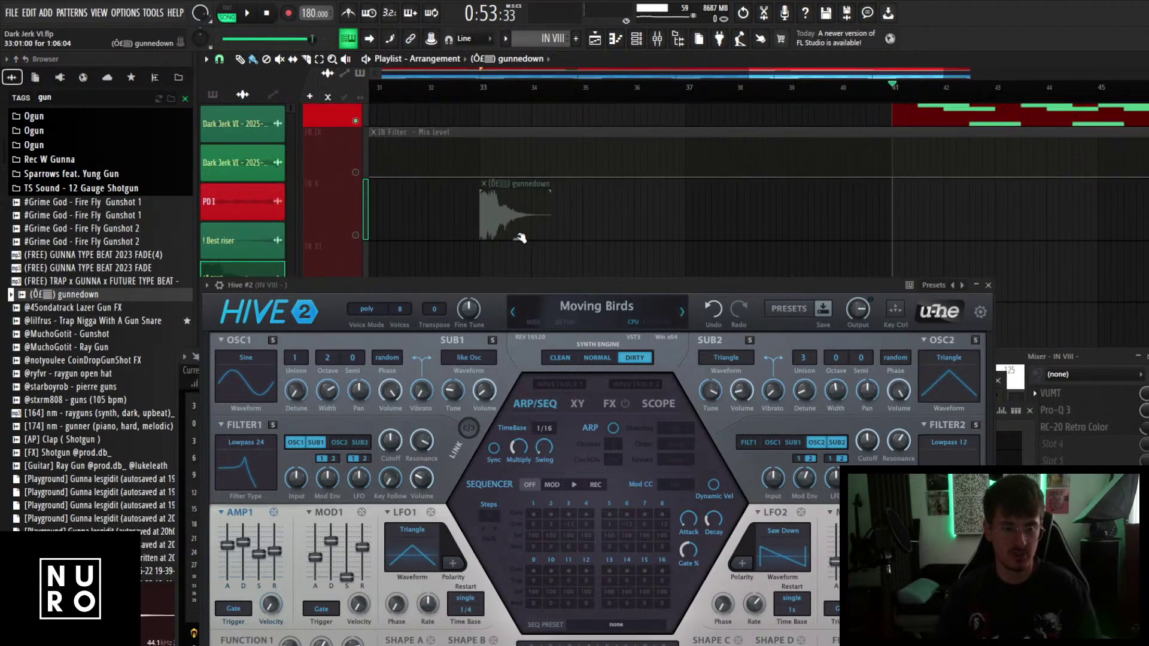
{"action": "scroll", "coordinate": [509, 227], "scroll_direction": "down", "scroll_amount": 3}
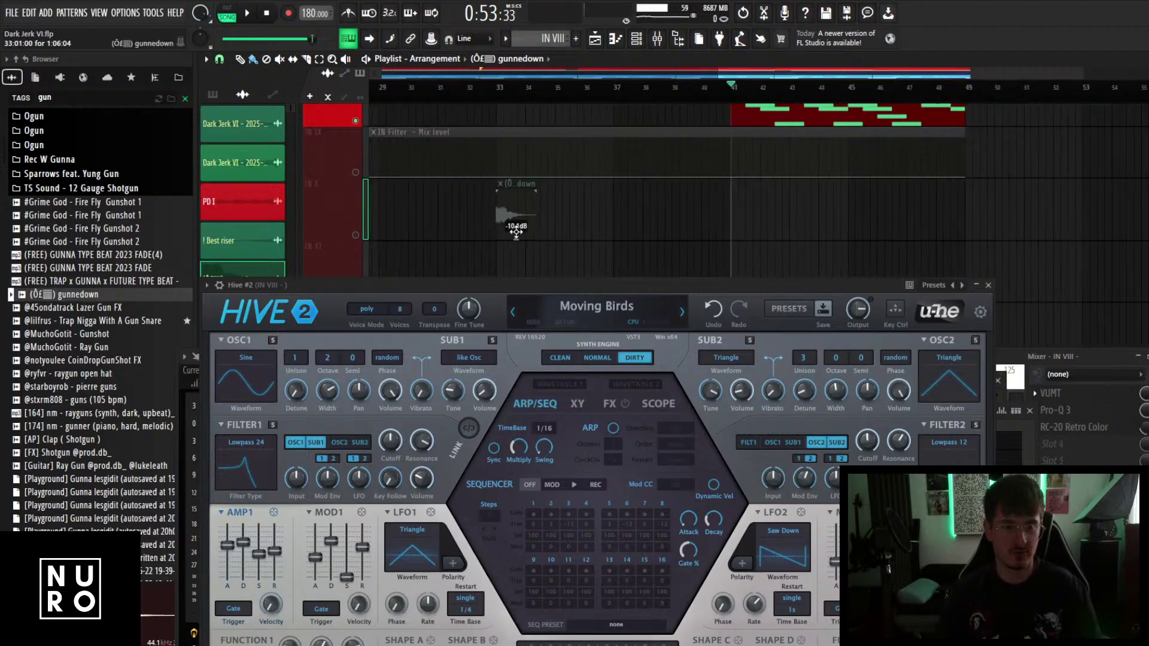
{"action": "left_click", "coordinate": [90, 296]}
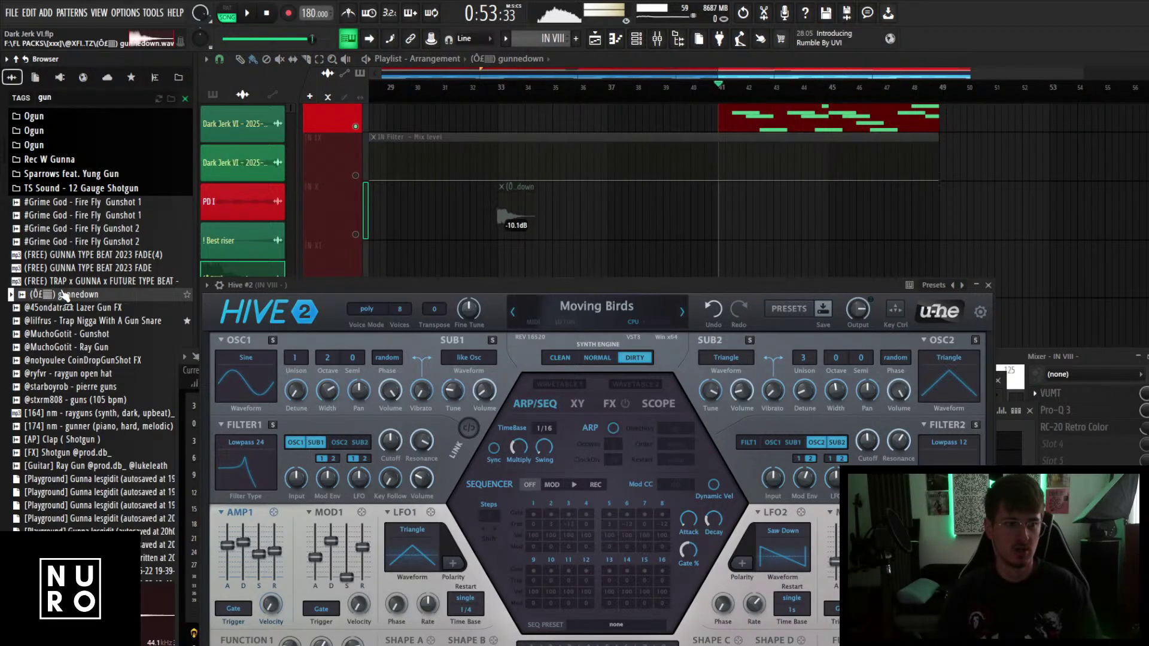
{"action": "left_click_drag", "start_coordinate": [43, 296], "coordinate": [169, 328]}
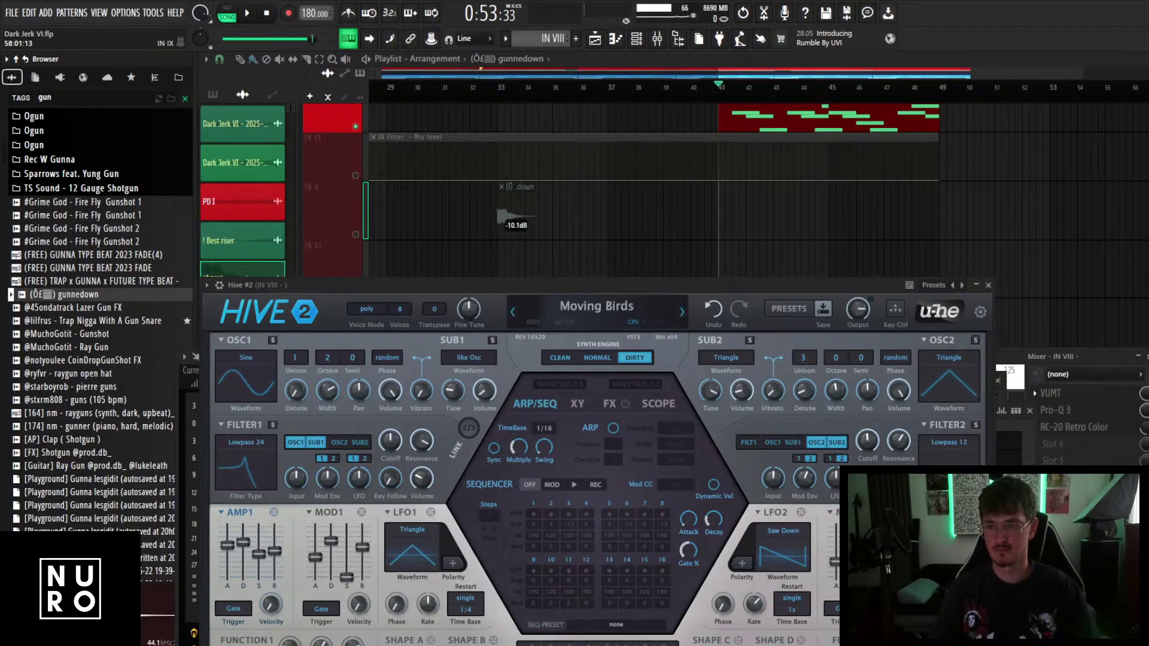
Switch to Discord, reposition its window over FL Studio, and open the #general channel of the Nuro's Lab server.
{"action": "key", "text": "alt+Tab"}
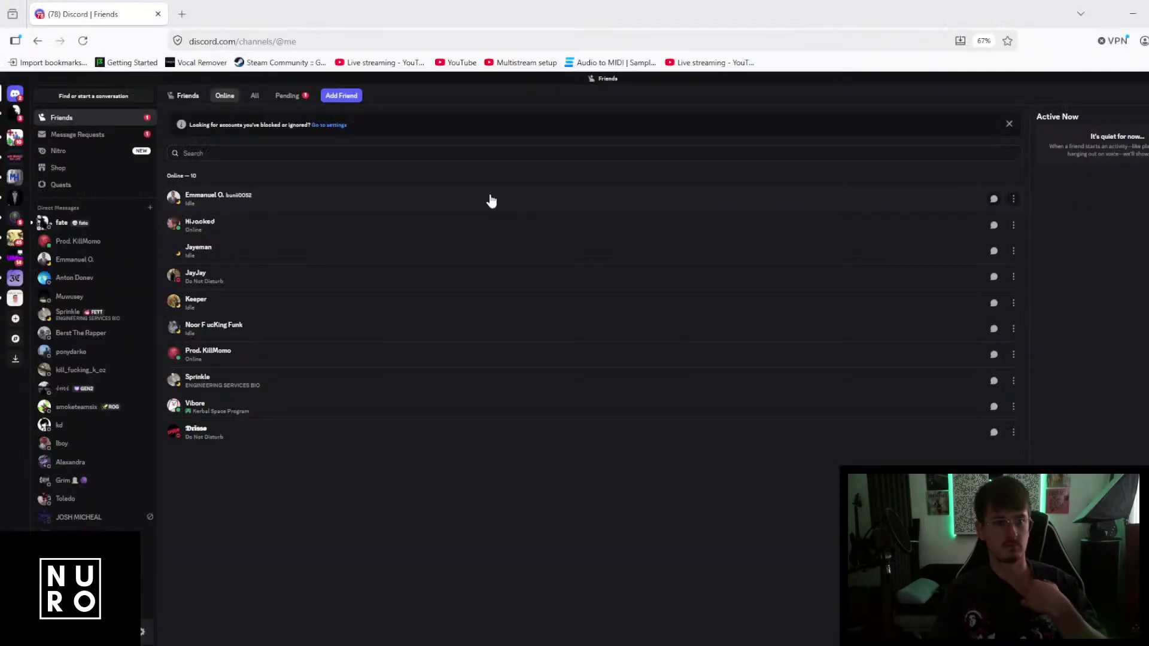
{"action": "left_click", "coordinate": [21, 120]}
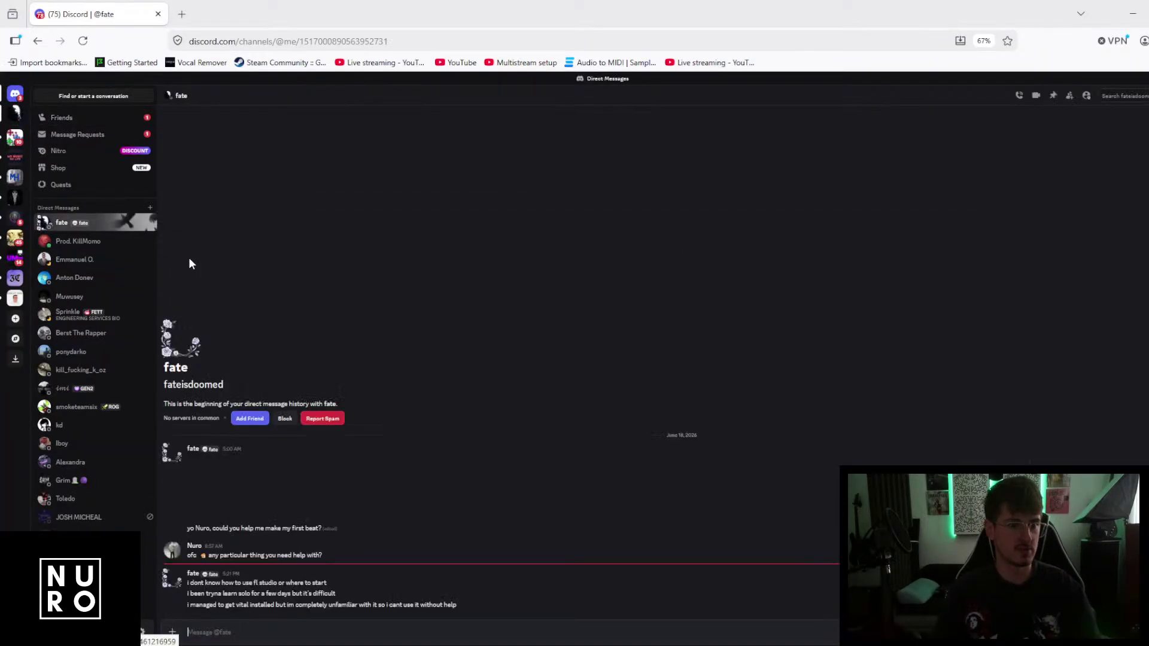
{"action": "left_click_drag", "start_coordinate": [431, 13], "coordinate": [613, 121]}
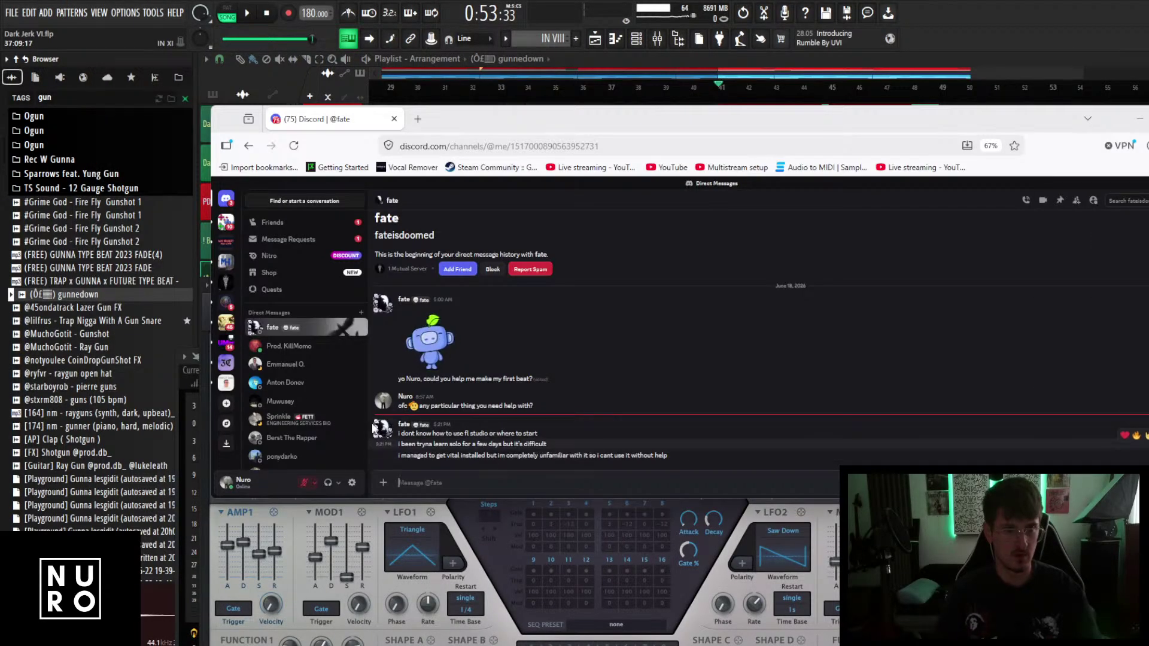
{"action": "left_click", "coordinate": [228, 285]}
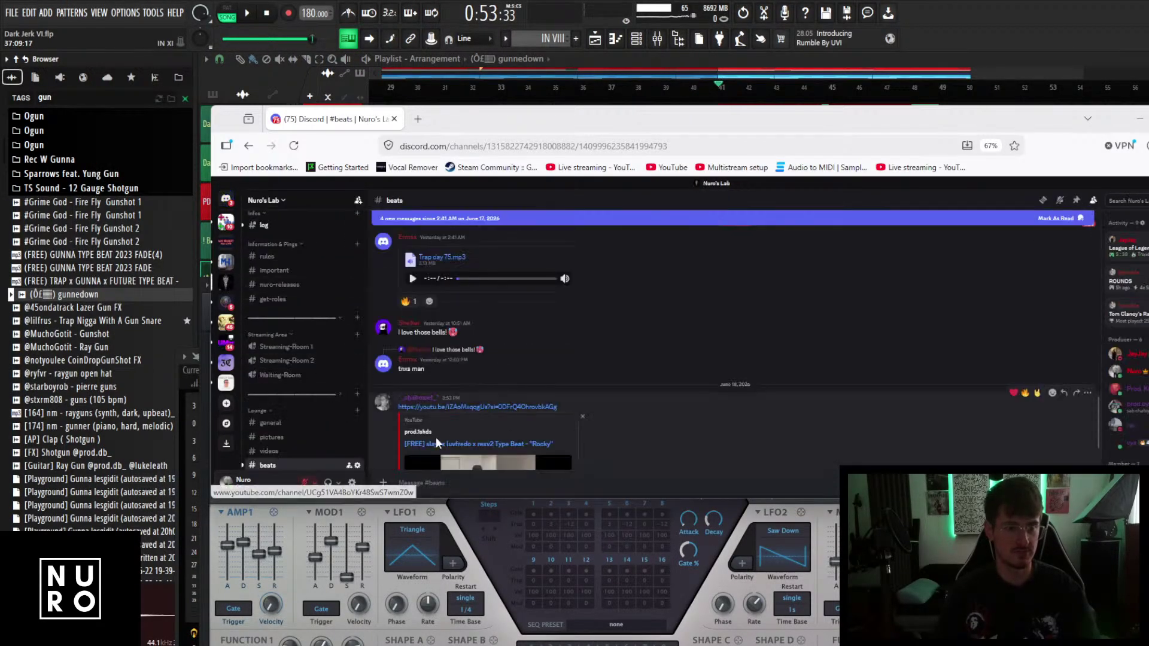
{"action": "scroll", "coordinate": [648, 438], "scroll_direction": "down", "scroll_amount": 2}
{"action": "scroll", "coordinate": [526, 399], "scroll_direction": "up", "scroll_amount": 2}
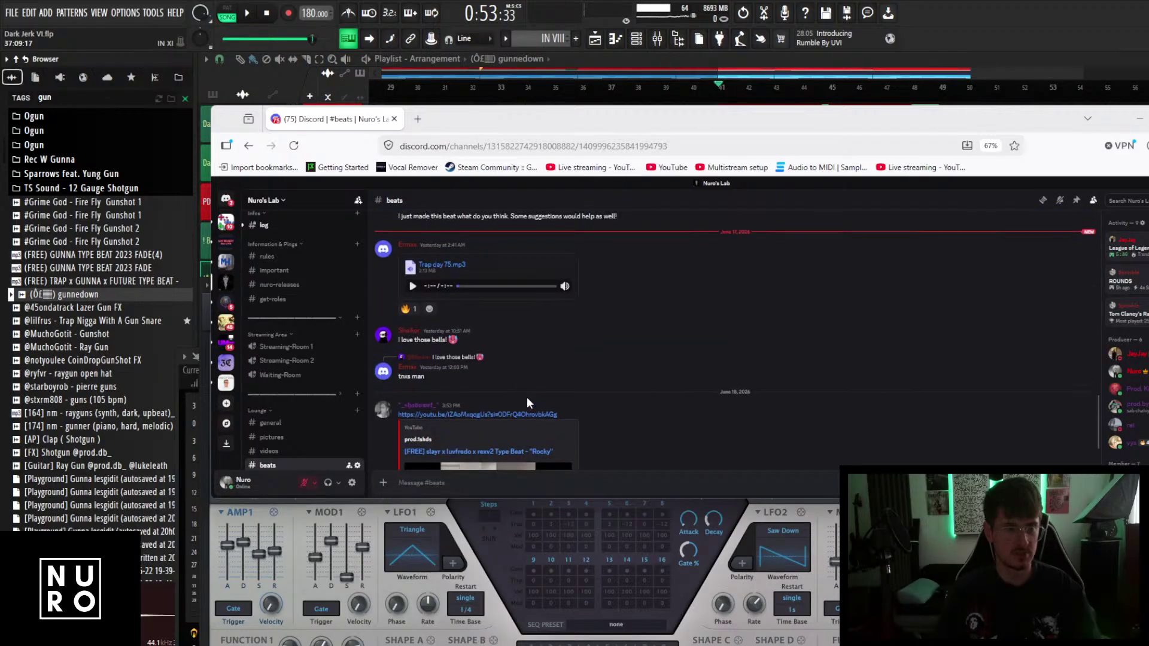
{"action": "left_click", "coordinate": [278, 425]}
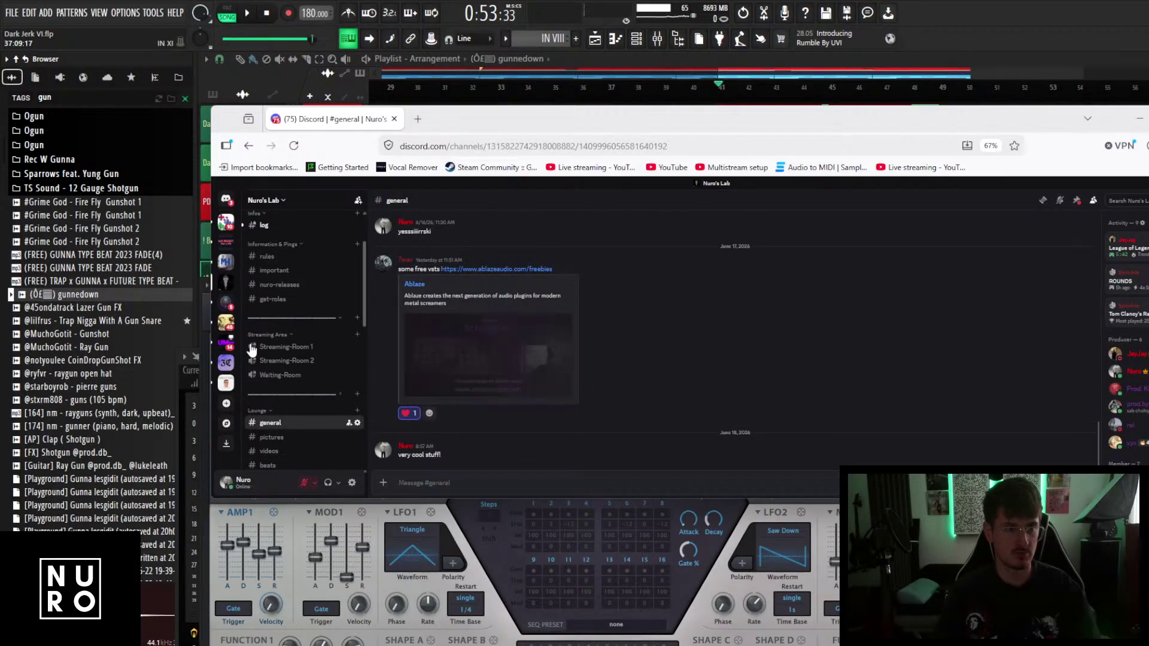
Shrink the FL Studio window from full screen and attach gunnedown.wav to a new message in Discord's #general channel.
{"action": "left_click", "coordinate": [1014, 78]}
{"action": "double_click", "coordinate": [1037, 19]}
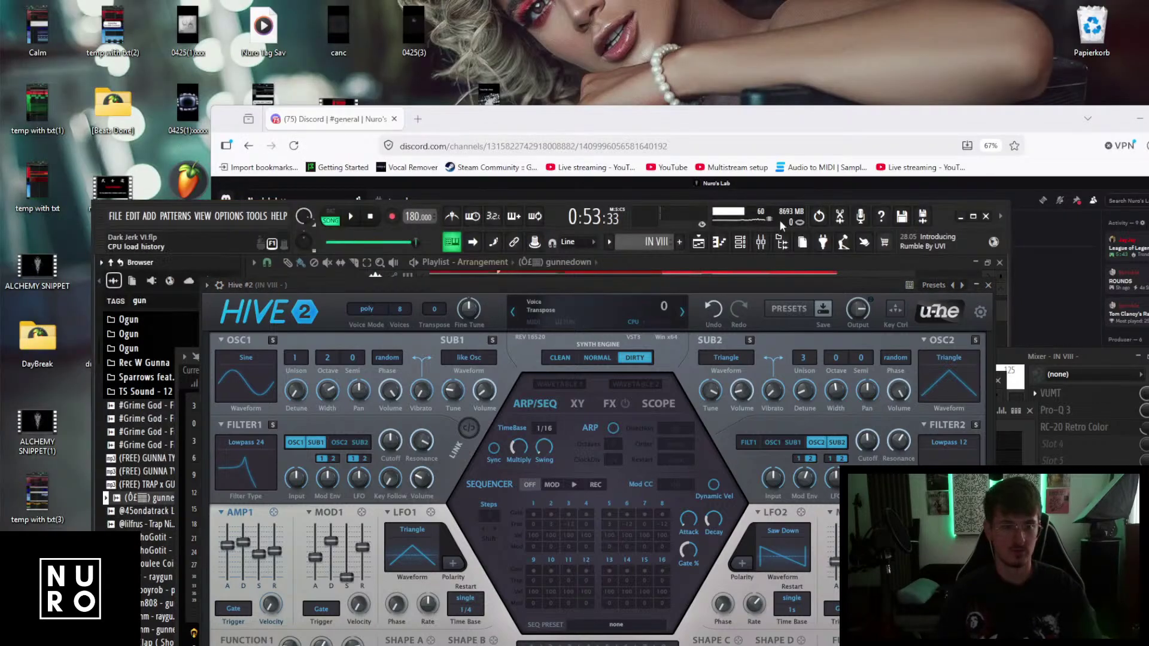
{"action": "left_click", "coordinate": [703, 195]}
{"action": "left_click_drag", "start_coordinate": [129, 499], "coordinate": [1043, 299]}
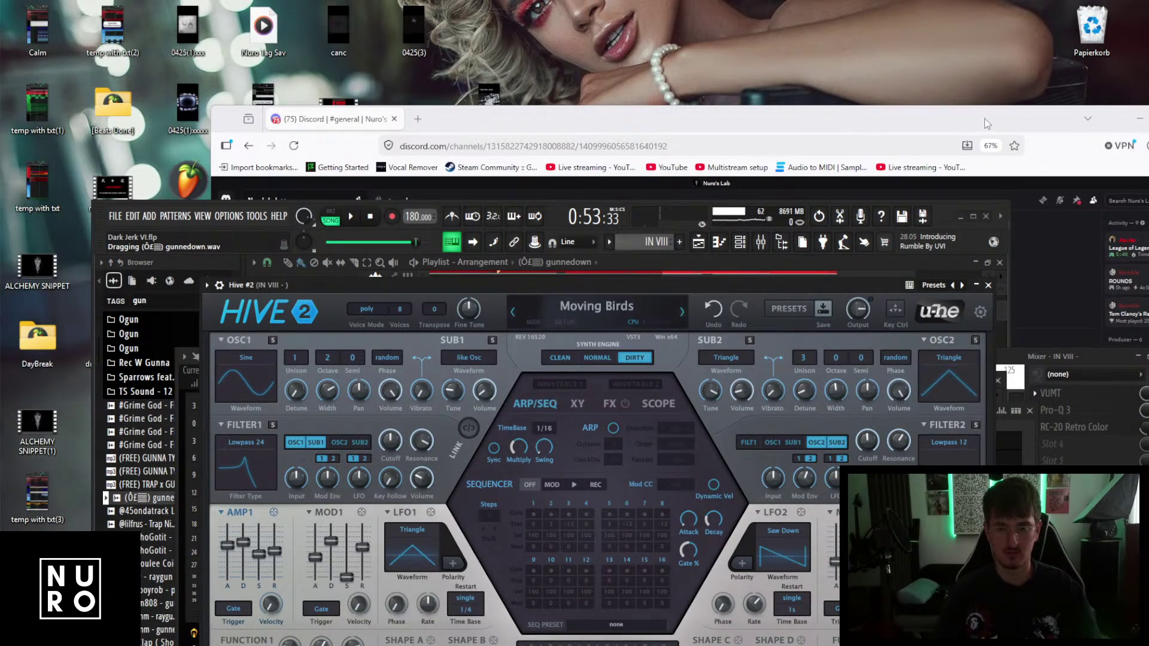
{"action": "left_click_drag", "start_coordinate": [985, 119], "coordinate": [877, 66]}
{"action": "left_click_drag", "start_coordinate": [458, 72], "coordinate": [725, 103]}
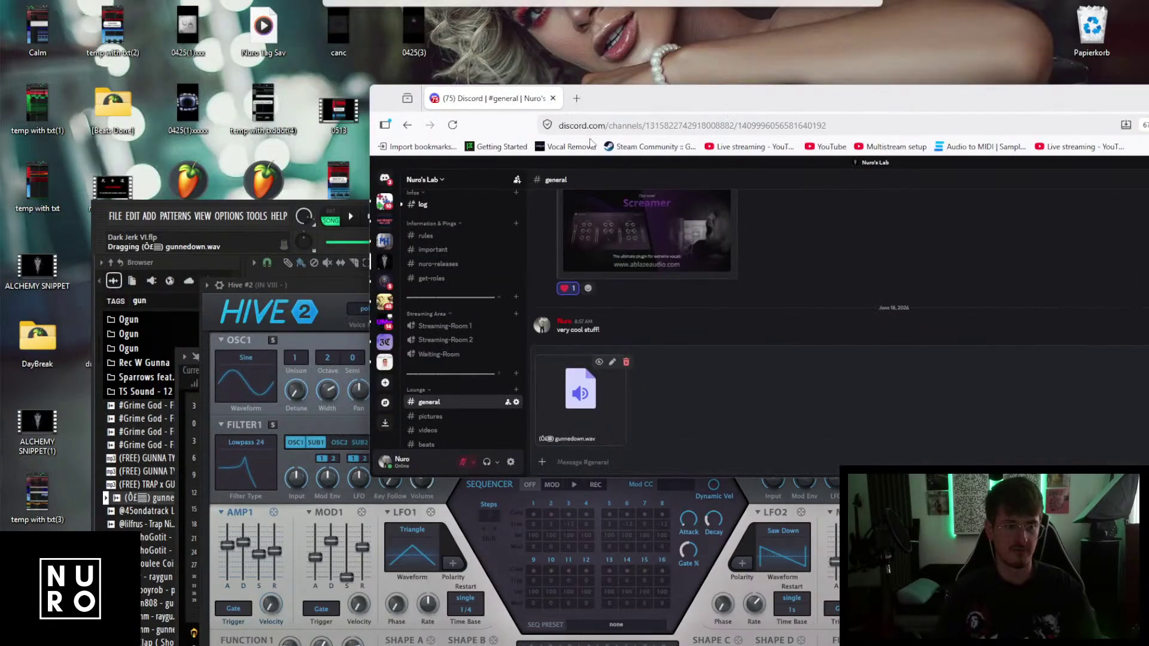
{"action": "left_click", "coordinate": [144, 437]}
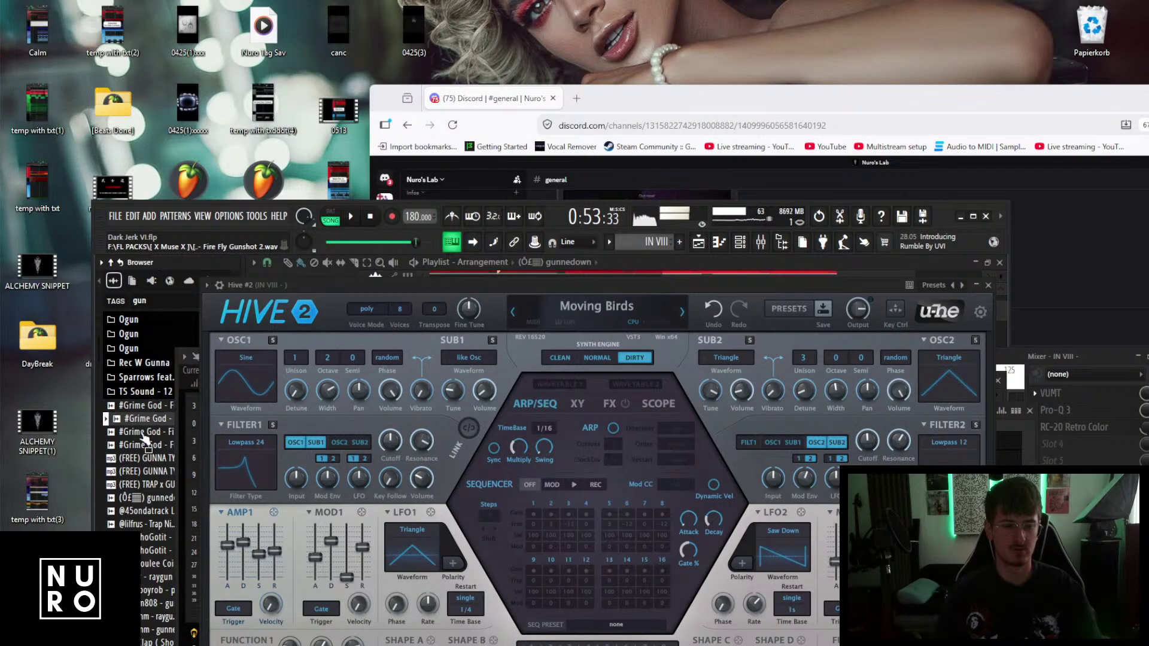
{"action": "left_click", "coordinate": [144, 433]}
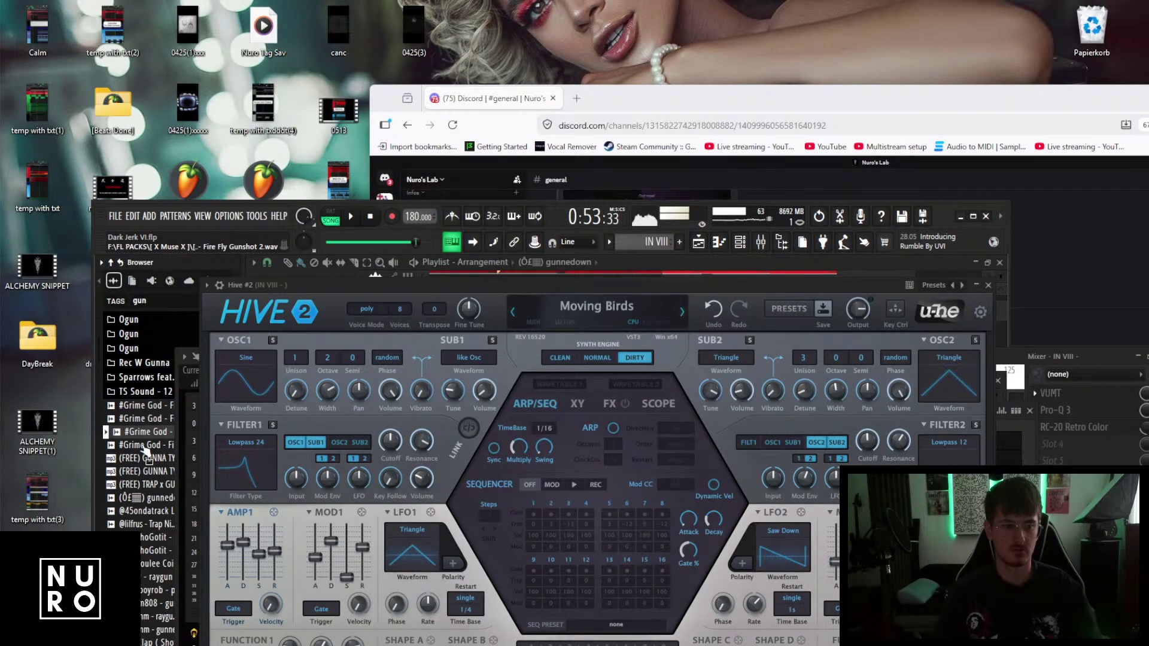
{"action": "left_click", "coordinate": [132, 398]}
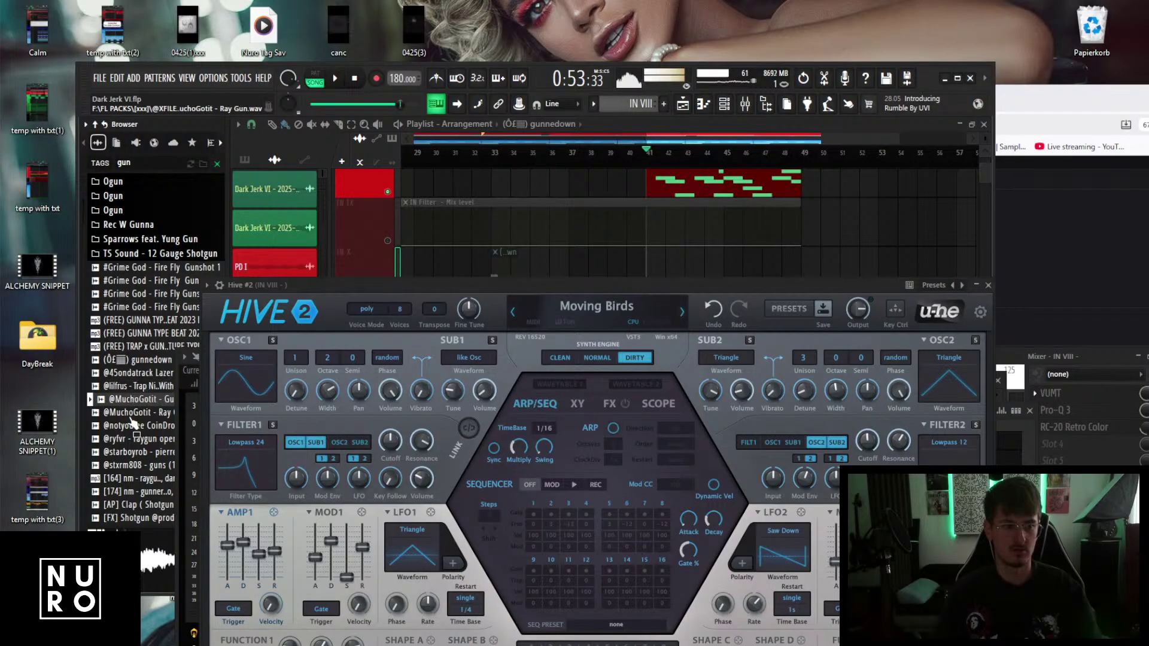
{"action": "left_click_drag", "start_coordinate": [134, 409], "coordinate": [785, 420]}
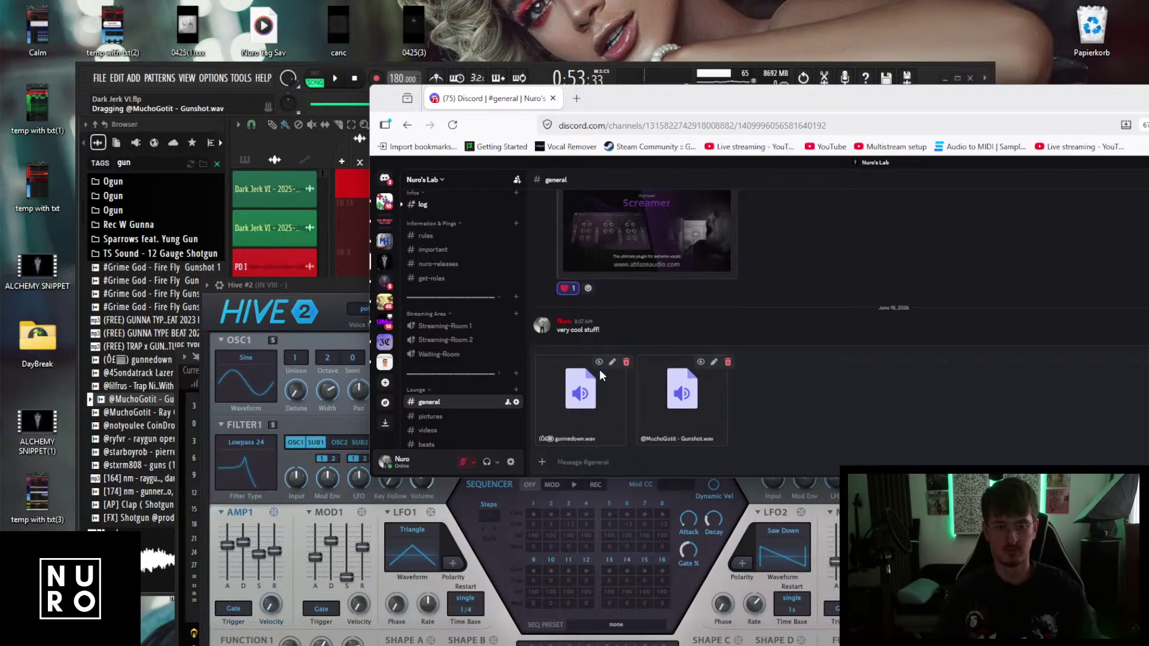
Send the gunshot file without gunnedown.wav, follow it with the message "gun shot from next", and switch back to FL Studio.
{"action": "left_click", "coordinate": [626, 362]}
{"action": "key", "text": "Return"}
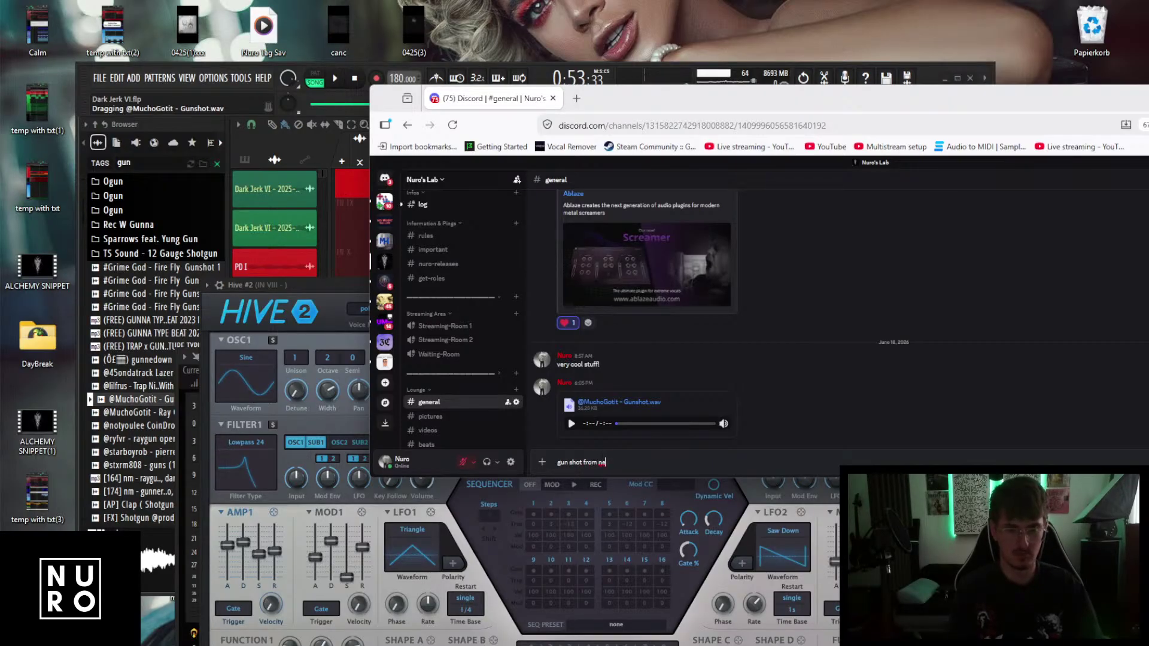
{"action": "type", "text": "gun shot from next"}
{"action": "key", "text": "Return"}
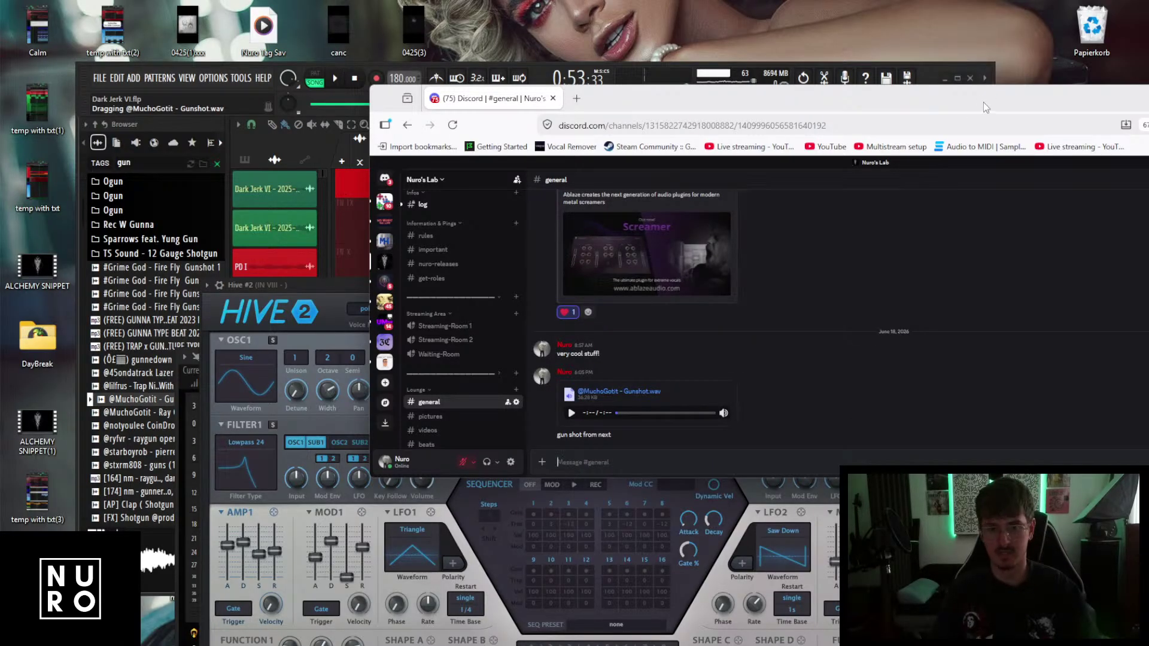
{"action": "left_click_drag", "start_coordinate": [1091, 84], "coordinate": [761, 215]}
{"action": "left_click", "coordinate": [947, 71]}
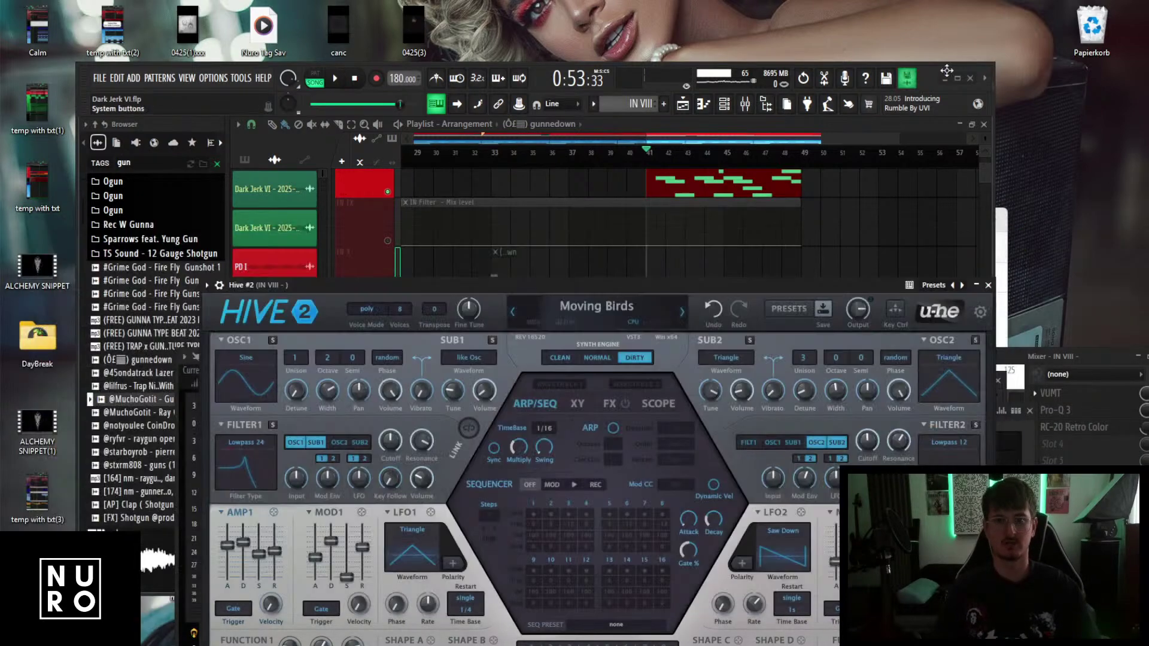
Maximize FL Studio, clear the track solo in the playlist, and play the full mix from bar 41.
{"action": "left_click", "coordinate": [962, 83]}
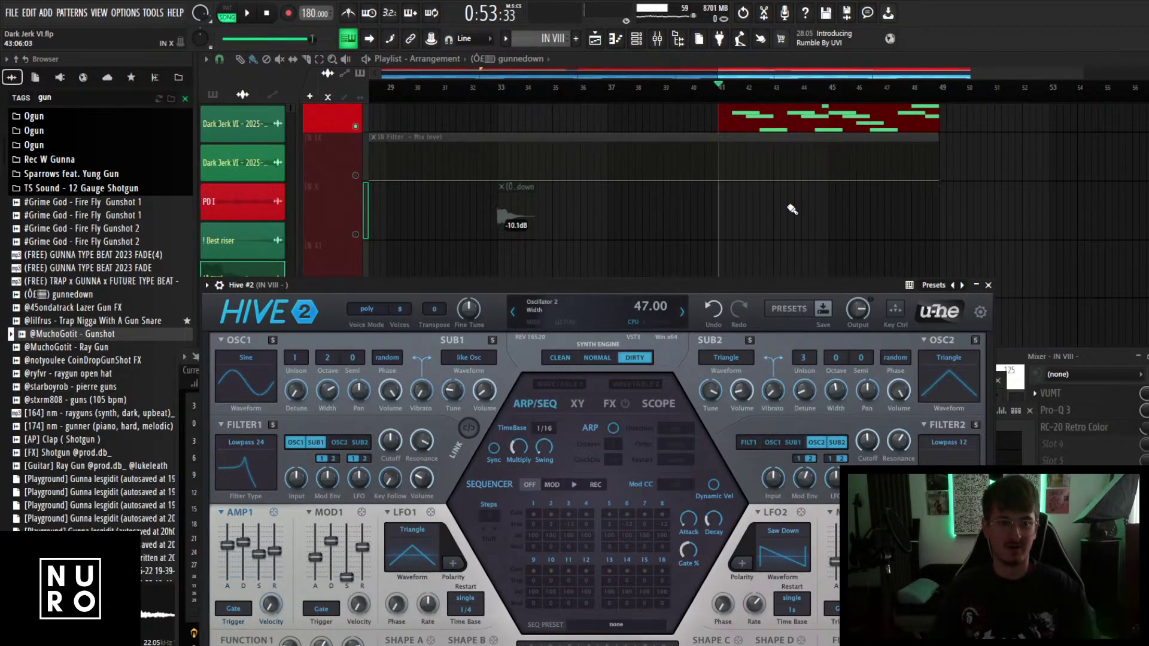
{"action": "scroll", "coordinate": [787, 209], "scroll_direction": "down", "scroll_amount": 3}
{"action": "scroll", "coordinate": [647, 217], "scroll_direction": "up", "scroll_amount": 4}
{"action": "scroll", "coordinate": [650, 212], "scroll_direction": "down", "scroll_amount": 1}
{"action": "key", "text": "space"}
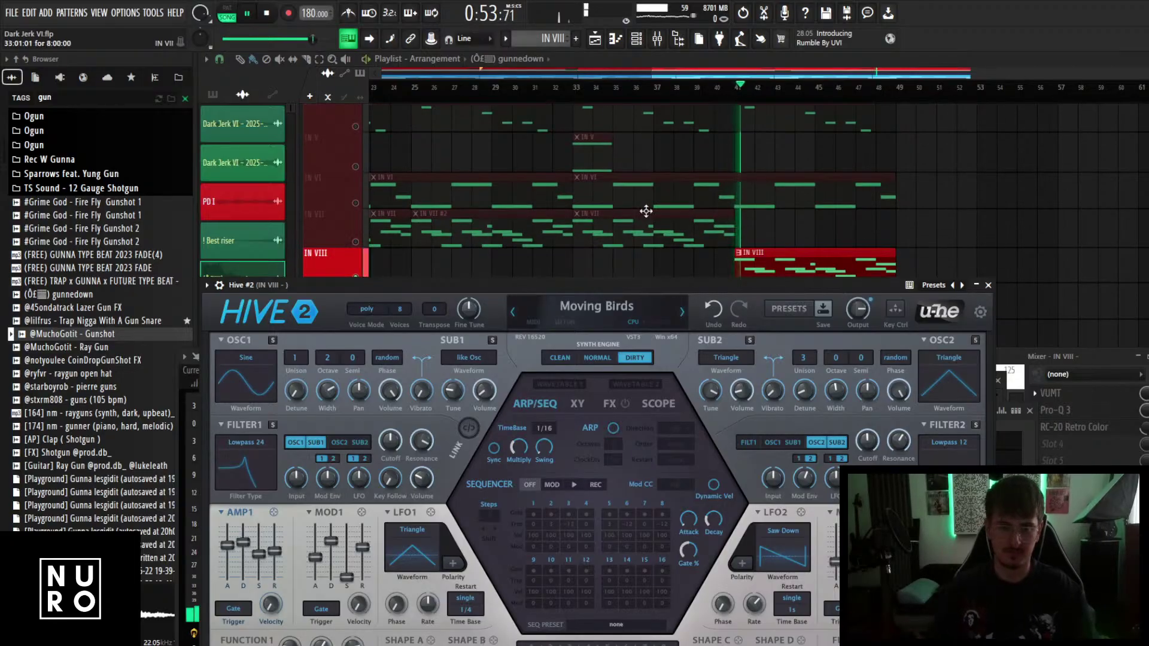
{"action": "key", "text": "space"}
{"action": "scroll", "coordinate": [672, 223], "scroll_direction": "down", "scroll_amount": 1}
{"action": "left_click", "coordinate": [359, 200]}
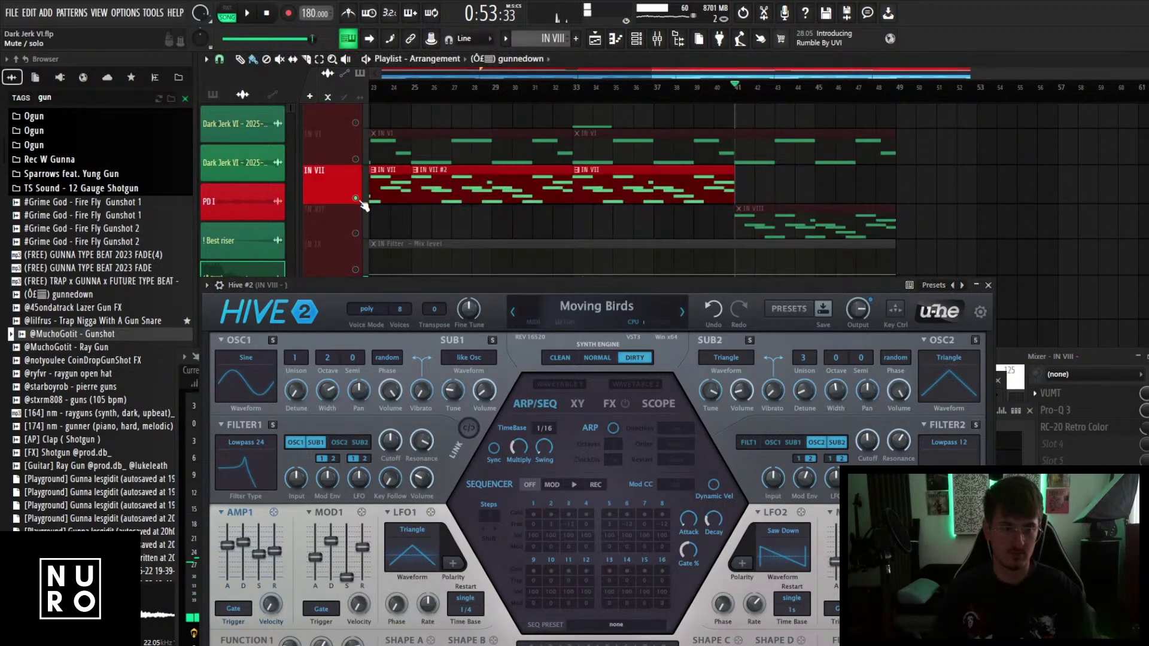
{"action": "right_click", "coordinate": [356, 199]}
{"action": "key", "text": "space"}
{"action": "scroll", "coordinate": [609, 165], "scroll_direction": "down", "scroll_amount": 1}
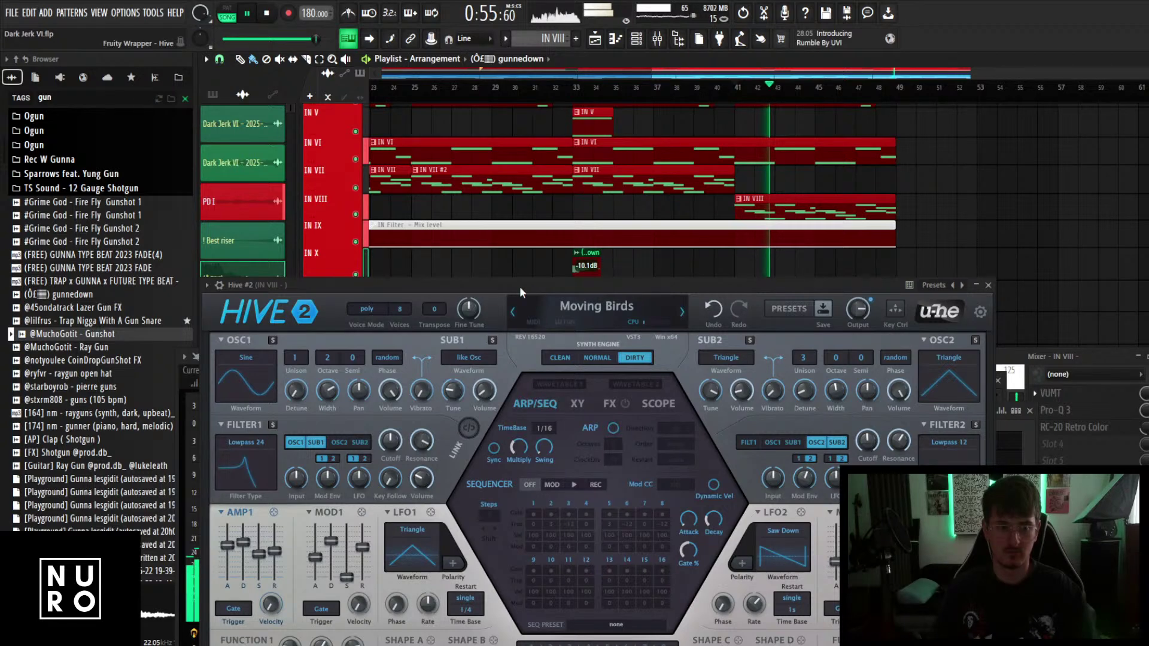
Set the voice mode of Hive #2 to mono, close the synth, and stop playback.
{"action": "left_click_drag", "start_coordinate": [406, 279], "coordinate": [421, 254]}
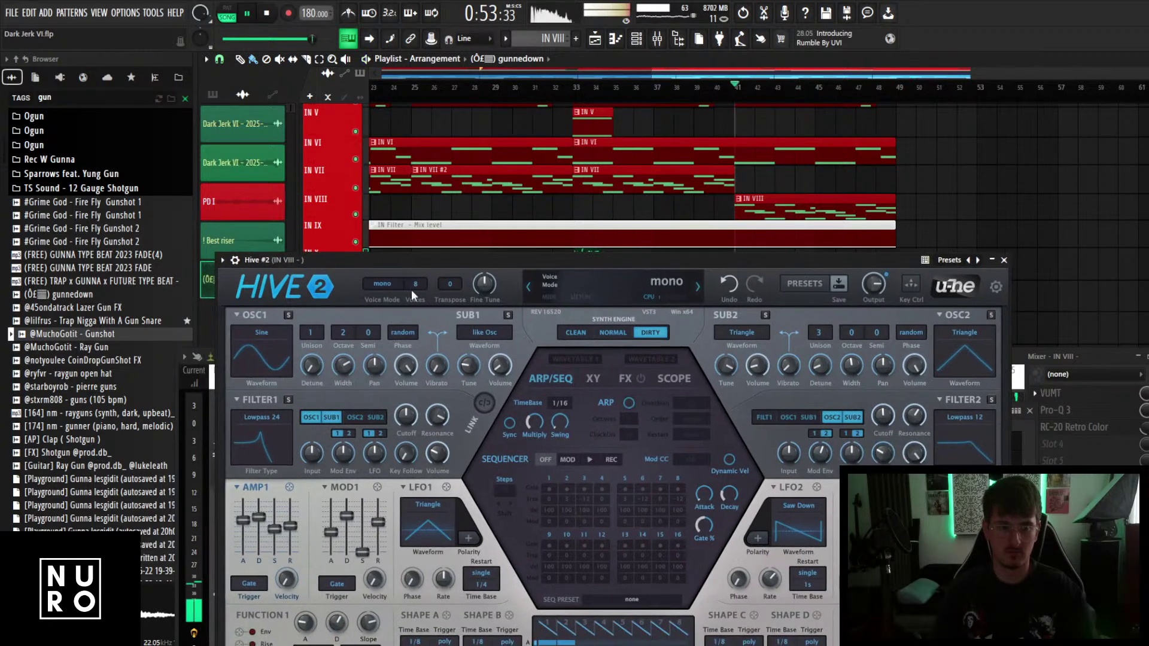
{"action": "left_click", "coordinate": [1003, 262]}
{"action": "key", "text": "space"}
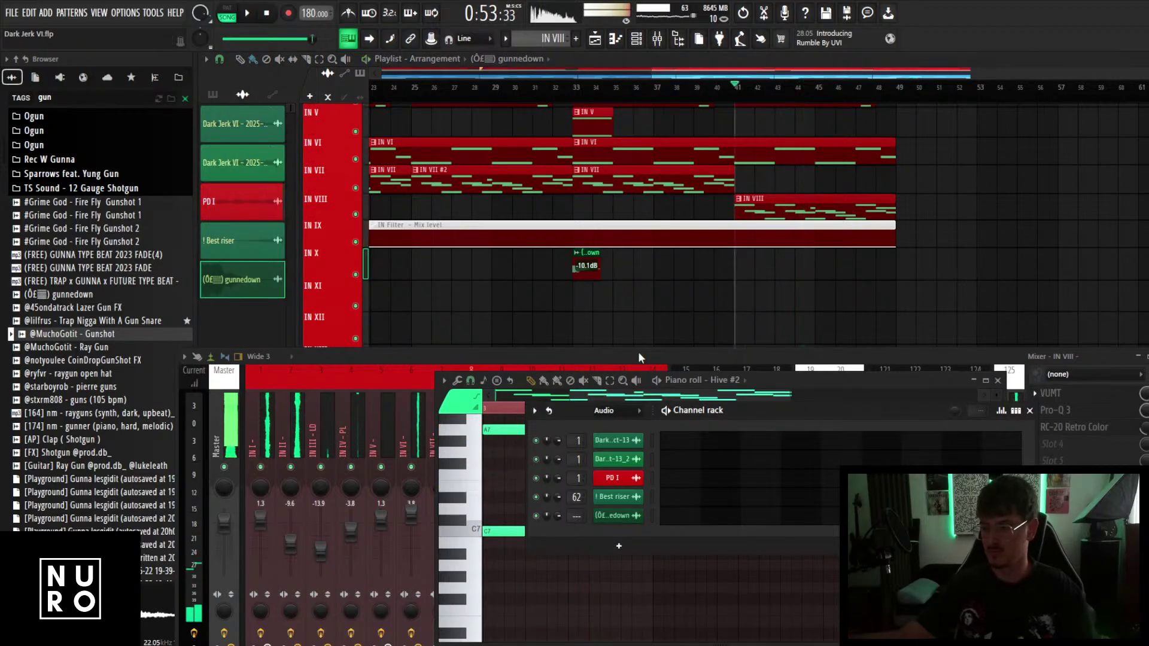
Load Kickstart 2 into effect slot 4 of mixer track IN VIII and shift its ducking curve to recover later.
{"action": "left_click_drag", "start_coordinate": [638, 353], "coordinate": [616, 241]}
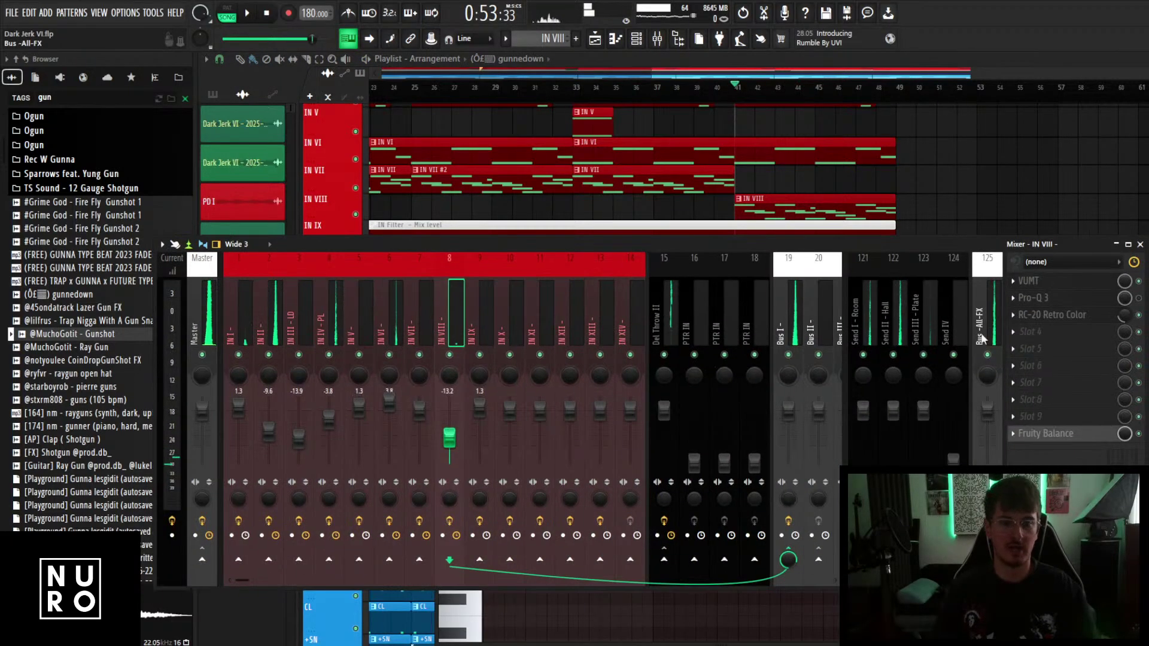
{"action": "left_click", "coordinate": [1031, 332]}
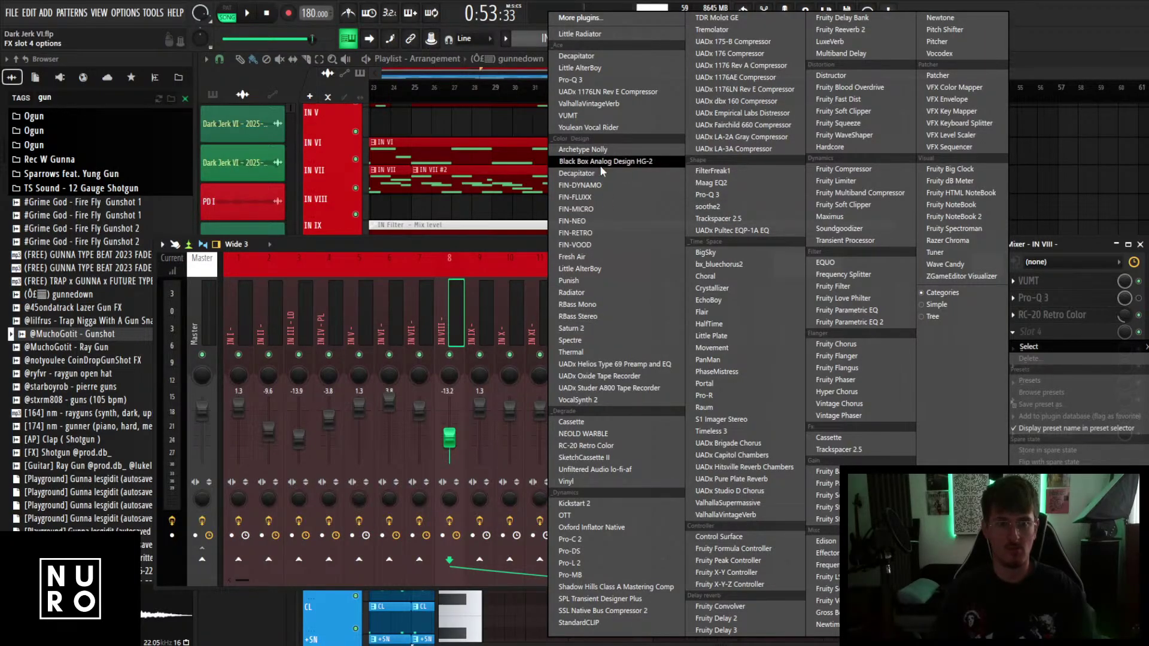
{"action": "left_click", "coordinate": [579, 504]}
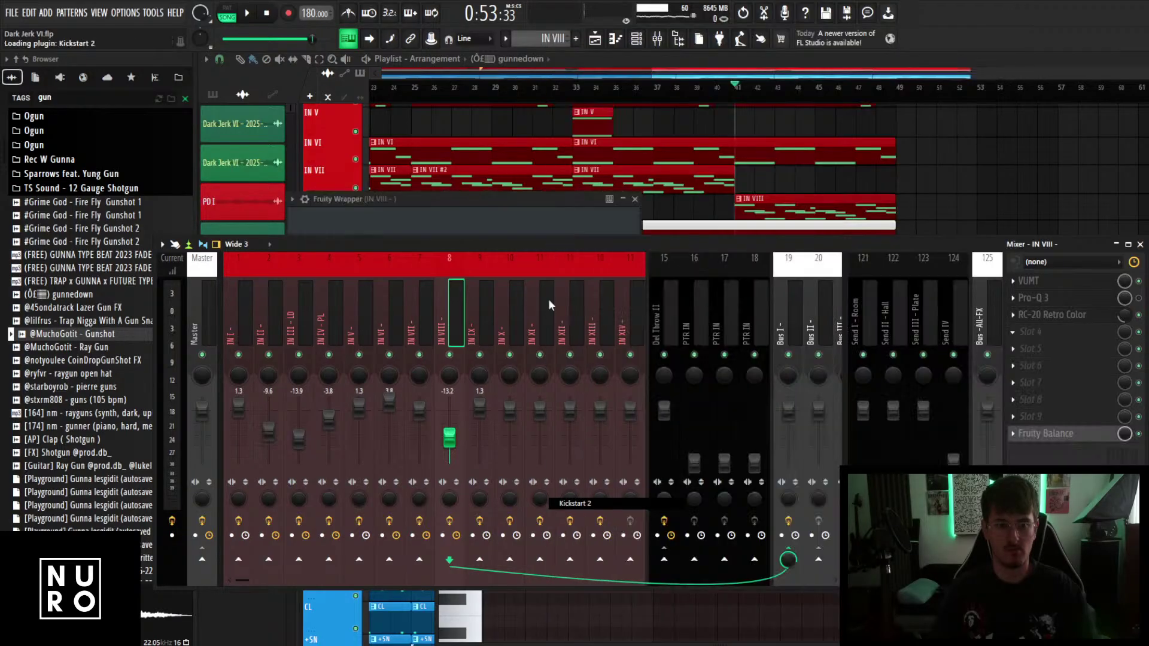
{"action": "key", "text": "space"}
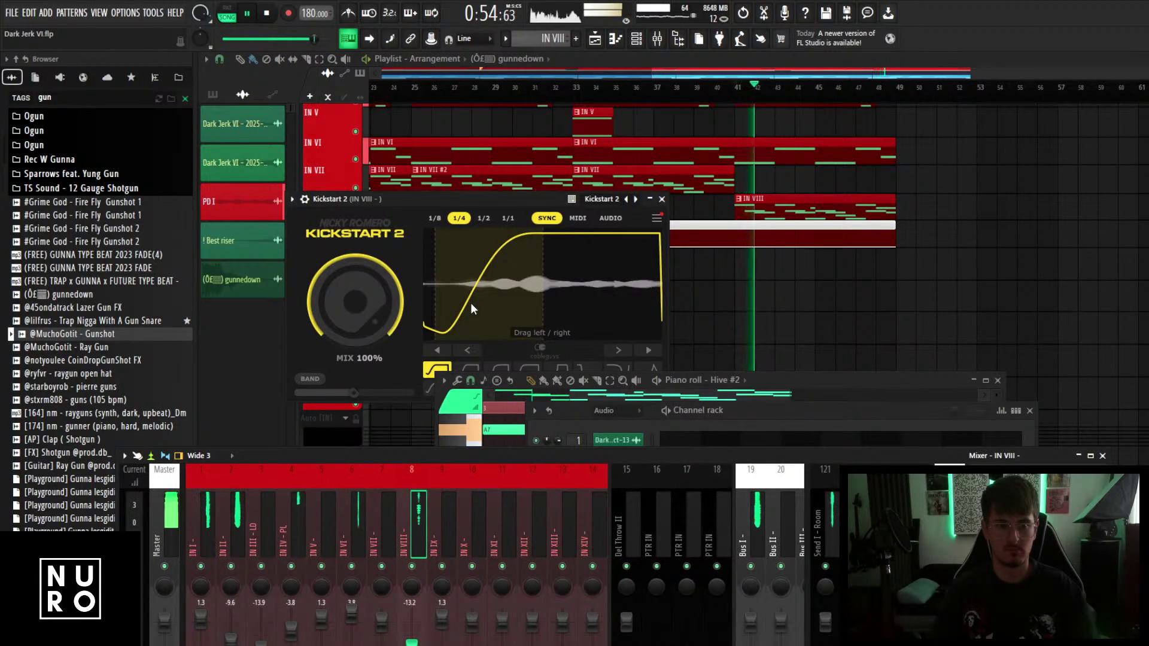
{"action": "left_click_drag", "start_coordinate": [496, 271], "coordinate": [526, 268]}
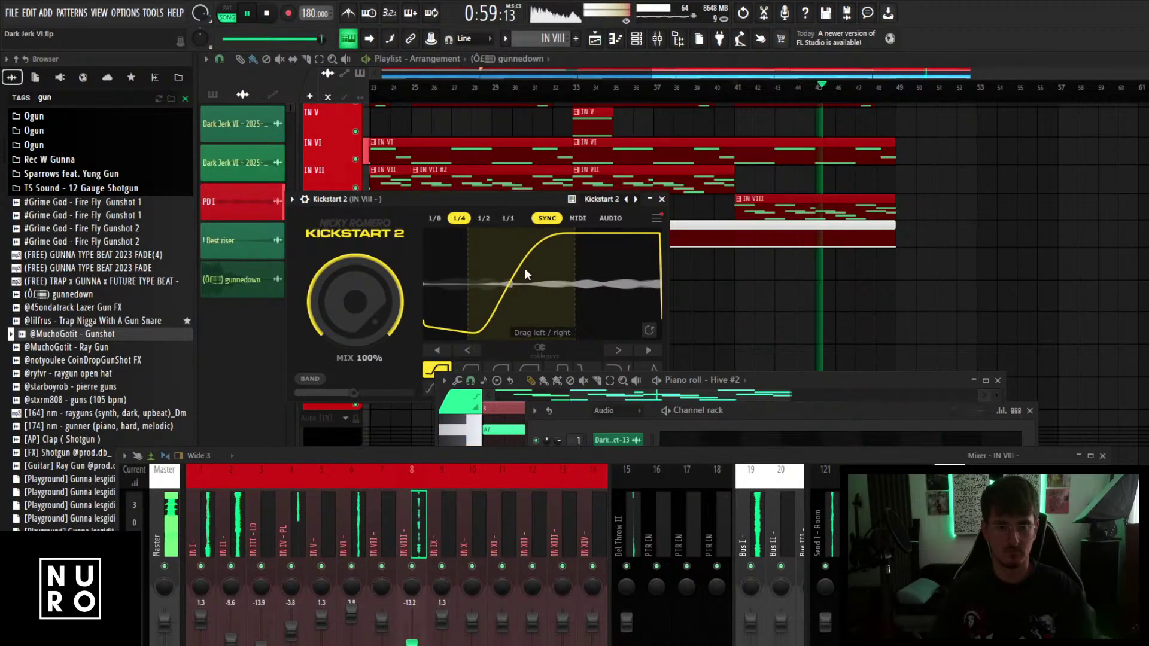
{"action": "key", "text": "Escape"}
Listen to the arrangement while checking the mixer levels and the playlist layout, and close the mixer.
{"action": "left_click_drag", "start_coordinate": [569, 458], "coordinate": [544, 346]}
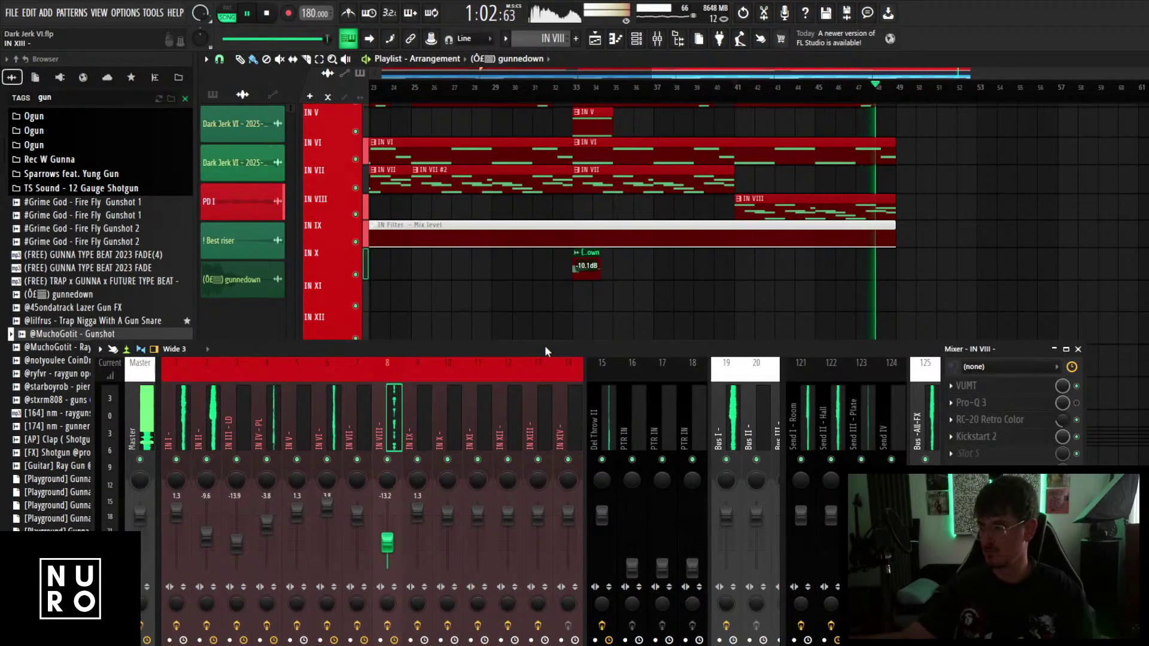
{"action": "scroll", "coordinate": [647, 247], "scroll_direction": "down", "scroll_amount": 3}
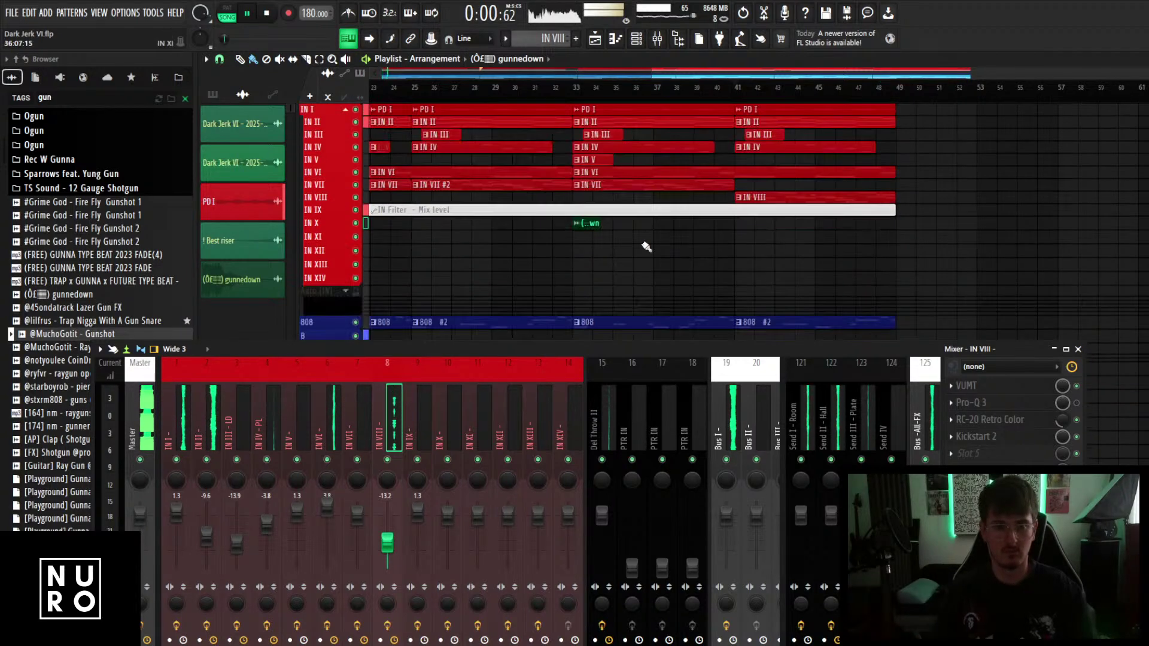
{"action": "scroll", "coordinate": [659, 253], "scroll_direction": "down", "scroll_amount": 3}
{"action": "scroll", "coordinate": [529, 226], "scroll_direction": "up", "scroll_amount": 2}
{"action": "scroll", "coordinate": [522, 230], "scroll_direction": "down", "scroll_amount": 2}
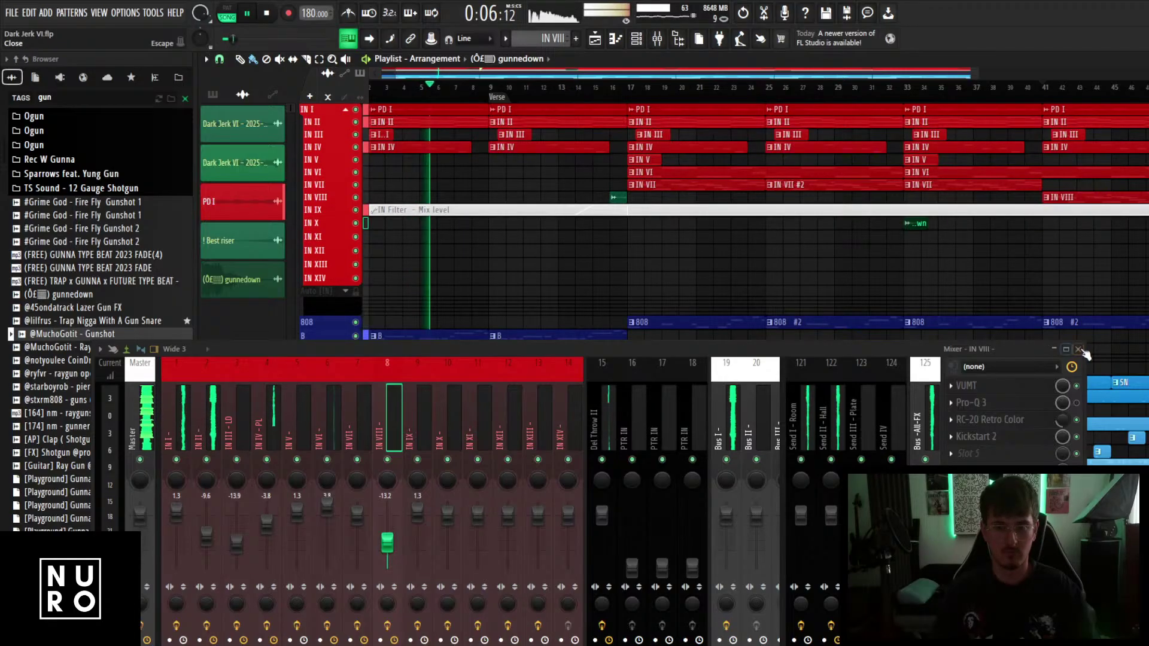
{"action": "key", "text": "F7"}
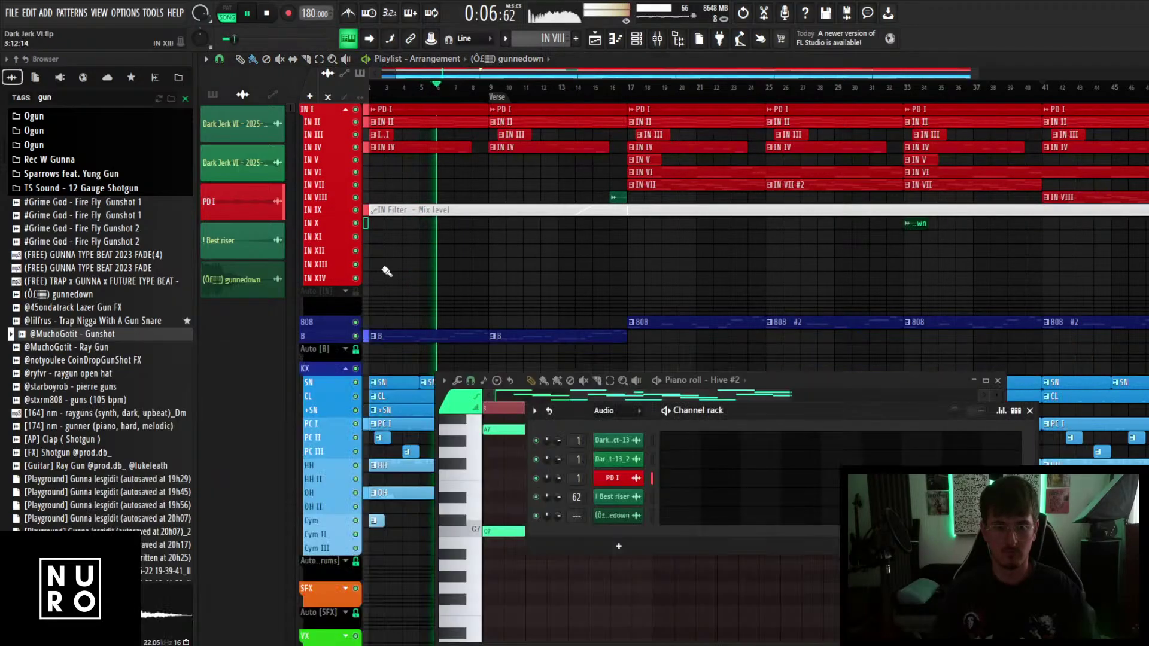
Mute the IN I playlist track holding the PD I clips and play the arrangement from bar 1.
{"action": "scroll", "coordinate": [387, 272], "scroll_direction": "up", "scroll_amount": 2}
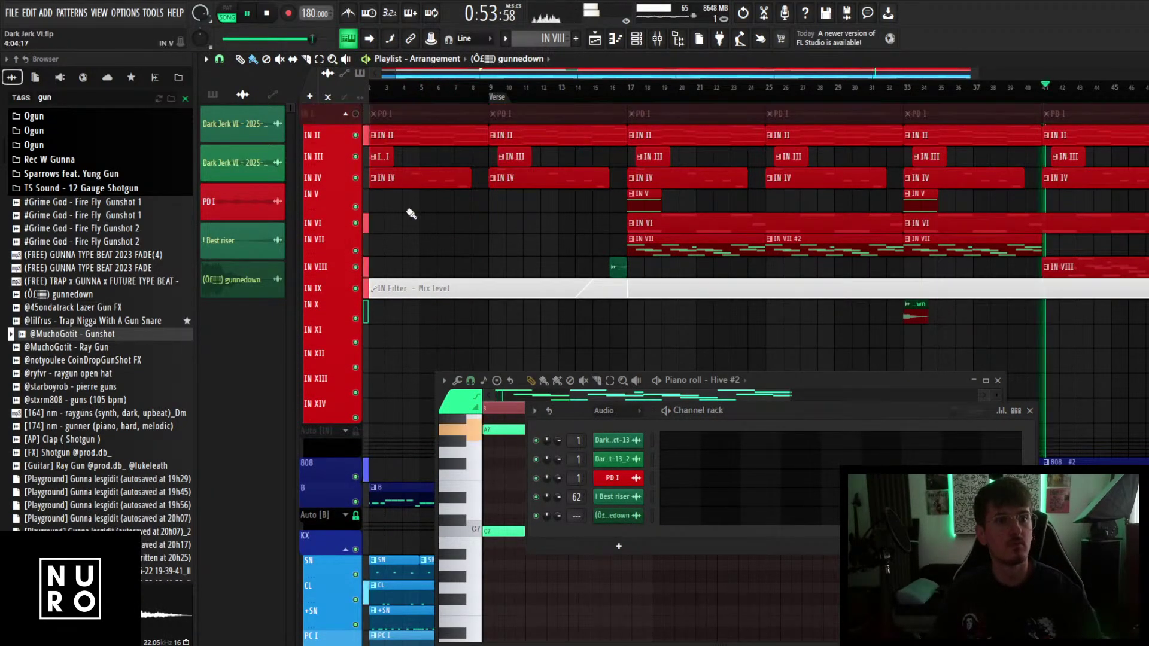
{"action": "scroll", "coordinate": [412, 213], "scroll_direction": "down", "scroll_amount": 2}
{"action": "key", "text": "space"}
{"action": "left_click", "coordinate": [372, 88]}
{"action": "key", "text": "space"}
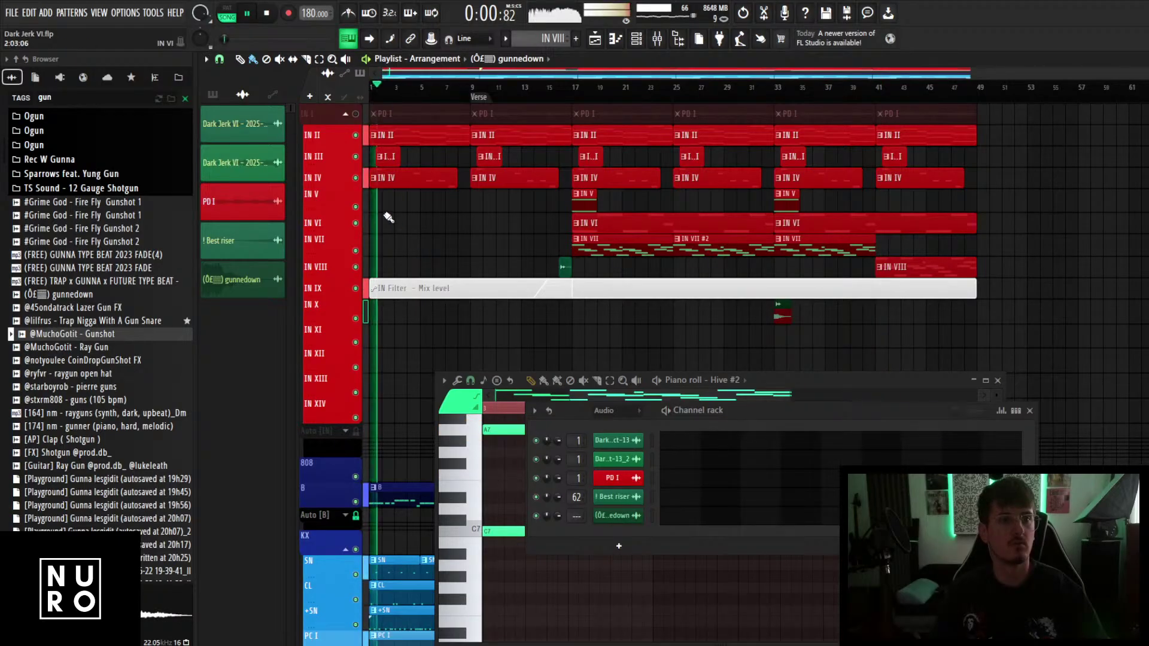
{"action": "scroll", "coordinate": [415, 294], "scroll_direction": "down", "scroll_amount": 1}
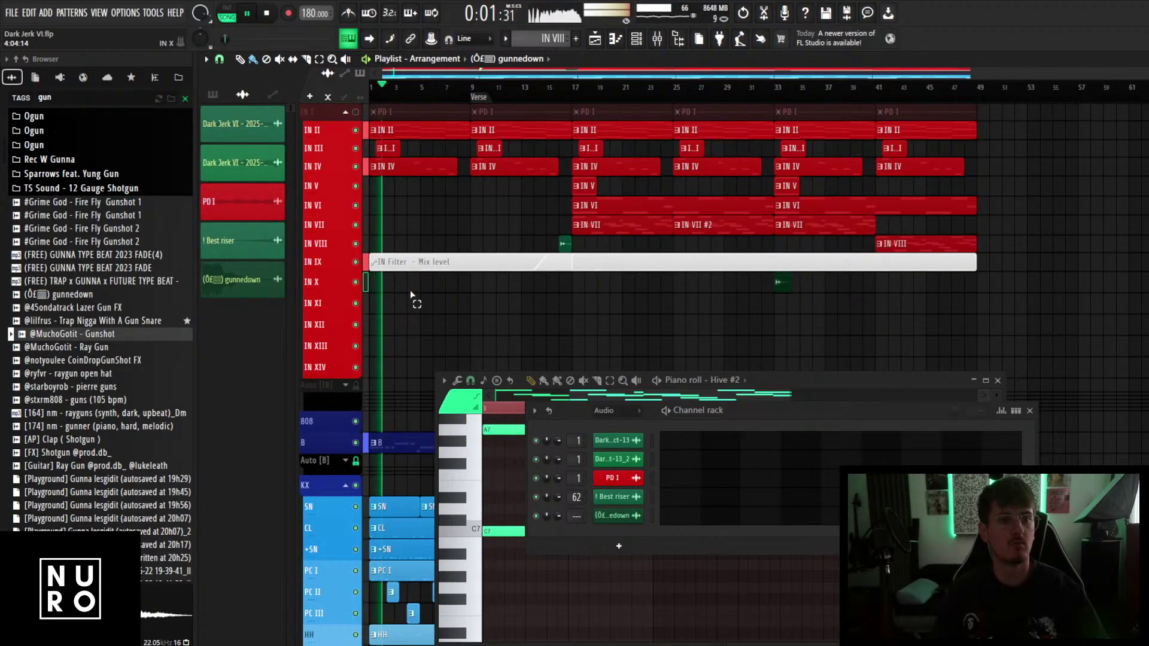
Unmute the IN I track and mute IN II, and play the arrangement from the start.
{"action": "scroll", "coordinate": [410, 294], "scroll_direction": "up", "scroll_amount": 2}
{"action": "key", "text": "space"}
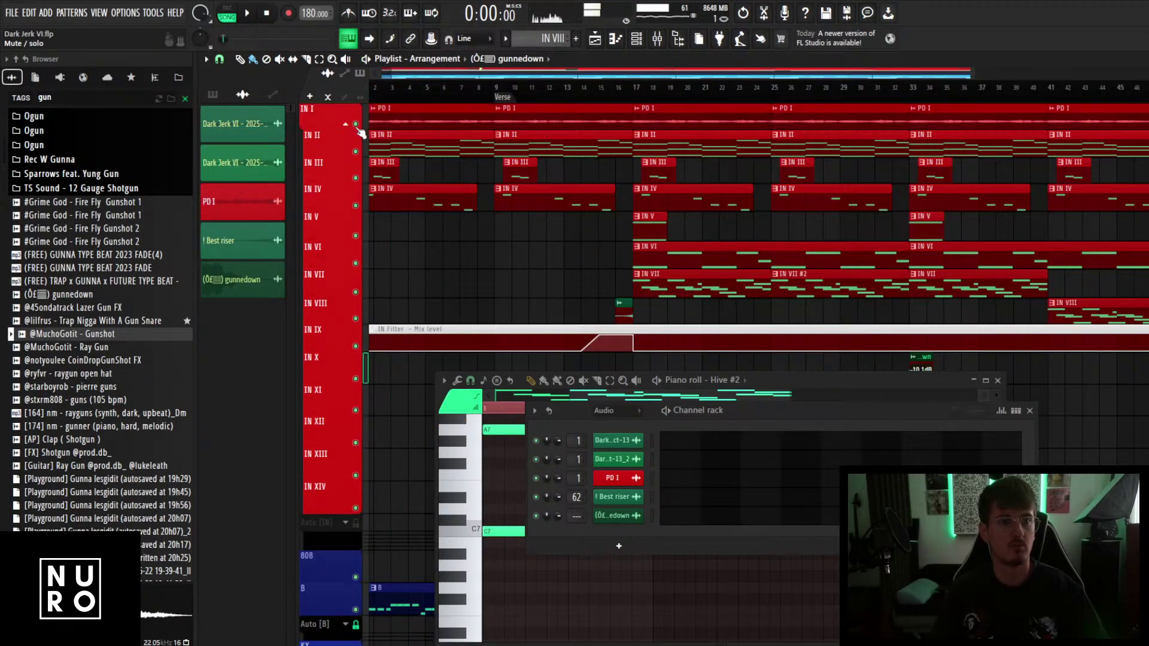
{"action": "left_click", "coordinate": [355, 124]}
{"action": "key", "text": "space"}
{"action": "scroll", "coordinate": [383, 255], "scroll_direction": "down", "scroll_amount": 1}
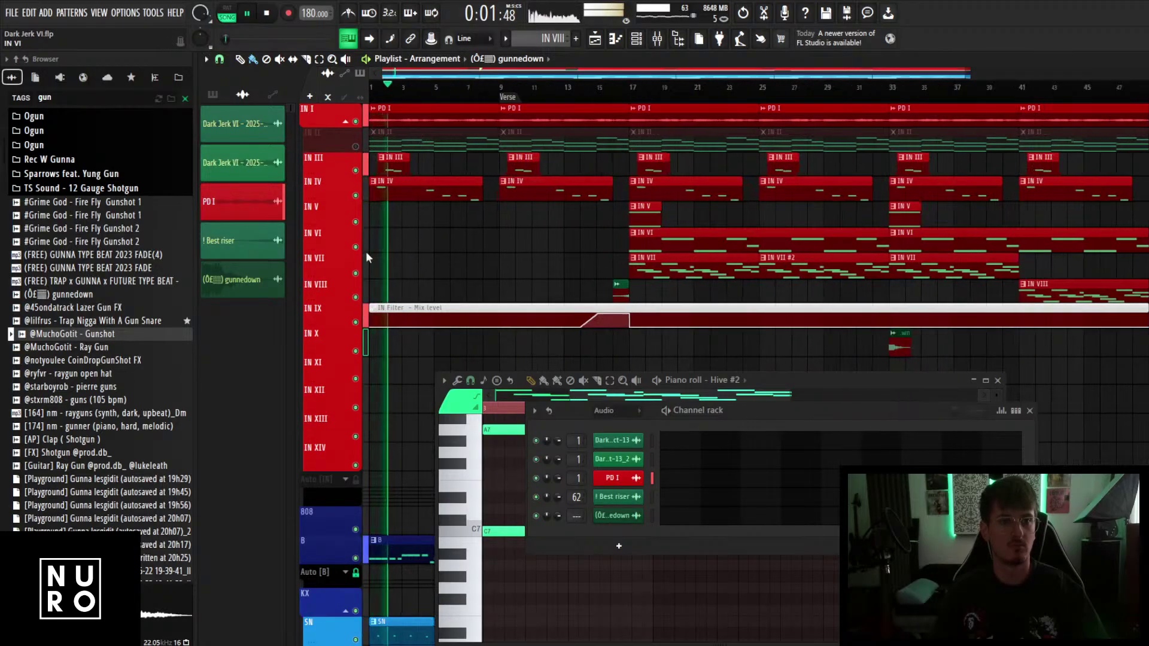
{"action": "scroll", "coordinate": [366, 258], "scroll_direction": "up", "scroll_amount": 2}
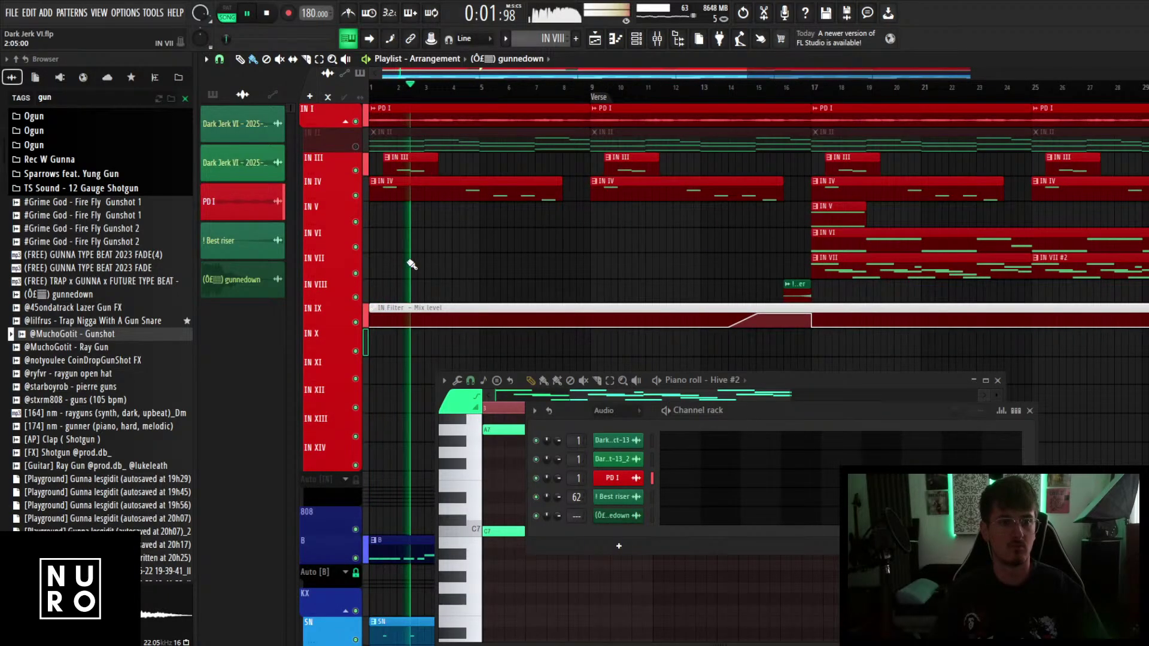
{"action": "scroll", "coordinate": [454, 266], "scroll_direction": "up", "scroll_amount": 1}
{"action": "scroll", "coordinate": [456, 267], "scroll_direction": "down", "scroll_amount": 1}
{"action": "key", "text": "space"}
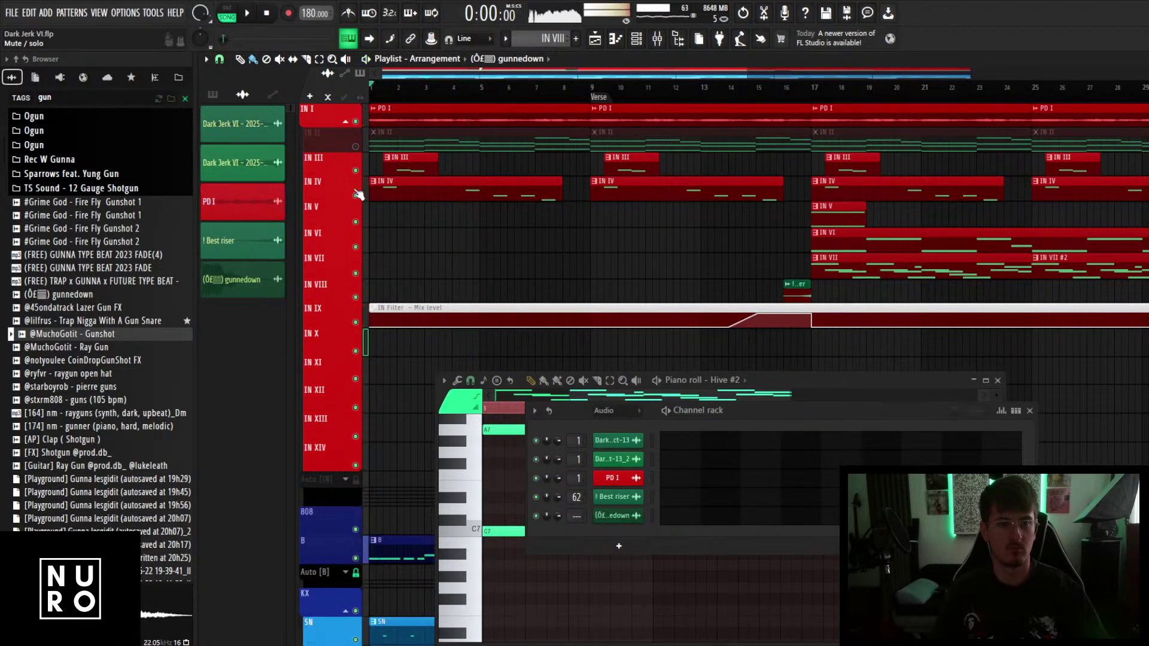
Mute the IN III and IN IV tracks and play the arrangement from the start.
{"action": "left_click", "coordinate": [356, 196]}
{"action": "left_click", "coordinate": [356, 170]}
{"action": "key", "text": "space"}
{"action": "scroll", "coordinate": [411, 233], "scroll_direction": "down", "scroll_amount": 1}
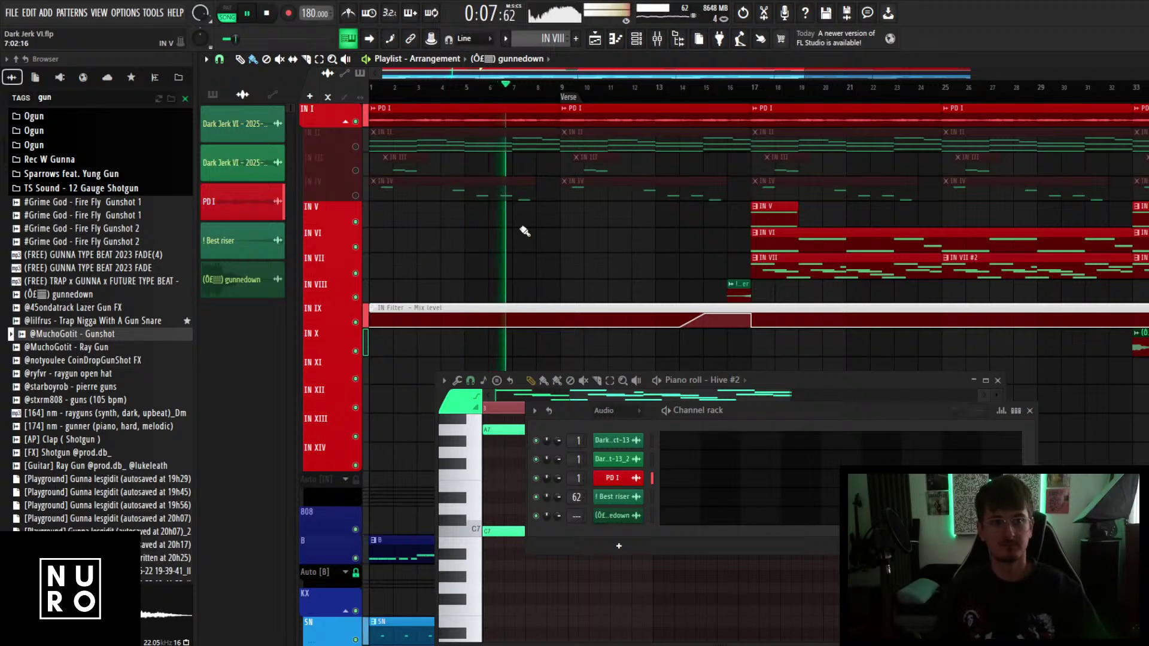
{"action": "scroll", "coordinate": [515, 234], "scroll_direction": "up", "scroll_amount": 4}
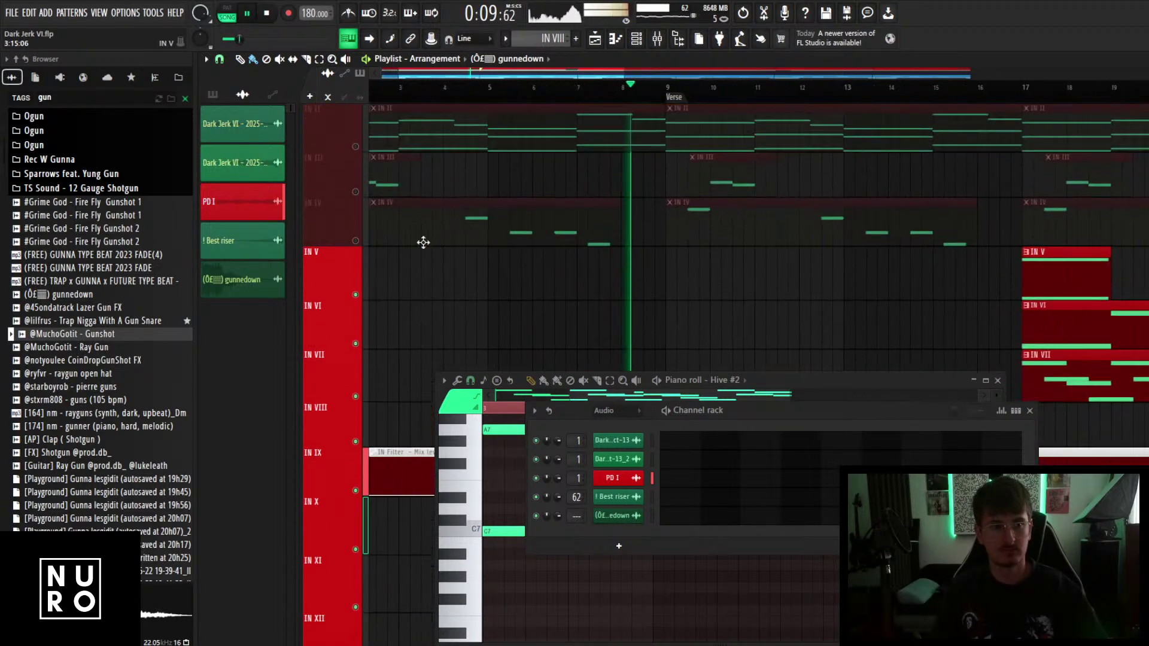
Mute the B bass track and play the arrangement with the IN I sample.
{"action": "scroll", "coordinate": [423, 242], "scroll_direction": "up", "scroll_amount": 1}
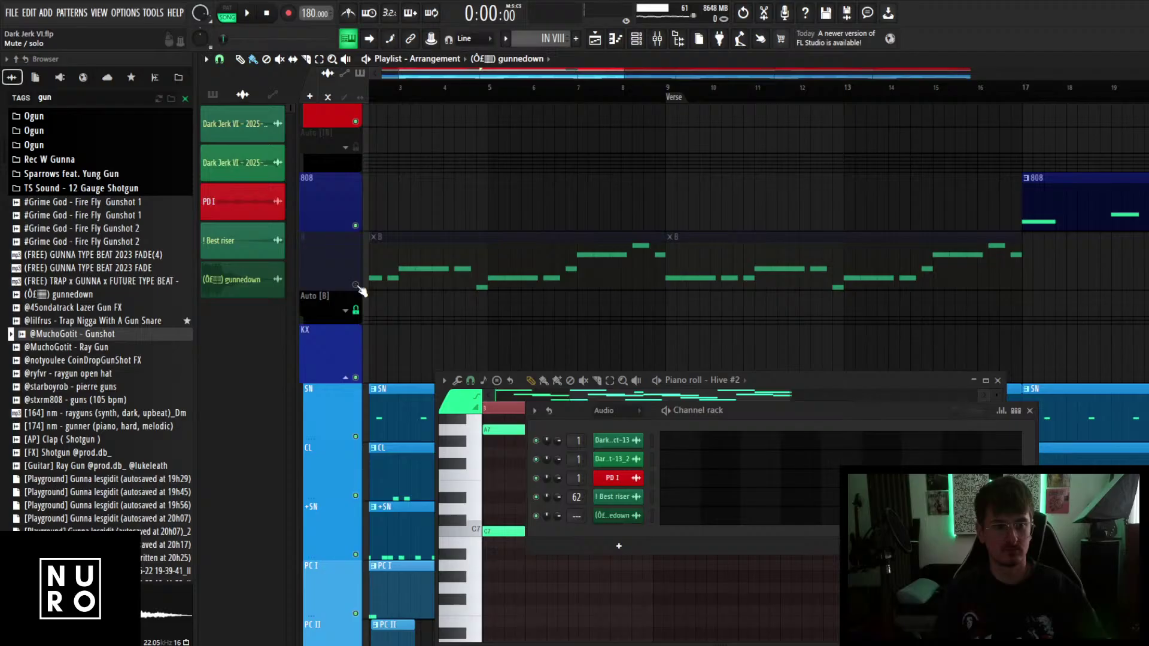
{"action": "key", "text": "space"}
{"action": "scroll", "coordinate": [436, 279], "scroll_direction": "up", "scroll_amount": 12}
{"action": "scroll", "coordinate": [436, 279], "scroll_direction": "down", "scroll_amount": 2}
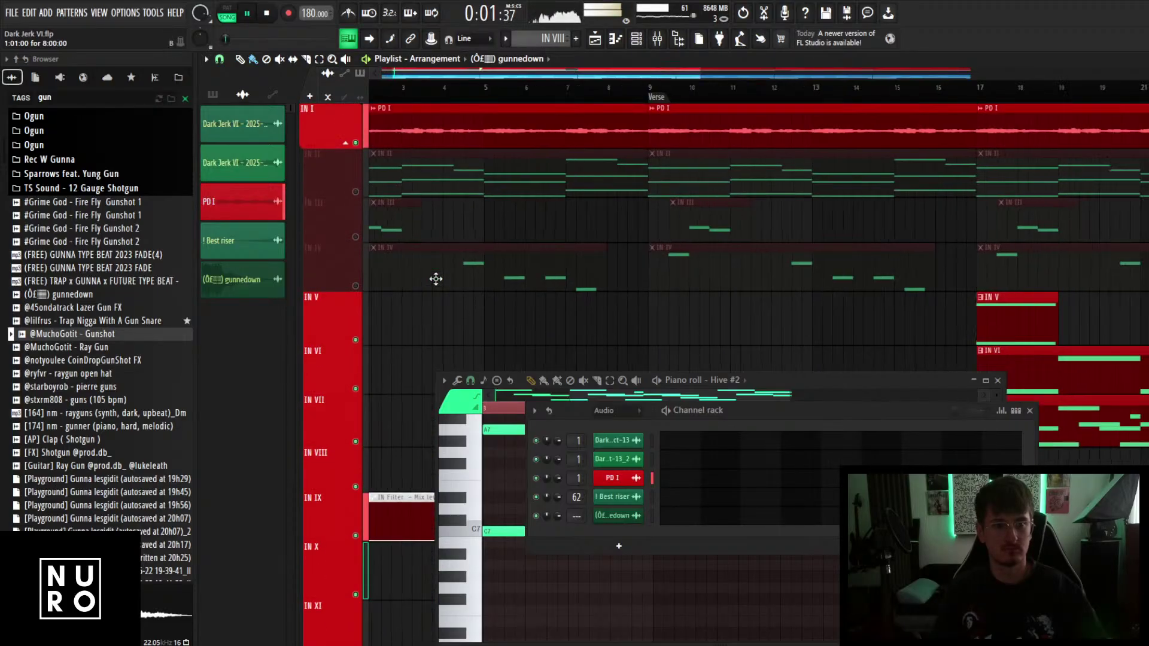
{"action": "scroll", "coordinate": [437, 279], "scroll_direction": "down", "scroll_amount": 3}
Temporarily unmute the IN II track to compare it with the IN I sample during playback.
{"action": "left_click", "coordinate": [357, 168]}
{"action": "key", "text": "space"}
{"action": "key", "text": "space"}
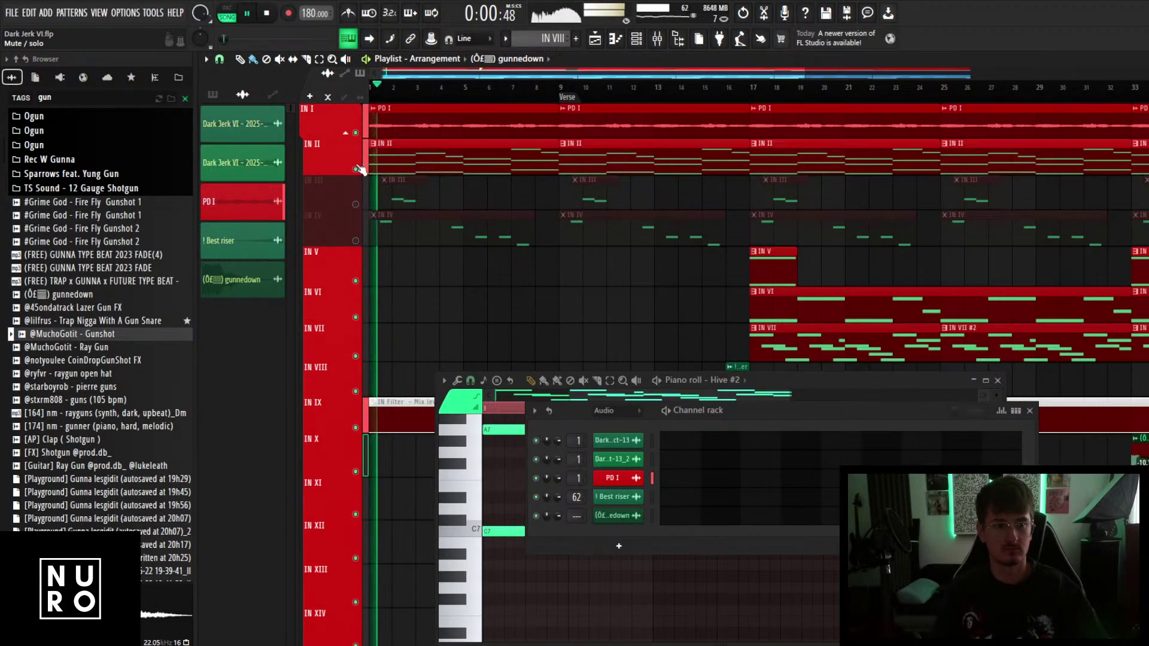
{"action": "left_click", "coordinate": [357, 169]}
{"action": "key", "text": "space"}
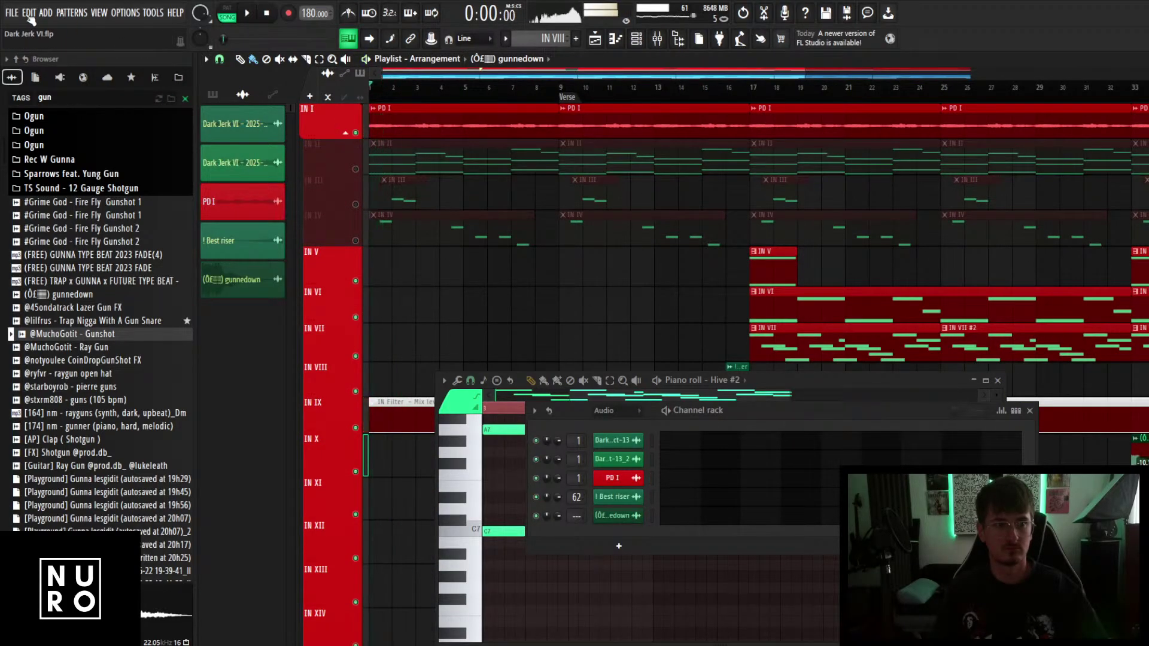
Open the PD I audio clip's channel settings and audition the clip from the start.
{"action": "left_click", "coordinate": [14, 14]}
{"action": "left_click", "coordinate": [25, 70]}
{"action": "double_click", "coordinate": [449, 124]}
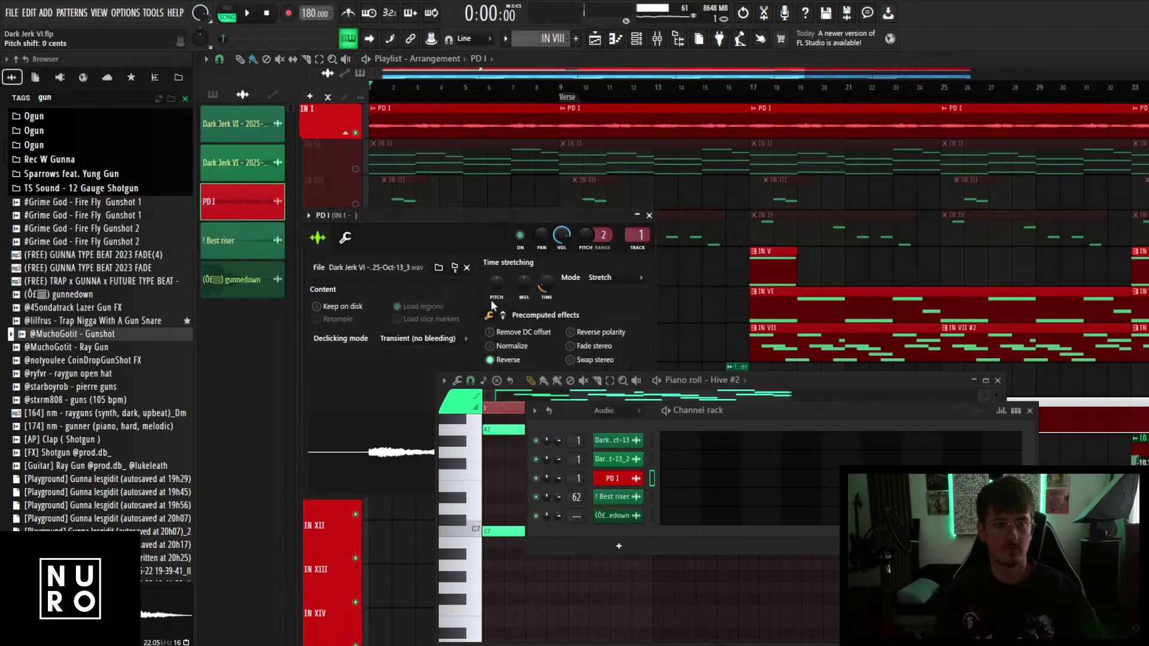
{"action": "key", "text": "space"}
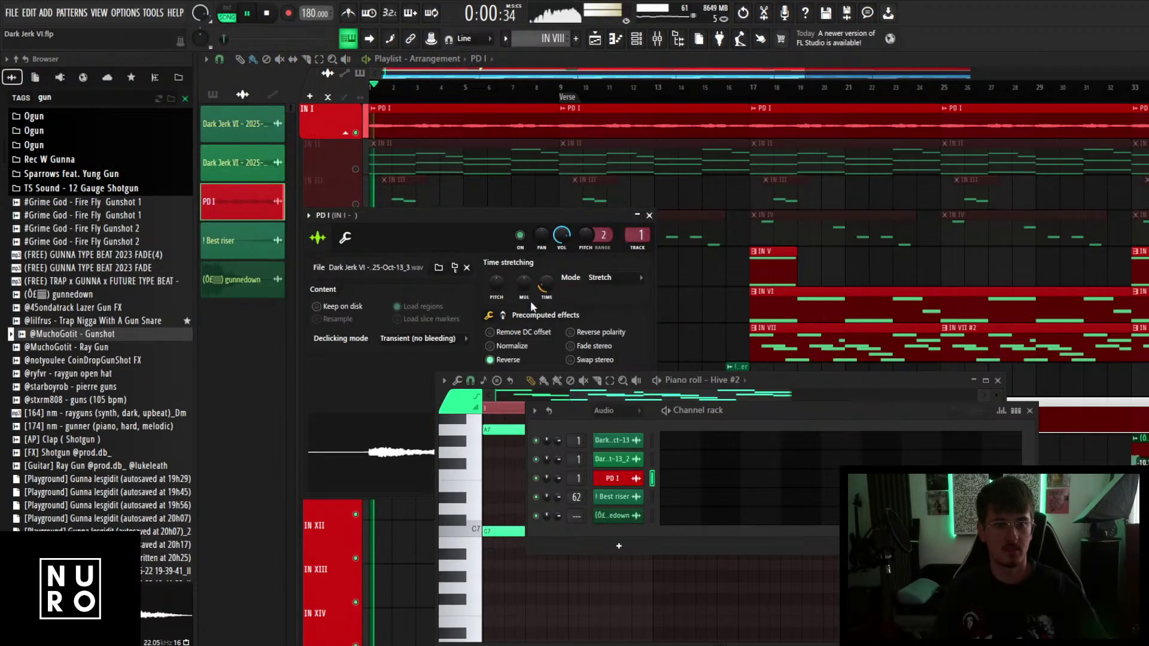
{"action": "key", "text": "space"}
{"action": "scroll", "coordinate": [388, 178], "scroll_direction": "up", "scroll_amount": 1}
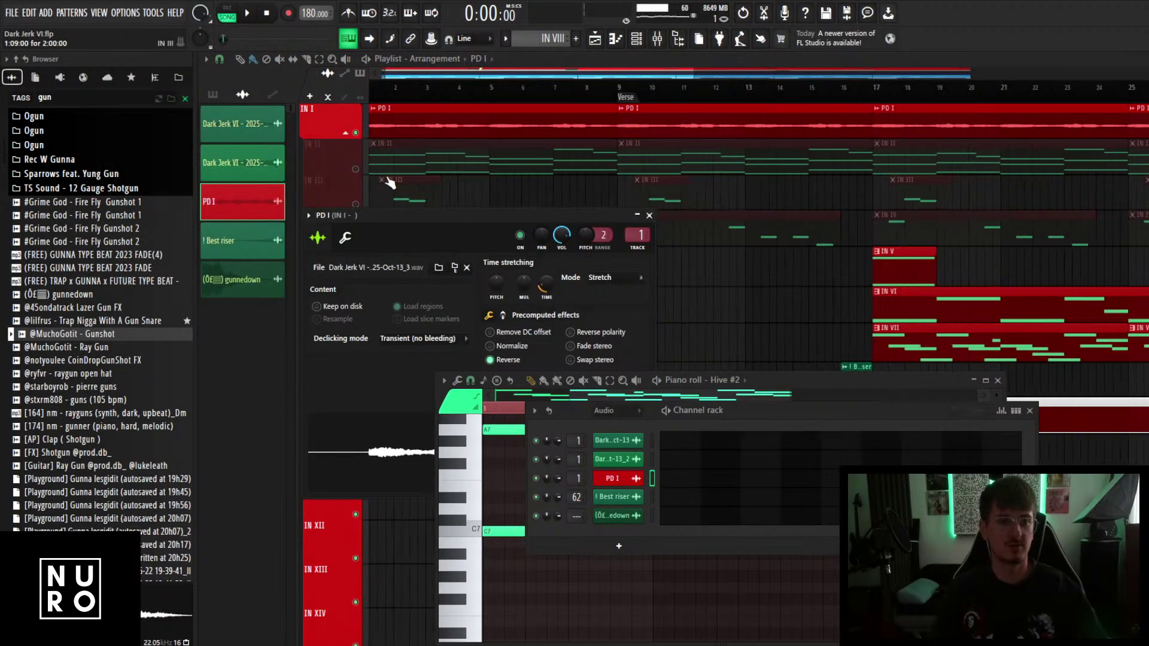
Make the first PD I clip on the IN I track unique.
{"action": "scroll", "coordinate": [389, 183], "scroll_direction": "up", "scroll_amount": 3}
{"action": "left_click", "coordinate": [376, 114]}
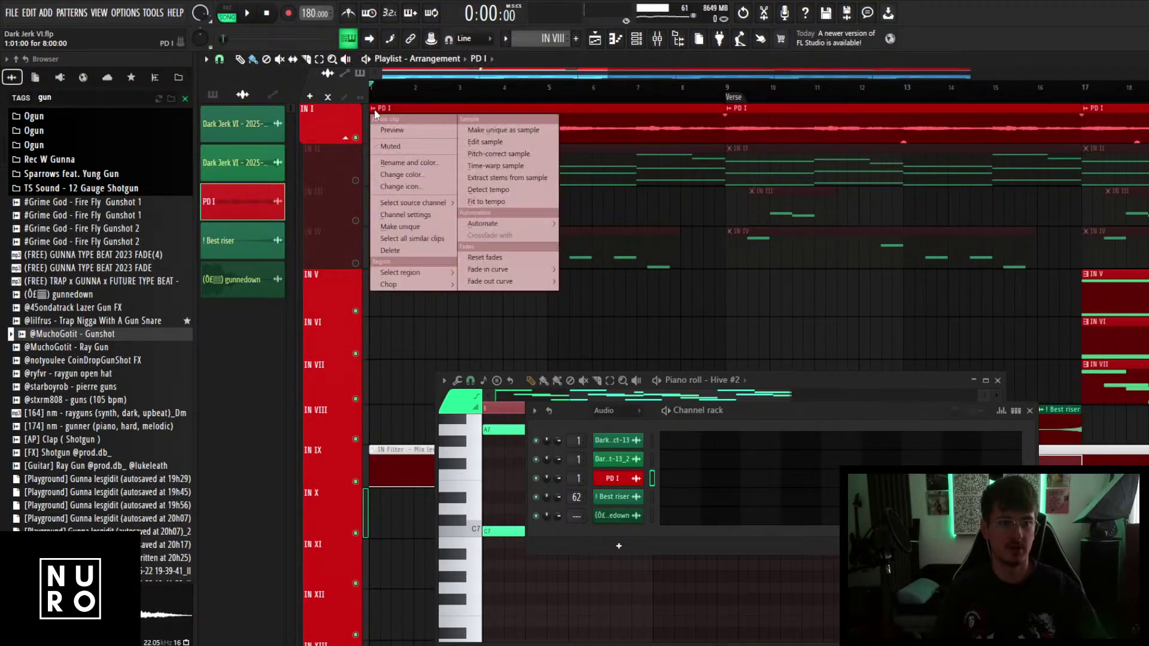
{"action": "left_click", "coordinate": [408, 227]}
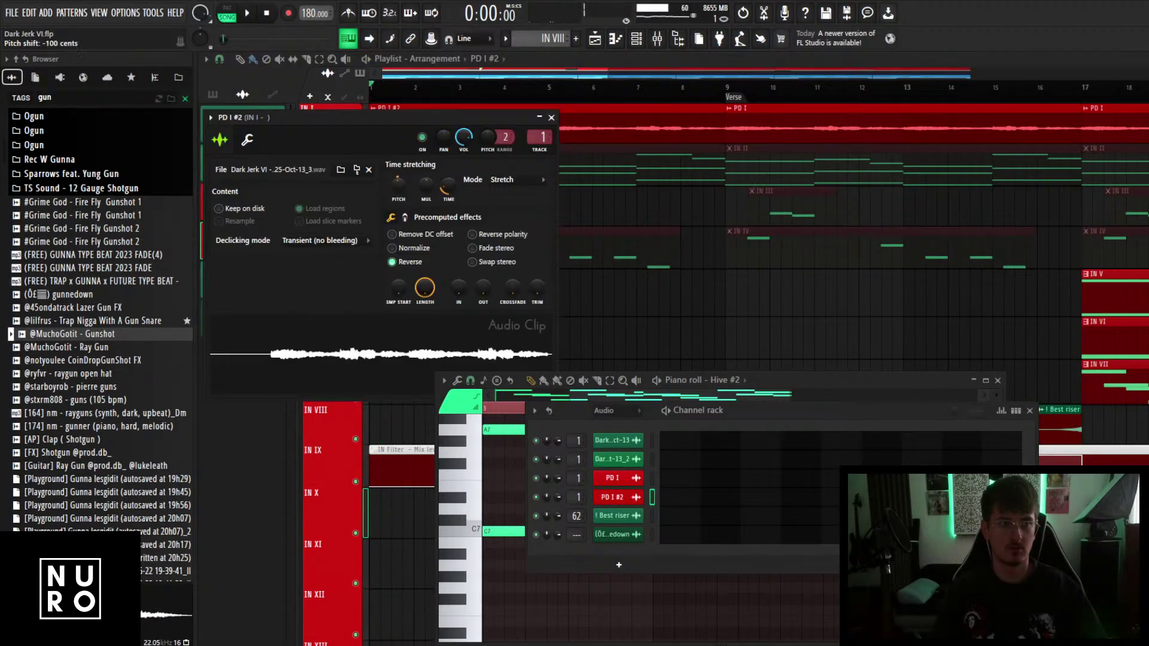
Try lowering the PD I #2 clip's pitch shift to -320 cents while auditioning it in playback.
{"action": "key", "text": "space"}
{"action": "key", "text": "space"}
{"action": "left_click_drag", "start_coordinate": [400, 189], "coordinate": [402, 207]}
{"action": "key", "text": "space"}
{"action": "key", "text": "space"}
{"action": "key", "text": "space"}
{"action": "key", "text": "space"}
{"action": "left_click_drag", "start_coordinate": [403, 177], "coordinate": [516, 248]}
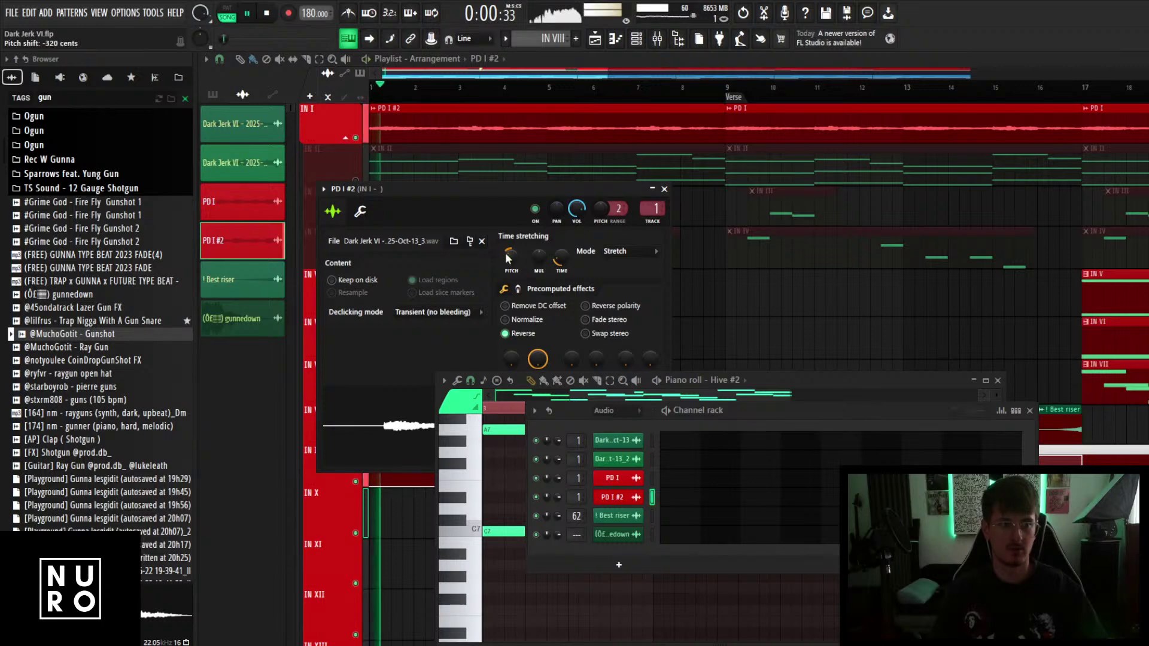
{"action": "left_click_drag", "start_coordinate": [468, 189], "coordinate": [472, 244]}
Solo the IN I track and lower the PD I #2 clip's pitch shift to -500 cents during playback.
{"action": "left_click", "coordinate": [356, 180]}
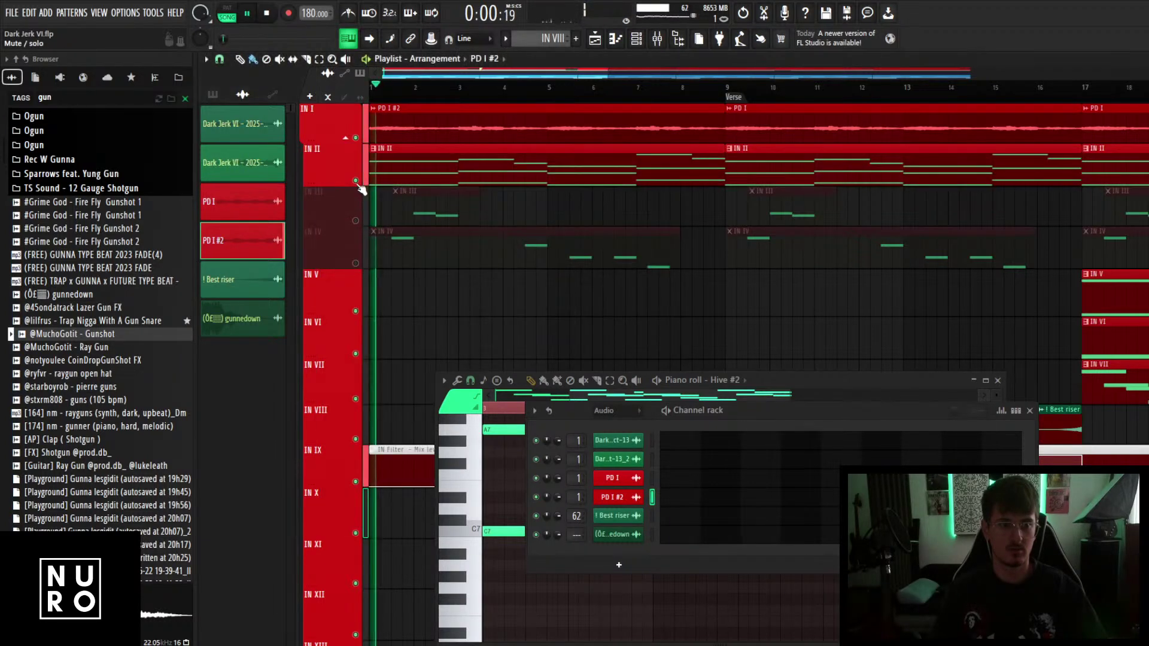
{"action": "right_click", "coordinate": [356, 138]}
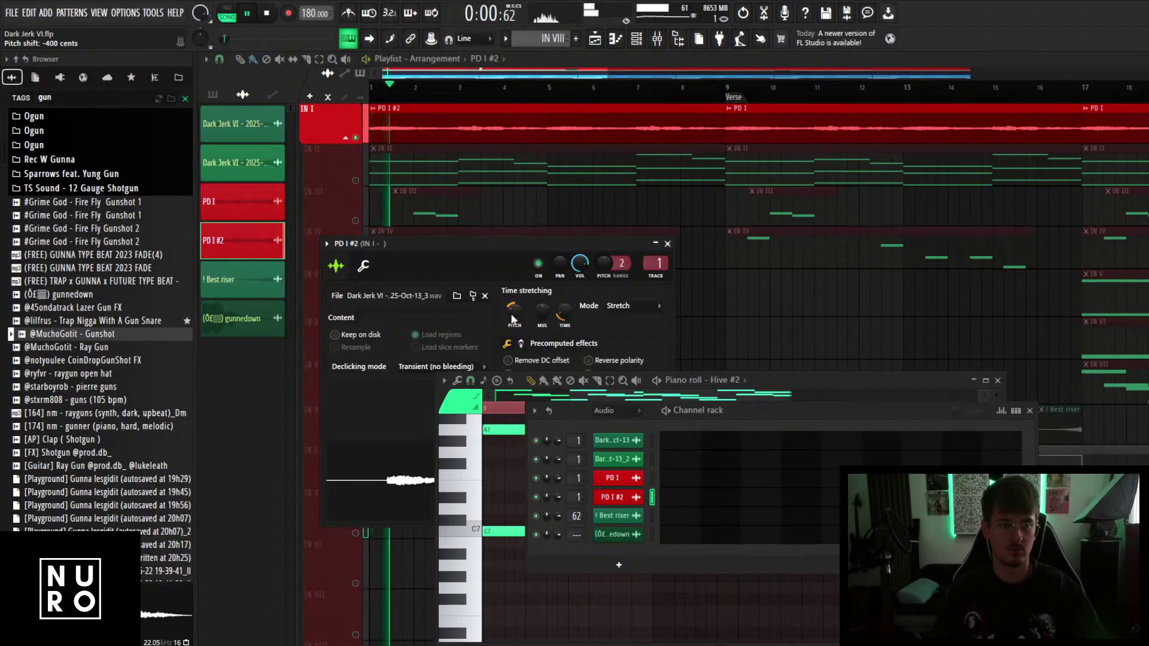
{"action": "key", "text": "space"}
{"action": "key", "text": "space"}
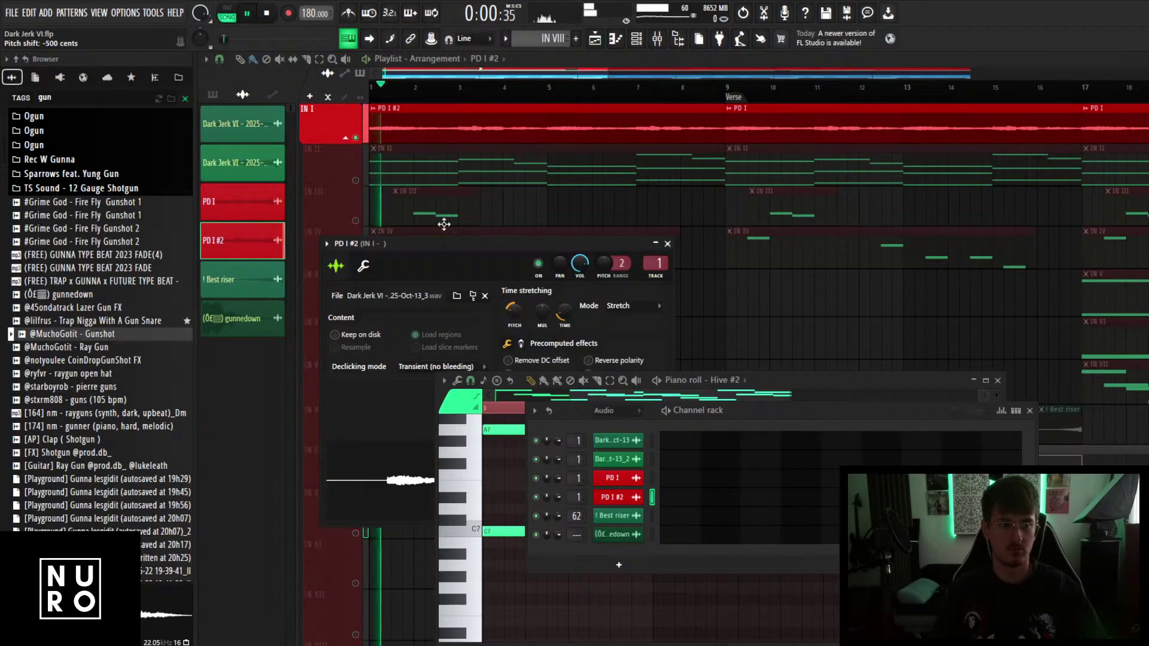
Compare the repitched PD I #2 clip with the IN II melody by briefly unmuting IN II.
{"action": "left_click", "coordinate": [355, 180]}
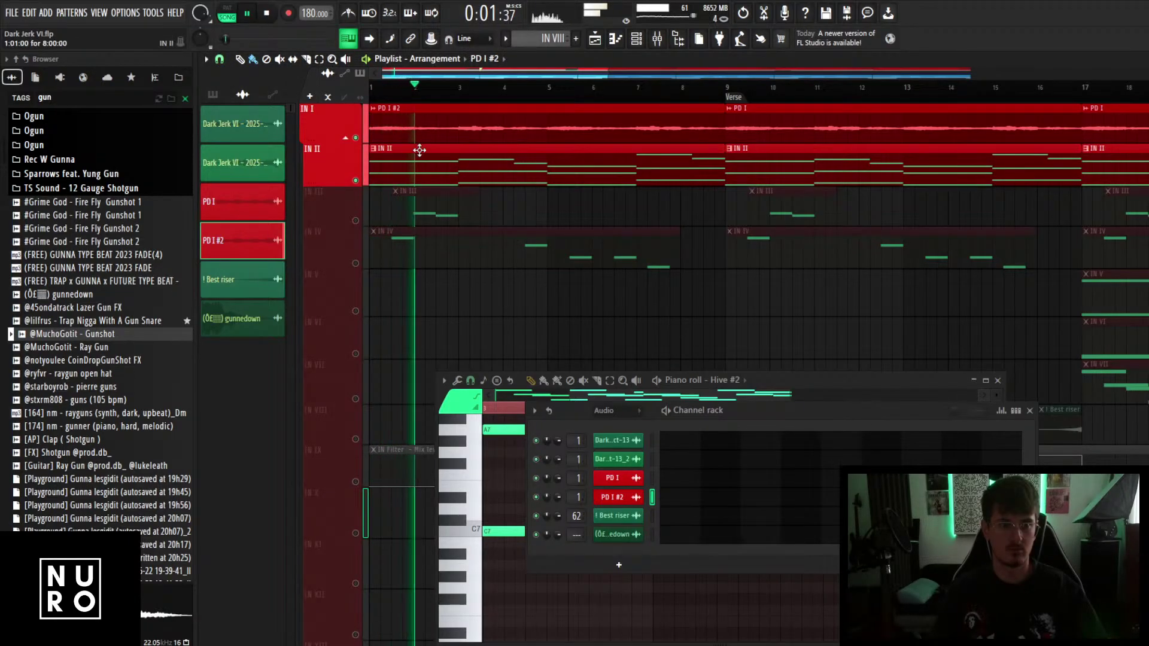
{"action": "left_click", "coordinate": [355, 180]}
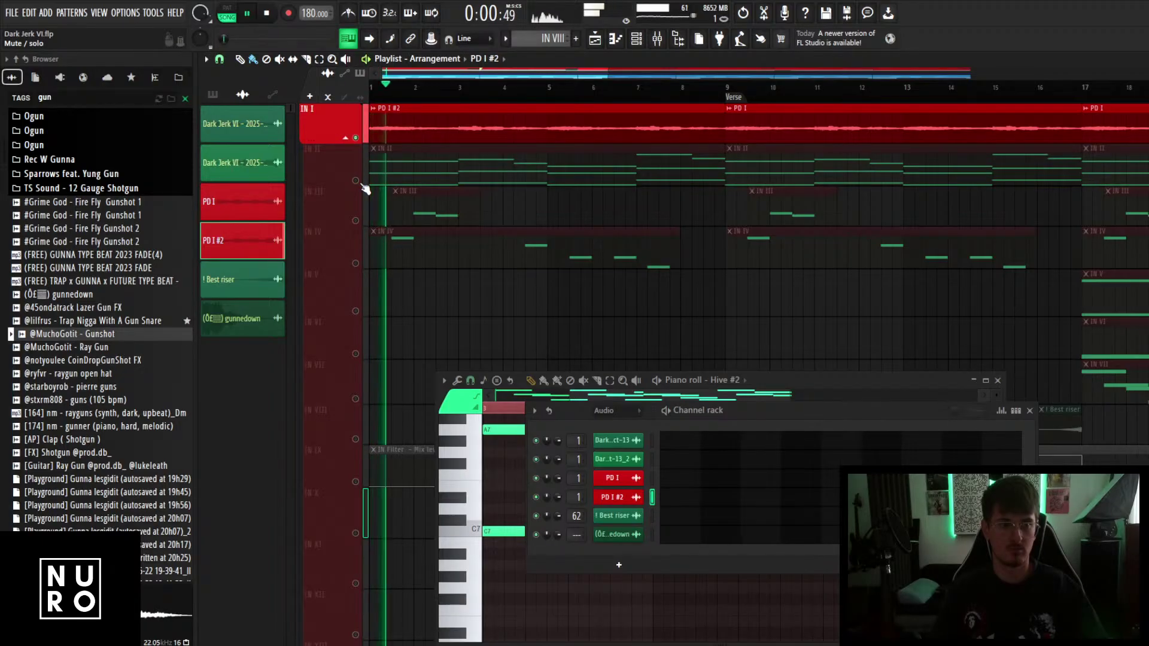
{"action": "key", "text": "space"}
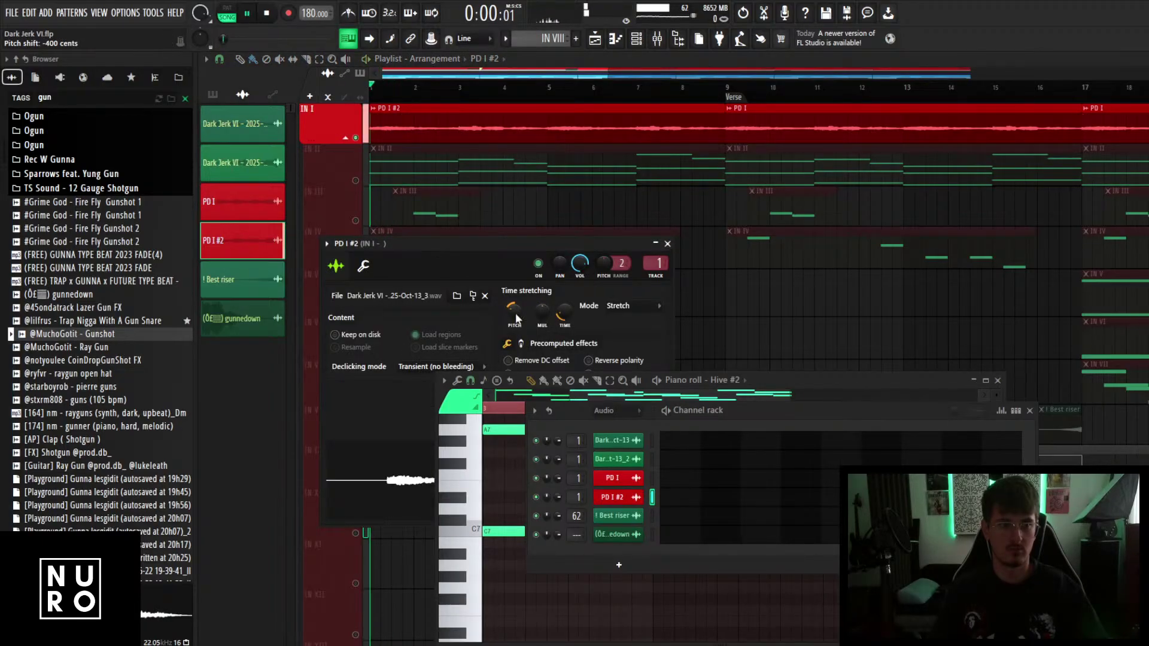
Set the PD I #2 clip's pitch shift to -300 cents and play it together with the IN II track.
{"action": "key", "text": "space"}
{"action": "left_click_drag", "start_coordinate": [516, 313], "coordinate": [516, 306]}
{"action": "key", "text": "space"}
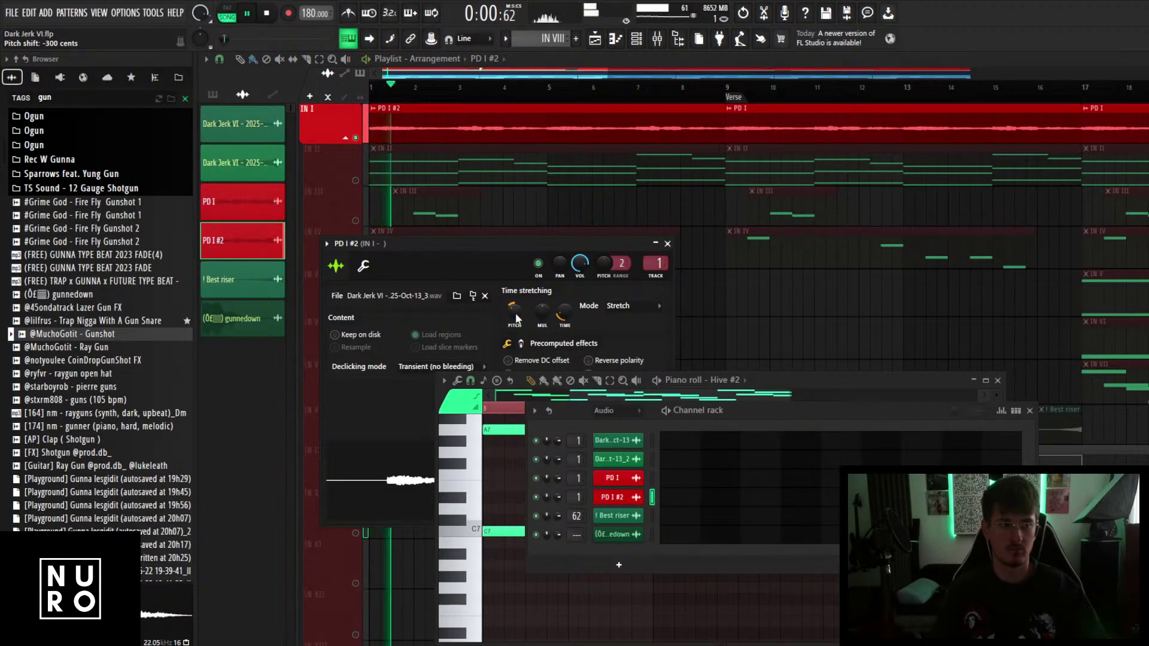
{"action": "left_click", "coordinate": [355, 180]}
{"action": "scroll", "coordinate": [530, 216], "scroll_direction": "up", "scroll_amount": 1}
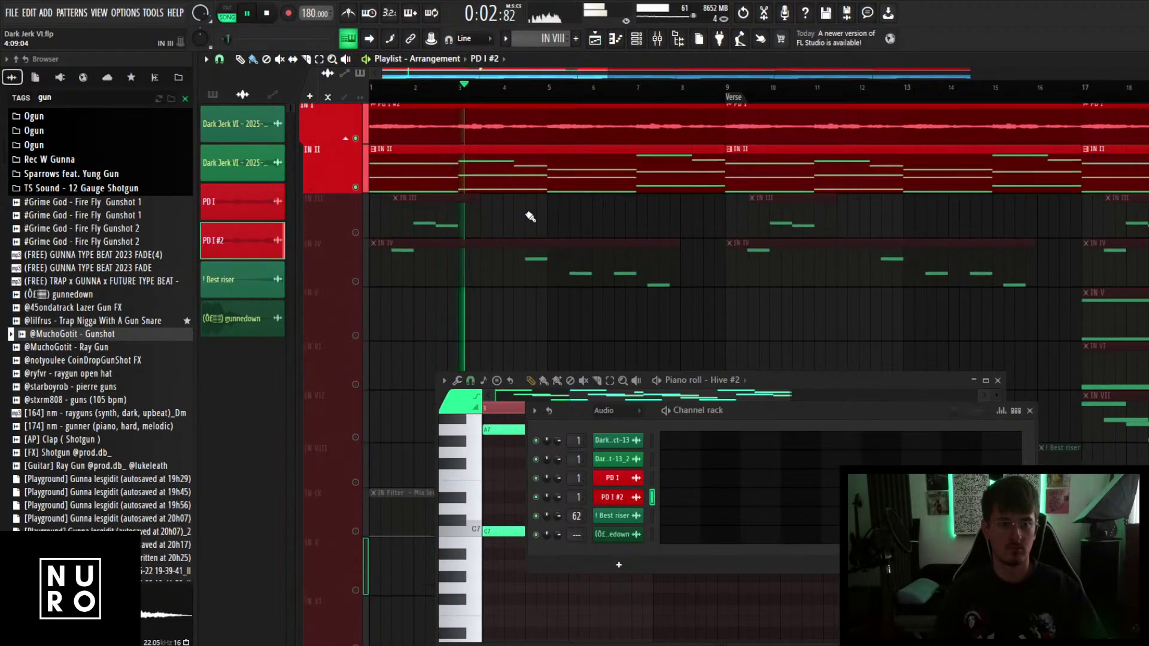
{"action": "scroll", "coordinate": [530, 217], "scroll_direction": "up", "scroll_amount": 1}
Slice the PD I #2 clip at bar 3 and make the second piece unique.
{"action": "left_click", "coordinate": [458, 90]}
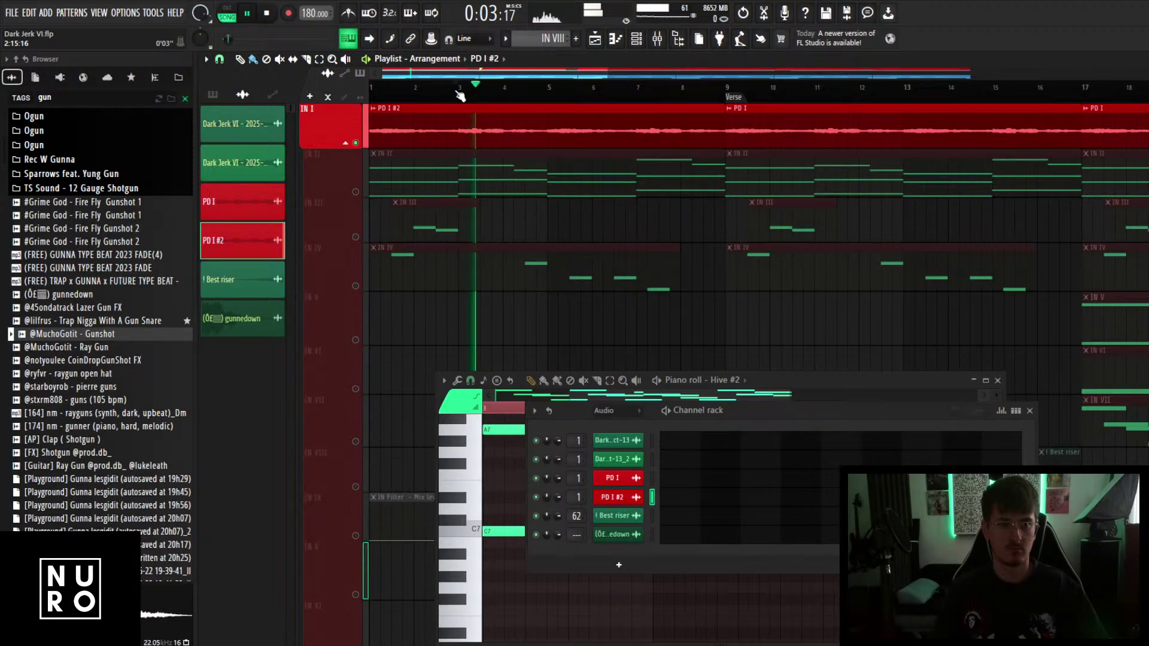
{"action": "key", "text": "space"}
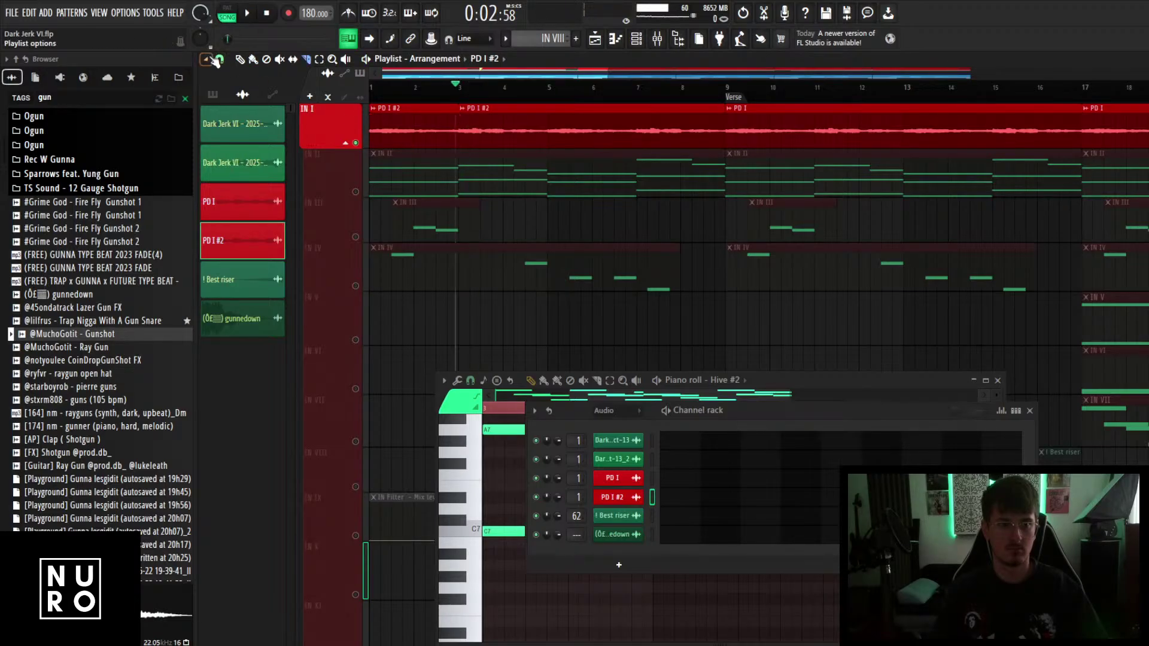
{"action": "scroll", "coordinate": [457, 126], "scroll_direction": "up", "scroll_amount": 1}
{"action": "left_click", "coordinate": [471, 108]}
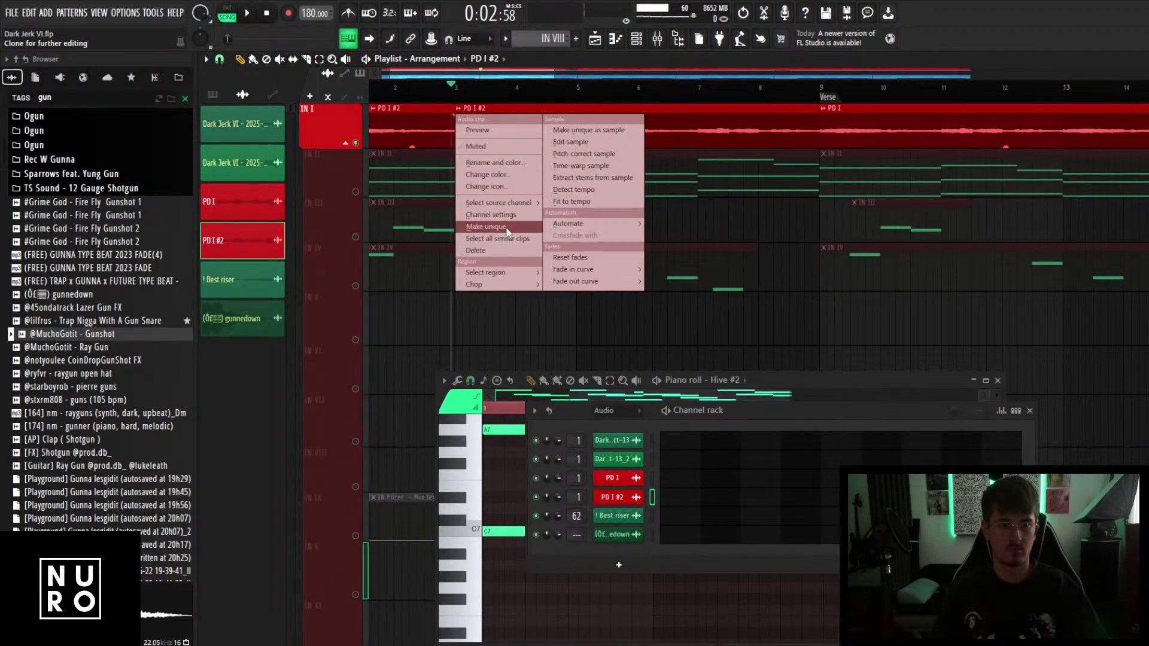
{"action": "left_click", "coordinate": [487, 226]}
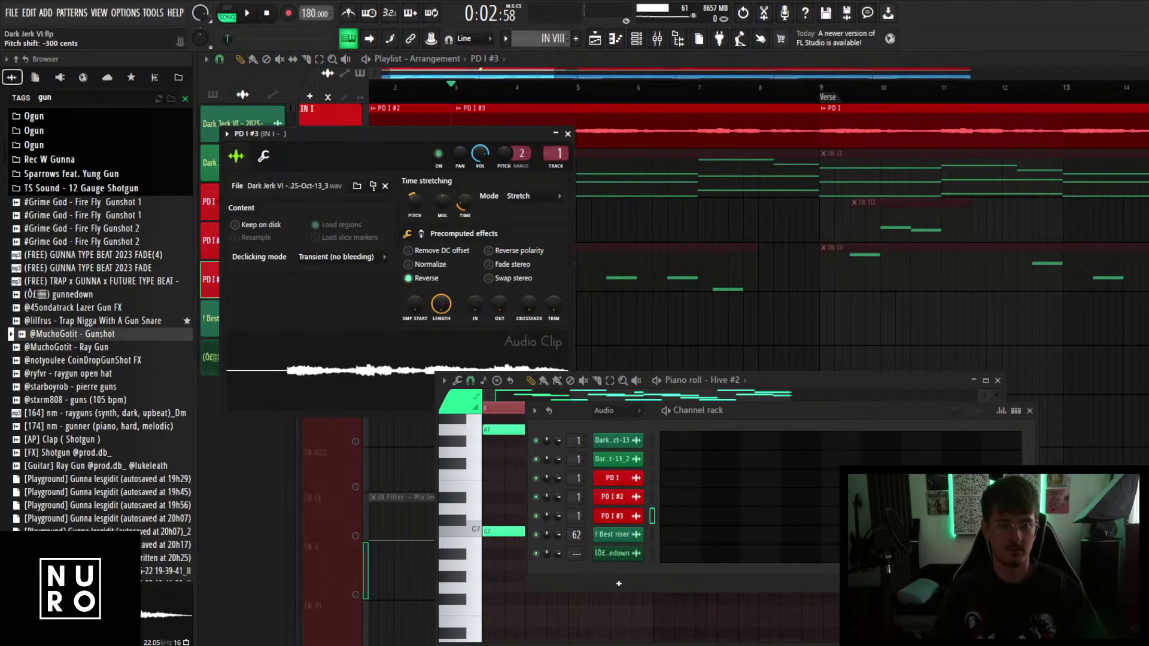
Play the IN I track from the start to check the change from PD I #2 to PD I #3.
{"action": "left_click_drag", "start_coordinate": [399, 98], "coordinate": [318, 128]}
{"action": "key", "text": "space"}
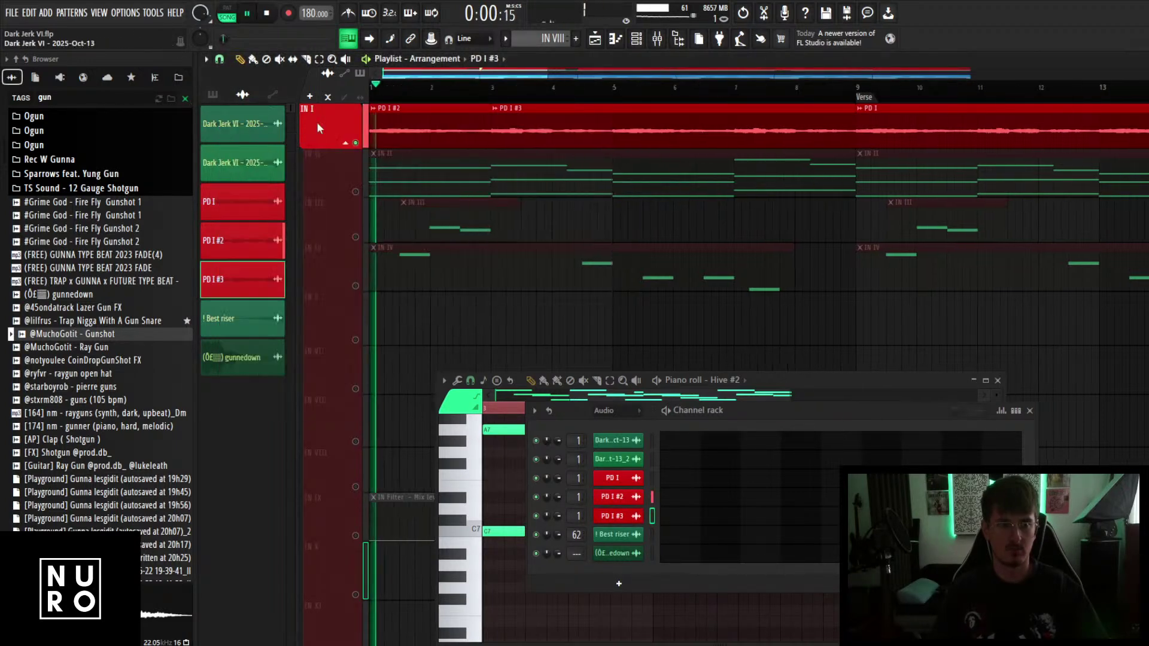
{"action": "scroll", "coordinate": [518, 225], "scroll_direction": "up", "scroll_amount": 3}
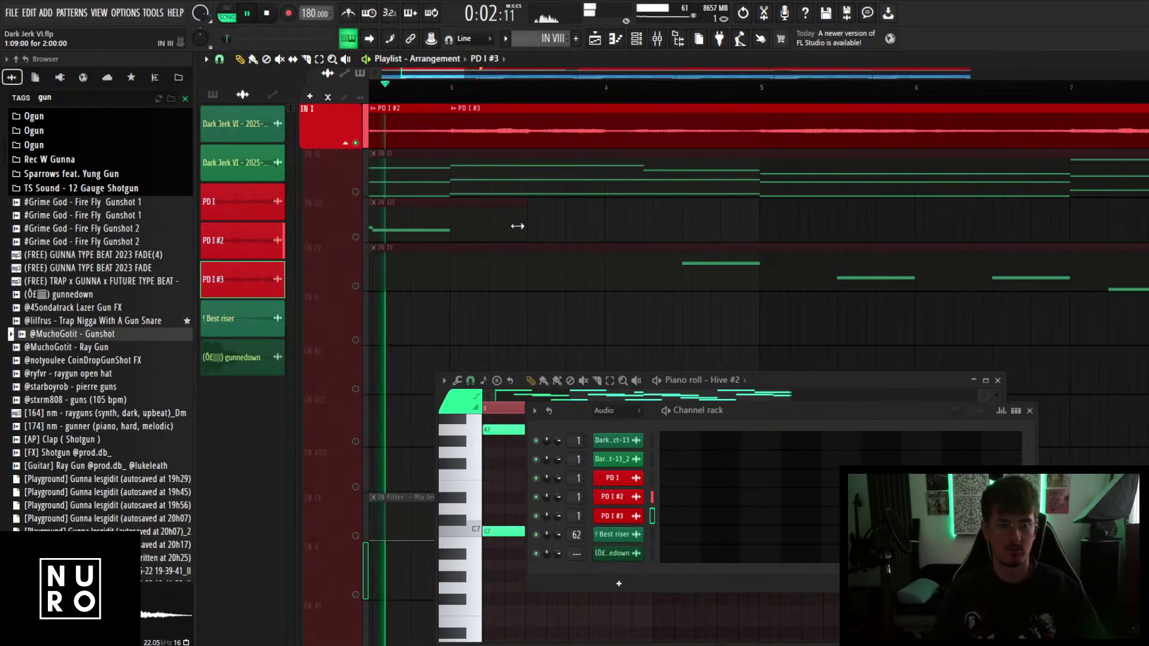
{"action": "scroll", "coordinate": [517, 226], "scroll_direction": "down", "scroll_amount": 3}
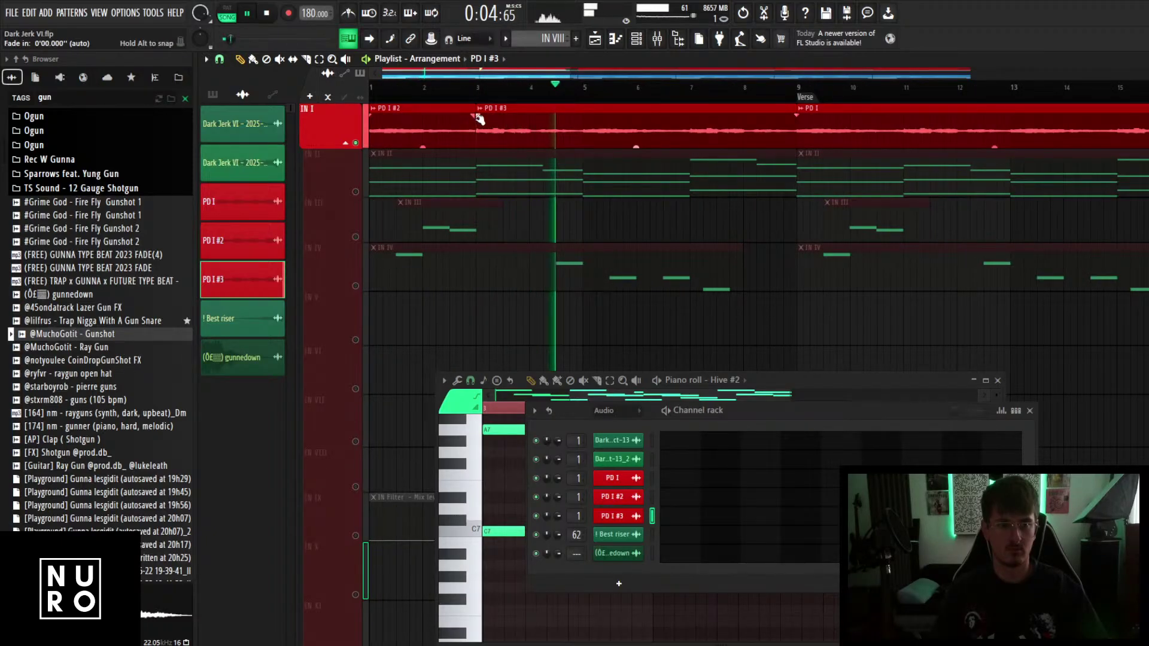
Add a short fade-in at the start of the PD I #3 clip and play the arrangement from the start.
{"action": "scroll", "coordinate": [467, 240], "scroll_direction": "down", "scroll_amount": 10}
{"action": "key", "text": "space"}
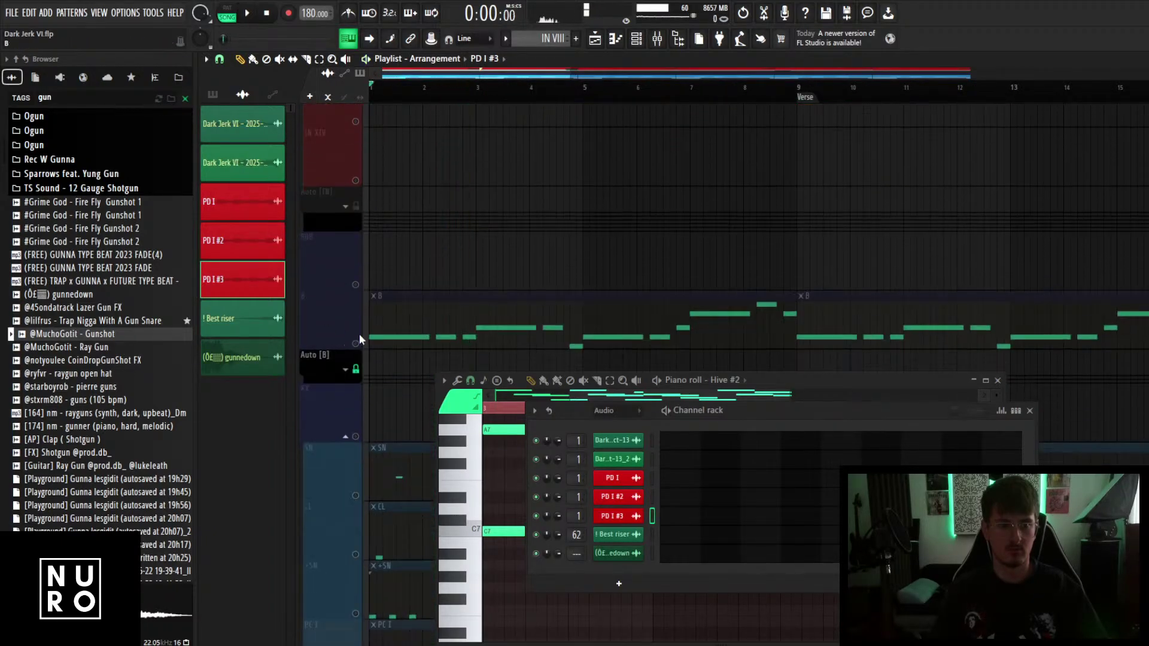
{"action": "key", "text": "space"}
{"action": "scroll", "coordinate": [431, 299], "scroll_direction": "up", "scroll_amount": 10}
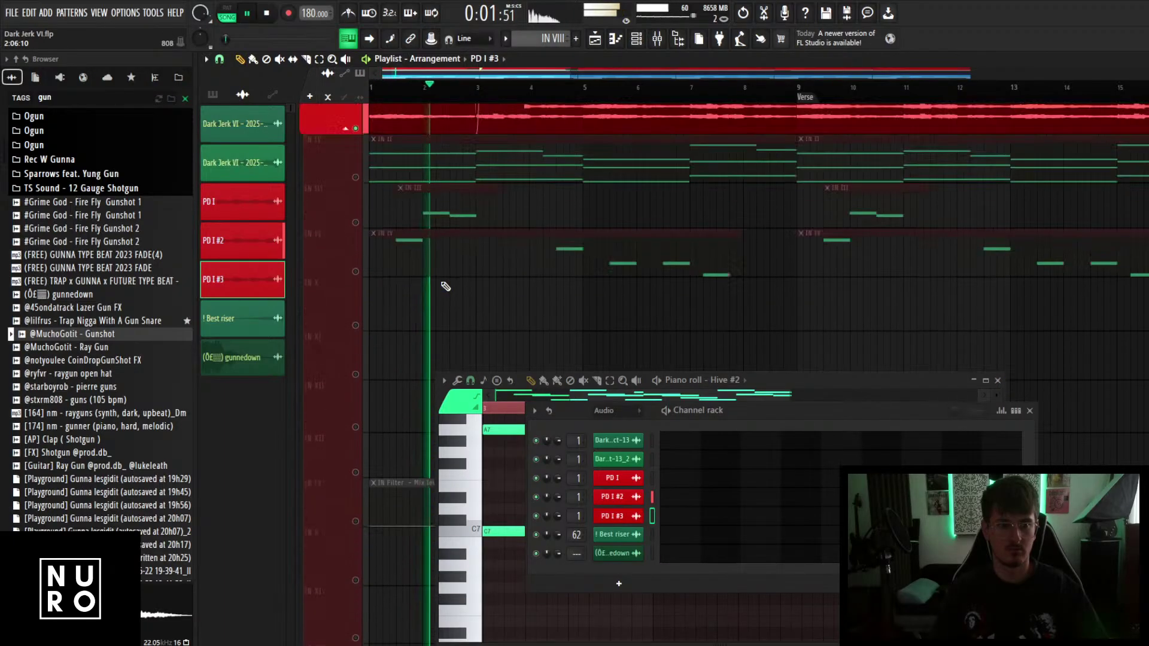
{"action": "scroll", "coordinate": [449, 296], "scroll_direction": "up", "scroll_amount": 1}
{"action": "scroll", "coordinate": [479, 319], "scroll_direction": "down", "scroll_amount": 1}
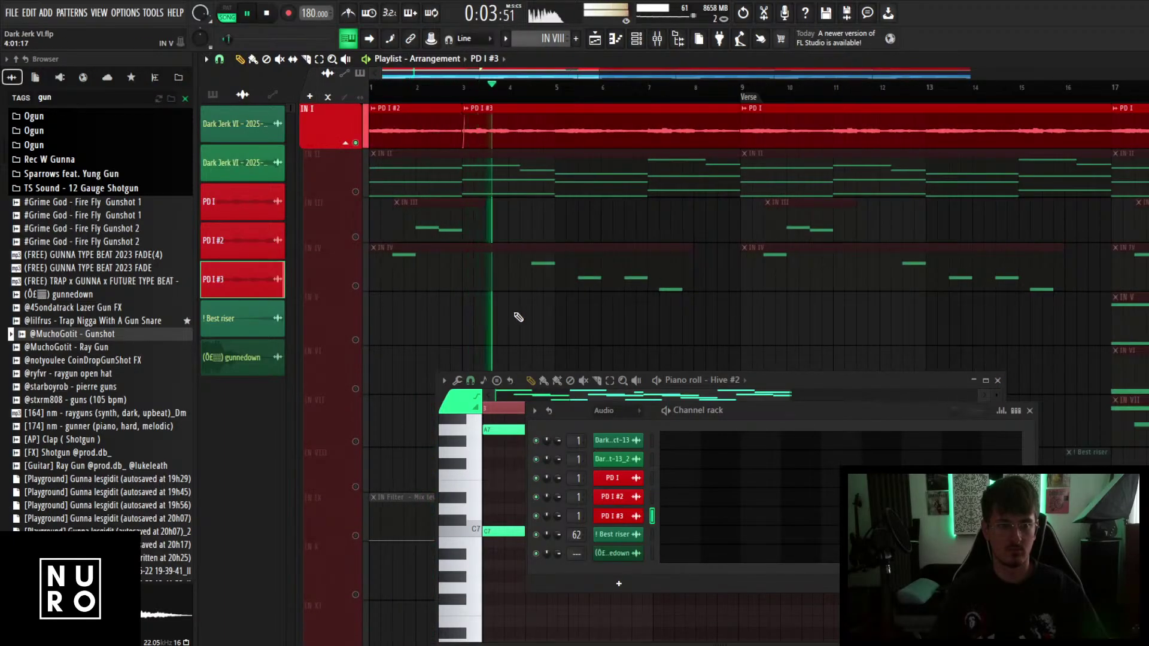
Reset the PD I #3 clip's pitch shift to 0 cents and play the soloed IN I and IN II tracks from the start.
{"action": "double_click", "coordinate": [495, 130]}
{"action": "key", "text": "space"}
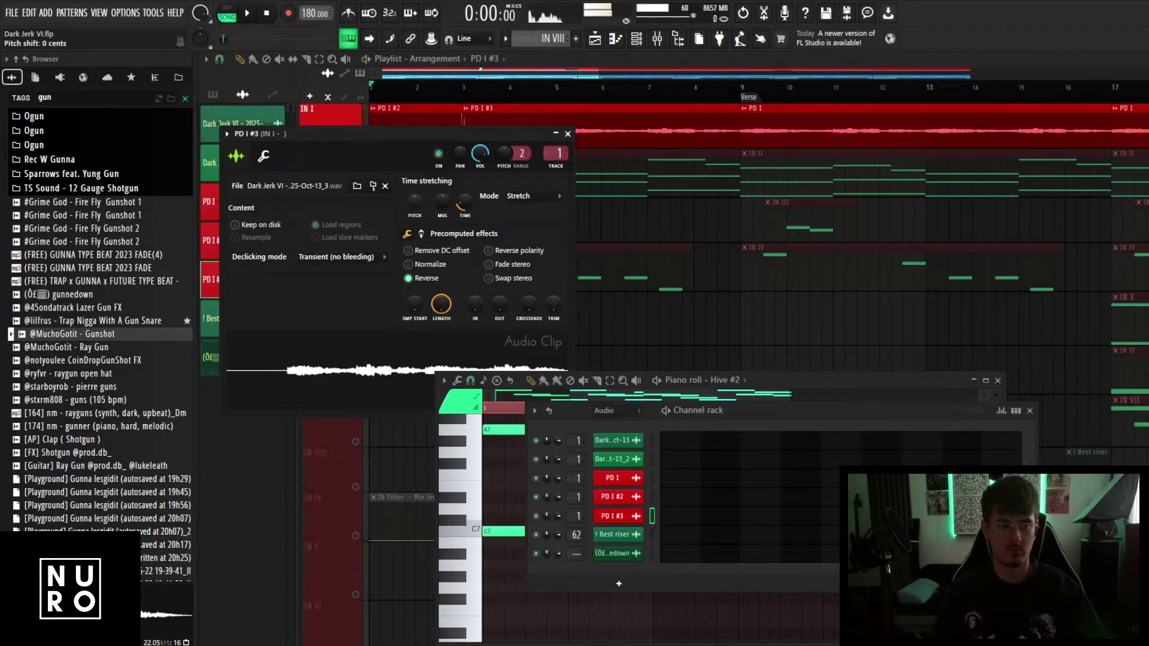
{"action": "left_click", "coordinate": [567, 133]}
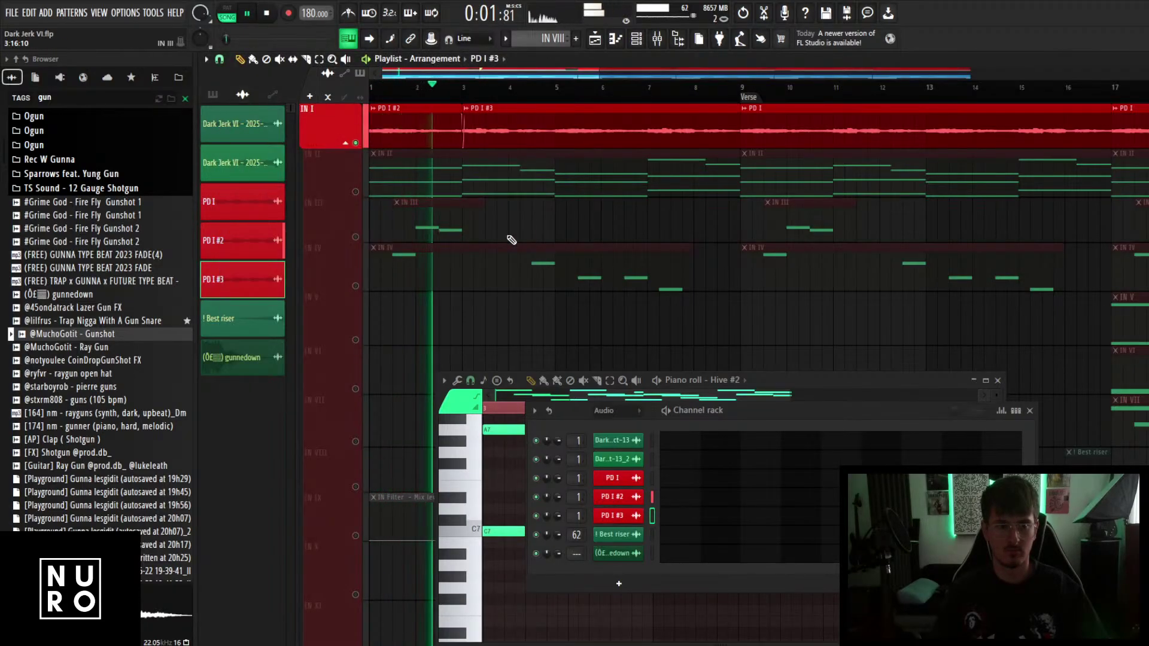
{"action": "scroll", "coordinate": [509, 238], "scroll_direction": "up", "scroll_amount": 1}
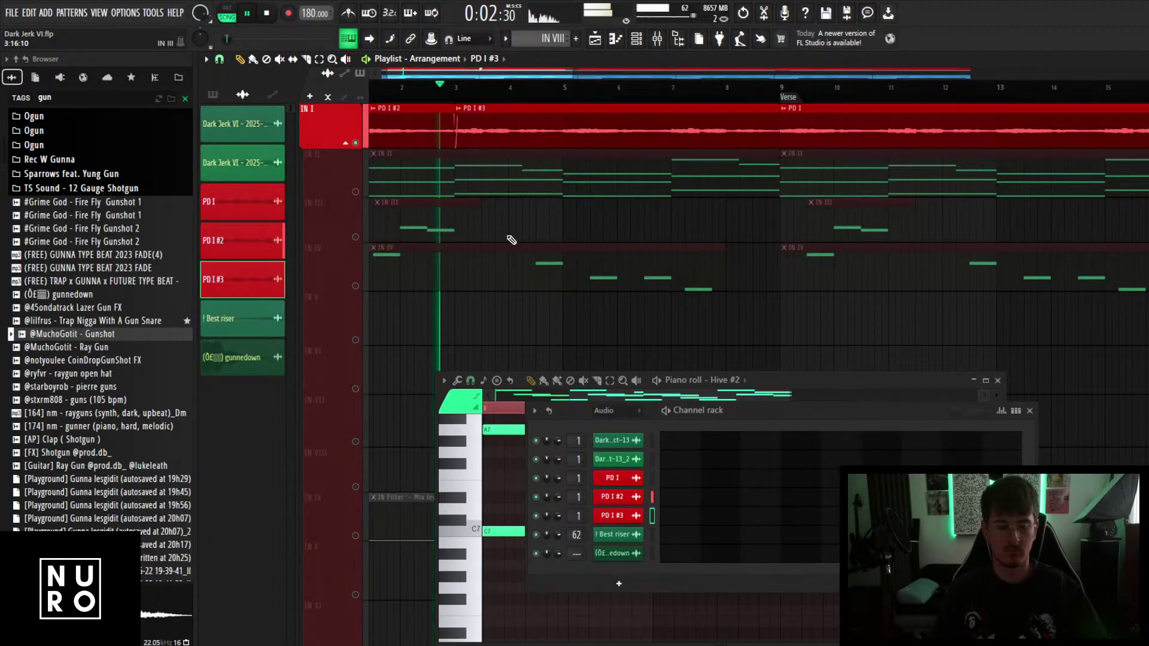
{"action": "scroll", "coordinate": [512, 239], "scroll_direction": "down", "scroll_amount": 3}
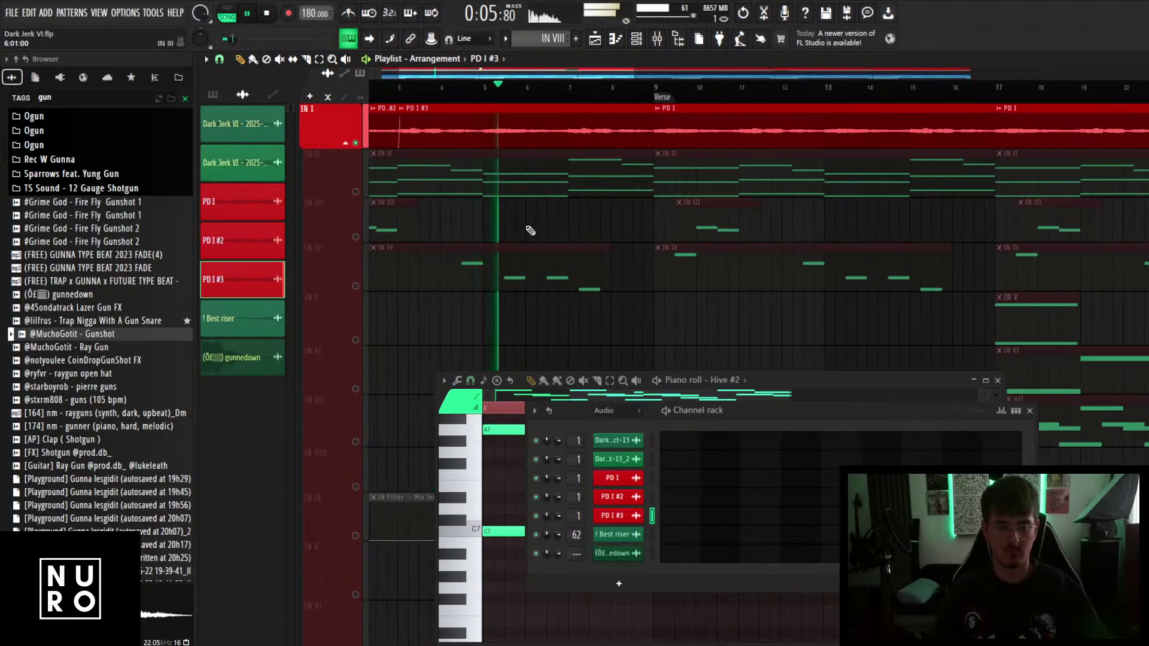
{"action": "scroll", "coordinate": [529, 230], "scroll_direction": "down", "scroll_amount": 2}
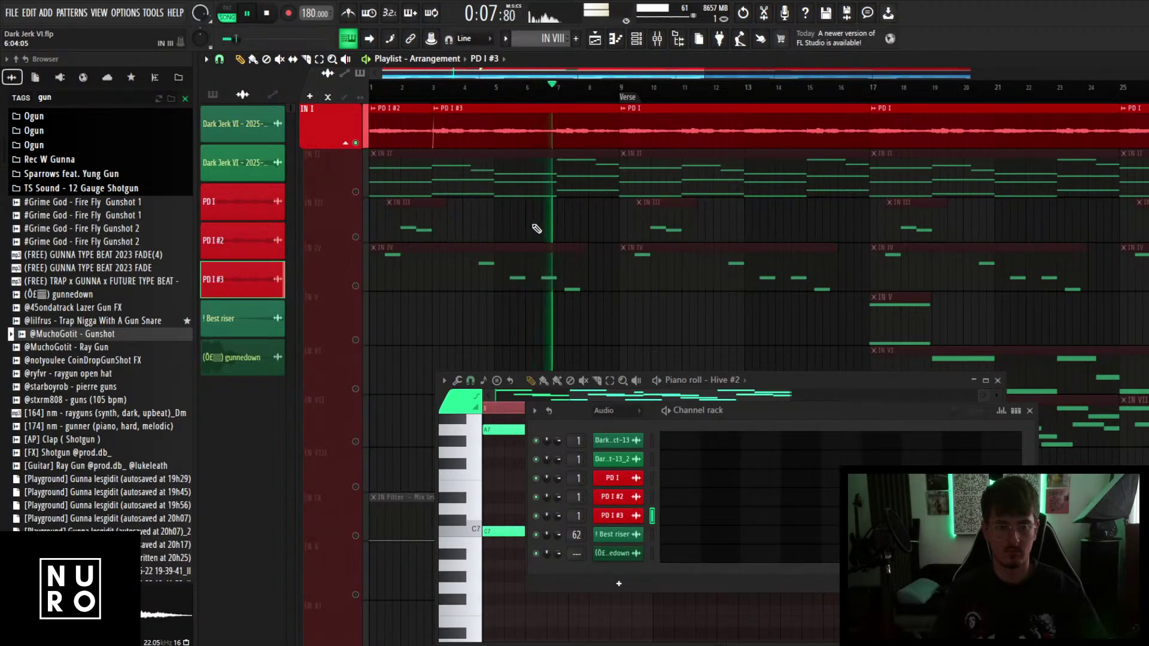
Bring all muted tracks back in and play the full arrangement from the start.
{"action": "right_click", "coordinate": [356, 191]}
{"action": "right_click", "coordinate": [356, 191]}
{"action": "key", "text": "space"}
{"action": "scroll", "coordinate": [426, 206], "scroll_direction": "down", "scroll_amount": 2}
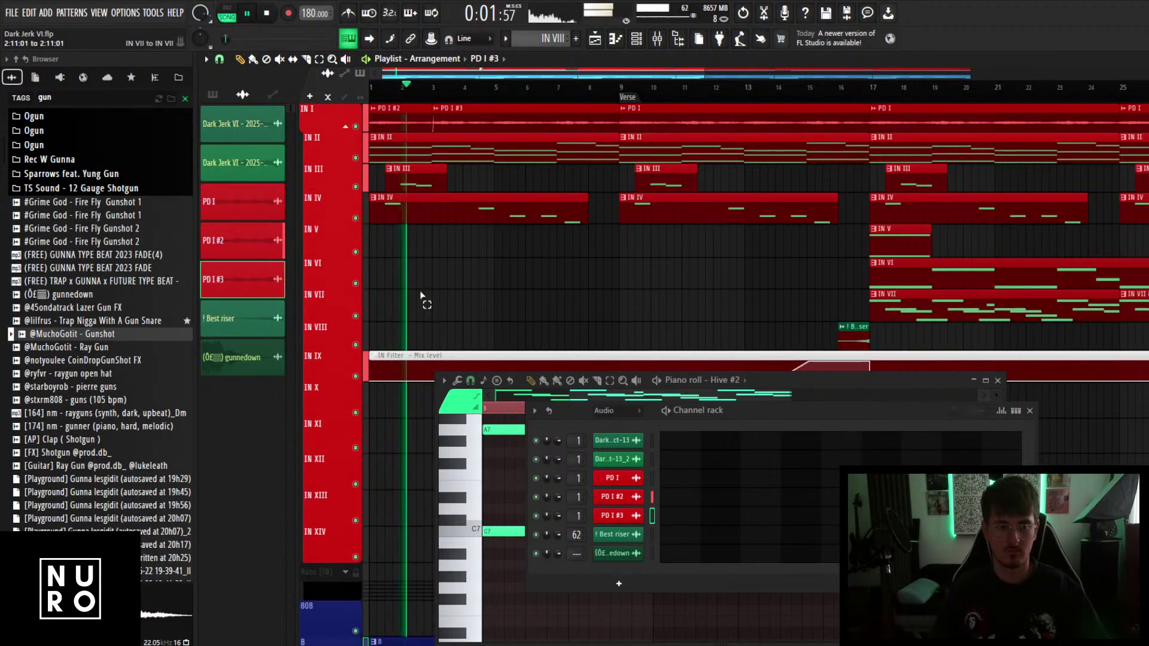
{"action": "scroll", "coordinate": [422, 296], "scroll_direction": "up", "scroll_amount": 1}
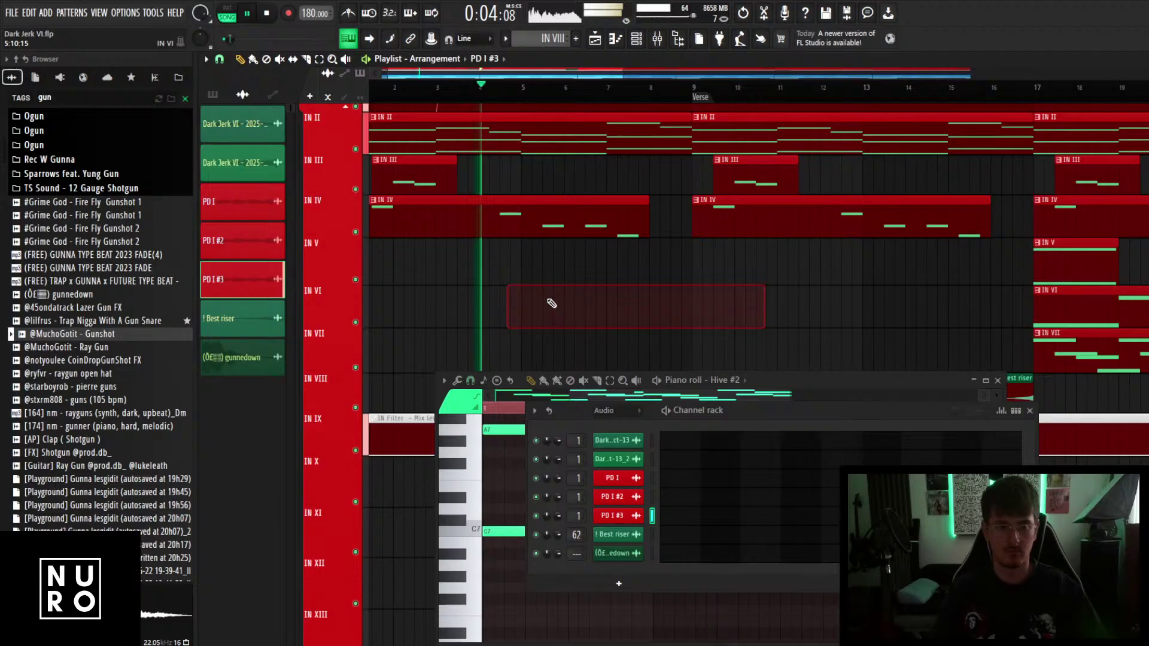
{"action": "scroll", "coordinate": [548, 303], "scroll_direction": "up", "scroll_amount": 1}
{"action": "scroll", "coordinate": [545, 305], "scroll_direction": "down", "scroll_amount": 2}
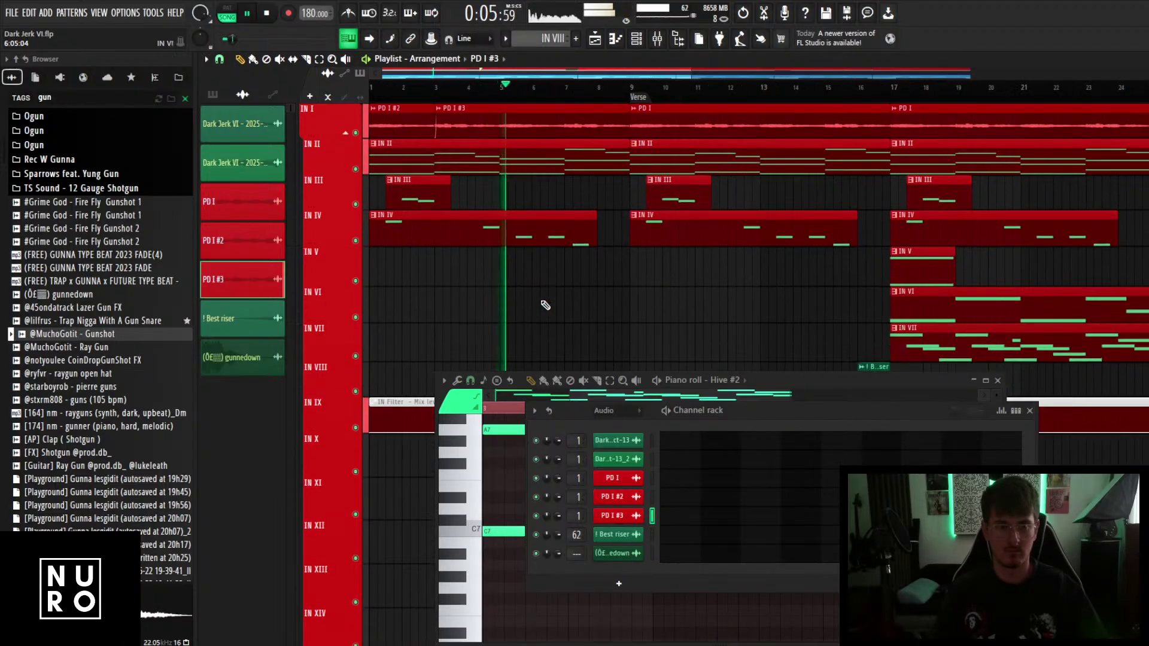
{"action": "scroll", "coordinate": [549, 244], "scroll_direction": "down", "scroll_amount": 4}
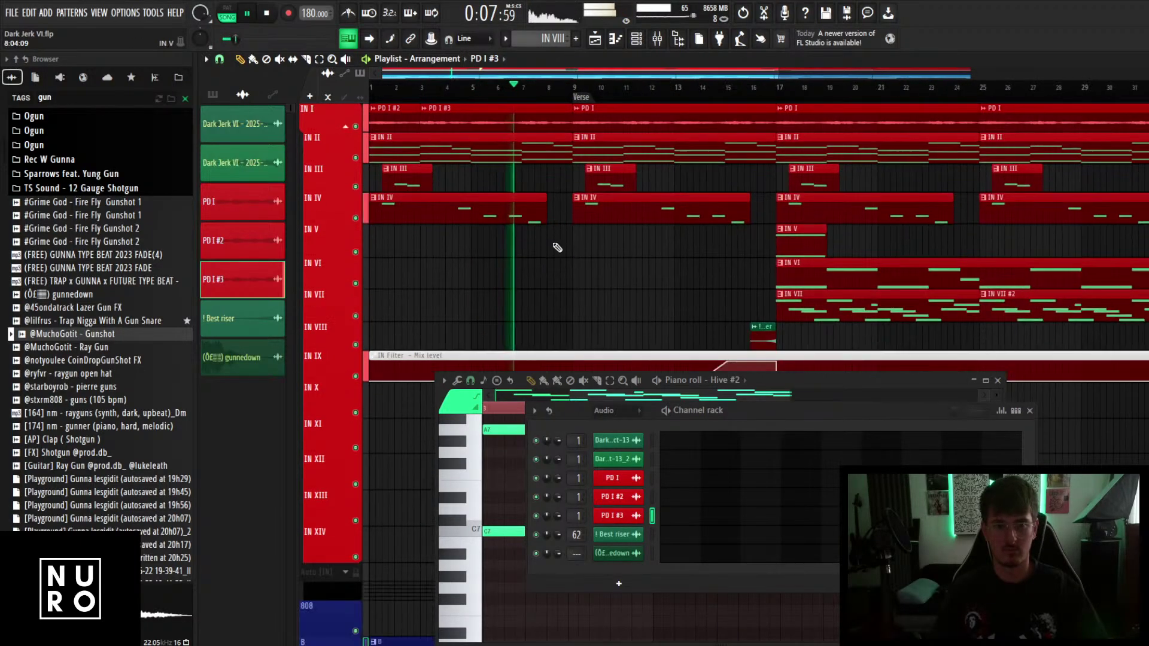
{"action": "scroll", "coordinate": [551, 252], "scroll_direction": "down", "scroll_amount": 3}
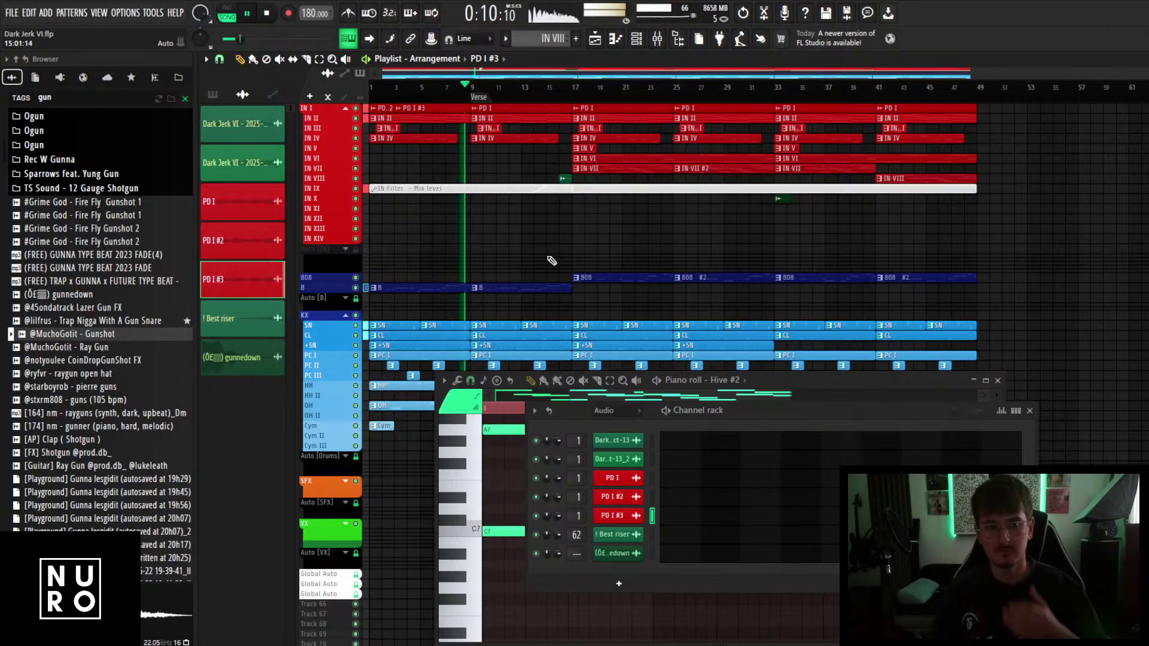
Close the Channel rack and piano roll and listen to the arrangement through the verse and past bar 17.
{"action": "left_click", "coordinate": [1030, 411]}
{"action": "left_click", "coordinate": [998, 380]}
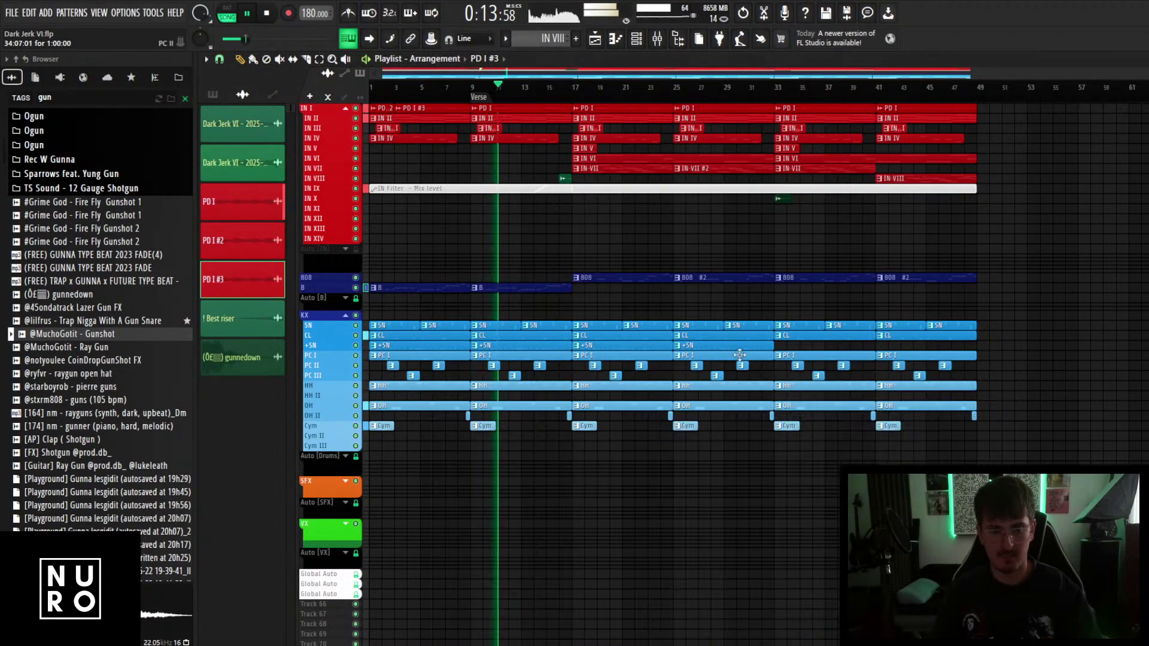
{"action": "scroll", "coordinate": [527, 365], "scroll_direction": "up", "scroll_amount": 4}
{"action": "scroll", "coordinate": [513, 367], "scroll_direction": "down", "scroll_amount": 3}
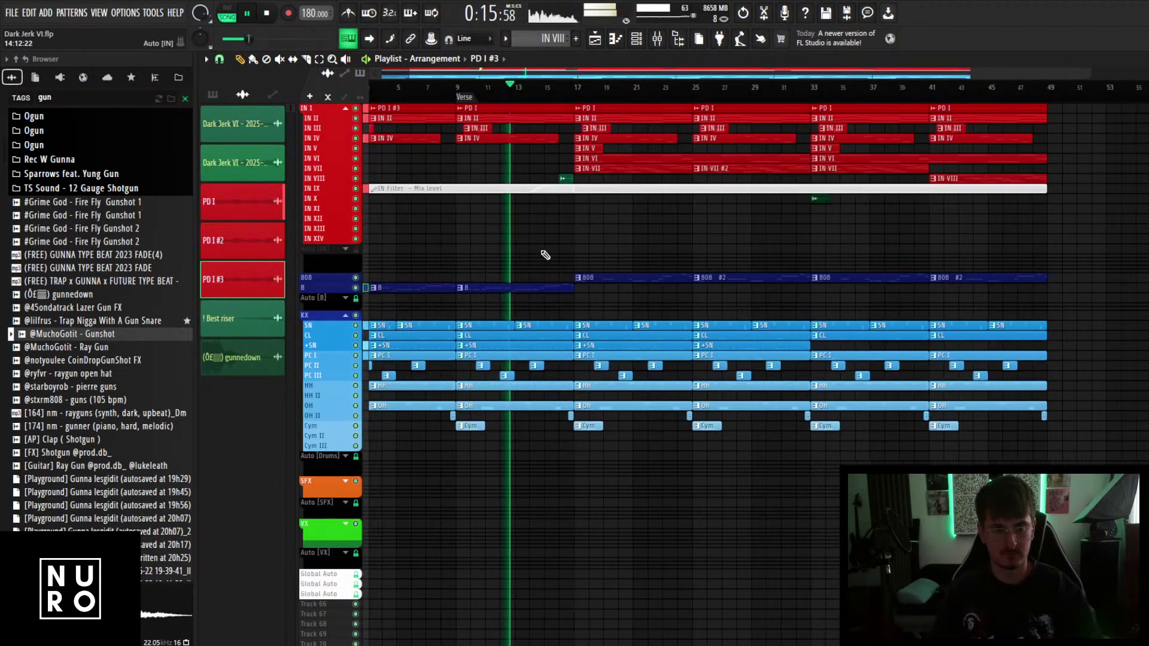
{"action": "scroll", "coordinate": [544, 255], "scroll_direction": "up", "scroll_amount": 3}
{"action": "scroll", "coordinate": [551, 282], "scroll_direction": "up", "scroll_amount": 3}
{"action": "scroll", "coordinate": [557, 312], "scroll_direction": "down", "scroll_amount": 3}
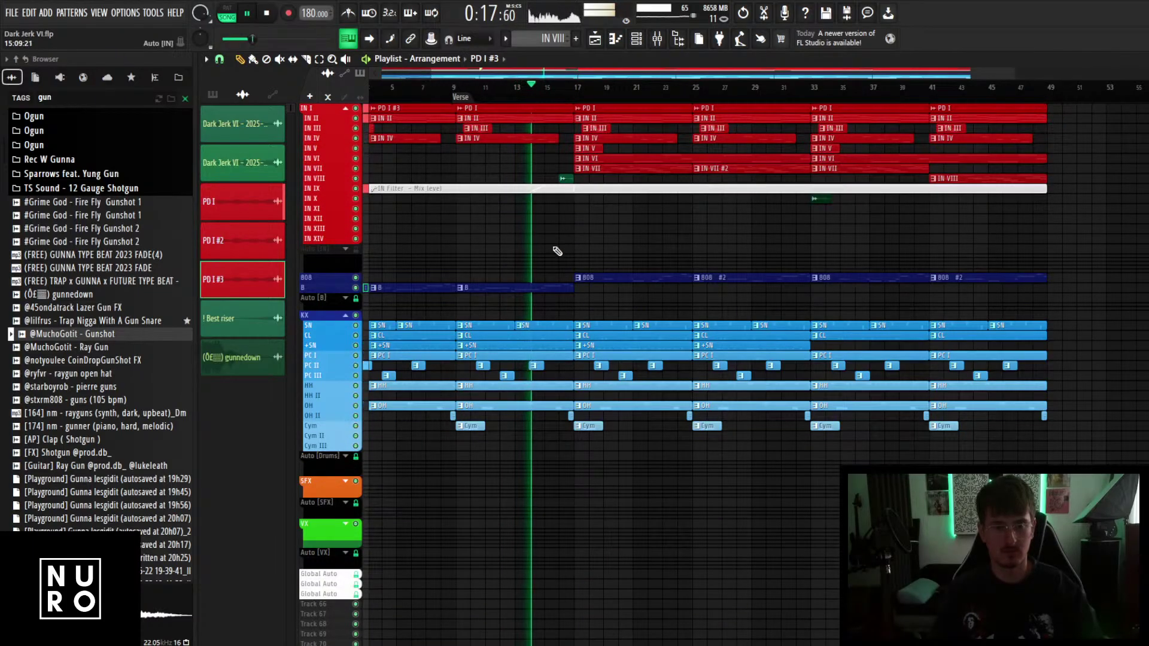
{"action": "scroll", "coordinate": [554, 249], "scroll_direction": "up", "scroll_amount": 3}
{"action": "scroll", "coordinate": [555, 251], "scroll_direction": "down", "scroll_amount": 4}
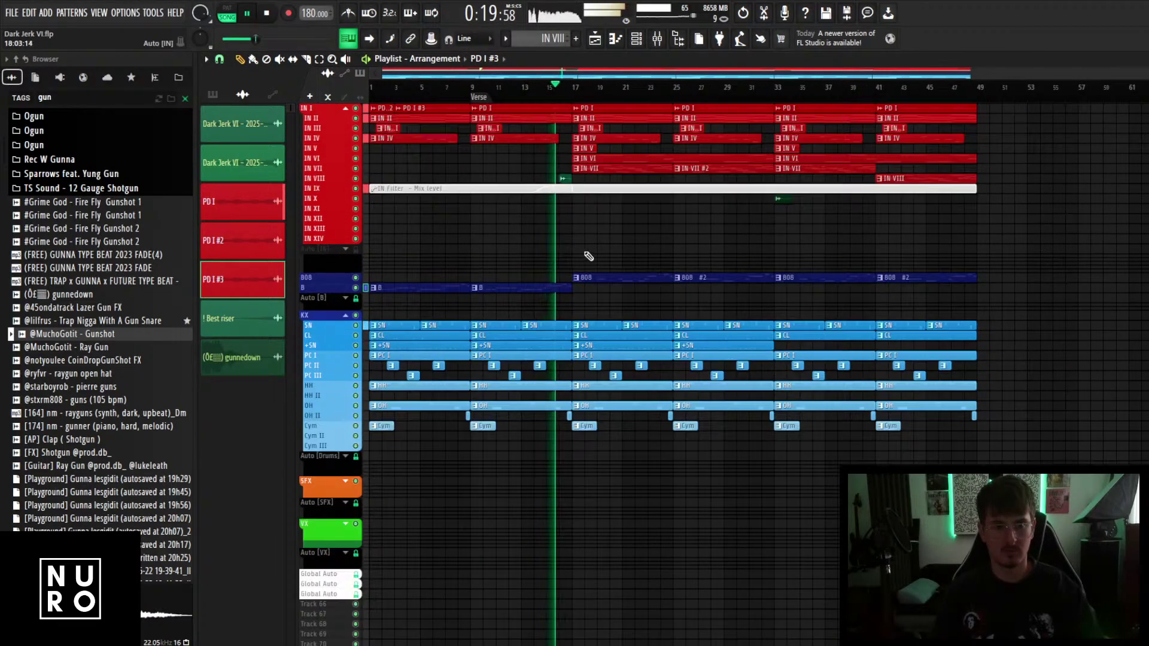
{"action": "scroll", "coordinate": [588, 256], "scroll_direction": "up", "scroll_amount": 2}
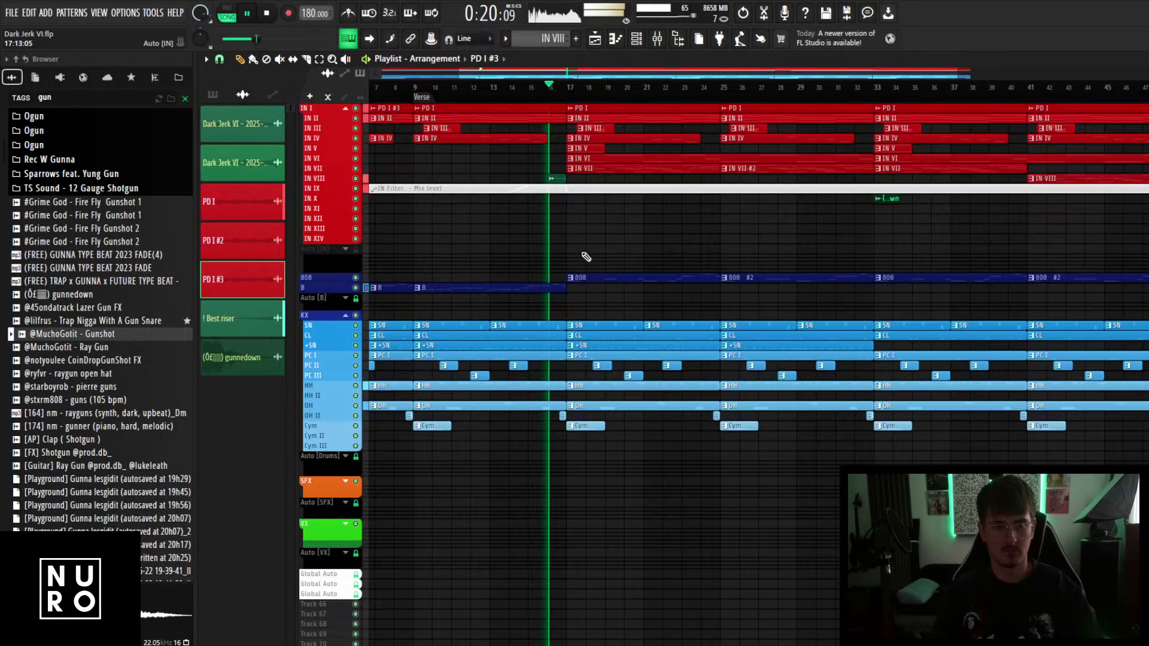
{"action": "scroll", "coordinate": [581, 257], "scroll_direction": "down", "scroll_amount": 2}
{"action": "scroll", "coordinate": [610, 257], "scroll_direction": "up", "scroll_amount": 3}
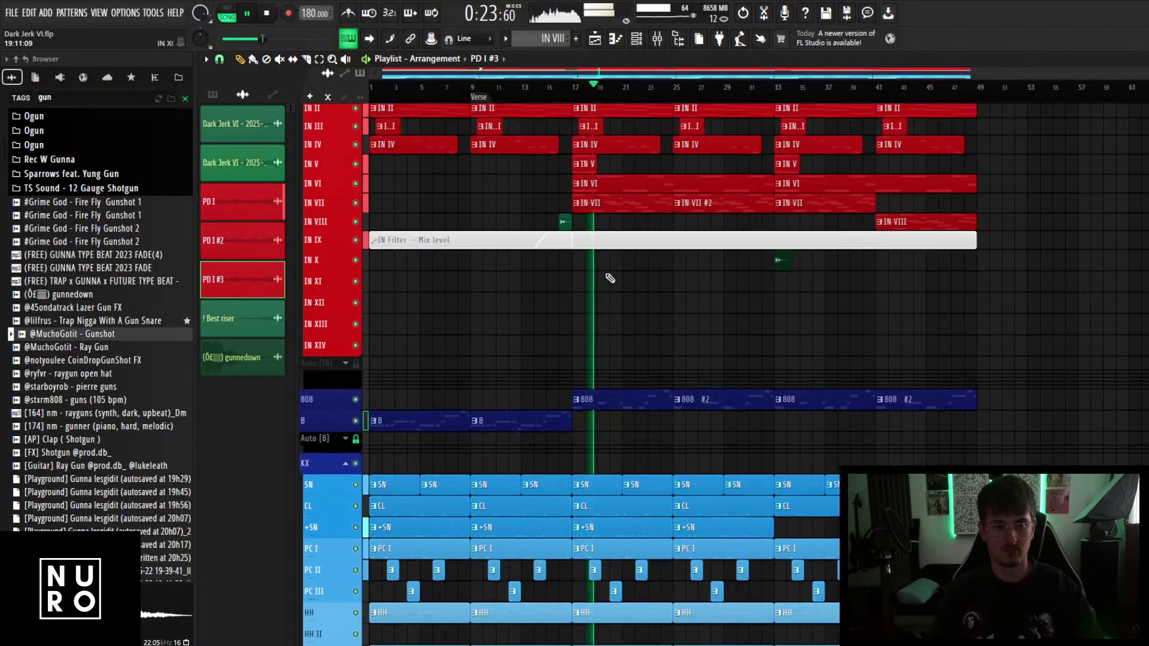
{"action": "scroll", "coordinate": [610, 279], "scroll_direction": "down", "scroll_amount": 5}
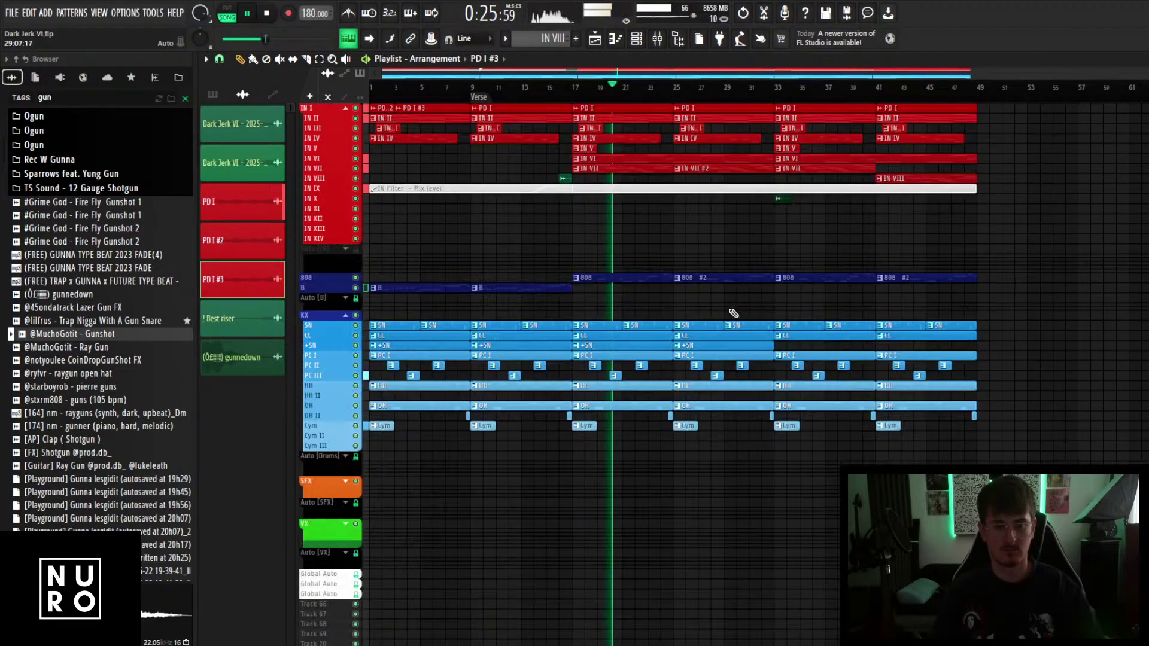
Increase the height of the IN IX track holding the IN Filter - Mix level automation near bar 33.
{"action": "scroll", "coordinate": [736, 275], "scroll_direction": "up", "scroll_amount": 4}
{"action": "scroll", "coordinate": [689, 348], "scroll_direction": "up", "scroll_amount": 3}
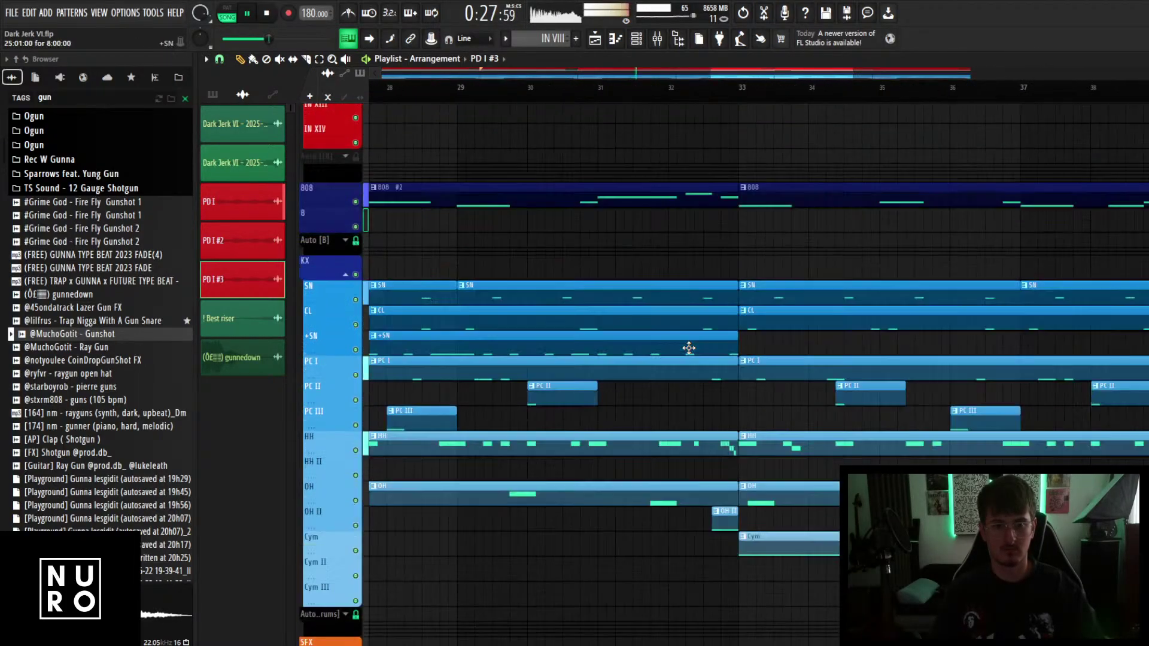
{"action": "scroll", "coordinate": [689, 348], "scroll_direction": "up", "scroll_amount": 6}
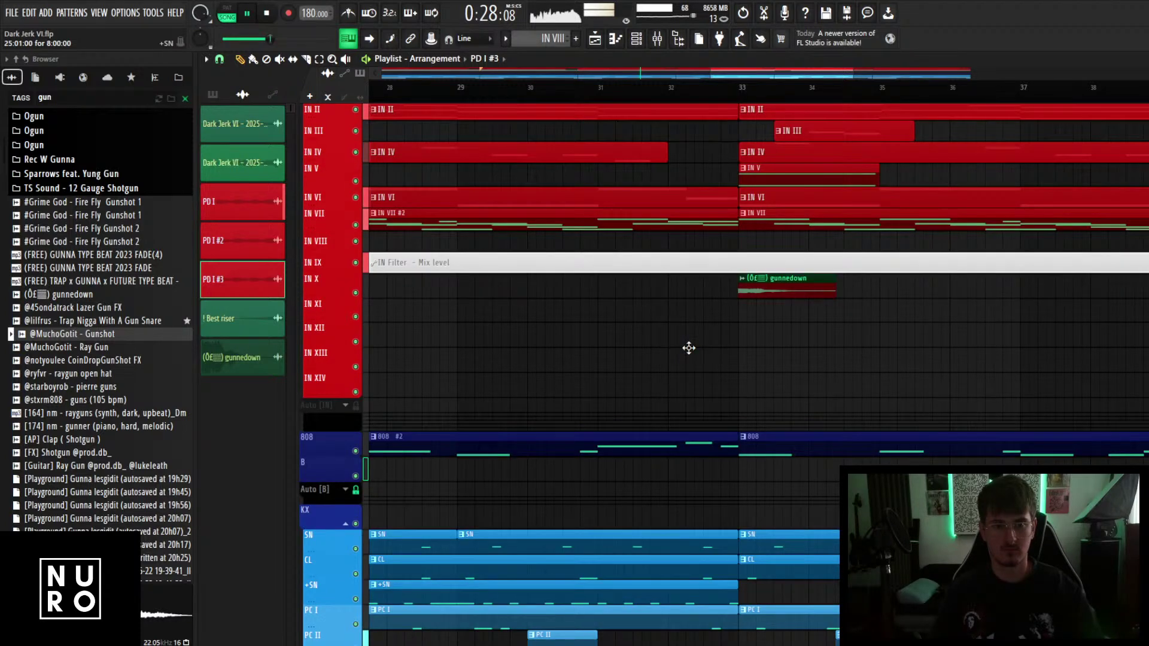
{"action": "scroll", "coordinate": [689, 348], "scroll_direction": "up", "scroll_amount": 1}
{"action": "scroll", "coordinate": [689, 348], "scroll_direction": "down", "scroll_amount": 4}
{"action": "left_click_drag", "start_coordinate": [323, 299], "coordinate": [324, 364]}
{"action": "scroll", "coordinate": [689, 350], "scroll_direction": "up", "scroll_amount": 4}
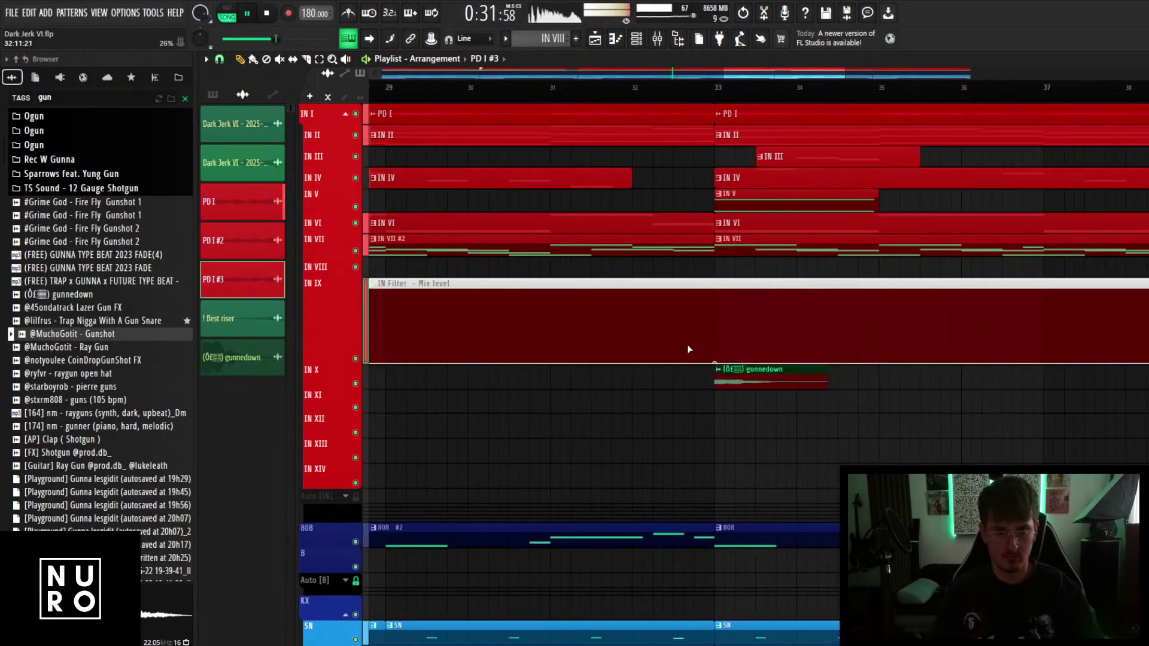
Add automation points that raise the IN Filter mix level to 100% from the middle of bar 32 and drop it back at bar 33.
{"action": "scroll", "coordinate": [688, 350], "scroll_direction": "up", "scroll_amount": 3}
{"action": "right_click", "coordinate": [668, 350]}
{"action": "left_click_drag", "start_coordinate": [666, 357], "coordinate": [632, 271]}
{"action": "right_click", "coordinate": [662, 362]}
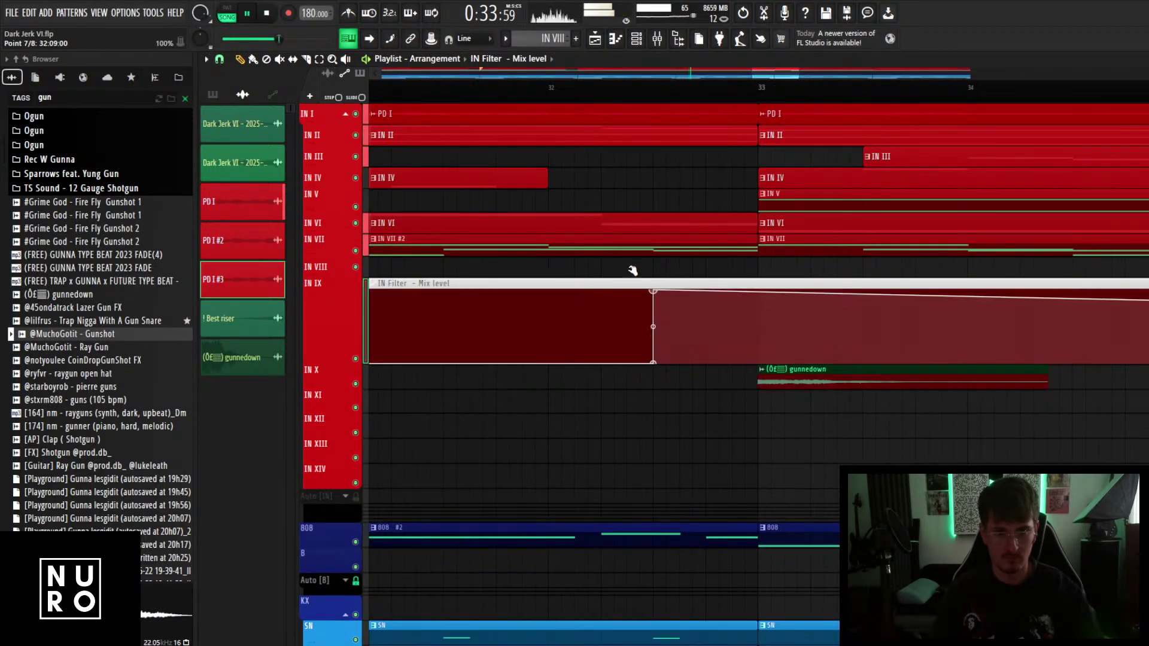
{"action": "right_click", "coordinate": [747, 306]}
{"action": "left_click_drag", "start_coordinate": [747, 306], "coordinate": [747, 405]}
{"action": "right_click", "coordinate": [757, 312]}
{"action": "scroll", "coordinate": [638, 364], "scroll_direction": "down", "scroll_amount": 2}
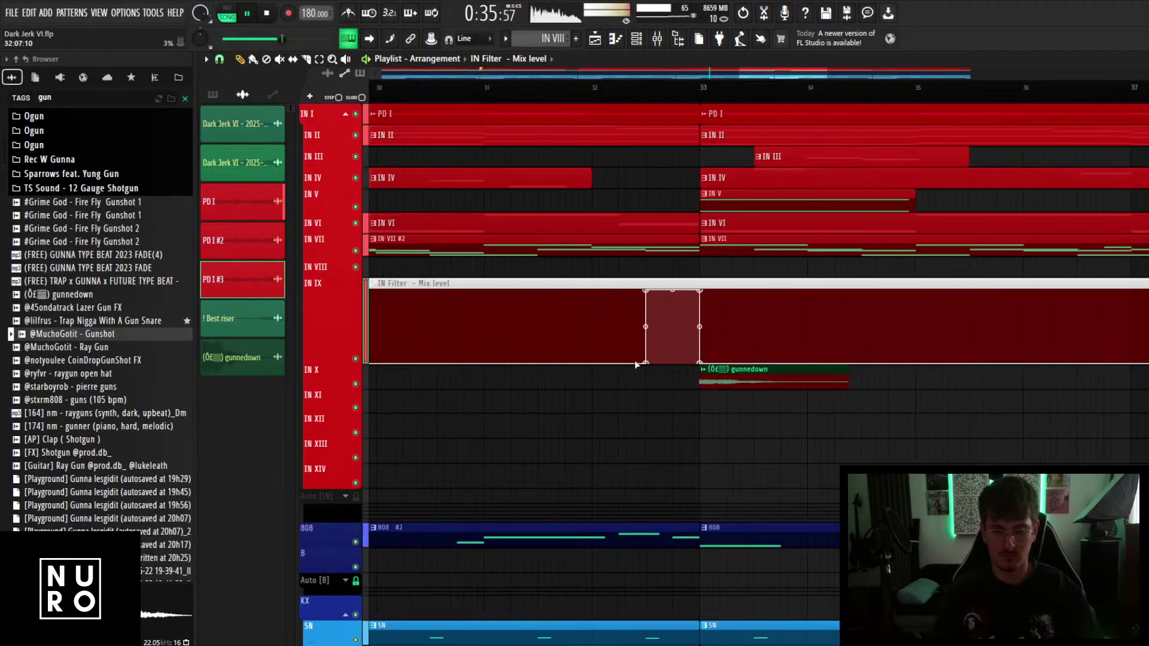
Listen to the transition into bar 33, checking the filter automation and the gunnedown sample.
{"action": "scroll", "coordinate": [638, 364], "scroll_direction": "down", "scroll_amount": 5}
{"action": "scroll", "coordinate": [646, 247], "scroll_direction": "down", "scroll_amount": 2}
{"action": "scroll", "coordinate": [646, 247], "scroll_direction": "up", "scroll_amount": 5}
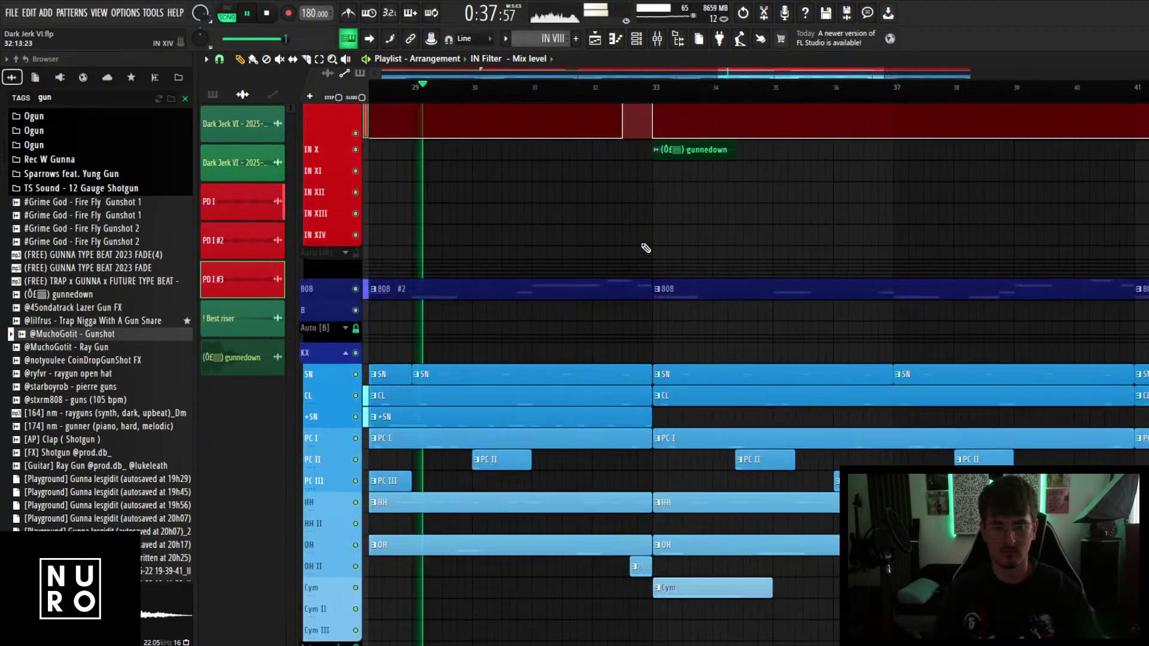
{"action": "scroll", "coordinate": [645, 248], "scroll_direction": "up", "scroll_amount": 3}
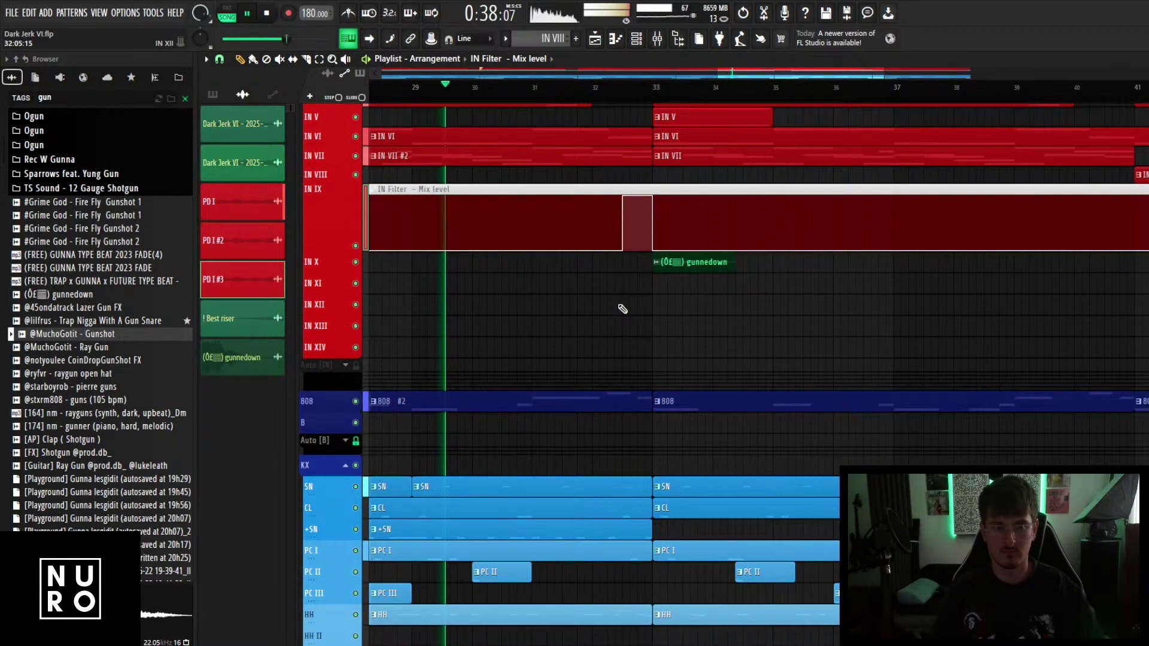
{"action": "scroll", "coordinate": [623, 311], "scroll_direction": "up", "scroll_amount": 5}
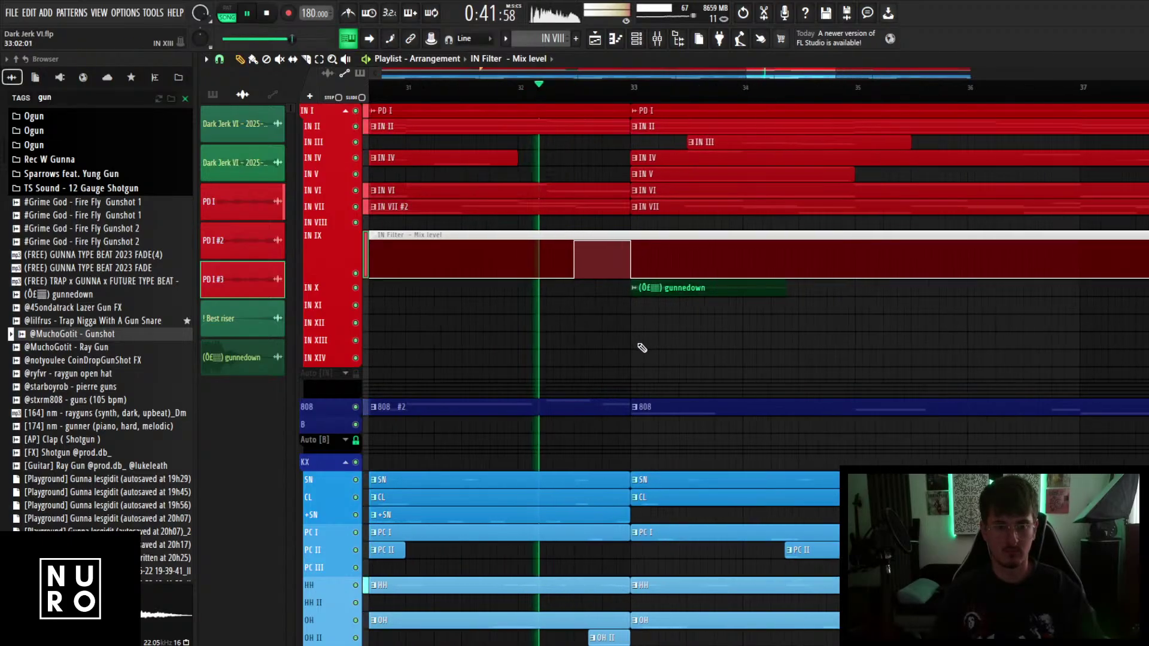
{"action": "scroll", "coordinate": [703, 340], "scroll_direction": "down", "scroll_amount": 5}
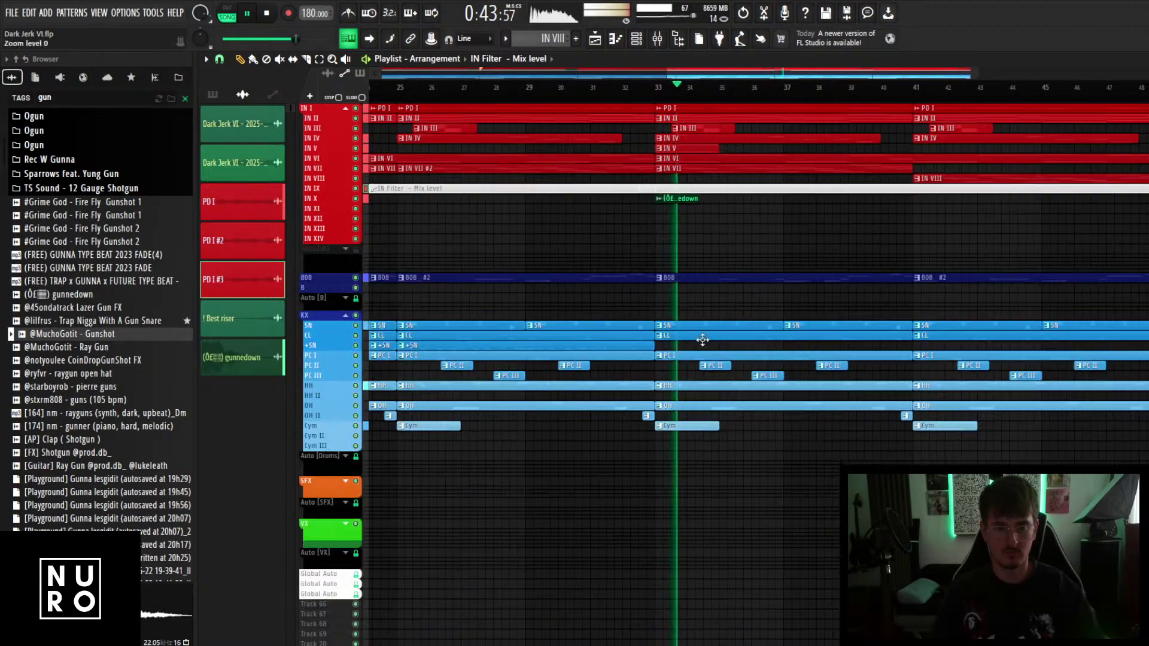
{"action": "scroll", "coordinate": [702, 340], "scroll_direction": "up", "scroll_amount": 8}
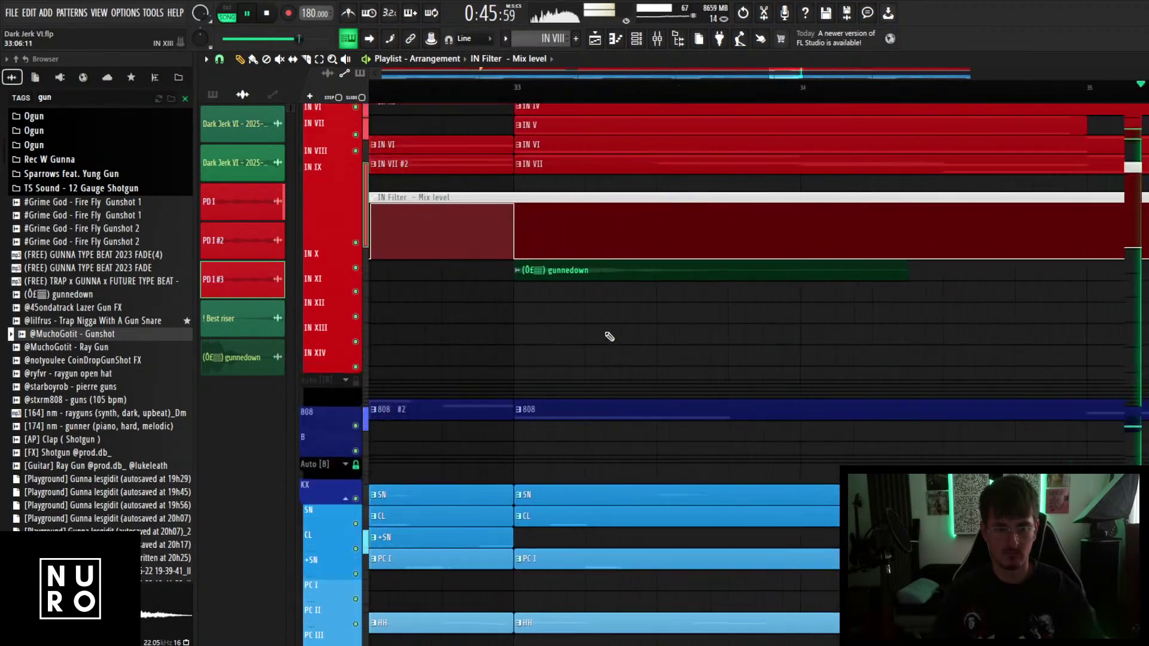
{"action": "scroll", "coordinate": [609, 337], "scroll_direction": "up", "scroll_amount": 3}
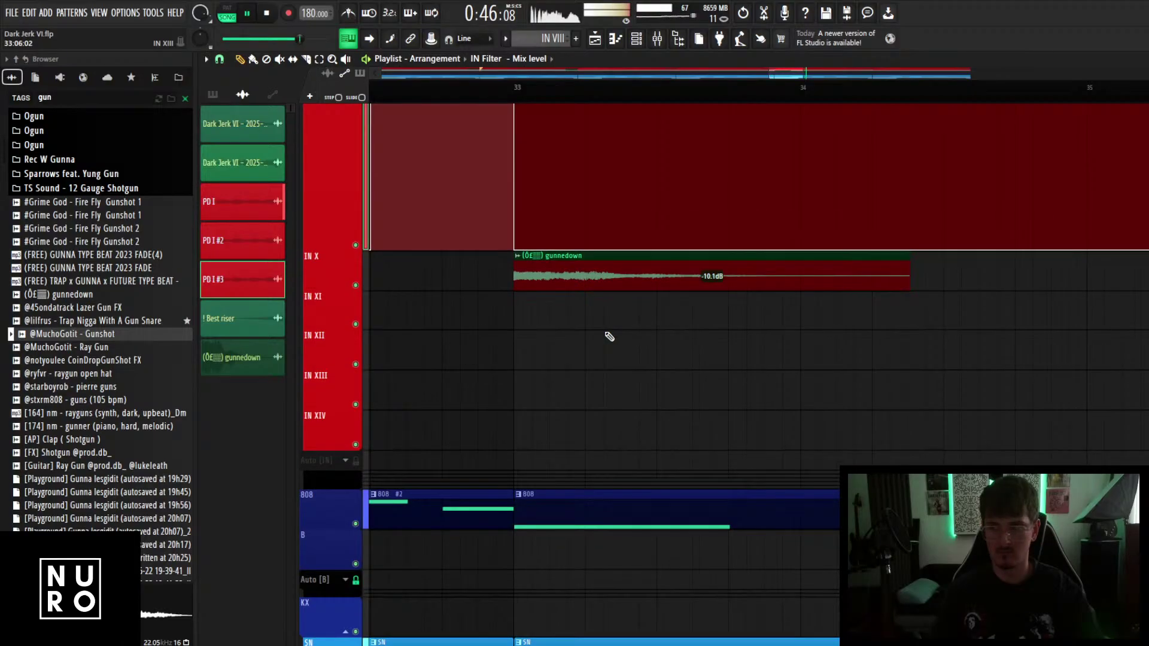
Listen to the arrangement from bar 38 towards its end and examine the instrument, 808 and drum tracks.
{"action": "scroll", "coordinate": [610, 336], "scroll_direction": "down", "scroll_amount": 8}
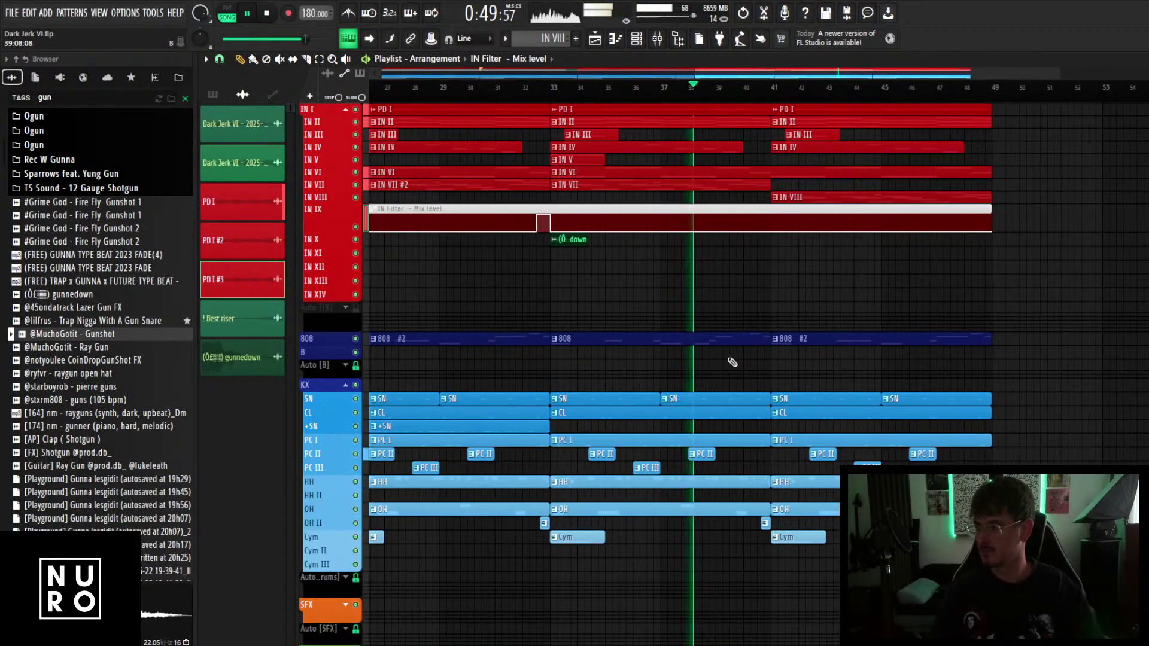
{"action": "scroll", "coordinate": [820, 316], "scroll_direction": "up", "scroll_amount": 4}
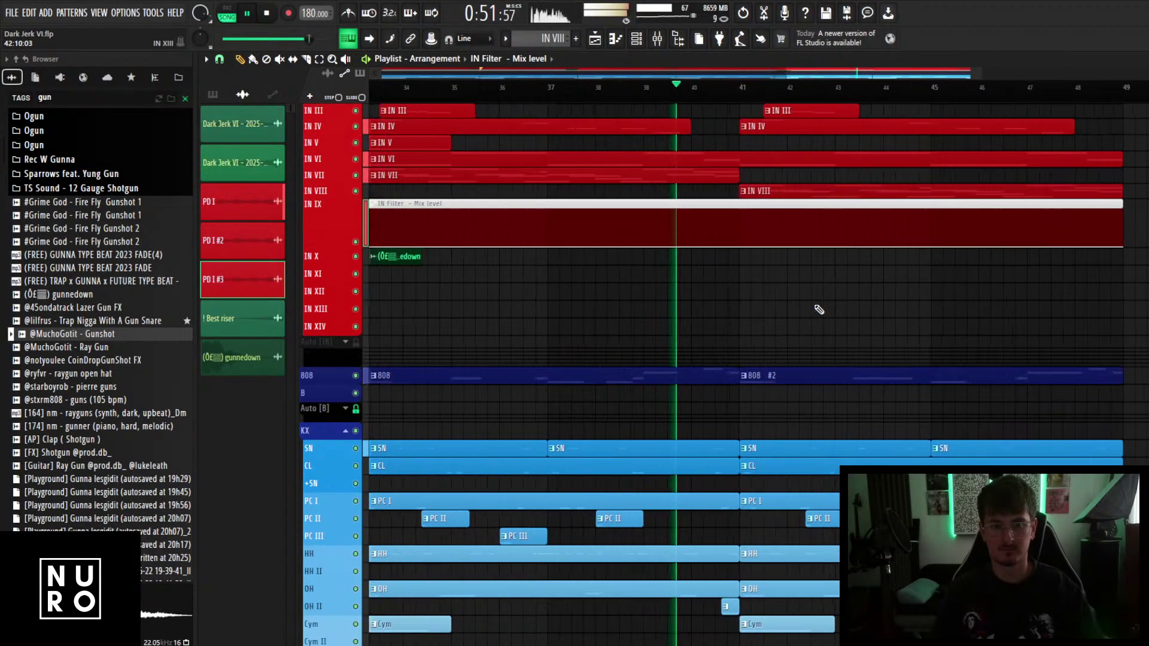
{"action": "scroll", "coordinate": [817, 309], "scroll_direction": "down", "scroll_amount": 3}
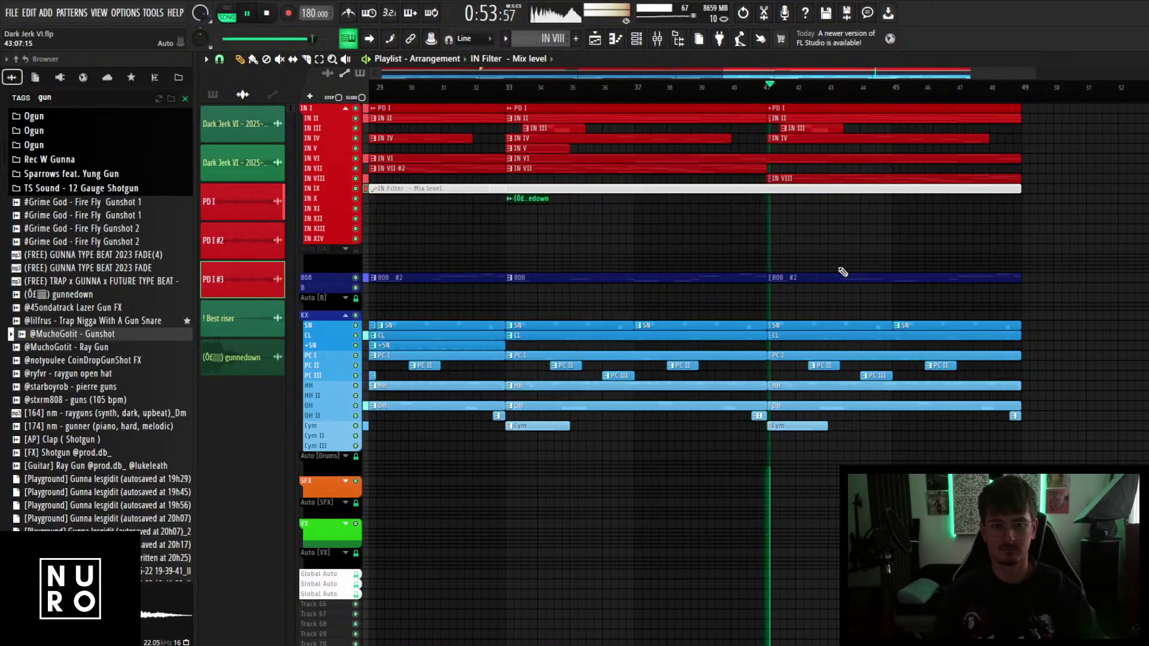
{"action": "scroll", "coordinate": [842, 273], "scroll_direction": "down", "scroll_amount": 1}
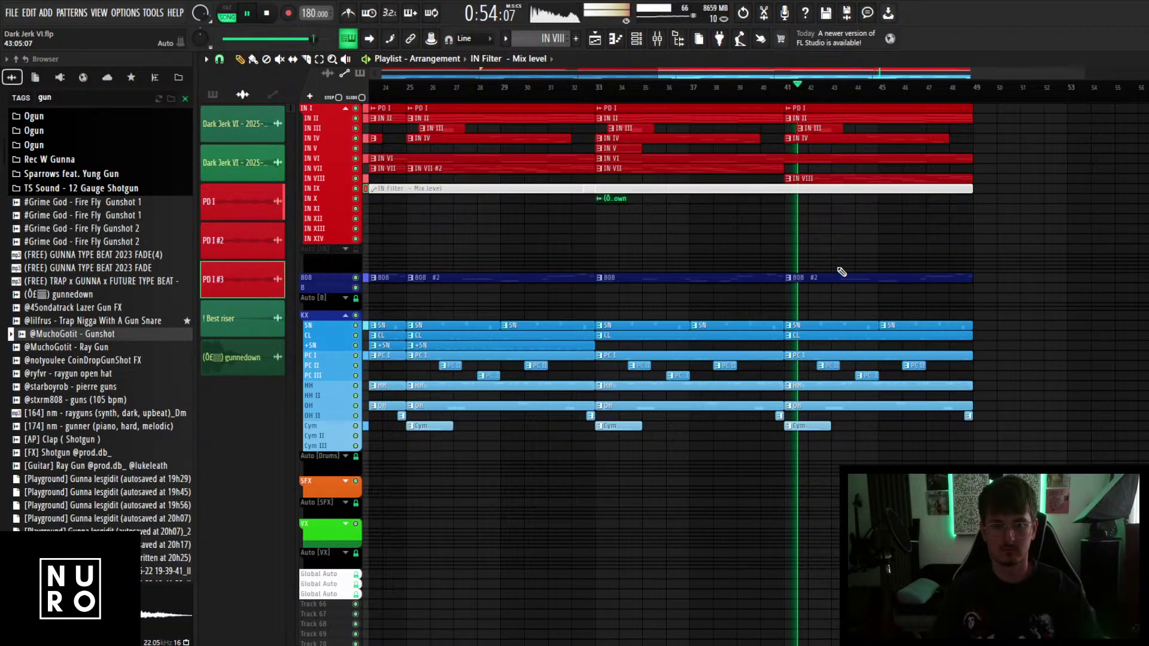
{"action": "scroll", "coordinate": [842, 273], "scroll_direction": "up", "scroll_amount": 1}
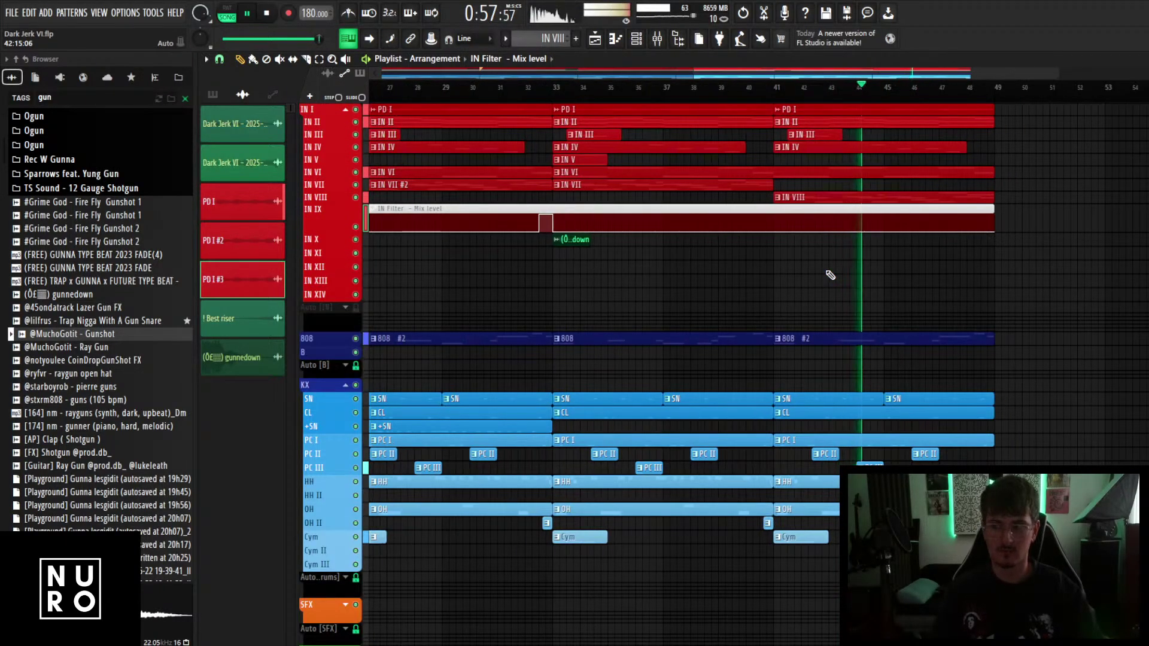
{"action": "scroll", "coordinate": [831, 274], "scroll_direction": "down", "scroll_amount": 2}
{"action": "scroll", "coordinate": [701, 353], "scroll_direction": "up", "scroll_amount": 1}
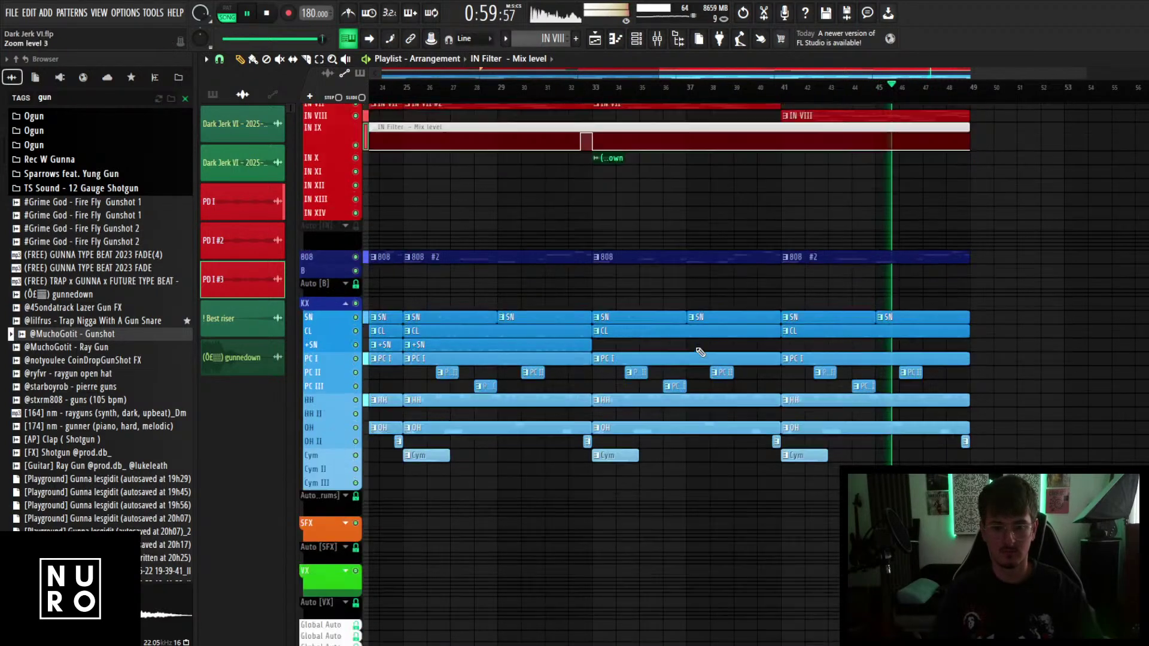
{"action": "scroll", "coordinate": [701, 354], "scroll_direction": "up", "scroll_amount": 3}
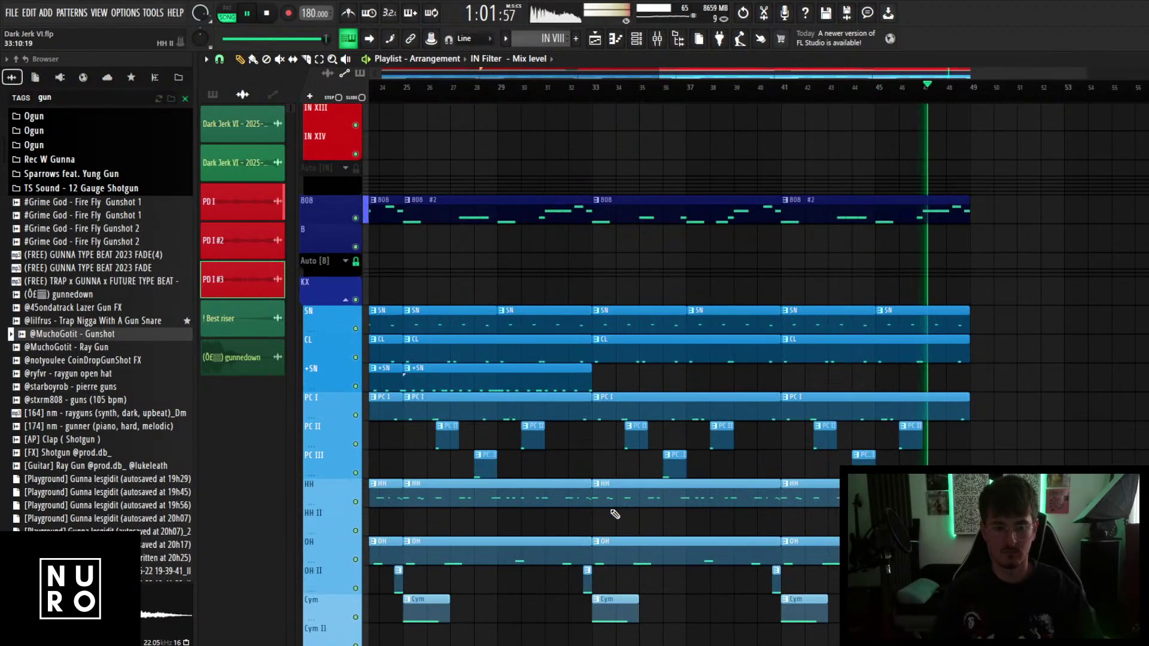
Delete the HH hi-hat clip spanning bars 33 to 41 and play the arrangement from bar 33.
{"action": "right_click", "coordinate": [626, 496]}
{"action": "key", "text": "space"}
{"action": "left_click", "coordinate": [593, 88]}
{"action": "key", "text": "space"}
{"action": "scroll", "coordinate": [658, 387], "scroll_direction": "down", "scroll_amount": 3}
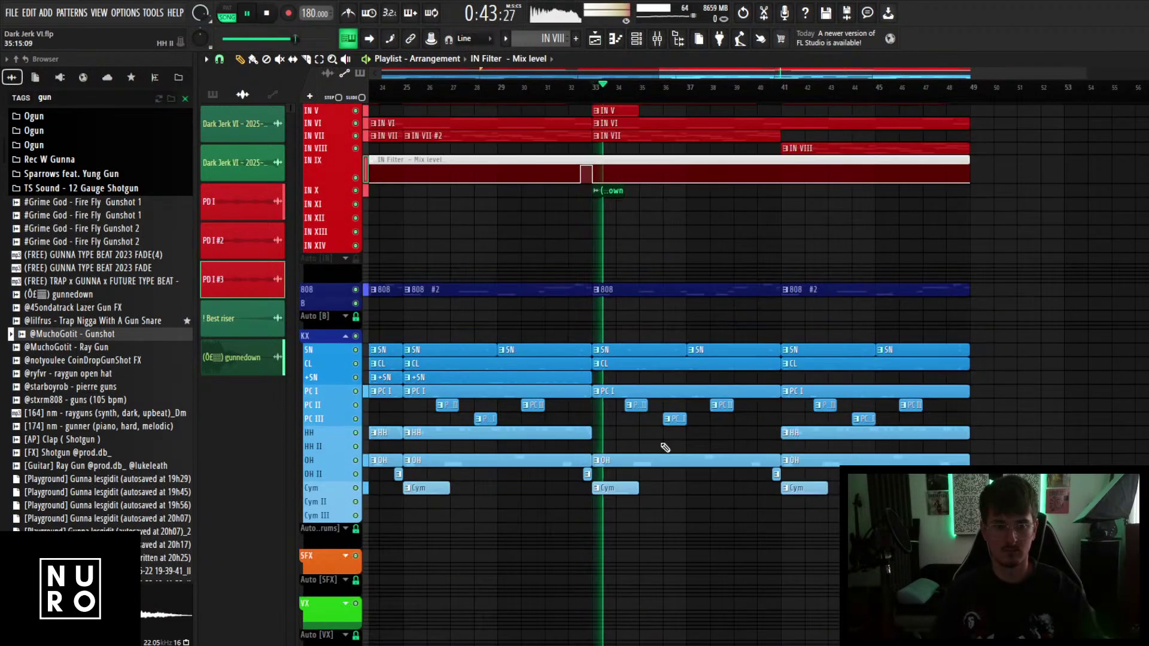
Listen to the section after bar 33 and examine the whole arrangement from bar 1 to 49.
{"action": "scroll", "coordinate": [665, 455], "scroll_direction": "down", "scroll_amount": 3}
{"action": "scroll", "coordinate": [662, 451], "scroll_direction": "down", "scroll_amount": 3}
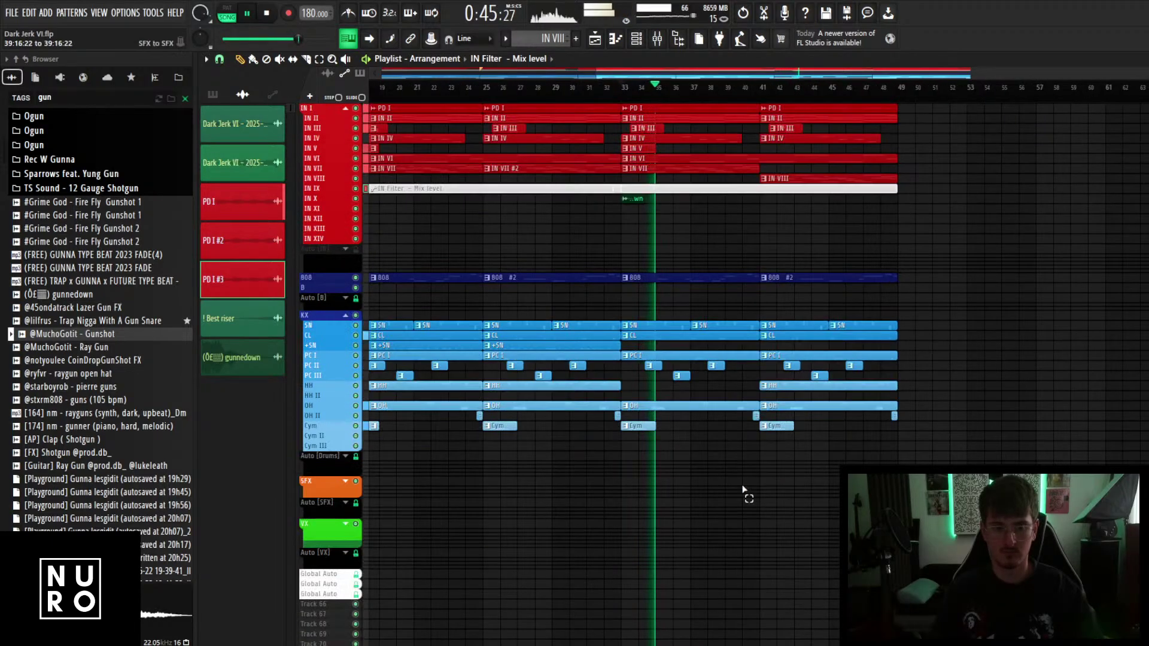
{"action": "scroll", "coordinate": [742, 490], "scroll_direction": "up", "scroll_amount": 3}
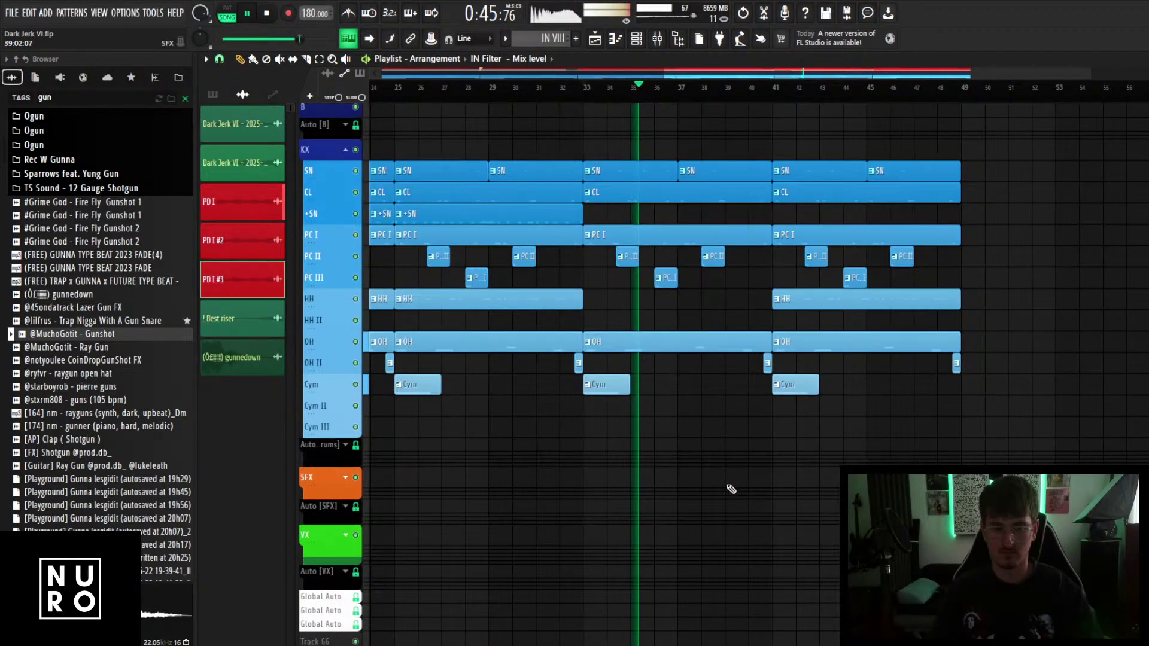
{"action": "scroll", "coordinate": [802, 470], "scroll_direction": "down", "scroll_amount": 6}
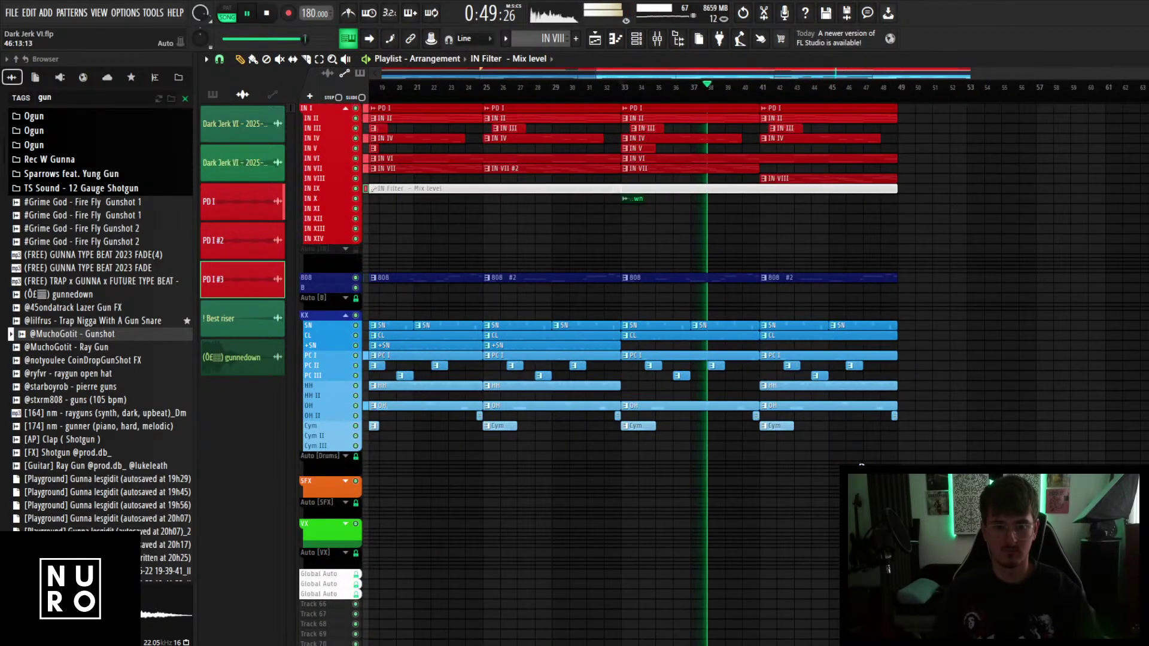
{"action": "scroll", "coordinate": [861, 465], "scroll_direction": "up", "scroll_amount": 2}
{"action": "key", "text": "space"}
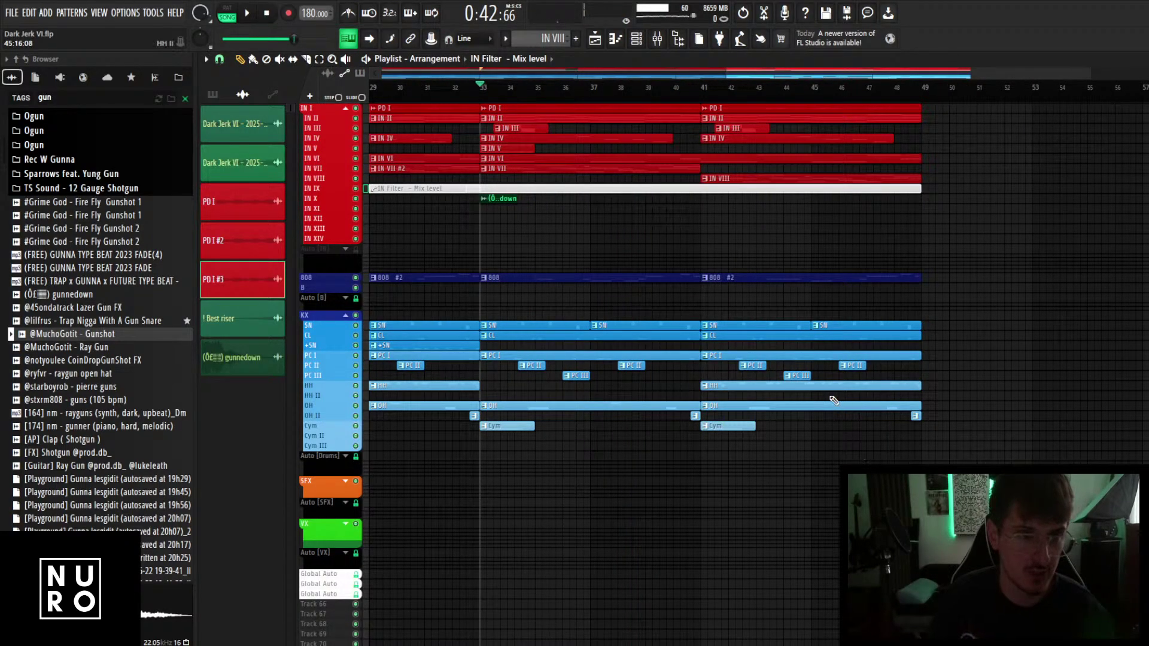
{"action": "scroll", "coordinate": [601, 306], "scroll_direction": "down", "scroll_amount": 3}
{"action": "scroll", "coordinate": [545, 270], "scroll_direction": "up", "scroll_amount": 2}
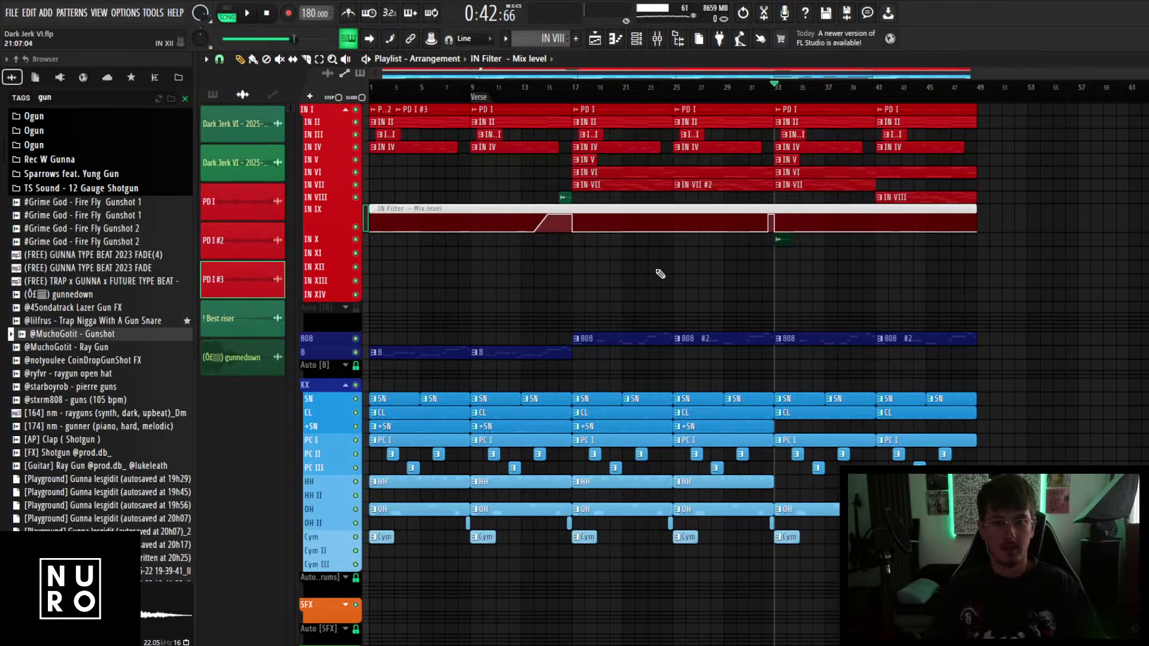
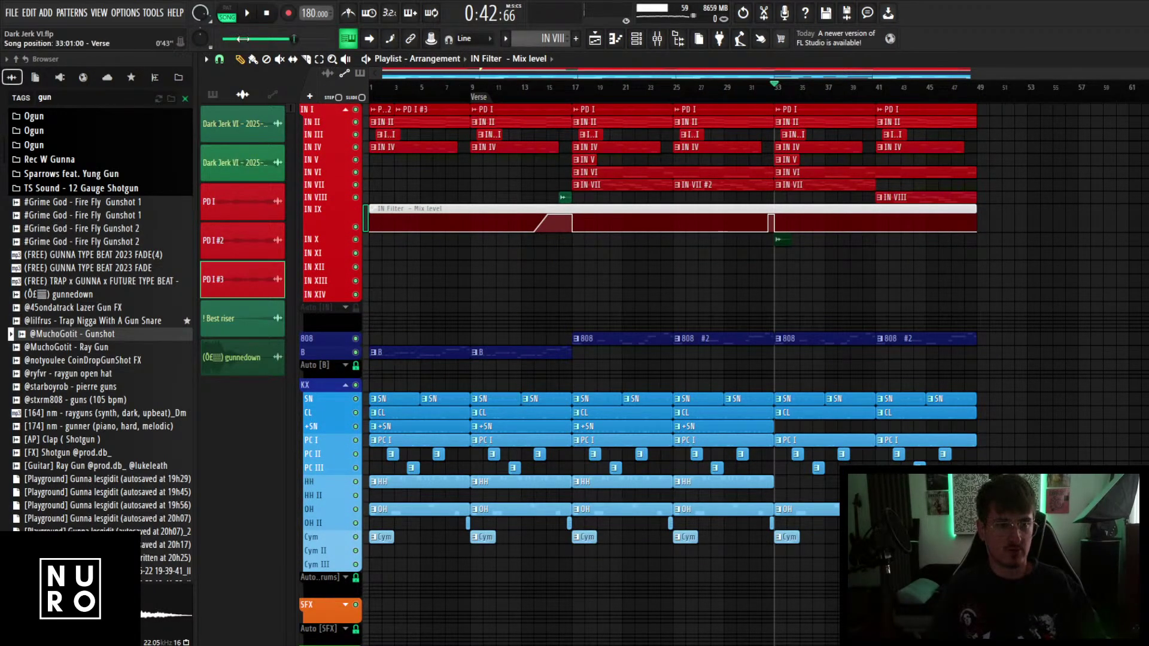
Add the UADx 1176LN Rev E Compressor to slot 4 of the [SubMix] Drums mixer track and play the drums briefly.
{"action": "left_click", "coordinate": [658, 39]}
{"action": "scroll", "coordinate": [620, 435], "scroll_direction": "down", "scroll_amount": 10}
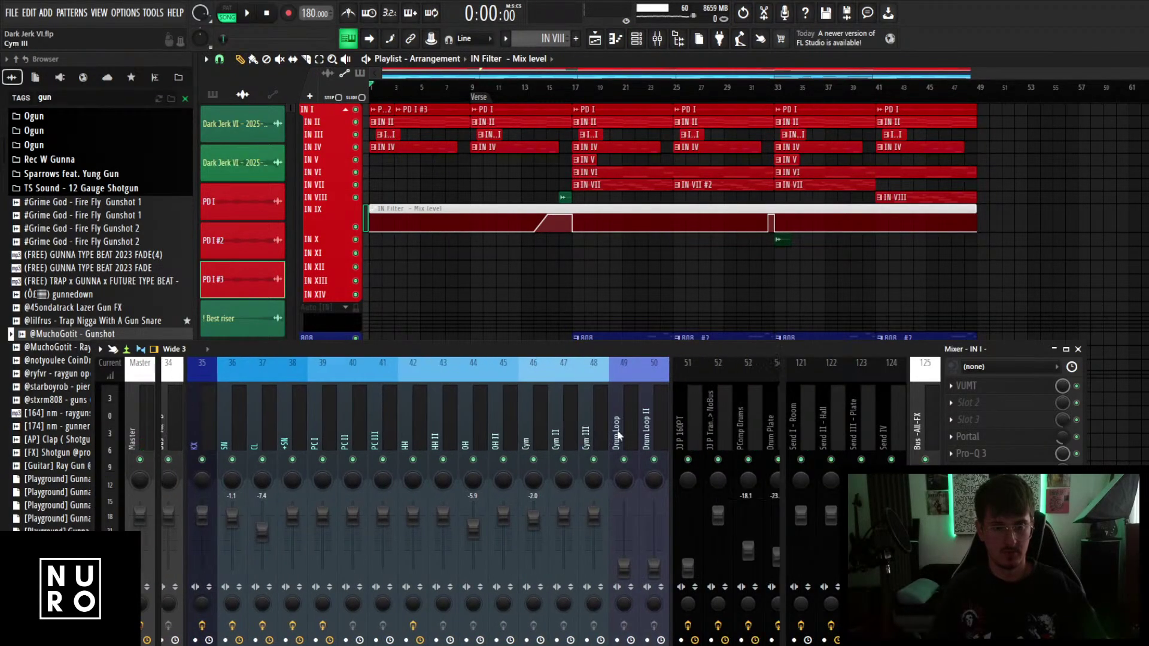
{"action": "scroll", "coordinate": [619, 436], "scroll_direction": "down", "scroll_amount": 5}
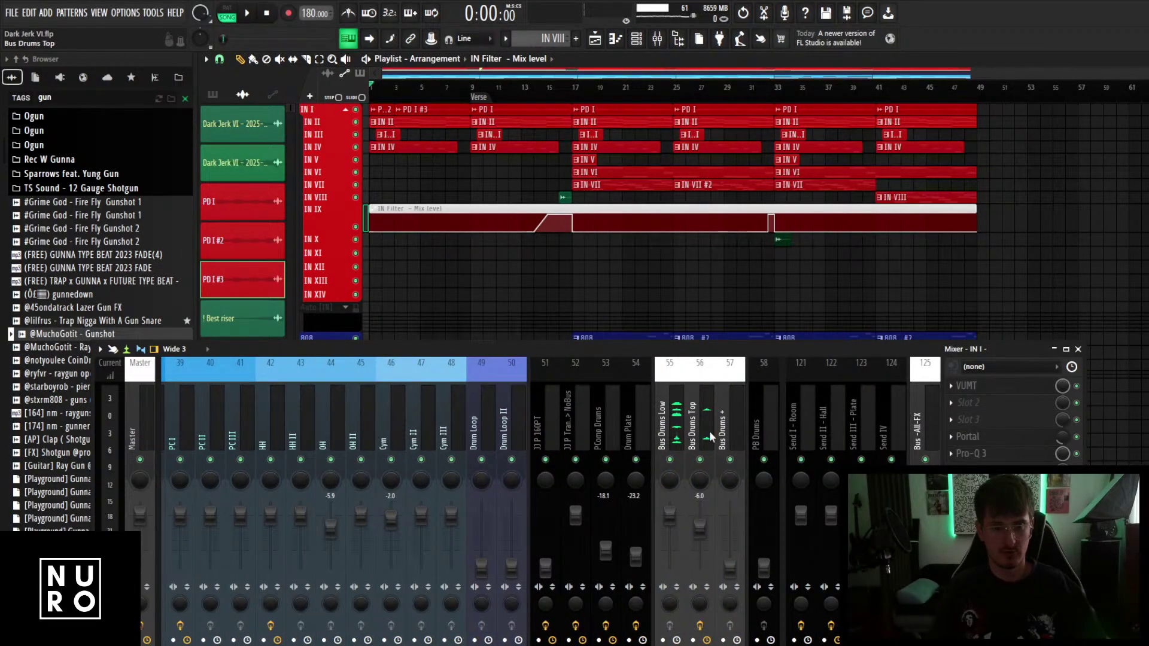
{"action": "scroll", "coordinate": [710, 431], "scroll_direction": "down", "scroll_amount": 6}
{"action": "left_click", "coordinate": [678, 423]}
{"action": "left_click", "coordinate": [980, 437]}
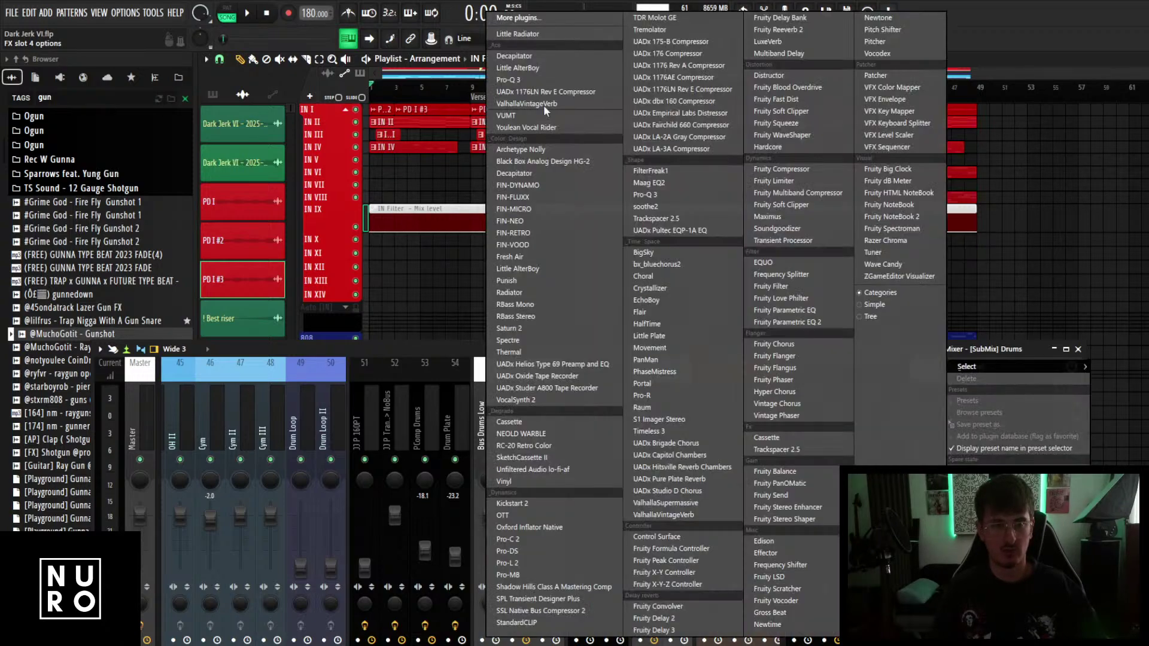
{"action": "left_click", "coordinate": [548, 88]}
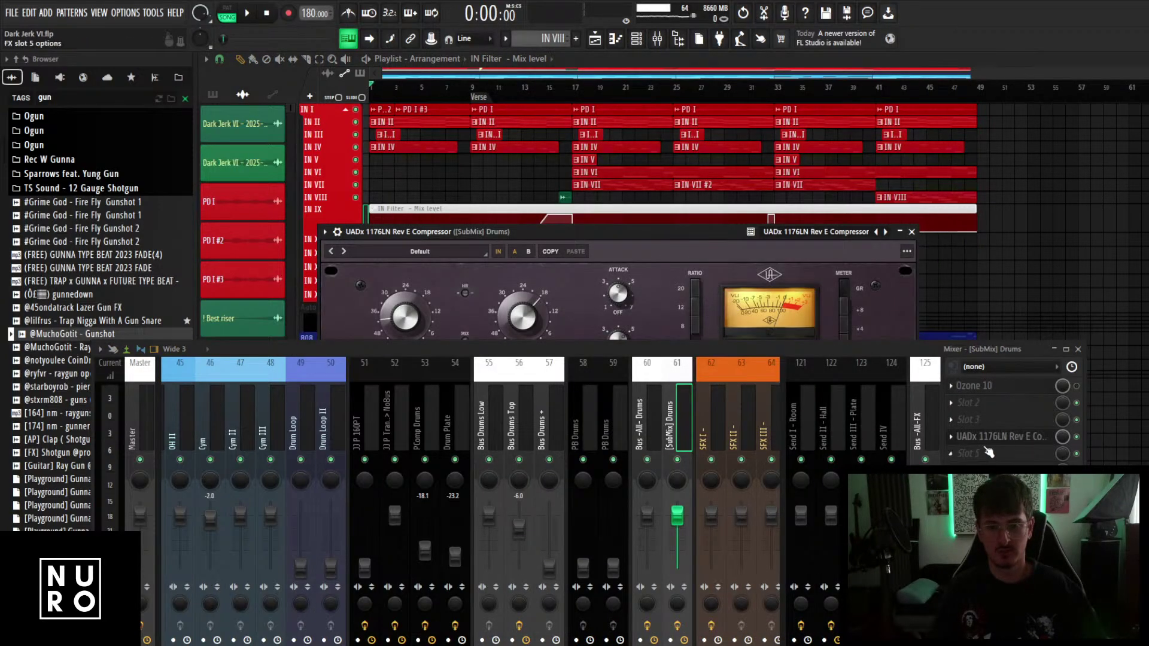
{"action": "left_click_drag", "start_coordinate": [844, 350], "coordinate": [825, 407]}
{"action": "key", "text": "space"}
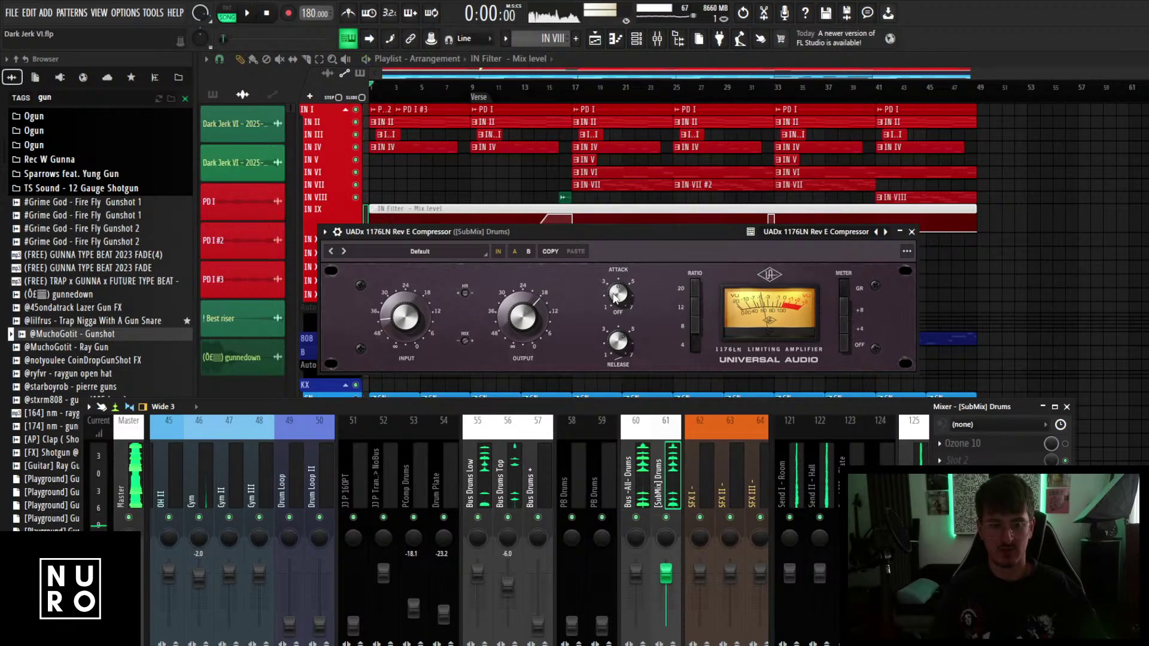
{"action": "key", "text": "space"}
Add Pro-Q 3 to slot 5 of the drum submix with a low cut around 100 Hz and a high cut at 5409.5 Hz.
{"action": "left_click", "coordinate": [980, 512]}
{"action": "left_click", "coordinate": [565, 82]}
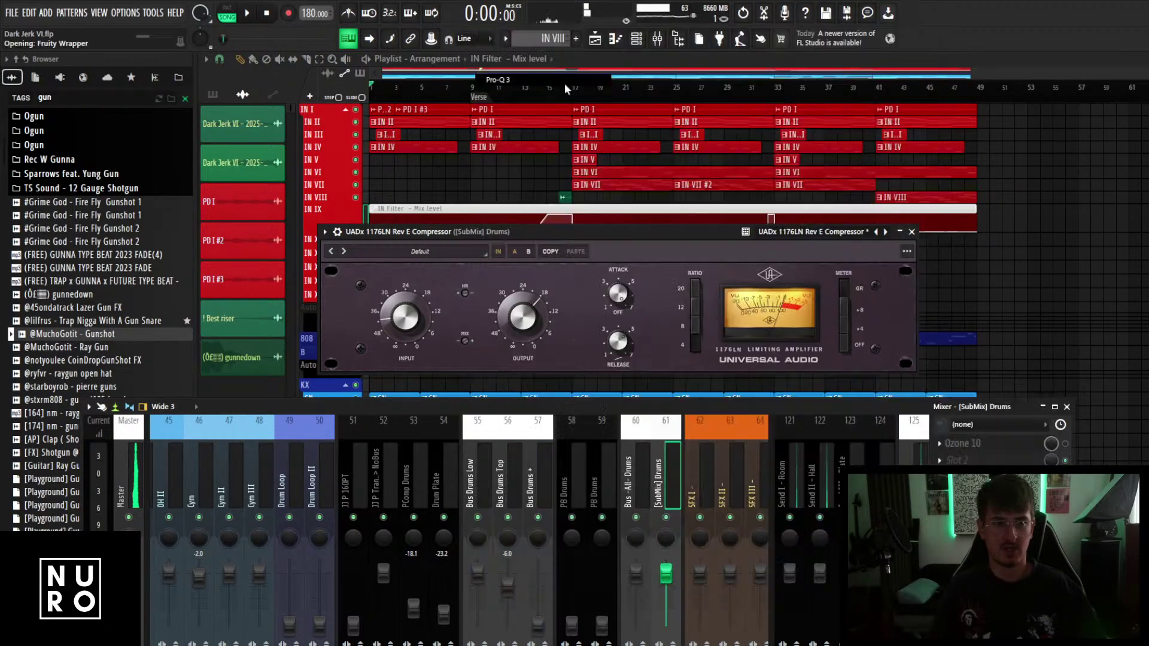
{"action": "left_click_drag", "start_coordinate": [413, 406], "coordinate": [391, 447]}
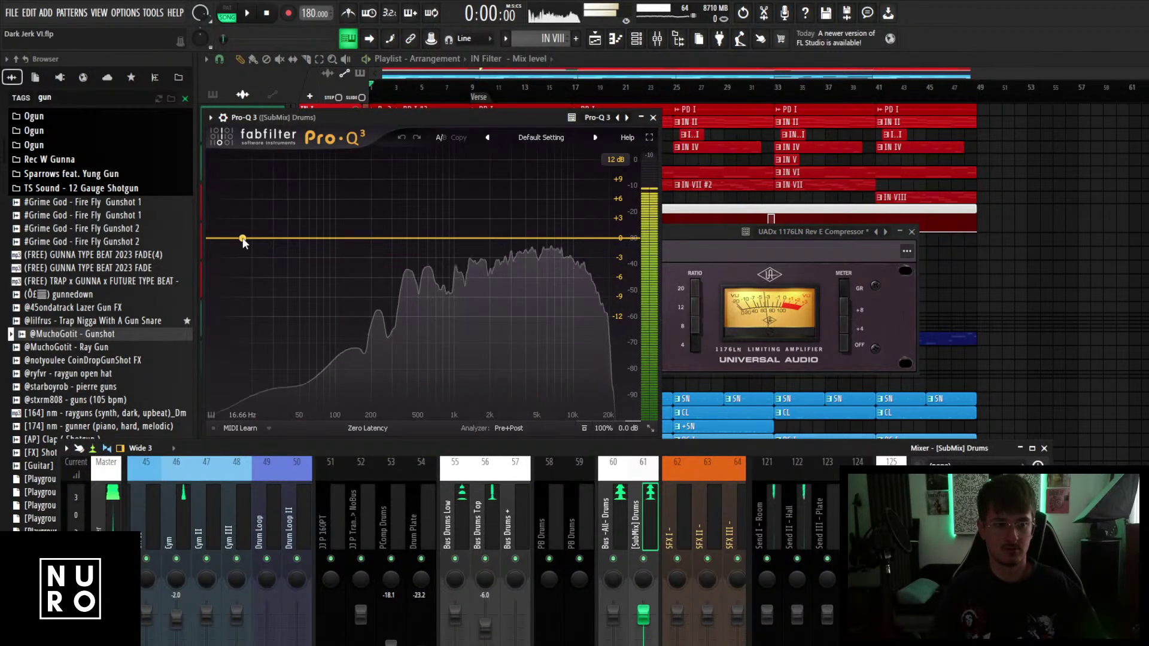
{"action": "left_click_drag", "start_coordinate": [243, 239], "coordinate": [340, 238]}
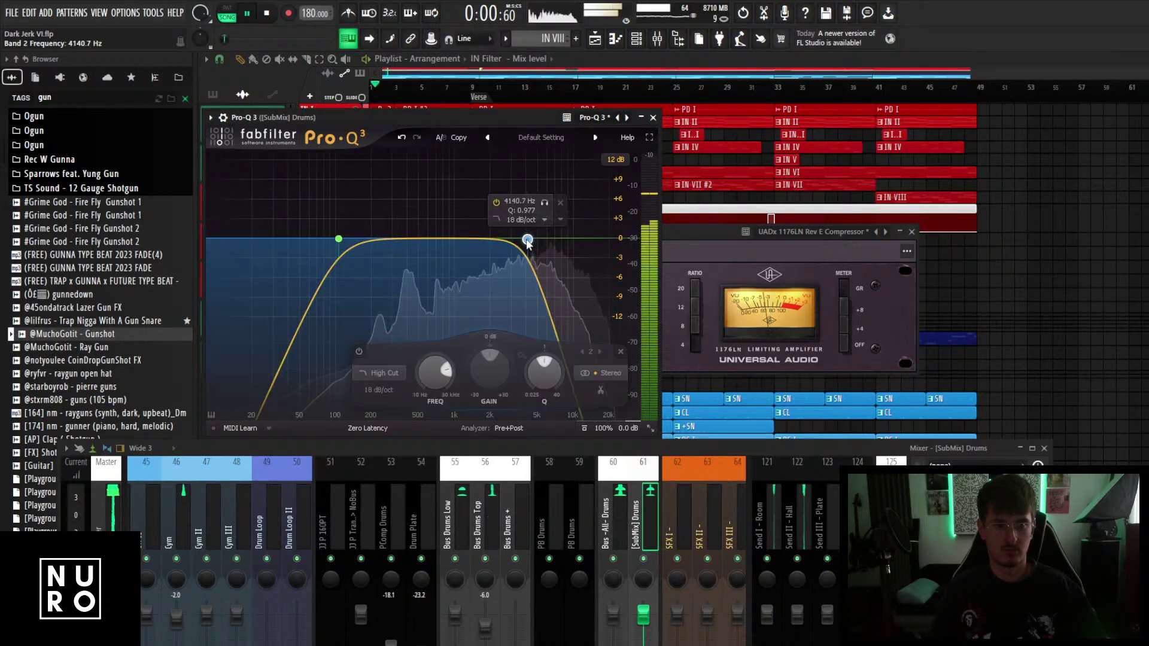
{"action": "left_click_drag", "start_coordinate": [527, 238], "coordinate": [541, 238]}
Set the 1176LN compressor's ratio to 8:1 while listening to the drum submix, and close the compressor window.
{"action": "left_click_drag", "start_coordinate": [731, 232], "coordinate": [819, 235]}
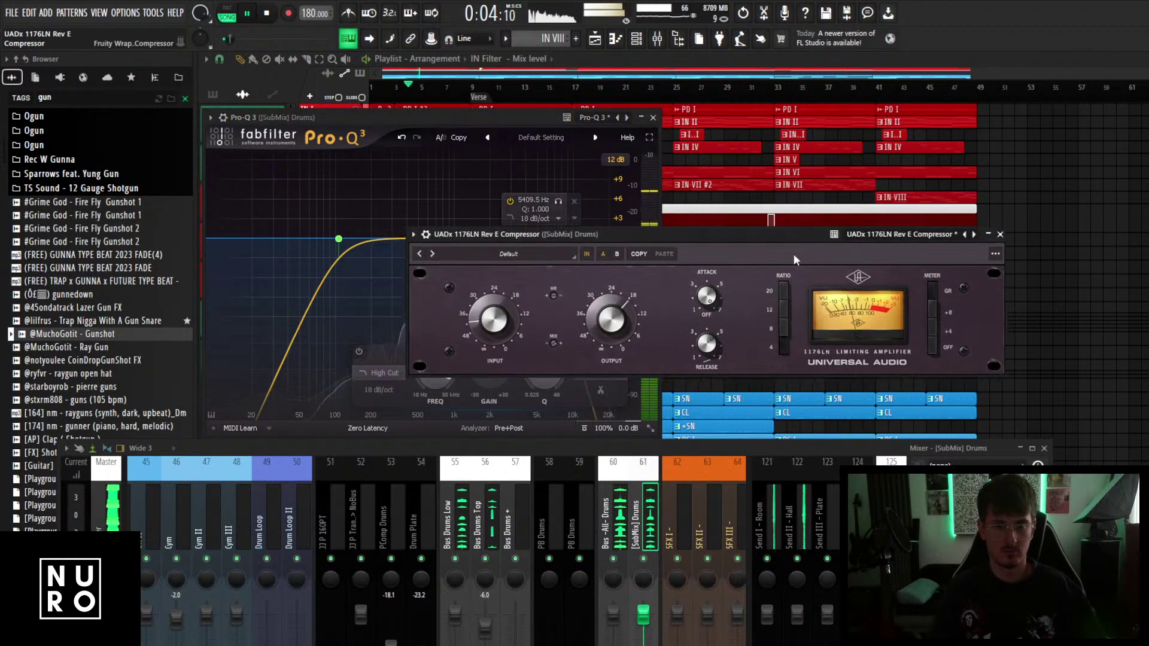
{"action": "key", "text": "space"}
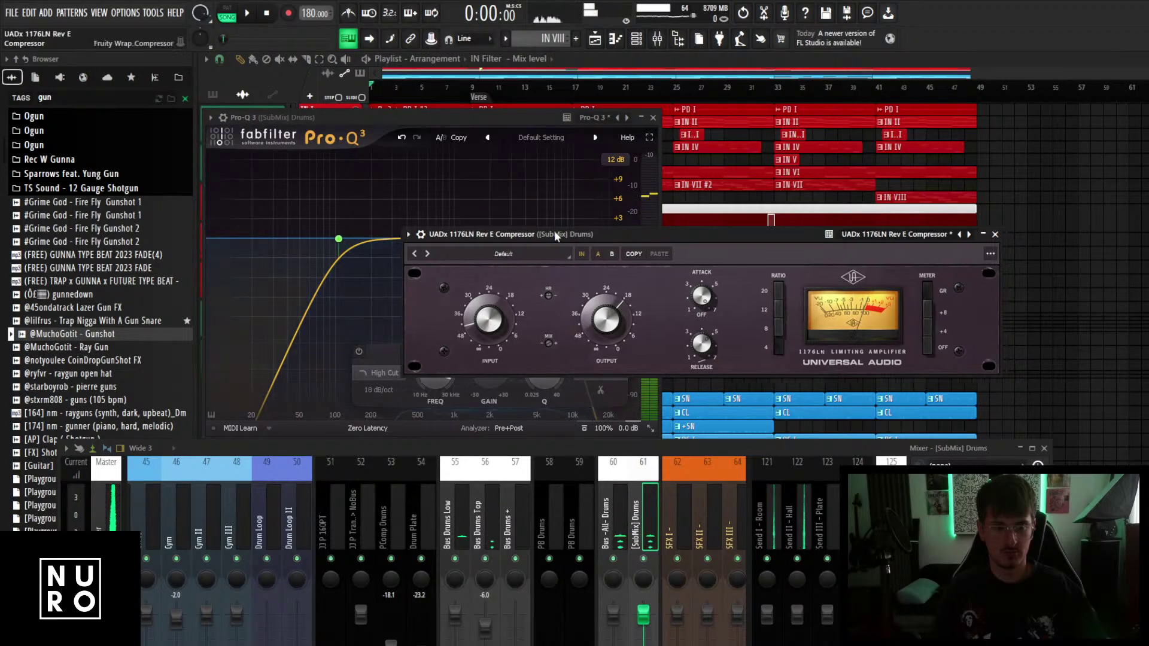
{"action": "left_click_drag", "start_coordinate": [554, 233], "coordinate": [545, 236]}
{"action": "key", "text": "space"}
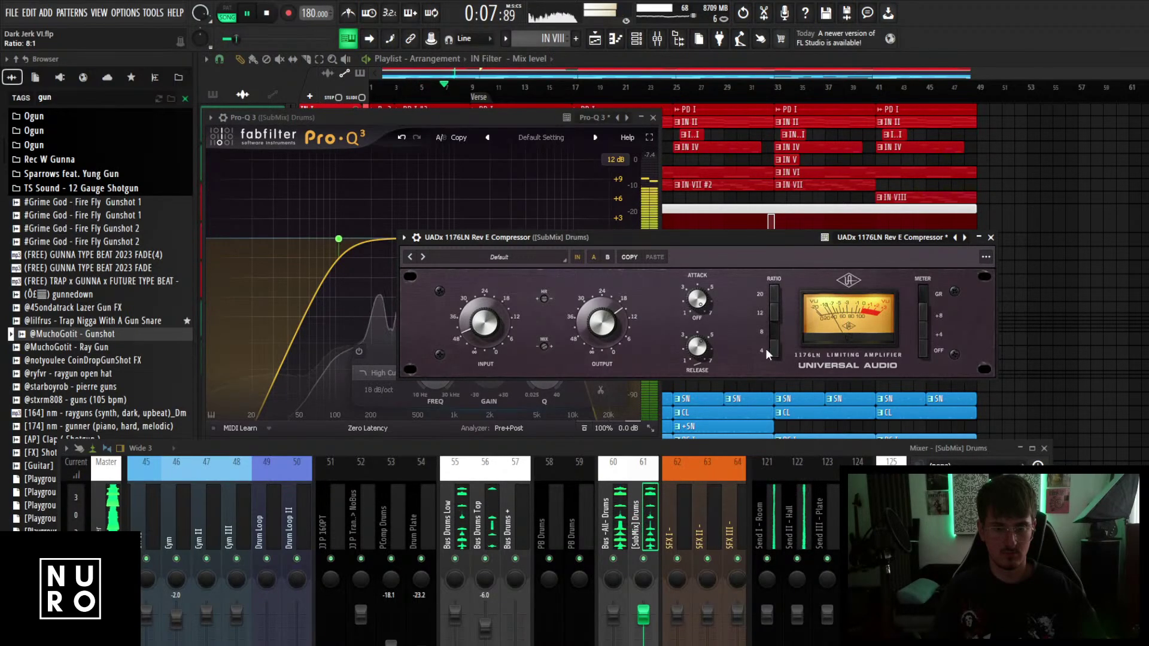
{"action": "left_click", "coordinate": [990, 237]}
{"action": "key", "text": "space"}
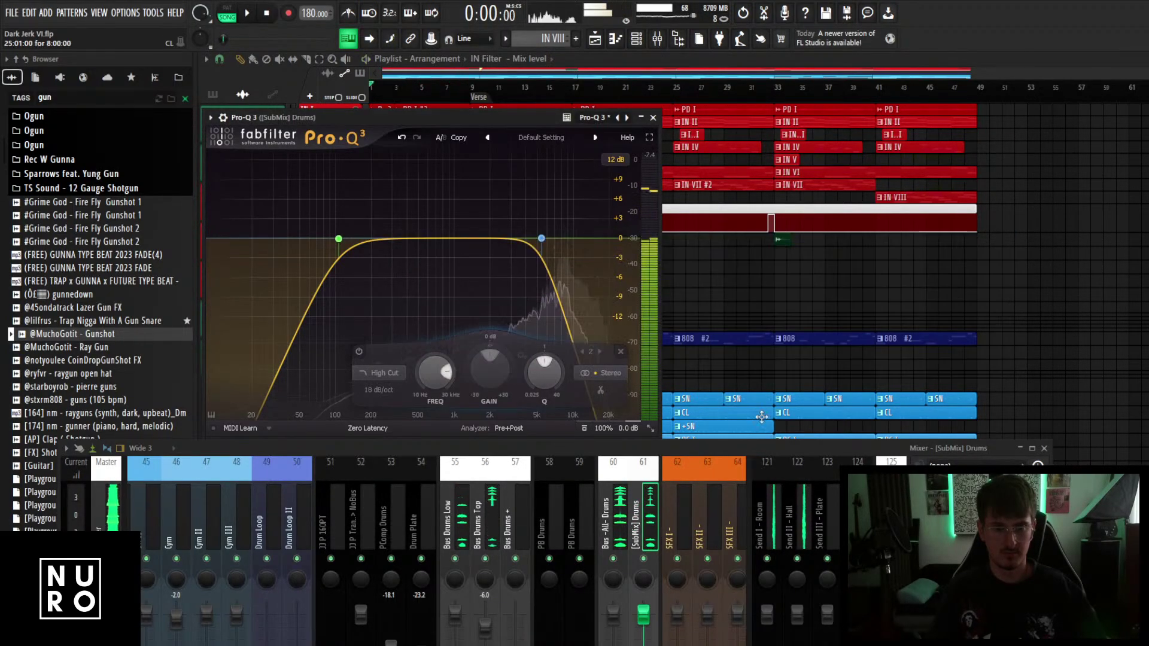
Add SketchCassette II to slot 6 of the [SubMix] Drums track and bring its full interface into view.
{"action": "left_click_drag", "start_coordinate": [747, 448], "coordinate": [750, 358]}
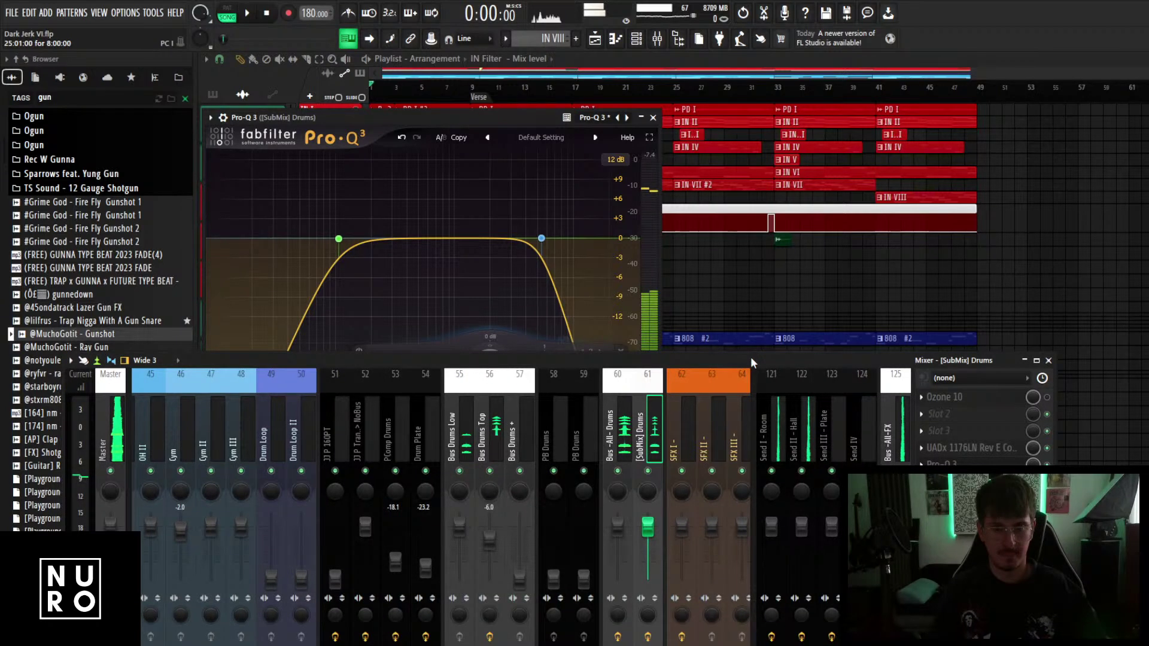
{"action": "left_click", "coordinate": [939, 414]}
{"action": "mouse_move", "coordinate": [938, 367]}
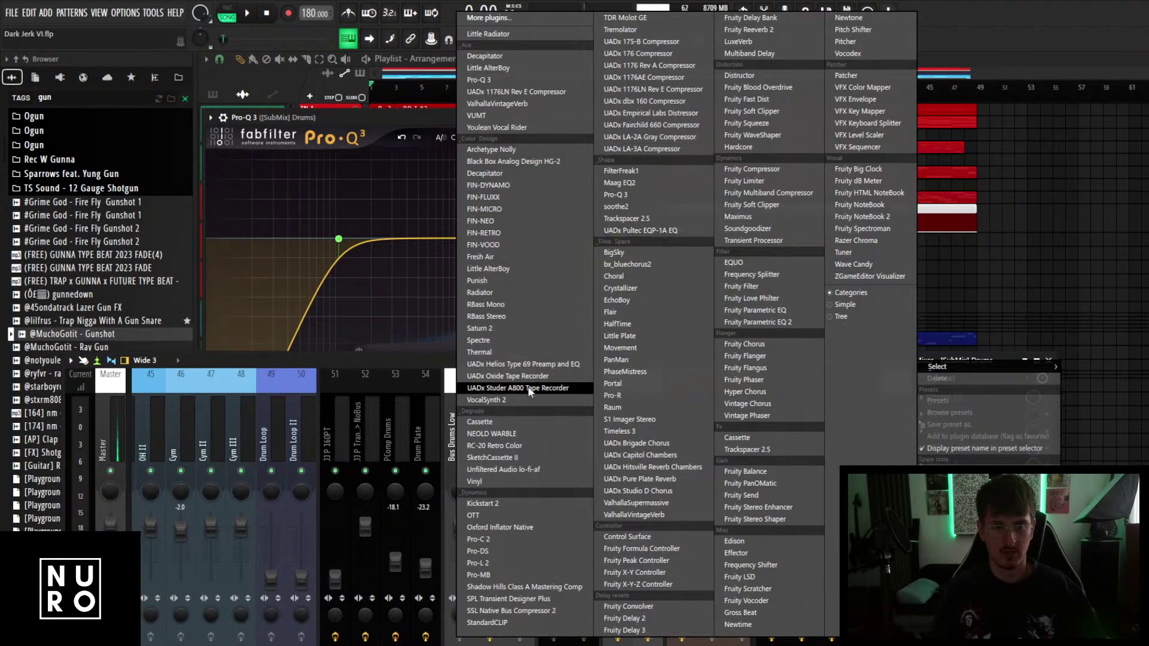
{"action": "left_click", "coordinate": [501, 458]}
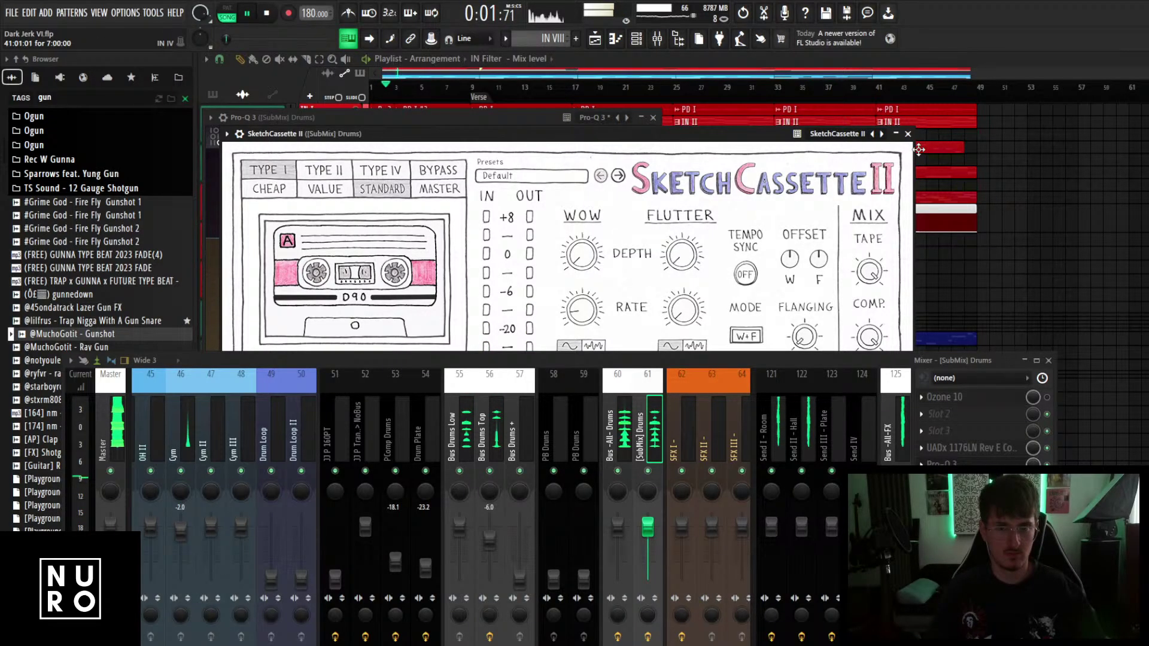
{"action": "left_click_drag", "start_coordinate": [744, 361], "coordinate": [752, 468]}
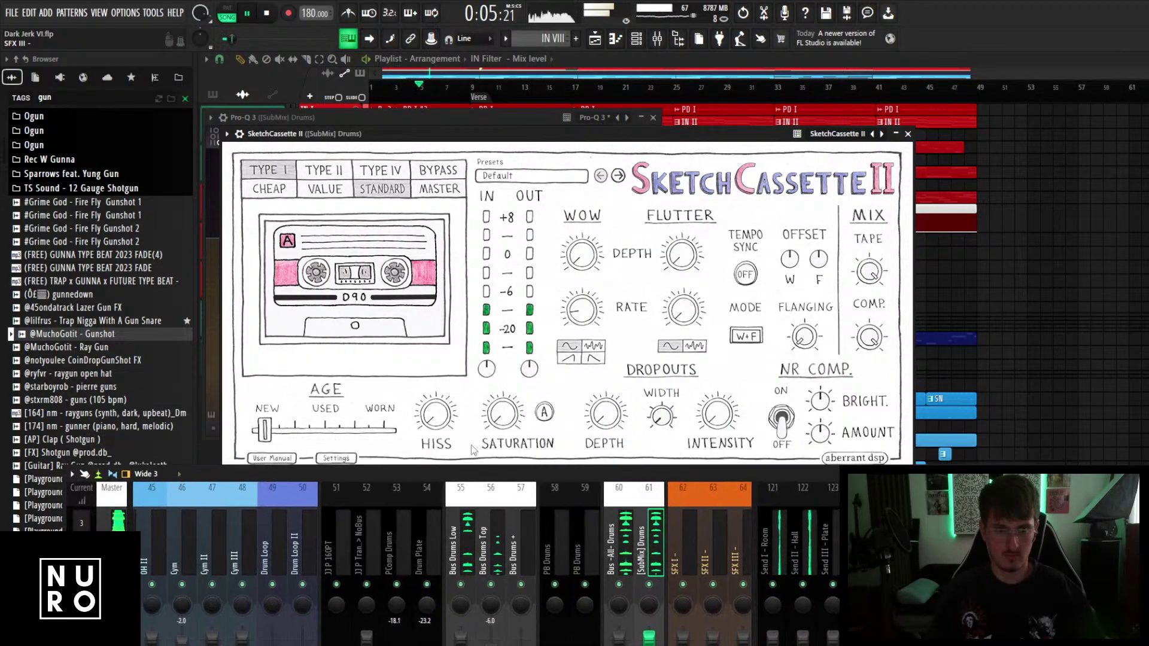
Audition the SketchCassette II Classic Tape presets during playback, load A Little Aged and turn down its hiss.
{"action": "left_click", "coordinate": [618, 175]}
{"action": "left_click", "coordinate": [617, 175]}
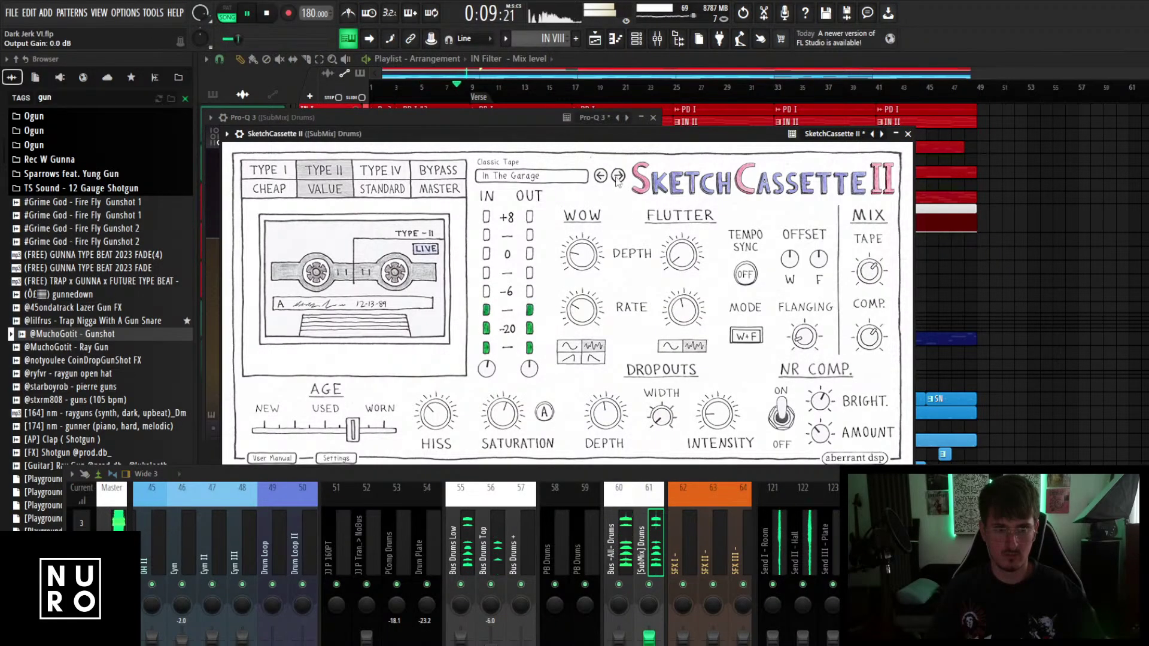
{"action": "left_click", "coordinate": [601, 176]}
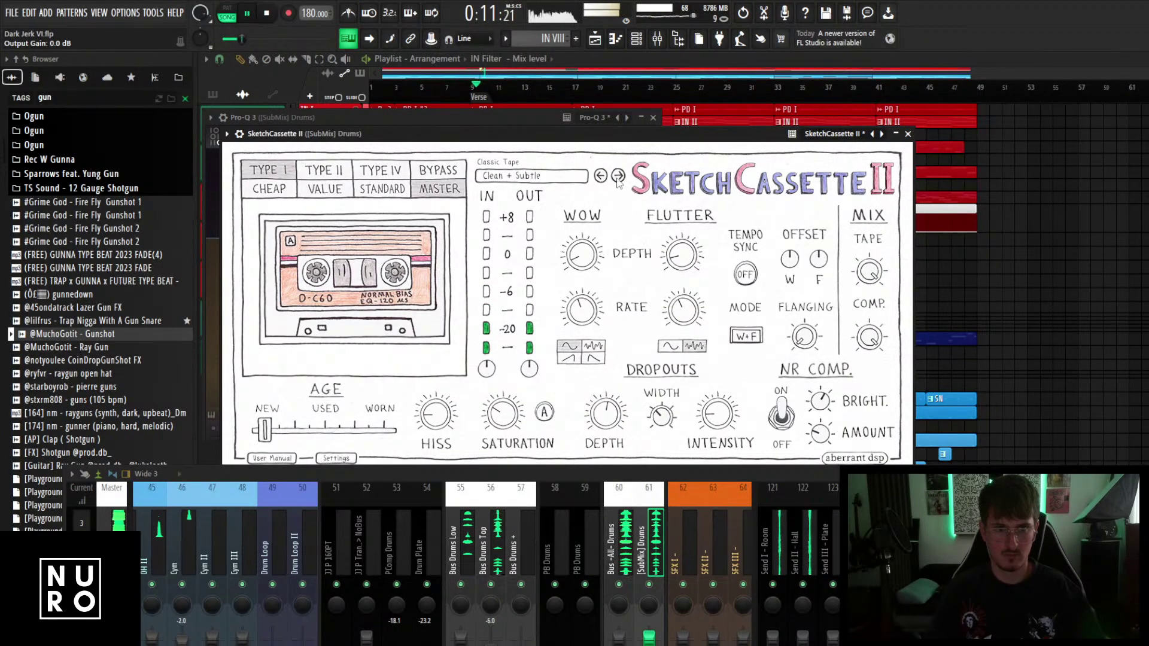
{"action": "left_click", "coordinate": [618, 176]}
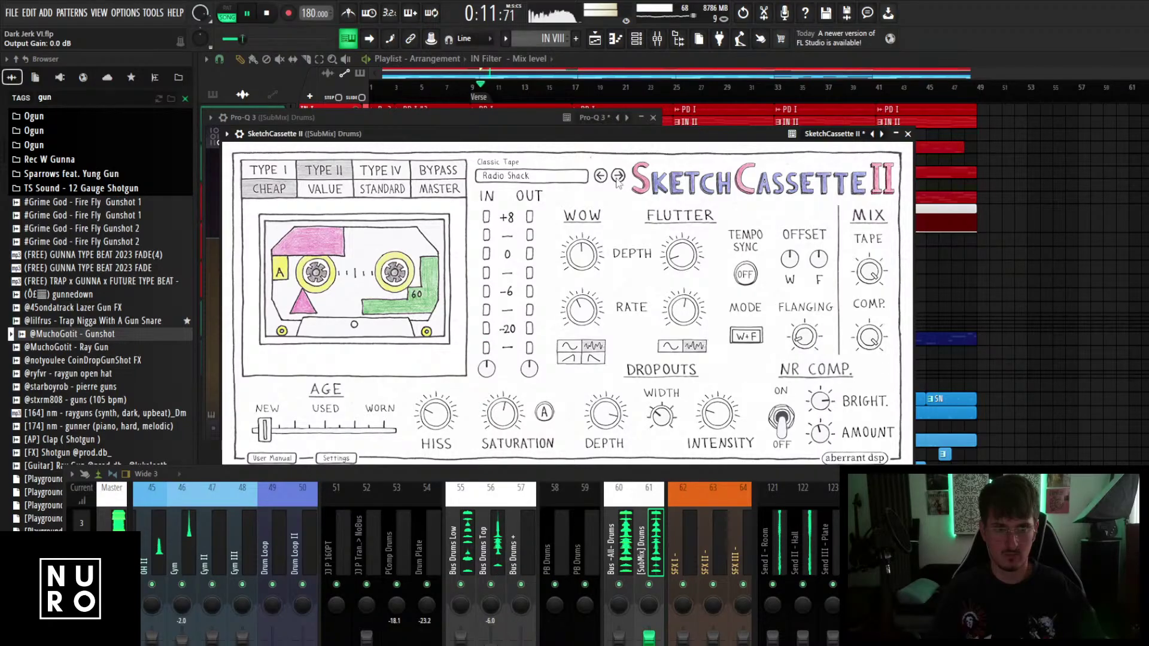
{"action": "left_click", "coordinate": [601, 176]}
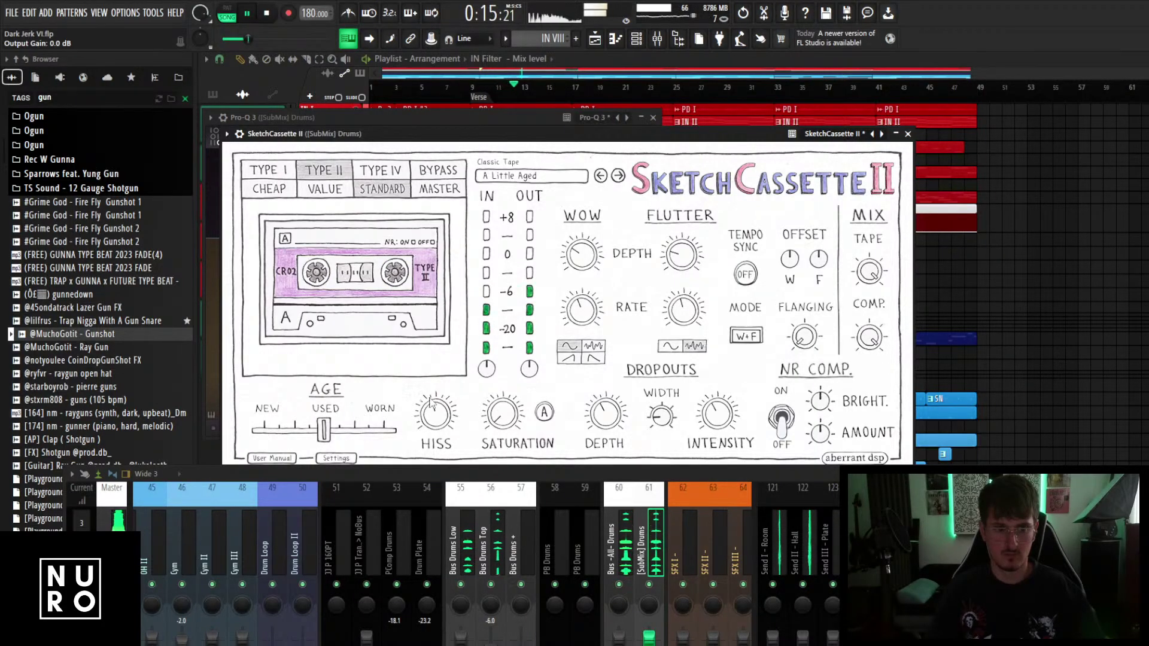
{"action": "left_click_drag", "start_coordinate": [430, 402], "coordinate": [422, 442]}
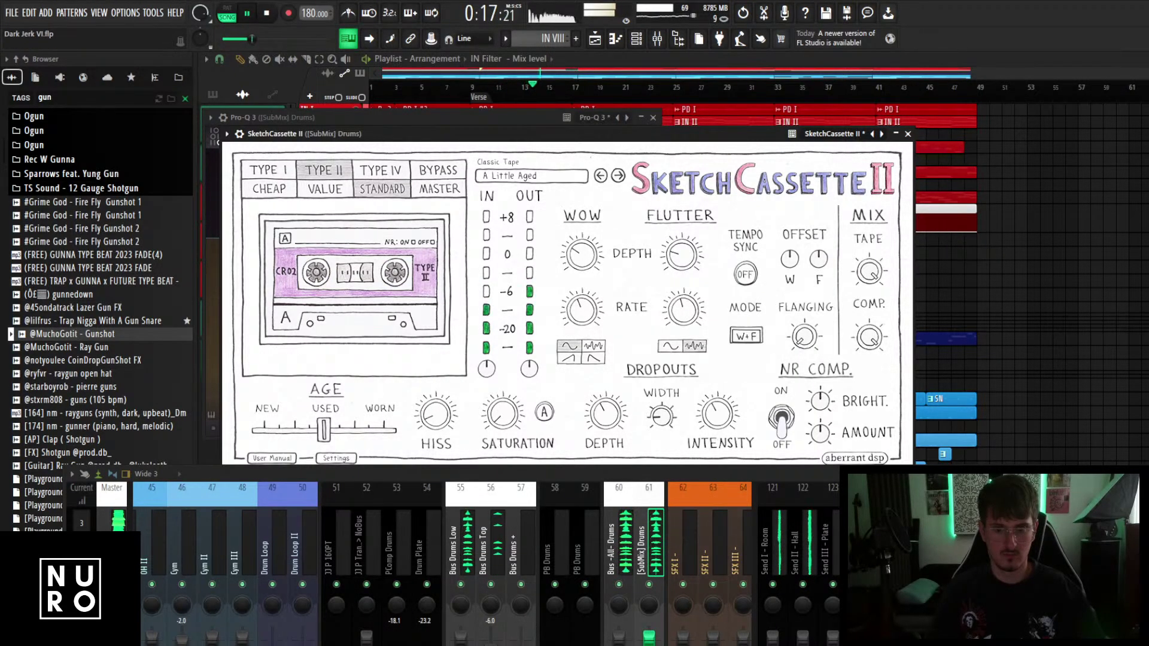
Open a second SketchCassette II instance on the drum submix, stop playback and reset that instance to its default preset.
{"action": "left_click_drag", "start_coordinate": [934, 474], "coordinate": [959, 377]}
{"action": "left_click", "coordinate": [948, 498]}
{"action": "mouse_move", "coordinate": [960, 427]}
{"action": "left_mouse_down"}
{"action": "mouse_move", "coordinate": [939, 449]}
{"action": "mouse_move", "coordinate": [958, 448]}
{"action": "left_mouse_up"}
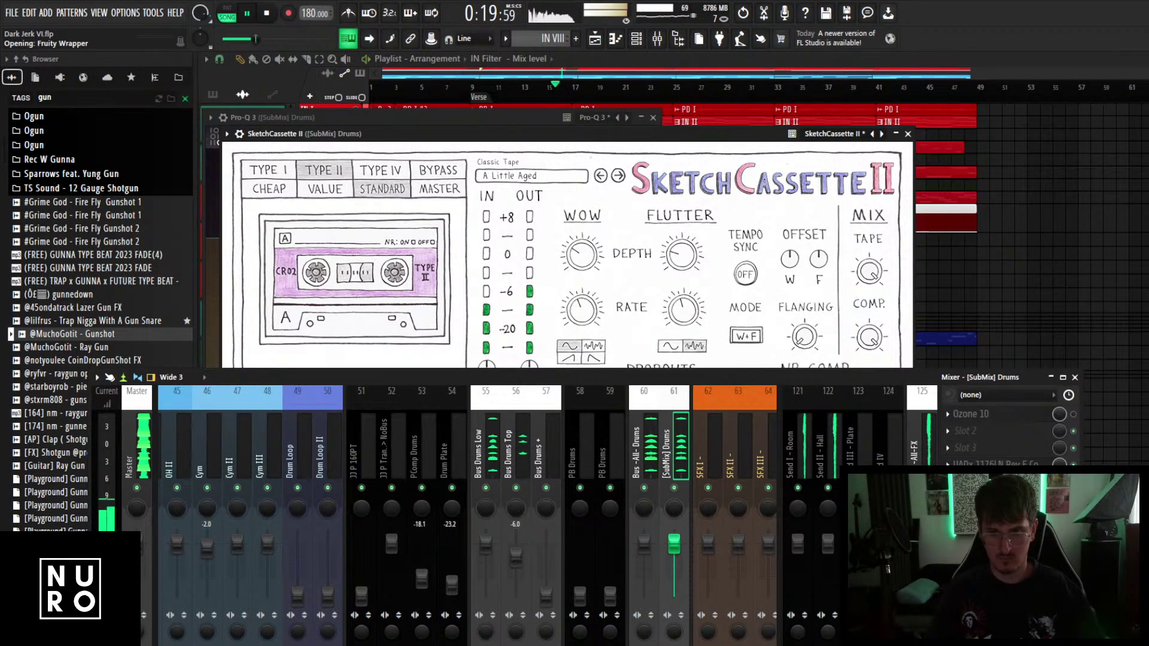
{"action": "key", "text": "space"}
{"action": "left_click", "coordinate": [525, 193]}
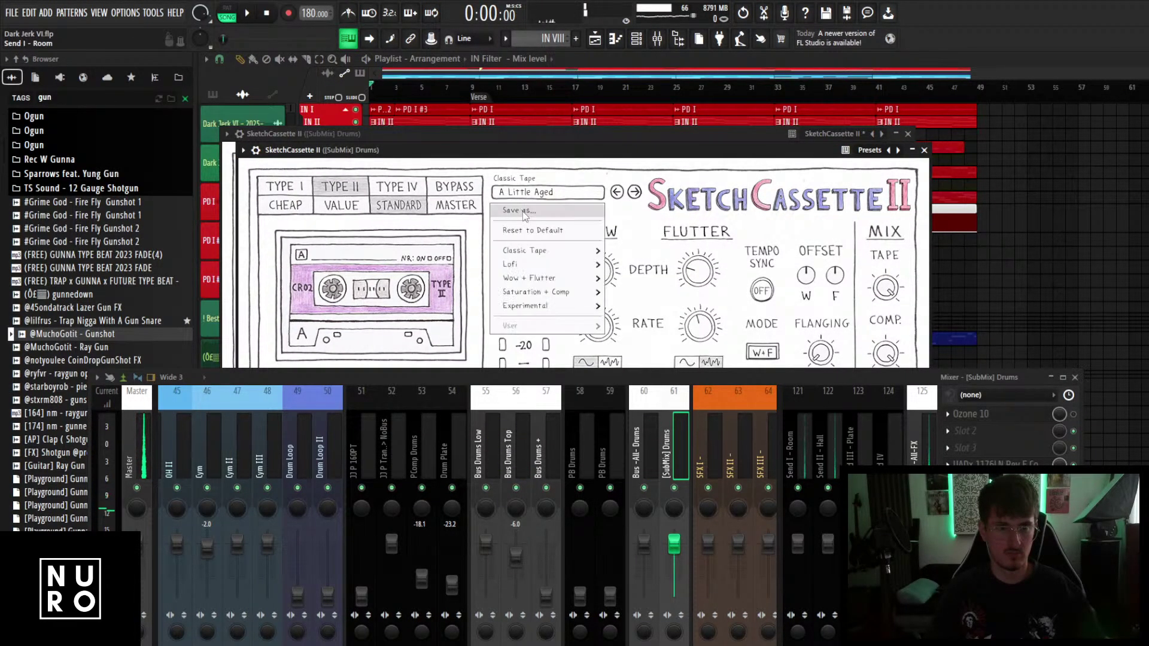
{"action": "left_click", "coordinate": [548, 231]}
Listen to the drums through the default SketchCassette II and remove the earlier instance from the drum submix.
{"action": "key", "text": "space"}
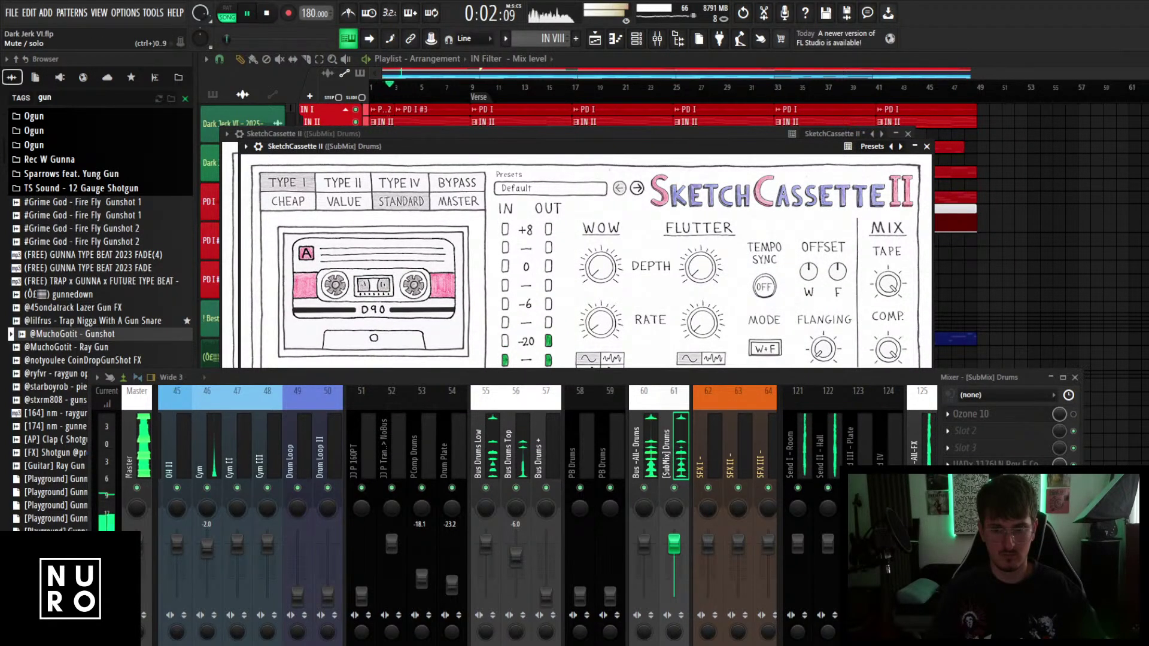
{"action": "key", "text": "space"}
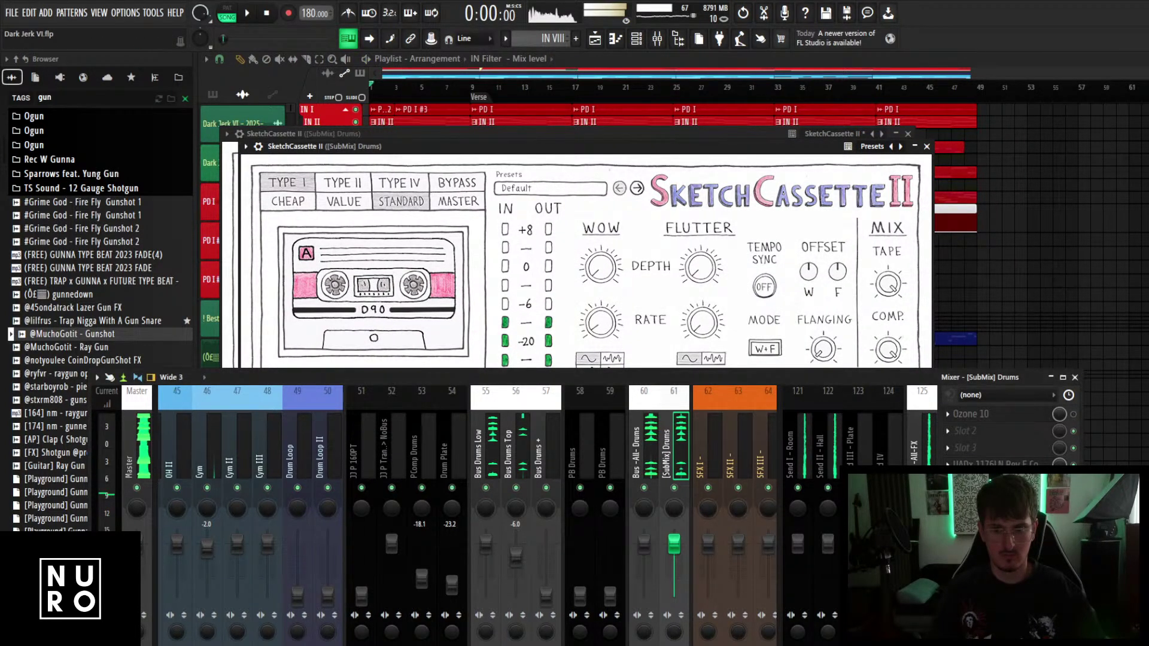
{"action": "key", "text": "space"}
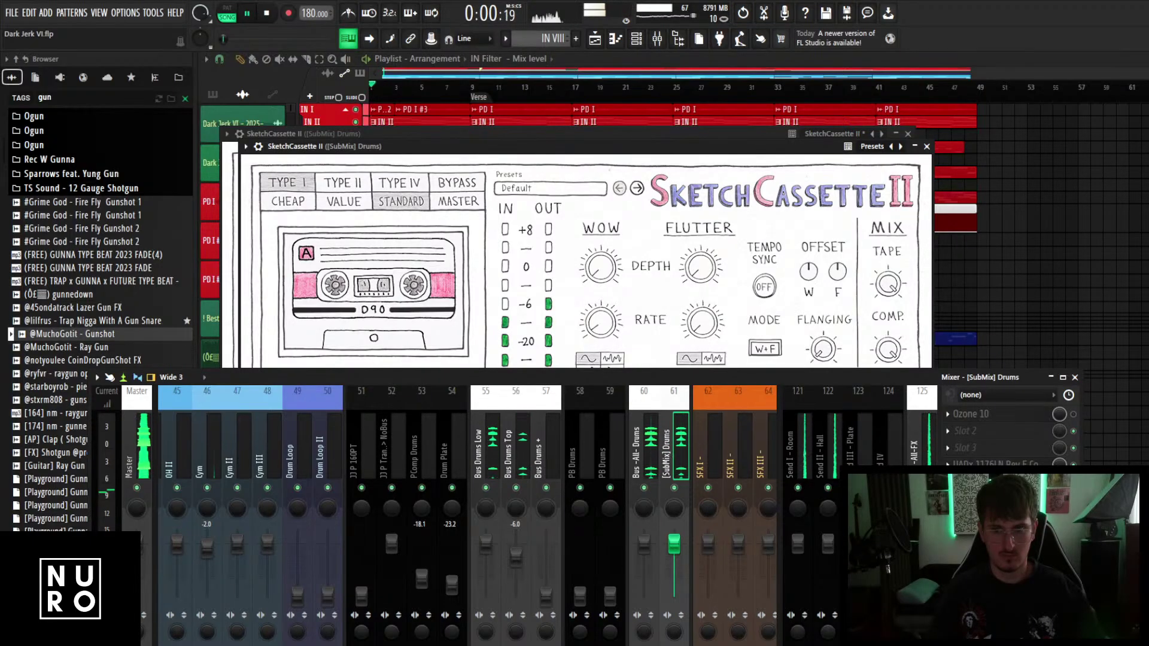
{"action": "left_click", "coordinate": [948, 498]}
{"action": "left_click", "coordinate": [966, 380]}
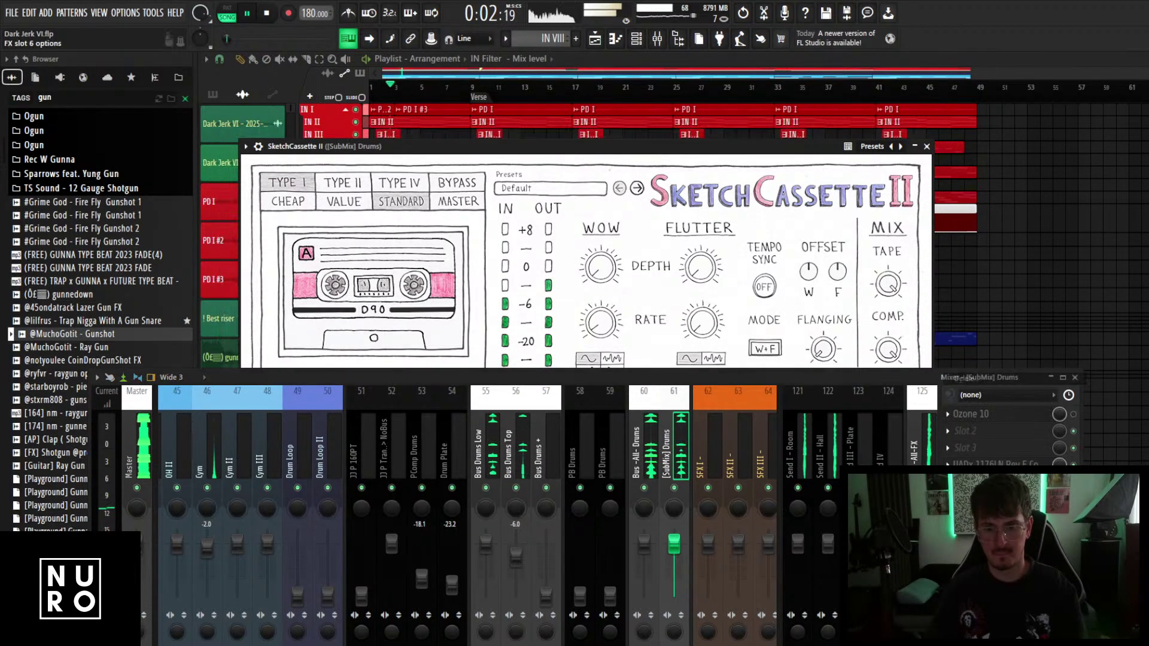
{"action": "left_click_drag", "start_coordinate": [427, 375], "coordinate": [437, 280]}
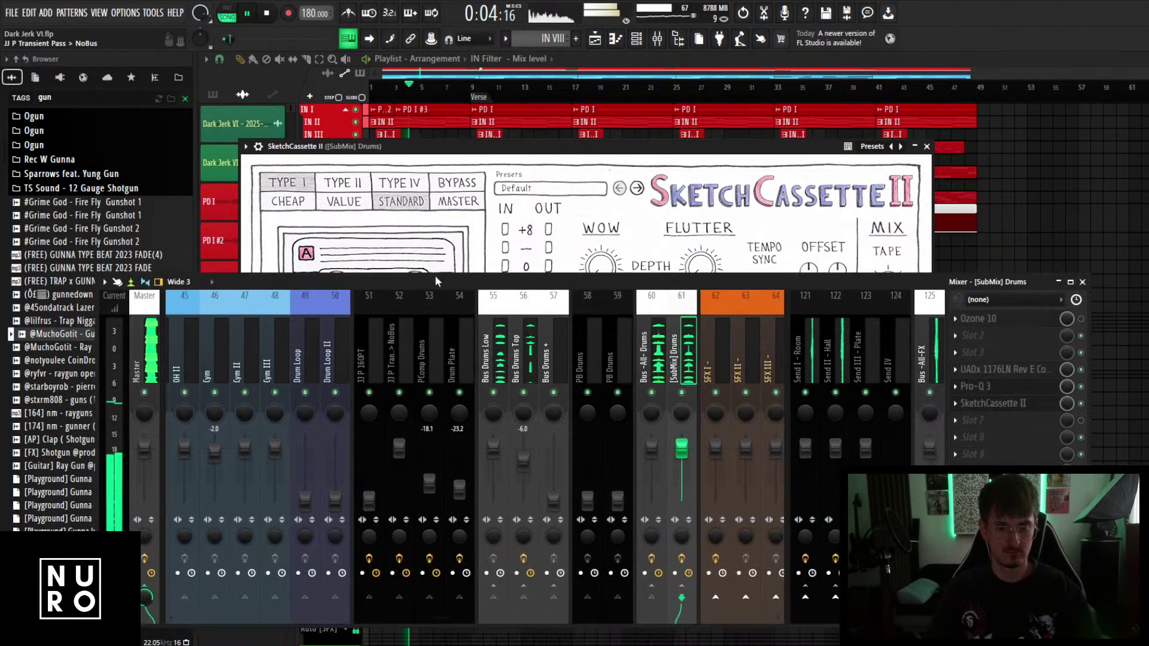
Send the drum submix to Send II - Hall at 45% and audition the drums from the start of the song.
{"action": "scroll", "coordinate": [512, 355], "scroll_direction": "down", "scroll_amount": 6}
{"action": "scroll", "coordinate": [512, 355], "scroll_direction": "down", "scroll_amount": 3}
{"action": "key", "text": "space"}
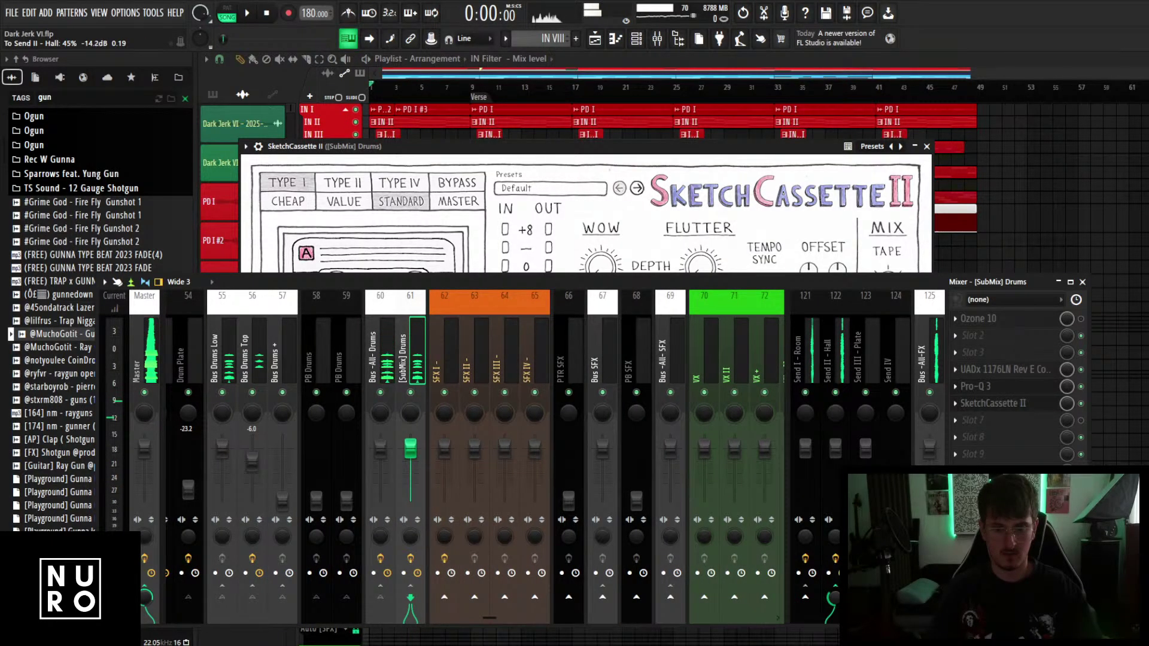
{"action": "key", "text": "space"}
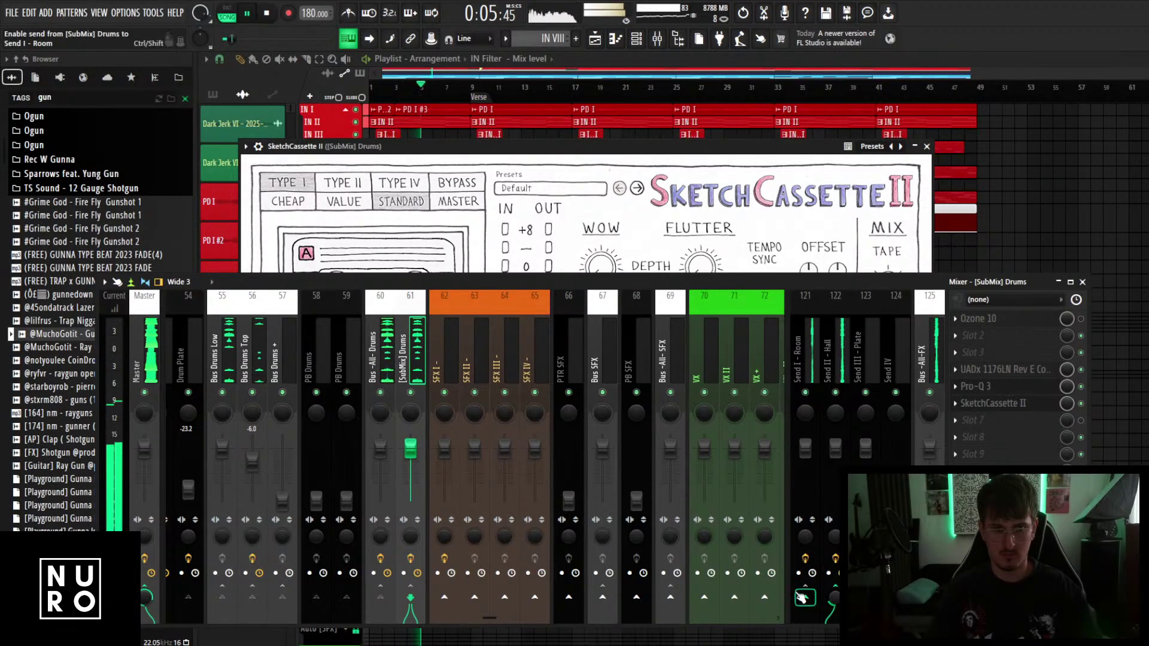
{"action": "key", "text": "space"}
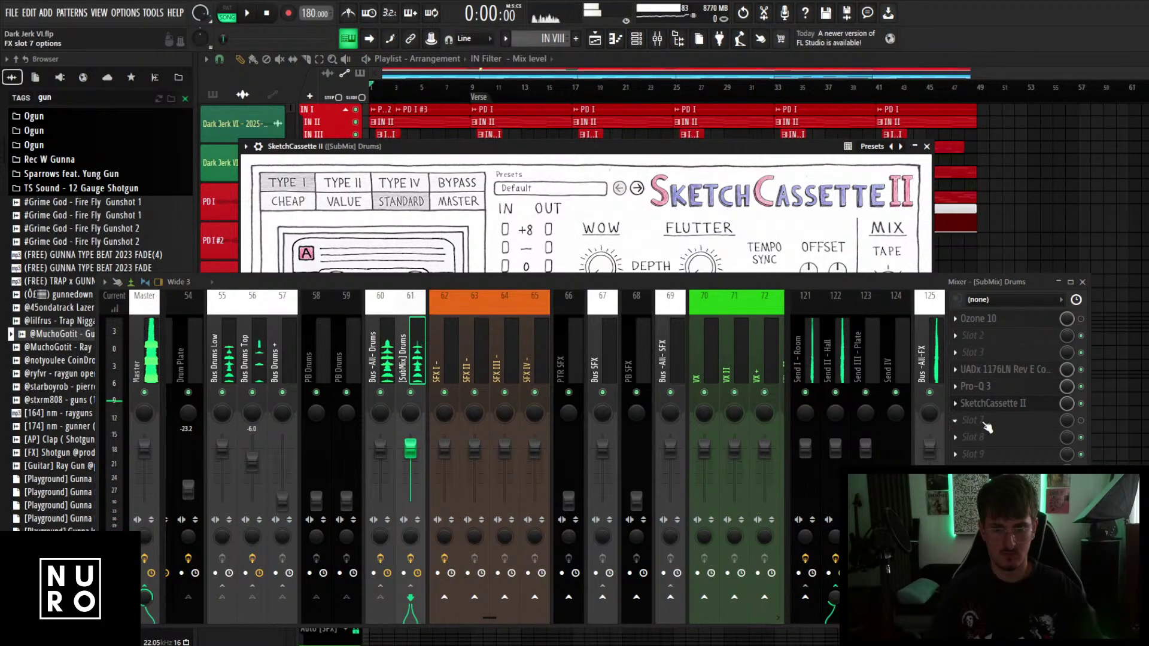
Give band 3 of the drum submix's Pro-Q 3, at about 3450 Hz, a dynamic range of about -7 dB during playback.
{"action": "left_click", "coordinate": [973, 387]}
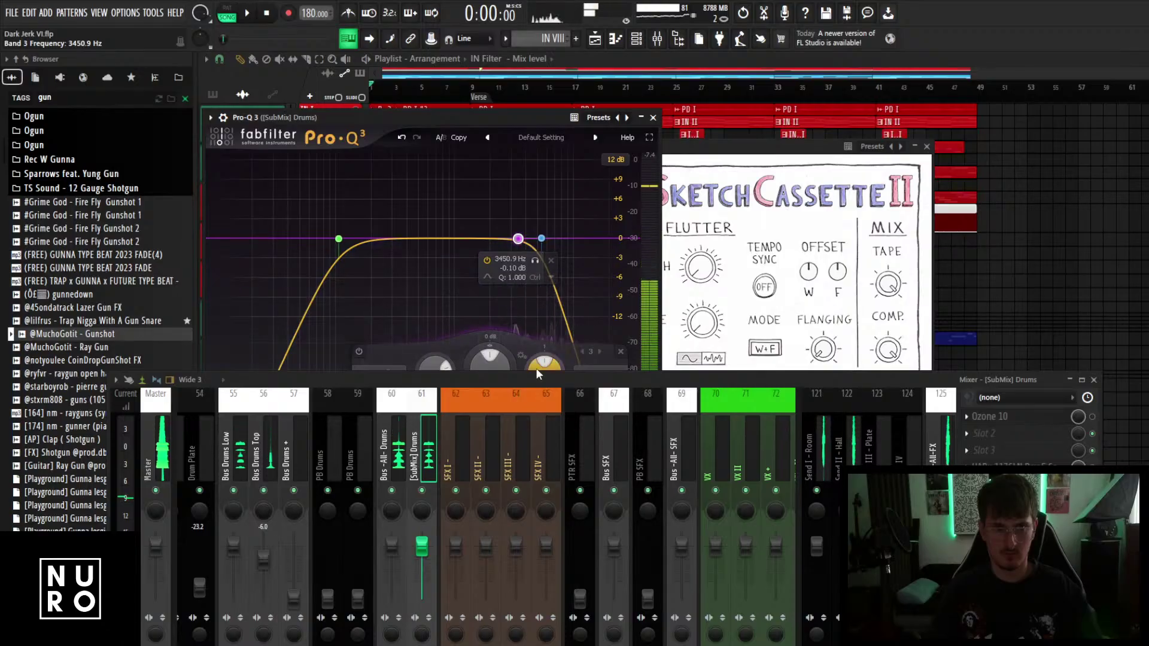
{"action": "left_click_drag", "start_coordinate": [509, 377], "coordinate": [508, 431]}
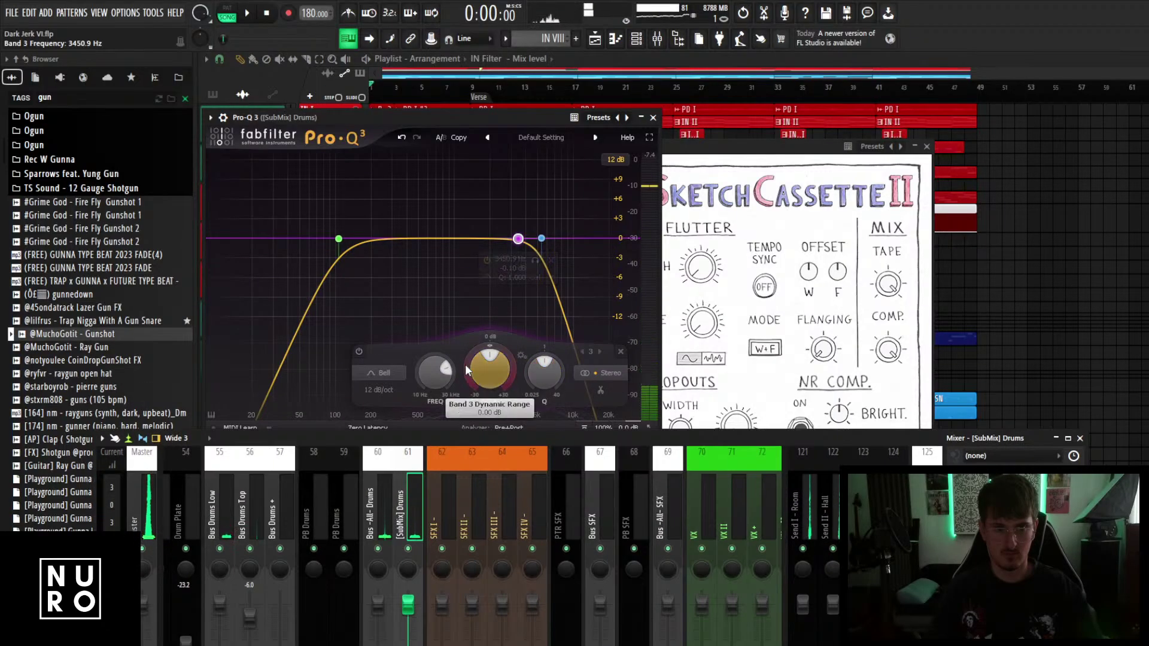
{"action": "key", "text": "space"}
{"action": "left_click_drag", "start_coordinate": [465, 364], "coordinate": [450, 461]}
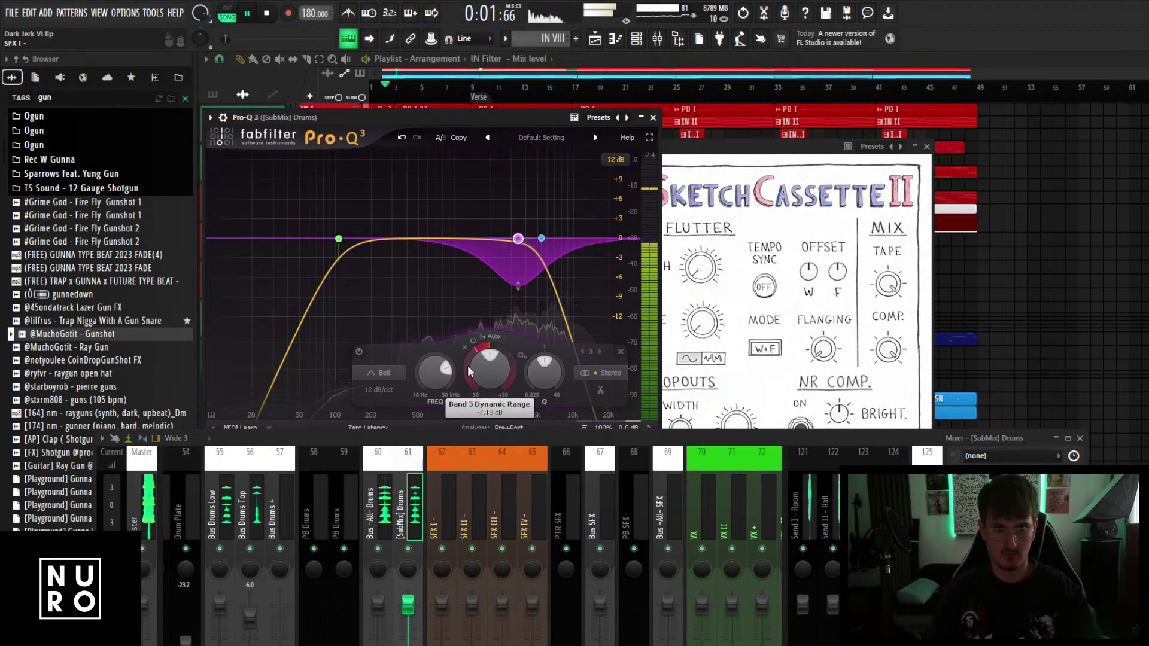
{"action": "left_click_drag", "start_coordinate": [466, 367], "coordinate": [465, 372]}
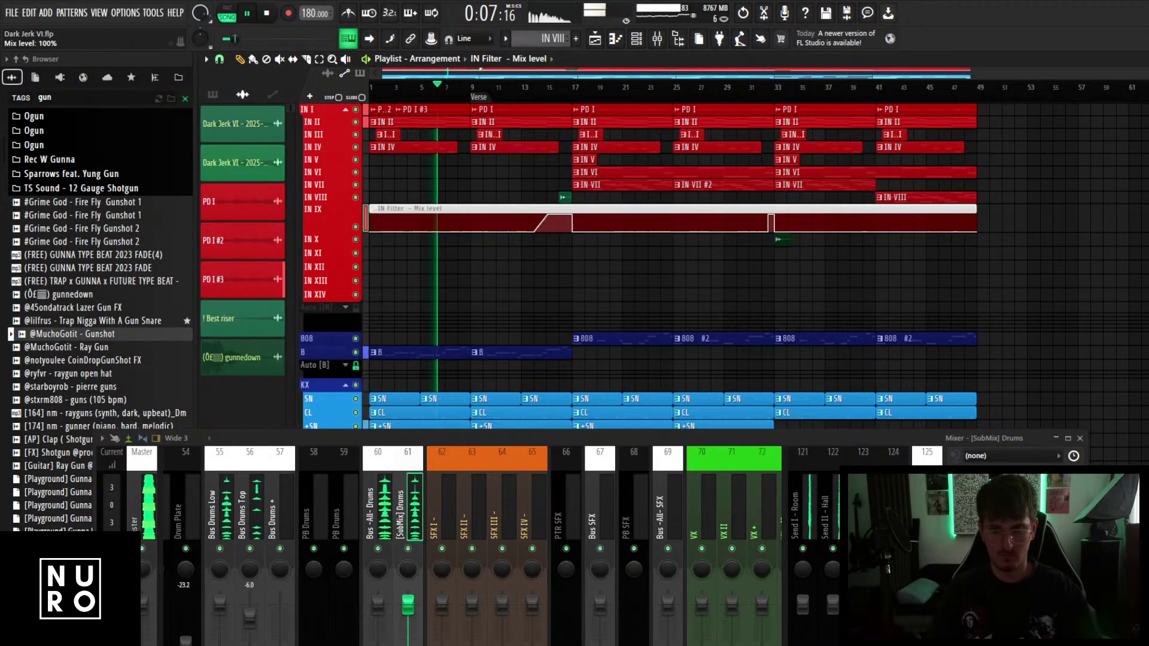
{"action": "key", "text": "space"}
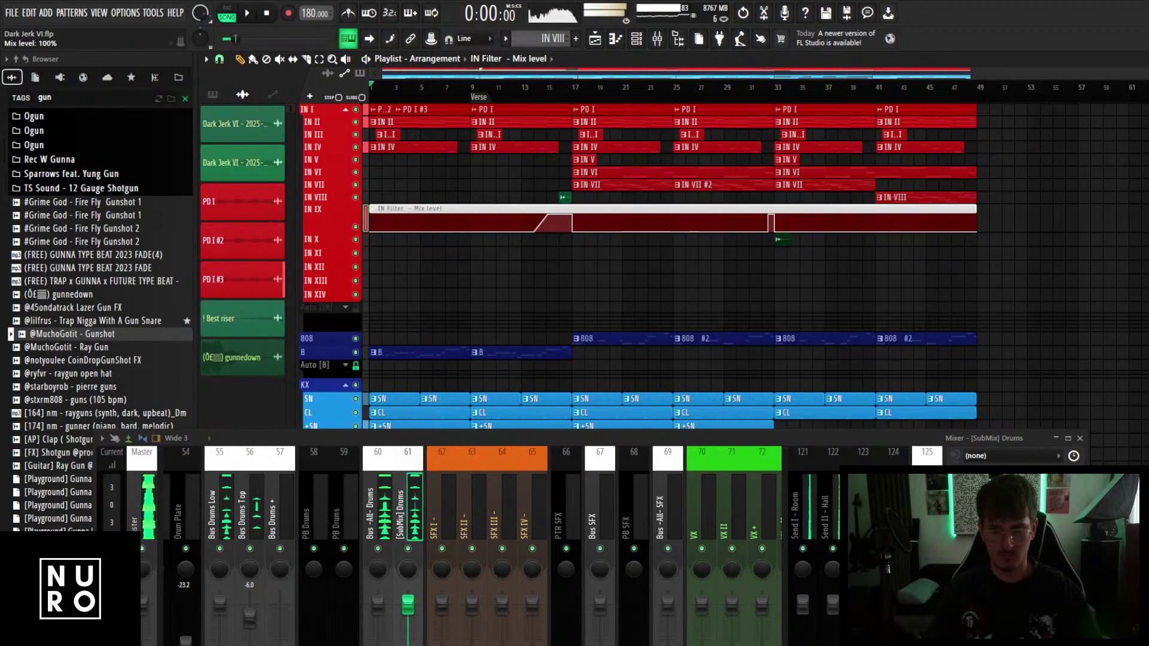
Name a drum submix effect slot Drum Cage % and create an automation clip for its mix level.
{"action": "right_click", "coordinate": [1065, 594]}
{"action": "key", "text": "Escape"}
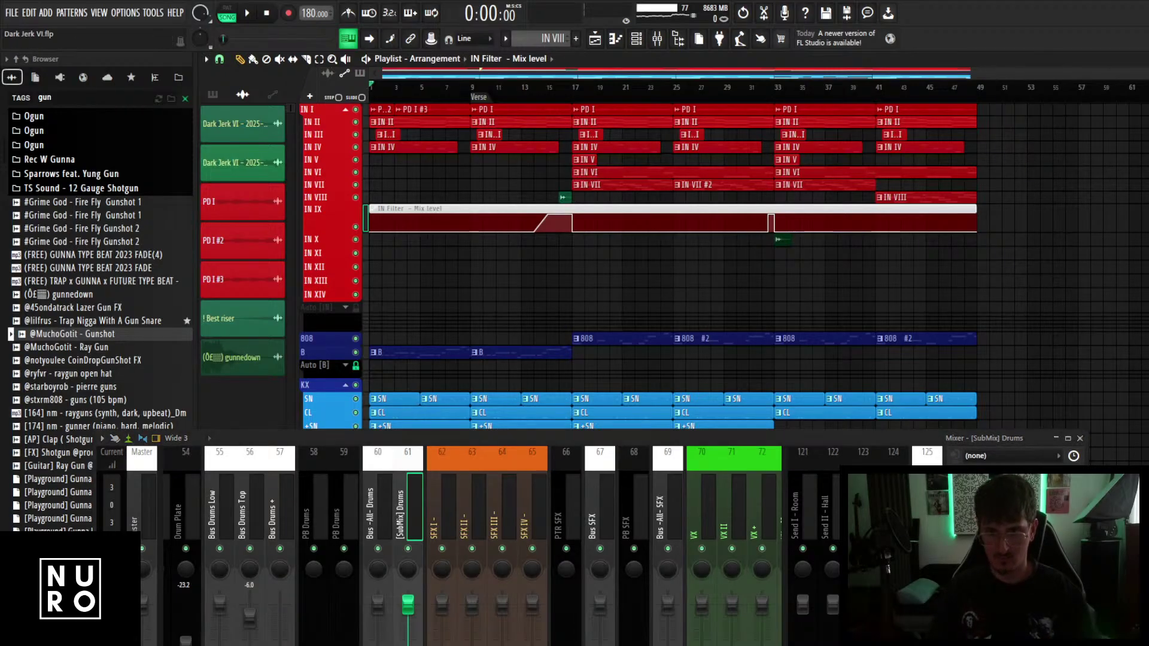
{"action": "left_click", "coordinate": [1076, 529]}
{"action": "key", "text": "Return"}
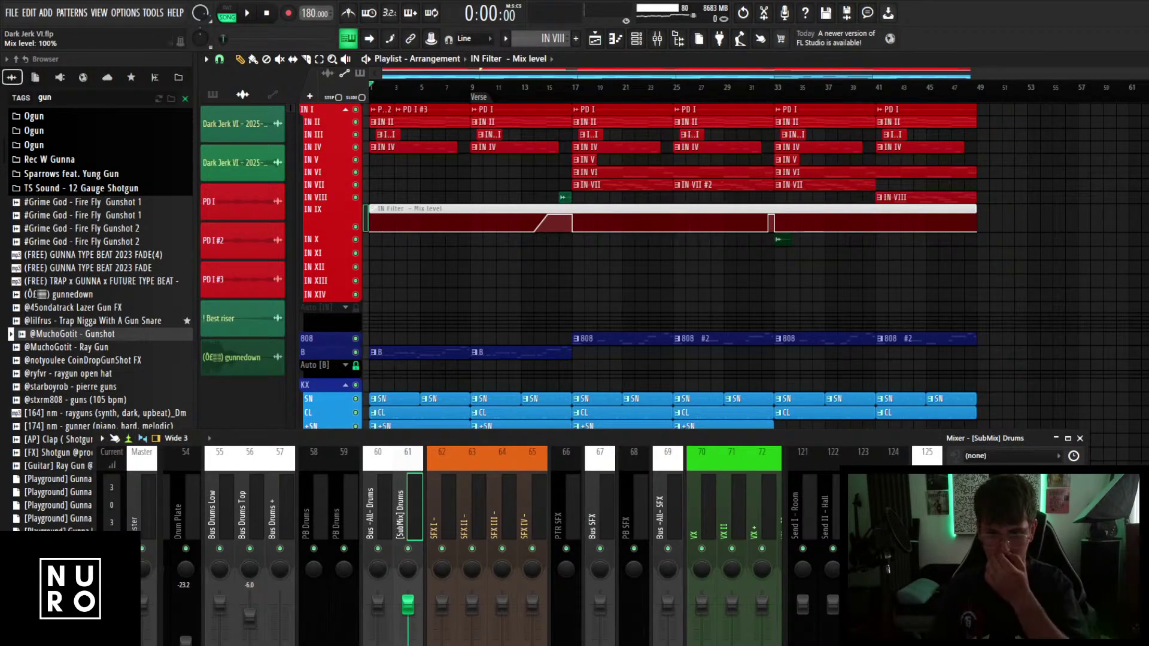
{"action": "right_click", "coordinate": [1063, 539]}
{"action": "left_click", "coordinate": [1095, 509]}
Link the mix levels of two more drum submix effects to the Drum Cage % - Mix level controller.
{"action": "right_click", "coordinate": [1064, 539]}
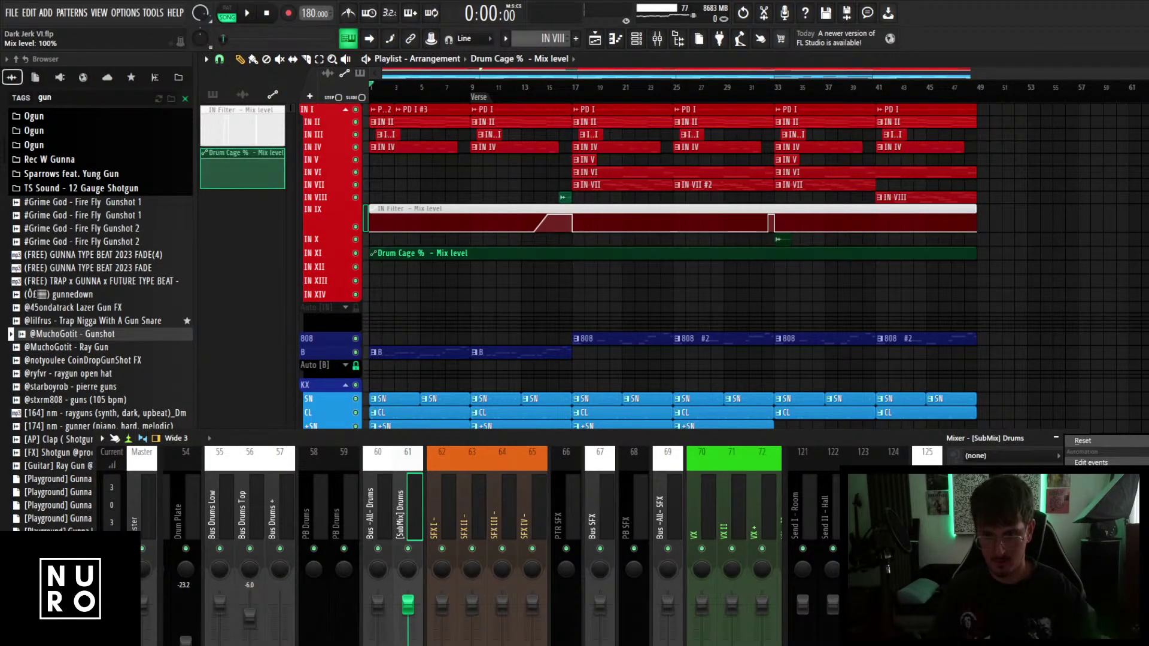
{"action": "left_click", "coordinate": [1095, 569]}
{"action": "left_click", "coordinate": [630, 311]}
{"action": "left_click", "coordinate": [612, 358]}
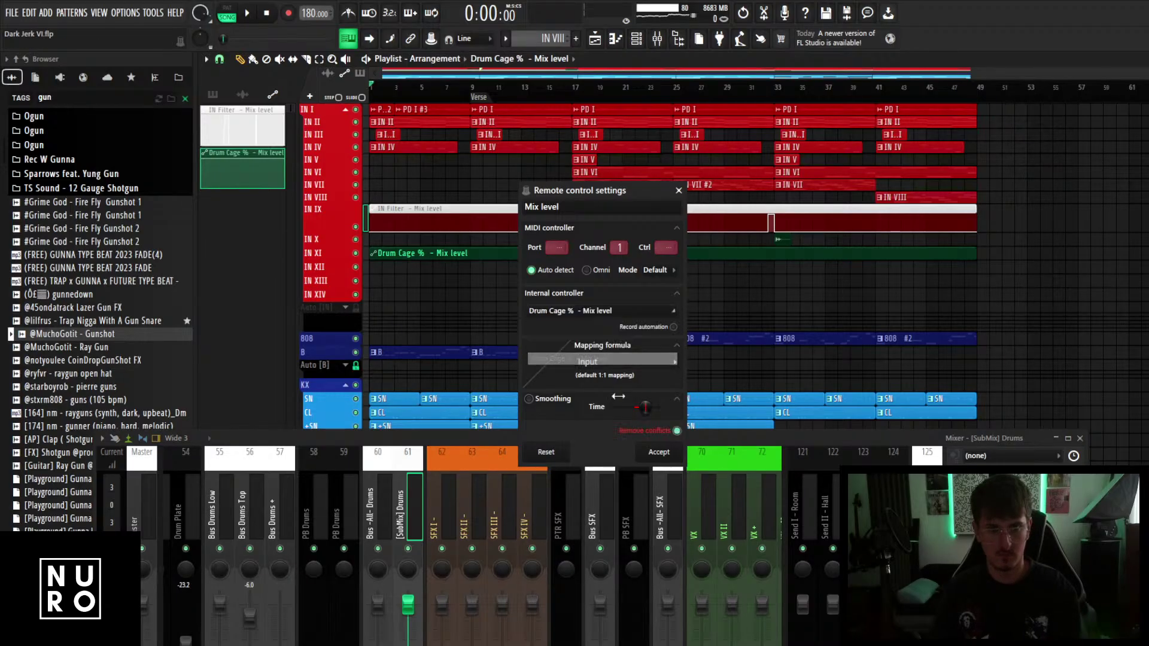
{"action": "left_click", "coordinate": [662, 454]}
{"action": "right_click", "coordinate": [1064, 539]}
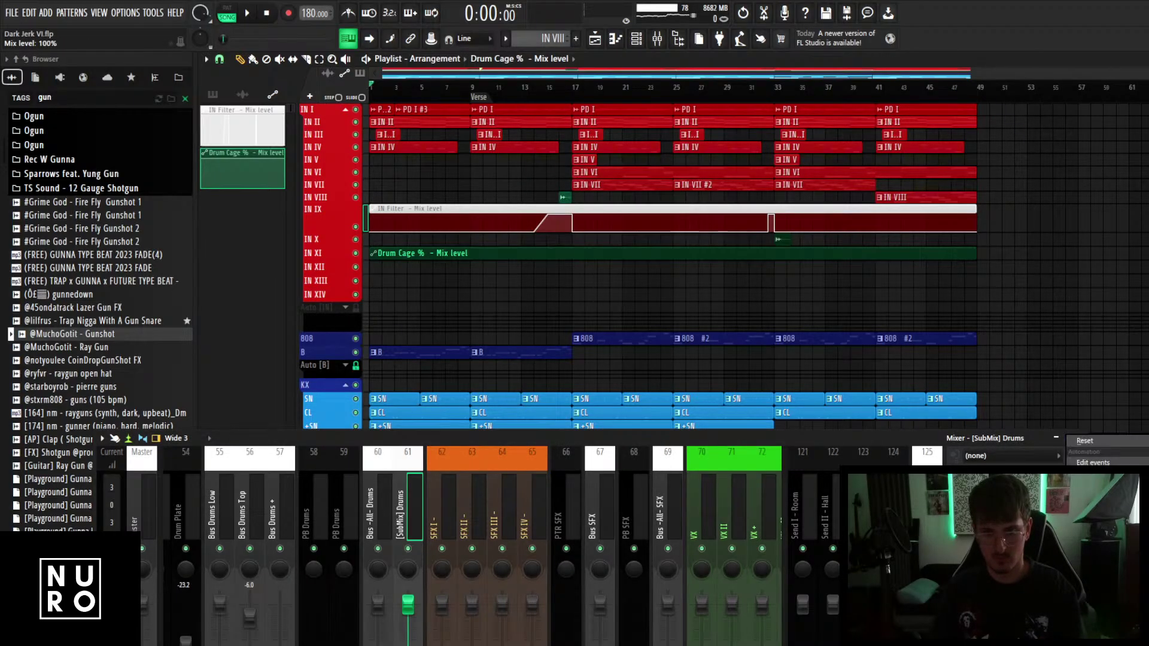
{"action": "left_click", "coordinate": [1095, 568]}
{"action": "left_click", "coordinate": [588, 312]}
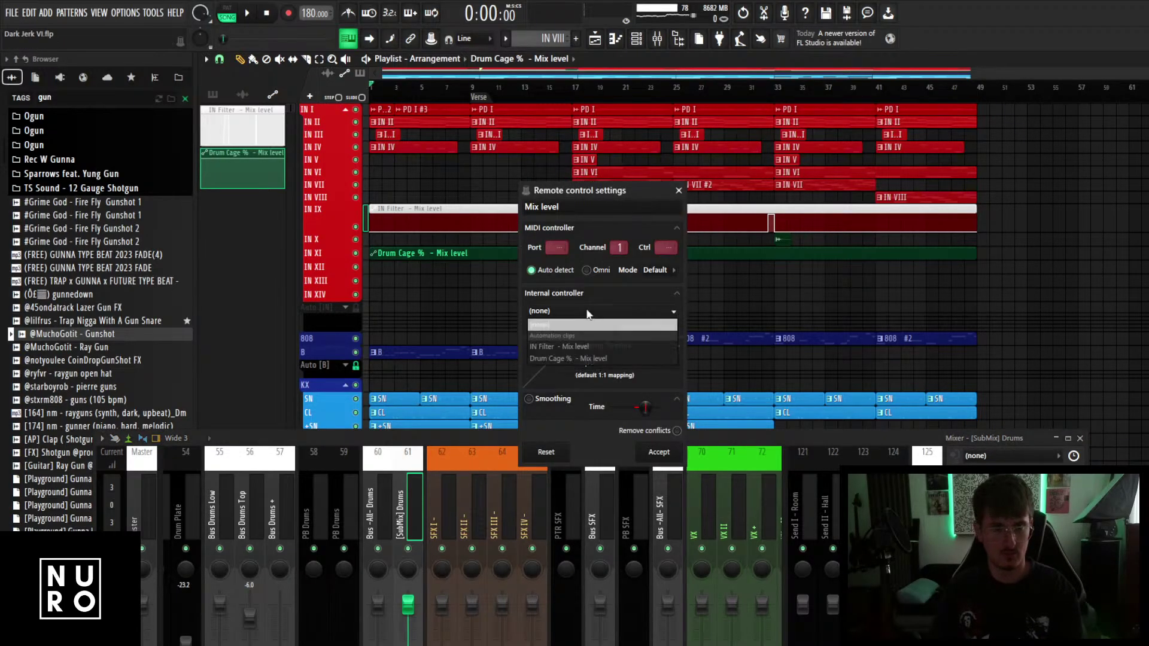
{"action": "left_click", "coordinate": [599, 360]}
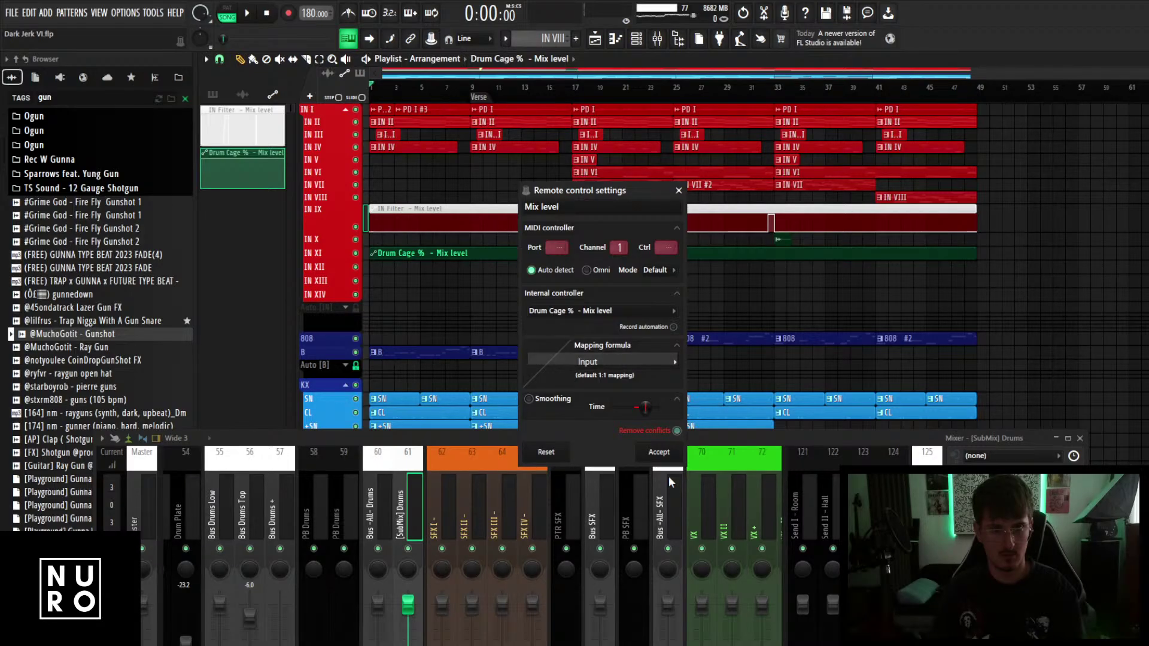
{"action": "left_click", "coordinate": [659, 453]}
Add a point at bar 17 of the Drum Cage % automation clip so the mix level drops straight to zero there.
{"action": "key", "text": "space"}
{"action": "scroll", "coordinate": [409, 276], "scroll_direction": "up", "scroll_amount": 6}
{"action": "scroll", "coordinate": [689, 300], "scroll_direction": "up", "scroll_amount": 2}
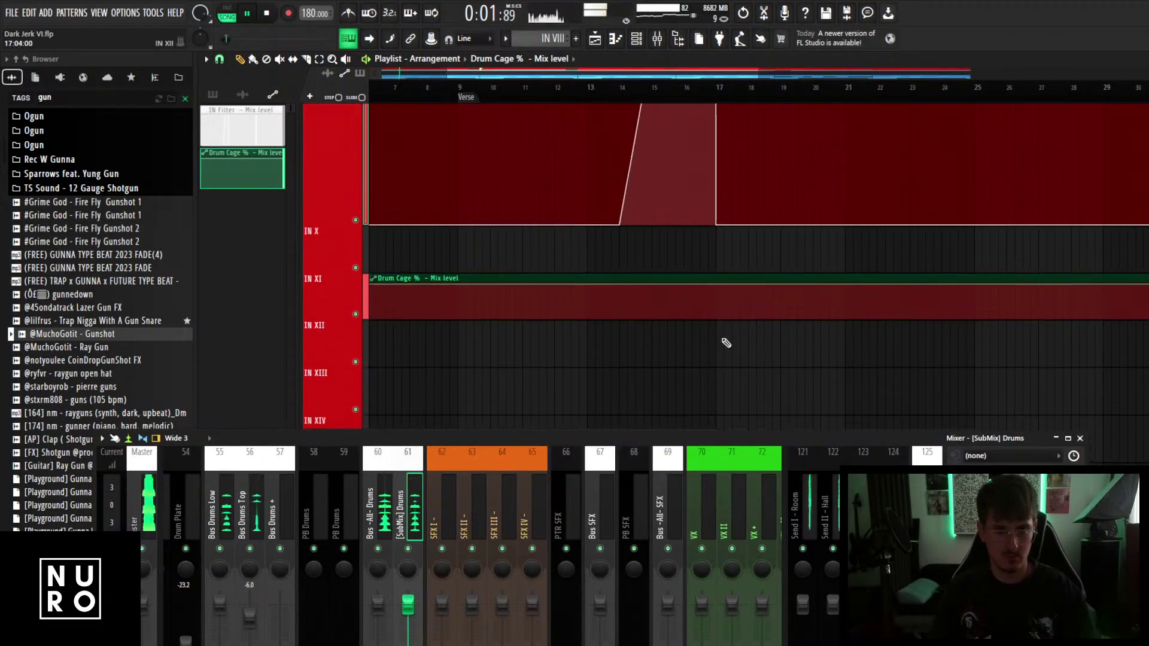
{"action": "scroll", "coordinate": [722, 340], "scroll_direction": "up", "scroll_amount": 2}
{"action": "right_click", "coordinate": [716, 276]}
{"action": "left_click_drag", "start_coordinate": [717, 276], "coordinate": [715, 314]}
{"action": "right_click", "coordinate": [727, 284]}
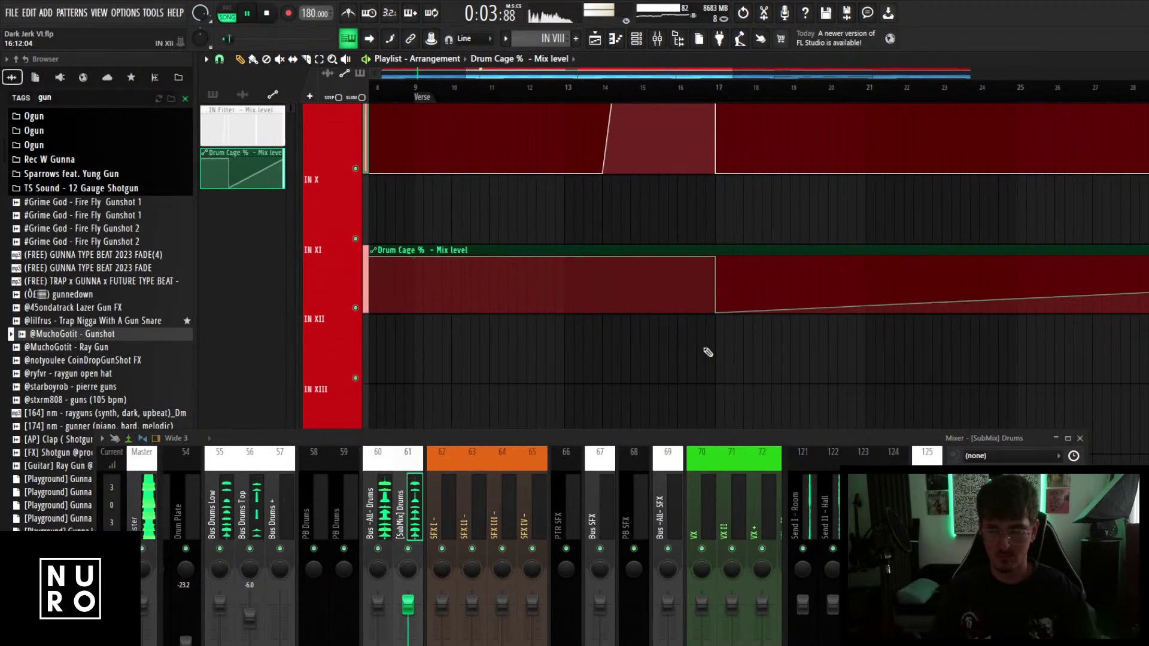
{"action": "scroll", "coordinate": [704, 351], "scroll_direction": "down", "scroll_amount": 5}
{"action": "key", "text": "space"}
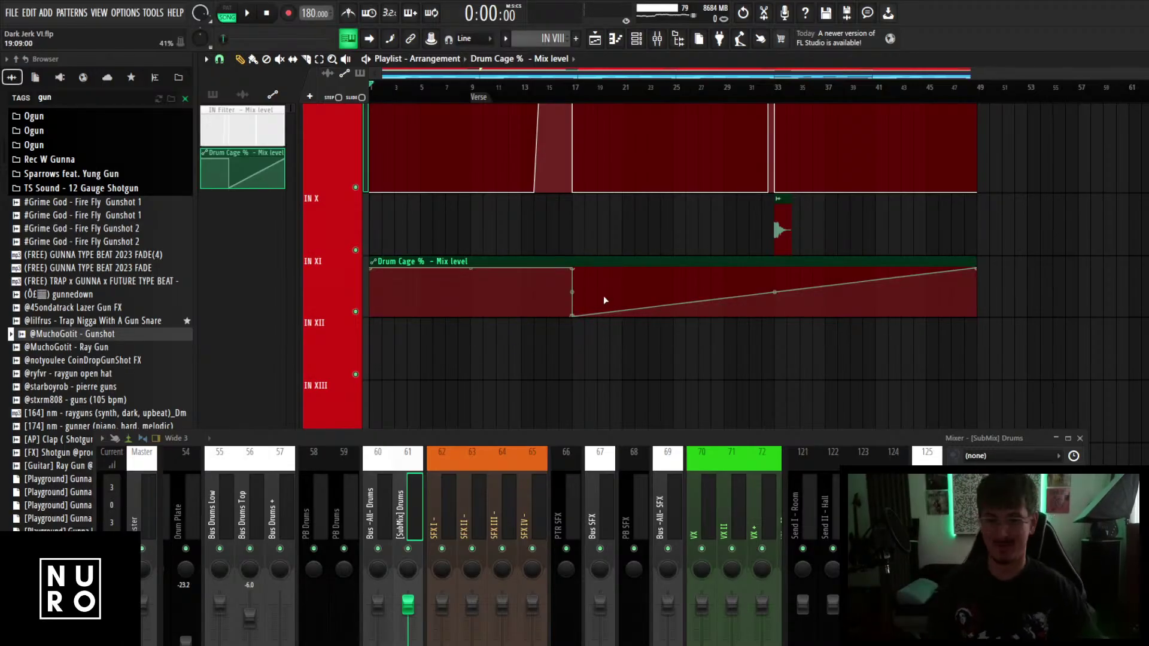
Lower the last point of the Drum Cage % automation at bar 49 to 0%, keeping the effects off after bar 17.
{"action": "scroll", "coordinate": [849, 297], "scroll_direction": "up", "scroll_amount": 2}
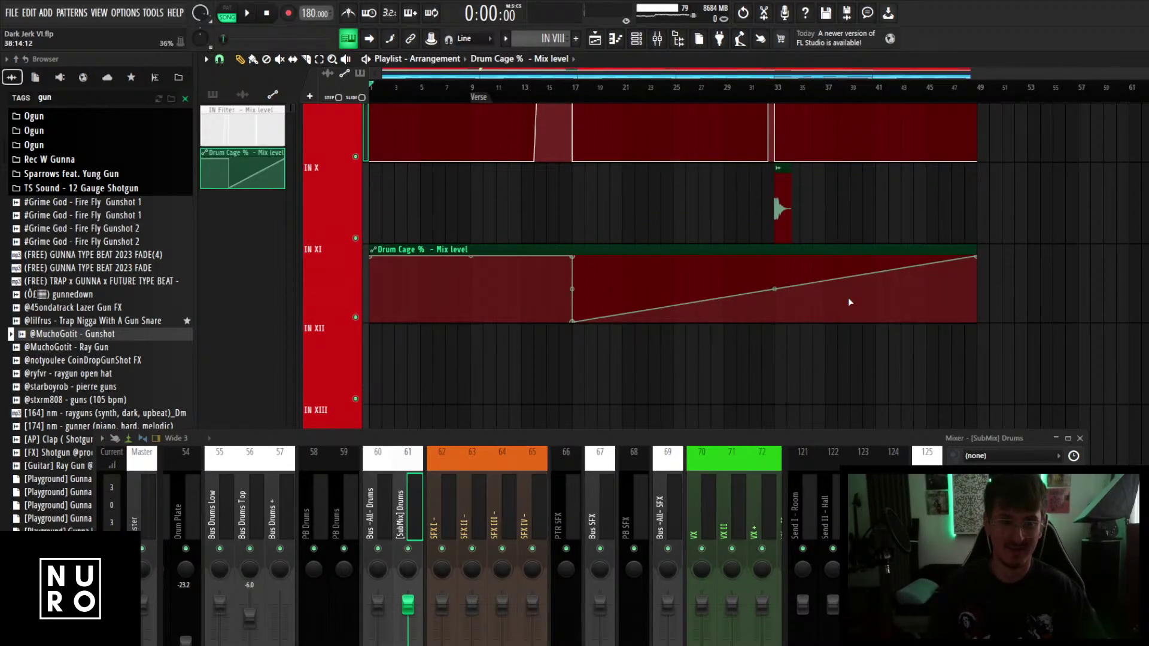
{"action": "scroll", "coordinate": [848, 296], "scroll_direction": "up", "scroll_amount": 2}
{"action": "left_click_drag", "start_coordinate": [1052, 240], "coordinate": [1059, 340]}
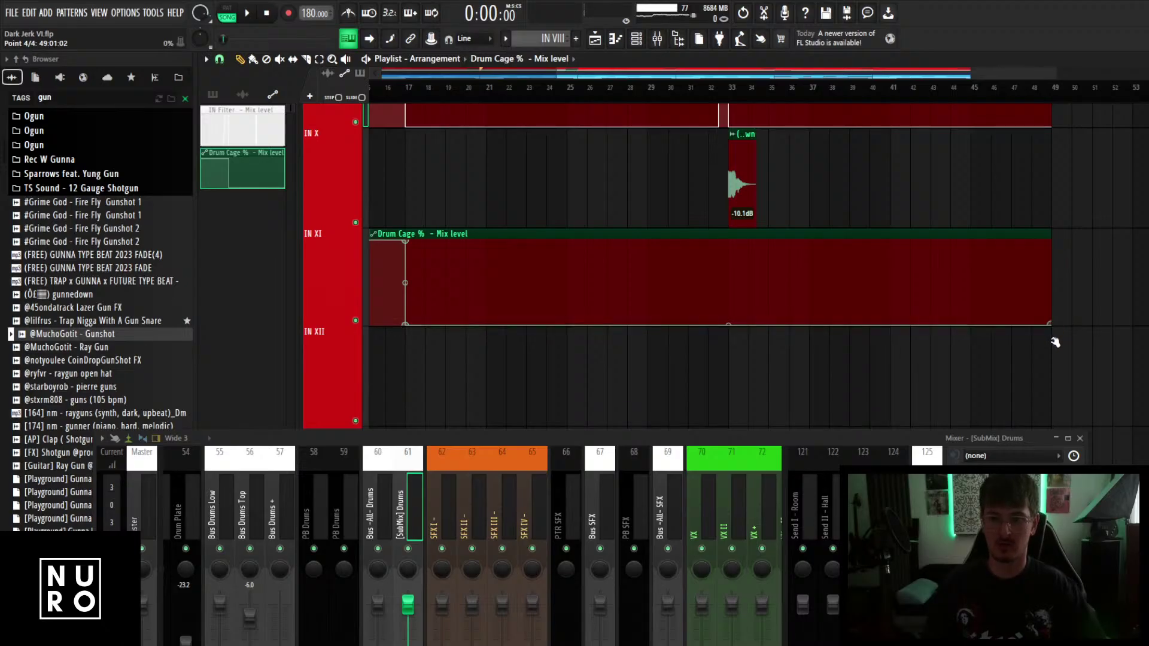
{"action": "scroll", "coordinate": [903, 347], "scroll_direction": "down", "scroll_amount": 3}
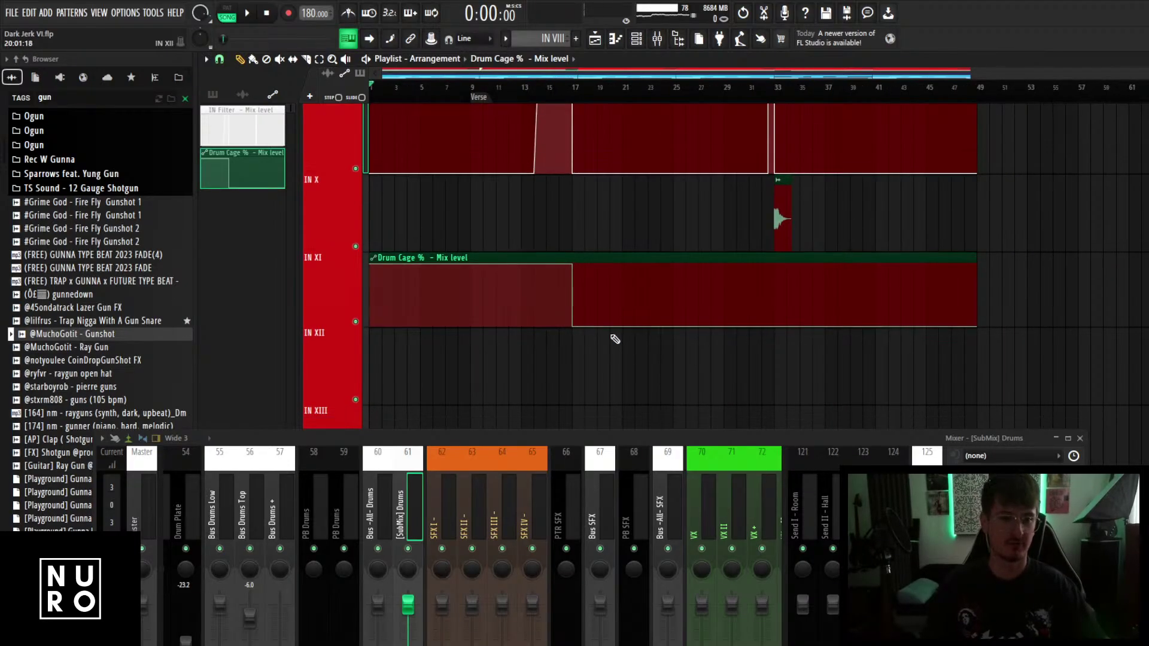
Change the Drum Cage % automation clip's colour to white.
{"action": "middle_click", "coordinate": [267, 176]}
{"action": "left_click", "coordinate": [222, 165]}
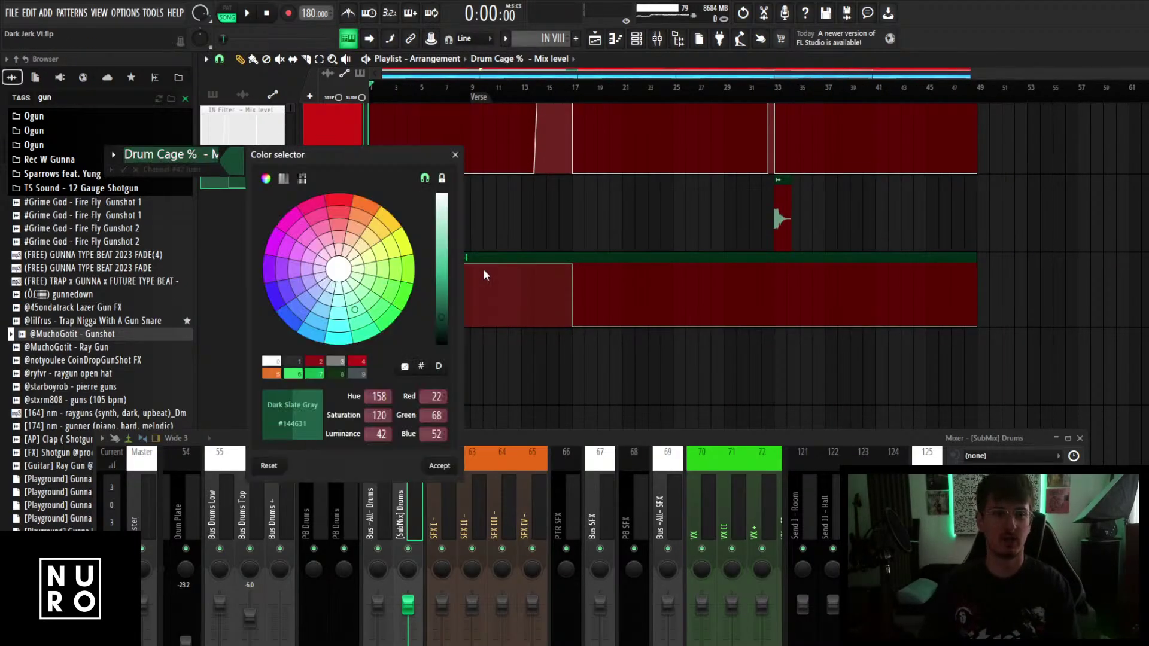
{"action": "left_click_drag", "start_coordinate": [442, 271], "coordinate": [423, 187]}
{"action": "key", "text": "Return"}
{"action": "key", "text": "Return"}
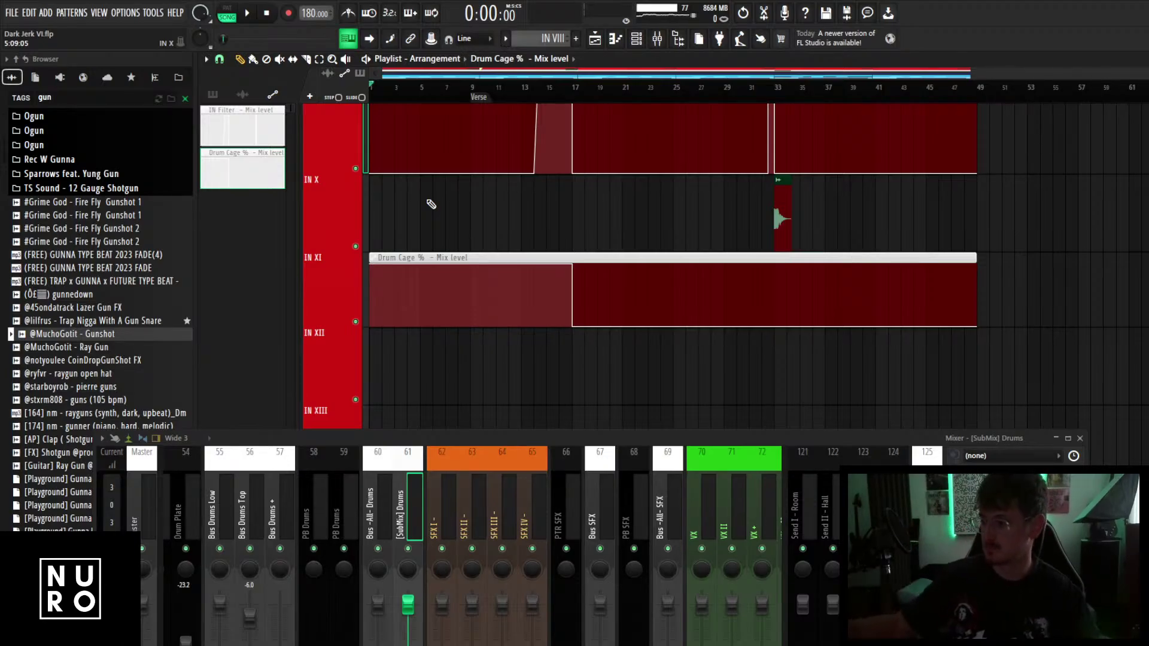
Play the intro from the start to check how the automated drum effects sound.
{"action": "key", "text": "space"}
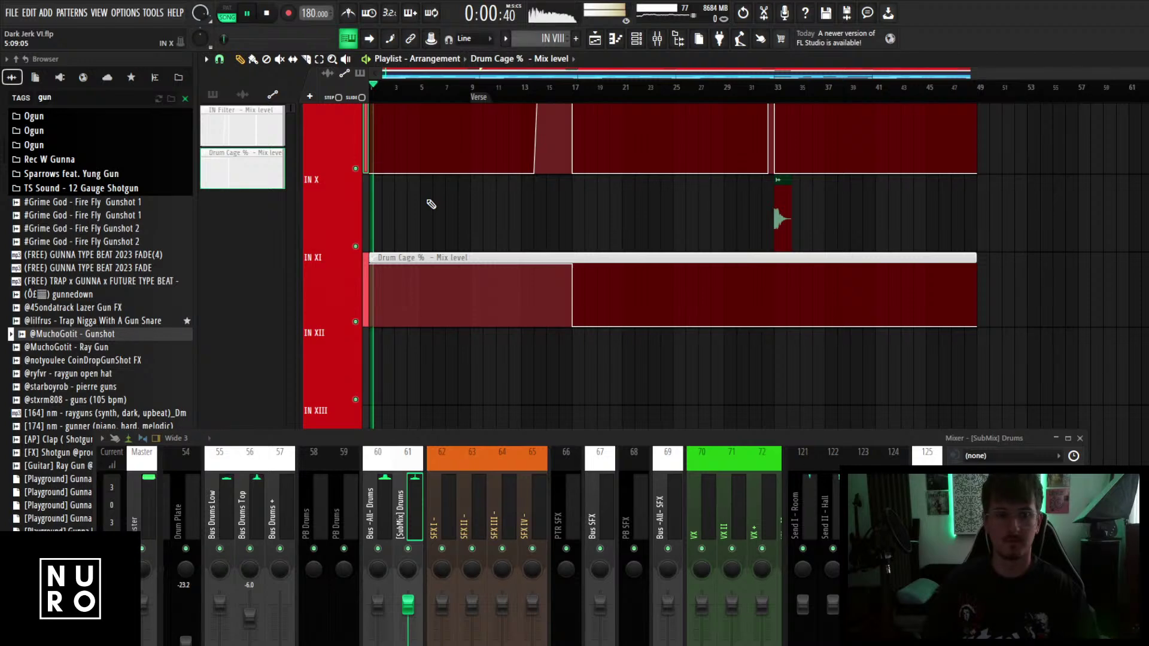
{"action": "scroll", "coordinate": [625, 328], "scroll_direction": "down", "scroll_amount": 5}
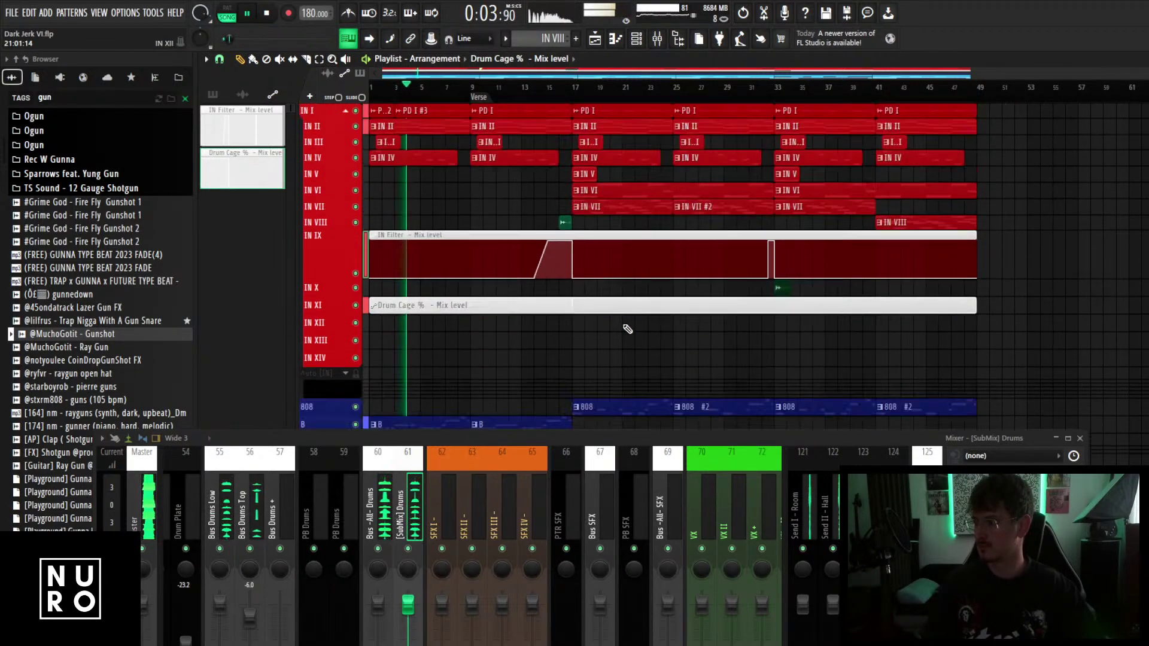
{"action": "scroll", "coordinate": [627, 329], "scroll_direction": "down", "scroll_amount": 1}
{"action": "scroll", "coordinate": [627, 329], "scroll_direction": "up", "scroll_amount": 3}
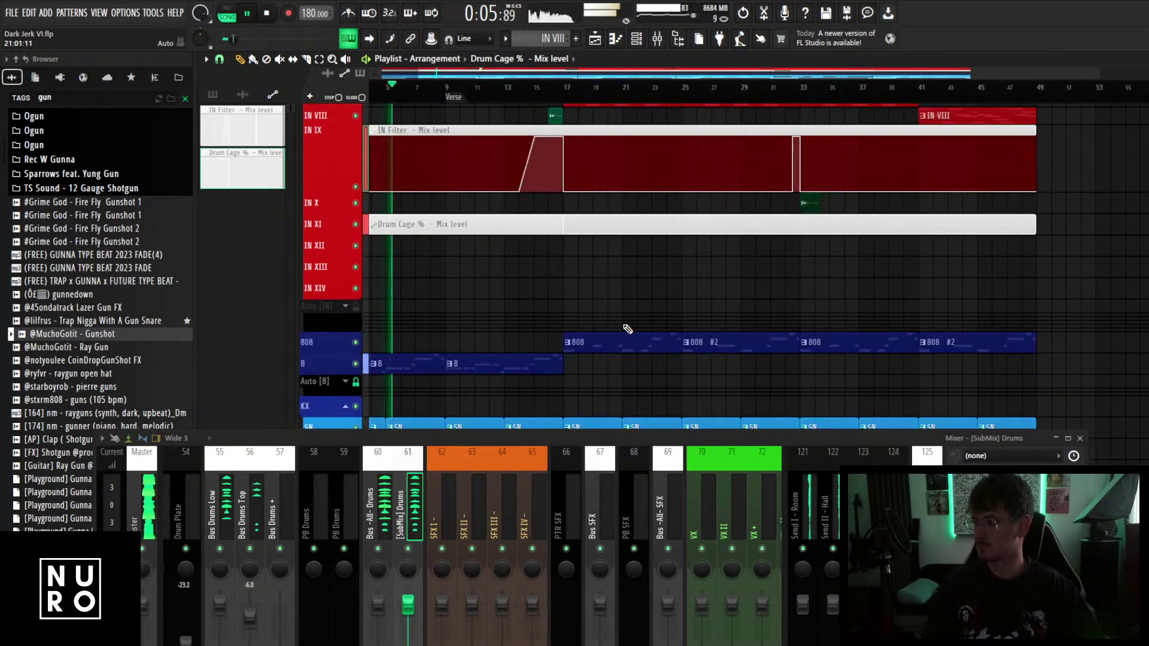
{"action": "key", "text": "space"}
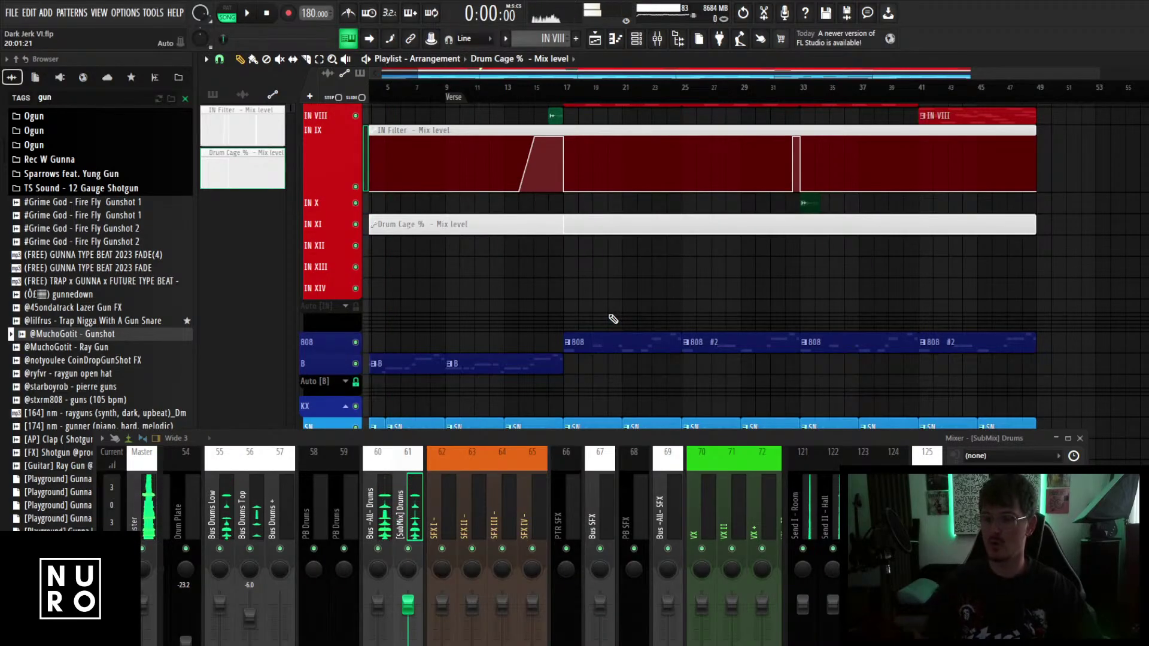
Recolour the gunnedown sample clip at bar 33 orange and close its channel settings.
{"action": "scroll", "coordinate": [606, 270], "scroll_direction": "up", "scroll_amount": 4}
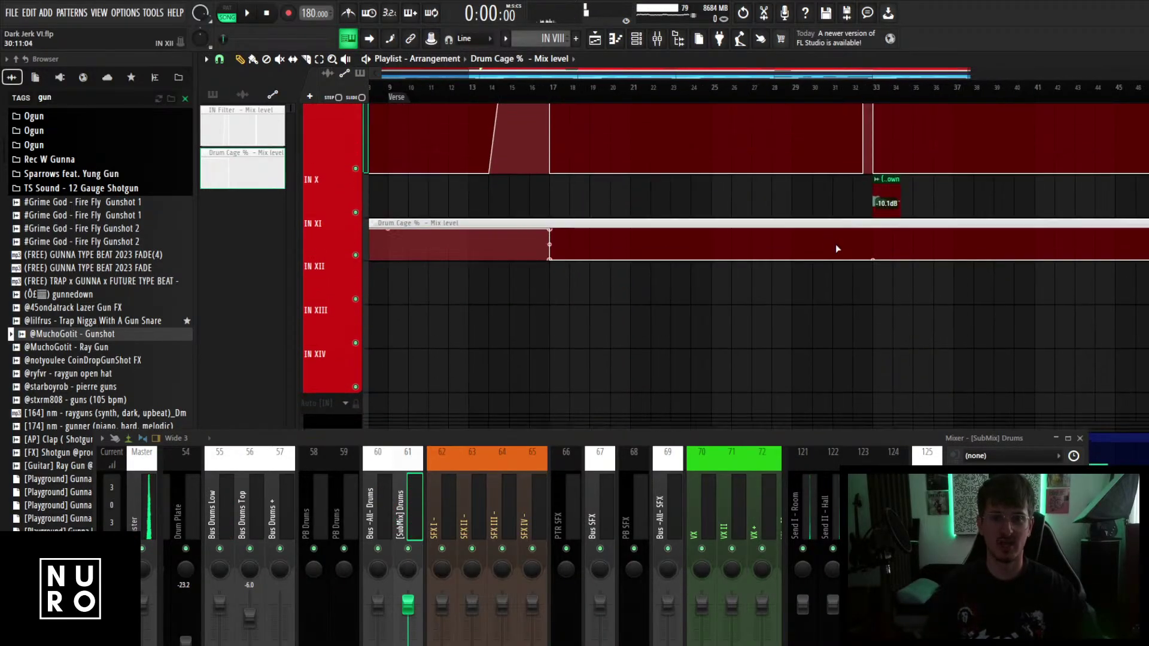
{"action": "double_click", "coordinate": [900, 191]}
{"action": "left_click", "coordinate": [703, 453]}
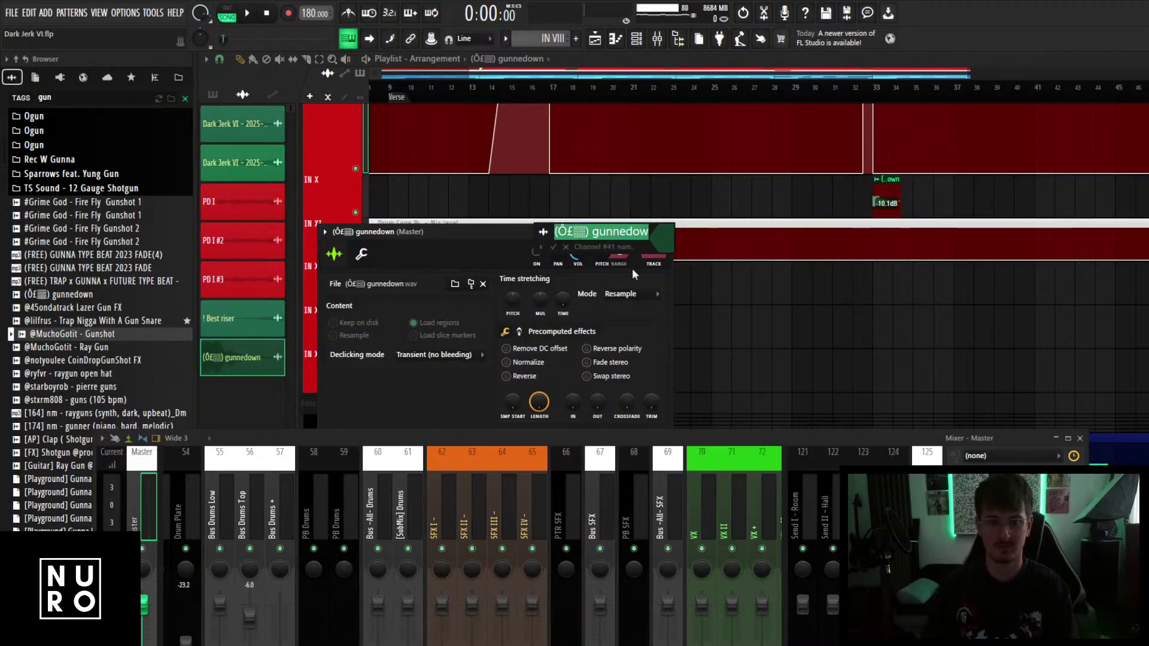
{"action": "left_click", "coordinate": [661, 238]}
{"action": "left_click", "coordinate": [722, 453]}
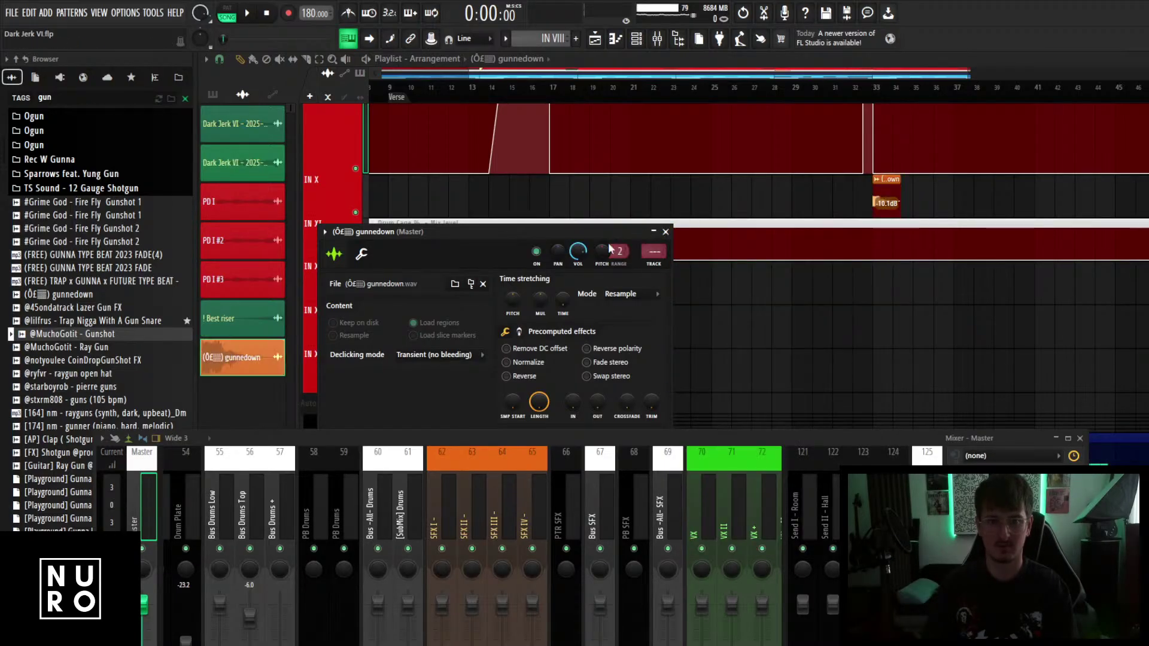
{"action": "left_click", "coordinate": [665, 233]}
Add a "Drop" marker to the playlist timeline at bar 17, where the 808 section starts.
{"action": "scroll", "coordinate": [831, 285], "scroll_direction": "up", "scroll_amount": 5}
{"action": "scroll", "coordinate": [906, 305], "scroll_direction": "up", "scroll_amount": 4}
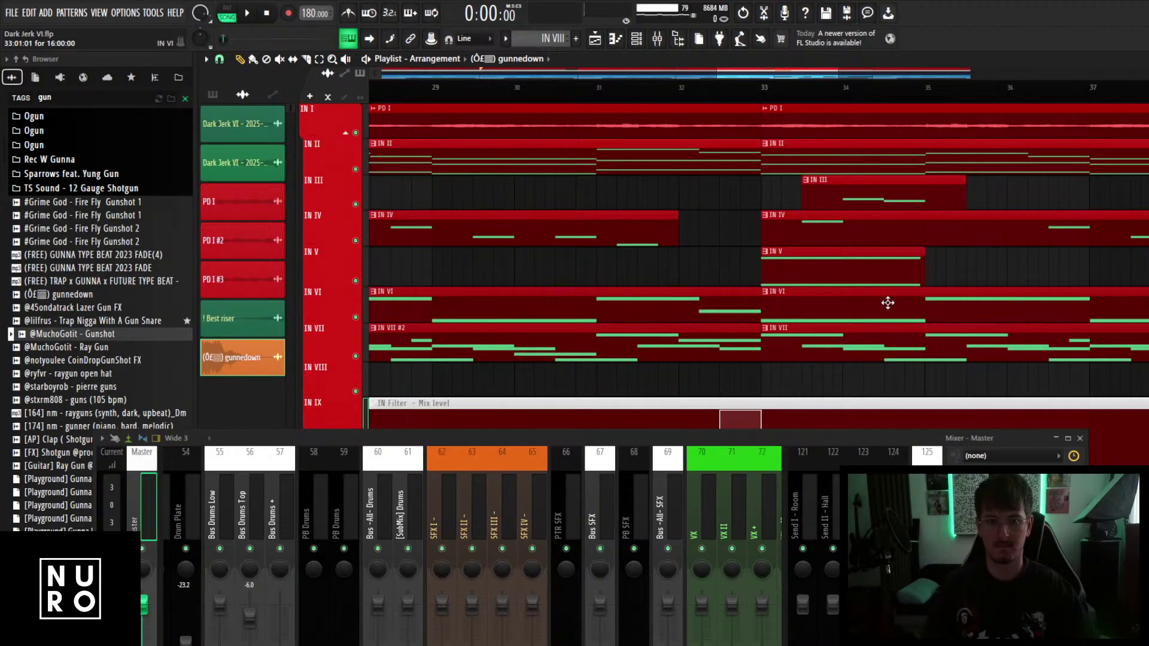
{"action": "scroll", "coordinate": [772, 166], "scroll_direction": "down", "scroll_amount": 3}
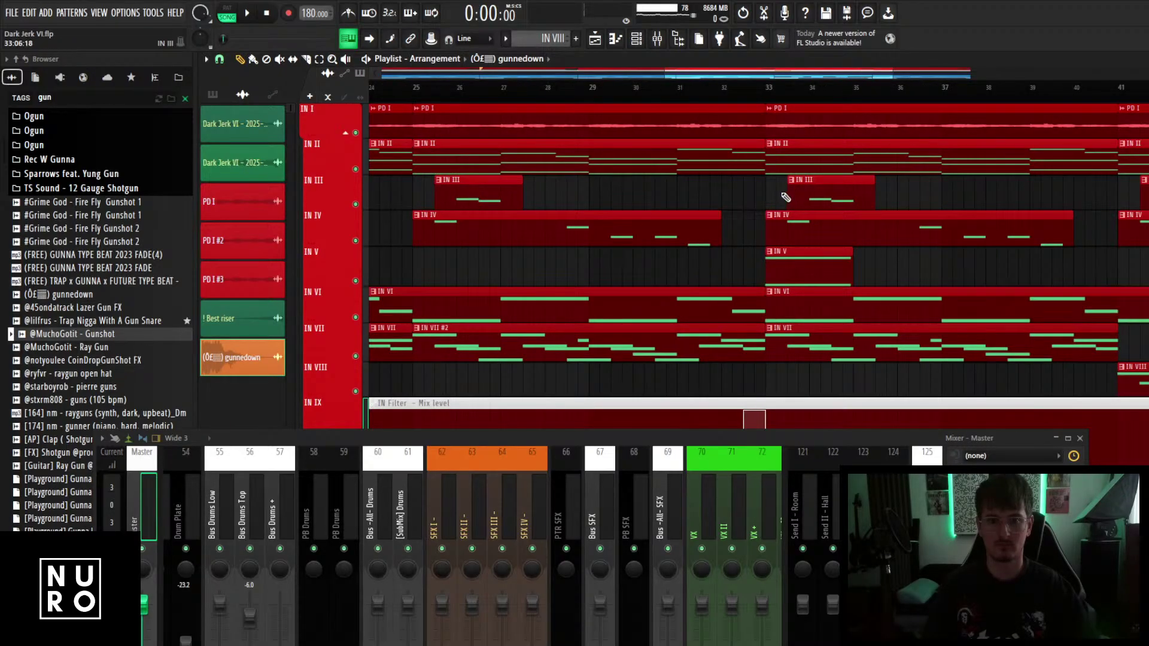
{"action": "scroll", "coordinate": [785, 195], "scroll_direction": "down", "scroll_amount": 4}
{"action": "scroll", "coordinate": [781, 194], "scroll_direction": "down", "scroll_amount": 4}
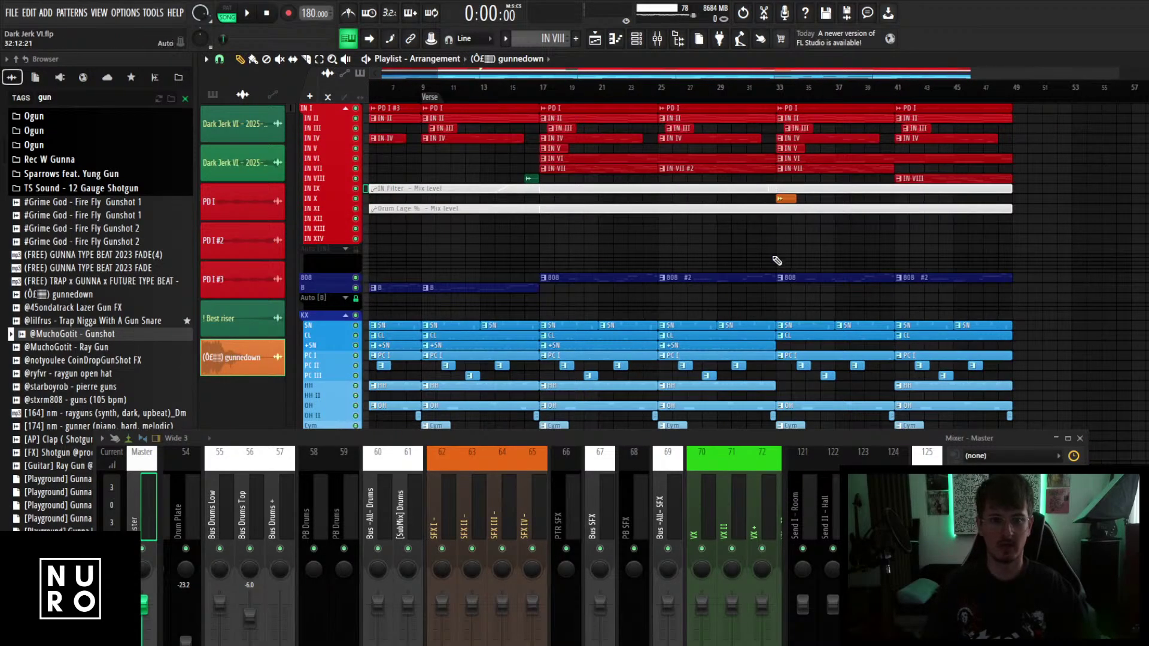
{"action": "scroll", "coordinate": [776, 260], "scroll_direction": "down", "scroll_amount": 2}
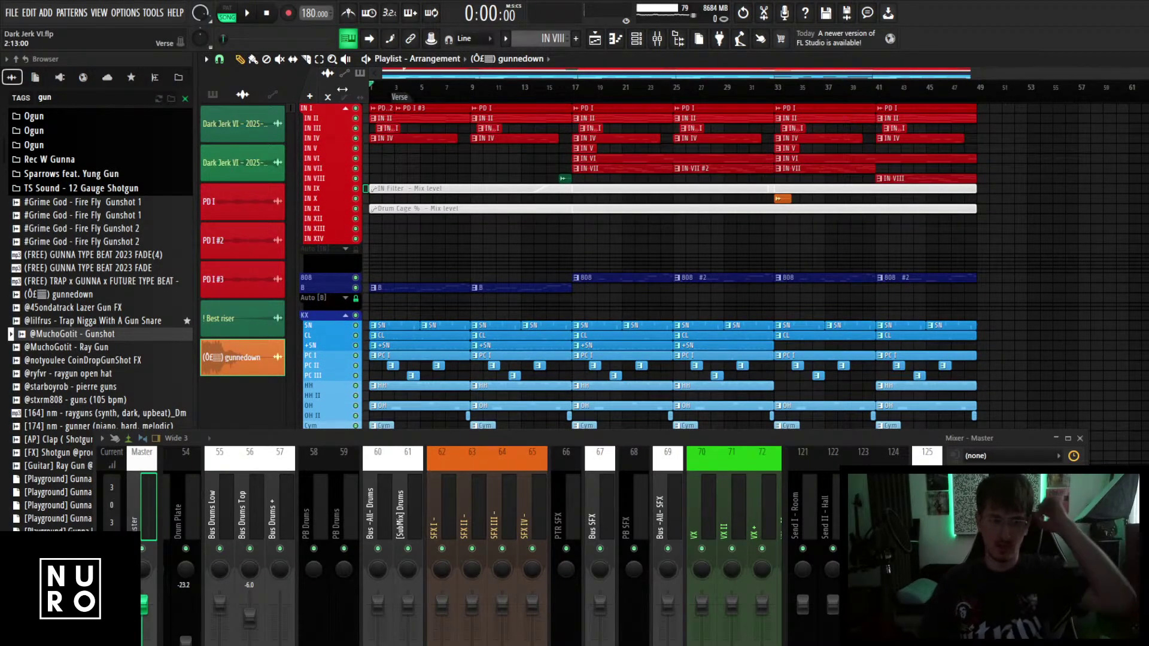
{"action": "left_click", "coordinate": [574, 88]}
{"action": "scroll", "coordinate": [574, 97], "scroll_direction": "up", "scroll_amount": 4}
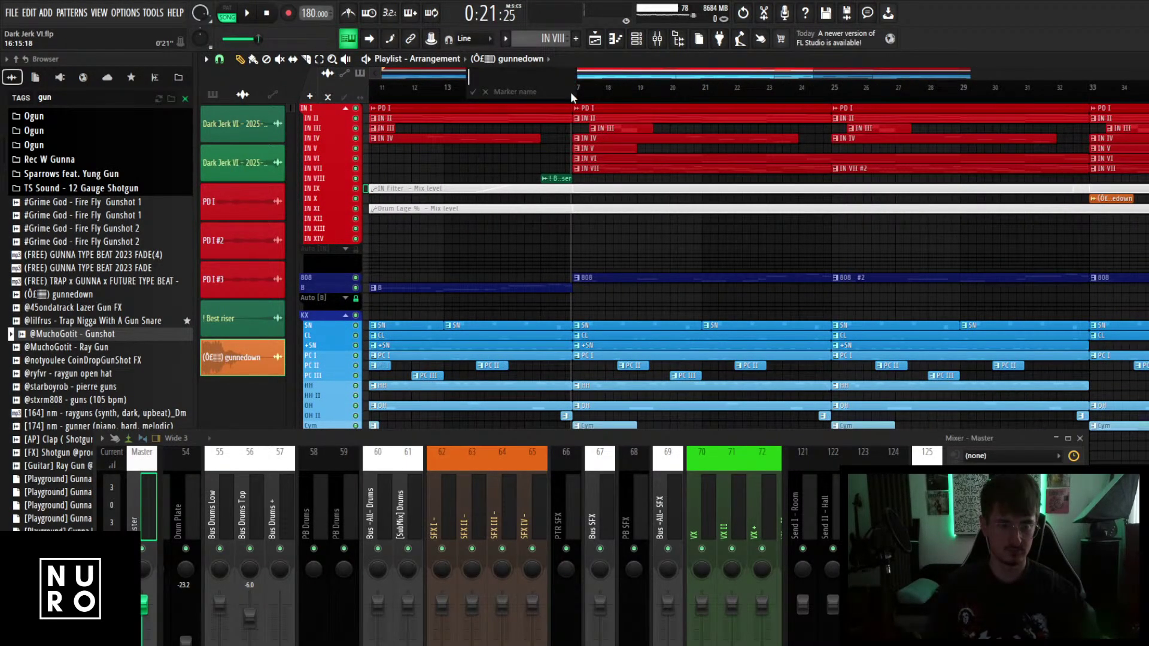
{"action": "key", "text": "Return"}
Add a "Verse" marker to the playlist timeline at bar 33.
{"action": "scroll", "coordinate": [573, 97], "scroll_direction": "down", "scroll_amount": 1}
{"action": "scroll", "coordinate": [1024, 167], "scroll_direction": "up", "scroll_amount": 3}
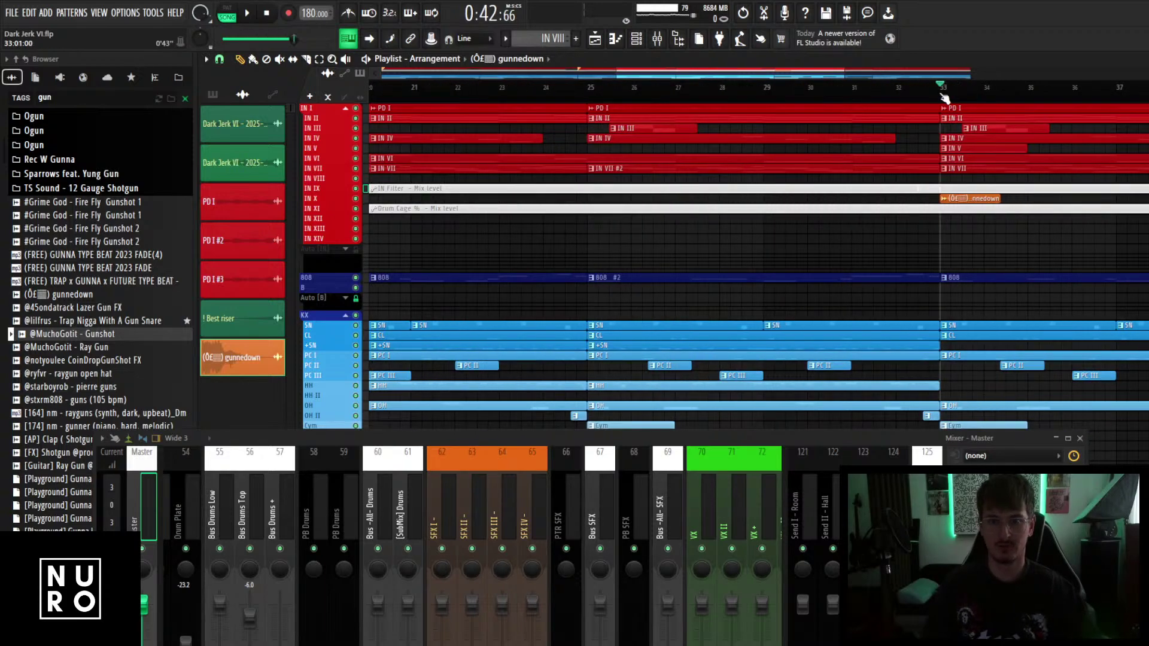
{"action": "key", "text": "alt+t"}
{"action": "type", "text": "V"}
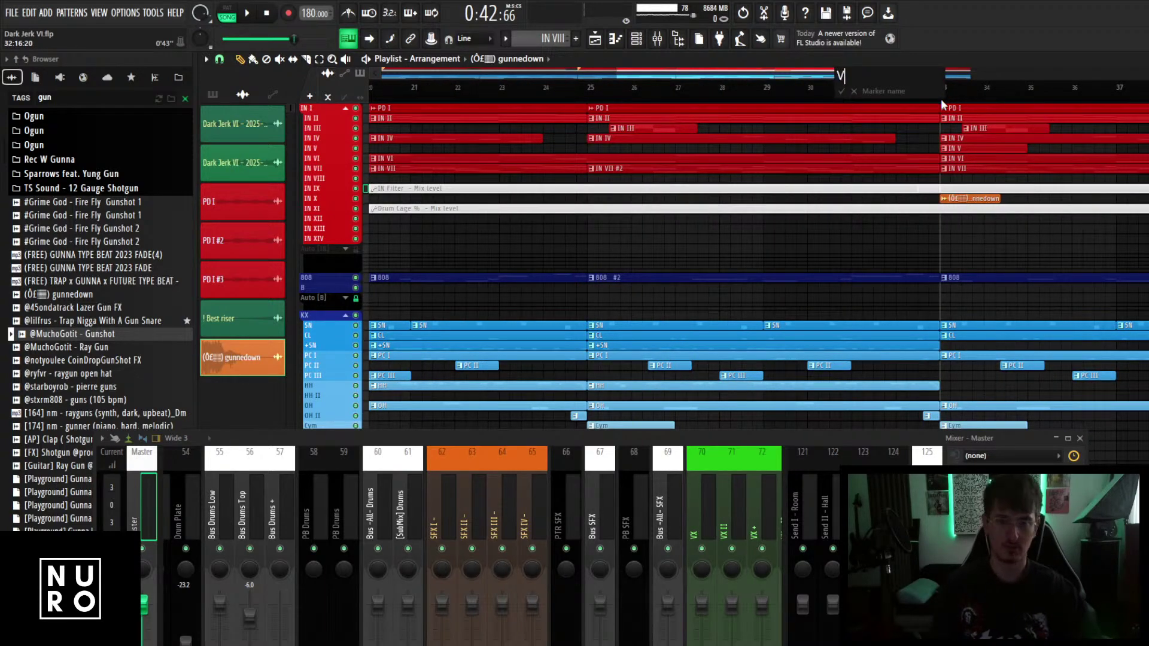
{"action": "type", "text": "erse"}
{"action": "key", "text": "Return"}
{"action": "scroll", "coordinate": [708, 210], "scroll_direction": "down", "scroll_amount": 3}
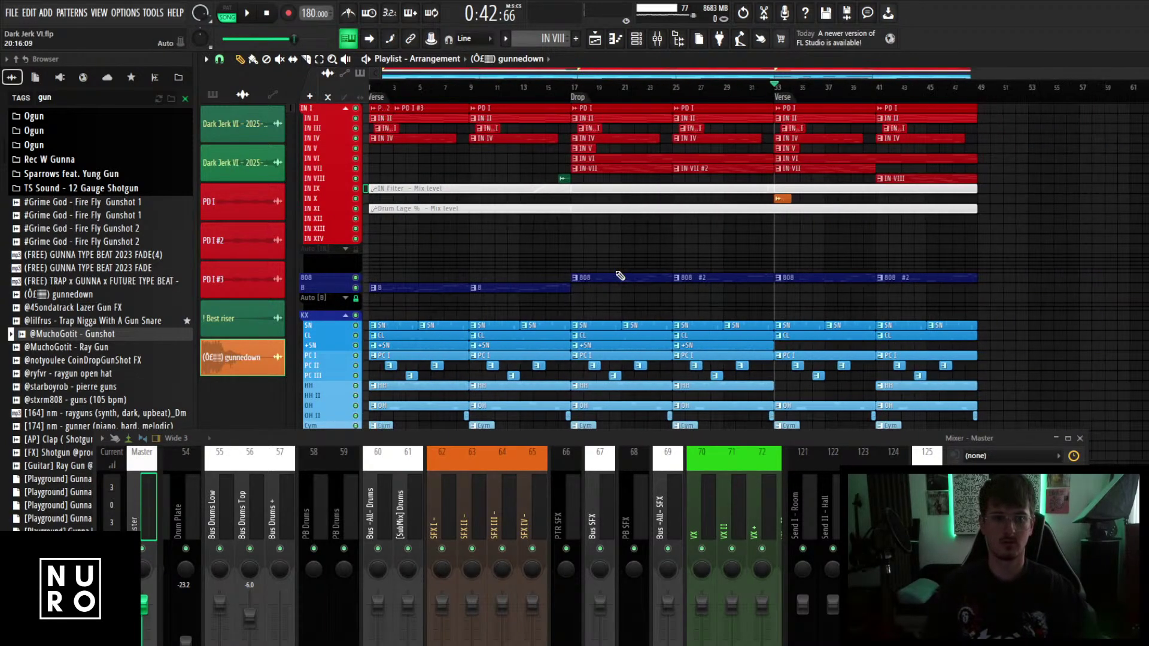
Enlarge the mixer and add a send to the Drum Plate track from each drum track, from KX through the cymbals.
{"action": "left_click_drag", "start_coordinate": [801, 439], "coordinate": [806, 302]}
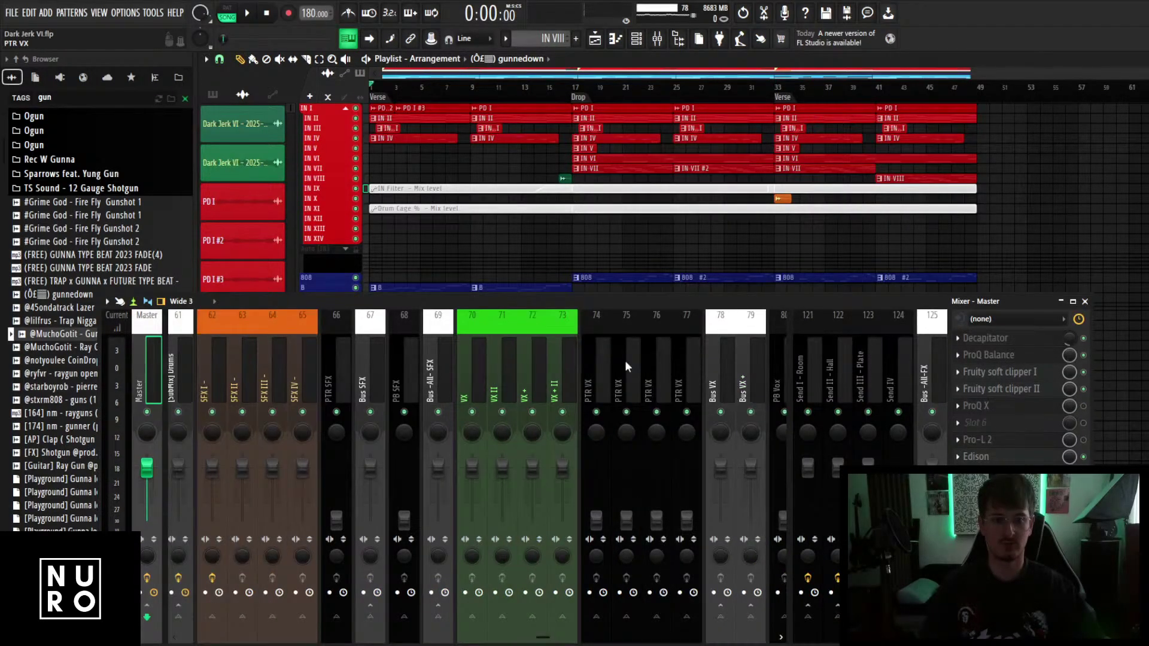
{"action": "scroll", "coordinate": [625, 361], "scroll_direction": "up", "scroll_amount": 6}
{"action": "left_click", "coordinate": [266, 369]}
{"action": "double_click", "coordinate": [360, 303]}
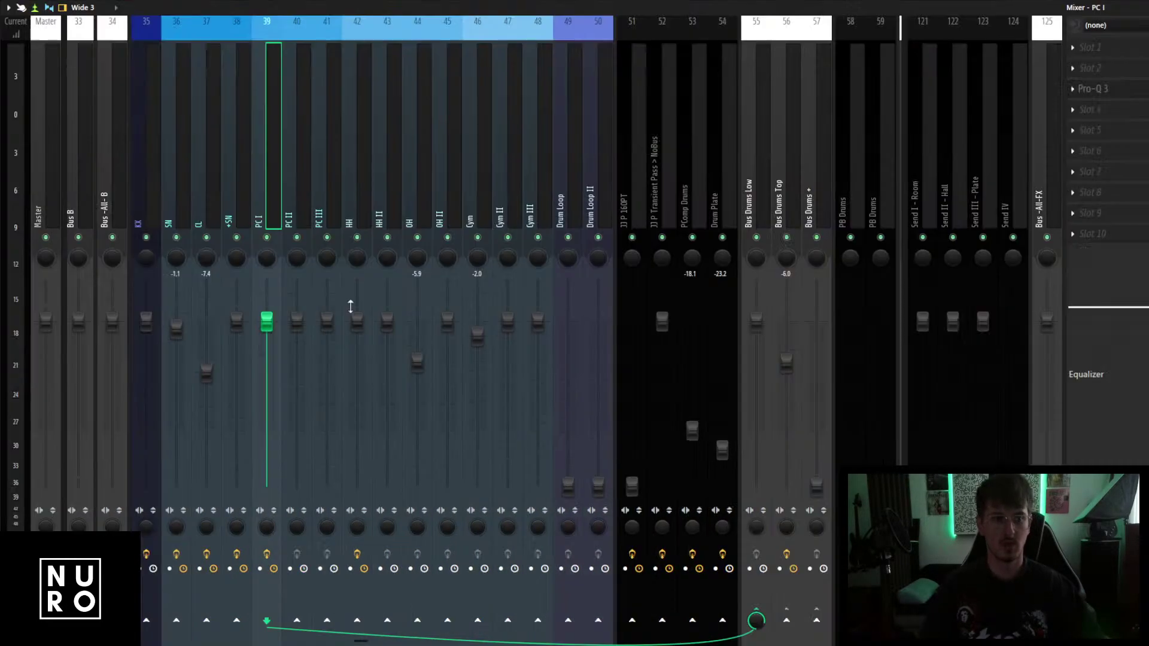
{"action": "left_click", "coordinate": [154, 208]}
{"action": "left_click", "coordinate": [723, 620]}
{"action": "key", "text": "Right"}
{"action": "key", "text": "Right"}
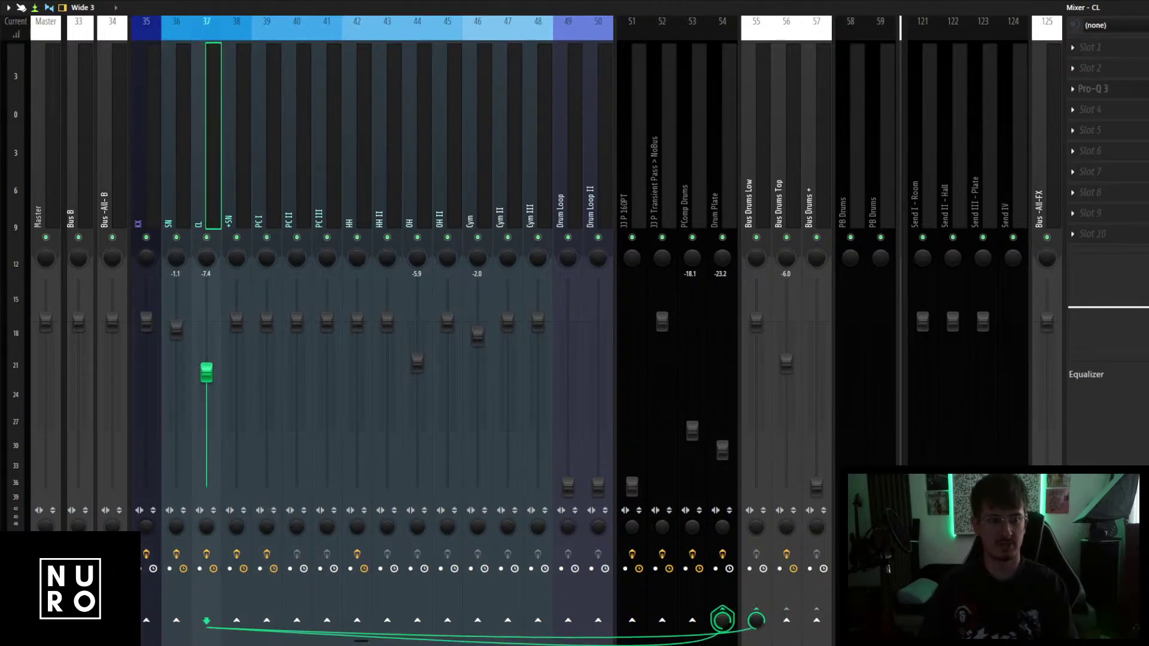
{"action": "key", "text": "Right"}
{"action": "key", "text": "Right"}
{"action": "key", "text": "Right"}
{"action": "key", "text": "Right"}
{"action": "key", "text": "Right"}
{"action": "key", "text": "Right"}
{"action": "key", "text": "Right"}
{"action": "key", "text": "Right"}
{"action": "key", "text": "Right"}
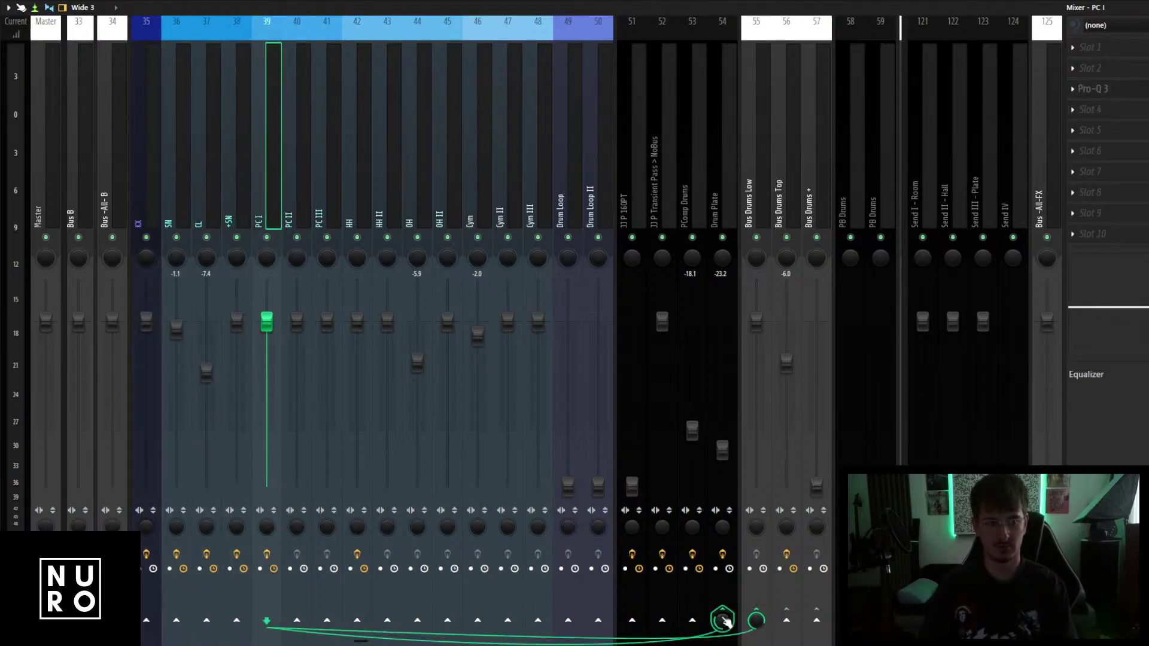
{"action": "key", "text": "Right"}
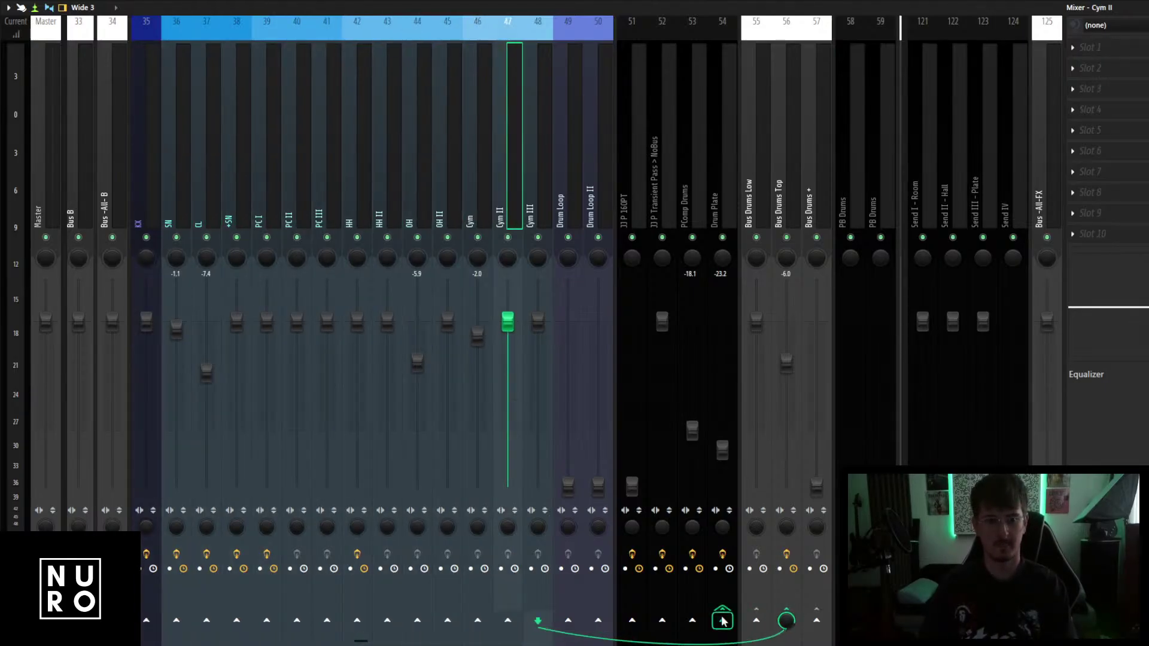
{"action": "key", "text": "Right"}
{"action": "key", "text": "Right"}
{"action": "key", "text": "Left"}
{"action": "key", "text": "Left"}
{"action": "key", "text": "Left"}
{"action": "key", "text": "Right"}
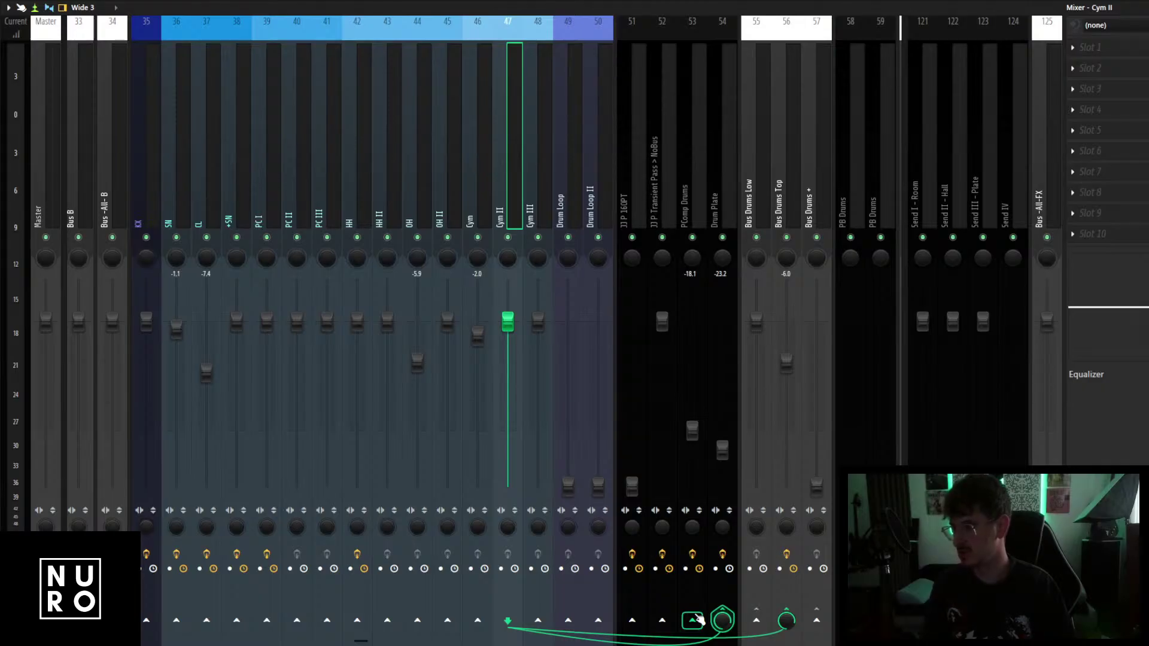
Add a send to the PComp Drums track from each drum track, working from Cym II back to KX.
{"action": "left_click", "coordinate": [694, 620]}
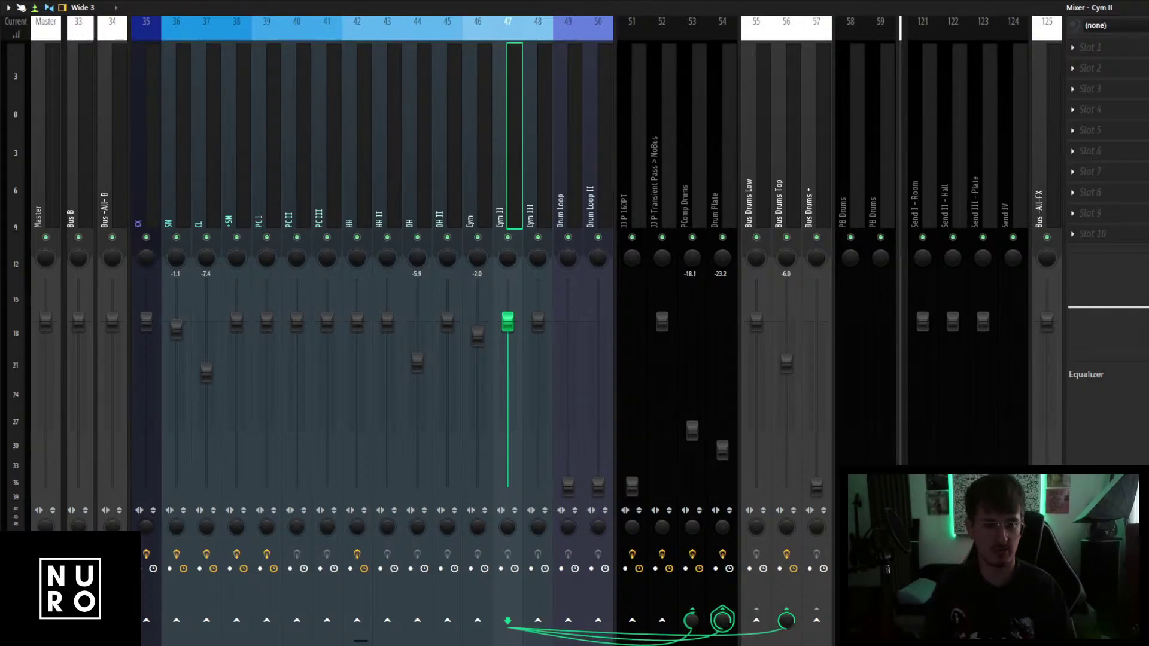
{"action": "key", "text": "Left"}
{"action": "key", "text": "Left"}
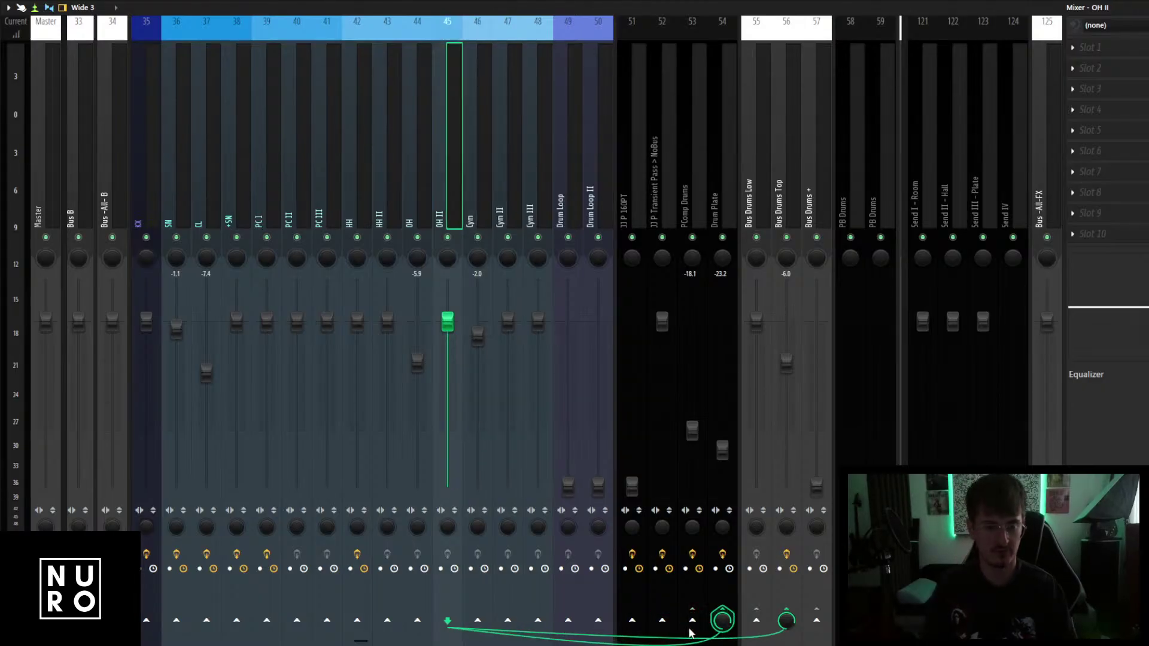
{"action": "key", "text": "Left"}
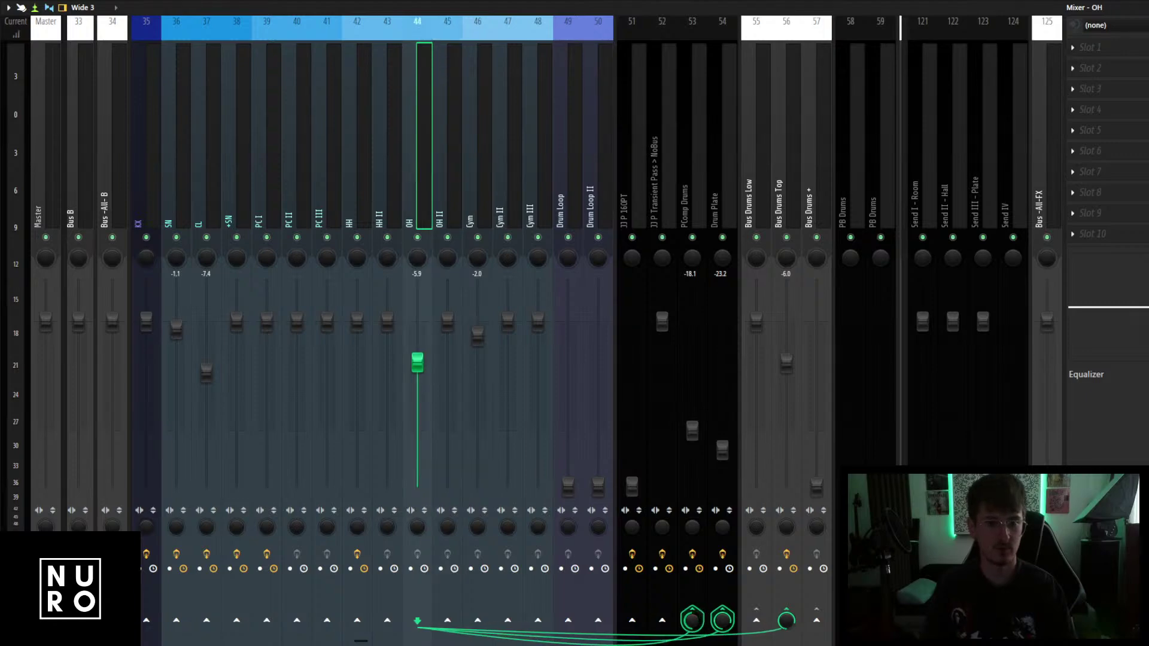
{"action": "key", "text": "Left"}
{"action": "key", "text": "Left"}
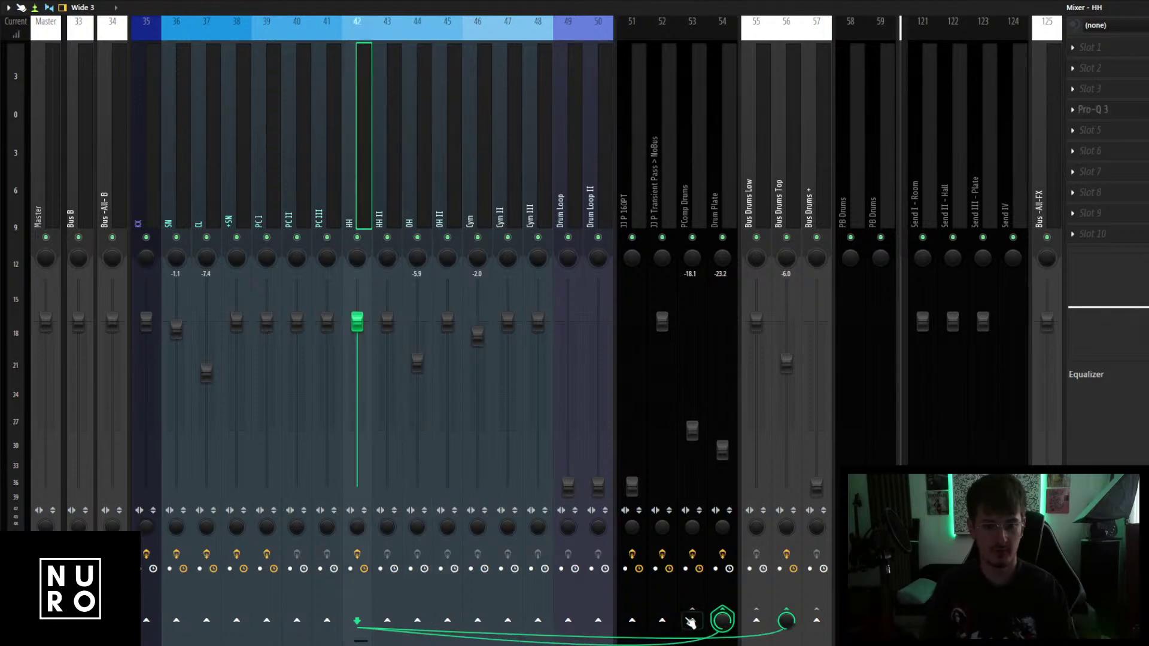
{"action": "key", "text": "Left"}
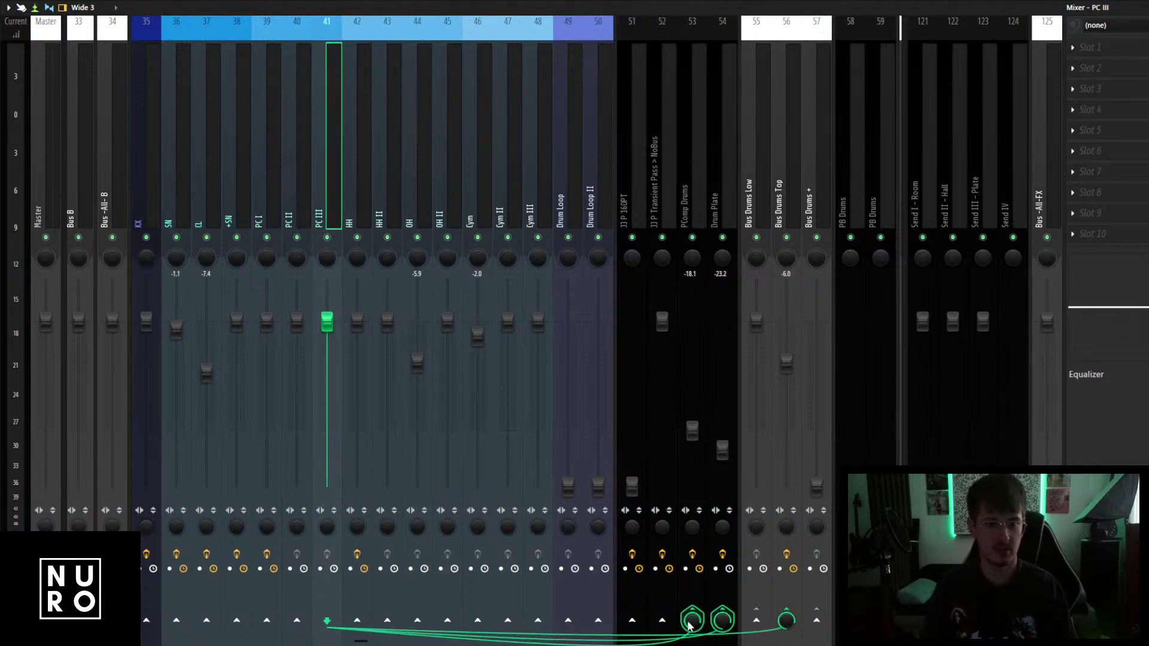
{"action": "key", "text": "Left"}
{"action": "key", "text": "Left"}
{"action": "key", "text": "Left"}
{"action": "key", "text": "Left"}
{"action": "key", "text": "Left"}
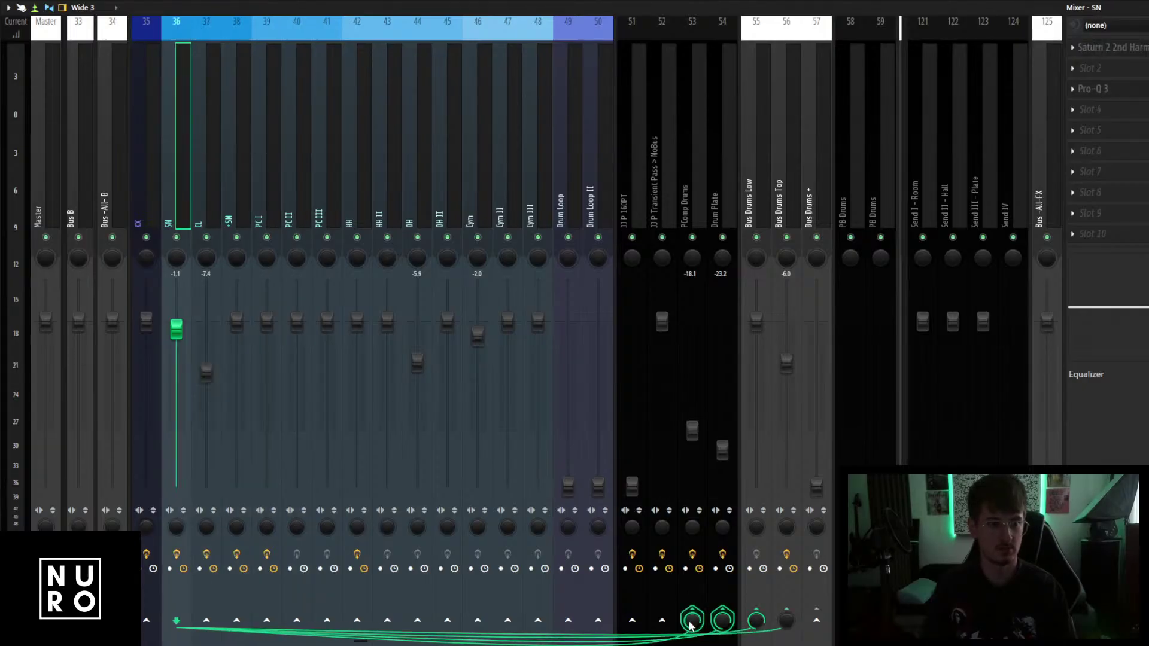
{"action": "key", "text": "Left"}
Play the beat and check the drum, plate and bus levels in the mixer.
{"action": "left_click", "coordinate": [308, 160]}
{"action": "left_click", "coordinate": [165, 179]}
{"action": "left_click", "coordinate": [151, 184]}
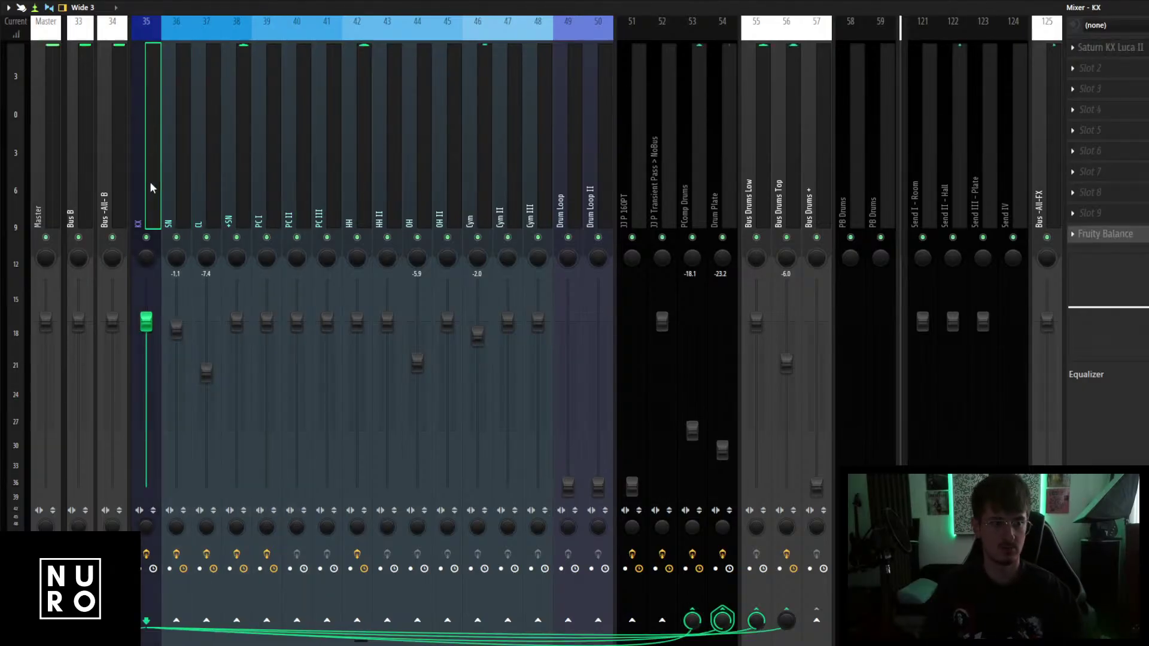
{"action": "key", "text": "space"}
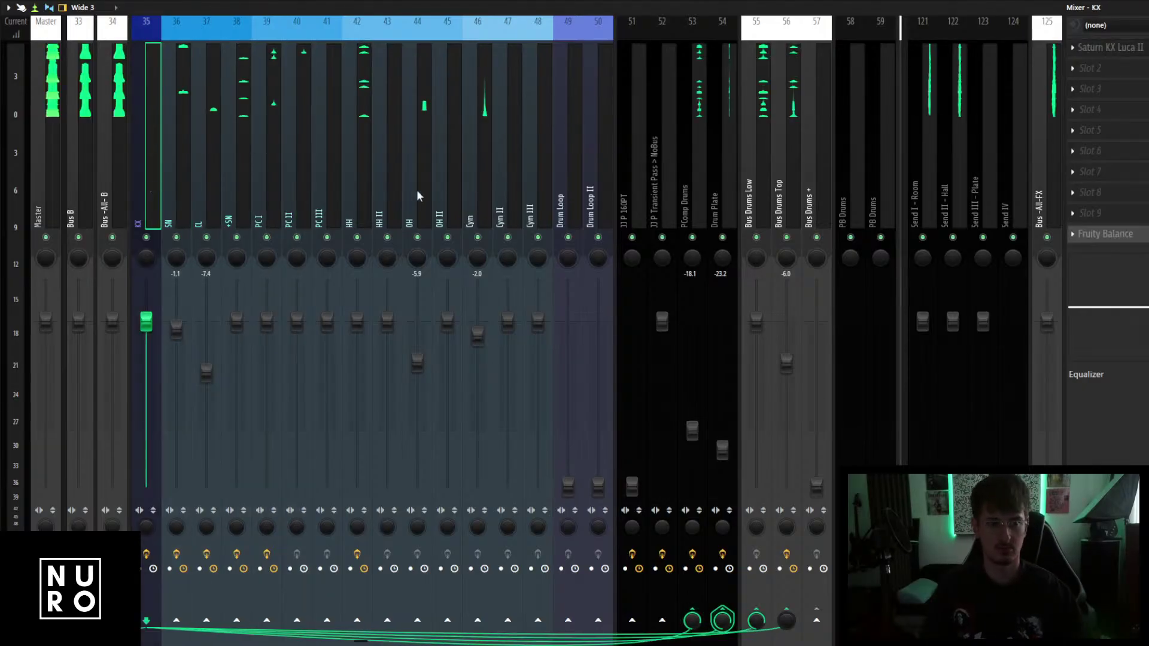
{"action": "scroll", "coordinate": [298, 179], "scroll_direction": "left", "scroll_amount": 5}
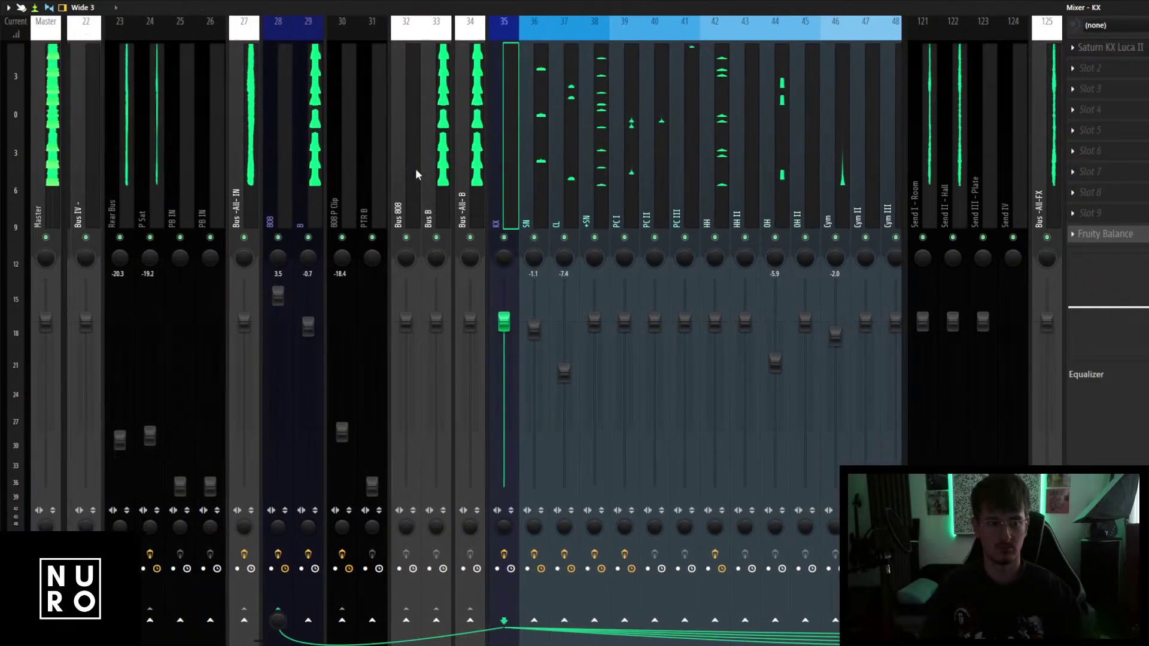
Open the Pro-Q 3 equaliser on the [SubMix] Drums track and play the intro from the start.
{"action": "scroll", "coordinate": [418, 174], "scroll_direction": "right", "scroll_amount": 8}
{"action": "left_click", "coordinate": [742, 182]}
{"action": "left_click", "coordinate": [761, 186]}
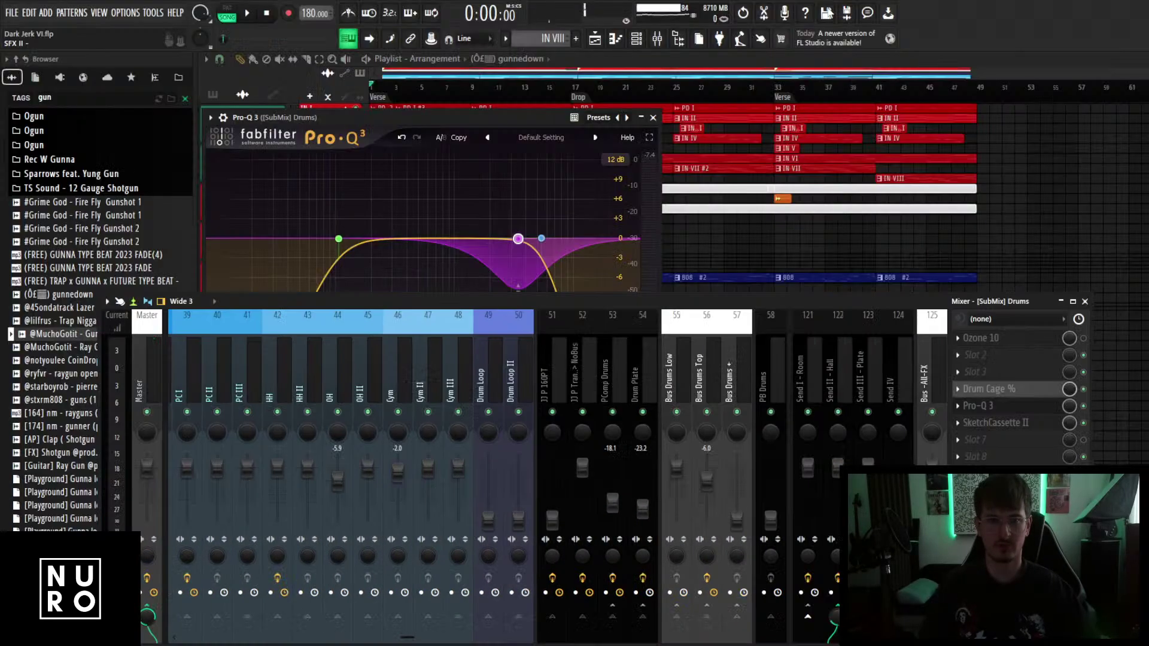
{"action": "key", "text": "space"}
{"action": "left_click_drag", "start_coordinate": [685, 300], "coordinate": [671, 440]}
Undo the high cut's shift to about 1973 Hz and set it to about 4347 Hz instead.
{"action": "mouse_move", "coordinate": [518, 239]}
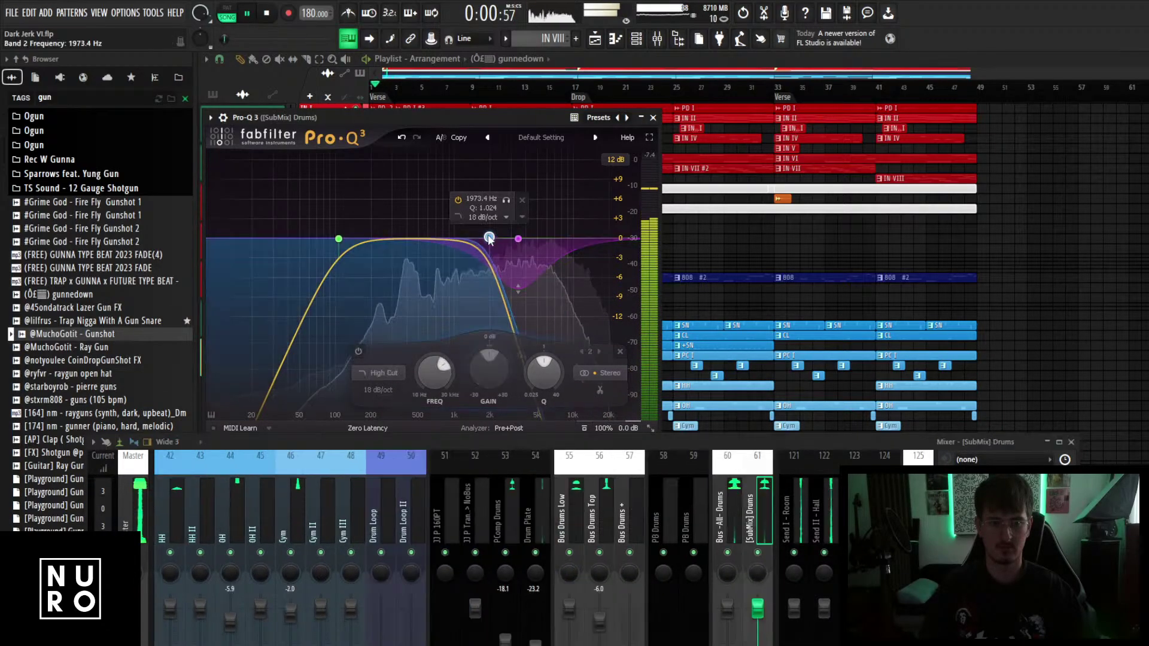
{"action": "key", "text": "ctrl+z"}
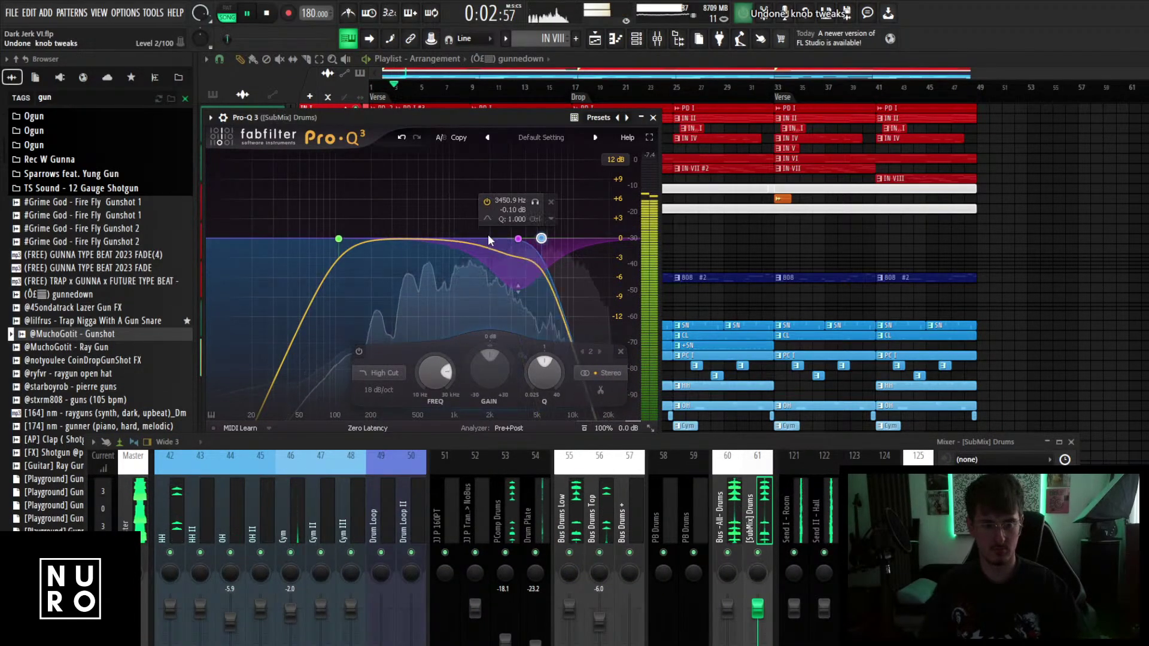
{"action": "left_click", "coordinate": [517, 239]}
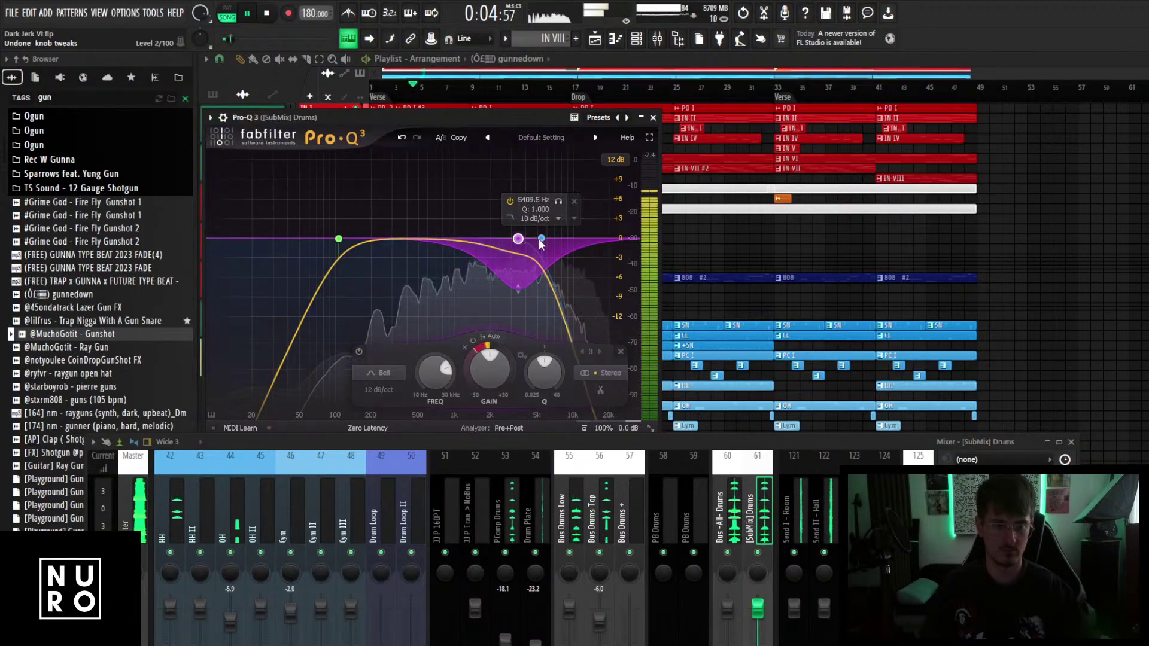
{"action": "left_click_drag", "start_coordinate": [541, 238], "coordinate": [533, 241]}
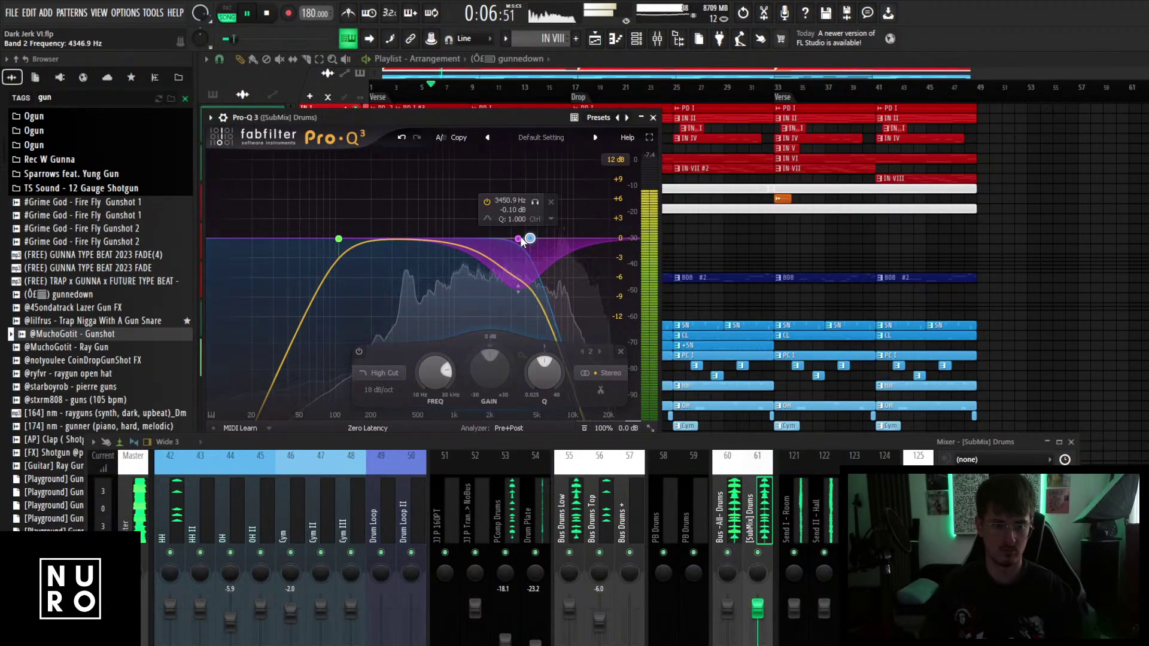
Set the bell band's dynamic range to about -11.6 dB and the low cut to about 128 Hz.
{"action": "left_click", "coordinate": [521, 240]}
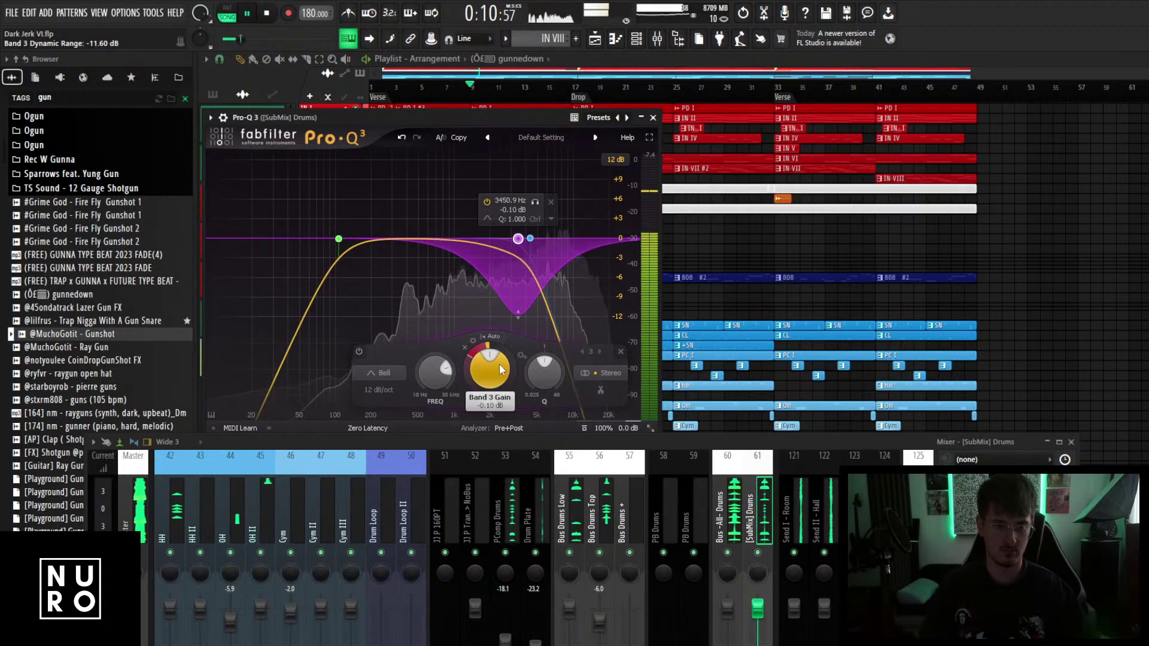
{"action": "left_click_drag", "start_coordinate": [339, 241], "coordinate": [348, 241]}
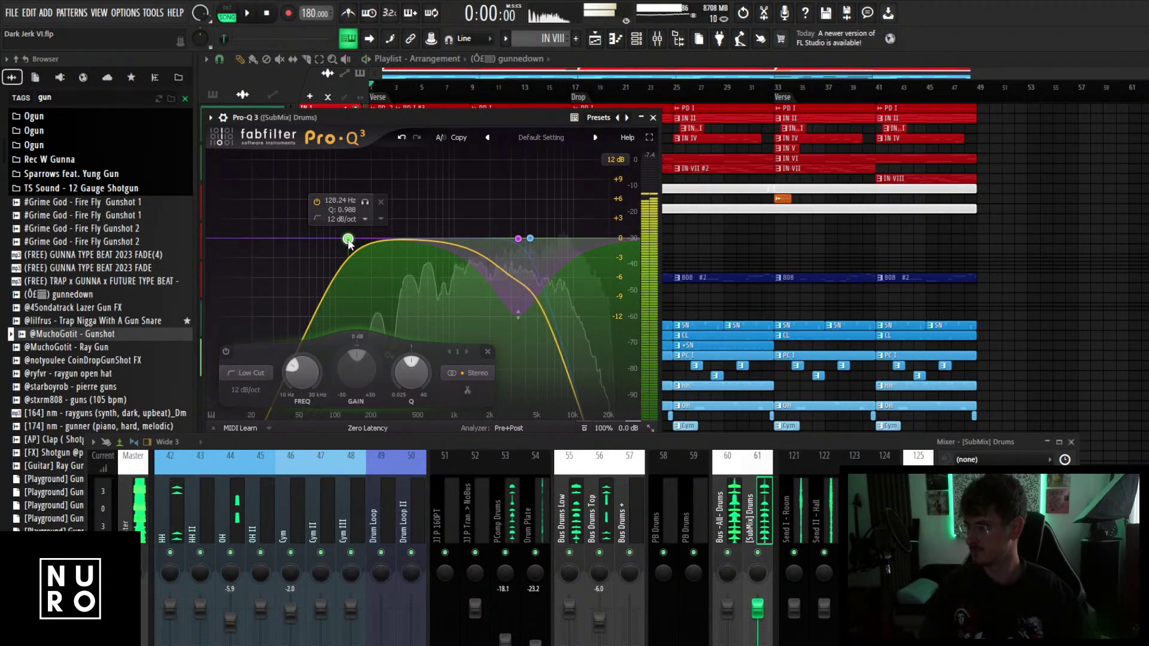
{"action": "key", "text": "space"}
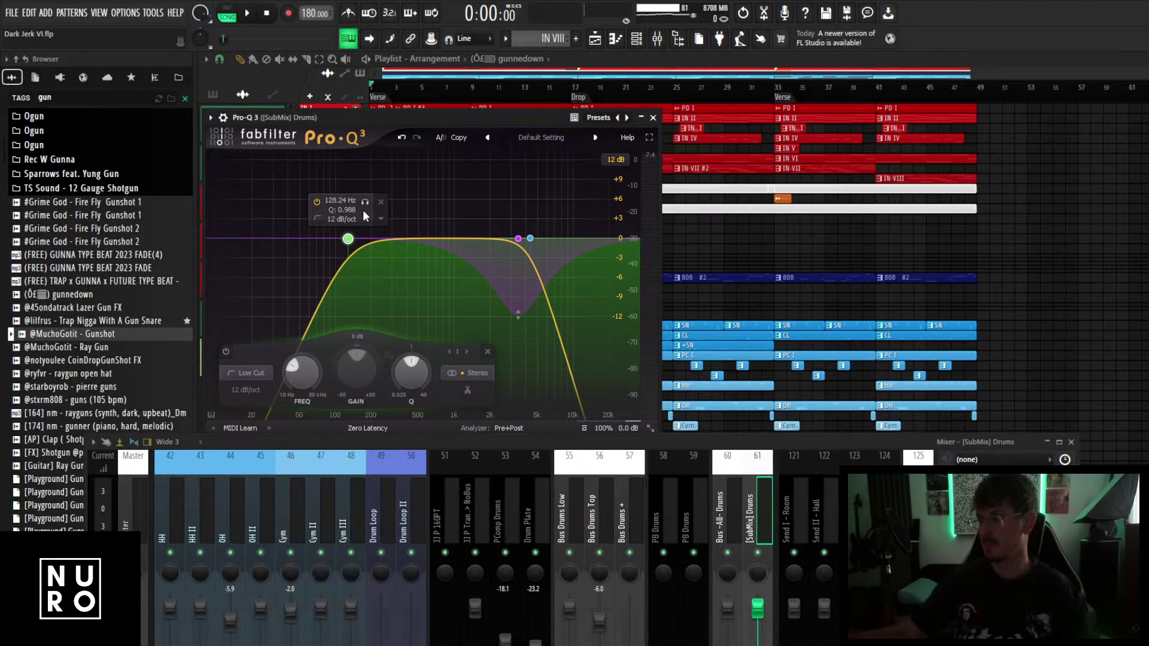
Create an automation clip for the [SubMix] Drums send level to Send II - Hall while the intro plays.
{"action": "key", "text": "space"}
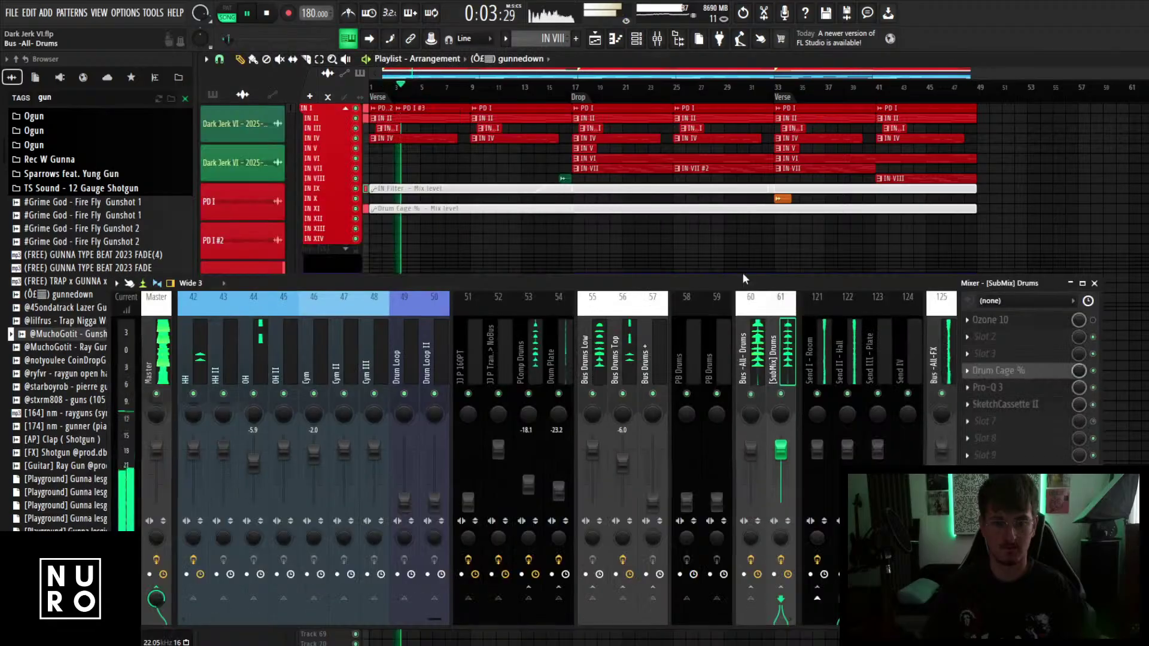
{"action": "left_click_drag", "start_coordinate": [743, 277], "coordinate": [738, 231]}
{"action": "right_click", "coordinate": [841, 552]}
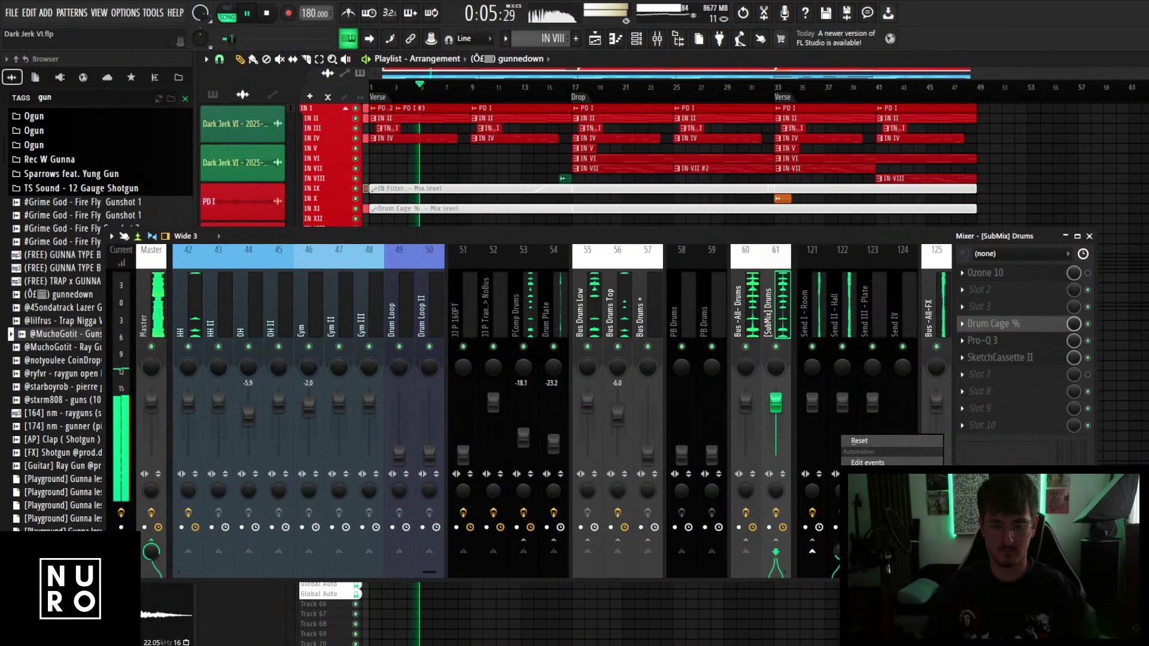
{"action": "left_click", "coordinate": [880, 495]}
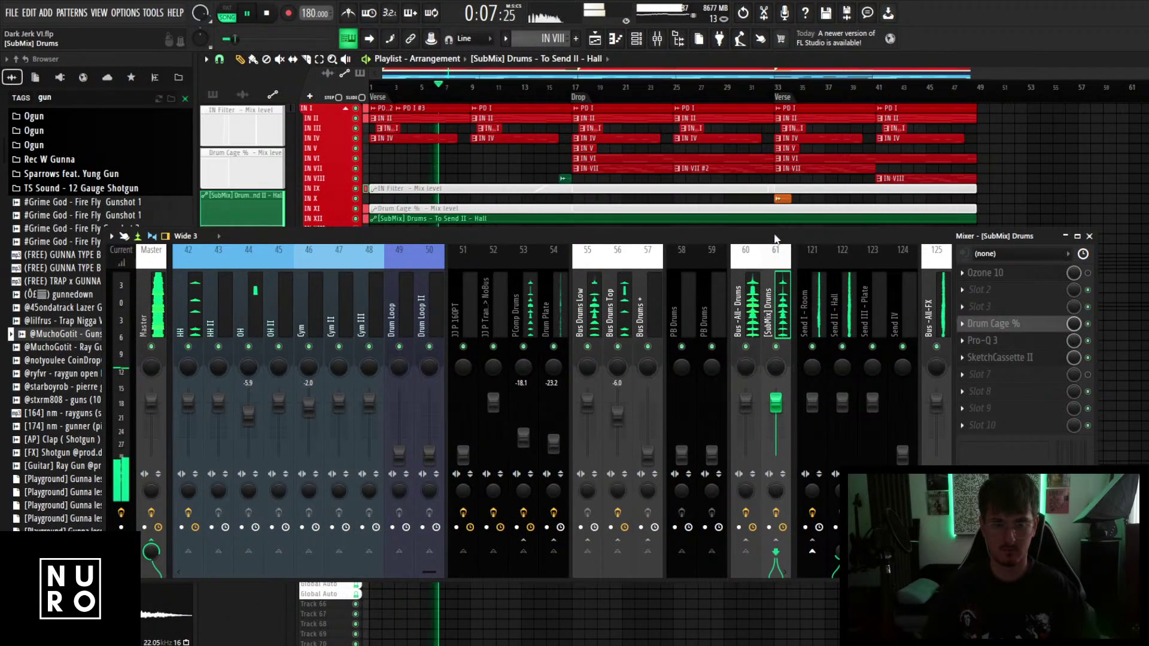
{"action": "left_click_drag", "start_coordinate": [775, 236], "coordinate": [713, 525]}
{"action": "scroll", "coordinate": [436, 313], "scroll_direction": "up", "scroll_amount": 4}
{"action": "scroll", "coordinate": [349, 261], "scroll_direction": "up", "scroll_amount": 2}
{"action": "scroll", "coordinate": [361, 278], "scroll_direction": "up", "scroll_amount": 3}
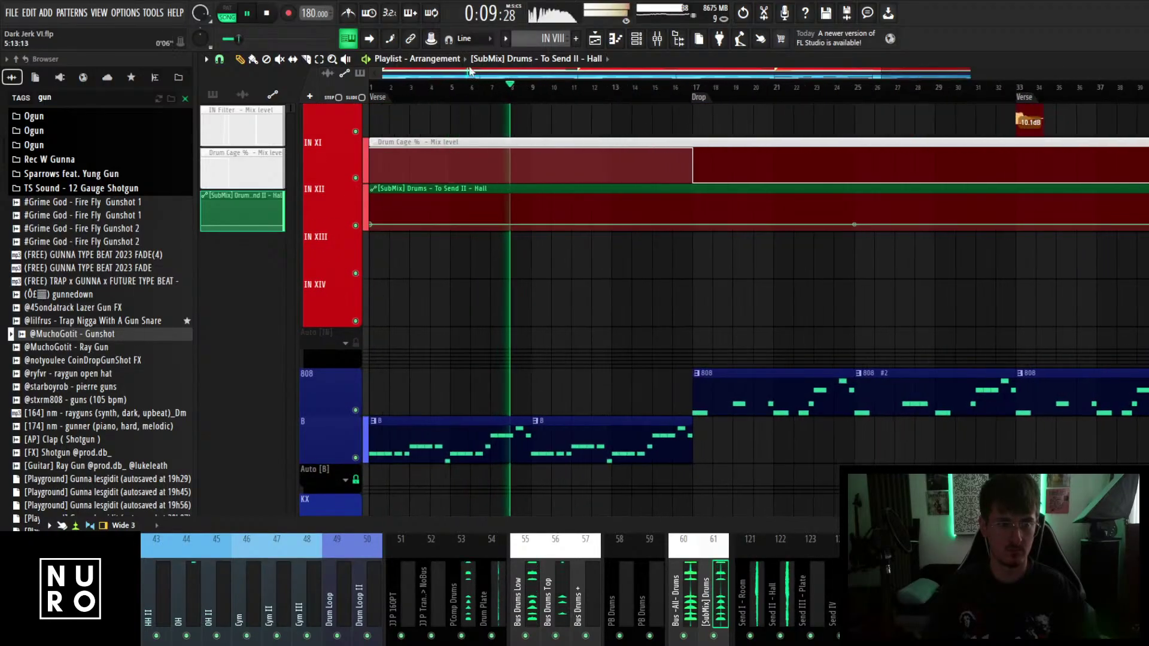
In the hall send automation, hold the starting level up to bar 17 and drop it to about 3% there.
{"action": "right_click", "coordinate": [372, 226]}
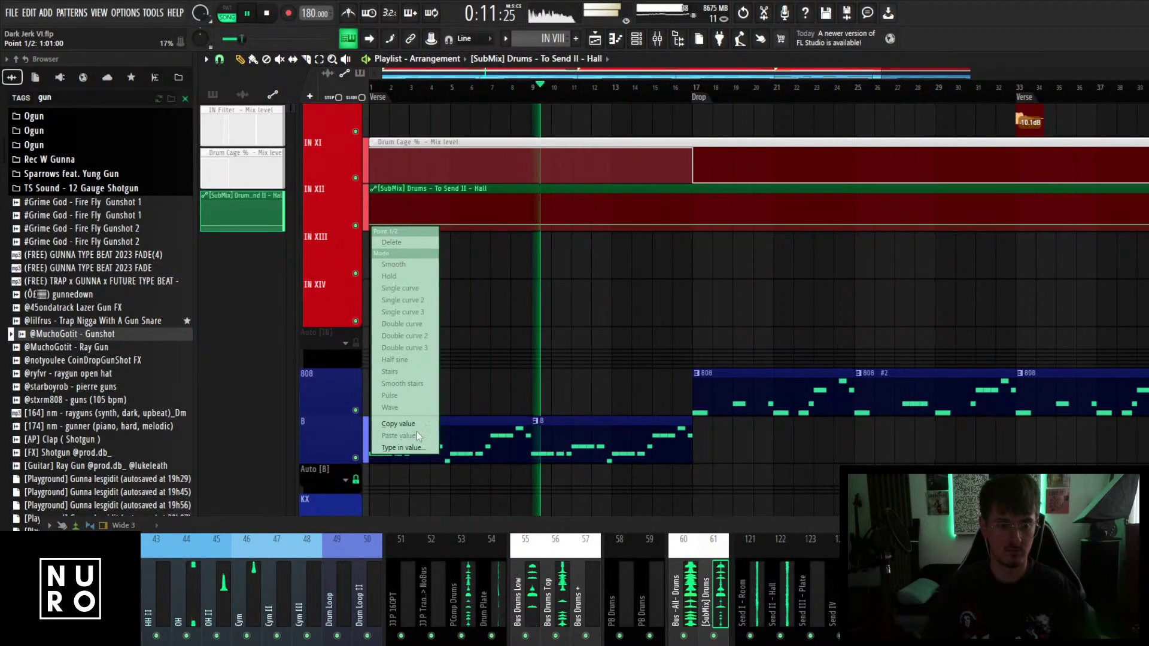
{"action": "scroll", "coordinate": [648, 243], "scroll_direction": "up", "scroll_amount": 4}
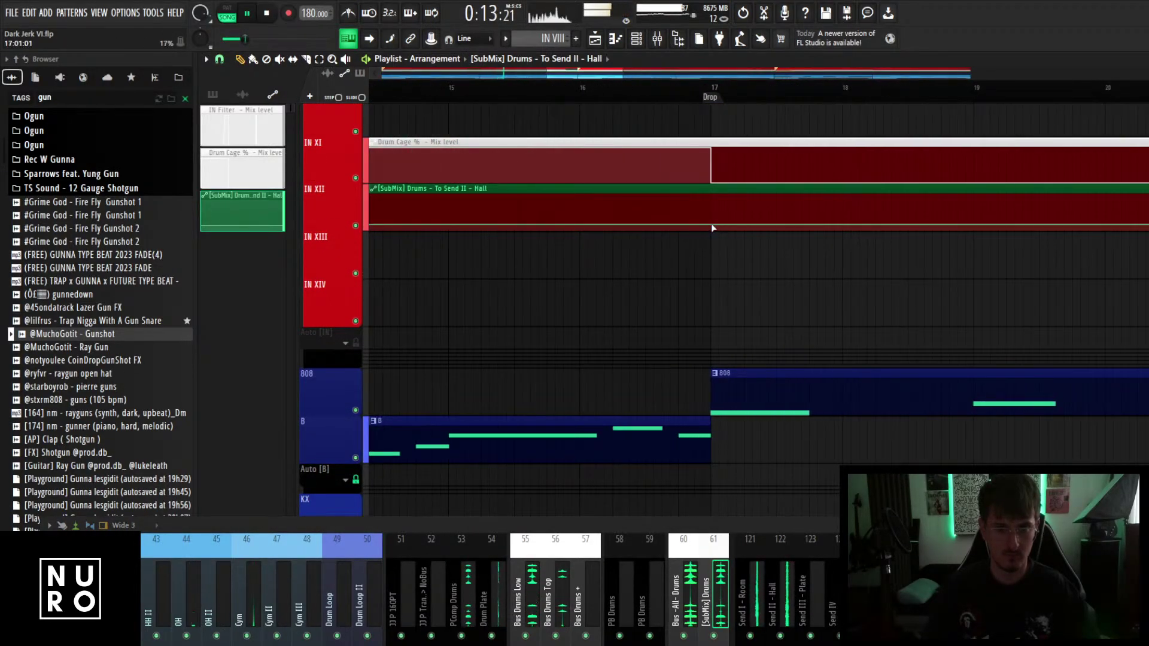
{"action": "left_click_drag", "start_coordinate": [715, 226], "coordinate": [715, 231]}
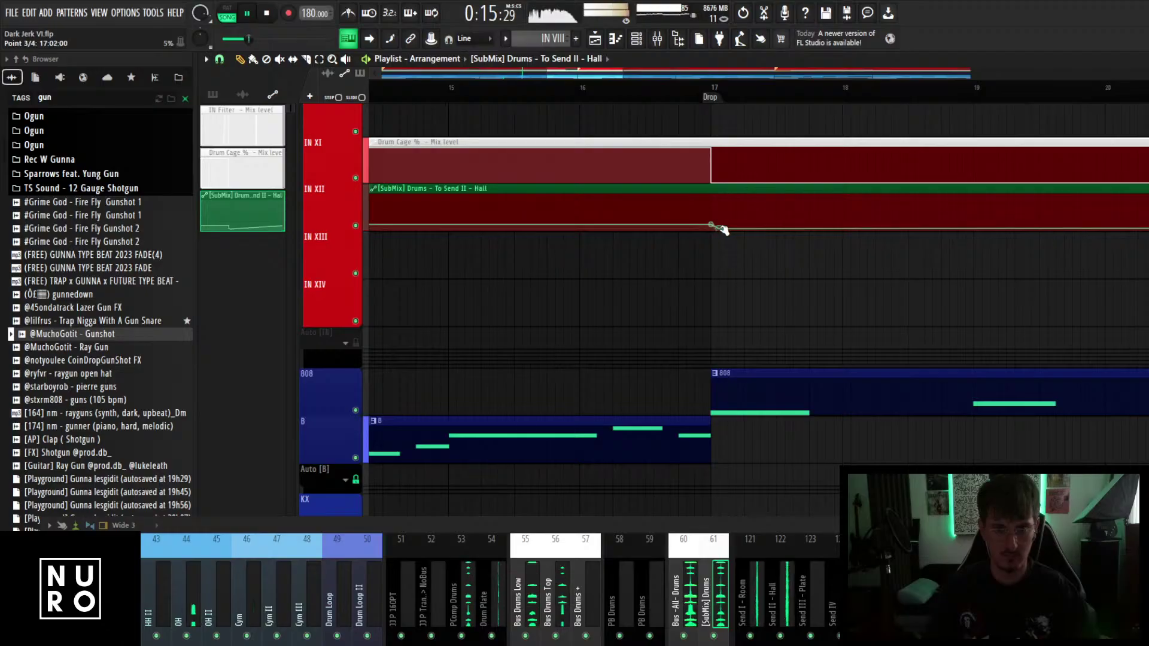
Move the Drum Cage mix level point back to bar 16 so the level ramps down into the drop at bar 17.
{"action": "left_click_drag", "start_coordinate": [712, 149], "coordinate": [583, 131]}
{"action": "scroll", "coordinate": [631, 238], "scroll_direction": "down", "scroll_amount": 3}
{"action": "scroll", "coordinate": [659, 249], "scroll_direction": "down", "scroll_amount": 2}
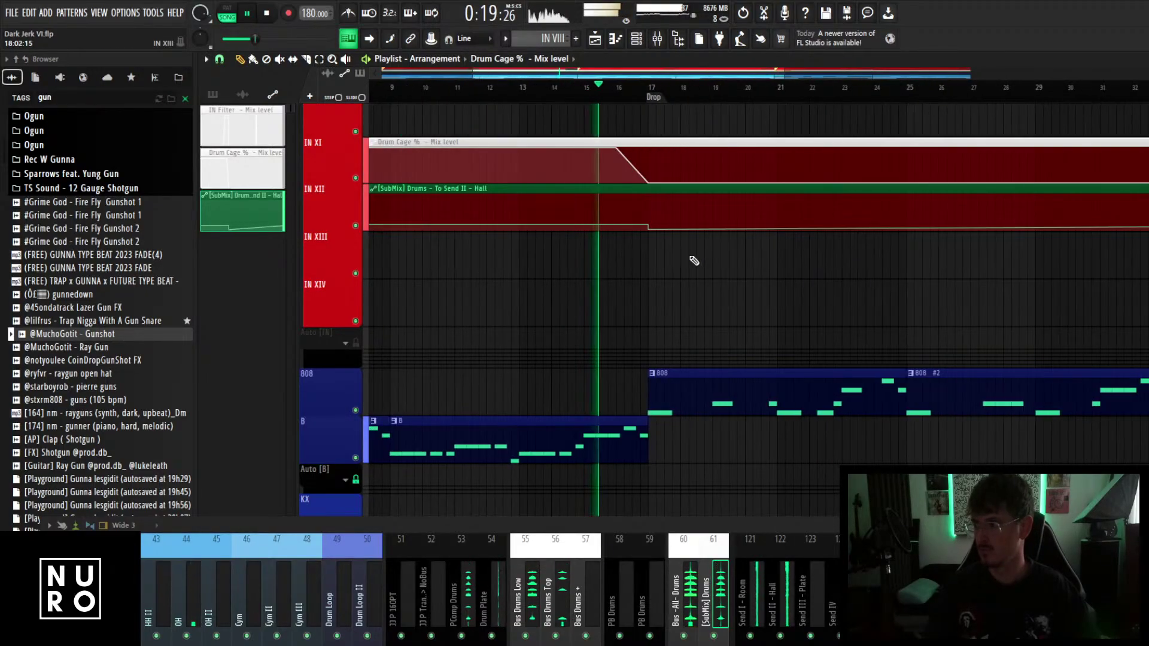
{"action": "scroll", "coordinate": [736, 278], "scroll_direction": "down", "scroll_amount": 2}
{"action": "scroll", "coordinate": [752, 285], "scroll_direction": "up", "scroll_amount": 3}
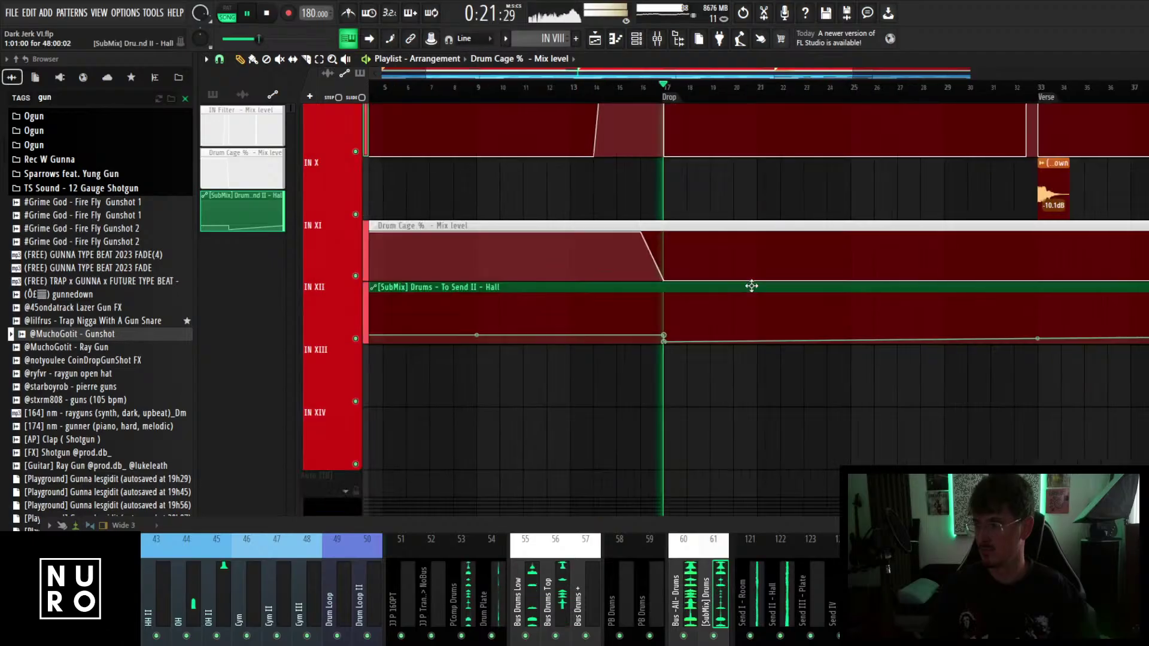
Copy the hall send's low bar 17 value to the clip's end point so the level stays flat from the drop onward.
{"action": "scroll", "coordinate": [751, 285], "scroll_direction": "down", "scroll_amount": 3}
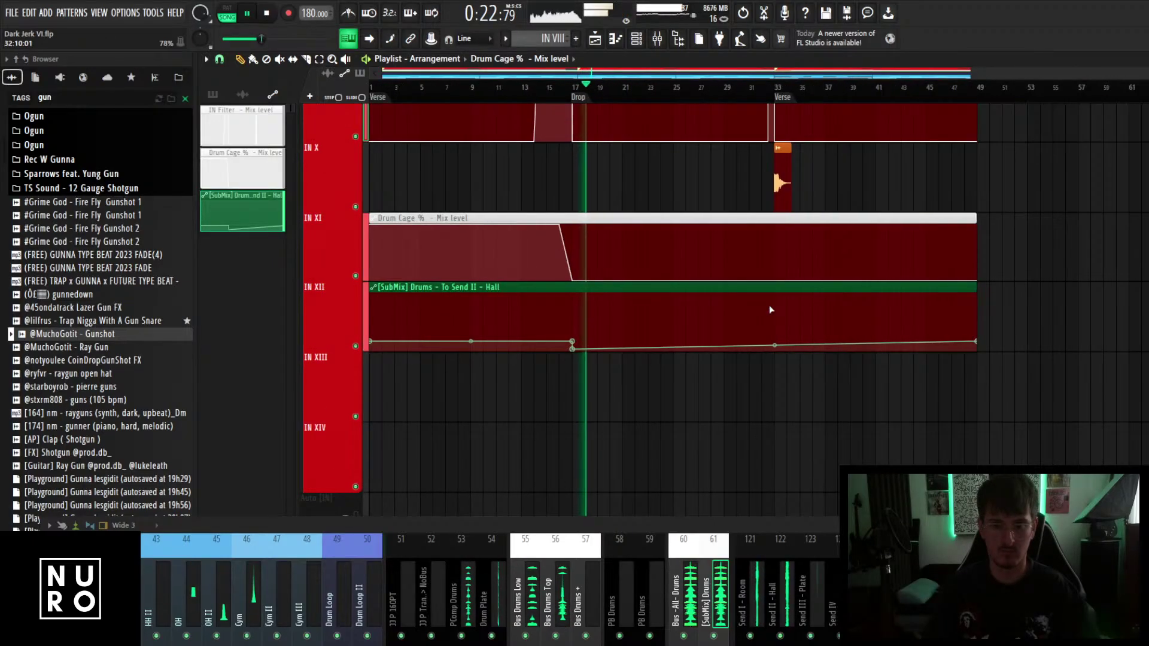
{"action": "right_click", "coordinate": [975, 341]}
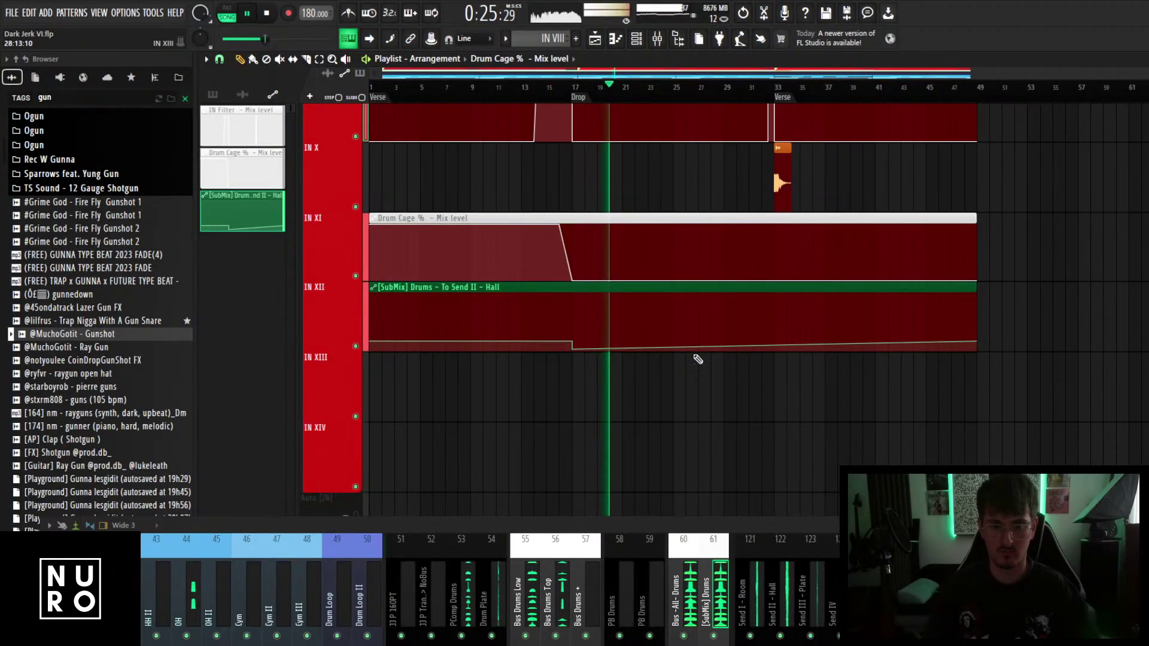
{"action": "right_click", "coordinate": [573, 349]}
{"action": "left_click", "coordinate": [625, 548]}
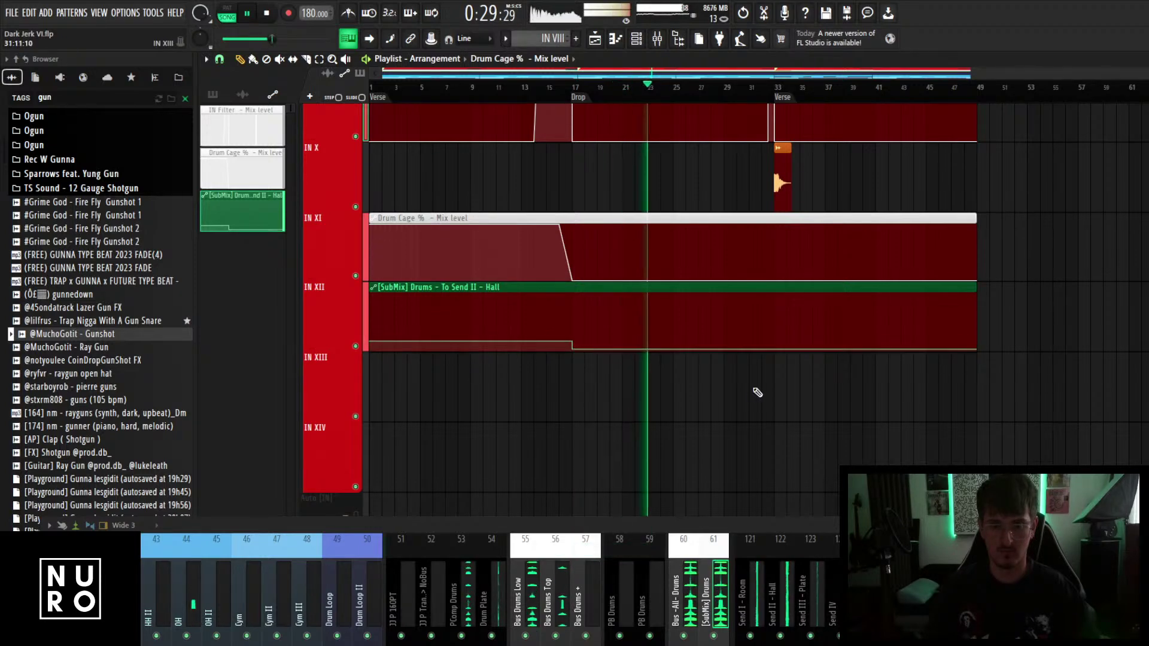
Play through the drop and closing verse while examining the clip layout across all playlist tracks.
{"action": "scroll", "coordinate": [751, 390], "scroll_direction": "down", "scroll_amount": 6}
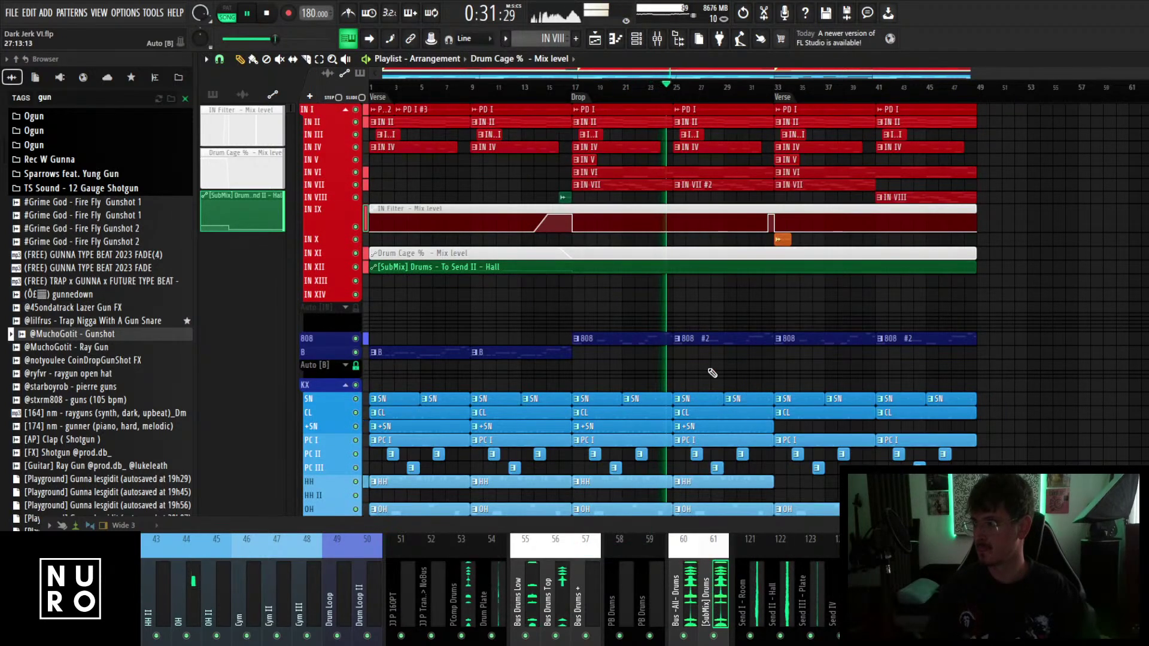
{"action": "scroll", "coordinate": [721, 375], "scroll_direction": "down", "scroll_amount": 4}
{"action": "scroll", "coordinate": [720, 369], "scroll_direction": "down", "scroll_amount": 1}
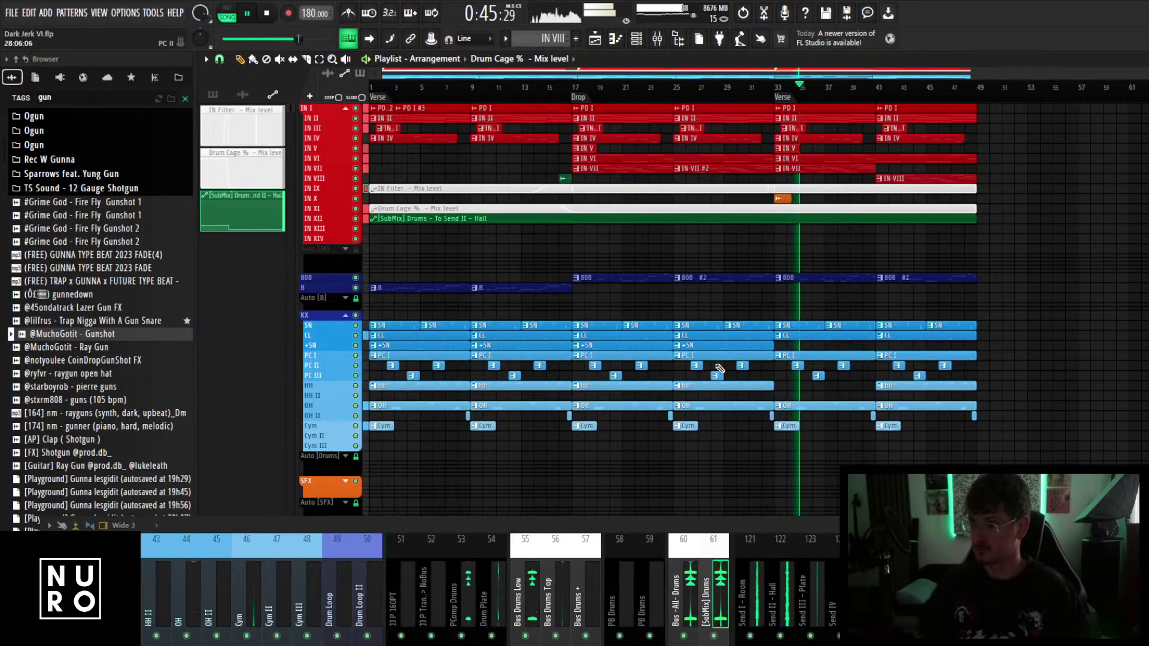
{"action": "scroll", "coordinate": [801, 221], "scroll_direction": "up", "scroll_amount": 1}
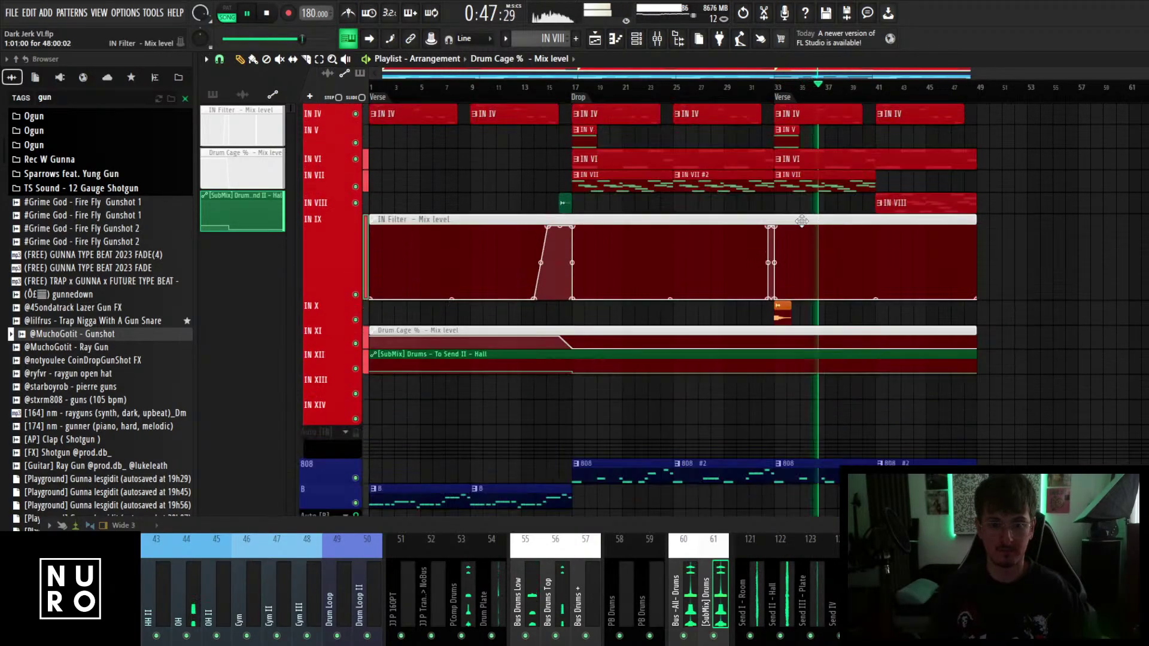
{"action": "scroll", "coordinate": [762, 346], "scroll_direction": "down", "scroll_amount": 1}
{"action": "scroll", "coordinate": [999, 303], "scroll_direction": "up", "scroll_amount": 1}
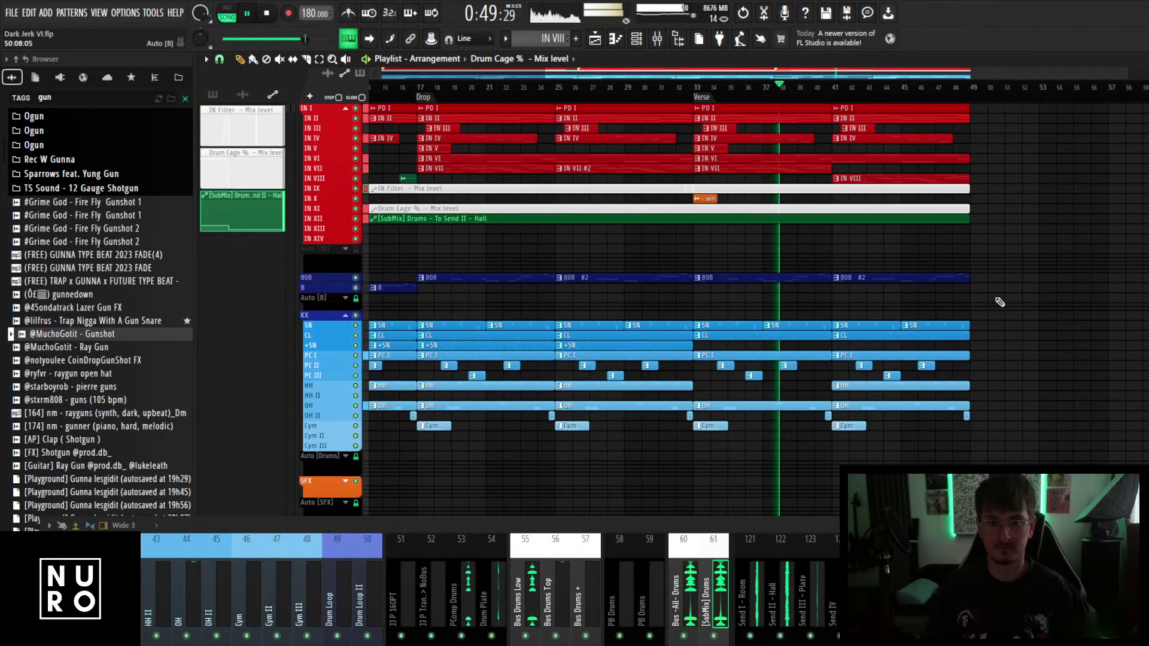
{"action": "scroll", "coordinate": [1041, 301], "scroll_direction": "up", "scroll_amount": 2}
{"action": "scroll", "coordinate": [1041, 300], "scroll_direction": "down", "scroll_amount": 2}
{"action": "scroll", "coordinate": [1039, 299], "scroll_direction": "down", "scroll_amount": 1}
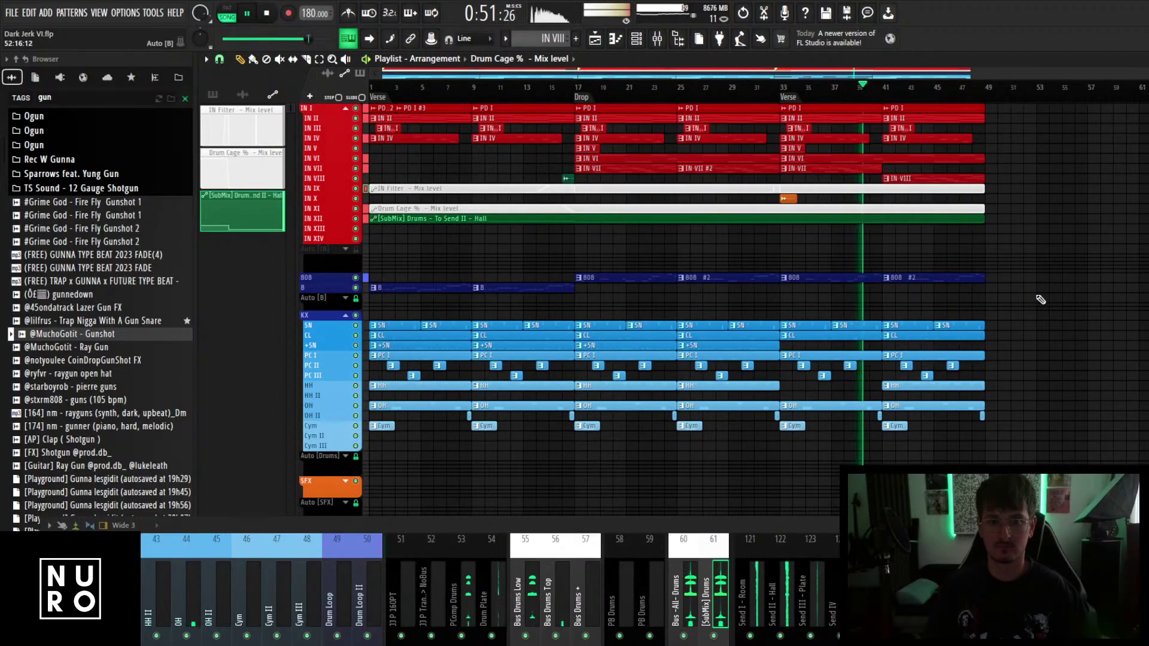
{"action": "scroll", "coordinate": [1016, 339], "scroll_direction": "up", "scroll_amount": 3}
{"action": "scroll", "coordinate": [1017, 338], "scroll_direction": "down", "scroll_amount": 3}
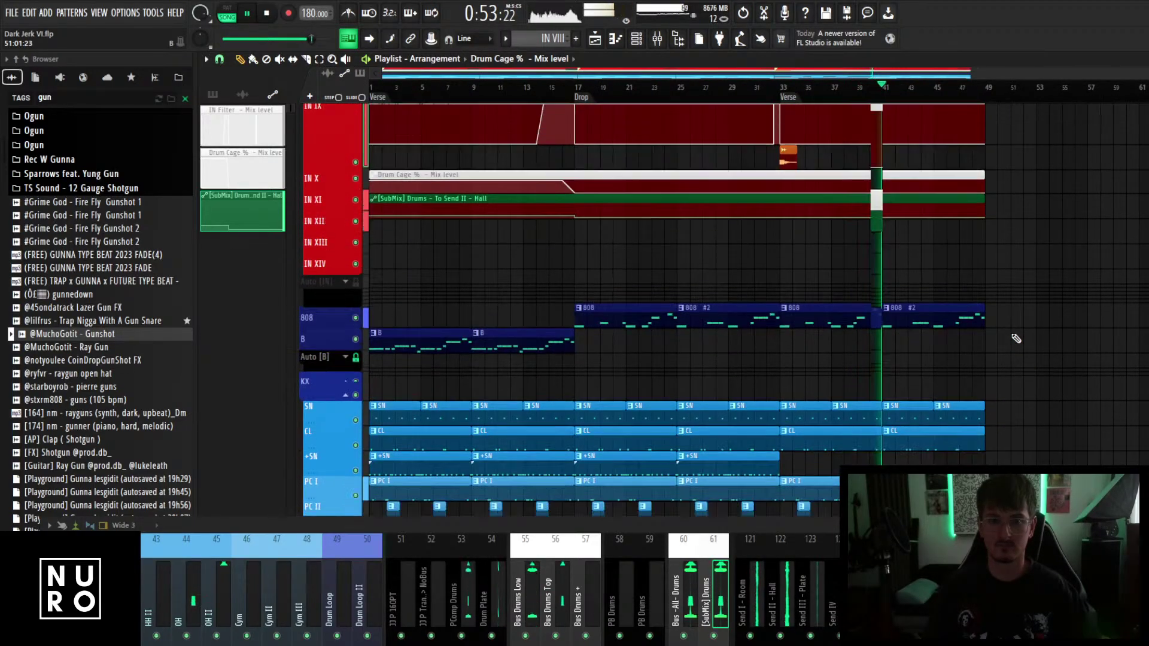
{"action": "scroll", "coordinate": [1017, 339], "scroll_direction": "up", "scroll_amount": 1}
{"action": "scroll", "coordinate": [1017, 339], "scroll_direction": "down", "scroll_amount": 2}
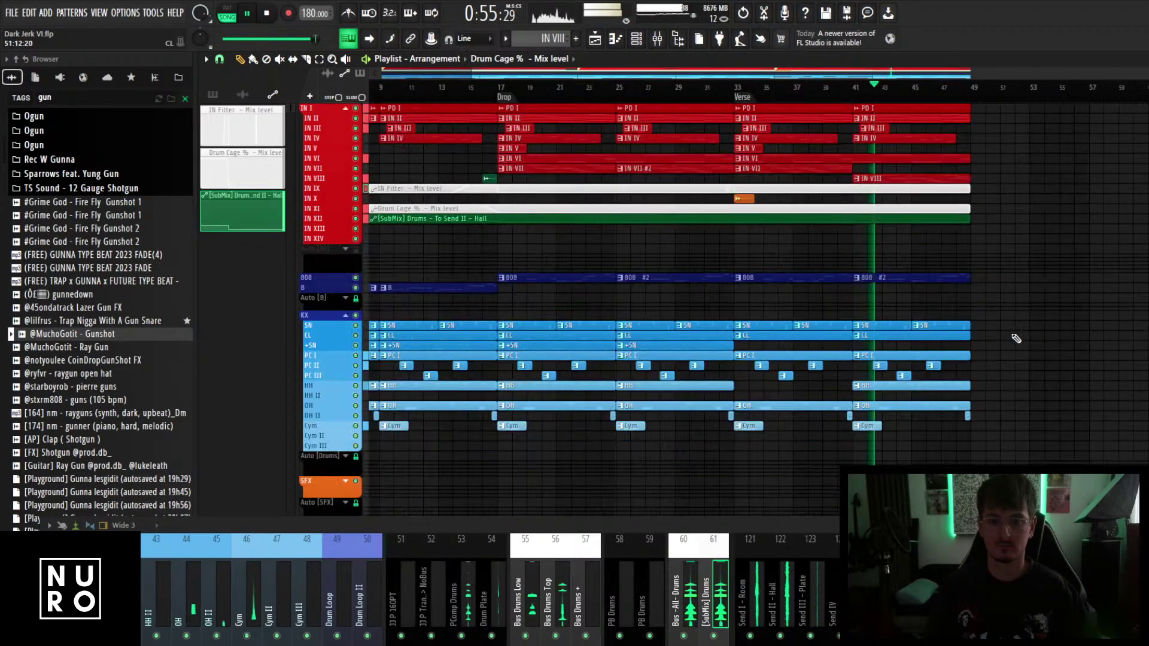
{"action": "scroll", "coordinate": [1016, 338], "scroll_direction": "up", "scroll_amount": 3}
{"action": "scroll", "coordinate": [1016, 339], "scroll_direction": "up", "scroll_amount": 2}
{"action": "scroll", "coordinate": [1016, 339], "scroll_direction": "down", "scroll_amount": 3}
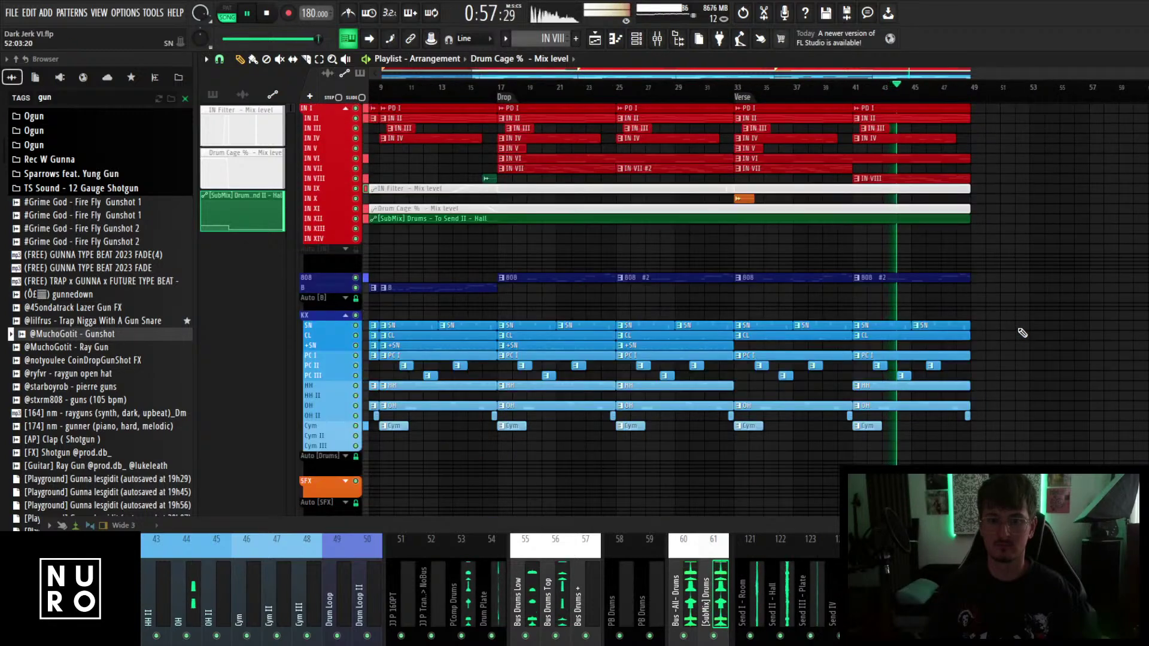
{"action": "scroll", "coordinate": [1021, 334], "scroll_direction": "up", "scroll_amount": 2}
{"action": "scroll", "coordinate": [1021, 341], "scroll_direction": "down", "scroll_amount": 3}
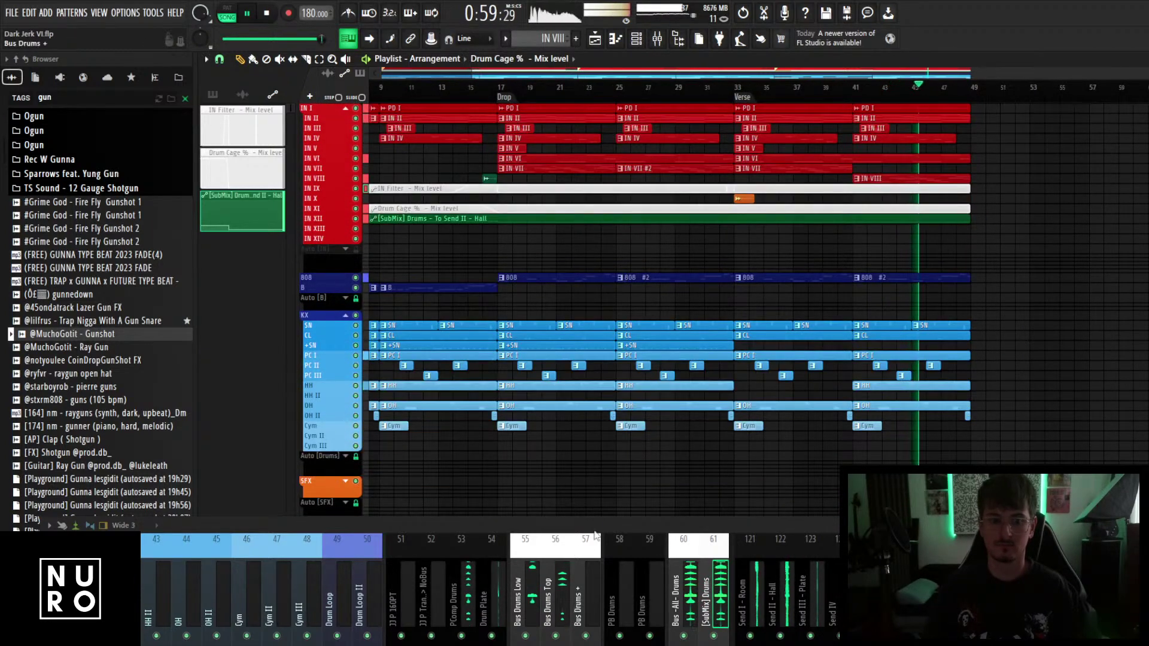
Enlarge the mixer and set the 808 track's volume to 2.8 dB.
{"action": "left_click_drag", "start_coordinate": [612, 524], "coordinate": [691, 345]}
{"action": "scroll", "coordinate": [677, 401], "scroll_direction": "up", "scroll_amount": 4}
{"action": "scroll", "coordinate": [677, 401], "scroll_direction": "up", "scroll_amount": 8}
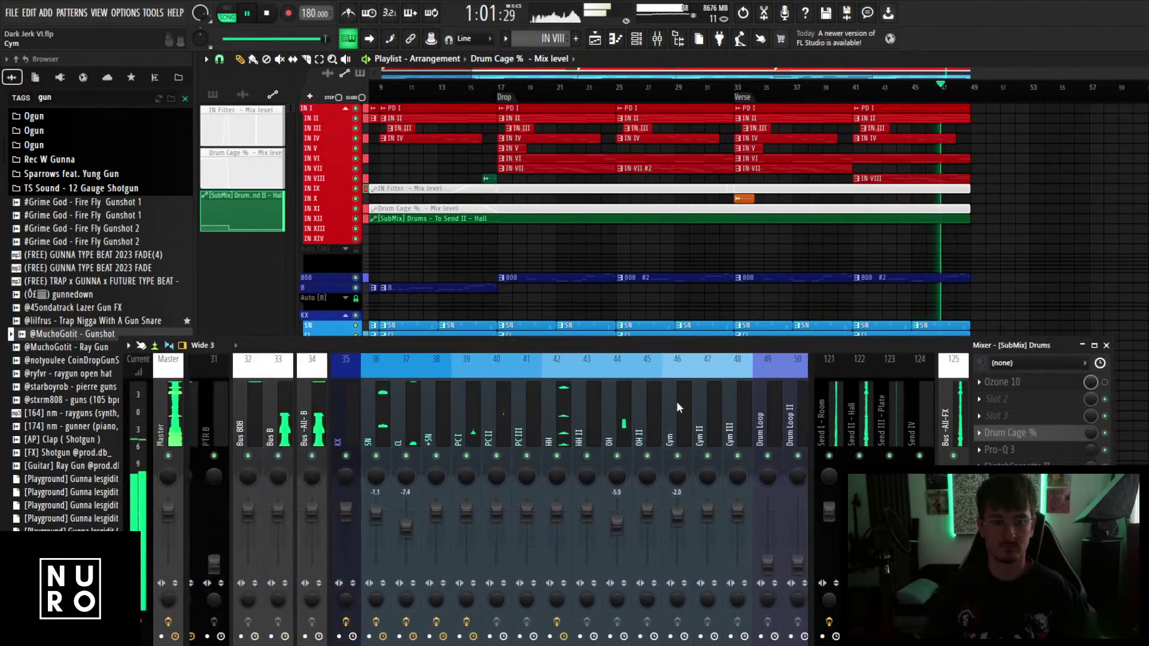
{"action": "scroll", "coordinate": [677, 407], "scroll_direction": "up", "scroll_amount": 2}
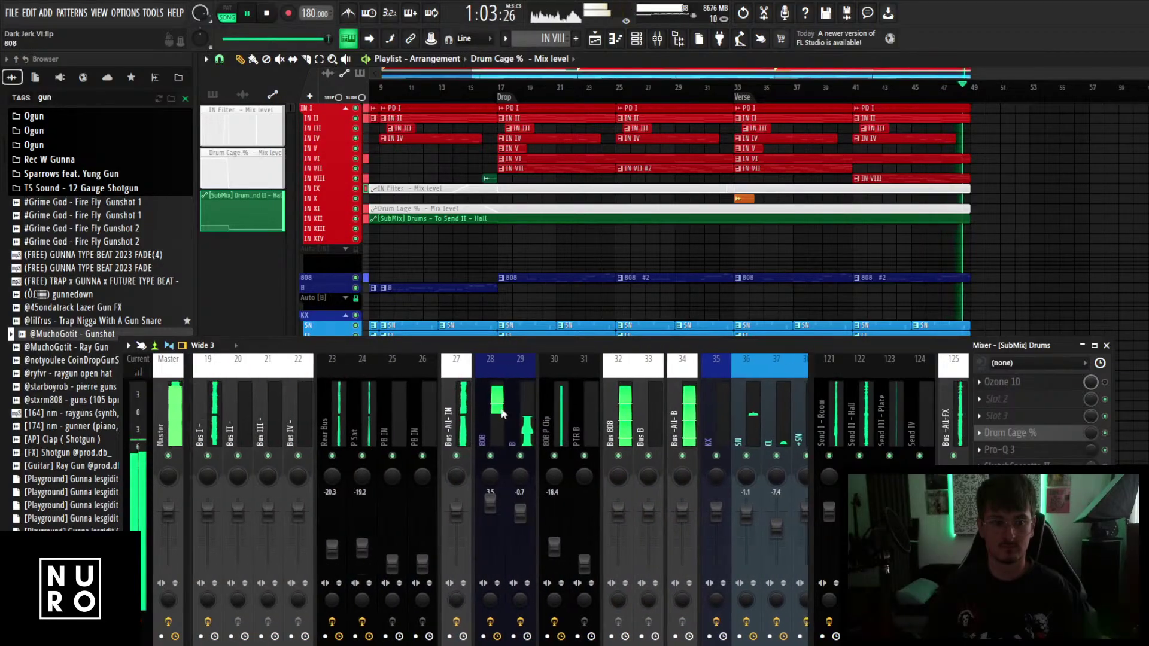
{"action": "left_click", "coordinate": [483, 468]}
{"action": "left_click_drag", "start_coordinate": [492, 510], "coordinate": [491, 507]}
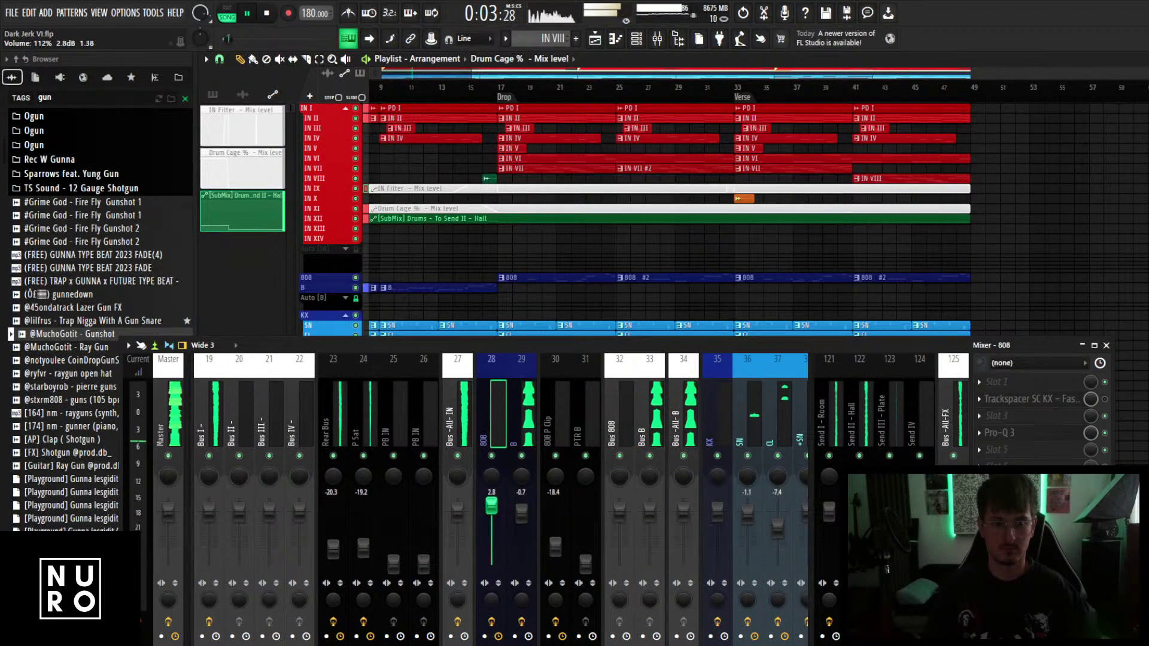
Set the output level of the Master track's ProQ Balance equaliser to about +4.69 dB, close it and stop playback.
{"action": "left_click", "coordinate": [173, 413]}
{"action": "left_click", "coordinate": [1027, 399]}
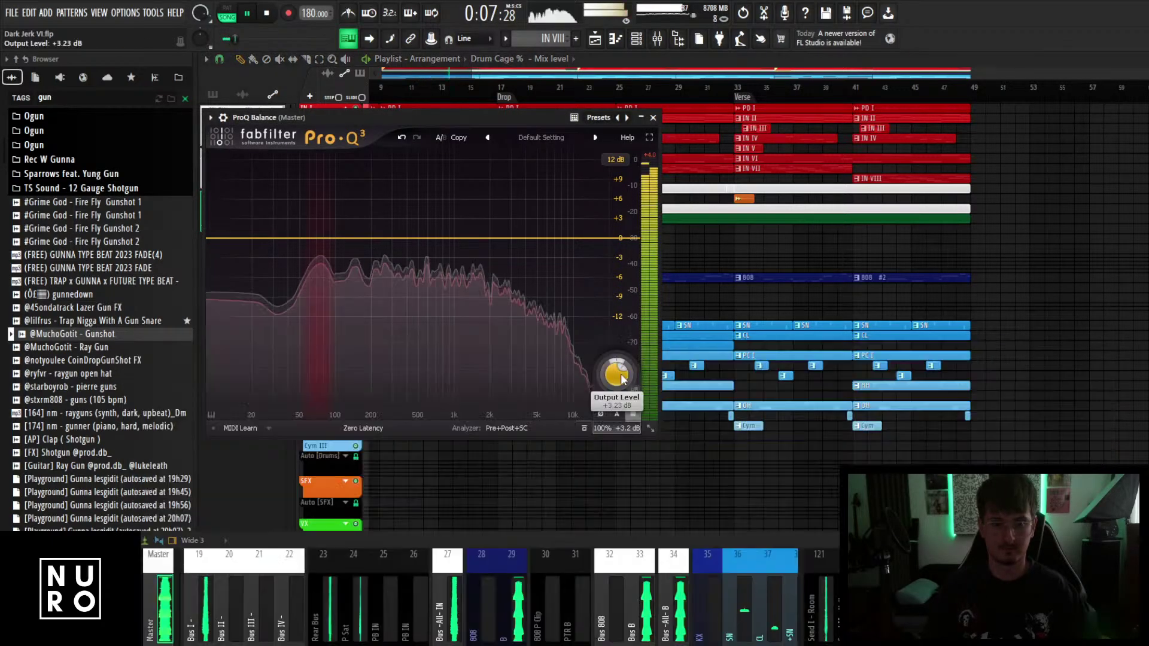
{"action": "left_click_drag", "start_coordinate": [619, 378], "coordinate": [620, 373]}
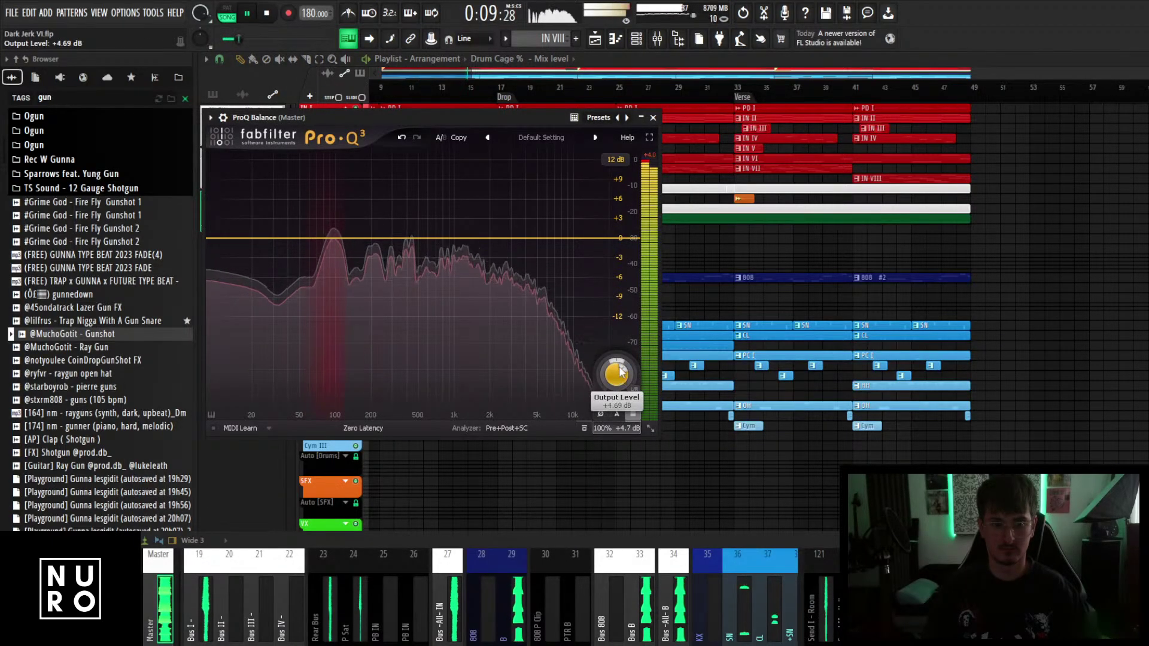
{"action": "left_click", "coordinate": [653, 118]}
{"action": "key", "text": "space"}
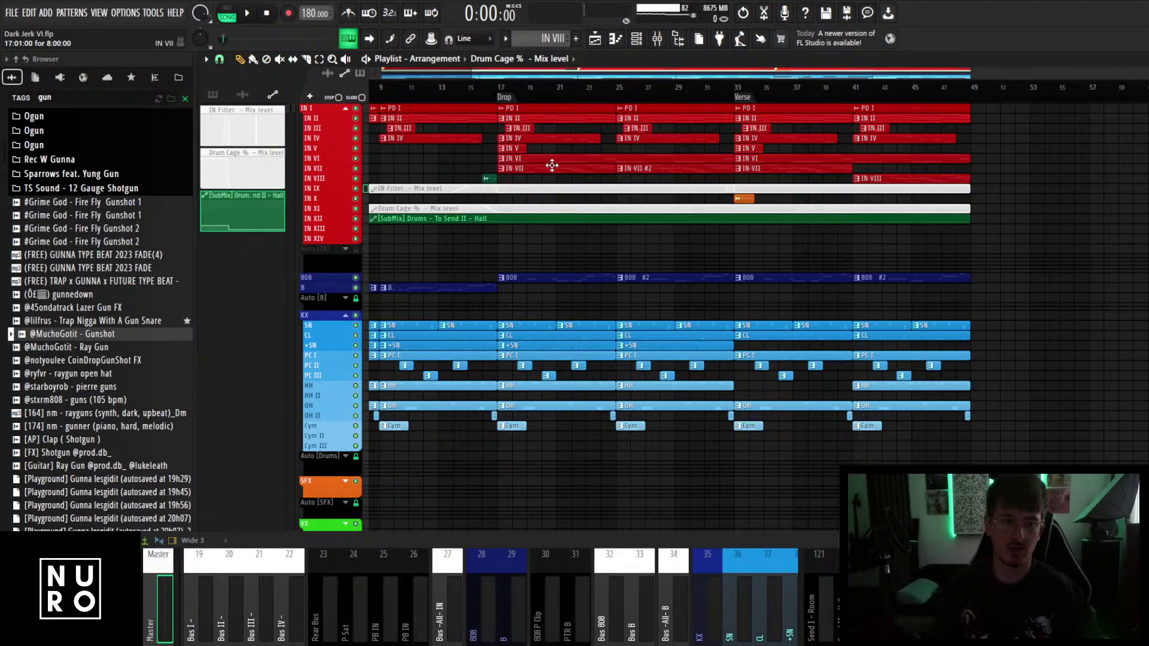
Recolour the [SubMix] Drums - To Send II - Hall automation clip white.
{"action": "scroll", "coordinate": [552, 165], "scroll_direction": "up", "scroll_amount": 3}
{"action": "double_click", "coordinate": [487, 344]}
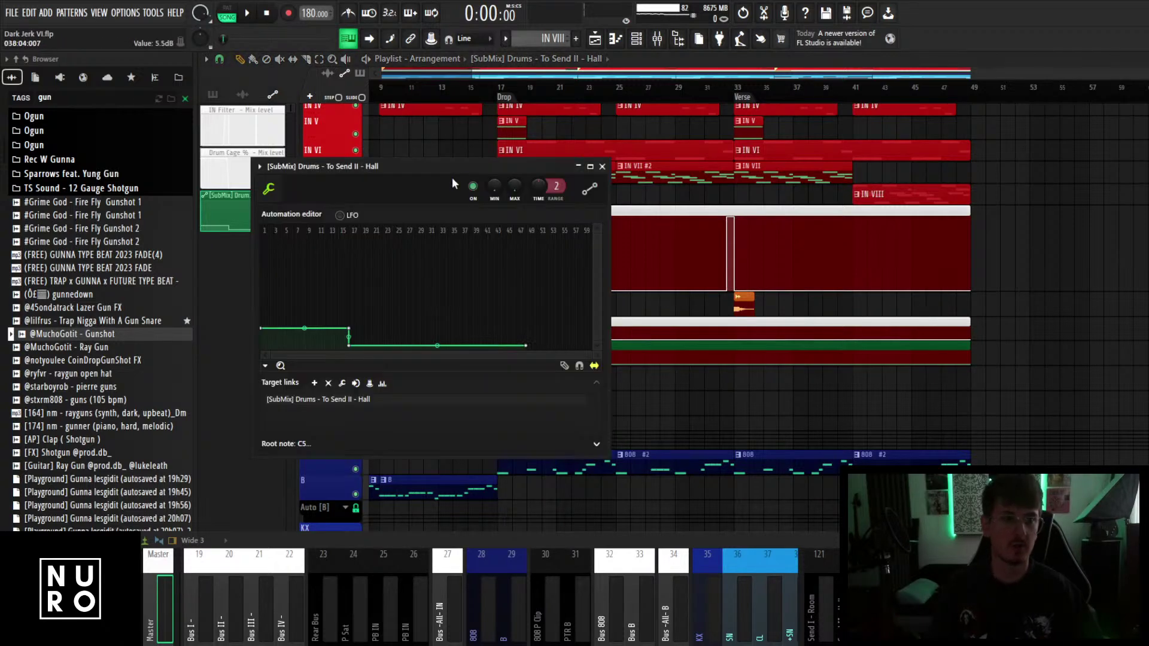
{"action": "key", "text": "F2"}
{"action": "left_click", "coordinate": [595, 177]}
{"action": "left_click_drag", "start_coordinate": [798, 268], "coordinate": [797, 201]}
{"action": "key", "text": "Return"}
{"action": "key", "text": "Return"}
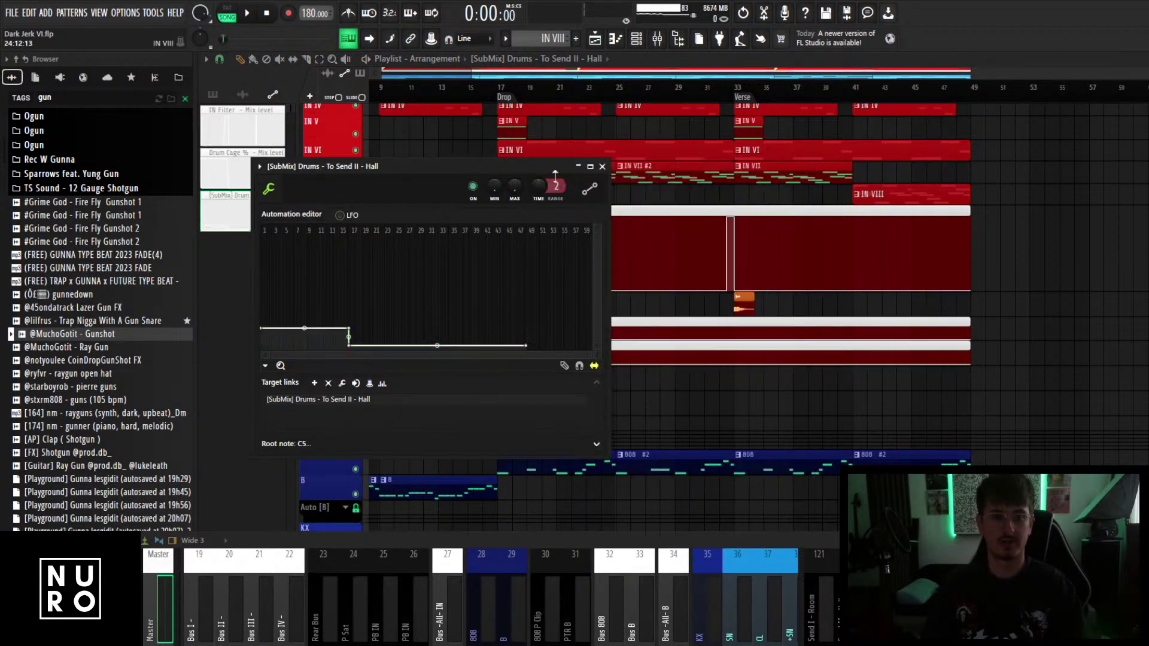
{"action": "left_click", "coordinate": [602, 167]}
Recolour the [SubMix] Drums - To Send II - Hall automation clip black (#000000) and close its editor.
{"action": "scroll", "coordinate": [611, 389], "scroll_direction": "down", "scroll_amount": 2}
{"action": "scroll", "coordinate": [570, 346], "scroll_direction": "down", "scroll_amount": 2}
{"action": "scroll", "coordinate": [521, 315], "scroll_direction": "up", "scroll_amount": 3}
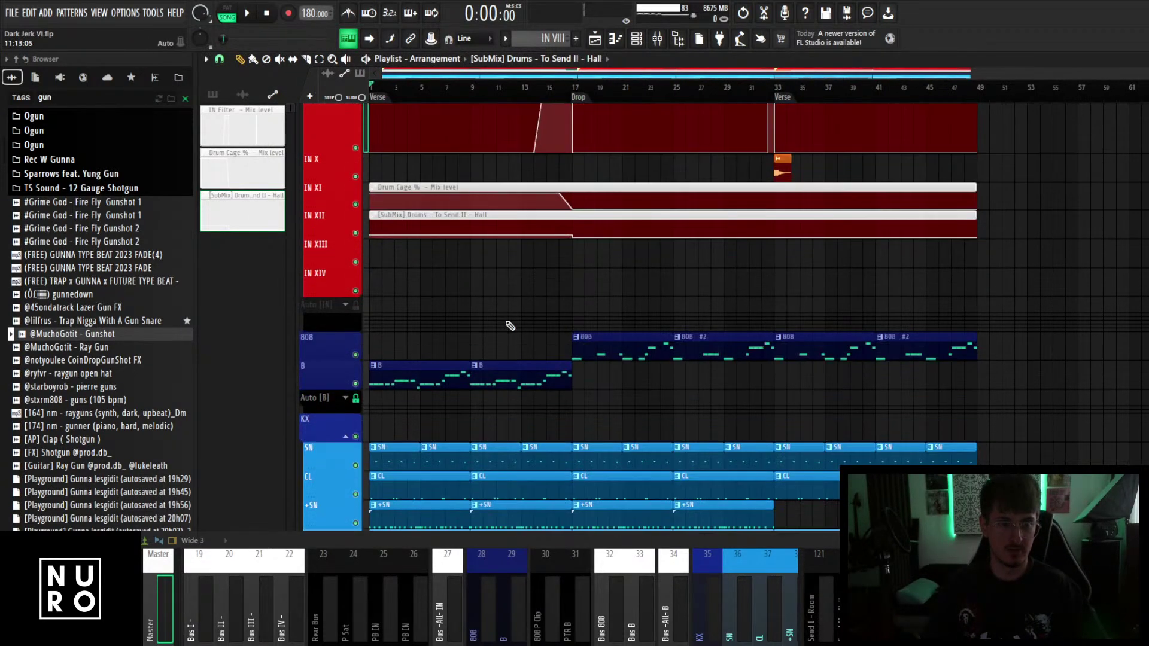
{"action": "scroll", "coordinate": [510, 326], "scroll_direction": "up", "scroll_amount": 1}
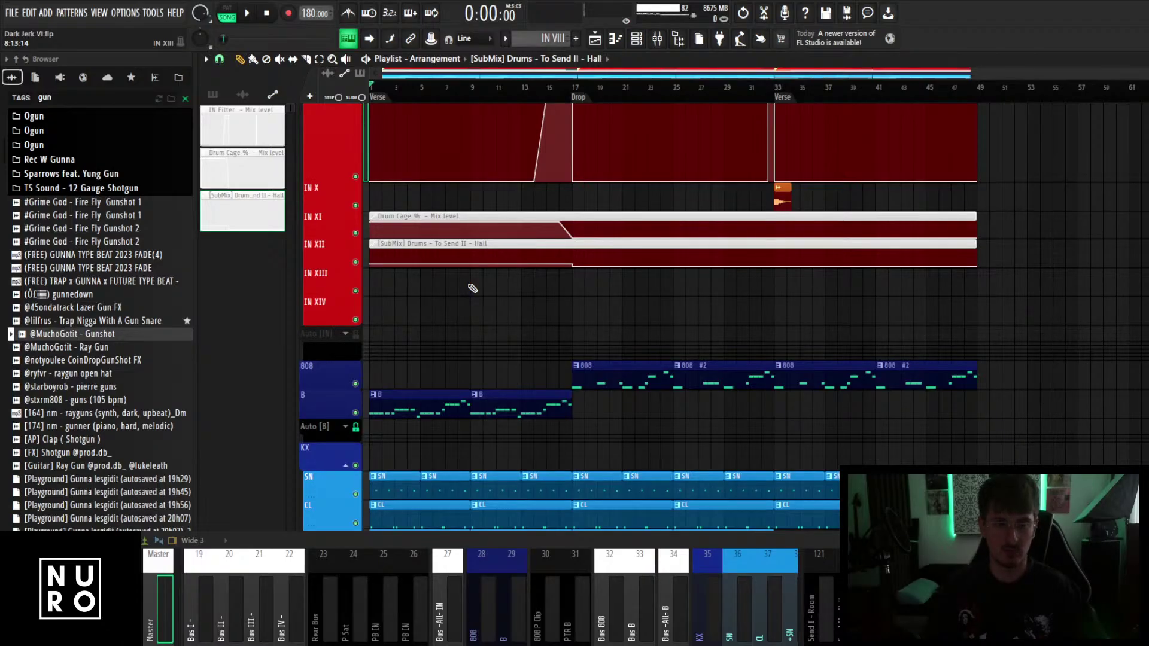
{"action": "double_click", "coordinate": [491, 248]}
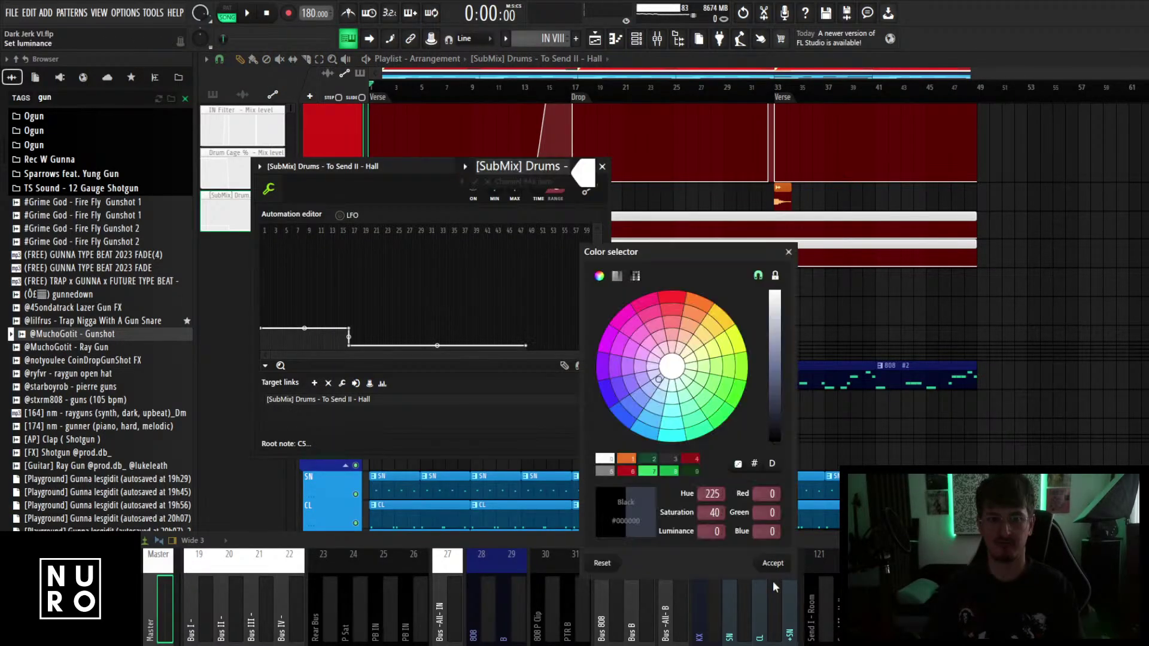
{"action": "left_click", "coordinate": [772, 564]}
{"action": "left_click", "coordinate": [607, 173]}
{"action": "left_click", "coordinate": [603, 166]}
Add Fruity Balance to effect slot 9 of the [SubMix] Drums mixer track.
{"action": "left_click_drag", "start_coordinate": [791, 547], "coordinate": [792, 300]}
{"action": "scroll", "coordinate": [626, 224], "scroll_direction": "down", "scroll_amount": 2}
{"action": "scroll", "coordinate": [697, 371], "scroll_direction": "down", "scroll_amount": 8}
{"action": "scroll", "coordinate": [684, 365], "scroll_direction": "down", "scroll_amount": 2}
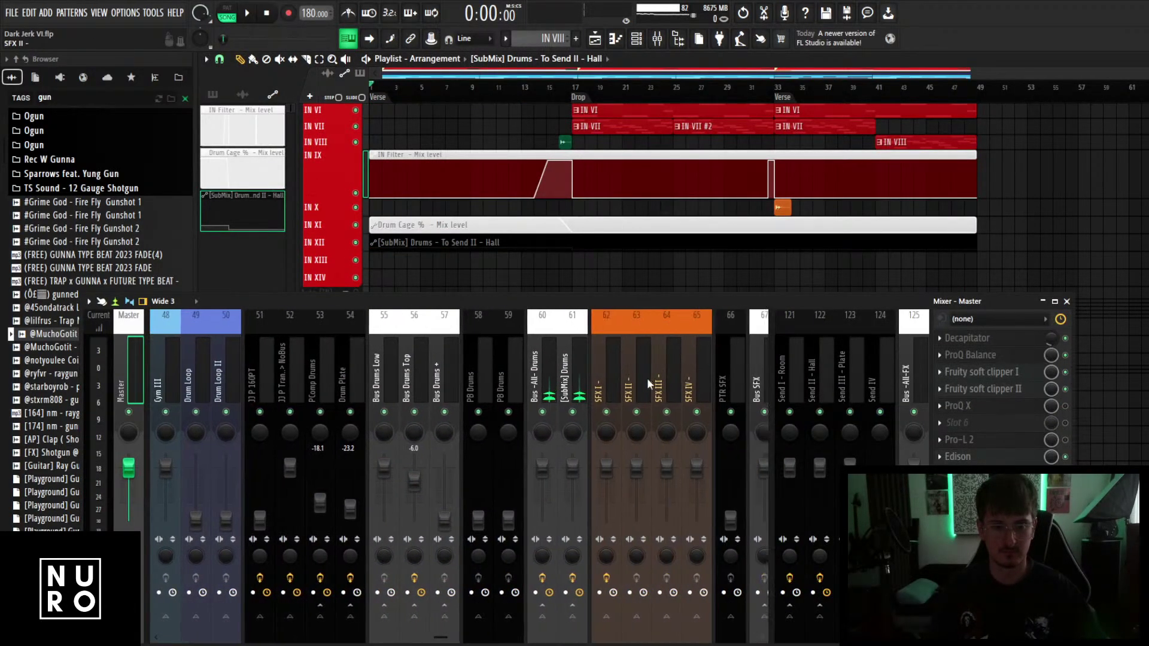
{"action": "left_click", "coordinate": [571, 370]}
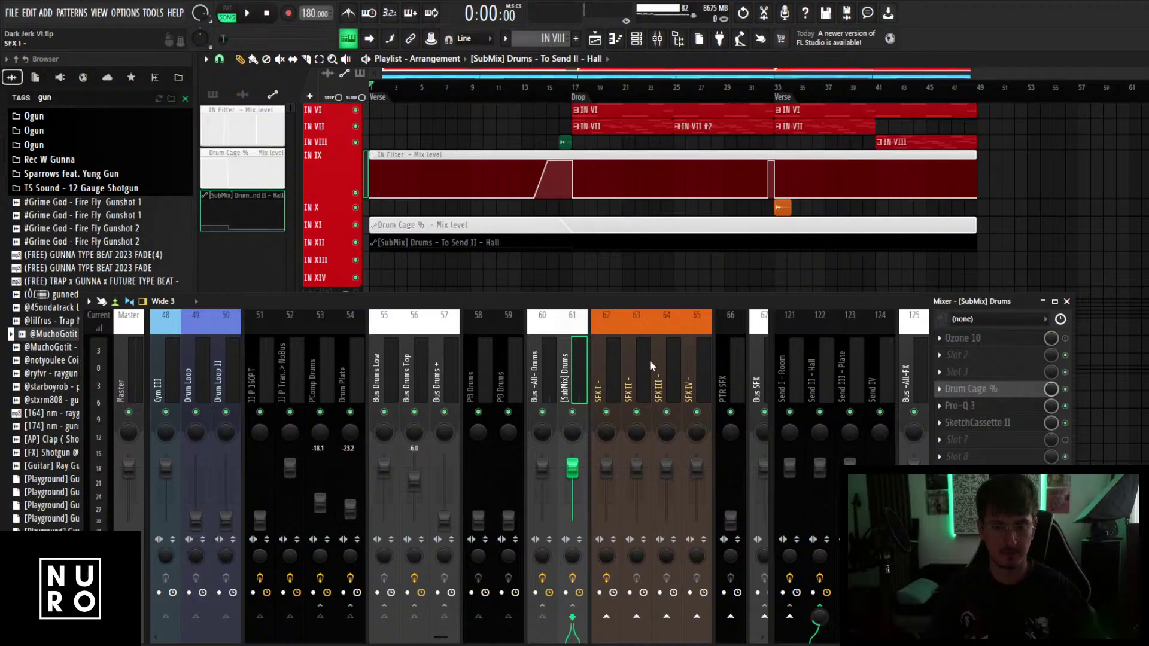
{"action": "left_click", "coordinate": [938, 376]}
{"action": "mouse_move", "coordinate": [956, 366]}
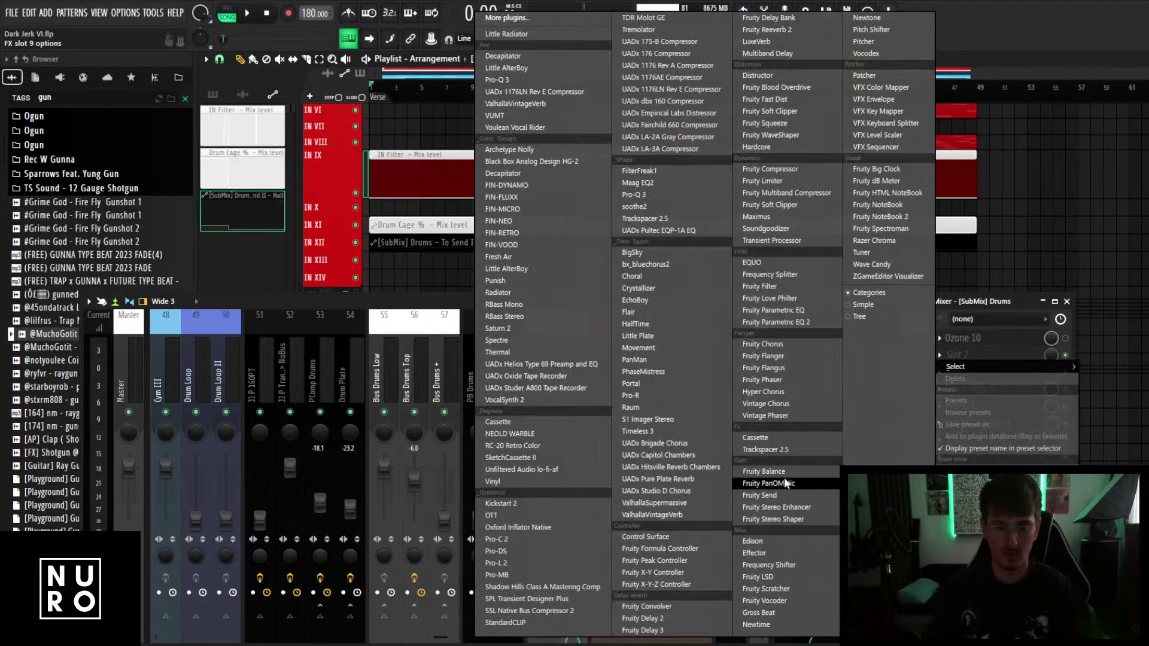
{"action": "left_click", "coordinate": [778, 471]}
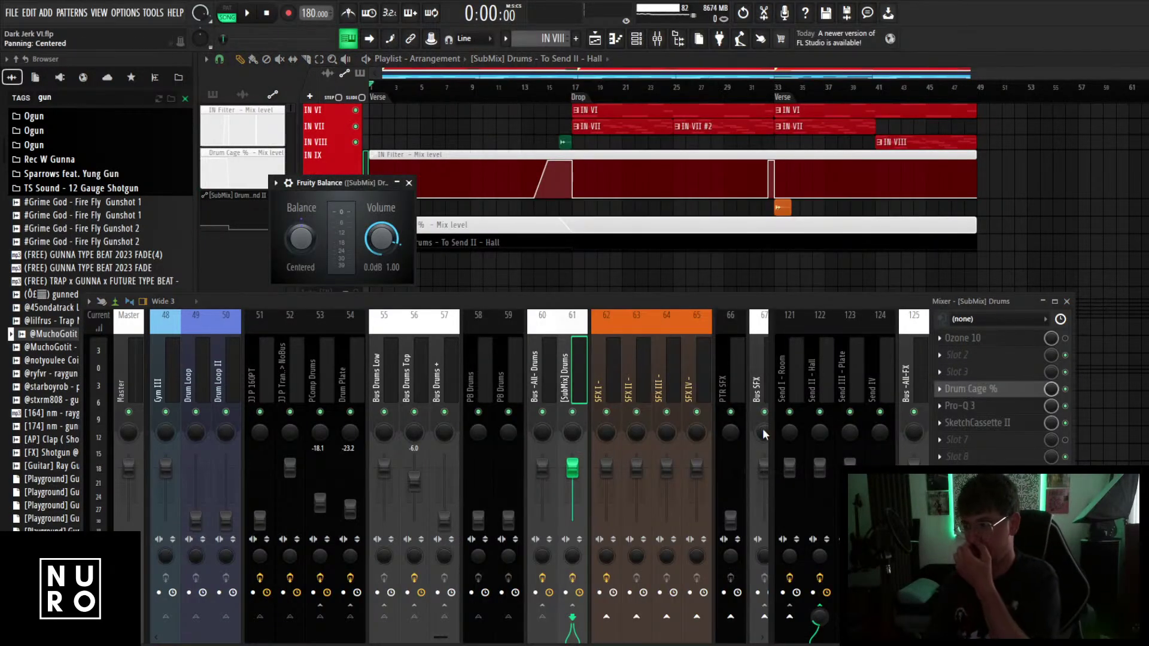
Create an automation clip for the Fruity Balance volume on [SubMix] Drums, close the plugin and uncover the new clip in the playlist.
{"action": "right_click", "coordinate": [383, 241]}
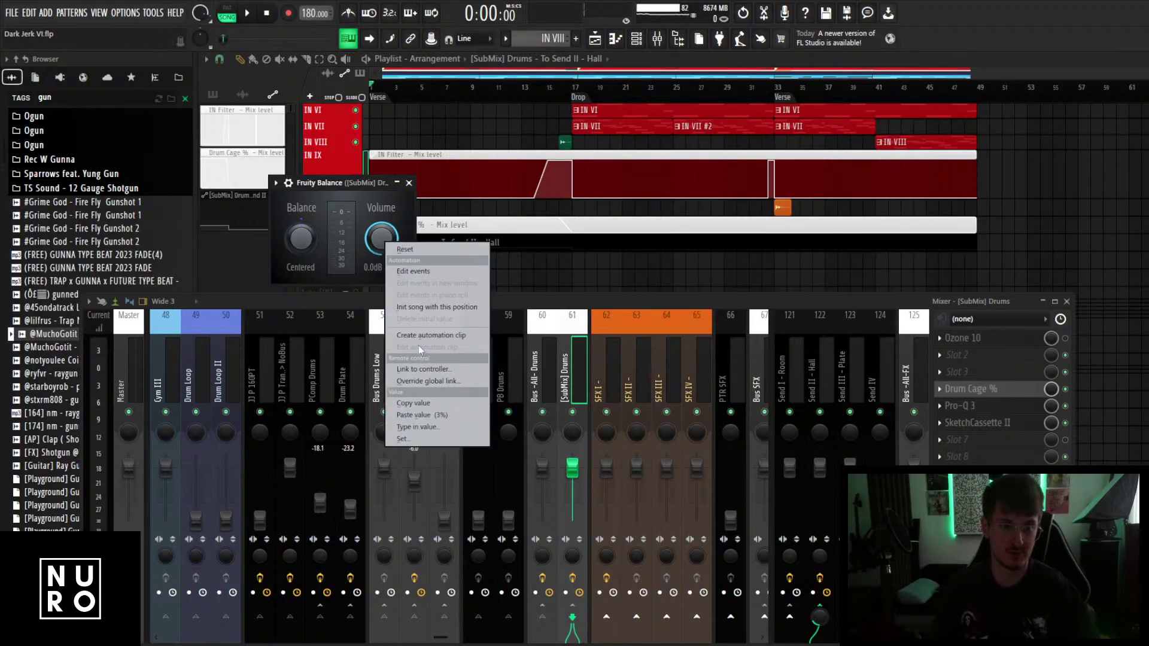
{"action": "left_click", "coordinate": [458, 337]}
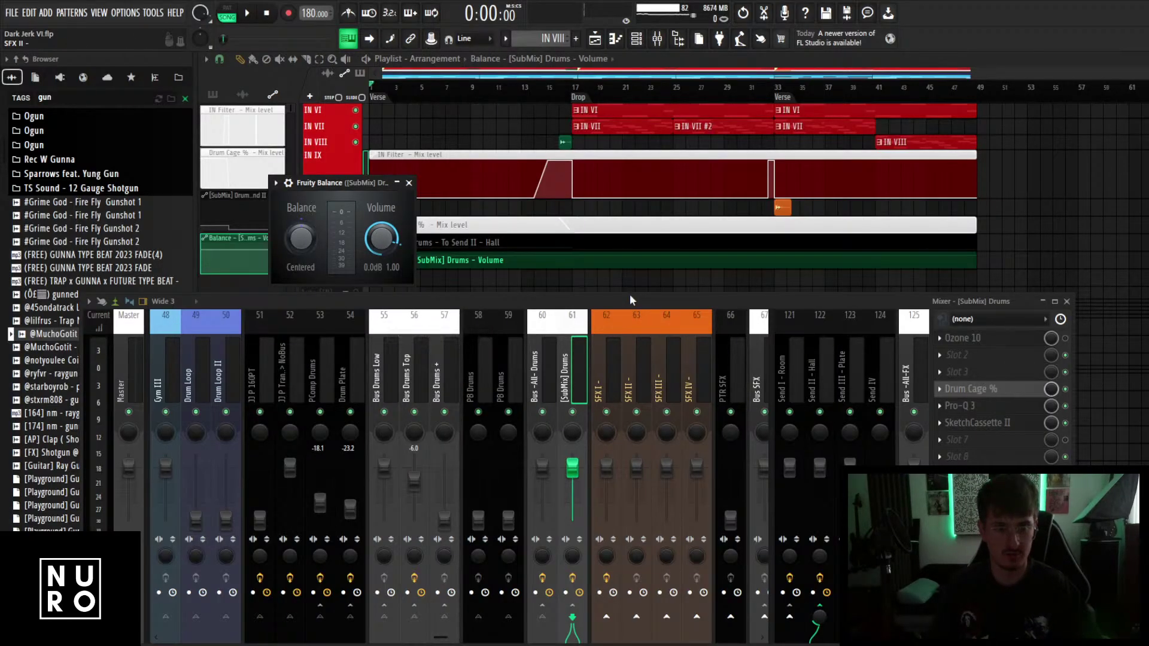
{"action": "left_click_drag", "start_coordinate": [629, 296], "coordinate": [630, 368]}
{"action": "scroll", "coordinate": [413, 252], "scroll_direction": "down", "scroll_amount": 3}
{"action": "left_click", "coordinate": [409, 182]}
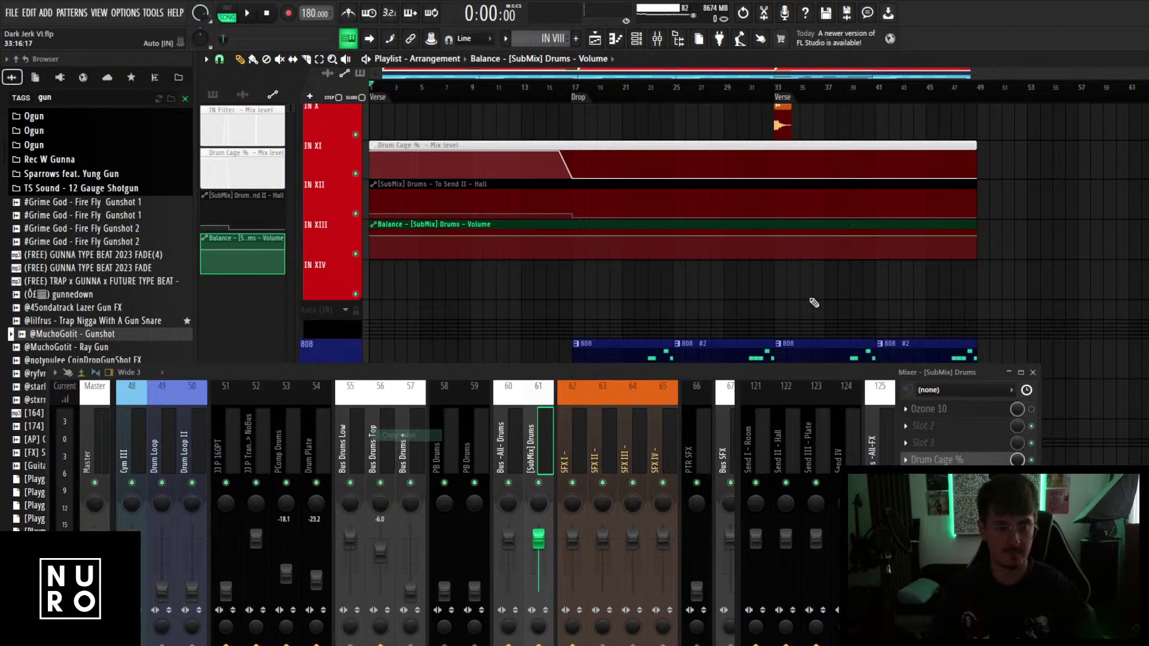
Add two automation points at bar 33 of the Balance volume clip and lower the second to start a volume dip.
{"action": "scroll", "coordinate": [821, 297], "scroll_direction": "up", "scroll_amount": 8}
{"action": "scroll", "coordinate": [677, 260], "scroll_direction": "up", "scroll_amount": 2}
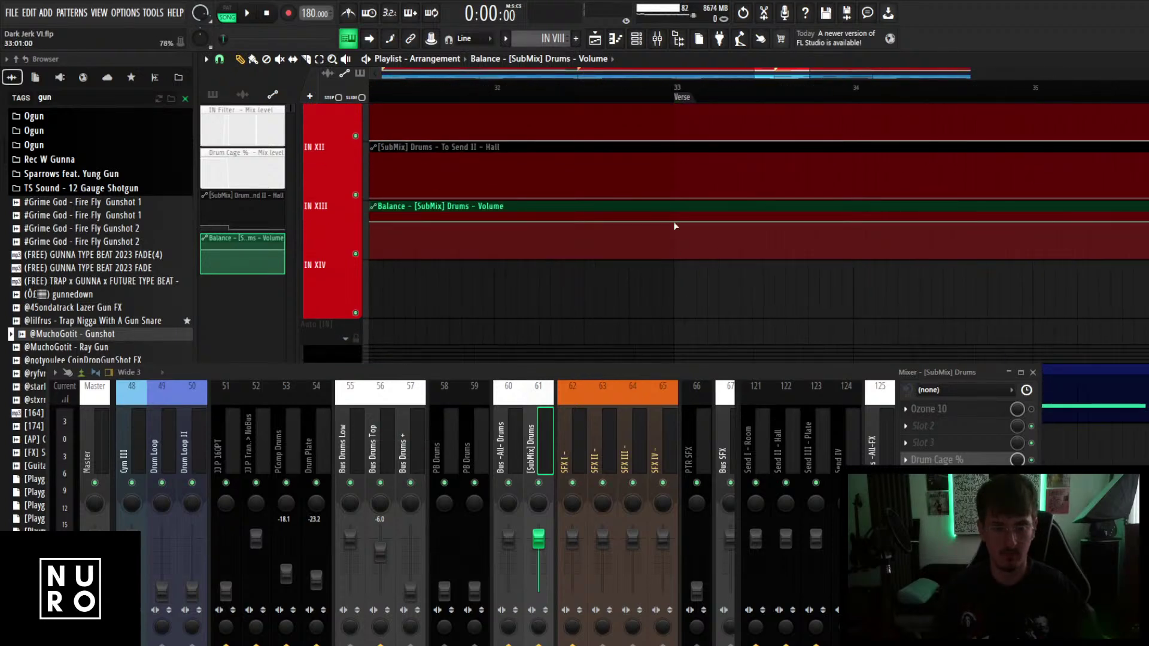
{"action": "right_click", "coordinate": [675, 225]}
{"action": "left_click", "coordinate": [700, 422]}
{"action": "scroll", "coordinate": [688, 272], "scroll_direction": "up", "scroll_amount": 2}
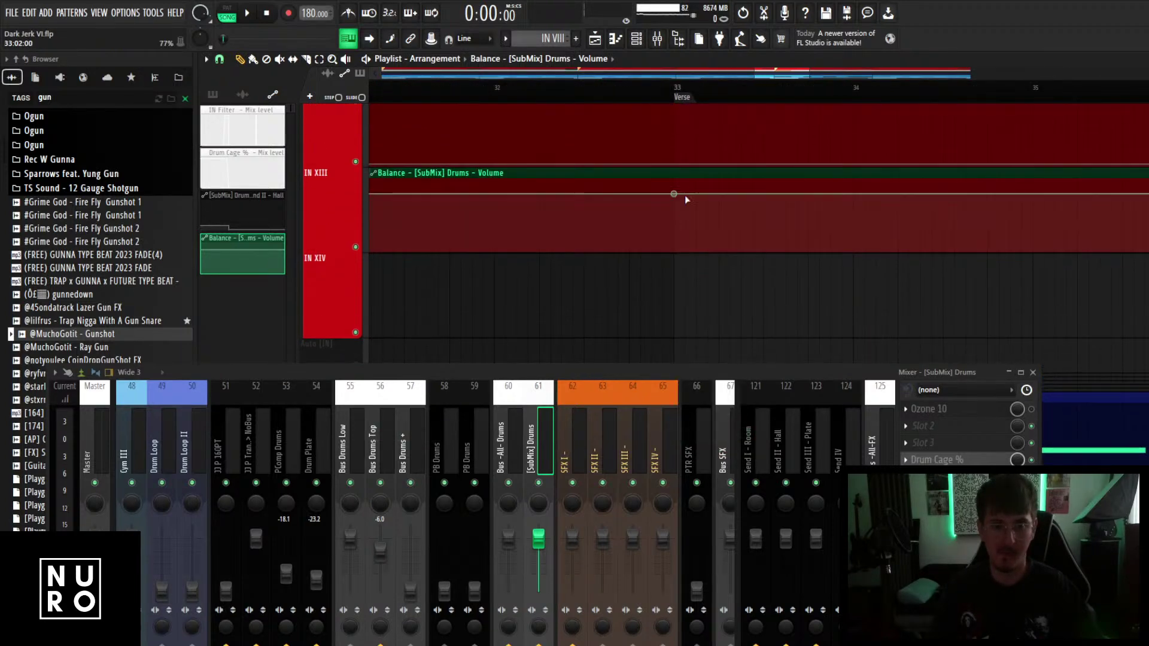
{"action": "right_click", "coordinate": [682, 195]}
{"action": "left_click_drag", "start_coordinate": [682, 195], "coordinate": [674, 200]}
{"action": "scroll", "coordinate": [667, 224], "scroll_direction": "down", "scroll_amount": 8}
{"action": "scroll", "coordinate": [663, 237], "scroll_direction": "down", "scroll_amount": 1}
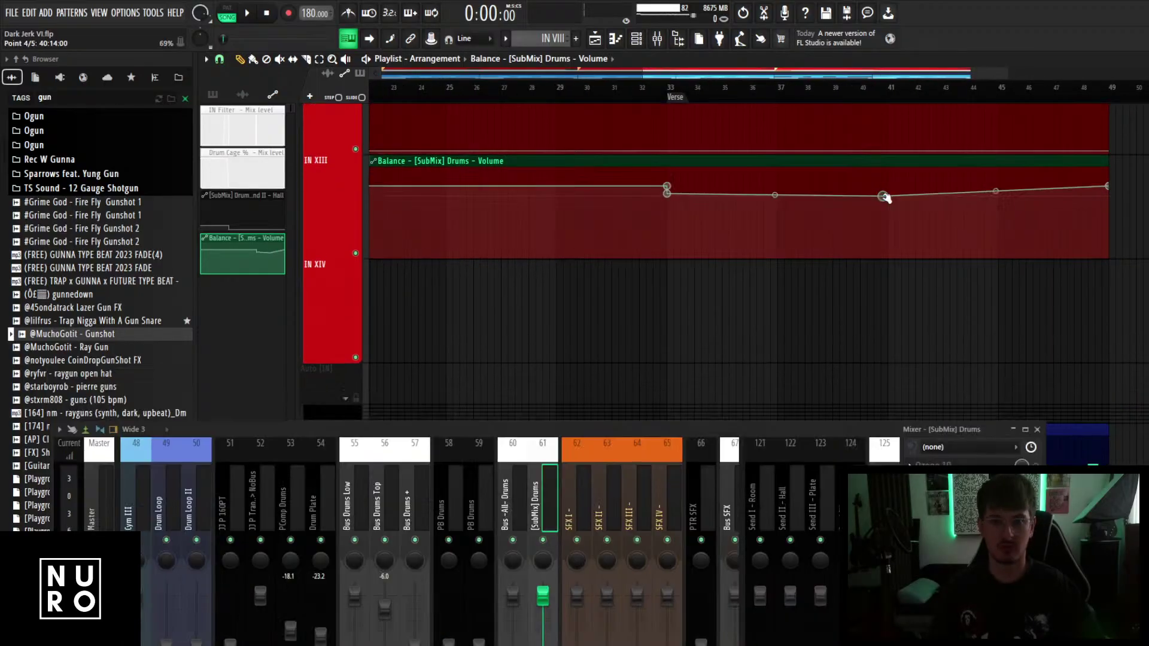
End the dip at bar 41 with a 72% point and a vertical return, pasting 80% onto the clip's last point.
{"action": "scroll", "coordinate": [886, 215], "scroll_direction": "up", "scroll_amount": 4}
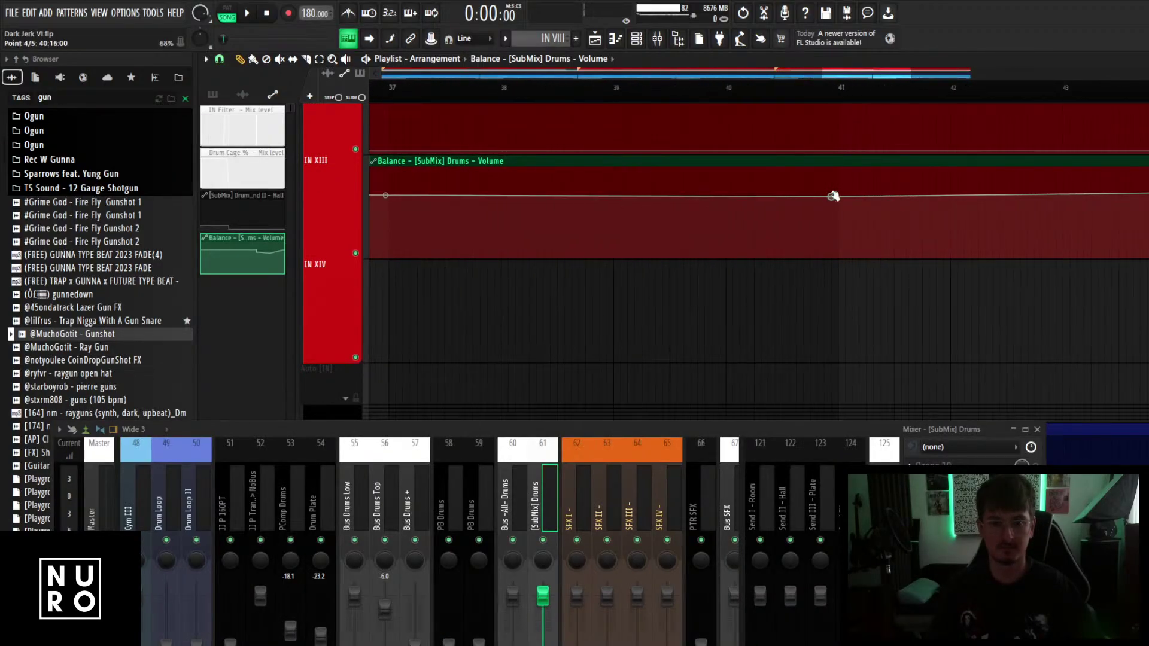
{"action": "left_click_drag", "start_coordinate": [834, 196], "coordinate": [838, 190]}
{"action": "right_click", "coordinate": [847, 191]}
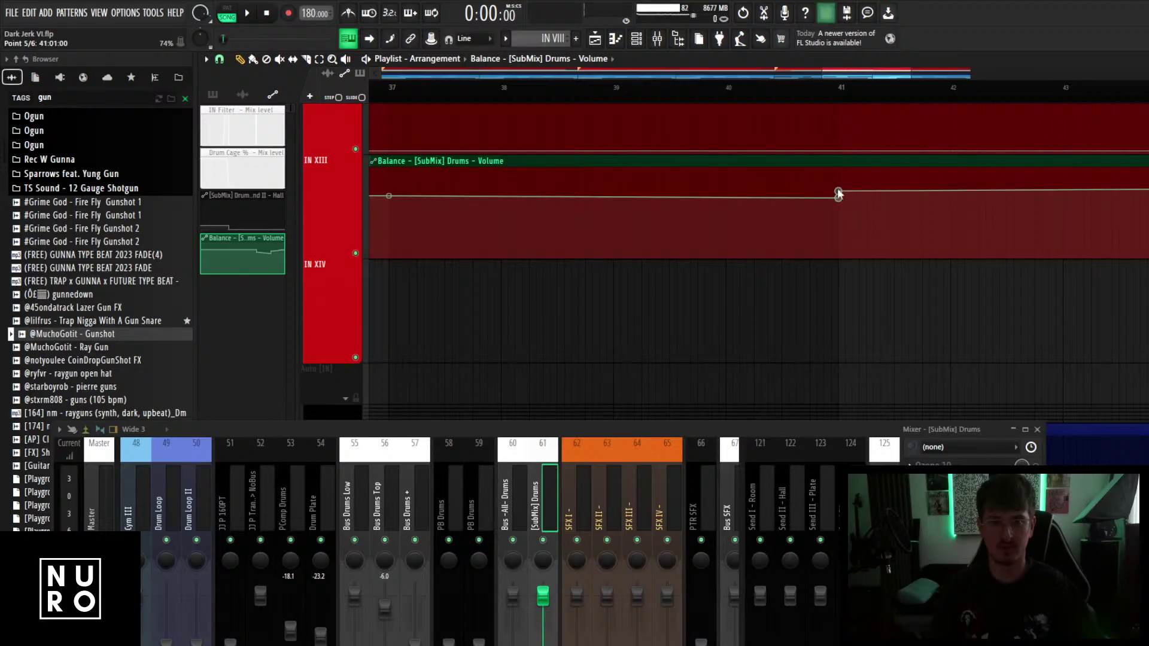
{"action": "right_click", "coordinate": [839, 194]}
{"action": "scroll", "coordinate": [788, 217], "scroll_direction": "down", "scroll_amount": 4}
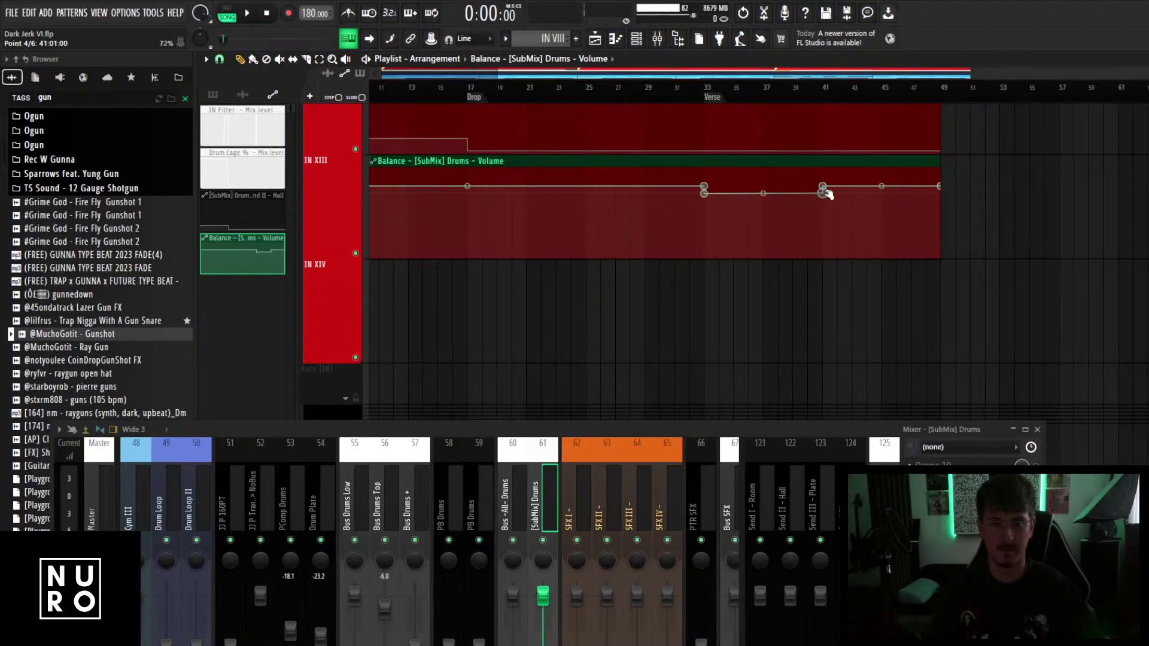
{"action": "right_click", "coordinate": [940, 188]}
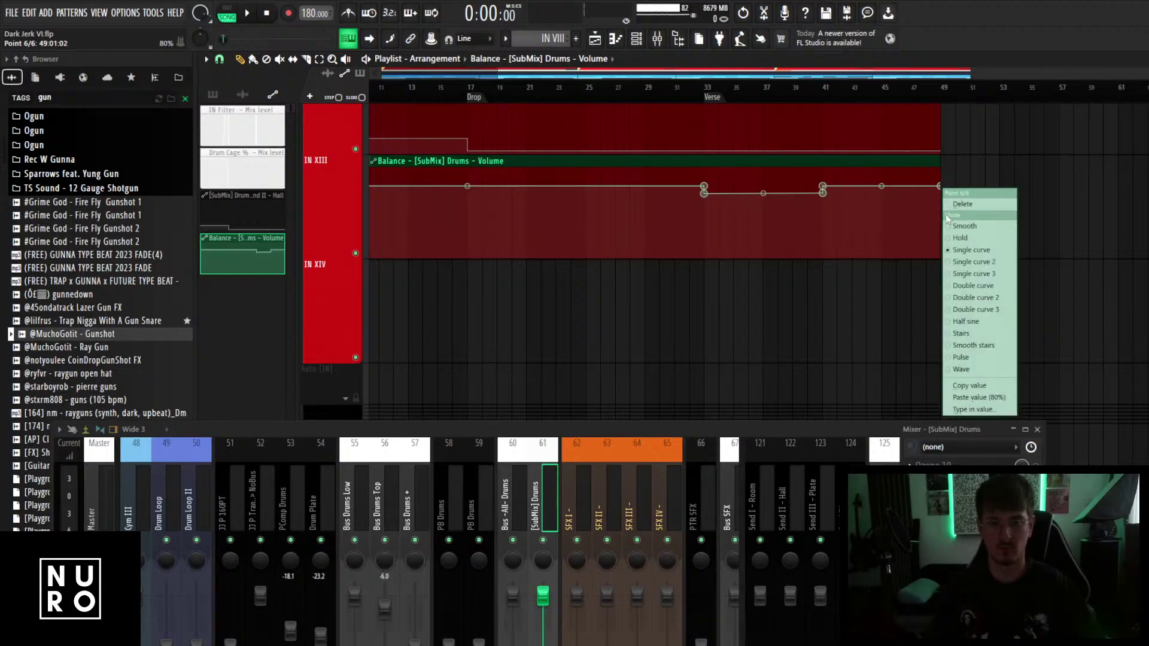
{"action": "left_click", "coordinate": [976, 397]}
{"action": "scroll", "coordinate": [893, 299], "scroll_direction": "down", "scroll_amount": 1}
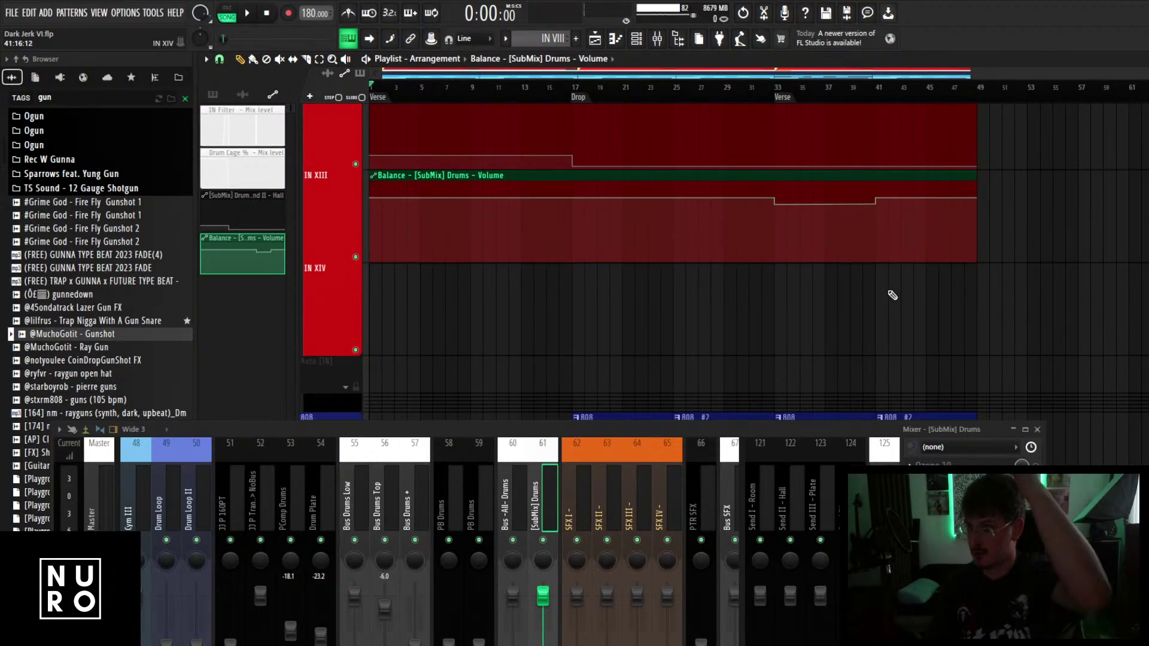
Recolour the Balance - [SubMix] Drums - Volume automation clip white and close its editor.
{"action": "double_click", "coordinate": [646, 174]}
{"action": "right_click", "coordinate": [527, 180]}
{"action": "left_click", "coordinate": [639, 196]}
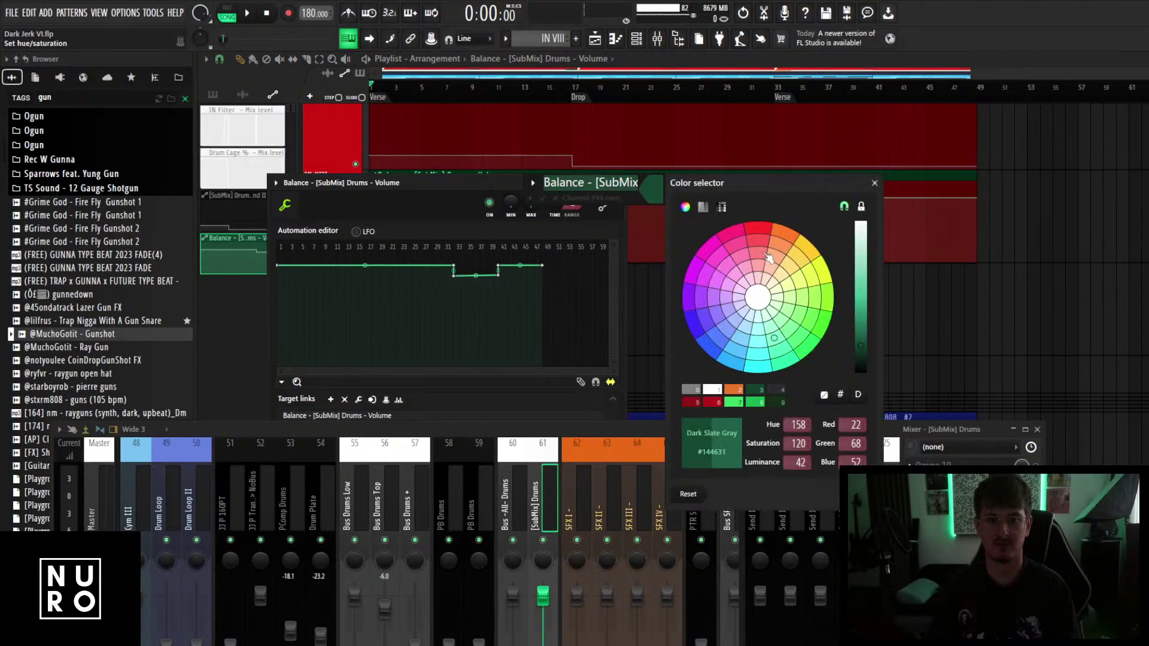
{"action": "left_click_drag", "start_coordinate": [858, 238], "coordinate": [866, 199]}
{"action": "key", "text": "Return"}
{"action": "key", "text": "Return"}
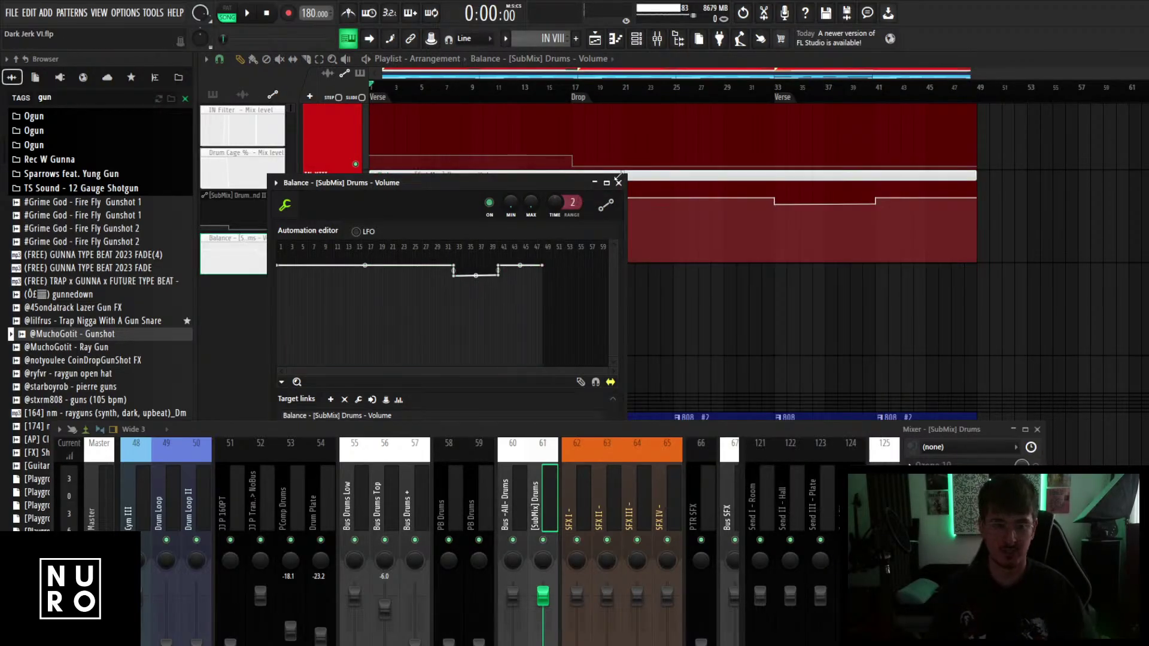
{"action": "left_click", "coordinate": [617, 183]}
Enlarge track IN XIII and level the dip's lower points at bars 33 and 41 to about 74%.
{"action": "left_click_drag", "start_coordinate": [336, 261], "coordinate": [329, 393]}
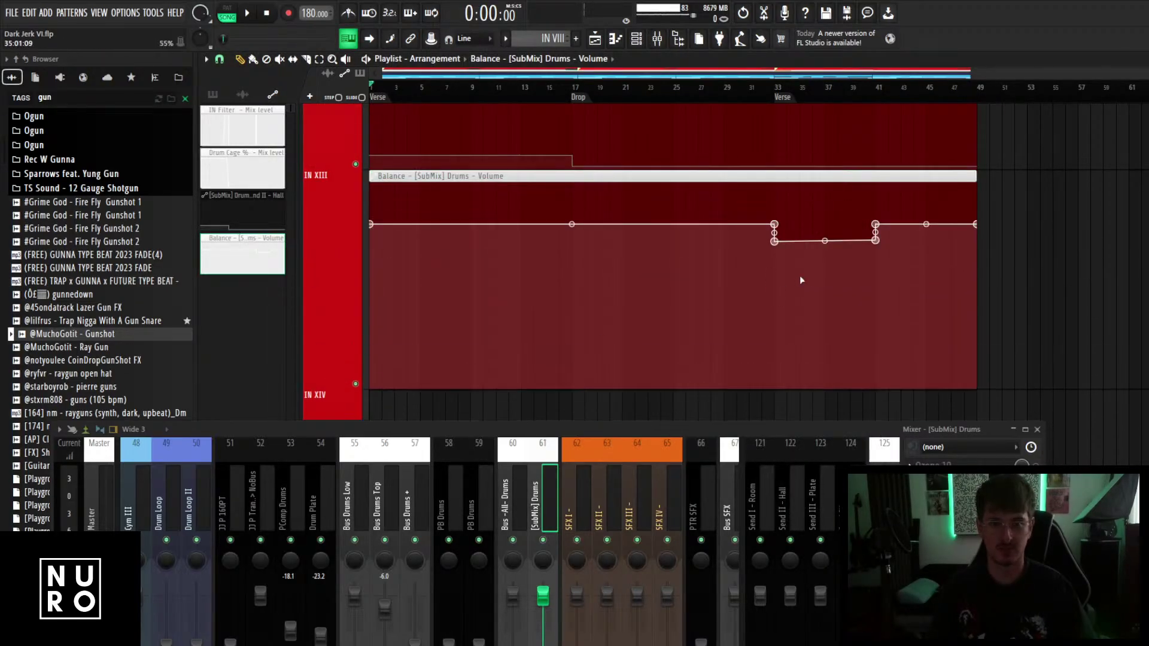
{"action": "scroll", "coordinate": [802, 280], "scroll_direction": "up", "scroll_amount": 2}
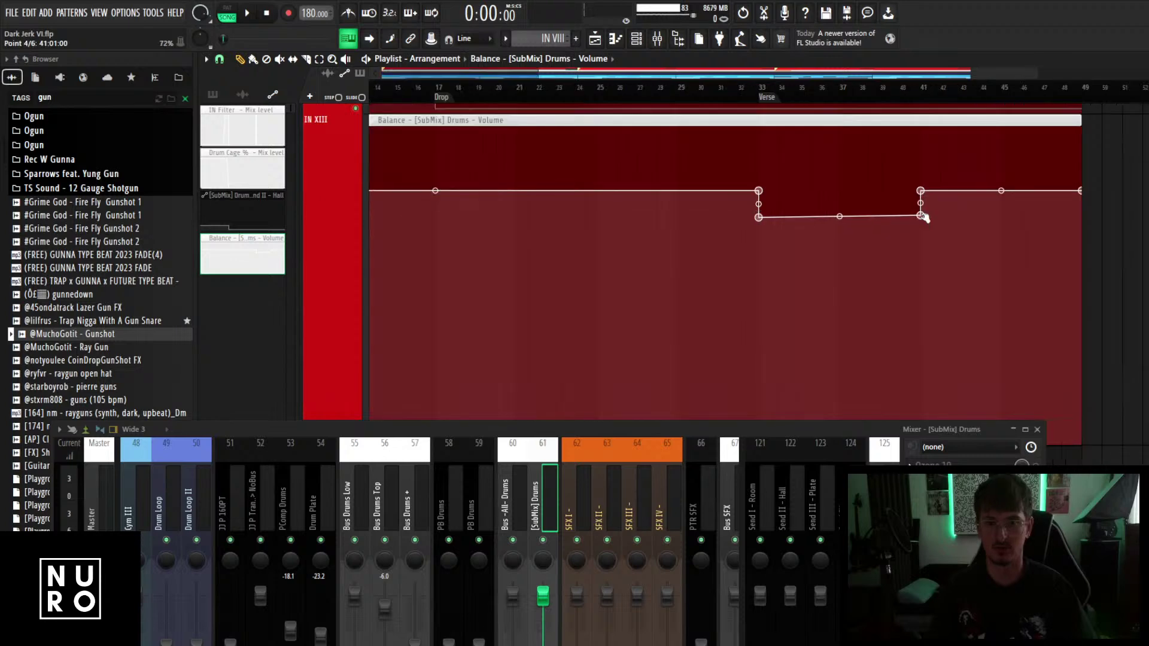
{"action": "right_click", "coordinate": [921, 212]}
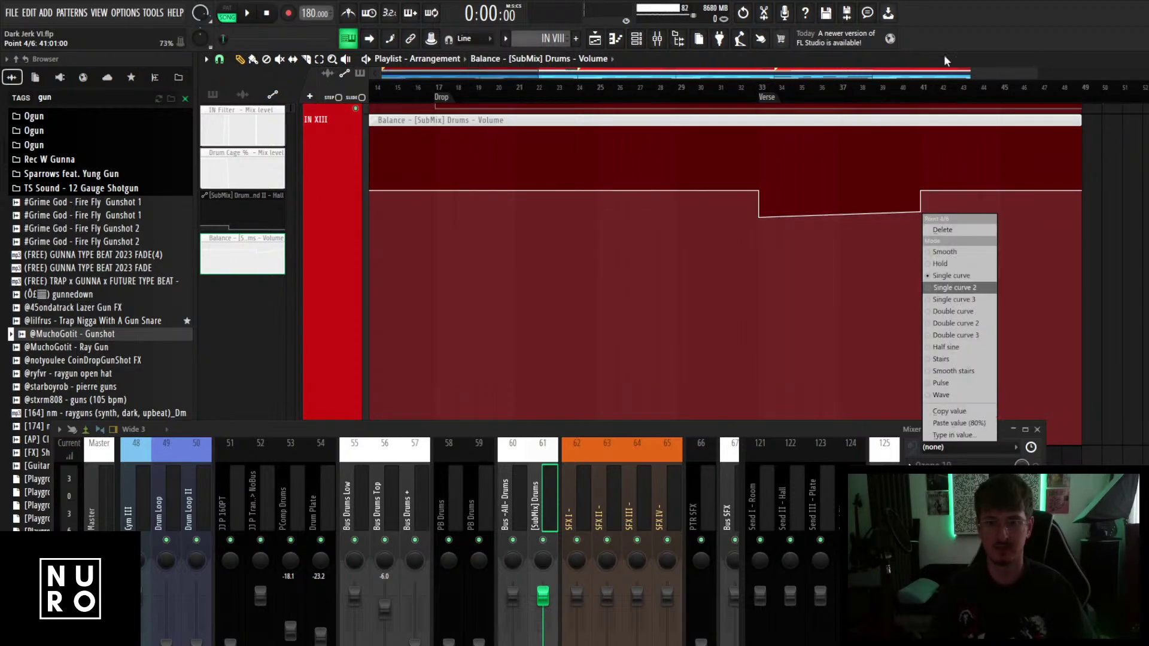
{"action": "left_click", "coordinate": [955, 424]}
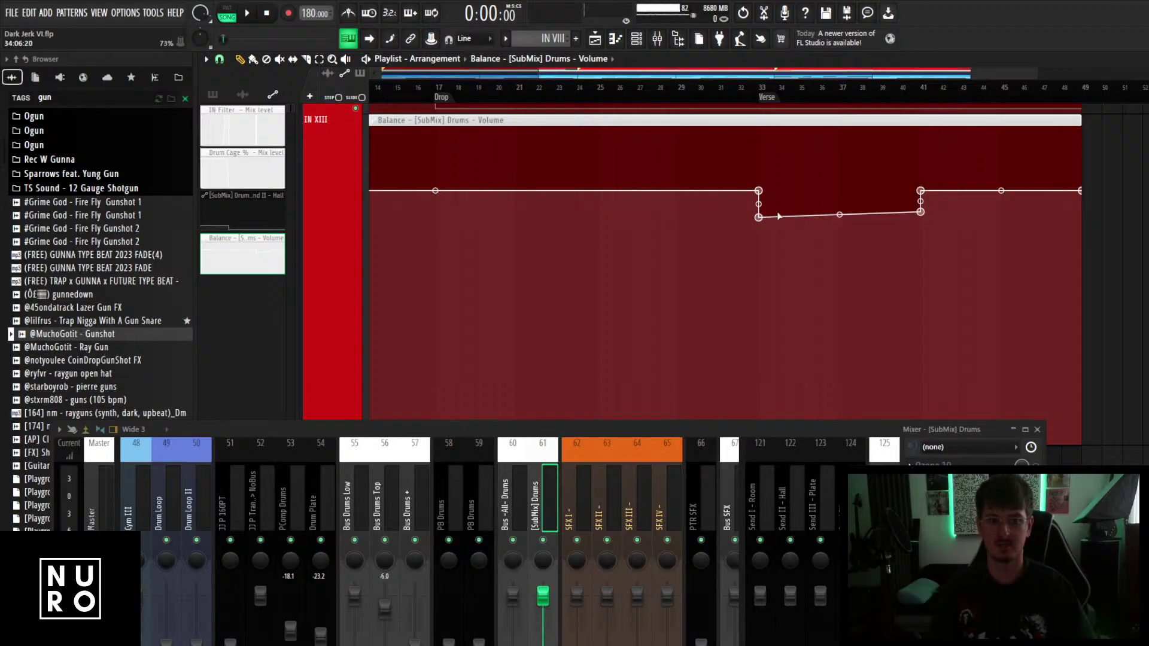
{"action": "left_click_drag", "start_coordinate": [758, 217], "coordinate": [761, 212]}
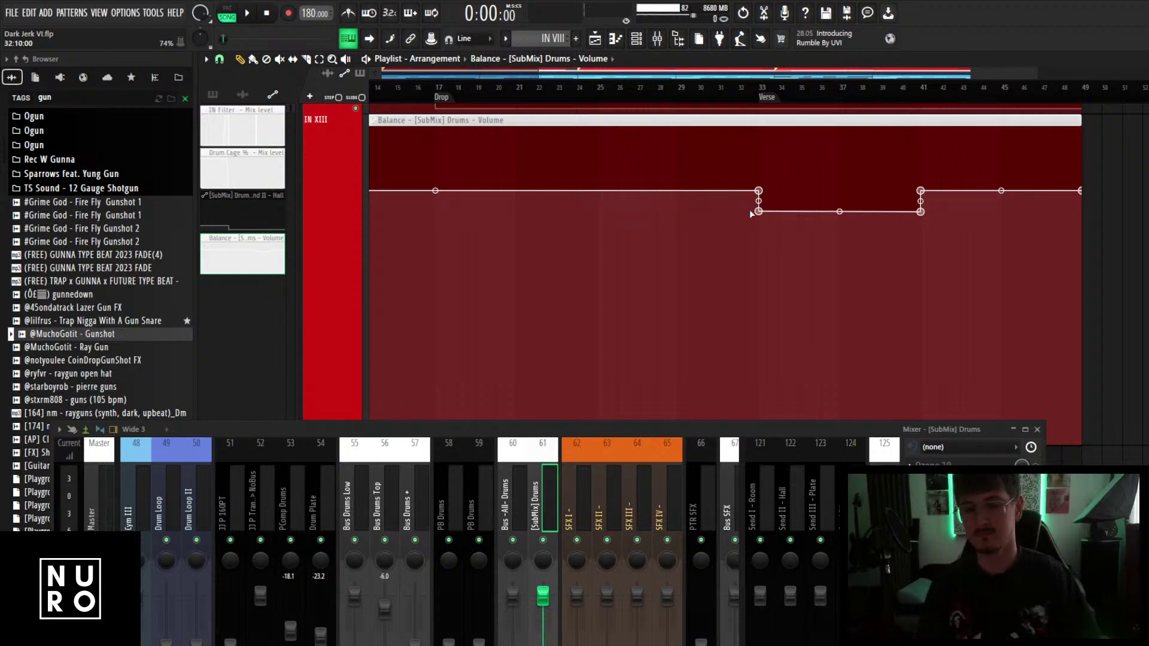
{"action": "scroll", "coordinate": [752, 212], "scroll_direction": "down", "scroll_amount": 1}
{"action": "scroll", "coordinate": [861, 259], "scroll_direction": "up", "scroll_amount": 1}
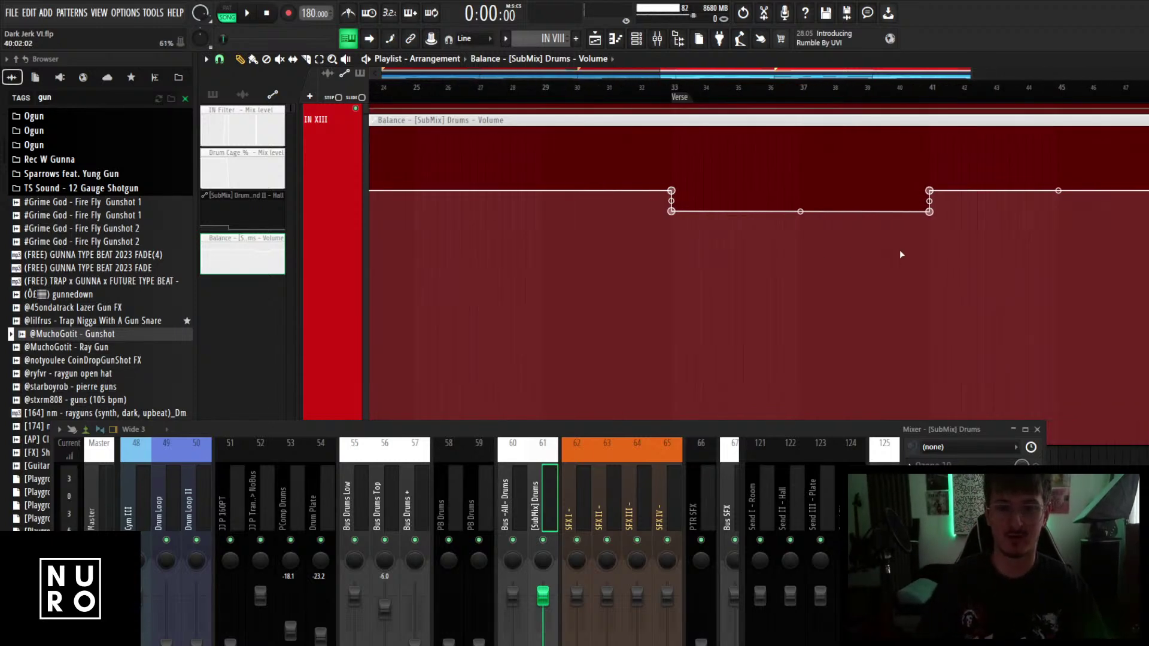
{"action": "left_click_drag", "start_coordinate": [929, 211], "coordinate": [931, 209]}
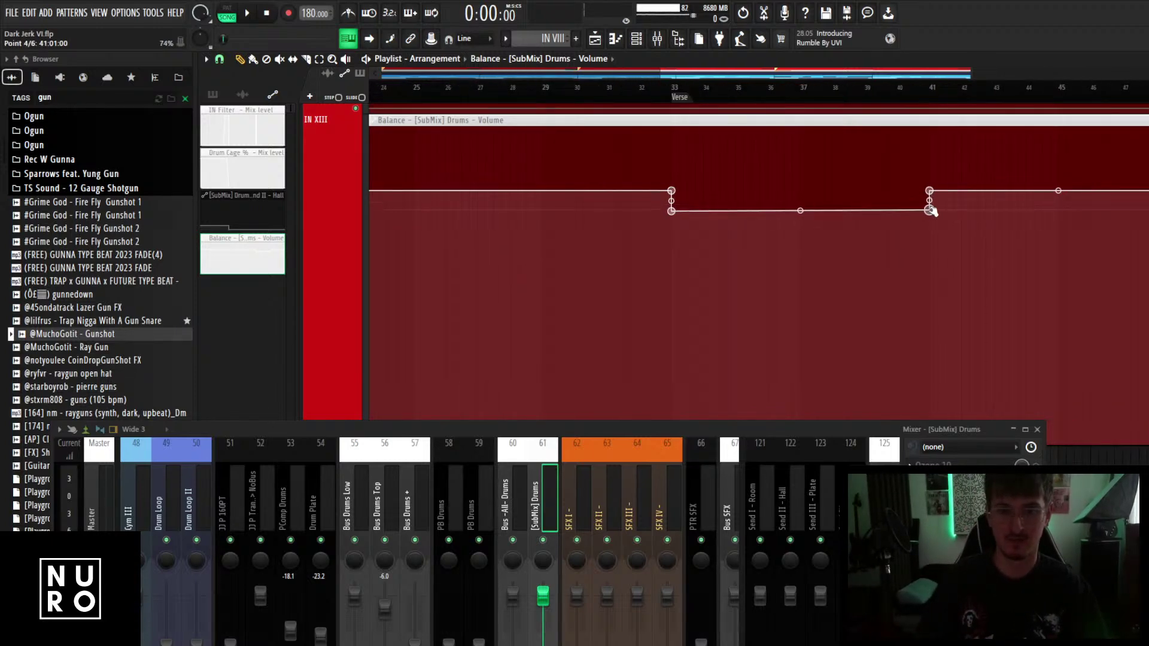
{"action": "scroll", "coordinate": [932, 211], "scroll_direction": "down", "scroll_amount": 2}
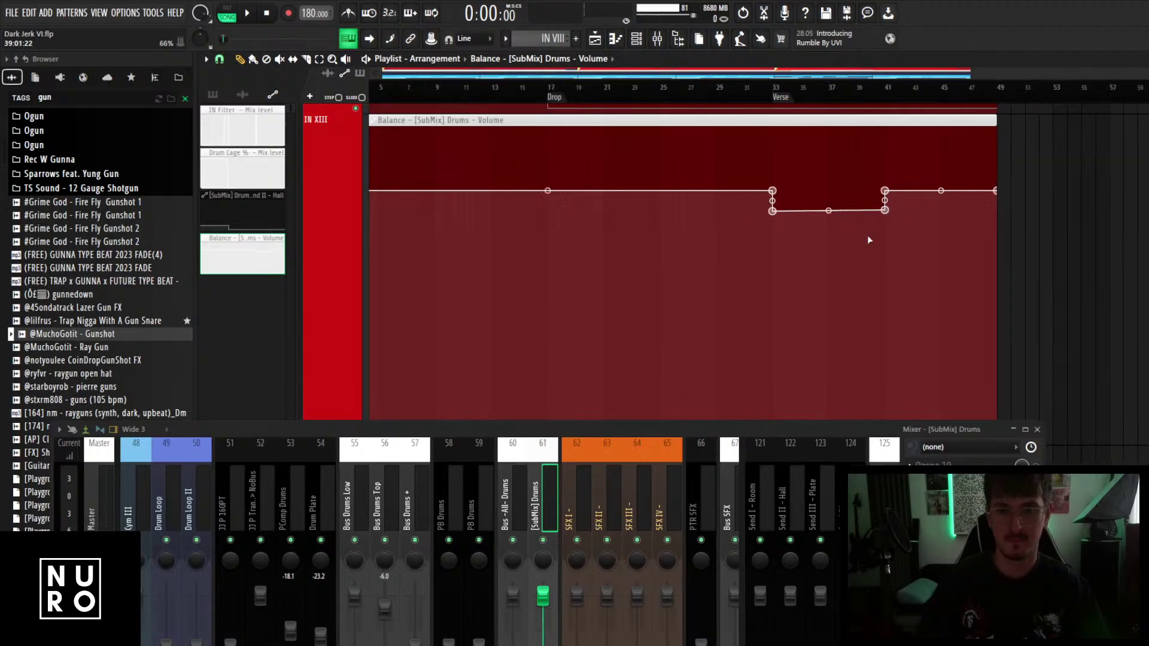
Paste the 80% value onto the final point of the Balance volume automation.
{"action": "right_click", "coordinate": [976, 192]}
{"action": "left_click", "coordinate": [1026, 402]}
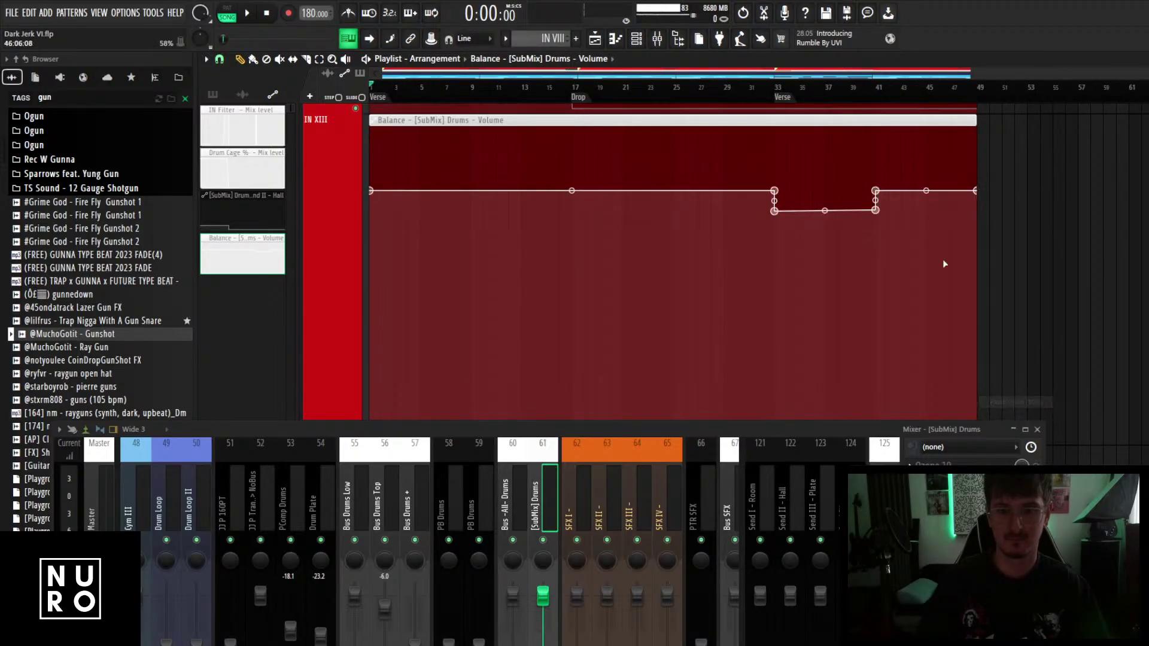
{"action": "right_click", "coordinate": [877, 193]}
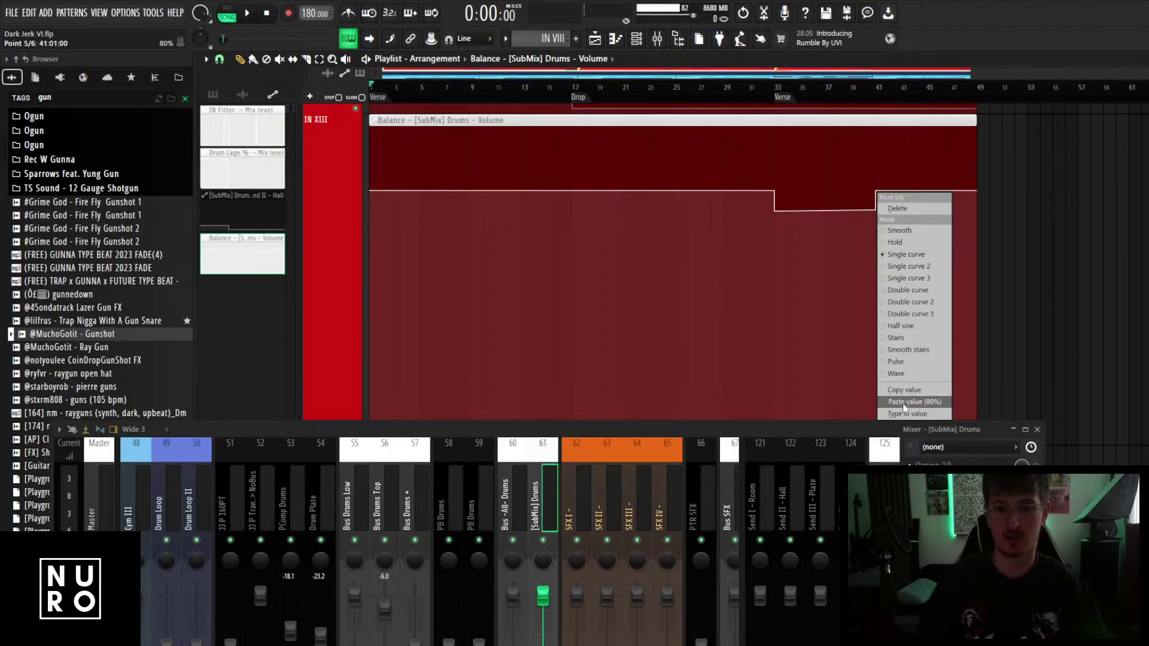
{"action": "key", "text": "Escape"}
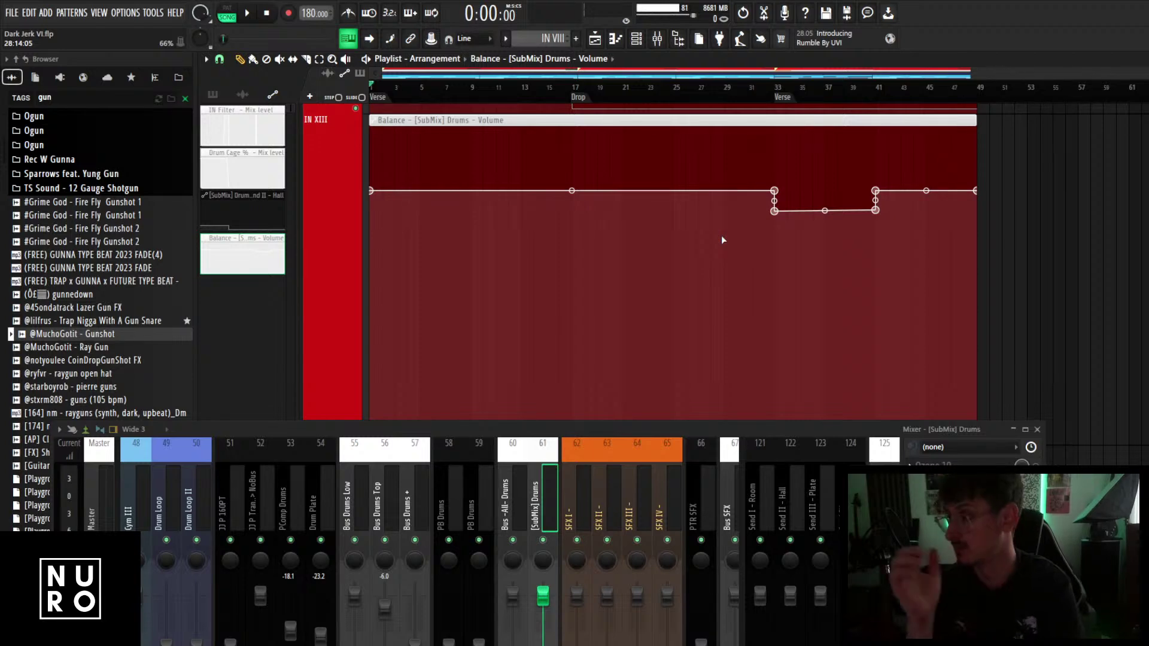
Play the arrangement from the start and reduce the height of track IN XIII.
{"action": "key", "text": "space"}
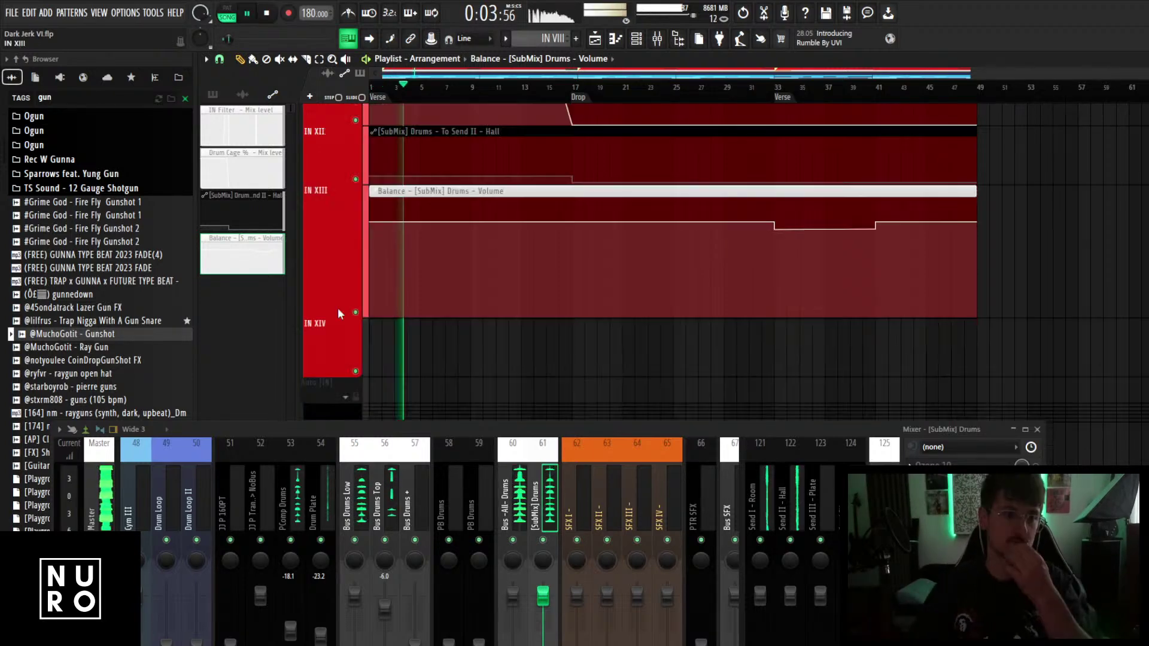
{"action": "left_click_drag", "start_coordinate": [337, 318], "coordinate": [337, 235]}
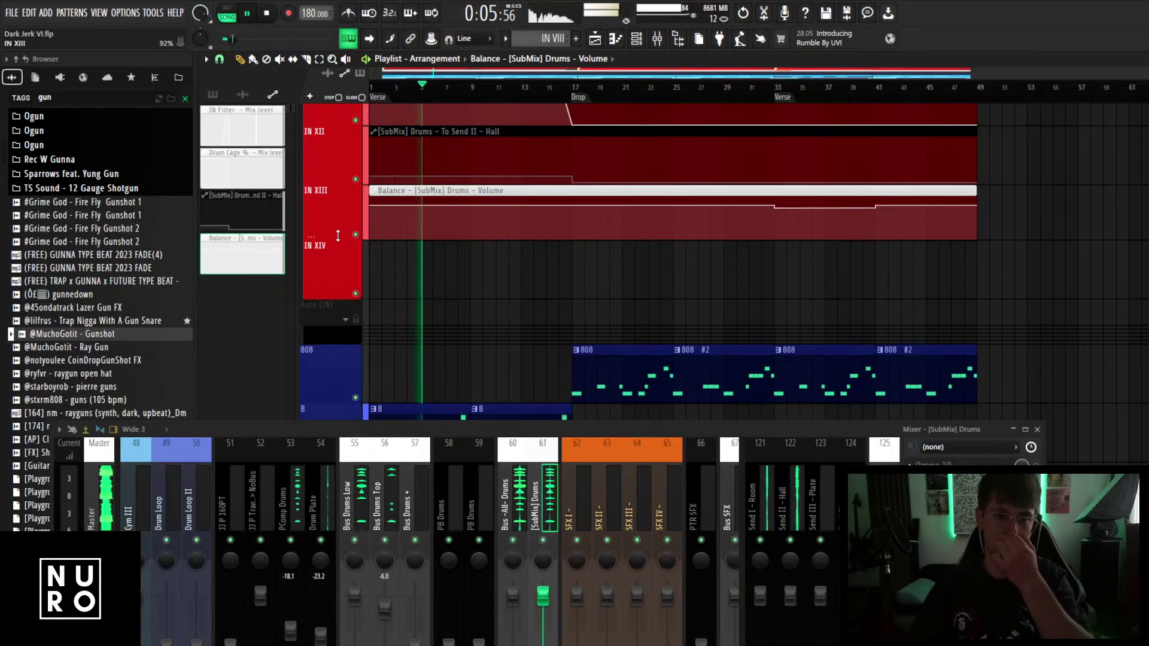
{"action": "scroll", "coordinate": [829, 271], "scroll_direction": "down", "scroll_amount": 2}
{"action": "scroll", "coordinate": [829, 271], "scroll_direction": "down", "scroll_amount": 3}
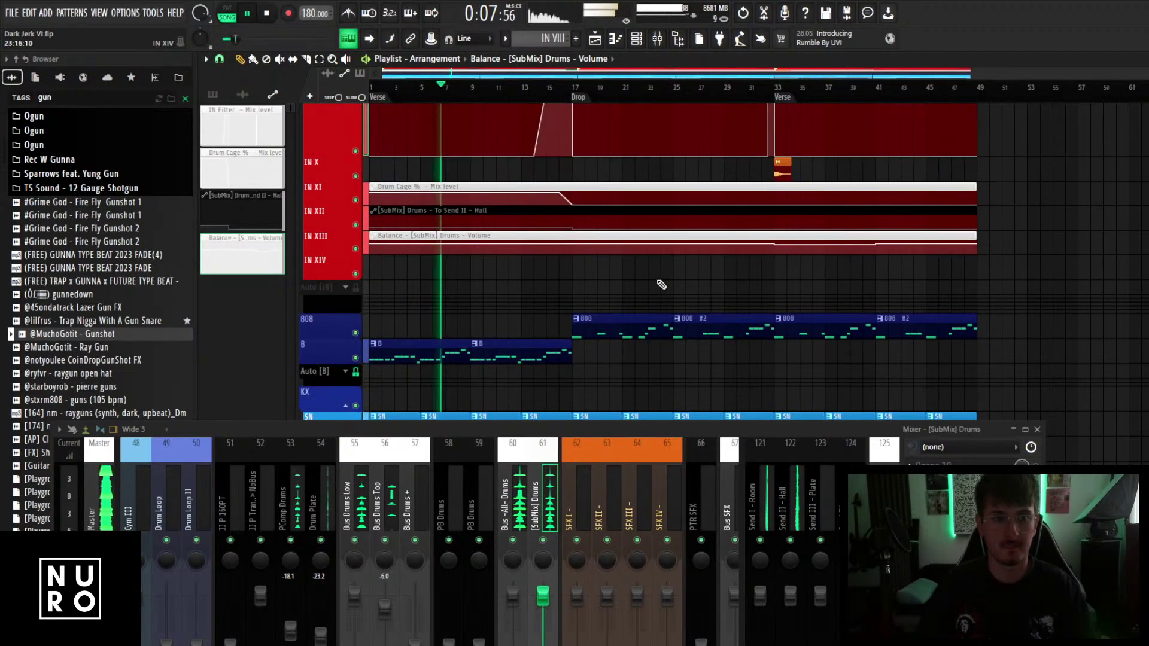
Expand the Auto [IN] lanes and move the Balance volume, Drum Cage mix level and Hall send clips into the first three.
{"action": "left_click", "coordinate": [346, 288]}
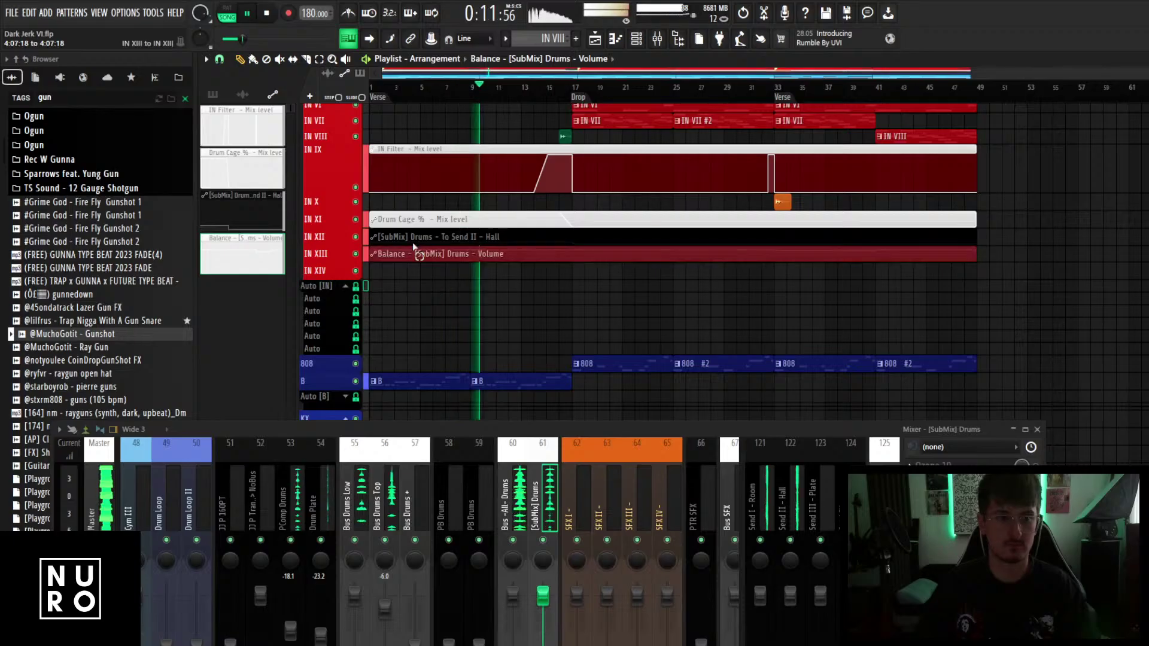
{"action": "left_click_drag", "start_coordinate": [416, 219], "coordinate": [408, 286]}
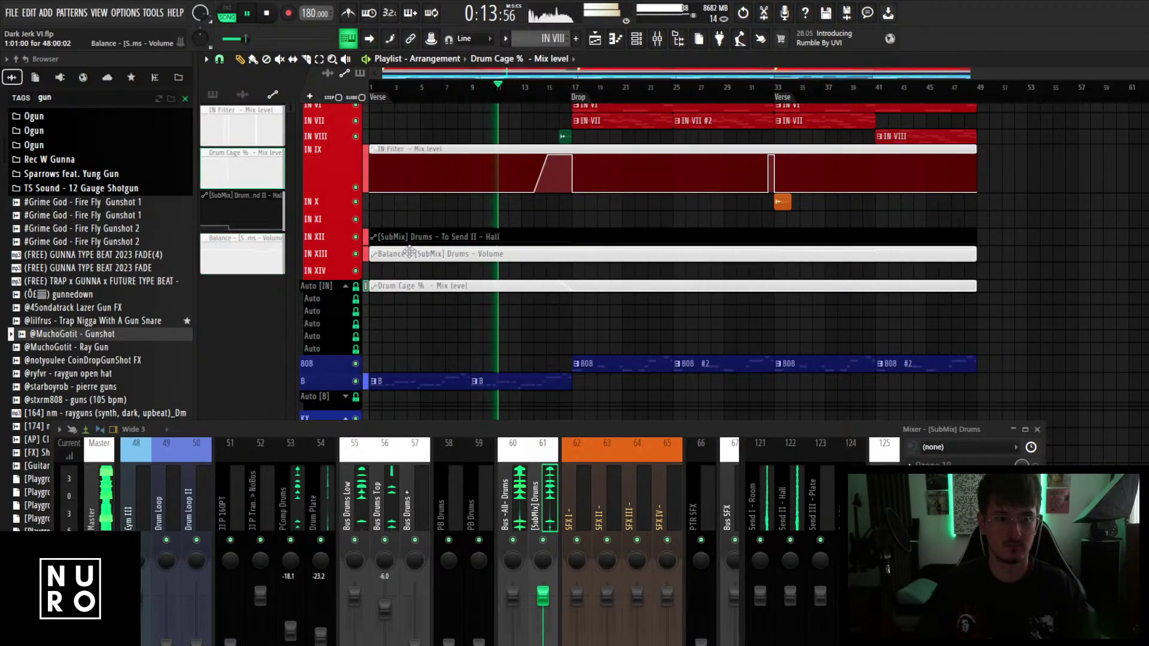
{"action": "left_click_drag", "start_coordinate": [411, 237], "coordinate": [398, 311]}
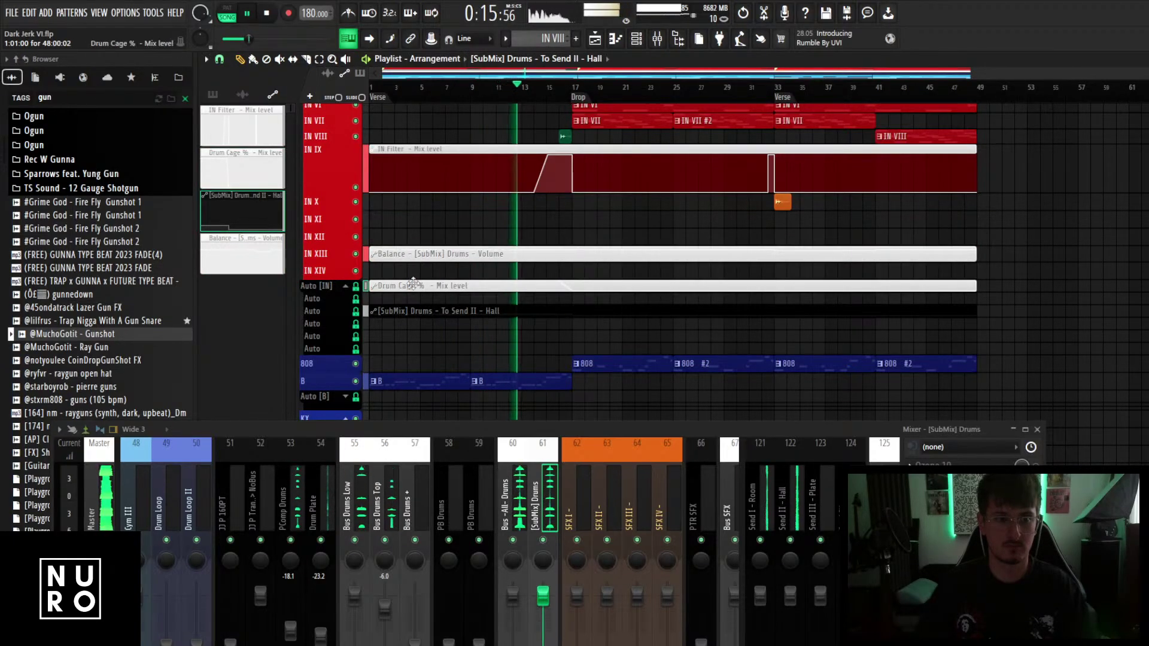
{"action": "left_click_drag", "start_coordinate": [416, 256], "coordinate": [419, 286]}
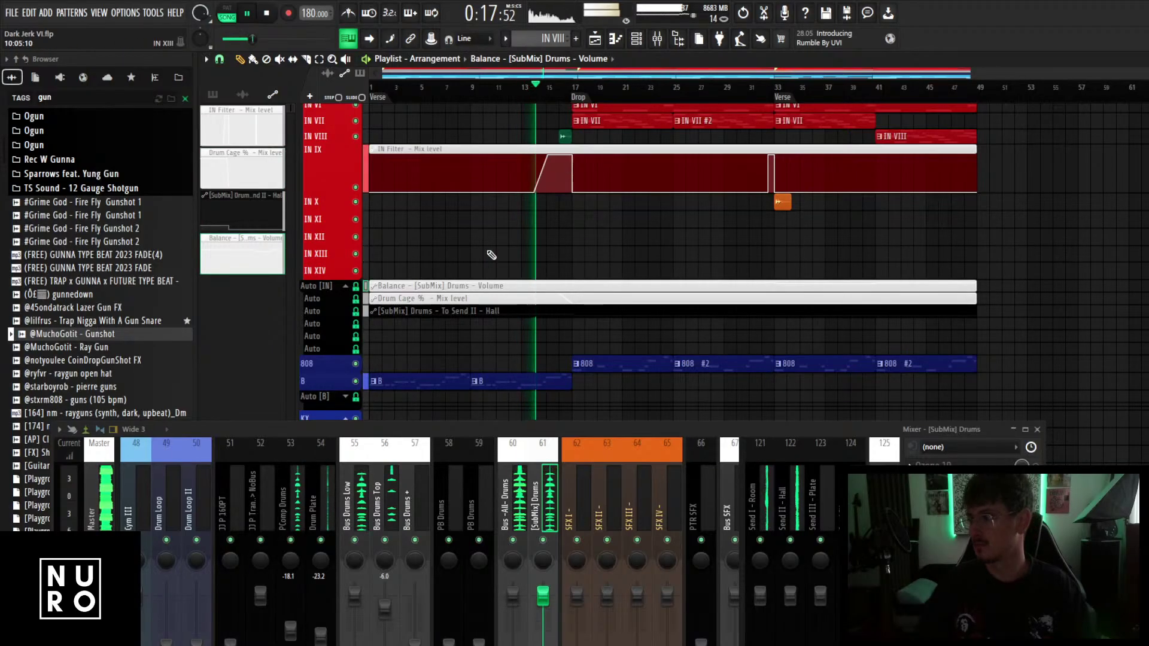
Listen to the transition into the drop while examining the playlist tracks and mixer levels.
{"action": "scroll", "coordinate": [488, 254], "scroll_direction": "up", "scroll_amount": 1}
{"action": "scroll", "coordinate": [491, 255], "scroll_direction": "down", "scroll_amount": 1}
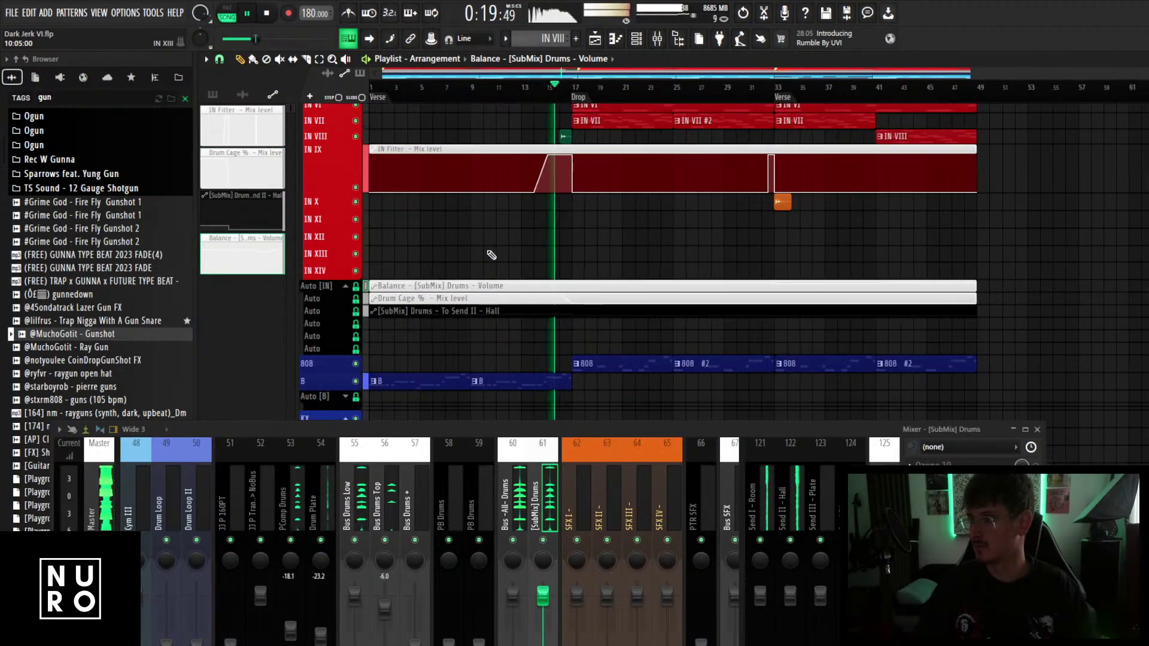
{"action": "scroll", "coordinate": [568, 275], "scroll_direction": "up", "scroll_amount": 3}
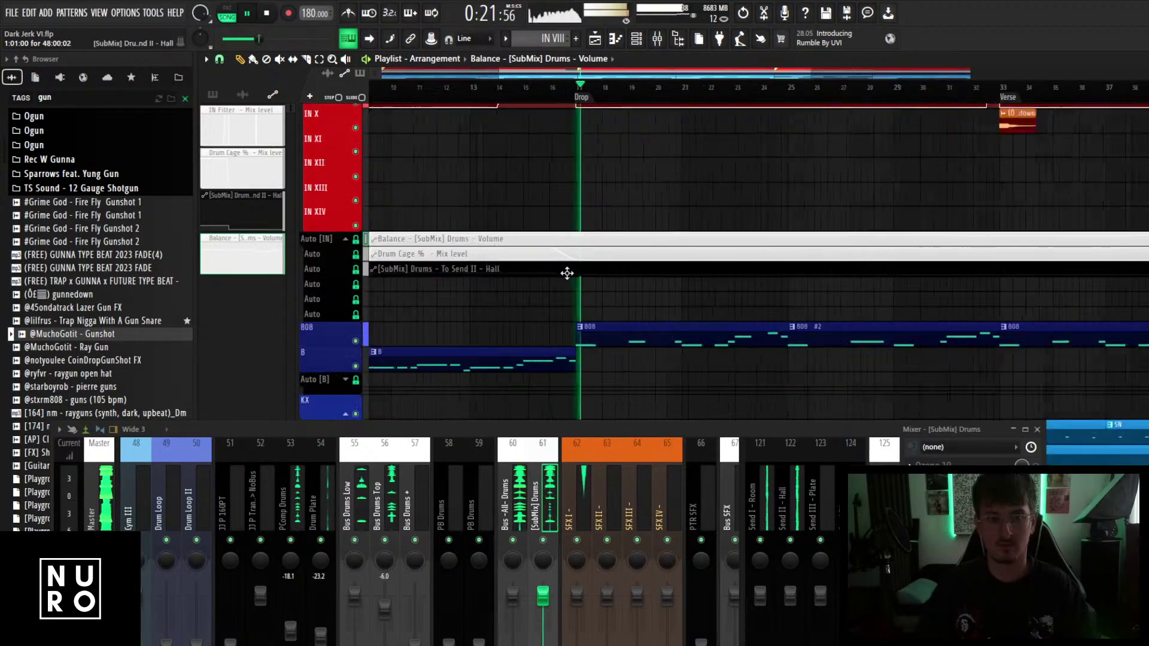
{"action": "scroll", "coordinate": [567, 275], "scroll_direction": "down", "scroll_amount": 2}
{"action": "scroll", "coordinate": [569, 276], "scroll_direction": "up", "scroll_amount": 1}
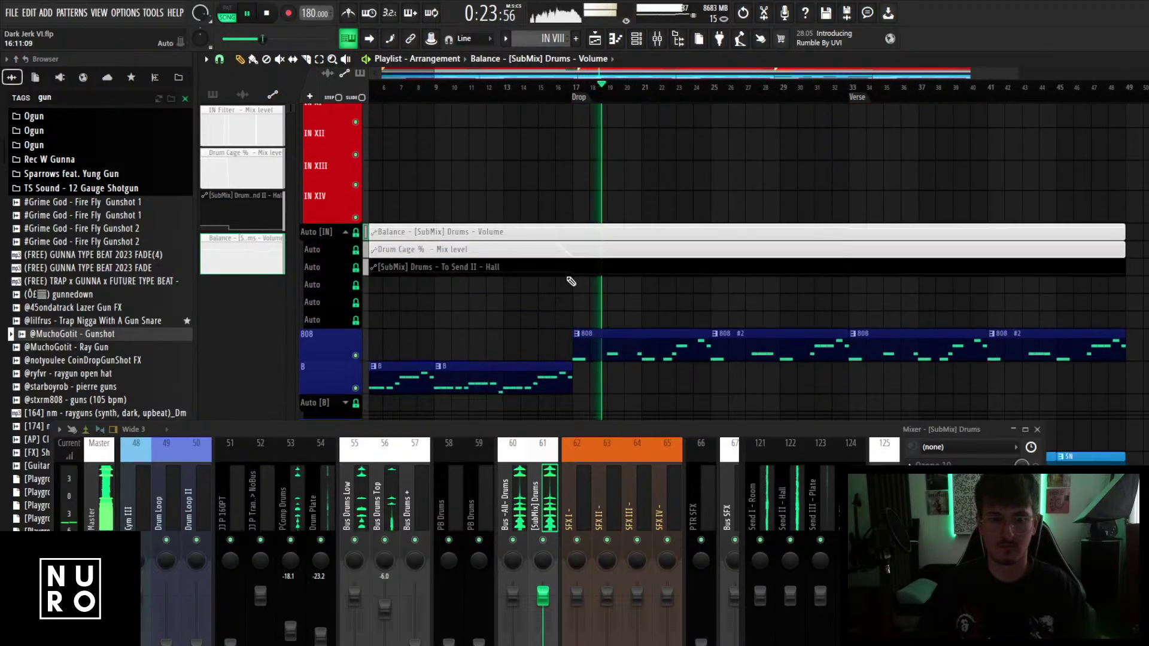
{"action": "scroll", "coordinate": [569, 276], "scroll_direction": "down", "scroll_amount": 3}
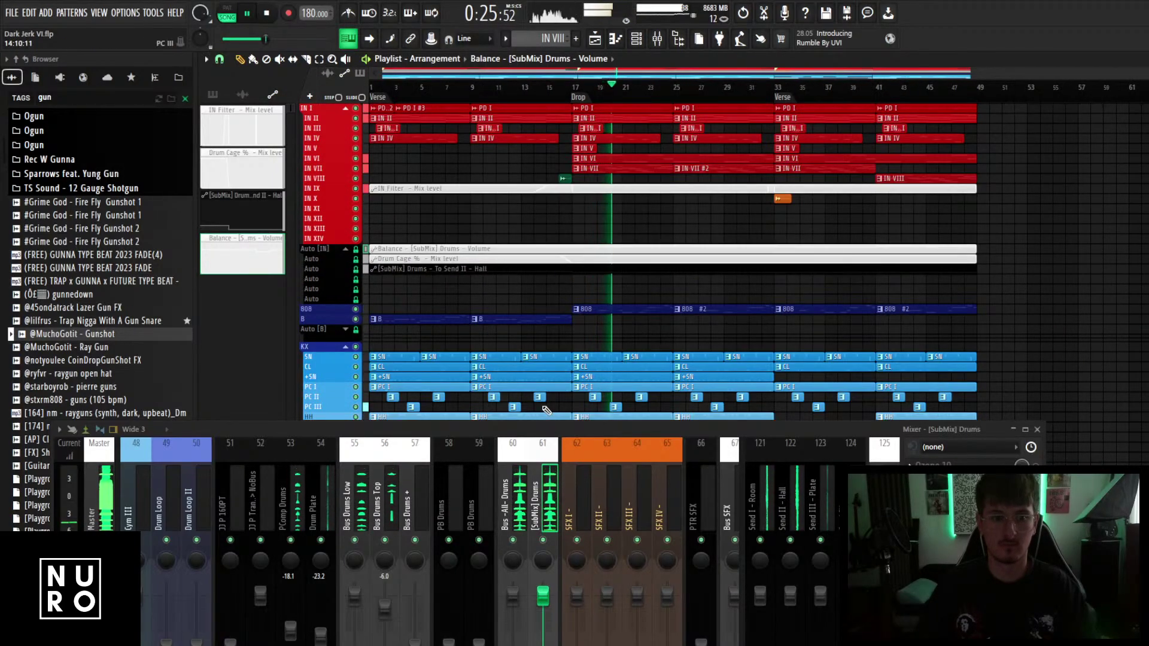
{"action": "scroll", "coordinate": [599, 304], "scroll_direction": "up", "scroll_amount": 2}
{"action": "scroll", "coordinate": [607, 304], "scroll_direction": "down", "scroll_amount": 2}
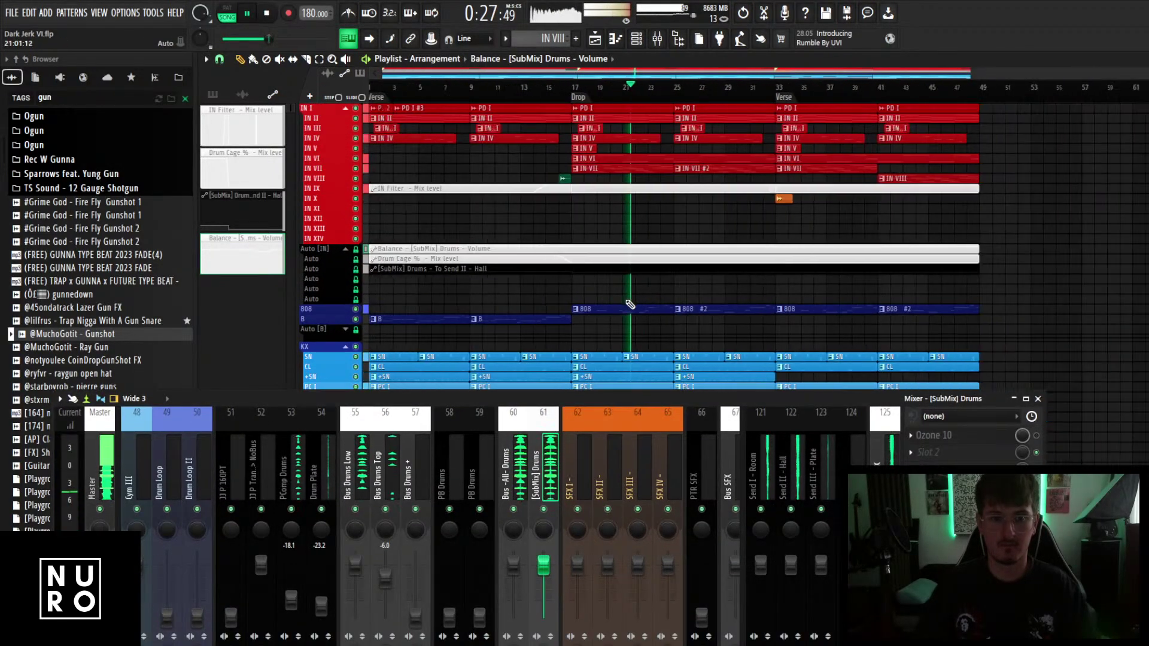
{"action": "scroll", "coordinate": [662, 288], "scroll_direction": "up", "scroll_amount": 2}
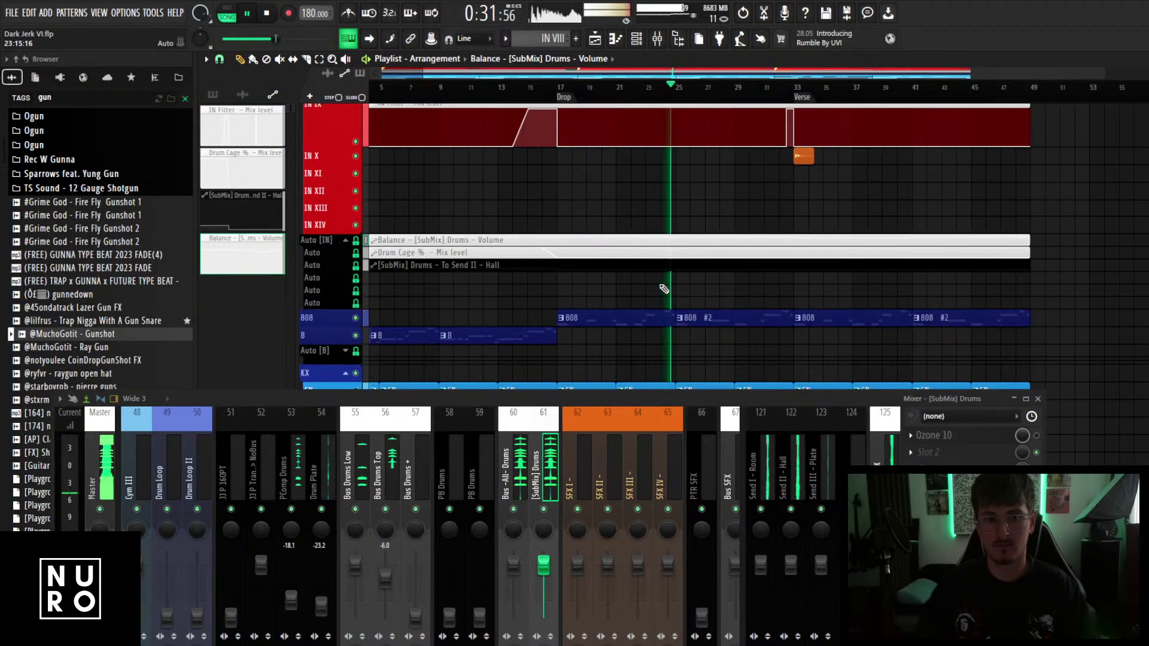
{"action": "scroll", "coordinate": [664, 289], "scroll_direction": "up", "scroll_amount": 2}
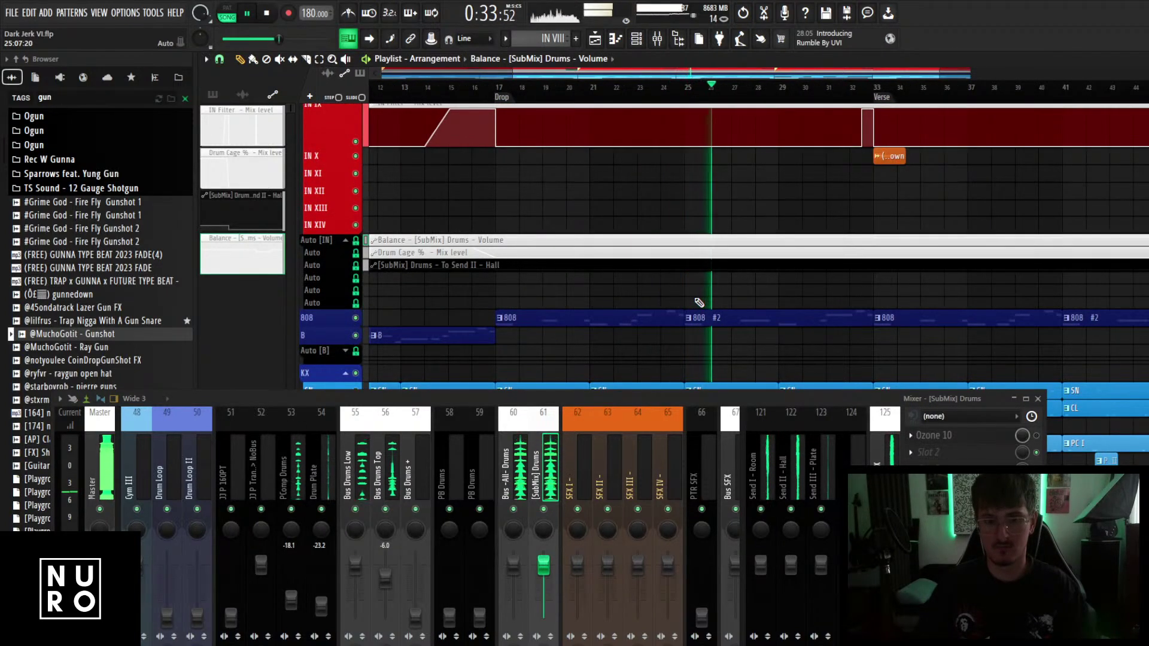
Listen through the drop with the new drum automation, stop playback, and replay the song from the start.
{"action": "scroll", "coordinate": [699, 302], "scroll_direction": "down", "scroll_amount": 1}
{"action": "scroll", "coordinate": [700, 302], "scroll_direction": "down", "scroll_amount": 1}
{"action": "scroll", "coordinate": [699, 302], "scroll_direction": "down", "scroll_amount": 1}
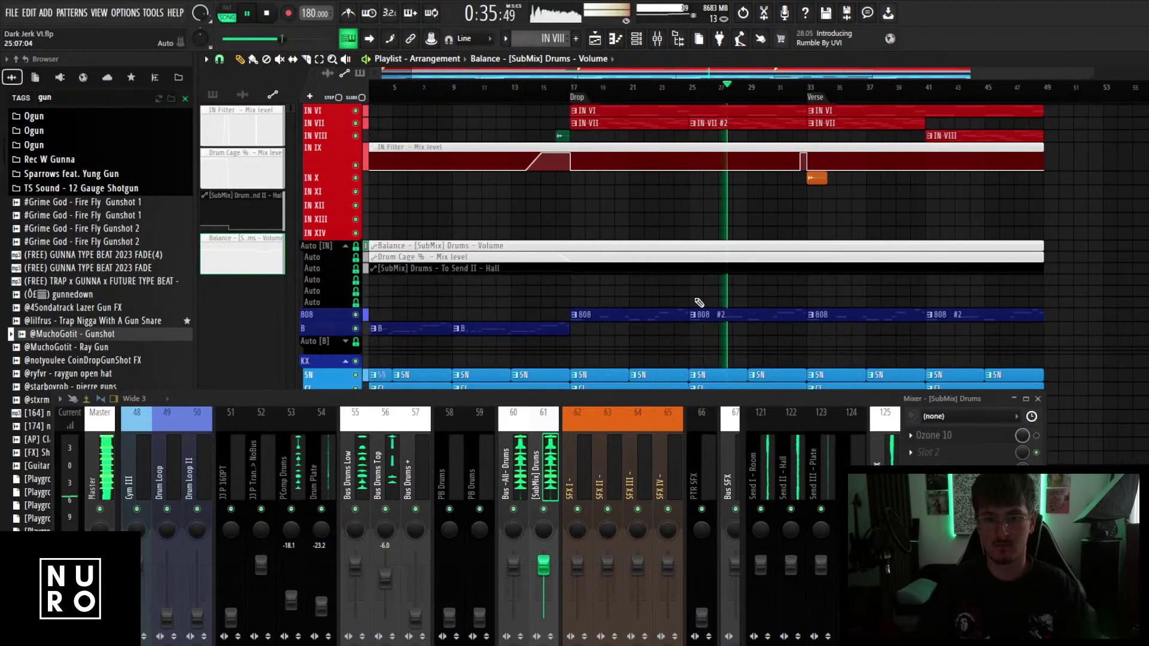
{"action": "scroll", "coordinate": [716, 324], "scroll_direction": "up", "scroll_amount": 1}
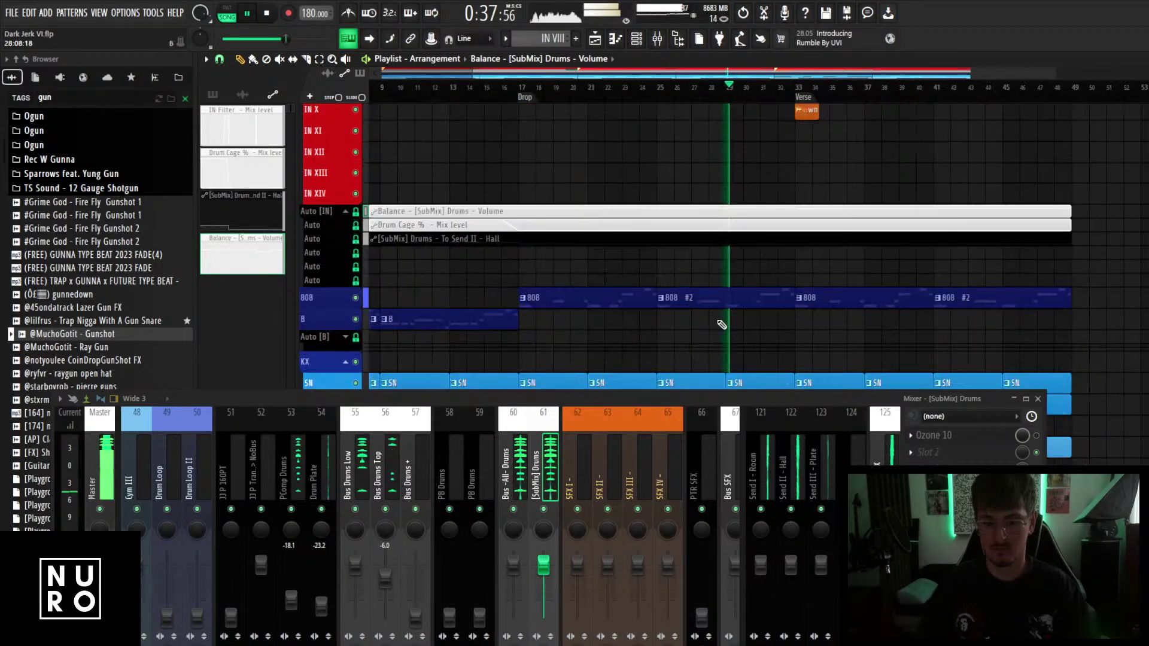
{"action": "key", "text": "space"}
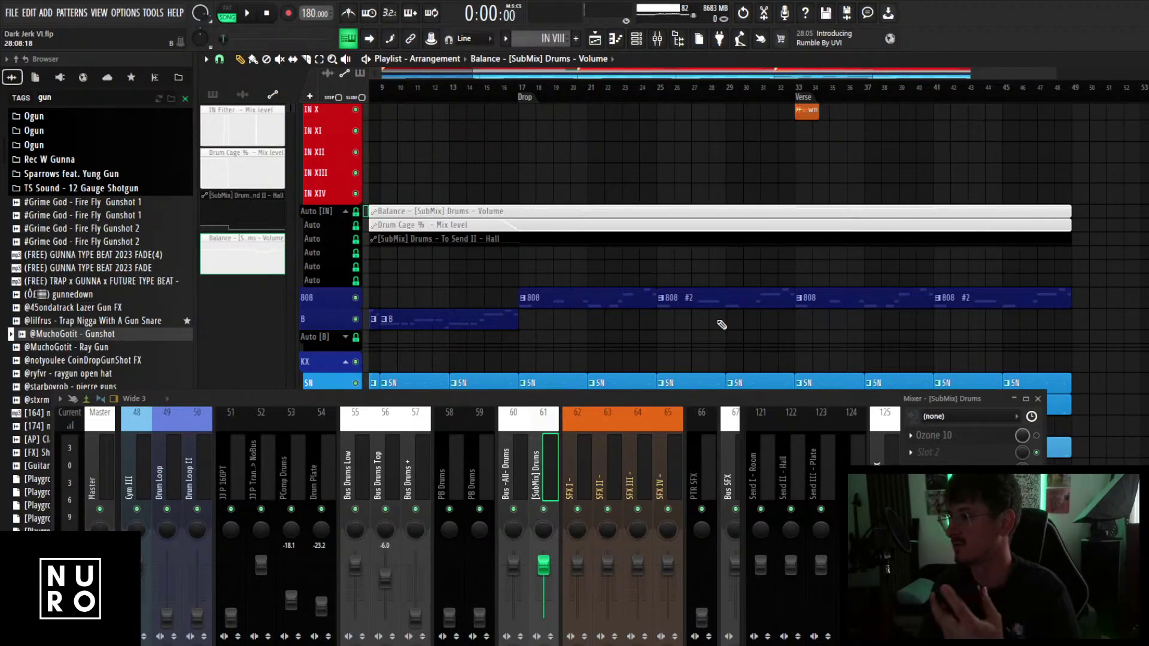
{"action": "key", "text": "space"}
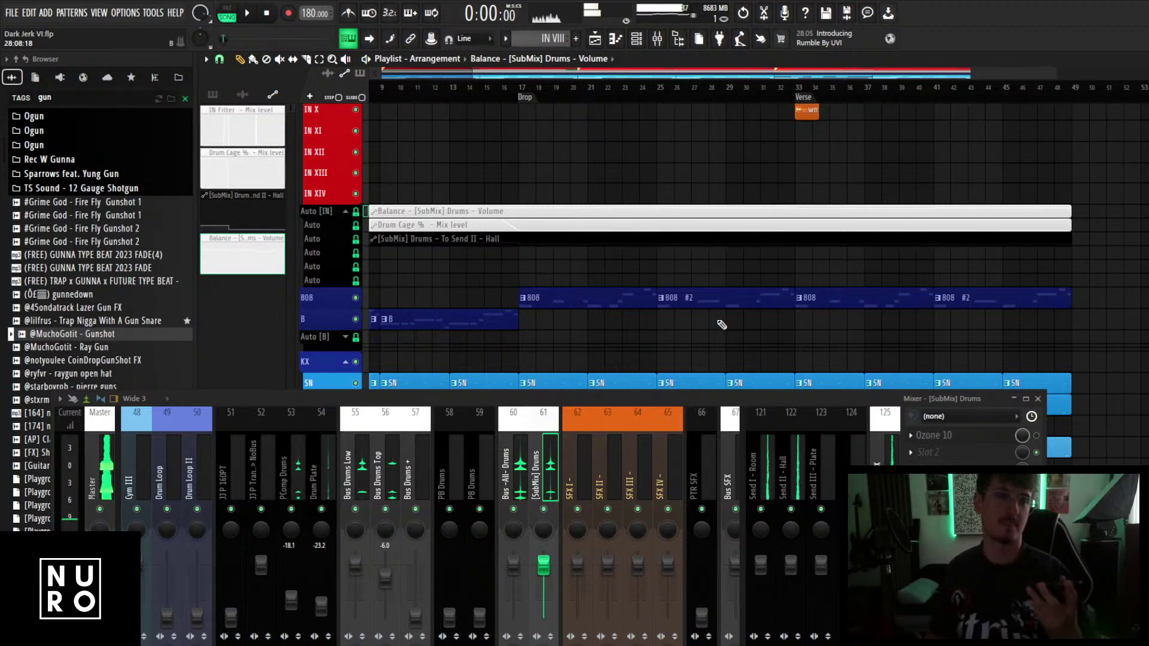
{"action": "left_click_drag", "start_coordinate": [552, 81], "coordinate": [424, 80]}
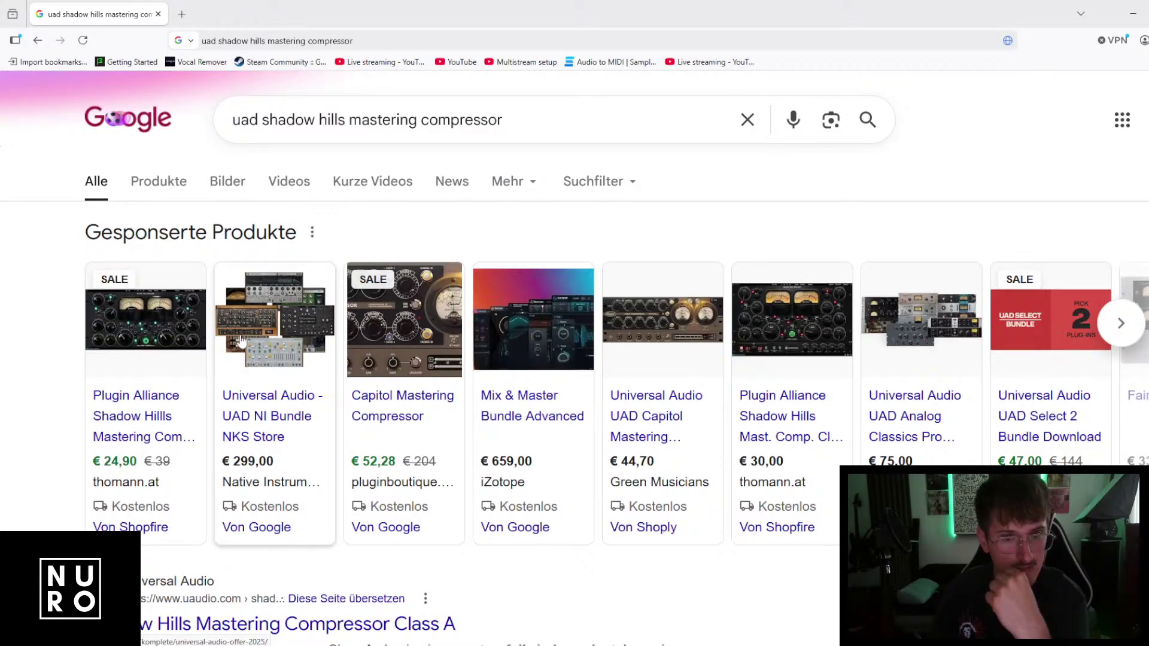
Open Universal Audio's Shadow Hills Mastering Compressor Class A product page from the search results, allowing only essential cookies.
{"action": "scroll", "coordinate": [241, 342], "scroll_direction": "down", "scroll_amount": 3}
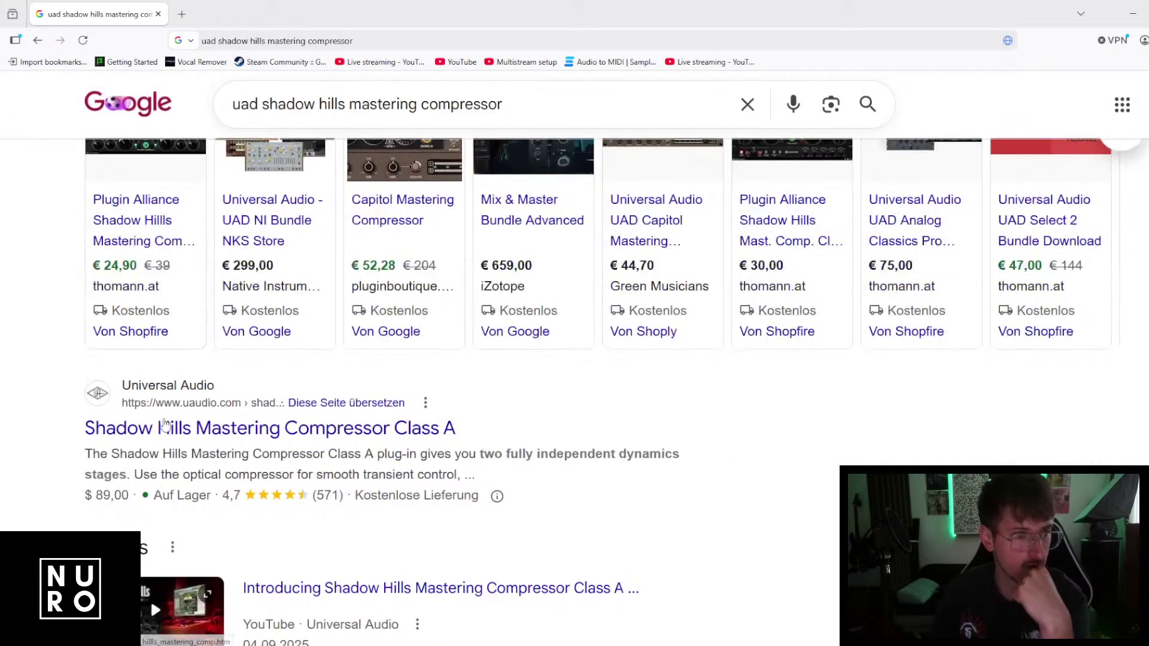
{"action": "left_click", "coordinate": [190, 436]}
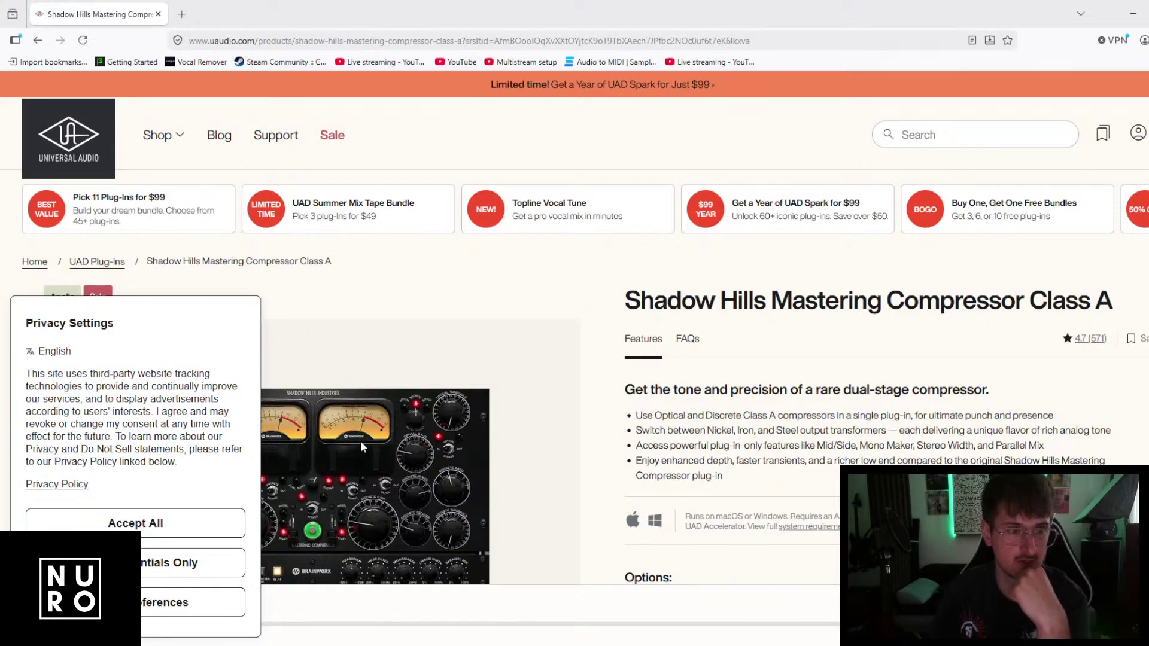
{"action": "left_click", "coordinate": [119, 563]}
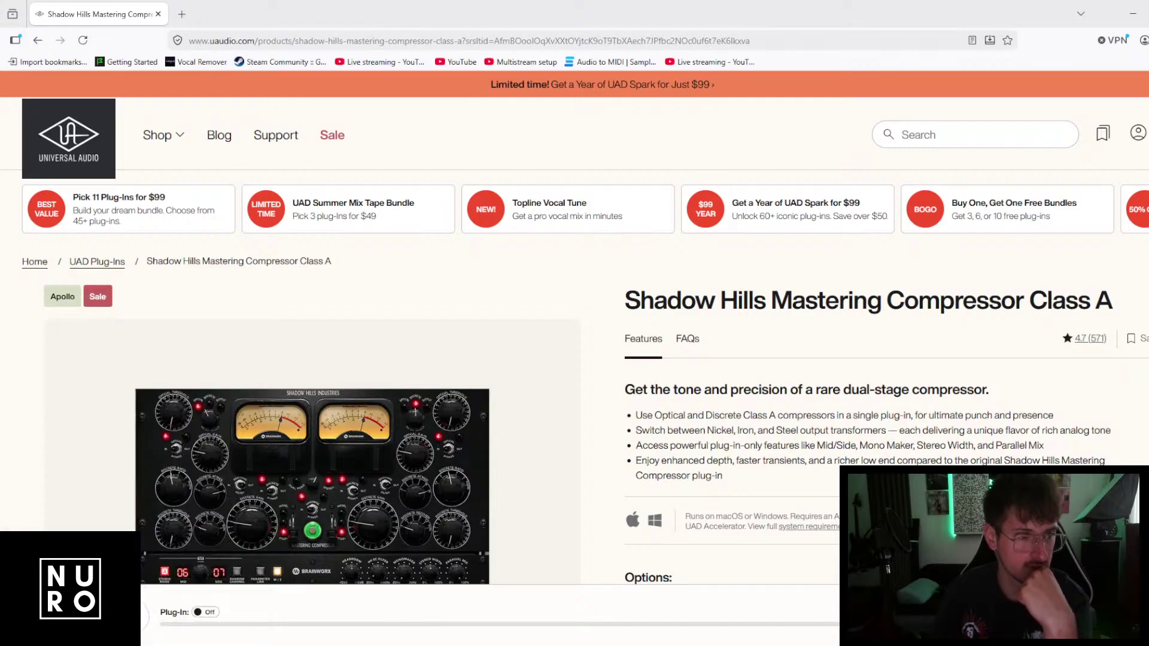
Examine the compressor's product gallery, including the introduction video preview and the plug-in interface images.
{"action": "scroll", "coordinate": [189, 460], "scroll_direction": "down", "scroll_amount": 2}
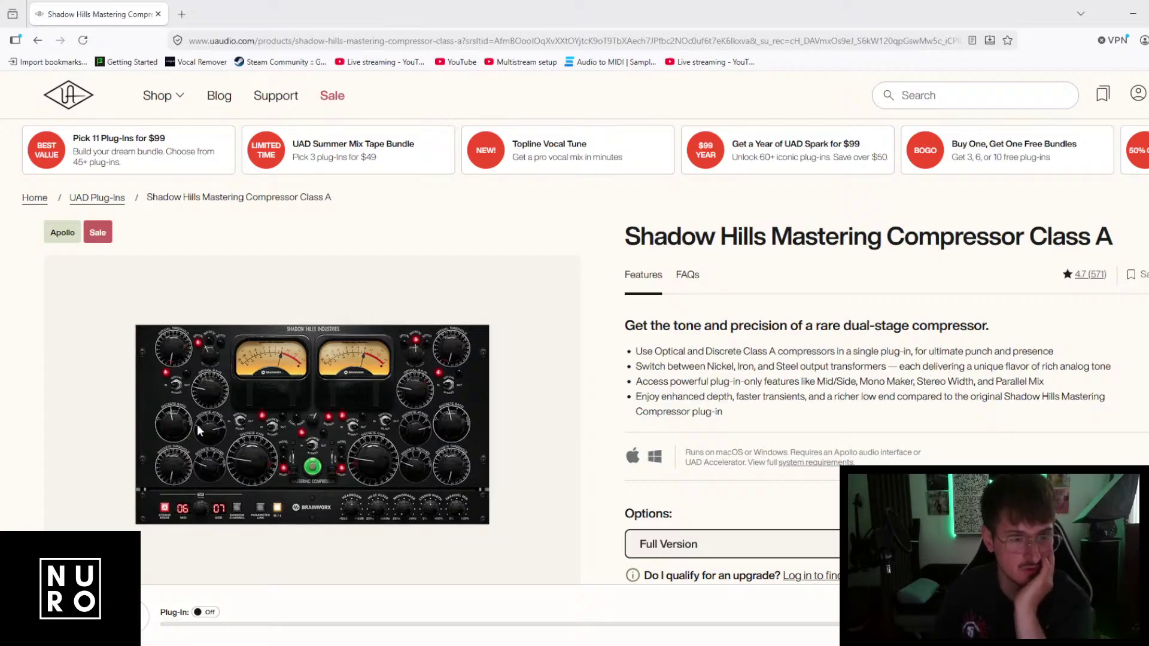
{"action": "scroll", "coordinate": [197, 425], "scroll_direction": "down", "scroll_amount": 3}
{"action": "left_click", "coordinate": [242, 510]}
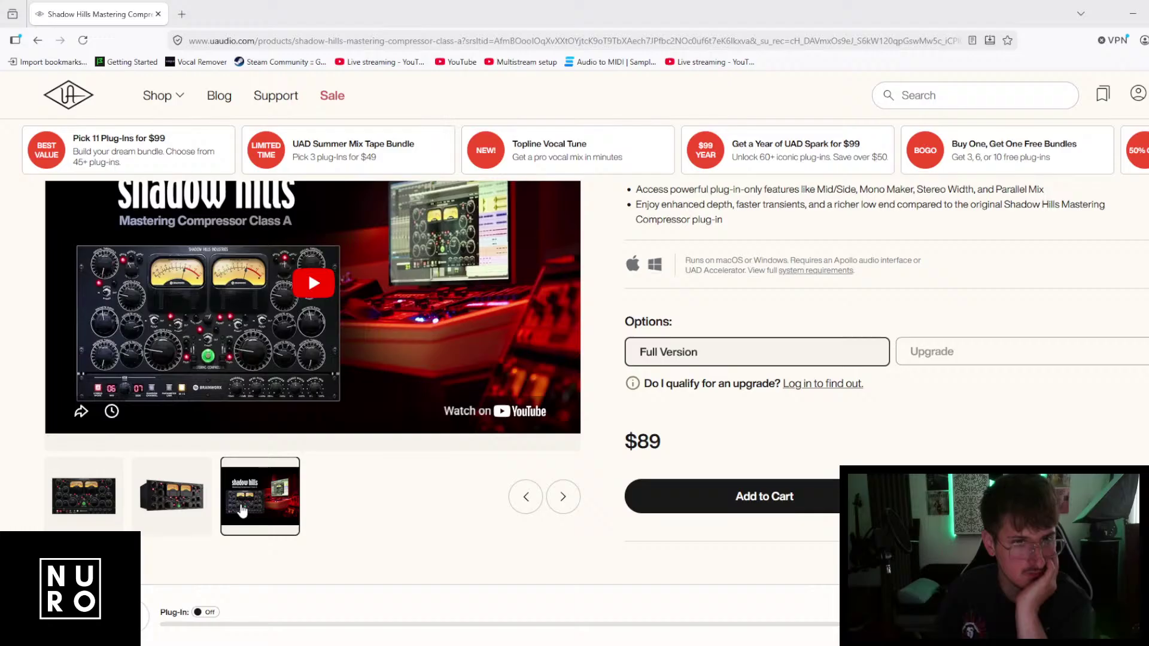
{"action": "scroll", "coordinate": [242, 510], "scroll_direction": "up", "scroll_amount": 1}
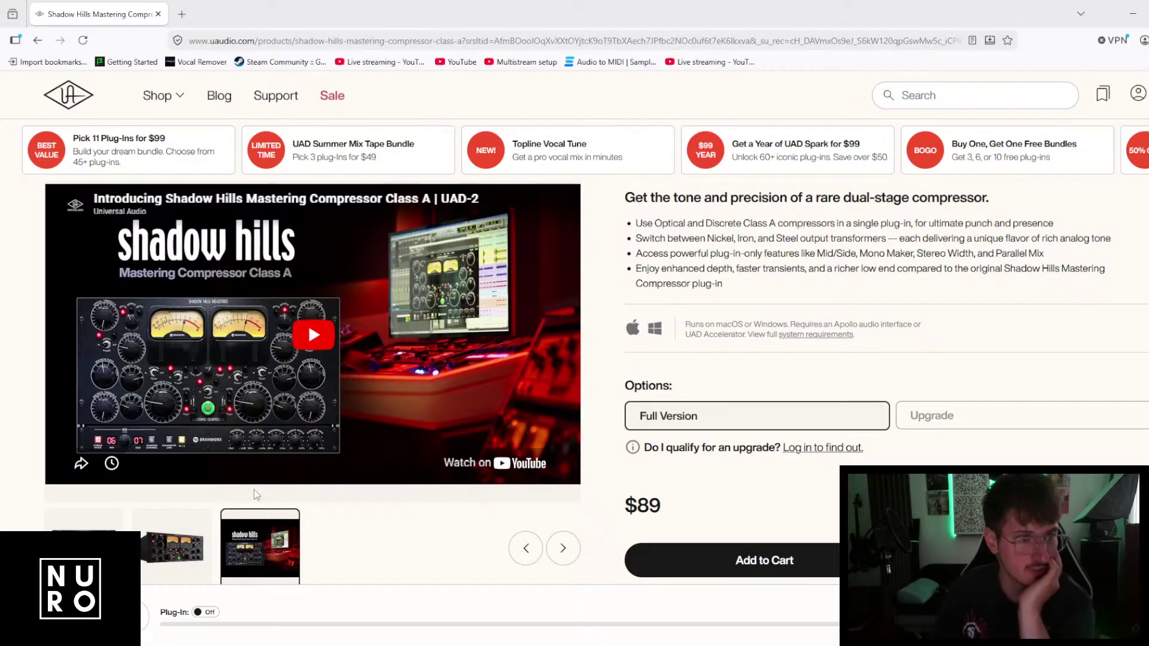
{"action": "left_click", "coordinate": [178, 537]}
{"action": "scroll", "coordinate": [748, 278], "scroll_direction": "up", "scroll_amount": 2}
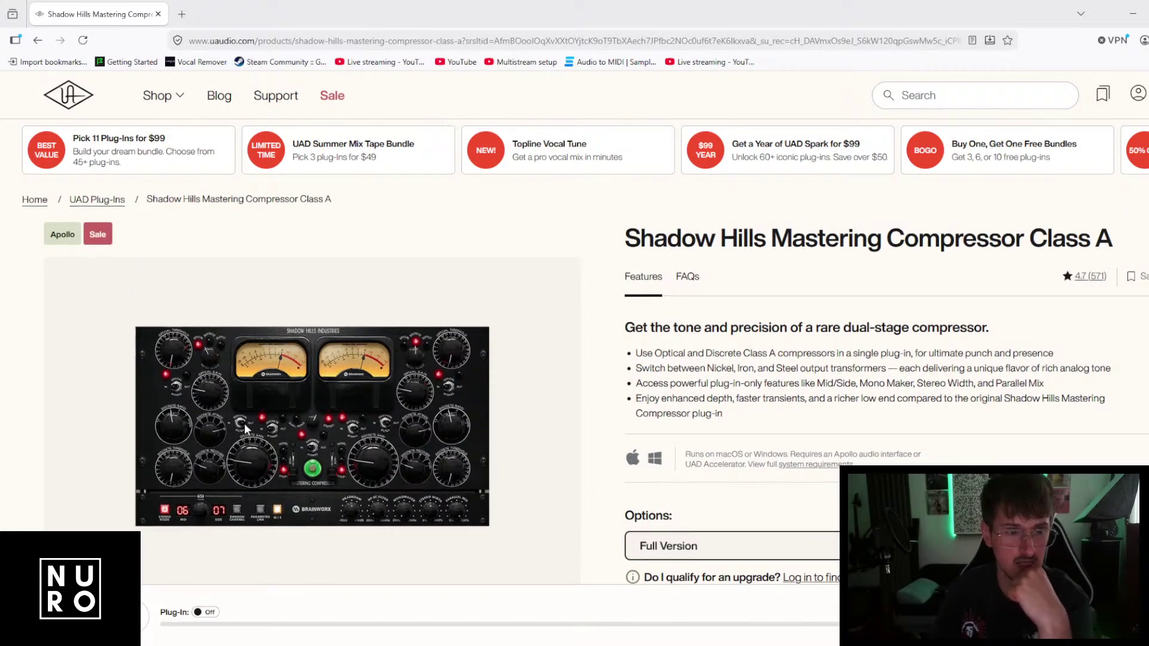
{"action": "scroll", "coordinate": [248, 501], "scroll_direction": "up", "scroll_amount": 1}
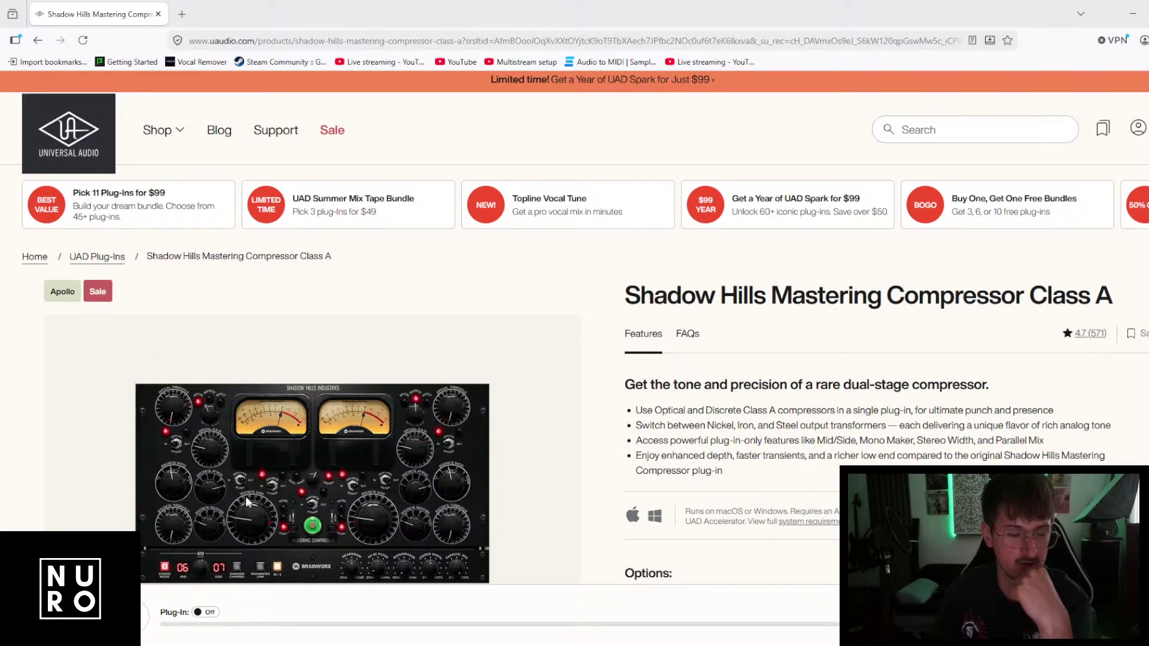
{"action": "scroll", "coordinate": [356, 245], "scroll_direction": "up", "scroll_amount": 1}
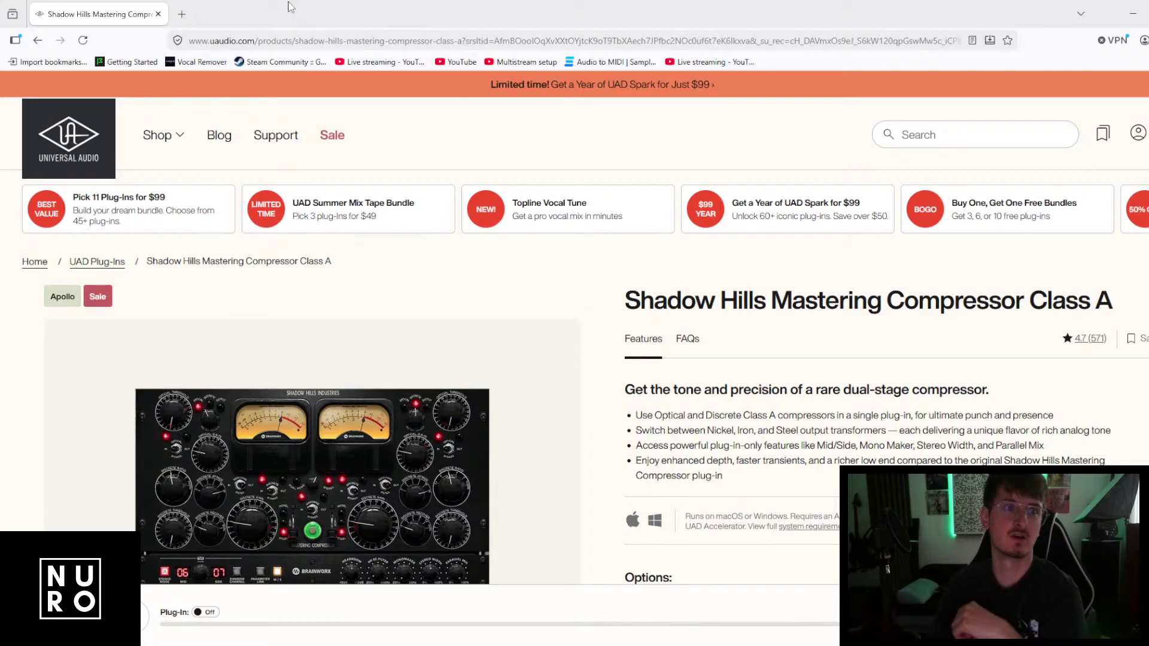
Search the web in a new tab for "is there a uad shadow hill".
{"action": "key", "text": "ctrl+t"}
{"action": "type", "text": "is there a uad"}
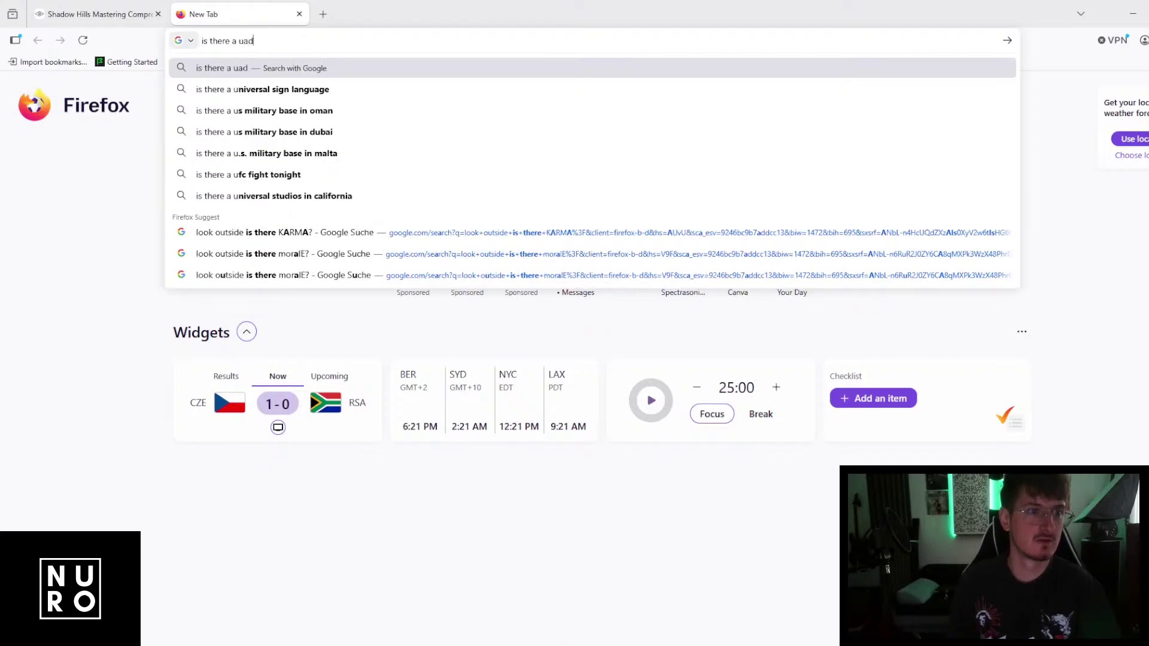
{"action": "type", "text": " shad"}
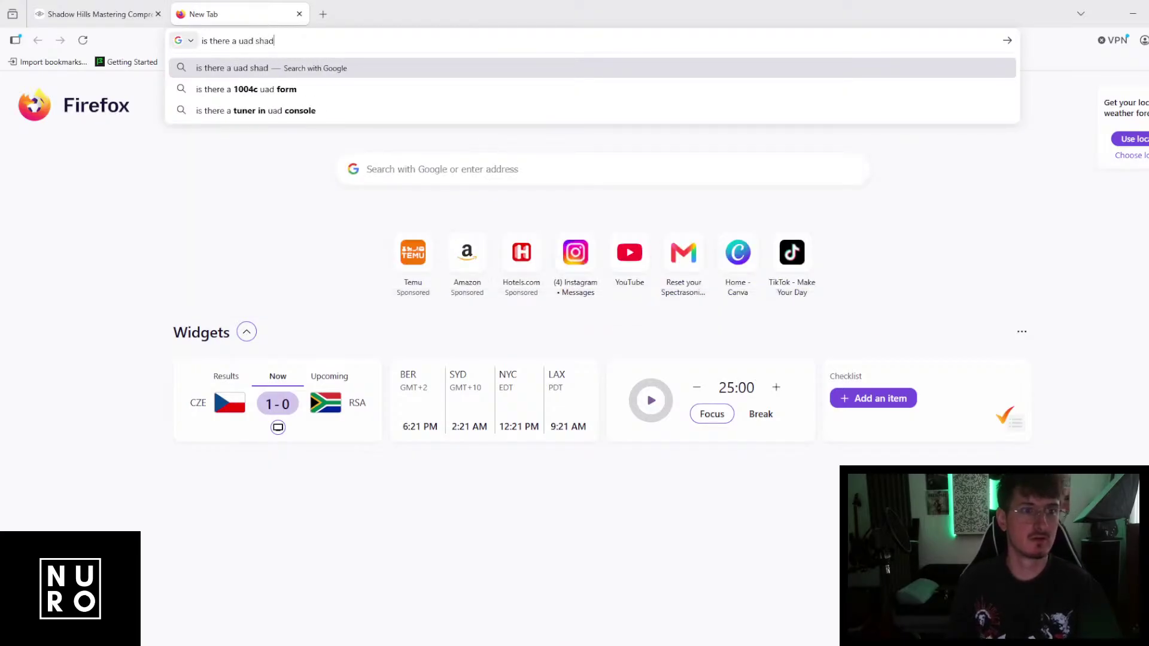
{"action": "type", "text": "ow hill"}
{"action": "key", "text": "Return"}
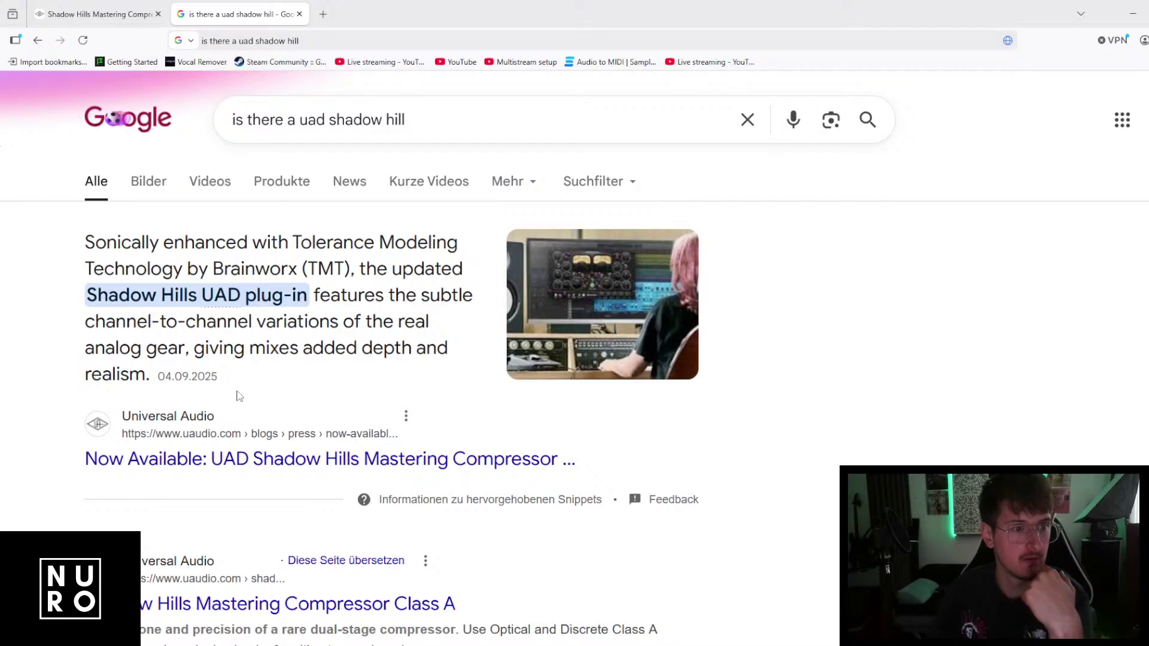
Open the Reddit thread comparing the Plugin Alliance and UAD Shadow Hills compressors and read its comments.
{"action": "scroll", "coordinate": [167, 473], "scroll_direction": "down", "scroll_amount": 3}
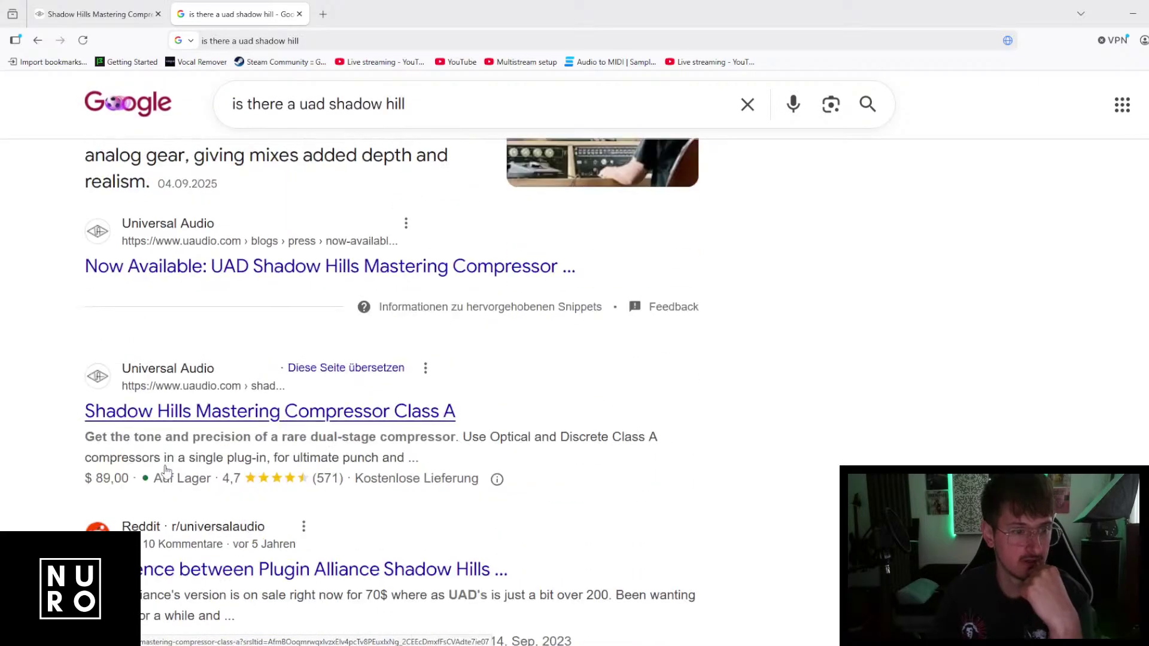
{"action": "scroll", "coordinate": [166, 472], "scroll_direction": "down", "scroll_amount": 1}
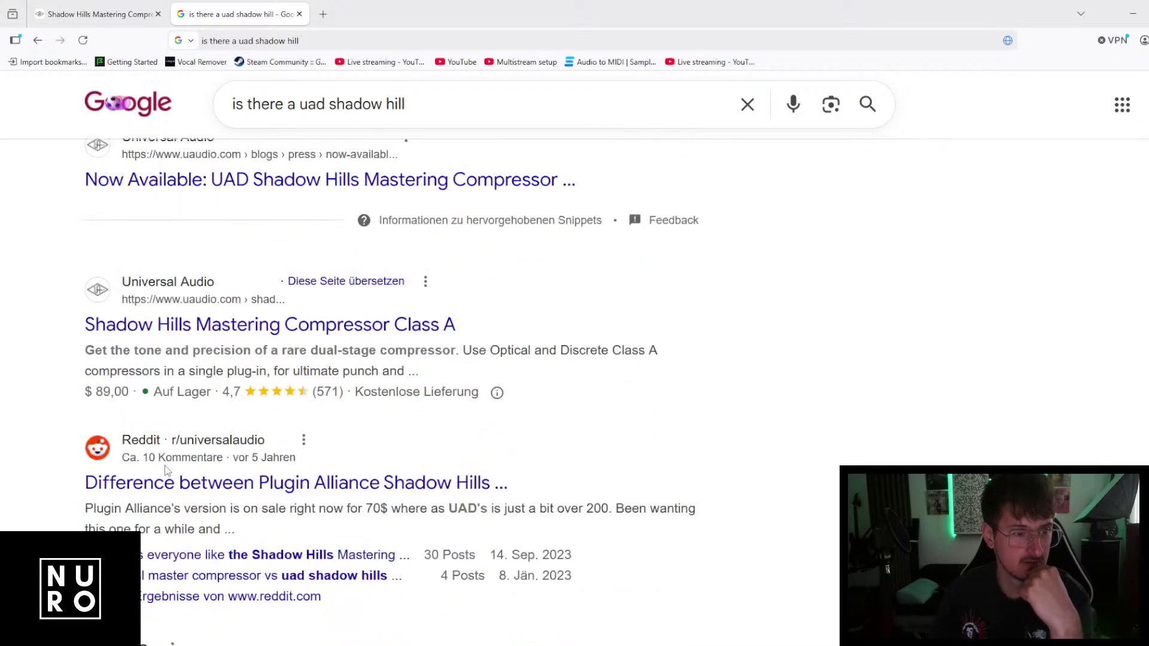
{"action": "left_click", "coordinate": [167, 481]}
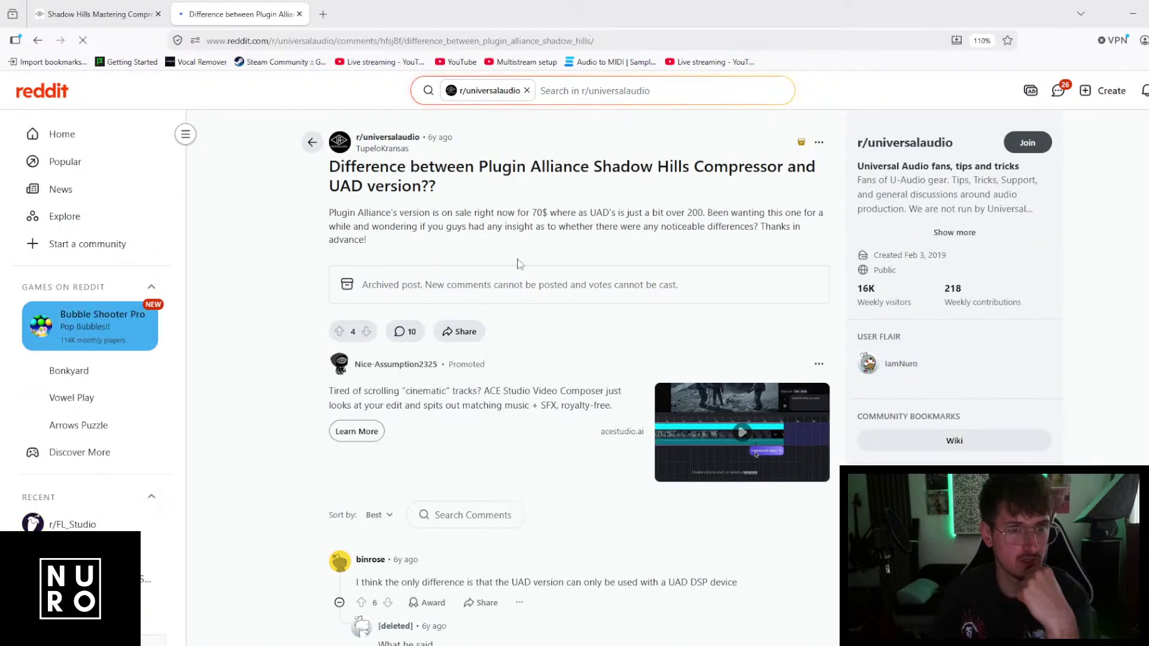
{"action": "scroll", "coordinate": [398, 392], "scroll_direction": "down", "scroll_amount": 3}
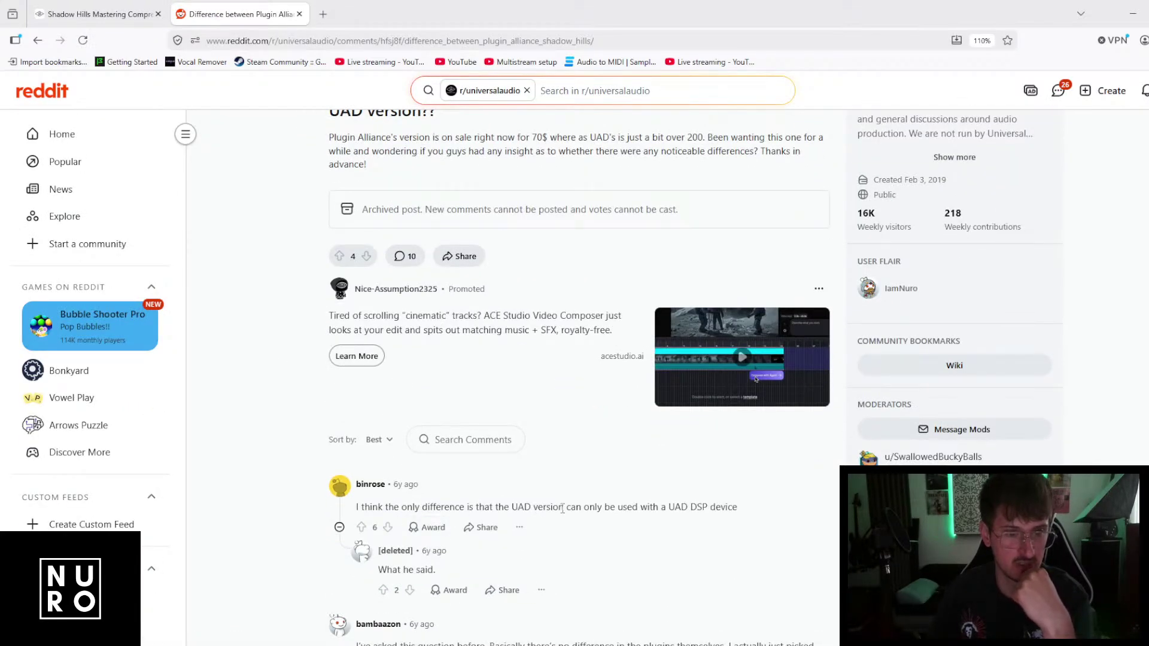
{"action": "left_click_drag", "start_coordinate": [626, 509], "coordinate": [726, 509]}
{"action": "left_click", "coordinate": [726, 509]}
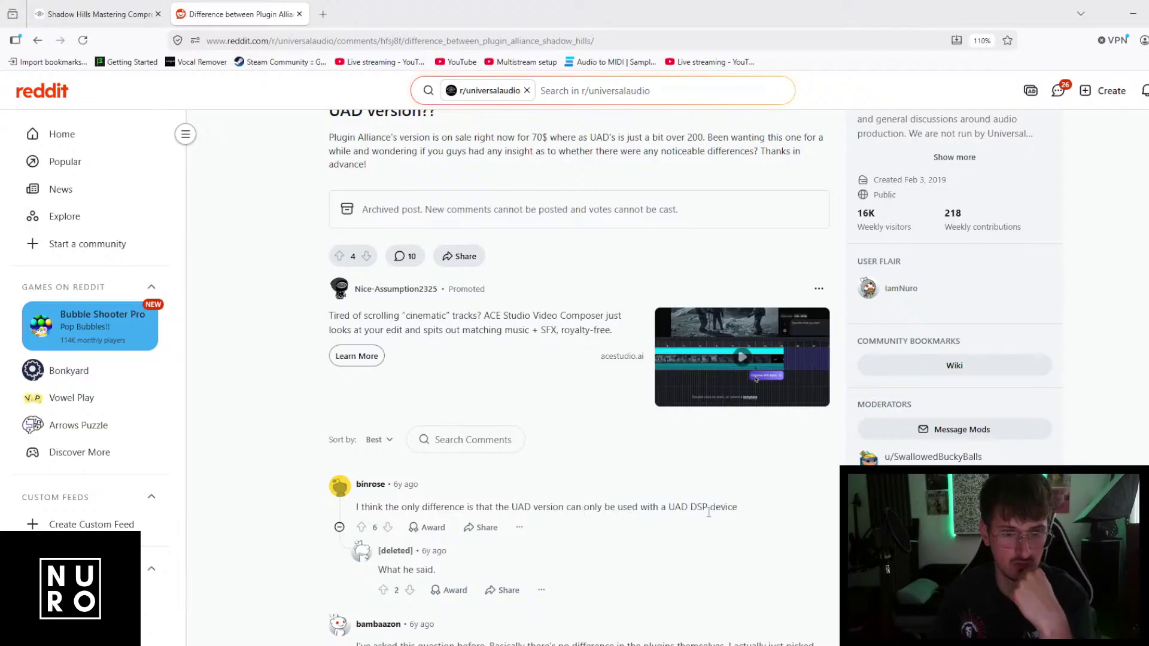
{"action": "scroll", "coordinate": [708, 462], "scroll_direction": "down", "scroll_amount": 3}
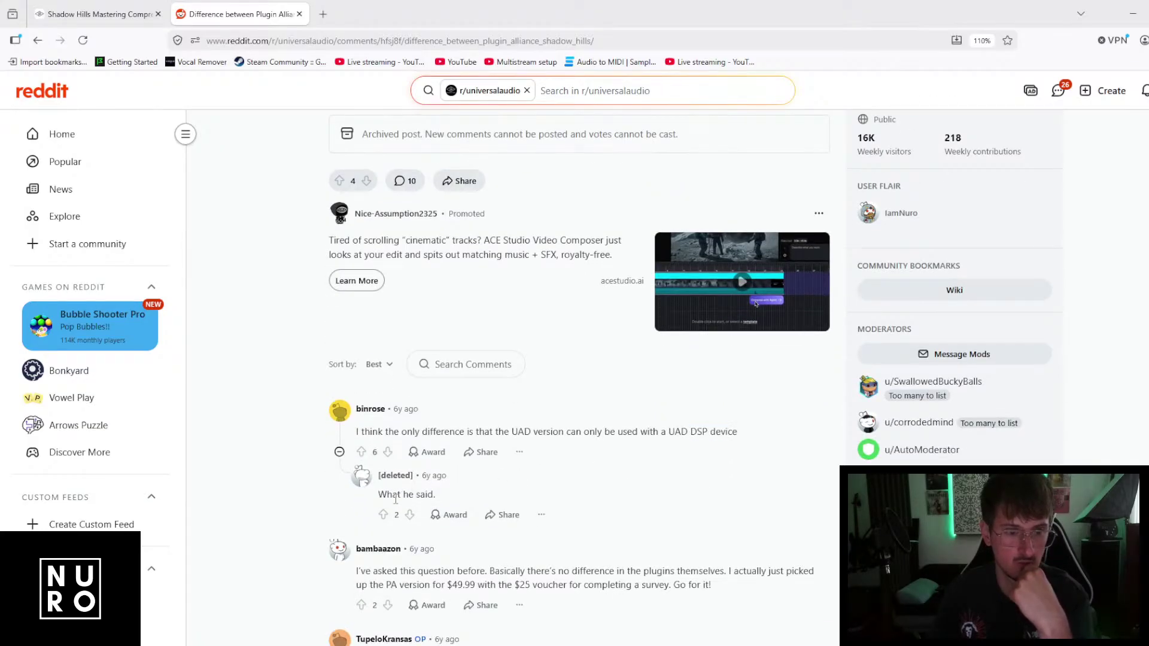
{"action": "scroll", "coordinate": [395, 500], "scroll_direction": "down", "scroll_amount": 2}
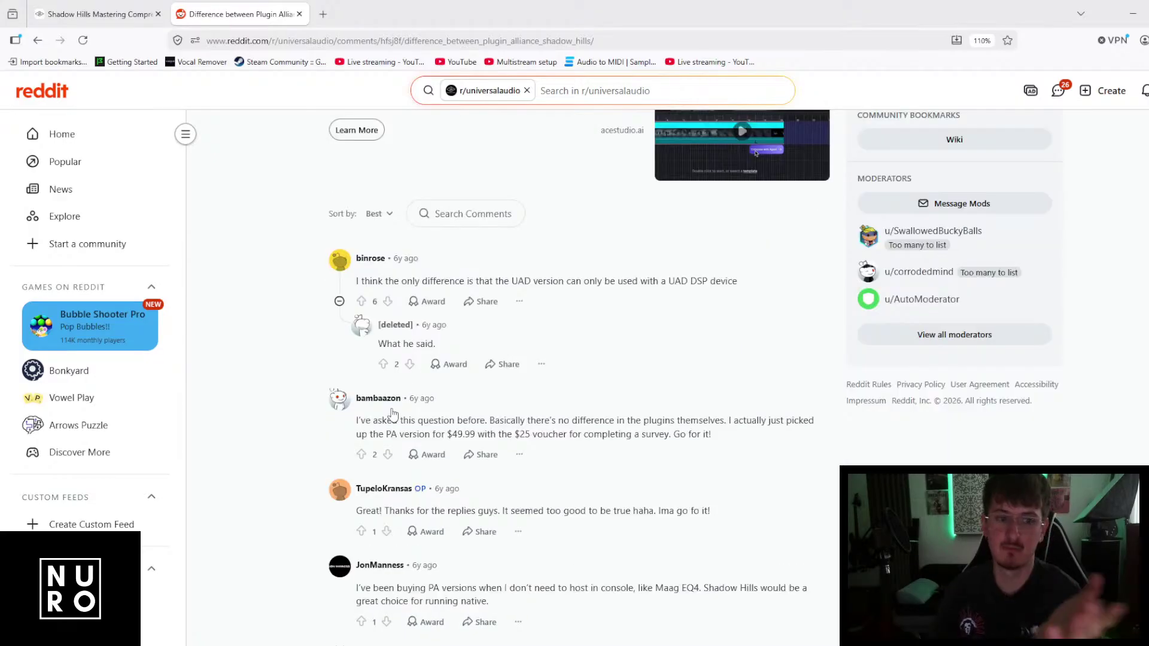
{"action": "scroll", "coordinate": [393, 414], "scroll_direction": "up", "scroll_amount": 5}
{"action": "scroll", "coordinate": [392, 414], "scroll_direction": "down", "scroll_amount": 3}
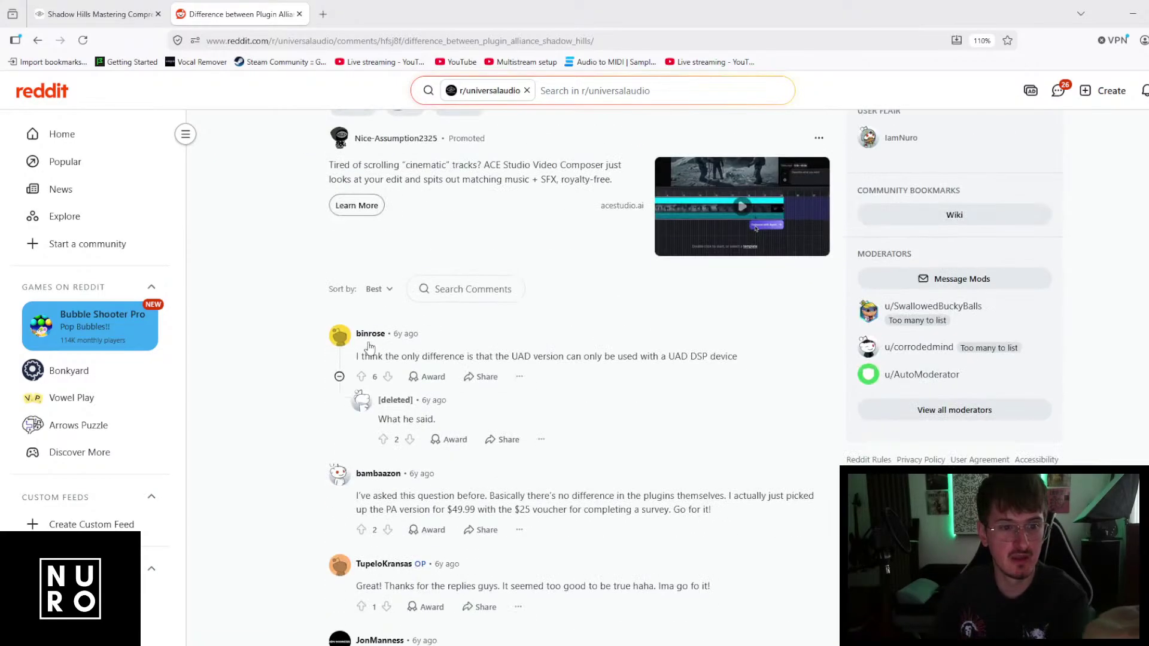
Return to the Shadow Hills product page and examine its options, price, feature descriptions and testimonials.
{"action": "key", "text": "ctrl+Tab"}
{"action": "scroll", "coordinate": [372, 366], "scroll_direction": "down", "scroll_amount": 2}
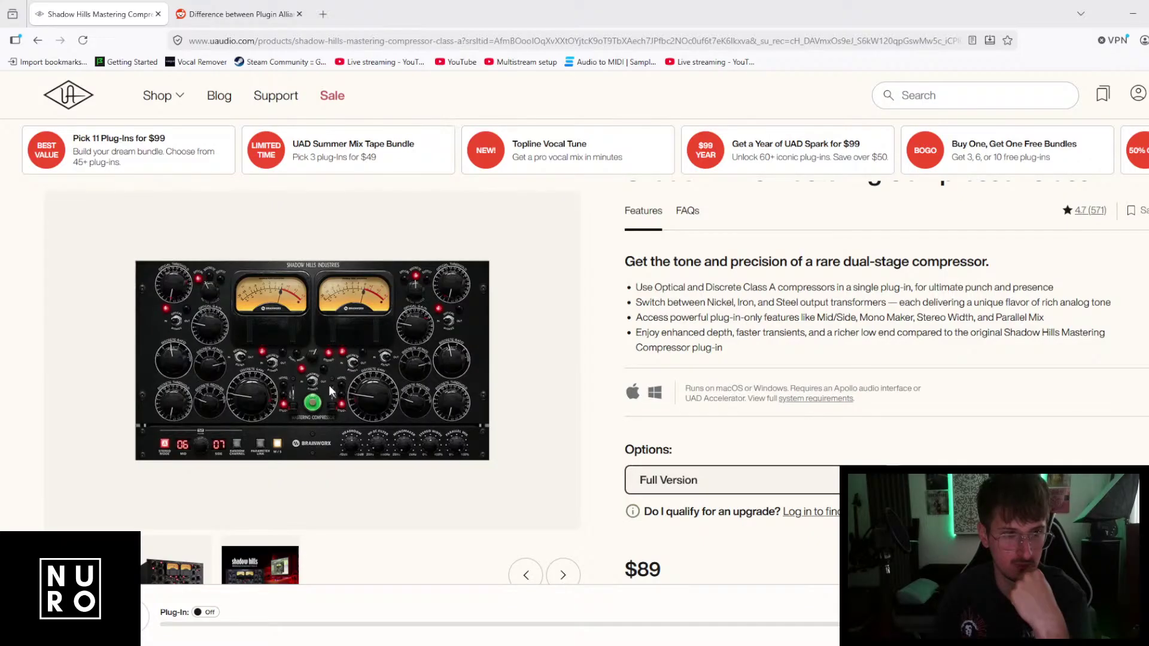
{"action": "scroll", "coordinate": [330, 392], "scroll_direction": "up", "scroll_amount": 1}
{"action": "scroll", "coordinate": [573, 419], "scroll_direction": "down", "scroll_amount": 5}
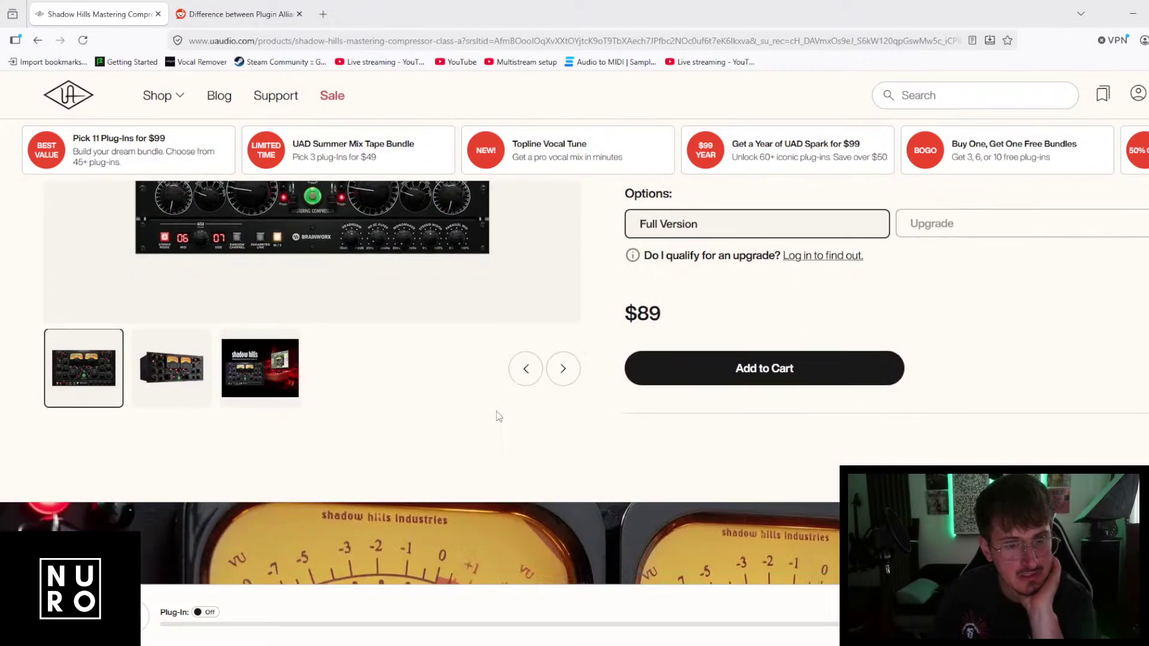
{"action": "scroll", "coordinate": [239, 407], "scroll_direction": "down", "scroll_amount": 3}
{"action": "scroll", "coordinate": [242, 410], "scroll_direction": "down", "scroll_amount": 10}
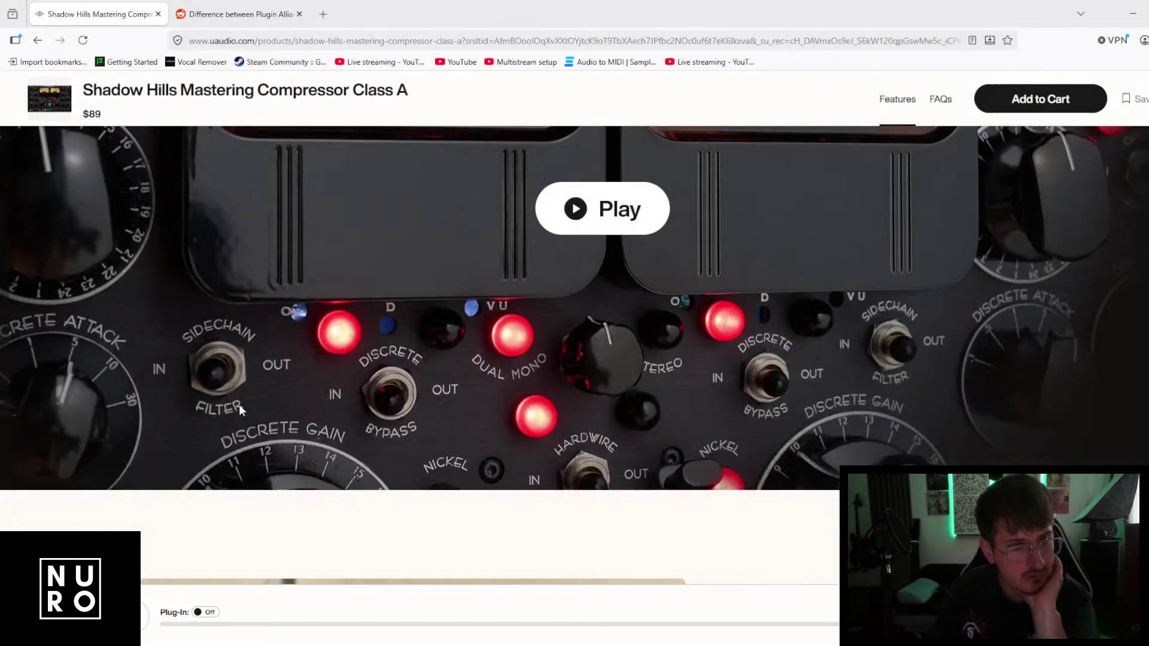
{"action": "scroll", "coordinate": [240, 409], "scroll_direction": "down", "scroll_amount": 1}
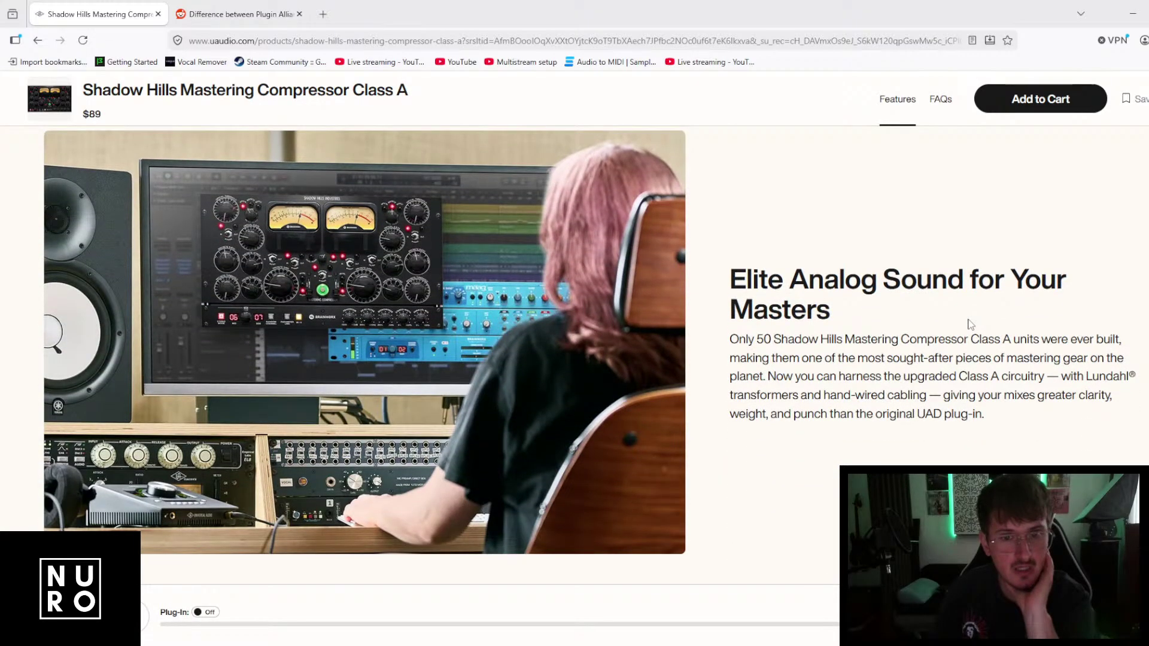
{"action": "scroll", "coordinate": [498, 375], "scroll_direction": "down", "scroll_amount": 10}
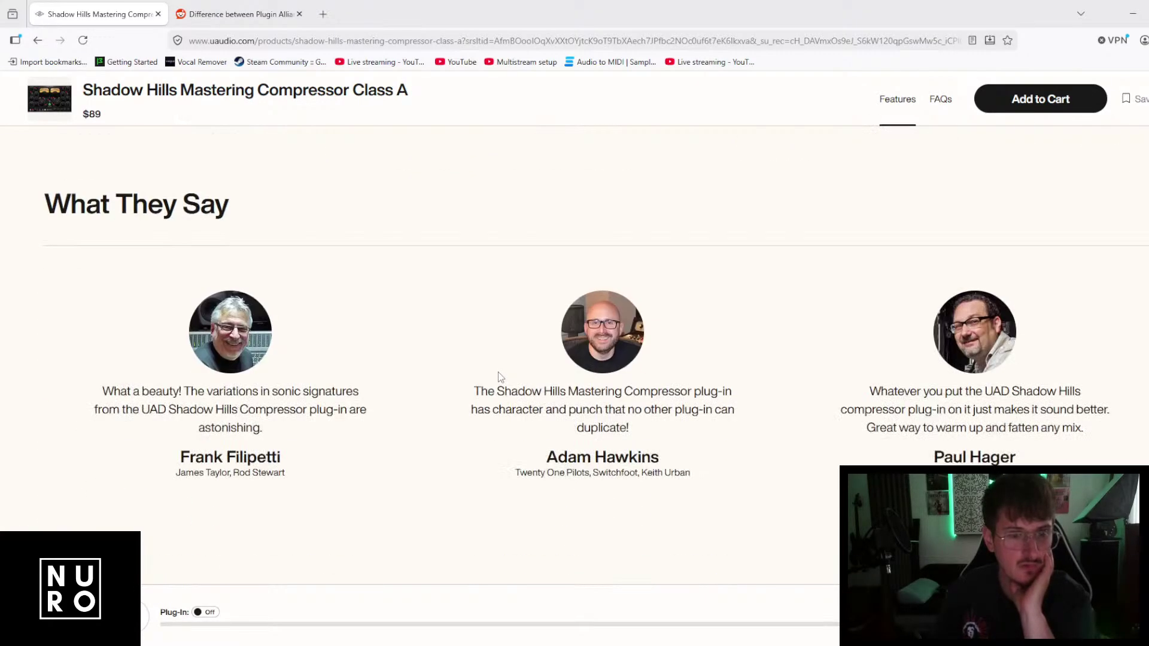
{"action": "scroll", "coordinate": [498, 376], "scroll_direction": "down", "scroll_amount": 2}
Switch back to FL Studio and close the mixer to show the full playlist arrangement.
{"action": "left_click", "coordinate": [1133, 13]}
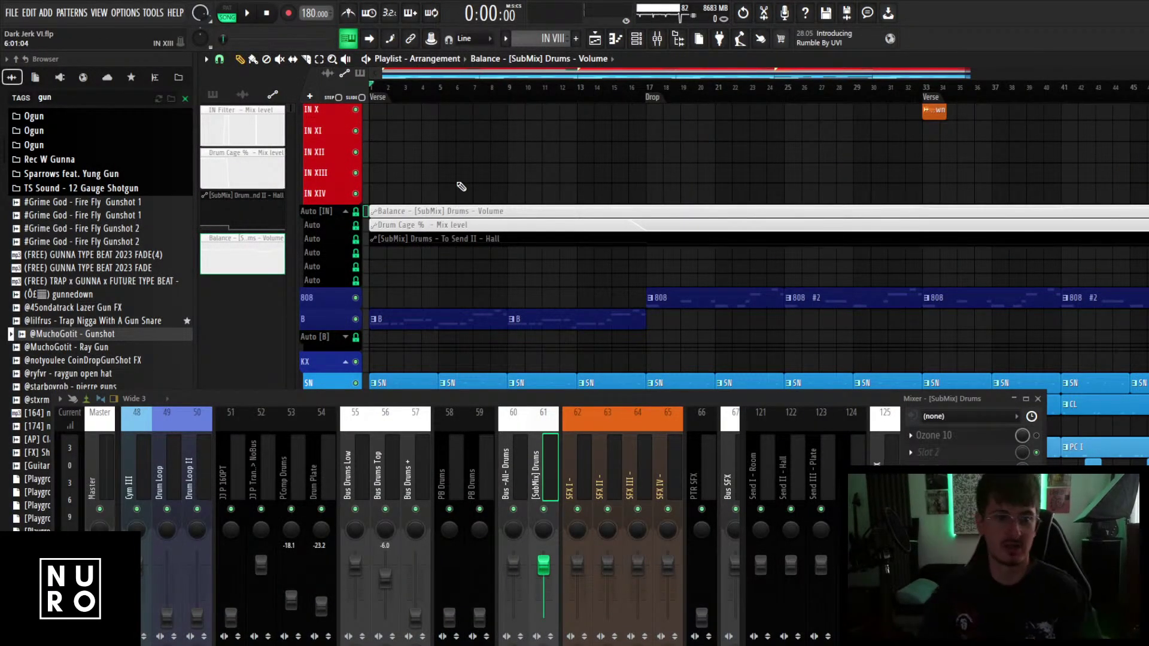
{"action": "right_click", "coordinate": [711, 256], "text": "ctrl"}
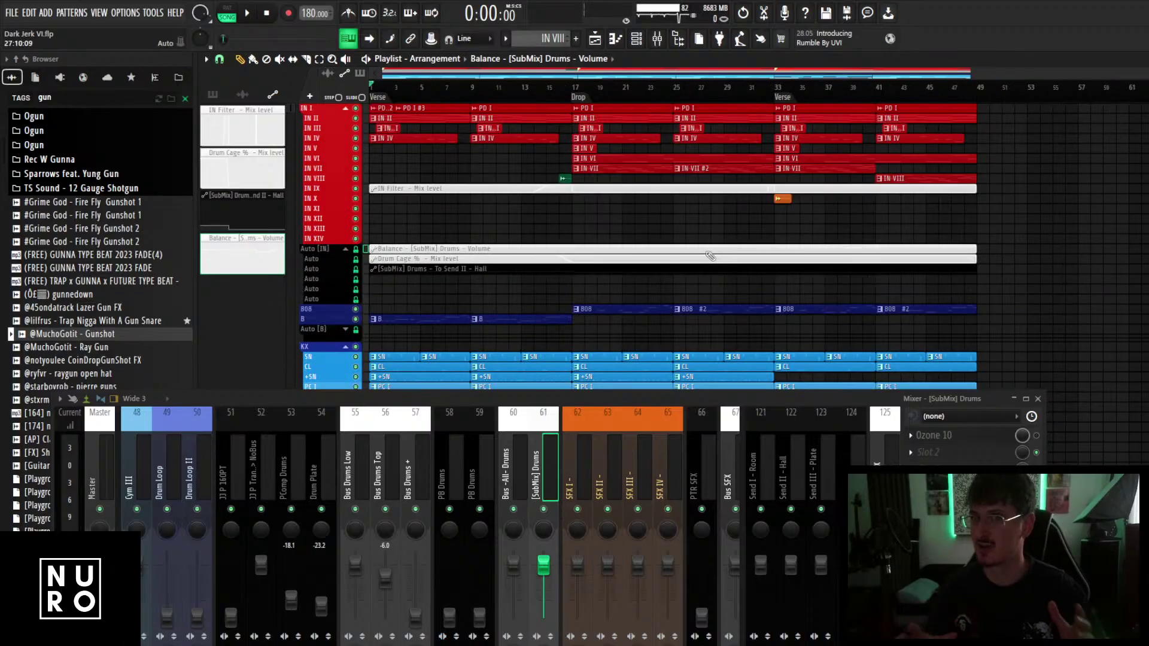
{"action": "scroll", "coordinate": [1074, 197], "scroll_direction": "up", "scroll_amount": 2}
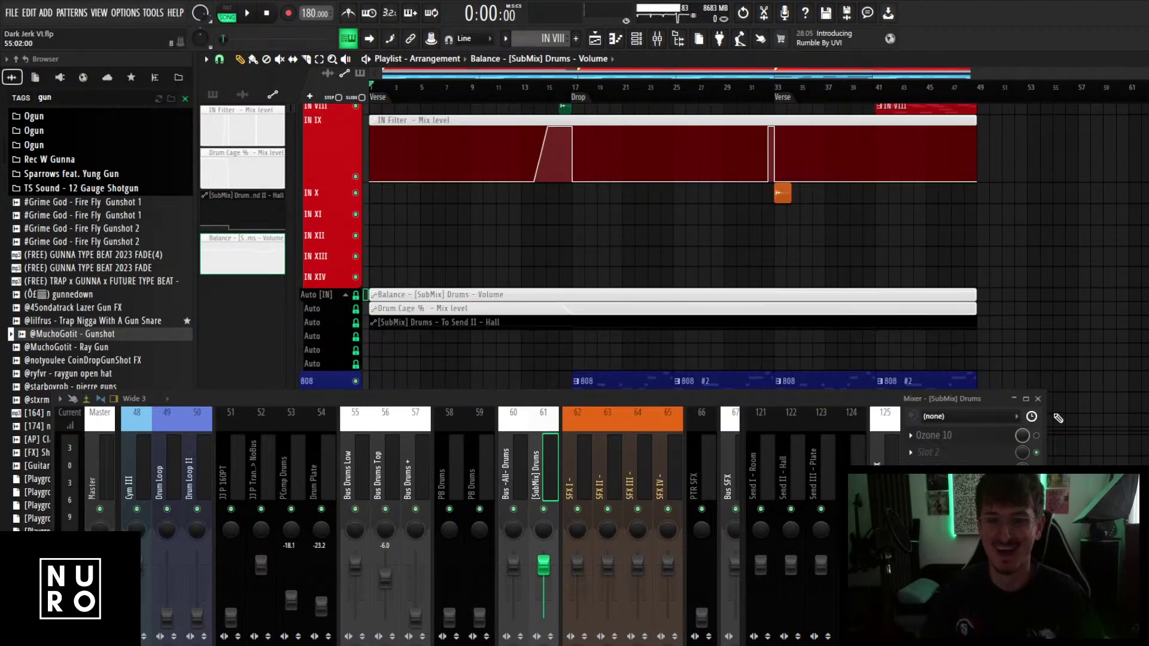
{"action": "left_click", "coordinate": [1038, 398]}
{"action": "scroll", "coordinate": [984, 367], "scroll_direction": "down", "scroll_amount": 2}
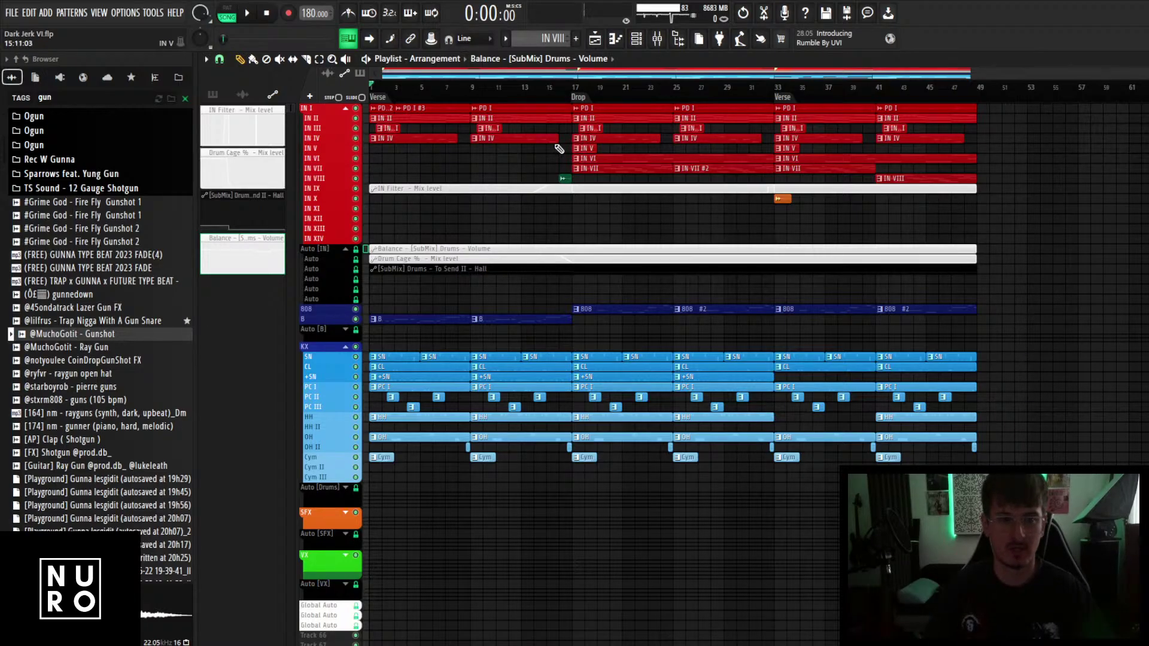
Copy the first verse's melody clips and both B bass clips to bar 49 and move the playhead there.
{"action": "left_click_drag", "start_coordinate": [560, 149], "coordinate": [997, 111], "text": "ctrl"}
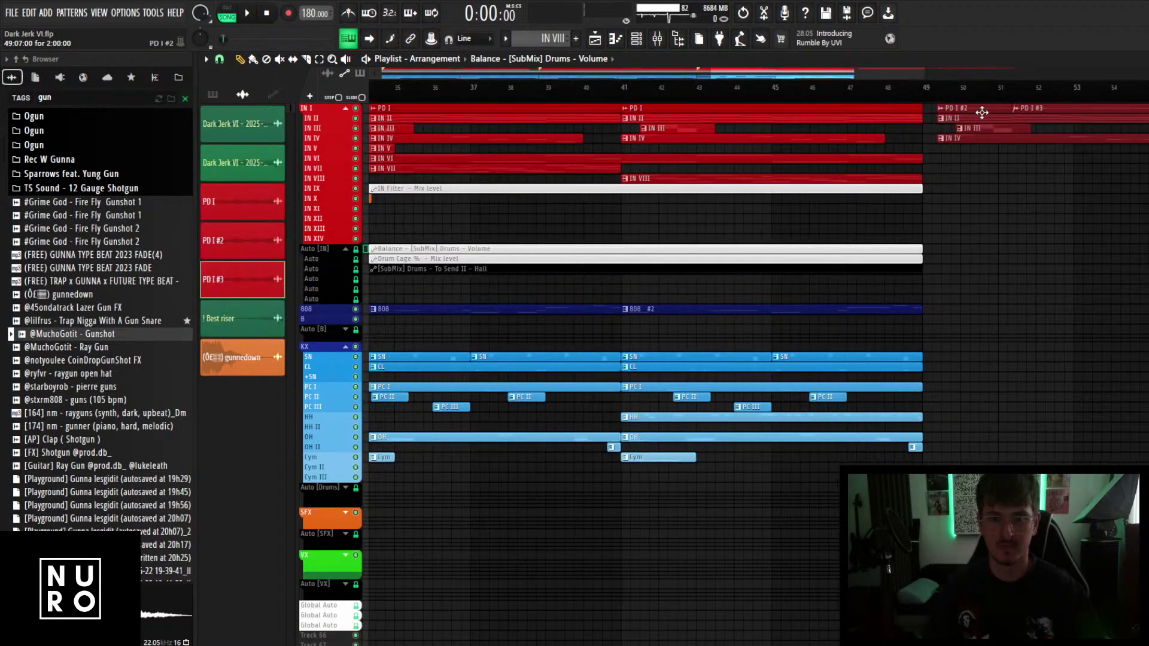
{"action": "scroll", "coordinate": [959, 305], "scroll_direction": "down", "scroll_amount": 1}
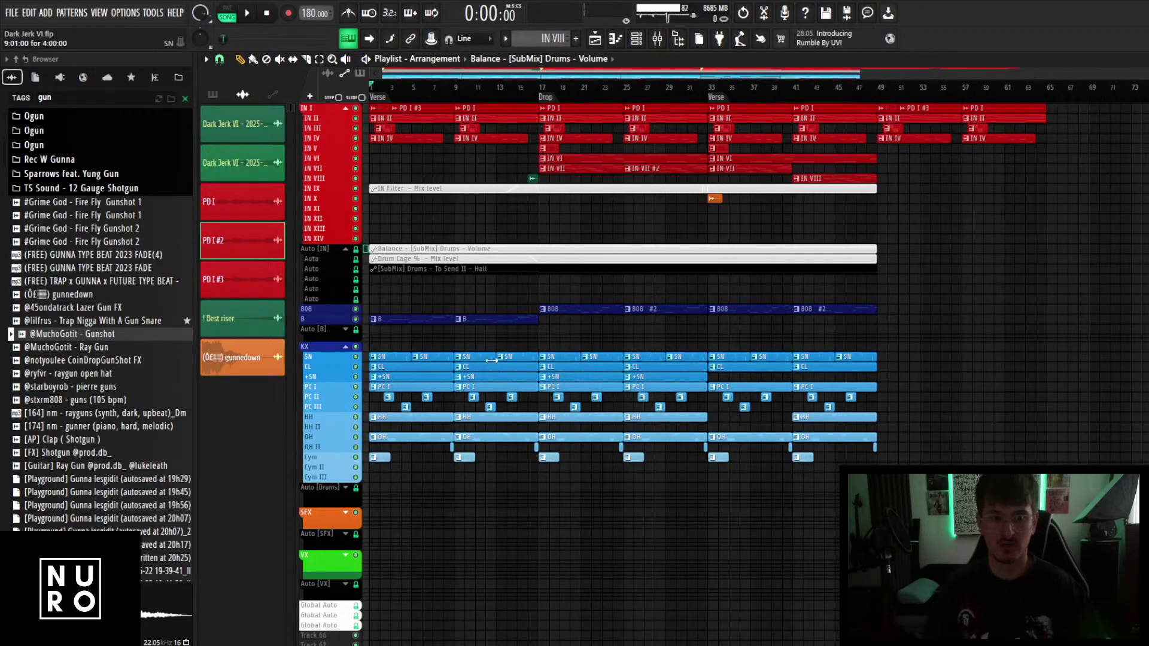
{"action": "left_click_drag", "start_coordinate": [542, 342], "coordinate": [370, 314]}
{"action": "key", "text": "ctrl+b"}
{"action": "left_click_drag", "start_coordinate": [568, 322], "coordinate": [837, 321]}
{"action": "scroll", "coordinate": [922, 321], "scroll_direction": "up", "scroll_amount": 3}
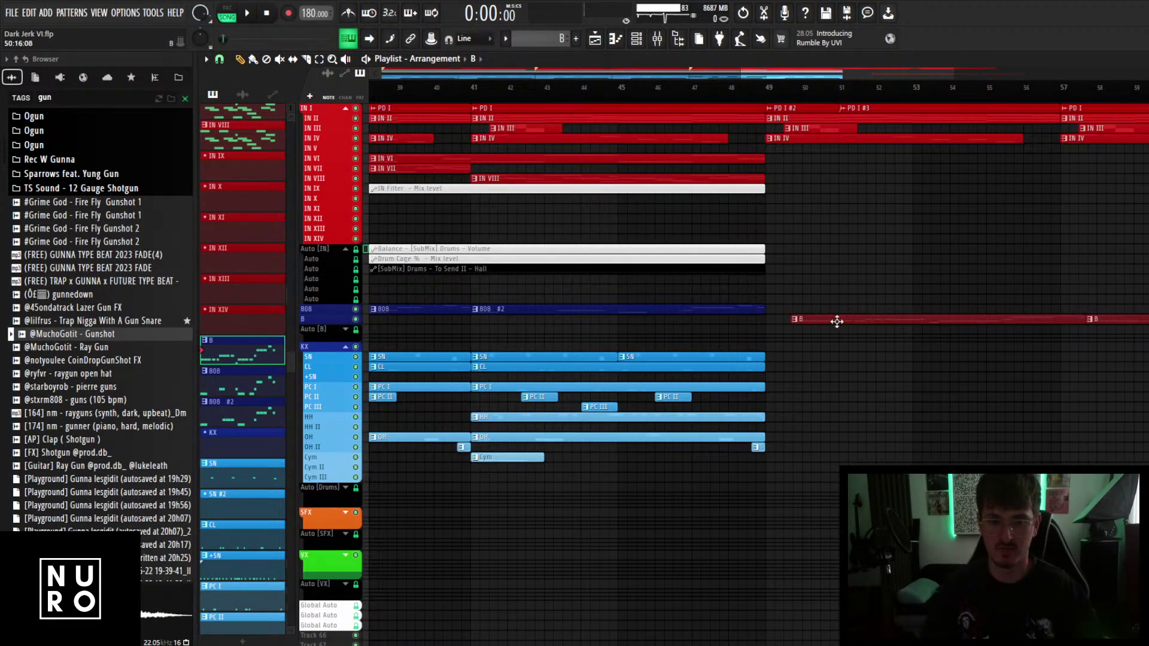
{"action": "left_click", "coordinate": [664, 88]}
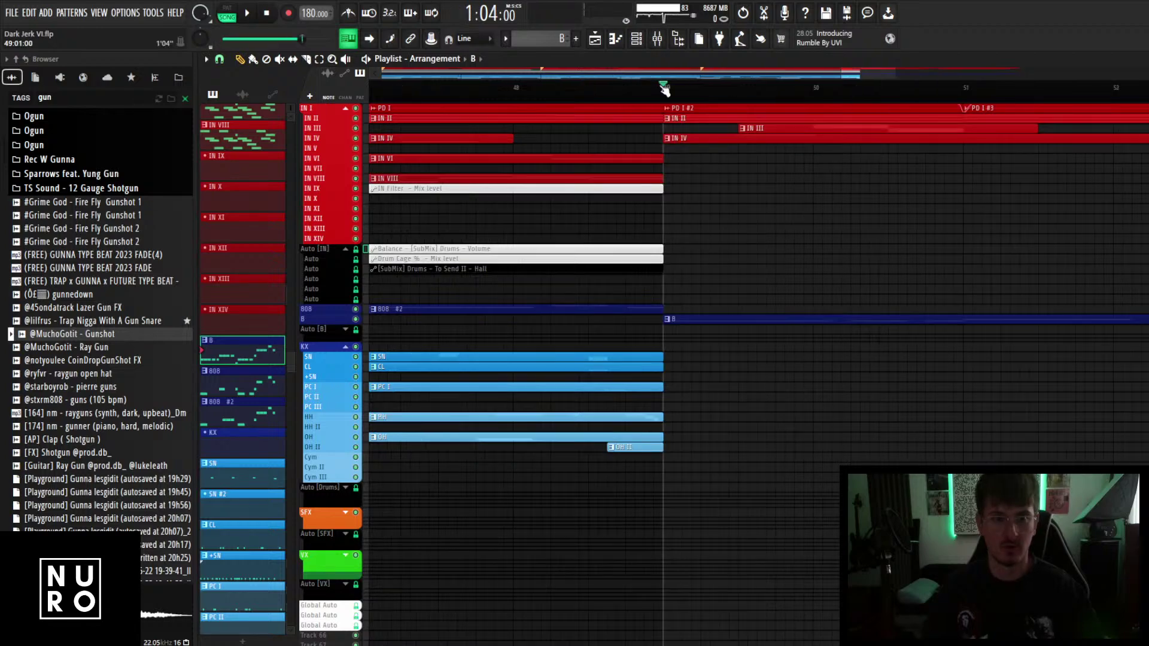
Search the sample browser for "amen break" and place WavePoint-AmenBreak6-123bpm in the playlist at bar 49.
{"action": "left_click", "coordinate": [45, 98]}
{"action": "type", "text": "amen"}
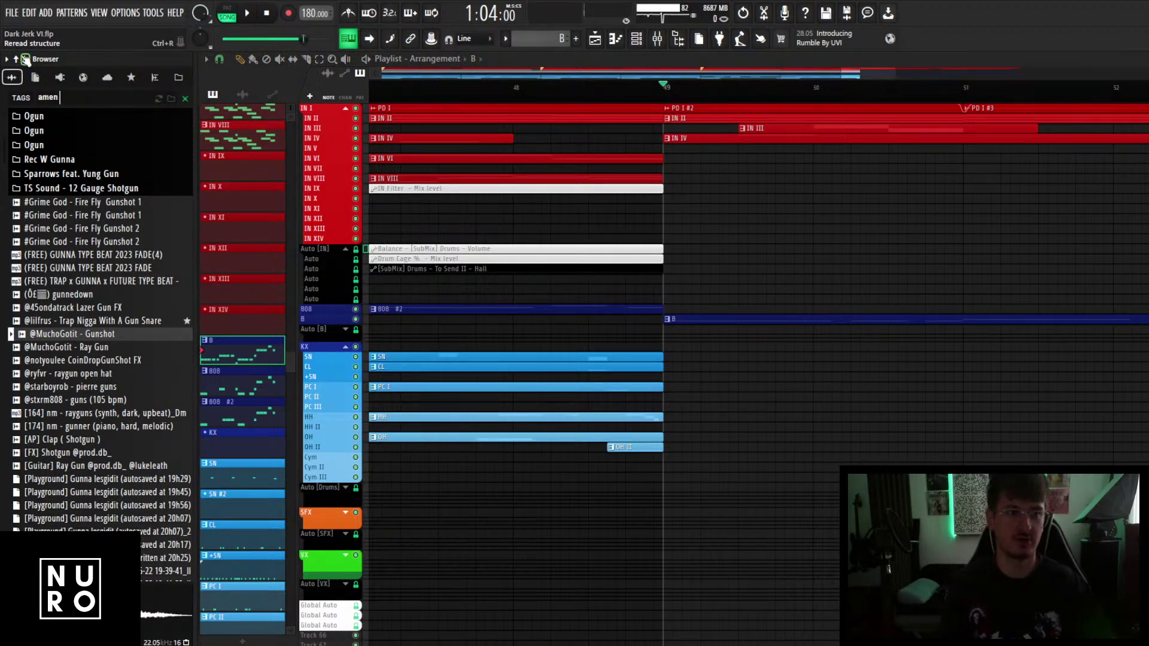
{"action": "type", "text": " break"}
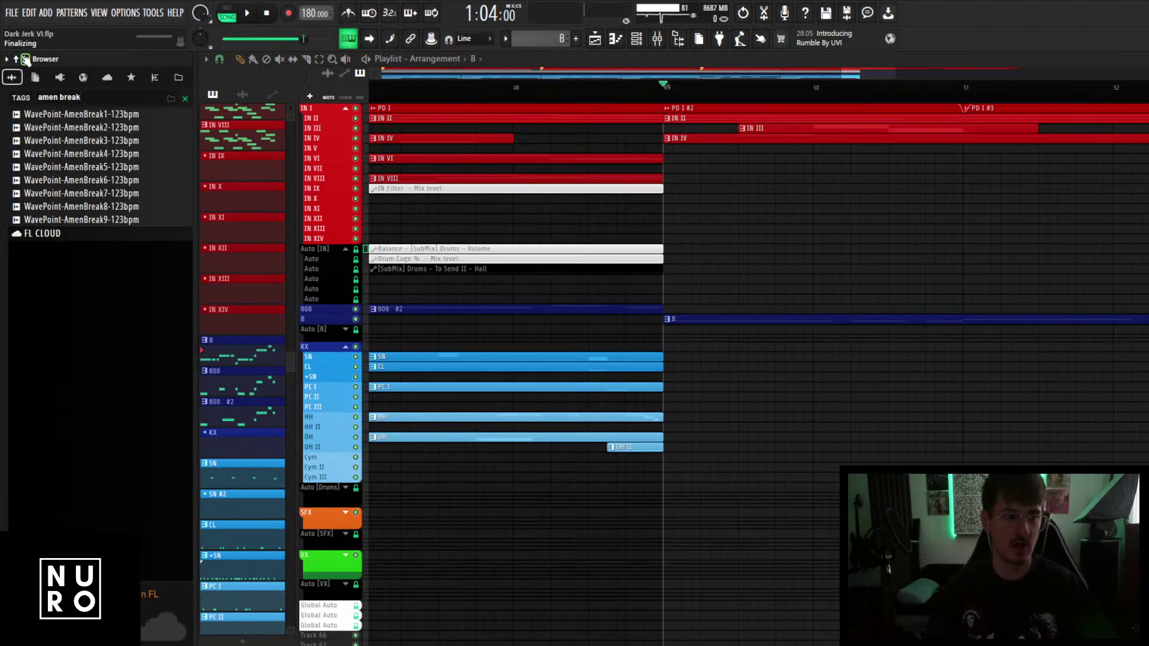
{"action": "left_click", "coordinate": [55, 181]}
{"action": "left_click_drag", "start_coordinate": [78, 183], "coordinate": [257, 213]}
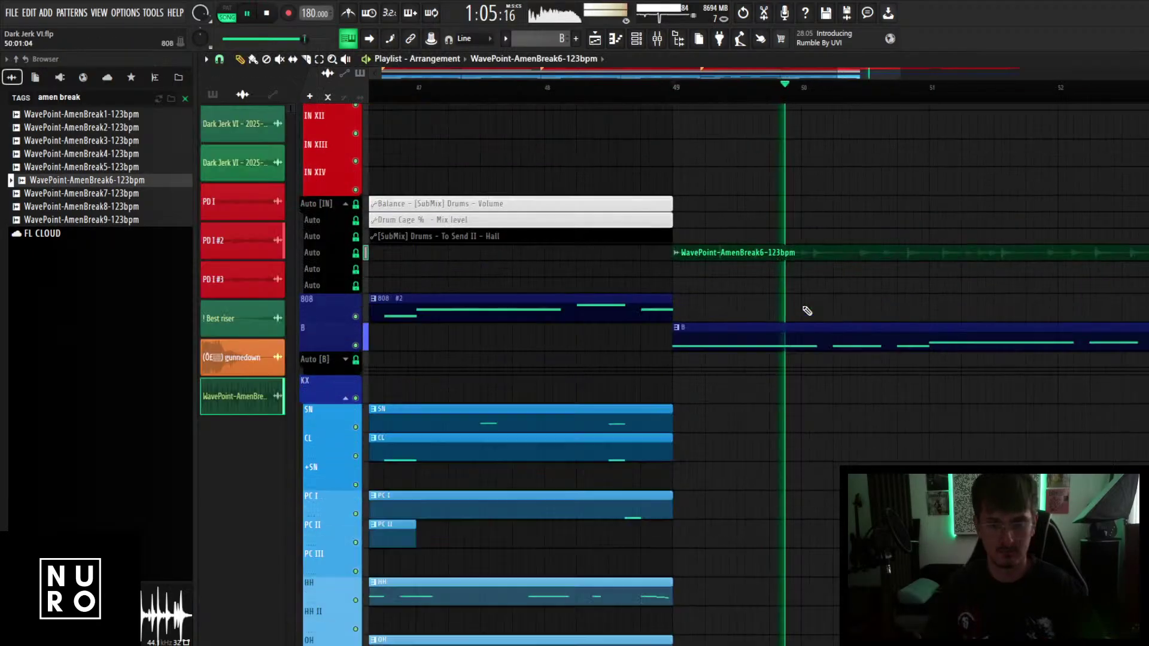
Time-stretch the amen break clip so it ends at bar 57, and play it against the bass.
{"action": "scroll", "coordinate": [805, 311], "scroll_direction": "down", "scroll_amount": 4}
{"action": "key", "text": "space"}
{"action": "scroll", "coordinate": [986, 284], "scroll_direction": "up", "scroll_amount": 2}
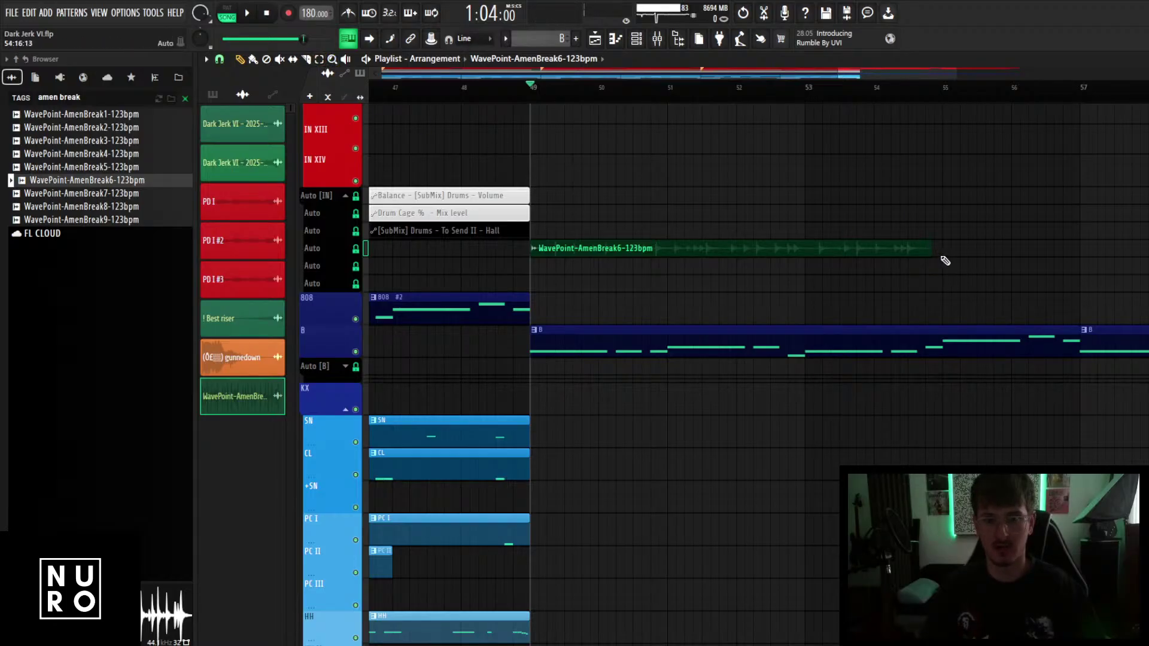
{"action": "scroll", "coordinate": [1080, 313], "scroll_direction": "up", "scroll_amount": 4}
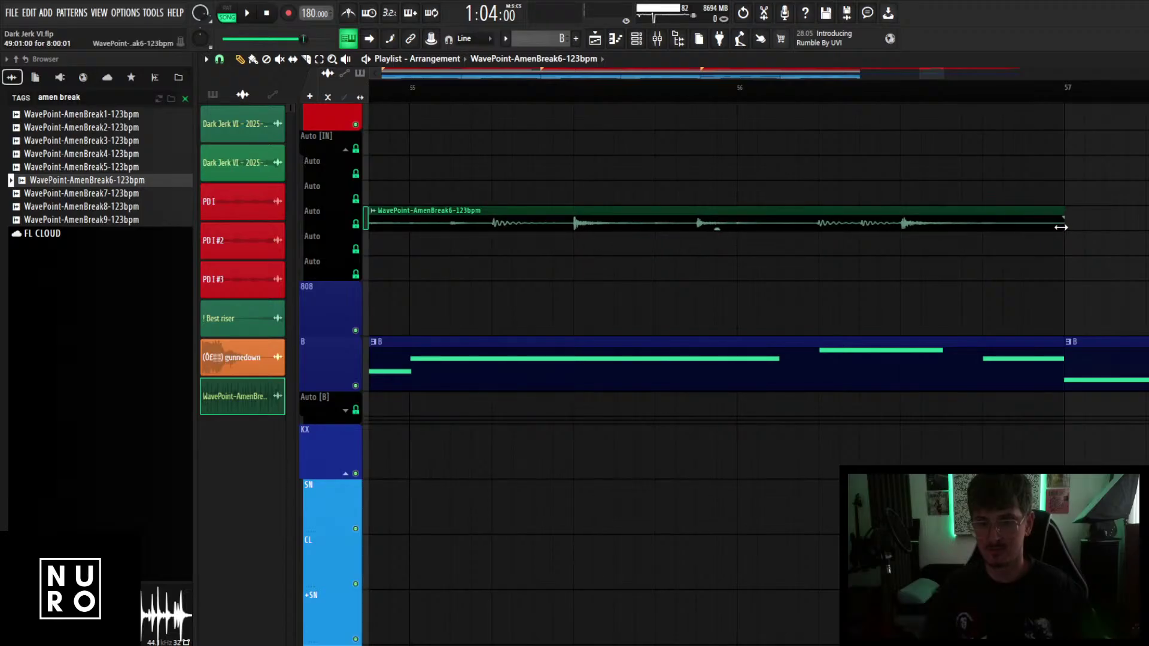
{"action": "scroll", "coordinate": [1061, 227], "scroll_direction": "down", "scroll_amount": 3}
{"action": "key", "text": "space"}
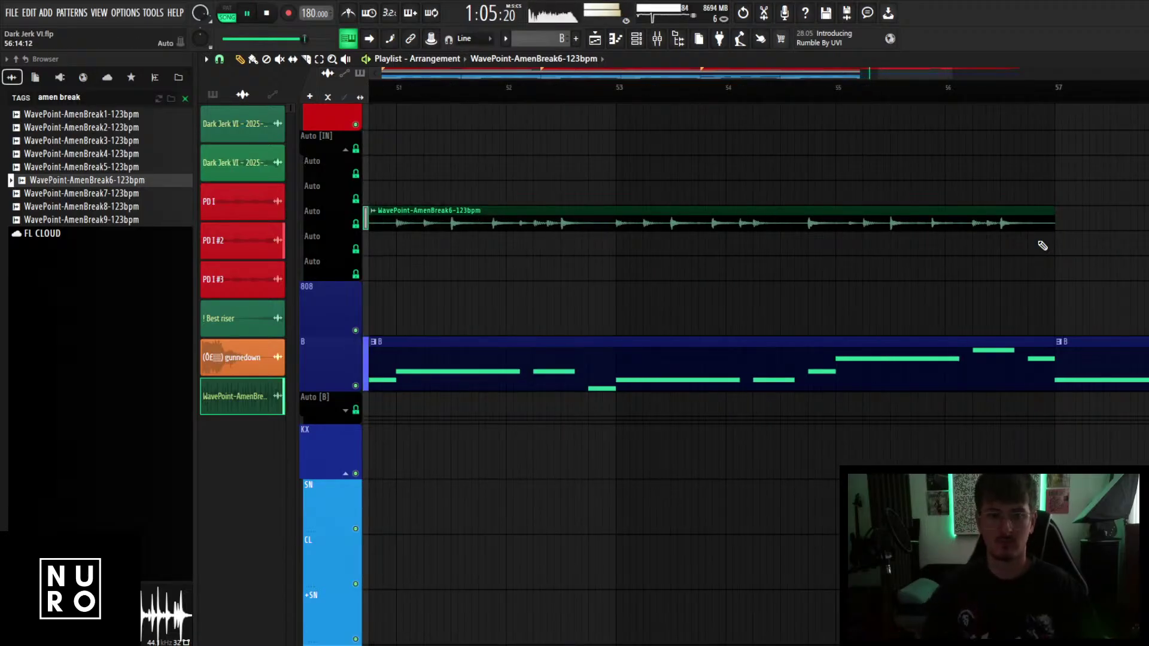
Change the amen break's time-stretching mode from Resample to Stretch and audition the clip.
{"action": "scroll", "coordinate": [880, 230], "scroll_direction": "down", "scroll_amount": 3}
{"action": "key", "text": "space"}
{"action": "double_click", "coordinate": [800, 221]}
{"action": "left_click", "coordinate": [577, 263]}
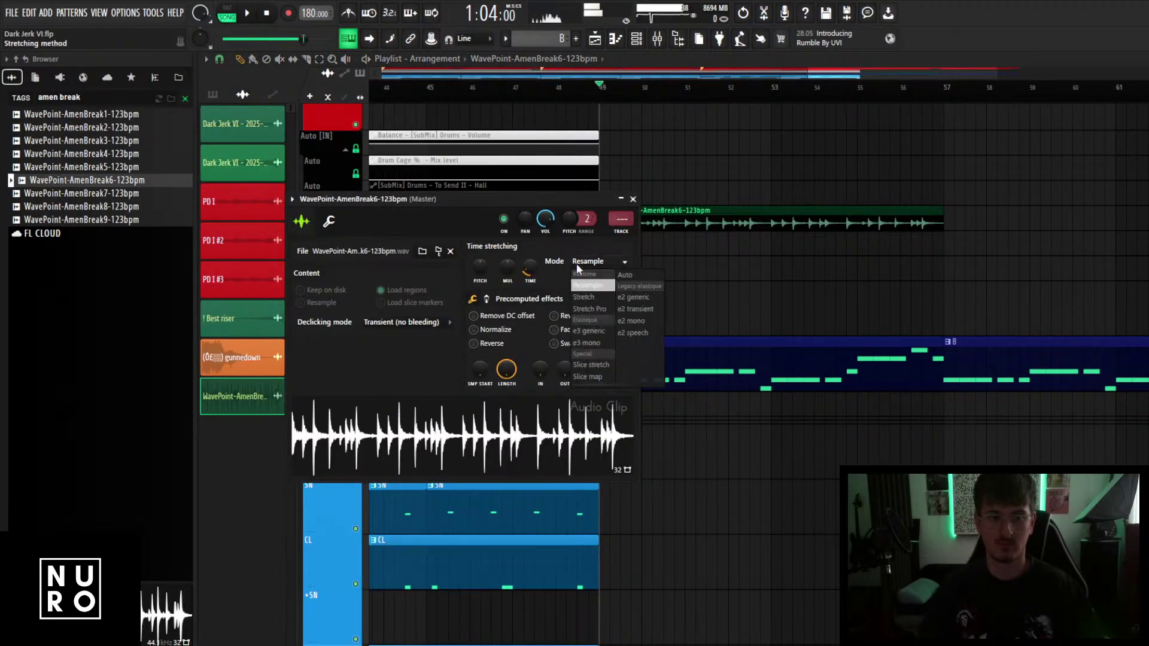
{"action": "left_click", "coordinate": [584, 297]}
{"action": "key", "text": "space"}
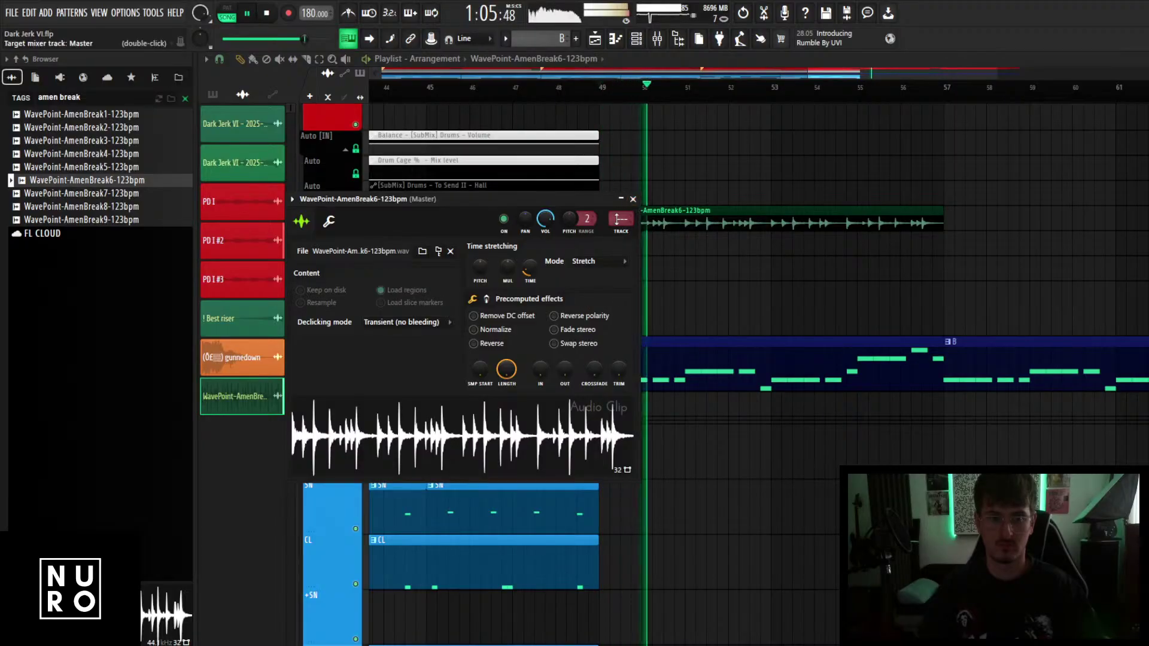
{"action": "left_click", "coordinate": [632, 198]}
{"action": "scroll", "coordinate": [816, 253], "scroll_direction": "up", "scroll_amount": 2}
{"action": "key", "text": "space"}
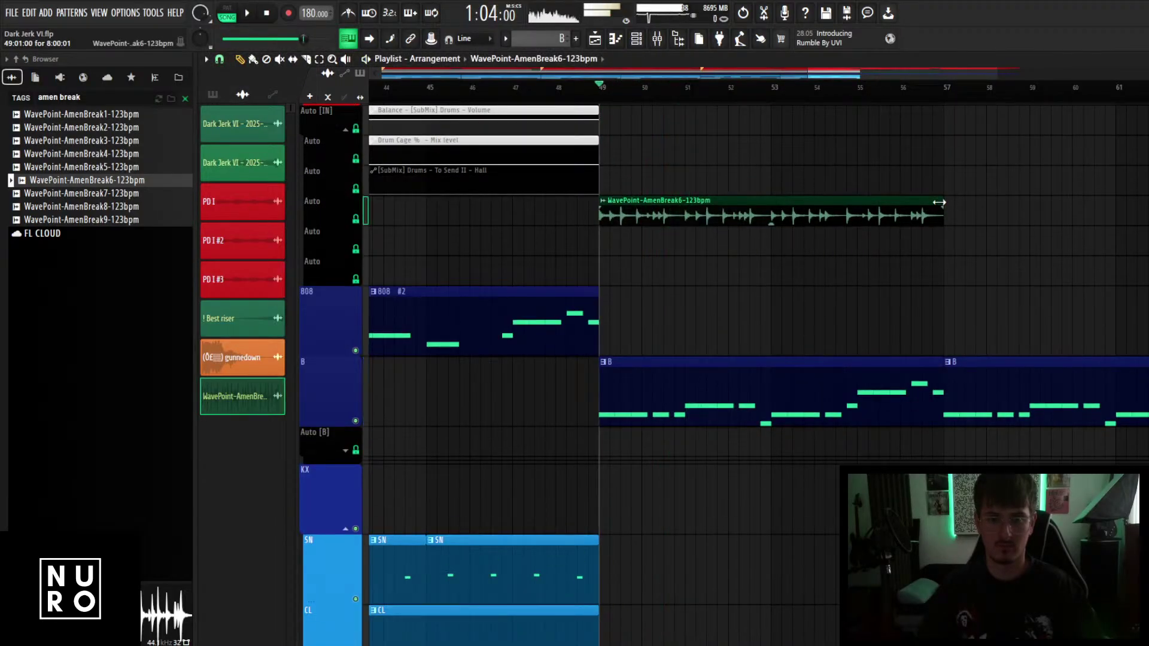
Try the amen break compressed to four bars, ending at bar 53, and delete the clip after auditioning it.
{"action": "left_click_drag", "start_coordinate": [939, 203], "coordinate": [698, 282]}
{"action": "key", "text": "space"}
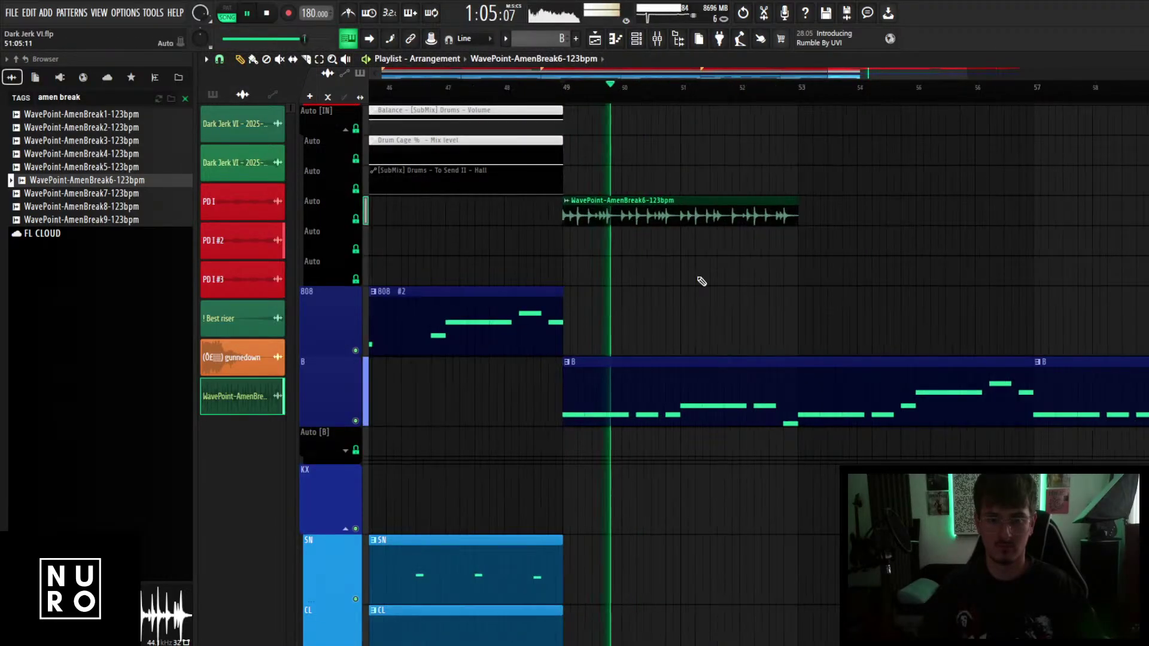
{"action": "scroll", "coordinate": [703, 278], "scroll_direction": "up", "scroll_amount": 3}
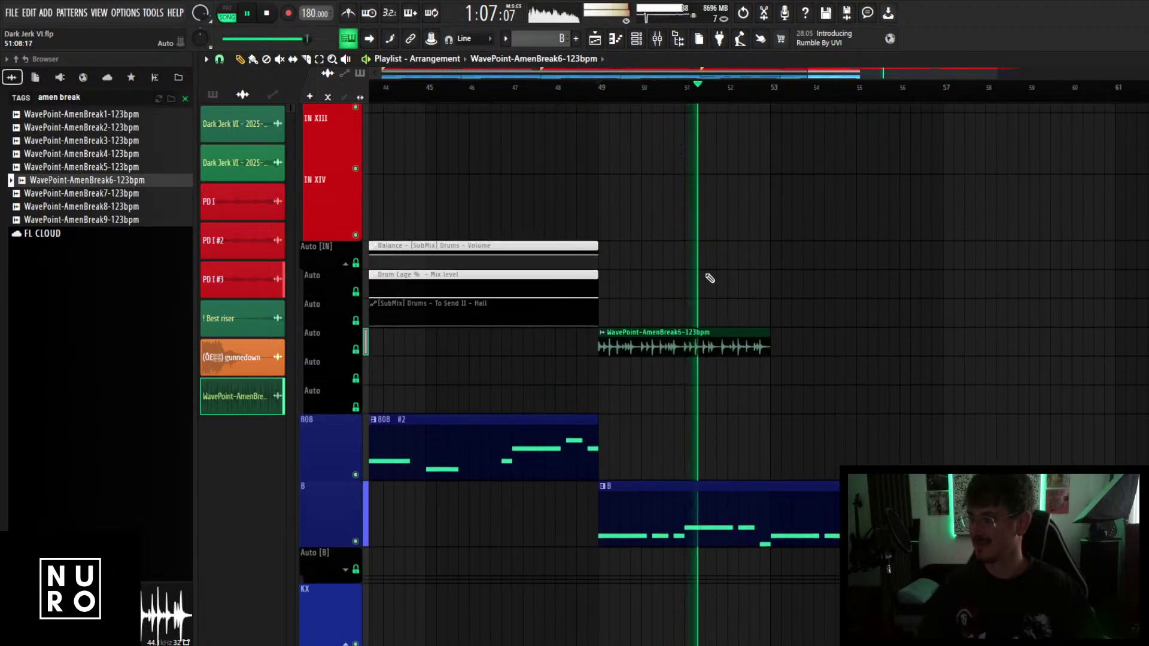
{"action": "key", "text": "space"}
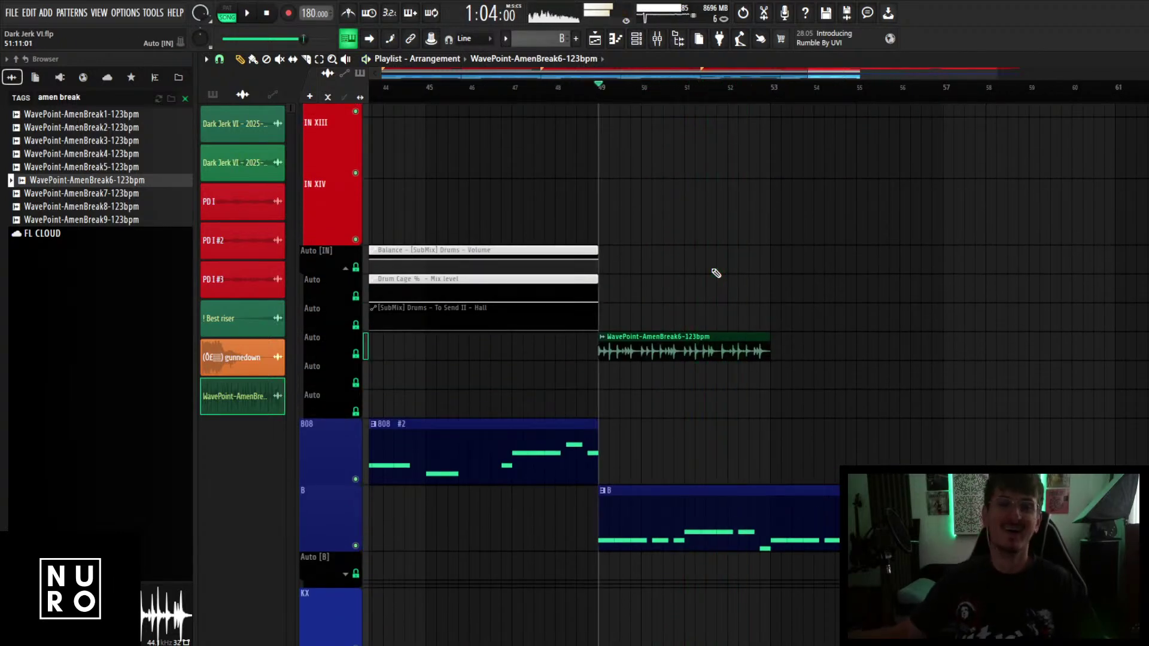
{"action": "right_click", "coordinate": [712, 351]}
Search the sample browser for "uk gar", and replace that search with "garage".
{"action": "left_click", "coordinate": [185, 98]}
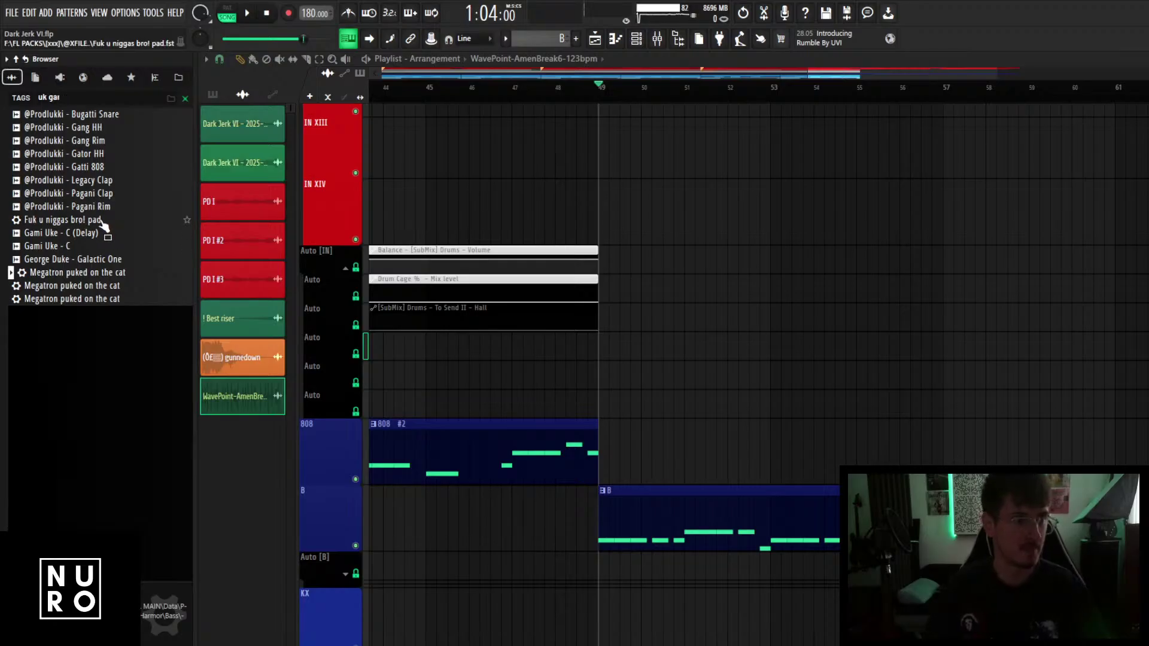
{"action": "type", "text": "r"}
{"action": "key", "text": "BackSpace"}
{"action": "key", "text": "BackSpace"}
{"action": "key", "text": "BackSpace"}
{"action": "key", "text": "BackSpace"}
{"action": "key", "text": "BackSpace"}
{"action": "key", "text": "BackSpace"}
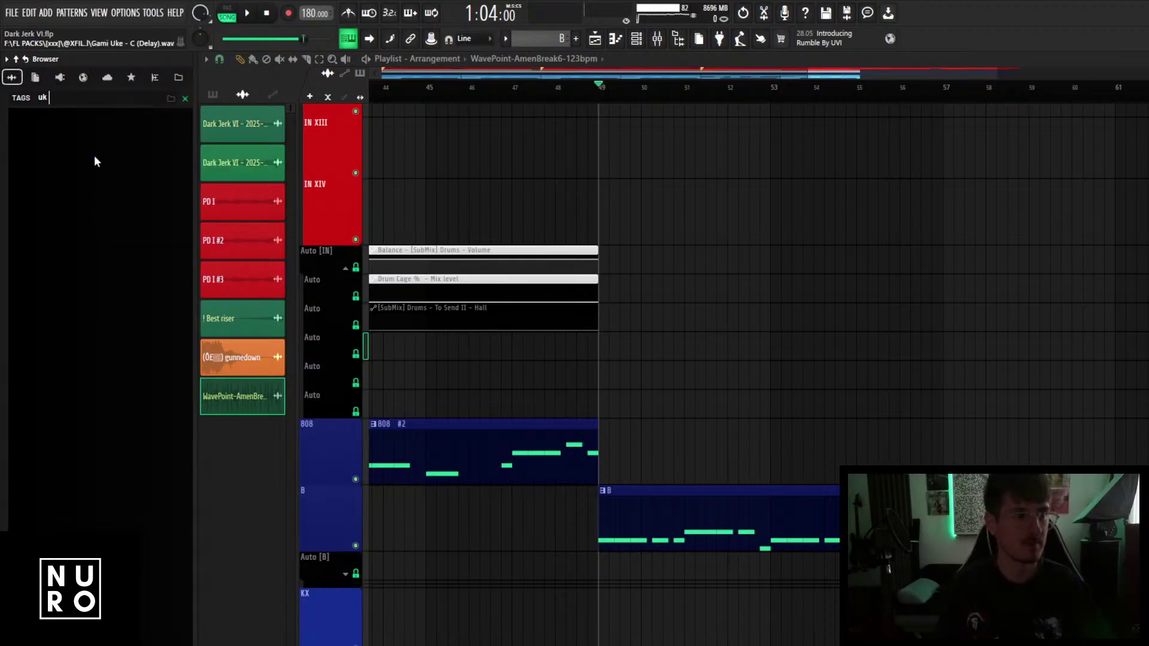
{"action": "type", "text": "gar"}
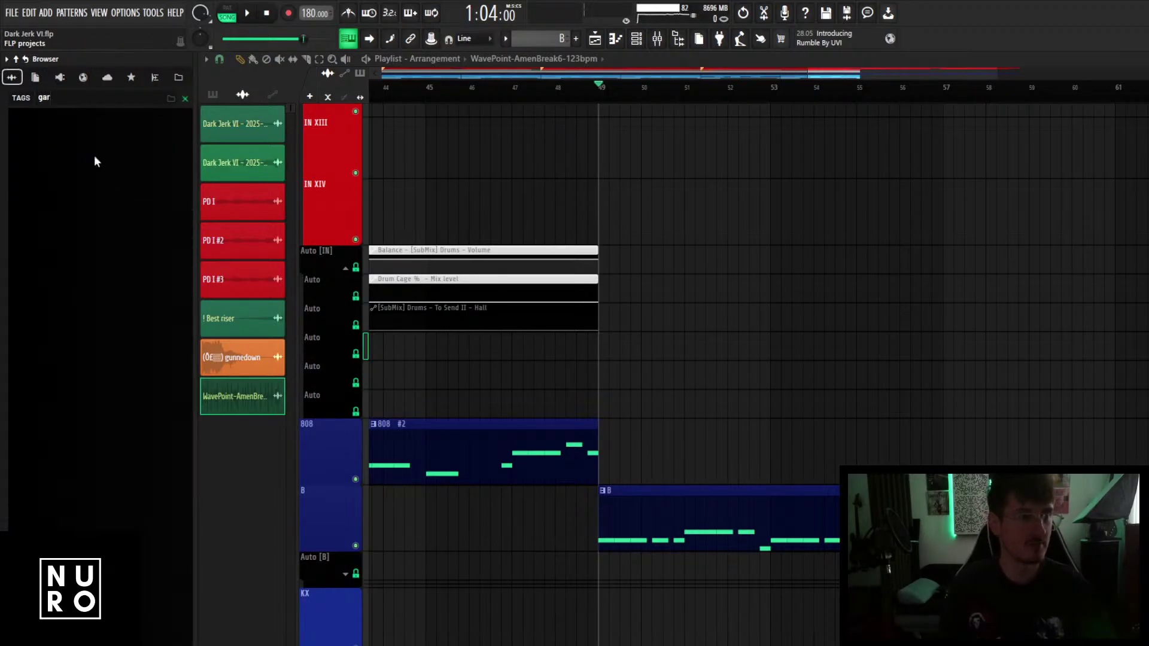
{"action": "type", "text": "age"}
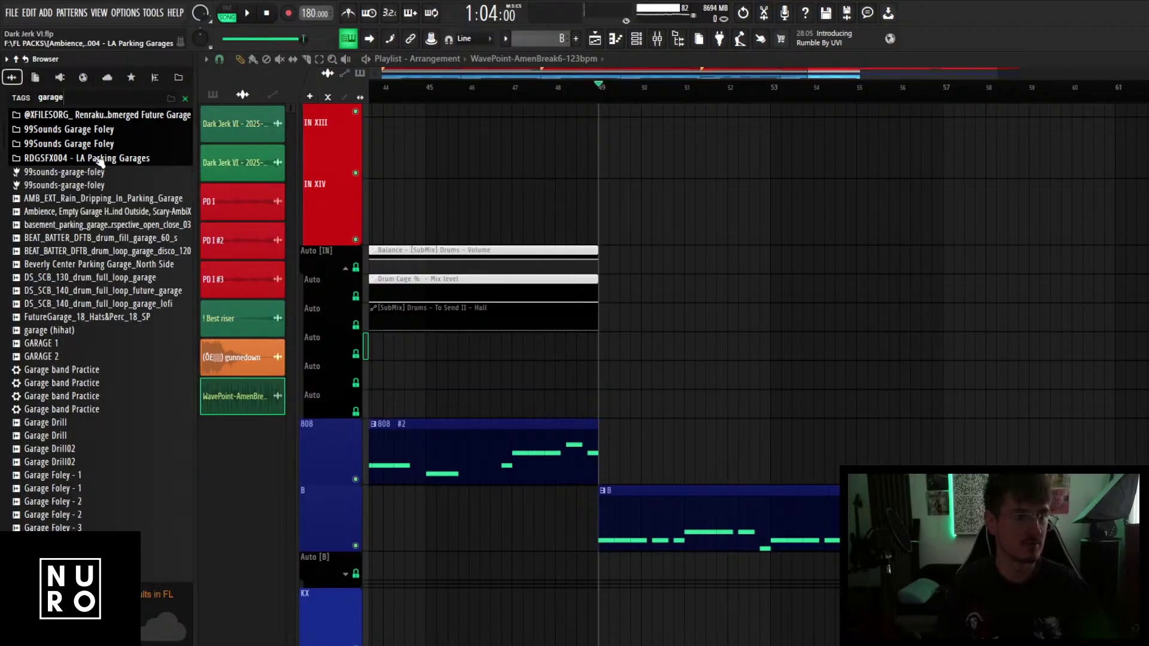
Preview the garage samples and place BEAT_BATTER_DFTB_drum_loop_garage_disco_120 in the playlist at bar 49.
{"action": "left_click", "coordinate": [68, 476]}
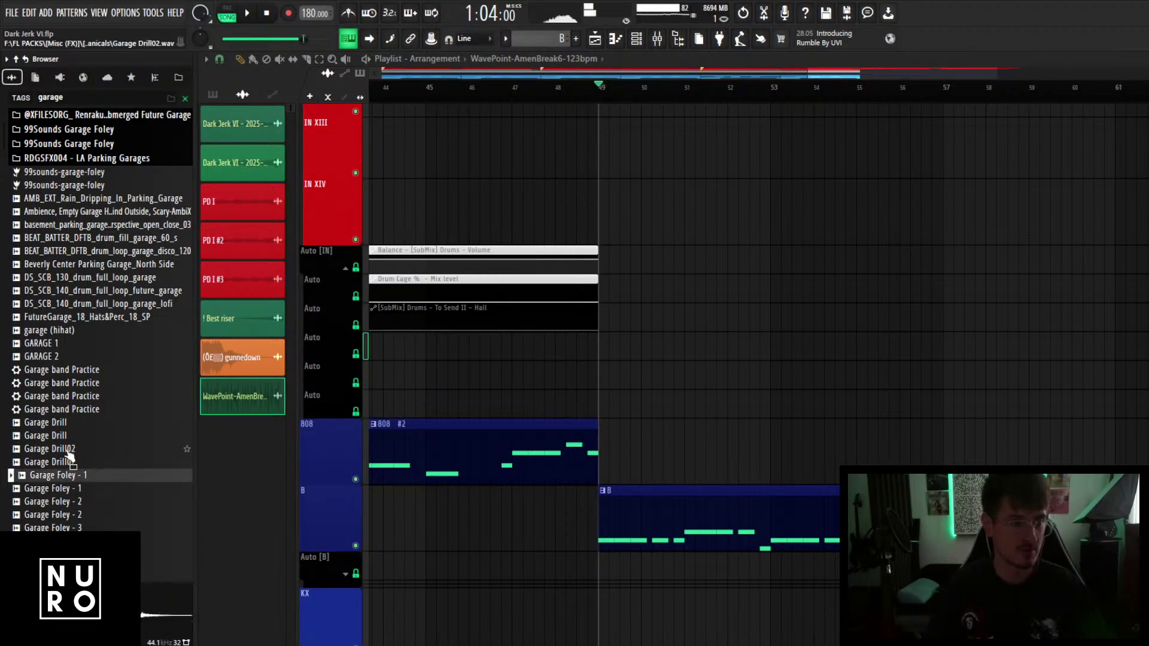
{"action": "left_click", "coordinate": [71, 450]}
{"action": "left_click", "coordinate": [73, 254]}
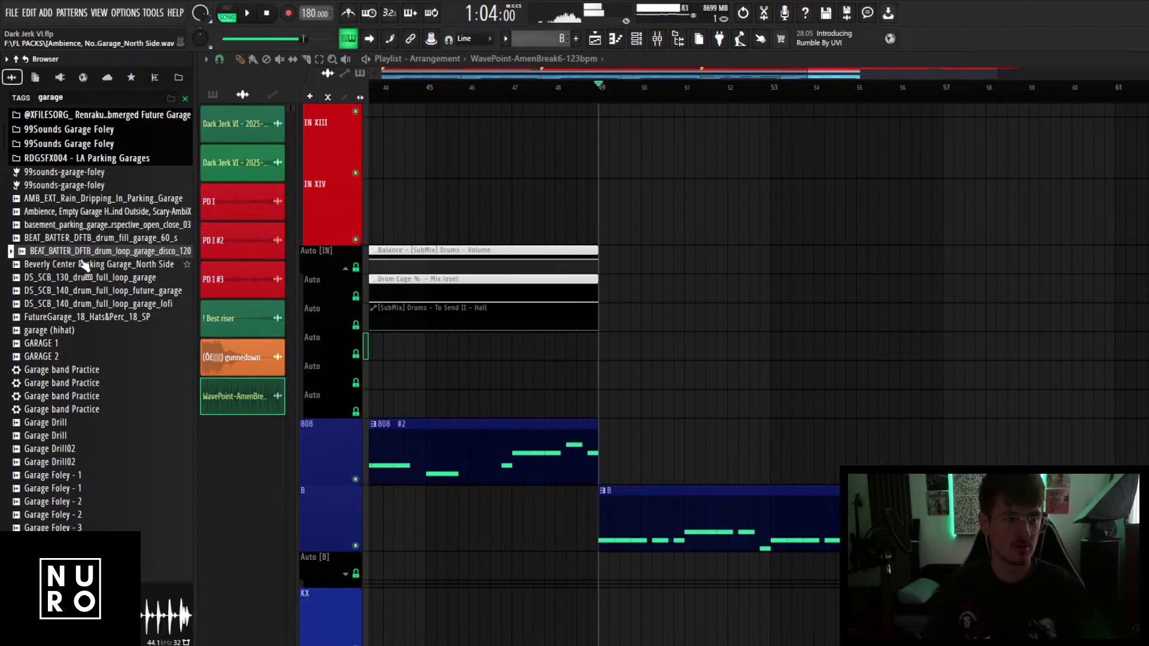
{"action": "left_click_drag", "start_coordinate": [84, 251], "coordinate": [601, 347]}
{"action": "key", "text": "space"}
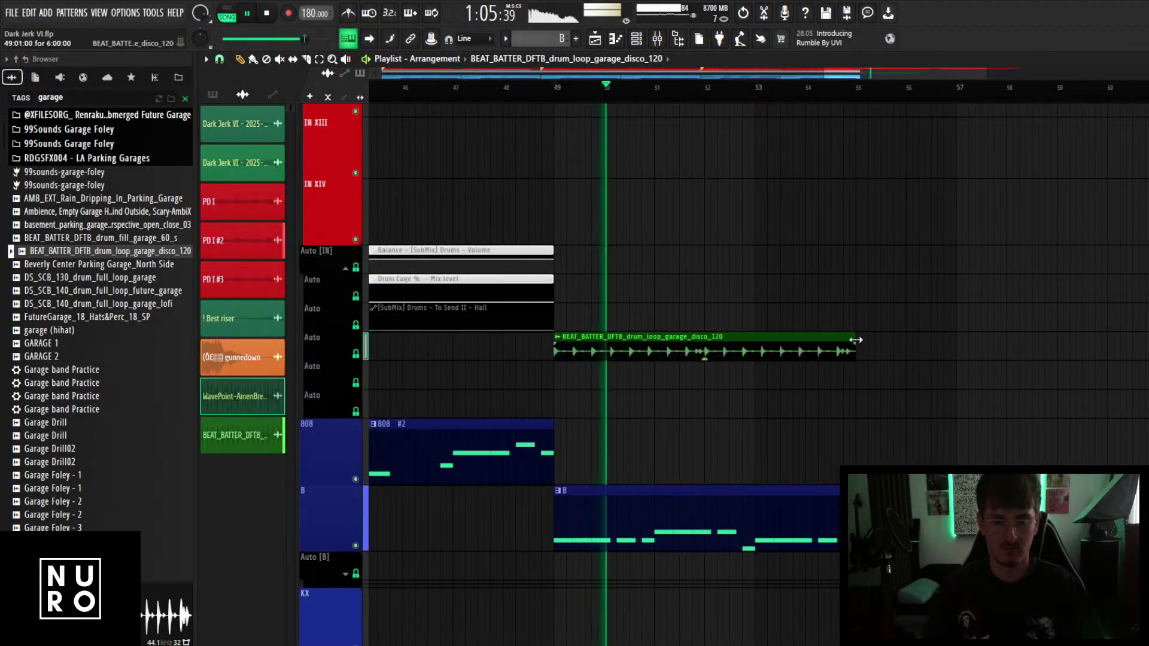
Time-stretch the garage disco drum loop to end at bar 57 and audition it with the bass.
{"action": "left_click_drag", "start_coordinate": [856, 349], "coordinate": [956, 349]}
{"action": "key", "text": "space"}
{"action": "key", "text": "space"}
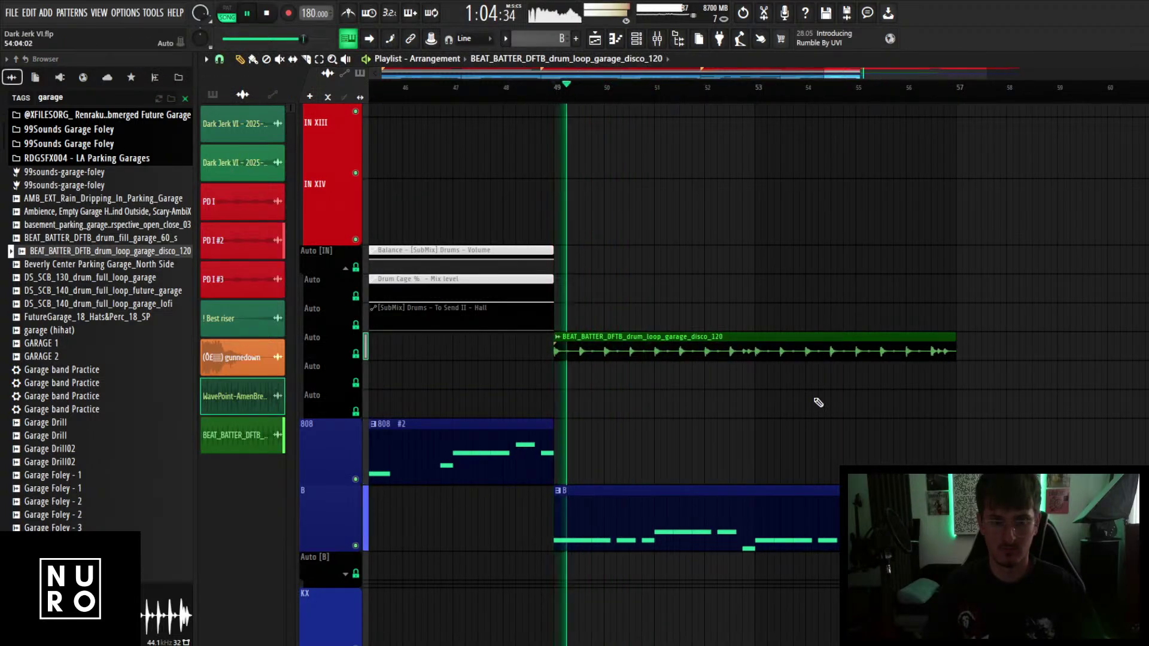
{"action": "scroll", "coordinate": [806, 401], "scroll_direction": "down", "scroll_amount": 2}
{"action": "scroll", "coordinate": [806, 402], "scroll_direction": "down", "scroll_amount": 1}
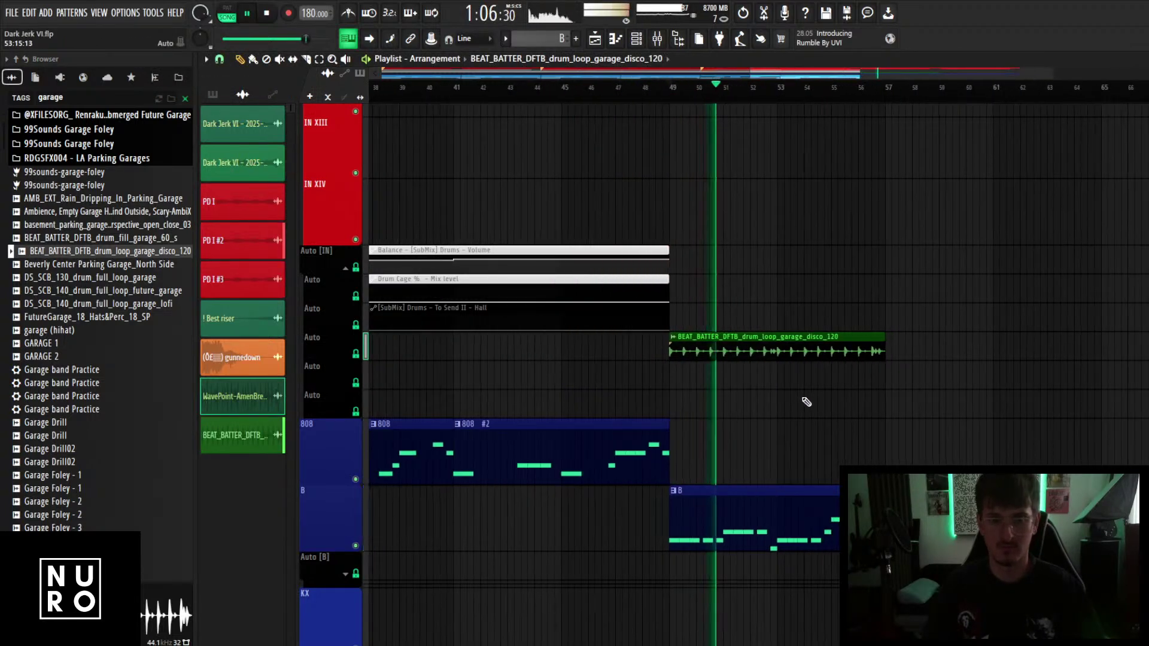
{"action": "scroll", "coordinate": [806, 401], "scroll_direction": "down", "scroll_amount": 1}
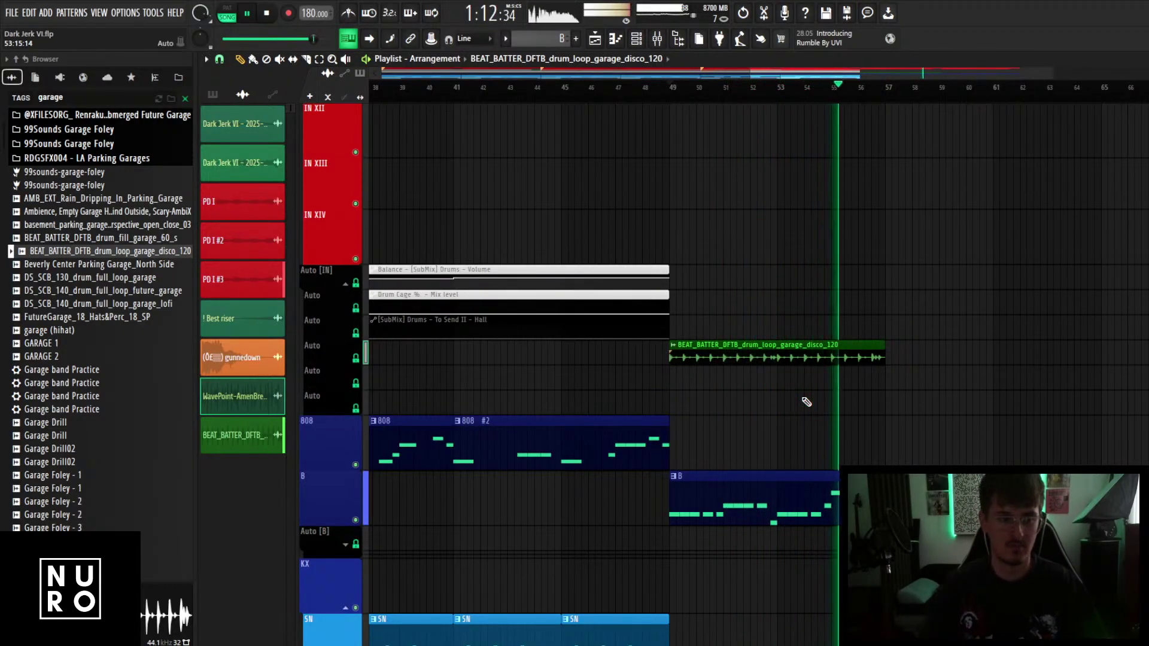
{"action": "key", "text": "space"}
Route the garage disco loop to the Drum Loop mixer track (49) and set that track's level to -5.4 dB.
{"action": "left_click", "coordinate": [805, 348]}
{"action": "double_click", "coordinate": [804, 347]}
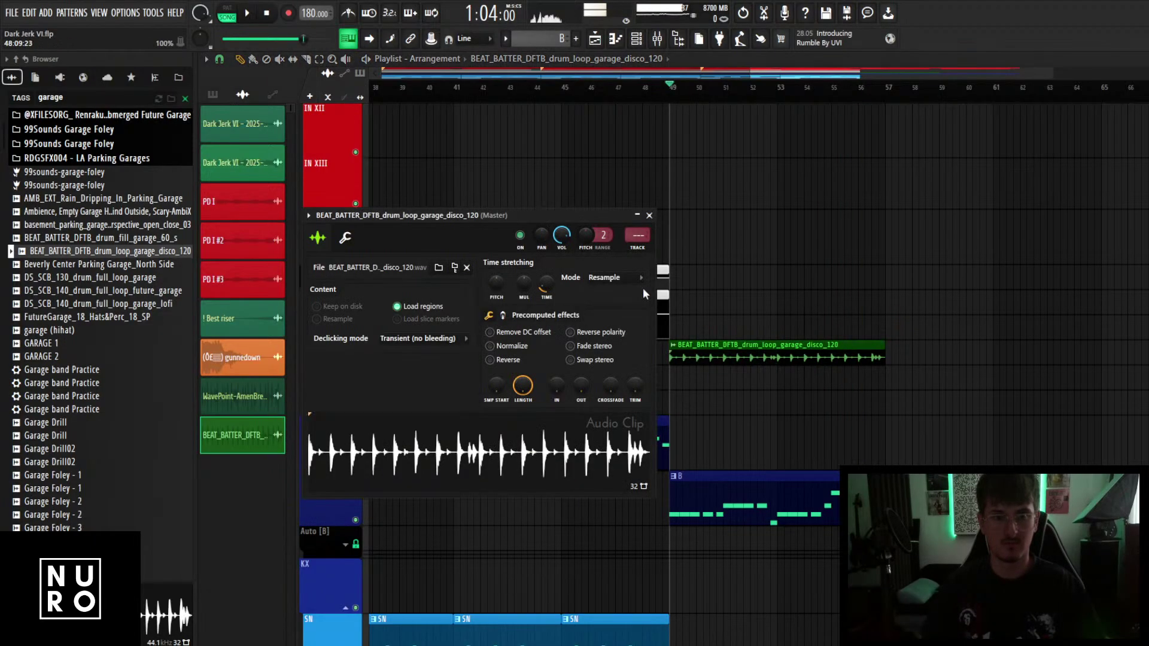
{"action": "left_click_drag", "start_coordinate": [636, 235], "coordinate": [637, 206]}
{"action": "left_click", "coordinate": [657, 38]}
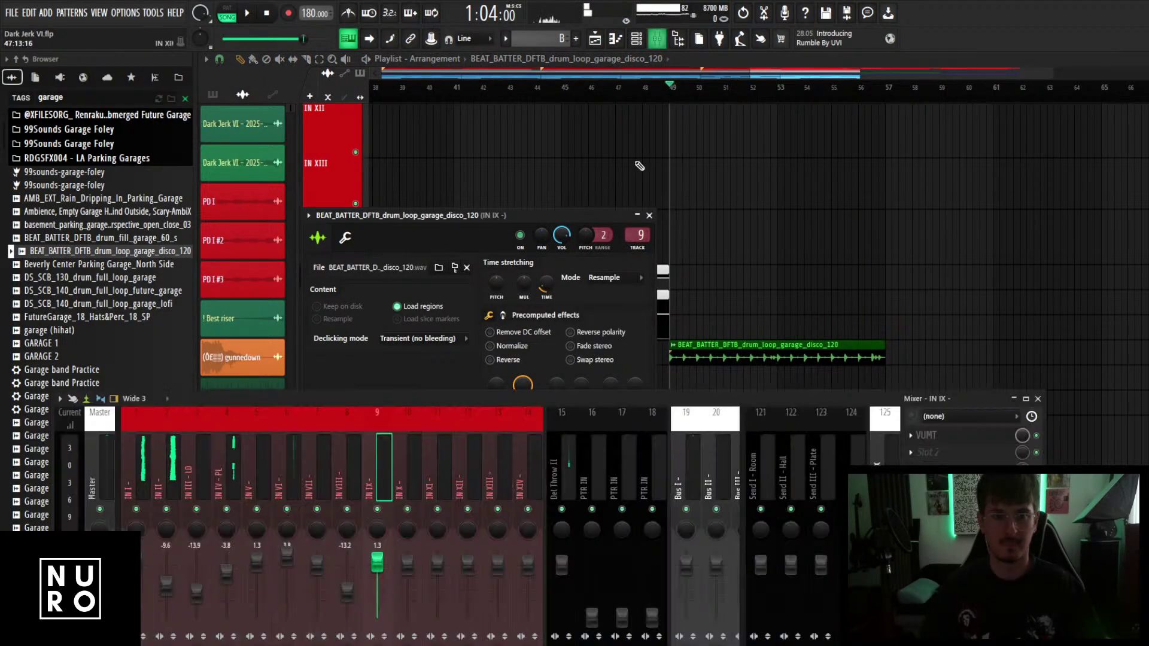
{"action": "key", "text": "ctrl+l"}
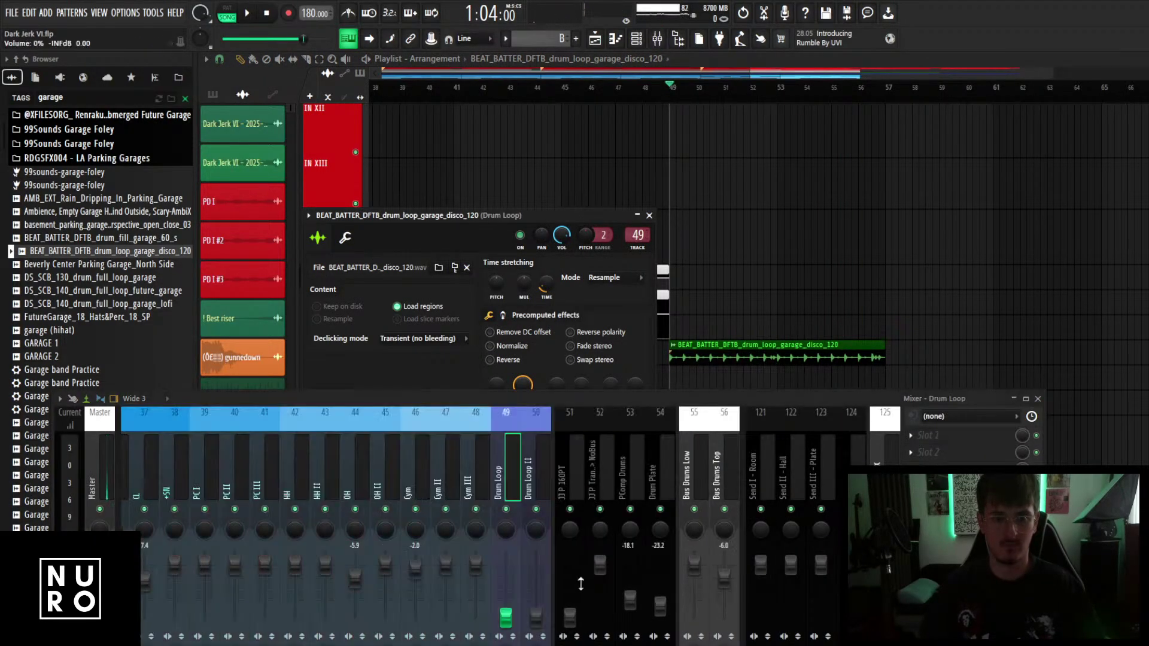
{"action": "key", "text": "space"}
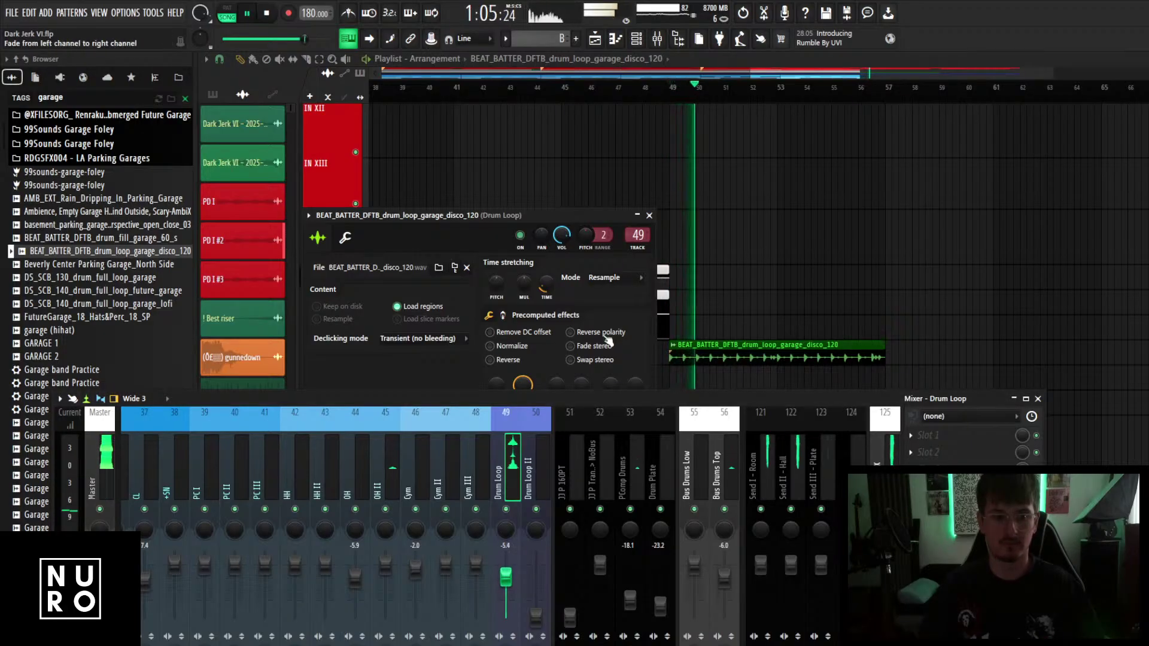
Route the Drum Loop mixer track to Bus -All- Drums and audition the loop through it.
{"action": "scroll", "coordinate": [520, 467], "scroll_direction": "down", "scroll_amount": 6}
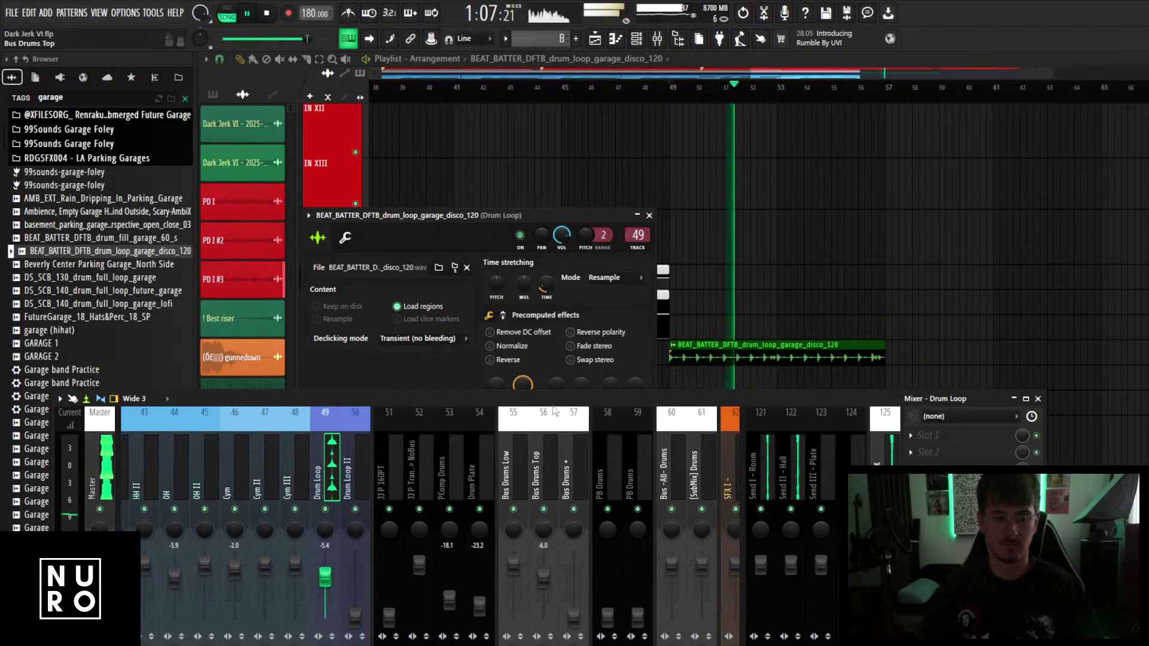
{"action": "left_click_drag", "start_coordinate": [542, 398], "coordinate": [558, 269]}
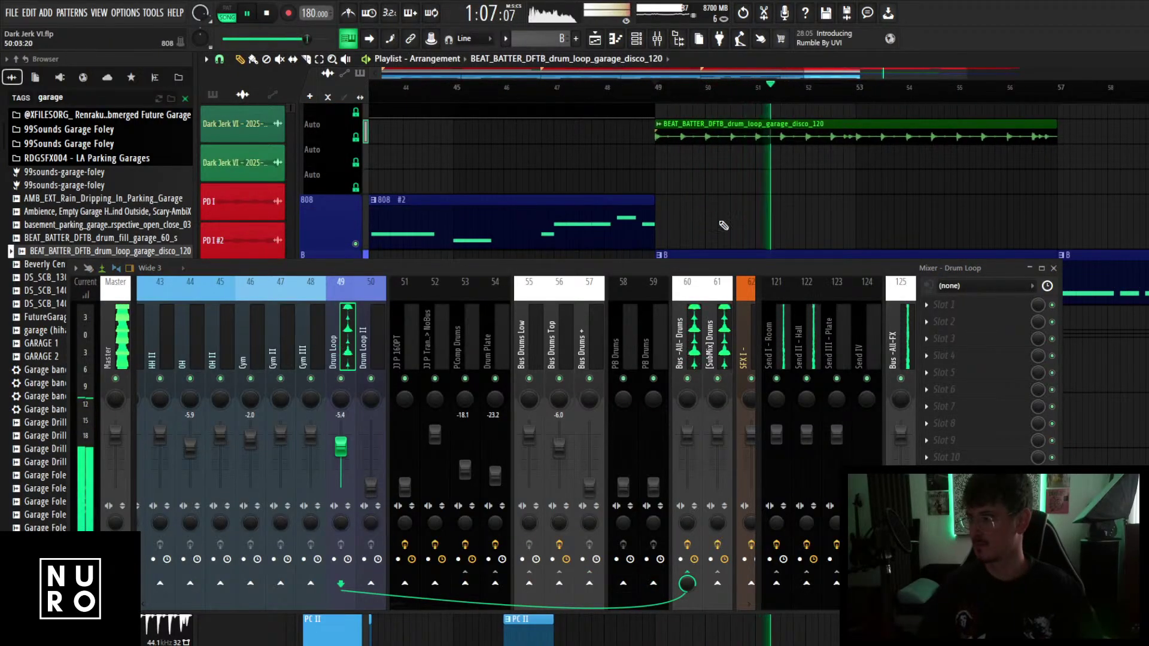
{"action": "scroll", "coordinate": [778, 221], "scroll_direction": "up", "scroll_amount": 3}
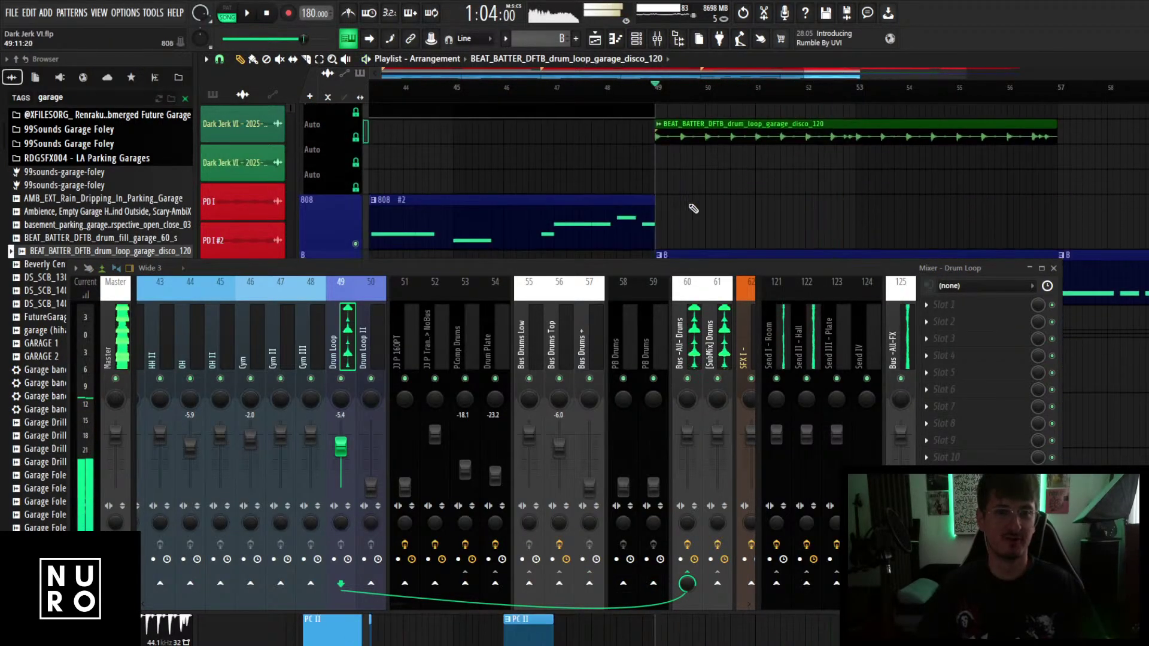
{"action": "left_click_drag", "start_coordinate": [751, 269], "coordinate": [825, 401]}
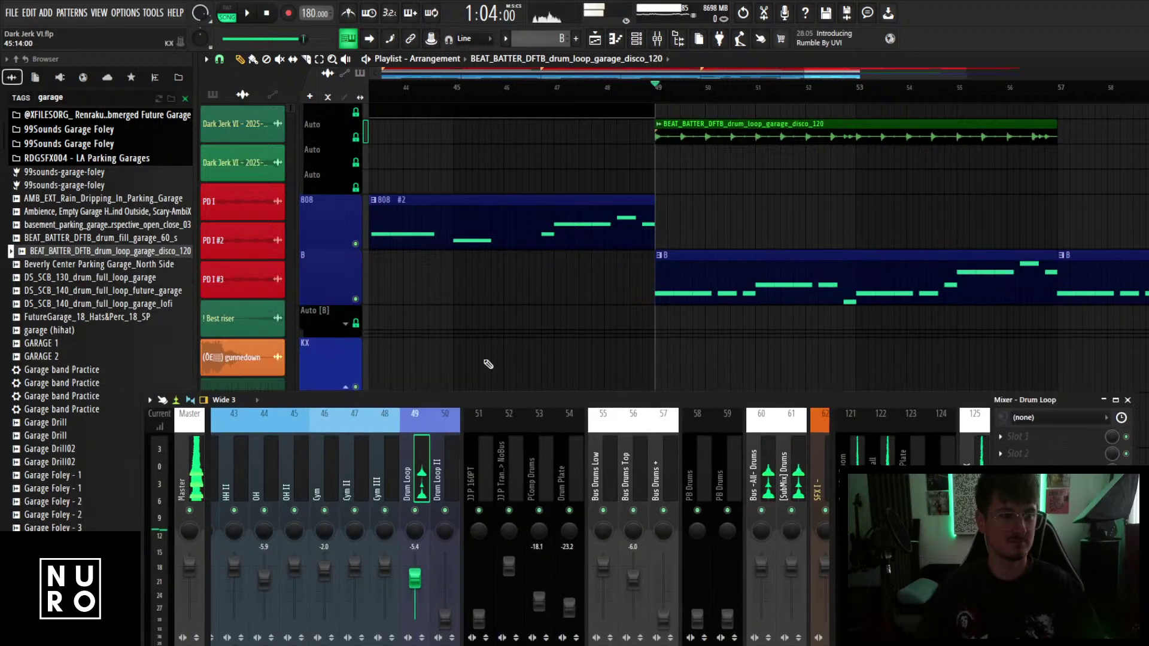
Preview other garage drum loops, including DS_SCB_140_drum_full_loop_garage_lofi, and delete the garage disco loop from the playlist.
{"action": "left_click", "coordinate": [120, 277]}
{"action": "scroll", "coordinate": [116, 299], "scroll_direction": "down", "scroll_amount": 3}
{"action": "scroll", "coordinate": [105, 313], "scroll_direction": "up", "scroll_amount": 1}
{"action": "scroll", "coordinate": [107, 317], "scroll_direction": "up", "scroll_amount": 1}
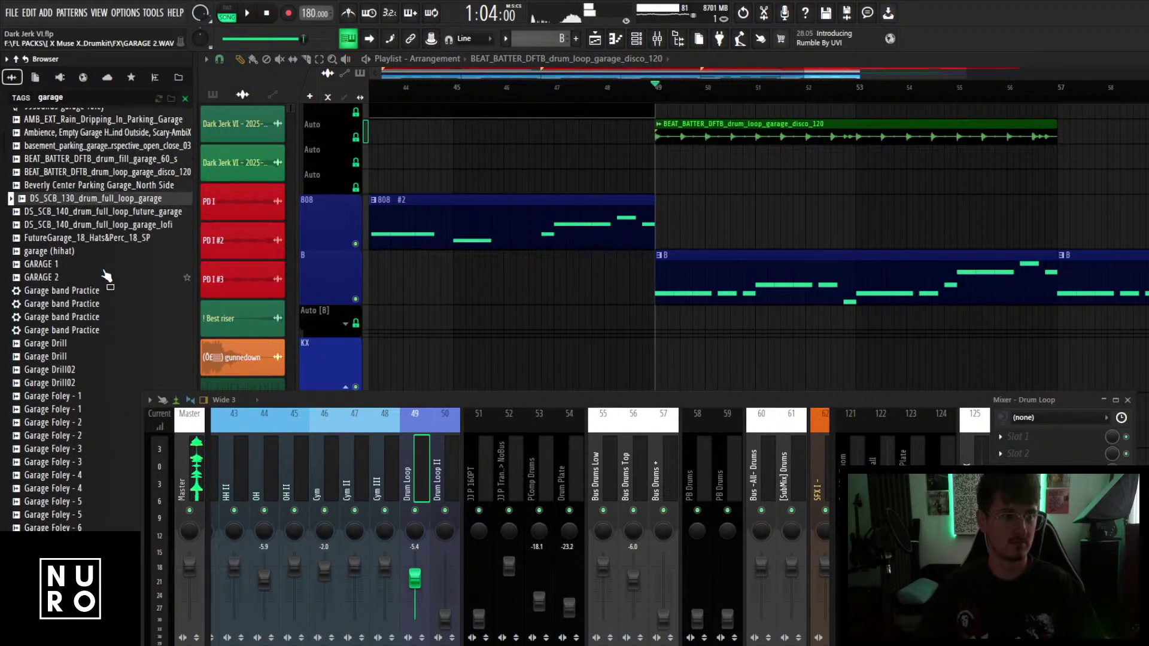
{"action": "left_click", "coordinate": [127, 229]}
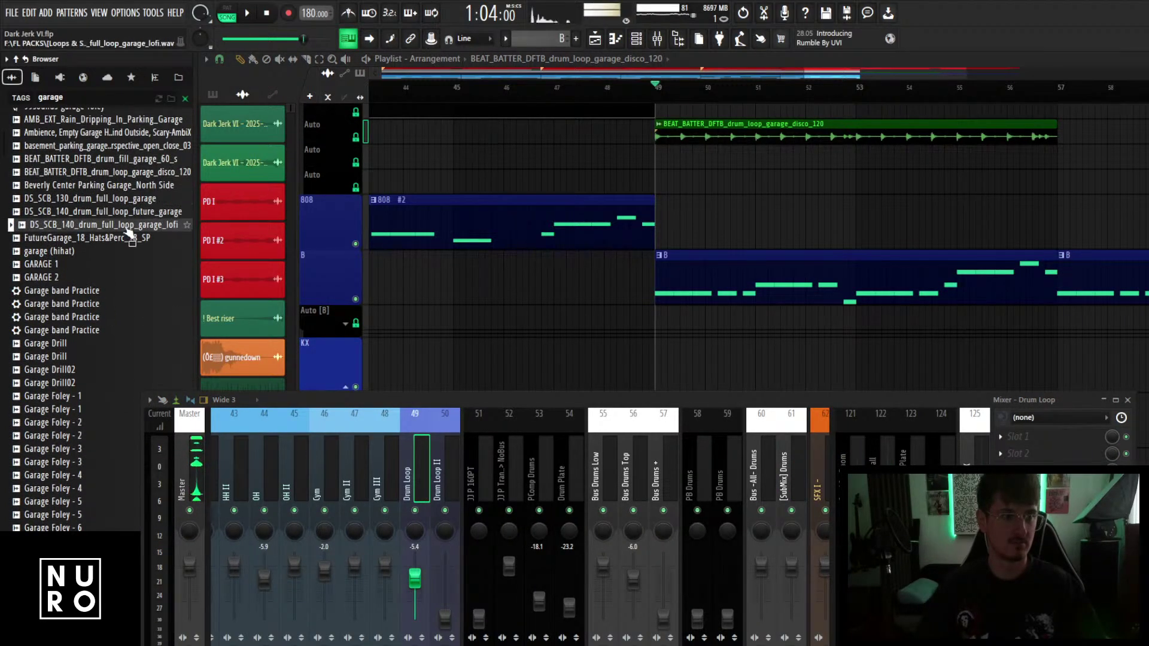
{"action": "scroll", "coordinate": [666, 231], "scroll_direction": "up", "scroll_amount": 1}
{"action": "right_click", "coordinate": [772, 192]}
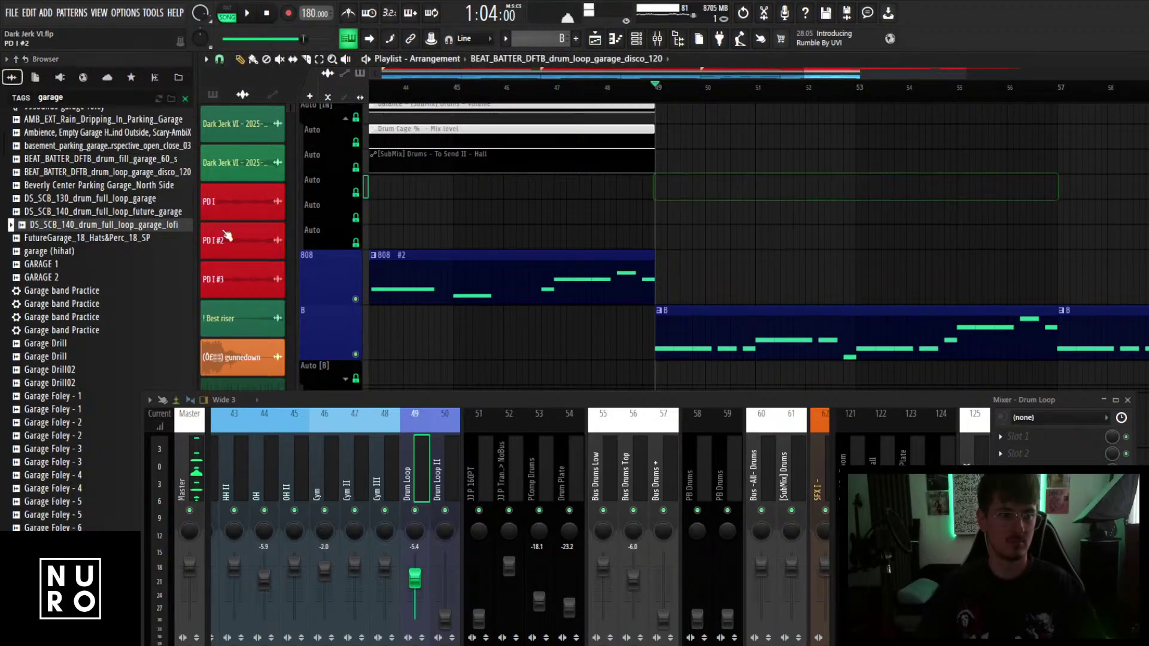
Try DS_SCB_140_drum_full_loop_garage_lofi at bar 49, stretch it to end at bar 65, audition it and delete it.
{"action": "left_click_drag", "start_coordinate": [221, 225], "coordinate": [661, 191]}
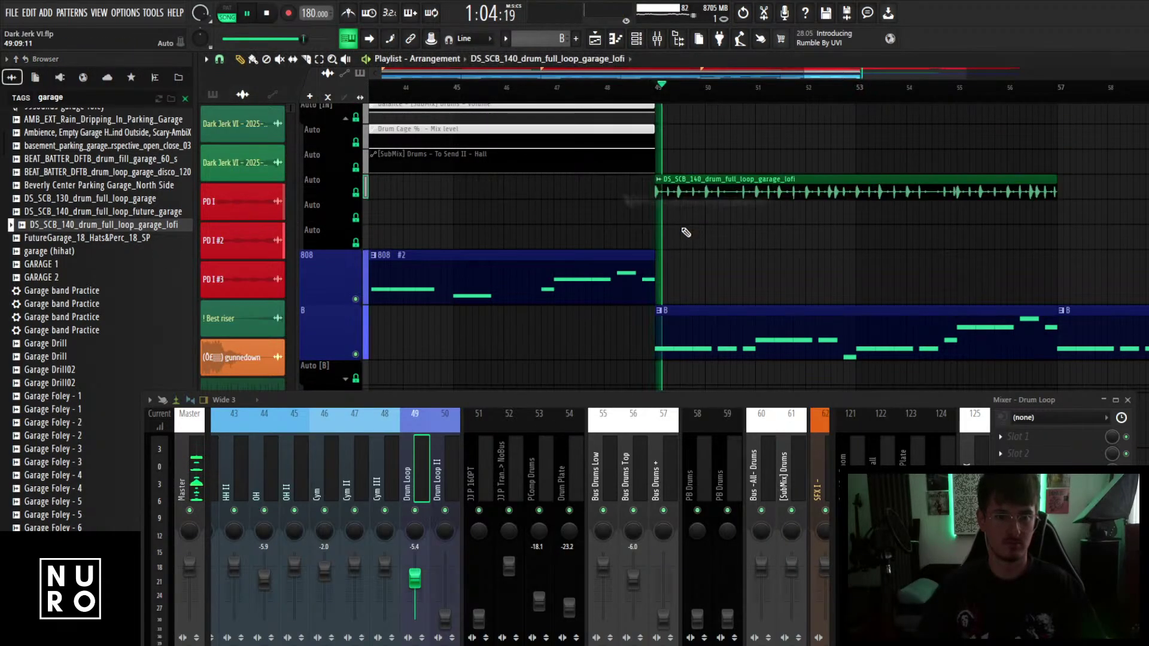
{"action": "key", "text": "space"}
{"action": "scroll", "coordinate": [966, 252], "scroll_direction": "up", "scroll_amount": 1}
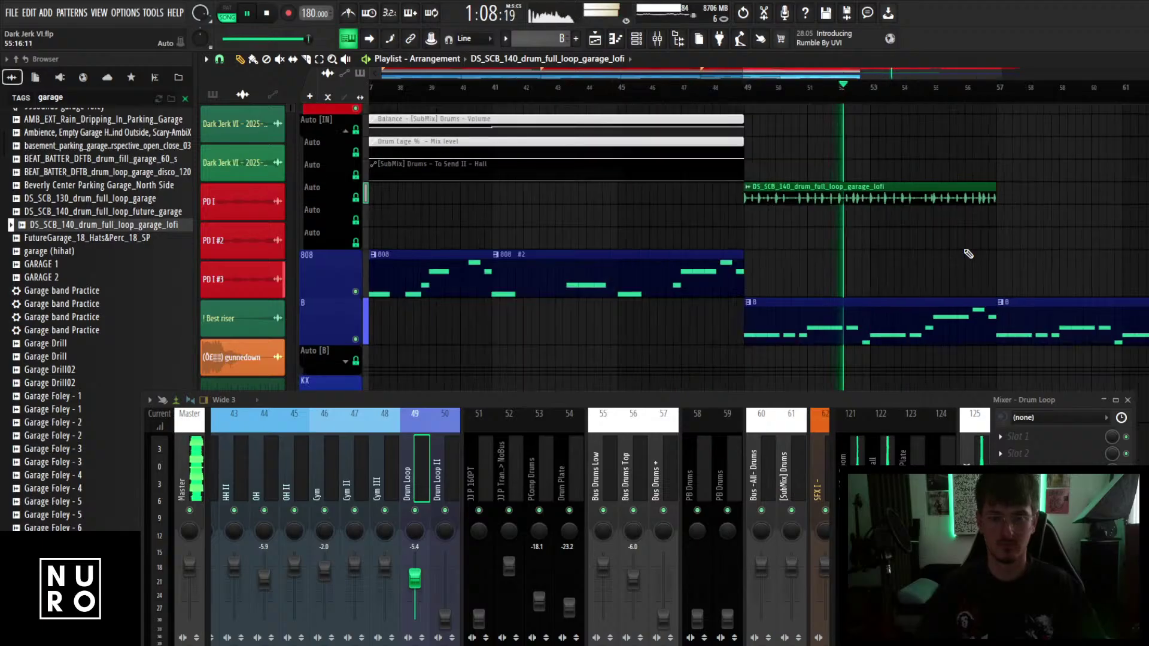
{"action": "scroll", "coordinate": [982, 245], "scroll_direction": "down", "scroll_amount": 3}
{"action": "key", "text": "space"}
{"action": "left_click_drag", "start_coordinate": [977, 238], "coordinate": [1092, 256]}
{"action": "scroll", "coordinate": [1091, 256], "scroll_direction": "up", "scroll_amount": 3}
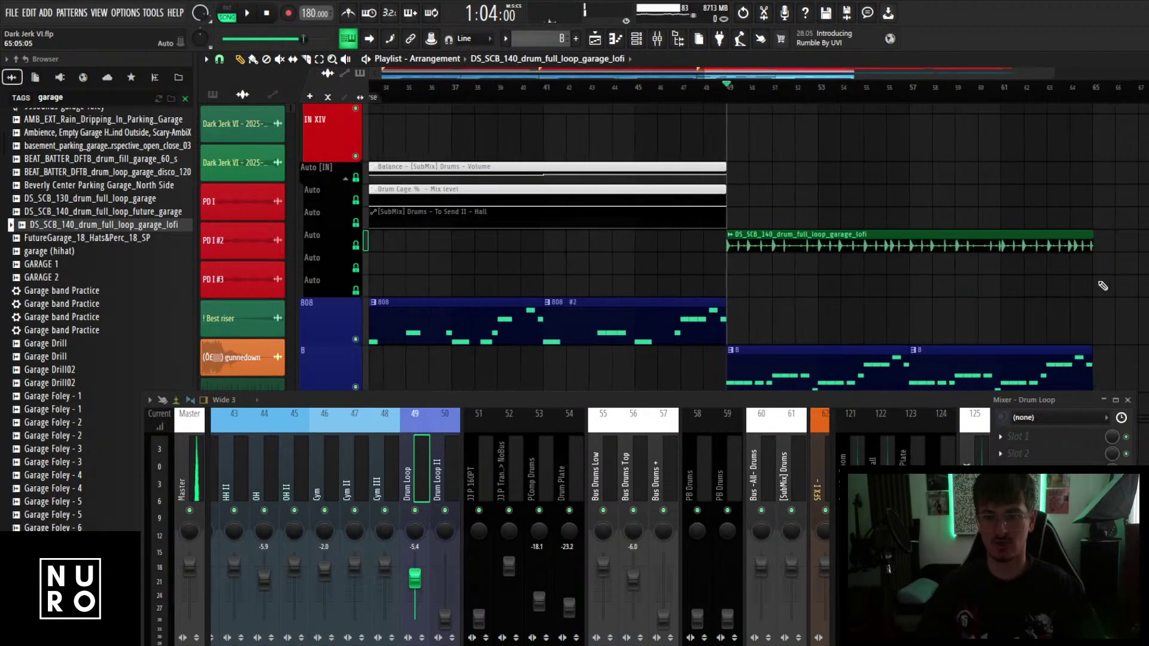
{"action": "key", "text": "space"}
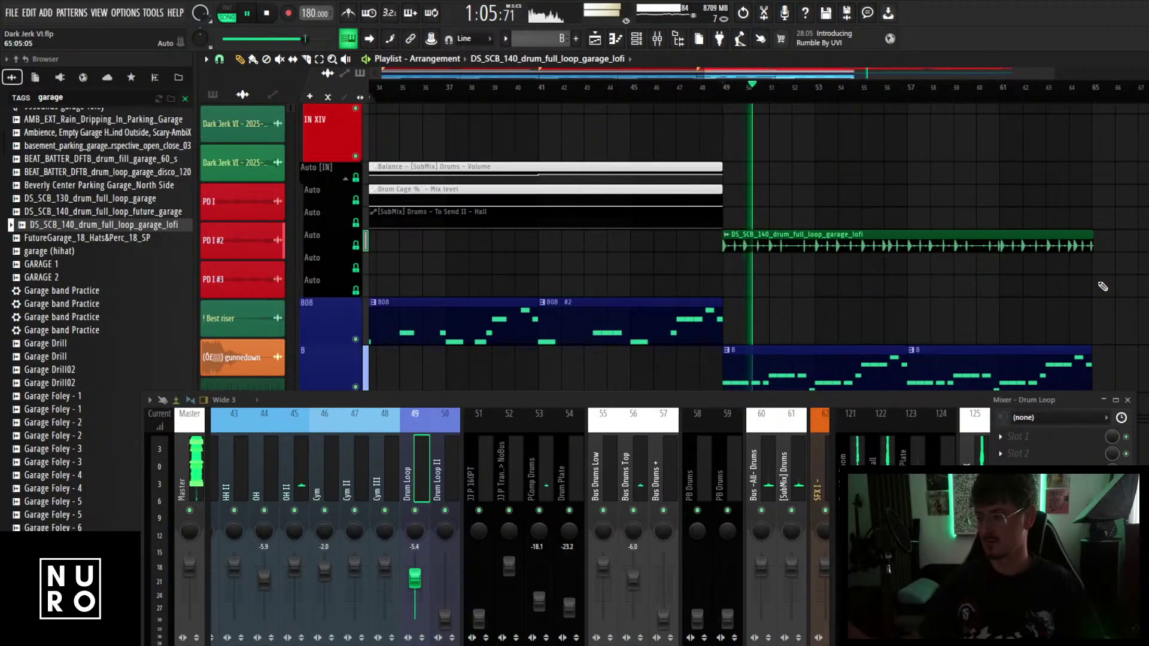
{"action": "key", "text": "space"}
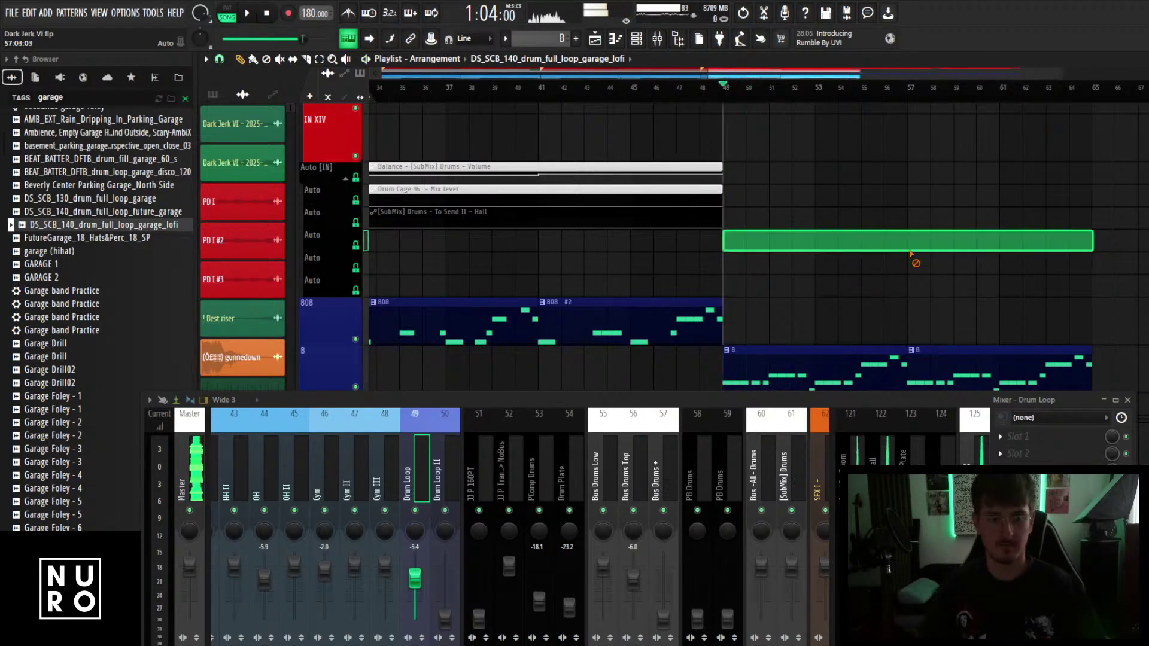
{"action": "right_click", "coordinate": [915, 258]}
Search the browser for "drill loo" and preview the [PS] drumloop, UK Drill and US Drill loops.
{"action": "left_click", "coordinate": [48, 343]}
{"action": "left_click", "coordinate": [104, 97]}
{"action": "type", "text": "d"}
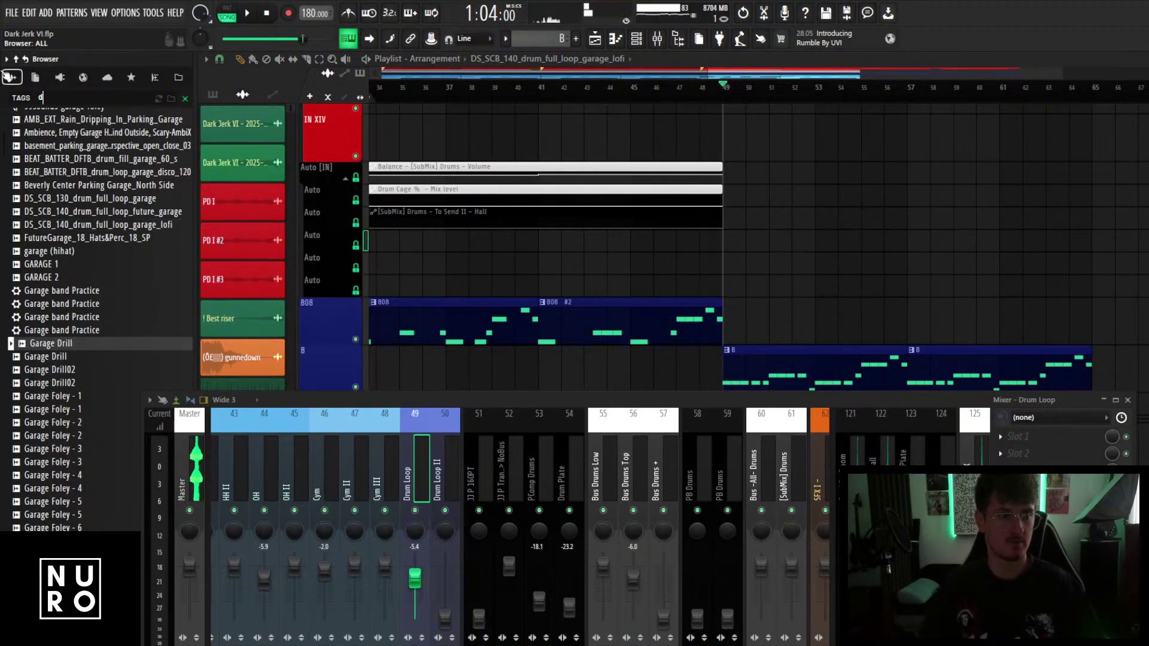
{"action": "type", "text": "rill d"}
{"action": "key", "text": "BackSpace"}
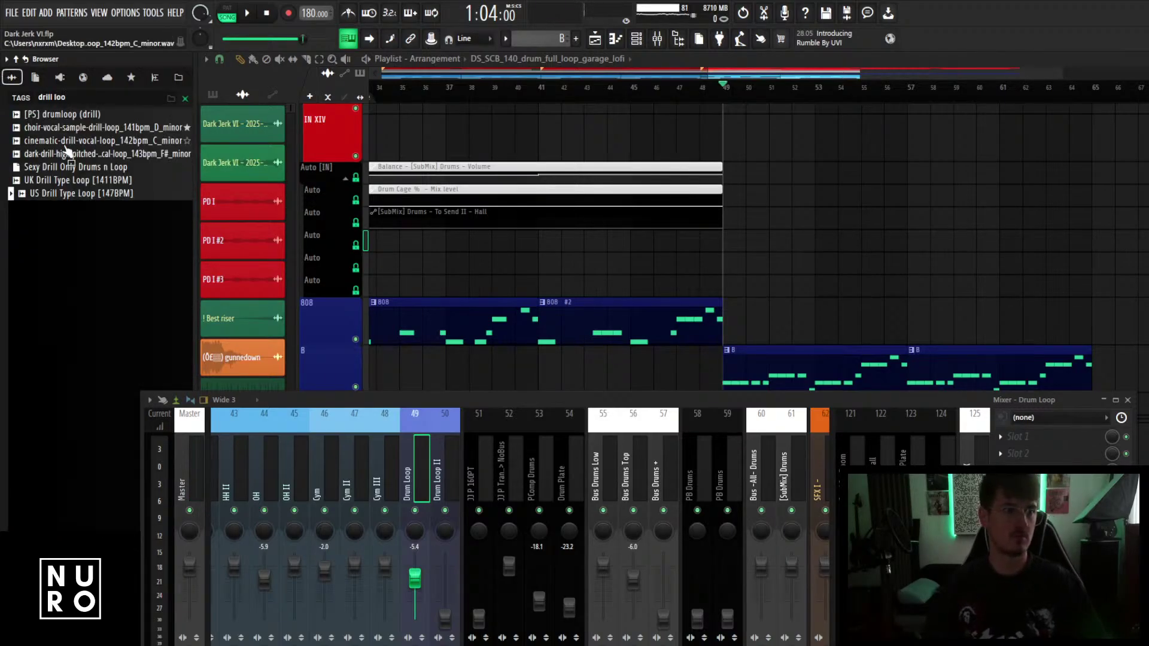
{"action": "left_click", "coordinate": [74, 141]}
{"action": "left_click", "coordinate": [92, 127]}
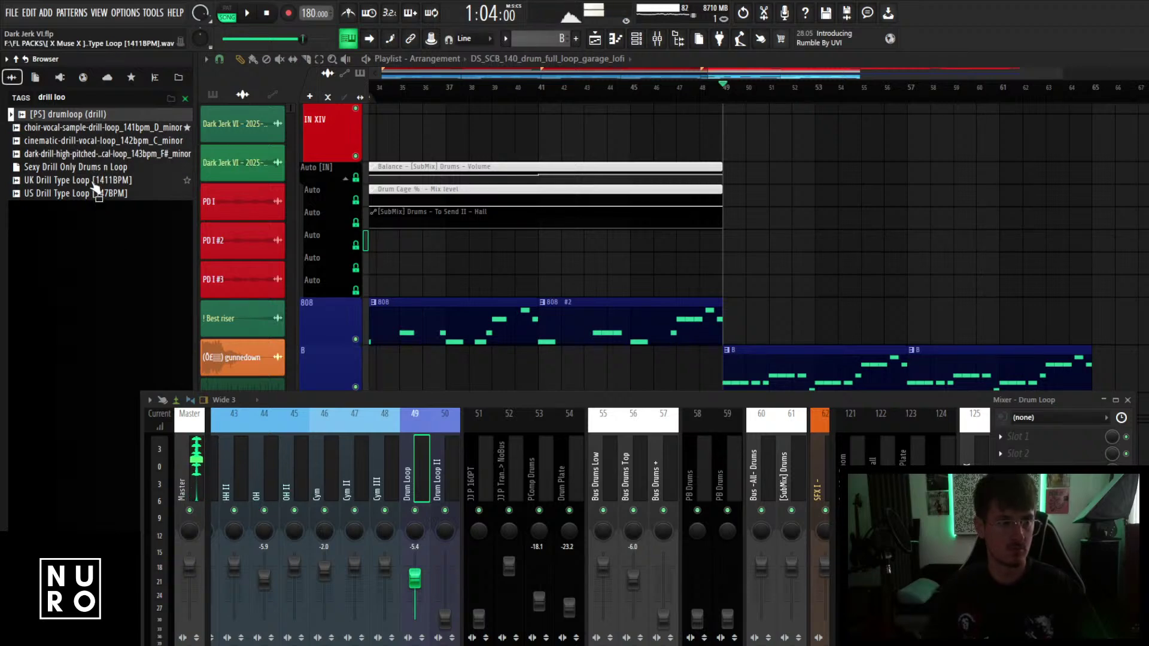
{"action": "left_click", "coordinate": [94, 183]}
{"action": "left_click", "coordinate": [97, 194]}
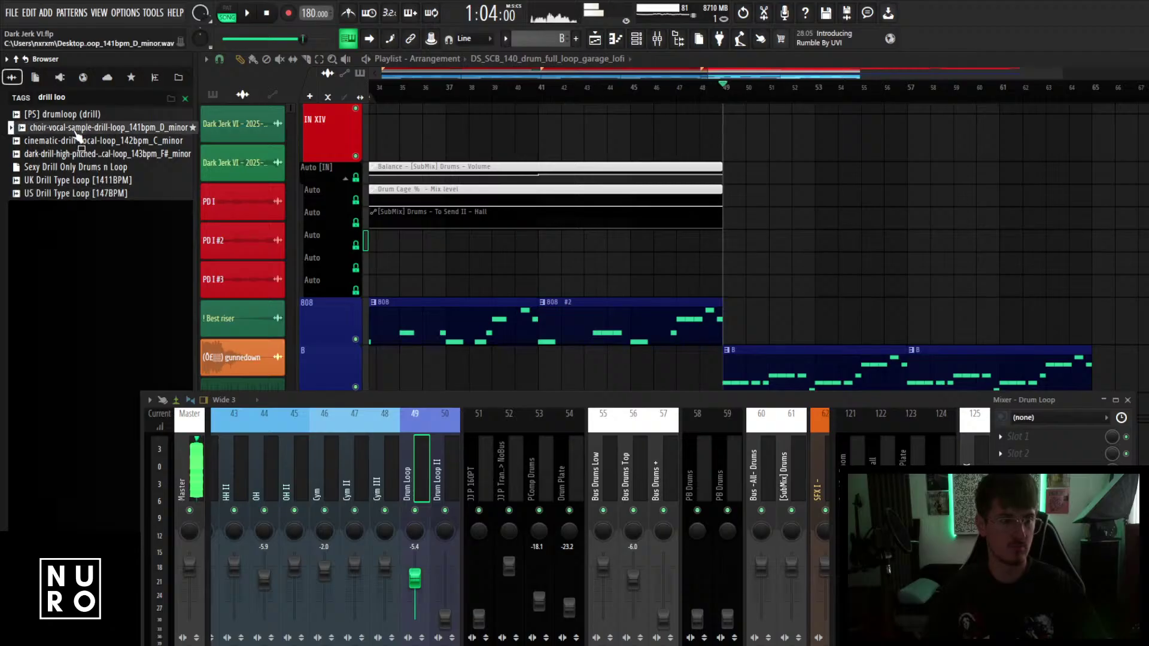
Place [PS] drumloop (drill) at bar 49, stretch it to end at bar 57 and audition it with the bass.
{"action": "left_click_drag", "start_coordinate": [66, 114], "coordinate": [725, 246]}
{"action": "scroll", "coordinate": [728, 248], "scroll_direction": "up", "scroll_amount": 3}
{"action": "key", "text": "space"}
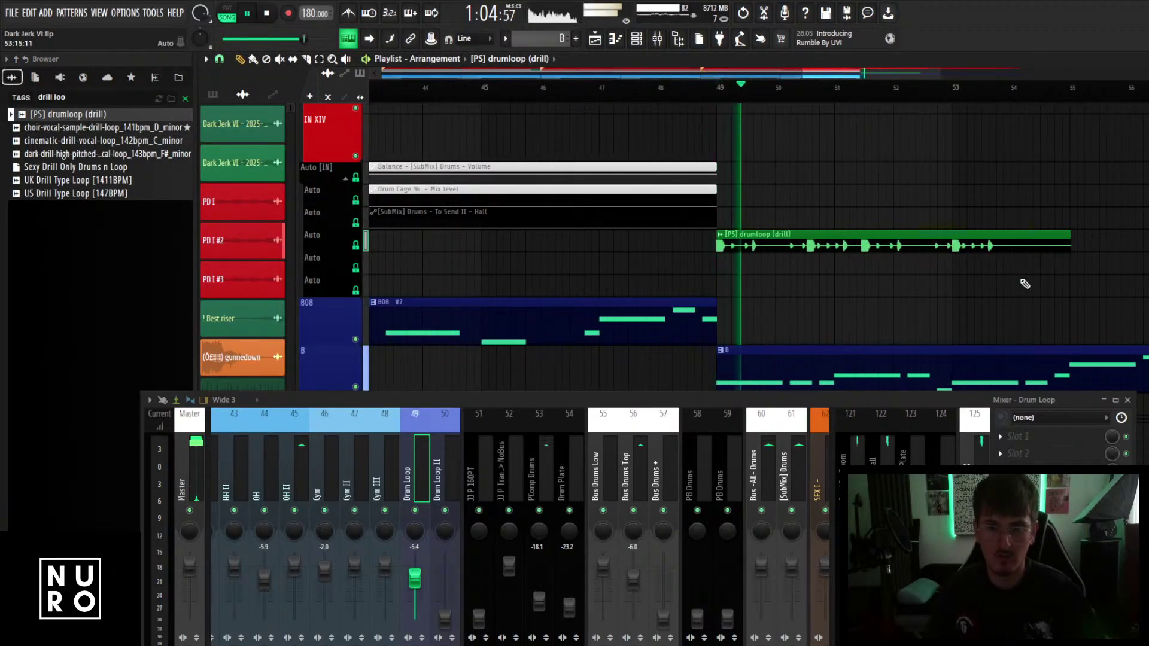
{"action": "scroll", "coordinate": [1018, 264], "scroll_direction": "down", "scroll_amount": 3}
{"action": "key", "text": "space"}
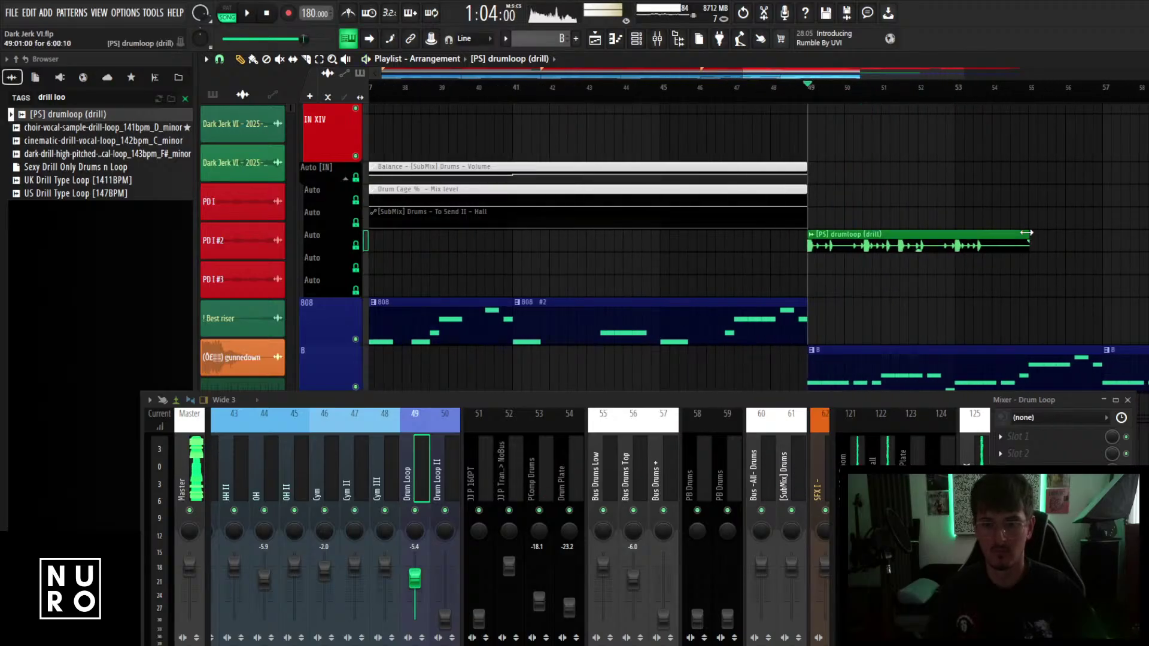
{"action": "left_click_drag", "start_coordinate": [1028, 243], "coordinate": [1096, 242]}
{"action": "key", "text": "space"}
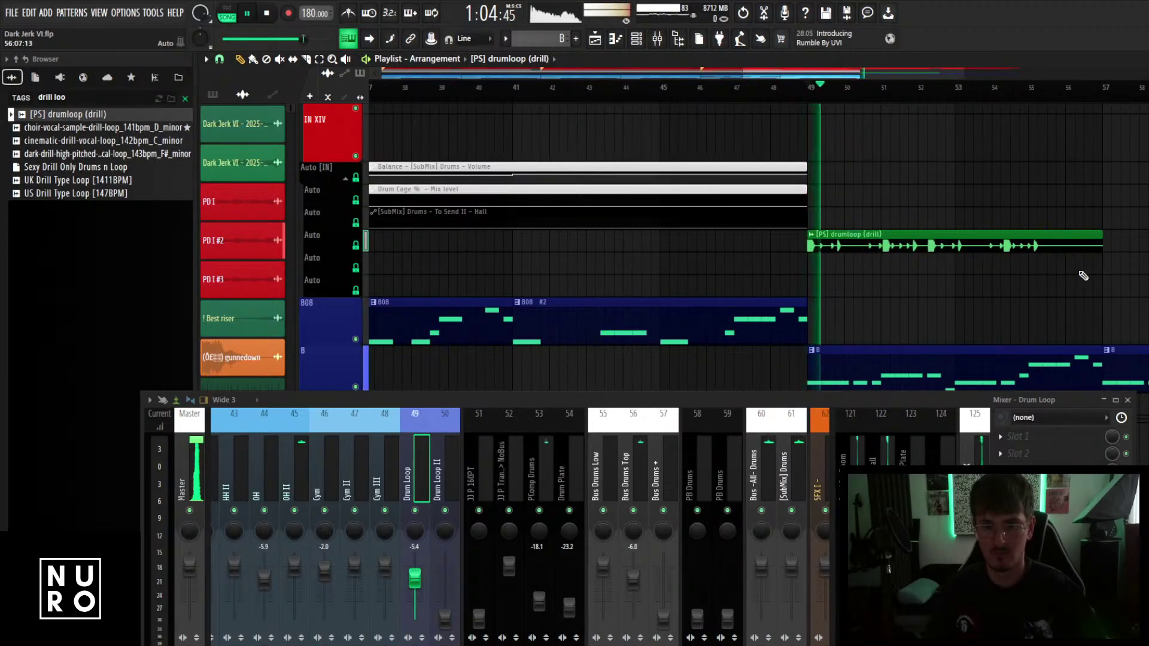
{"action": "key", "text": "space"}
{"action": "scroll", "coordinate": [1084, 276], "scroll_direction": "up", "scroll_amount": 2}
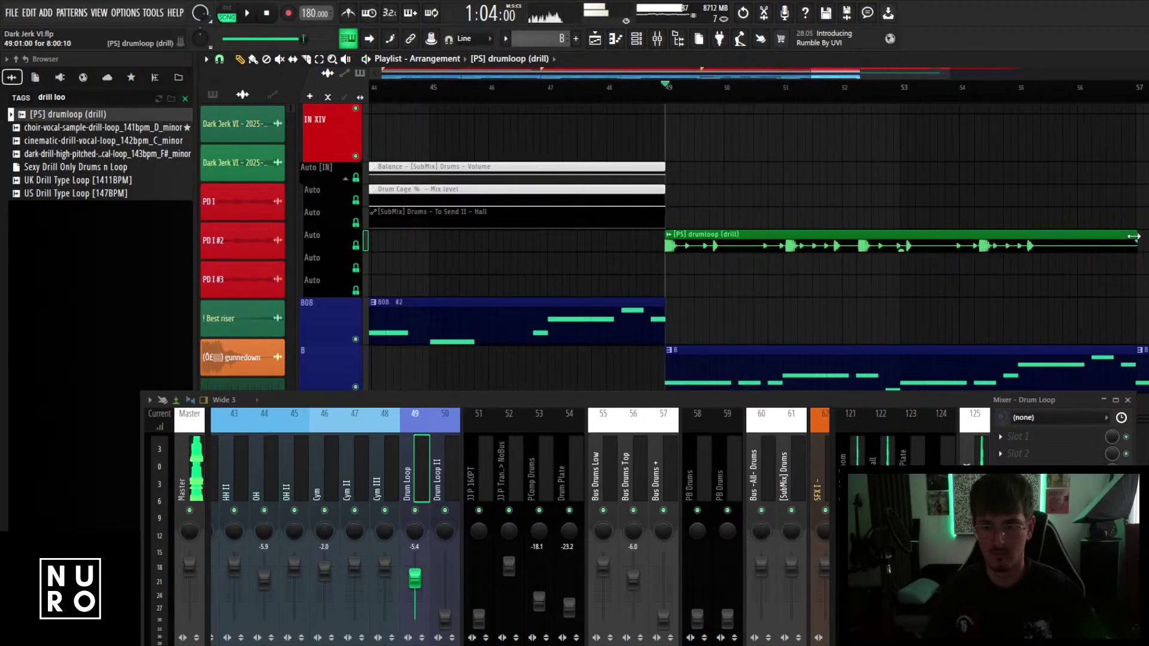
Try shortening the [PS] drumloop (drill) clip to end around bar 54, audition it and remove it from the playlist.
{"action": "left_click_drag", "start_coordinate": [1134, 240], "coordinate": [956, 243]}
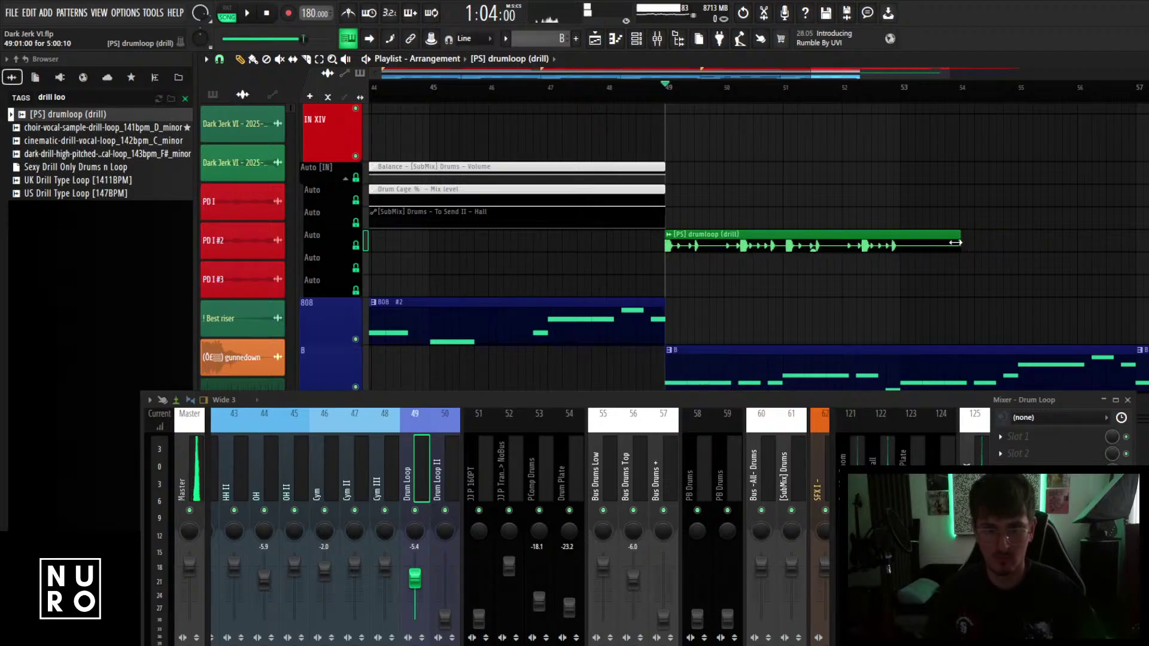
{"action": "key", "text": "space"}
{"action": "scroll", "coordinate": [949, 264], "scroll_direction": "up", "scroll_amount": 3}
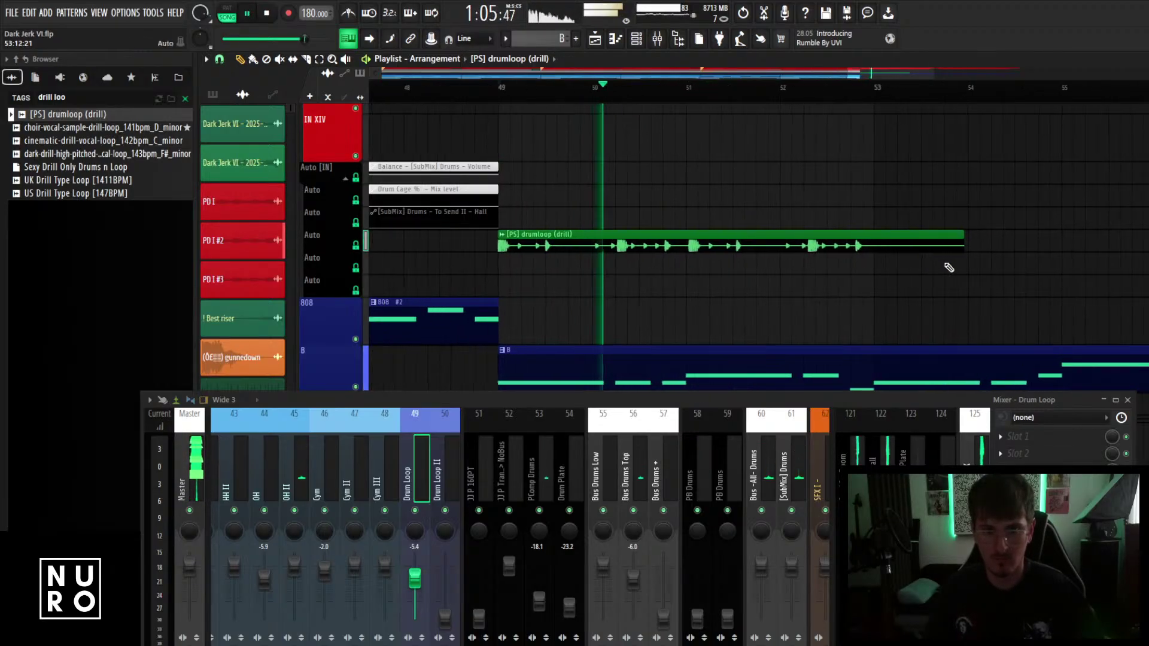
{"action": "key", "text": "space"}
{"action": "scroll", "coordinate": [994, 239], "scroll_direction": "up", "scroll_amount": 1}
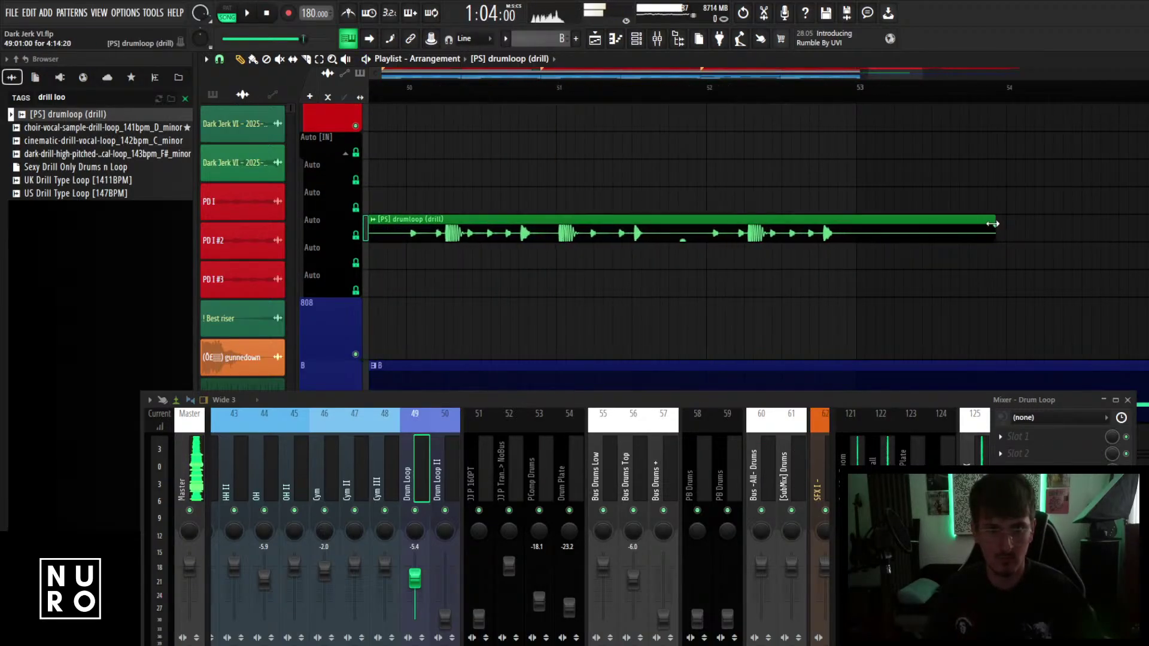
{"action": "key", "text": "space"}
{"action": "scroll", "coordinate": [970, 273], "scroll_direction": "down", "scroll_amount": 3}
{"action": "scroll", "coordinate": [920, 283], "scroll_direction": "up", "scroll_amount": 2}
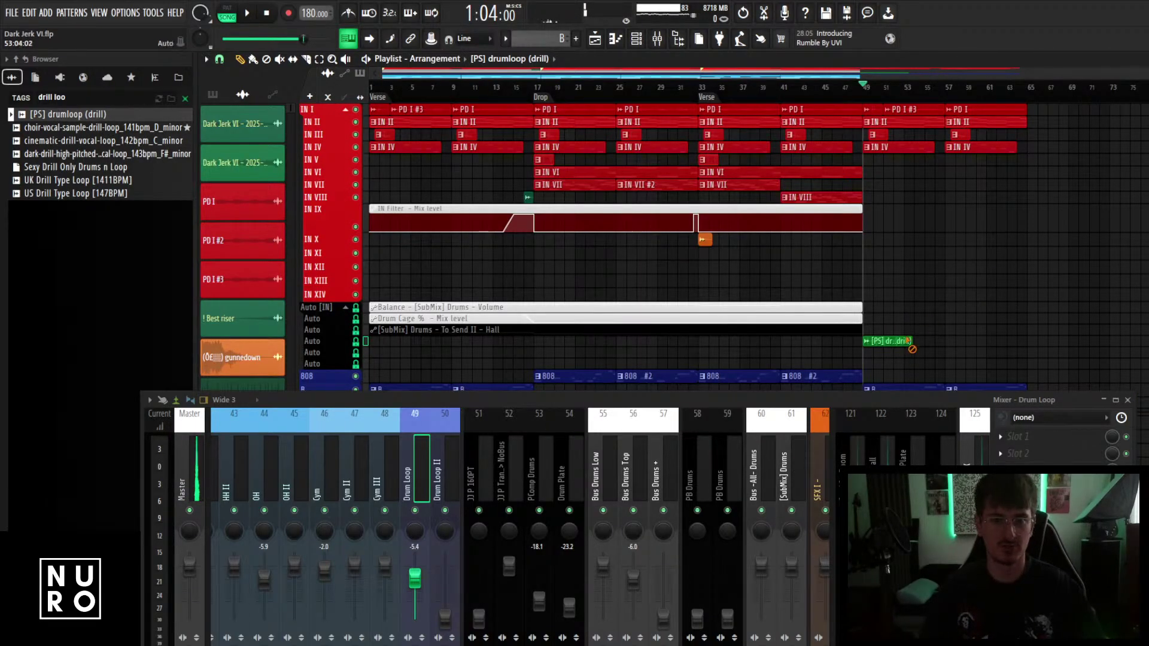
Examine the existing drum pattern layout and listen to the first verse's drums from the start of the song.
{"action": "scroll", "coordinate": [906, 299], "scroll_direction": "down", "scroll_amount": 5}
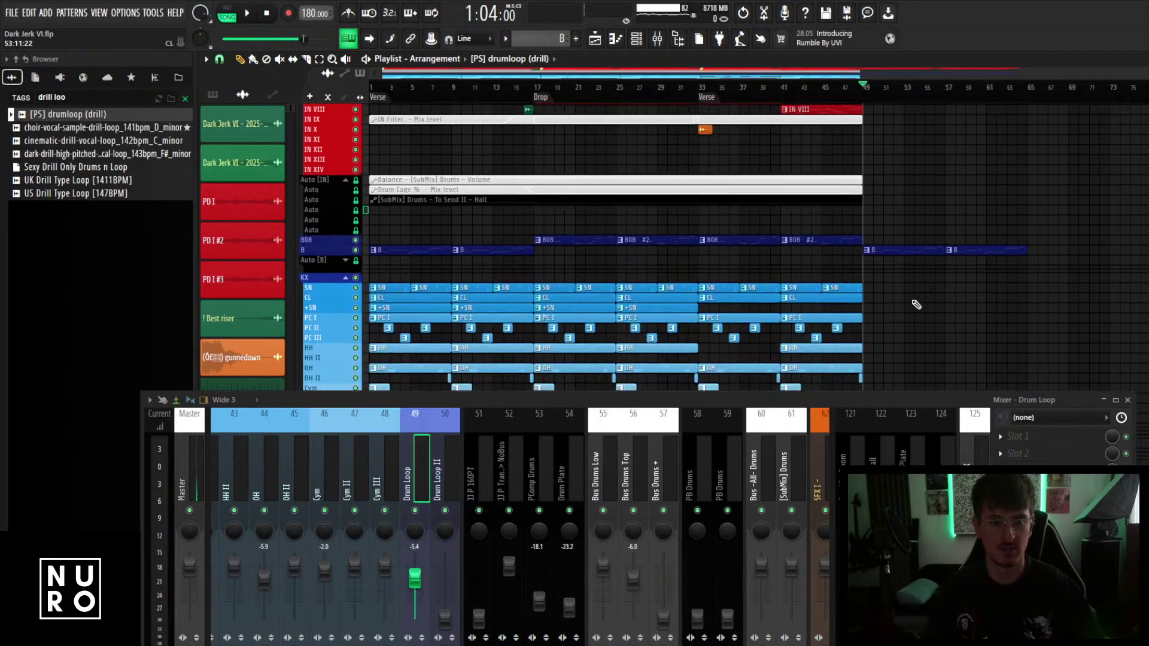
{"action": "scroll", "coordinate": [449, 269], "scroll_direction": "down", "scroll_amount": 2}
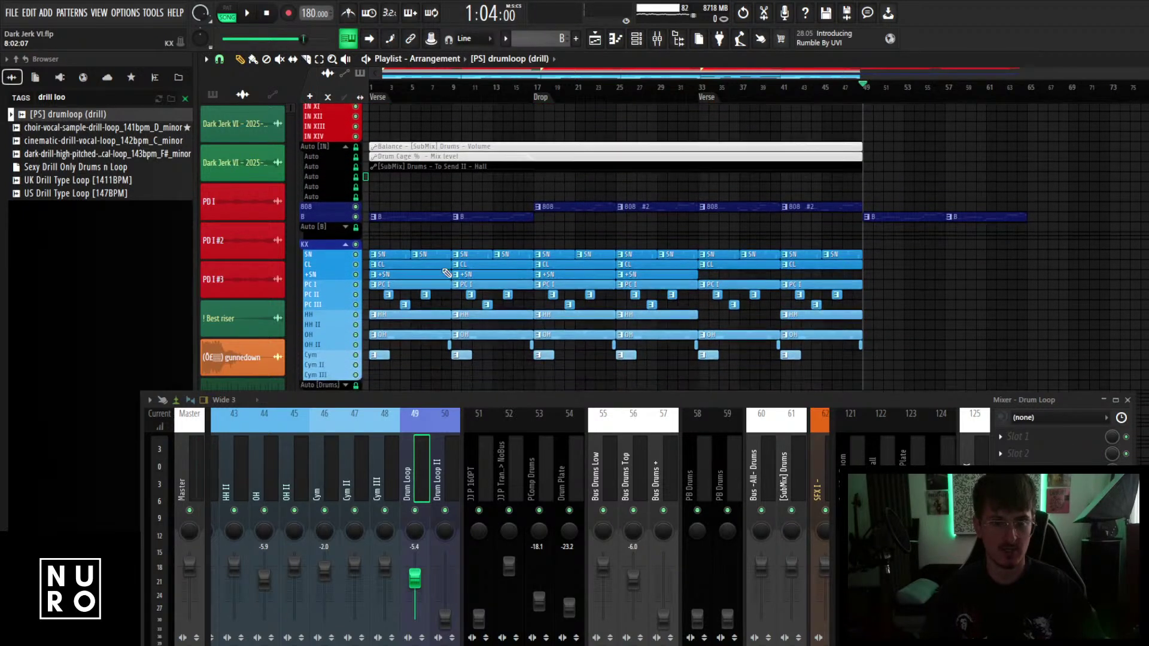
{"action": "scroll", "coordinate": [448, 268], "scroll_direction": "up", "scroll_amount": 2}
{"action": "scroll", "coordinate": [517, 279], "scroll_direction": "down", "scroll_amount": 4}
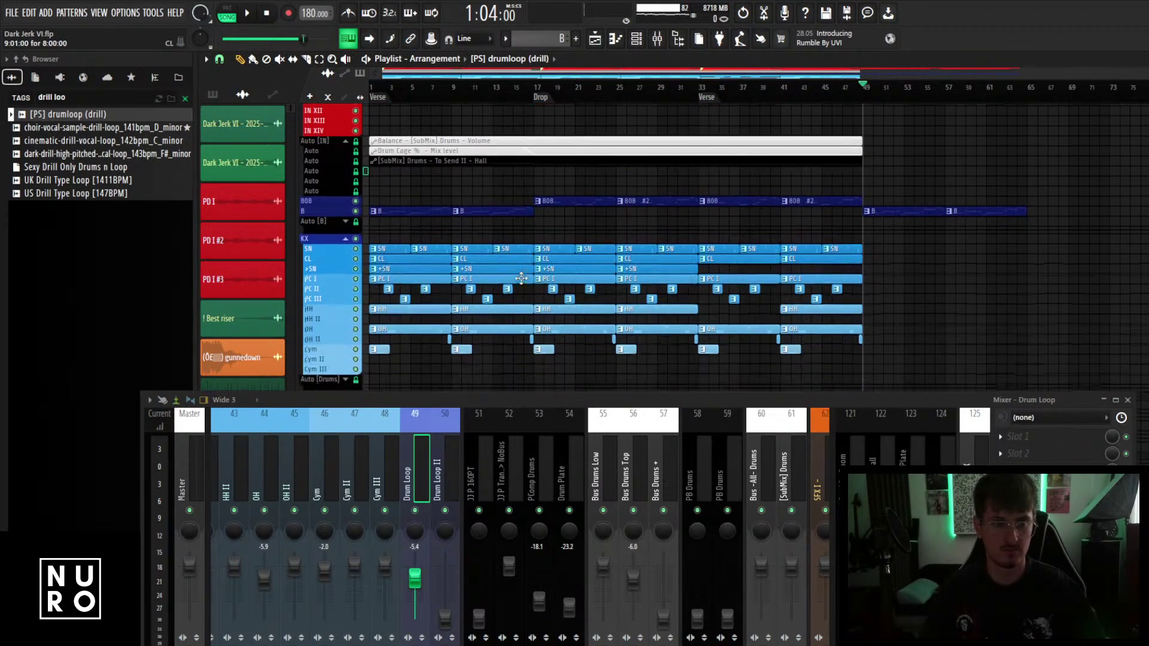
{"action": "key", "text": "space"}
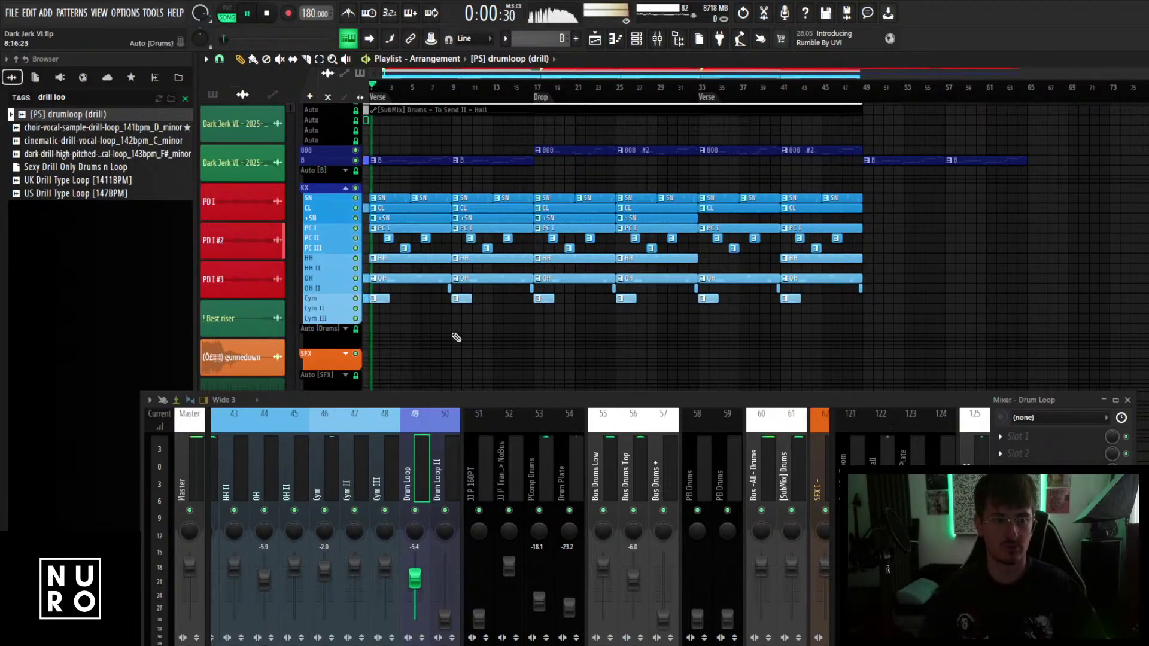
{"action": "scroll", "coordinate": [455, 348], "scroll_direction": "up", "scroll_amount": 2}
{"action": "scroll", "coordinate": [437, 334], "scroll_direction": "up", "scroll_amount": 2}
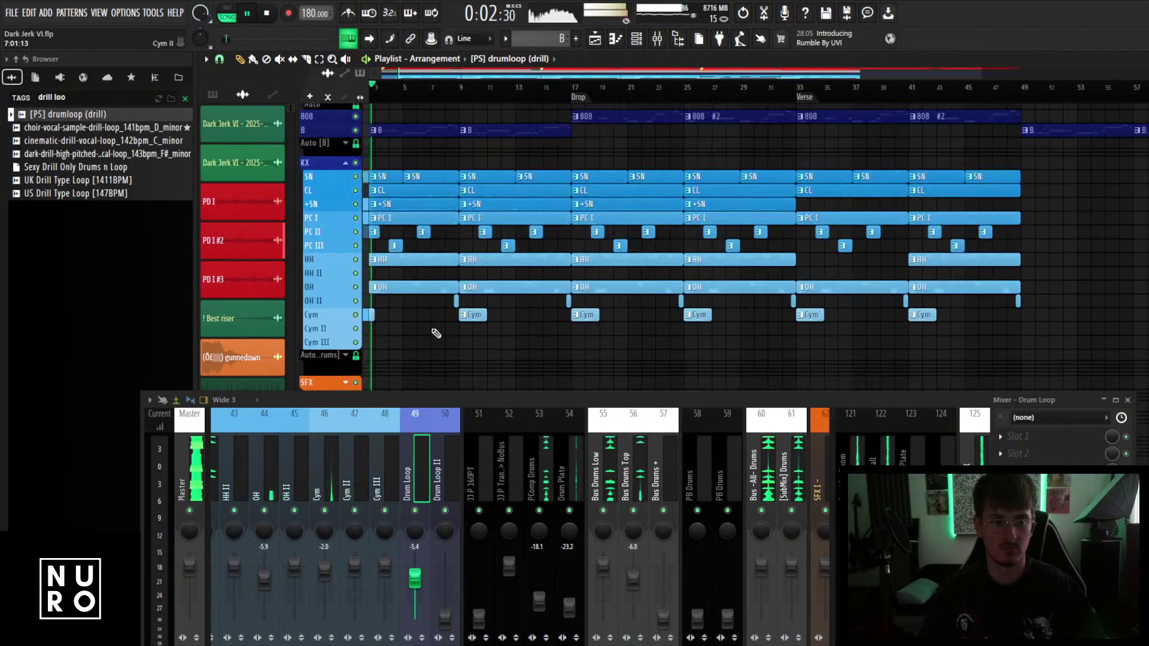
{"action": "scroll", "coordinate": [437, 333], "scroll_direction": "down", "scroll_amount": 2}
{"action": "scroll", "coordinate": [443, 341], "scroll_direction": "up", "scroll_amount": 3}
{"action": "scroll", "coordinate": [443, 340], "scroll_direction": "down", "scroll_amount": 3}
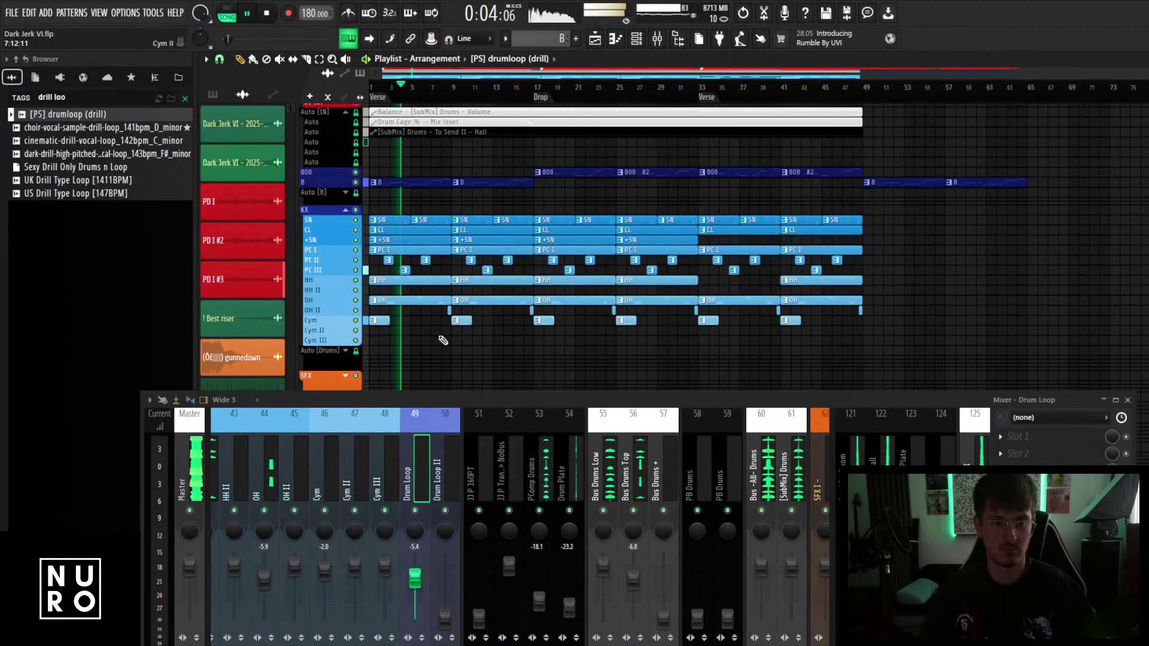
{"action": "scroll", "coordinate": [443, 340], "scroll_direction": "up", "scroll_amount": 2}
{"action": "key", "text": "space"}
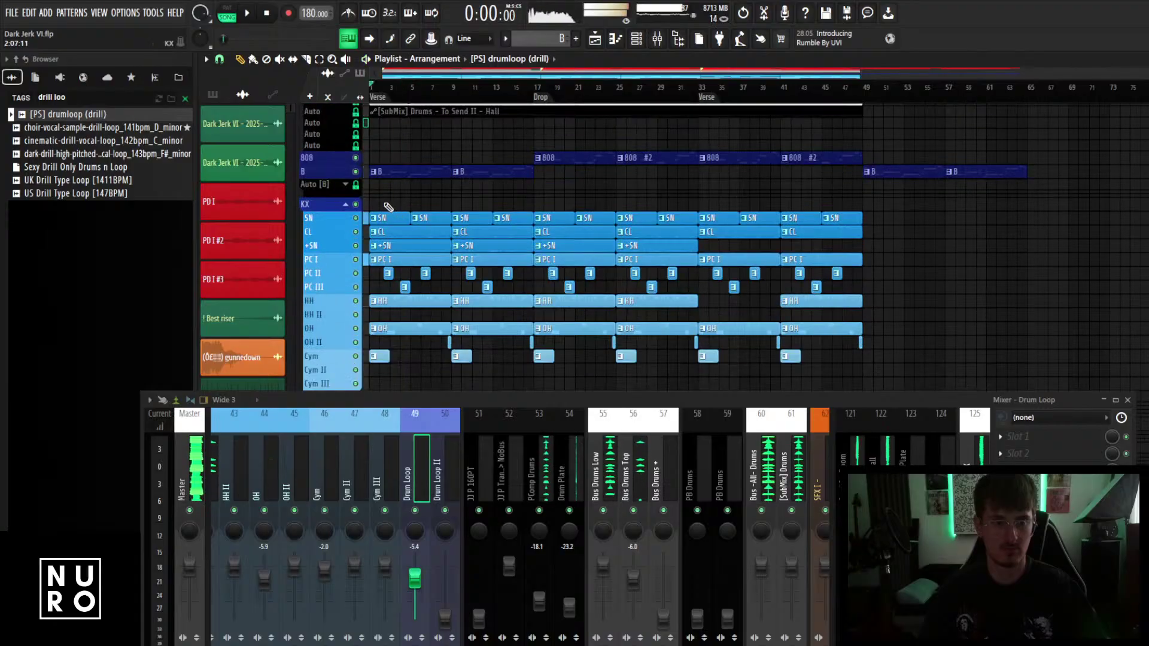
Duplicate the SN, CL, +SN and PC I to PC III clips of bars 1 to 17 to bar 49 and audition the transition.
{"action": "left_click_drag", "start_coordinate": [376, 199], "coordinate": [530, 287]}
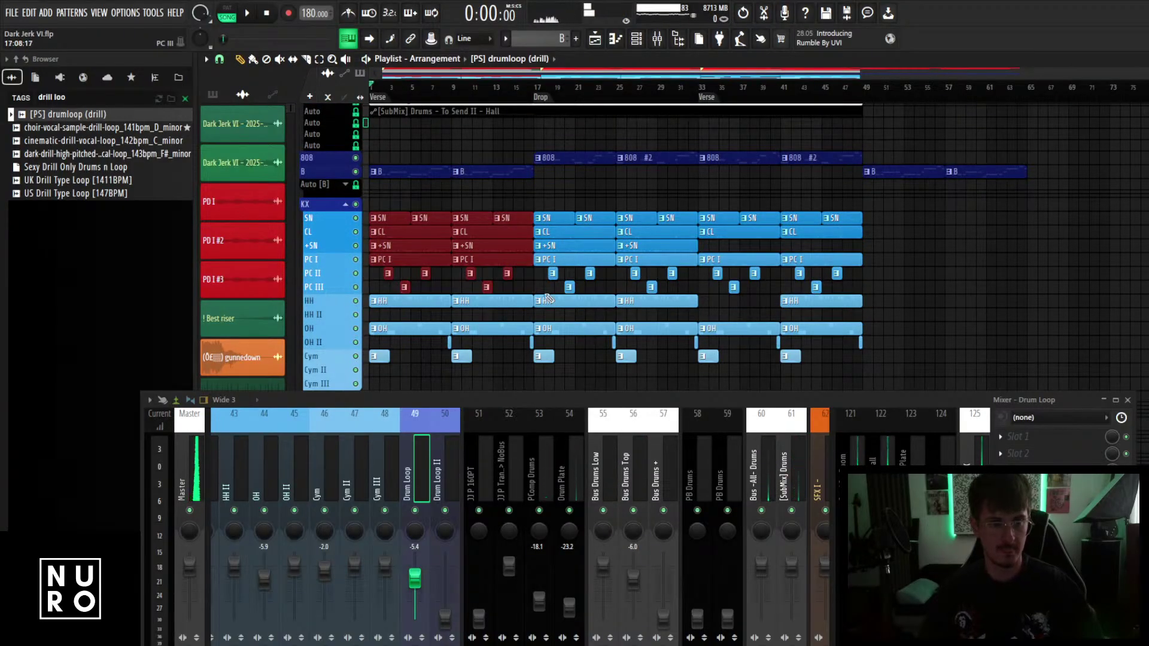
{"action": "key", "text": "ctrl+b"}
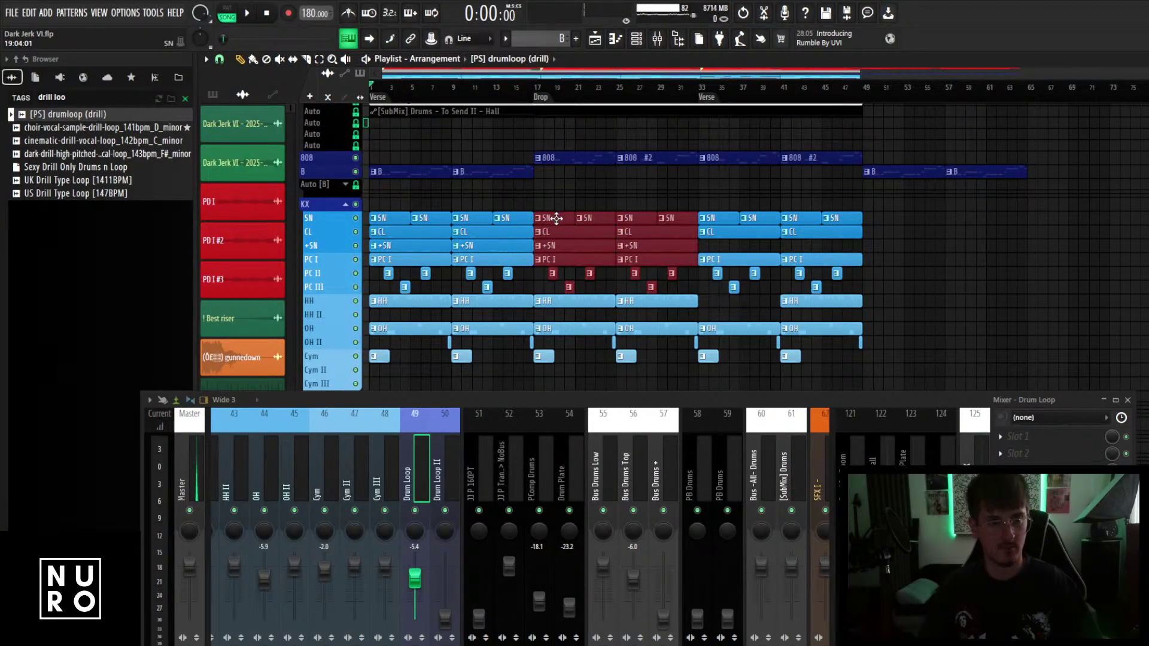
{"action": "left_click_drag", "start_coordinate": [556, 218], "coordinate": [844, 219]}
{"action": "scroll", "coordinate": [886, 231], "scroll_direction": "up", "scroll_amount": 4}
{"action": "left_click", "coordinate": [776, 87]}
{"action": "key", "text": "space"}
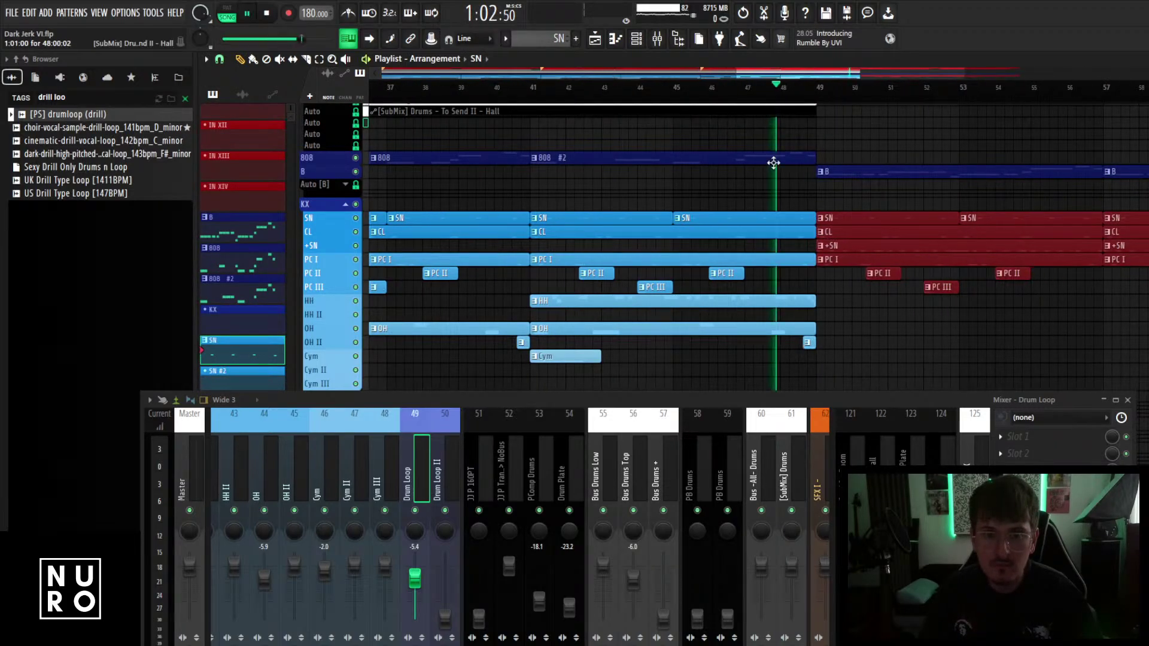
{"action": "key", "text": "ctrl+d"}
{"action": "scroll", "coordinate": [836, 210], "scroll_direction": "up", "scroll_amount": 2}
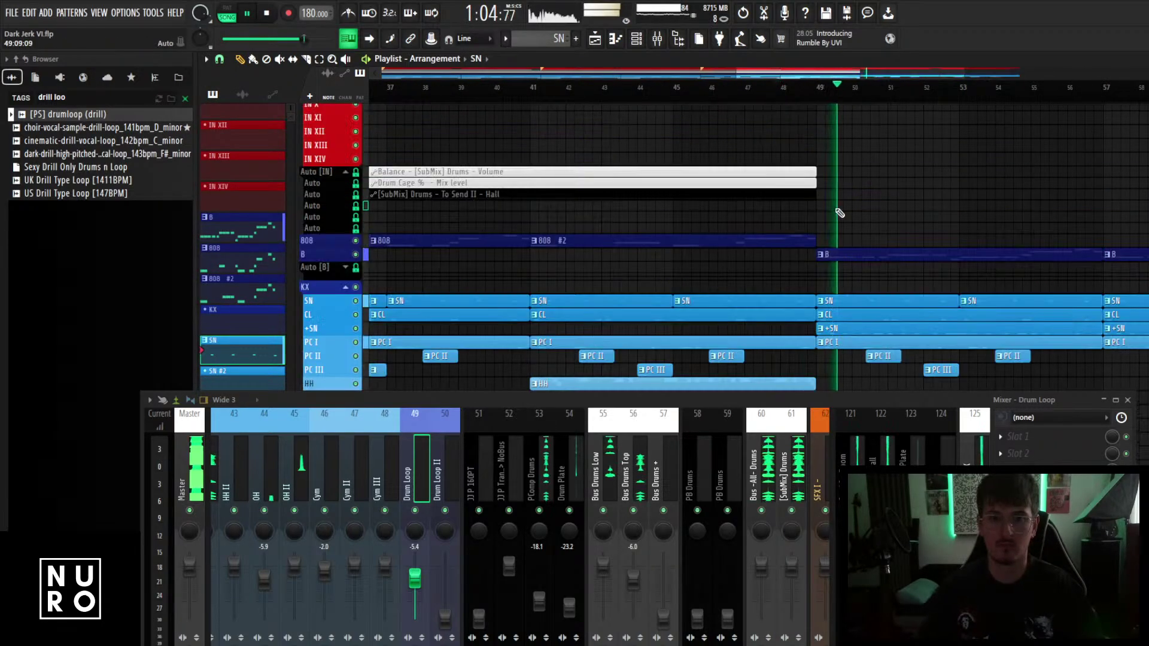
Extend the Drum Cage % - Mix level automation clip past bar 49 to bar 56.
{"action": "scroll", "coordinate": [841, 210], "scroll_direction": "up", "scroll_amount": 3}
{"action": "scroll", "coordinate": [846, 223], "scroll_direction": "up", "scroll_amount": 2}
{"action": "scroll", "coordinate": [826, 285], "scroll_direction": "down", "scroll_amount": 3}
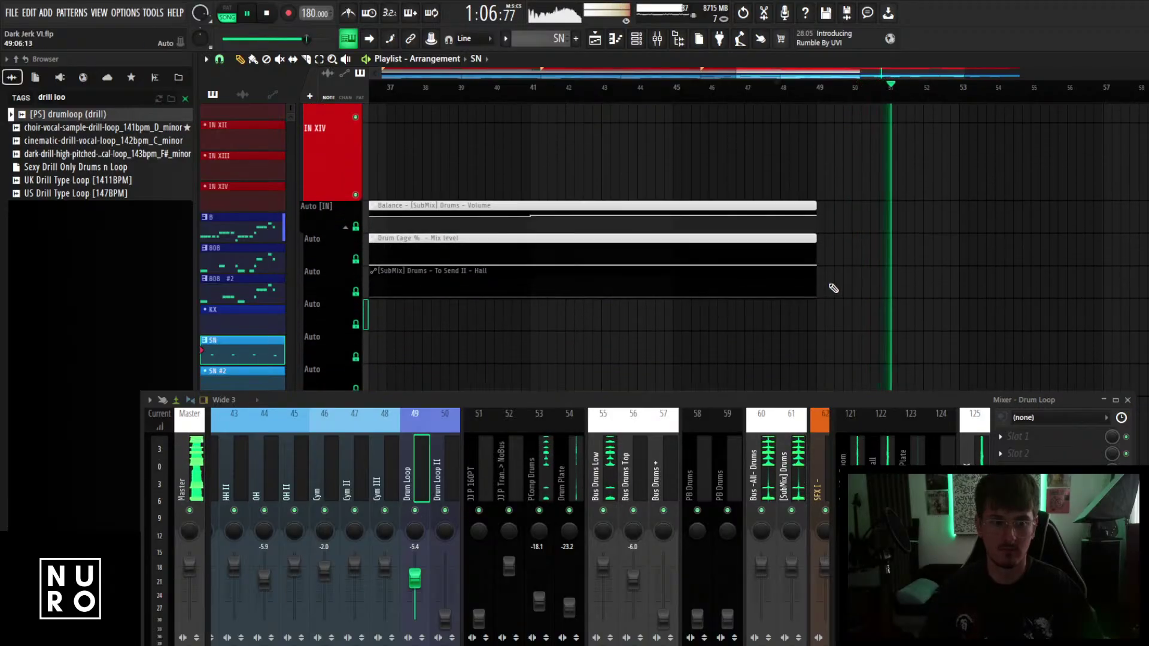
{"action": "scroll", "coordinate": [834, 282], "scroll_direction": "down", "scroll_amount": 5}
{"action": "key", "text": "space"}
{"action": "left_click_drag", "start_coordinate": [824, 246], "coordinate": [928, 246]}
{"action": "scroll", "coordinate": [862, 263], "scroll_direction": "up", "scroll_amount": 5}
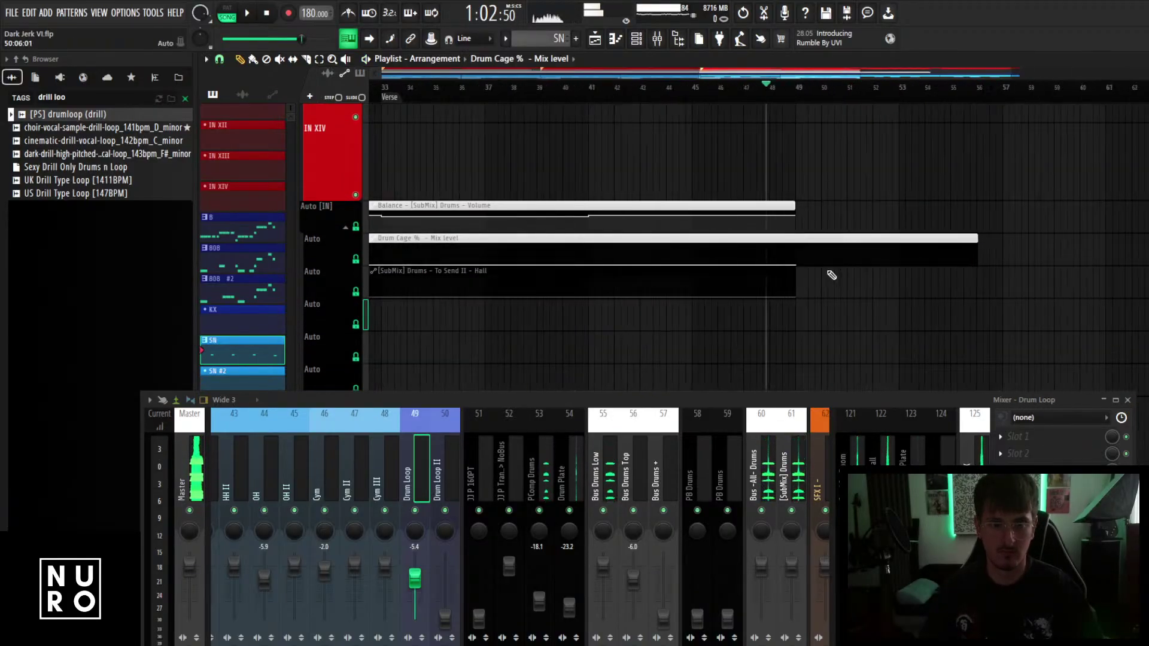
Make the Drum Cage mix level jump up at bar 49, extend the To Send II - Hall automation slightly past it and audition.
{"action": "right_click", "coordinate": [804, 257]}
{"action": "scroll", "coordinate": [778, 279], "scroll_direction": "up", "scroll_amount": 2}
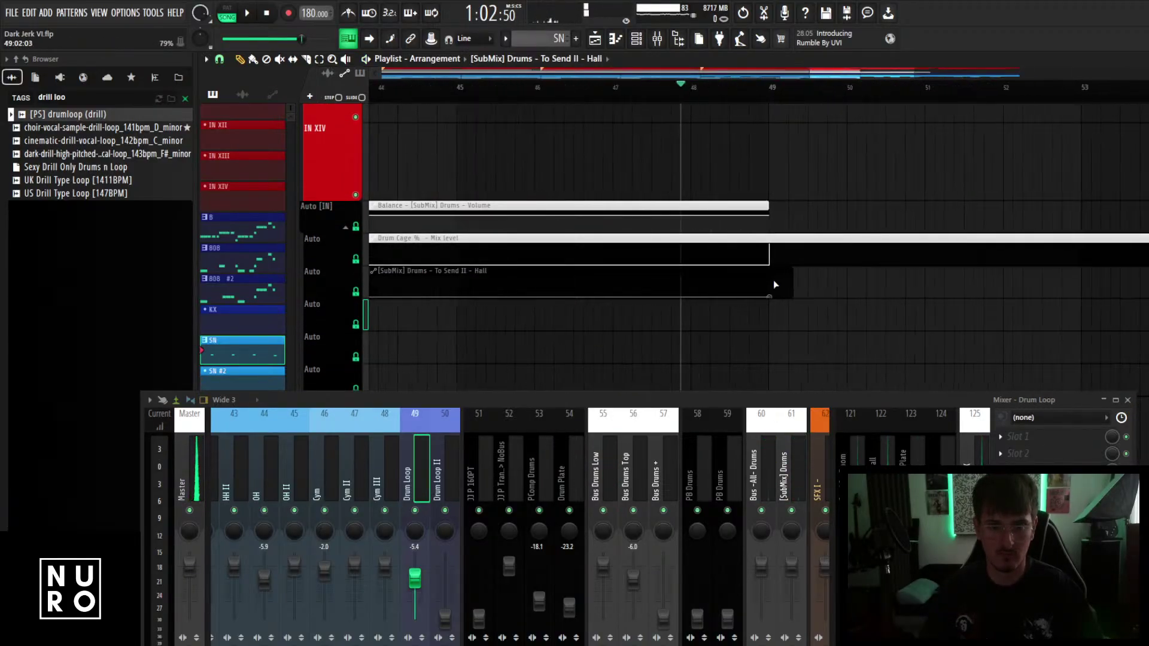
{"action": "key", "text": "space"}
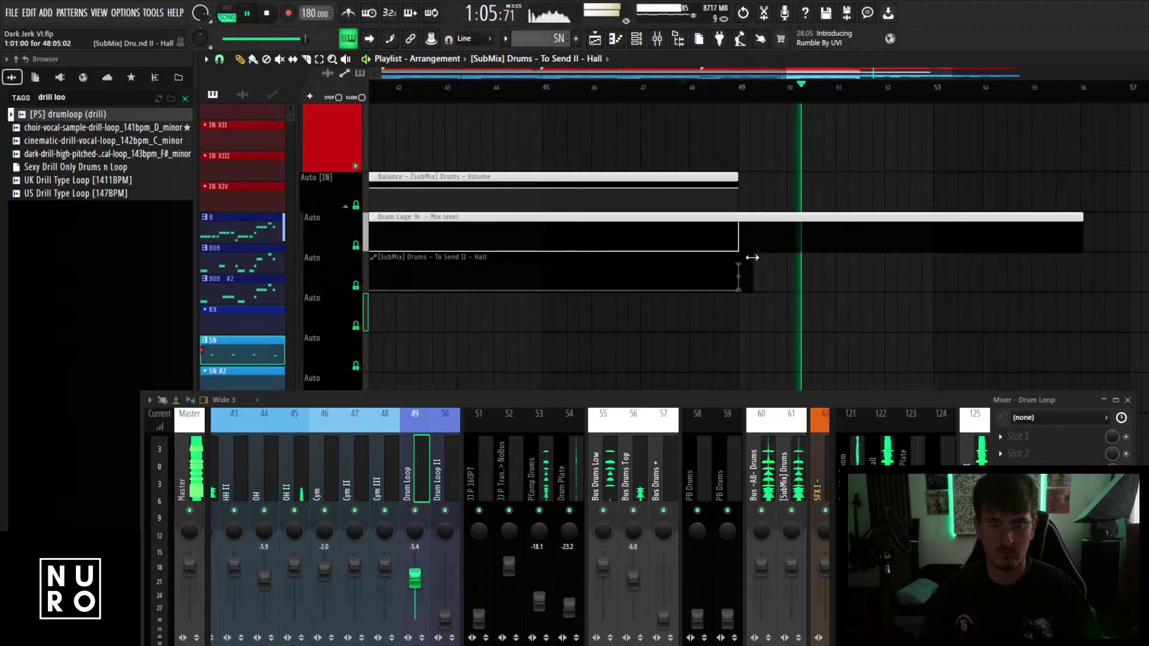
Lower the [SubMix] Drums - To Send II - Hall automation point at bar 49 and extend its clip to about bar 60.
{"action": "left_click_drag", "start_coordinate": [739, 266], "coordinate": [741, 283]}
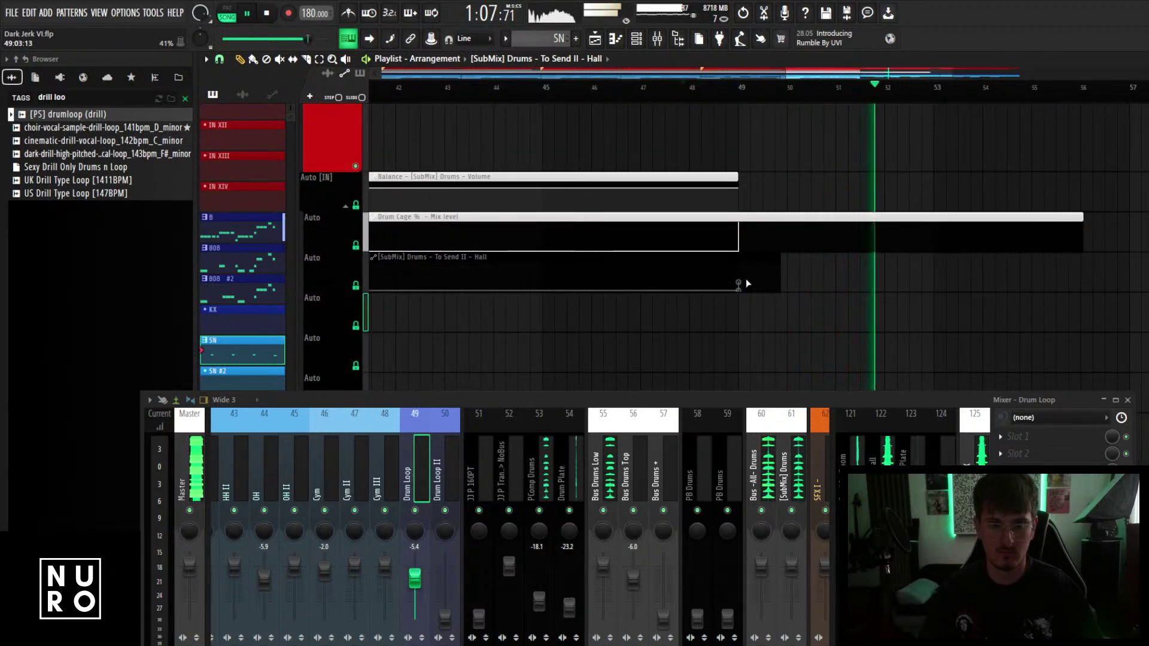
{"action": "scroll", "coordinate": [751, 282], "scroll_direction": "down", "scroll_amount": 5}
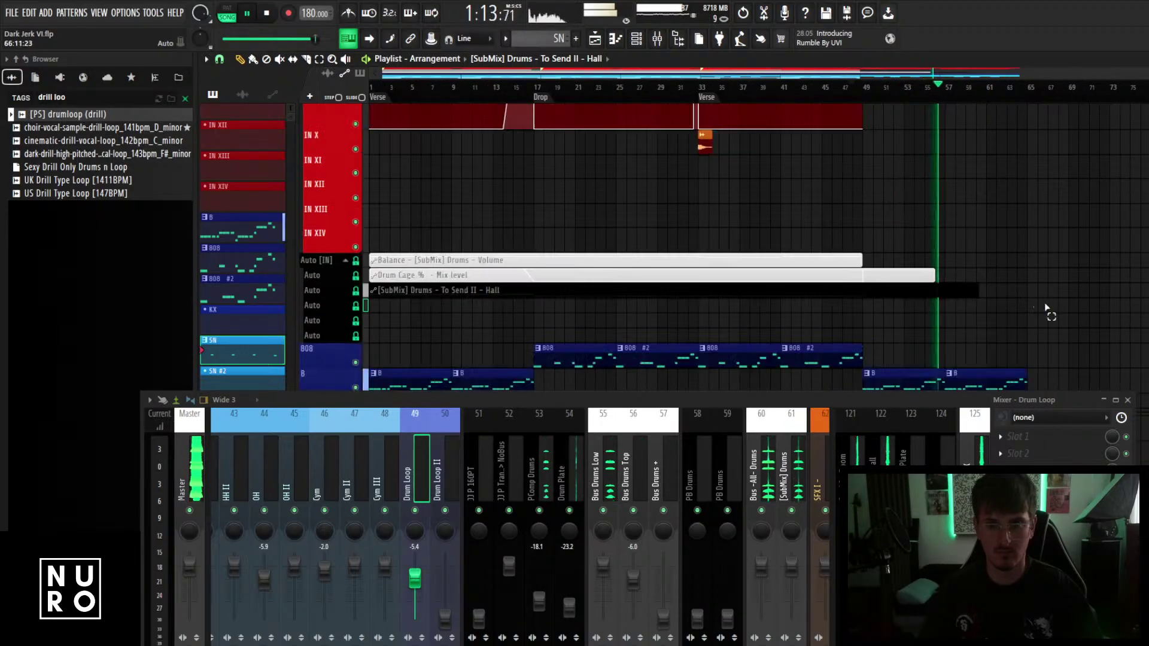
{"action": "scroll", "coordinate": [1026, 317], "scroll_direction": "up", "scroll_amount": 4}
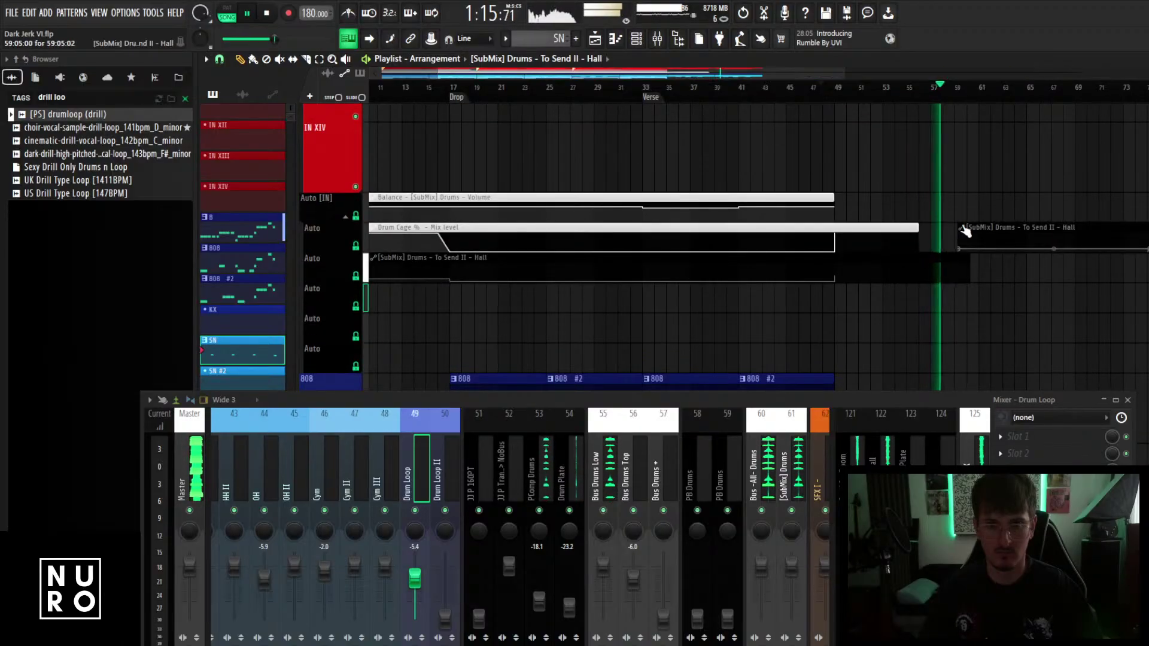
Extend the Drum Cage % - Mix level automation clip to about bar 66 and make the level drop at bar 65.
{"action": "left_click_drag", "start_coordinate": [927, 230], "coordinate": [1041, 239]}
{"action": "scroll", "coordinate": [1048, 268], "scroll_direction": "up", "scroll_amount": 2}
{"action": "scroll", "coordinate": [1000, 245], "scroll_direction": "up", "scroll_amount": 2}
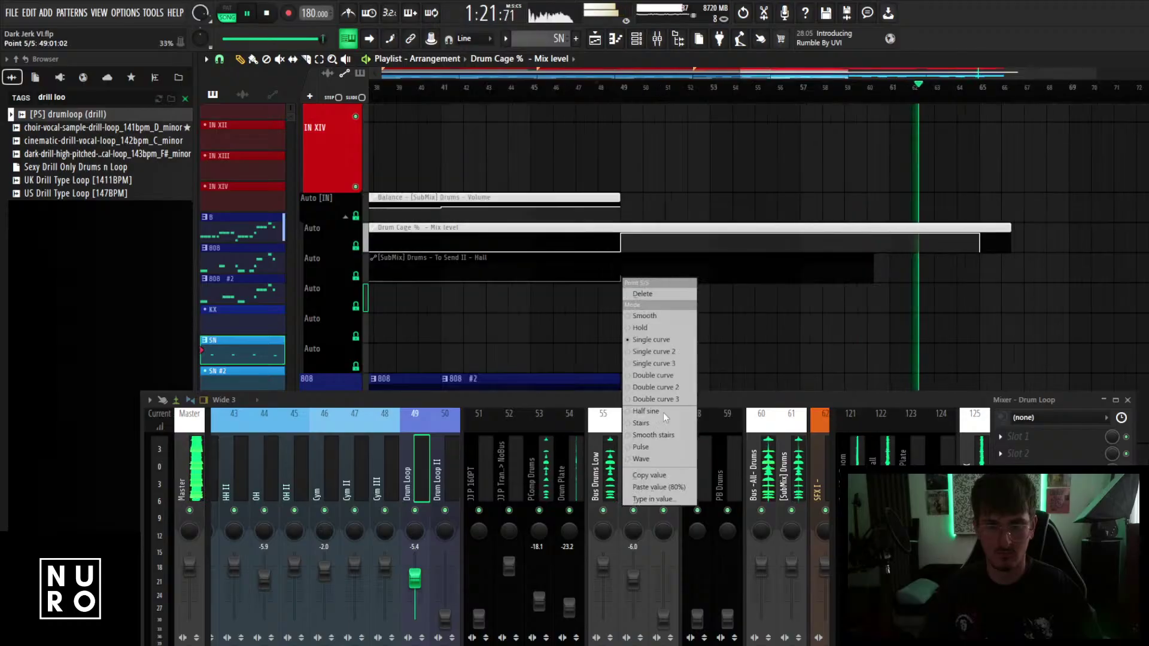
Copy the Hall automation point's value at bar 49, extend the Hall clip to about bar 66 and add a point at bar 64.
{"action": "left_click", "coordinate": [673, 470]}
{"action": "left_click_drag", "start_coordinate": [872, 262], "coordinate": [1008, 262]}
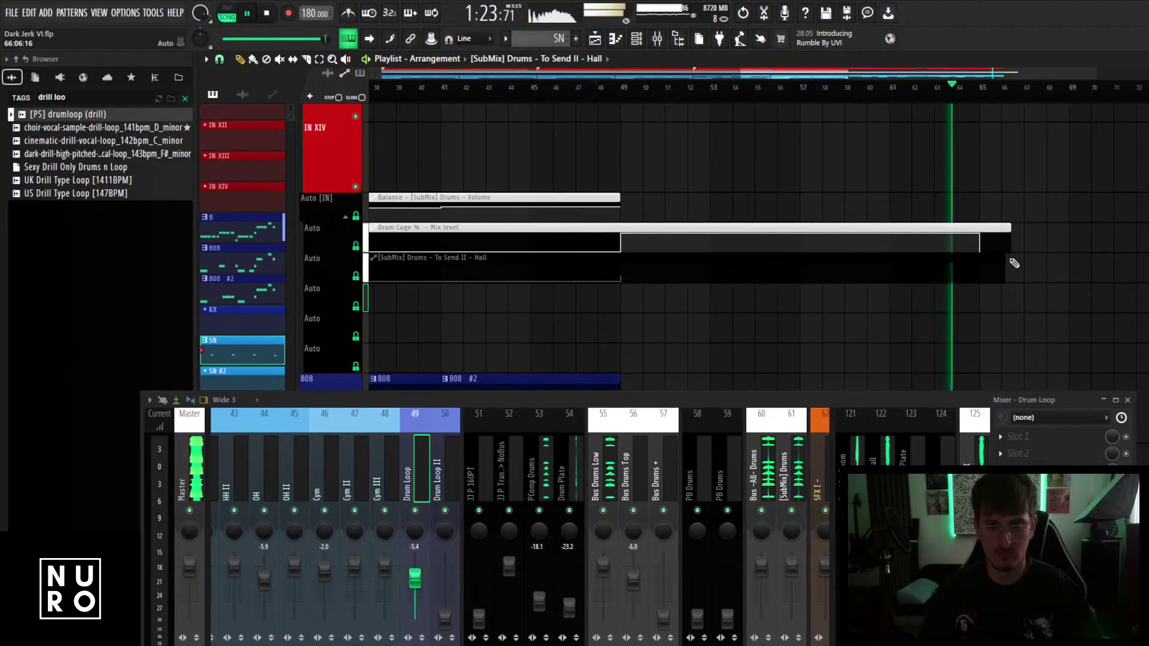
{"action": "scroll", "coordinate": [976, 286], "scroll_direction": "up", "scroll_amount": 3}
{"action": "key", "text": "space"}
{"action": "right_click", "coordinate": [930, 275]}
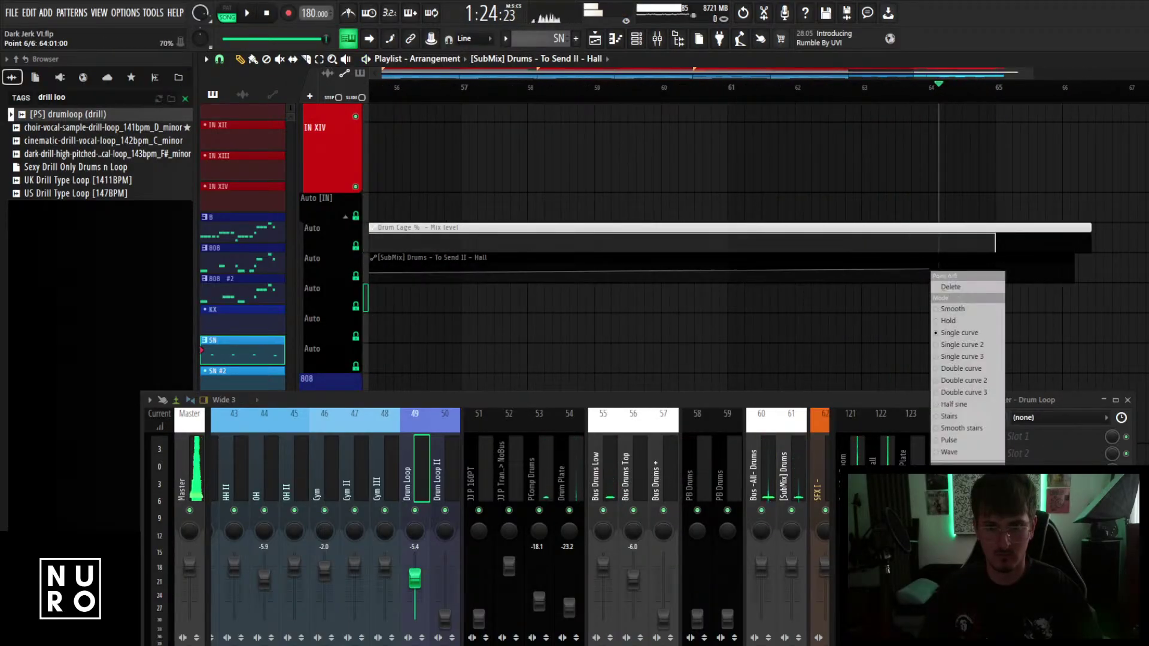
{"action": "left_click", "coordinate": [1001, 305]}
Trim the last B, SN, CL, +SN and PC I clips to about bar 64 and place the playhead just before bar 63.
{"action": "scroll", "coordinate": [997, 296], "scroll_direction": "down", "scroll_amount": 4}
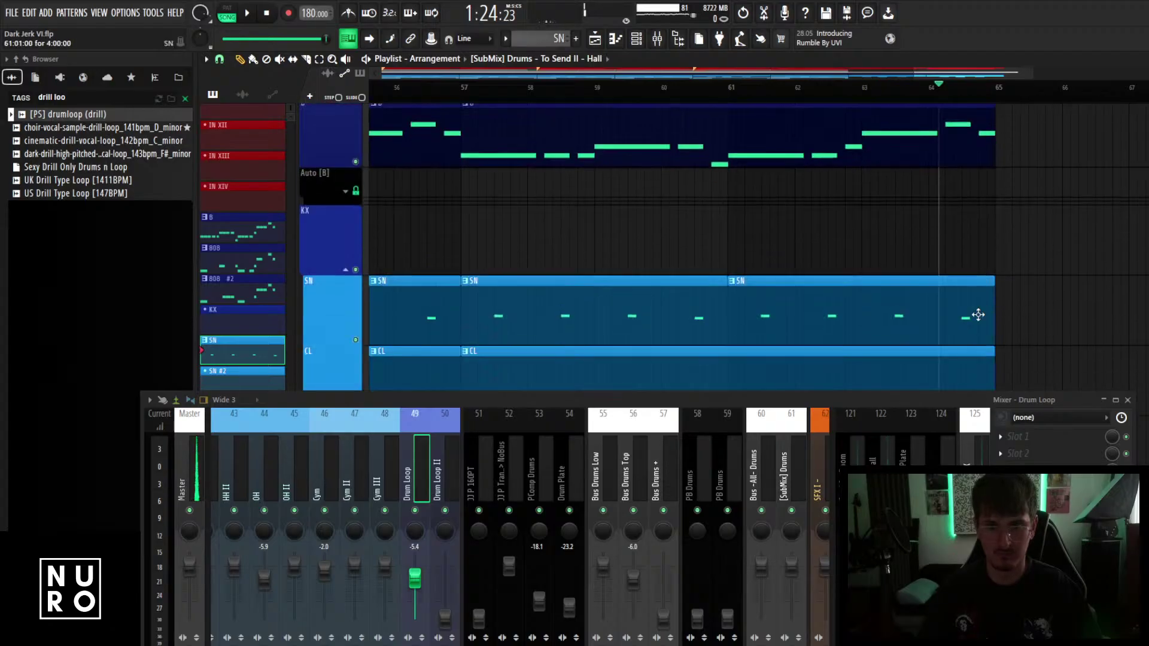
{"action": "scroll", "coordinate": [947, 282], "scroll_direction": "down", "scroll_amount": 4}
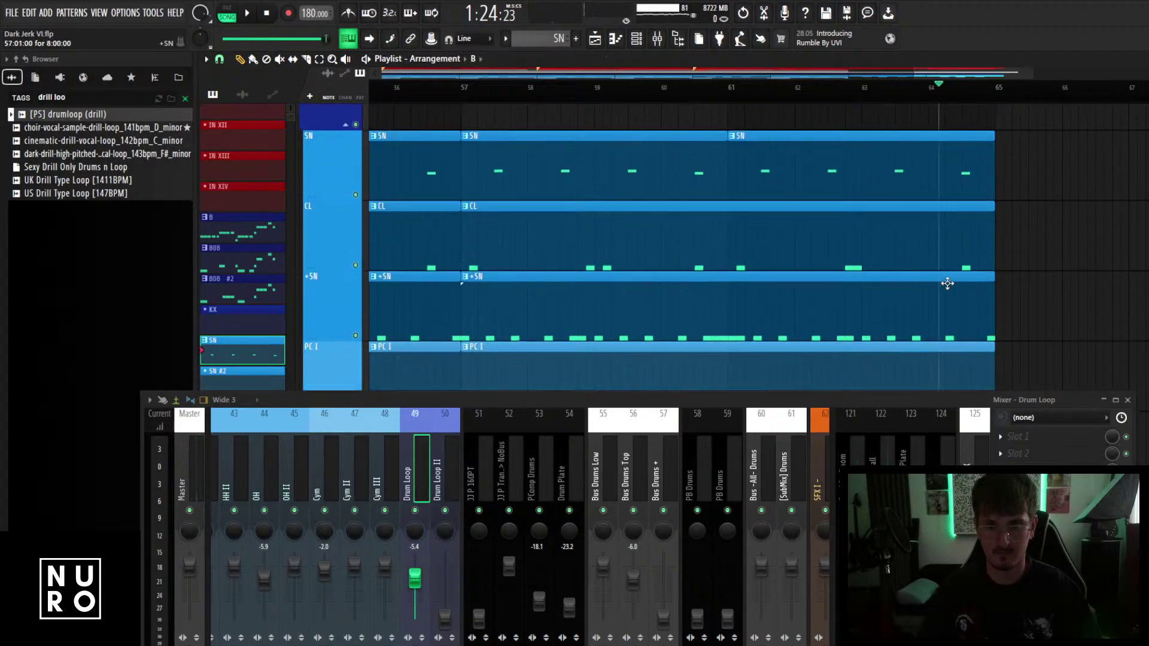
{"action": "scroll", "coordinate": [962, 283], "scroll_direction": "down", "scroll_amount": 4}
{"action": "left_click_drag", "start_coordinate": [965, 335], "coordinate": [929, 250]}
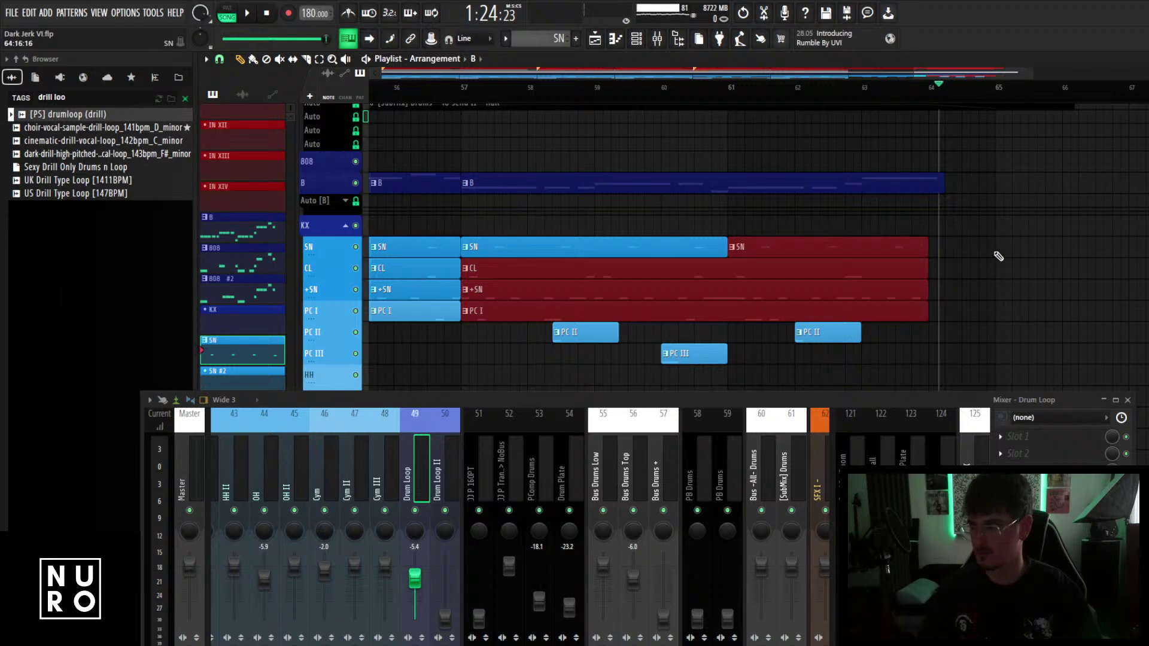
{"action": "scroll", "coordinate": [1001, 256], "scroll_direction": "down", "scroll_amount": 1}
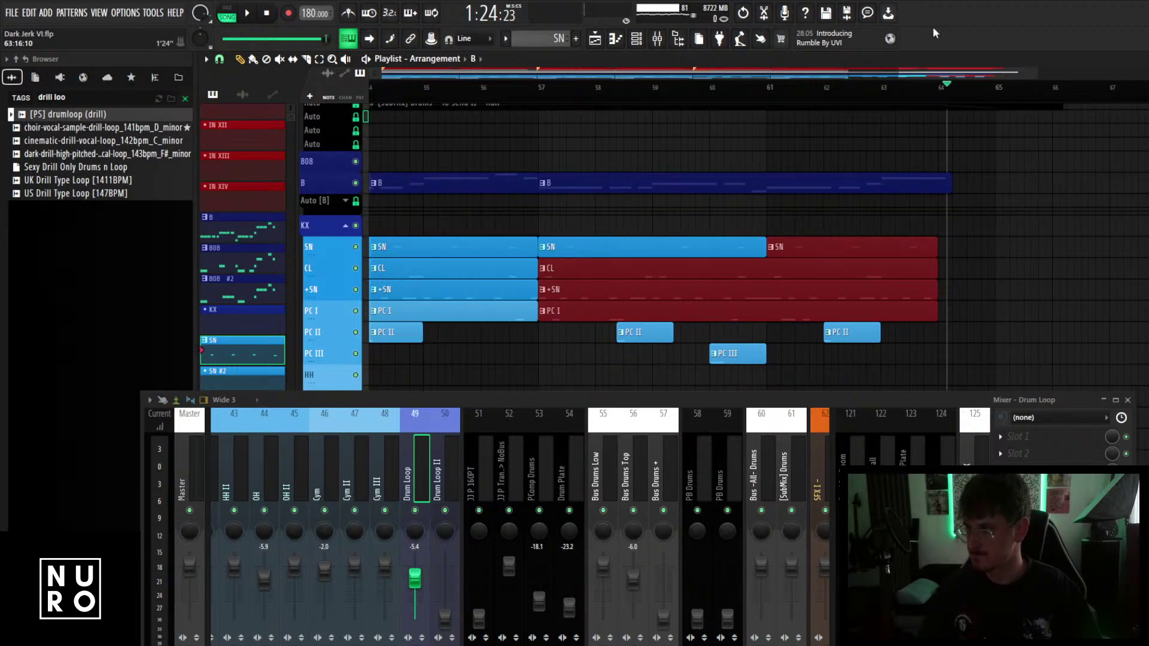
{"action": "left_click", "coordinate": [878, 87]}
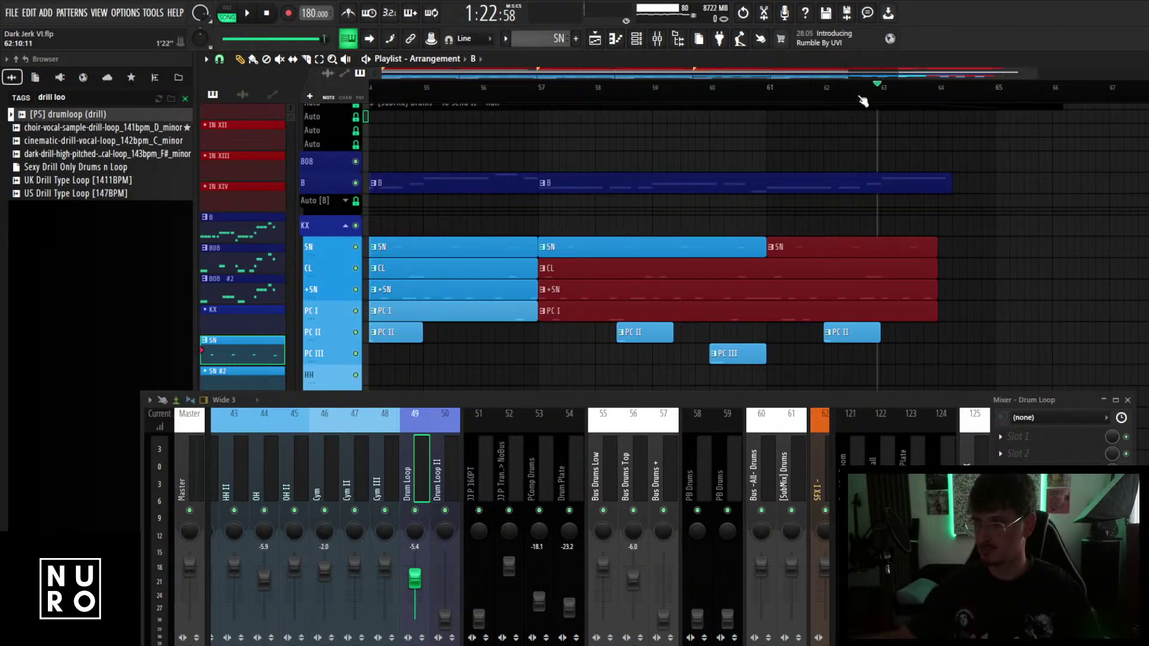
{"action": "scroll", "coordinate": [860, 205], "scroll_direction": "up", "scroll_amount": 1}
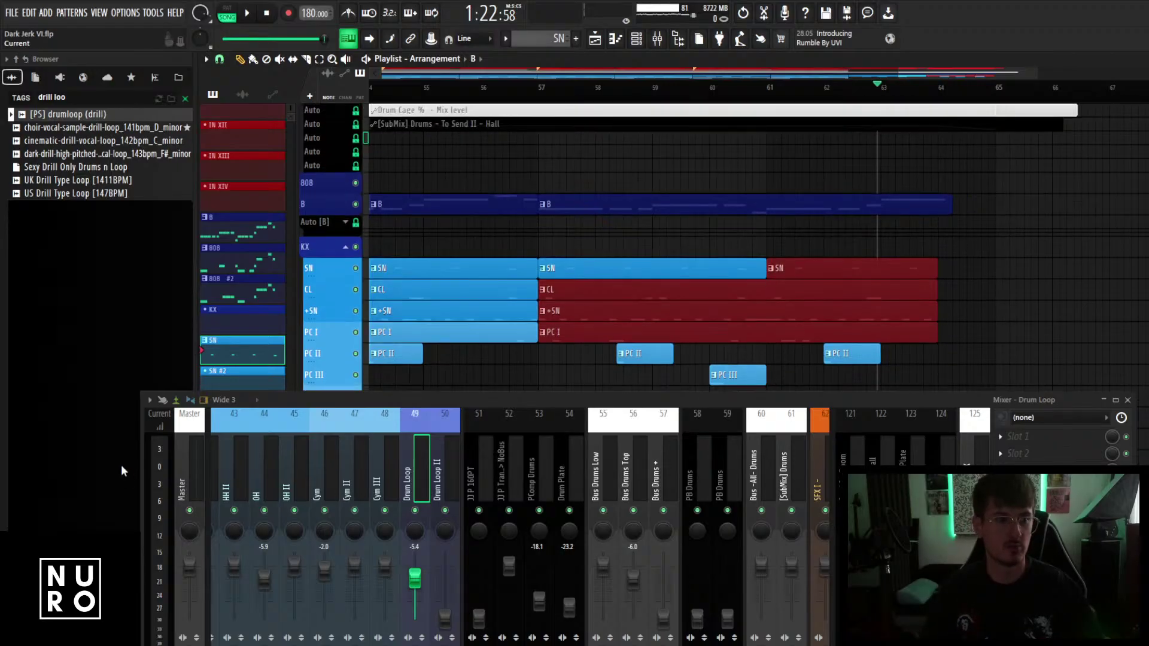
Search the browser for "shadow hill" and load Shadow Hills Class A Mastering Comp on the Master mixer track, then close its window.
{"action": "left_click", "coordinate": [197, 475]}
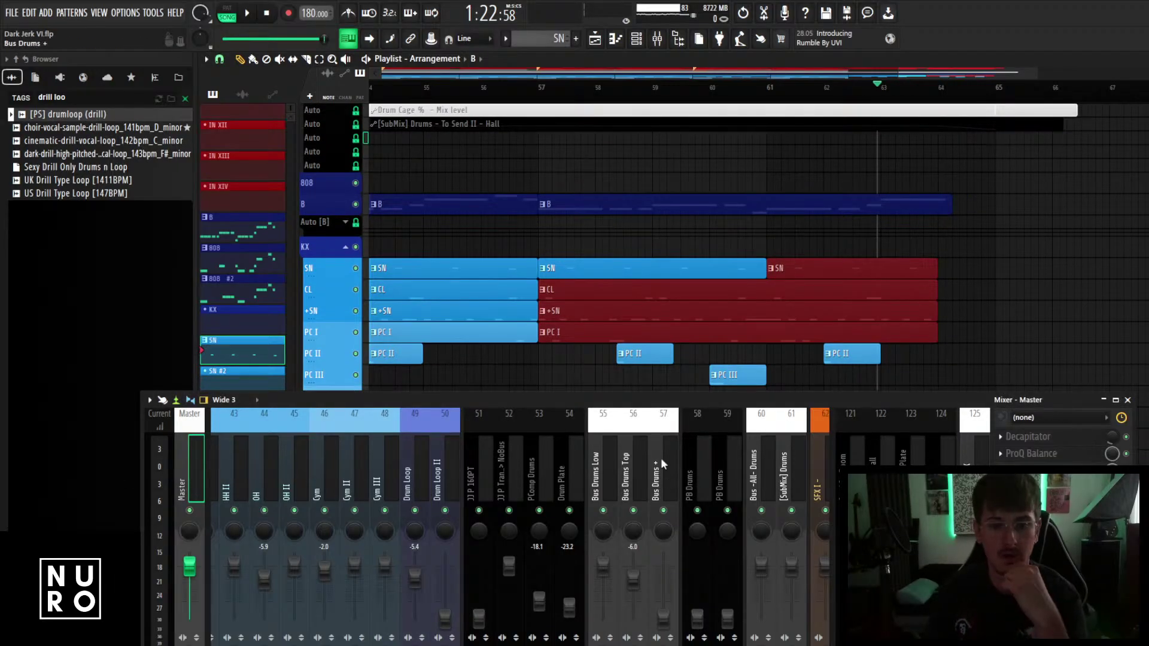
{"action": "scroll", "coordinate": [662, 464], "scroll_direction": "down", "scroll_amount": 6}
{"action": "left_click", "coordinate": [14, 99]}
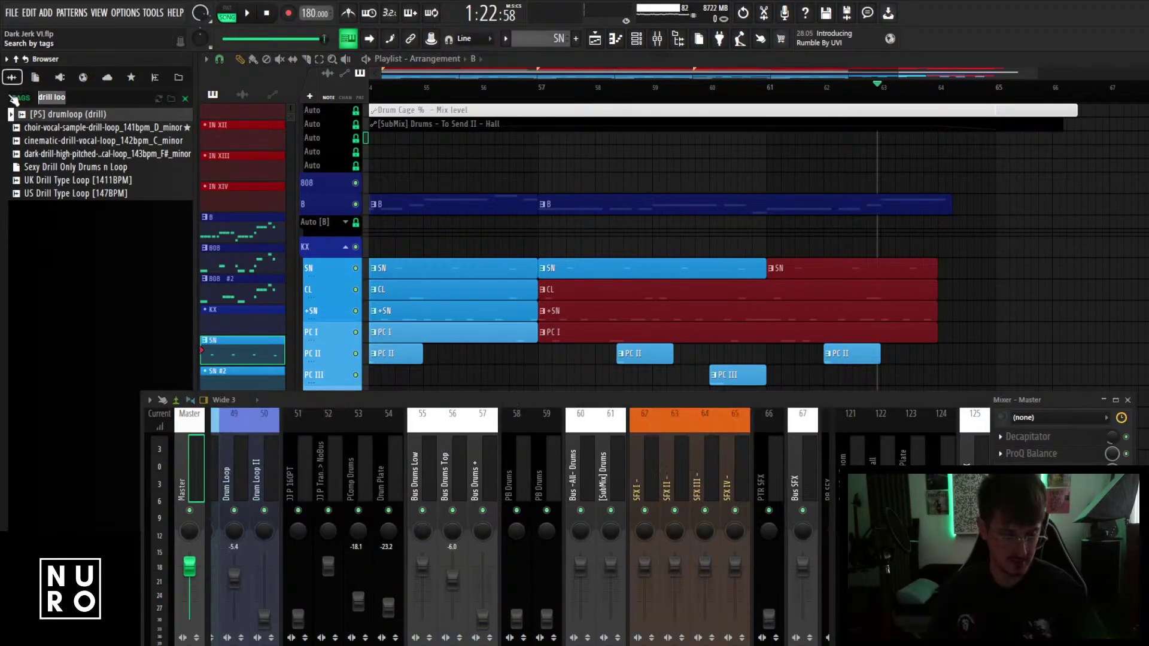
{"action": "key", "text": "BackSpace"}
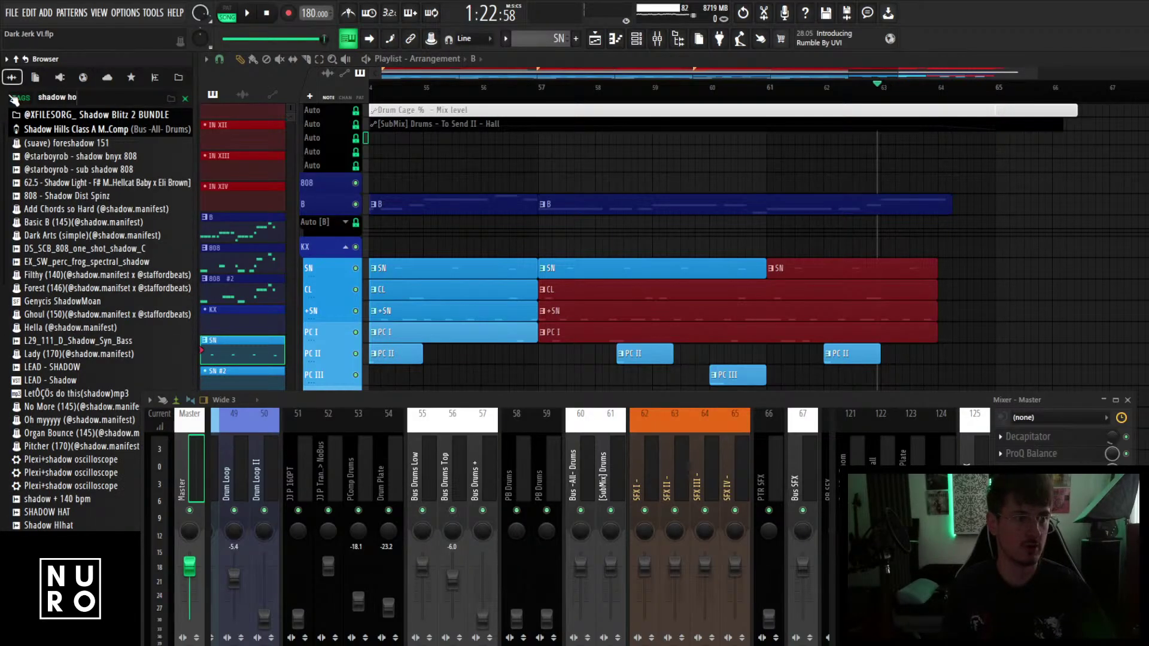
{"action": "key", "text": "BackSpace"}
{"action": "type", "text": "ill"}
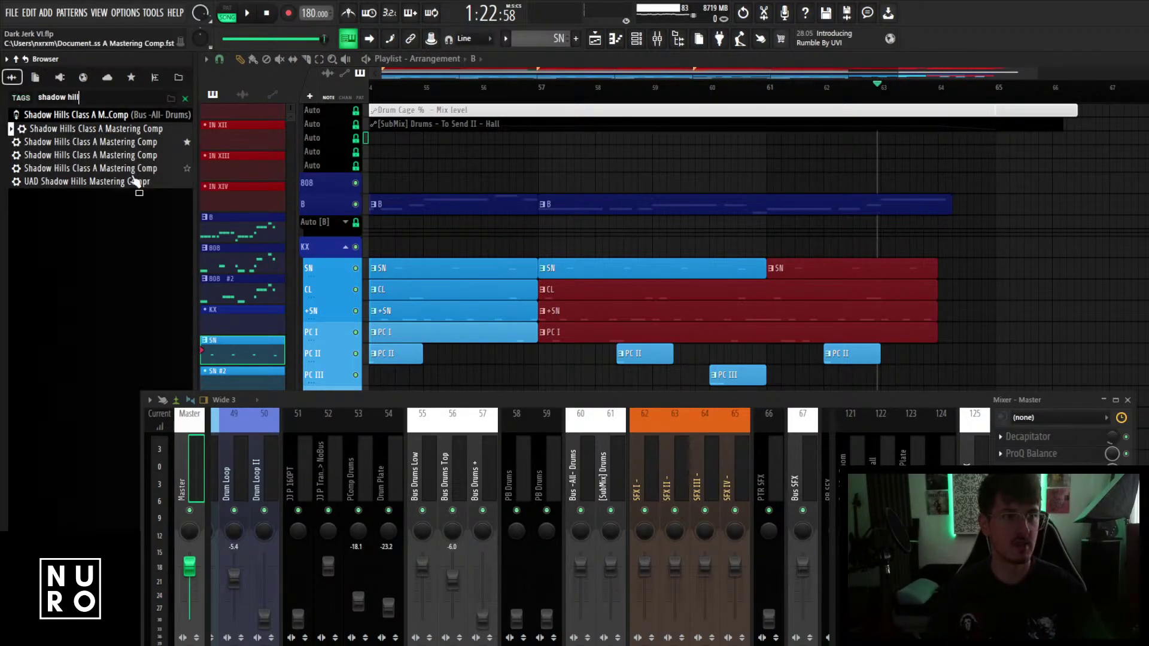
{"action": "left_click_drag", "start_coordinate": [119, 142], "coordinate": [189, 487]}
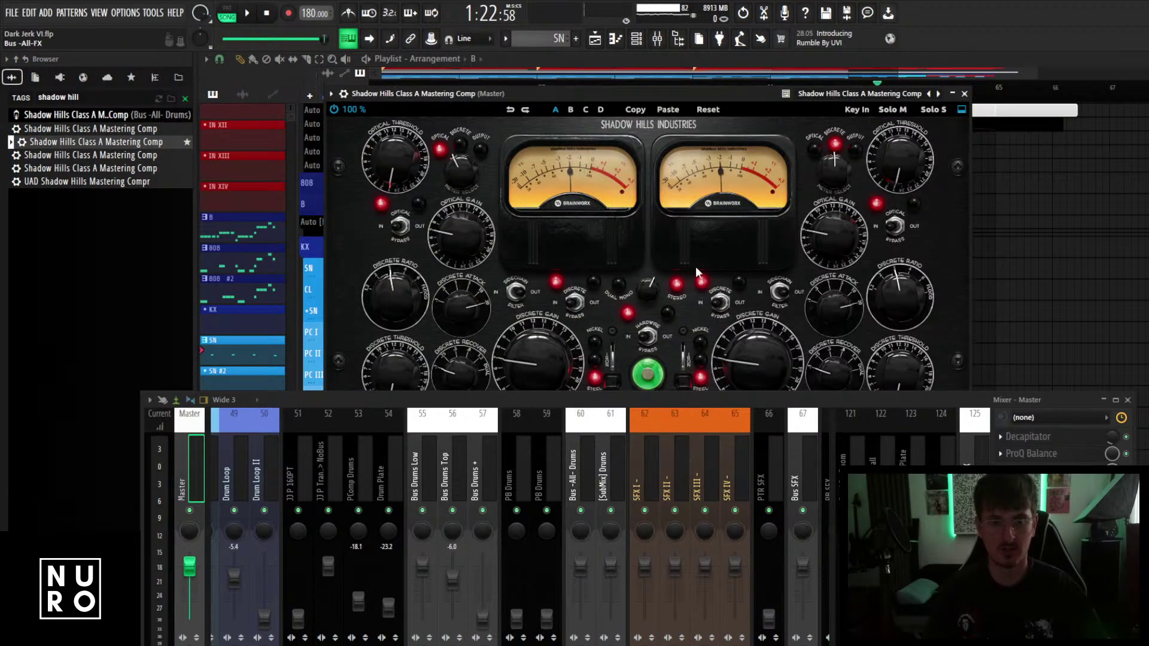
{"action": "left_click_drag", "start_coordinate": [716, 400], "coordinate": [704, 495]}
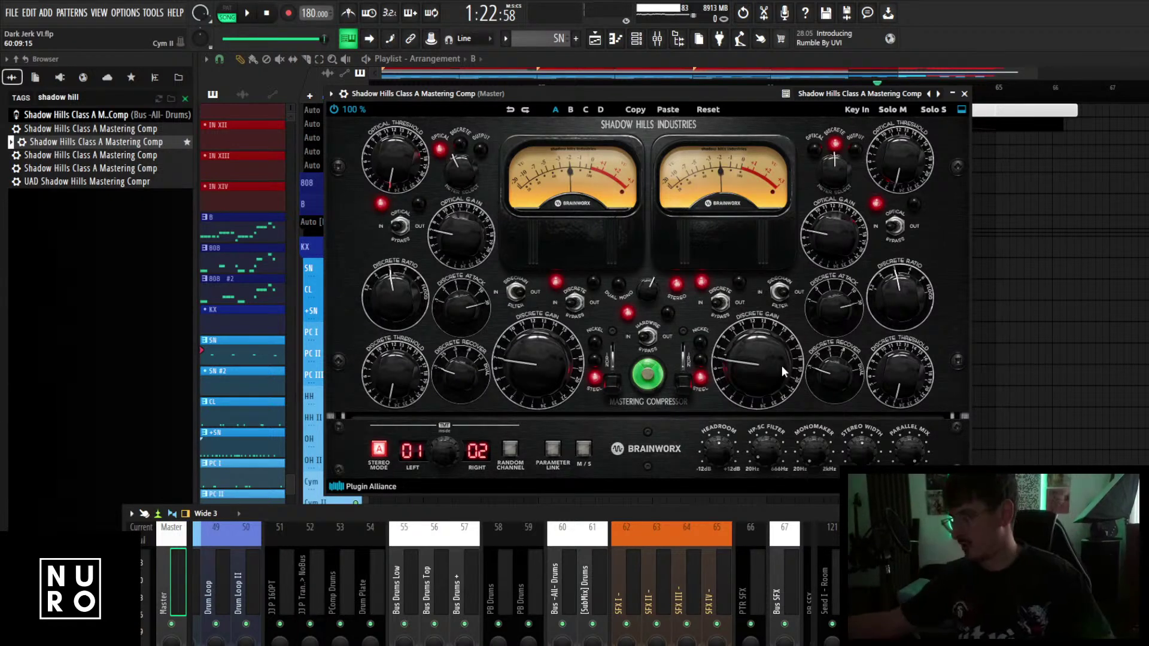
{"action": "left_click", "coordinate": [966, 94]}
Save the project under its existing file name.
{"action": "scroll", "coordinate": [515, 271], "scroll_direction": "up", "scroll_amount": 3}
{"action": "scroll", "coordinate": [572, 307], "scroll_direction": "down", "scroll_amount": 3}
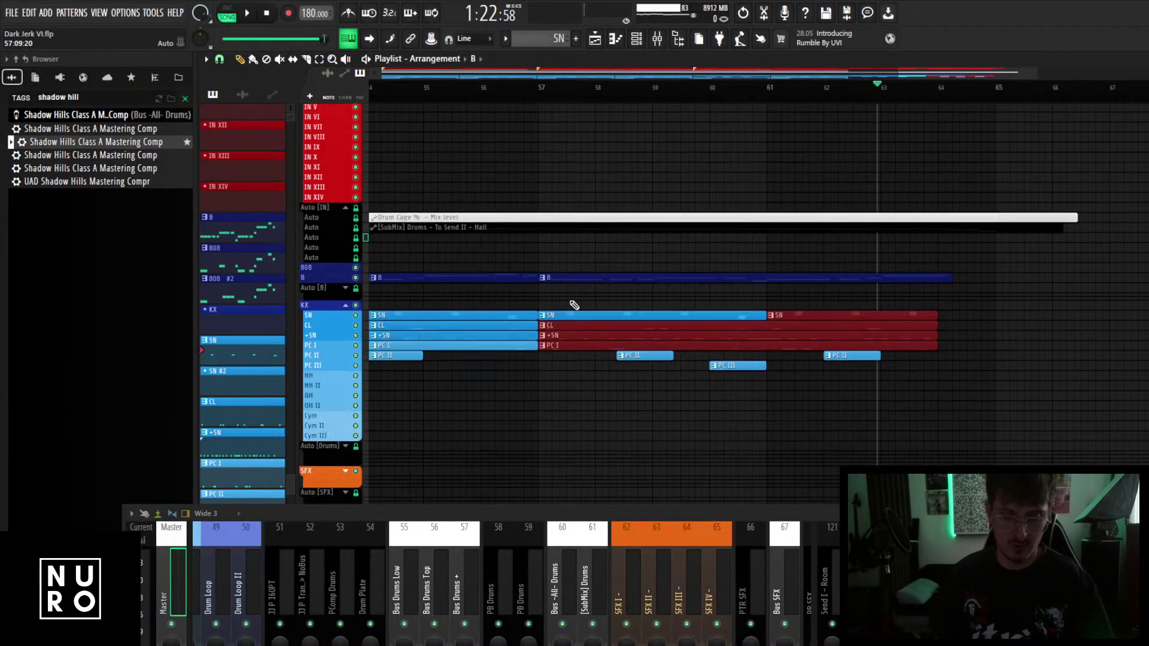
{"action": "scroll", "coordinate": [560, 308], "scroll_direction": "down", "scroll_amount": 3}
{"action": "left_click", "coordinate": [12, 14]}
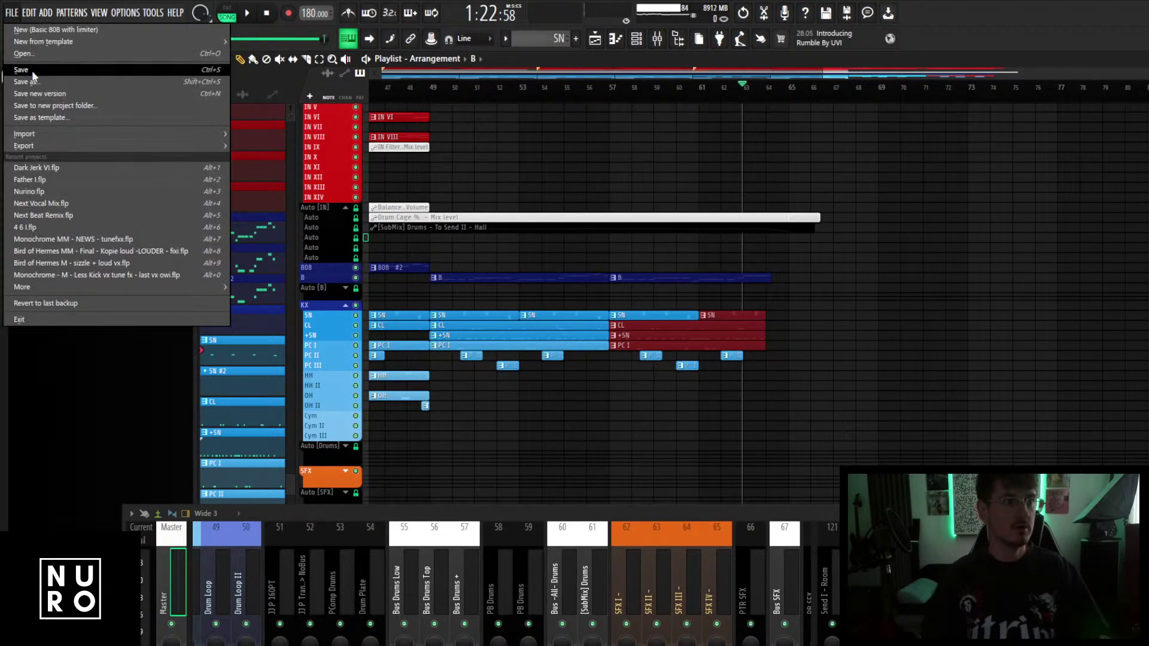
{"action": "left_click", "coordinate": [33, 71]}
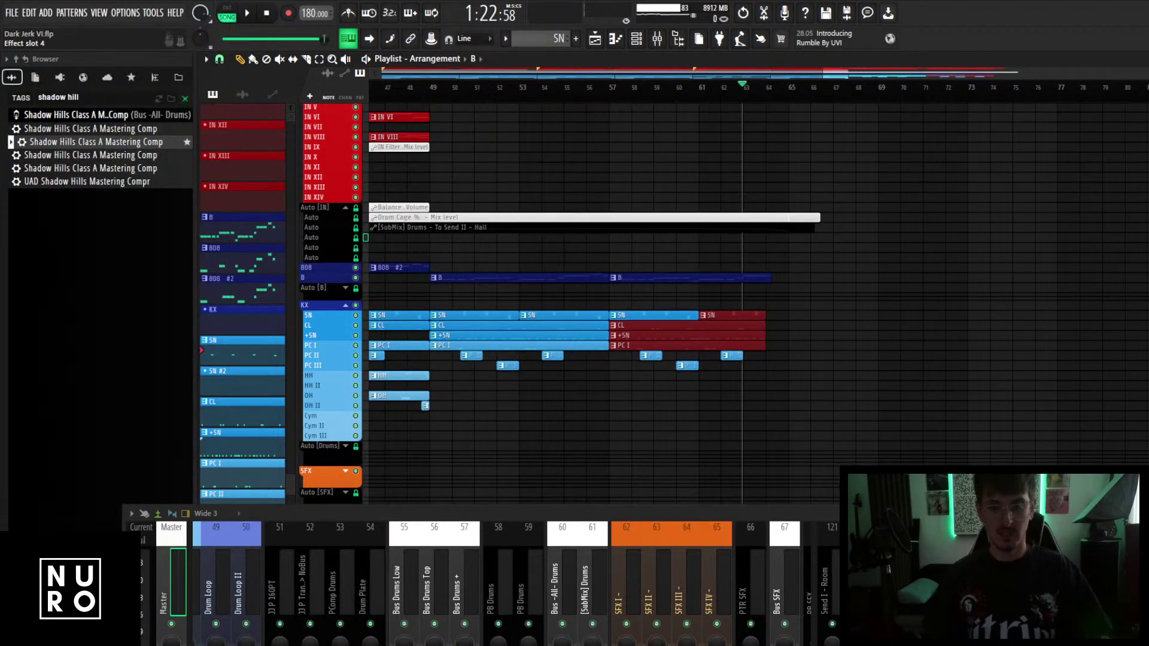
Move the mixer back up and delete the effect in the sixth slot of the Master track.
{"action": "left_click_drag", "start_coordinate": [957, 513], "coordinate": [943, 370]}
{"action": "left_click", "coordinate": [967, 491]}
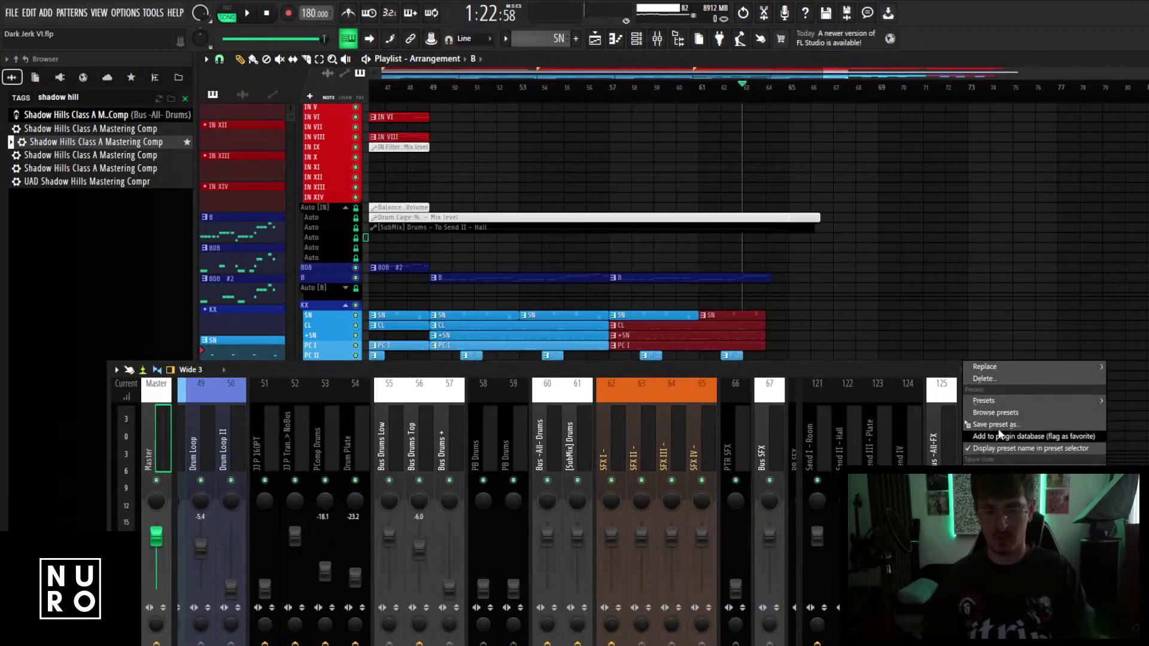
{"action": "left_click", "coordinate": [1007, 383]}
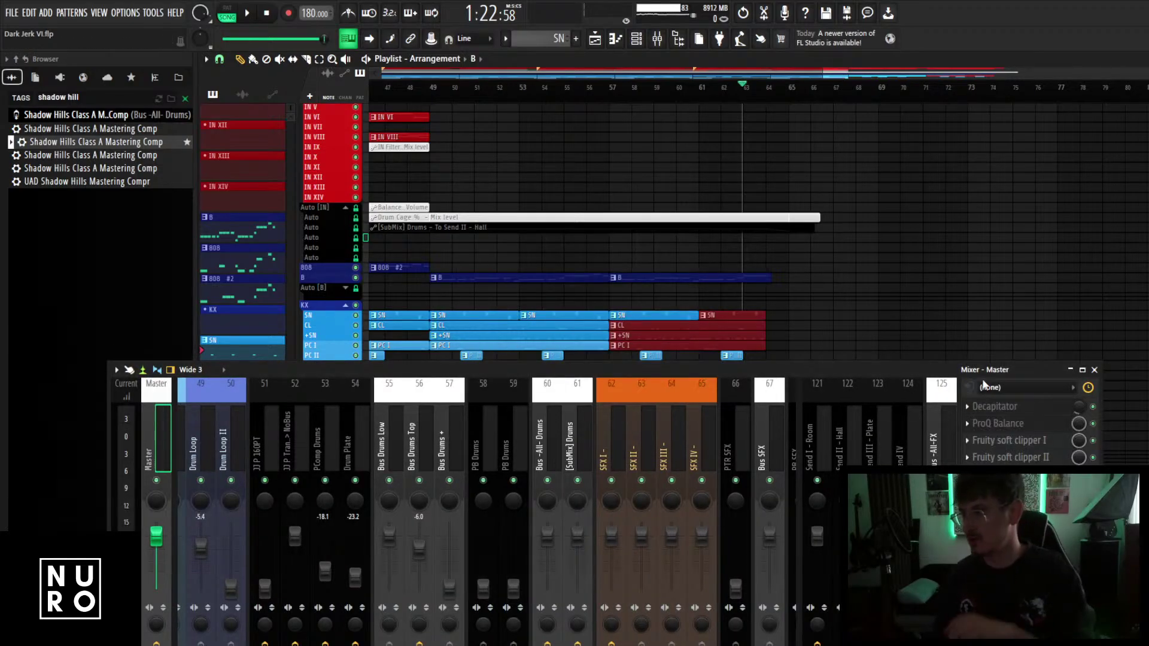